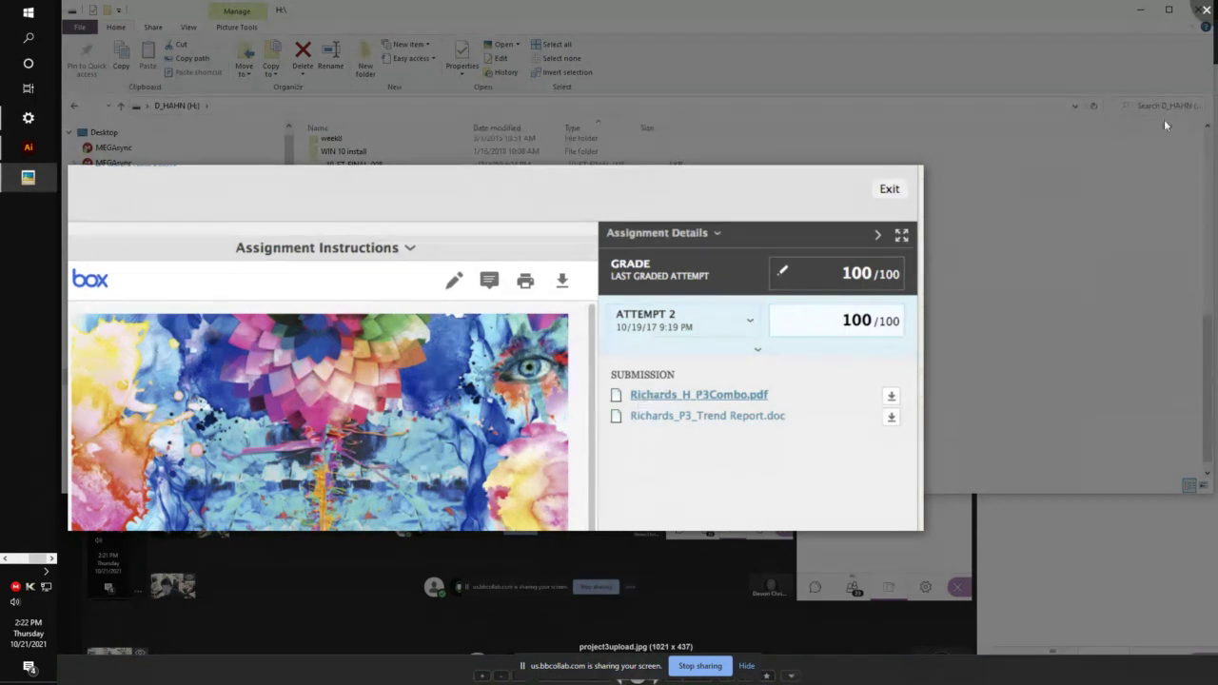
- Clear away the project3upload.jpg preview and file window, and open the fashion technology course's Course Content page in Blackboard
left_click(1207, 11)
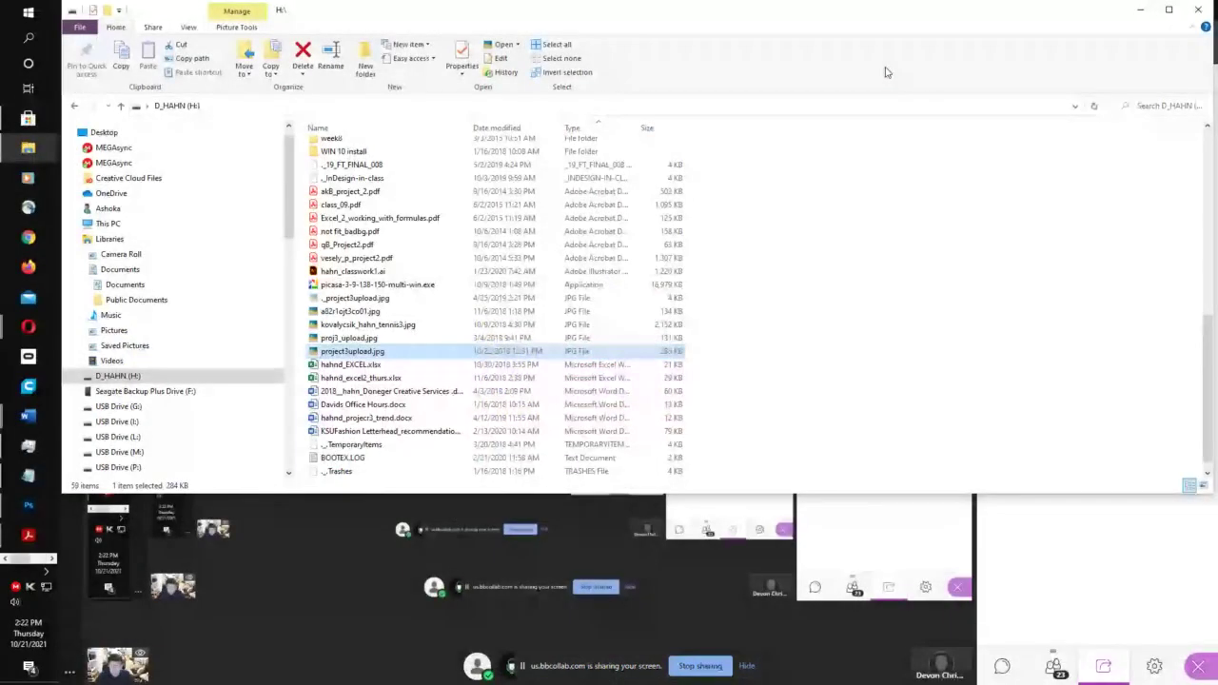
left_click(1133, 9)
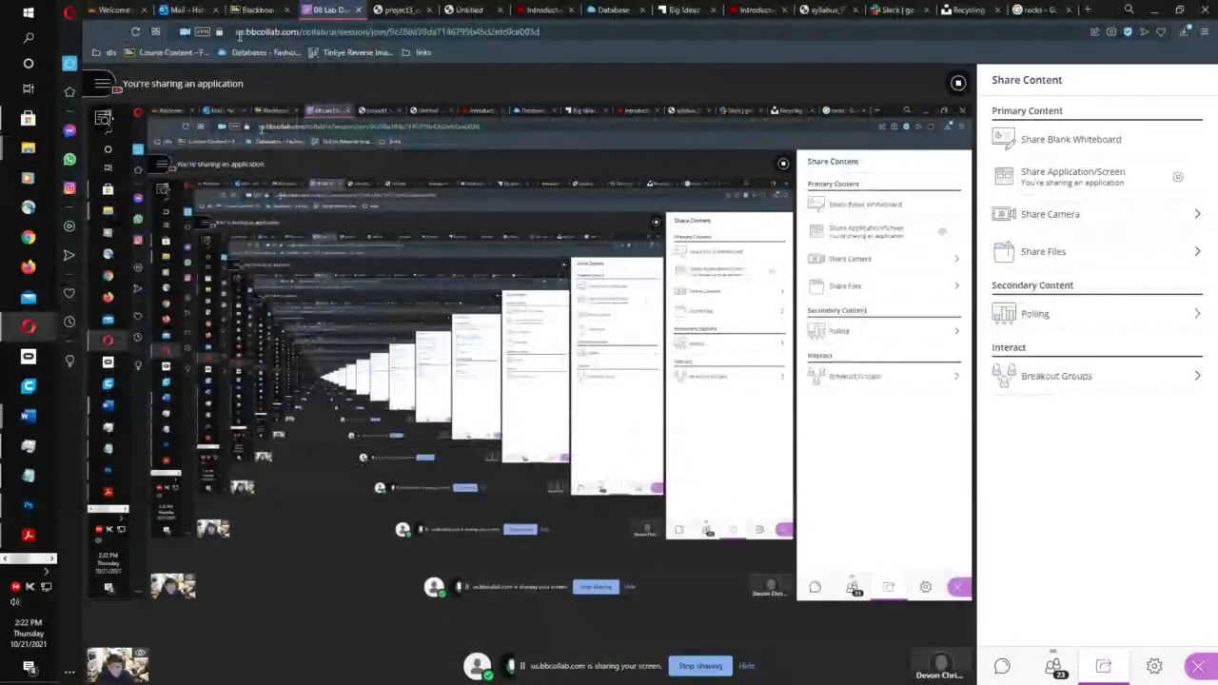
left_click(245, 11)
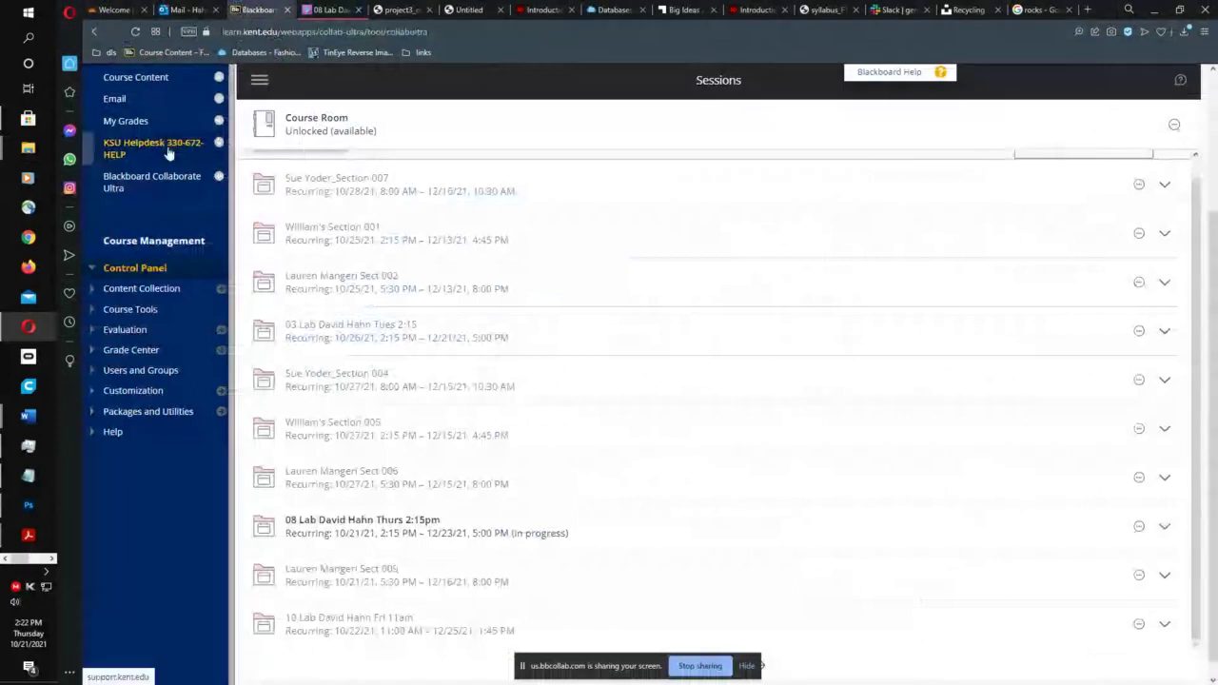
left_click(153, 81)
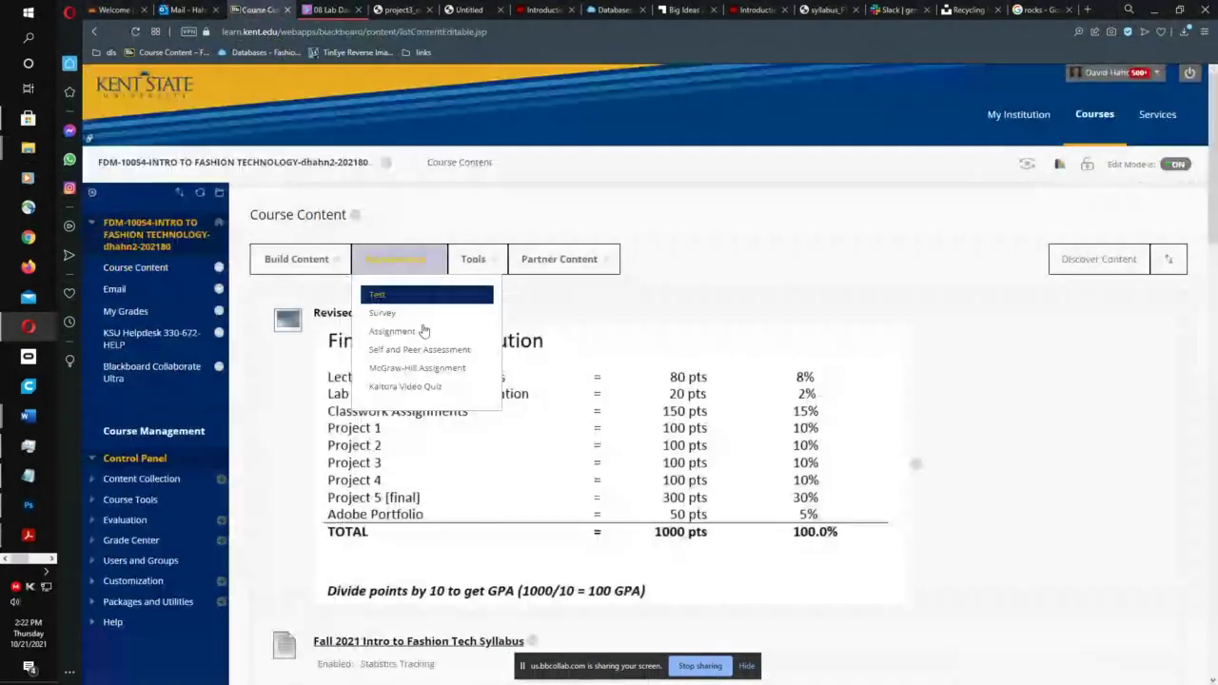
scroll(861, 251, "down", 3)
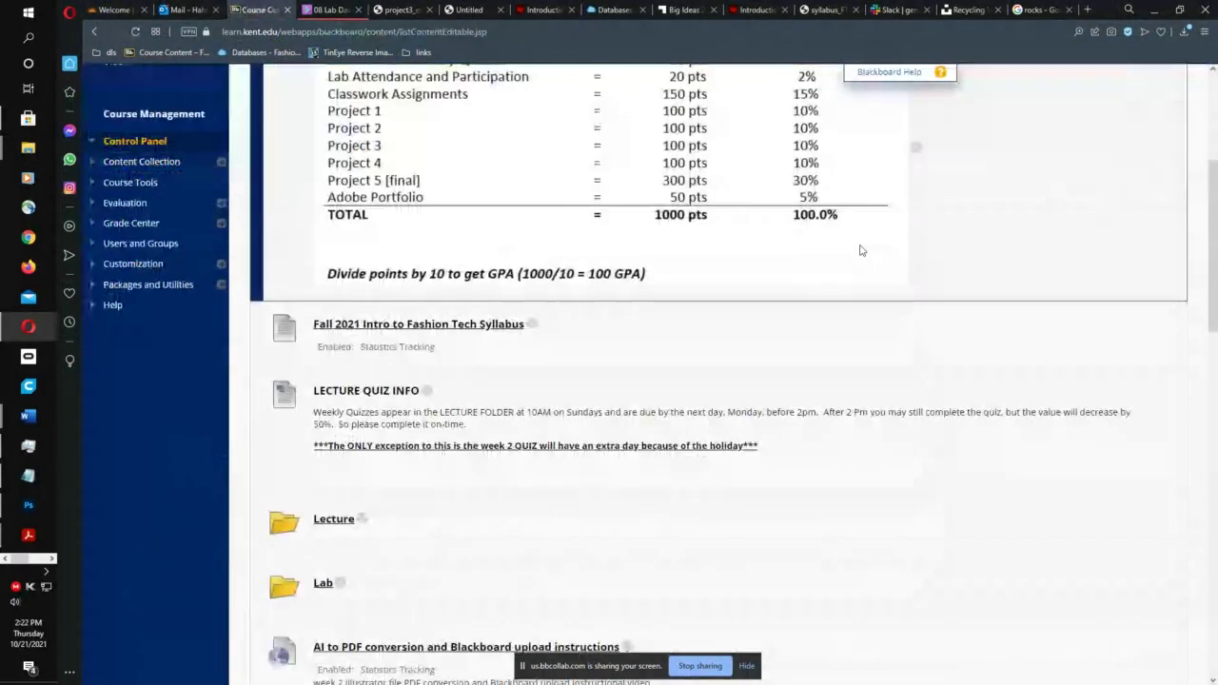
left_click(324, 583)
scroll(736, 426, "down", 3)
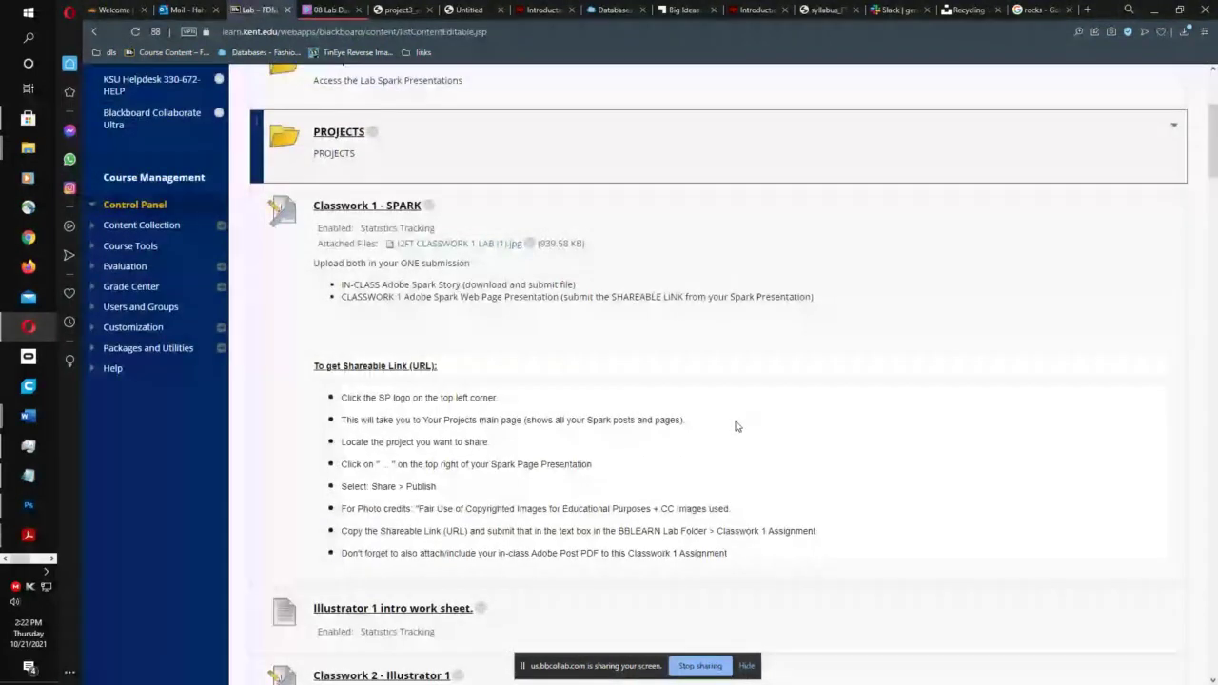
scroll(736, 426, "down", 2)
scroll(414, 270, "up", 5)
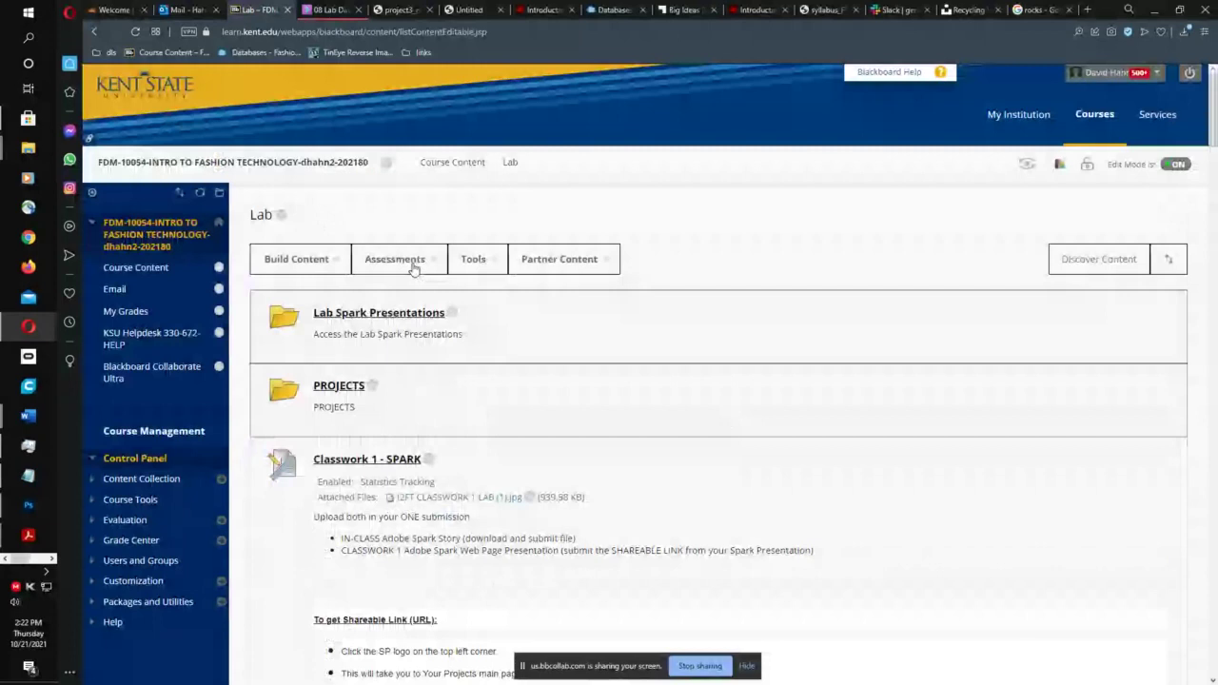
key("alt+Left")
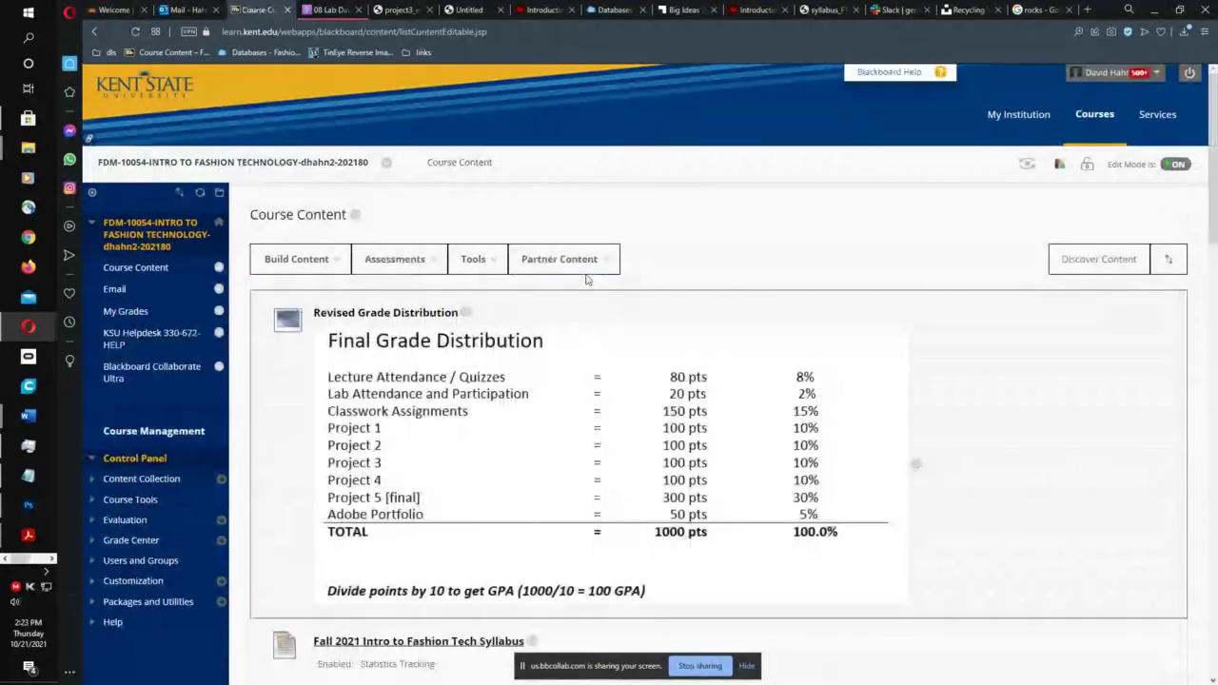
- Open the PROJECTS folder inside the course's Lab folder
scroll(588, 279, "down", 3)
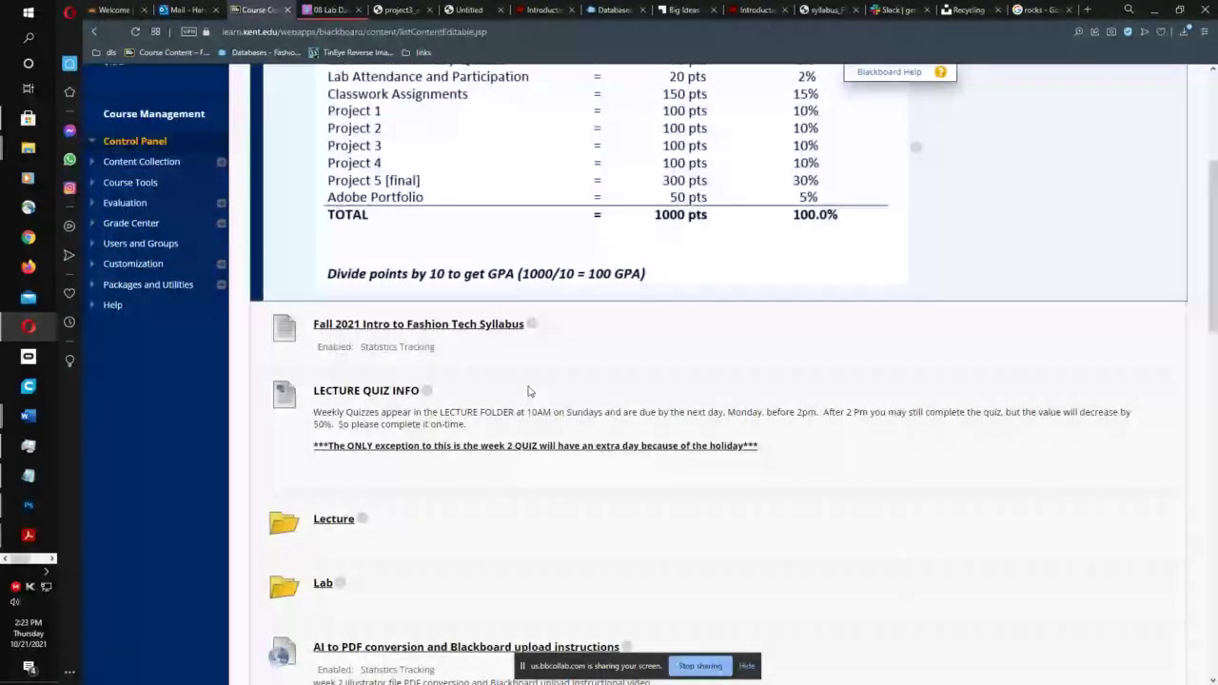
scroll(530, 391, "down", 2)
left_click(324, 331)
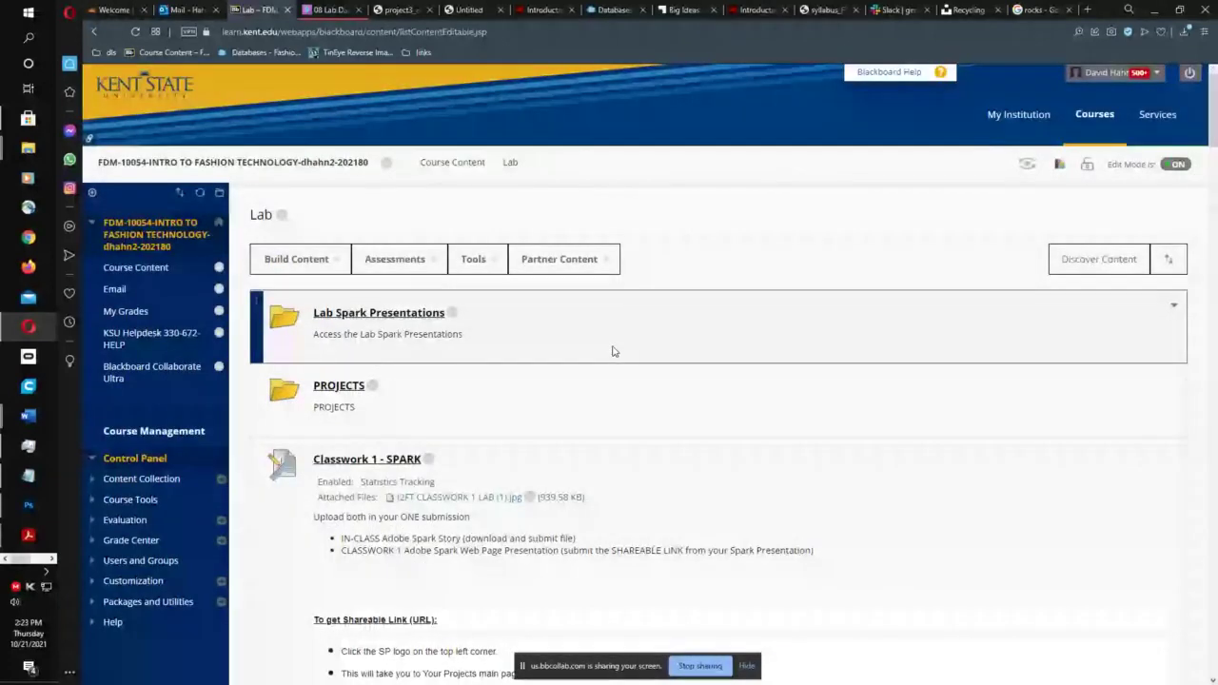
scroll(613, 351, "down", 1)
scroll(617, 343, "up", 1)
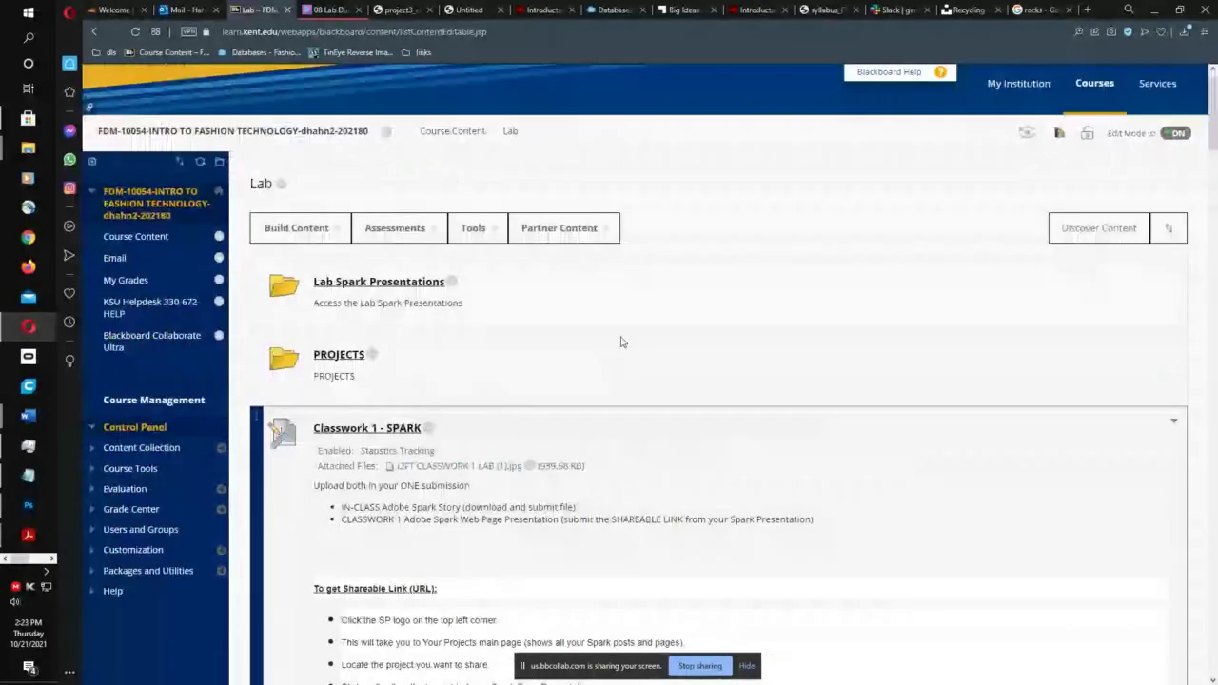
scroll(621, 342, "up", 1)
left_click(339, 385)
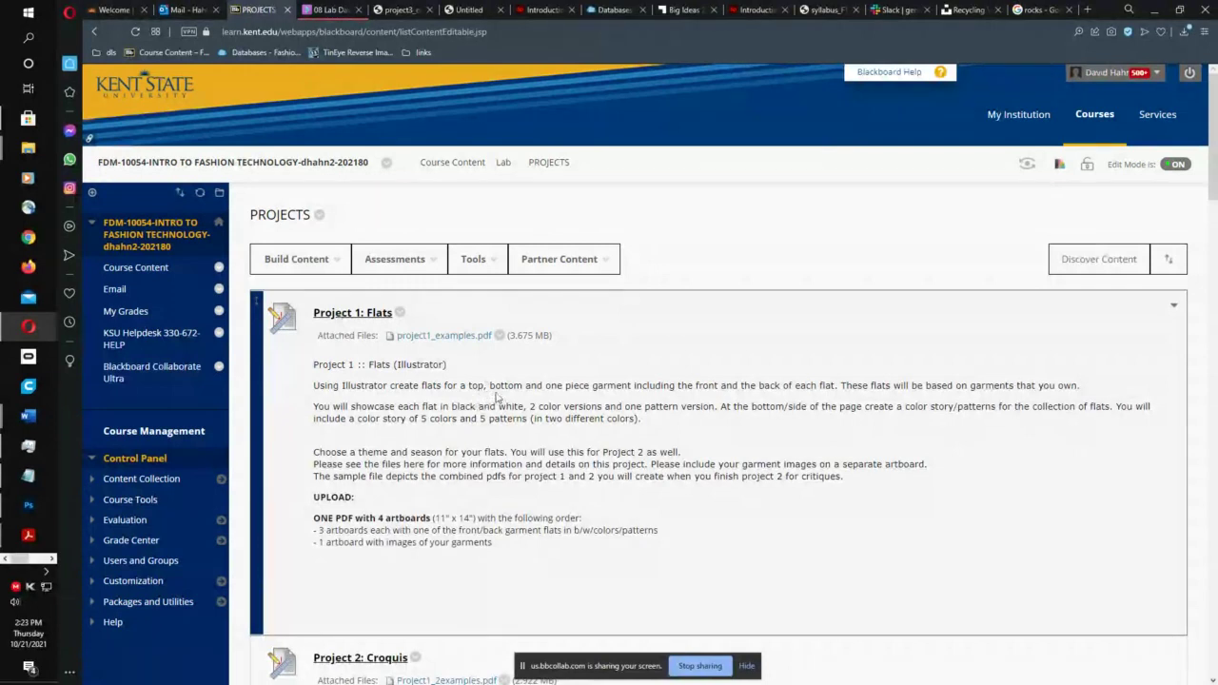
- Review the Project 3: Mood Board + Color/Fabrications Board requirements, from the attached files down to the submission instructions
scroll(505, 398, "down", 1)
scroll(511, 397, "down", 6)
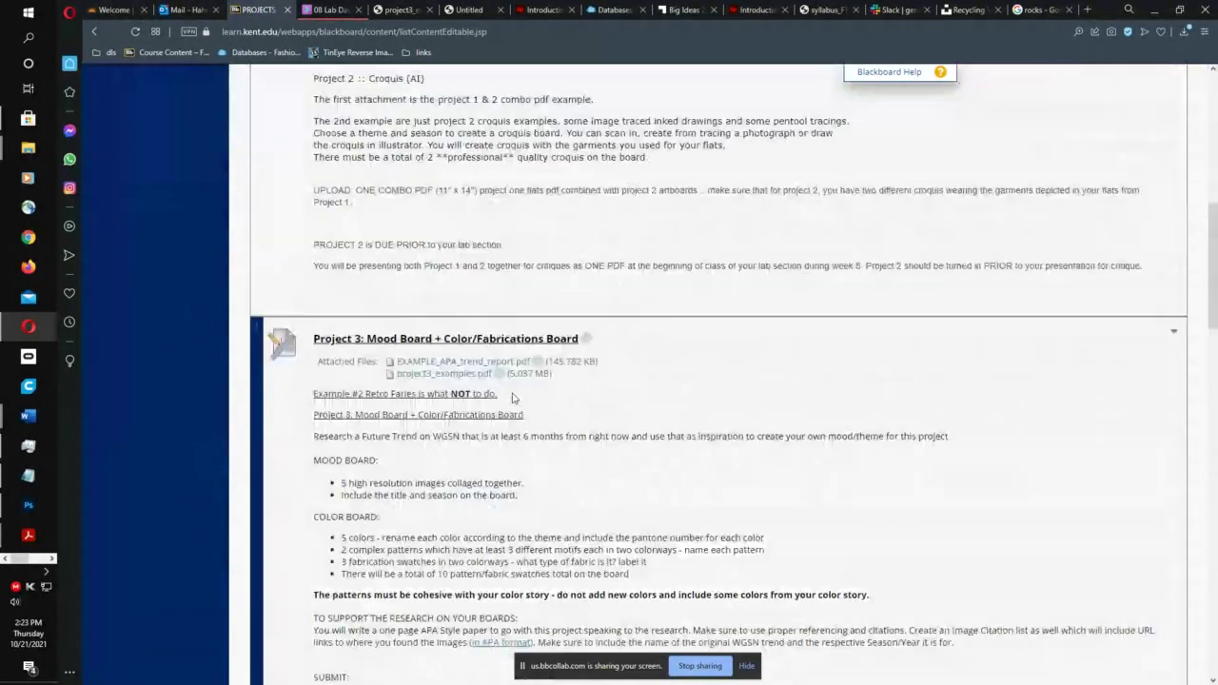
scroll(514, 393, "down", 1)
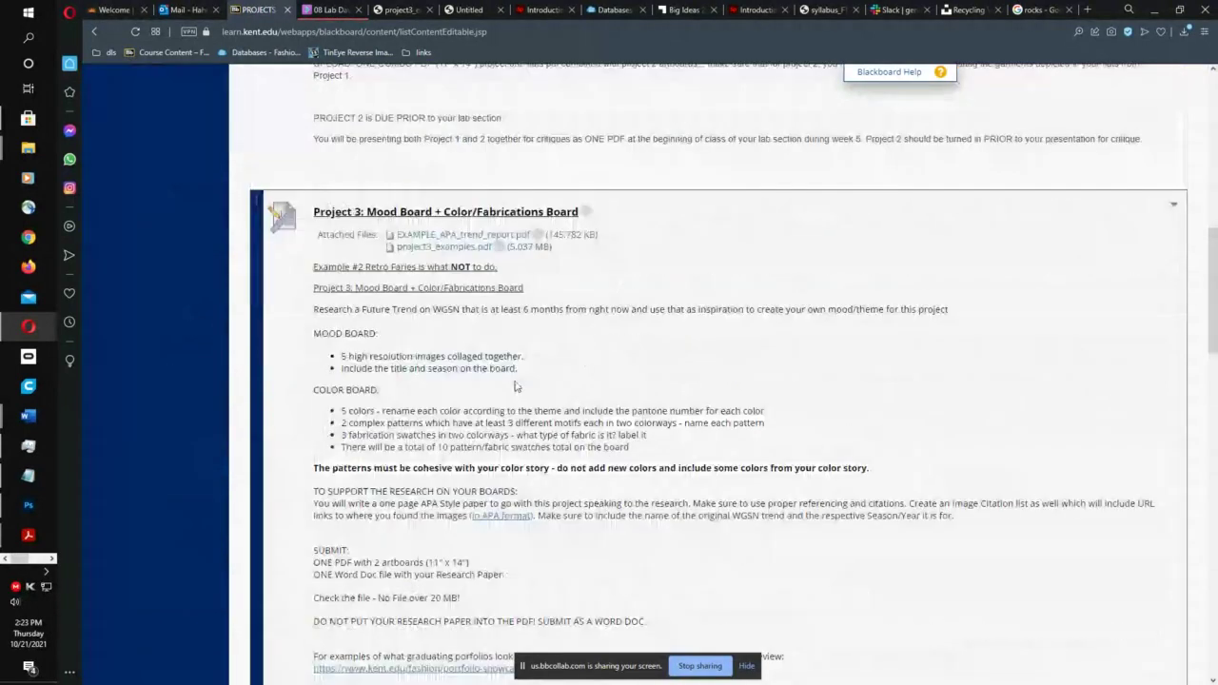
scroll(516, 385, "down", 1)
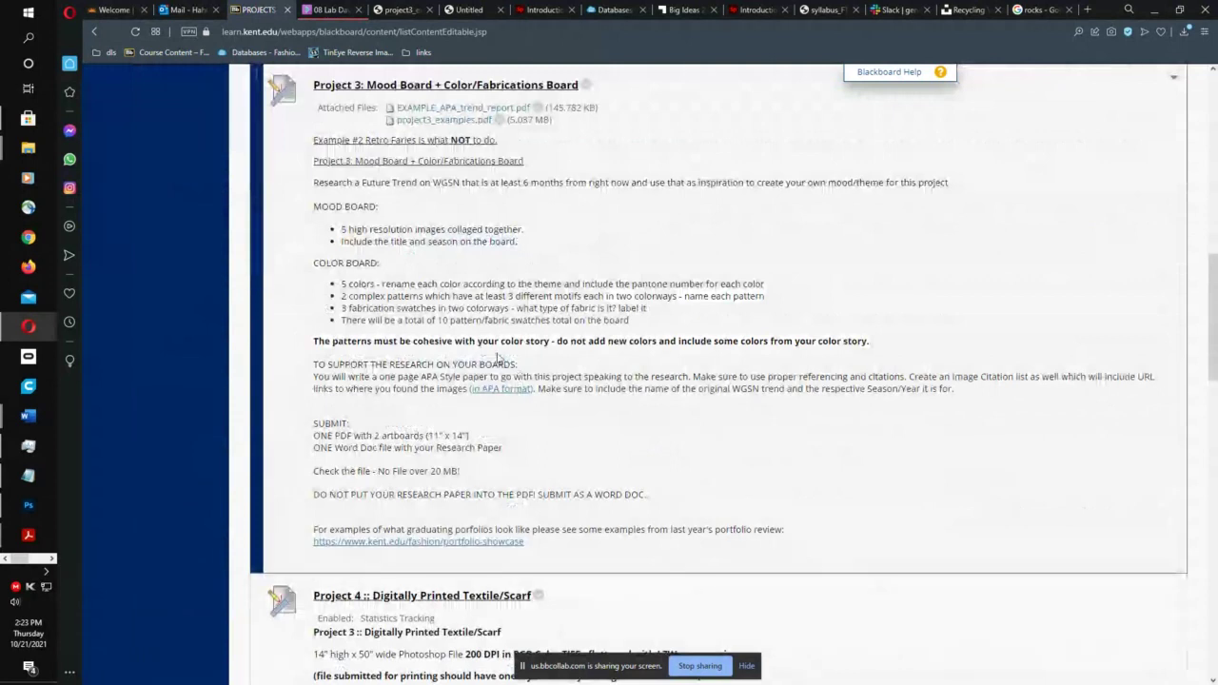
scroll(499, 357, "up", 1)
scroll(497, 355, "down", 1)
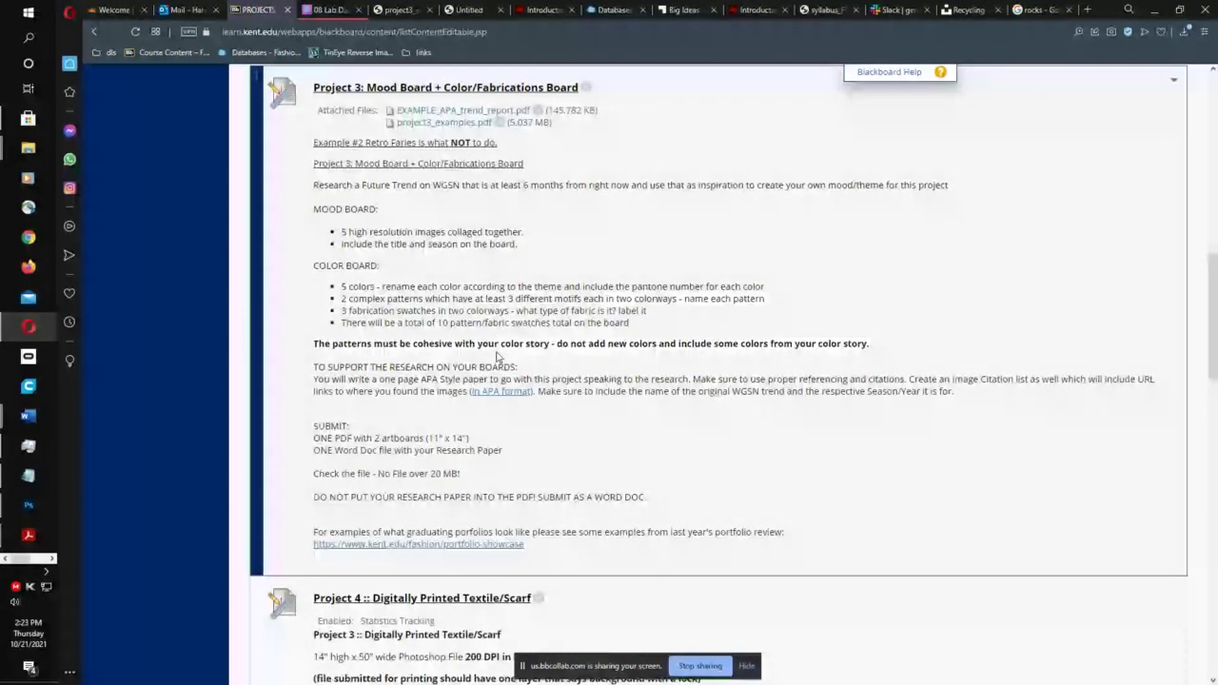
left_click_drag(316, 107, 653, 560)
left_click(653, 559)
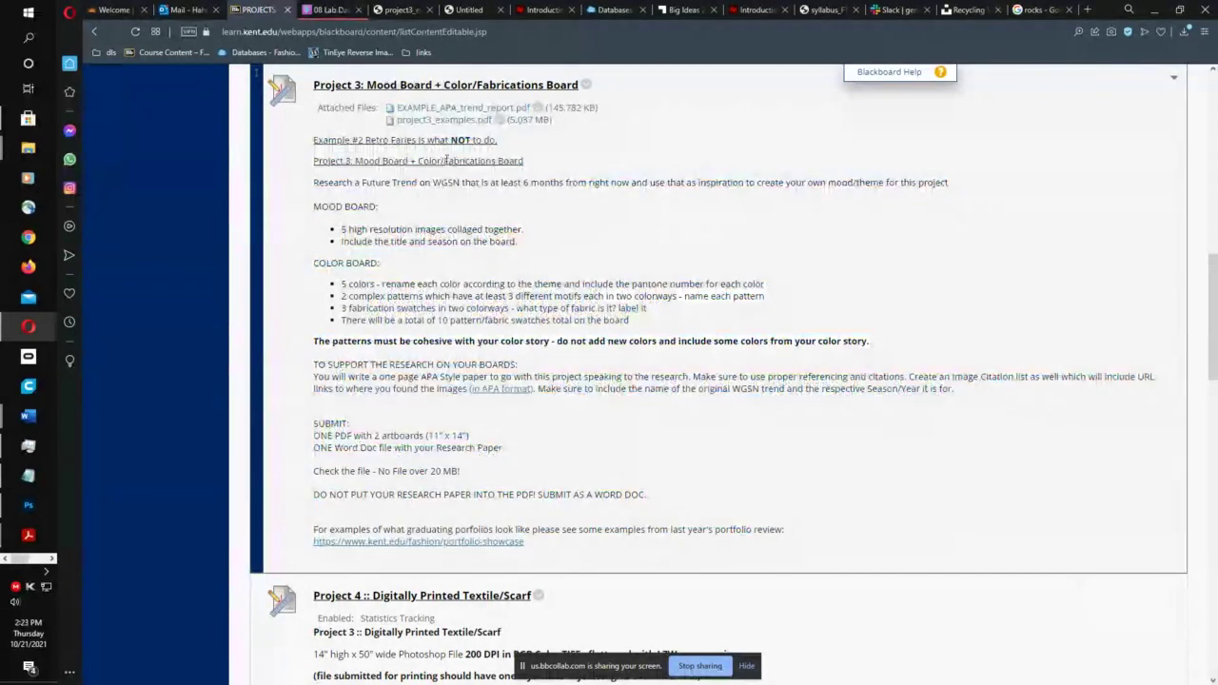
- Open project3_examples.pdf and examine the image layout of the Retro Fairies mood board on page 3
left_click_drag(448, 108, 477, 115)
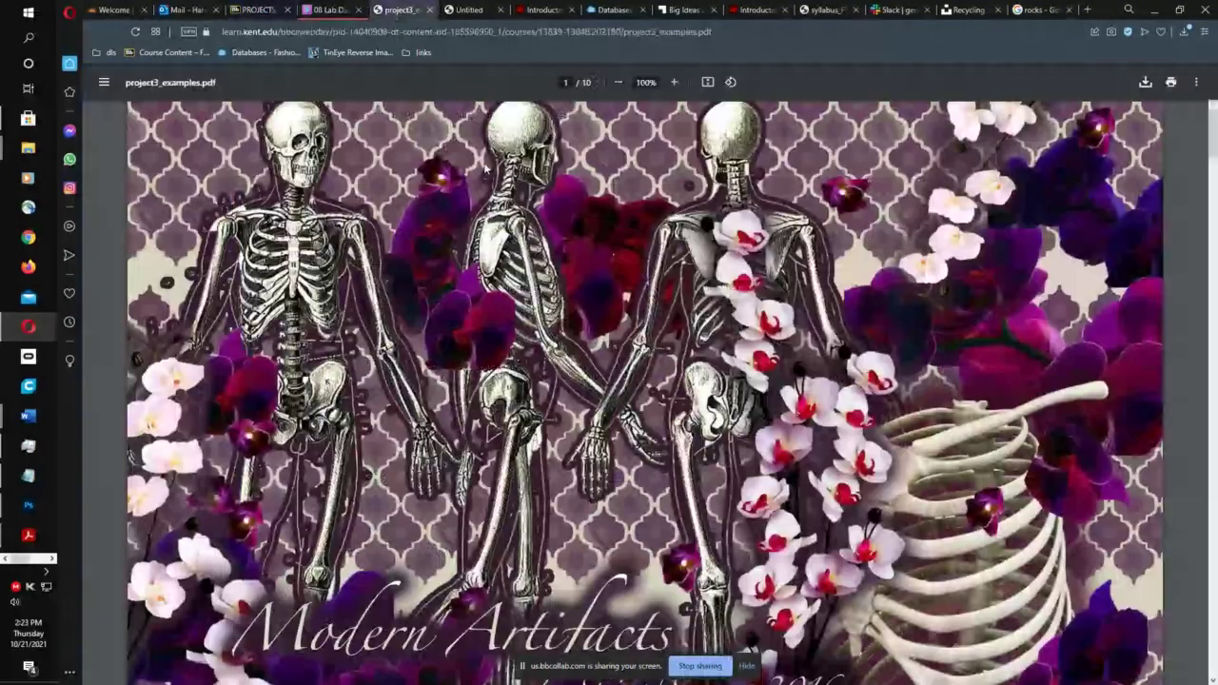
scroll(687, 409, "down", 15)
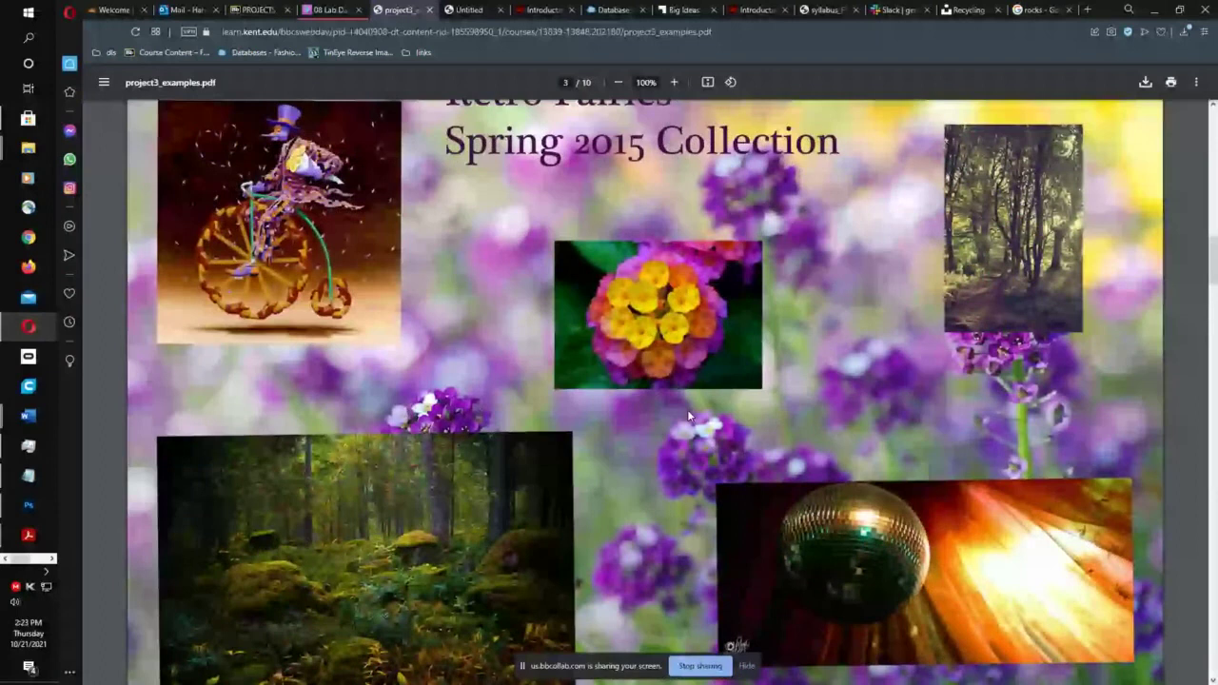
scroll(687, 410, "down", 5)
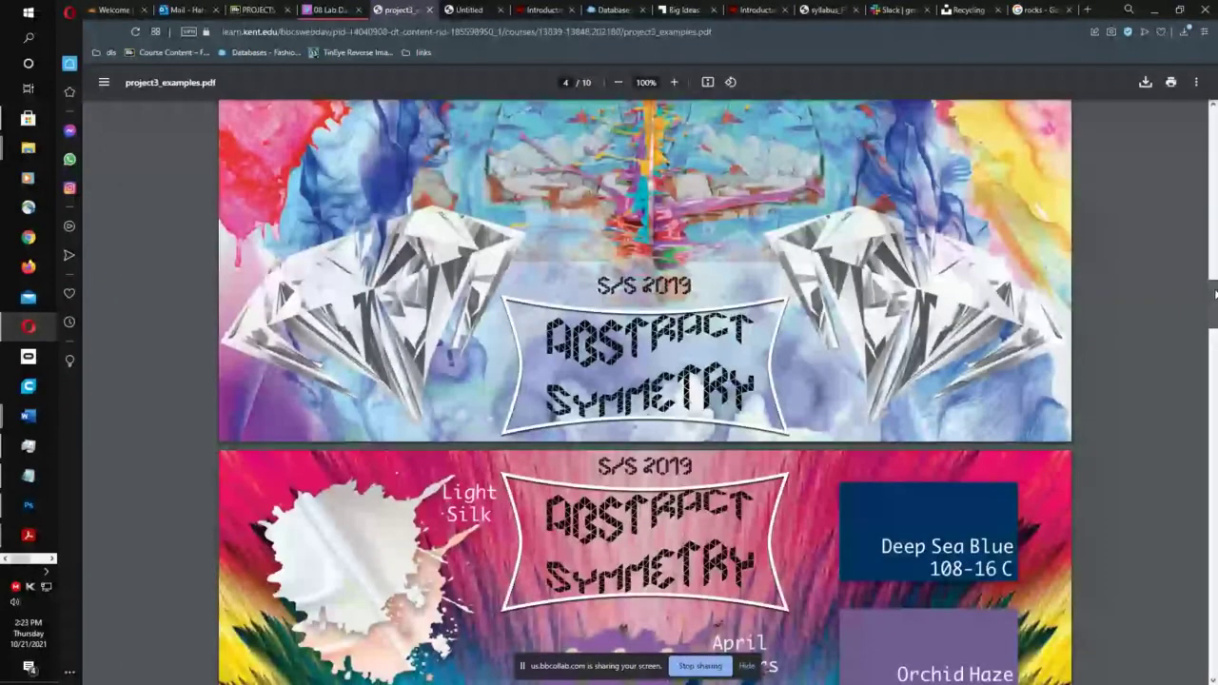
scroll(708, 451, "up", 5)
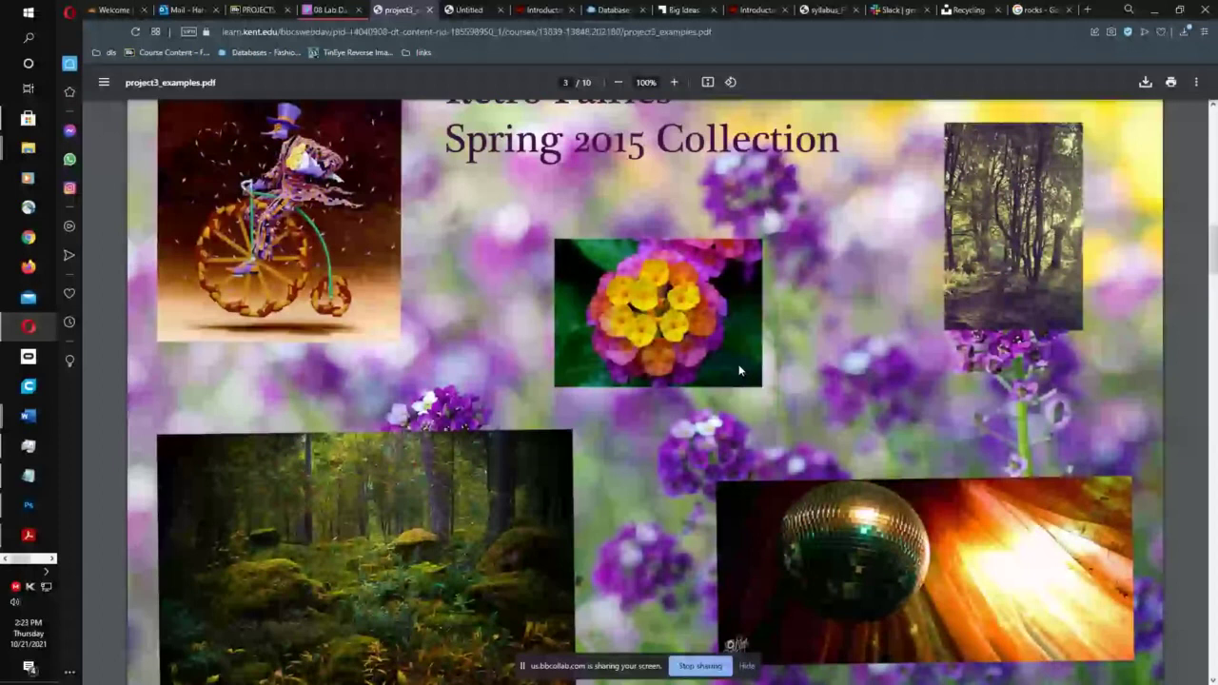
scroll(397, 294, "down", 1)
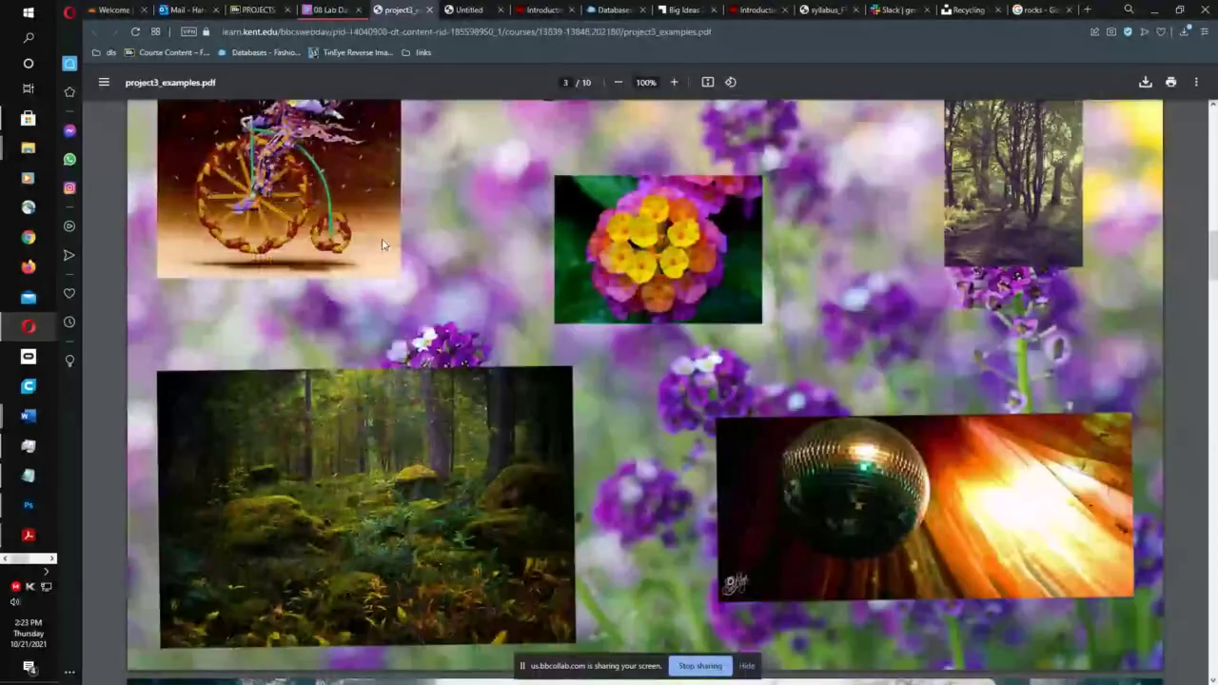
scroll(382, 245, "up", 1)
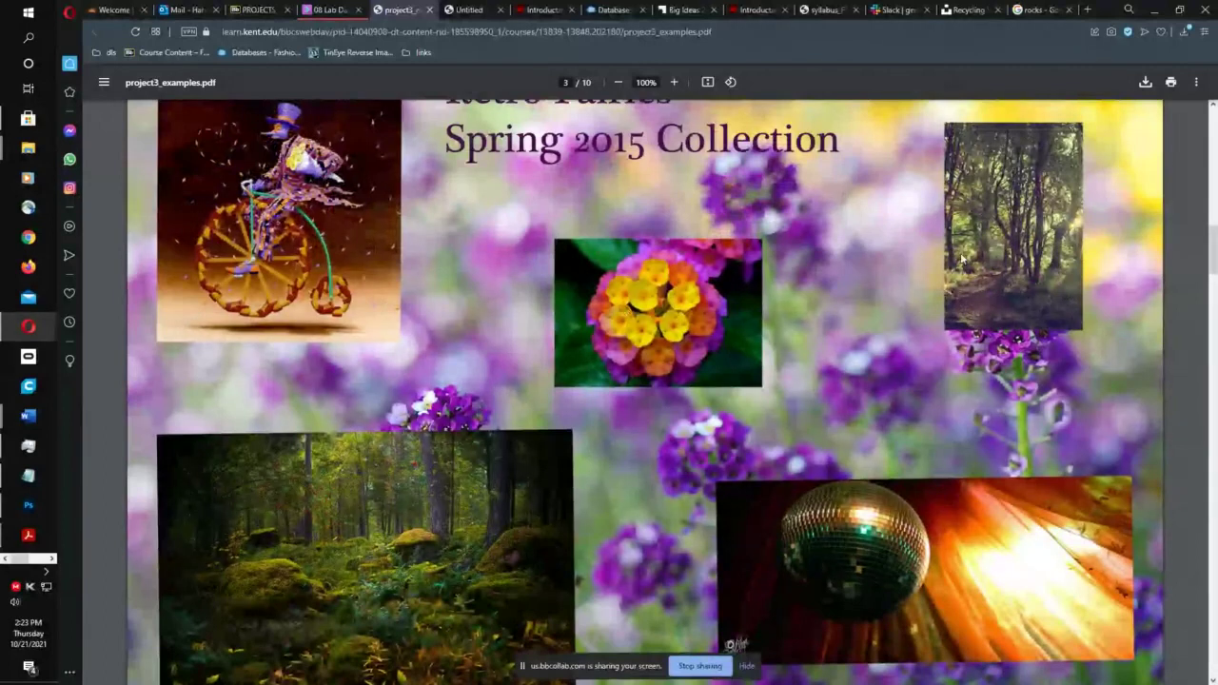
scroll(785, 405, "down", 4)
scroll(787, 411, "down", 7)
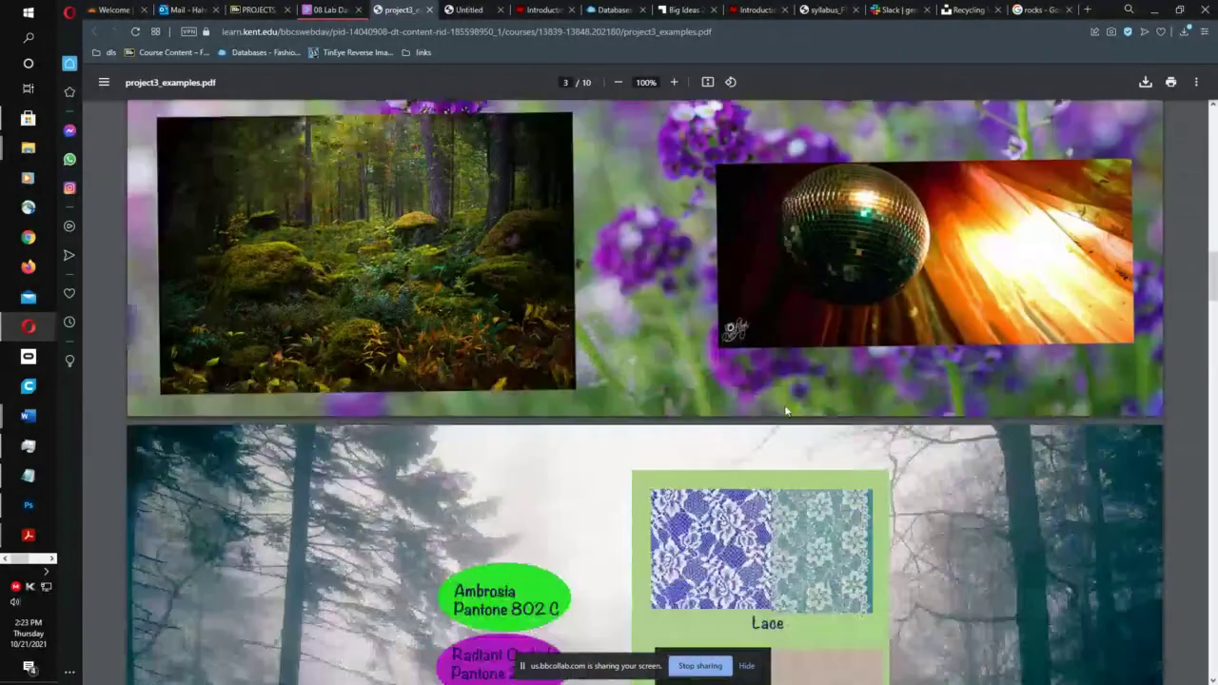
scroll(787, 419, "up", 10)
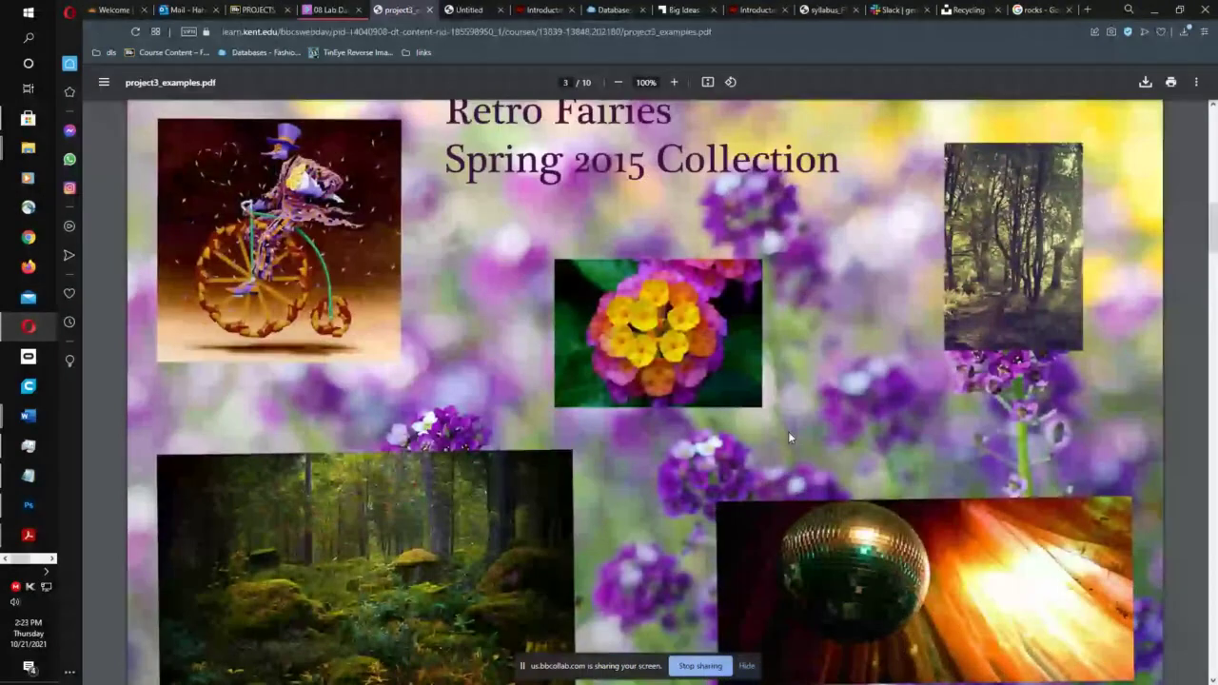
- Compare the Modern Artifacts mood board and color board on pages 1 and 2 with the Retro Fairies example
scroll(788, 431, "up", 15)
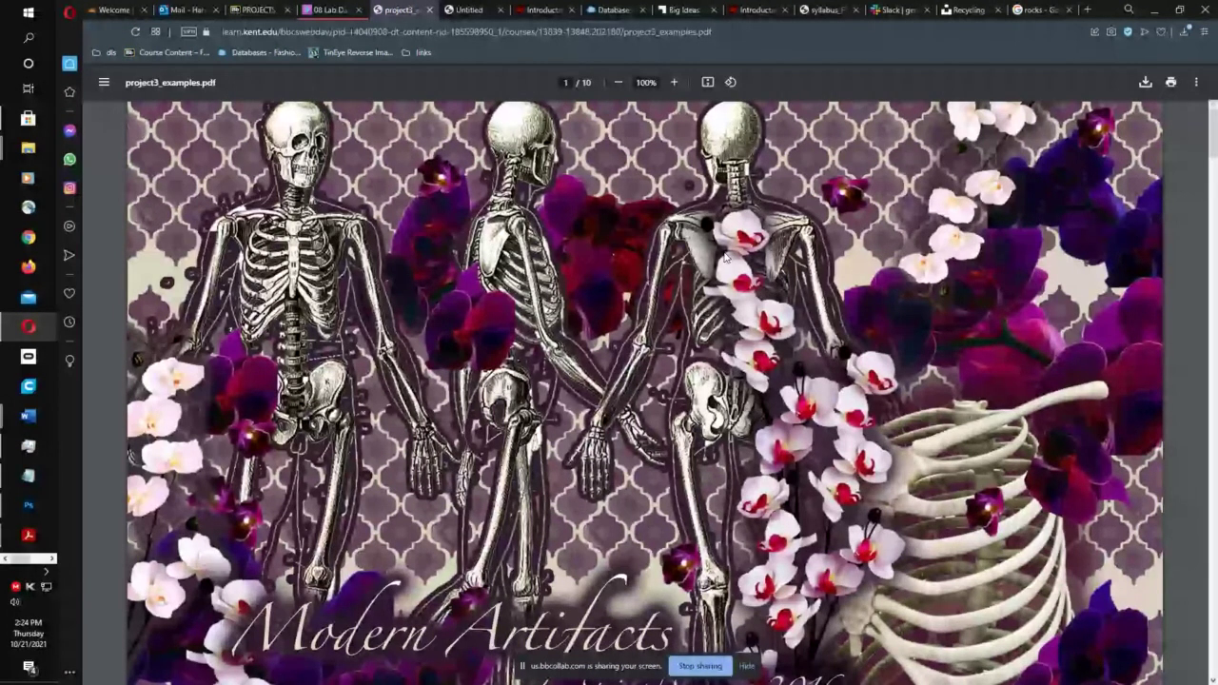
scroll(726, 257, "down", 2)
scroll(771, 354, "down", 6)
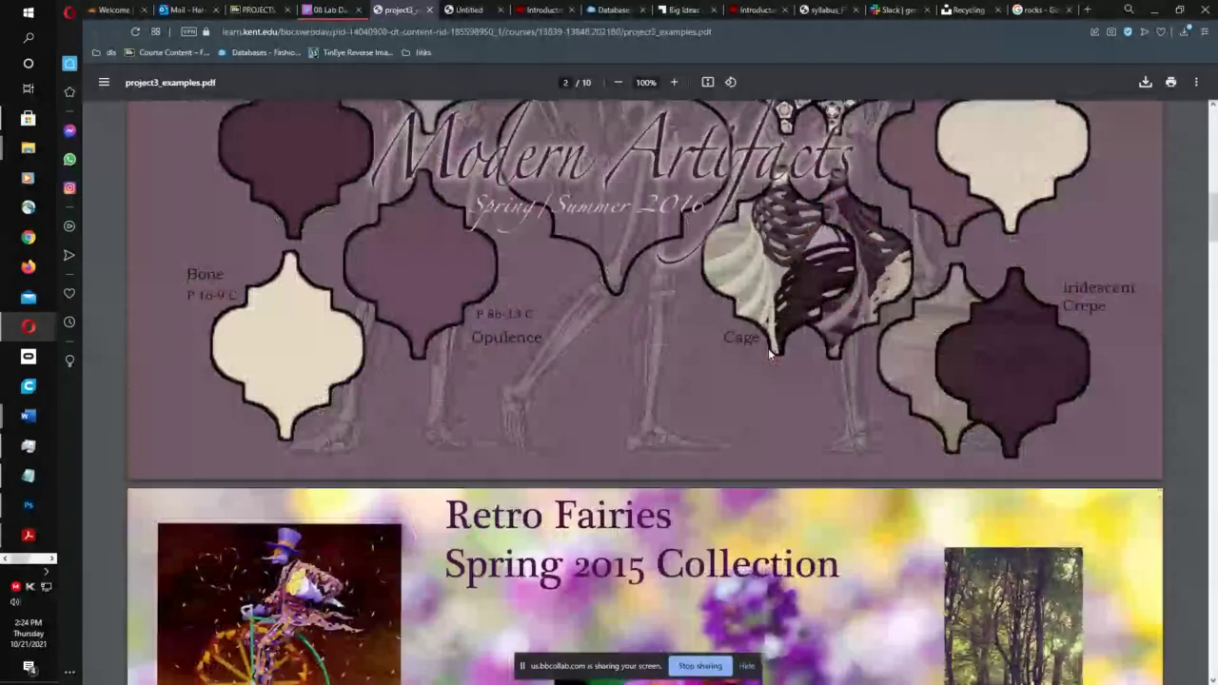
scroll(771, 353, "down", 4)
scroll(724, 376, "down", 1)
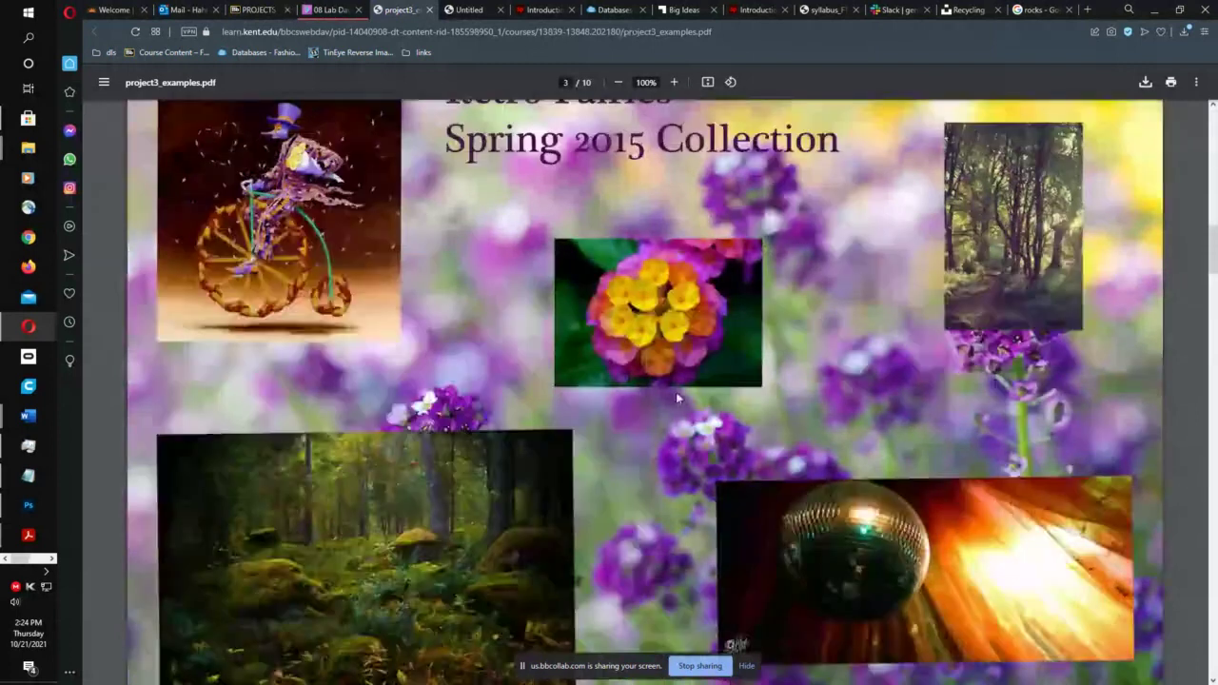
scroll(678, 397, "down", 3)
scroll(686, 386, "up", 8)
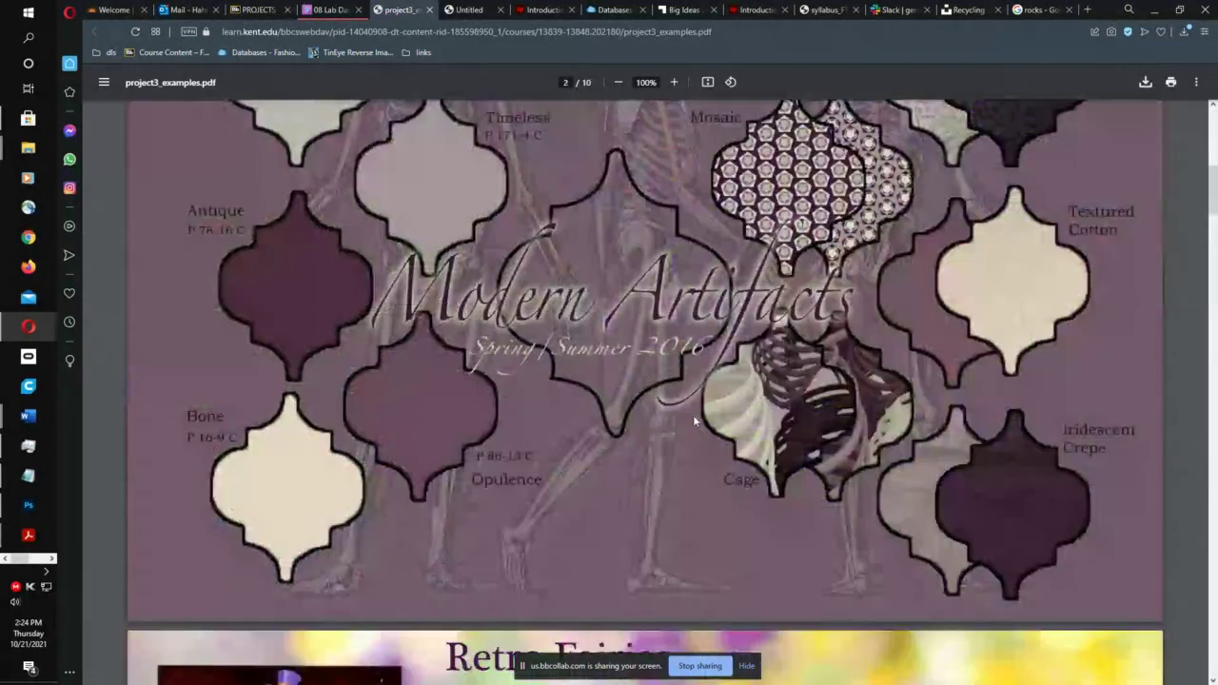
scroll(693, 415, "up", 8)
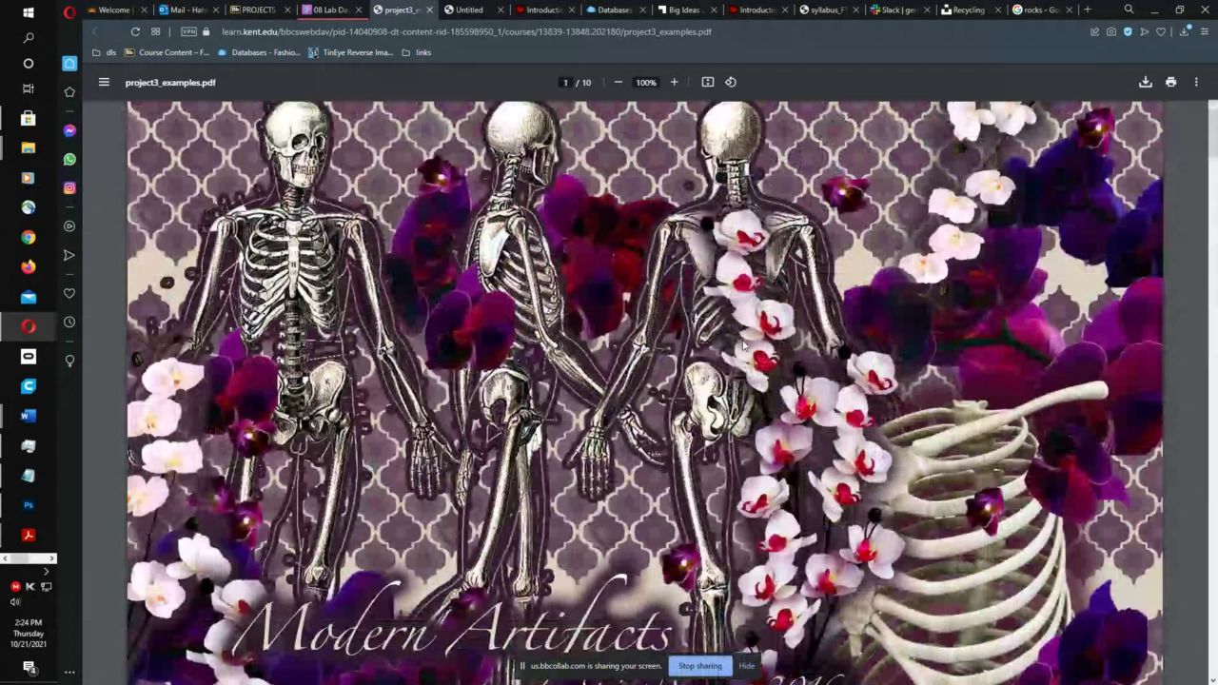
scroll(744, 345, "down", 1)
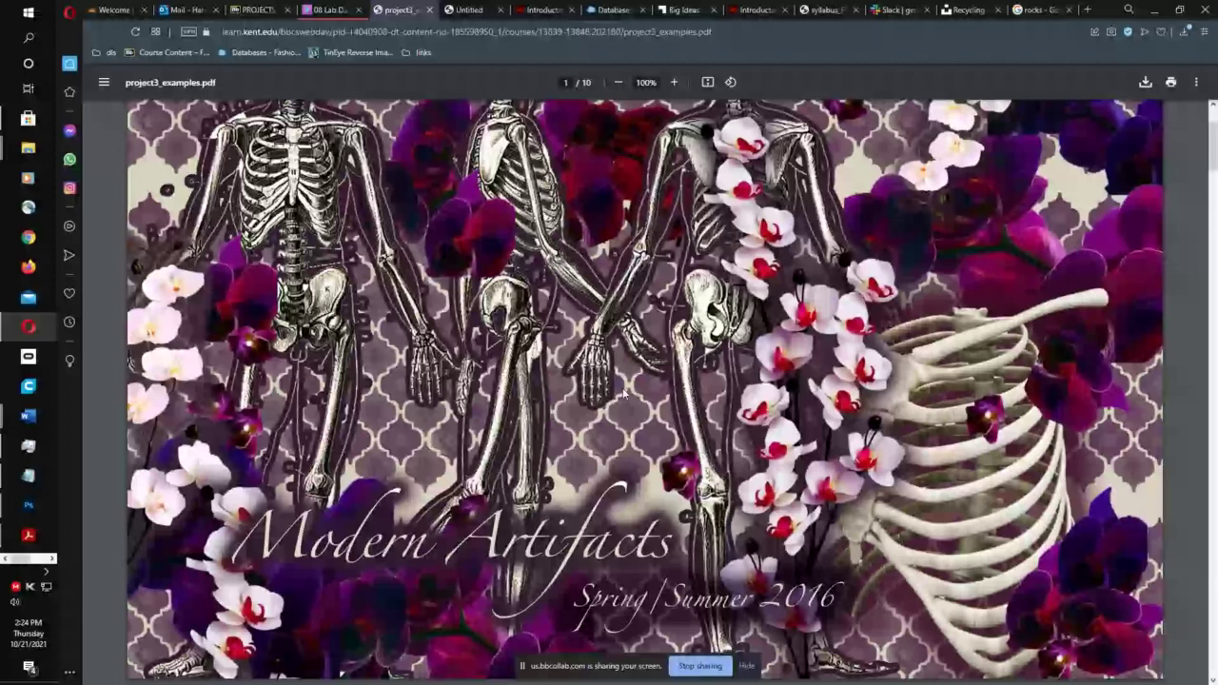
scroll(628, 396, "down", 7)
scroll(640, 405, "up", 6)
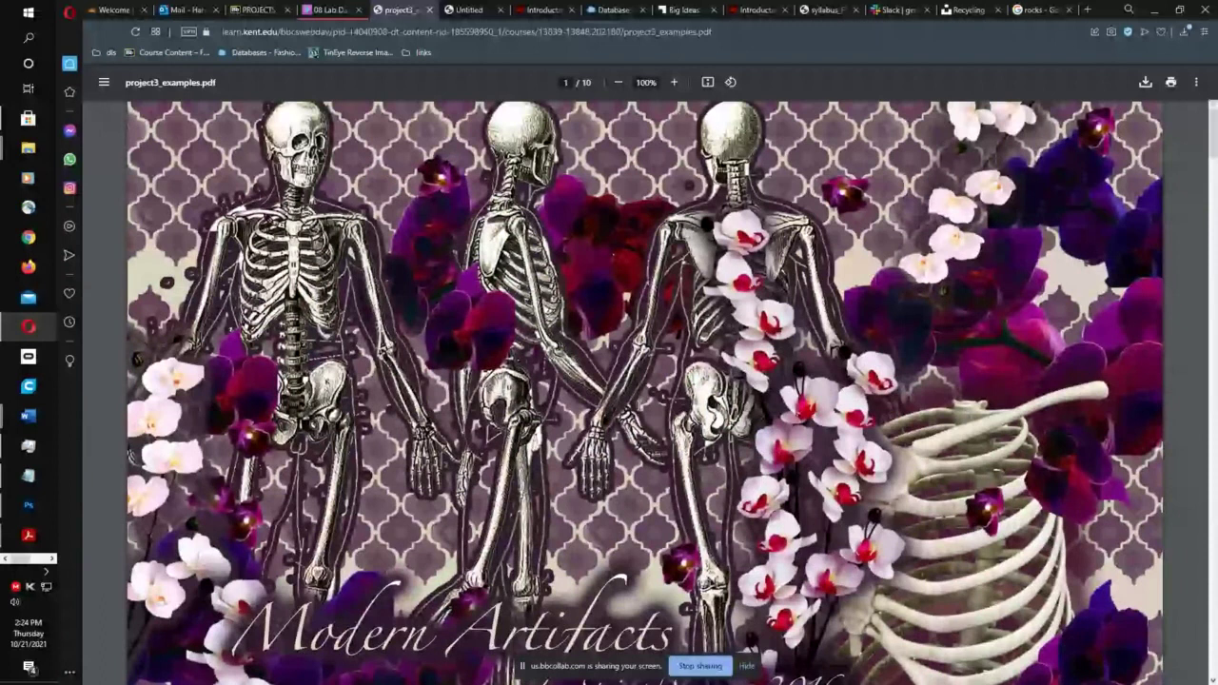
- Go through the remaining example boards to the Abstract Symmetry color board and examine its swatches and patterns
scroll(543, 458, "down", 5)
scroll(543, 458, "down", 10)
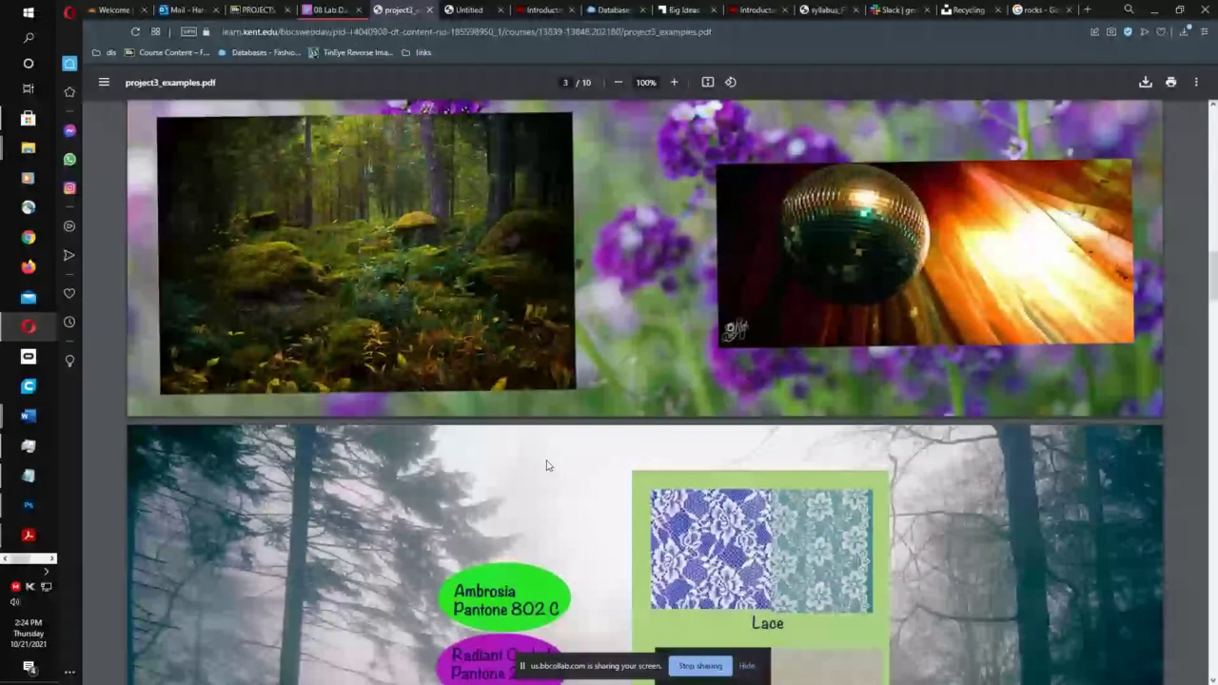
scroll(548, 465, "down", 10)
scroll(551, 465, "down", 5)
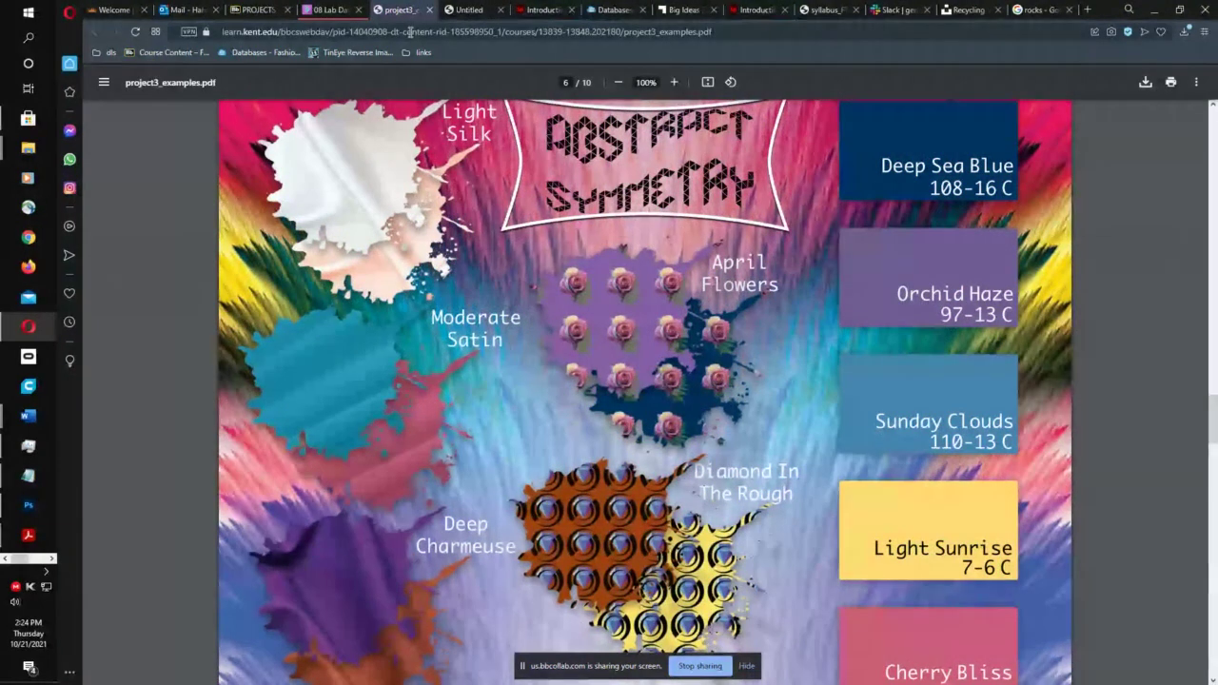
- Review the Mood Board + Color Board section on the class lesson page, including the due week and the location of the specs
left_click(543, 9)
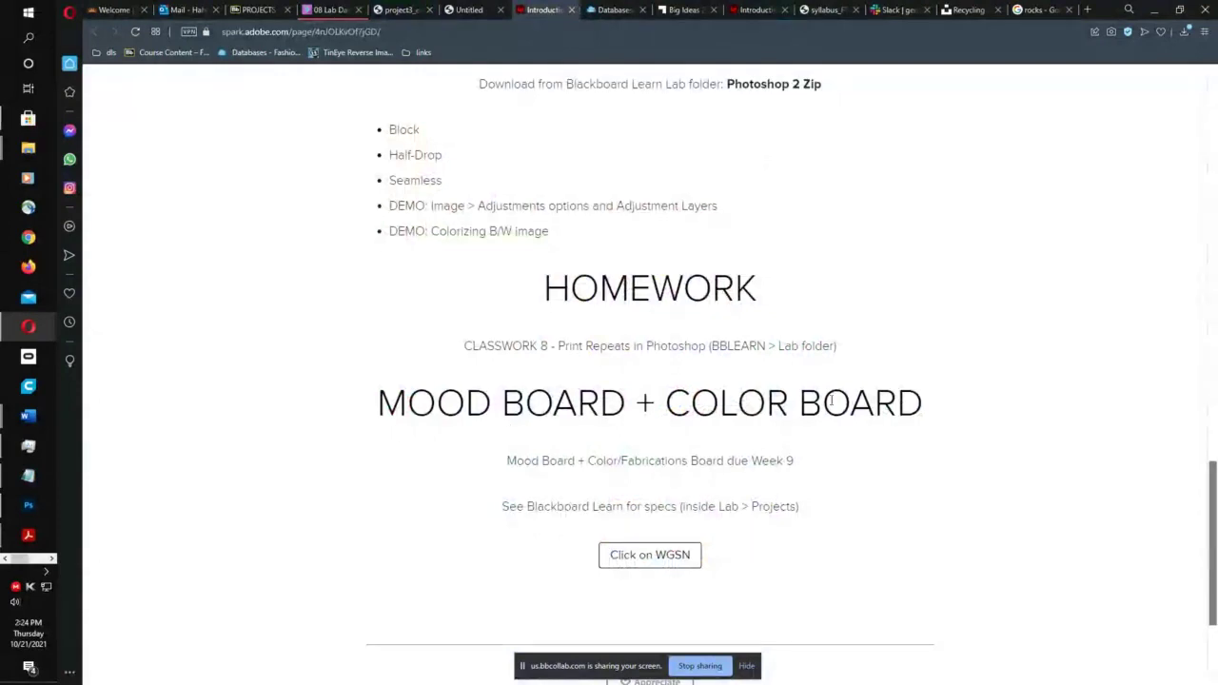
left_click_drag(362, 400, 827, 514)
left_click(825, 514)
left_click_drag(432, 404, 942, 405)
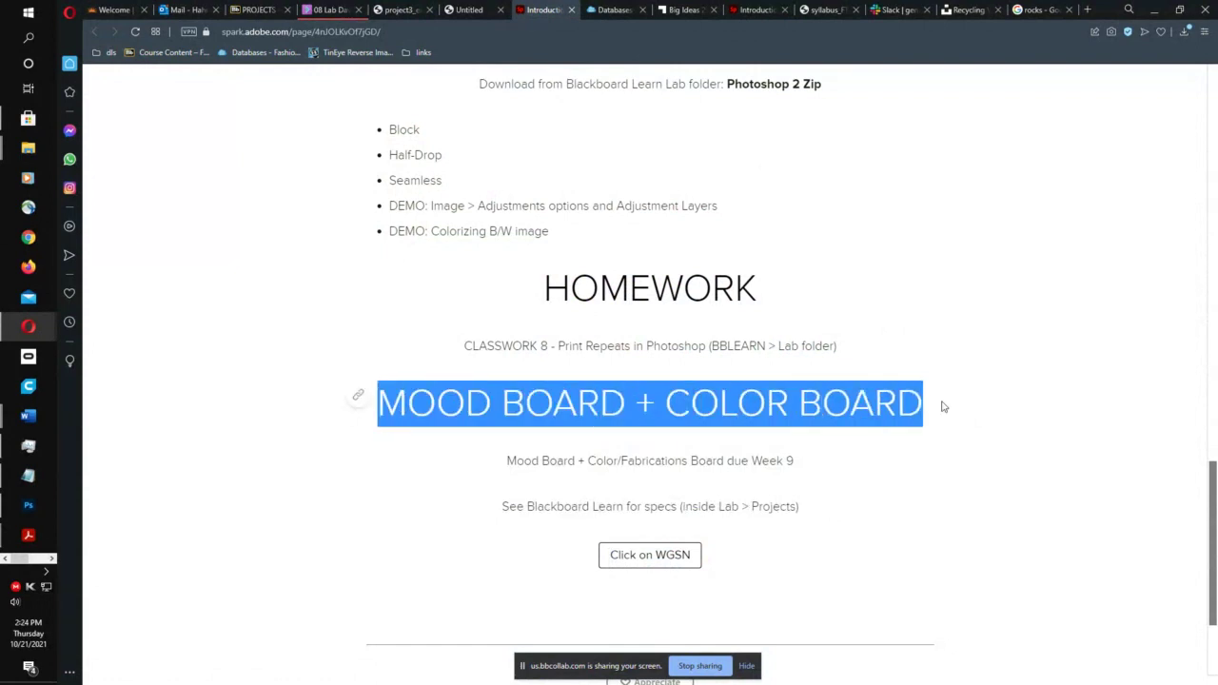
left_click_drag(690, 460, 797, 459)
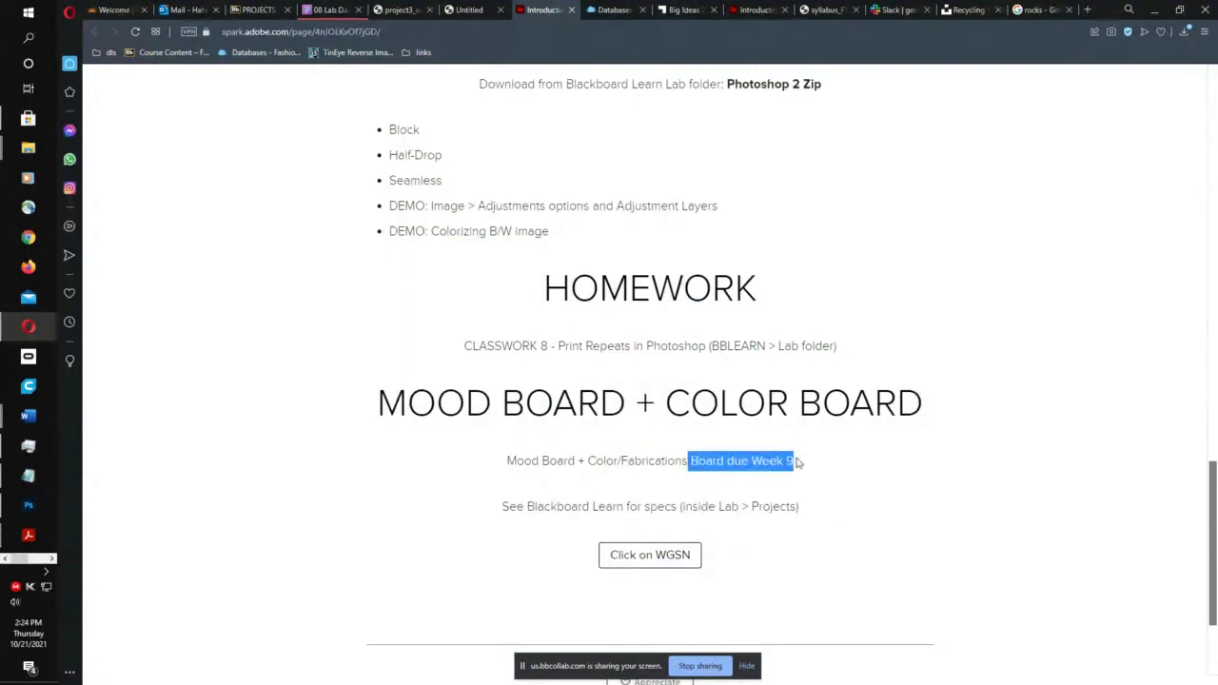
left_click_drag(505, 508, 677, 519)
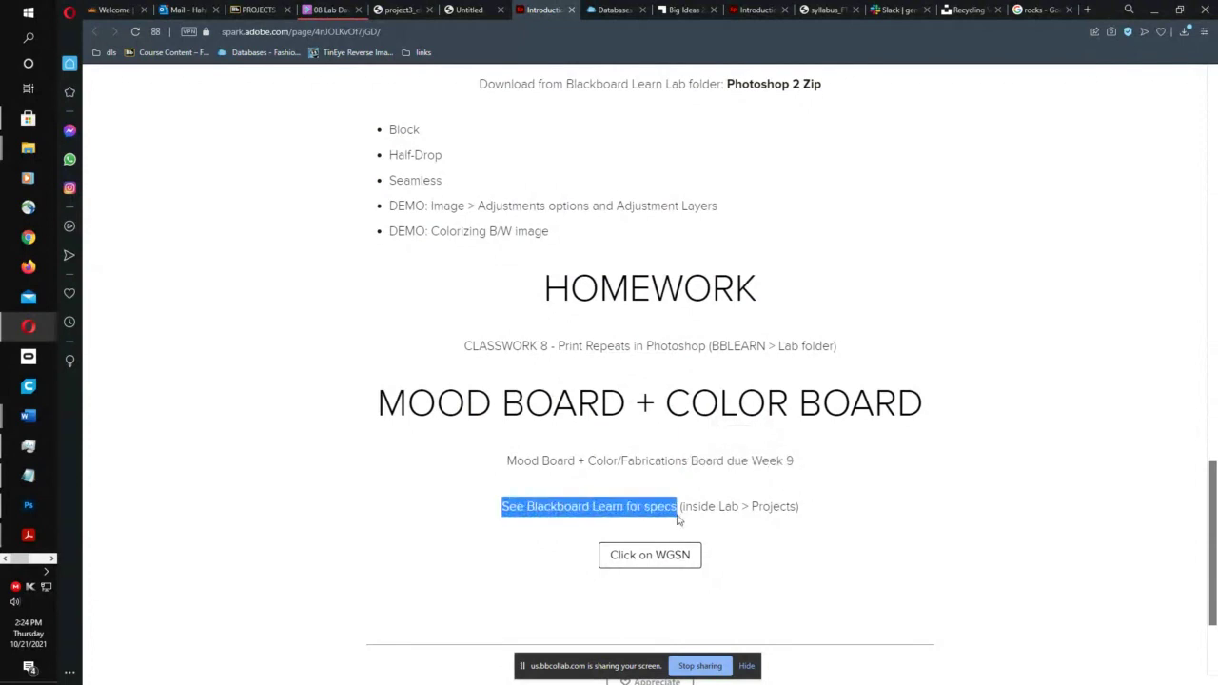
double_click(728, 506)
left_click_drag(752, 507, 801, 512)
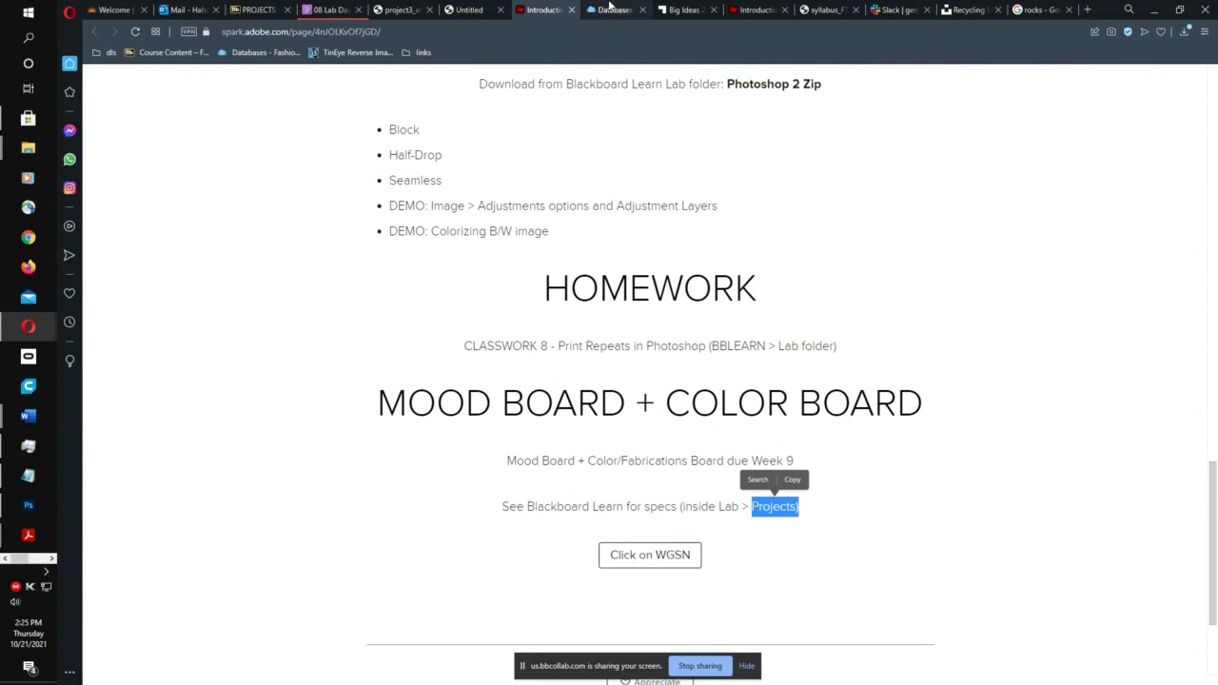
- Look through the library's Fashion Design and Merchandising Databases list, past Vogue Archive and WGSN to the Also Try section
left_click(610, 8)
scroll(1131, 316, "up", 5)
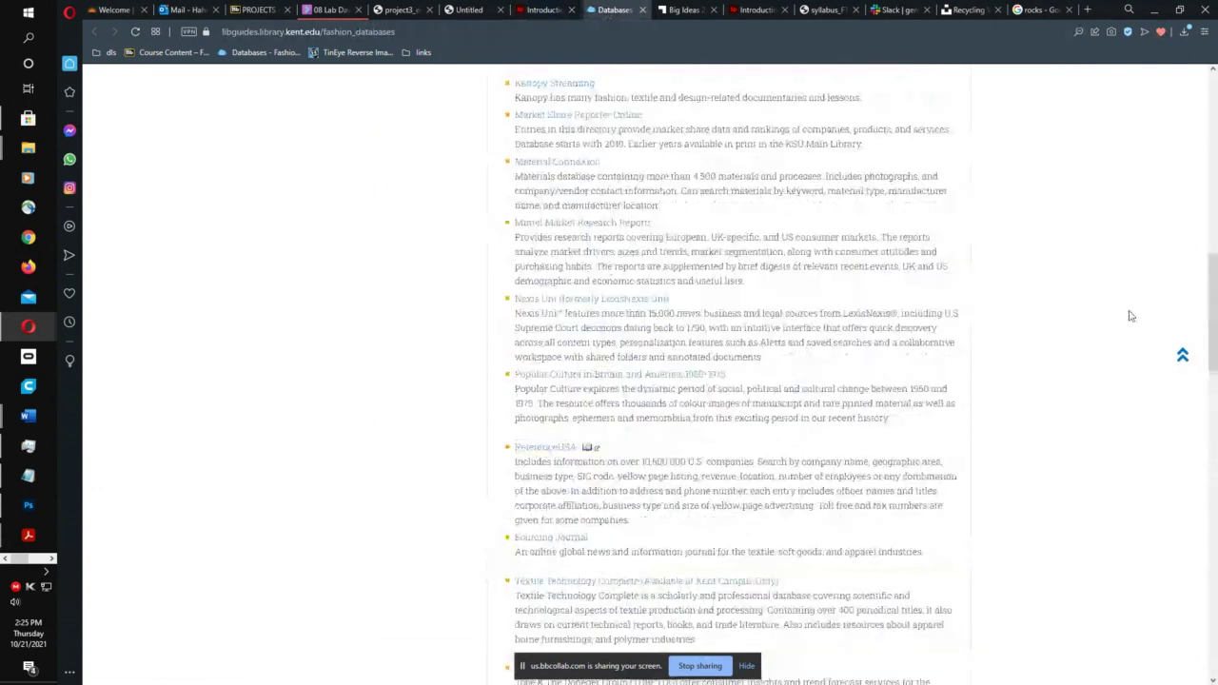
left_click_drag(1207, 305, 1198, 150)
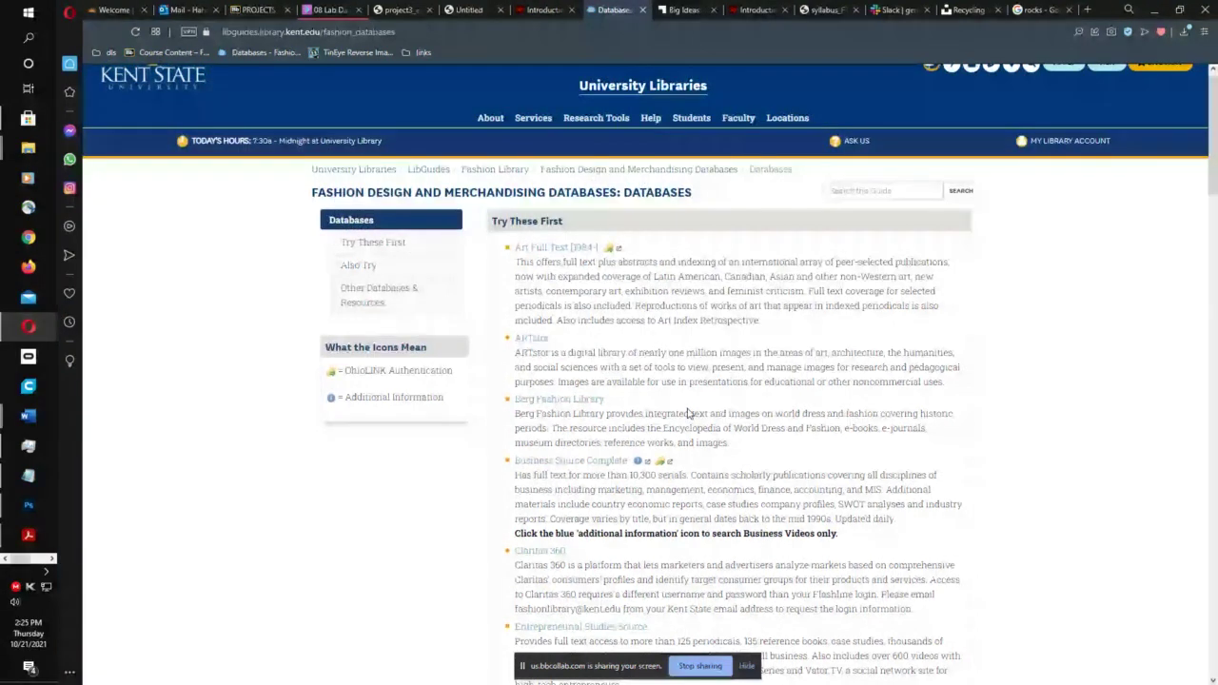
scroll(688, 413, "down", 6)
scroll(688, 413, "down", 3)
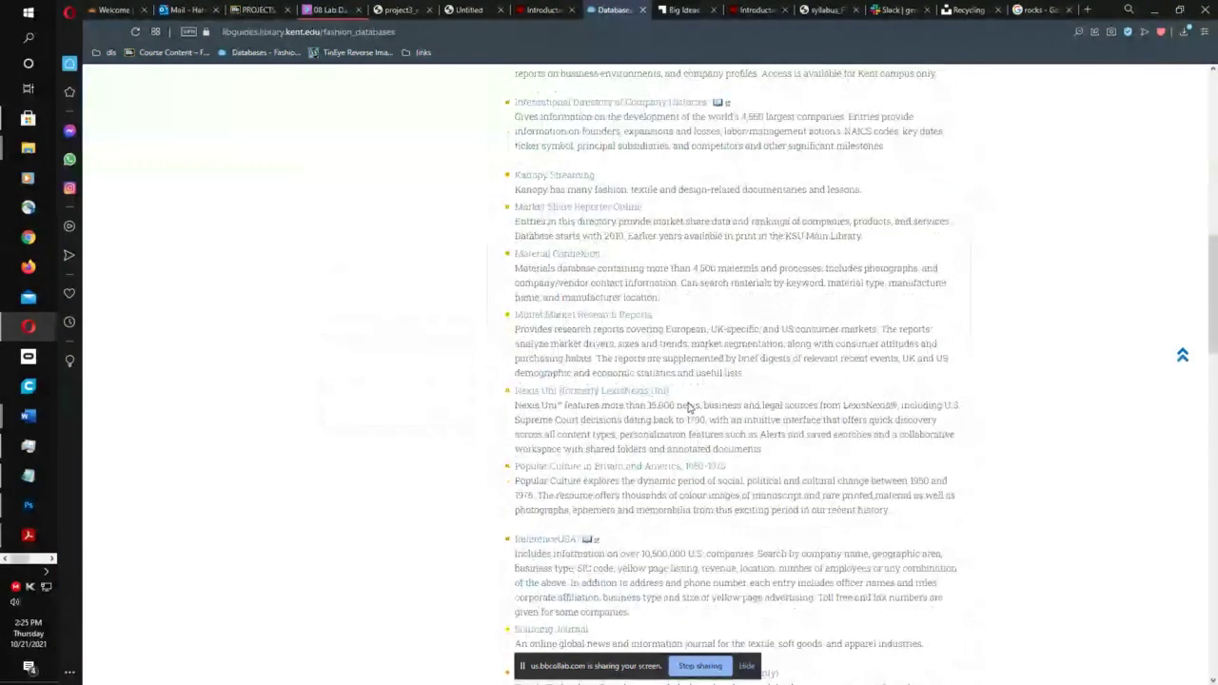
scroll(690, 408, "down", 1)
scroll(690, 407, "down", 5)
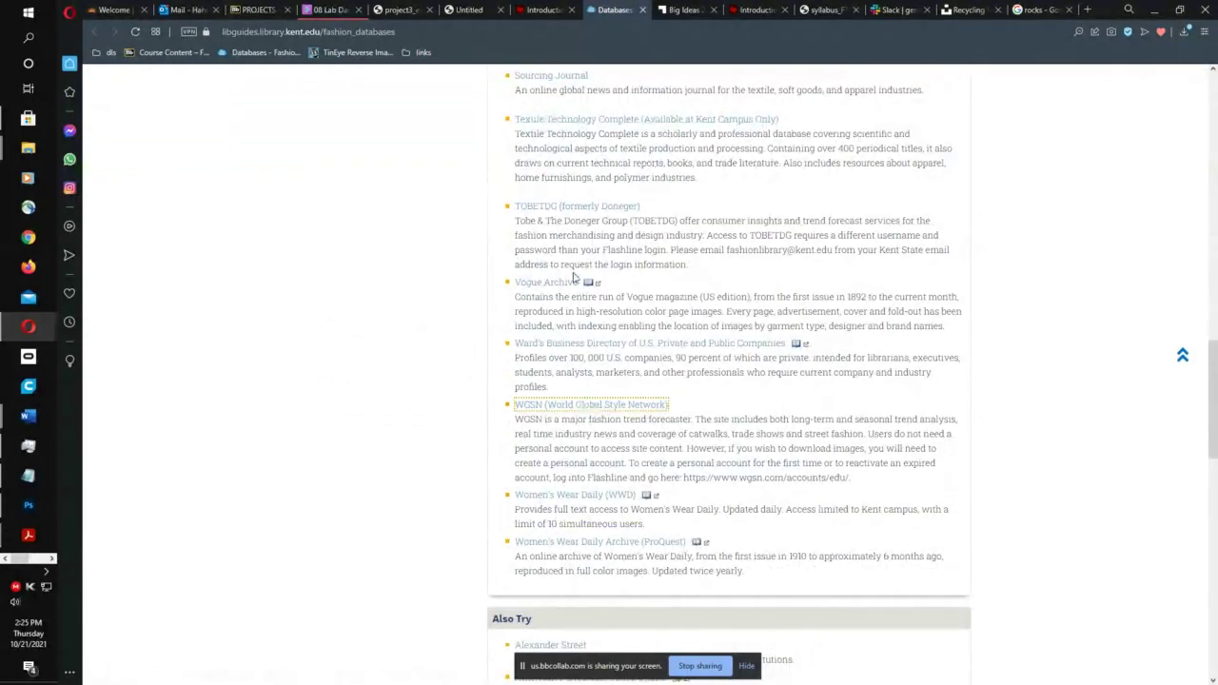
scroll(732, 390, "down", 1)
scroll(728, 366, "down", 3)
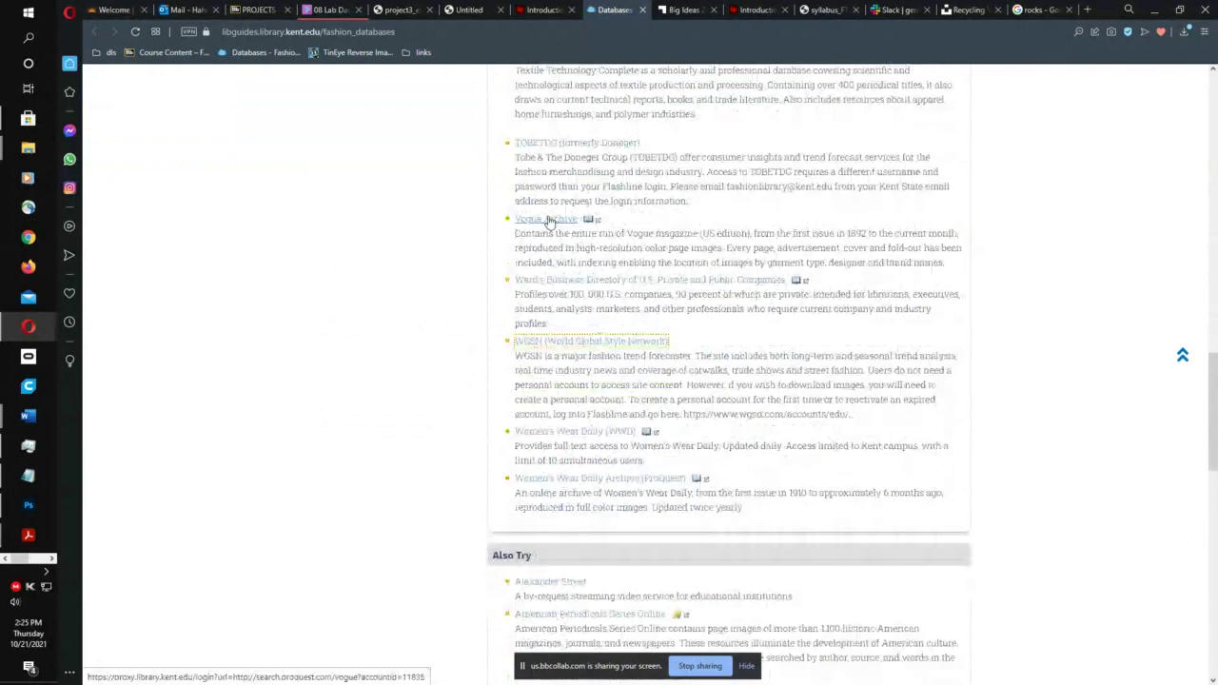
scroll(729, 353, "down", 1)
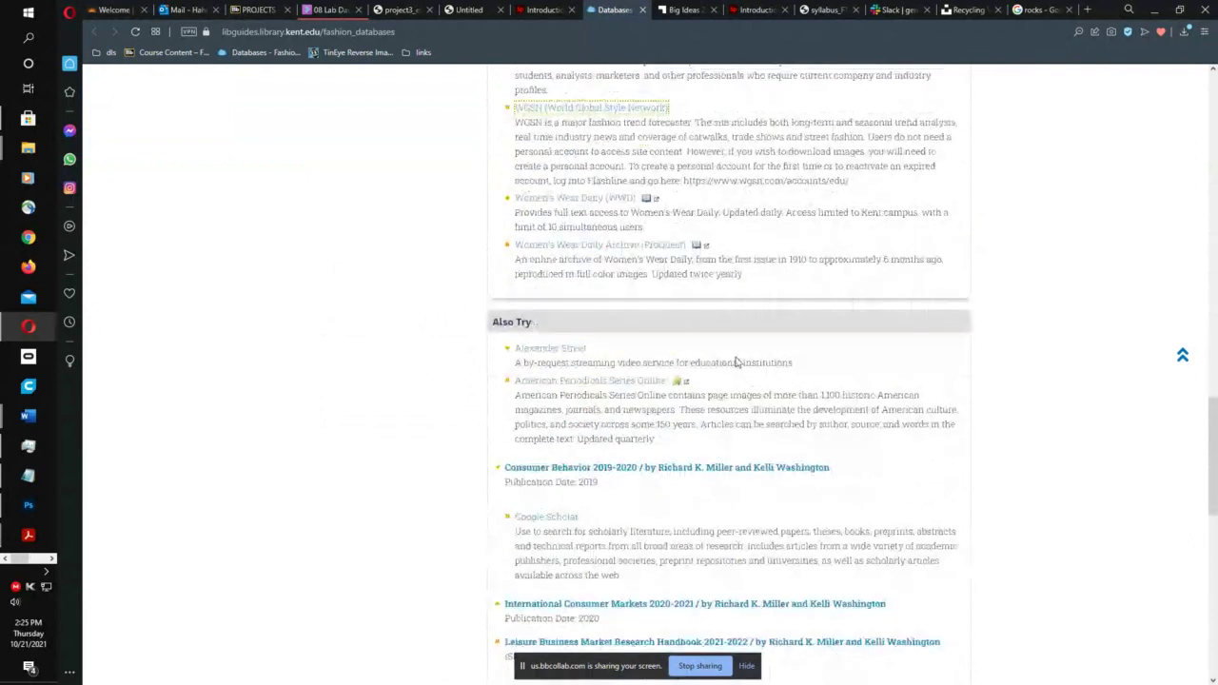
scroll(734, 362, "down", 2)
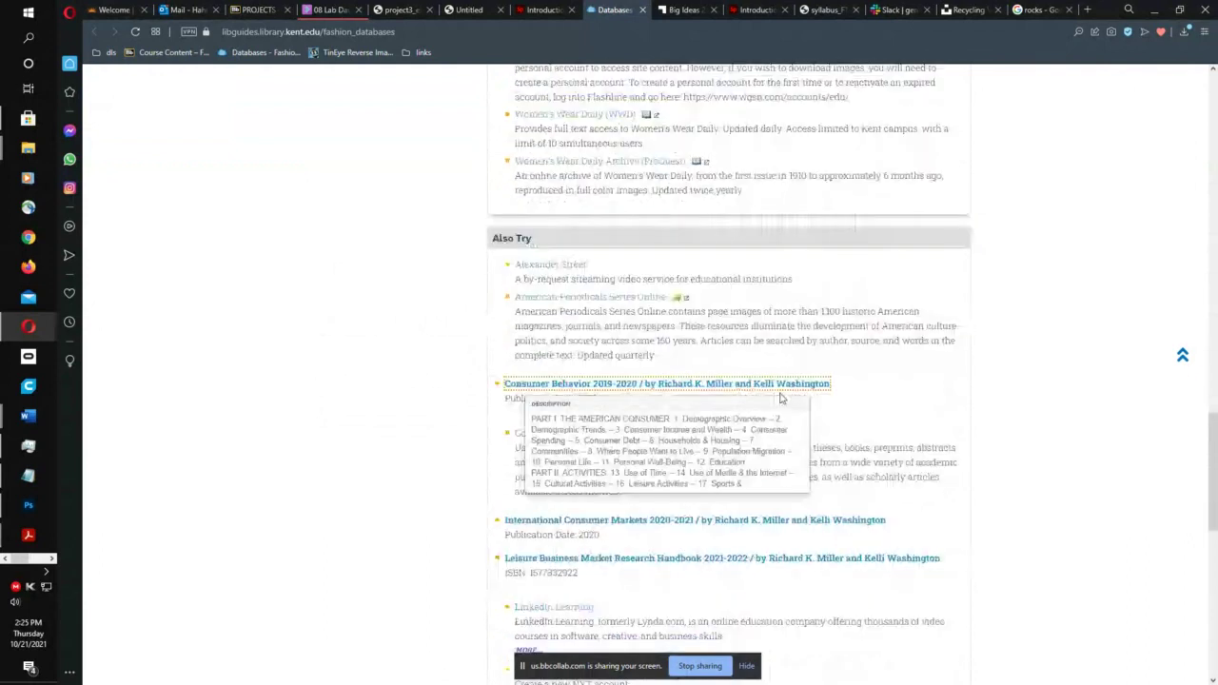
- Open the WGSN Big Ideas 2023: Fashion report and read its executive summary and methodology
left_click(685, 10)
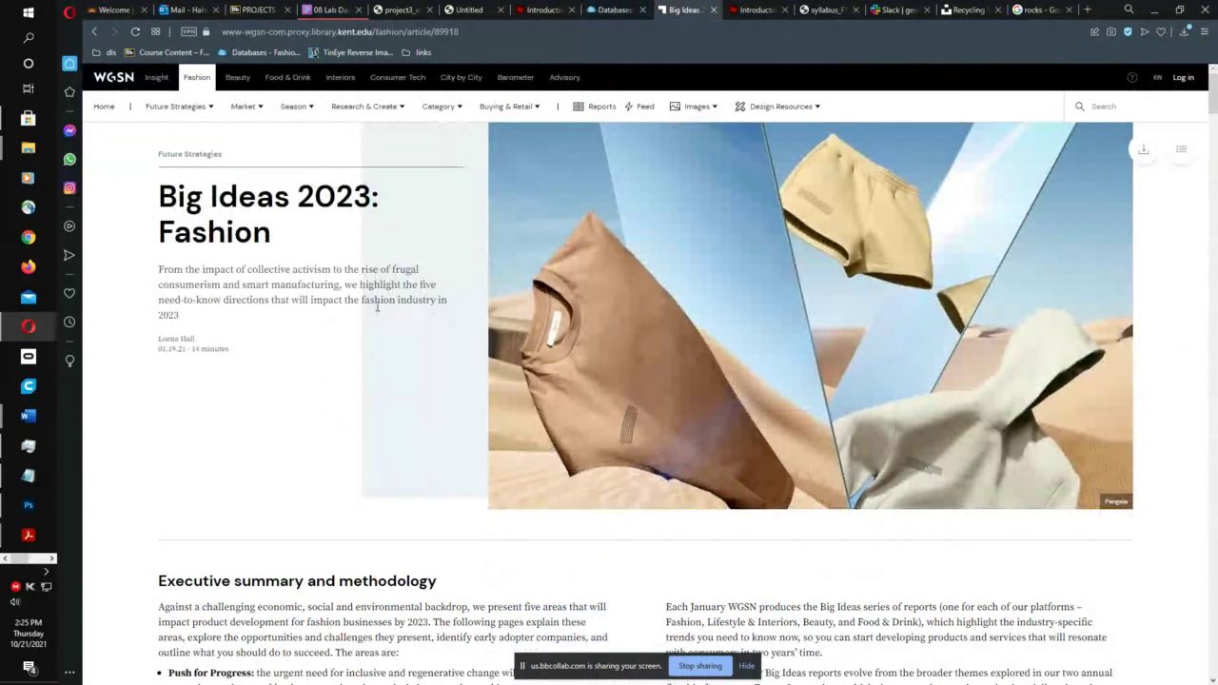
scroll(468, 383, "down", 2)
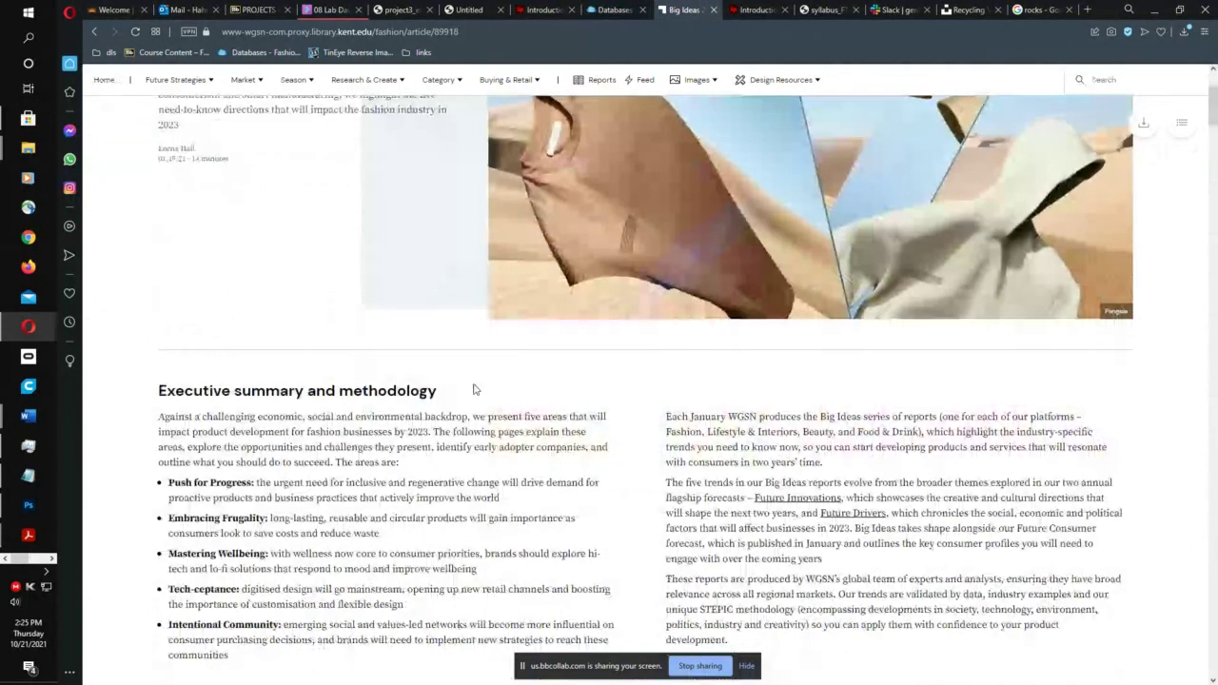
scroll(474, 389, "down", 2)
left_click_drag(169, 366, 516, 392)
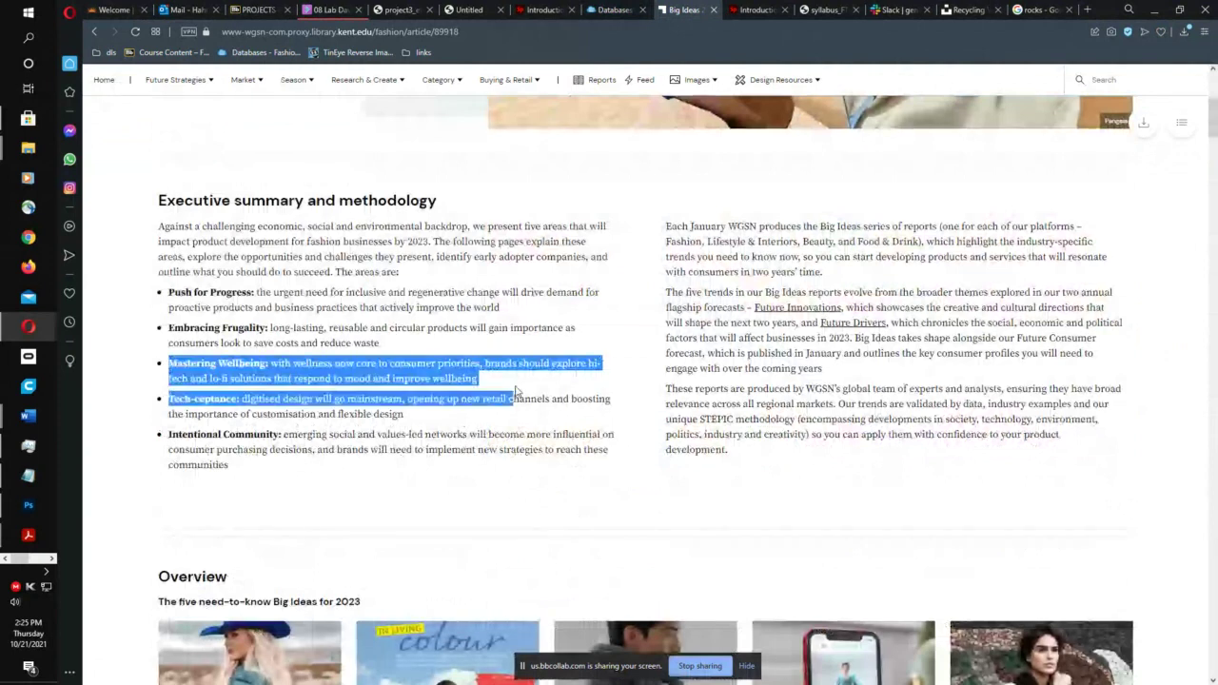
scroll(732, 428, "up", 1)
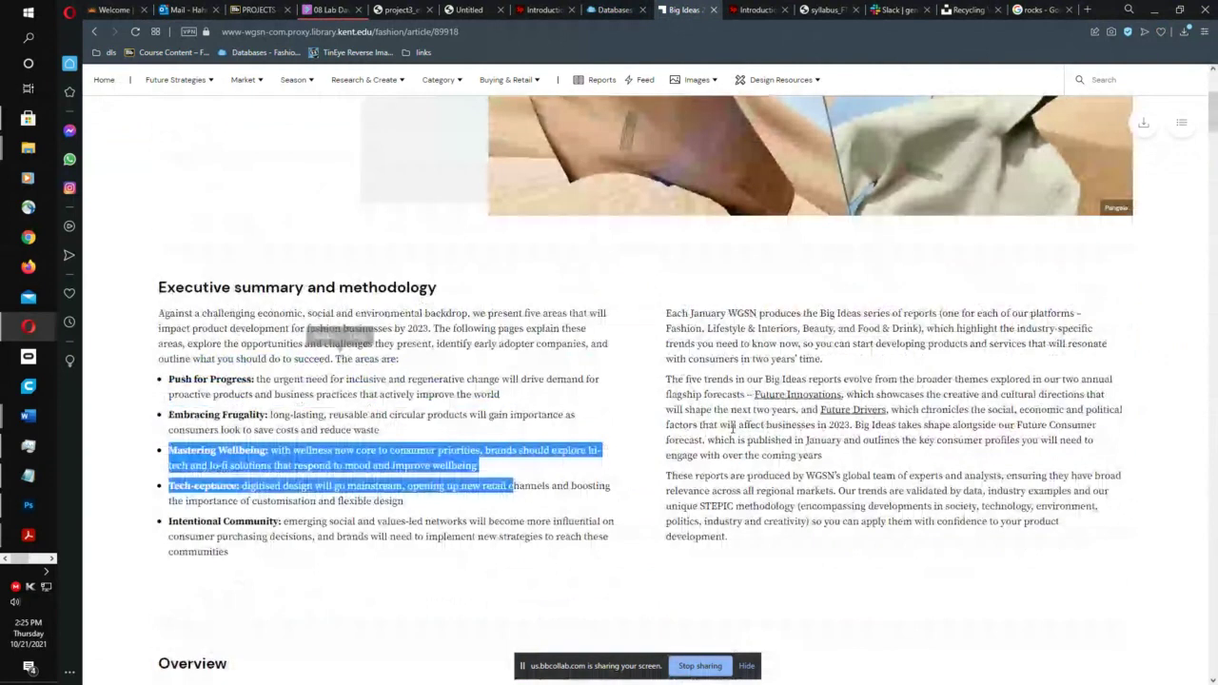
scroll(732, 427, "up", 1)
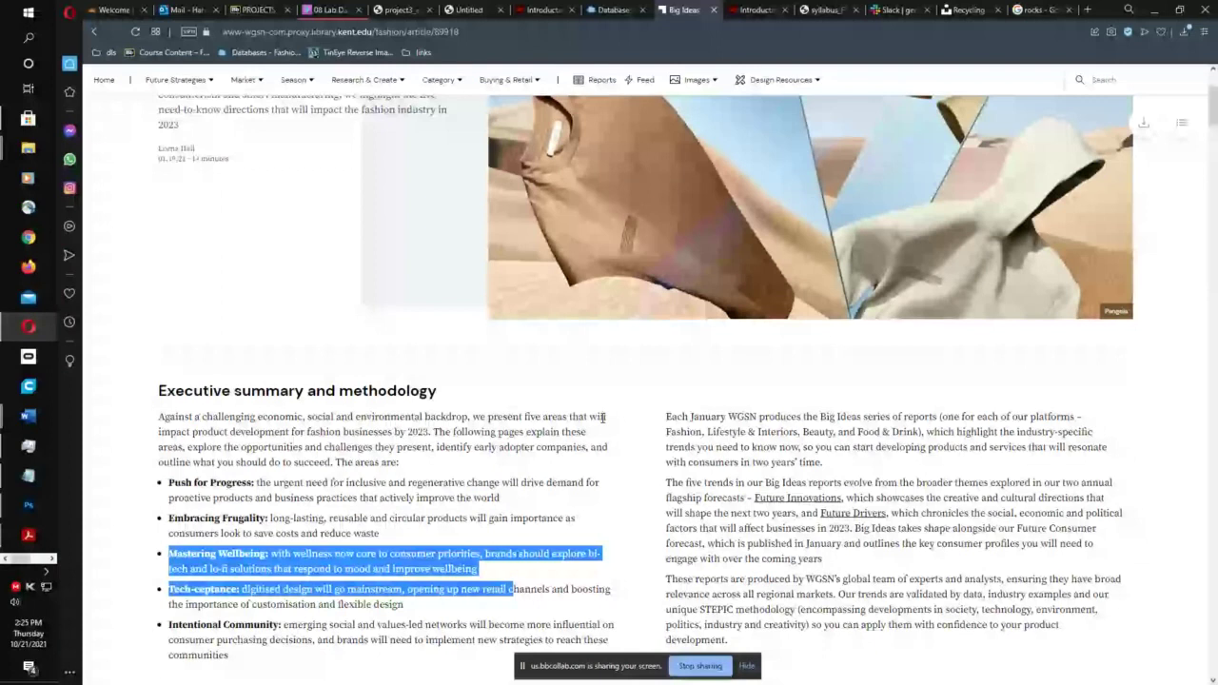
scroll(603, 417, "up", 1)
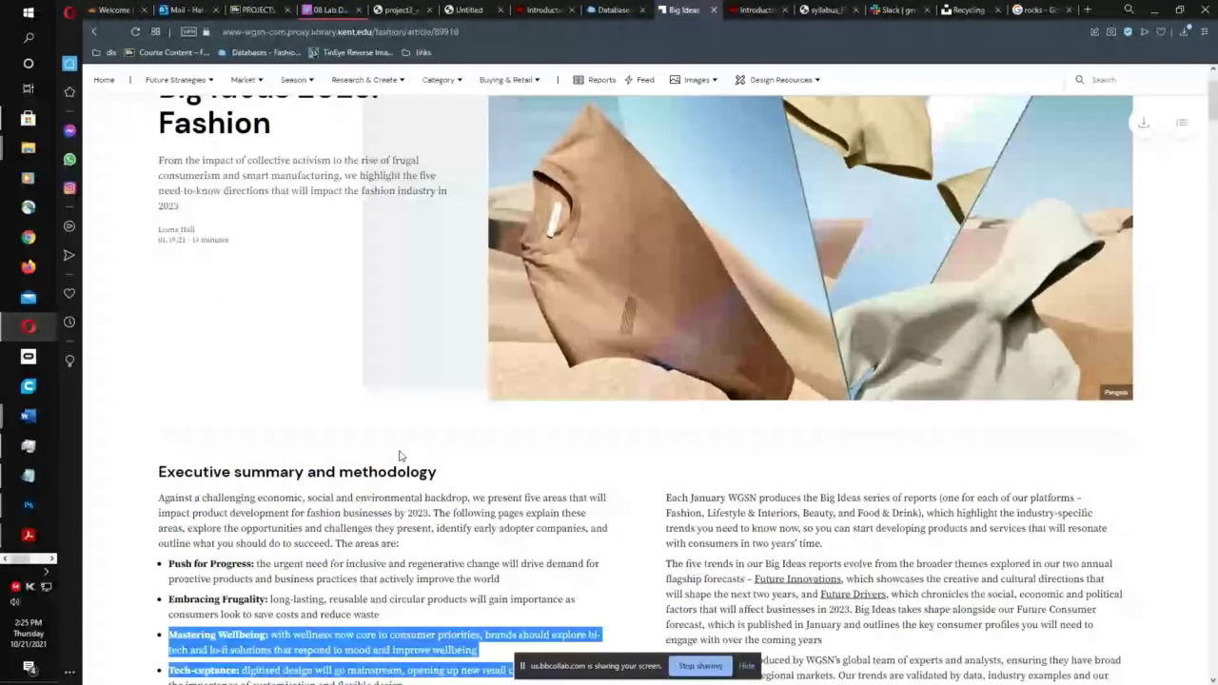
scroll(400, 456, "down", 2)
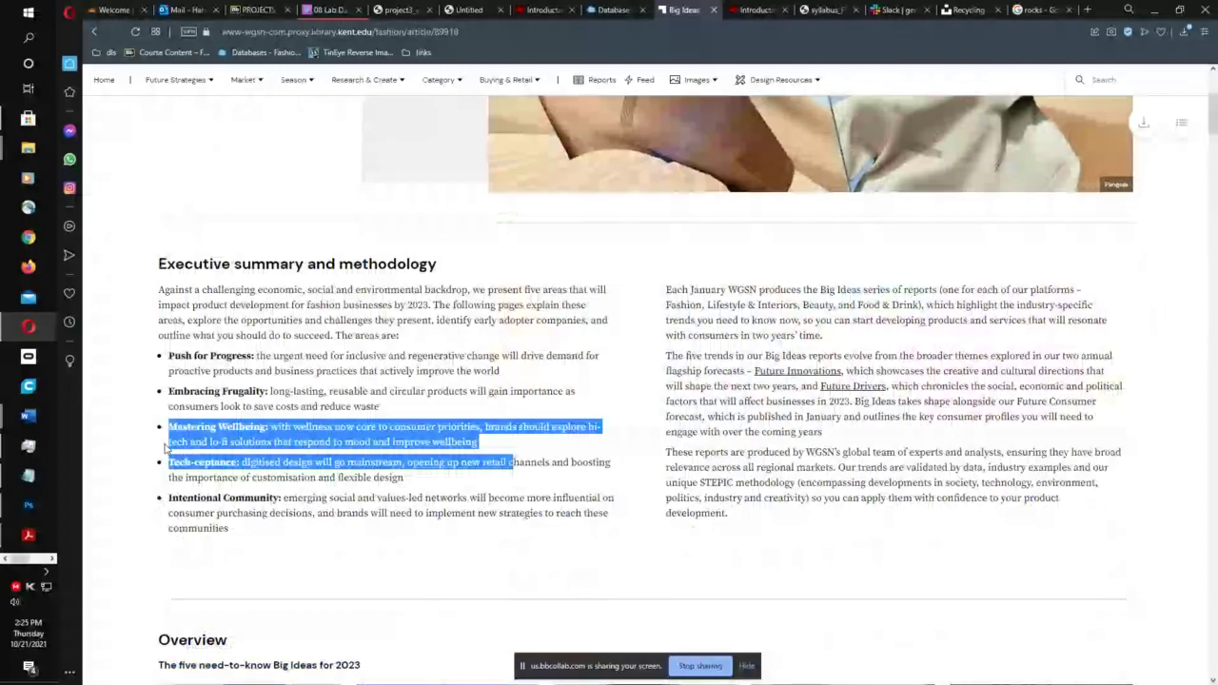
- Highlight the Mastering Wellbeing paragraph in the WGSN report and look over the overview of the five big ideas
left_click(171, 438)
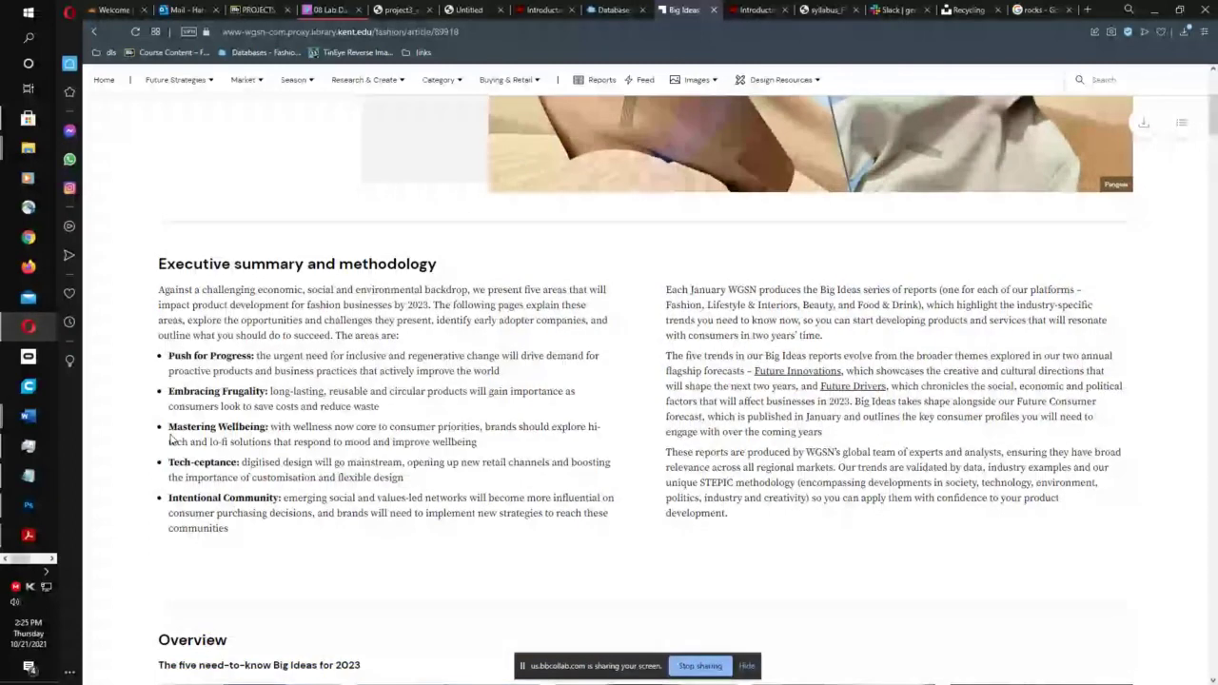
triple_click(172, 438)
scroll(485, 462, "down", 3)
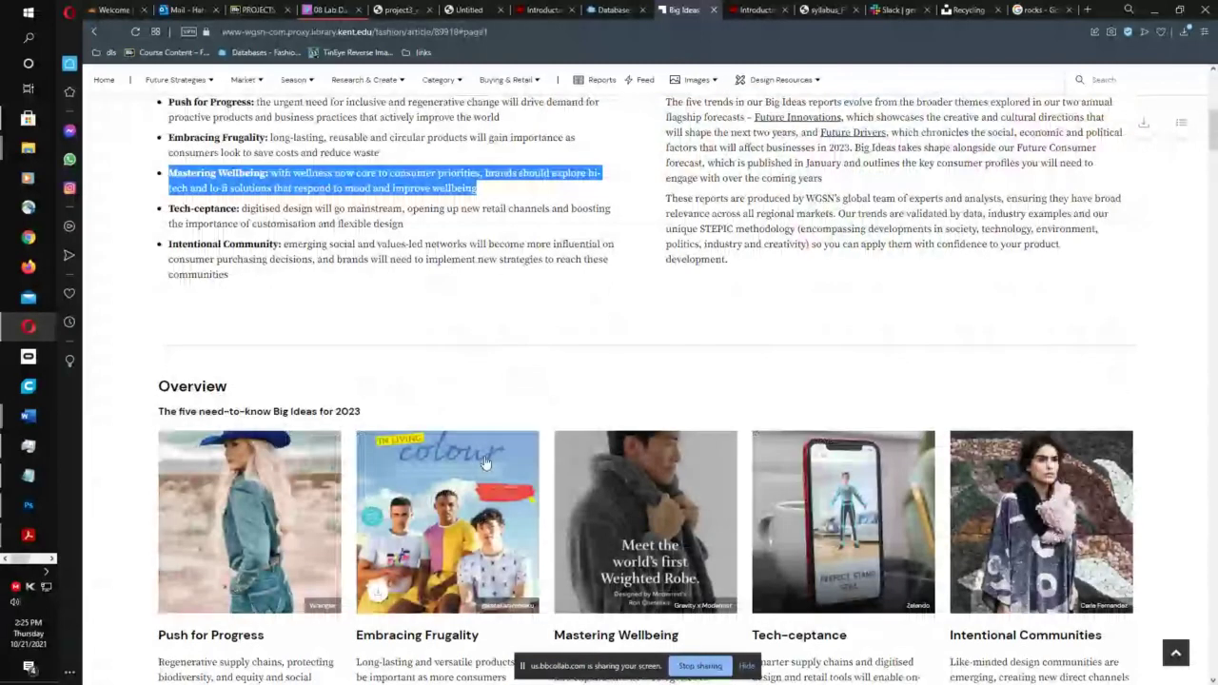
scroll(484, 463, "up", 1)
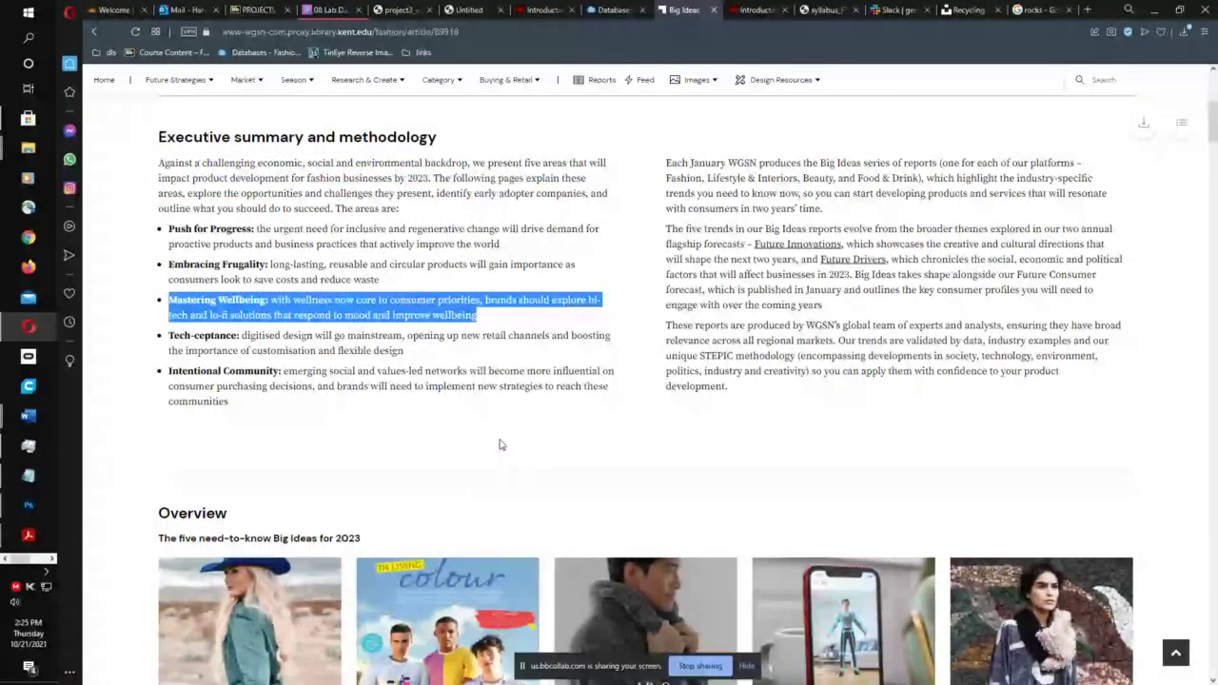
scroll(502, 444, "up", 3)
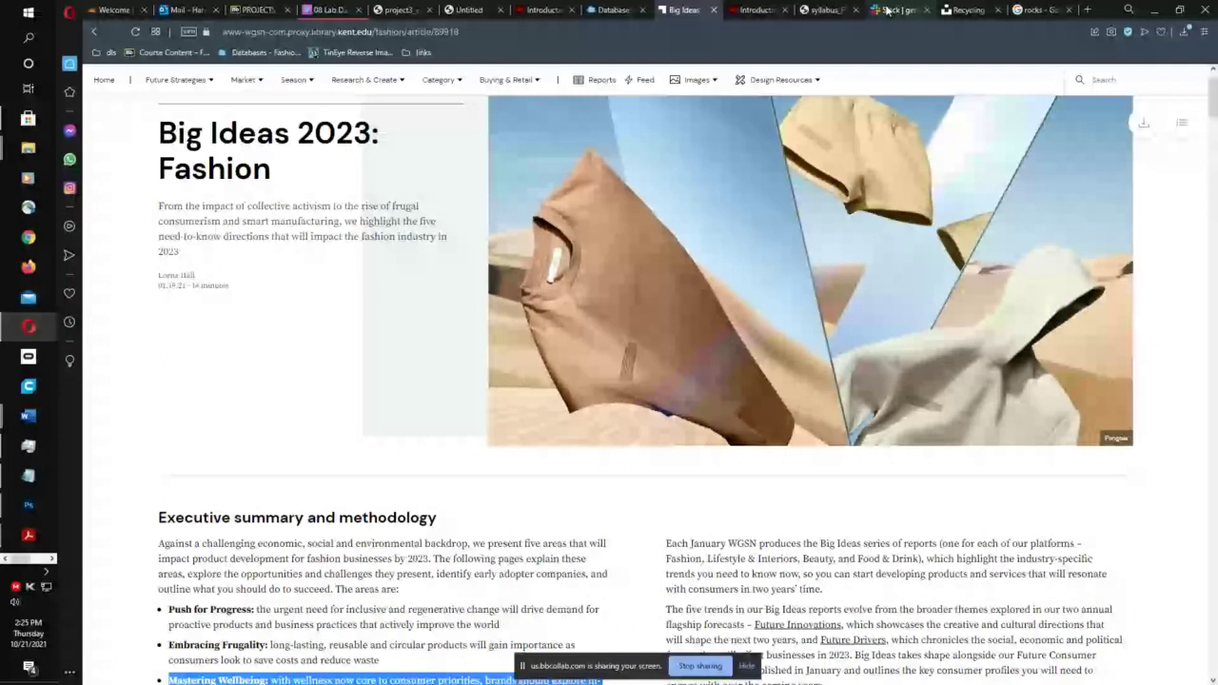
- Switch to Photoshop, shift pieces of the Spring has Sprung collage, and hide a run of its bin and rock layers
left_click(23, 506)
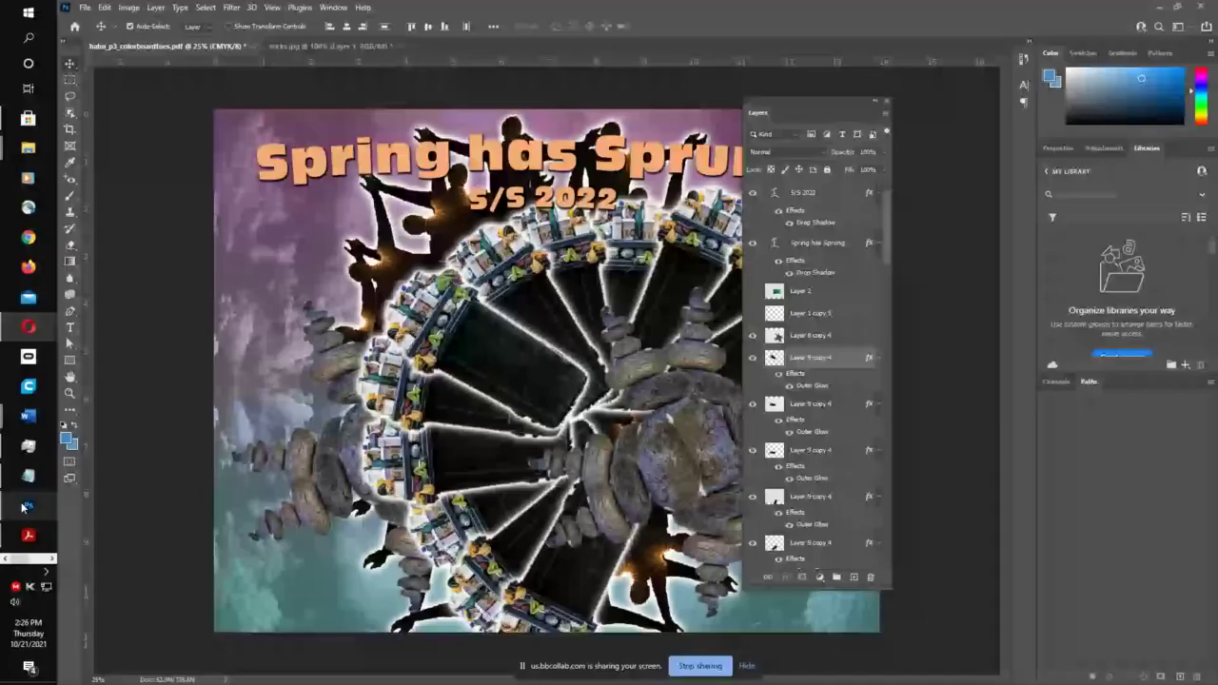
left_click_drag(805, 103, 935, 133)
left_click_drag(486, 342, 457, 328)
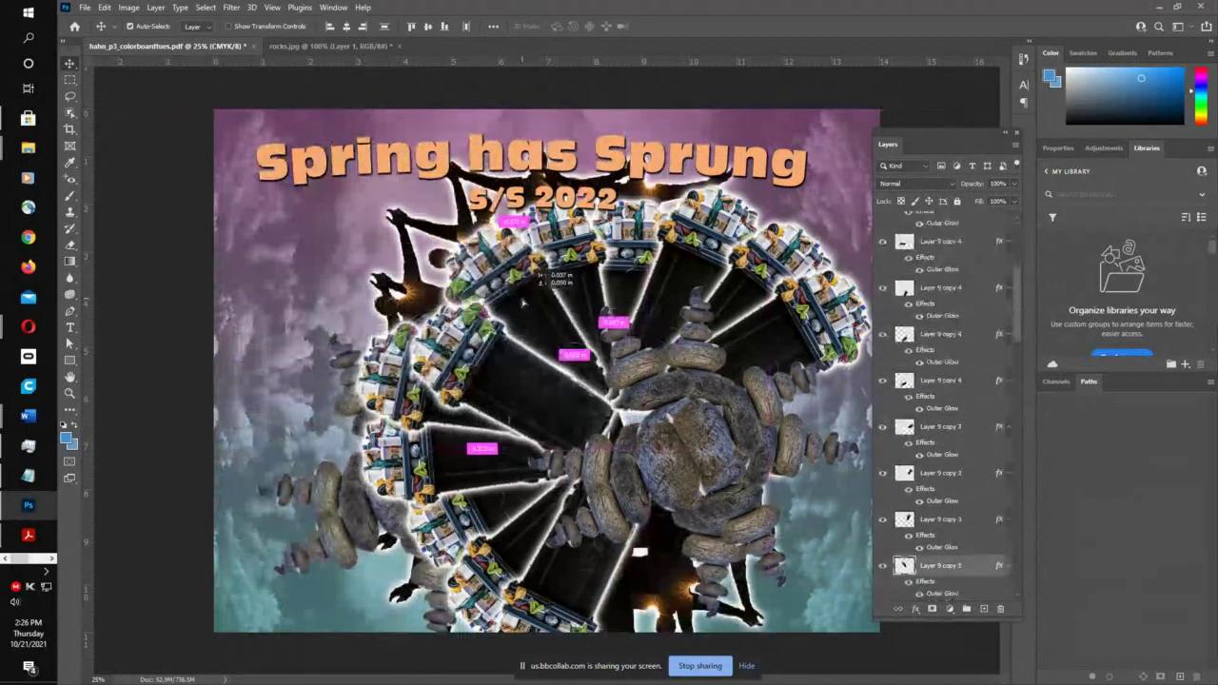
left_click_drag(538, 342, 595, 423)
left_click_drag(883, 222, 878, 507)
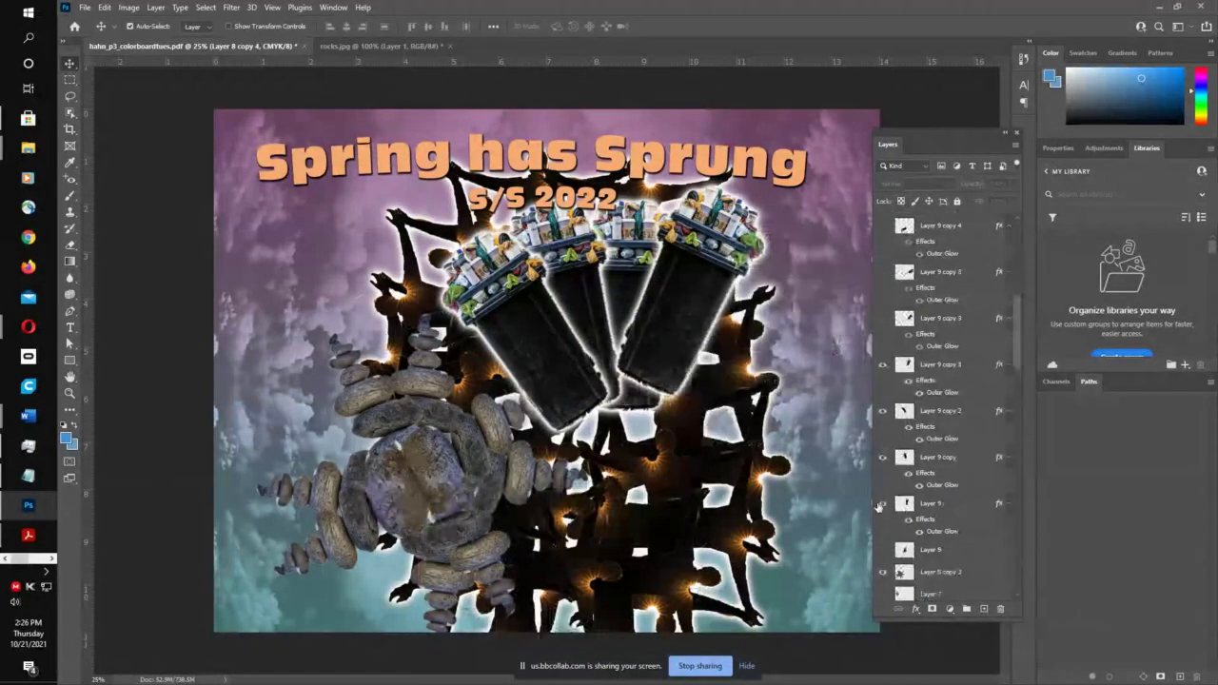
scroll(884, 428, "down", 4)
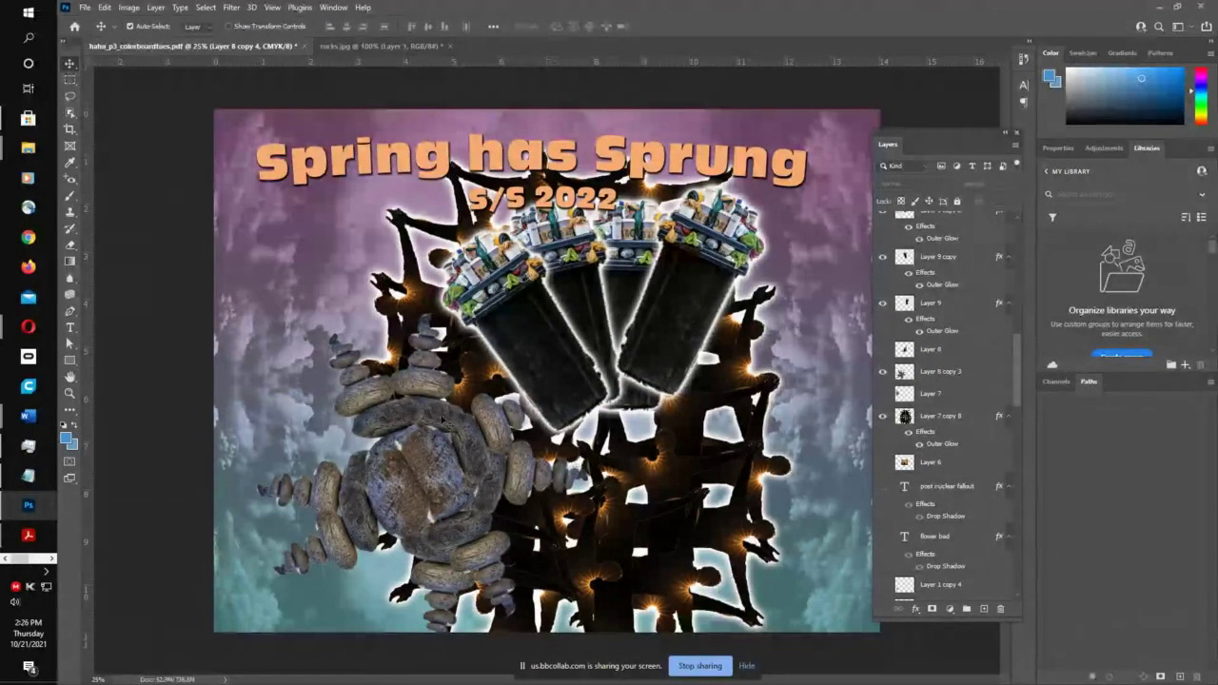
- Close the Spring has Sprung document, declining to save it in a format that supports all features
left_click(298, 46)
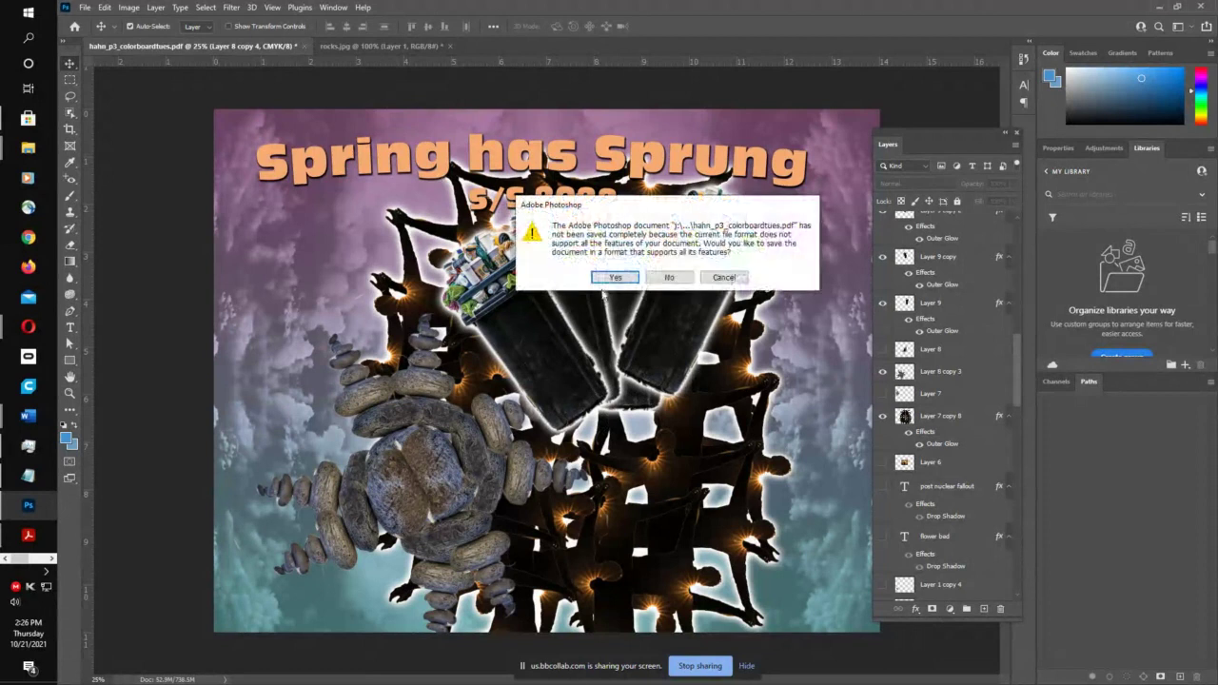
left_click(669, 277)
- Start a new document from the print presets, keeping the resolution at 300 pixels/inch and setting the color mode to CMYK Color
left_click(85, 6)
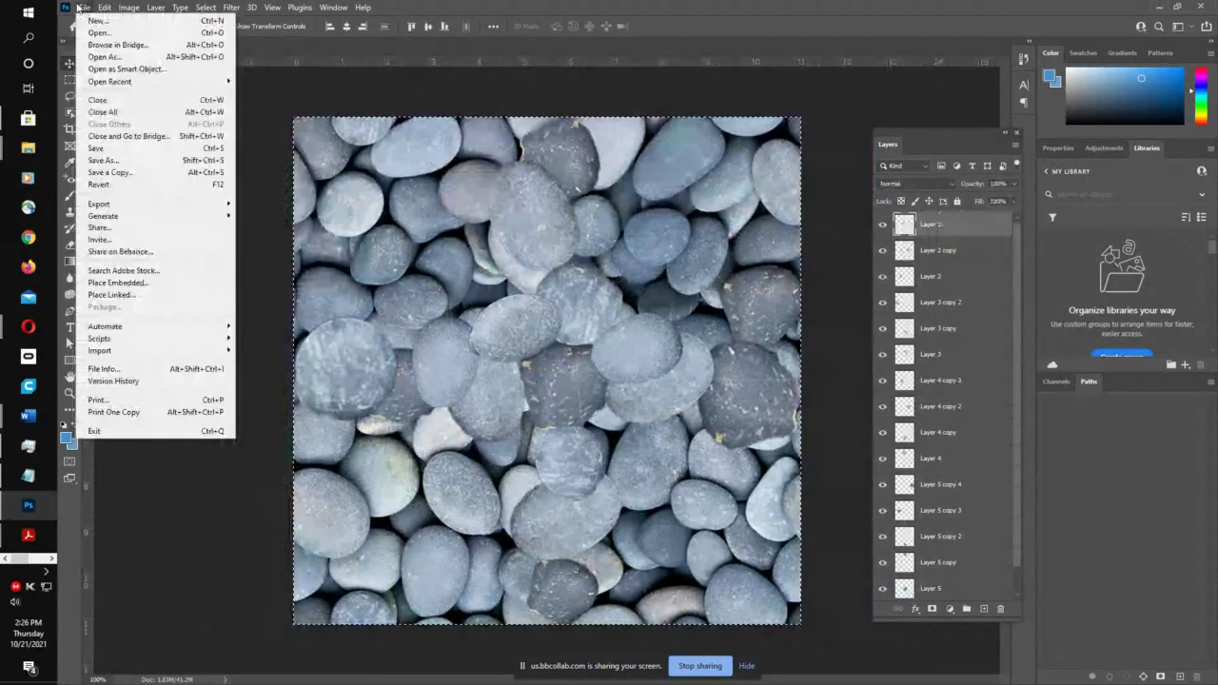
left_click(89, 20)
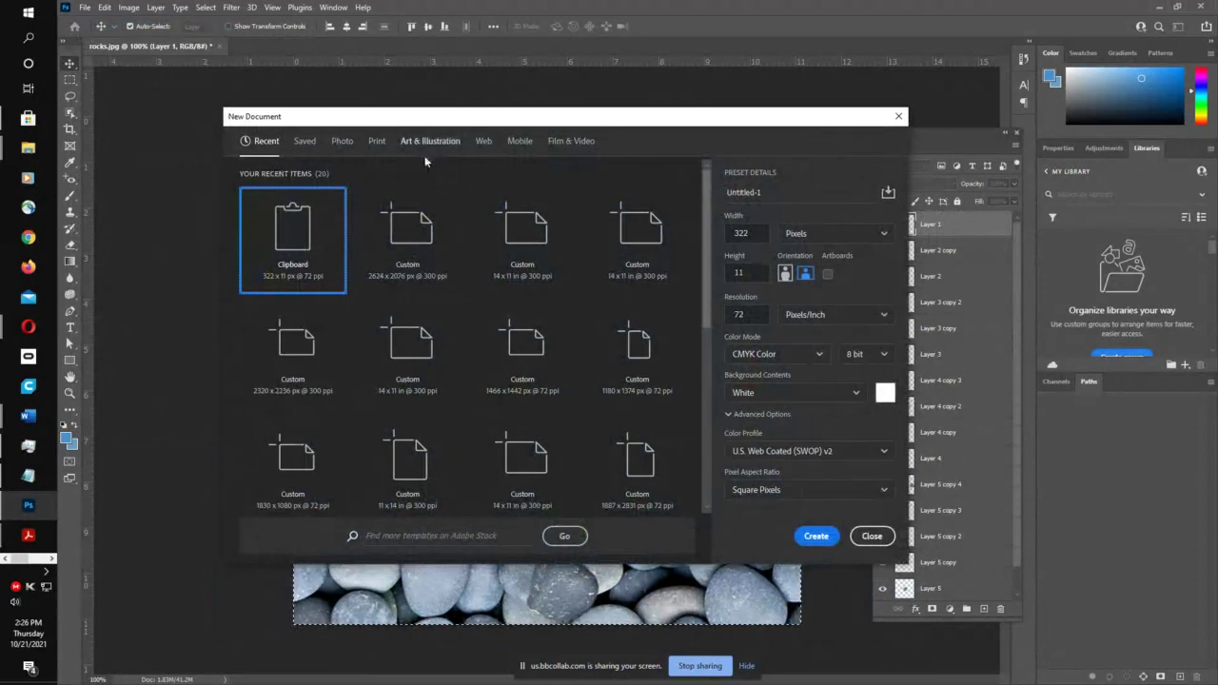
left_click(378, 143)
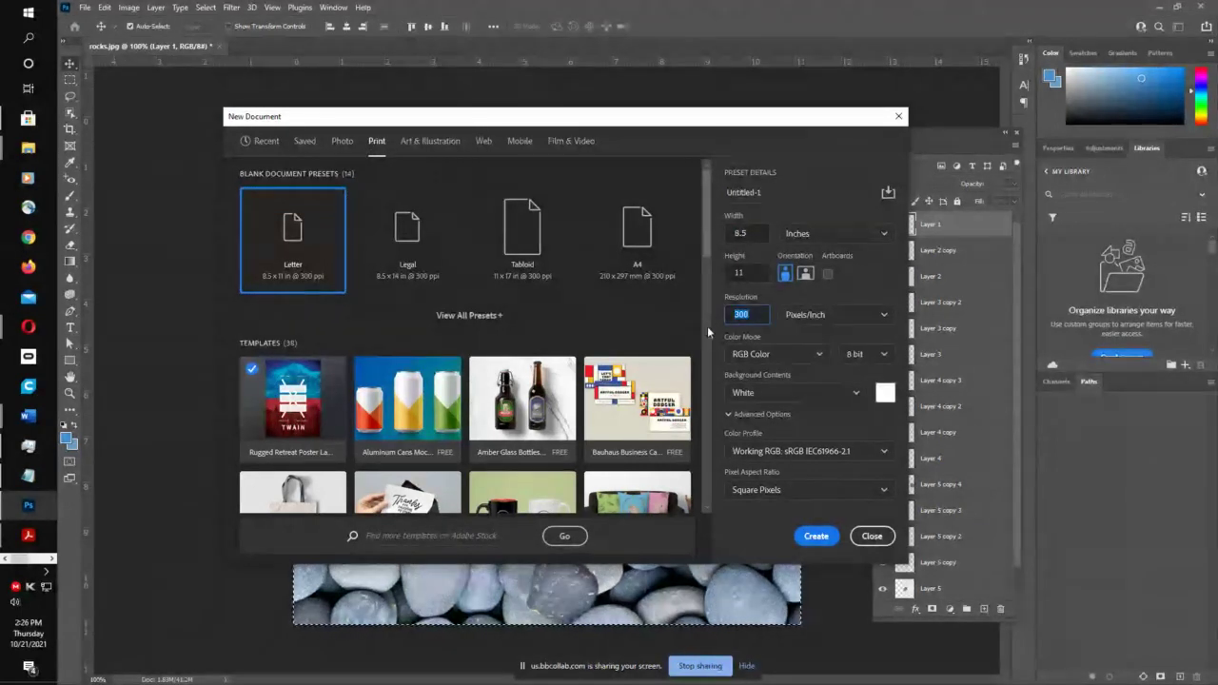
double_click(757, 314)
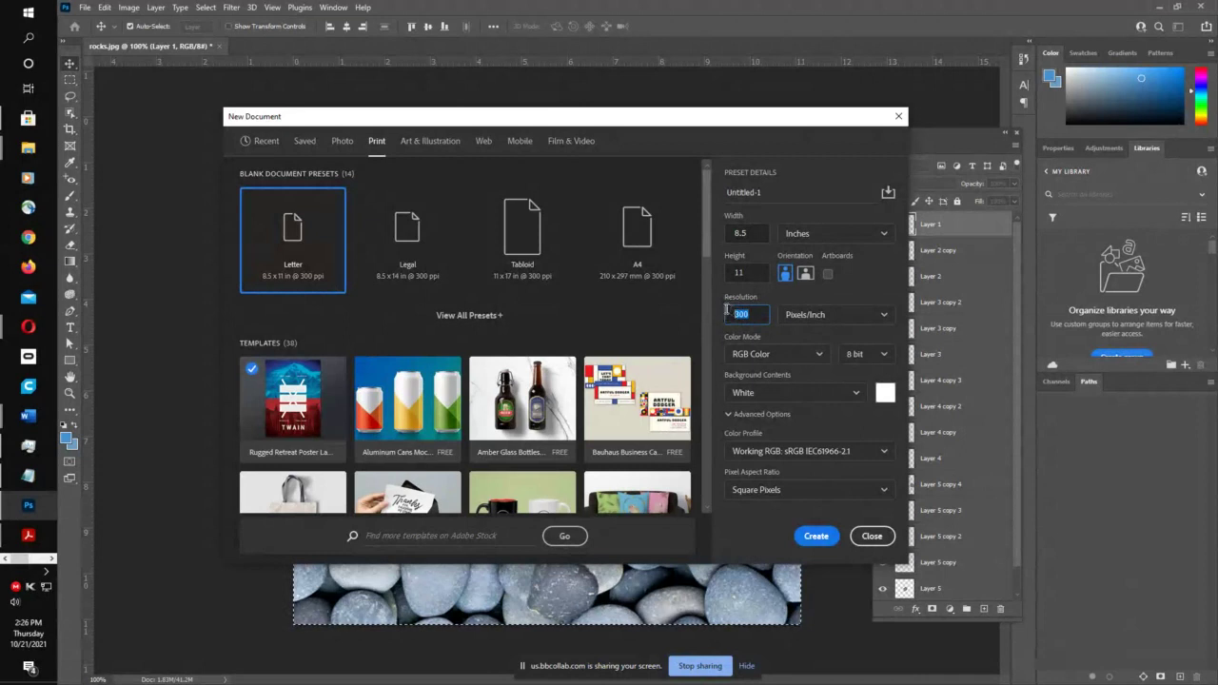
left_click(772, 353)
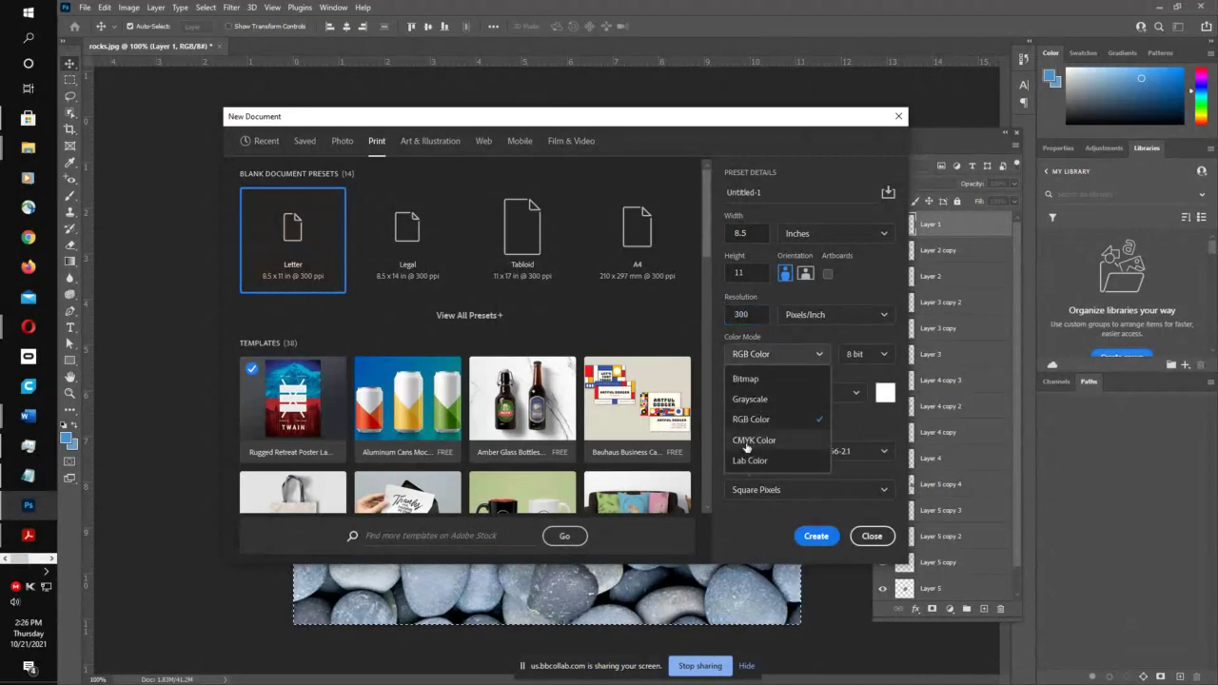
left_click(747, 446)
- Size the new document 11 by 14 inches in portrait orientation, name it pattern_template and create it
left_click(736, 233)
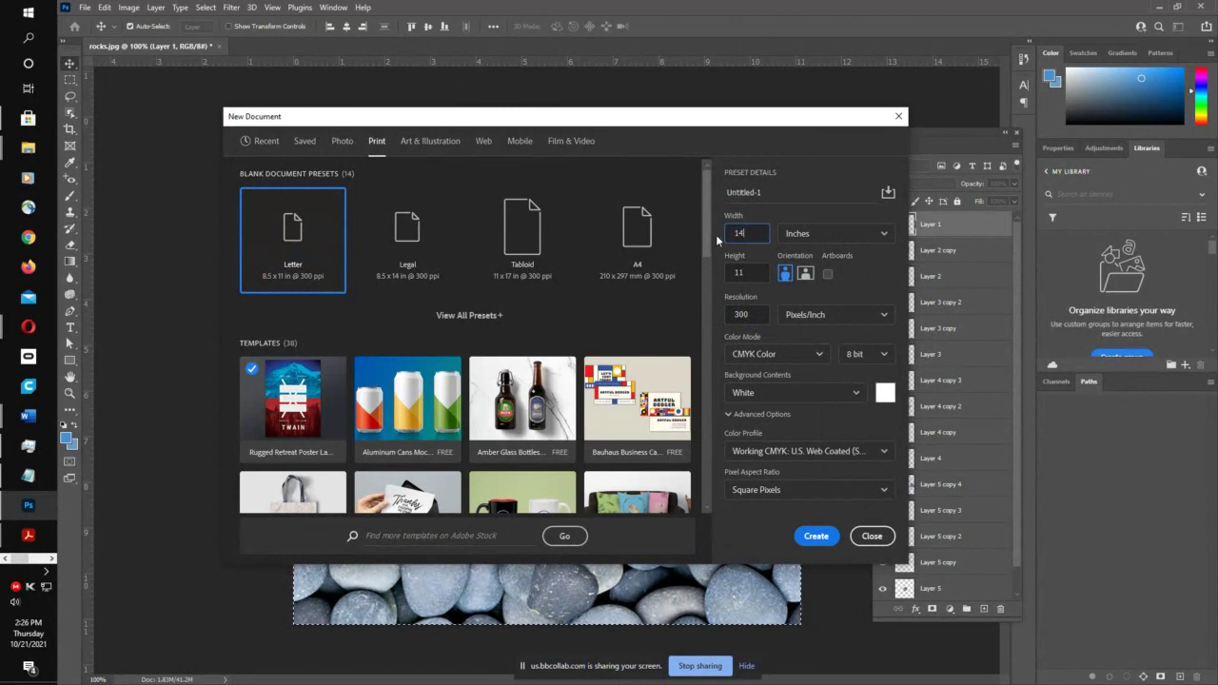
left_click(783, 274)
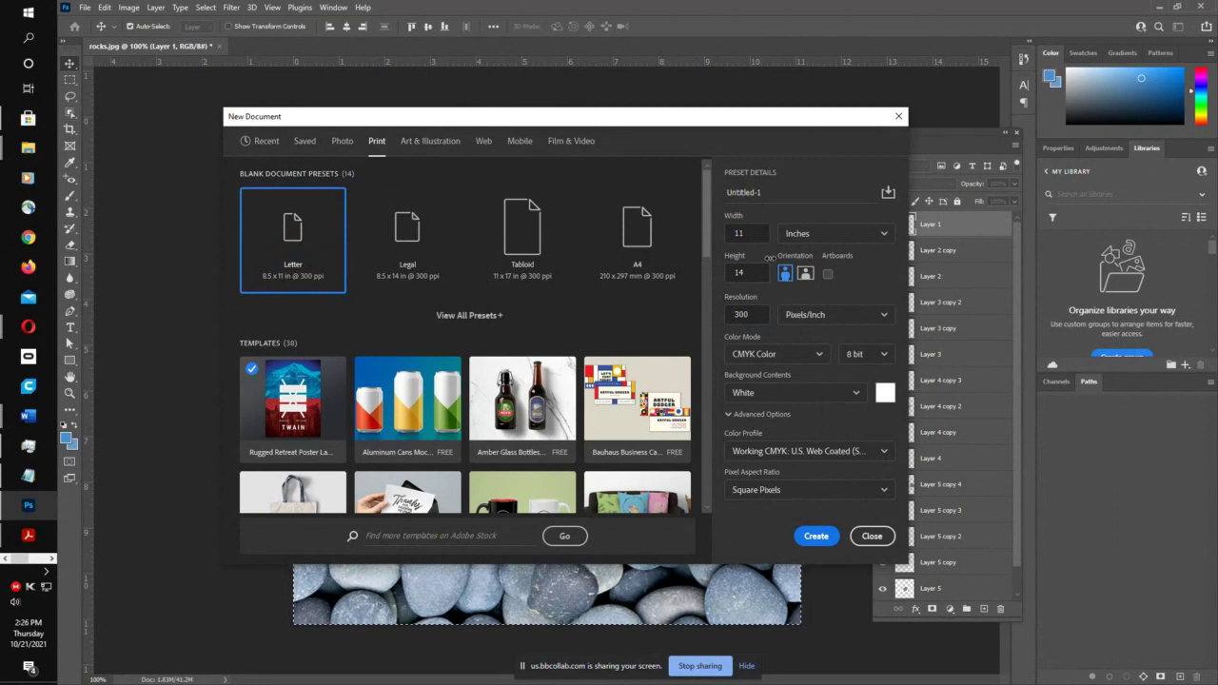
left_click(773, 193)
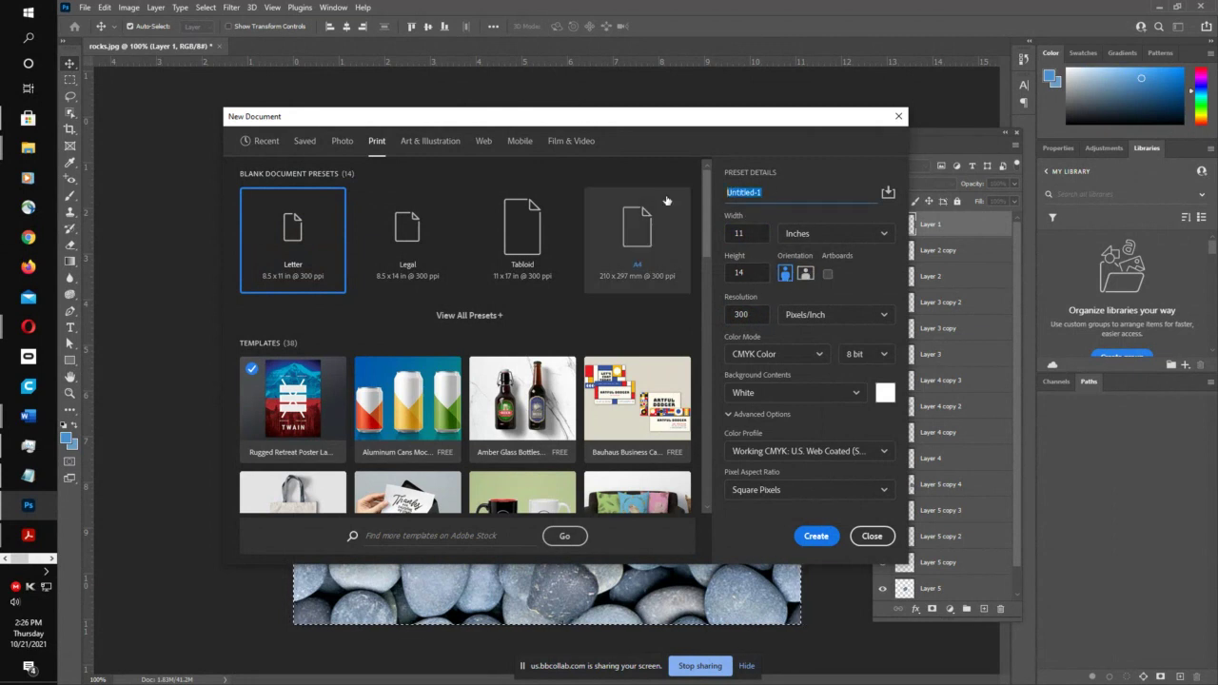
type("pat")
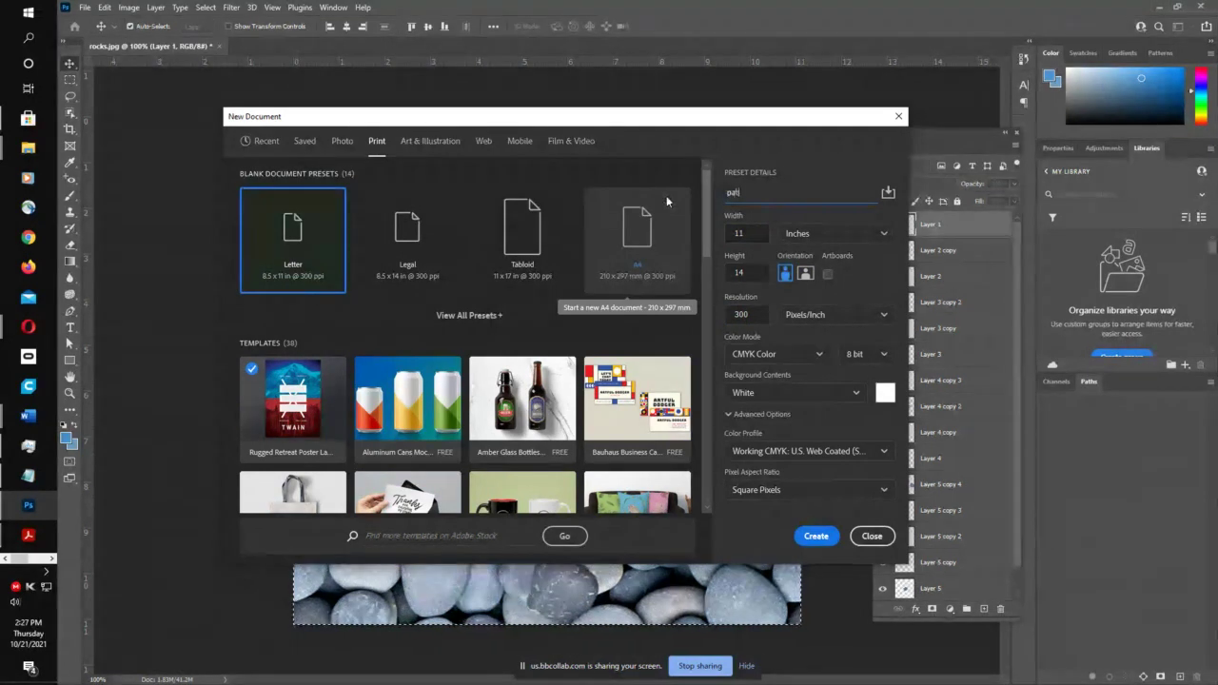
type("tern_template")
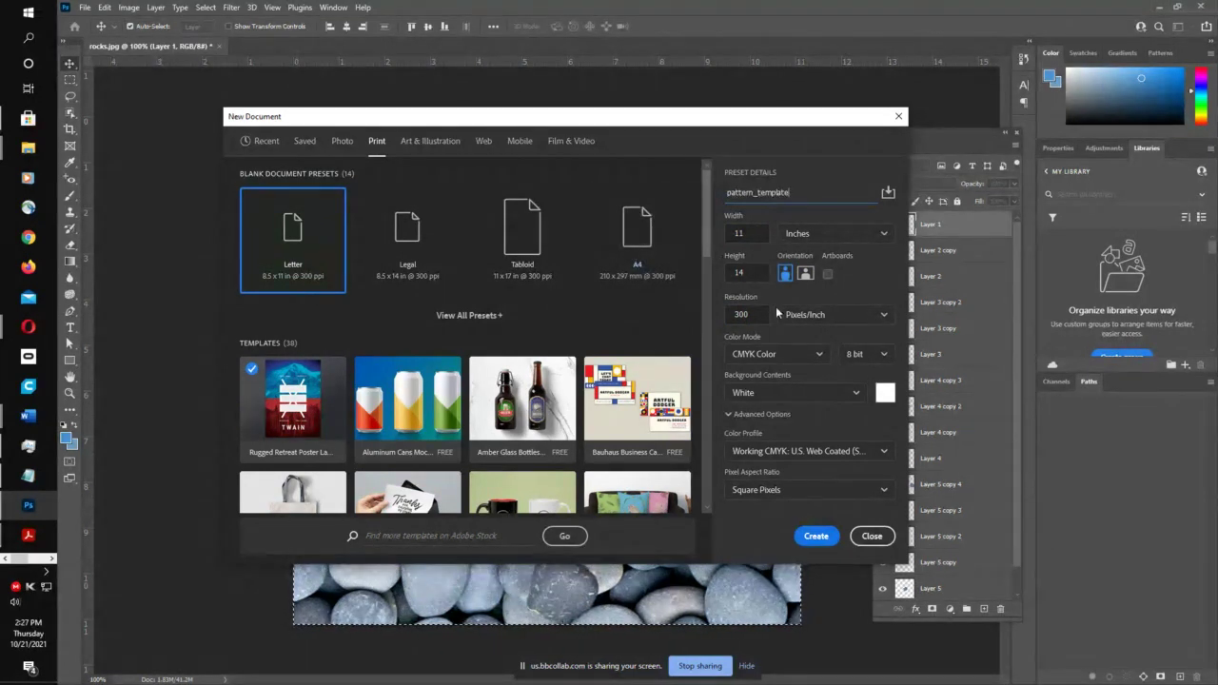
left_click(812, 538)
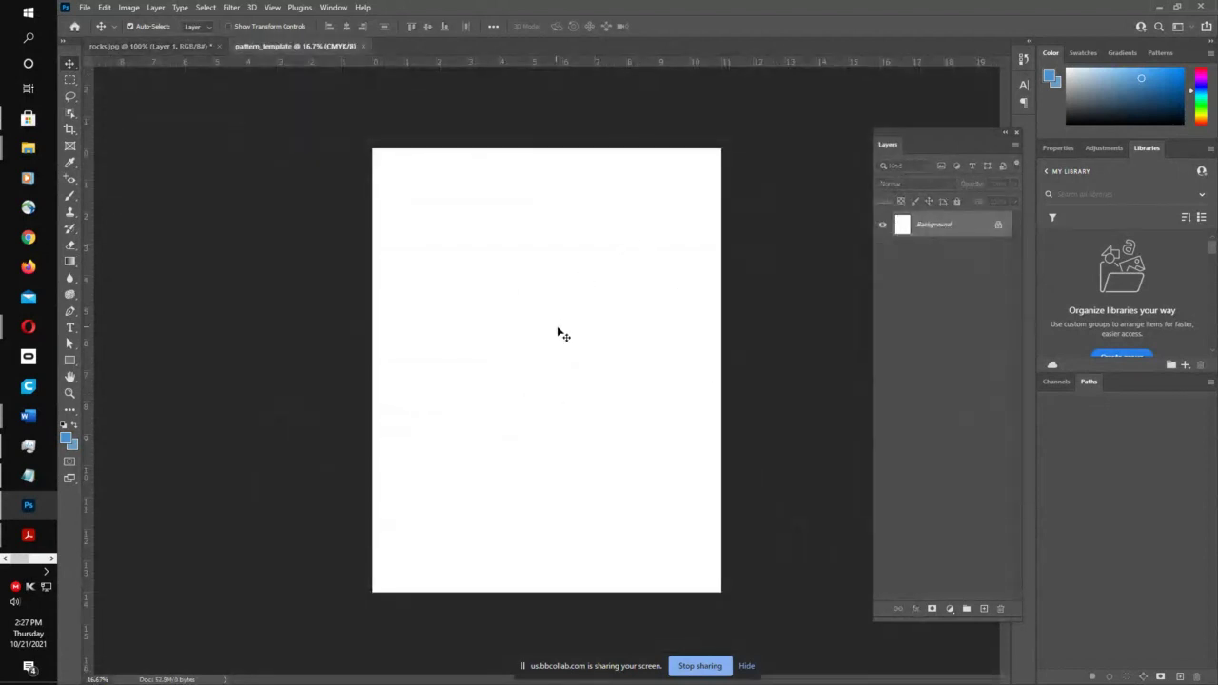
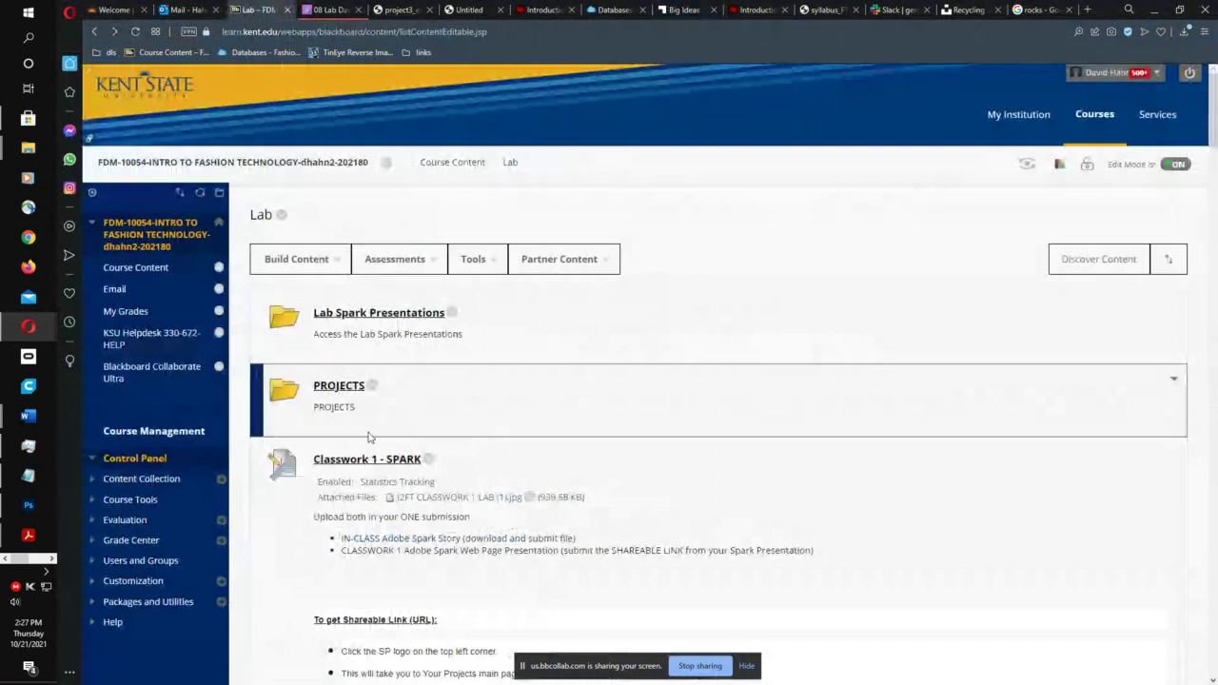
- Switch to the Blackboard Lab page in the browser, open Classwork 8's patternexample_photoshop.pdf, and close the duplicate tab of it
scroll(498, 400, "down", 1)
scroll(498, 400, "down", 8)
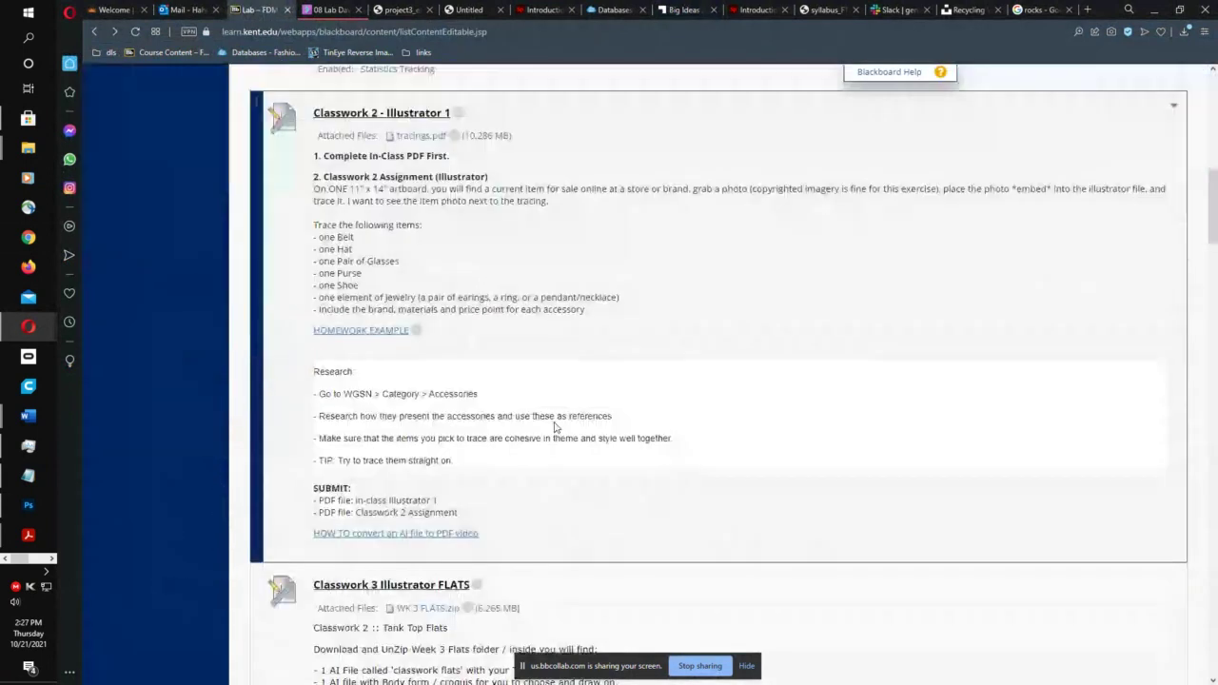
scroll(556, 428, "down", 15)
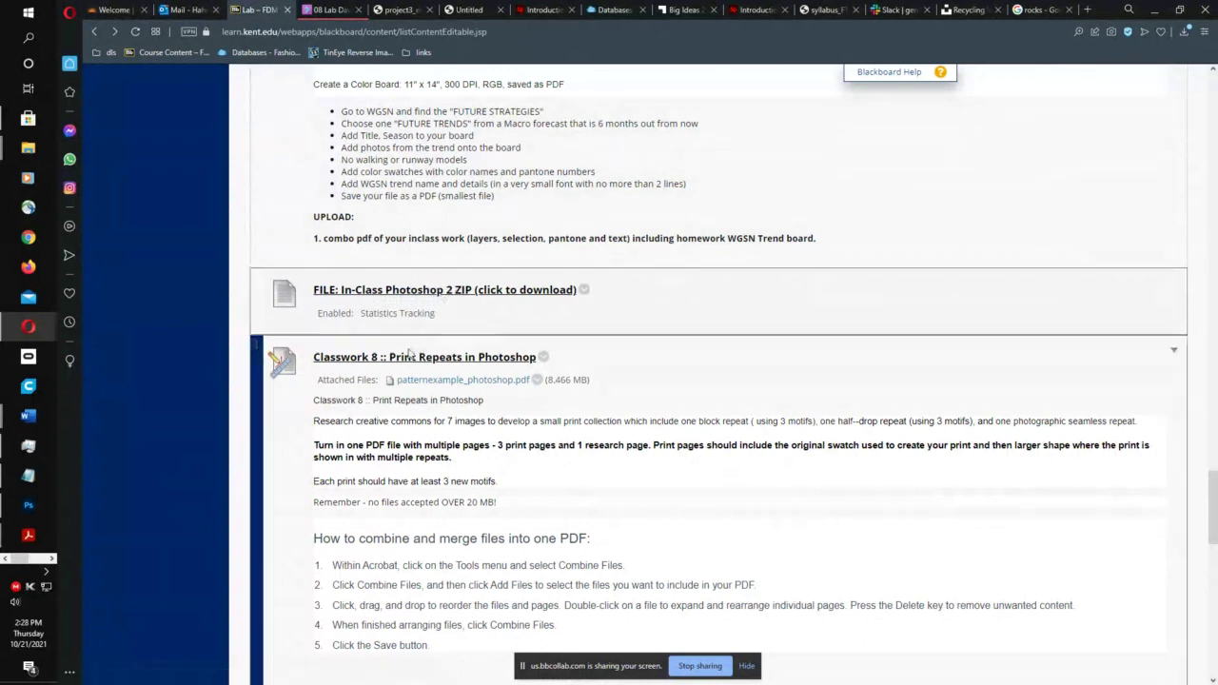
left_click(431, 386)
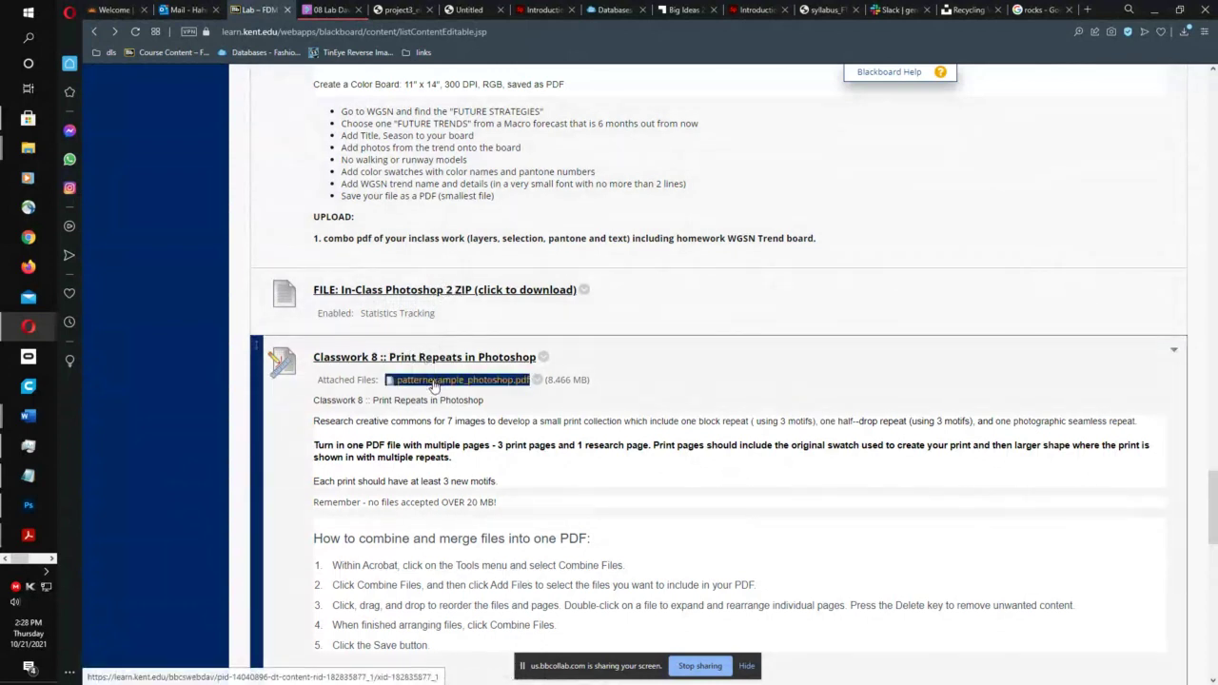
left_click(387, 17)
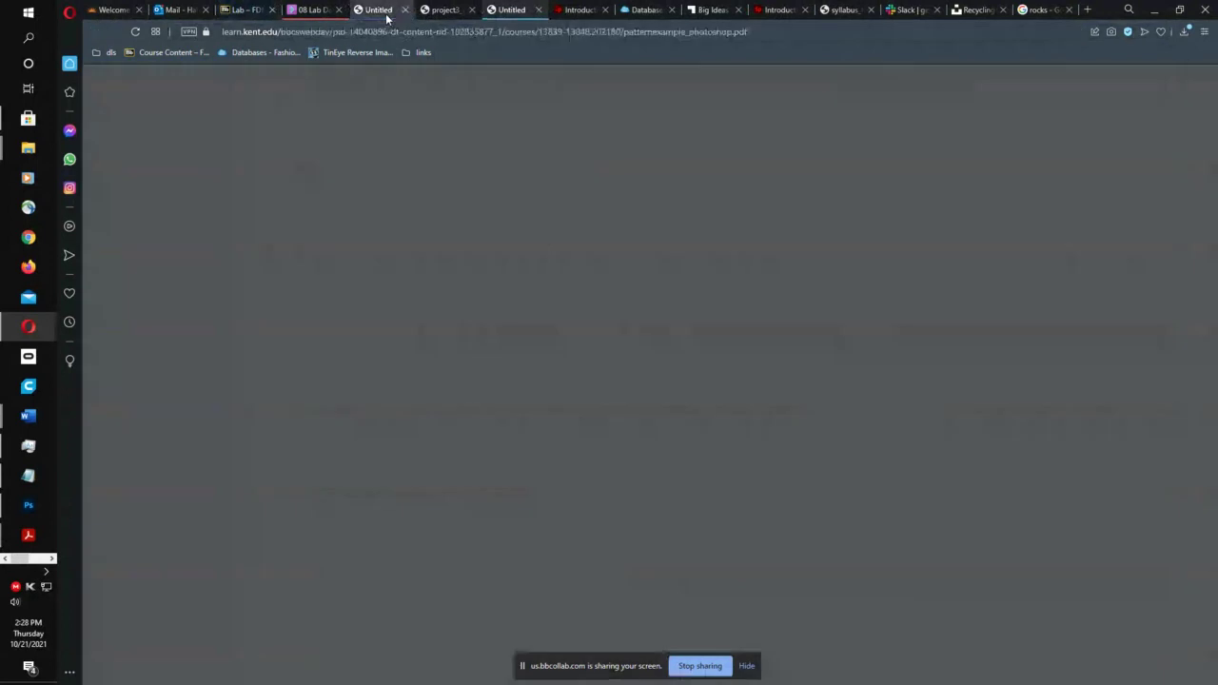
left_click(499, 11)
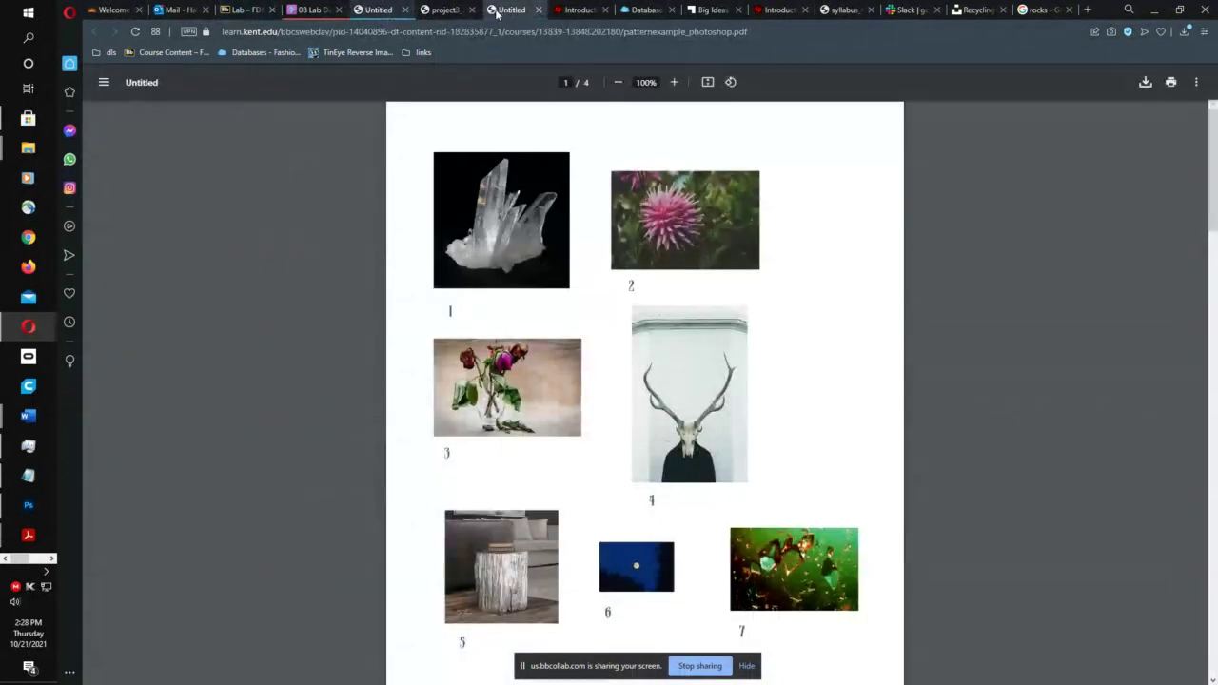
left_click(406, 9)
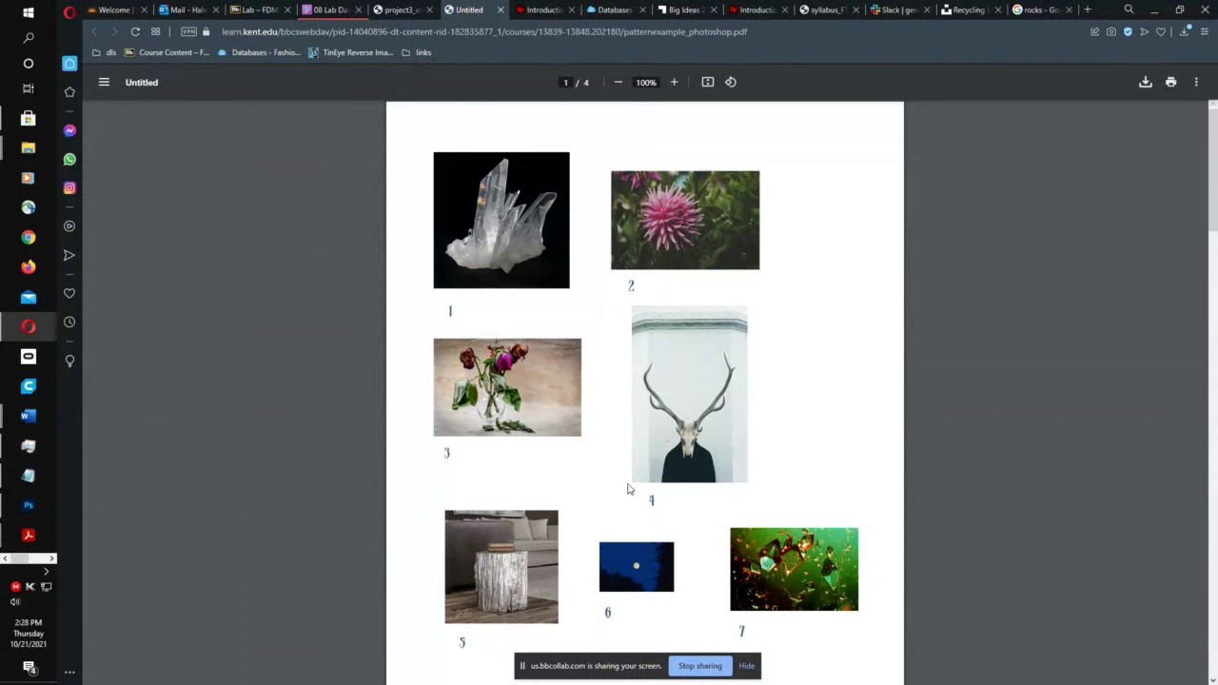
- Examine the numbered research images on the example PDF's first page and compare them with the motifs, swatch and block repeat on page 2
scroll(643, 486, "down", 1)
scroll(648, 469, "up", 1)
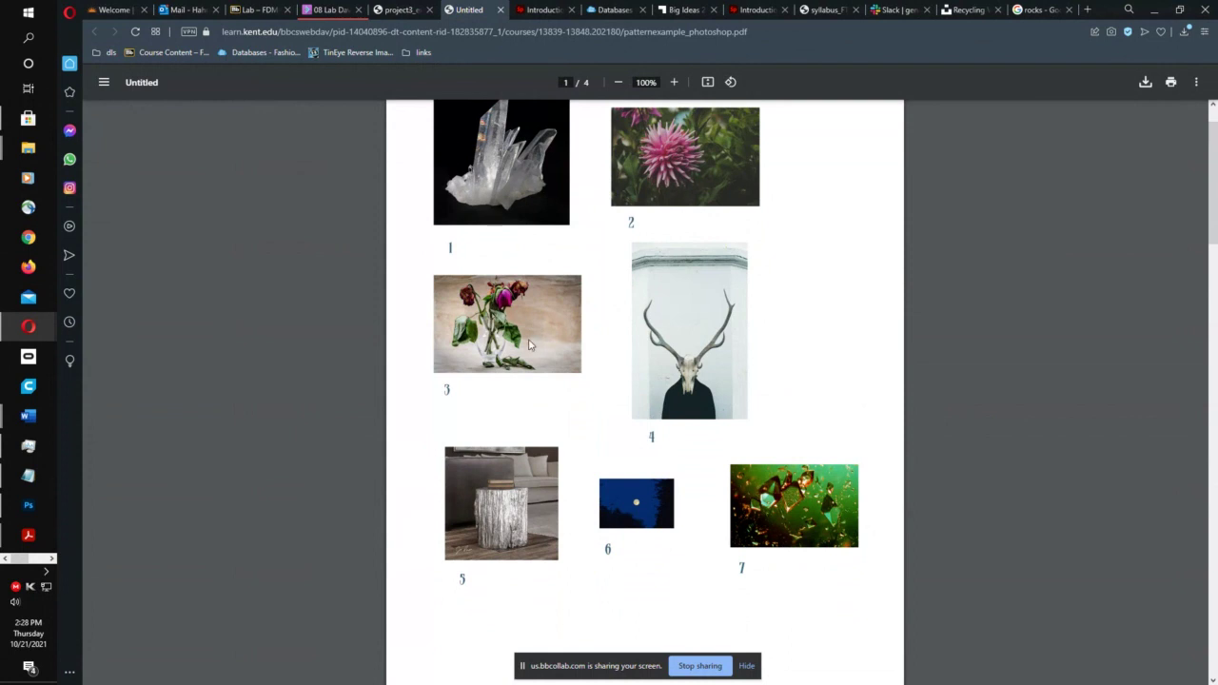
scroll(611, 343, "down", 1)
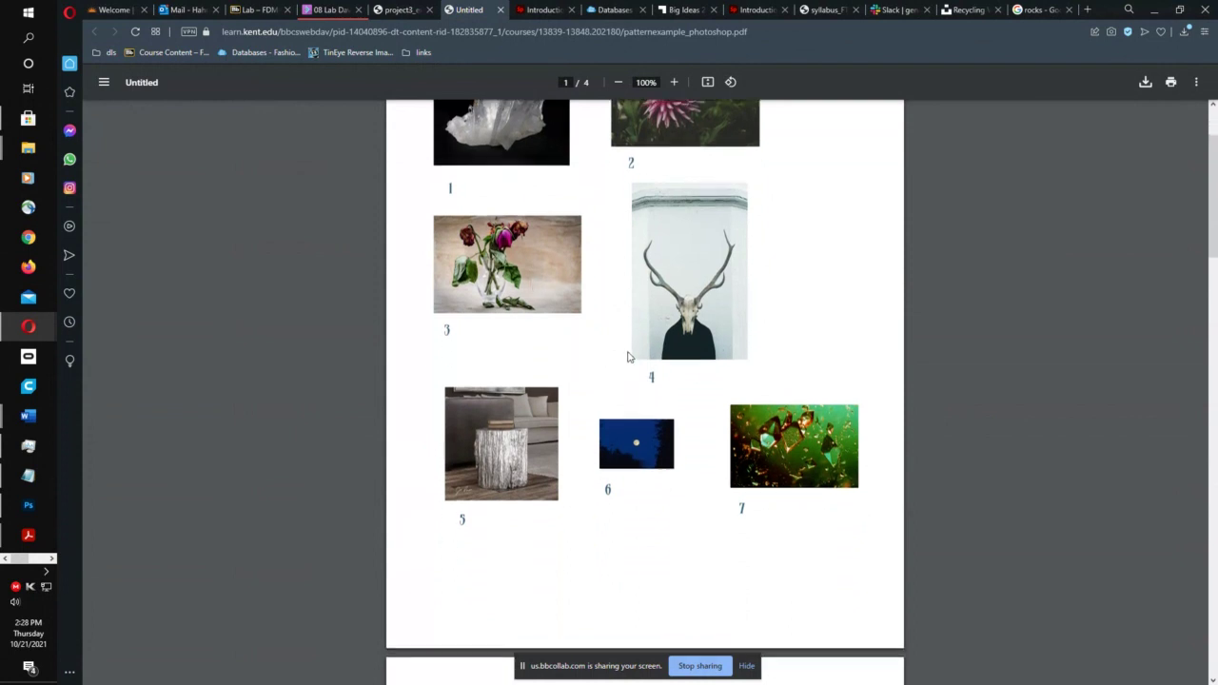
scroll(594, 246, "up", 2)
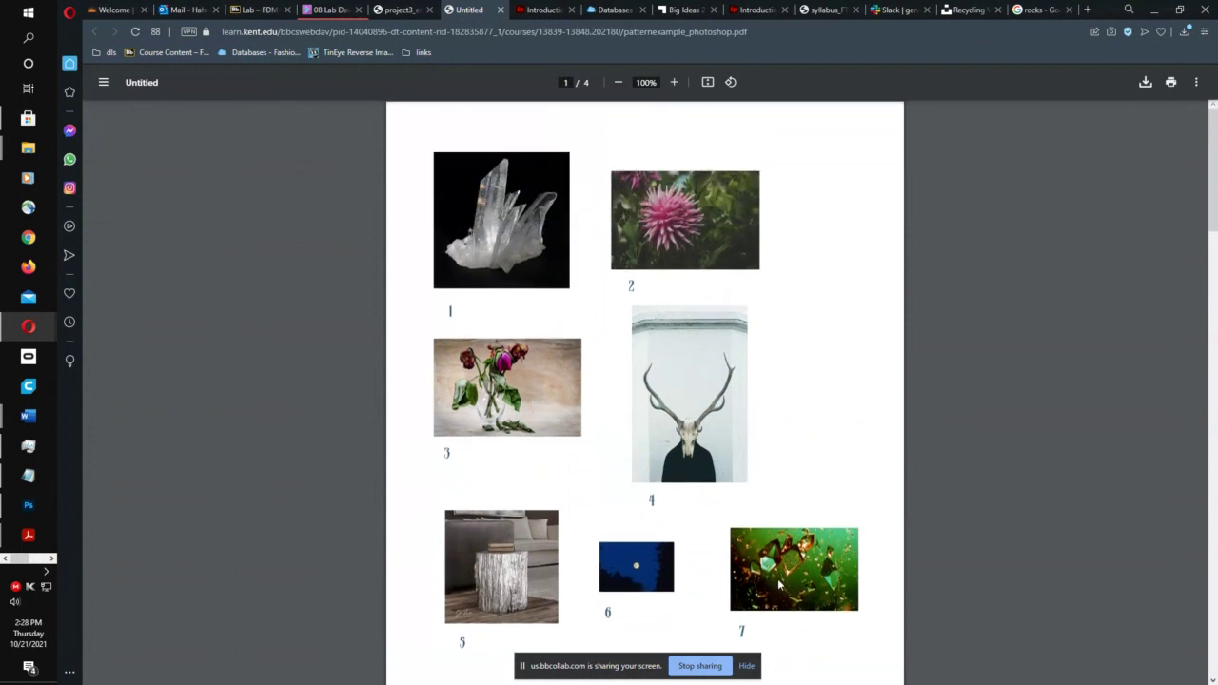
scroll(741, 465, "down", 2)
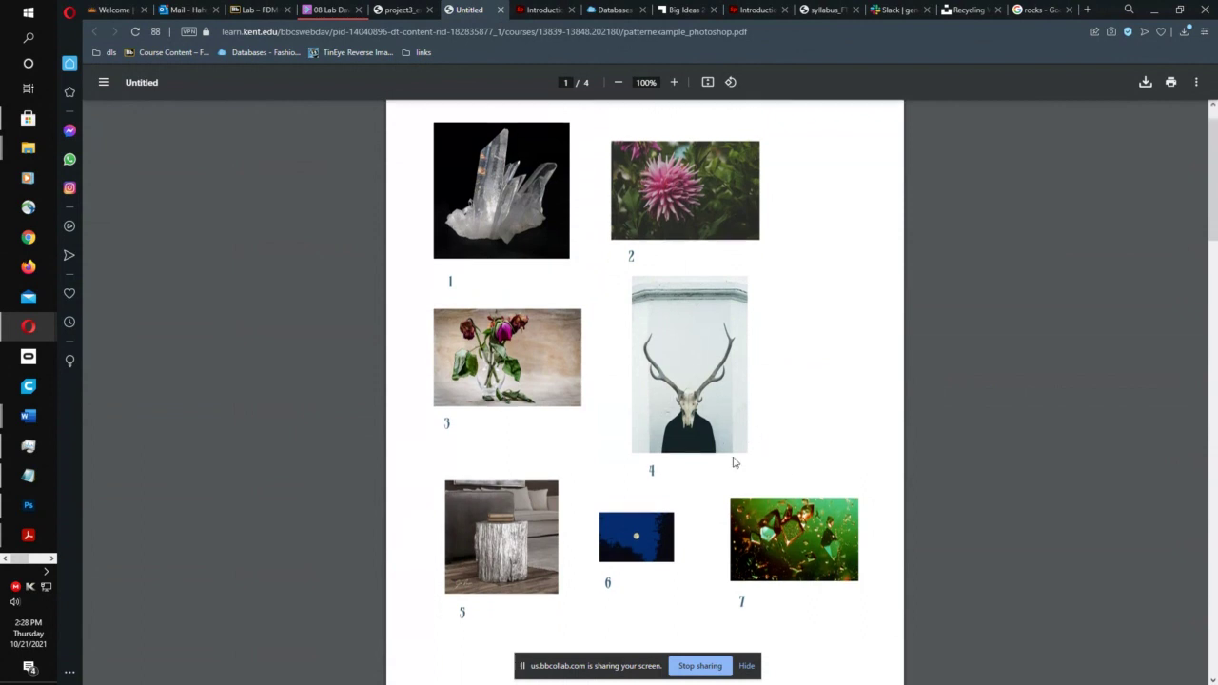
scroll(778, 508, "down", 6)
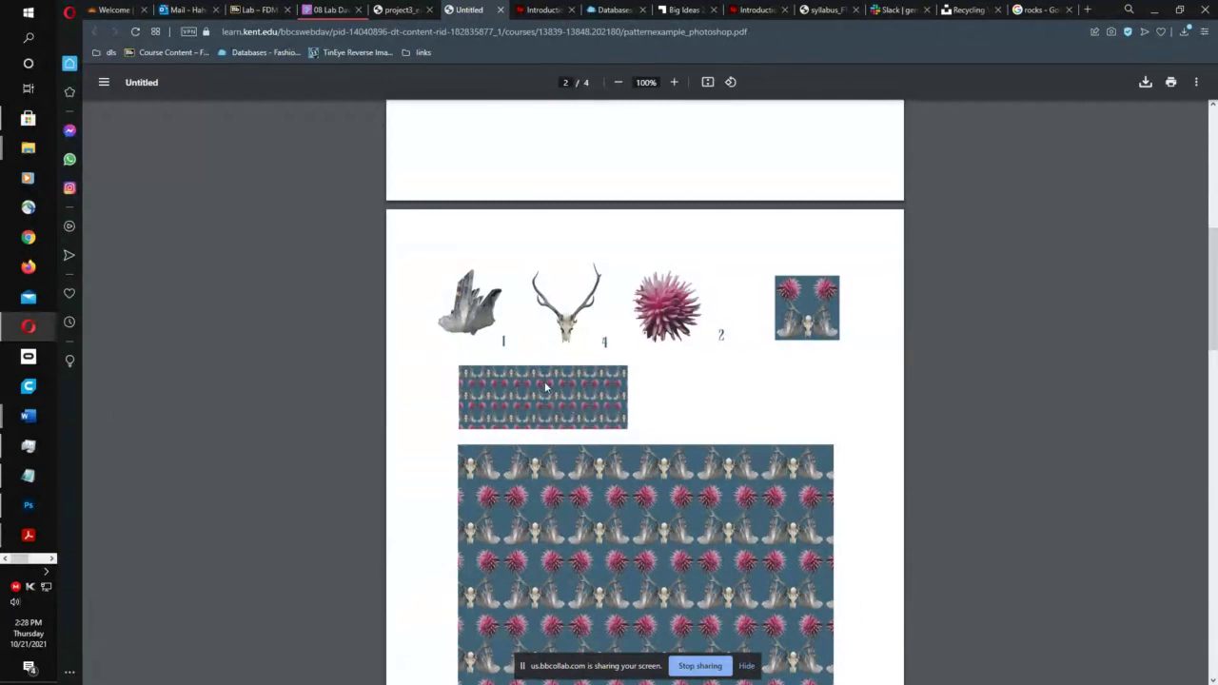
scroll(503, 344, "up", 10)
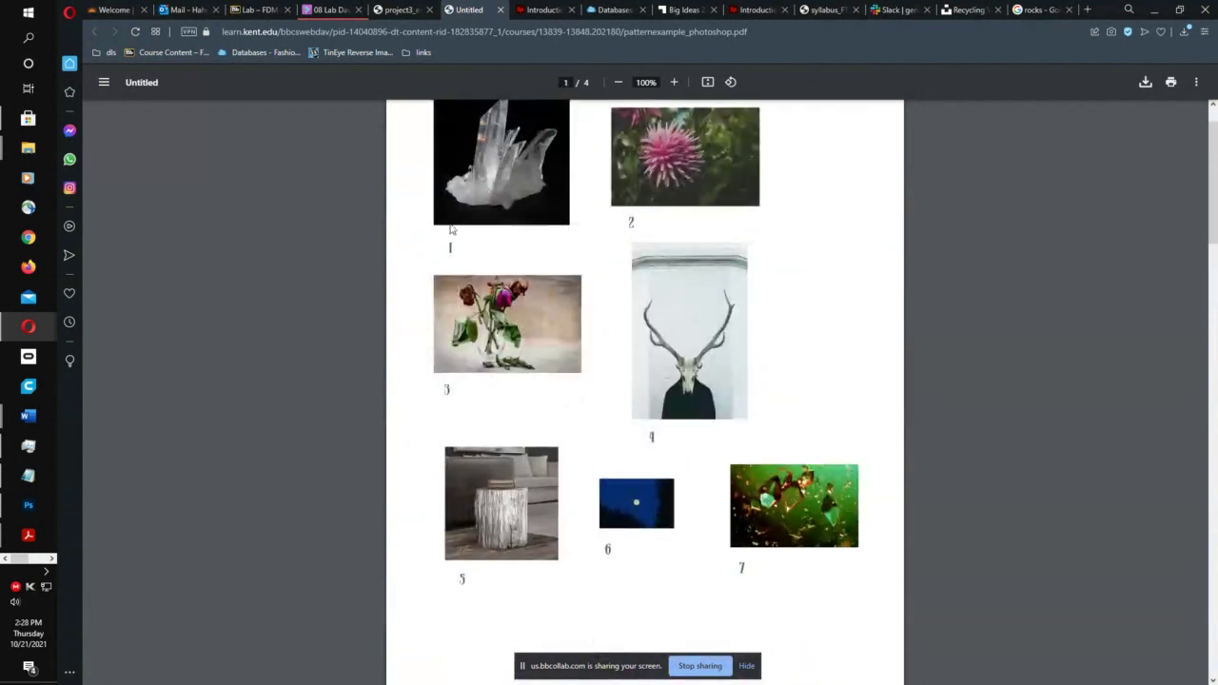
scroll(517, 448, "down", 4)
scroll(520, 448, "down", 4)
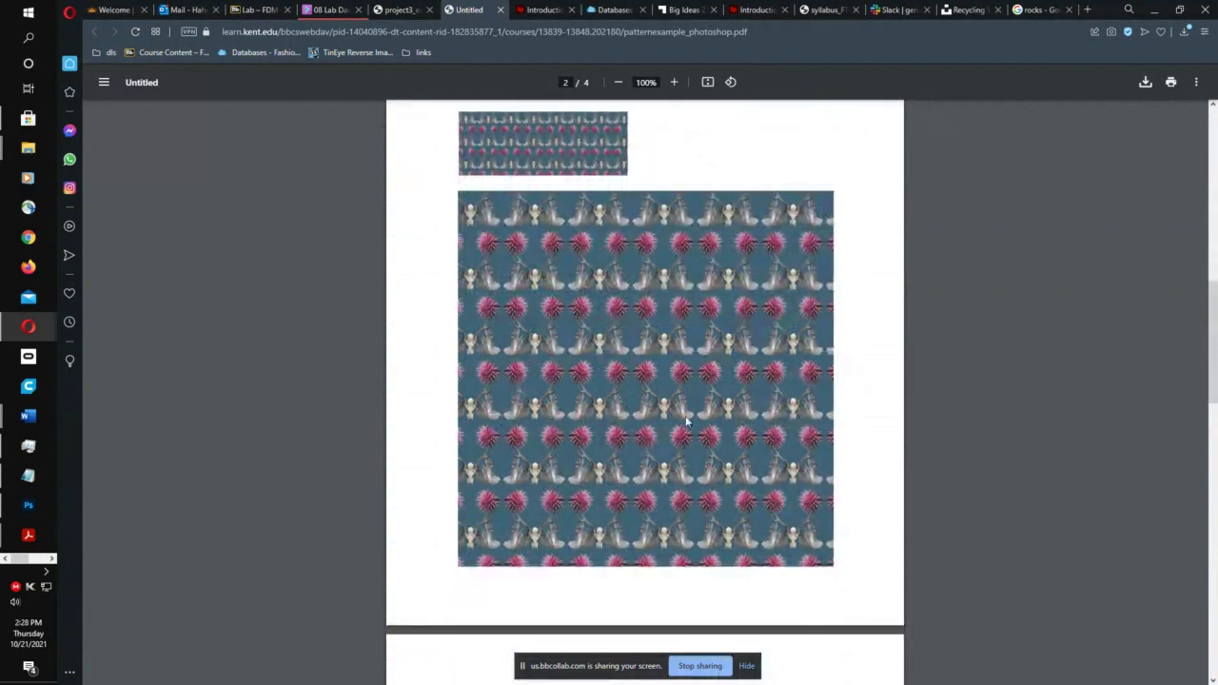
- Review the half-drop repeat page and the before-and-after succulent photographic repeat, and return to the block repeat on page 2
scroll(627, 388, "down", 7)
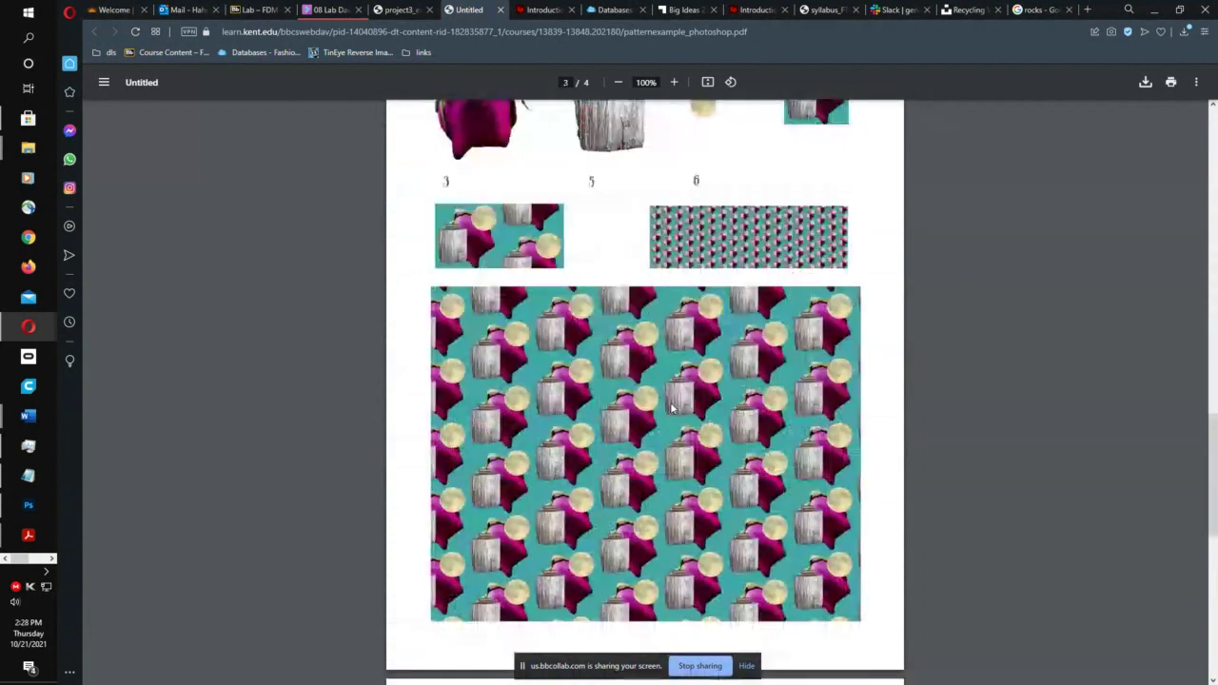
scroll(511, 246, "up", 2)
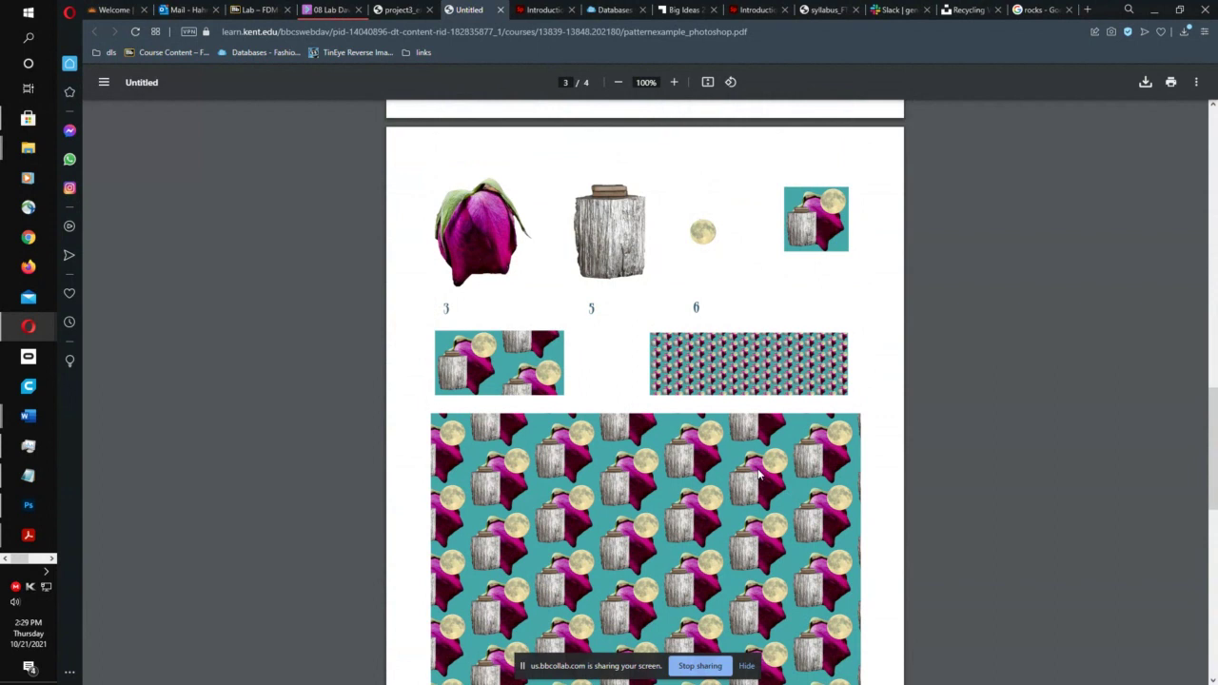
scroll(759, 476, "down", 6)
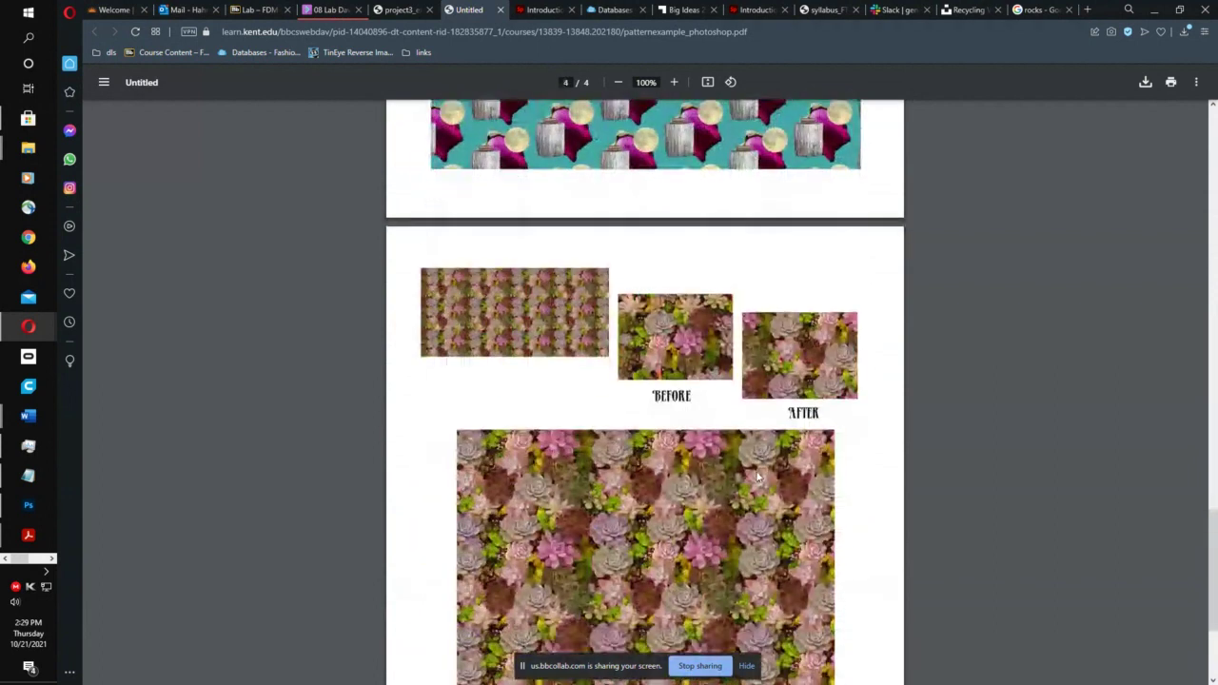
scroll(758, 476, "down", 2)
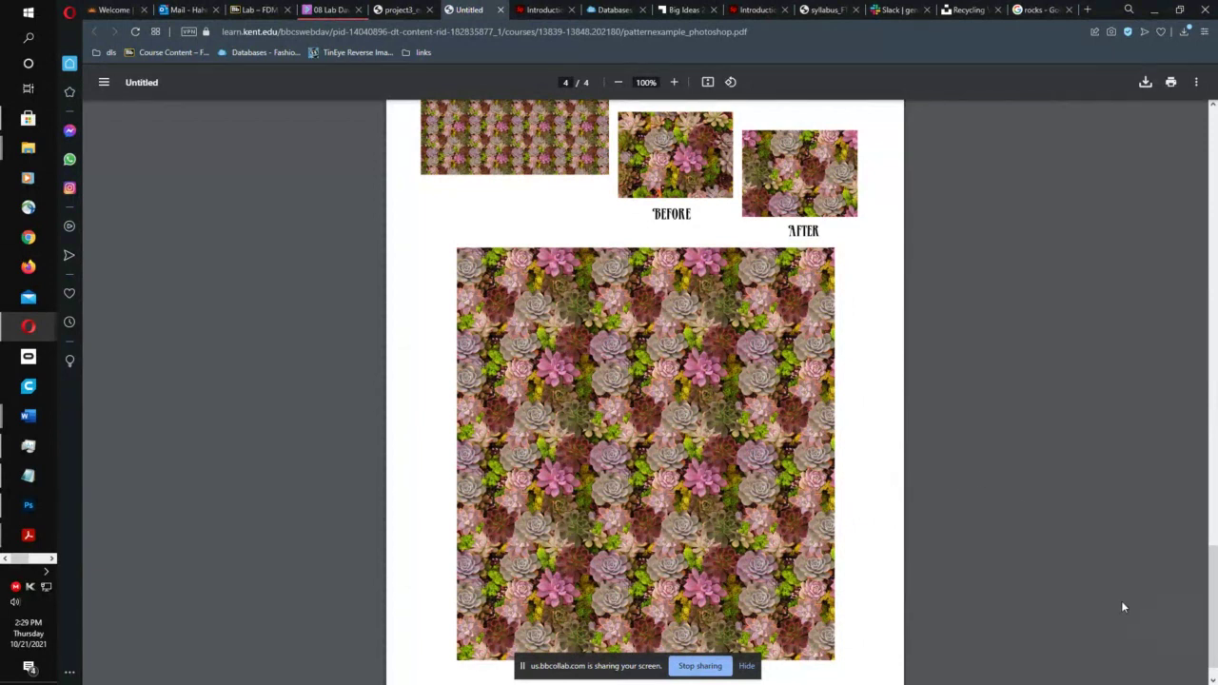
scroll(687, 505, "up", 3)
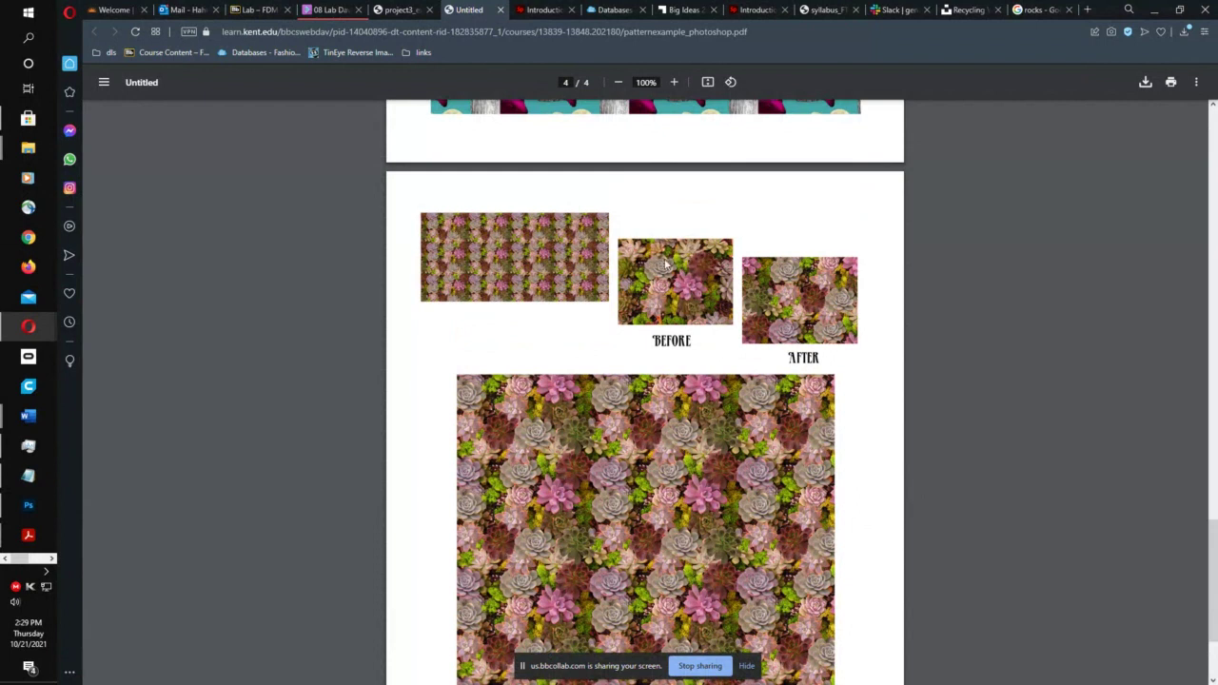
scroll(659, 274, "down", 3)
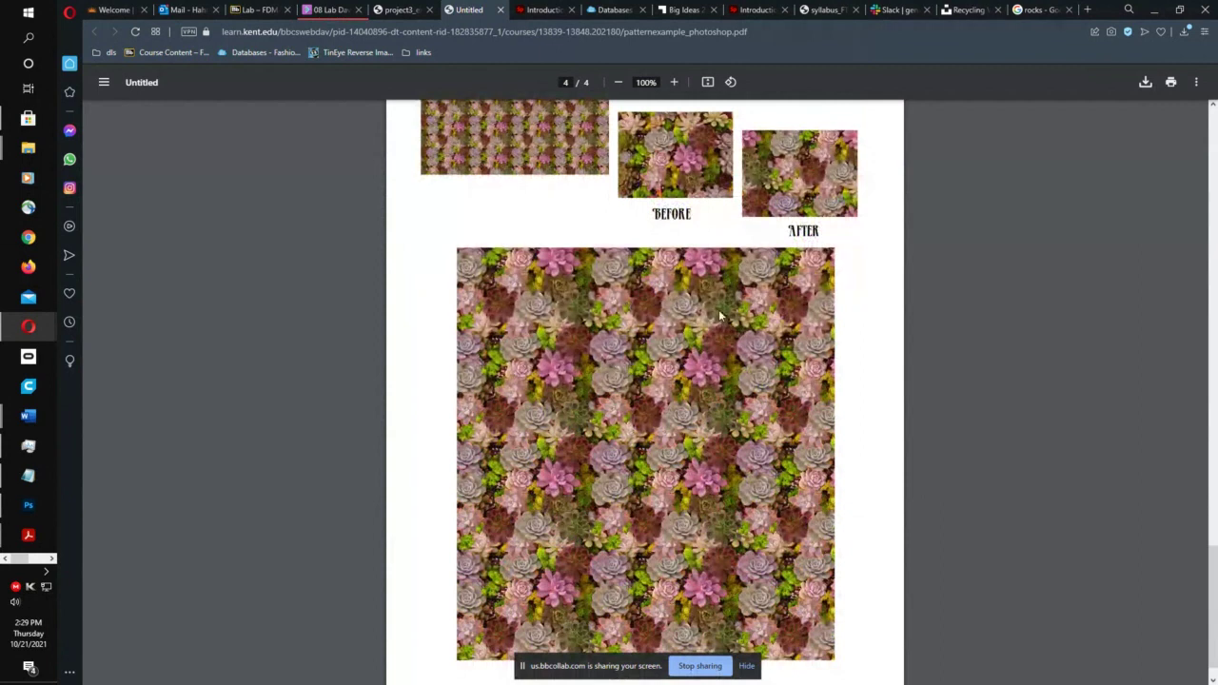
scroll(906, 524, "up", 12)
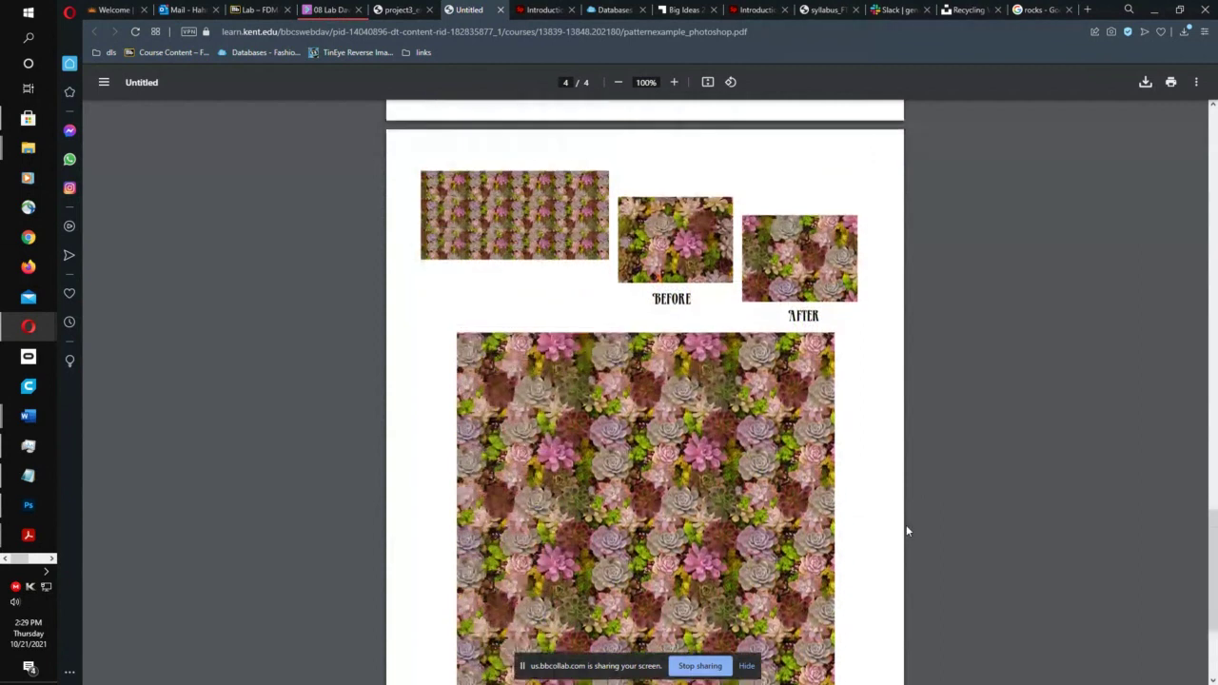
scroll(999, 520, "down", 10)
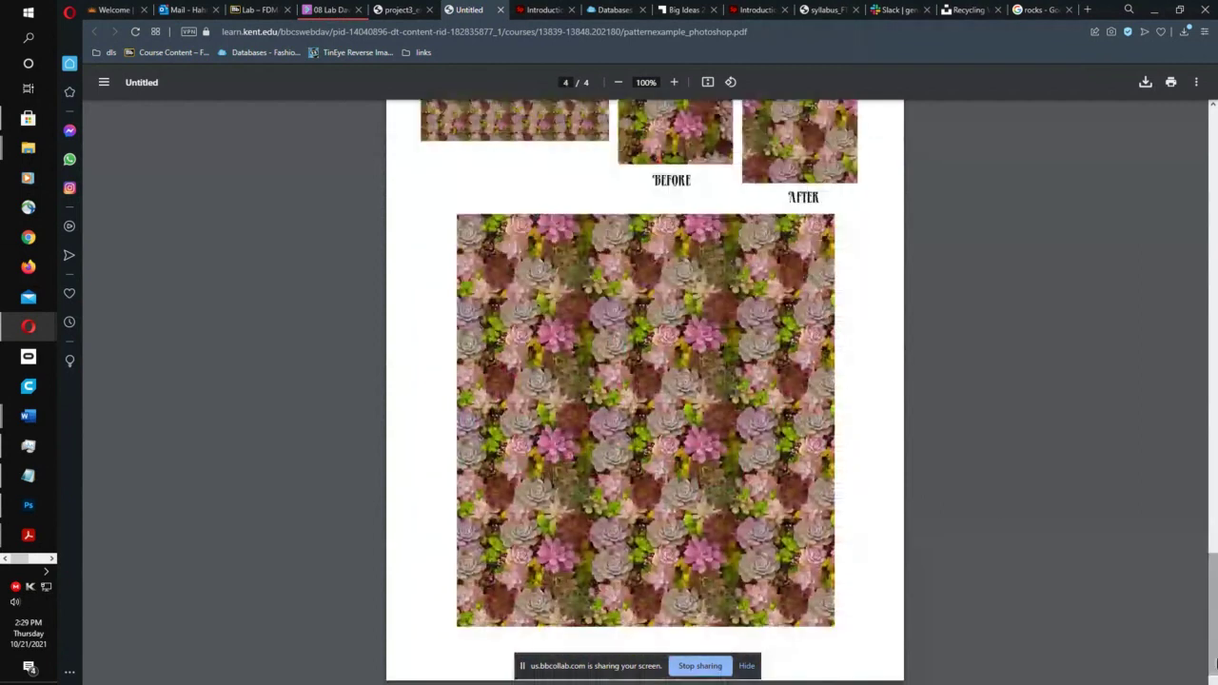
left_click_drag(1214, 650, 1148, 315)
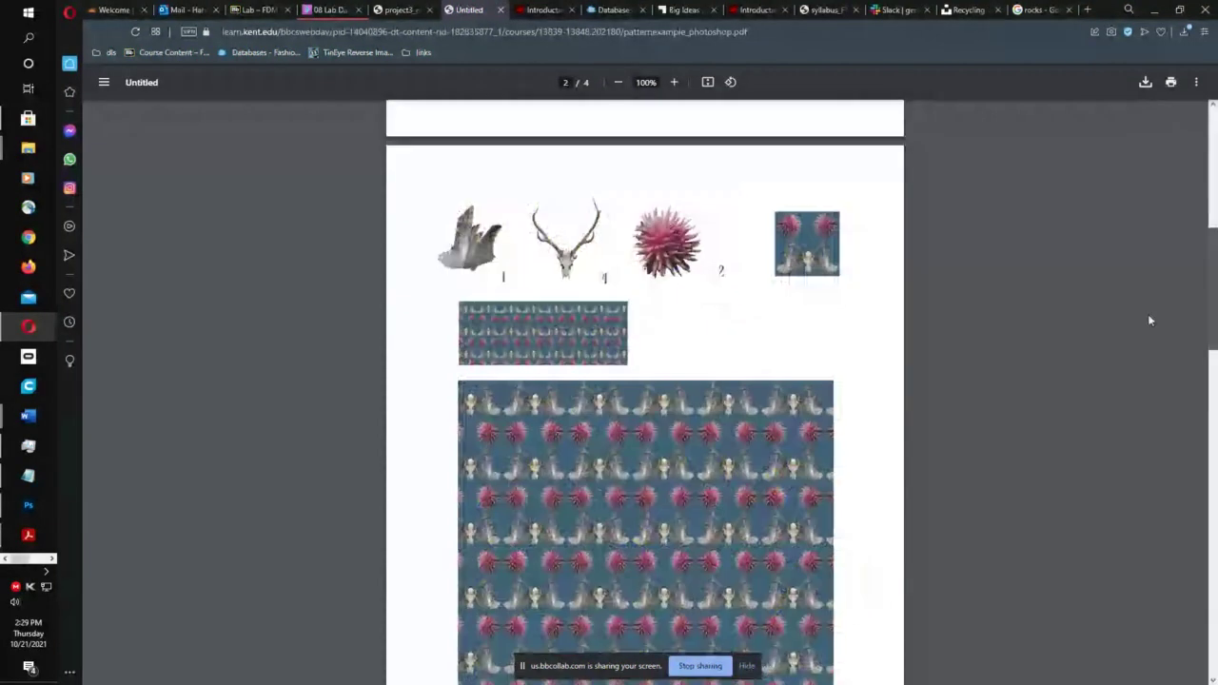
scroll(969, 376, "down", 1)
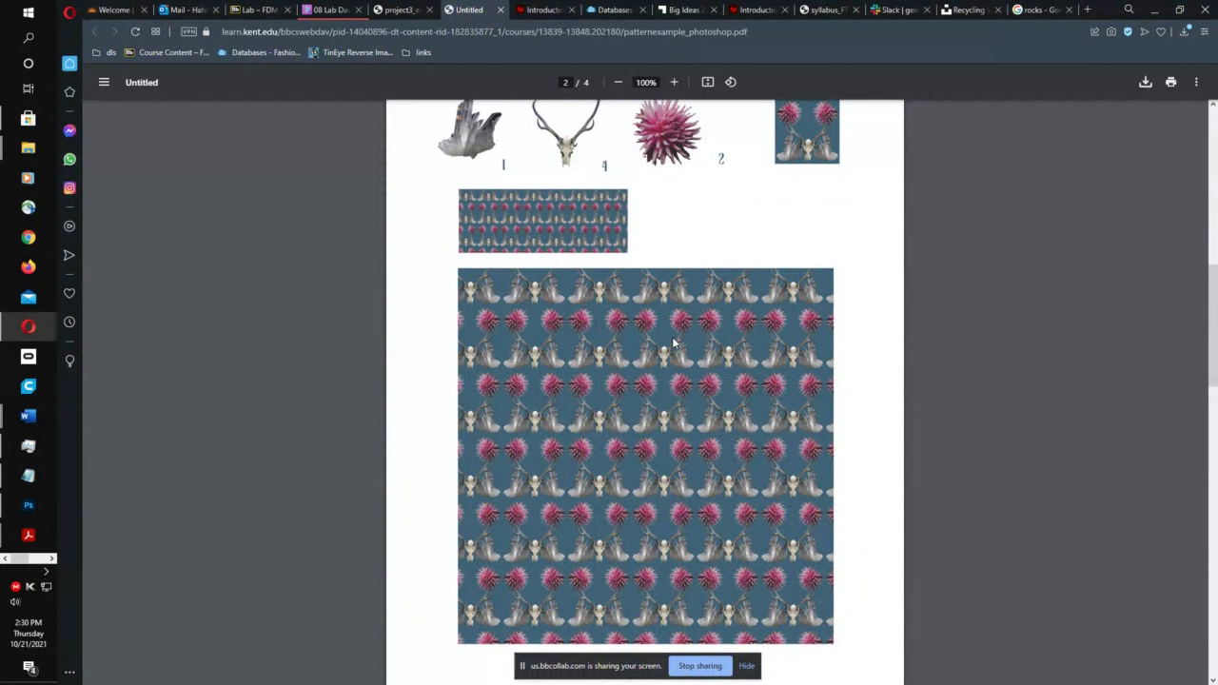
- Compare the numbered motifs on page 2 with the source images on page 1, and switch back to the pattern_template document in Photoshop
scroll(718, 324, "up", 2)
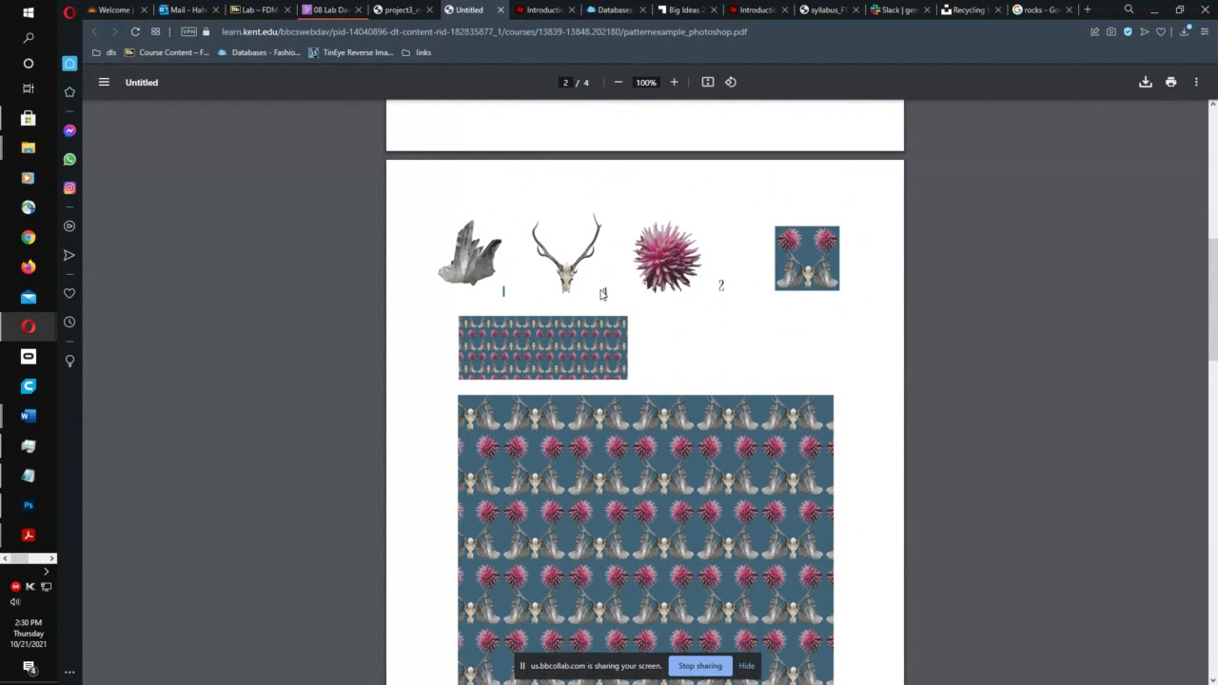
scroll(666, 362, "up", 6)
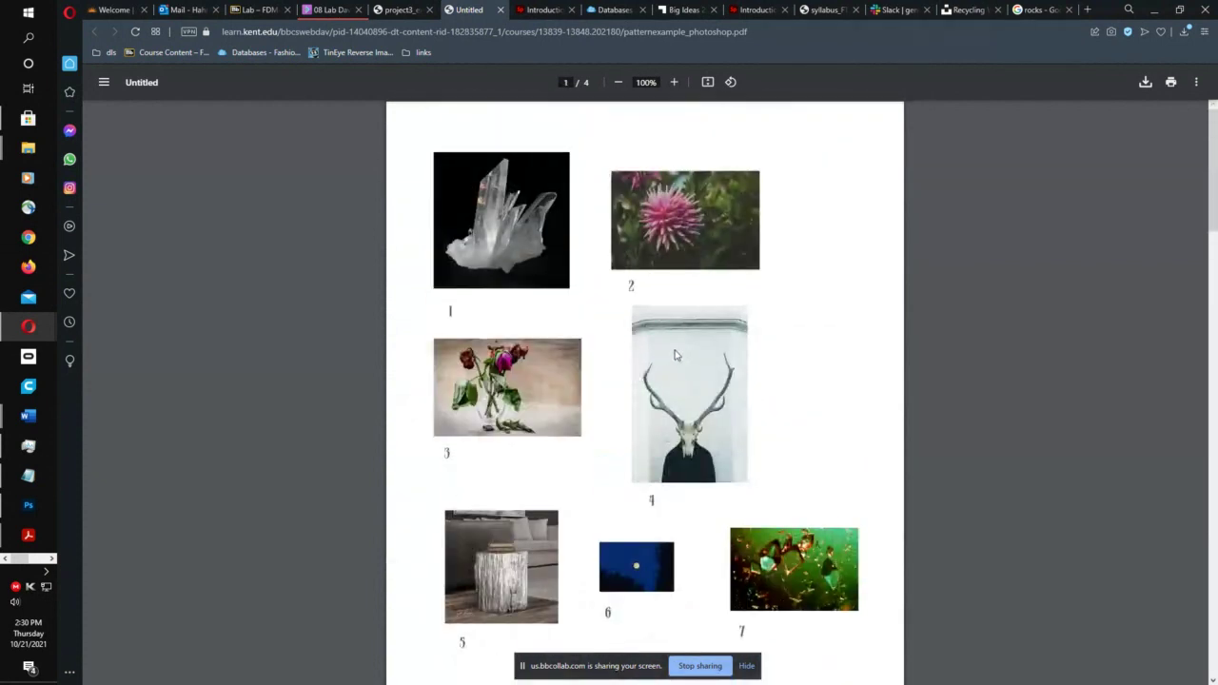
left_click(28, 505)
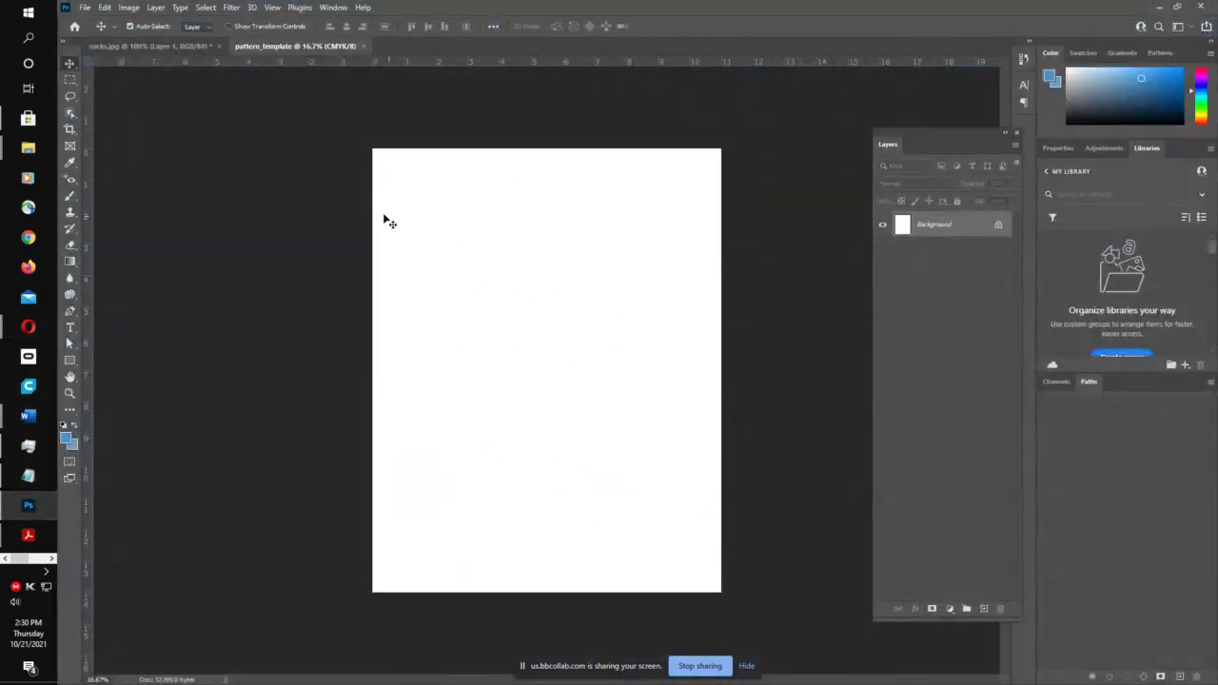
- Add the 60 pt text "motifs" near the top of the page and move it toward the upper-right corner
left_click(70, 328)
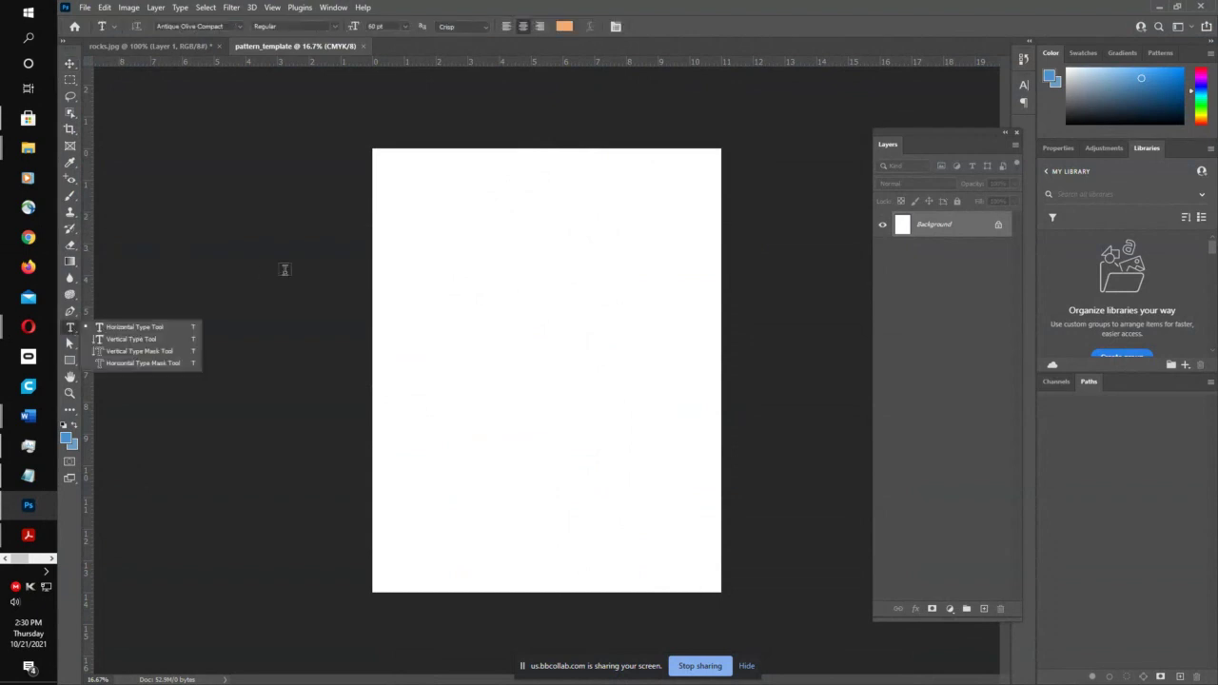
left_click(566, 194)
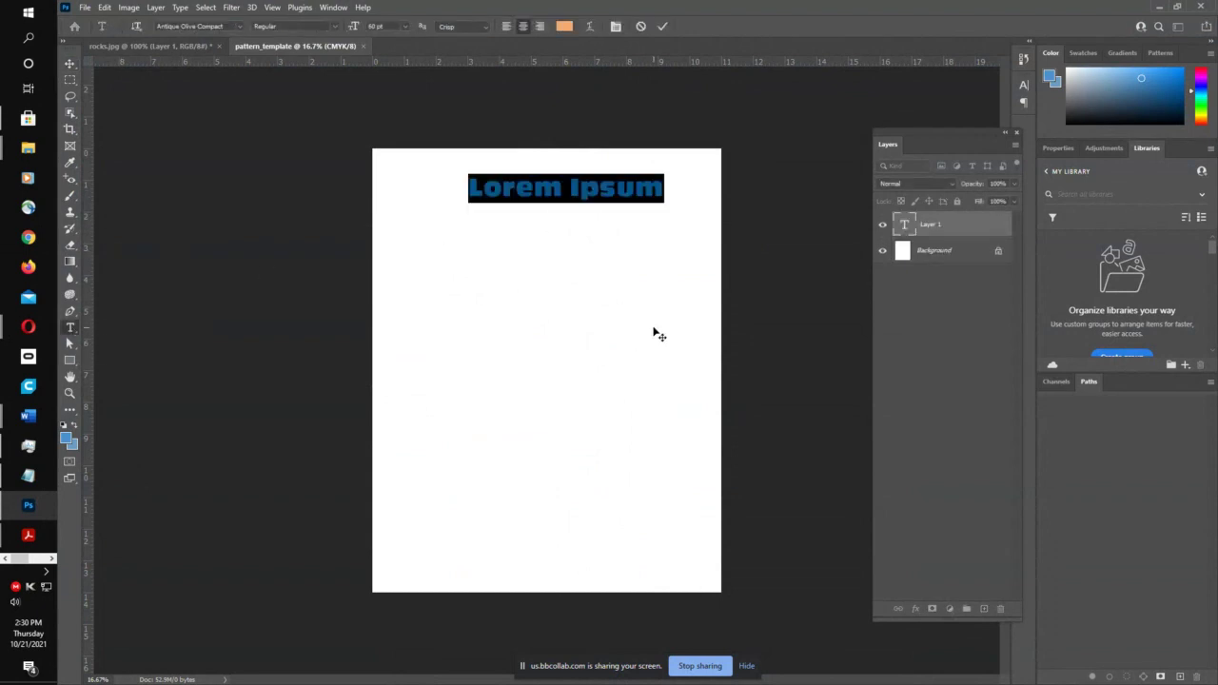
type("motifs")
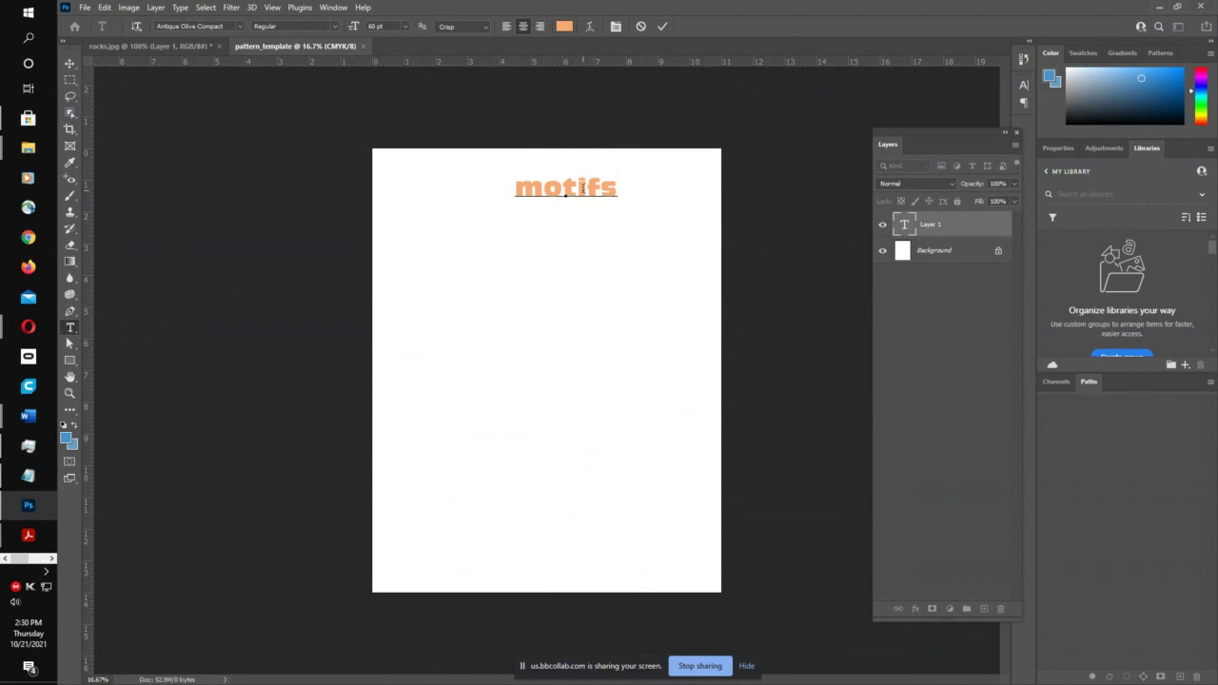
left_click(664, 29)
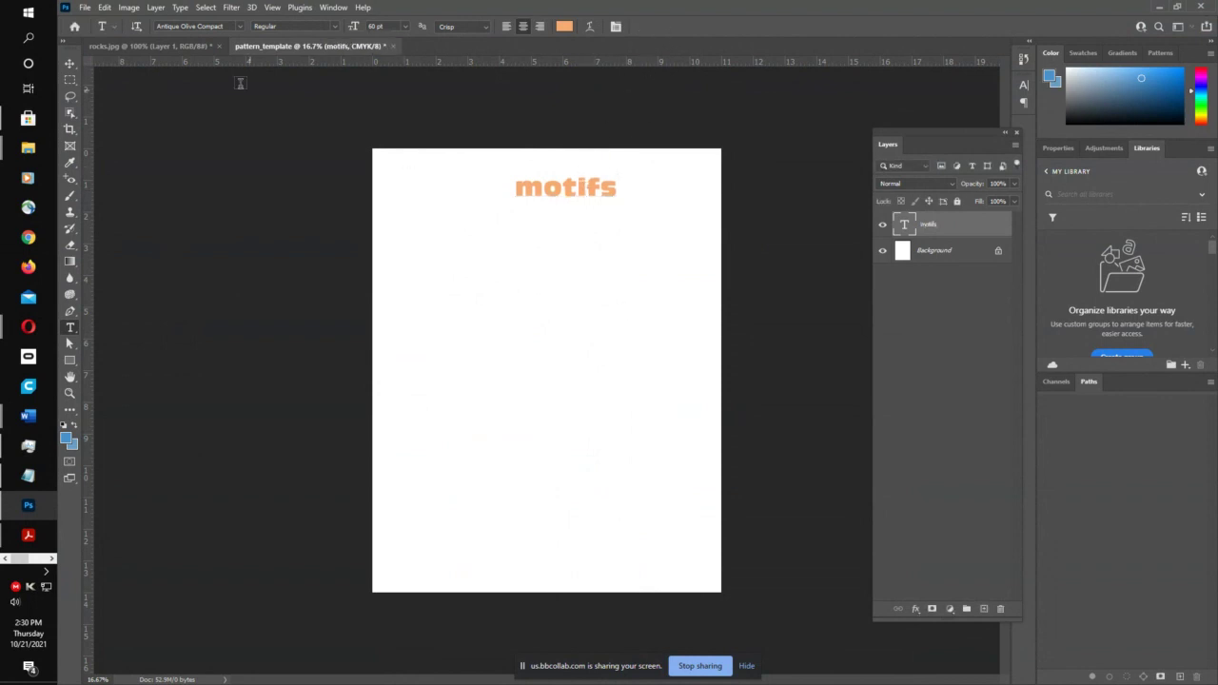
left_click(70, 63)
left_click_drag(560, 190, 611, 181)
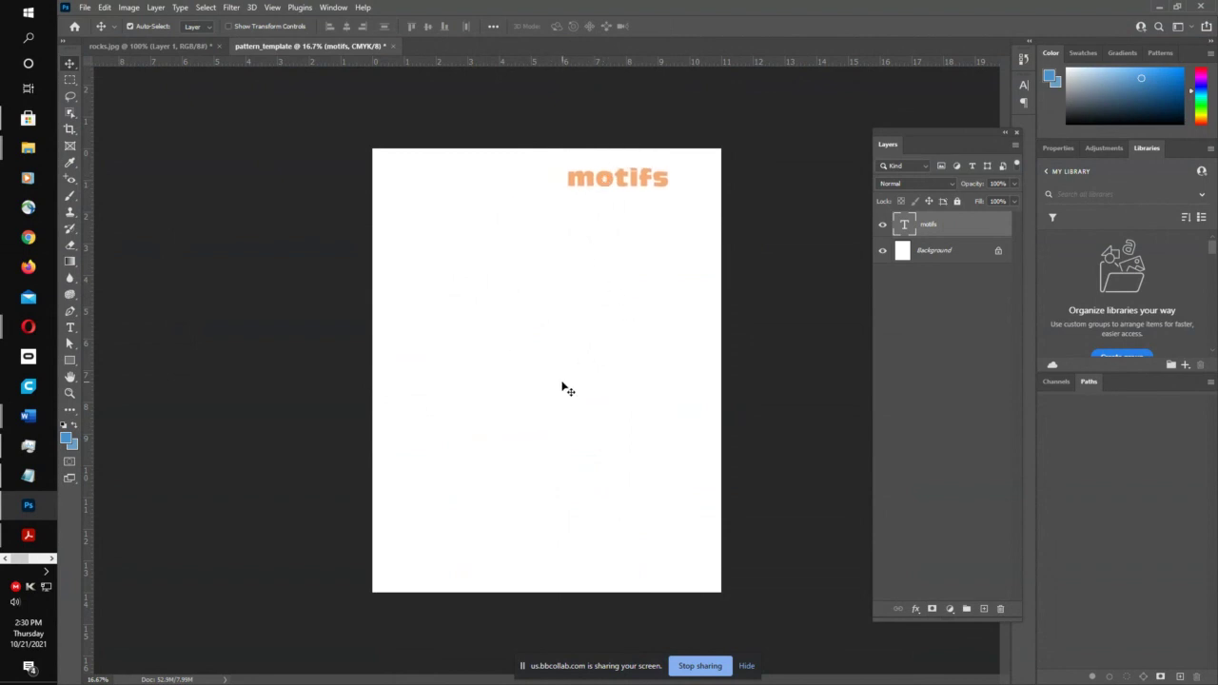
double_click(660, 184)
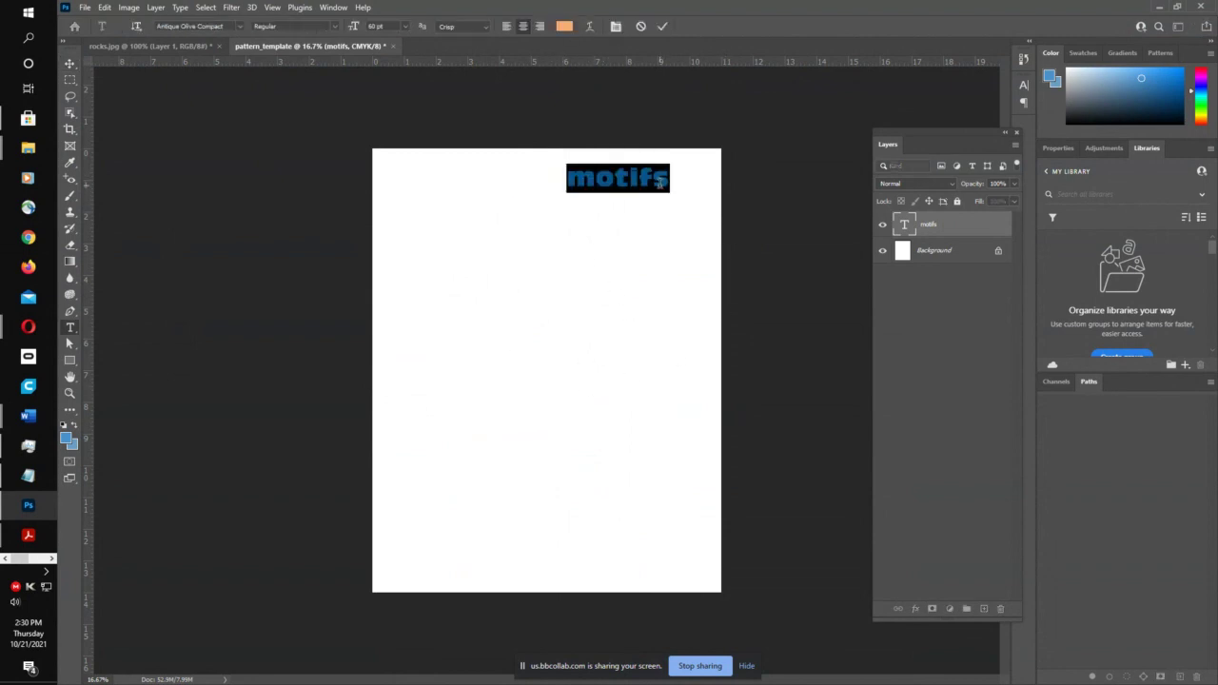
left_click(978, 228)
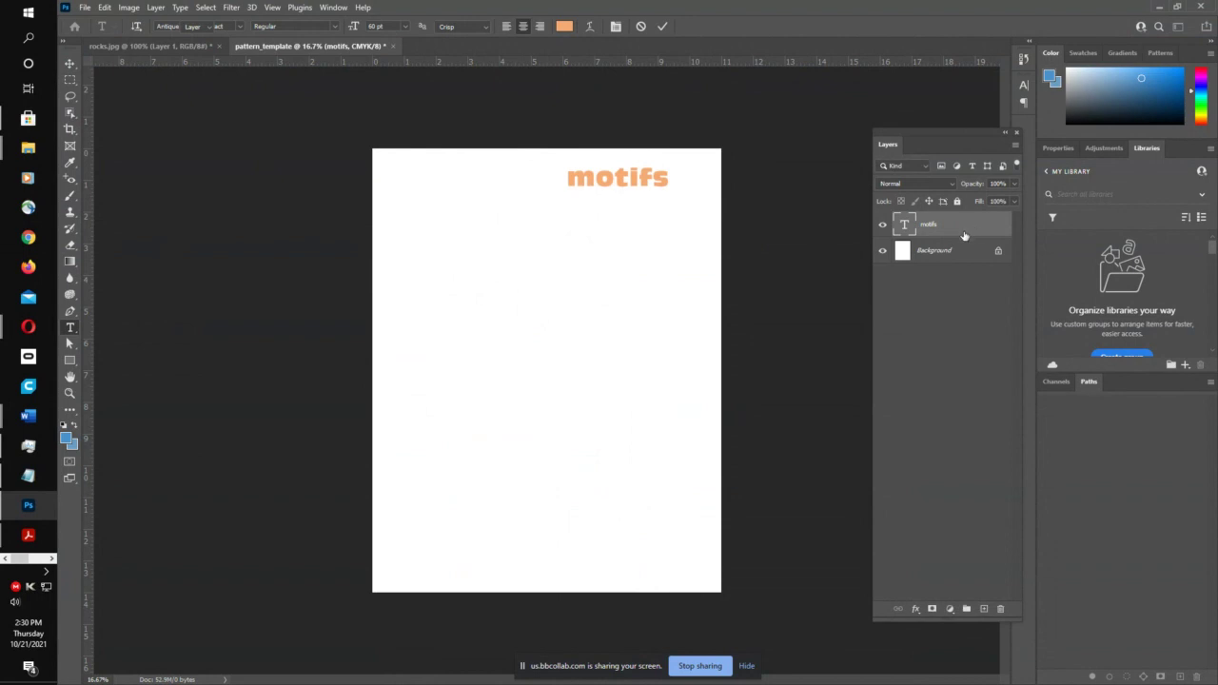
double_click(964, 235)
left_click_drag(1047, 92, 1000, 376)
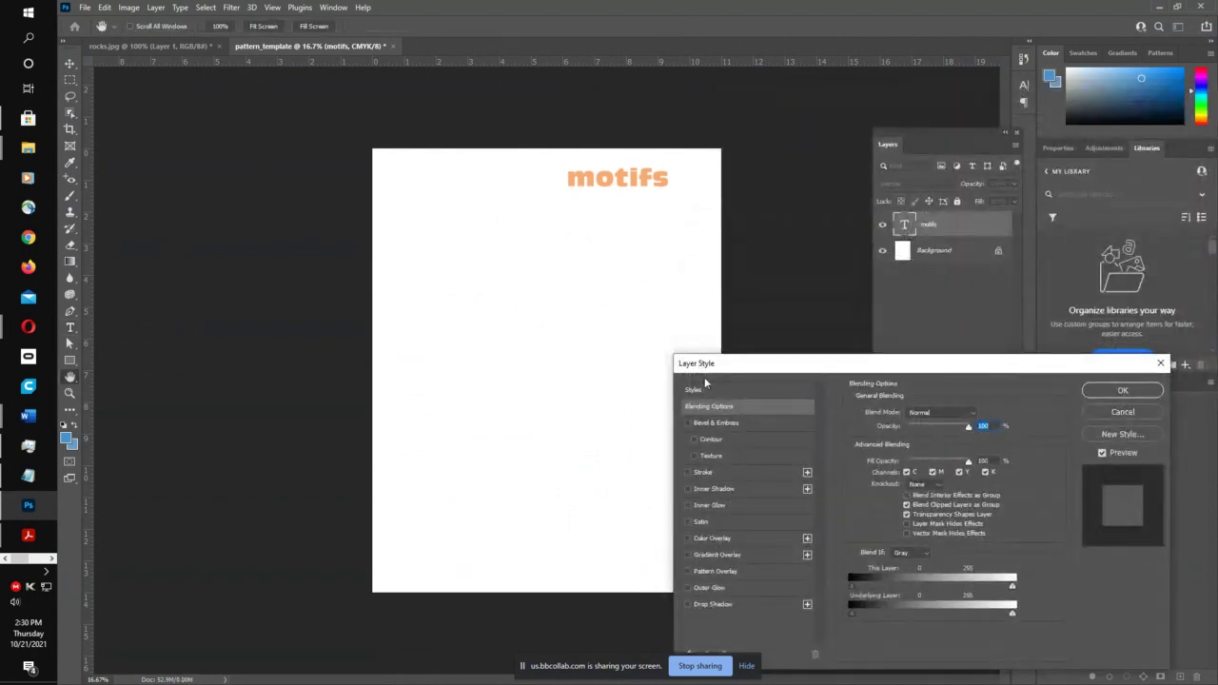
left_click(1103, 410)
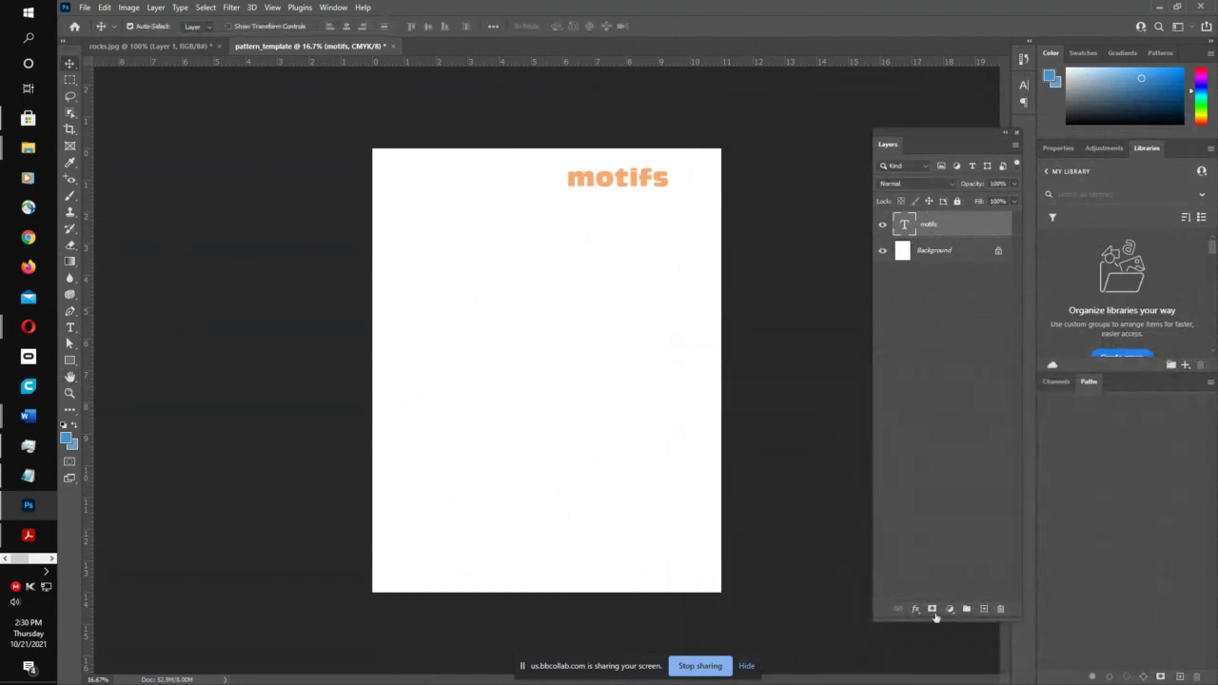
- Shorten the Layers panel and give the motifs text a drop shadow at a 94° angle with a size of 9 px
left_click_drag(929, 619, 950, 329)
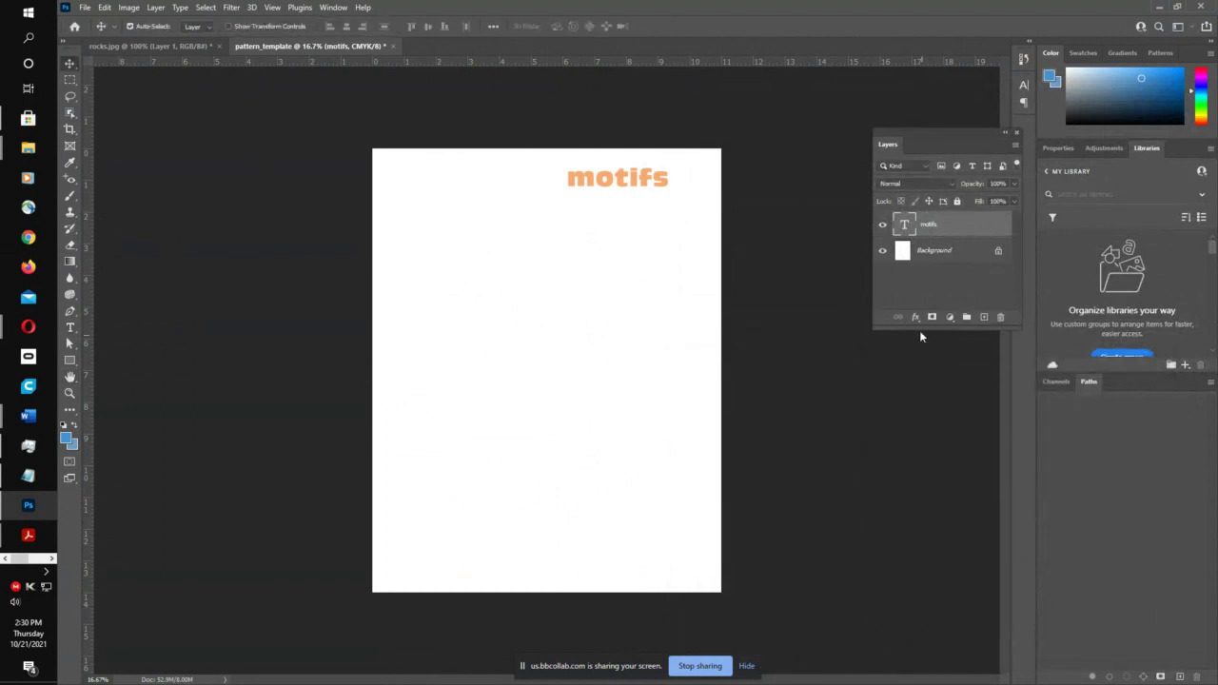
left_click(916, 320)
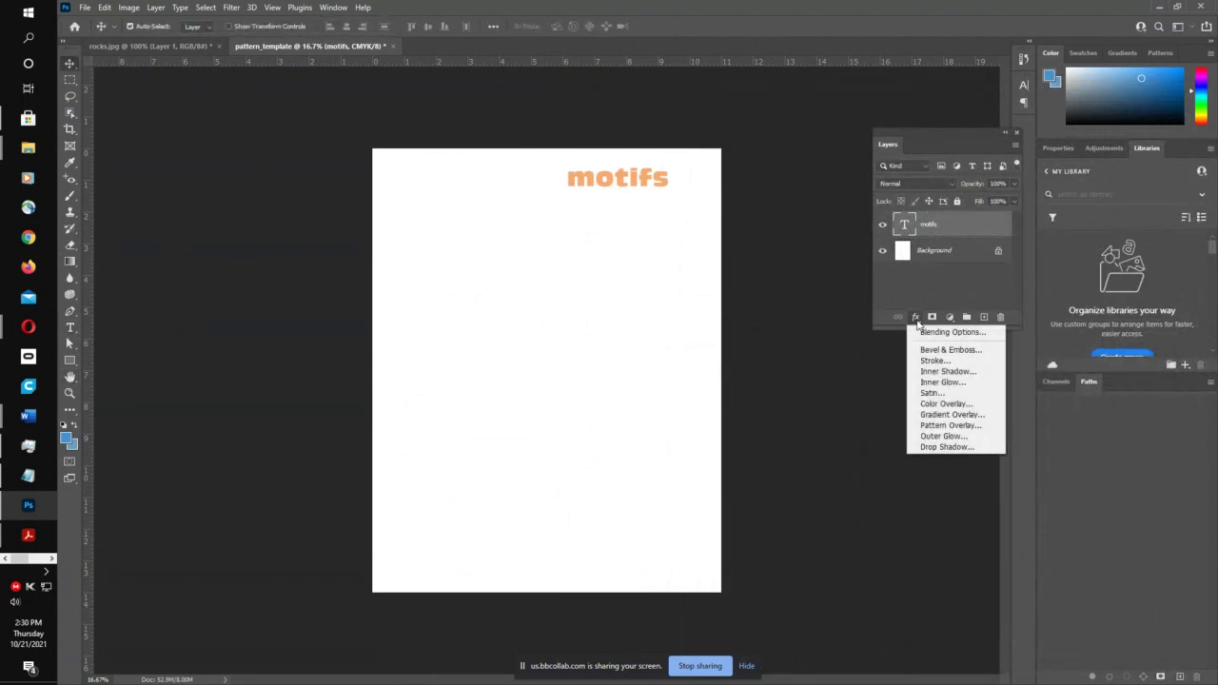
left_click(946, 446)
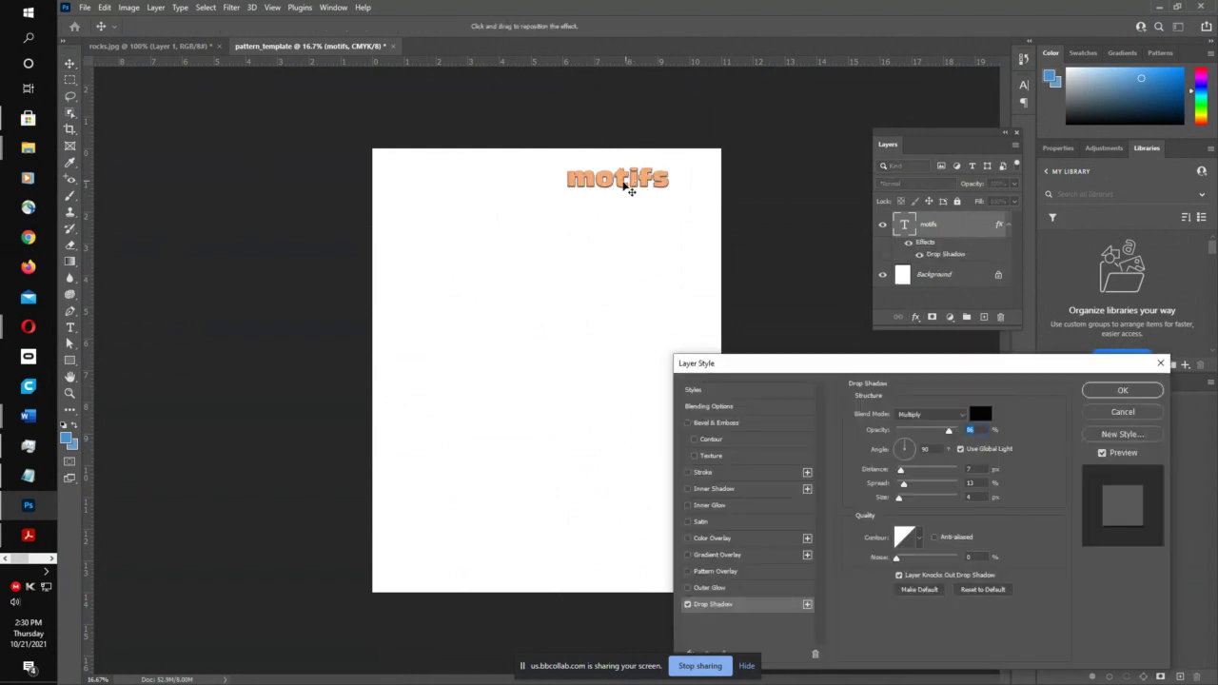
mouse_move(620, 203)
left_mouse_down()
mouse_move(620, 191)
mouse_move(615, 206)
mouse_move(638, 188)
mouse_move(624, 197)
left_mouse_up()
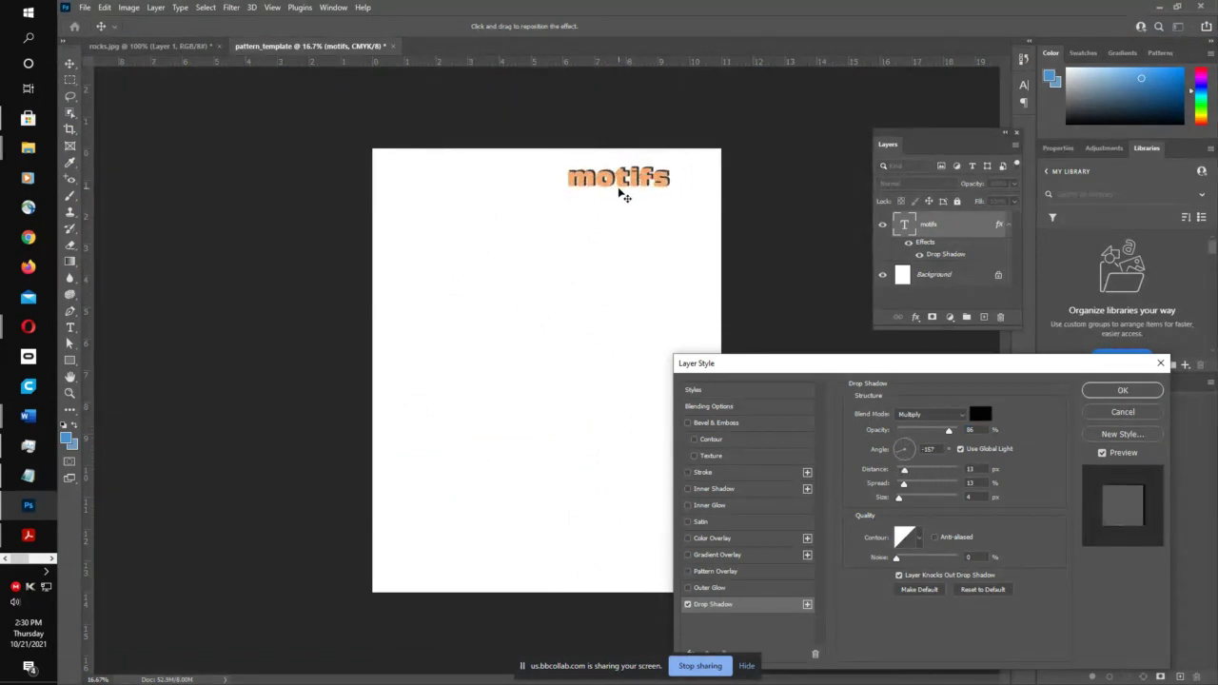
left_click(909, 451)
left_click_drag(908, 451, 908, 460)
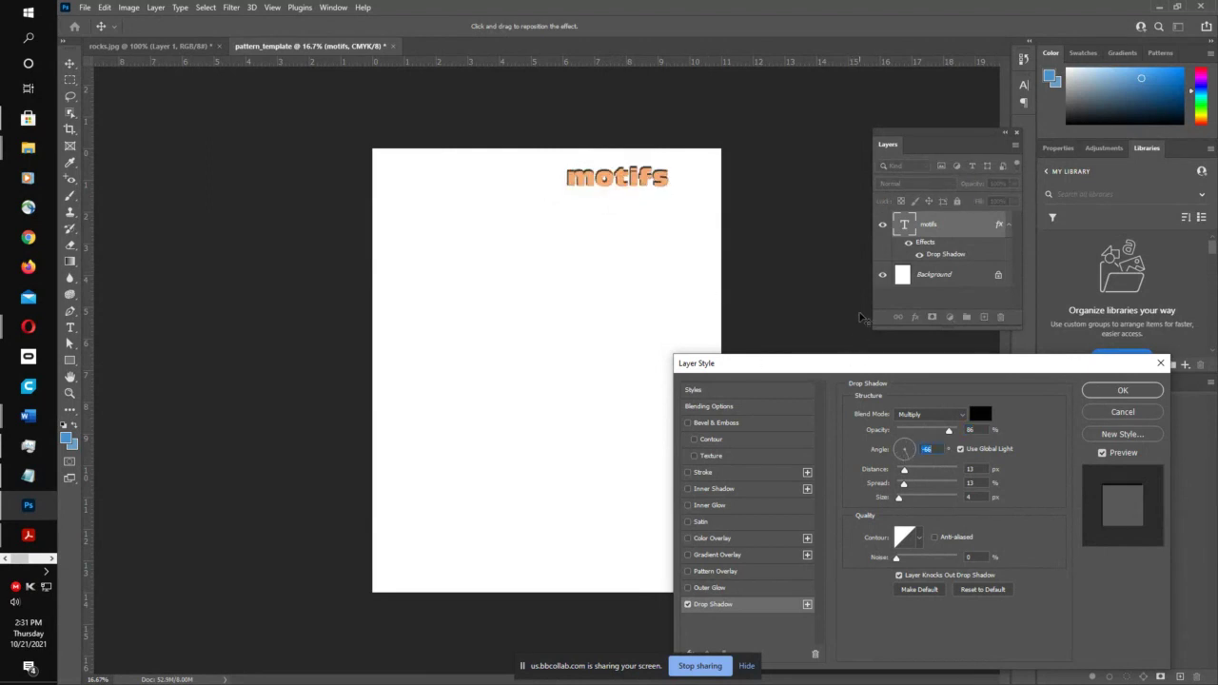
left_click_drag(847, 364, 860, 148)
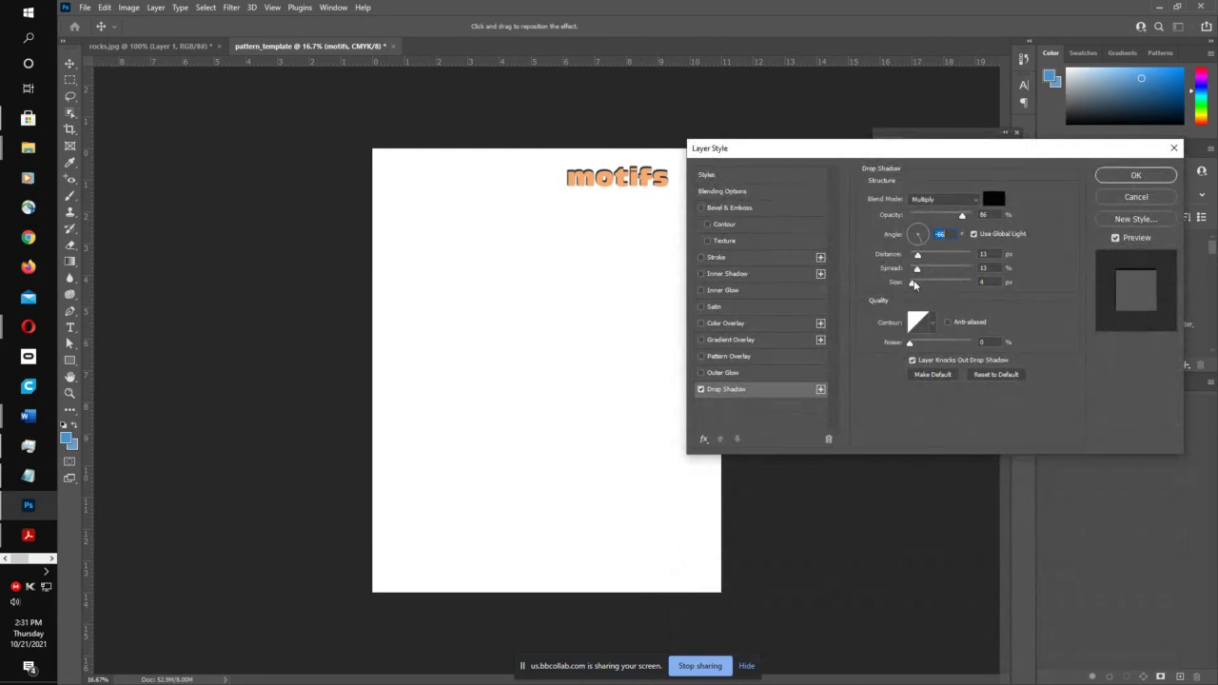
left_click_drag(938, 289, 915, 273)
left_click_drag(631, 191, 636, 194)
key("Down")
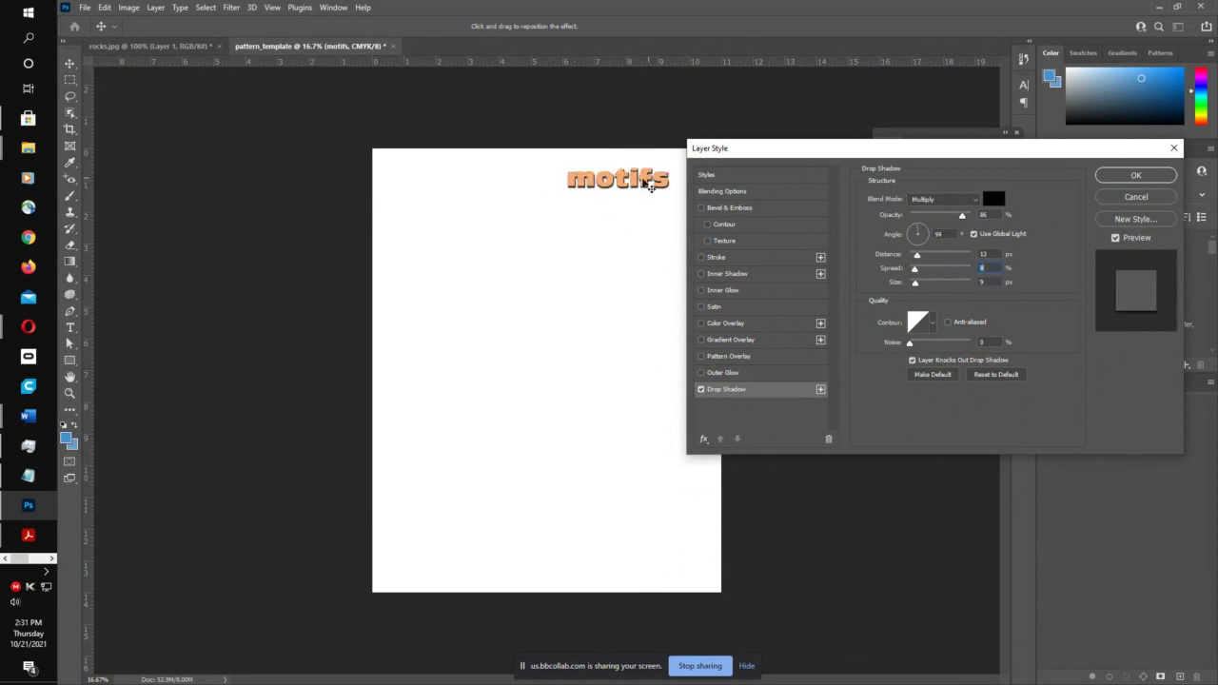
left_click(1158, 179)
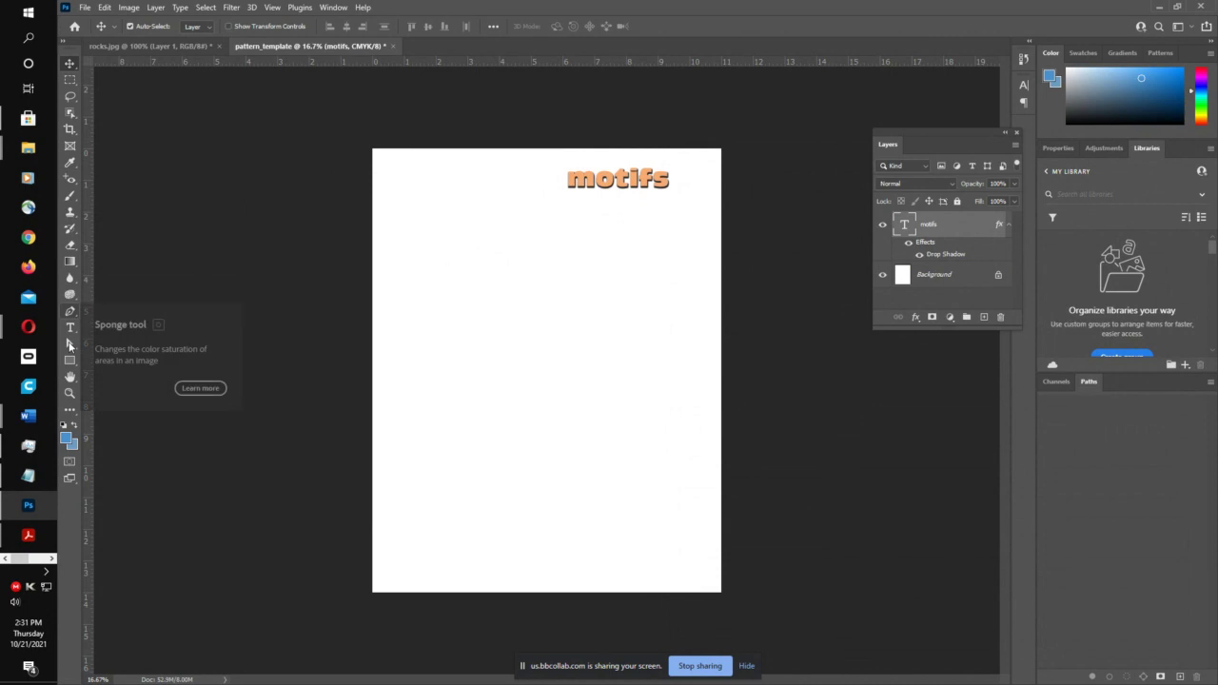
- Add the number 1 near the page's upper-left corner, then place four copies down the left side and one at lower centre
left_click(69, 328)
left_click(415, 223)
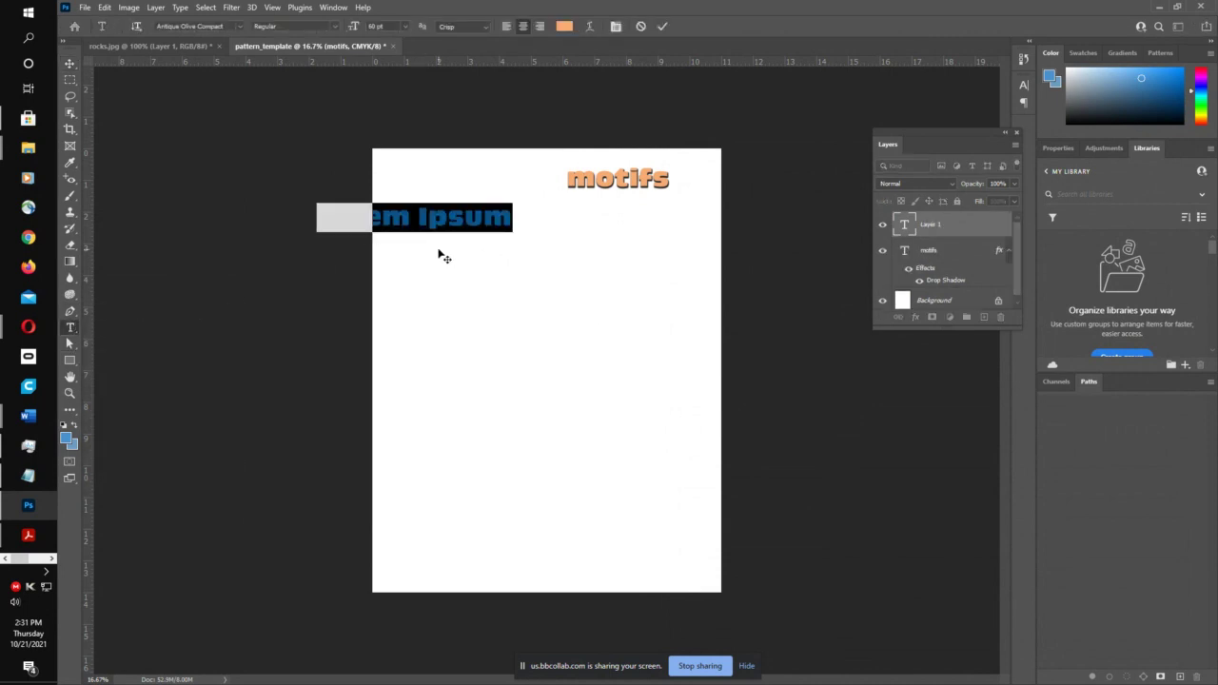
type("1")
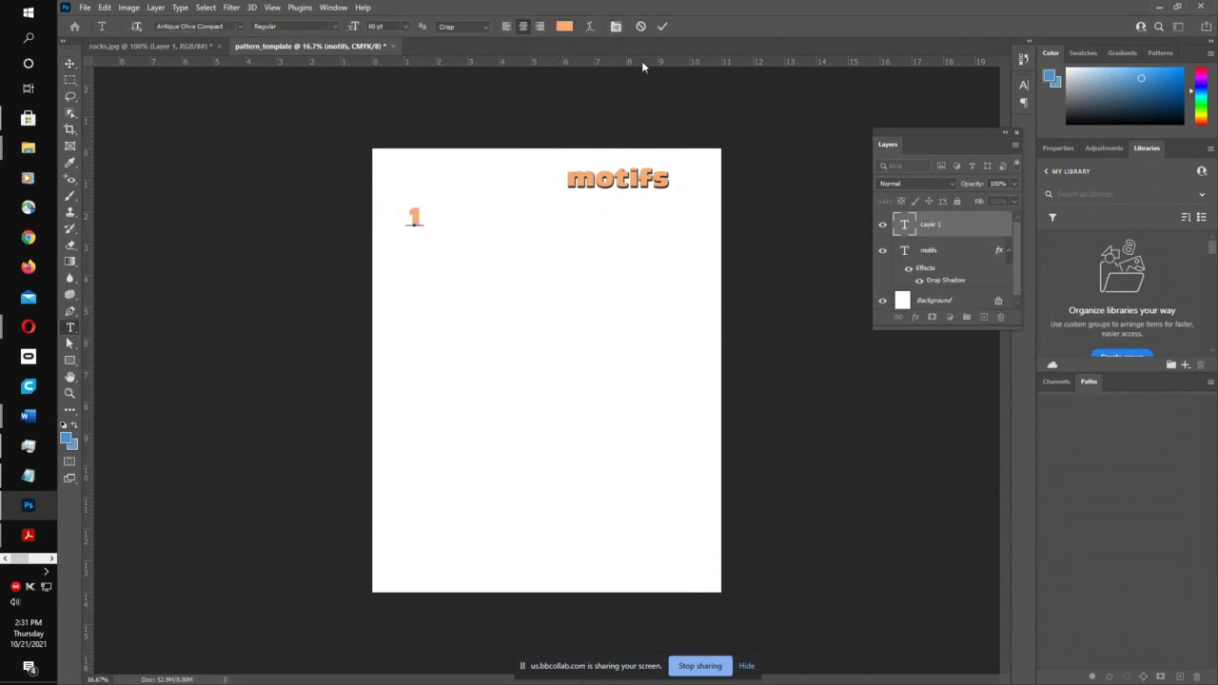
left_click(663, 26)
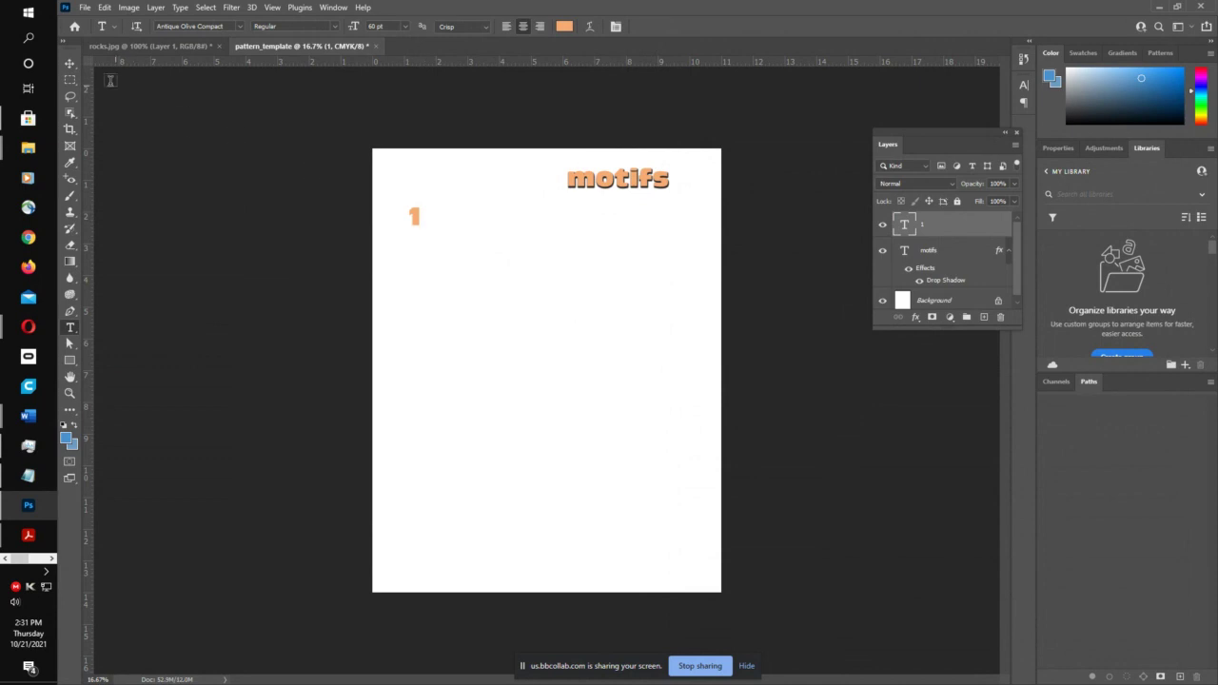
left_click(68, 64)
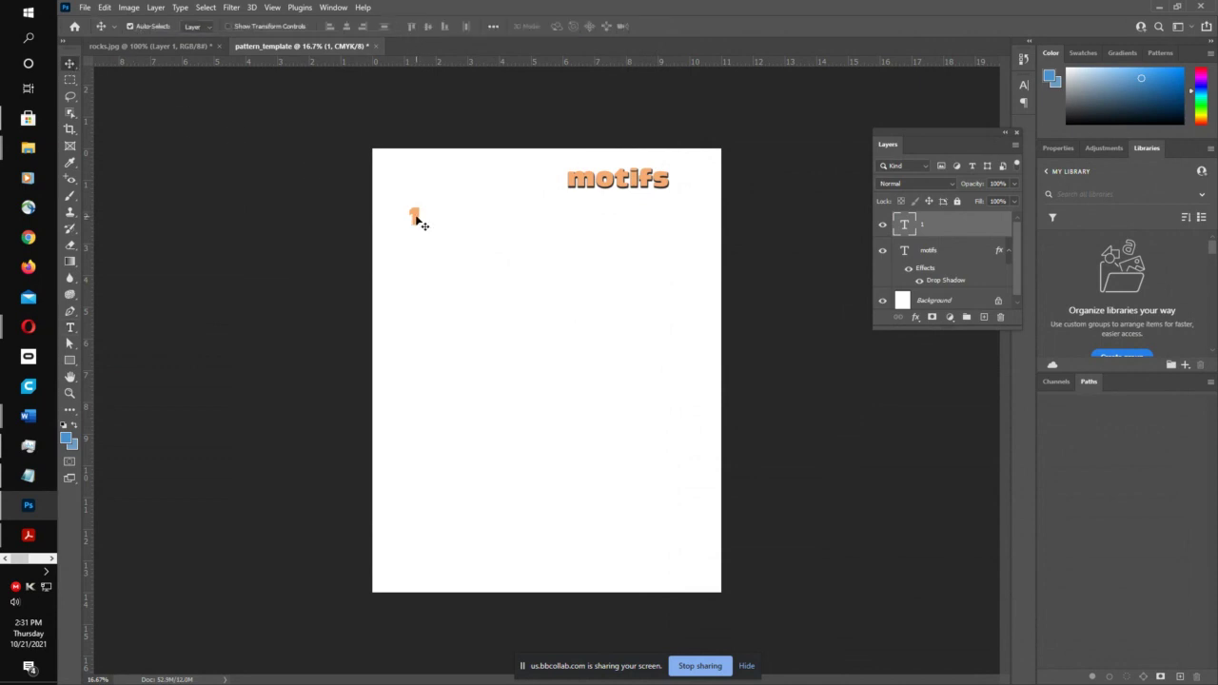
left_click_drag(419, 224, 544, 461)
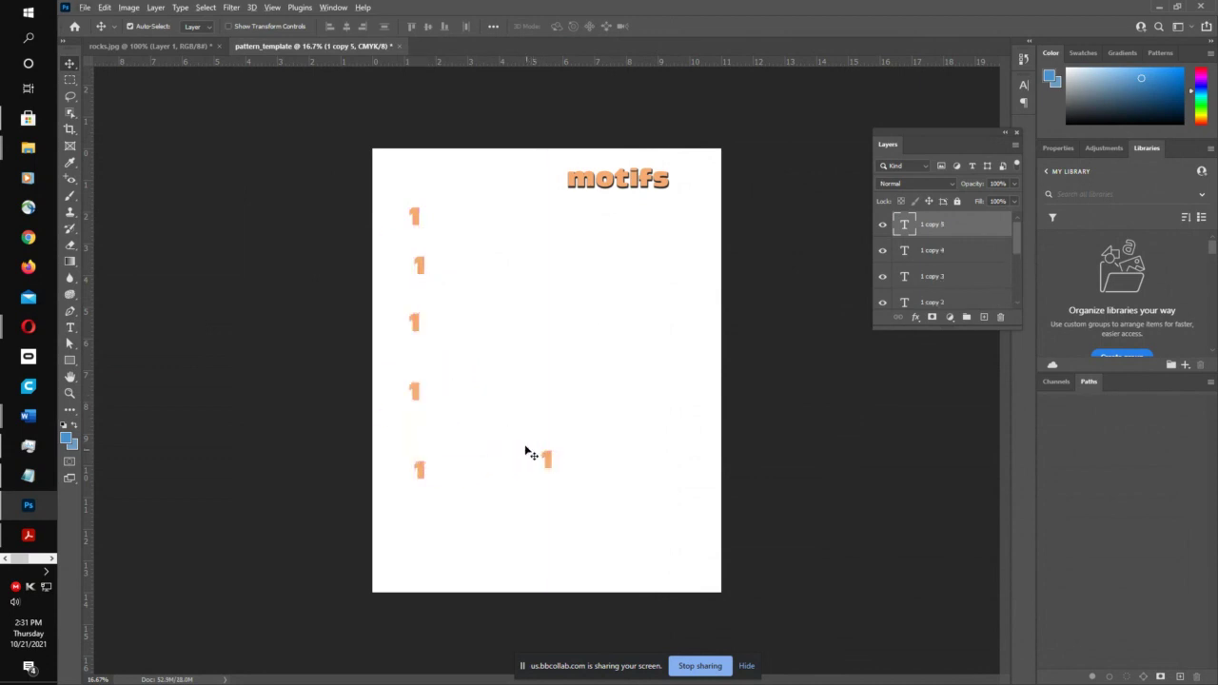
- Change the second and third numbers down the left side of the page to 2 and 3
double_click(422, 266)
type("2")
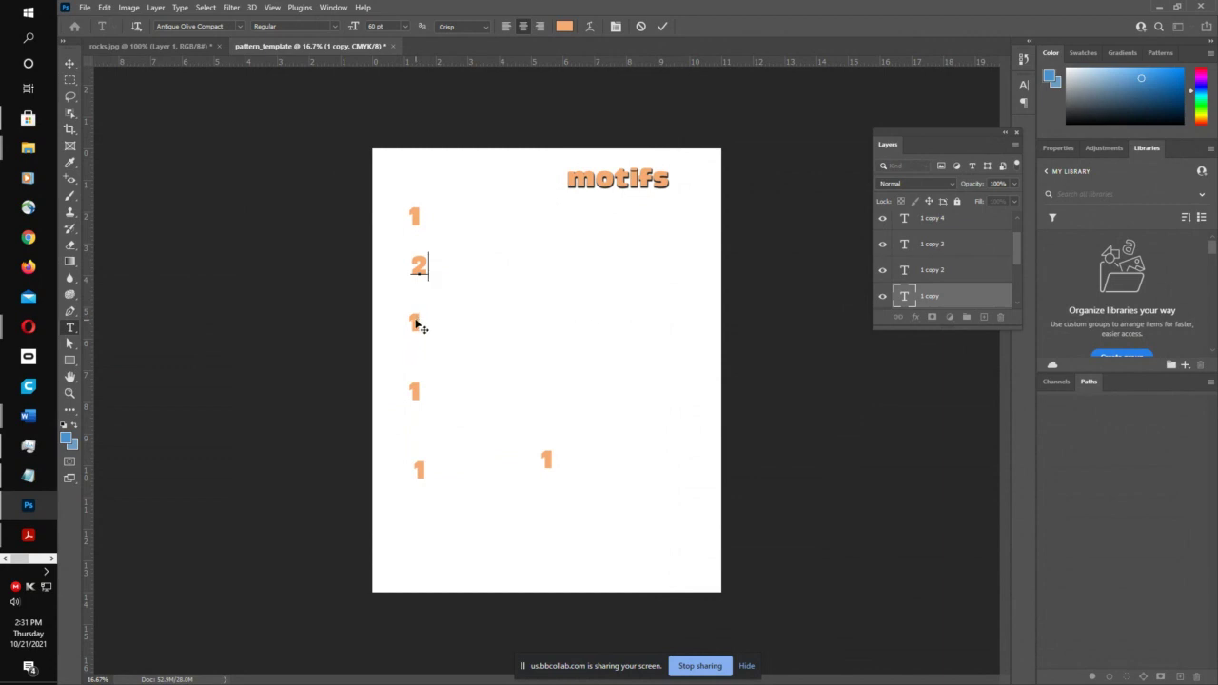
left_click(663, 32)
key("v")
double_click(419, 327)
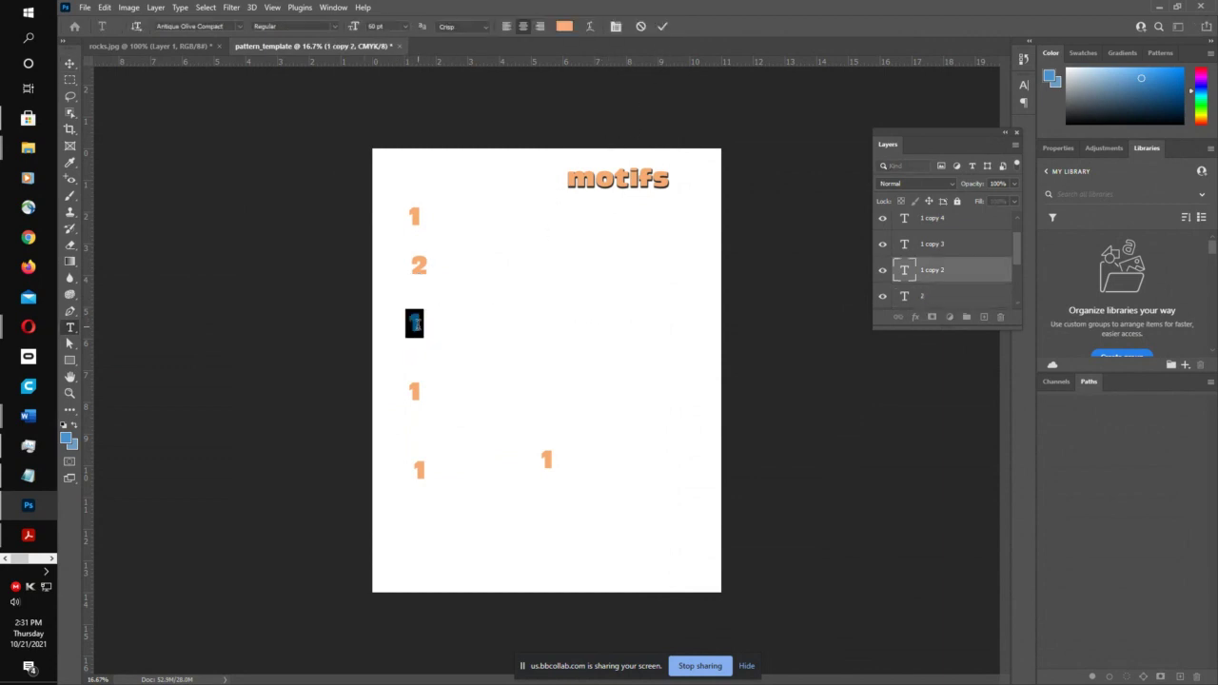
type("3")
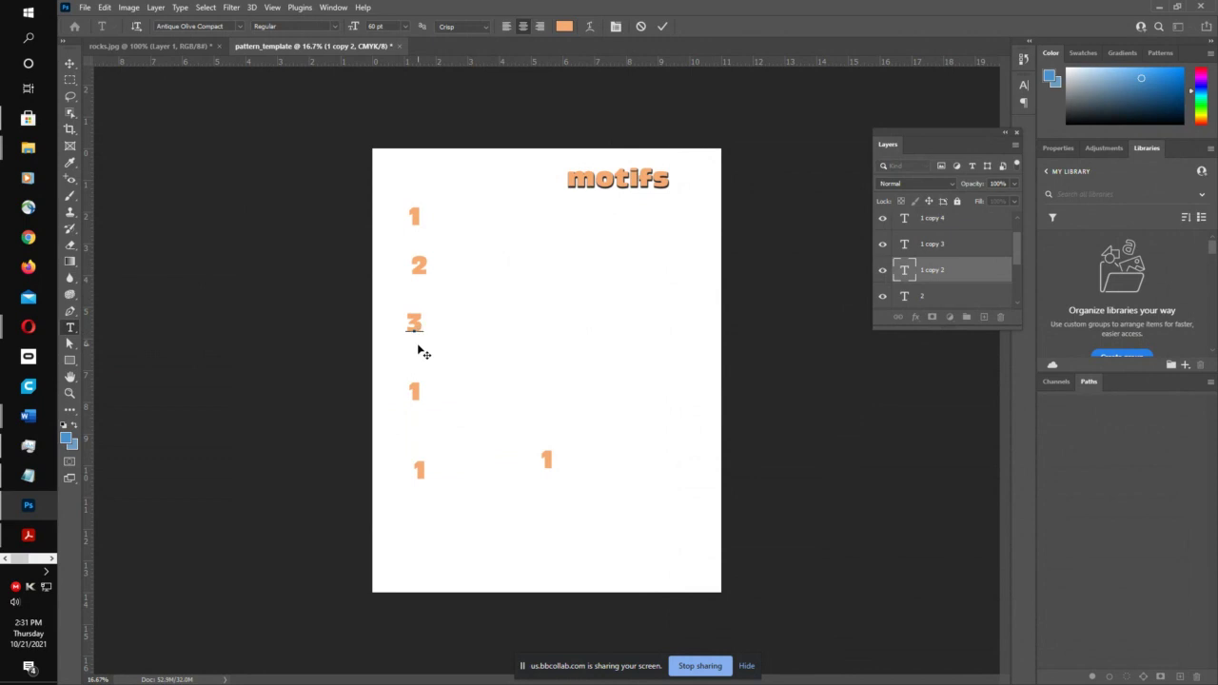
left_click(663, 31)
- Change the fourth number down the left side of the page to 3
key("v")
double_click(416, 391)
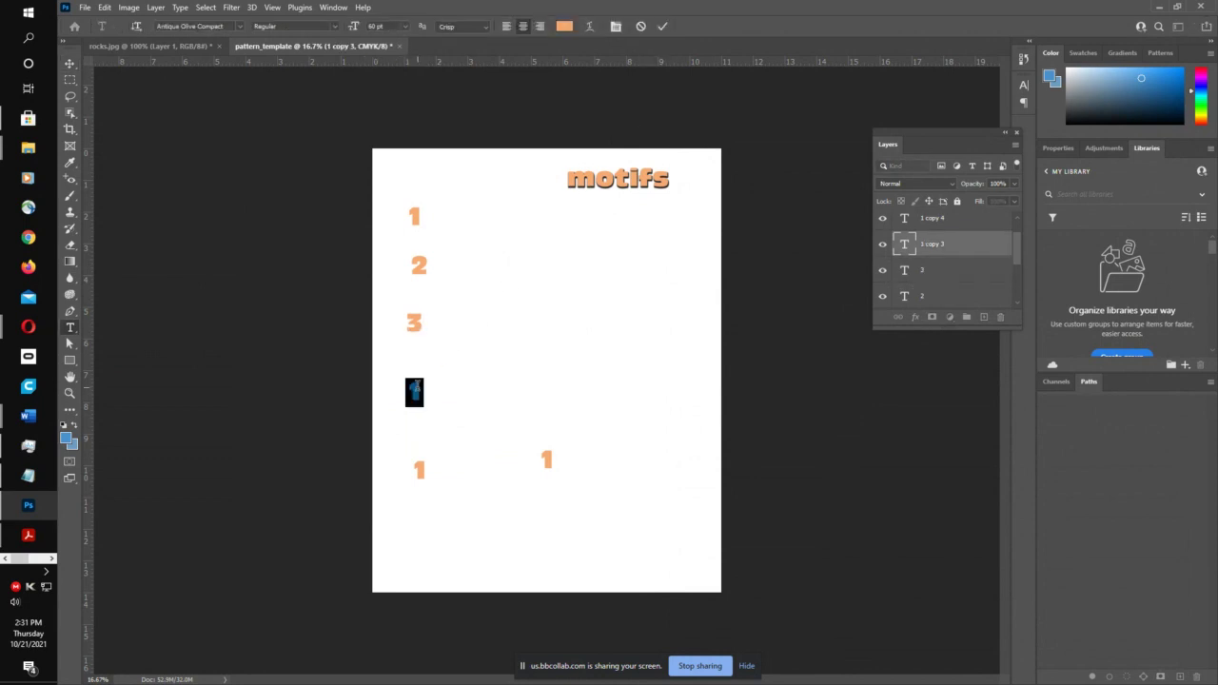
type("3")
left_click(663, 27)
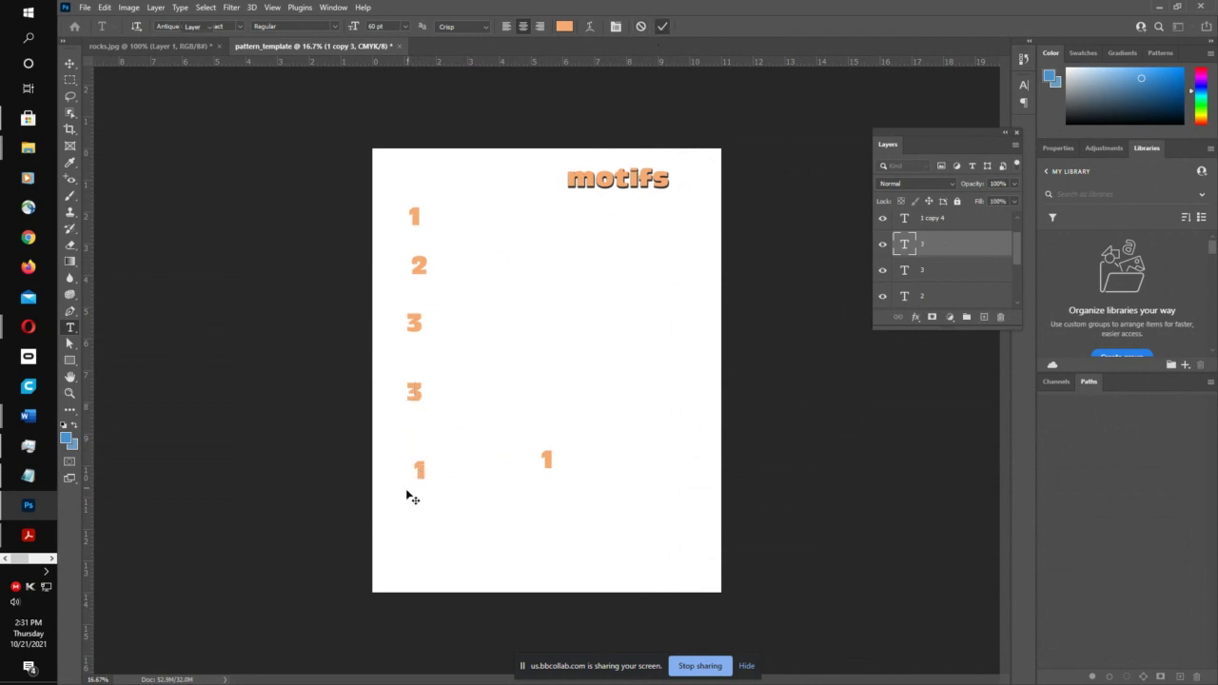
- Change the lowest number on the left side of the page to 5
key("v")
left_click(419, 468)
double_click(420, 468)
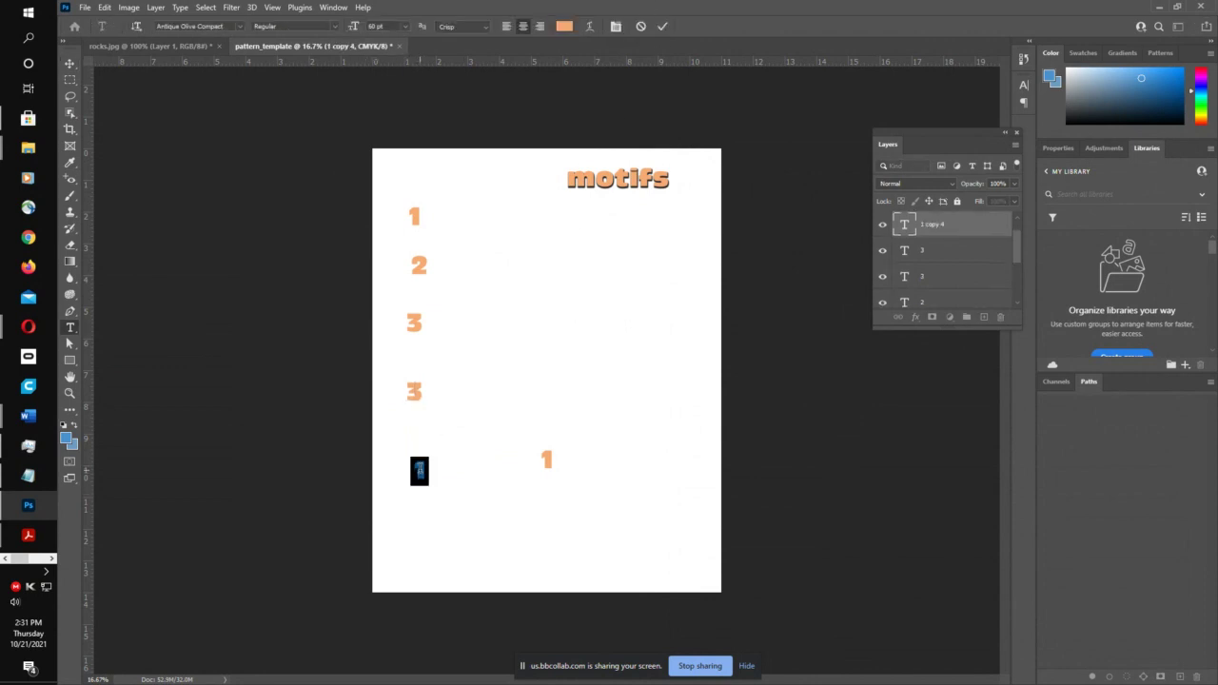
type("5")
left_click(663, 27)
- Change the fourth number down the page's left side to 4 and the lower-centre number to 6
double_click(419, 394)
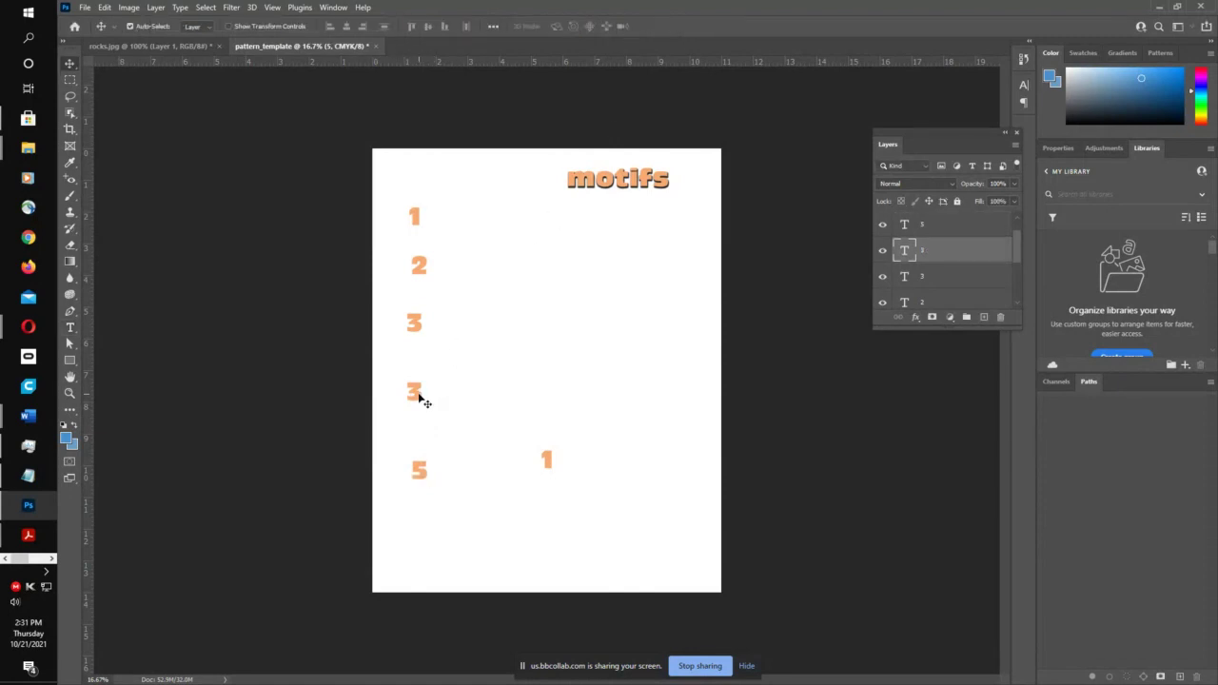
type("4")
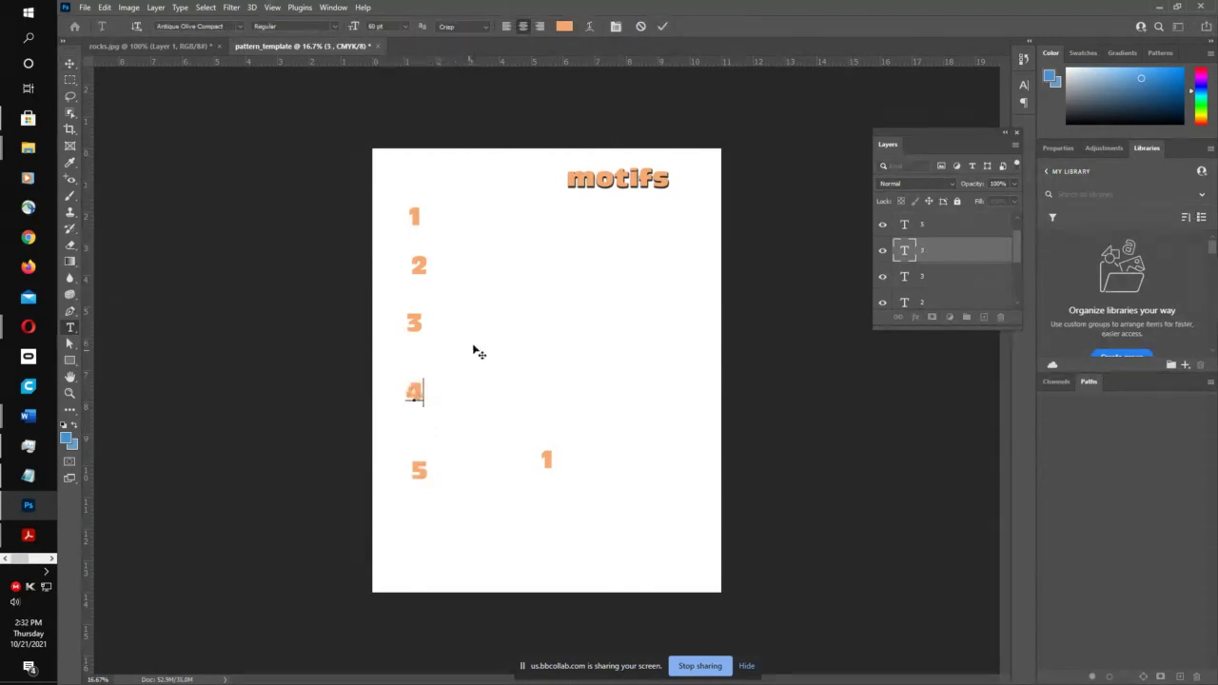
left_click(663, 27)
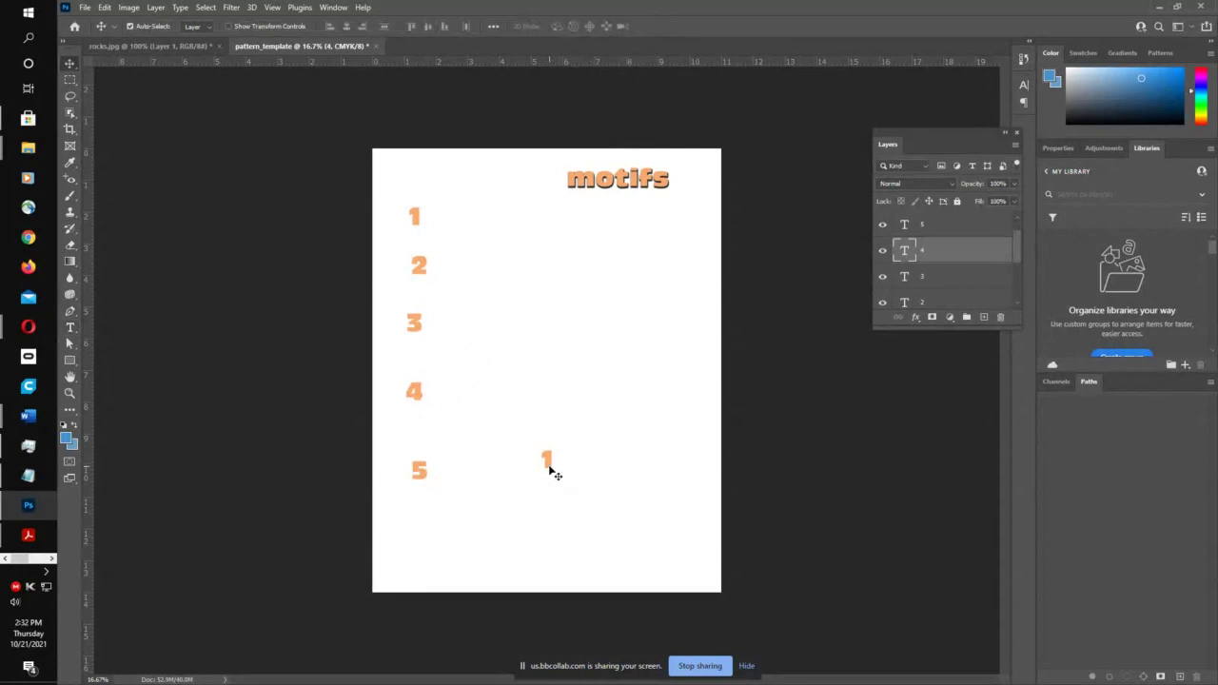
double_click(548, 463)
type("6")
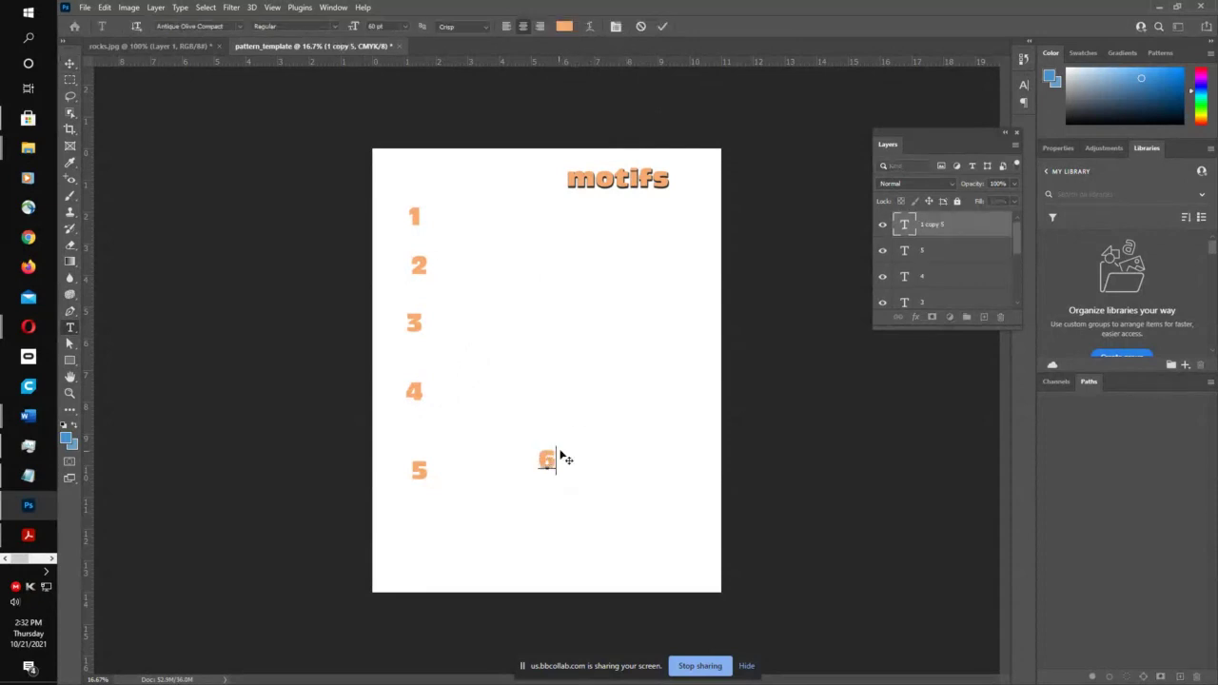
left_click(664, 27)
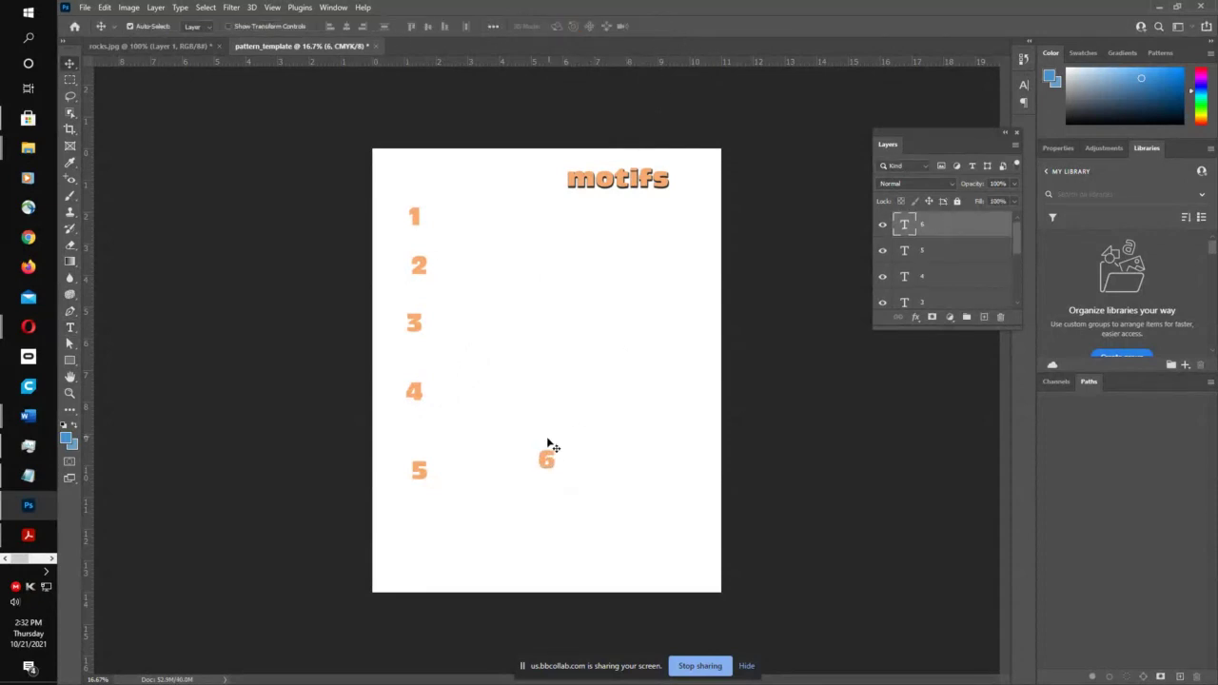
- Reposition numbers 2 to 5 further down along the page's left edge and move the 6 toward the lower-right area
left_click_drag(548, 446, 556, 495)
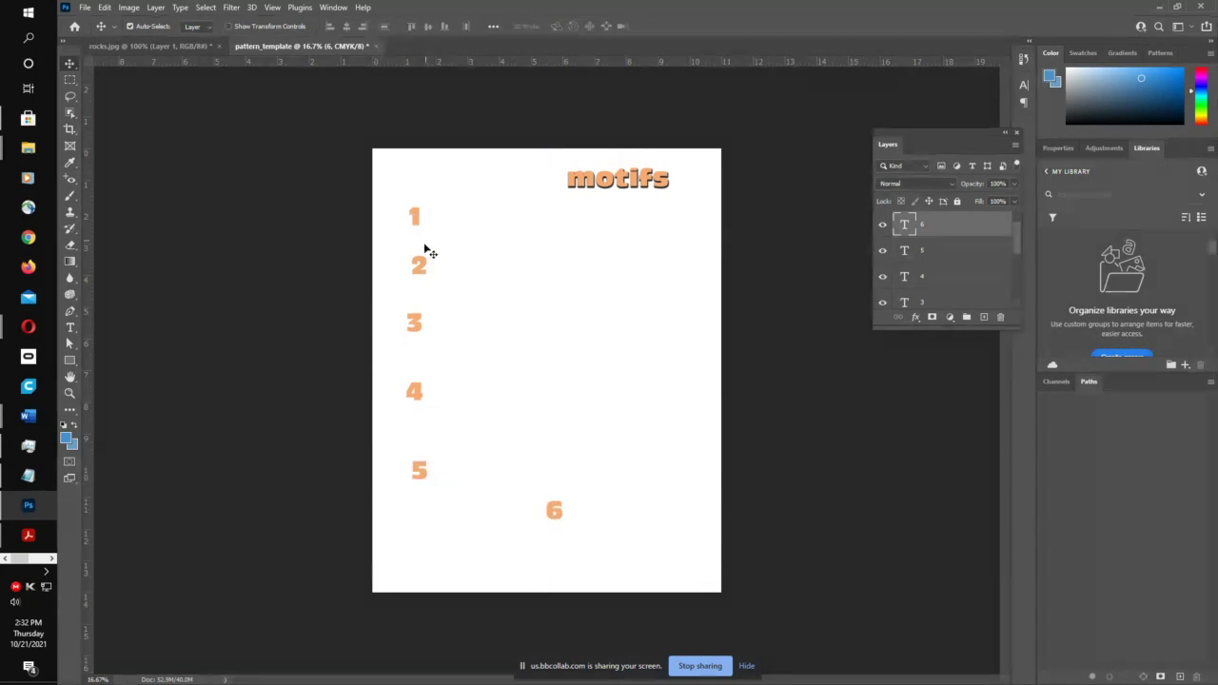
left_click_drag(428, 252, 406, 268)
left_click_drag(410, 329, 399, 349)
left_click(417, 401)
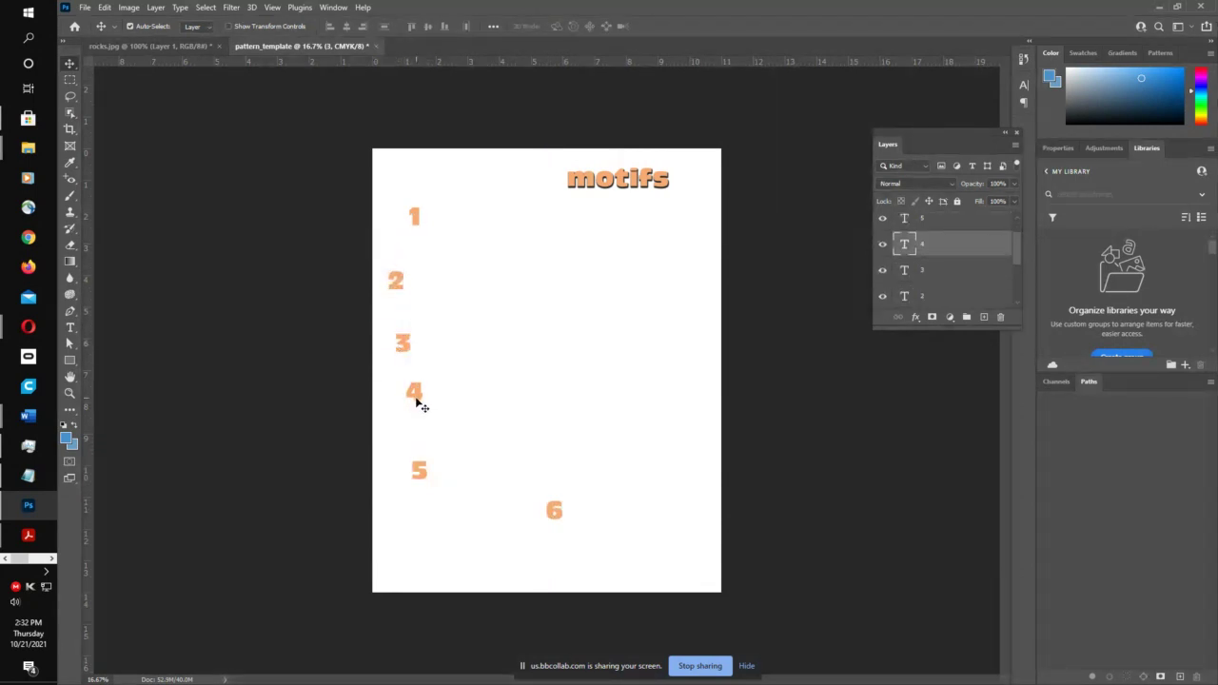
left_click_drag(416, 402, 407, 418)
left_click_drag(424, 476, 410, 497)
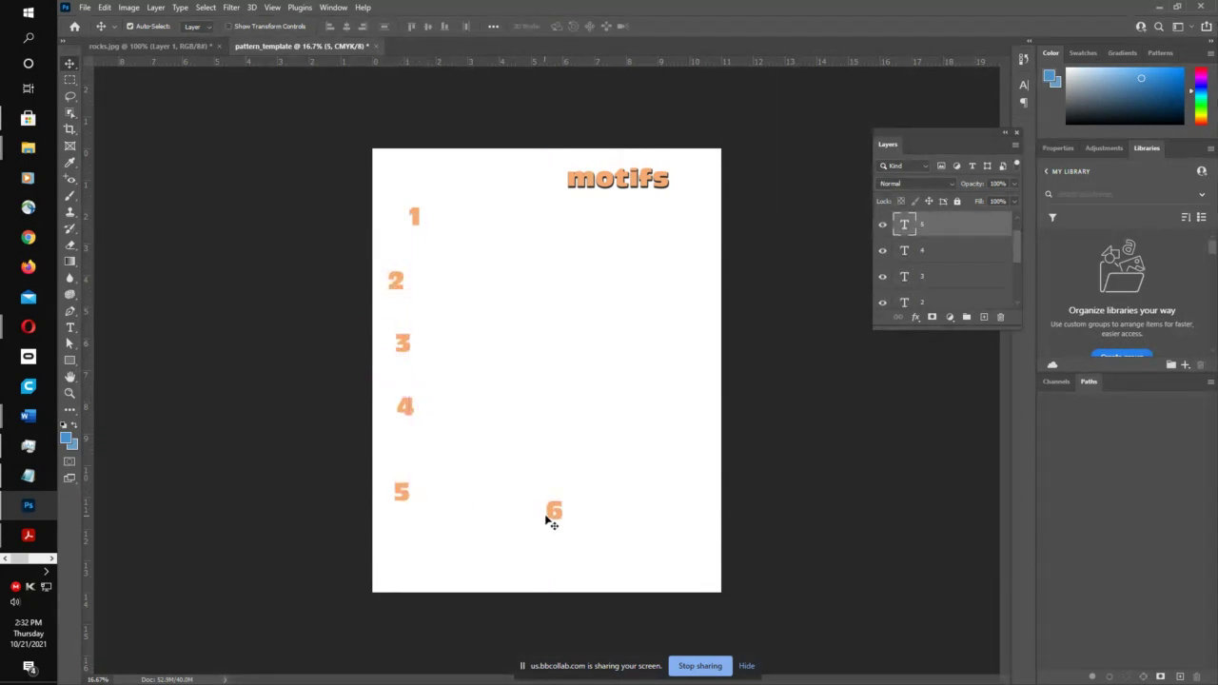
left_click_drag(547, 520, 583, 551)
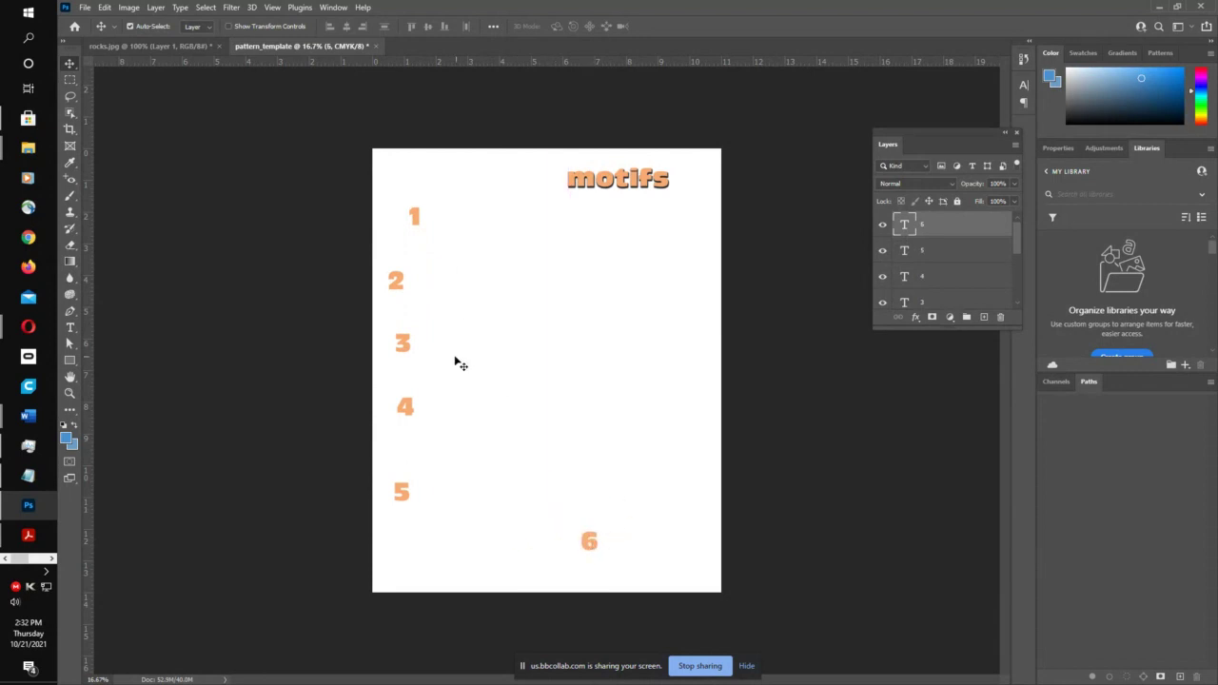
- Open the recent images butterfly7.jpg, flower-2.jpg and flower-3.jpg
left_click(85, 8)
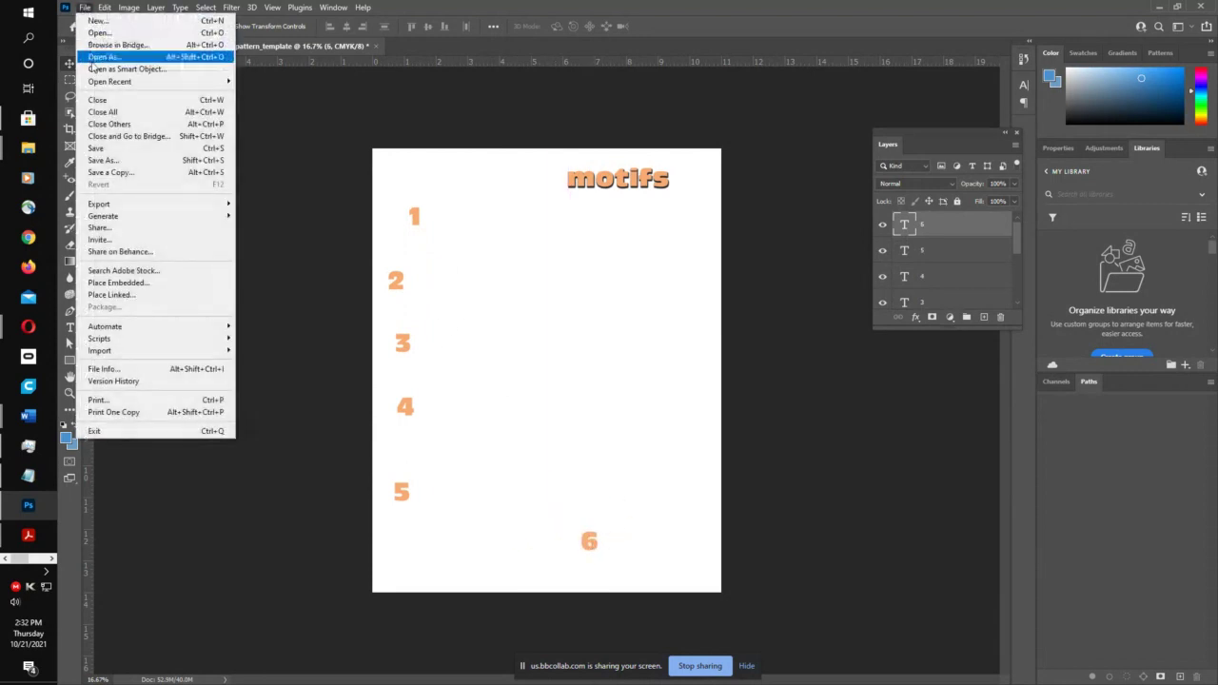
mouse_move(112, 85)
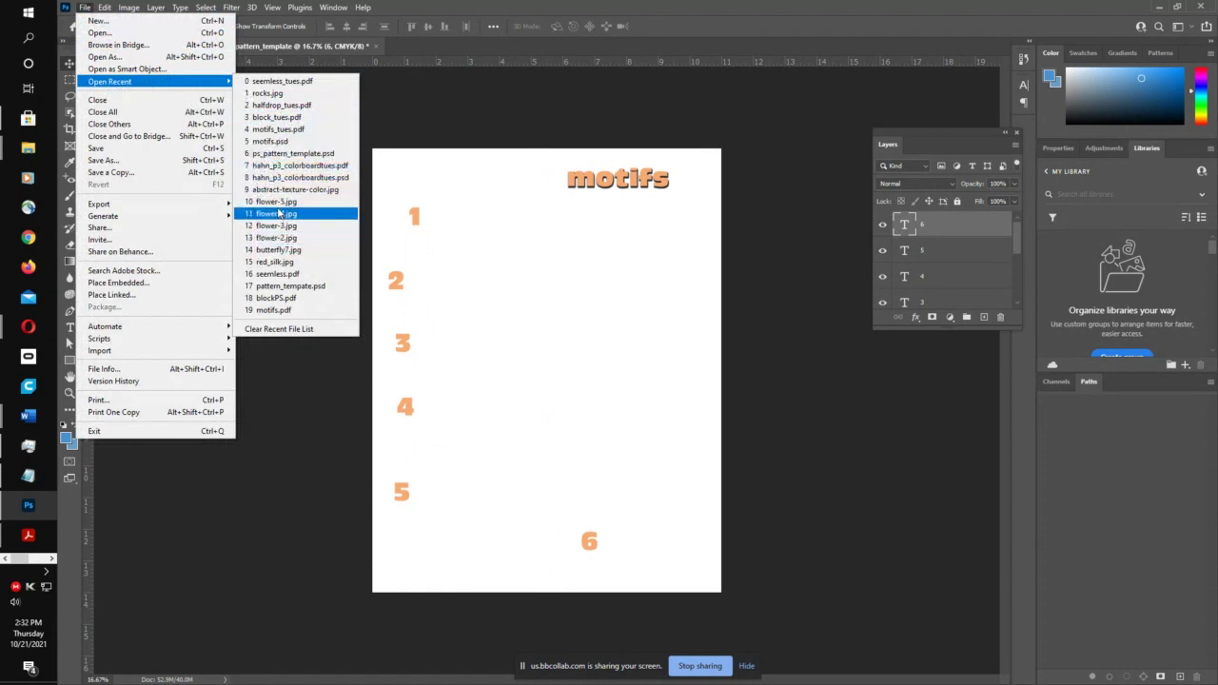
left_click(259, 251)
left_click(84, 8)
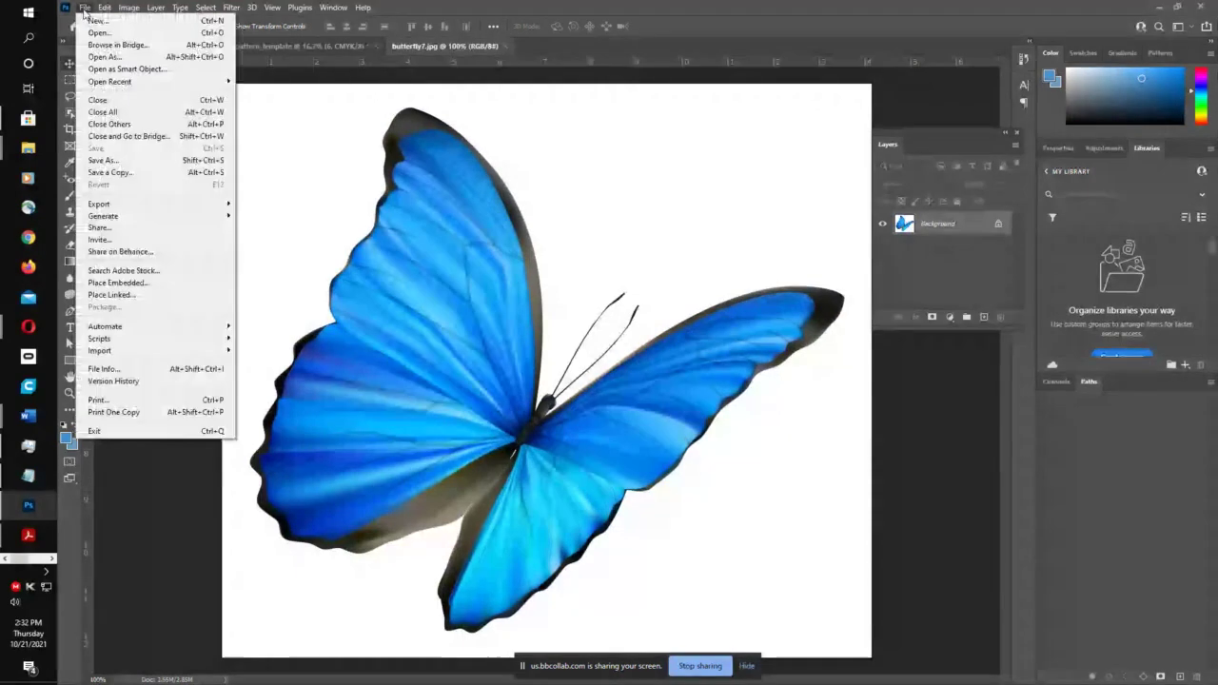
mouse_move(110, 82)
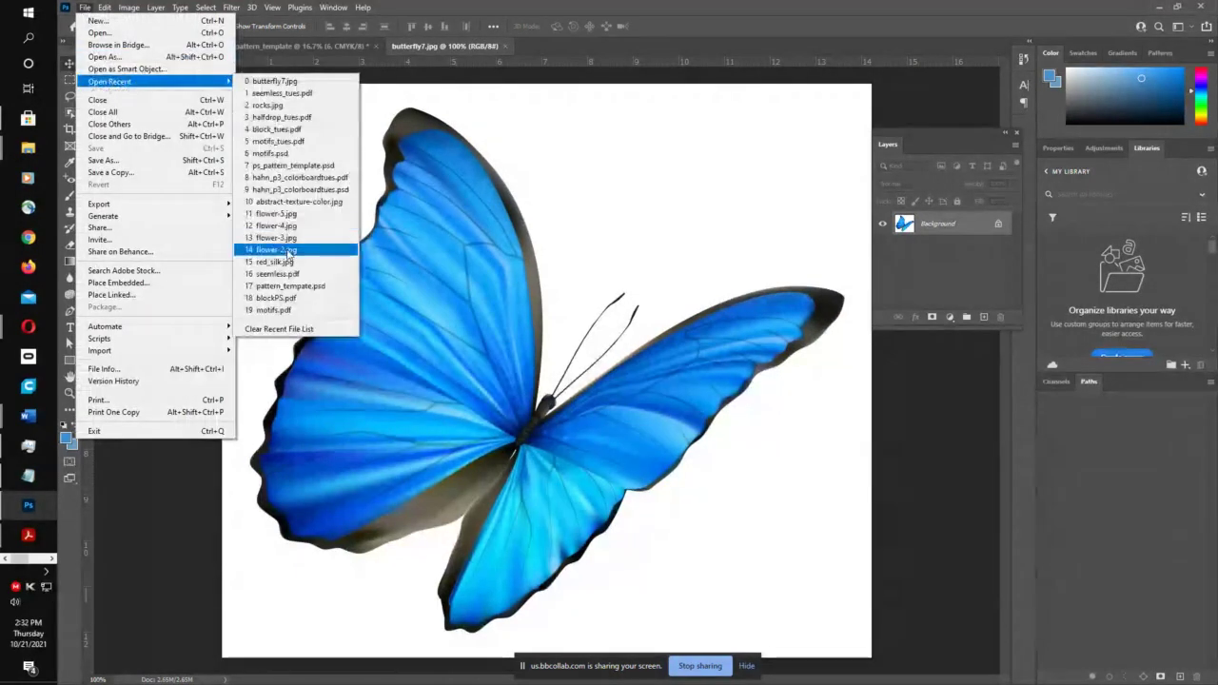
left_click(289, 251)
left_click(85, 8)
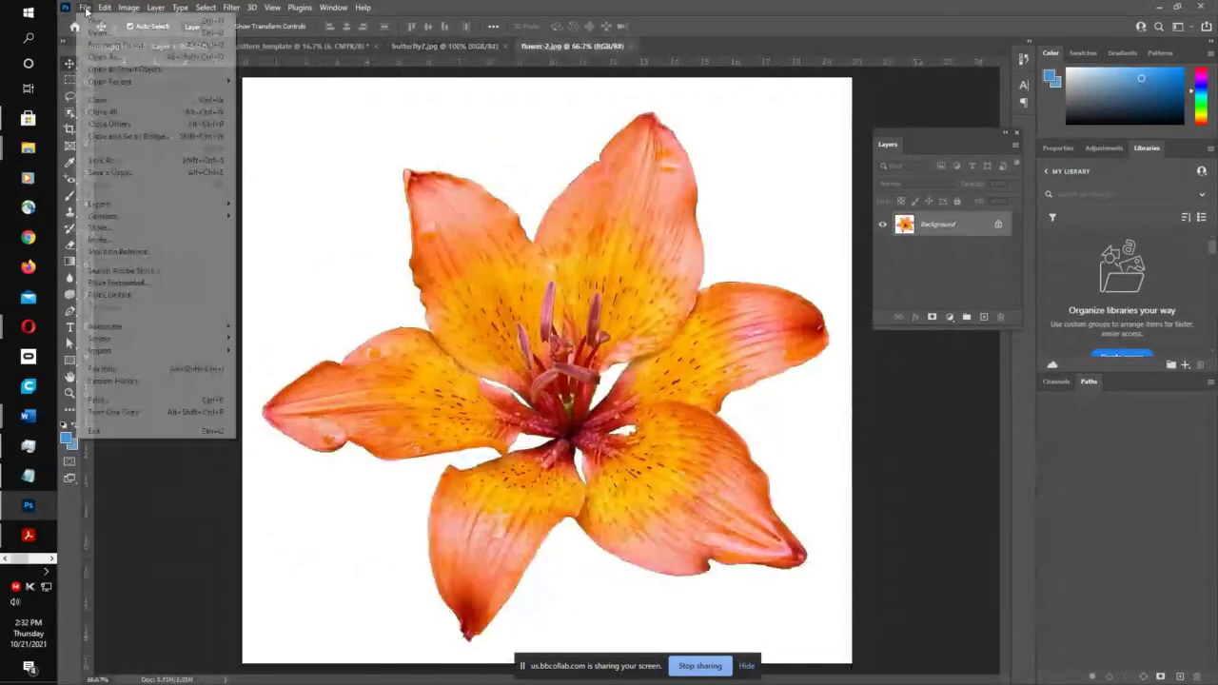
mouse_move(133, 81)
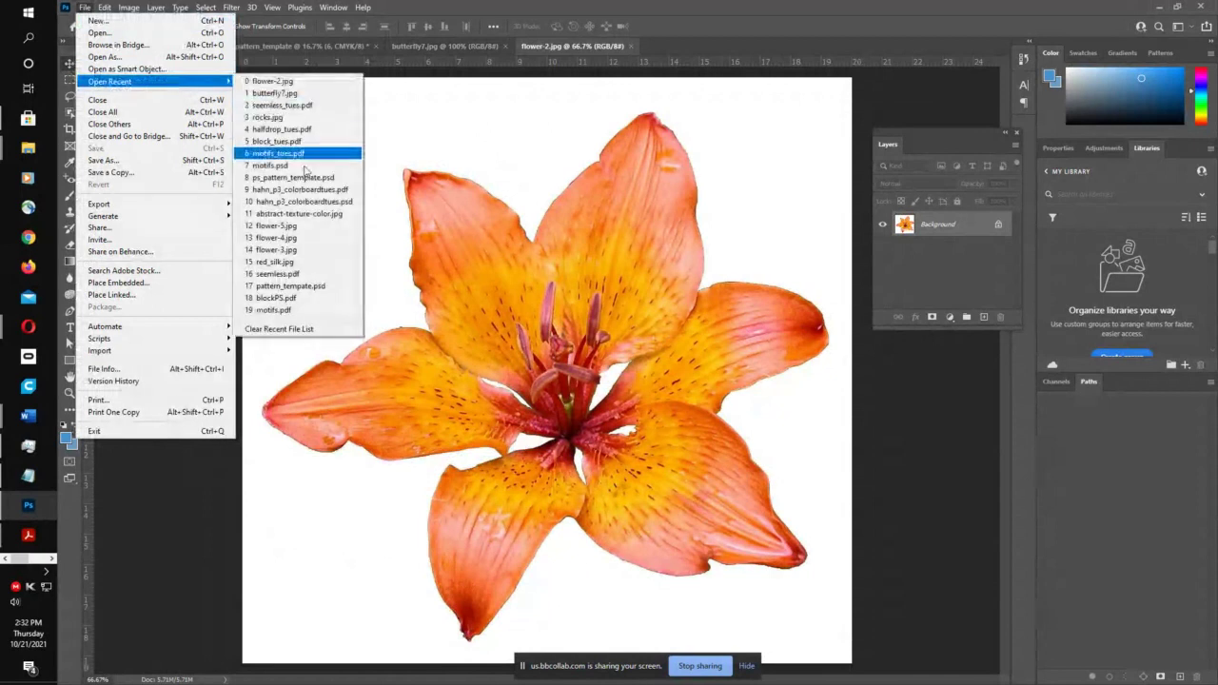
left_click(306, 251)
- Open the recent images flower-4.jpg and flower-5.jpg, and bring up rocks.jpg
left_click(85, 8)
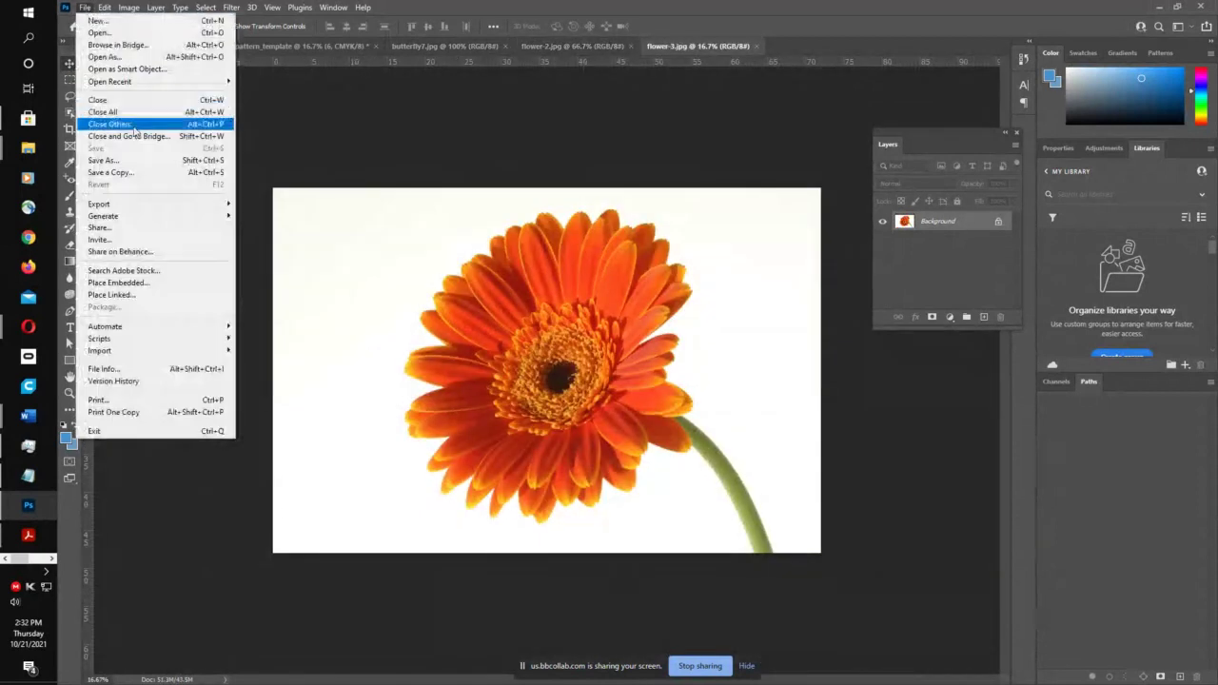
mouse_move(169, 83)
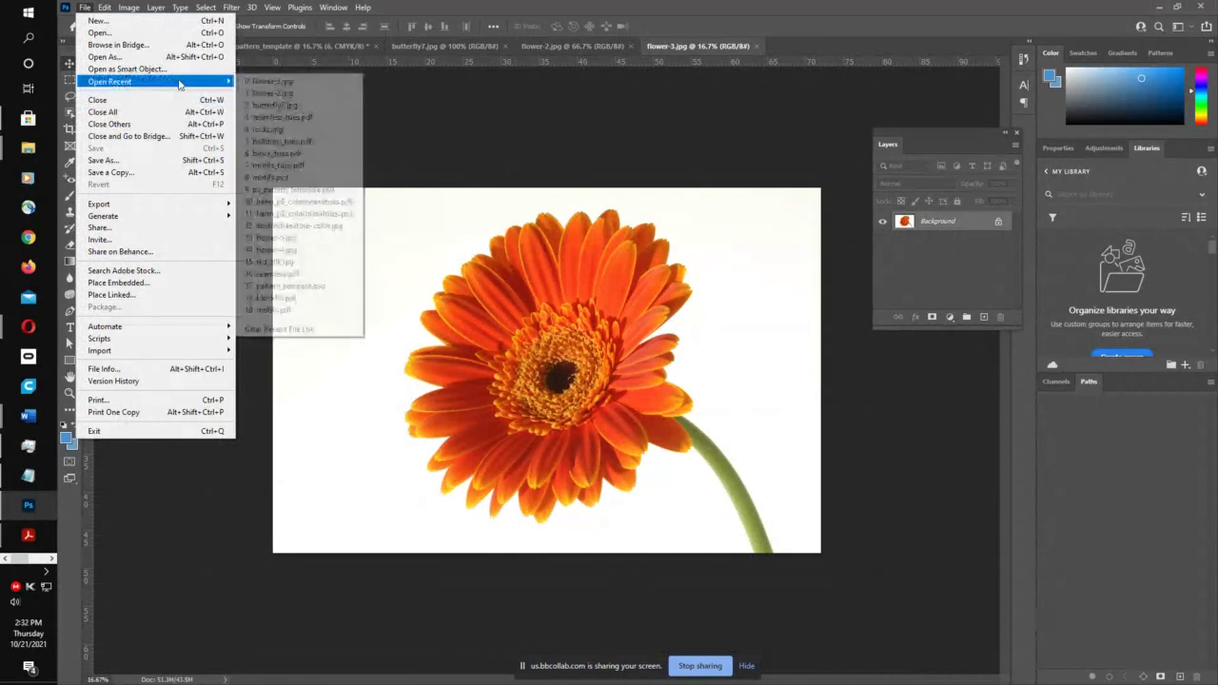
left_click(289, 250)
left_click(84, 7)
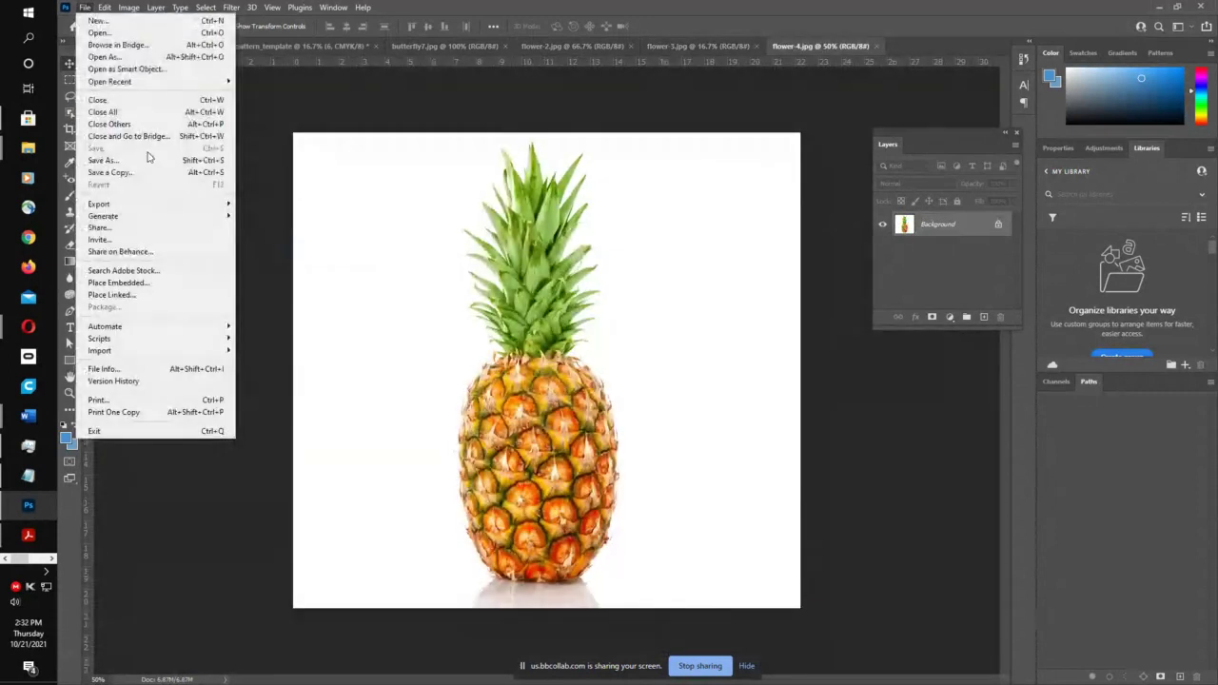
mouse_move(152, 83)
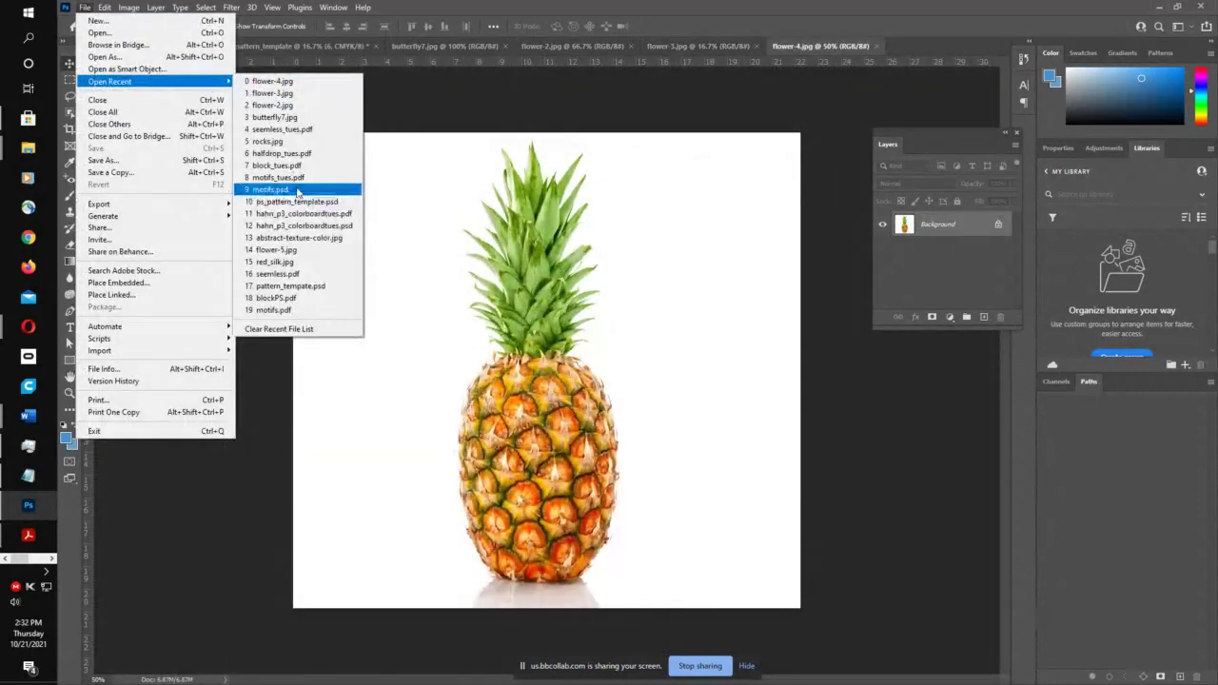
left_click(297, 249)
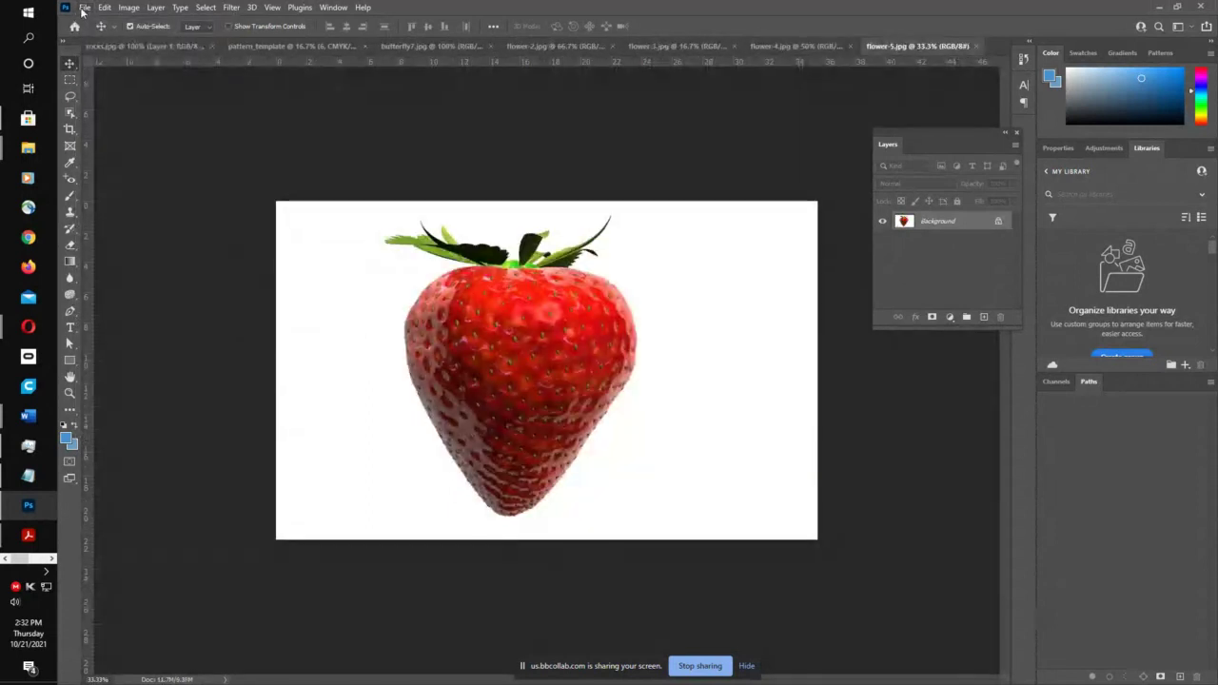
left_click(83, 9)
mouse_move(126, 85)
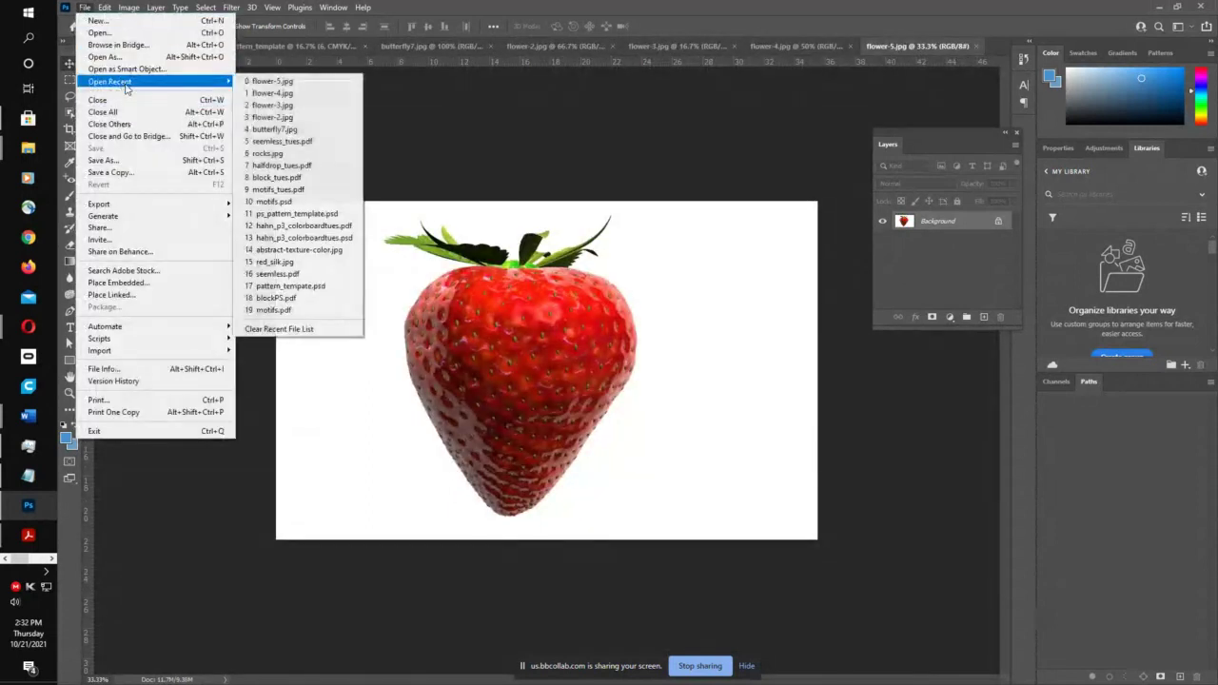
left_click(283, 153)
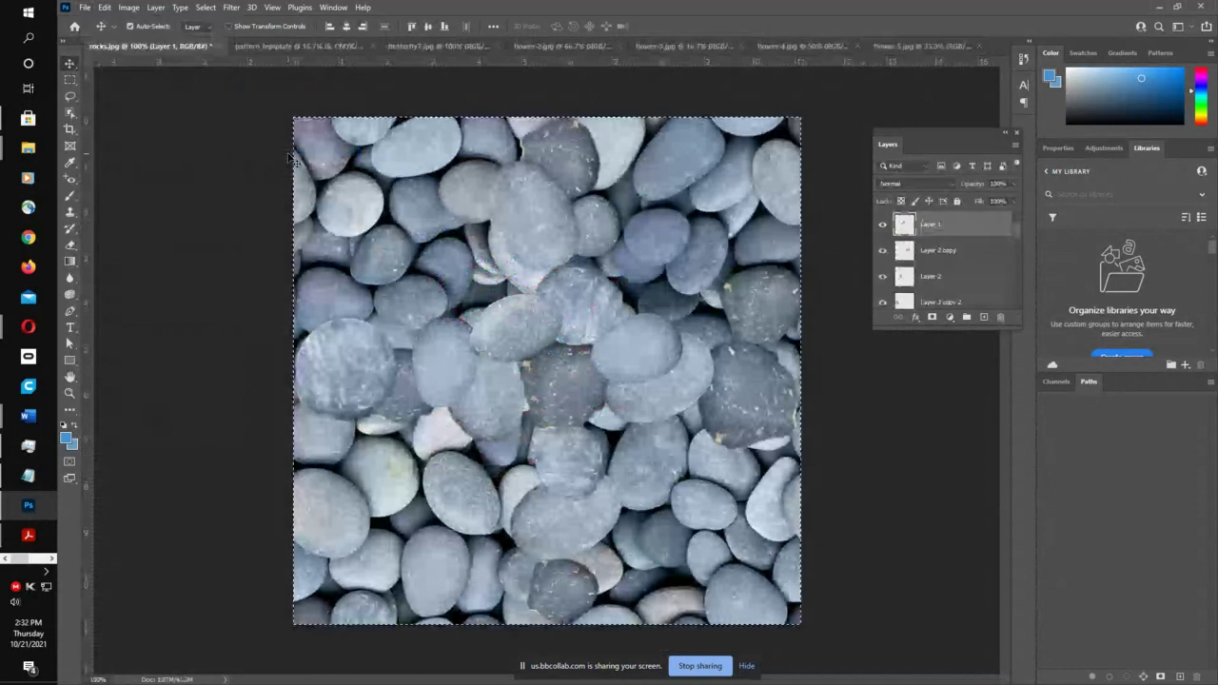
- Check the butterfly image, return to the pattern template, and unlock its Background layer
left_click(285, 46)
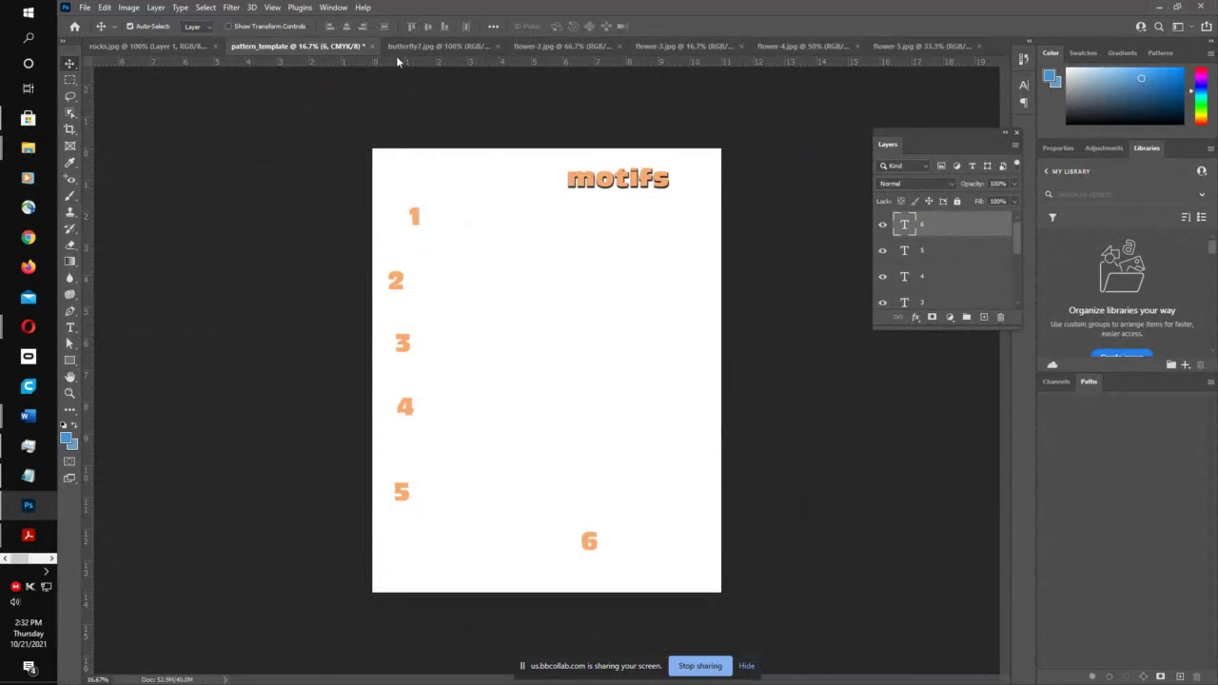
left_click(438, 46)
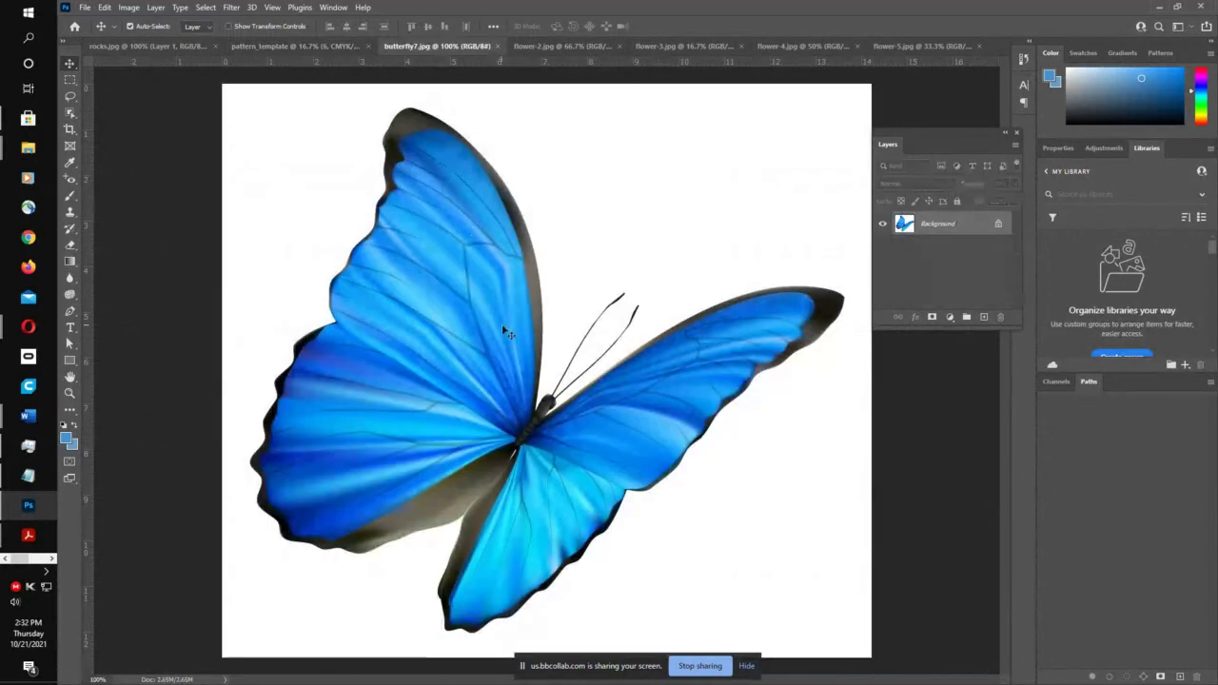
left_click(301, 46)
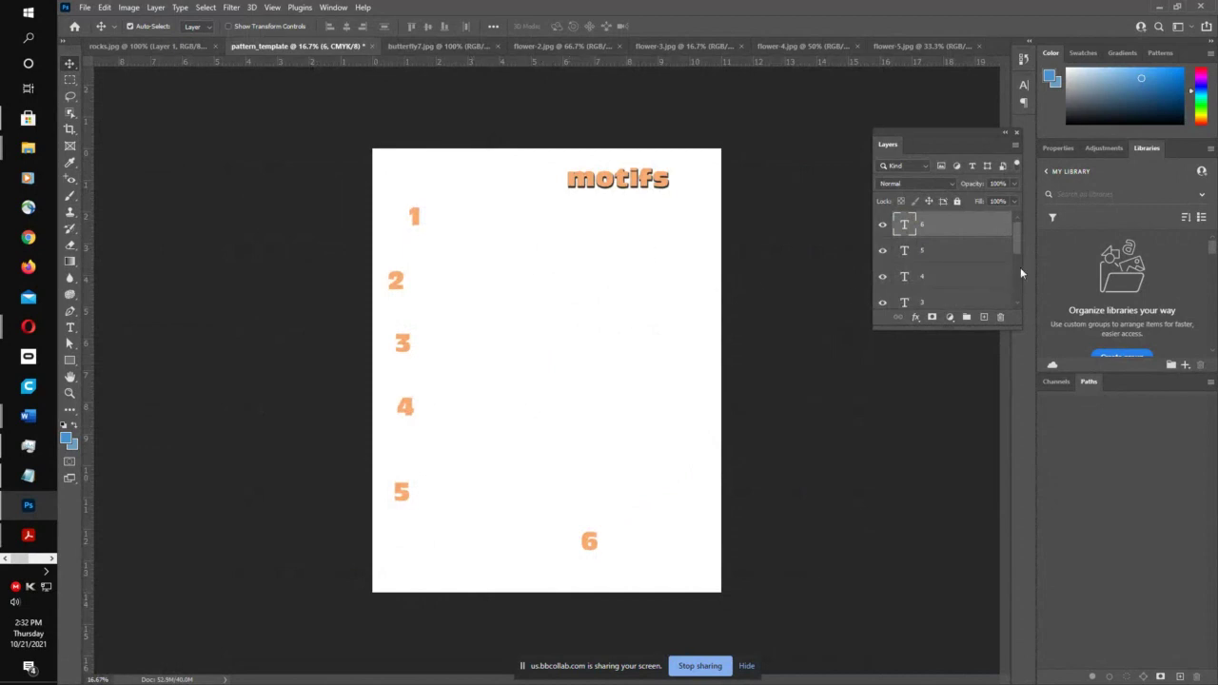
left_click_drag(1018, 234, 1026, 282)
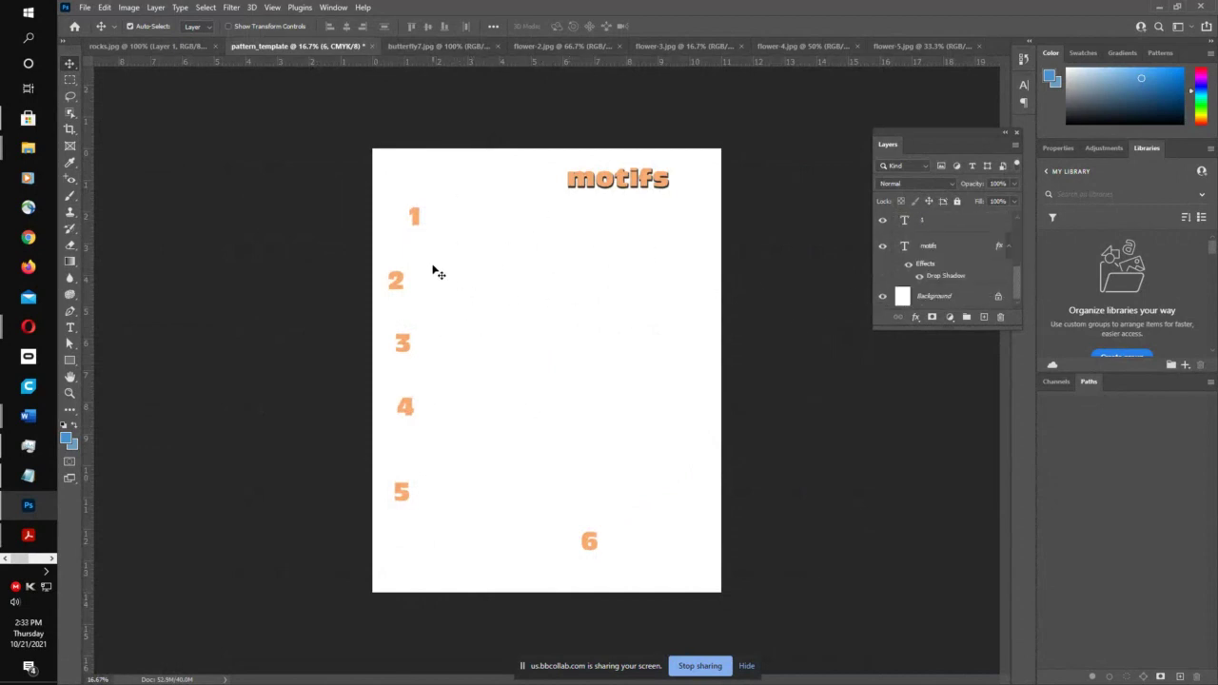
left_click(998, 296)
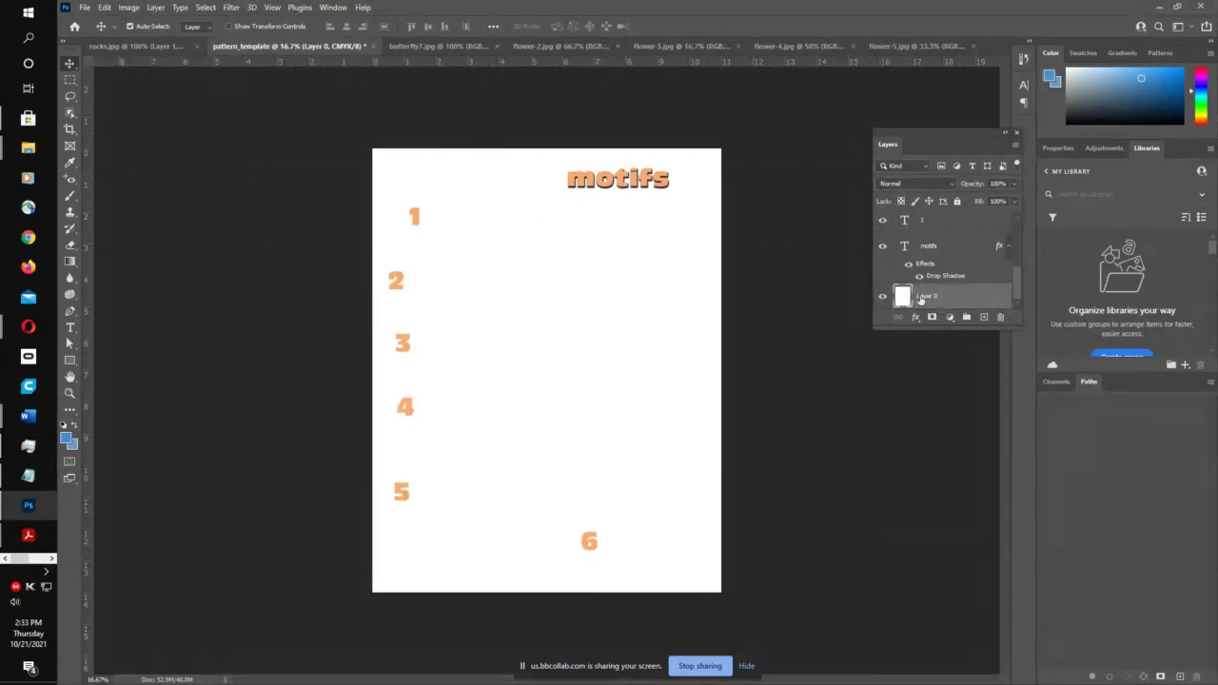
- Apply a Gradient Overlay to the unlocked background layer using the blue-to-transparent gradient from the Basics group
left_click_drag(941, 327, 942, 377)
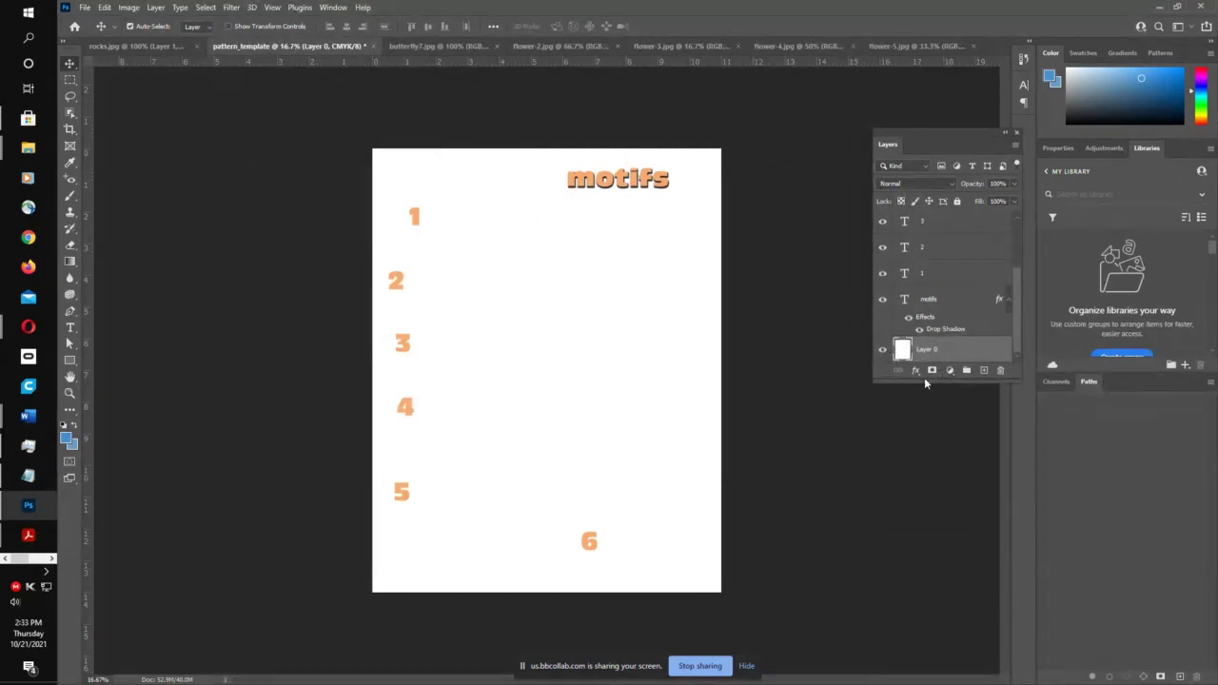
left_click(919, 370)
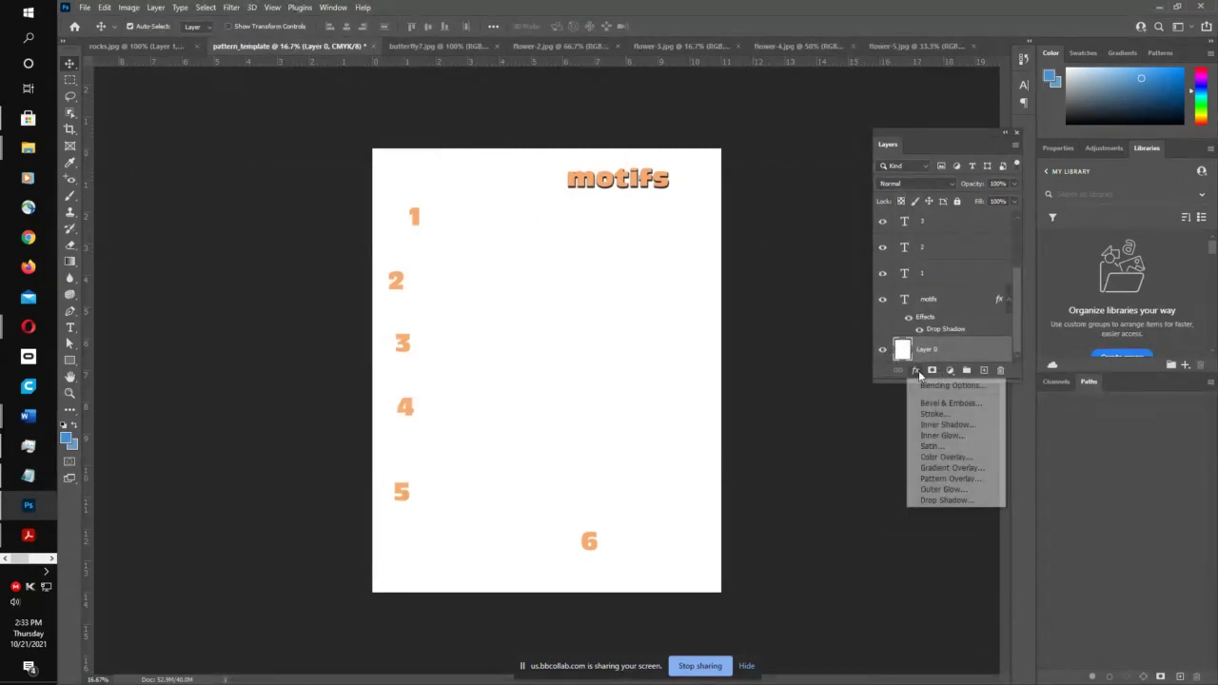
left_click(918, 464)
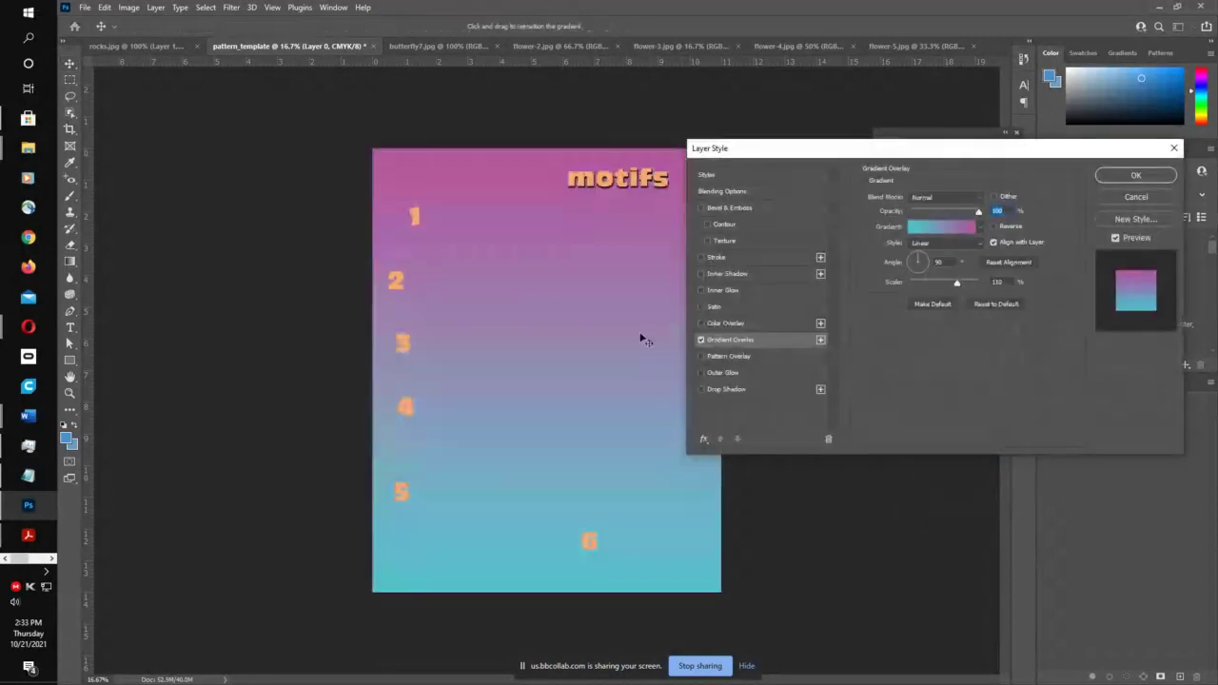
left_click(979, 229)
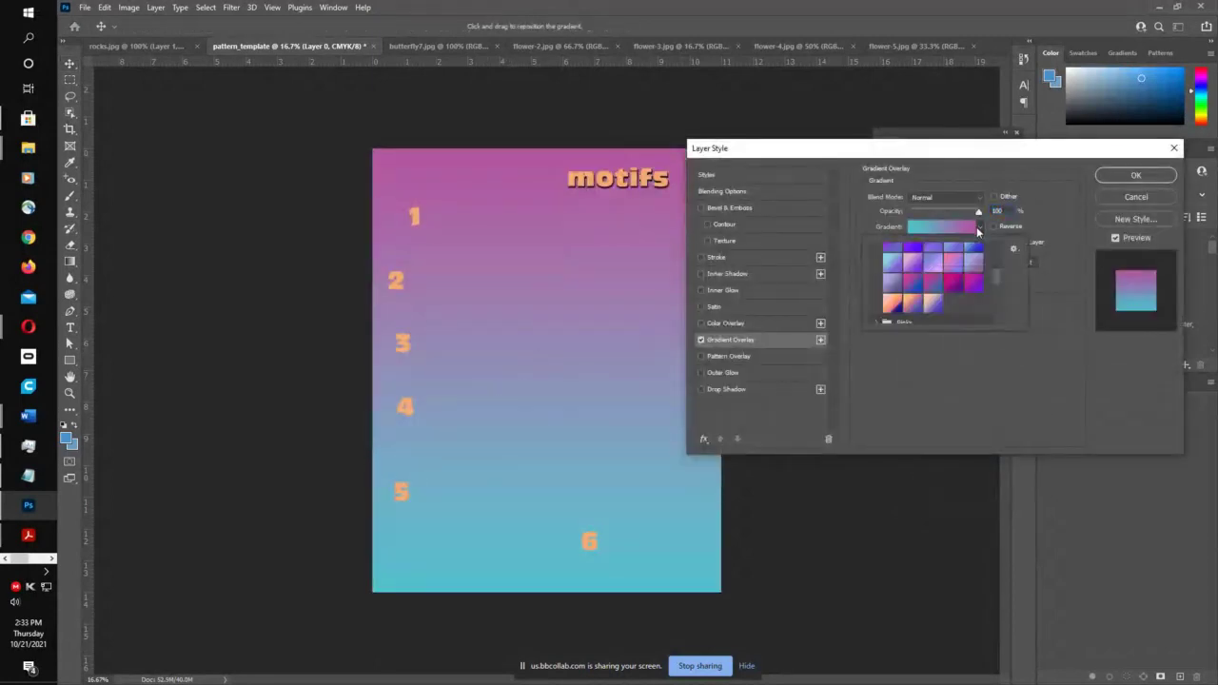
scroll(1003, 285, "up", 5)
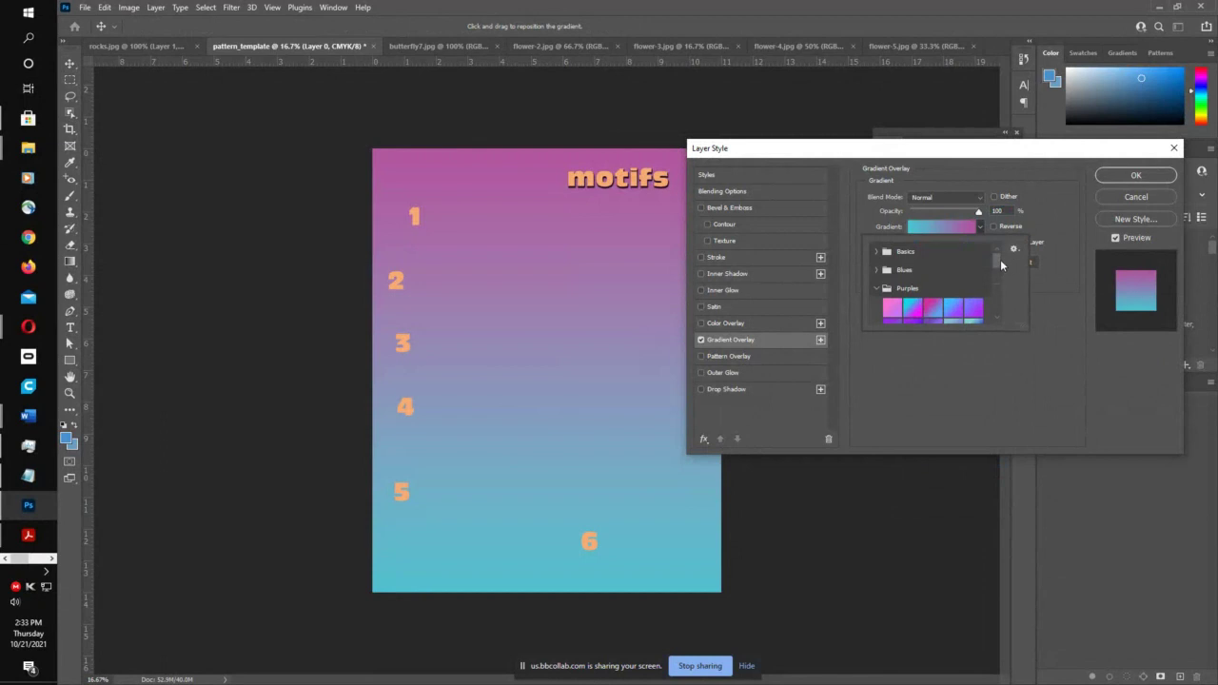
left_click(878, 252)
left_click(933, 272)
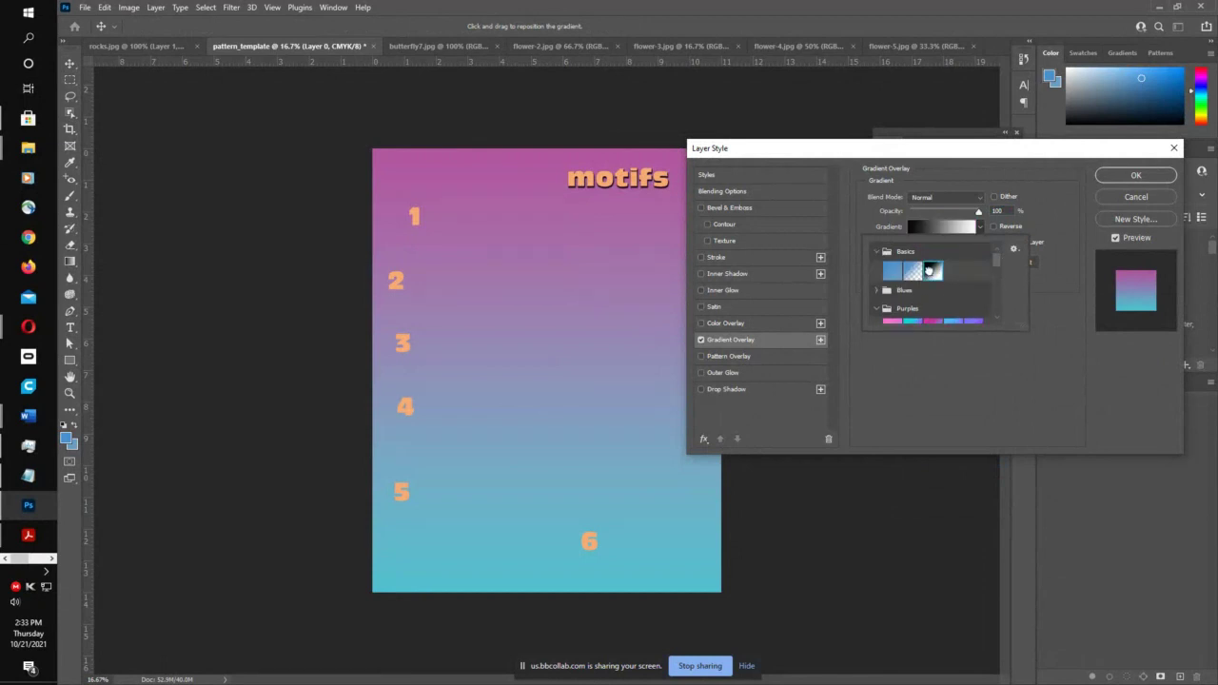
left_click(914, 275)
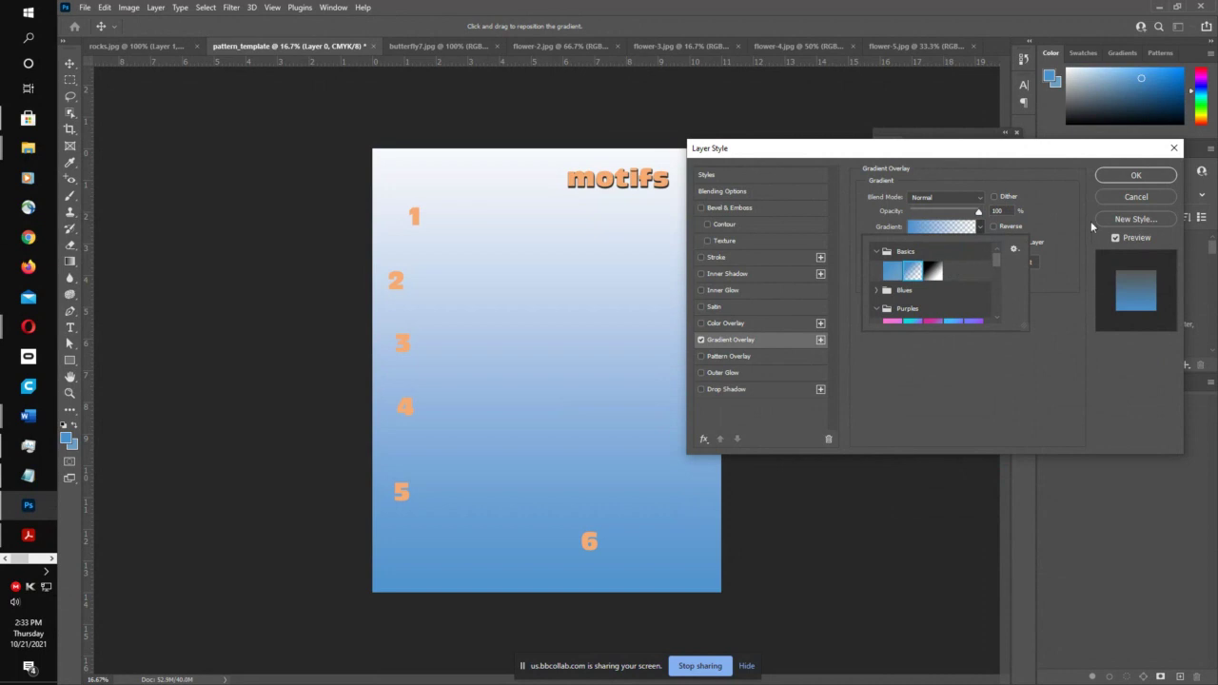
left_click(1133, 176)
left_click(1132, 175)
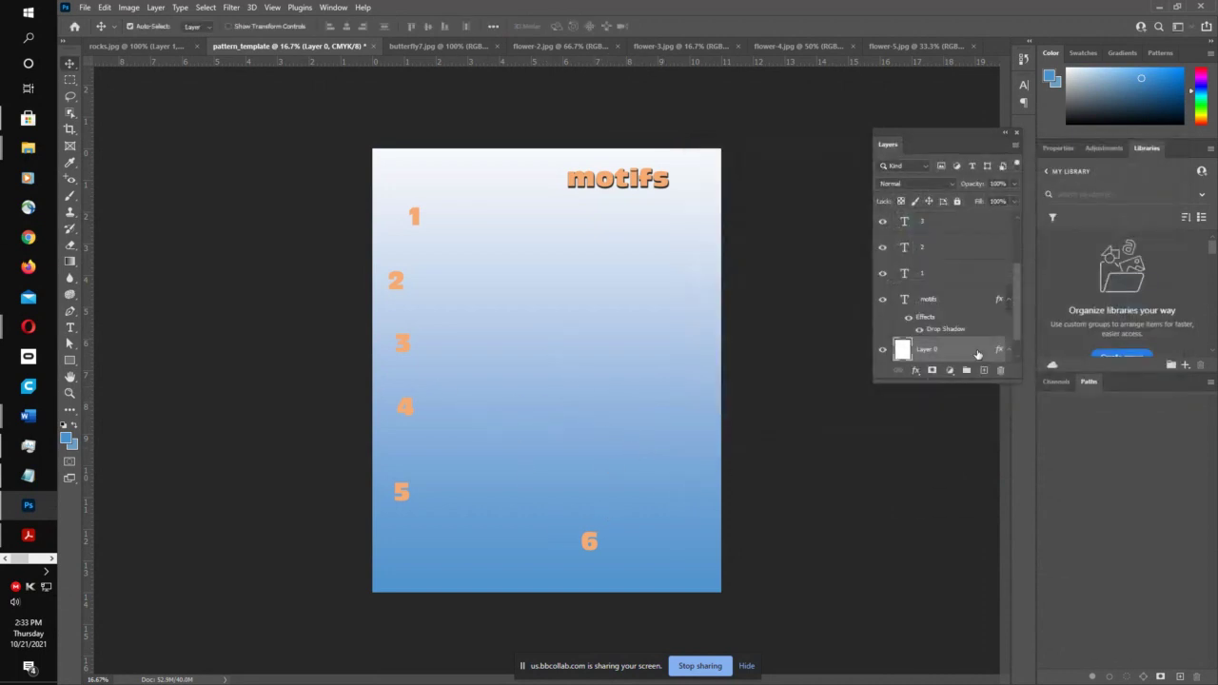
- Change the Gradient Overlay on Layer 0 to the second, pale blue gradient in the Blues group
scroll(980, 352, "down", 1)
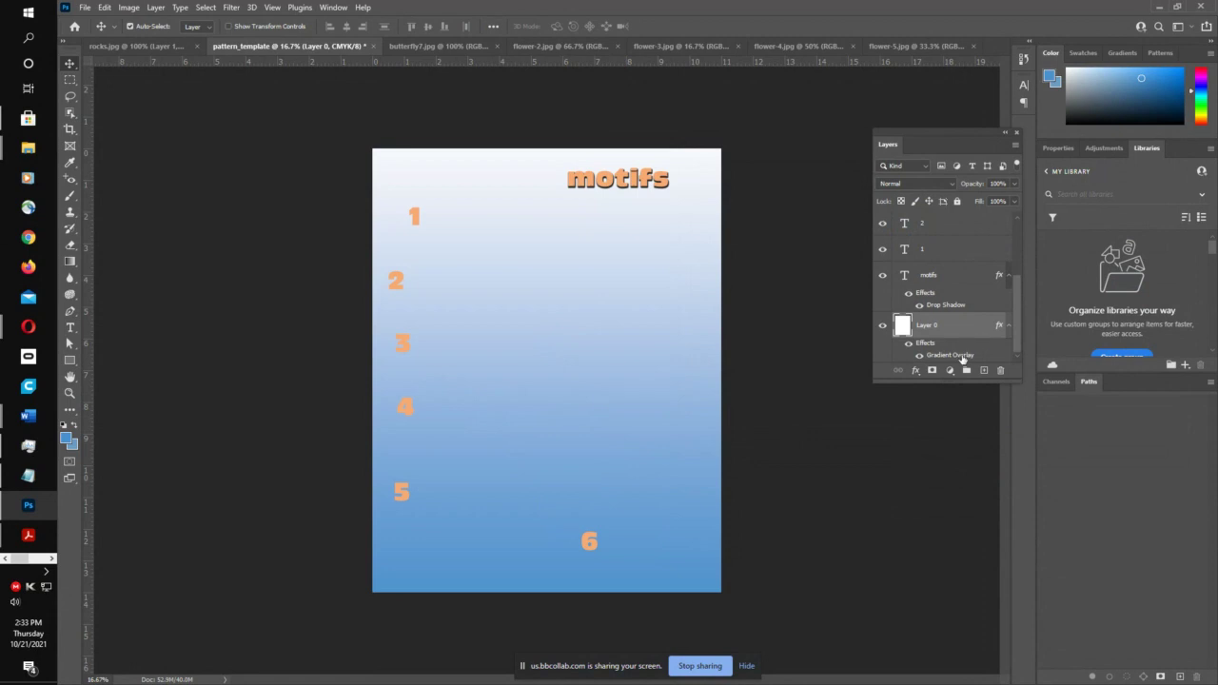
double_click(961, 356)
left_click(985, 230)
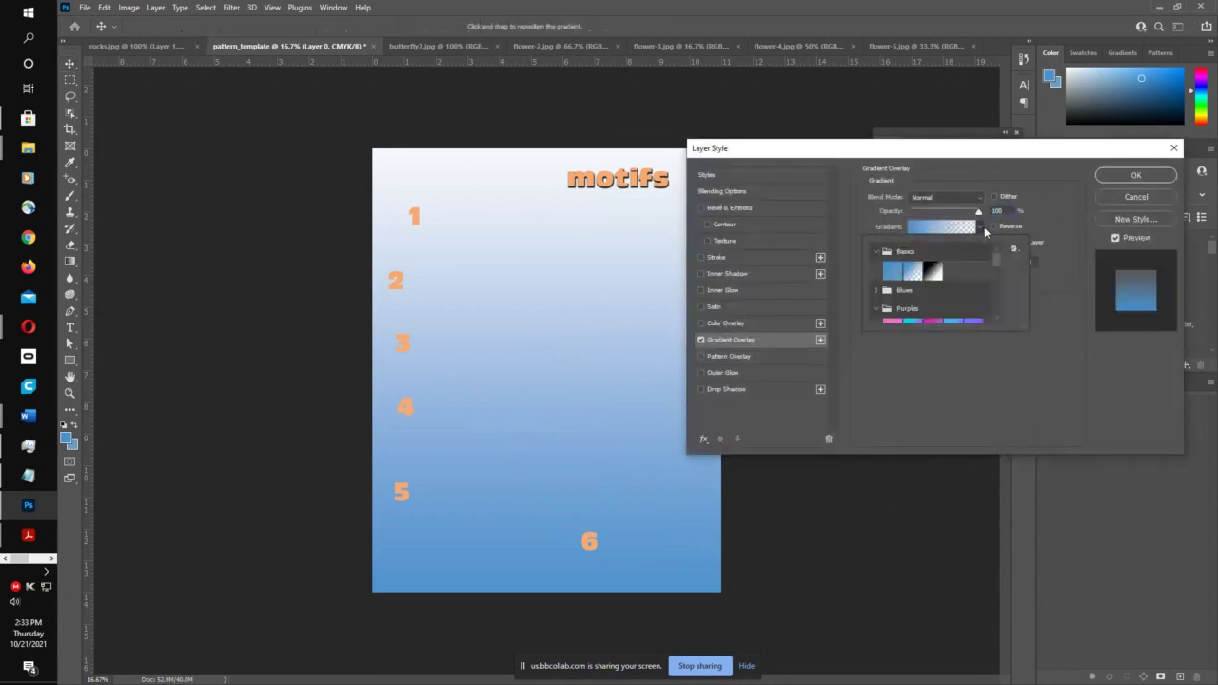
left_click(876, 290)
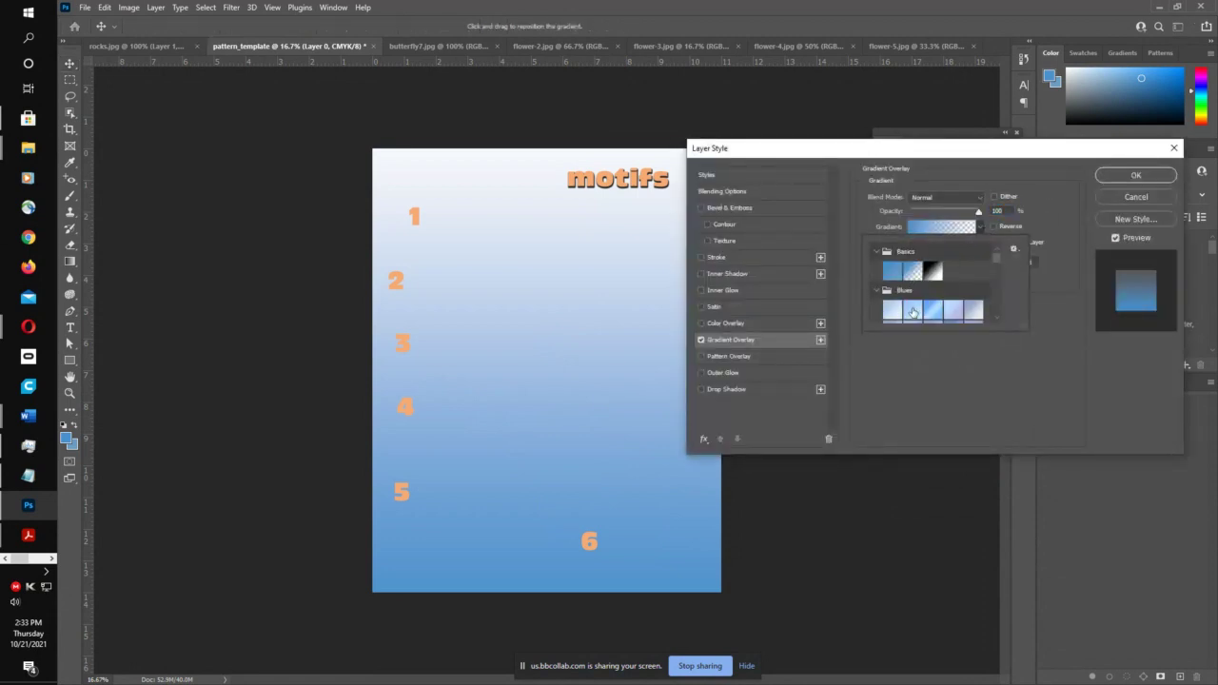
left_click(914, 313)
left_click(1136, 175)
left_click(1136, 175)
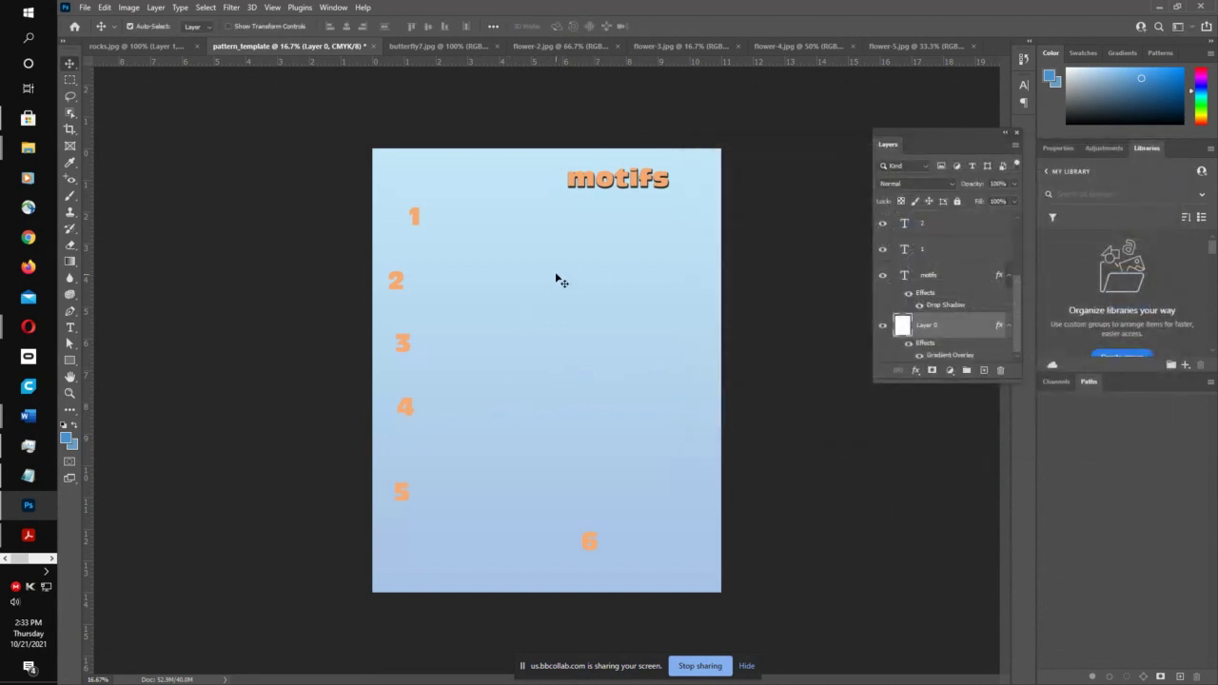
left_click(433, 46)
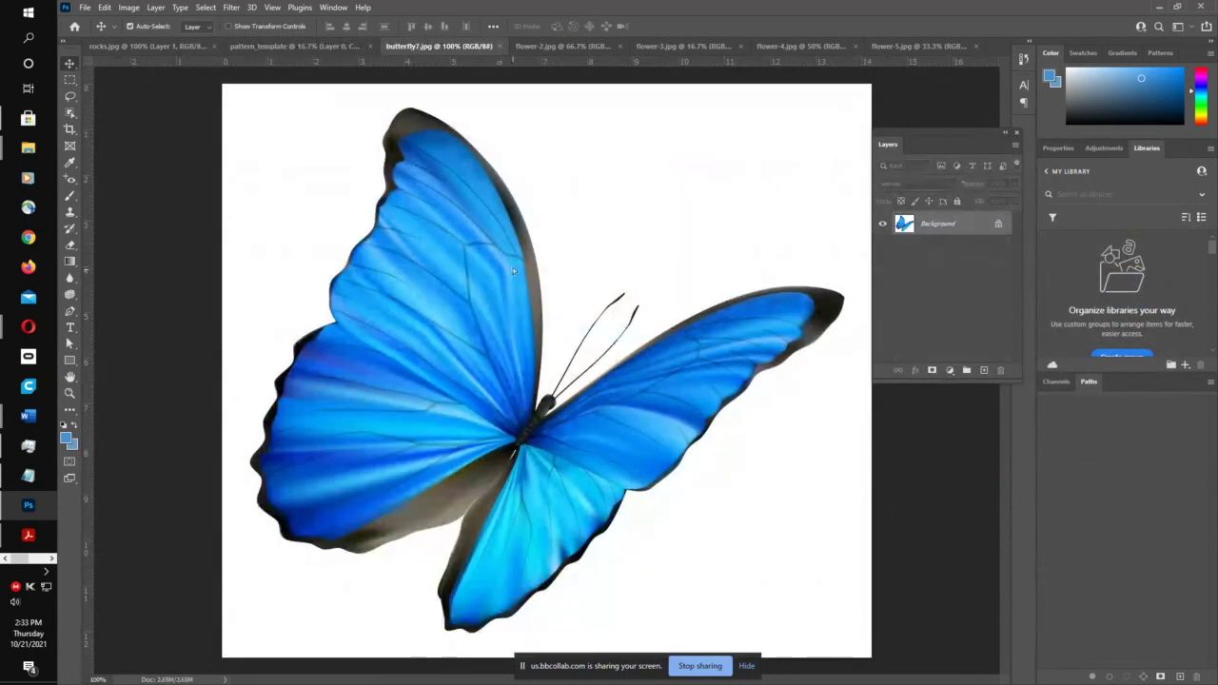
left_click(325, 46)
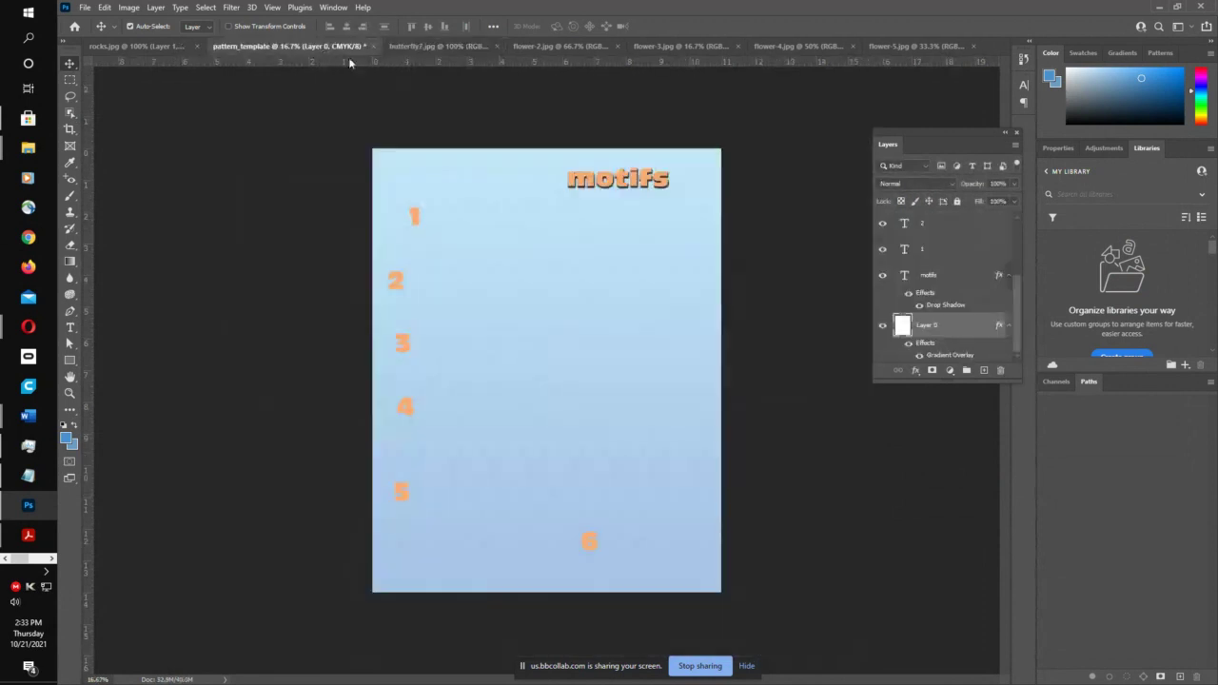
left_click(418, 46)
left_click_drag(504, 172, 385, 157)
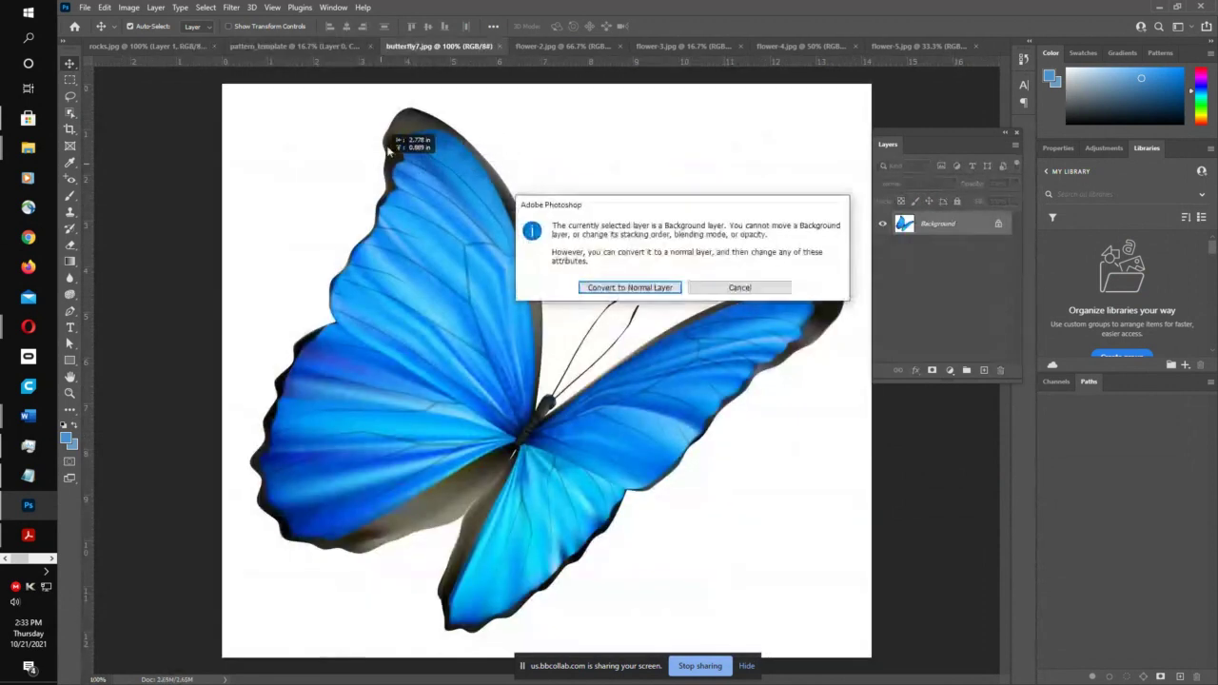
left_click(747, 288)
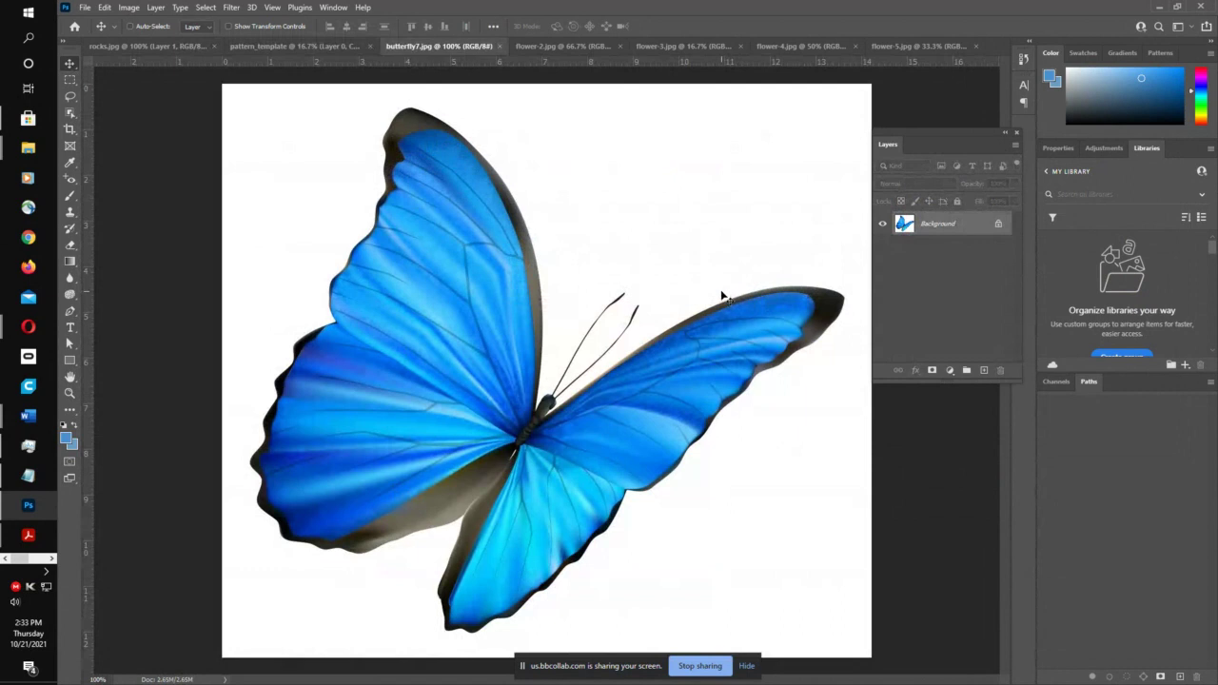
- Copy the entire butterfly image into pattern_template and move it up beside numbers 1 and 2, about 3.19 in across and 1.84 in down
key("ctrl+a")
left_click(206, 6)
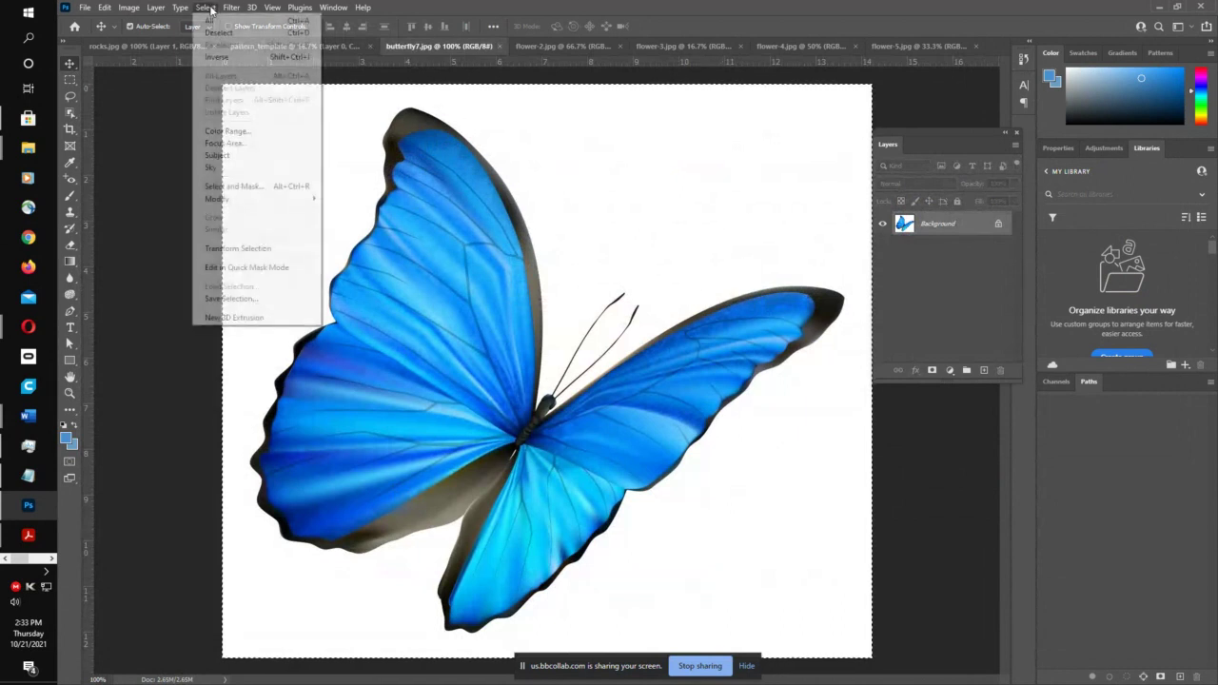
left_click(206, 7)
left_click(106, 7)
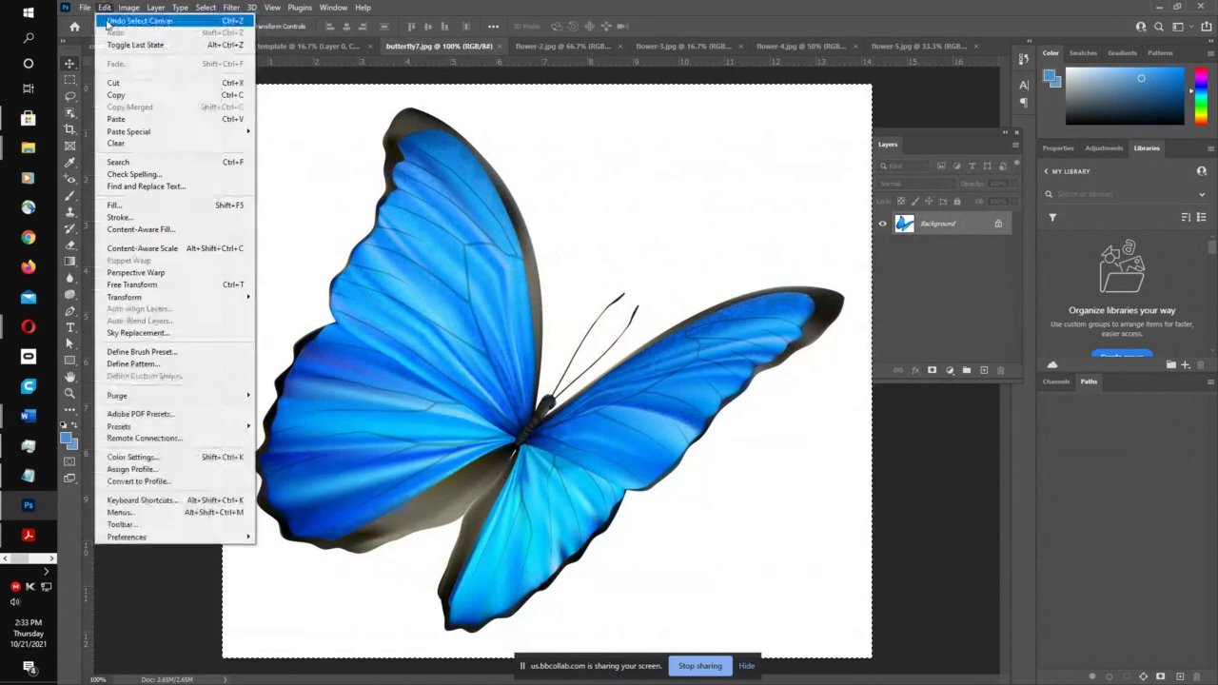
left_click(114, 98)
left_click(242, 47)
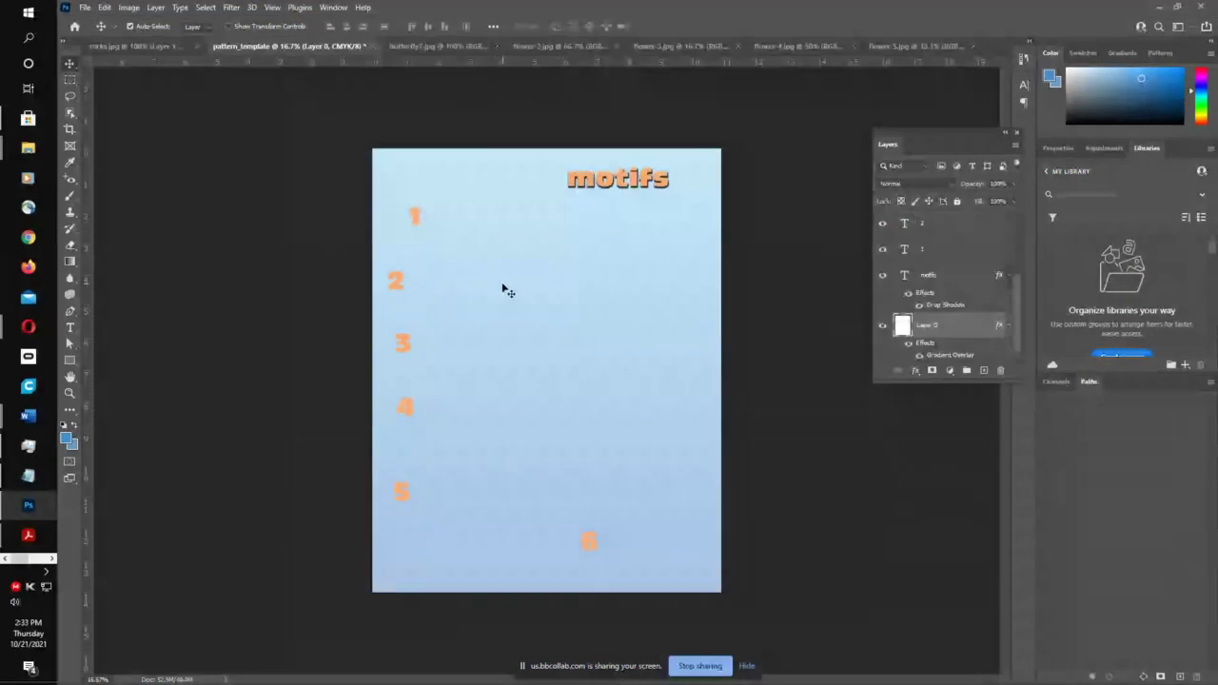
key("ctrl+v")
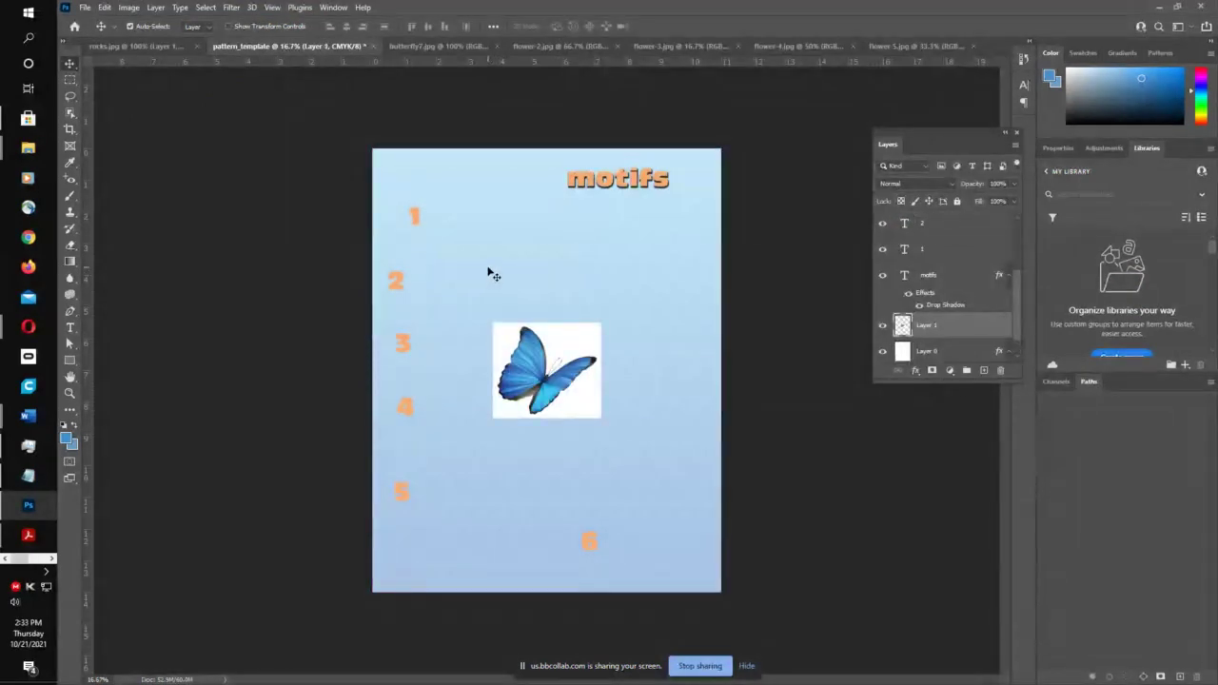
left_click_drag(540, 366, 528, 253)
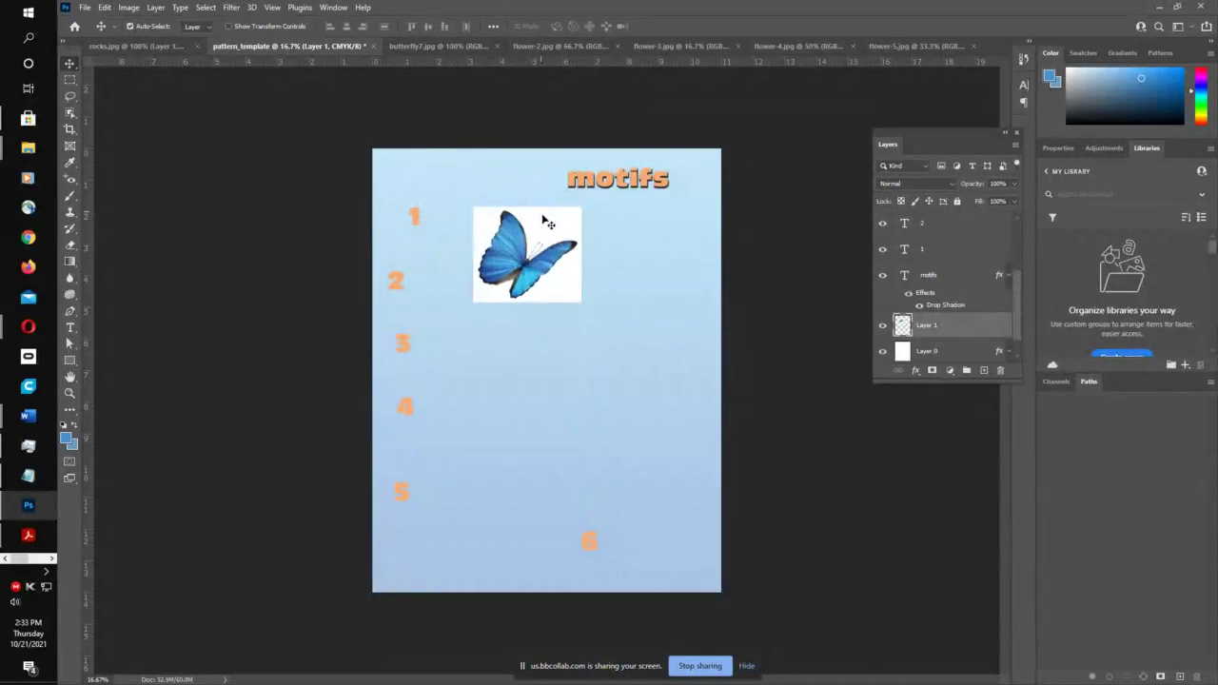
- Activate the Object Selection tool and reset the Essentials workspace, floating a lengthened Layers panel beside the motifs page
left_click(70, 112)
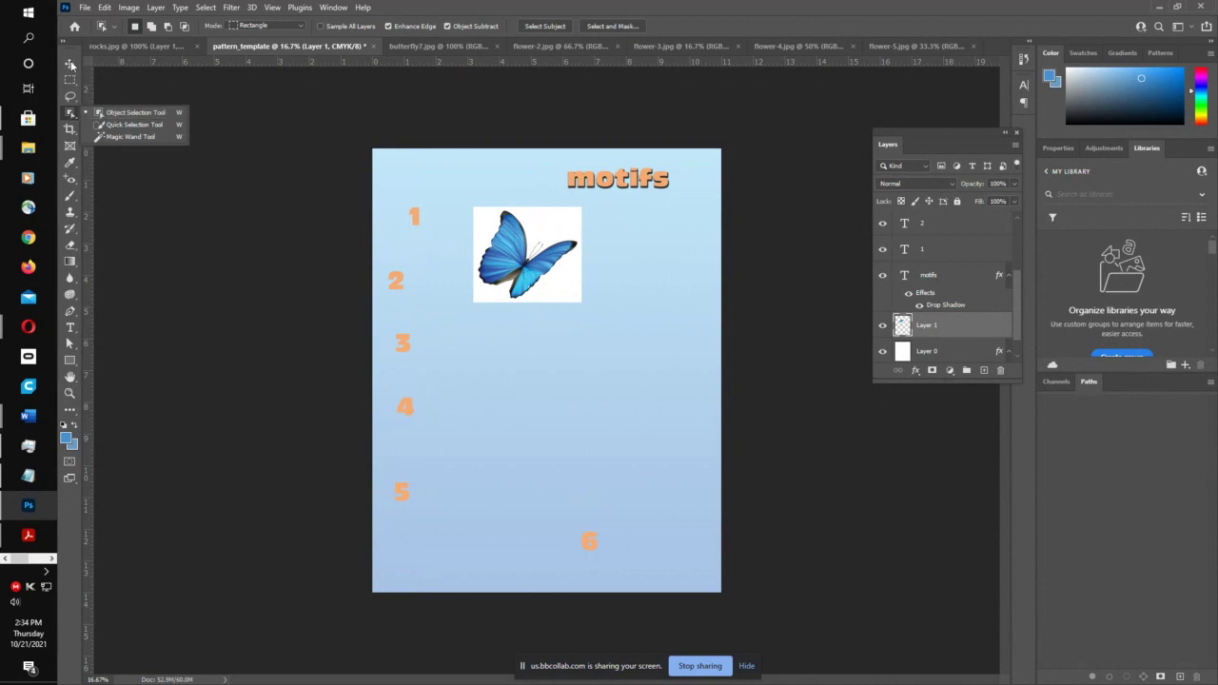
left_click(63, 120)
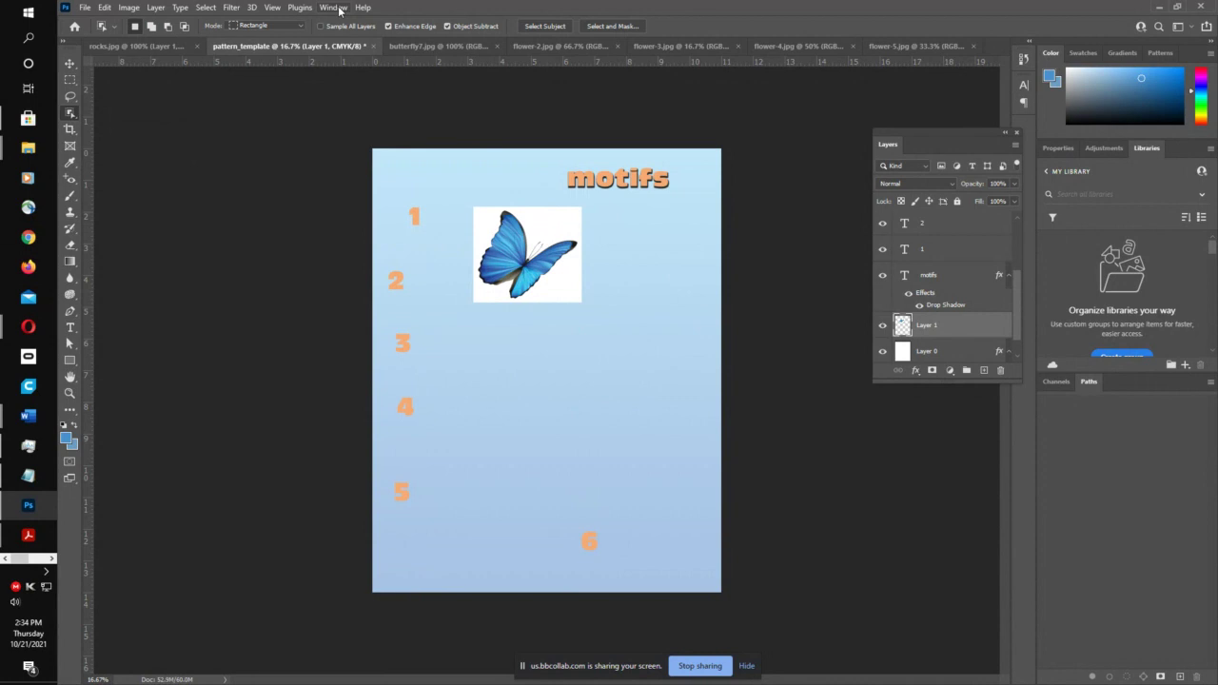
left_click(337, 7)
mouse_move(340, 37)
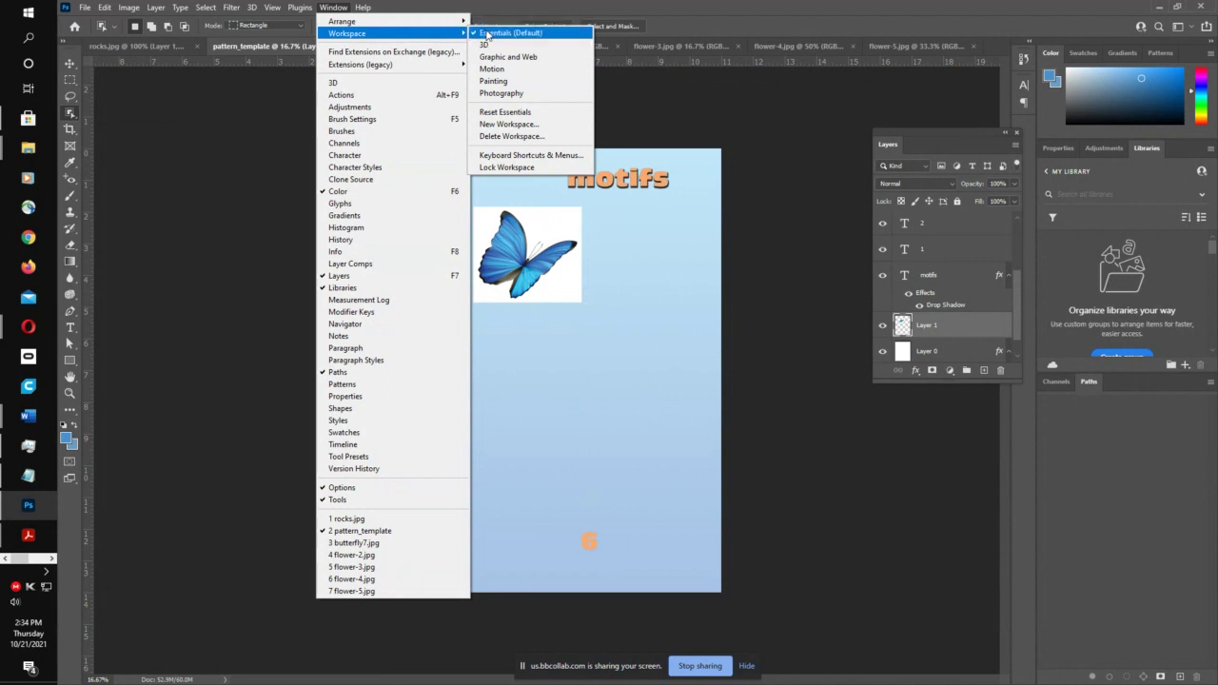
left_click(494, 118)
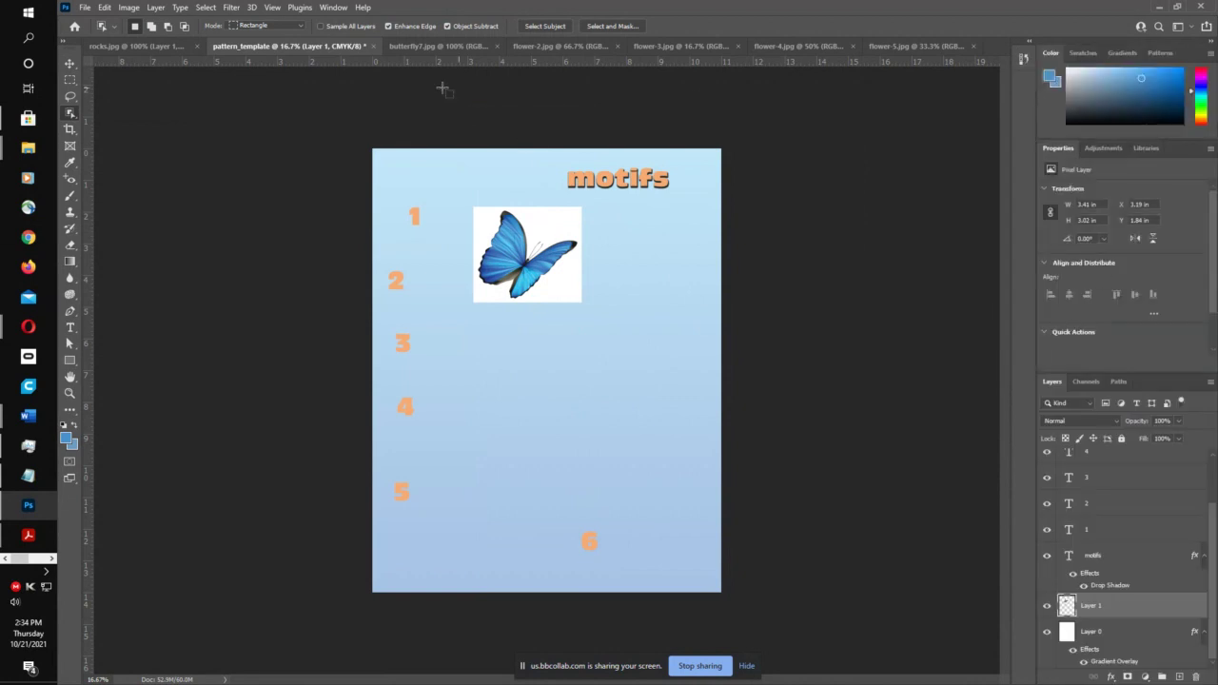
left_click_drag(1052, 381, 769, 154)
left_click_drag(826, 295, 835, 493)
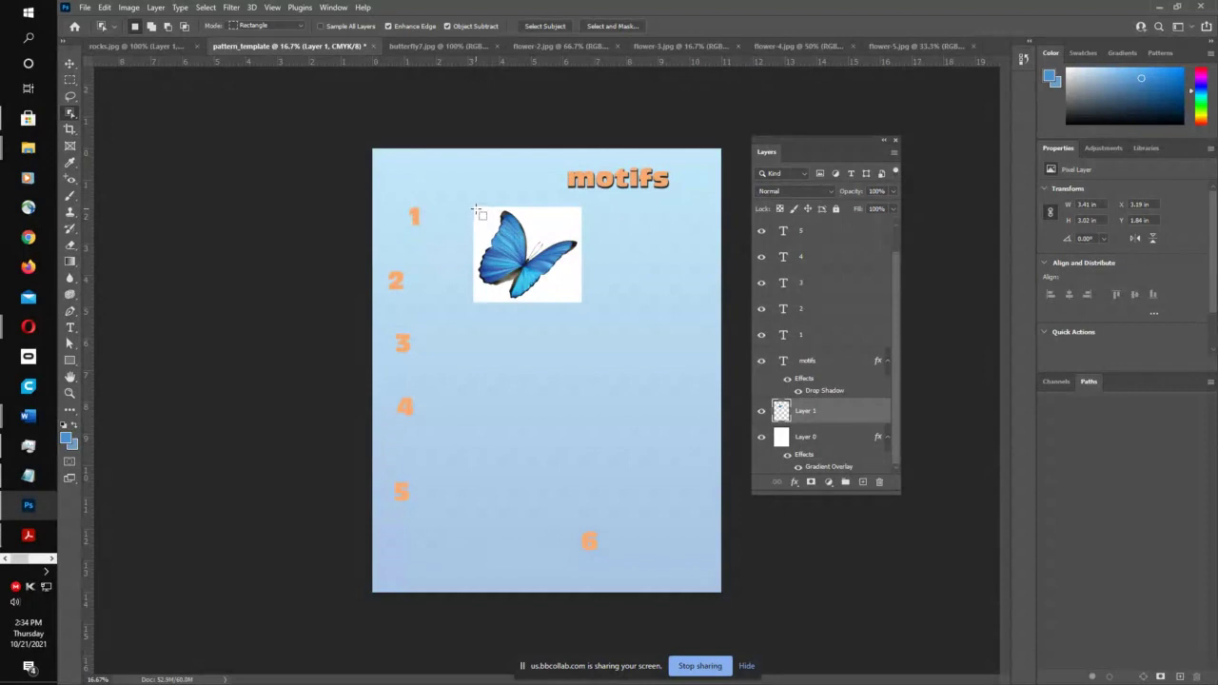
- Cut the butterfly out of its white background using an object selection, and hide the leftover Layer 1
left_click_drag(476, 207, 581, 303)
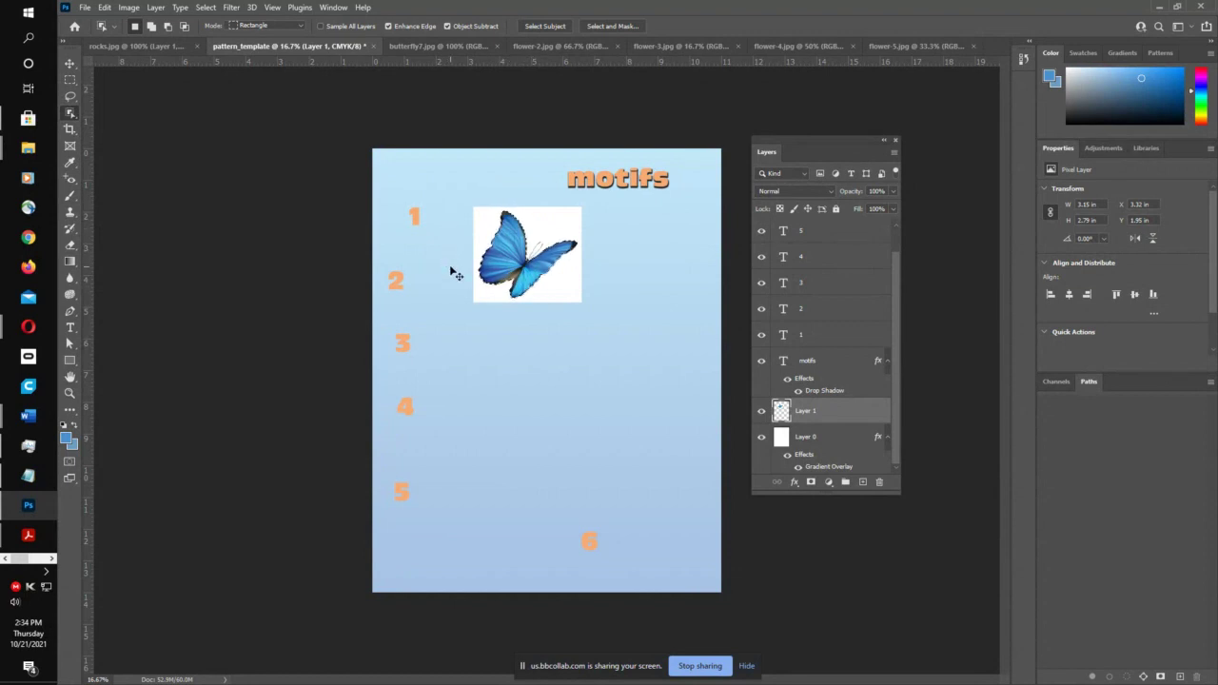
left_click(105, 6)
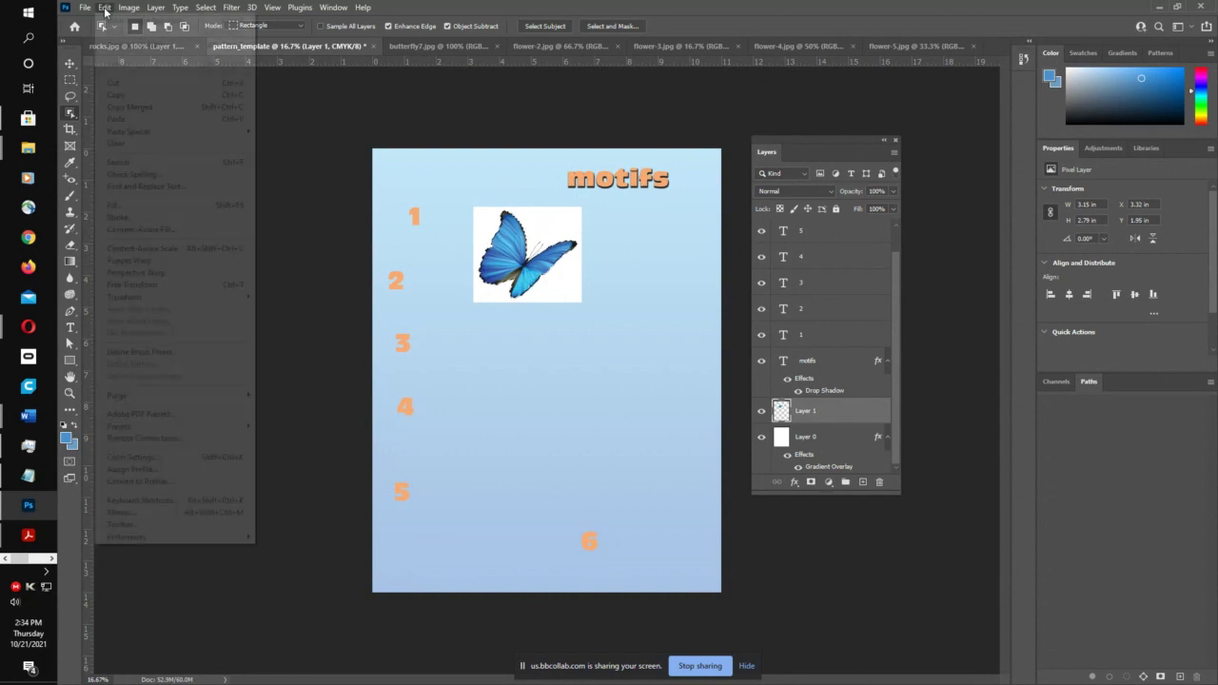
left_click(235, 84)
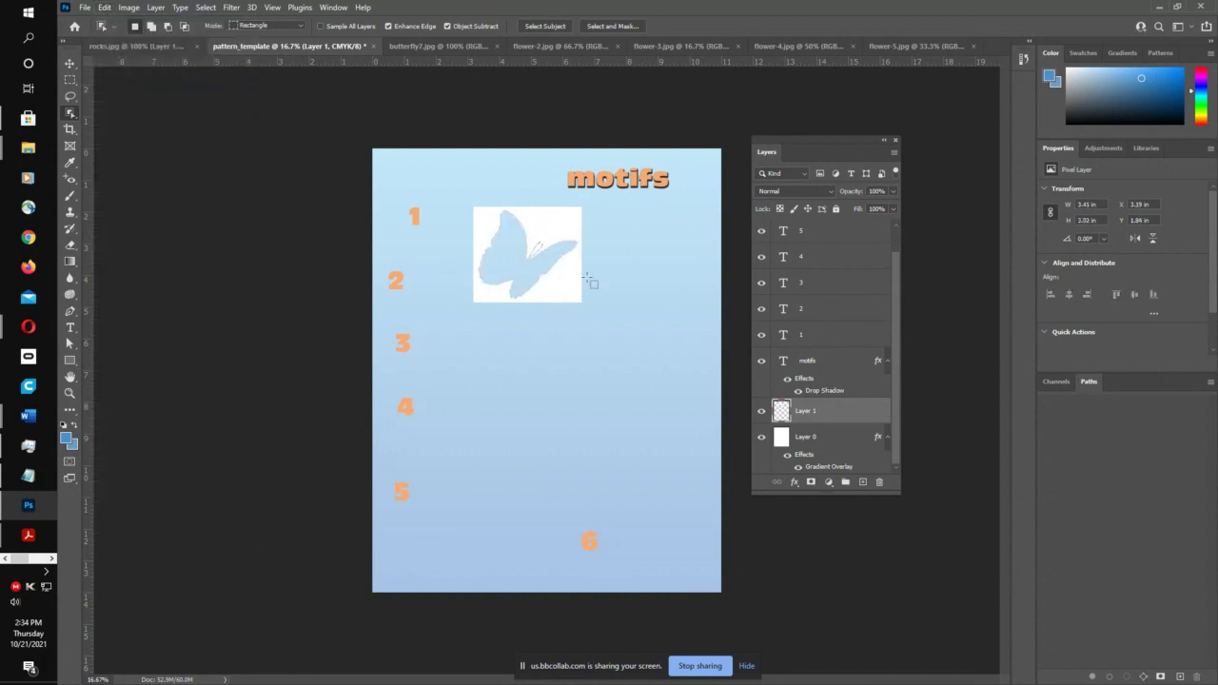
left_click(762, 415)
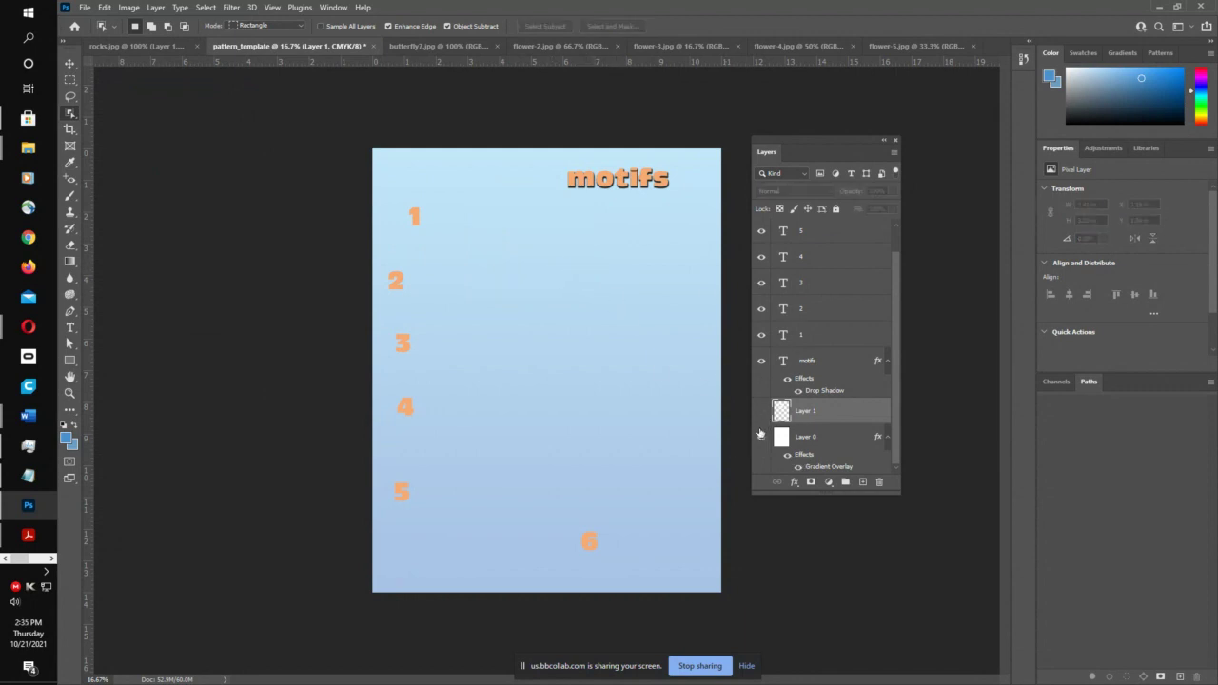
- Paste the cut-out butterfly as a new layer and move it beside number 1, about 2.06 in across and 0.47 in down
key("ctrl+v")
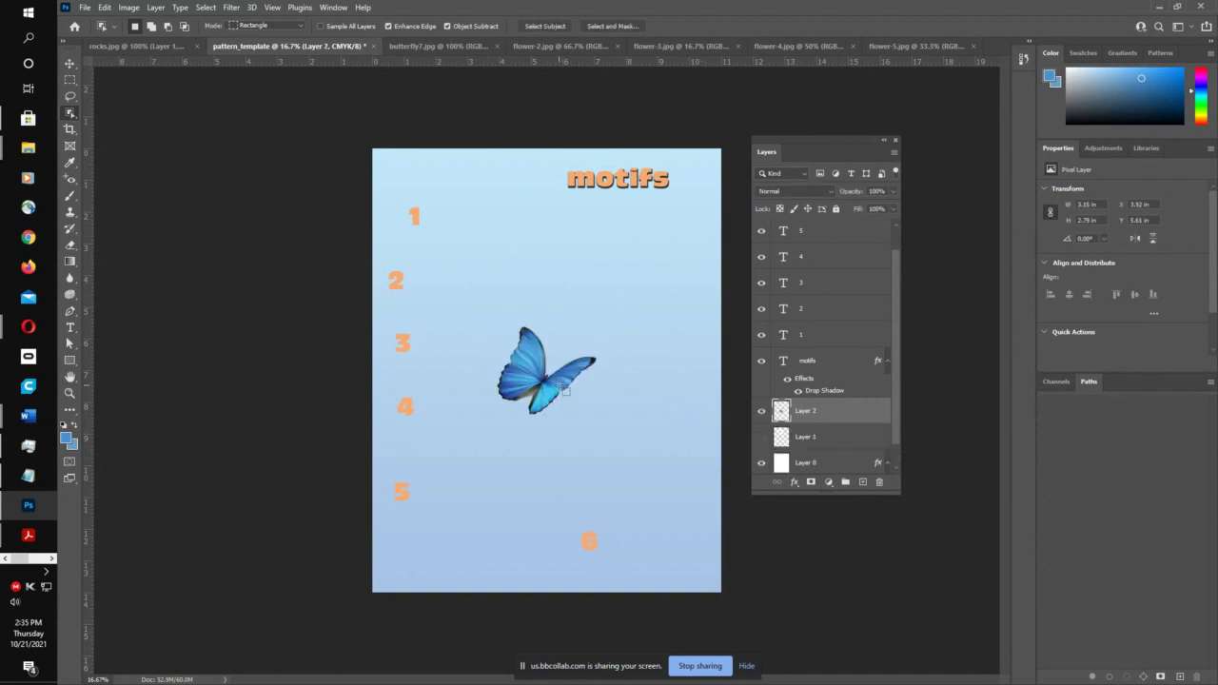
key("v")
left_click_drag(519, 371, 475, 249)
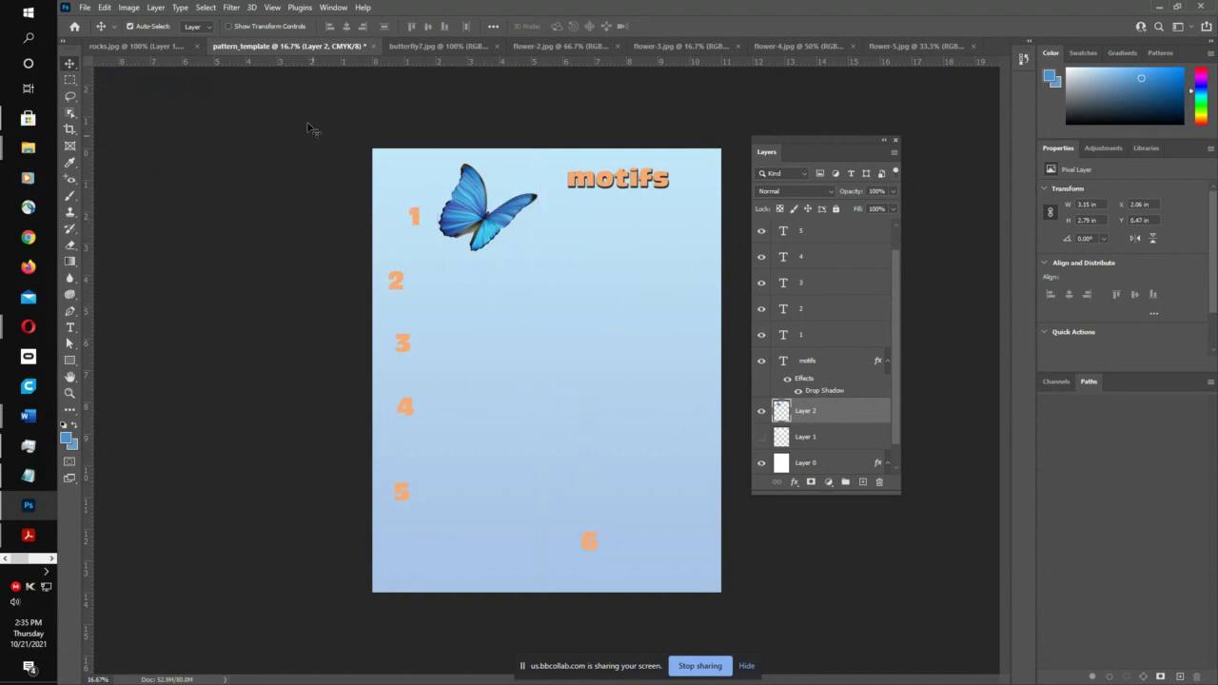
- Close butterfly7.jpg and show flower-2.jpg with the floating Layers panel moved clear of the flower
left_click(435, 46)
left_click(496, 46)
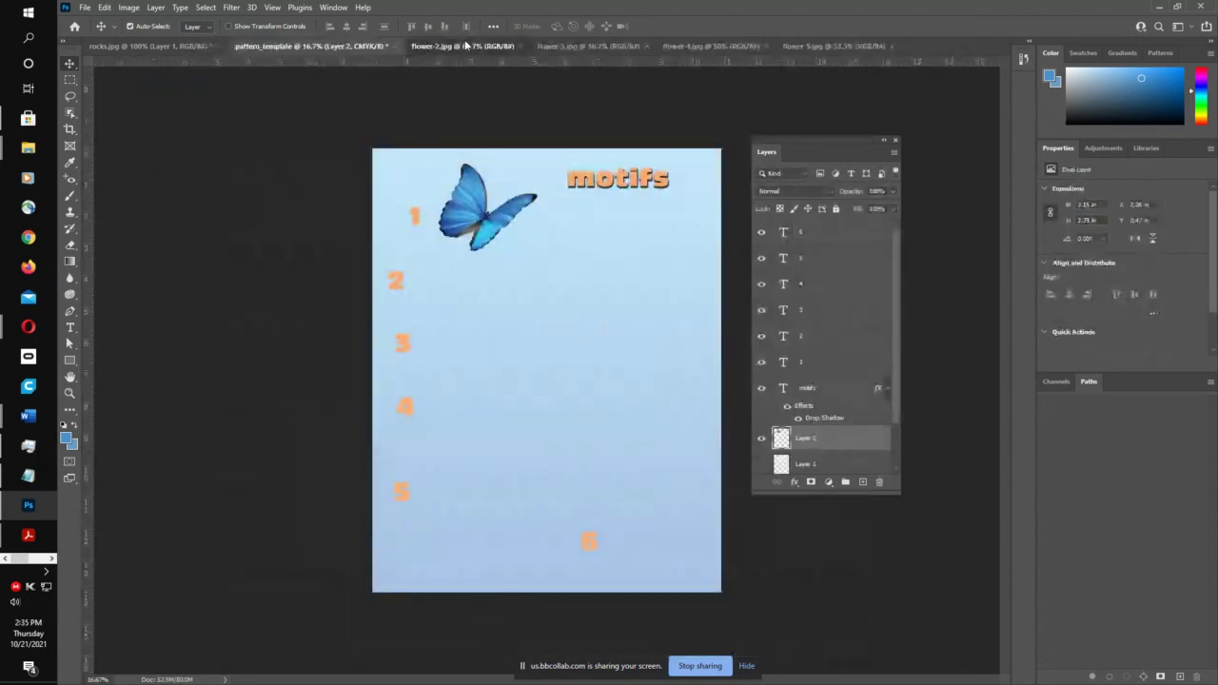
left_click(495, 45)
left_click_drag(804, 141, 965, 152)
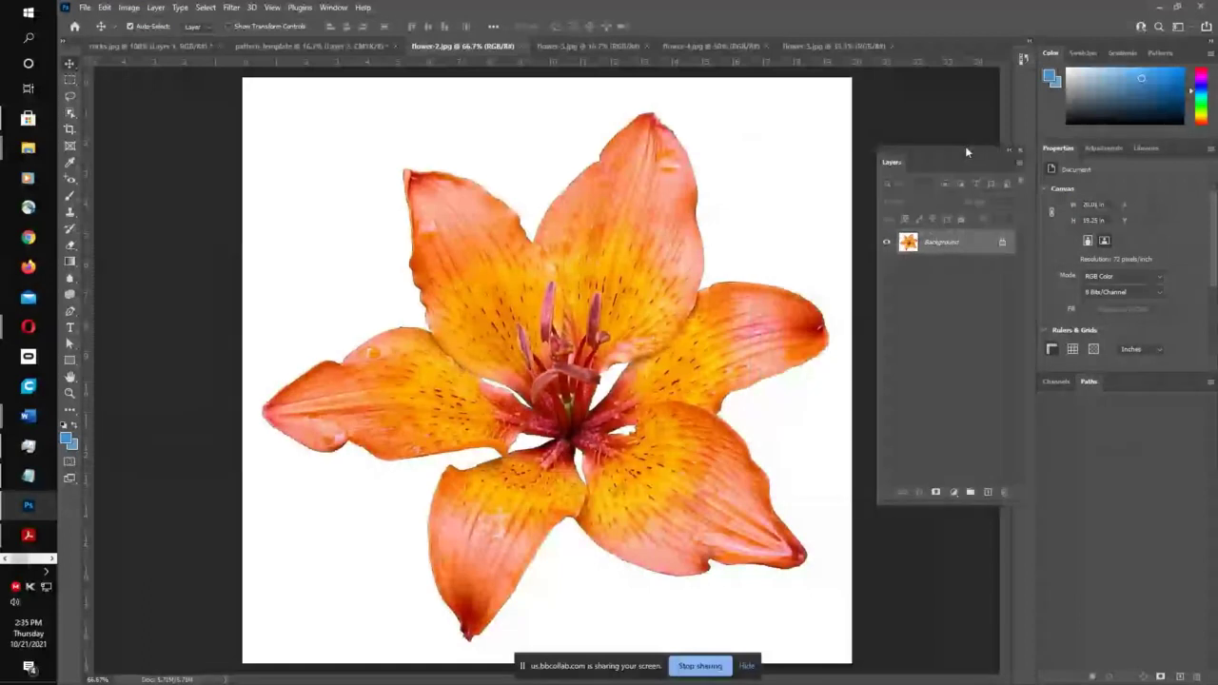
- Select the orange lily in flower-2.jpg with the Object Selection tool and copy it
left_click(71, 114)
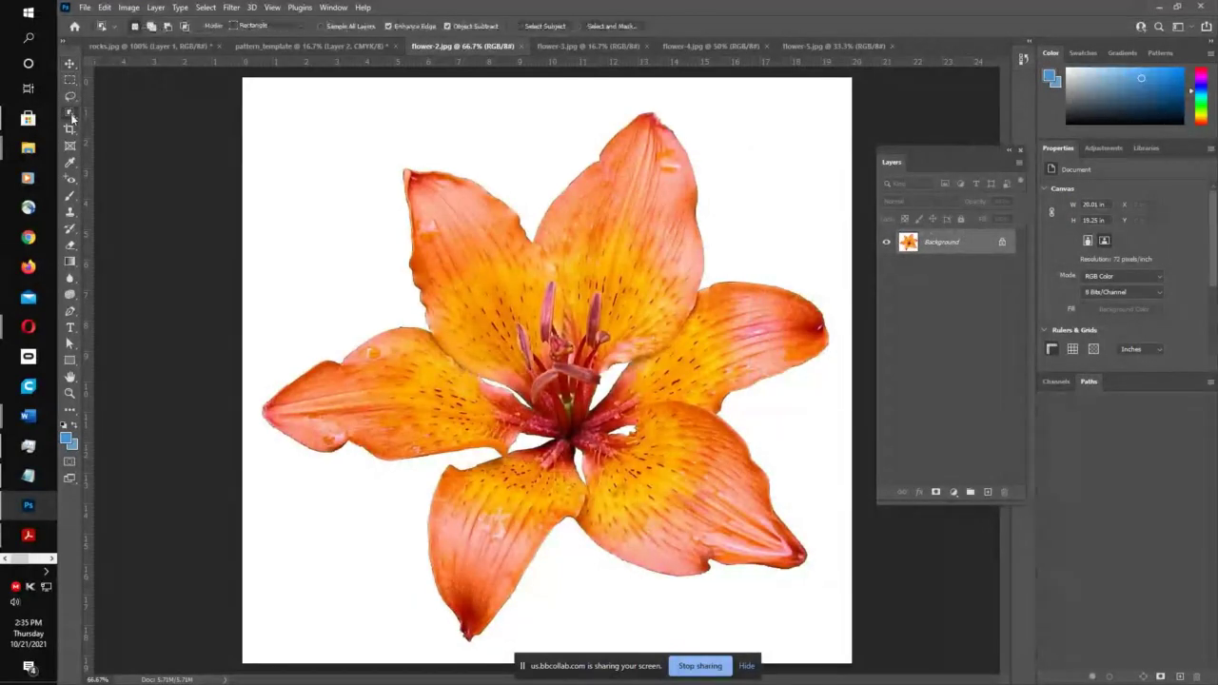
left_click_drag(246, 84, 842, 657)
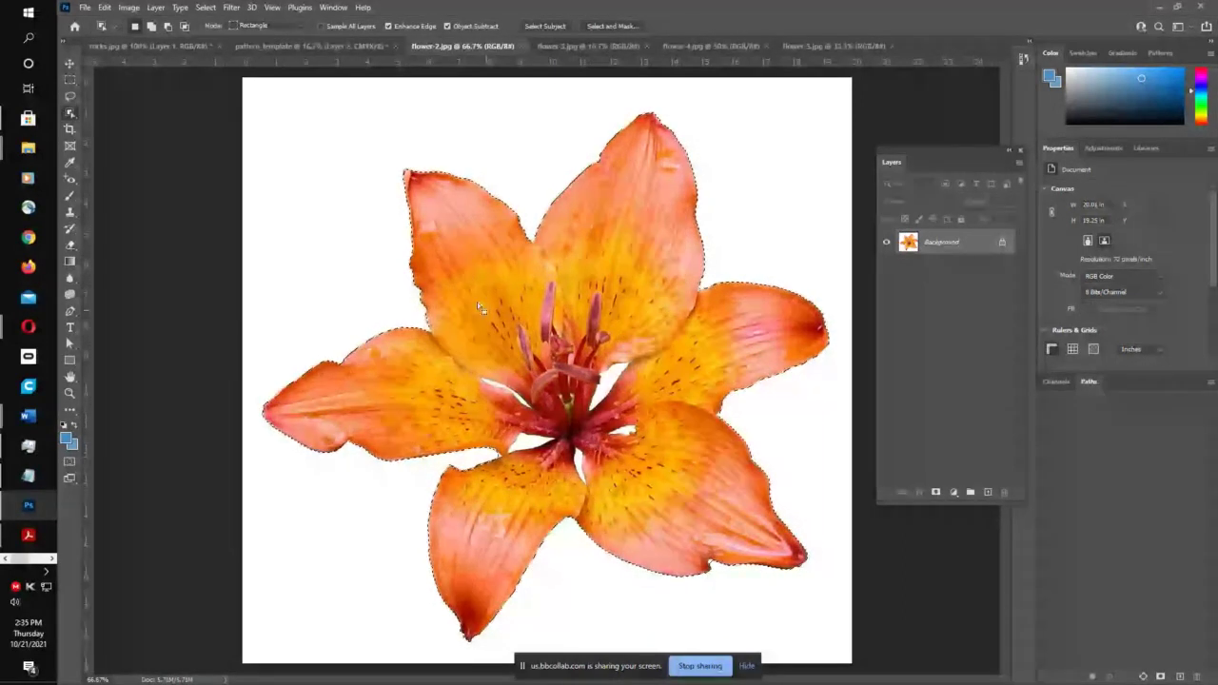
left_click(104, 7)
left_click(133, 93)
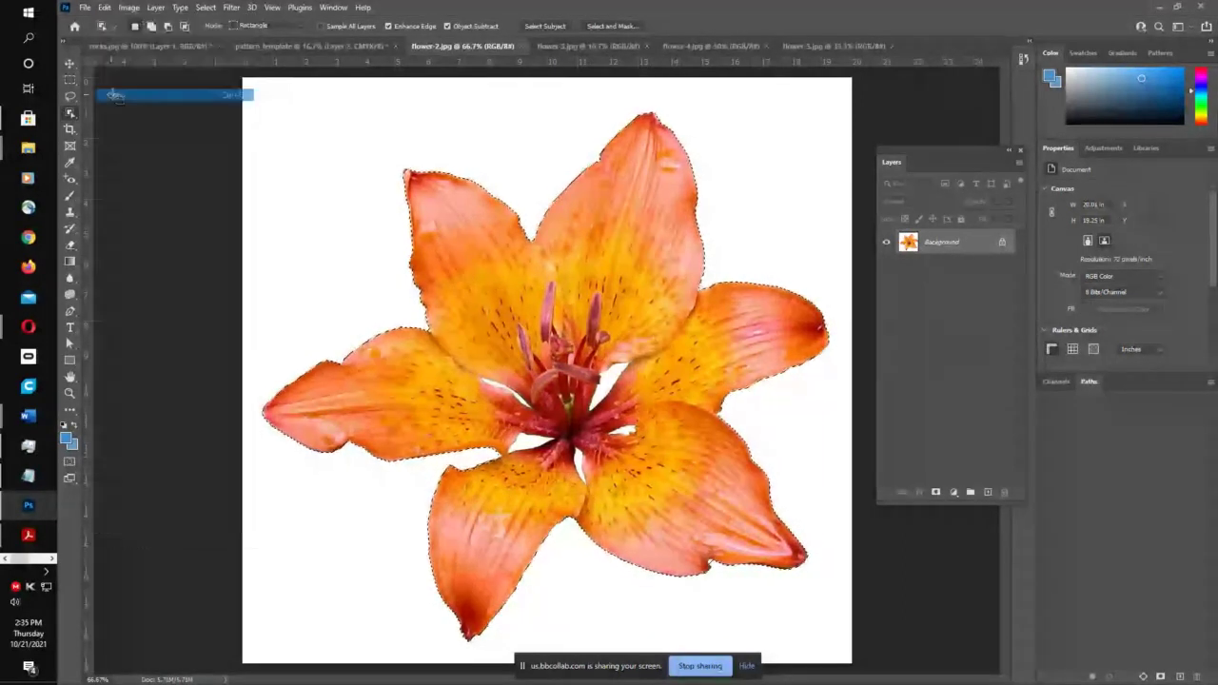
- Paste the lily into pattern_template and move it beside numbers 2 and 3, about 2.1 in across and 3.26 in down
left_click(255, 48)
key("ctrl+v")
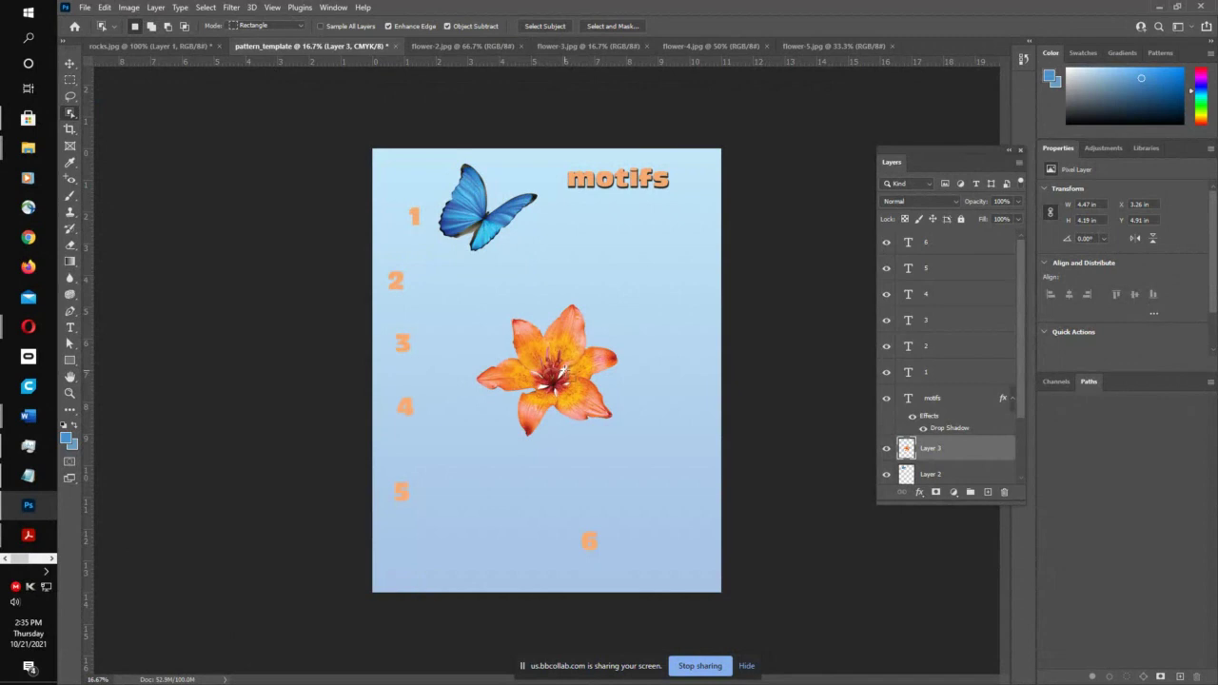
key("v")
left_click_drag(563, 374, 586, 303)
- Change the background layer's Gradient Overlay to the dark blue-to-purple preset from the Purples gradients
key("z")
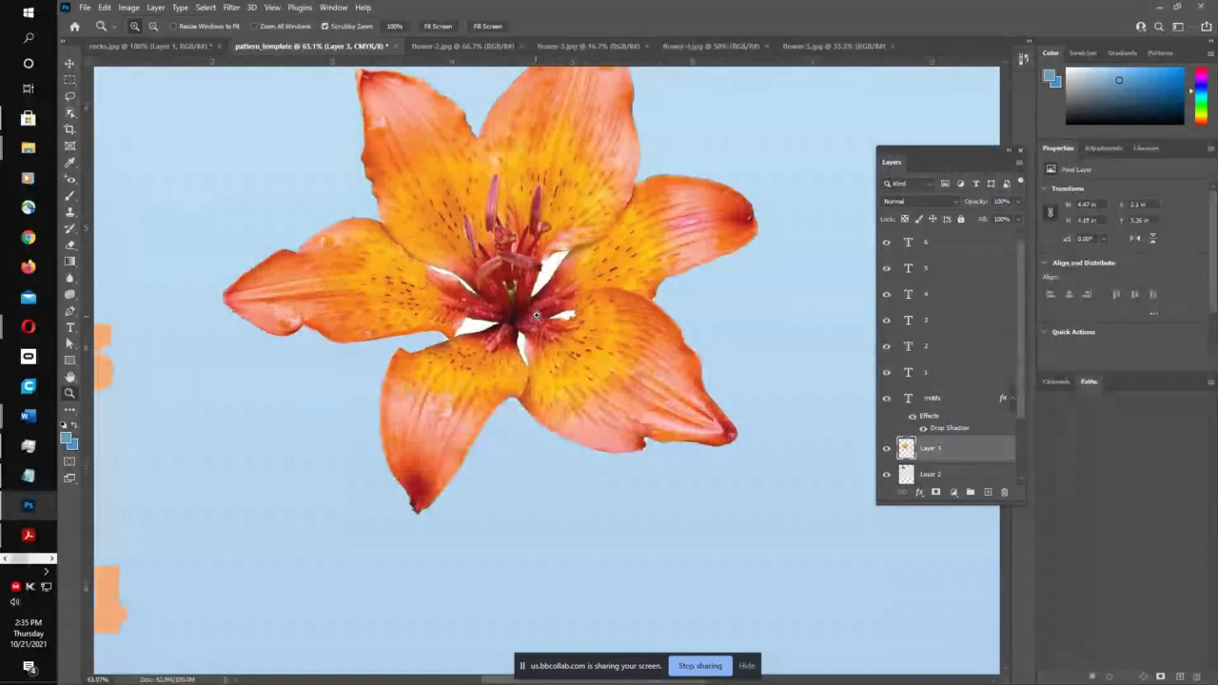
left_click_drag(1022, 404, 1029, 470)
left_click(963, 479)
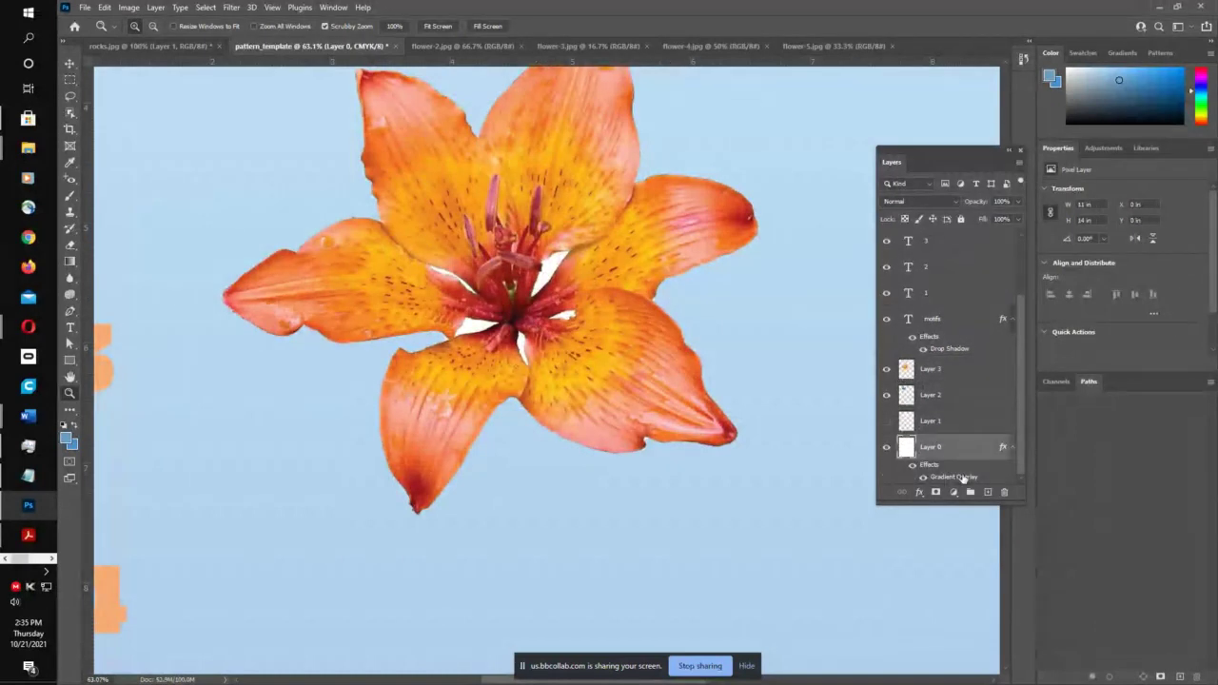
double_click(964, 477)
left_click(981, 229)
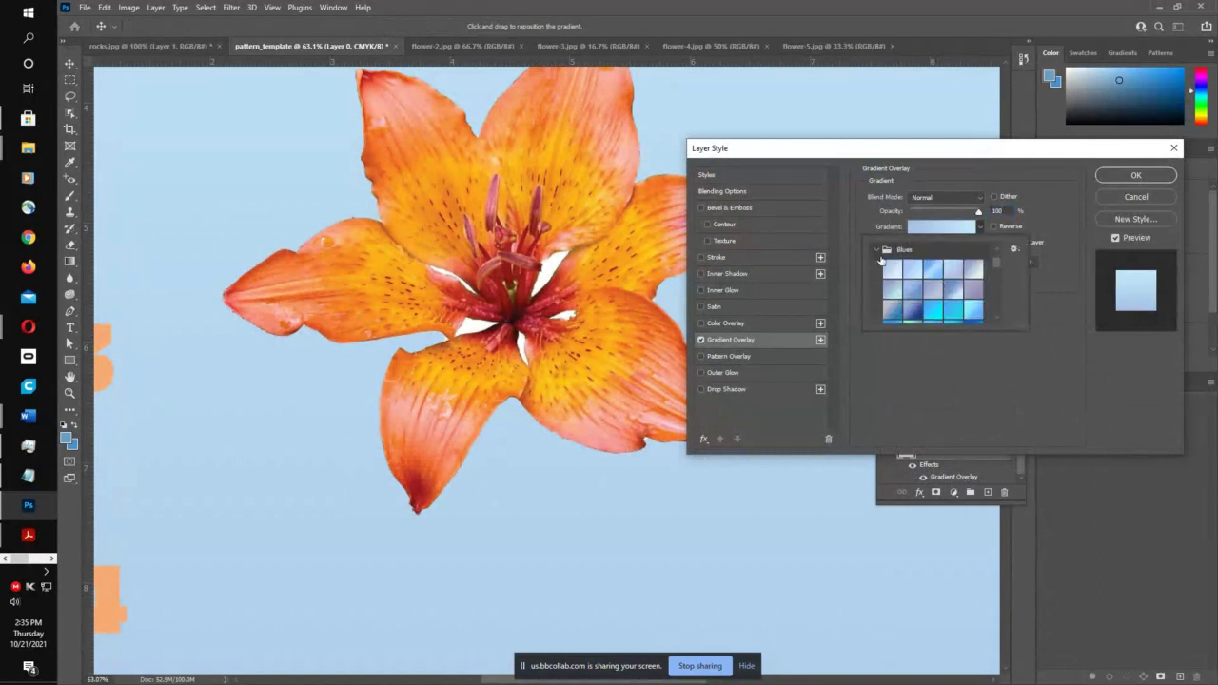
left_click(877, 251)
left_click(912, 290)
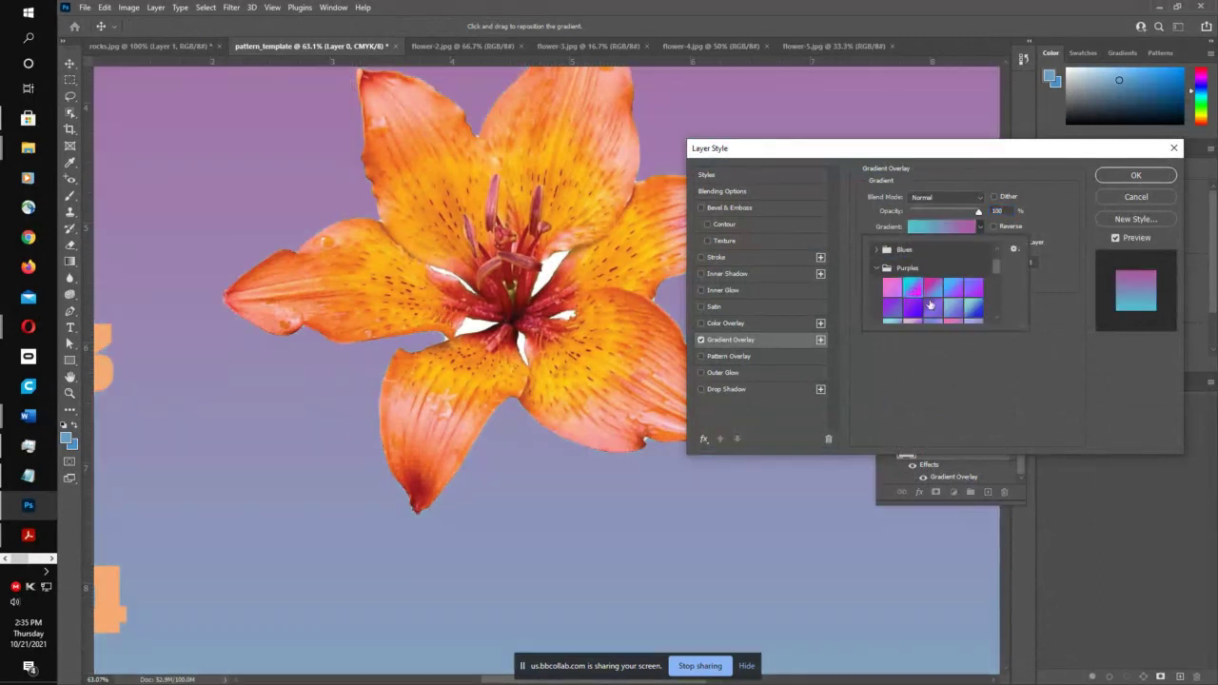
left_click(913, 307)
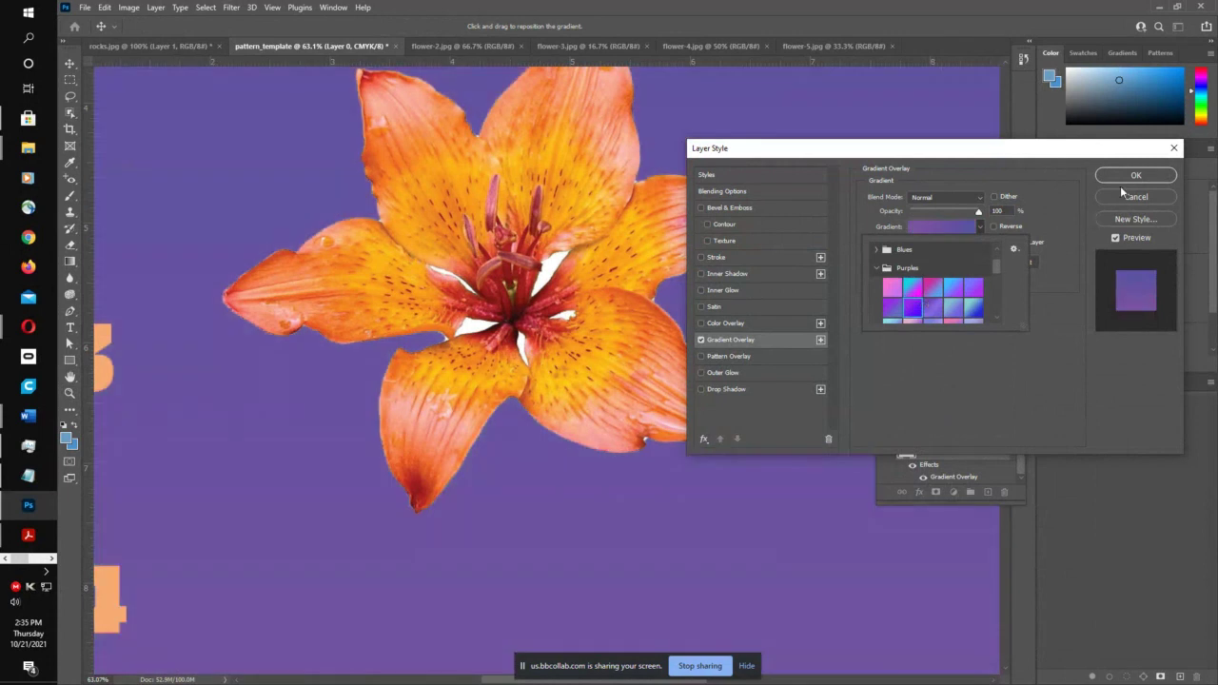
left_click(1128, 177)
left_click(1128, 177)
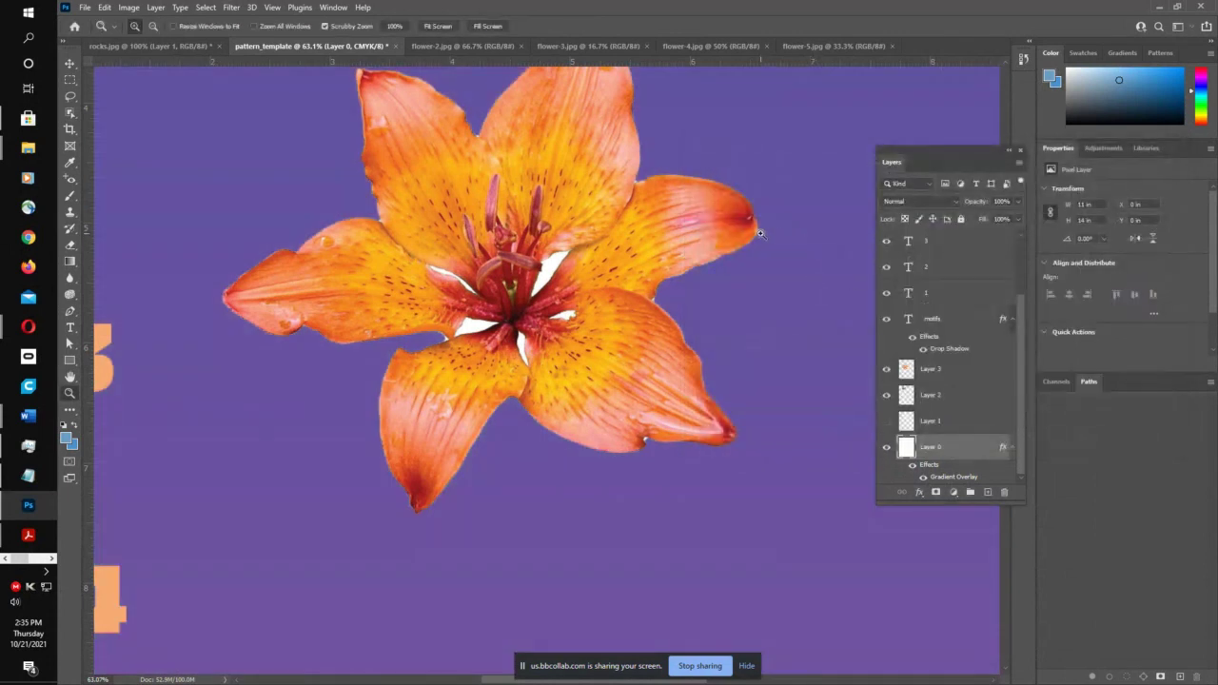
key("ctrl+0")
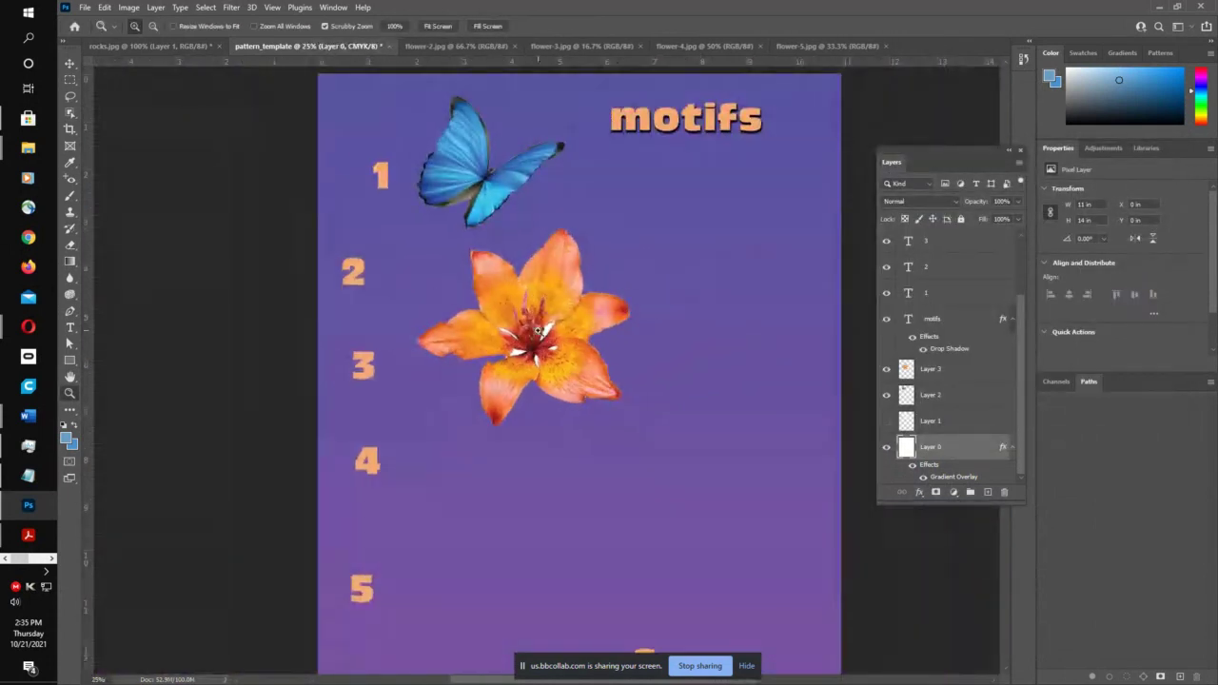
- Remove the white gaps between the petals from the lily selection in flower-2.jpg with the Magic Wand tool and copy the lily
left_click(432, 47)
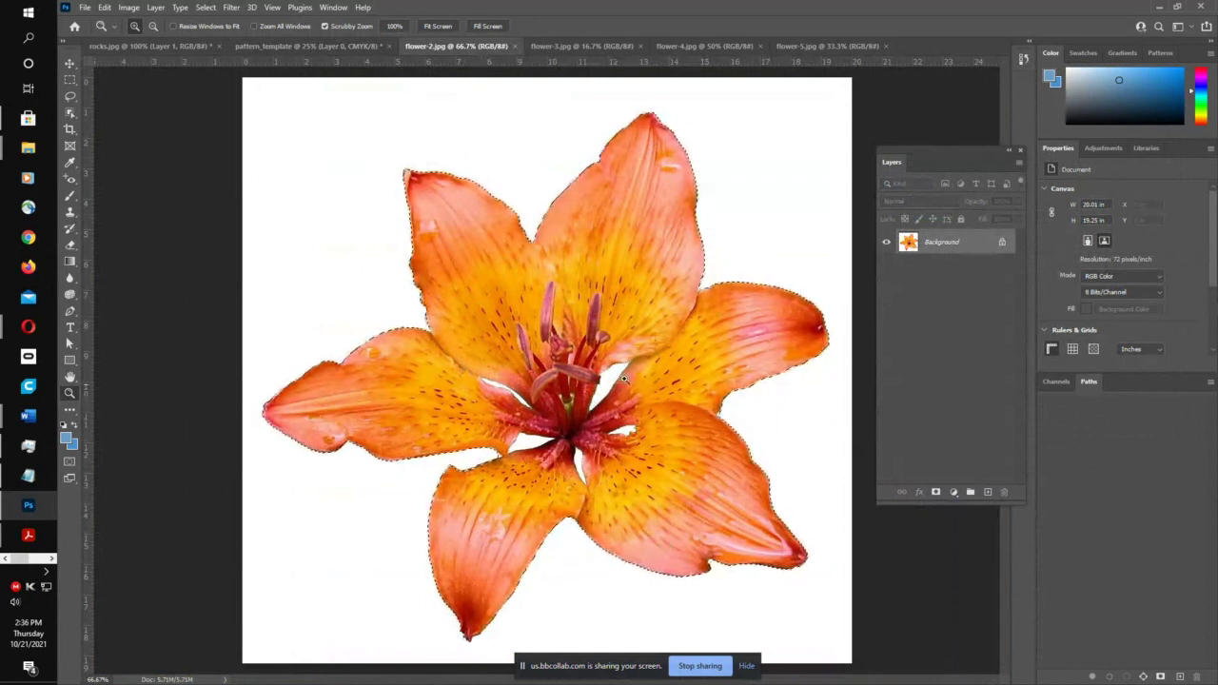
left_click(70, 96)
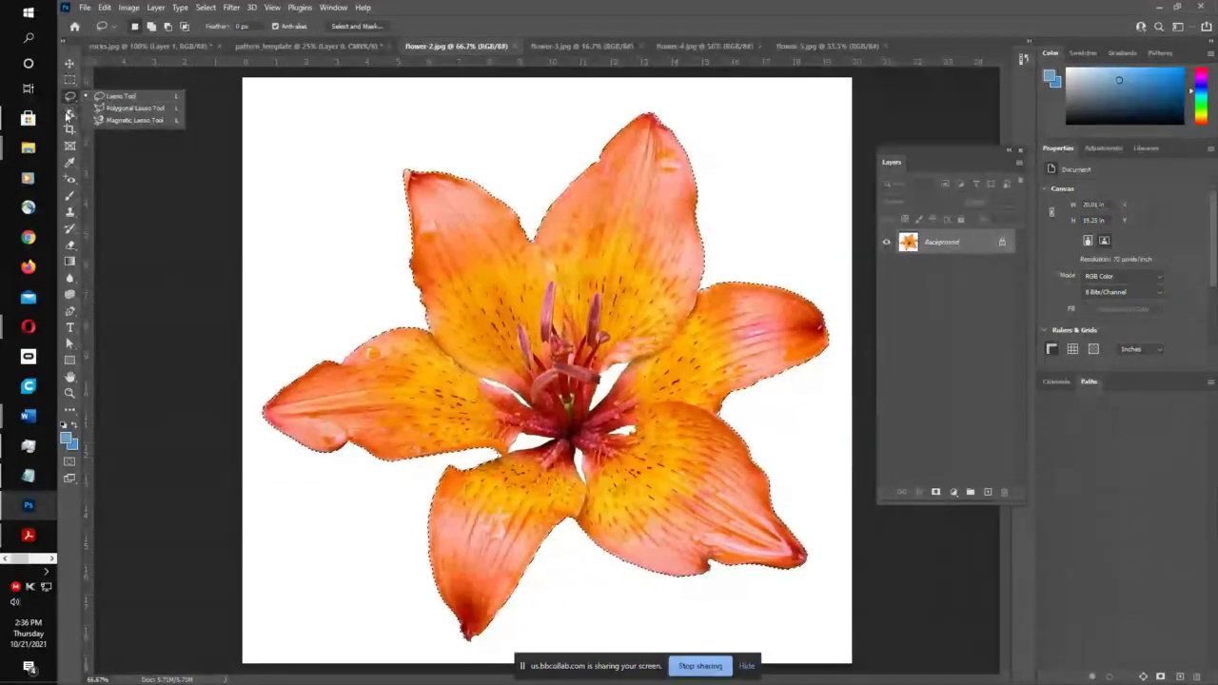
left_click(69, 113)
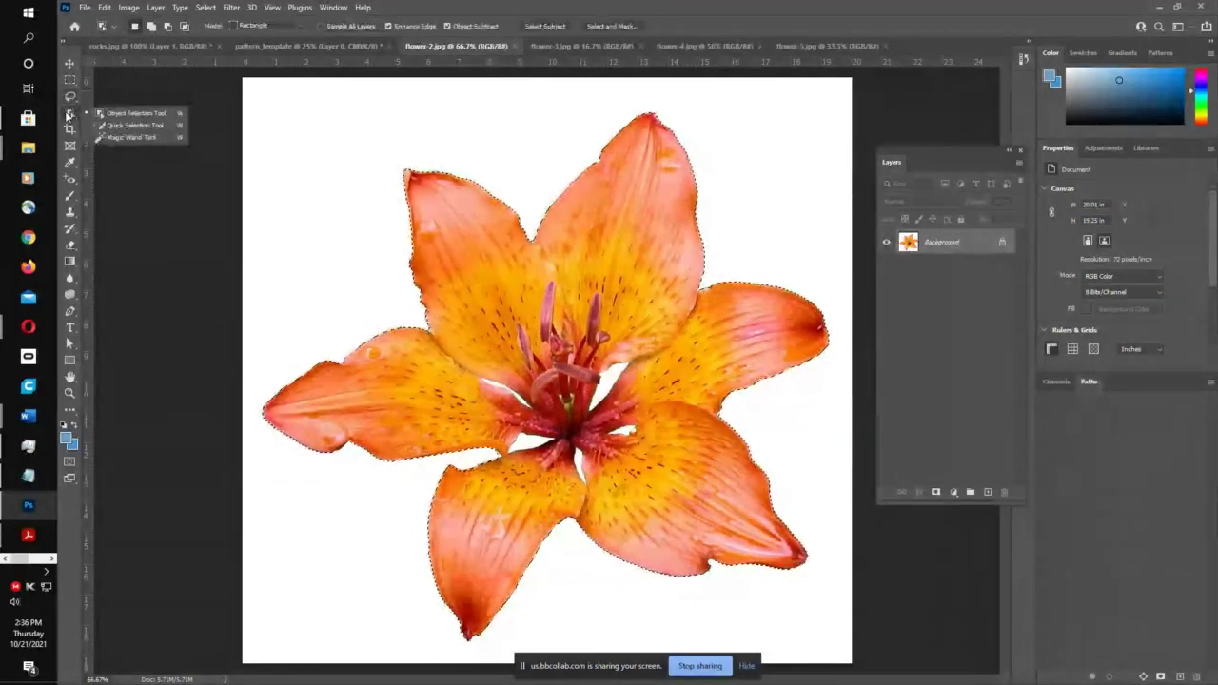
left_click(129, 140)
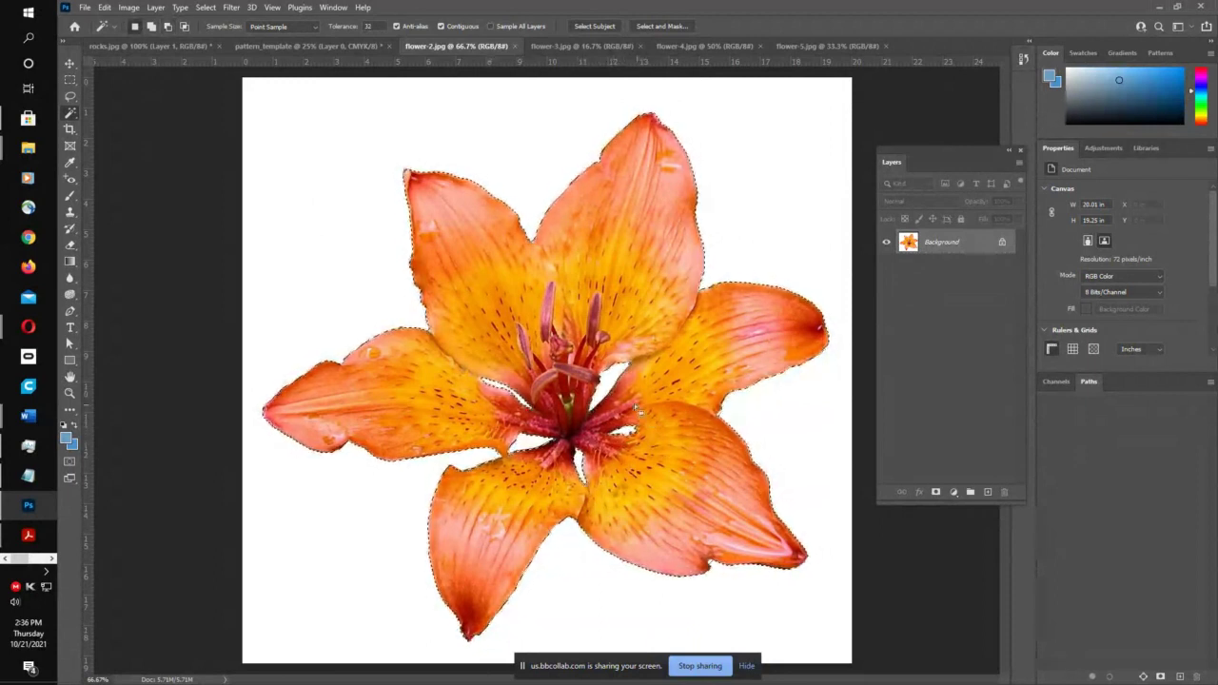
left_click(104, 7)
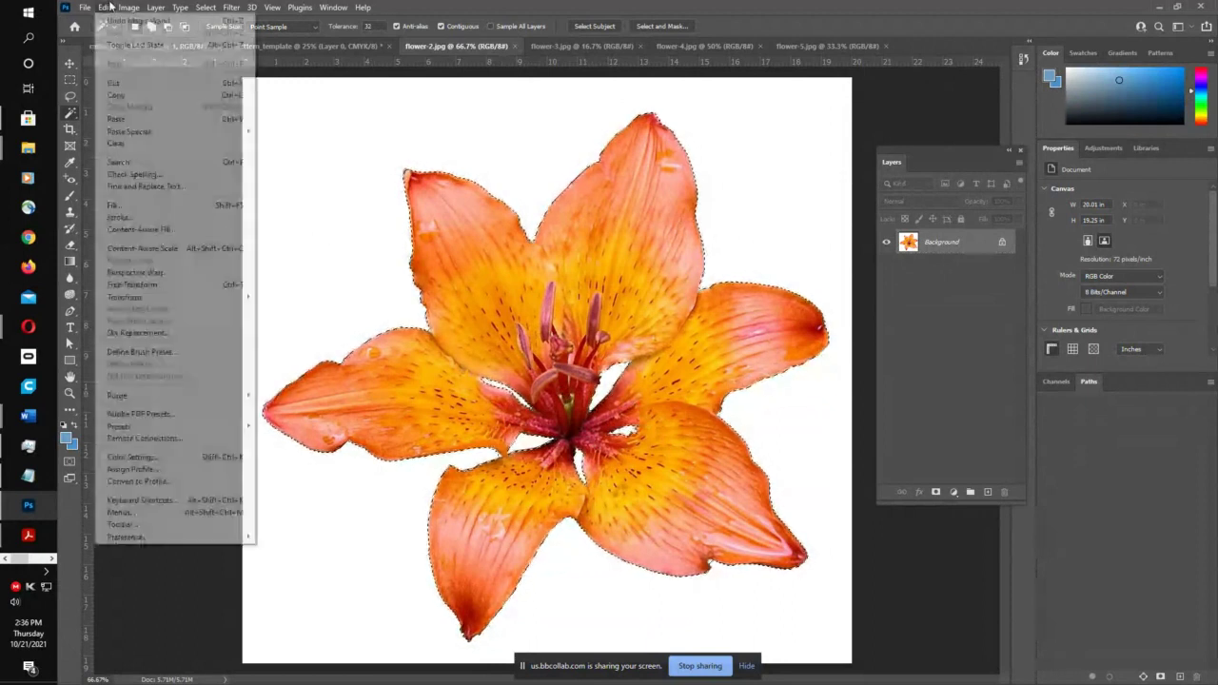
left_click(117, 96)
- Paste the cleaned lily into pattern_template and move it beside the first lily, about 6.18 in across and 3.26 in down
left_click(304, 46)
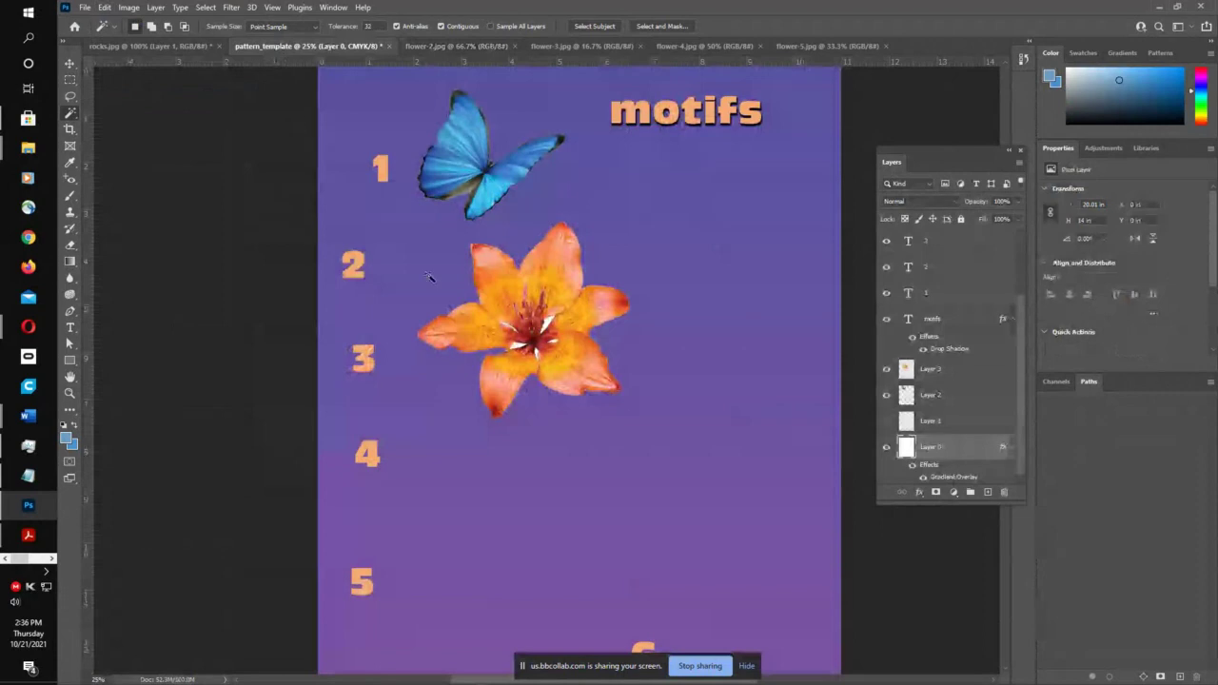
key("ctrl+v")
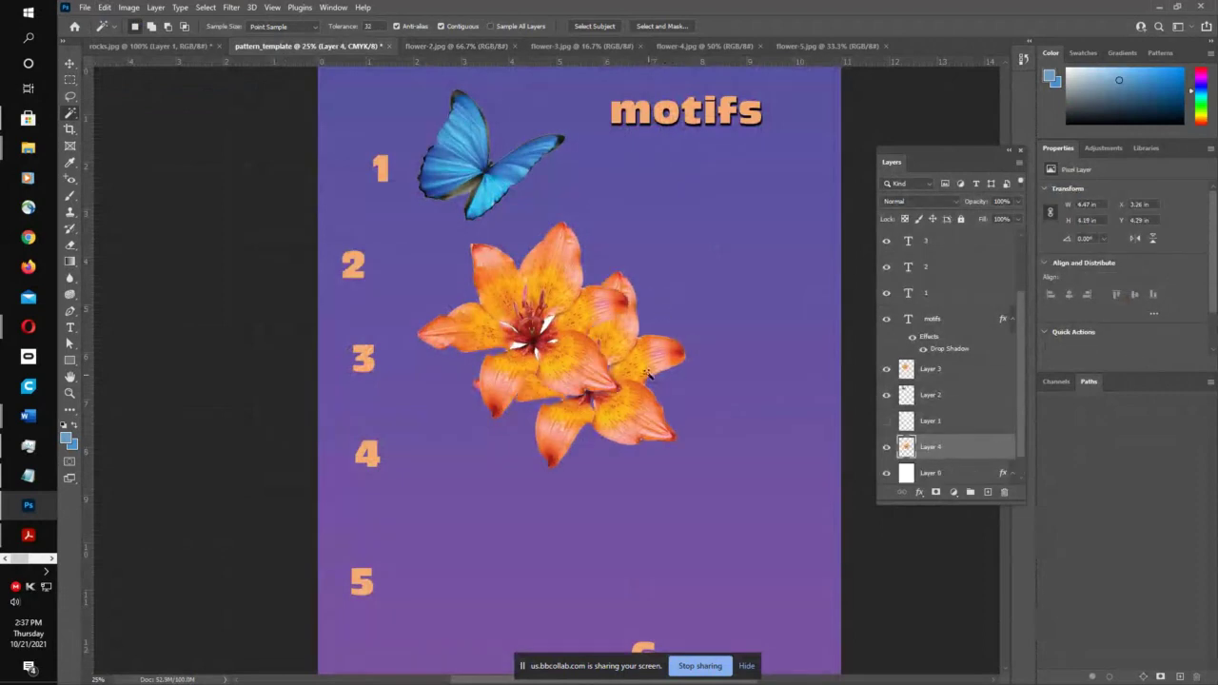
key("v")
left_click_drag(643, 374, 733, 314)
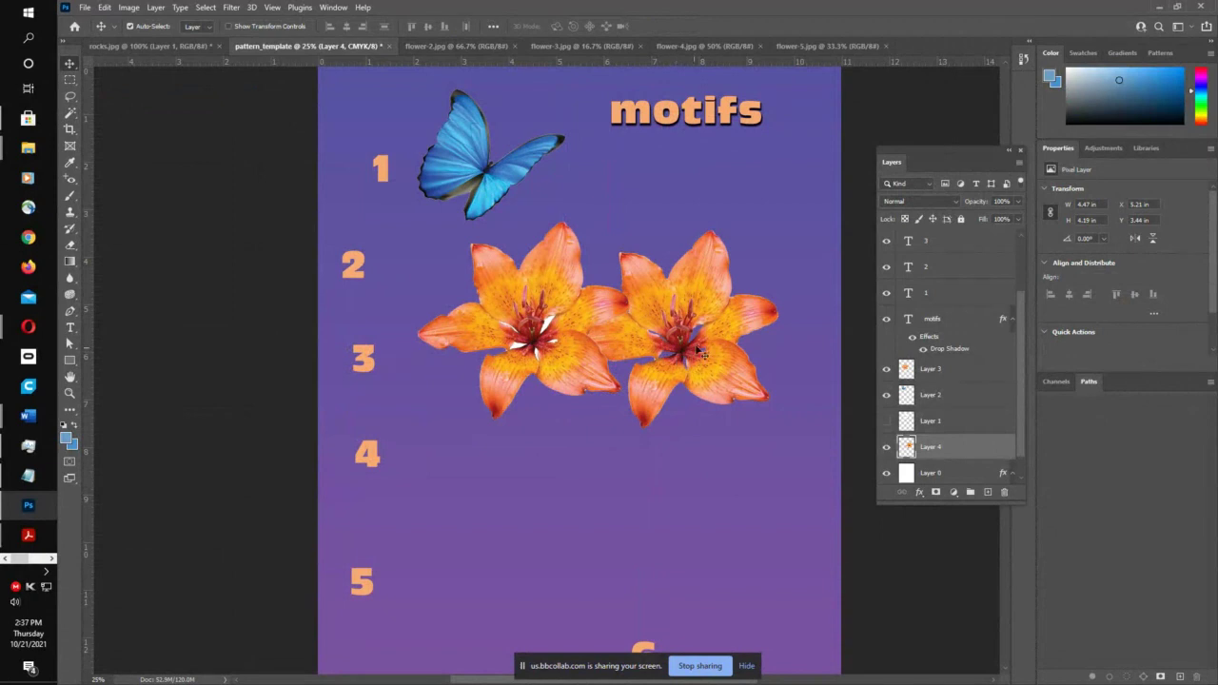
left_click_drag(693, 339, 746, 302)
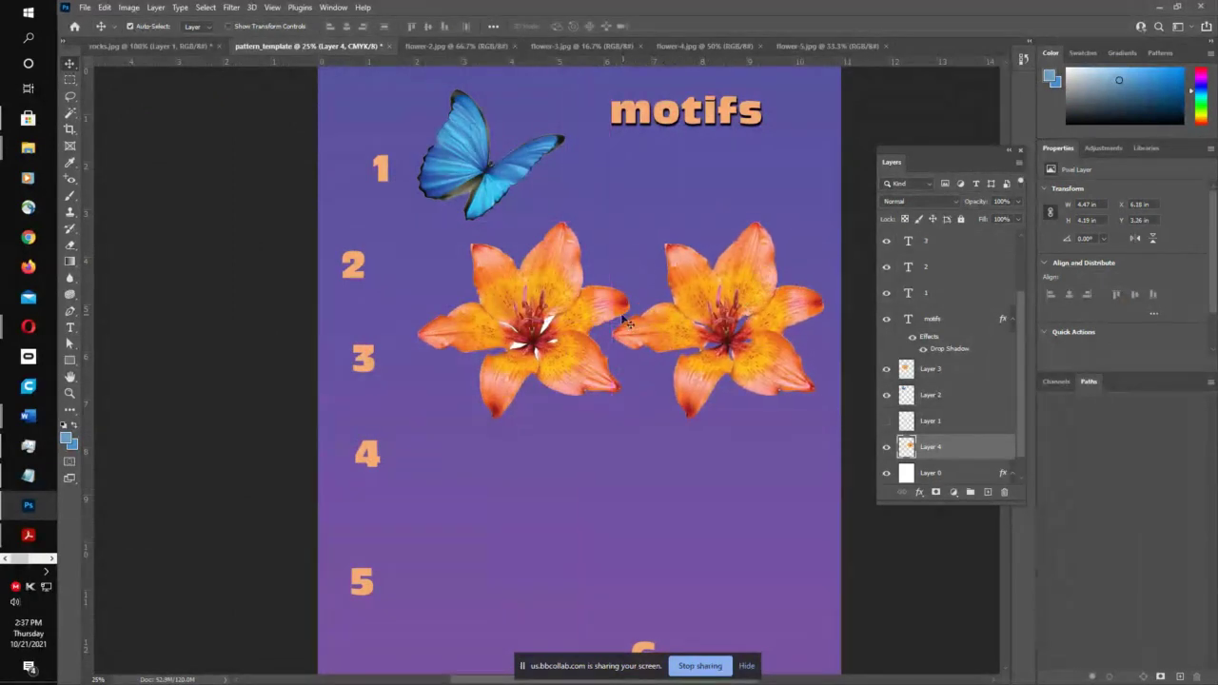
- Delete the lily with the white gaps and move the clean lily into its place, about 2.66 in across and 3.04 in down
left_click_drag(595, 309, 578, 300)
key("Delete")
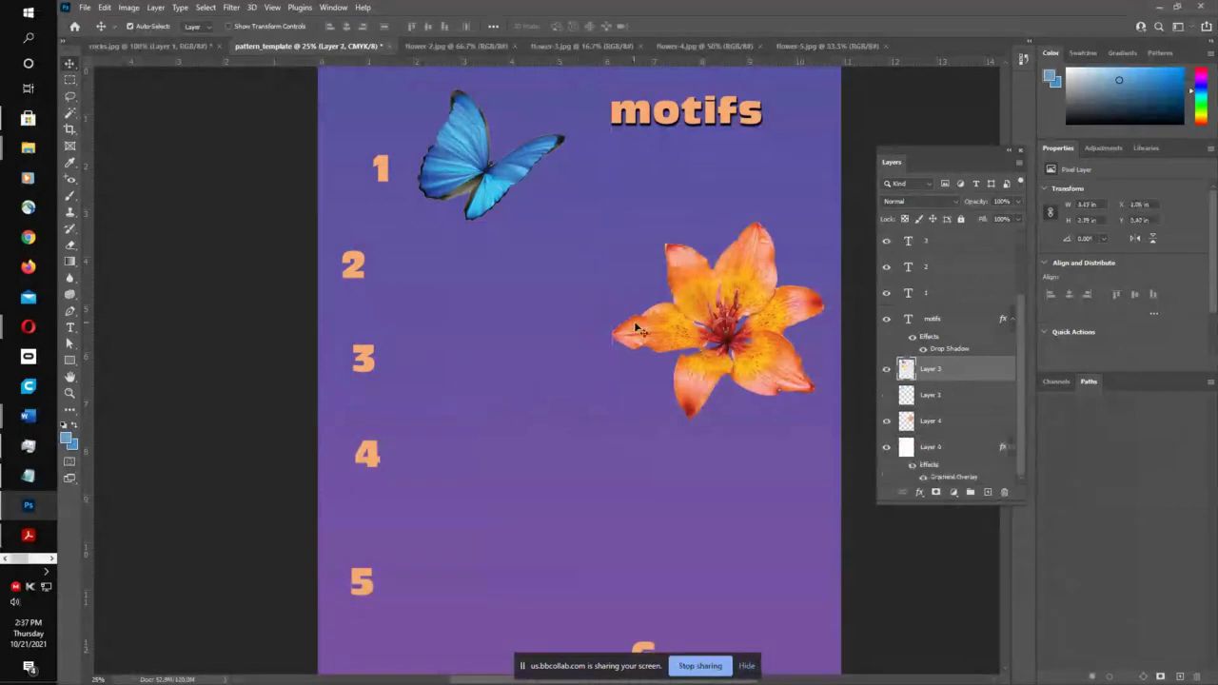
left_click_drag(681, 334, 514, 332)
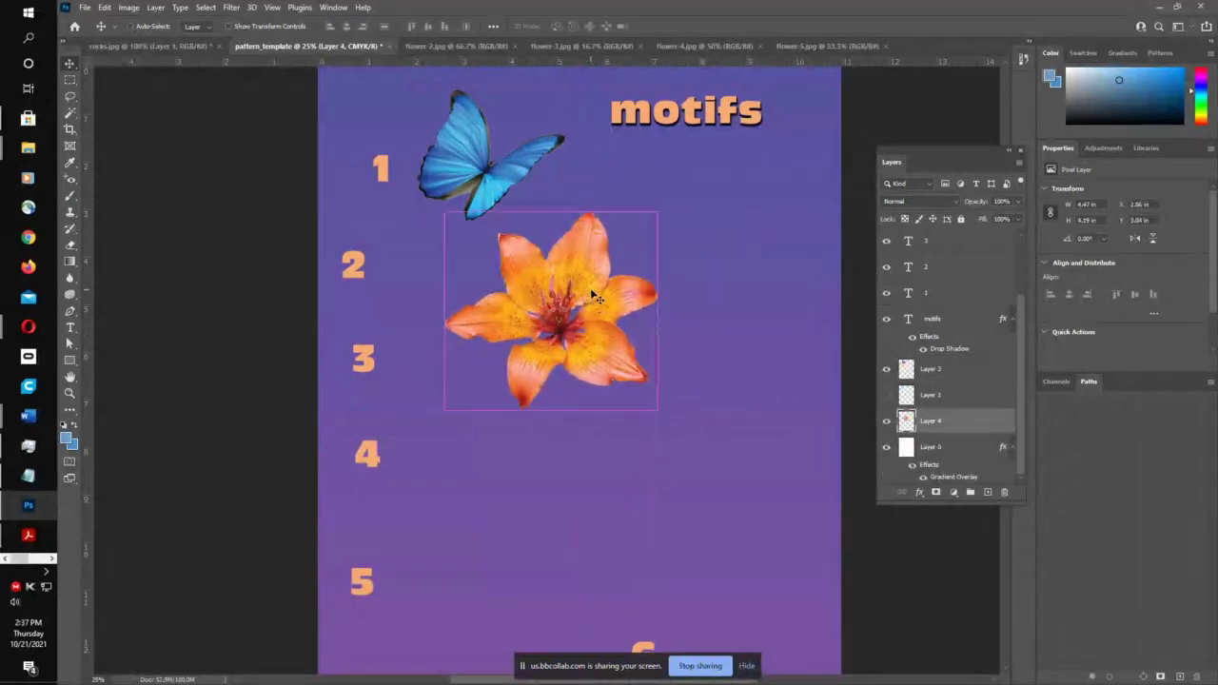
- Scale the lily to about 65.33% and place it beside number 2, about 1.81 in across and 3.11 in down
key("ctrl+t")
left_click_drag(662, 214, 532, 243)
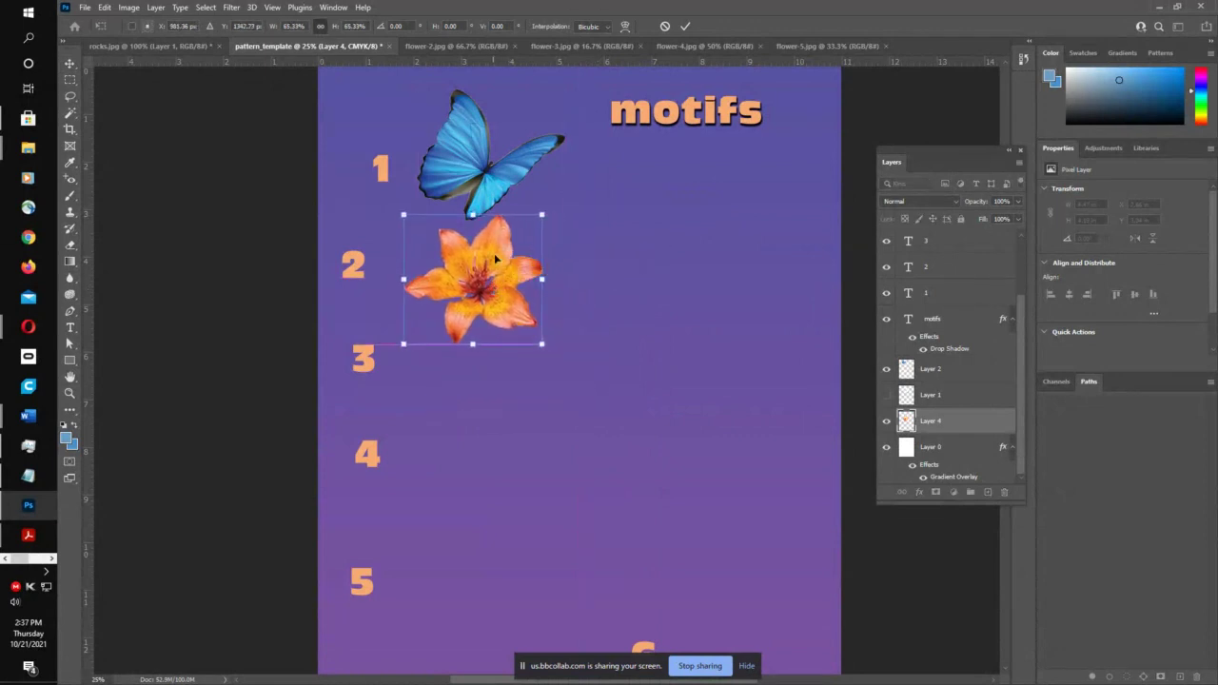
left_click(684, 27)
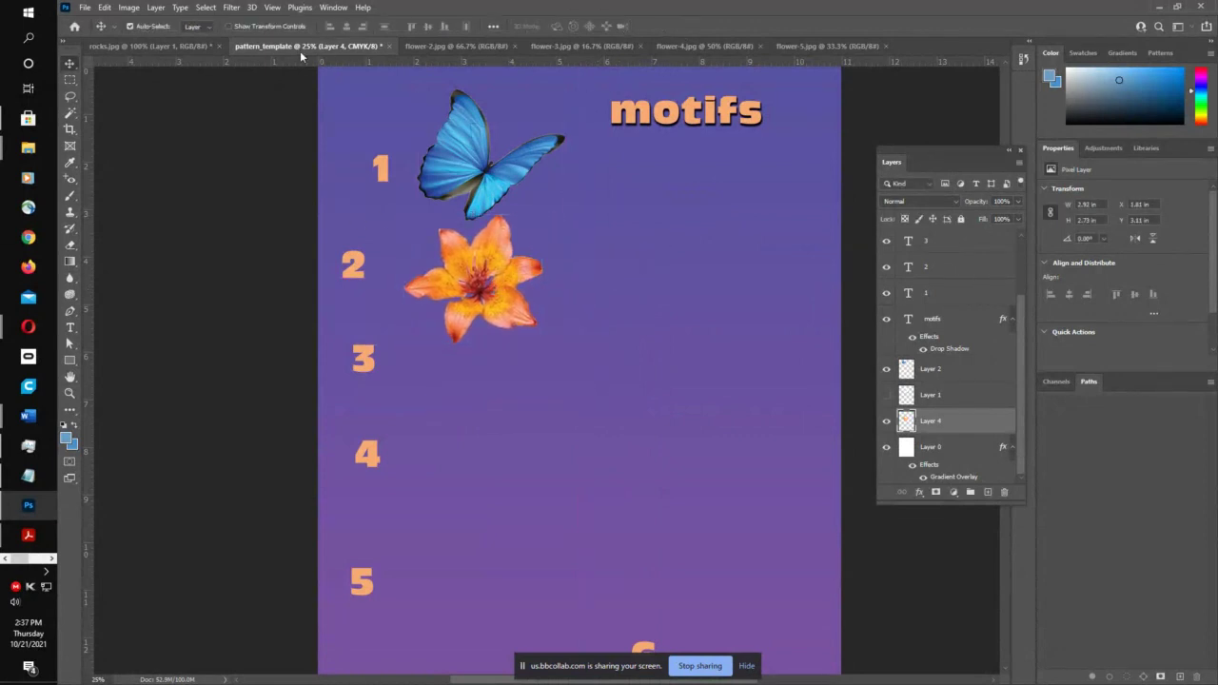
- Close flower-2.jpg and show flower-3.jpg
left_click(457, 46)
left_click(516, 47)
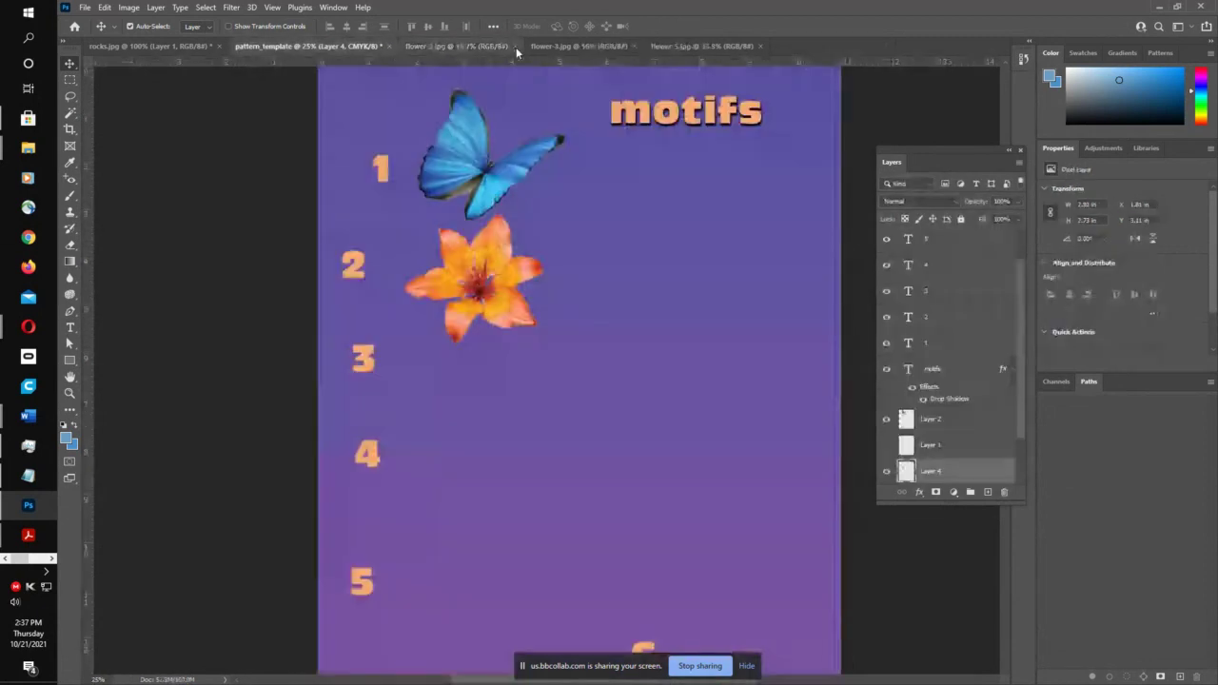
left_click(483, 48)
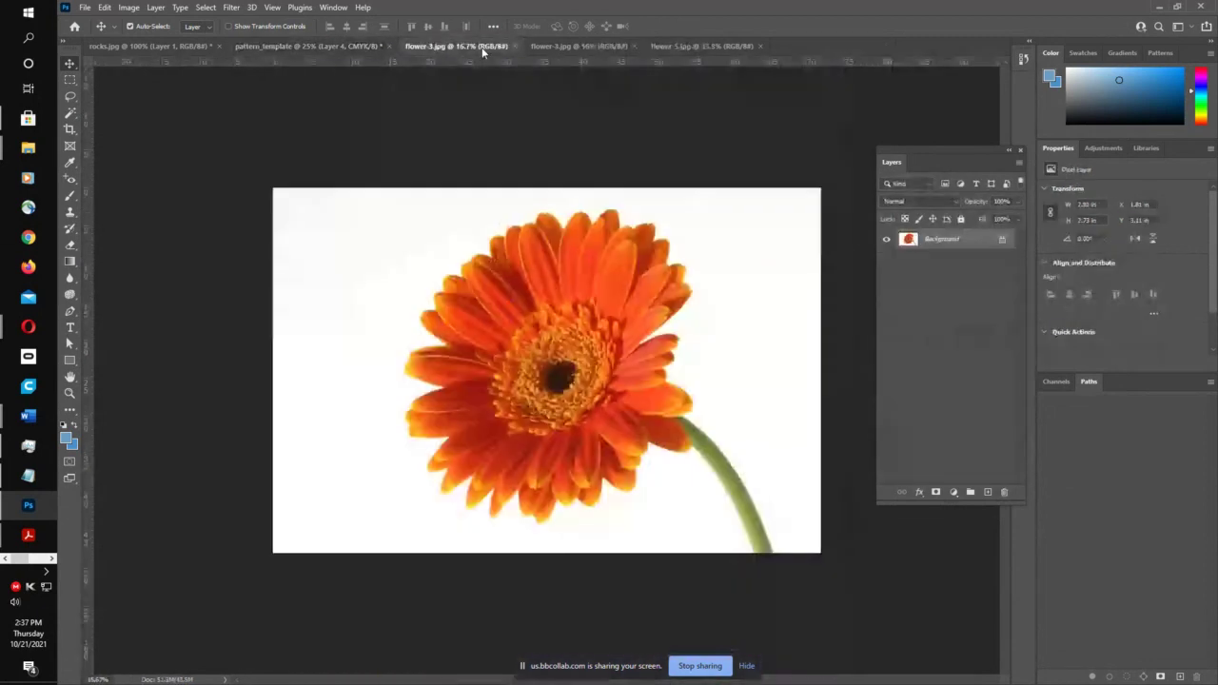
- Select the orange gerbera with its stem in flower-3.jpg with the Object Selection tool and cut it to the clipboard
left_click(69, 128)
right_click(69, 115)
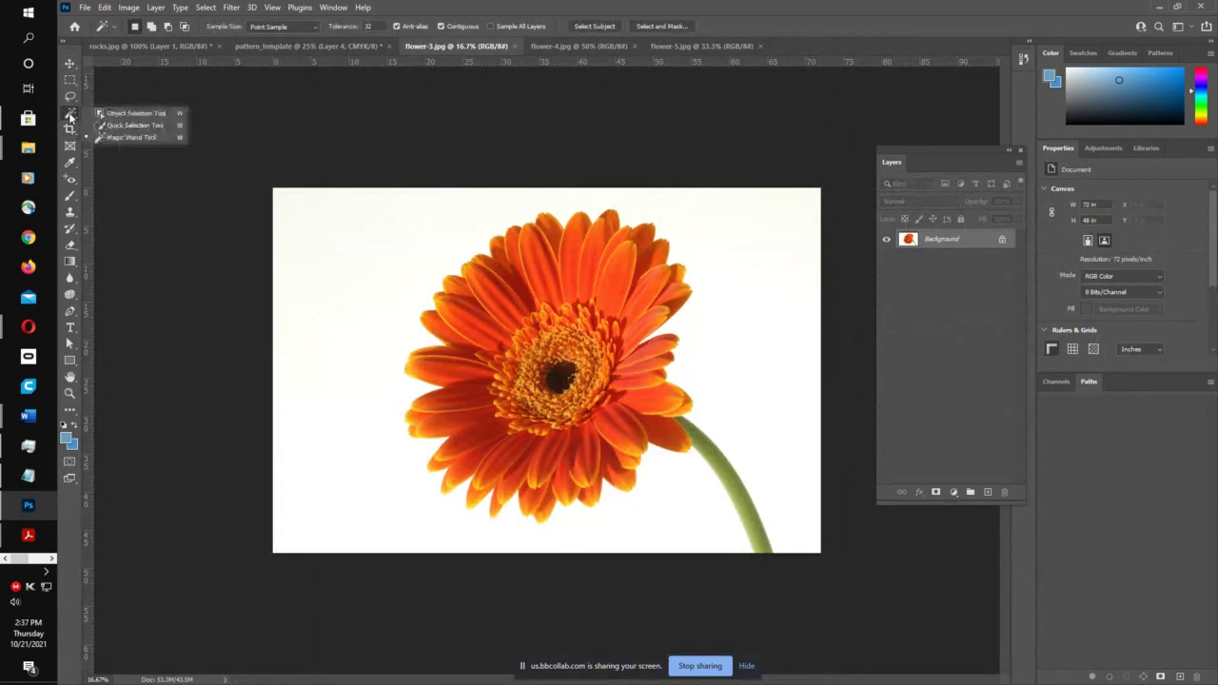
left_click(103, 114)
left_click_drag(324, 198, 802, 550)
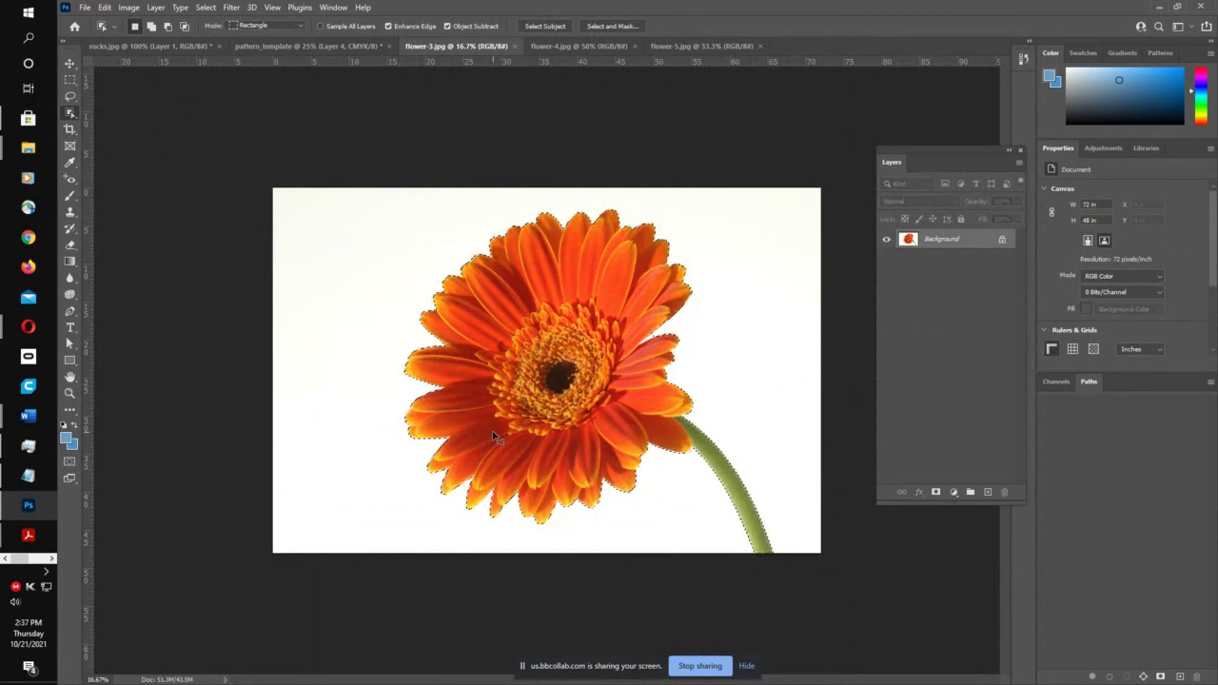
key("alt+BackSpace")
- Paste the gerbera into pattern_template and scale it to about 16.32%, placed beside number 3
left_click(316, 46)
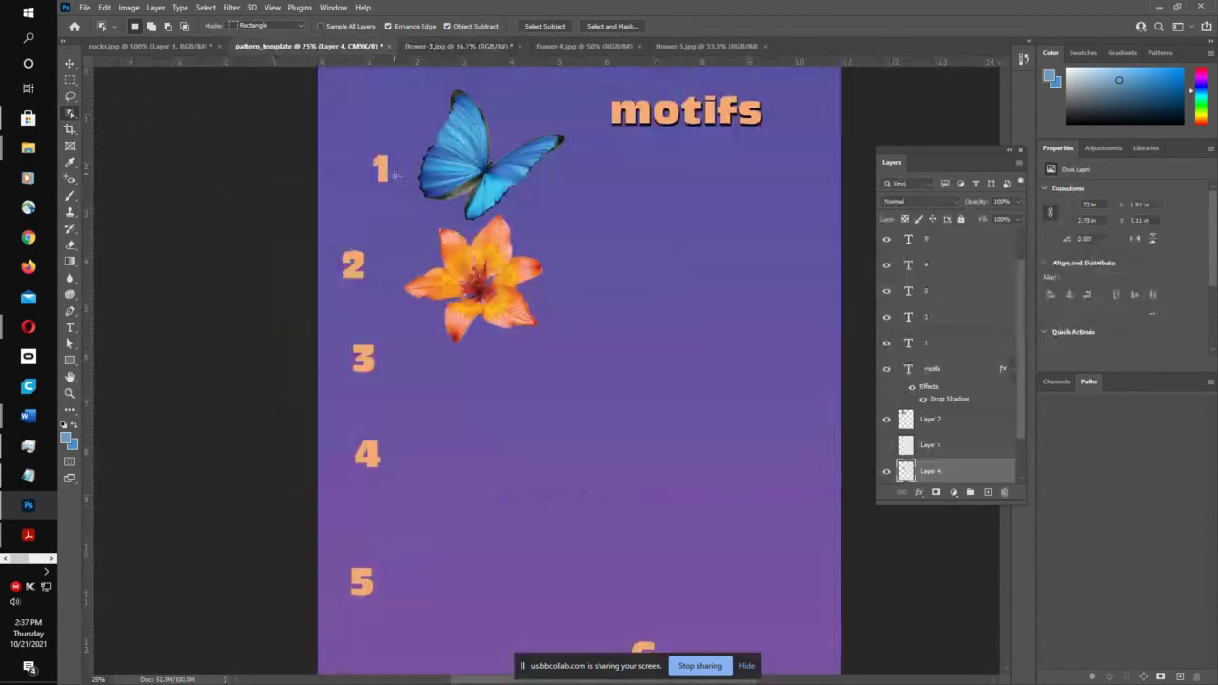
key("ctrl+v")
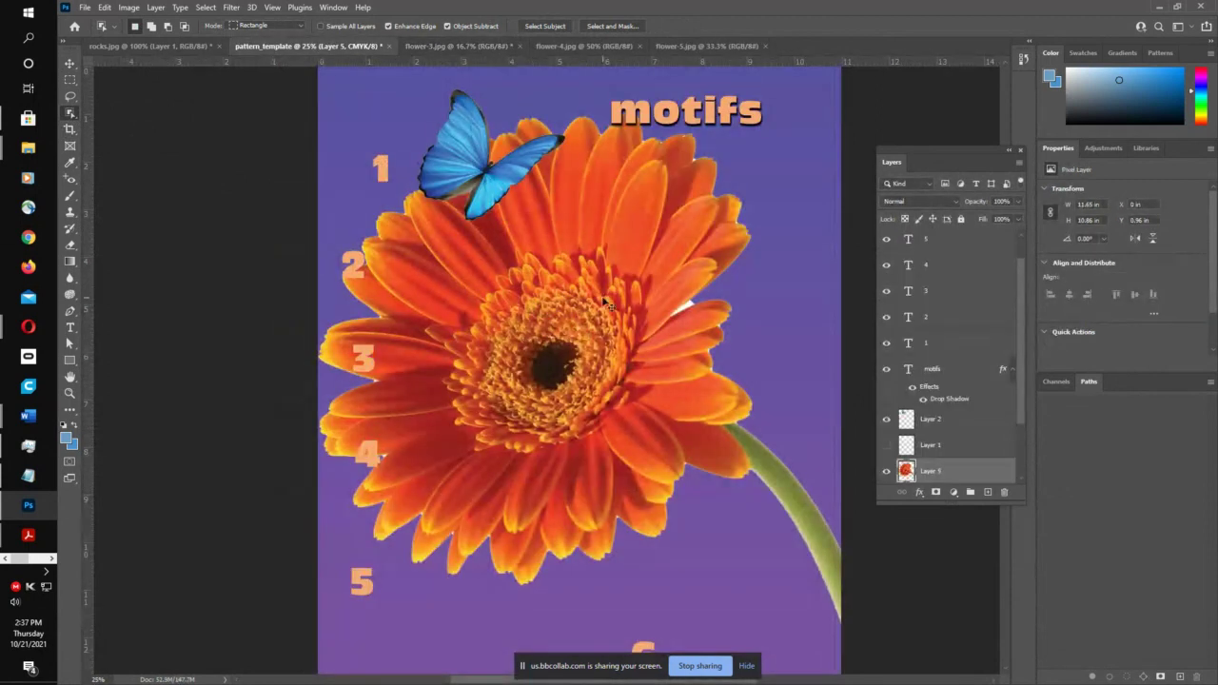
key("ctrl+t")
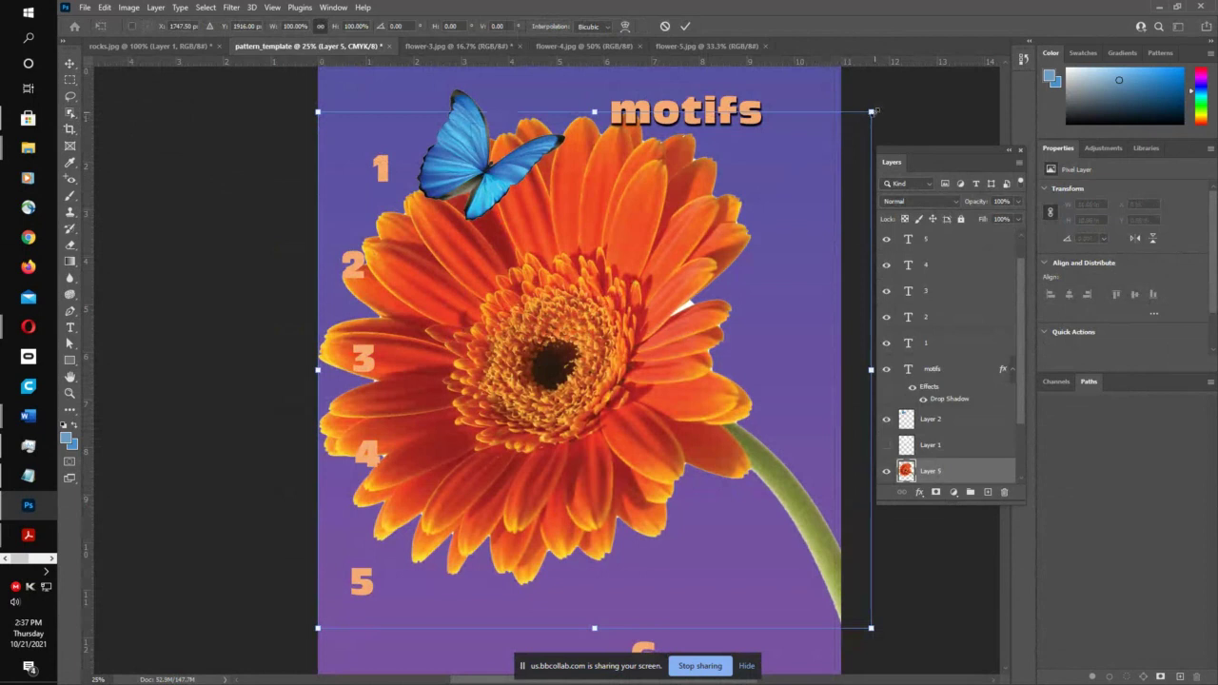
left_click_drag(875, 112, 491, 581)
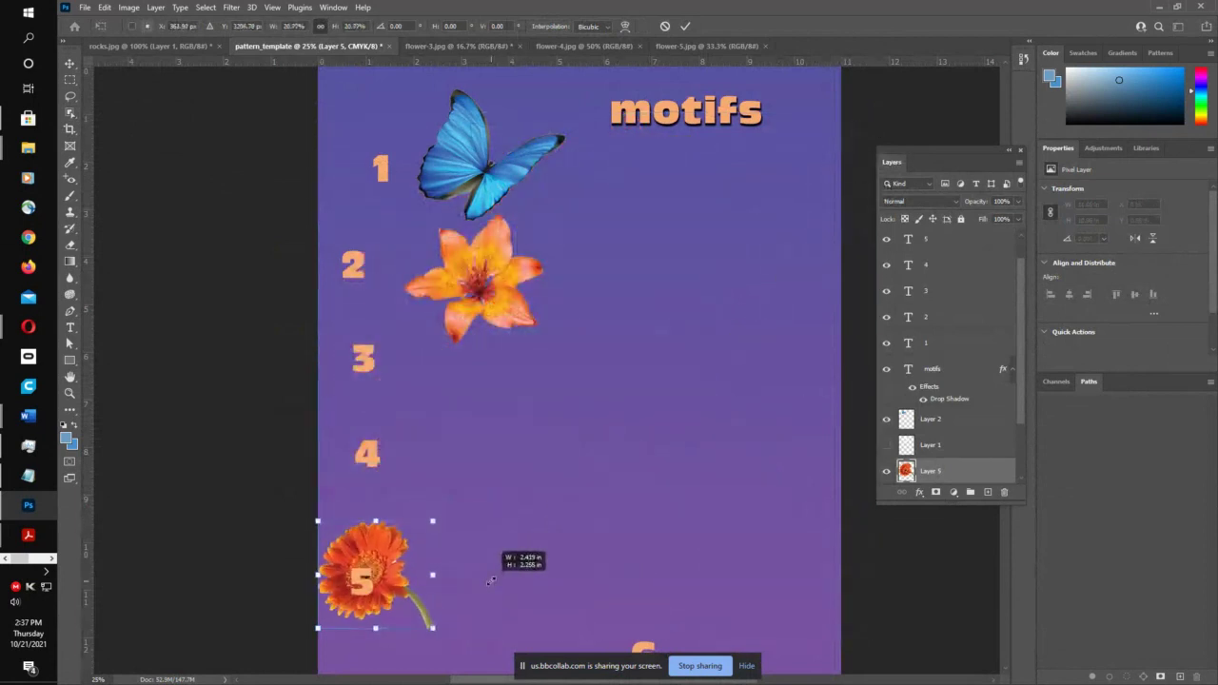
left_click_drag(398, 568, 519, 390)
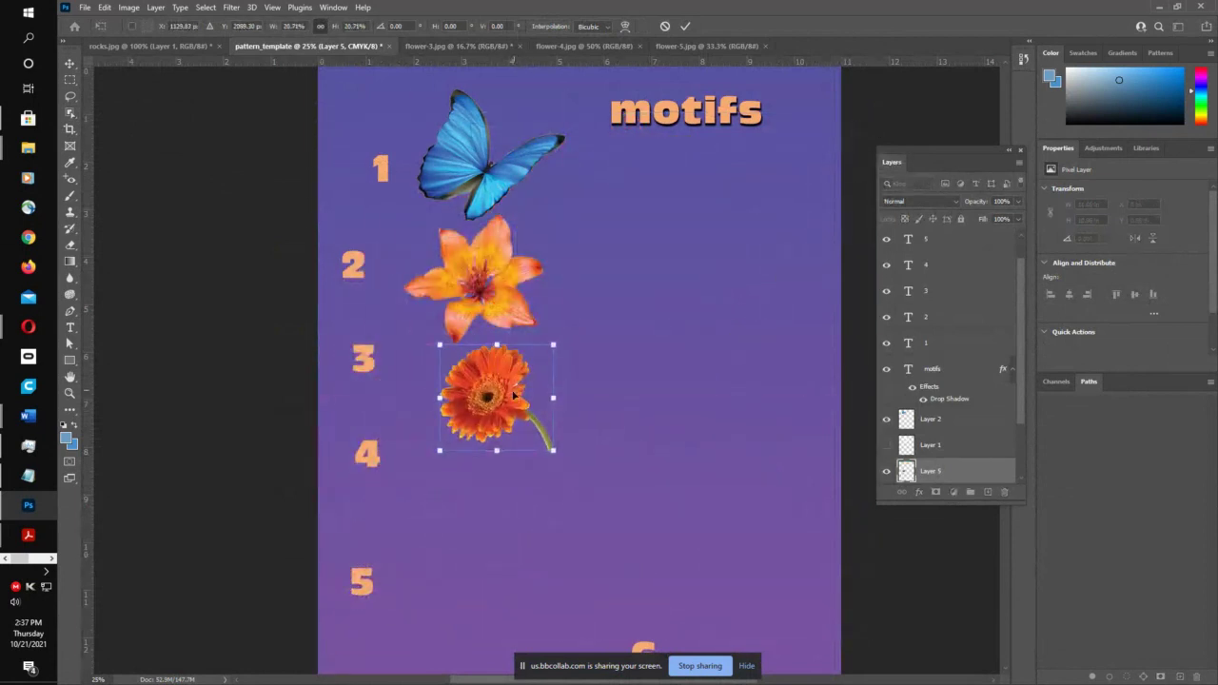
left_click_drag(552, 345, 526, 367)
mouse_move(486, 409)
left_mouse_down()
mouse_move(447, 385)
mouse_move(474, 393)
left_mouse_up()
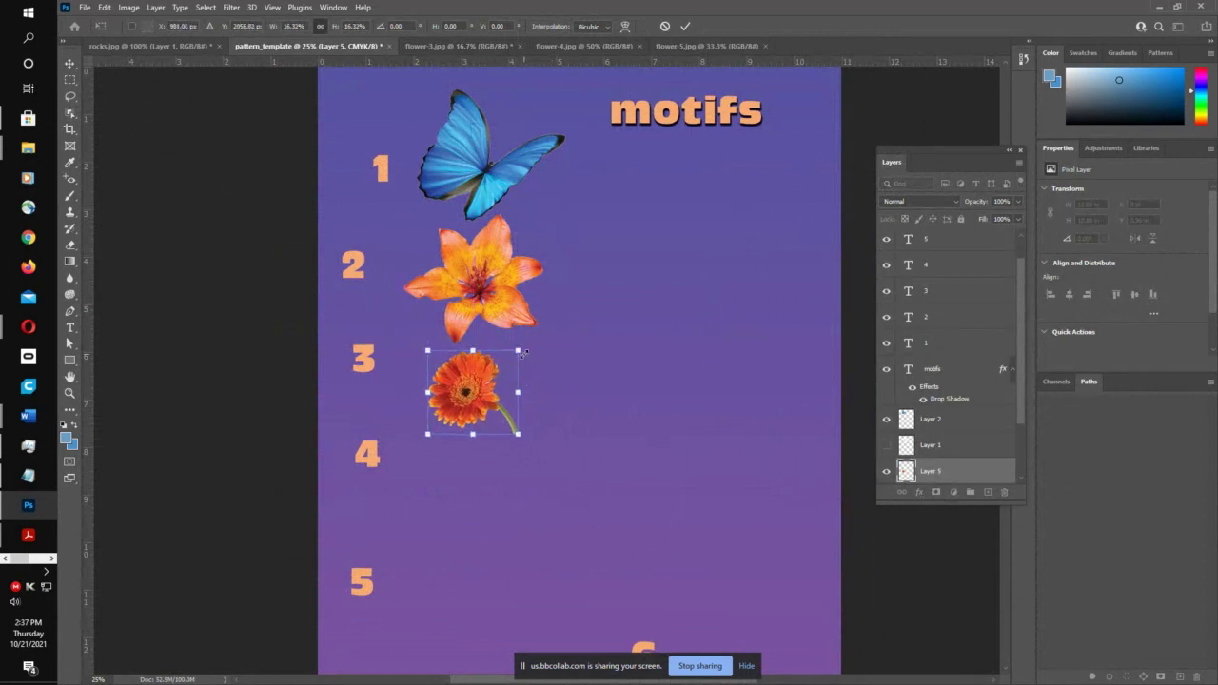
- Enlarge the gerbera to about 69.24%, move it to about 2.54 in across and 1.86 in down, and apply the transform
left_click_drag(522, 352, 811, 76)
left_click_drag(646, 285, 594, 379)
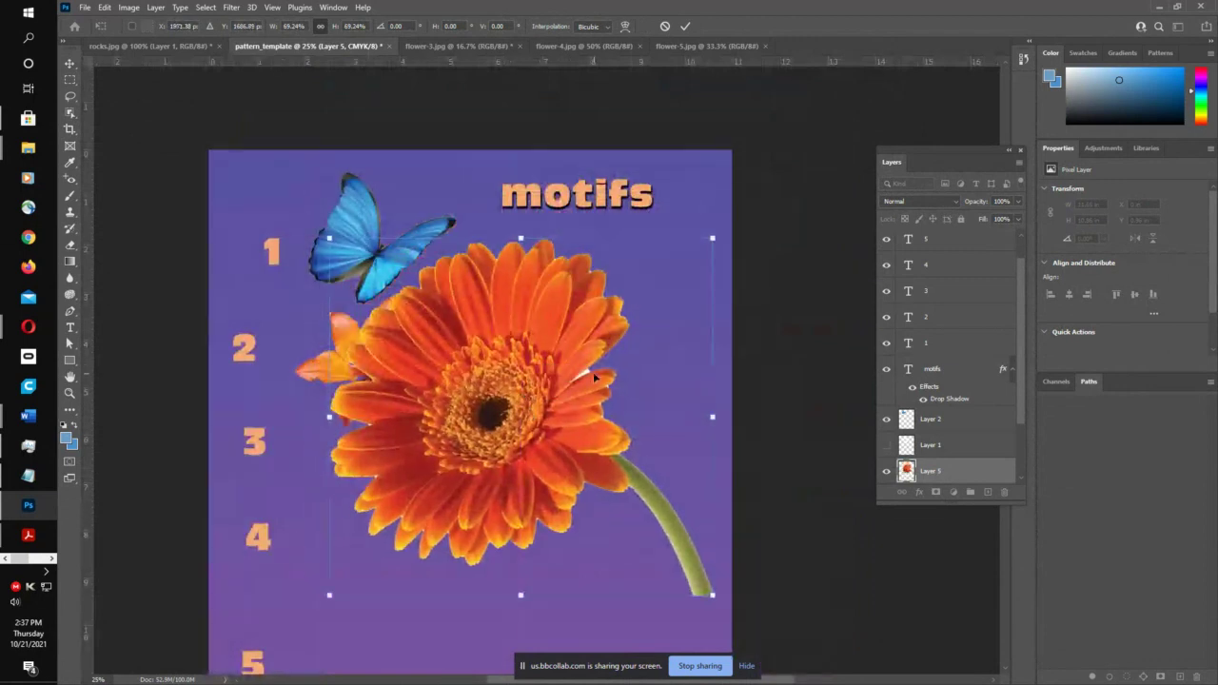
left_click(685, 25)
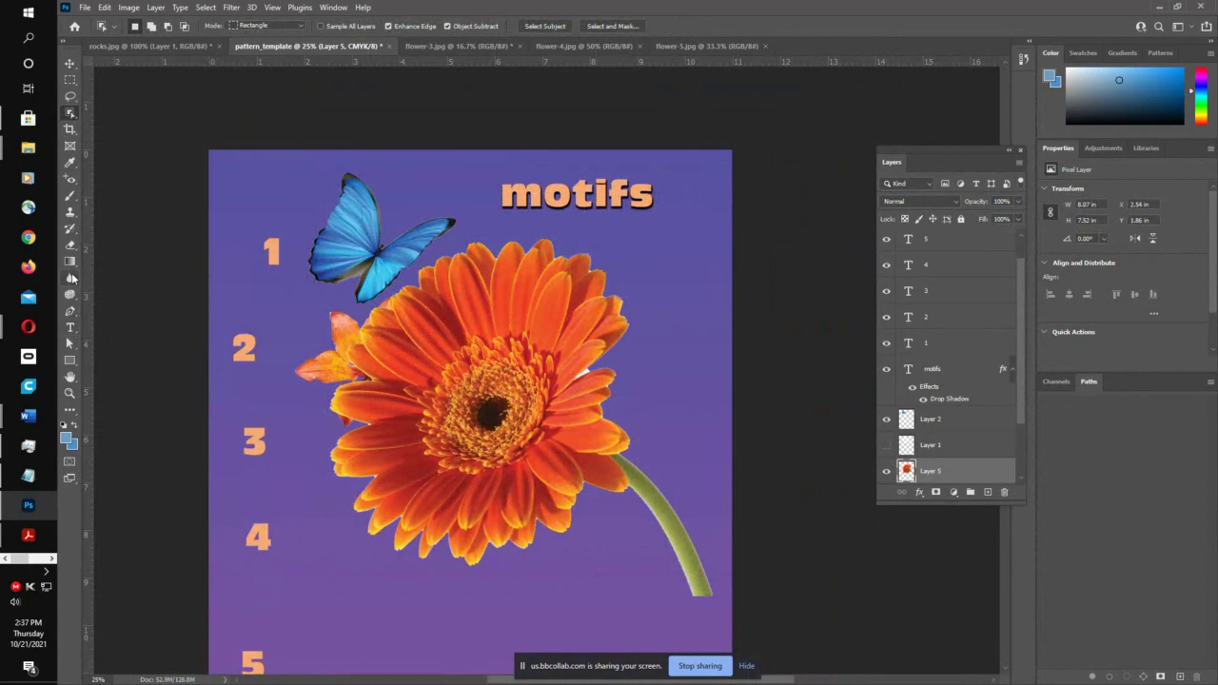
- Choose the Eraser tool and set its brush size to 37 px
left_click(69, 245)
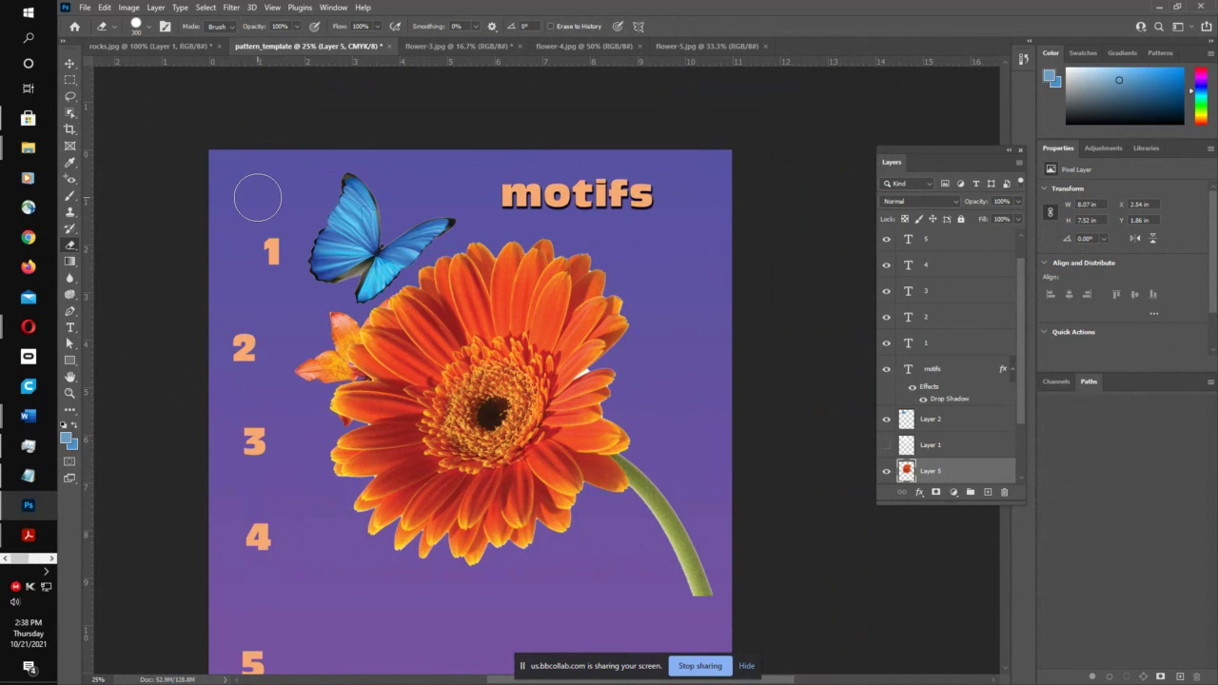
key("bracketright")
key("bracketright")
key("bracketleft")
key("bracketleft")
left_click(148, 30)
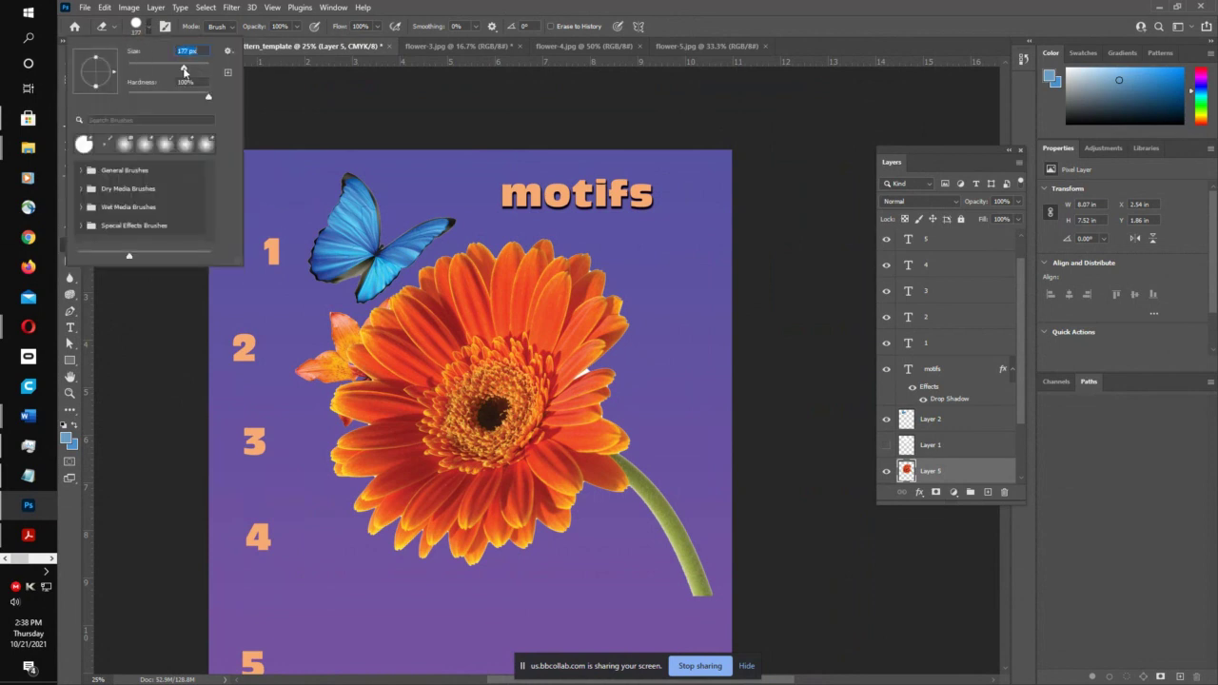
left_click_drag(184, 70, 149, 79)
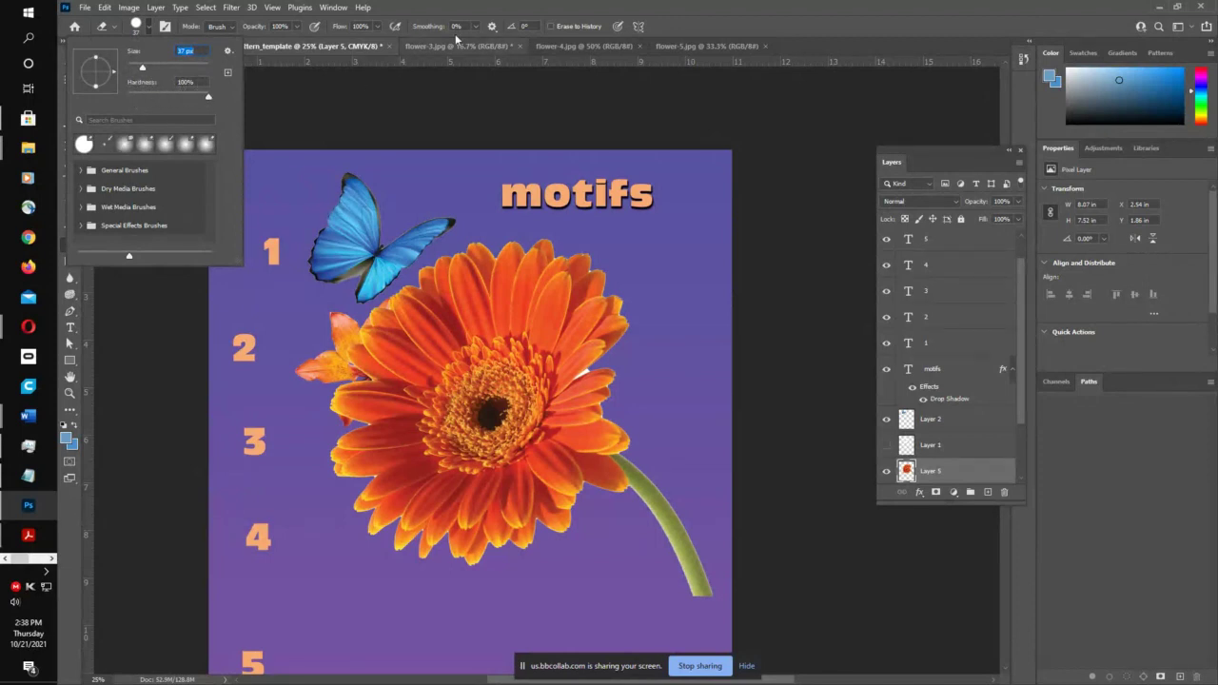
- Erase the white background remnant in the narrow gap between the two right-hand petals of the gerbera on Layer 5
left_click(492, 9)
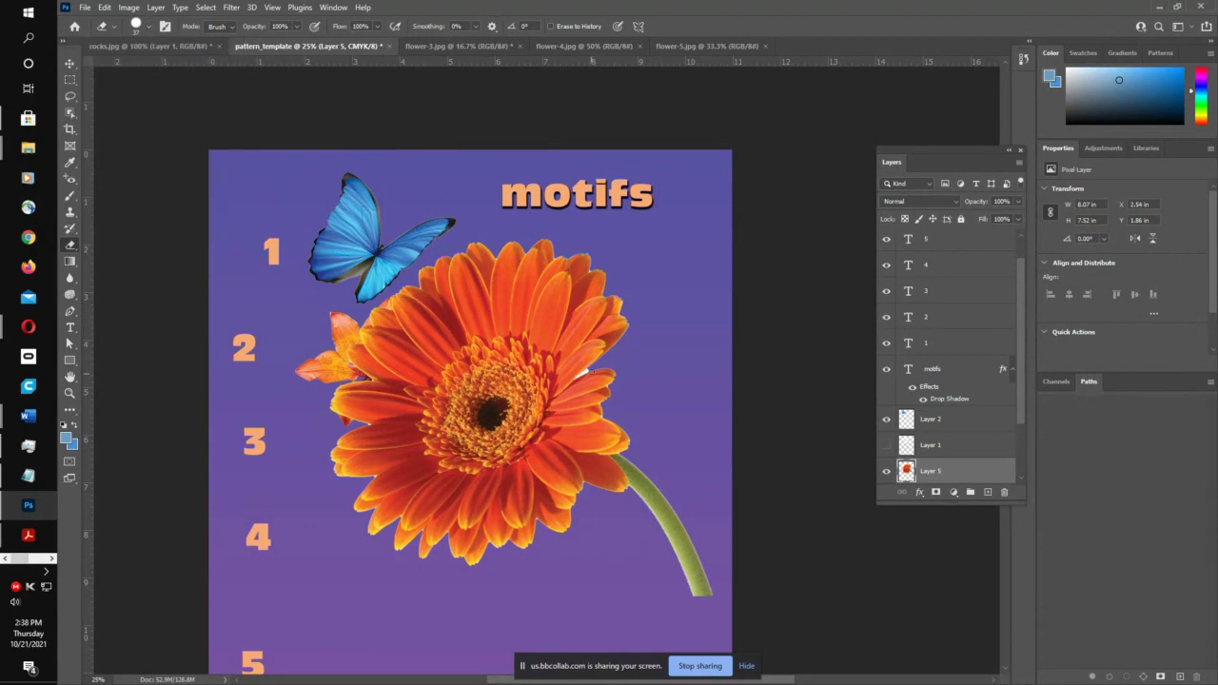
key("z")
left_click_drag(592, 368, 630, 275)
left_click(70, 249)
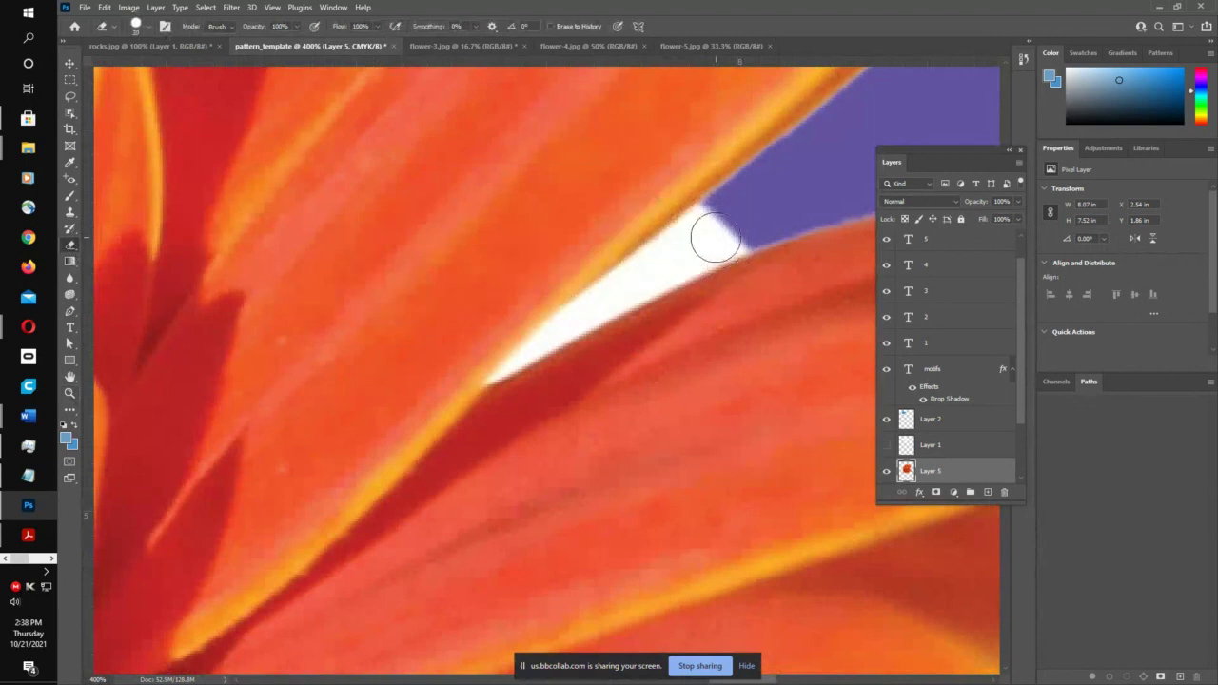
mouse_move(723, 226)
left_mouse_down()
mouse_move(702, 224)
mouse_move(546, 340)
left_mouse_up()
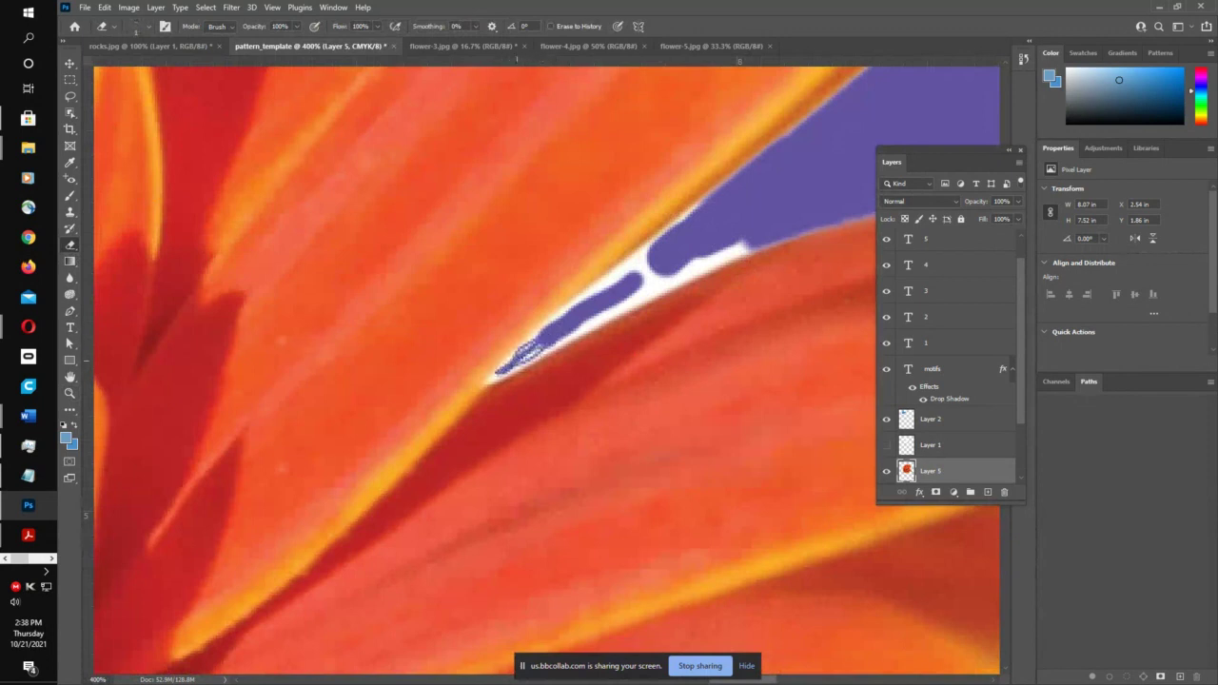
mouse_move(528, 354)
left_mouse_down()
mouse_move(685, 263)
mouse_move(580, 301)
left_mouse_up()
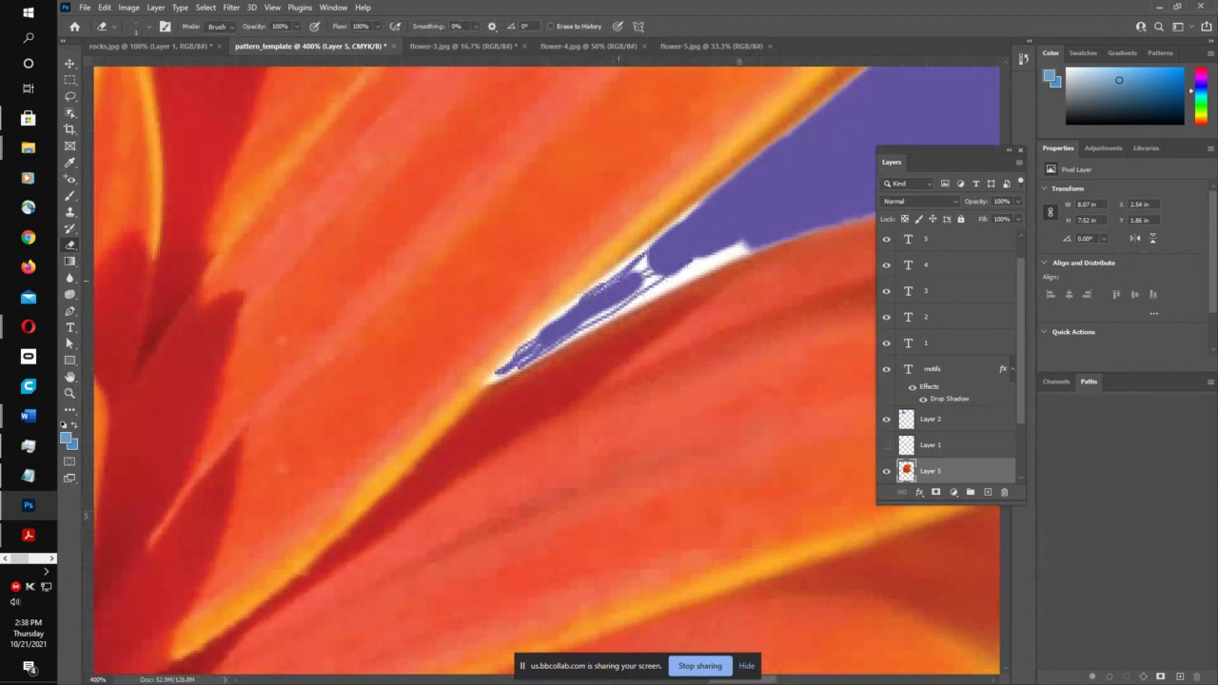
mouse_move(660, 256)
left_mouse_down()
mouse_move(628, 278)
mouse_move(702, 210)
left_mouse_up()
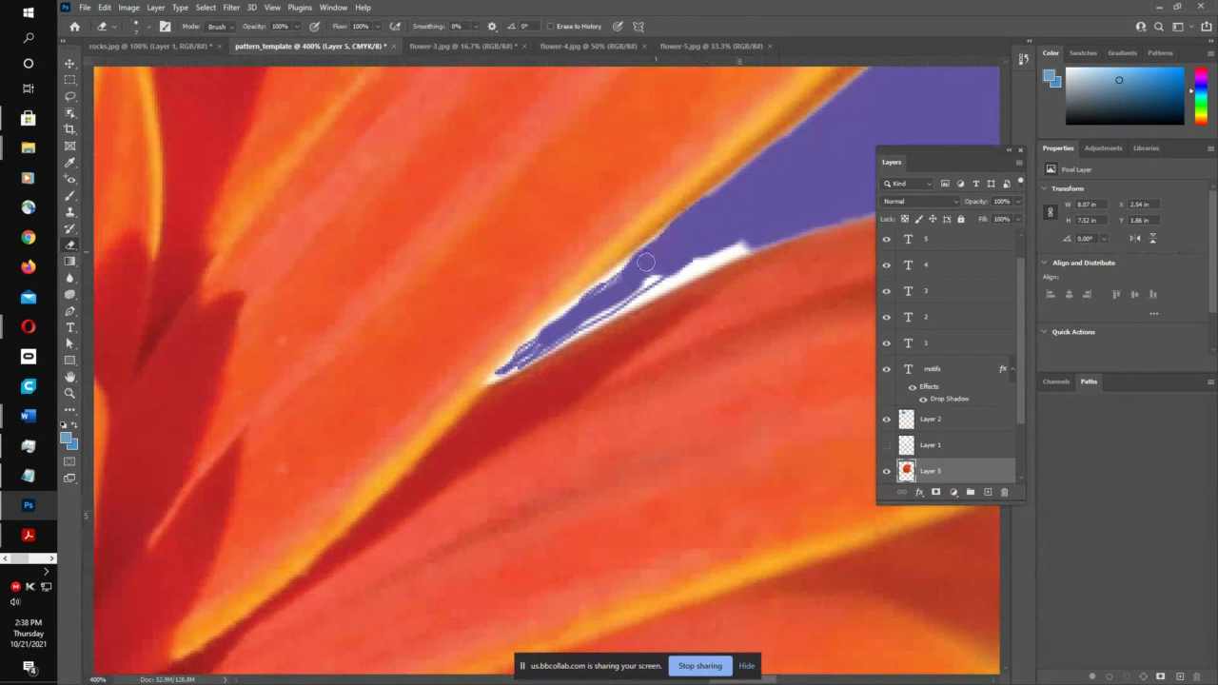
mouse_move(646, 262)
left_mouse_down()
mouse_move(516, 360)
mouse_move(746, 241)
mouse_move(637, 300)
mouse_move(628, 282)
left_mouse_up()
scroll(630, 292, "down", 5)
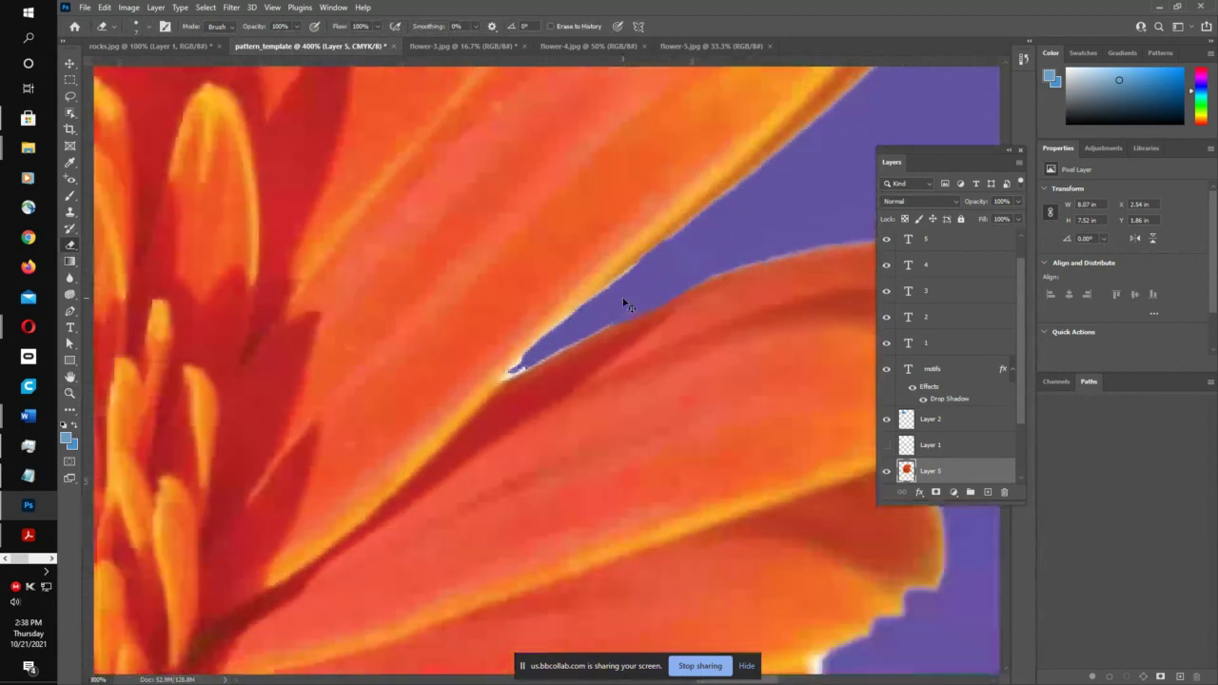
- Scale the gerbera down to about 25.51%, place it beside number 3 below the orange lily, and apply the transform
scroll(632, 298, "down", 4)
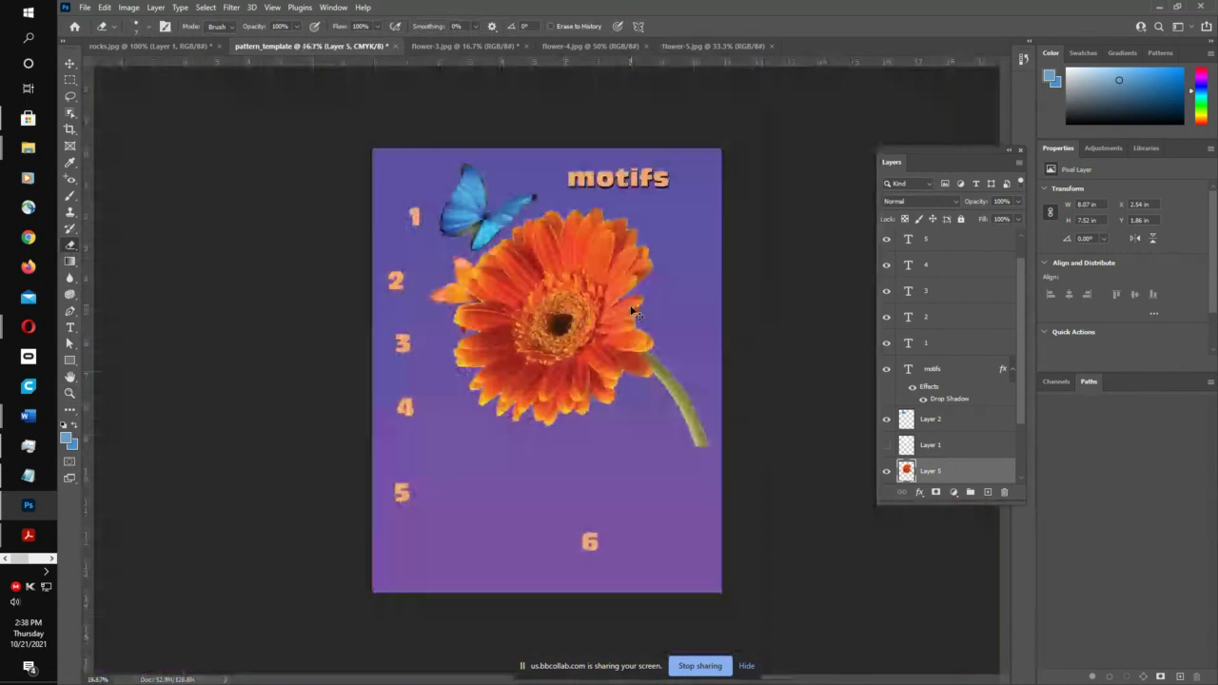
key("ctrl+t")
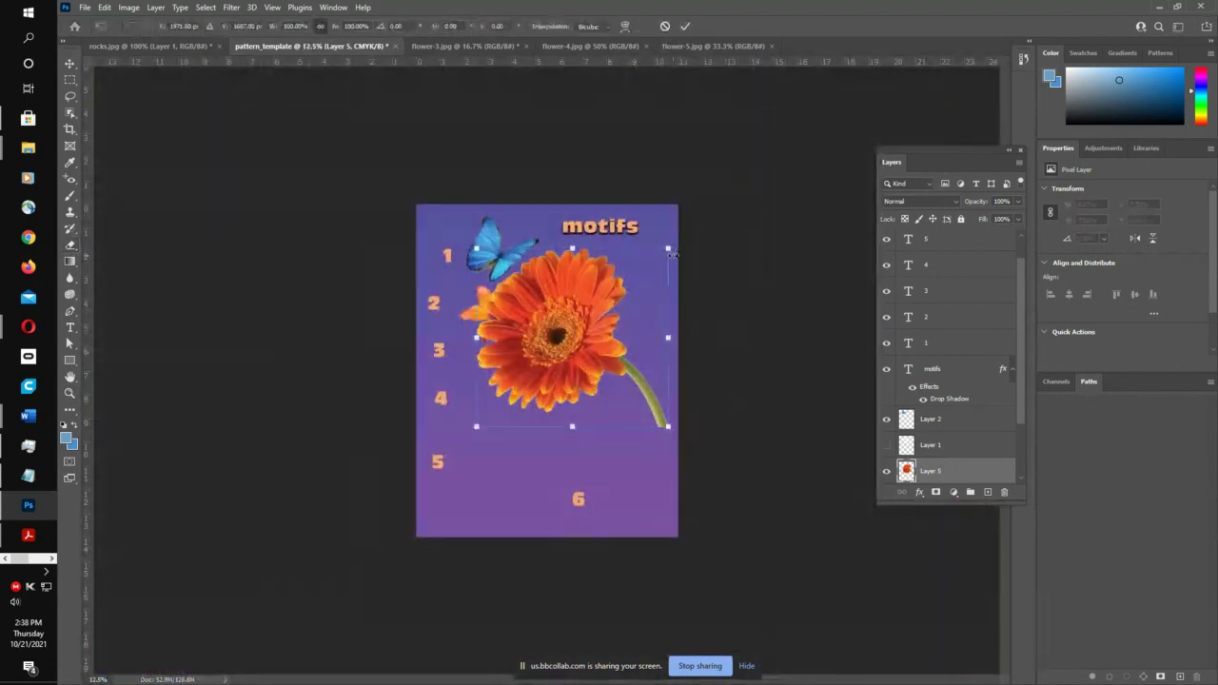
left_click_drag(668, 250, 498, 372)
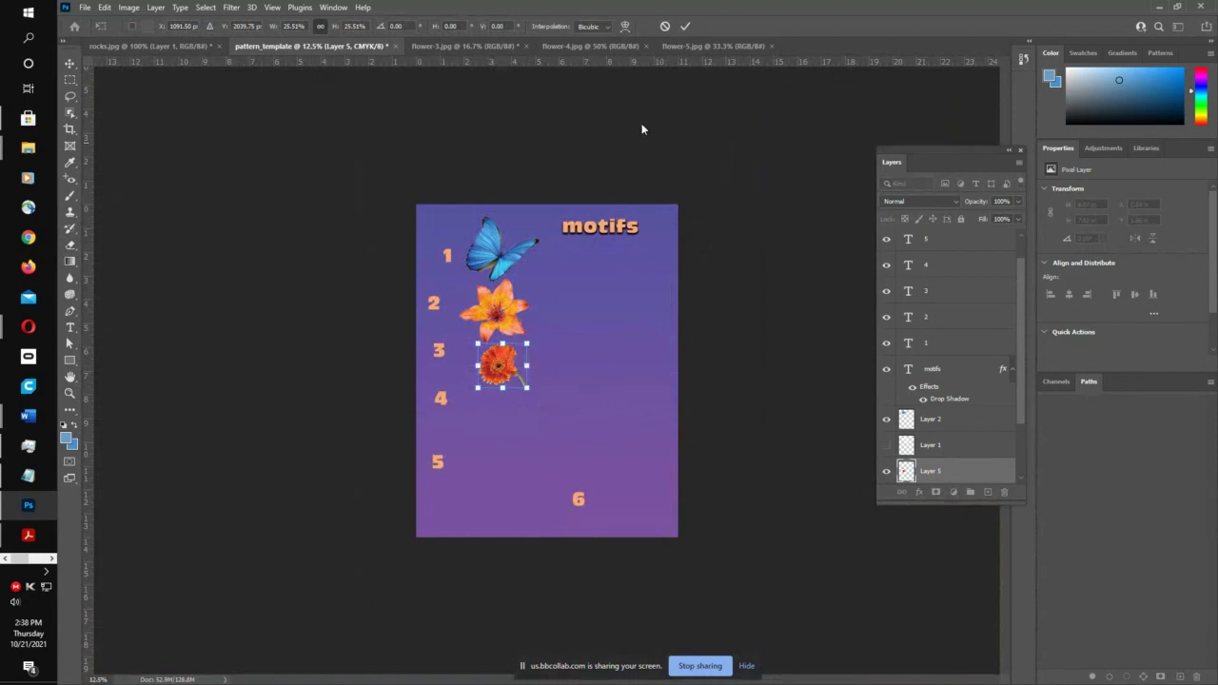
left_click(685, 26)
key("e")
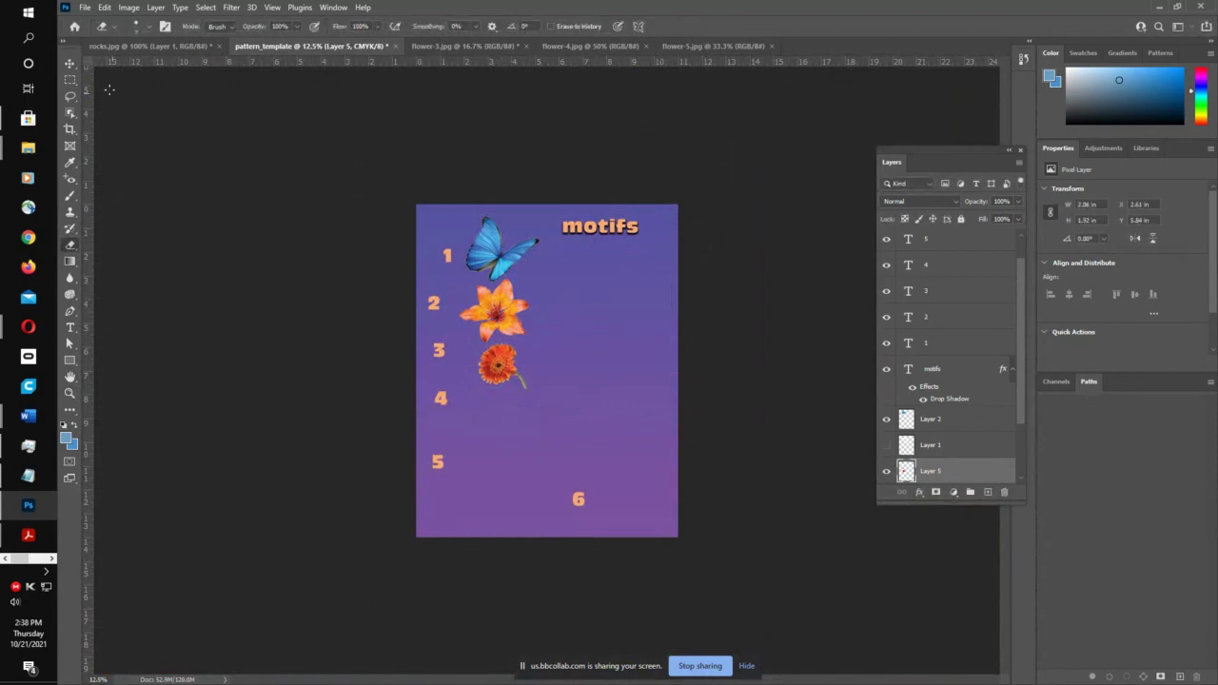
- Move number 3 beside the butterfly and place the gerbera next to it, about 6.84 in across and 1.2 in down
key("v")
left_click_drag(493, 377, 569, 357)
left_click_drag(443, 356, 560, 273)
left_click_drag(582, 358, 605, 262)
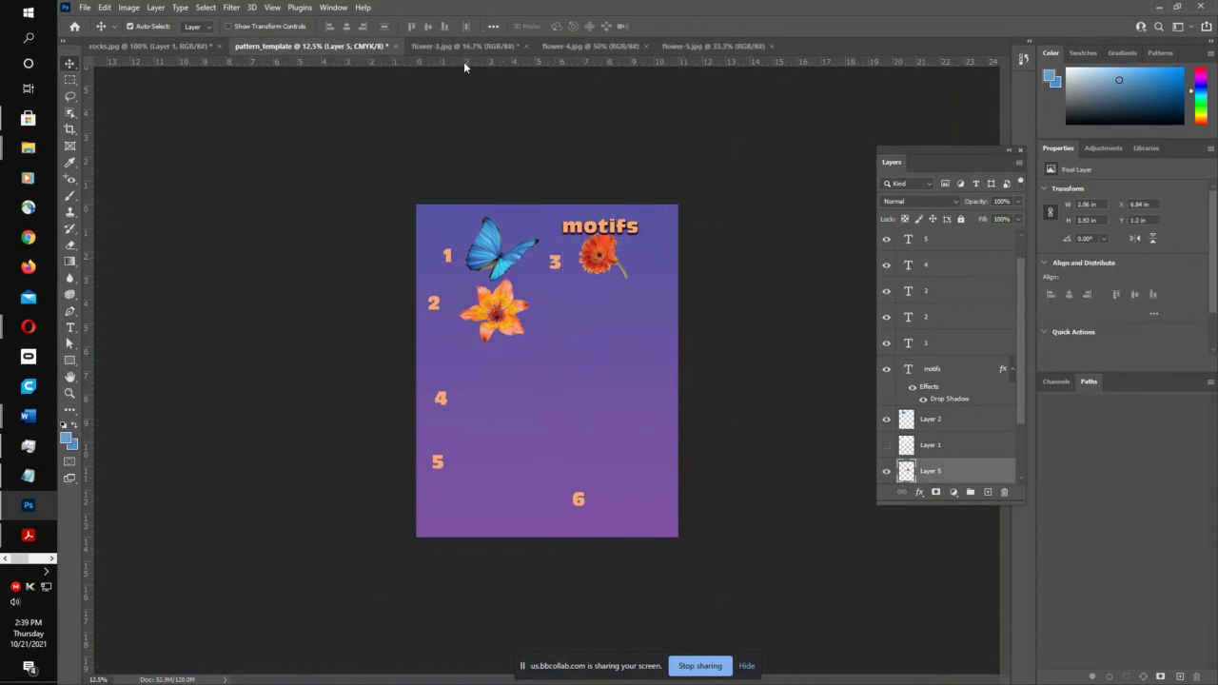
- Close flower-3.jpg without saving its changes
left_click(459, 46)
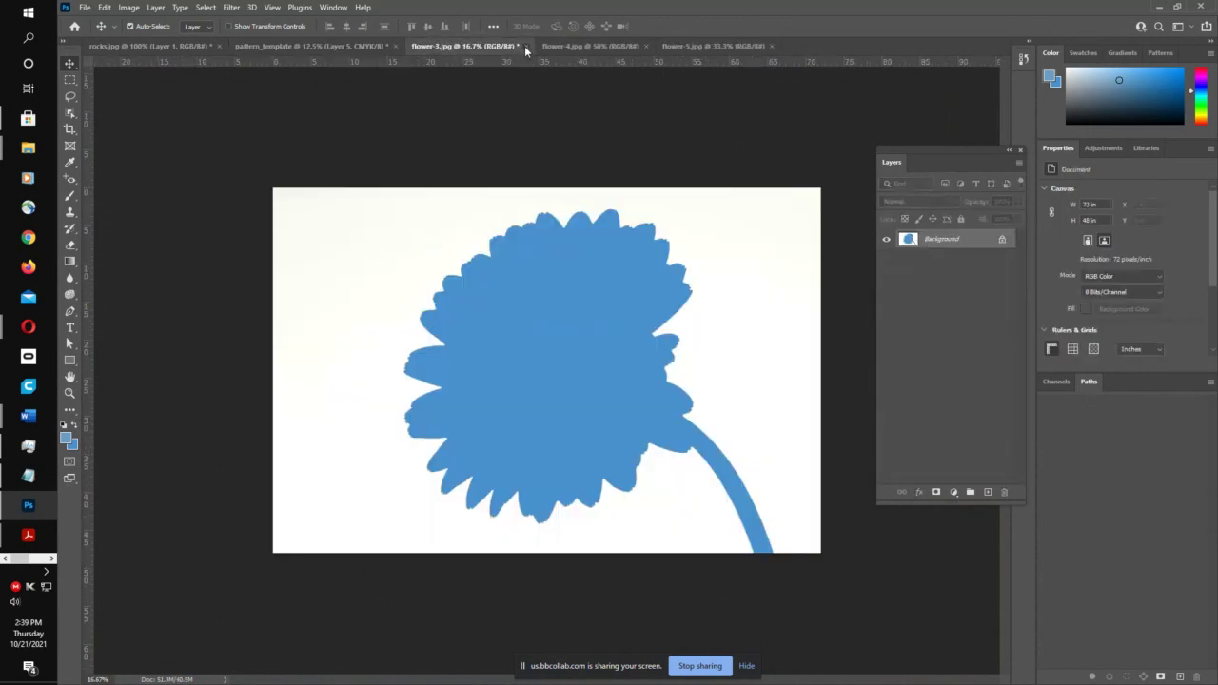
left_click(525, 47)
left_click(631, 257)
- Select the pineapple in flower-4.jpg with the Object Selection tool and copy it into pattern_template
left_click(488, 48)
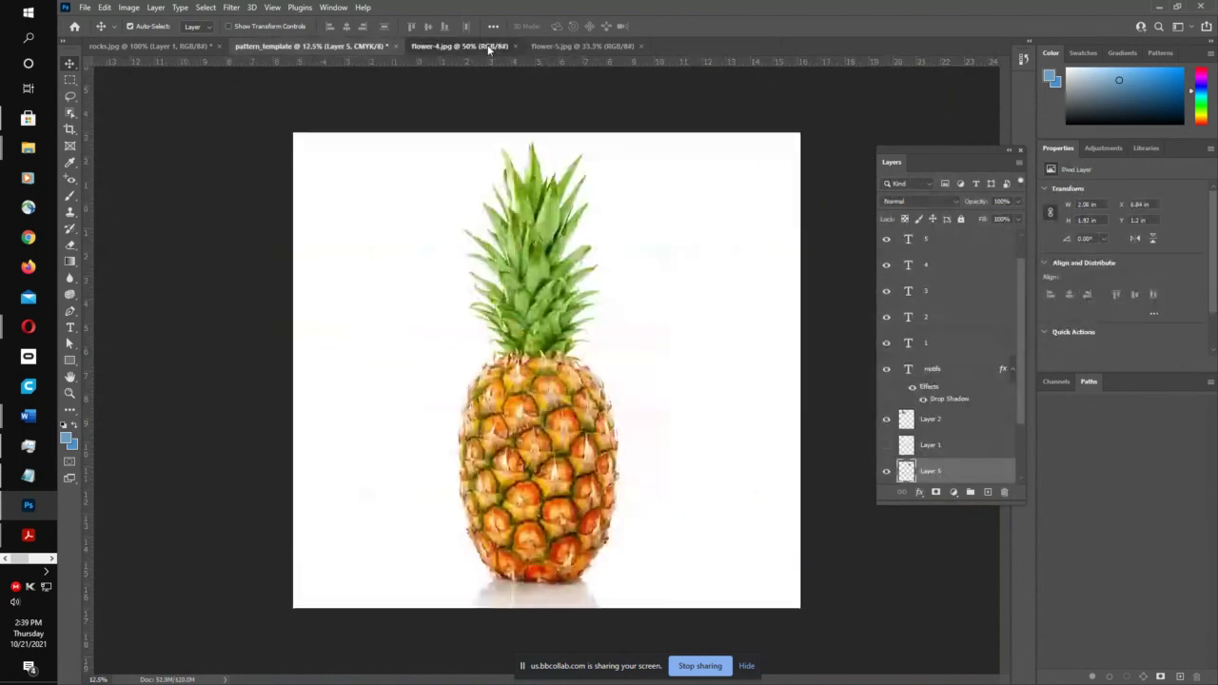
left_click(70, 113)
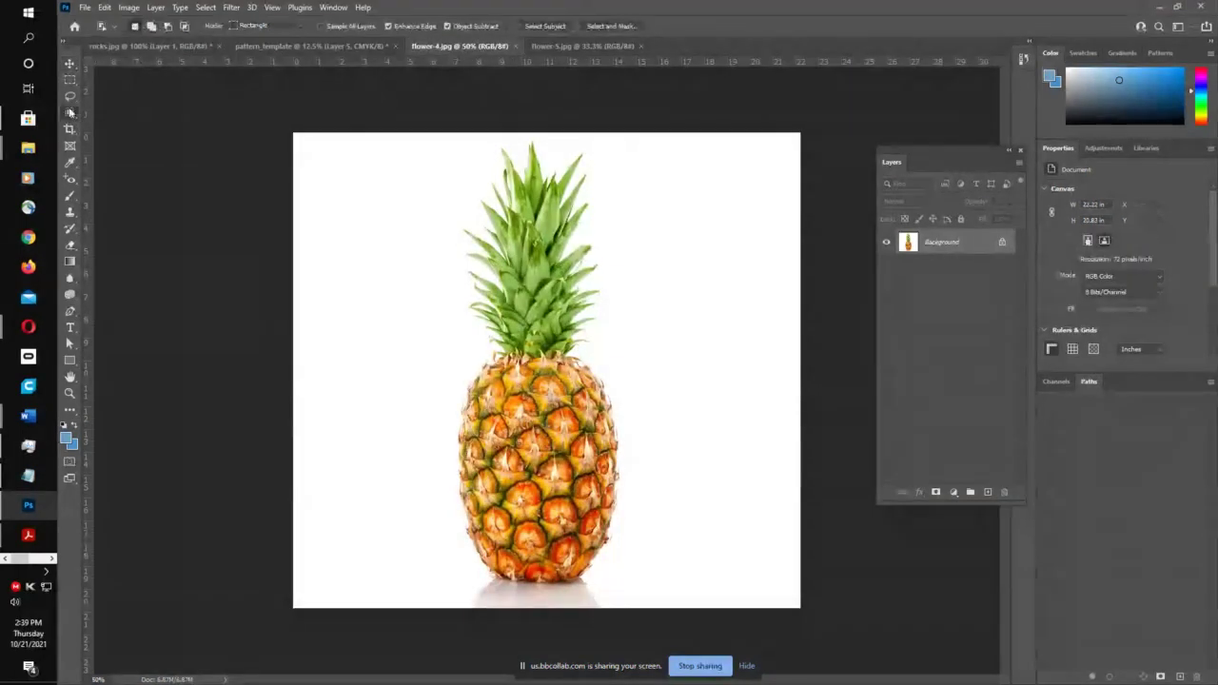
left_click_drag(396, 143, 669, 600)
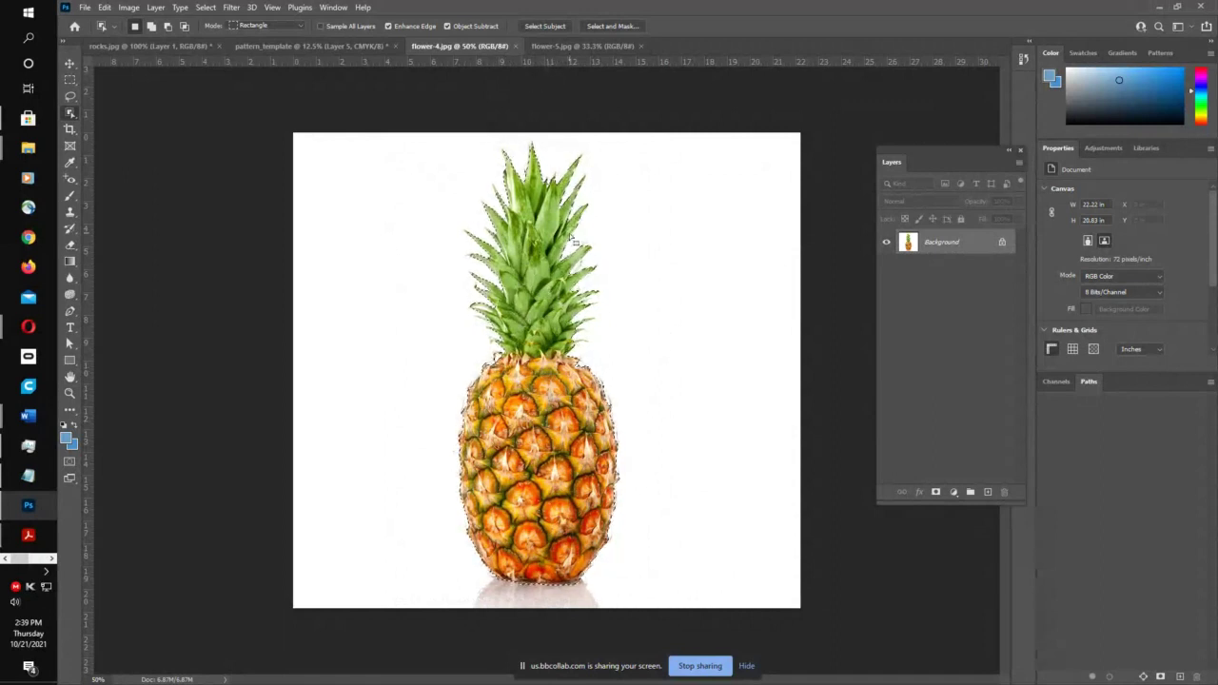
left_click_drag(433, 230, 550, 272)
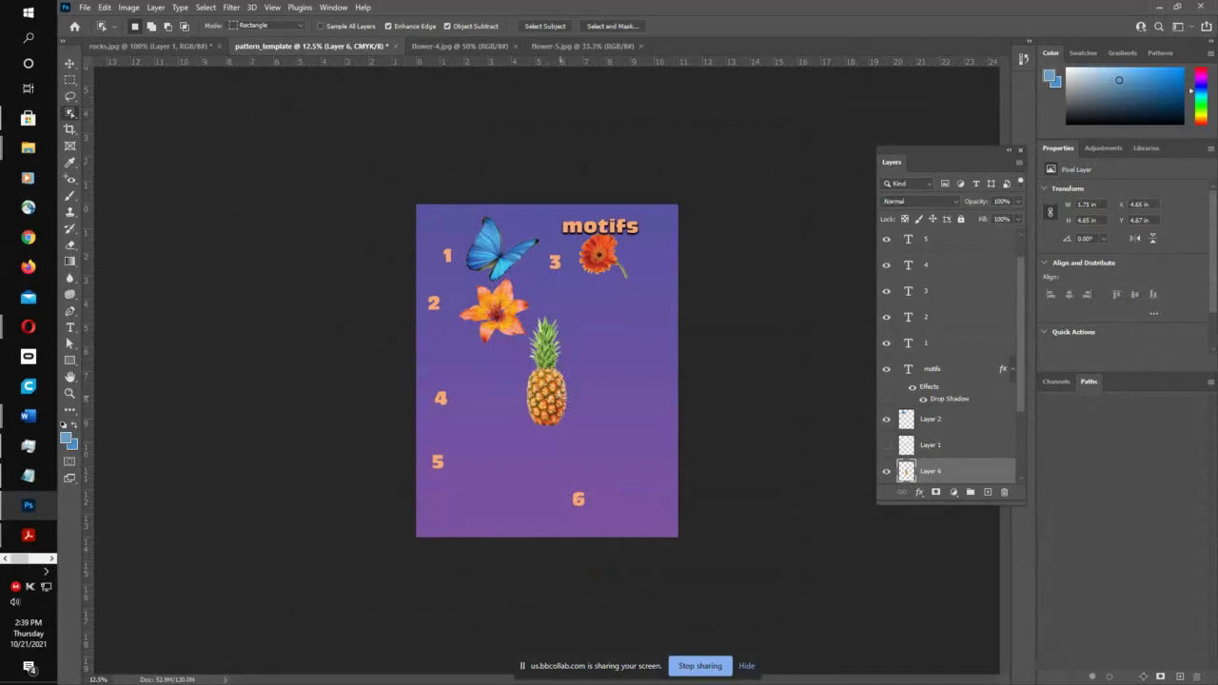
- Place the pineapple below the gerbera with number 4 beside it, and close flower-4.jpg
key("v")
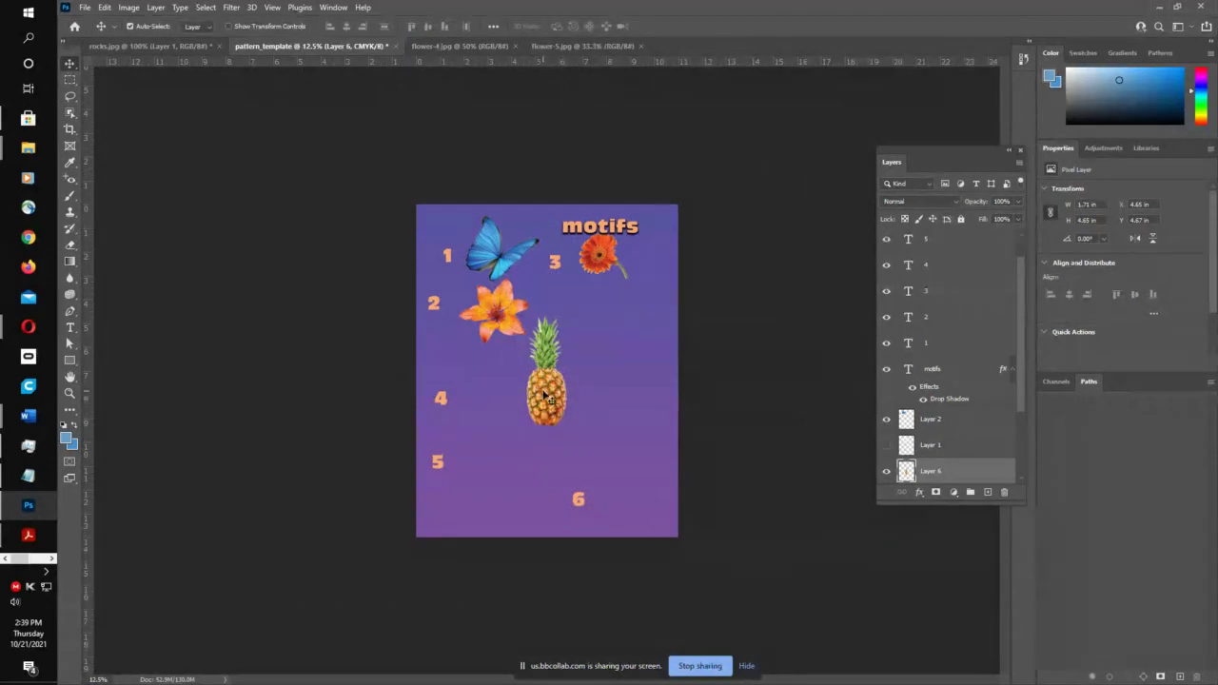
left_click_drag(541, 394, 624, 385)
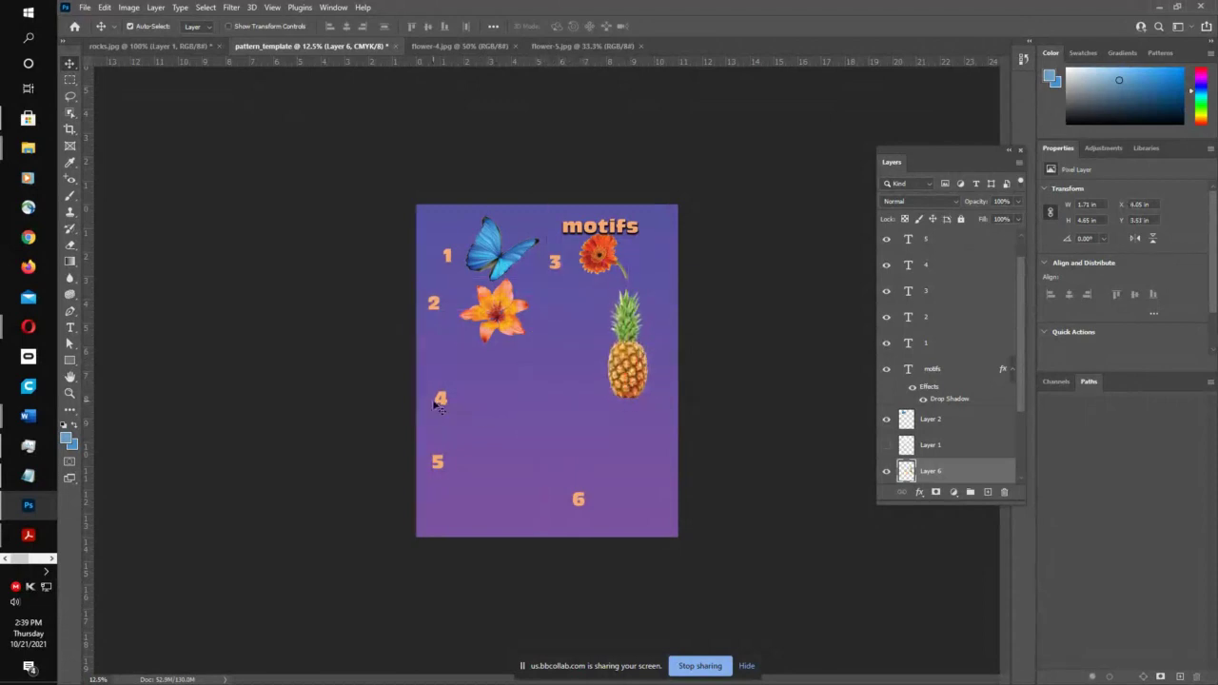
left_click_drag(436, 403, 569, 342)
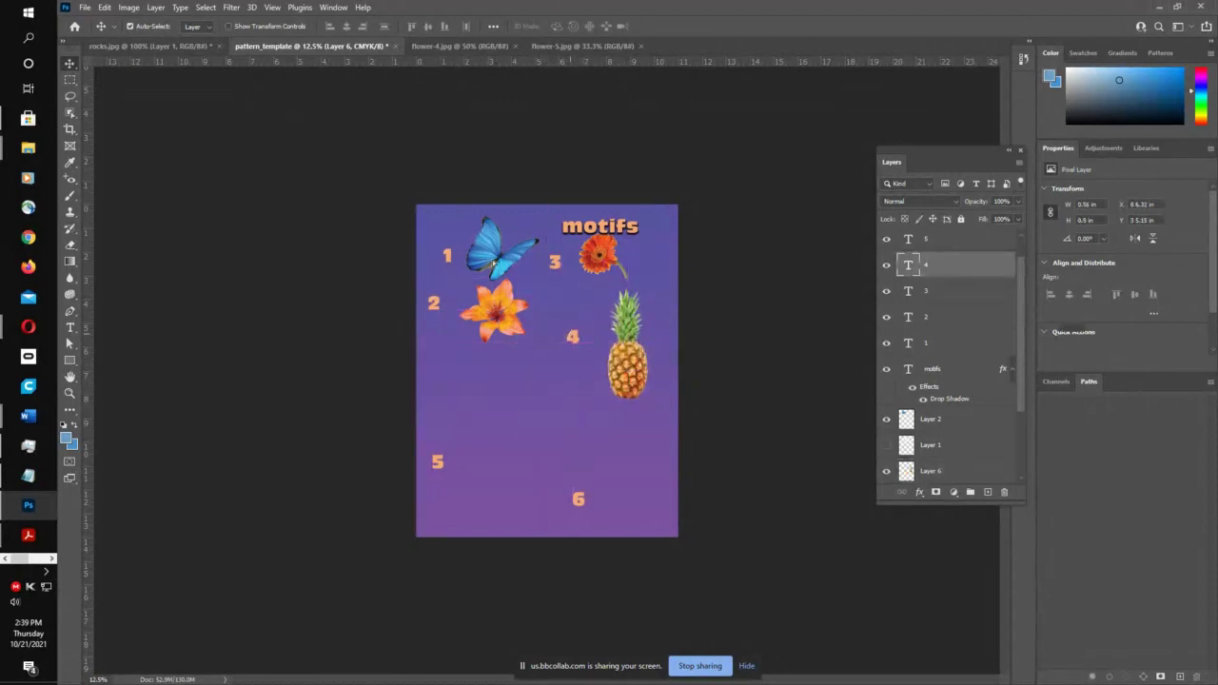
left_click(460, 47)
left_click(493, 46)
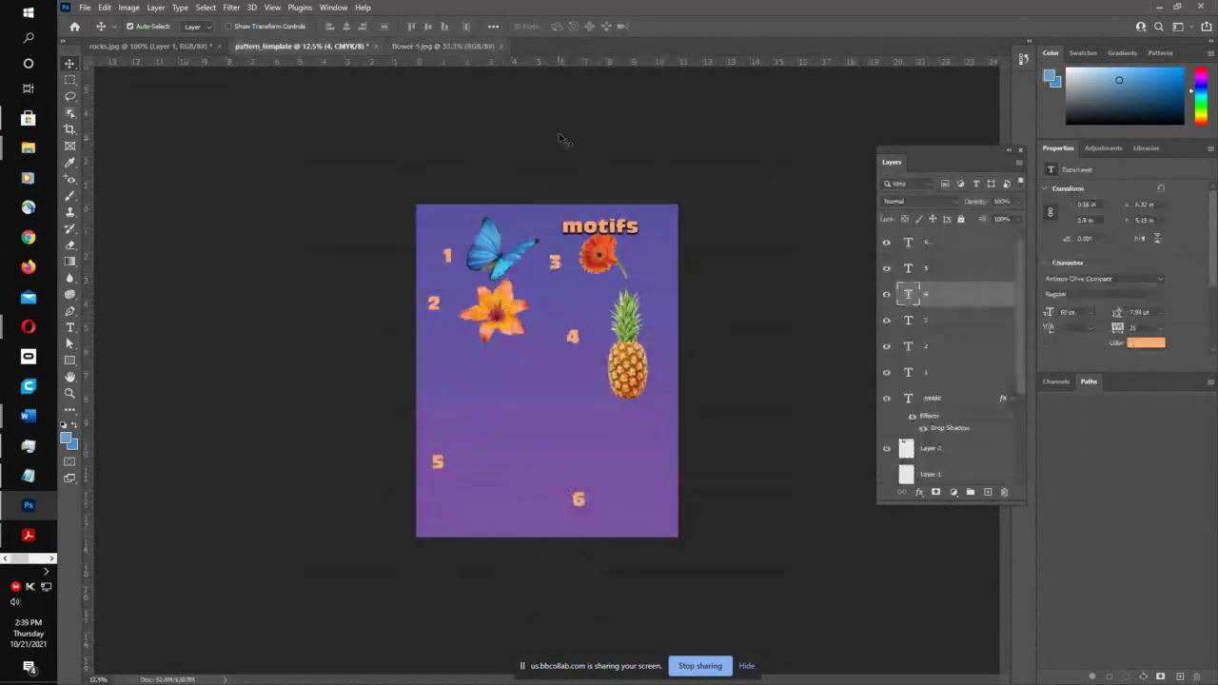
- Cut the strawberry from flower-5.jpg using the Object Selection tool, and close the file without saving
left_click(443, 45)
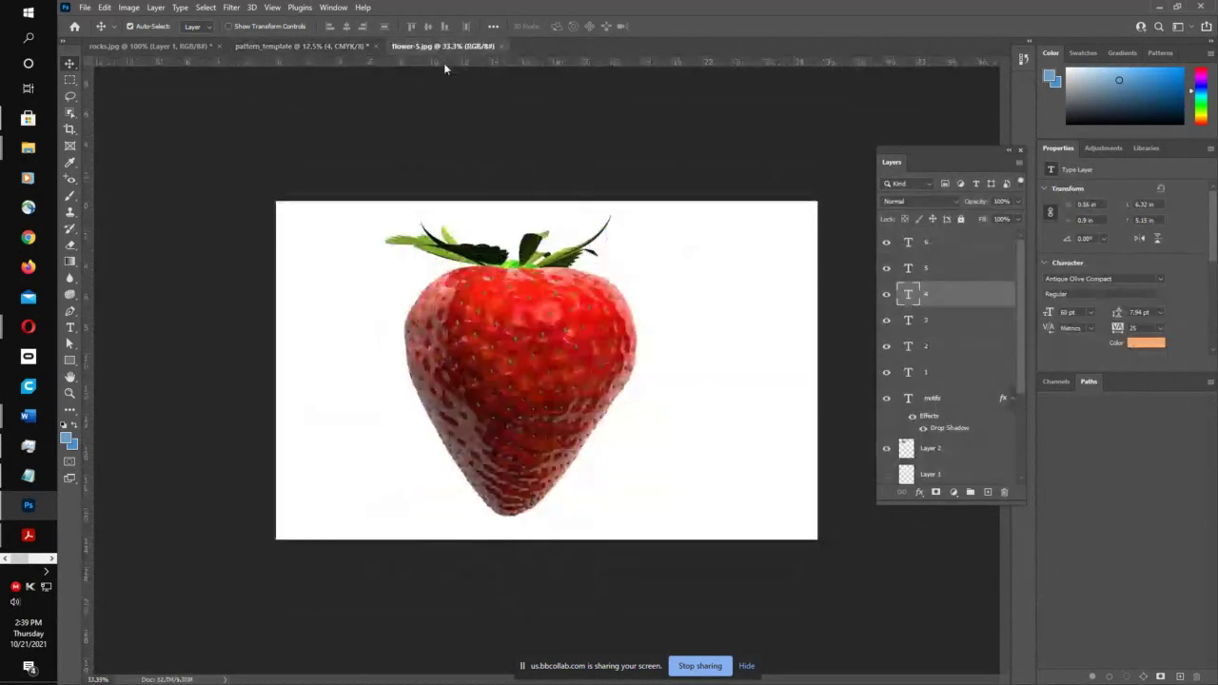
left_click(70, 112)
left_click_drag(340, 205, 685, 524)
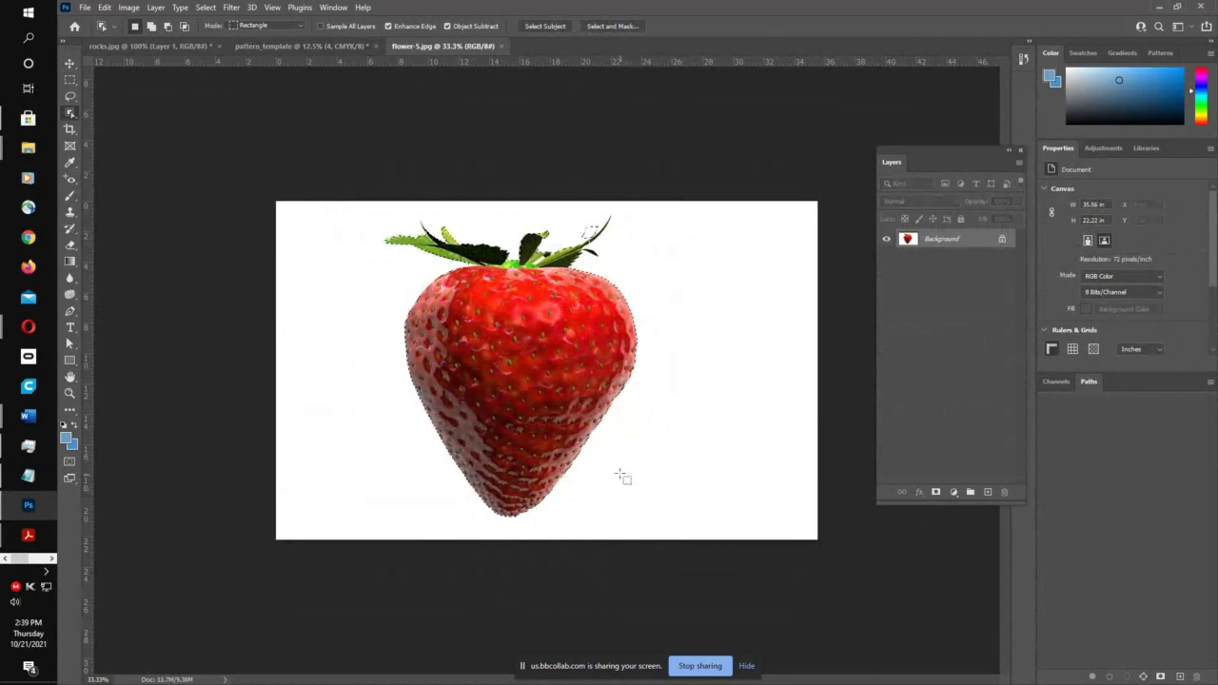
key("alt+BackSpace")
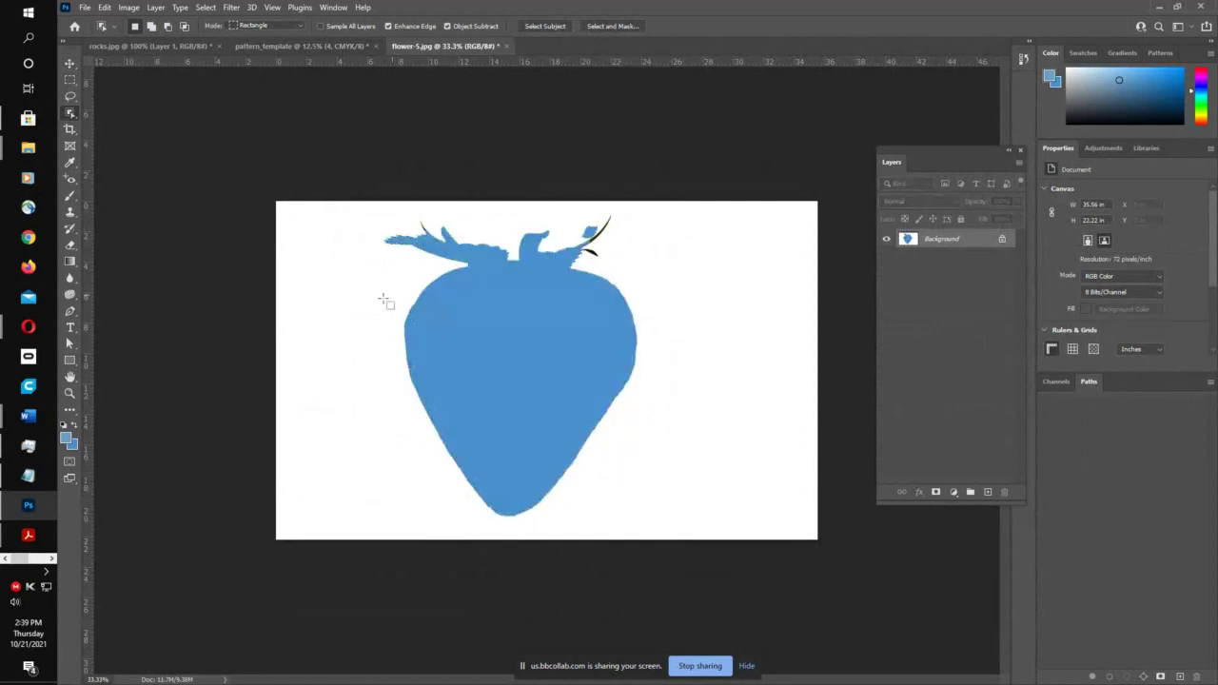
left_click(507, 48)
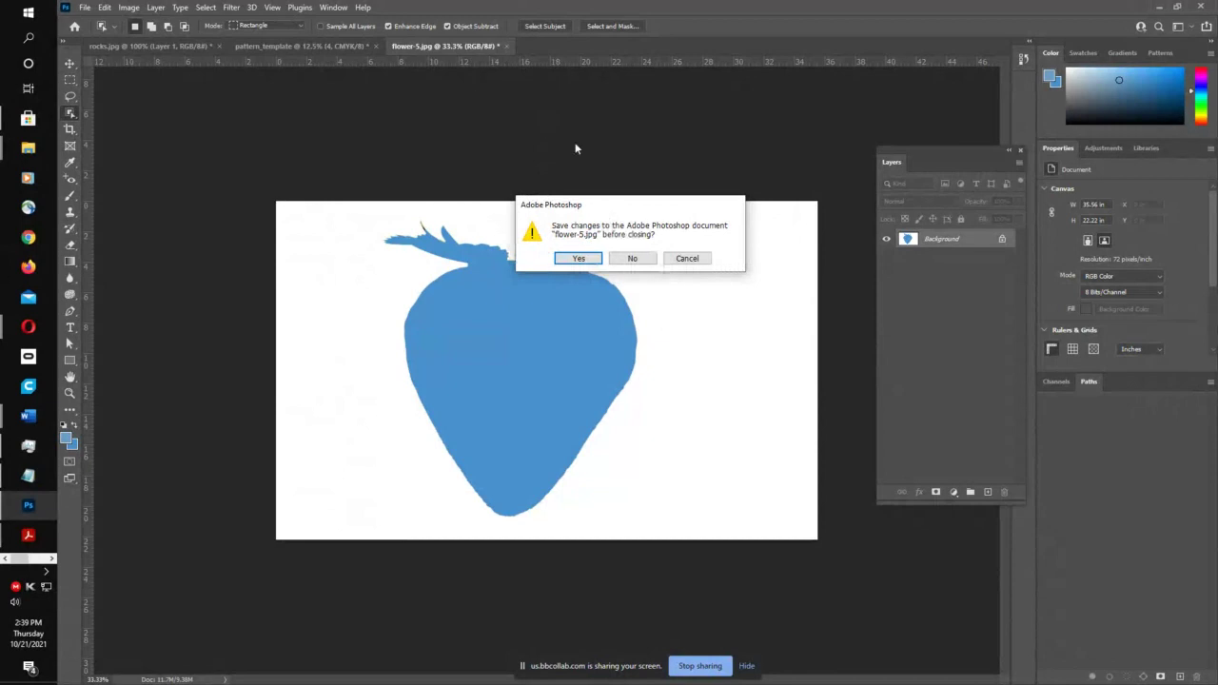
left_click(631, 258)
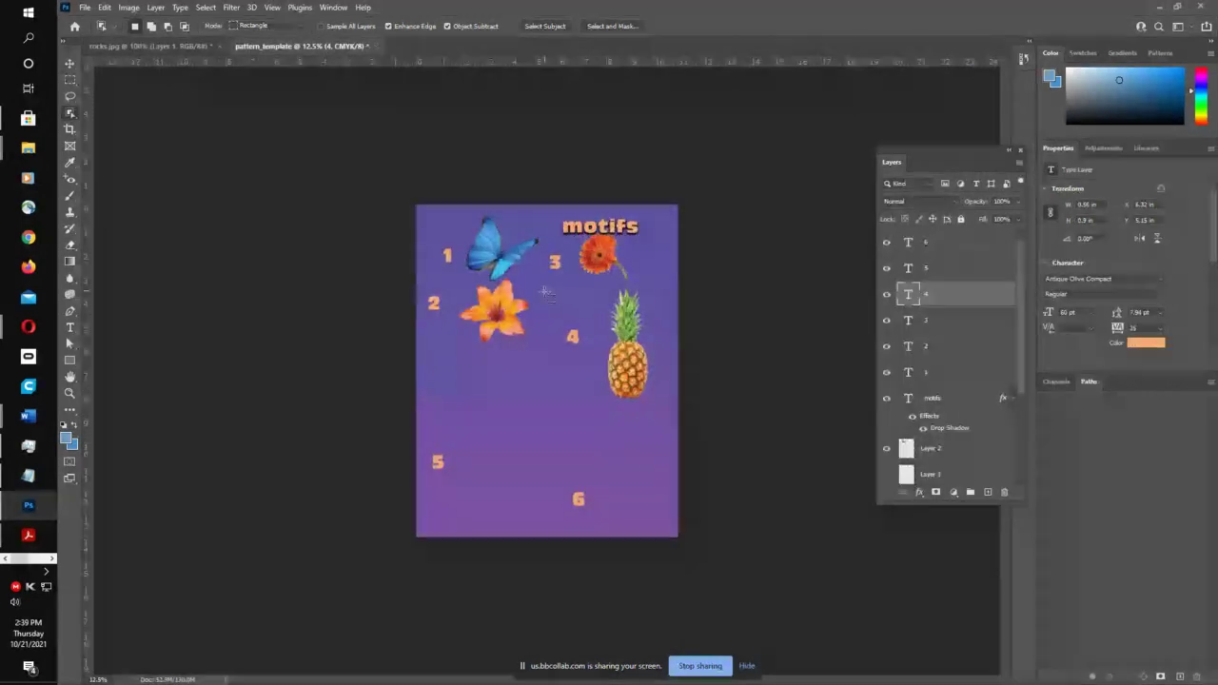
- Paste the strawberry into pattern_template, scale it to about 53.32%, and place it below the orange lily
key("v")
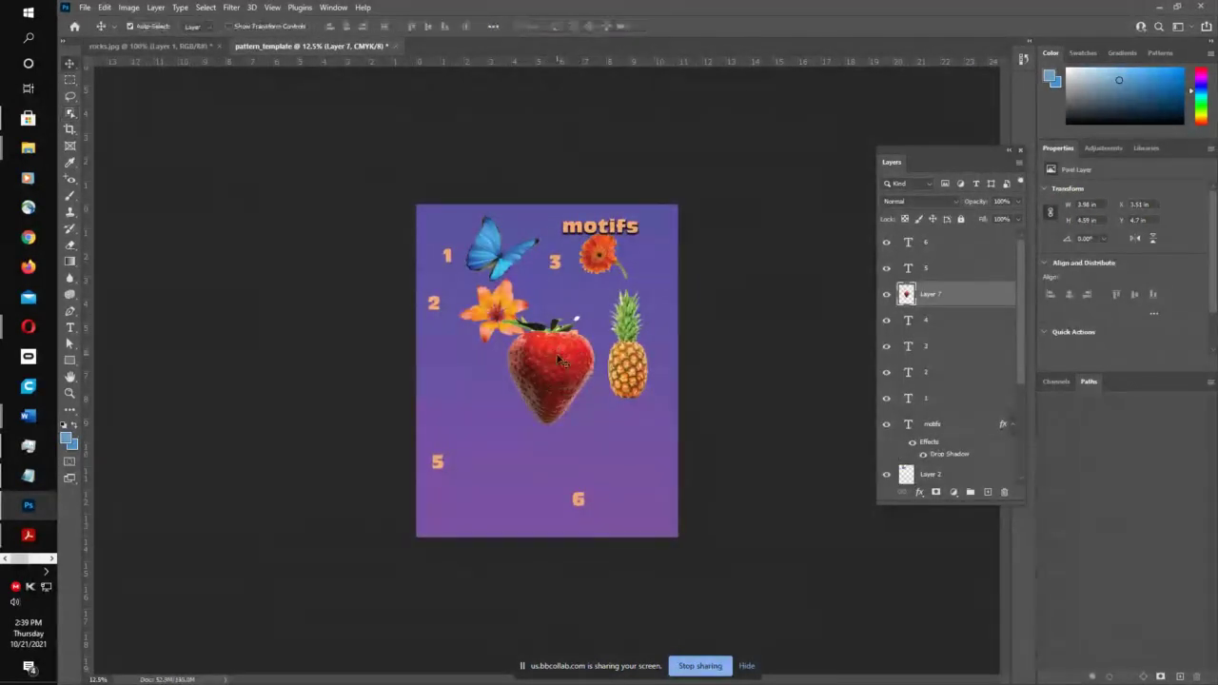
left_click_drag(562, 363, 536, 416)
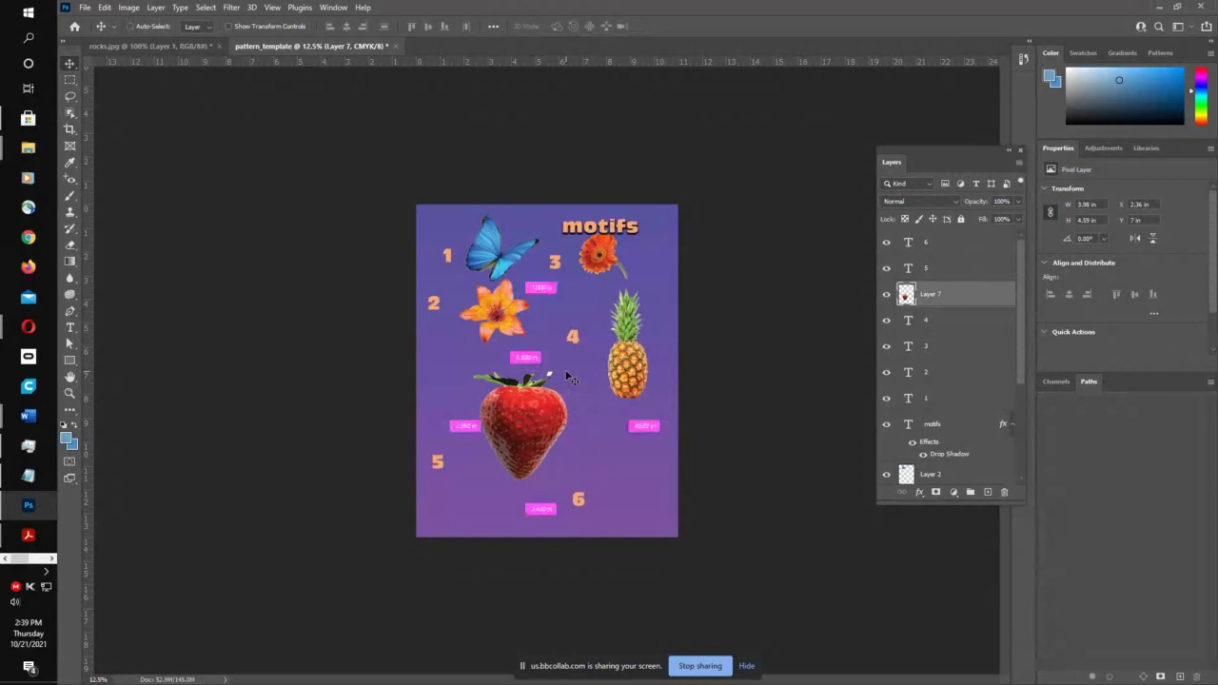
key("ctrl+t")
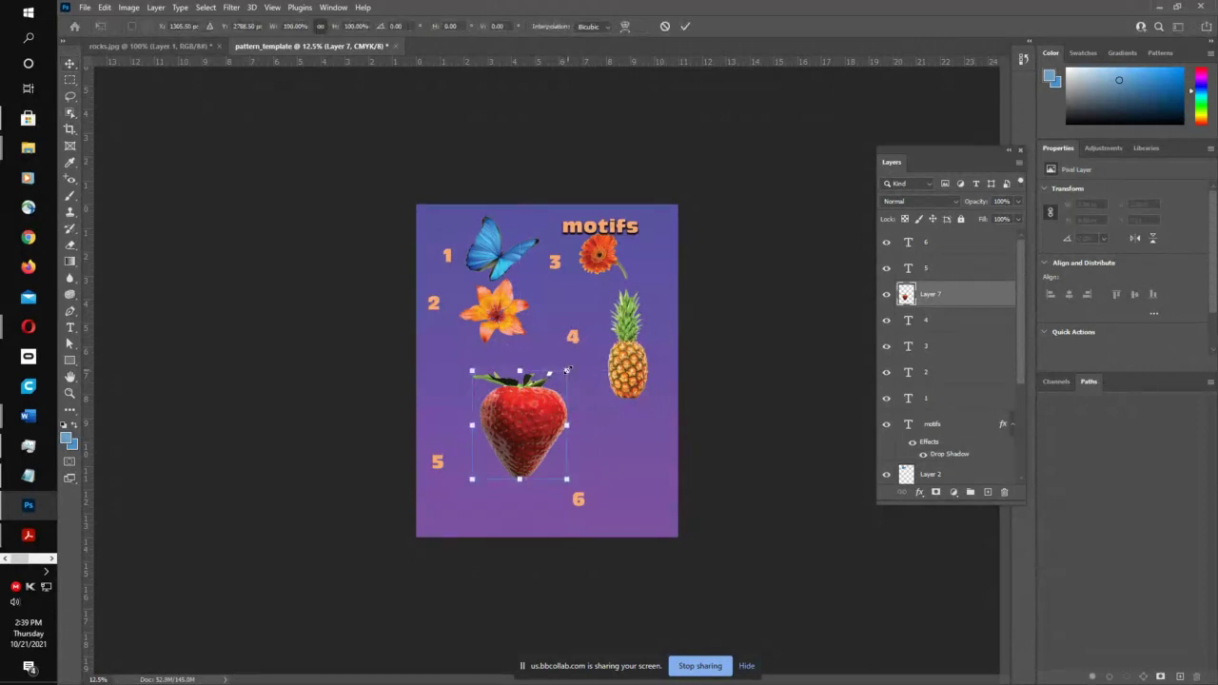
mouse_move(567, 370)
left_mouse_down()
mouse_move(496, 434)
mouse_move(495, 395)
left_mouse_up()
left_click(685, 25)
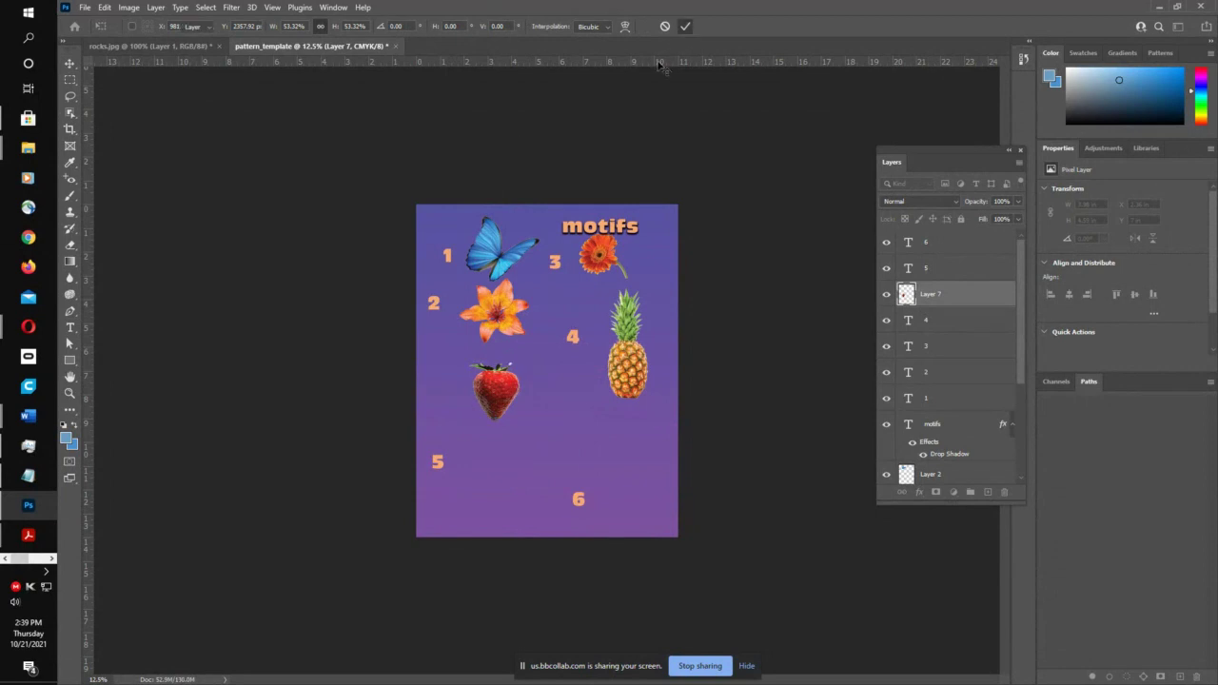
- Move number 5 beside the strawberry and number 6 to about 4.65 in across and 9.62 in down
left_click_drag(438, 464, 447, 377)
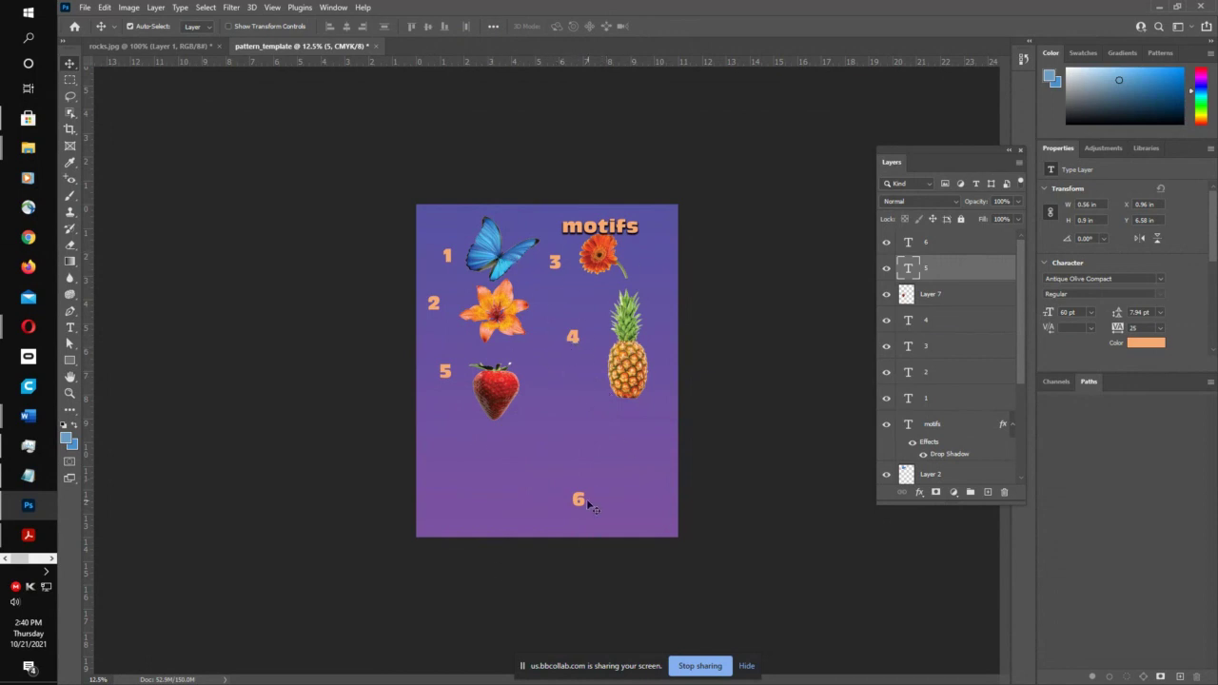
left_click_drag(589, 505, 542, 450)
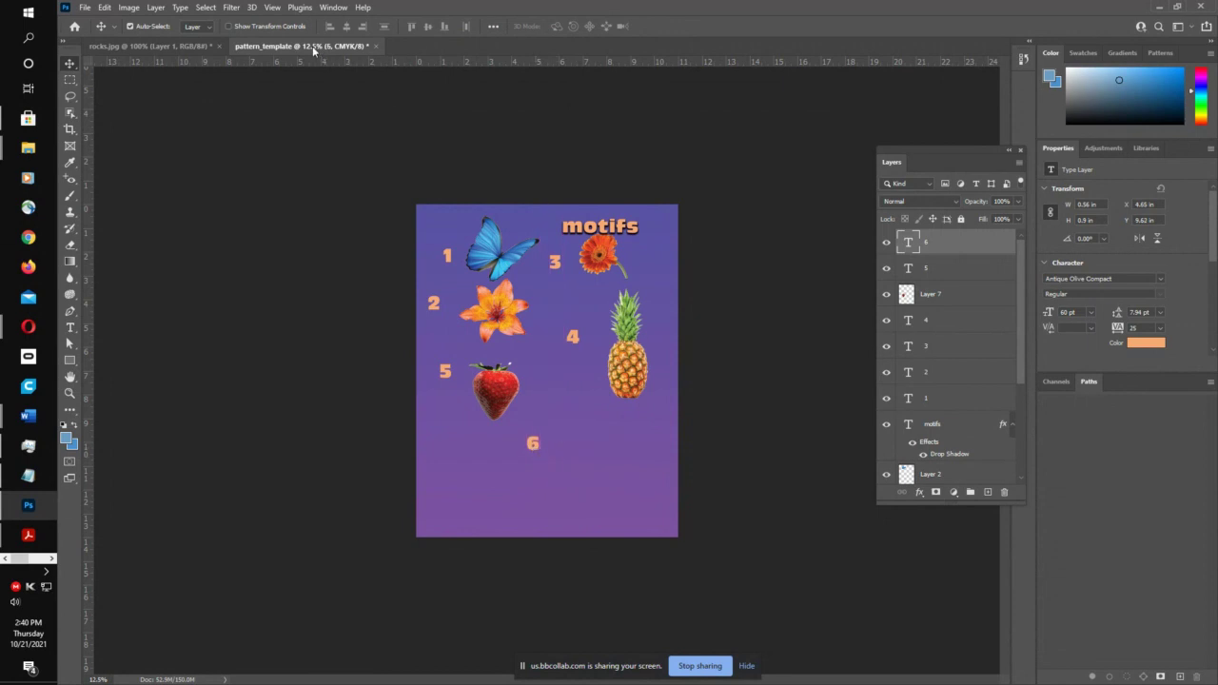
- Hide and reshow the pasted rock layers in rocks.jpg to compare them with the base image's visible seams
left_click(155, 48)
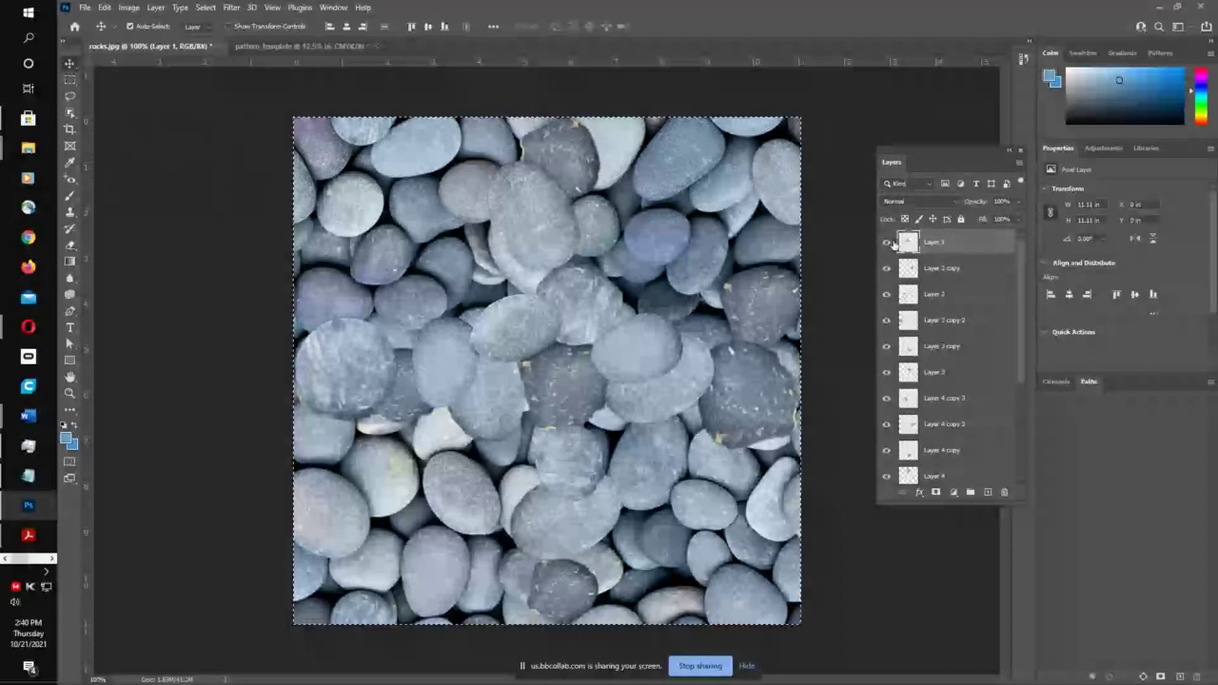
left_click_drag(893, 243, 888, 373)
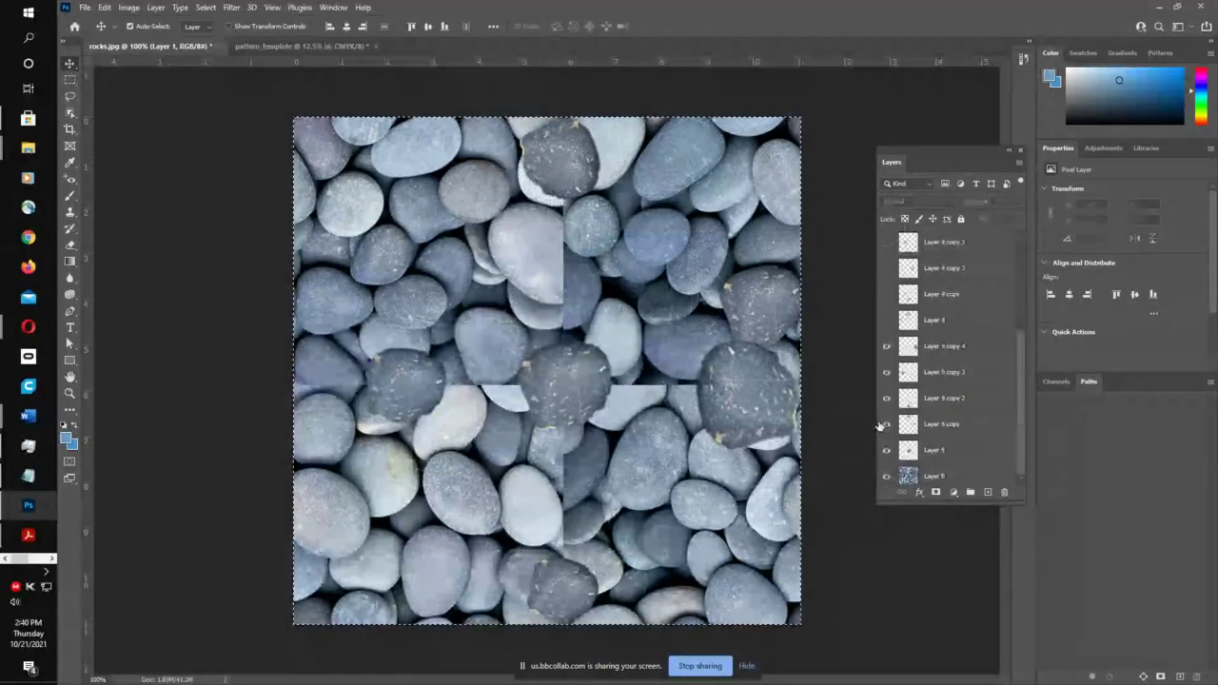
scroll(884, 466, "down", 3)
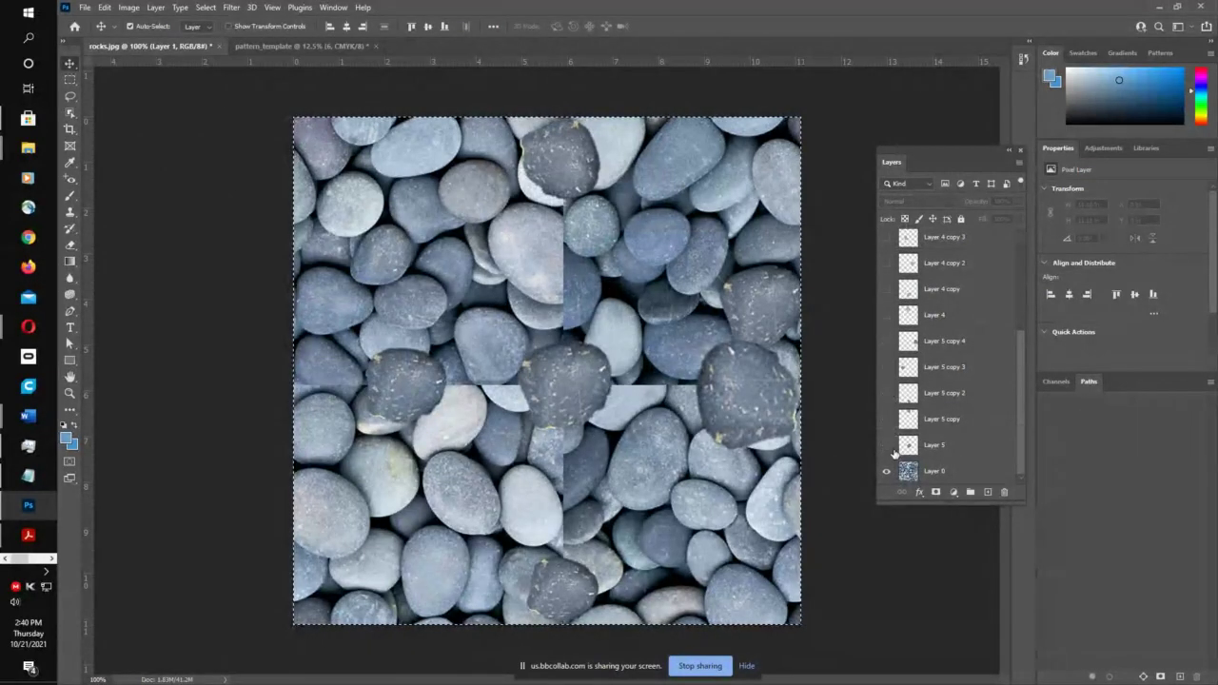
left_click_drag(893, 453, 891, 314)
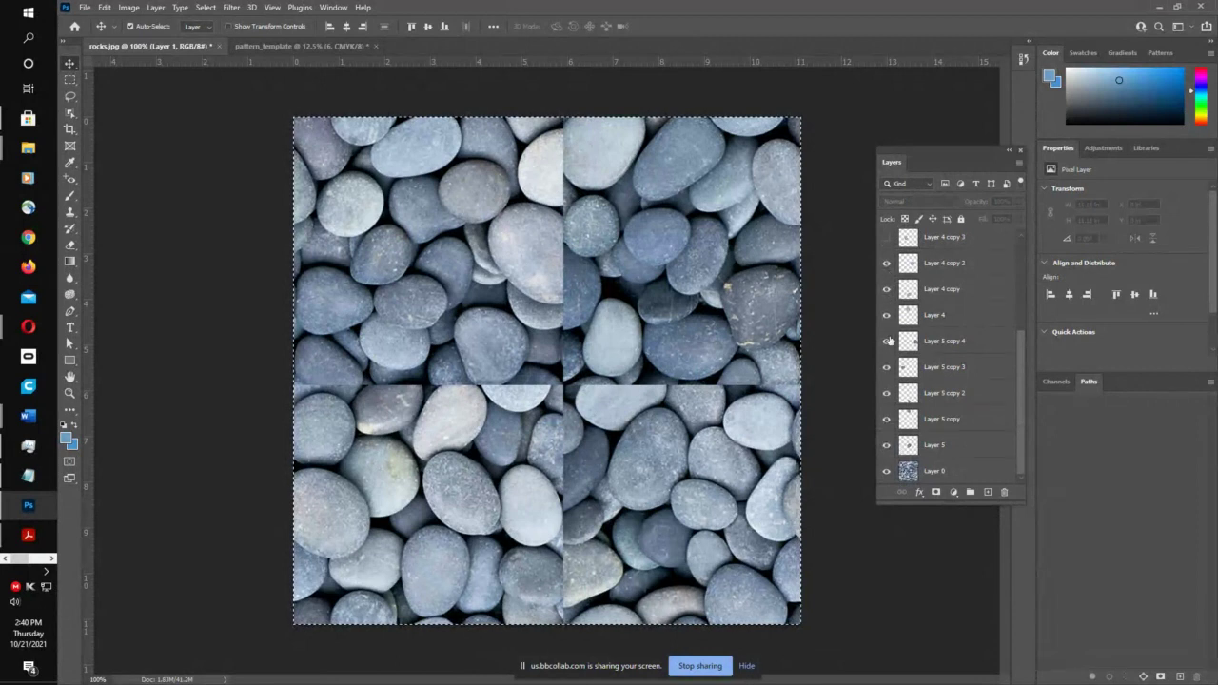
- Close the edited rocks.jpg without saving and reopen the original rocks.jpg
left_click(218, 47)
left_click(631, 255)
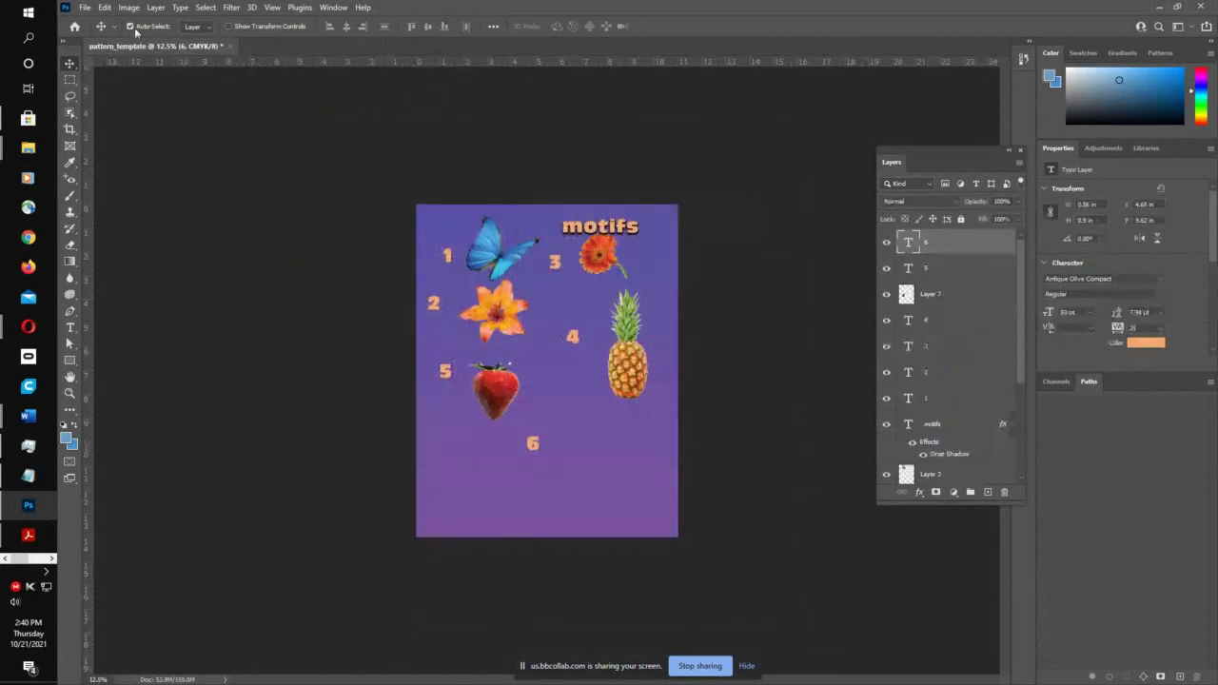
left_click(87, 7)
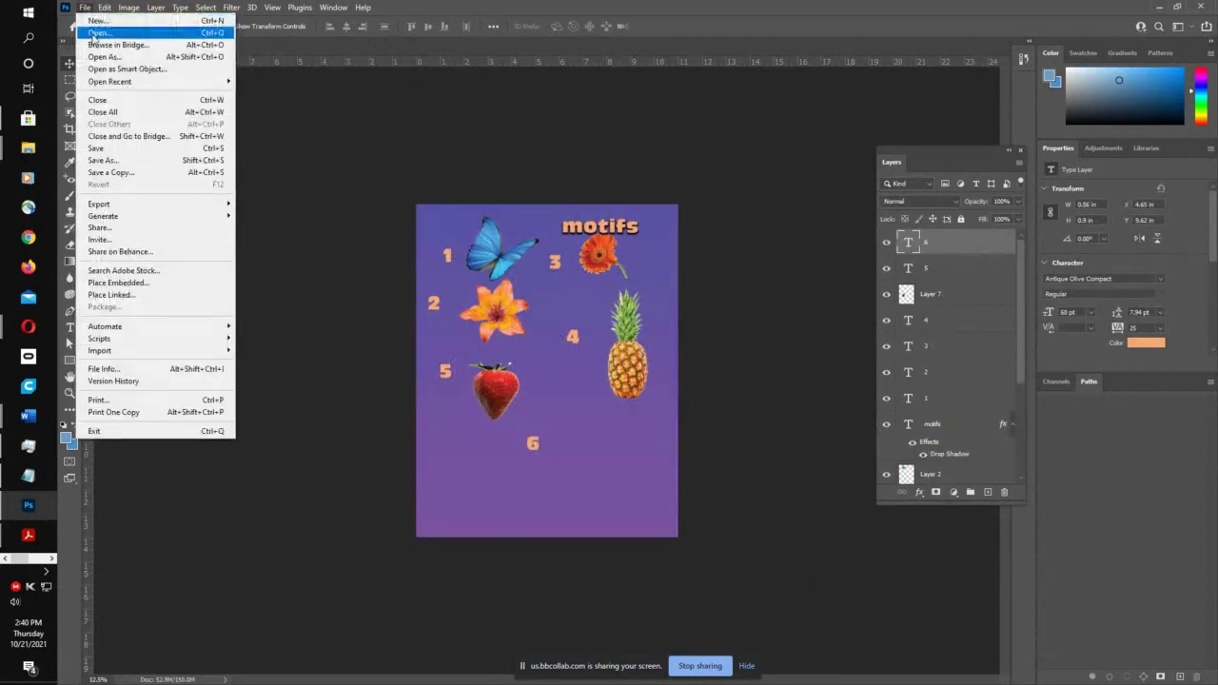
mouse_move(234, 83)
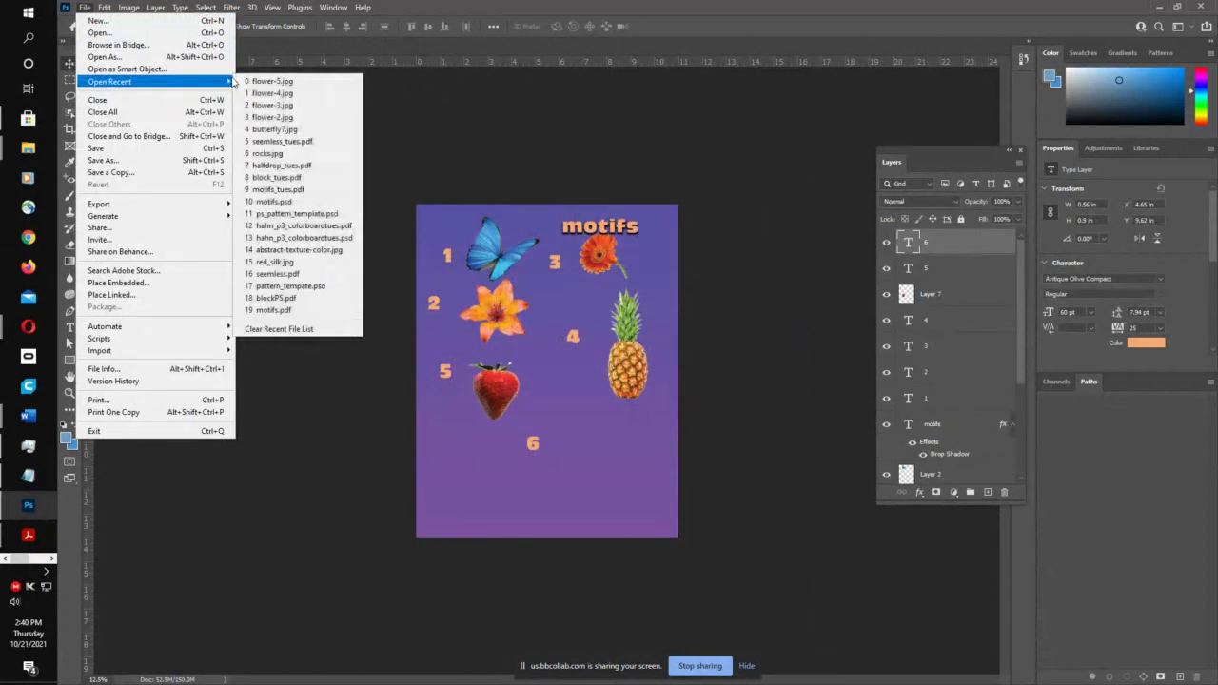
left_click(297, 153)
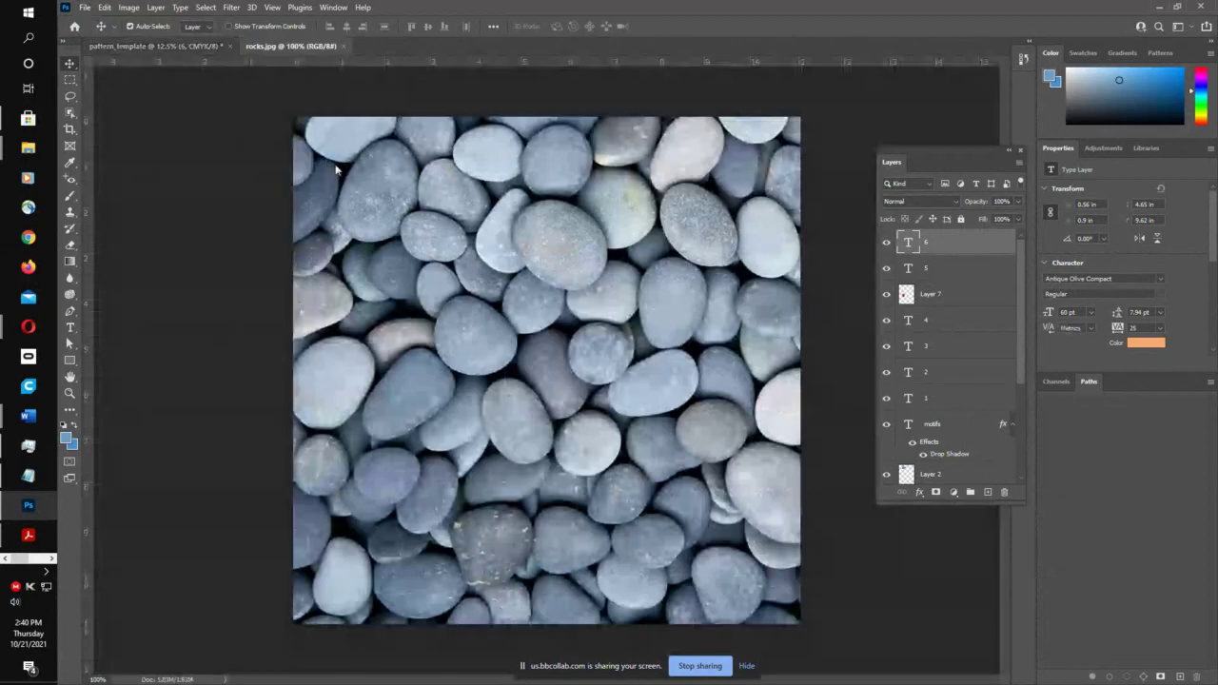
- Select the entire rocks.jpg image and copy it
left_click(205, 8)
left_click(211, 23)
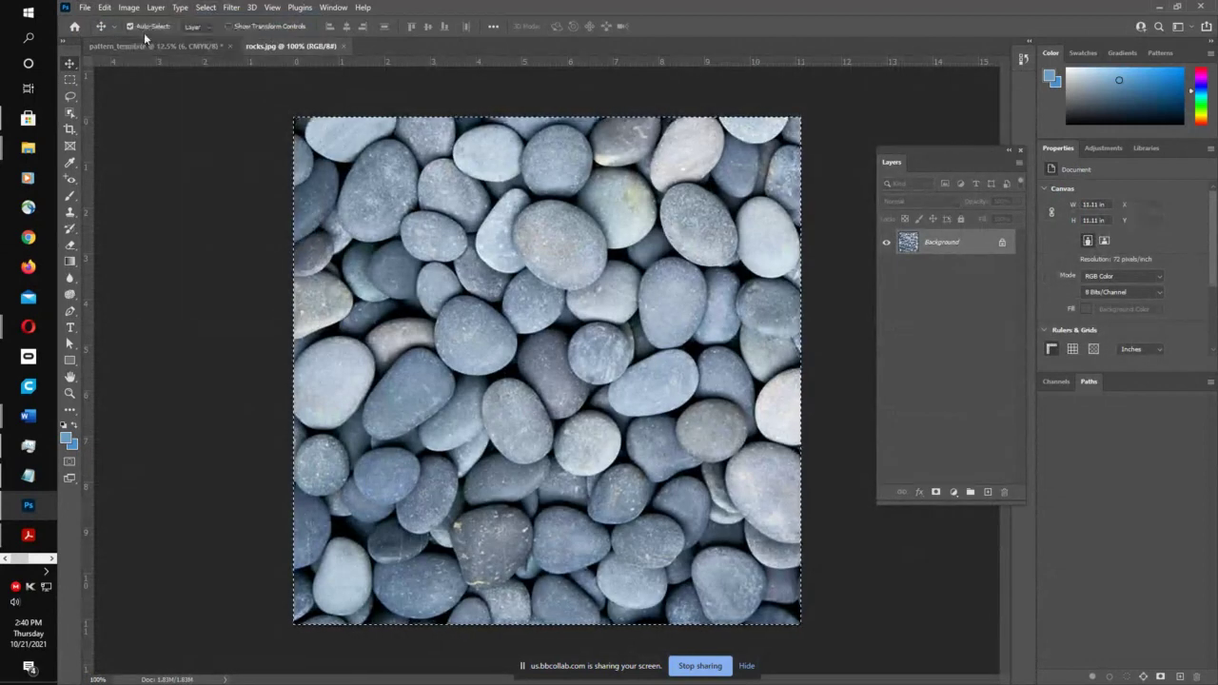
left_click(105, 7)
left_click(124, 92)
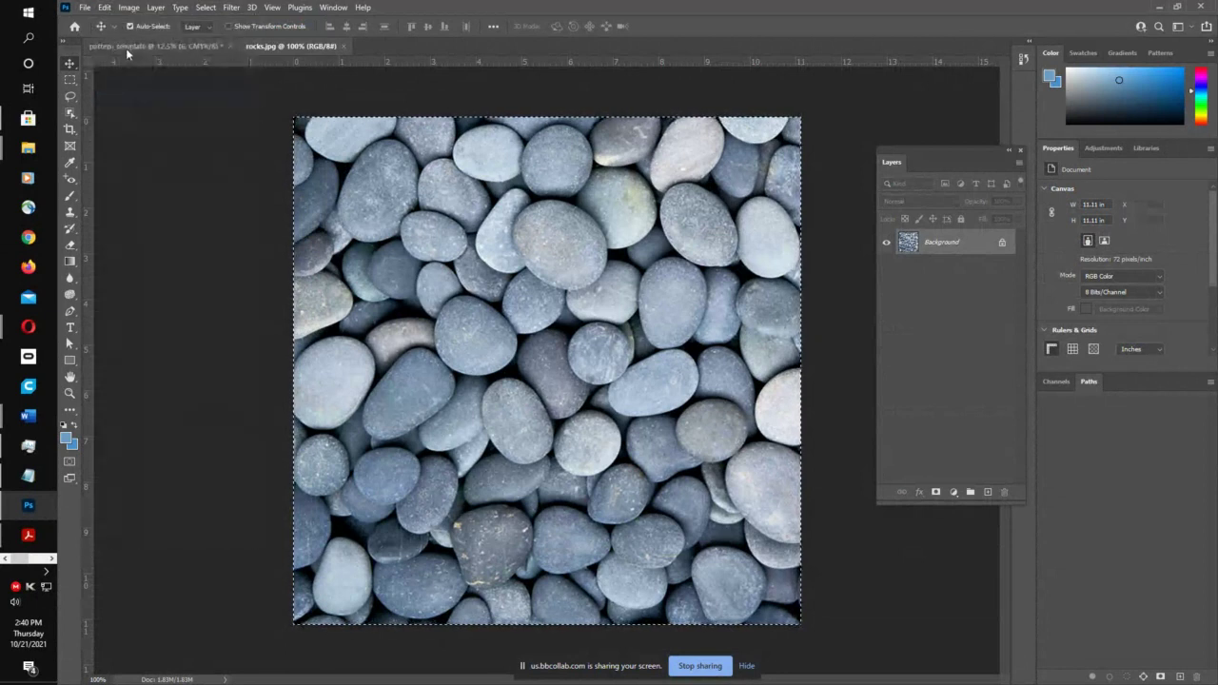
- Paste the rocks image into pattern_template and place it beside number 6, at about 6.14 in across and 9.43 in down
left_click(127, 46)
left_click(105, 8)
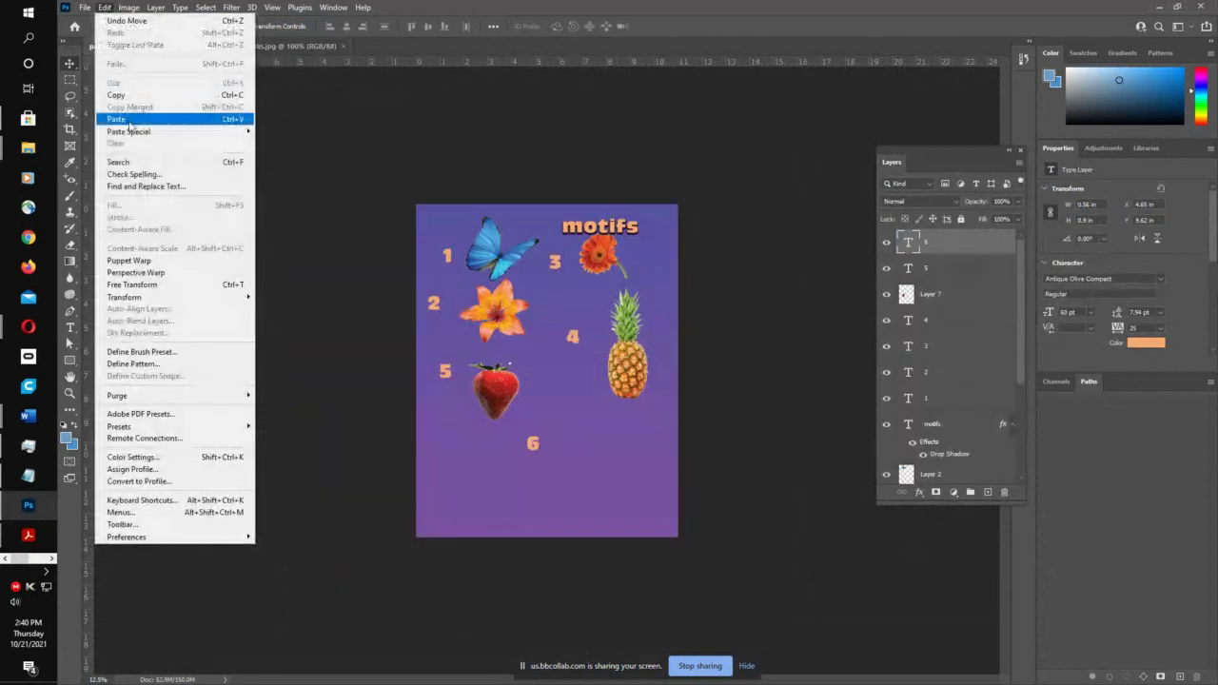
left_click(132, 121)
left_click_drag(521, 354, 566, 444)
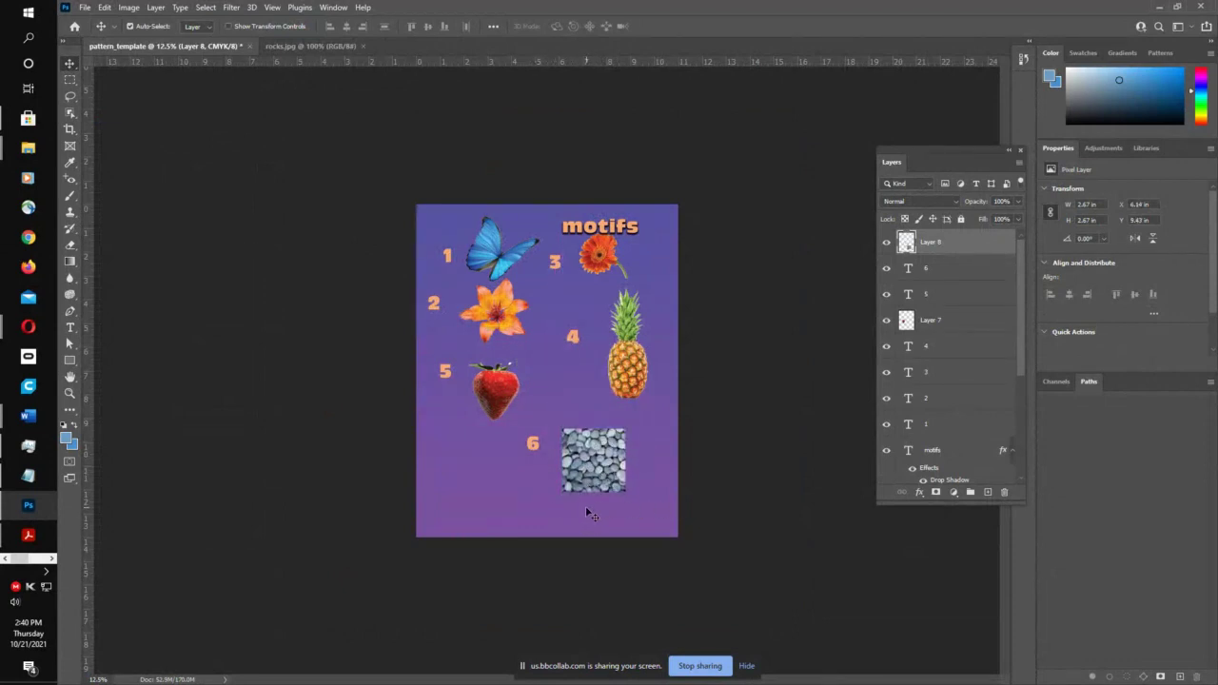
key("z")
left_click_drag(614, 450, 762, 329)
left_click_drag(629, 483, 618, 305)
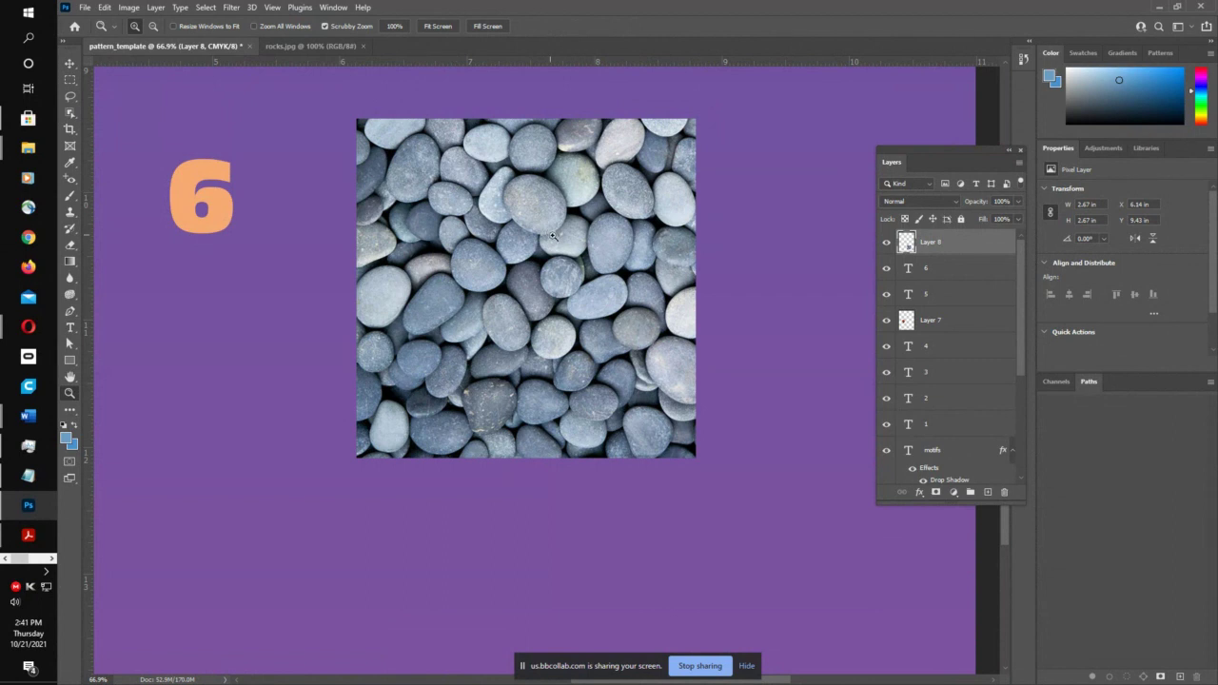
- Define the entire rocks.jpg image as a pattern named "NOT seamless rocks.jpg"
left_click(311, 45)
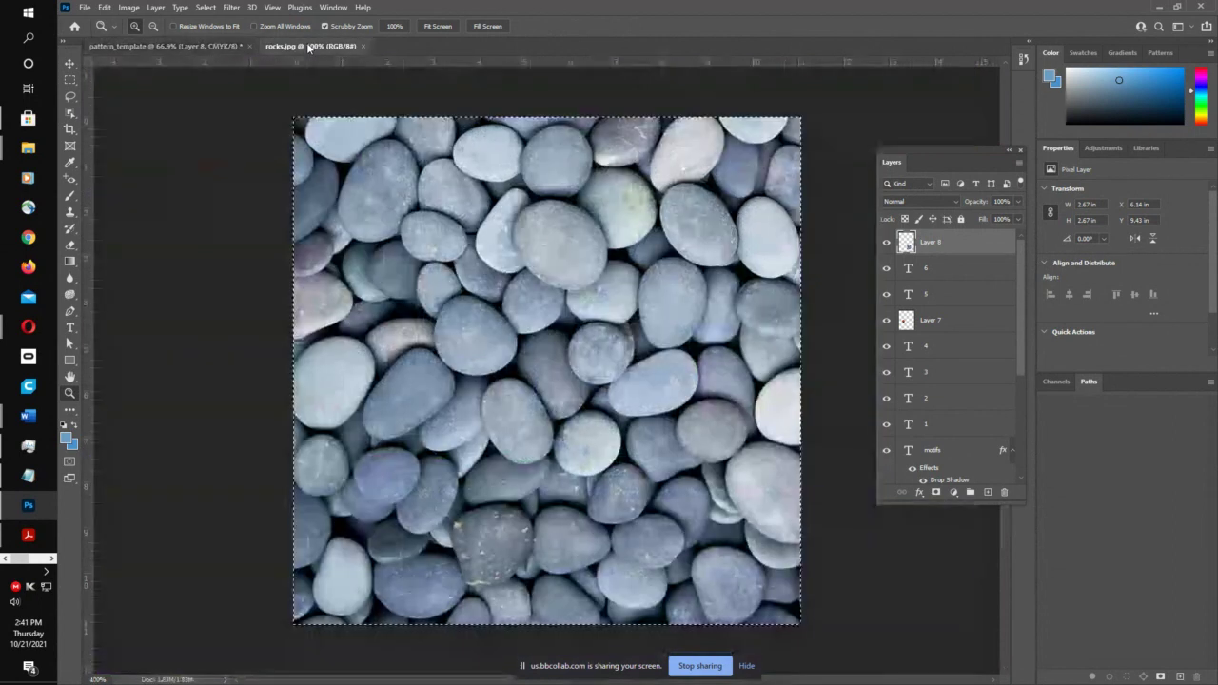
key("ctrl+a")
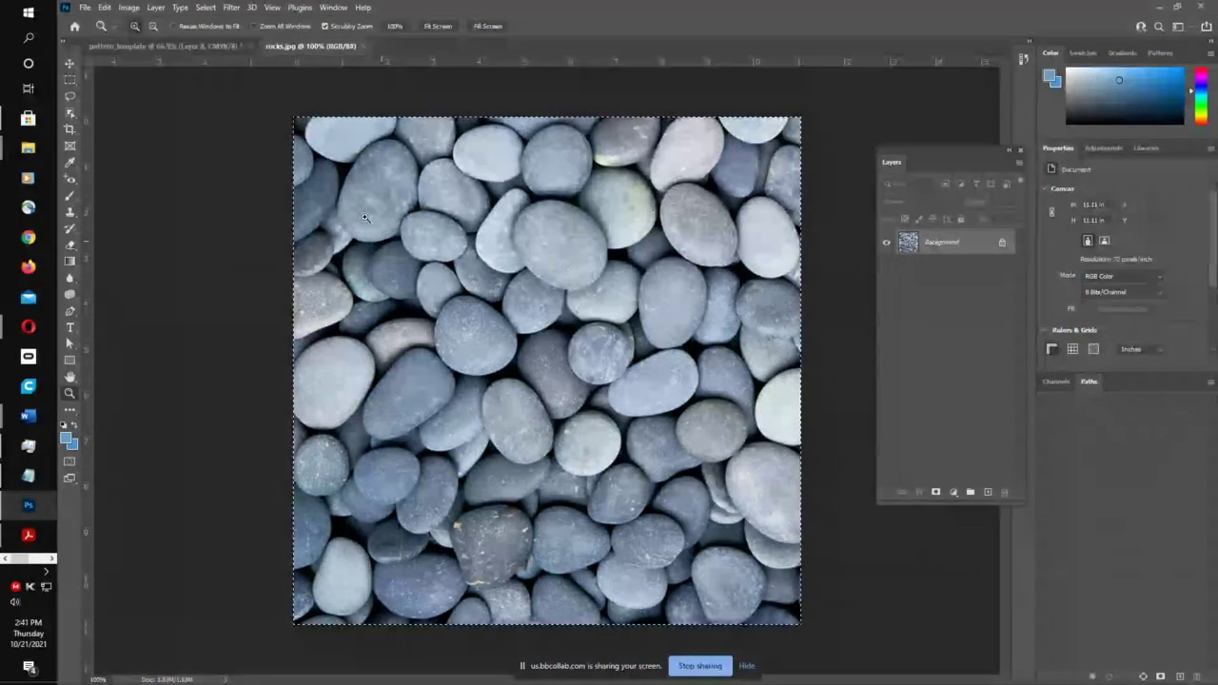
left_click(107, 7)
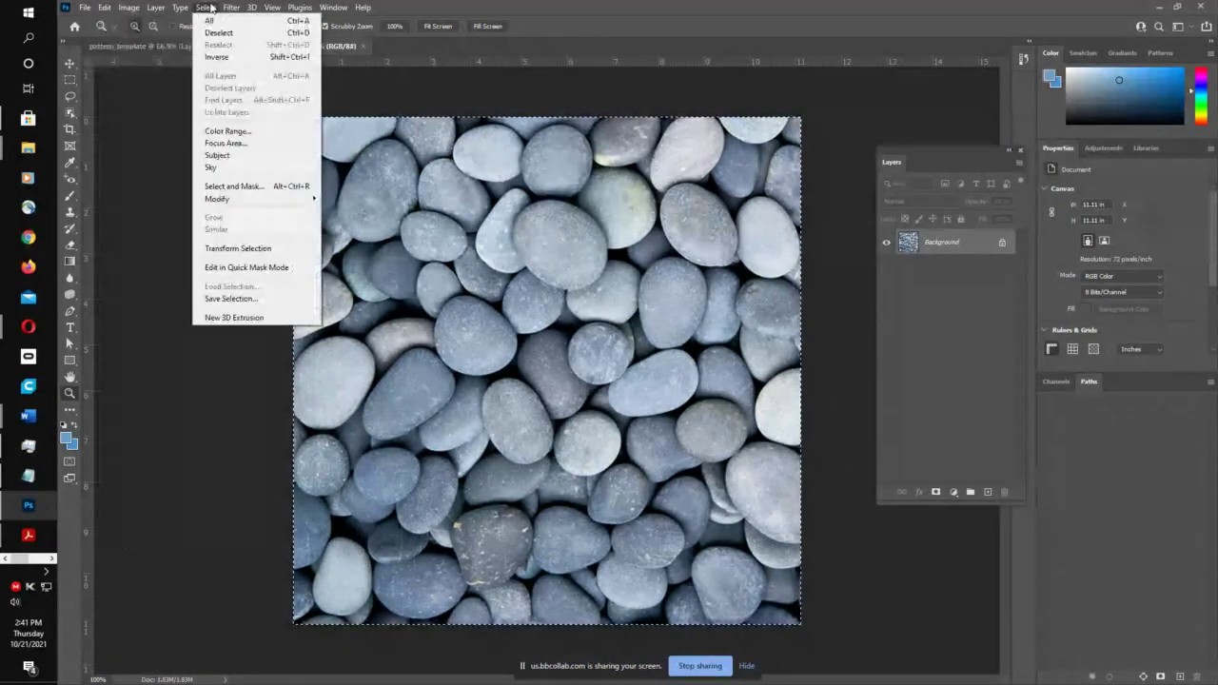
left_click(208, 8)
left_click(105, 8)
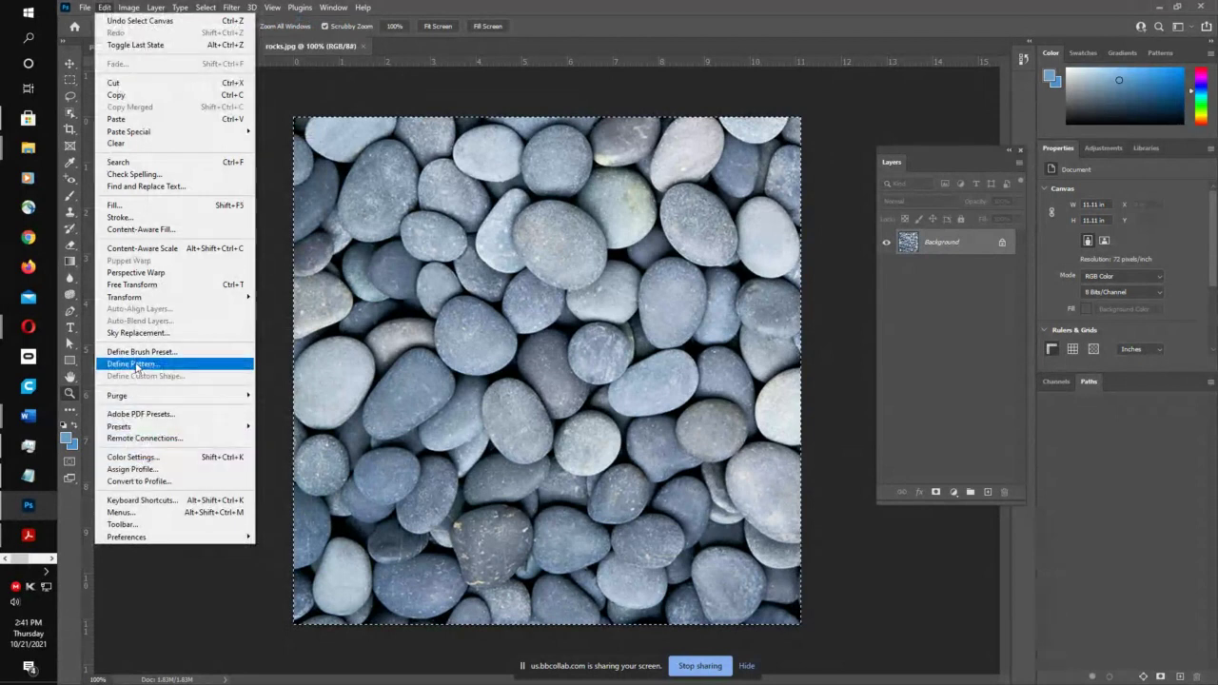
left_click(137, 367)
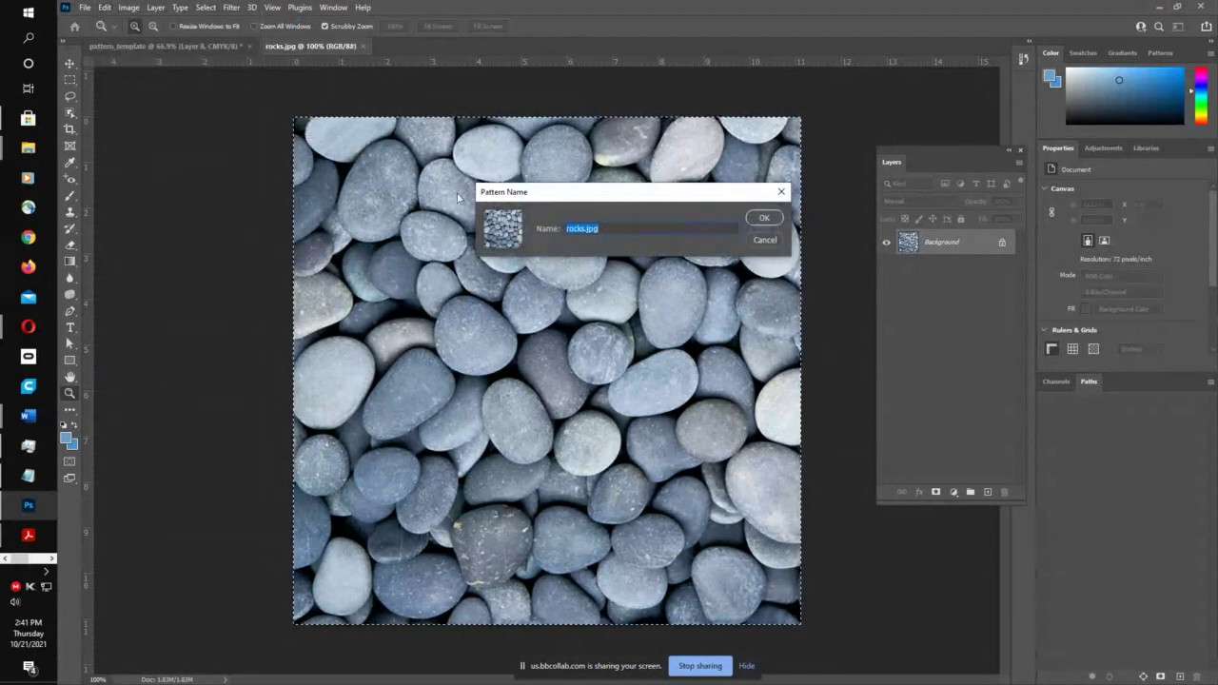
left_click(568, 230)
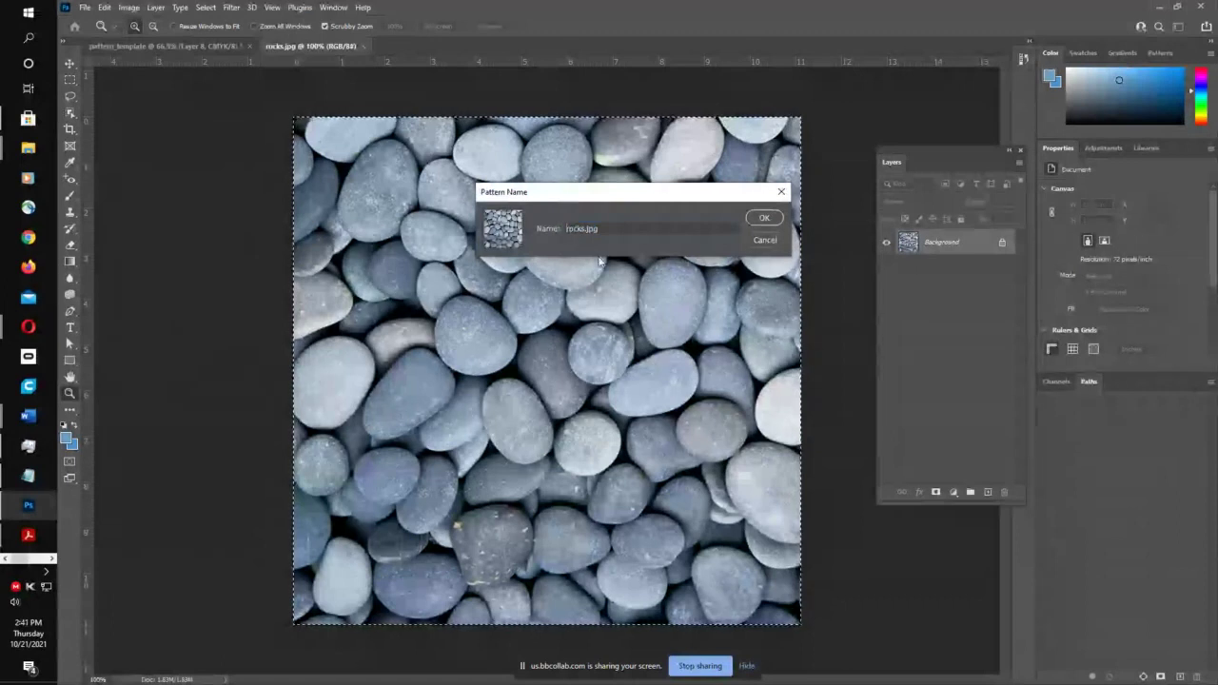
type("nt")
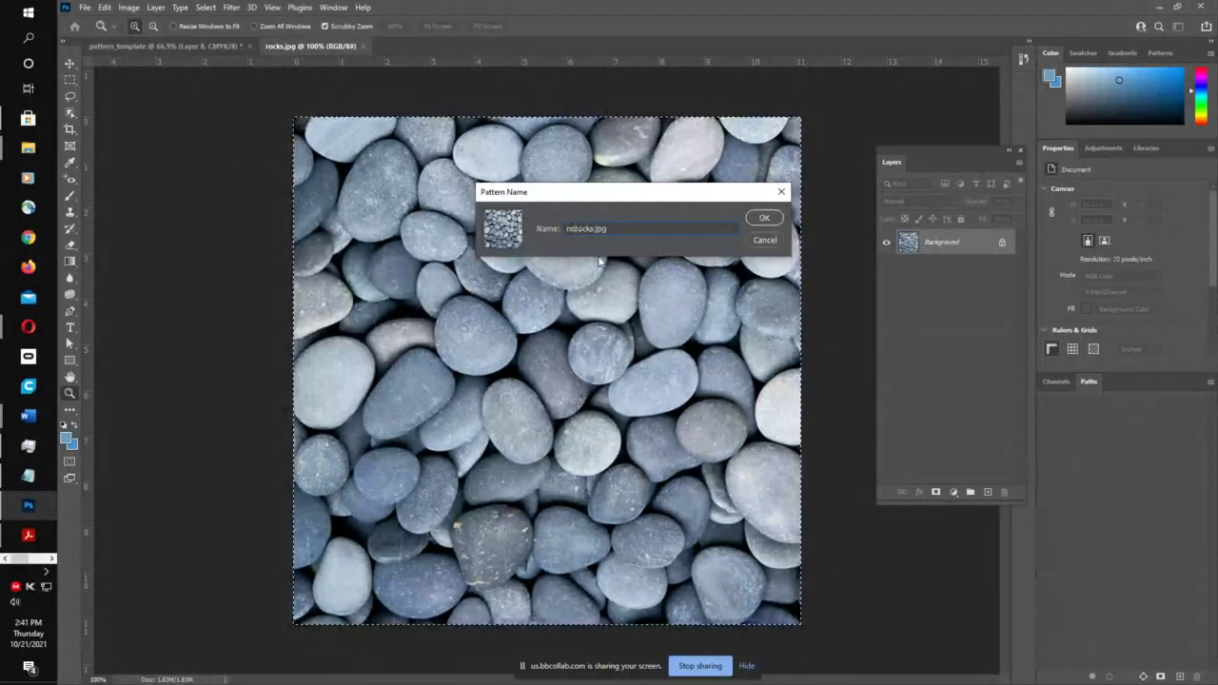
key("BackSpace")
key("BackSpace")
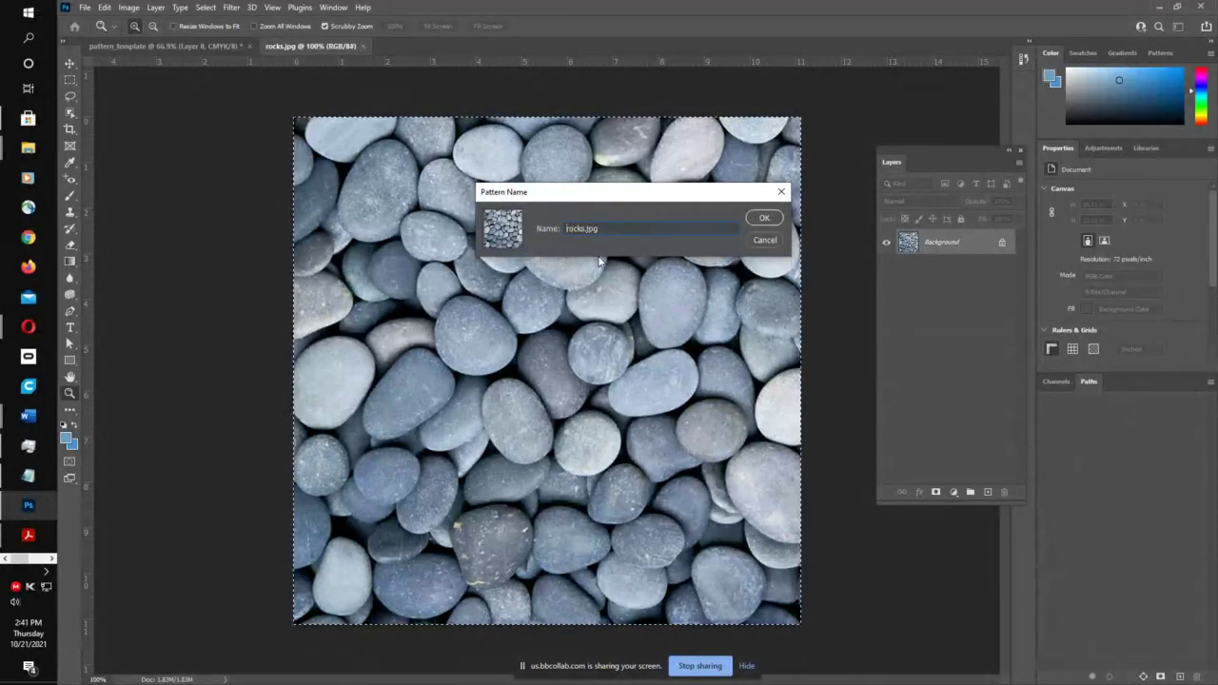
type("NOT seam")
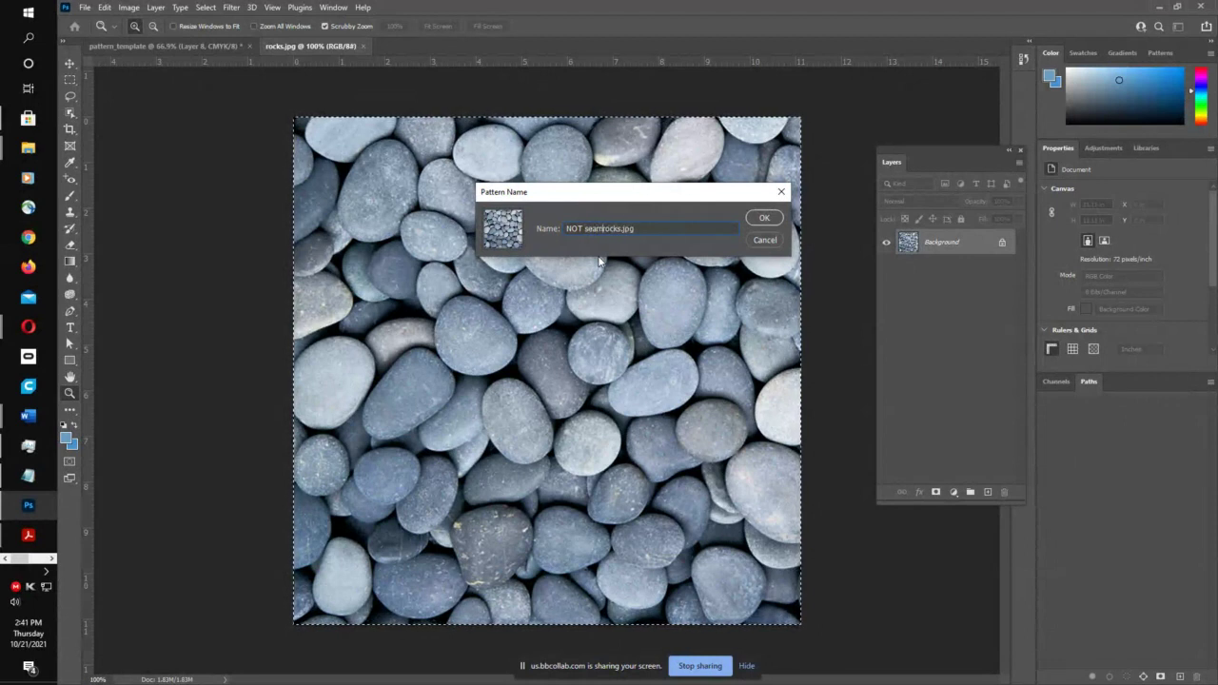
type("less")
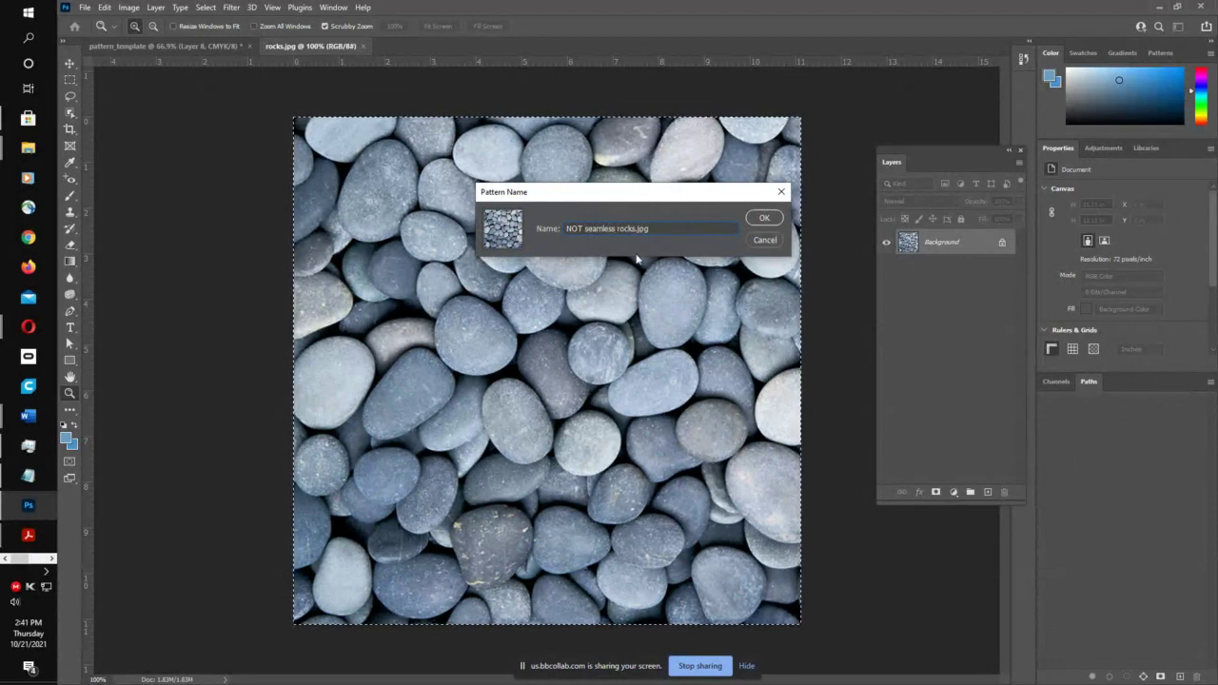
left_click(761, 218)
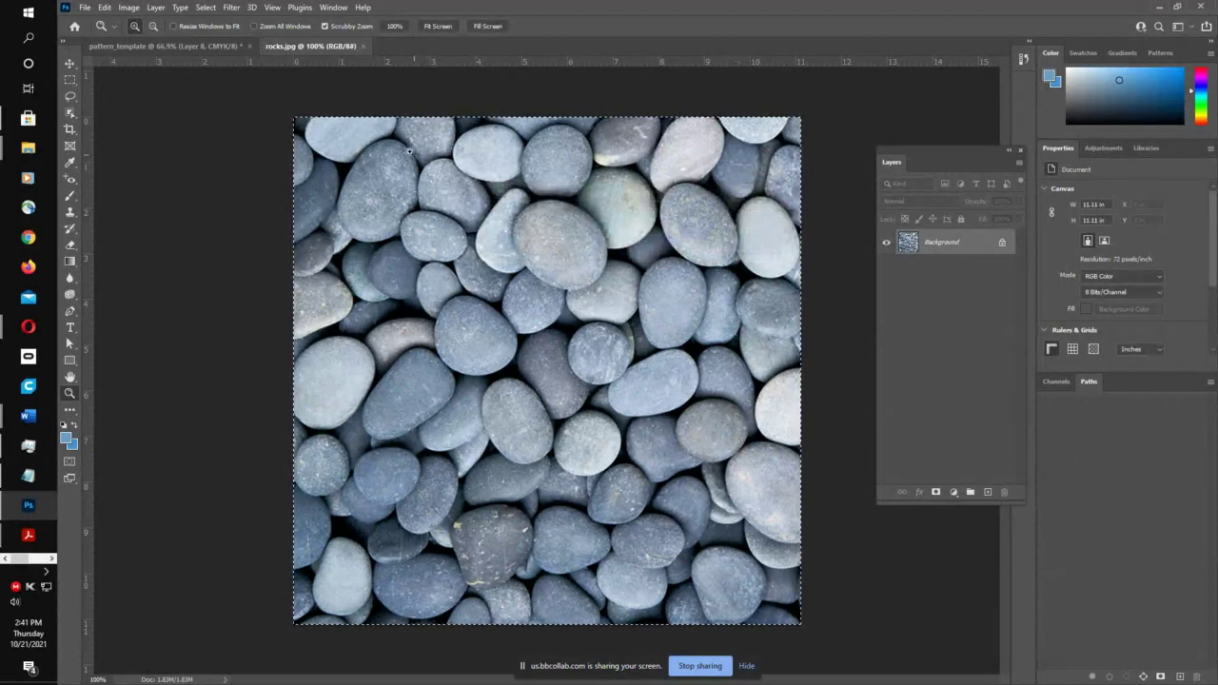
- Hide every layer in pattern_template except the purple gradient background, Layer 0
mouse_move(409, 148)
left_mouse_down()
mouse_move(208, 53)
mouse_move(398, 145)
left_mouse_up()
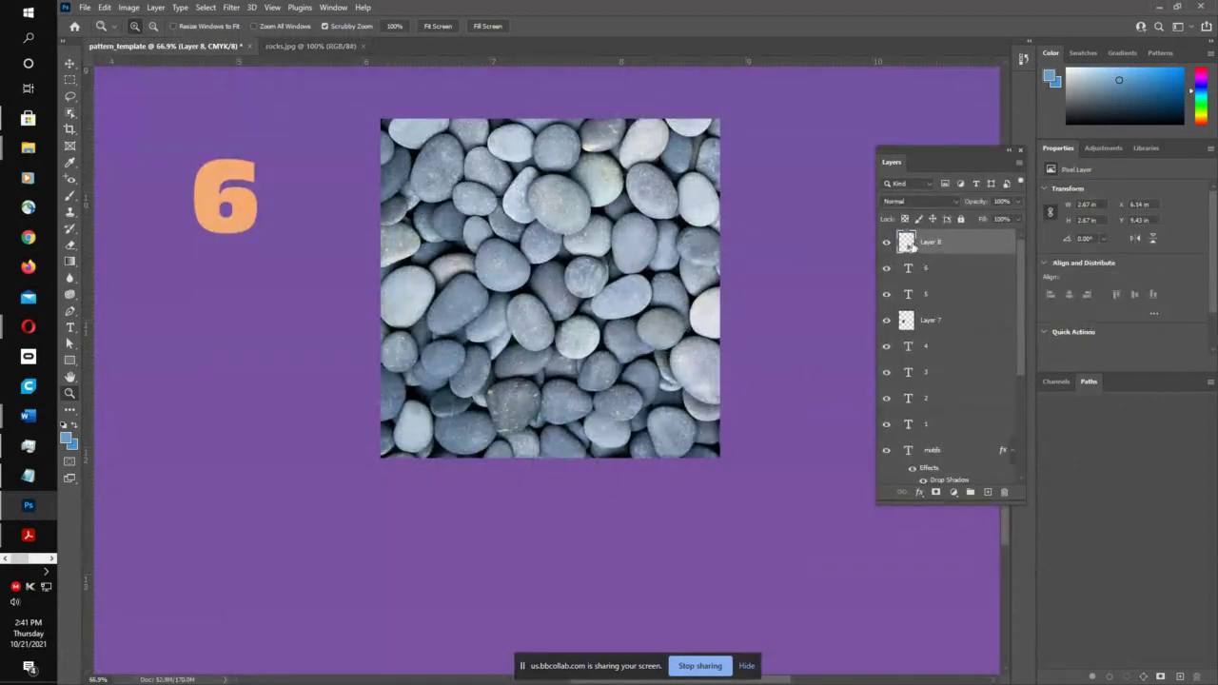
key("ctrl+minus")
key("ctrl+minus")
key("ctrl+minus")
key("ctrl+minus")
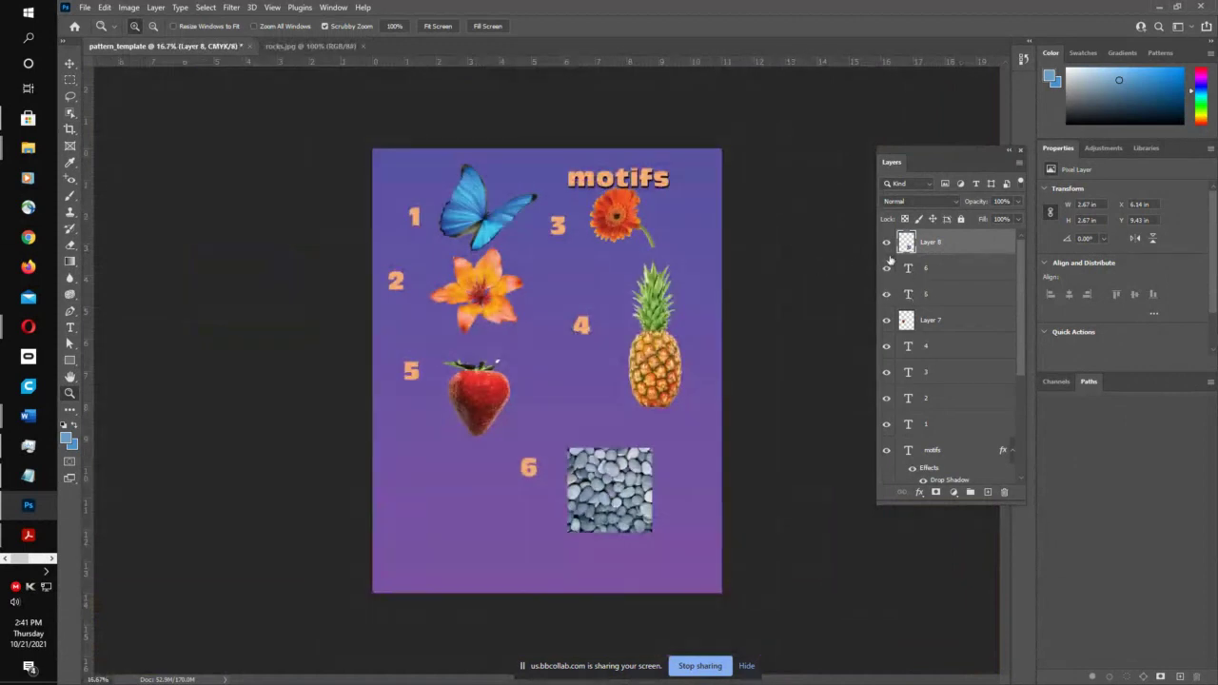
left_click_drag(887, 244, 886, 455)
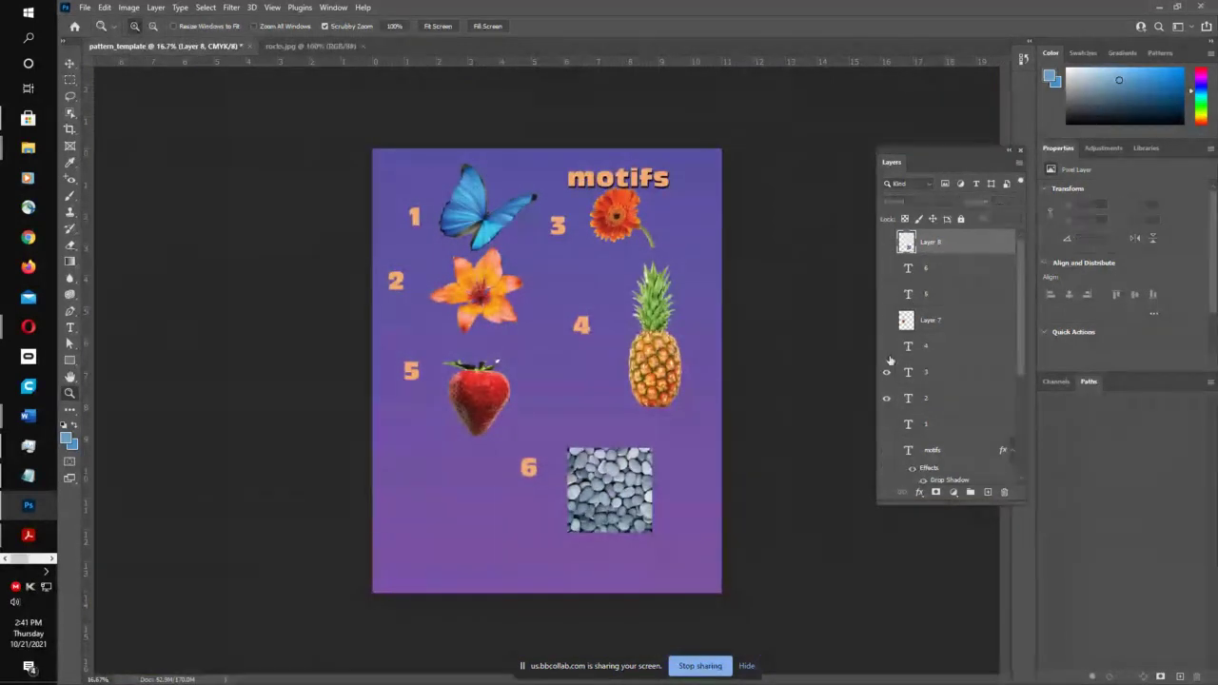
left_click_drag(888, 373, 887, 398)
scroll(887, 390, "down", 3)
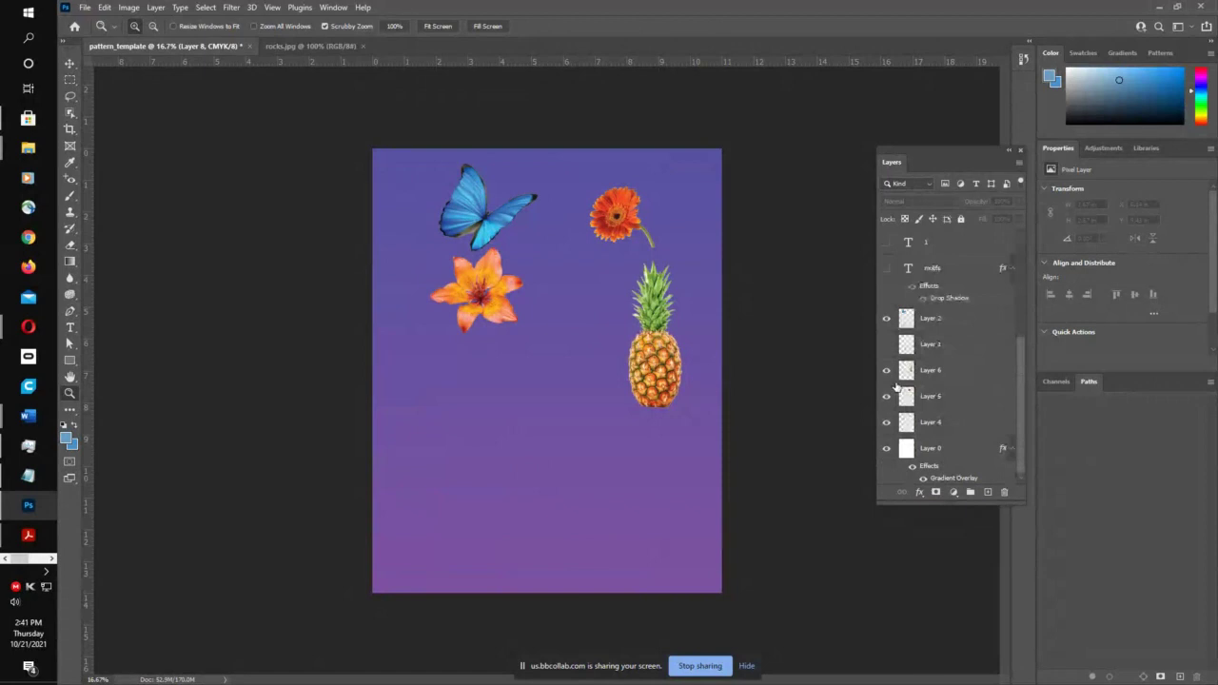
left_click_drag(887, 317, 889, 421)
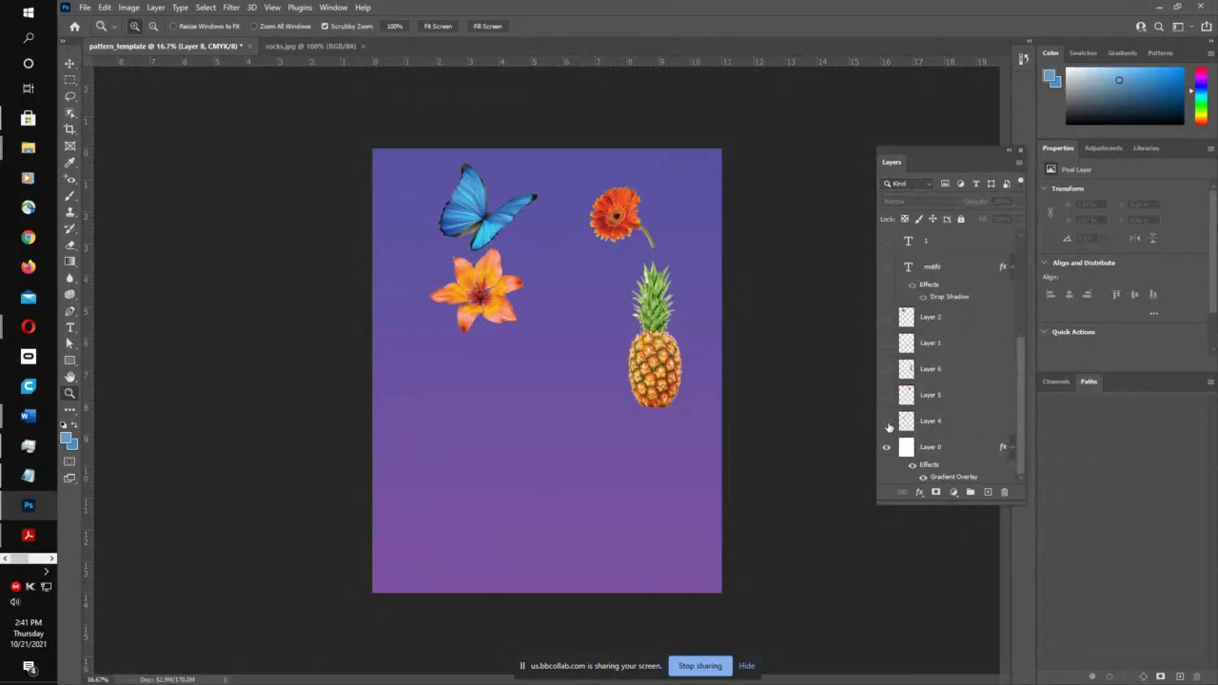
- Try a rectangle about 9.93 by 11.67 in filled with the non-seamless rocks pattern over the page, and undo it
left_click(69, 361)
left_click_drag(388, 188, 704, 559)
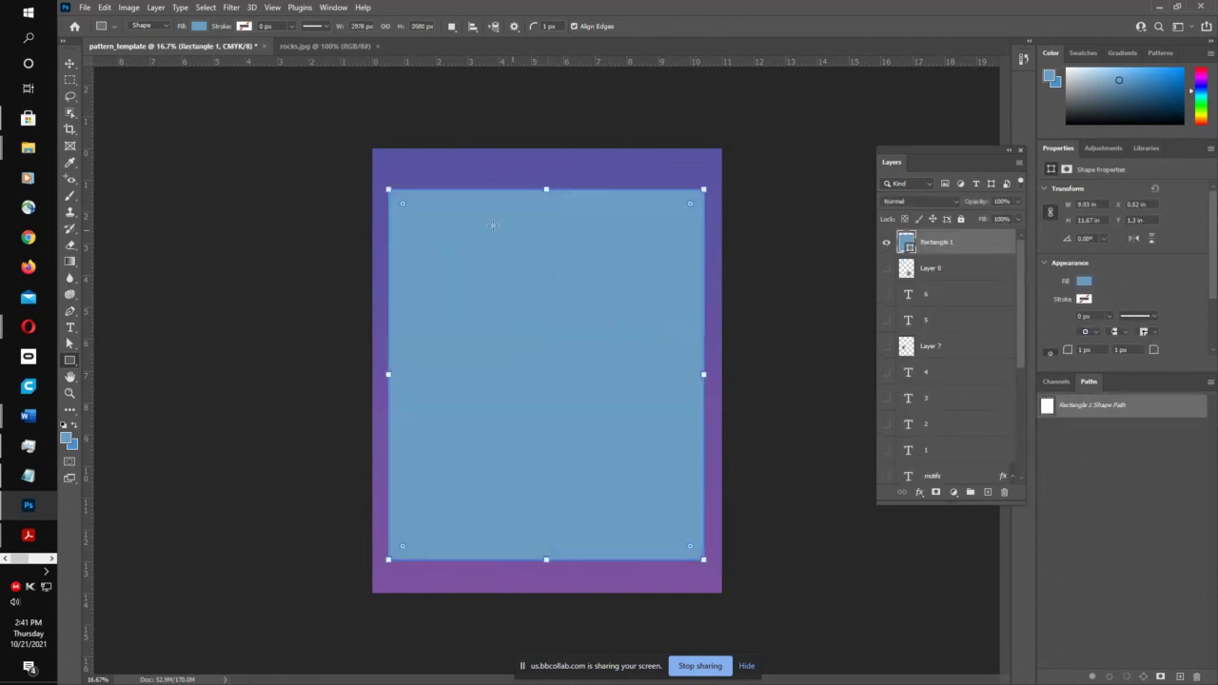
left_click(198, 26)
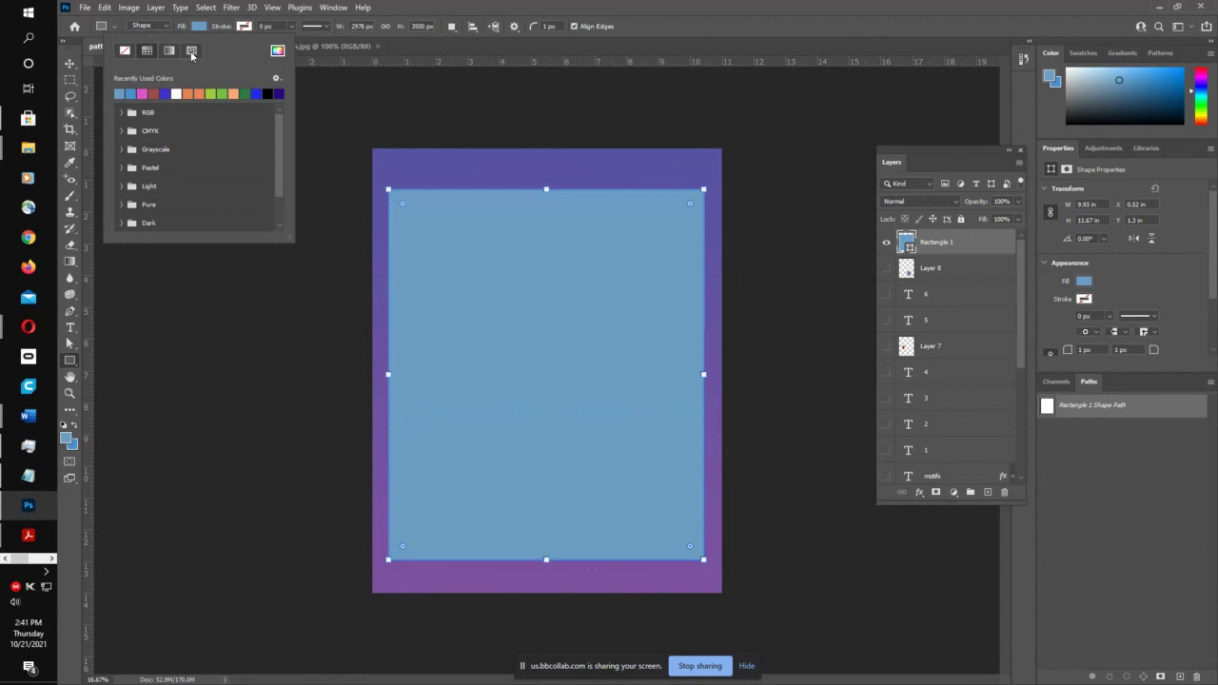
left_click(190, 50)
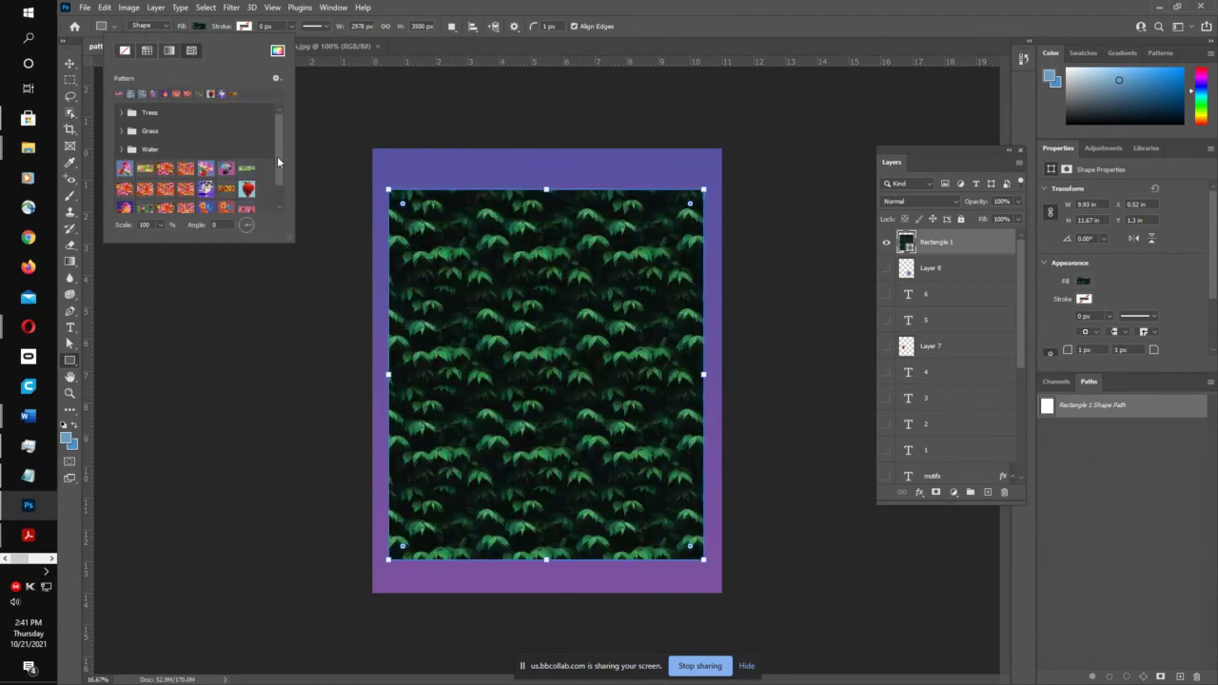
left_click_drag(278, 160, 282, 194)
left_click(165, 203)
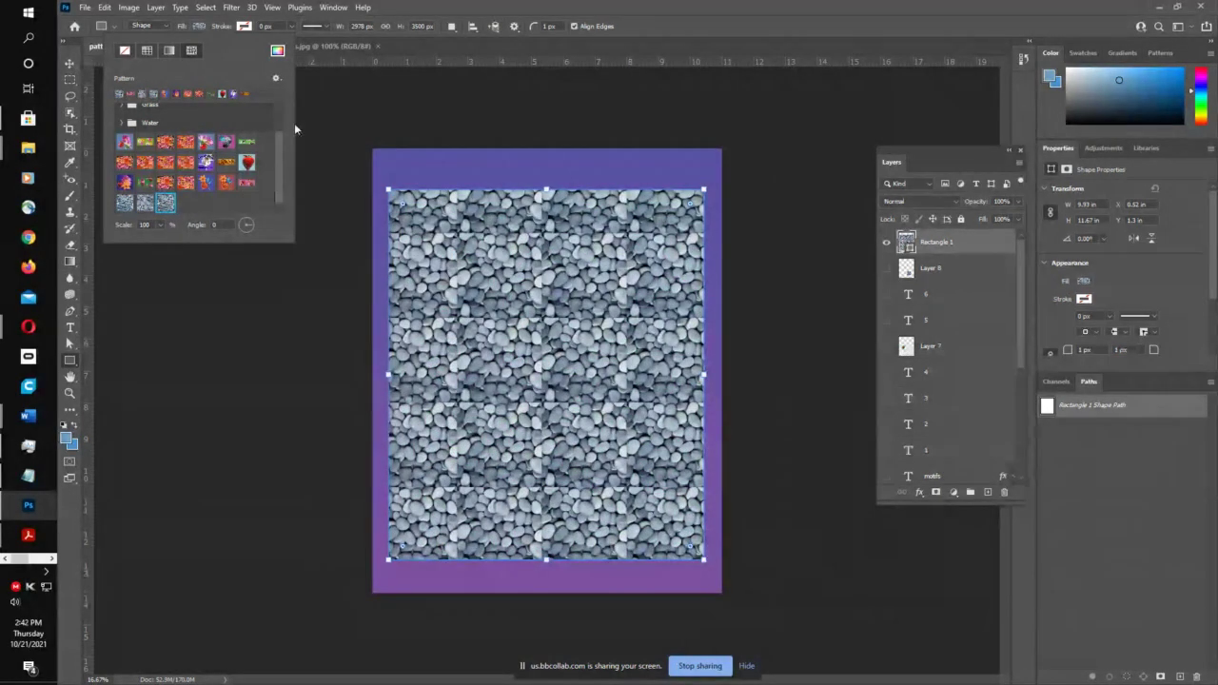
left_click(598, 7)
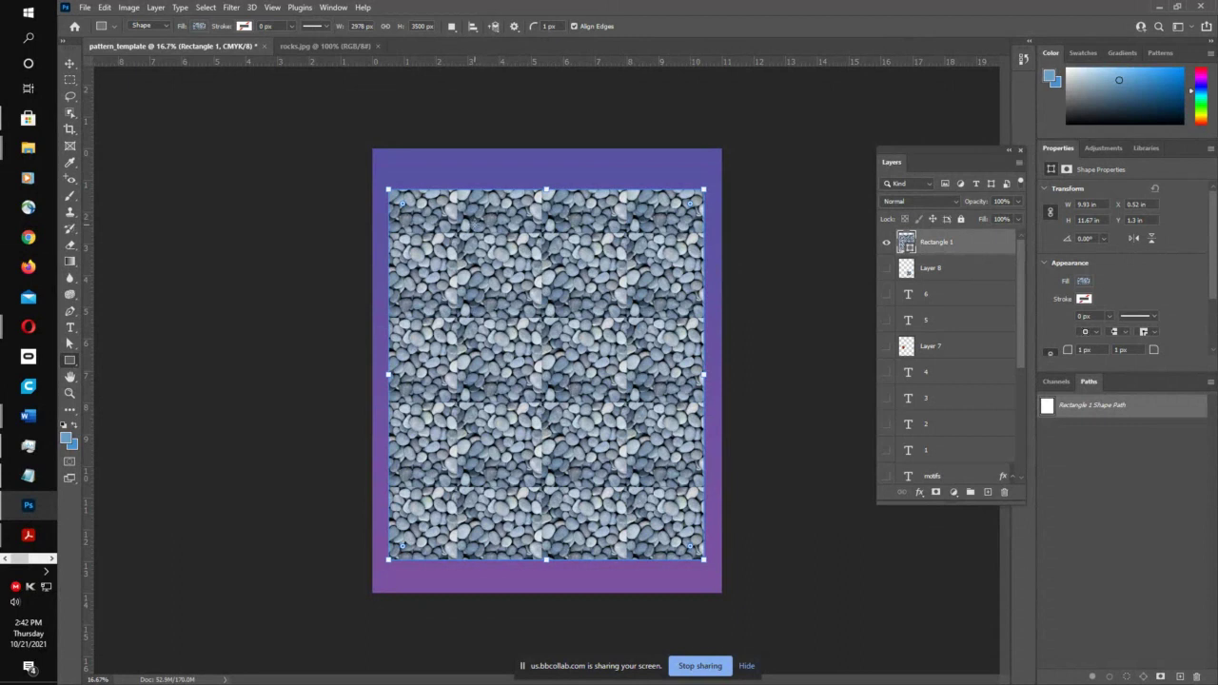
key("ctrl+z")
key("ctrl+z")
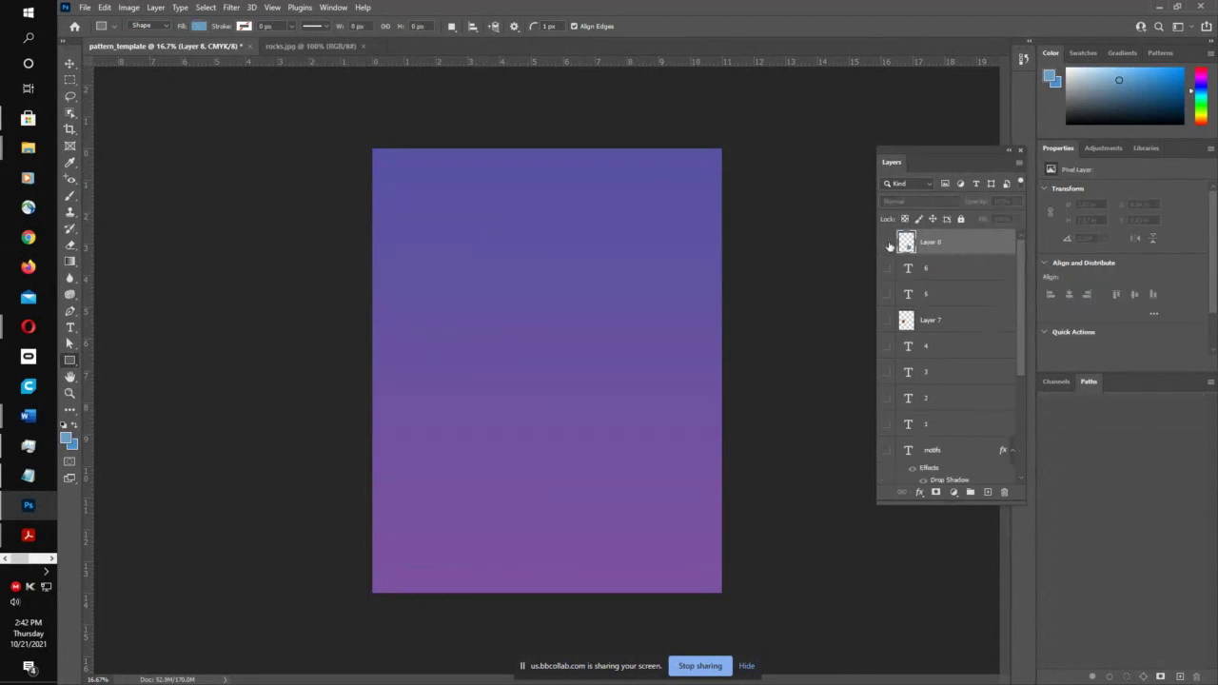
- Make all hidden layers of pattern_template visible again, including the numbers, the motifs title and every motif image
left_click_drag(887, 246, 894, 416)
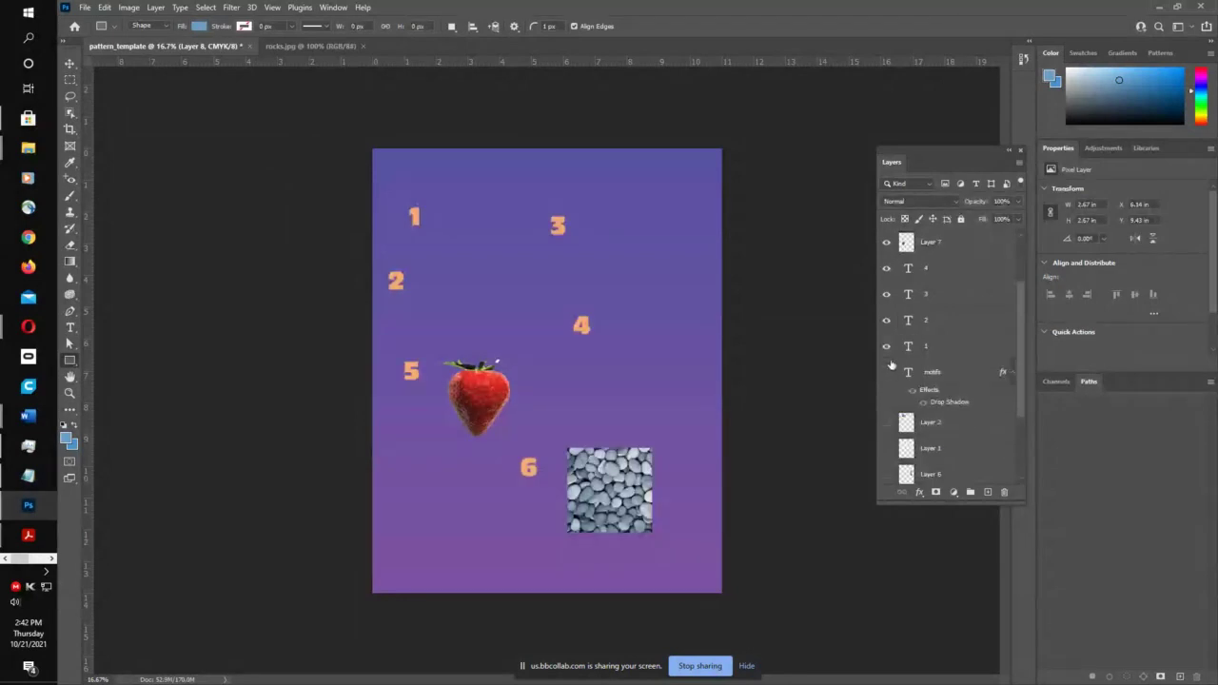
left_click(886, 372)
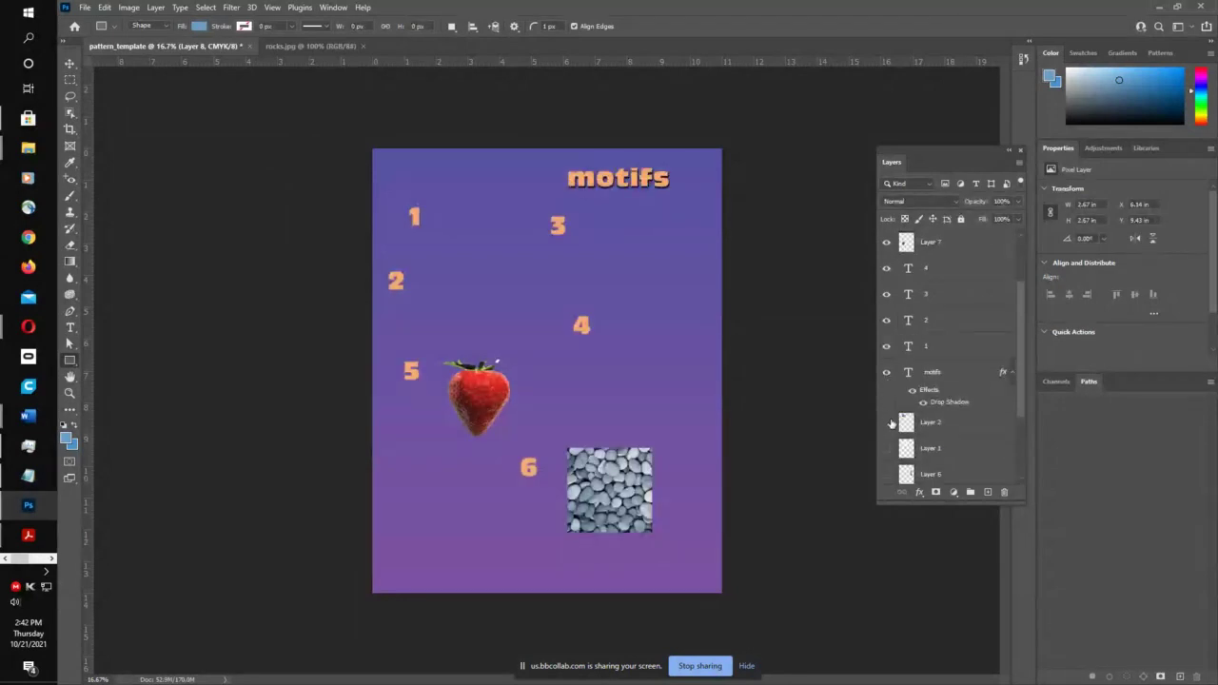
scroll(942, 381, "down", 3)
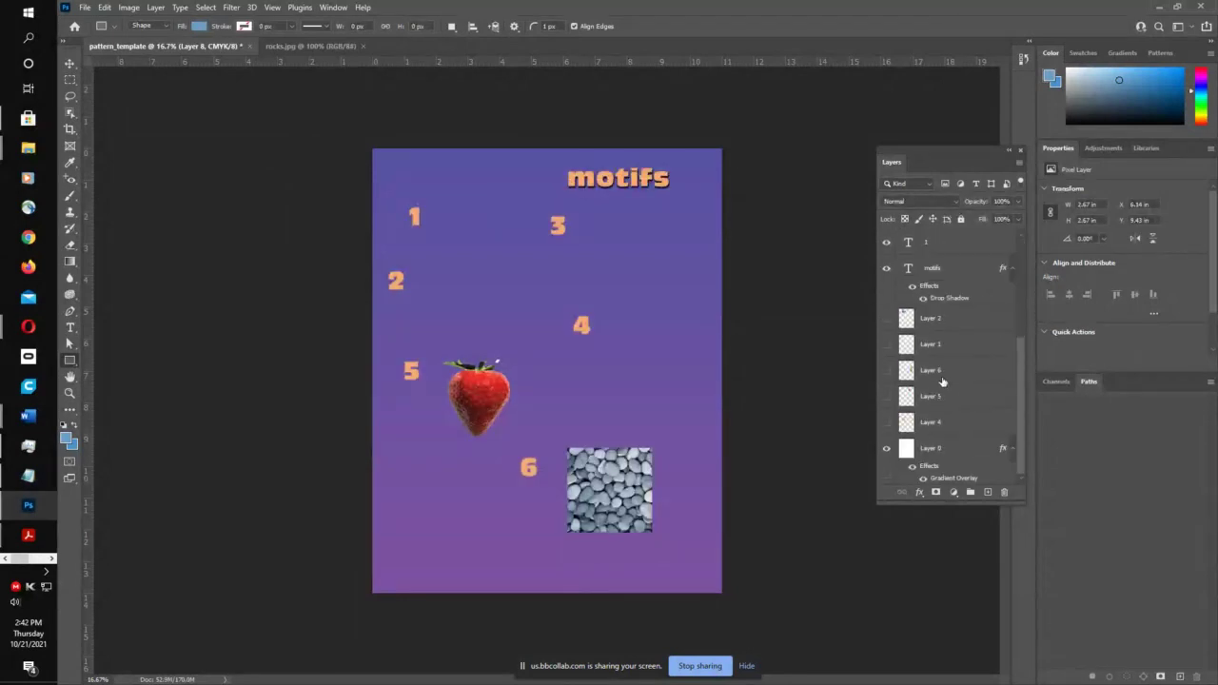
left_click_drag(886, 321, 894, 426)
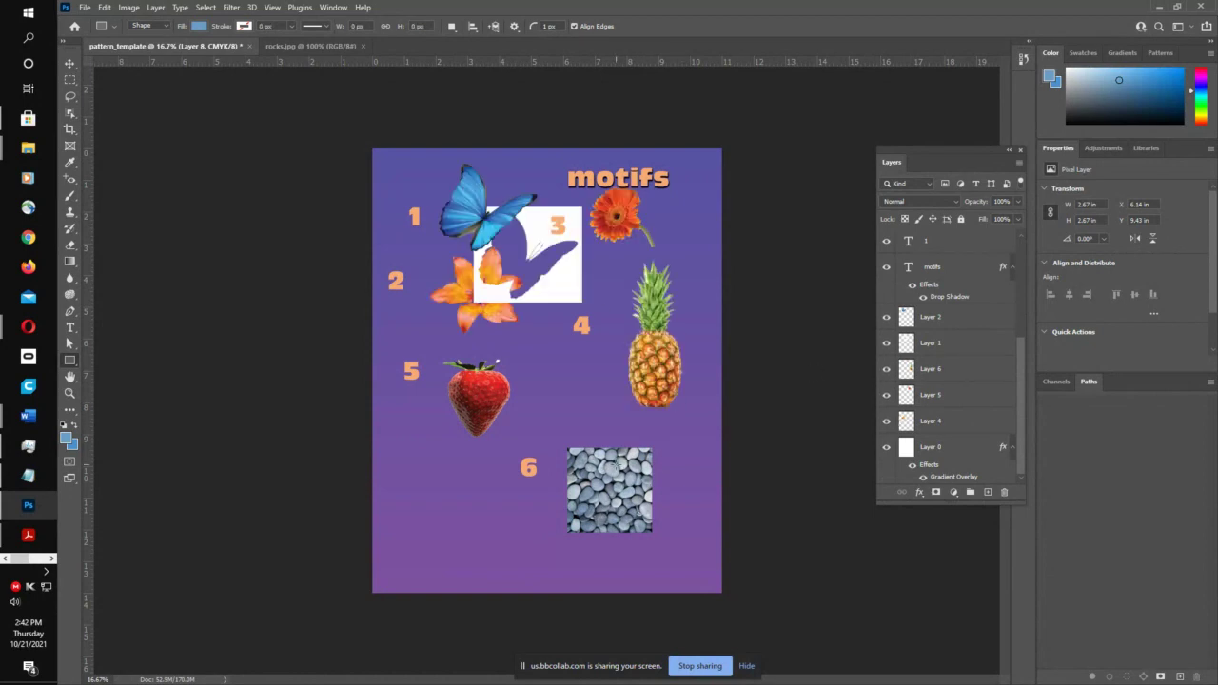
- In rocks.jpg, select only the dark speckled rock near the lower middle with Object Selection and copy it to a new layer
left_click(313, 46)
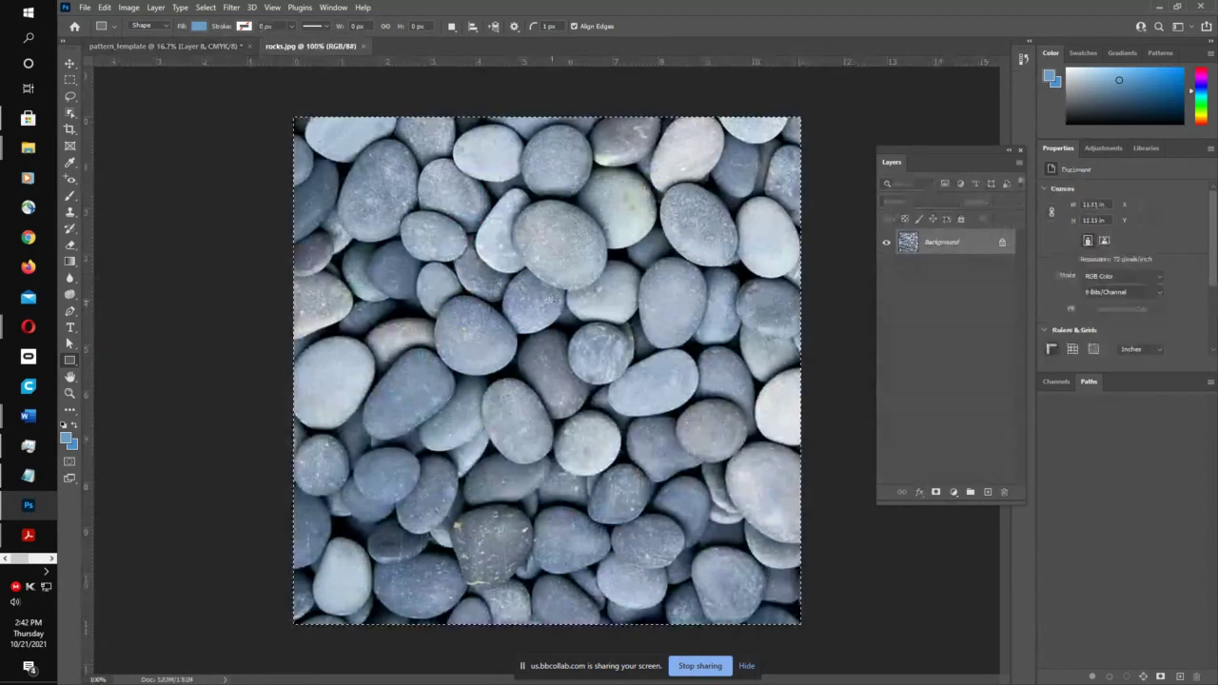
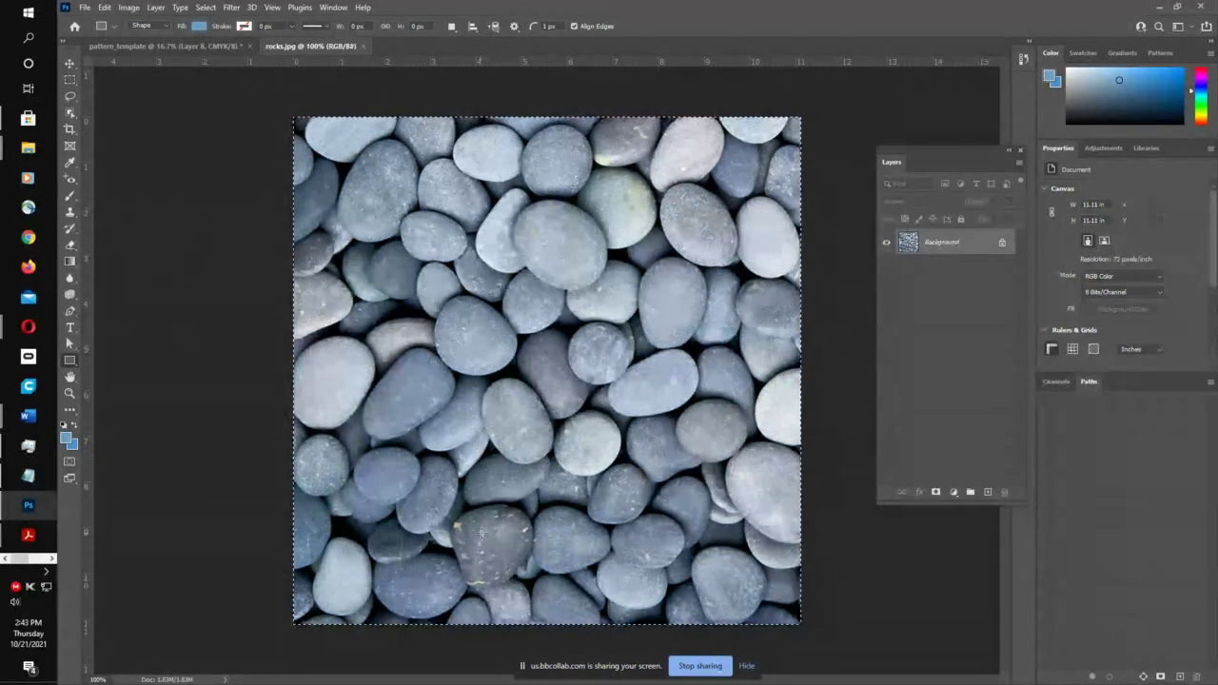
left_click(70, 113)
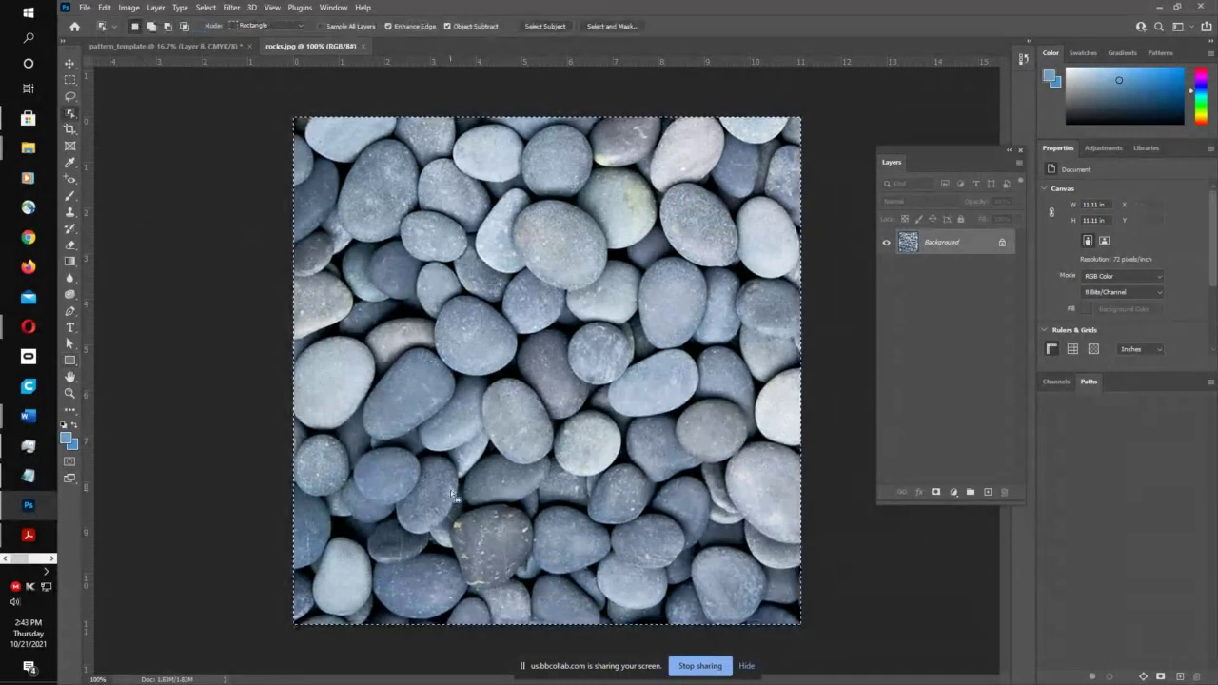
left_click_drag(523, 545, 579, 577)
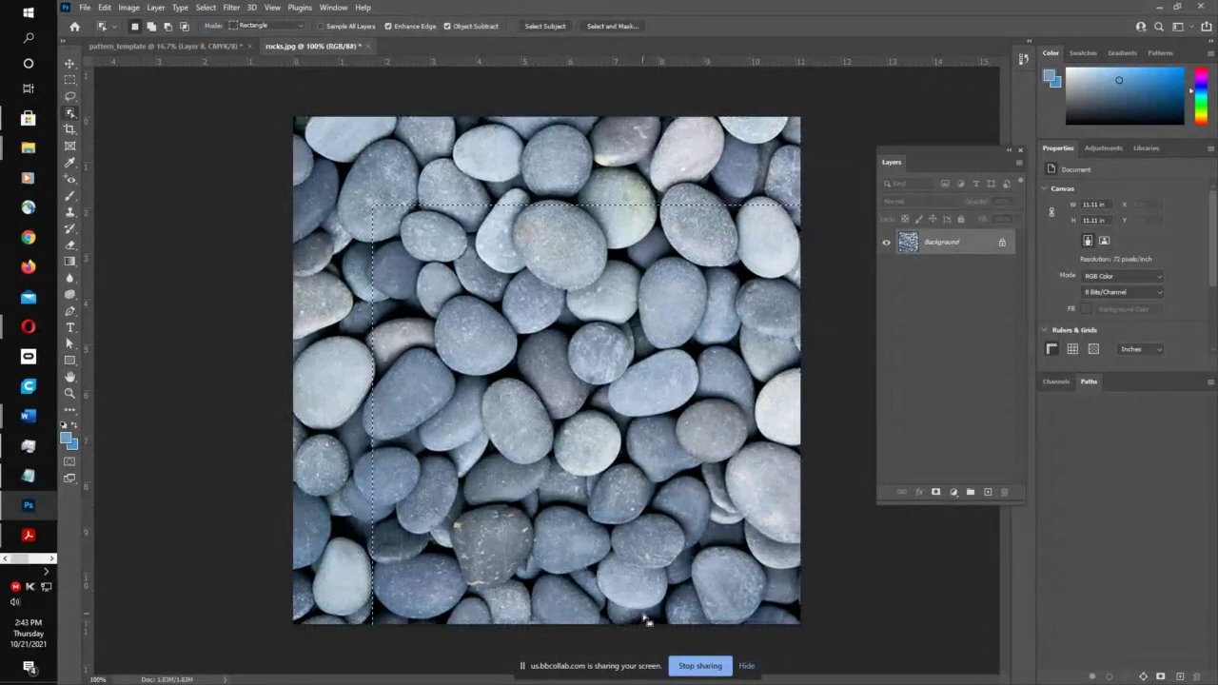
key("ctrl+z")
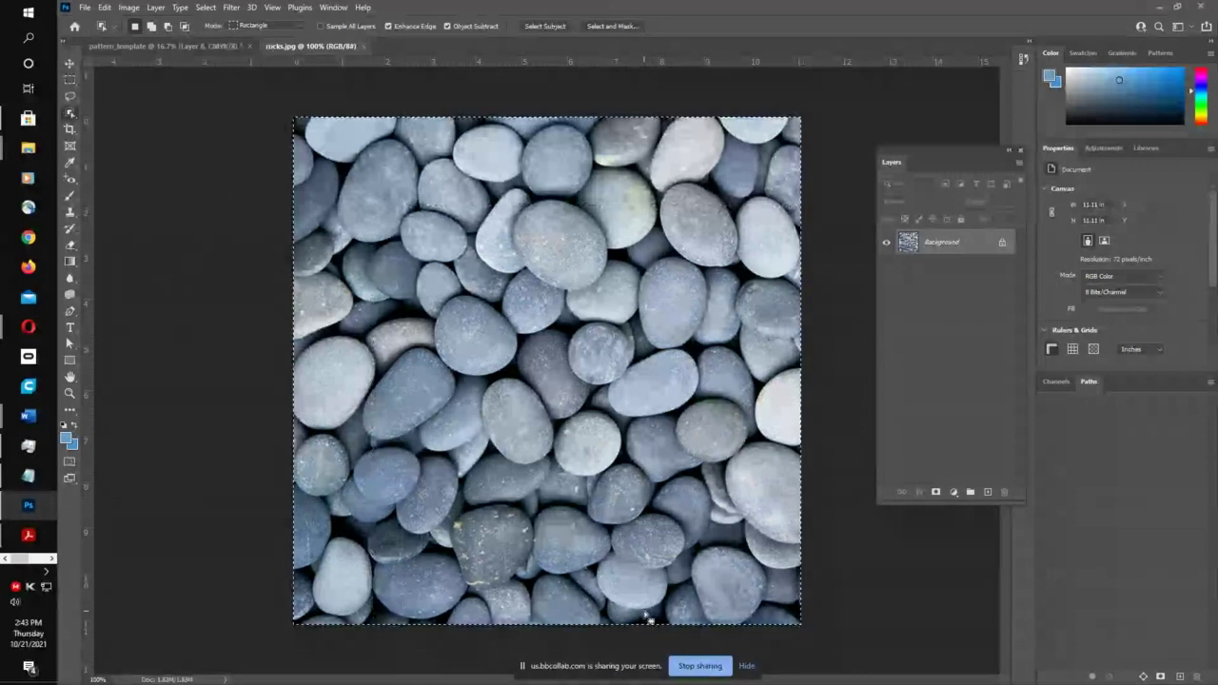
left_click_drag(433, 495, 530, 591)
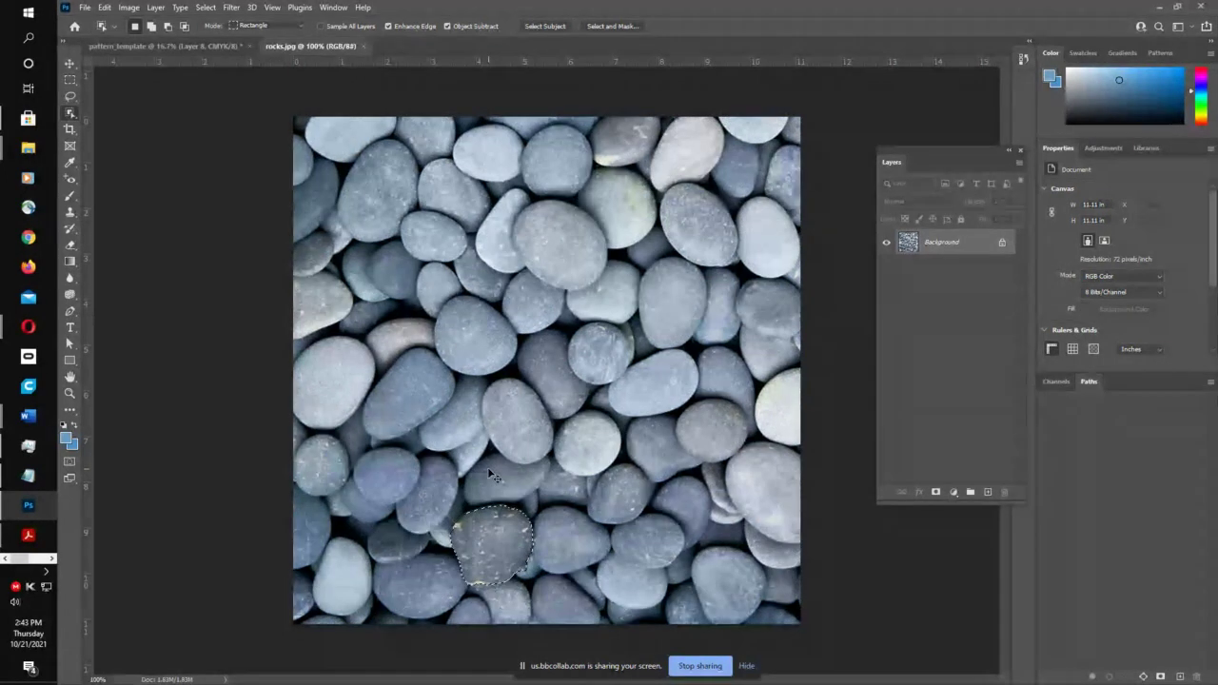
key("ctrl+j")
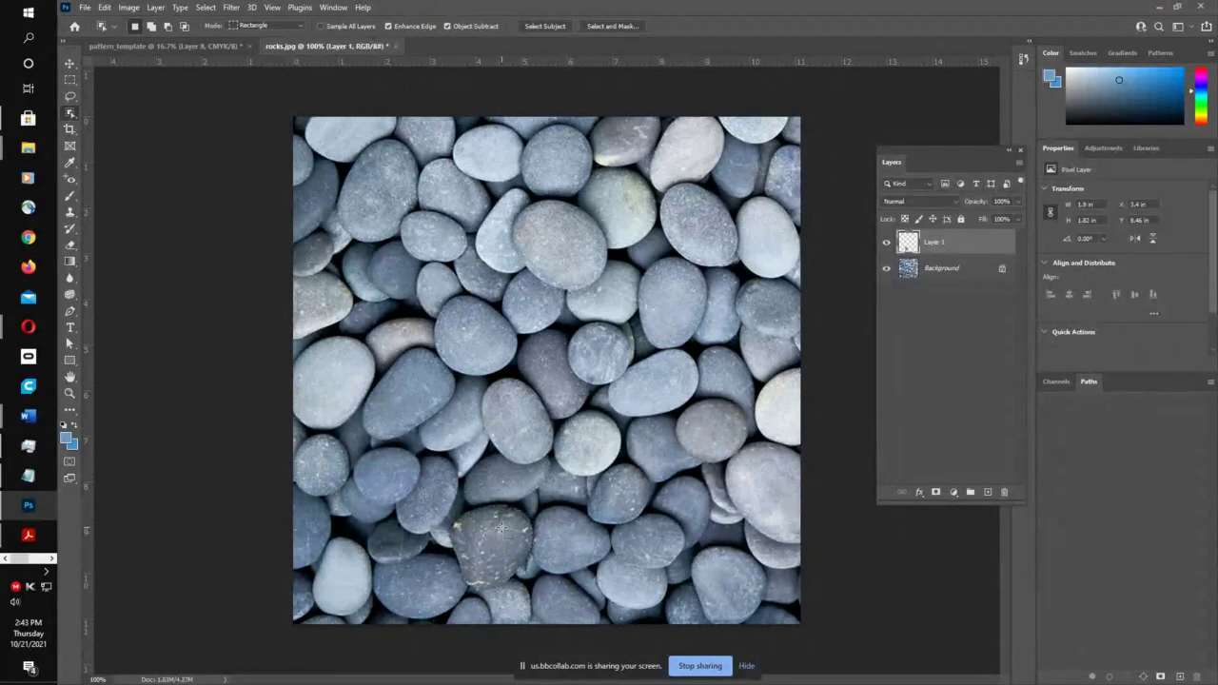
- Move the copied dark rock just above its original, at about 2.96 in across and 6.44 in down
key("v")
left_click_drag(500, 533, 391, 376)
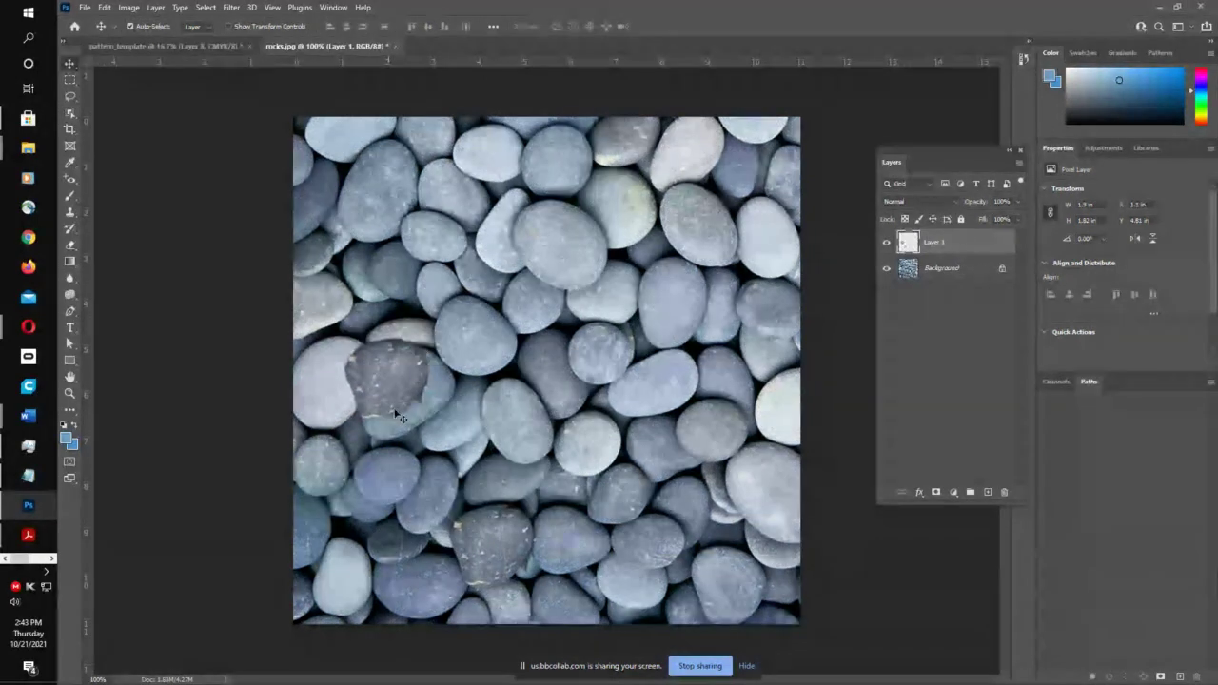
left_click(69, 245)
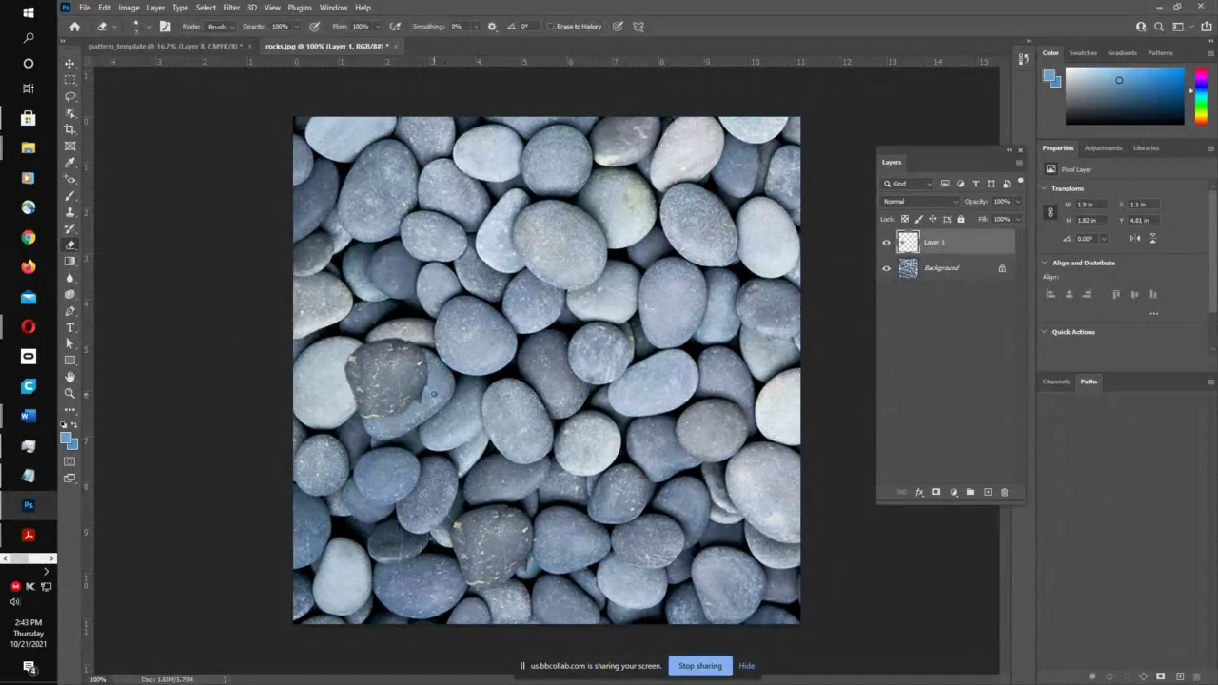
key("bracketright")
key("bracketright")
left_click(69, 64)
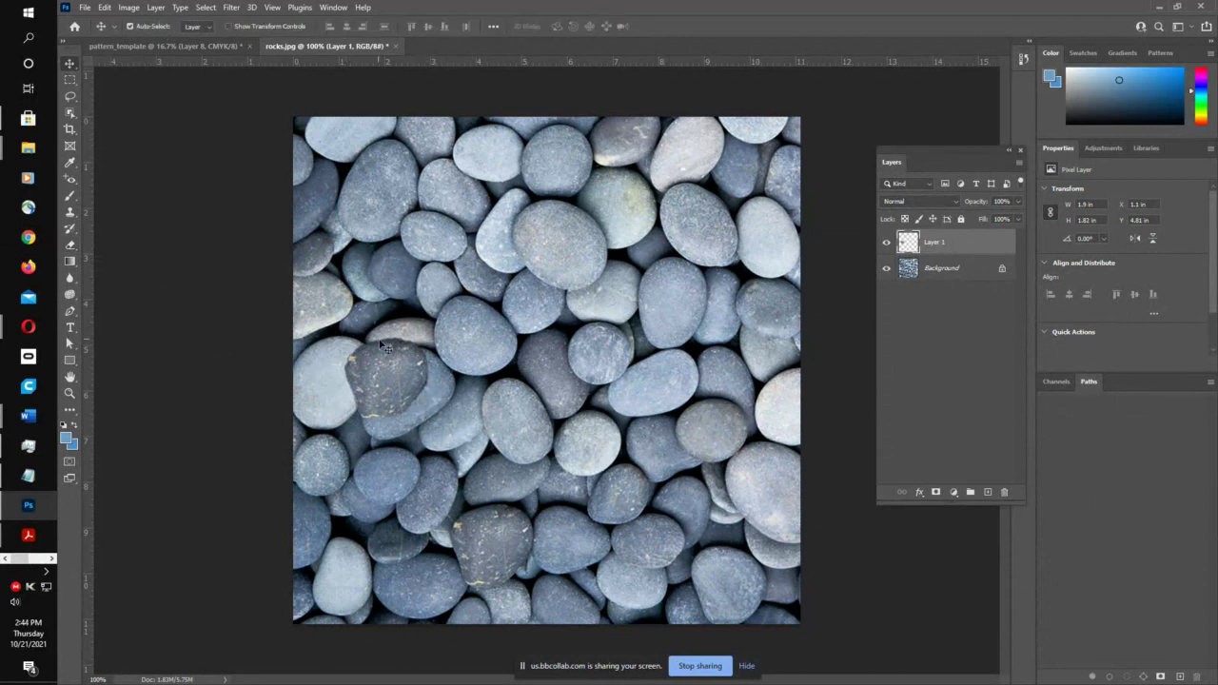
left_click_drag(384, 346, 487, 456)
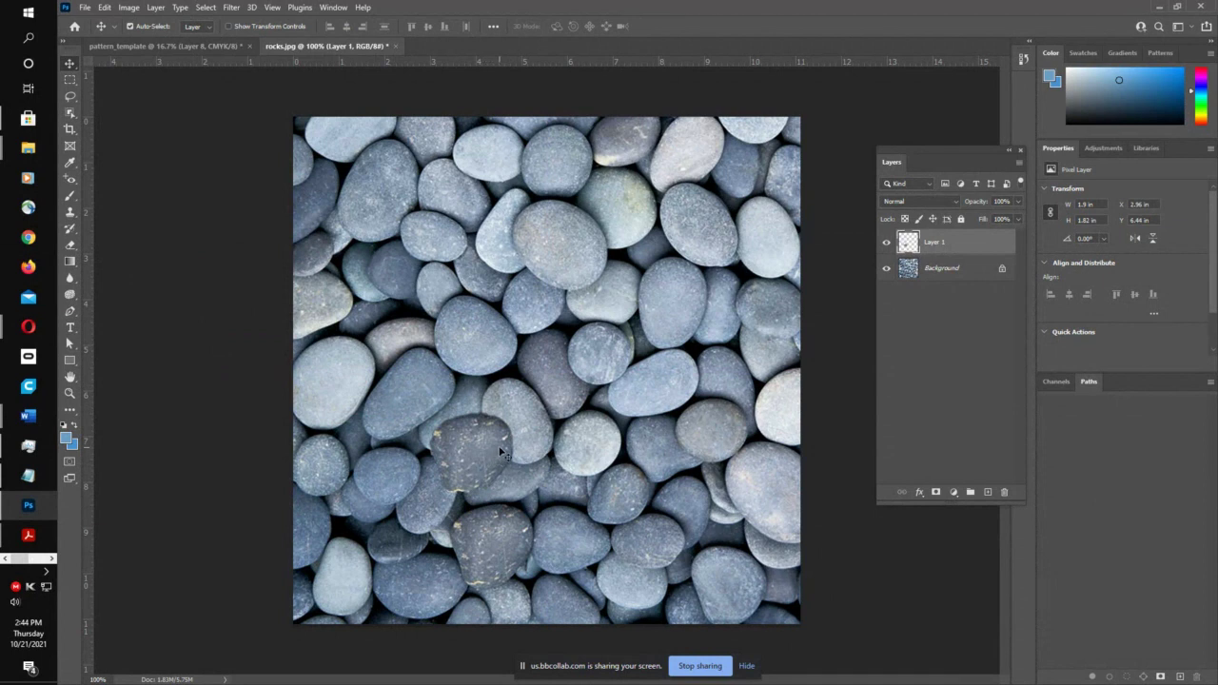
- Copy the smooth rock just right of the original dark one from the Background to a new layer and place it about 1.7 in across, 7.5 in down
left_click(69, 113)
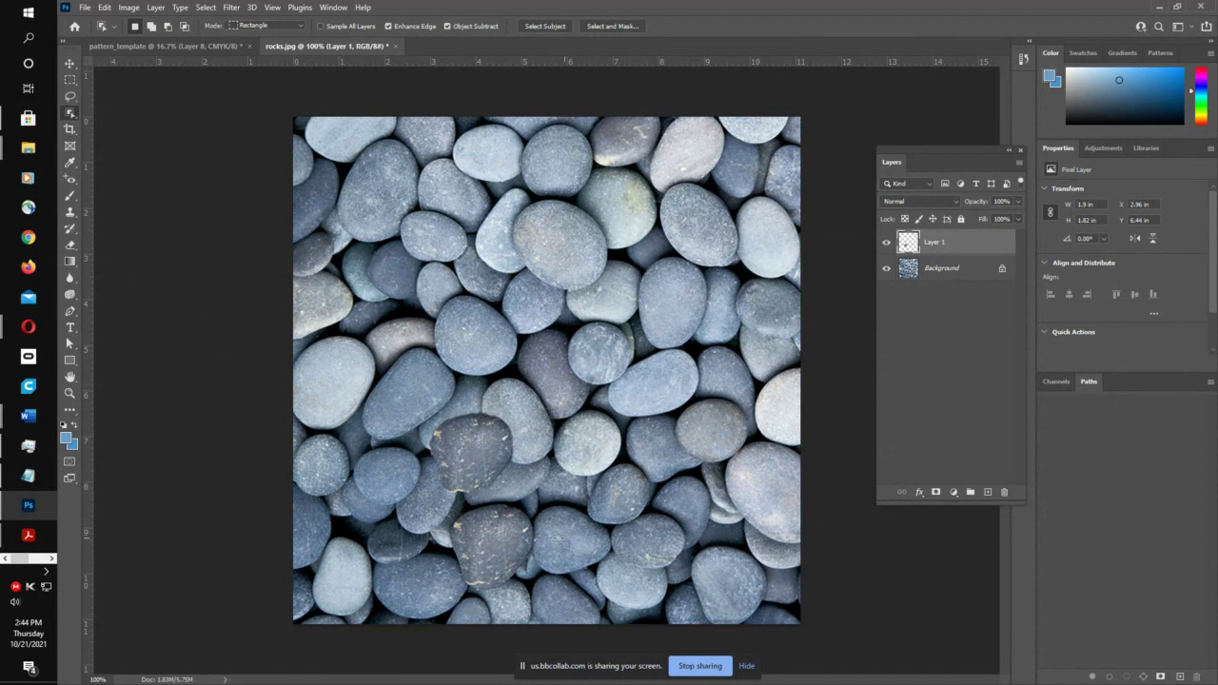
left_click_drag(531, 487, 617, 587)
left_click_drag(621, 584, 621, 585)
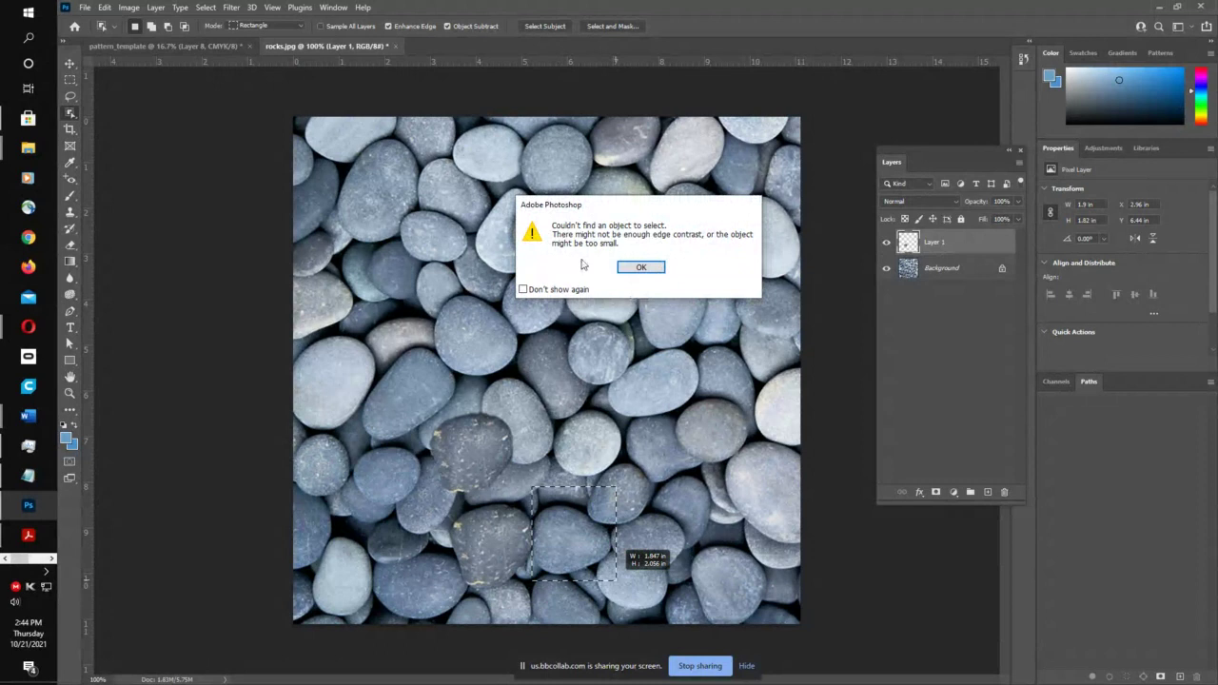
left_click(659, 269)
left_click(947, 269)
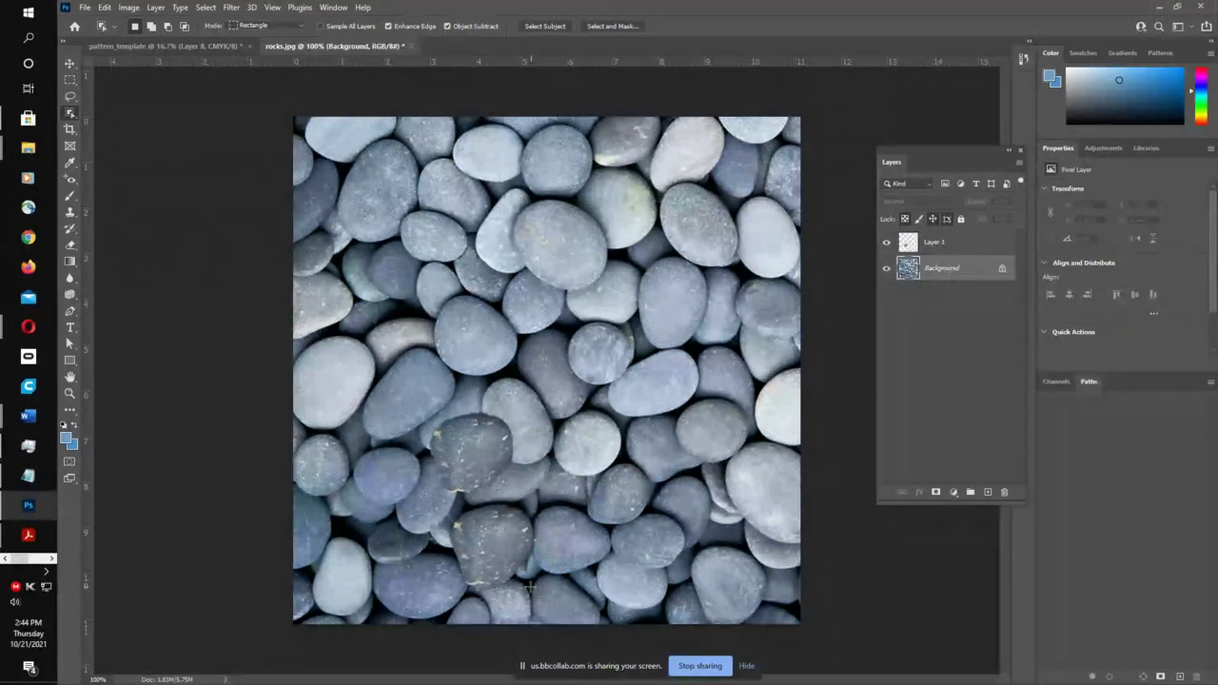
left_click_drag(527, 496, 619, 577)
key("ctrl+j")
key("v")
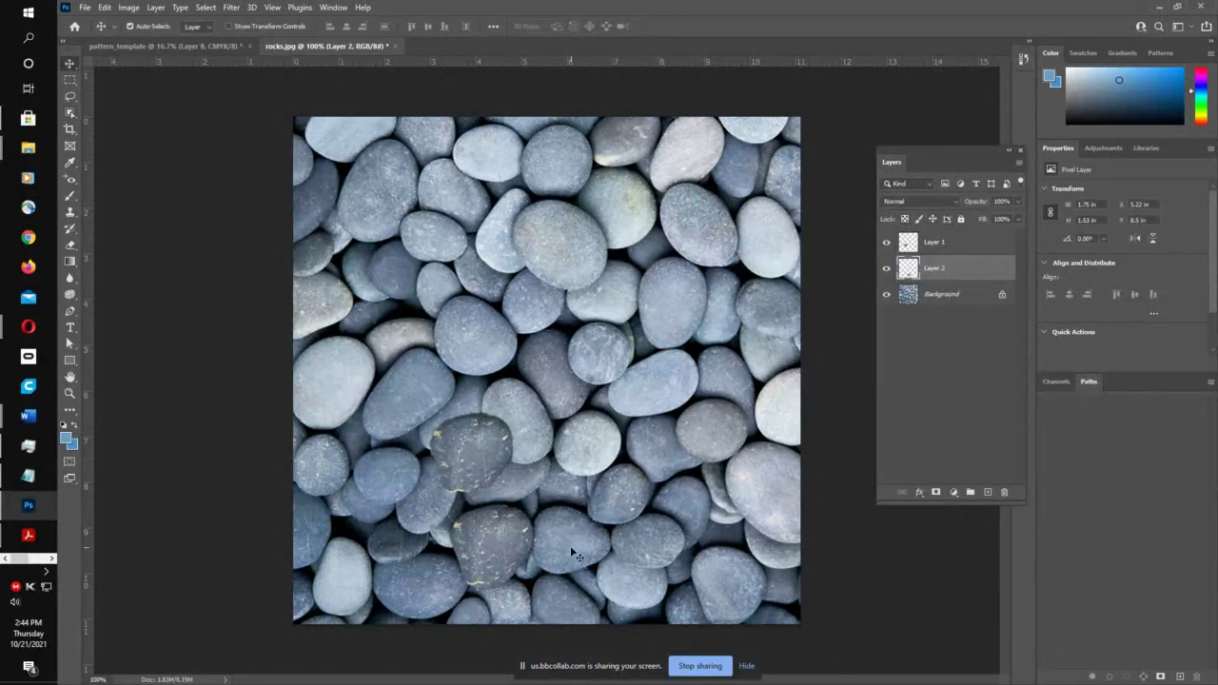
left_click_drag(570, 545, 411, 505)
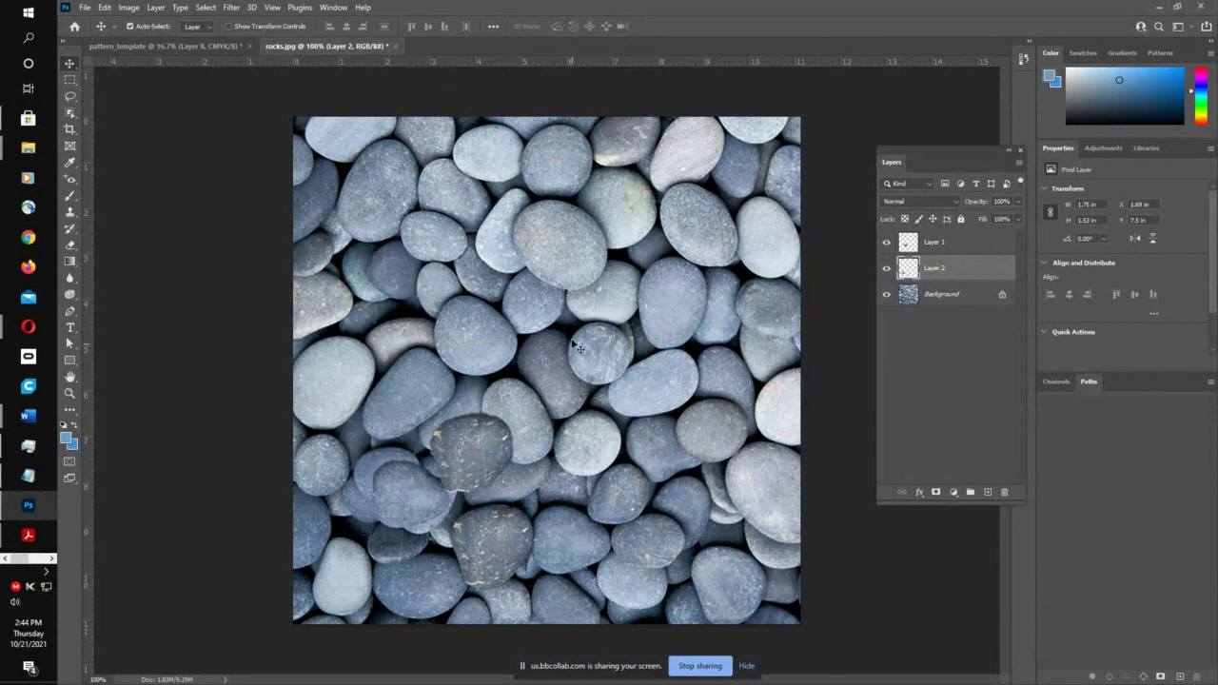
- Copy the large speckled rock in the upper middle from the Background to a new layer and place it about 1.32 in across, 5.56 in down
left_click(950, 297)
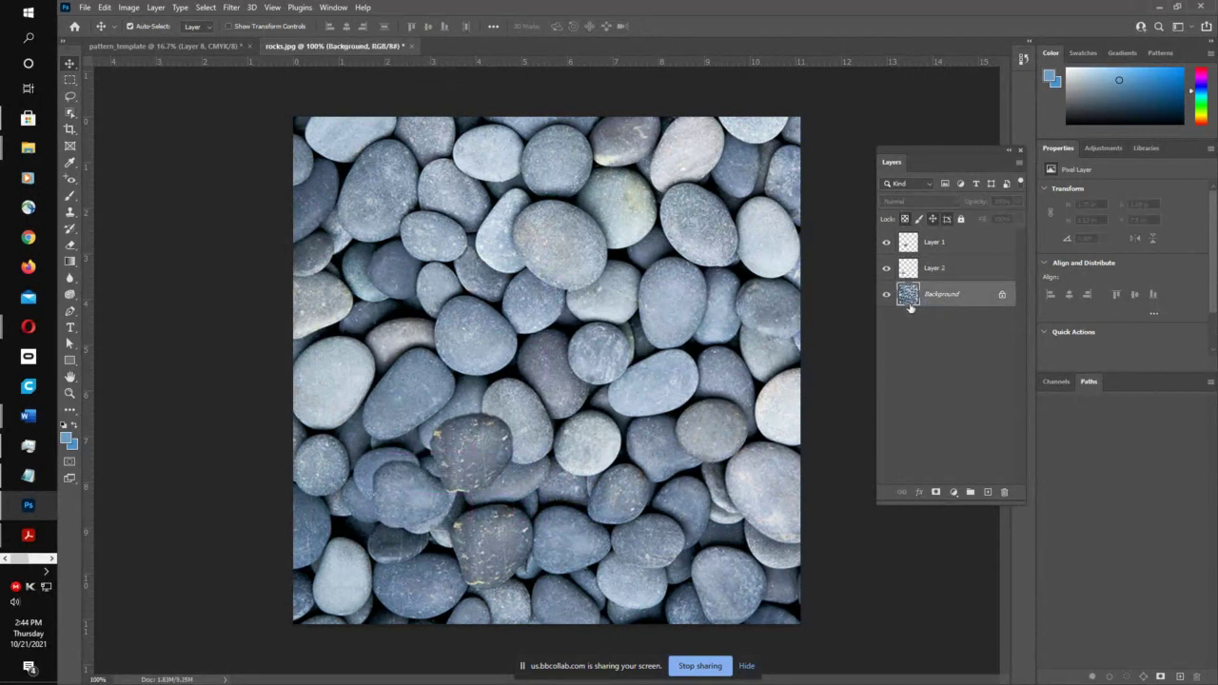
left_click(69, 115)
left_click_drag(511, 197, 630, 301)
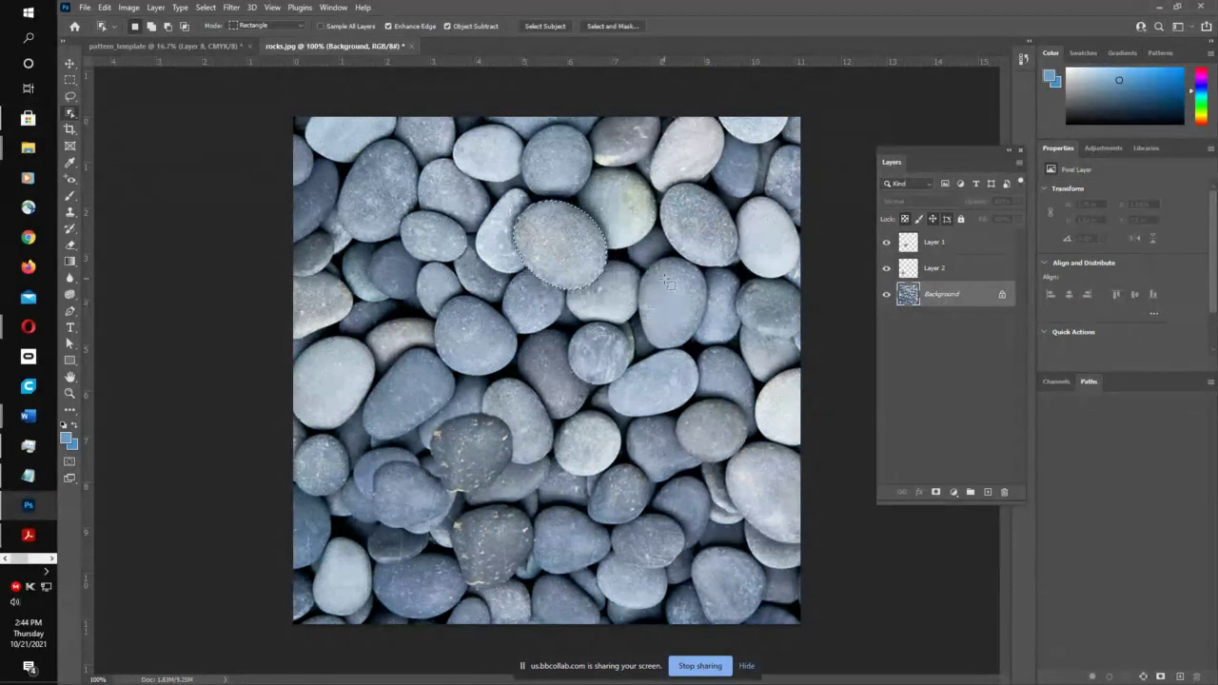
key("ctrl+j")
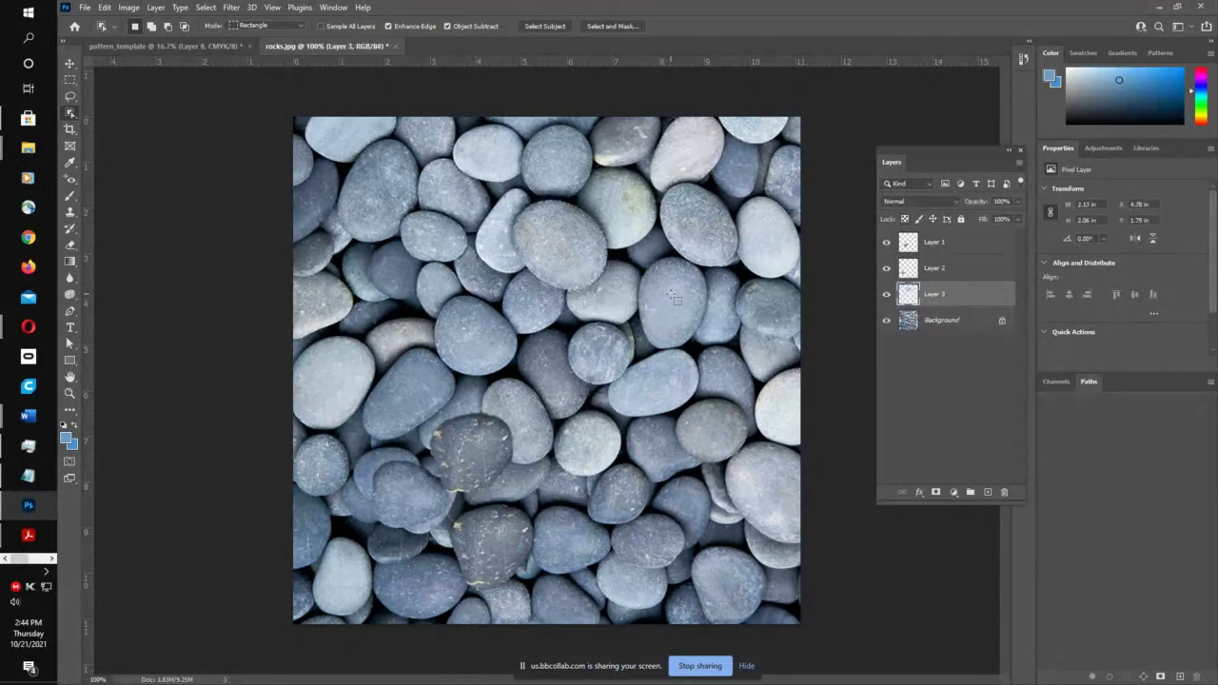
key("v")
left_click_drag(572, 272, 416, 437)
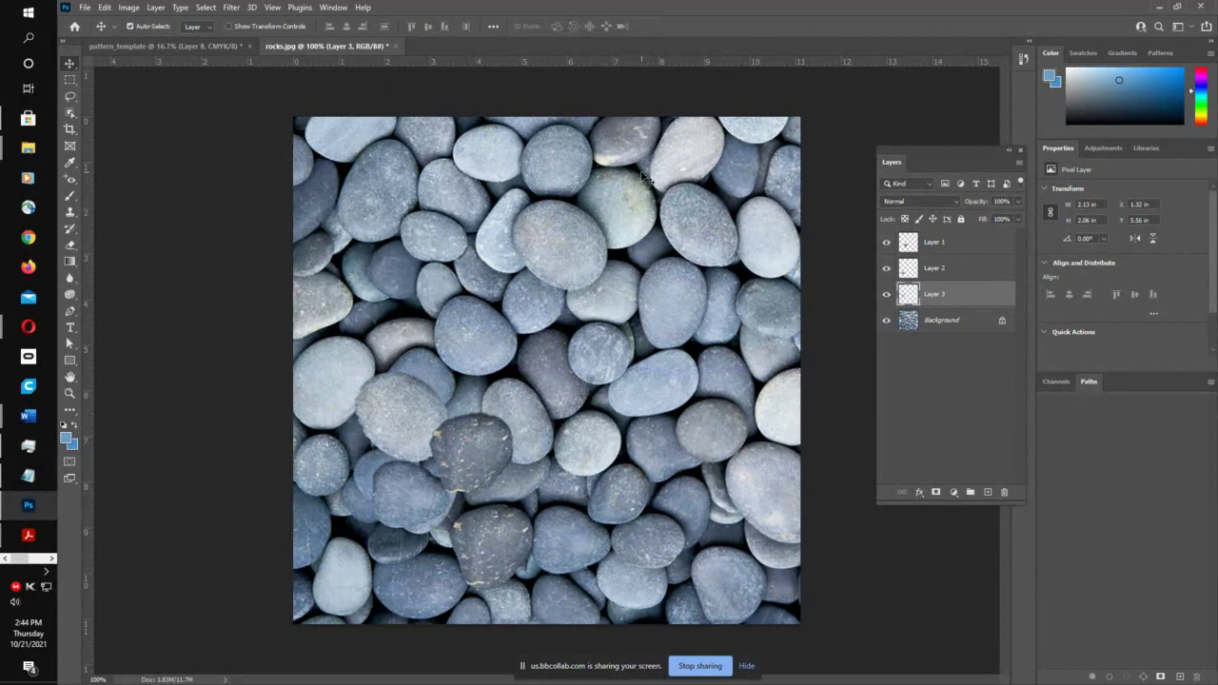
- Copy the upright oval rock in the upper right area from the Background to a new layer and place it about 2.39 in across, 5.43 in down
left_click(69, 113)
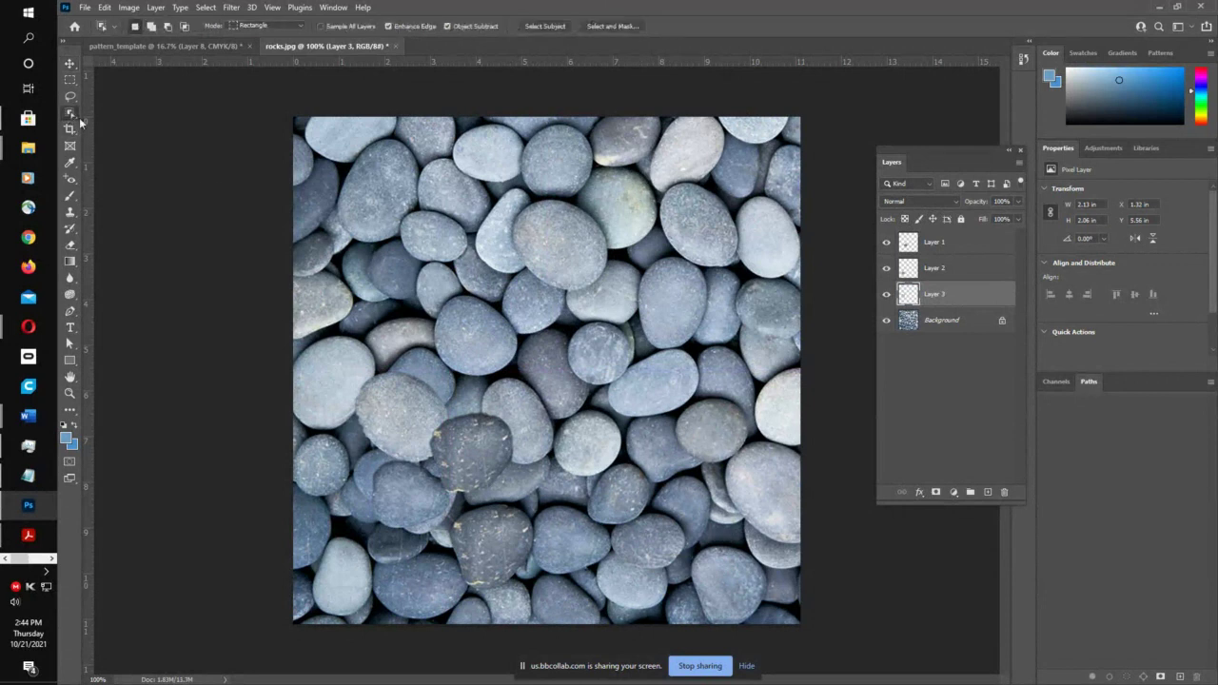
left_click(944, 322)
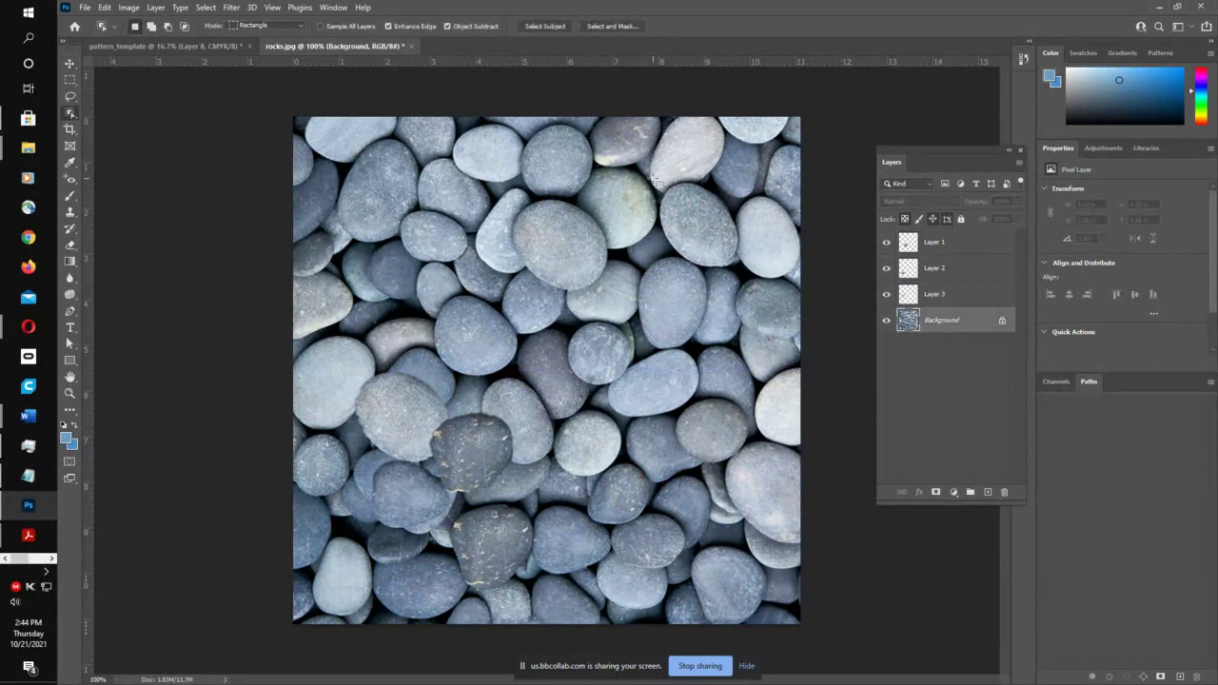
left_click_drag(633, 240, 710, 358)
key("ctrl+j")
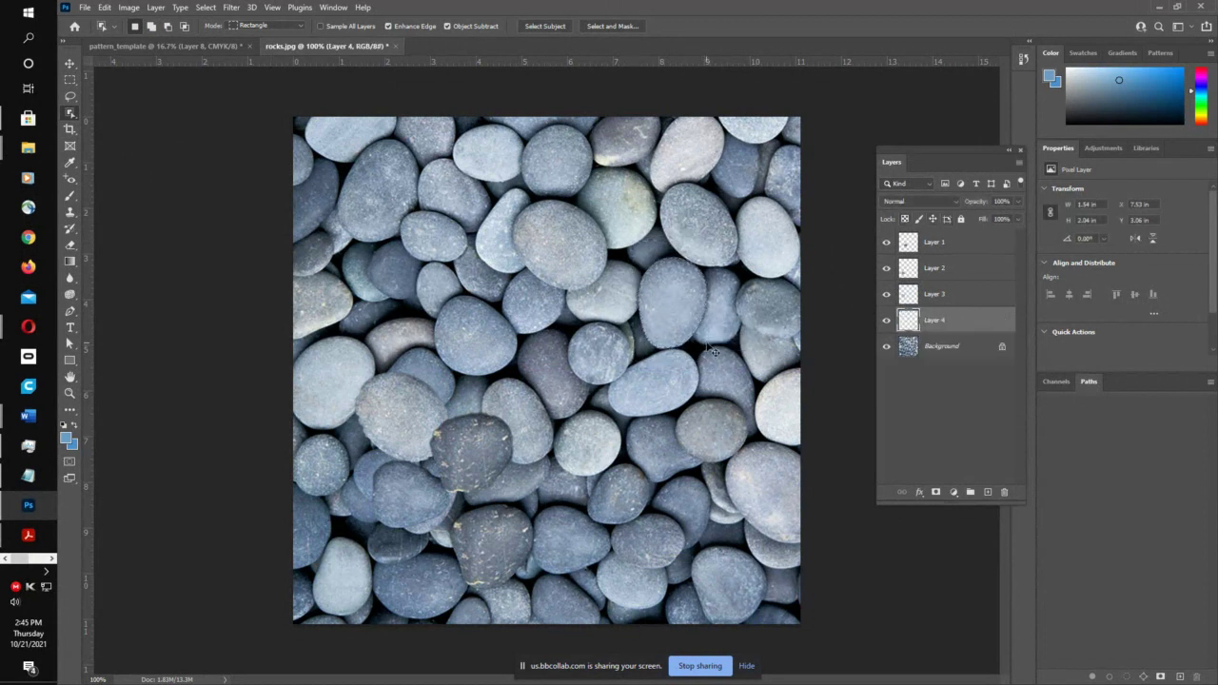
key("v")
left_click_drag(679, 317, 446, 409)
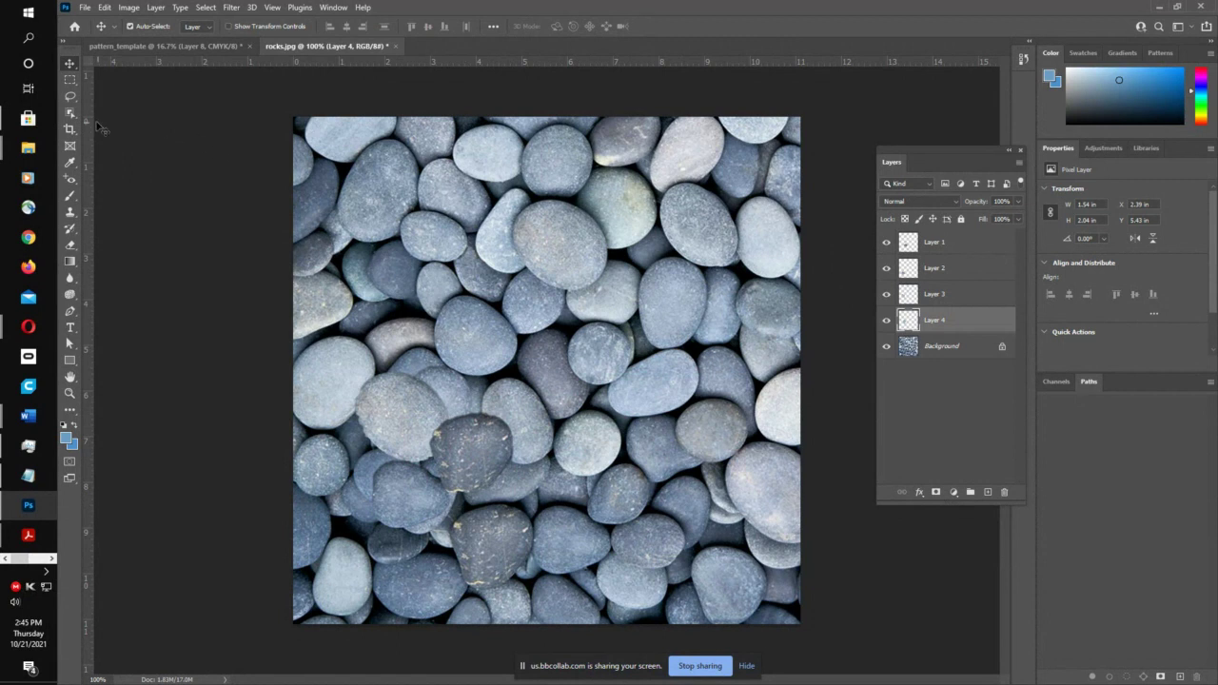
- Copy the round blue-grey rock left of centre from the Background to a new layer and place the copy just left of its original
left_click(69, 112)
left_click_drag(432, 290, 527, 386)
left_click(641, 266)
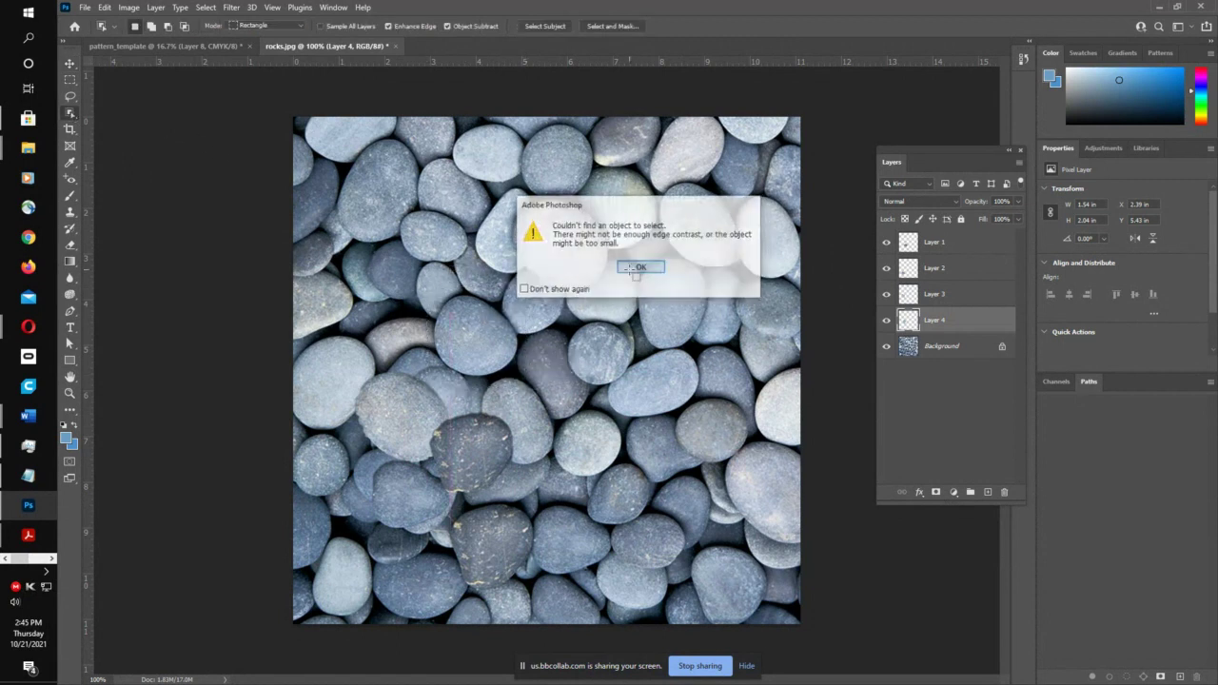
left_click(947, 346)
left_click_drag(409, 283, 522, 381)
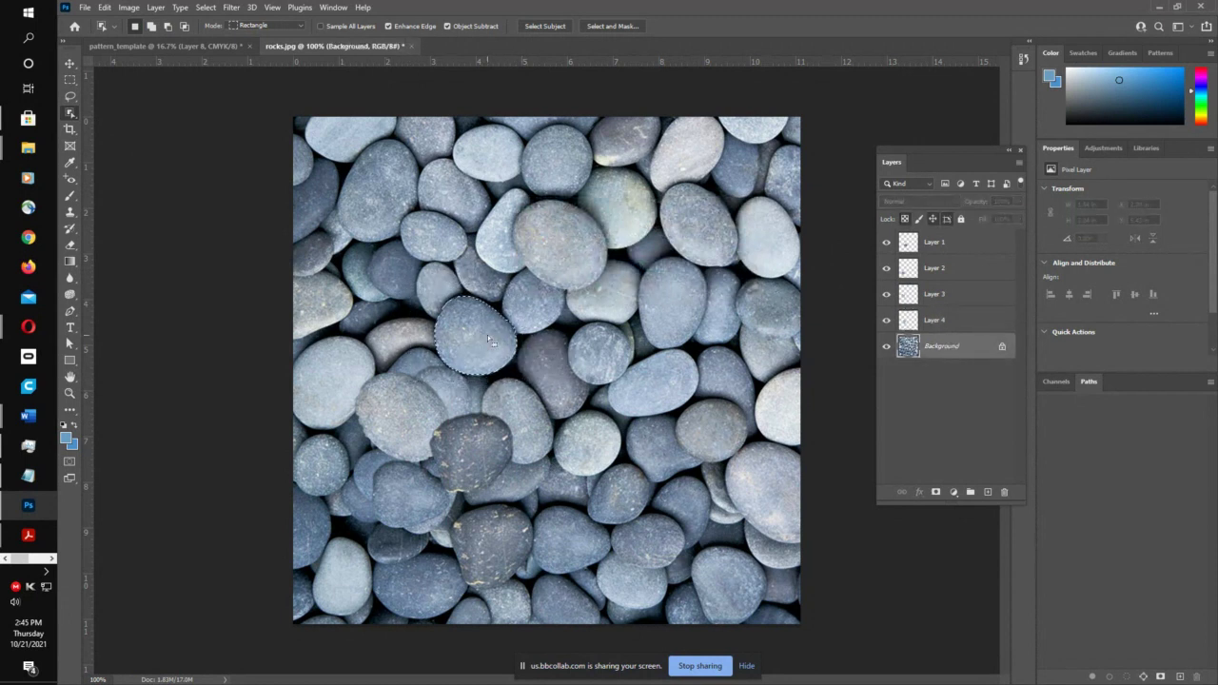
key("ctrl+j")
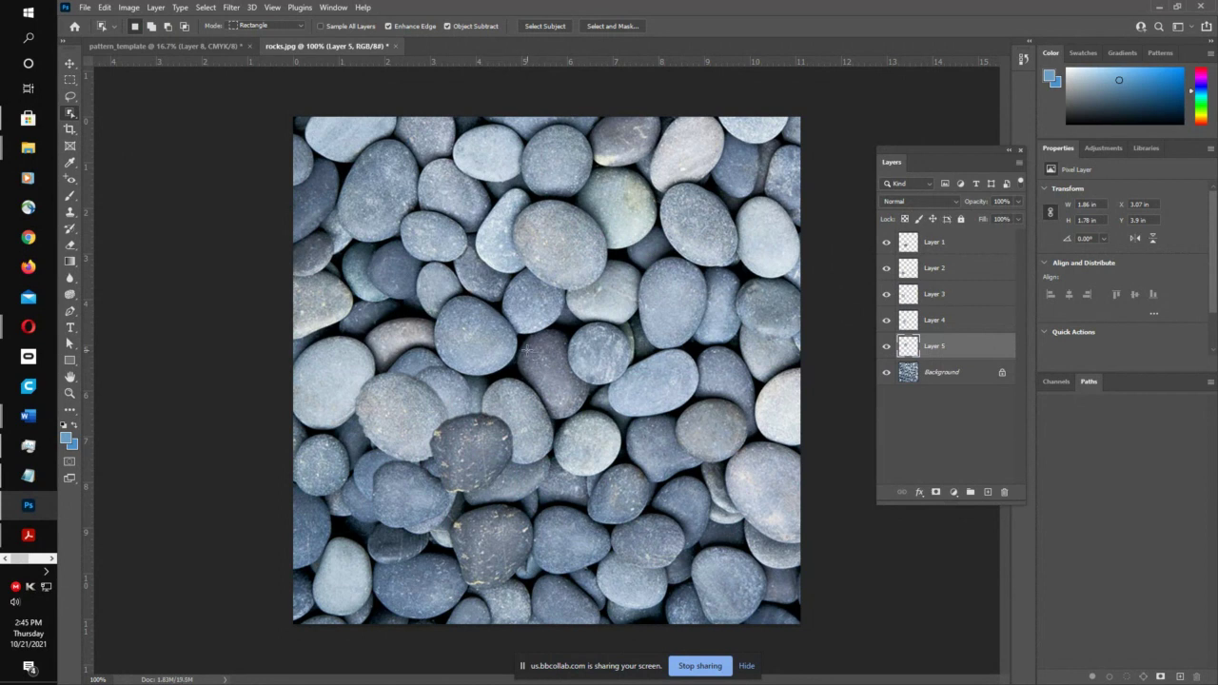
key("v")
mouse_move(471, 331)
left_mouse_down()
mouse_move(418, 346)
mouse_move(394, 310)
left_mouse_up()
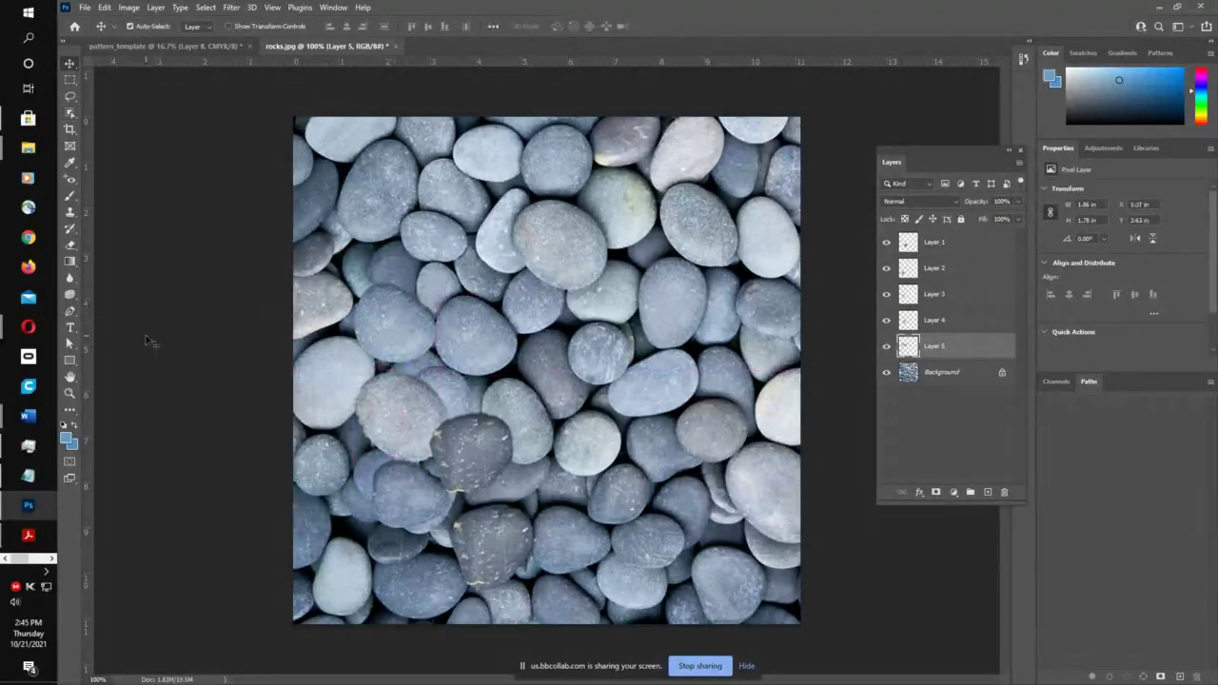
- Switch to the Opera browser and bring up the Google Images results for rocks
mouse_move(25, 329)
left_click(121, 328)
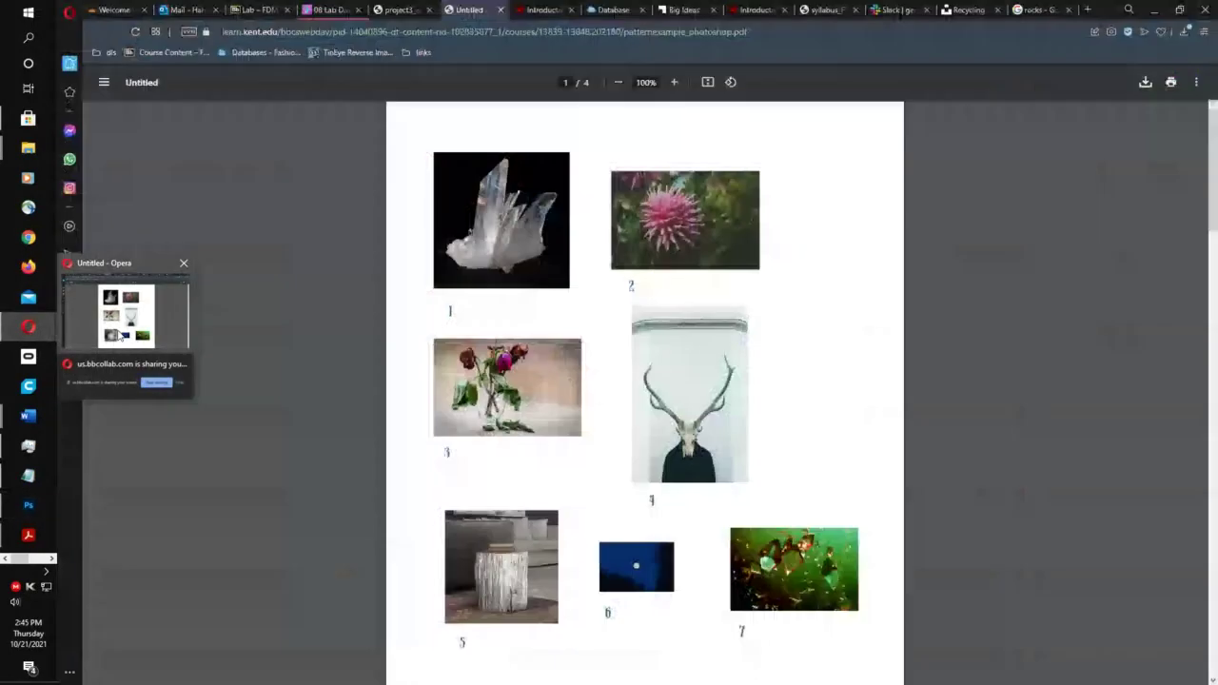
left_click(976, 11)
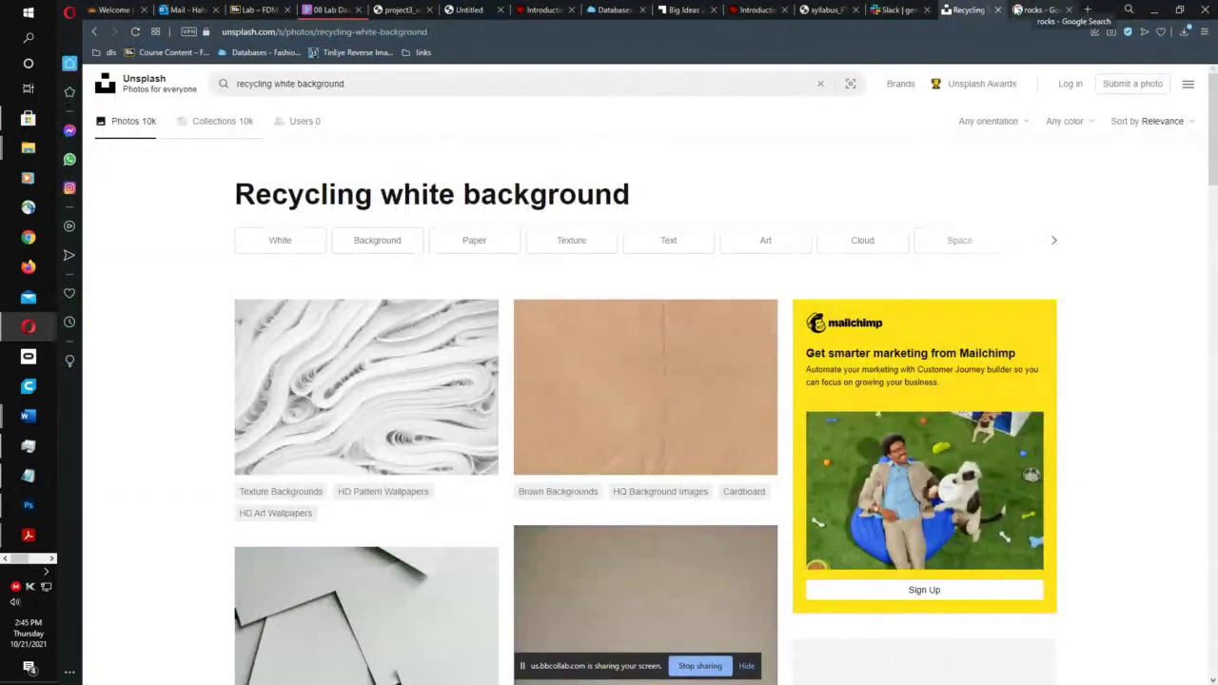
left_click(1027, 10)
scroll(616, 370, "up", 2)
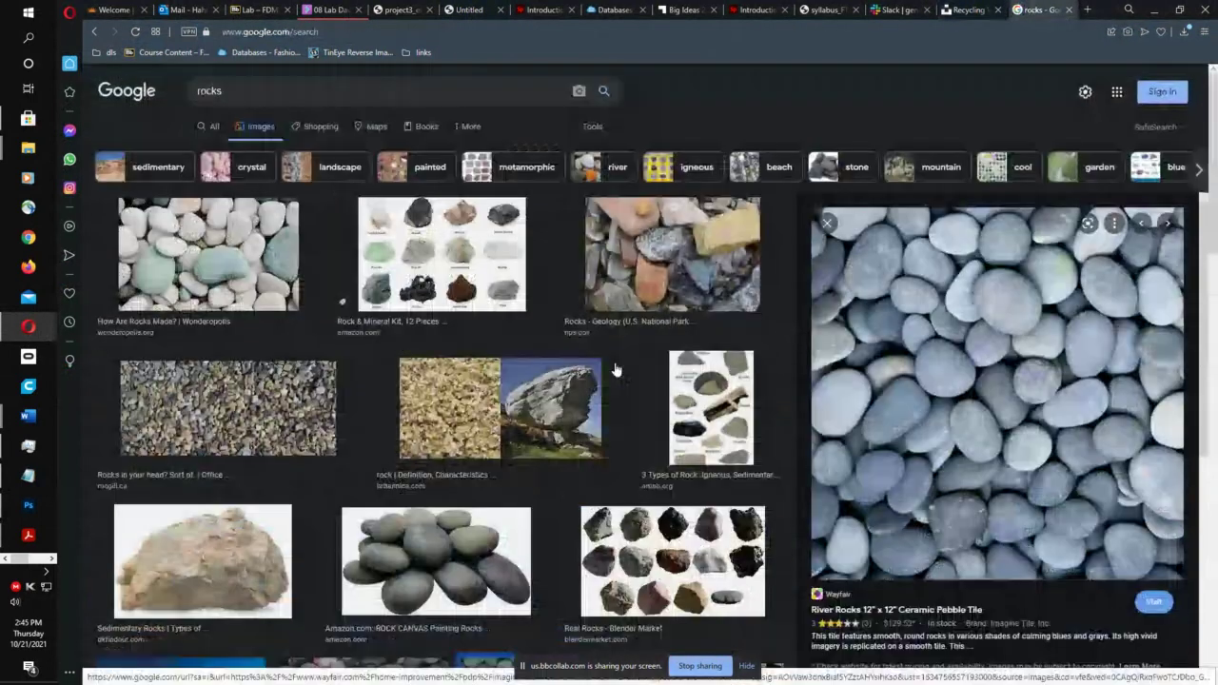
- Search the images for autumn leaves and preview the Gardening Know How photo of red and yellow maple leaves
double_click(209, 90)
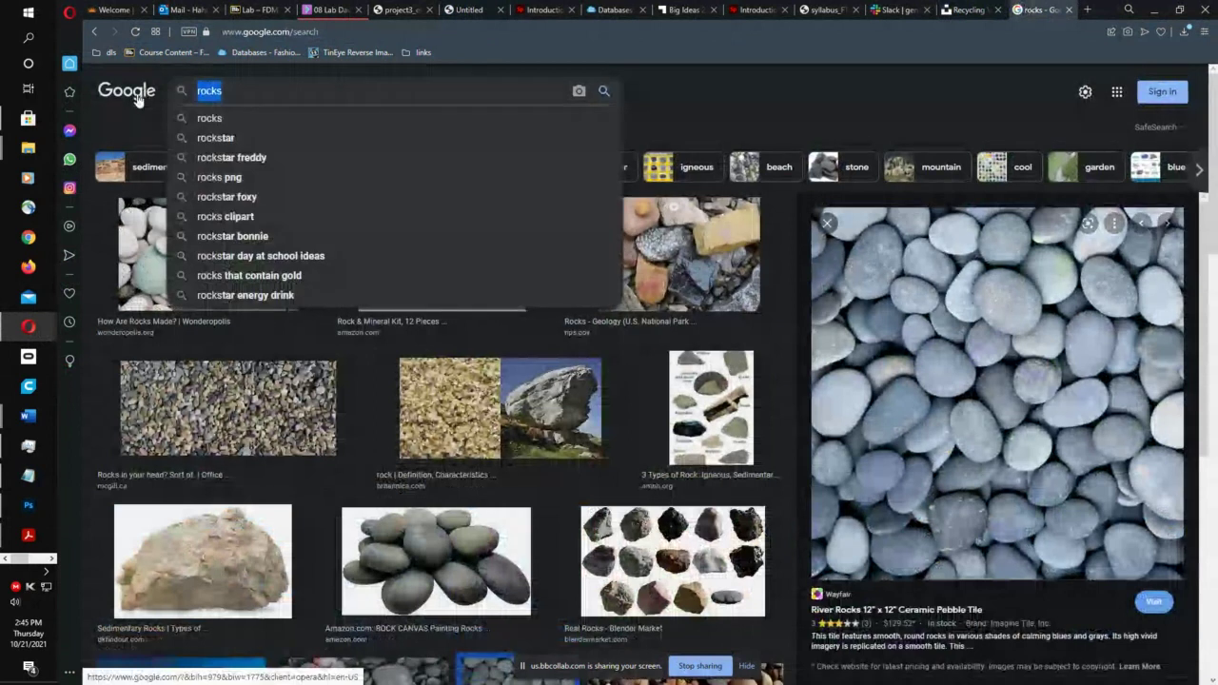
type("autum")
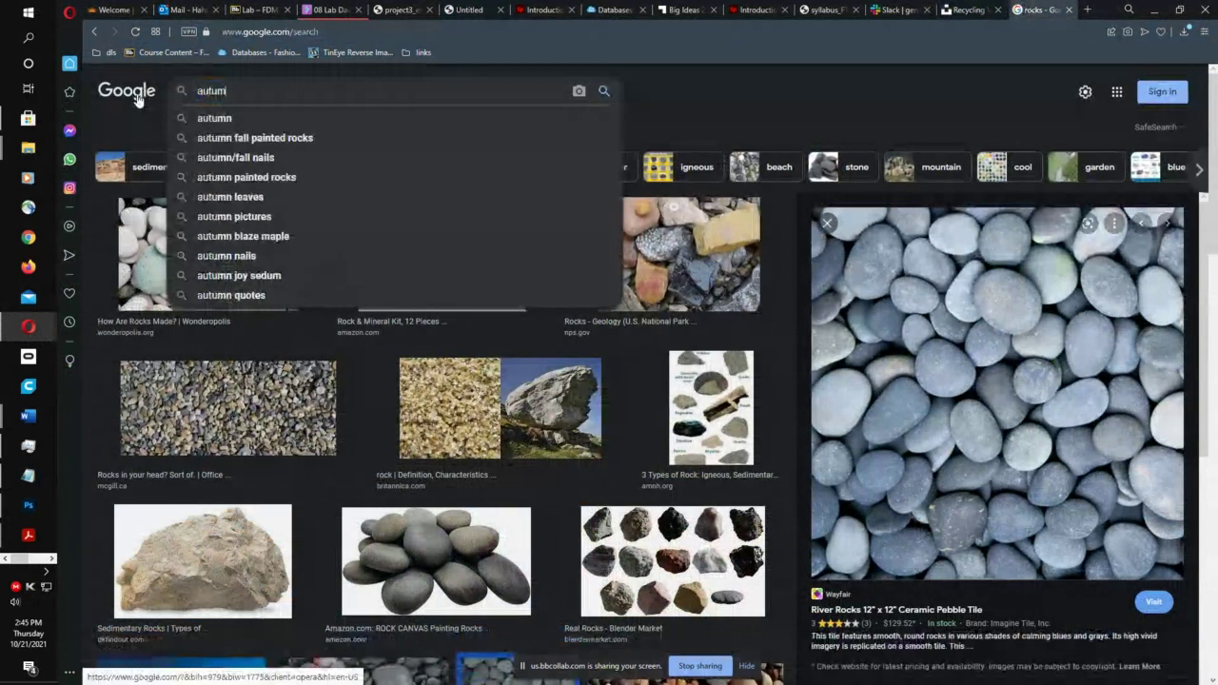
type("n leaves")
key("Return")
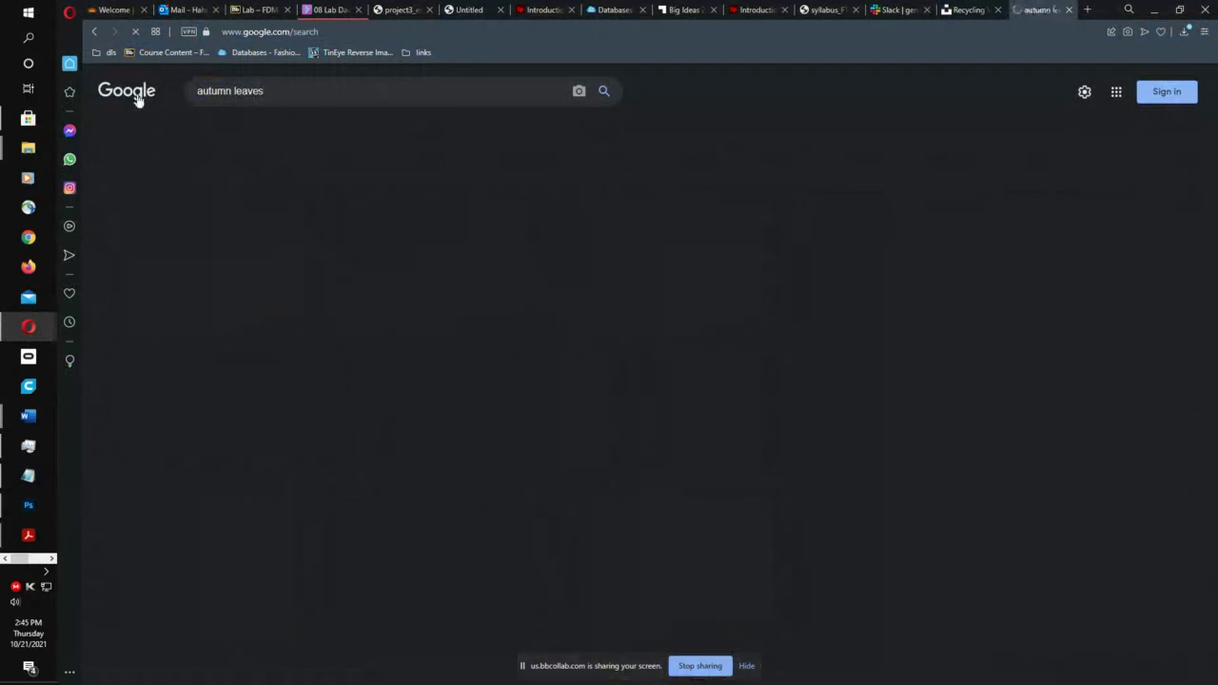
scroll(390, 191, "down", 3)
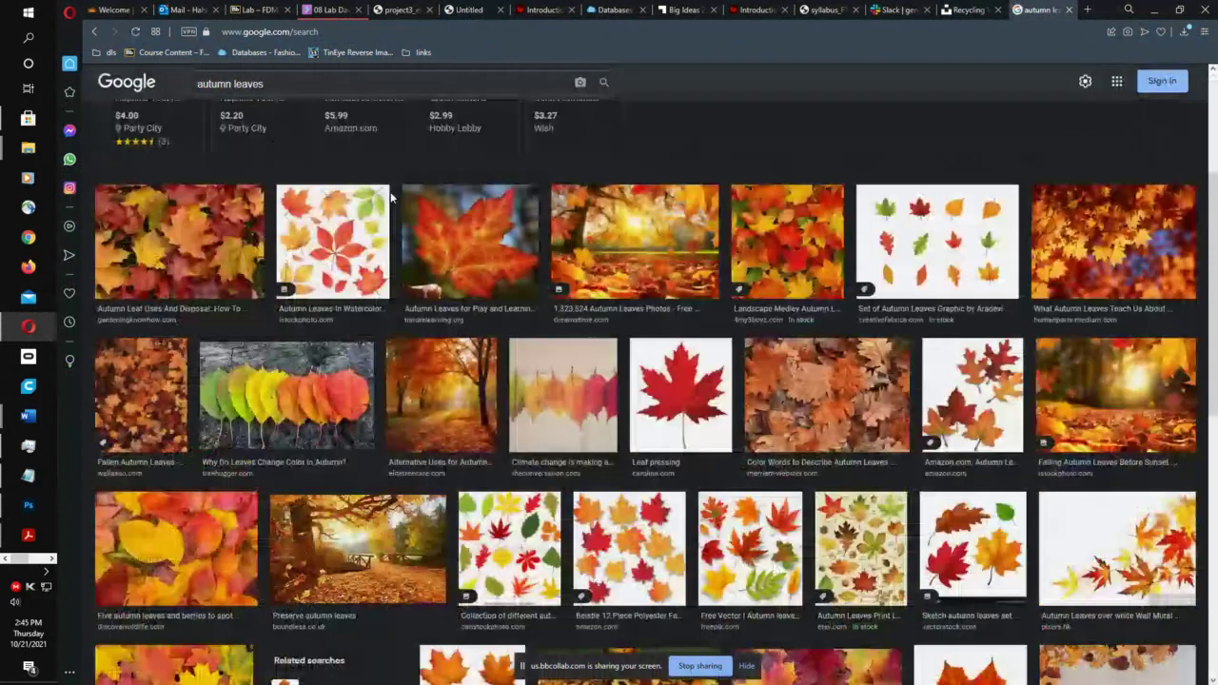
left_click(179, 242)
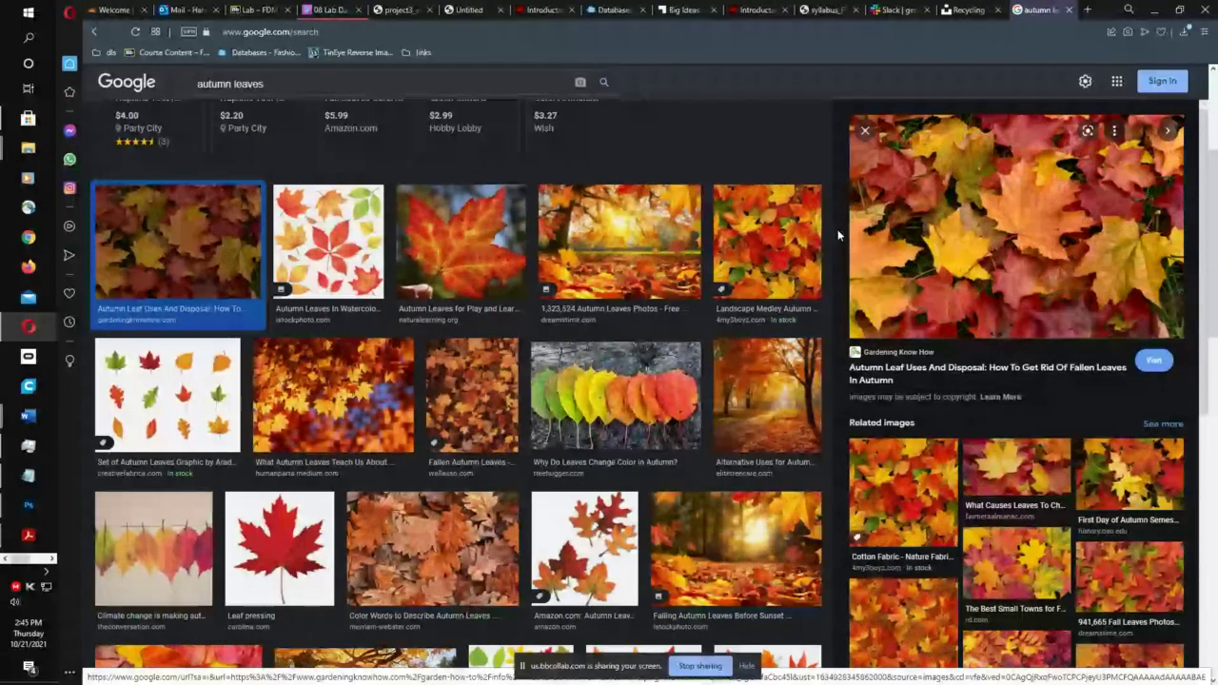
- Look through the autumn leaves images for a dense pattern source and preview the Earth911 photo of fallen leaves
scroll(839, 235, "down", 2)
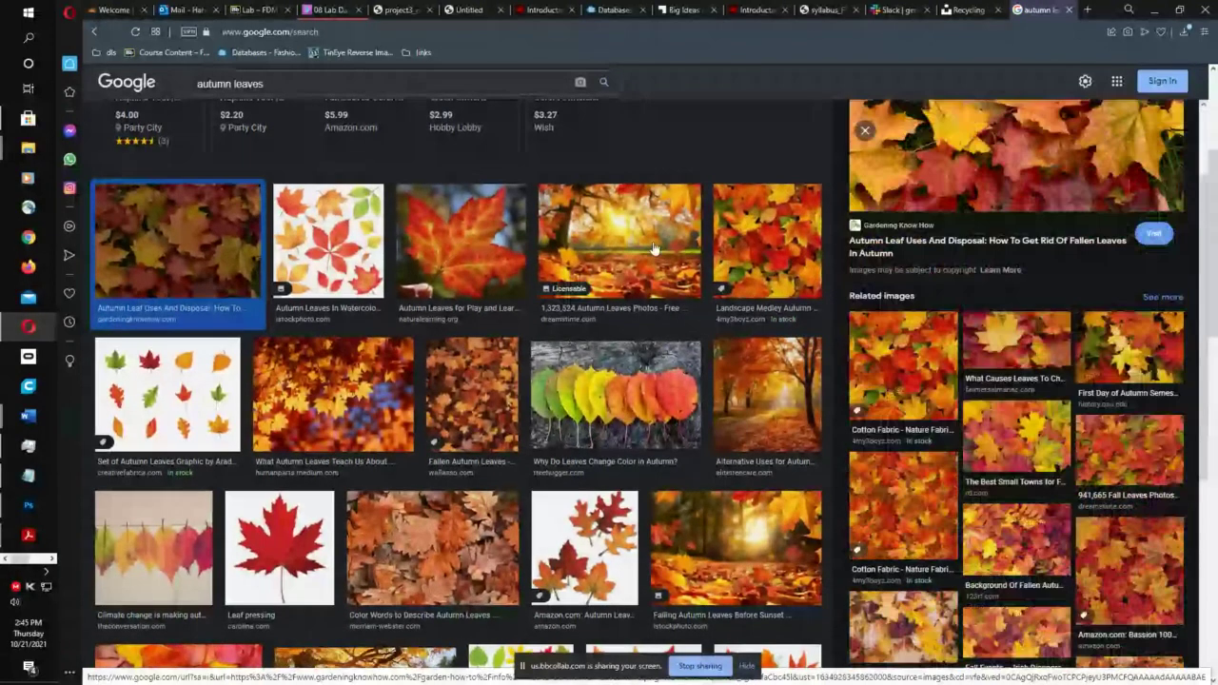
scroll(654, 249, "down", 4)
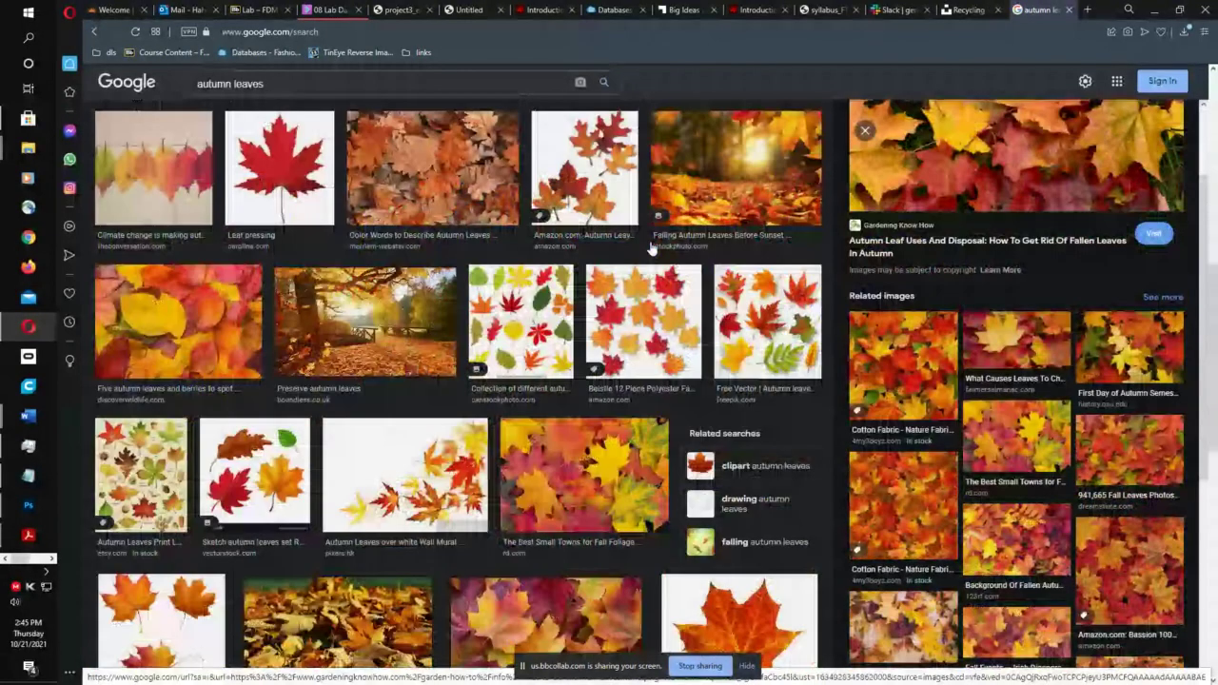
scroll(684, 345, "down", 1)
scroll(684, 344, "down", 1)
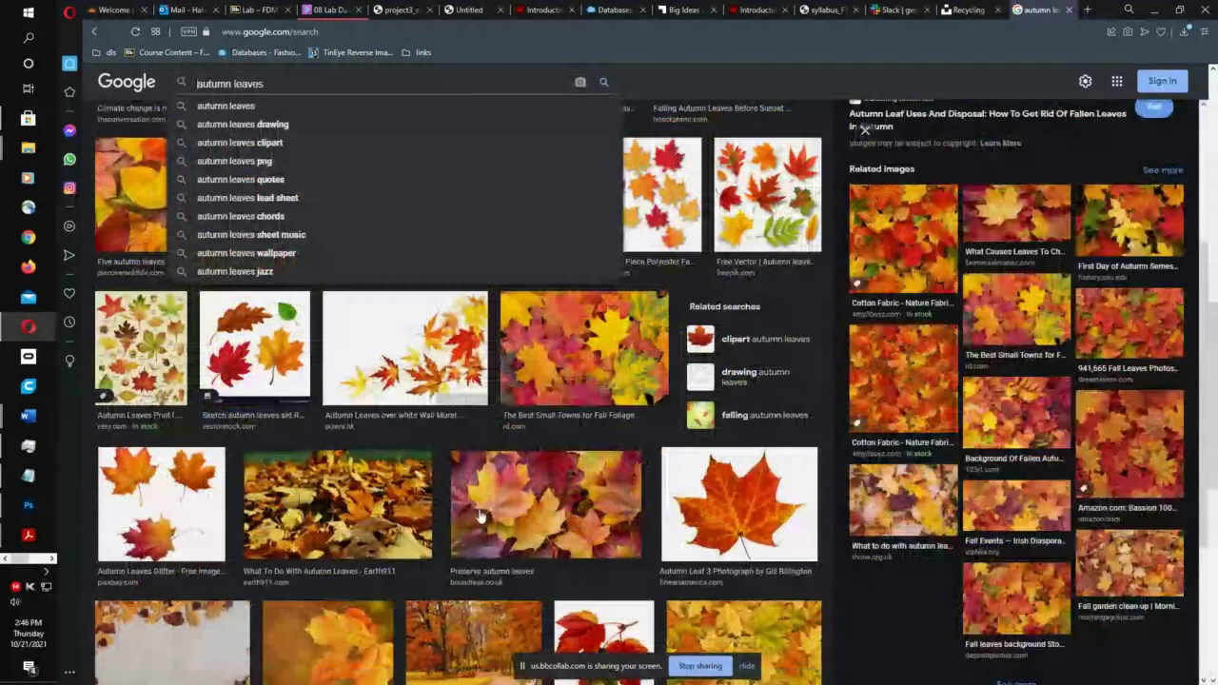
left_click(338, 505)
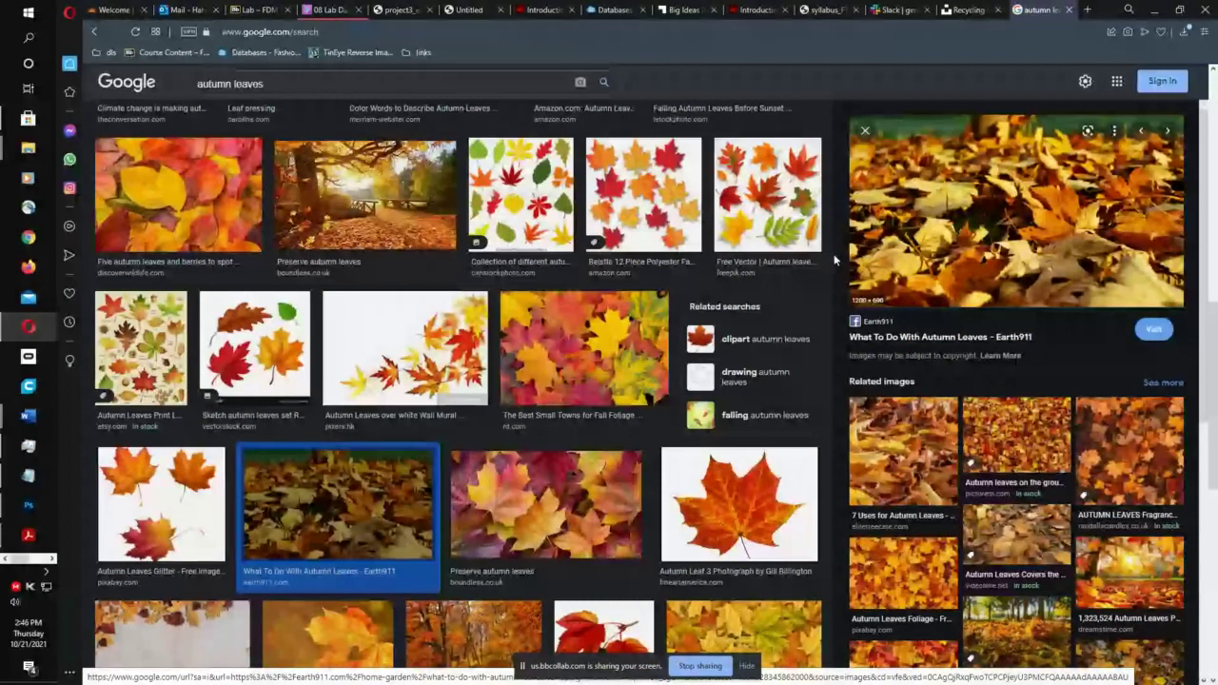
scroll(761, 280, "up", 3)
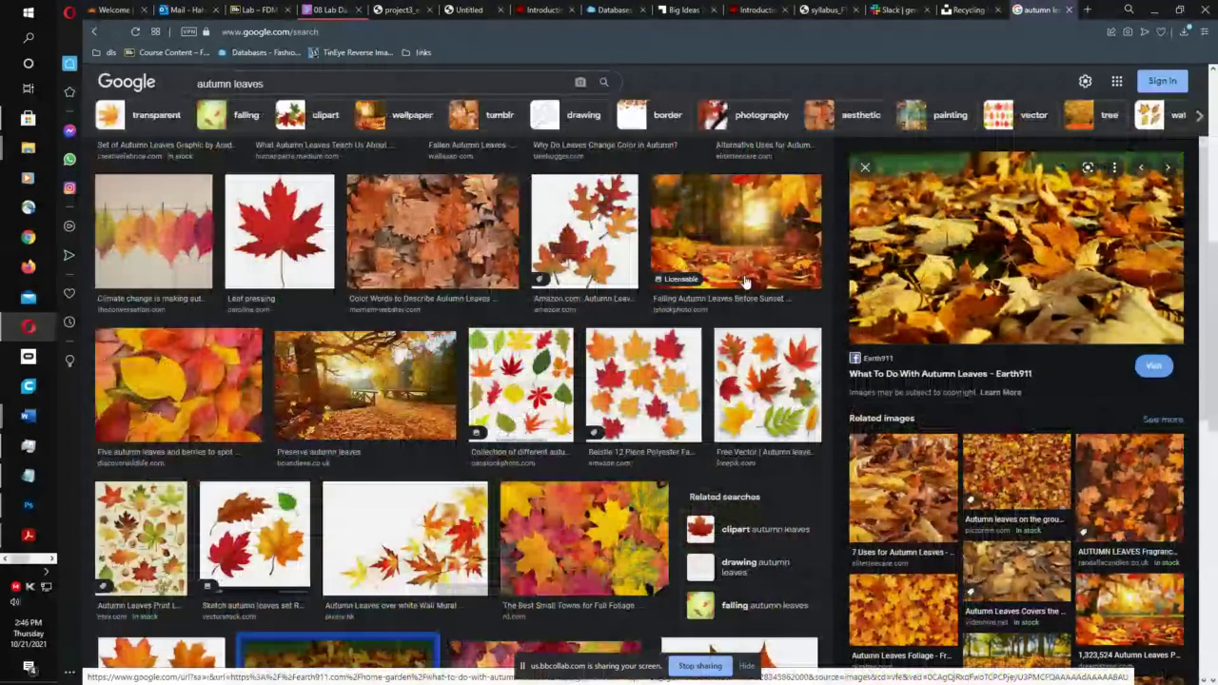
scroll(747, 282, "up", 4)
- Search the images for candy corn and look through the photos of densely packed candies
triple_click(230, 83)
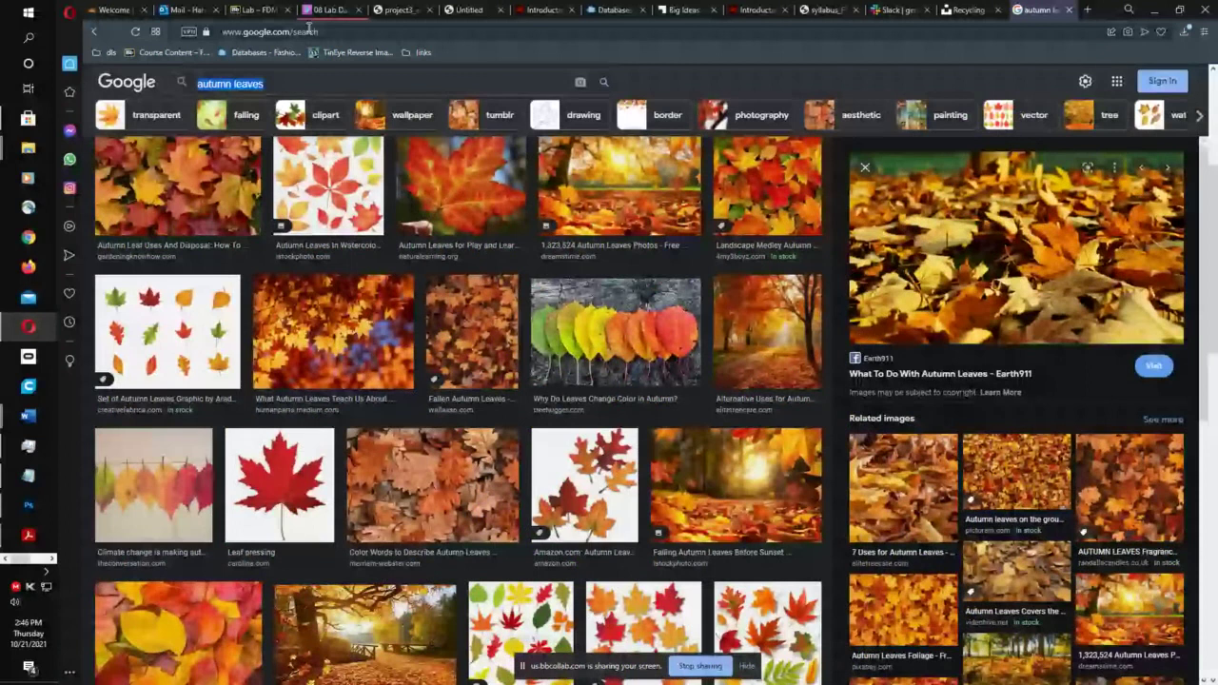
type("candy corn")
key("Return")
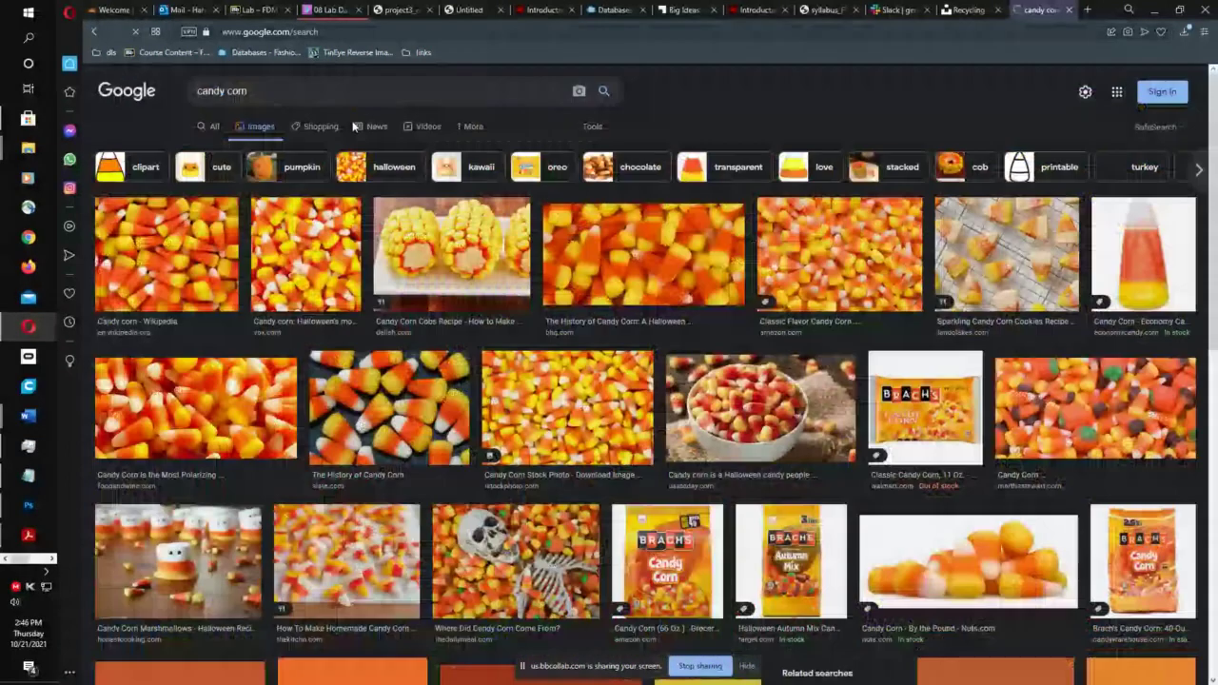
scroll(350, 285, "down", 1)
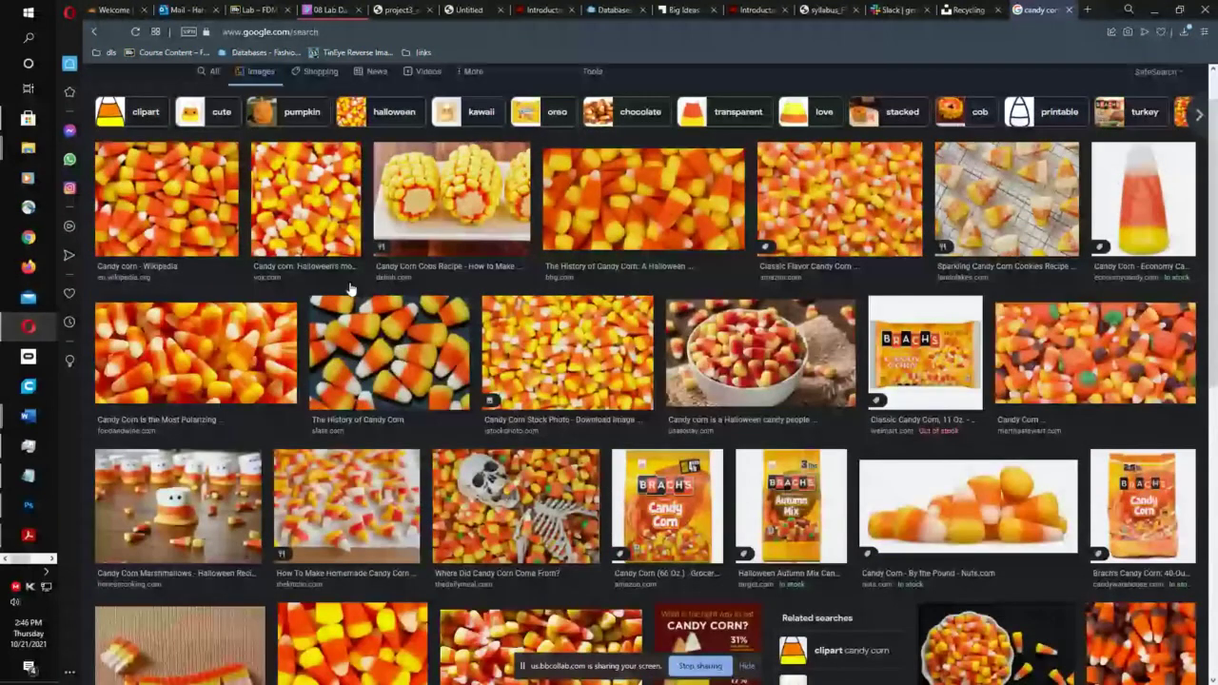
scroll(453, 457, "down", 4)
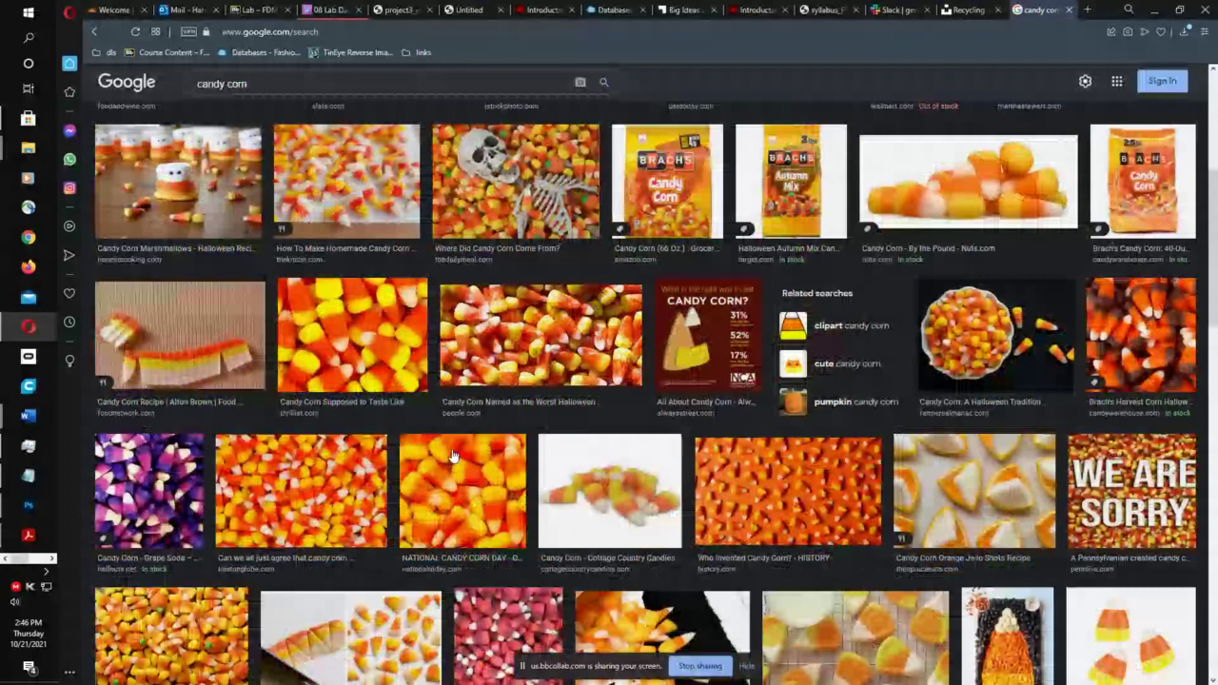
- Search the images for mnms and preview a photo of densely packed multicoloured candies
key("slash")
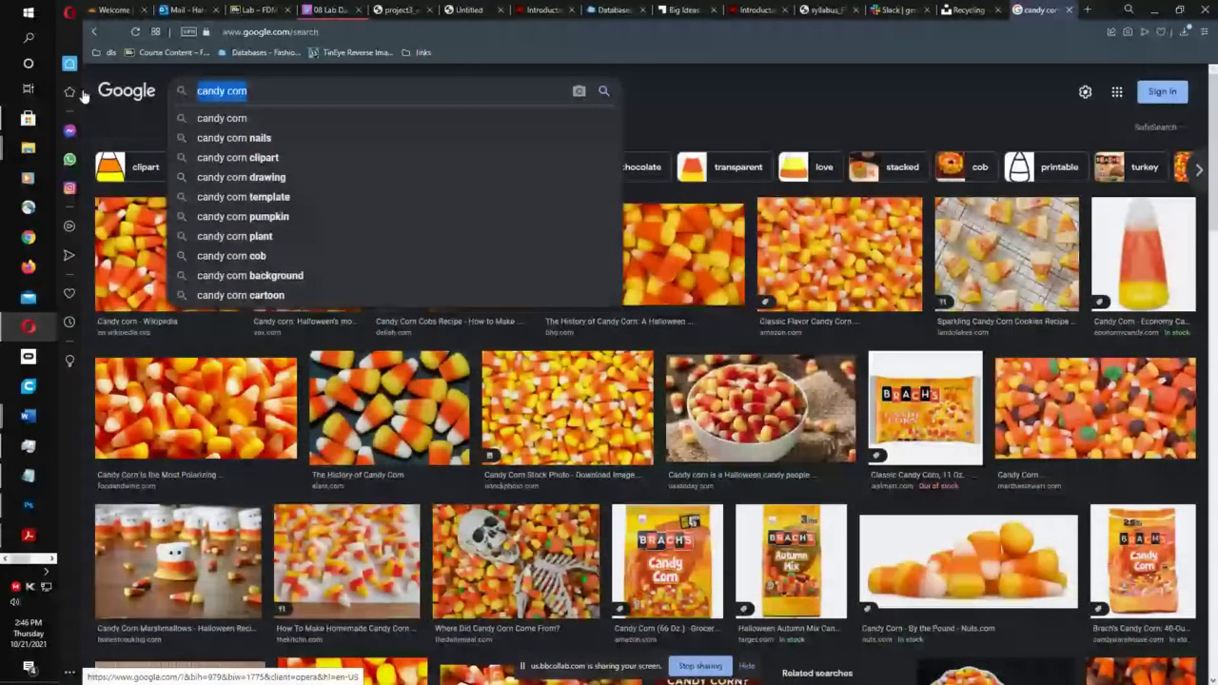
type("mnms")
key("Return")
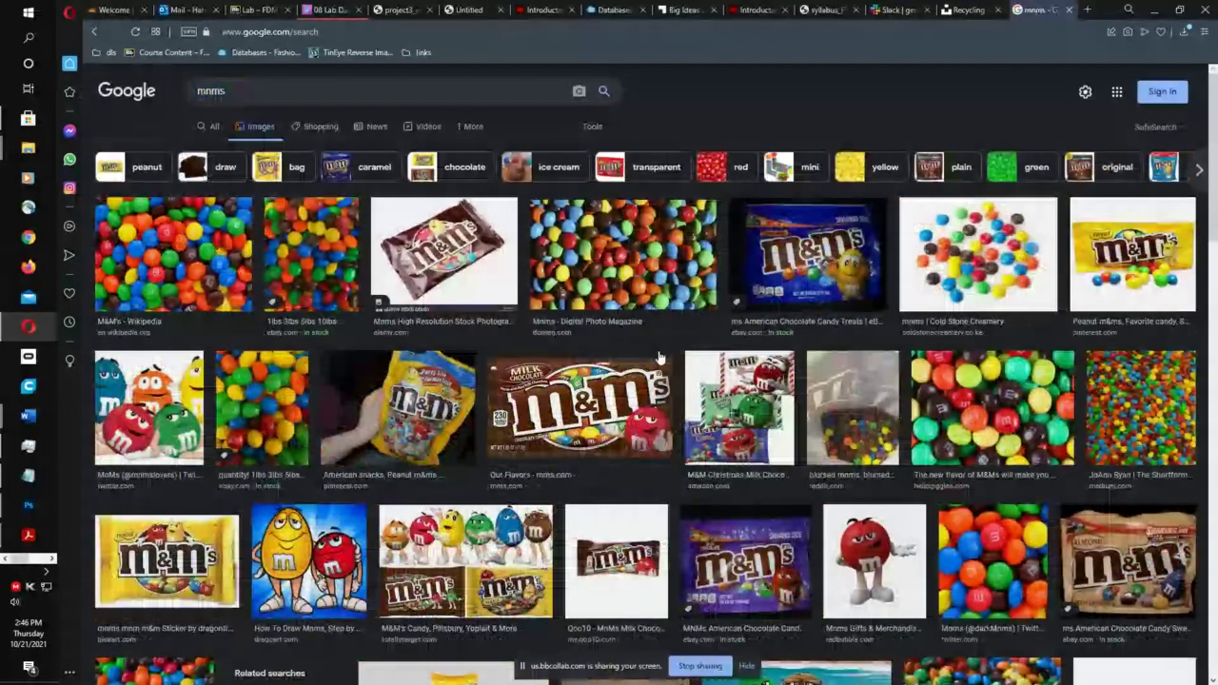
left_click(154, 672)
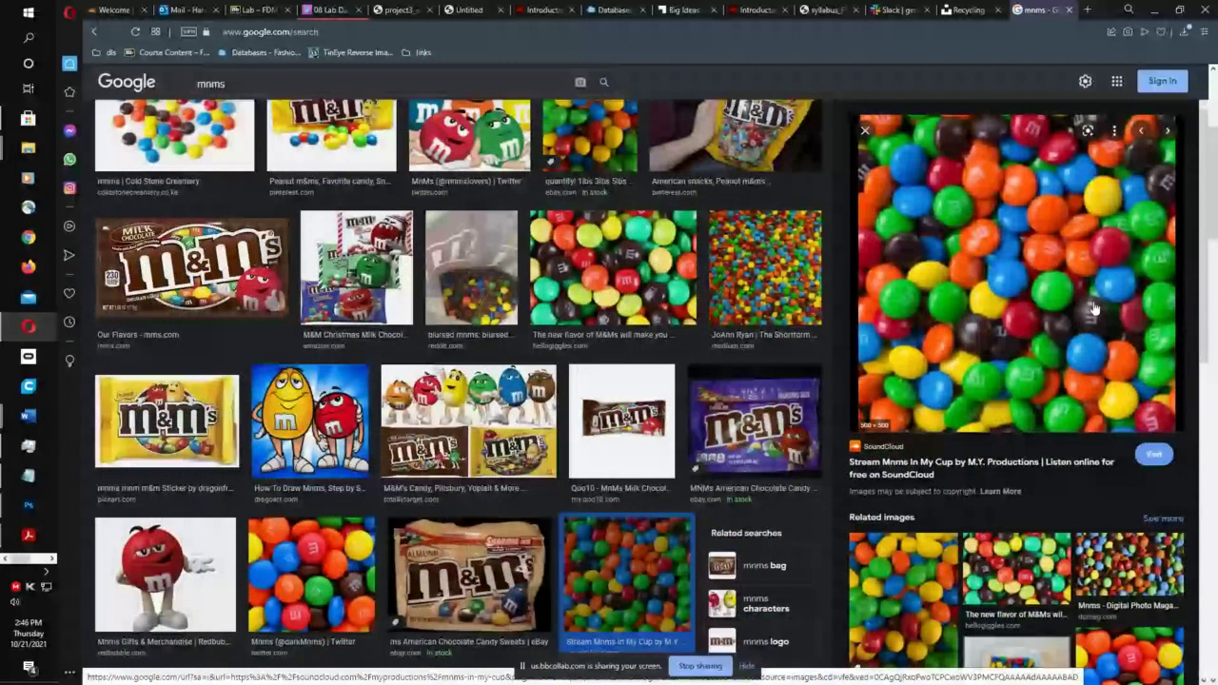
left_click(150, 95)
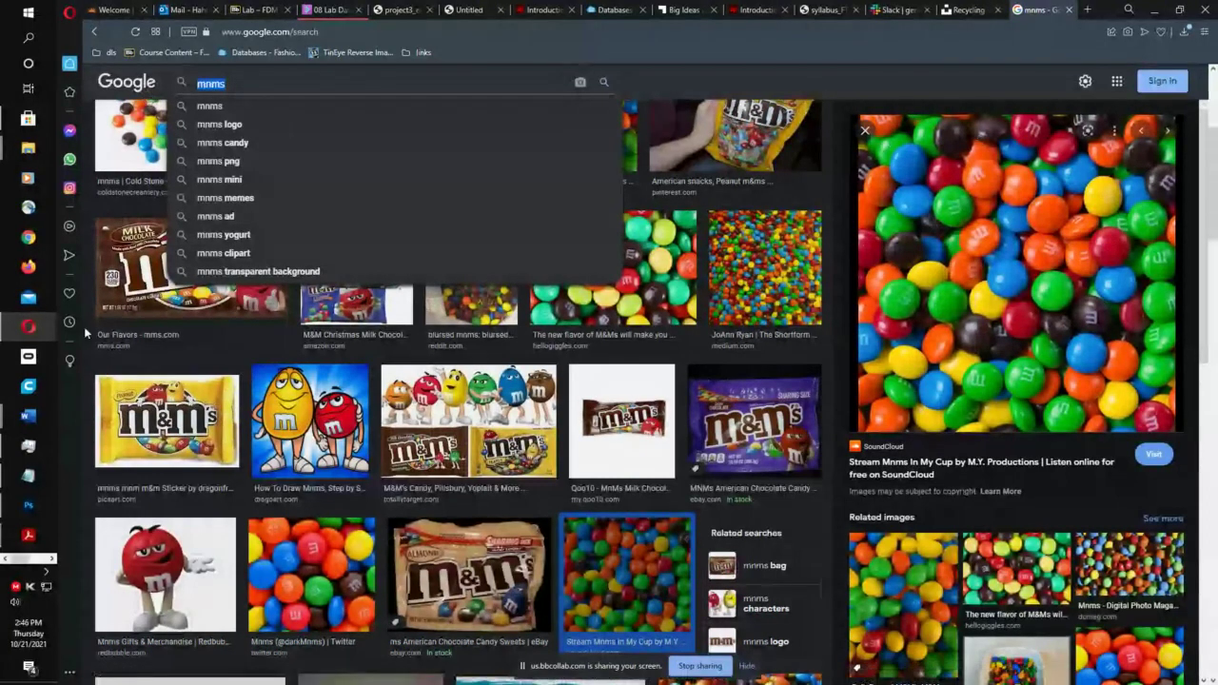
- Switch to Photoshop and copy the dark speckled rock and the large pale rock from rocks.jpg into pattern_template, below the rocks square
left_click(29, 505)
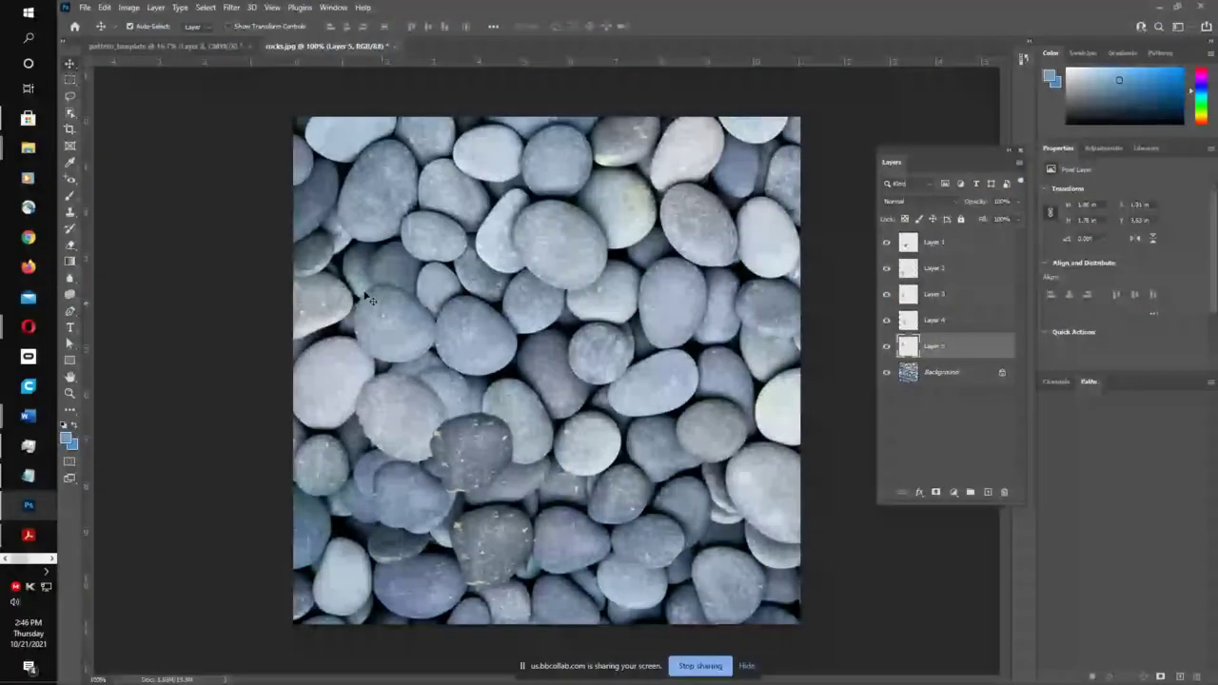
left_click_drag(474, 451, 571, 560)
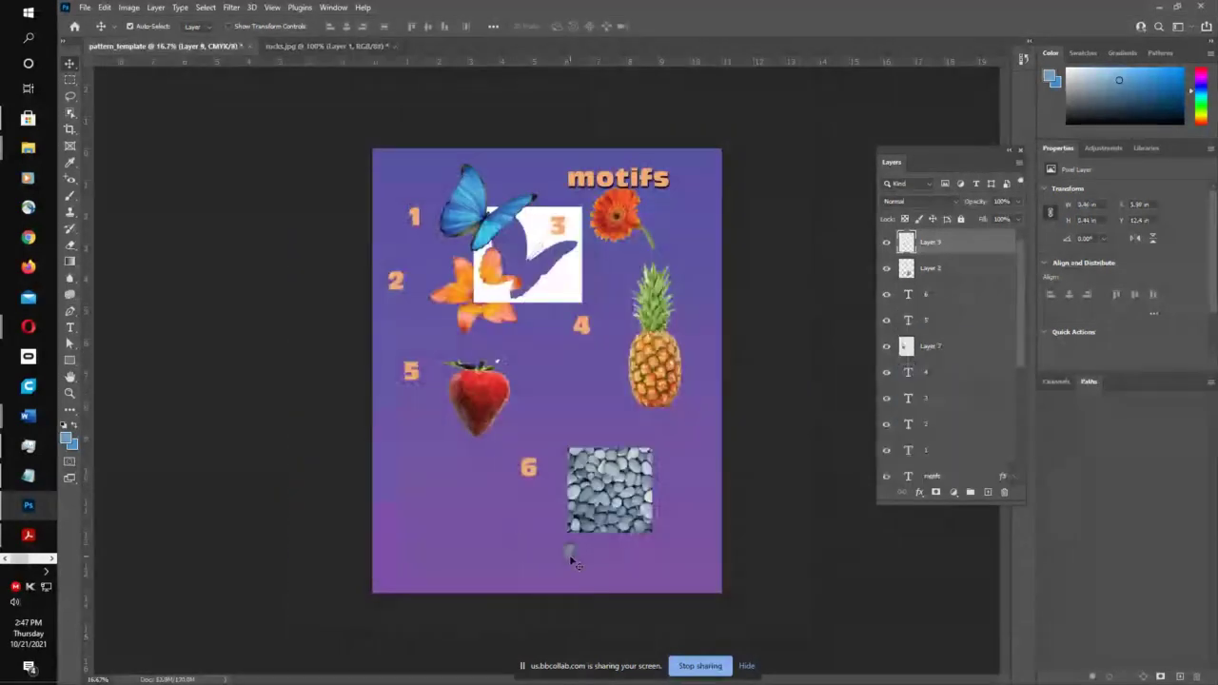
left_click(348, 46)
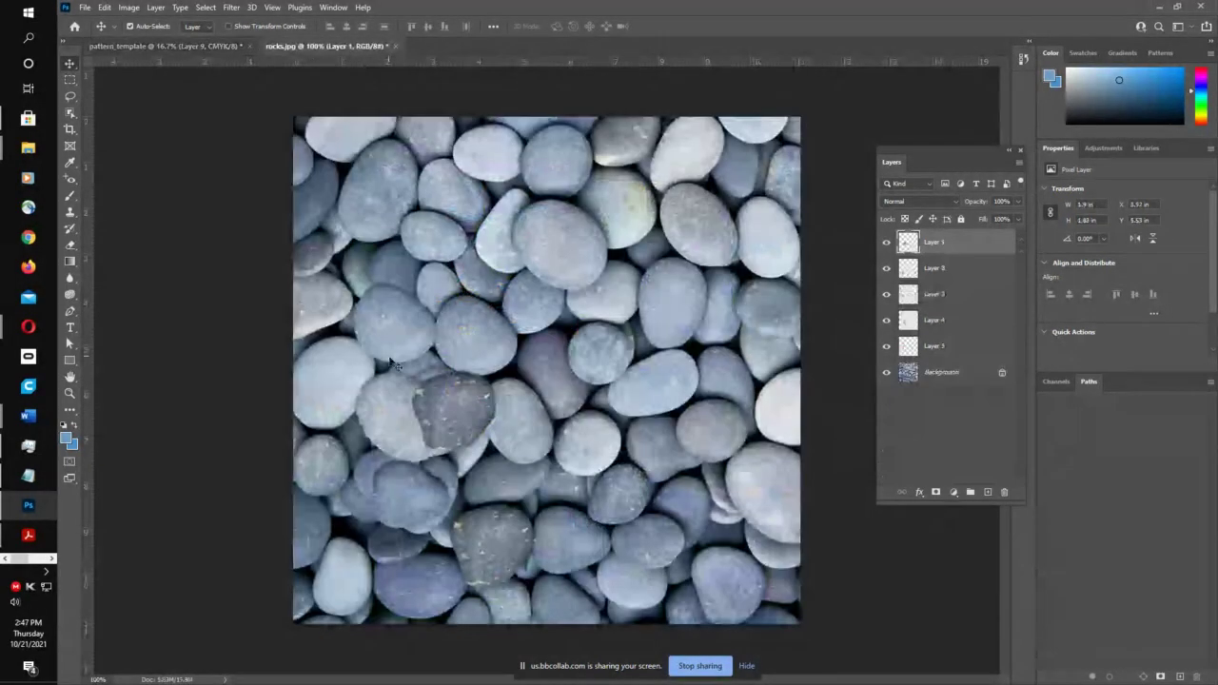
left_click_drag(459, 421, 499, 360)
left_click_drag(567, 328, 471, 307)
left_click_drag(435, 415, 585, 548)
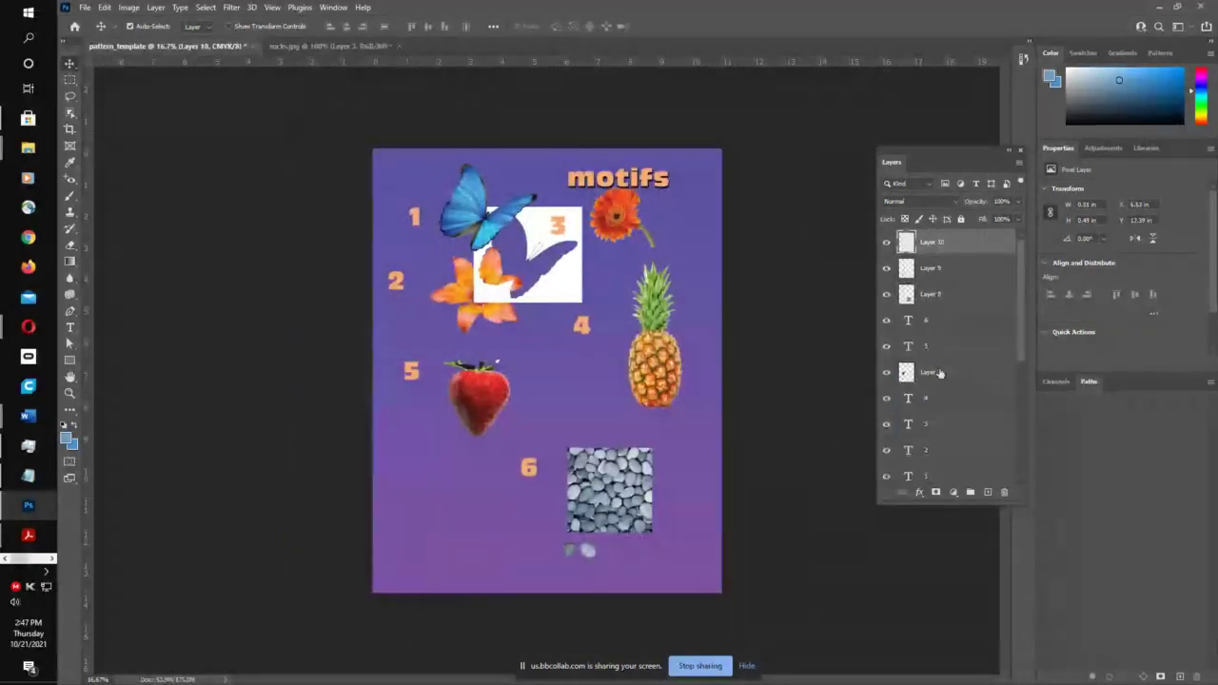
- Hide the rocks.jpg Background, separate the remaining three cut-out rocks from the others and copy them together beside pattern_template's rocks square
left_click(349, 47)
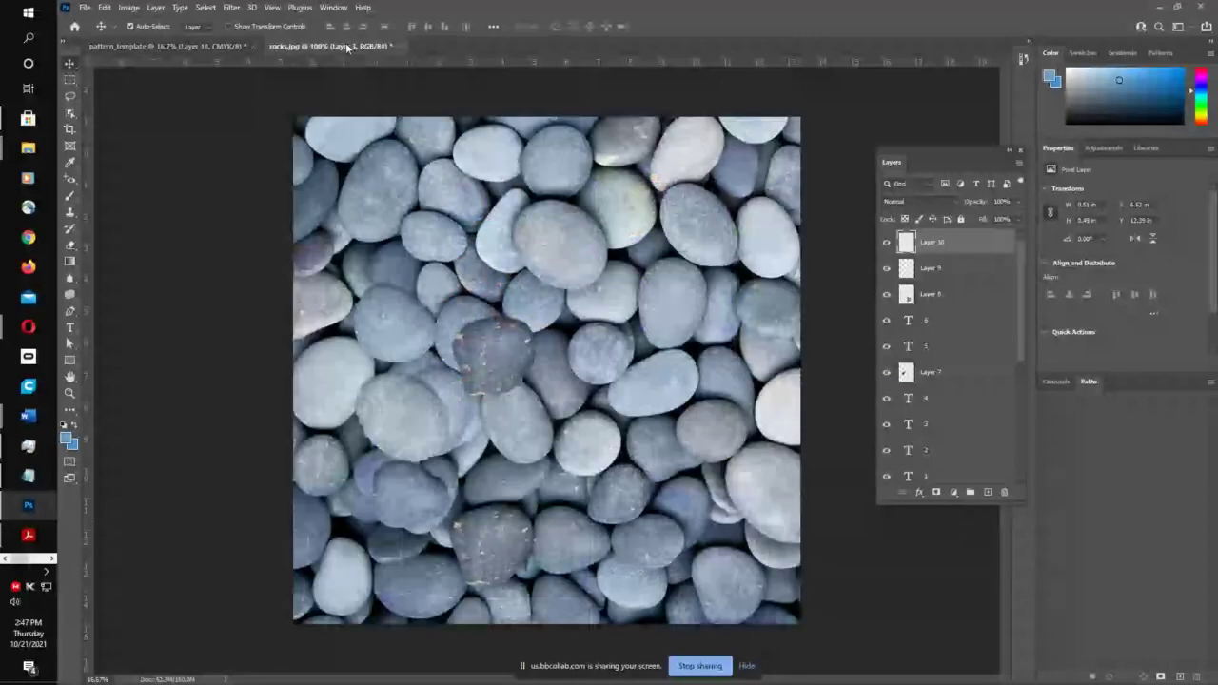
left_click(886, 372)
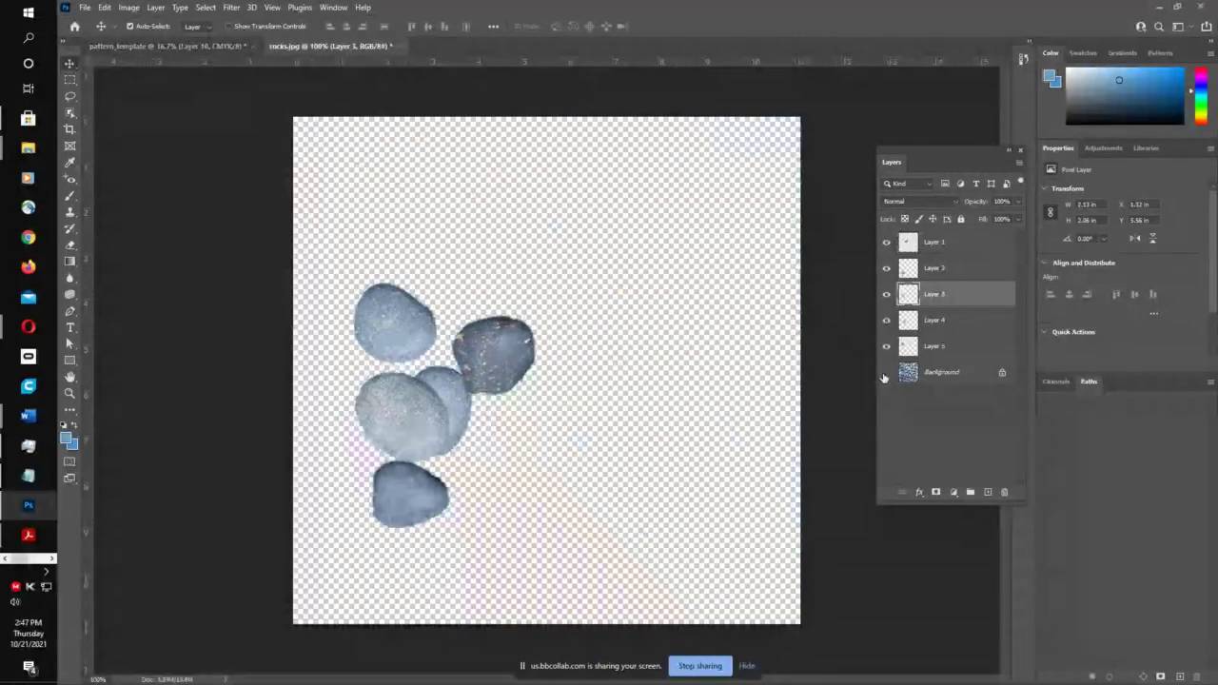
left_click_drag(494, 358, 591, 325)
left_click_drag(408, 416, 526, 242)
left_click_drag(337, 257, 466, 540)
left_click_drag(448, 435, 670, 531)
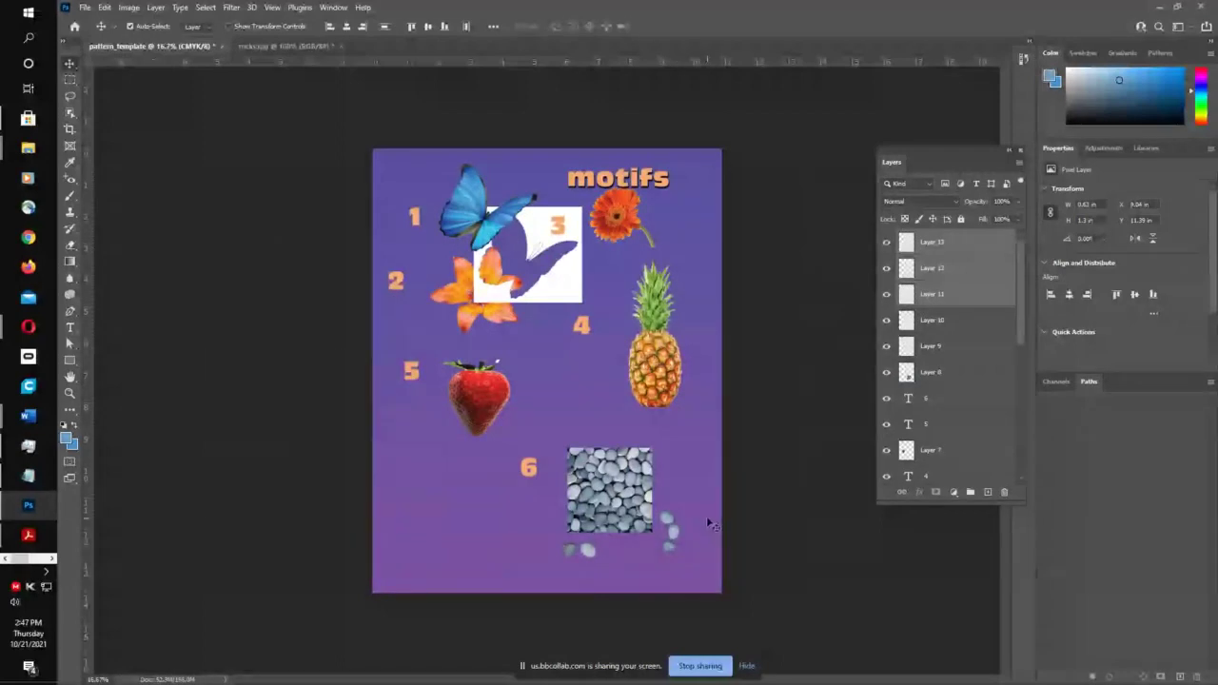
- Rotate the three copied rocks 76° and place them below the rocks square, about 7.77 in across and 12.35 in down
key("ctrl+t")
left_click_drag(723, 496, 637, 560)
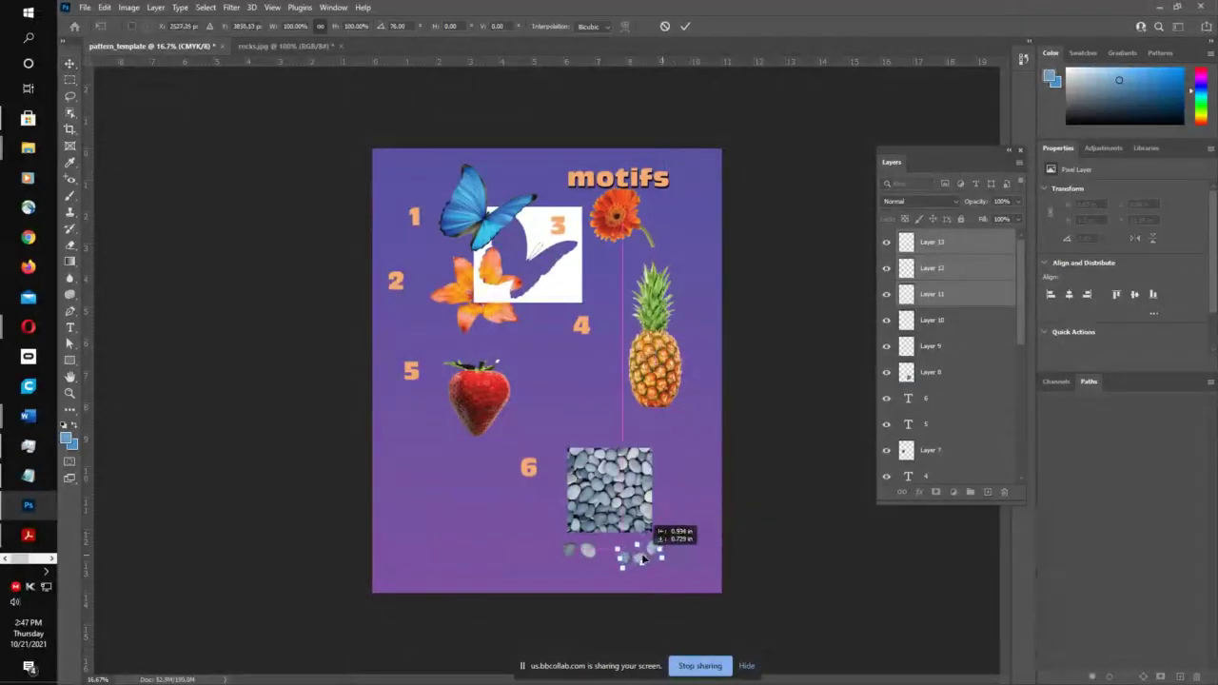
left_click(685, 26)
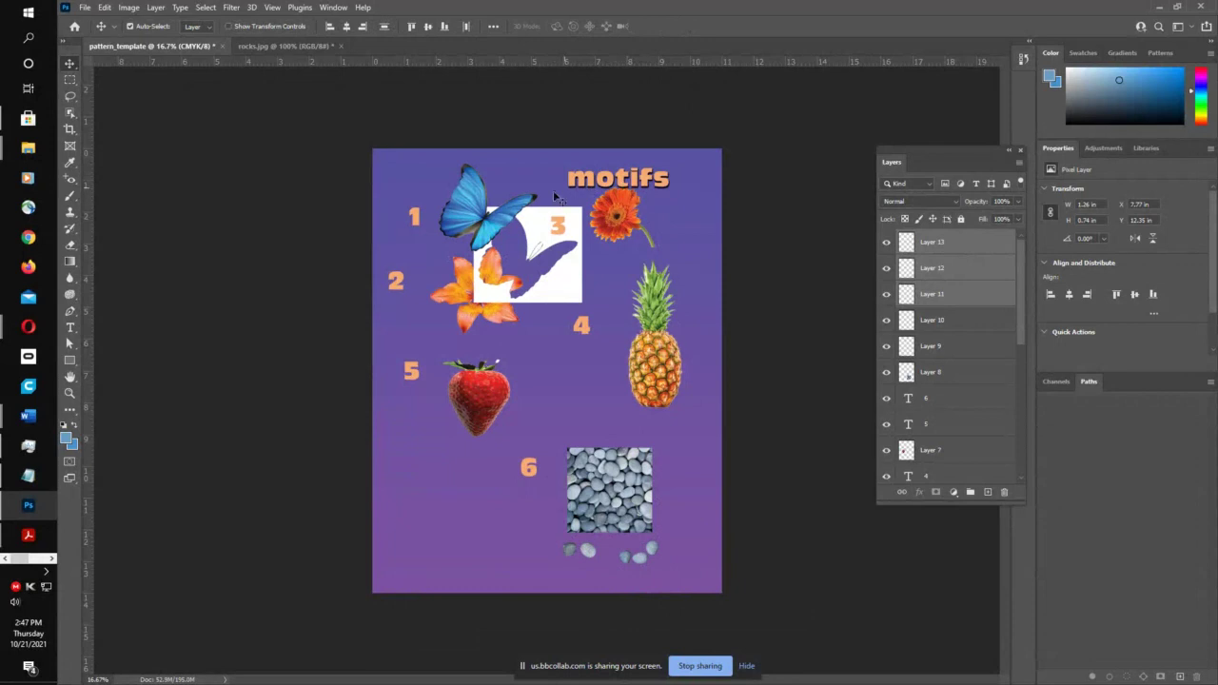
- Remove the white rectangle with the butterfly-shaped cutout from behind the upper motifs on the page
left_click_drag(577, 274, 599, 297)
left_click_drag(710, 248, 687, 279)
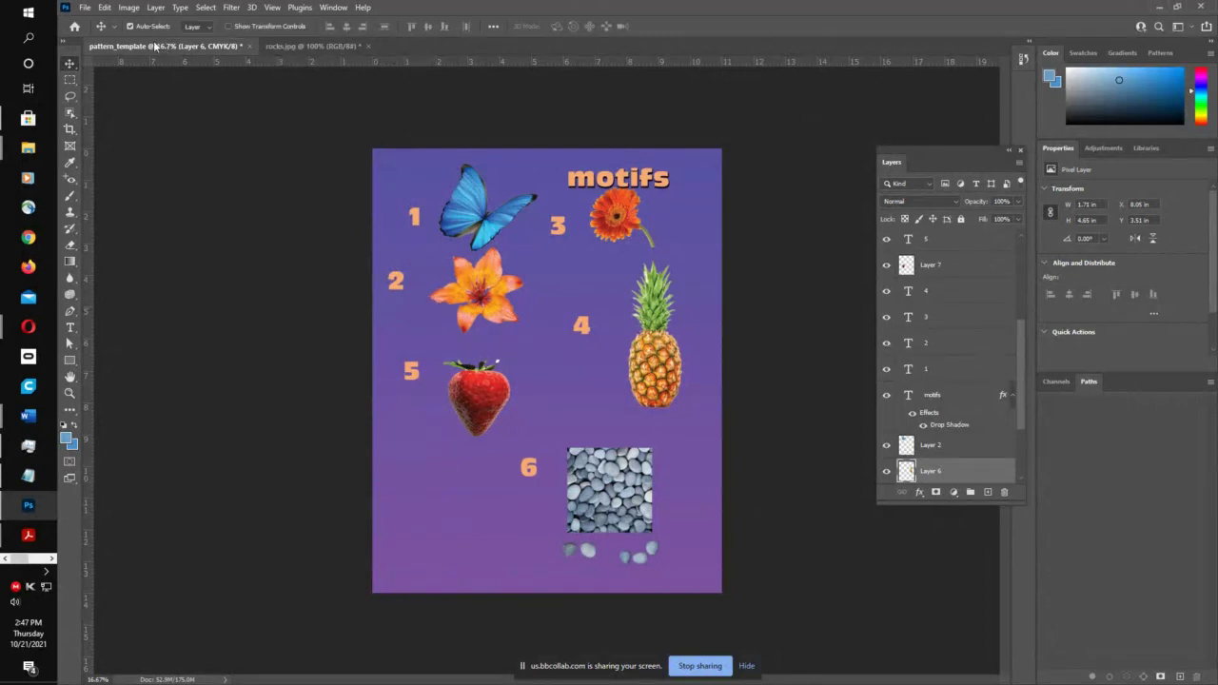
left_click(85, 8)
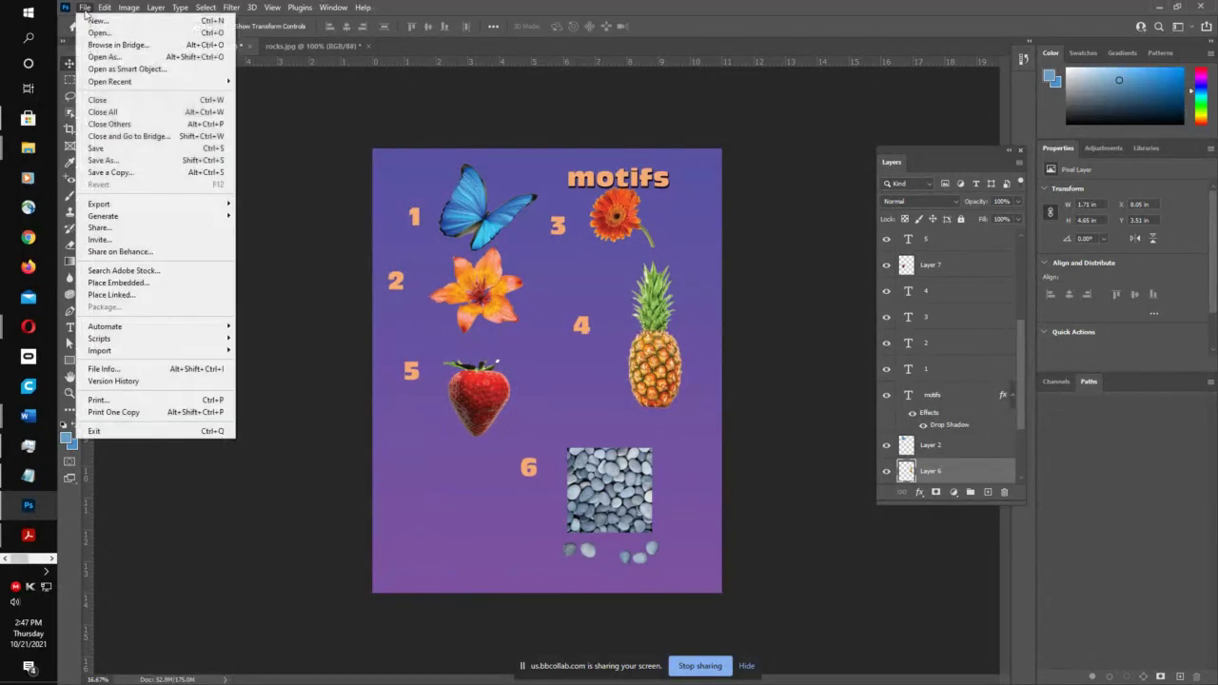
left_click(91, 150)
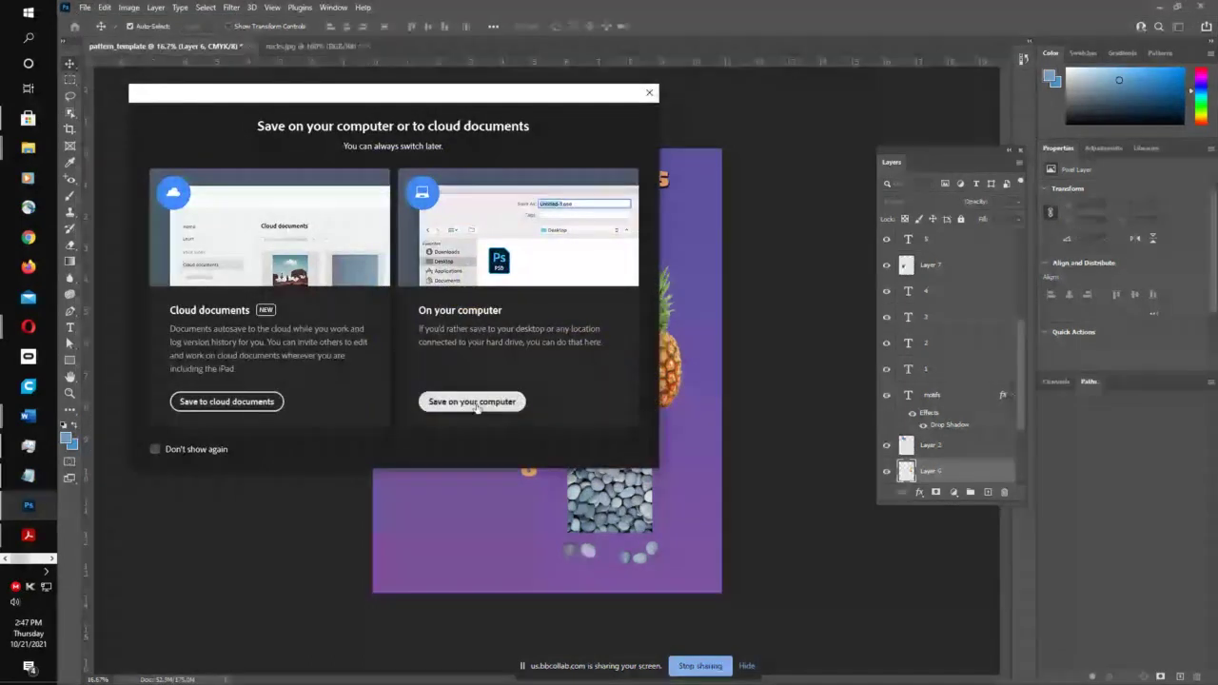
left_click(477, 407)
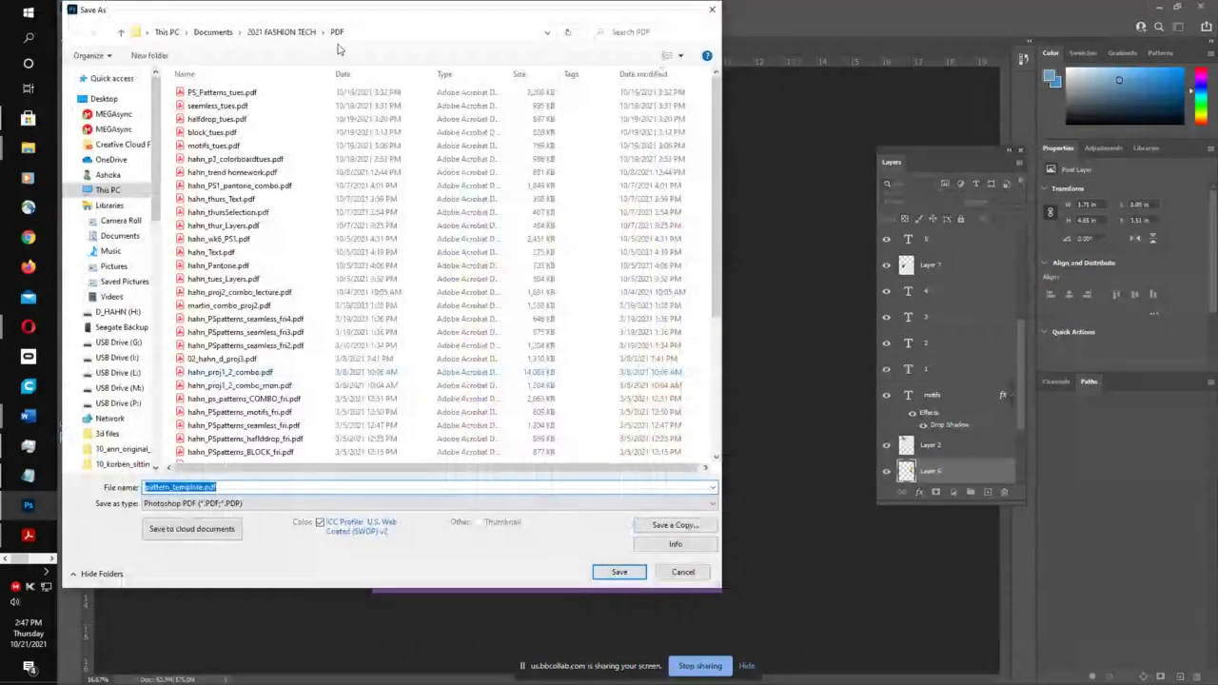
left_click(282, 32)
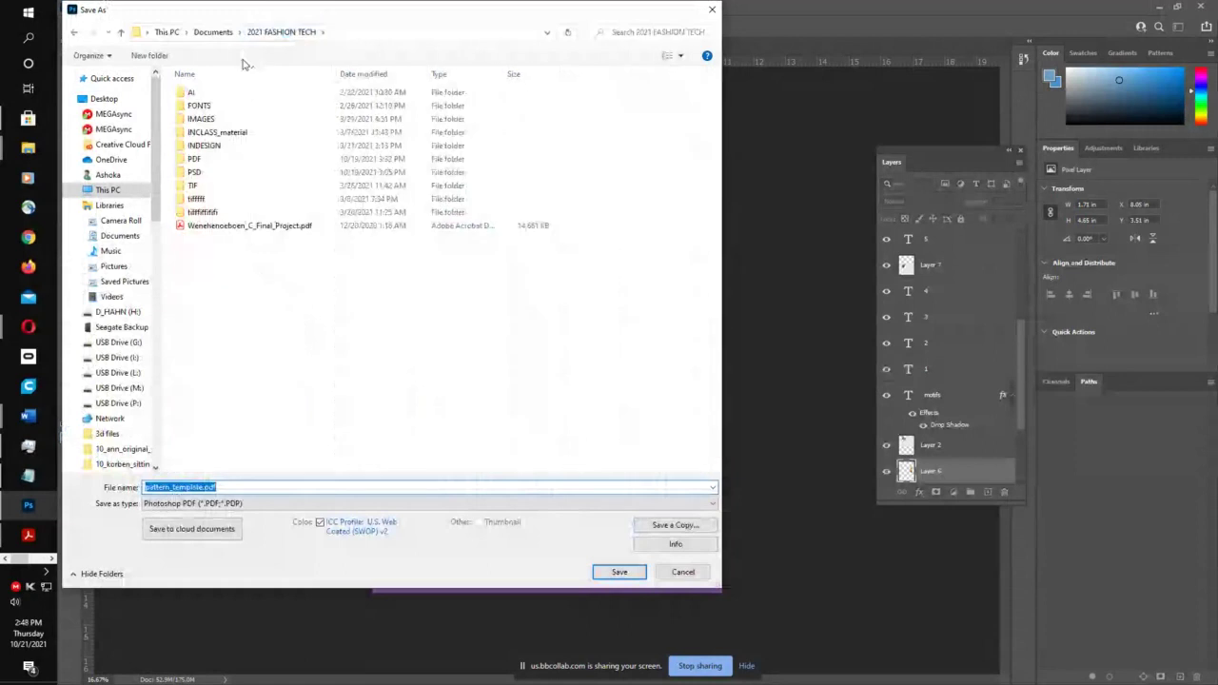
double_click(201, 173)
left_click(190, 504)
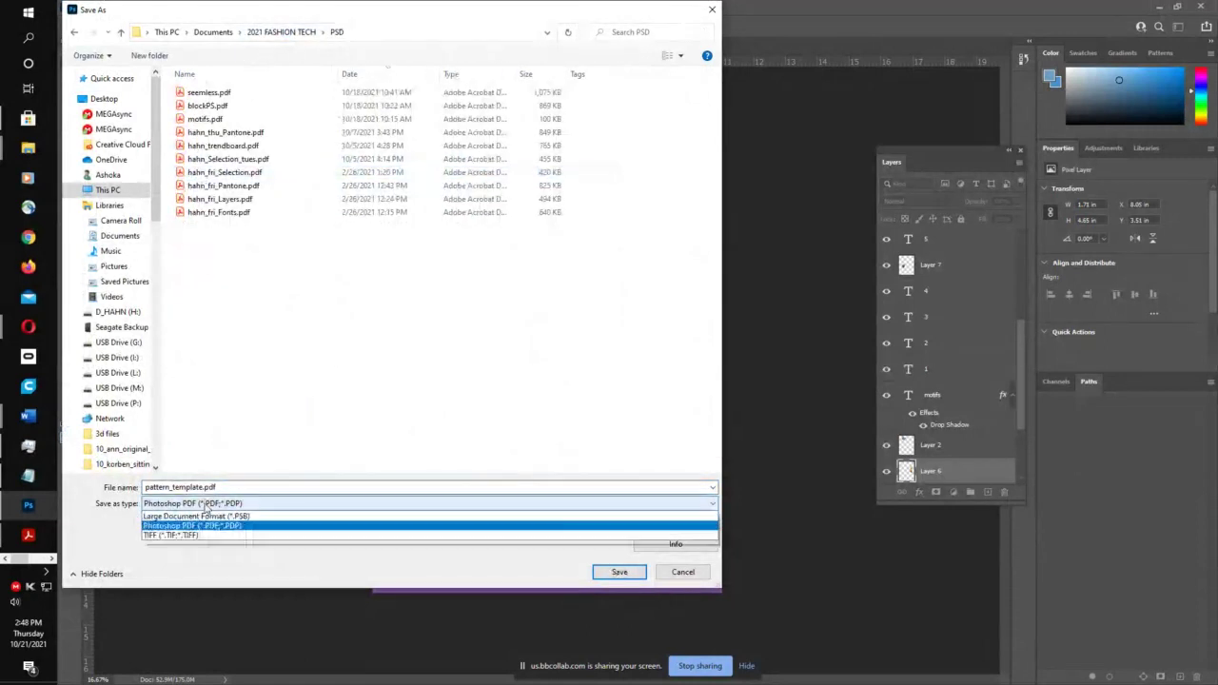
left_click(191, 521)
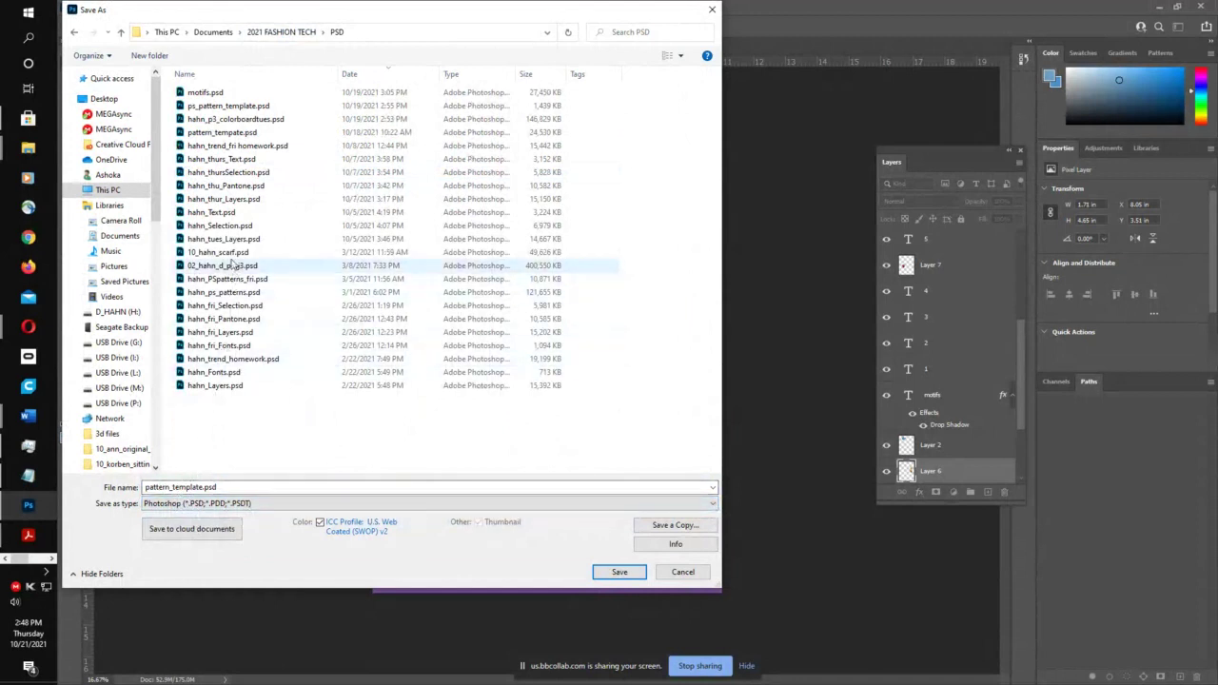
double_click(203, 488)
left_click(204, 487)
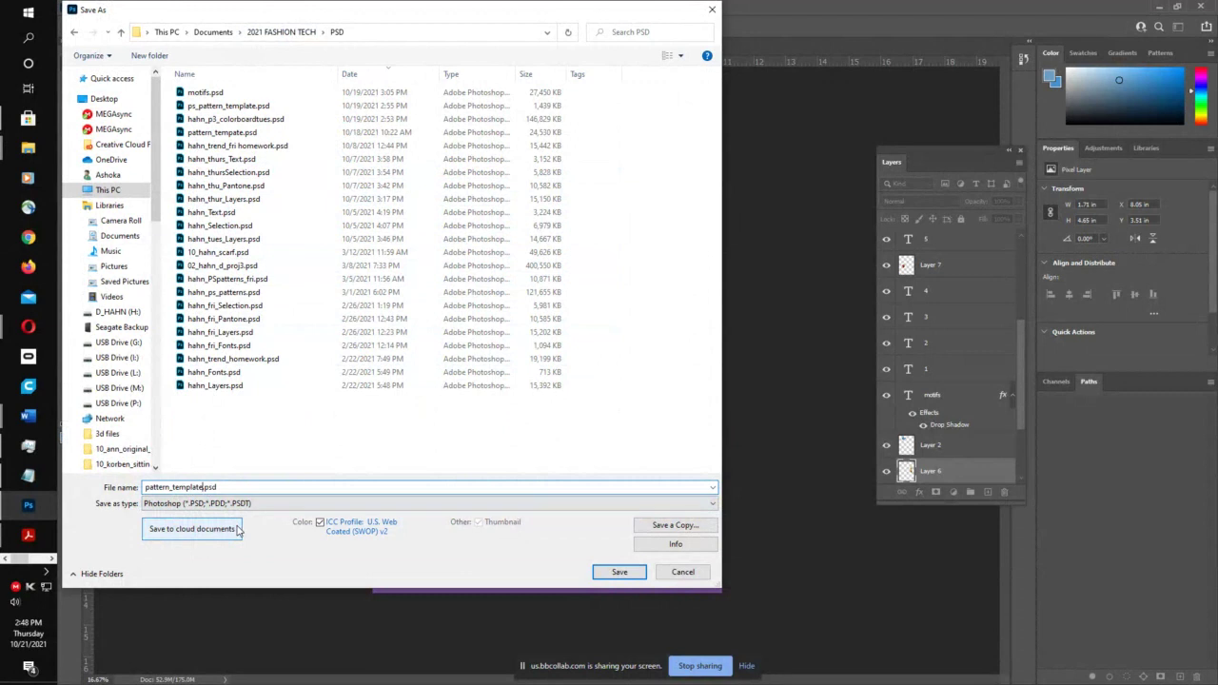
type("_thurs")
key("Return")
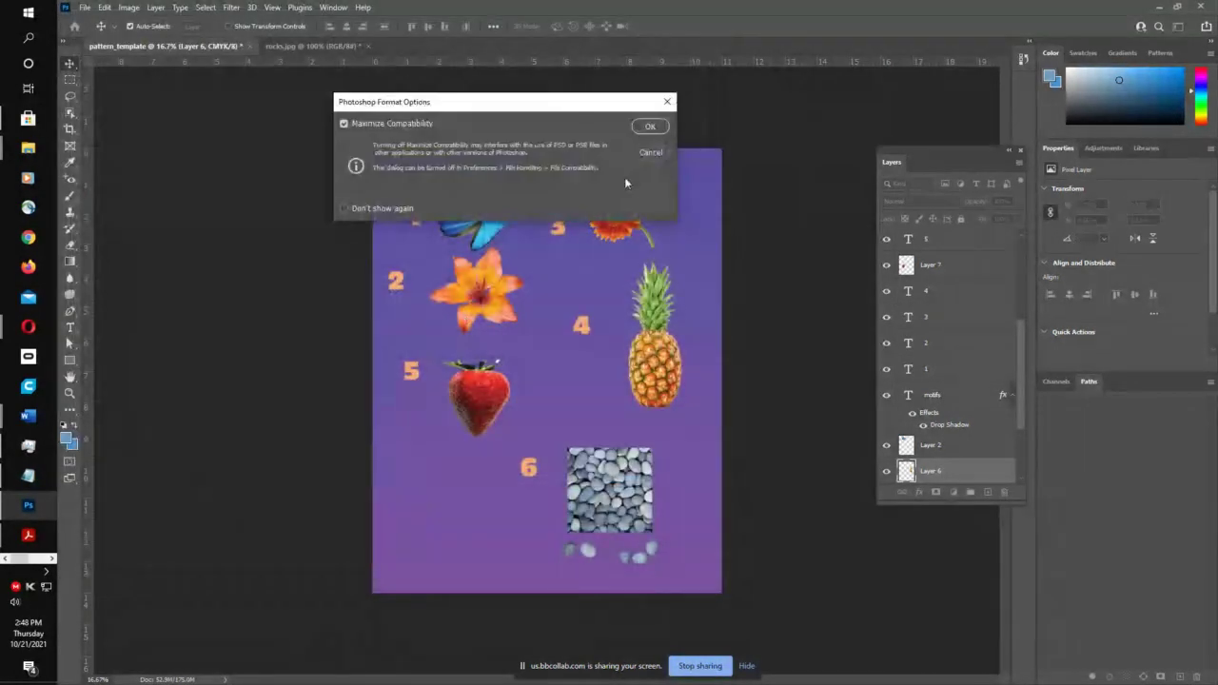
left_click(650, 153)
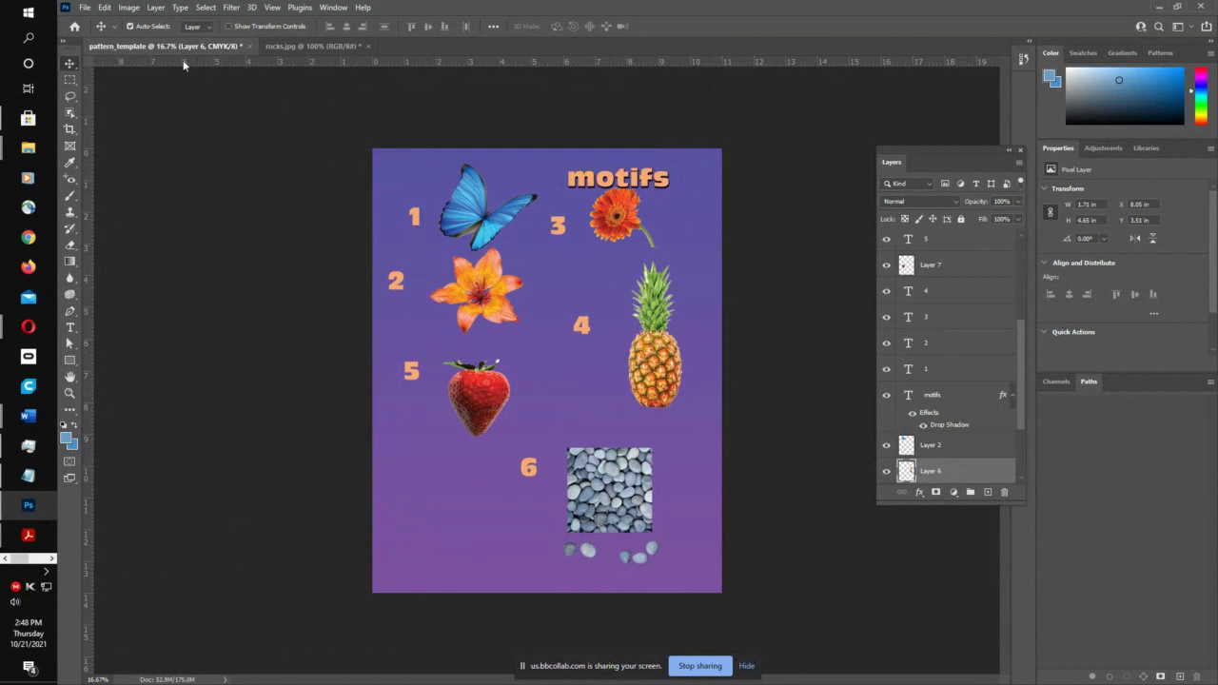
- Start saving the page under a new name on the computer, in the PDF folder of 2021 FASHION TECH
left_click(83, 10)
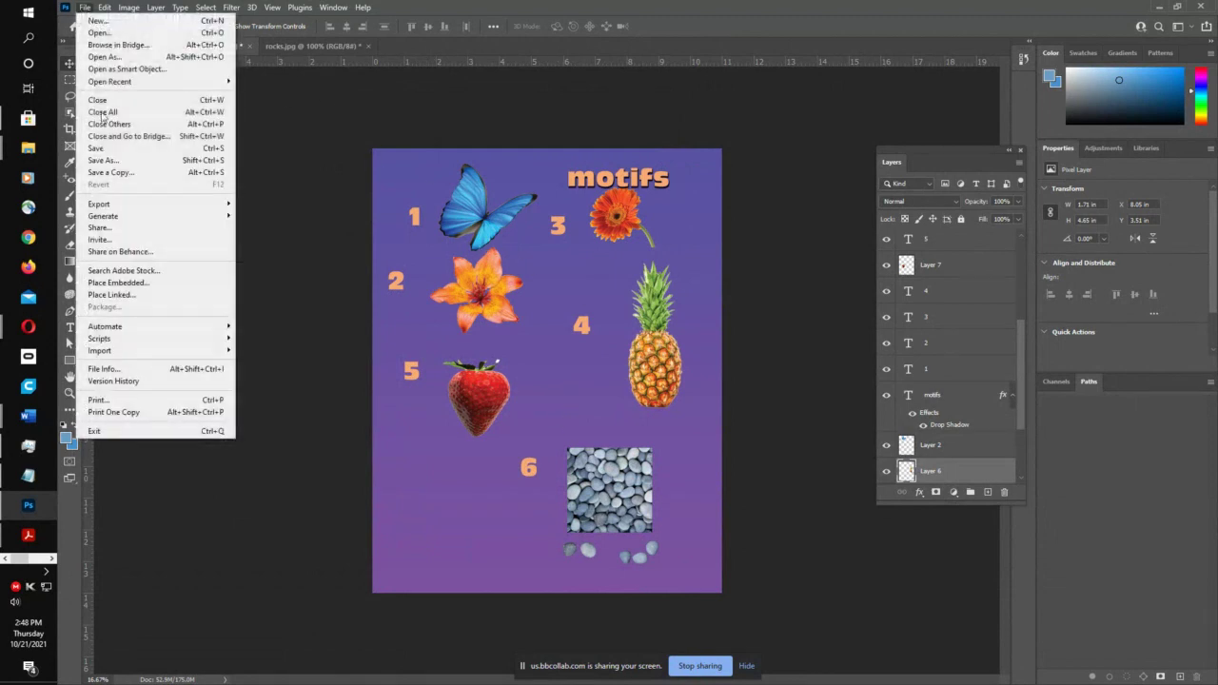
left_click(98, 161)
left_click(424, 402)
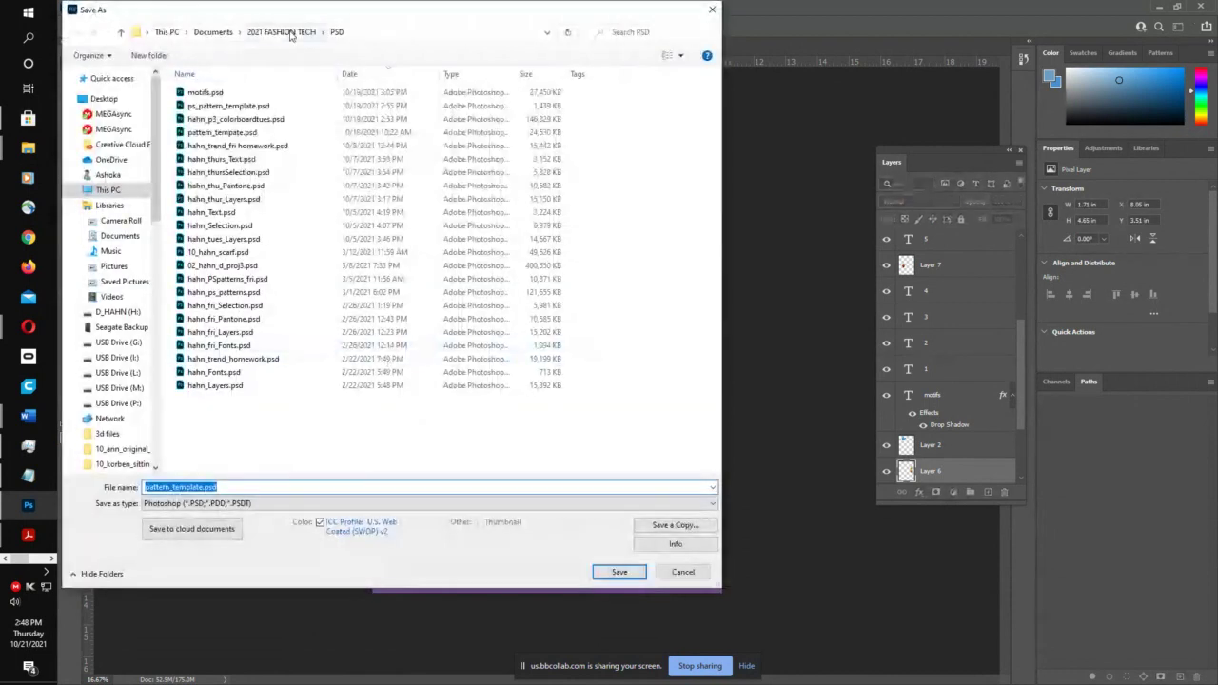
left_click(290, 35)
double_click(203, 169)
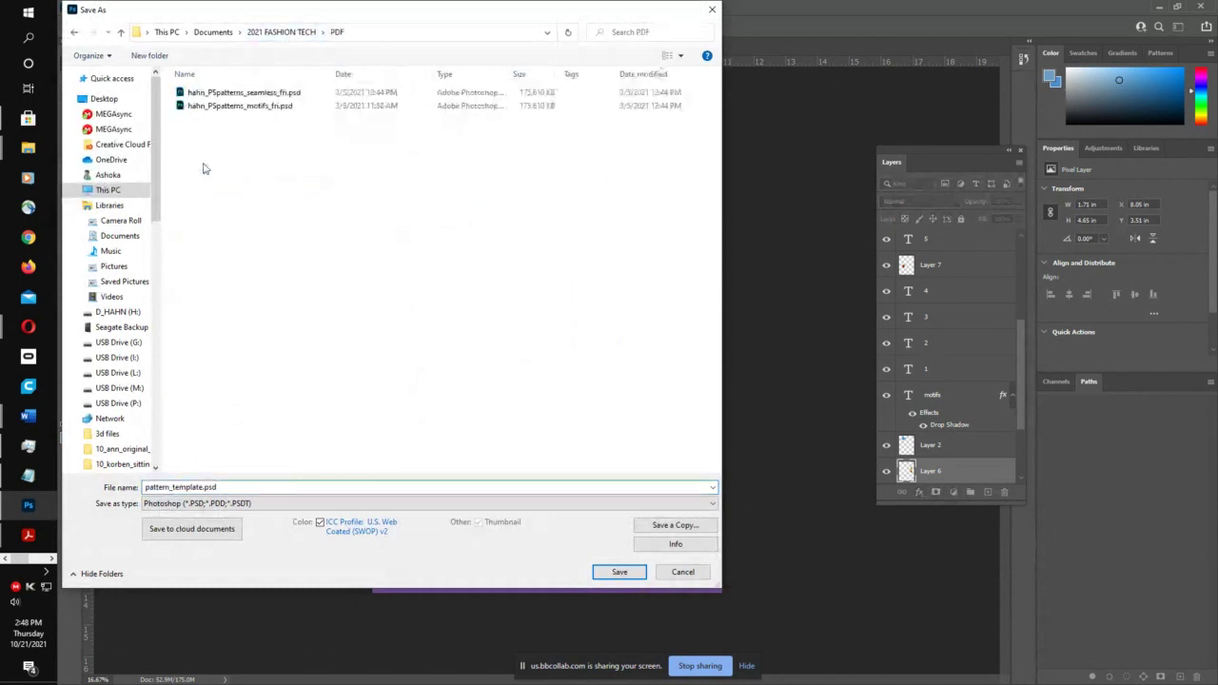
- Set the save format to Photoshop PDF and select the word "template" in the file name for replacement
left_click(186, 487)
double_click(187, 487)
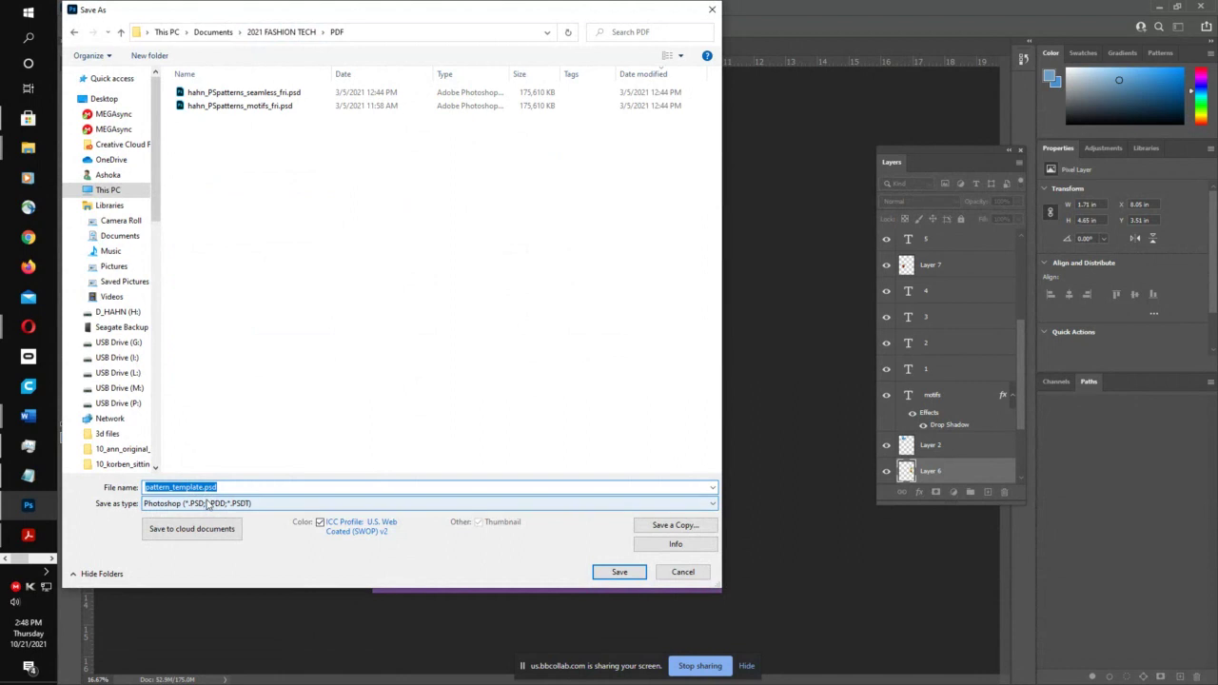
left_click(207, 503)
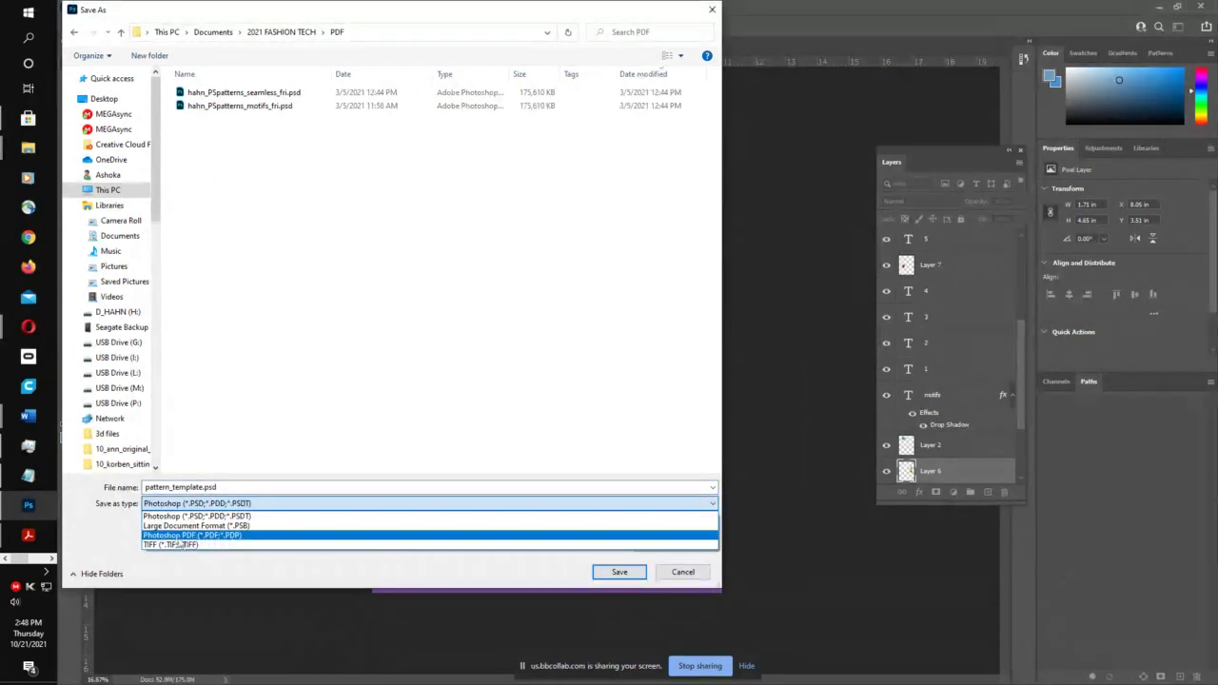
left_click(188, 536)
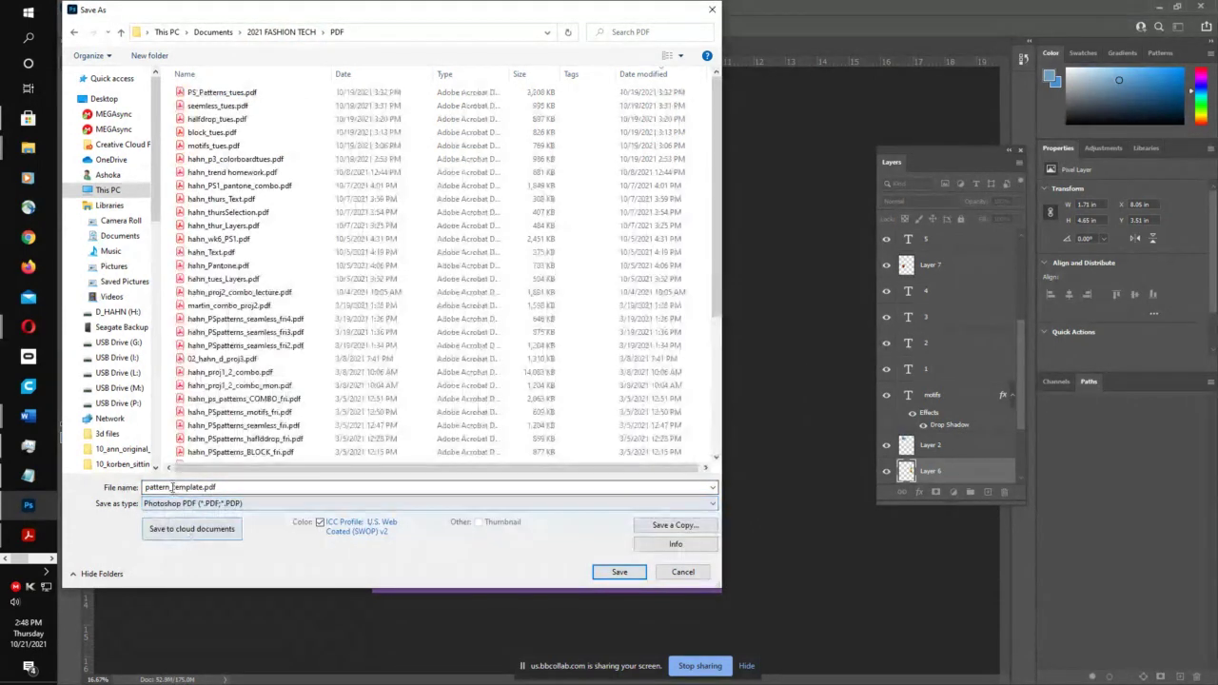
left_click(201, 487)
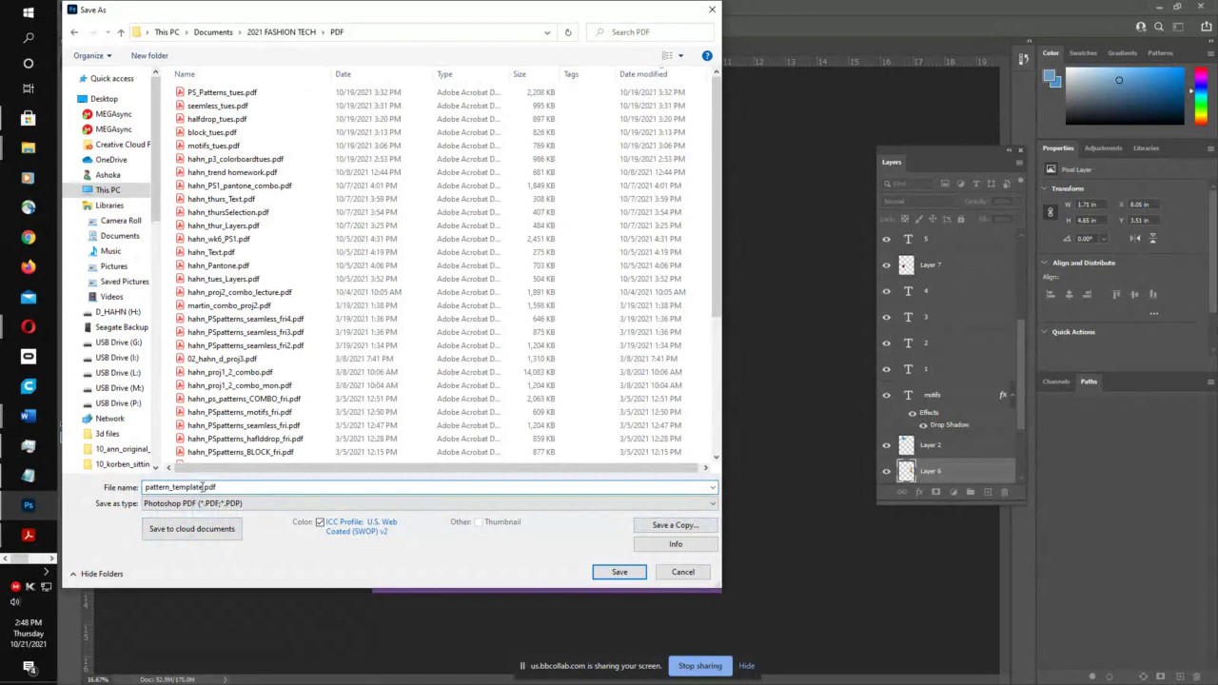
left_click_drag(202, 486, 173, 487)
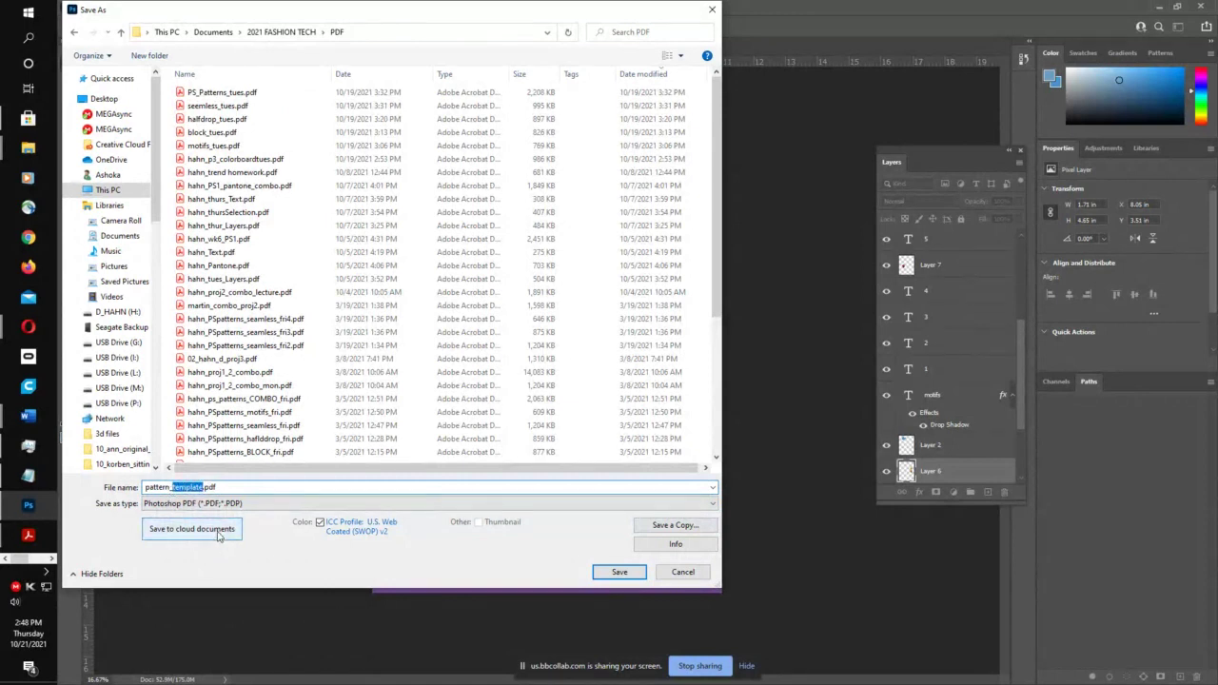
- Name the Photoshop PDF pattern_motifs_thurs.pdf and continue to its PDF export settings
type("motifs_thurs")
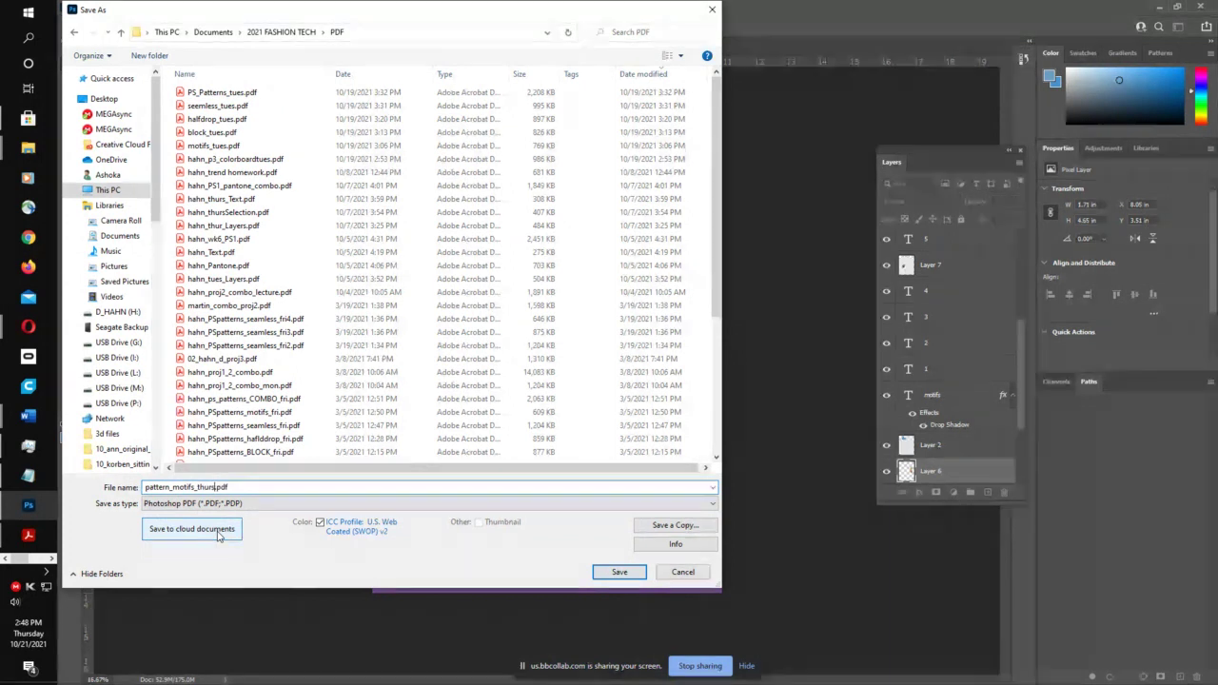
key("Return")
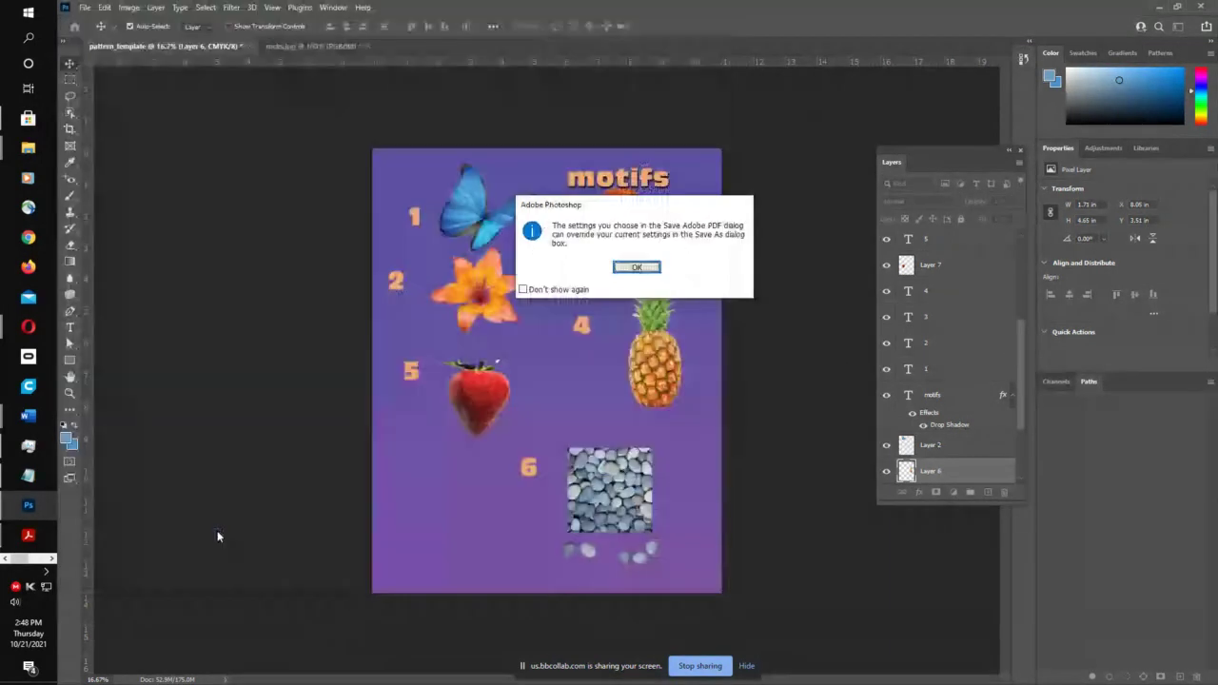
left_click(635, 268)
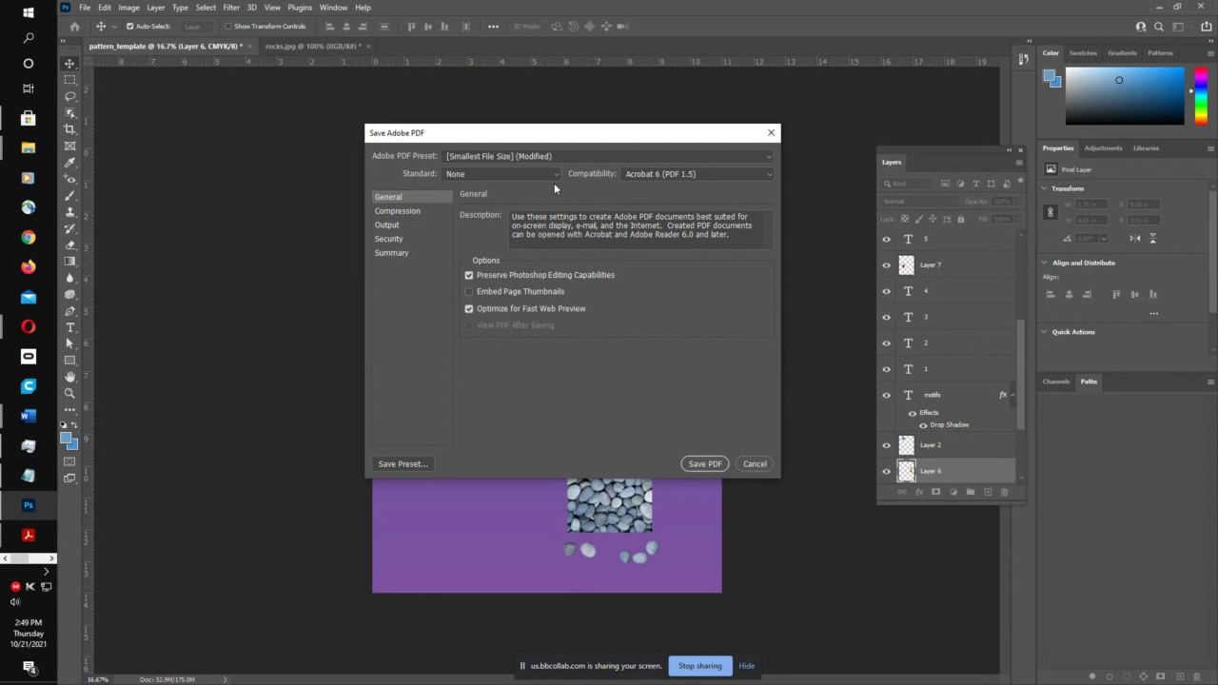
- Choose the Smallest File Size preset for the PDF
left_click(479, 157)
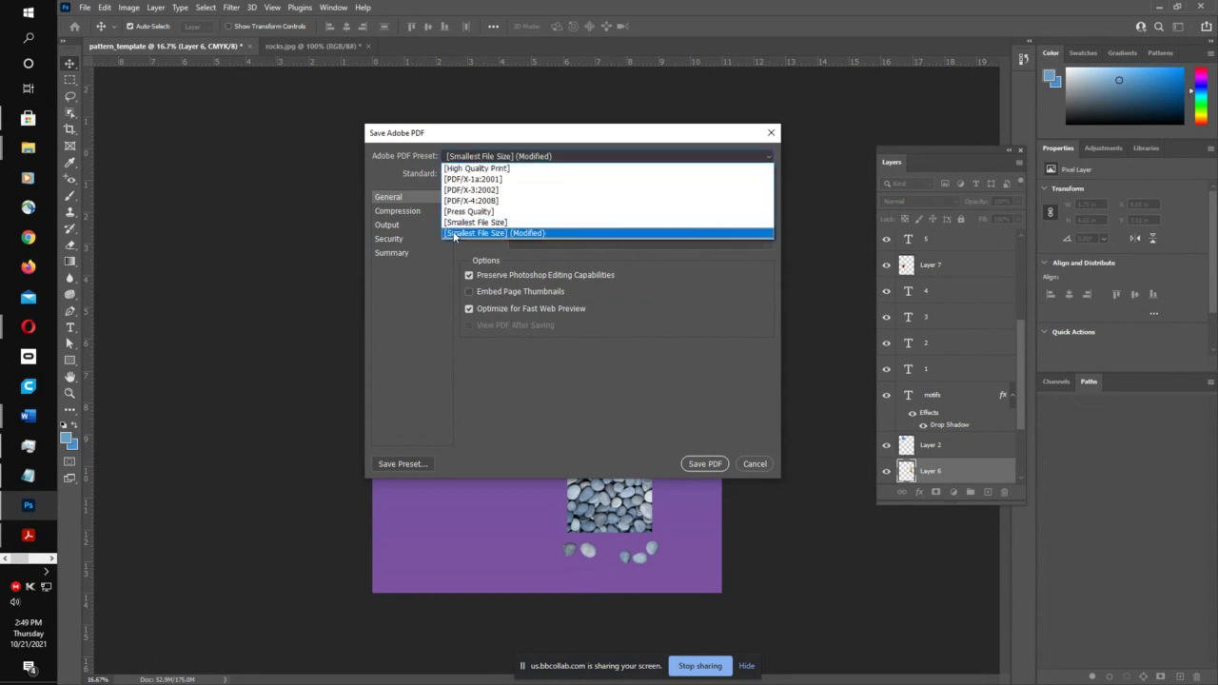
left_click(462, 233)
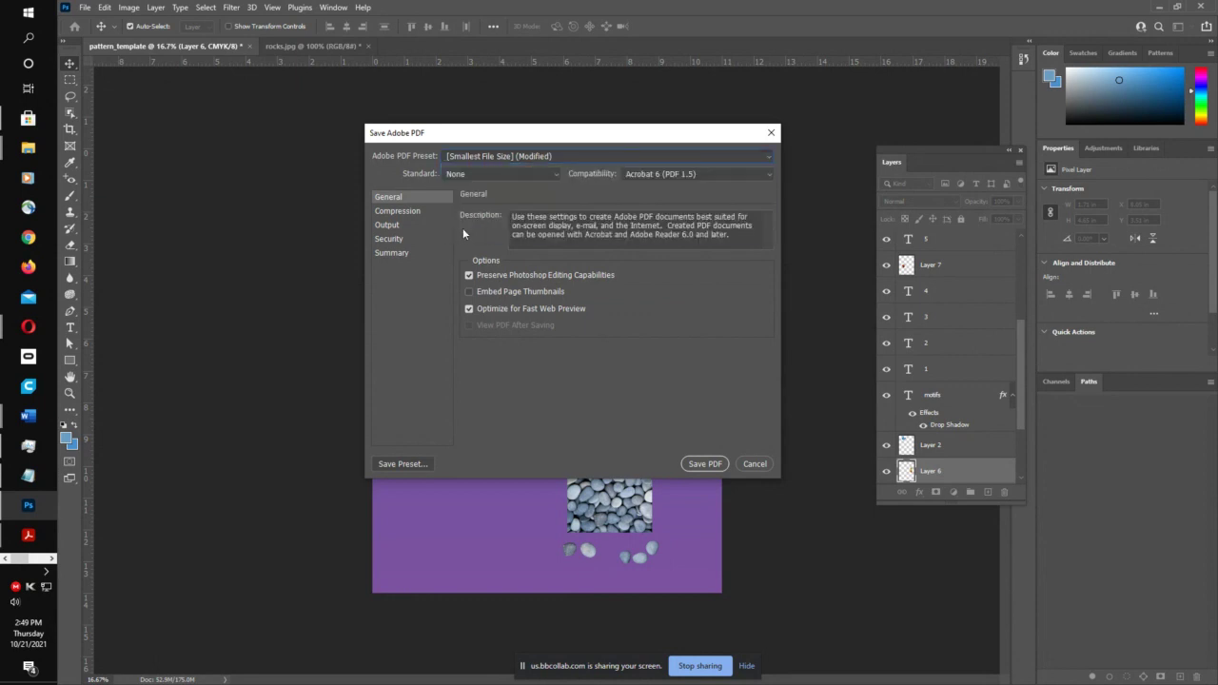
left_click(494, 155)
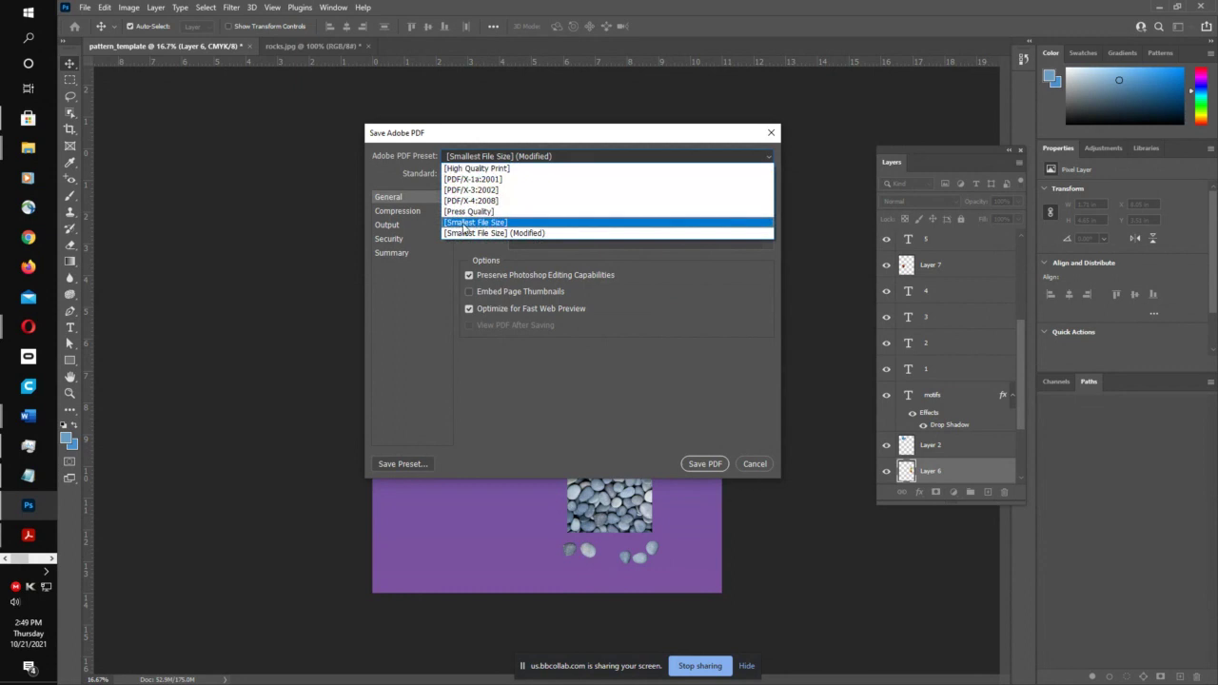
left_click(507, 224)
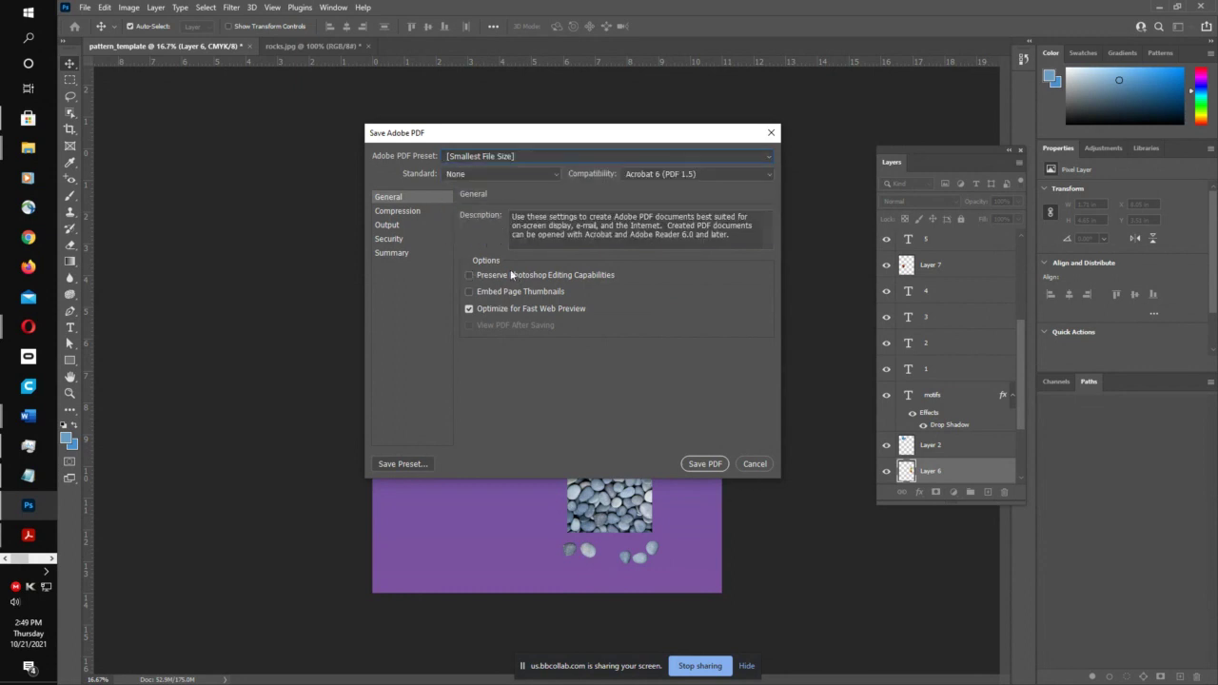
left_click(495, 157)
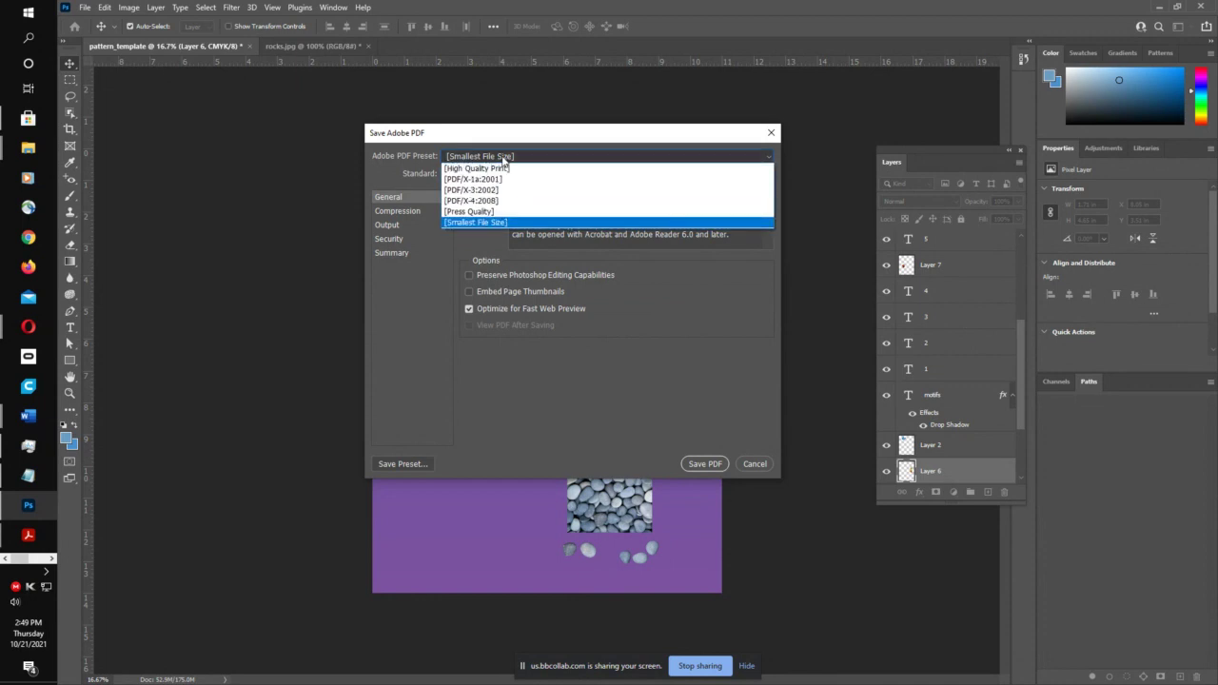
left_click(476, 224)
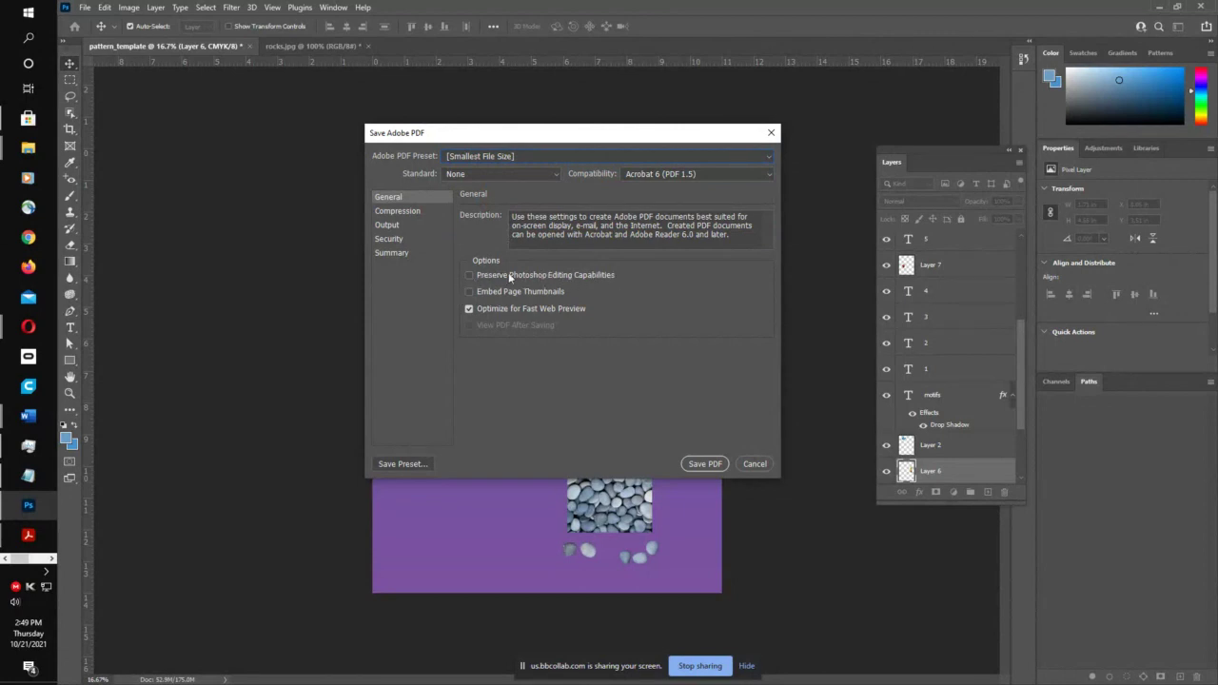
- Change the image quality of the PDF's JPEG compression and return to the general settings
left_click(400, 213)
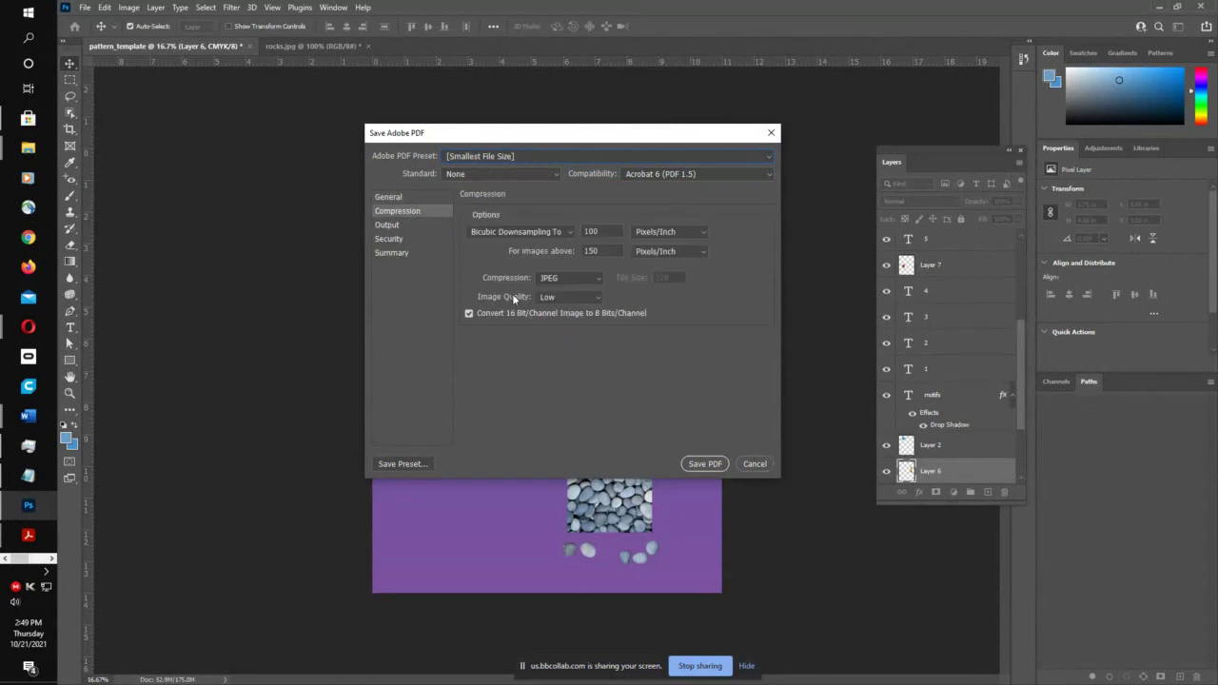
left_click(567, 297)
left_click(547, 339)
left_click(409, 201)
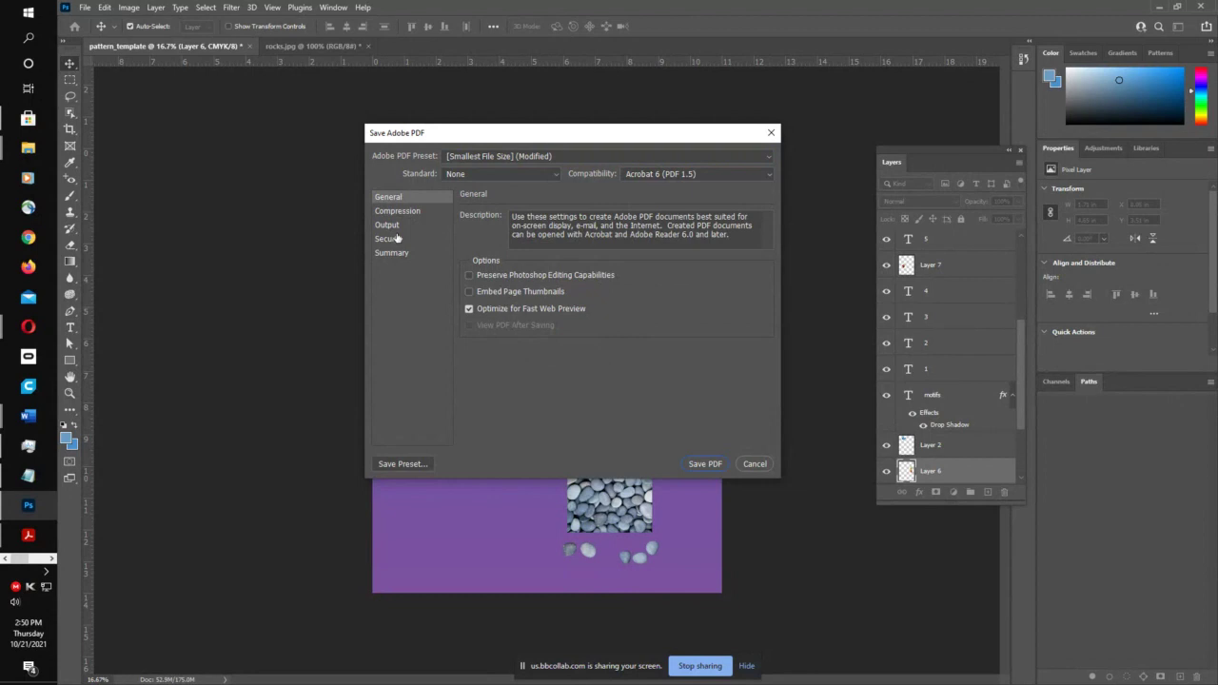
- Set the PDF output's color conversion to No Conversion and save the PDF
left_click(396, 224)
left_click(600, 232)
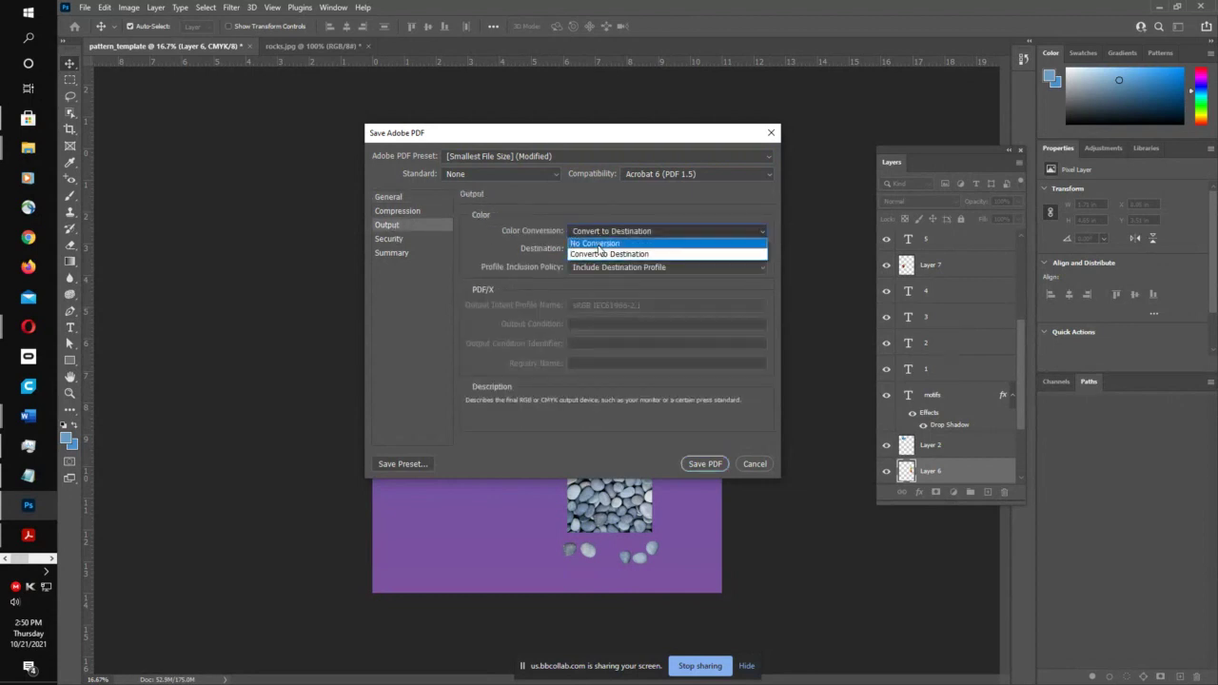
left_click(604, 239)
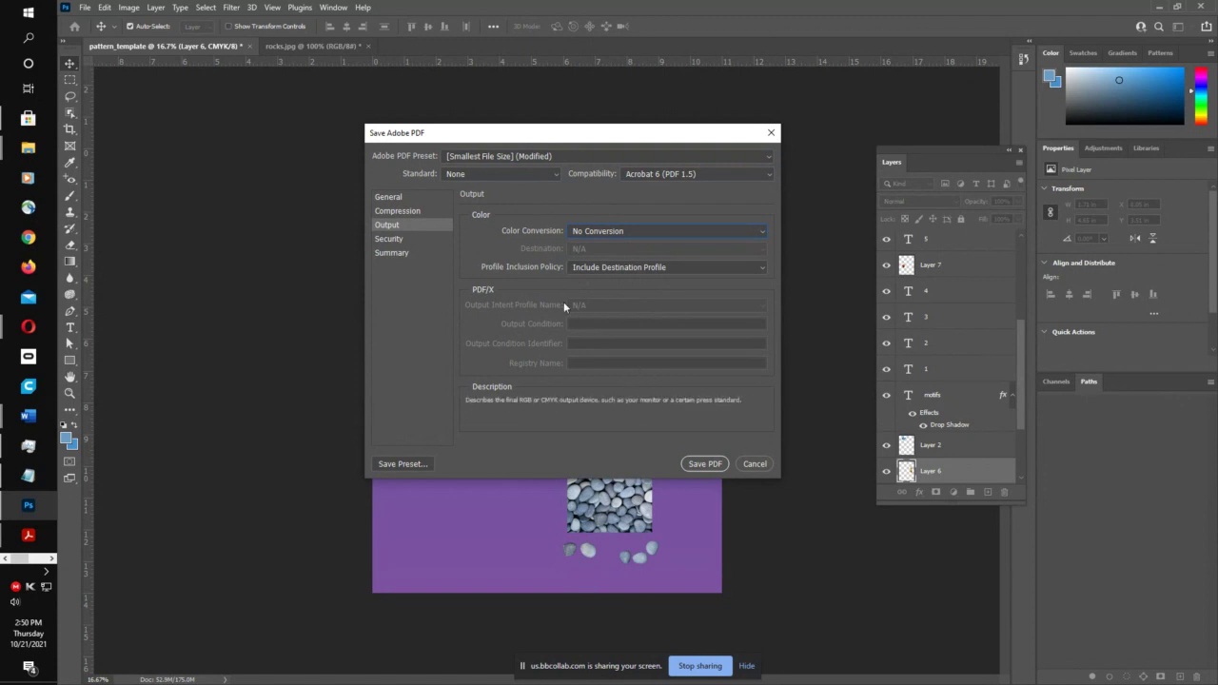
left_click(705, 465)
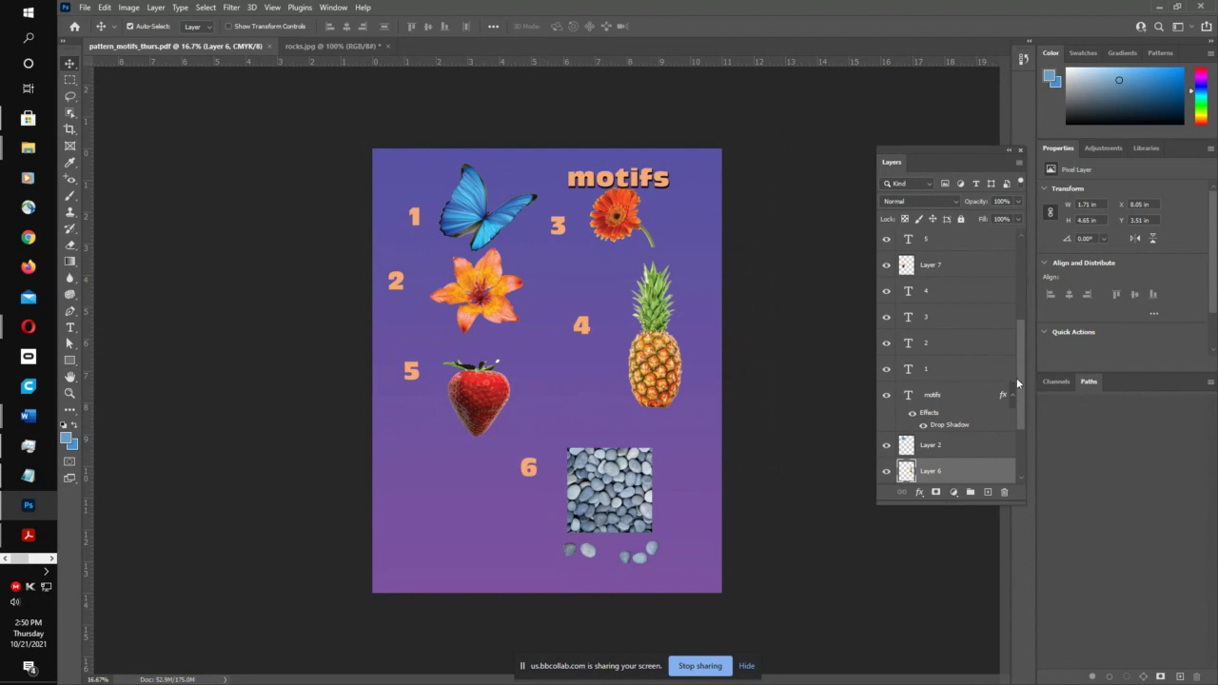
- Hide the rock motif layers, Layer 8 through Layer 13, and the number text layers 1 through 6
scroll(1020, 388, "up", 5)
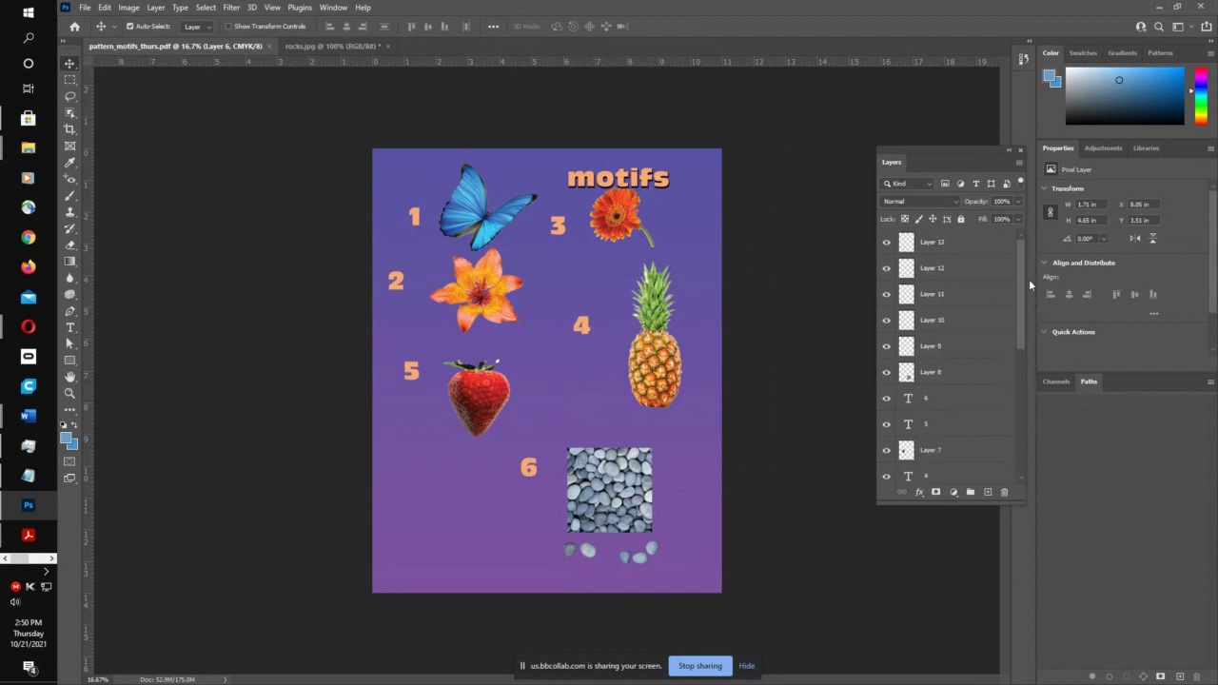
left_click_drag(885, 292, 887, 379)
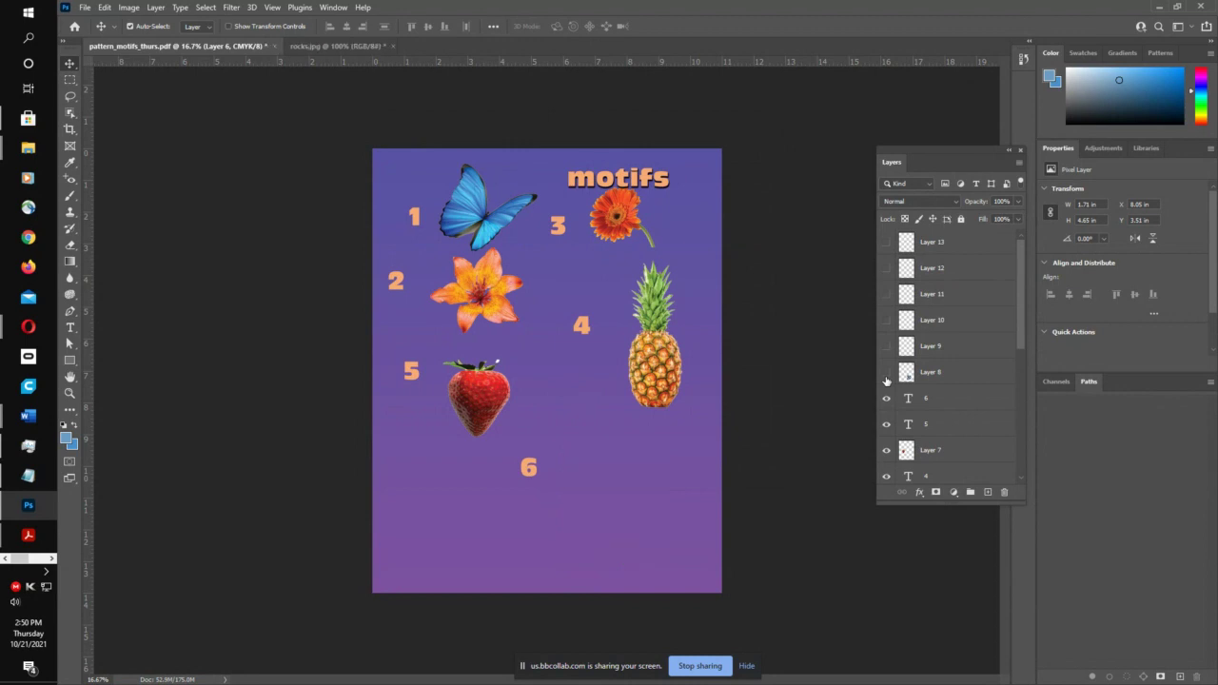
scroll(887, 380, "down", 2)
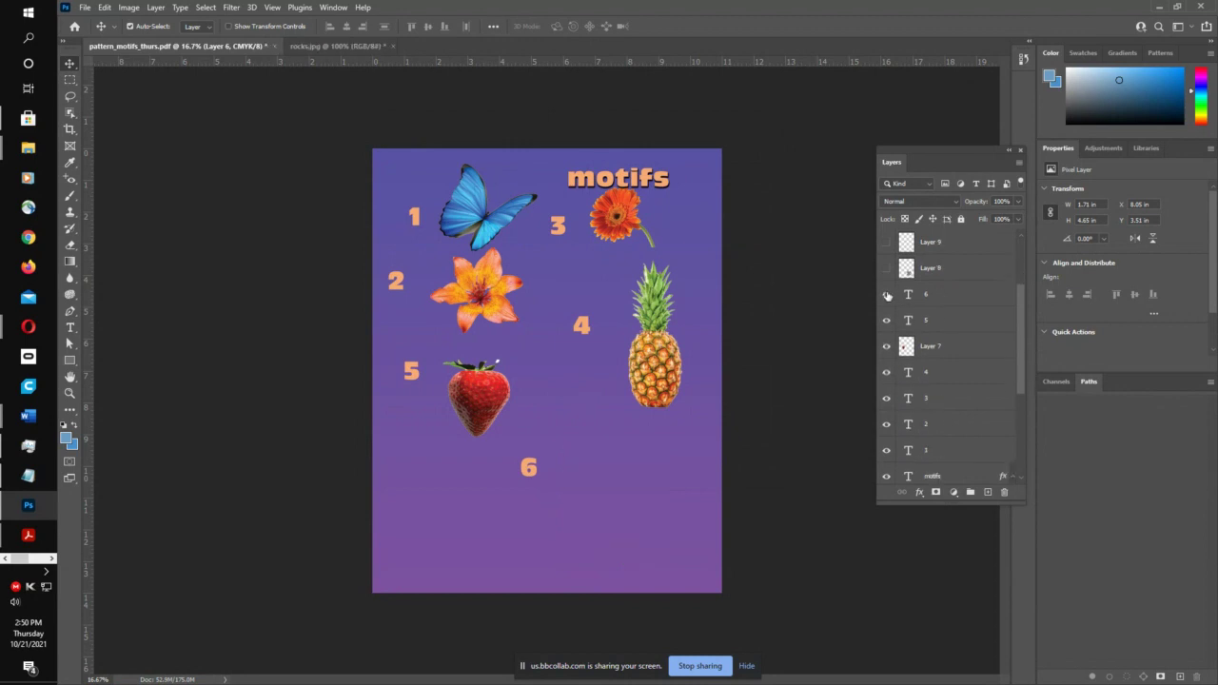
left_click(886, 294)
left_click(886, 320)
left_click(886, 372)
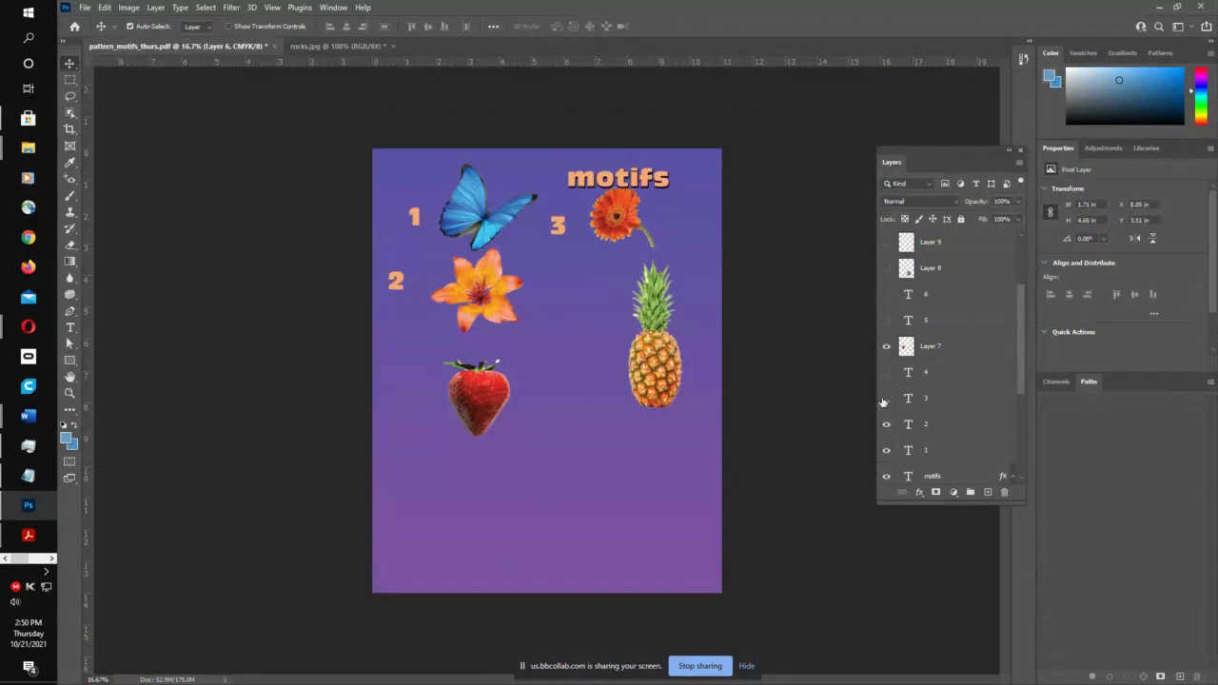
left_click(886, 398)
left_click(886, 424)
left_click(886, 450)
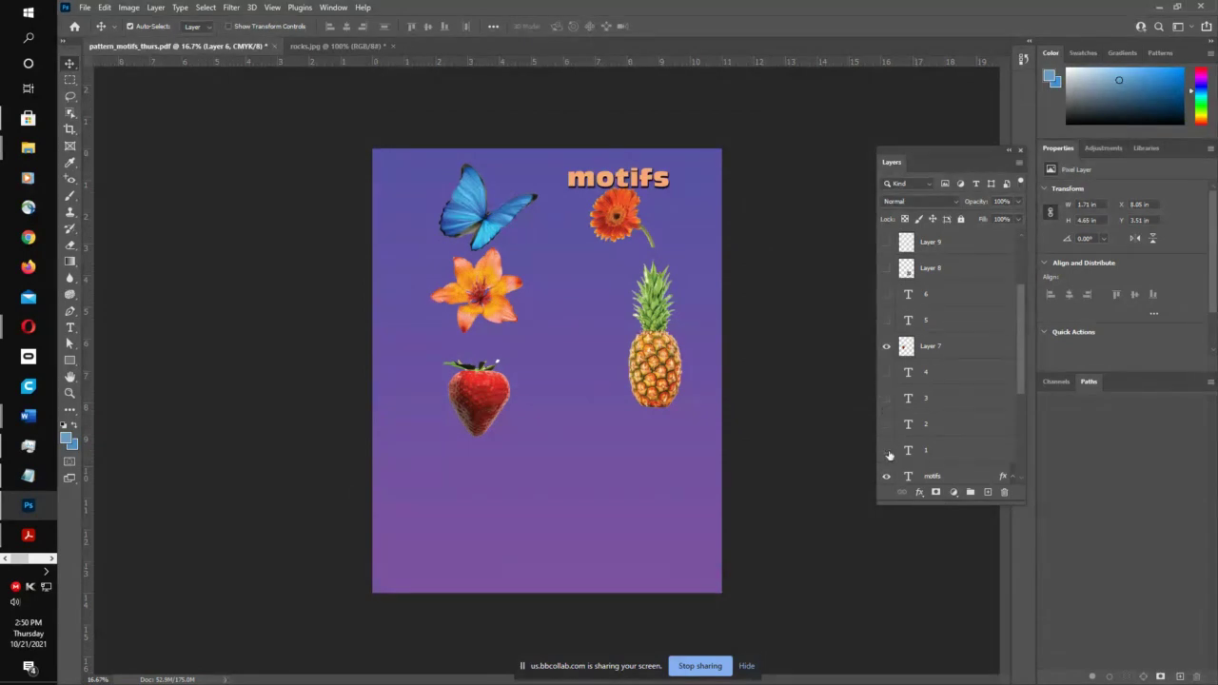
- Hide the butterfly and pineapple layers and move the orange daisy to the page's upper left, above the lily
scroll(889, 453, "down", 3)
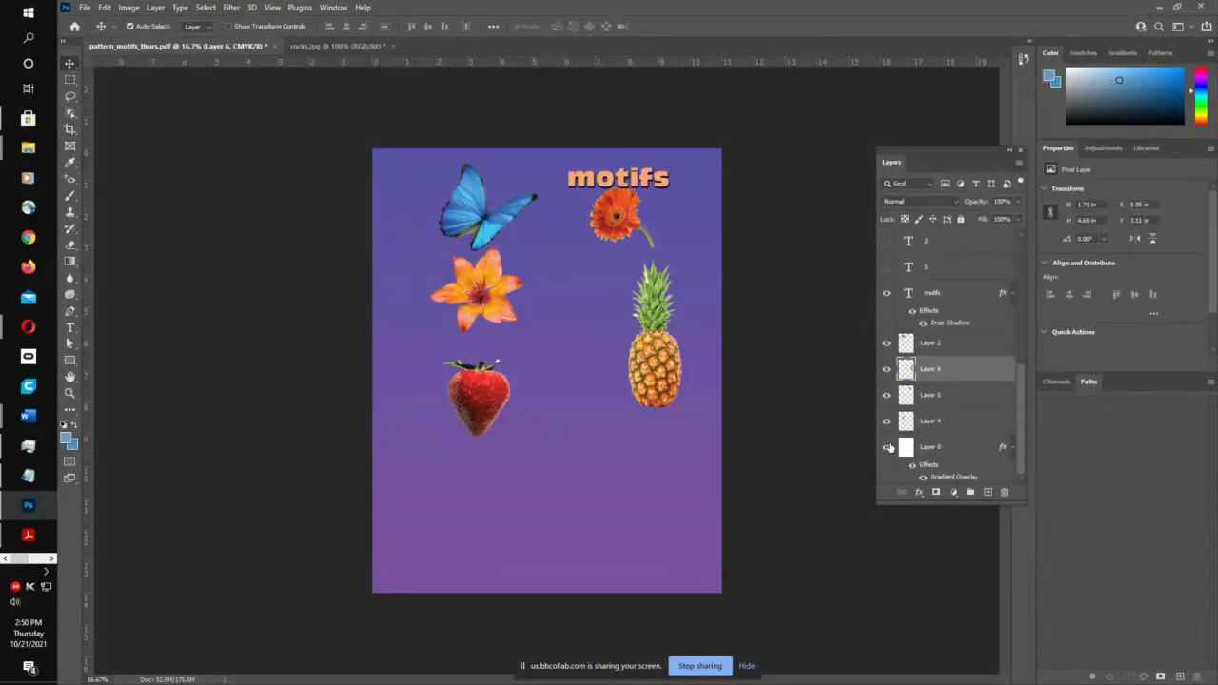
left_click(887, 344)
left_click(887, 371)
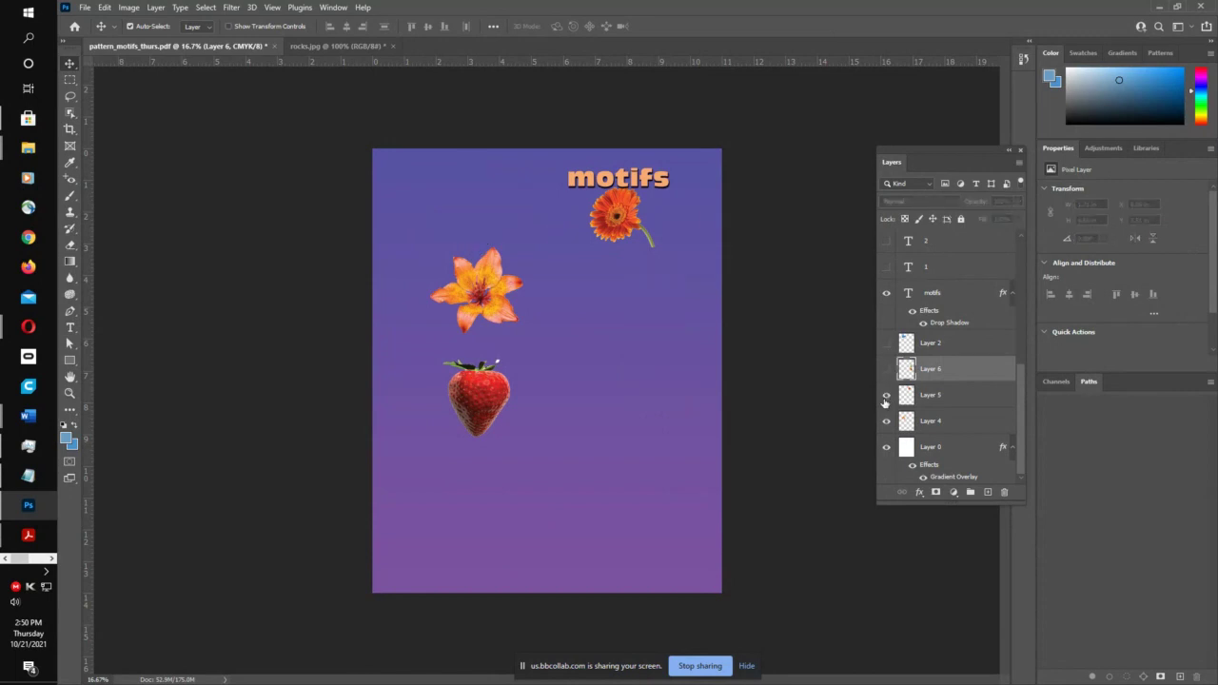
left_click_drag(632, 221, 450, 224)
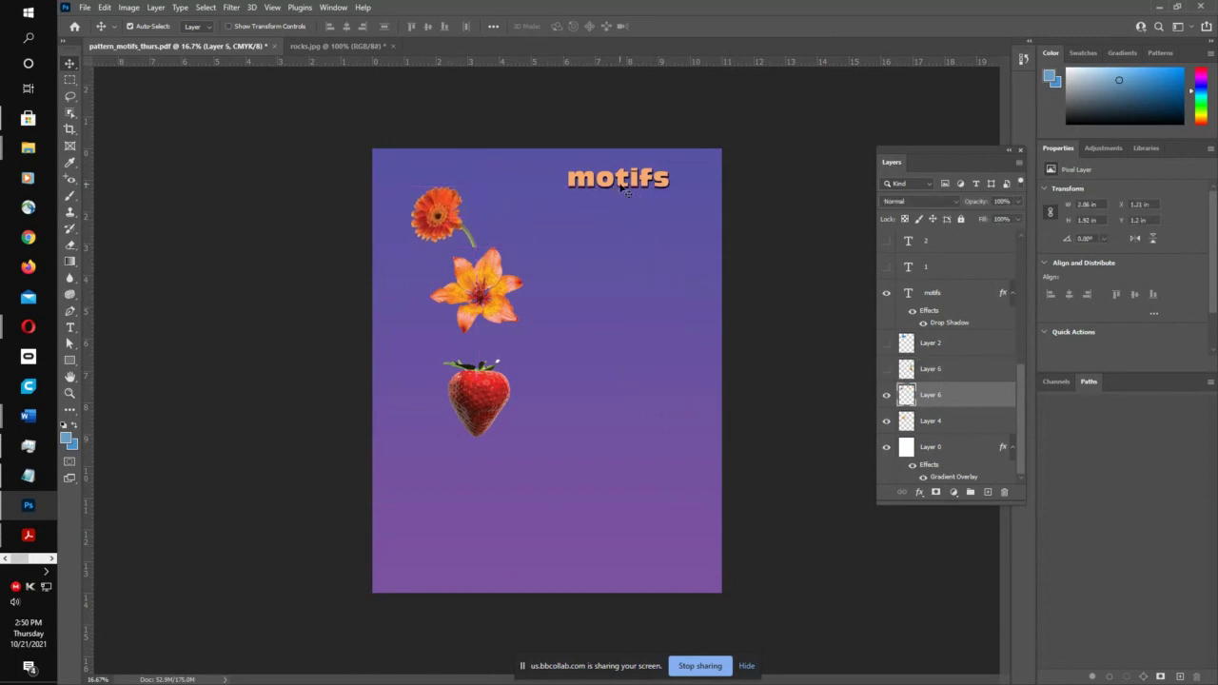
- Replace the page title "motifs" with "block" and commit the text
left_click(621, 184)
double_click(621, 184)
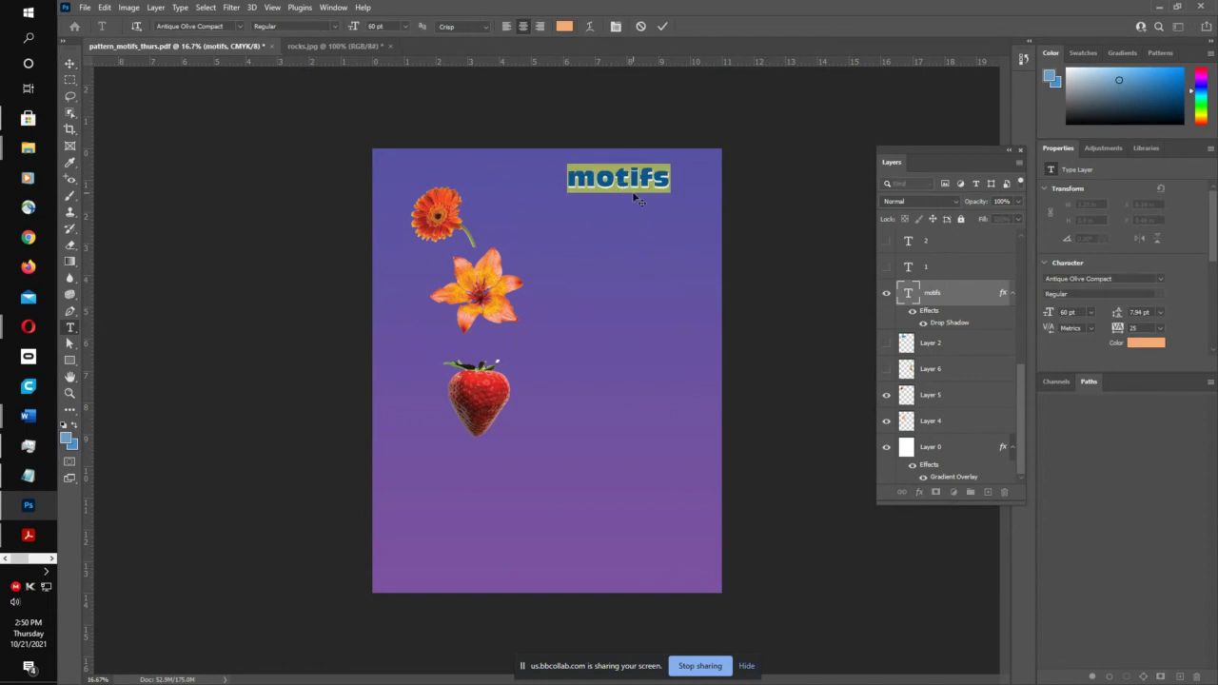
type("block")
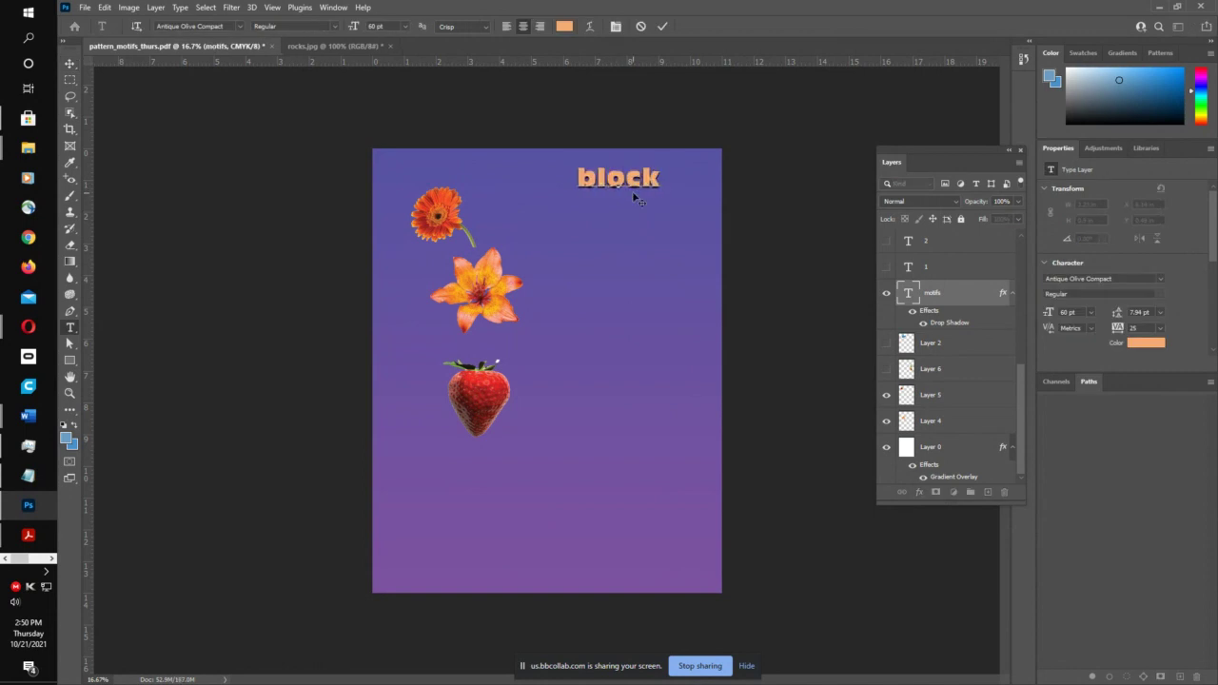
left_click(663, 25)
key("v")
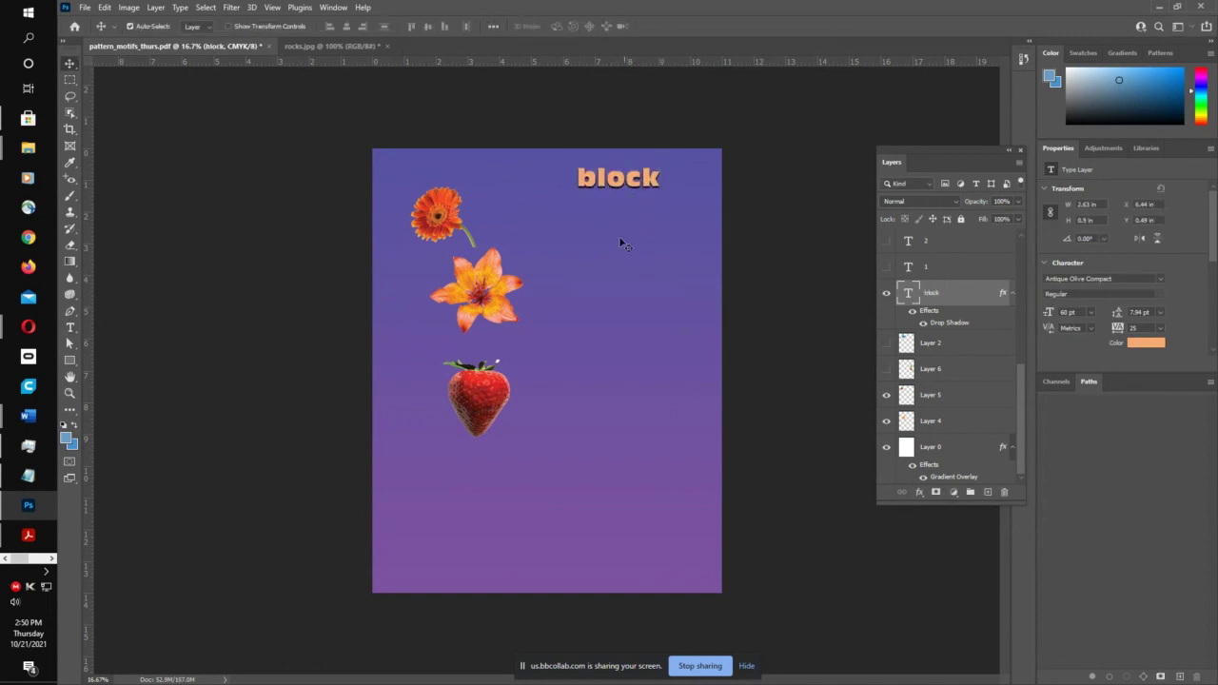
- Gather the lily and strawberry around the daisy in a tight cluster at the page's upper-left corner
left_click_drag(498, 287, 462, 288)
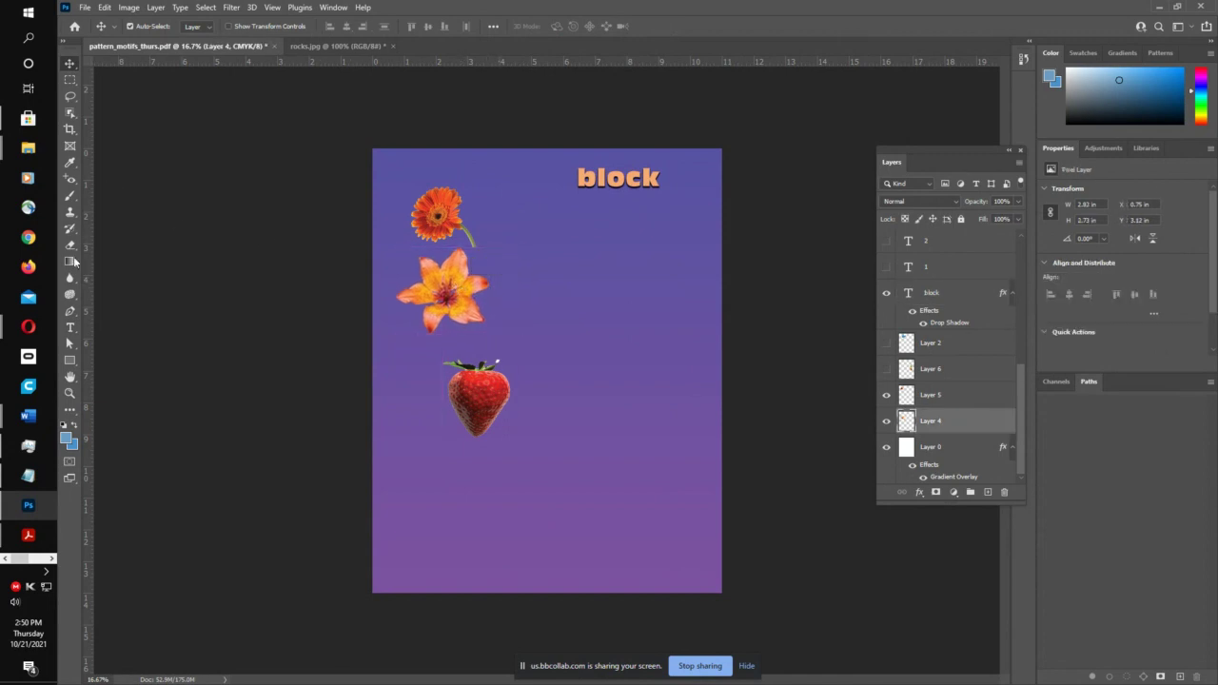
left_click(70, 362)
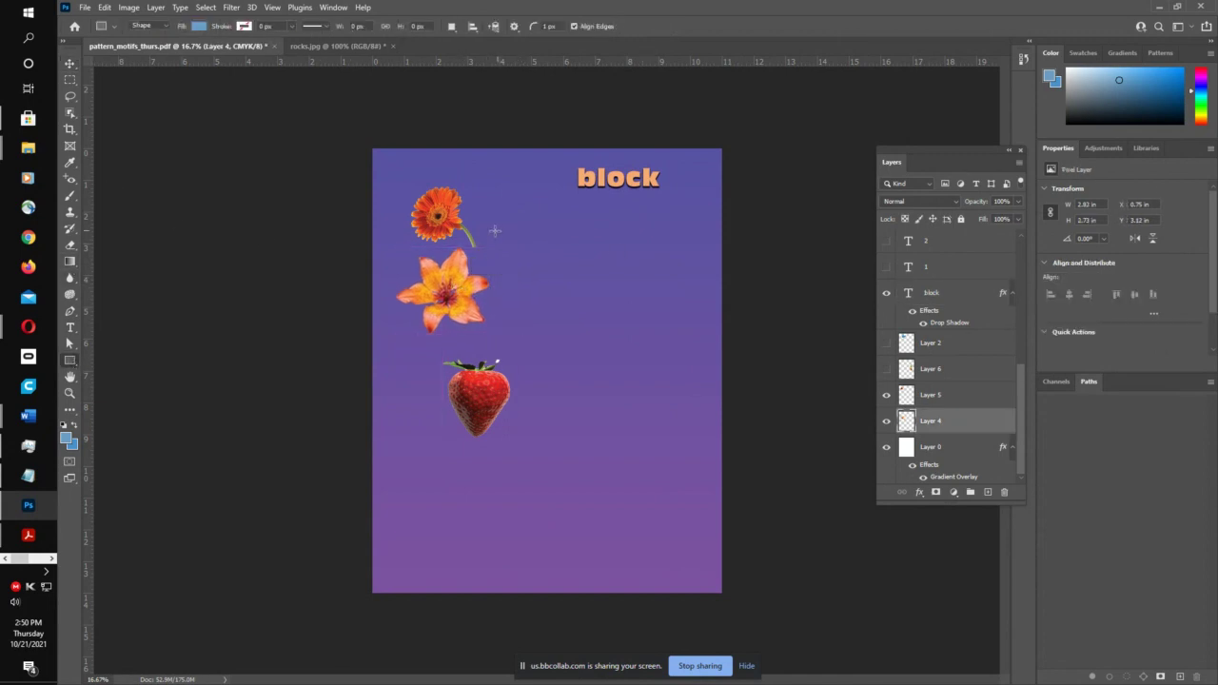
left_click(70, 64)
left_click_drag(443, 293, 413, 170)
left_click_drag(486, 353, 491, 140)
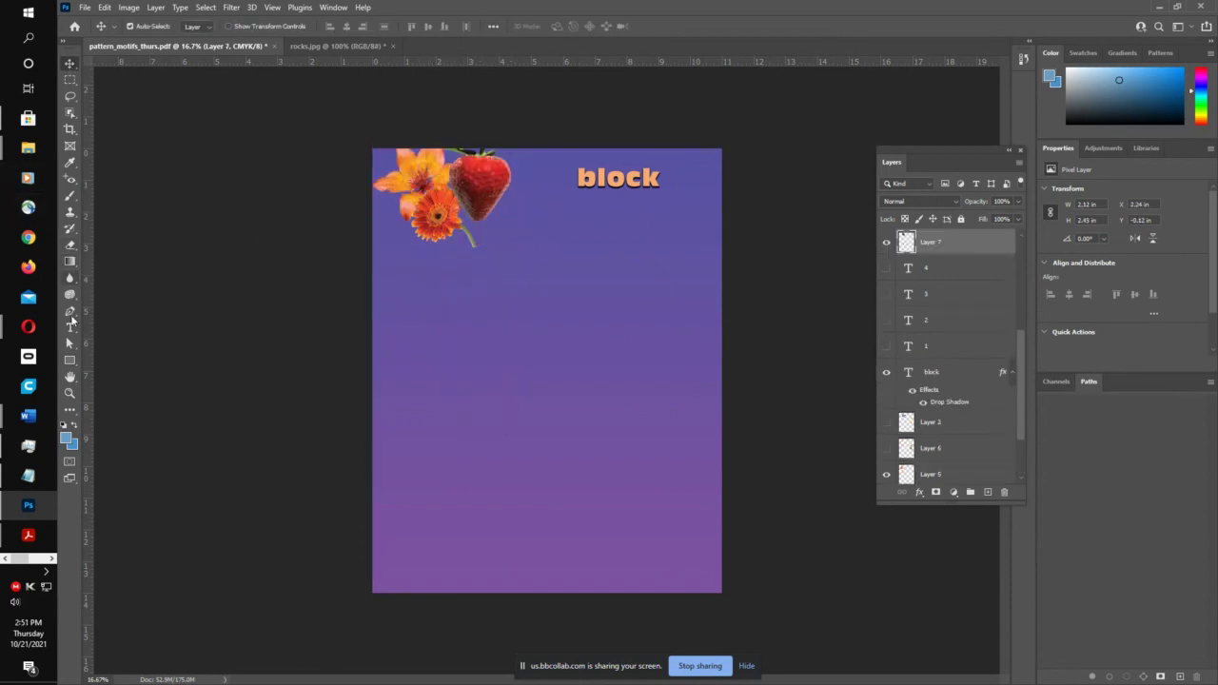
- Draw a blue rectangle about 9.53 by 6.25 in across the middle of the page, below the motif cluster
left_click(70, 360)
left_click_drag(391, 256, 694, 456)
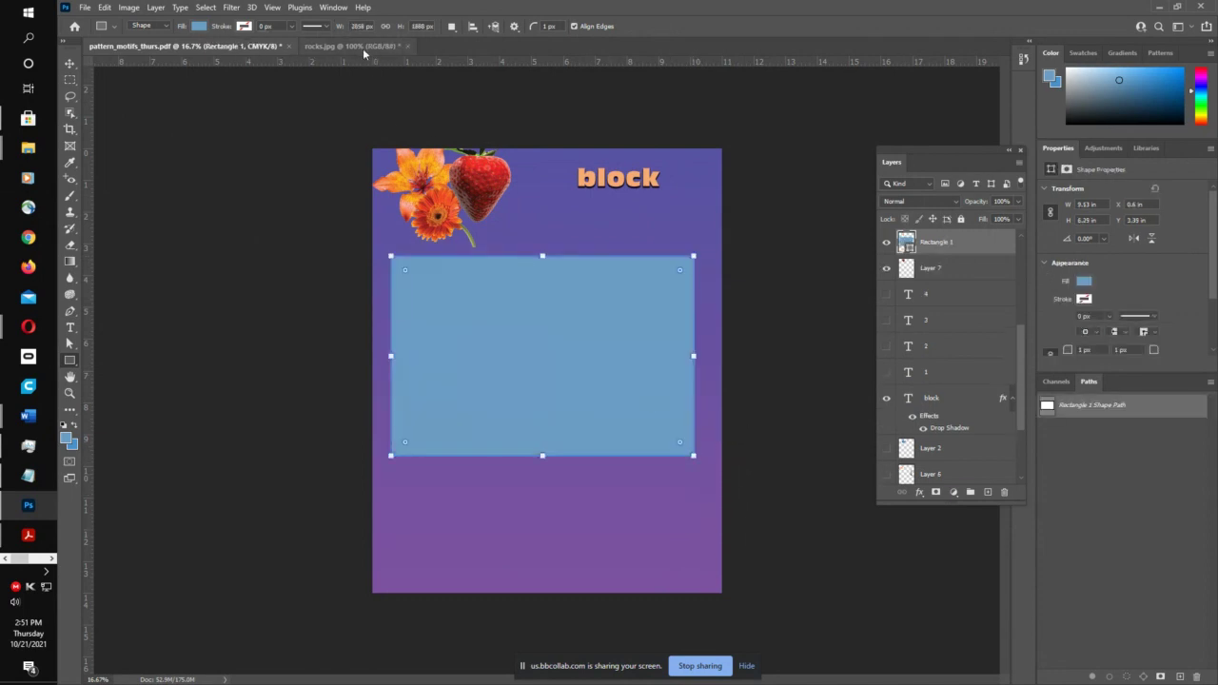
left_click(85, 8)
mouse_move(122, 82)
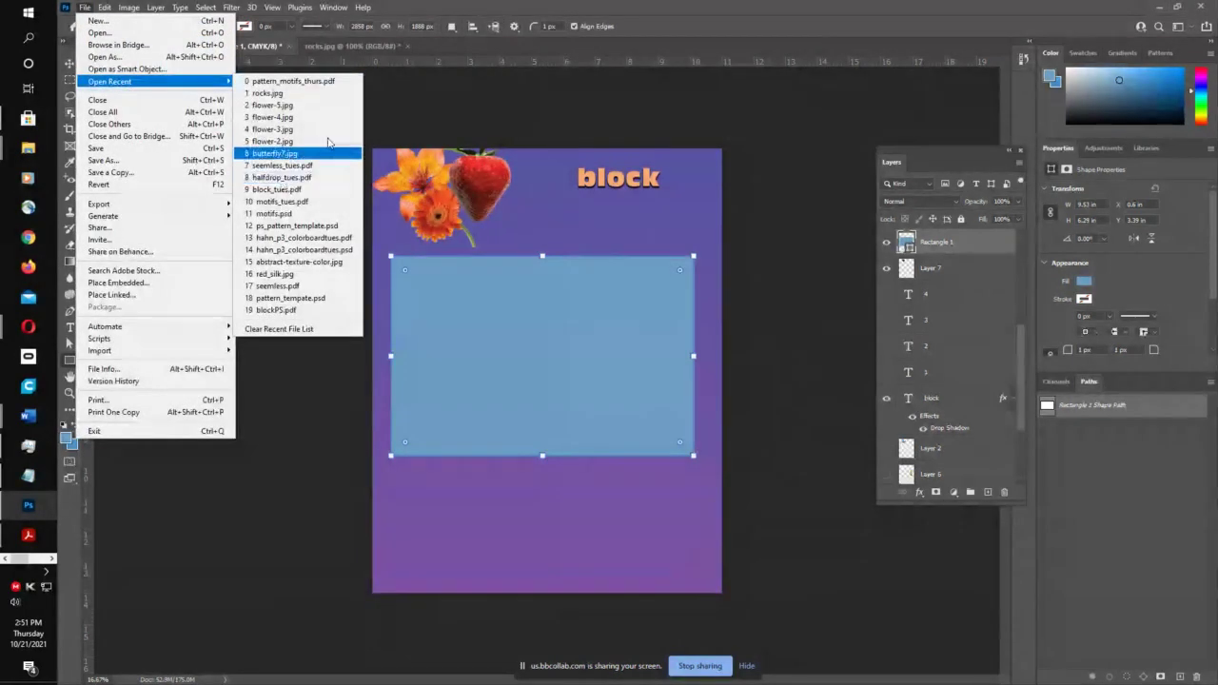
left_click(447, 13)
- Switch to Opera, go back from the mnms results to the autumn leaves image search, and preview the Best Small Towns for Fall Foliage picture
mouse_move(28, 326)
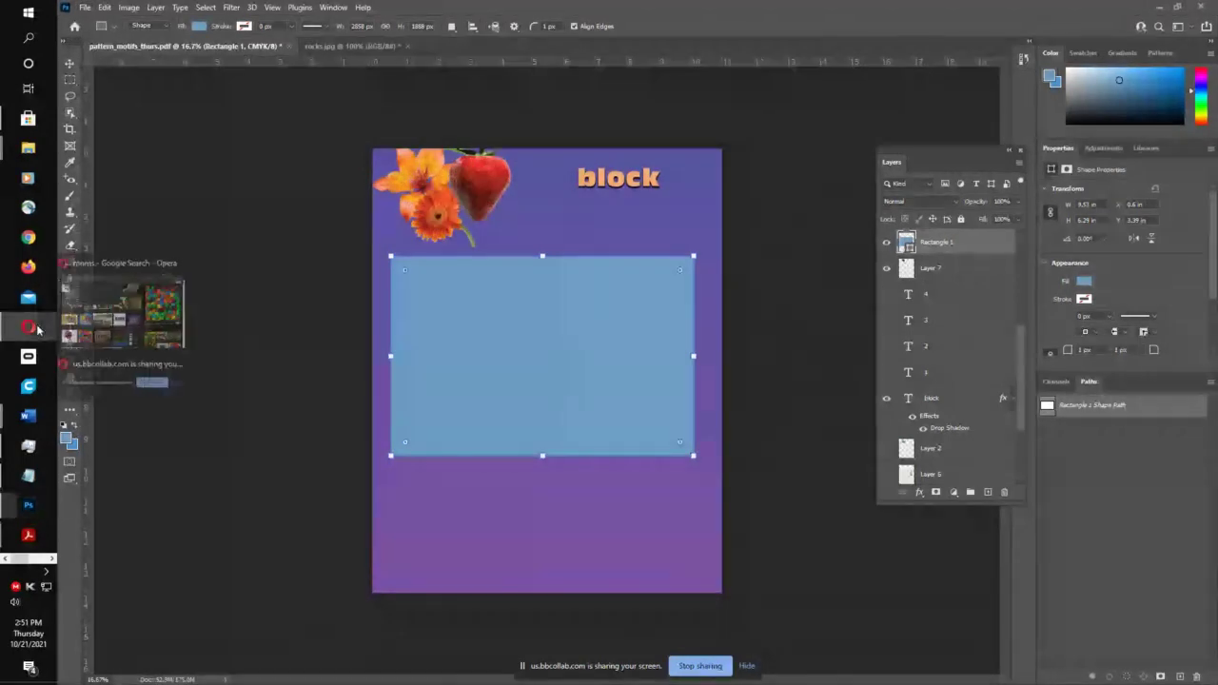
left_click(123, 320)
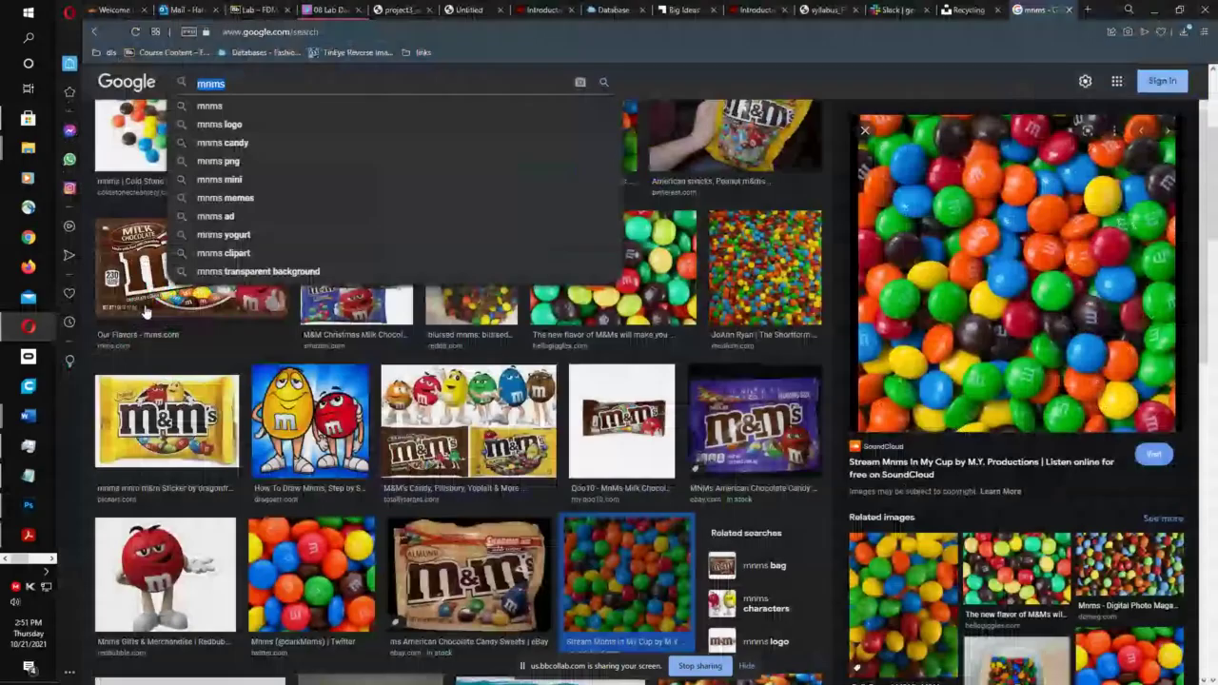
right_click(1004, 241)
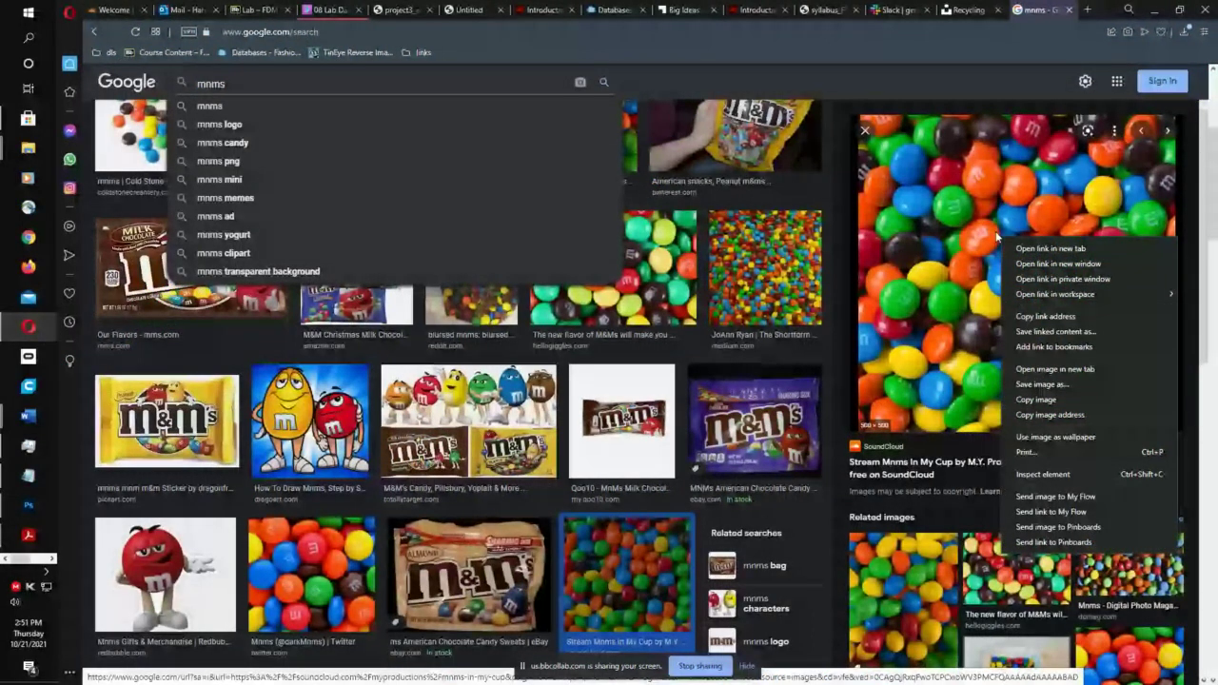
key("alt+Left")
key("alt+Left")
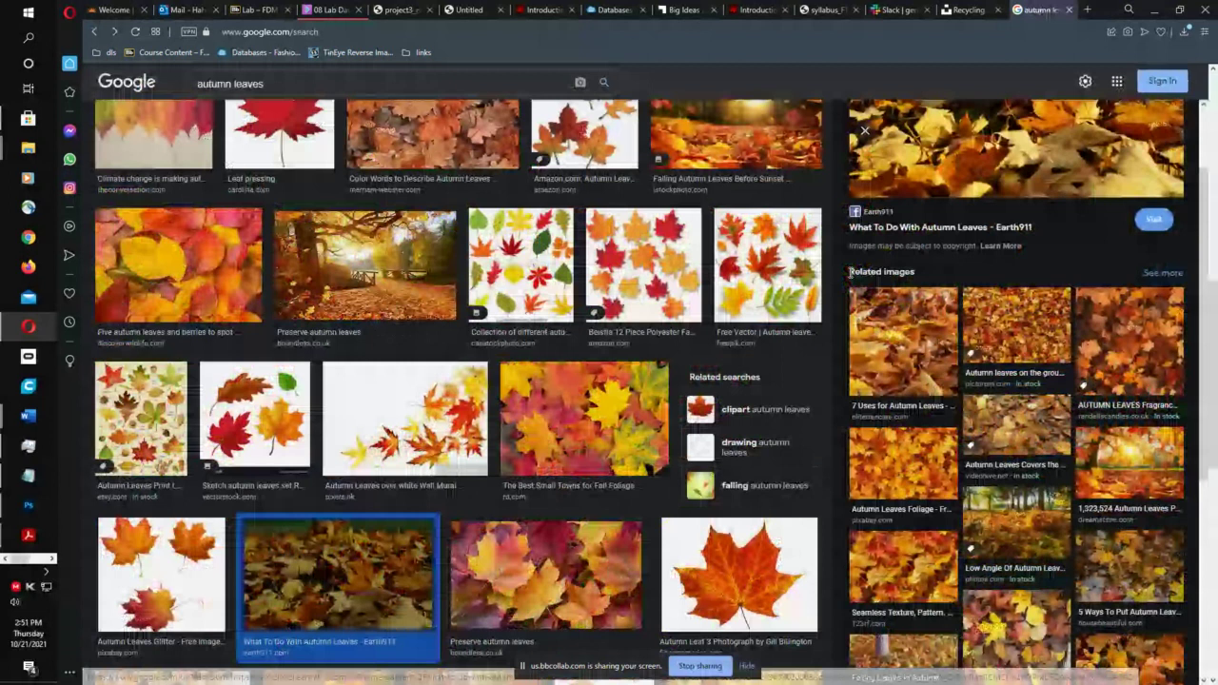
key("alt+Left")
right_click(850, 272)
left_click(952, 380)
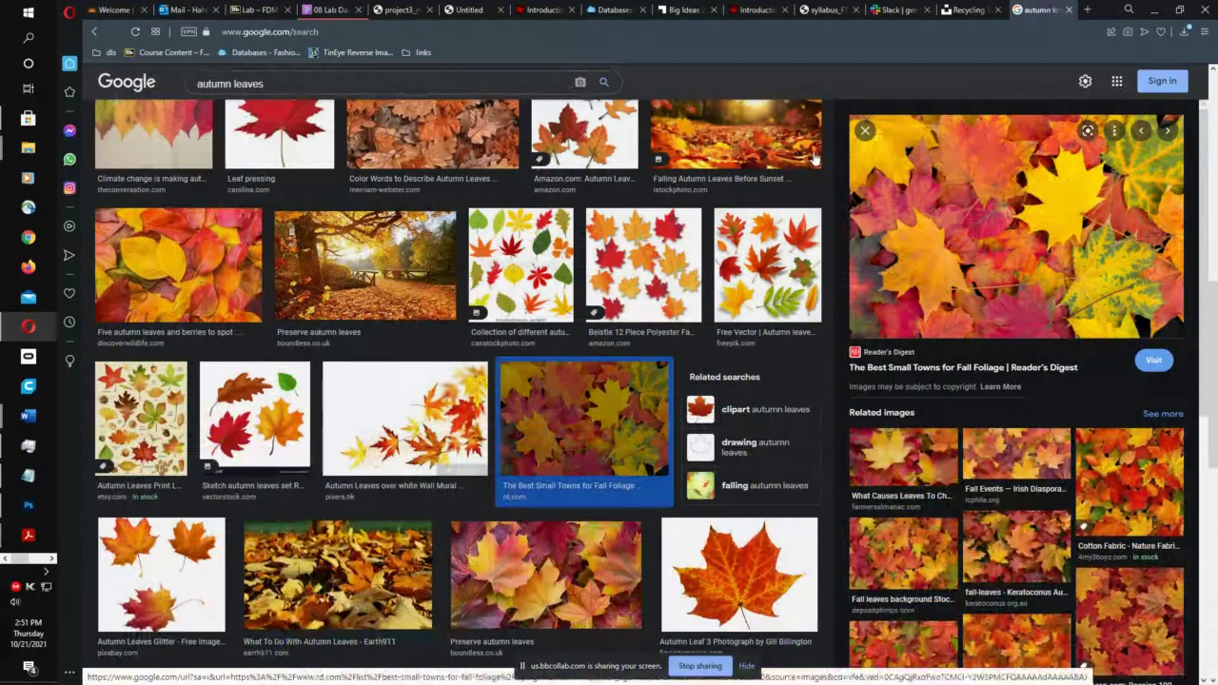
- Switch to Photoshop, paste the copied autumn leaves picture, and move it lower so it aligns with the rectangle's left edge
left_click(39, 505)
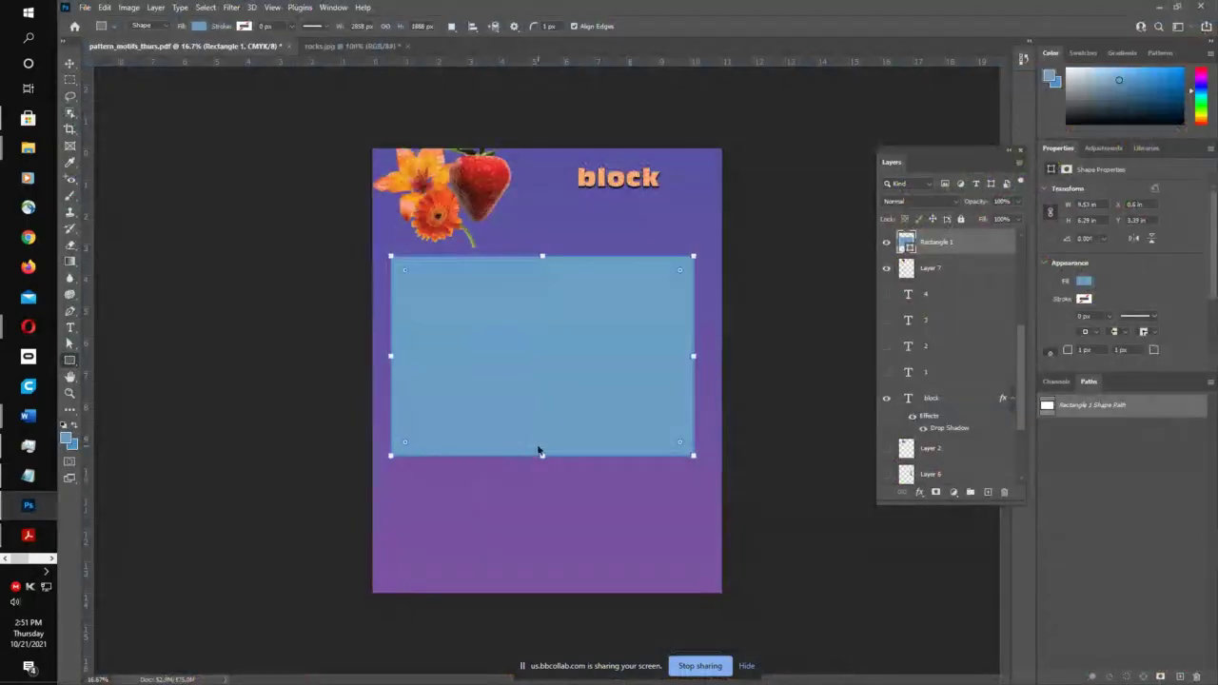
key("ctrl+v")
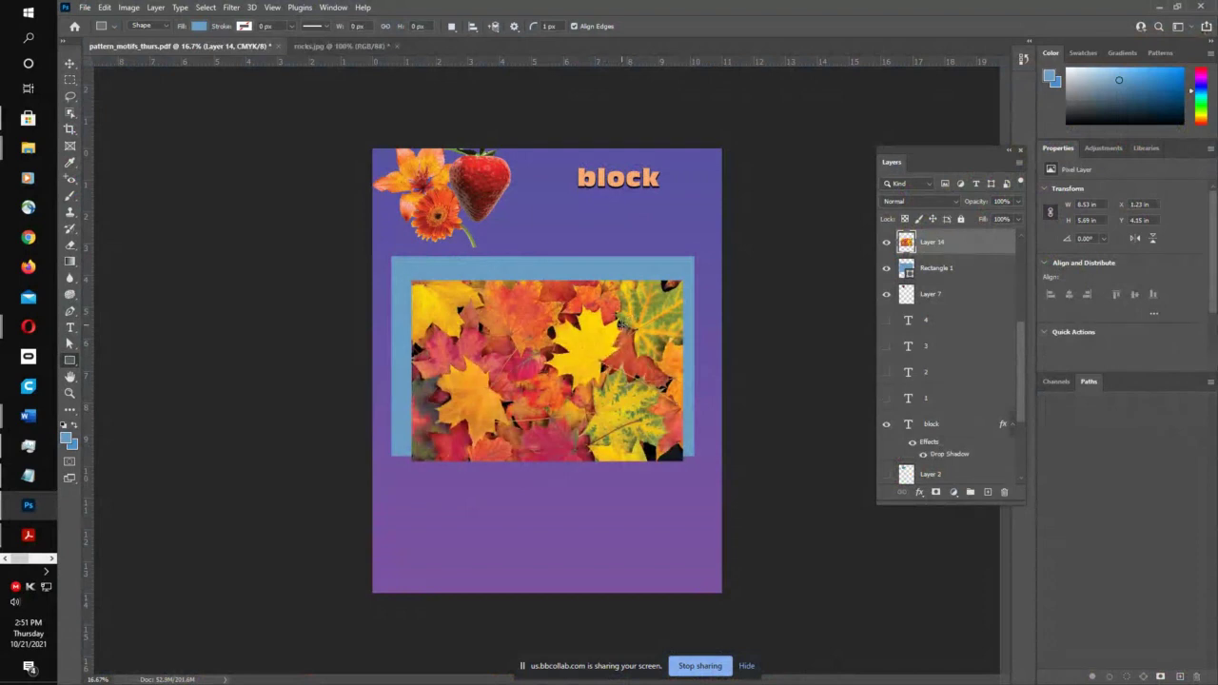
key("v")
left_click_drag(623, 325, 606, 380)
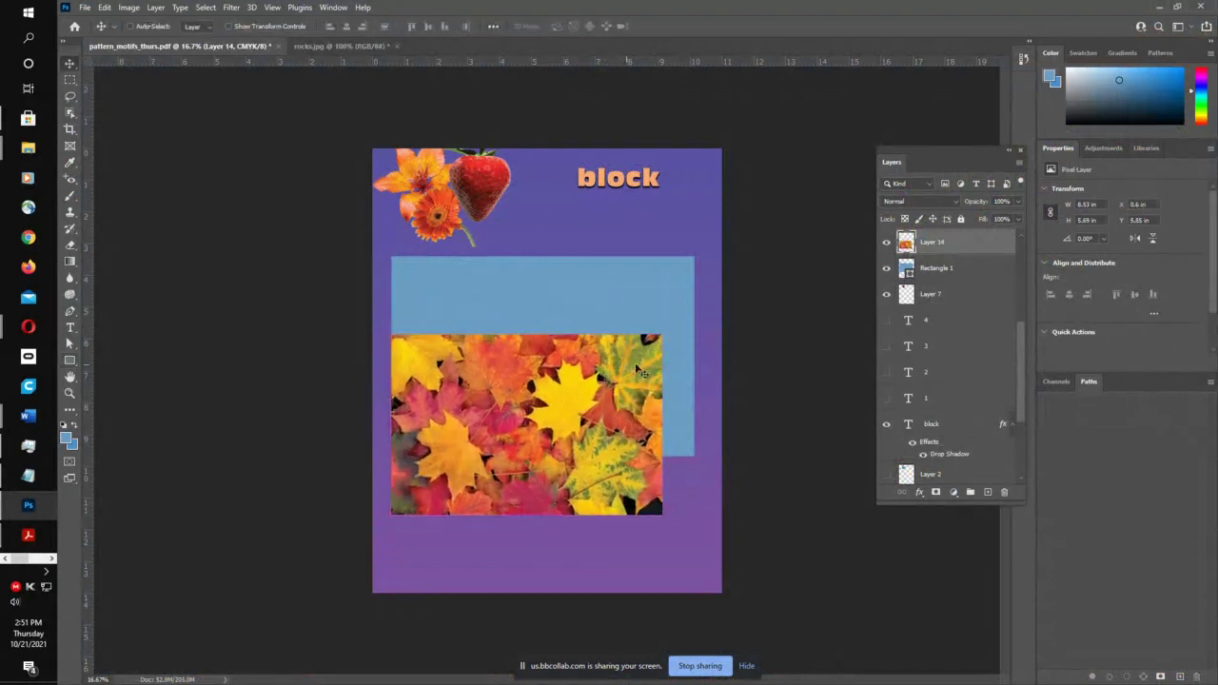
- Scale the autumn leaves picture to about 22.9% and place it near the page's lower-left corner
key("ctrl+t")
left_click_drag(661, 337, 490, 530)
left_click_drag(423, 495, 436, 547)
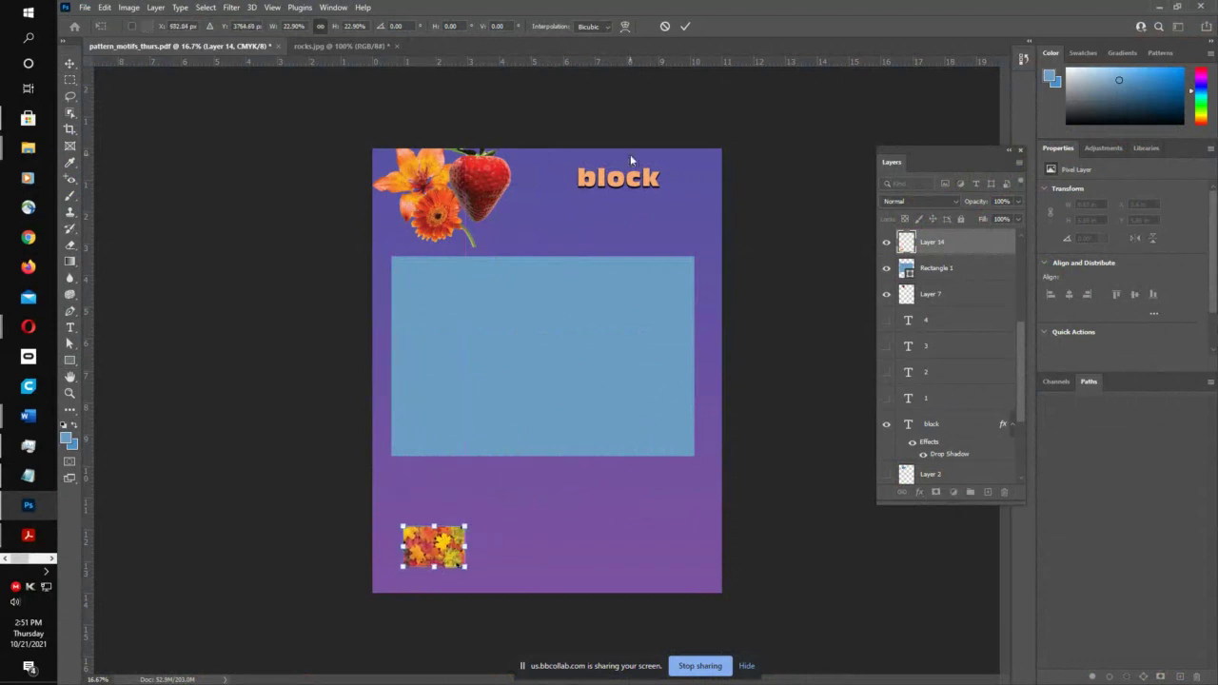
left_click(683, 31)
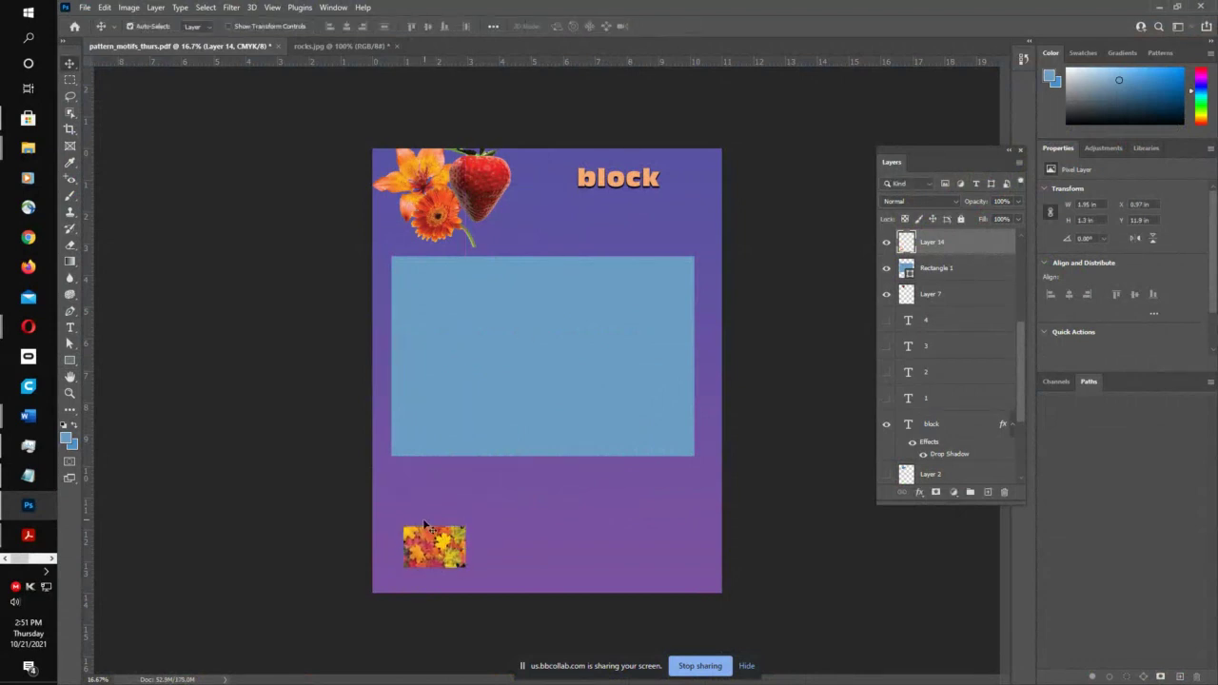
- Sample several colors from the autumn leaves picture with the Eyedropper, ending with the orange leaf's color as the foreground
key("z")
left_click_drag(474, 500, 404, 225)
key("i")
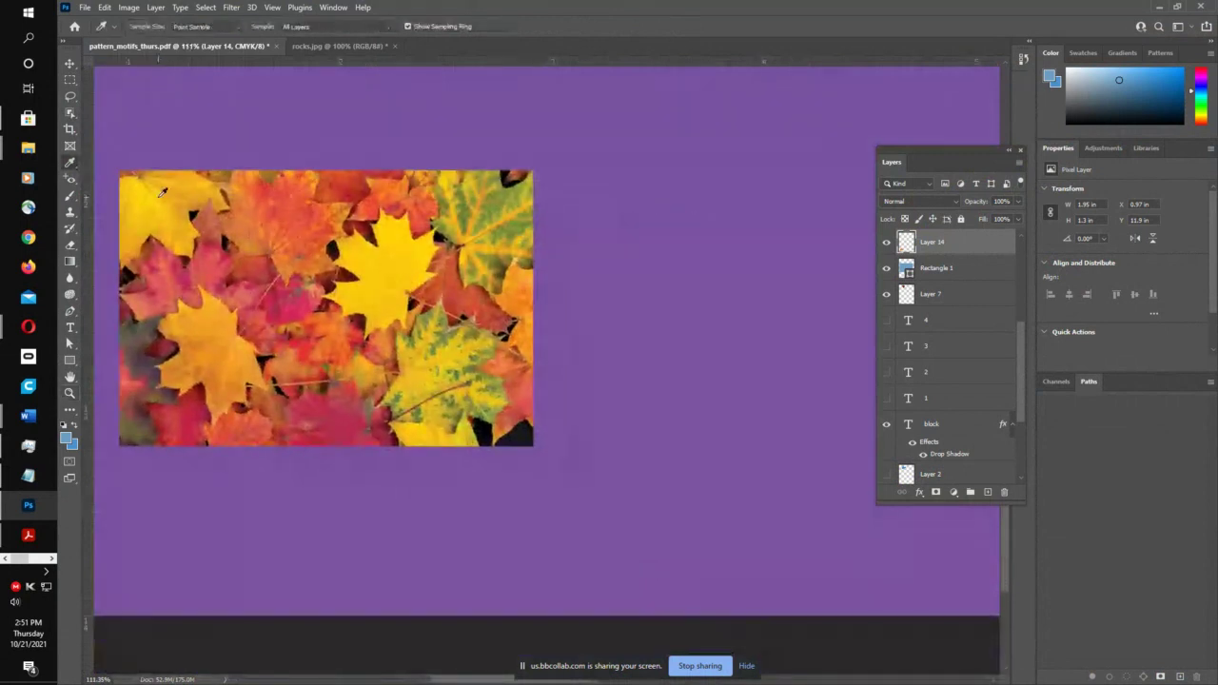
left_click_drag(172, 195, 282, 213)
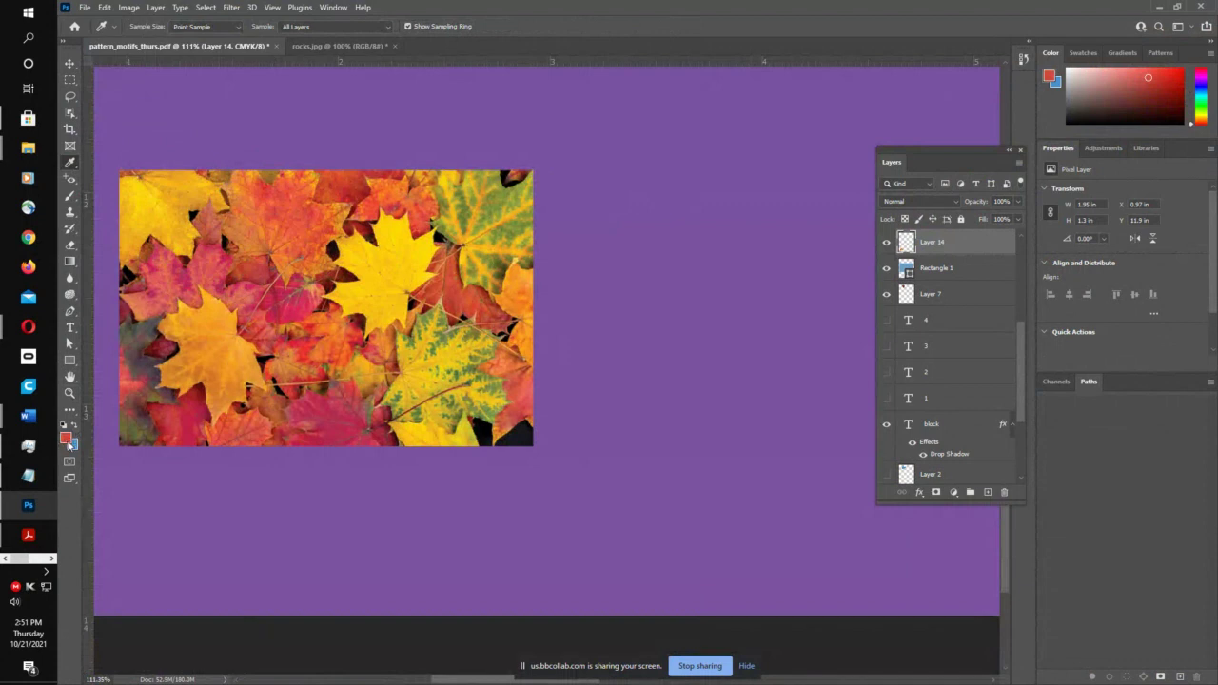
left_click_drag(194, 358, 226, 314)
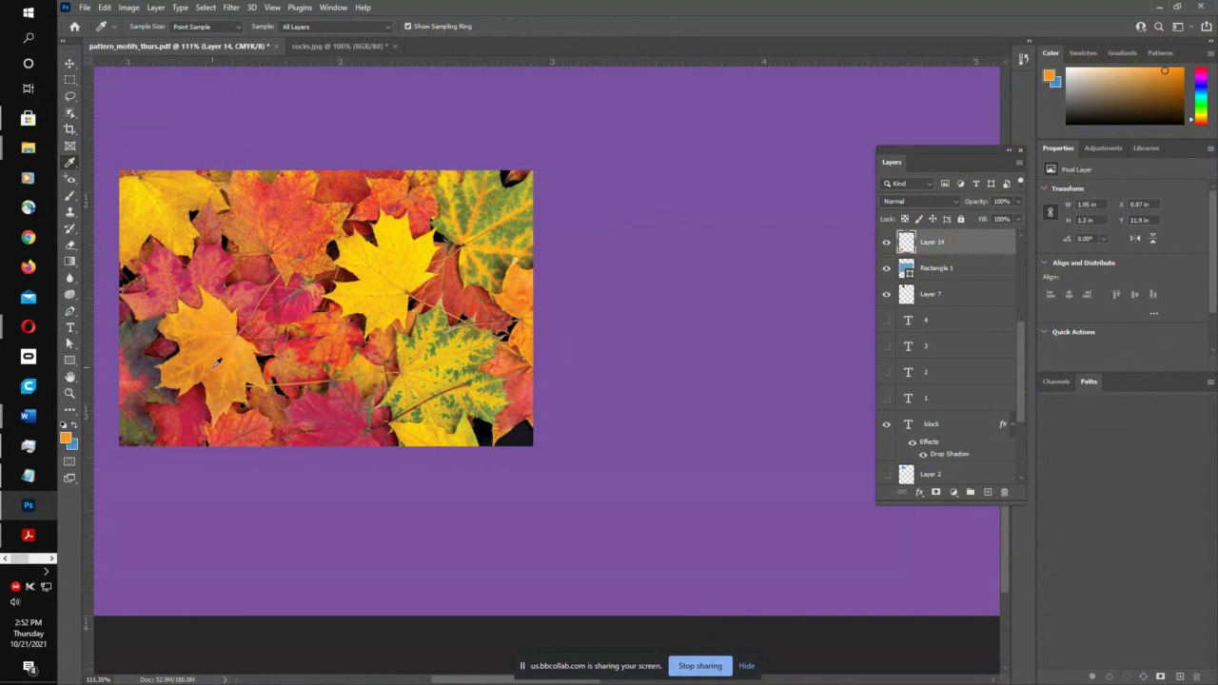
left_click_drag(217, 362, 163, 424)
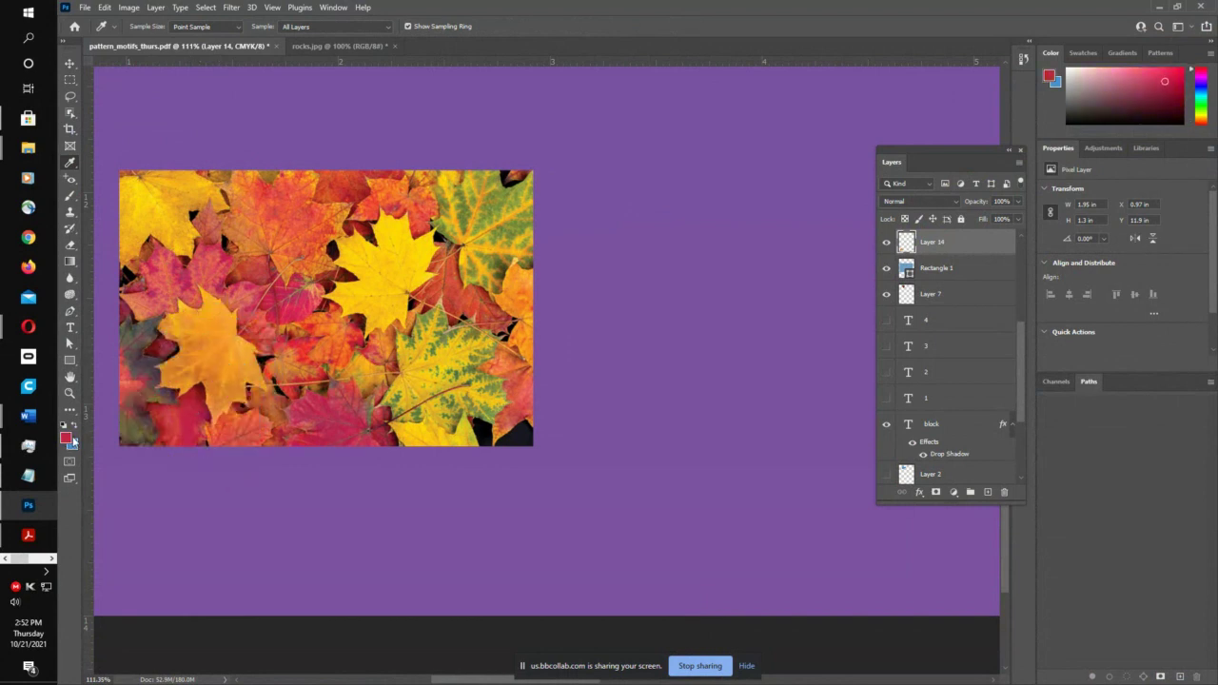
left_click_drag(227, 370, 400, 316)
left_click_drag(290, 318, 240, 354)
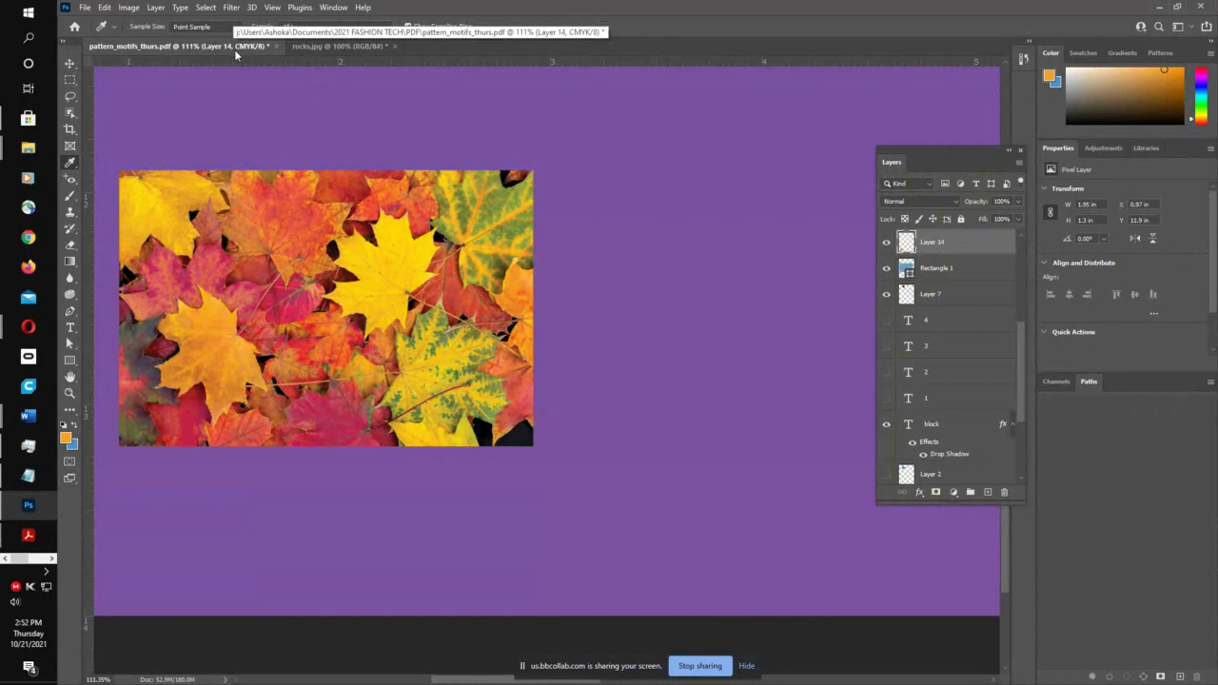
- Hide the autumn leaves layer and select the blue rectangle
scroll(723, 315, "down", 5)
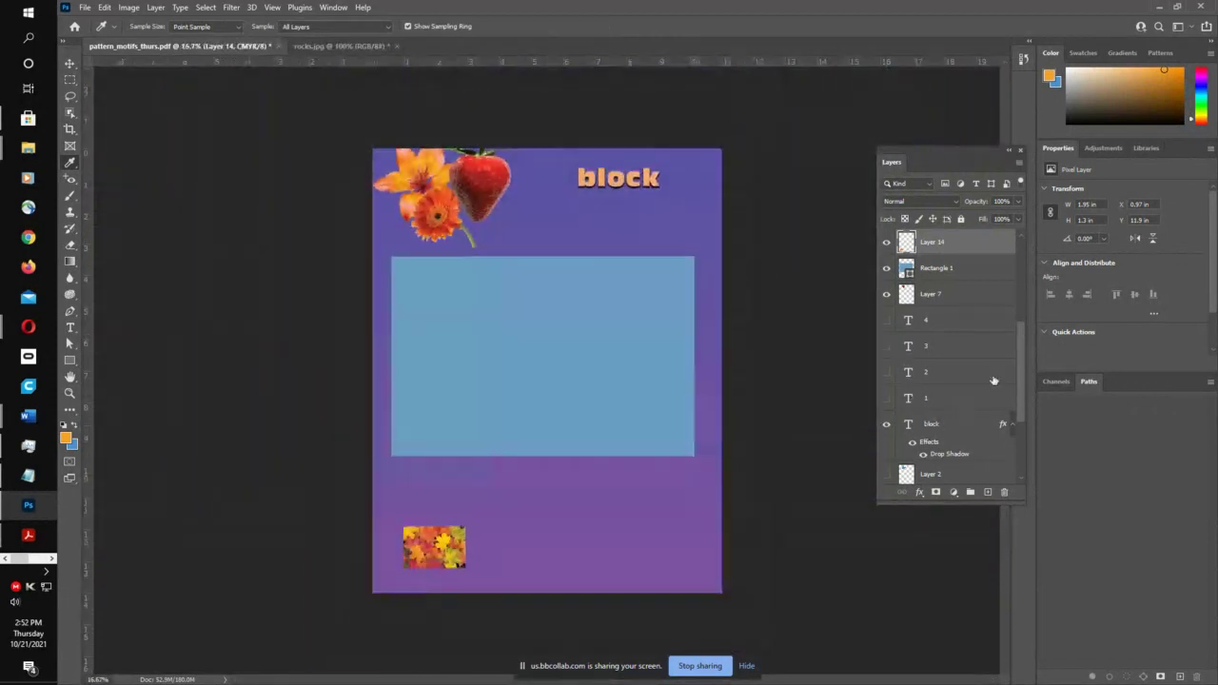
left_click(886, 244)
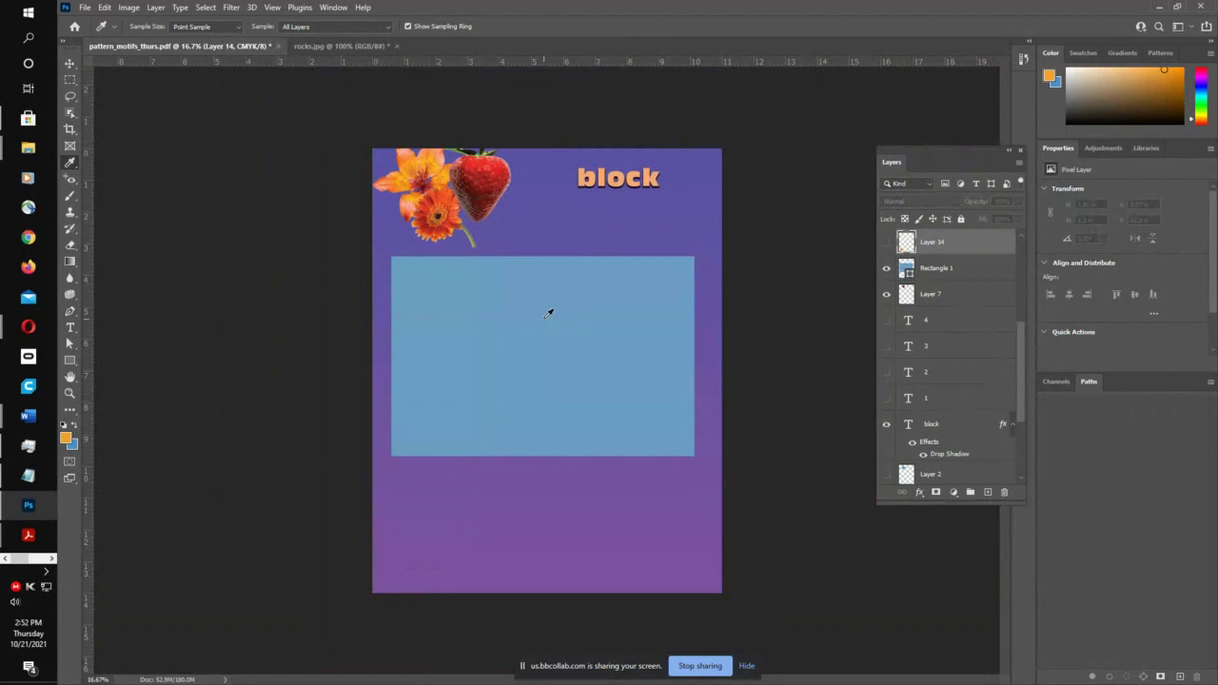
left_click(70, 63)
left_click(543, 321)
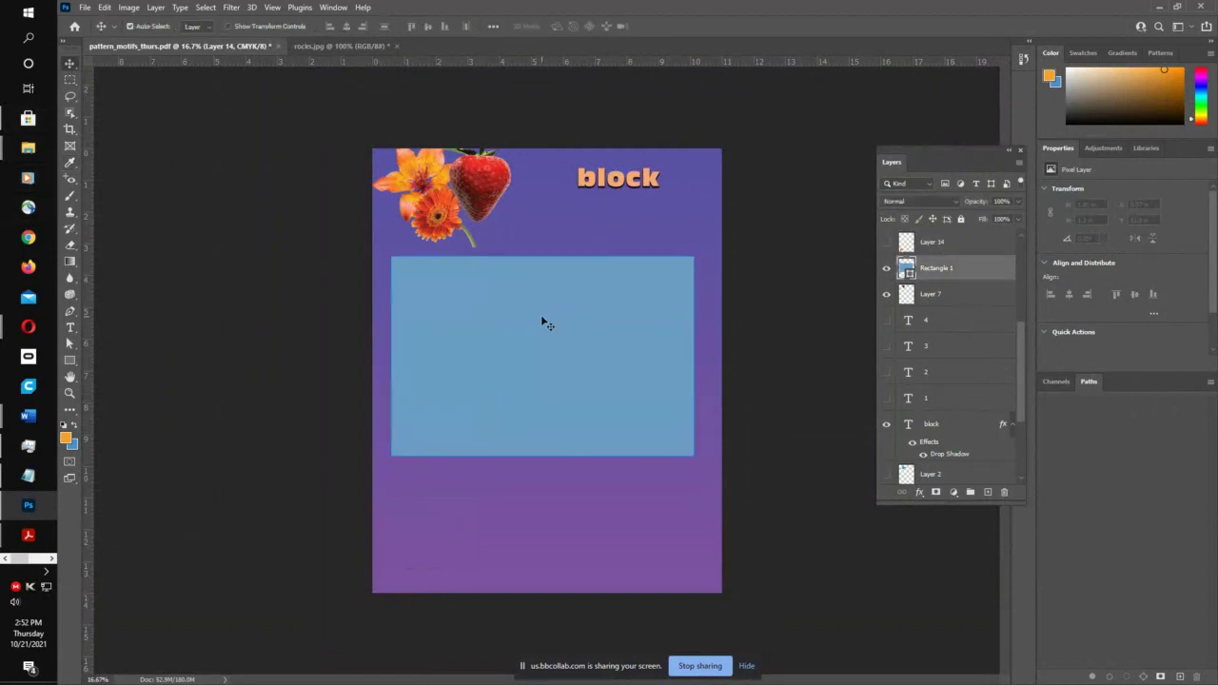
double_click(903, 272)
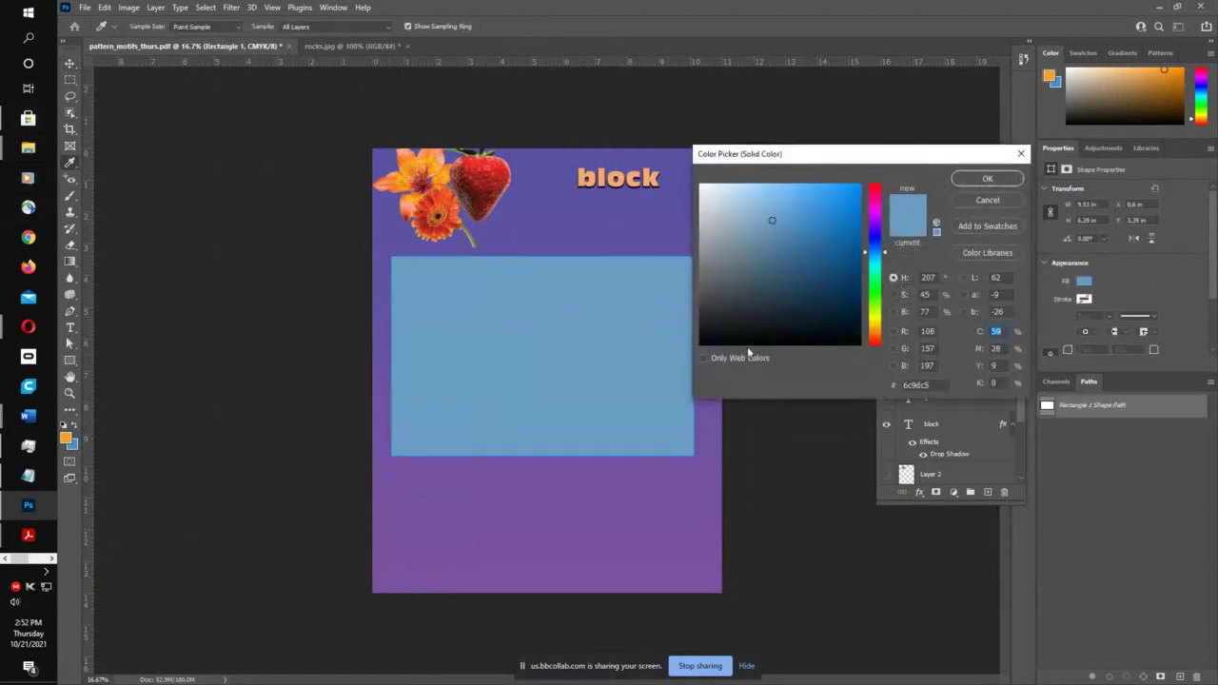
left_click(66, 437)
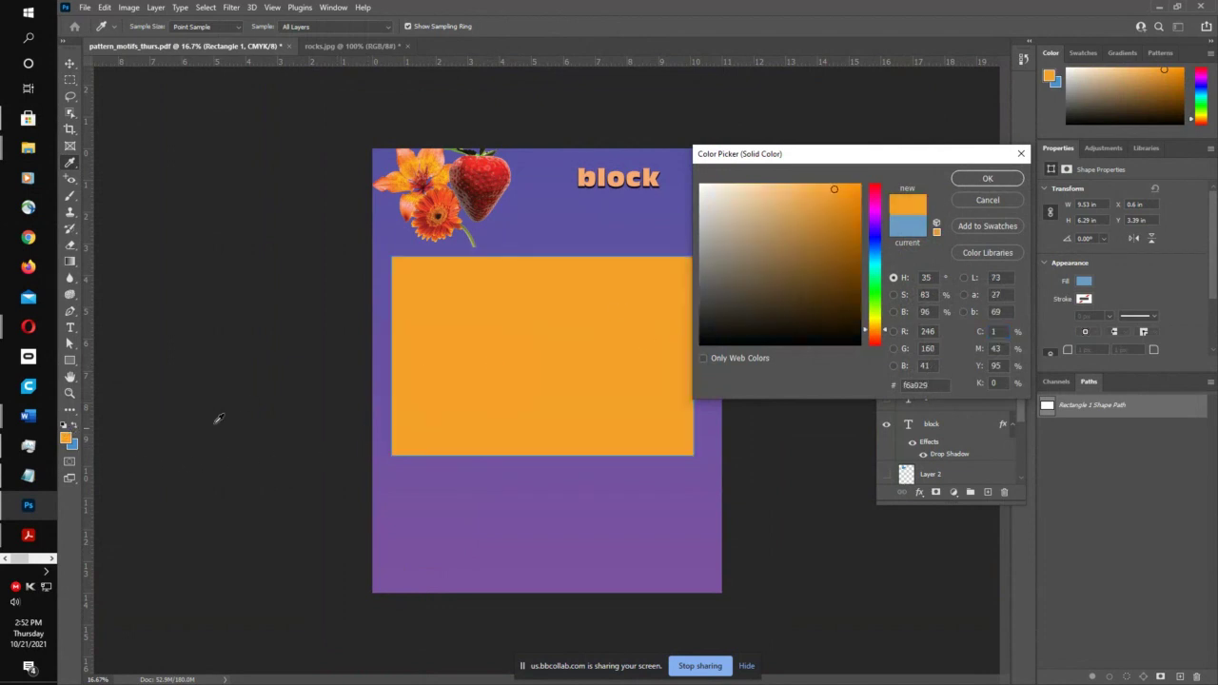
left_click(1016, 201)
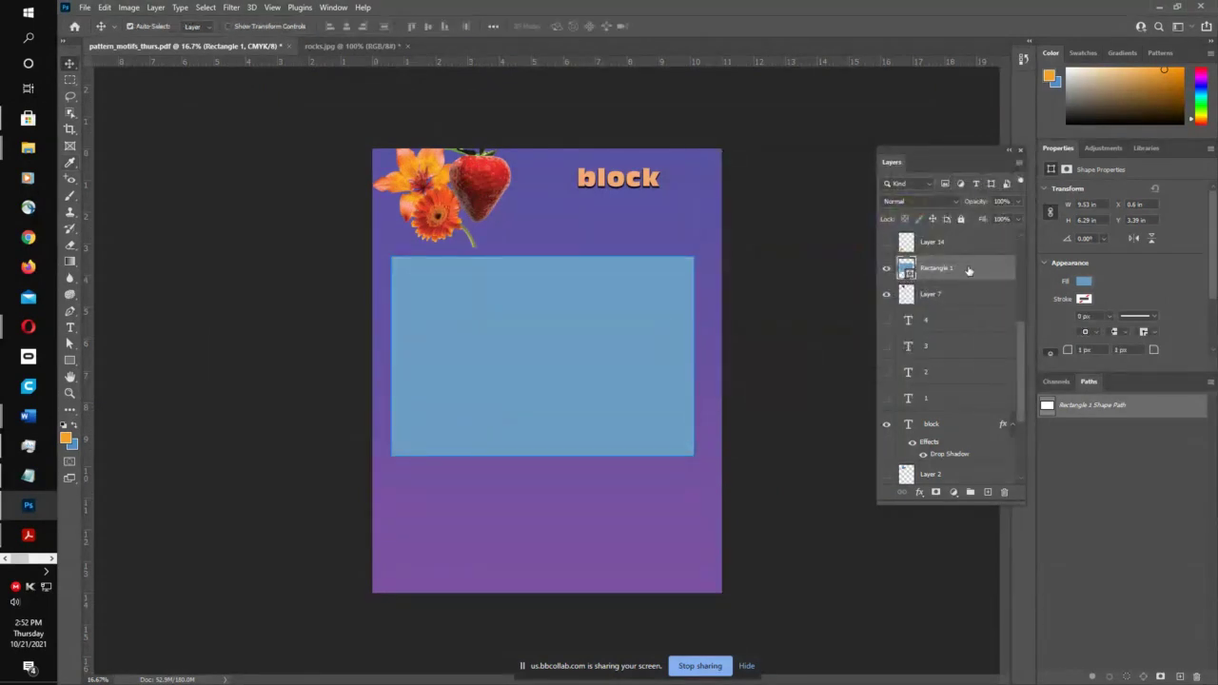
- Change the rectangle's fill to the sampled orange, f6a029
double_click(907, 271)
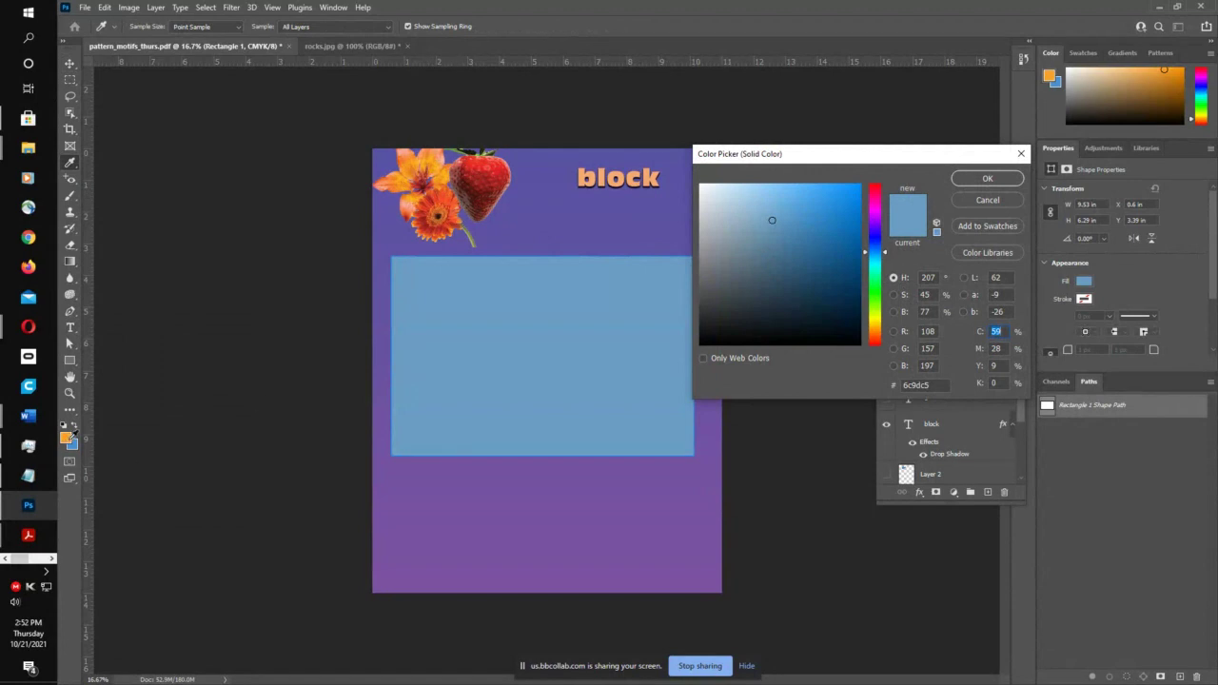
left_click(66, 436)
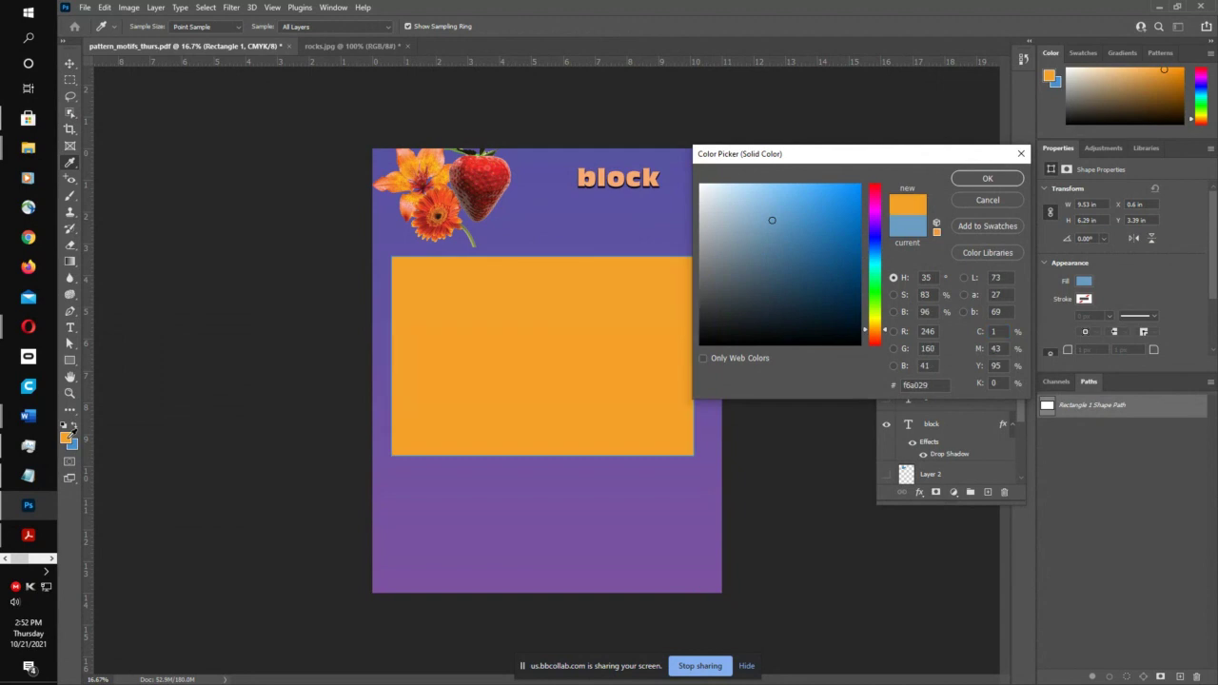
left_click(1009, 181)
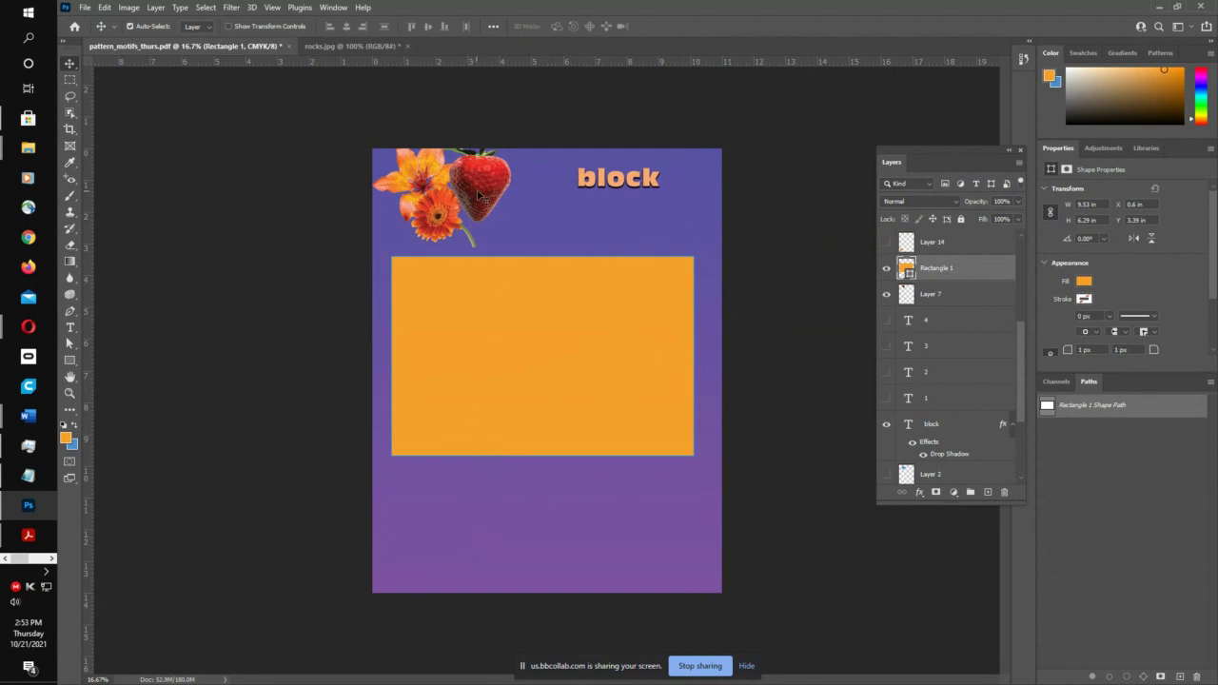
- Move the strawberry onto the rectangle's upper edge and restack the rectangle beneath the motifs, directly above the background layer
left_click_drag(478, 202, 511, 265)
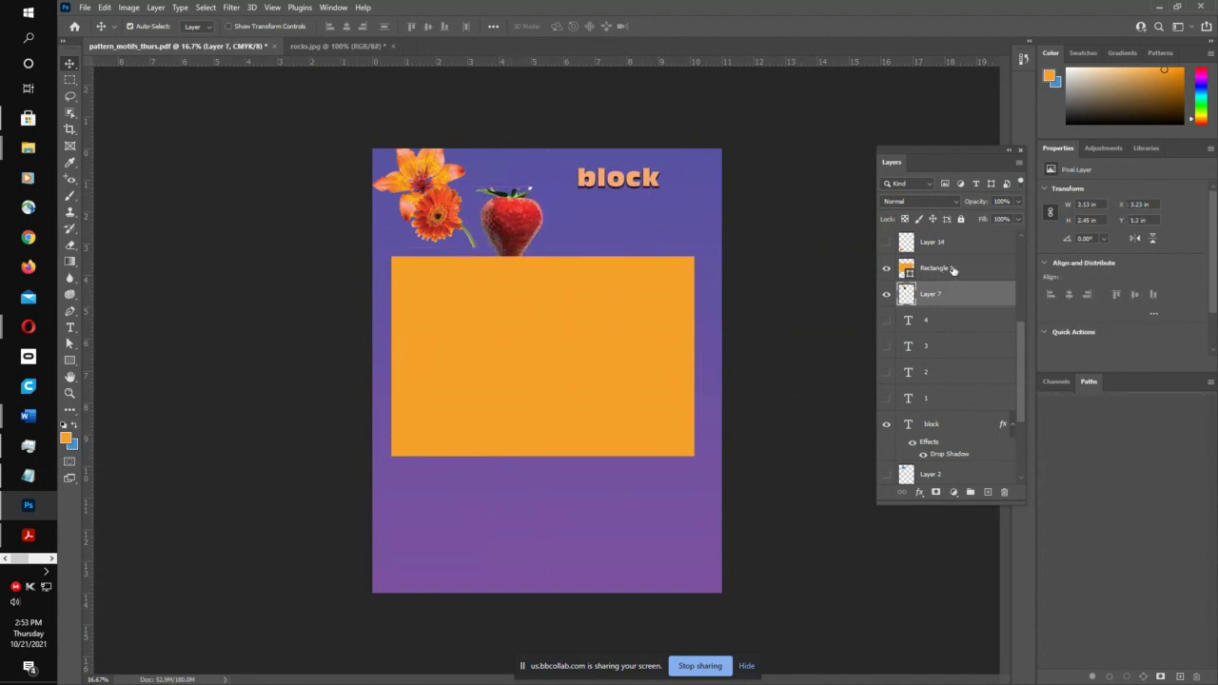
left_click(578, 299)
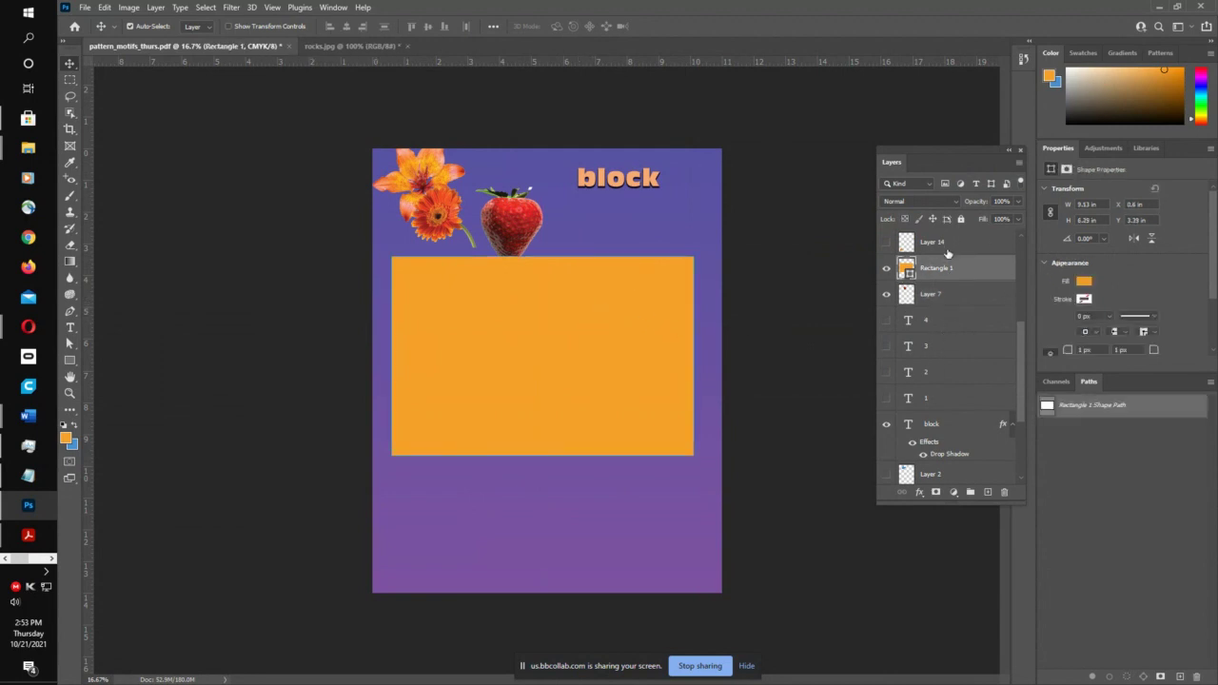
left_click(888, 269)
left_click(887, 269)
left_click(157, 9)
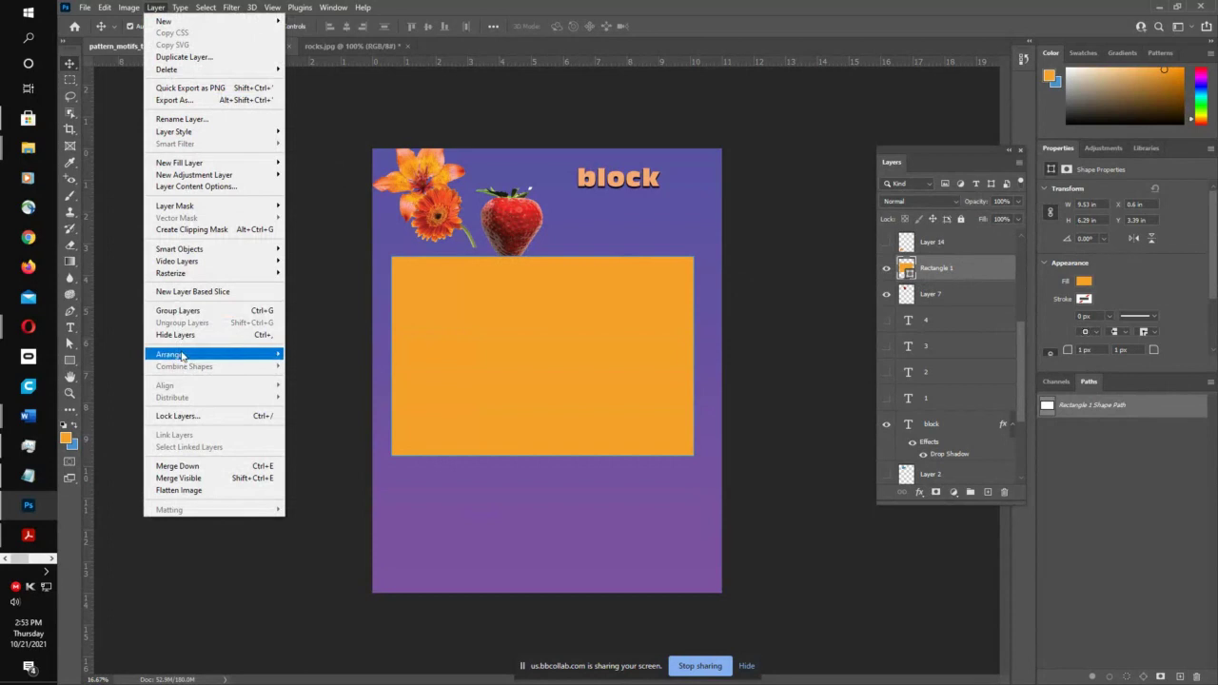
mouse_move(181, 358)
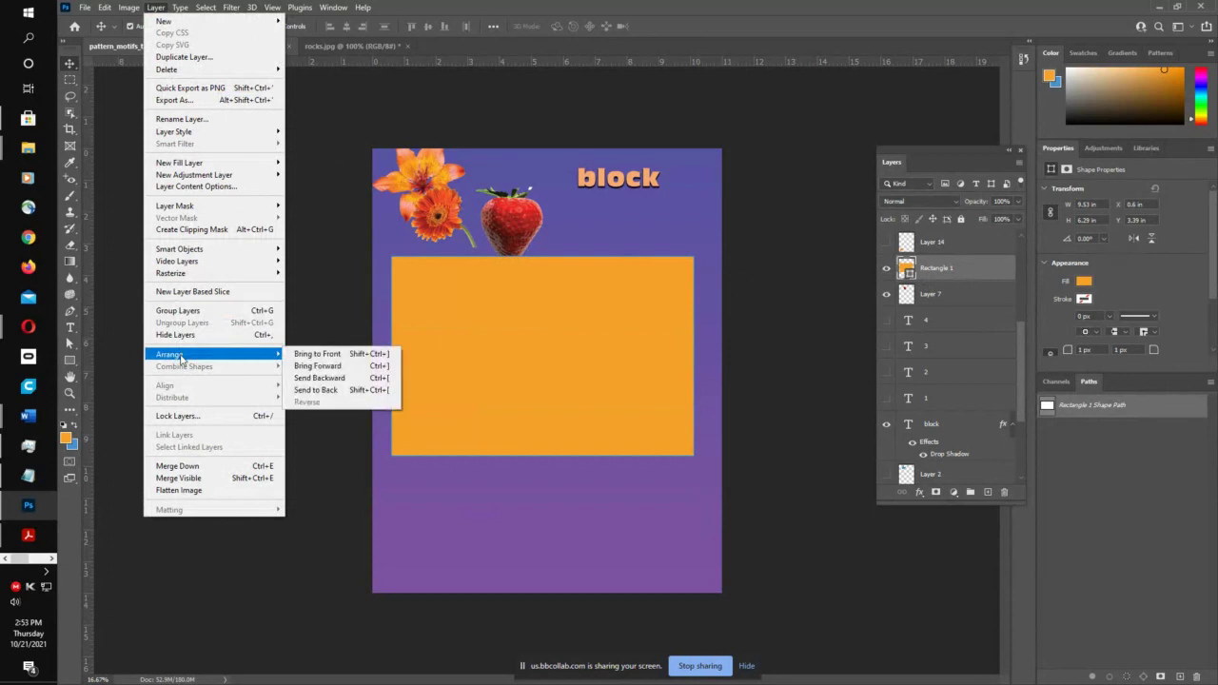
left_click(318, 391)
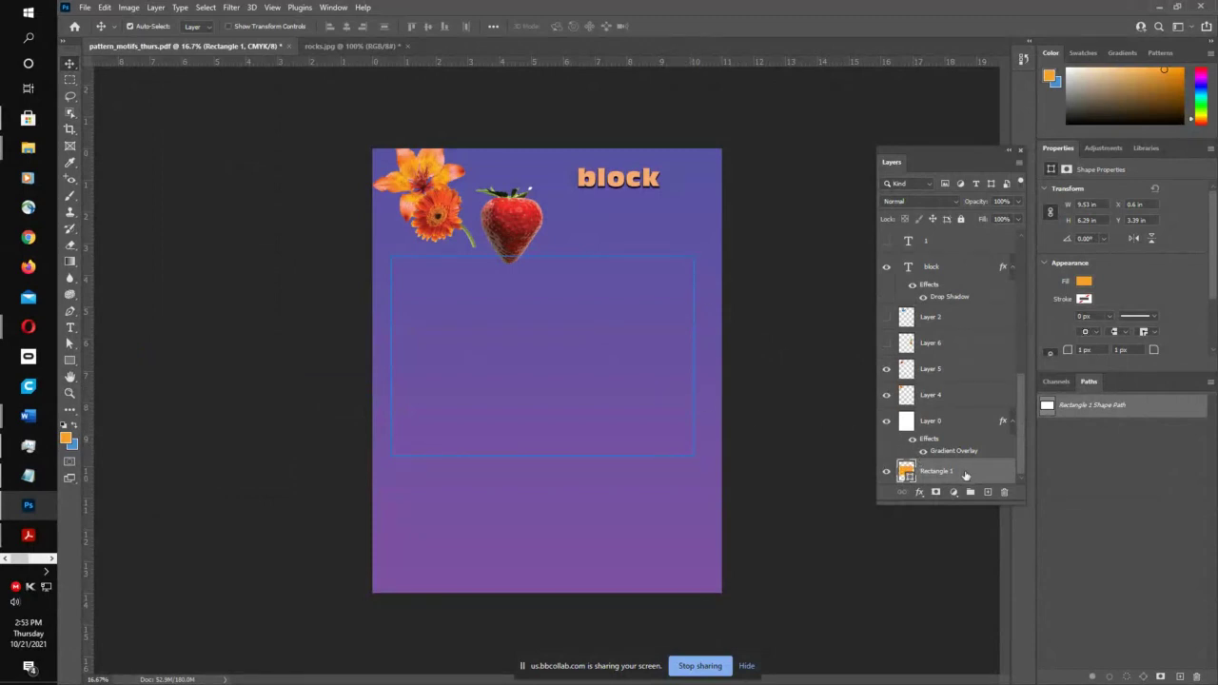
left_click_drag(972, 478, 973, 421)
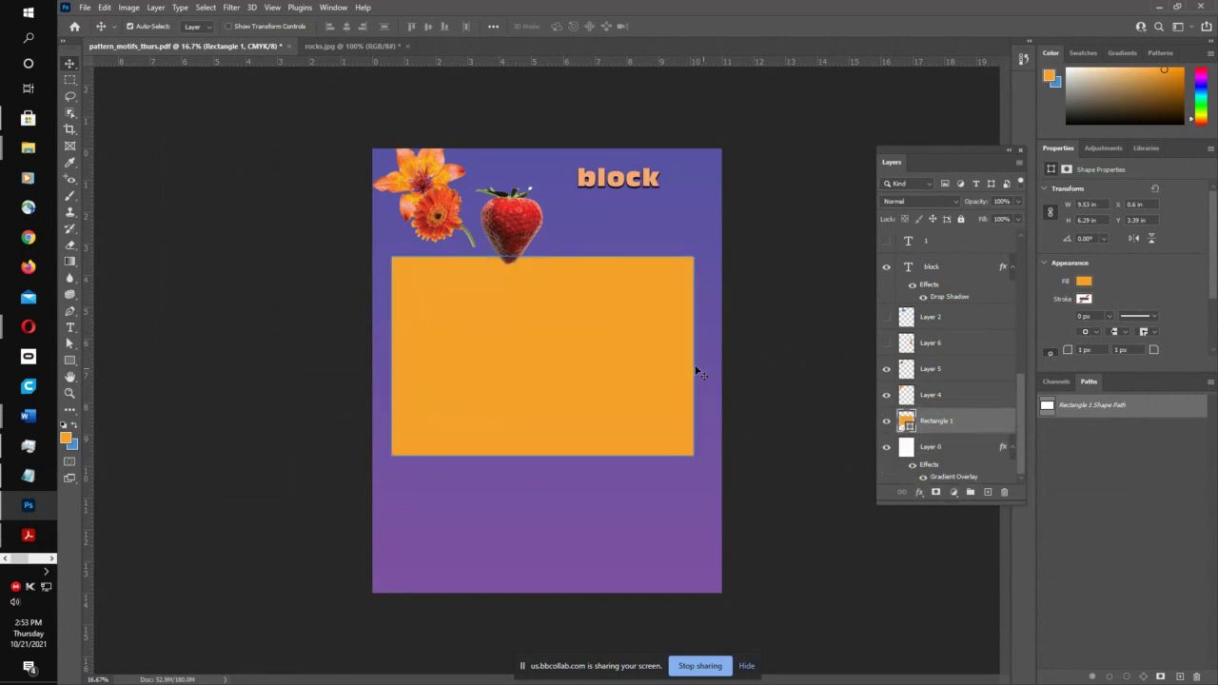
- Lower the orange rectangle on the page and cluster the strawberry, lily and daisy in its upper-left area
left_click_drag(568, 336, 563, 382)
left_click_drag(511, 211, 444, 353)
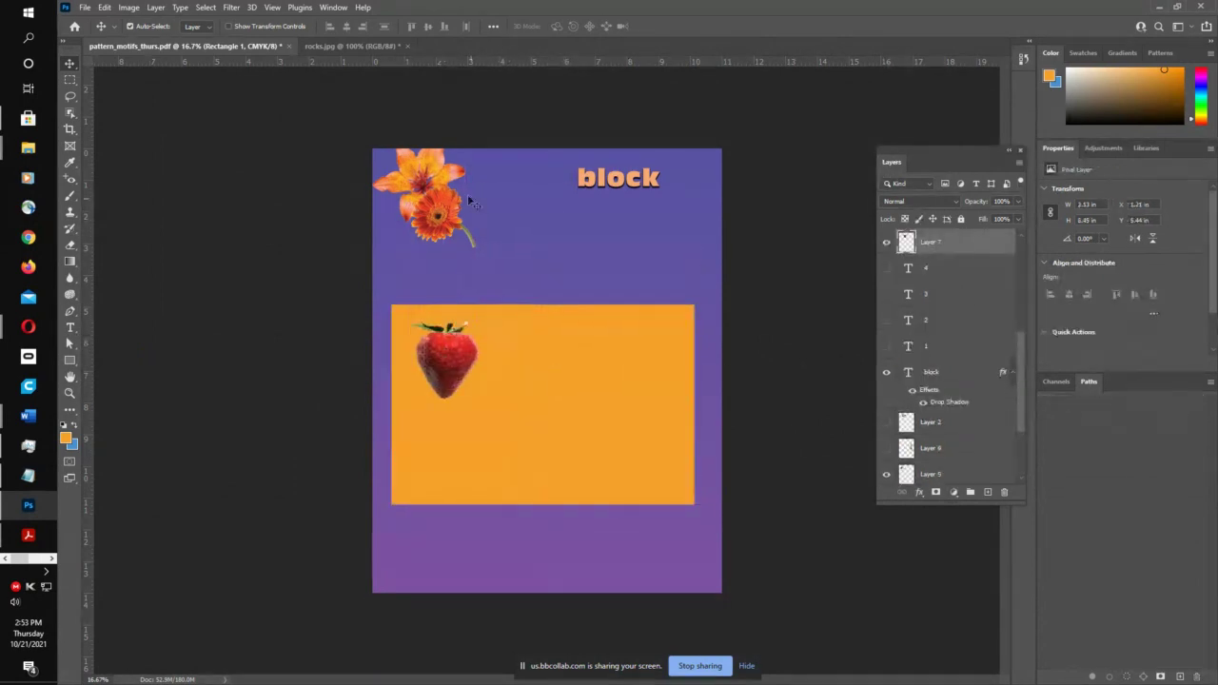
left_click_drag(438, 217, 444, 410)
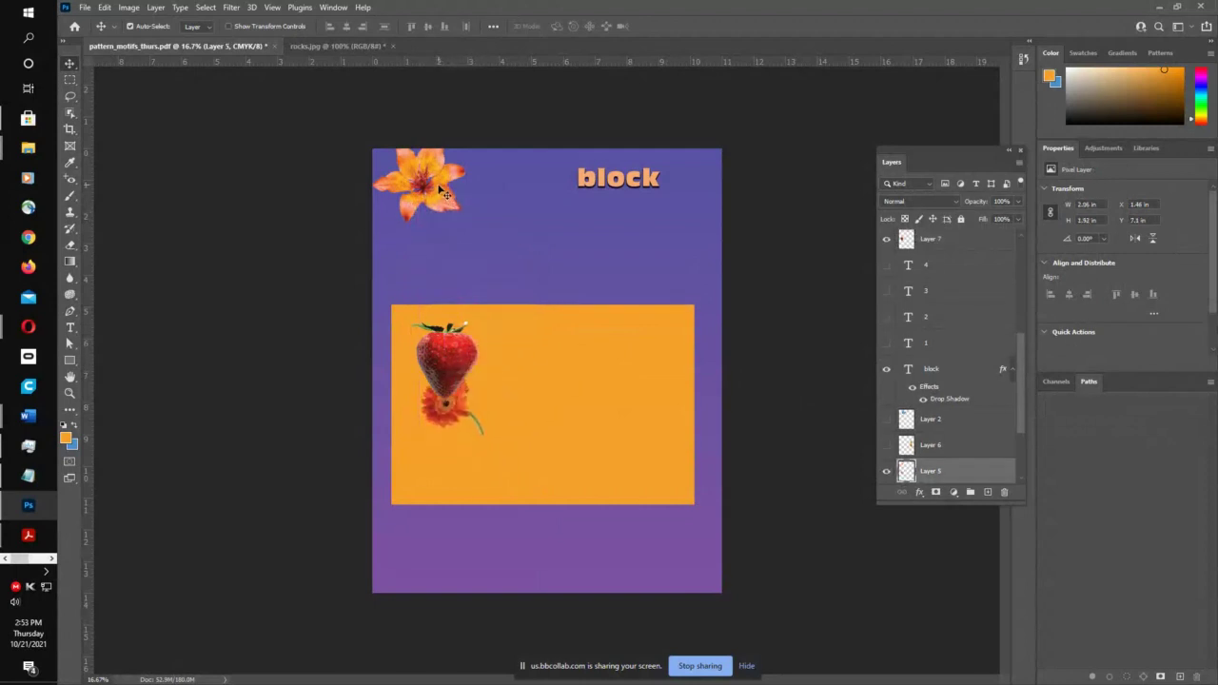
left_click_drag(421, 186, 492, 368)
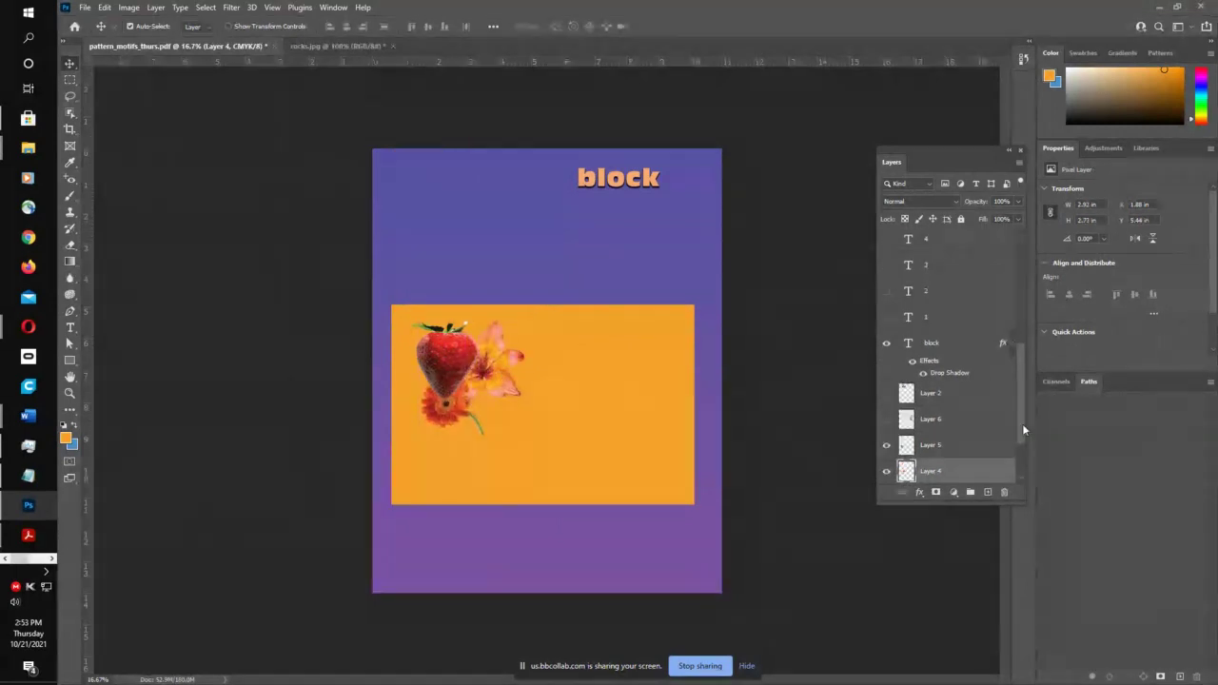
left_click_drag(1022, 423, 1024, 454)
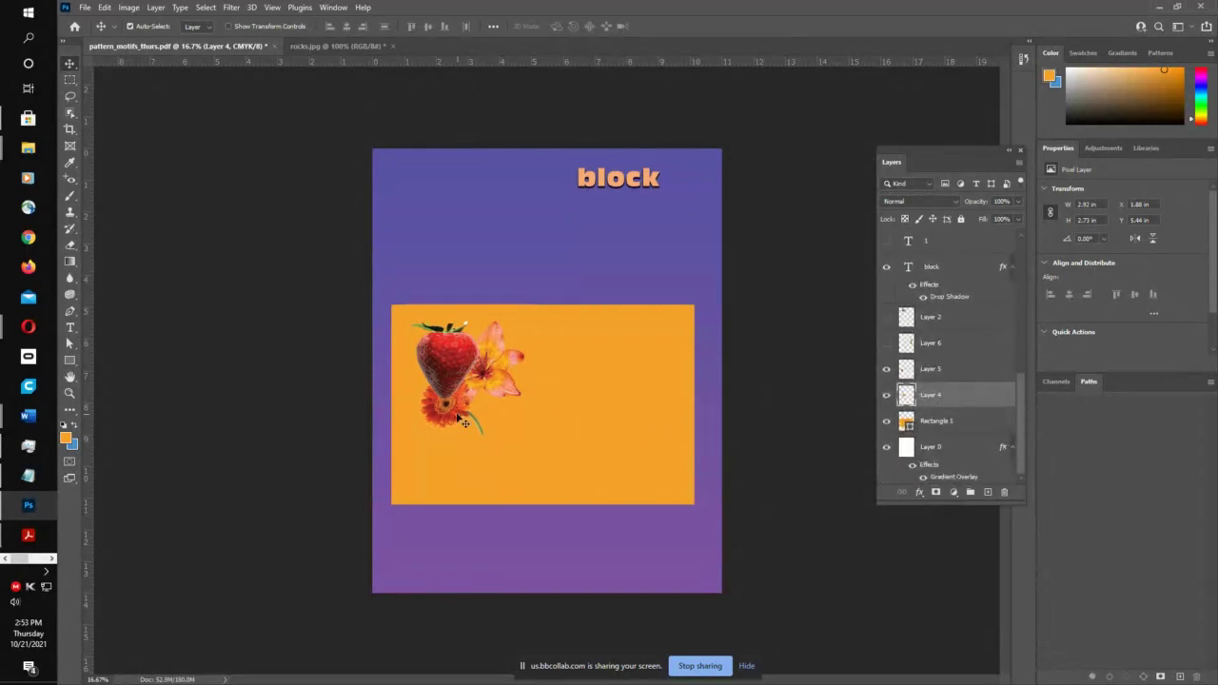
mouse_move(457, 416)
left_mouse_down()
mouse_move(482, 420)
mouse_move(529, 389)
mouse_move(529, 372)
mouse_move(491, 376)
mouse_move(480, 411)
left_mouse_up()
- Put the strawberry layer into a new group and select the topmost layer, Layer 13
left_click(673, 325)
left_click_drag(970, 250, 970, 492)
scroll(963, 464, "down", 1)
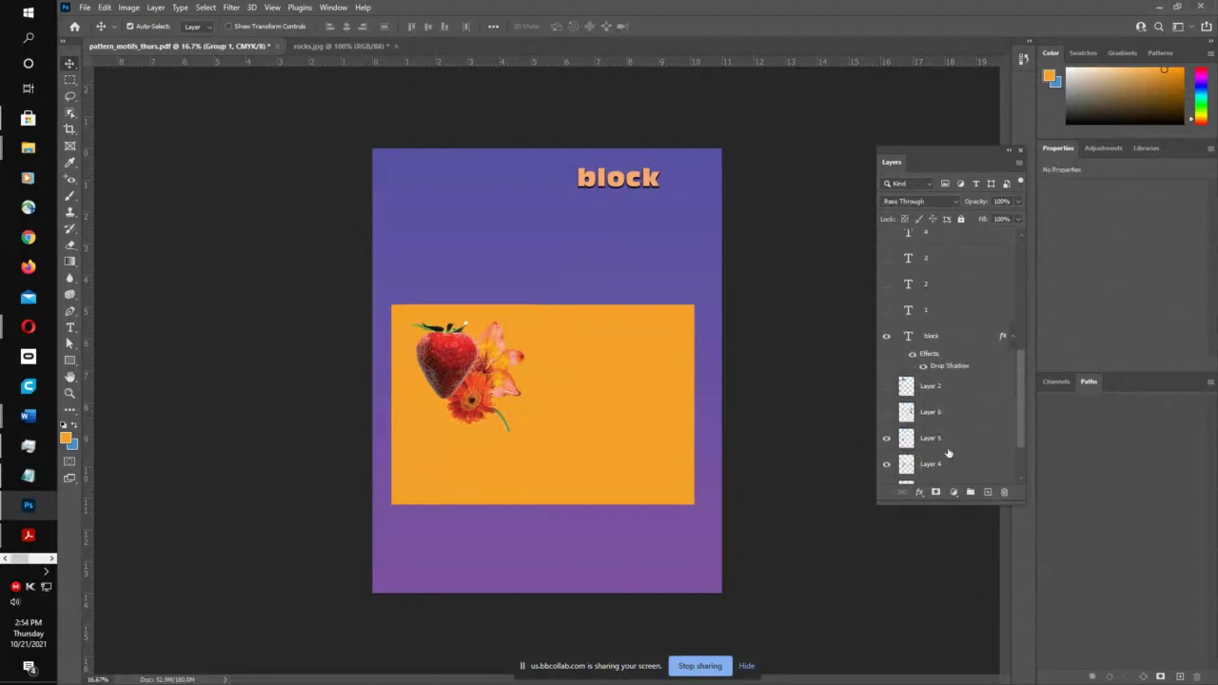
left_click_drag(1021, 363, 1019, 260)
left_click(936, 251)
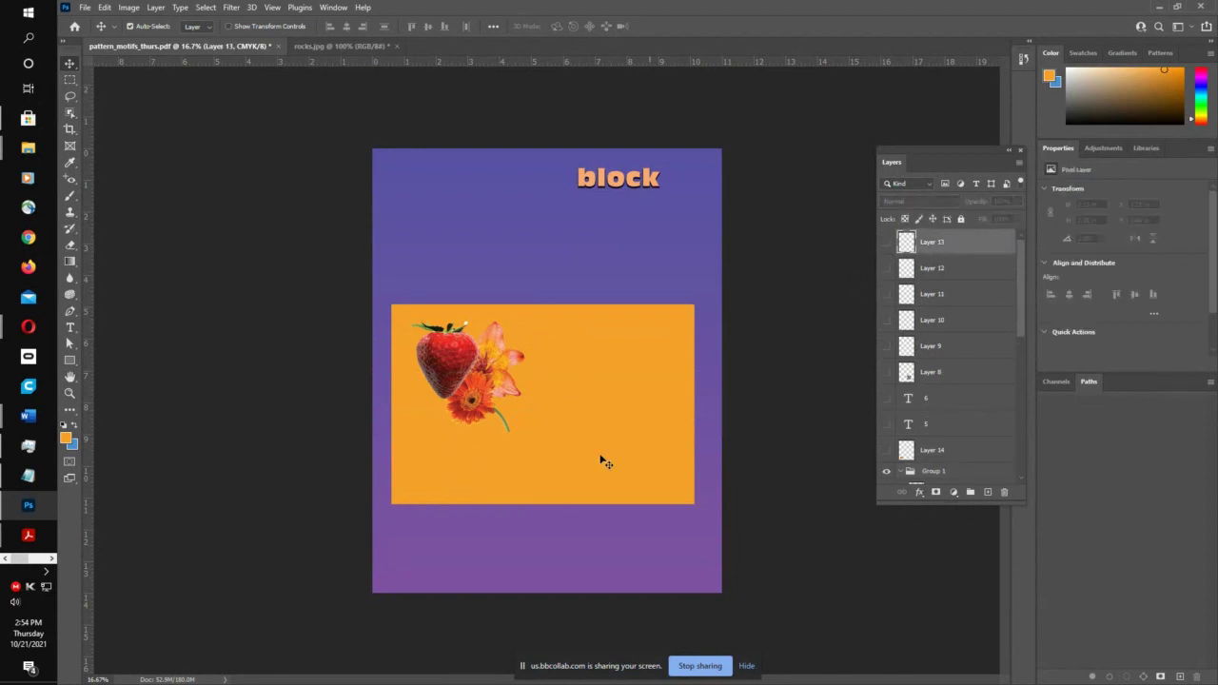
- Move the strawberry layer out of the group to directly below the block title layer, and hide it
left_click(456, 354)
scroll(947, 463, "down", 4)
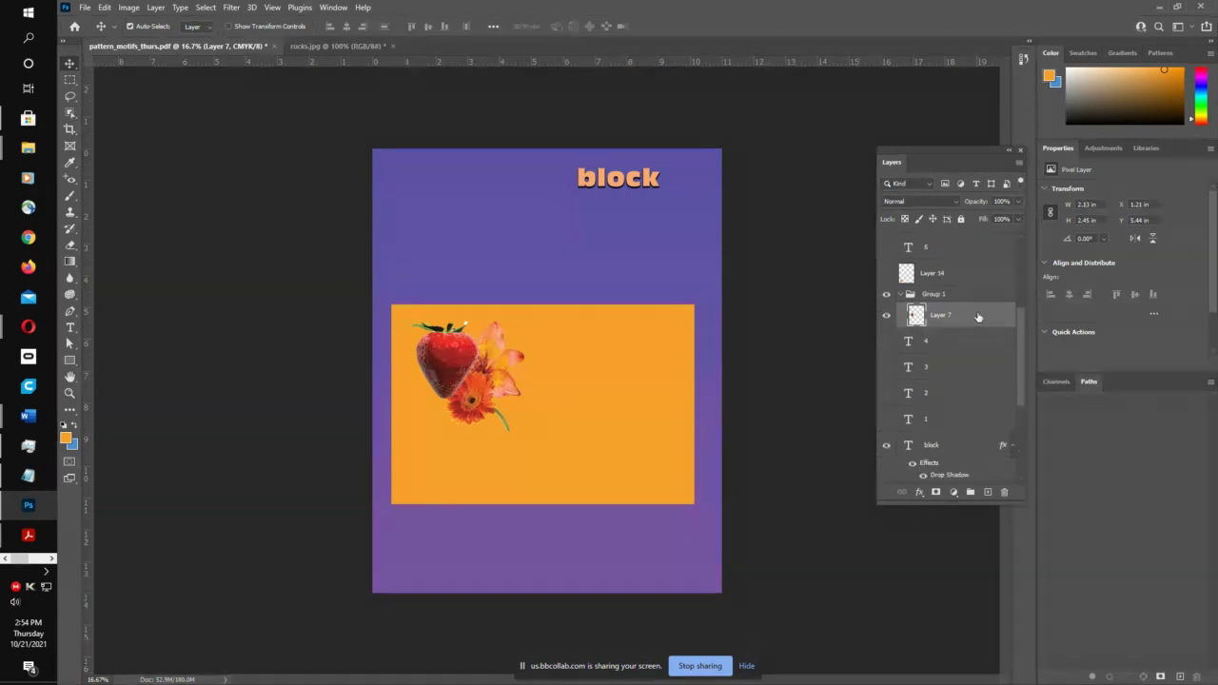
left_click_drag(974, 317, 998, 474)
scroll(992, 459, "down", 1)
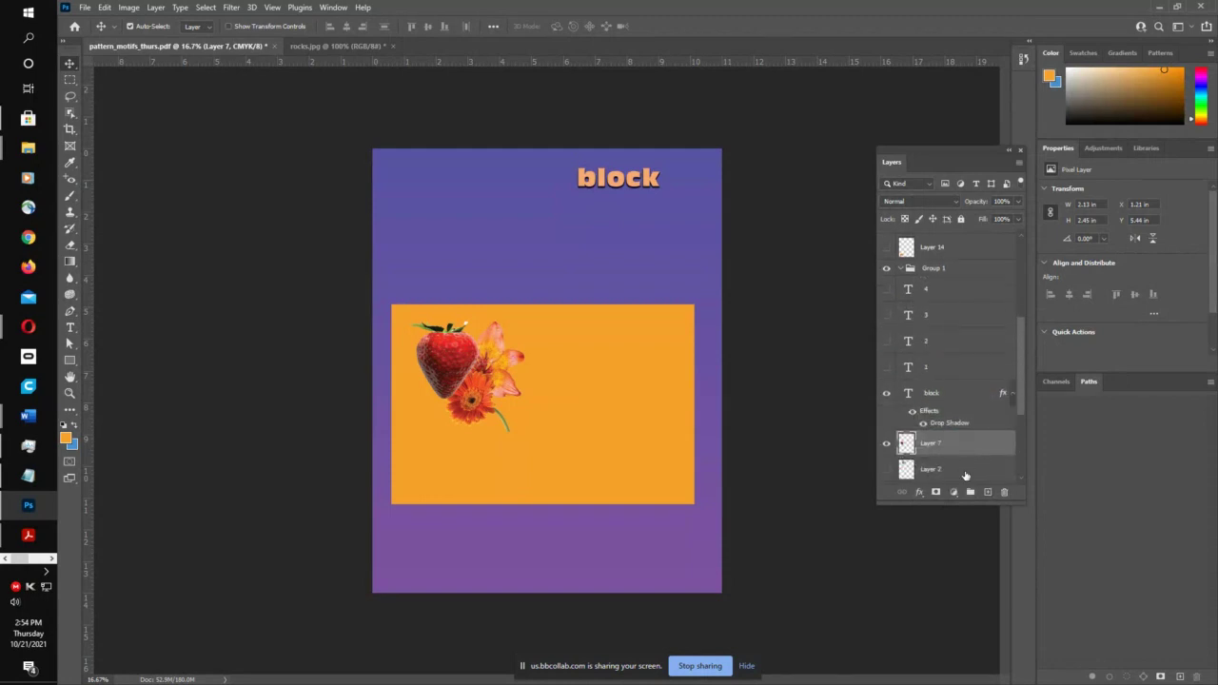
scroll(966, 467, "down", 2)
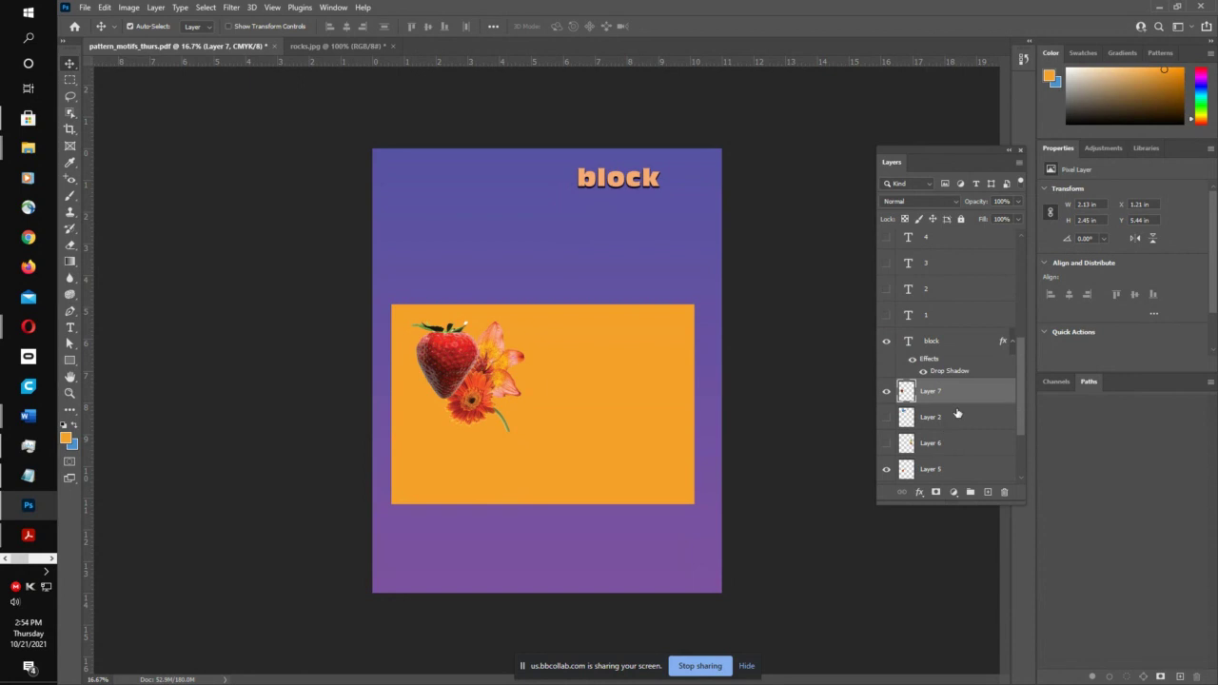
left_click(887, 391)
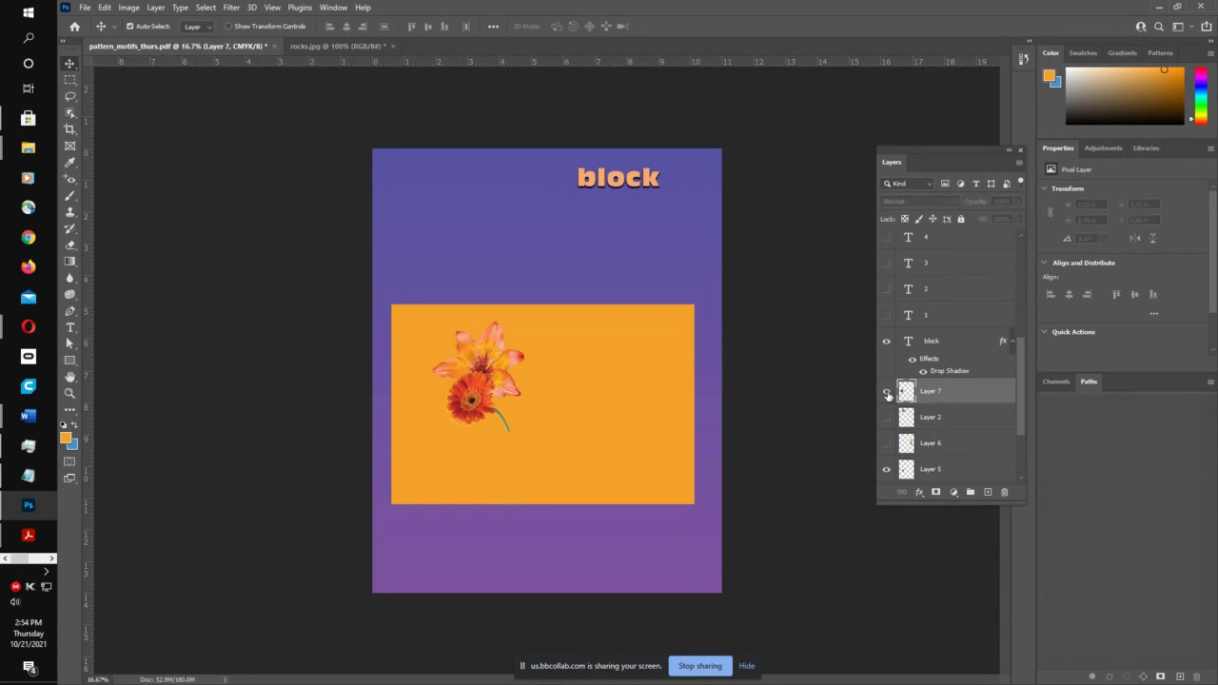
- Show the hidden strawberry layer and restack it directly beneath the daisy layer, above the lily layer
left_click(887, 391)
left_click_drag(965, 396, 962, 427)
left_click_drag(964, 470, 965, 475)
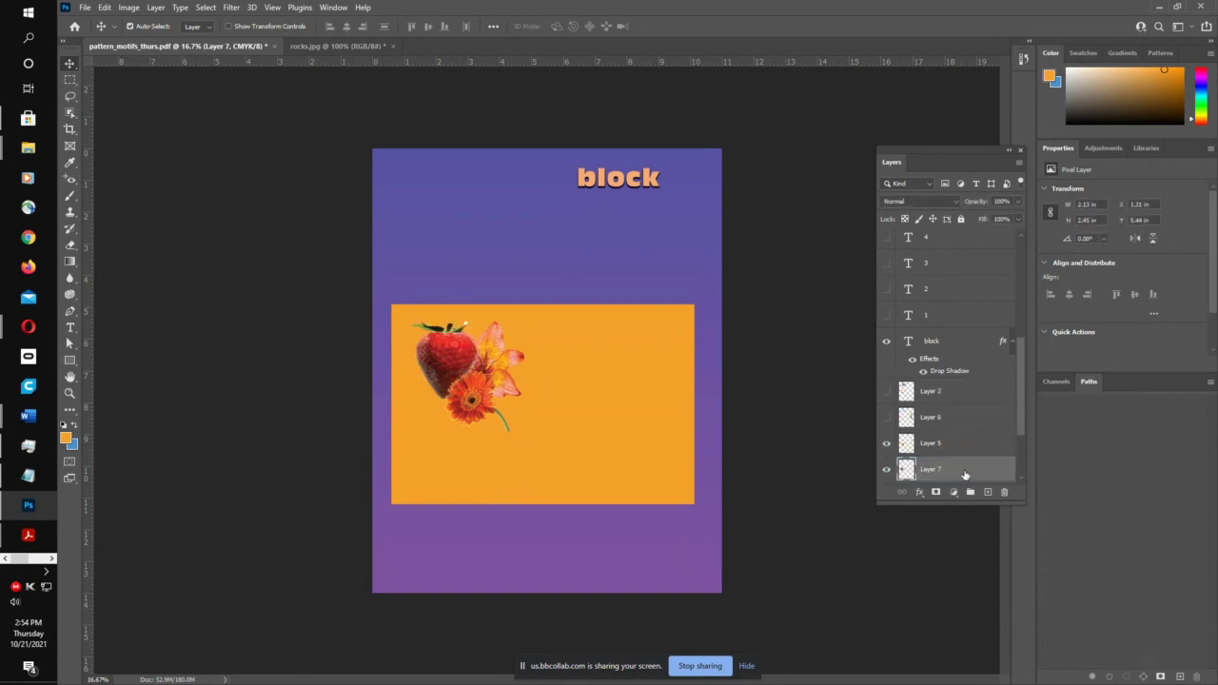
scroll(967, 460, "down", 2)
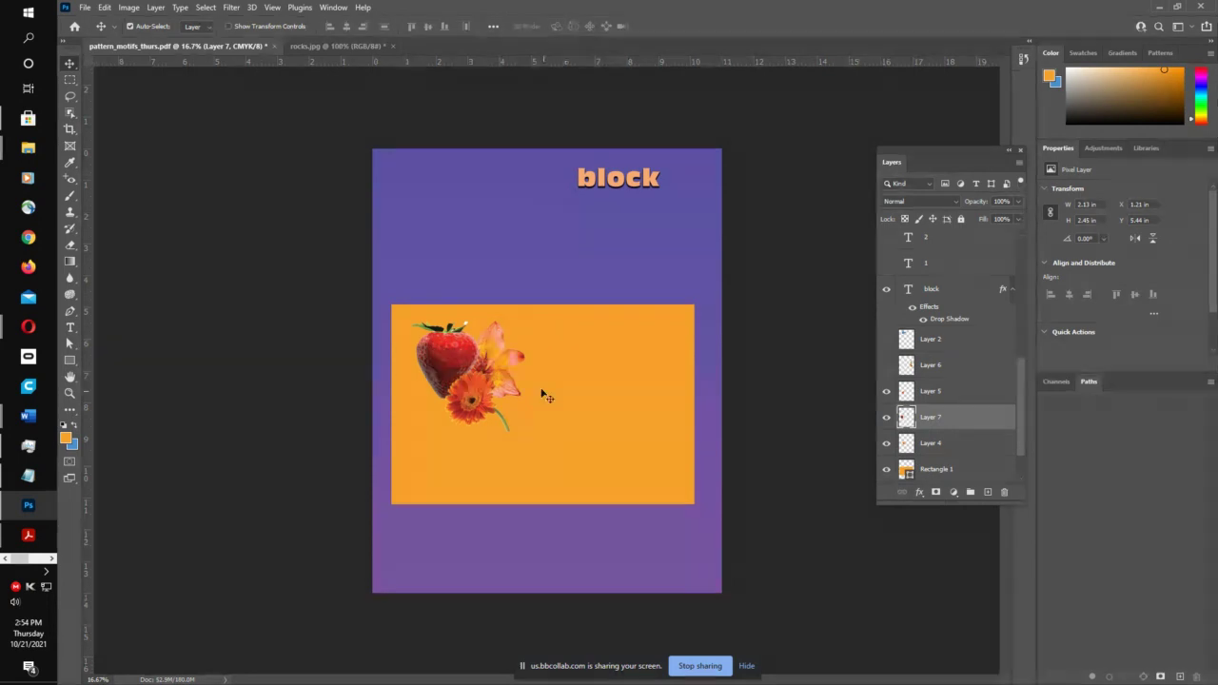
- Raise the lily layer above the daisy layer and move the daisy slightly left, below the strawberry
left_click_drag(480, 391, 495, 359)
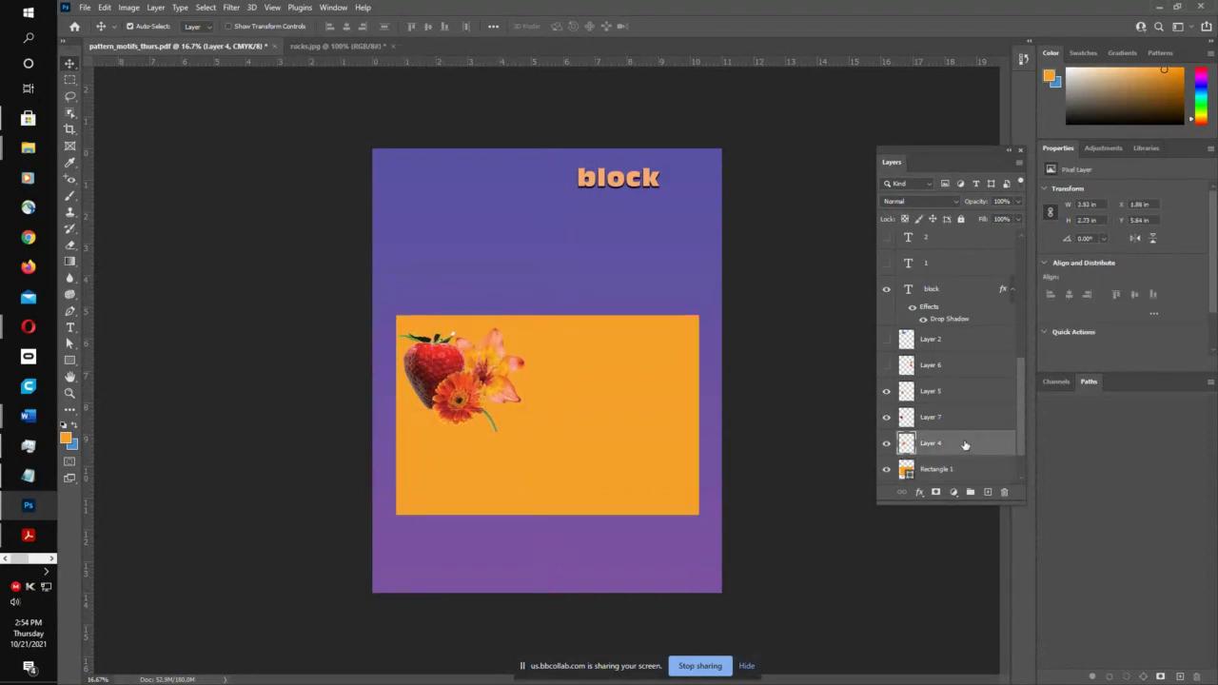
left_click_drag(965, 444, 964, 392)
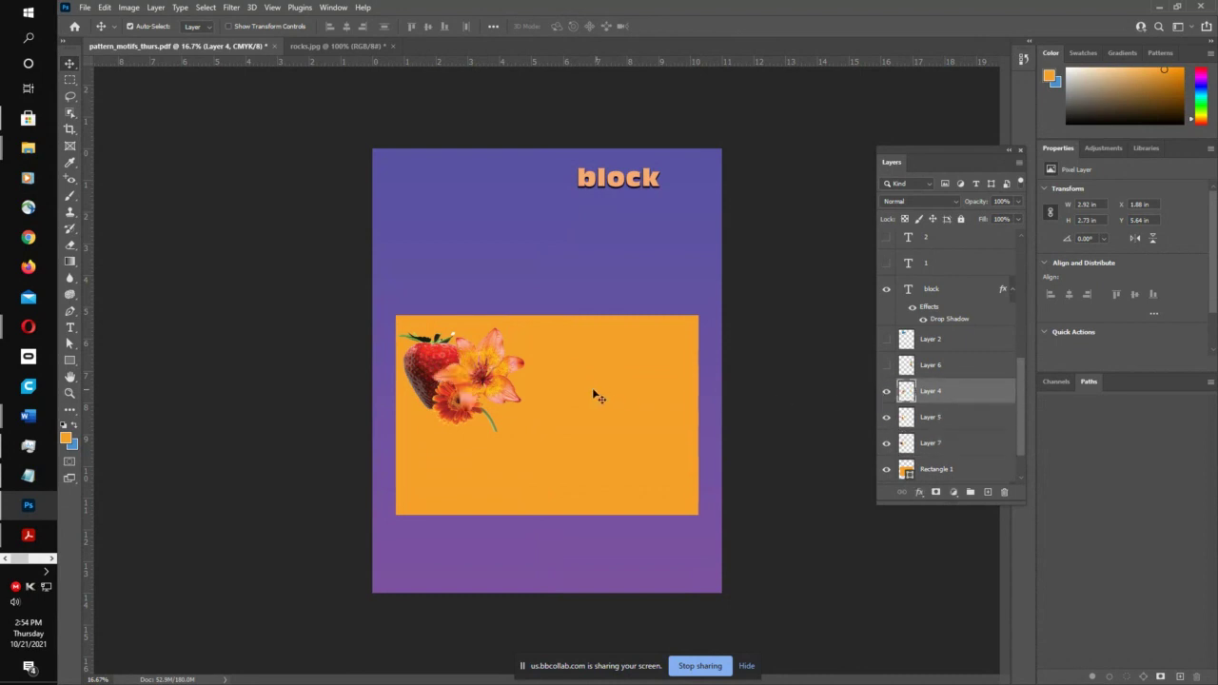
left_click_drag(491, 422, 467, 424)
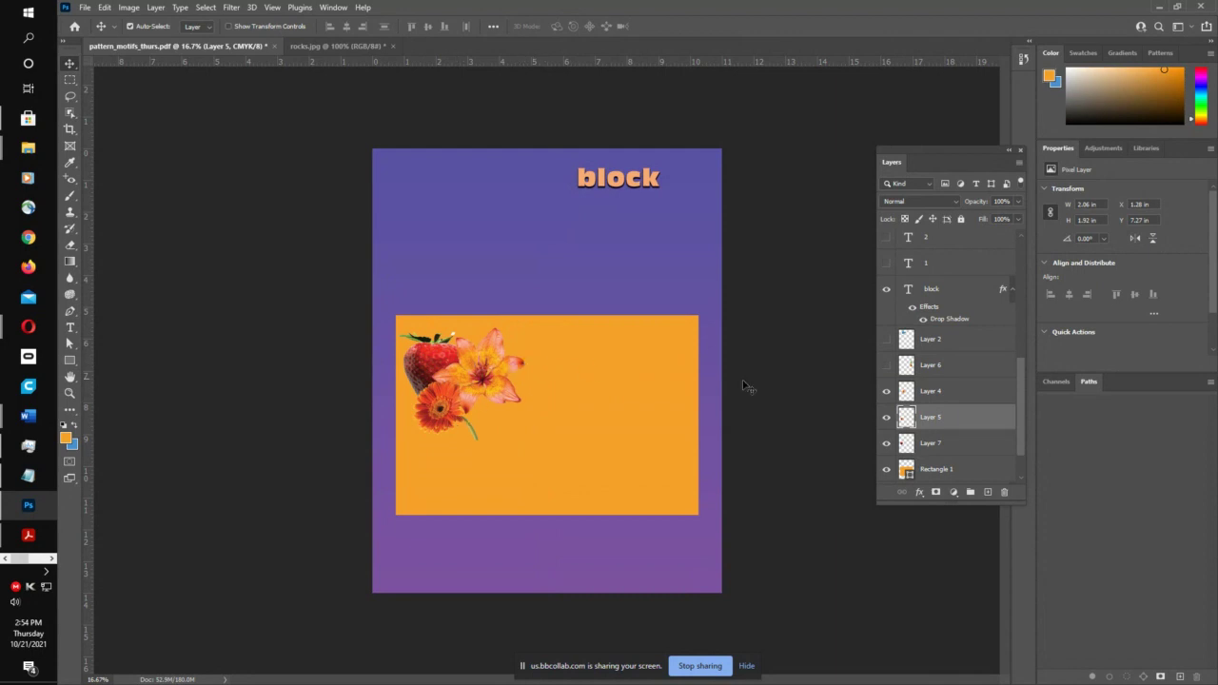
- Change the rectangle's fill to a light blue with hue 199 and shift the lily slightly right, away from the strawberry
double_click(909, 472)
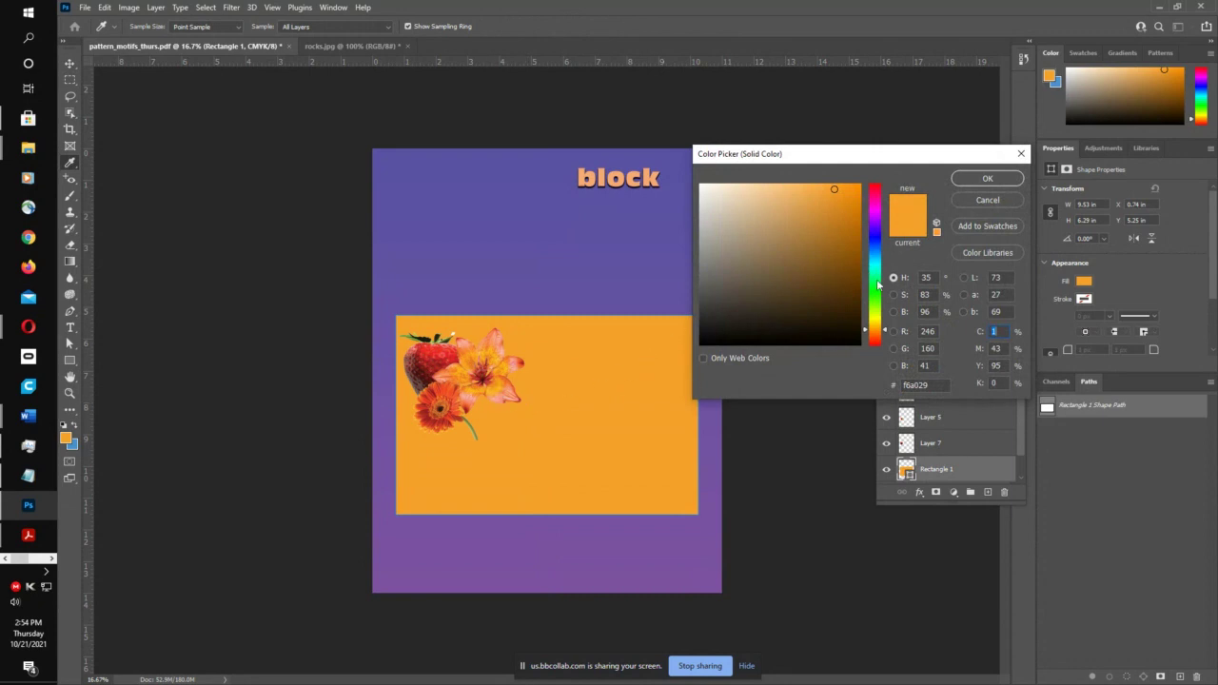
left_click(880, 221)
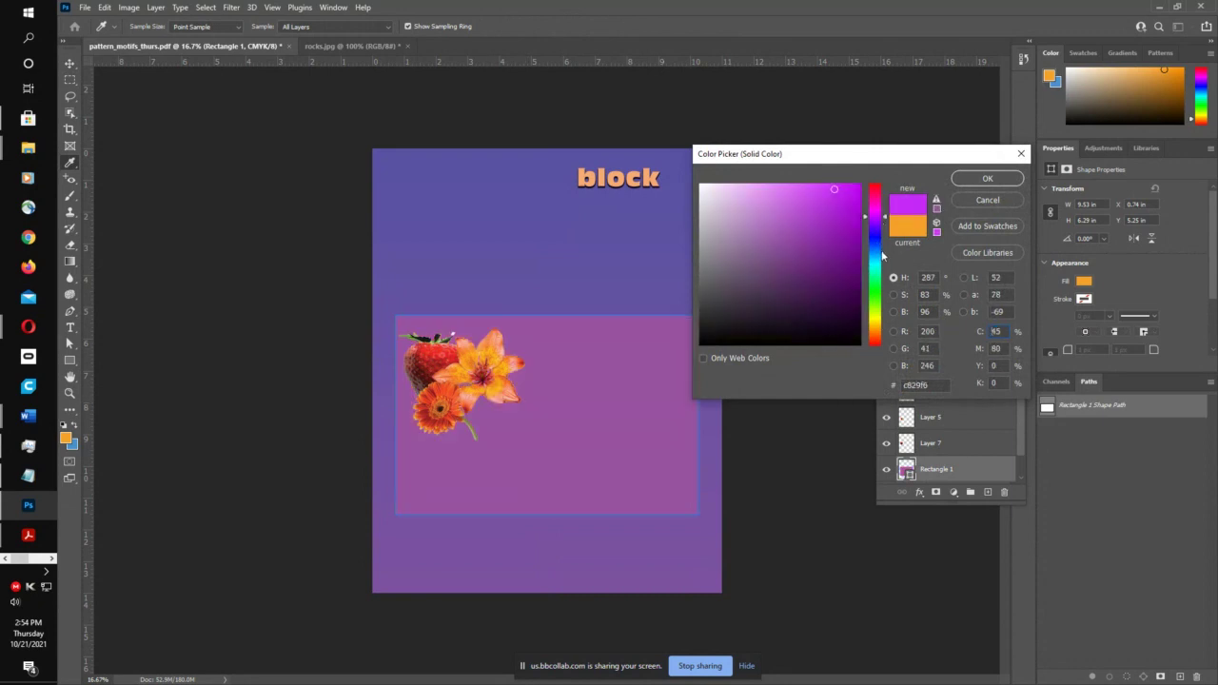
left_click(883, 257)
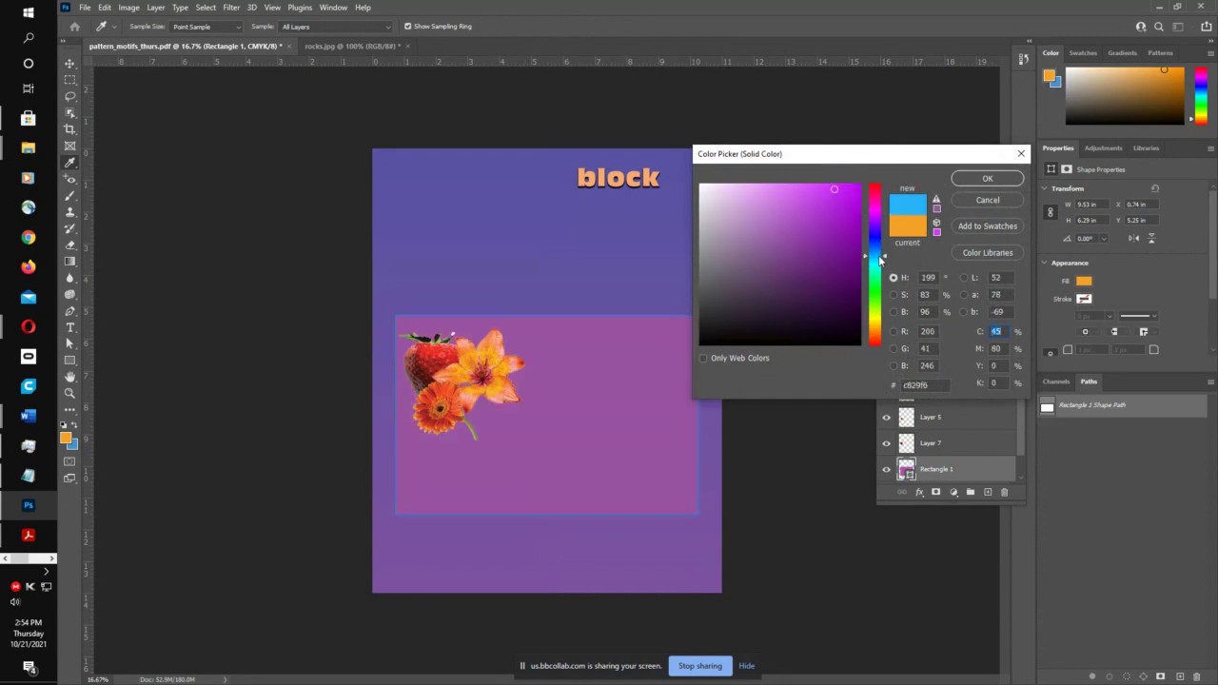
left_click(988, 178)
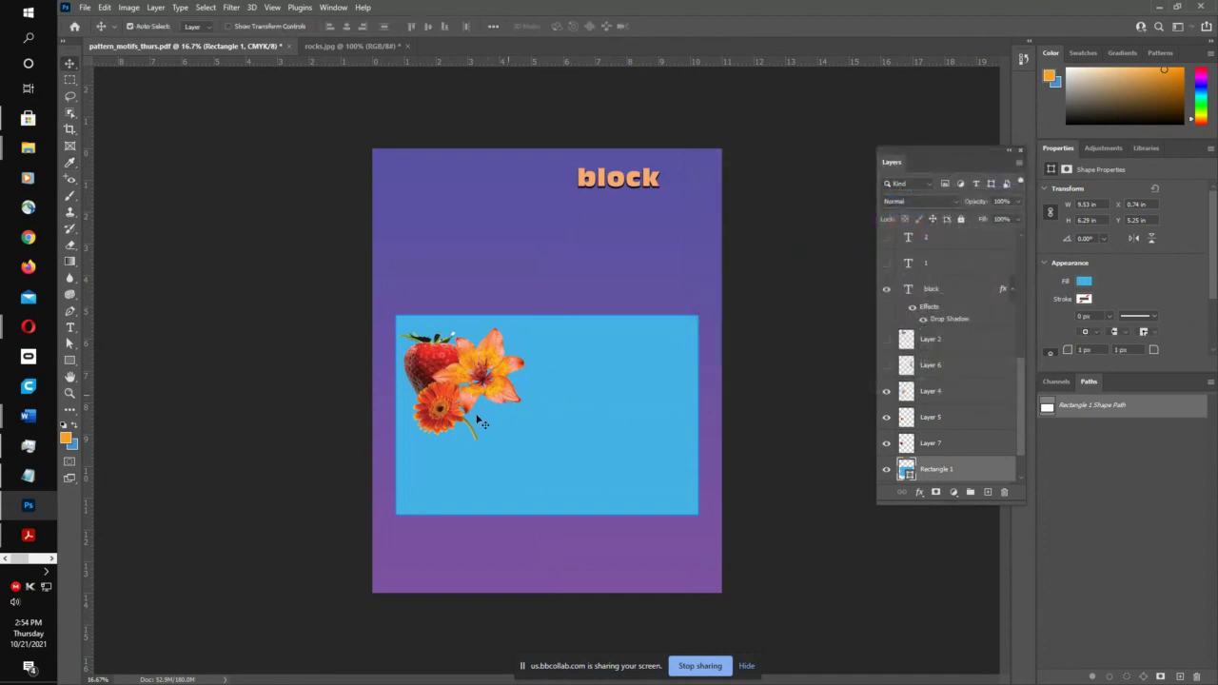
left_click_drag(459, 410, 433, 412)
left_click_drag(482, 381, 497, 383)
- Resize the blue rectangle to about 5.13 × 3.7 in so it closely frames the three motifs
left_click(641, 394)
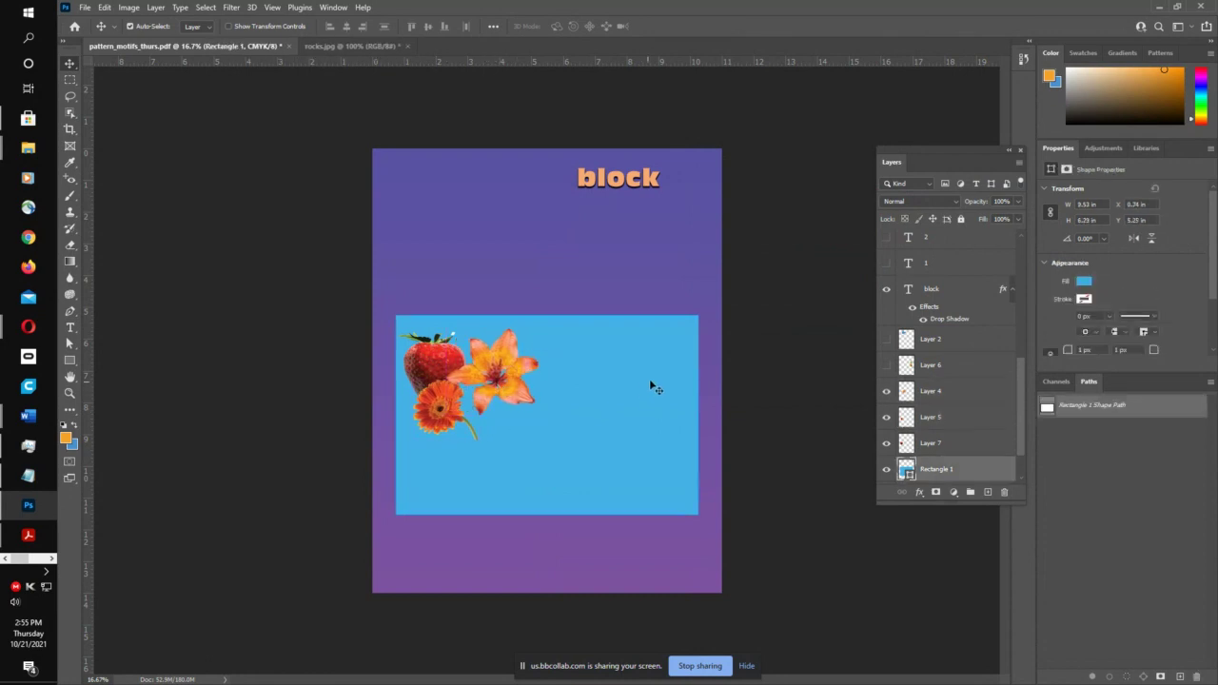
key("ctrl+t")
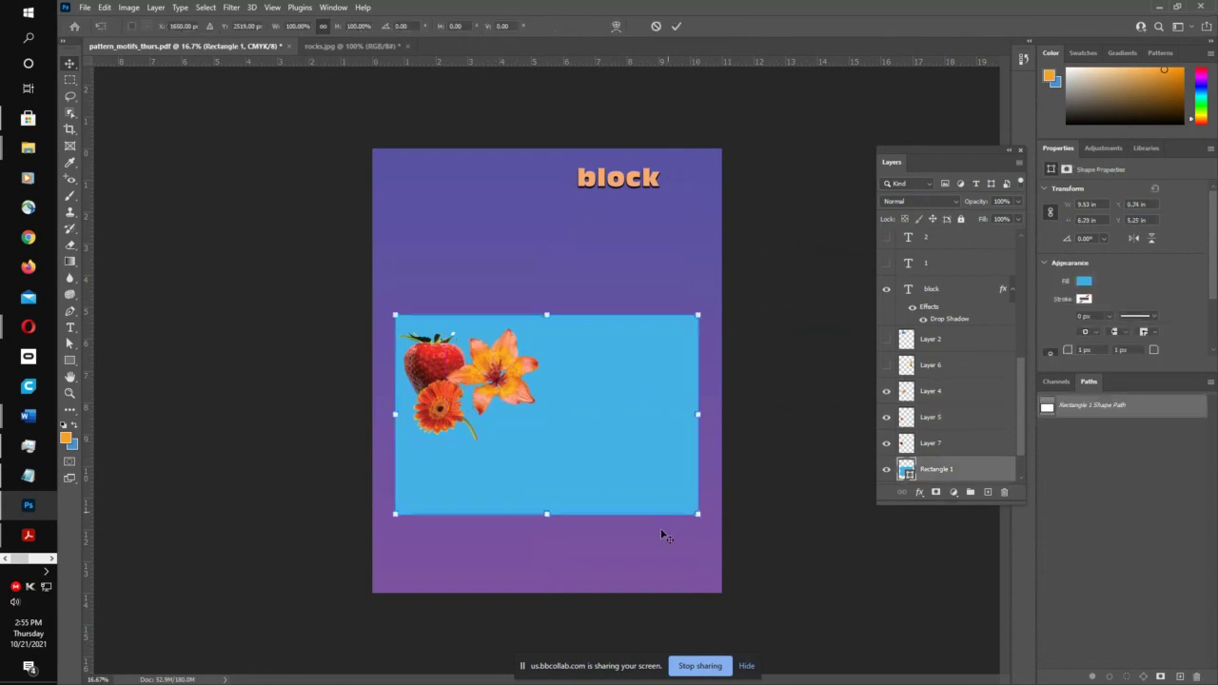
left_click_drag(698, 515, 570, 450)
left_click_drag(491, 441, 490, 457)
left_click_drag(600, 385, 547, 384)
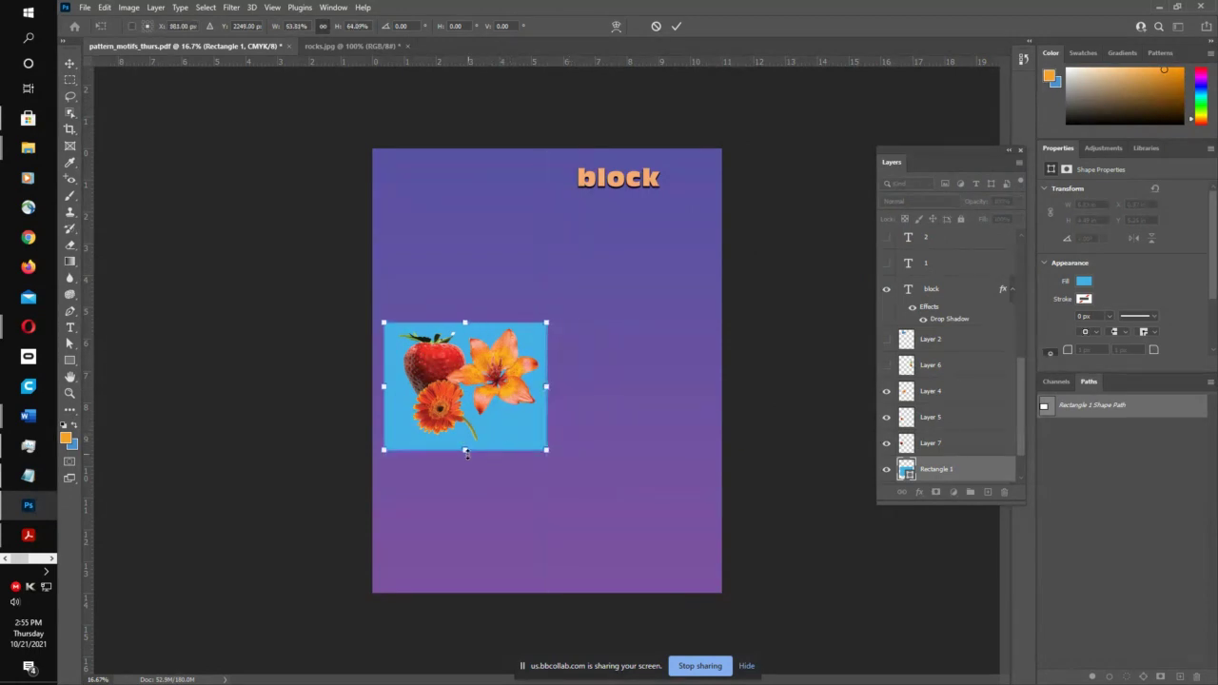
left_click_drag(465, 452, 466, 439)
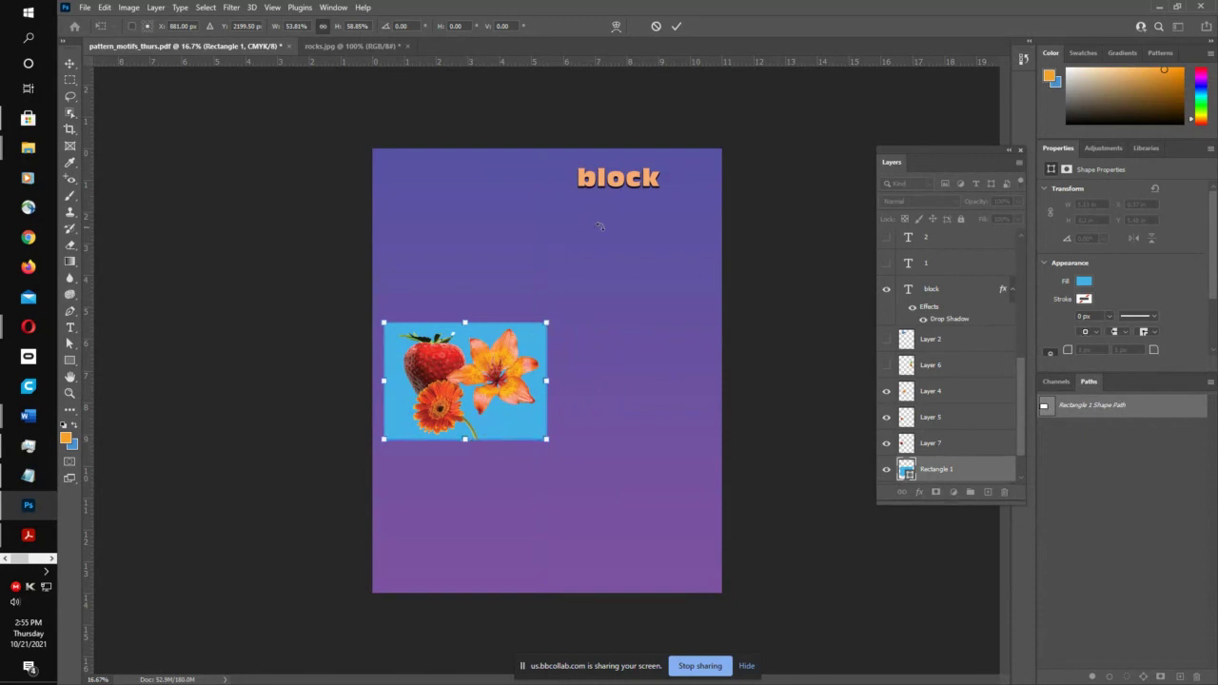
left_click(676, 26)
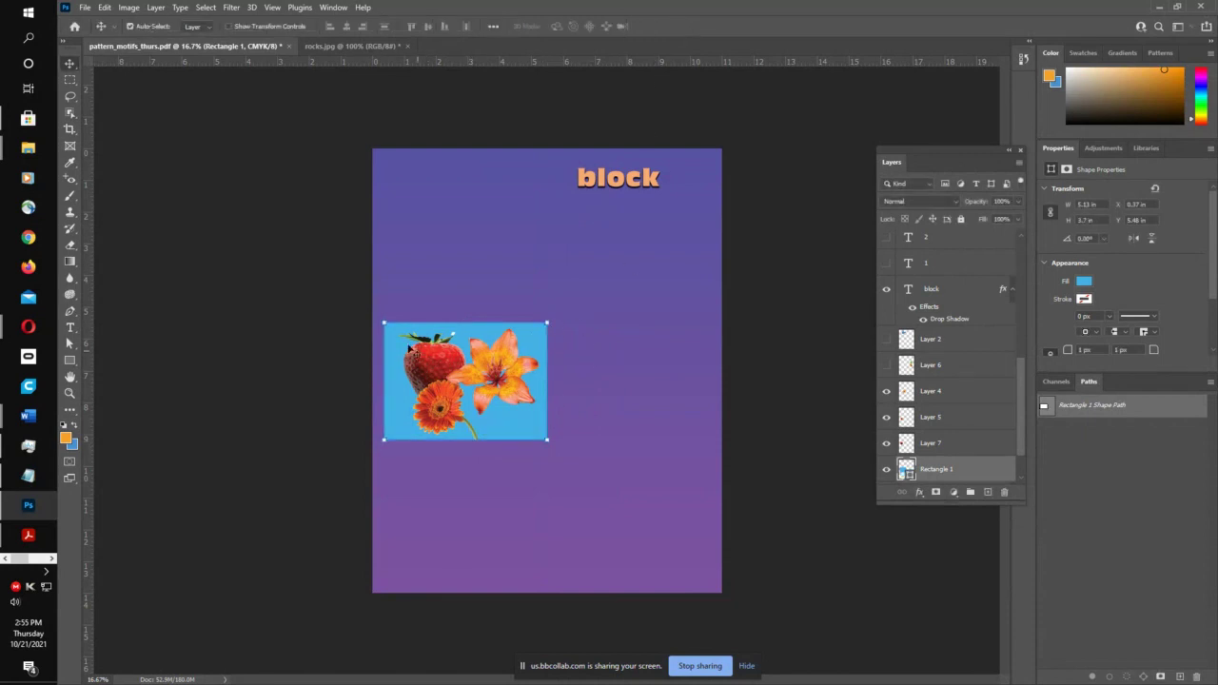
- Make a rectangular marquee selection of the blue rectangle with its motifs and define it as a pattern named petals1
left_click(72, 79)
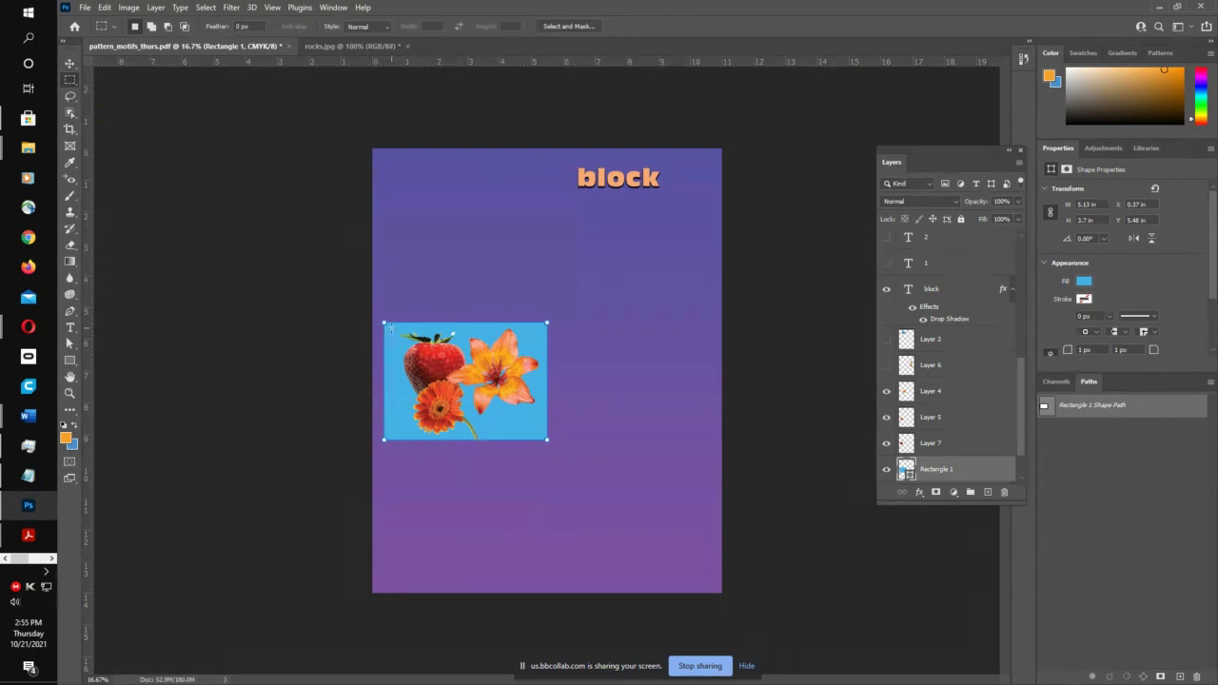
left_click_drag(386, 325, 546, 439)
left_click(105, 7)
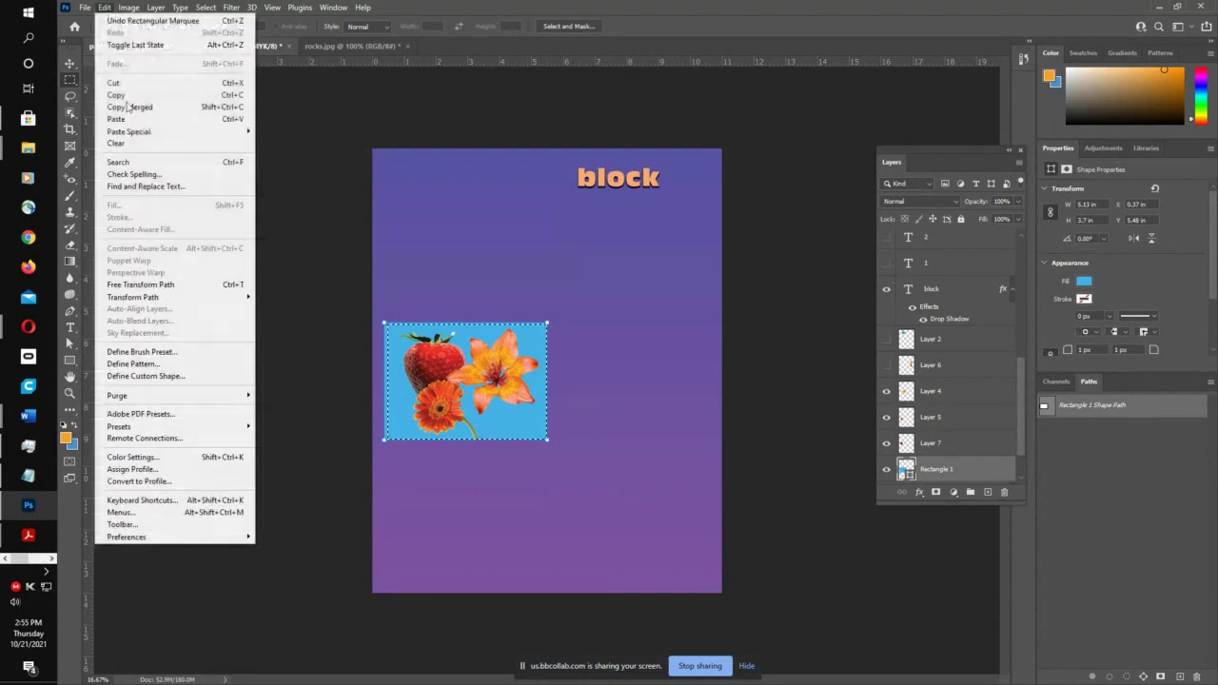
left_click(131, 365)
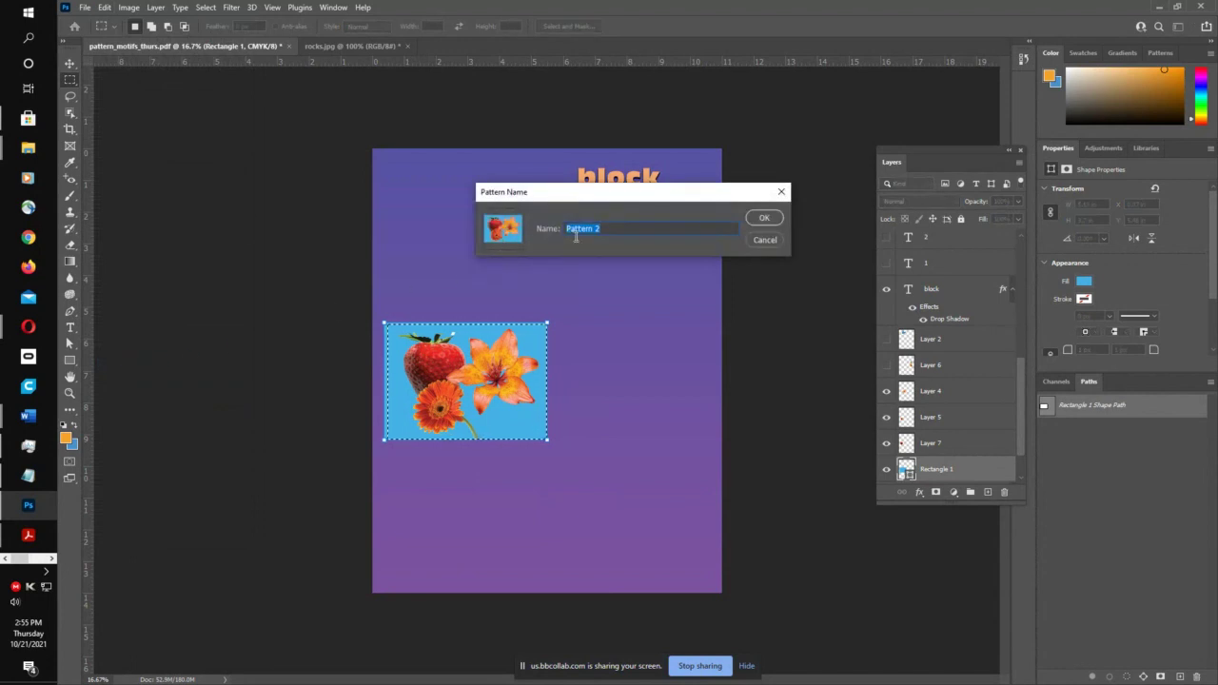
type("petals1")
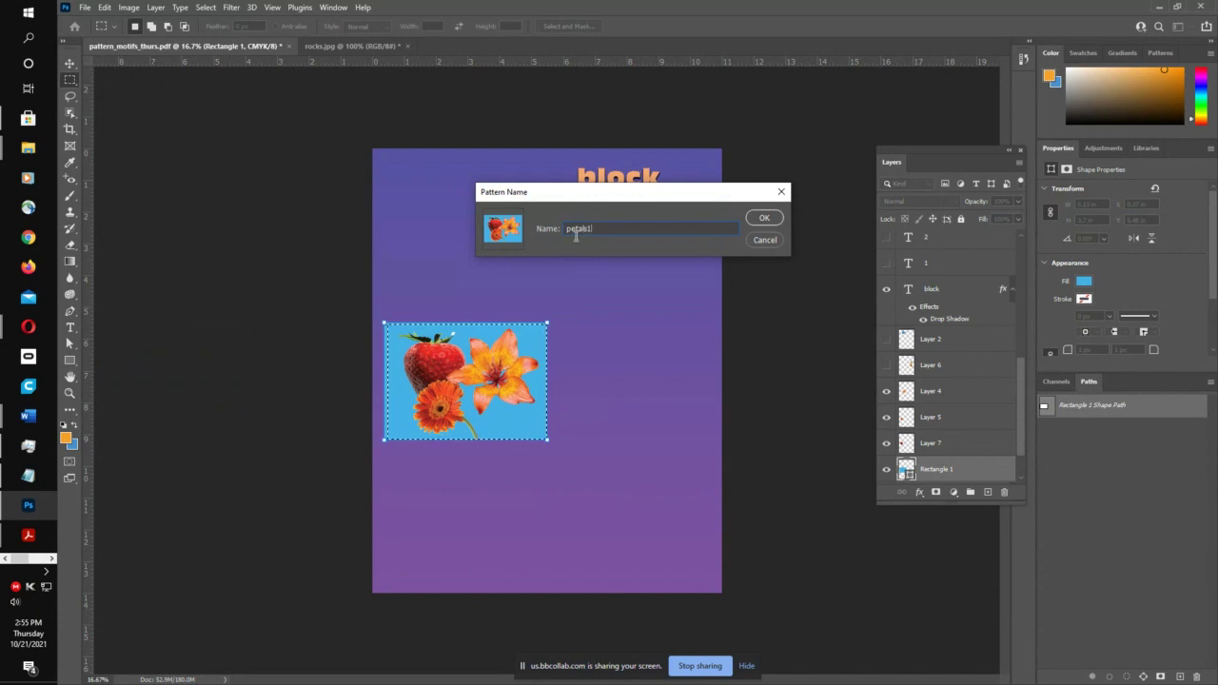
left_click(749, 218)
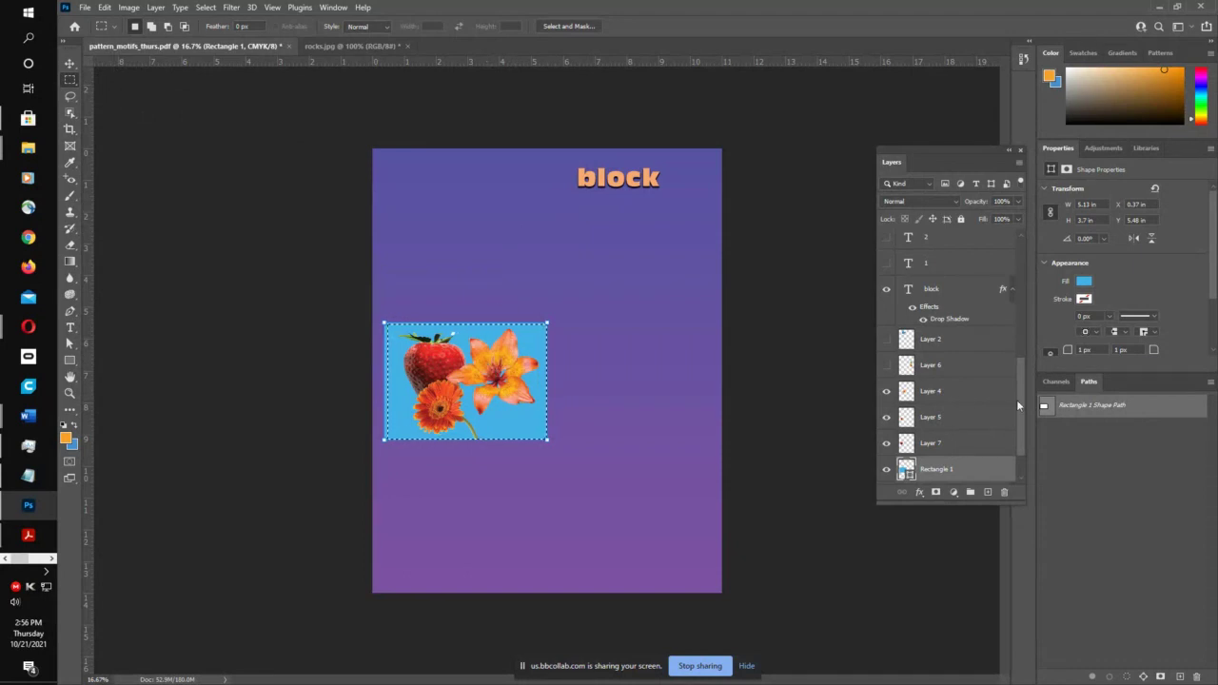
- Try moving the lily, strawberry and daisy up off the rectangle one at a time, and undo the moves
left_click_drag(1017, 400, 1022, 452)
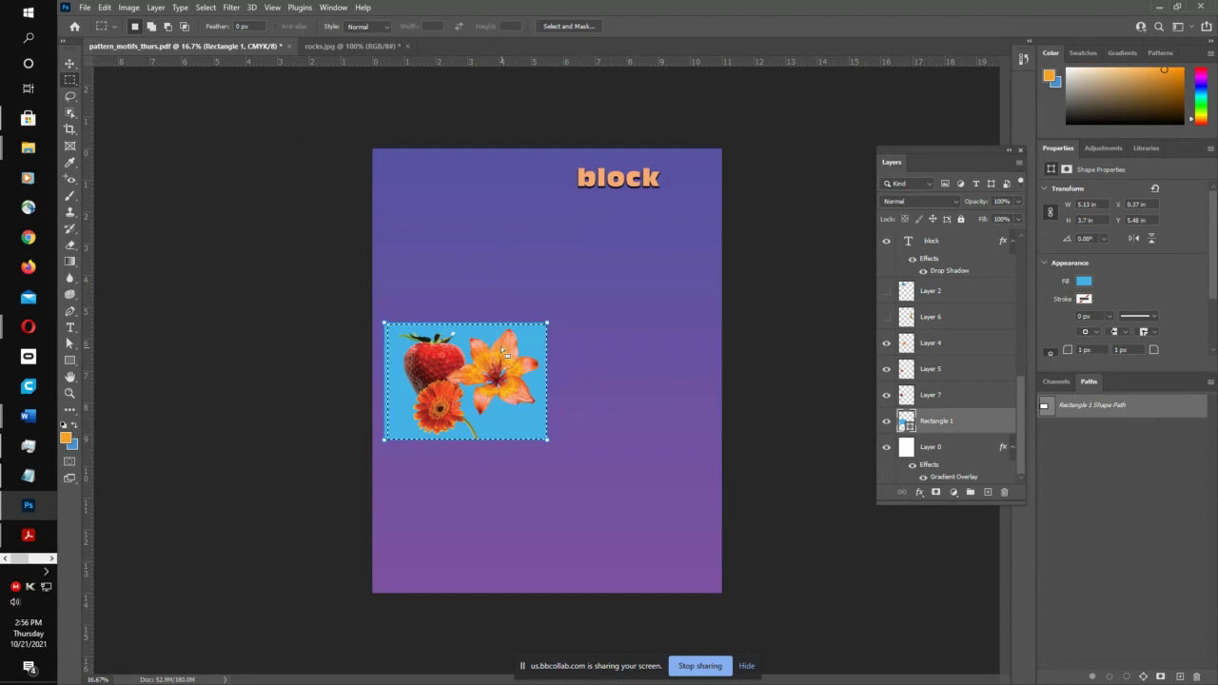
left_click(69, 63)
left_click_drag(495, 377, 500, 229)
left_click_drag(435, 366, 436, 241)
left_click_drag(449, 416, 461, 209)
key("ctrl+z")
key("ctrl+z")
key("ctrl+z")
key("ctrl+z")
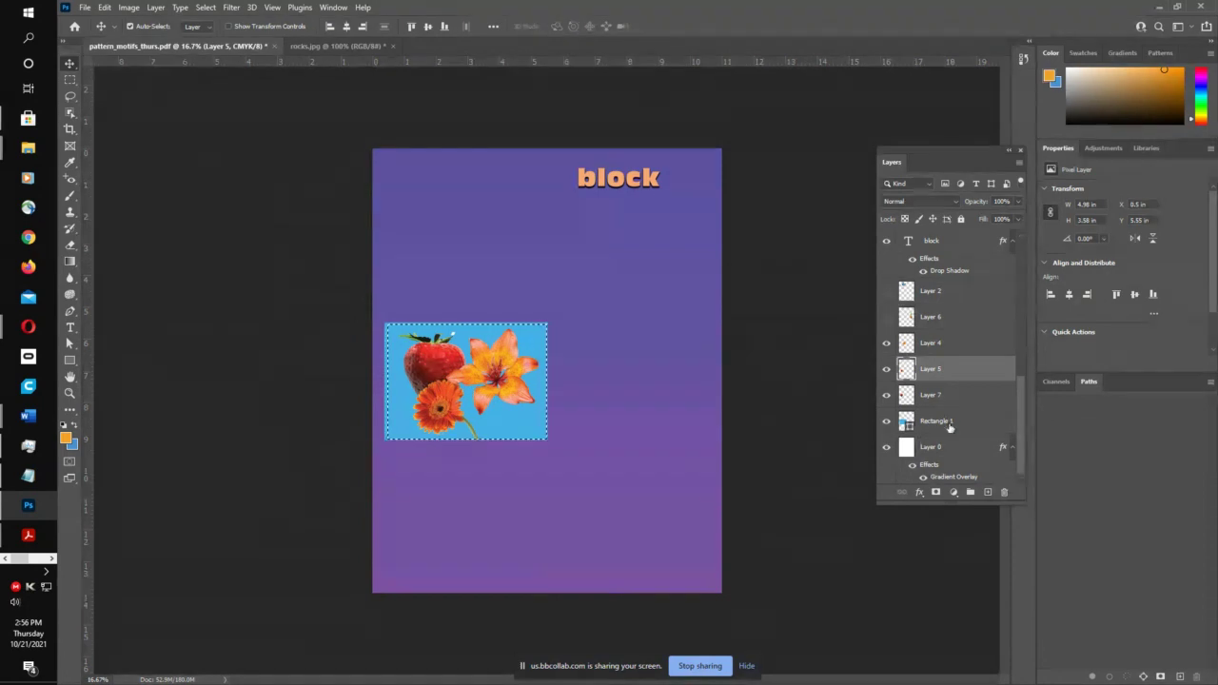
- Undo the accidental shift of the gradient background and fully lock Layer 0
left_click_drag(663, 470, 667, 495)
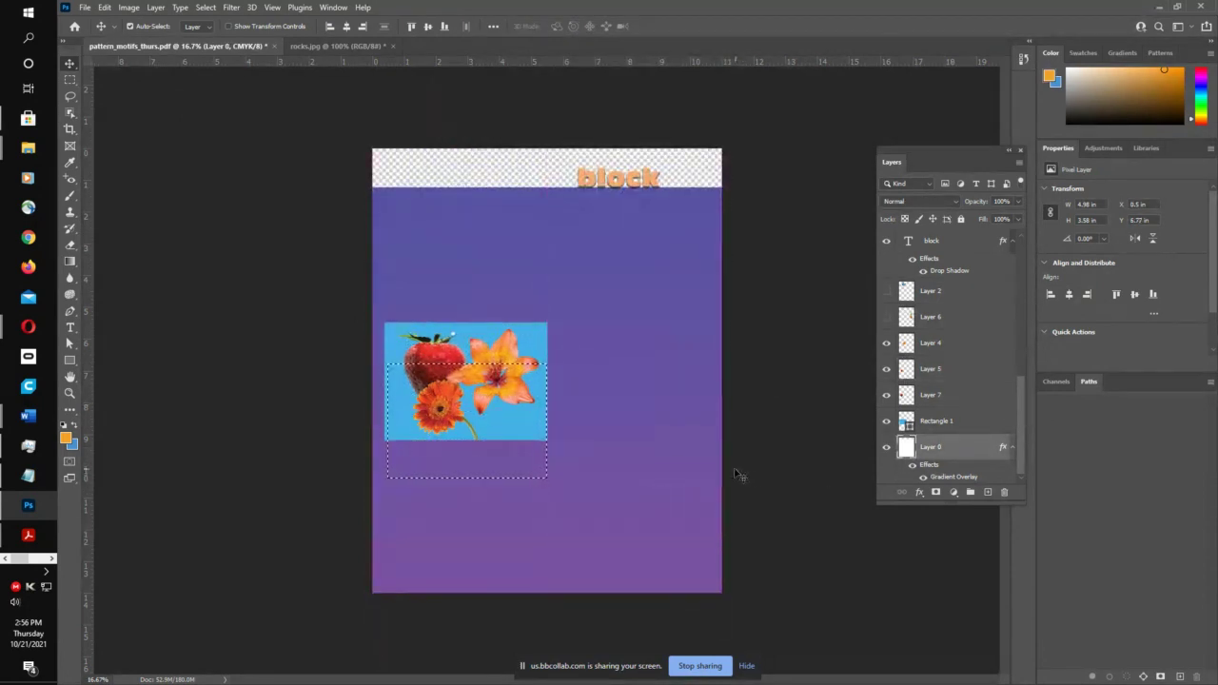
key("ctrl+z")
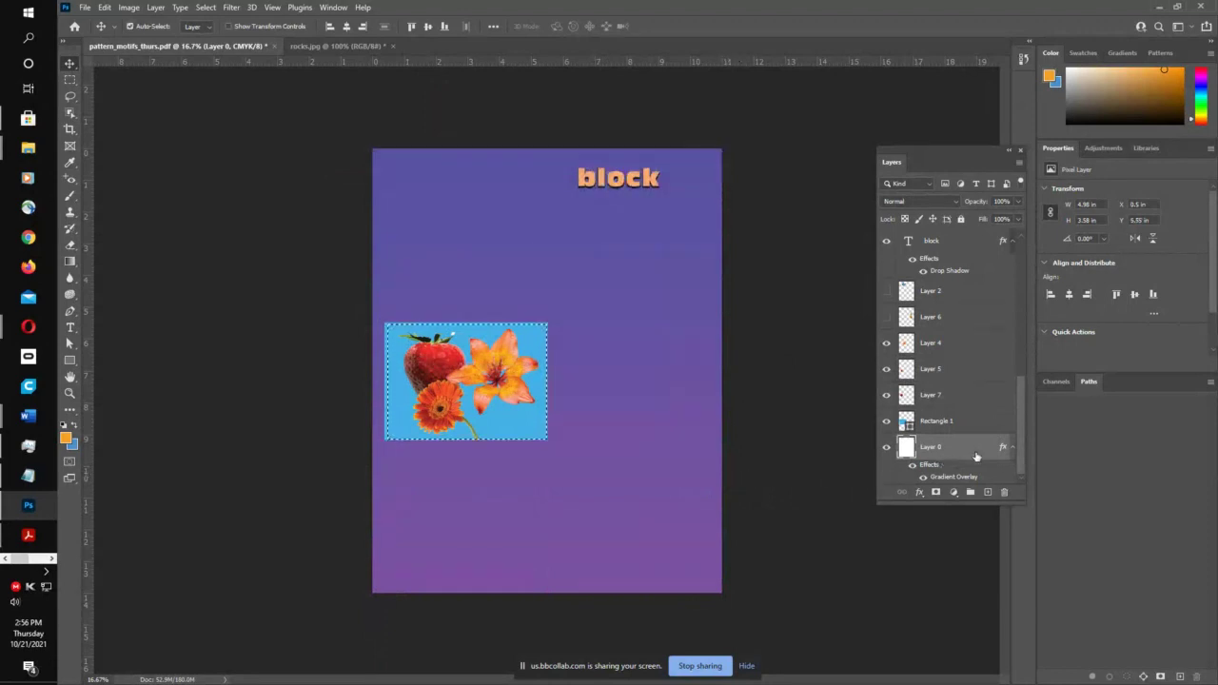
left_click(961, 220)
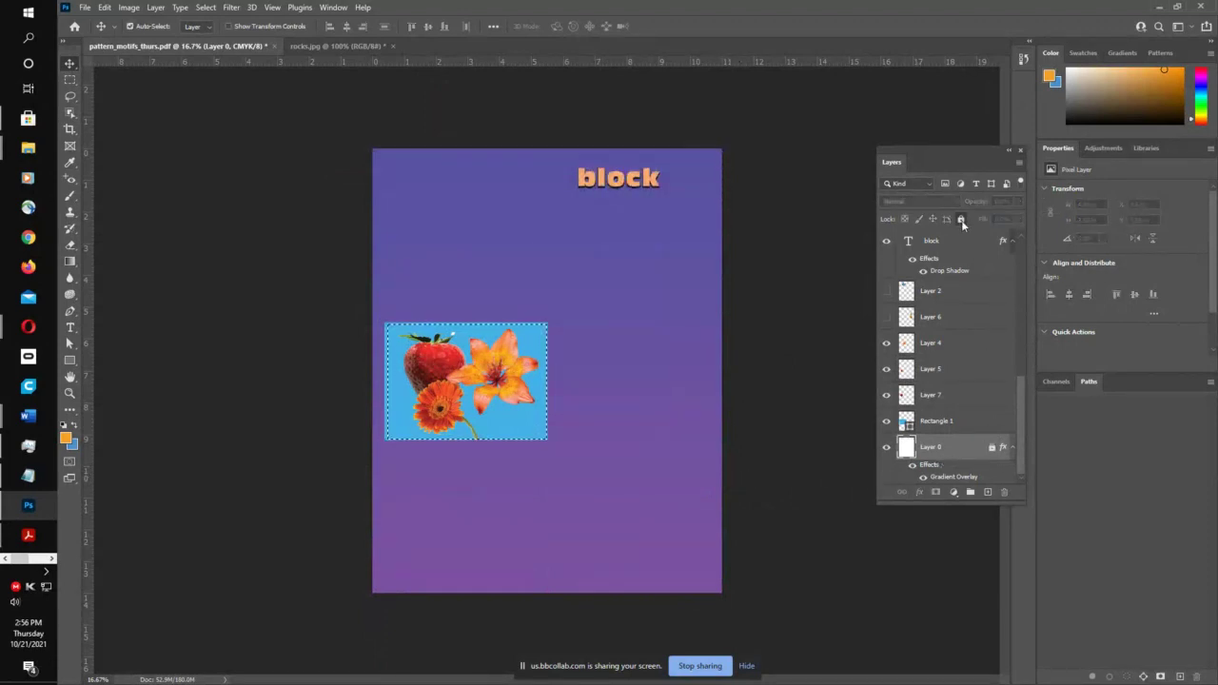
left_click_drag(614, 371, 645, 453)
- Select the rectangle and its three motifs together, clear the marquee selection, and move them about 0.9 in right
left_click_drag(389, 341, 571, 470)
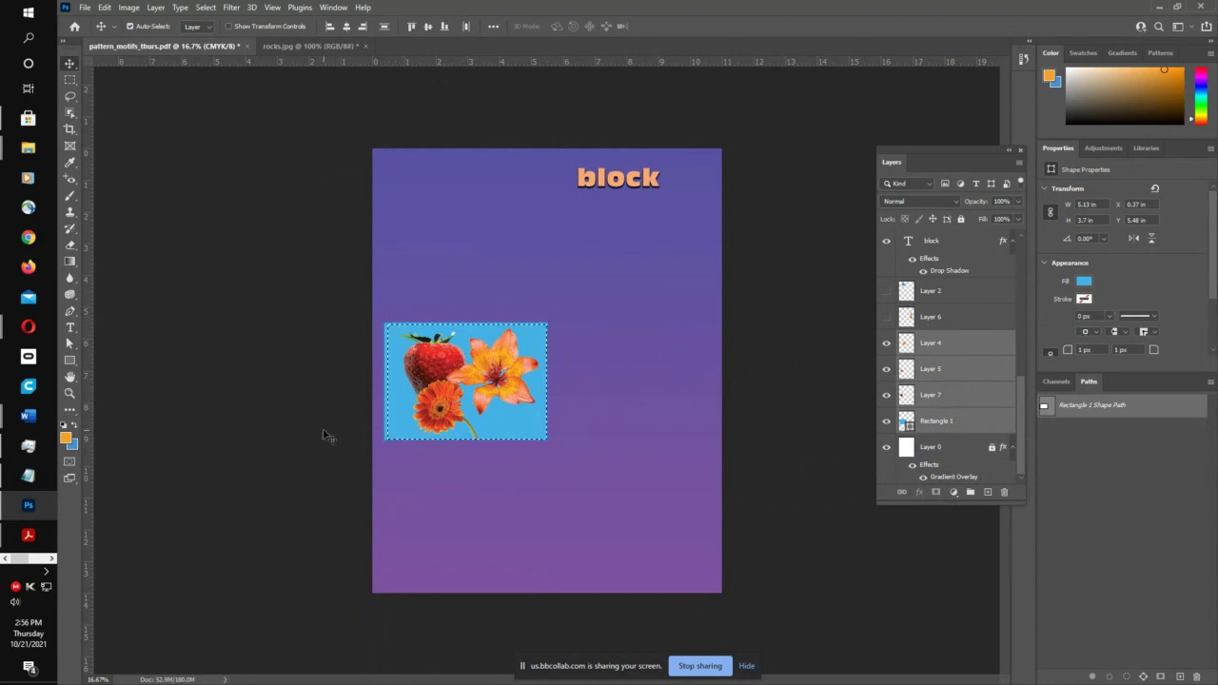
key("ctrl+d")
left_click_drag(496, 398, 526, 399)
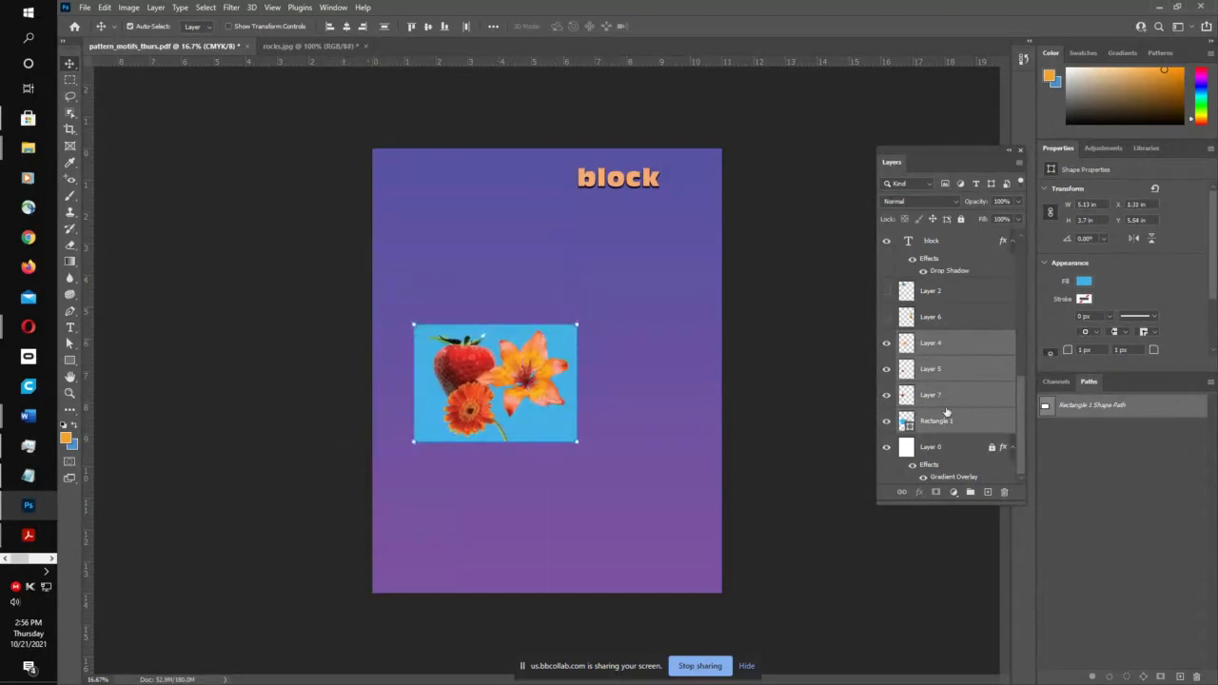
- Select Layer 4, Layer 5, Layer 7 and Rectangle 1 together in the layer stack, and deselect them
left_click(956, 343)
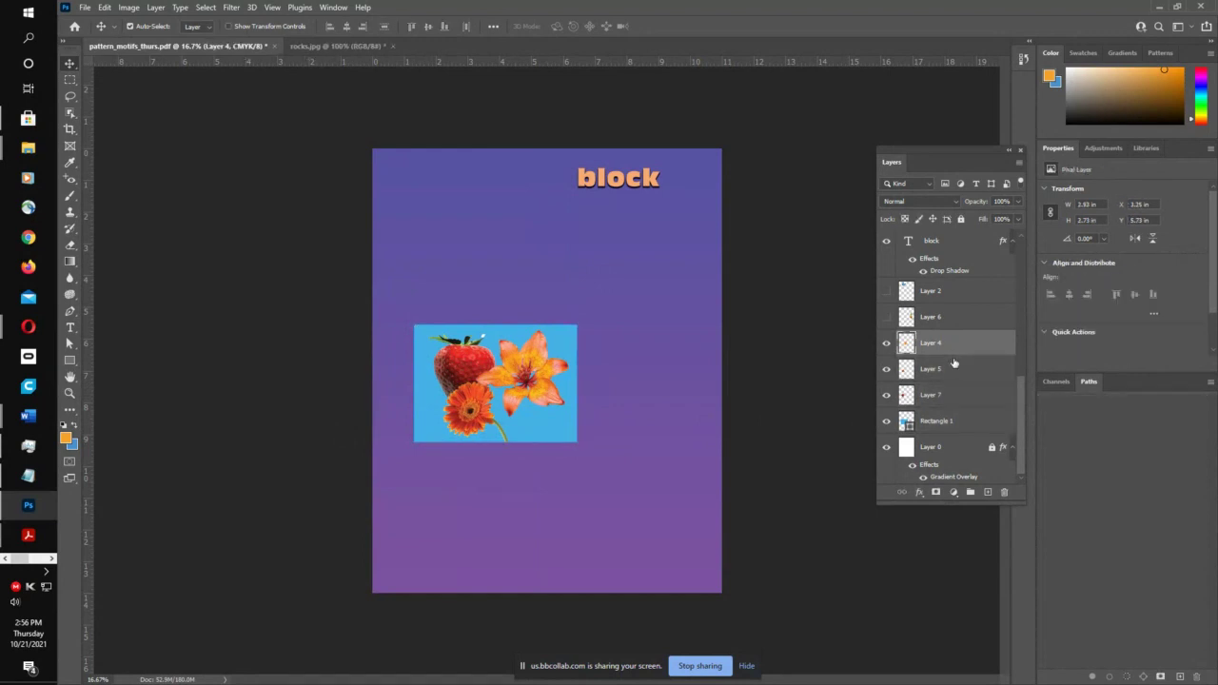
left_click(957, 370, "shift")
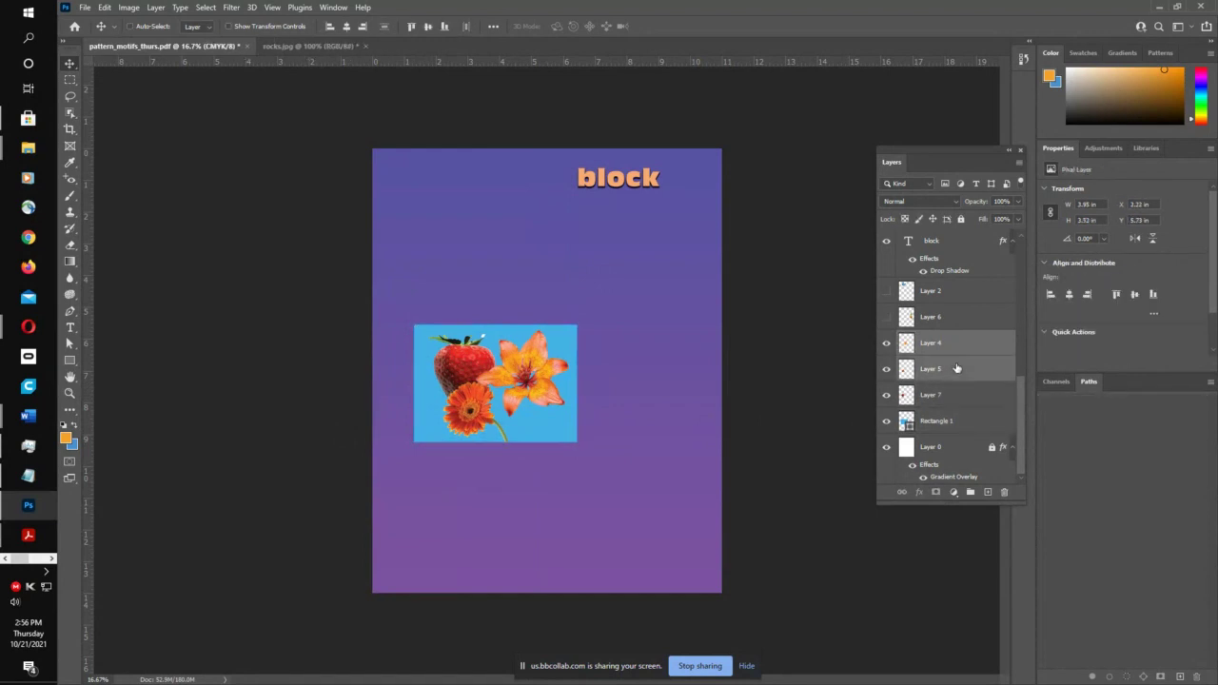
left_click(957, 396, "shift")
left_click(958, 422, "shift")
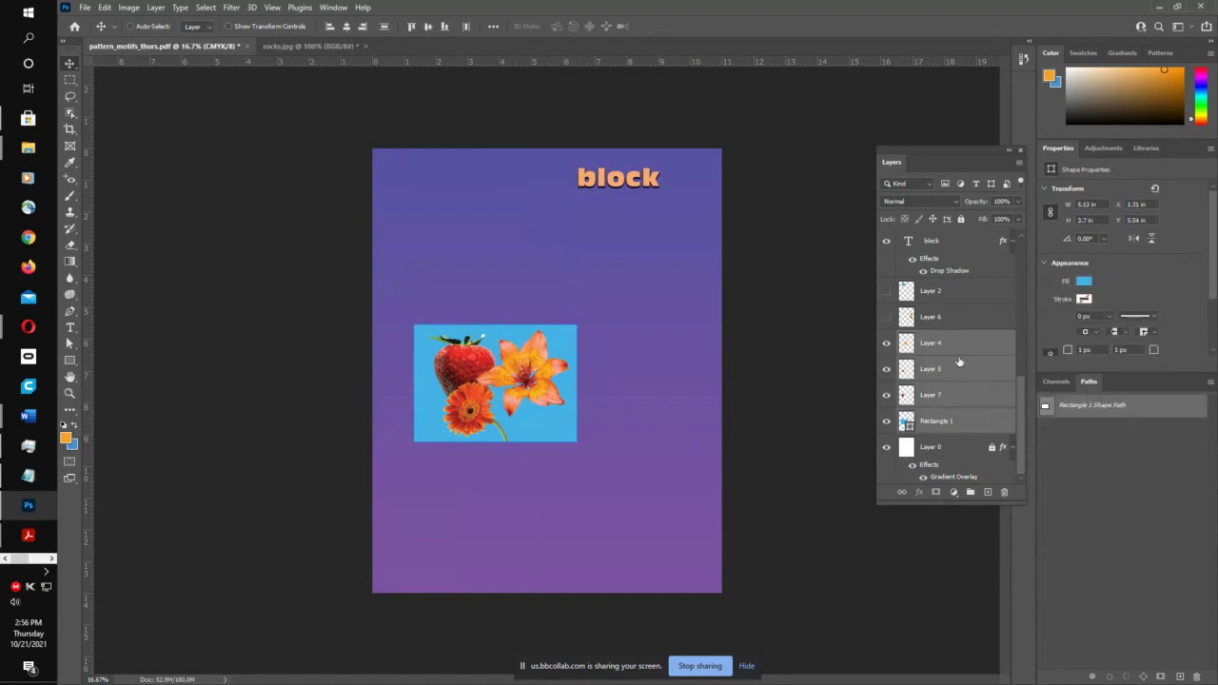
left_click(673, 381)
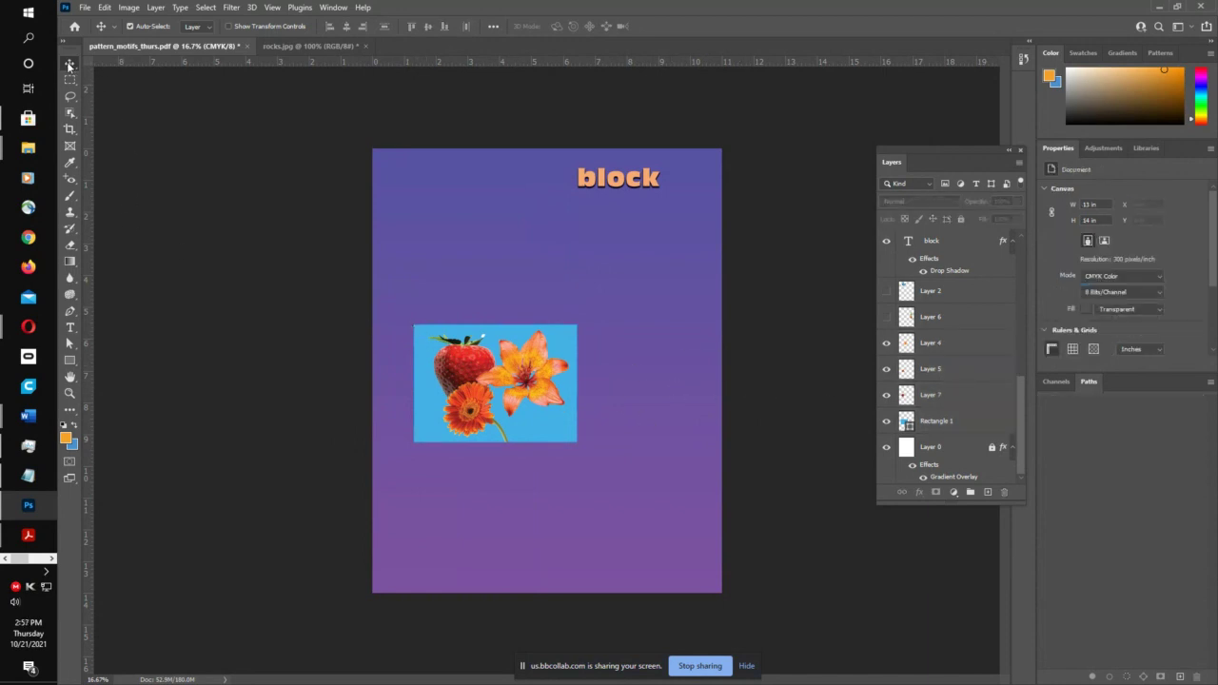
- Select the rectangle with its motifs, scale them together to 42.57%, and place them in the page's upper-left corner
left_click_drag(403, 301, 571, 458)
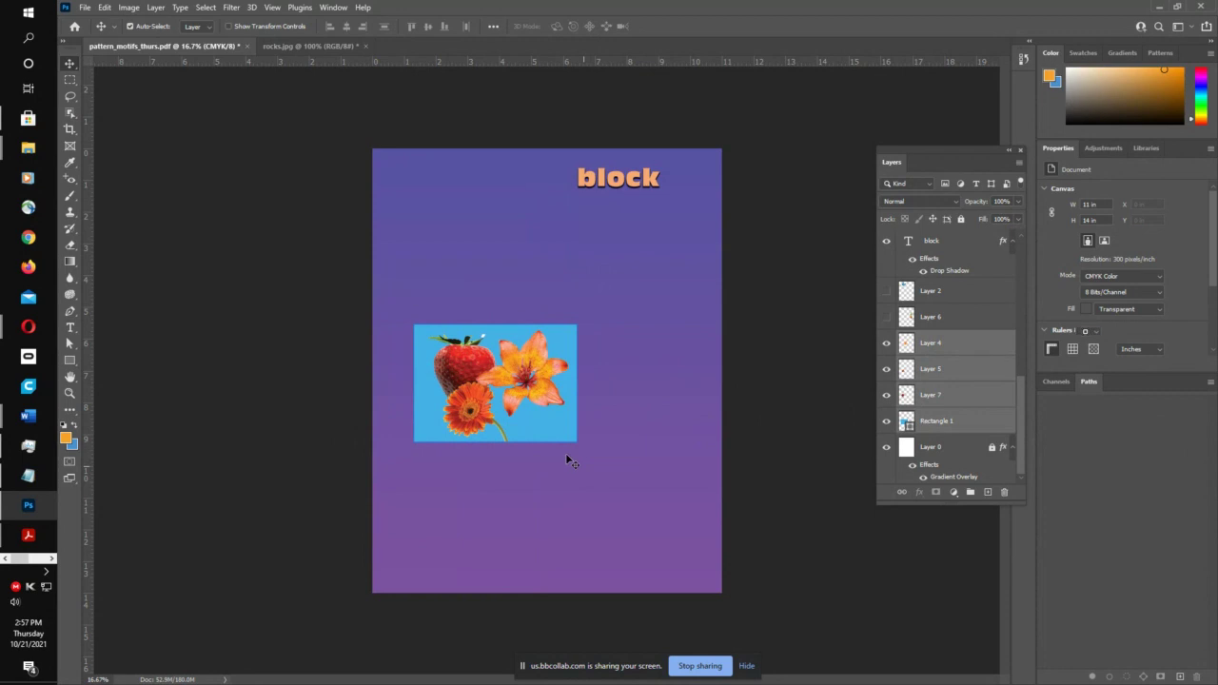
left_click_drag(522, 411, 517, 351)
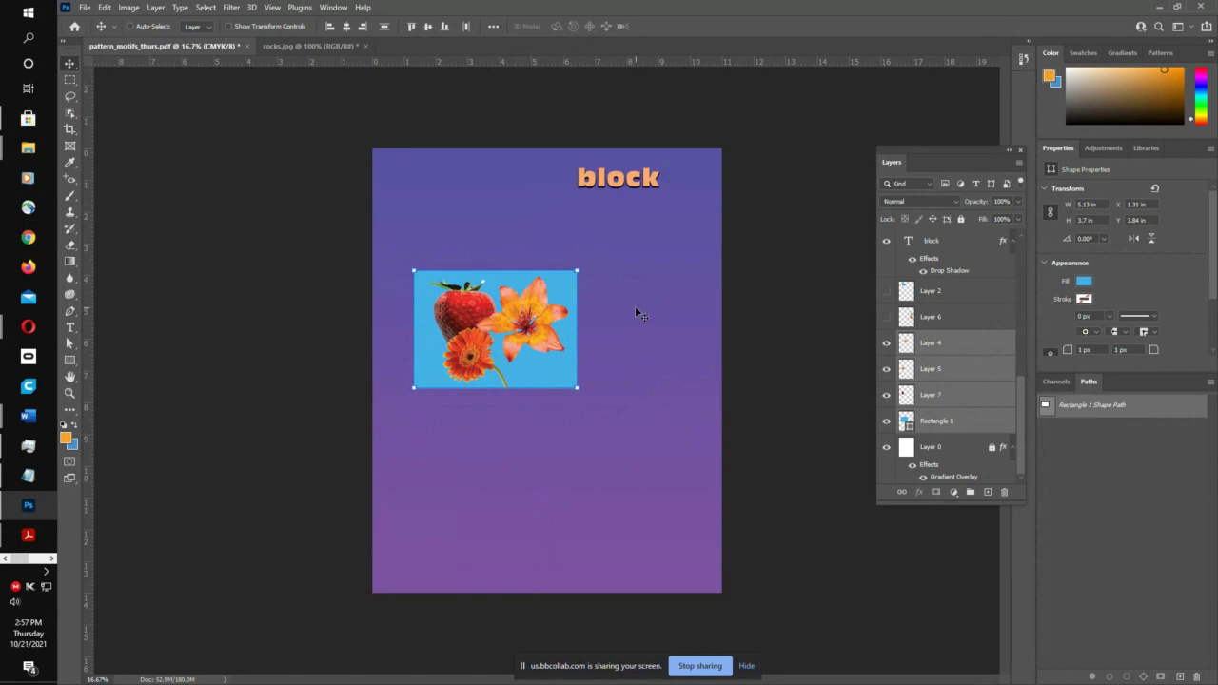
key("ctrl+t")
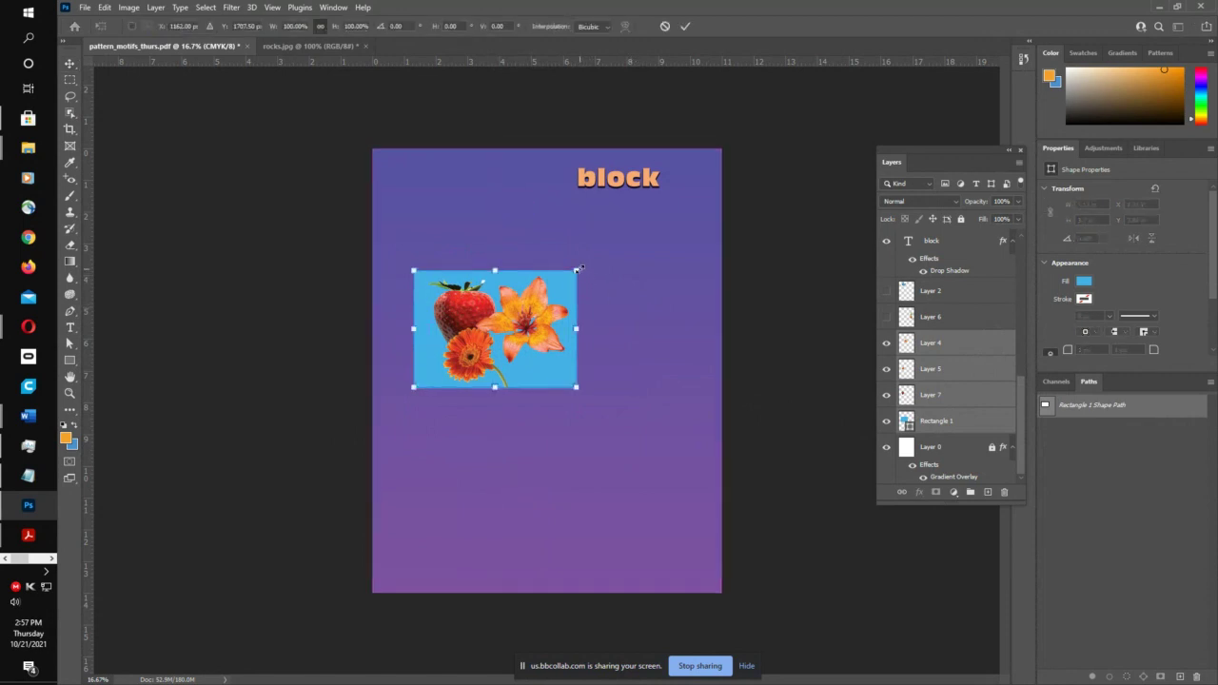
left_click_drag(576, 269, 434, 197)
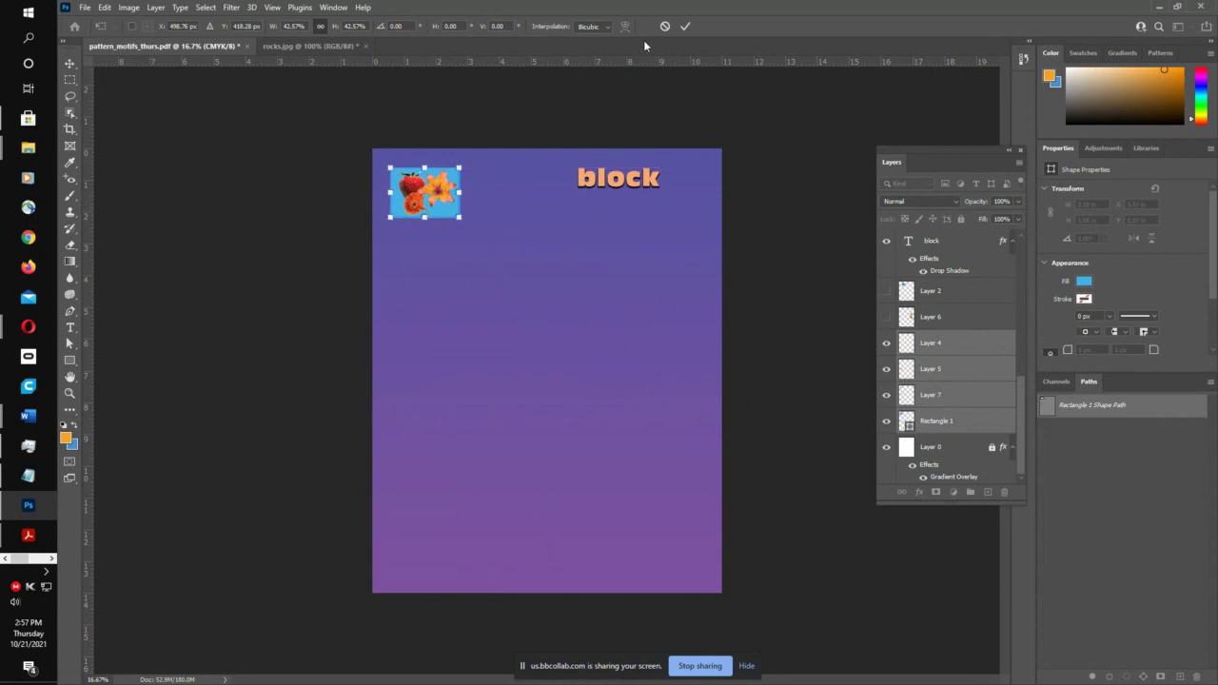
left_click(686, 26)
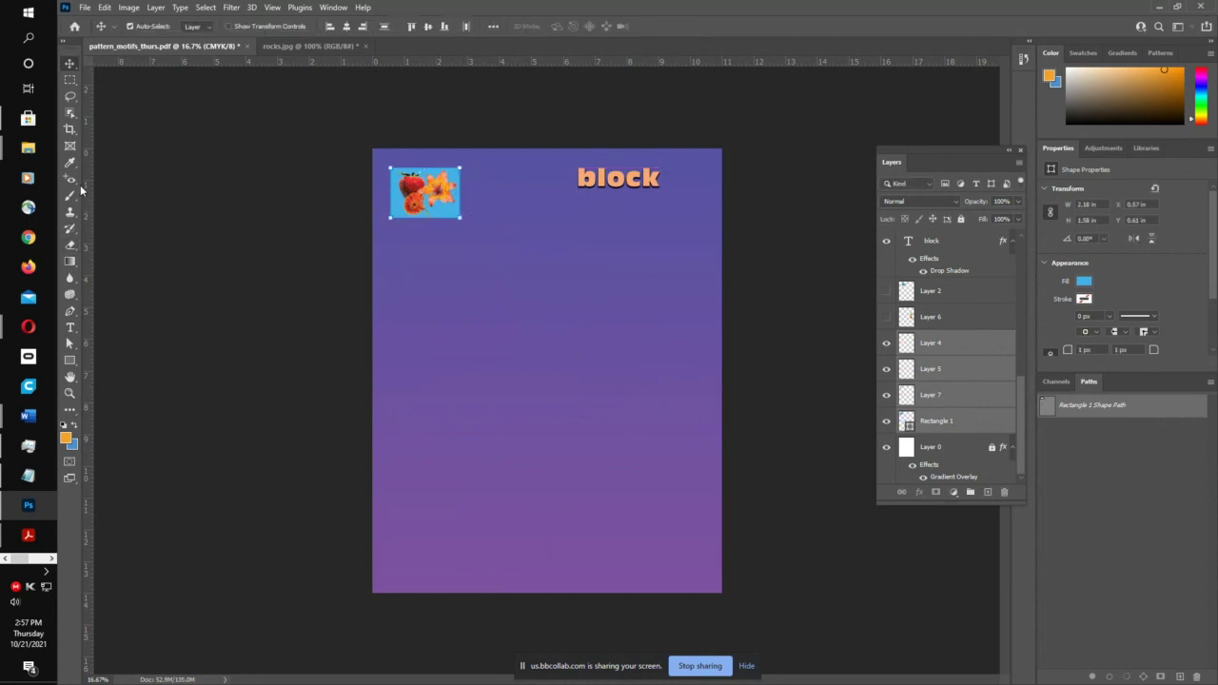
- Add the text "1,3,5" in the orange Antique Olive Compact 60 pt type and place it just right of the motif block
left_click(70, 328)
left_click(485, 193)
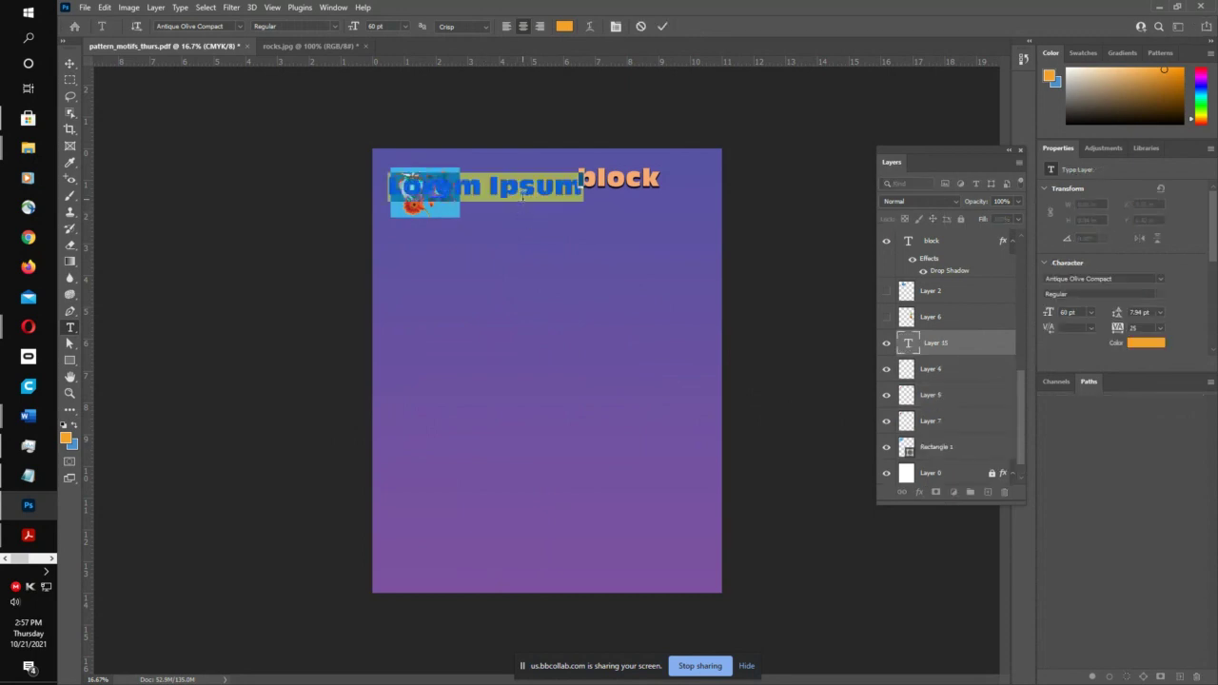
type("1,3,5")
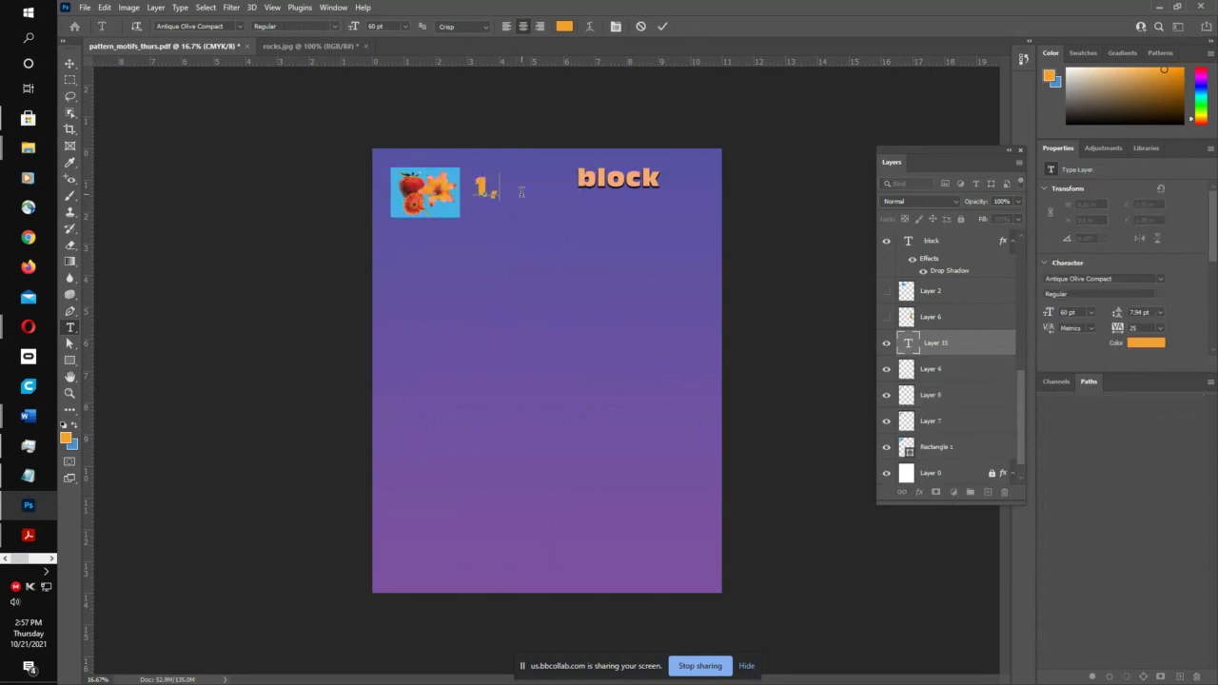
left_click(664, 28)
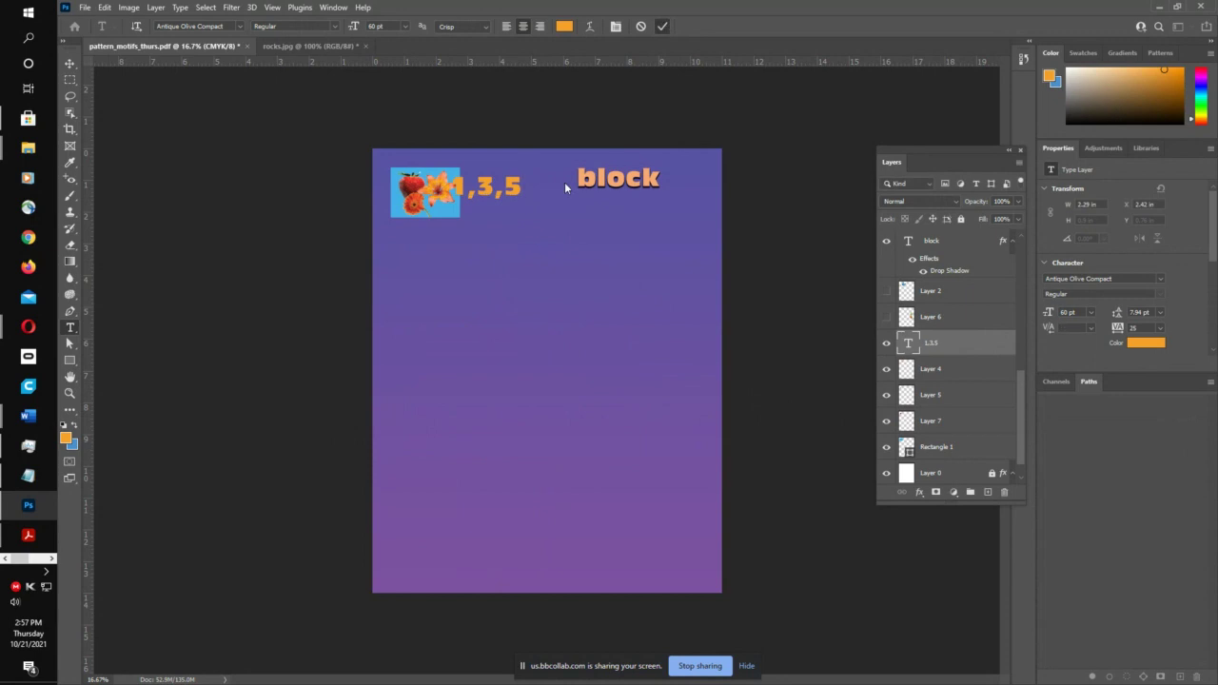
left_click(69, 62)
left_click_drag(487, 195, 511, 195)
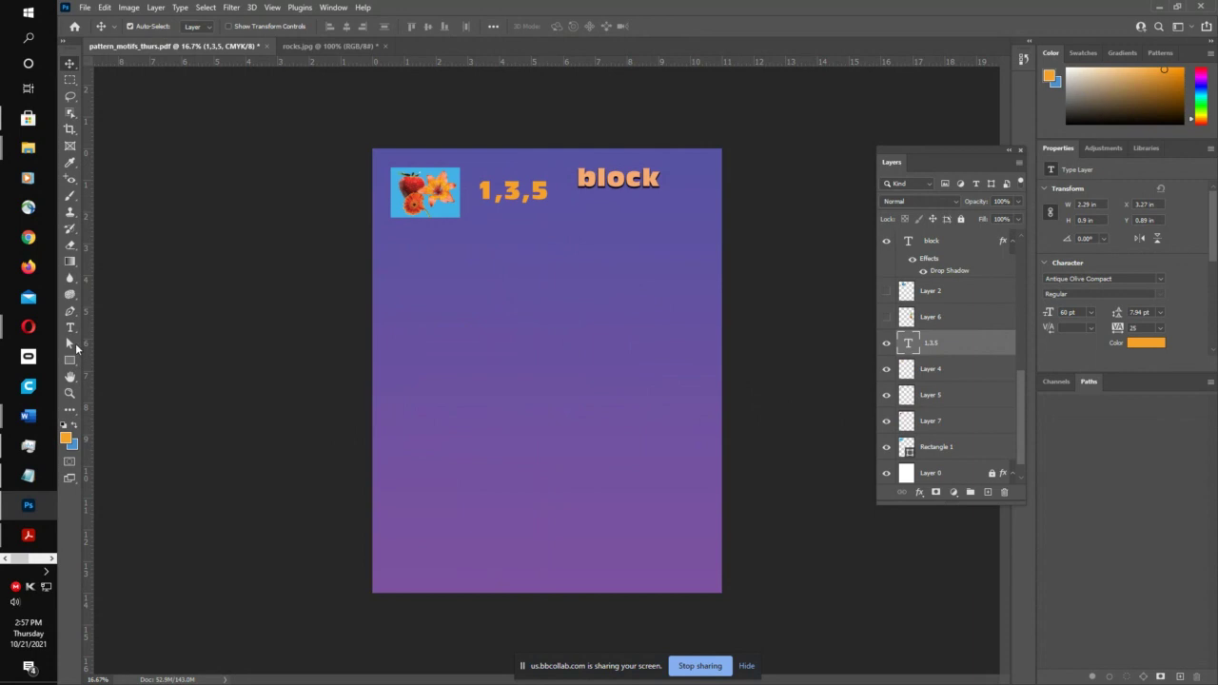
- Draw a rectangle about 10.17 by 10.77 in below the header and fill it with the strawberry, lily and daisy pattern
left_click(70, 361)
left_click_drag(398, 249, 710, 580)
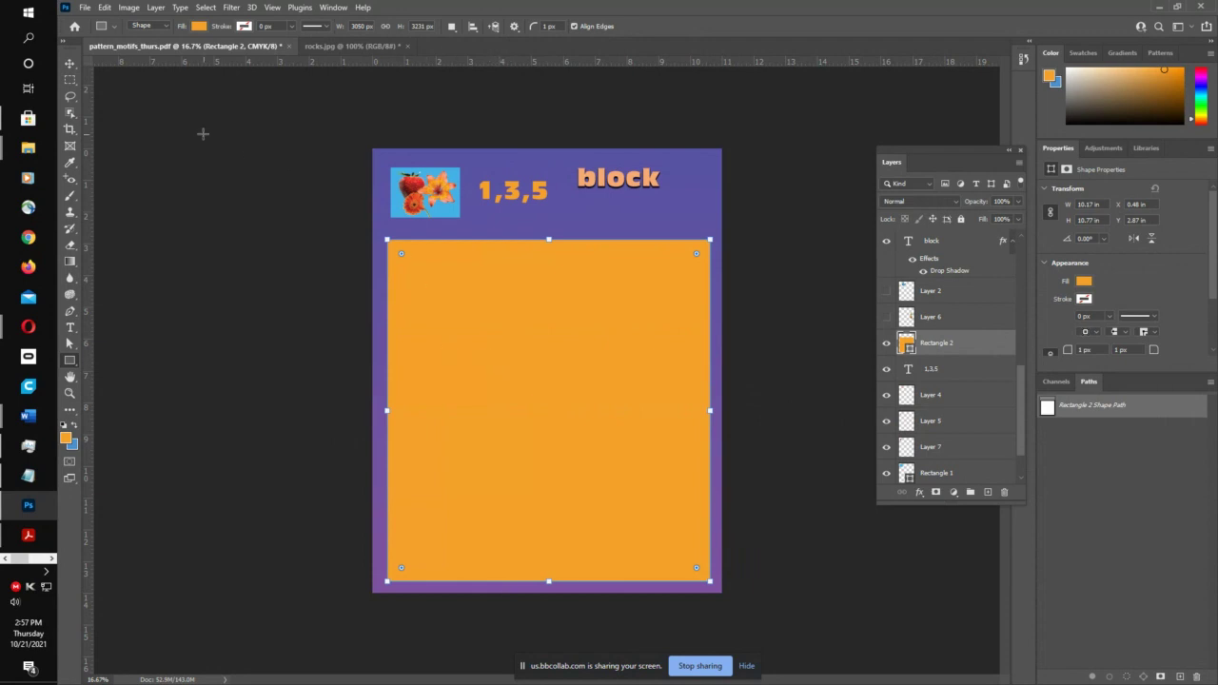
left_click(199, 26)
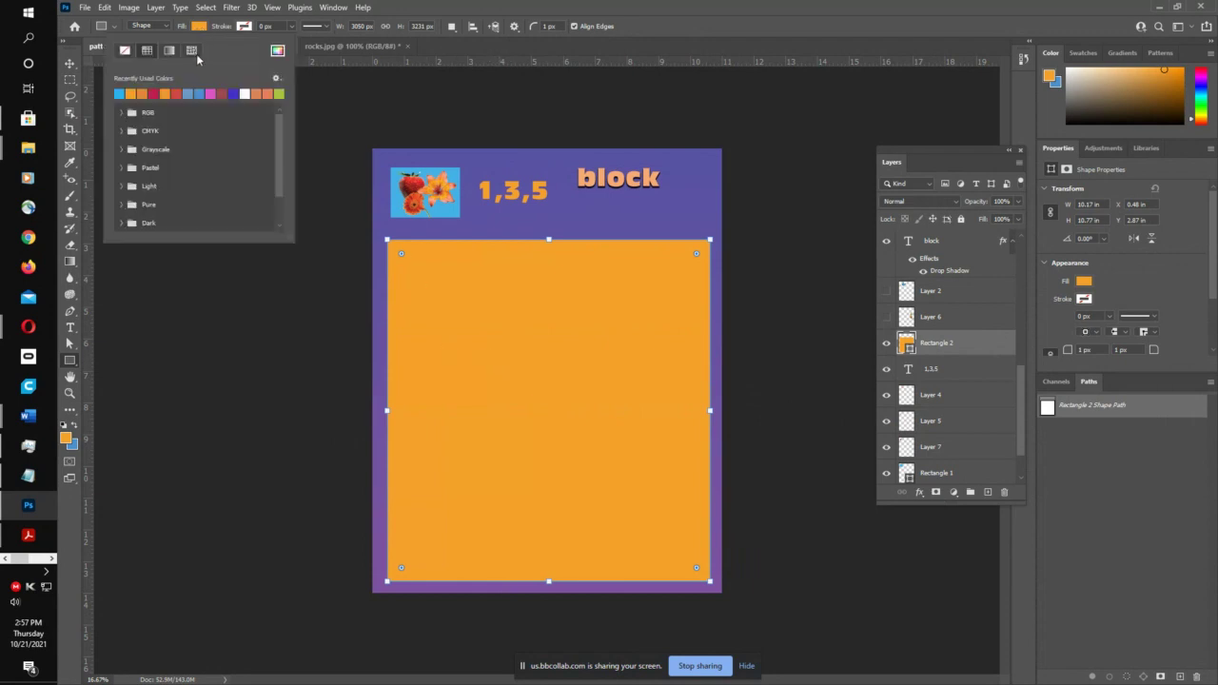
left_click(191, 51)
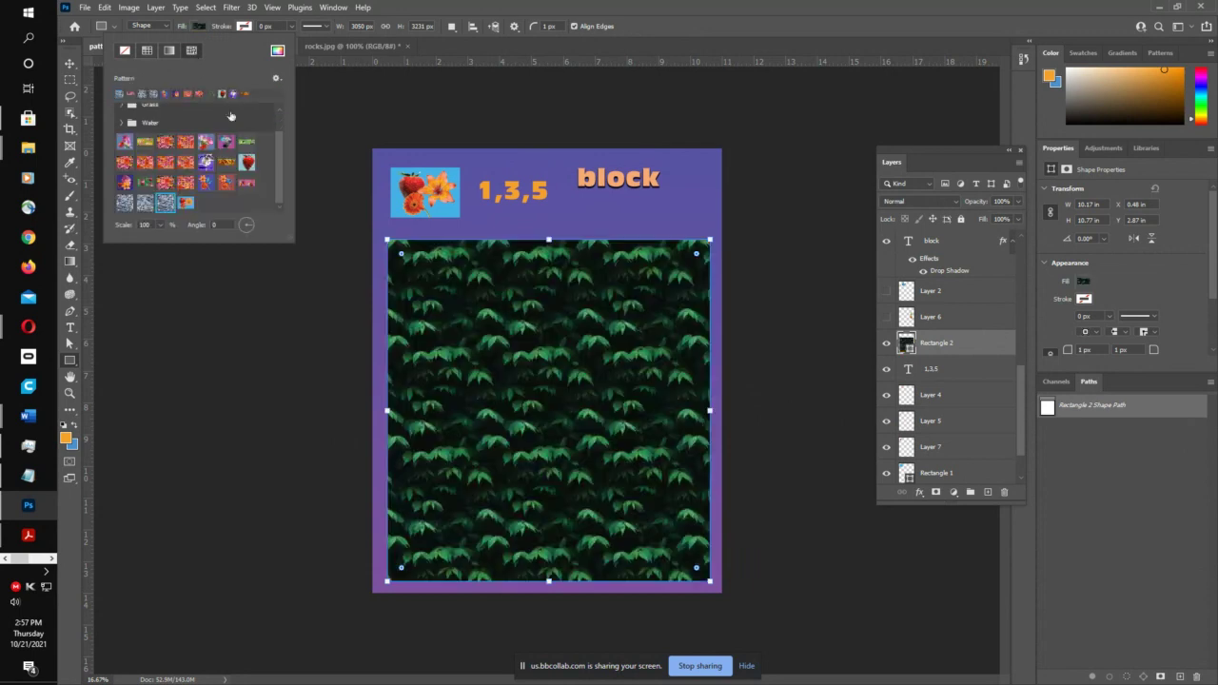
left_click_drag(292, 249, 316, 310)
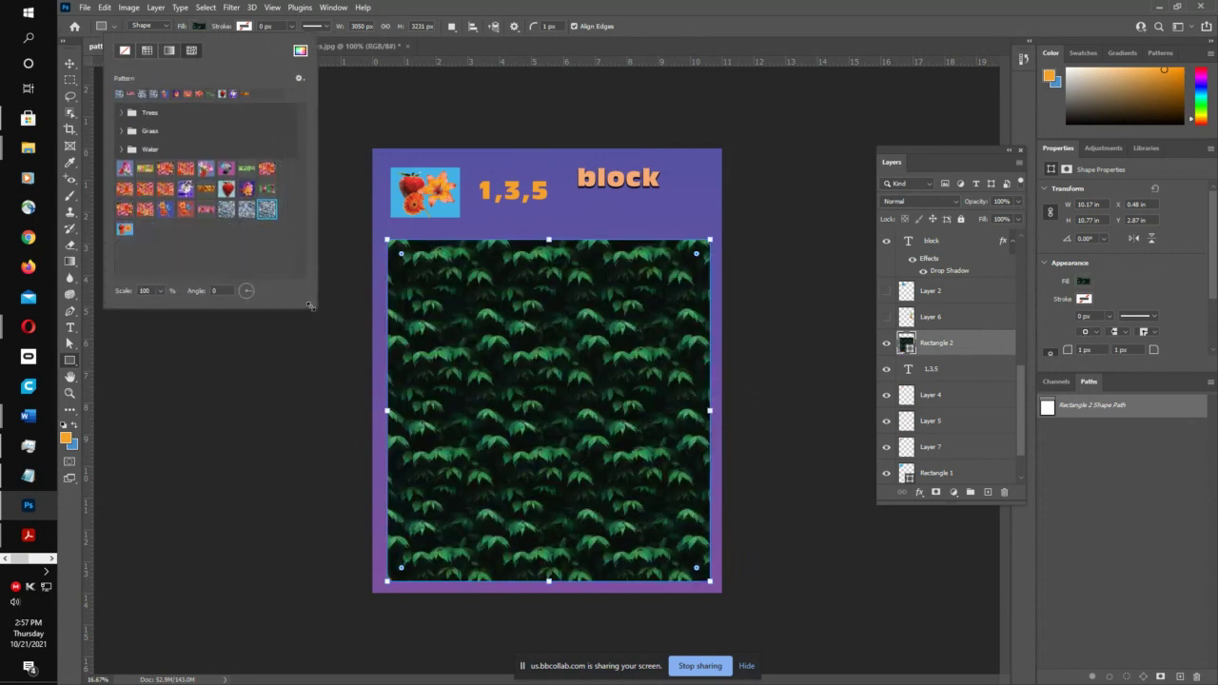
left_click(126, 232)
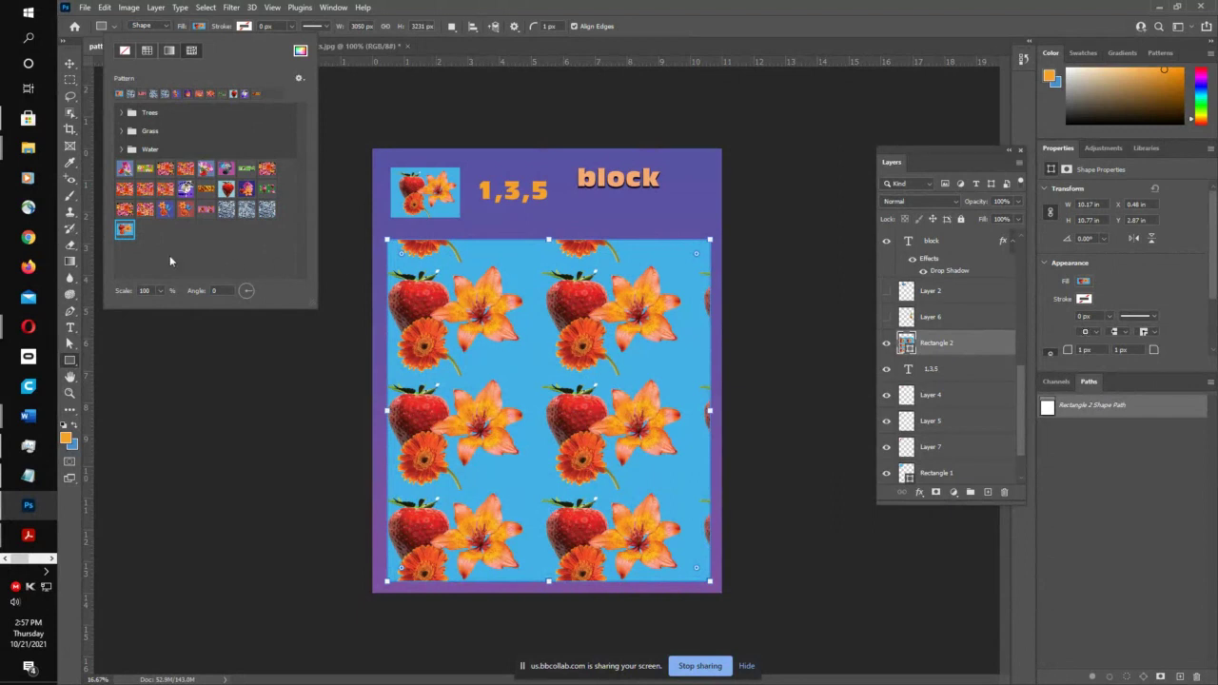
- Set the rectangle's pattern scale to 89% and move the rectangle slightly up and left, to about X 0.42 in, Y 2.71 in
left_click(160, 290)
left_click_drag(160, 306, 174, 310)
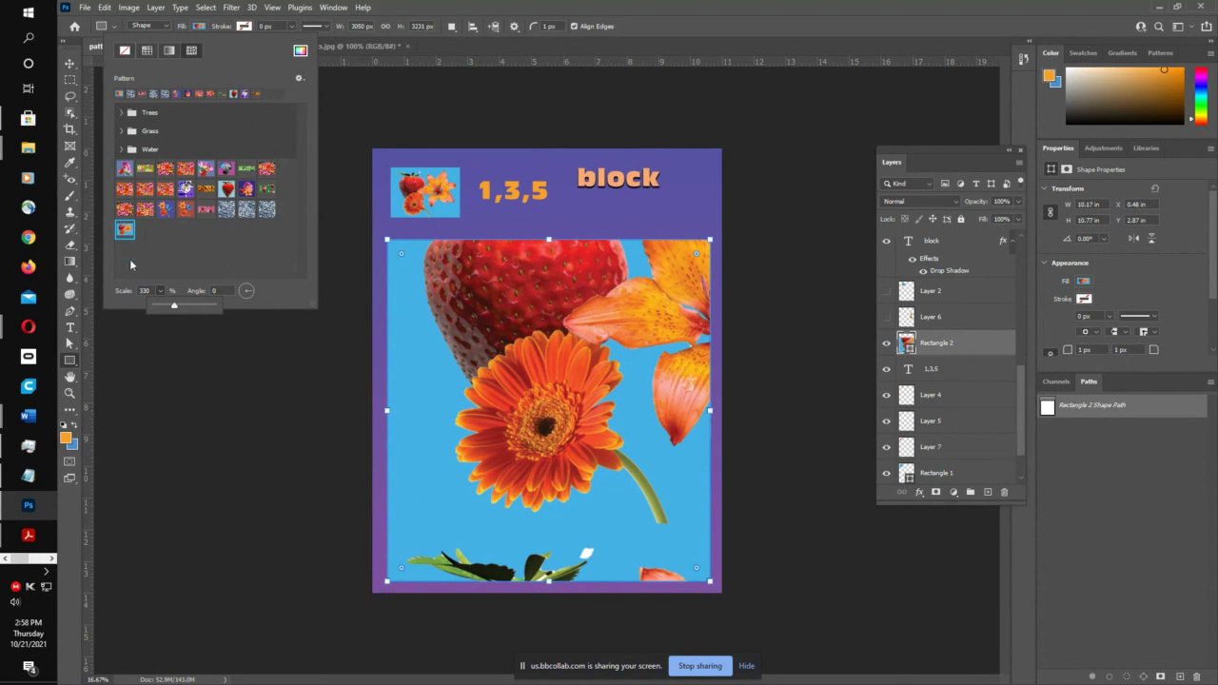
left_click_drag(174, 308, 159, 307)
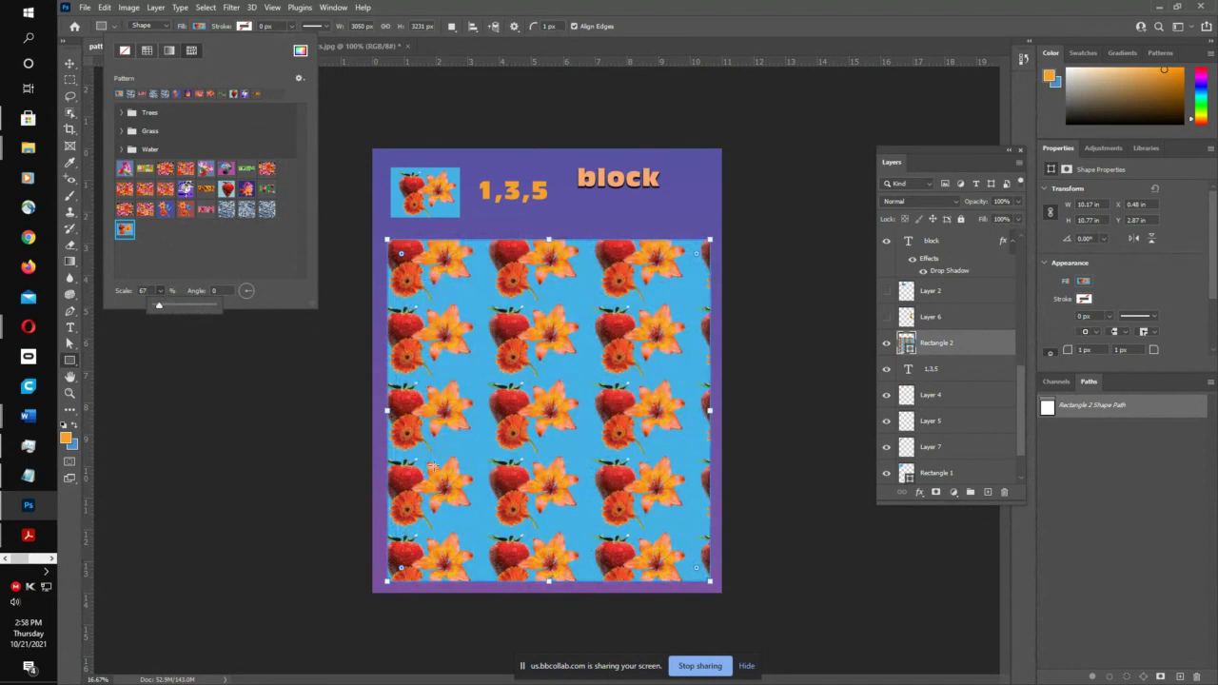
left_click_drag(164, 310, 161, 307)
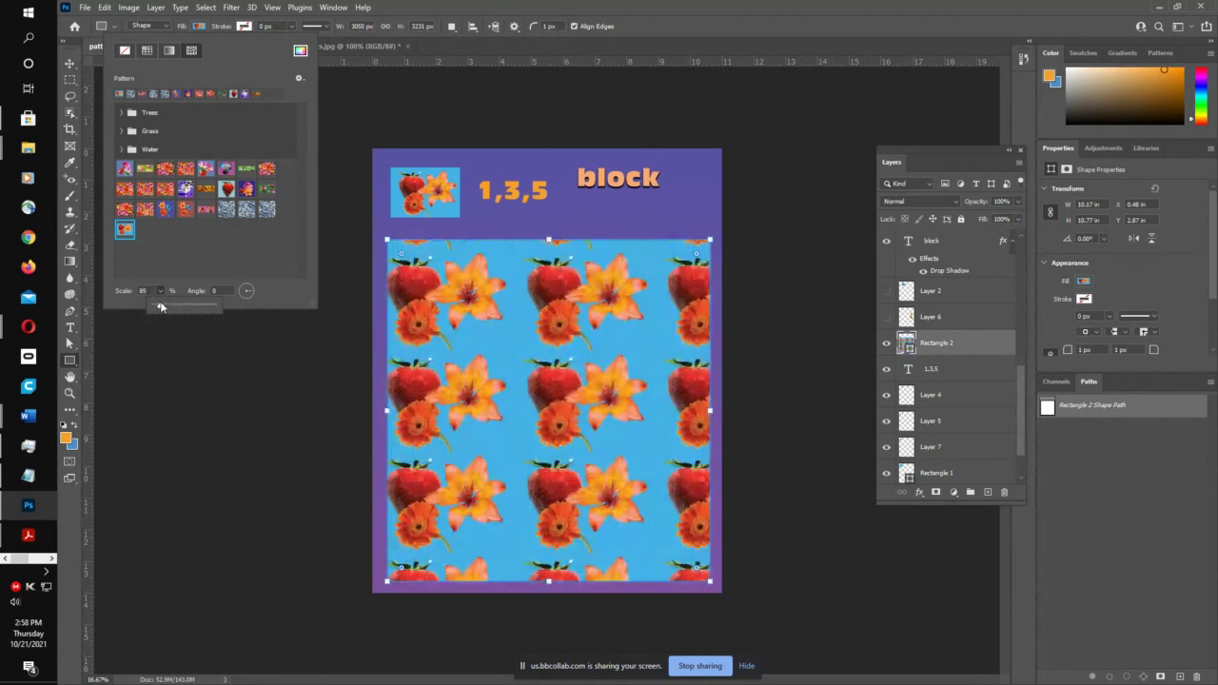
left_click(718, 17)
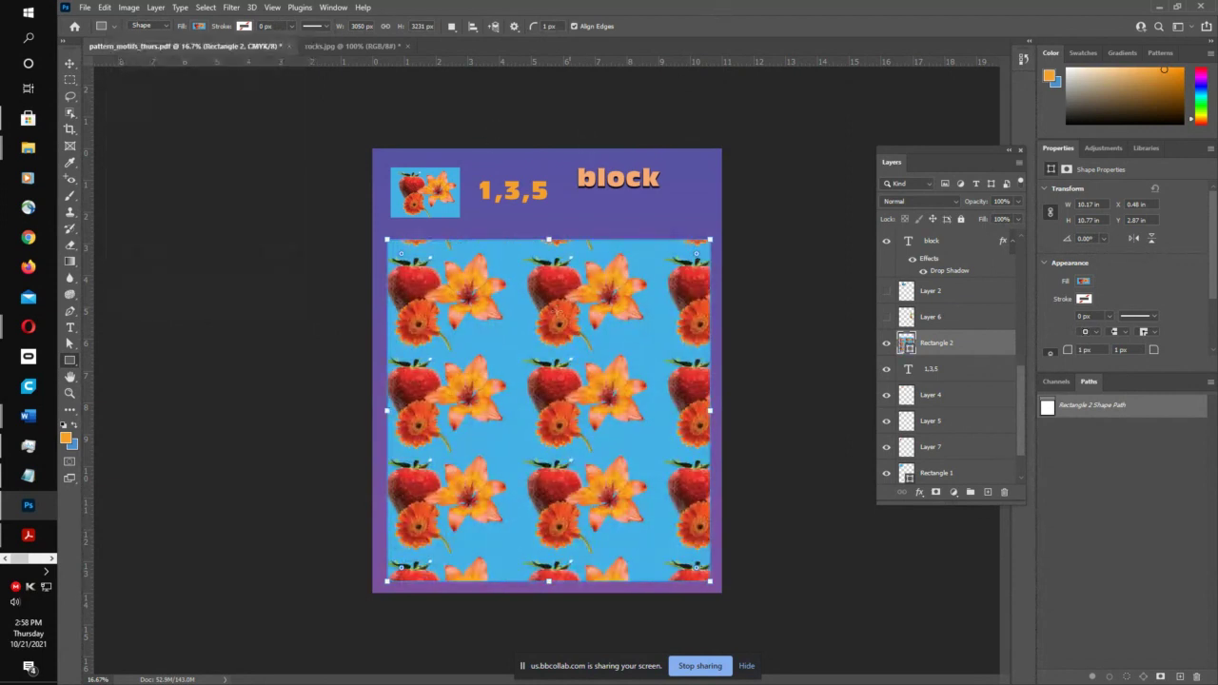
left_click(70, 63)
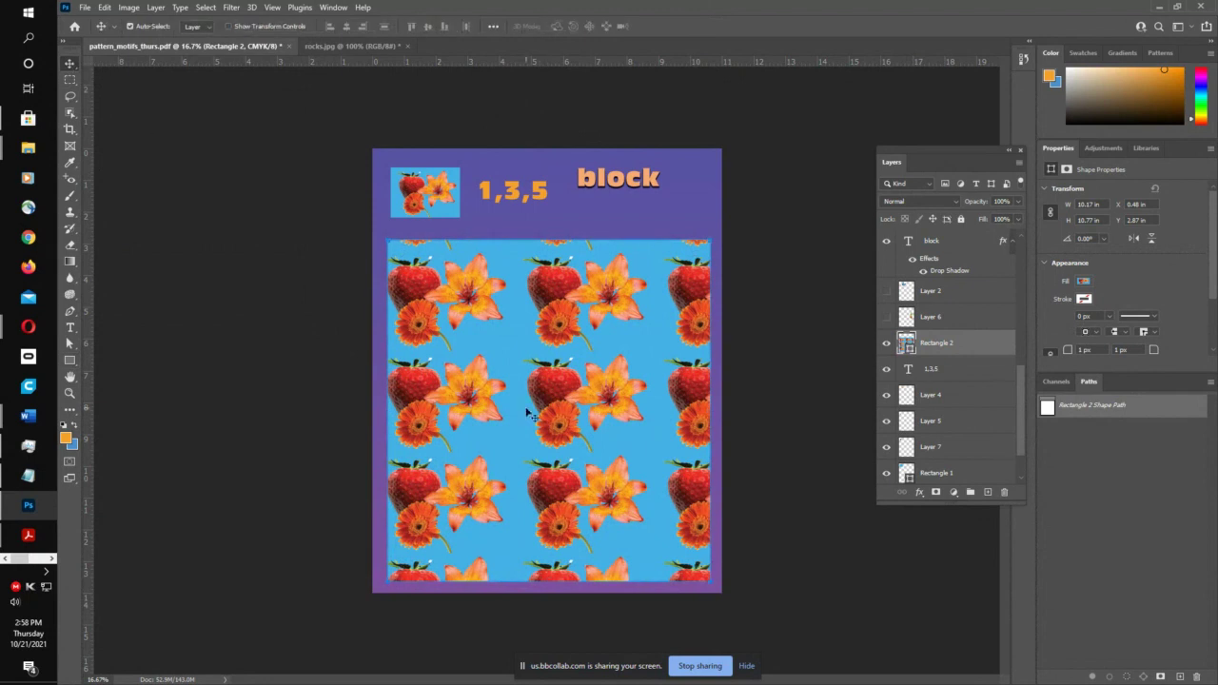
mouse_move(533, 416)
left_mouse_down()
mouse_move(509, 398)
mouse_move(542, 403)
left_mouse_up()
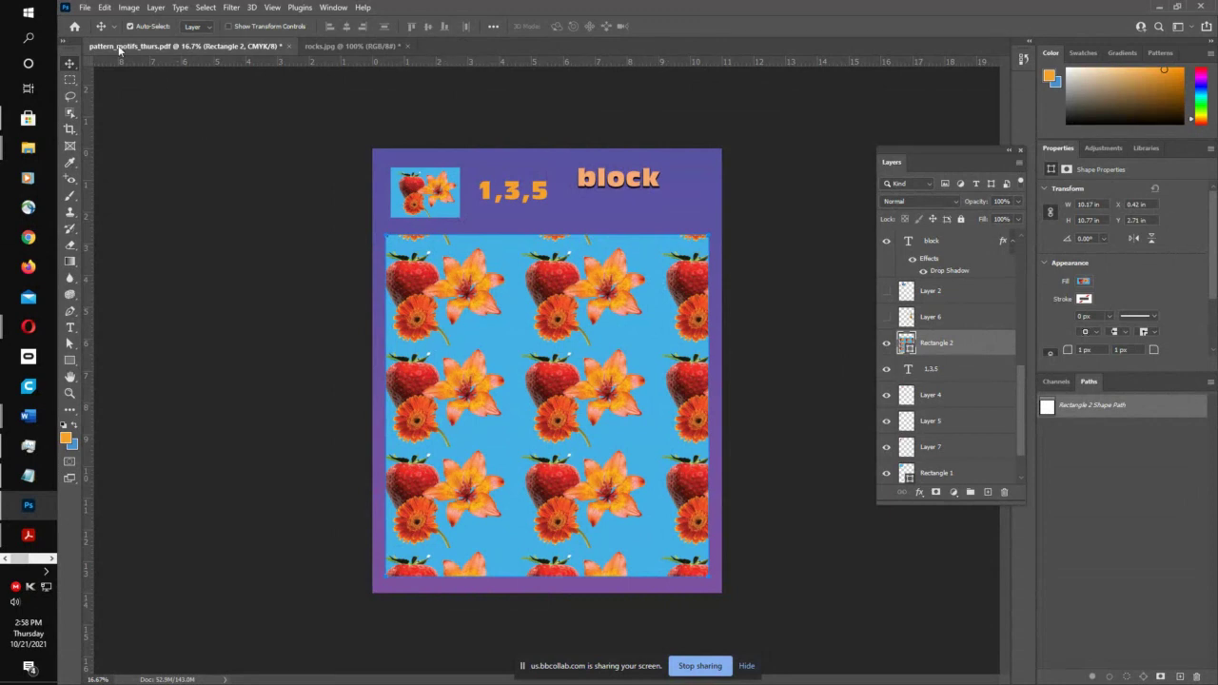
- Save the document on the computer as the Photoshop PDF pattern_block_thurs.pdf, checking the compression and output settings
left_click(86, 8)
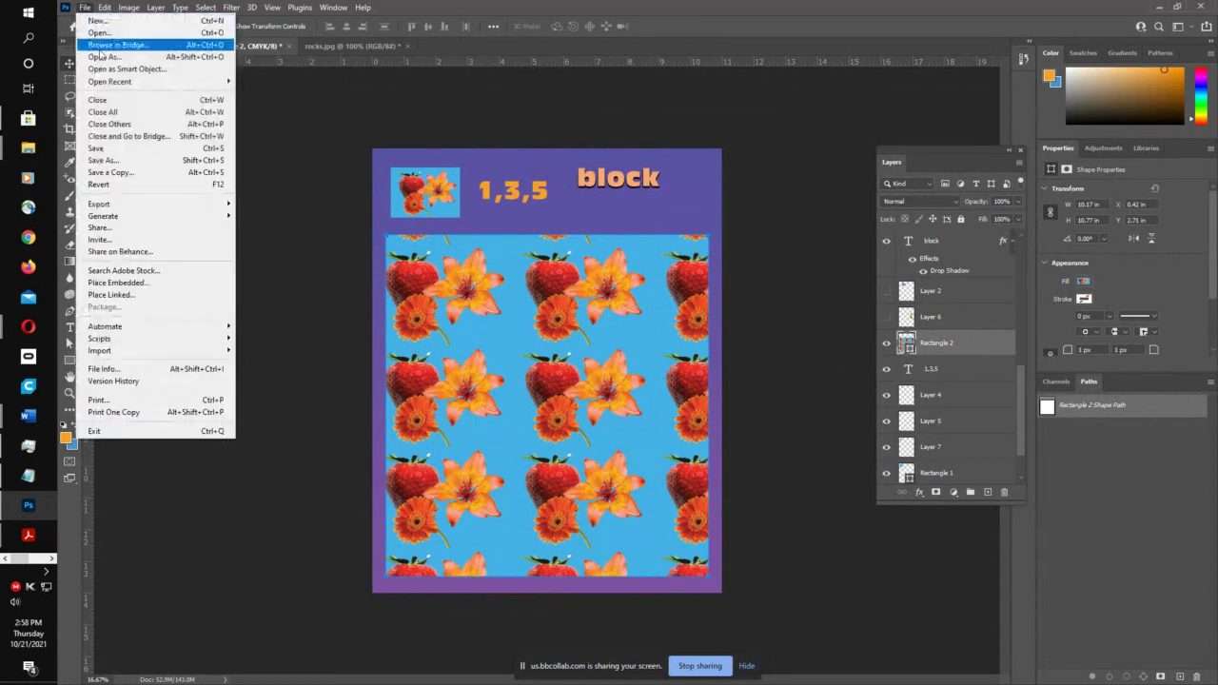
left_click(124, 163)
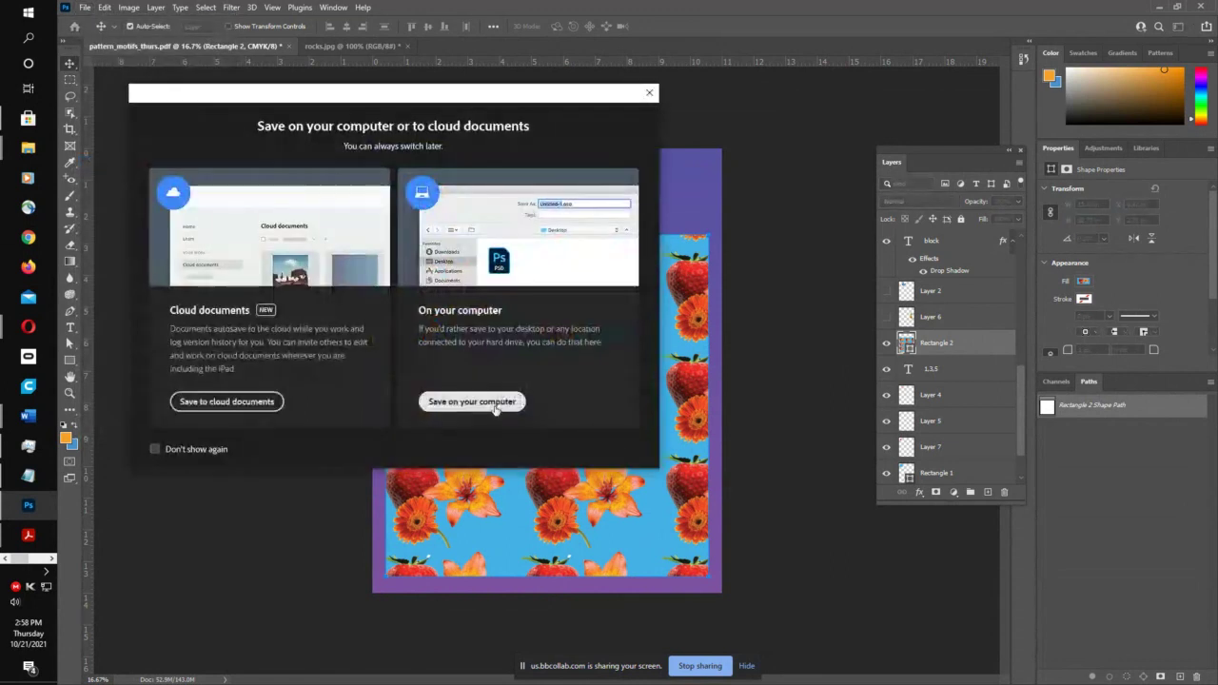
left_click(471, 399)
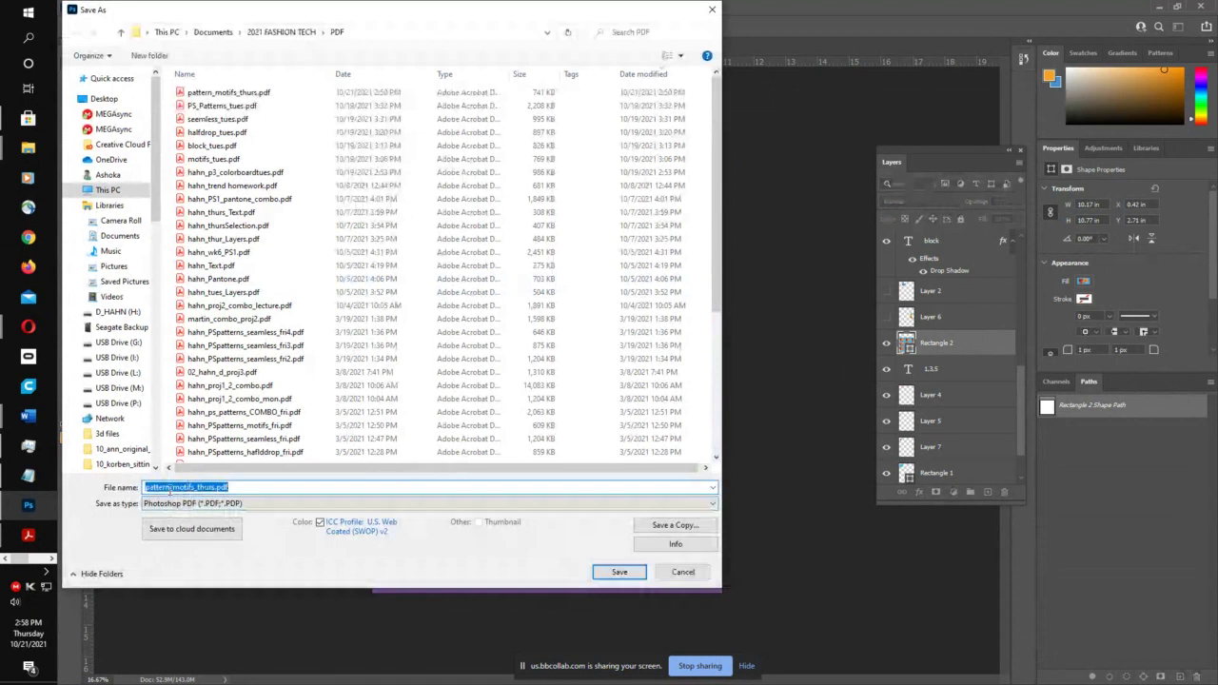
left_click_drag(195, 486, 172, 487)
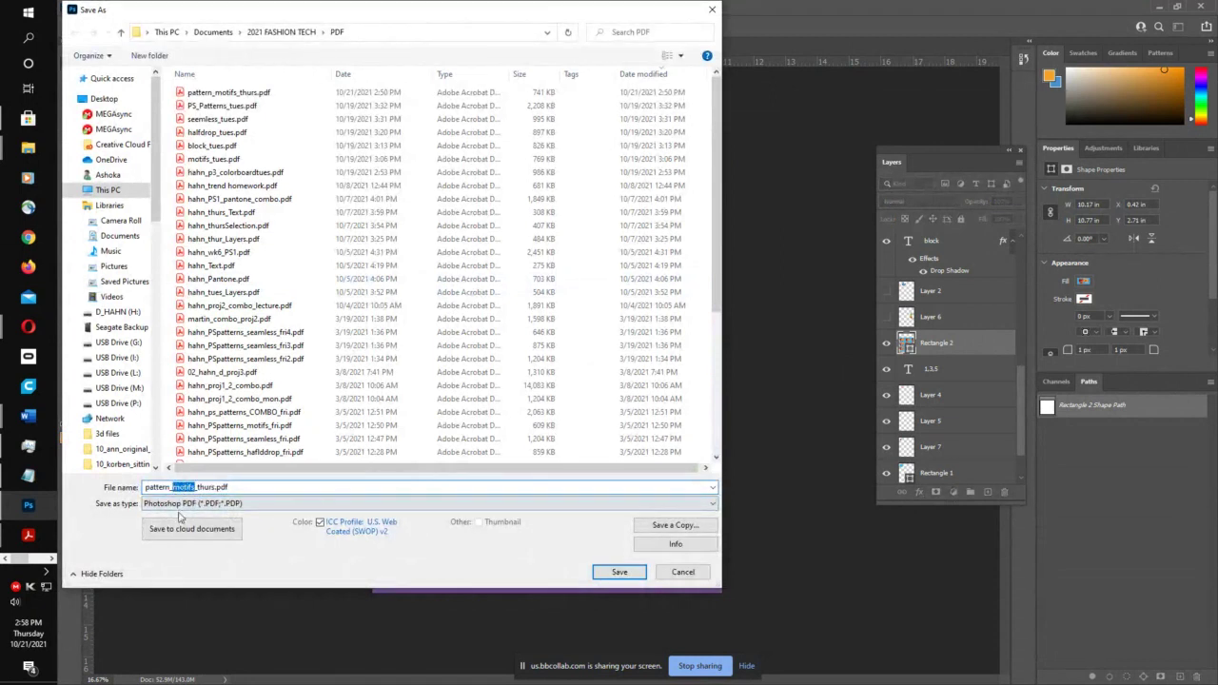
type("block")
left_click(620, 572)
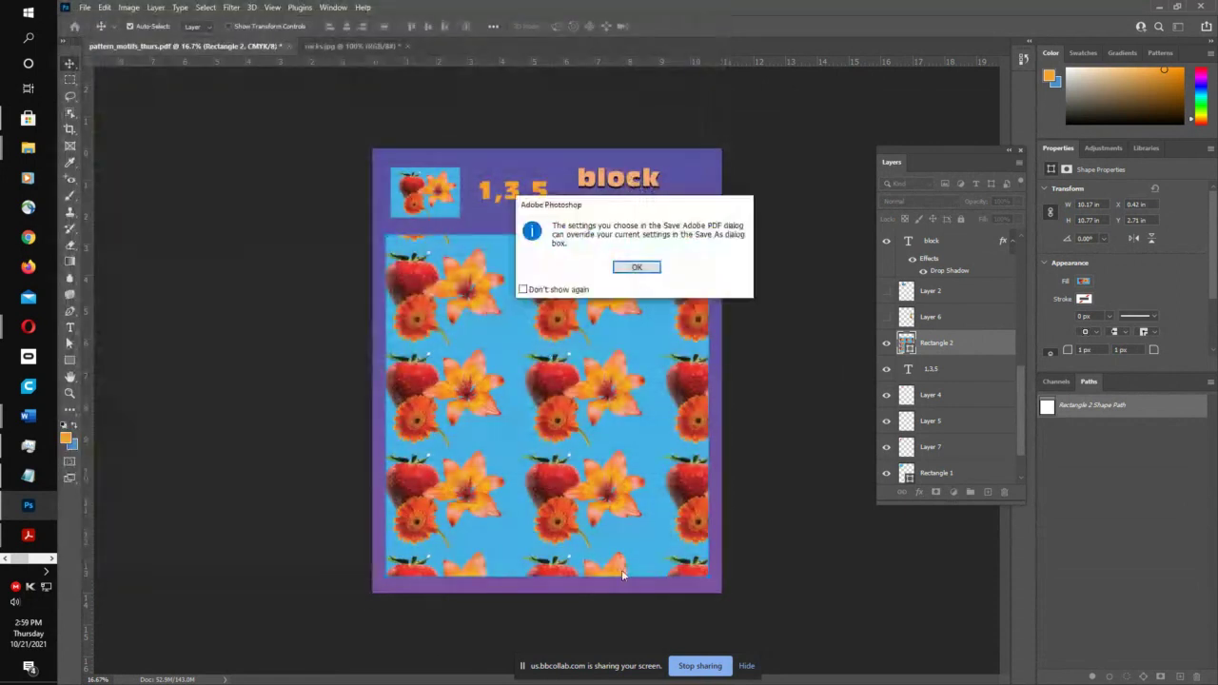
left_click(636, 268)
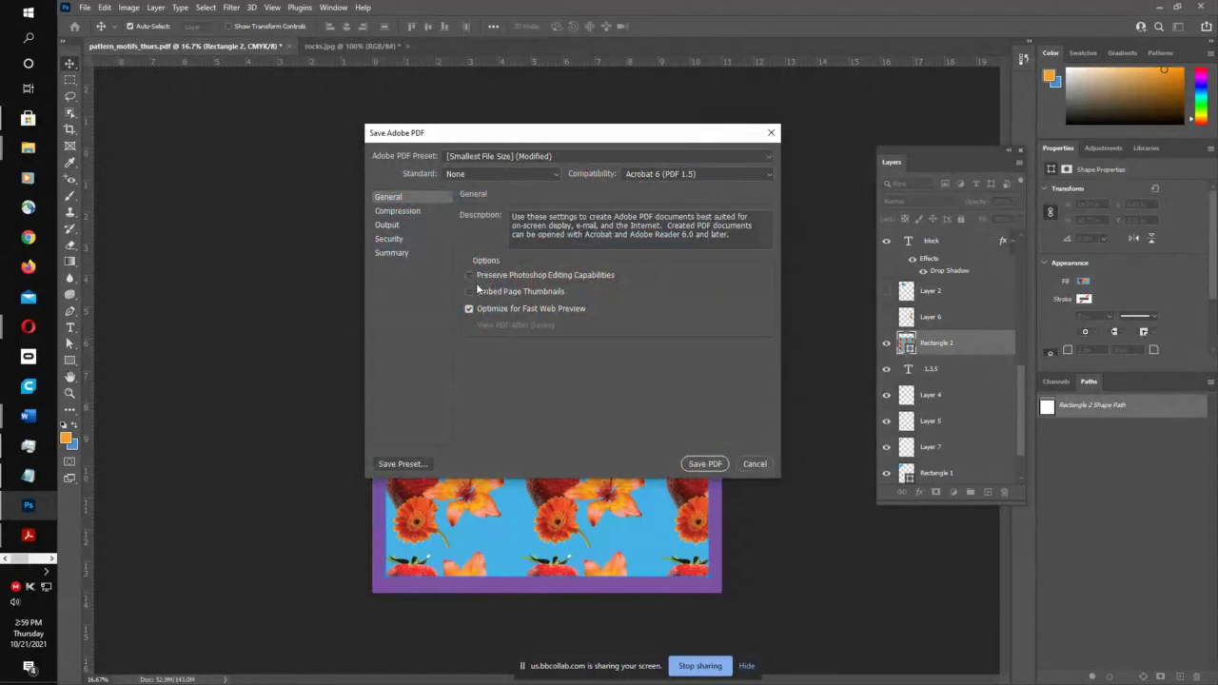
left_click(441, 214)
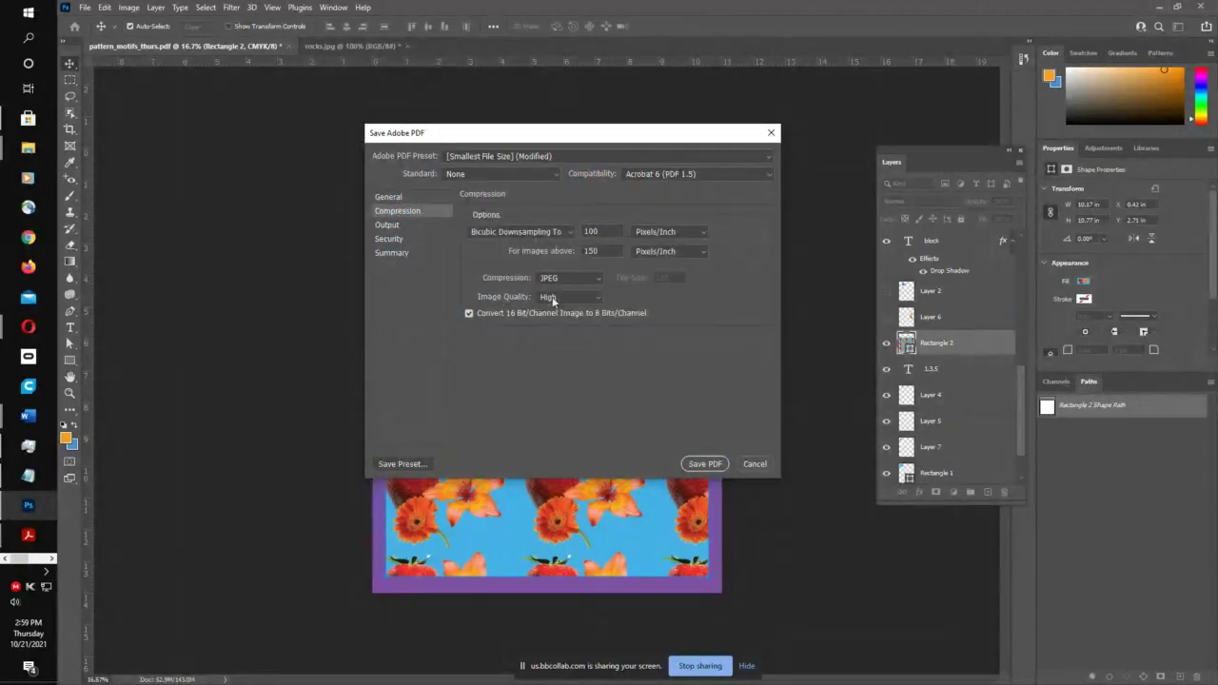
left_click(411, 226)
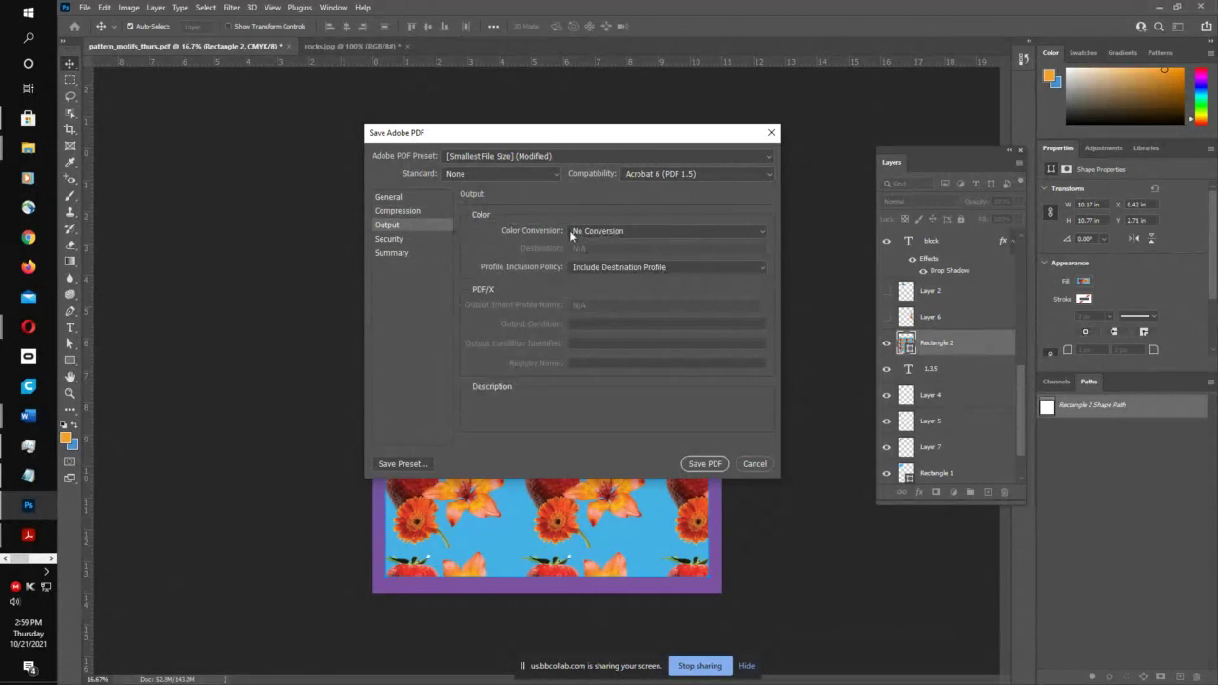
left_click(705, 464)
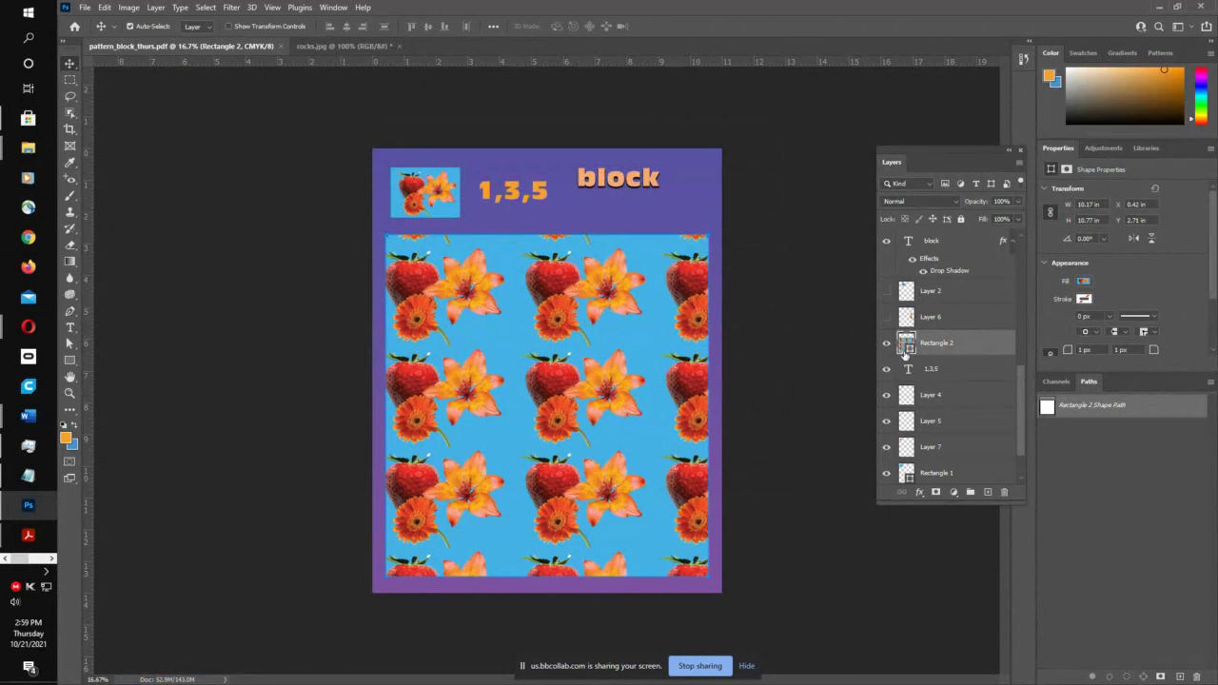
- Change the title "block" to "halfdrop" and move it slightly right, clear of the "1,3,5" text
double_click(614, 189)
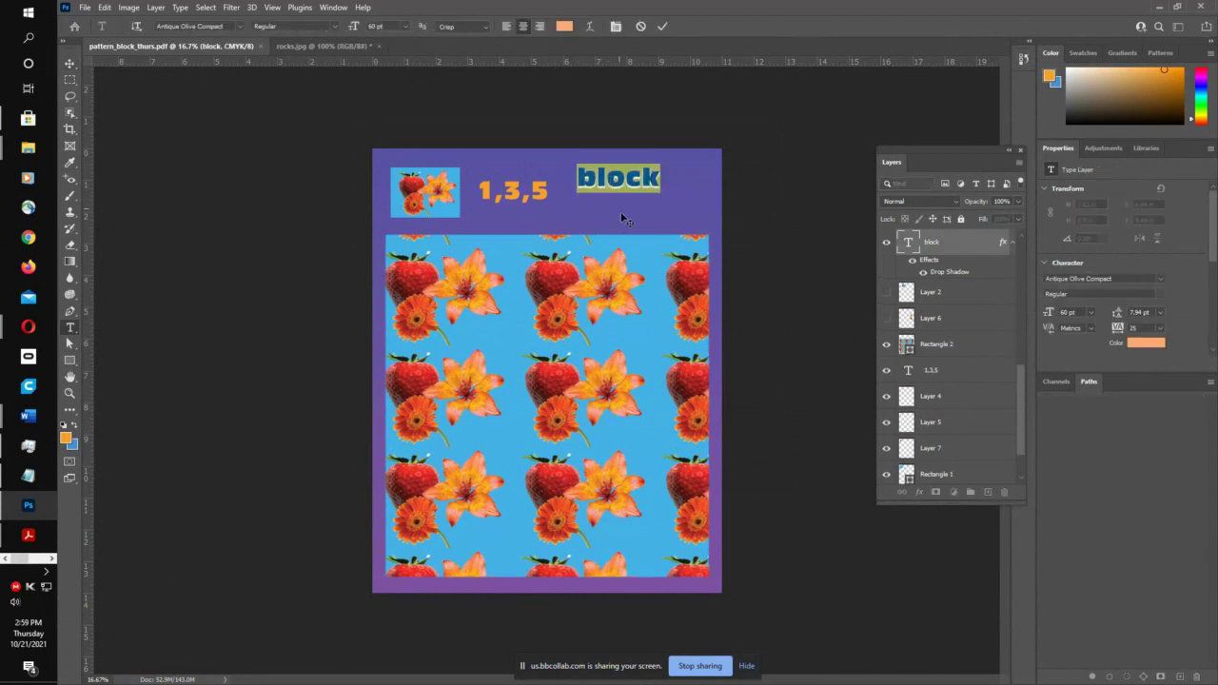
type("halfdrop")
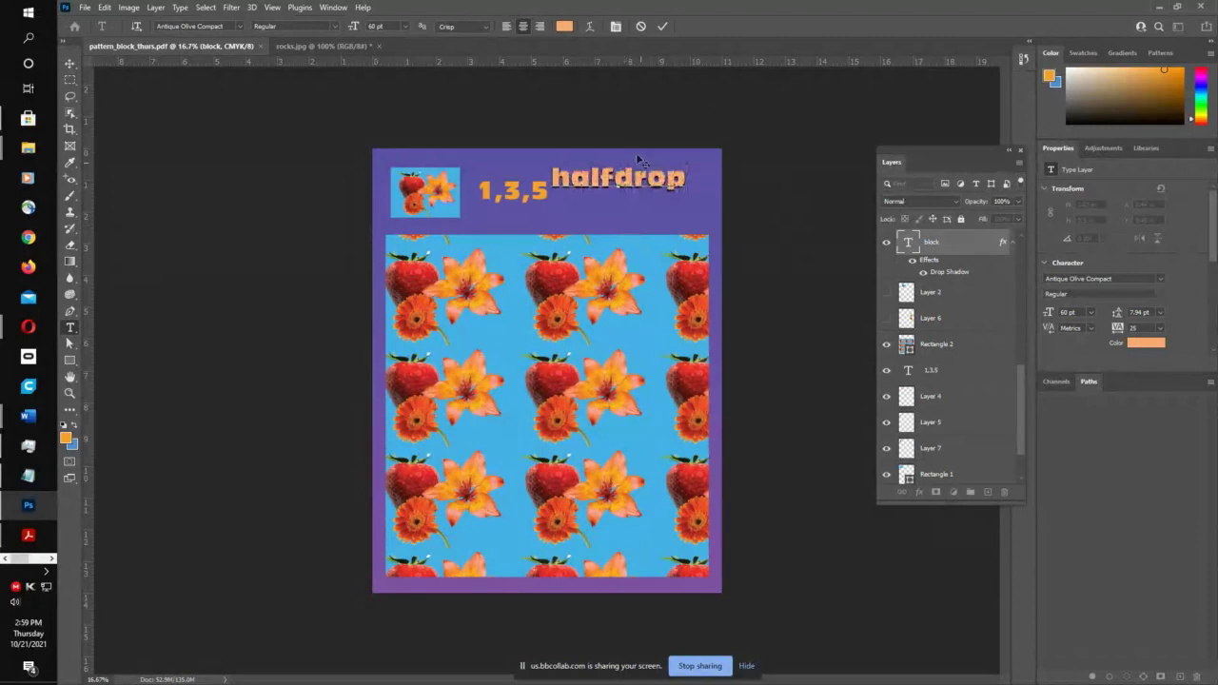
left_click(663, 26)
key("v")
left_click_drag(622, 193, 640, 193)
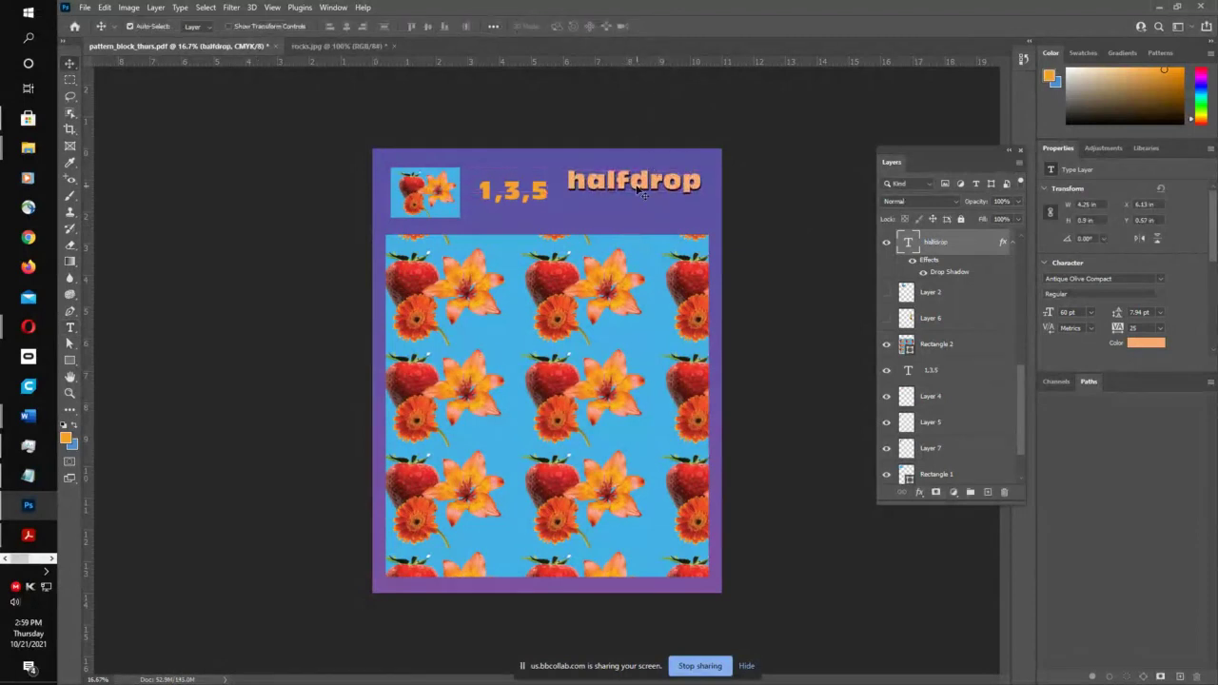
left_click(664, 304)
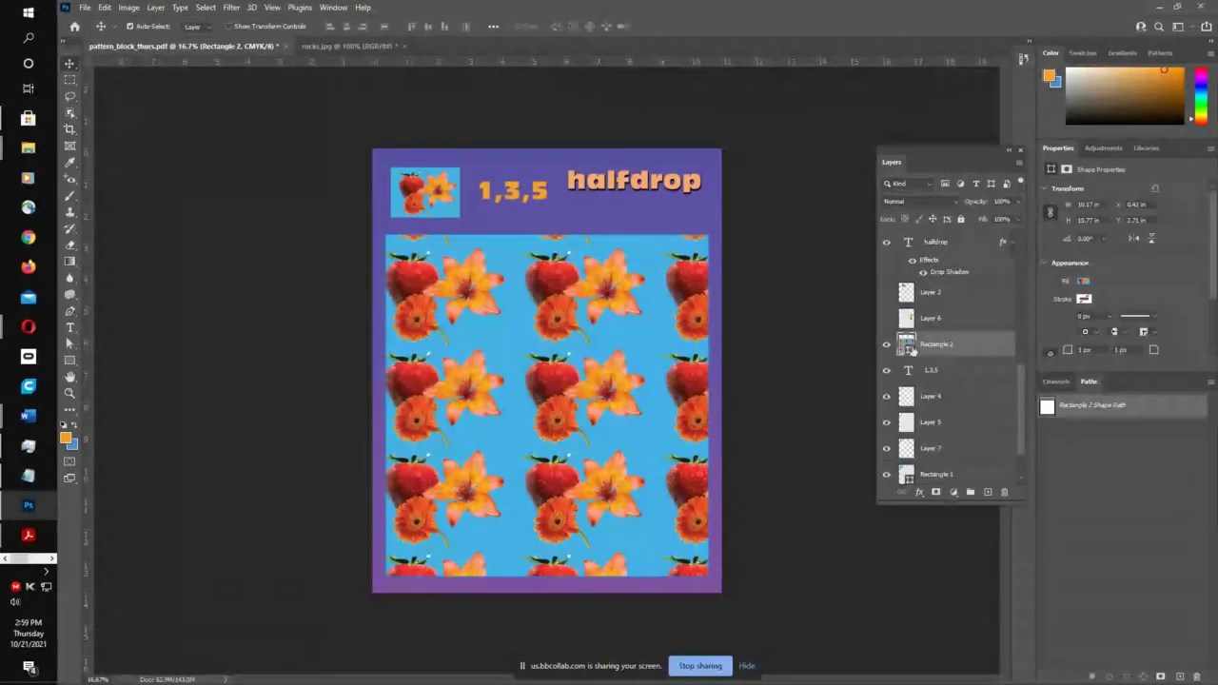
double_click(909, 346)
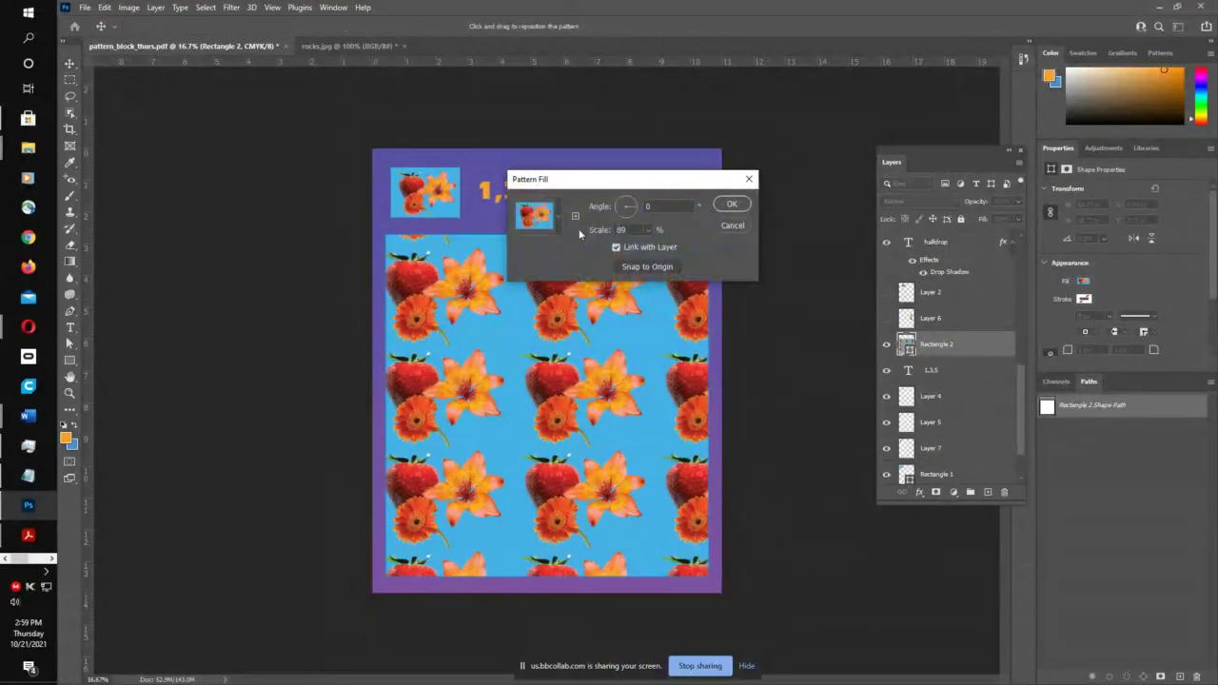
left_click(560, 220)
left_click(560, 223)
left_click(732, 226)
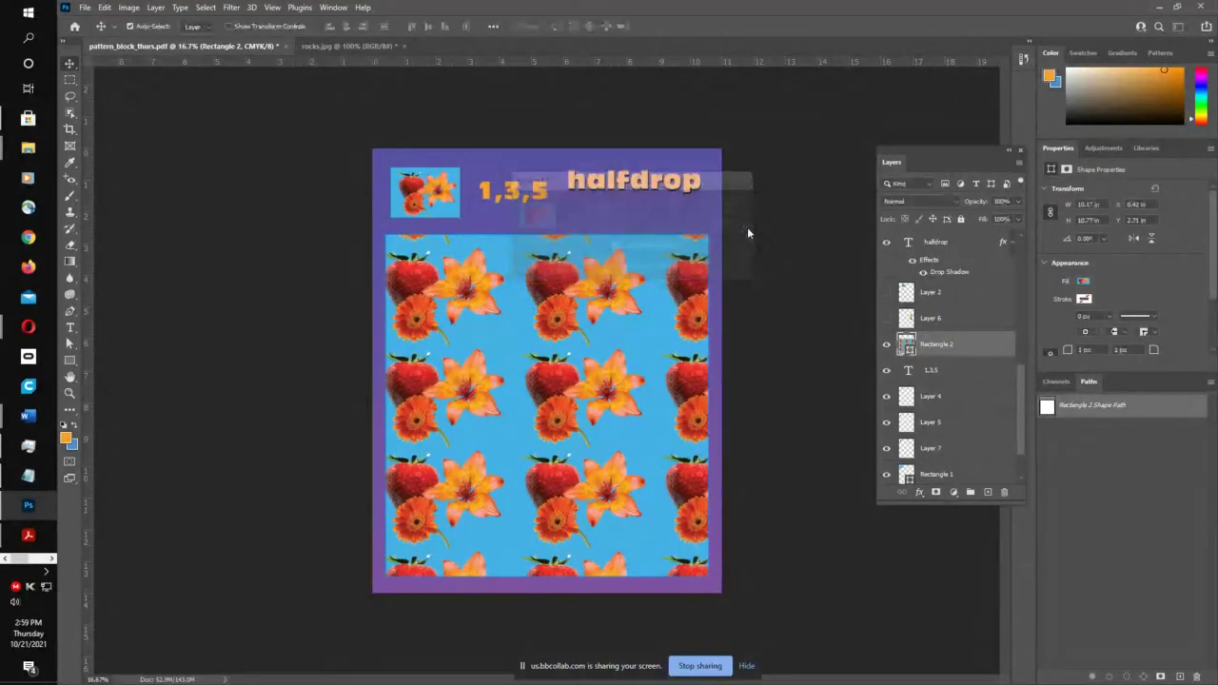
double_click(909, 348)
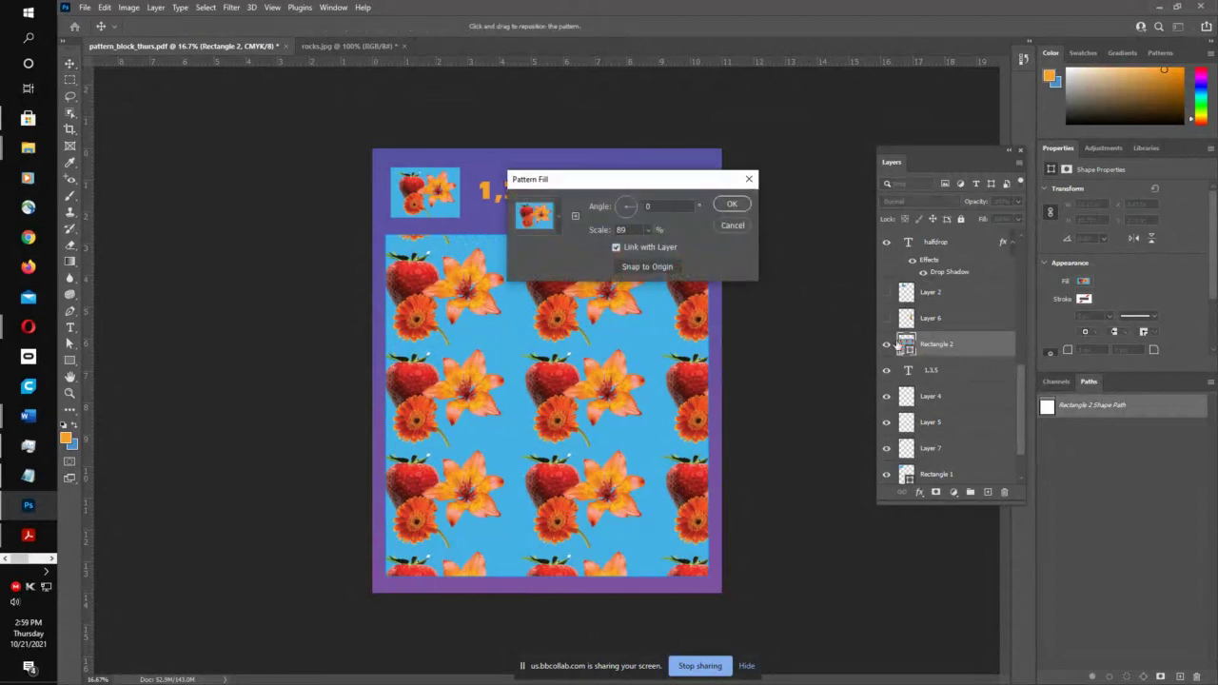
left_click(747, 228)
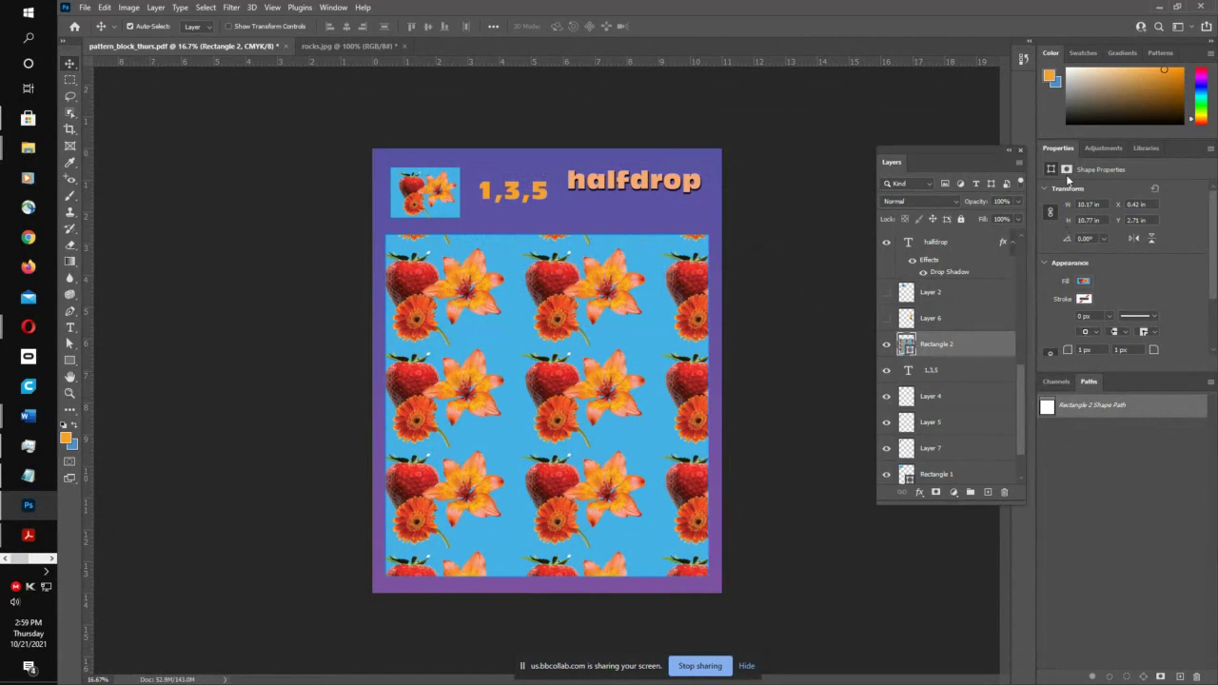
- Replace the pattern fill of Rectangle 2 with a recently used solid orange
left_click(1083, 282)
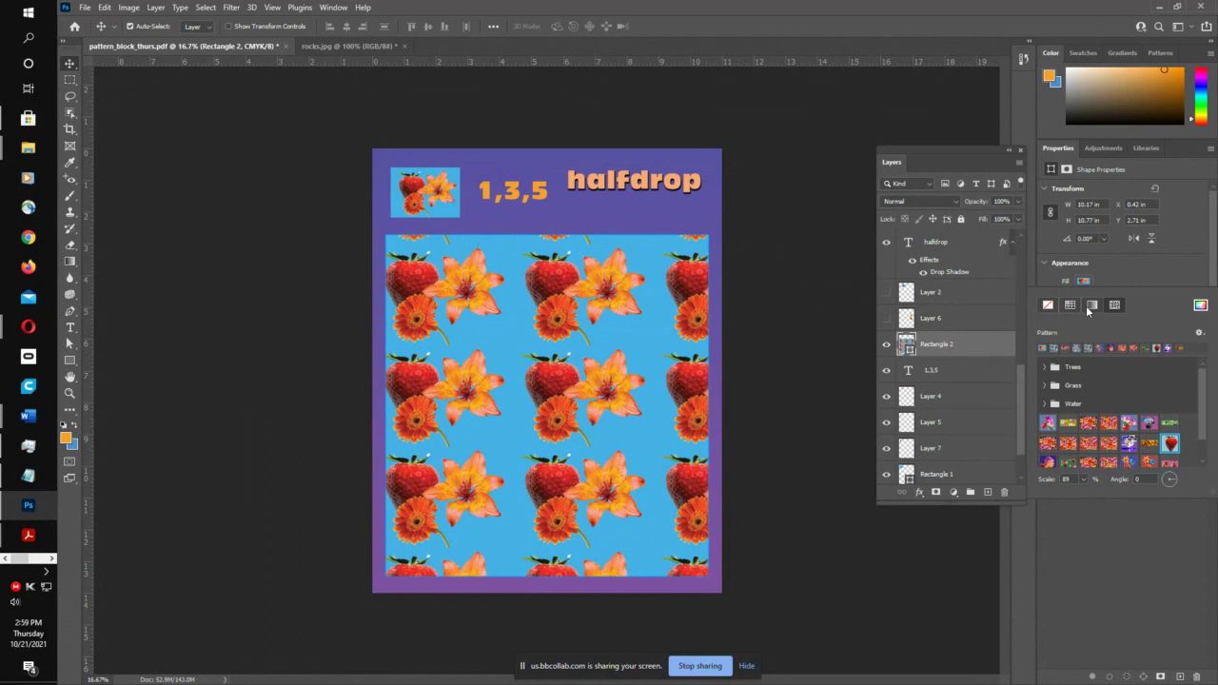
left_click(1070, 307)
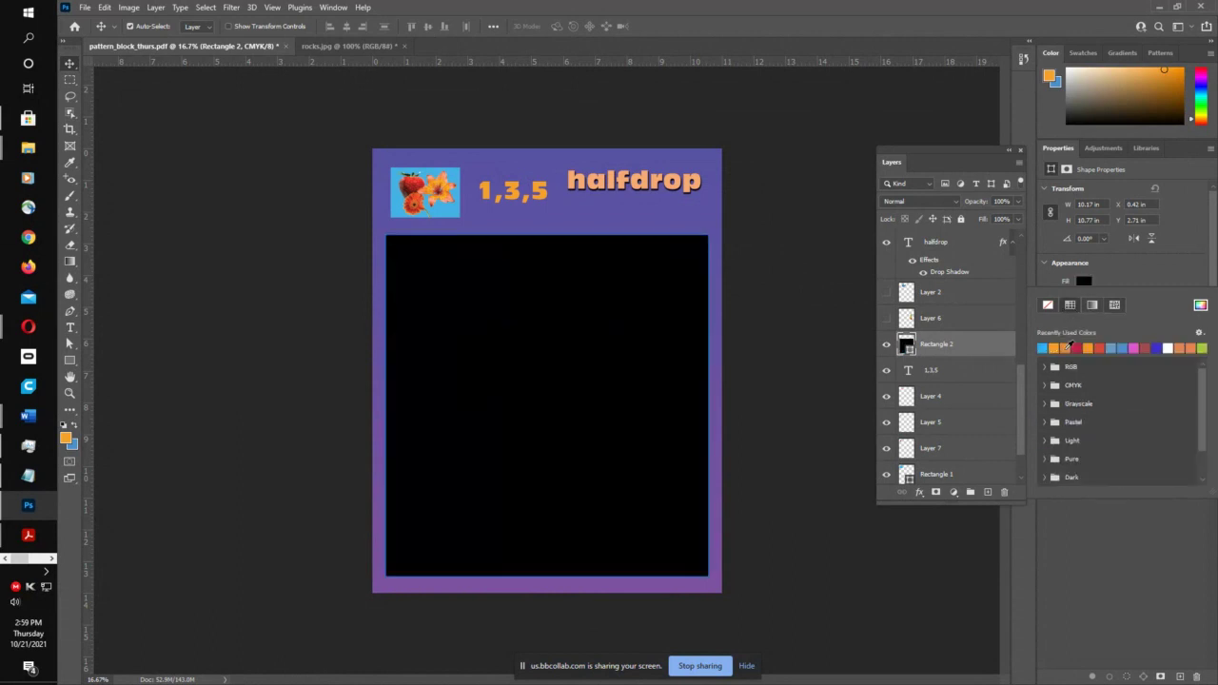
left_click(1068, 347)
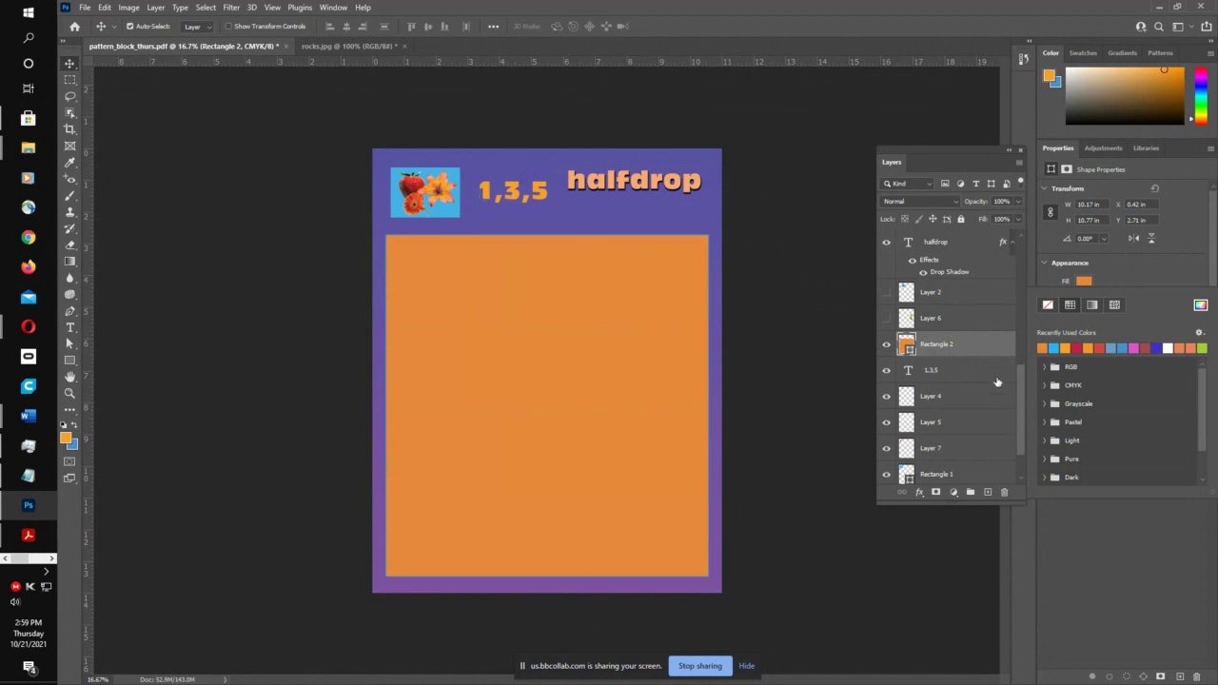
- Show the hidden butterfly (Layer 2) and pineapple (Layer 6) layers and move both to the orange rectangle's upper left area, slightly overlapping
left_click_drag(1023, 406, 1020, 379)
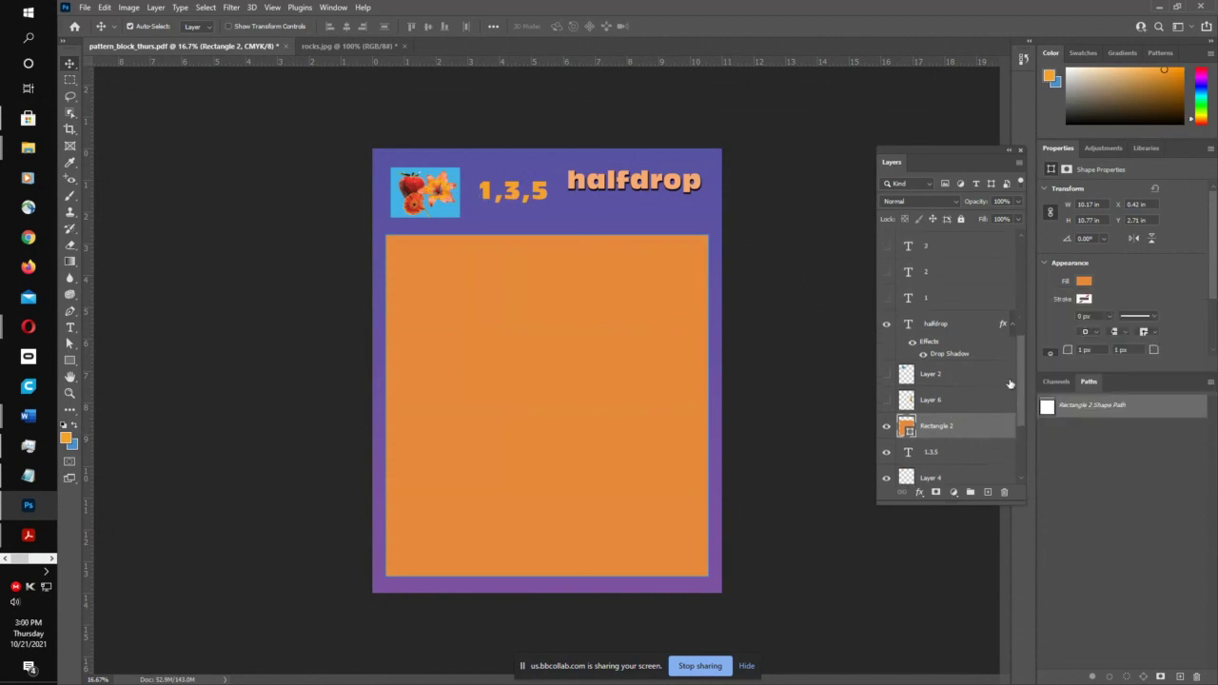
left_click(886, 375)
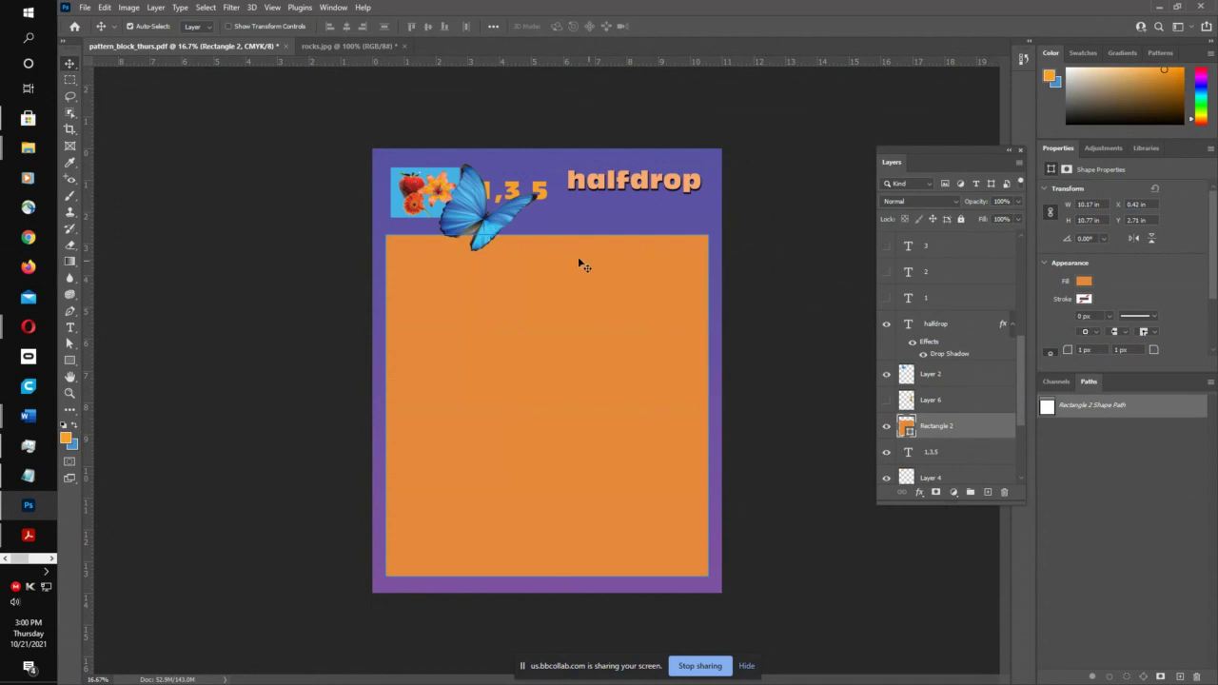
left_click_drag(491, 214, 474, 295)
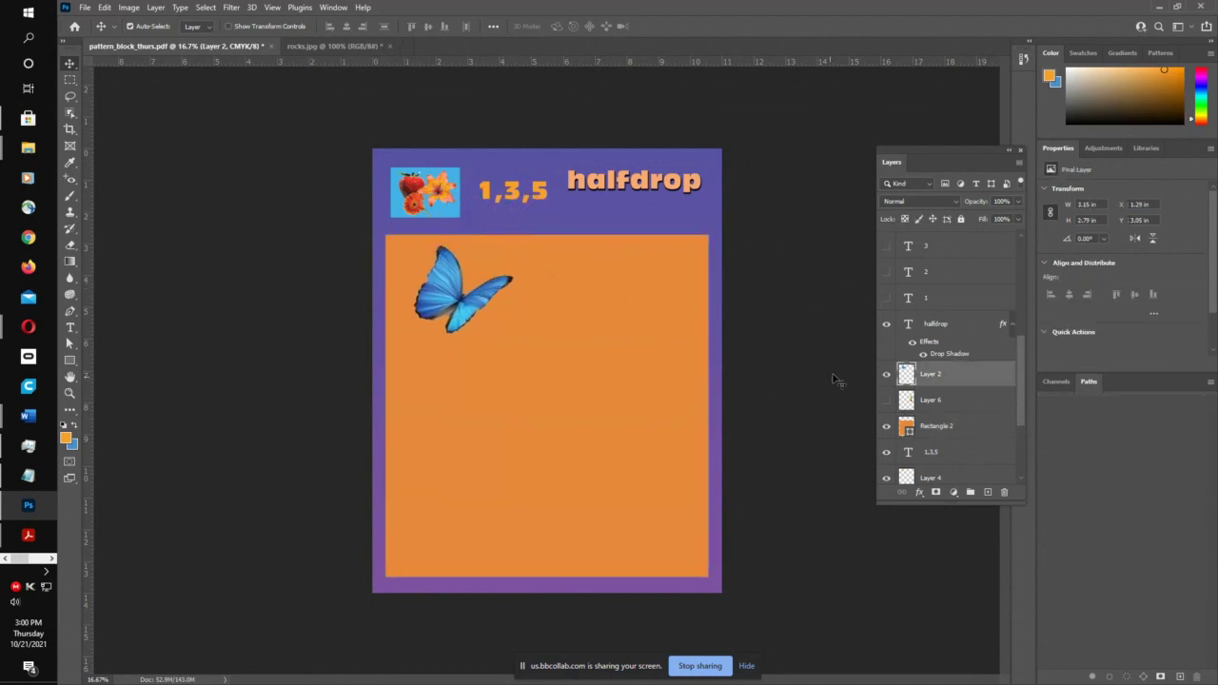
left_click(886, 400)
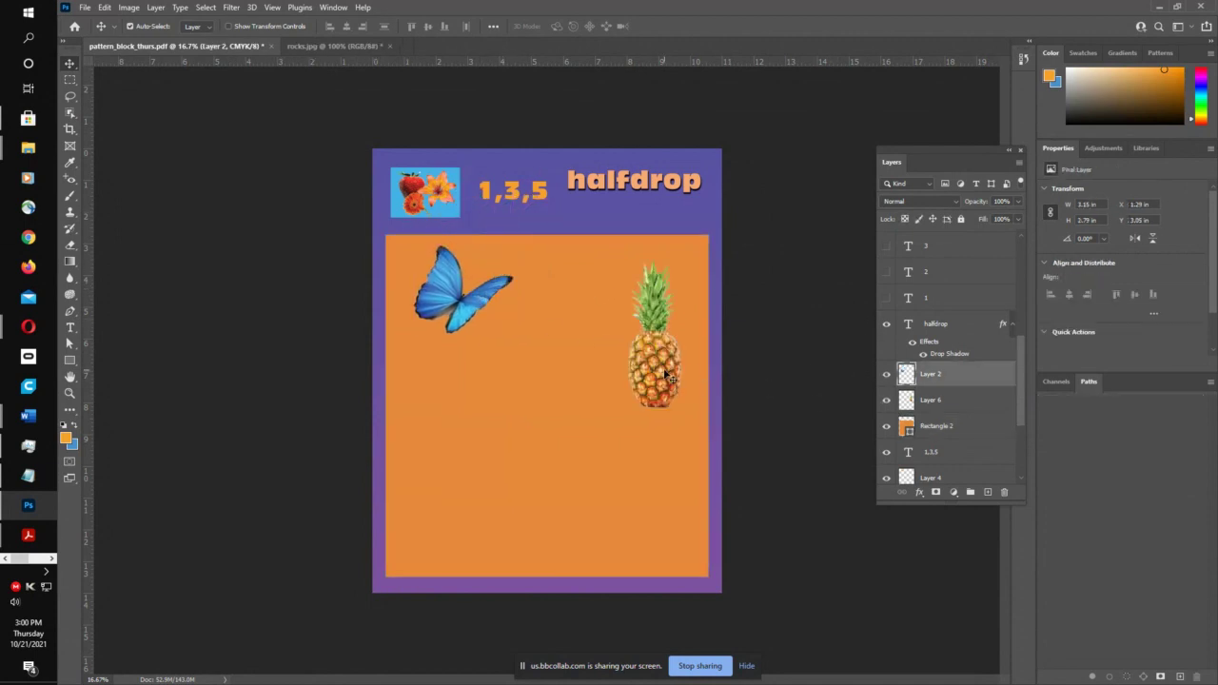
left_click_drag(669, 376, 521, 352)
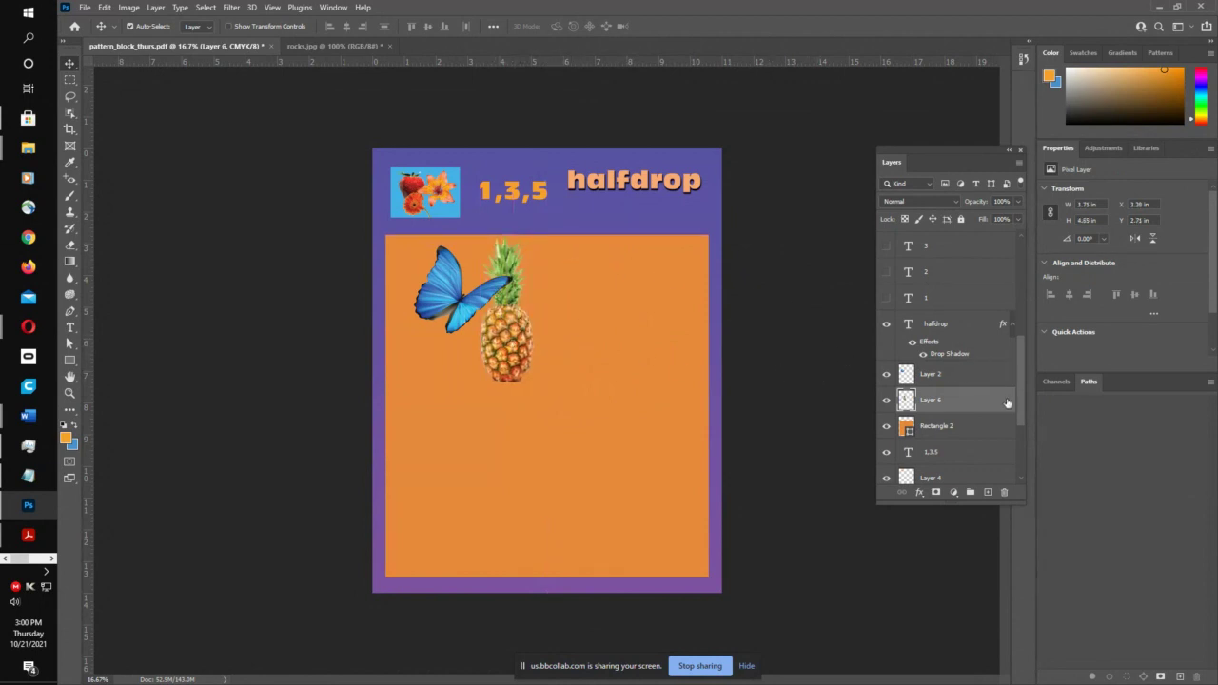
- Bring the strawberry layer from the small blue thumbnail to the front of the layer stack
left_click_drag(1018, 415, 1023, 364)
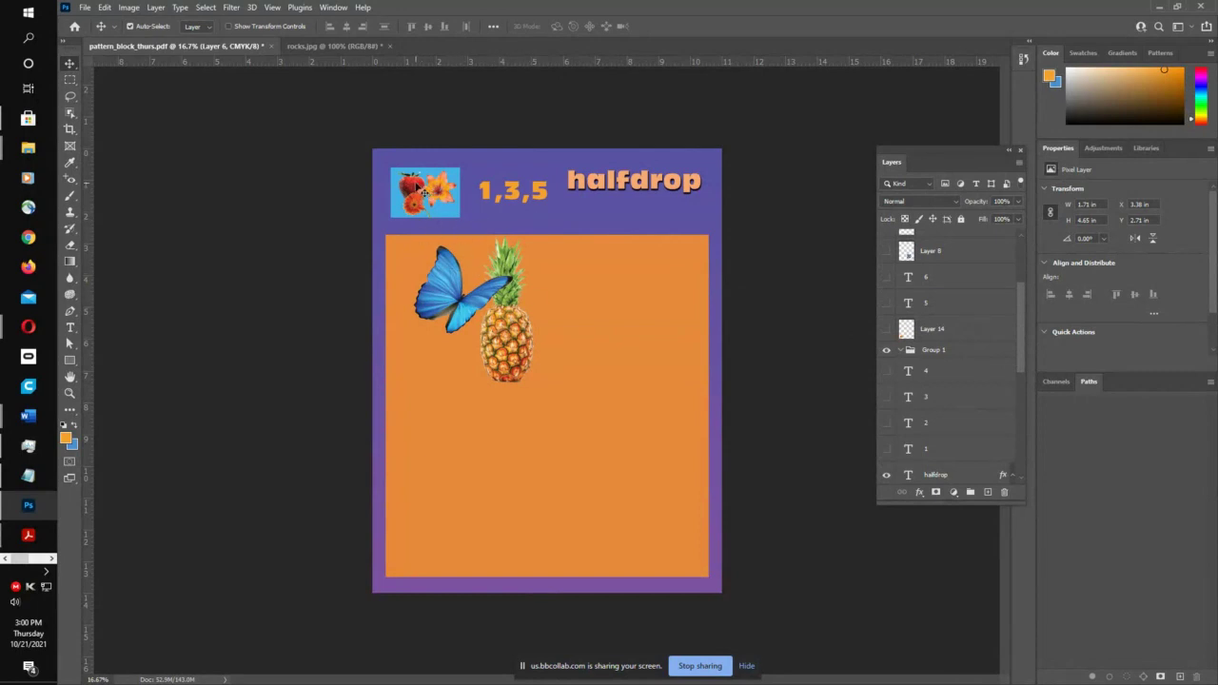
mouse_move(419, 193)
left_mouse_down()
mouse_move(419, 287)
mouse_move(434, 324)
mouse_move(416, 187)
left_mouse_up()
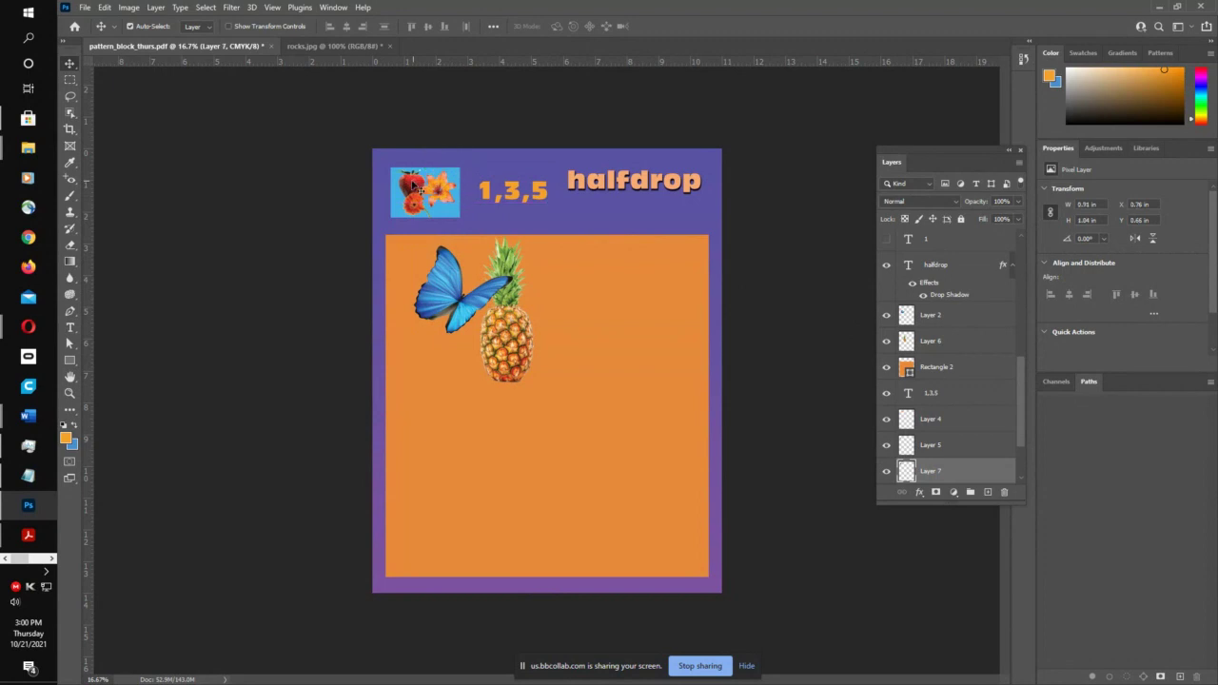
left_click(151, 7)
mouse_move(143, 11)
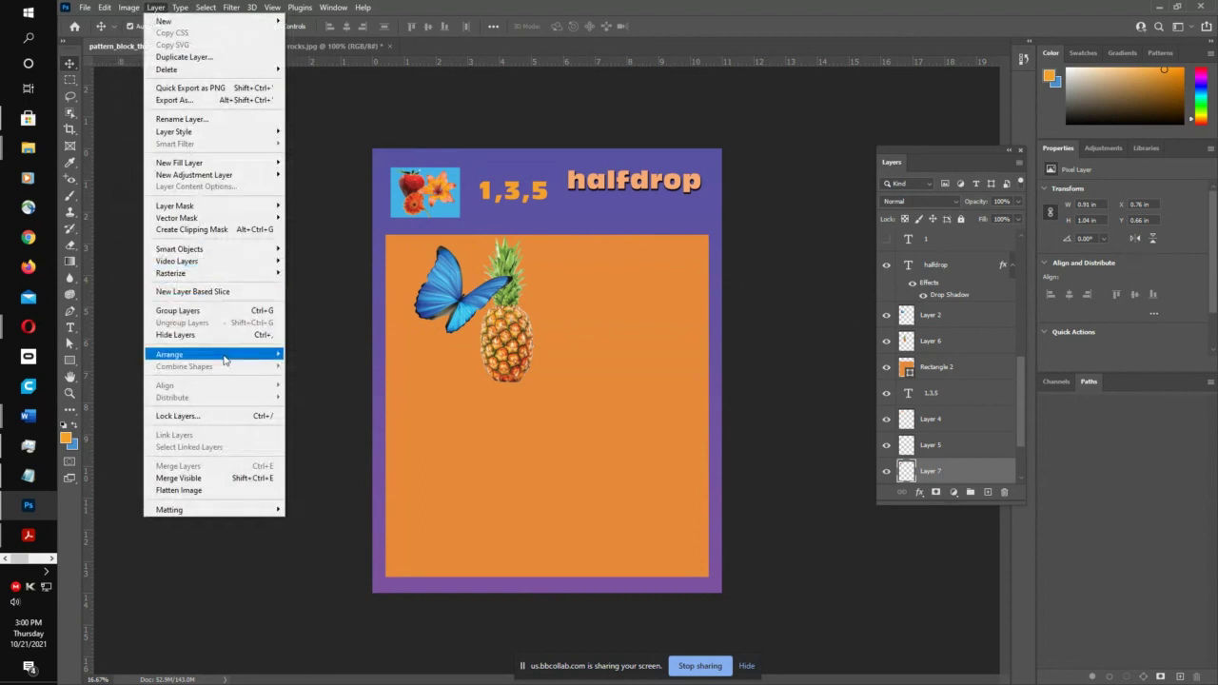
mouse_move(229, 356)
left_click(310, 356)
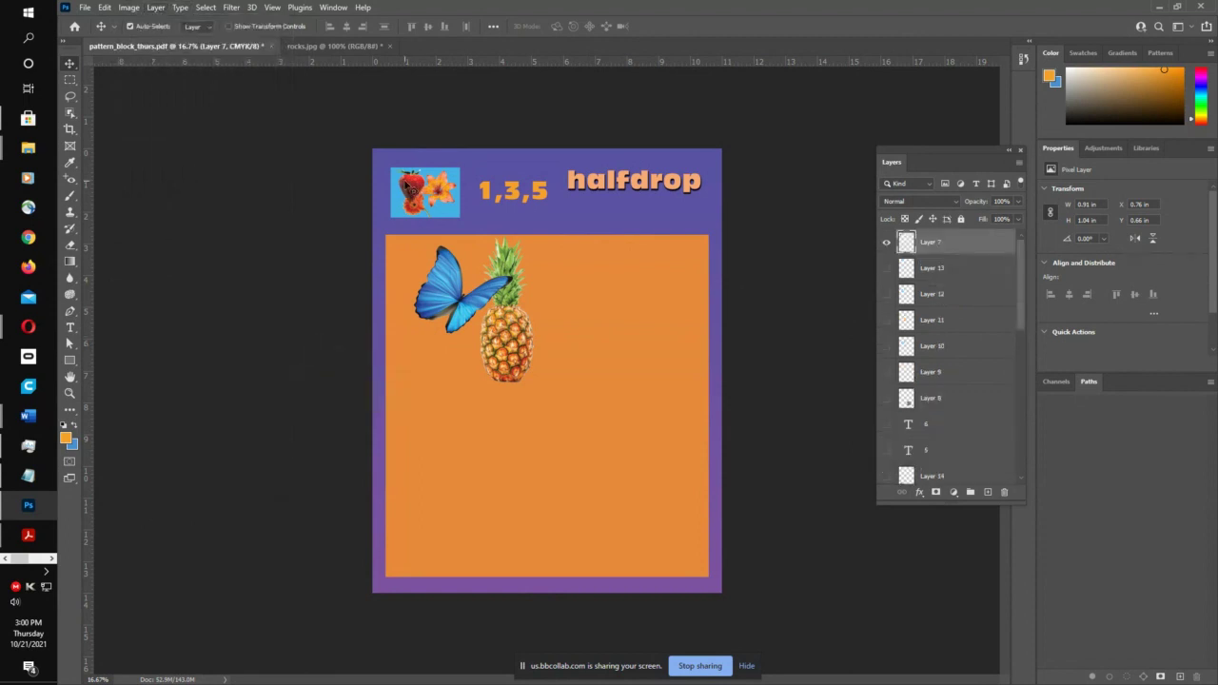
- Move the strawberry onto the orange rectangle below the butterfly and enlarge it until it overlaps the pineapple's edge
left_click_drag(411, 182, 449, 371)
key("ctrl+t")
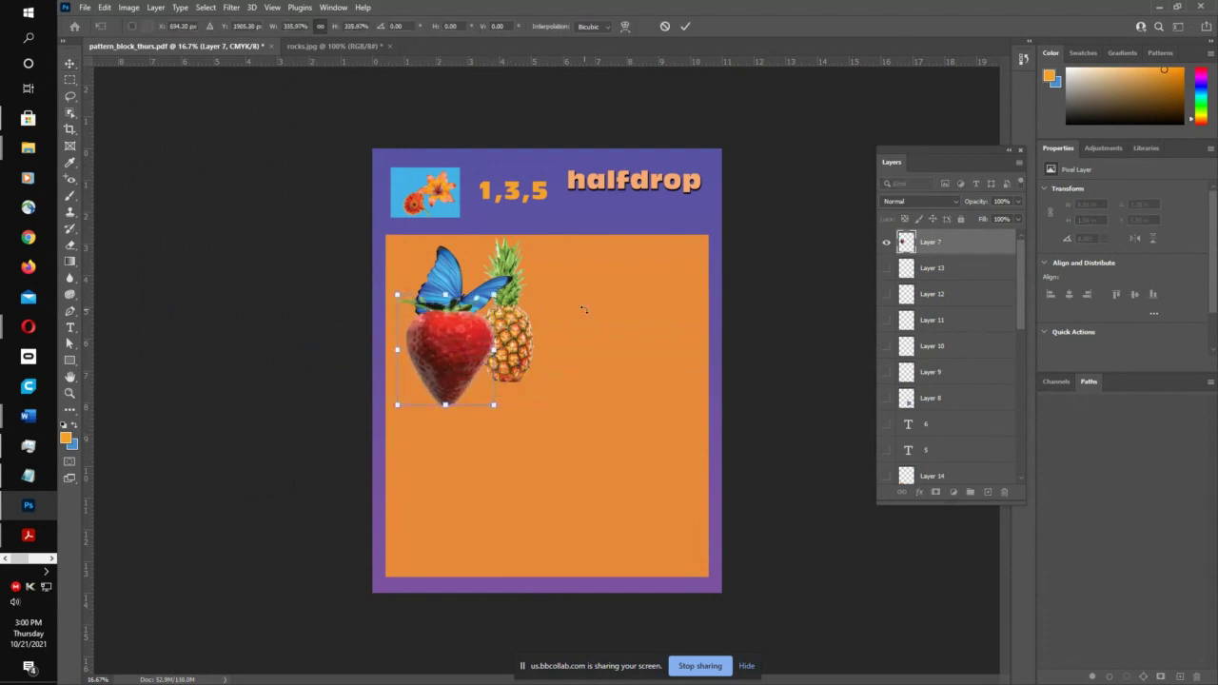
left_click(685, 27)
- Shrink orange Rectangle 2 to 50% width and 54.19% height, about 5.08 x 5.84 in, so it frames the three motifs
left_click(667, 276)
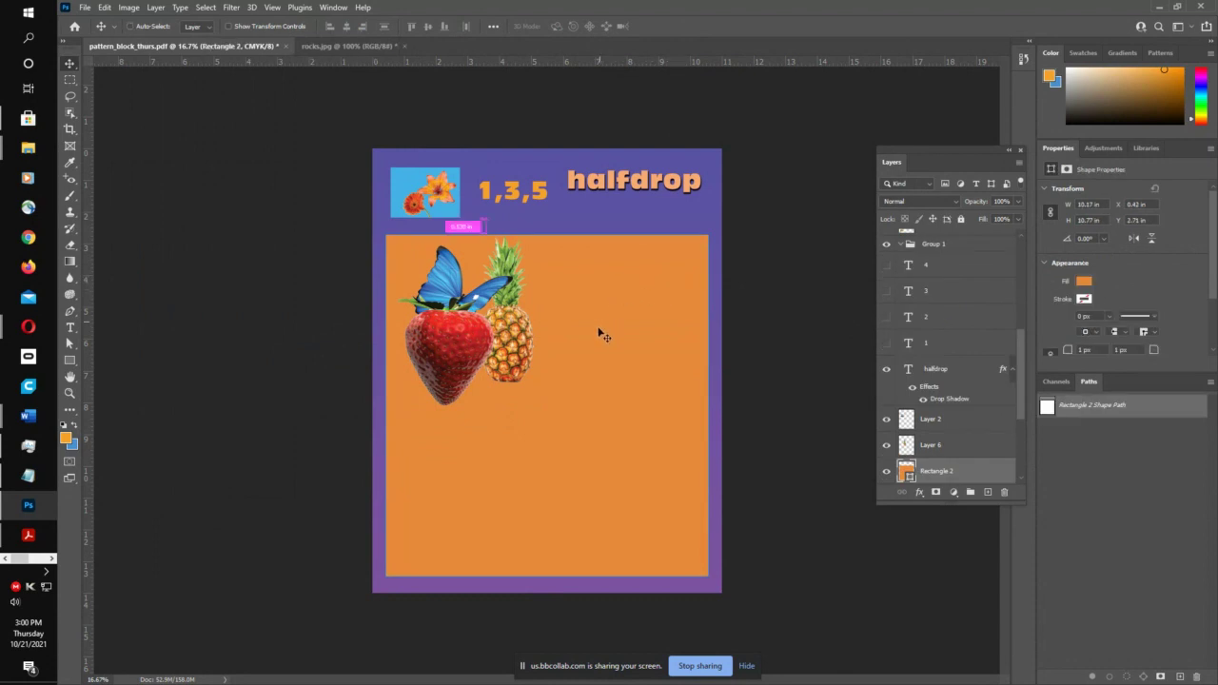
key("ctrl+t")
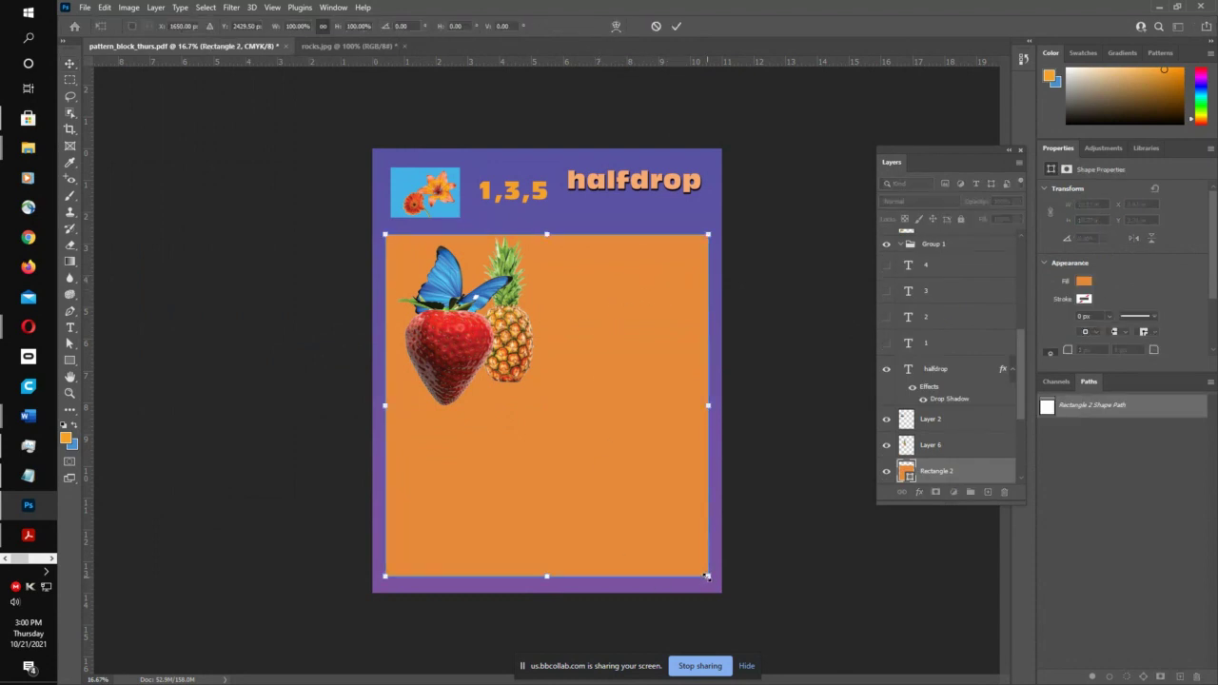
left_click_drag(706, 575, 701, 419)
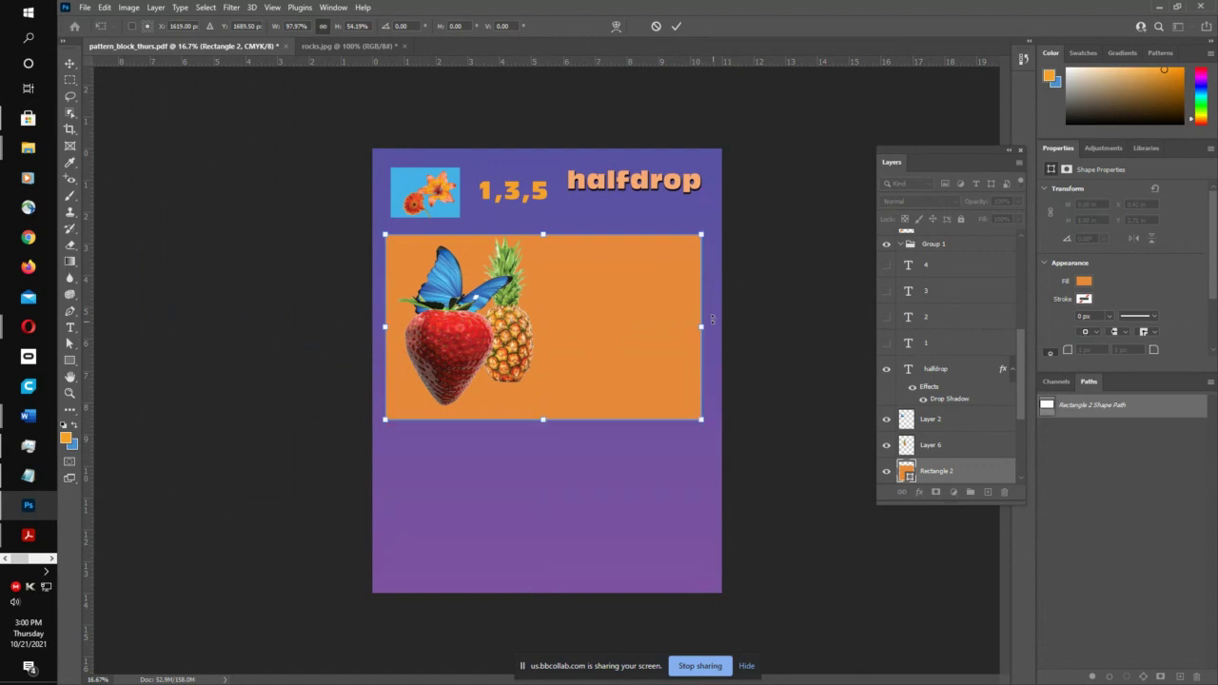
left_click_drag(699, 327, 547, 331)
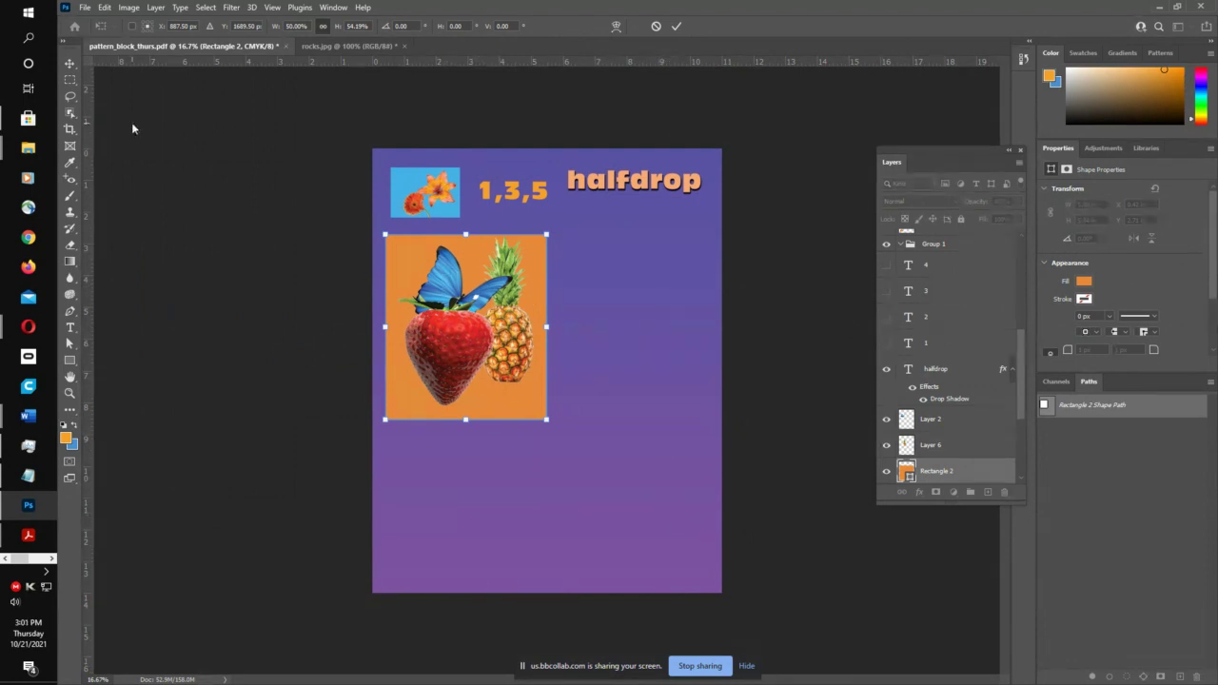
- Select a rectangular area just inside the orange rectangle's edges with the marquee and copy it merged
left_click(70, 80)
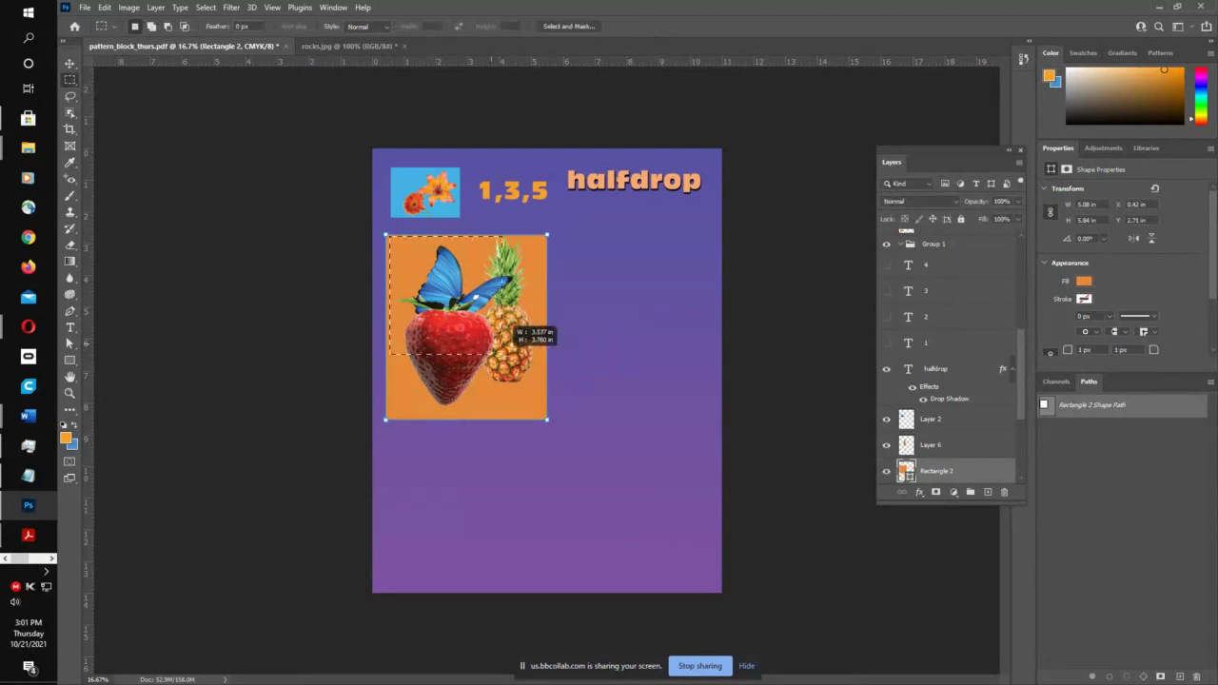
left_click_drag(502, 357, 547, 419)
left_click(530, 424)
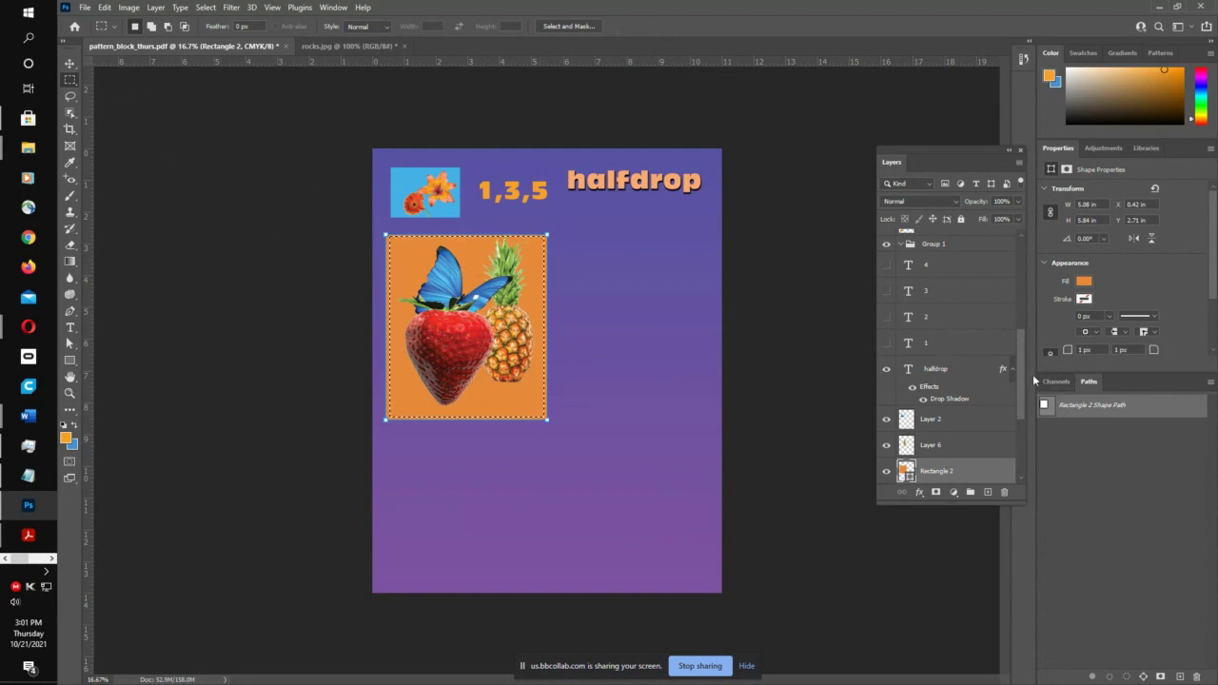
scroll(1020, 370, "down", 3)
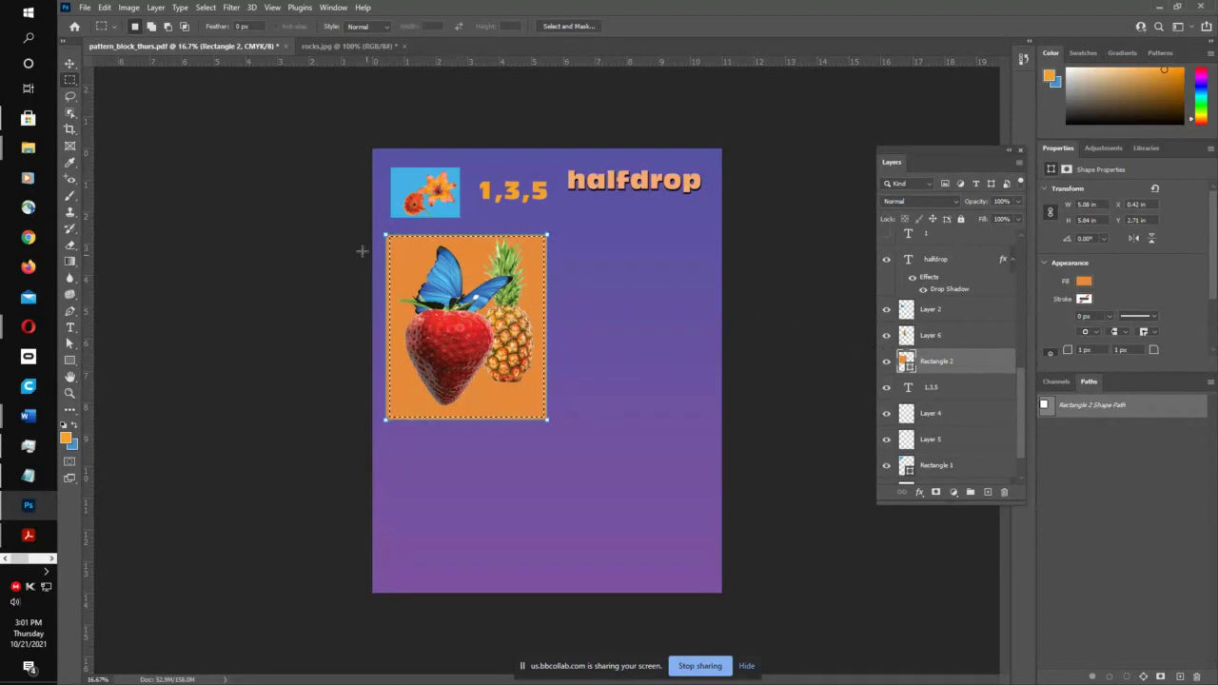
left_click(103, 8)
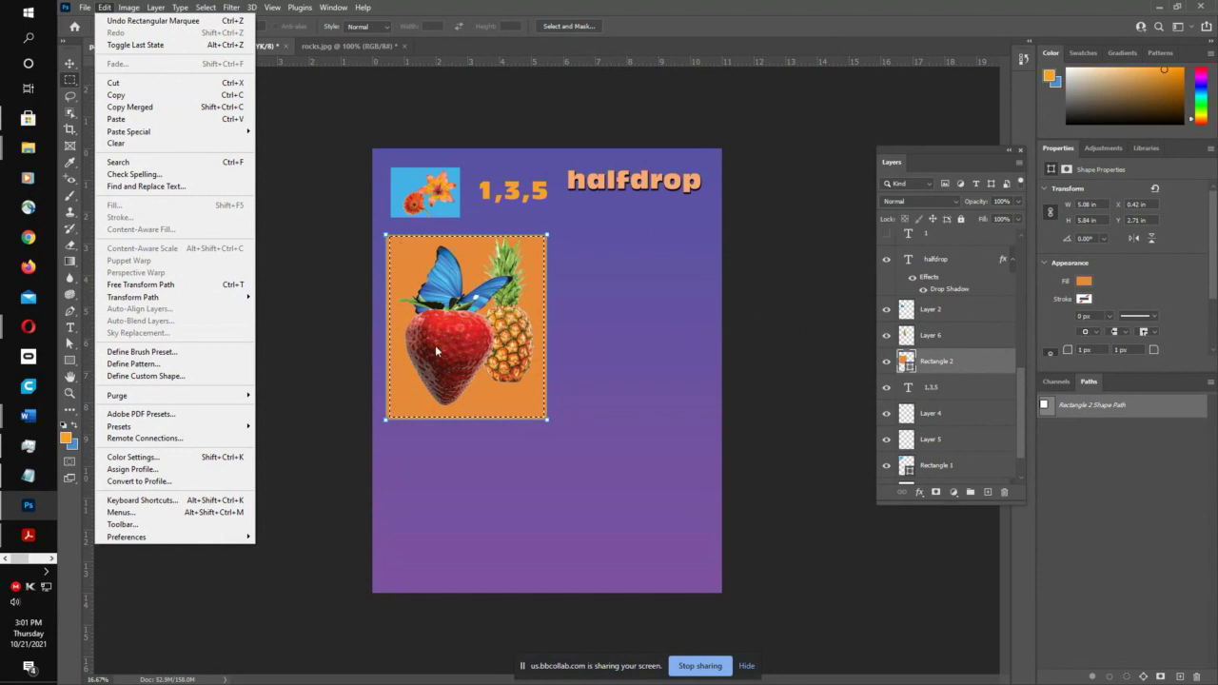
left_click(162, 109)
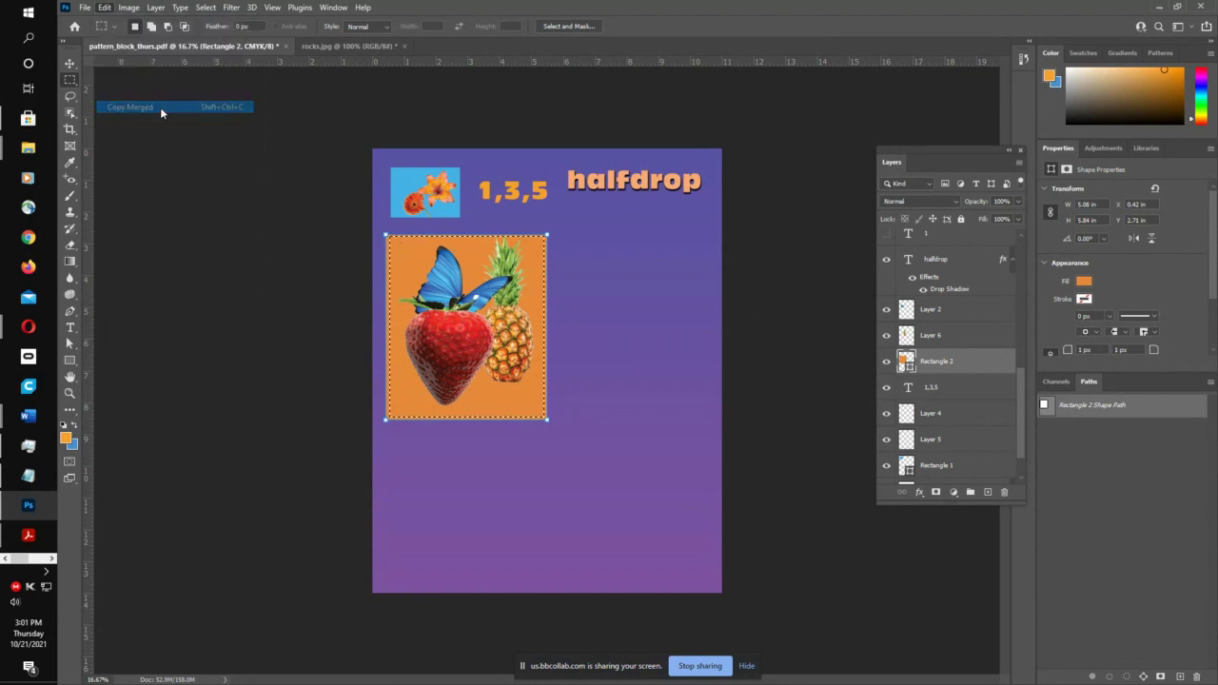
- Create a new document from the Clipboard preset, 1451 x 1697 px at 300 ppi in CMYK, and paste the copied tile
left_click(84, 8)
left_click(95, 23)
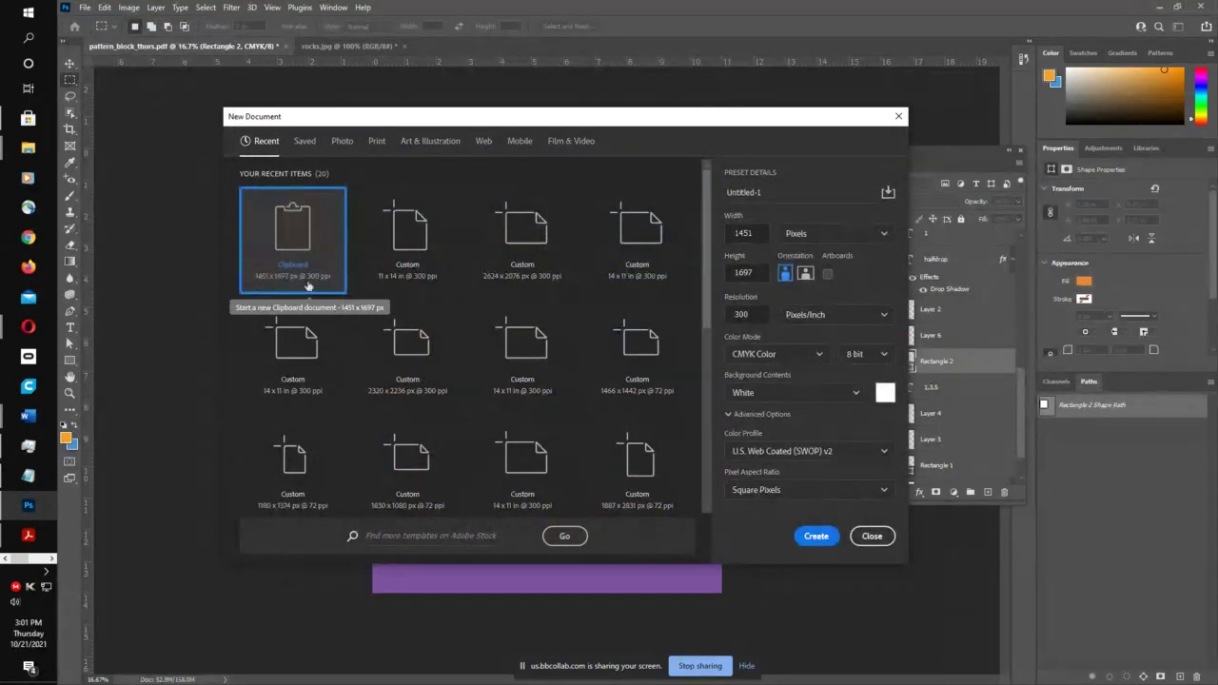
left_click(816, 536)
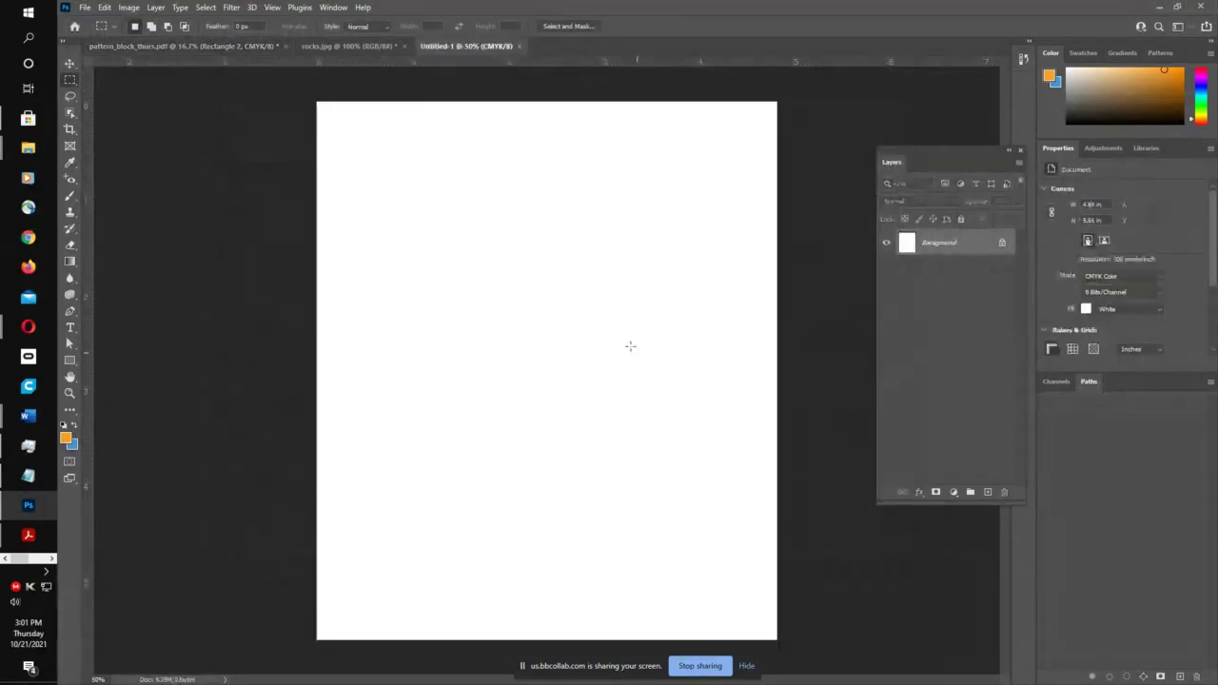
left_click(105, 7)
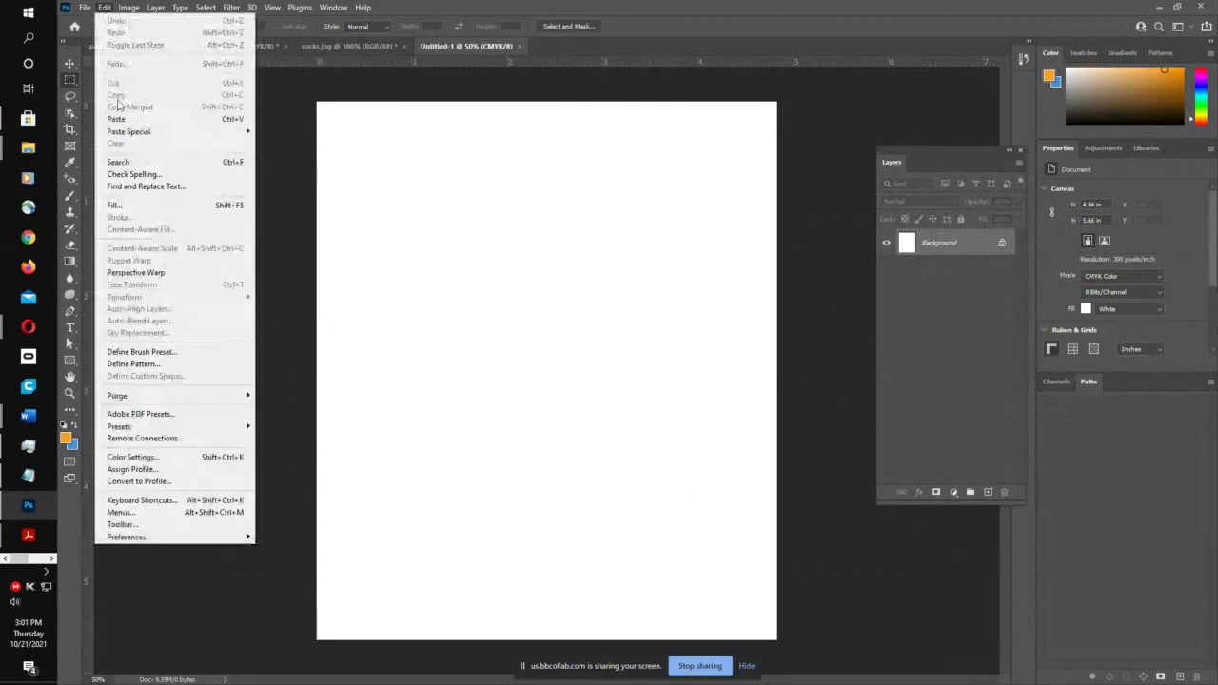
left_click(117, 119)
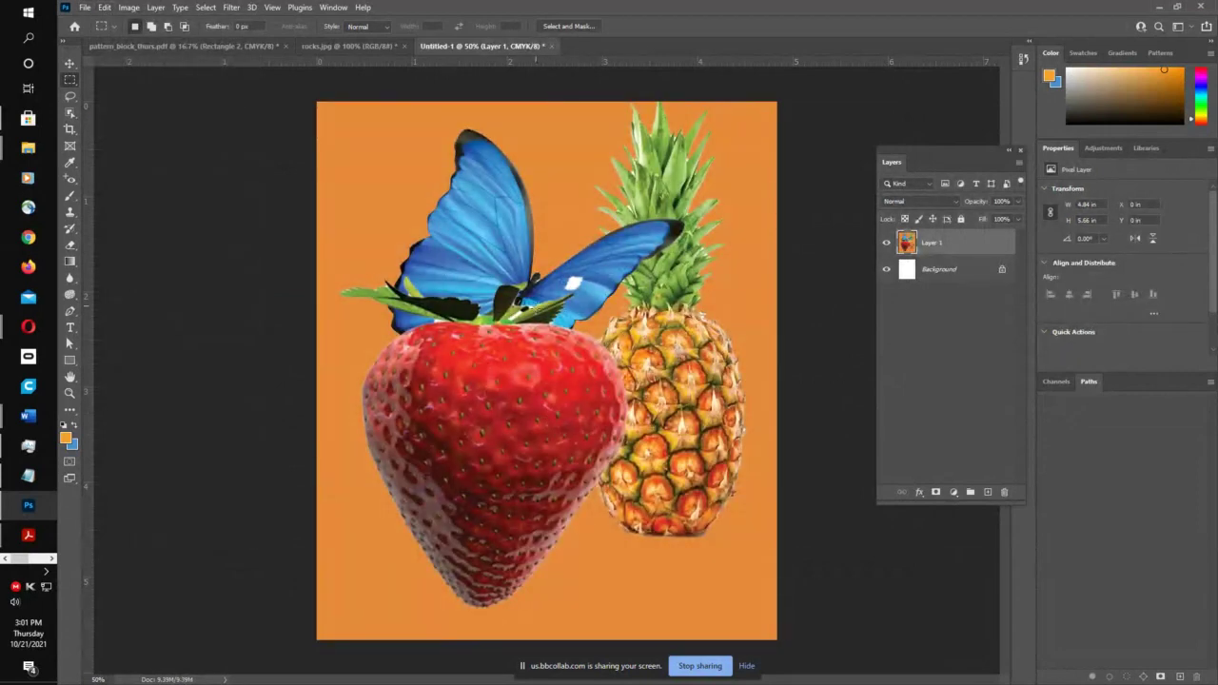
- Extend the canvas to 200 percent width, anchored at the middle left so the added space is on the right
key("ctrl+minus")
key("ctrl+minus")
key("ctrl+minus")
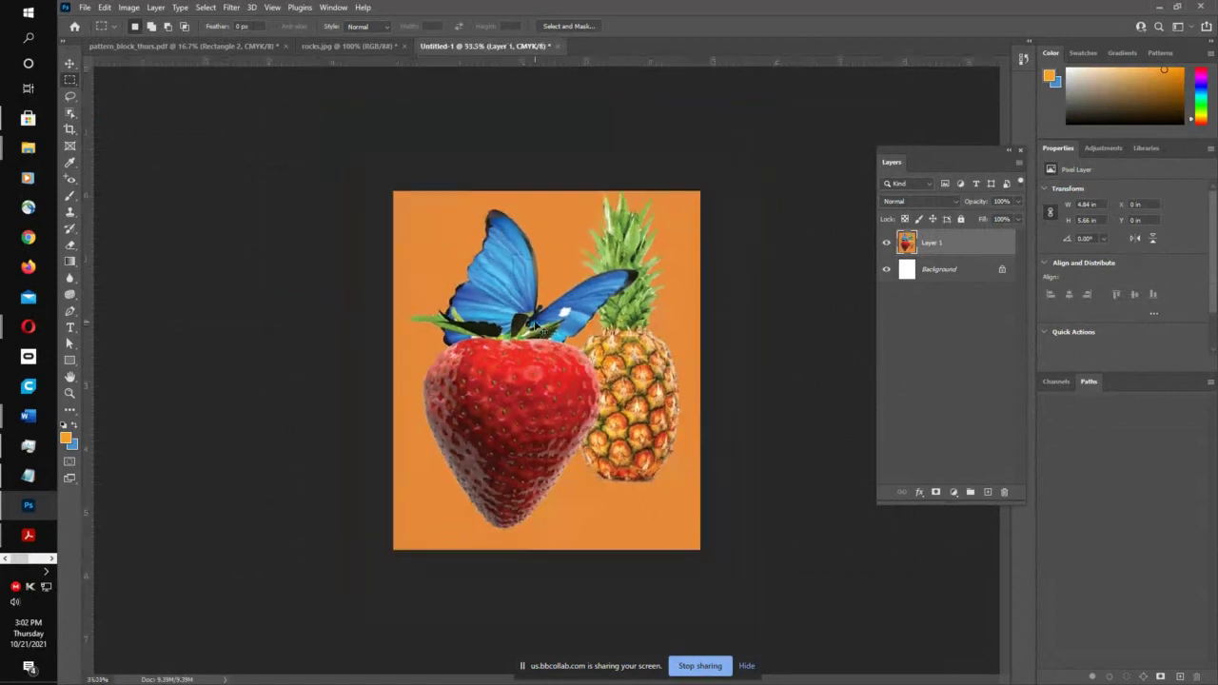
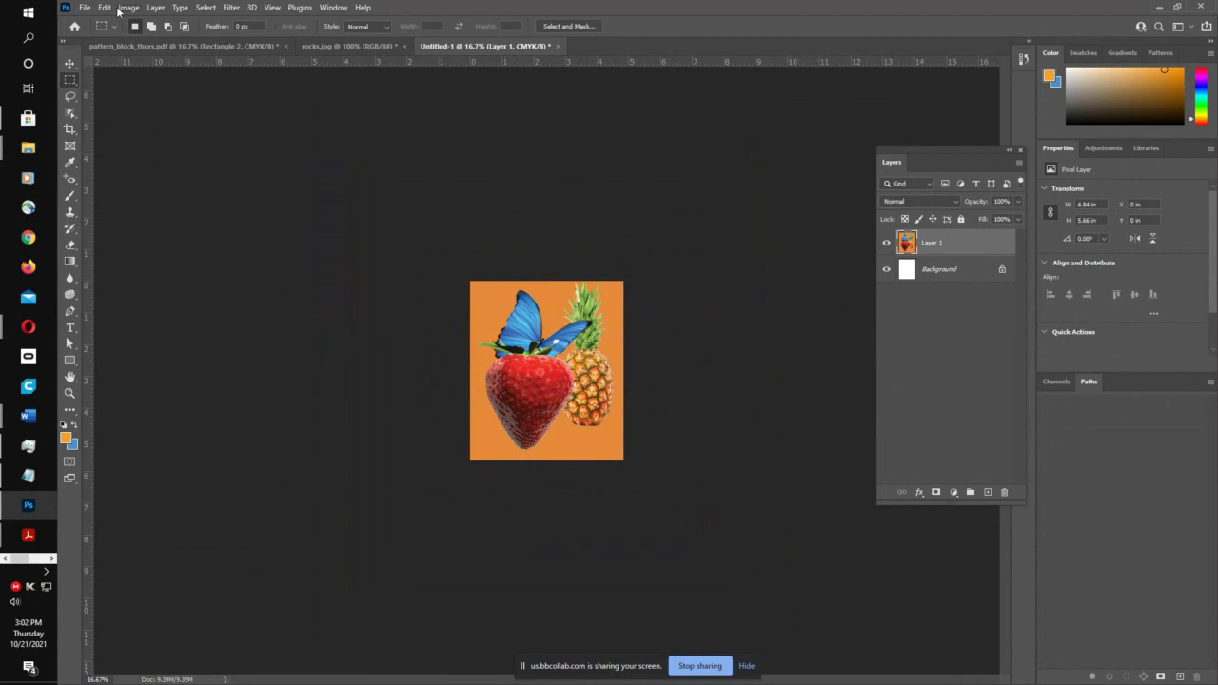
left_click(128, 7)
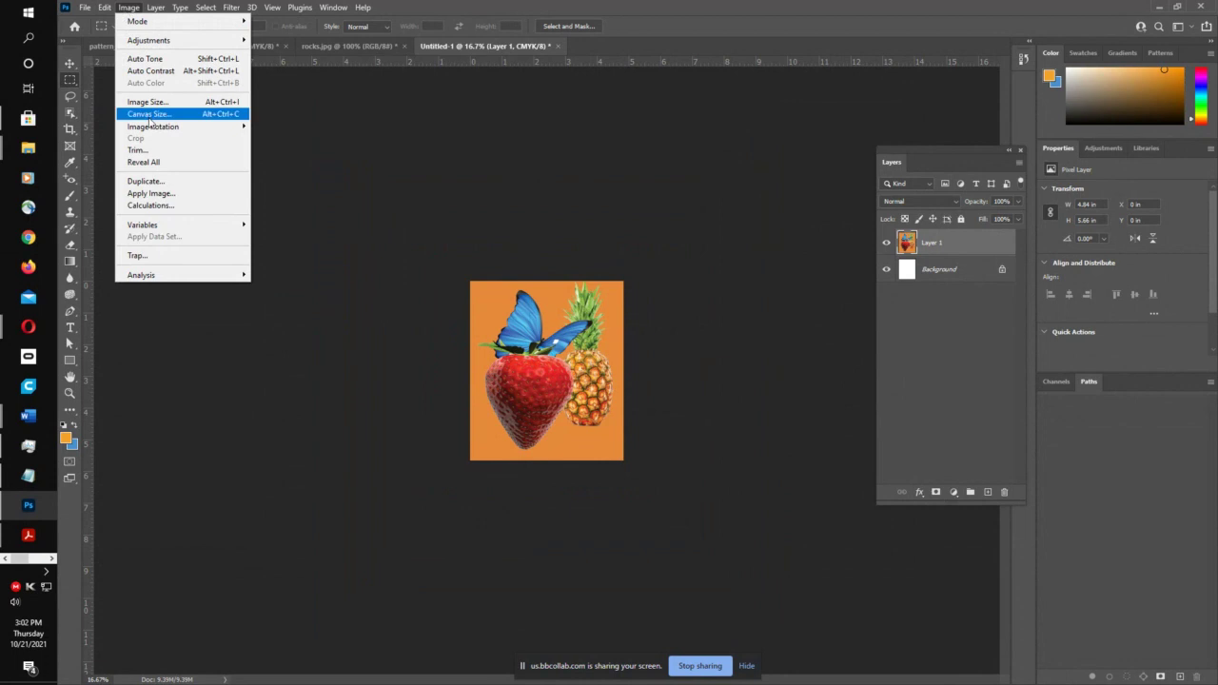
left_click(149, 116)
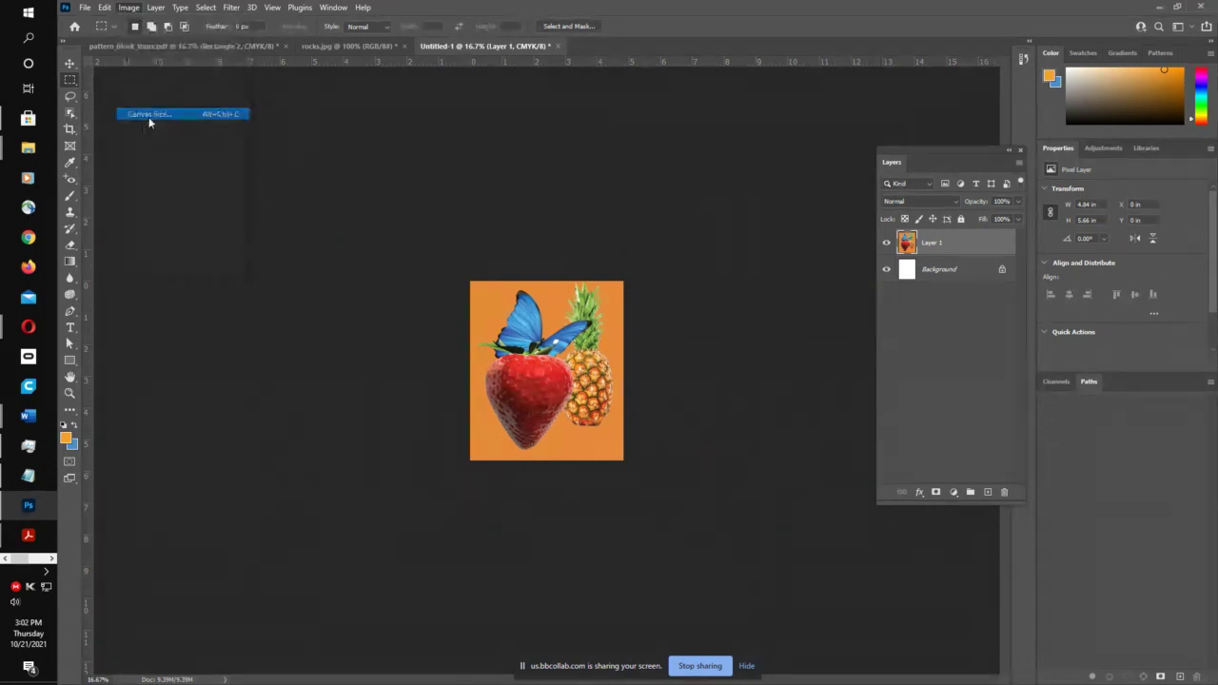
left_click(801, 197)
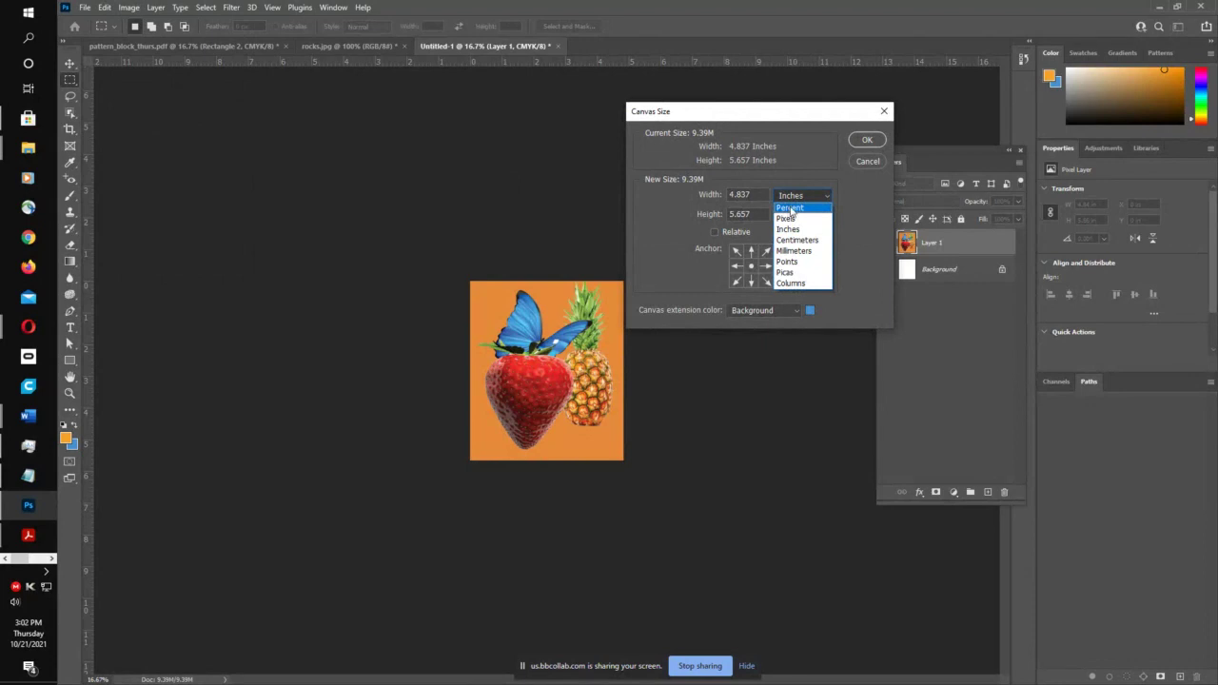
left_click(791, 208)
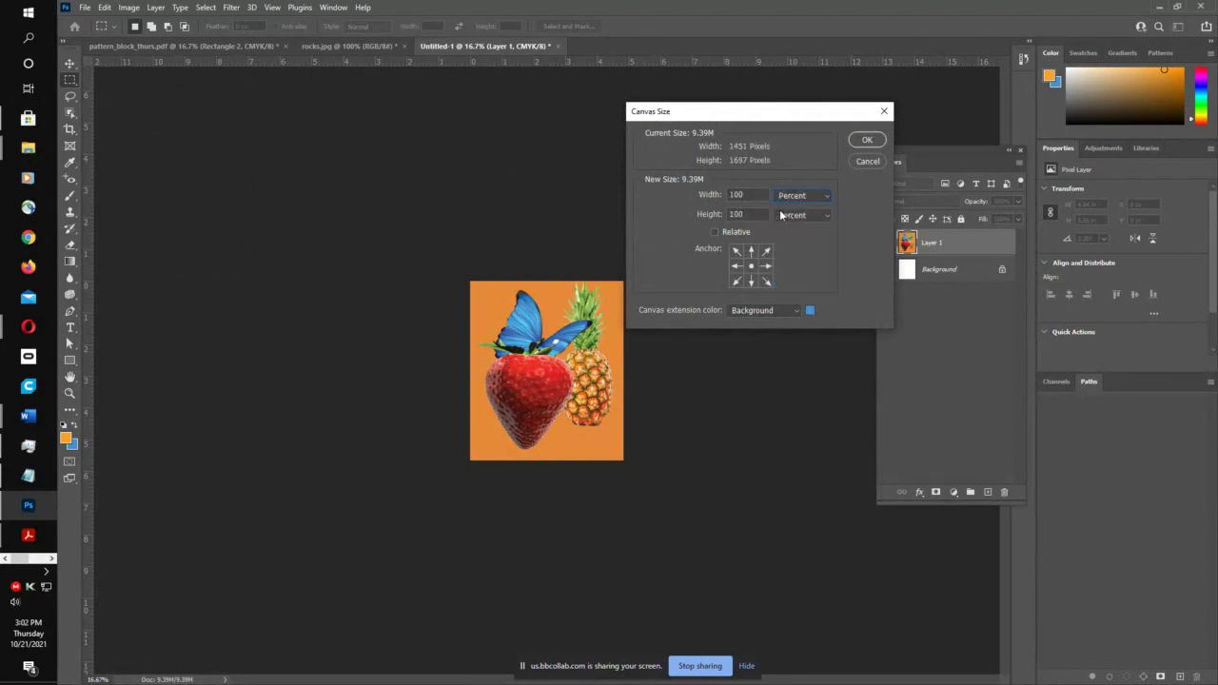
key("shift+Tab")
type("200")
left_click(736, 268)
left_click(866, 140)
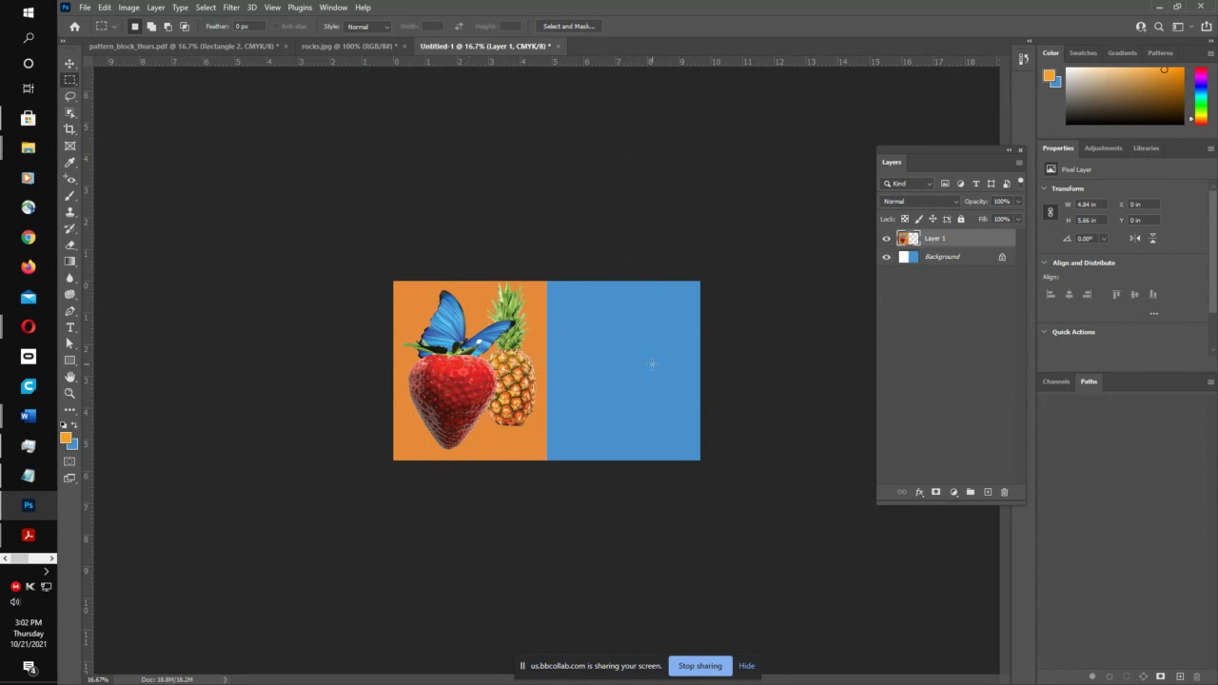
- Paste a second copy of the motif tile and move it over the blue right half, flush with the first tile
left_click(104, 6)
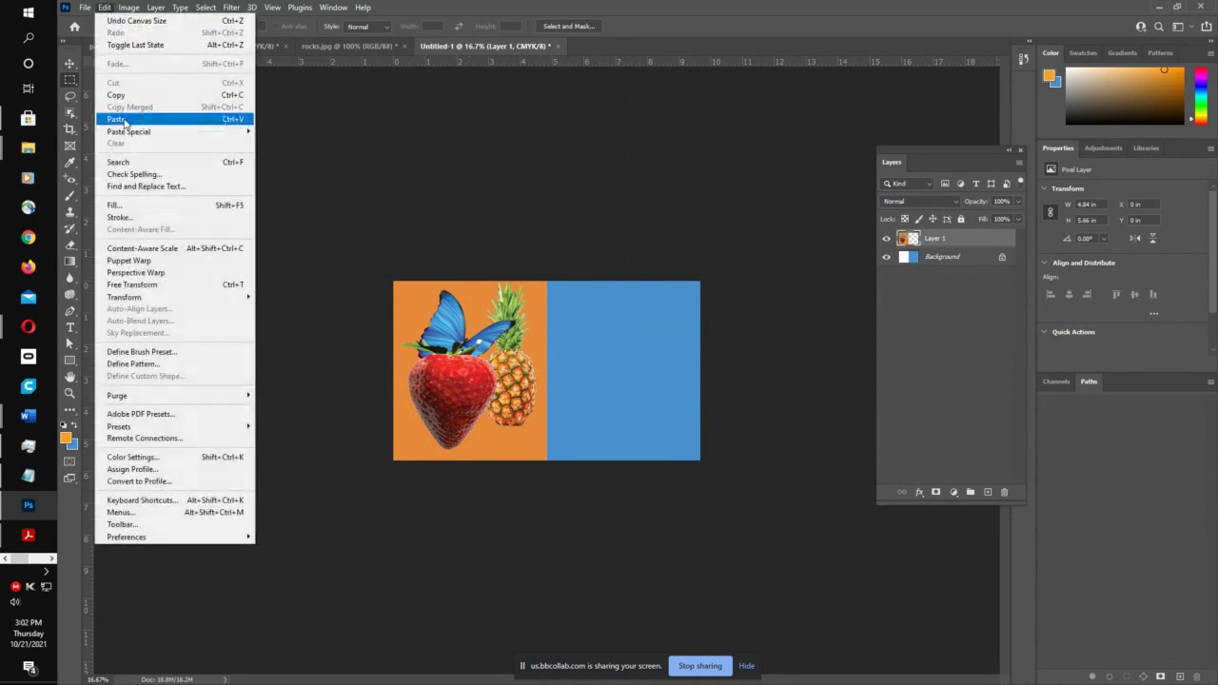
left_click(143, 118)
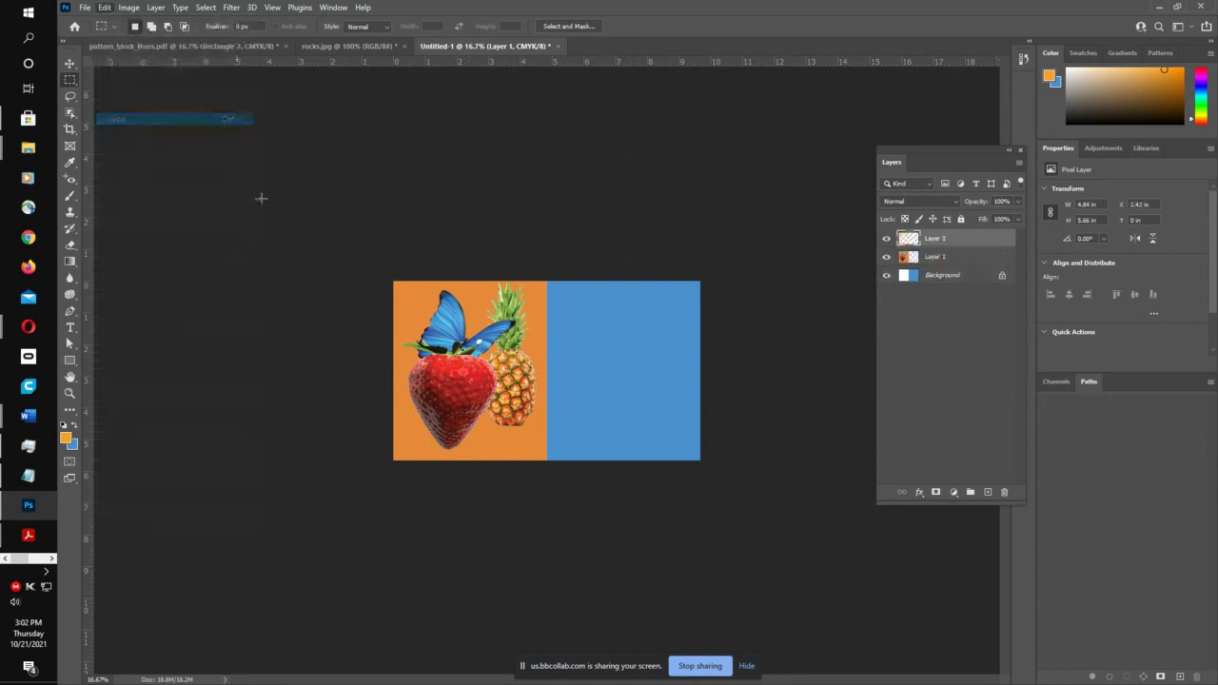
left_click(69, 62)
left_click_drag(439, 329, 625, 343)
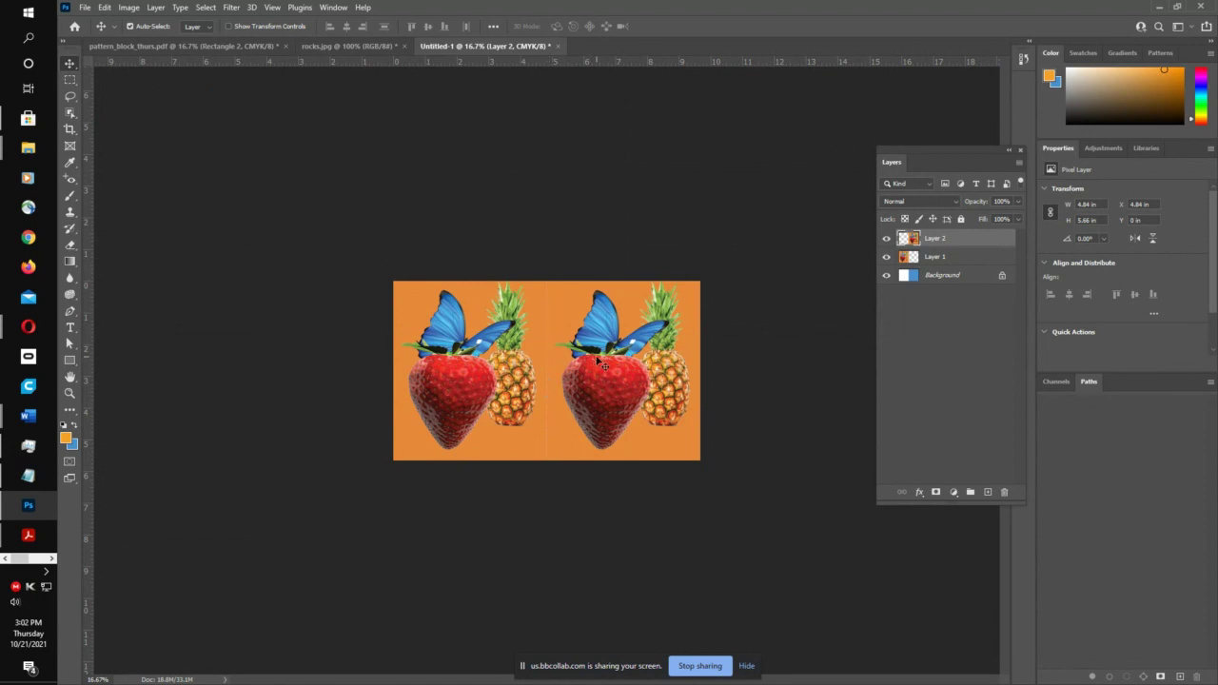
- Enlarge the right tile to about 101.65 percent from its left edge so it overlaps the seam with the first tile
key("ctrl+plus")
key("ctrl+plus")
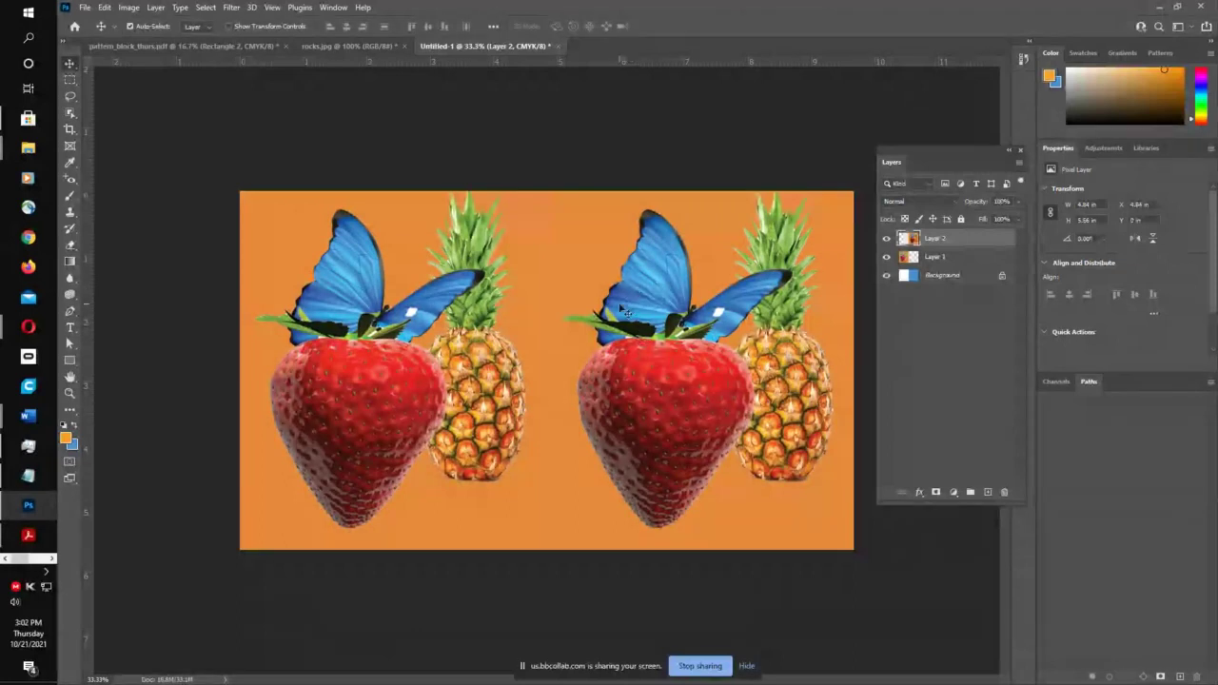
key("ctrl+t")
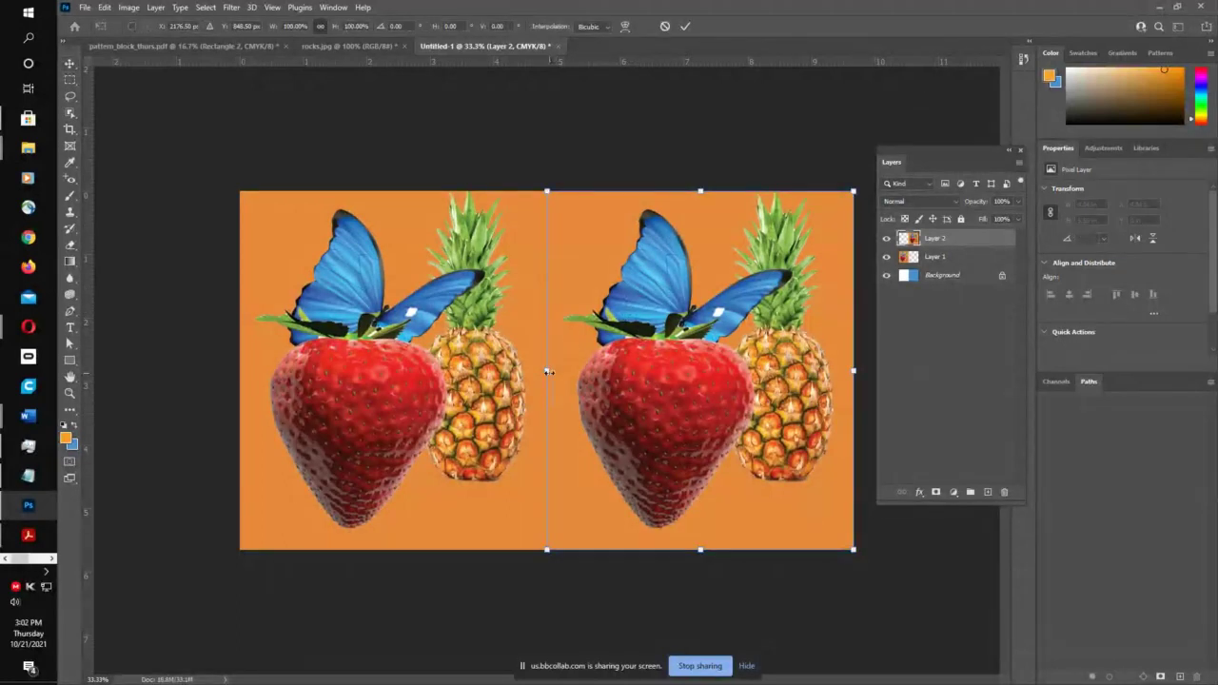
left_click_drag(548, 371, 544, 370)
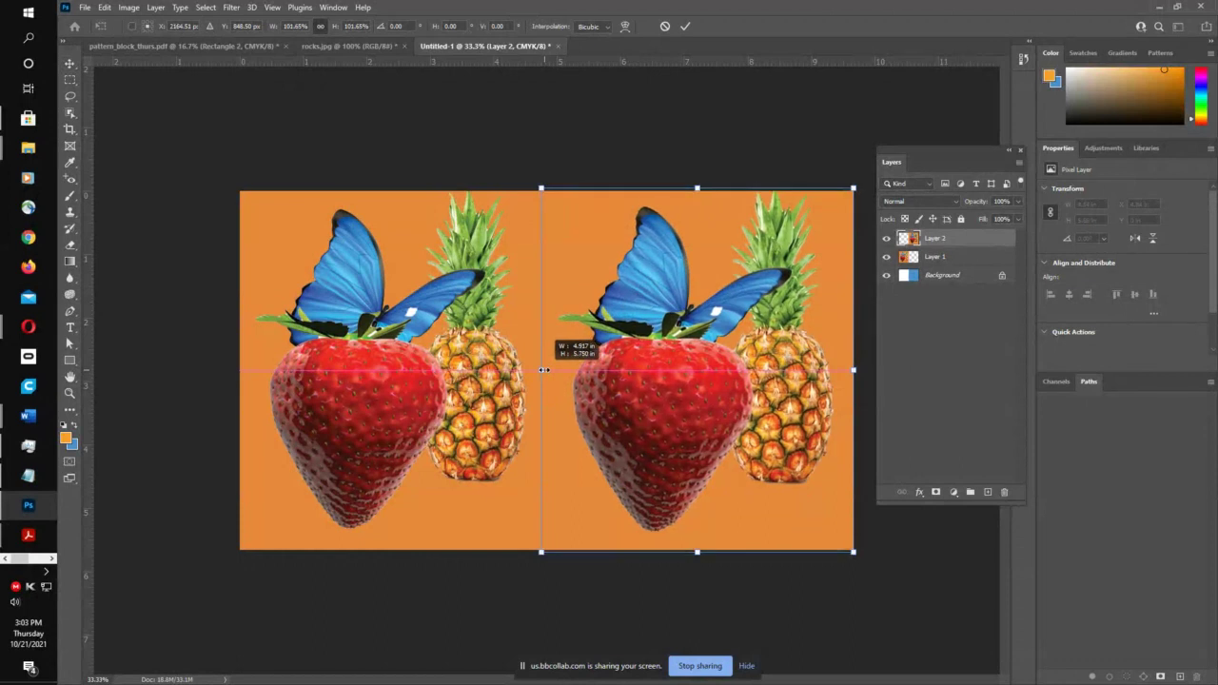
left_click_drag(544, 371, 545, 370)
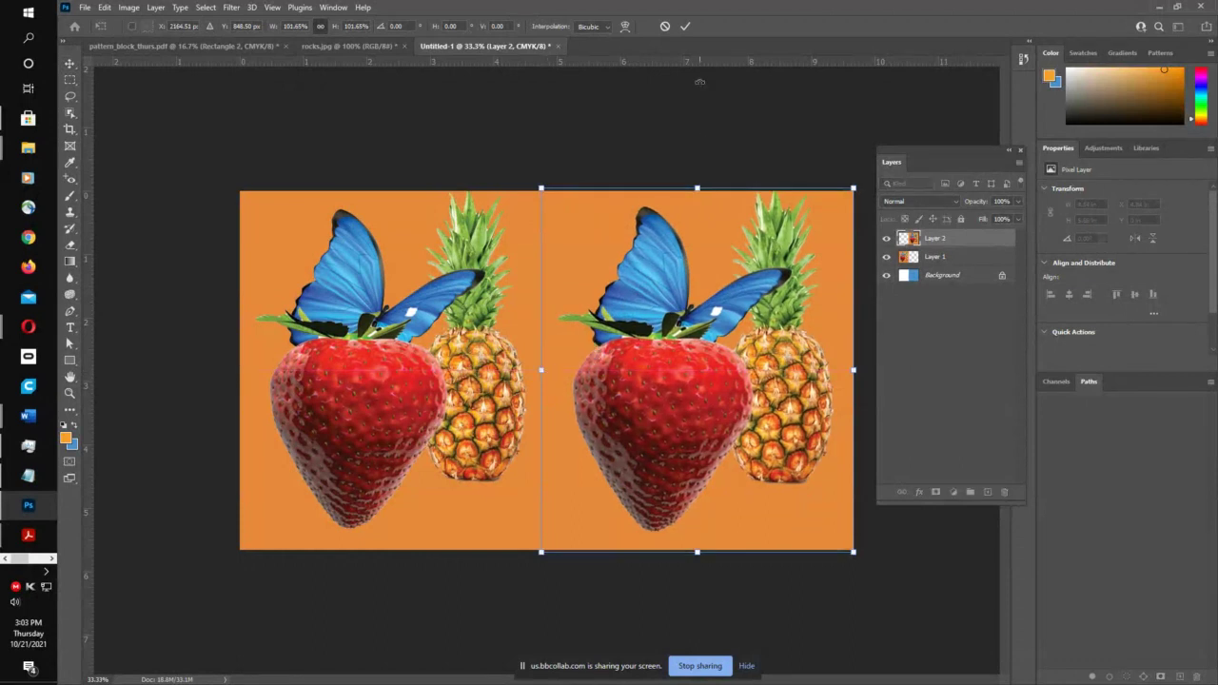
left_click(686, 25)
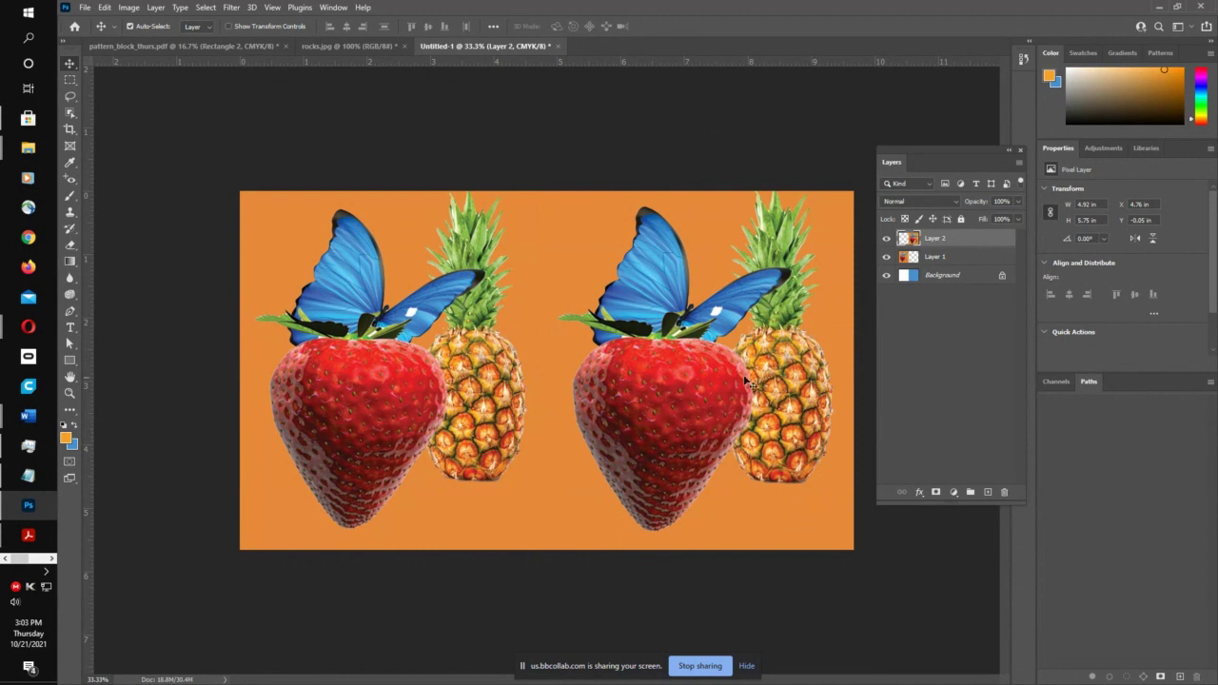
left_click(887, 239)
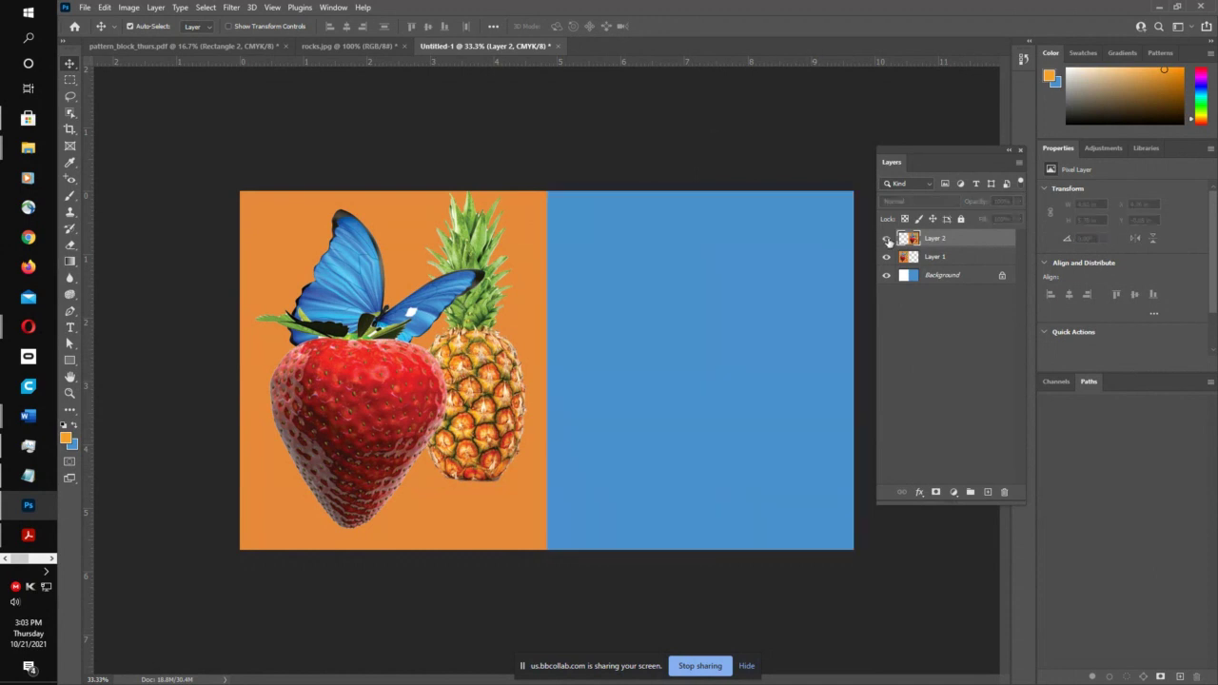
left_click(887, 239)
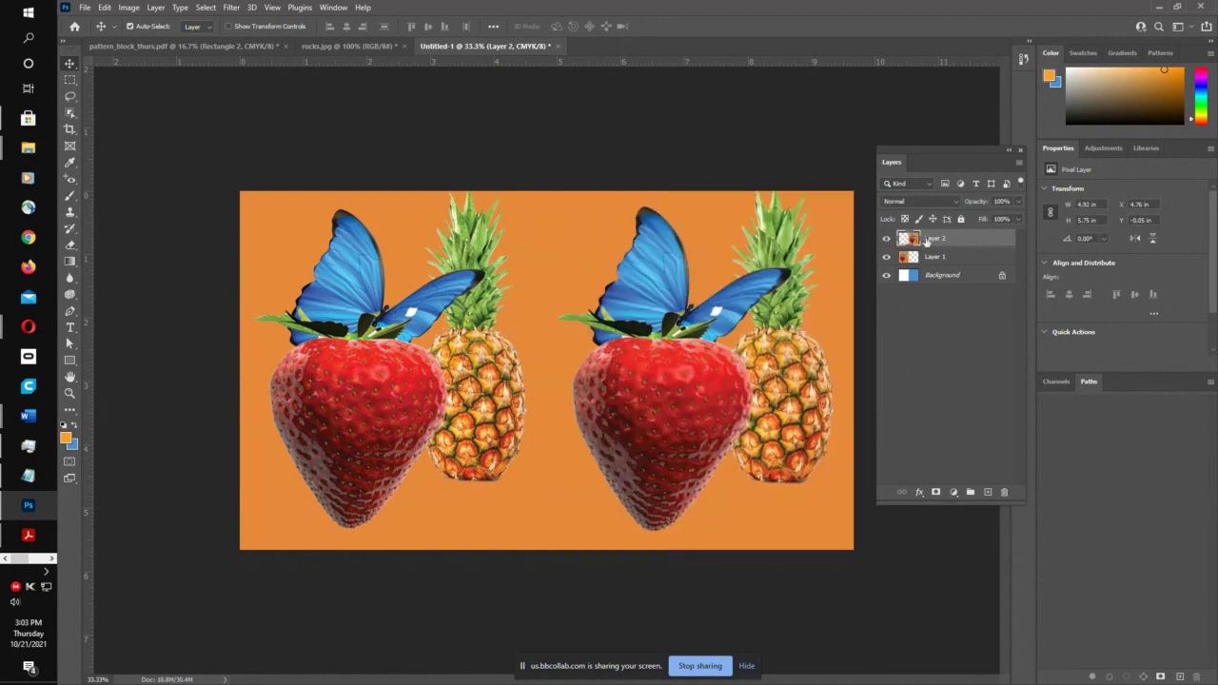
- Apply the Offset filter to the right tile with horizontal 0, vertical +700 pixels down and Wrap Around
left_click(230, 9)
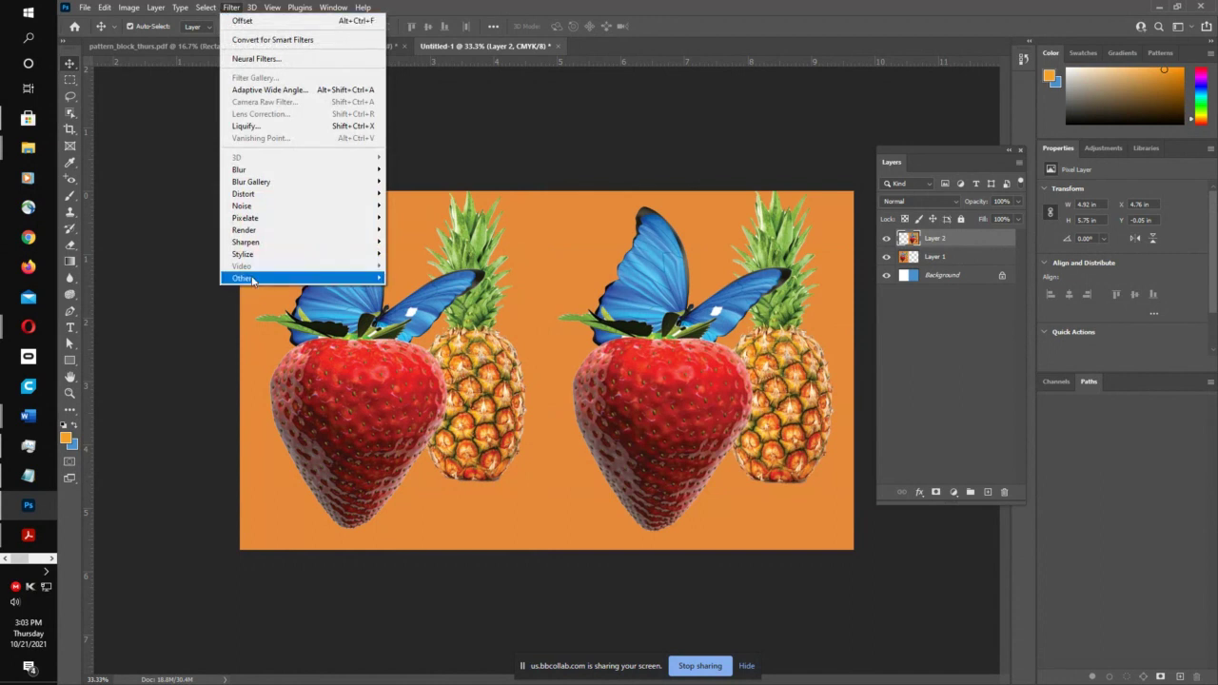
mouse_move(286, 278)
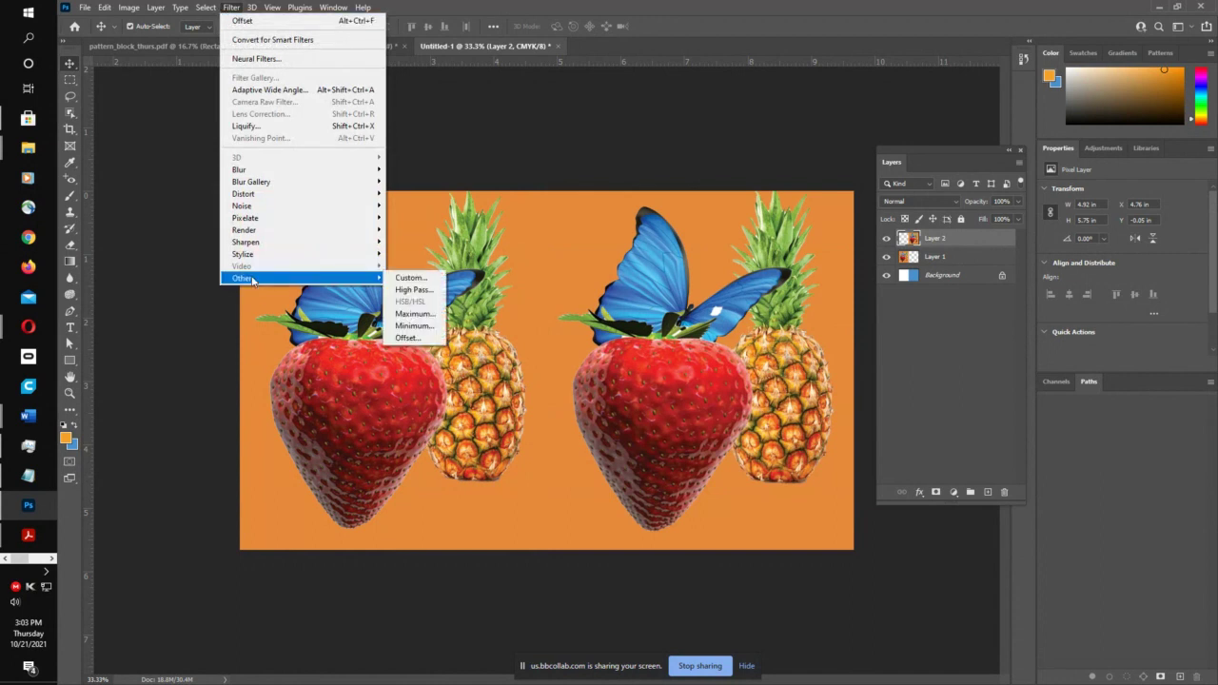
left_click(407, 340)
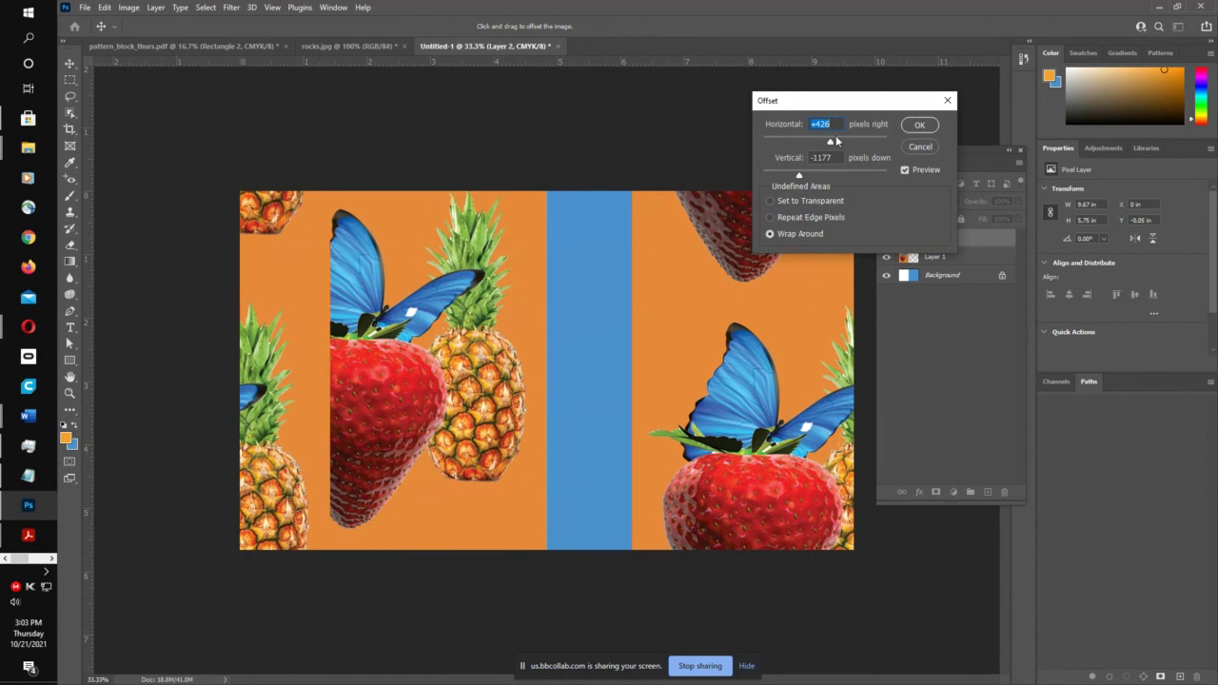
type("0")
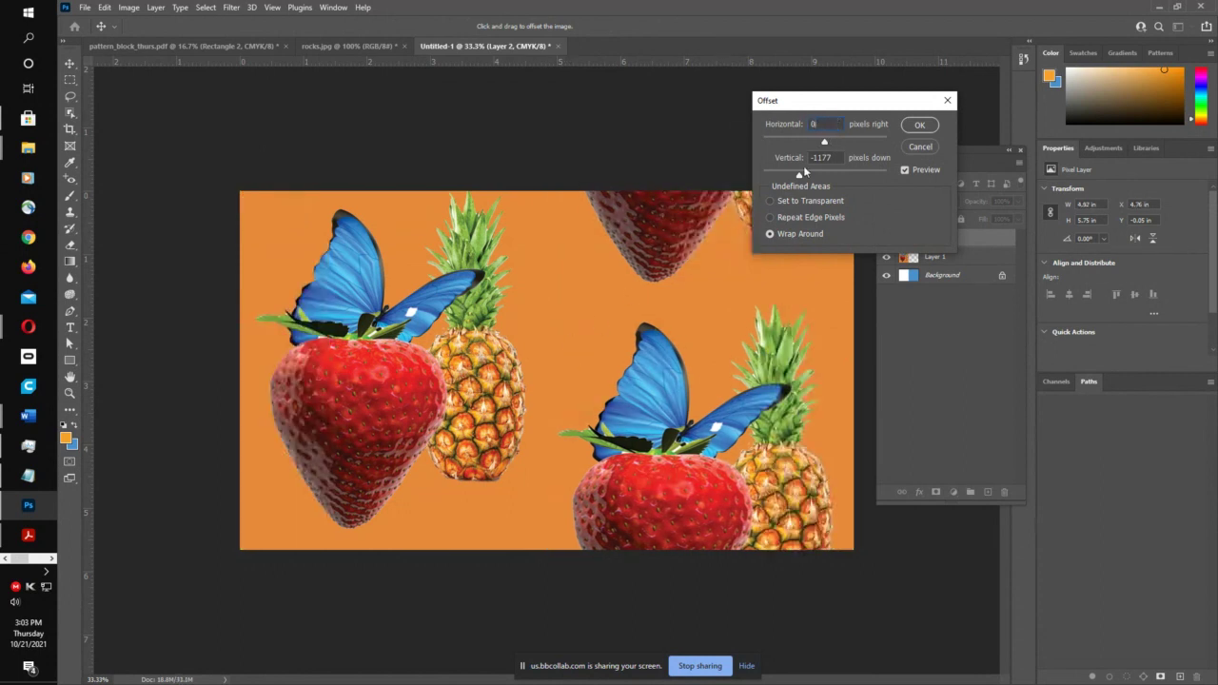
double_click(834, 157)
type("0")
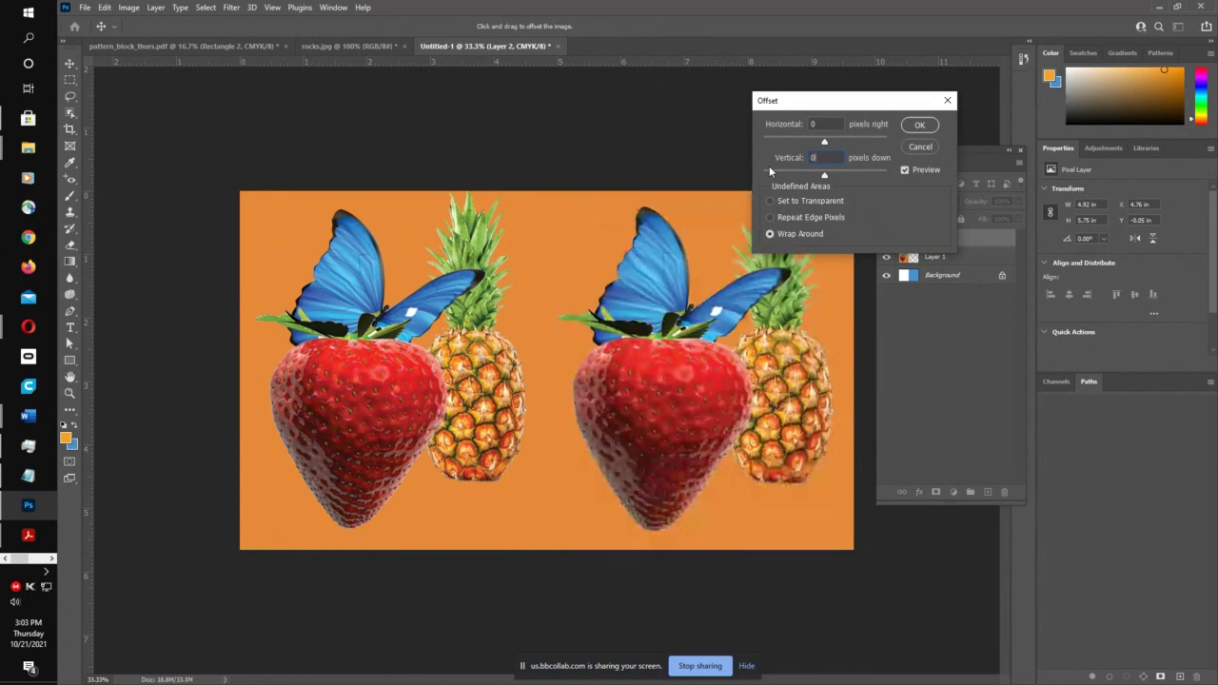
left_click_drag(844, 107, 936, 180)
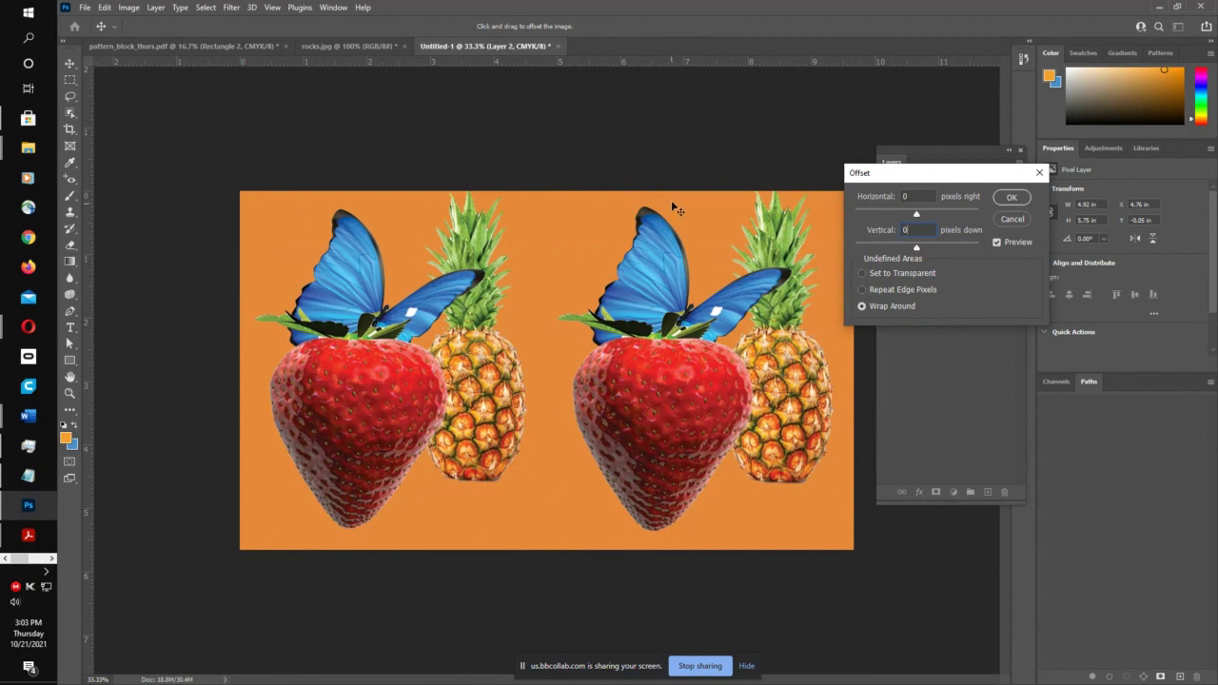
left_click_drag(917, 251, 930, 248)
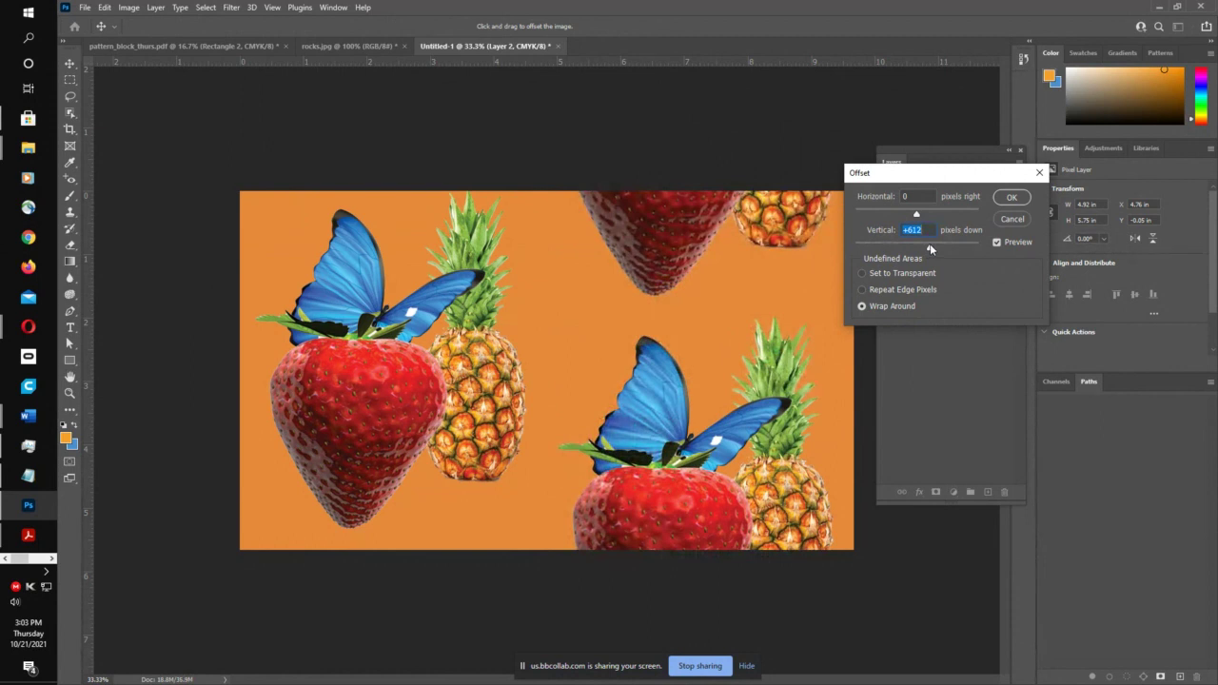
left_click_drag(930, 248, 934, 248)
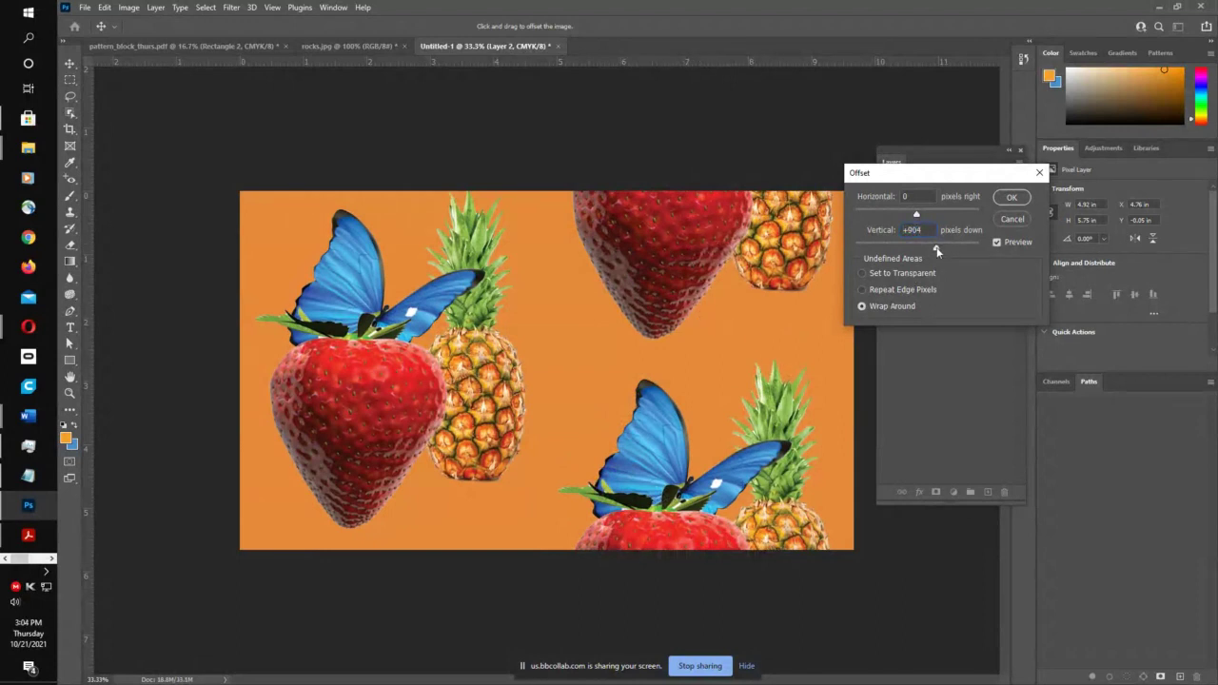
left_click_drag(938, 250, 932, 248)
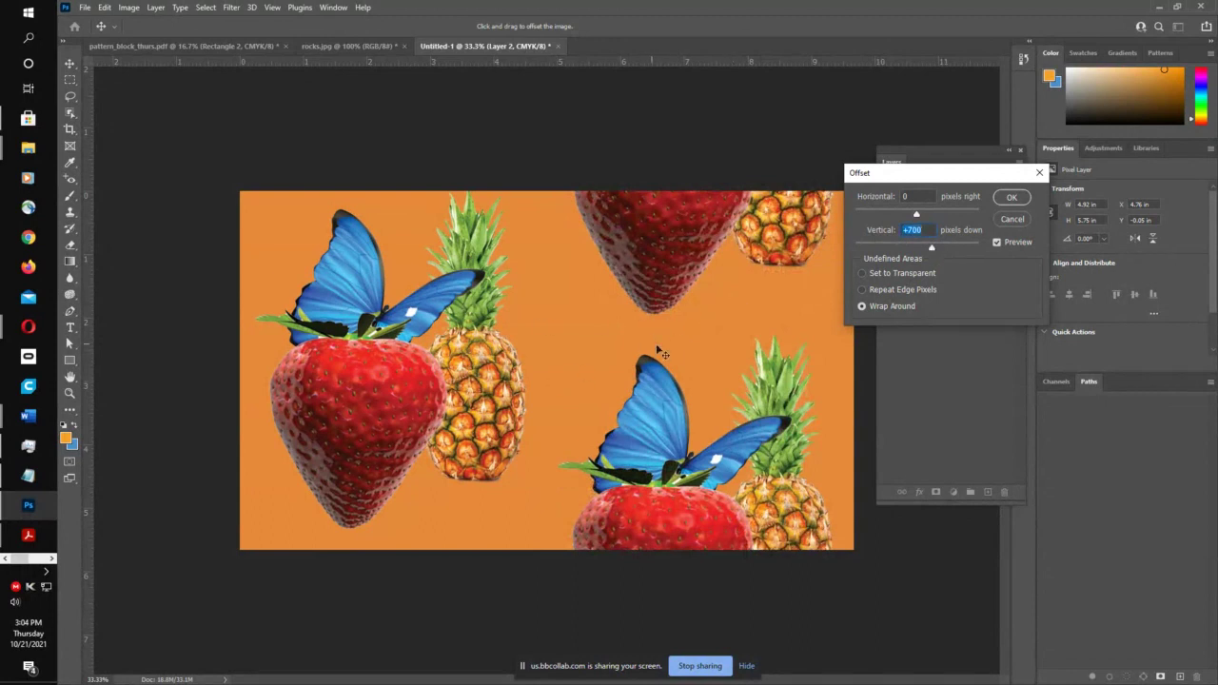
left_click(1016, 198)
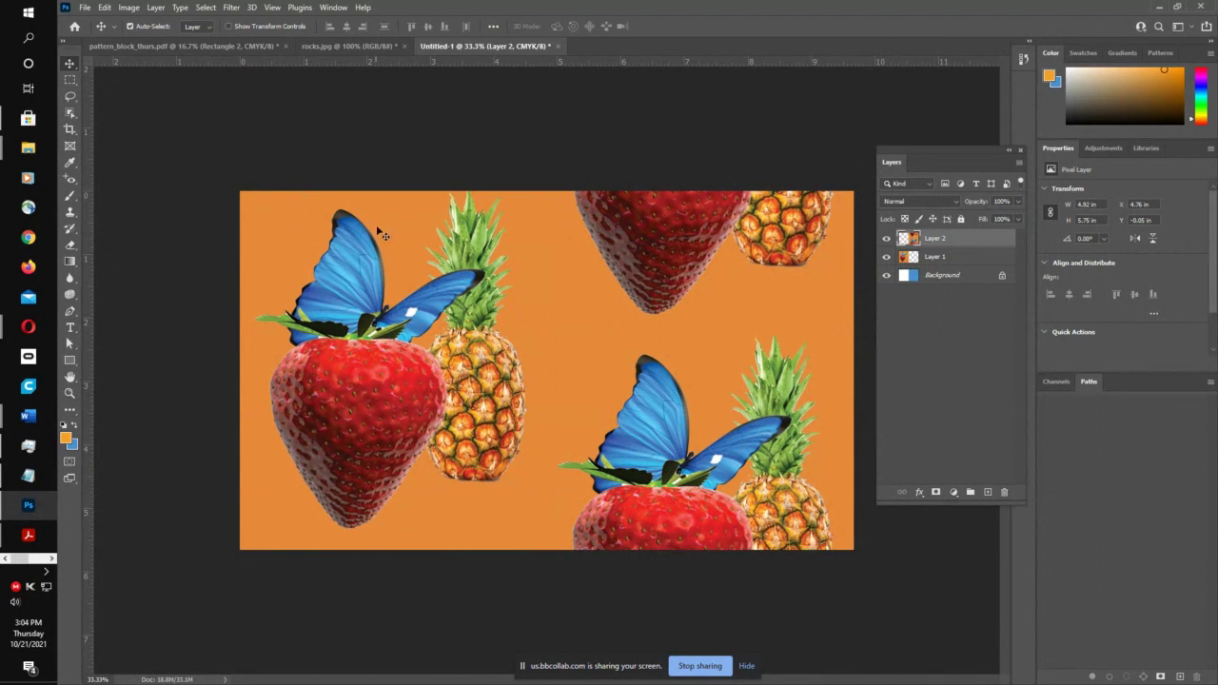
- Select the whole canvas and copy the two-tile halfdrop repeat merged
left_click(208, 7)
left_click(208, 20)
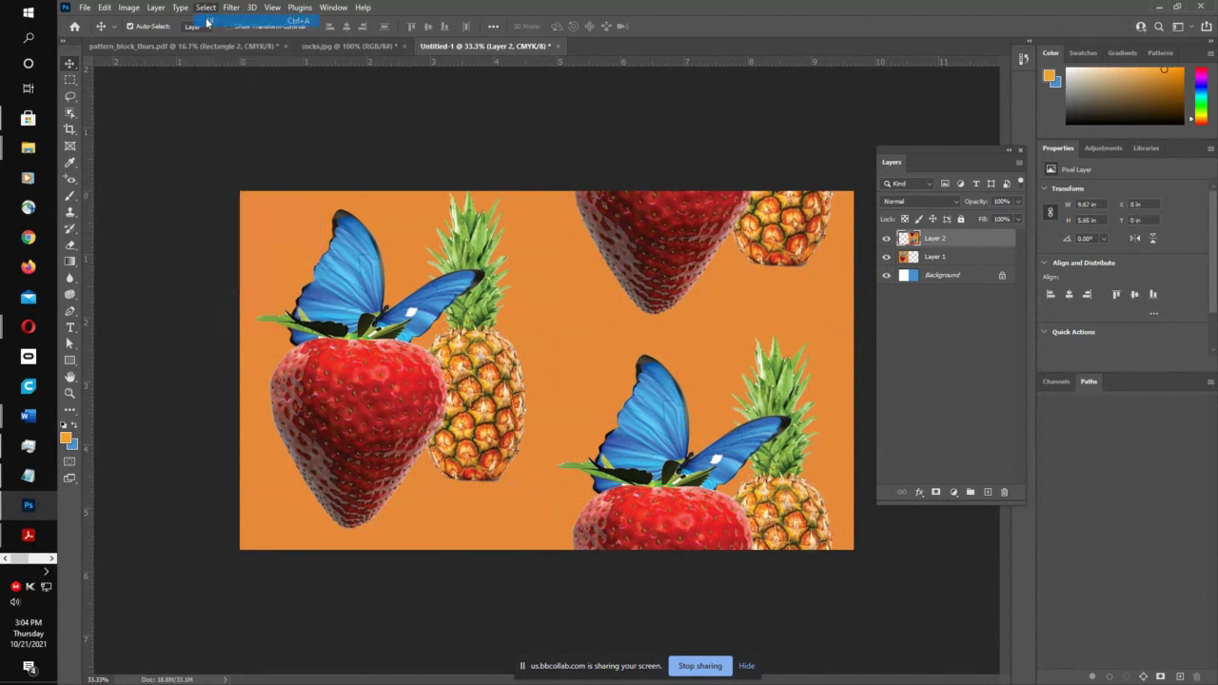
left_click(104, 7)
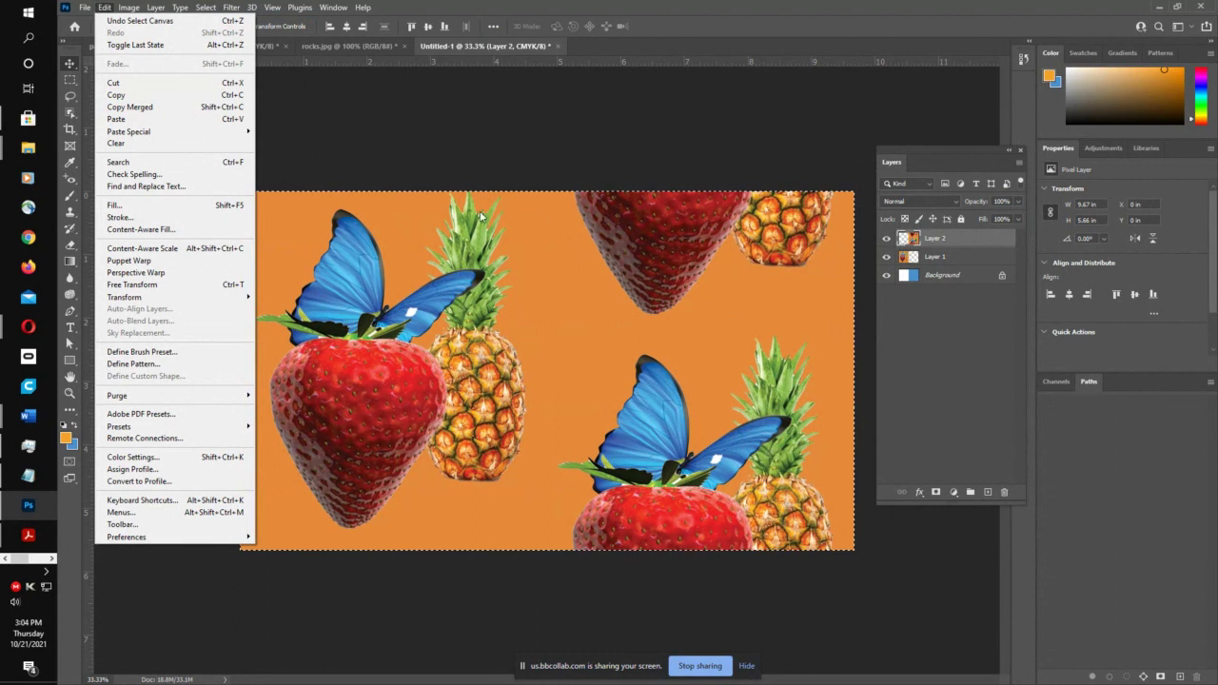
left_click(155, 111)
- In pattern_block_thurs.pdf, hide the small flower tile's layers: Layer 4, Layer 5 and Rectangle 1
left_click(191, 48)
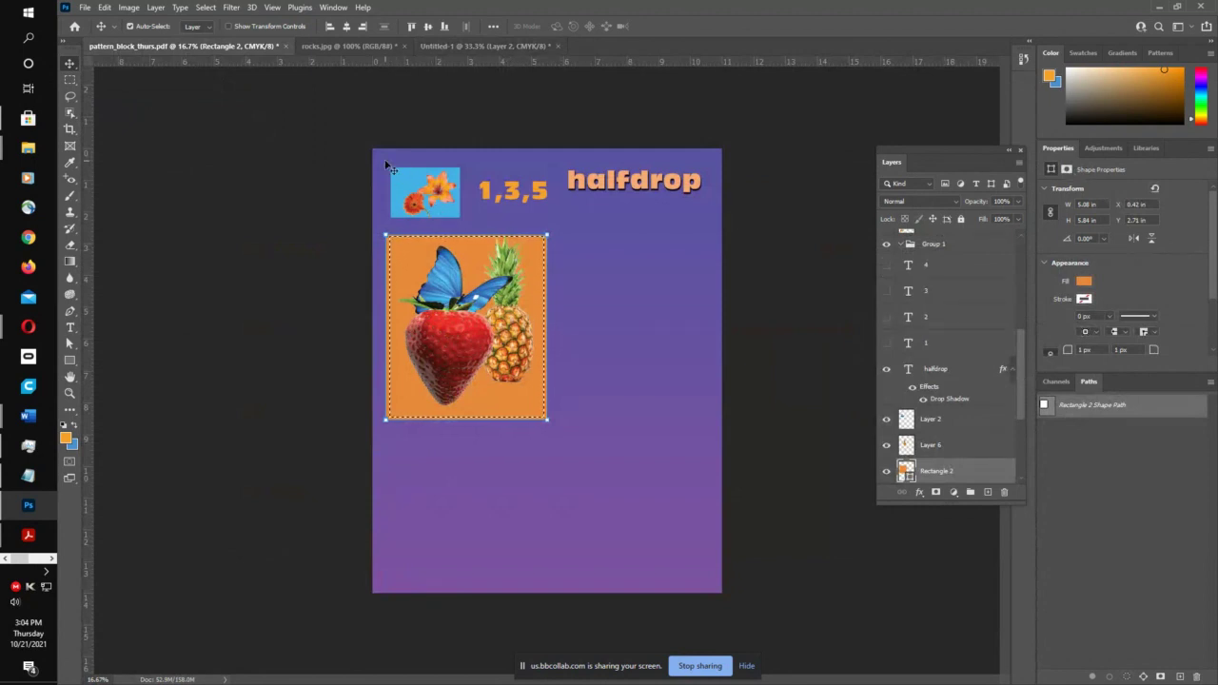
key("m")
left_click_drag(381, 160, 462, 231)
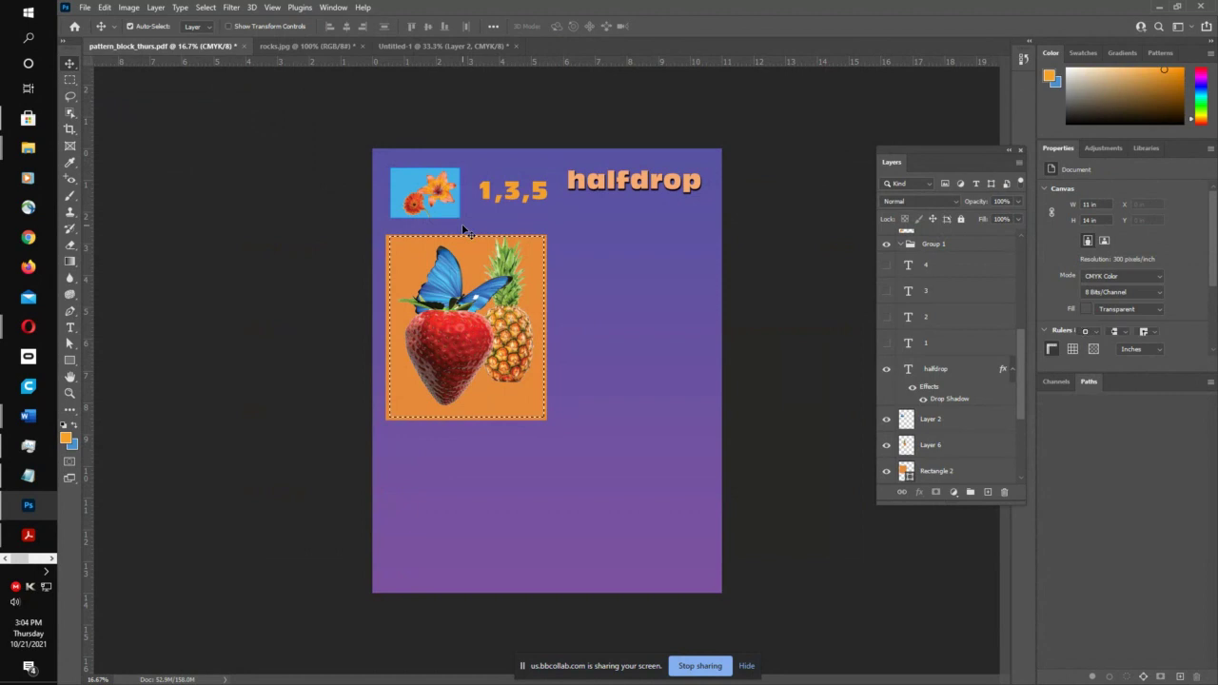
left_click_drag(1018, 374, 1033, 435)
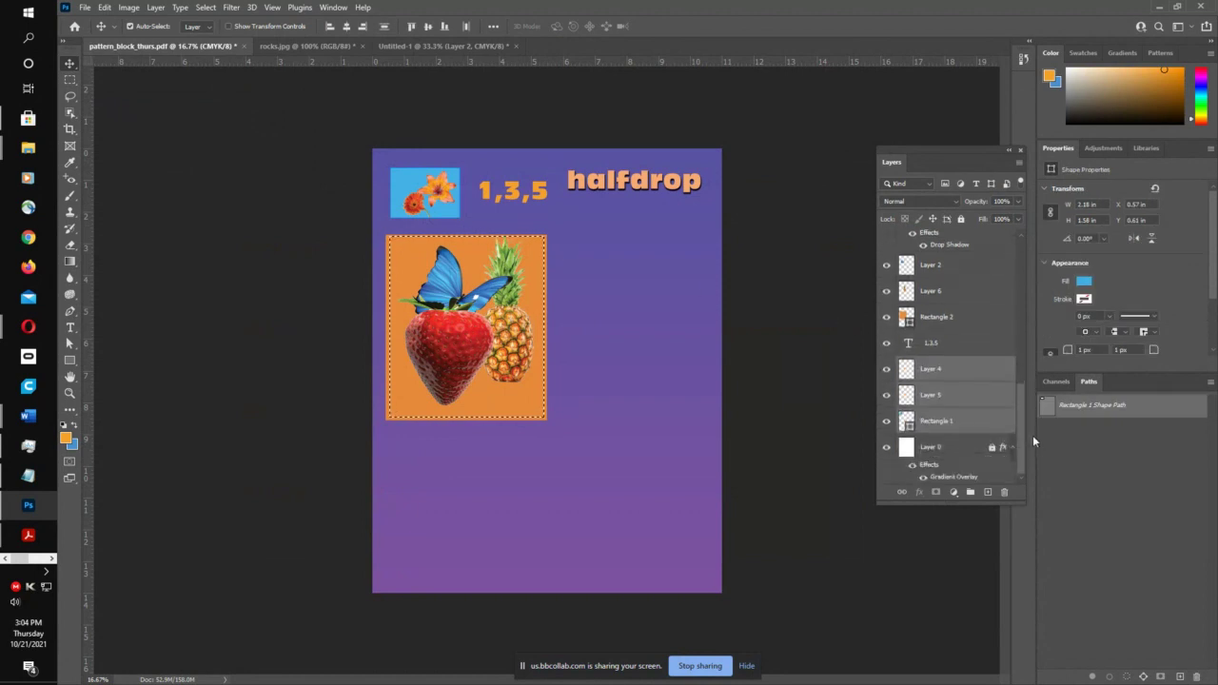
left_click_drag(888, 369, 887, 421)
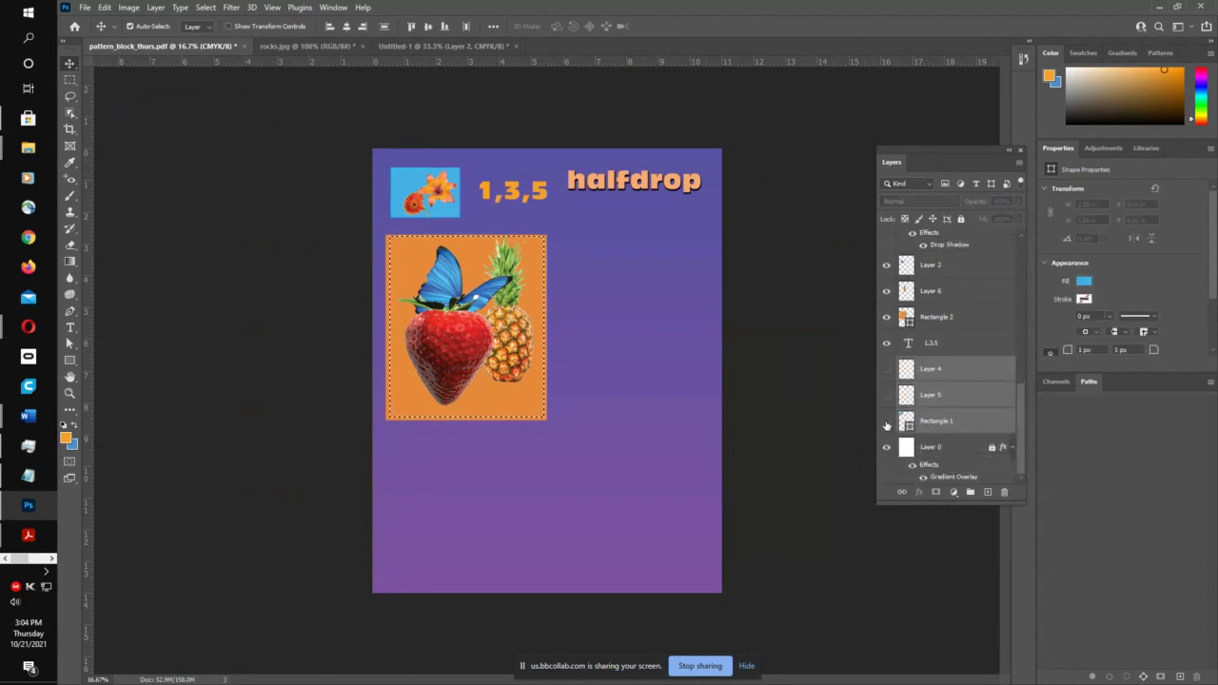
left_click(411, 227)
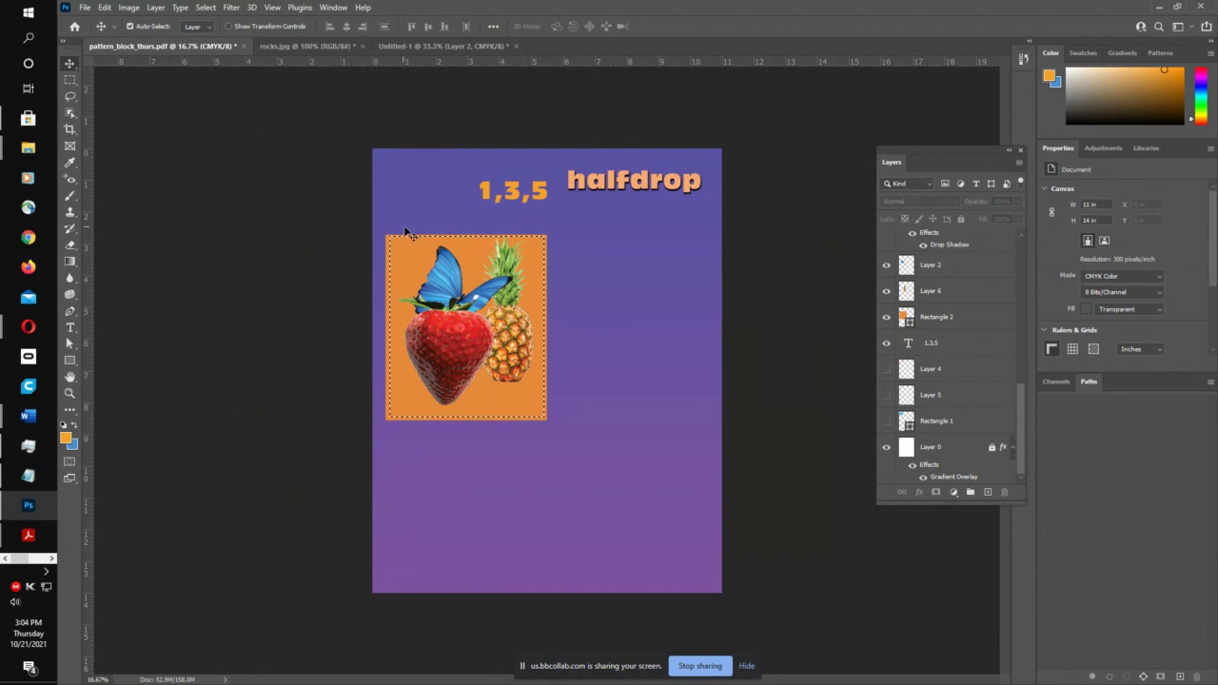
- Hide the large motif tile's layers: the butterfly, the pineapple, the orange Rectangle 2 and the strawberry
left_click_drag(384, 235, 567, 436)
left_click_drag(887, 266, 895, 330)
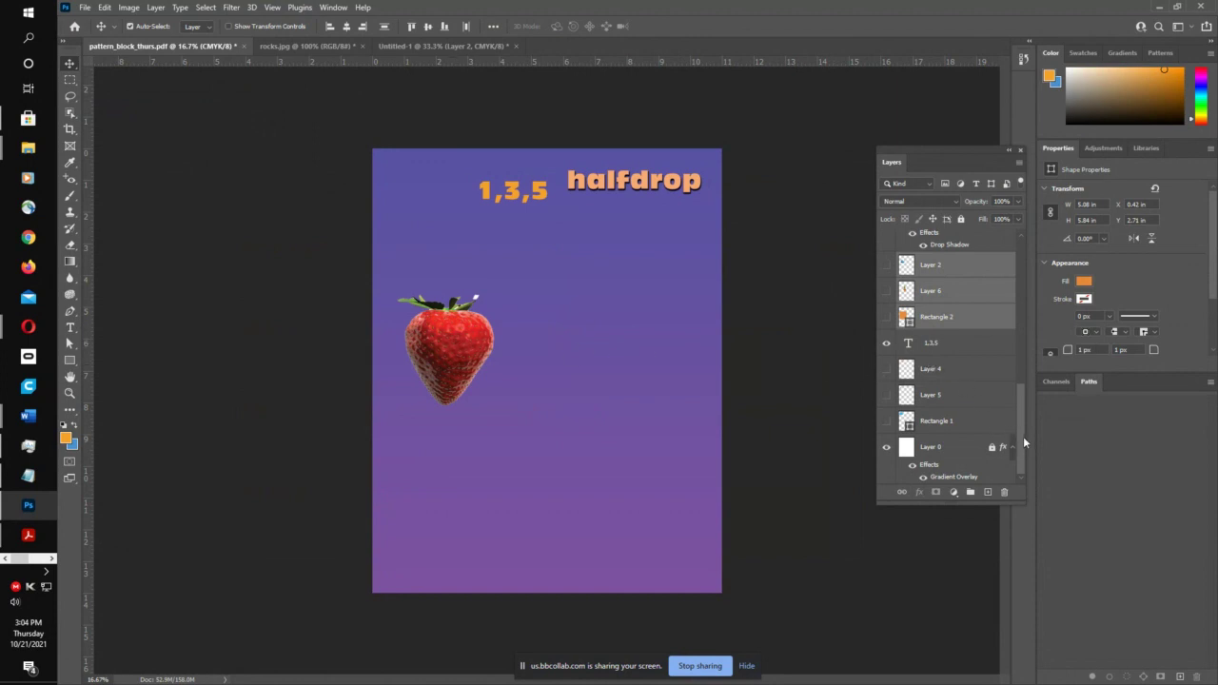
left_click_drag(1023, 436, 1036, 260)
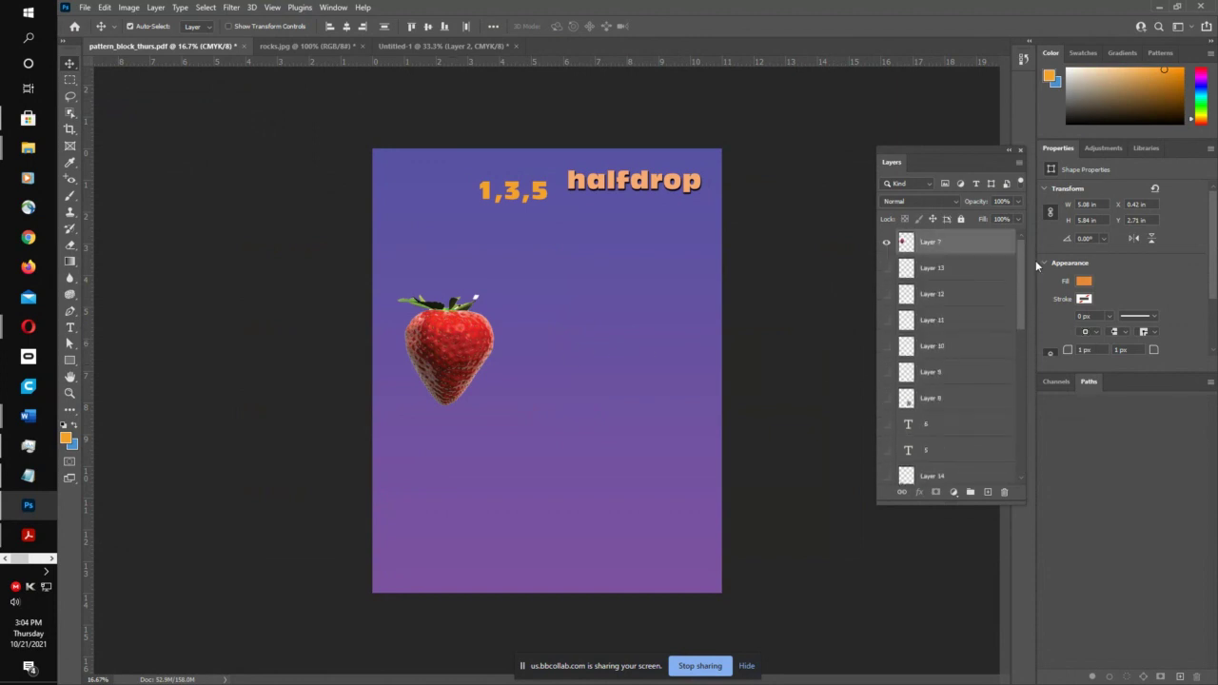
left_click(886, 241)
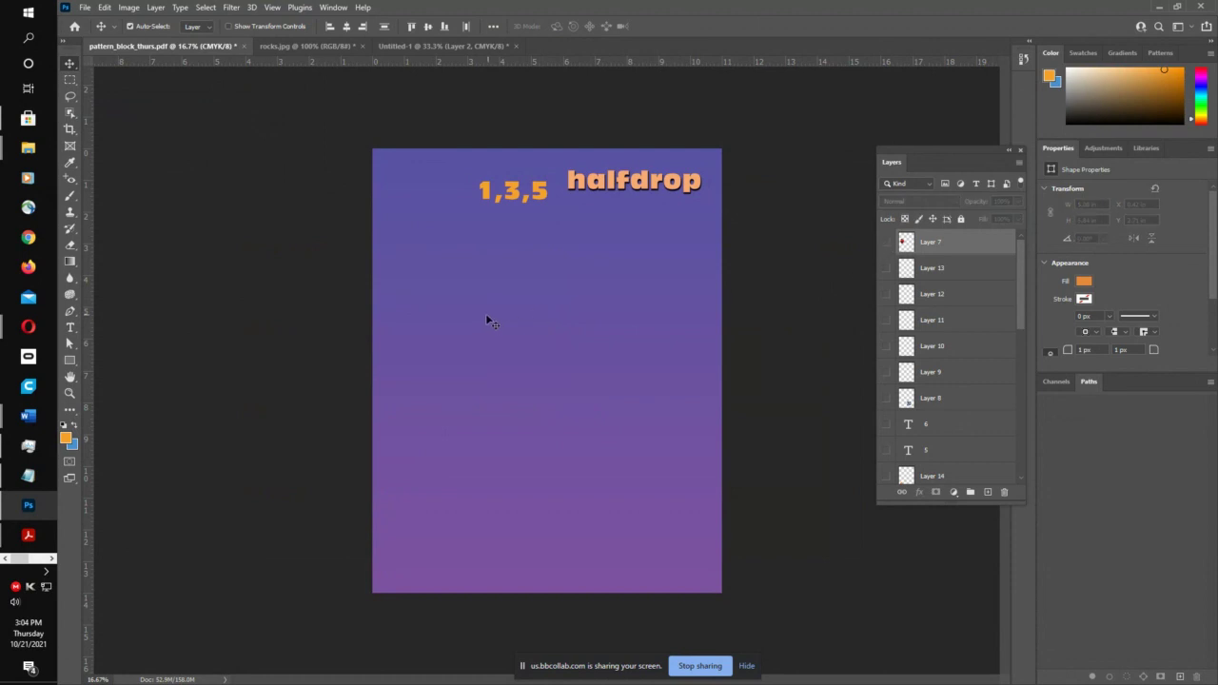
- Paste the halfdrop tile, scale it to about 33 percent in the page's upper-left corner, and nudge the 1,3,5 text clear of it
left_click(445, 46)
left_click(181, 46)
key("ctrl+v")
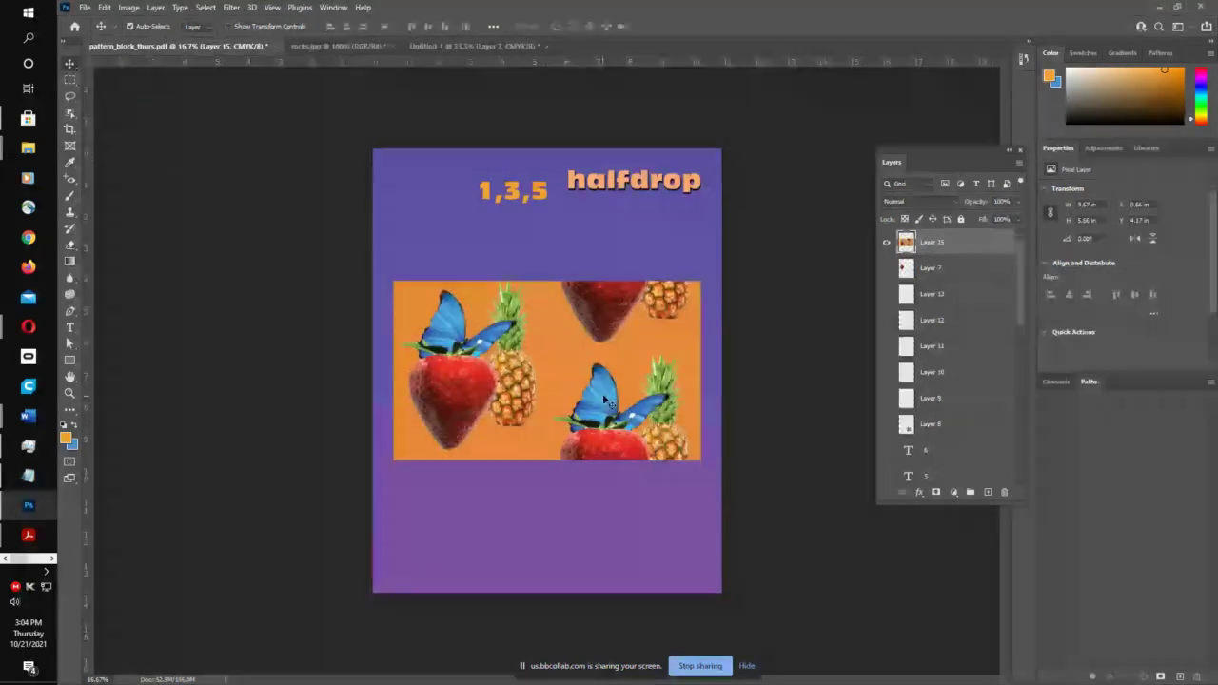
key("ctrl+t")
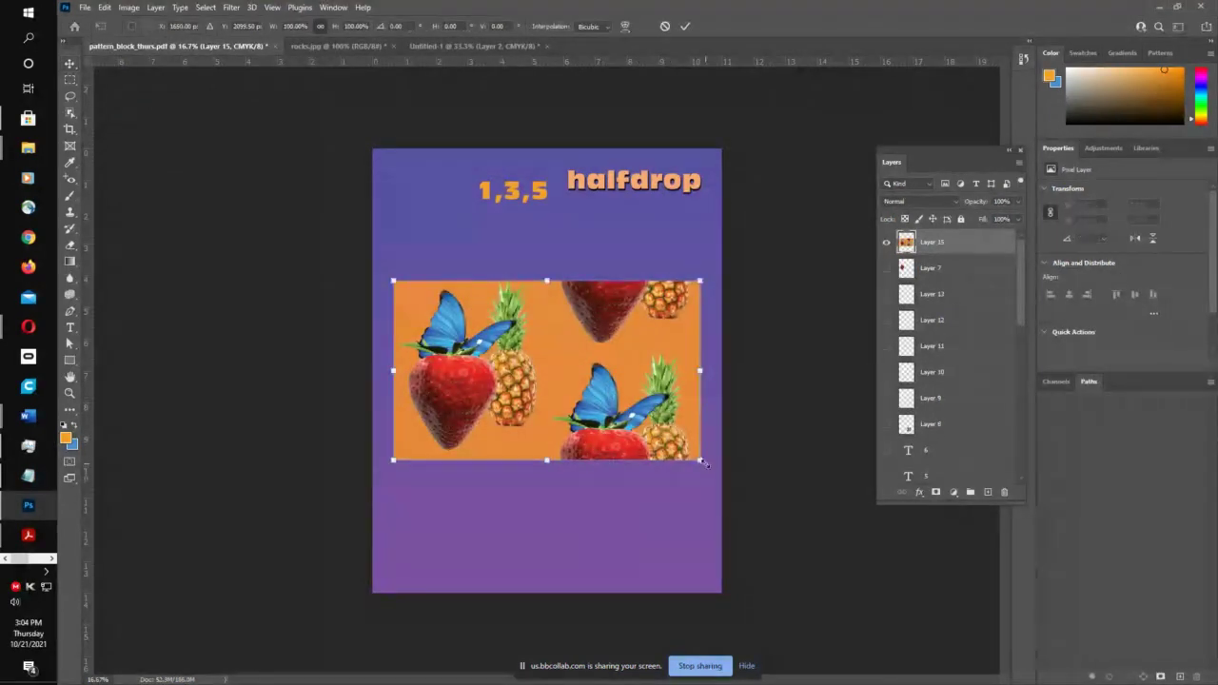
left_click_drag(702, 463, 456, 203)
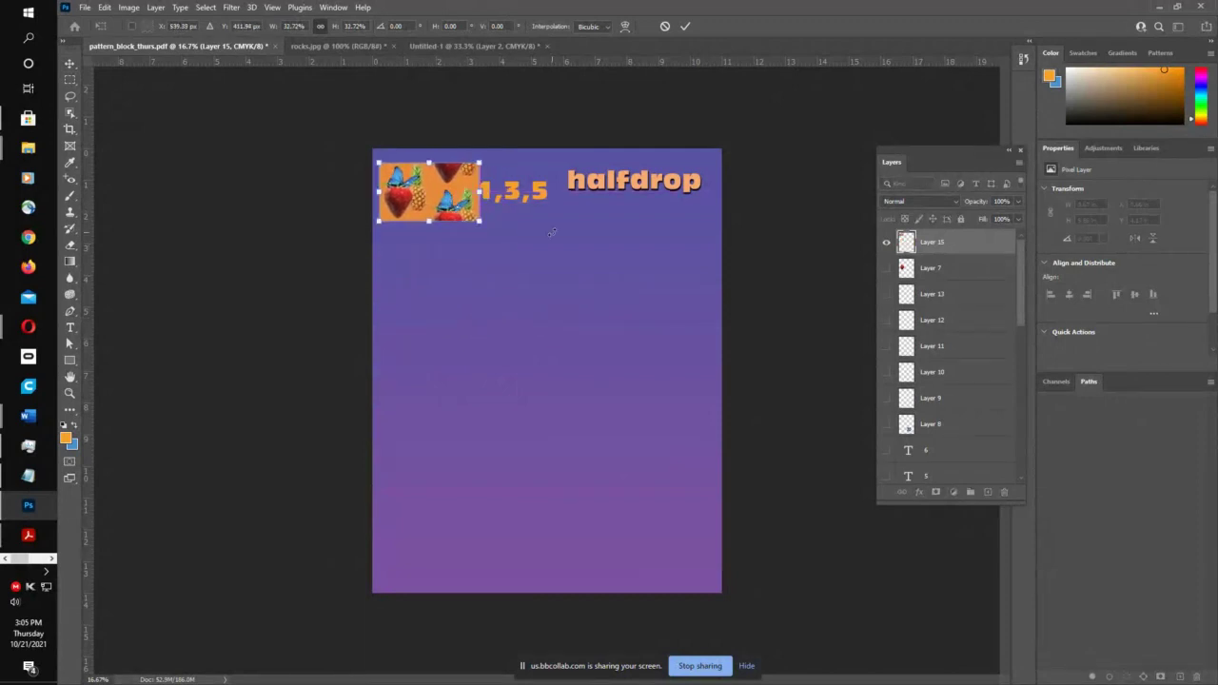
left_click(686, 27)
left_click_drag(493, 179, 497, 182)
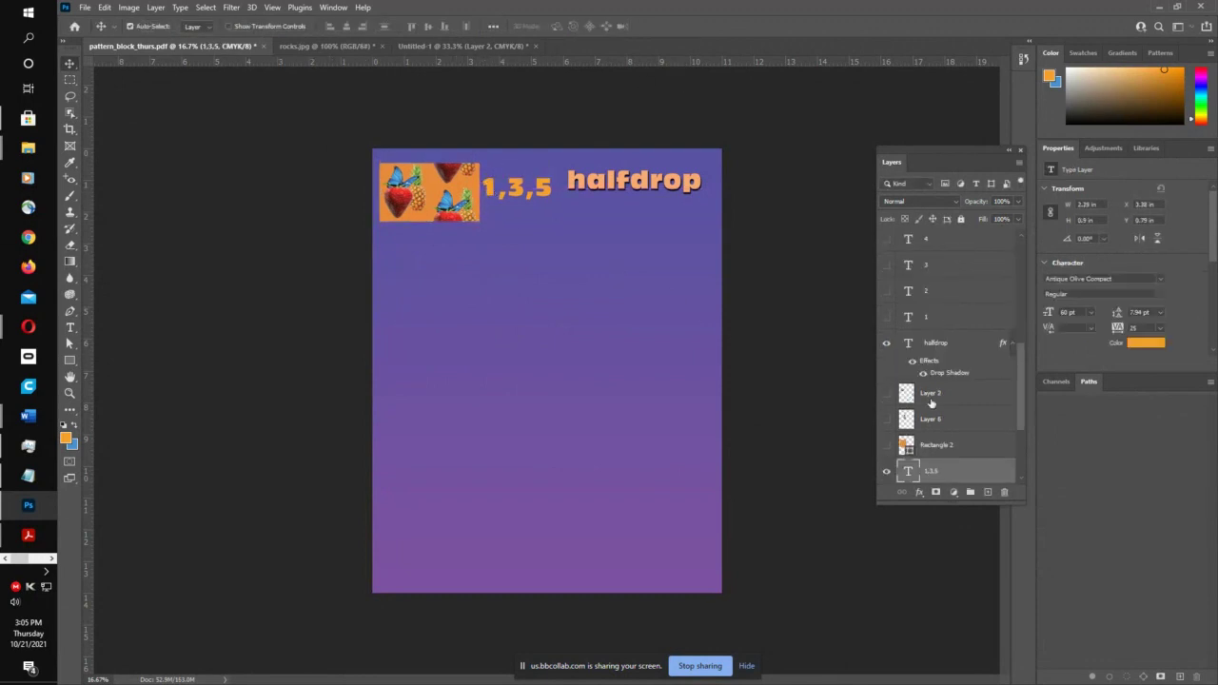
- Show the butterfly, pineapple and strawberry layers again without the orange rectangle
left_click(886, 394)
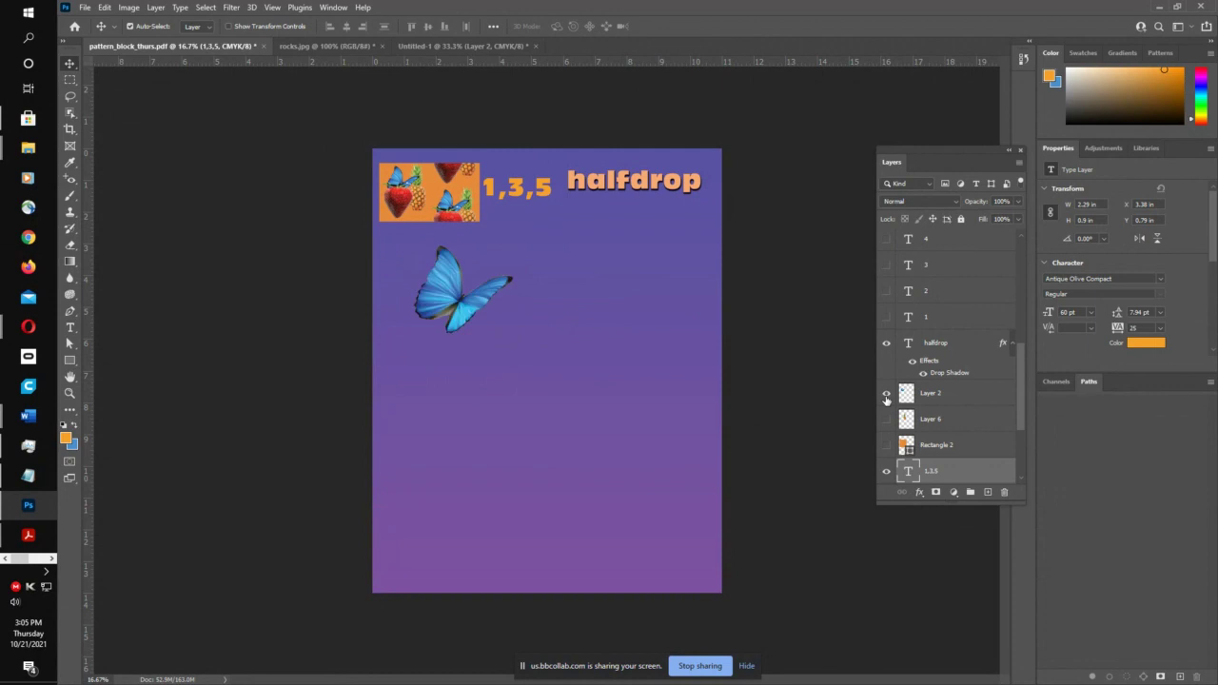
left_click(887, 420)
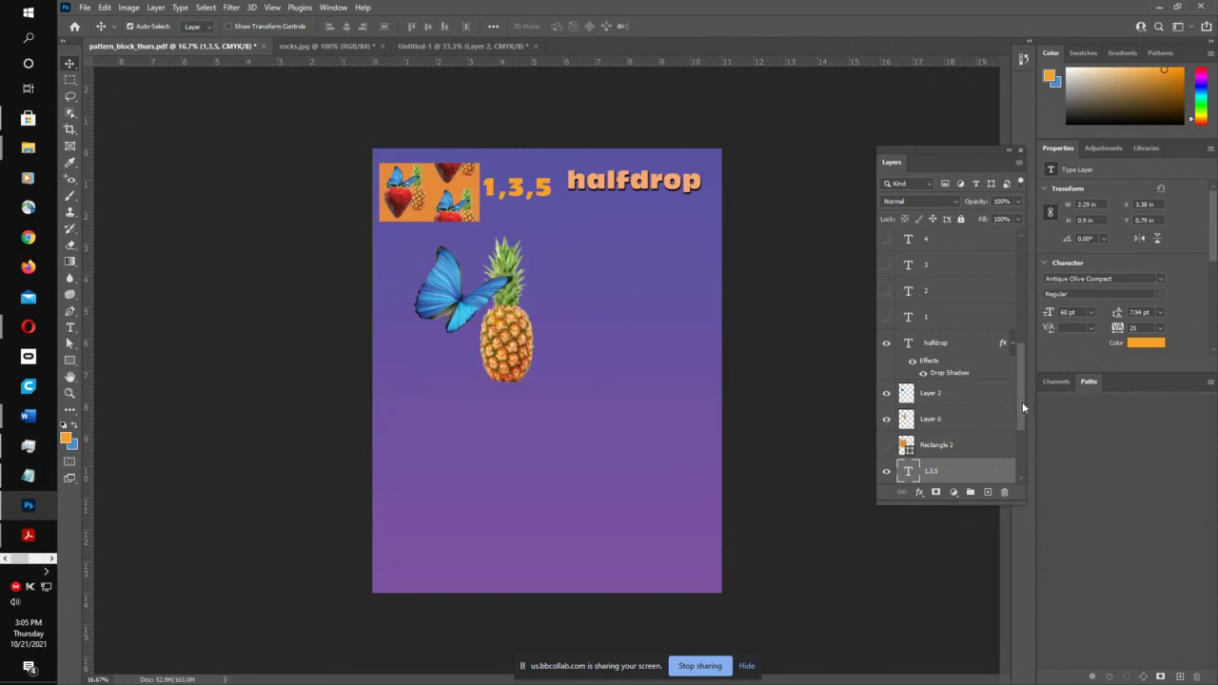
left_click_drag(1022, 402, 1020, 256)
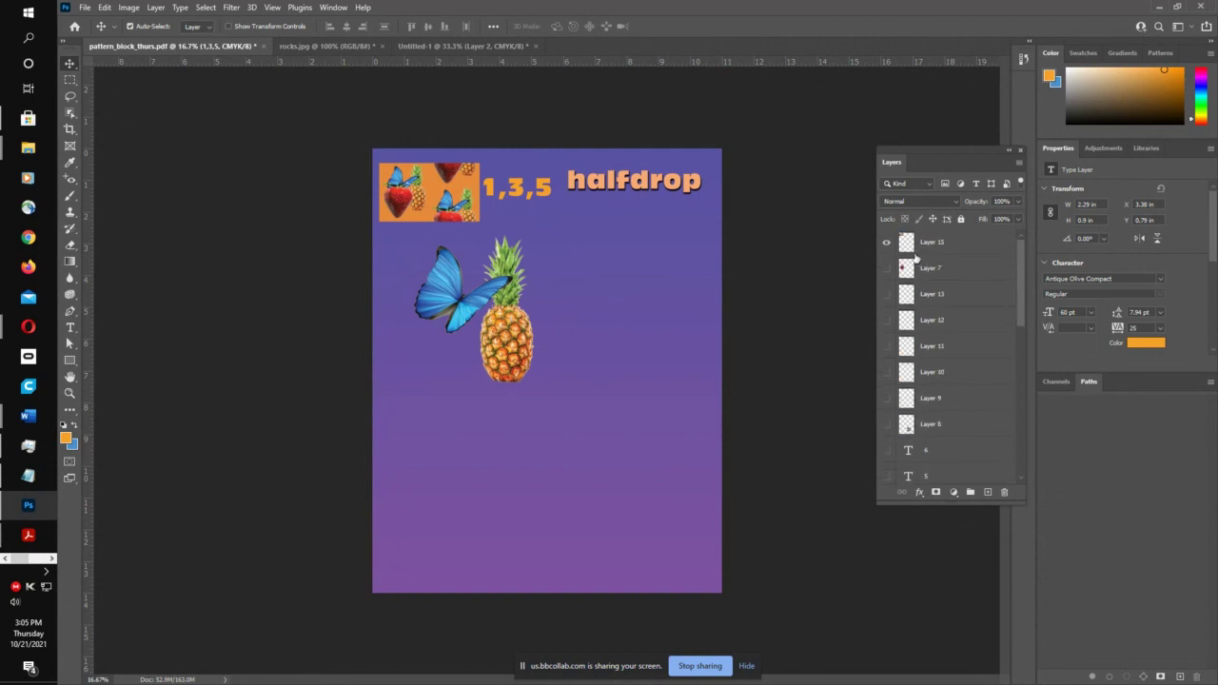
left_click(886, 267)
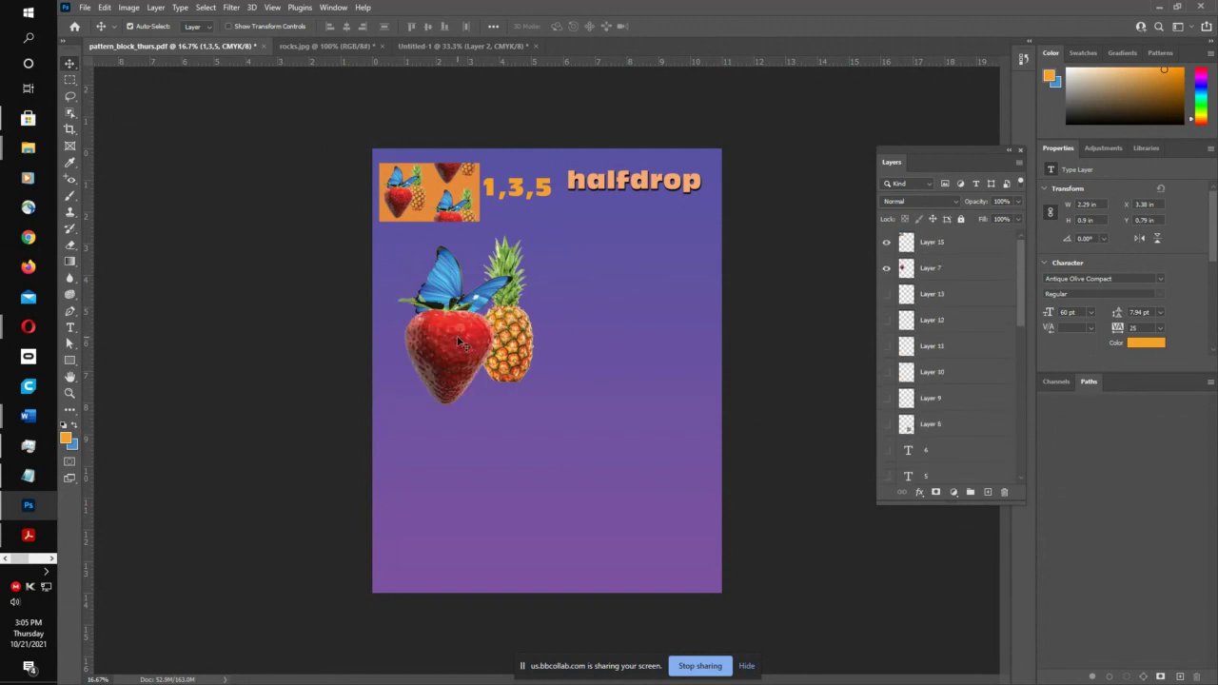
- Check the layout on page 2 of the example pattern PDF in the browser, and return to the Photoshop page
mouse_move(27, 326)
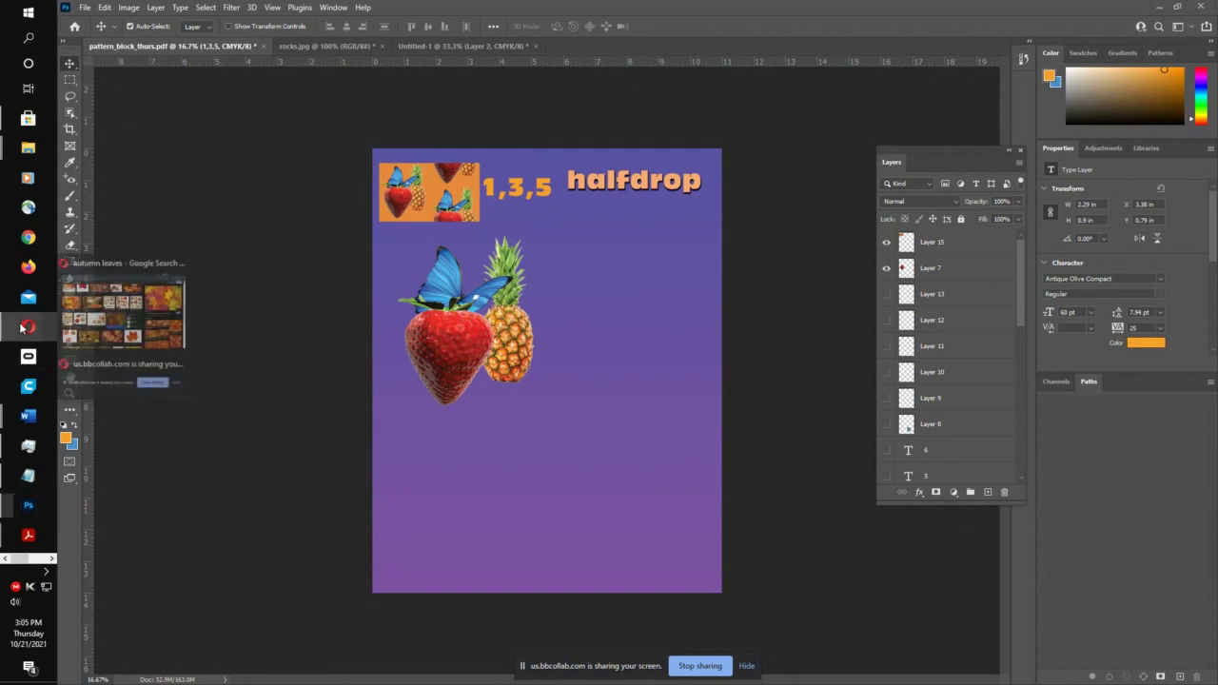
left_click(146, 315)
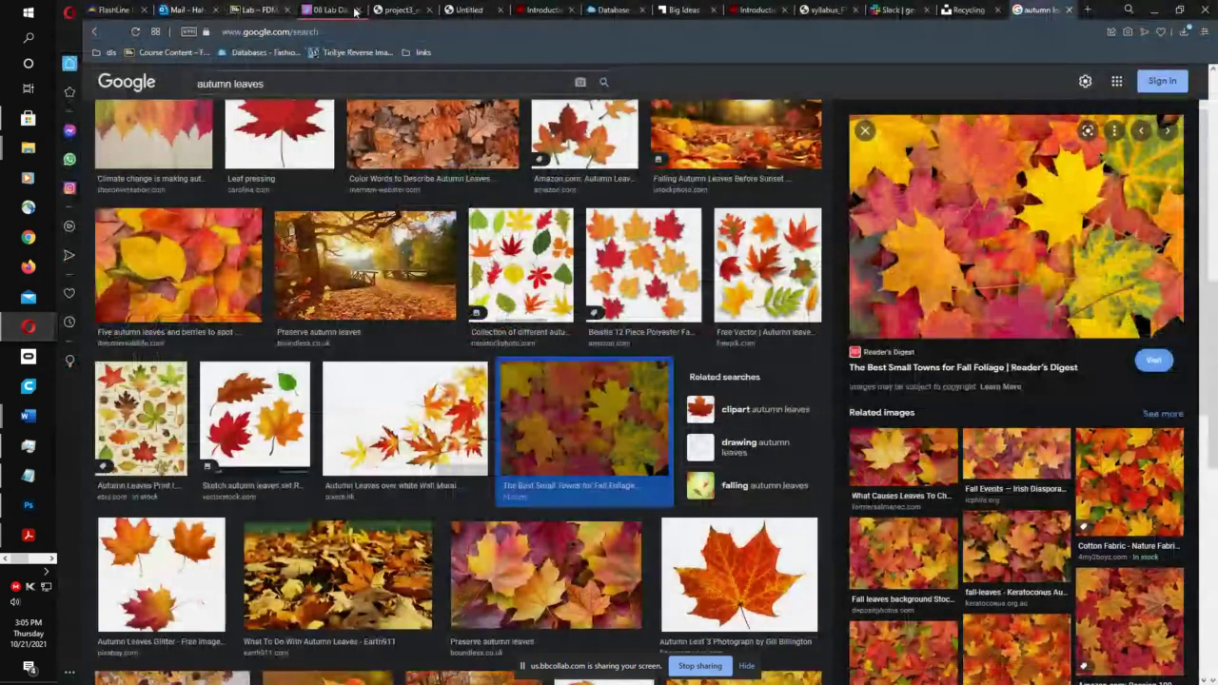
left_click(461, 11)
scroll(763, 313, "down", 6)
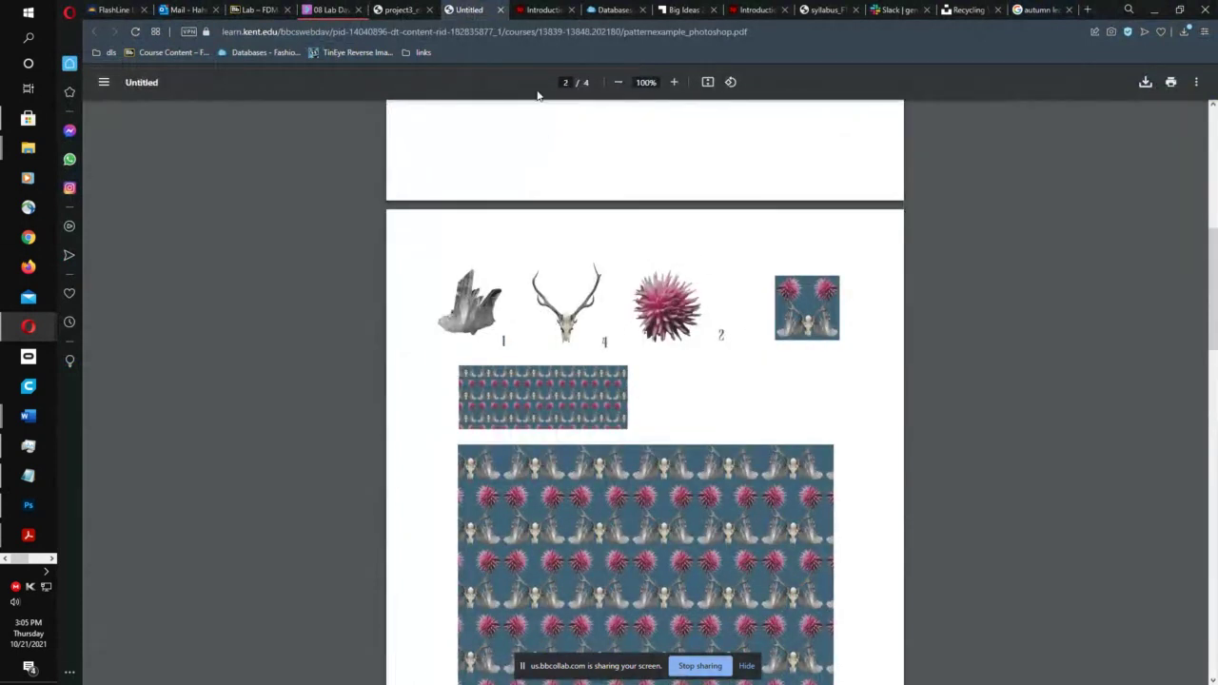
left_click(28, 505)
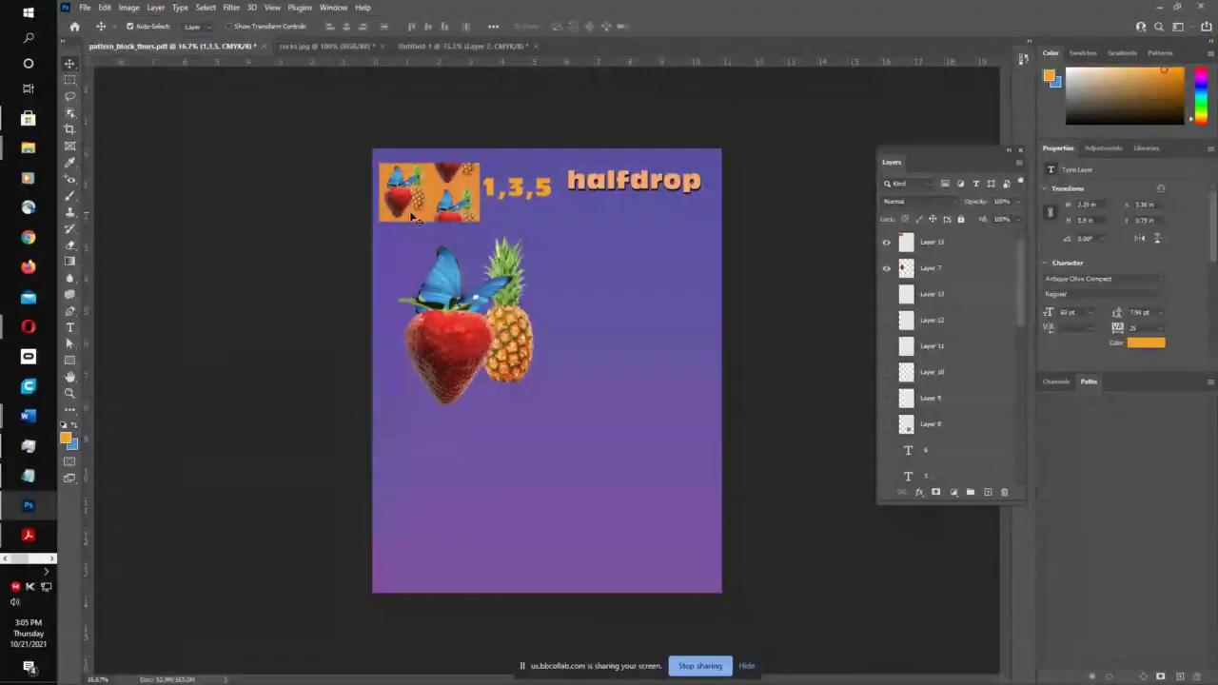
- Scale the butterfly, pineapple and strawberry group to about 34 percent beside the halfdrop tile, and place the 1,3,5 text under the halfdrop title
left_click_drag(507, 193, 592, 290)
left_click_drag(419, 245, 537, 208)
key("ctrl+t")
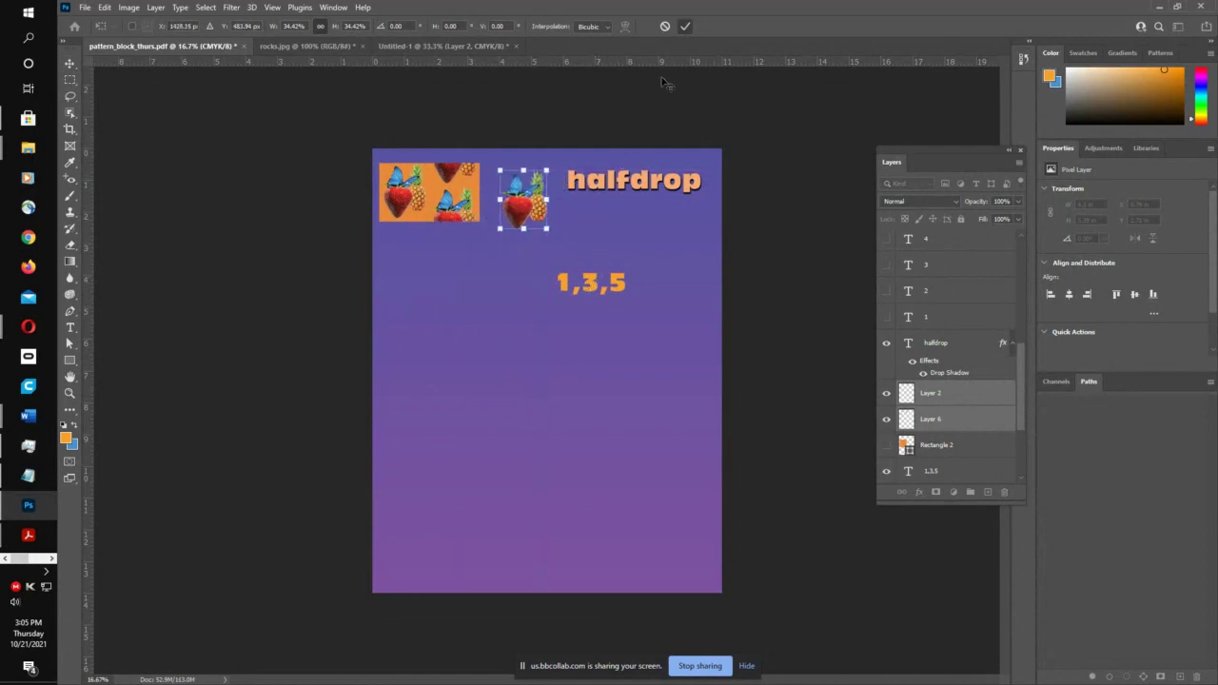
left_click(685, 26)
left_click_drag(596, 289, 589, 223)
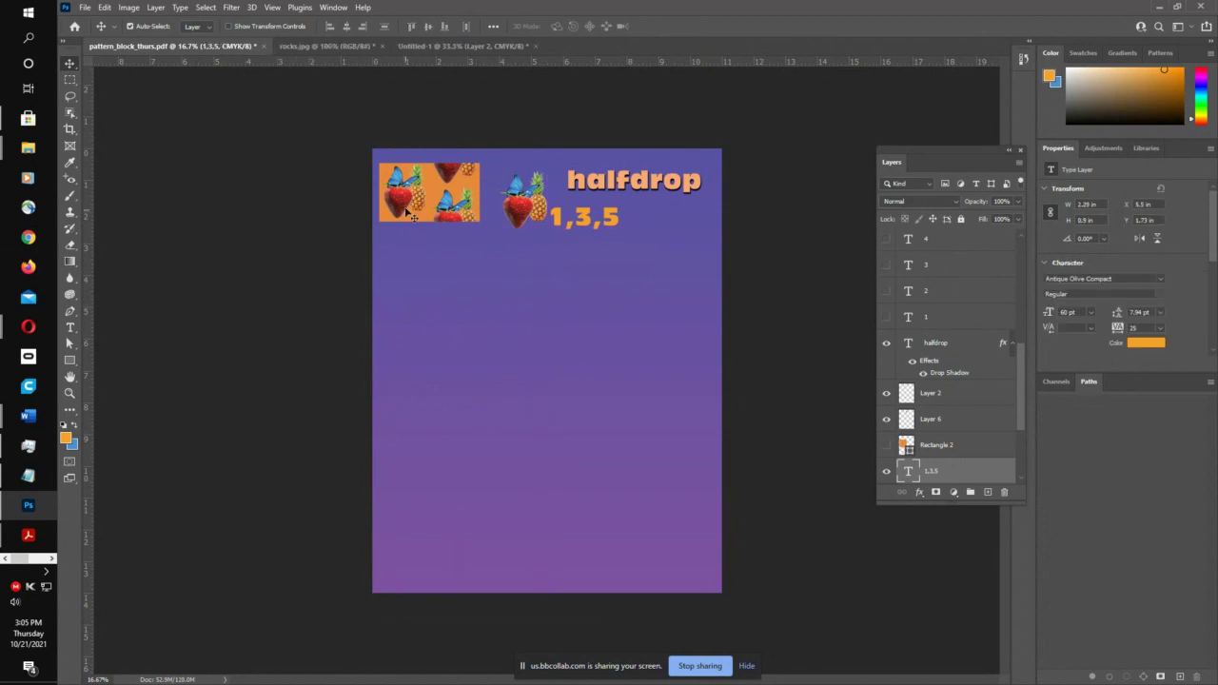
- Draw a rectangle about 10.29 by 10.39 in across the page below the header and switch its fill to a pattern
left_click(70, 360)
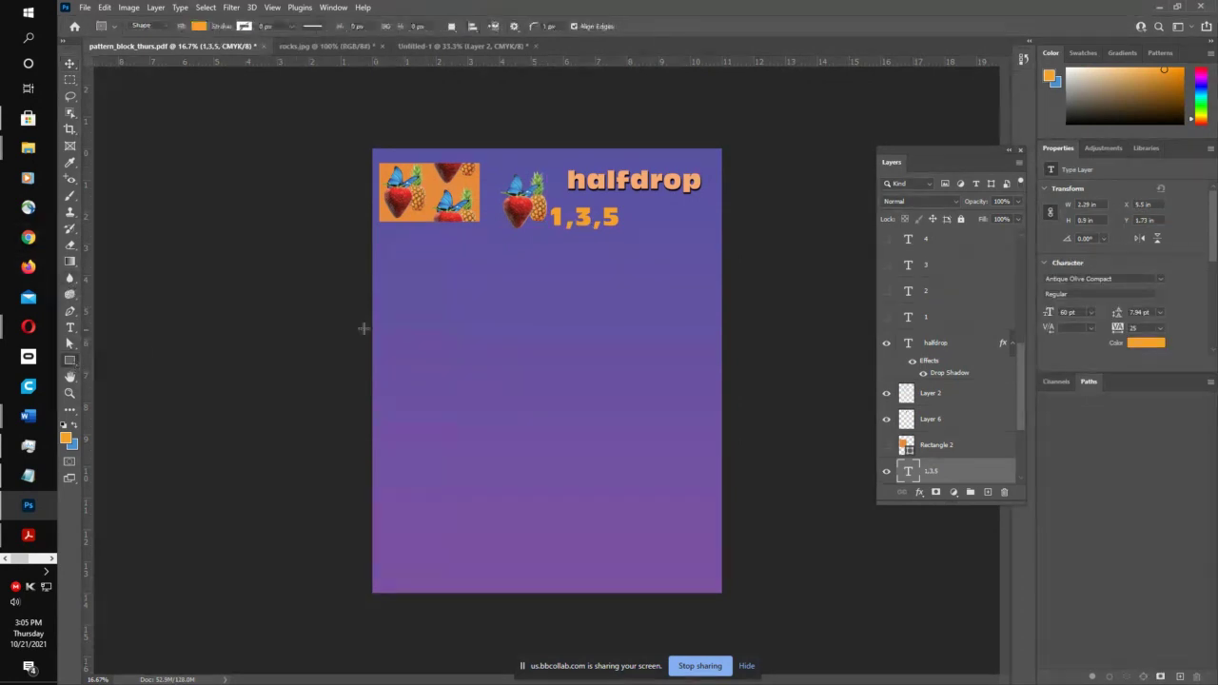
left_click_drag(384, 245, 710, 575)
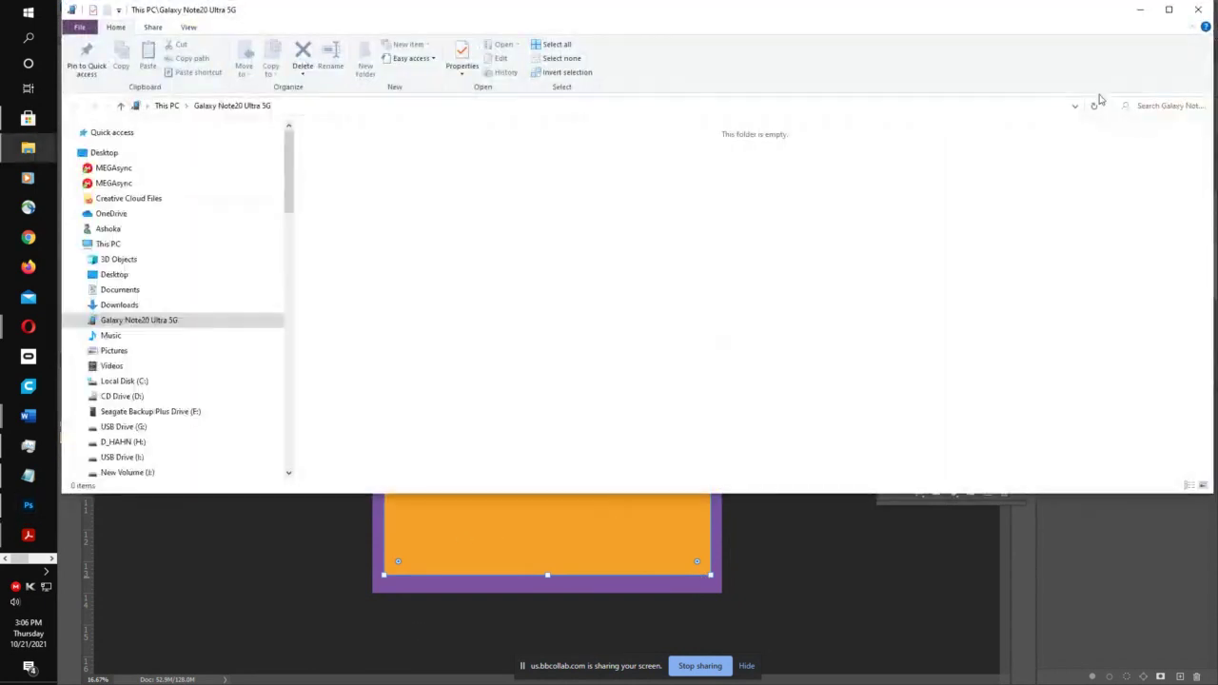
left_click(1199, 9)
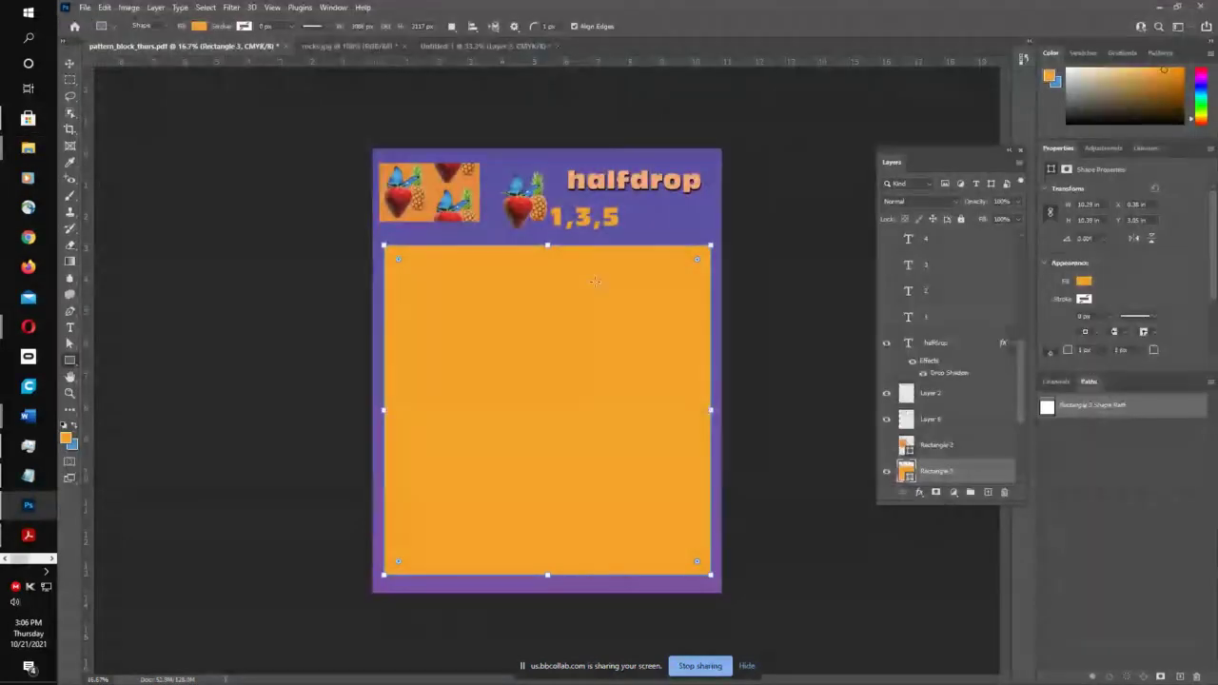
left_click(199, 26)
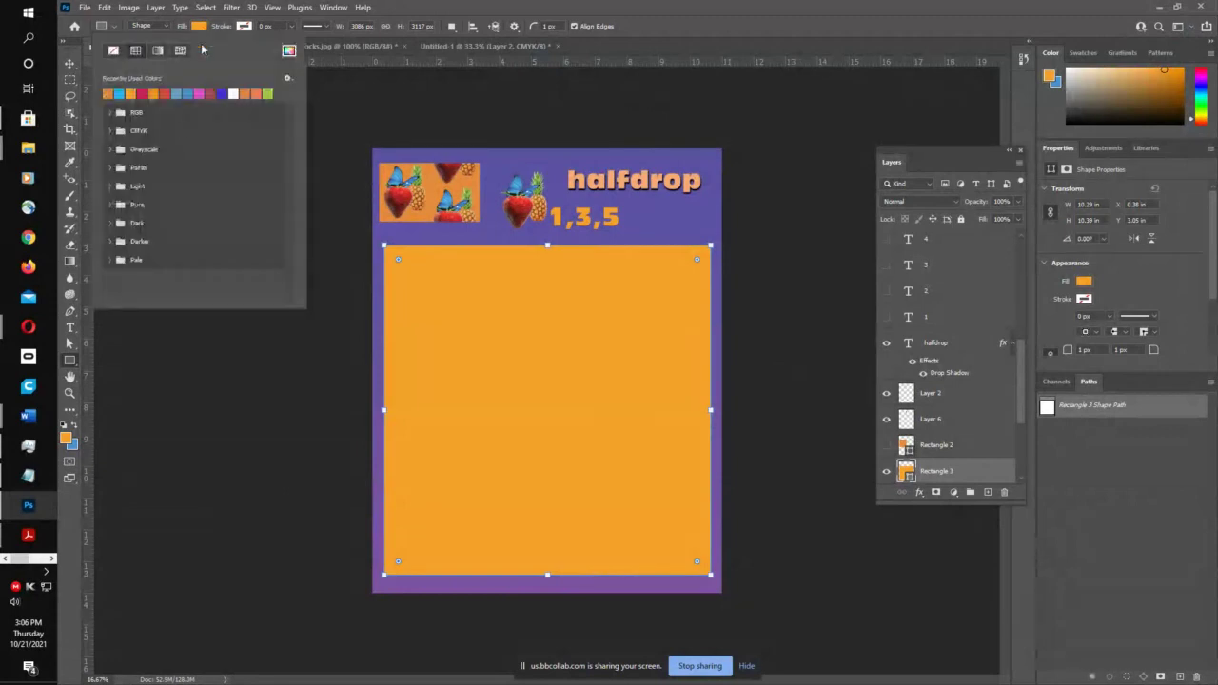
left_click(181, 50)
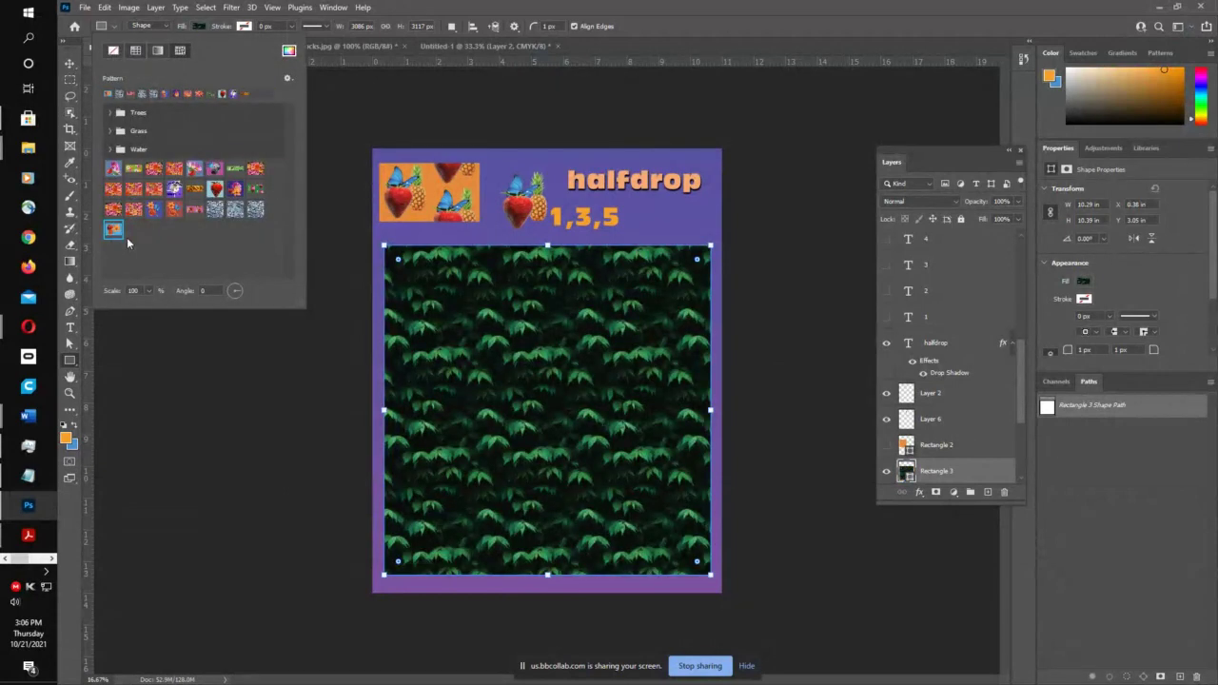
left_click(682, 23)
- Define the halfdrop tile in the Untitled-1 document as a pattern named "pineapple expt"
left_click(445, 46)
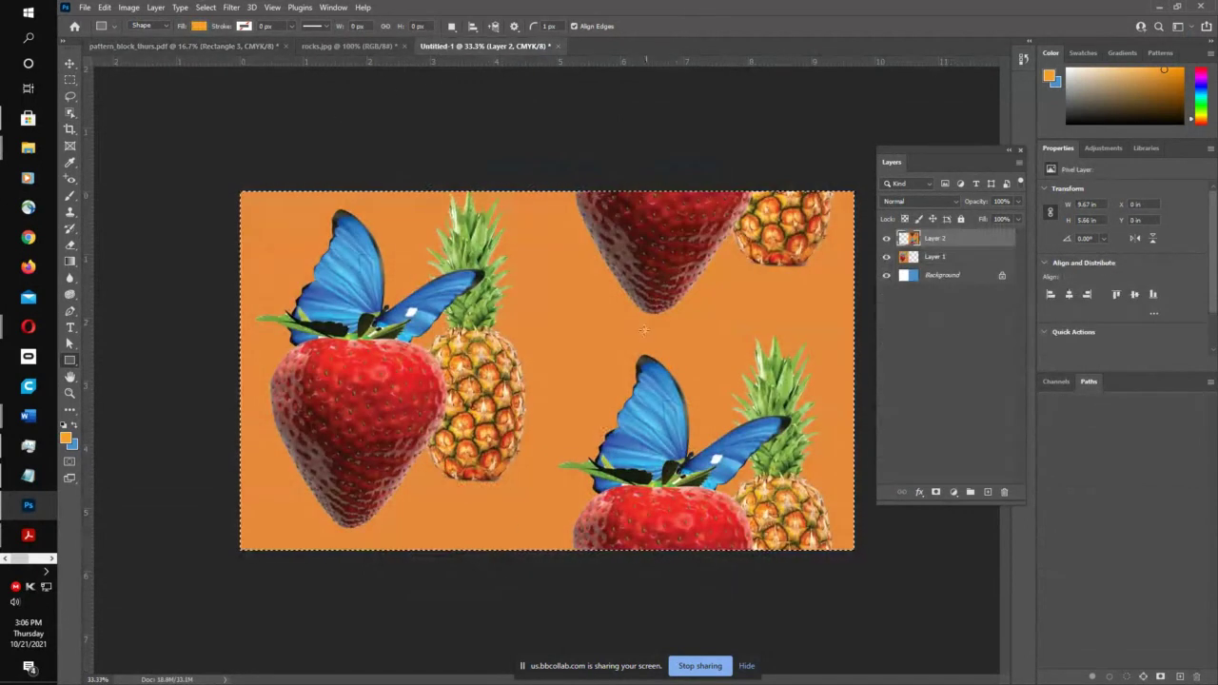
left_click(105, 7)
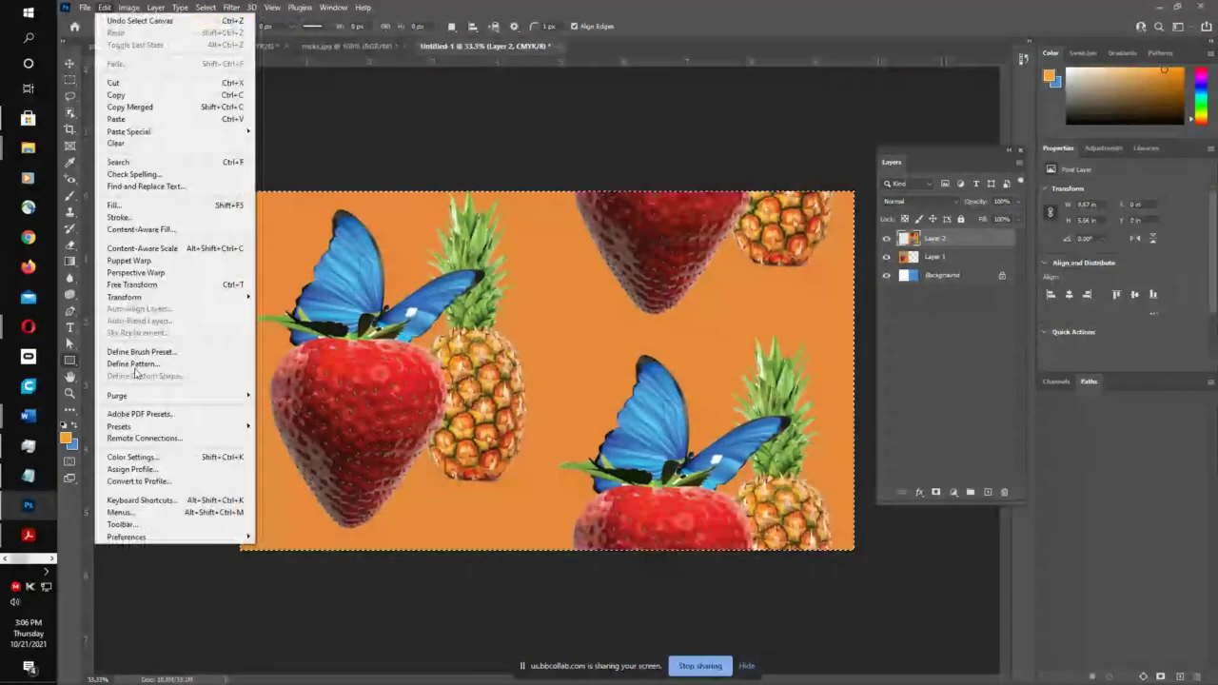
left_click(124, 364)
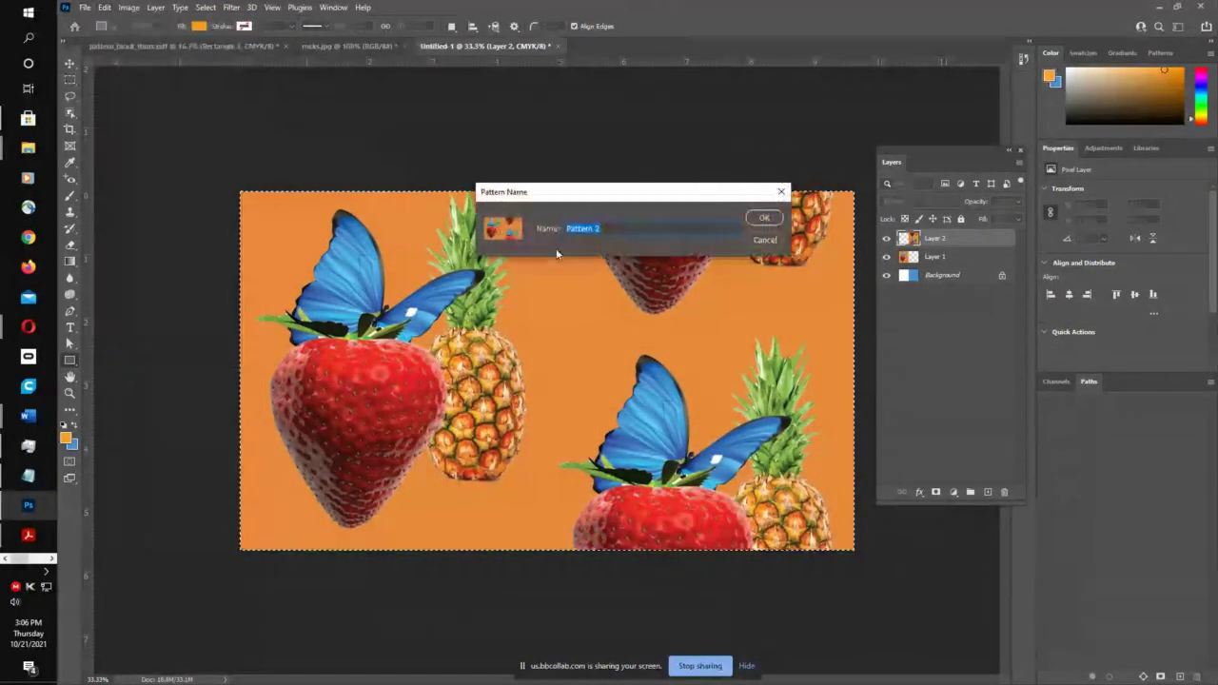
type("p")
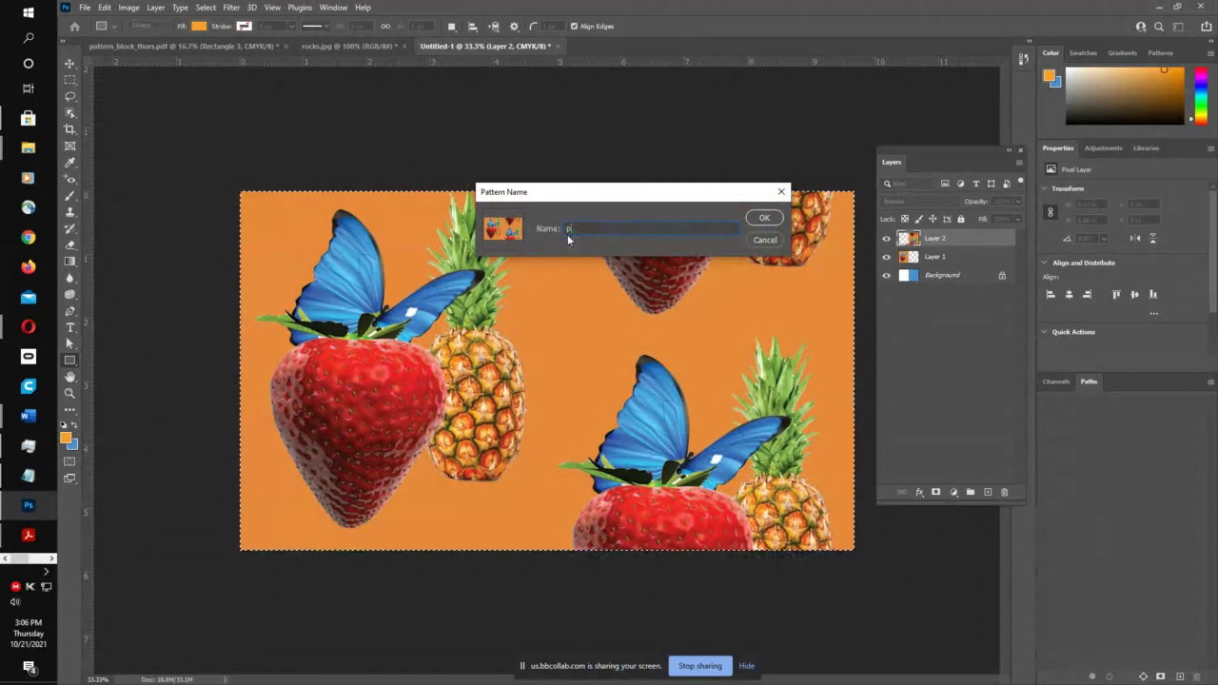
type("ine")
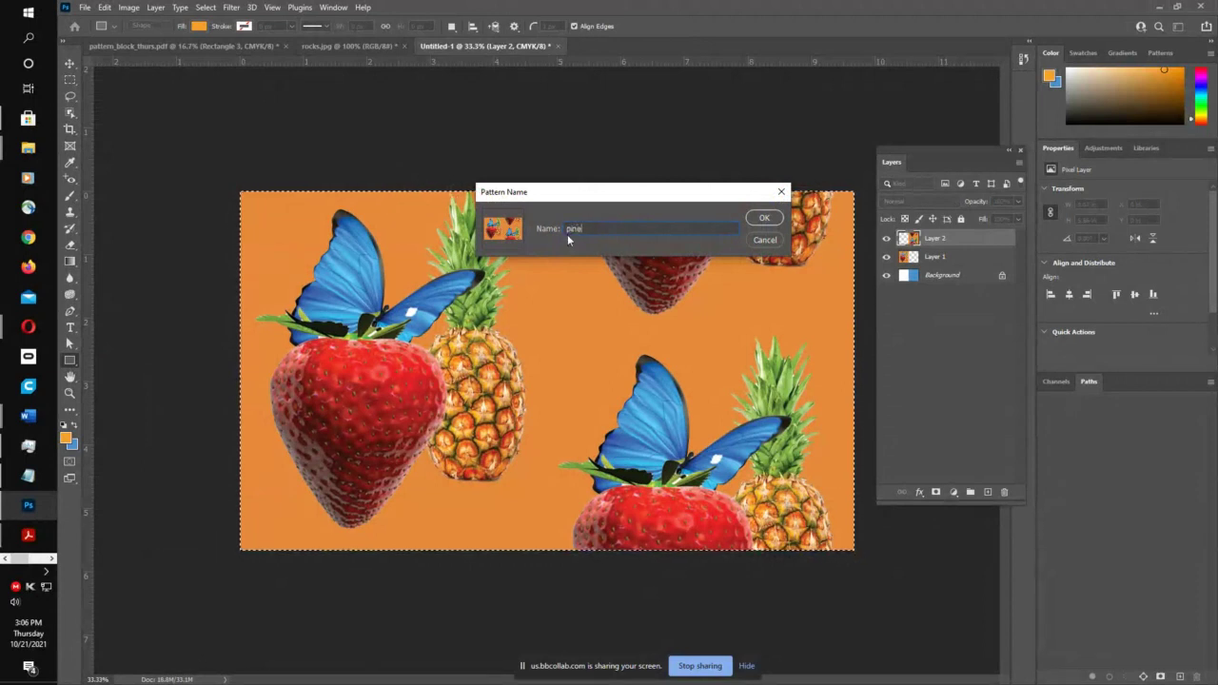
type("apple expt")
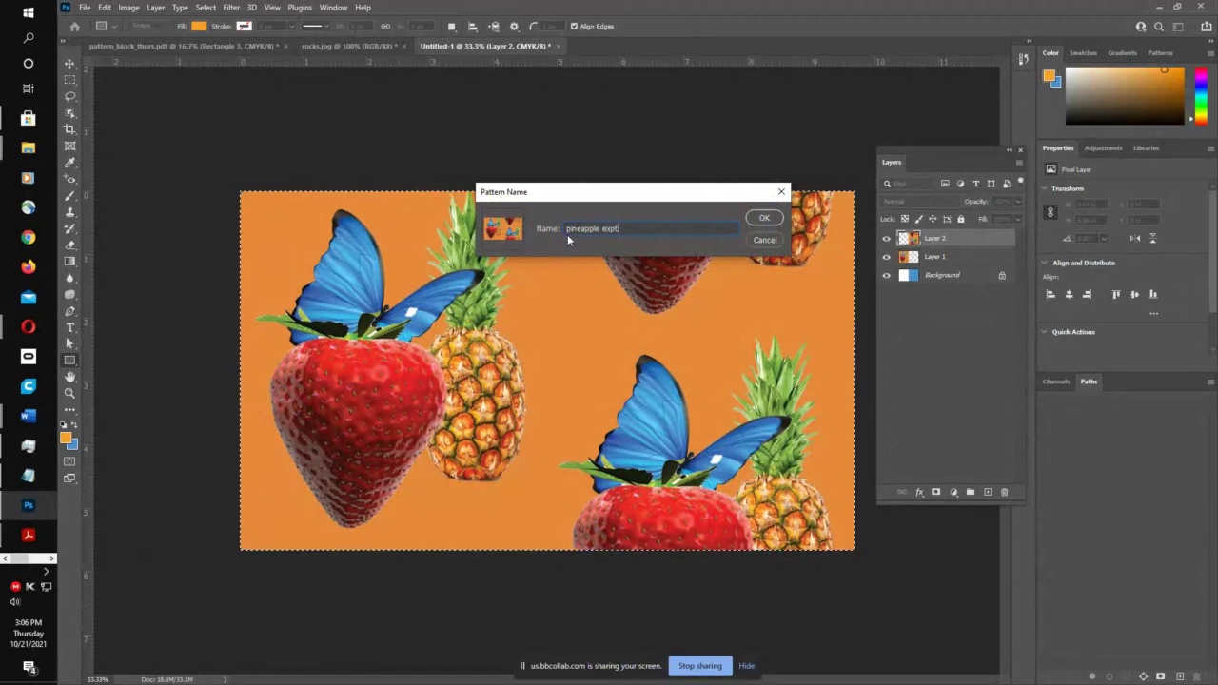
key("Return")
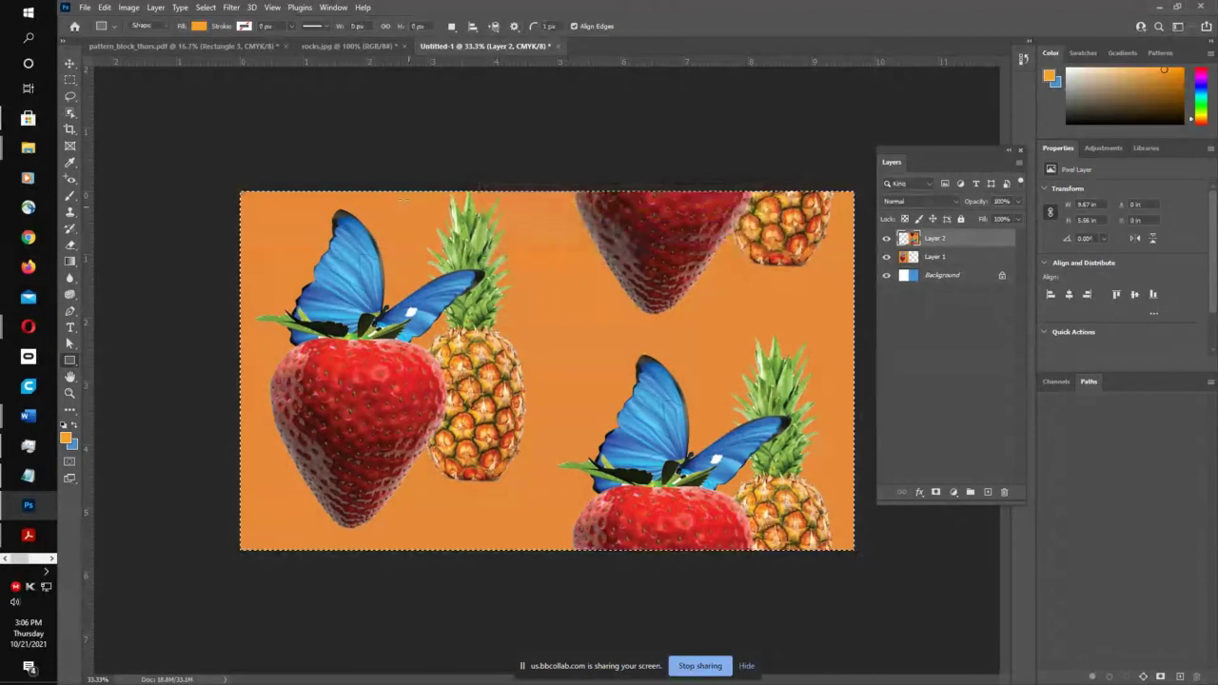
- In pattern_block_thurs.pdf, replace the large rectangle's leaf pattern fill with the new halfdrop fruit pattern
left_click(184, 46)
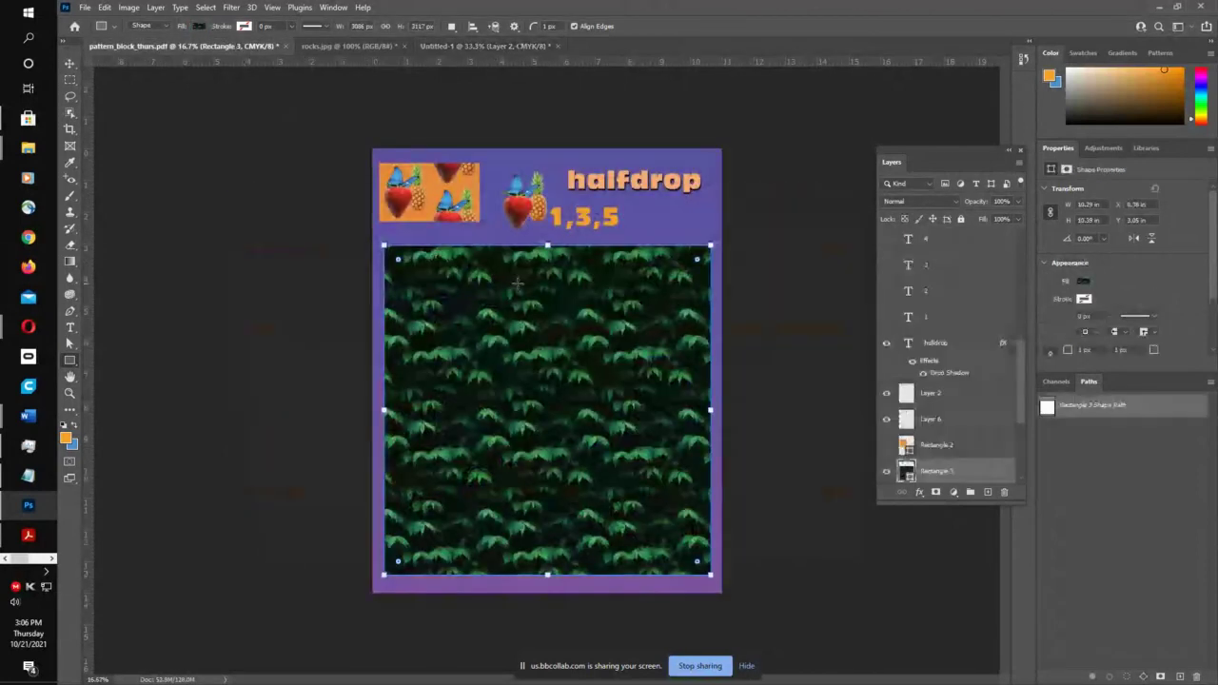
double_click(911, 471)
left_click(553, 219)
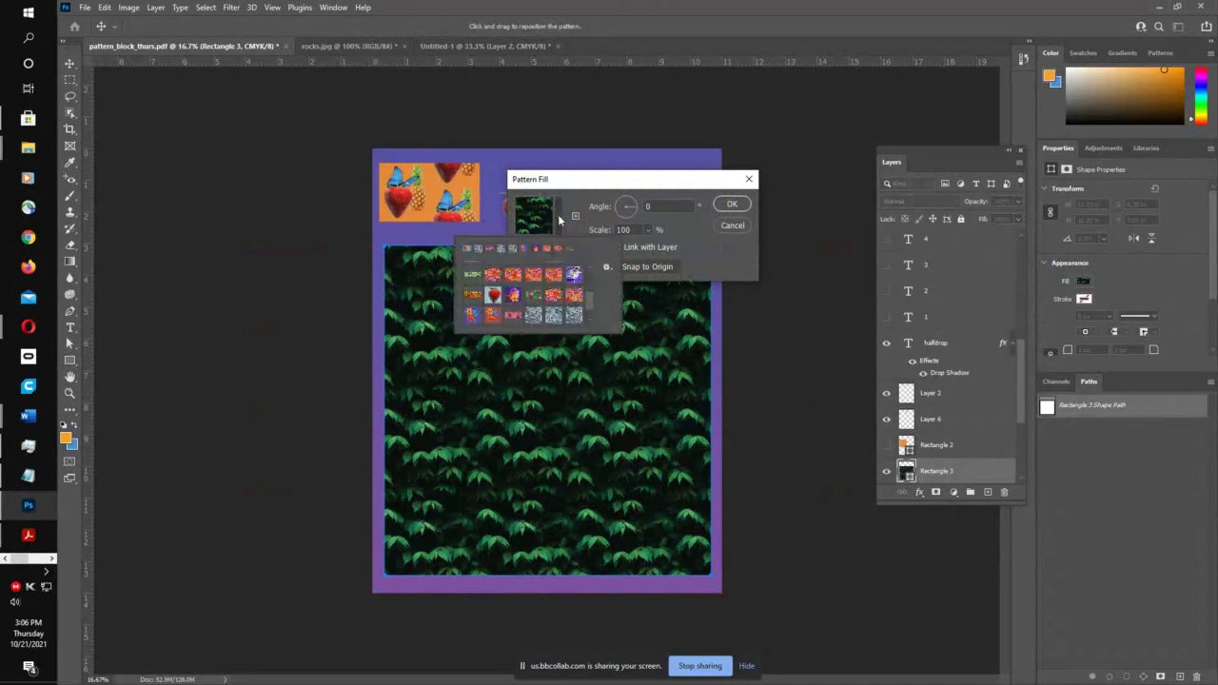
left_click(559, 220)
left_click(560, 220)
scroll(561, 303, "down", 1)
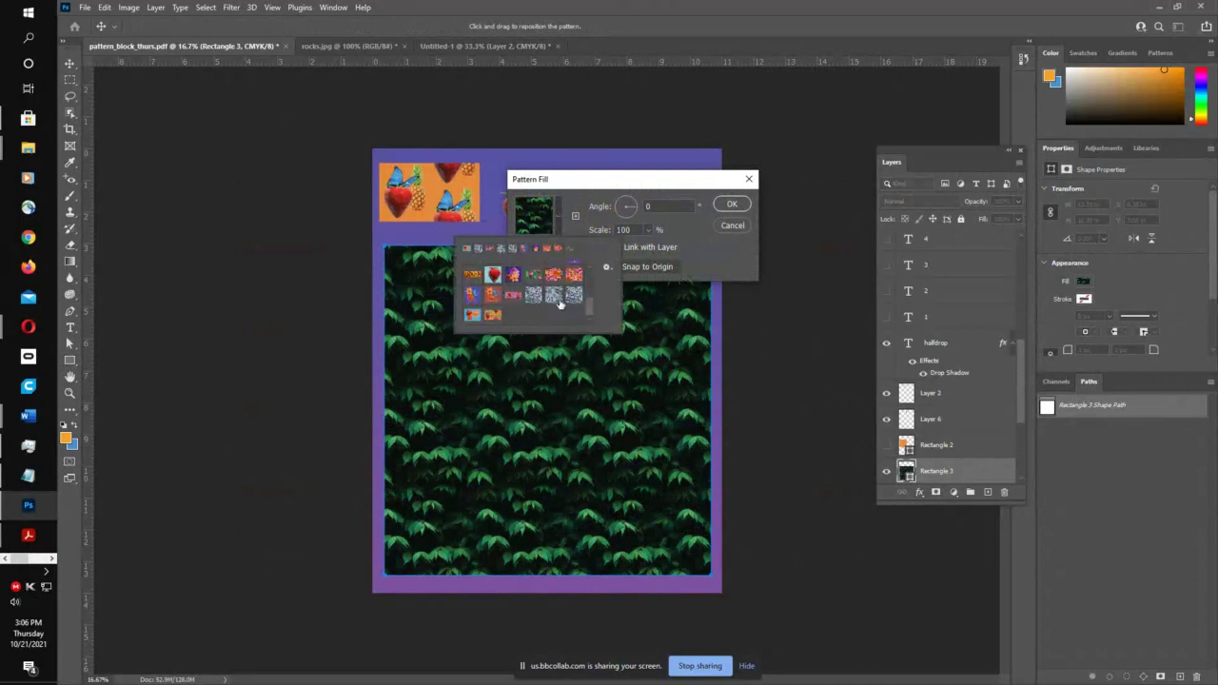
left_click(492, 316)
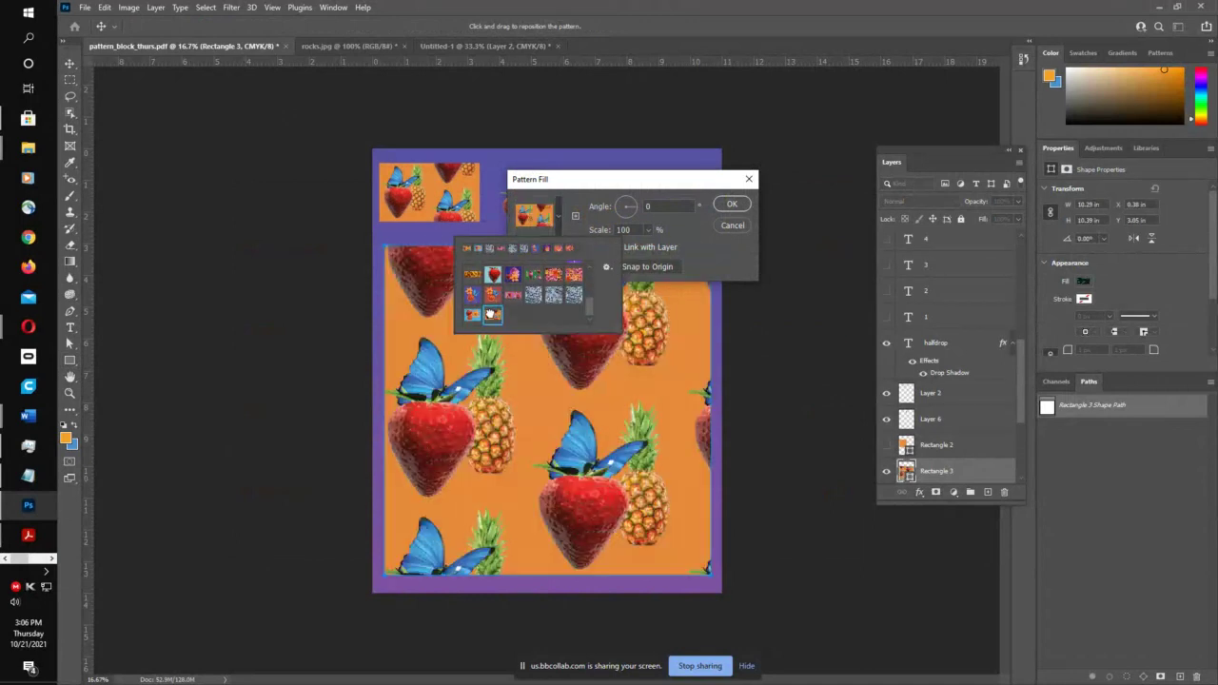
left_click(608, 269)
left_click(609, 259)
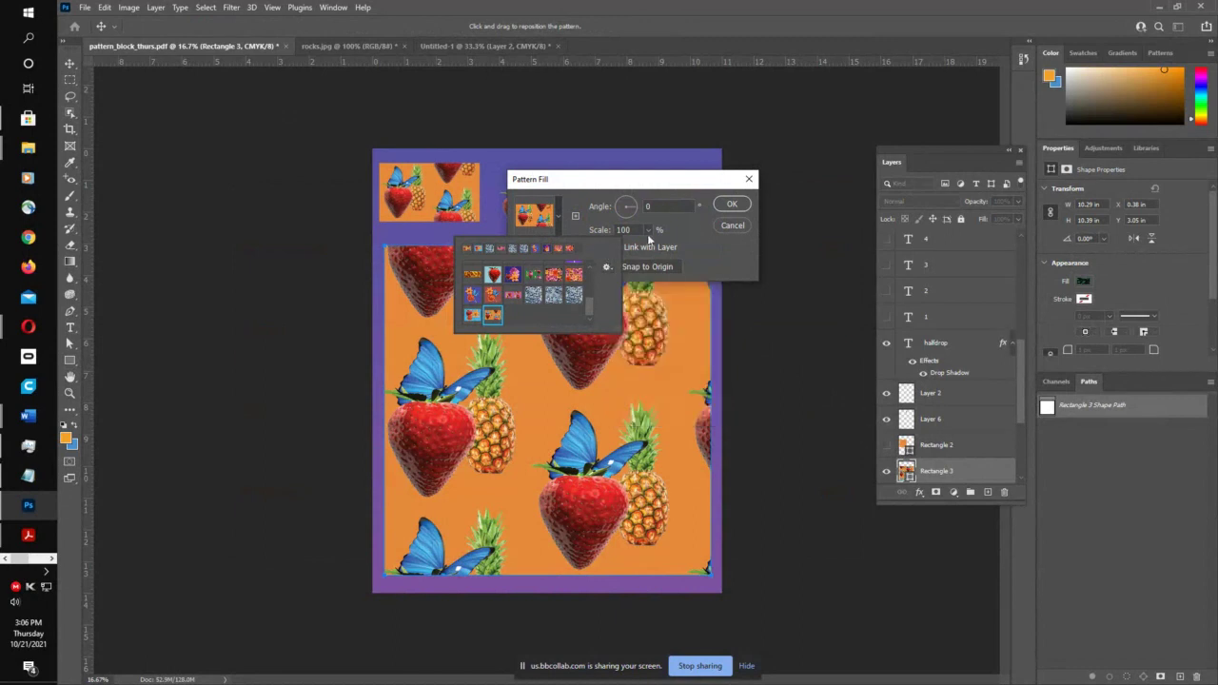
left_click(730, 208)
left_click(730, 207)
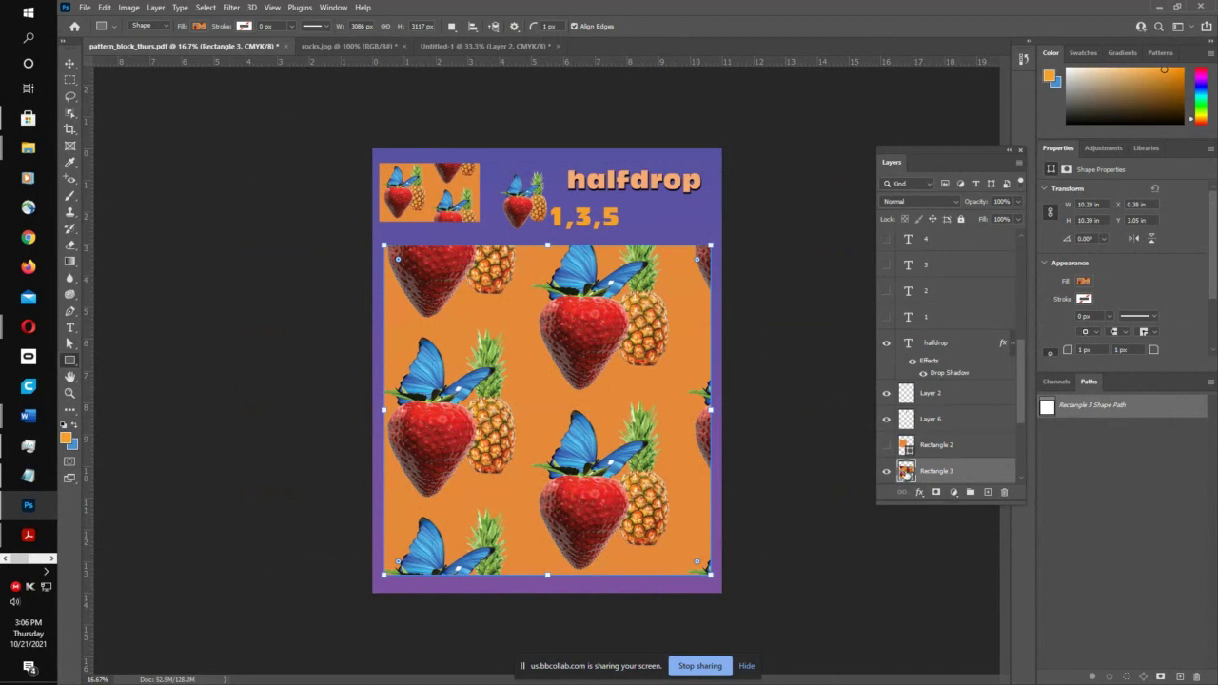
- Set the large rectangle's pattern fill scale to 70 percent
double_click(905, 471)
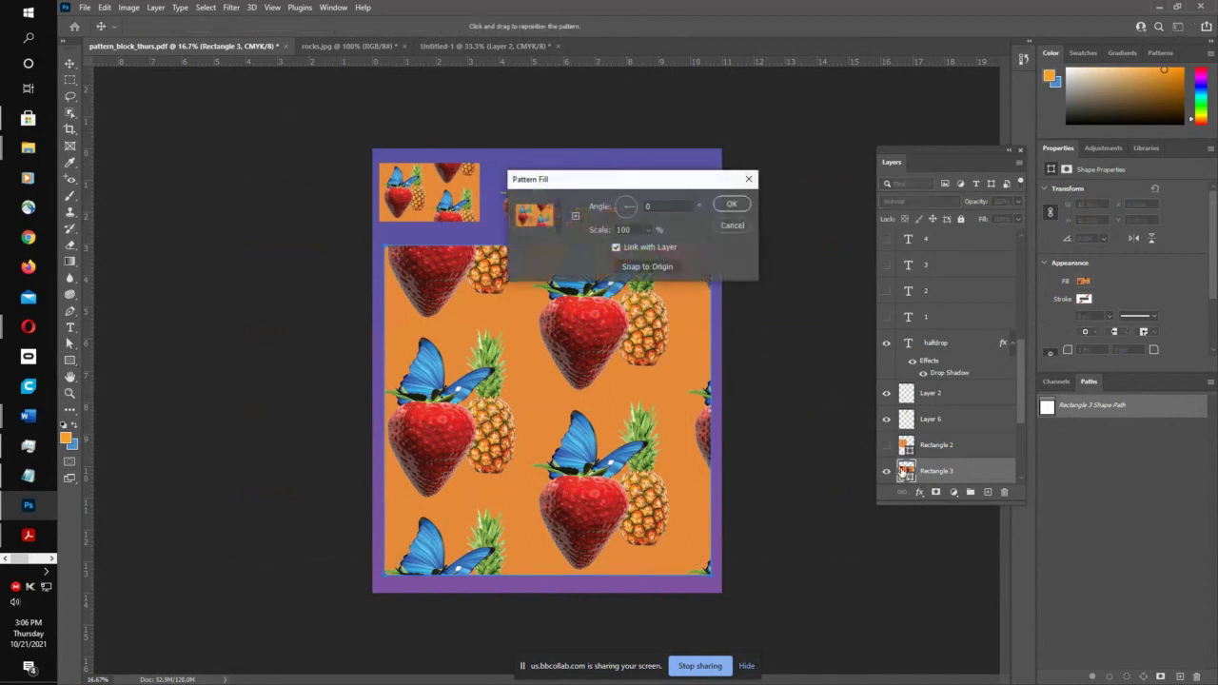
double_click(635, 230)
type("70")
key("Return")
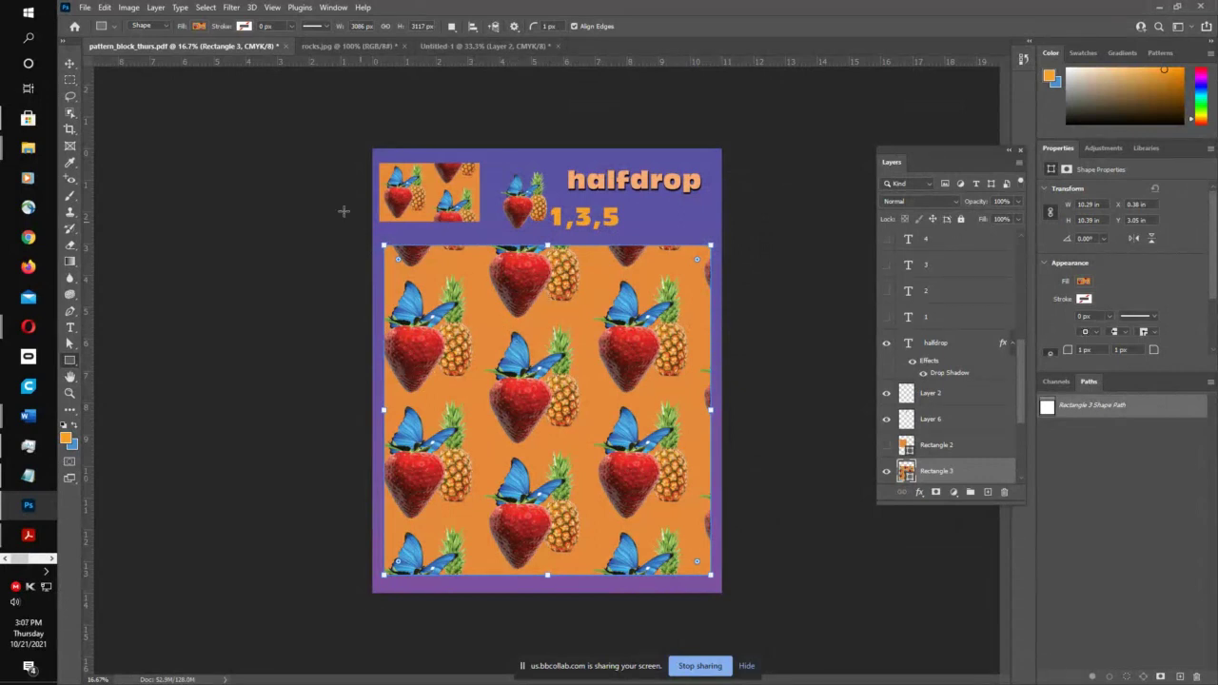
- Save the page to the computer as a Photoshop PDF named pattern_halfdrop_thurs.pdf in the 2021 FASHION TECH PDF folder
left_click(104, 8)
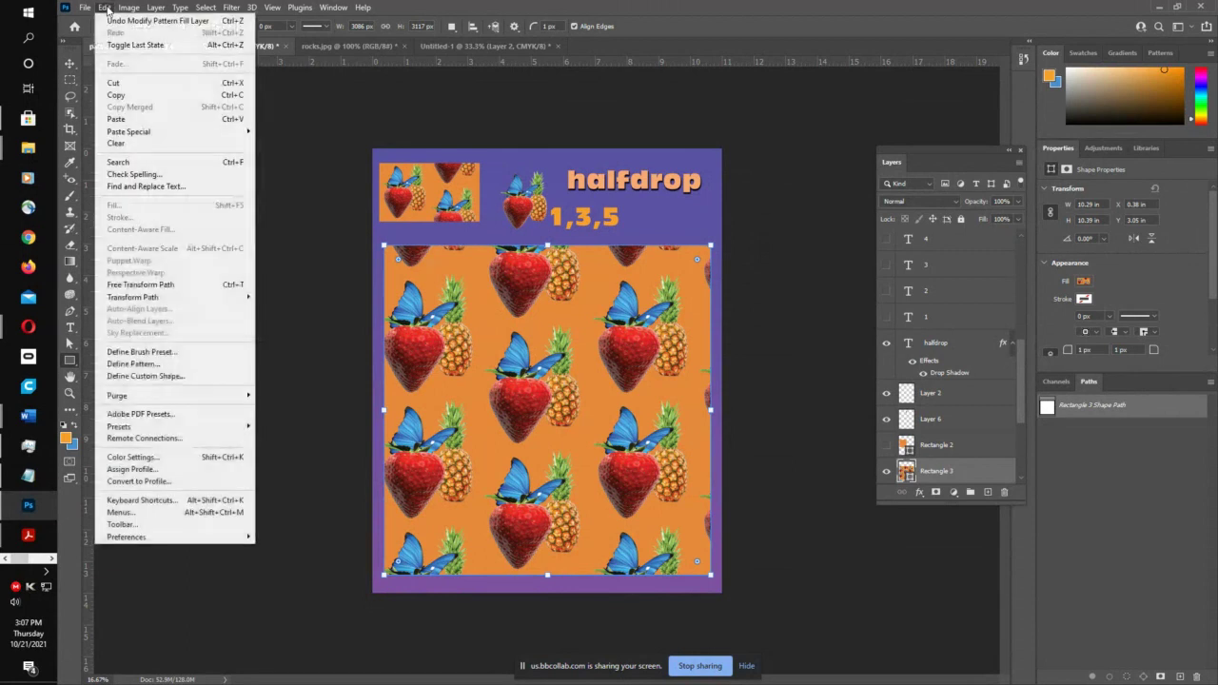
left_click(85, 7)
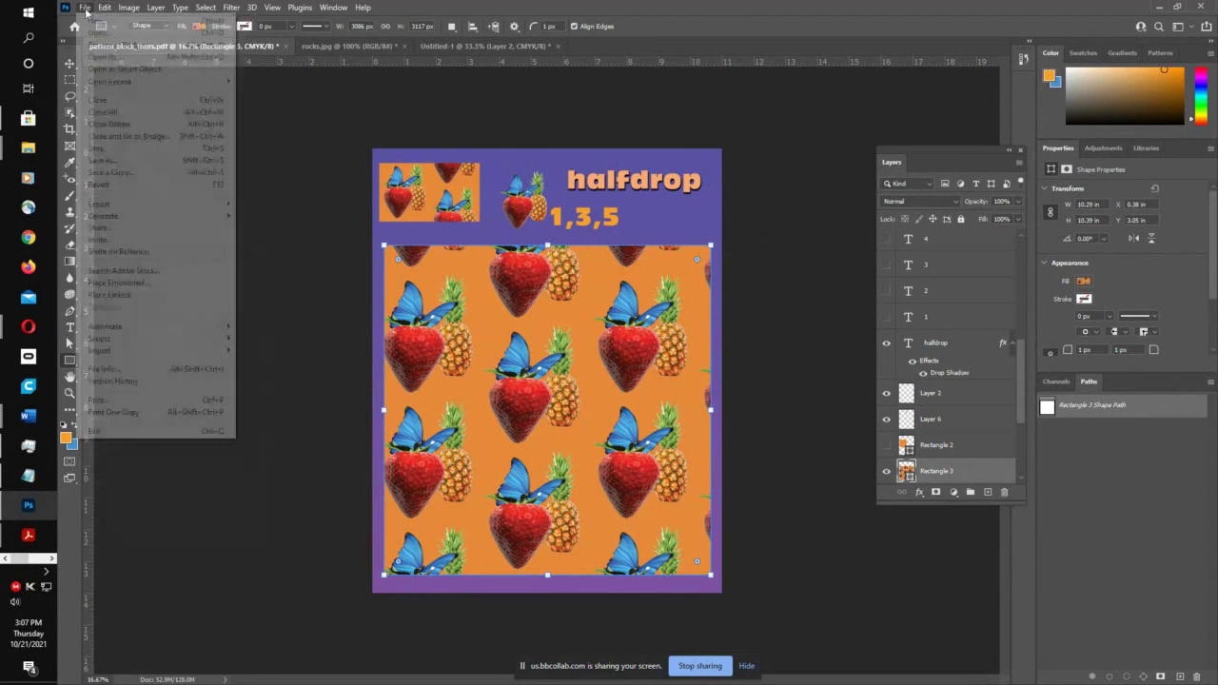
left_click(113, 161)
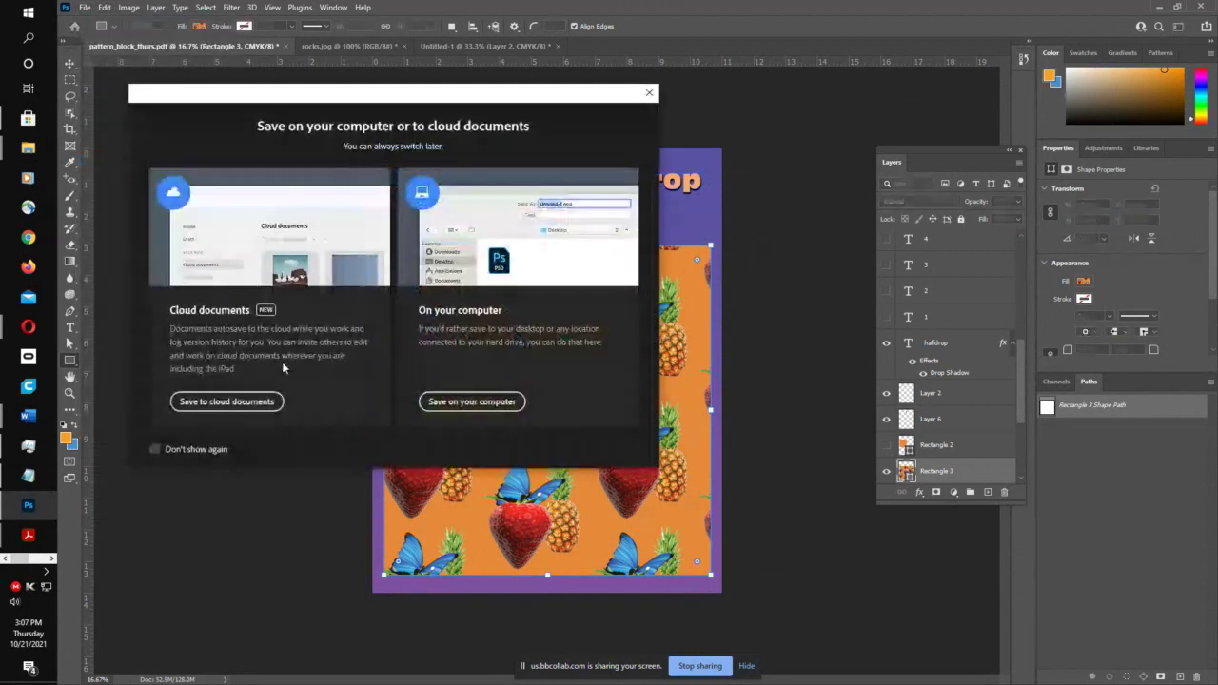
left_click(453, 404)
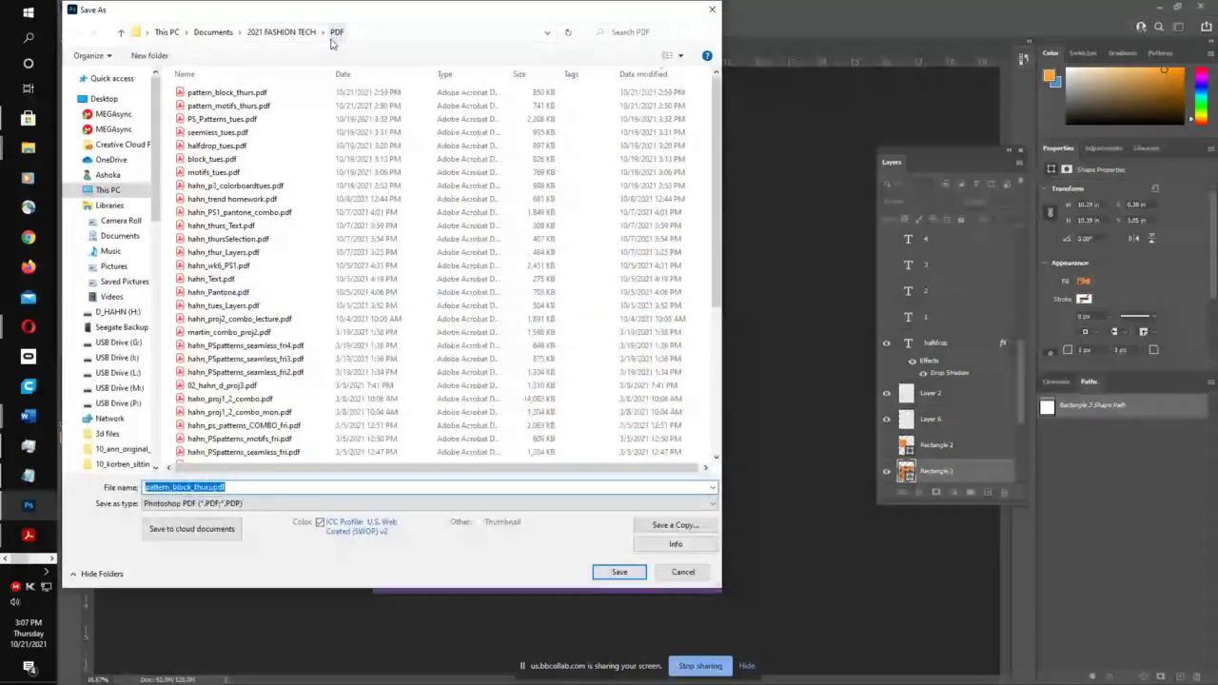
left_click(189, 487)
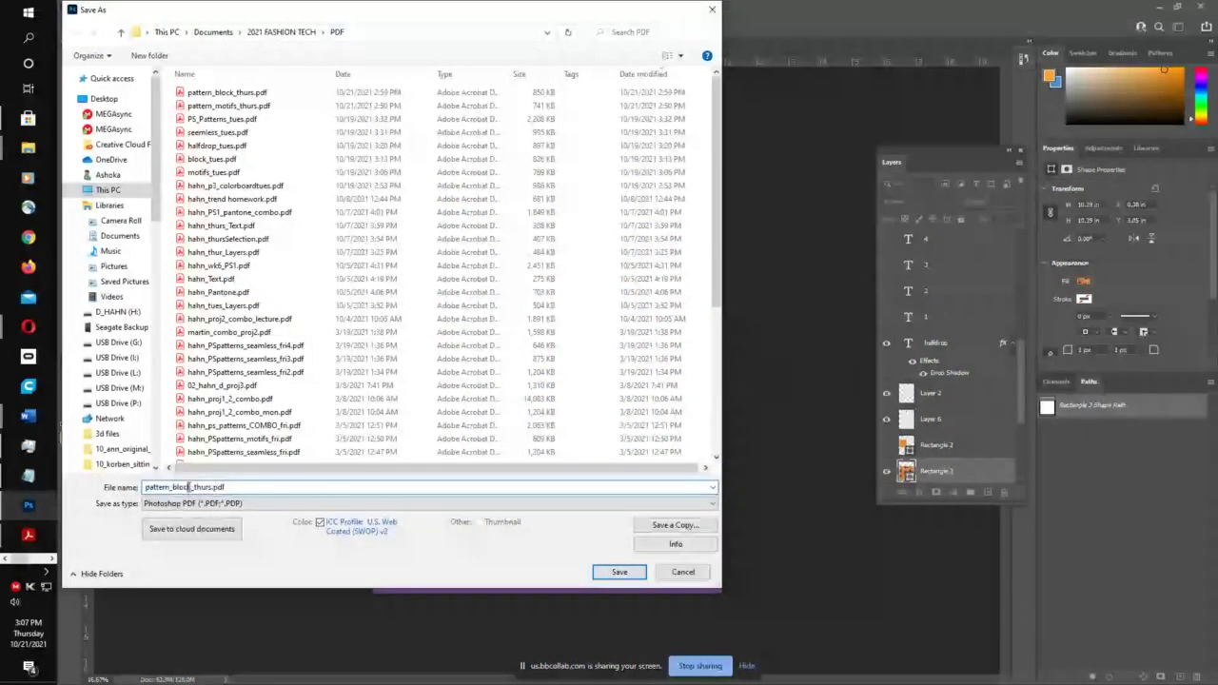
key("ctrl+shift+Left")
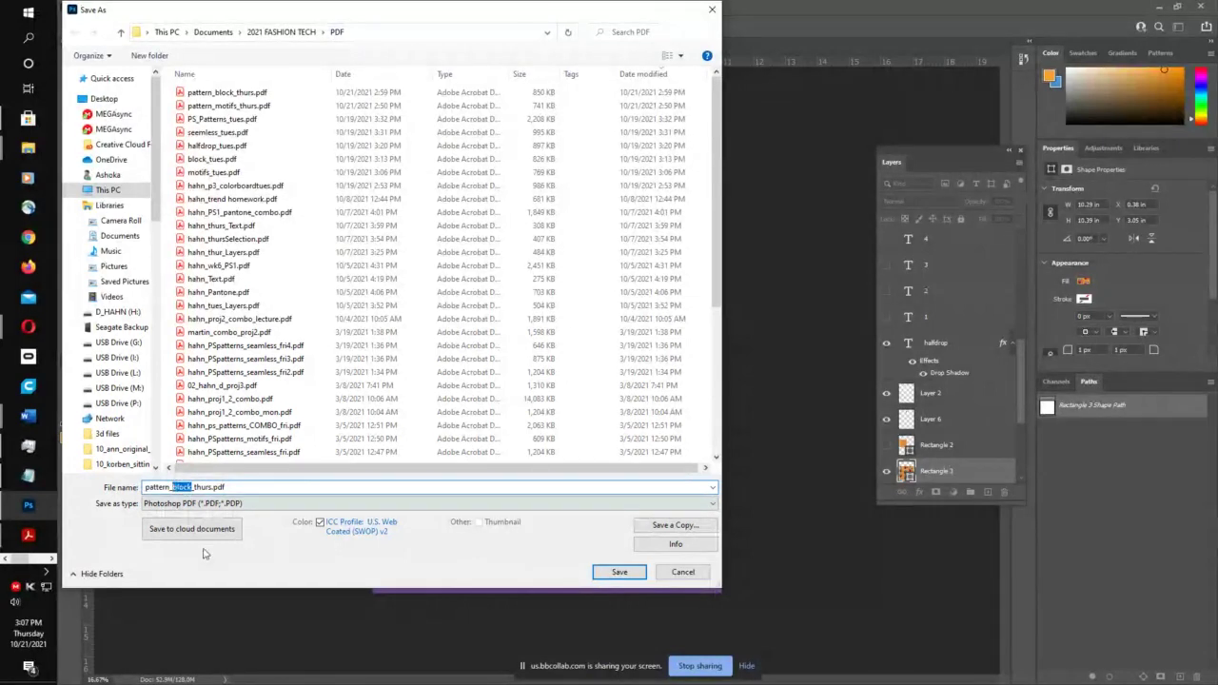
type("halfdrop")
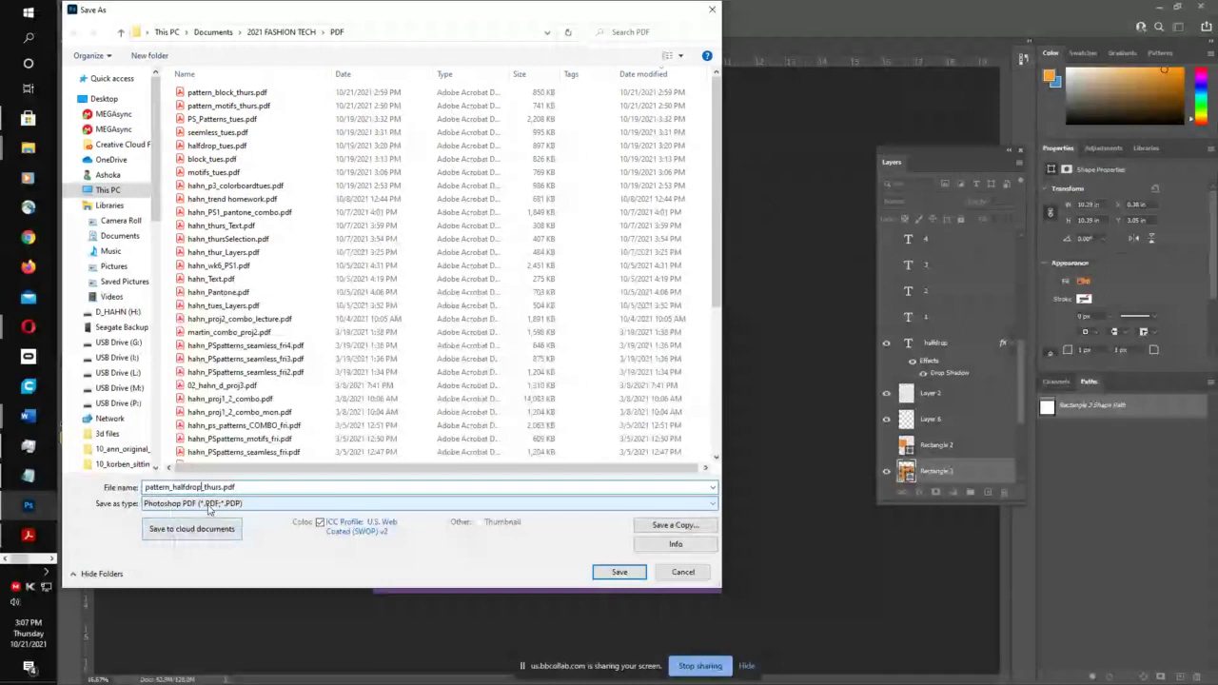
left_click(604, 571)
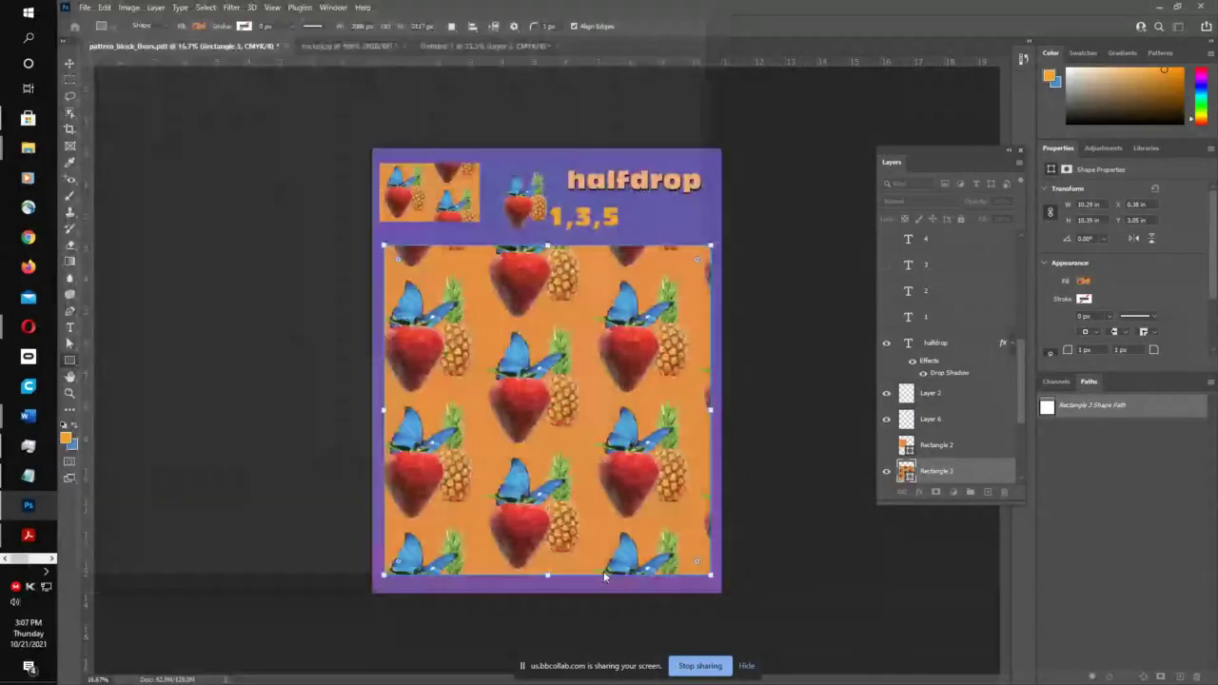
- Review the compression and output options of the Smallest File Size preset and write out the PDF
left_click(637, 267)
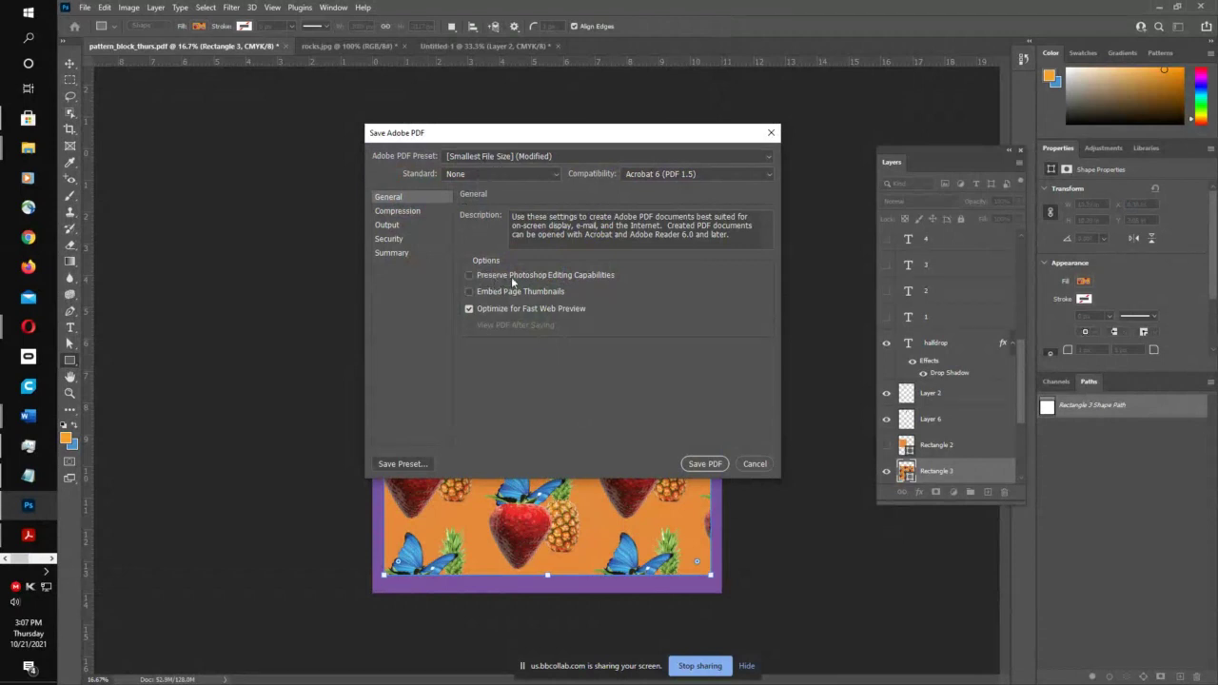
left_click(415, 210)
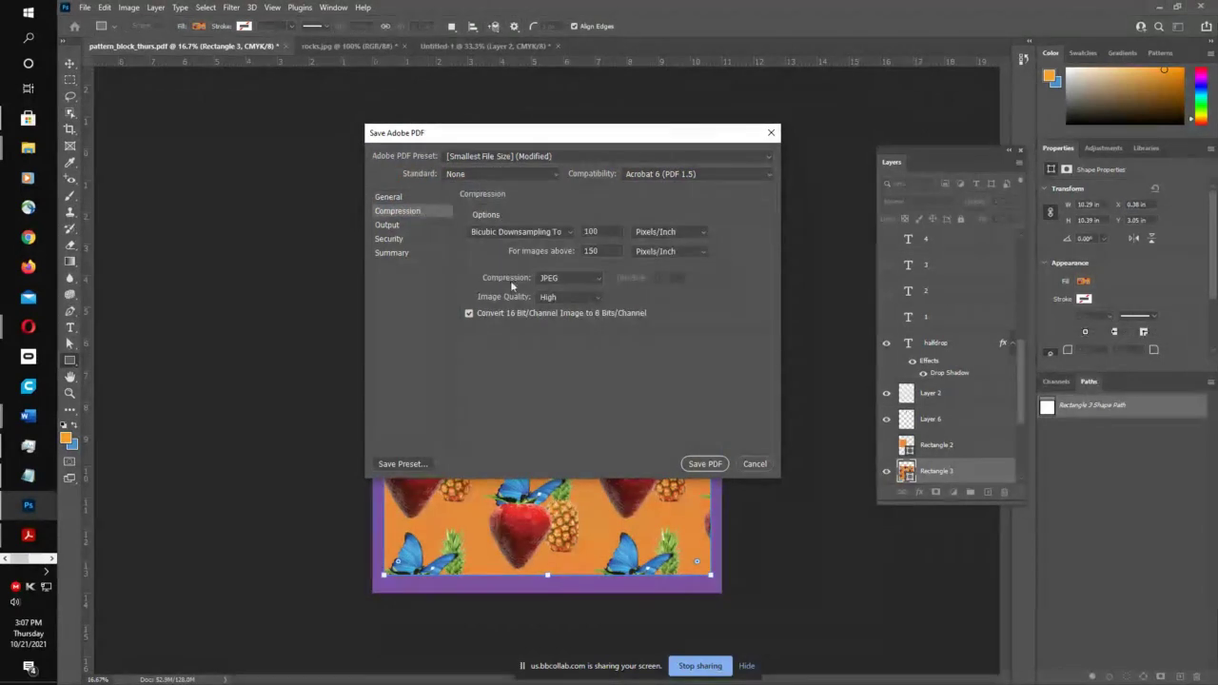
left_click(401, 225)
left_click(707, 464)
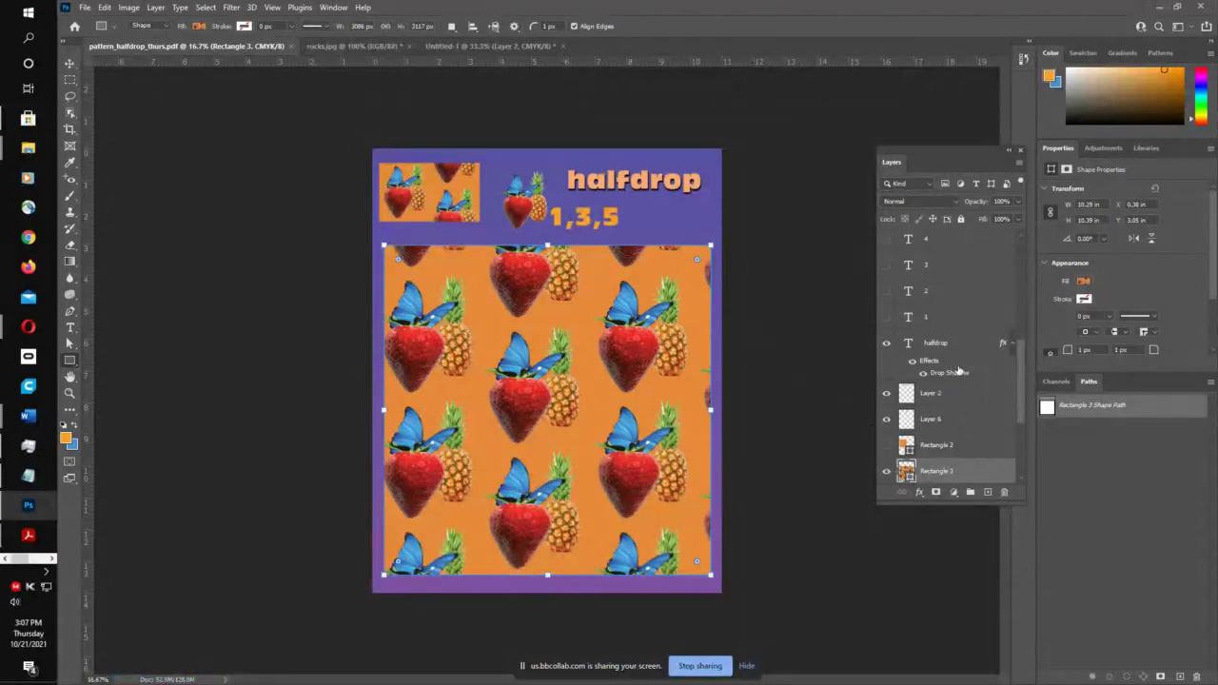
- Hide Group 1 and the layers from the halfdrop title down to Rectangle 1, leaving the gradient background on
scroll(959, 371, "up", 5)
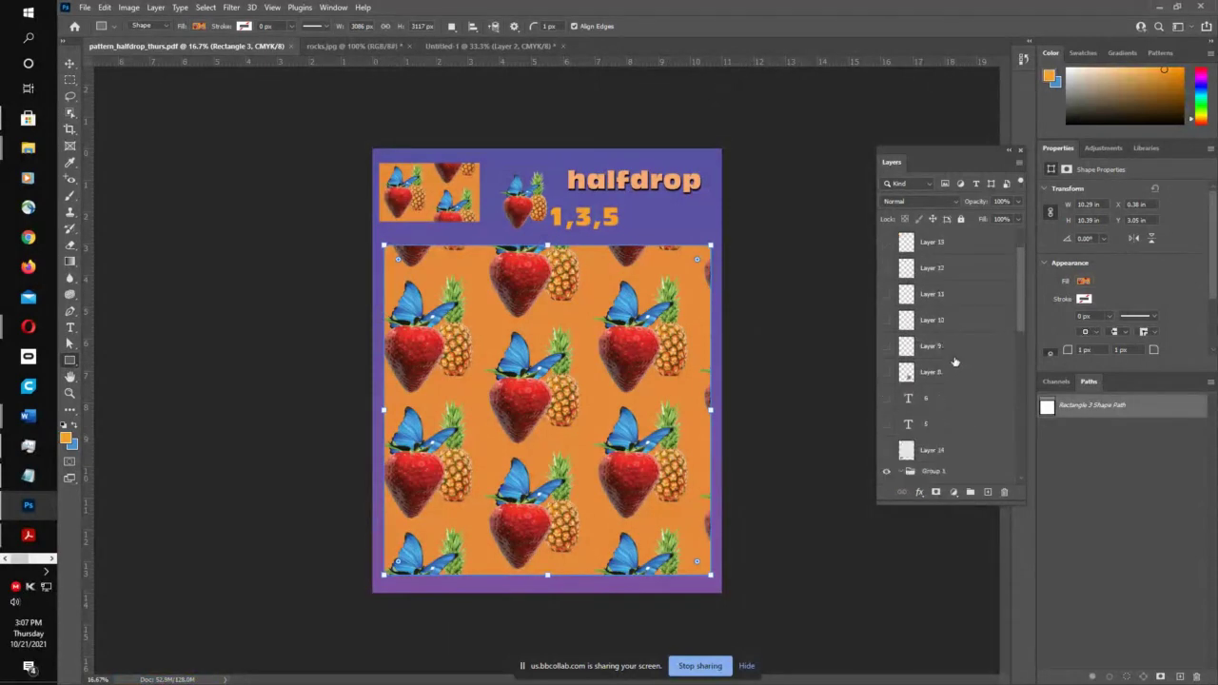
scroll(956, 362, "down", 2)
left_click(884, 422)
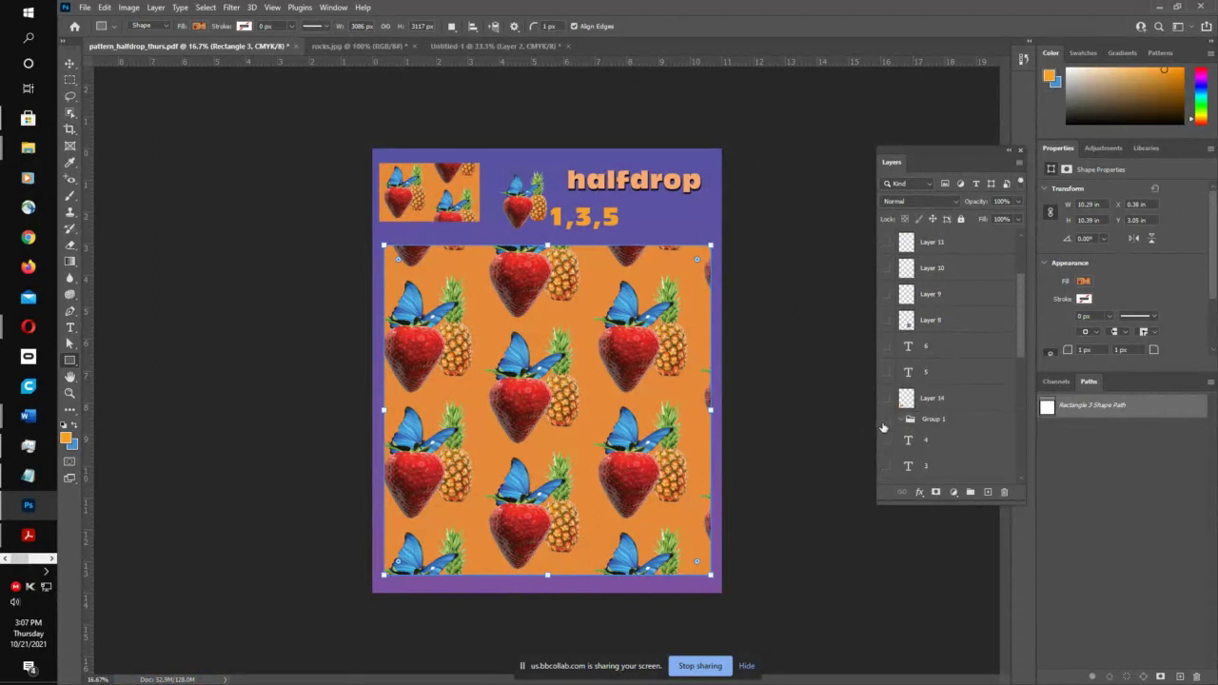
scroll(884, 428, "down", 3)
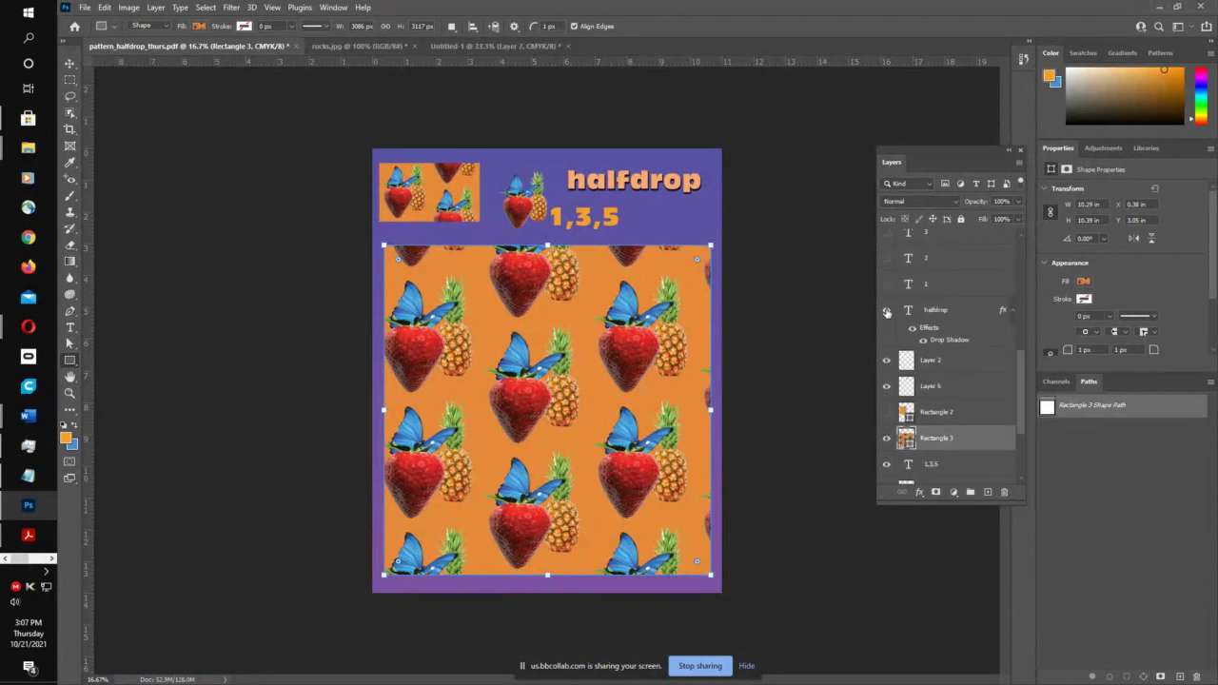
left_click_drag(887, 312, 895, 459)
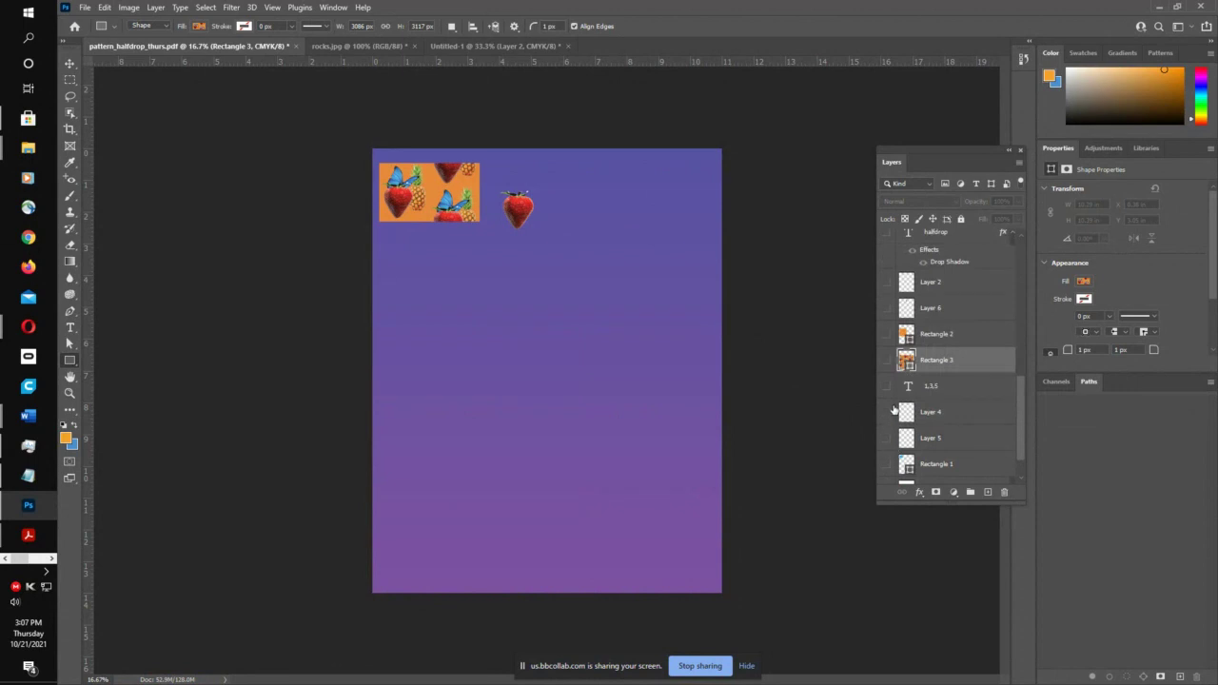
scroll(890, 400, "down", 2)
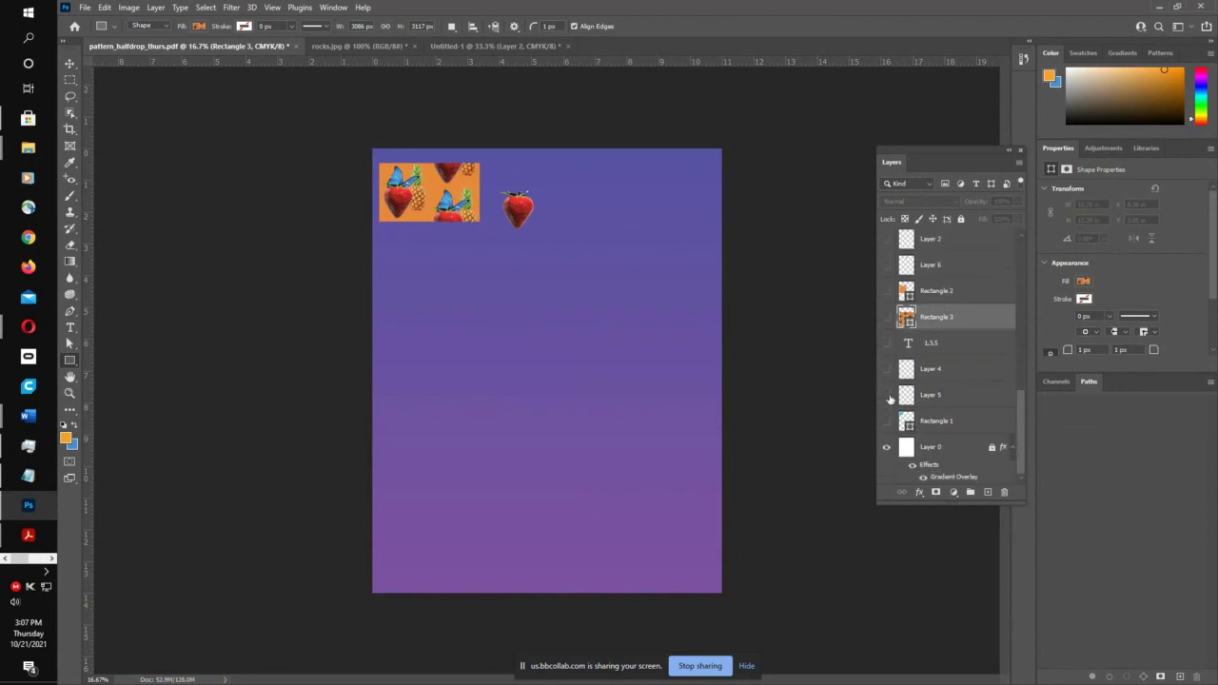
- Show the 1,3,5 and halfdrop text layers again and hide Layer 7 and Layer 15 with the tile and strawberry
left_click(887, 343)
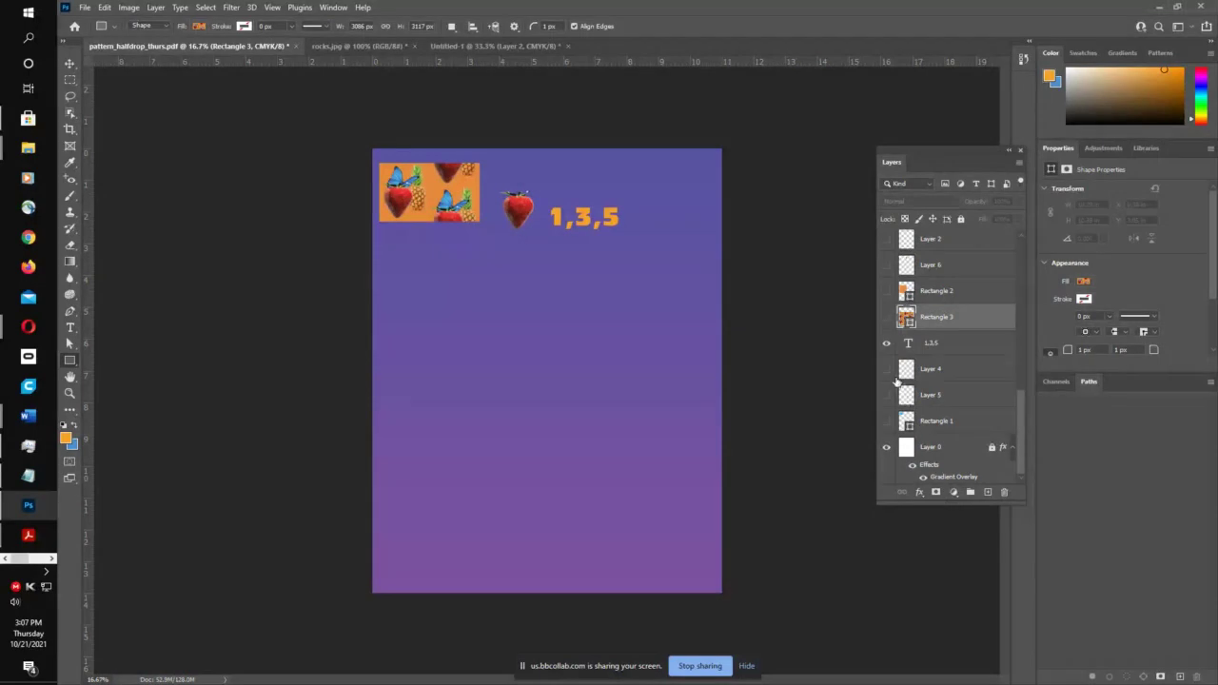
scroll(895, 385, "up", 3)
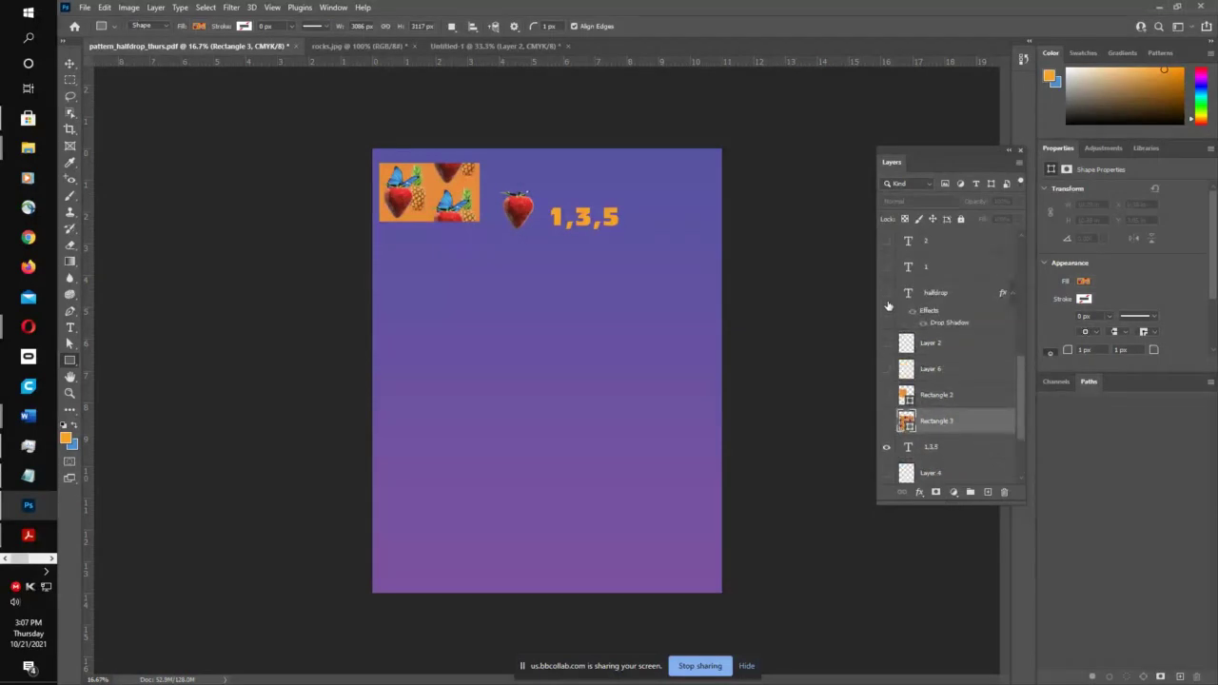
left_click(887, 293)
scroll(893, 370, "up", 8)
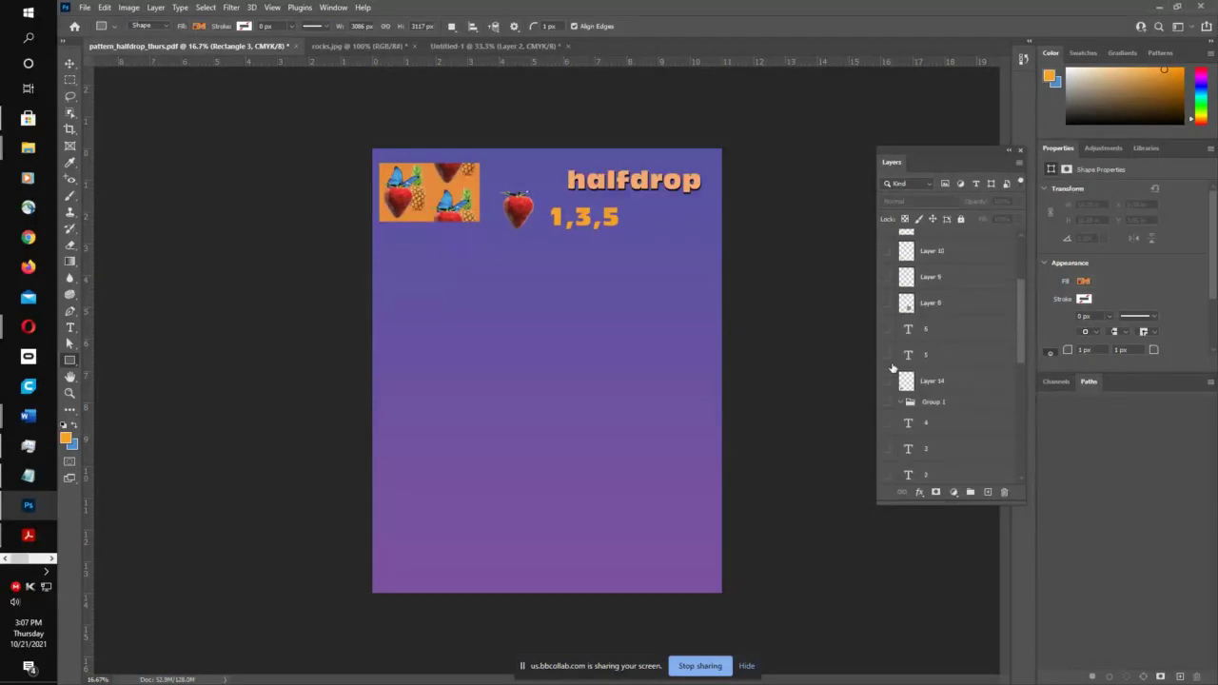
left_click_drag(888, 269, 886, 243)
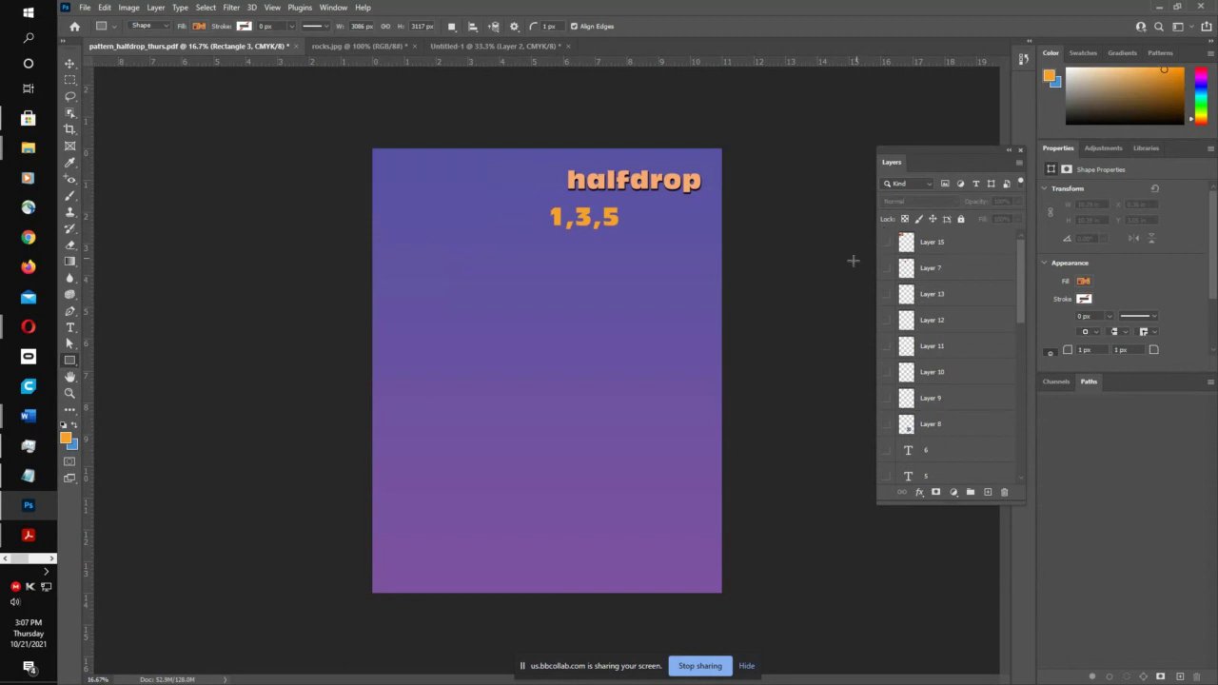
- Change the halfdrop heading text to "seamless"
left_click(69, 63)
double_click(624, 181)
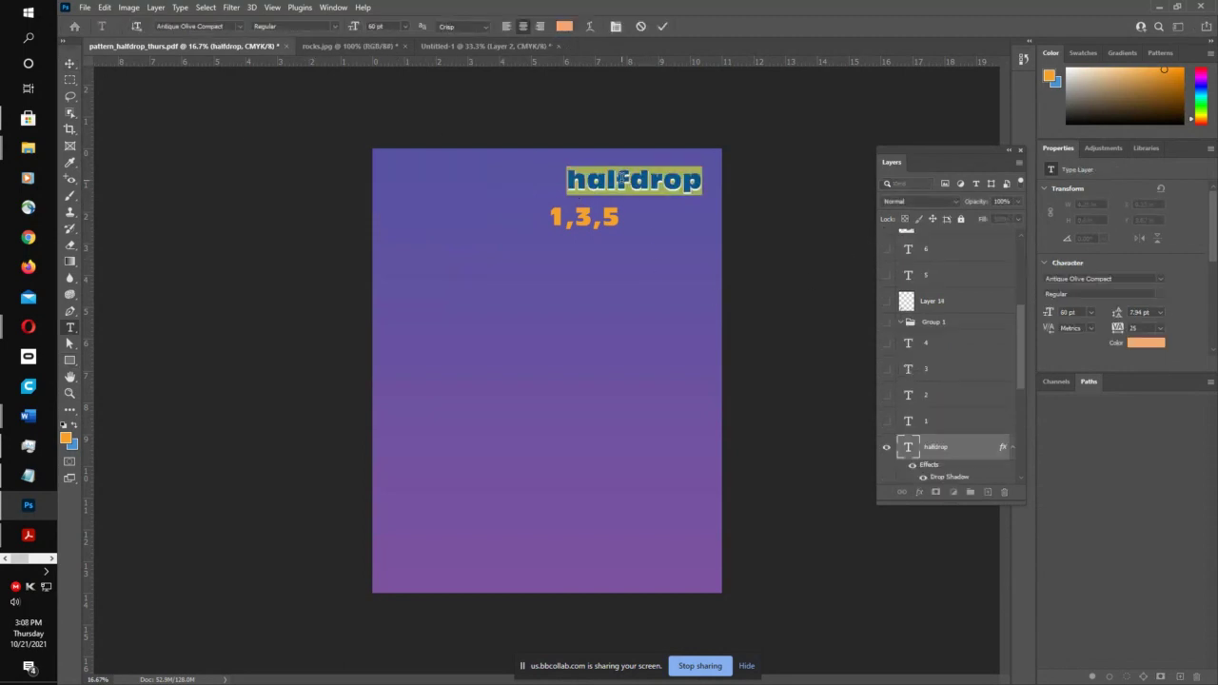
type("seamless")
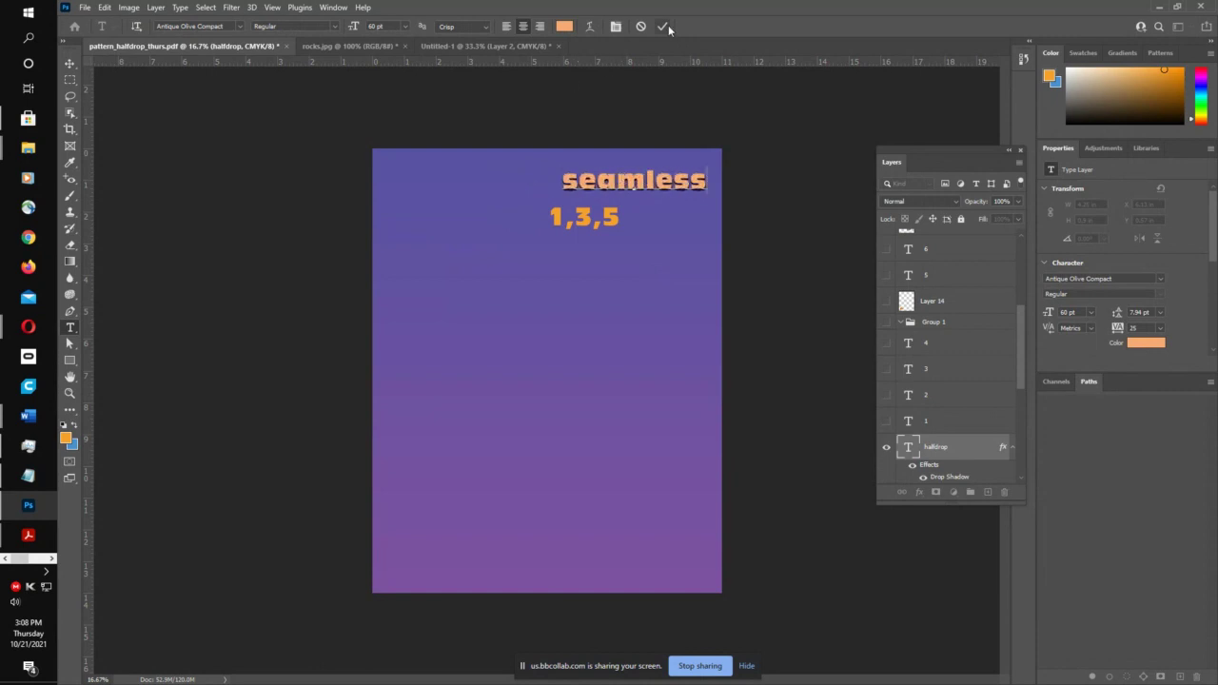
left_click(663, 26)
key("v")
- Draw an orange rectangle about 9.89 by 10.41 in below the header of pattern_halfdrop_thurs.pdf
left_click(384, 47)
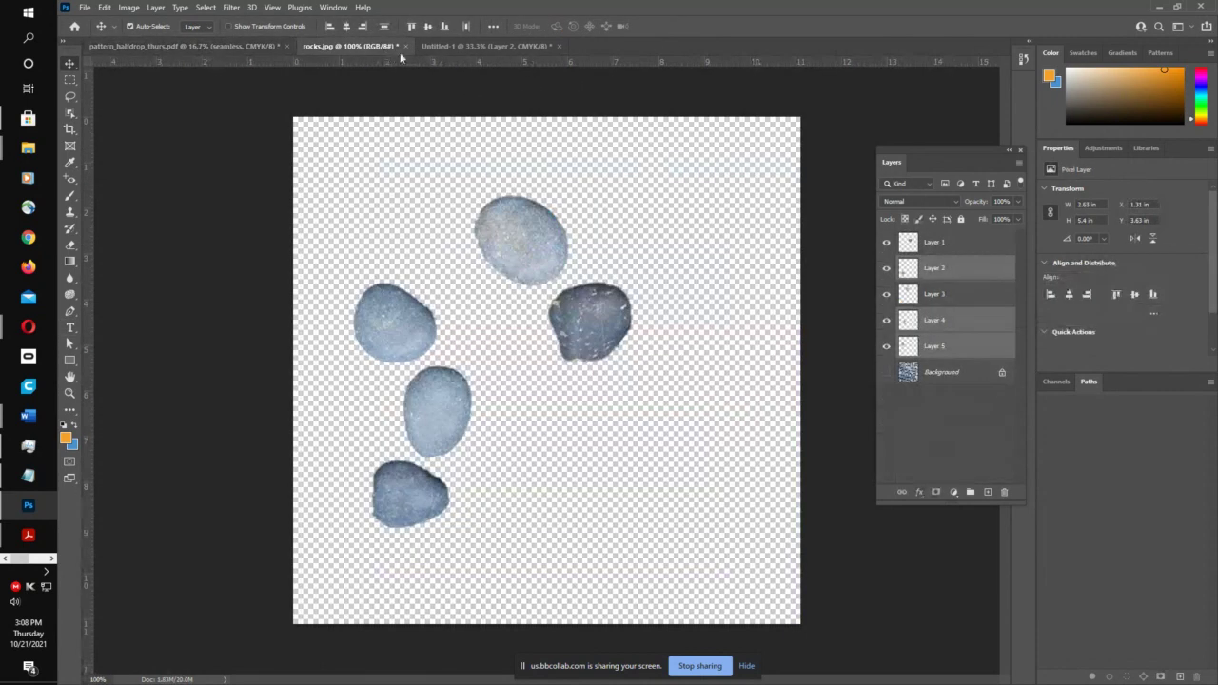
left_click(200, 46)
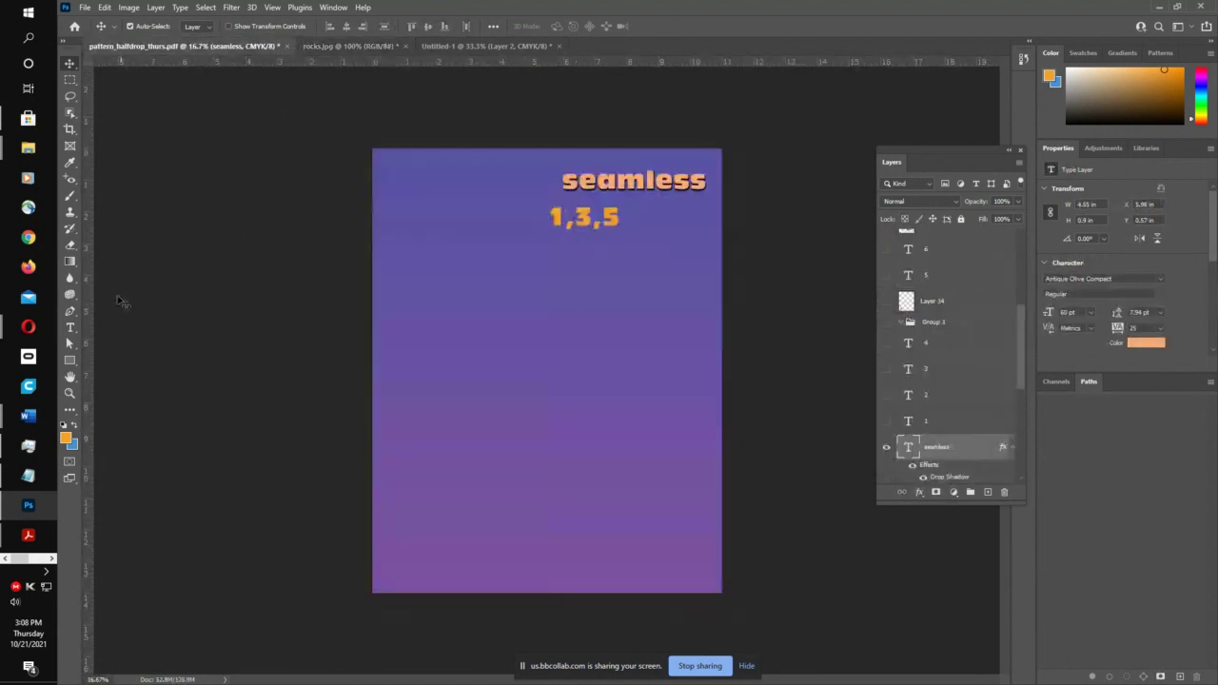
left_click(69, 360)
left_click_drag(413, 272, 710, 580)
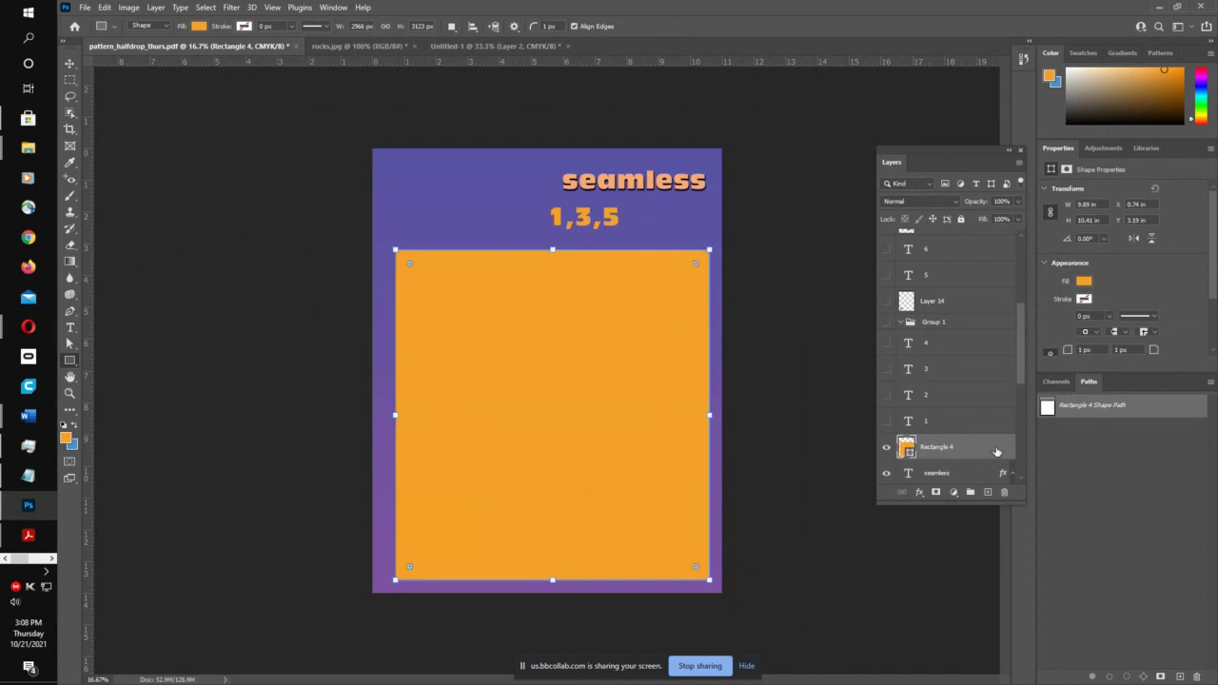
- Add a Pattern Overlay to the new rectangle and choose the first grey pebble pattern, comparing it with the neighbouring one
double_click(940, 382)
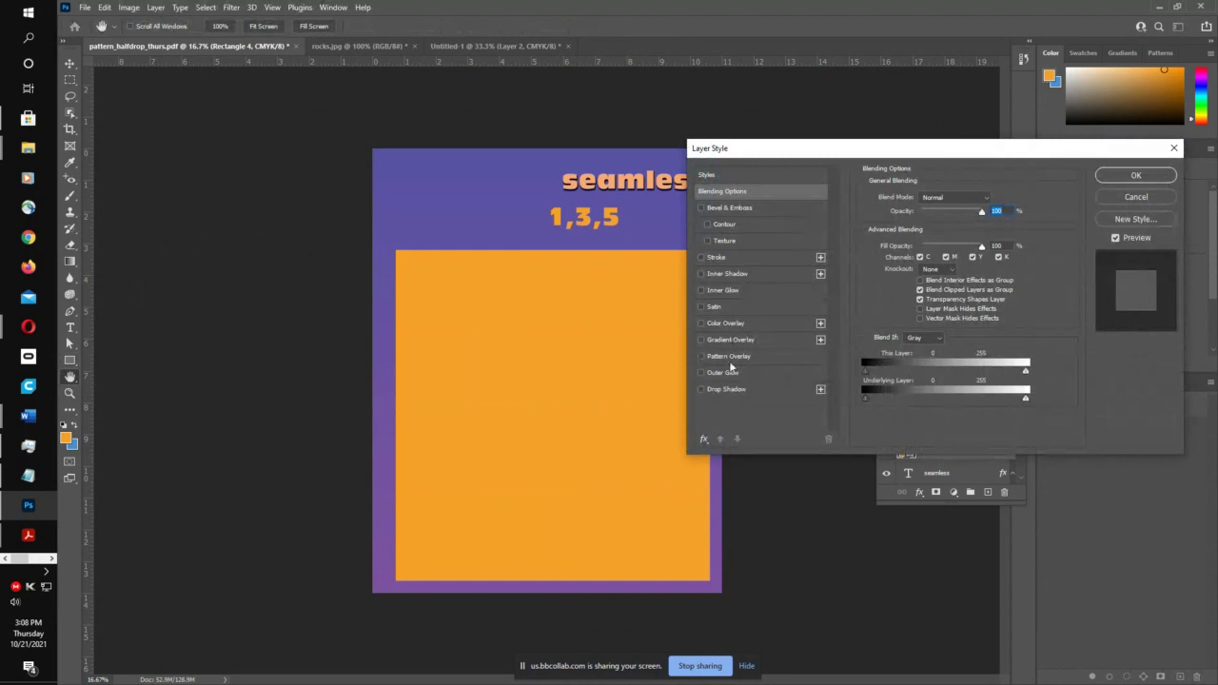
left_click(719, 360)
left_click(949, 241)
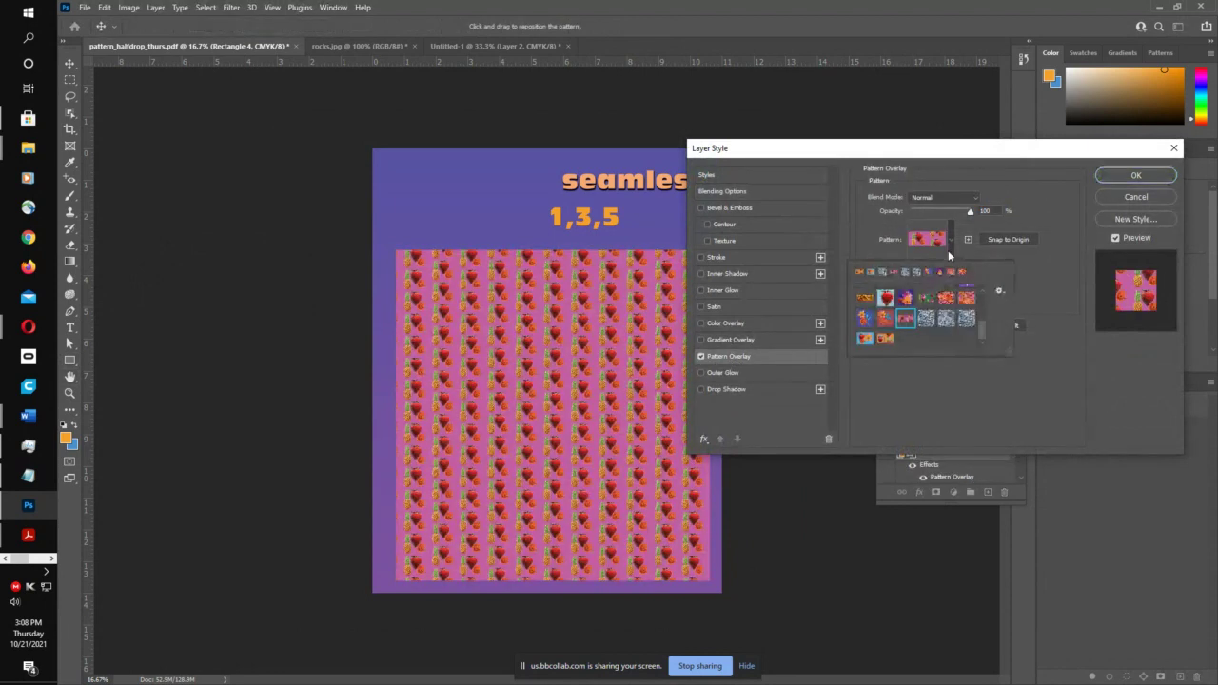
left_click(926, 320)
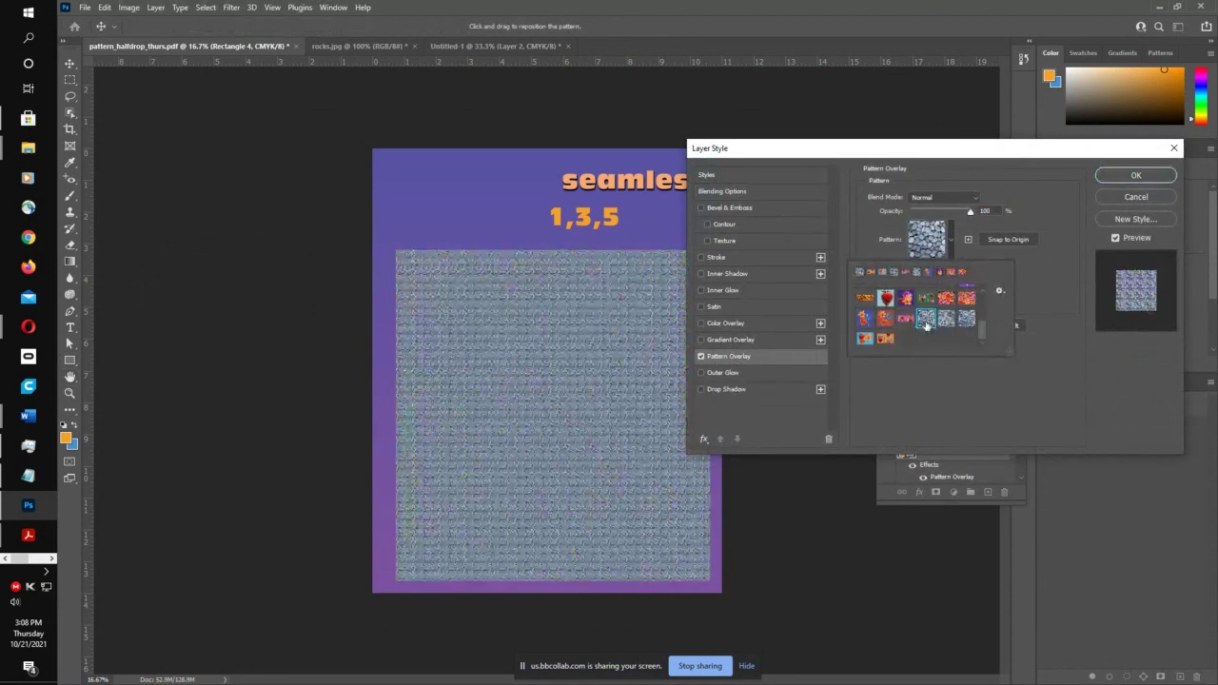
left_click(945, 321)
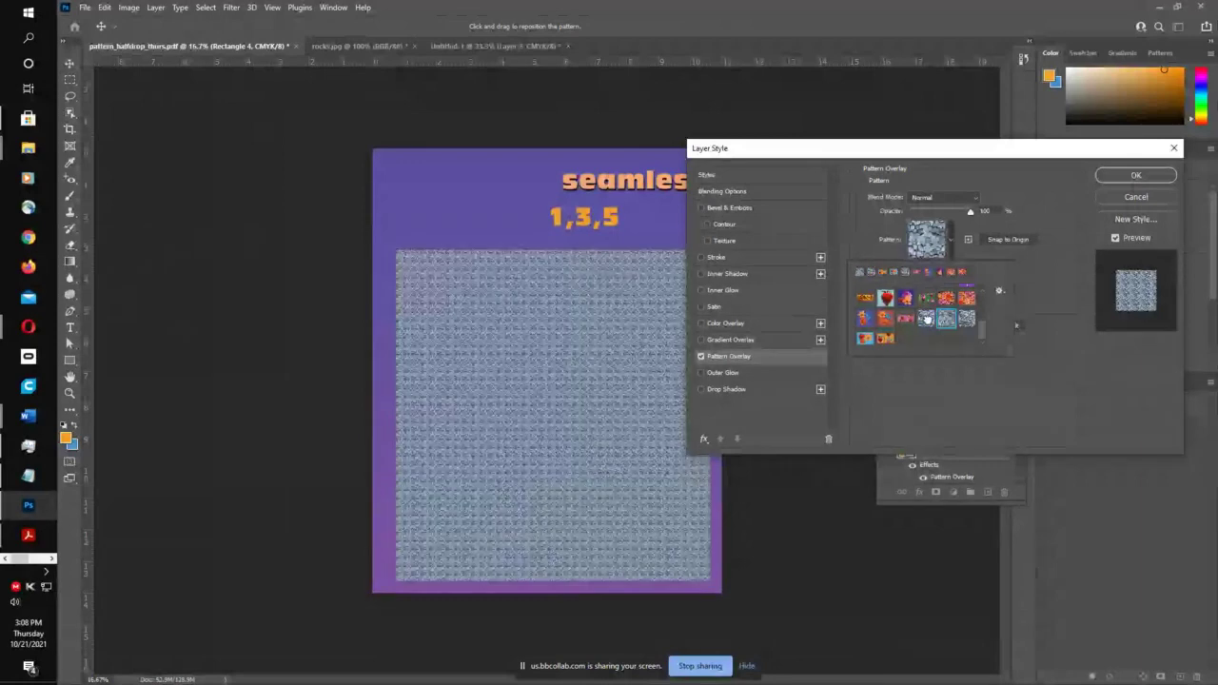
left_click(929, 323)
- Enlarge the pebble overlay's scale until about five repeats fit across the rectangle, and apply the layer style
left_click(1044, 290)
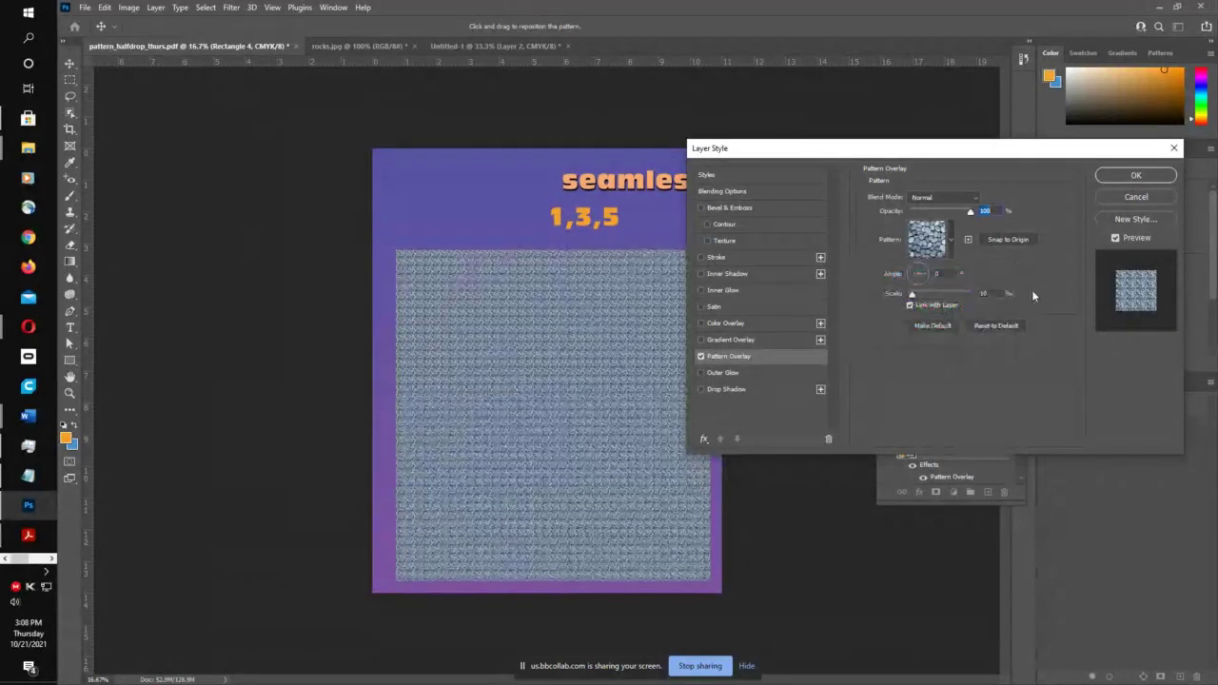
left_click(925, 292)
left_click_drag(924, 293, 934, 297)
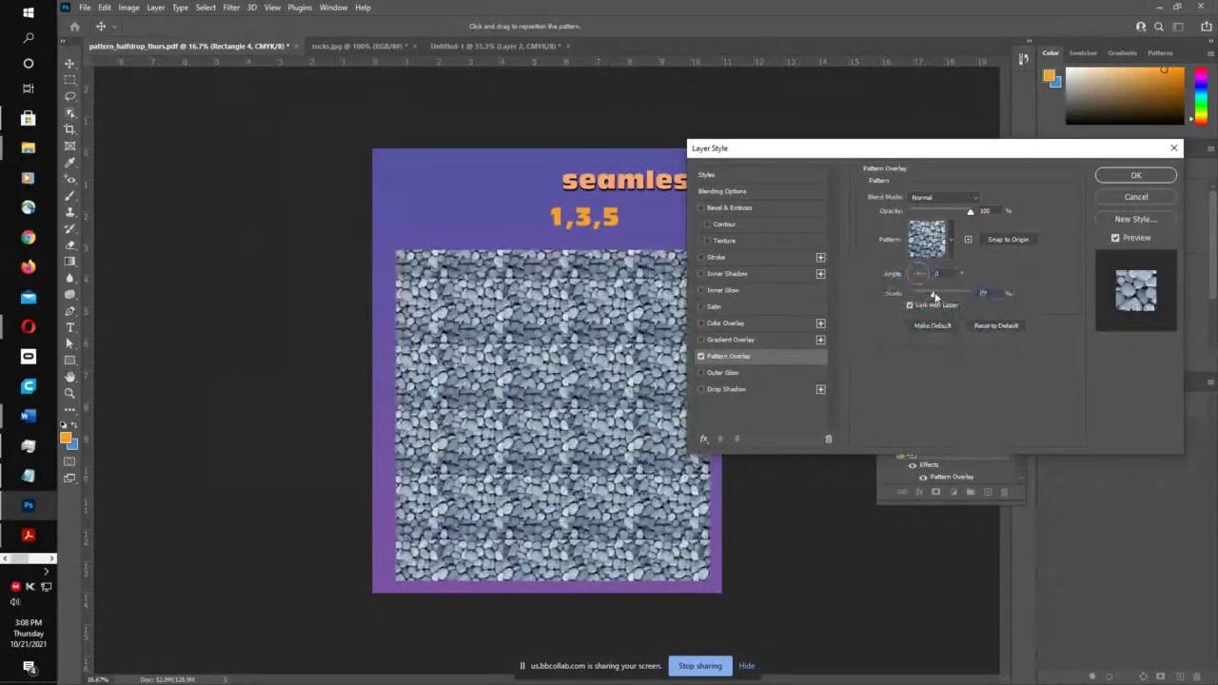
left_click(1136, 175)
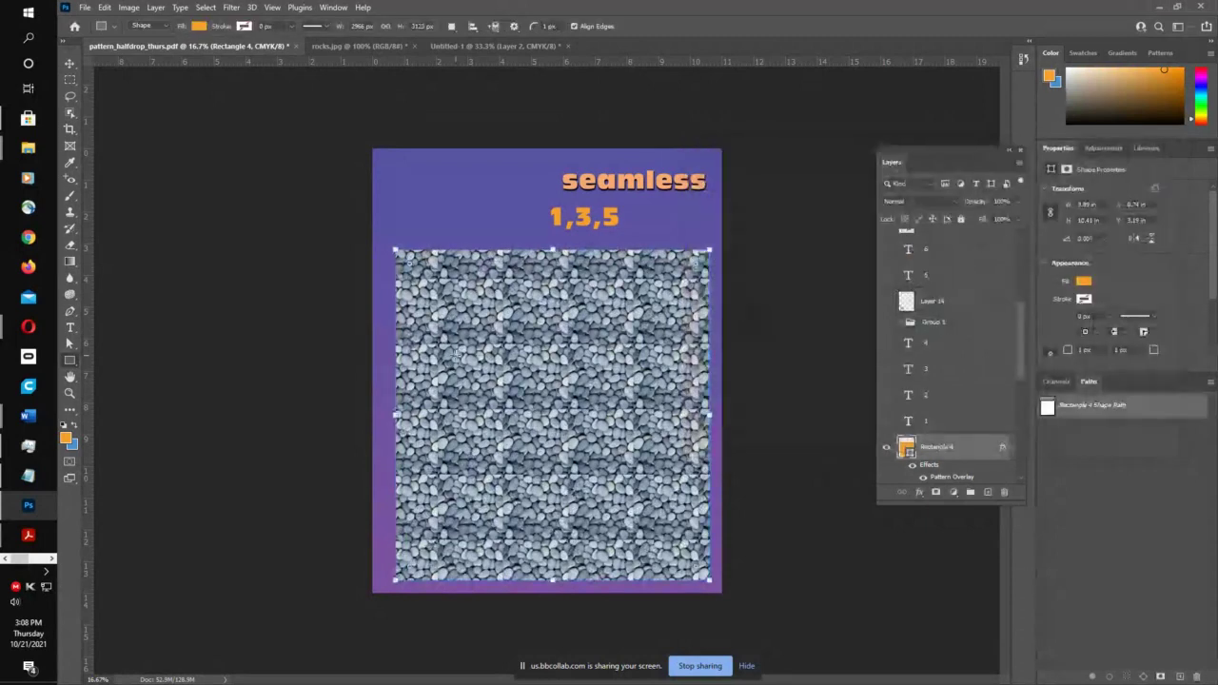
- Examine the seams between the repeats of the pebble pattern up close
key("z")
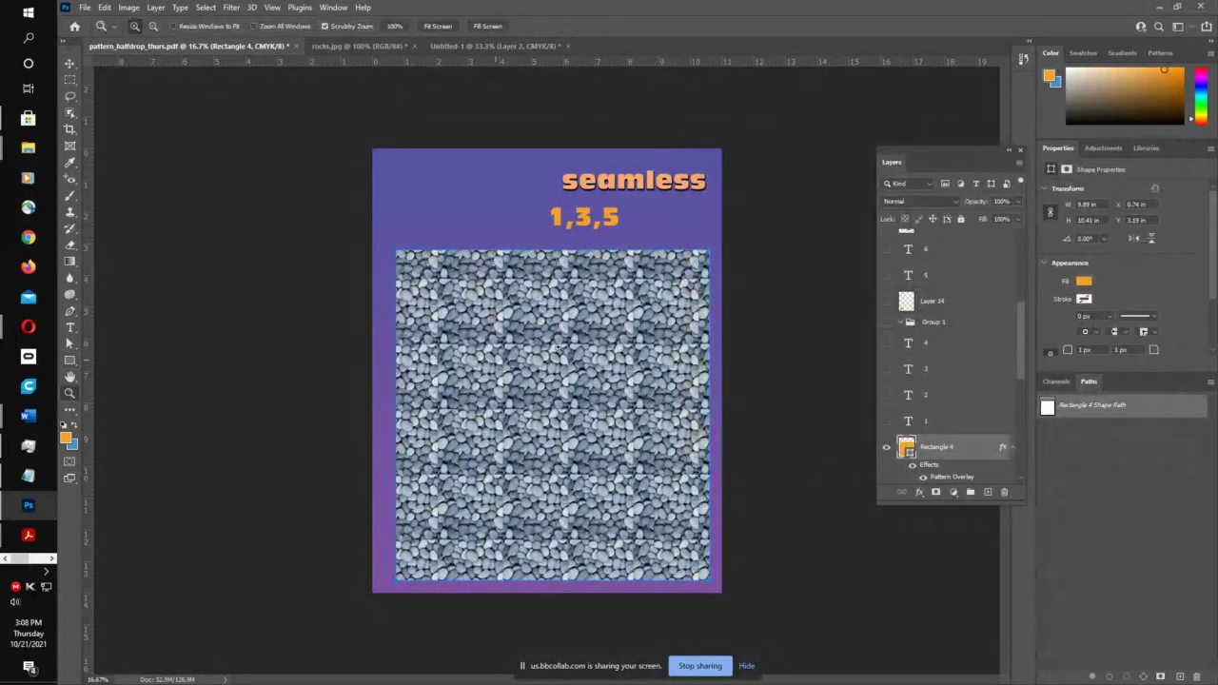
left_click_drag(497, 361, 639, 317)
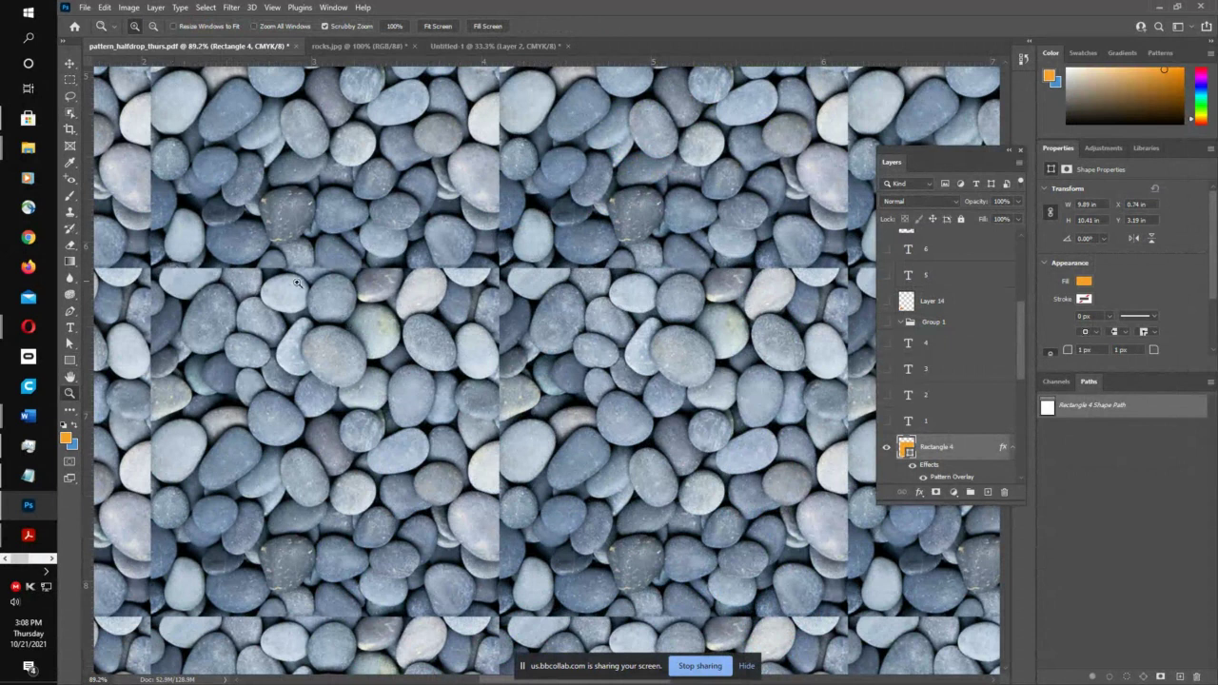
scroll(561, 279, "down", 5)
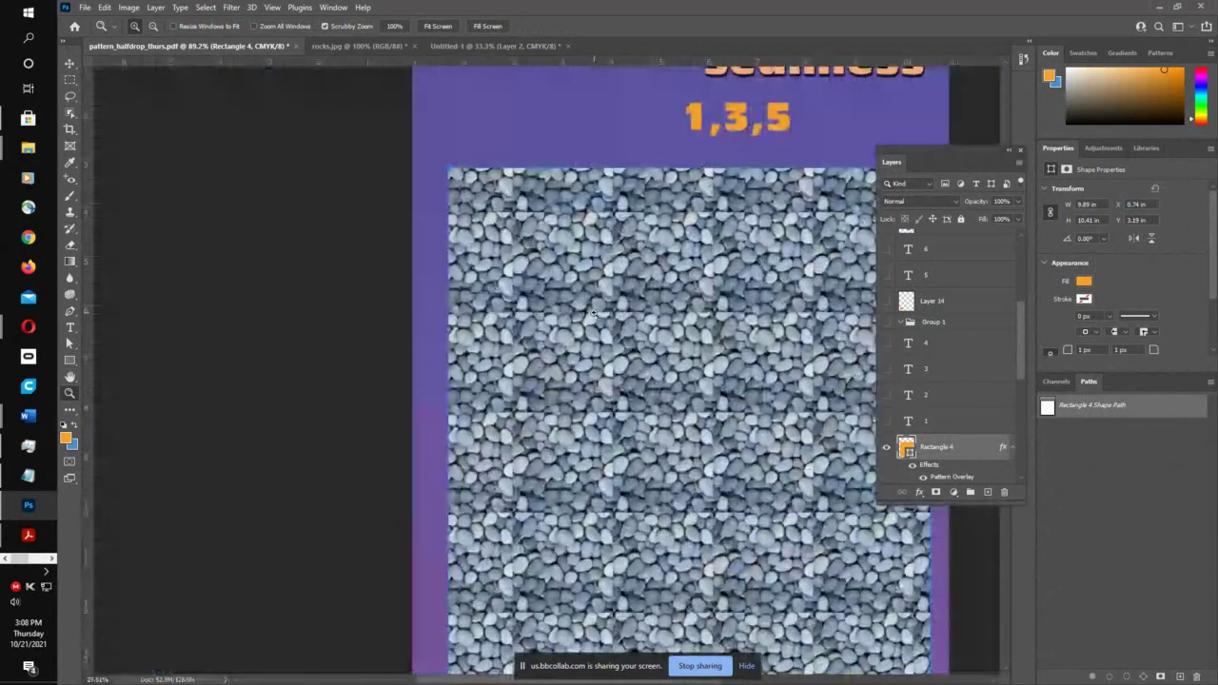
- Close the Untitled-1 fruit and butterfly document without saving its changes
left_click_drag(766, 432, 561, 394)
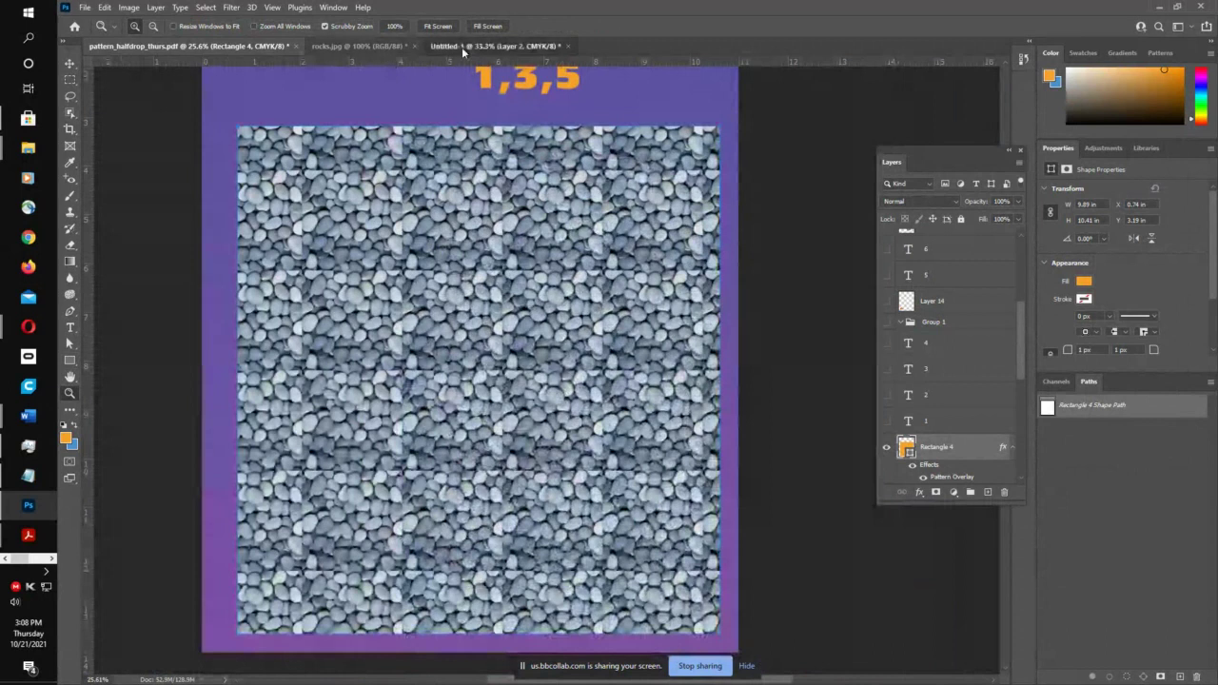
left_click(462, 45)
left_click(404, 45)
left_click(496, 47)
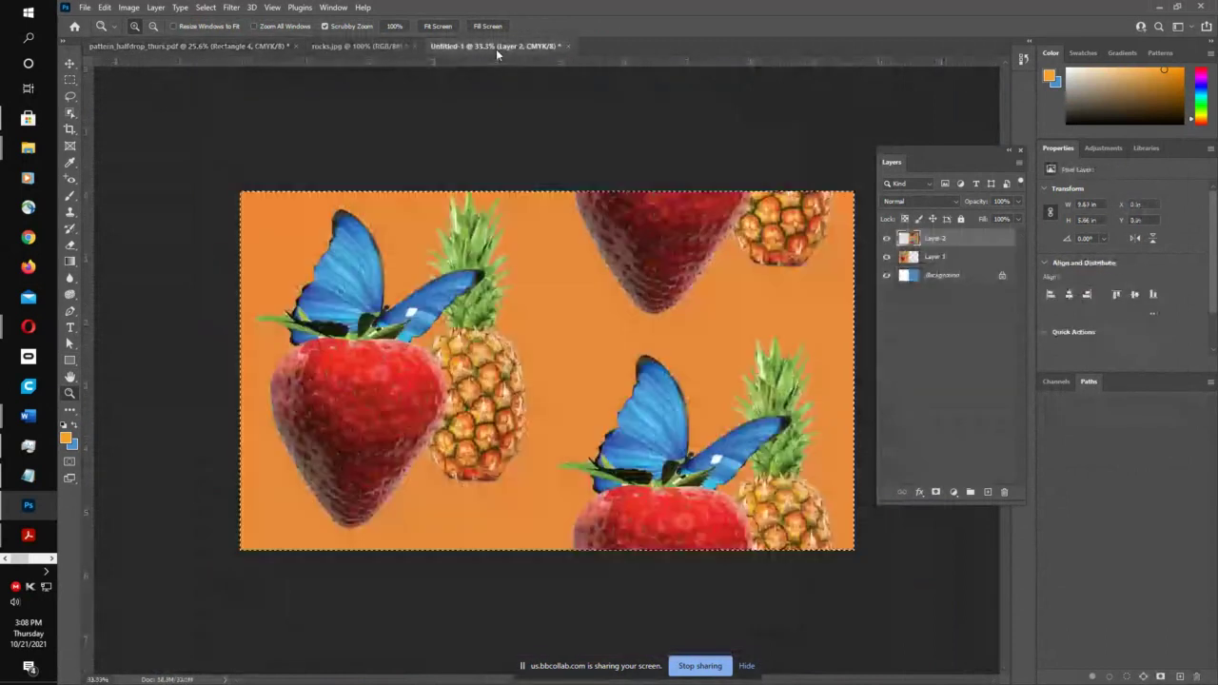
left_click(561, 46)
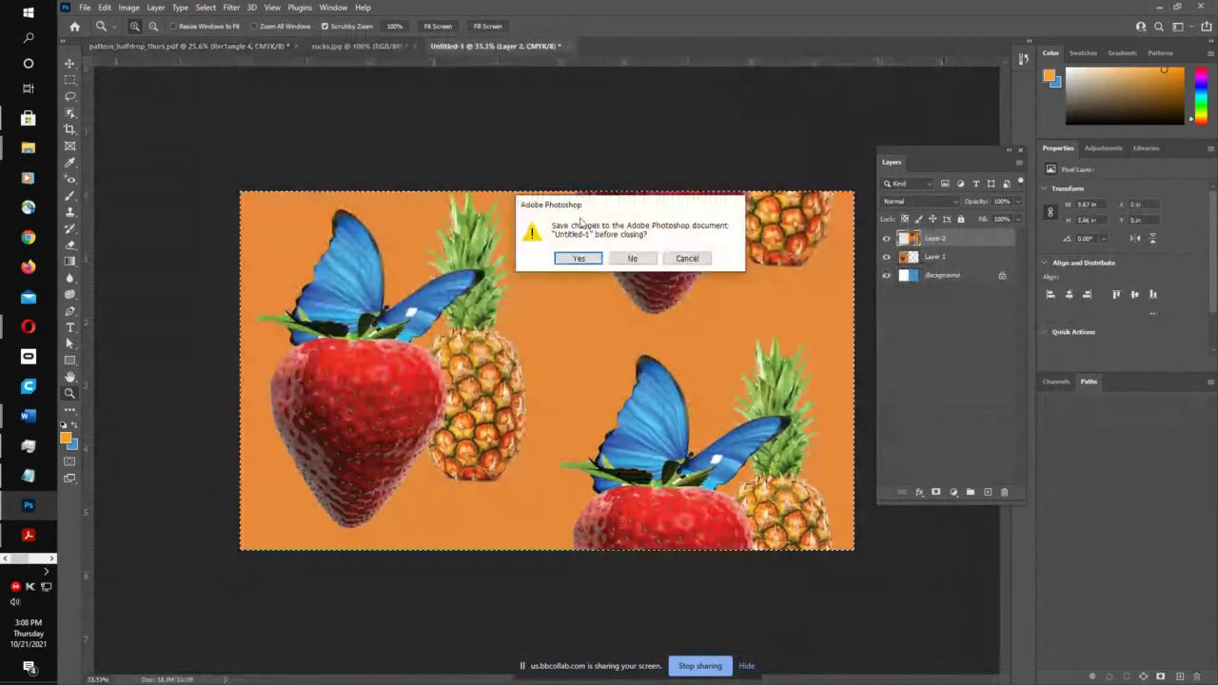
left_click(631, 259)
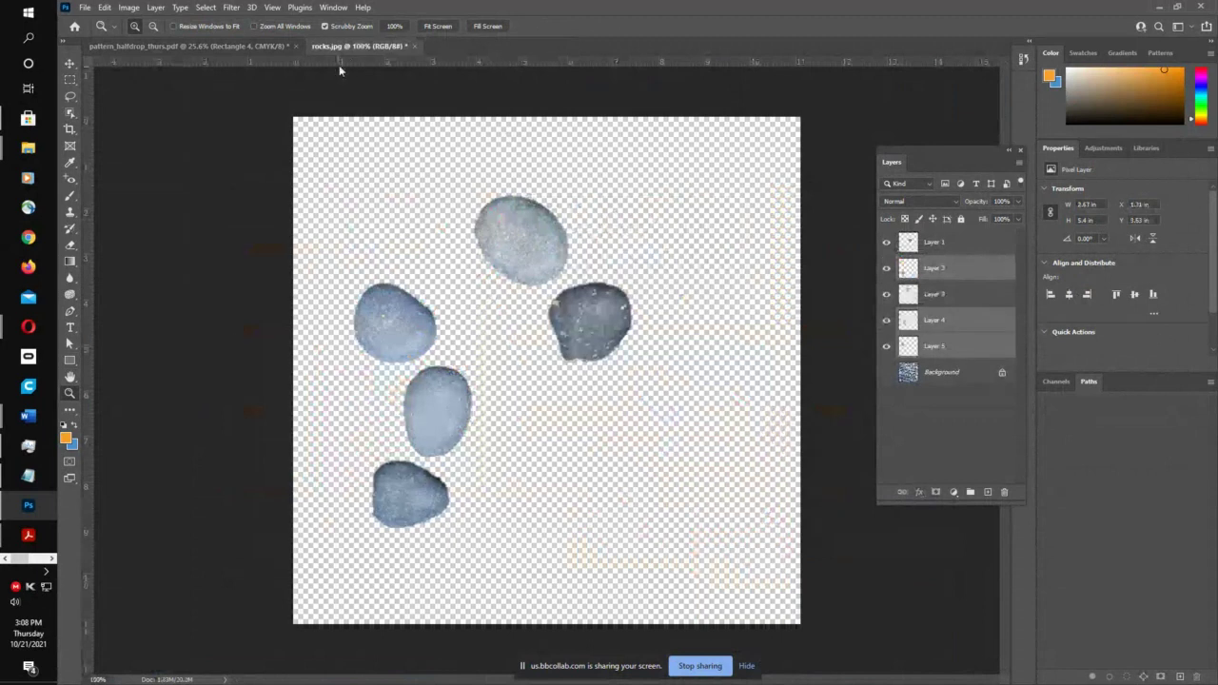
- In rocks.jpg, show only the Background photo with Layers 1 to 5 hidden, comparing it with the cut-out stones and the pebble page
left_click(886, 372)
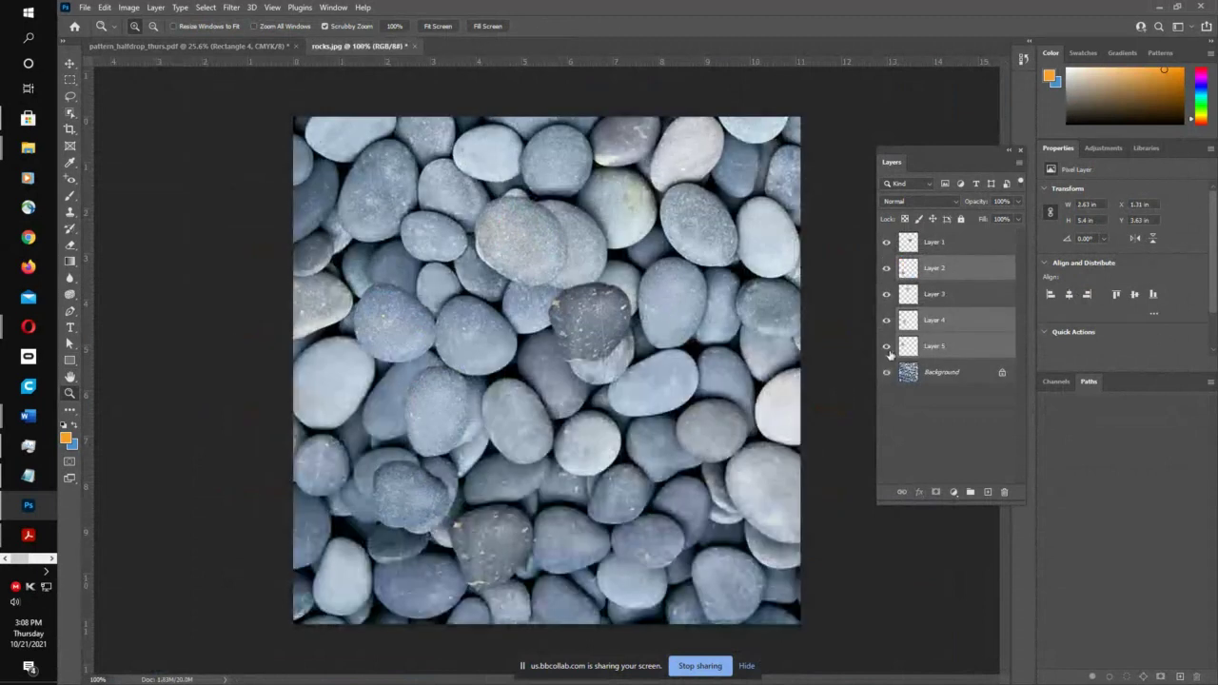
left_click_drag(887, 349, 886, 242)
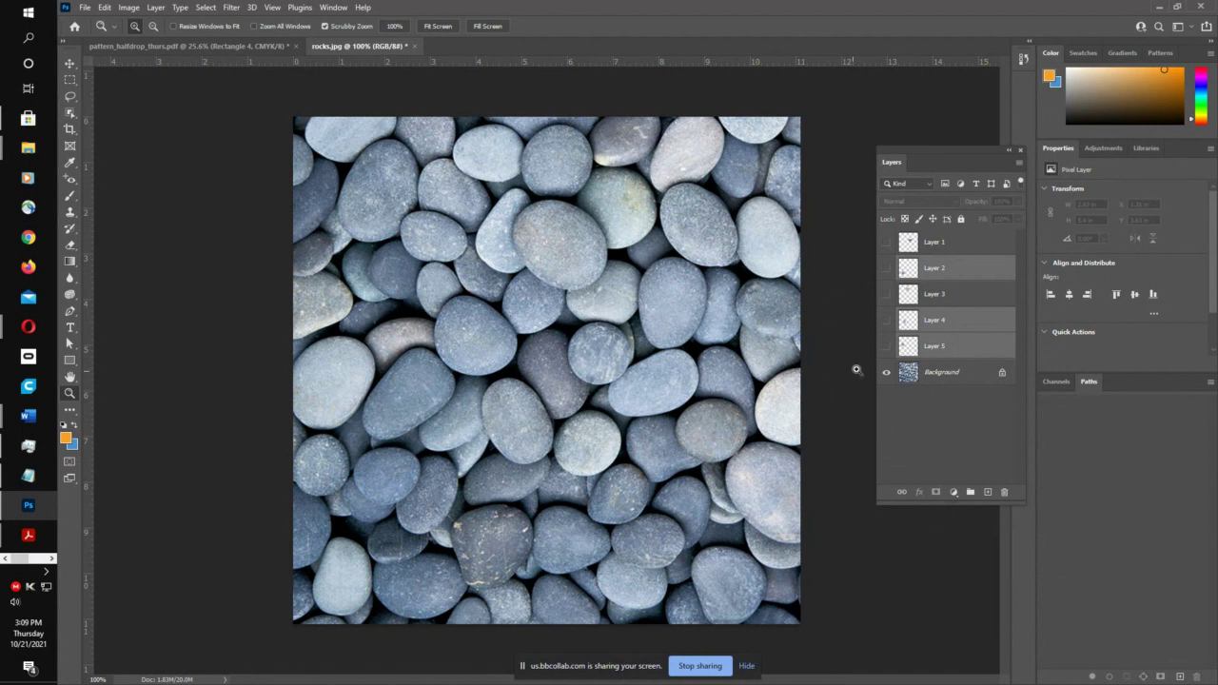
left_click_drag(888, 381, 888, 246)
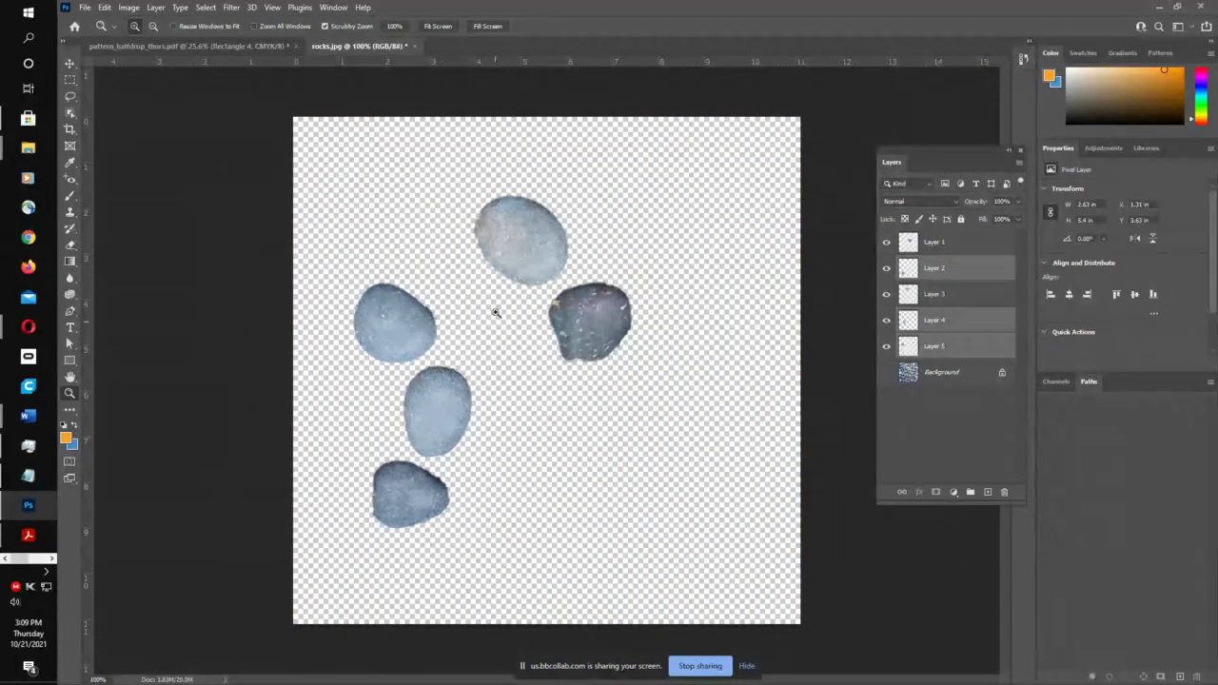
left_click(241, 46)
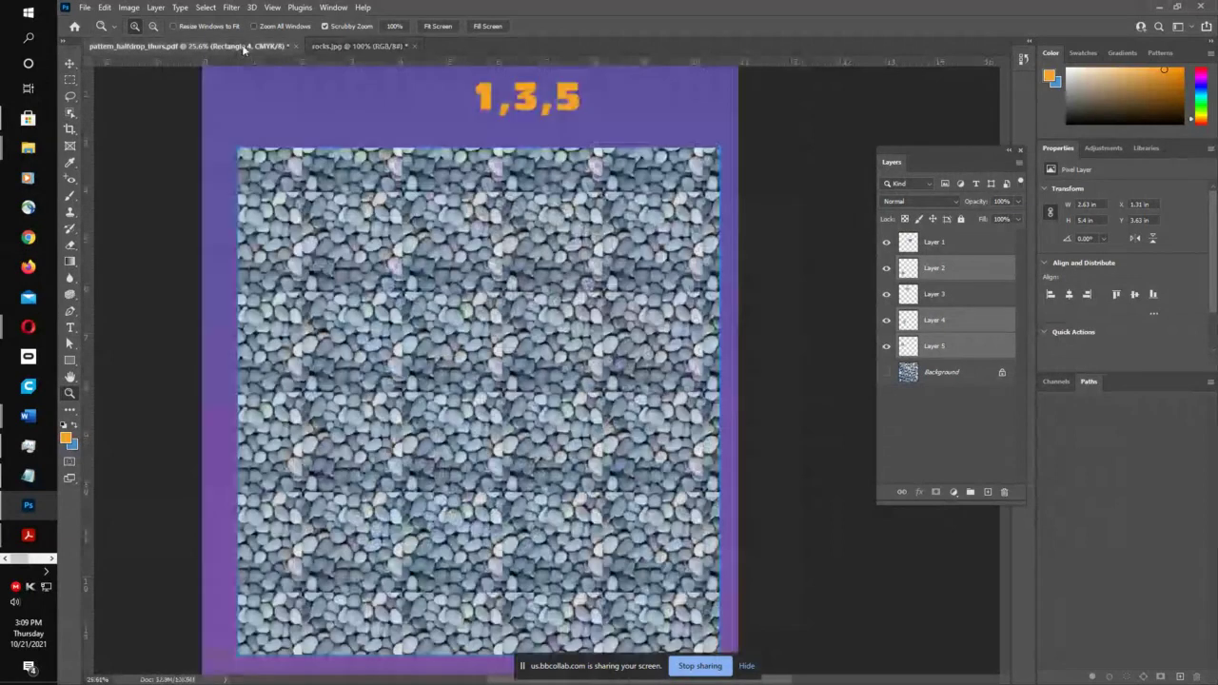
left_click(354, 46)
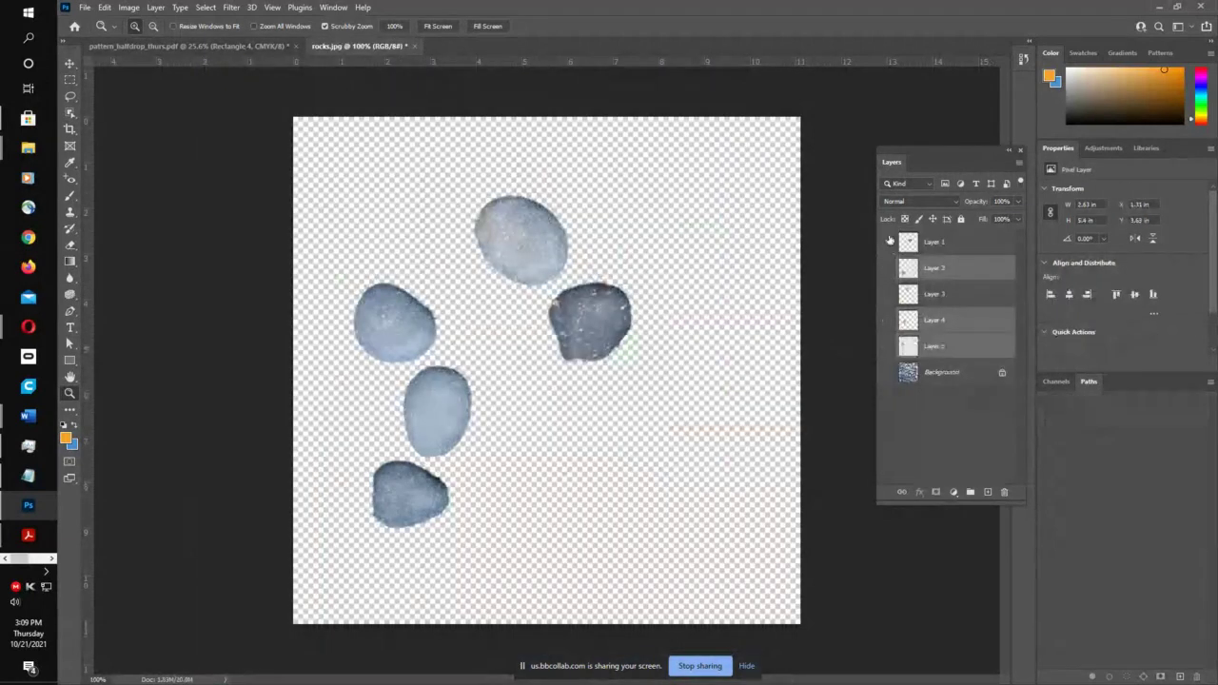
left_click_drag(891, 241, 887, 347)
left_click(887, 372)
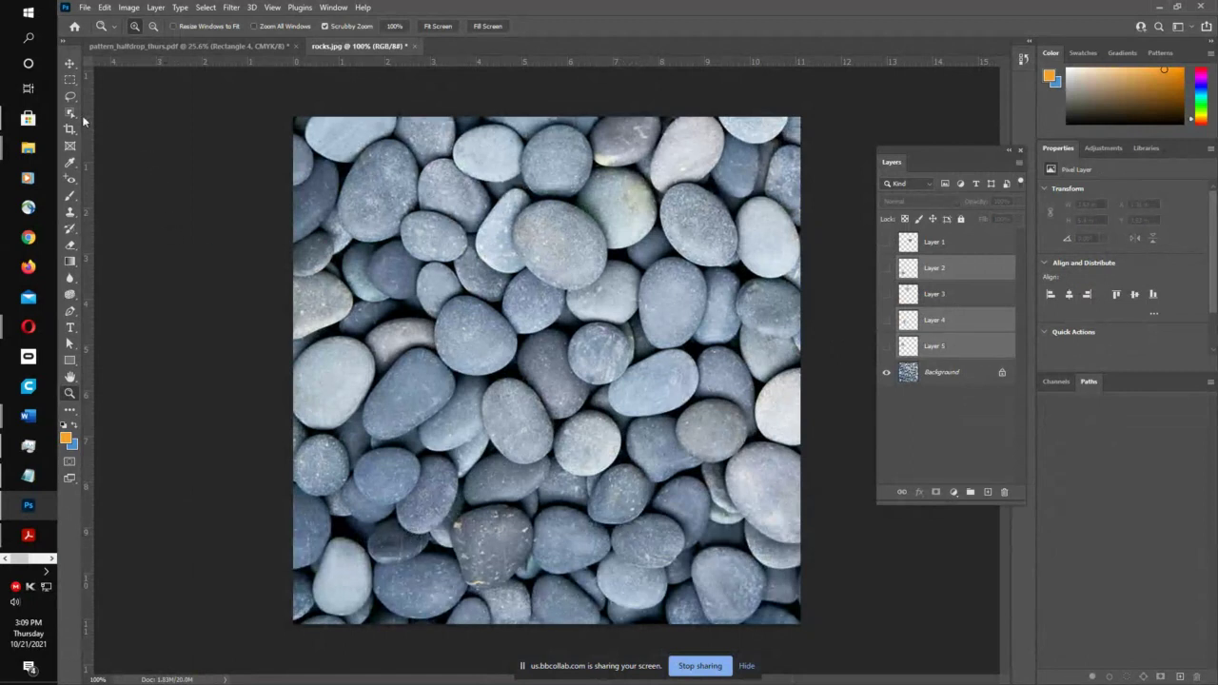
- Select the oval pebble beside the dark speckled stone on the Background with the Object Selection Tool and copy it to a new layer
left_click(71, 114)
right_click(71, 116)
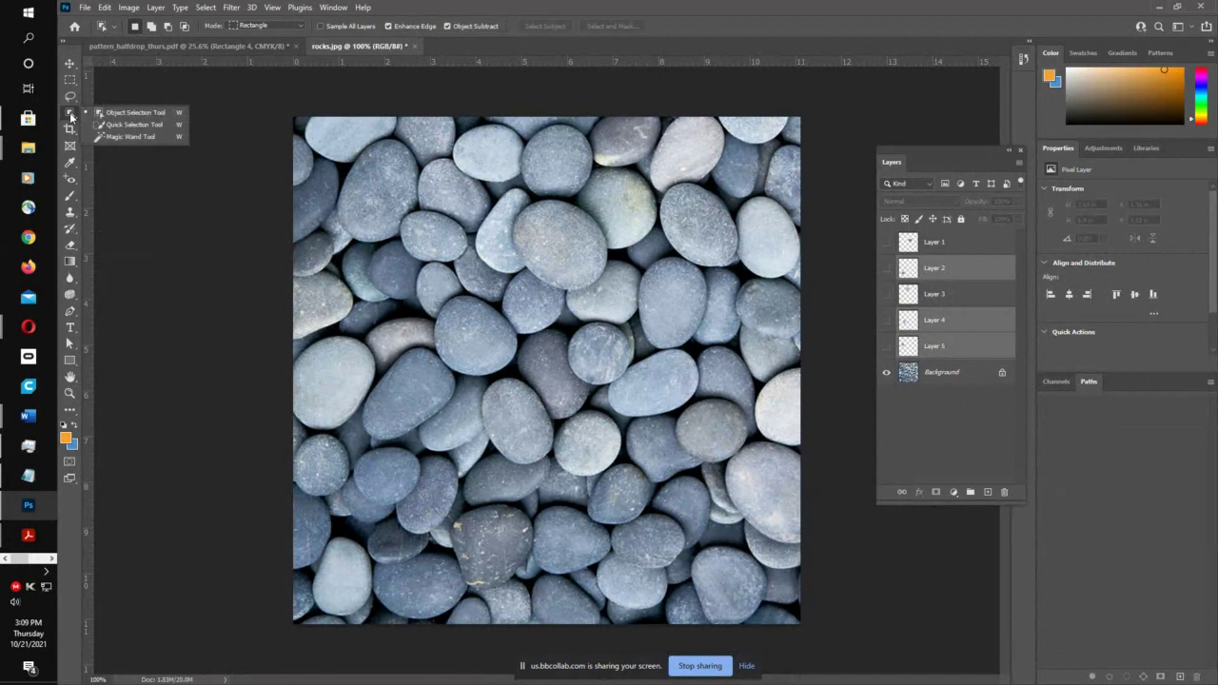
left_click(101, 111)
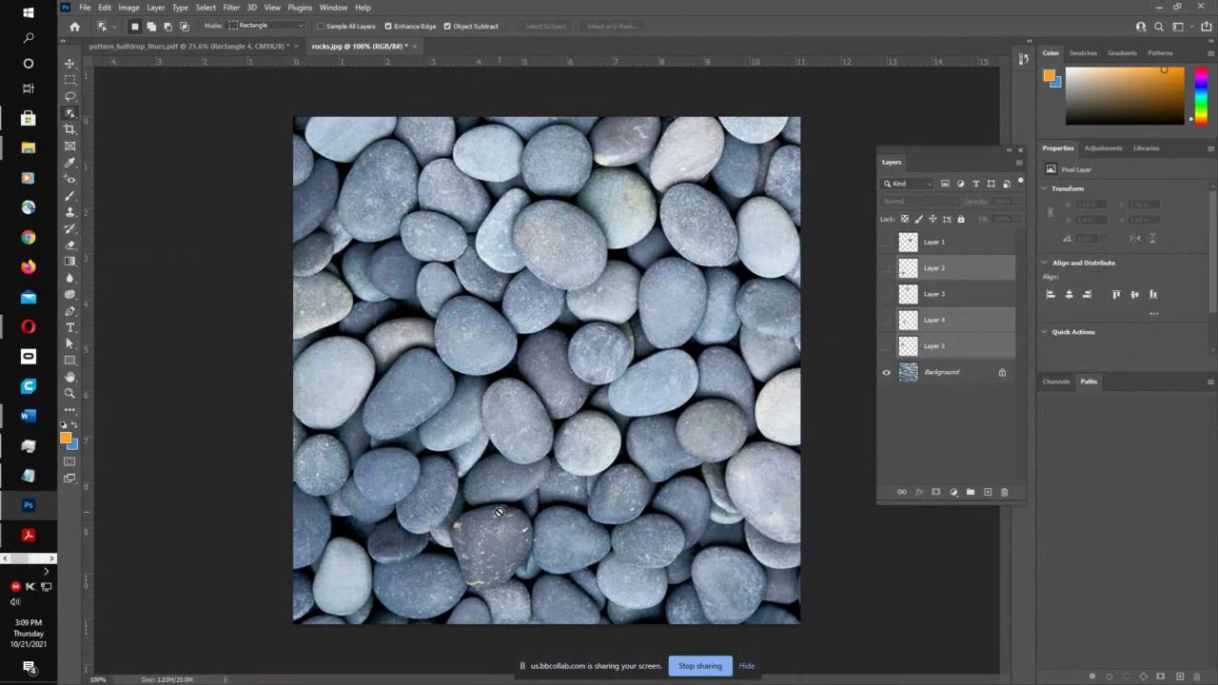
left_click(524, 495)
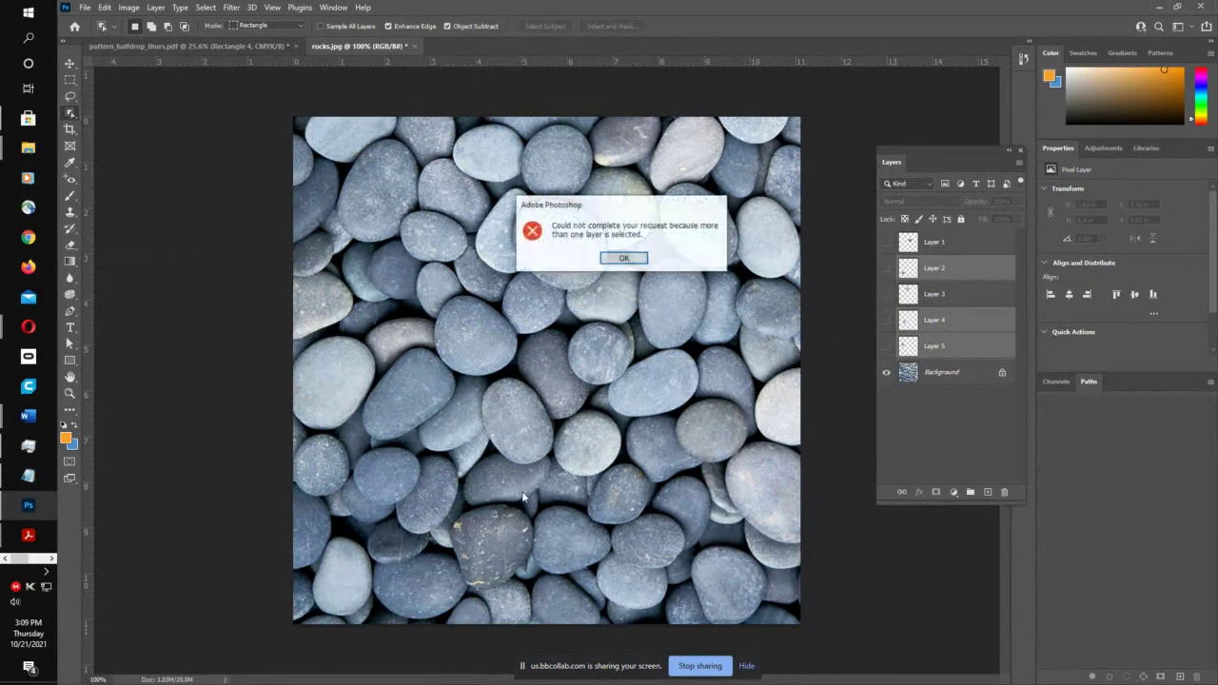
left_click(630, 259)
left_click(959, 377)
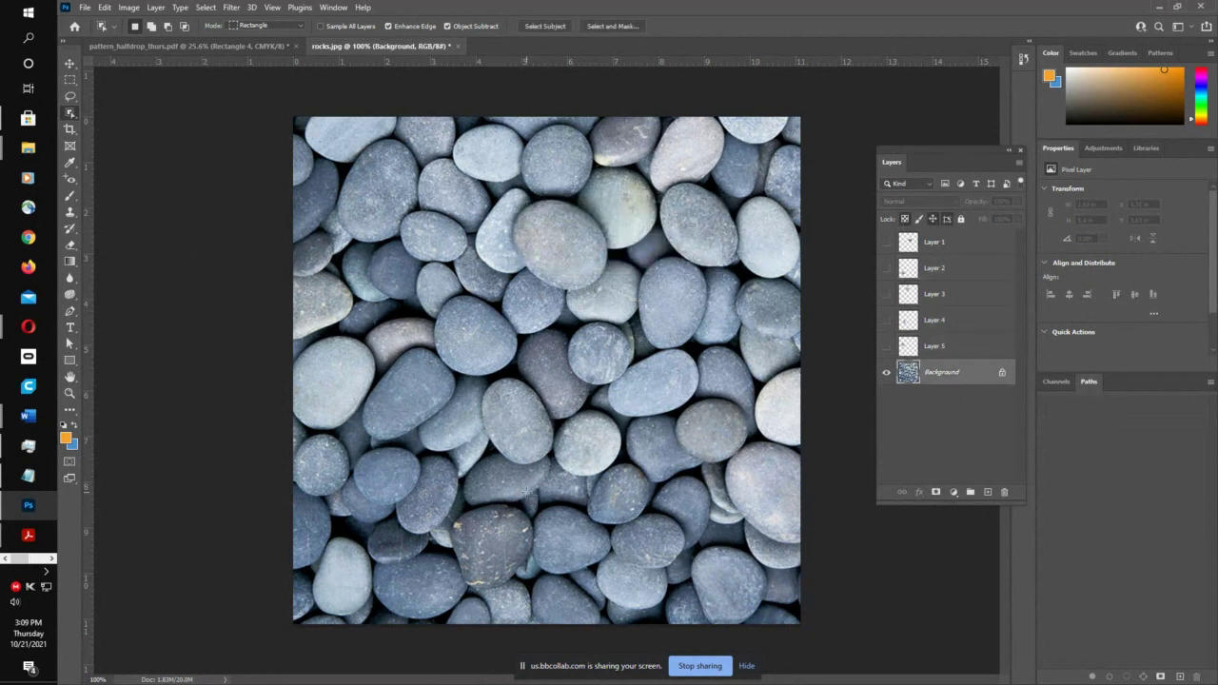
left_click_drag(522, 492, 617, 583)
key("ctrl+j")
- Move the copied pebble up and slightly to the right, and hide its layer
key("v")
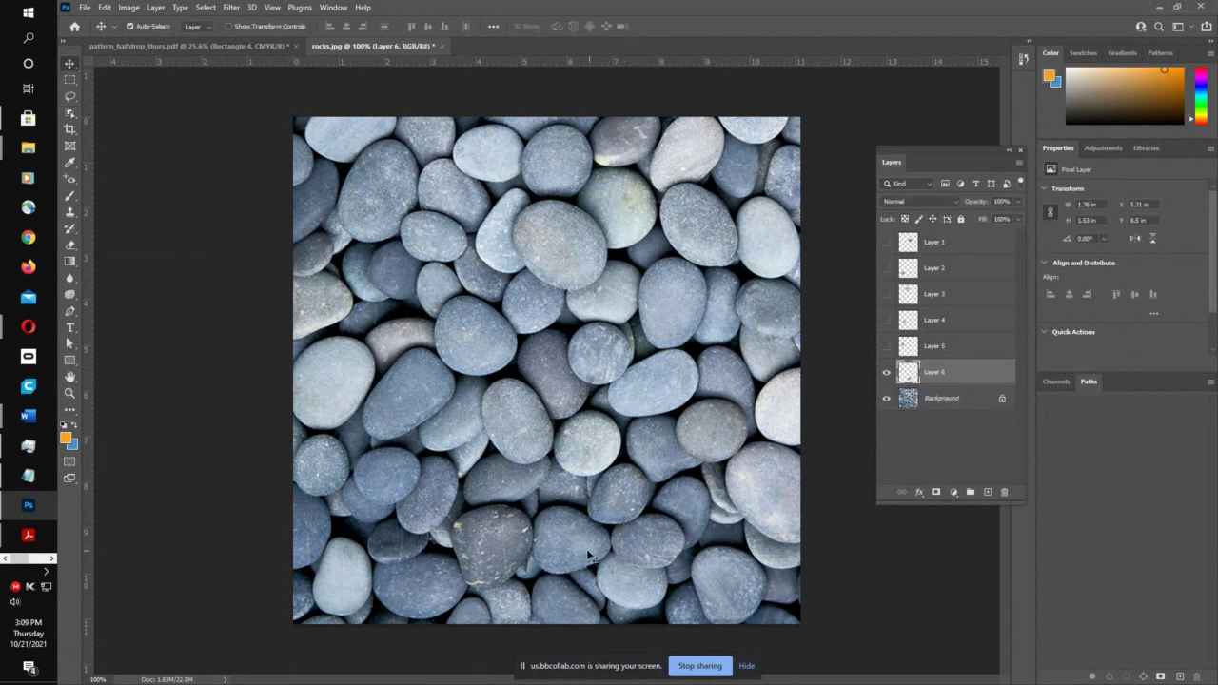
left_click_drag(592, 558, 628, 486)
left_click(887, 372)
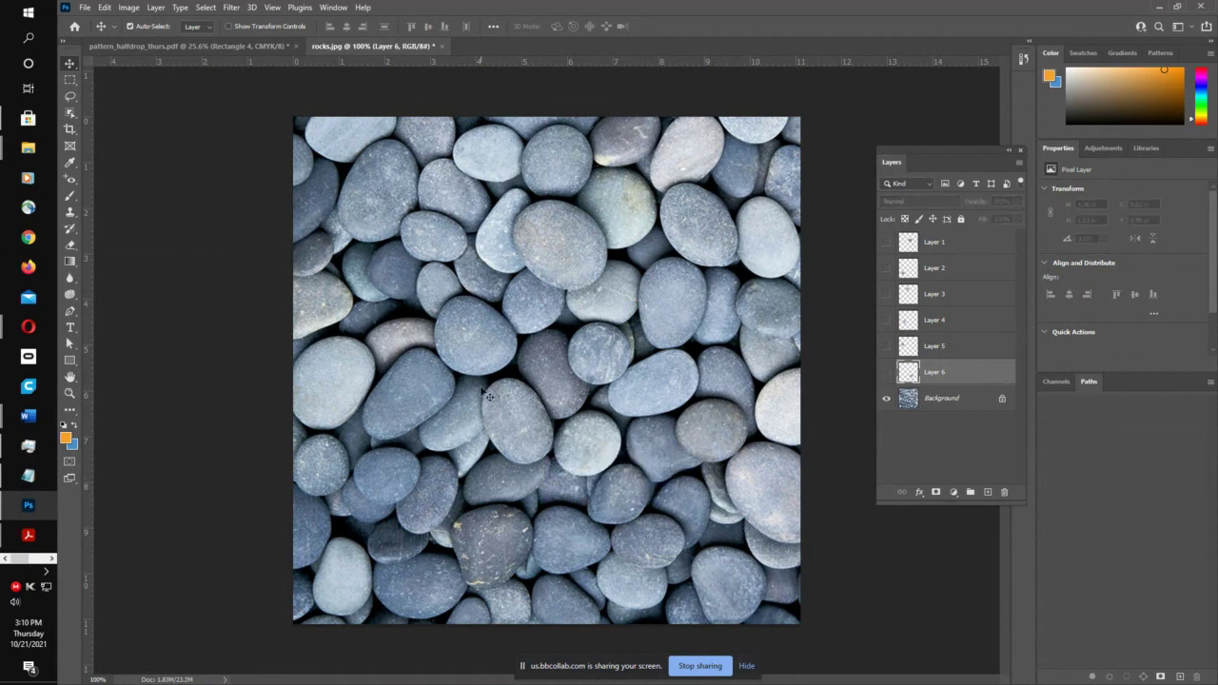
- Start the Offset filter on the Background layer and reset the vertical offset to 0
left_click(242, 7)
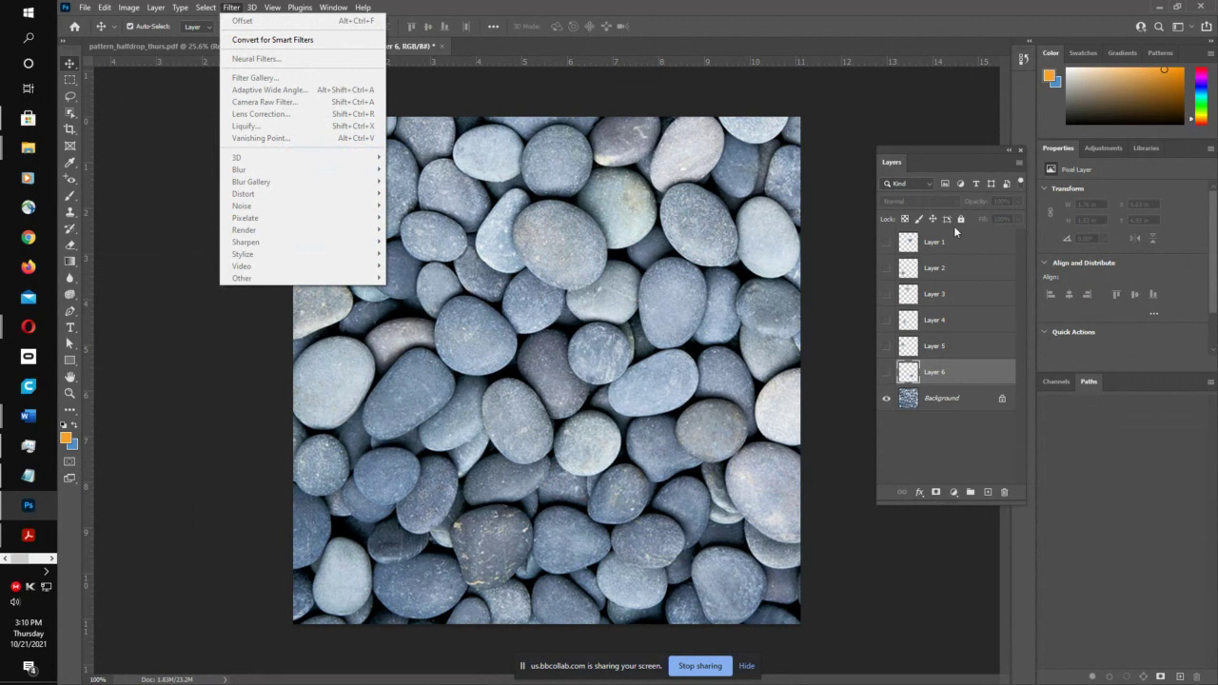
left_click(958, 398)
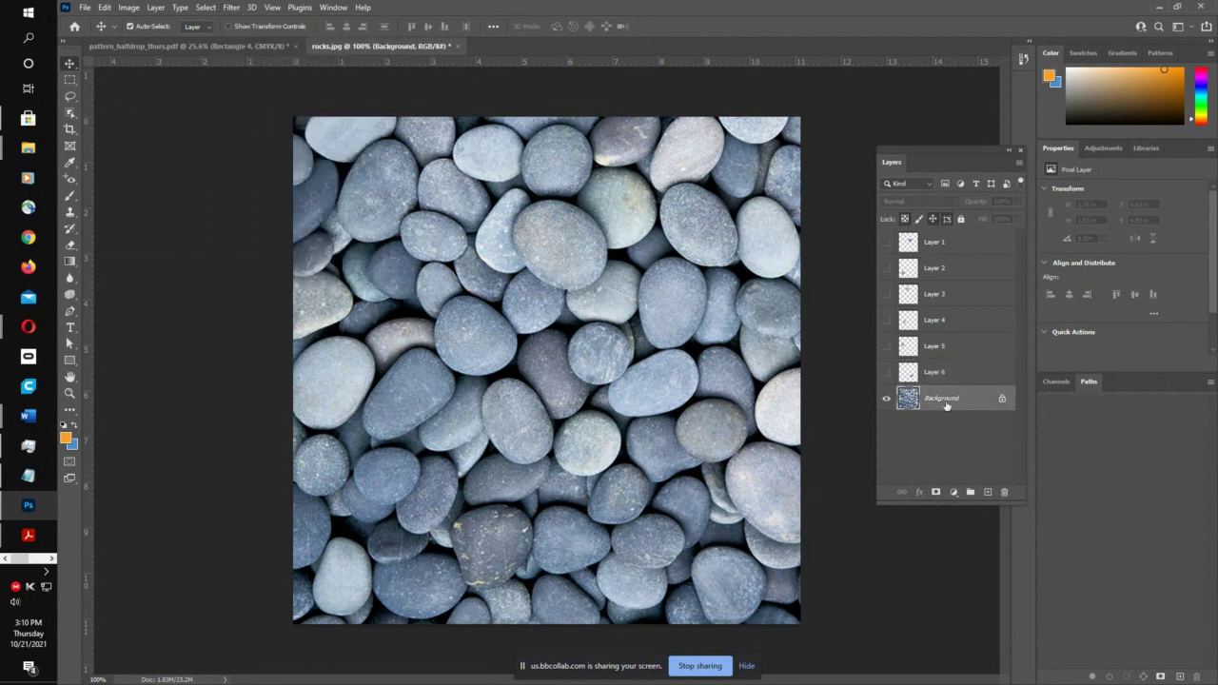
left_click(231, 8)
mouse_move(269, 277)
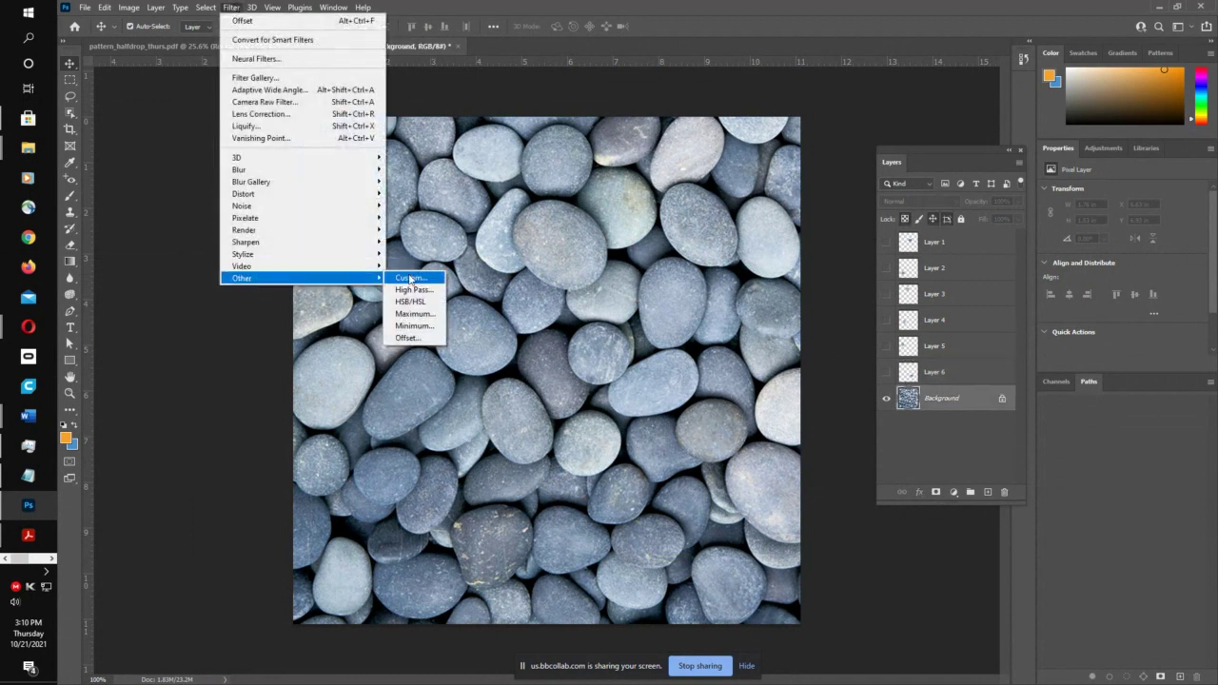
left_click(407, 337)
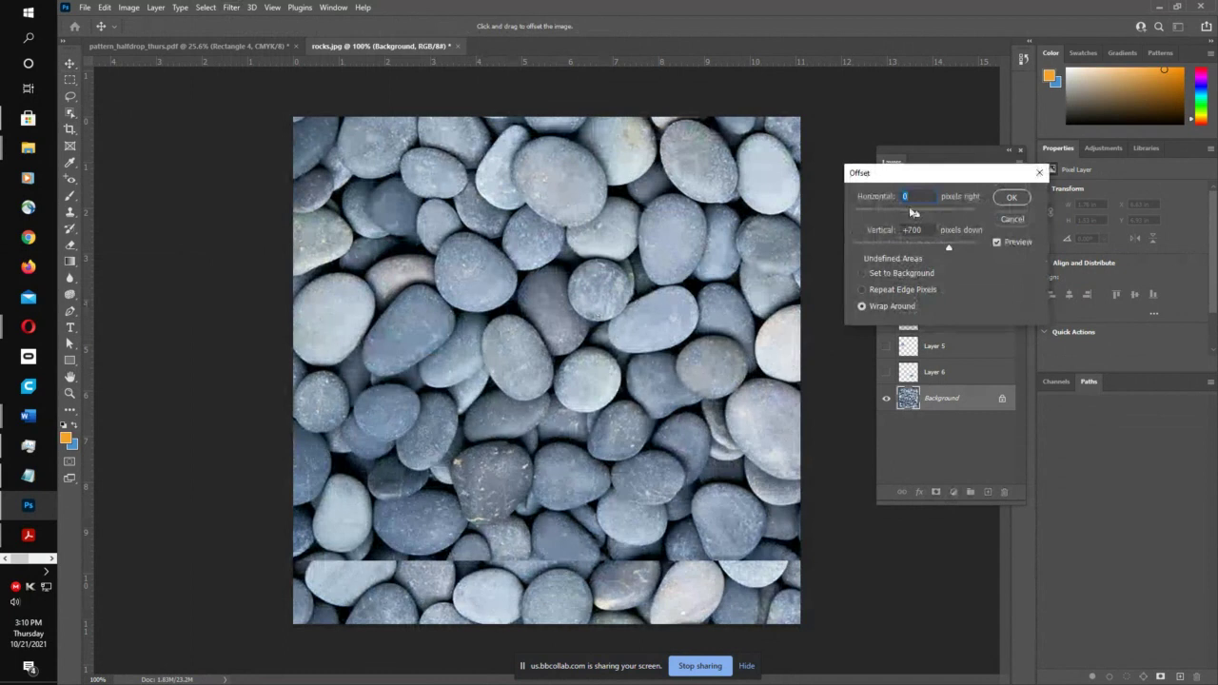
double_click(923, 230)
type("0")
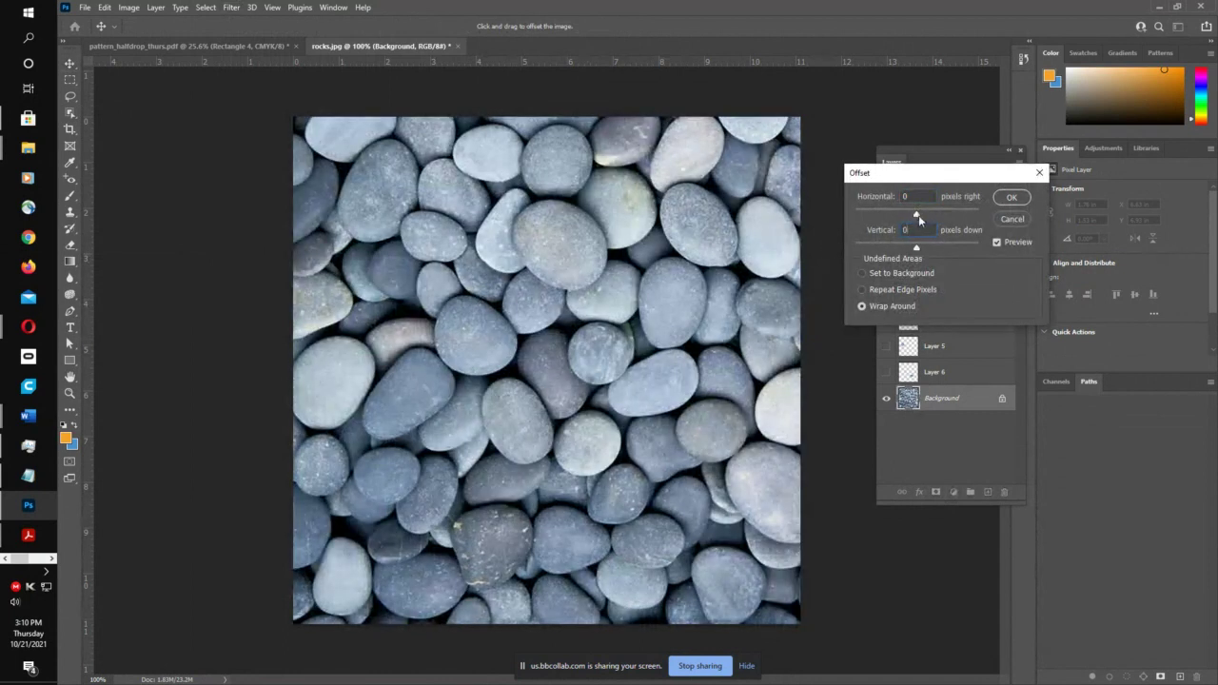
- Offset the Background 385 pixels right and 371 pixels down with Wrap Around, and apply the filter
left_click_drag(919, 215, 931, 217)
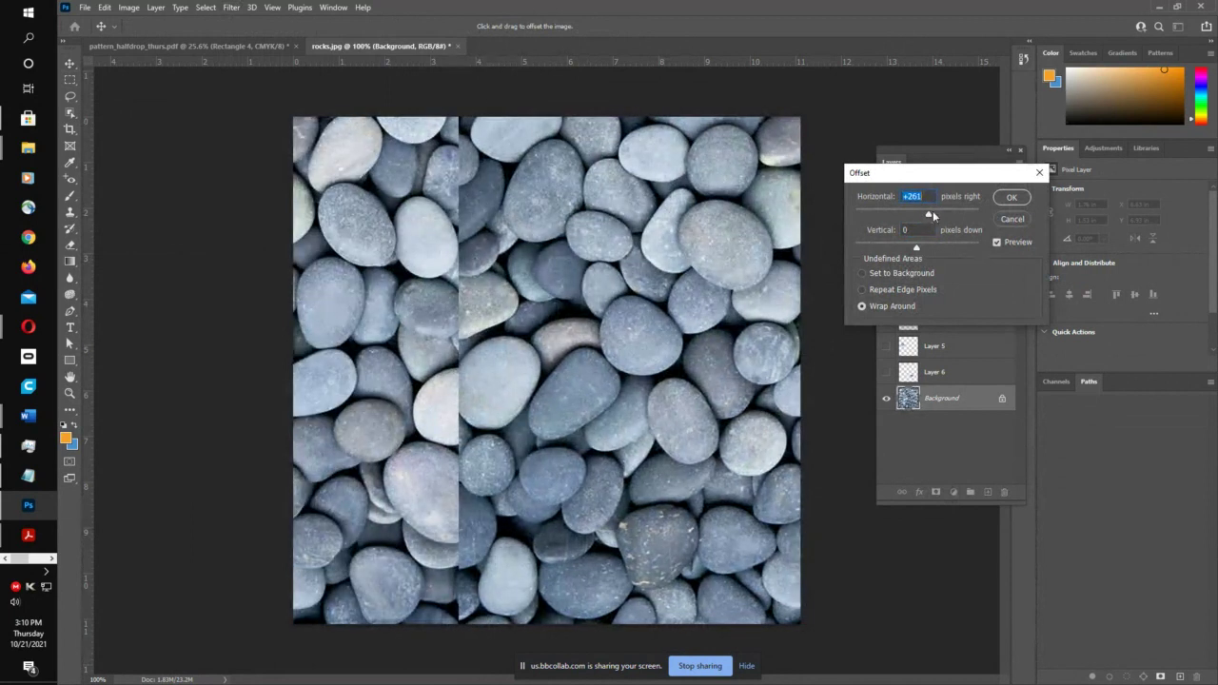
left_click_drag(932, 214, 935, 217)
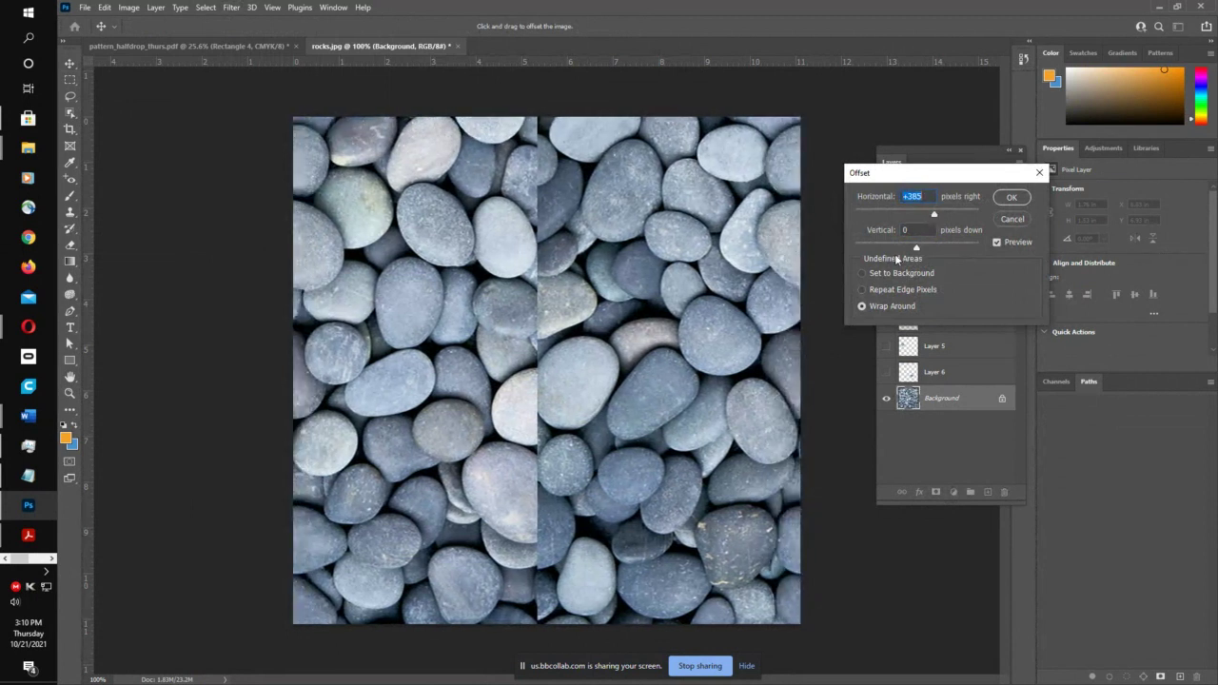
left_click_drag(916, 250, 921, 249)
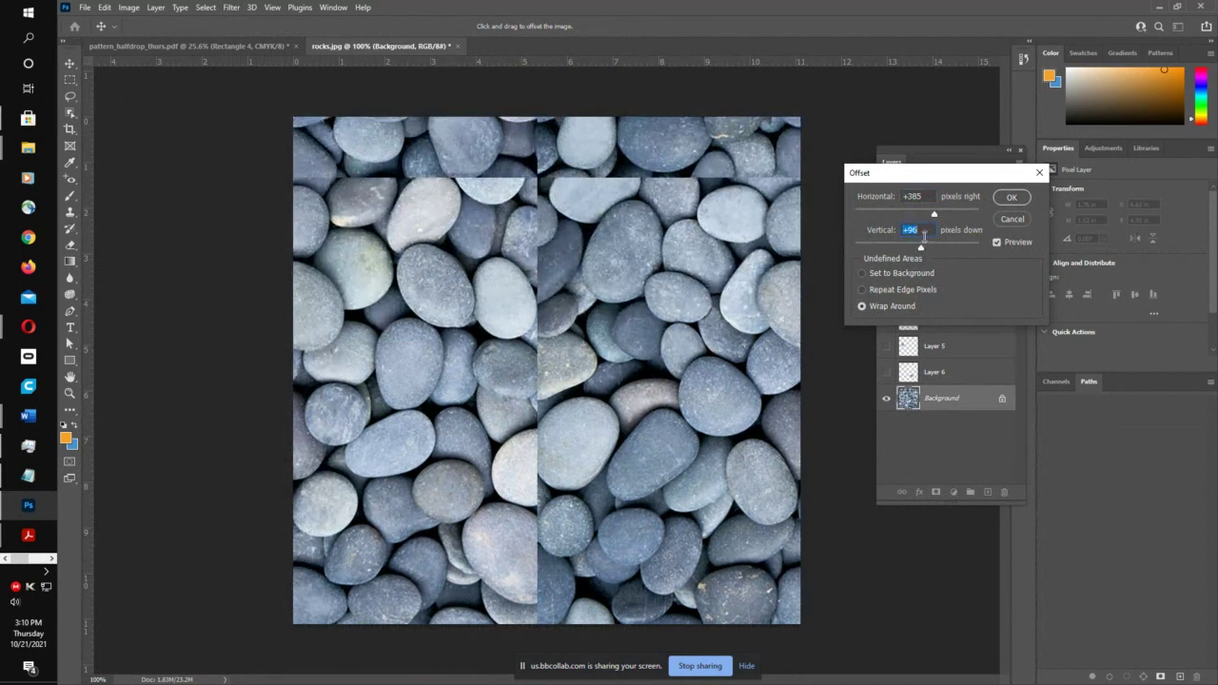
left_click_drag(922, 249, 935, 253)
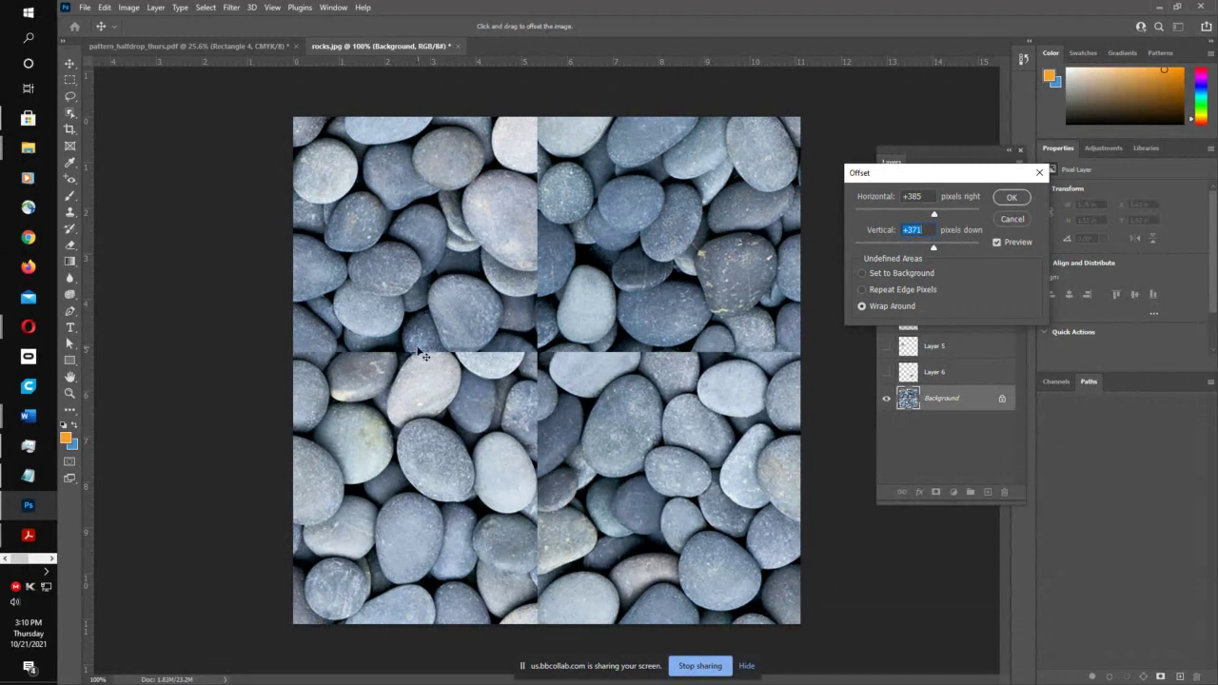
left_click(1009, 199)
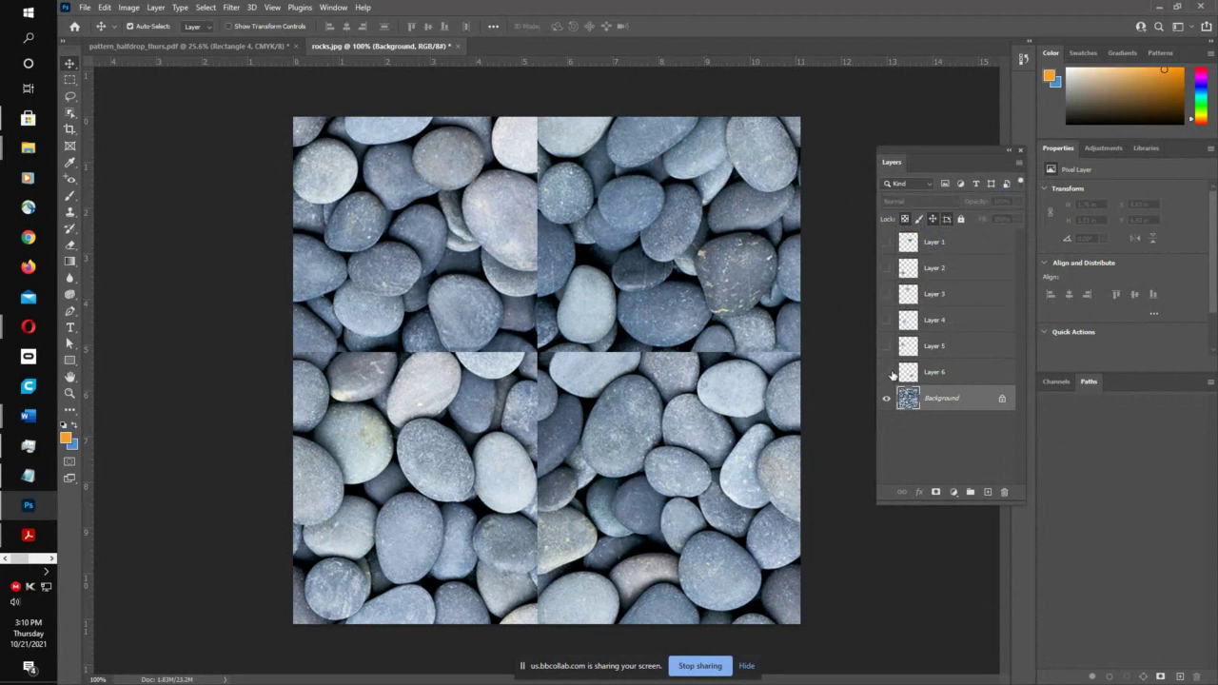
- Show Layer 1 and move its dark speckled stone over the left end of the horizontal seam
left_click(887, 243)
left_click_drag(605, 326, 347, 365)
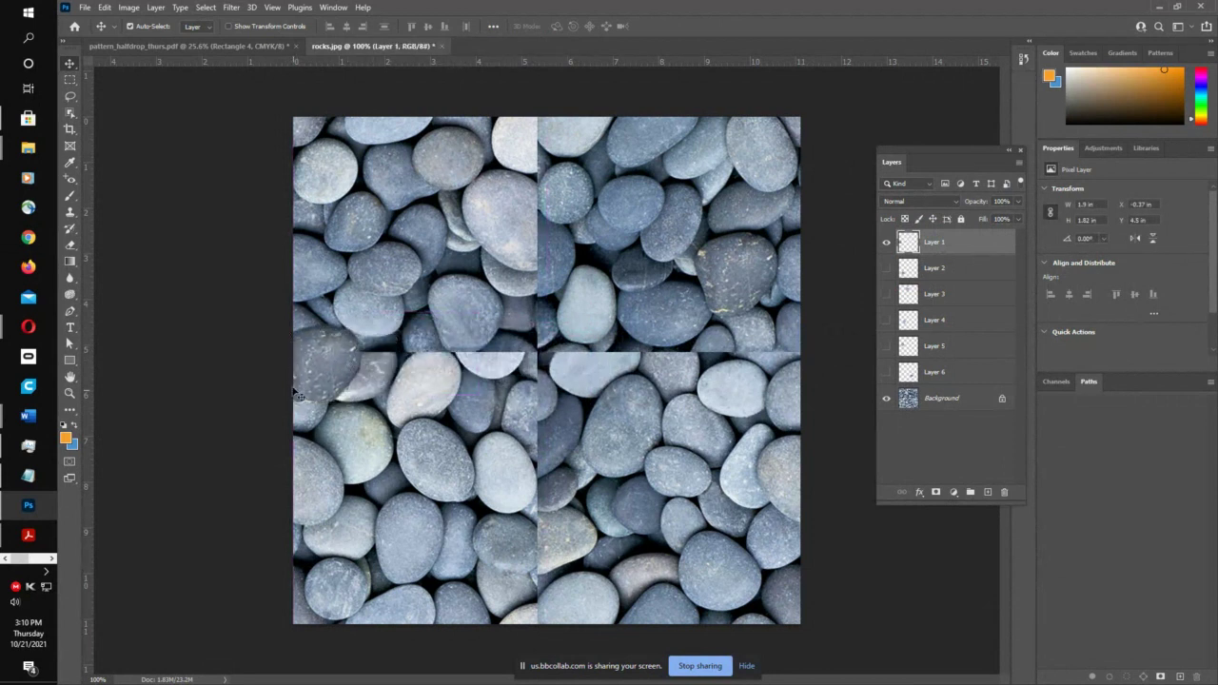
- Try covering the horizontal seam with a row of repeated copies of the dark stone, and undo the copies
left_click_drag(302, 369, 697, 381)
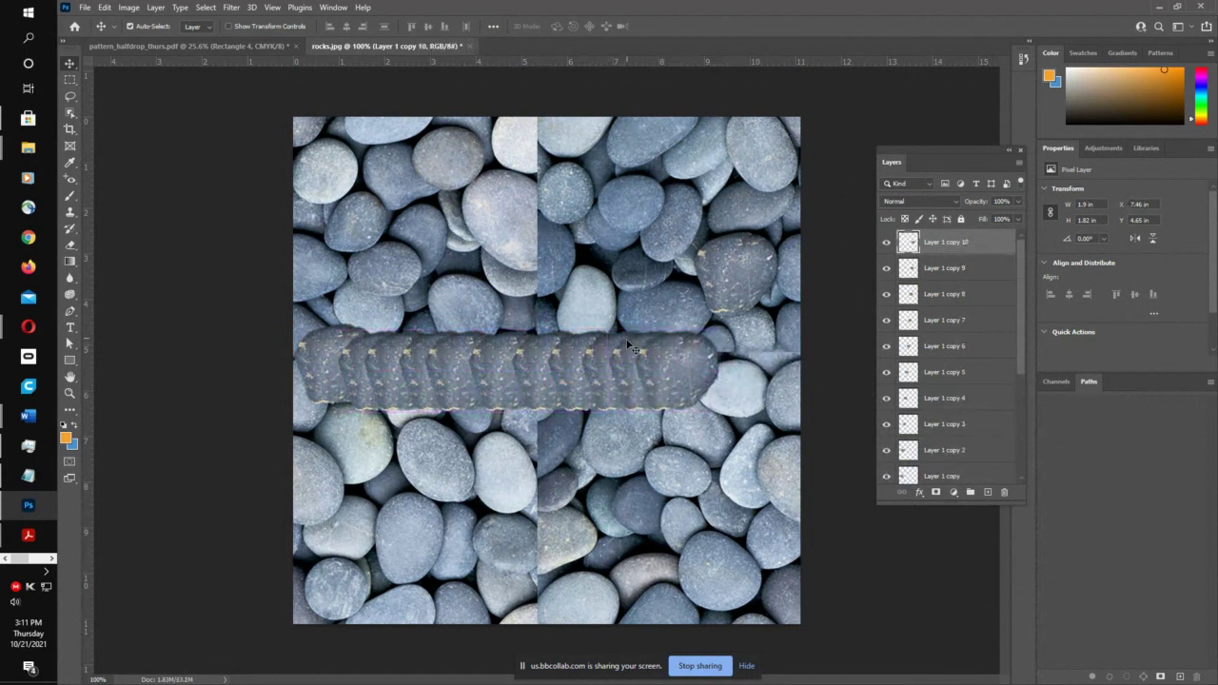
key("ctrl+z")
key("ctrl+z")
key("ctrl+z")
key("ctrl+z")
key("ctrl+z")
key("ctrl+z")
key("ctrl+z")
key("ctrl+z")
key("ctrl+z")
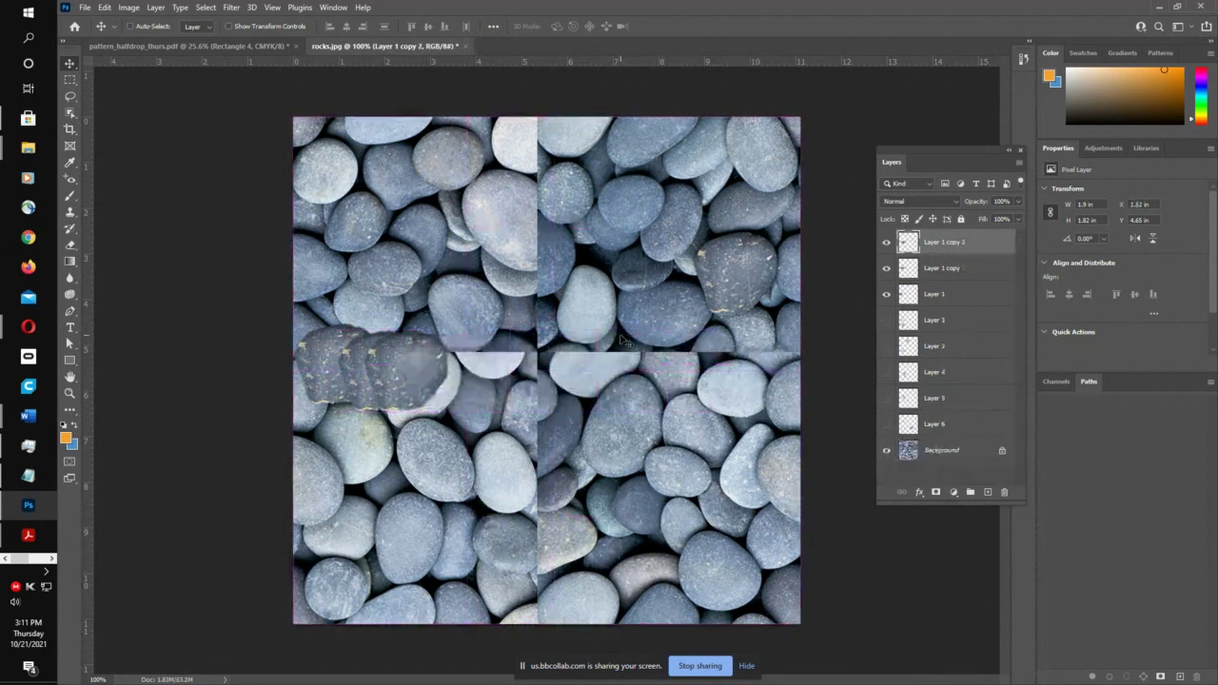
key("ctrl+z")
key("ctrl+z")
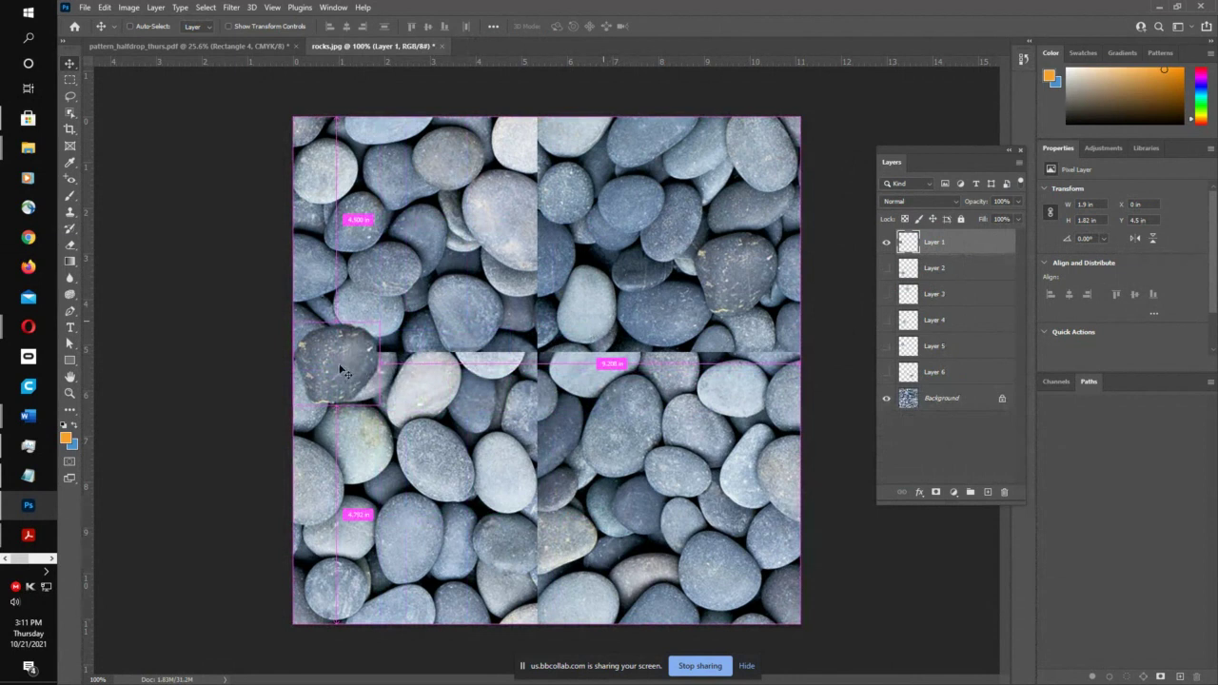
- Lower the dark stone to about Y 4.65 in and place a copy near the right end of the horizontal seam
mouse_move(343, 371)
left_mouse_down()
mouse_move(354, 314)
mouse_move(341, 377)
left_mouse_up()
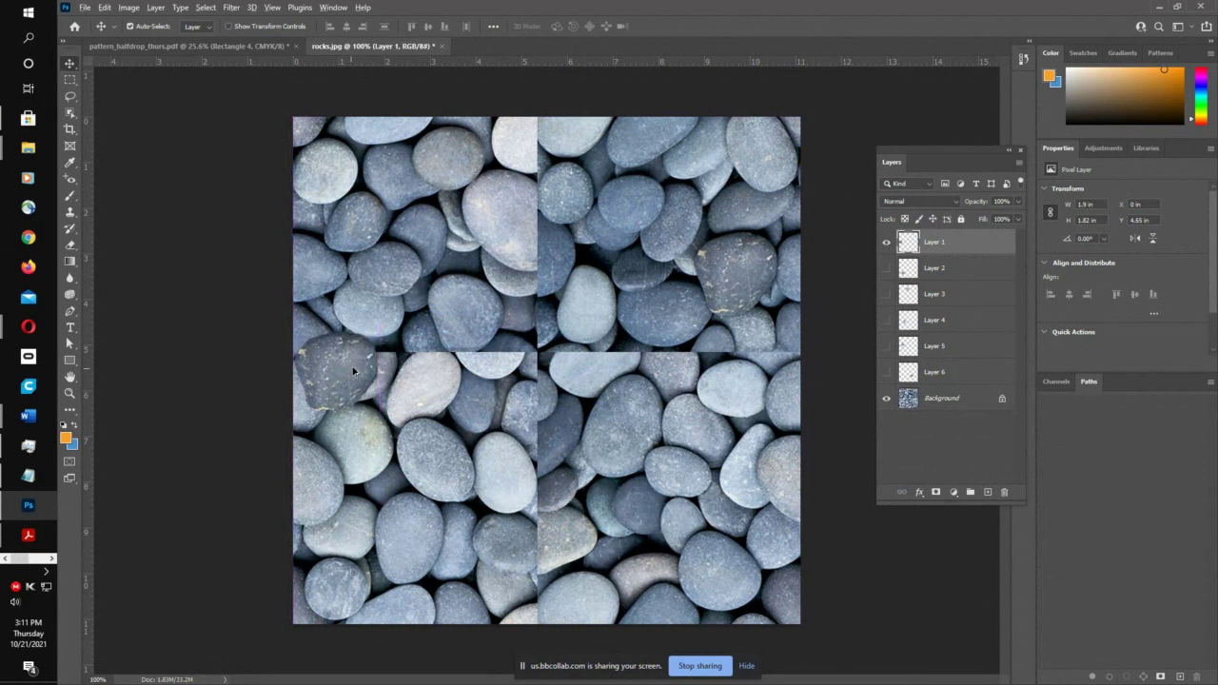
left_click_drag(348, 372, 758, 359)
key("ctrl+j")
- Rotate the copied stone to about -166.7°, scale it to about 121%, move it slightly up over the seam, and apply the transformation
key("ctrl+t")
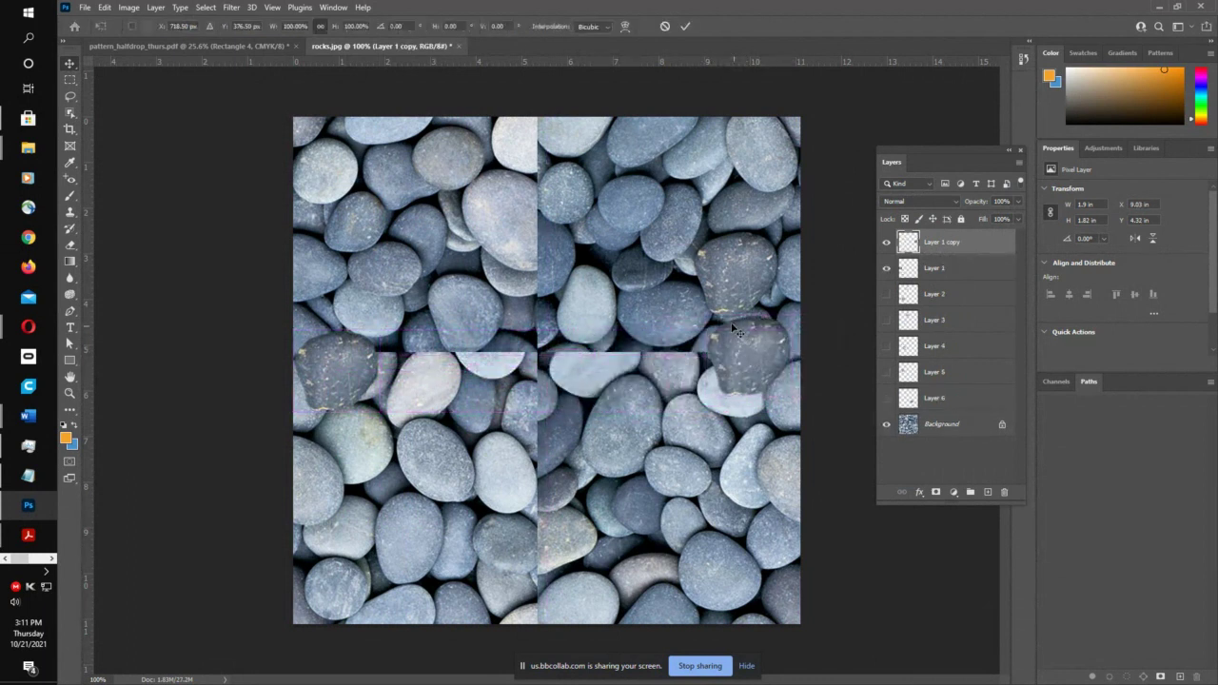
left_click_drag(689, 298, 816, 413)
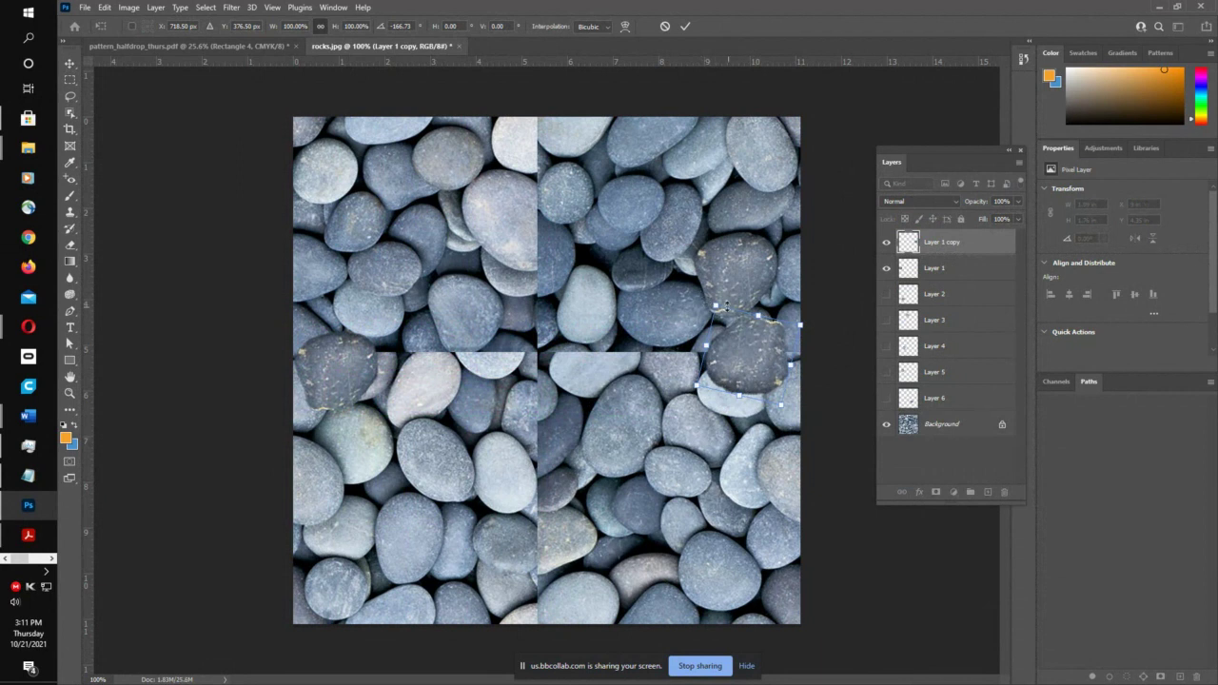
left_click_drag(715, 304, 734, 321)
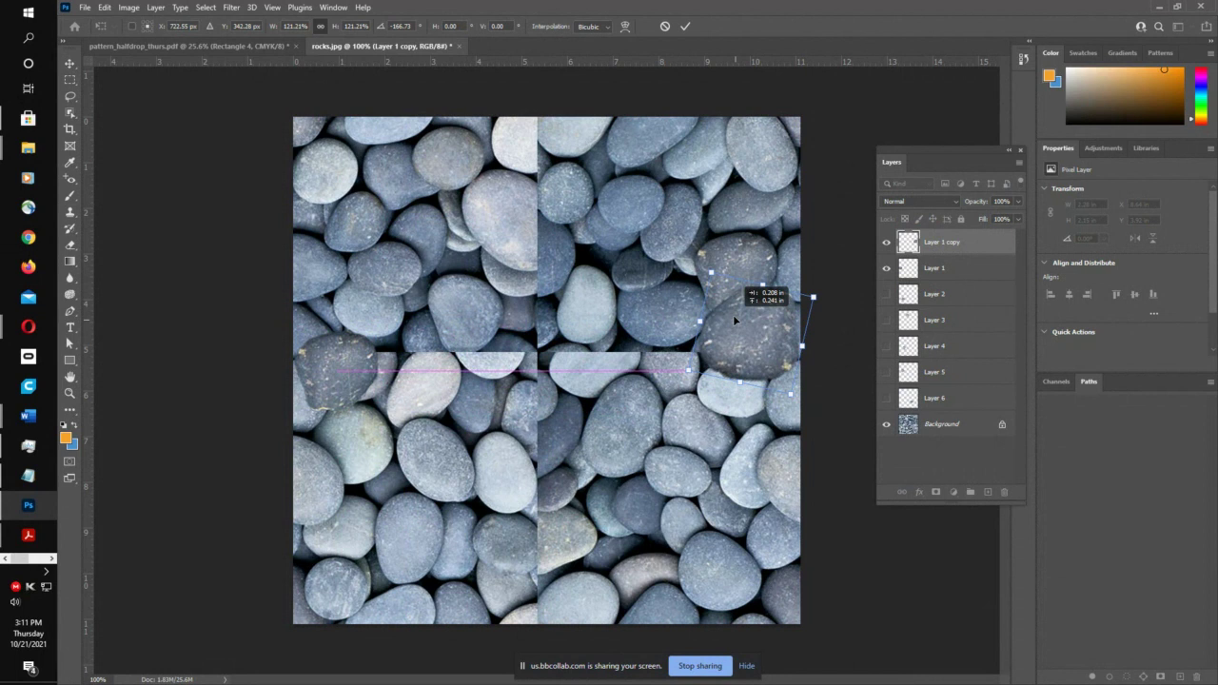
left_click(686, 26)
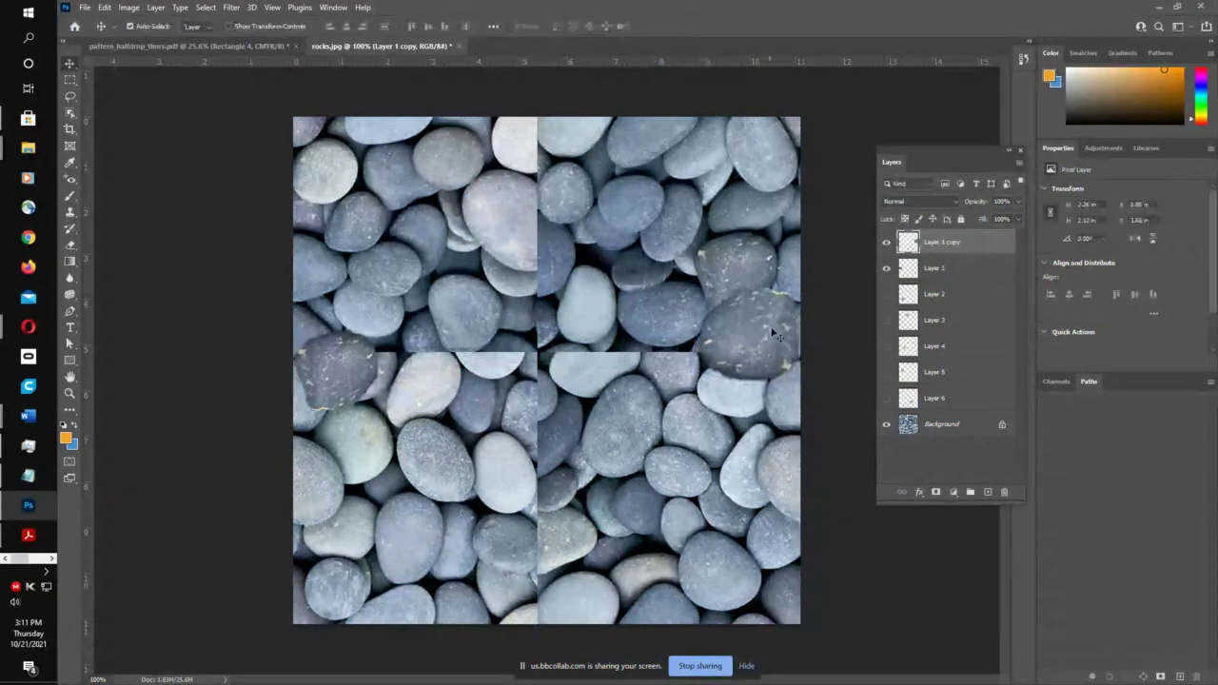
- Copy the dark speckled stone, shrink it to about 1.42 by 1.32 in, and place it over the lower end of the vertical seam
left_click_drag(762, 339, 562, 488)
key("ctrl+t")
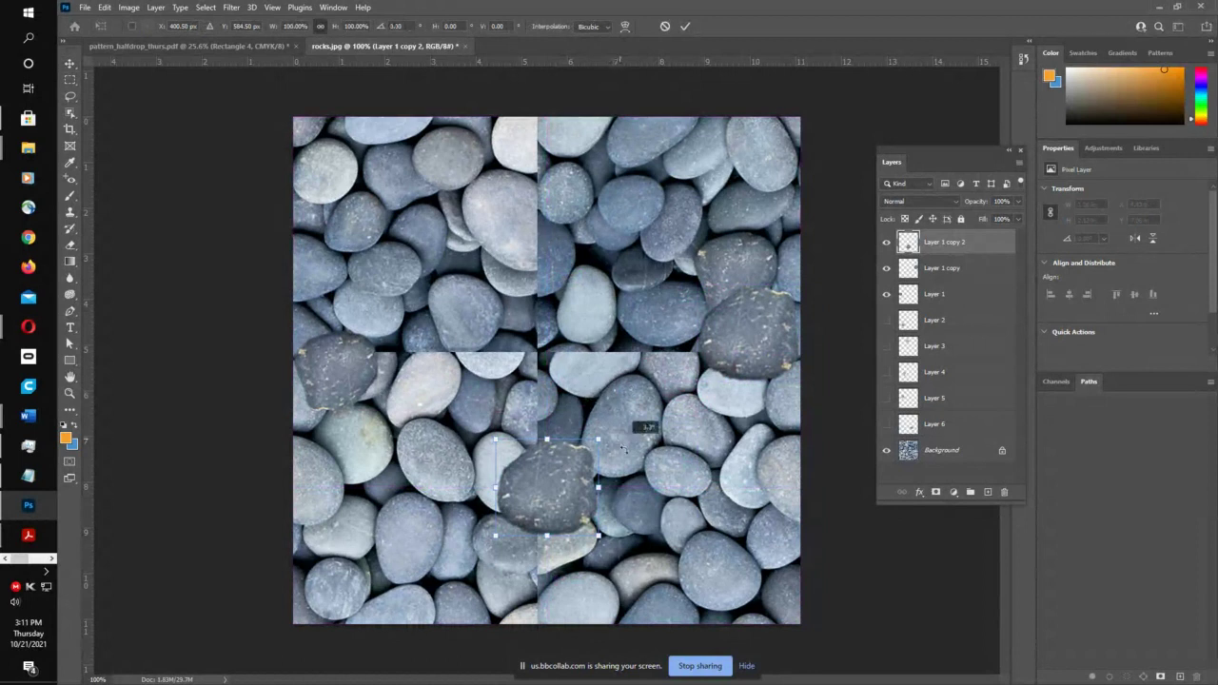
left_click_drag(647, 428, 600, 455)
left_click_drag(556, 416, 533, 605)
left_click(685, 25)
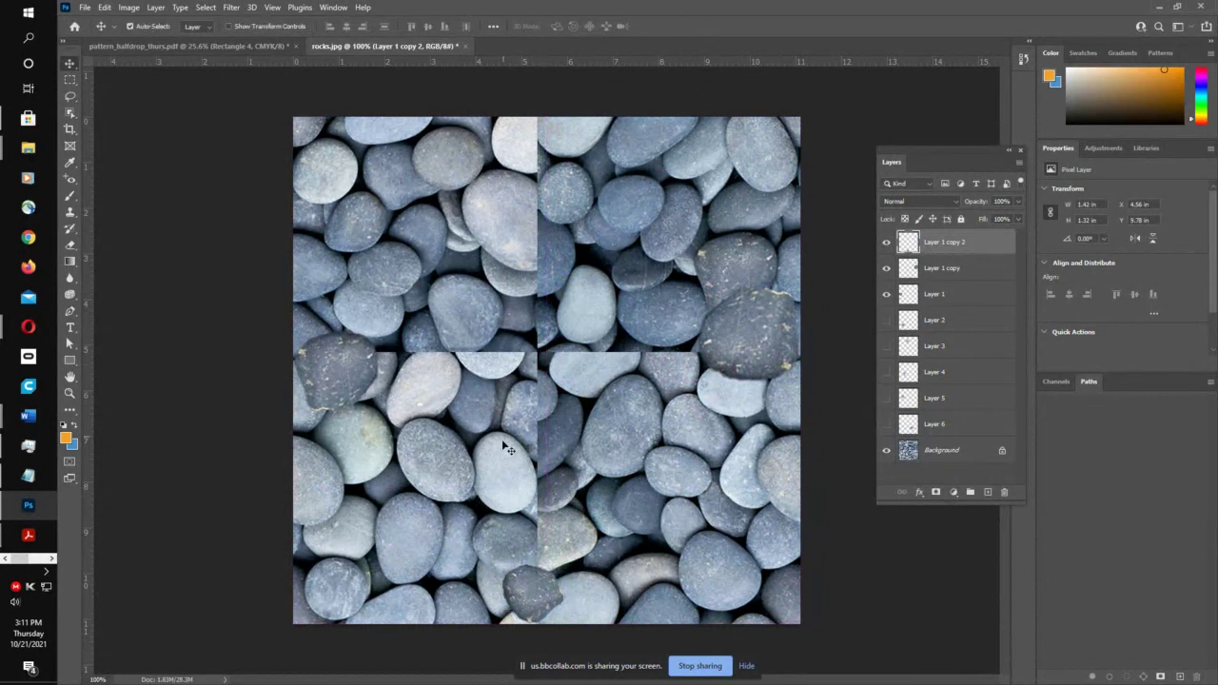
- Copy the small dark stone to the seam crossing, rotate it, and enlarge it to about 1.6 by 1.64 in
left_click_drag(533, 595, 536, 329)
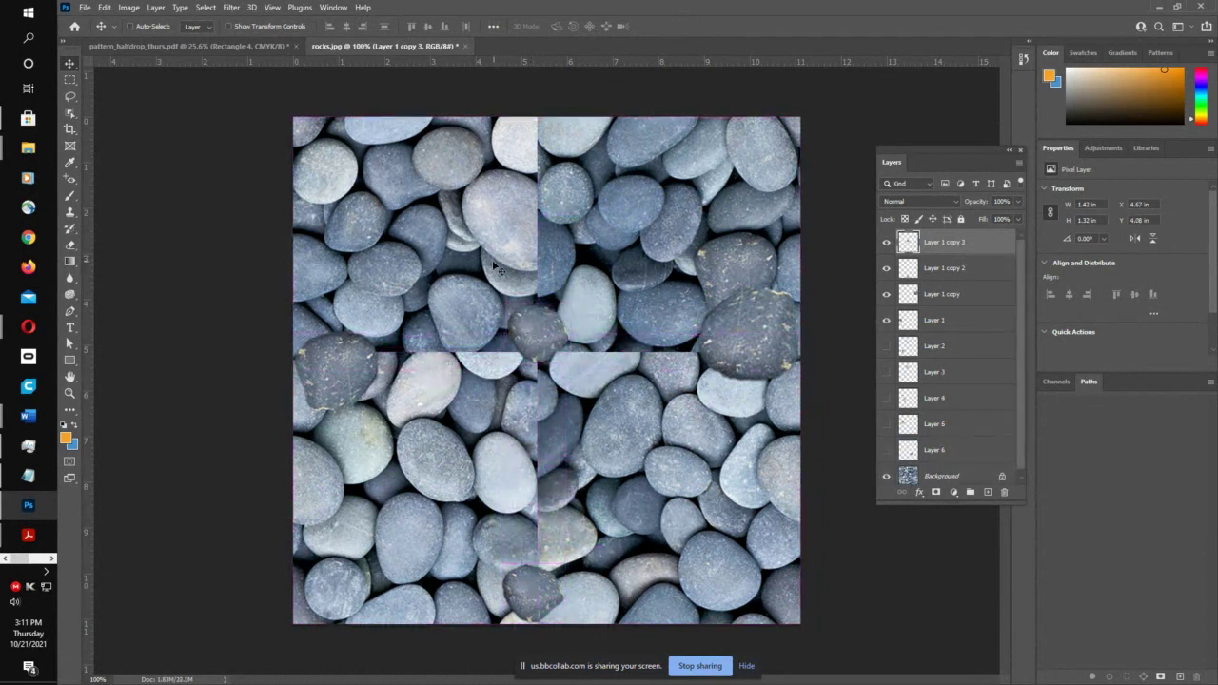
key("ctrl+t")
left_click_drag(483, 270, 558, 378)
left_click_drag(514, 291, 506, 278)
left_click(685, 26)
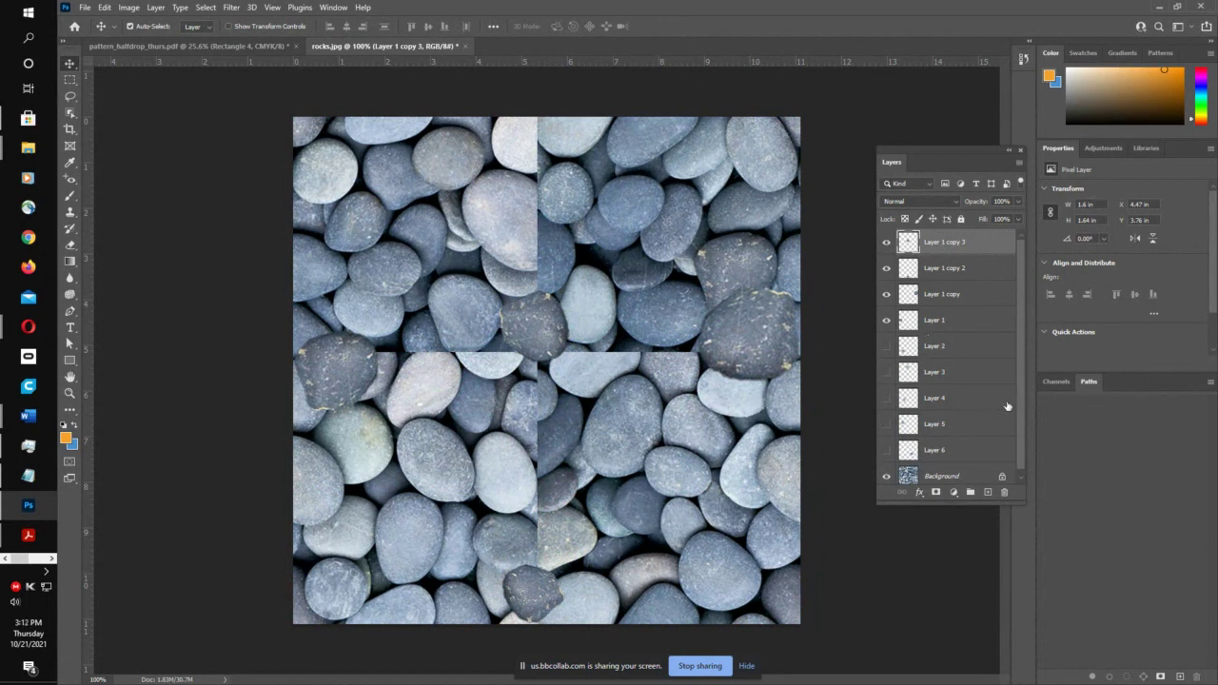
- Show Layer 2 and move its blue-grey stone to about X 6.53, Y 5.81 in, below the horizontal seam
left_click(886, 346)
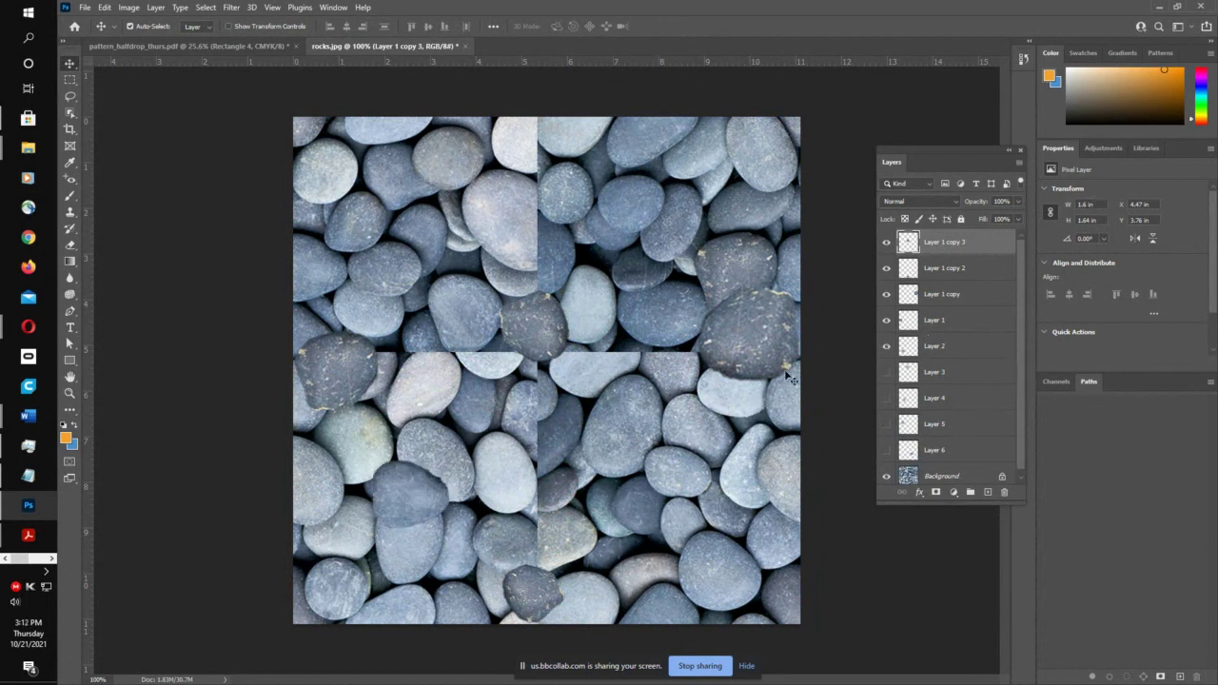
left_click_drag(419, 504, 632, 433)
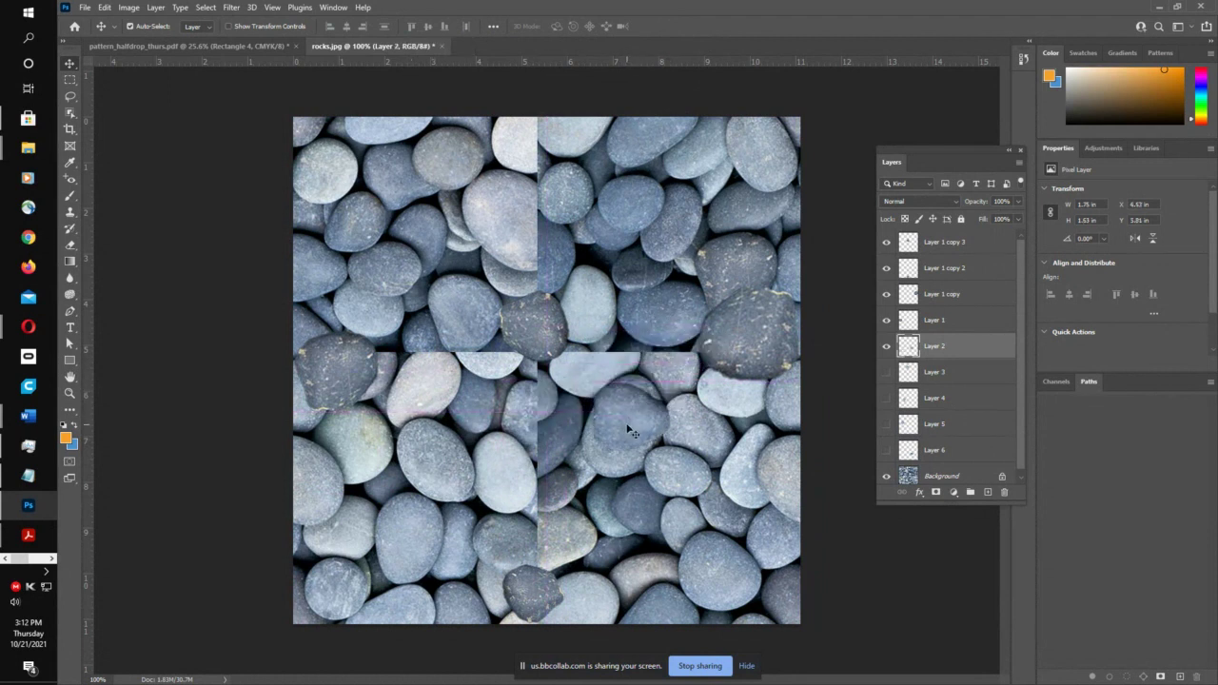
- Preview the hidden stones on Layers 3 to 6 one at a time
left_click(888, 373)
left_click(889, 374)
left_click(888, 400)
left_click(888, 399)
left_click(887, 426)
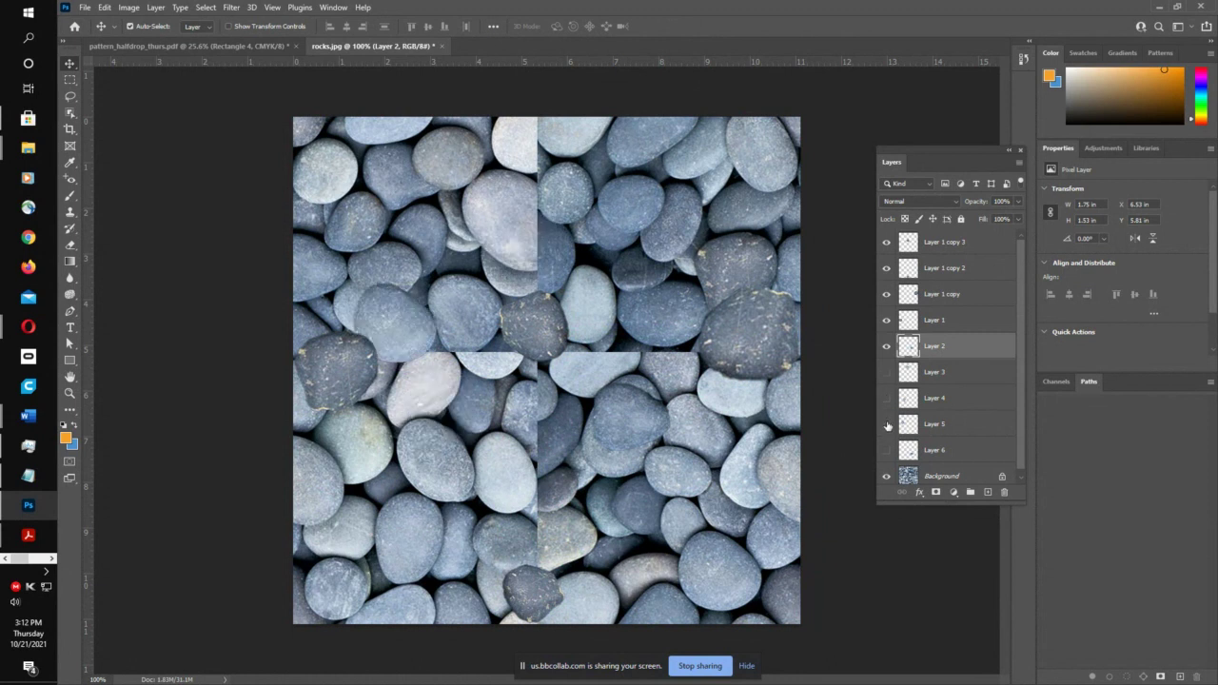
left_click(888, 425)
left_click(888, 450)
left_click(888, 450)
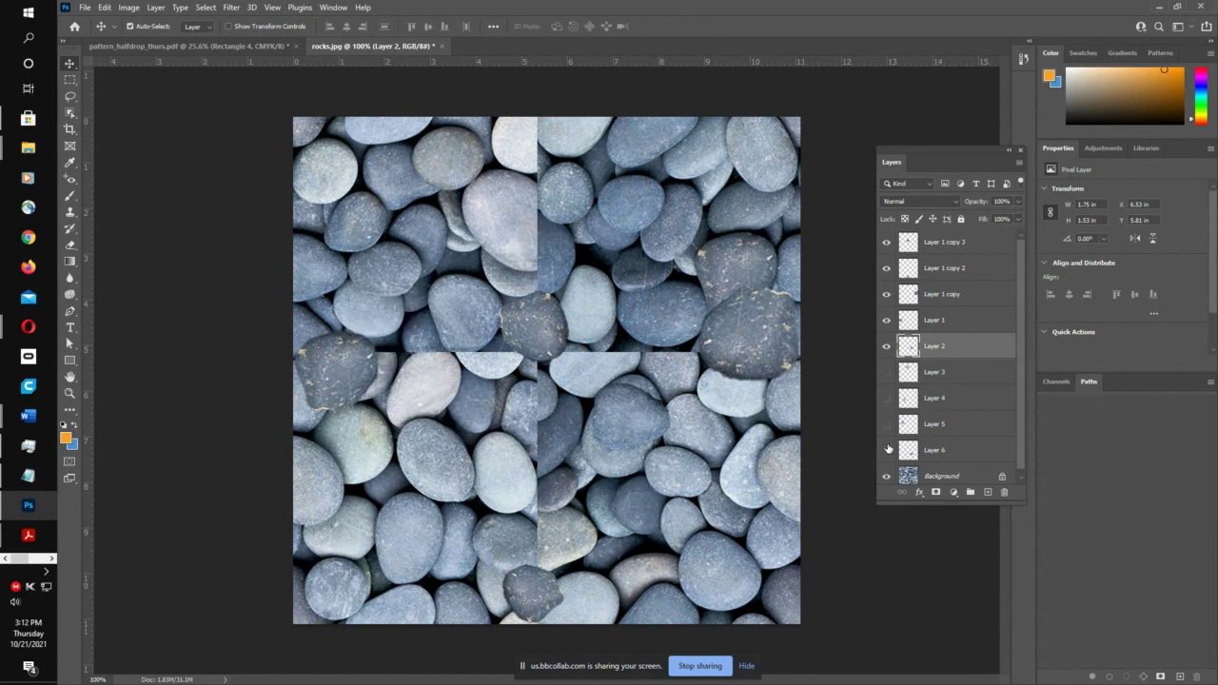
- Move Layer 2's stone onto the horizontal seam and place a copy, rotated about 60.8° and scaled to about 127.6%, near the vertical seam's upper end
left_click_drag(590, 431, 551, 167)
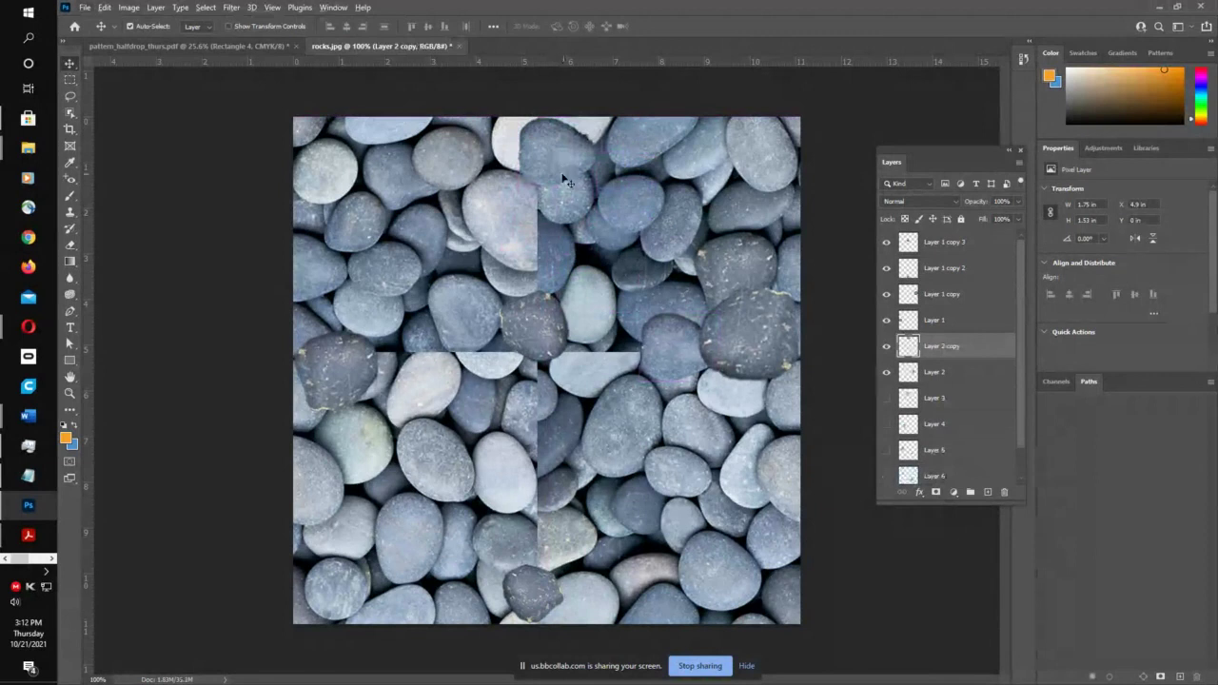
key("ctrl+t")
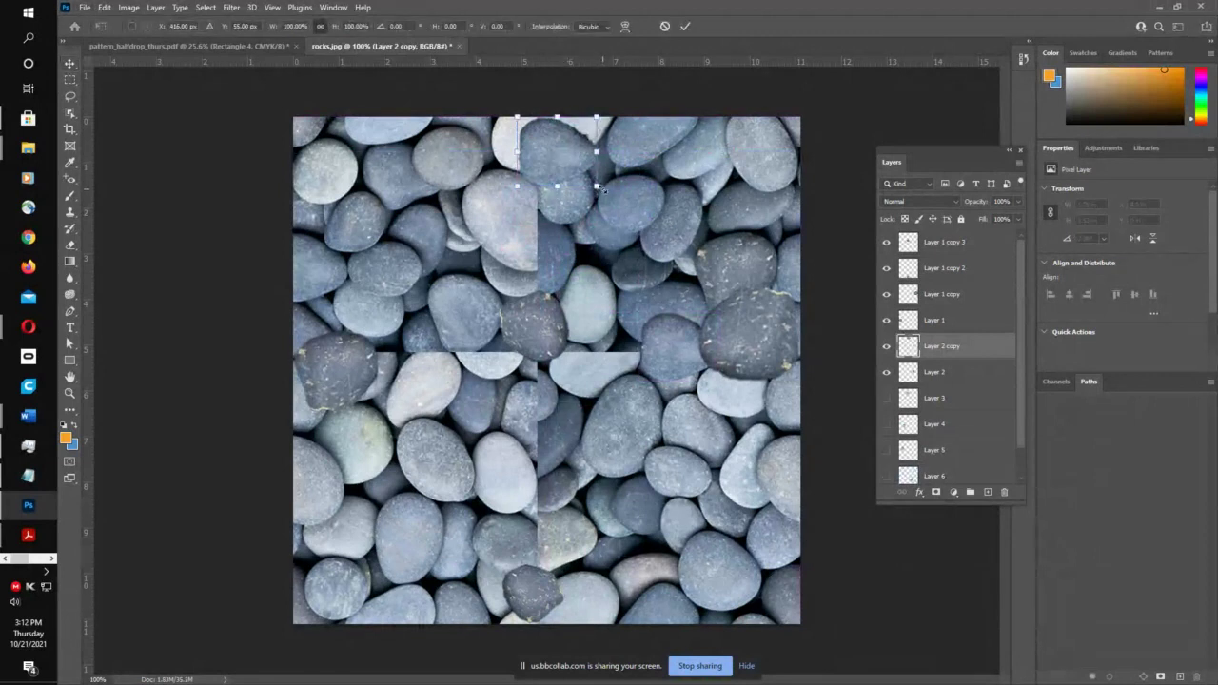
left_click_drag(604, 190, 552, 246)
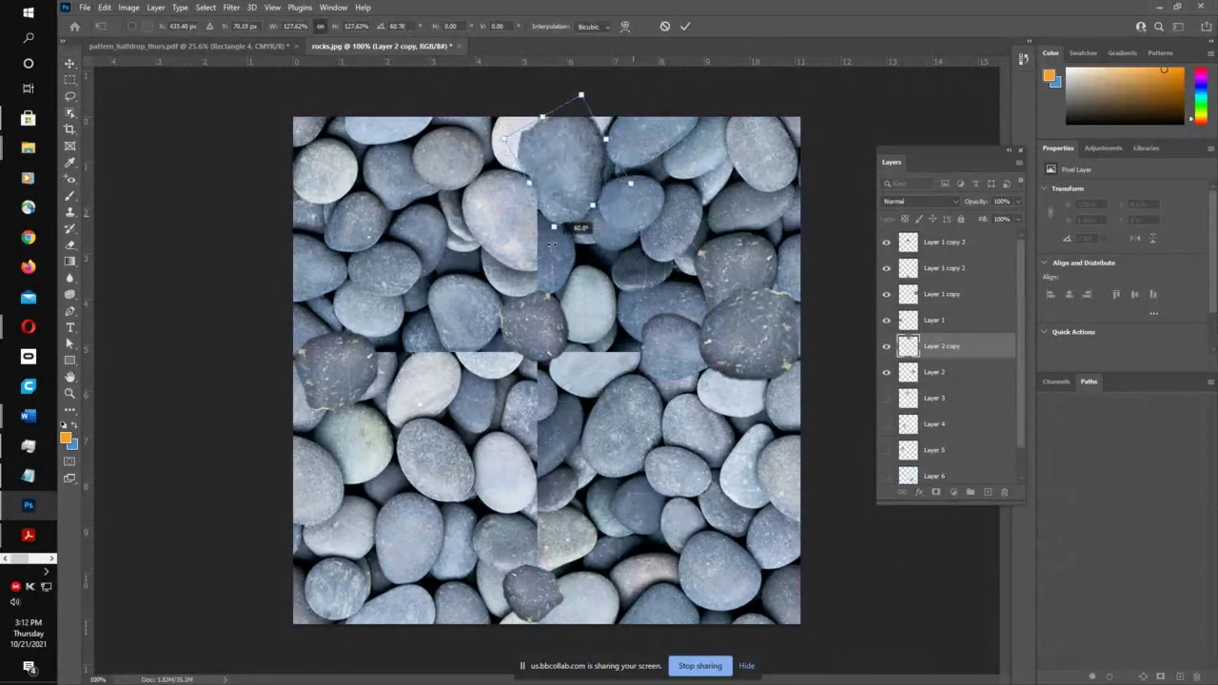
left_click_drag(584, 166, 548, 168)
left_click(684, 27)
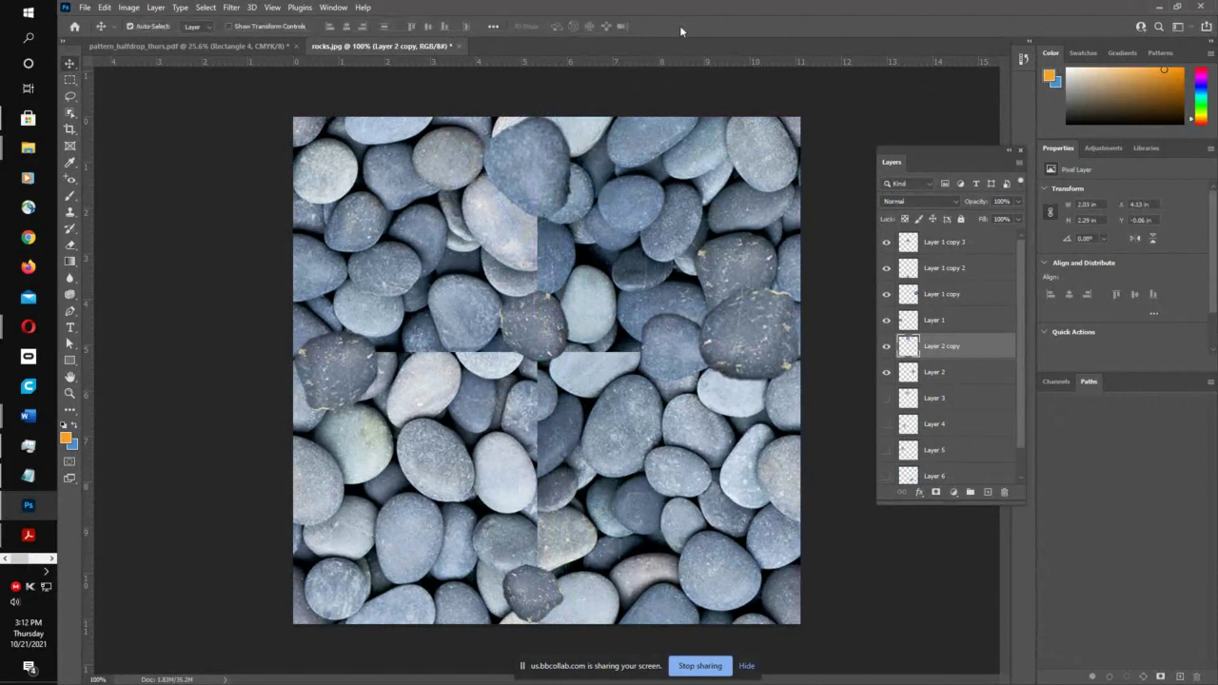
- Copy the enlarged blue-grey stone below the seam crossing, rotate it about 47.9°, and position it over the vertical seam
left_click_drag(538, 184, 531, 414)
key("t")
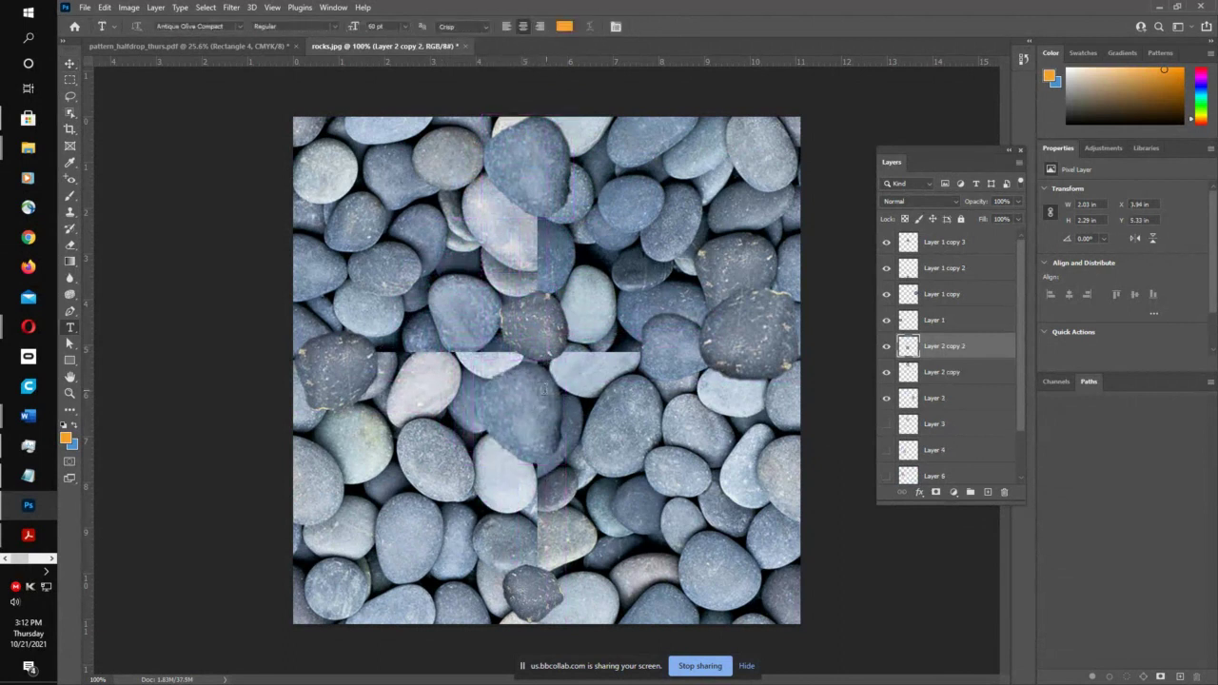
left_click(70, 62)
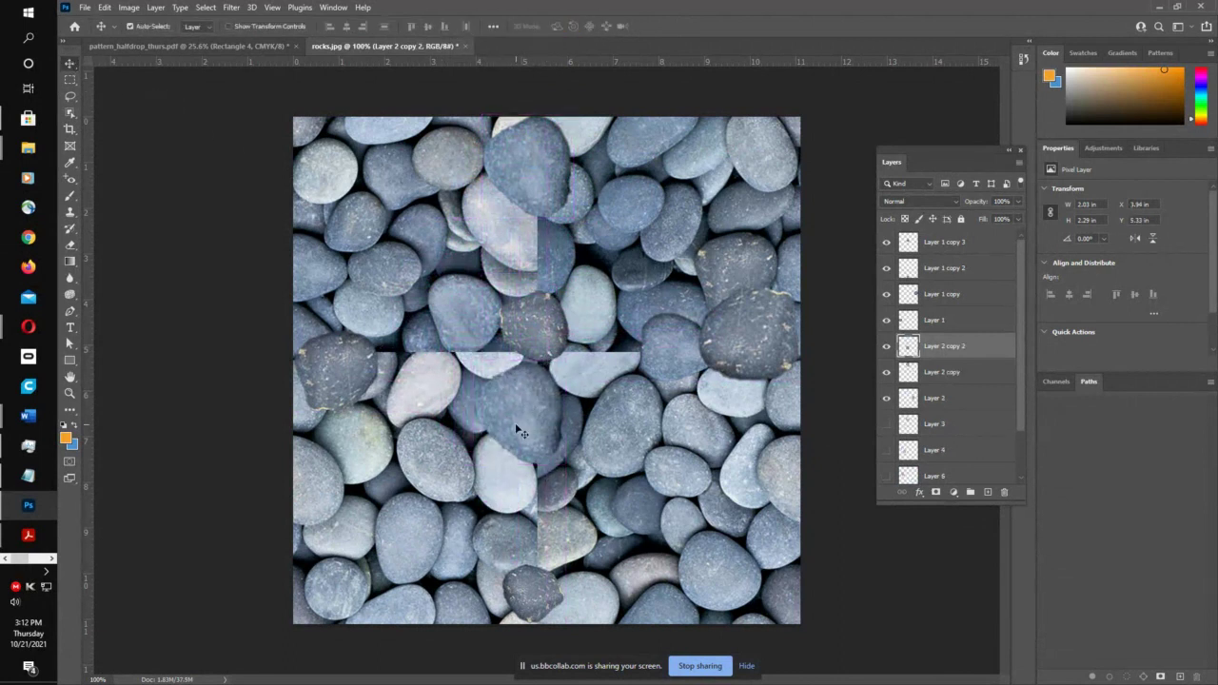
key("ctrl+t")
left_click_drag(572, 384, 598, 430)
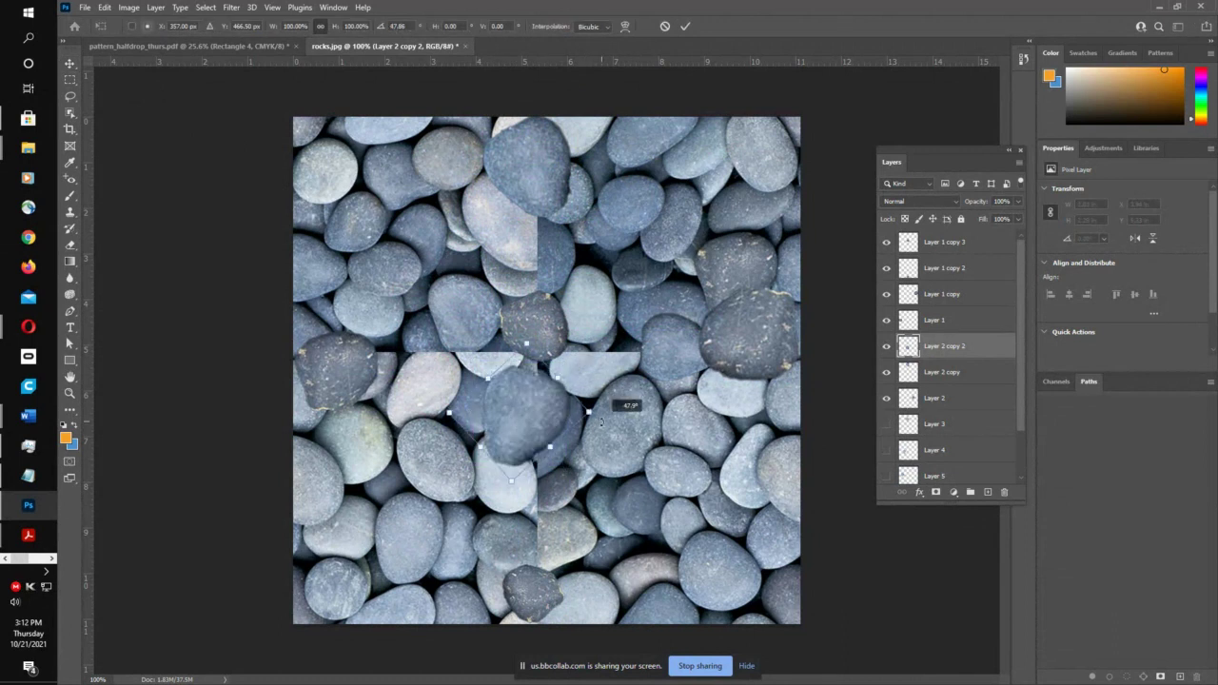
left_click_drag(542, 396, 559, 386)
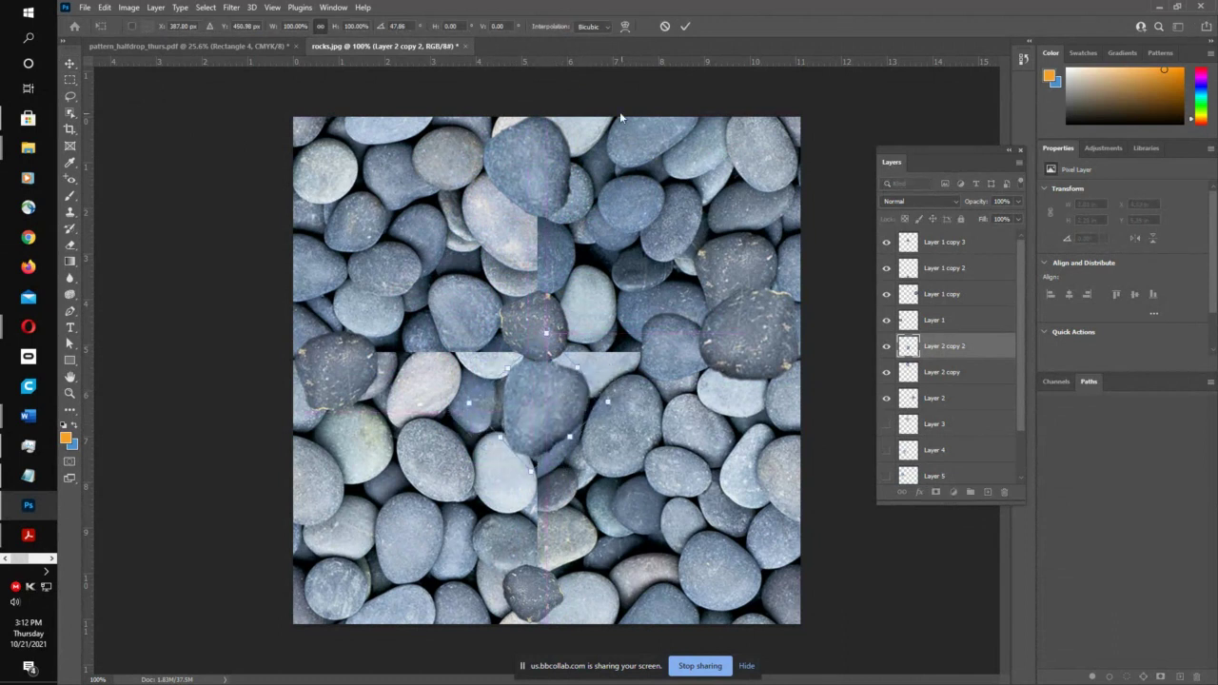
left_click(685, 27)
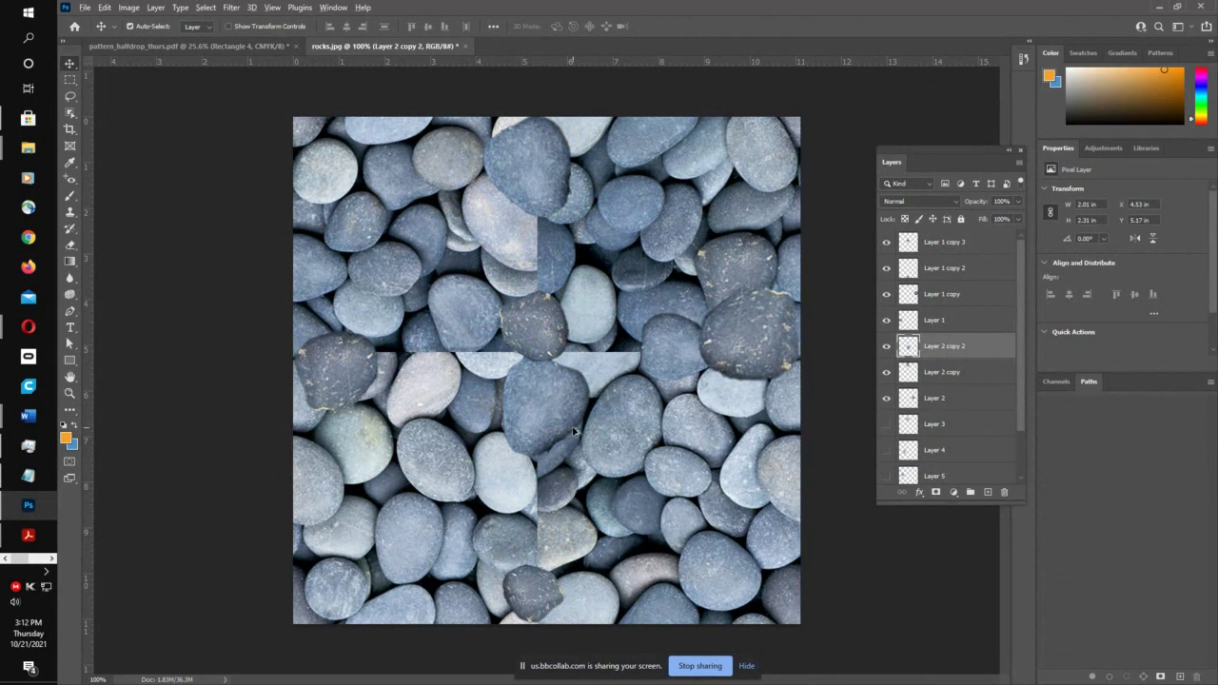
- Cover the horizontal seam with another blue-grey copy left of centre, and show Layer 3 and place its light stone and a copy along the seam
left_click_drag(555, 377, 419, 318)
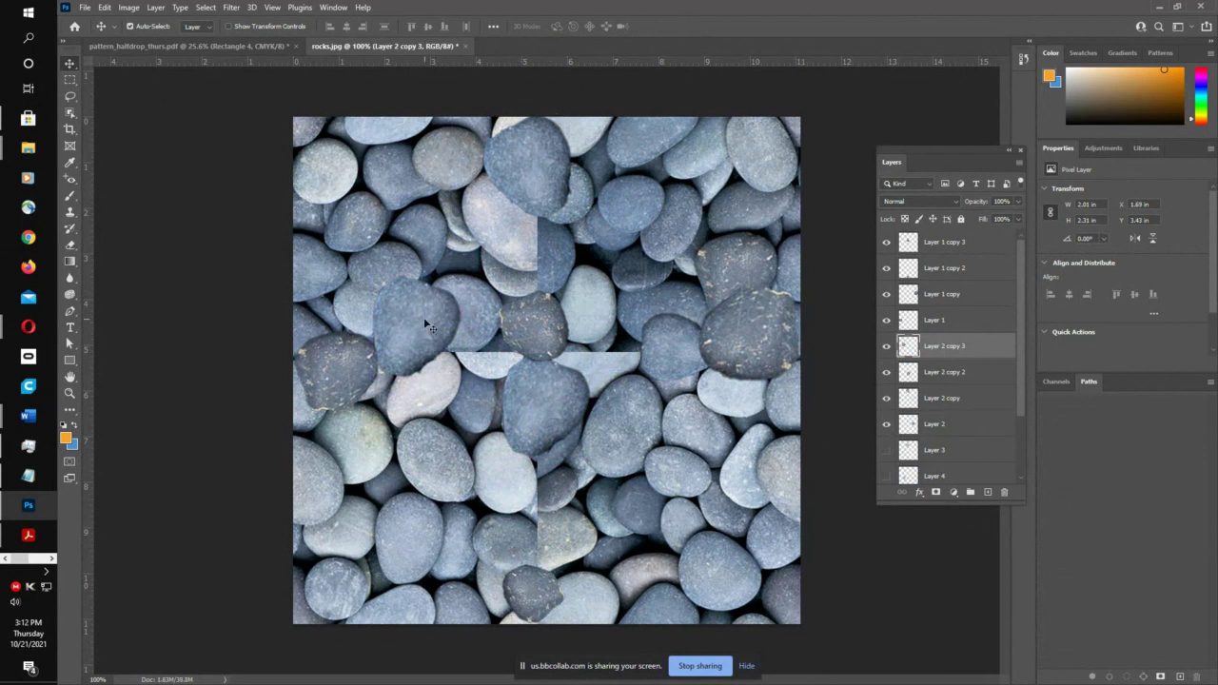
left_click_drag(425, 325, 507, 324)
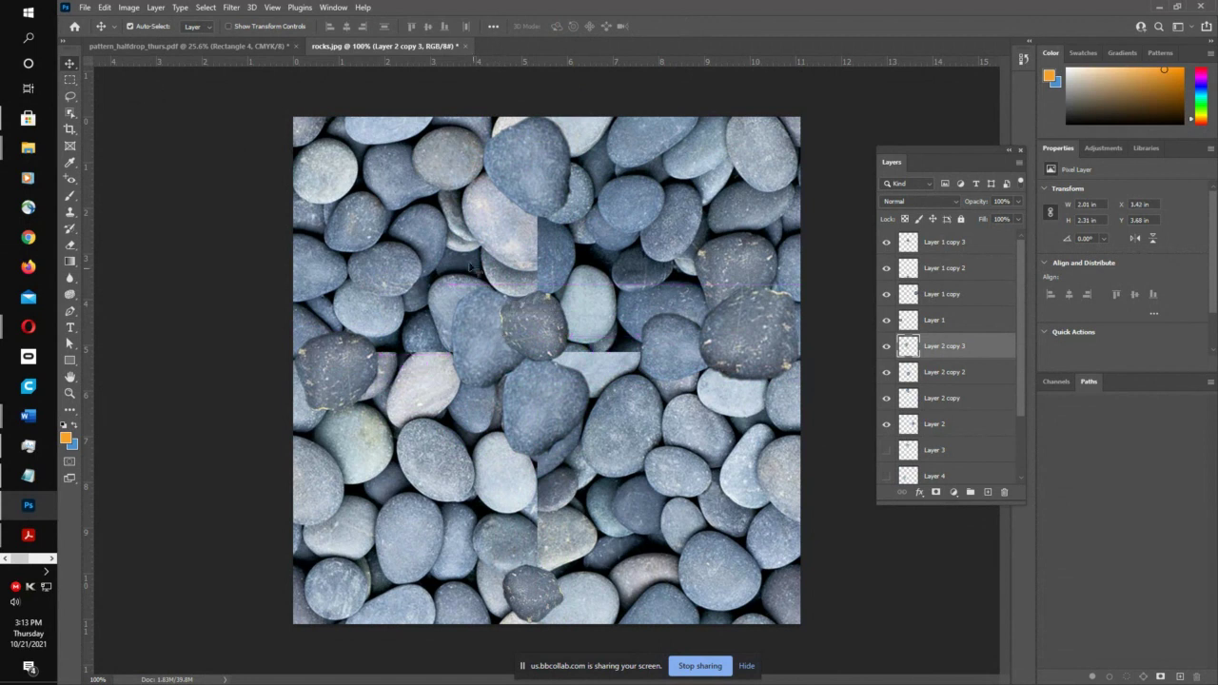
left_click(885, 452)
left_click_drag(537, 253, 593, 367)
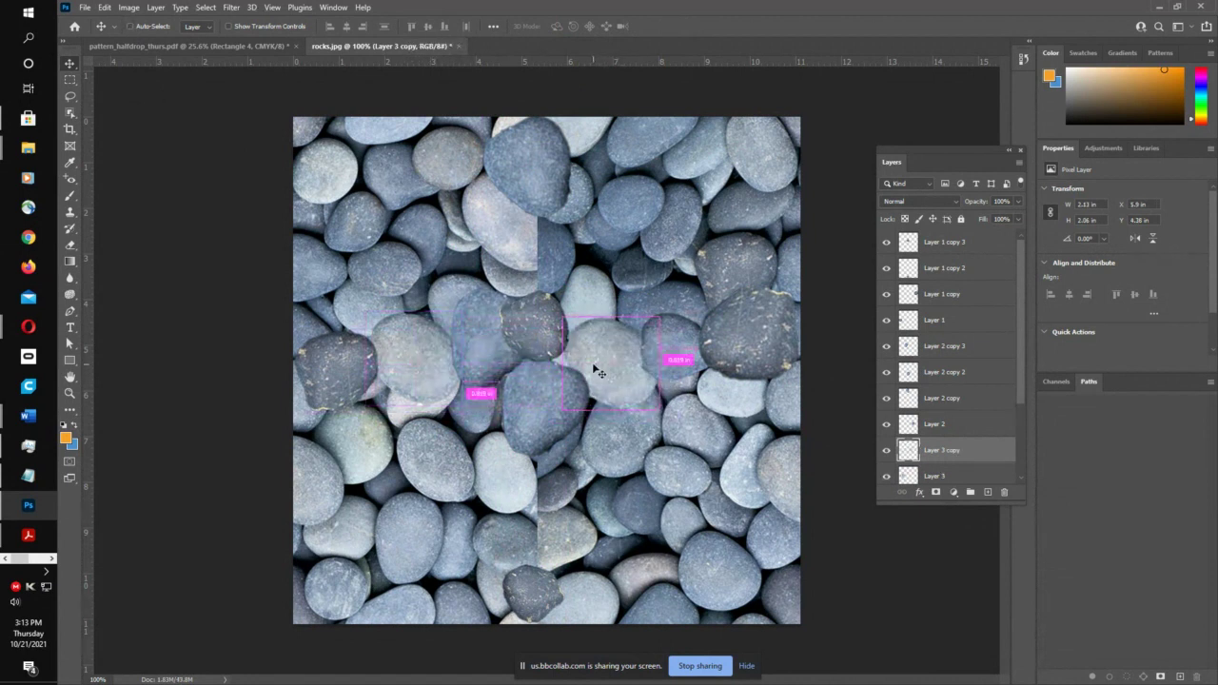
- Rotate the copied light stone to about -126.3° and move it over the vertical seam above the crossing
key("ctrl+t")
left_click_drag(550, 300, 609, 399)
left_click_drag(634, 347, 551, 249)
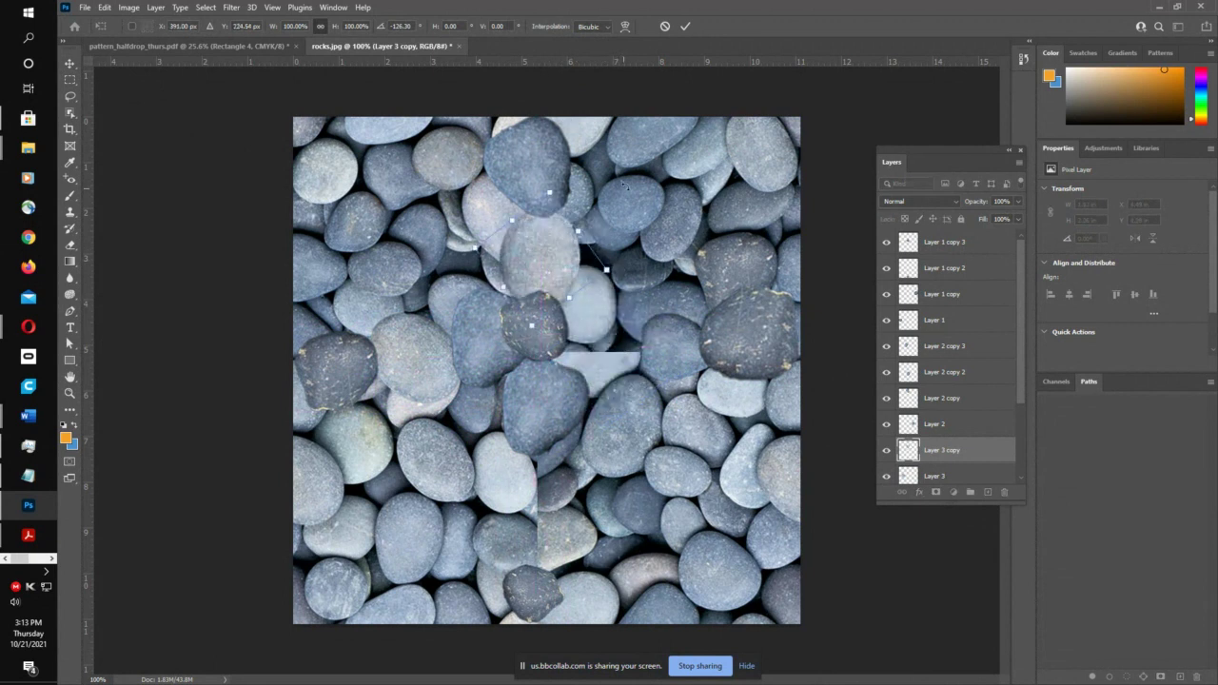
left_click(685, 26)
- Place another copy of the light stone over the lower vertical seam, rotated about 64.3°, at about X 4.25, Y 7.25 in
left_click_drag(550, 269, 632, 516, "alt")
key("ctrl+t")
left_click_drag(549, 497, 559, 489)
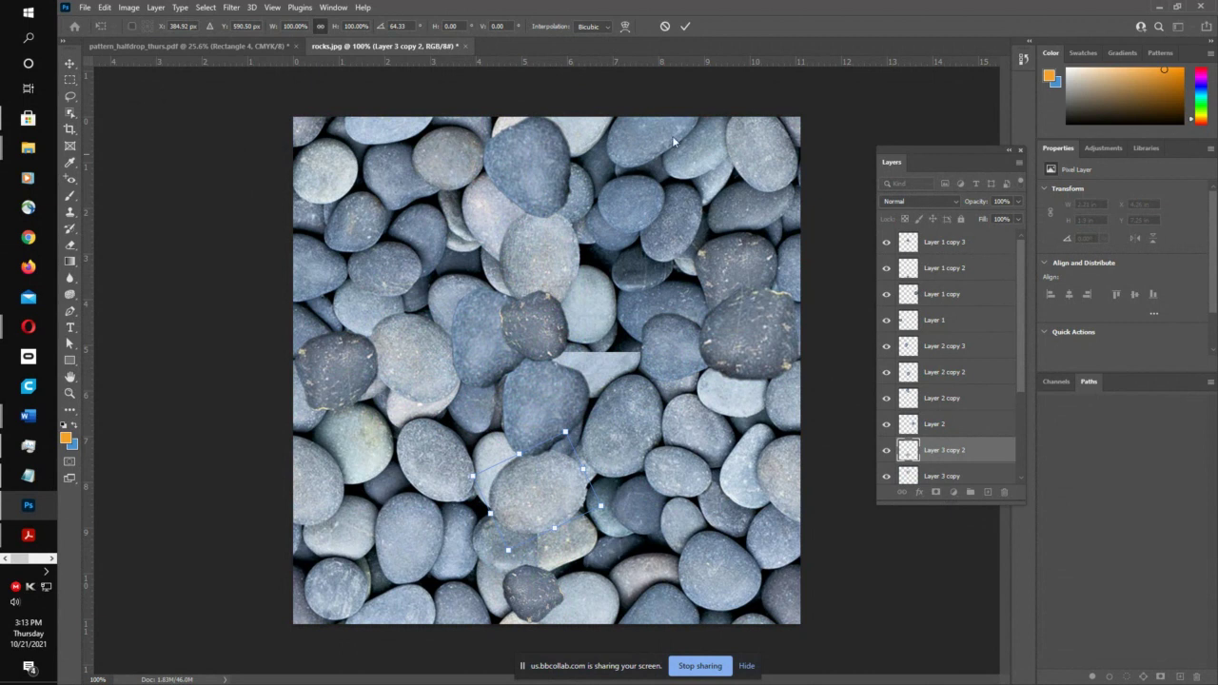
left_click(687, 26)
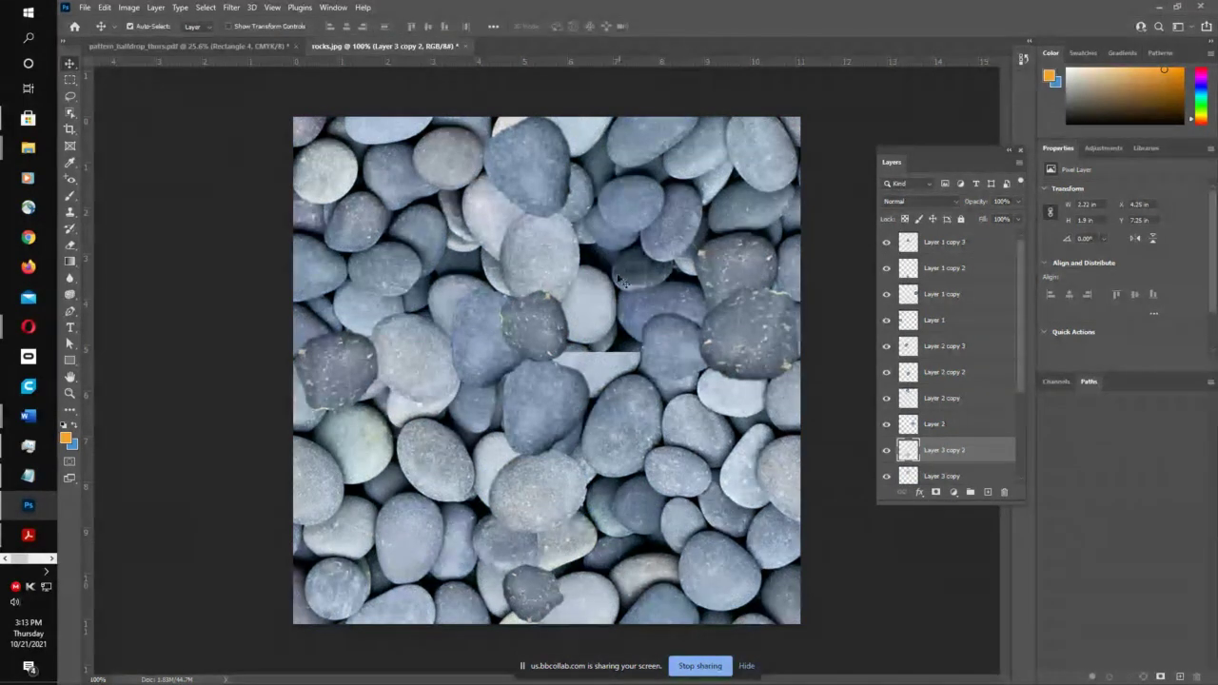
- Place a further copy of the light stone over the horizontal seam right of the crossing, rotated to about 173.5°
left_click_drag(550, 497, 743, 455, "alt")
key("ctrl+t")
left_click_drag(602, 365, 588, 361)
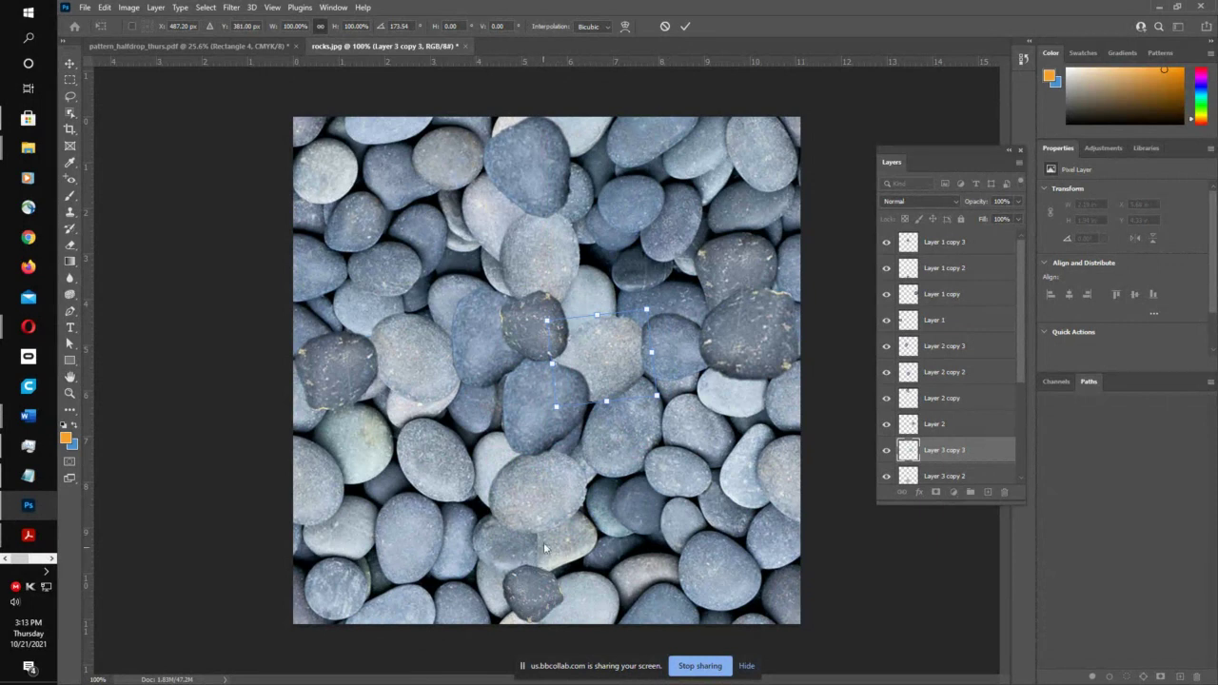
left_click(686, 27)
- Show Layer 4, cover the lower vertical seam with its stone, and place a copy near the left edge at the top of the layer order
scroll(914, 405, "down", 5)
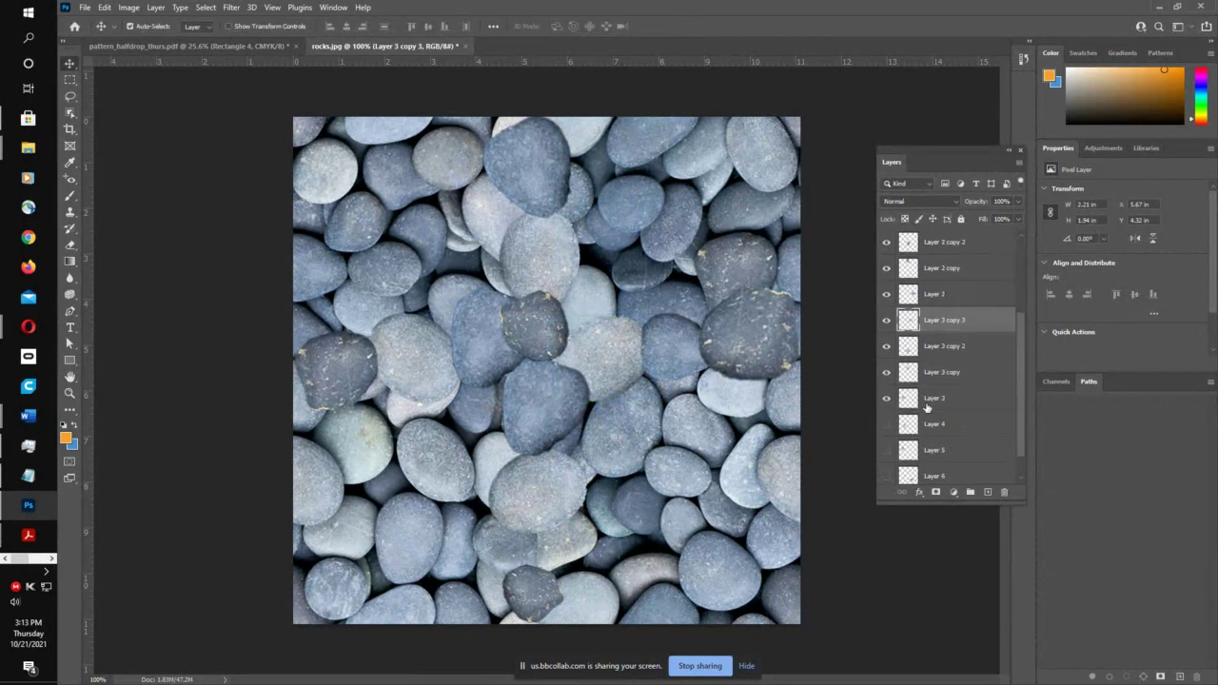
left_click_drag(495, 427, 337, 335)
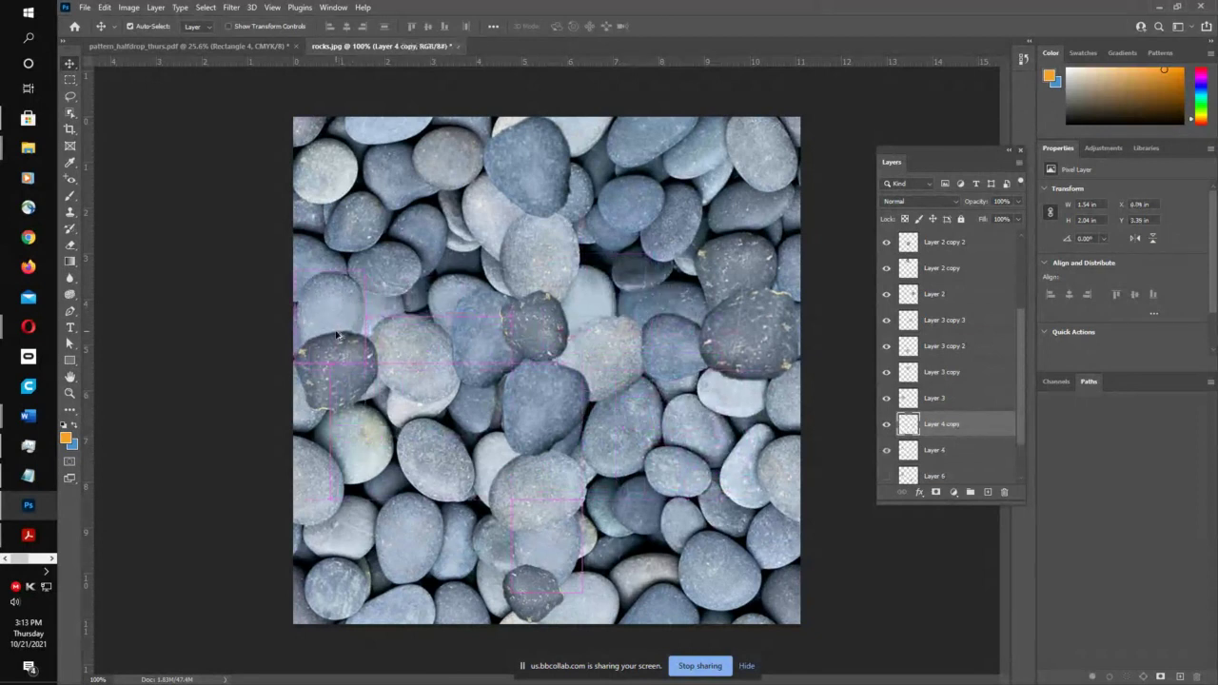
left_click_drag(961, 424, 978, 236)
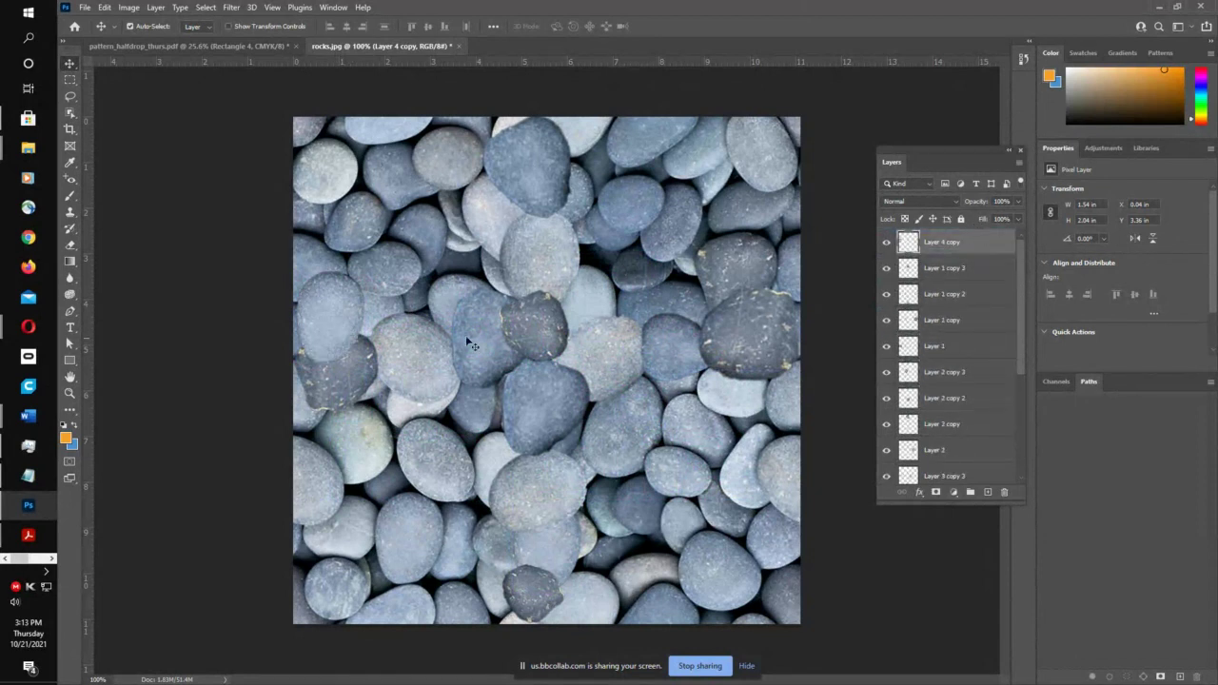
left_click_drag(342, 316, 339, 315)
- Show Layer 5, move its stone to about X 6.74, Y 2.97 in, and place a copy at about X 2.93, Y 6.26 in
left_click_drag(1017, 359, 1028, 472)
left_click(889, 427)
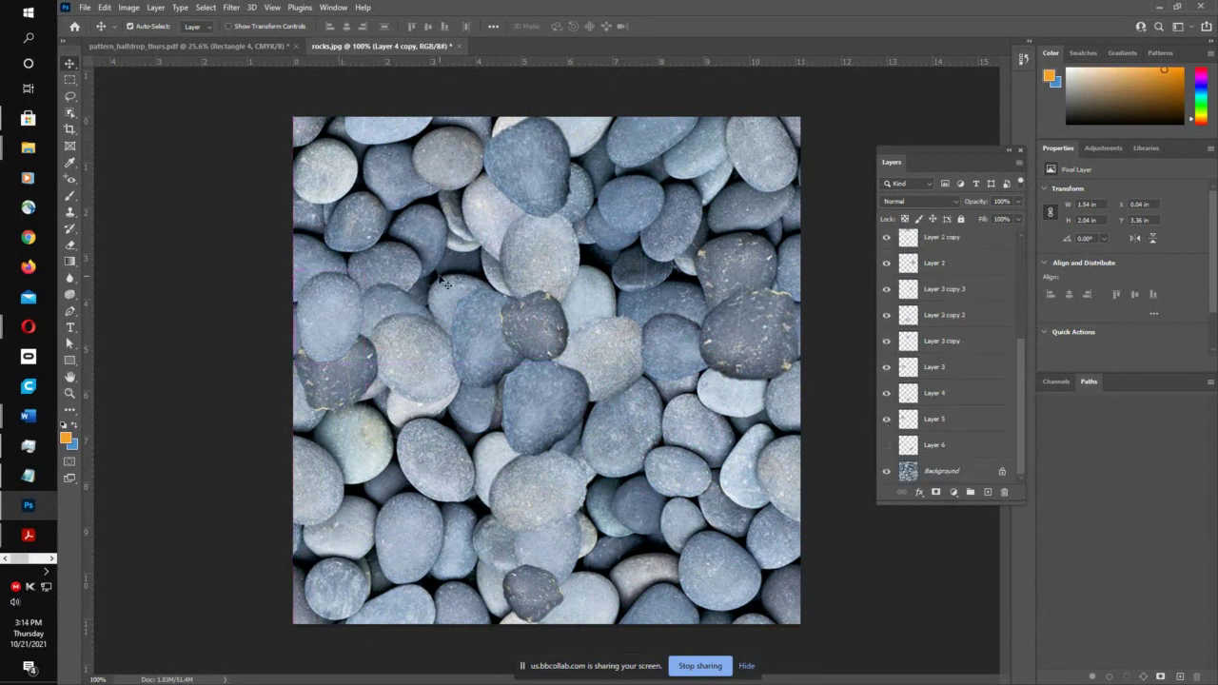
left_click_drag(400, 304, 643, 270)
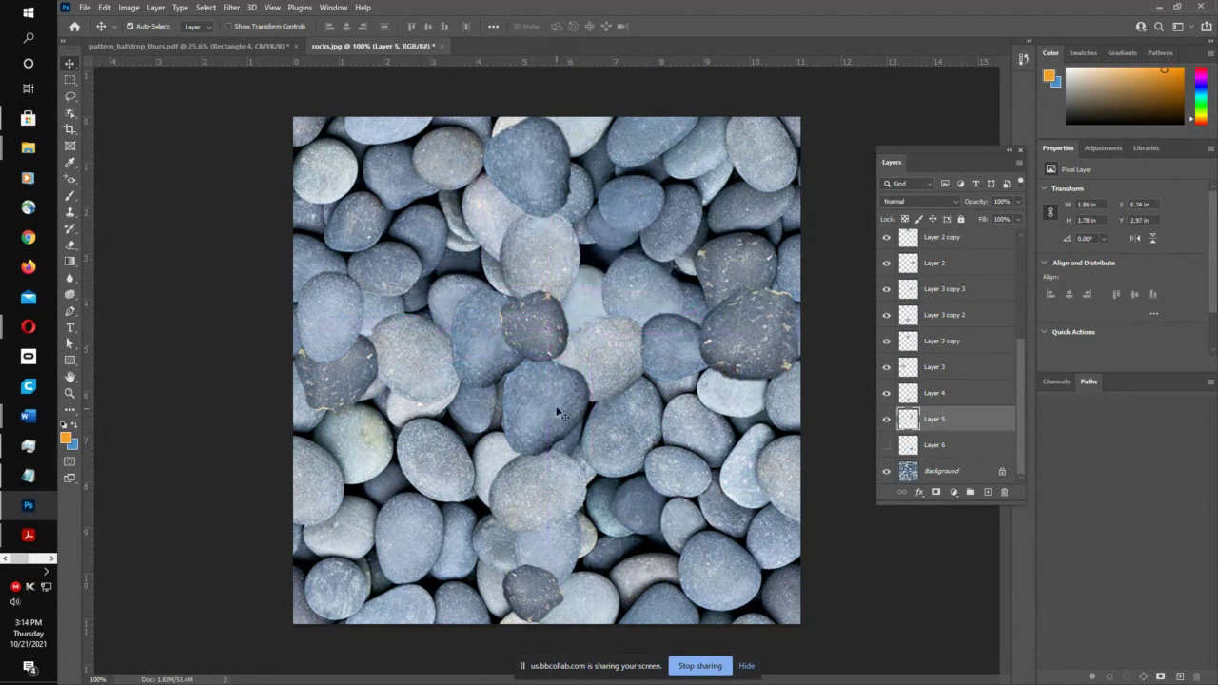
left_click_drag(653, 309, 485, 448)
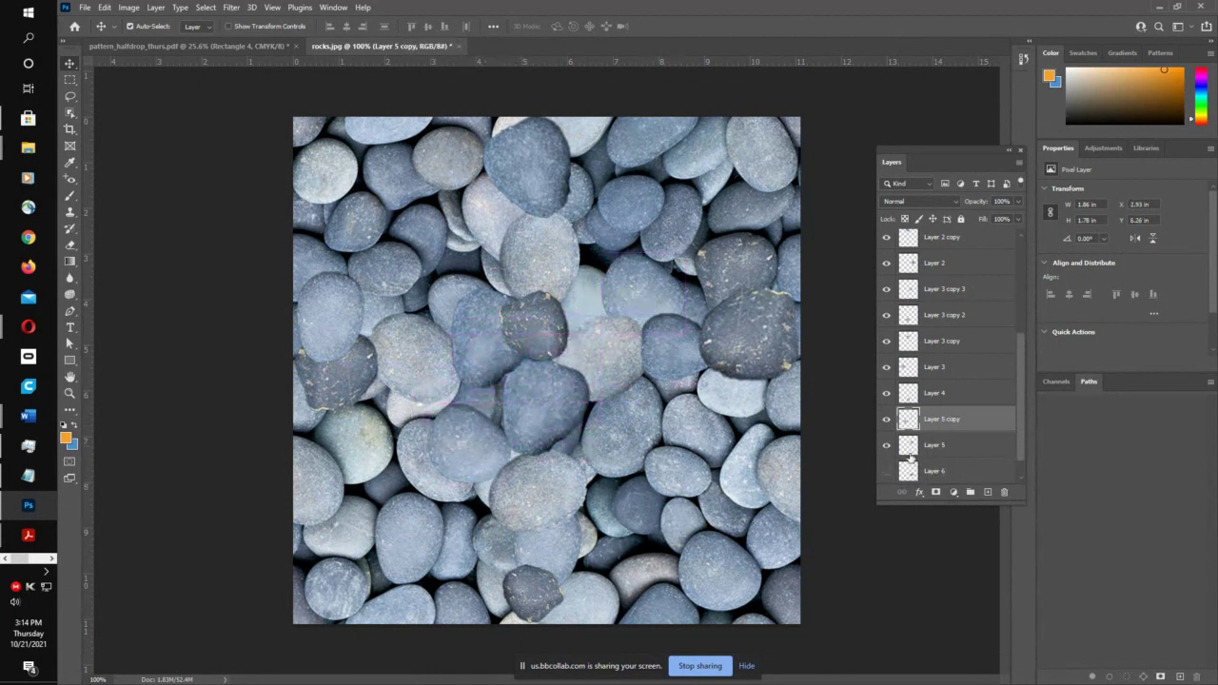
- Show Layer 6, move its stone toward the right edge below the horizontal seam, and place a copy in the upper-left quarter
left_click(886, 472)
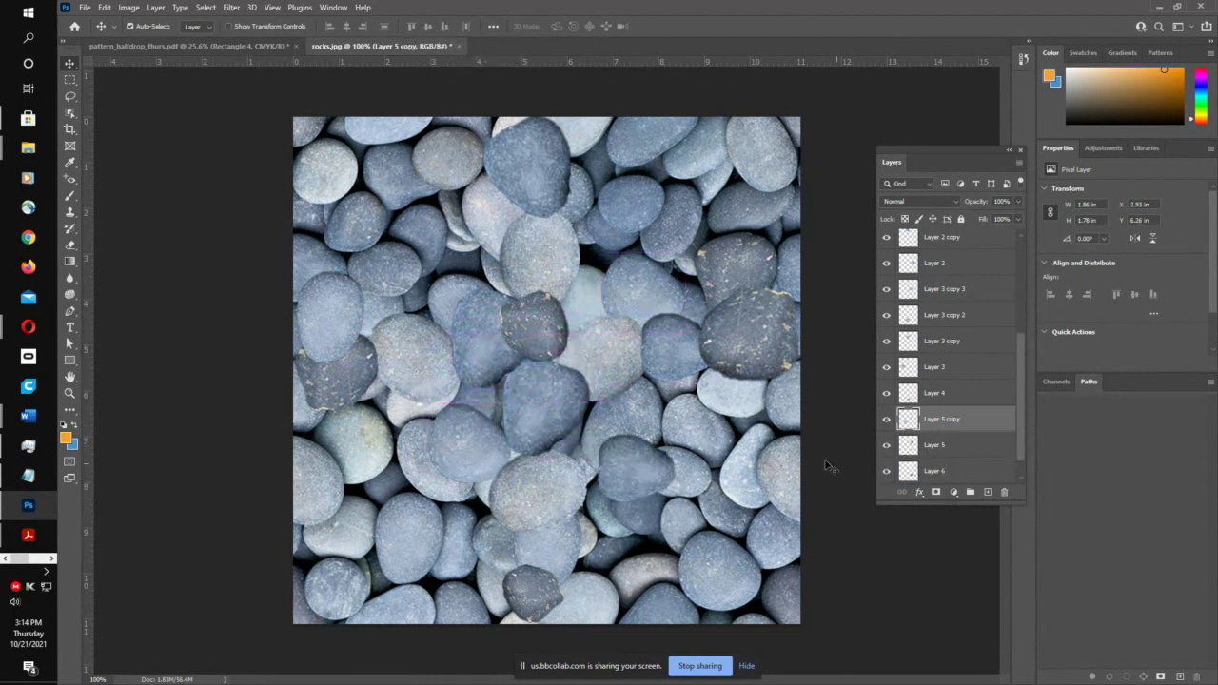
left_click(888, 473)
left_click_drag(663, 471, 447, 276)
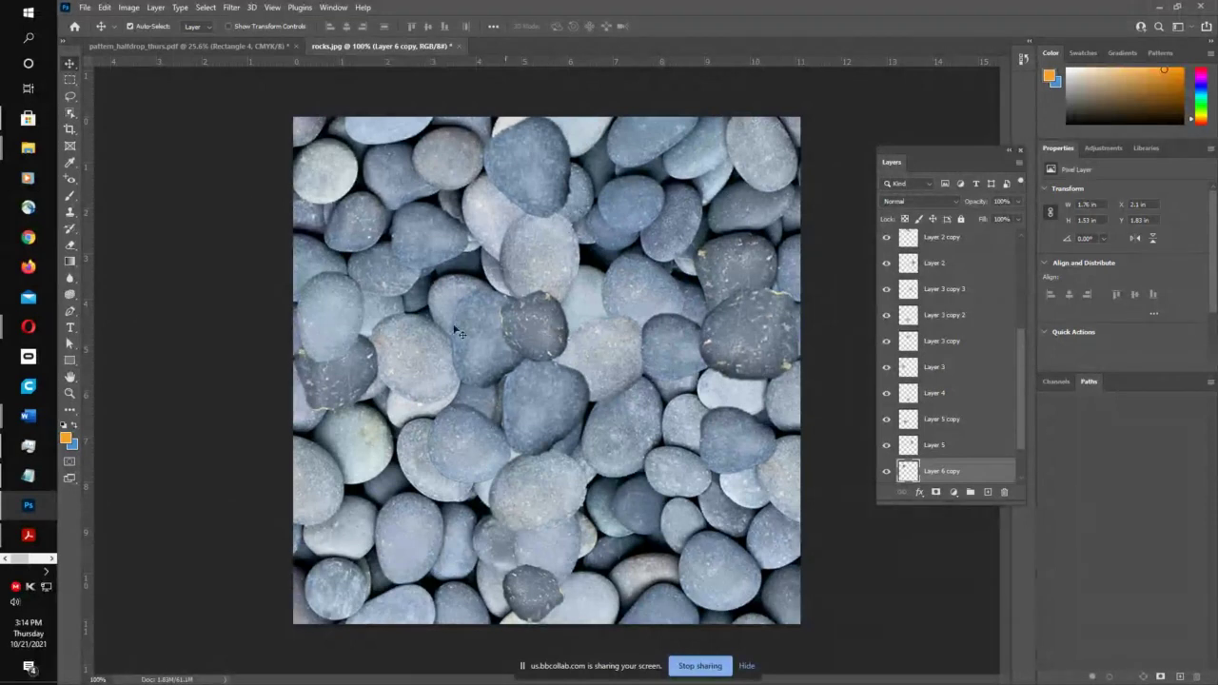
- Define the whole rocks.jpg canvas as a pattern, adding "seamless" in front of the name "rocks.jpg"
left_click(206, 8)
left_click(224, 23)
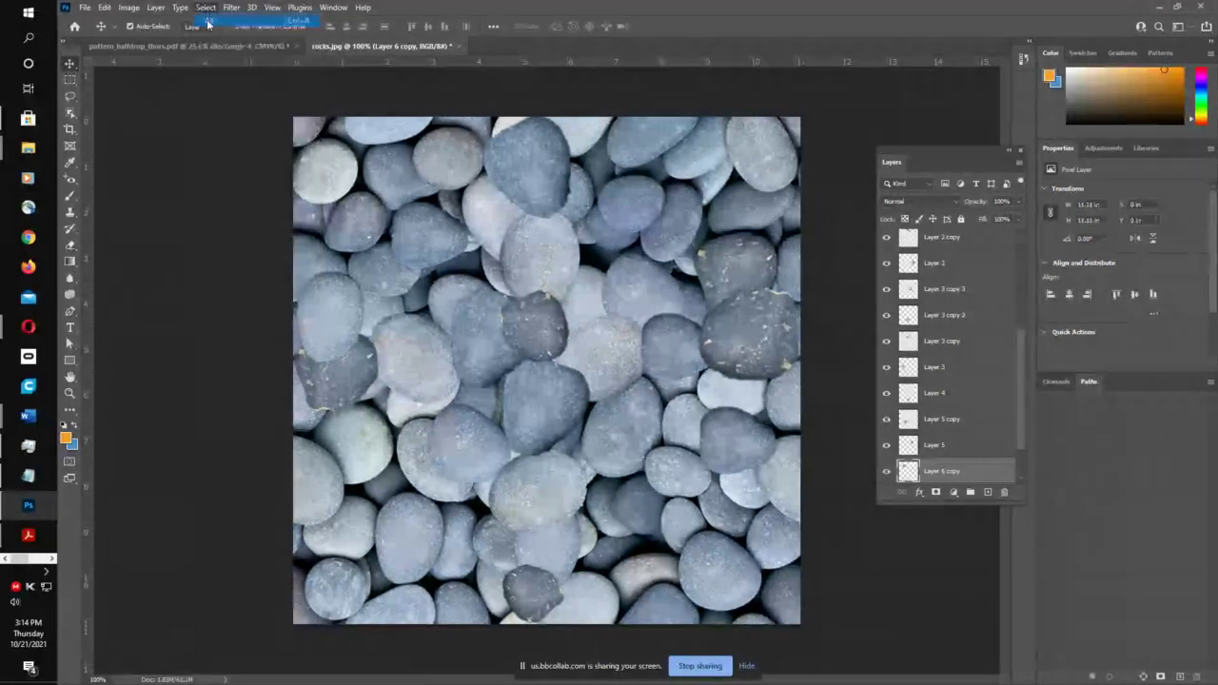
left_click(105, 8)
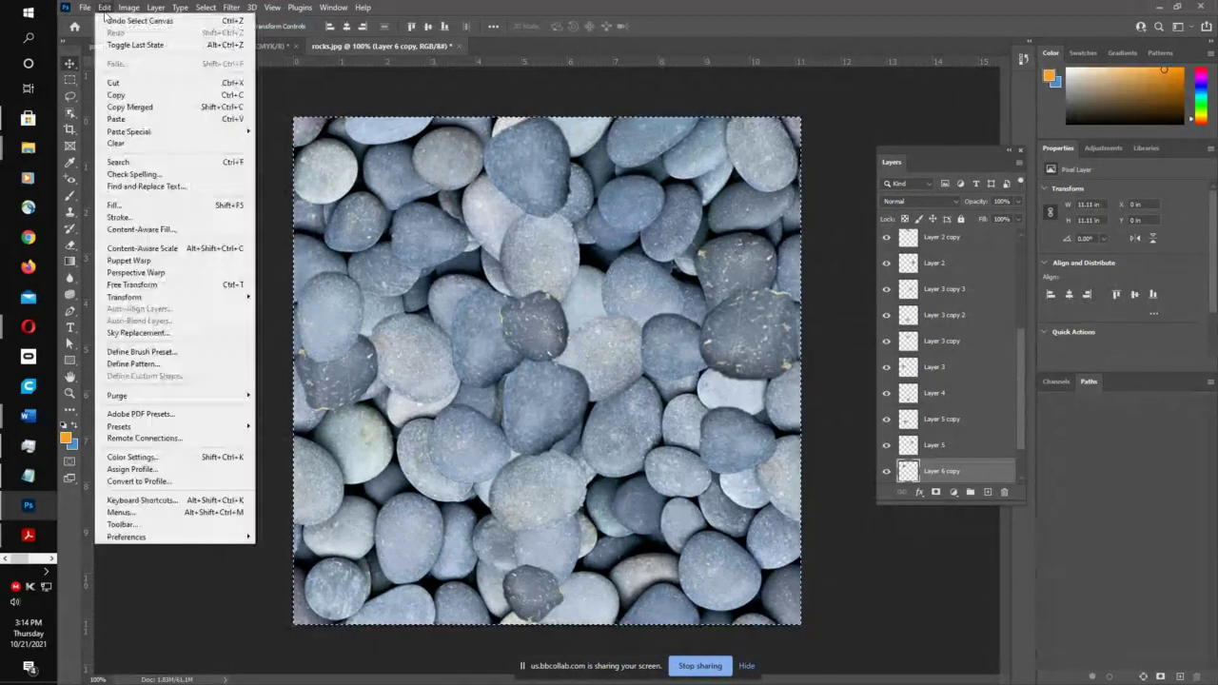
left_click(140, 365)
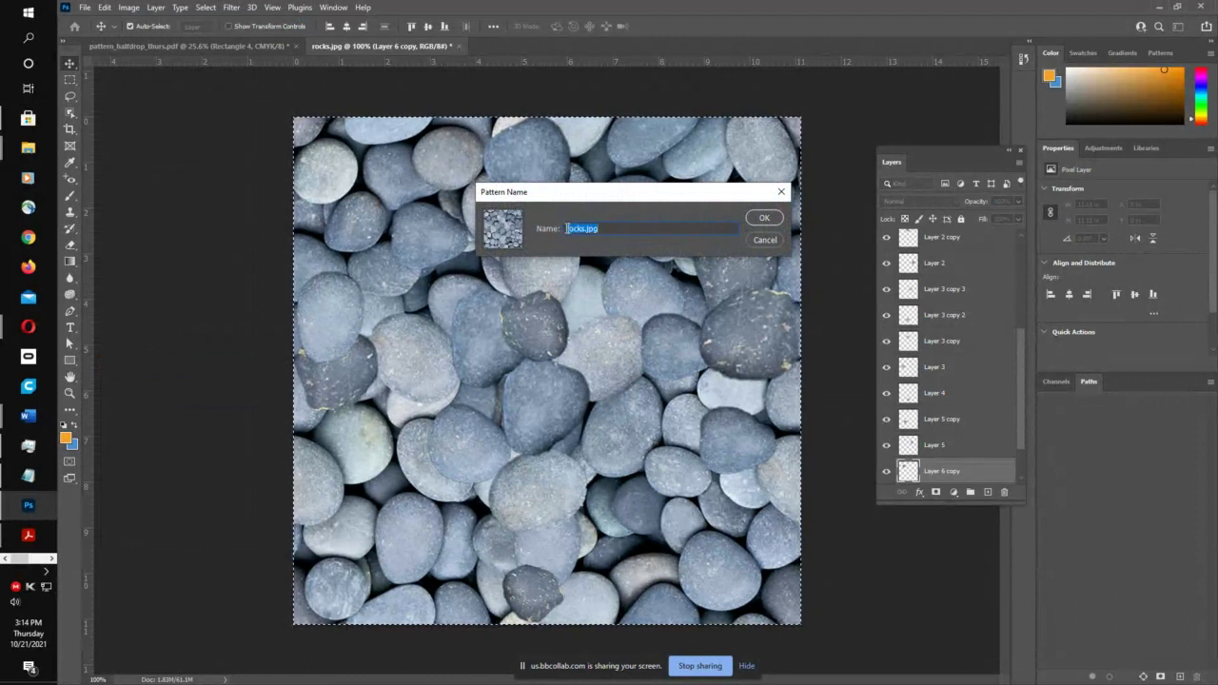
left_click(575, 229)
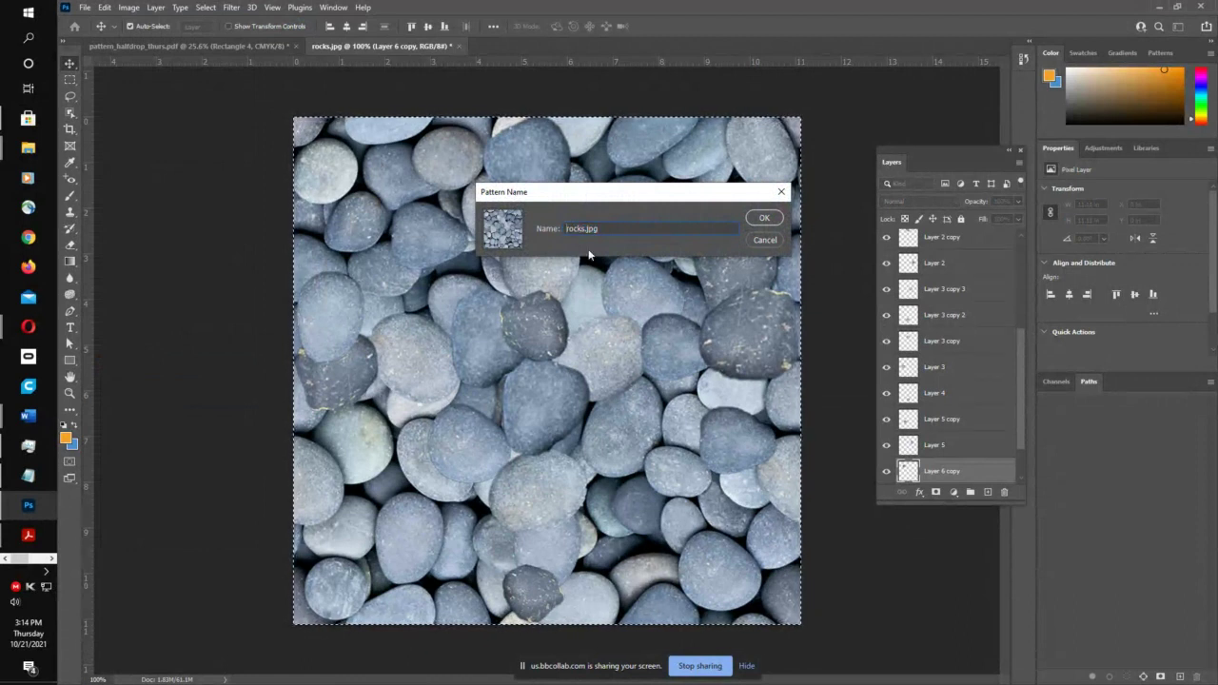
type("seamlessssss")
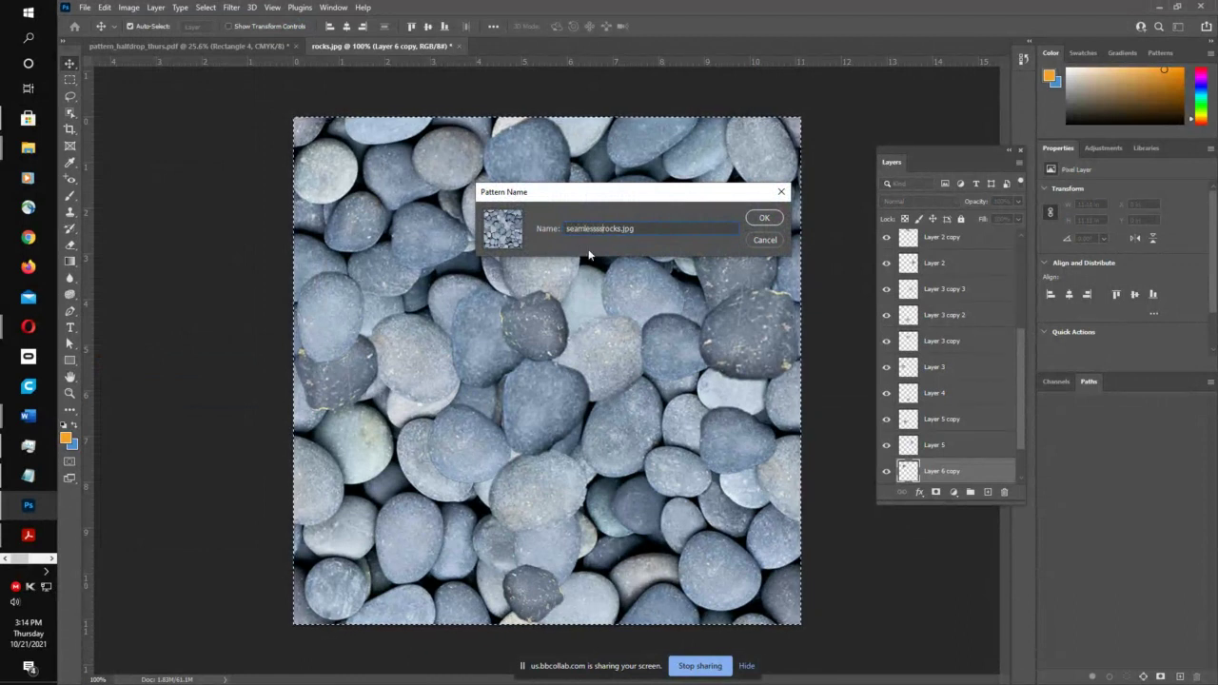
left_click(761, 220)
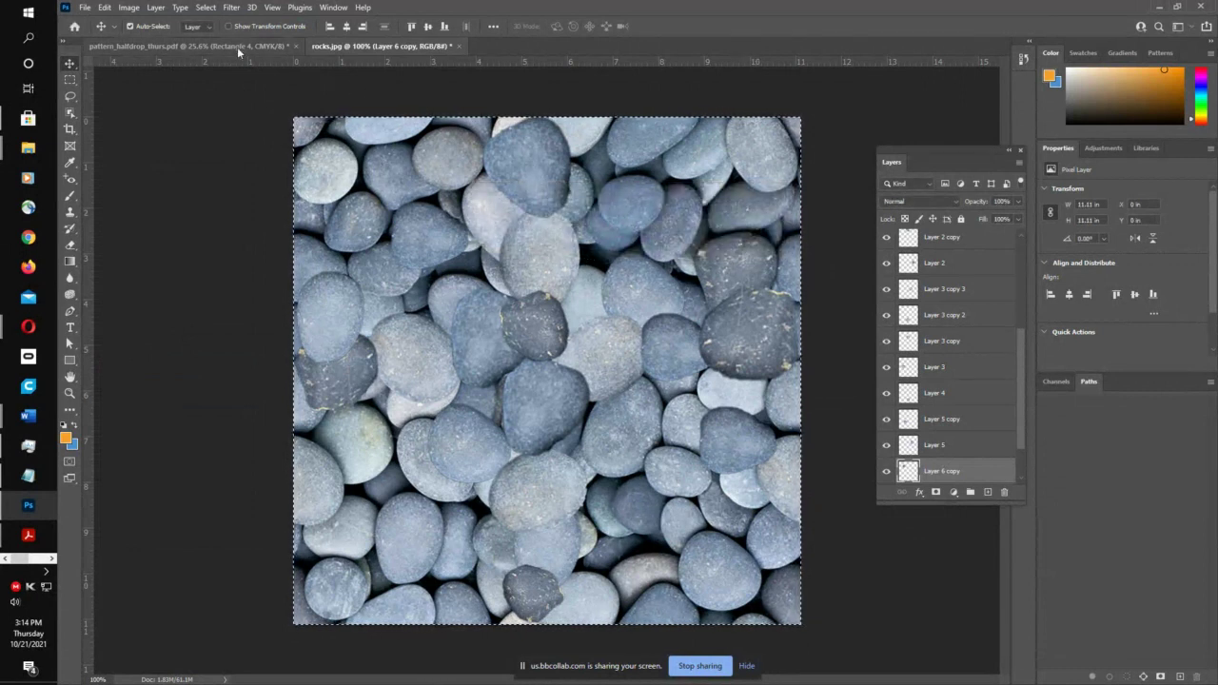
- Switch to pattern_halfdrop_thurs.pdf and apply the new seamless rocks pattern to Rectangle 4's Pattern Overlay
left_click(148, 46)
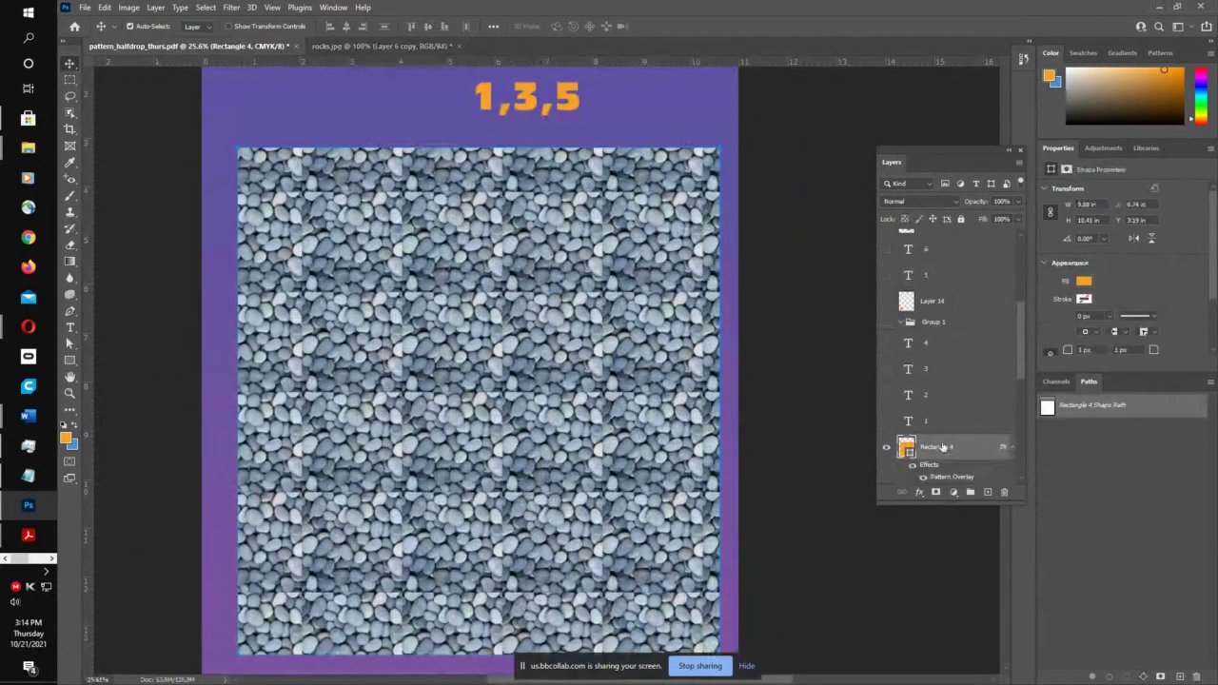
double_click(867, 445)
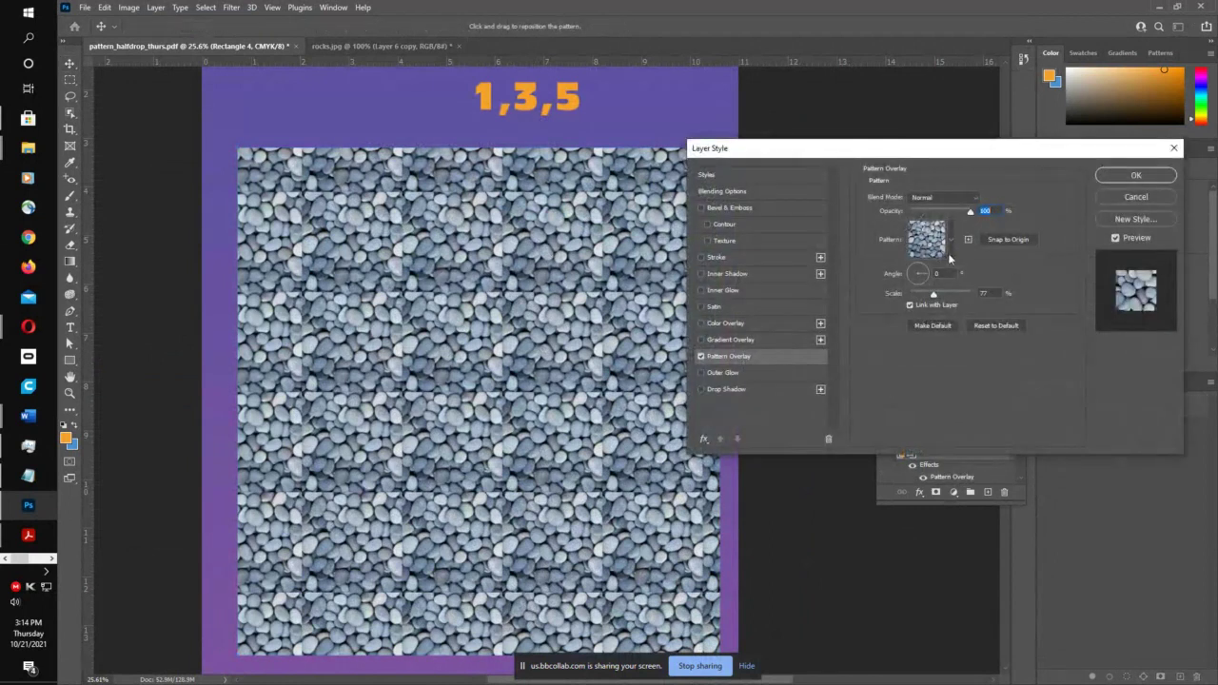
left_click(950, 258)
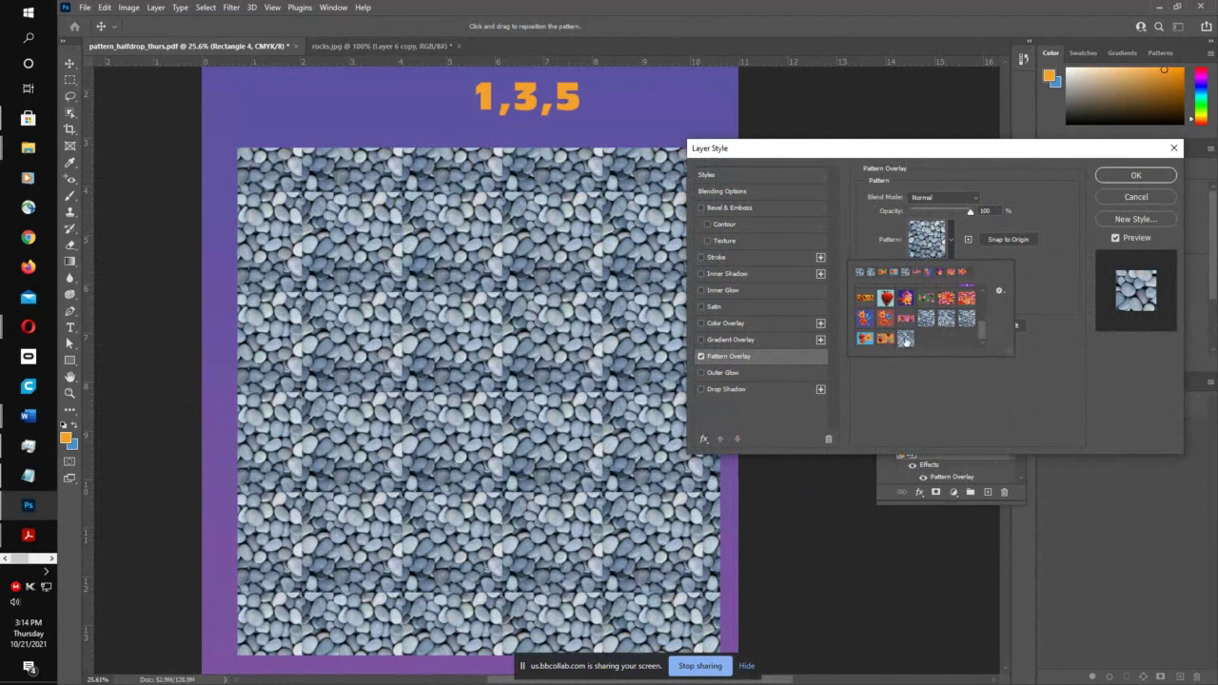
left_click(905, 338)
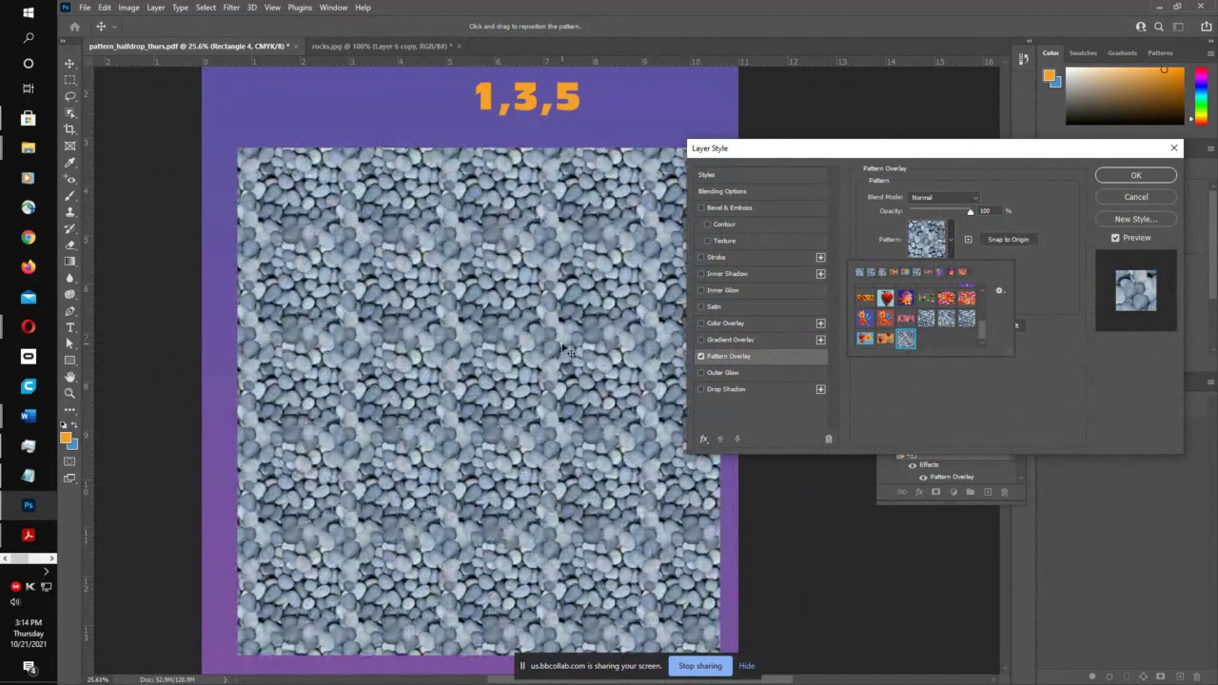
left_click(1135, 176)
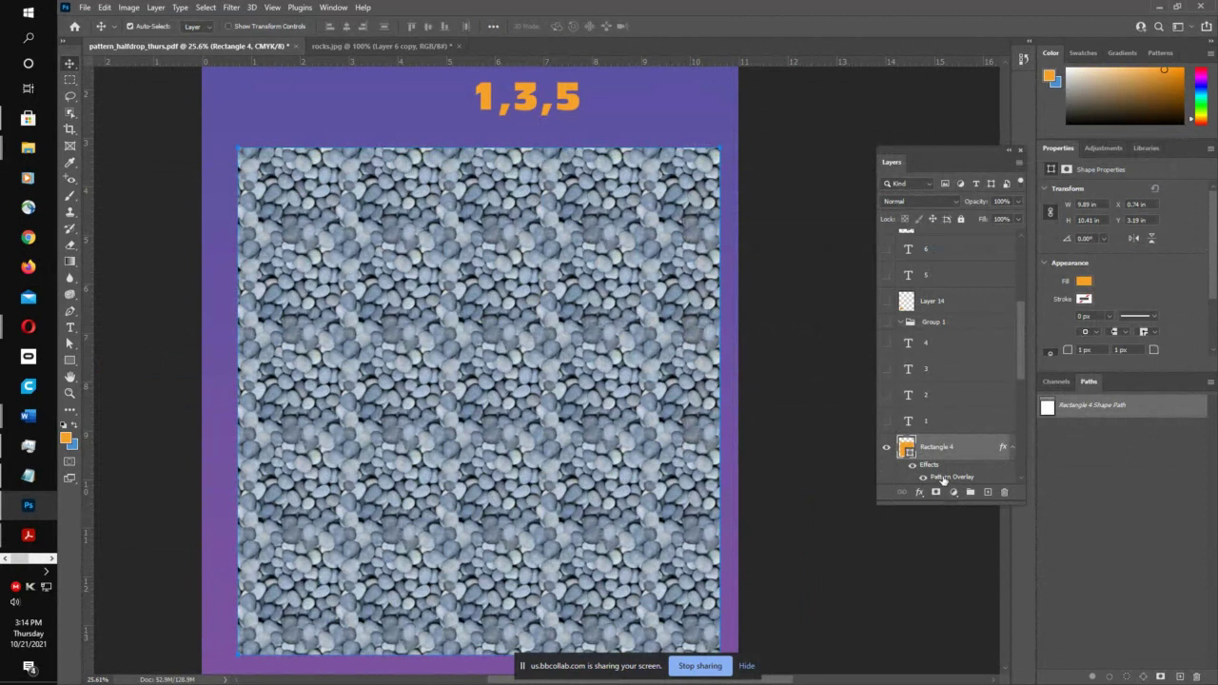
- Compare the earlier rocks pattern with the seamless one in Rectangle 4's Pattern Overlay, ending on the seamless pattern
double_click(971, 354)
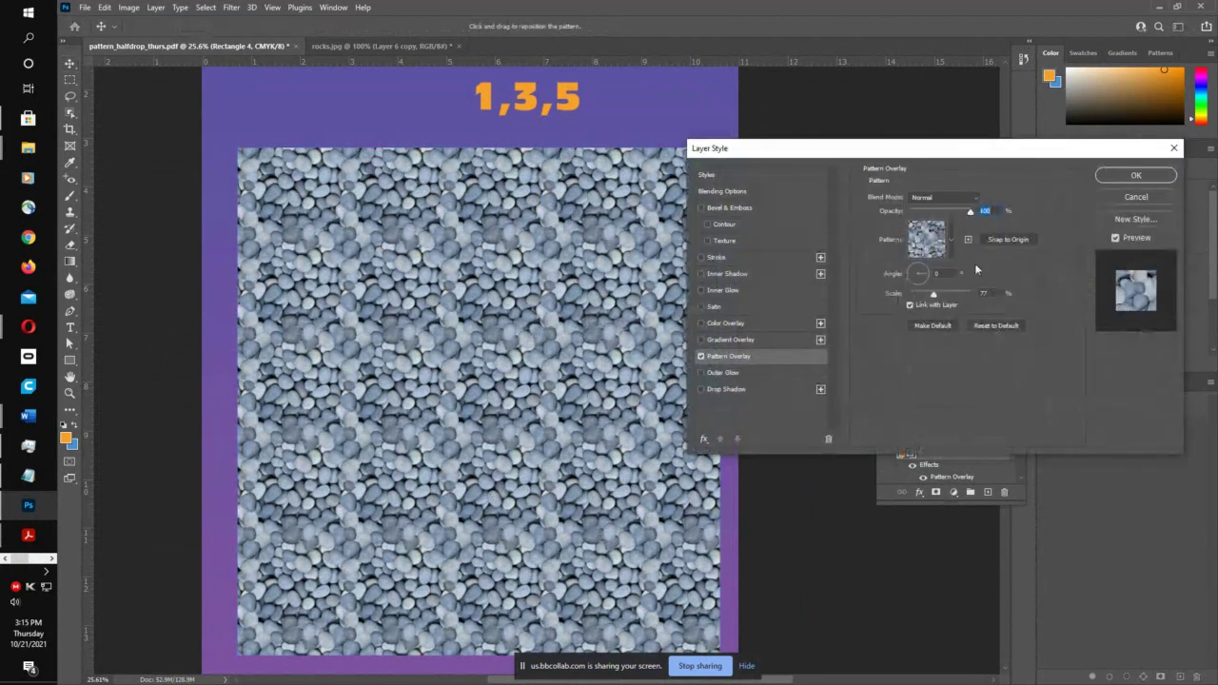
left_click(950, 245)
left_click(967, 320)
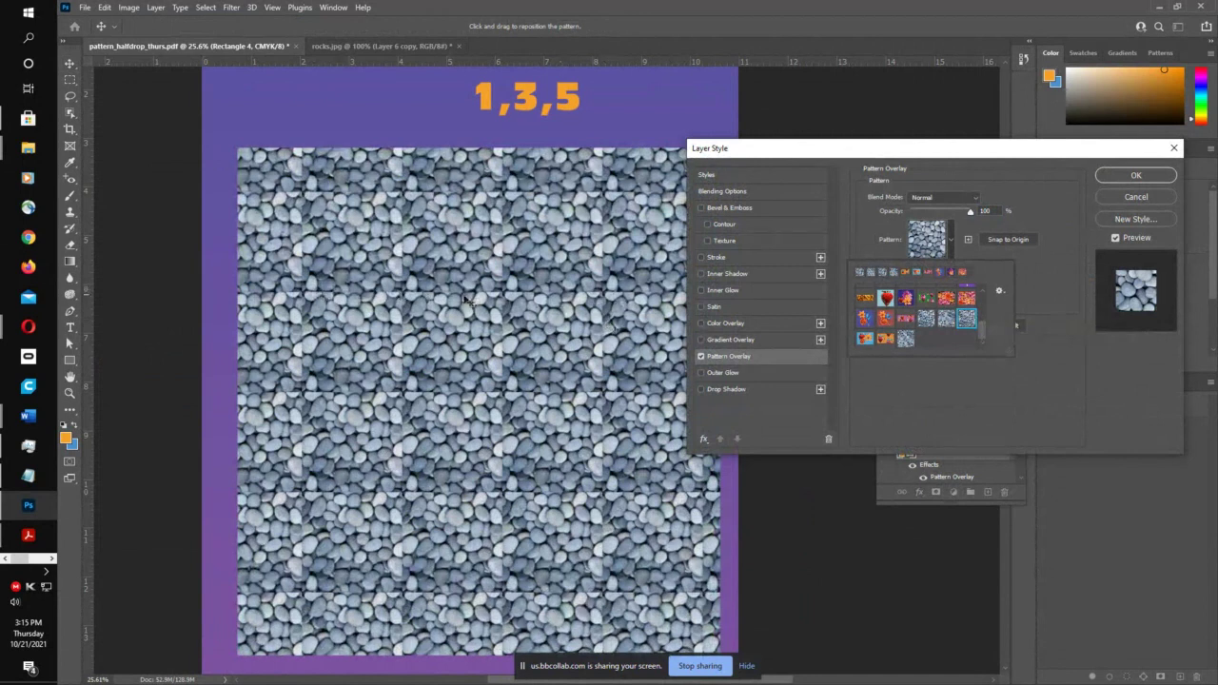
left_click(903, 341)
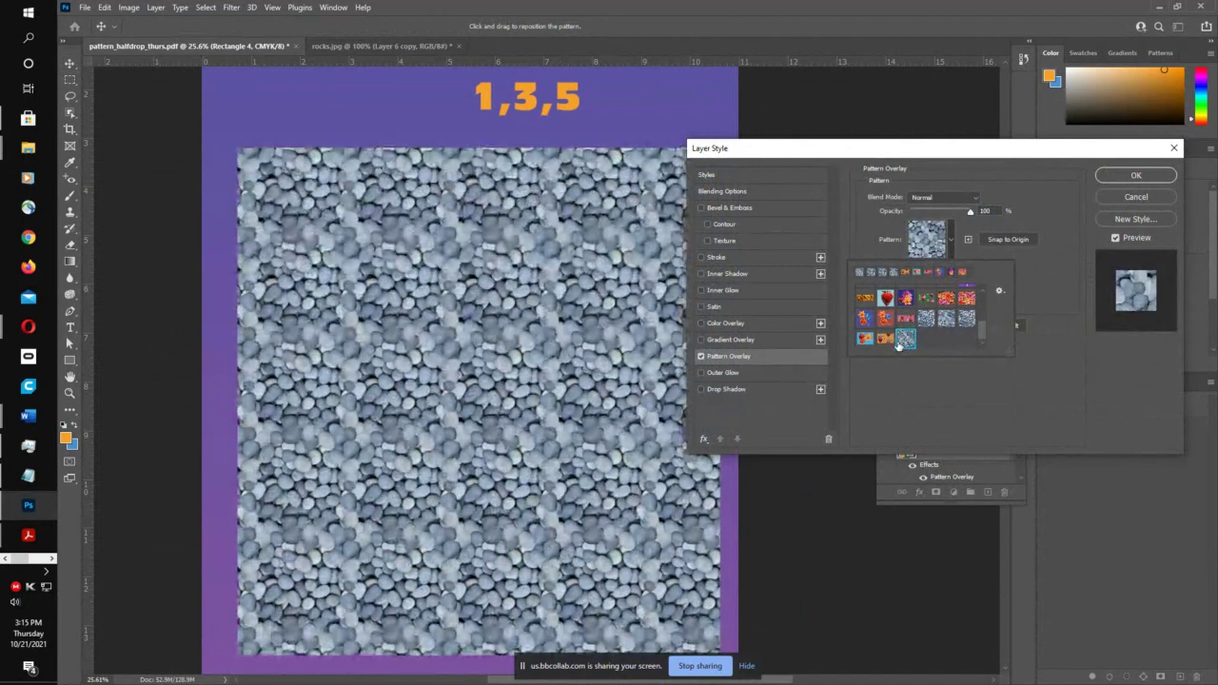
left_click(1037, 289)
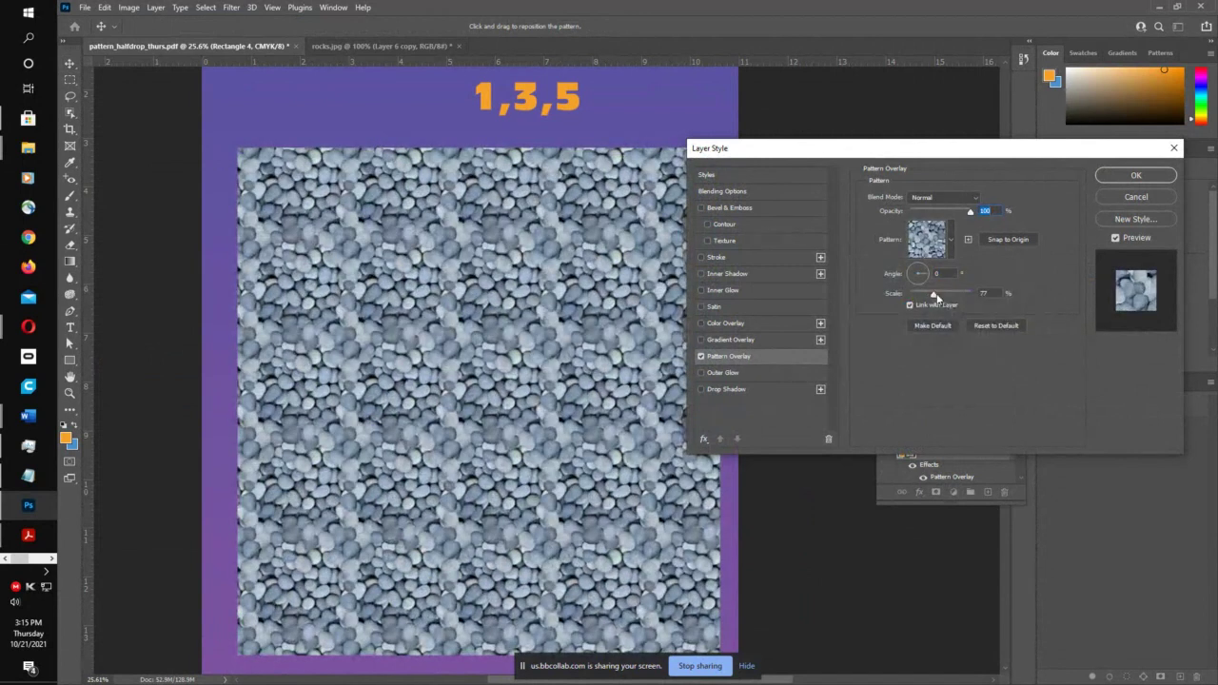
- Try the Pattern Overlay at 400% scale, settle on 69%, and apply the layer style
left_click_drag(937, 298, 952, 299)
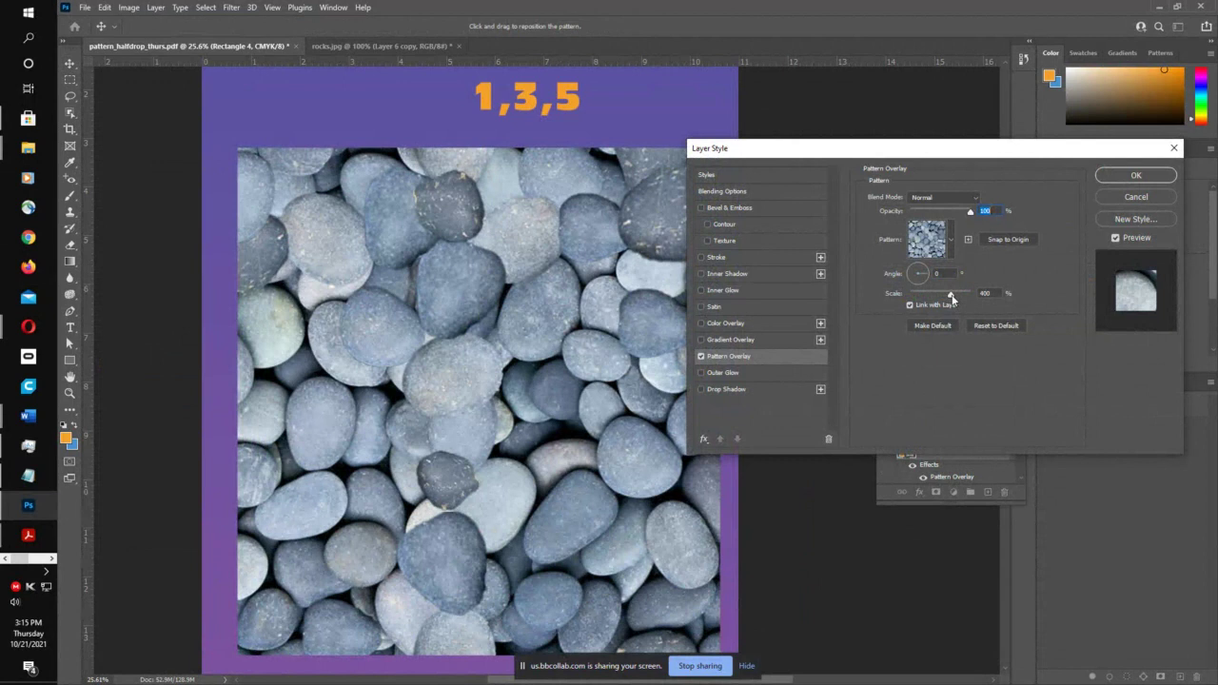
left_click_drag(952, 299, 931, 299)
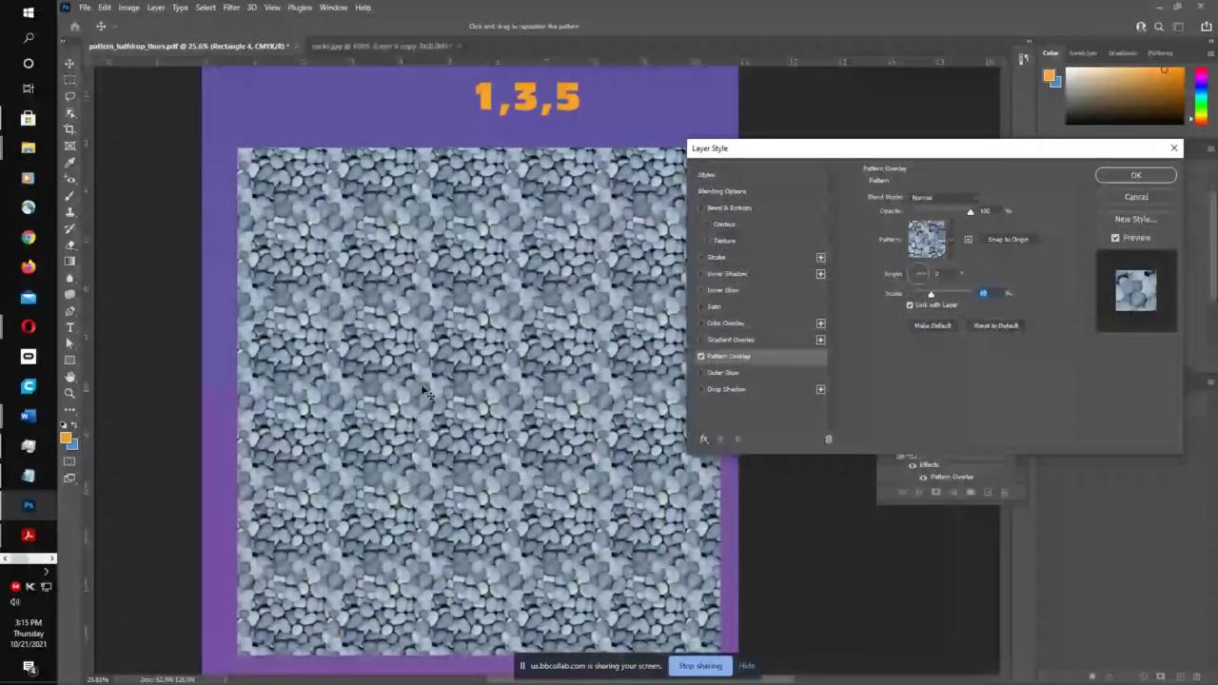
left_click_drag(1105, 148, 1077, 237)
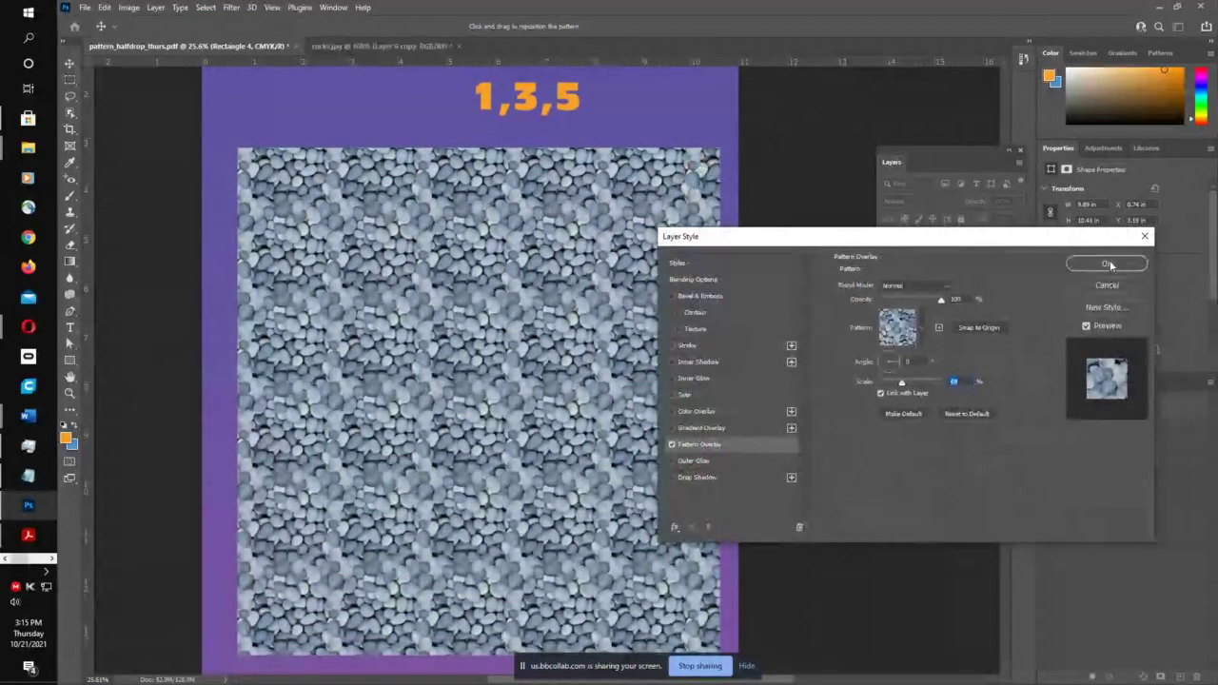
left_click(1108, 264)
- Hide Rectangle 4 and check what Layer 6 and Layer 2 contain, leaving both hidden
scroll(749, 423, "up", 2)
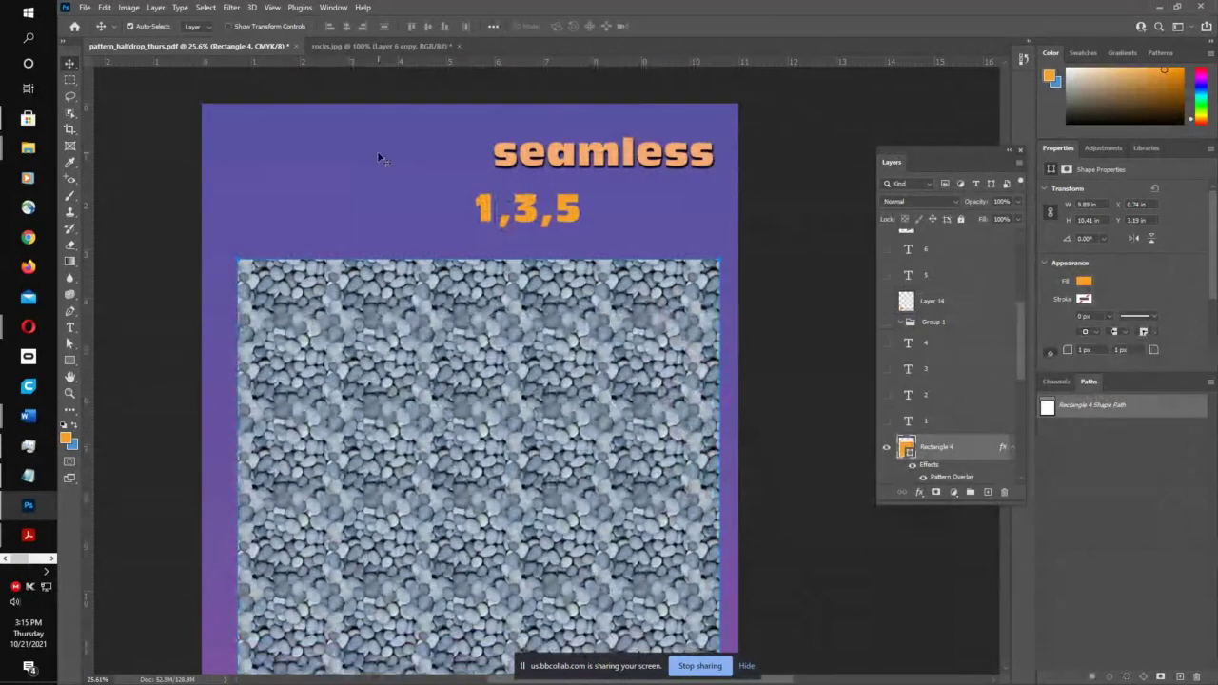
left_click_drag(1019, 348, 1028, 457)
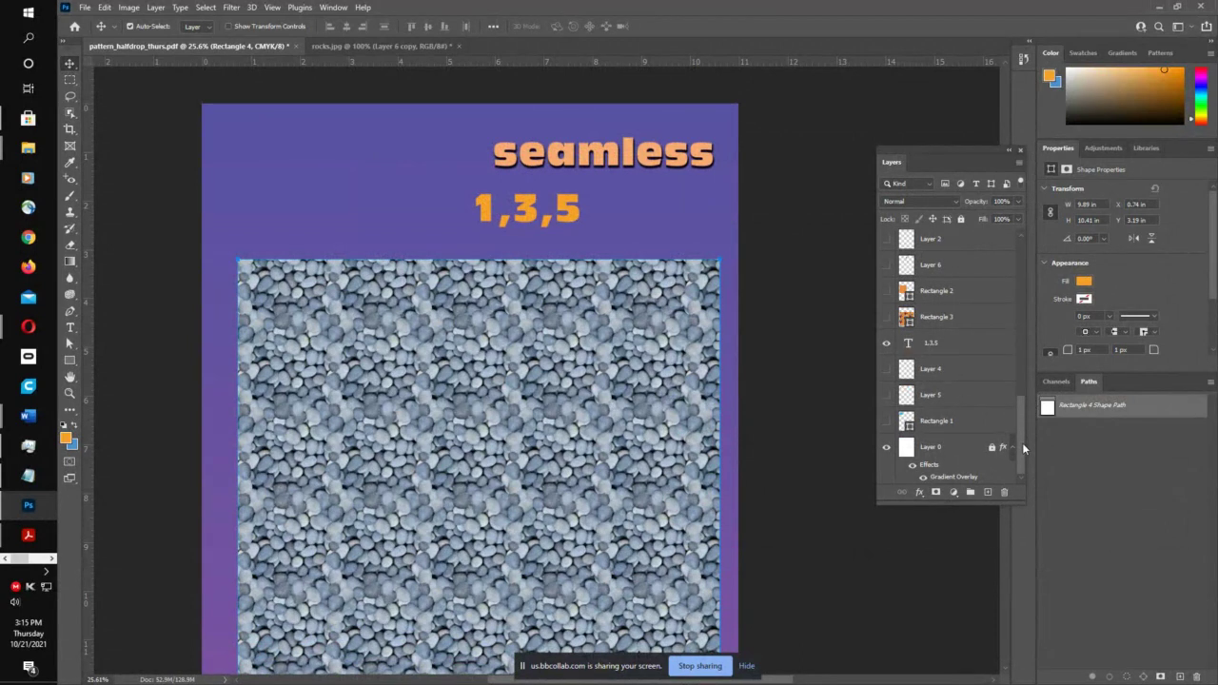
left_click_drag(1022, 443, 1020, 396)
left_click(887, 288)
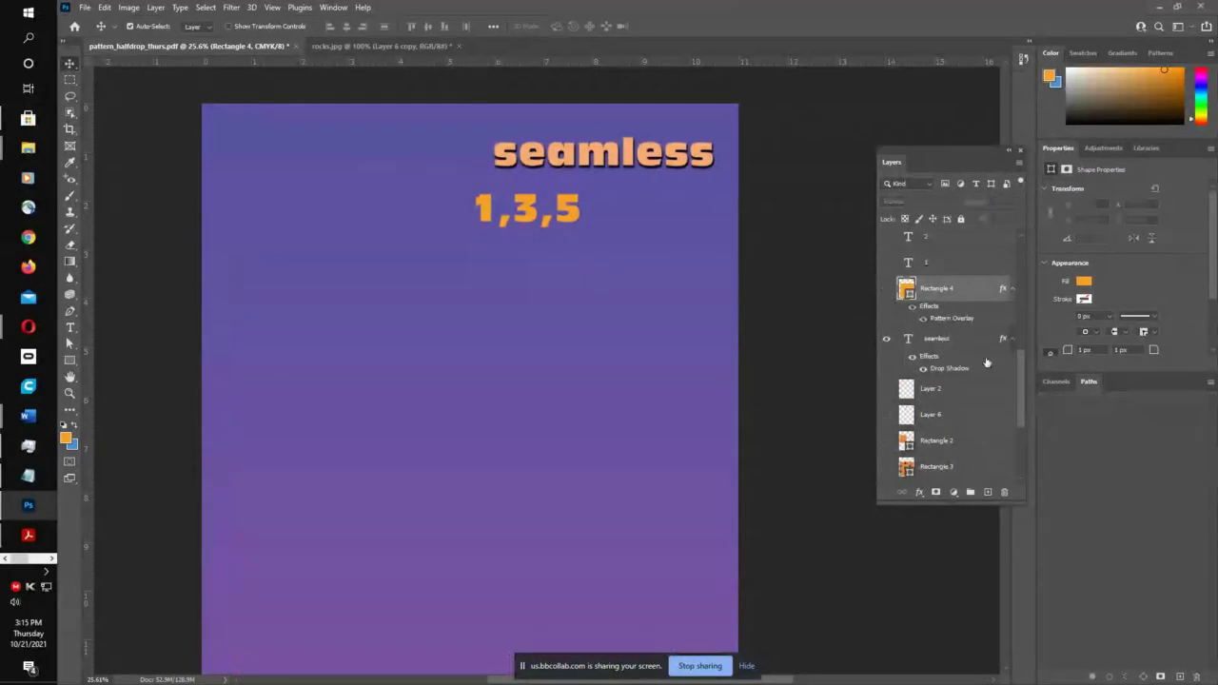
left_click(886, 414)
left_click(886, 388)
left_click(887, 389)
left_click(886, 414)
- Show Layer 8 and move its rocks photo to the page's upper-left corner at about X 0.54, Y 0.32 in
left_click_drag(1014, 405, 1024, 324)
left_click(886, 332)
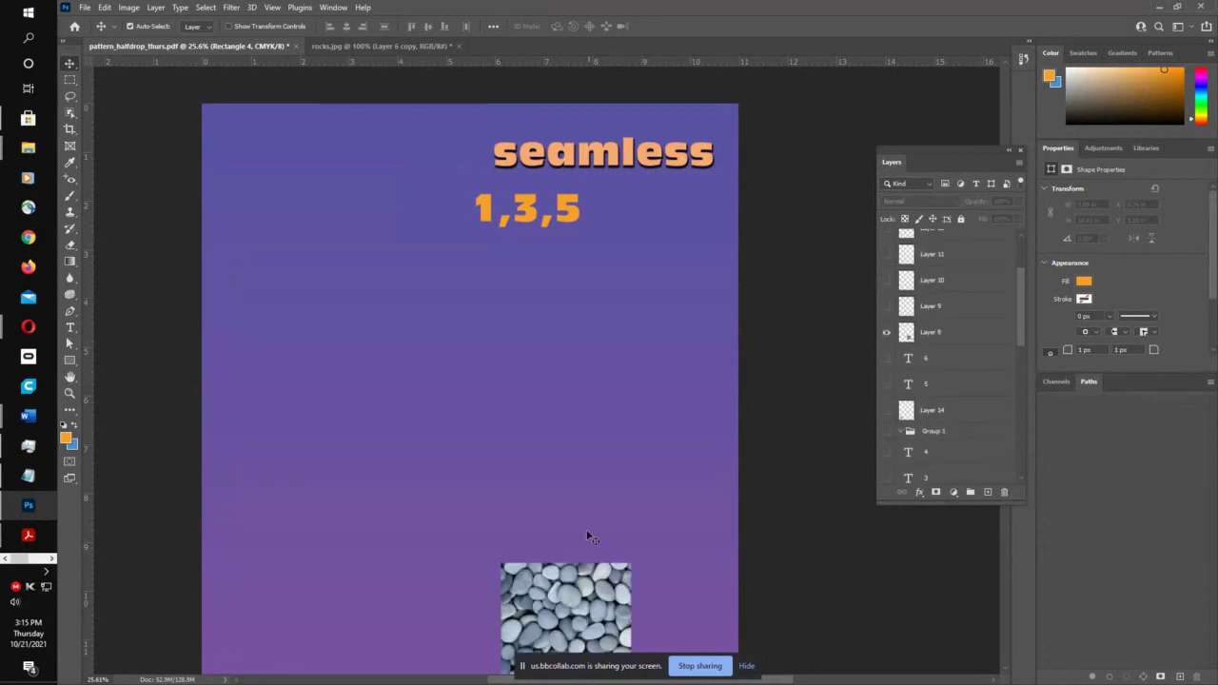
left_click_drag(580, 624, 306, 180)
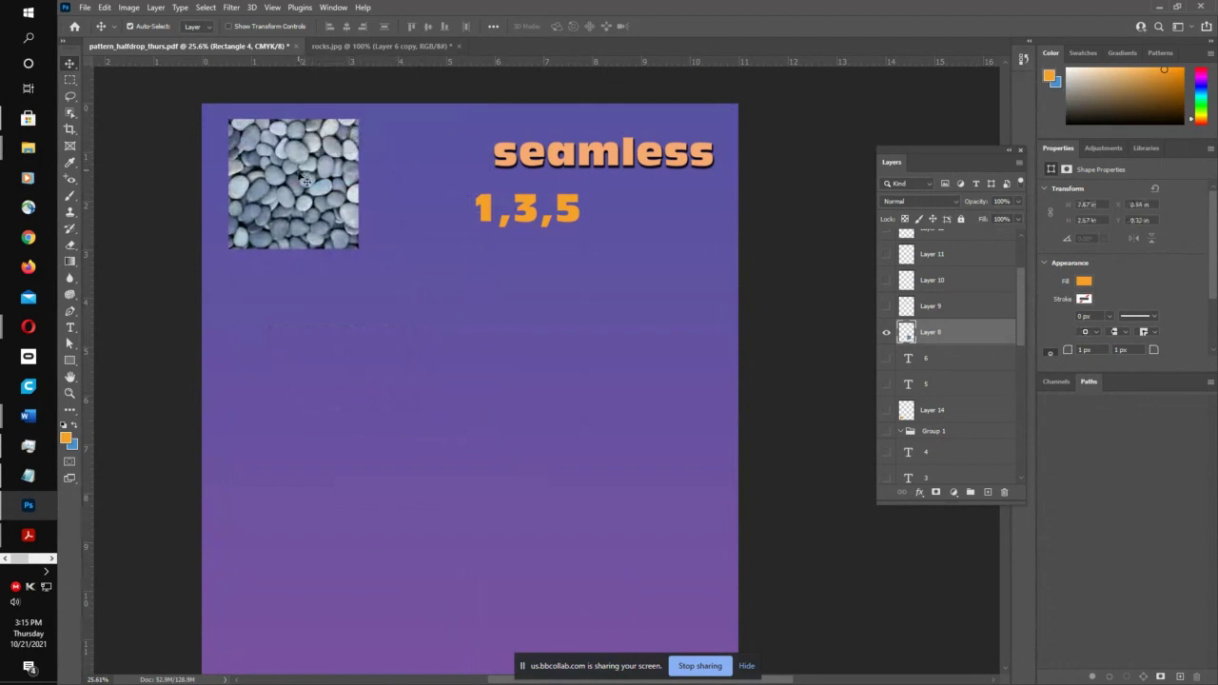
- Scale the Layer 8 rocks photo down proportionally to about 52.44%, keeping its upper-left corner in place
scroll(314, 267, "left", 2)
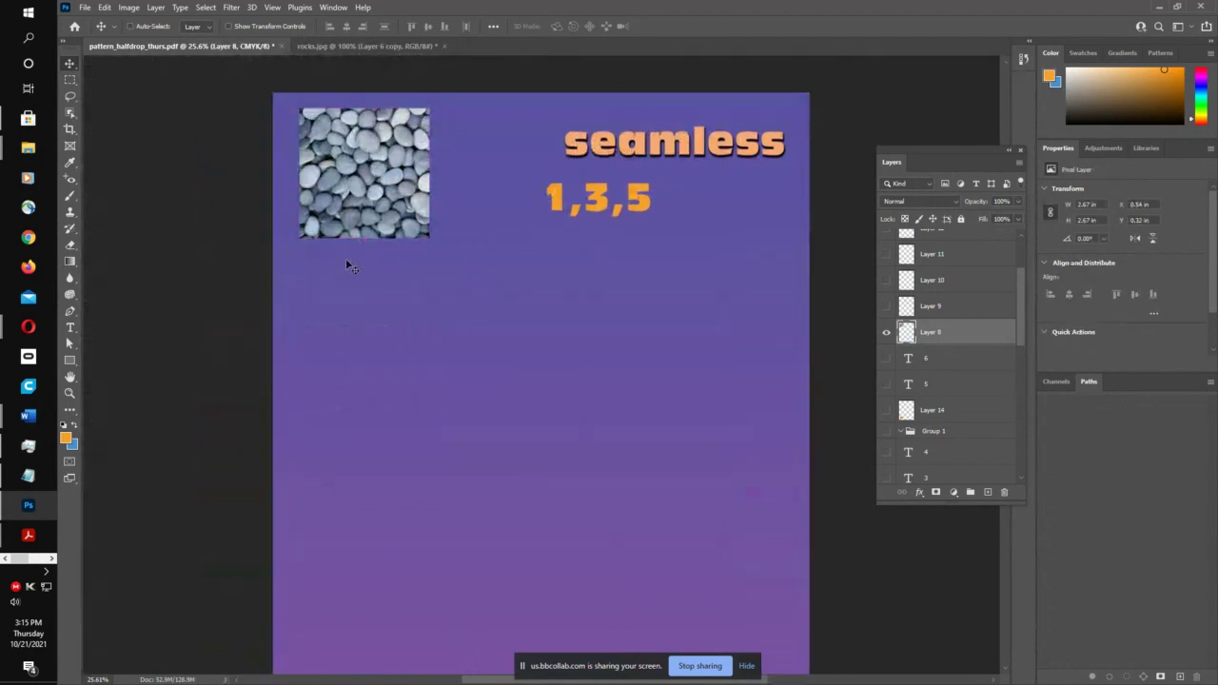
left_click(70, 64)
key("ctrl+t")
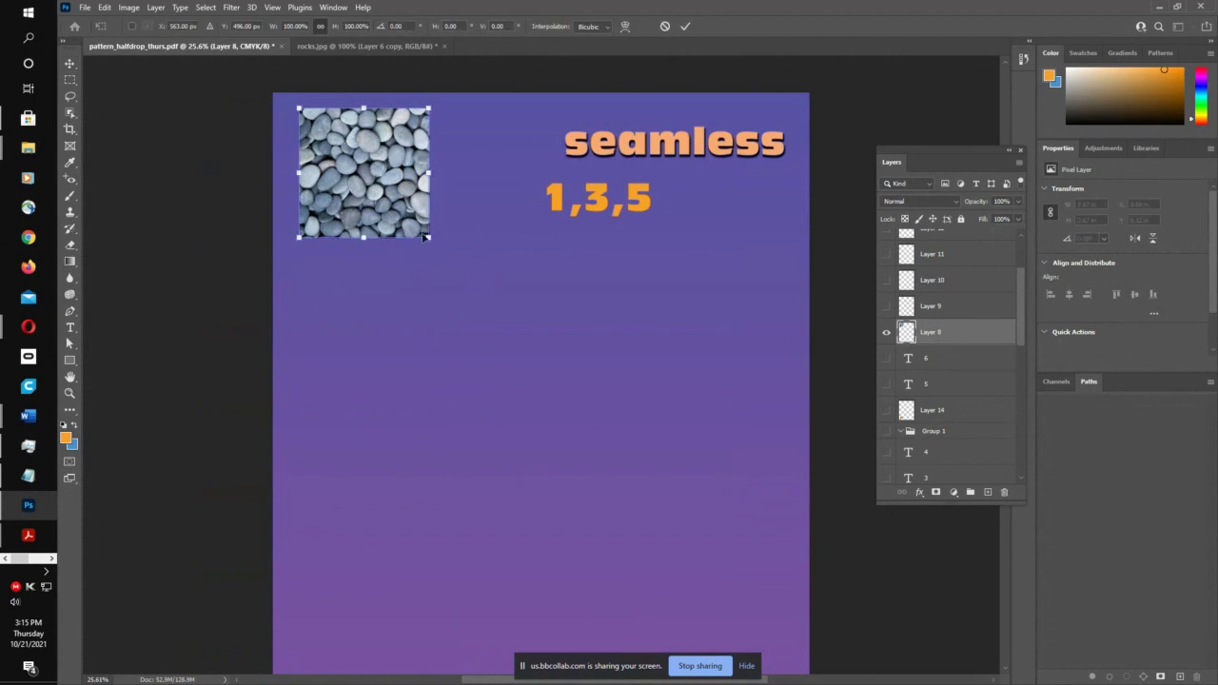
left_click_drag(429, 240, 368, 178)
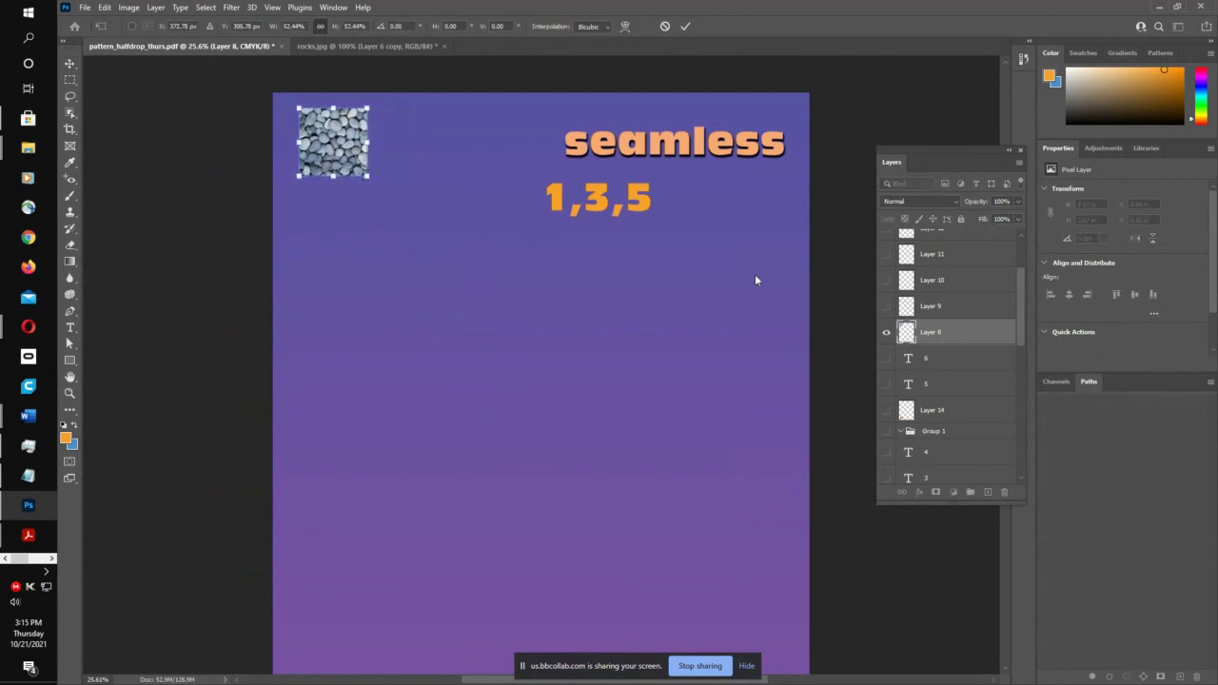
key("Return")
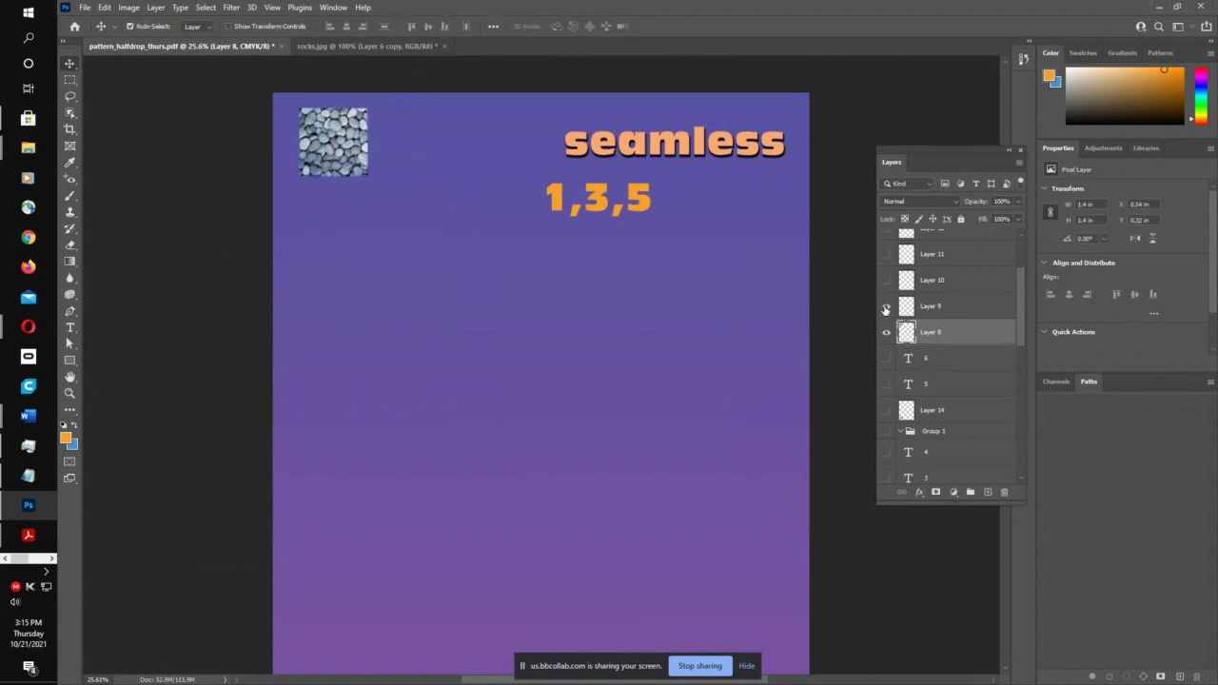
- Show Layers 9 to 13 and move their five stones together beside the small rocks photo, at about X 2.23, Y 0.69 in
left_click(887, 307)
scroll(628, 406, "down", 1)
key("ctrl+minus")
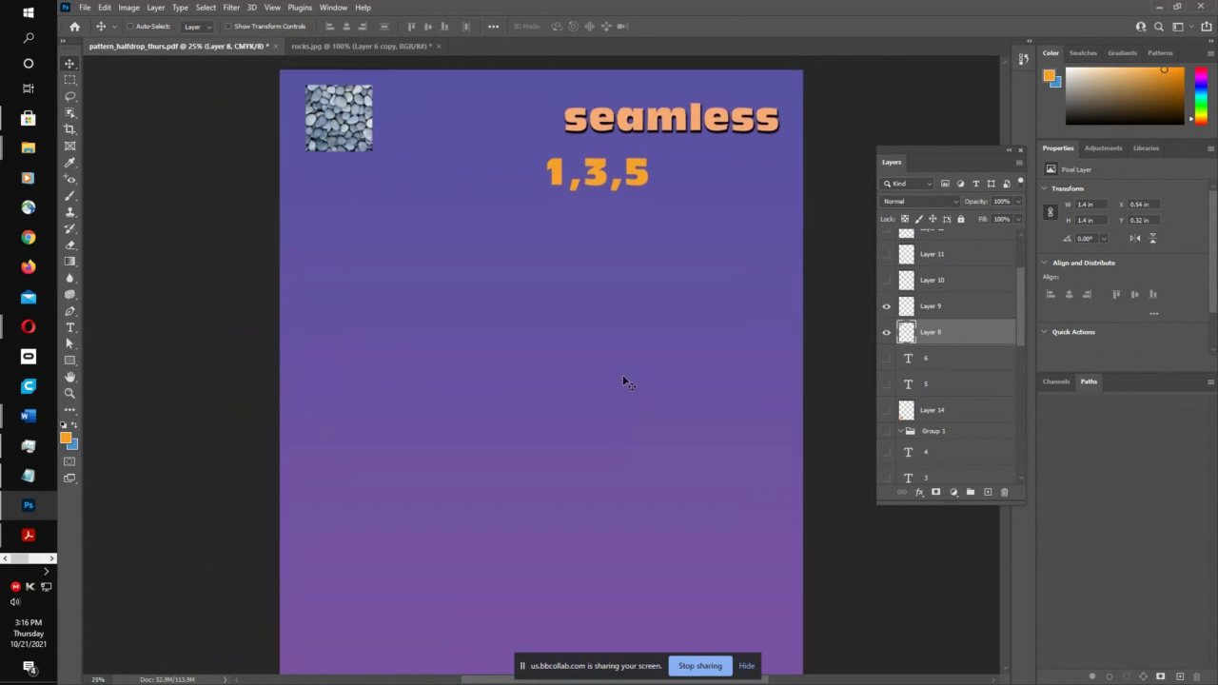
left_click(887, 281)
left_click(887, 258)
scroll(917, 303, "up", 3)
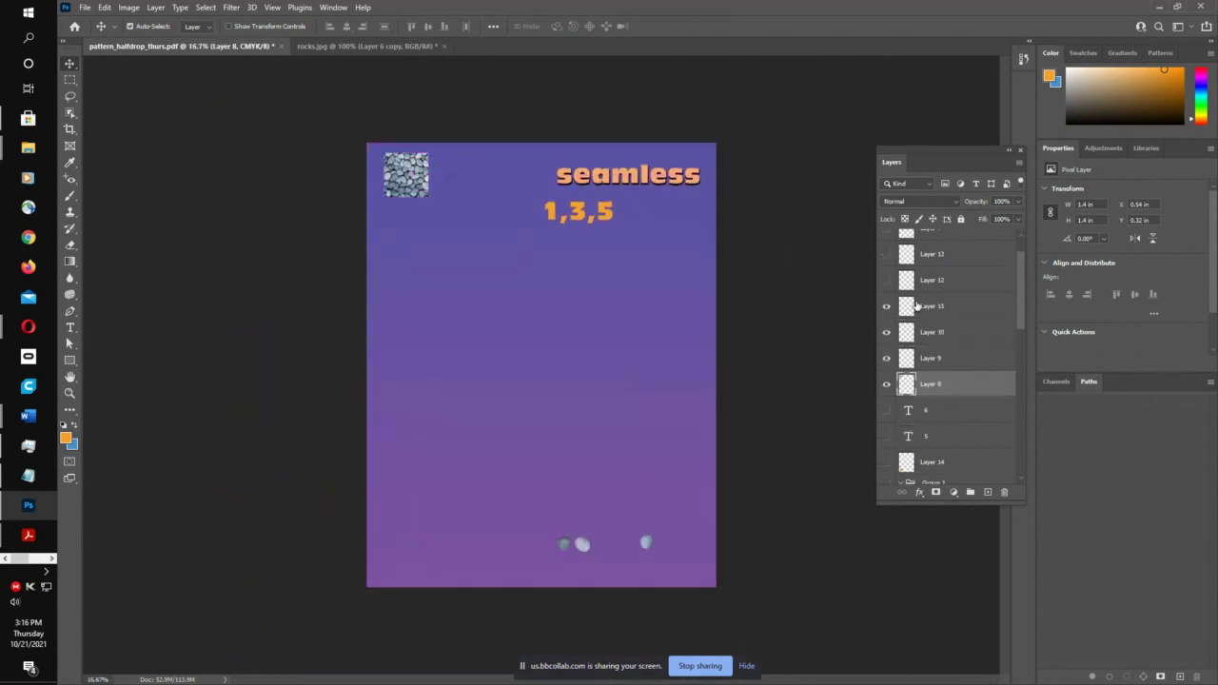
left_click(886, 306)
left_click(886, 281)
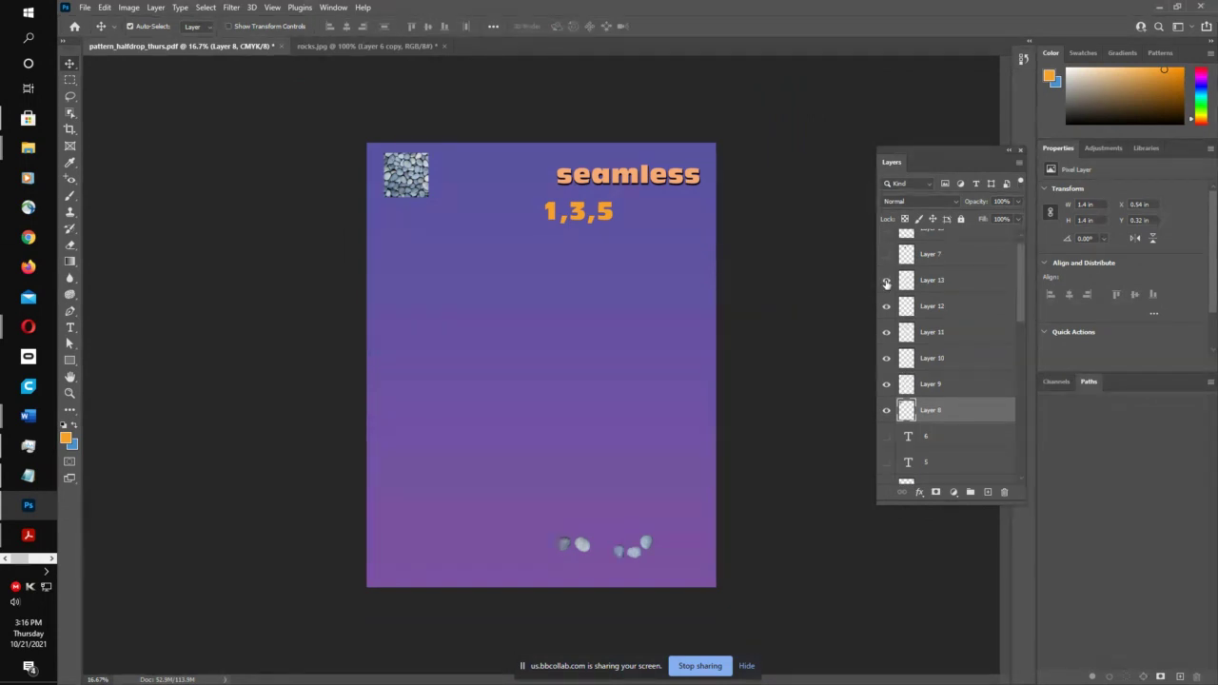
left_click(887, 255)
left_click(887, 255)
left_click_drag(561, 503, 668, 572)
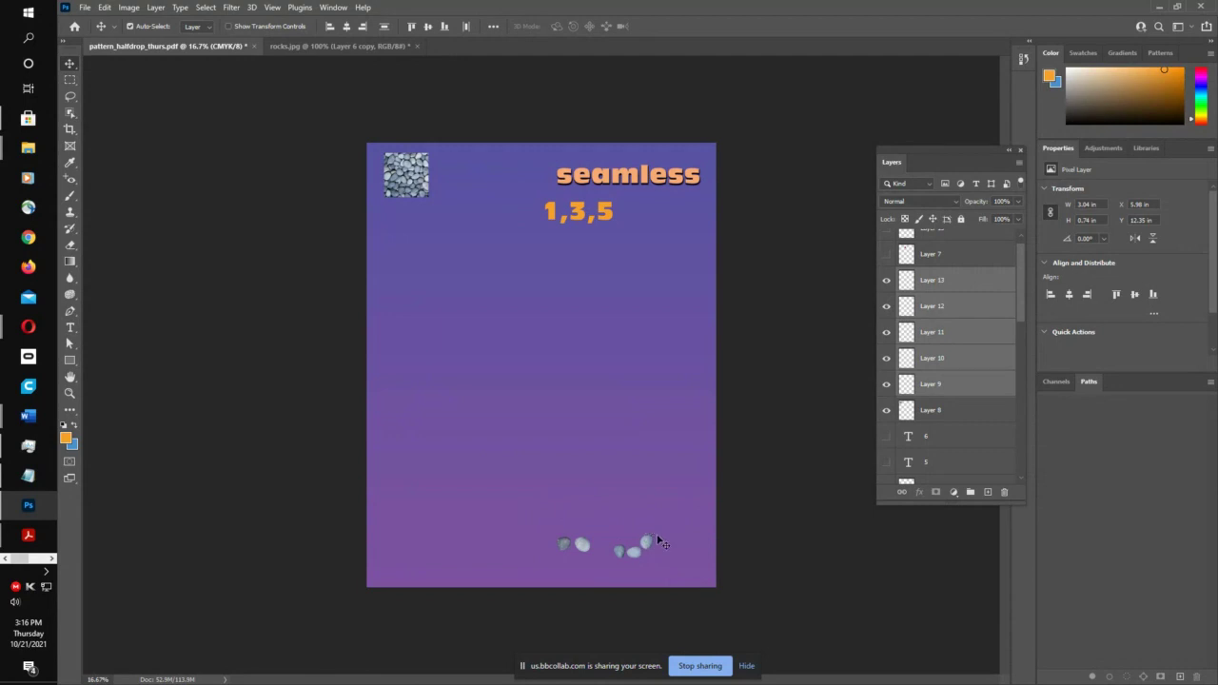
left_click_drag(639, 536, 527, 176)
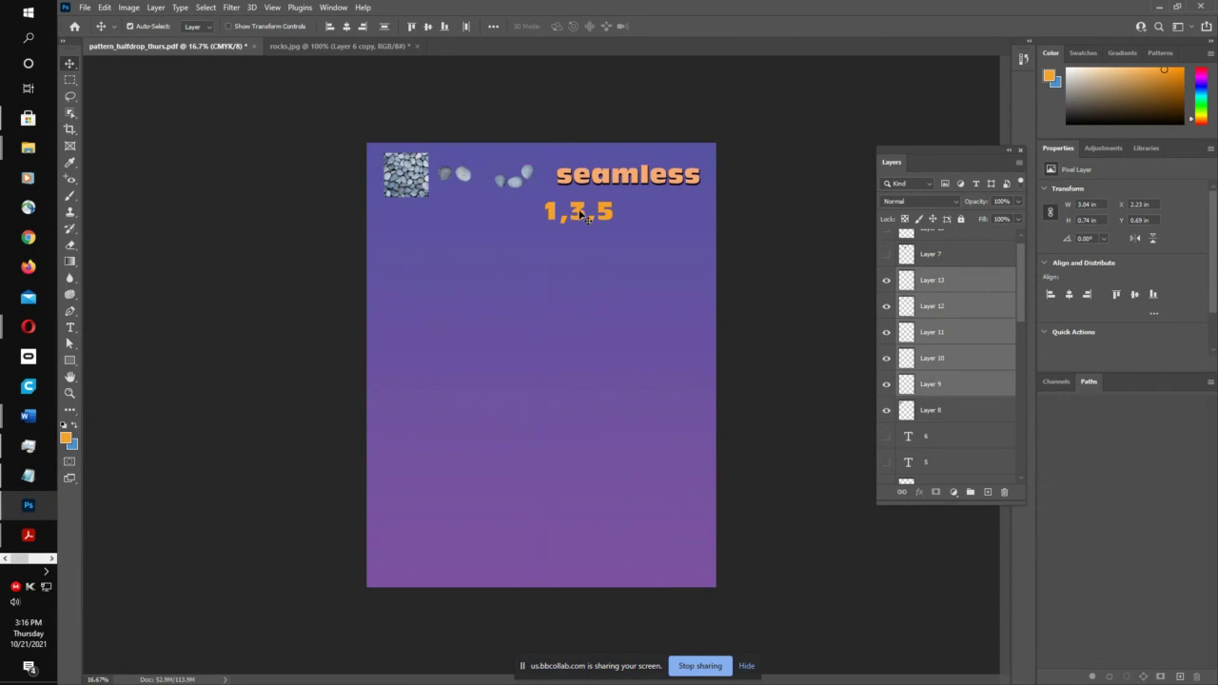
- Remove the "1,3,5" text from the page and show Rectangle 4 with its pebble pattern again
left_click_drag(579, 212, 553, 217)
key("ctrl+z")
key("ctrl+z")
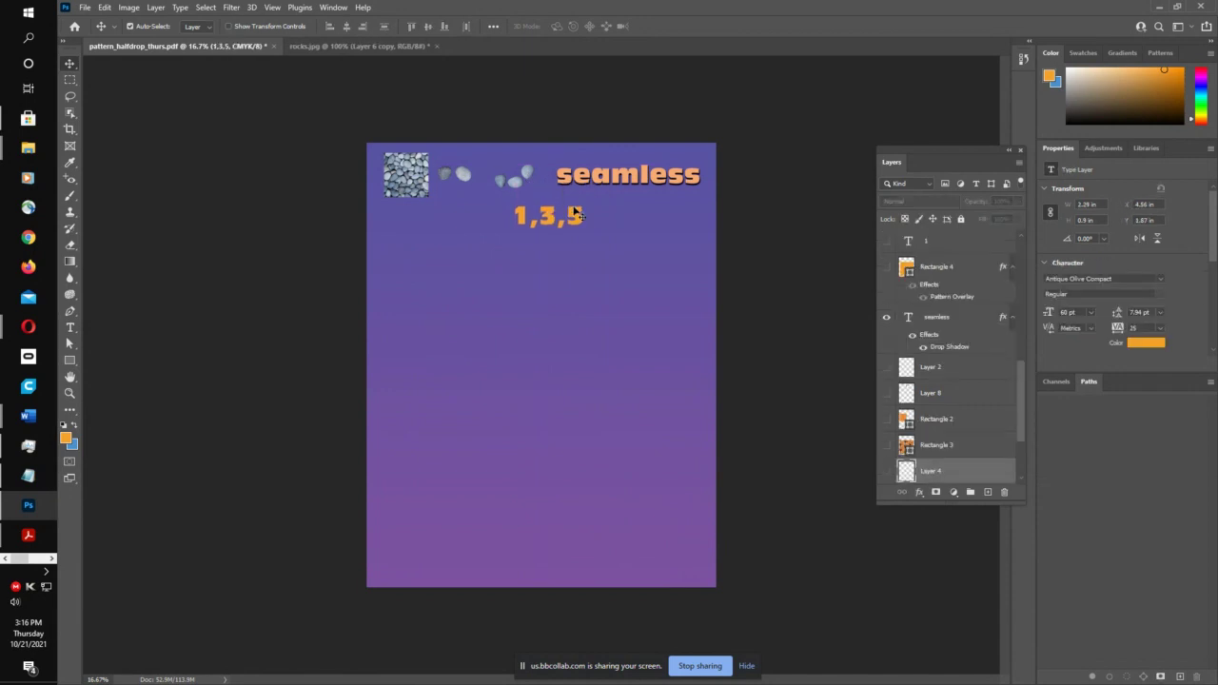
left_click(887, 267)
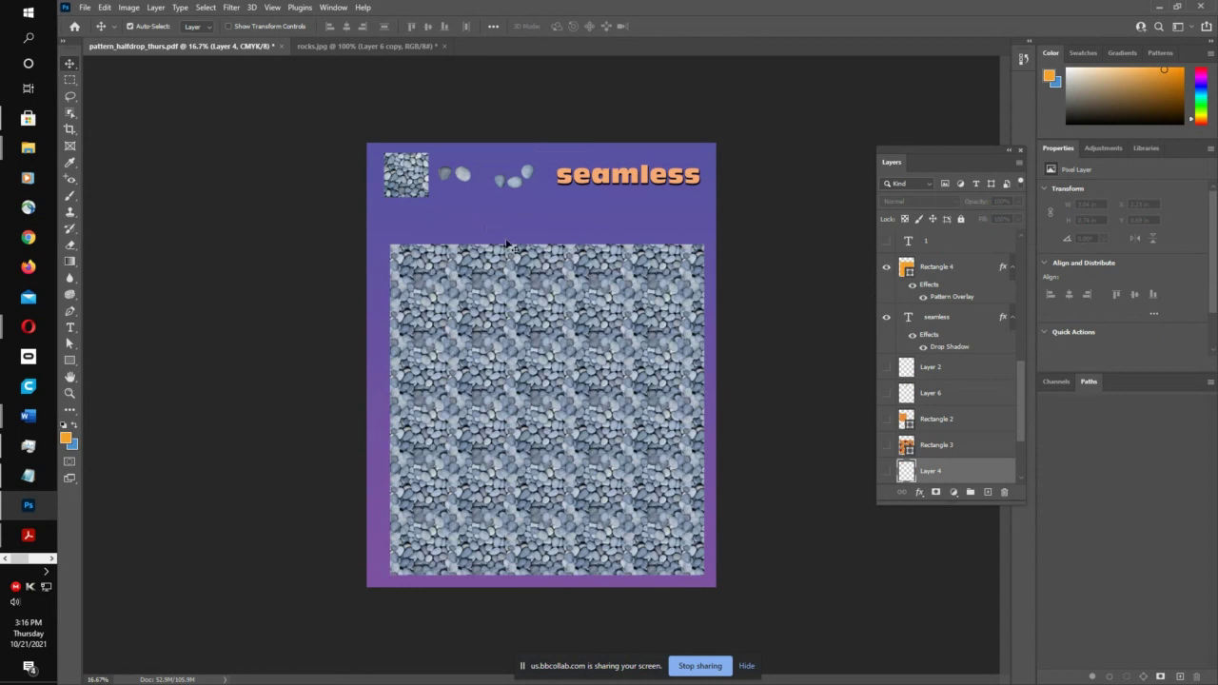
- Save the page on the computer as the Photoshop PDF pattern_seamless_thurs.pdf in the PDF folder
left_click(84, 8)
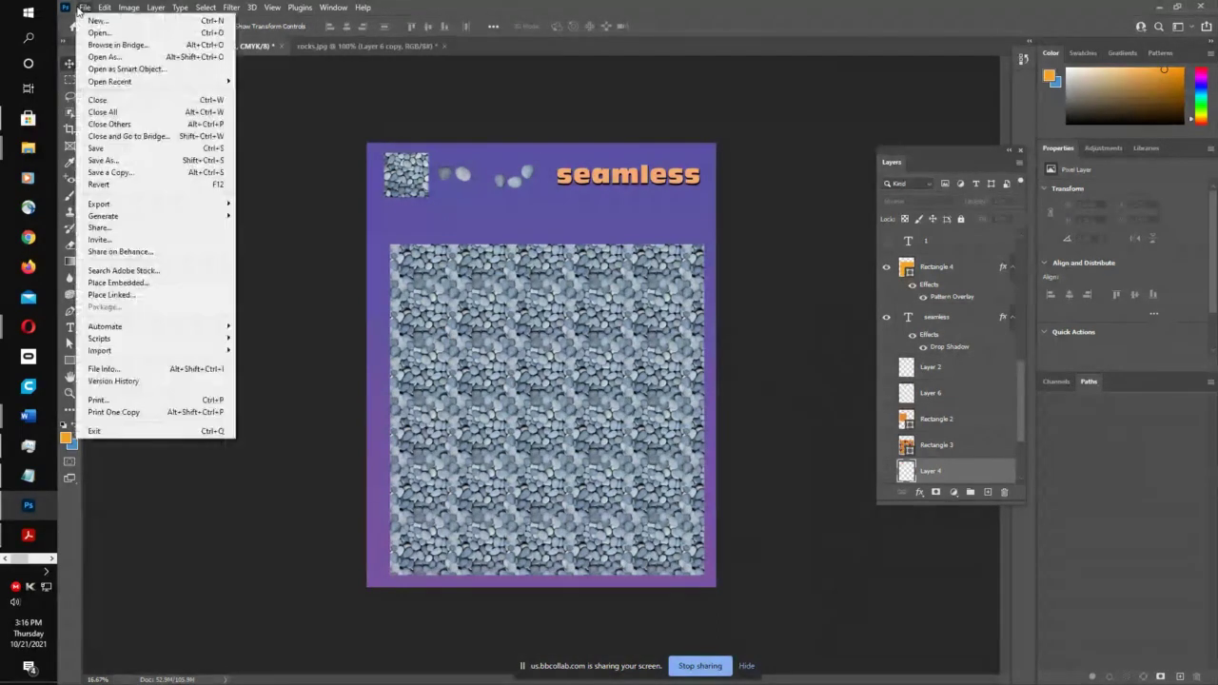
left_click(106, 160)
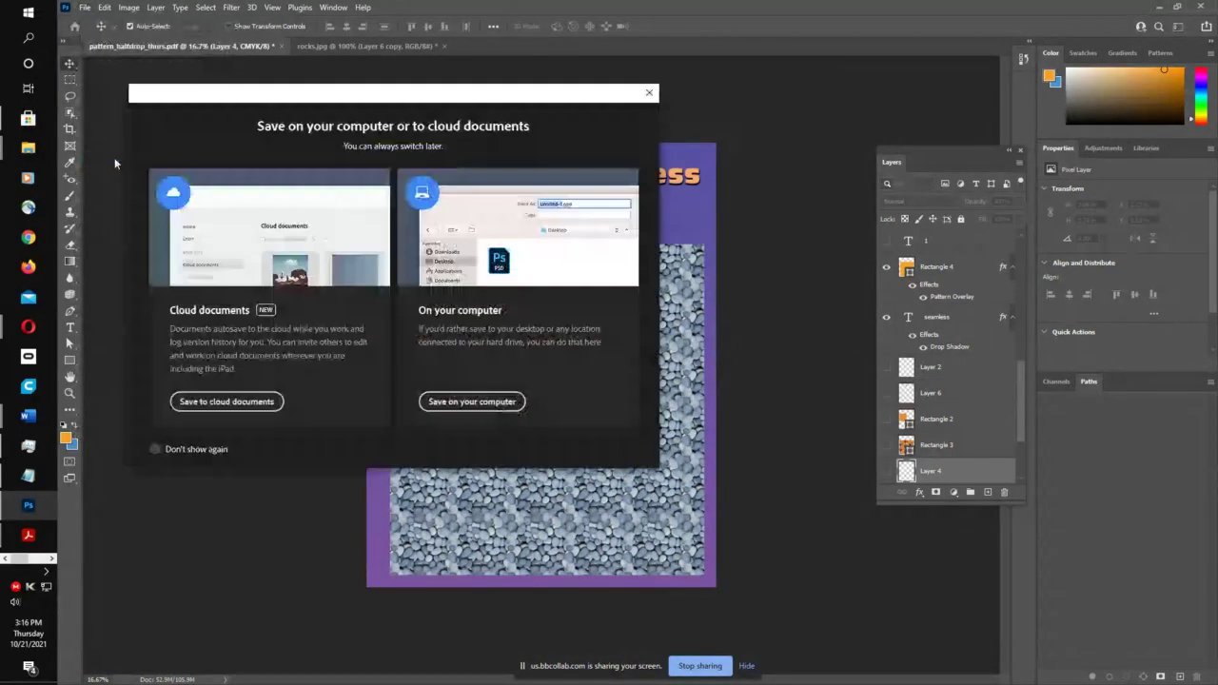
left_click(443, 401)
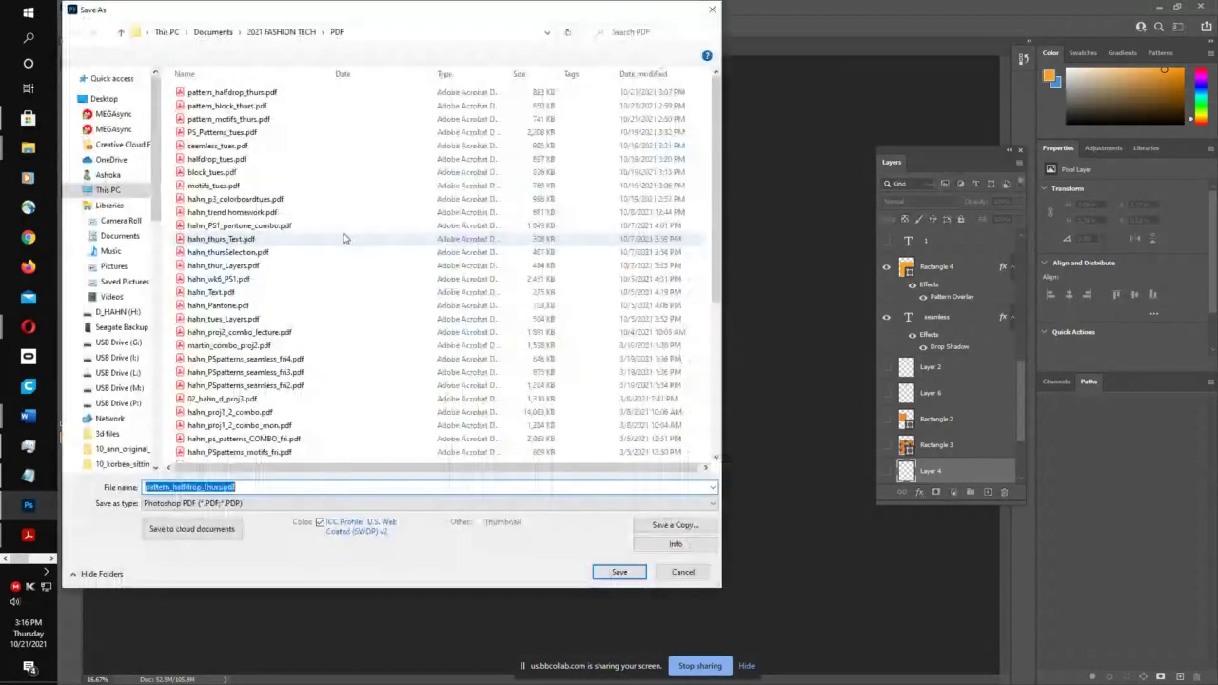
left_click_drag(202, 487, 172, 487)
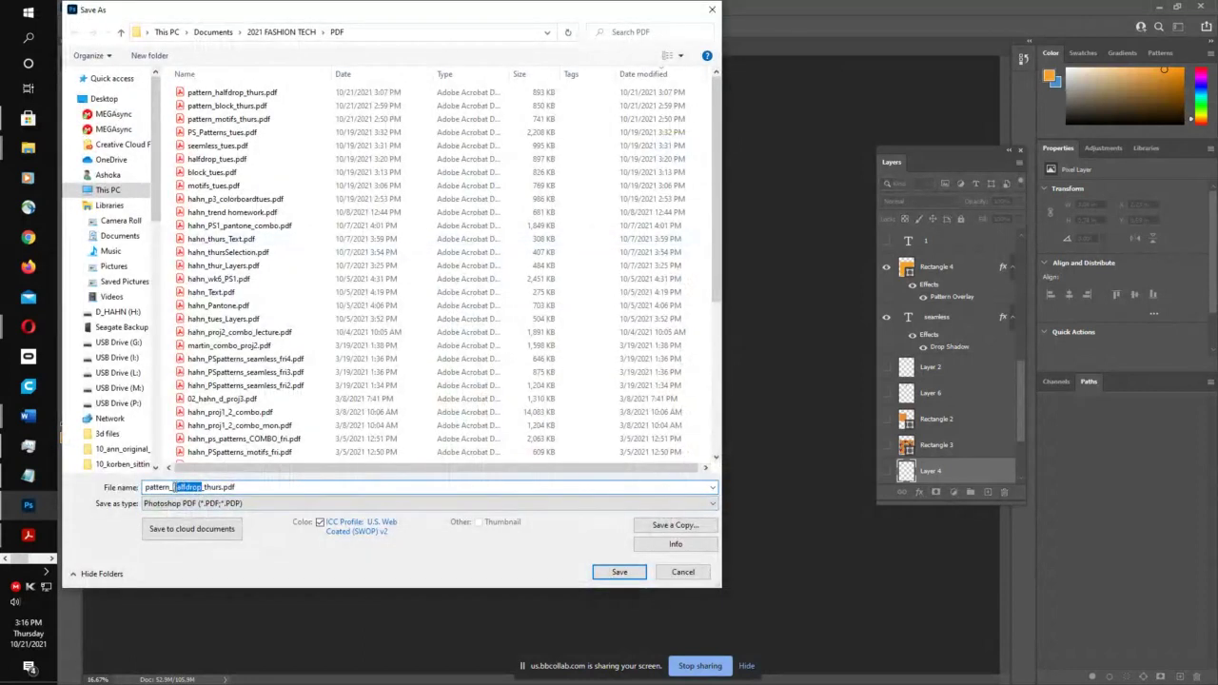
type("seamless")
key("Return")
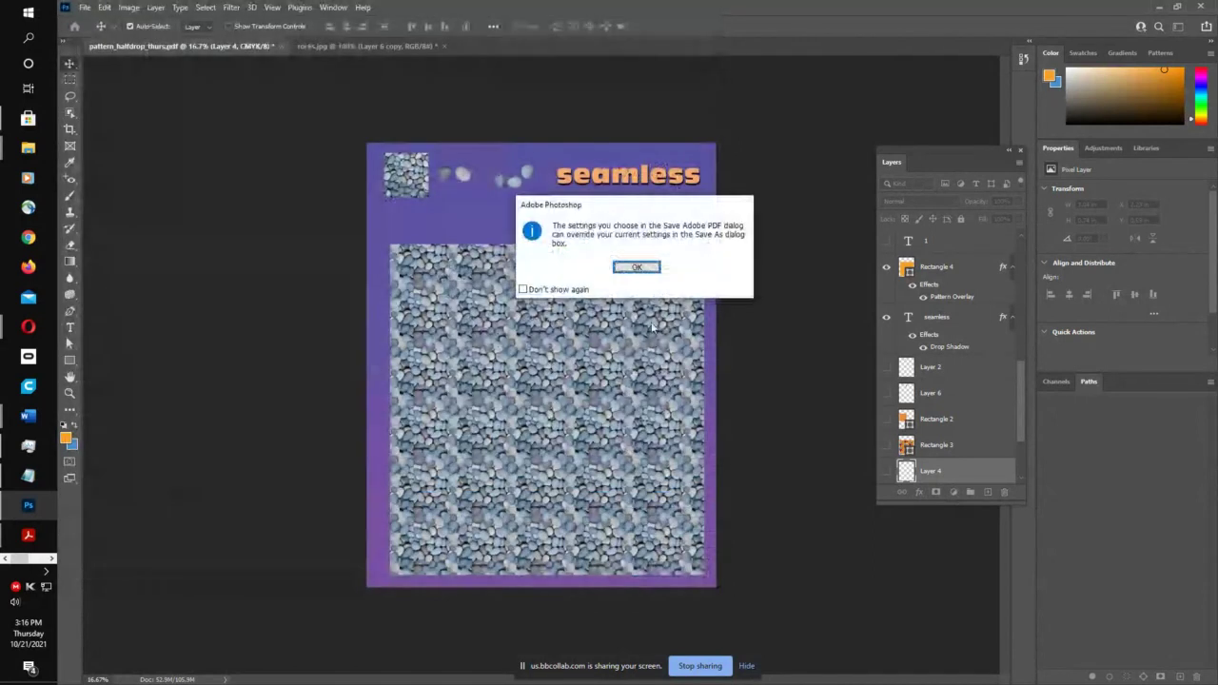
- Review the compression and output settings and save the seamless page as a PDF with the modified Smallest File Size preset
left_click(637, 266)
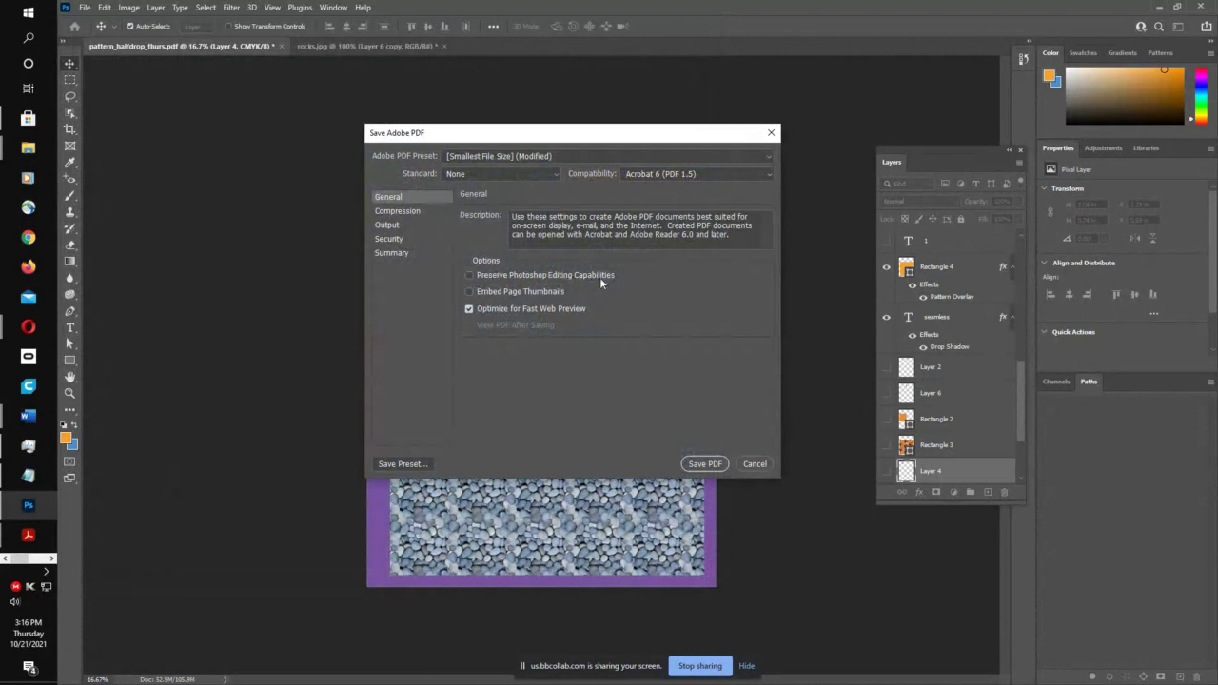
left_click(401, 211)
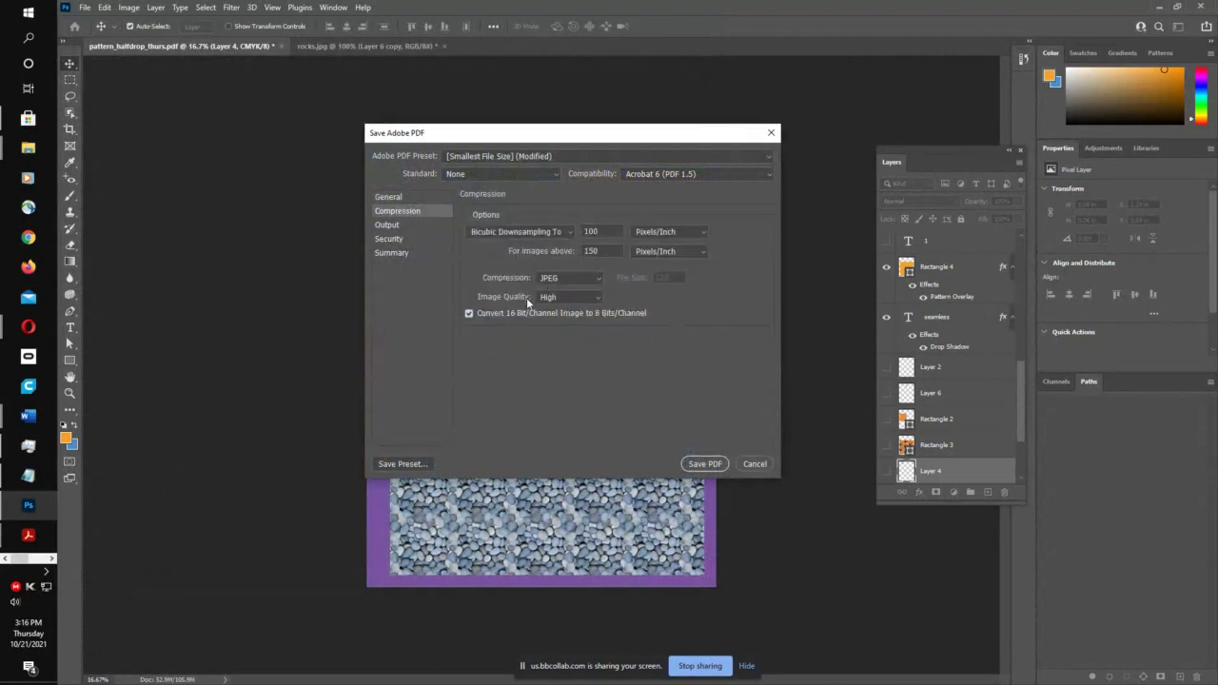
left_click(409, 227)
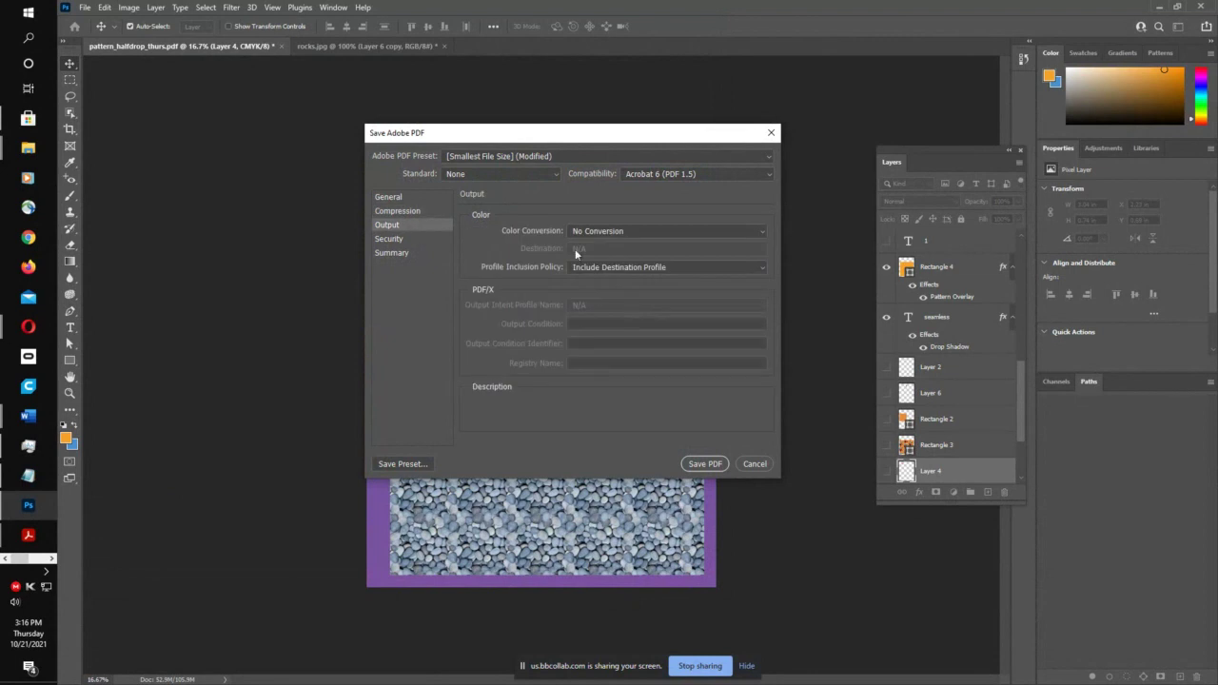
left_click(706, 463)
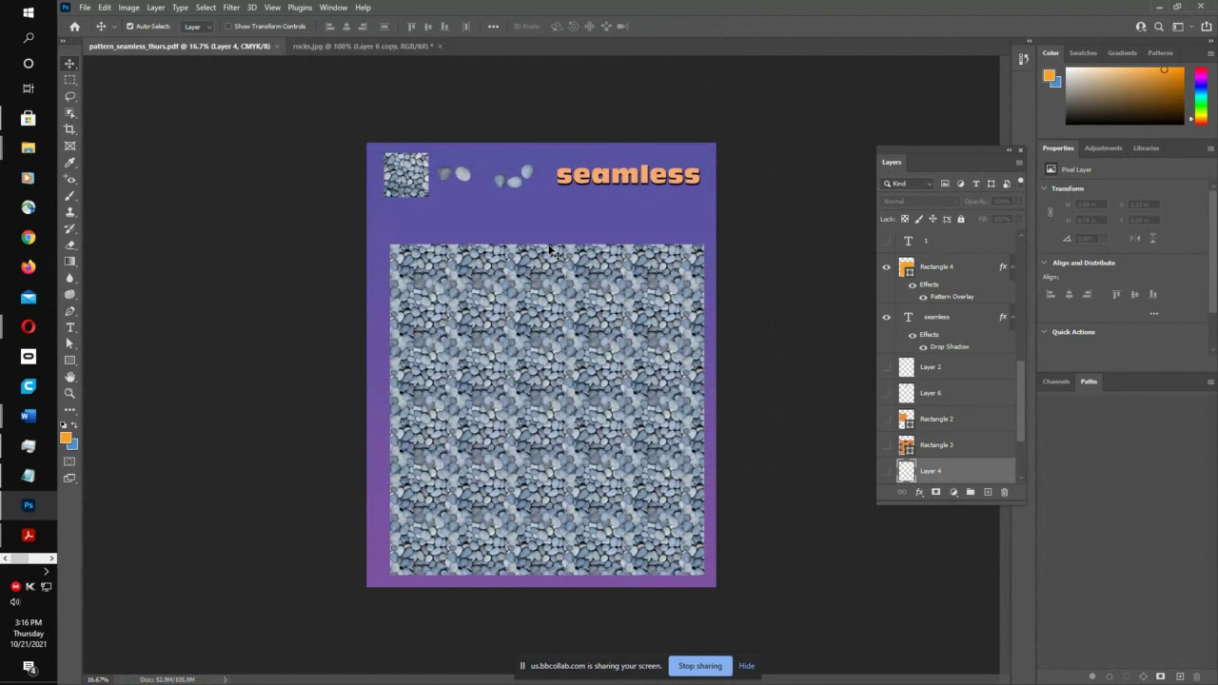
- Switch to Adobe Acrobat, close the open PDF documents and start the Combine Files tool
left_click(86, 7)
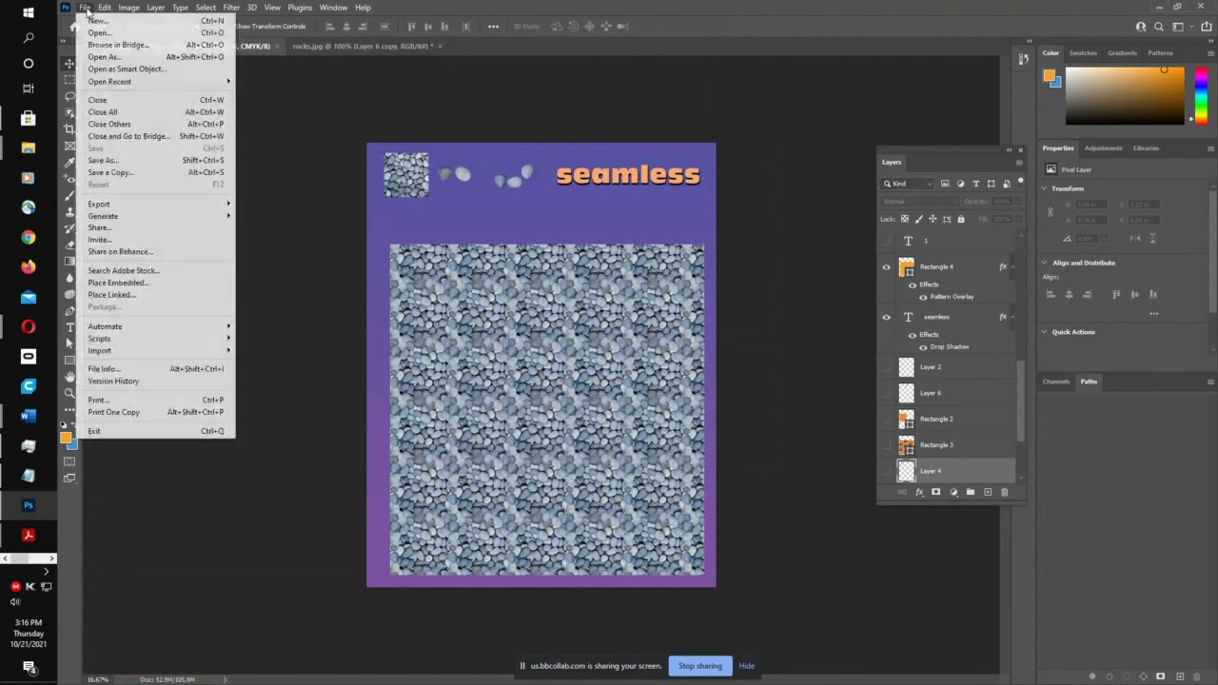
left_click(27, 12)
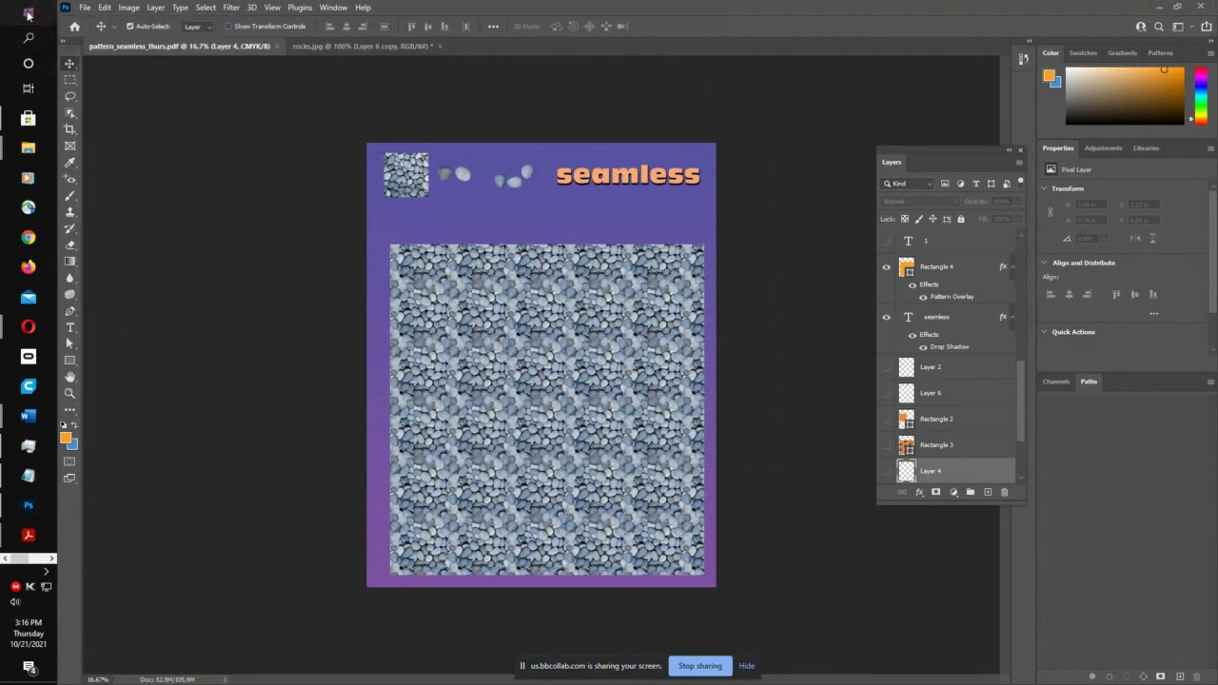
left_click(506, 247)
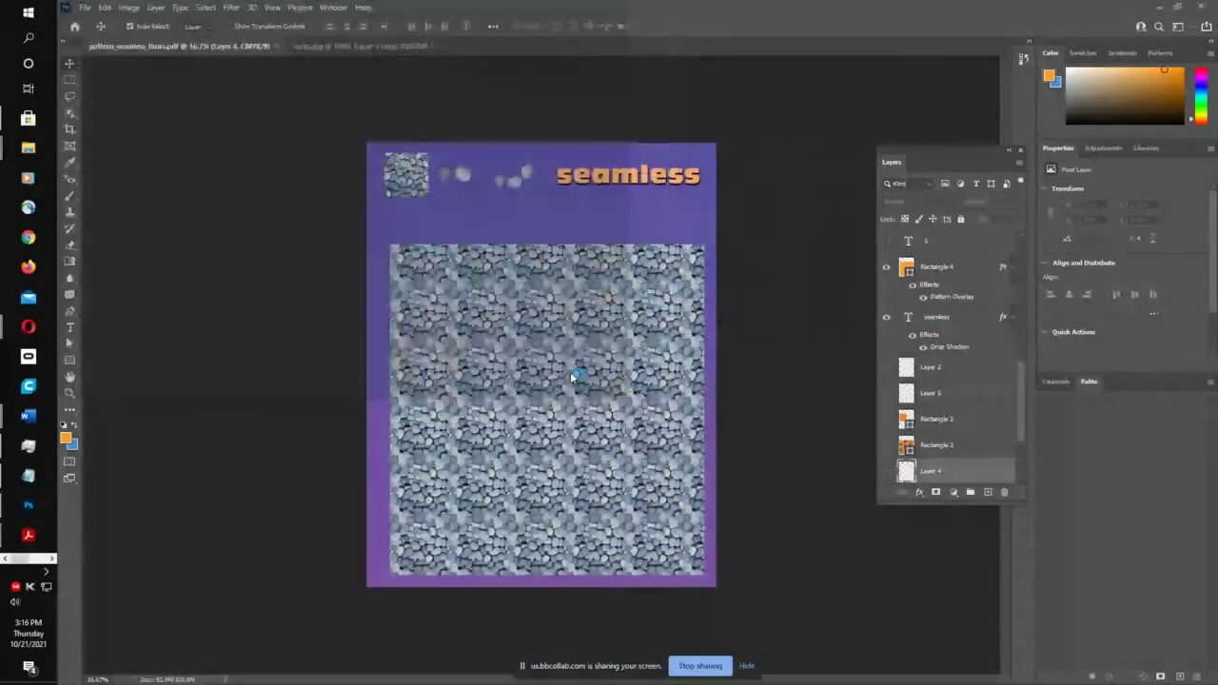
key("ctrl+w")
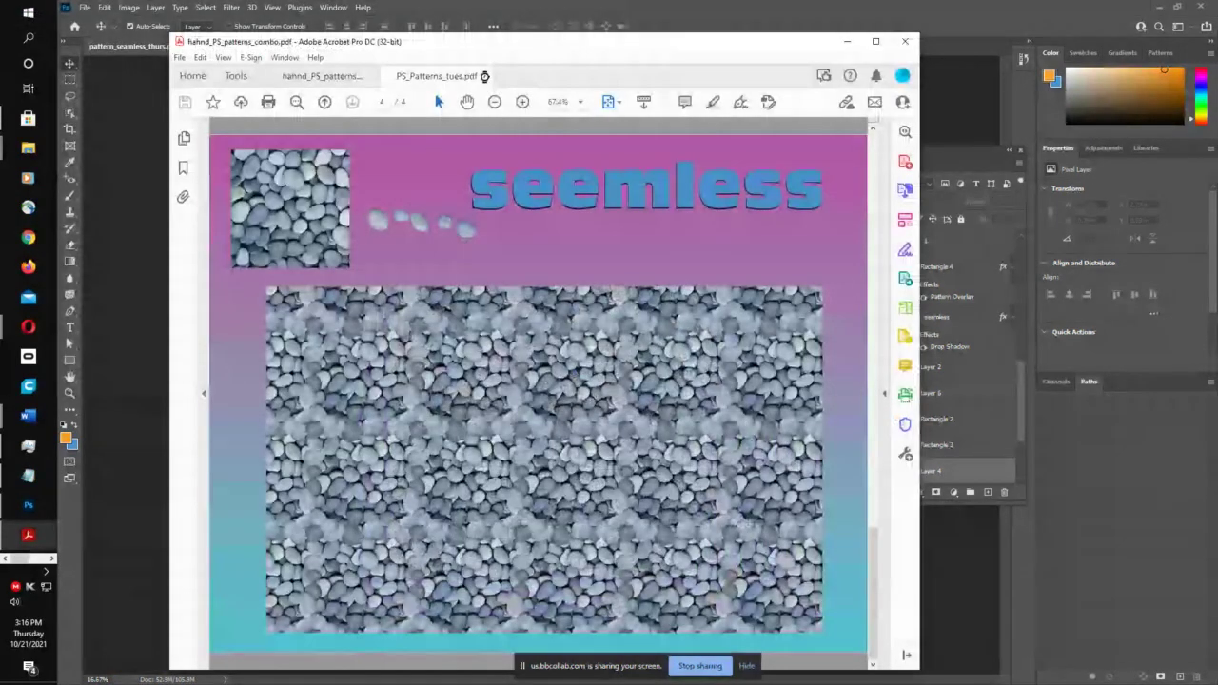
left_click(370, 77)
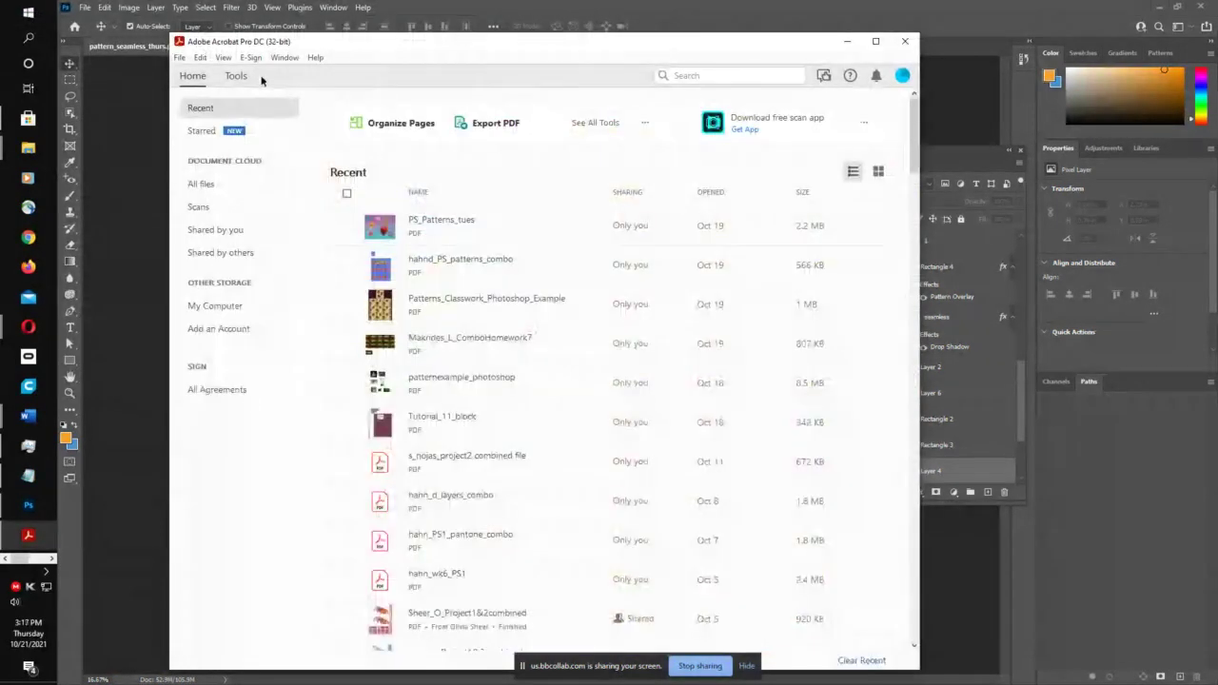
left_click(236, 78)
left_click(345, 272)
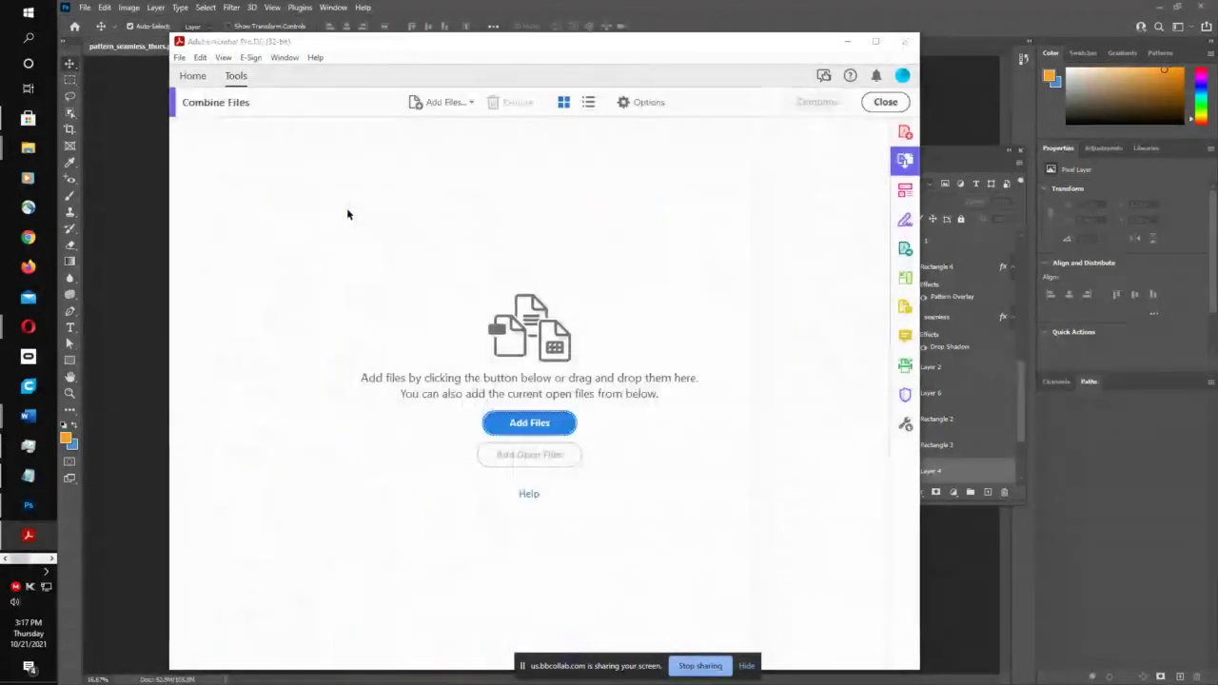
- Browse for files to combine, sort the PDF folder by modification date with the newest first and hide the Date modified column
left_click(534, 433)
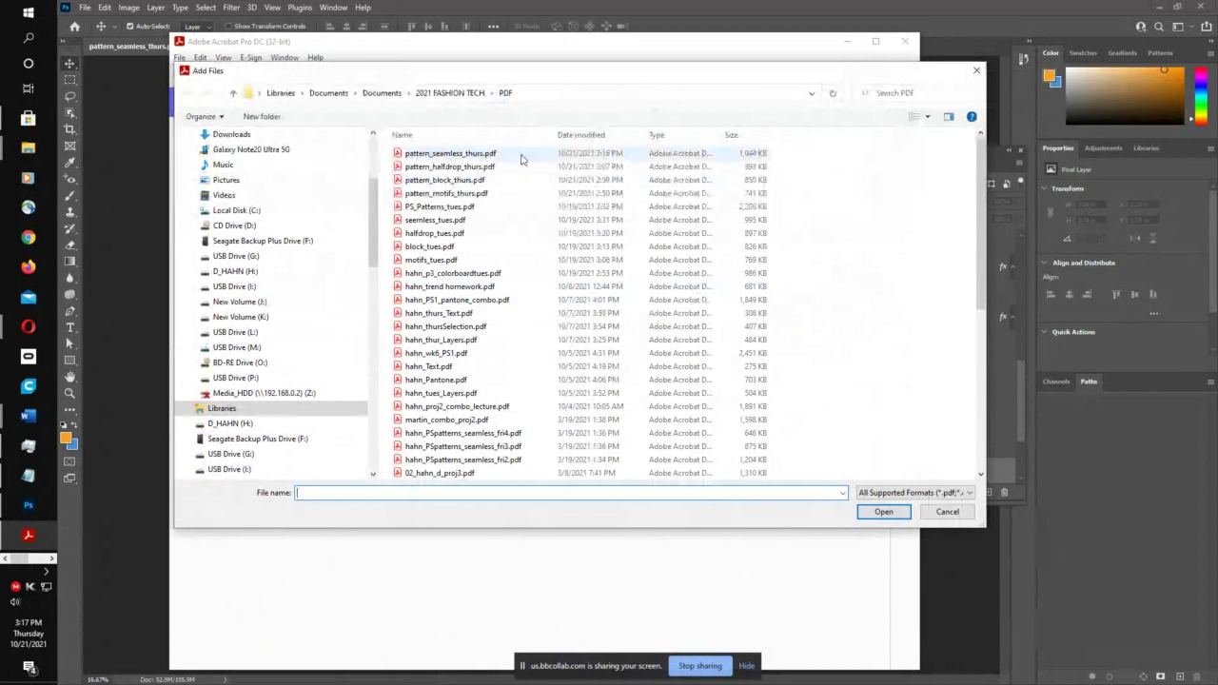
scroll(461, 273, "down", 8)
scroll(460, 273, "up", 8)
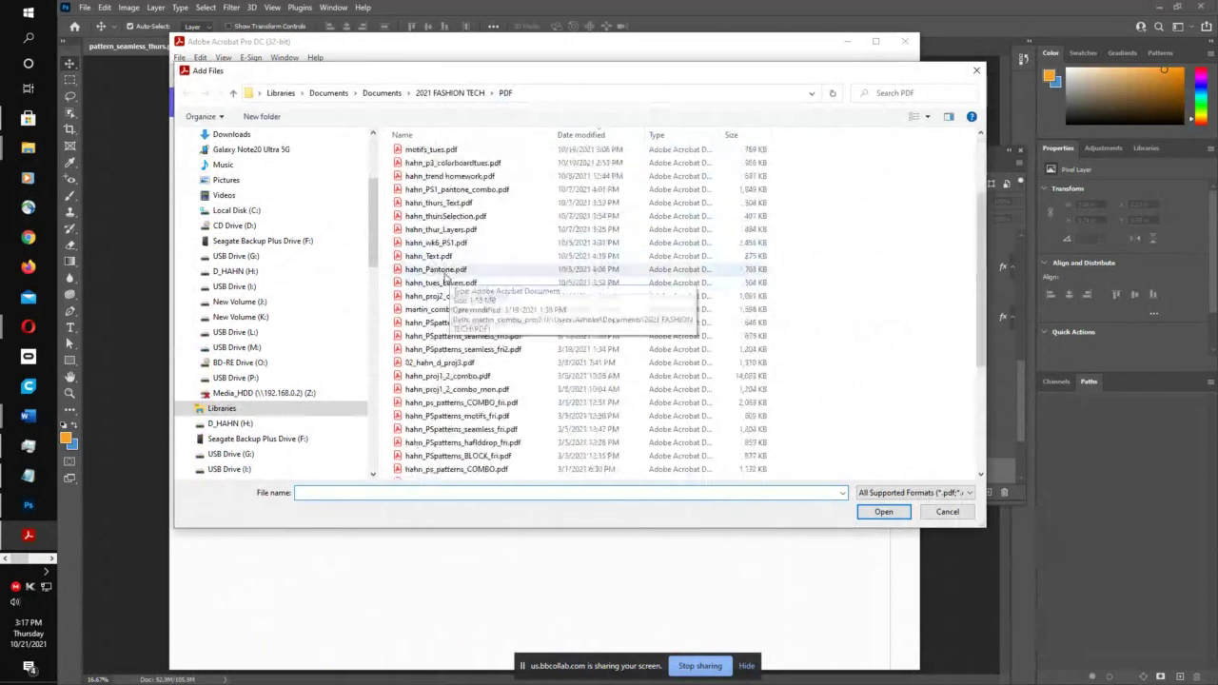
left_click(584, 137)
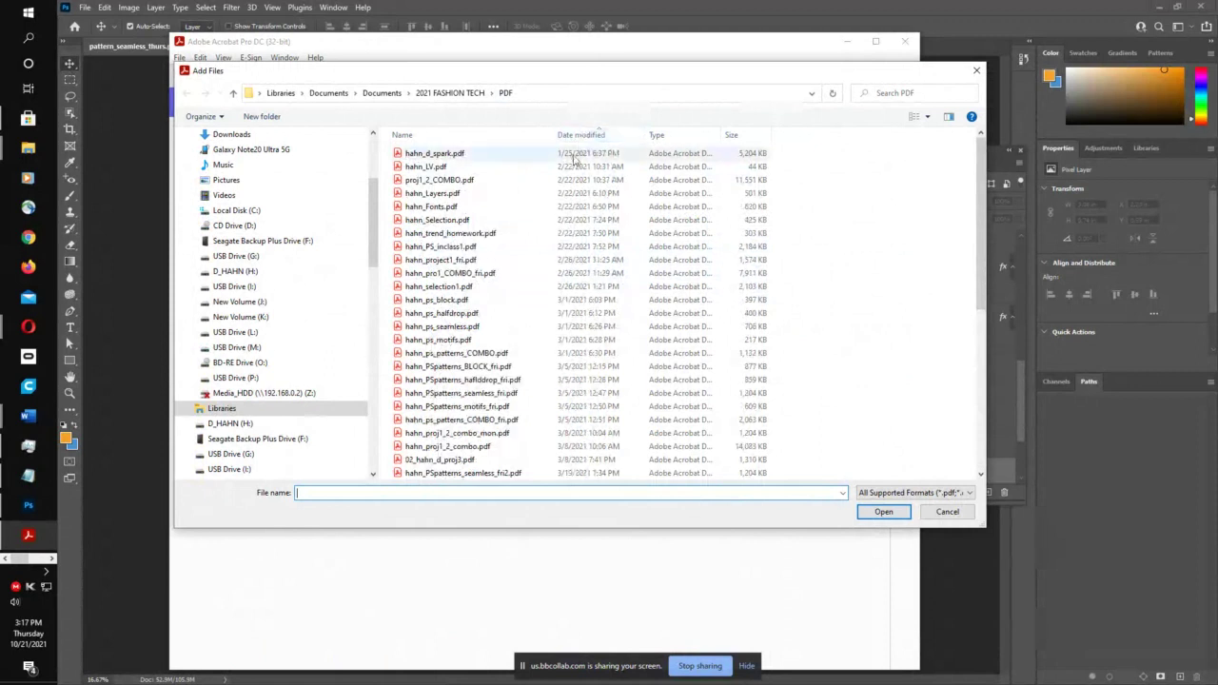
left_click(581, 135)
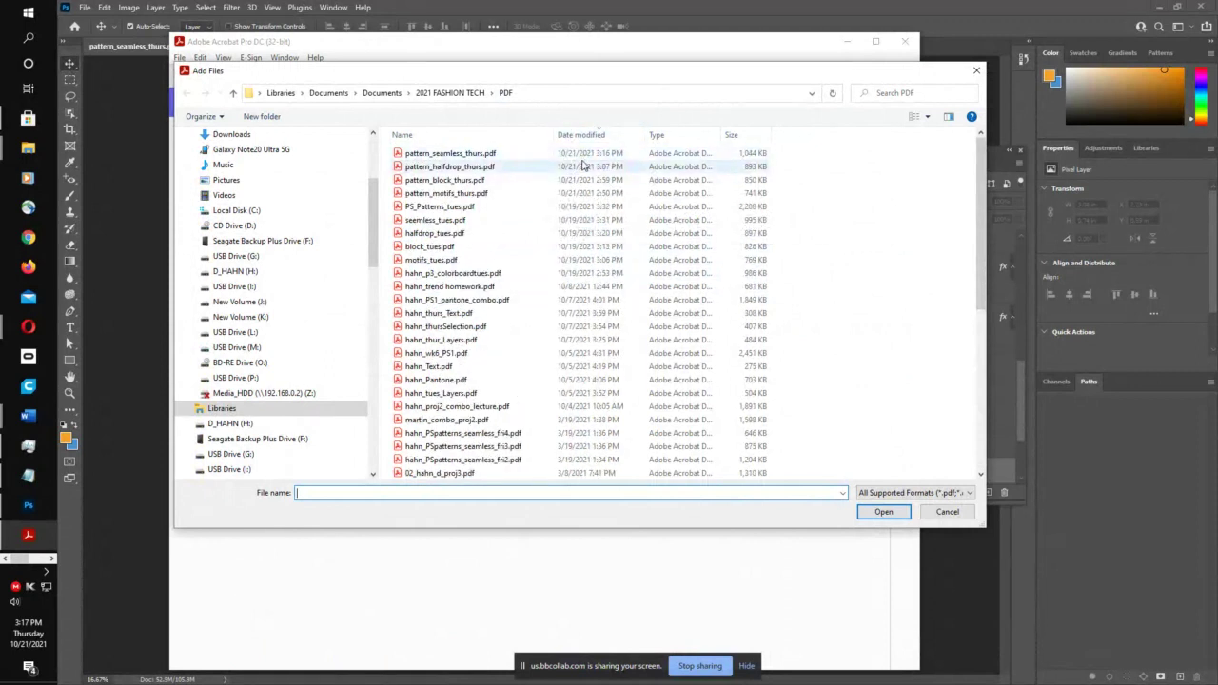
right_click(785, 137)
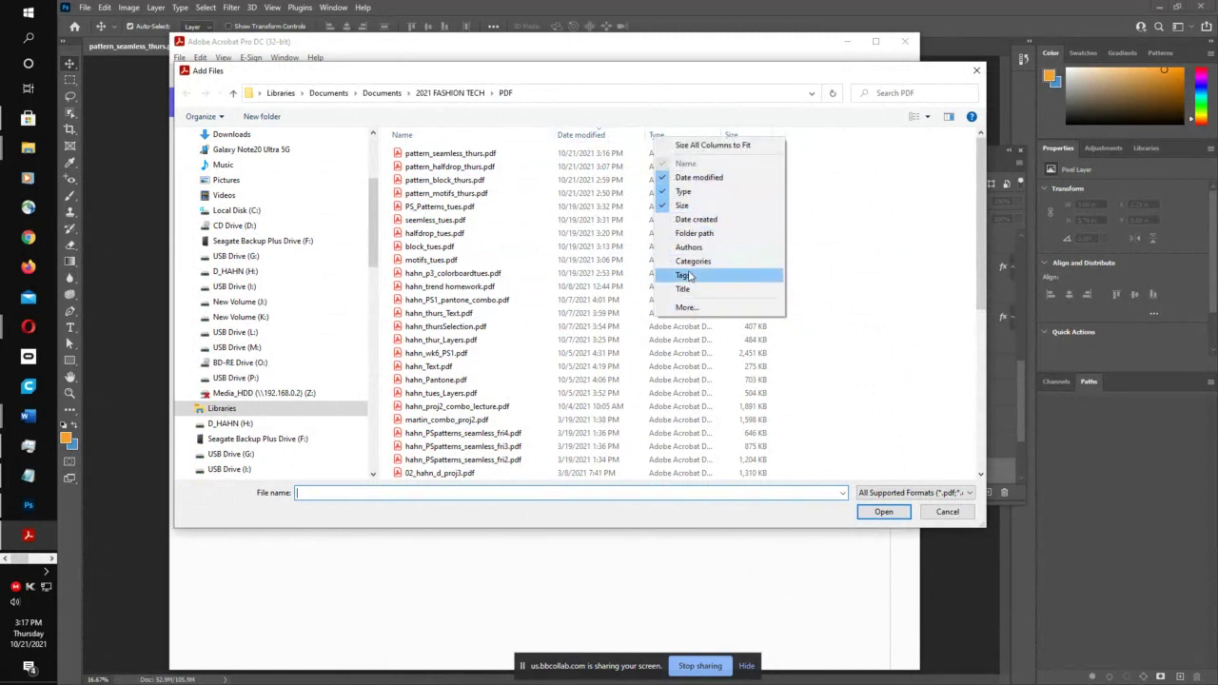
left_click(691, 180)
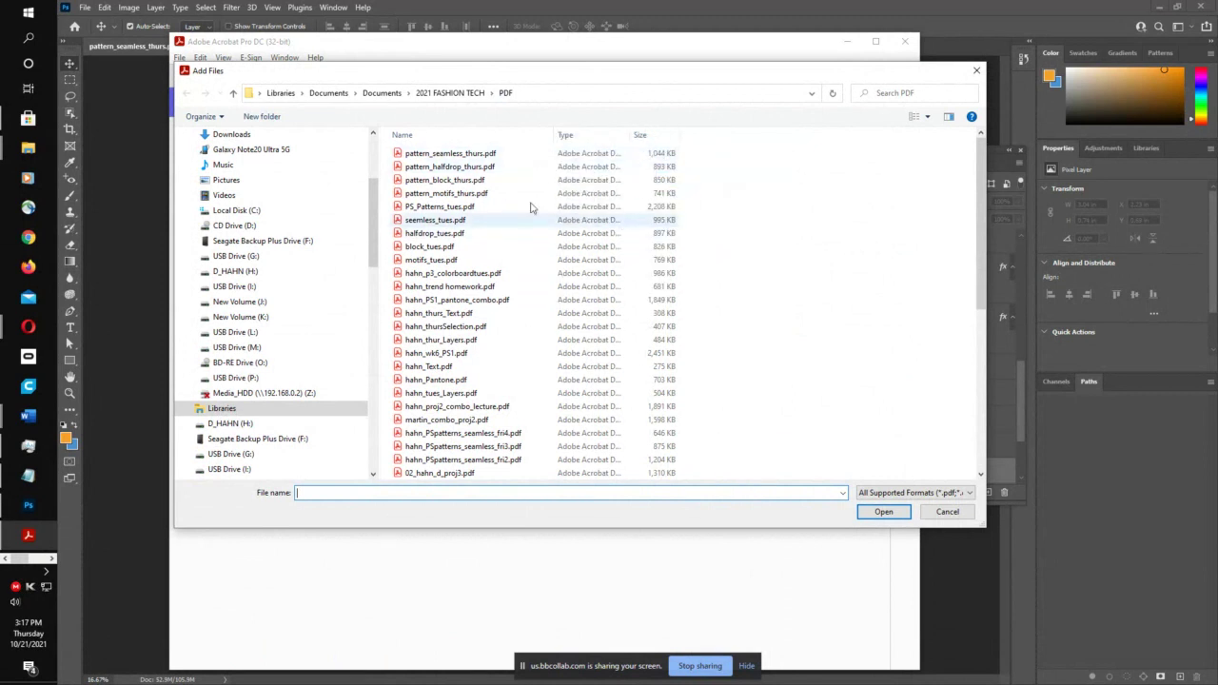
- Add pattern_seamless_thurs.pdf, pattern_halfdrop_thurs.pdf, pattern_block_thurs.pdf and pattern_motifs_thurs.pdf to the files to combine
left_click(447, 155)
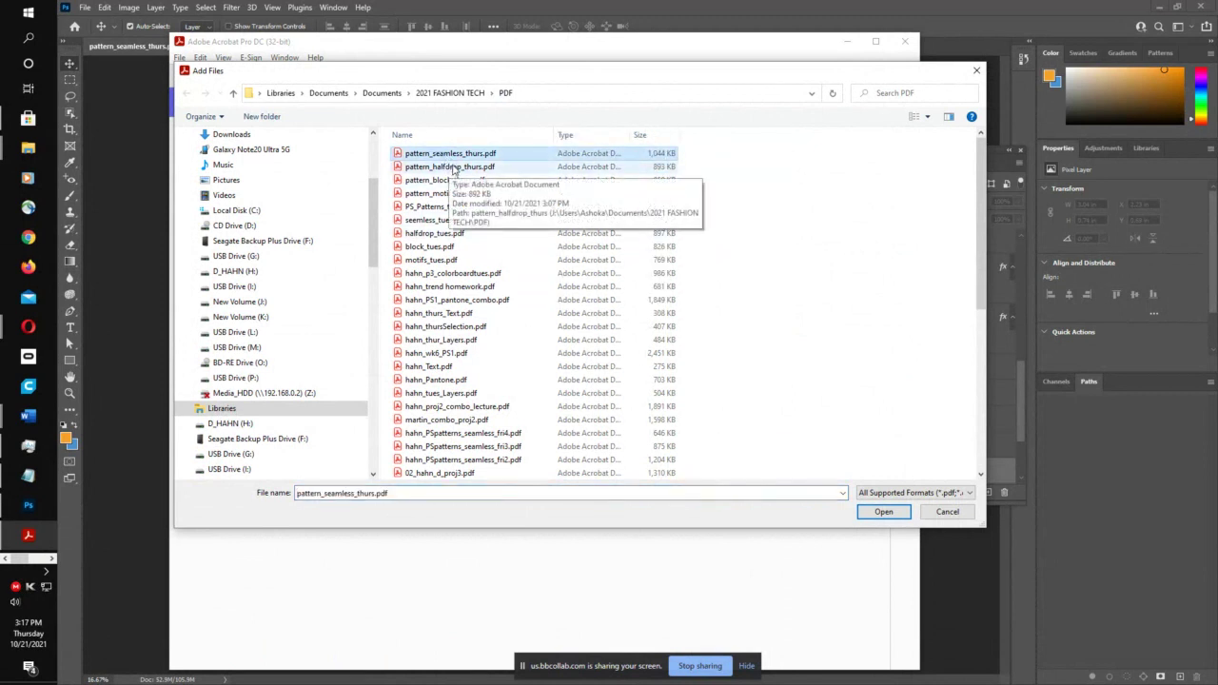
left_click(449, 168, "ctrl")
left_click(450, 181, "ctrl")
left_click(449, 194, "ctrl")
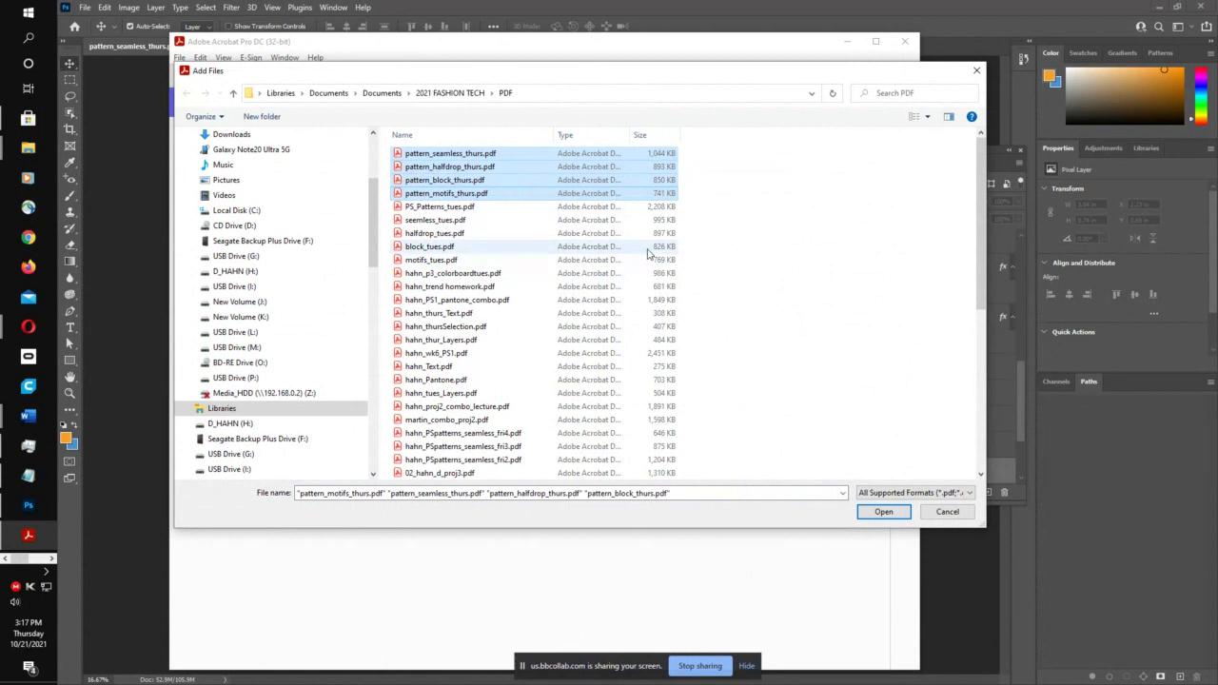
left_click(885, 512)
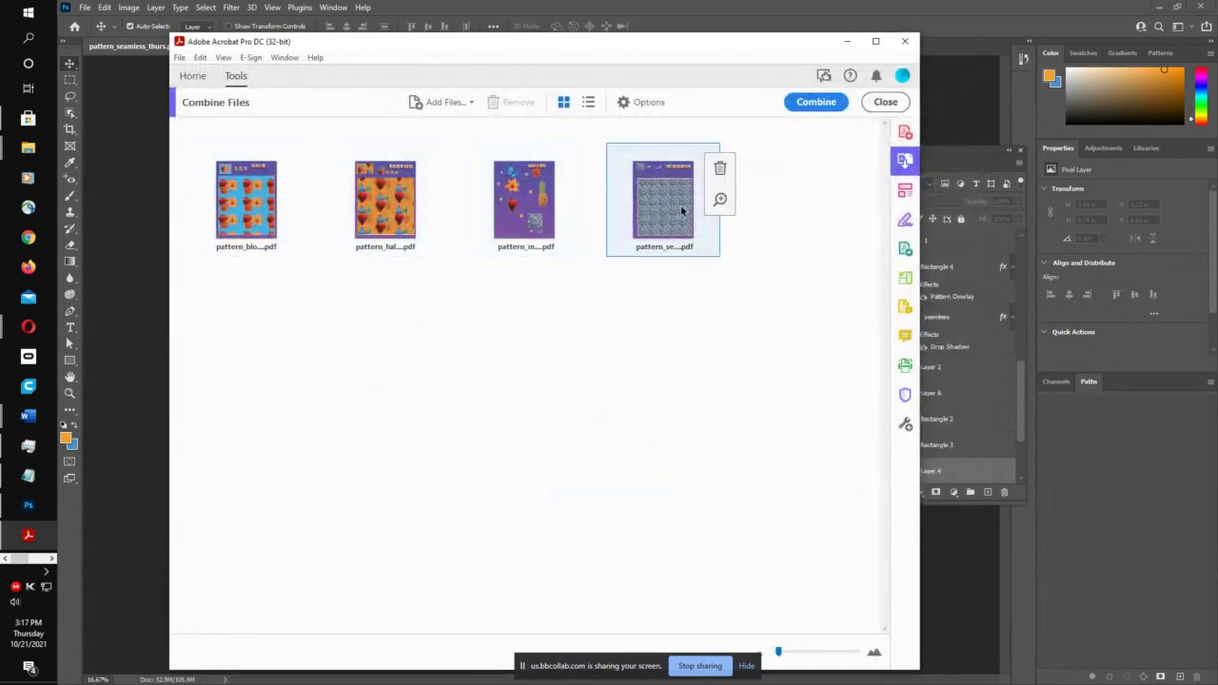
- Reorder the page thumbnails so that motifs comes first, followed by block, halfdrop and seamless
mouse_move(569, 214)
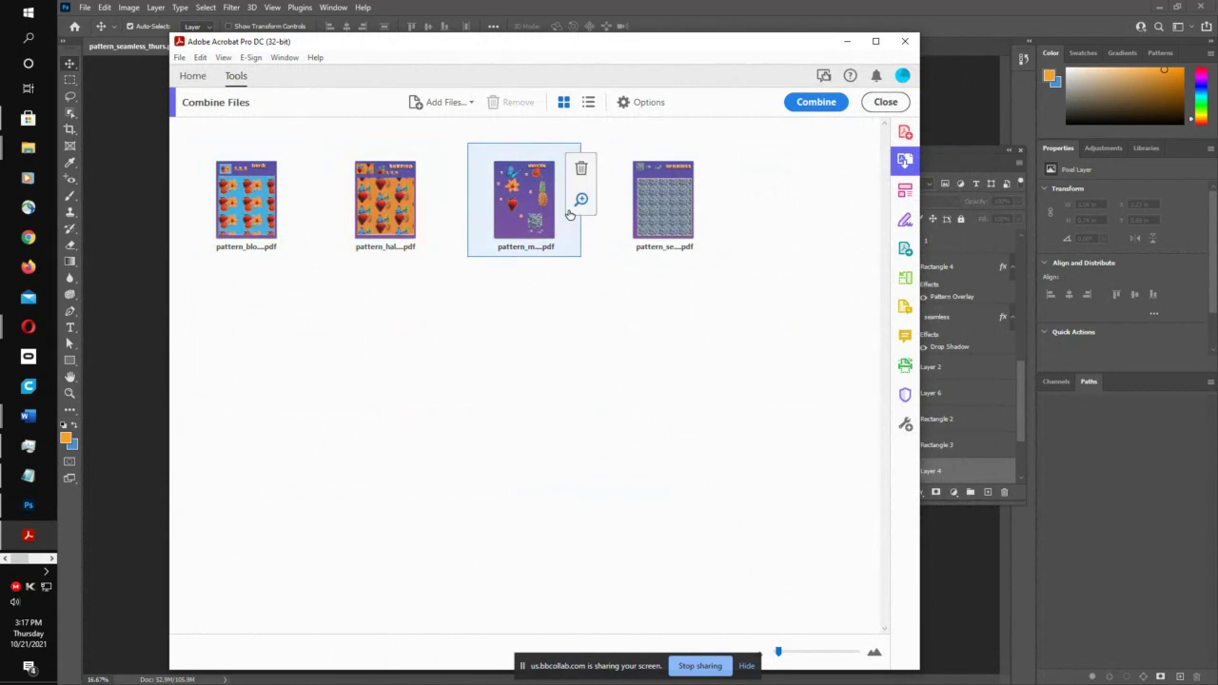
left_click(589, 102)
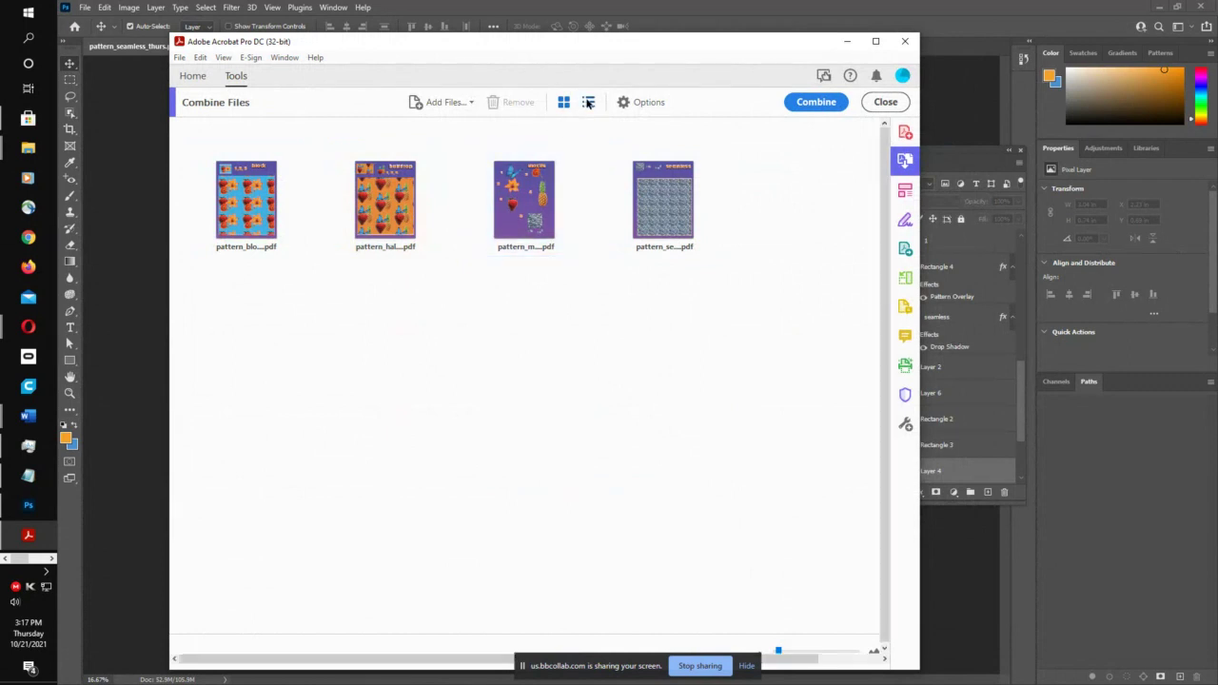
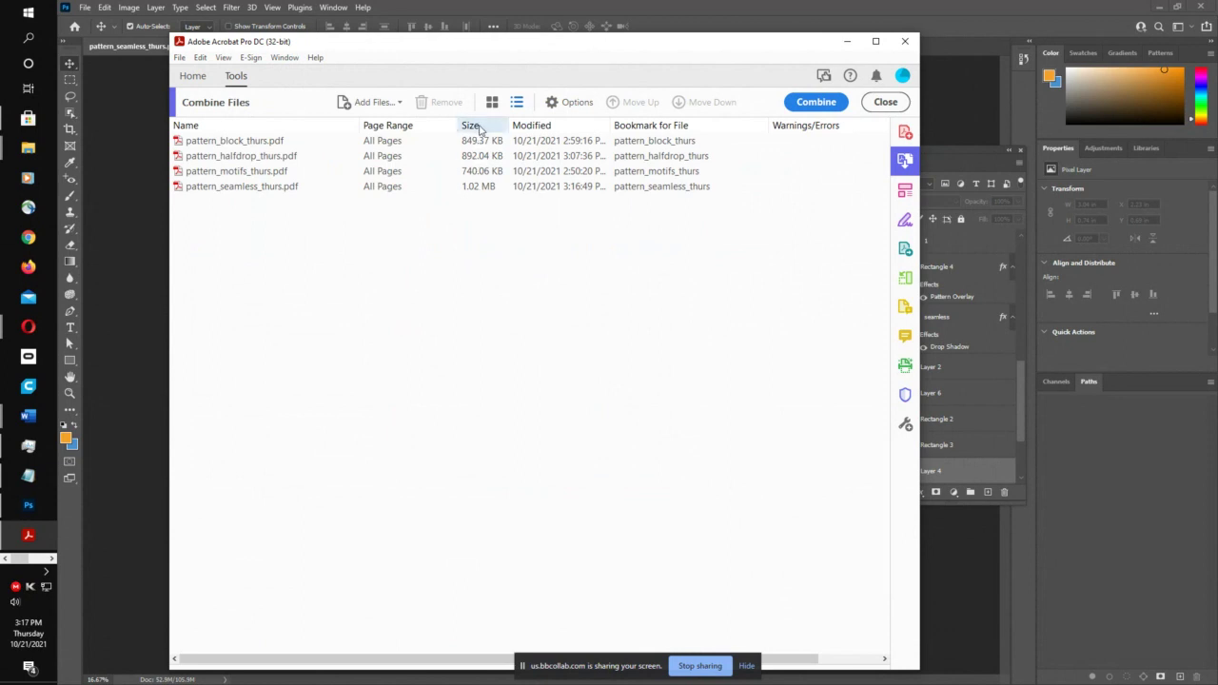
left_click(491, 103)
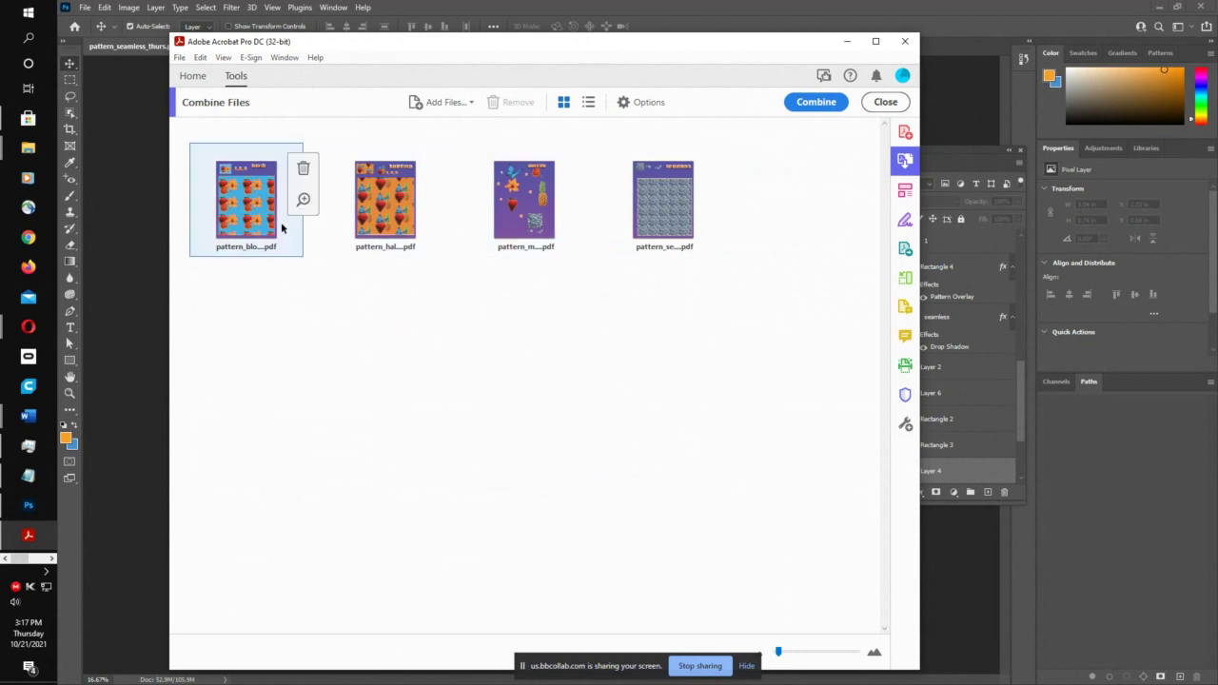
left_click(255, 202)
left_click(383, 209)
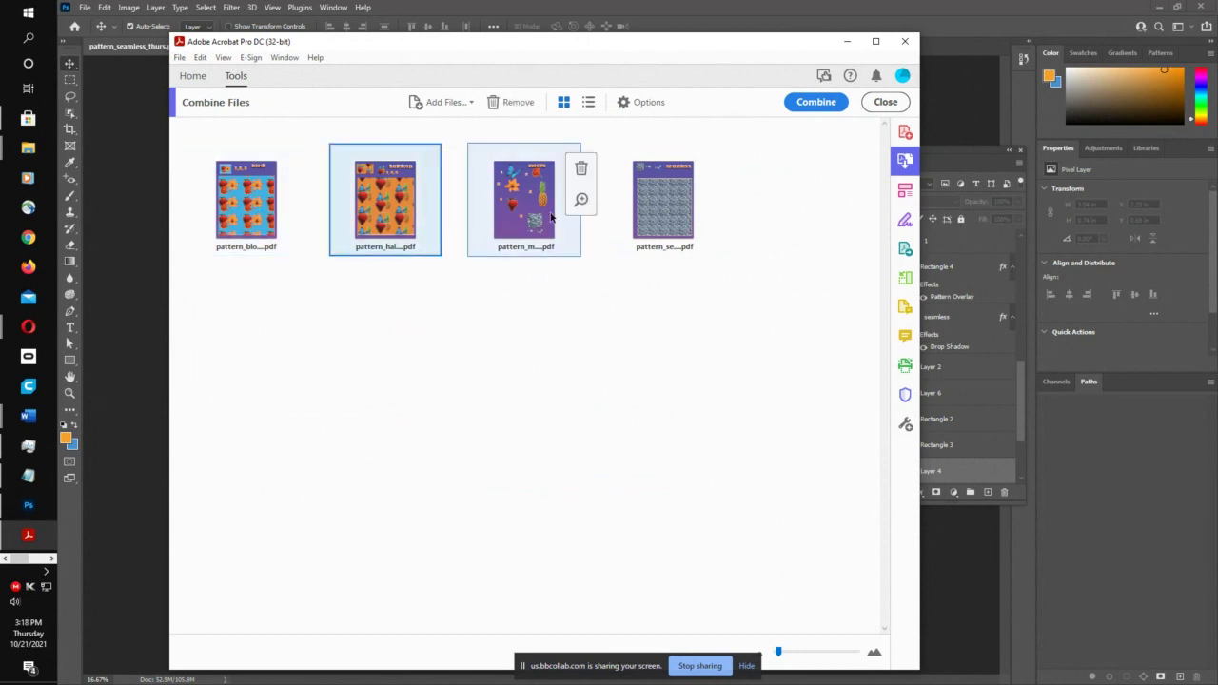
left_click_drag(666, 200, 517, 201)
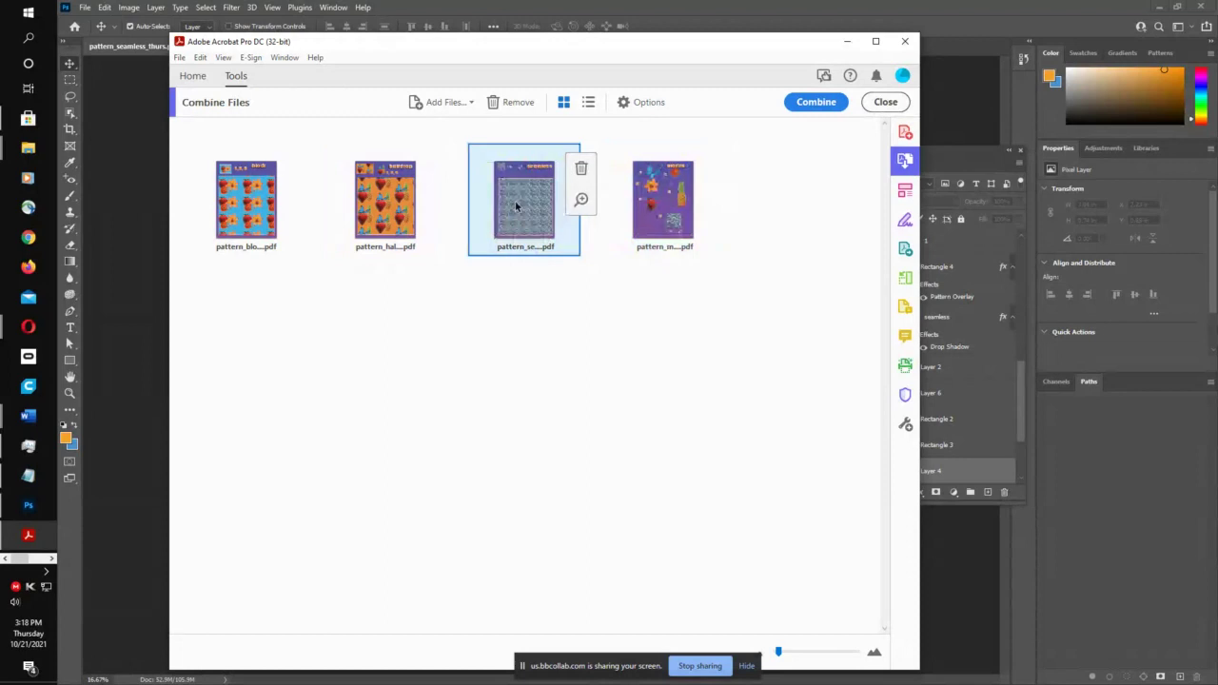
left_click_drag(647, 207, 236, 203)
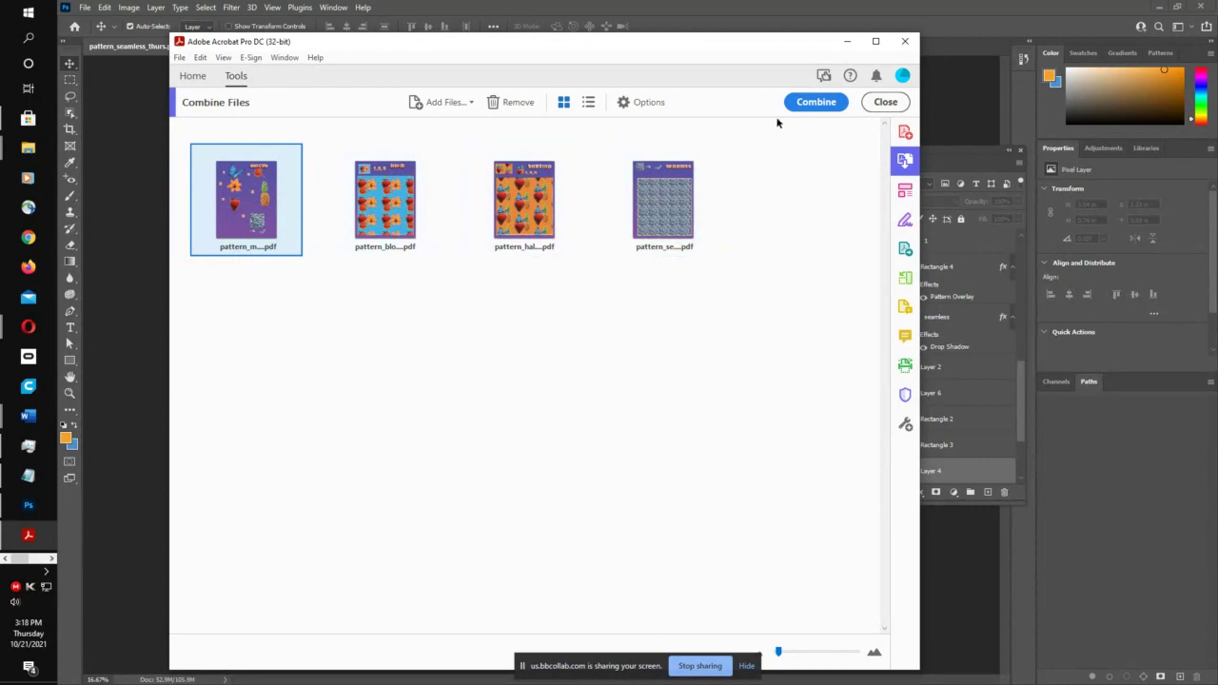
- Combine the four ordered pattern files into a single PDF
left_click(826, 101)
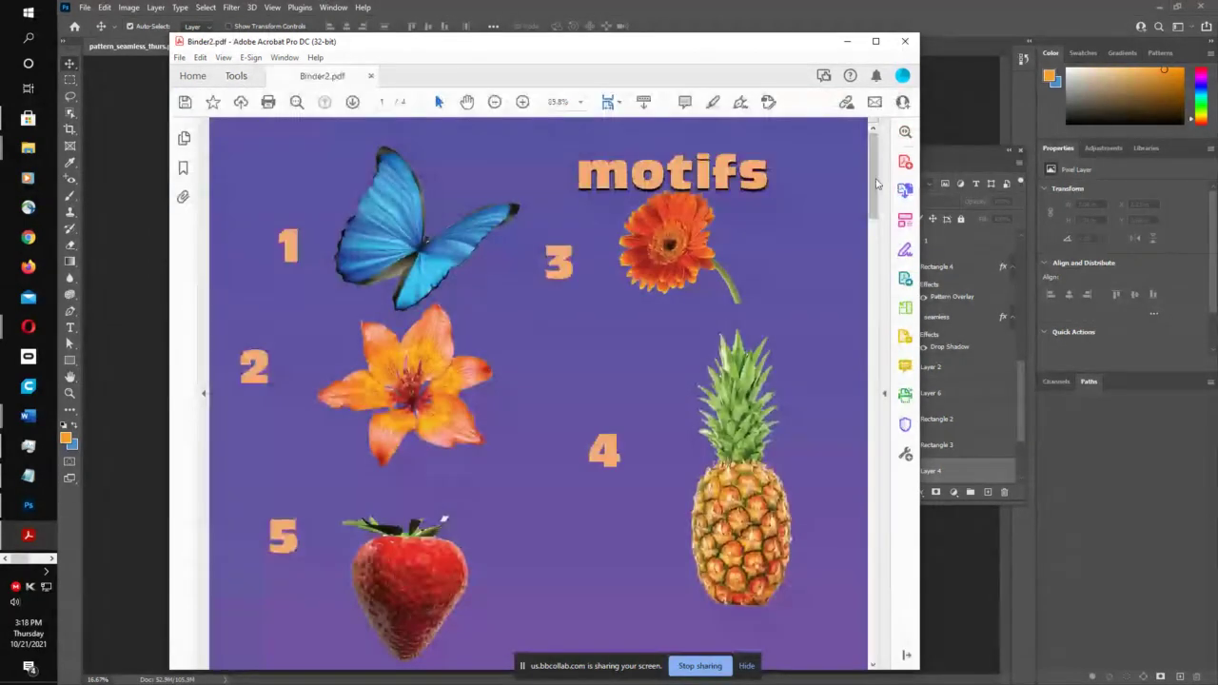
scroll(876, 188, "down", 1)
left_click_drag(875, 187, 328, 96)
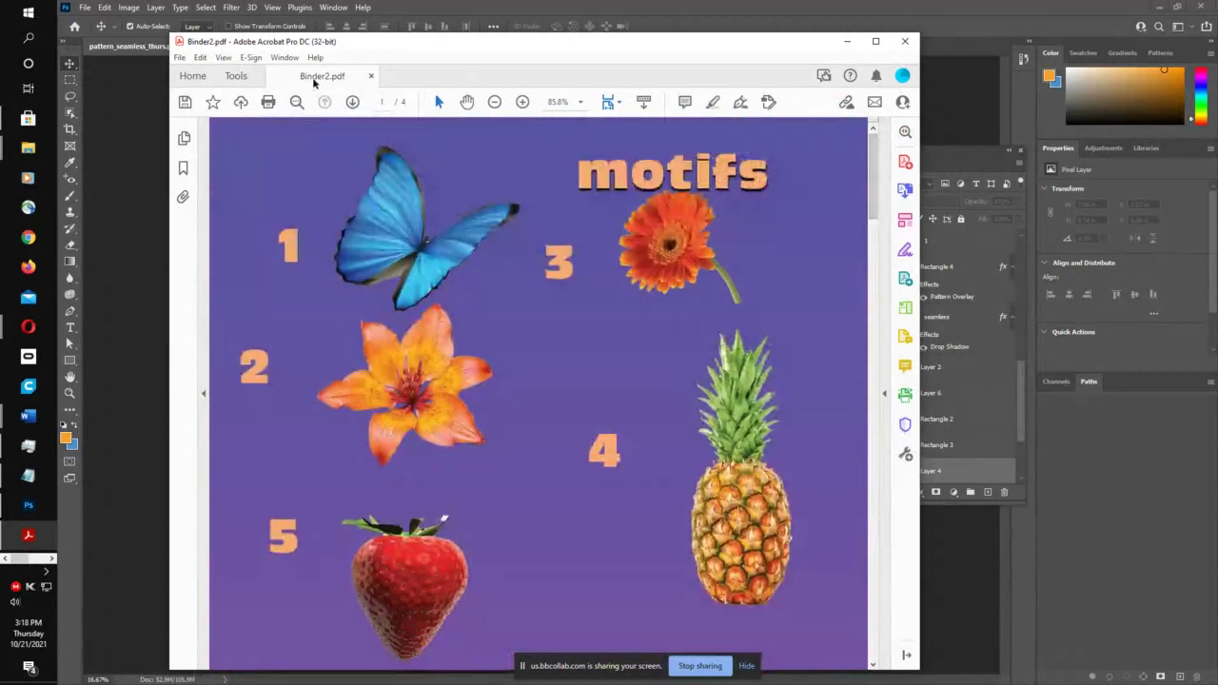
- Save the combined PDF as PS_patterns_thurs in the PDF folder inside Documents > 2021 FASHION TECH
left_click(179, 58)
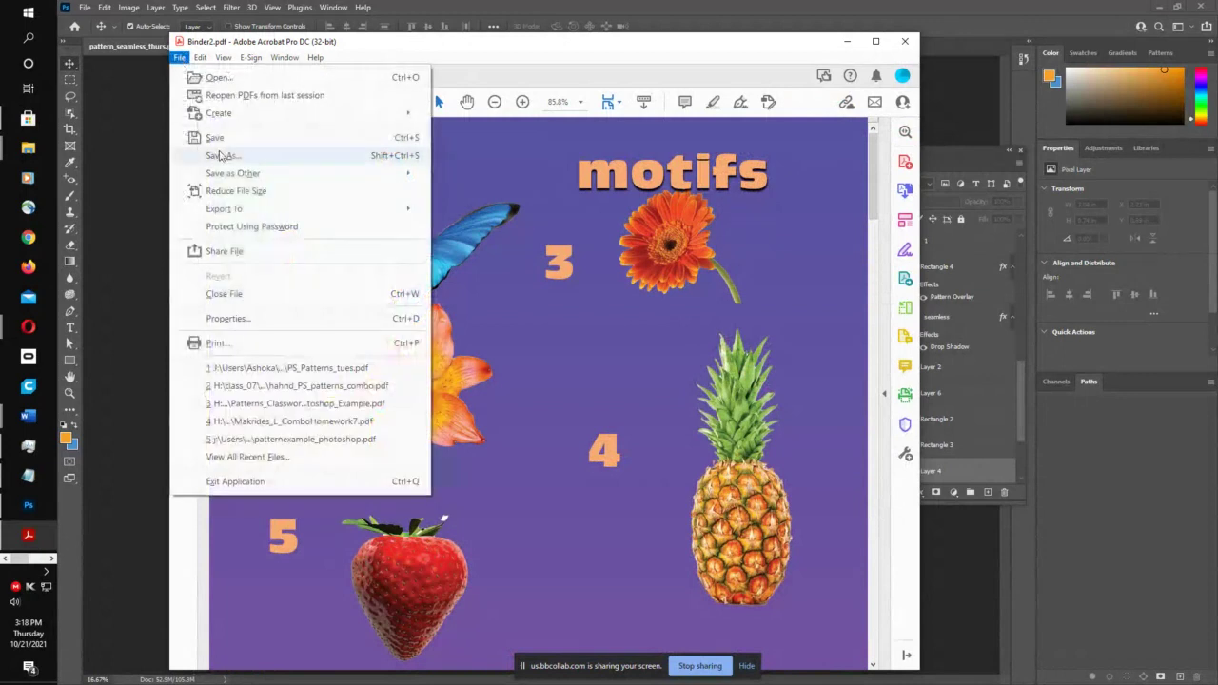
left_click(220, 155)
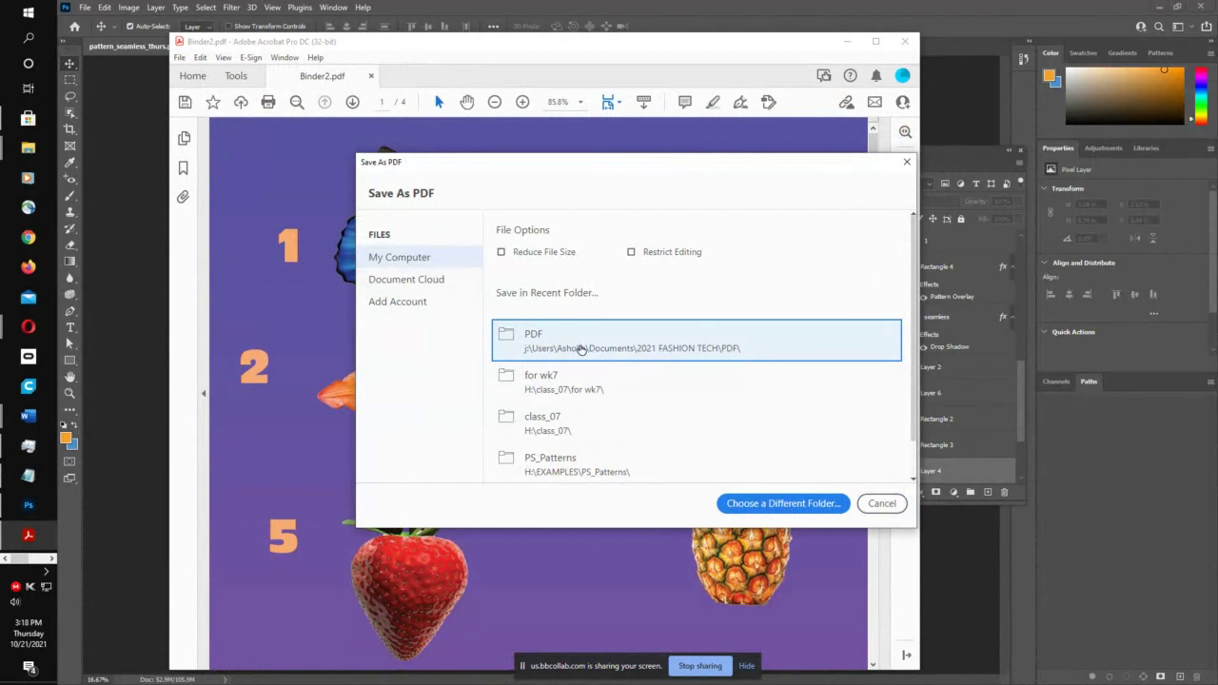
left_click(781, 504)
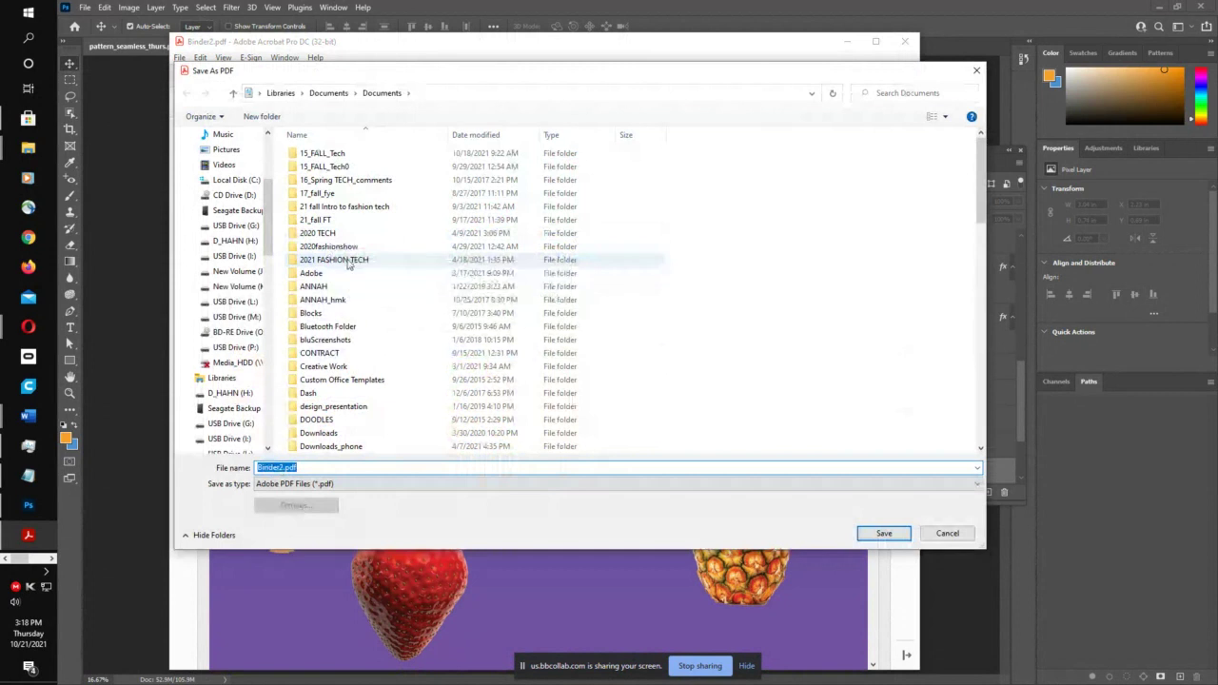
double_click(347, 261)
double_click(321, 220)
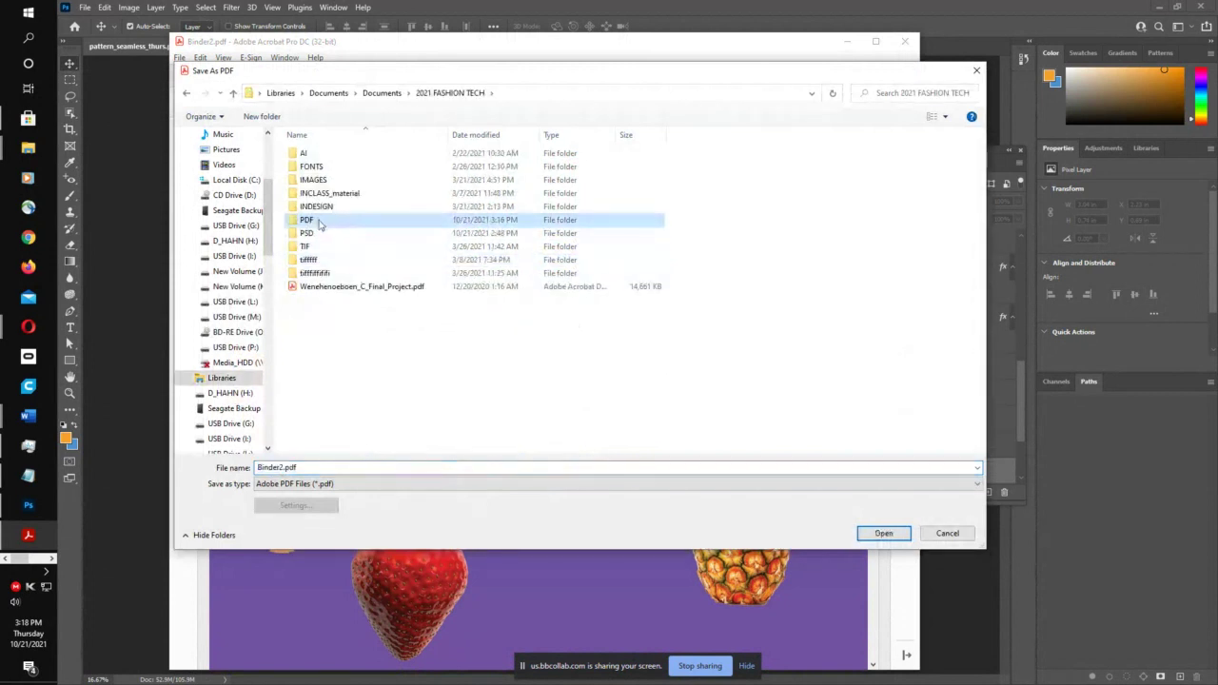
left_click(282, 467)
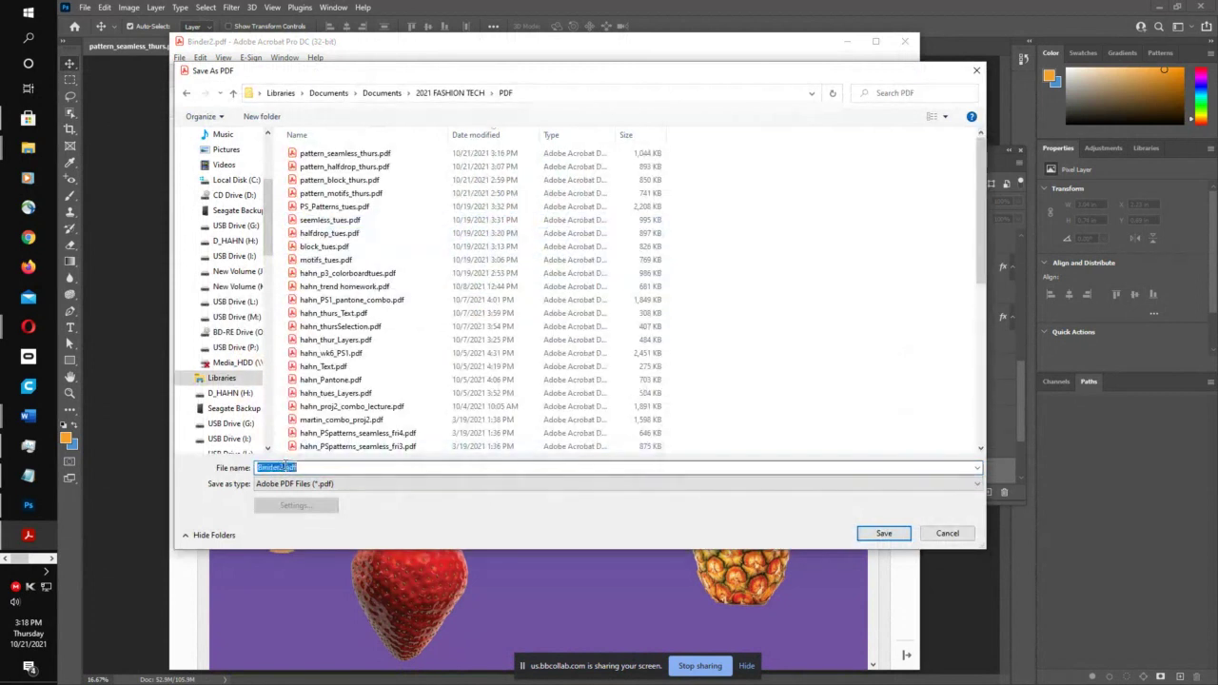
left_click(282, 467)
double_click(283, 467)
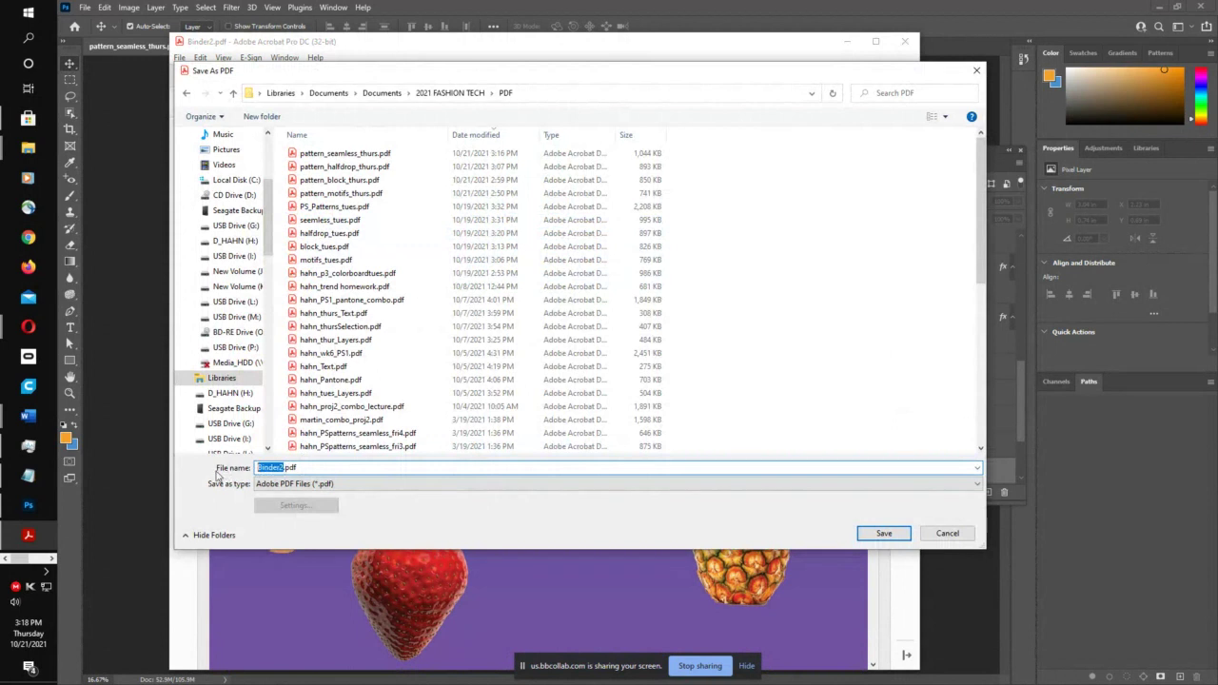
type("PS_patterns_thurs")
left_click(868, 534)
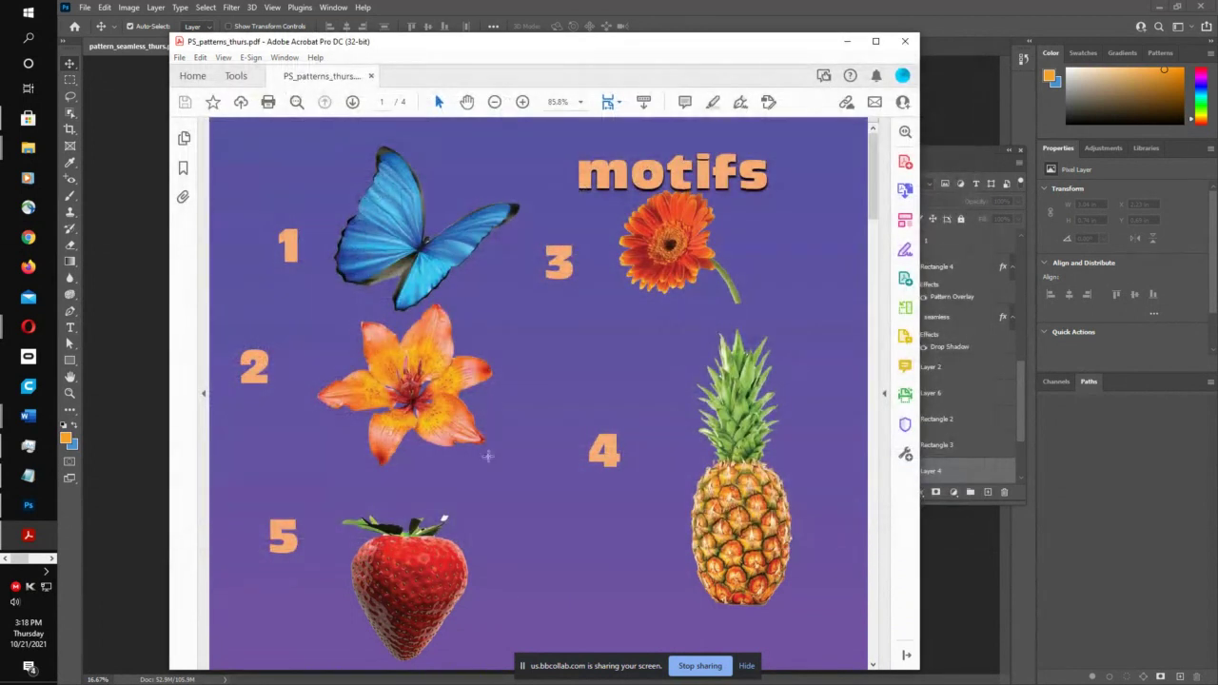
- Review the motifs, block and halfdrop pages of the combined PS_patterns_thurs PDF
scroll(487, 456, "down", 10)
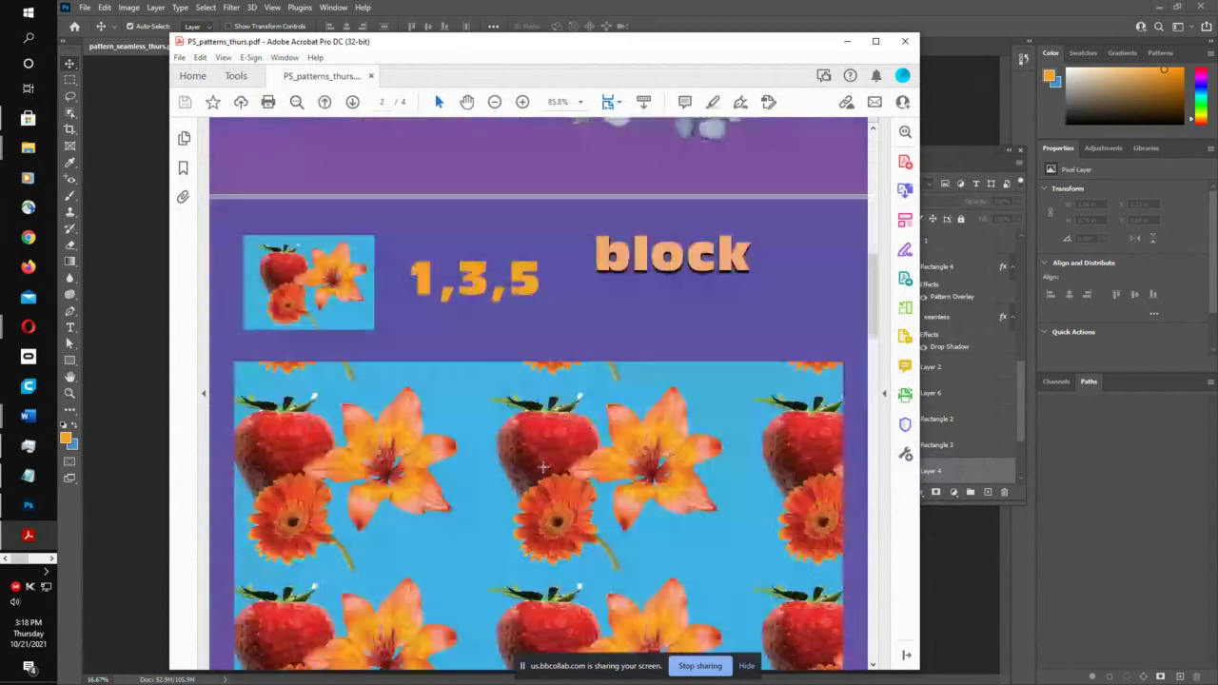
scroll(544, 467, "down", 10)
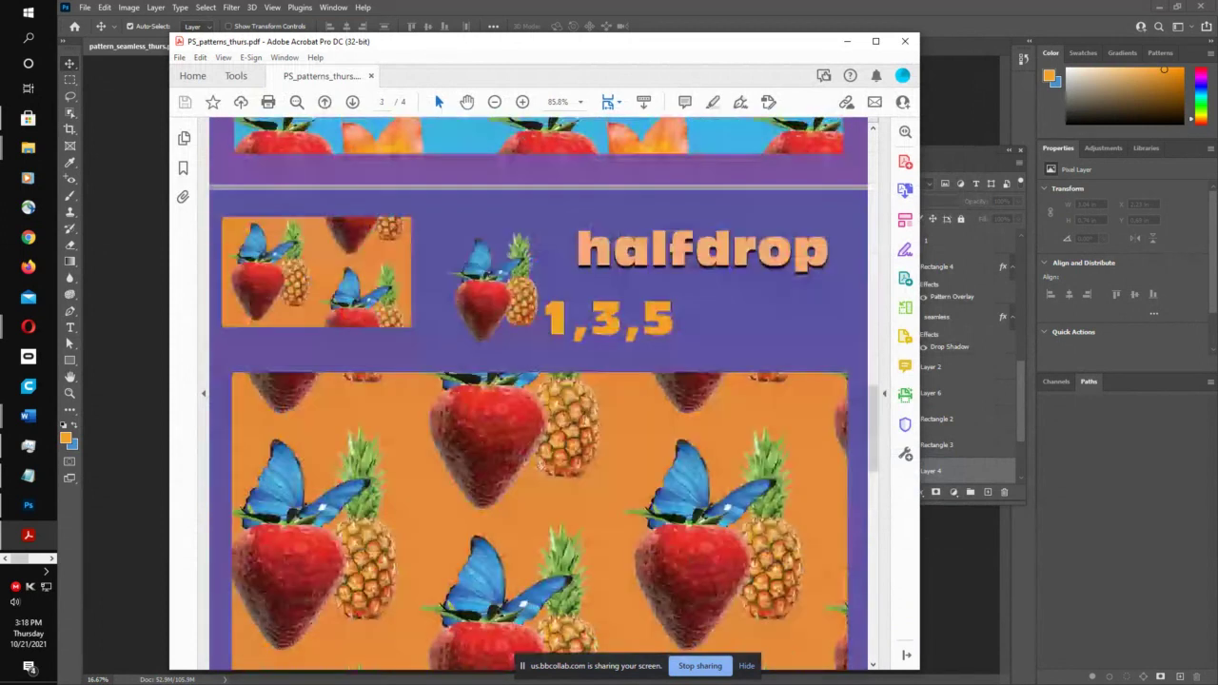
scroll(539, 392, "up", 20)
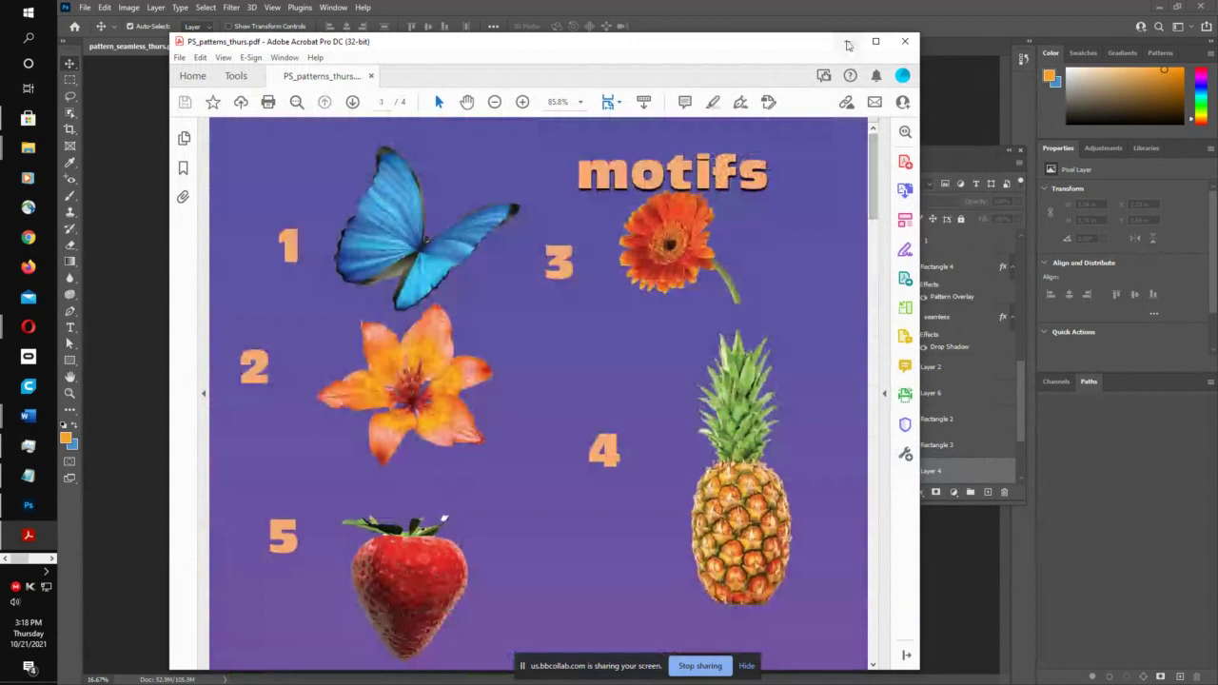
- Switch to Photoshop and close the pattern_seamless_thurs.pdf document
left_click(848, 43)
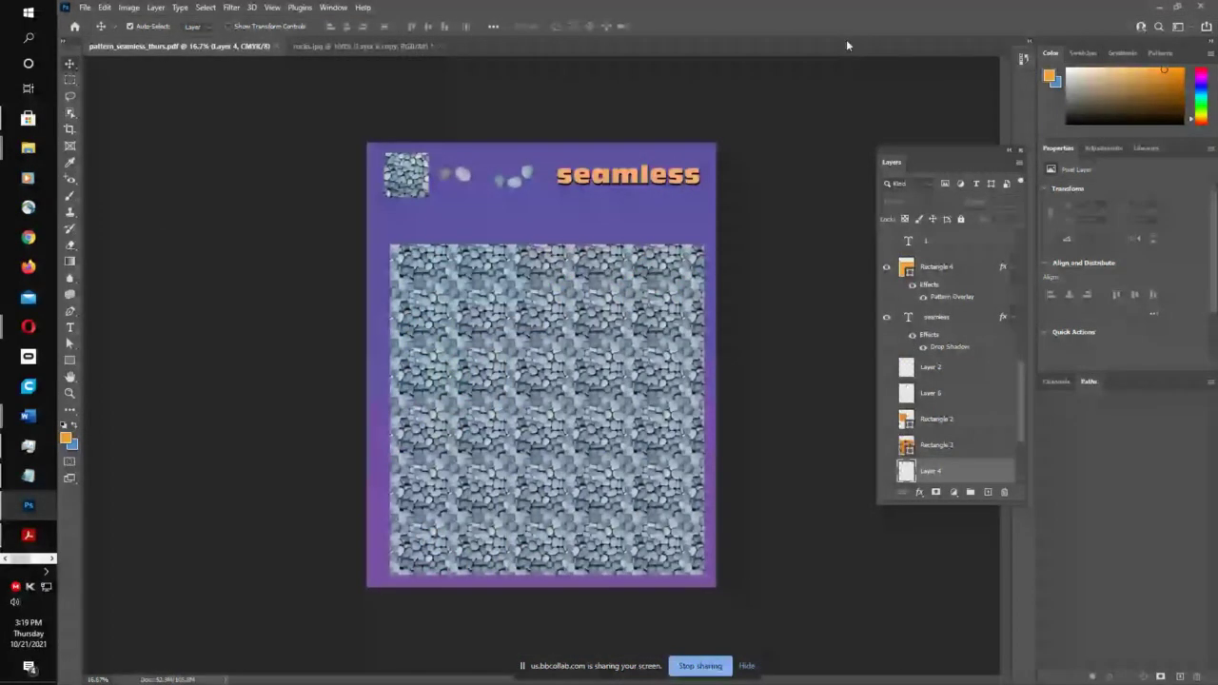
left_click(274, 46)
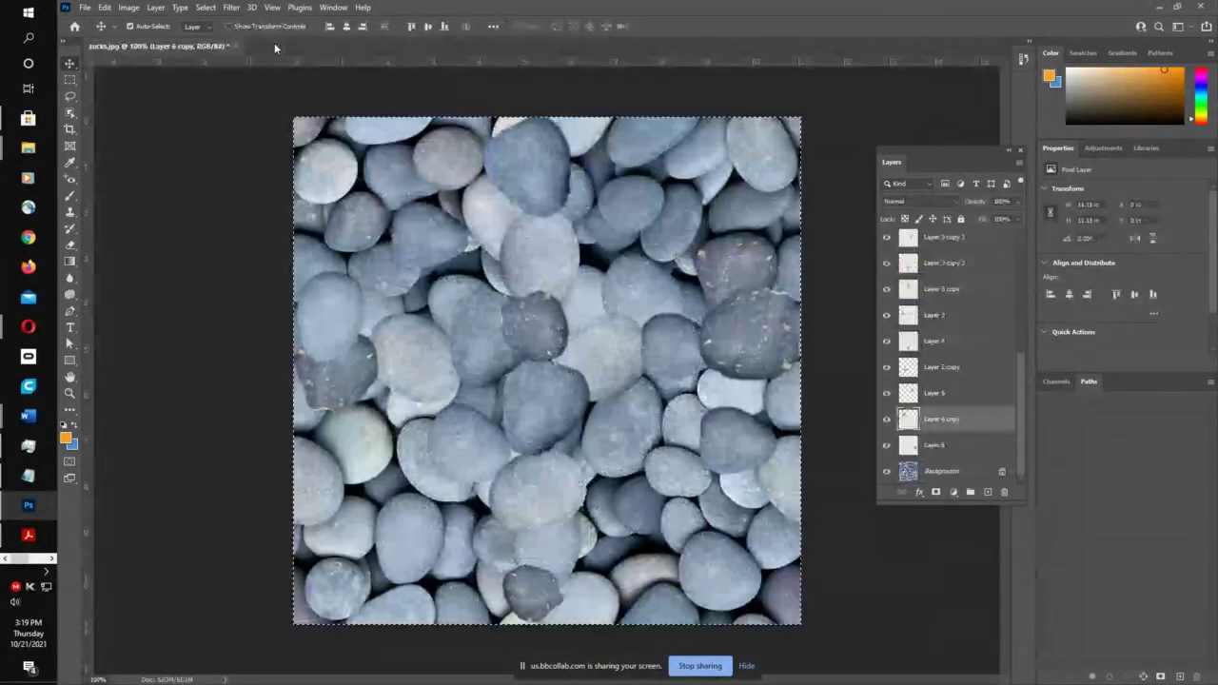
- Set up a new print document 14 inches wide and 11 inches high in landscape orientation
left_click(88, 7)
left_click(96, 21)
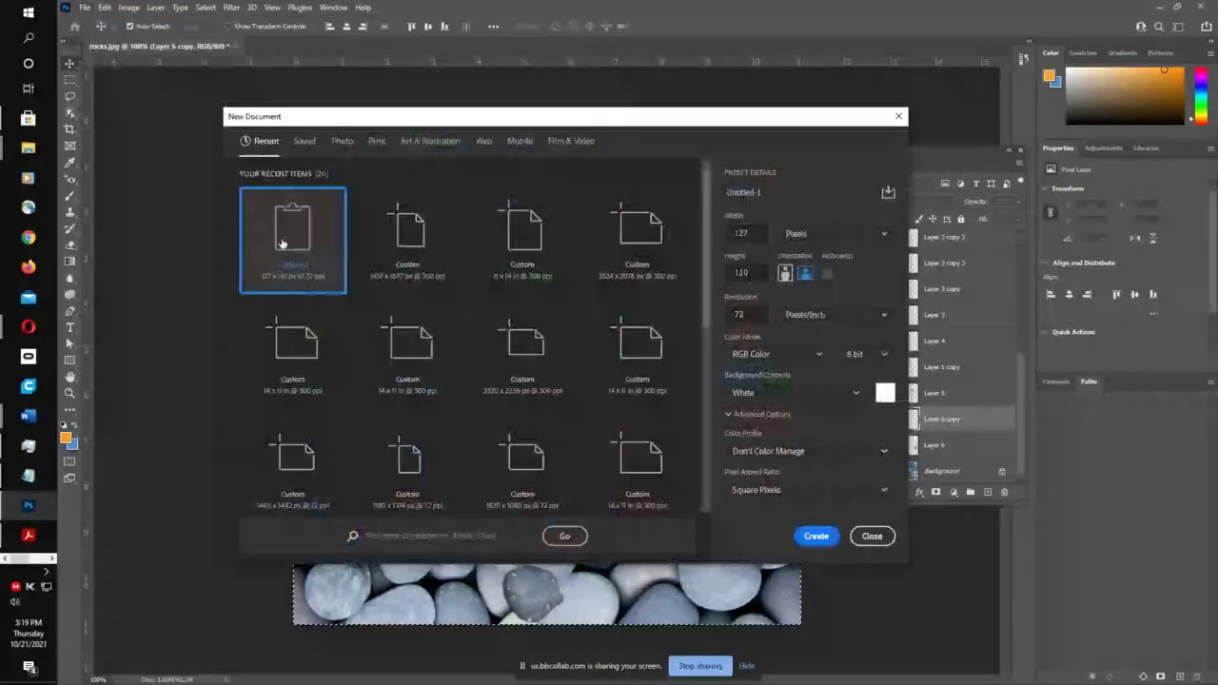
left_click(378, 141)
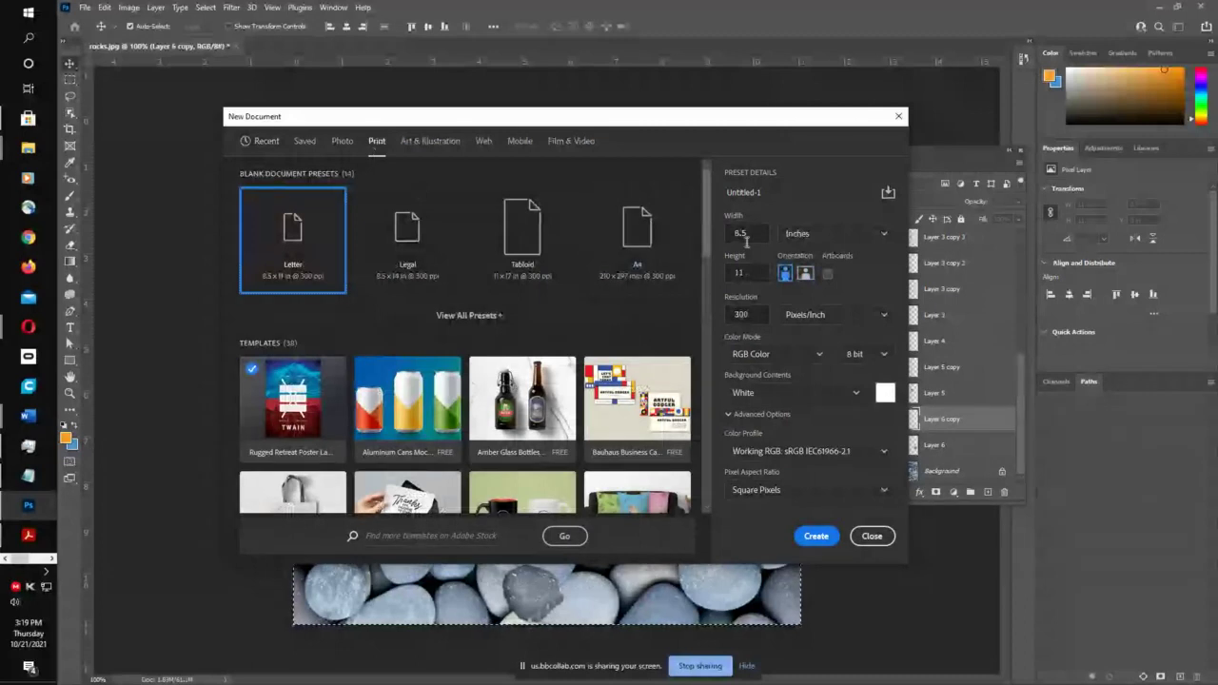
double_click(746, 233)
type("14")
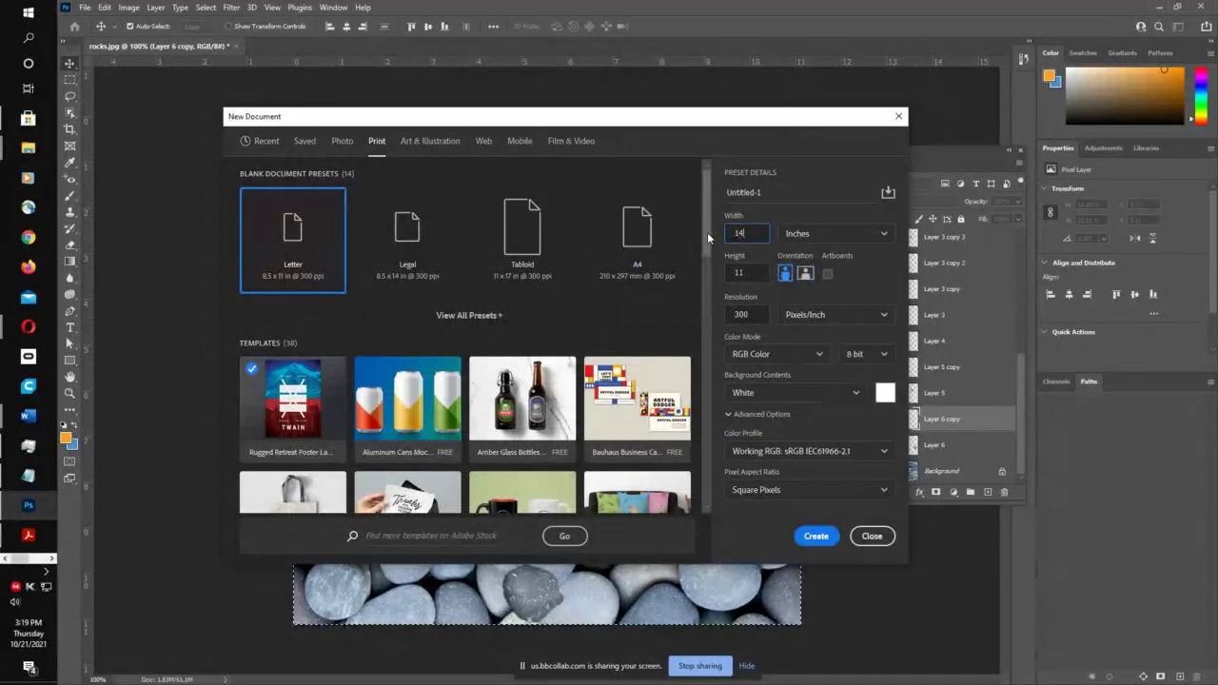
left_click(801, 281)
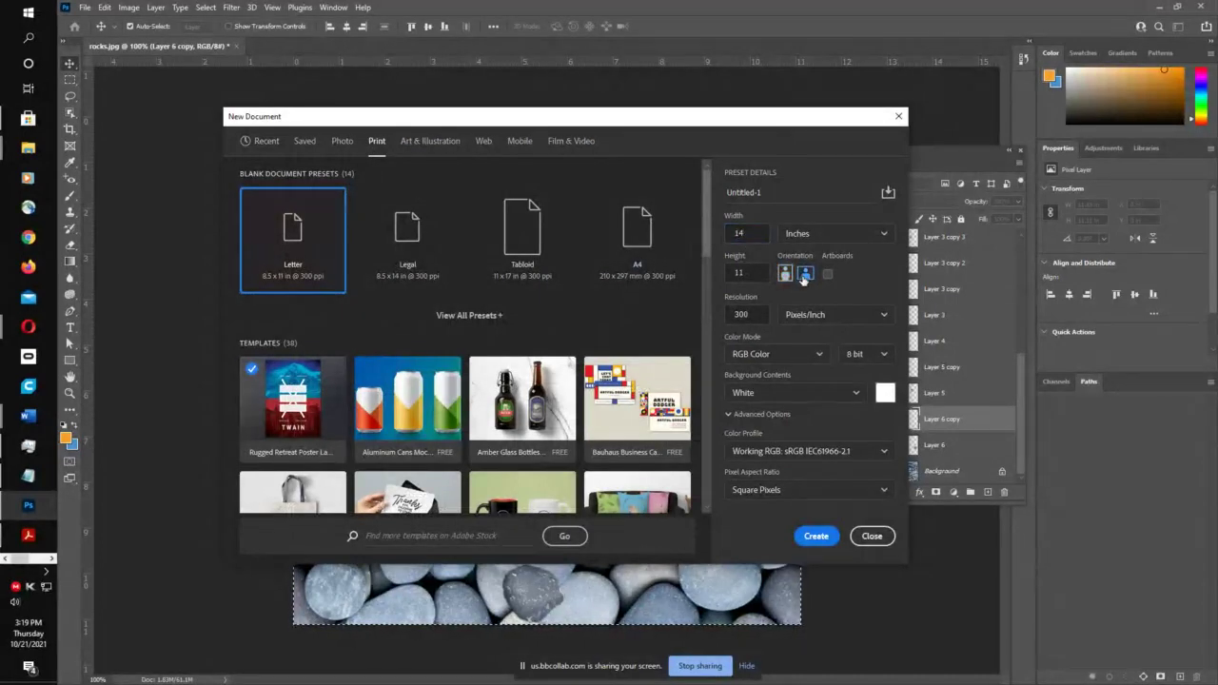
left_click(786, 276)
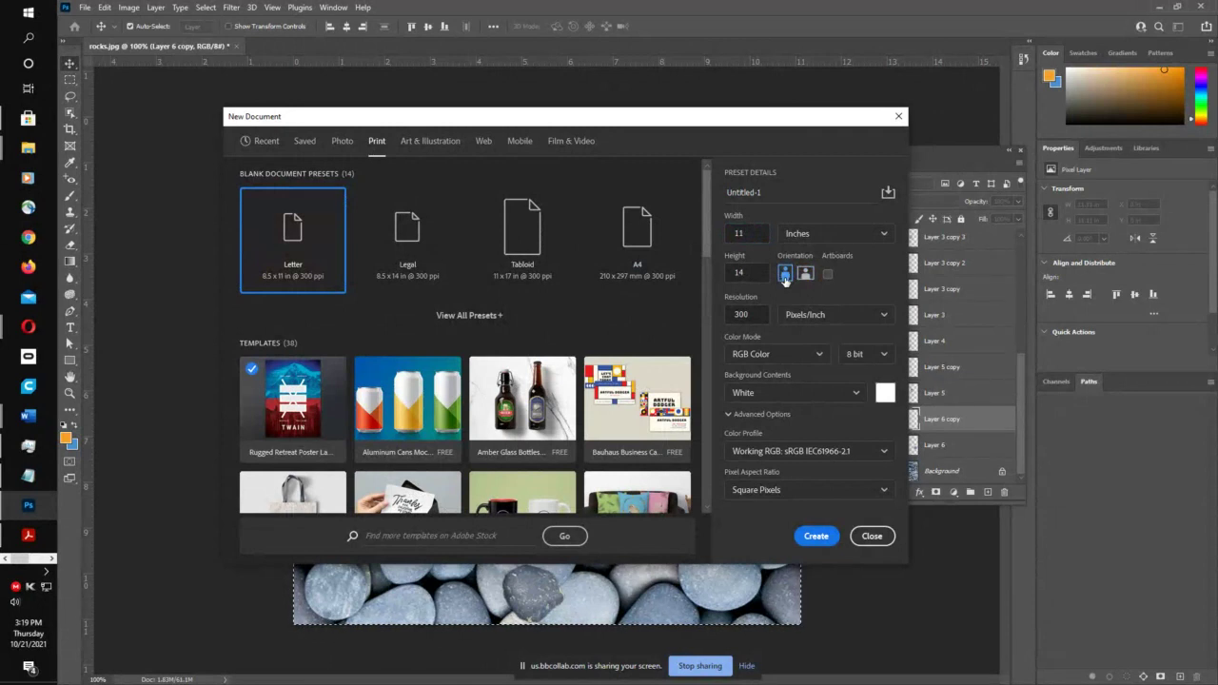
left_click(805, 276)
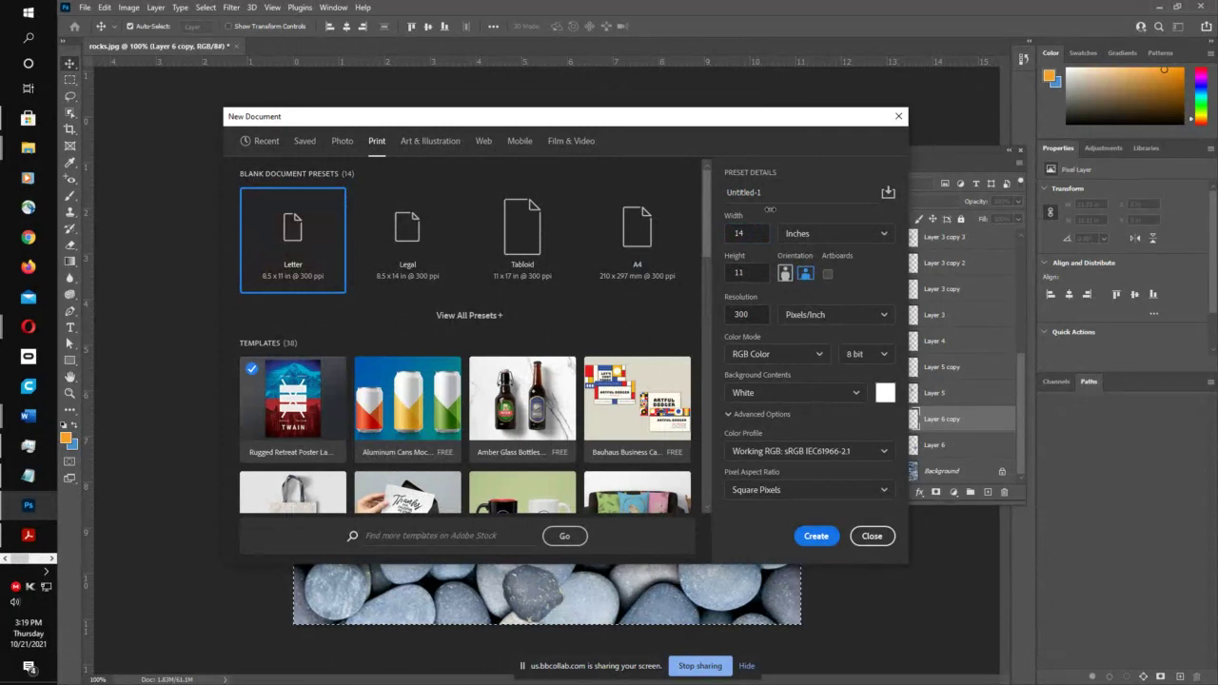
- Name the new document with the surname followed by _p3_colorboard, choose CMYK Color mode and create it, keeping the Layers panel off the canvas
left_click(769, 194)
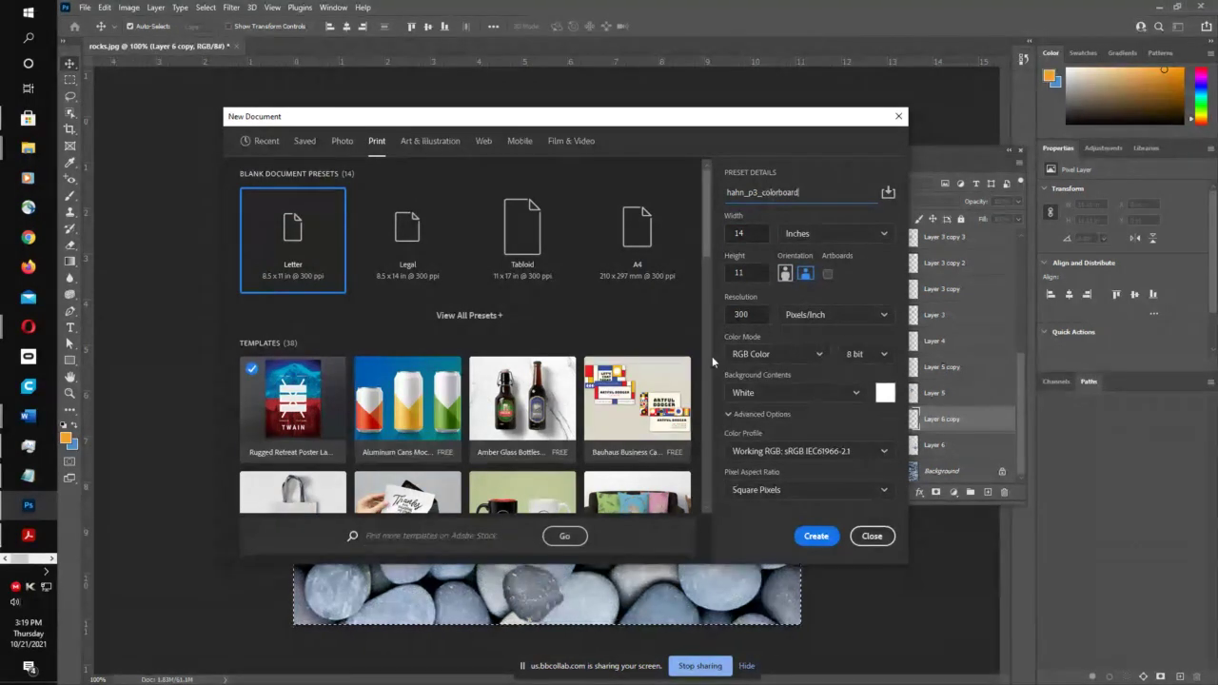
left_click(745, 353)
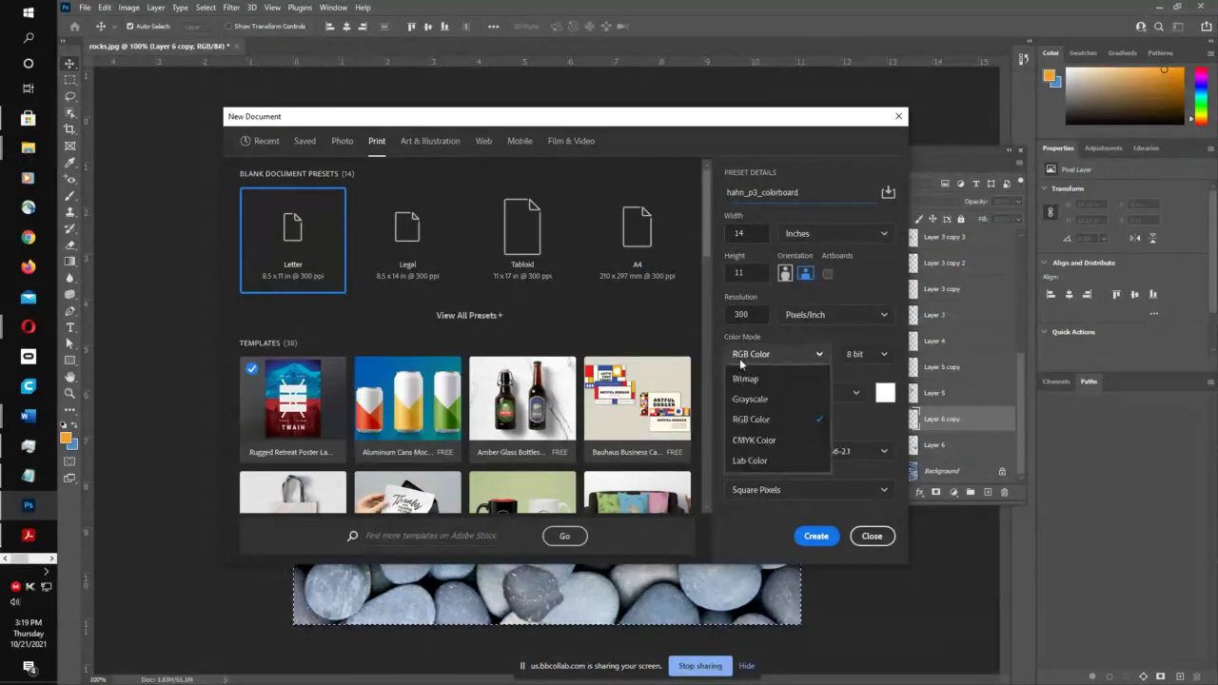
left_click(747, 442)
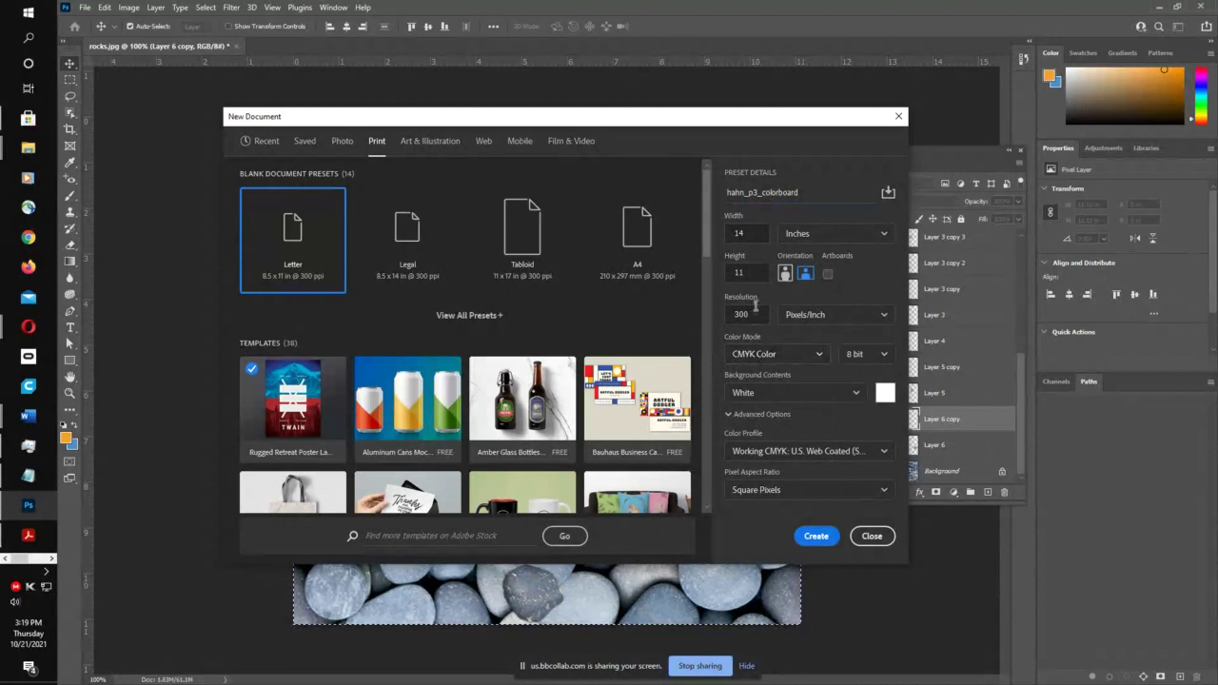
left_click(816, 535)
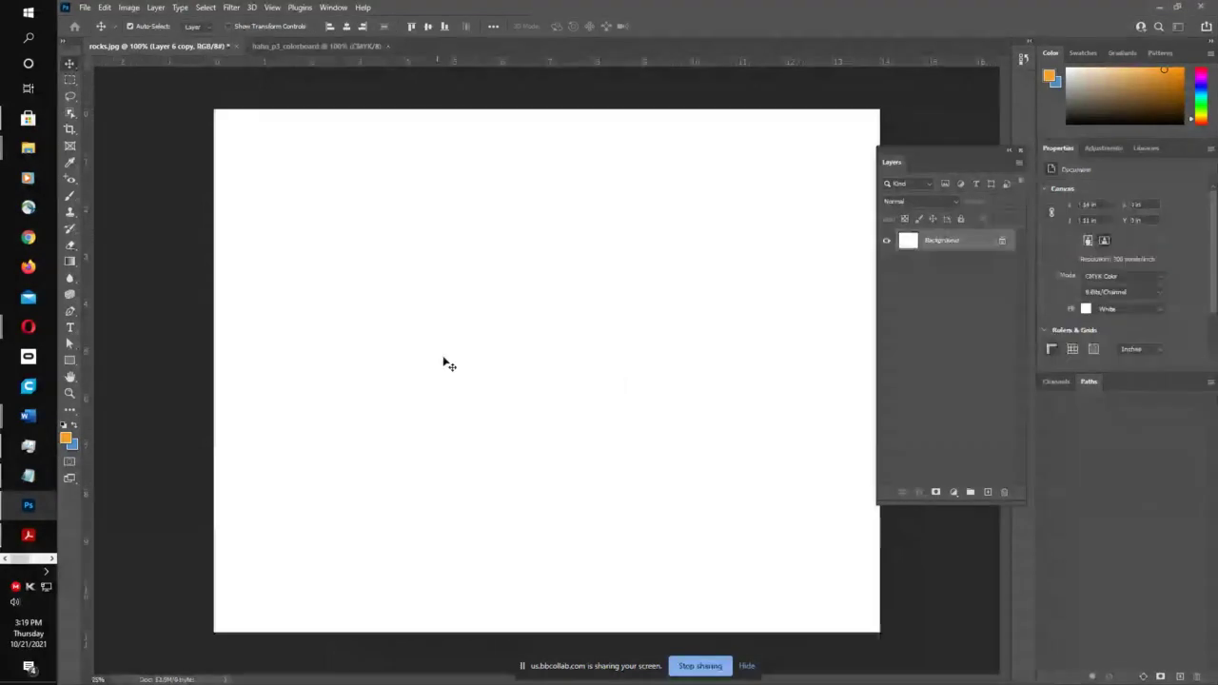
left_click_drag(965, 152, 1004, 162)
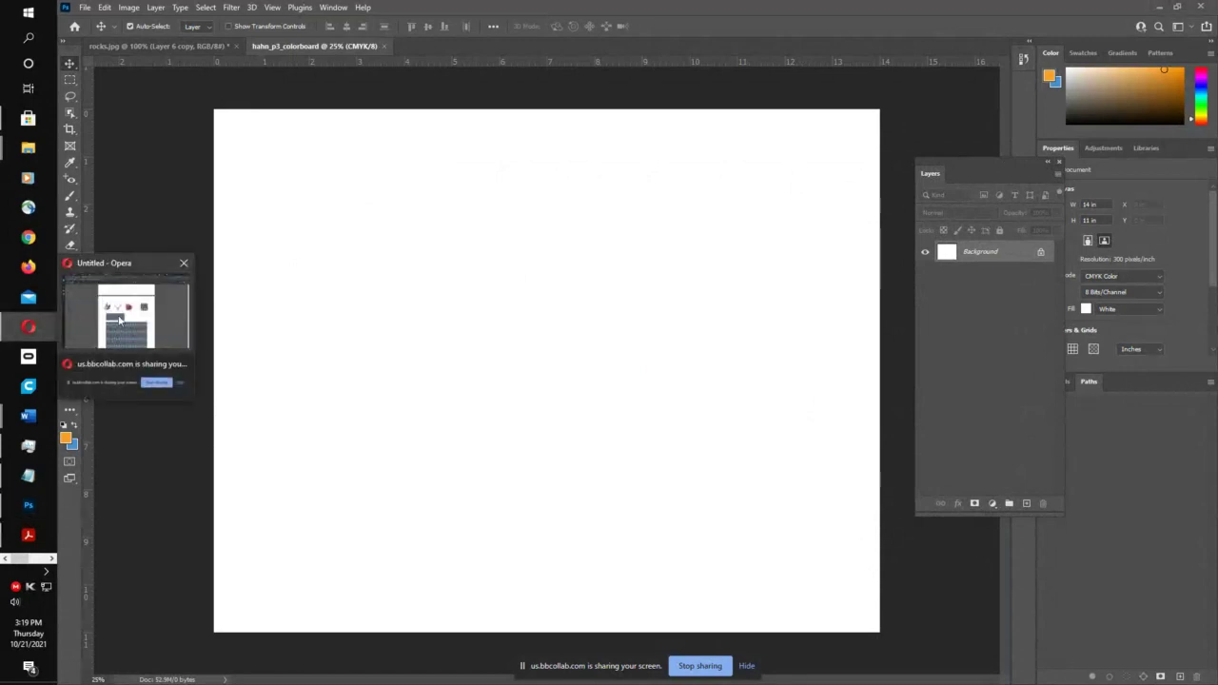
- Switch to Opera and view the Abstract Symmetry boards in project3_examples.pdf at 50% zoom
left_click(29, 326)
left_click(407, 12)
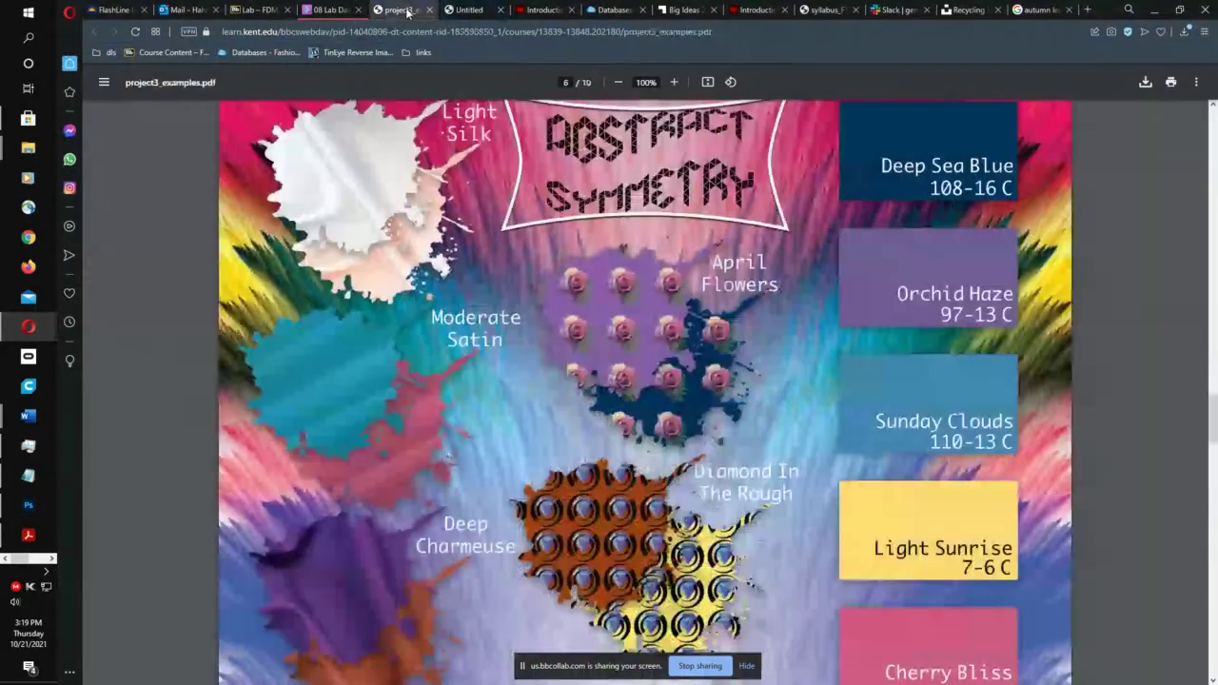
left_click_drag(1212, 418, 1212, 351)
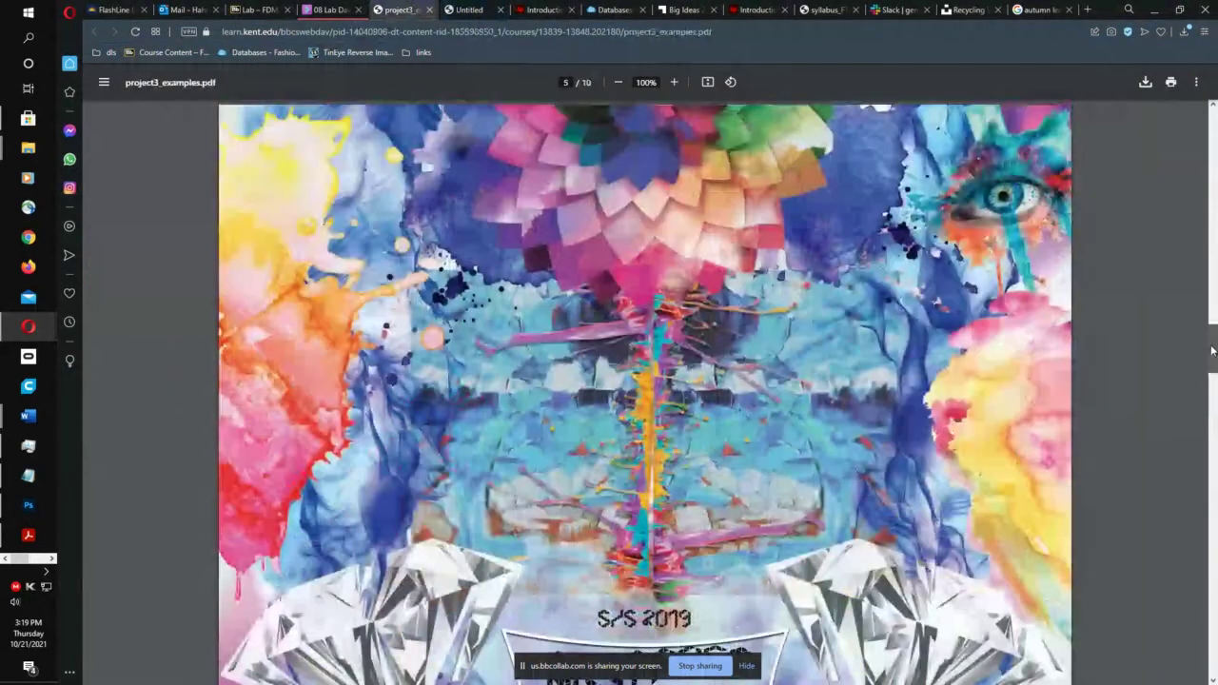
scroll(1212, 351, "up", 1)
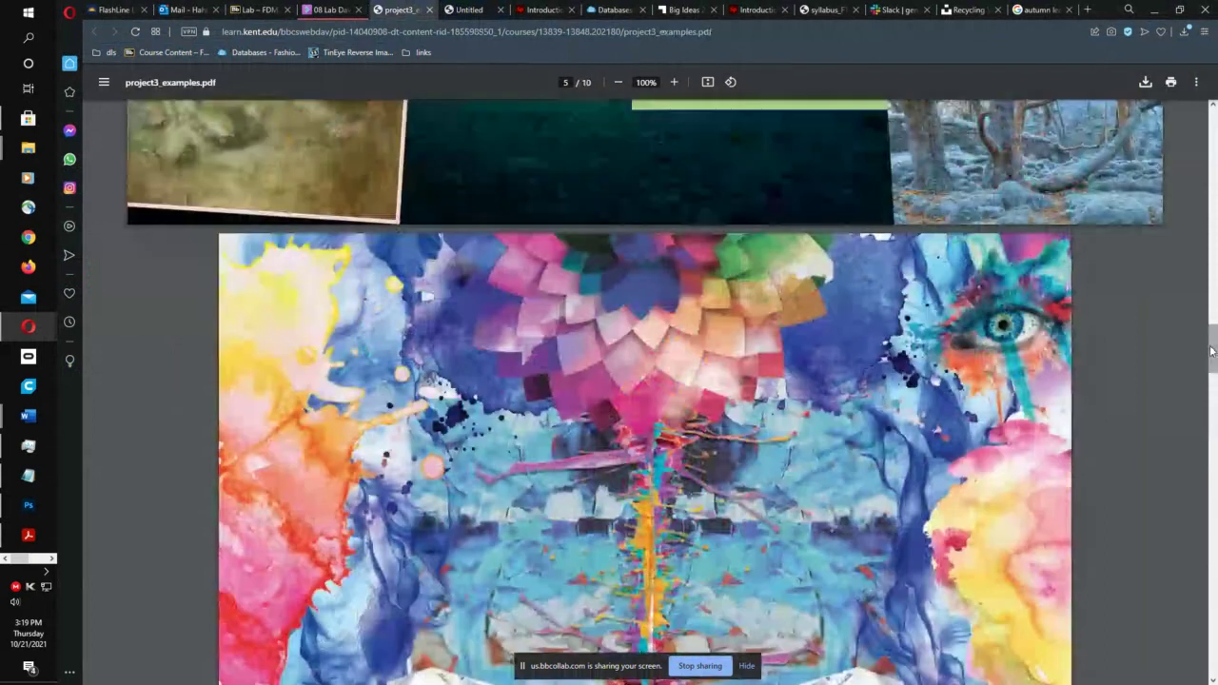
scroll(1199, 362, "down", 3)
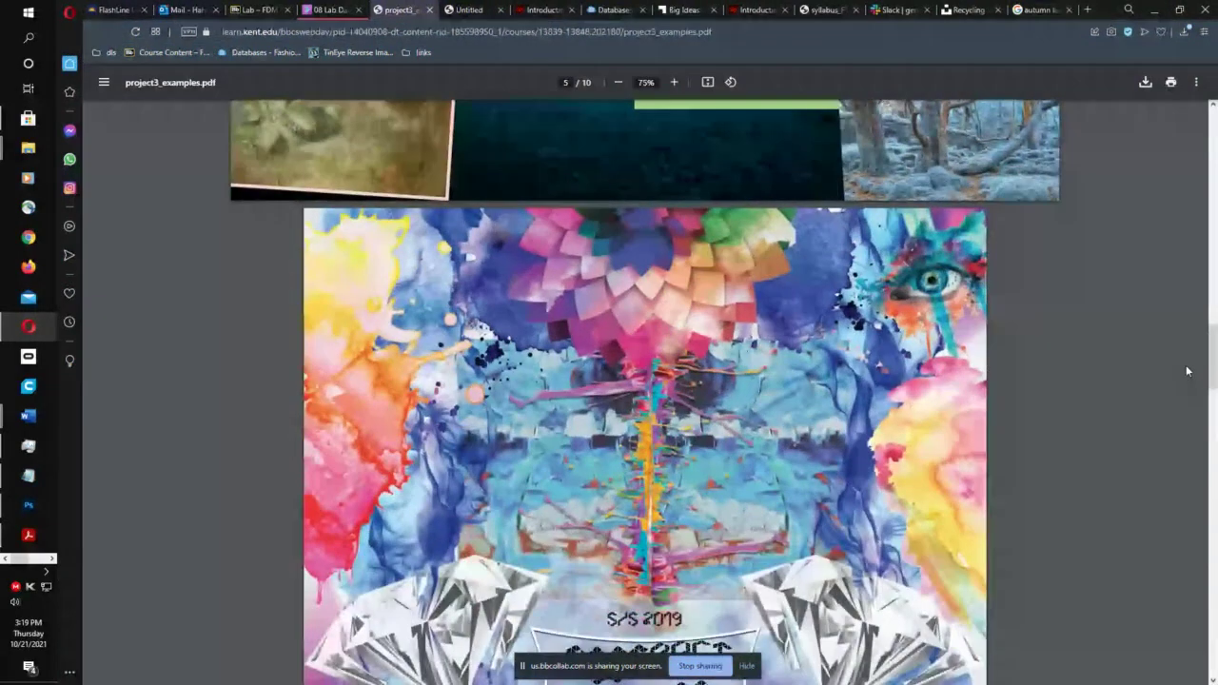
scroll(1187, 370, "down", 1)
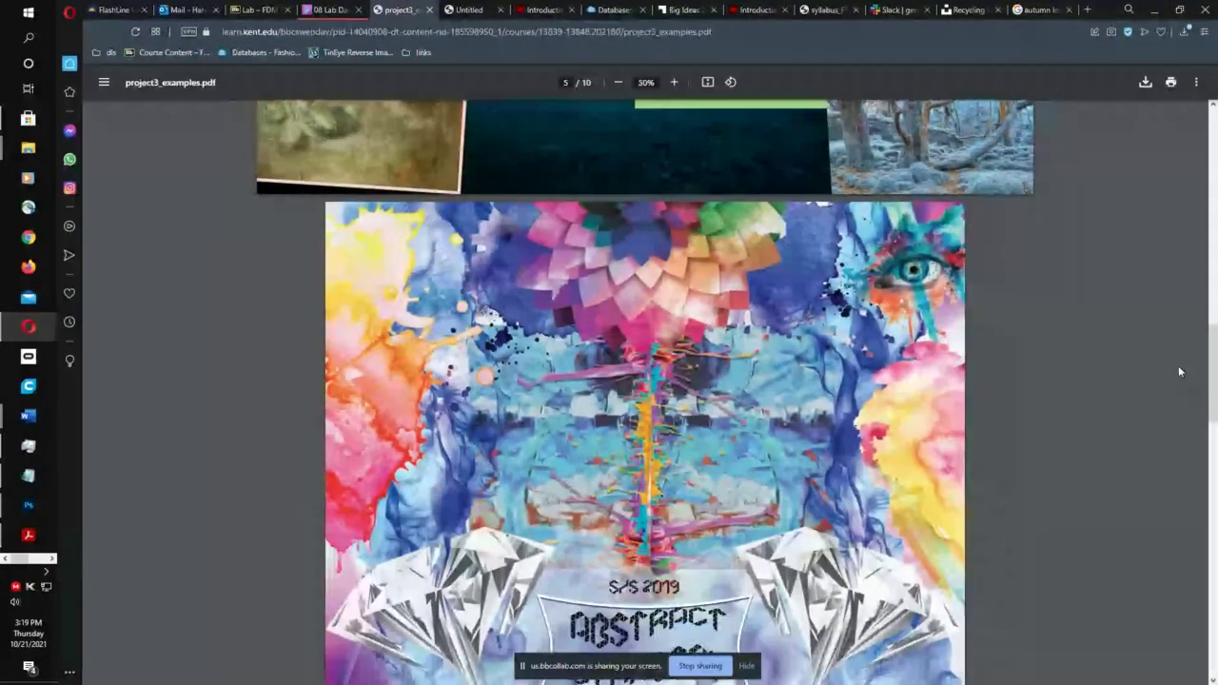
scroll(1179, 365, "down", 1)
scroll(779, 431, "up", 3)
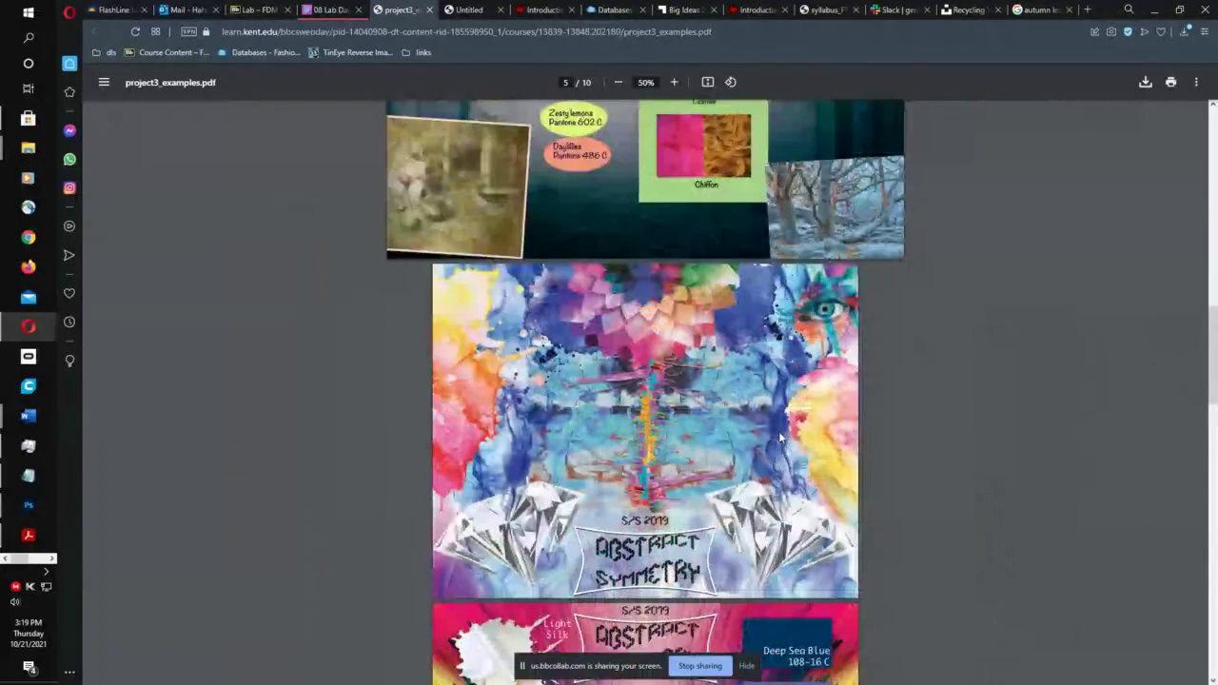
- Compare the Modern Artifacts mood board with its matching color and fabric board on the first two pages
scroll(769, 444, "up", 8)
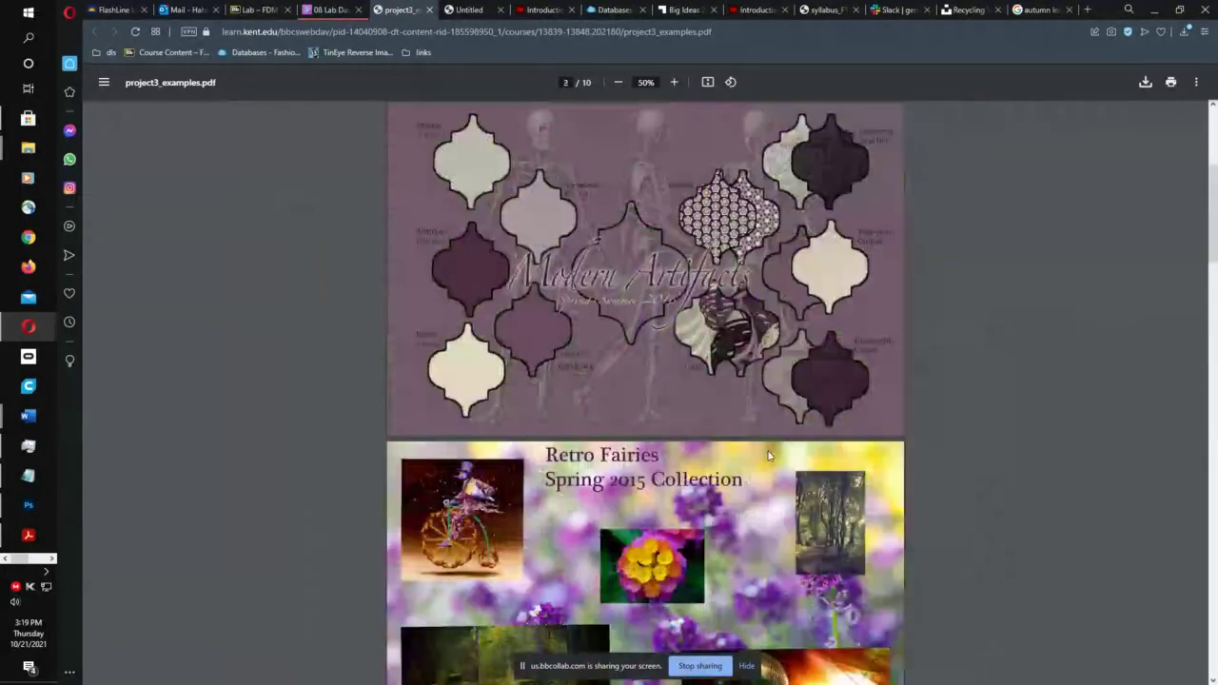
scroll(768, 454, "up", 1)
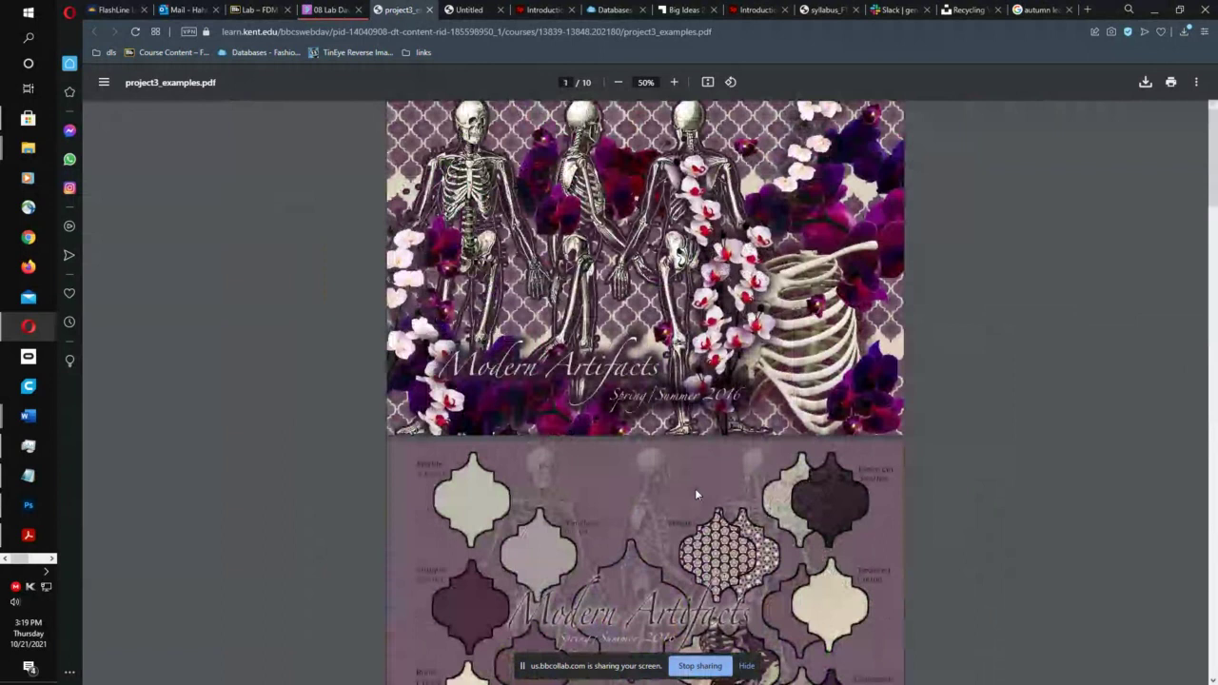
scroll(695, 488, "down", 3)
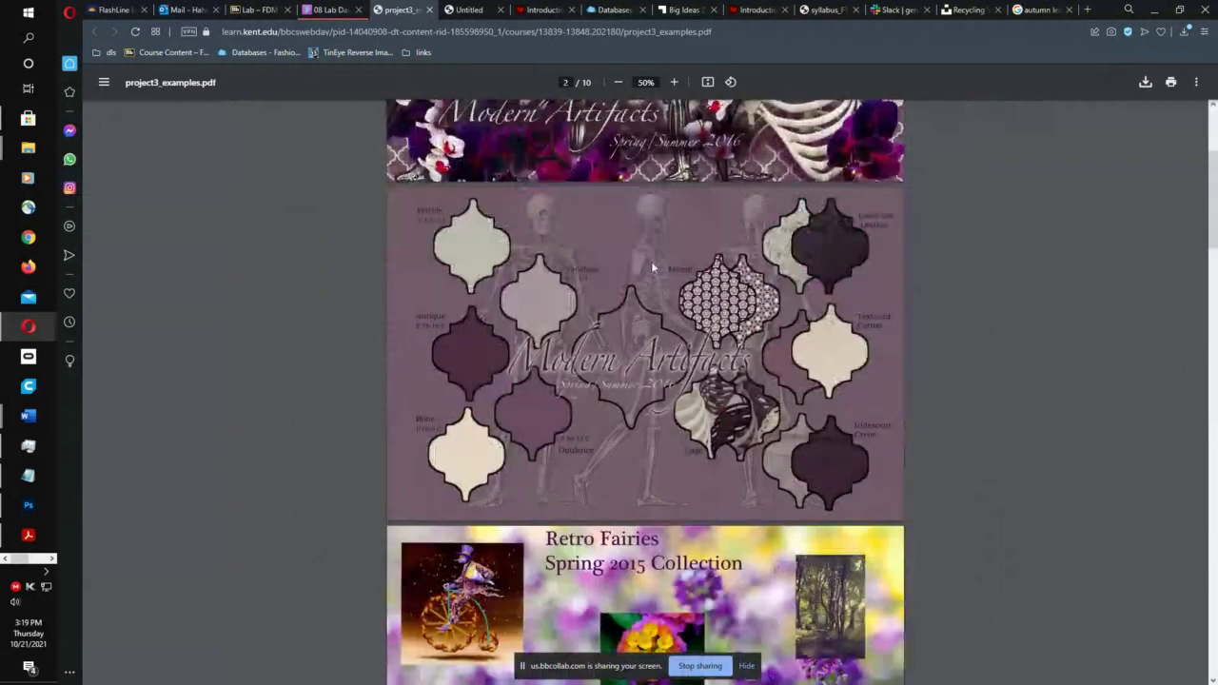
scroll(651, 268, "up", 1)
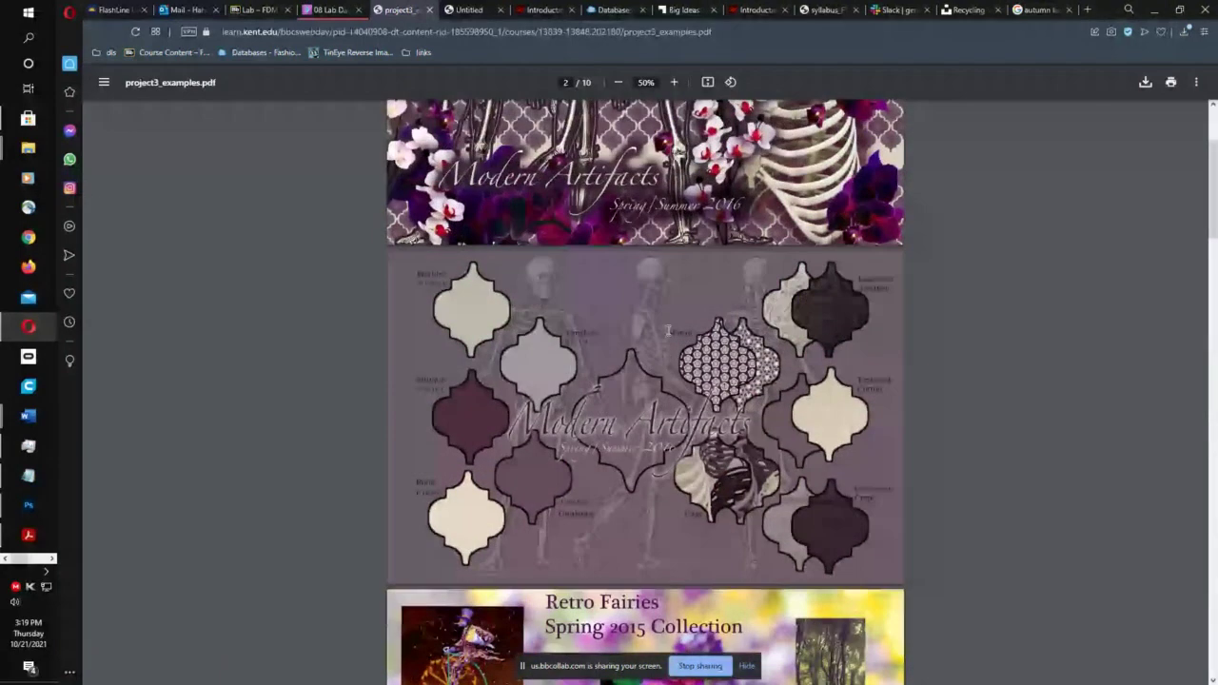
scroll(668, 331, "up", 3)
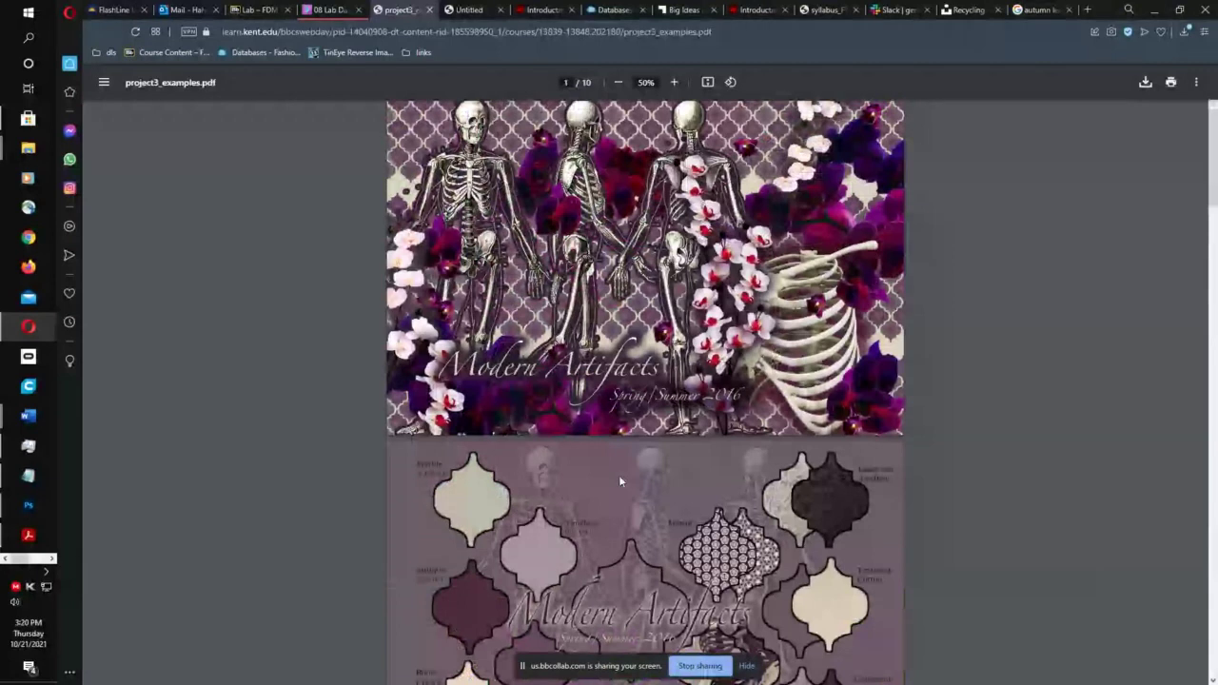
scroll(619, 475, "down", 2)
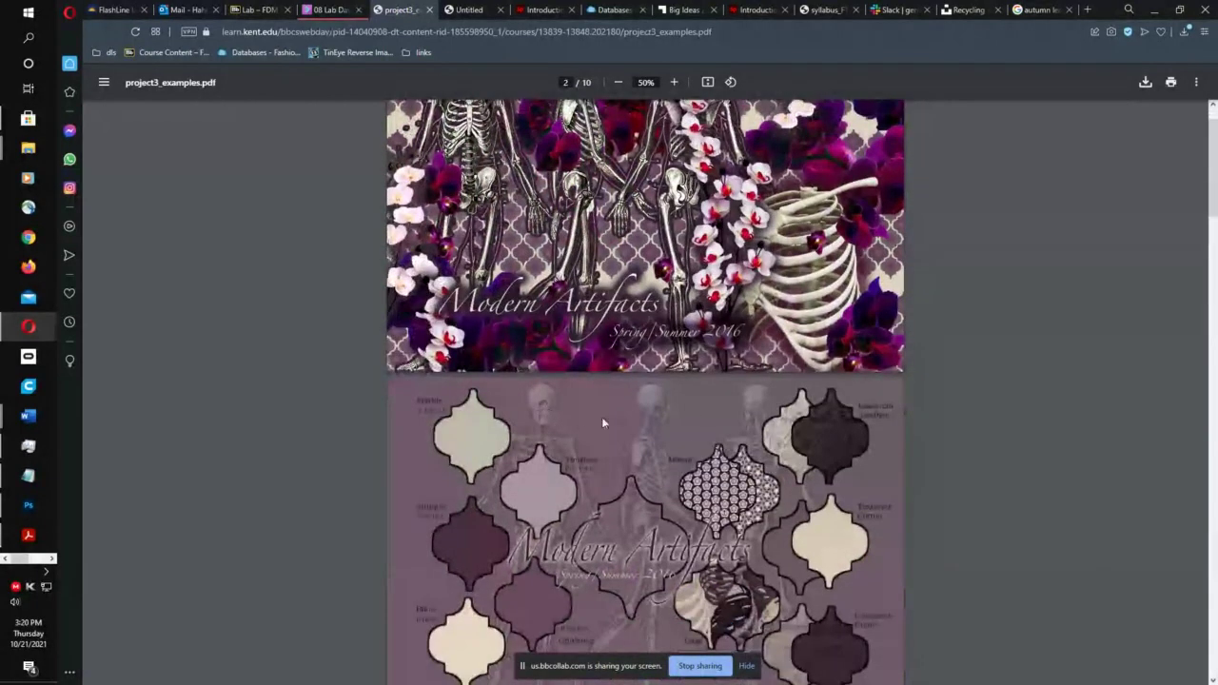
scroll(602, 422, "up", 1)
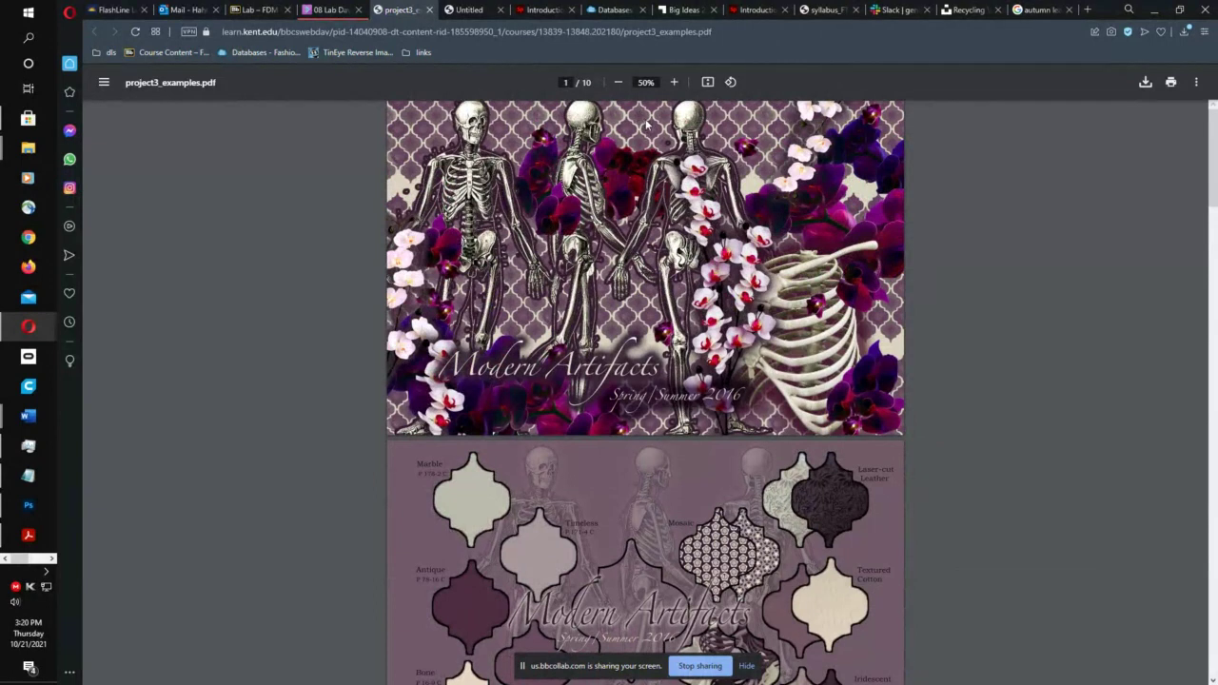
scroll(689, 285, "down", 5)
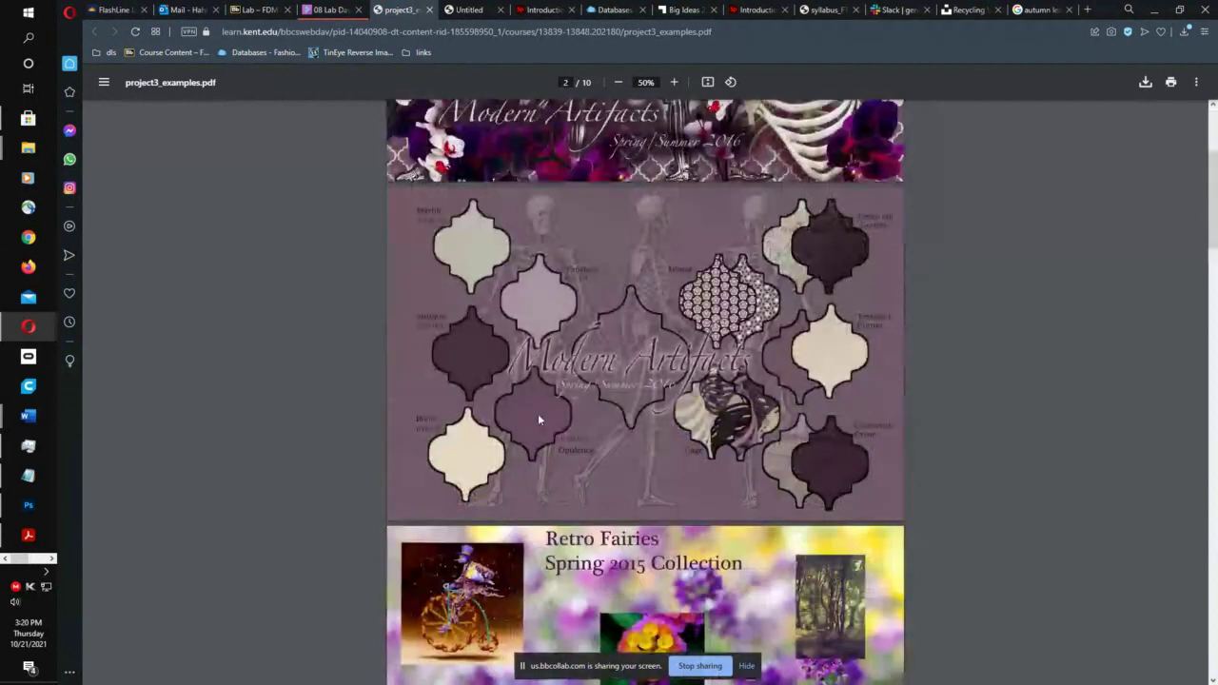
scroll(739, 330, "up", 3)
scroll(739, 331, "up", 2)
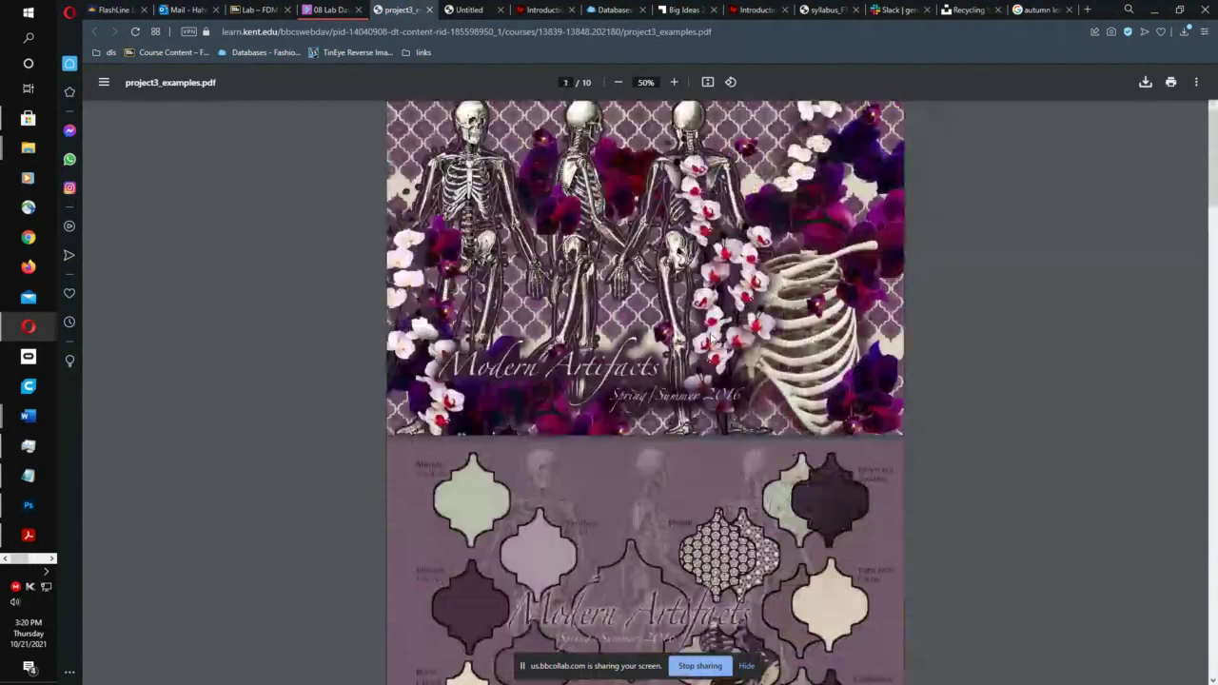
- Examine the Retro Fairies mood board and the forest board with its Pantone colors and fabric swatches
scroll(713, 338, "down", 11)
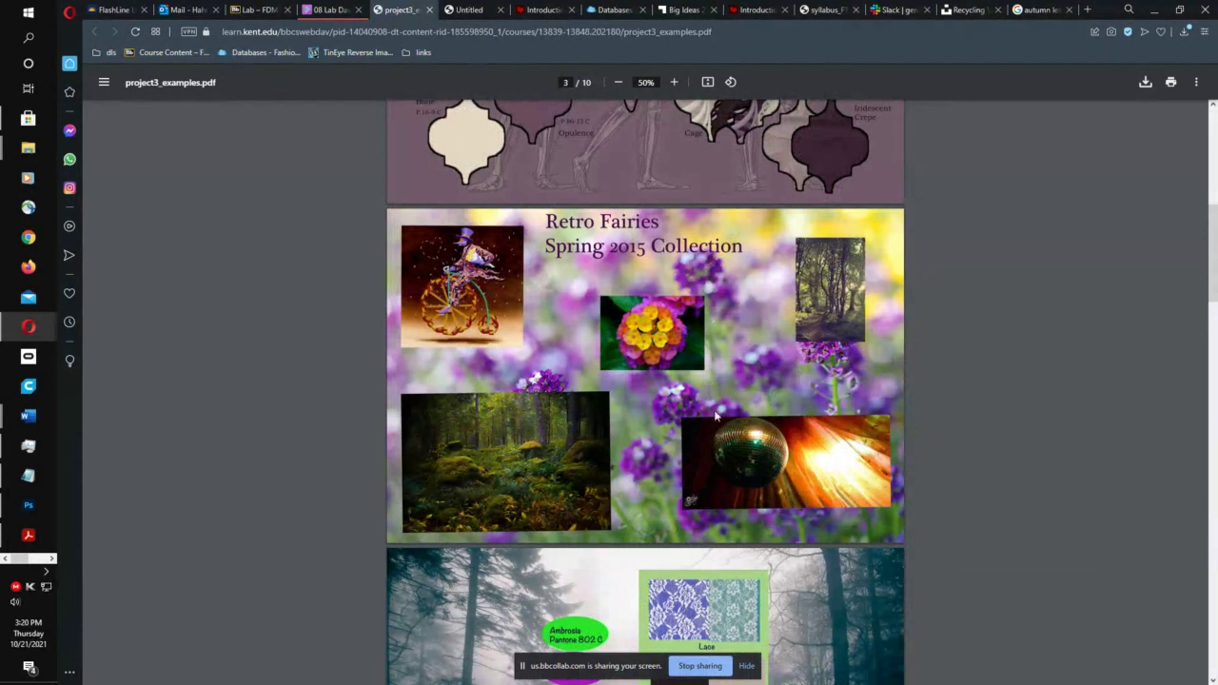
scroll(683, 386, "down", 1)
scroll(683, 381, "down", 4)
scroll(686, 363, "up", 1)
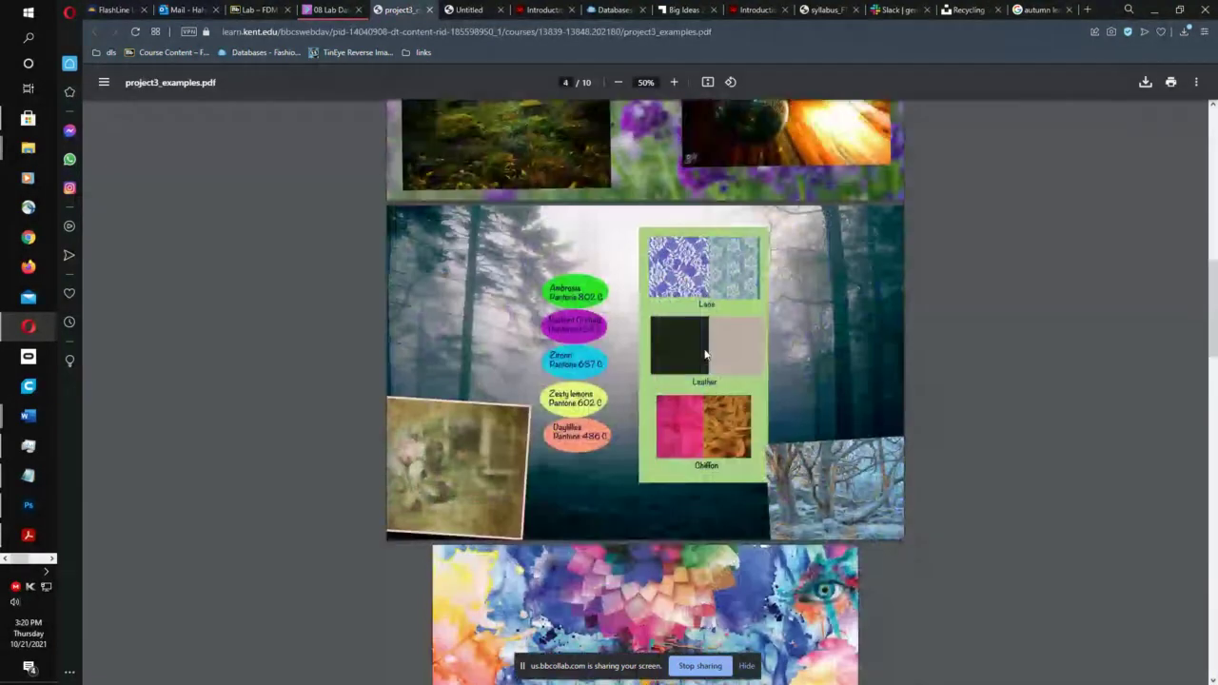
scroll(646, 371, "up", 1)
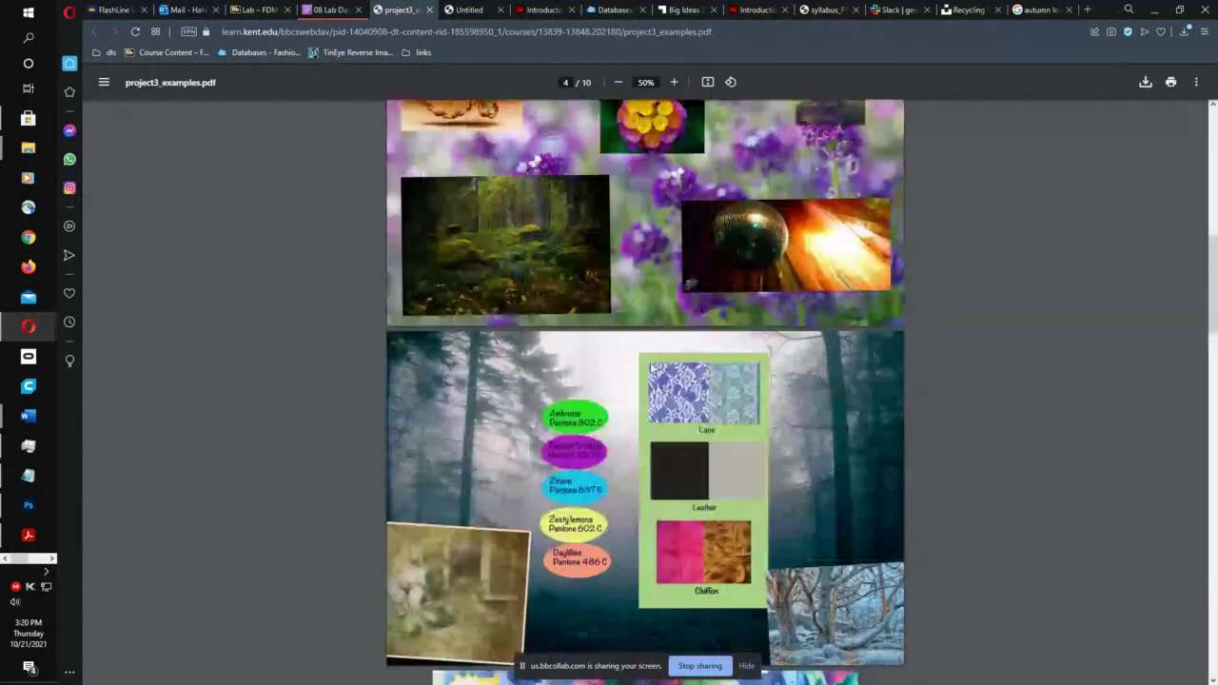
scroll(647, 333, "up", 2)
scroll(686, 428, "down", 1)
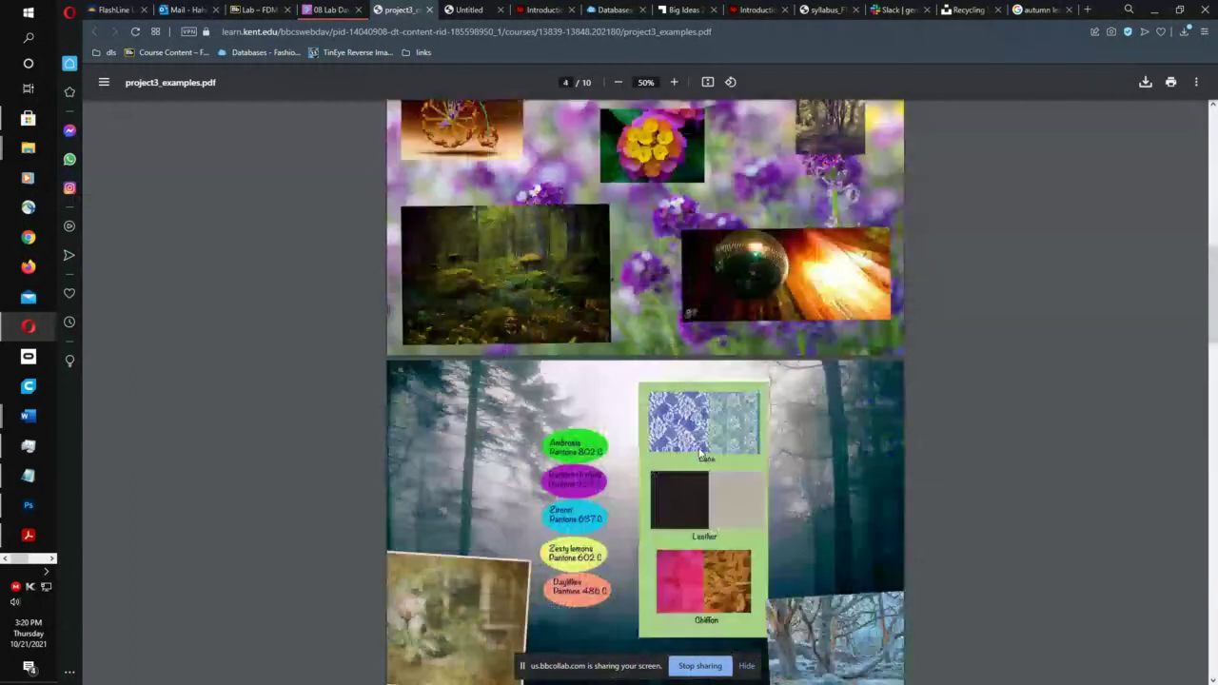
- Compare the Retro Fairies and Abstract Symmetry mood boards with their matching color and fabric boards on pages 3 to 6
scroll(702, 447, "down", 1)
scroll(667, 419, "up", 2)
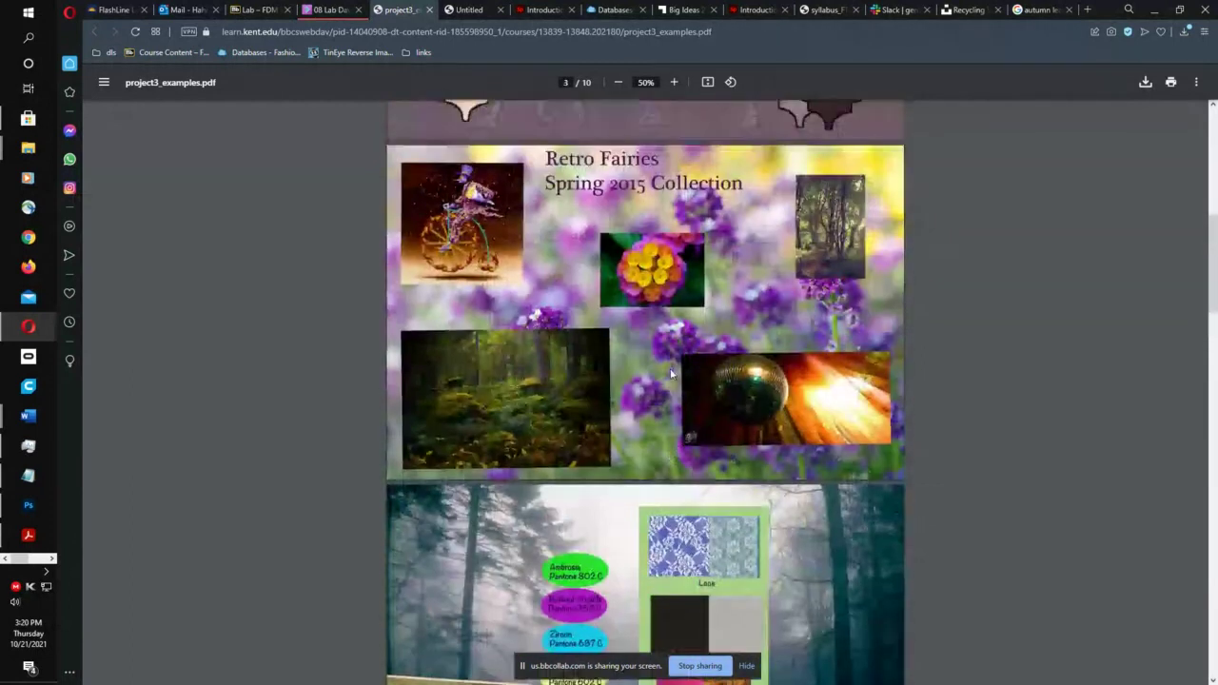
scroll(654, 344, "down", 3)
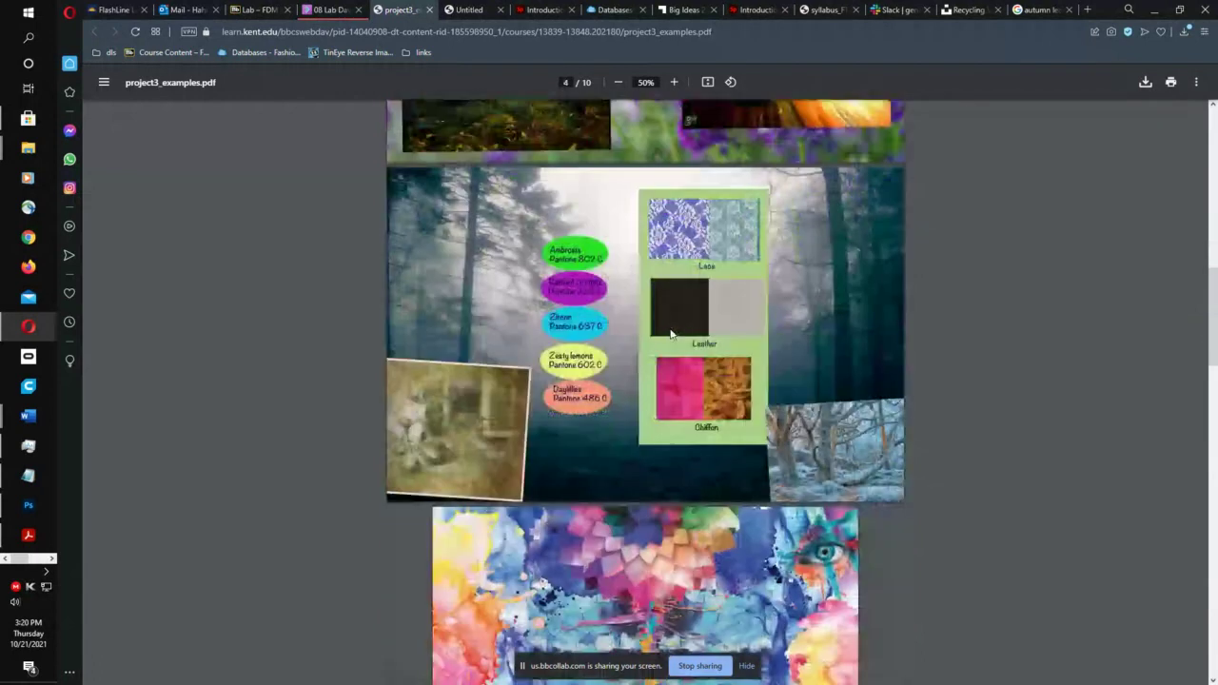
scroll(670, 333, "down", 1)
scroll(704, 338, "down", 5)
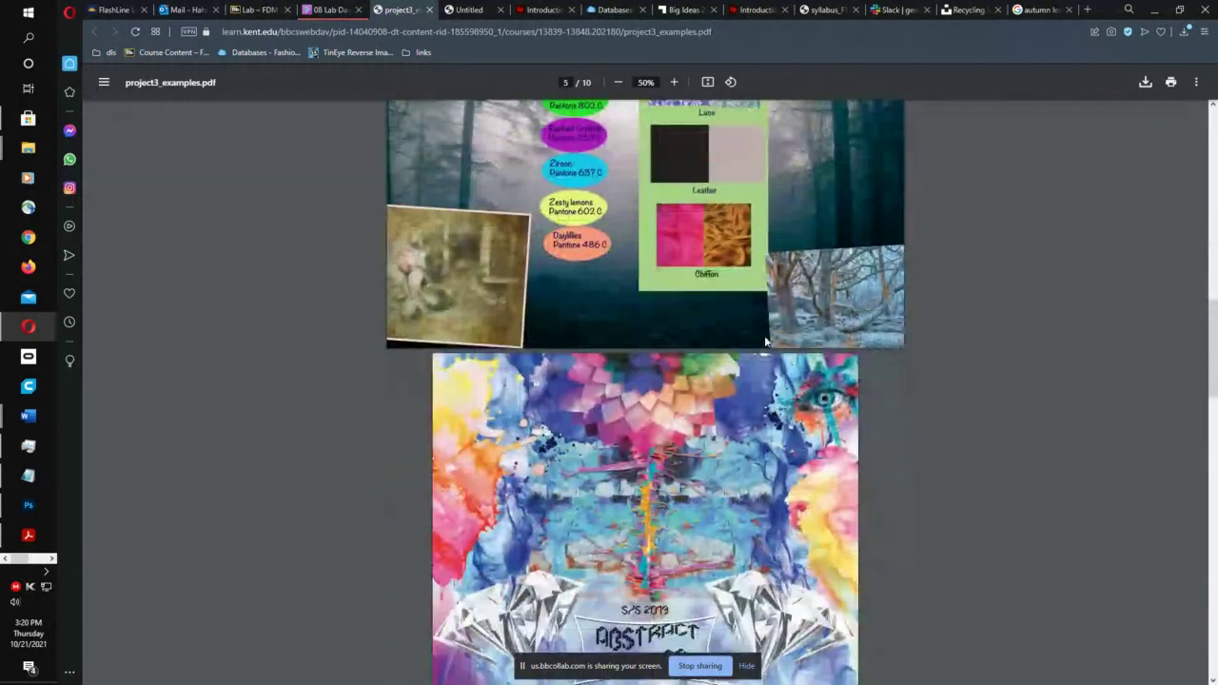
scroll(773, 348, "up", 3)
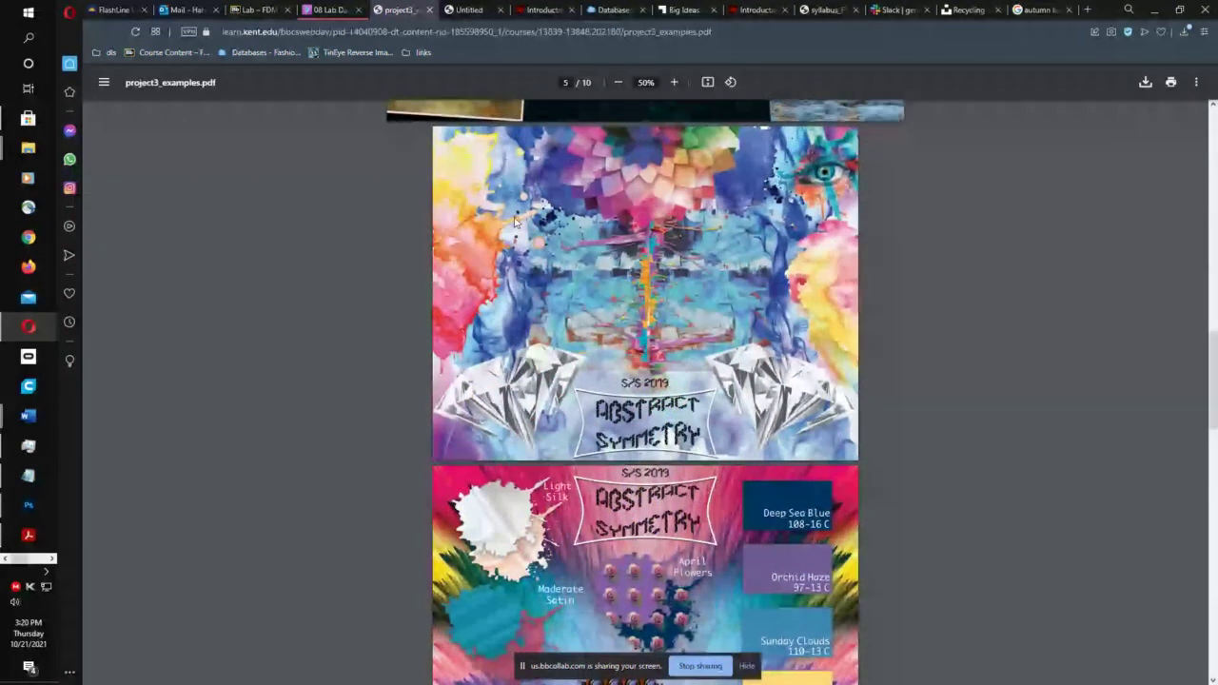
scroll(494, 363, "down", 2)
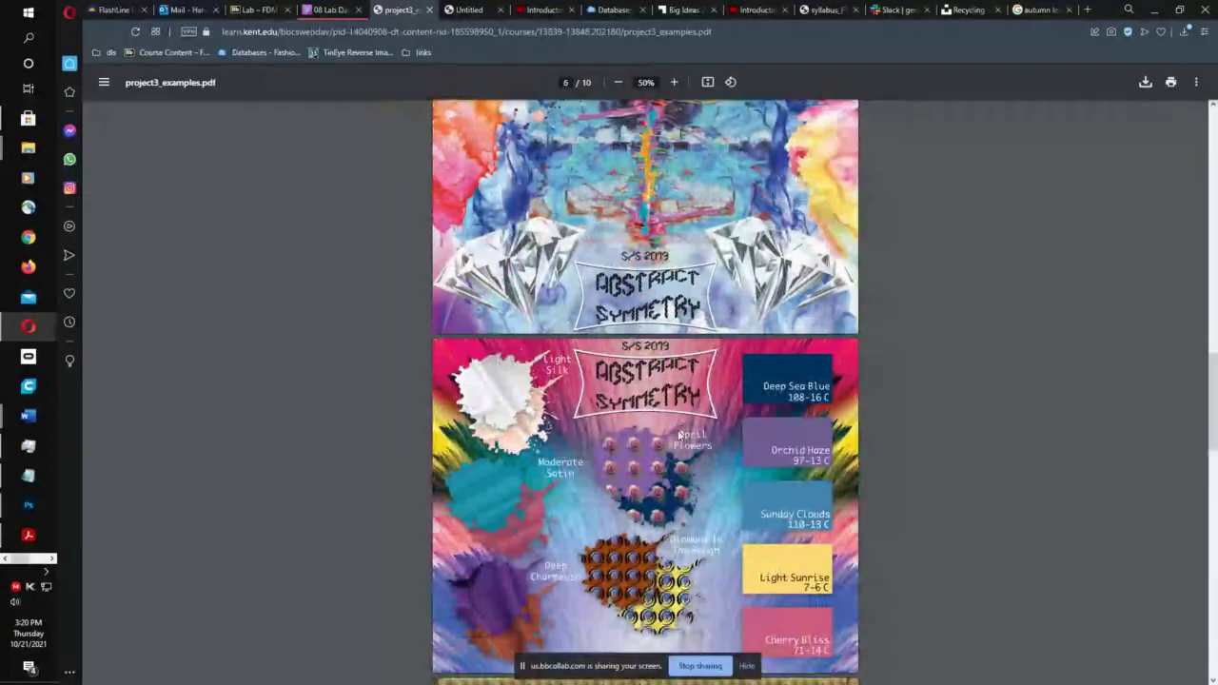
scroll(667, 442, "down", 2)
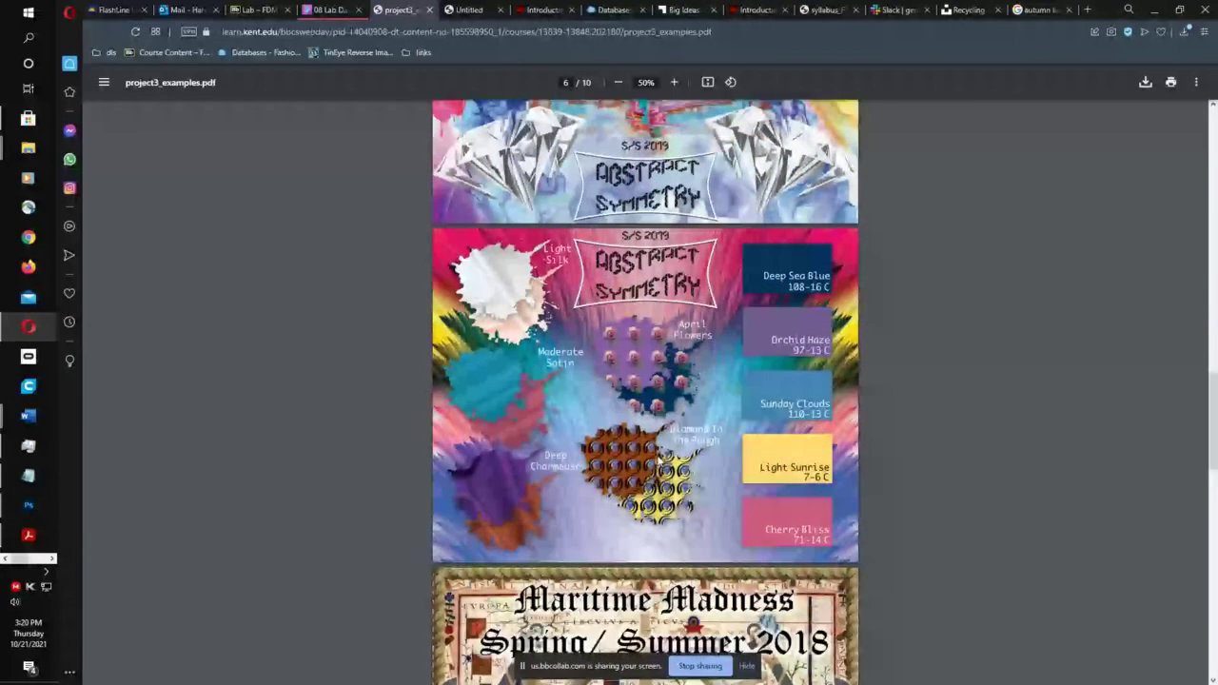
- Examine the Maritime Madness and Unorthodox Playhouse mood boards with their color names and fabric swatches on pages 7 to 10
scroll(658, 458, "down", 5)
scroll(645, 338, "down", 1)
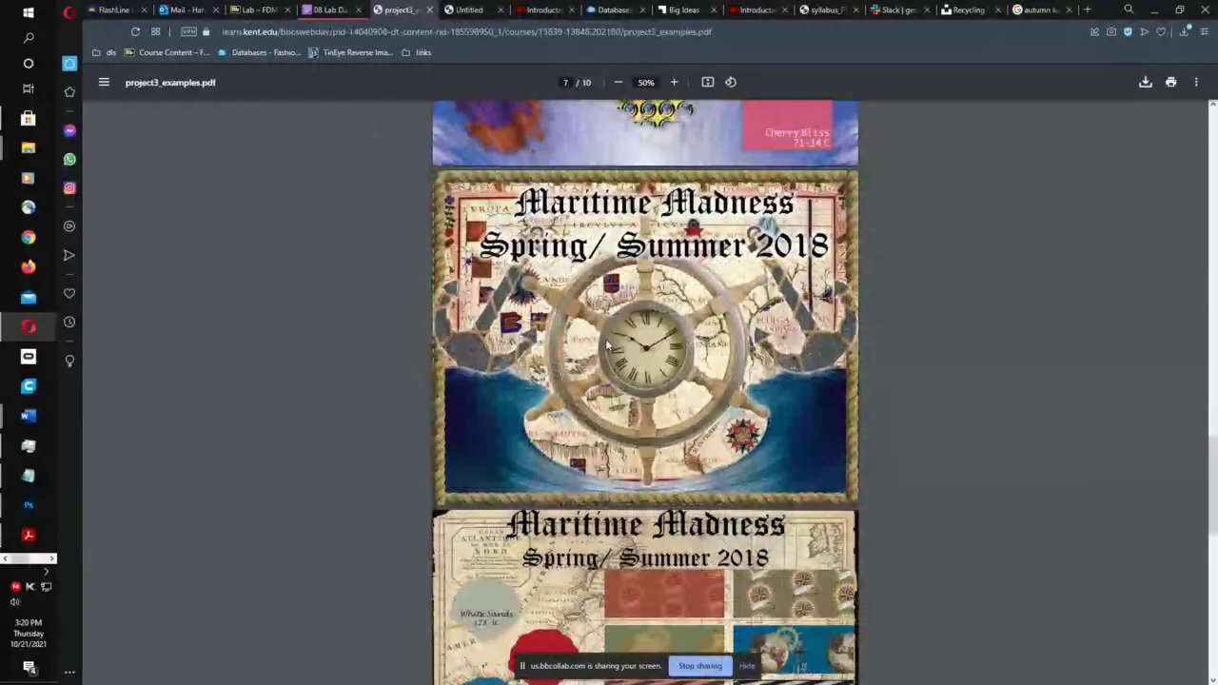
scroll(675, 355, "down", 1)
scroll(666, 366, "up", 3)
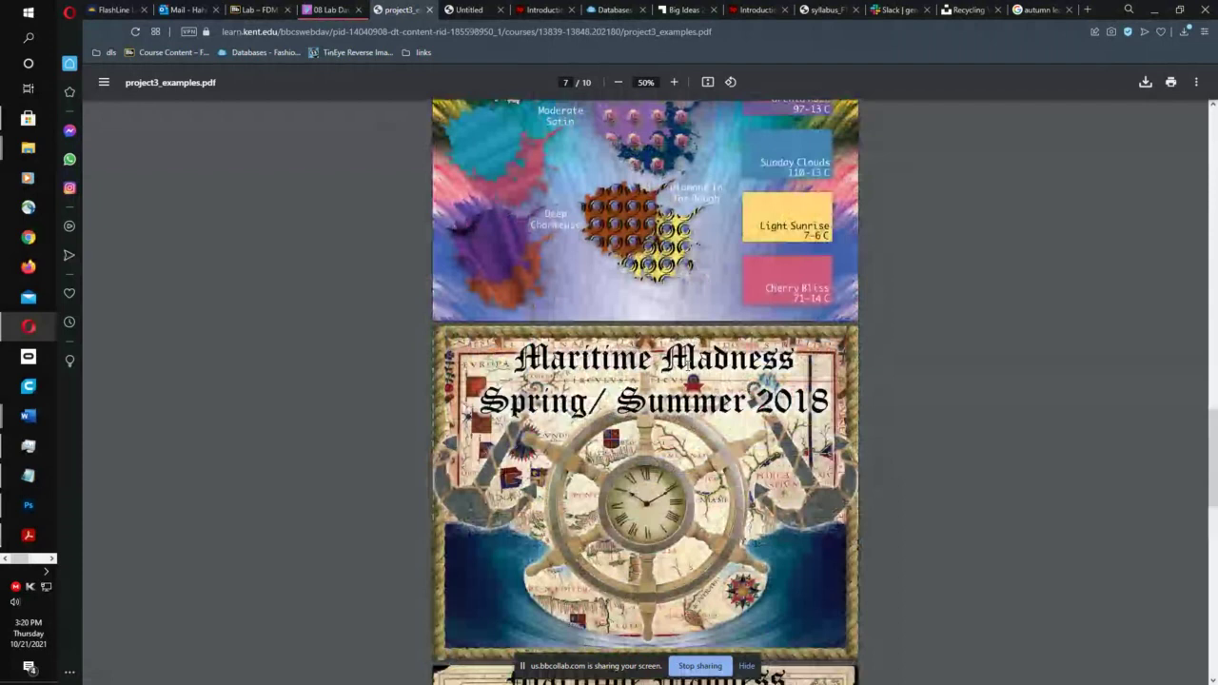
scroll(637, 392, "down", 2)
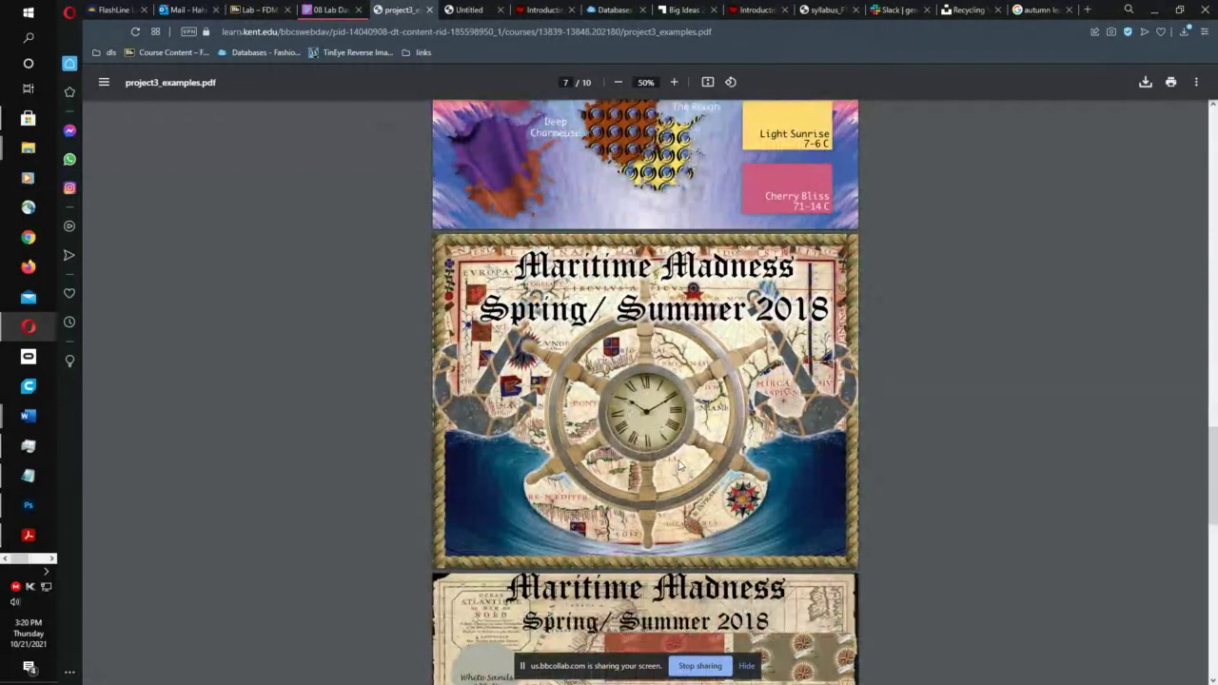
scroll(641, 443, "down", 3)
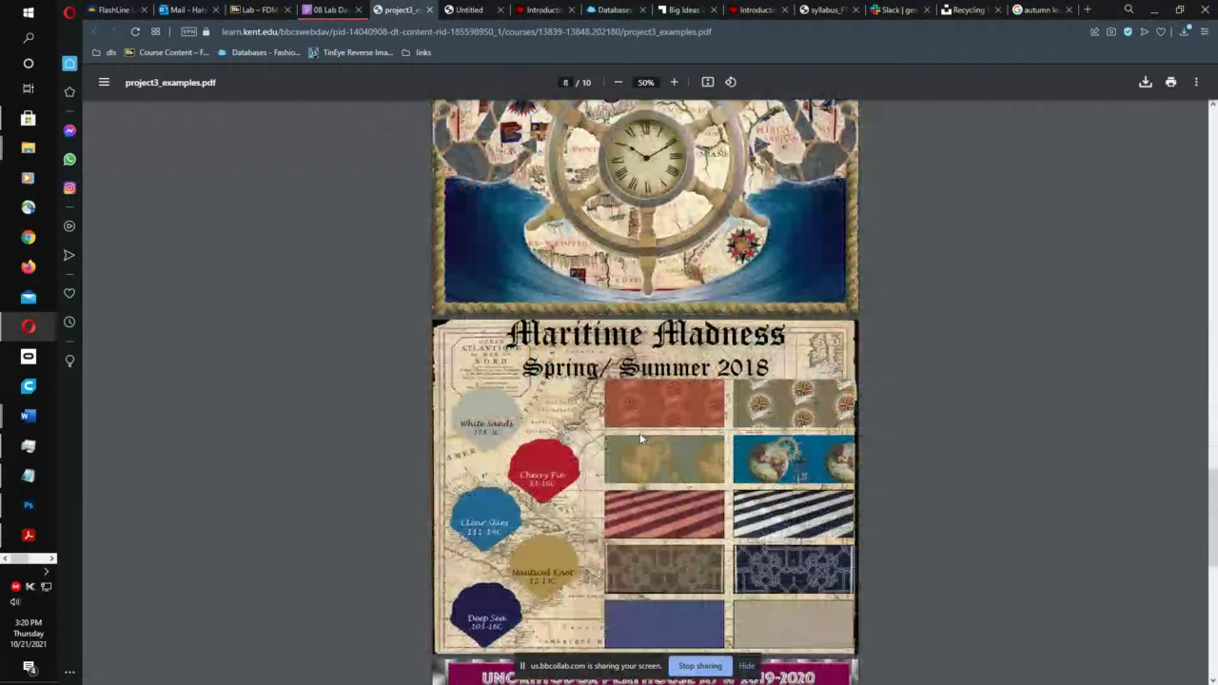
scroll(641, 439, "down", 1)
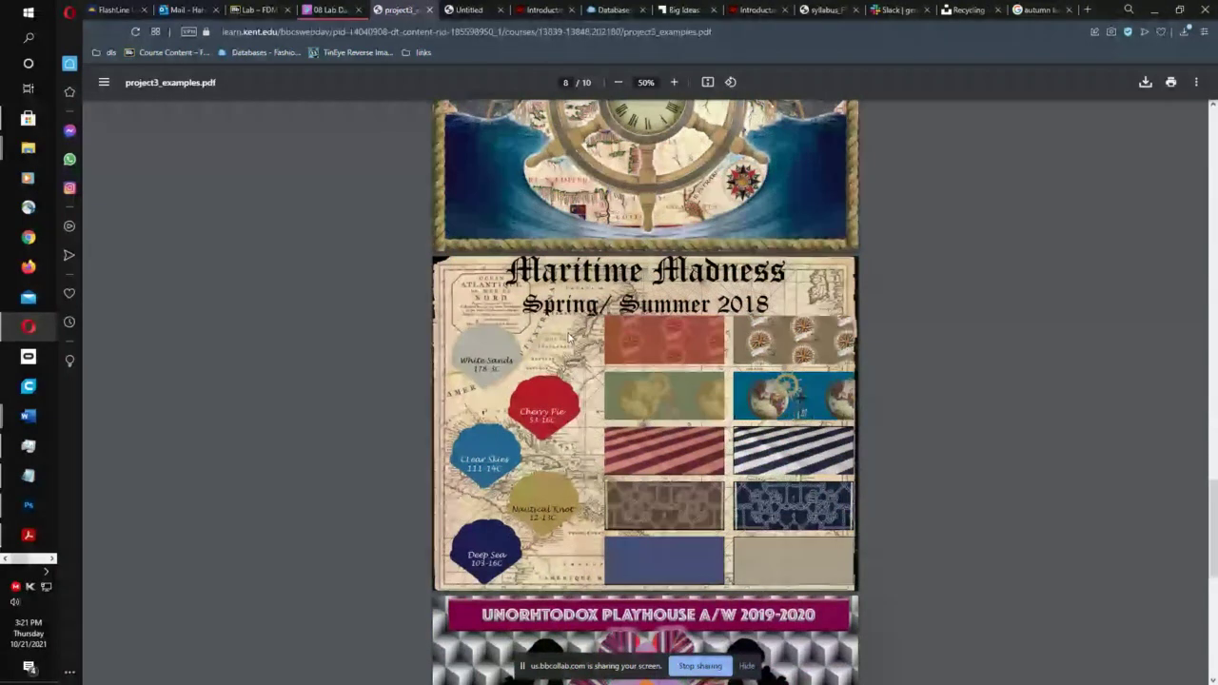
scroll(590, 380, "down", 4)
scroll(628, 436, "down", 4)
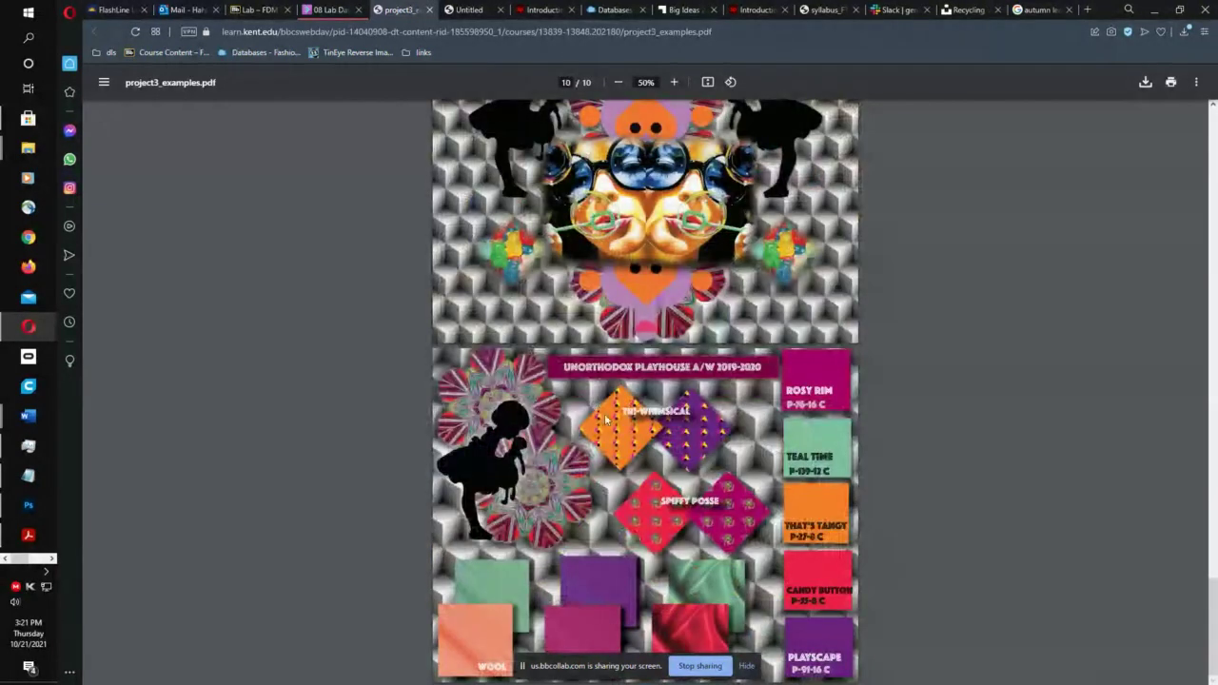
- Check the blank color board in Photoshop, return to Opera and search Unsplash for clouds
left_click(42, 507)
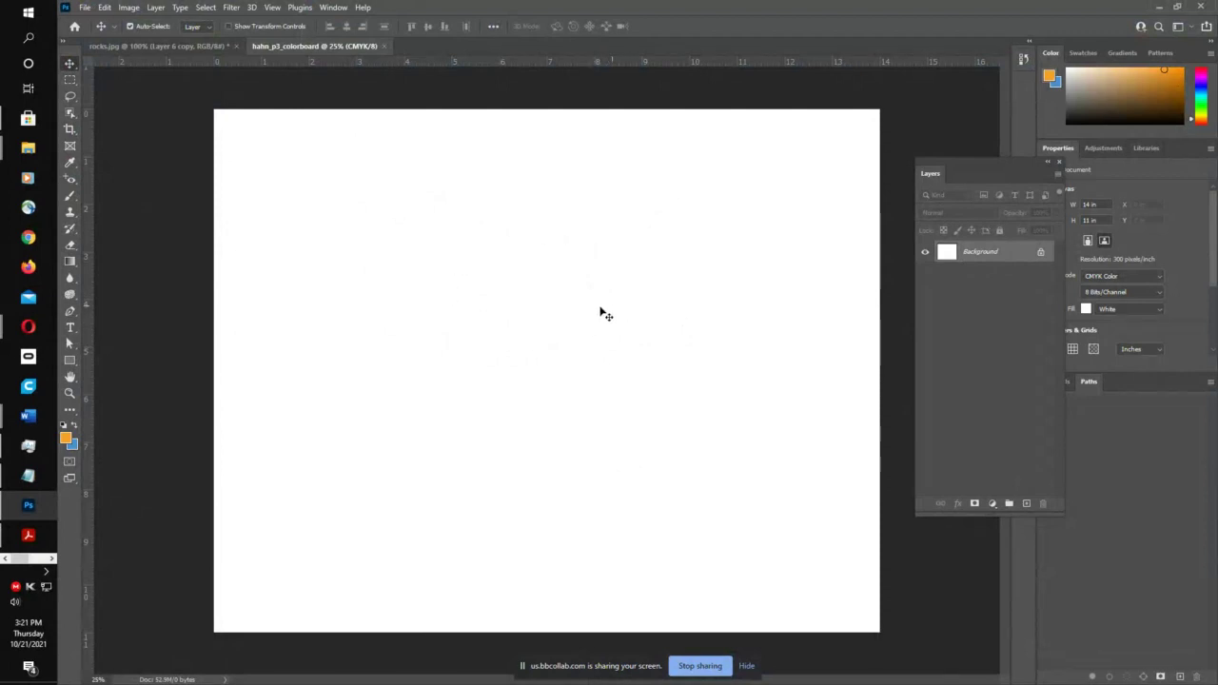
mouse_move(36, 328)
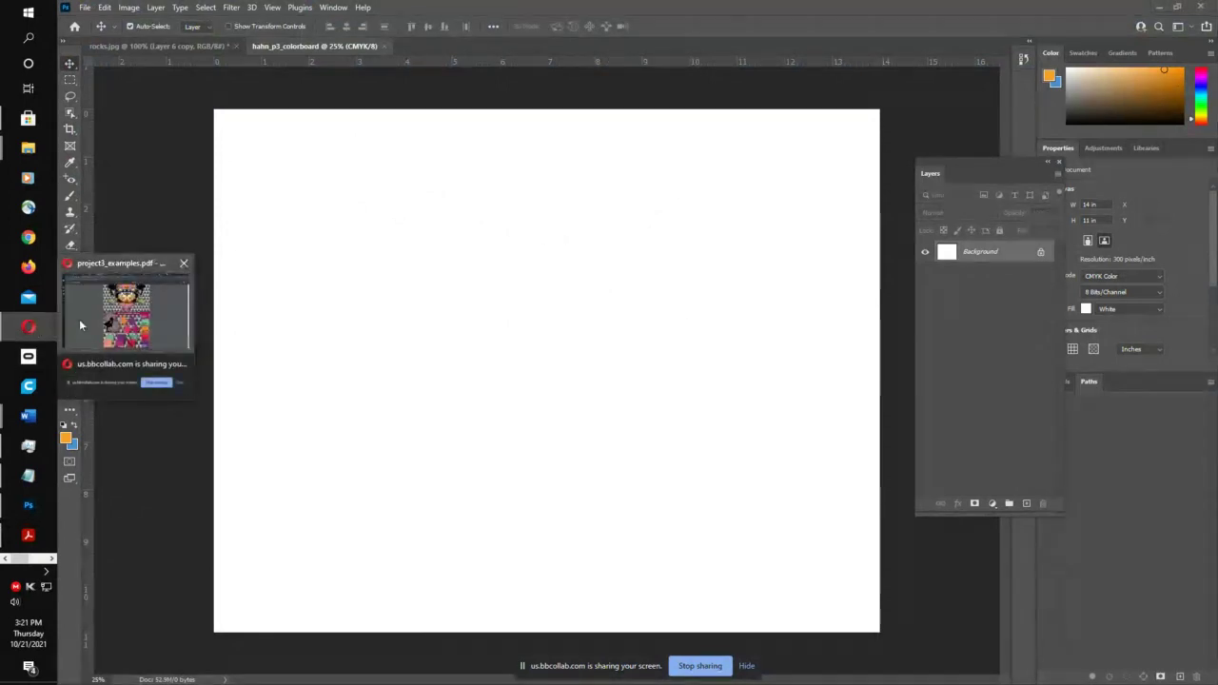
left_click(79, 319)
left_click(967, 10)
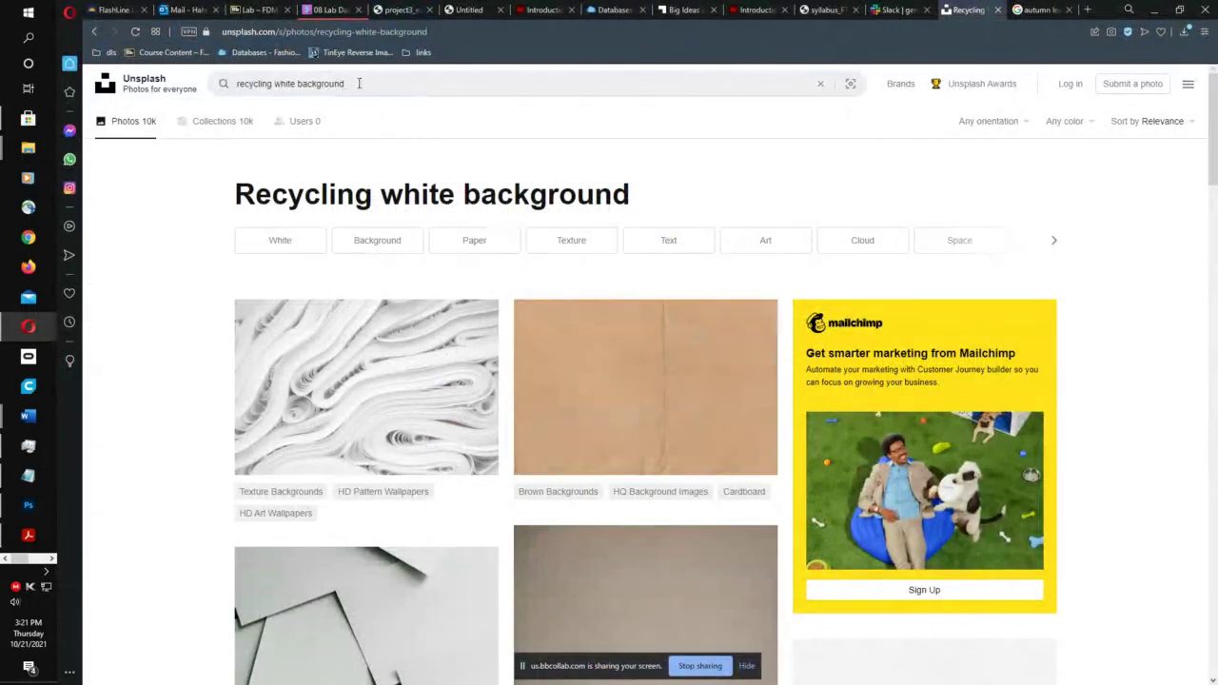
left_click_drag(351, 83, 202, 88)
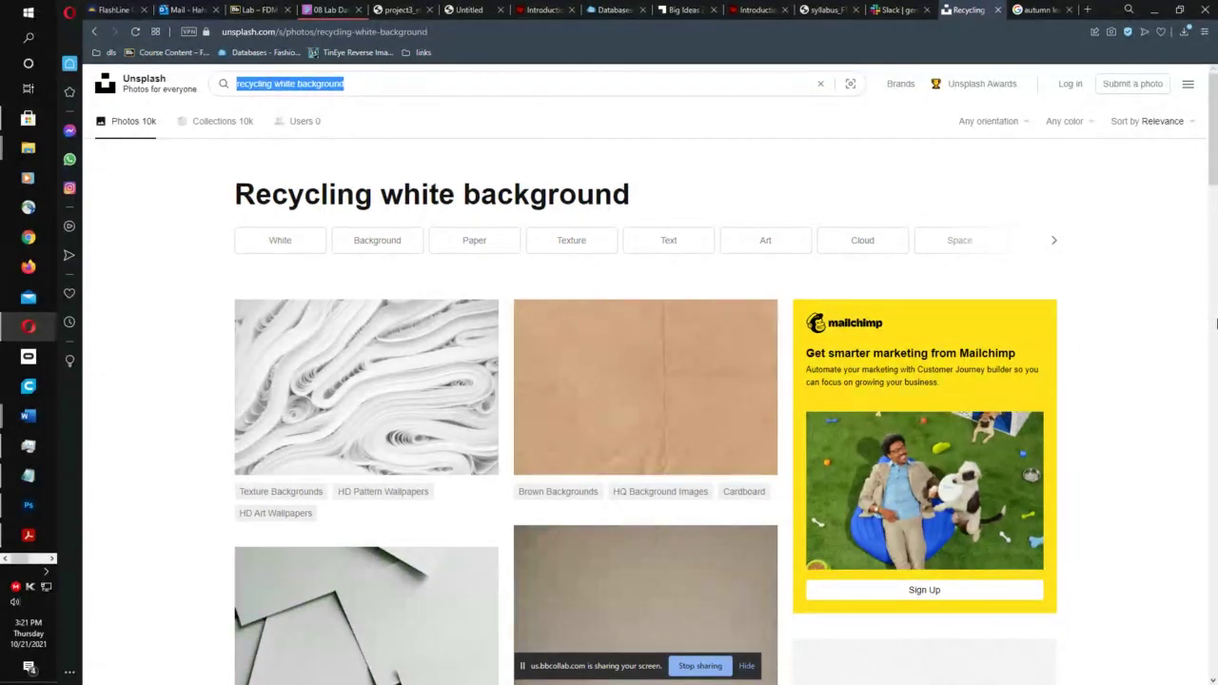
type("could")
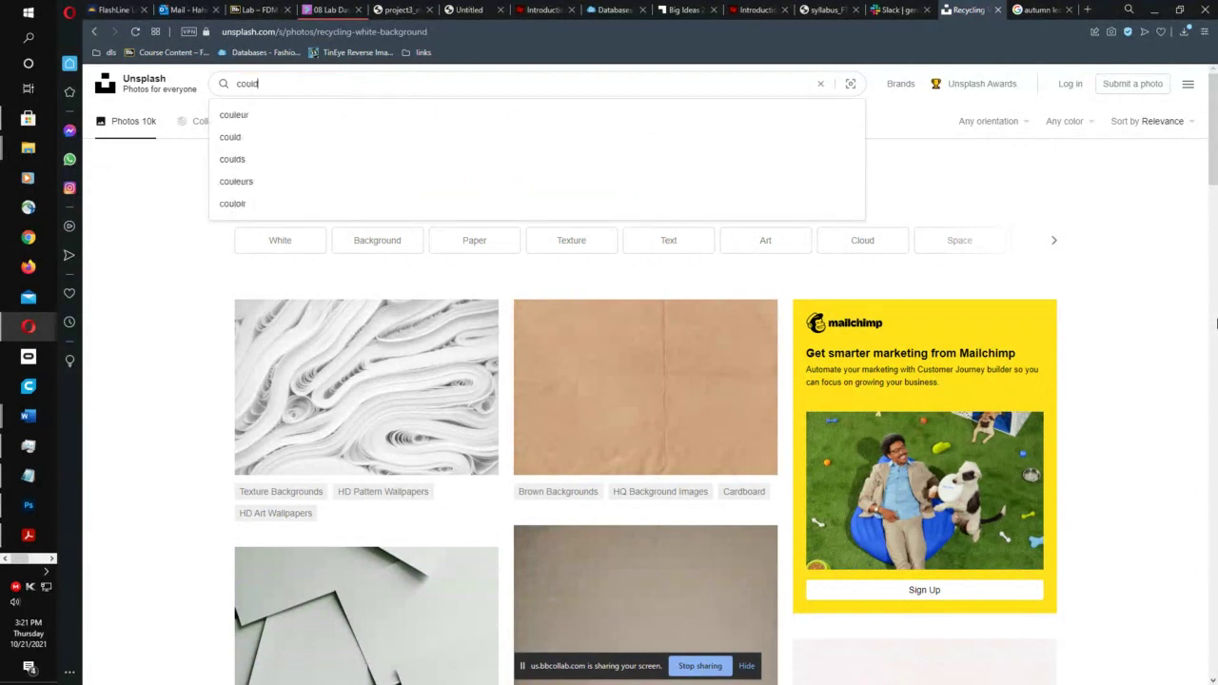
key("BackSpace")
type("louds")
key("Return")
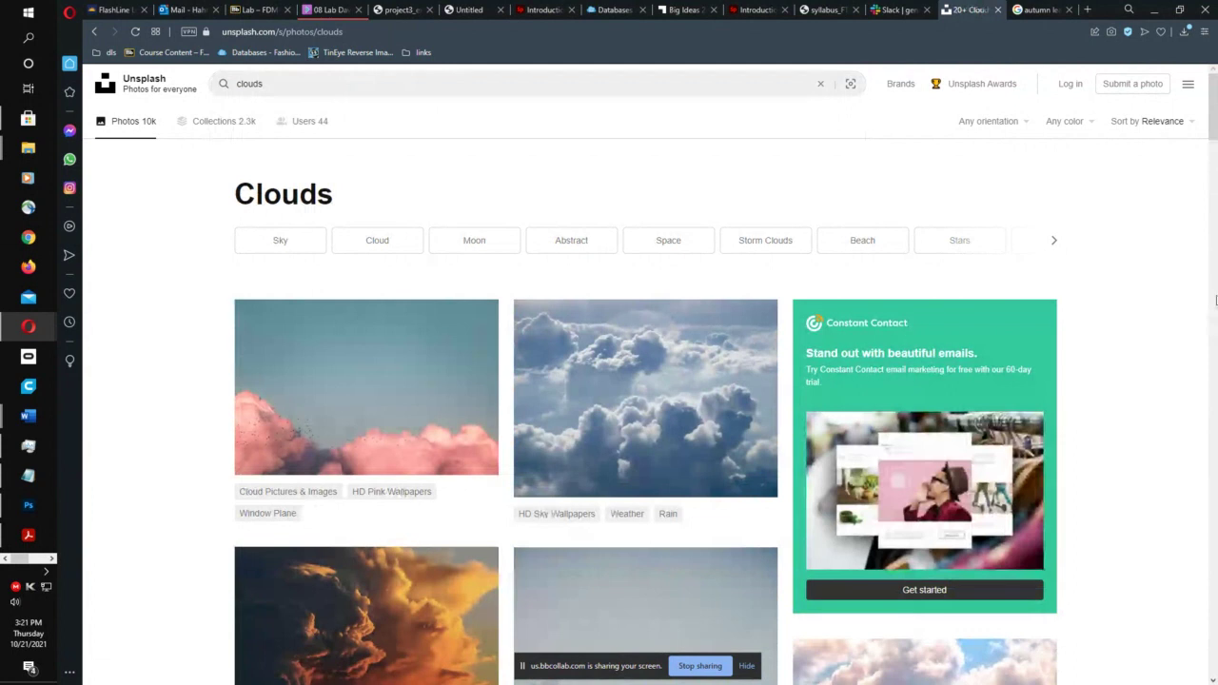
- Find the dark orange and blue storm cloud photo in the results, open it enlarged and copy the image
scroll(1214, 354, "down", 2)
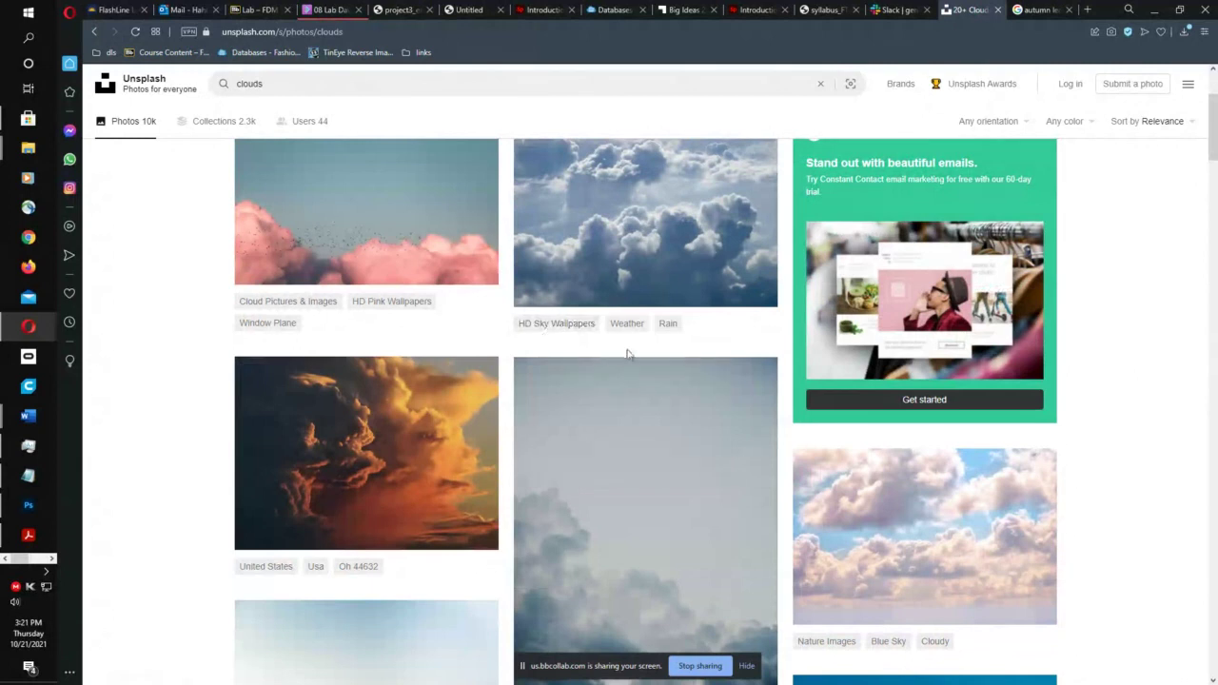
scroll(633, 352, "down", 2)
scroll(728, 333, "down", 3)
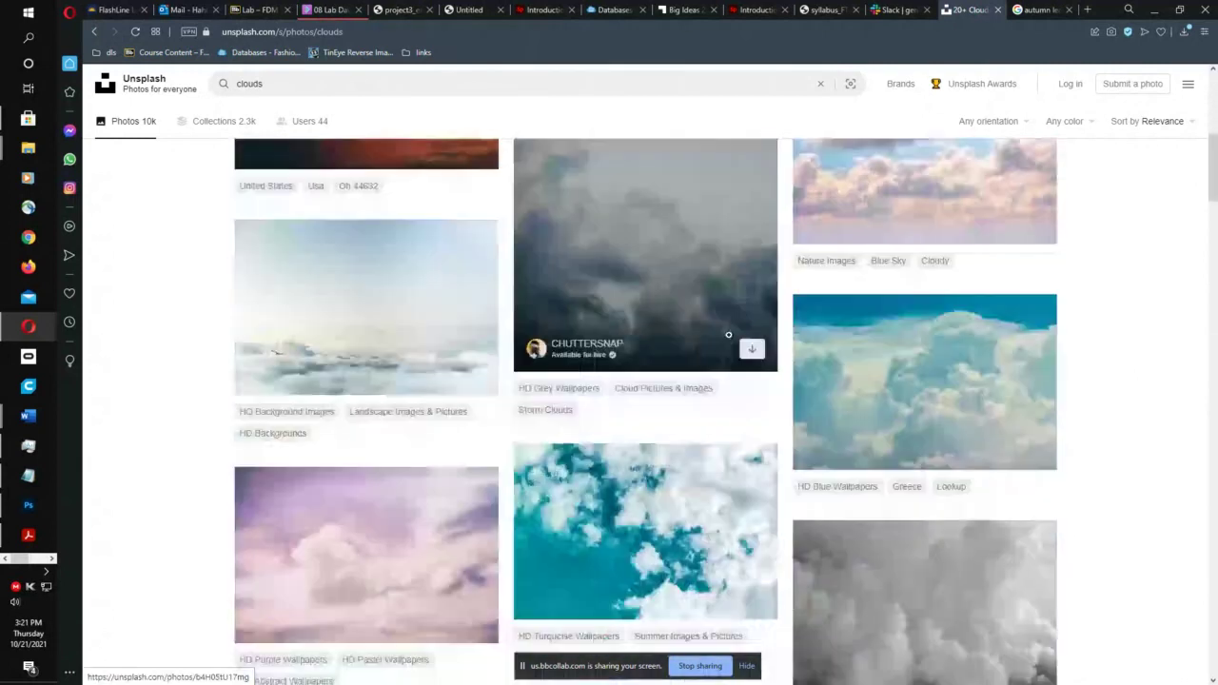
scroll(731, 333, "down", 3)
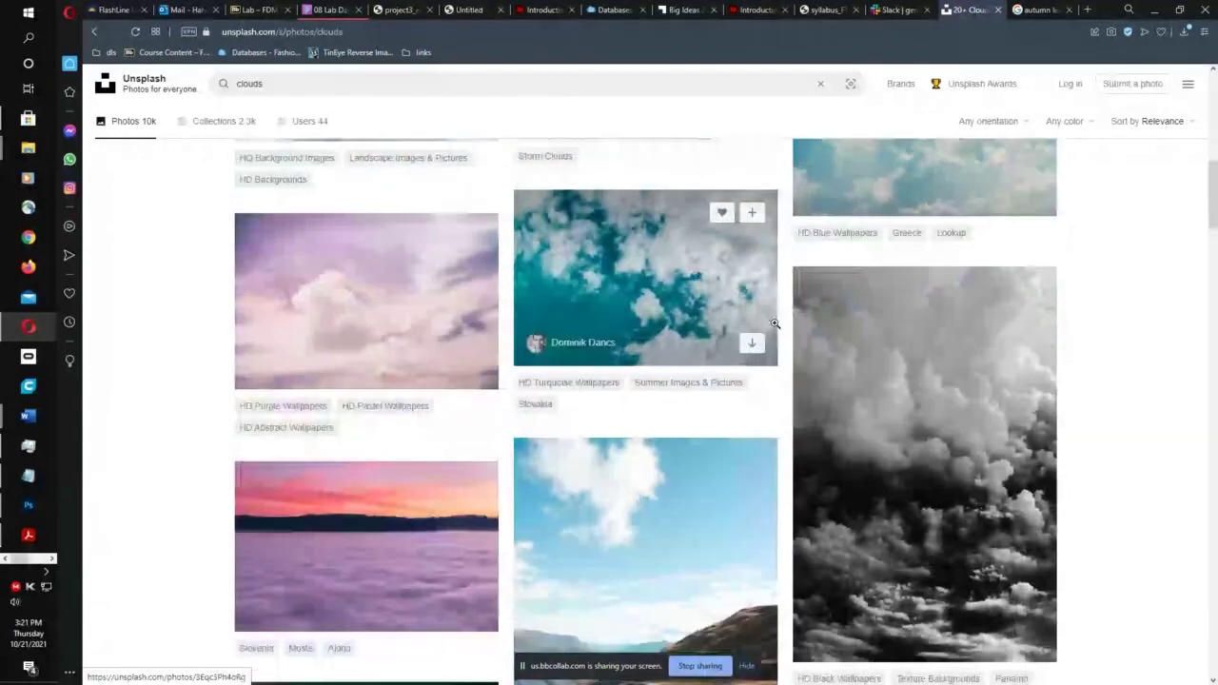
scroll(788, 323, "down", 4)
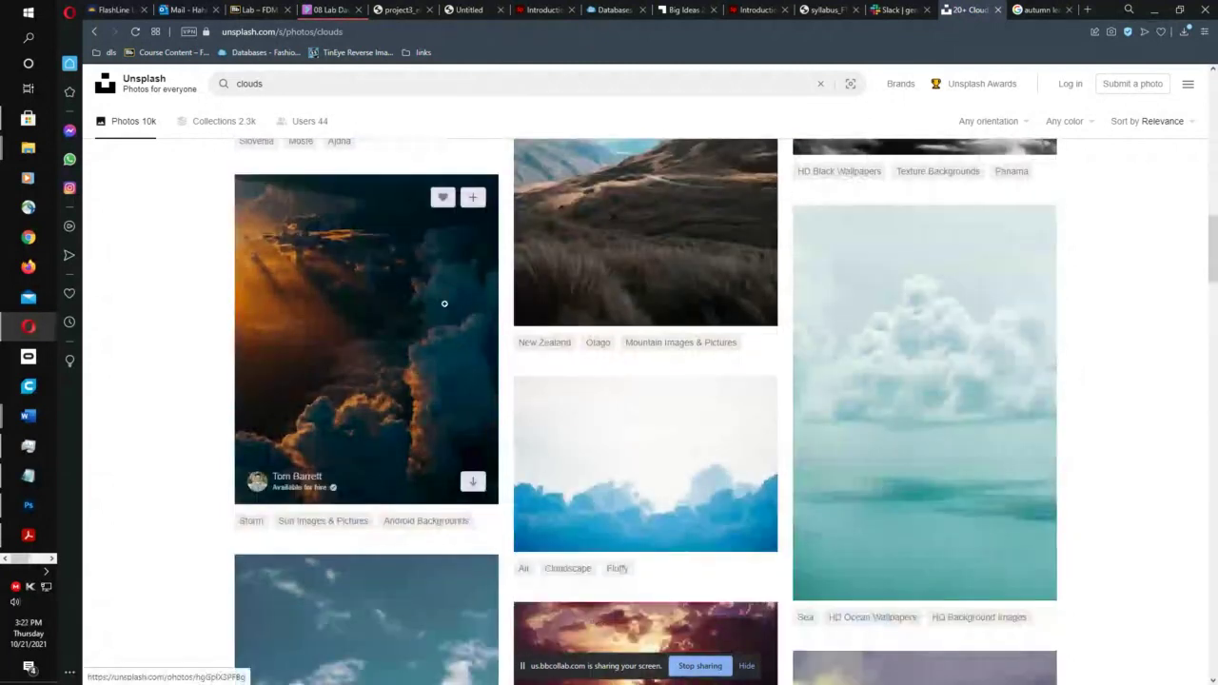
left_click(443, 309)
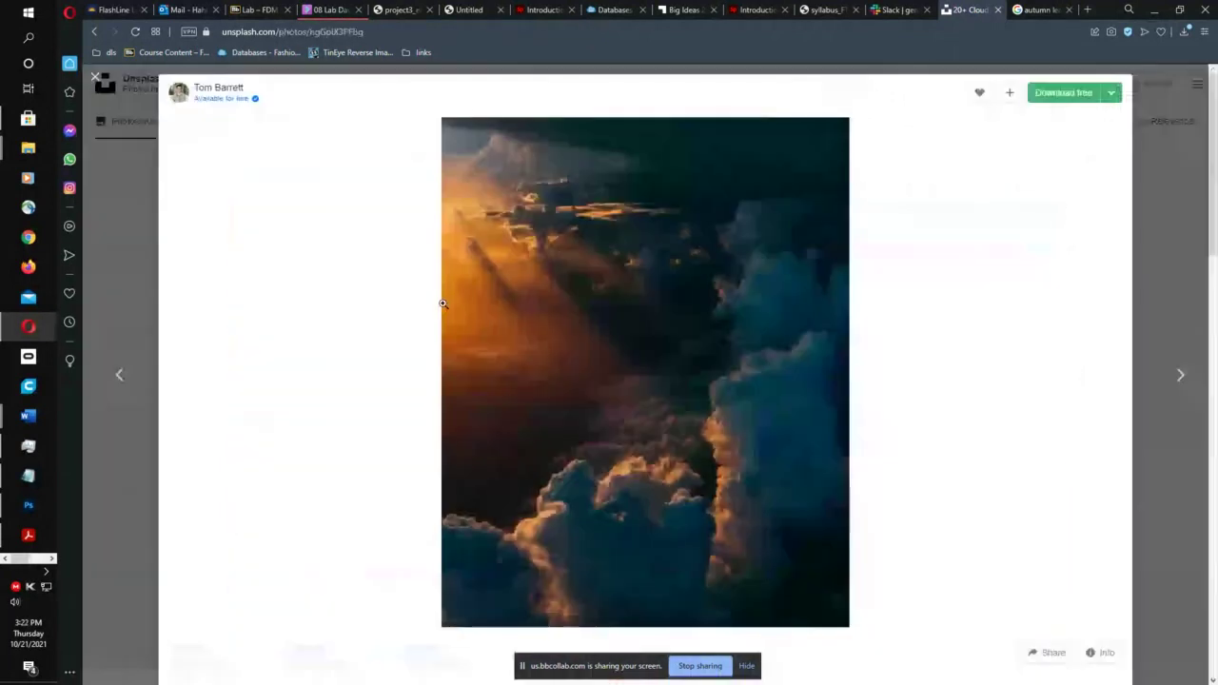
left_click(601, 289)
right_click(638, 284)
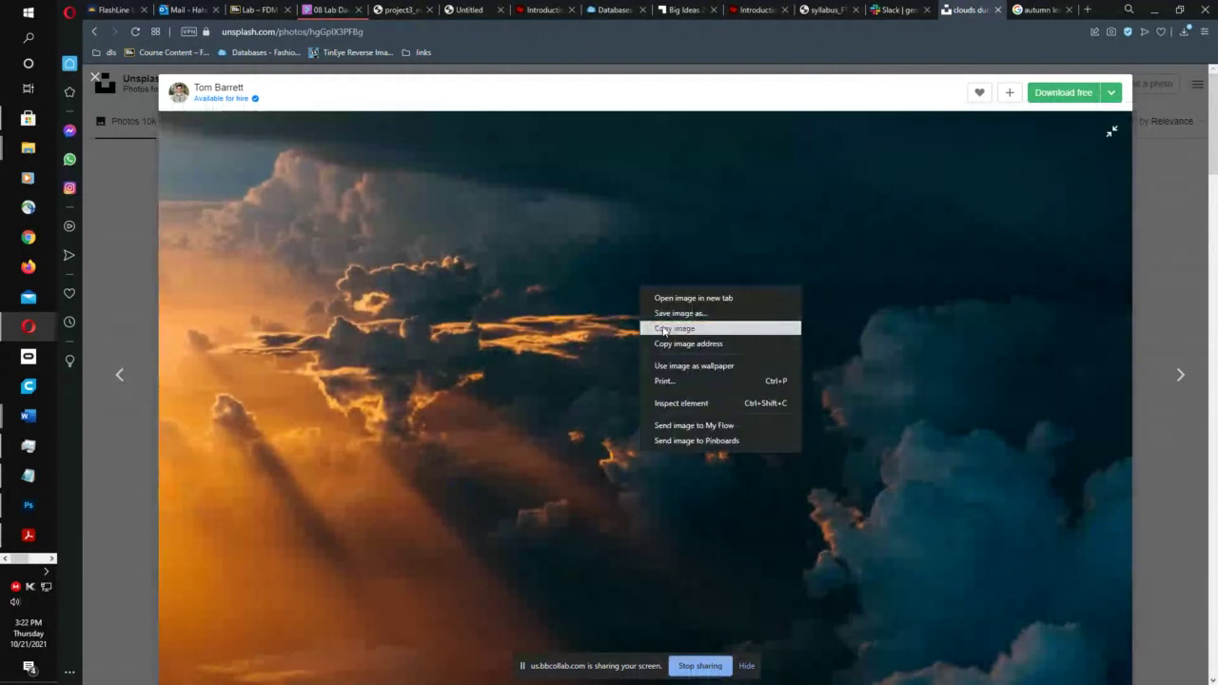
left_click(661, 326)
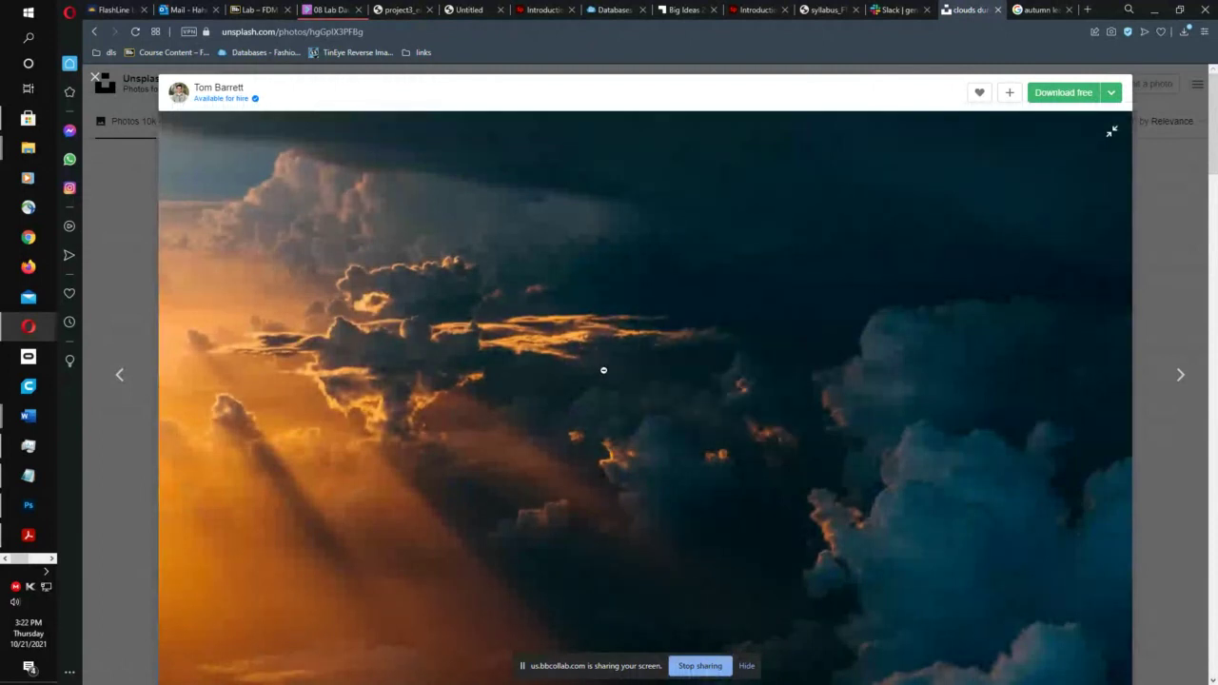
- Copy the cloud photo's page address and add it in Notepad below the two Unsplash links already listed
scroll(604, 371, "down", 2)
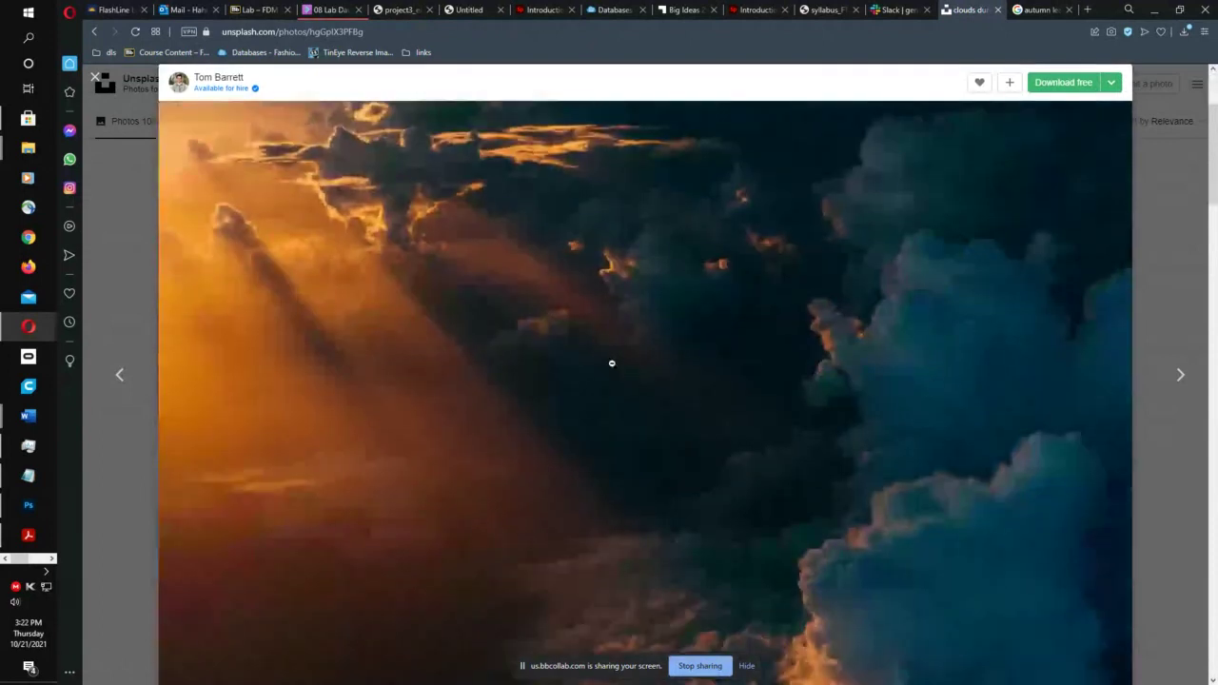
left_click(387, 31)
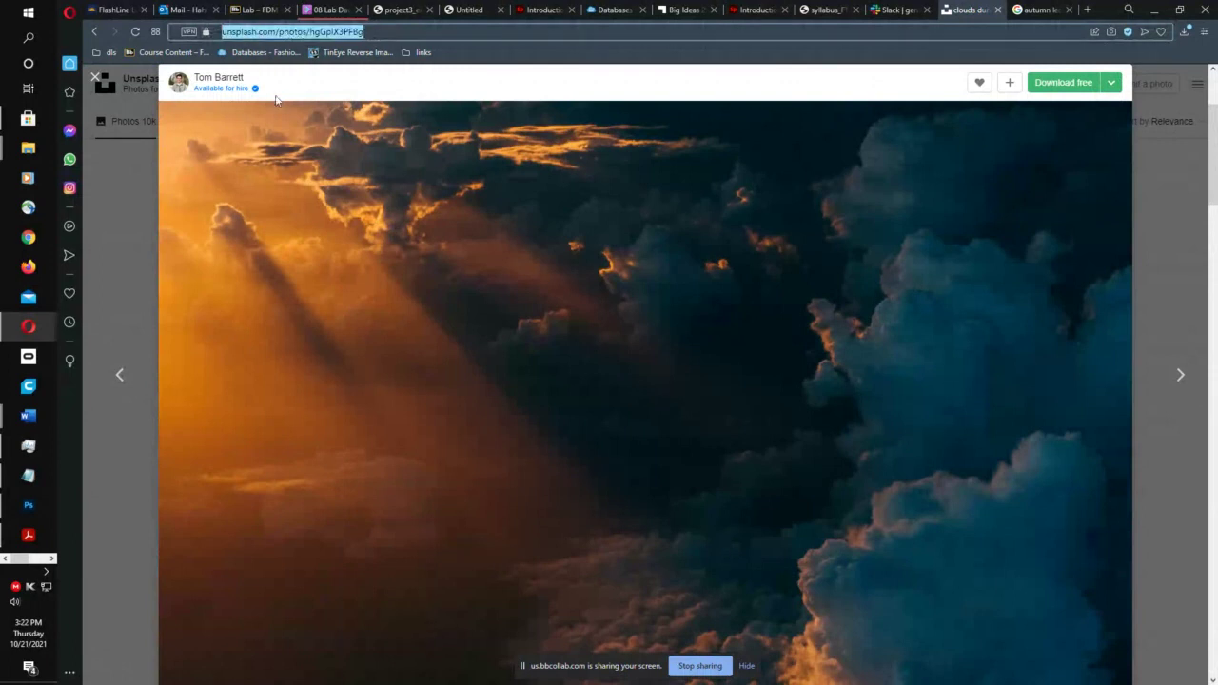
left_click(28, 476)
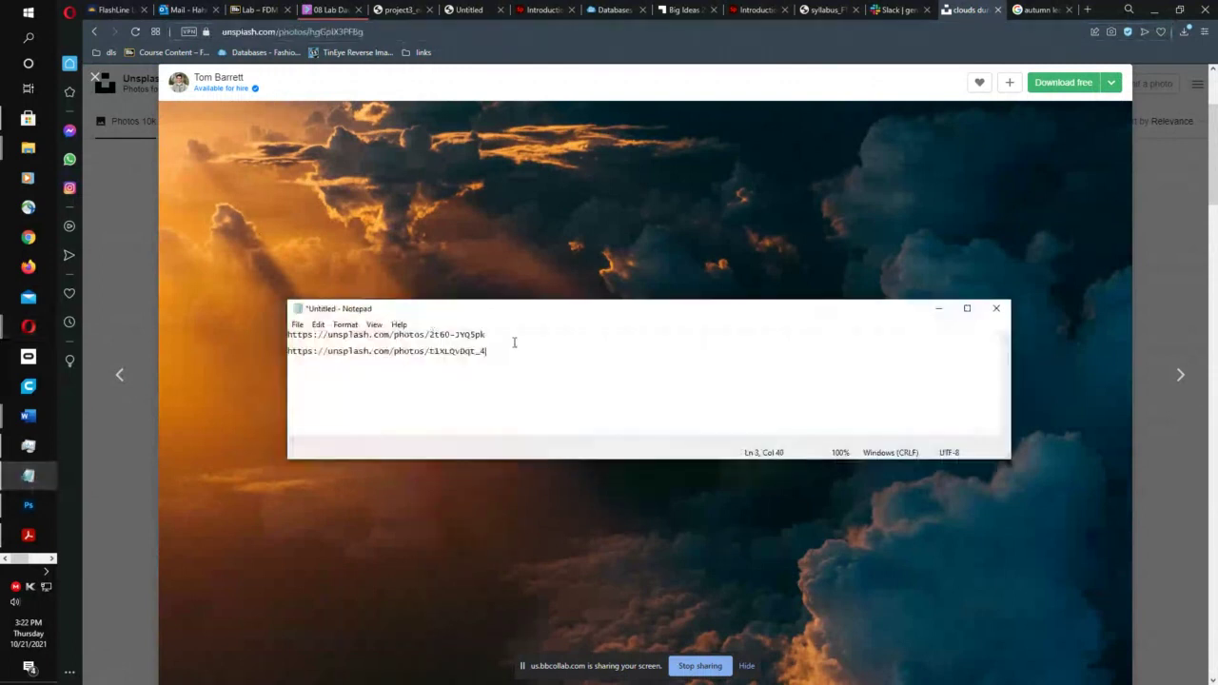
left_click_drag(536, 316, 525, 222)
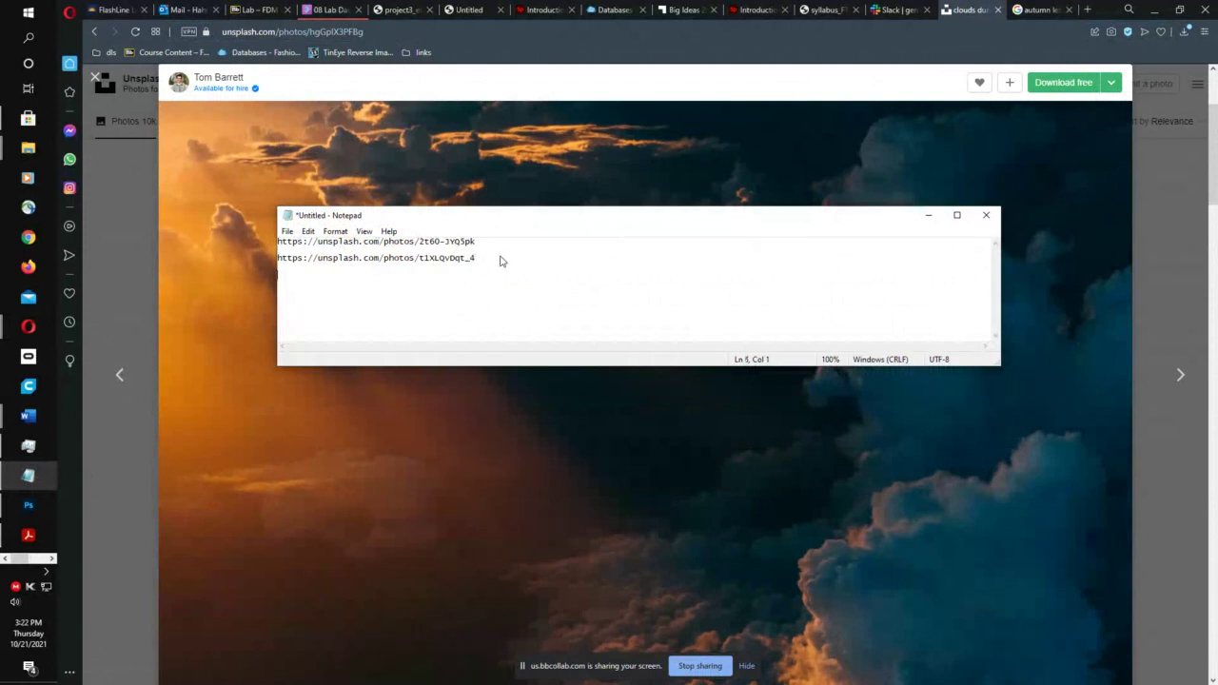
key("ctrl+v")
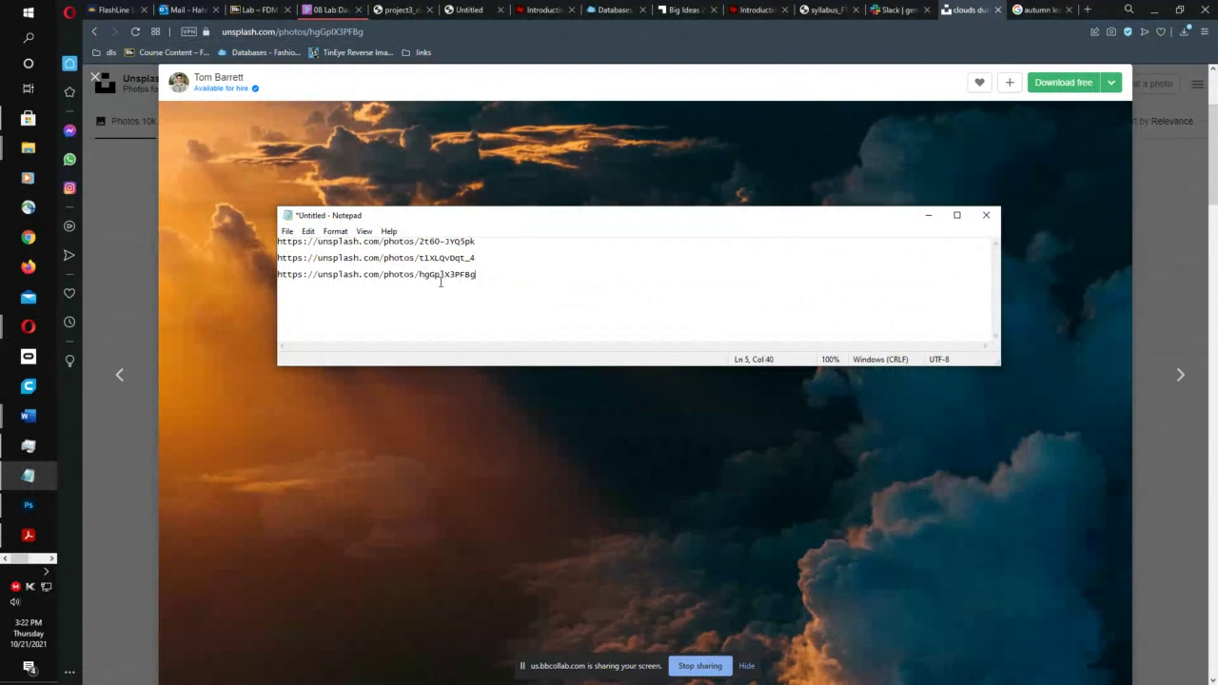
- Try to copy the enlarged cloud photo and paste it into the color board in Photoshop, and undo the paste
left_click(654, 183)
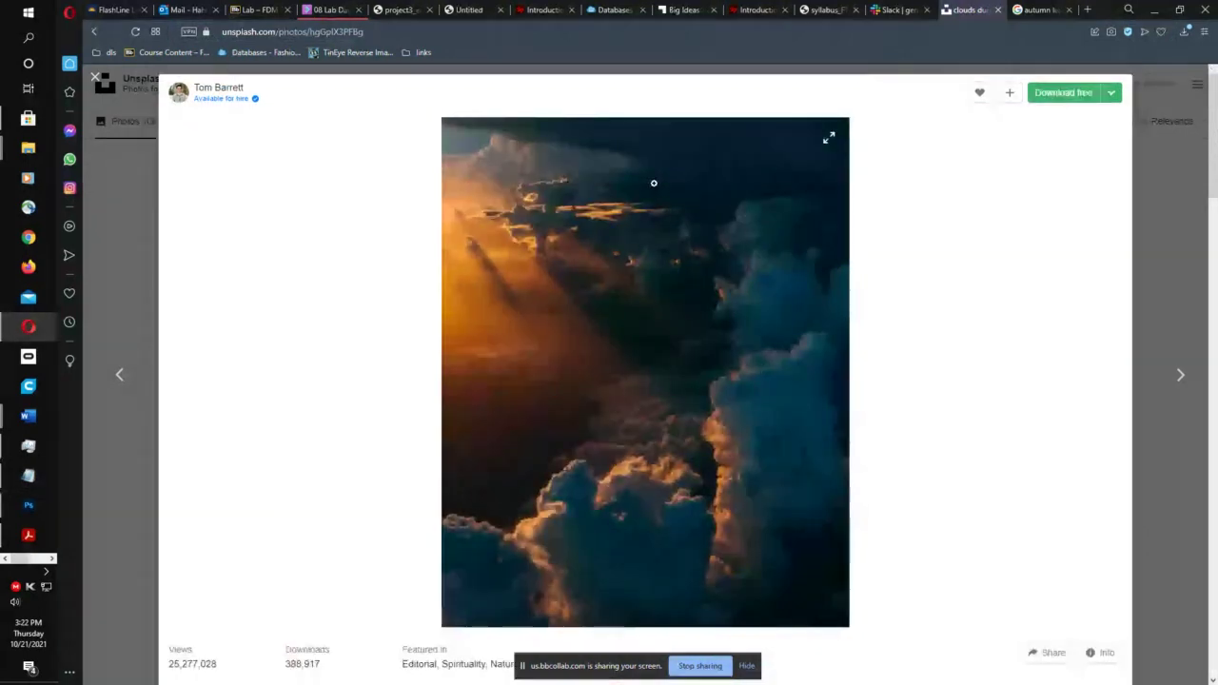
left_click(638, 212)
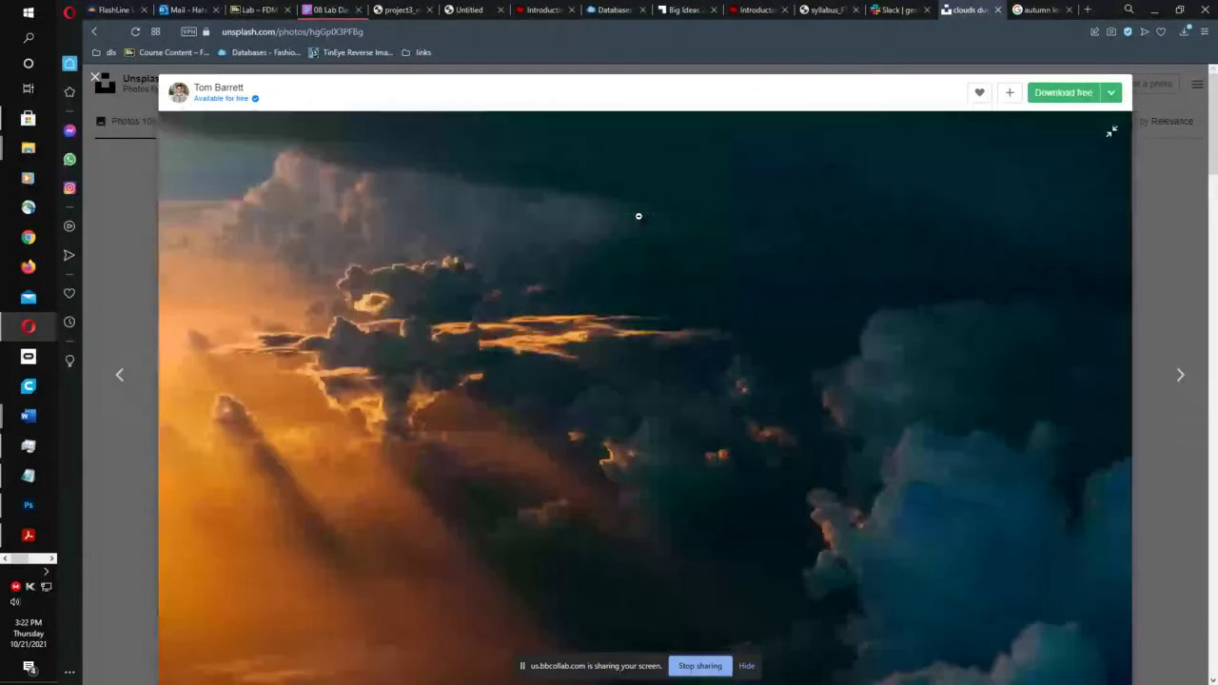
right_click(636, 228)
left_click(656, 263)
left_click(28, 504)
key("ctrl+v")
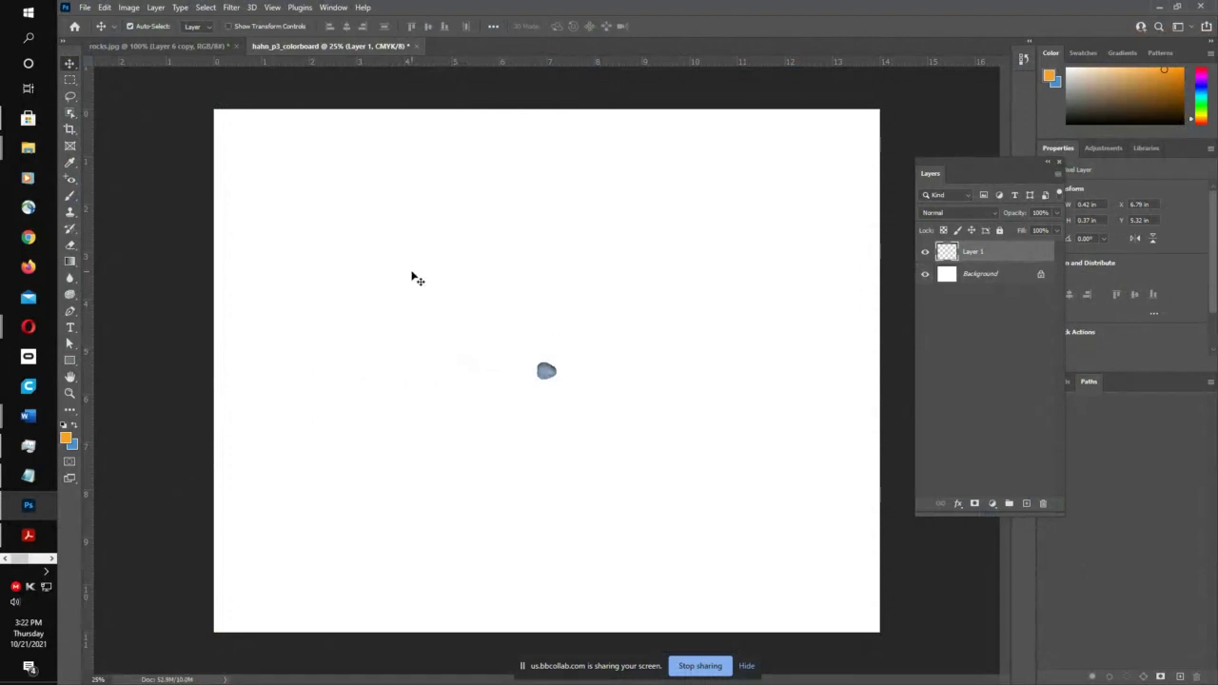
key("ctrl+z")
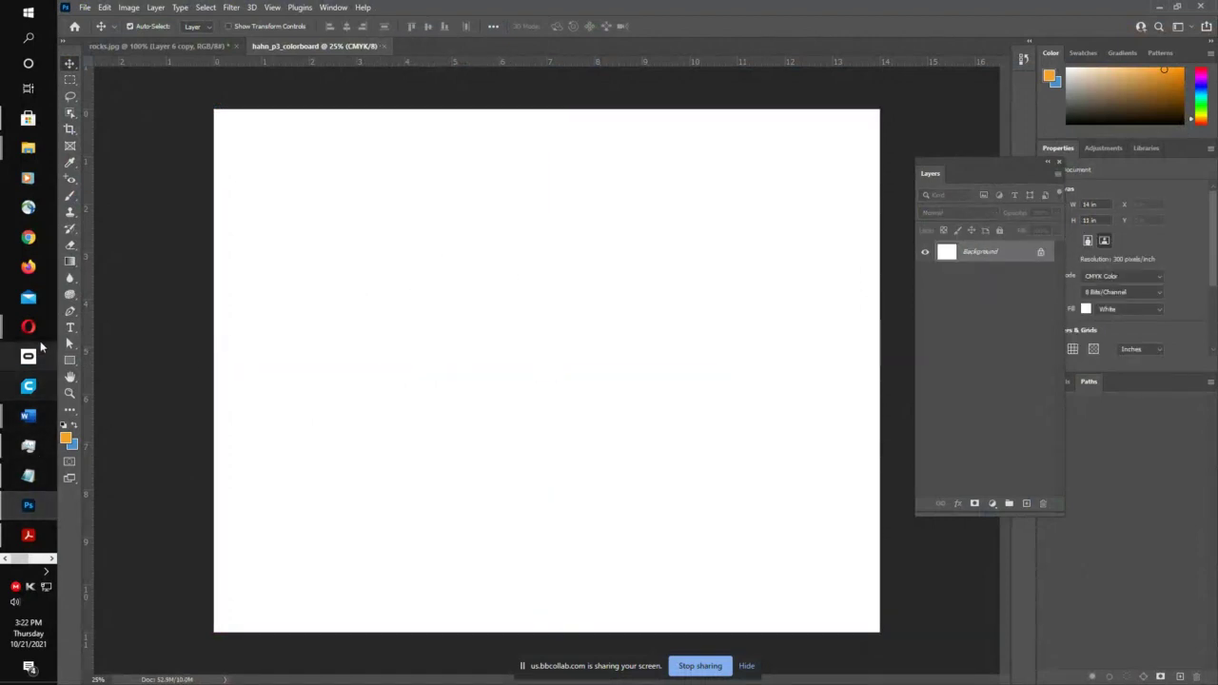
- Return to Opera, copy the cloud photo again and try pasting it into the blank color board in Photoshop
mouse_move(29, 327)
left_click(143, 324)
right_click(541, 301)
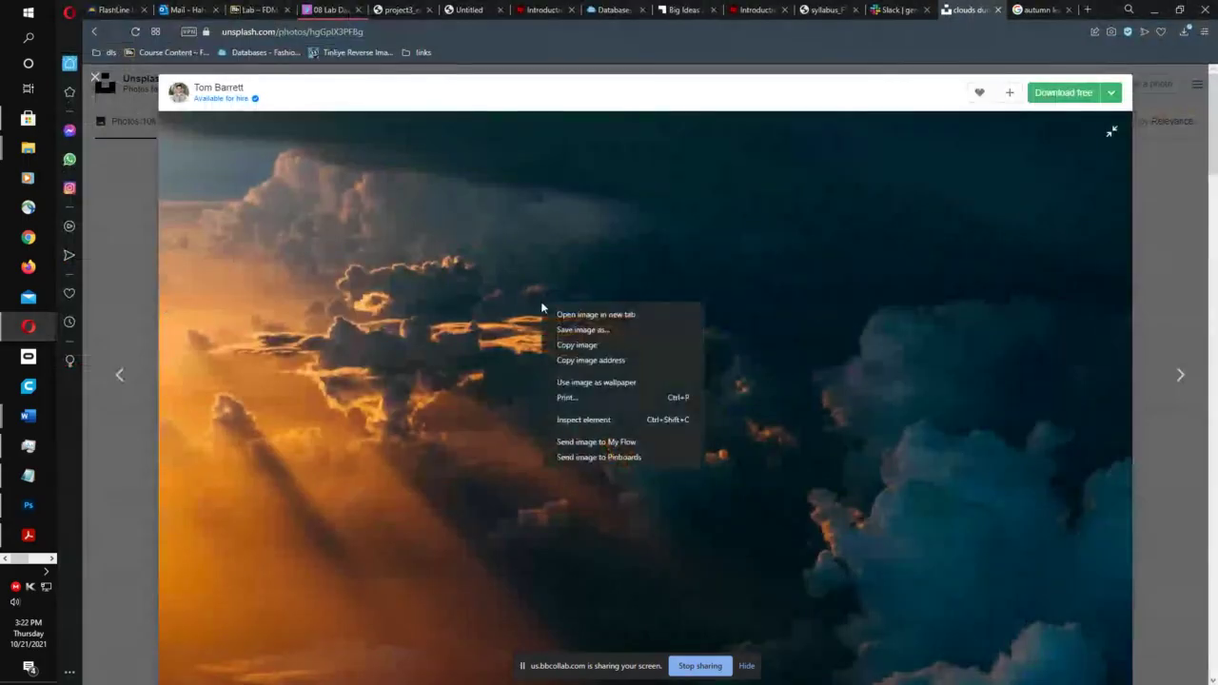
left_click(578, 344)
left_click(29, 505)
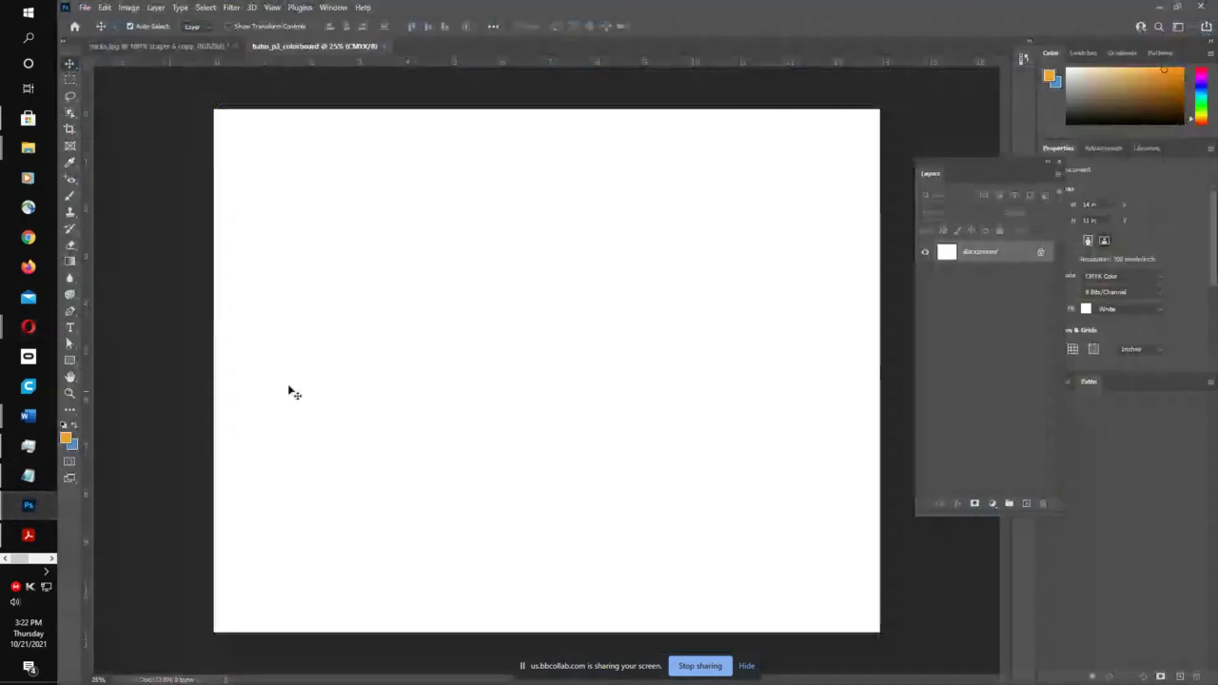
key("ctrl+v")
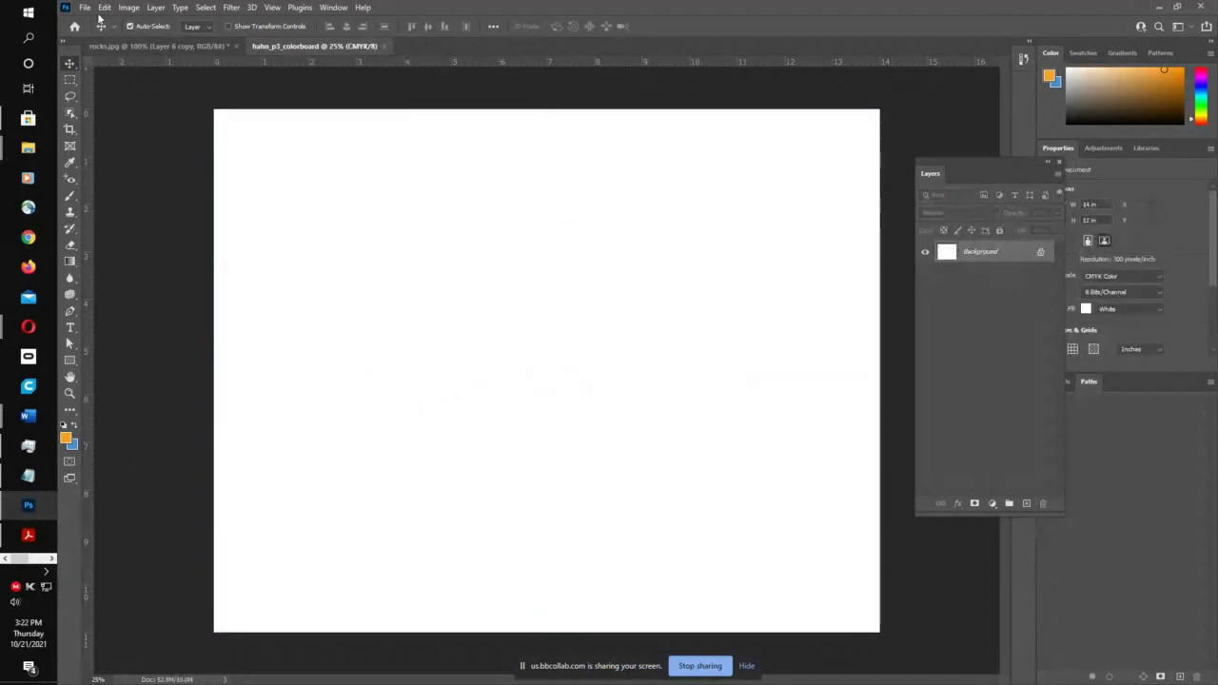
- Return to Opera and save the cloud photo as a JPEG in the for wk8 folder under its suggested name
mouse_move(29, 329)
left_click(160, 307)
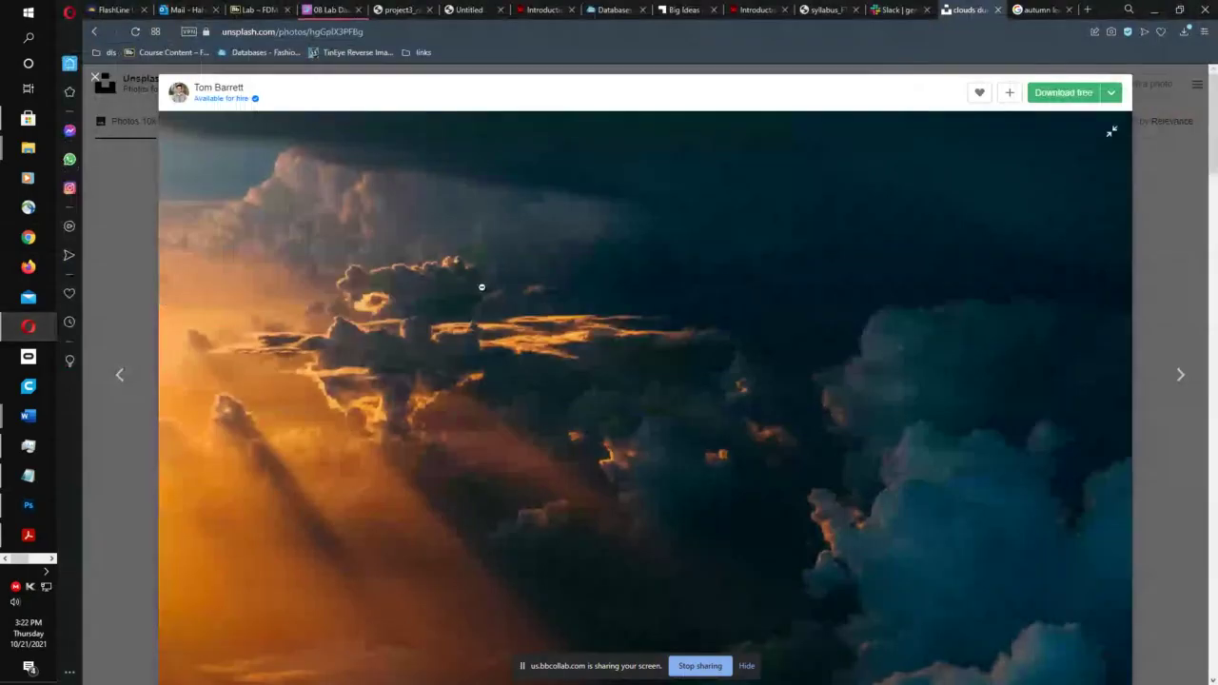
right_click(583, 274)
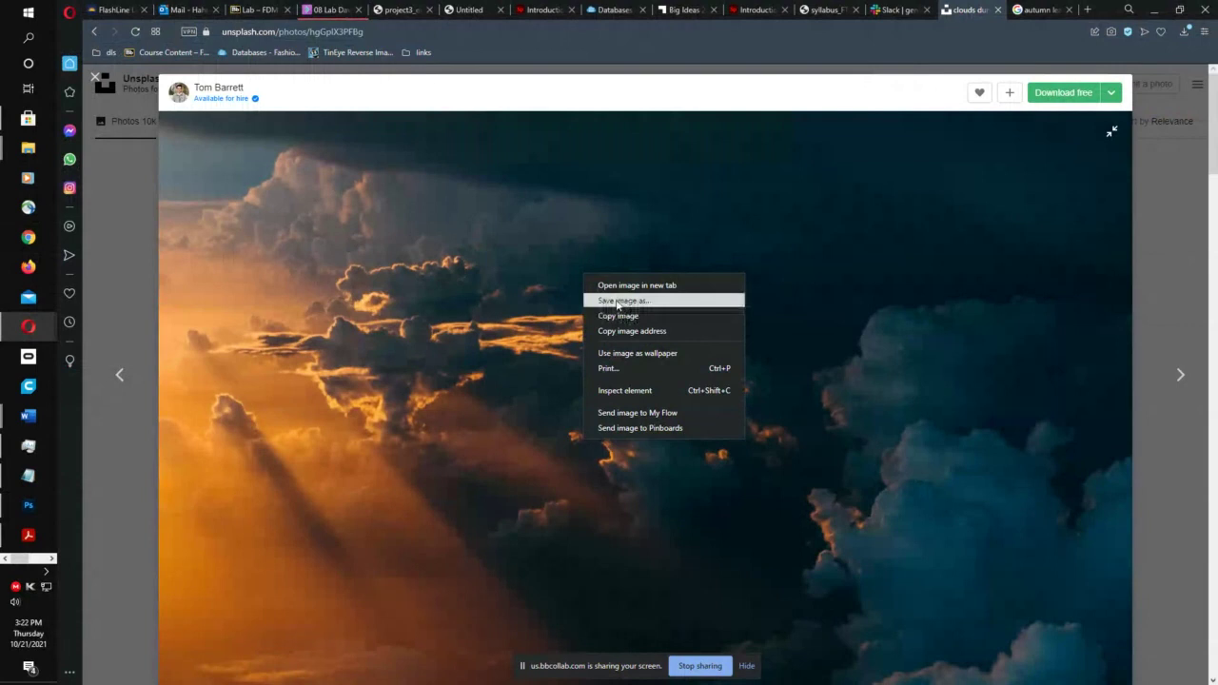
left_click(618, 302)
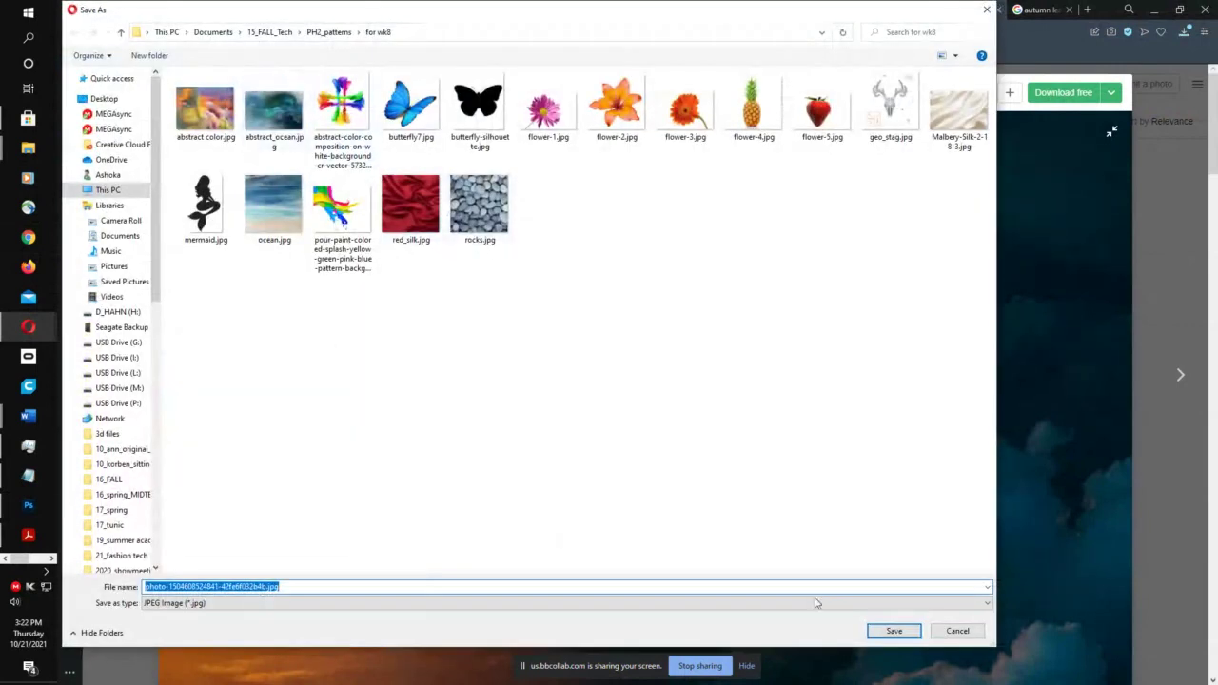
left_click(894, 631)
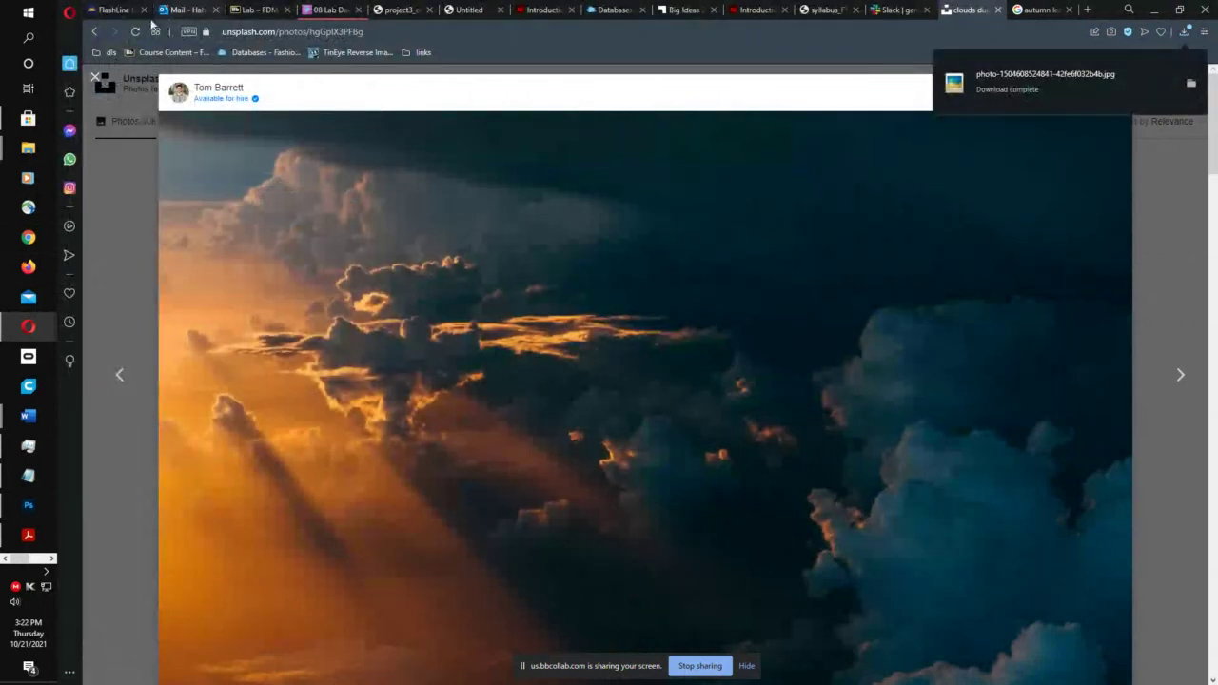
- Switch to Photoshop and try to find the saved cloud photo in the EXAMPLES and WK_4_files_patterns folders of 15_FALL_Tech
left_click(27, 505)
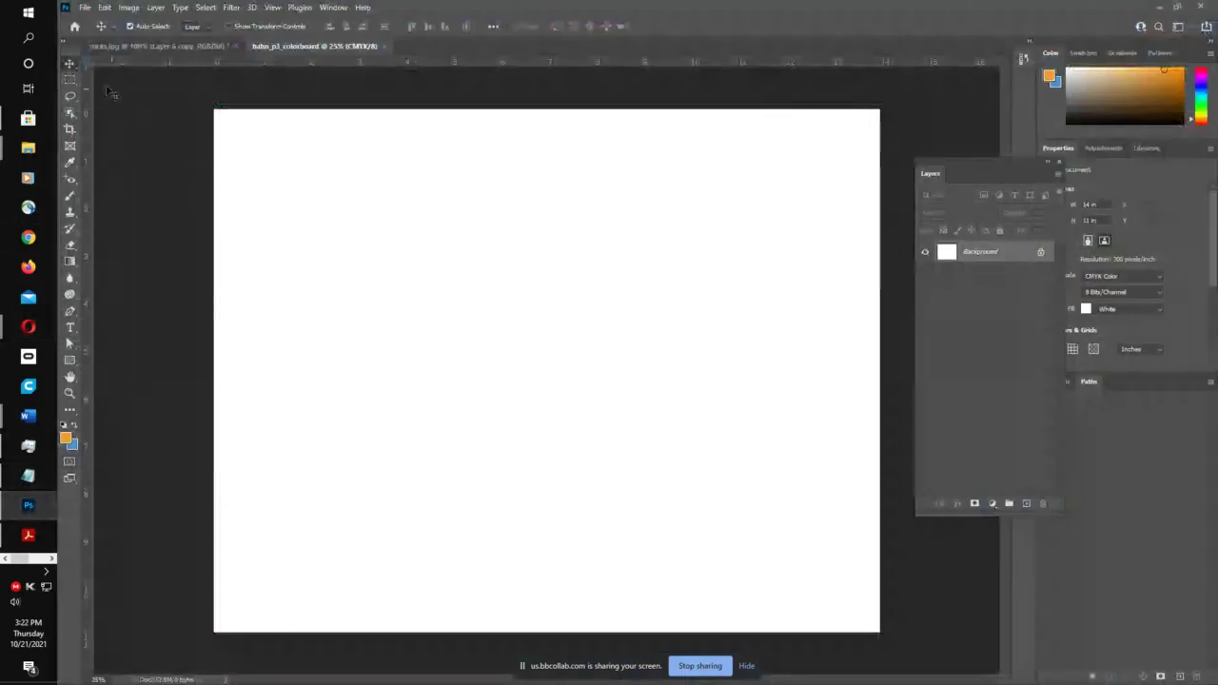
left_click(84, 7)
left_click(114, 34)
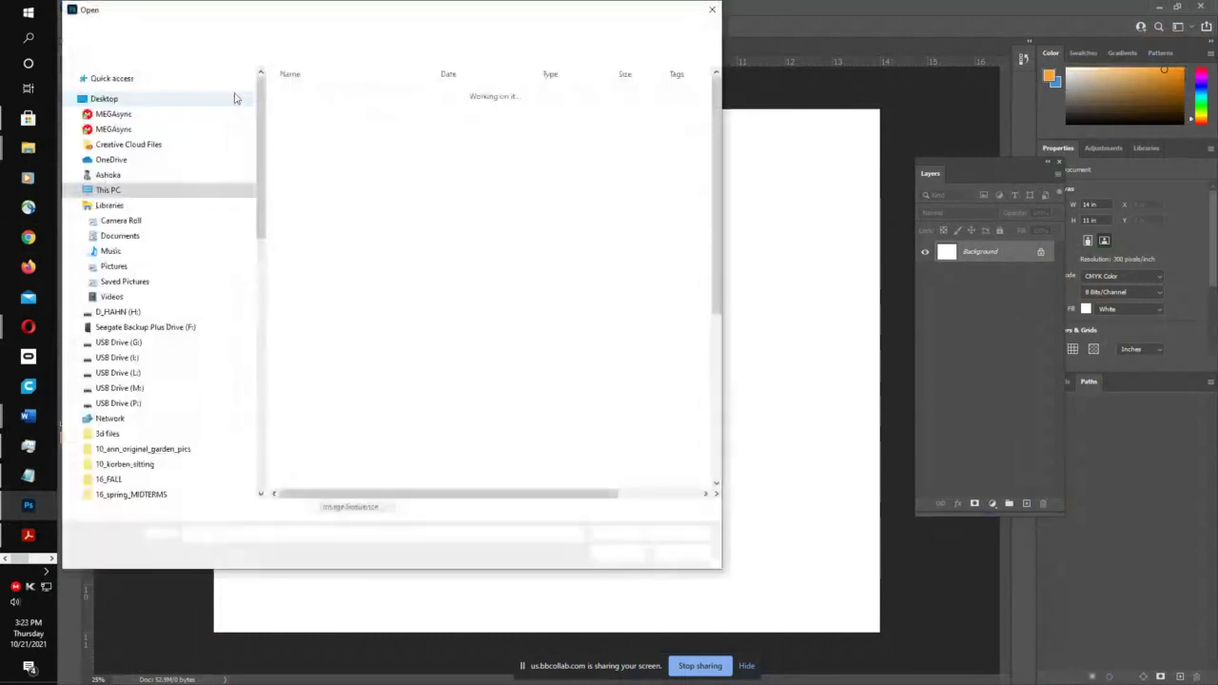
left_click(298, 33)
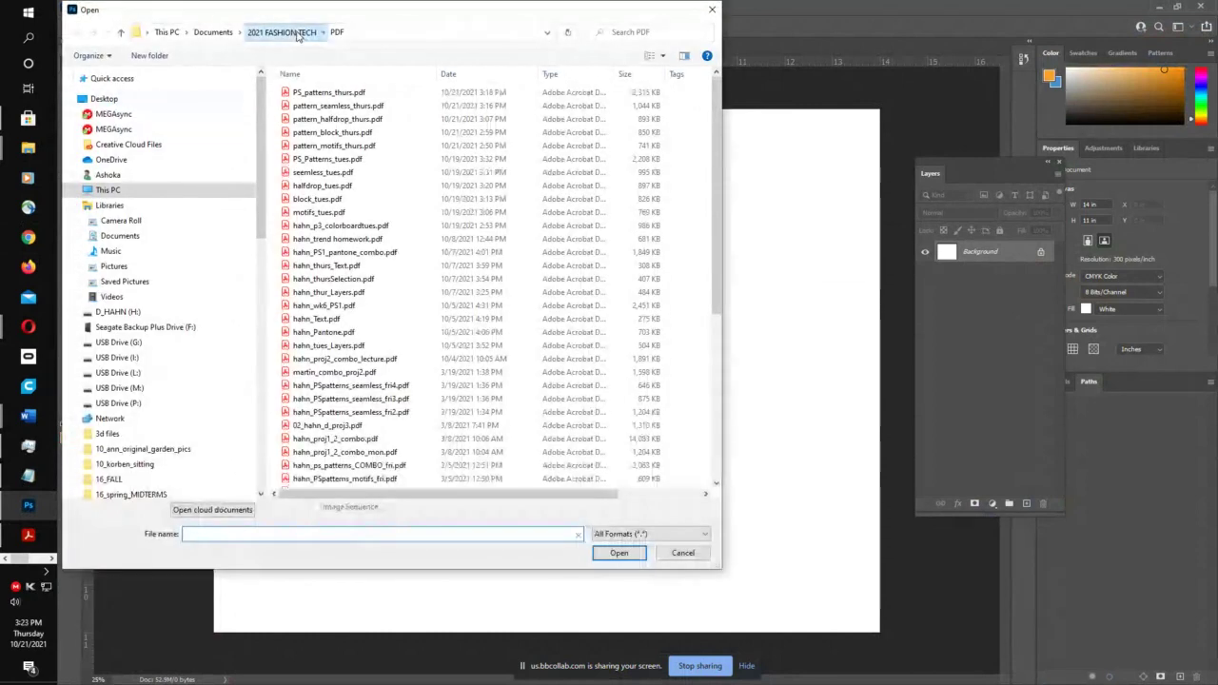
left_click(214, 32)
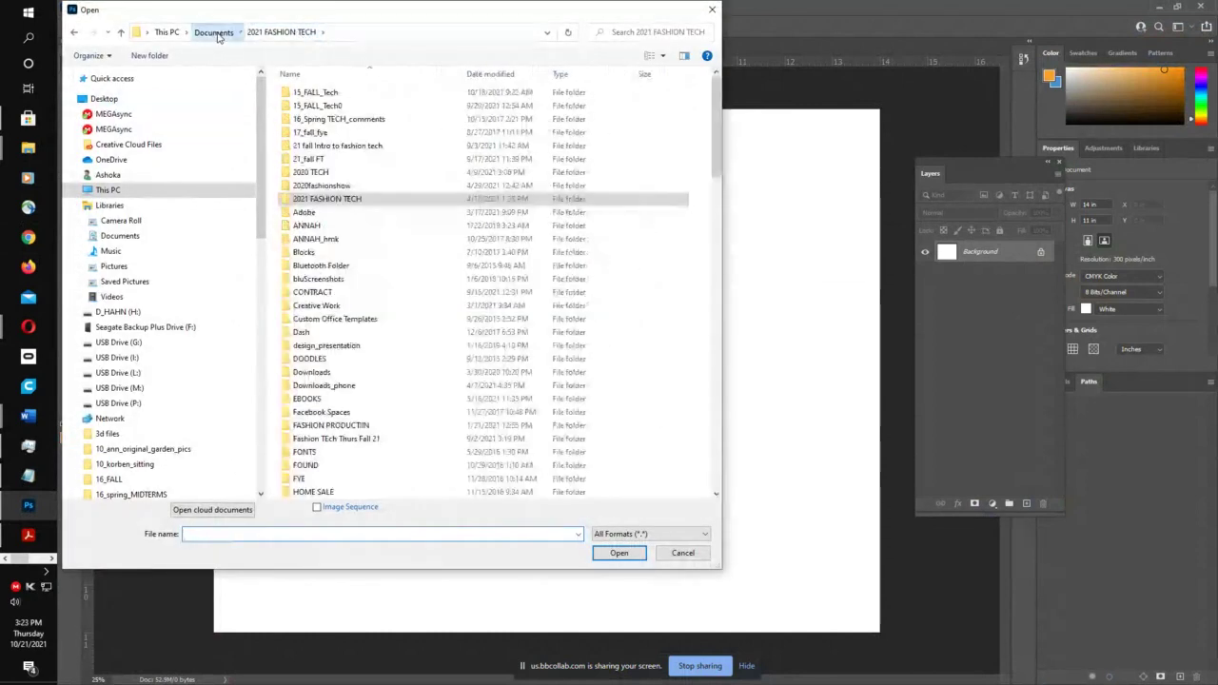
double_click(295, 92)
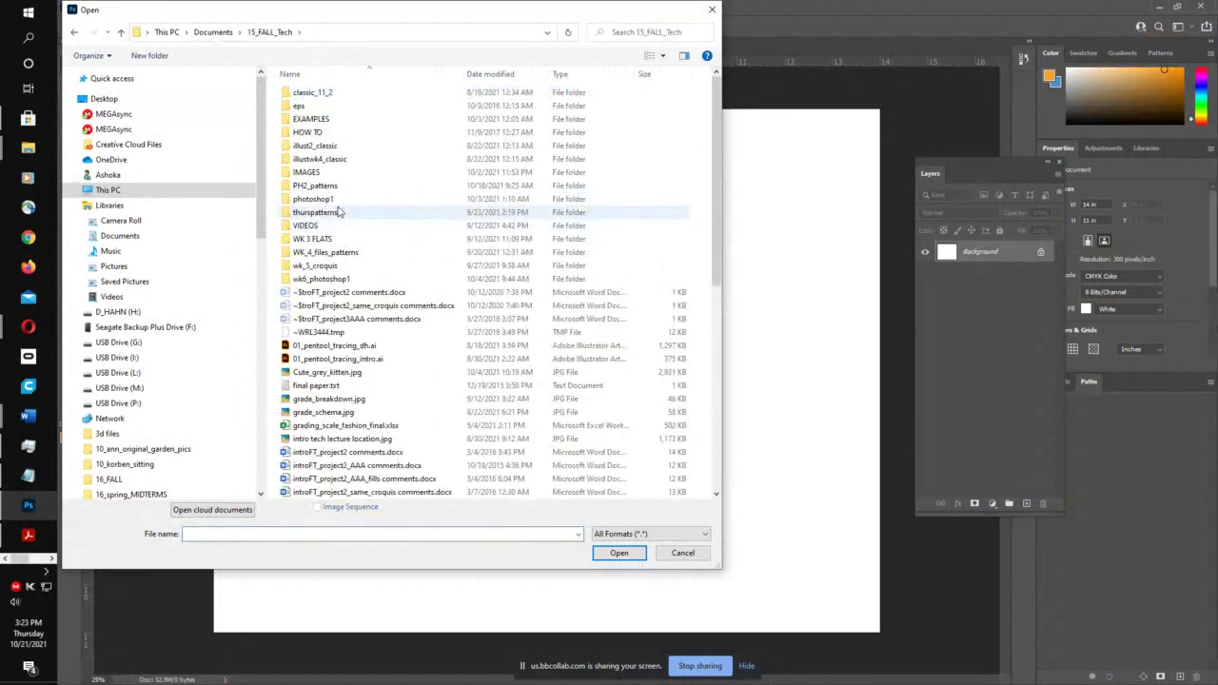
double_click(324, 119)
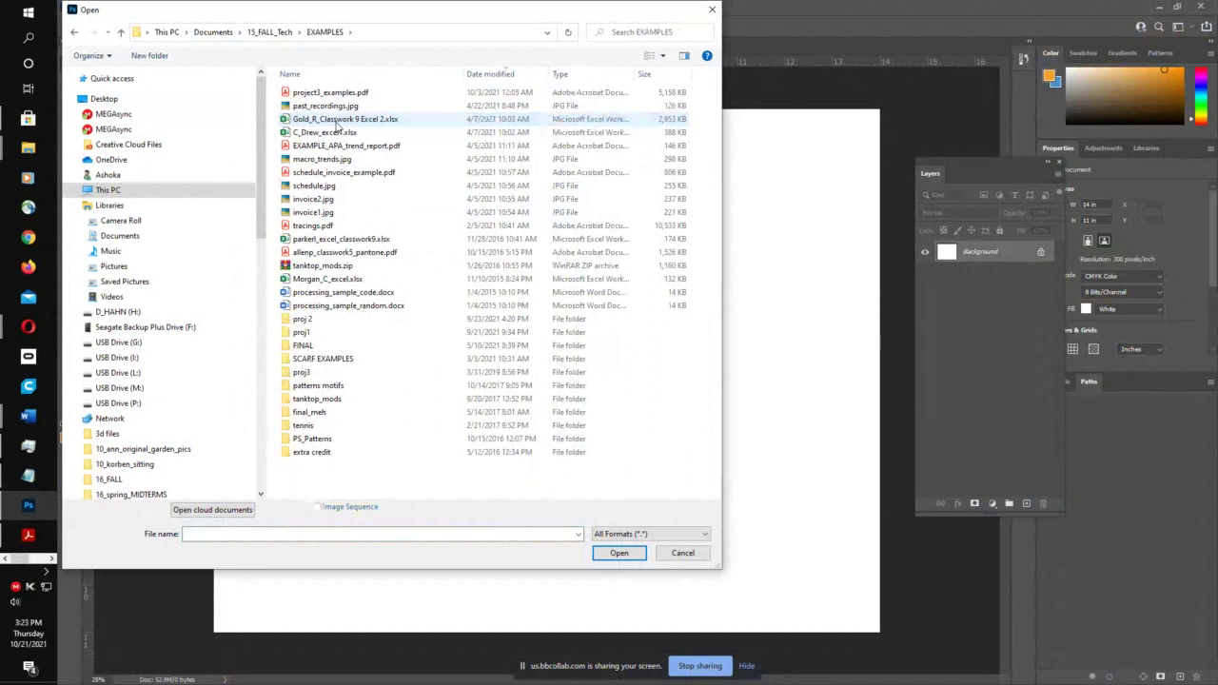
key("BackSpace")
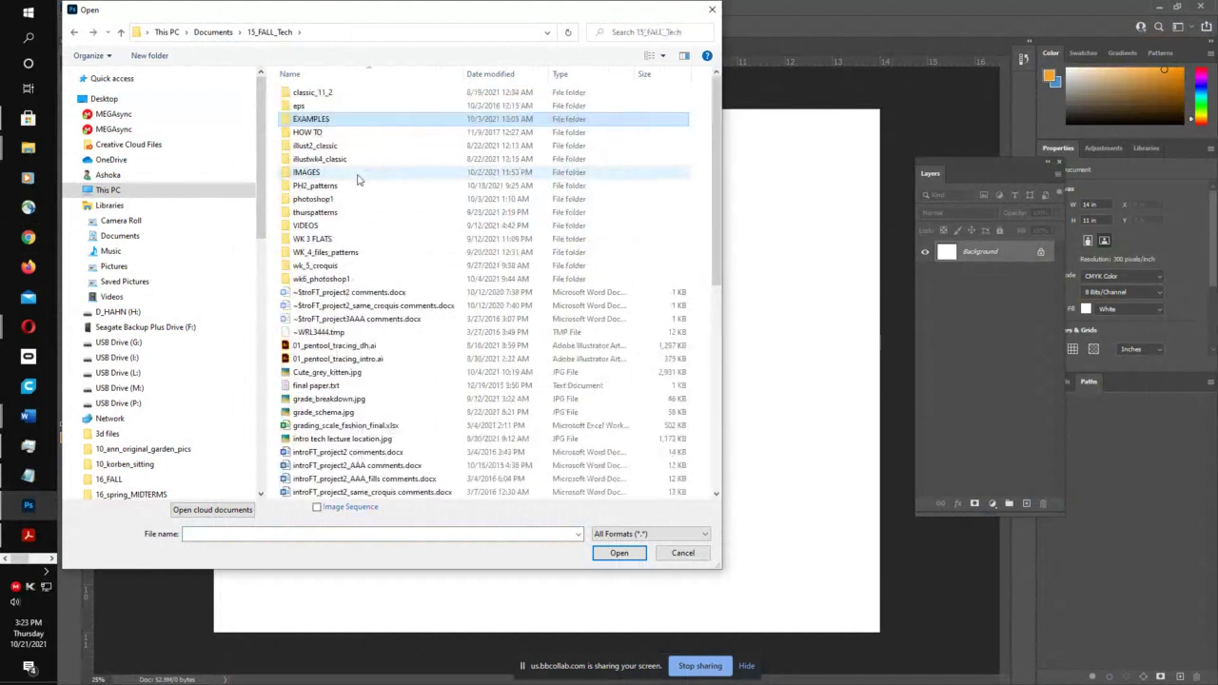
double_click(345, 254)
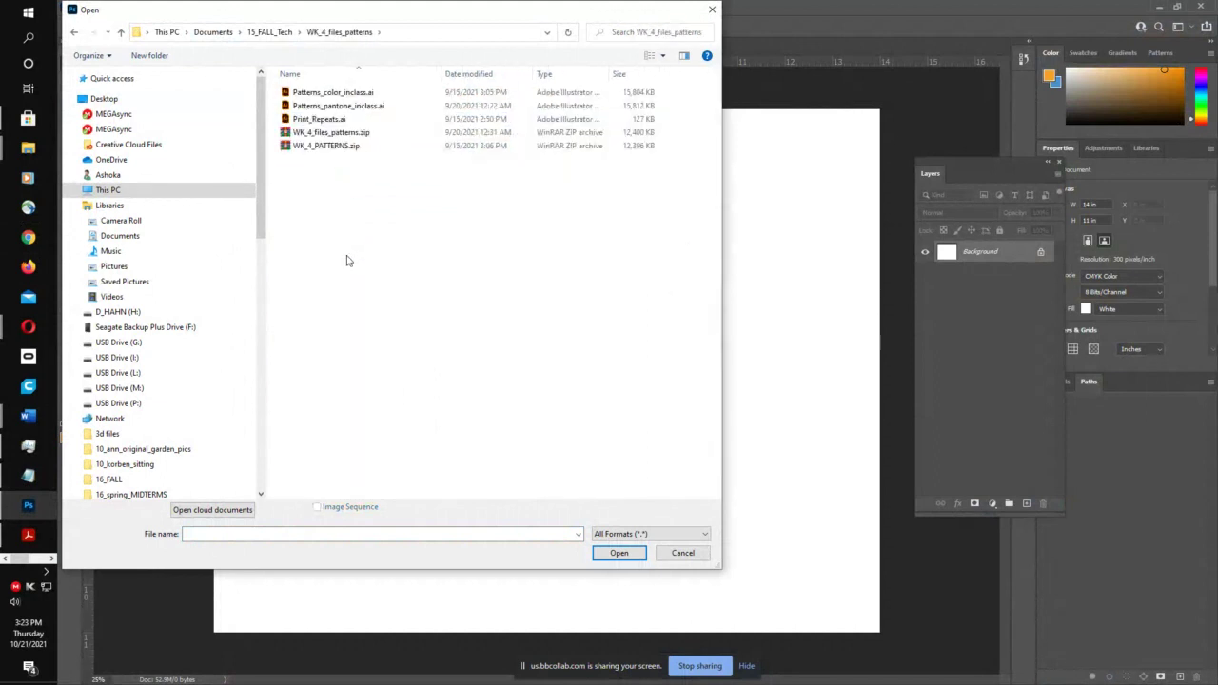
key("BackSpace")
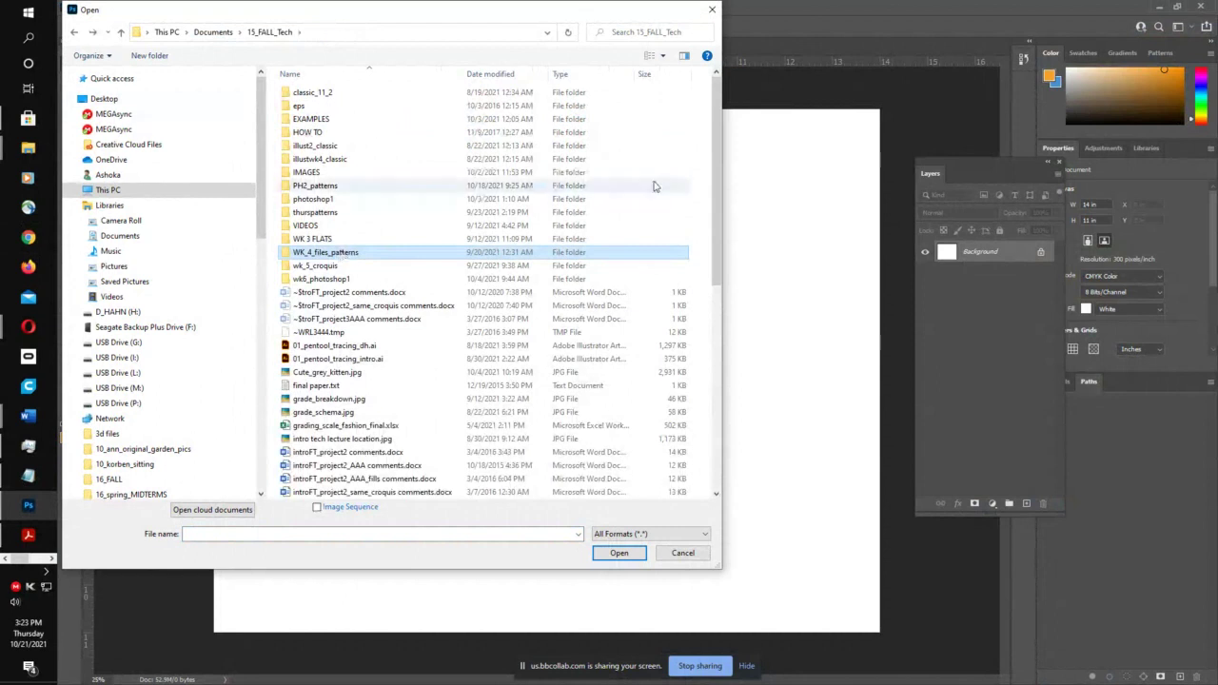
- Check in Opera which folder the cloud photo was saved to, then return to Photoshop and cancel the file opening
left_click(42, 322)
left_click(129, 309)
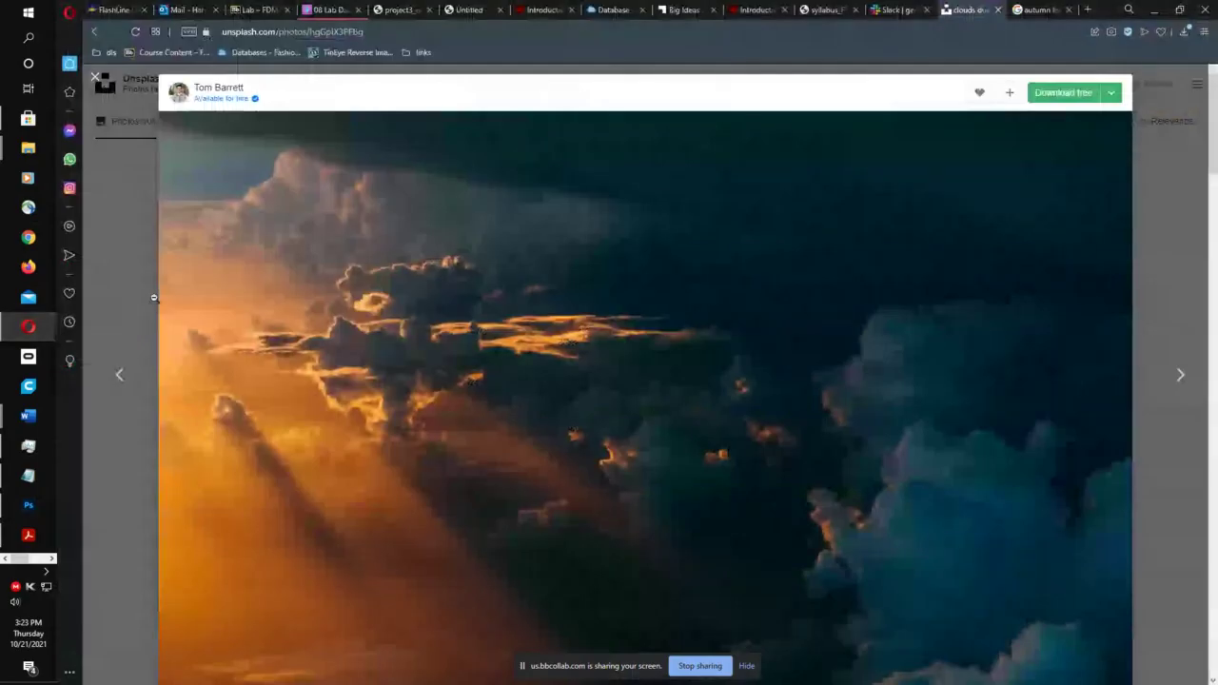
right_click(489, 217)
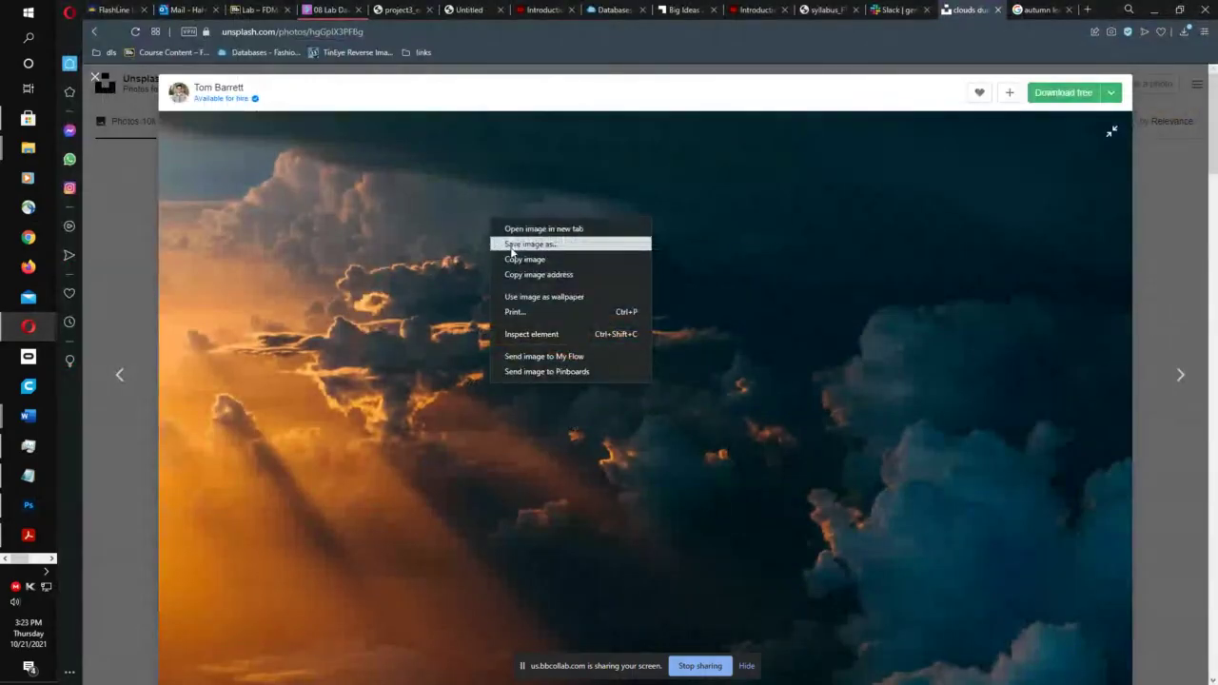
left_click(509, 246)
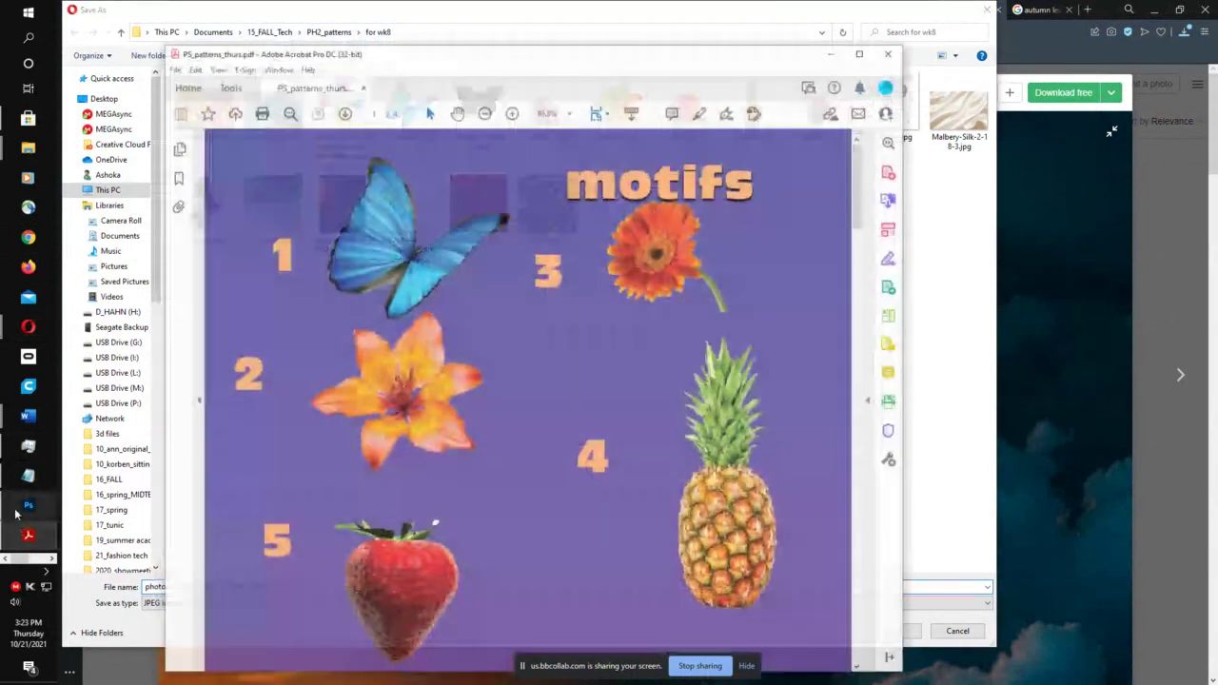
left_click(28, 506)
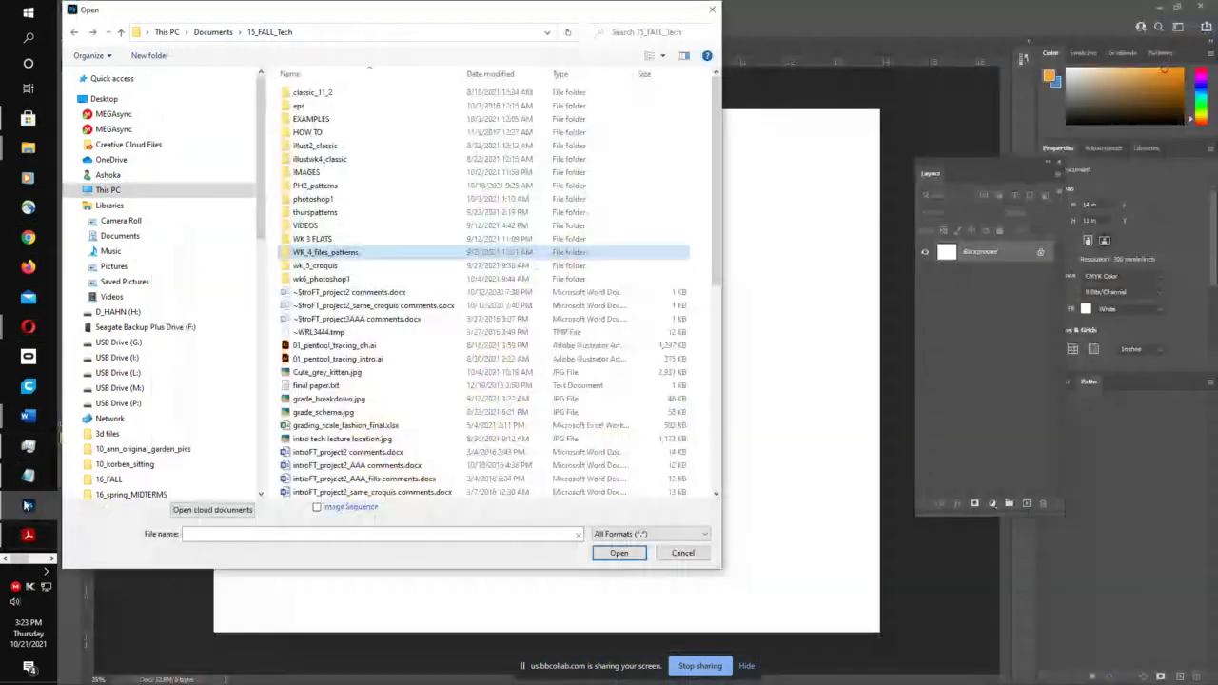
left_click(674, 553)
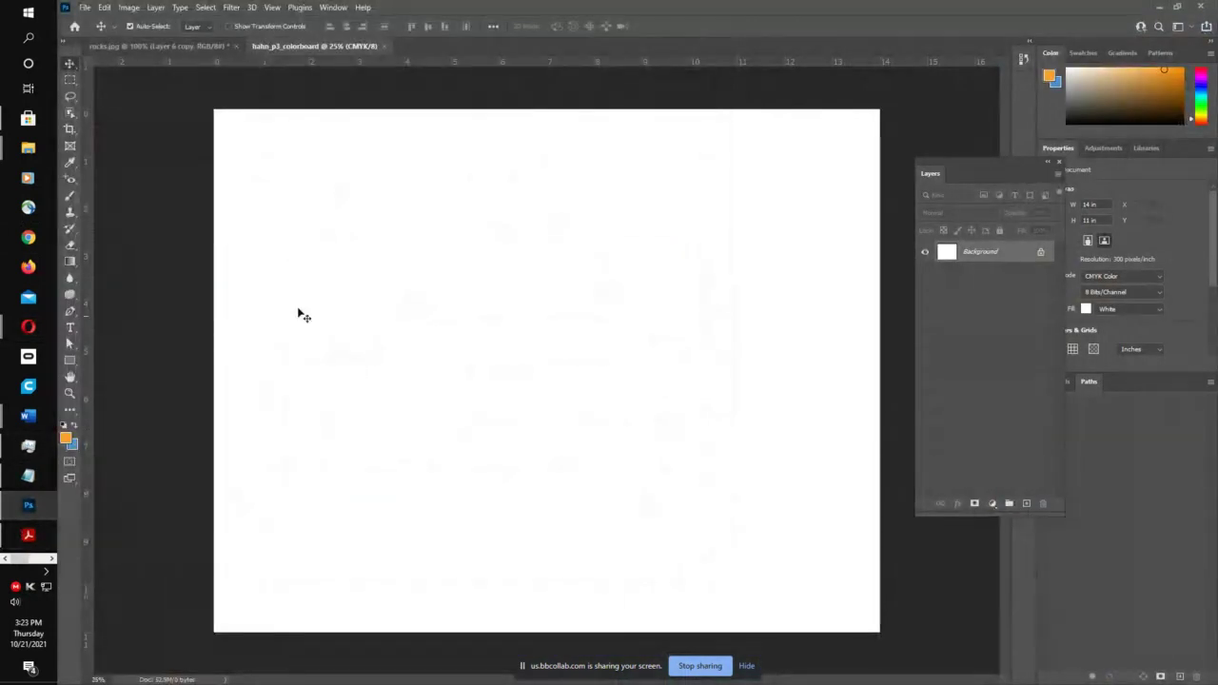
left_click(85, 7)
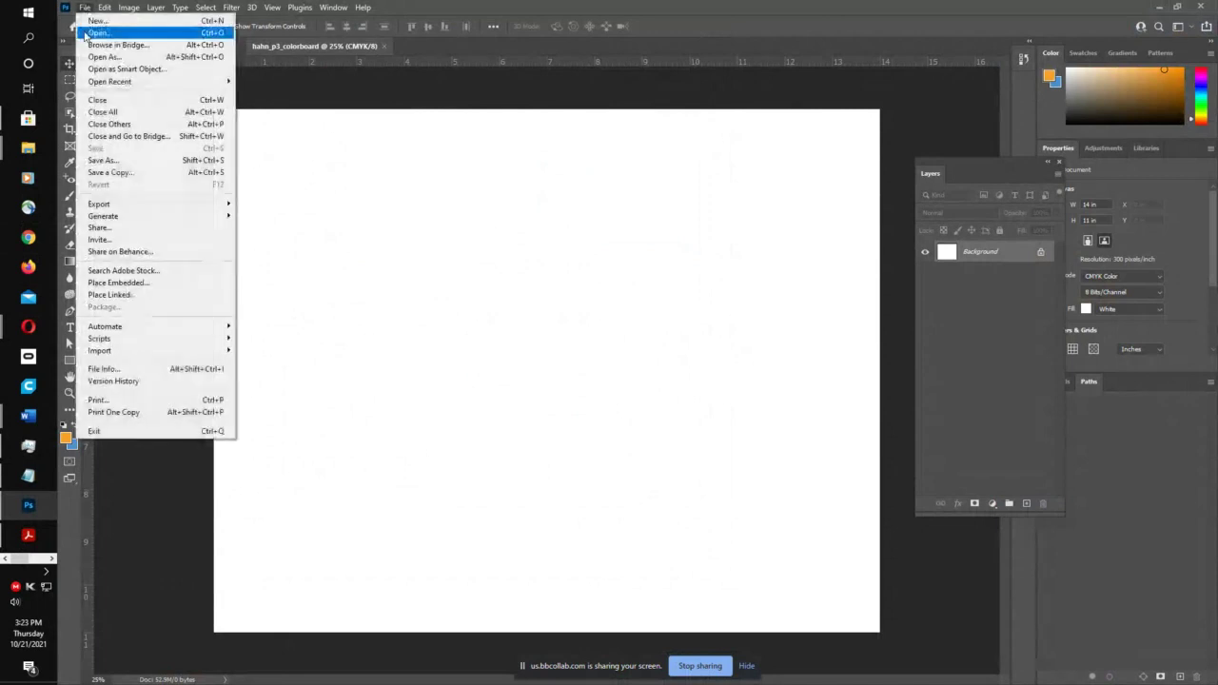
left_click(87, 35)
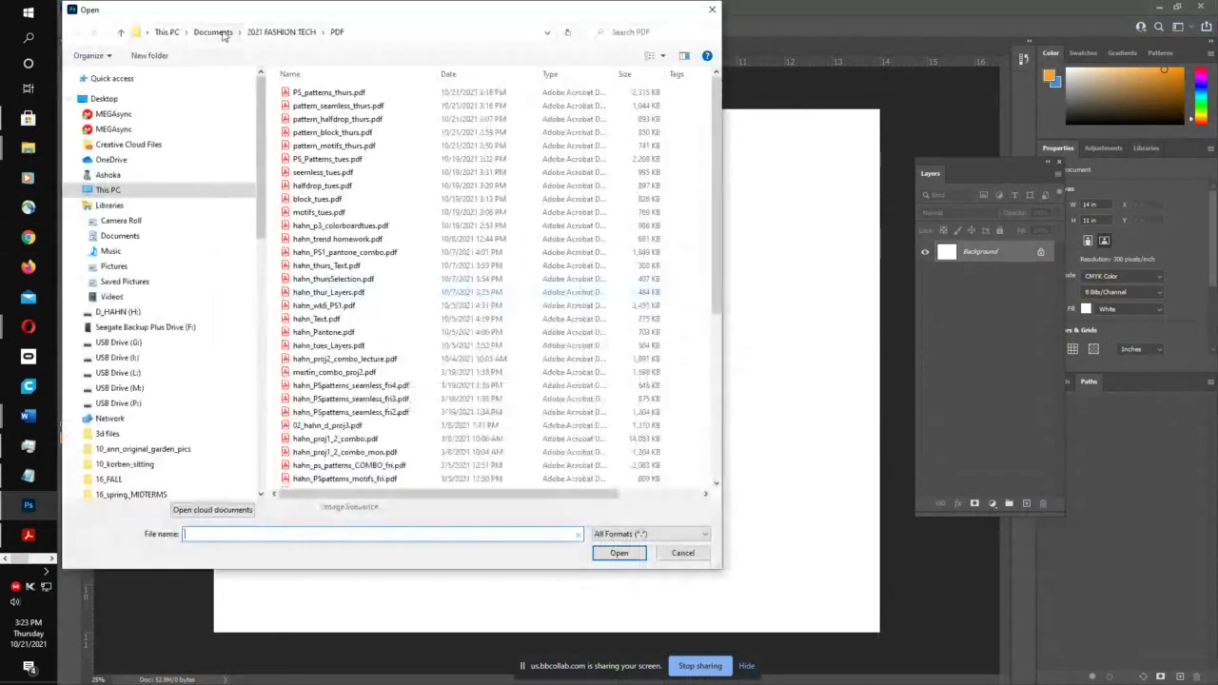
left_click(213, 33)
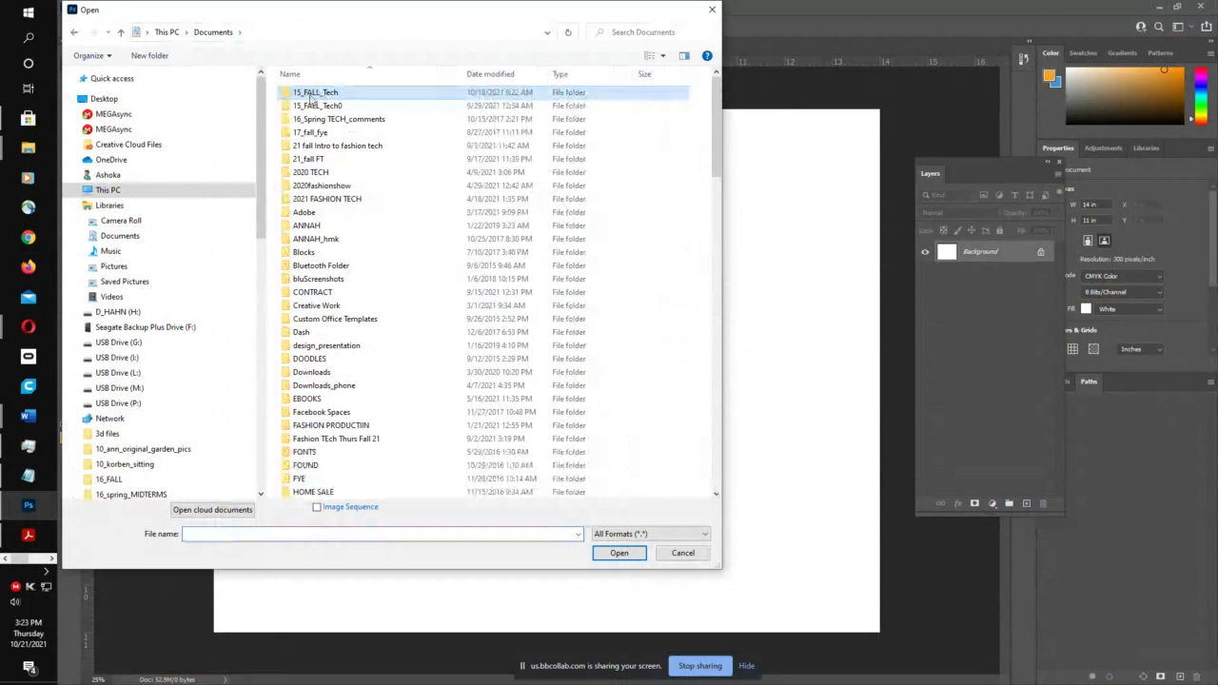
double_click(312, 93)
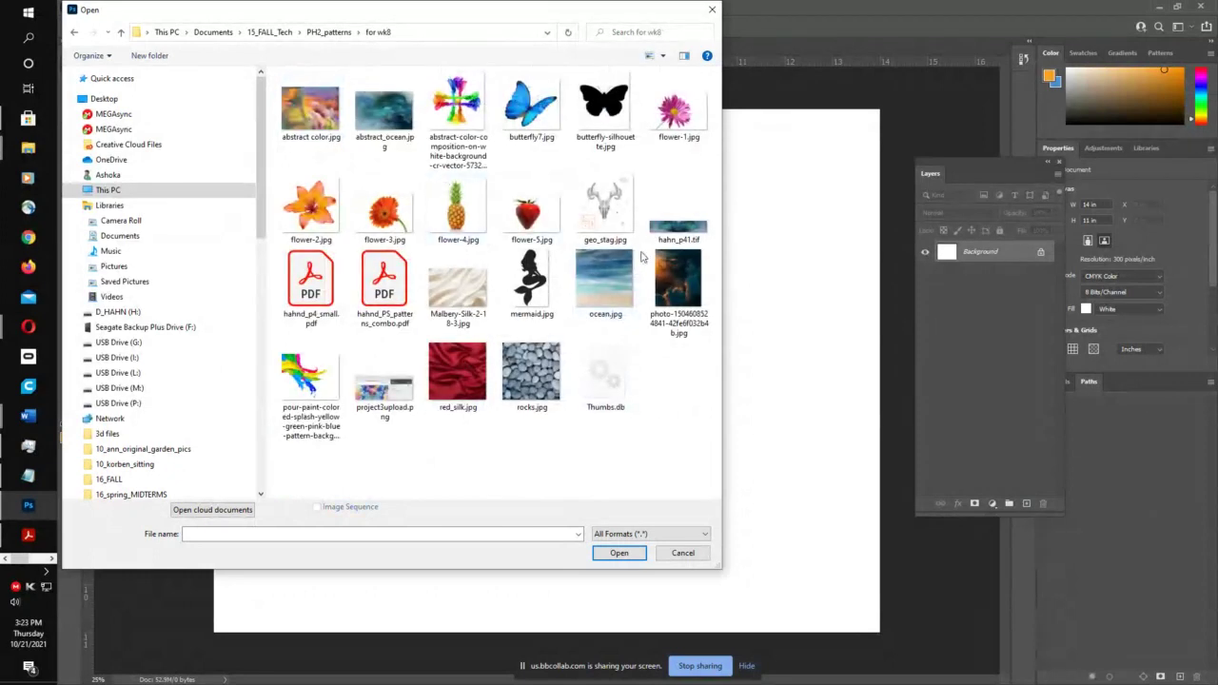
left_click(678, 283)
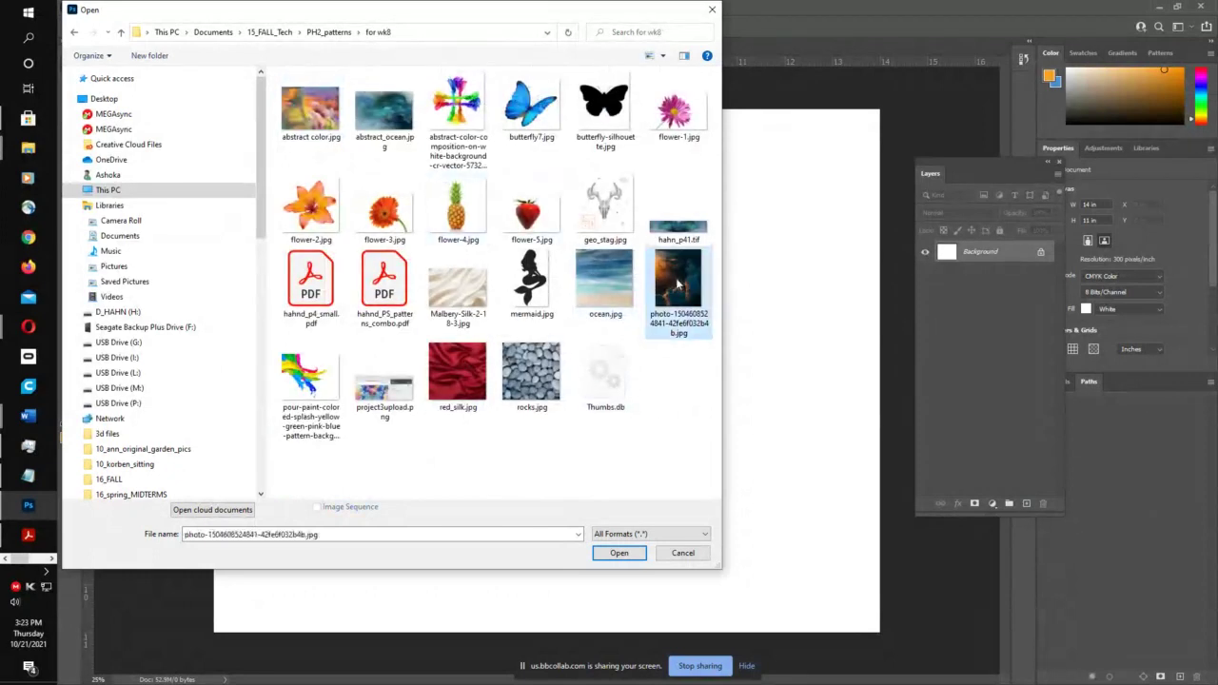
left_click(619, 553)
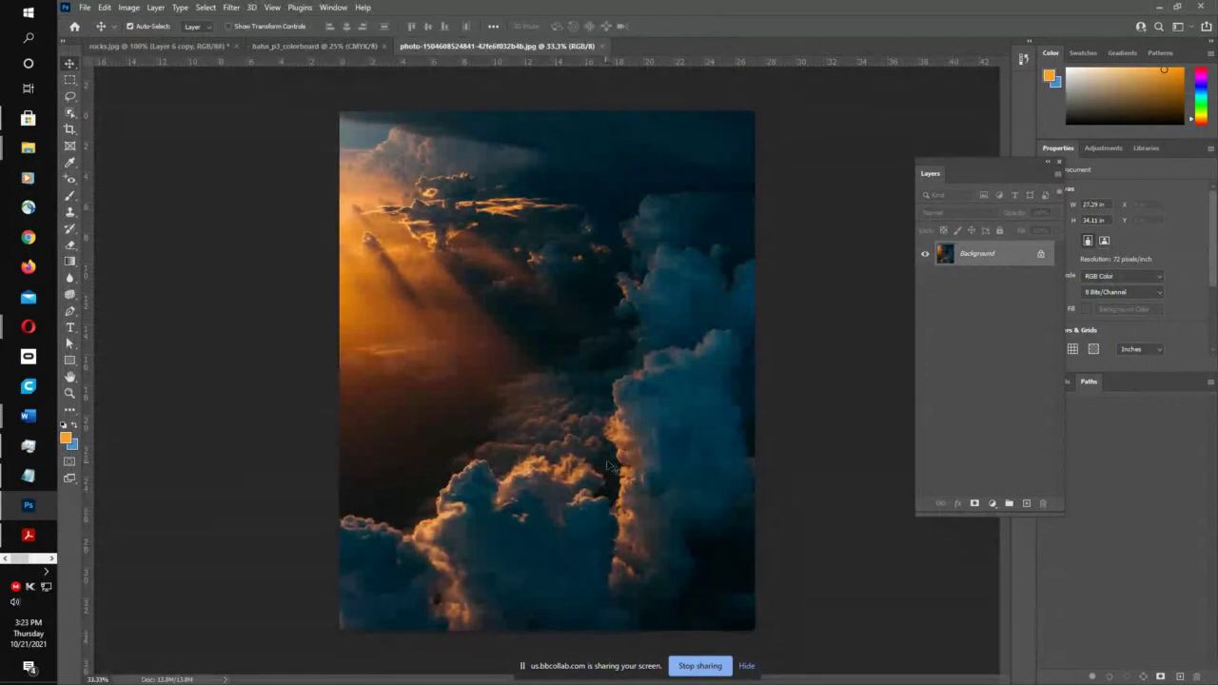
- Copy the entire cloud photo, paste it into hahn_p3_colorboard and shift it slightly near the board's center
left_click_drag(490, 292, 440, 303)
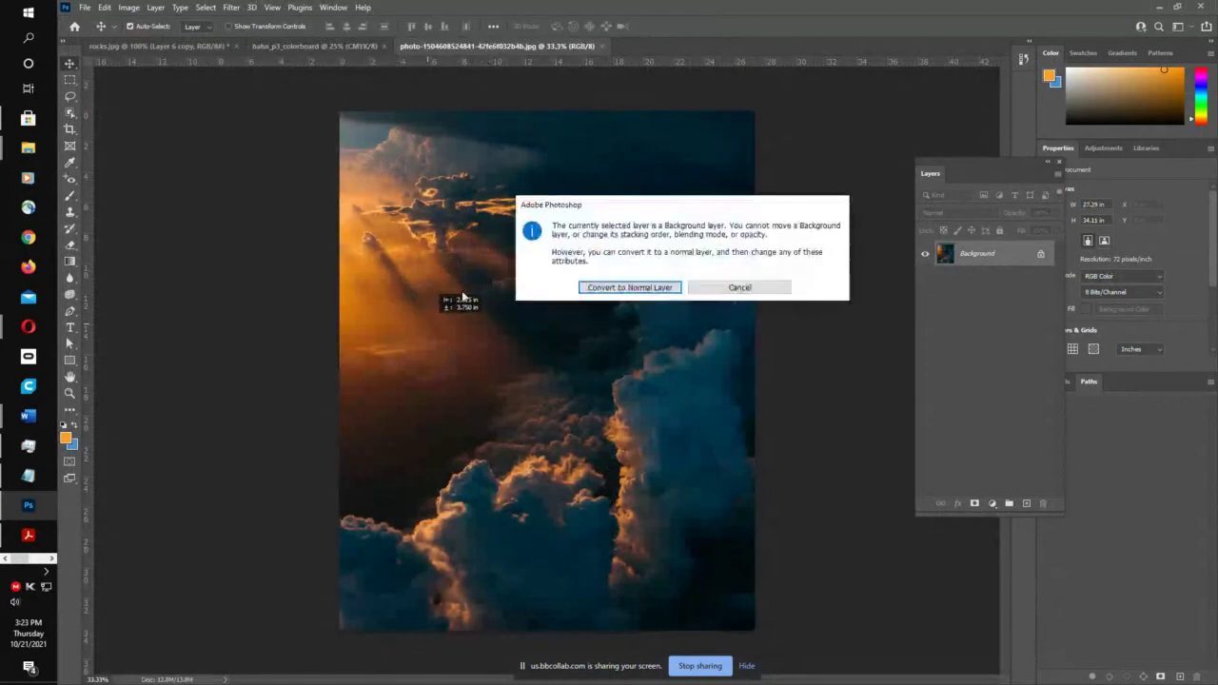
left_click(708, 291)
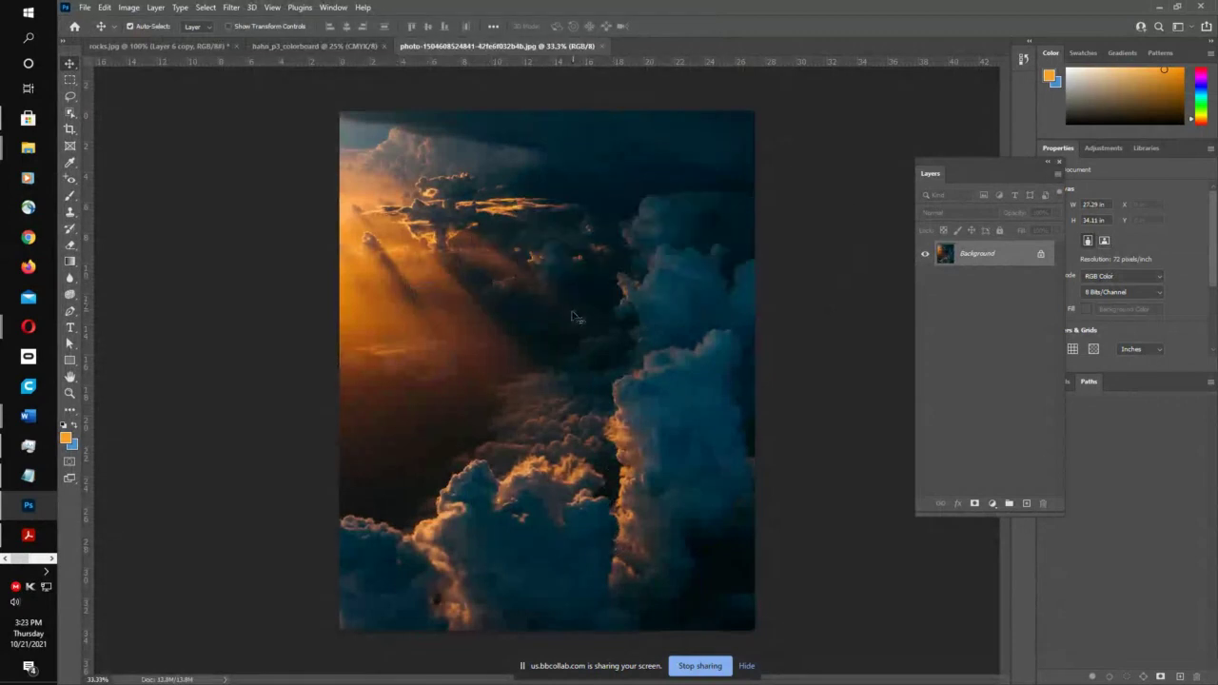
key("ctrl+a")
left_click(262, 47)
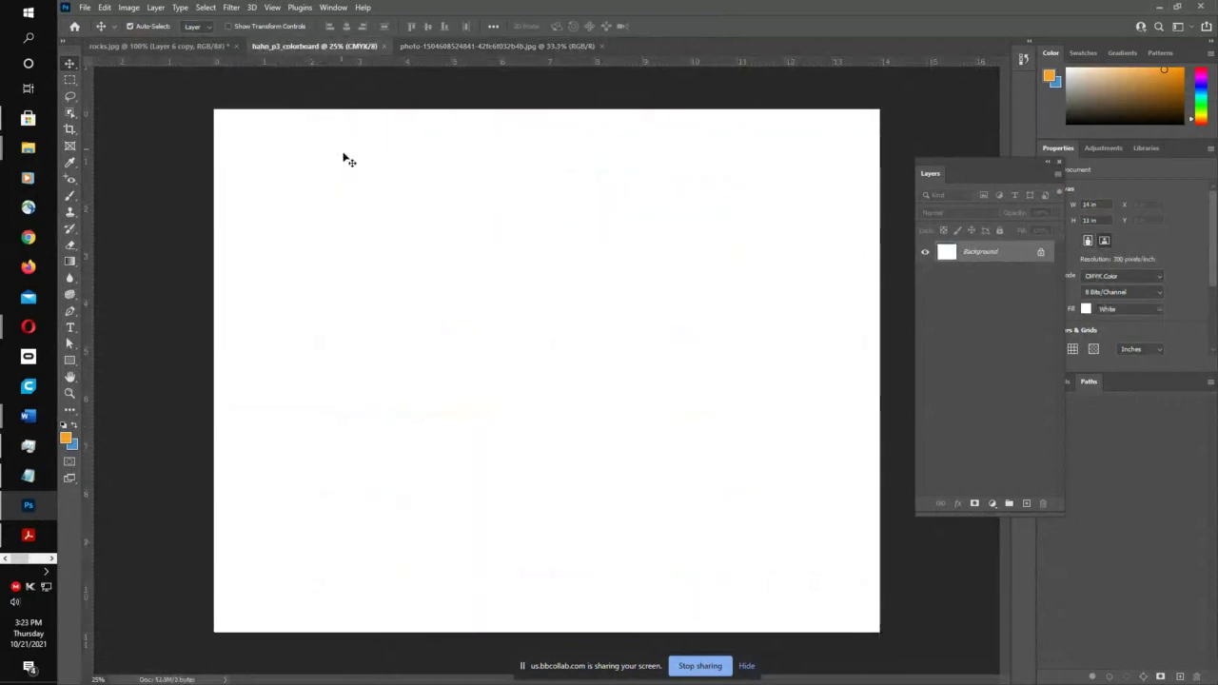
key("ctrl+v")
left_click_drag(590, 386, 617, 376)
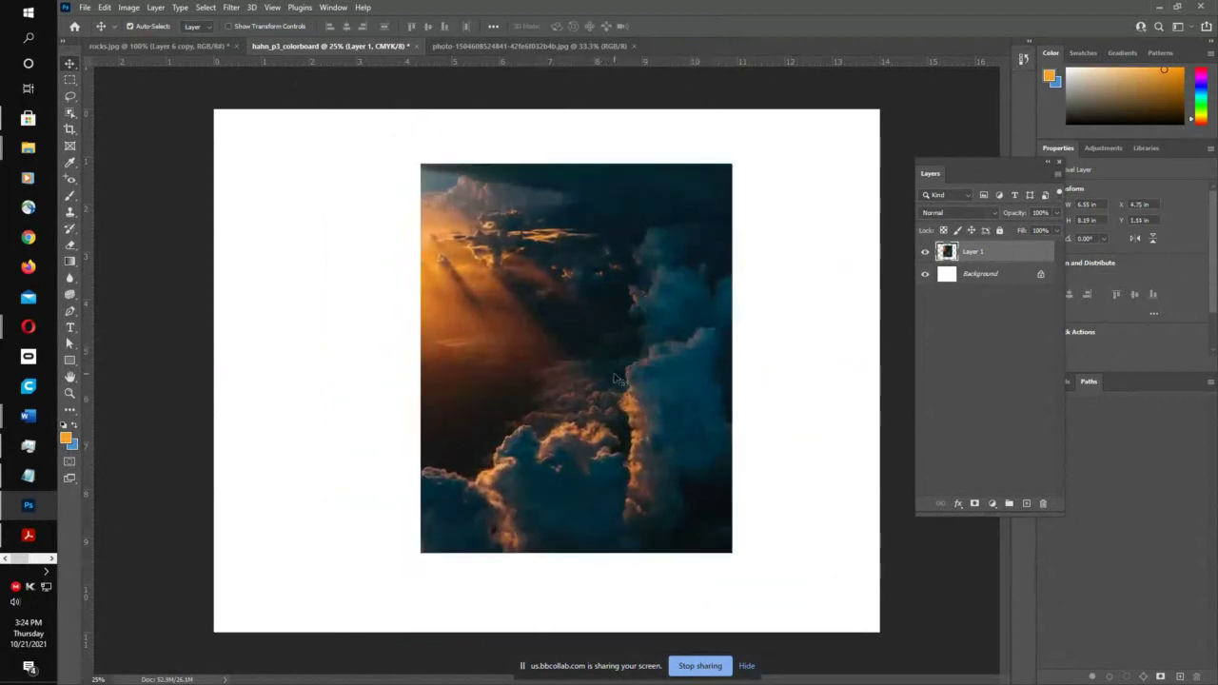
- Try enlarging the pasted cloud photo proportionally to about 184%
key("ctrl+t")
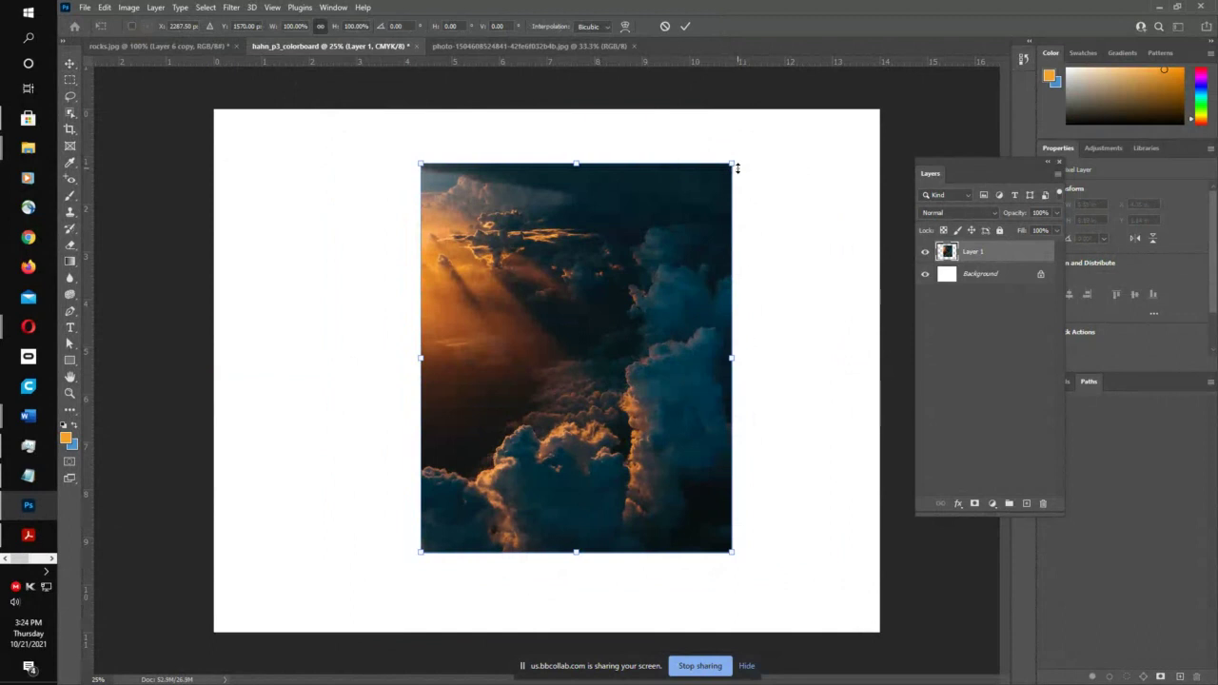
left_click_drag(739, 158, 986, 8)
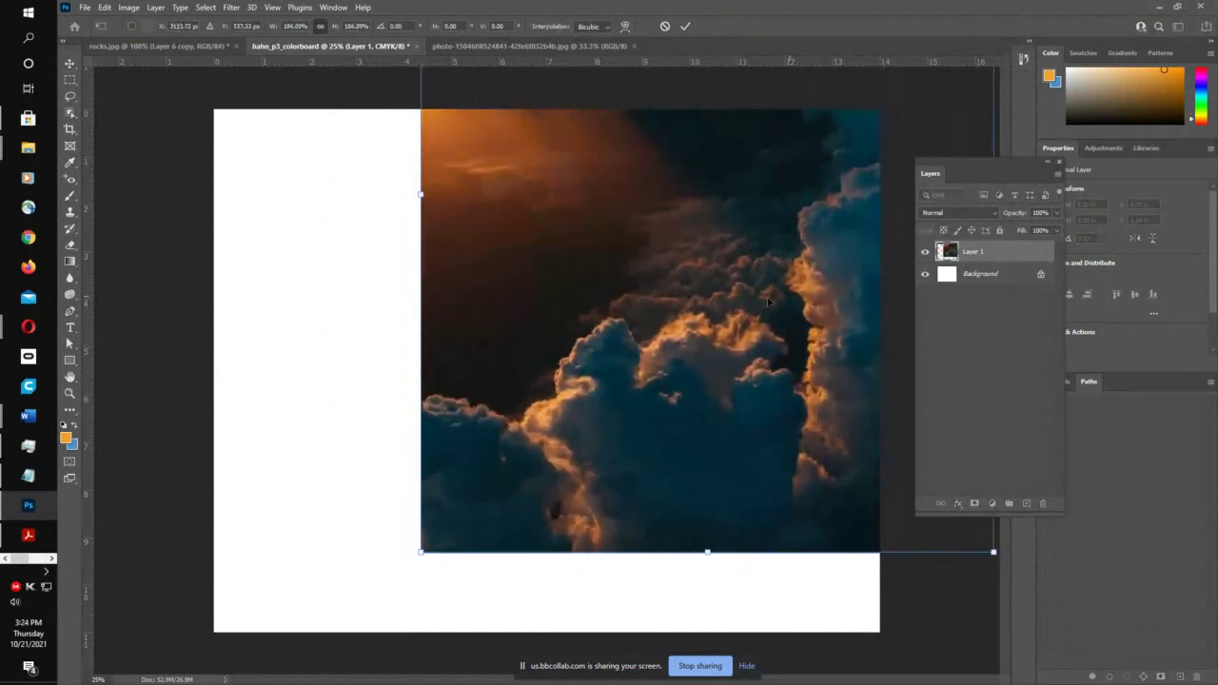
left_click(685, 28)
- Move the cloud photo to the right side of the color board, at about X 6.6 in and Y 0.99 in
mouse_move(675, 365)
left_mouse_down()
mouse_move(608, 395)
mouse_move(702, 351)
mouse_move(687, 360)
left_mouse_up()
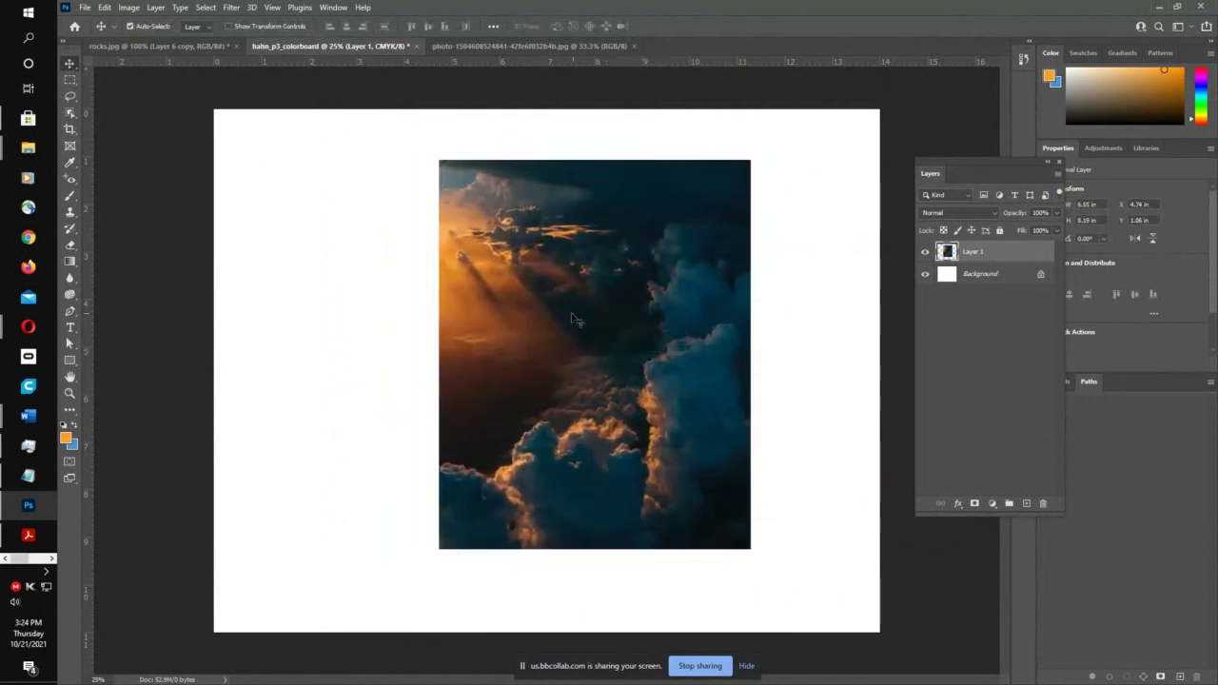
left_click_drag(609, 356, 699, 353)
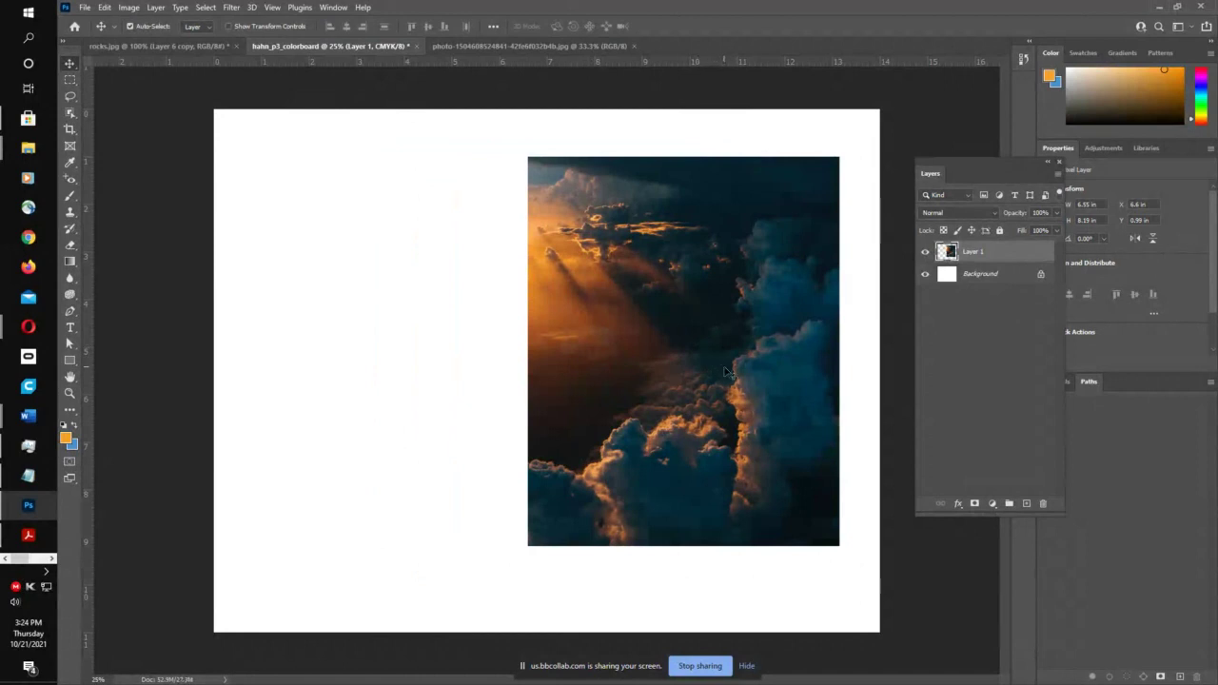
- Duplicate the cloud photo beside the original's left edge and flip the copy horizontally to make a mirrored pair
left_click_drag(769, 370, 458, 370)
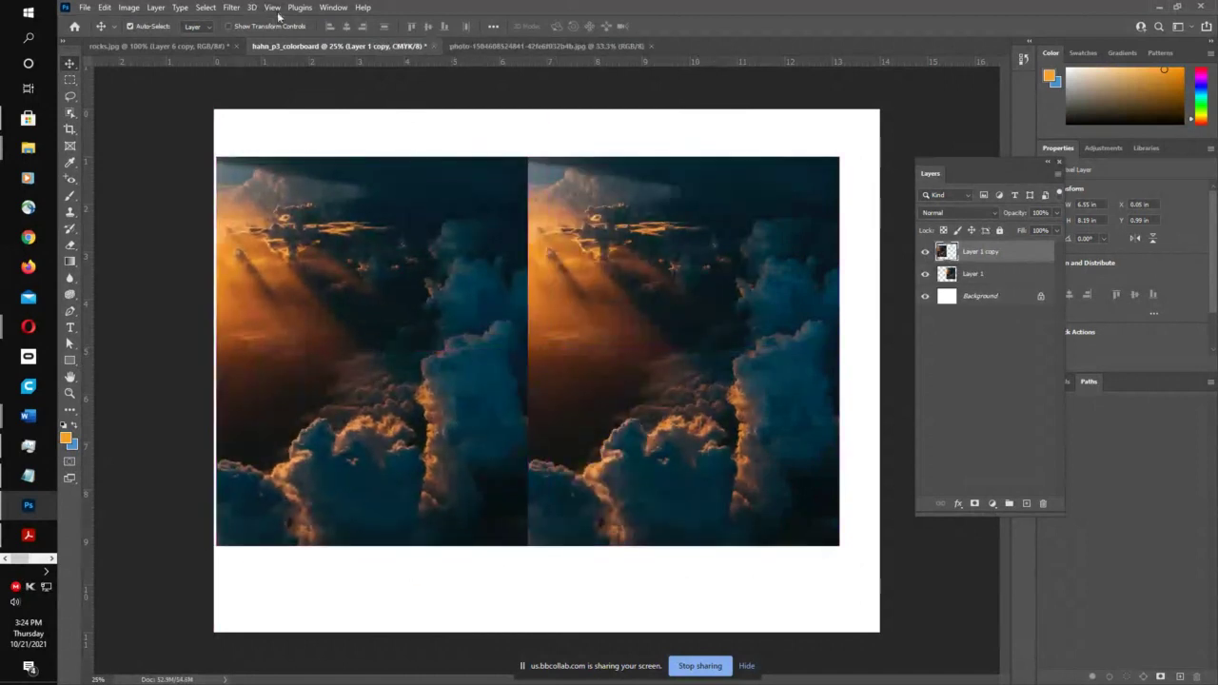
left_click(274, 7)
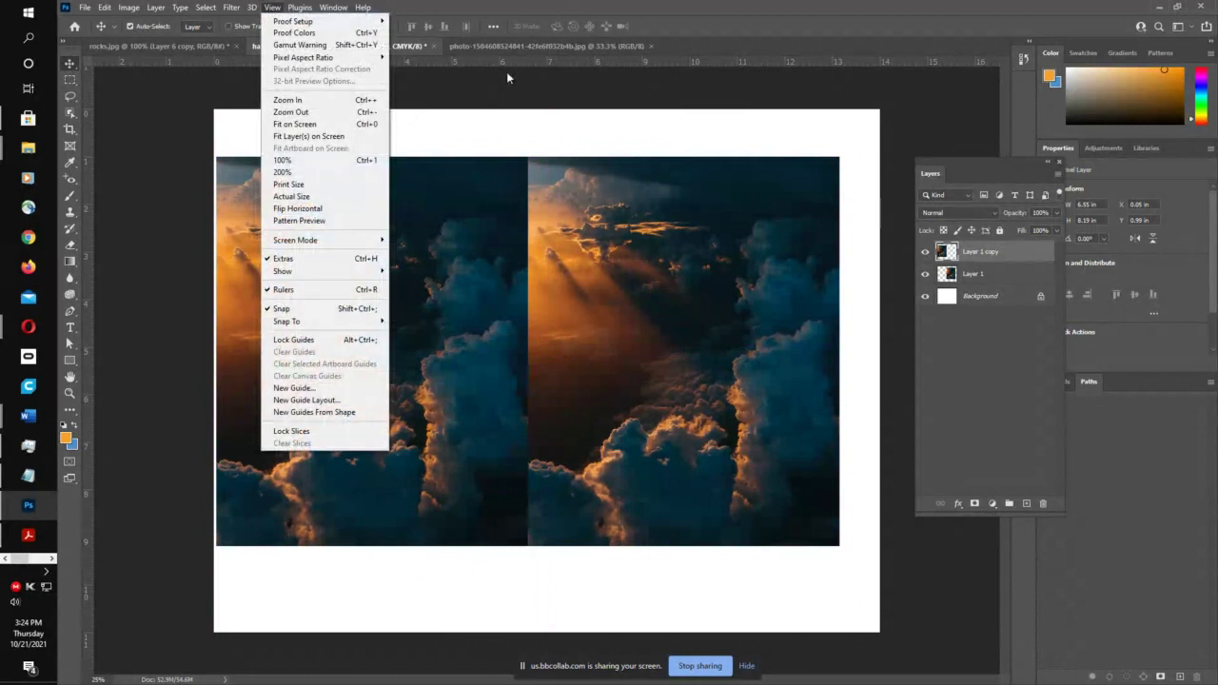
left_click(506, 76)
mouse_move(451, 277)
left_mouse_down()
mouse_move(426, 258)
mouse_move(451, 277)
left_mouse_up()
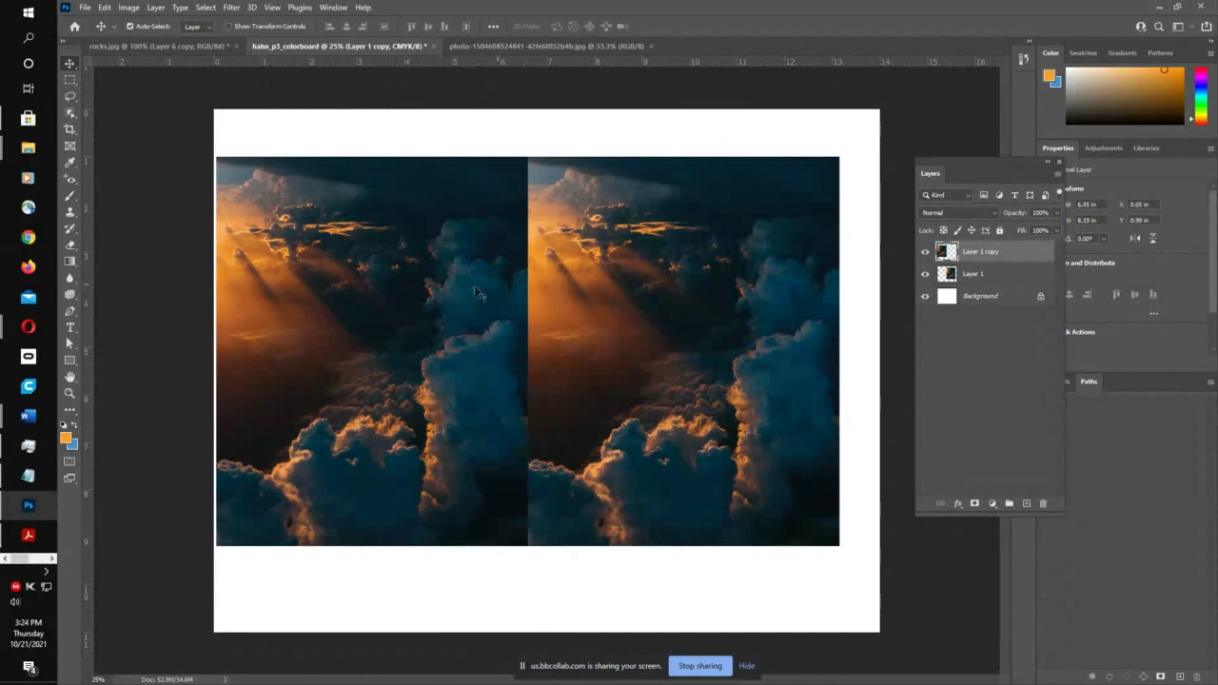
left_click(105, 8)
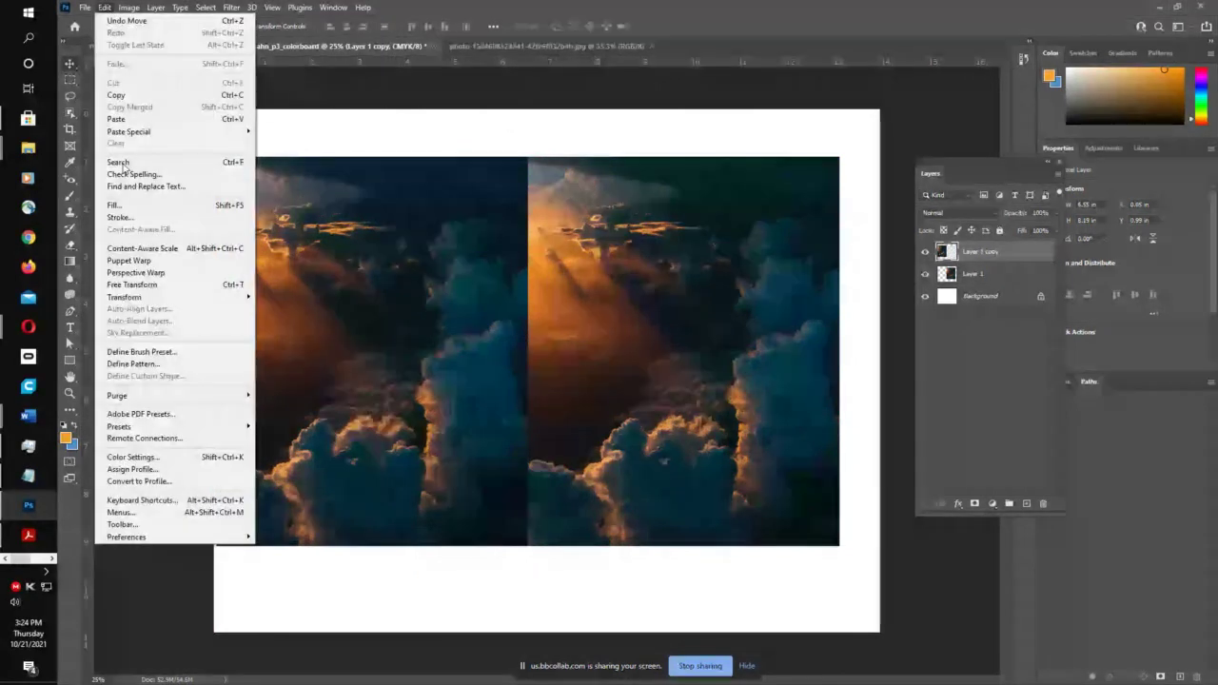
mouse_move(133, 297)
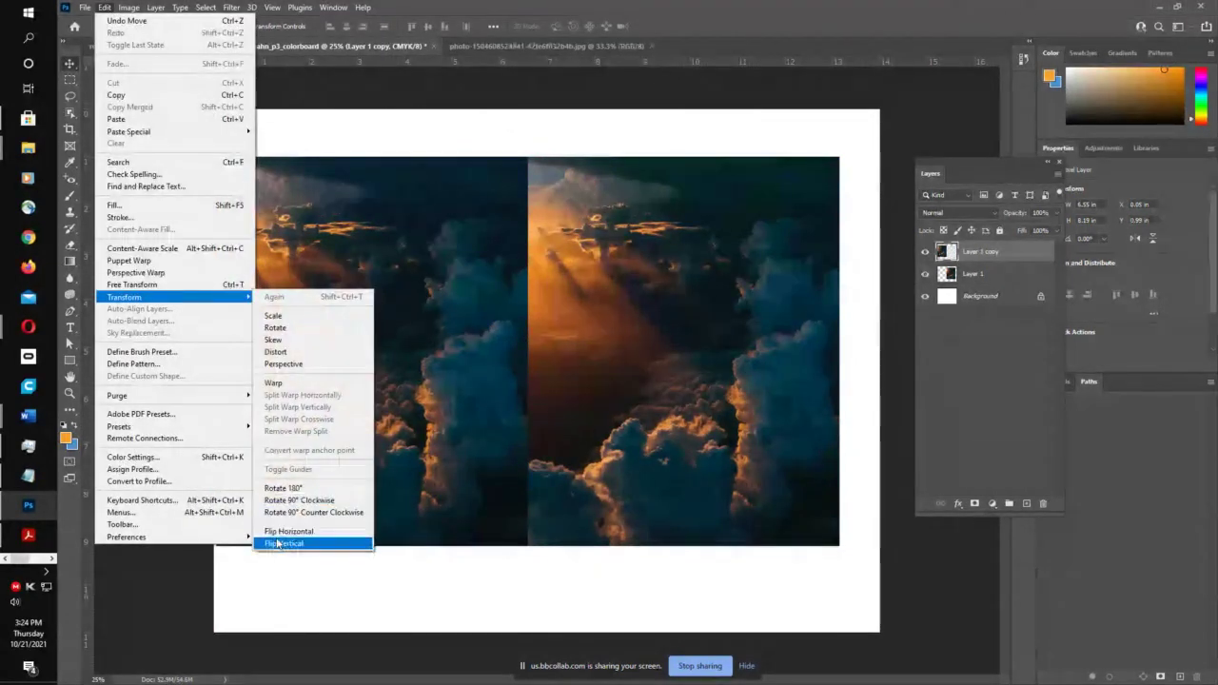
left_click(277, 544)
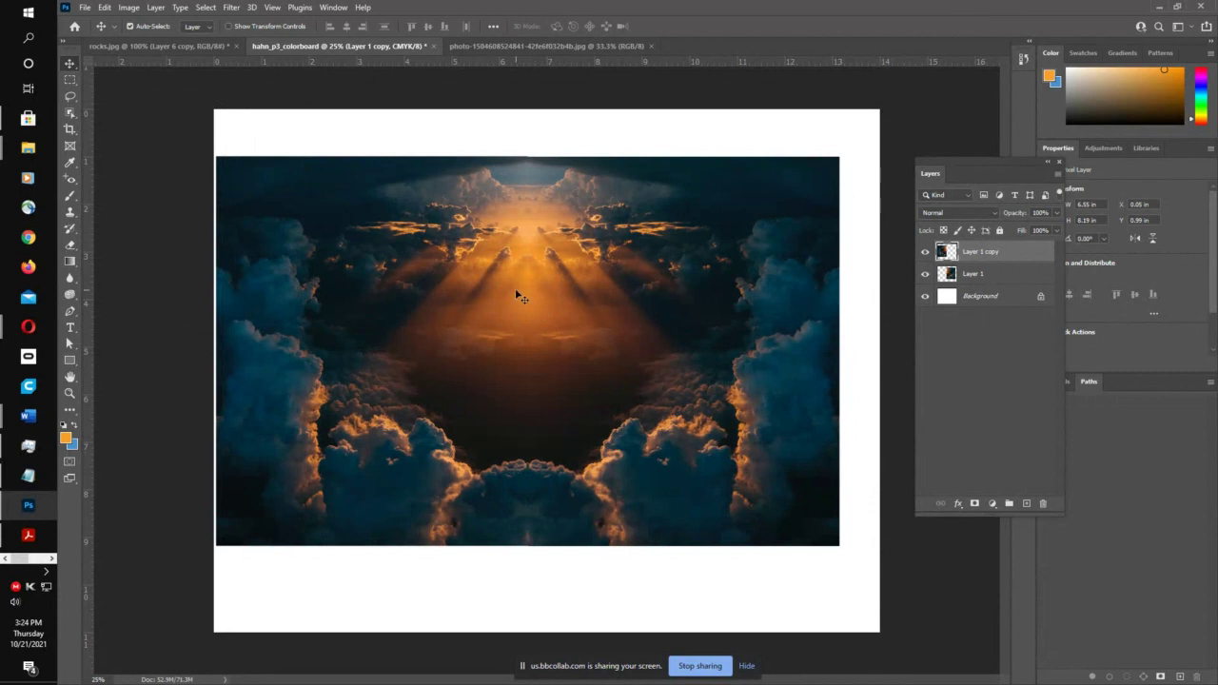
- Try swapping the two cloud halves so the flipped copy sits on the right at about X 7.66 in and Y 1.07 in
left_click_drag(322, 349, 729, 389)
left_click_drag(547, 368, 286, 371)
left_click_drag(663, 354, 617, 354)
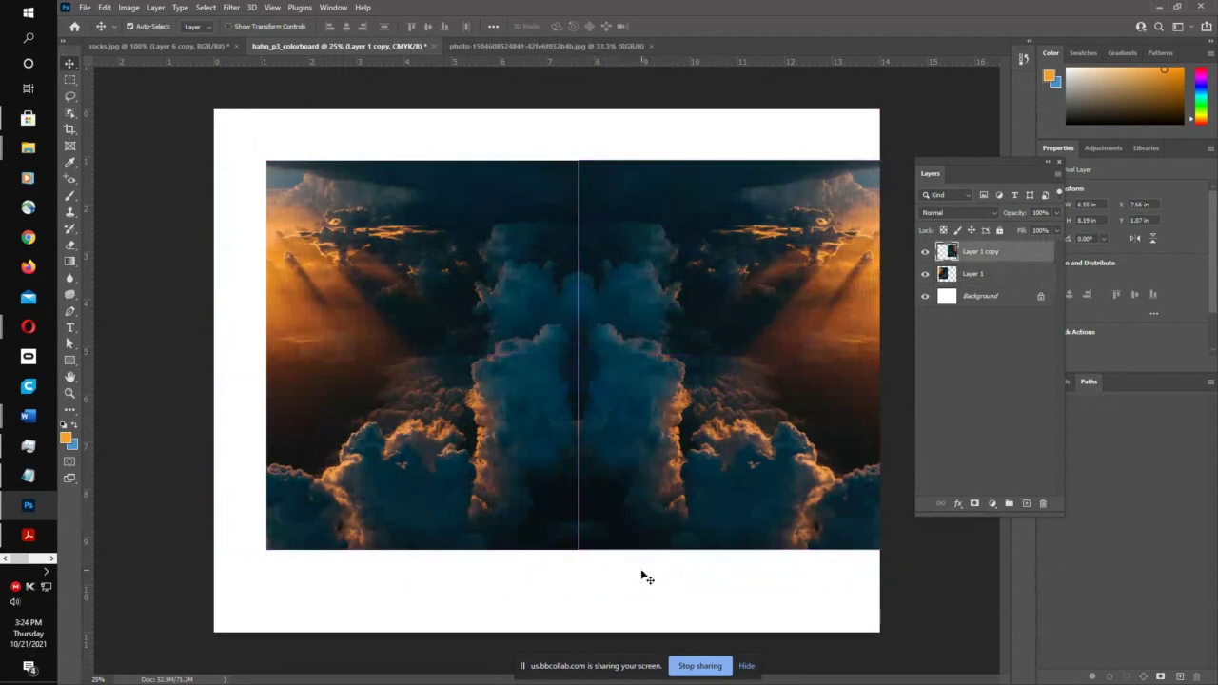
key("Left")
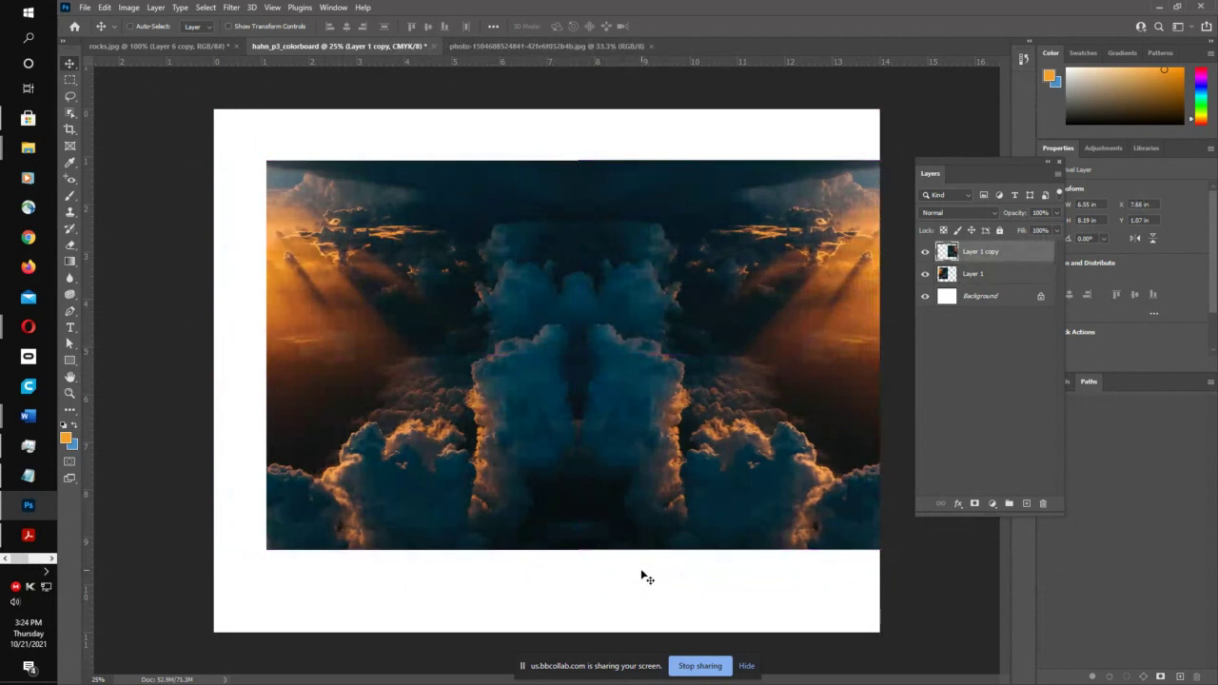
key("ctrl+z")
- Place the original cloud photo on the right and the flipped copy flush on its left at about X -0.08 in and Y 0.94 in
left_click_drag(713, 430, 305, 452)
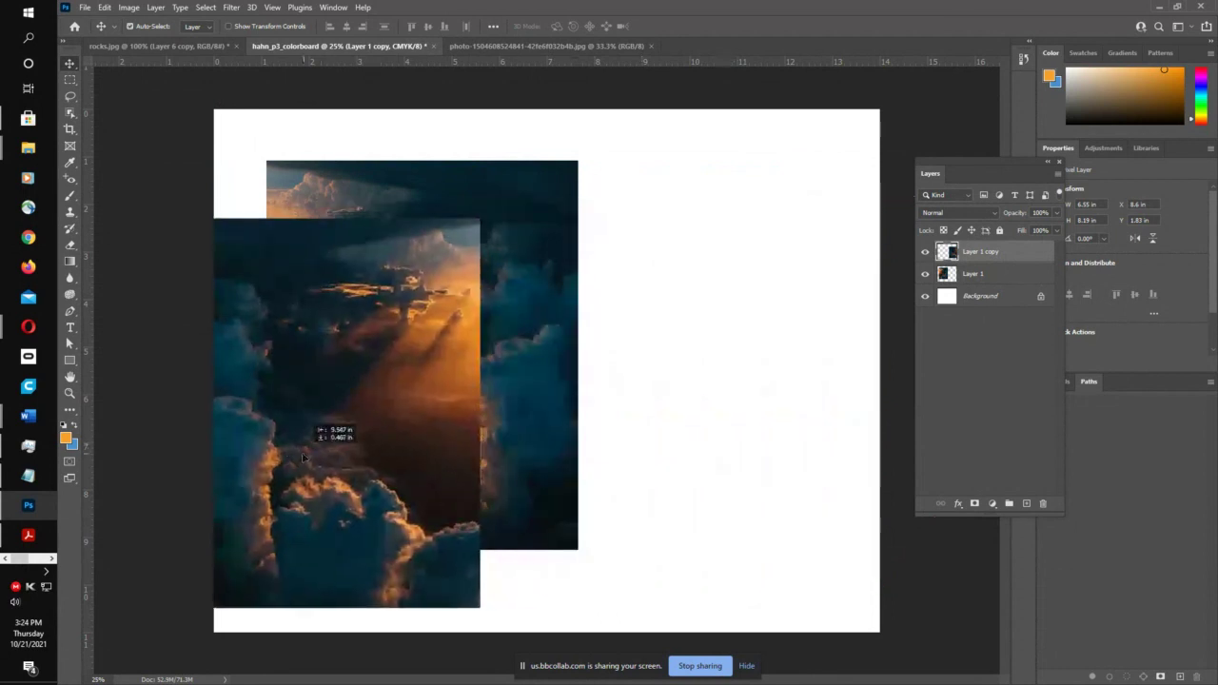
left_click_drag(512, 333, 767, 326)
left_click_drag(399, 381, 440, 316)
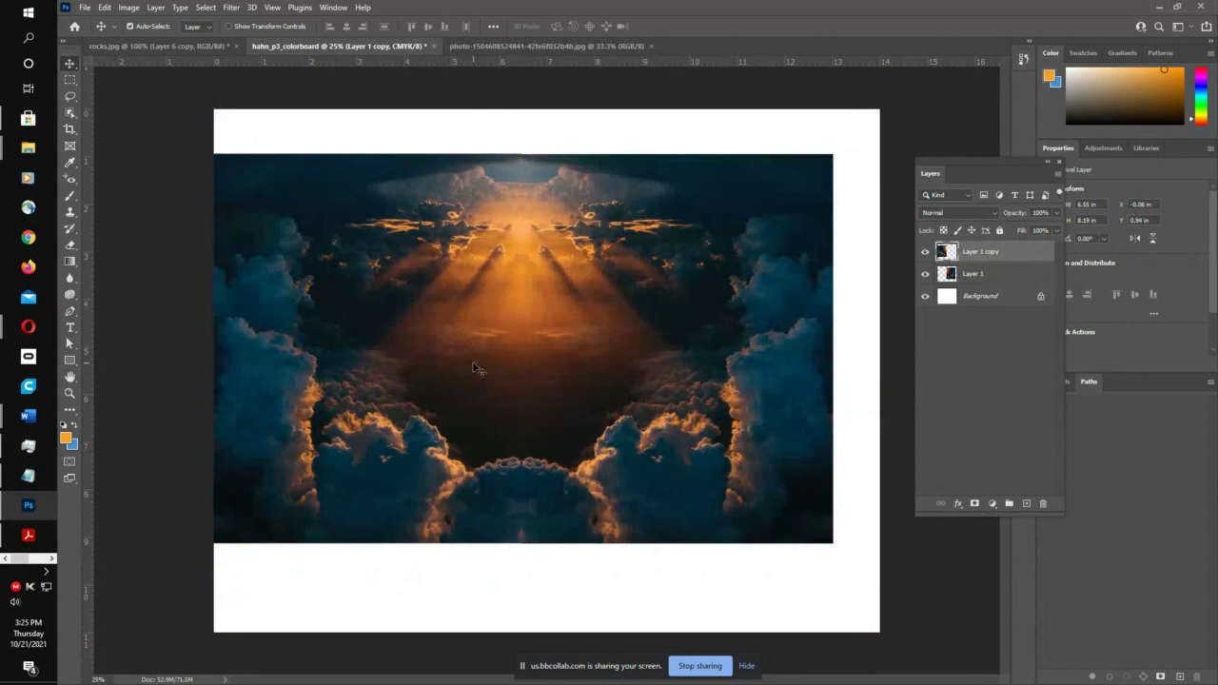
key("Down")
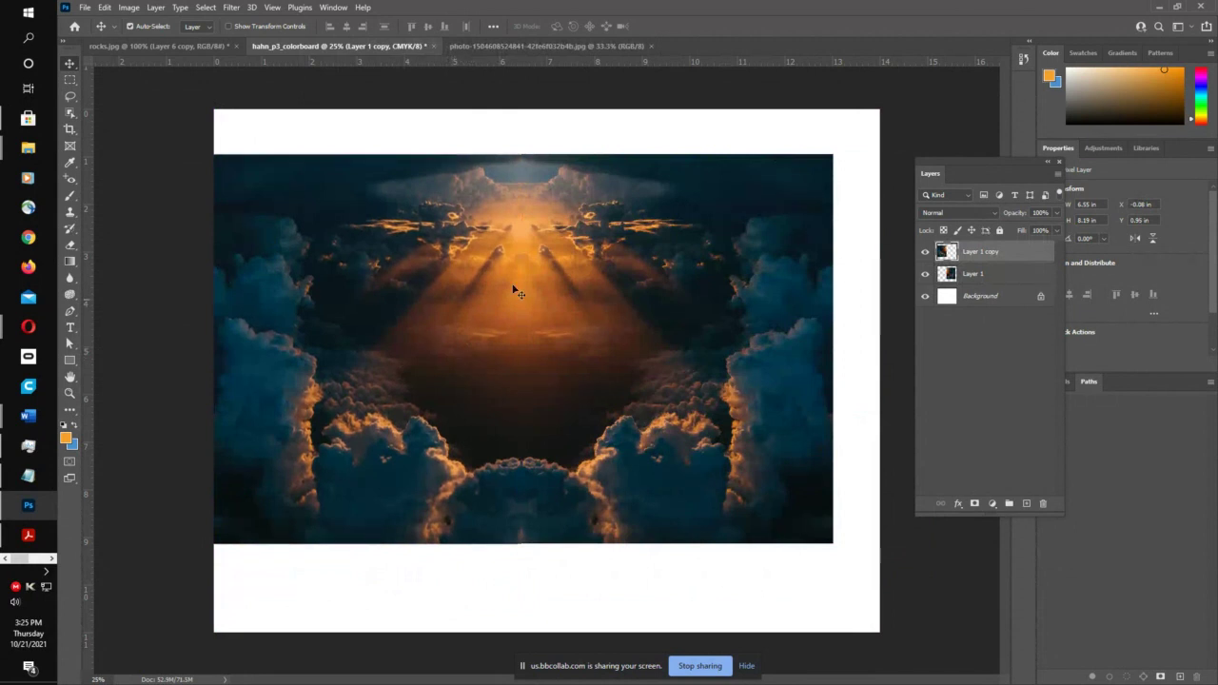
key("Up")
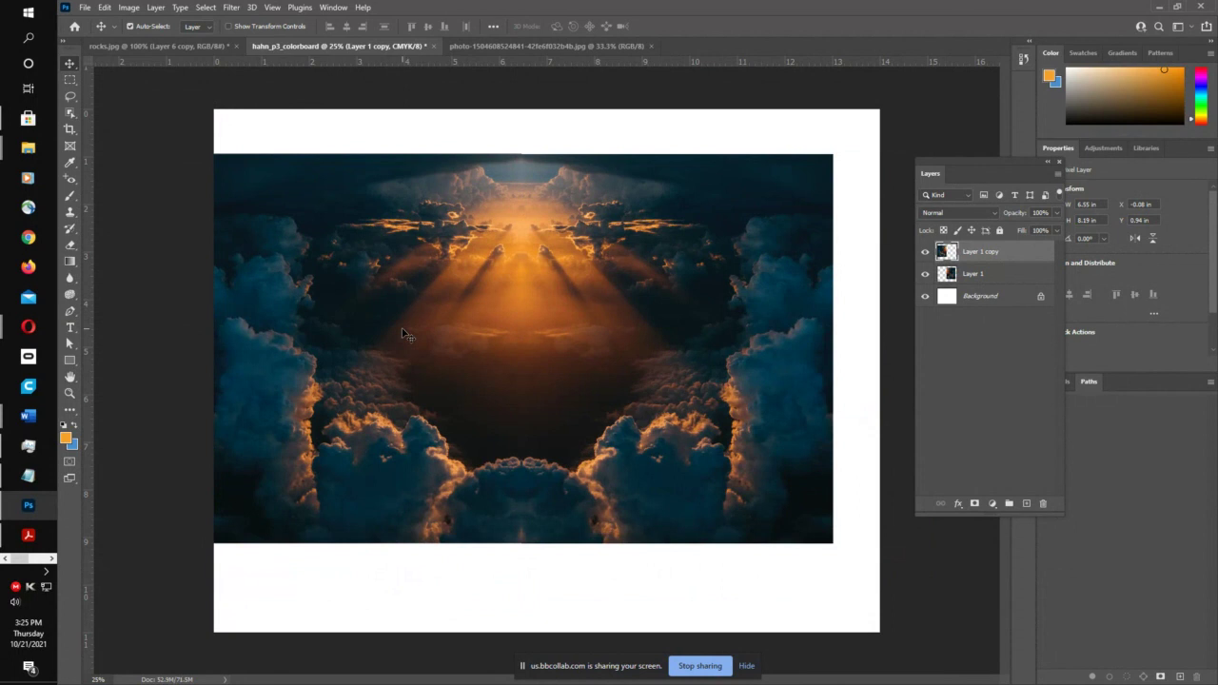
- Merge the two mirrored cloud layers and move the result to about X 0.45 in and Y 1.57 in on the board
left_click(1012, 272)
left_click(1011, 252)
left_click(1011, 272)
left_click(1011, 253)
left_click(1010, 272)
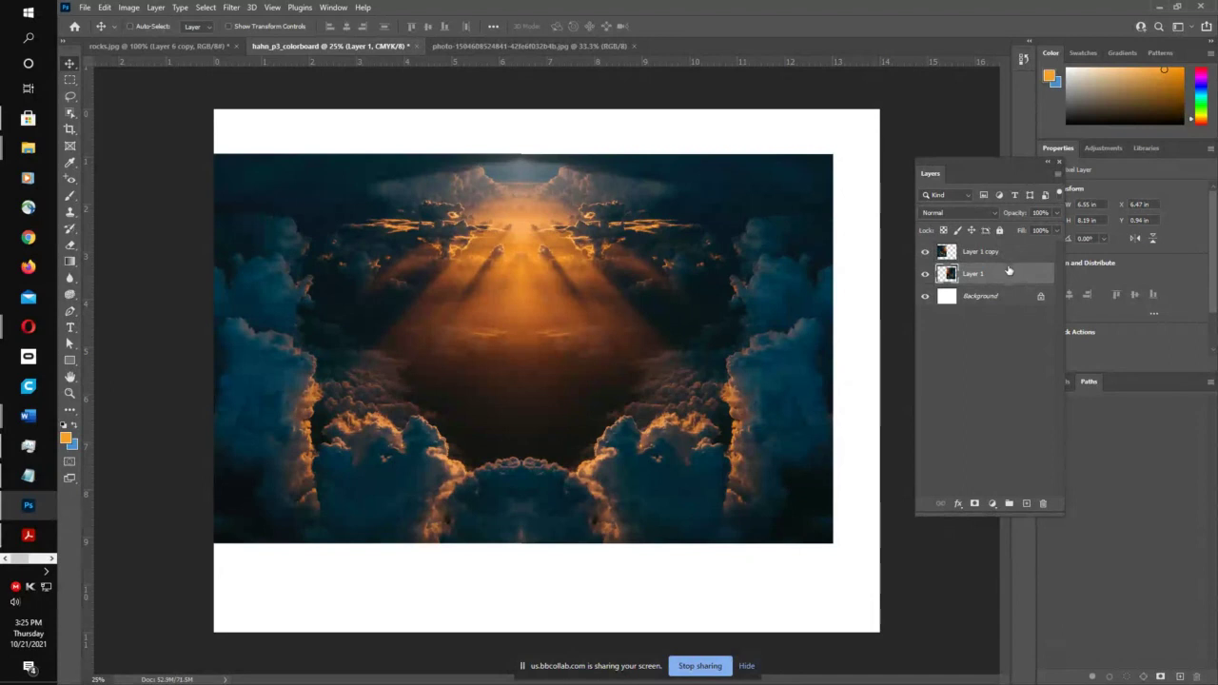
left_click(1009, 254, "shift")
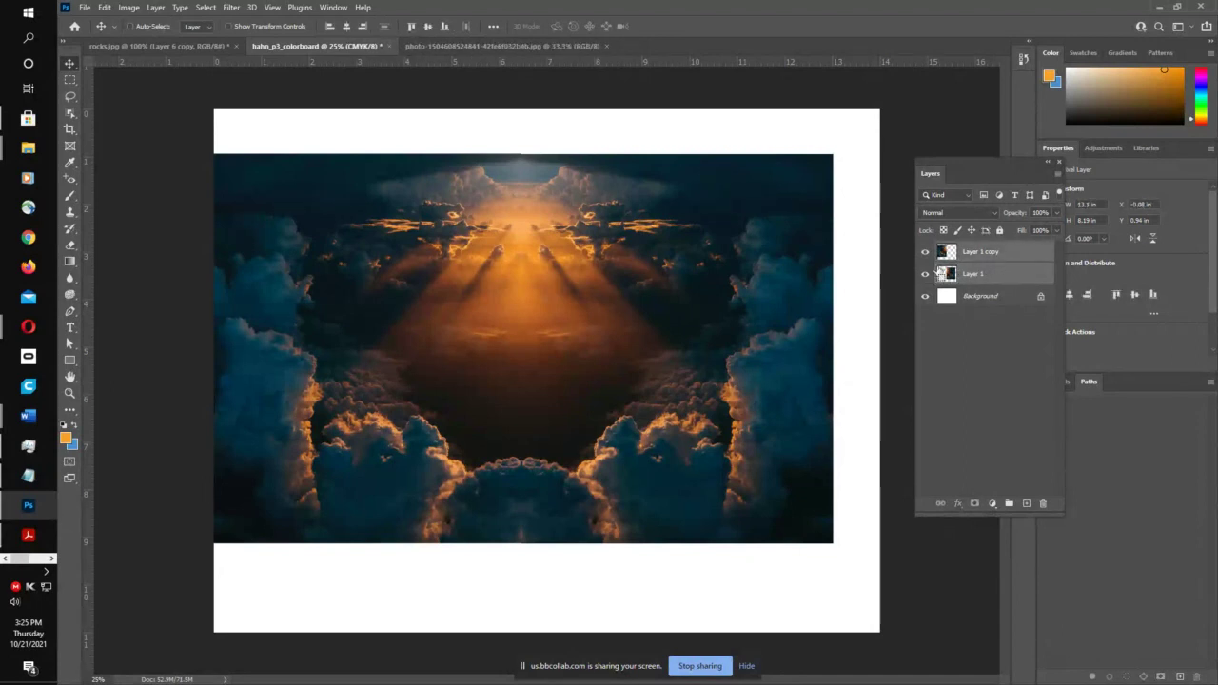
right_click(1005, 268)
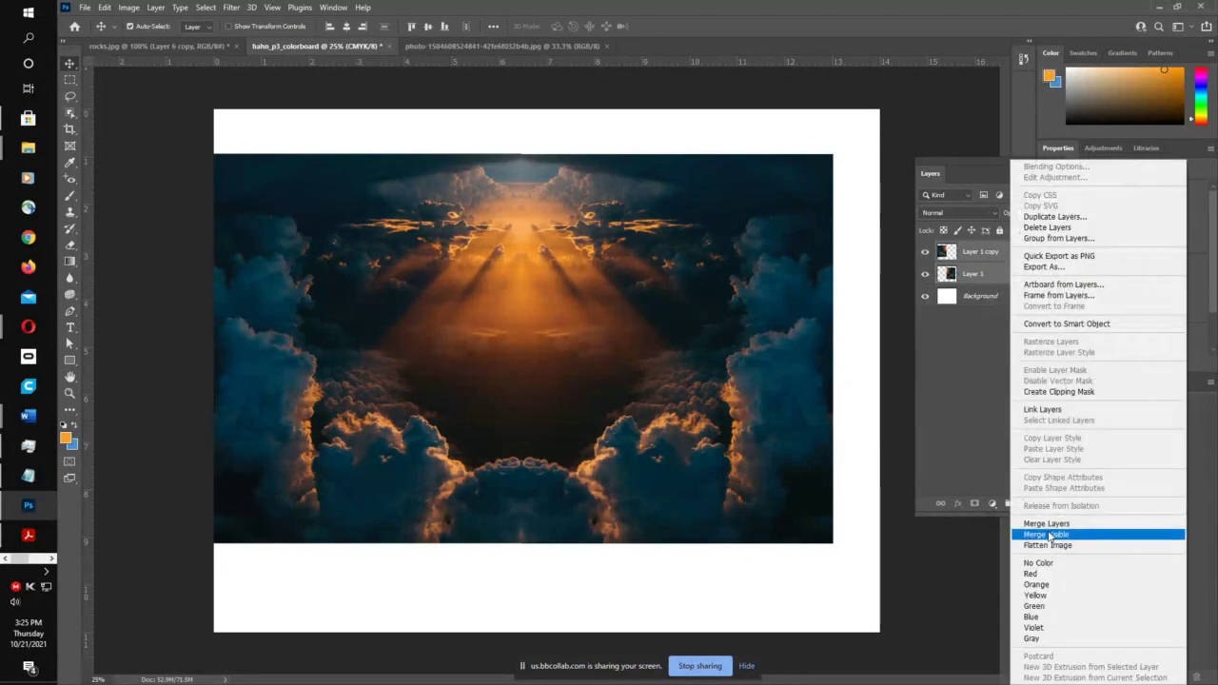
left_click(1046, 524)
left_click_drag(572, 390, 642, 434)
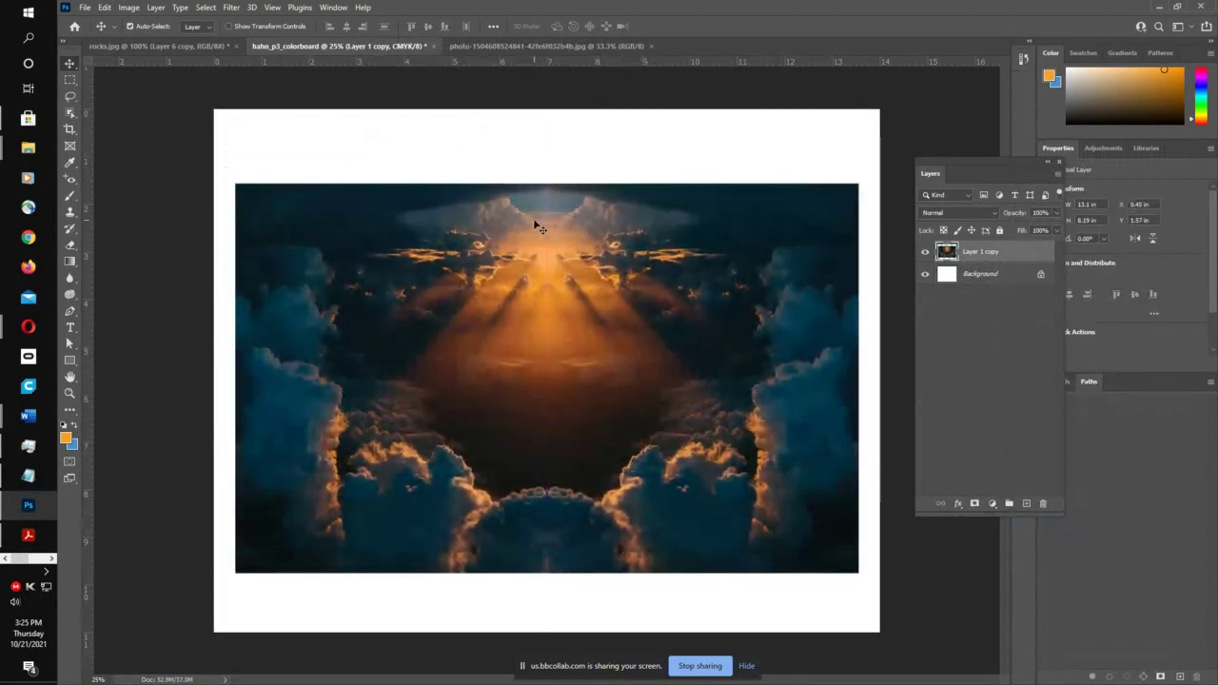
key("ctrl+t")
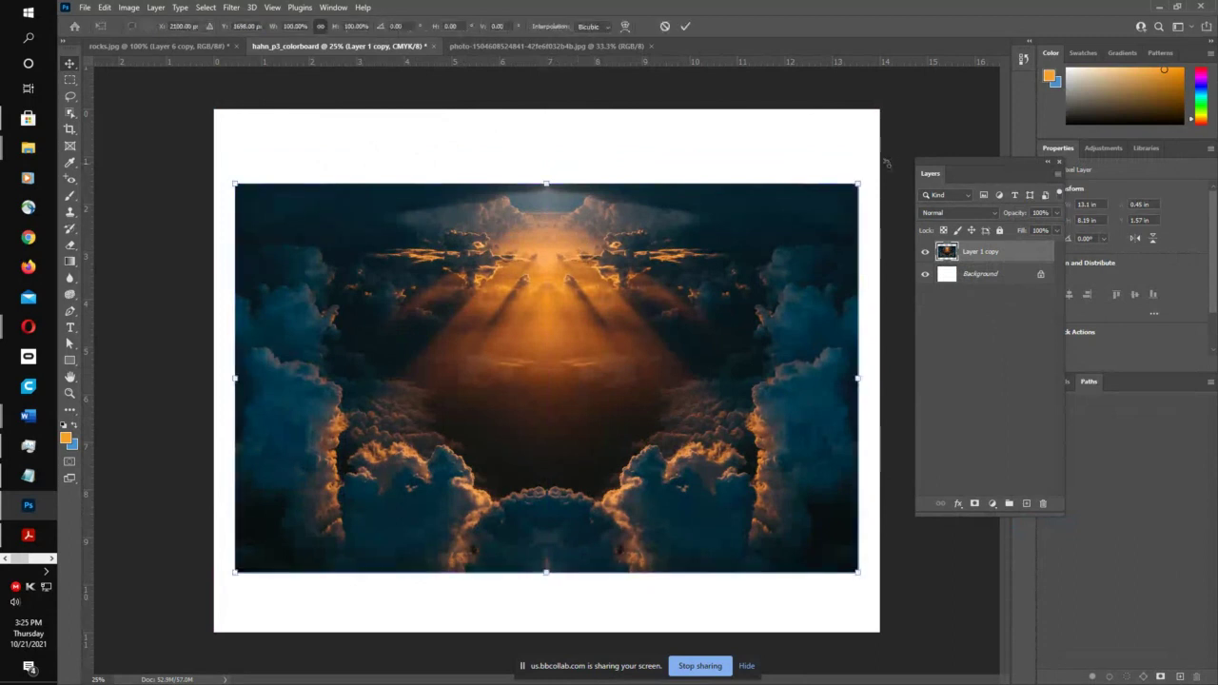
mouse_move(862, 179)
left_mouse_down()
mouse_move(922, 138)
mouse_move(856, 167)
left_mouse_up()
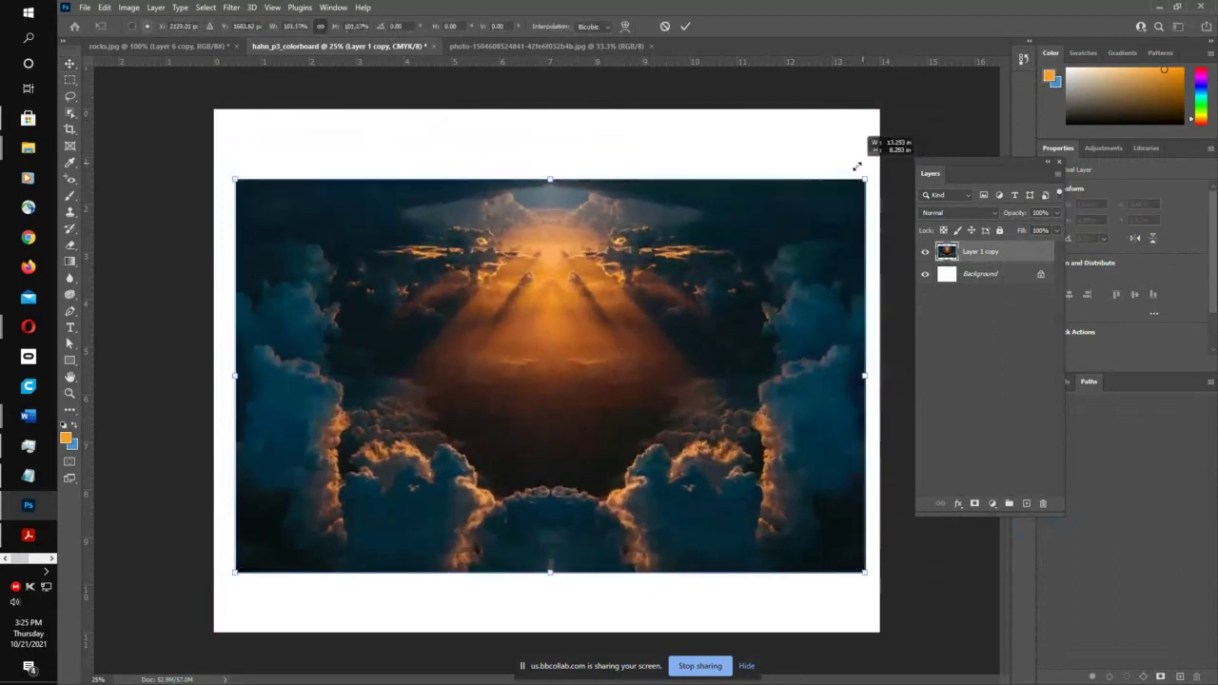
left_click(666, 26)
- Lower the merged cloud image and mirror a copy vertically above it, closing the seam at the board's middle
left_click_drag(539, 257, 533, 443)
left_click_drag(565, 533, 578, 240)
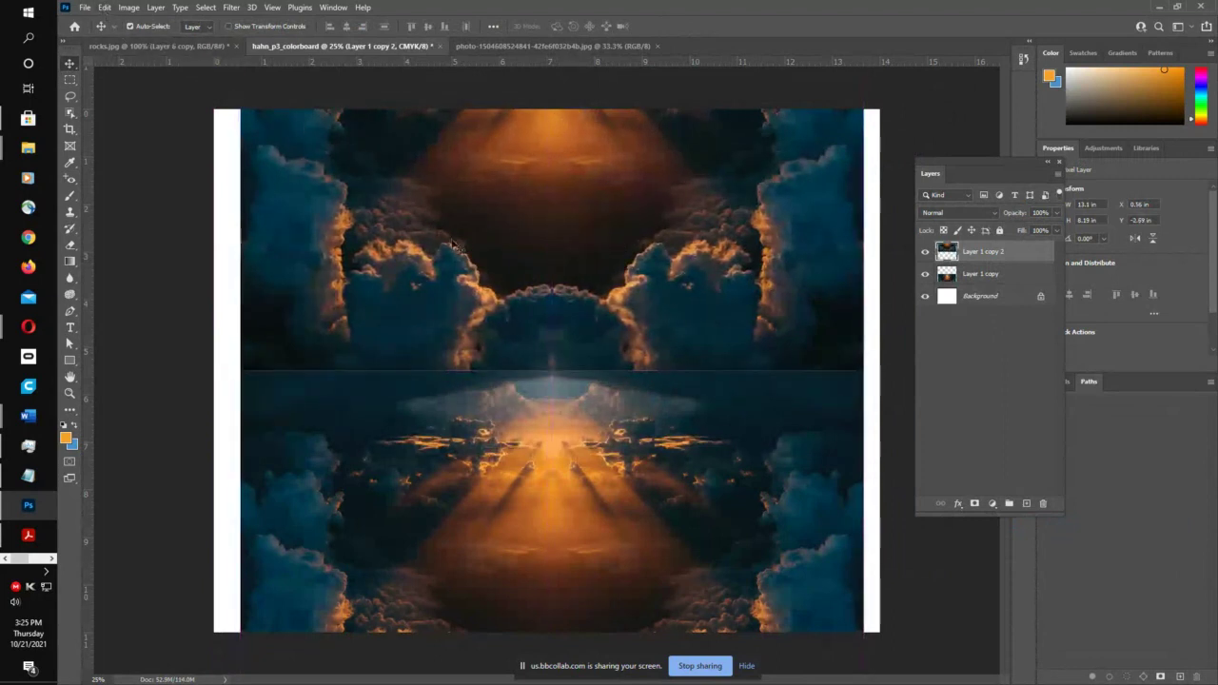
left_click(104, 8)
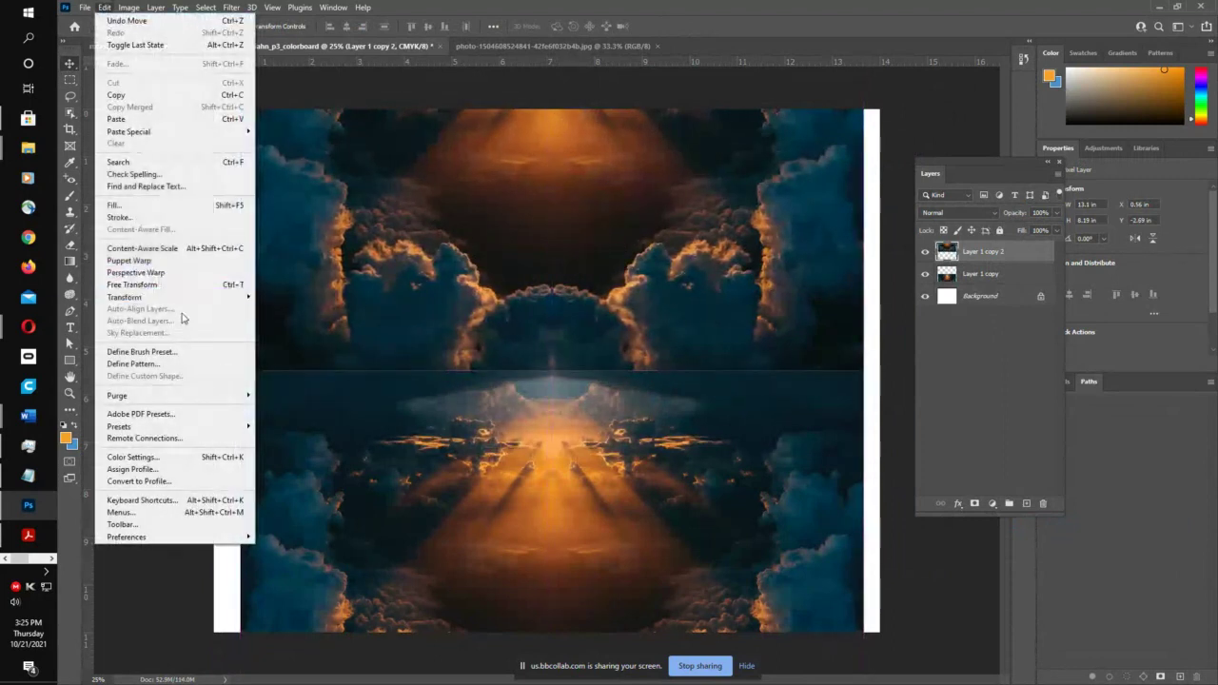
mouse_move(221, 301)
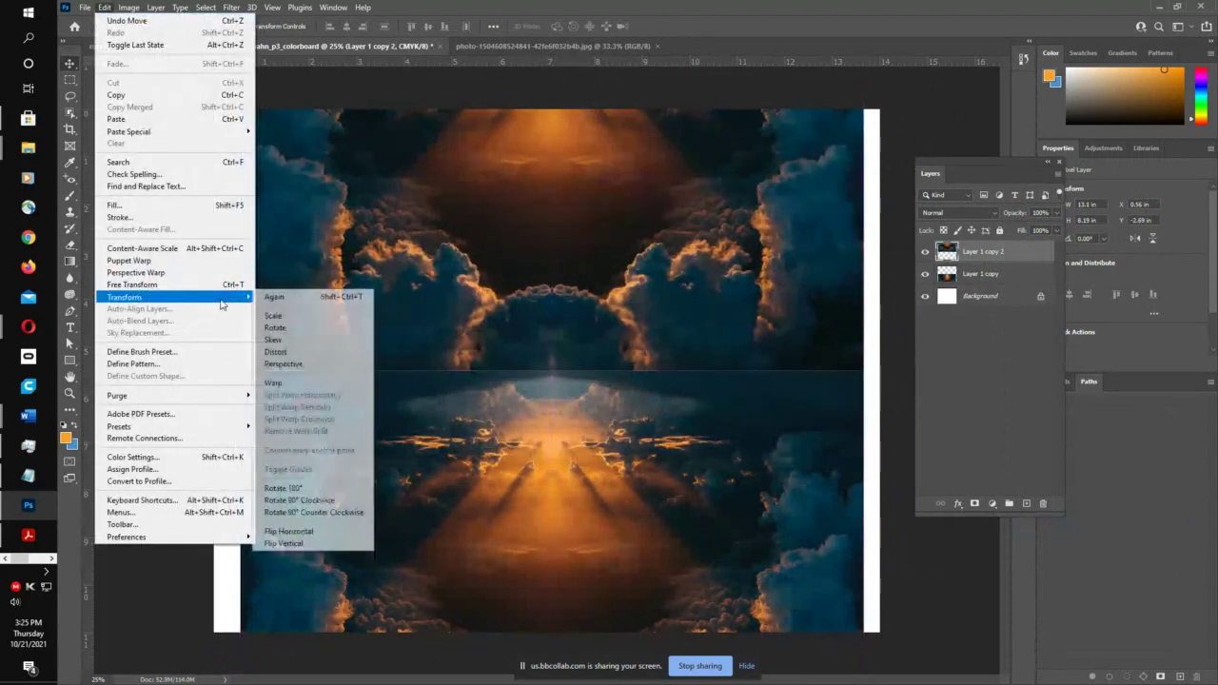
left_click(314, 543)
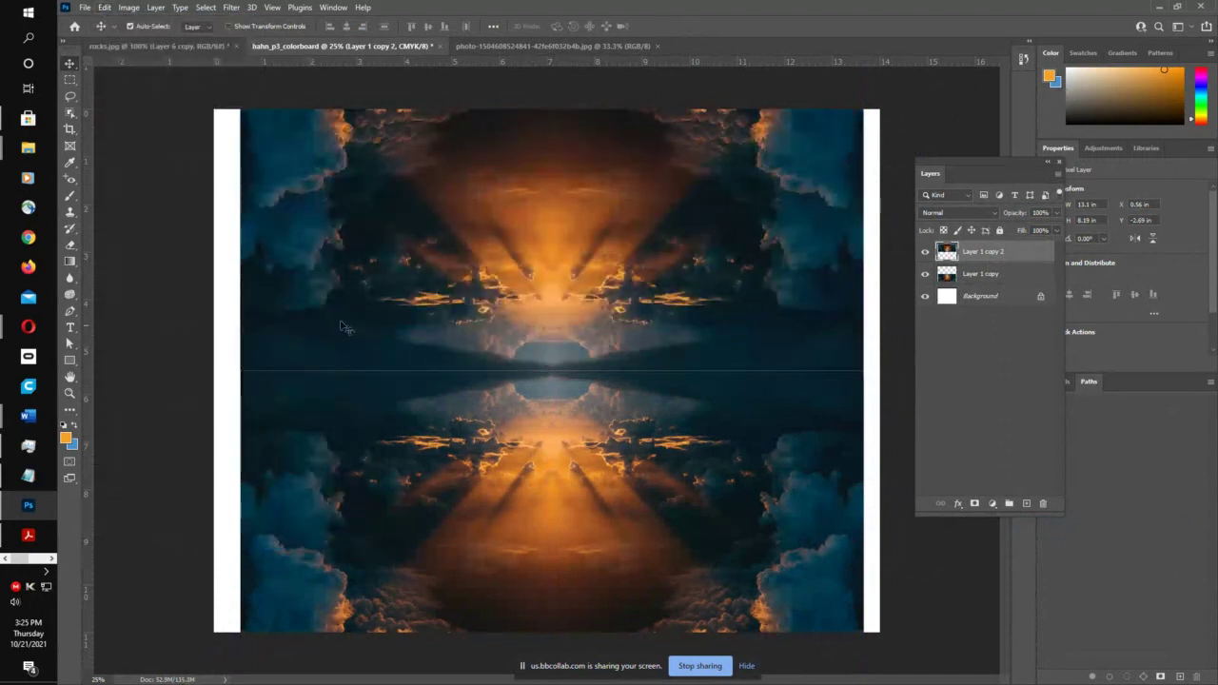
key("Down")
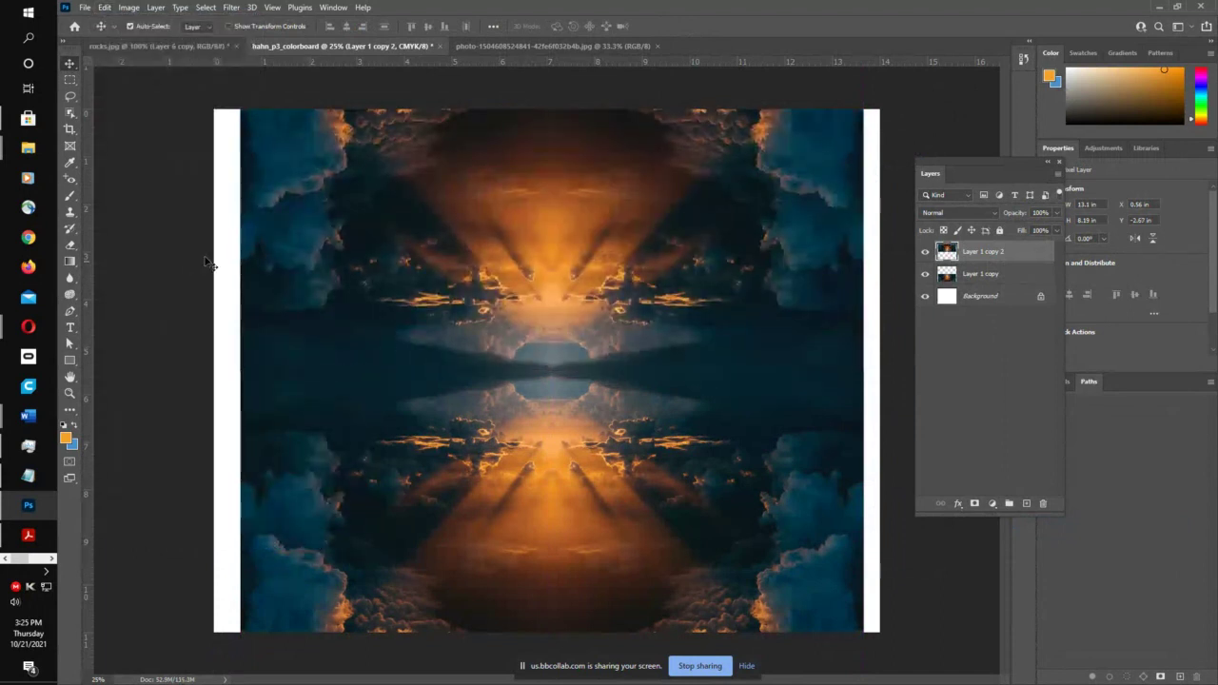
left_click(155, 129)
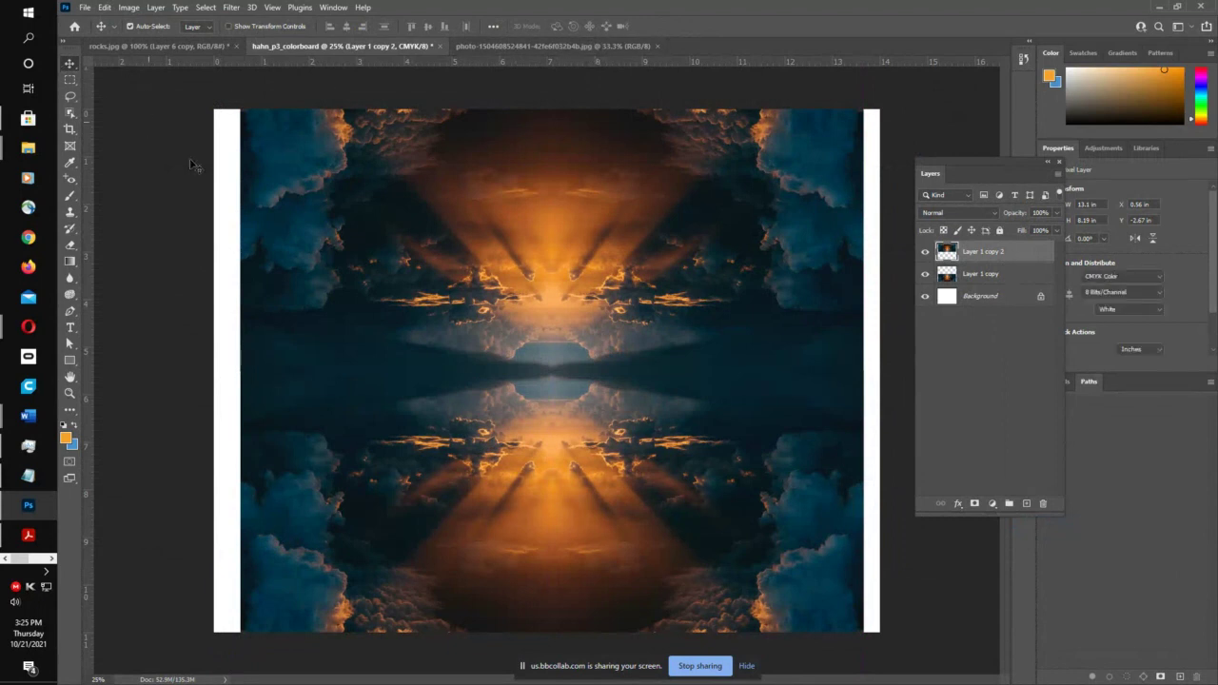
- Merge the upper and lower mirrored cloud layers into one layer
left_click(988, 276)
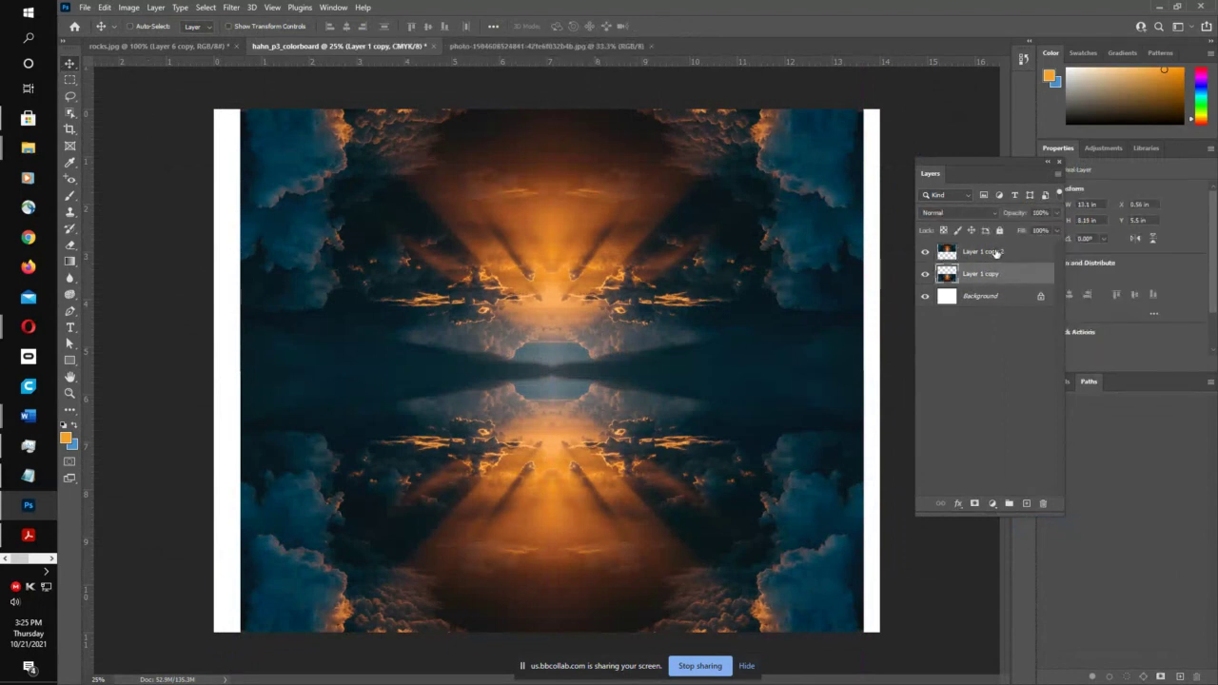
left_click(995, 254, "shift")
right_click(995, 253)
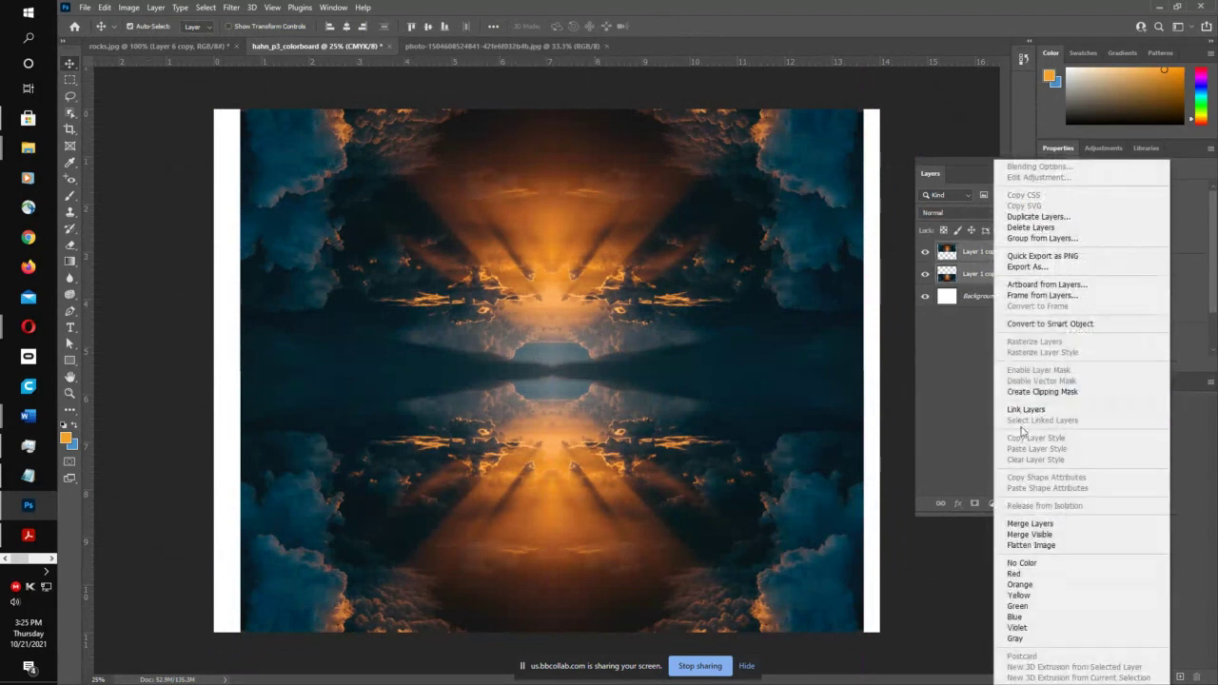
left_click(1030, 524)
- Rotate the merged cloud image 90° and shift it to about X -0.85 in and Y -0.88 in, covering the board
key("ctrl+t")
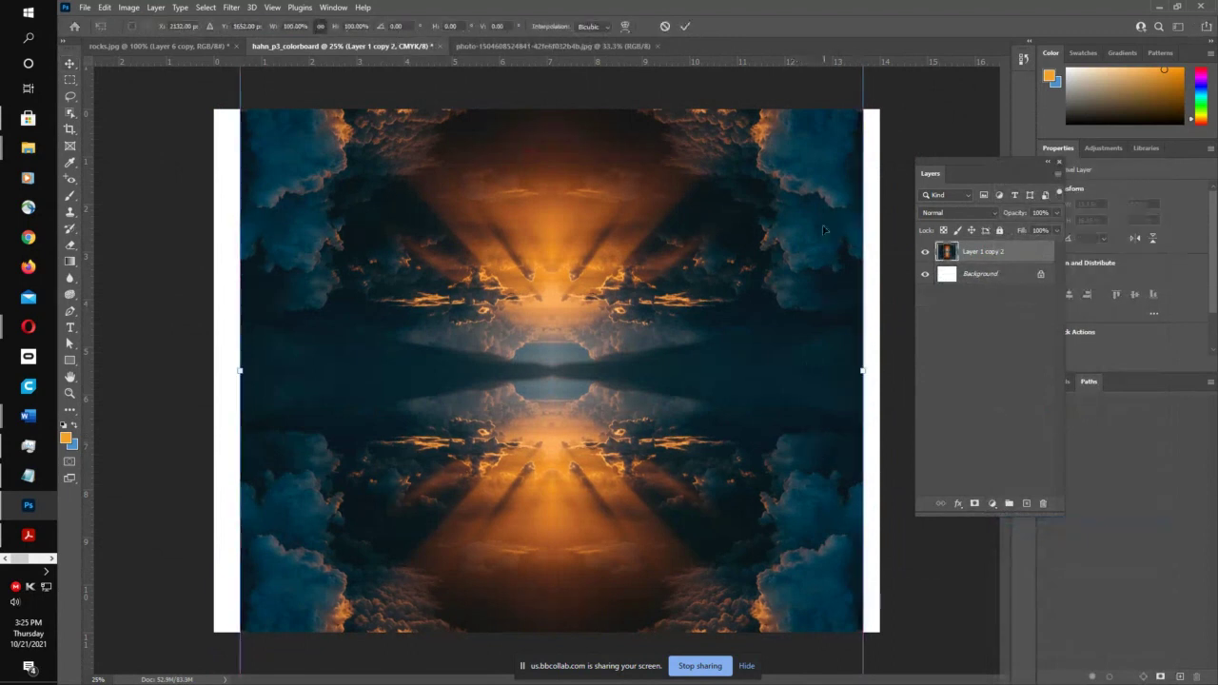
key("ctrl+minus")
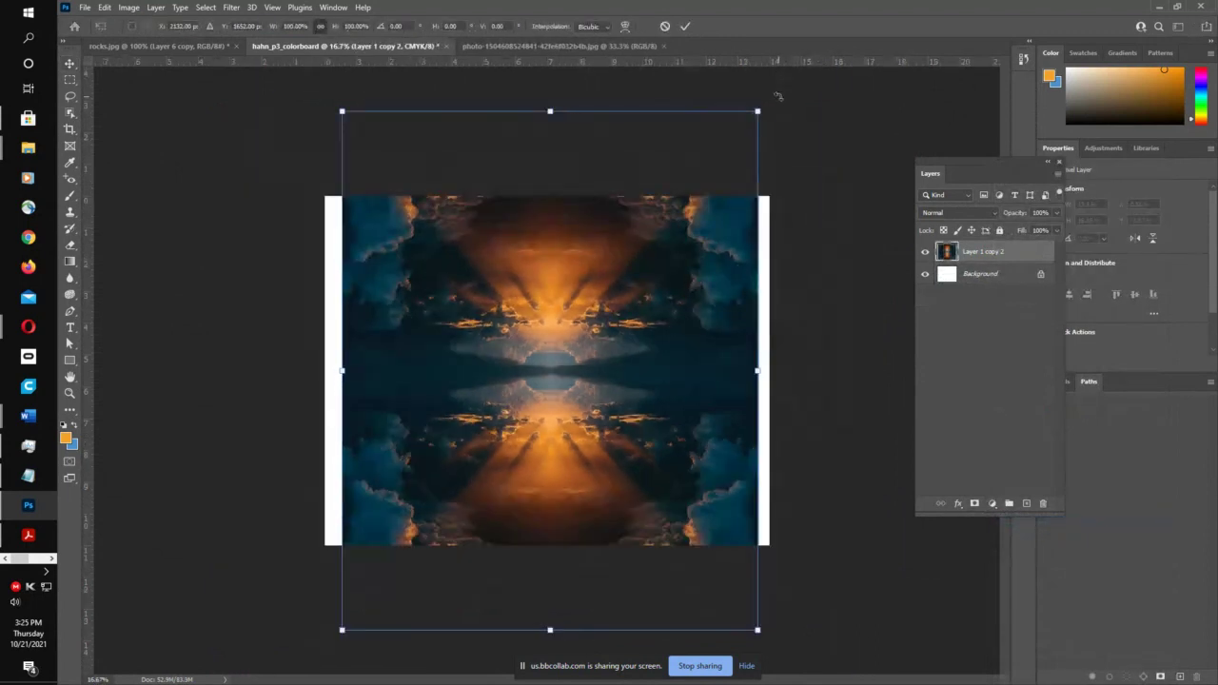
left_click_drag(778, 95, 809, 577)
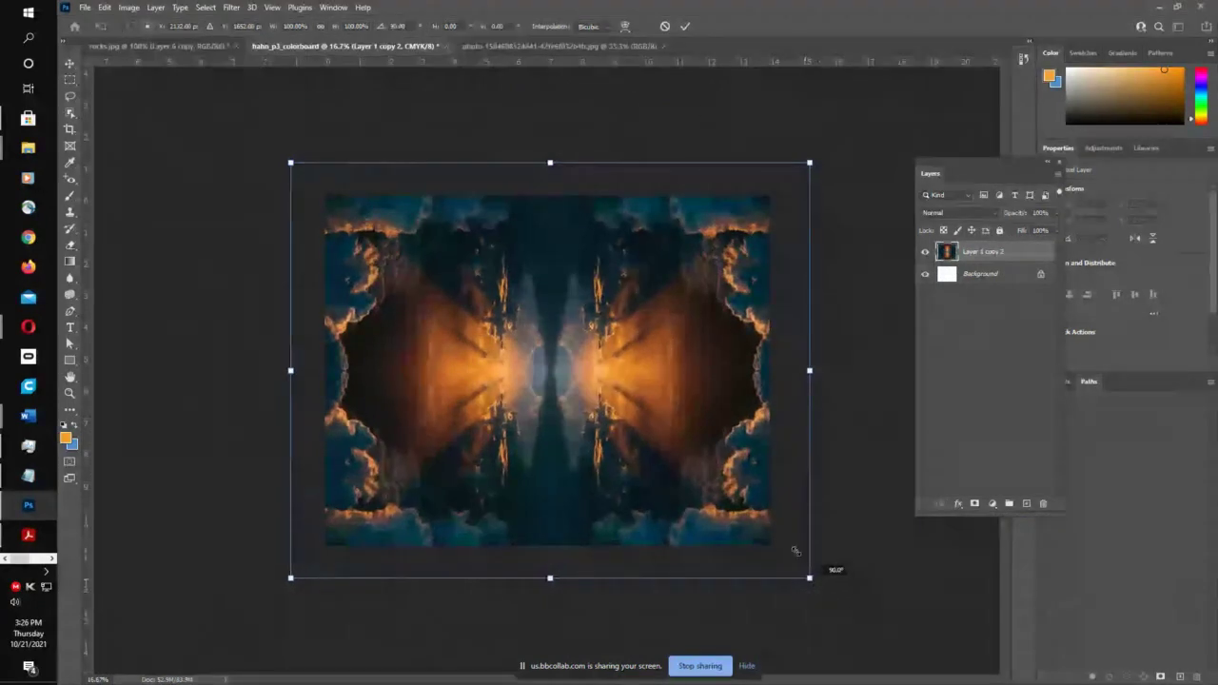
left_click(684, 26)
mouse_move(681, 352)
left_mouse_down()
mouse_move(694, 389)
mouse_move(690, 363)
left_mouse_up()
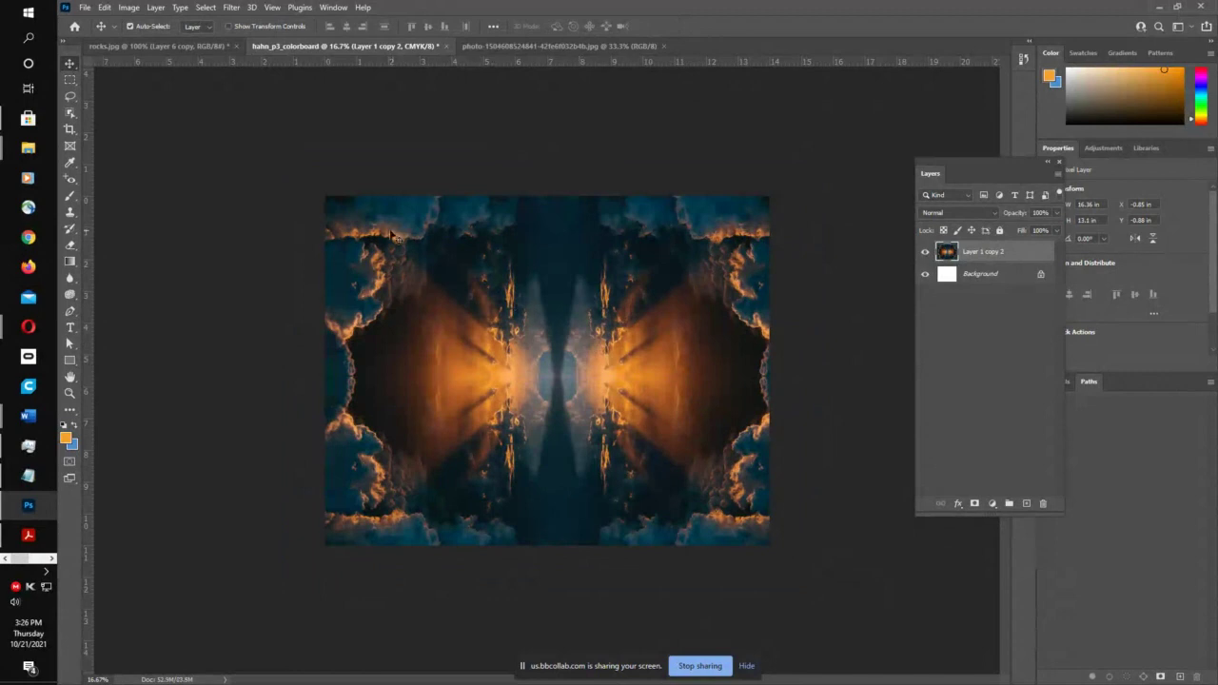
- Add the orange 60 pt headline "Spring has spoing" and place it near the board's top edge at about X 2.32 in, Y 0.72 in
left_click(71, 327)
left_click(445, 251)
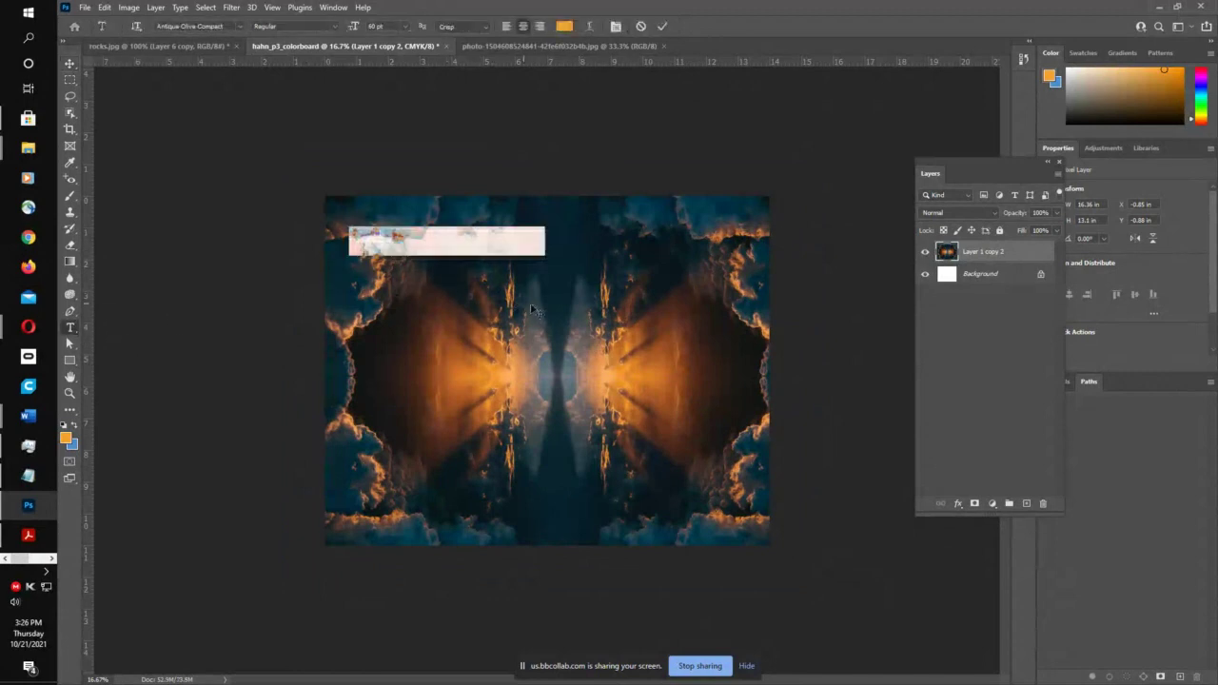
type("Spr")
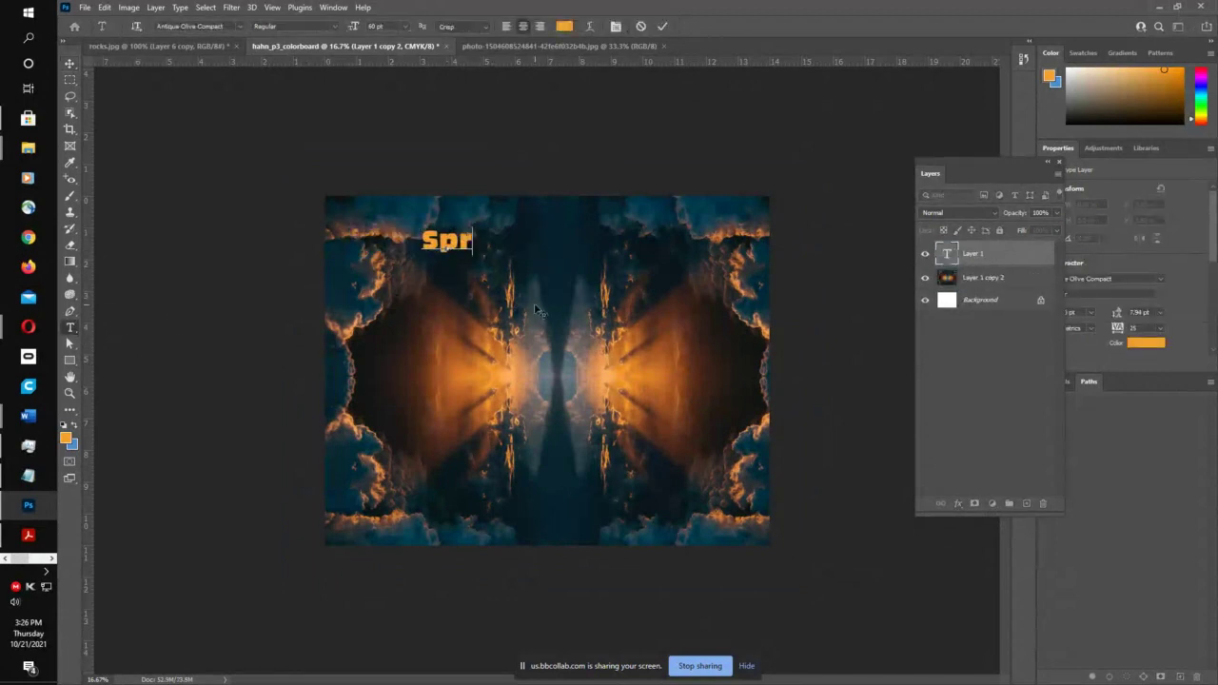
type("ing has spring")
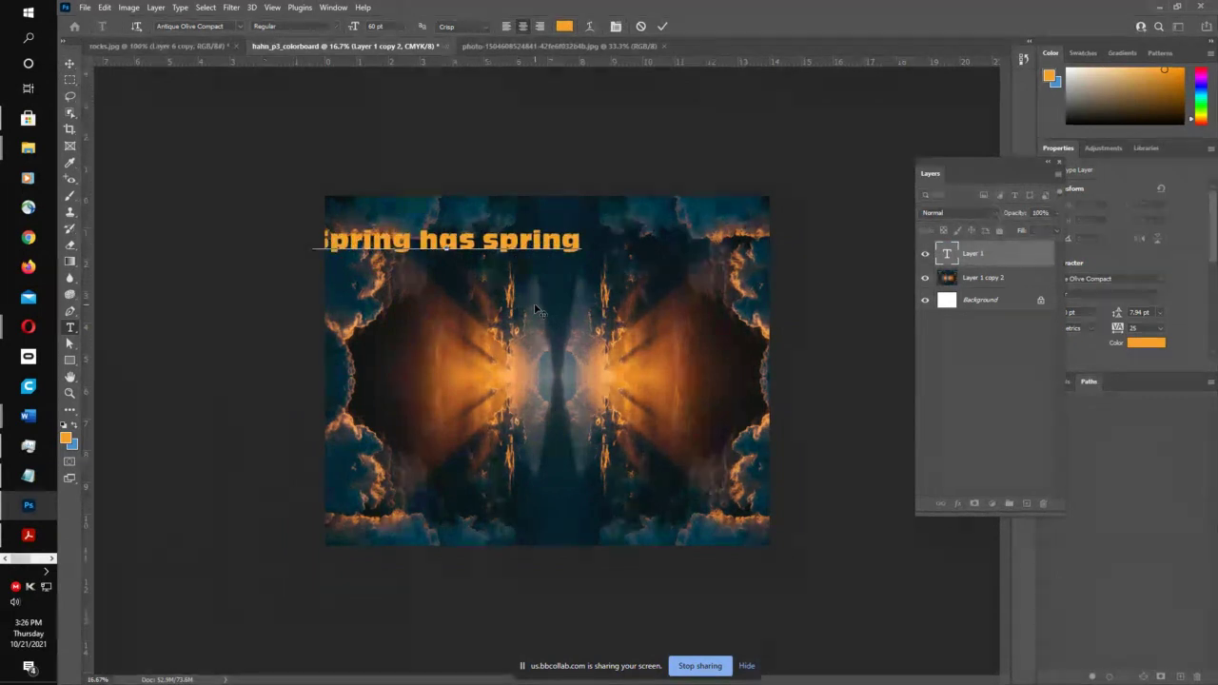
key("BackSpace")
key("BackSpace")
key("BackSpace")
key("BackSpace")
type("u")
key("BackSpace")
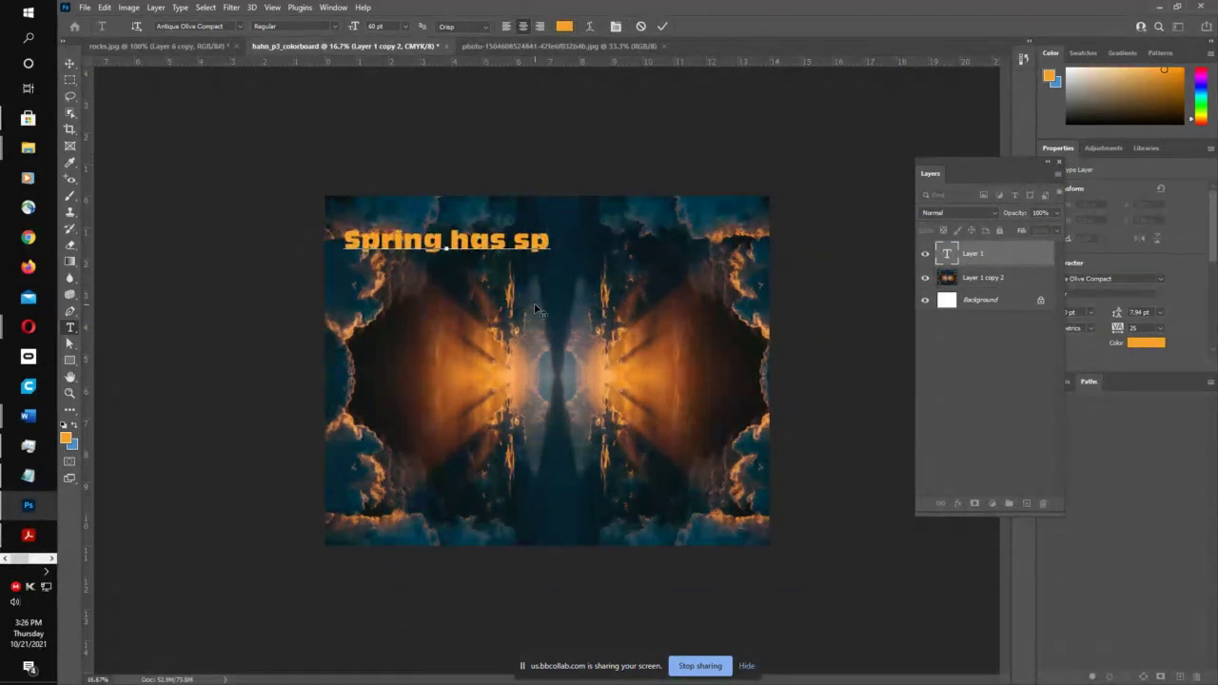
type("oing")
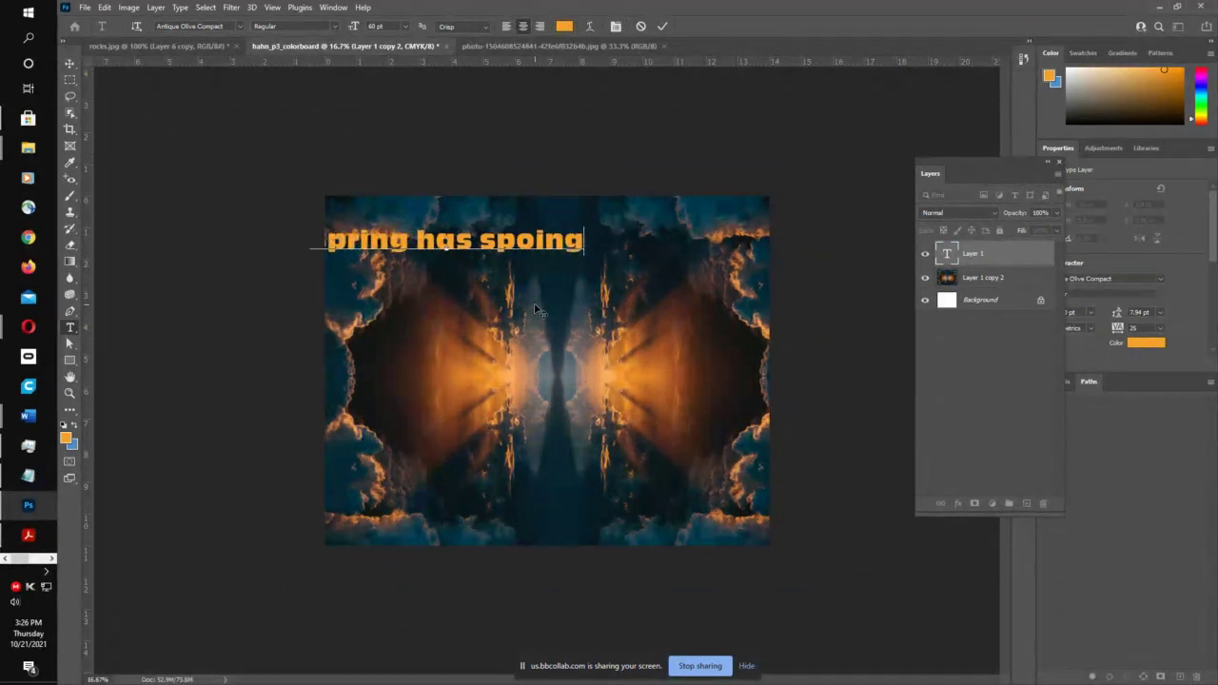
left_click(690, 130)
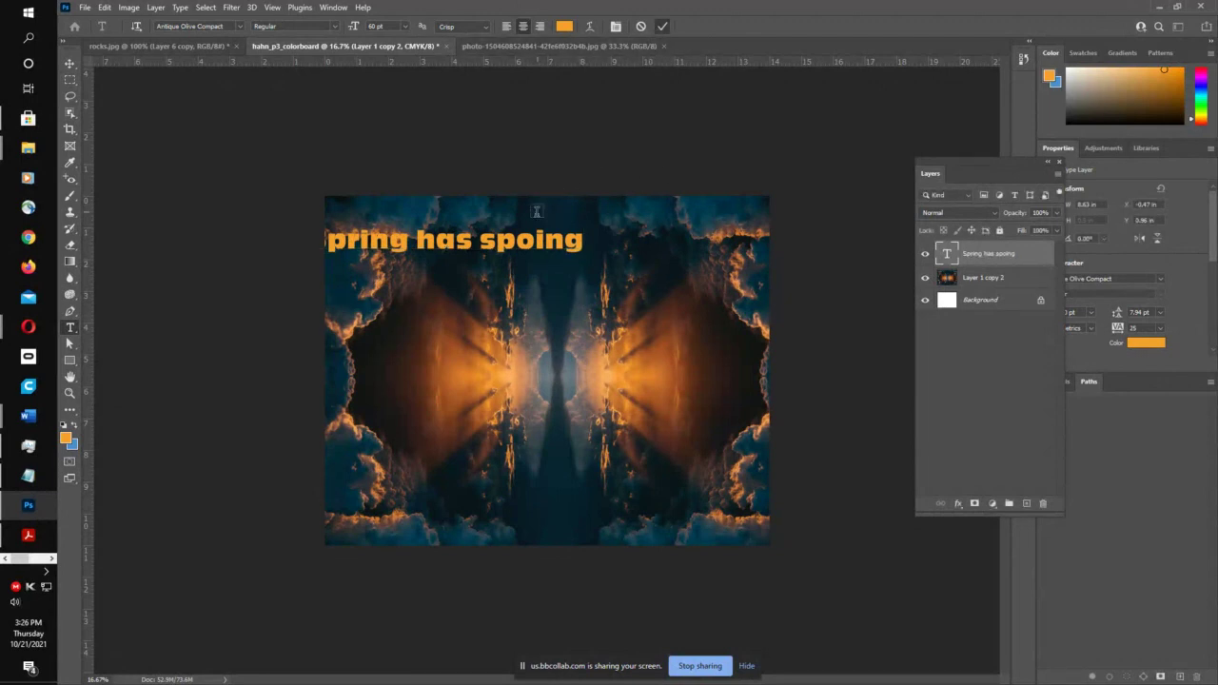
left_click(69, 63)
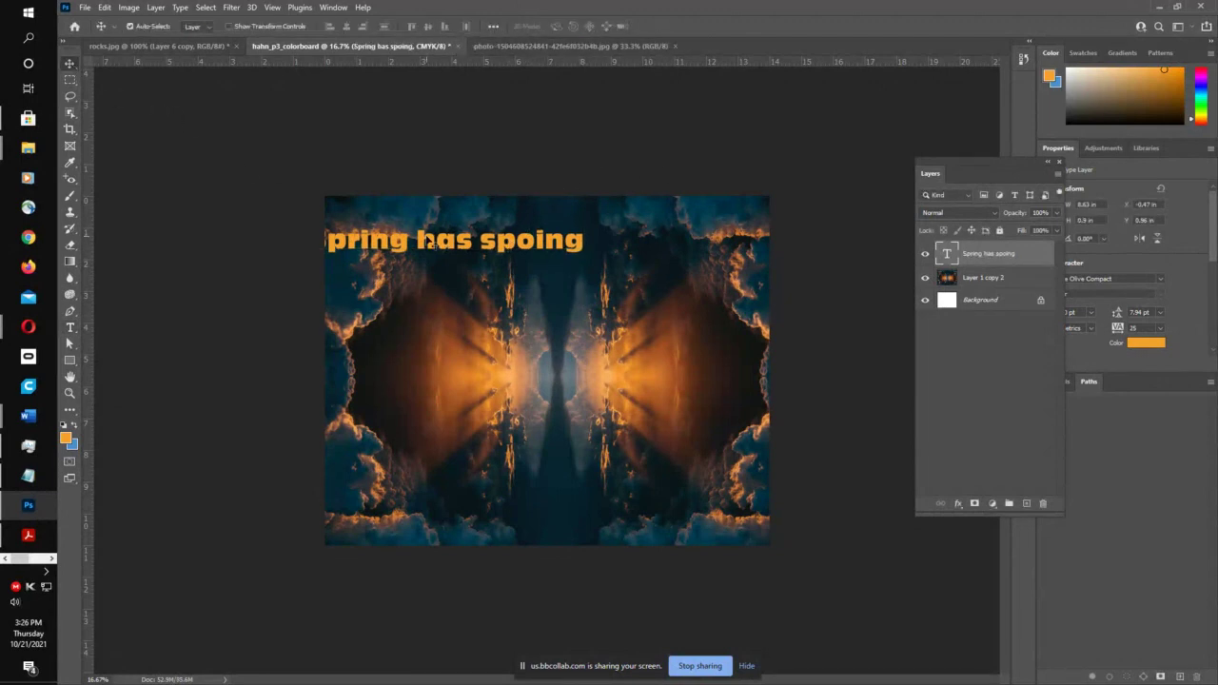
left_click_drag(431, 243, 522, 236)
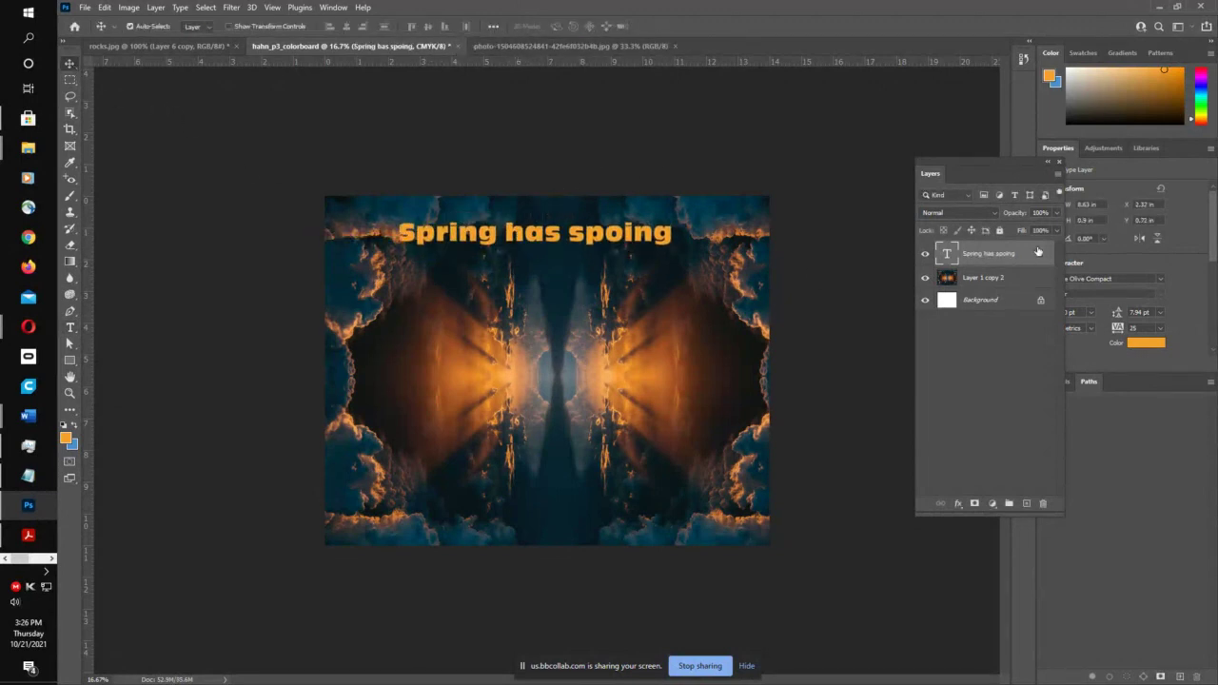
- Give the headline layer an Outer Glow effect, leaving Drop Shadow off
double_click(944, 400)
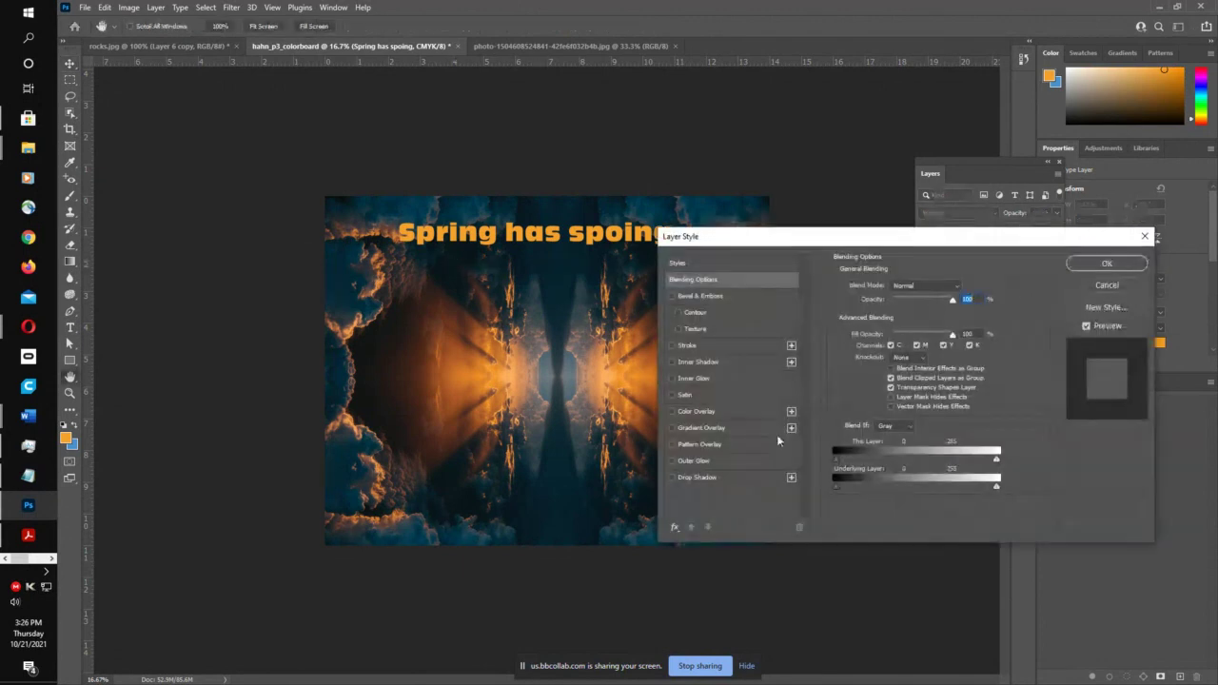
left_click(702, 475)
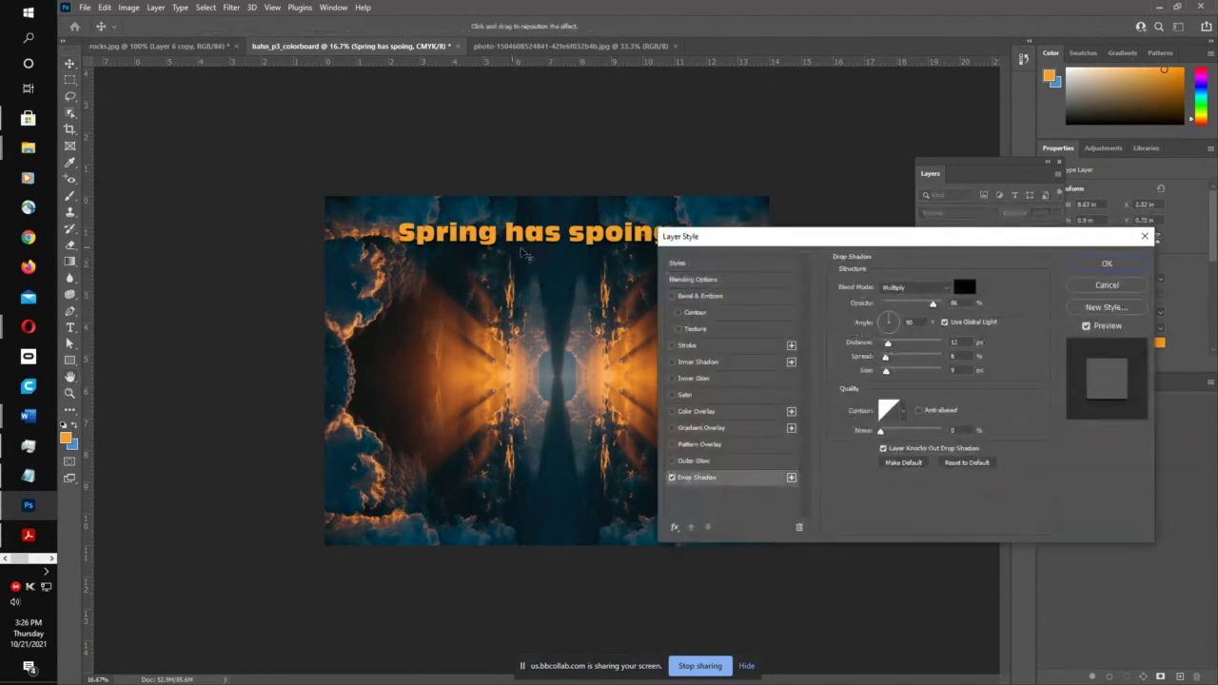
left_click(672, 476)
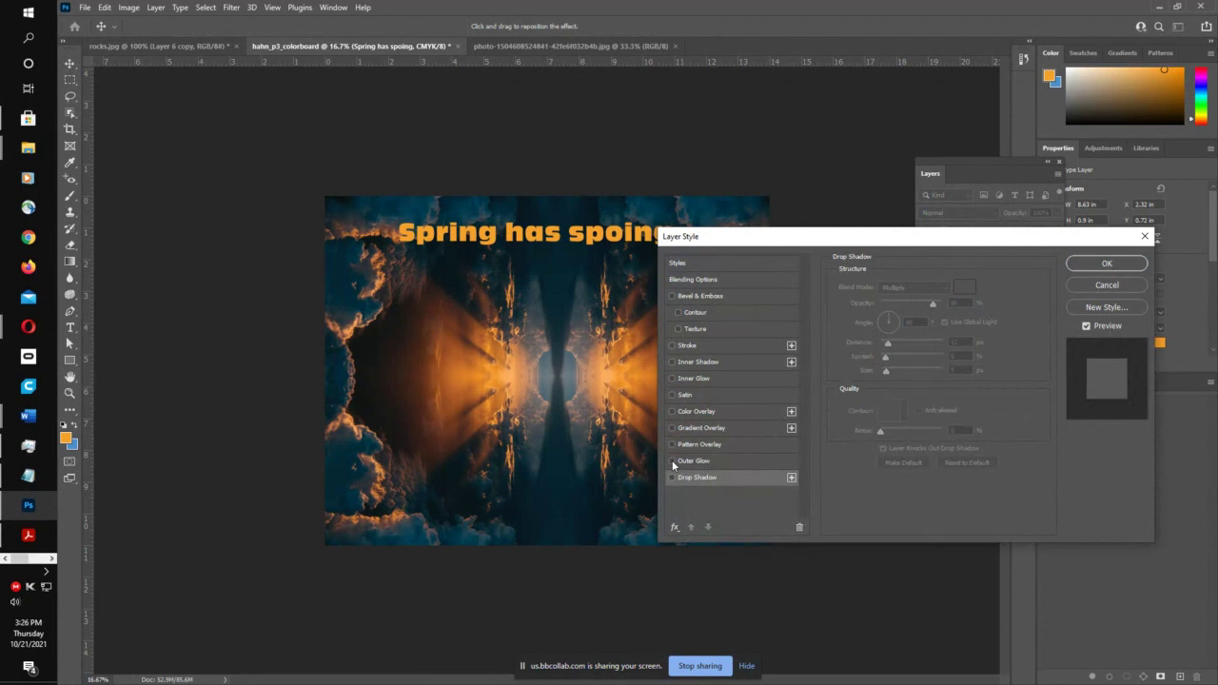
left_click(673, 461)
left_click(701, 460)
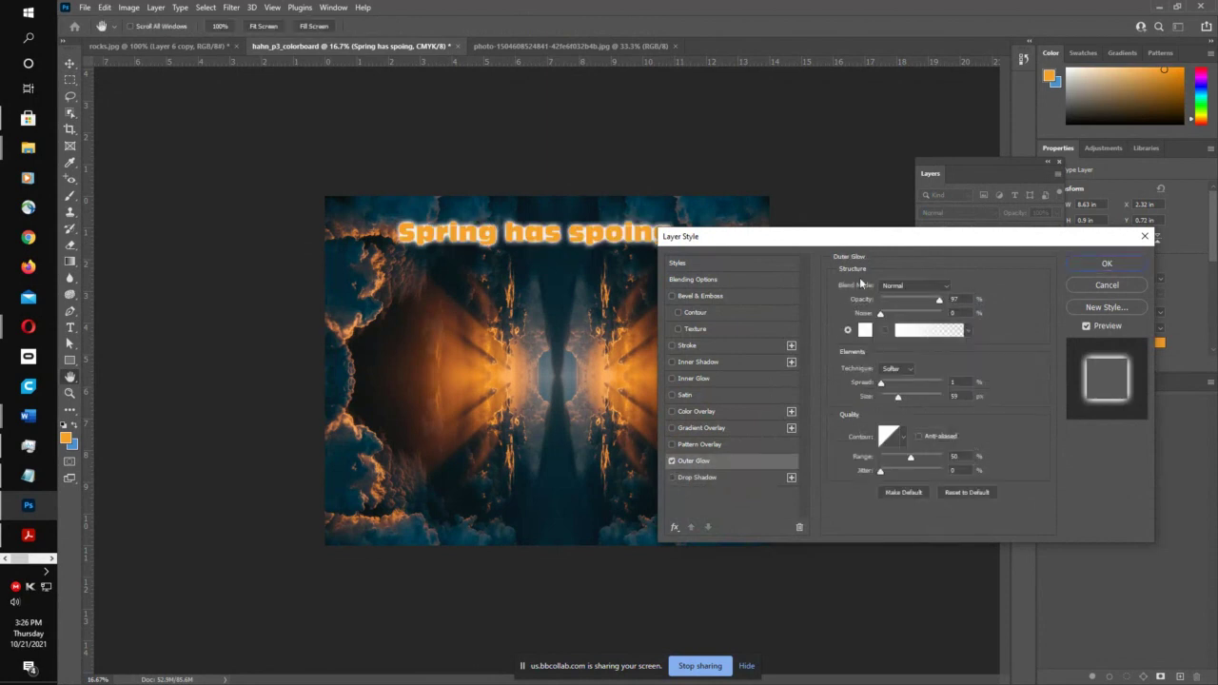
left_click_drag(896, 237, 967, 234)
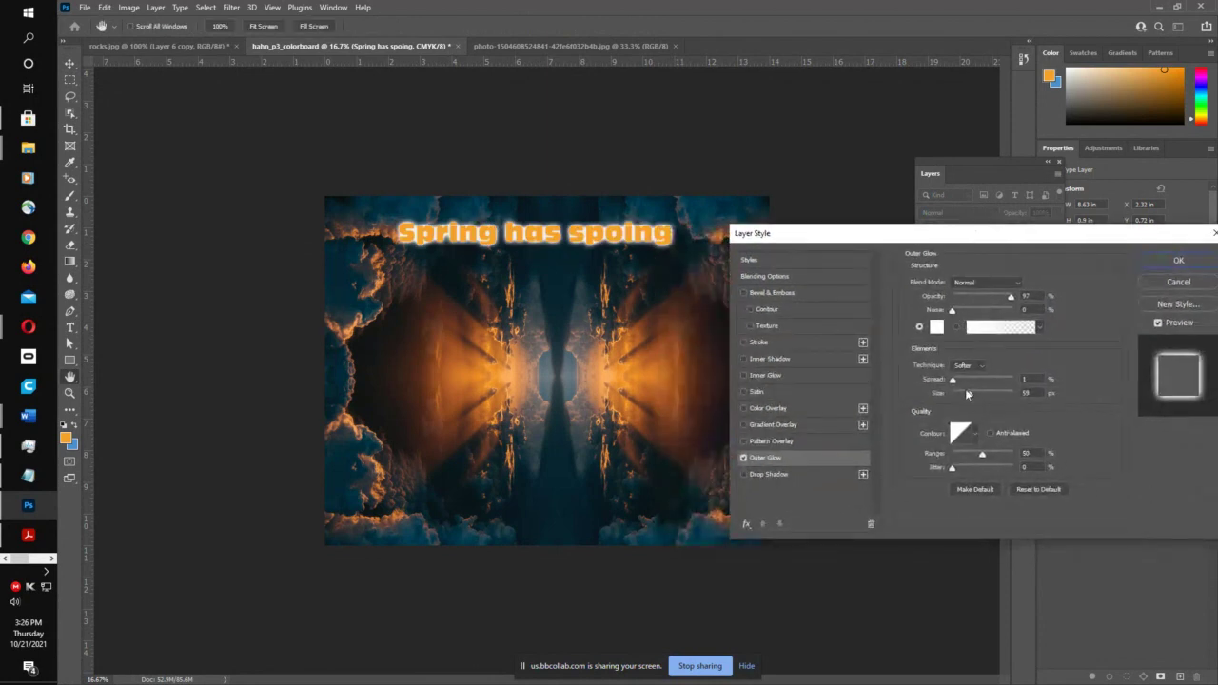
- Set the headline's white outer glow to 100% opacity, 4% spread and 16 px size, and apply the layer style
left_click_drag(966, 394, 962, 398)
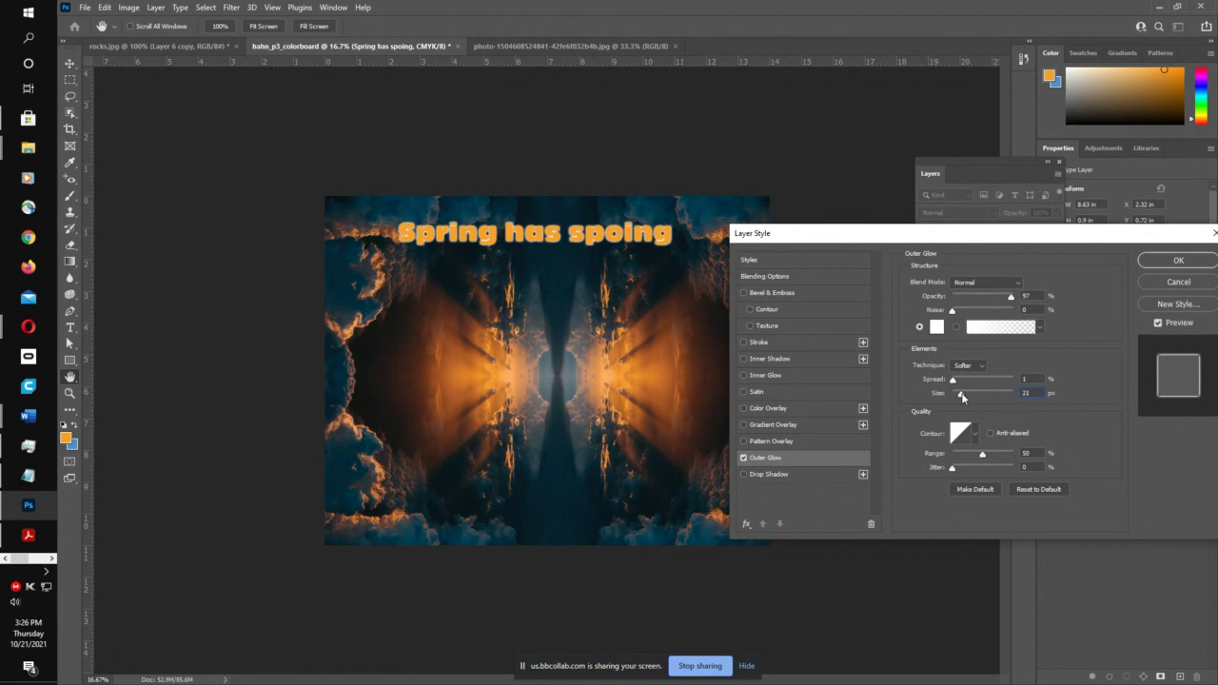
left_click_drag(1012, 300, 987, 299)
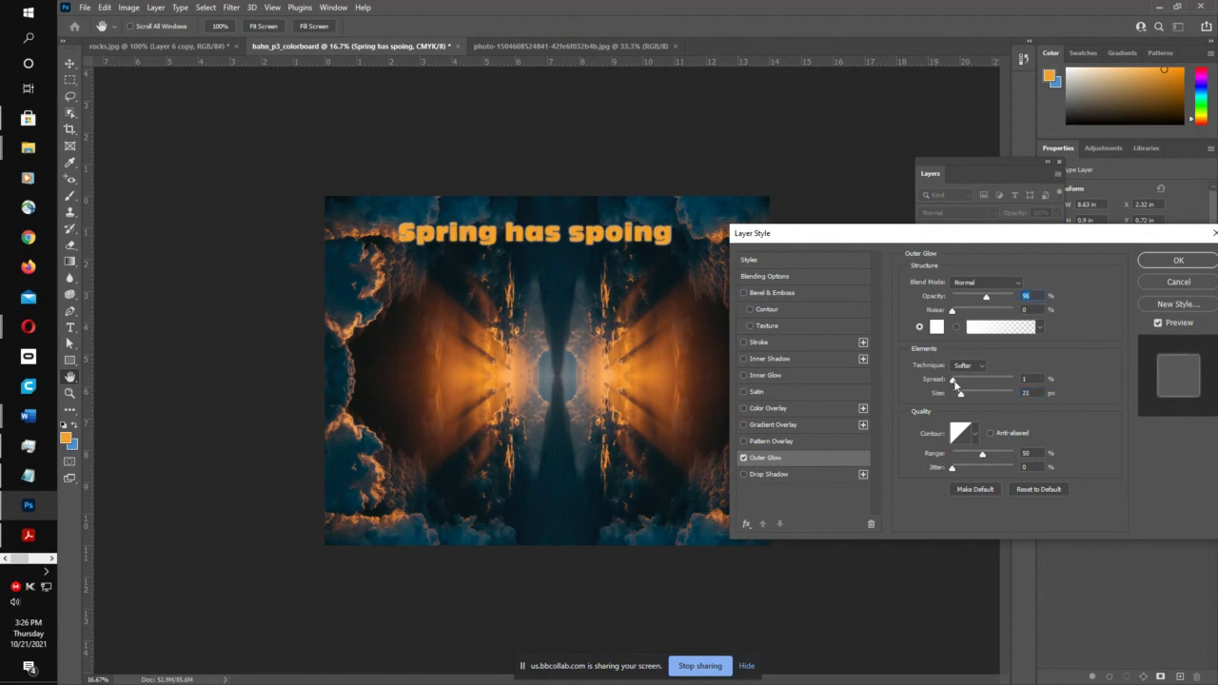
mouse_move(955, 383)
left_mouse_down()
mouse_move(983, 383)
mouse_move(959, 385)
mouse_move(962, 398)
left_mouse_up()
left_click_drag(987, 299, 1015, 298)
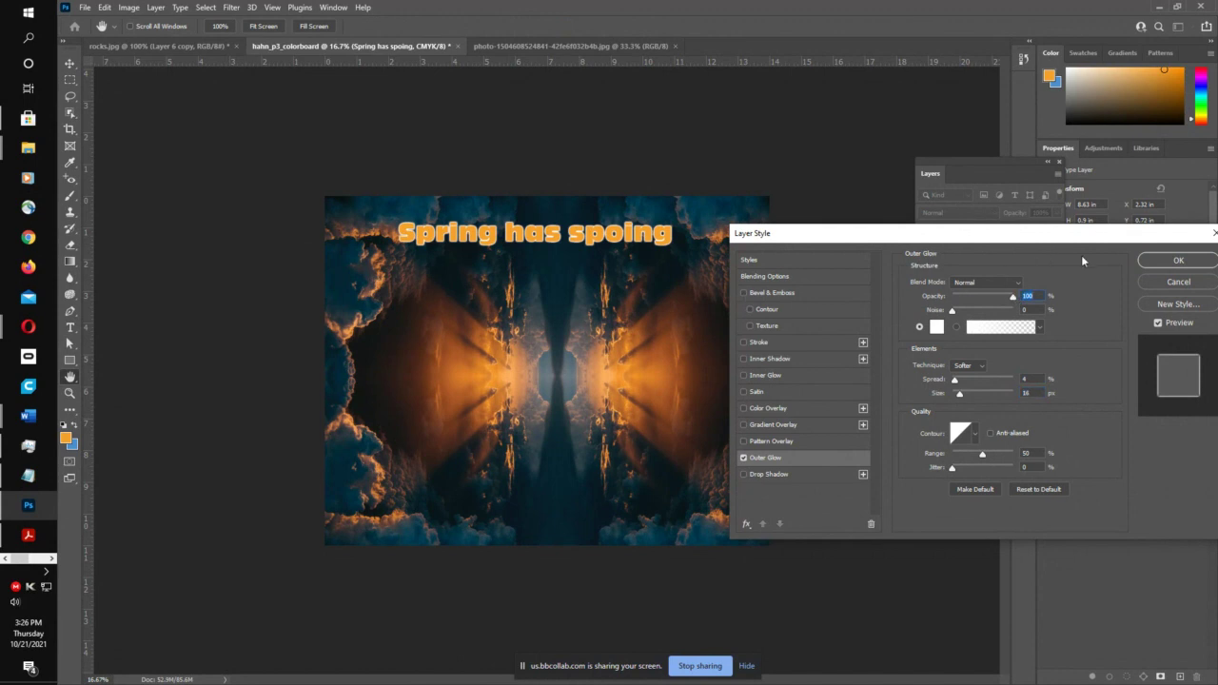
left_click(1178, 260)
- Nudge the headline about 0.16 in right and 0.18 in up, and warp it with a horizontal Arc of +7% bend
key("v")
left_click_drag(606, 244, 612, 238)
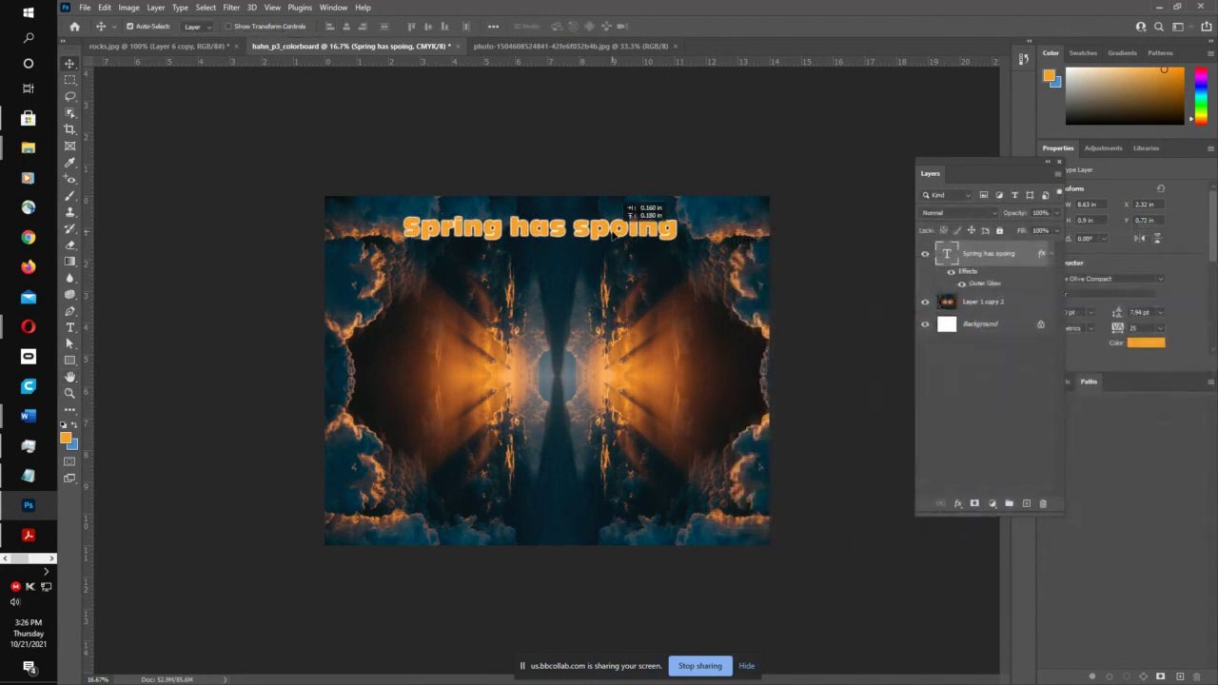
double_click(613, 231)
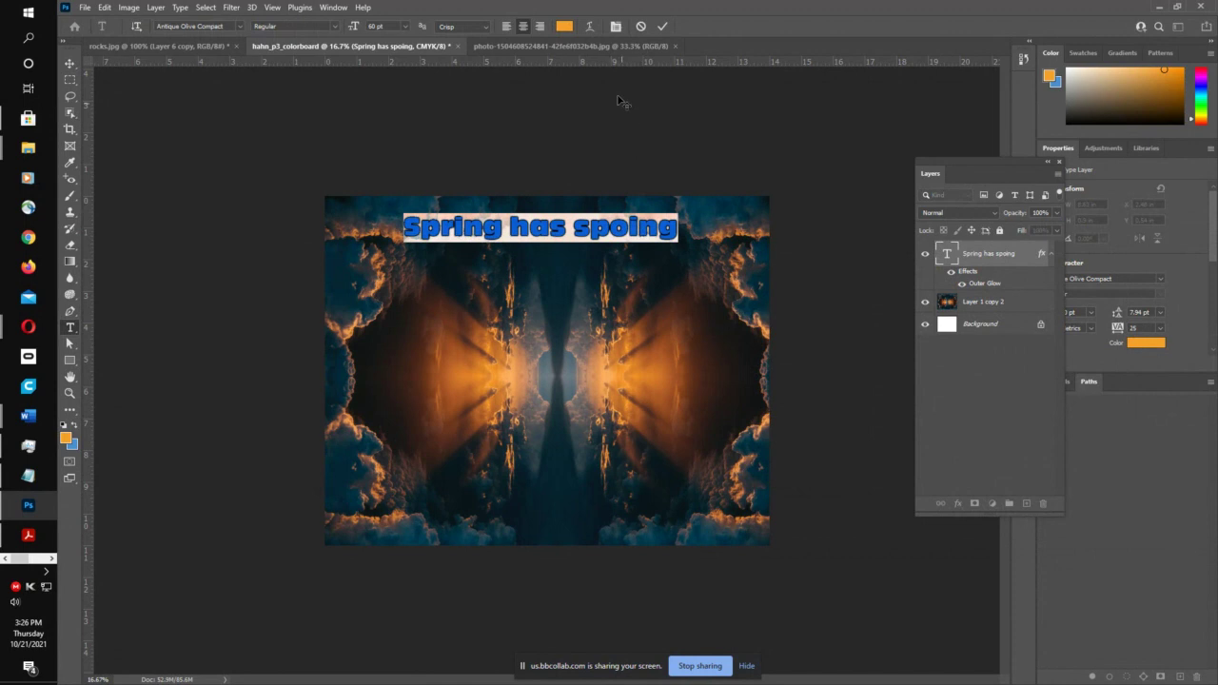
left_click(590, 26)
left_click(724, 192)
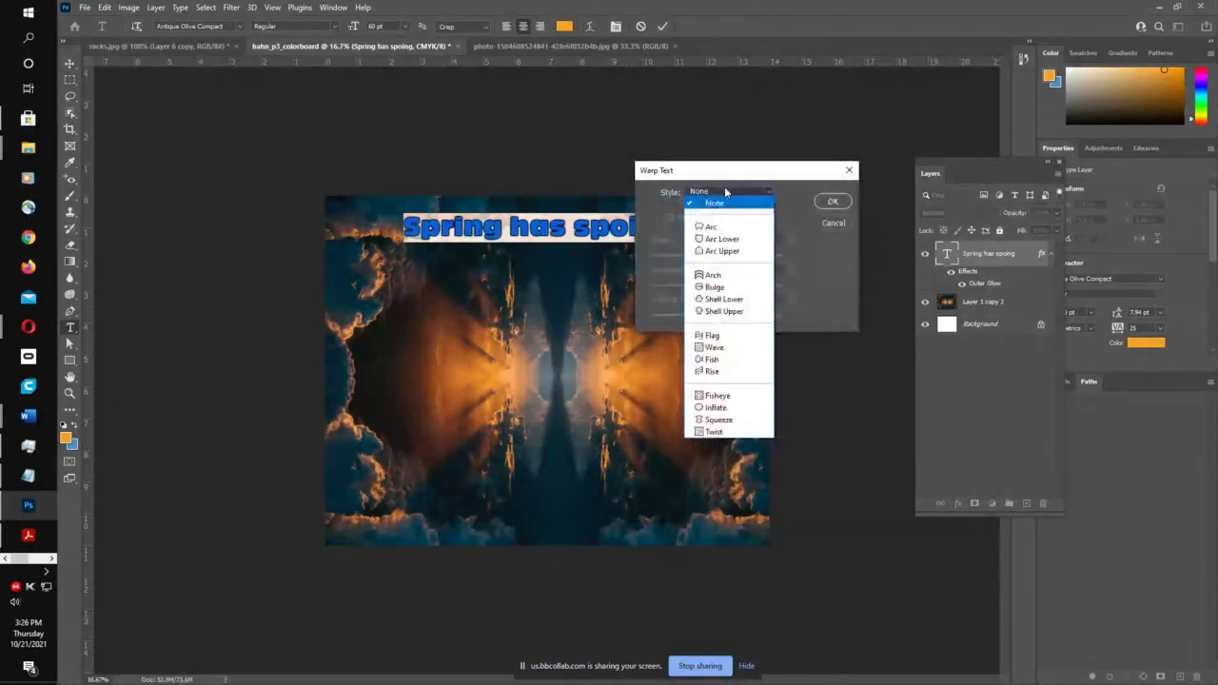
left_click(725, 227)
left_click_drag(750, 258, 723, 258)
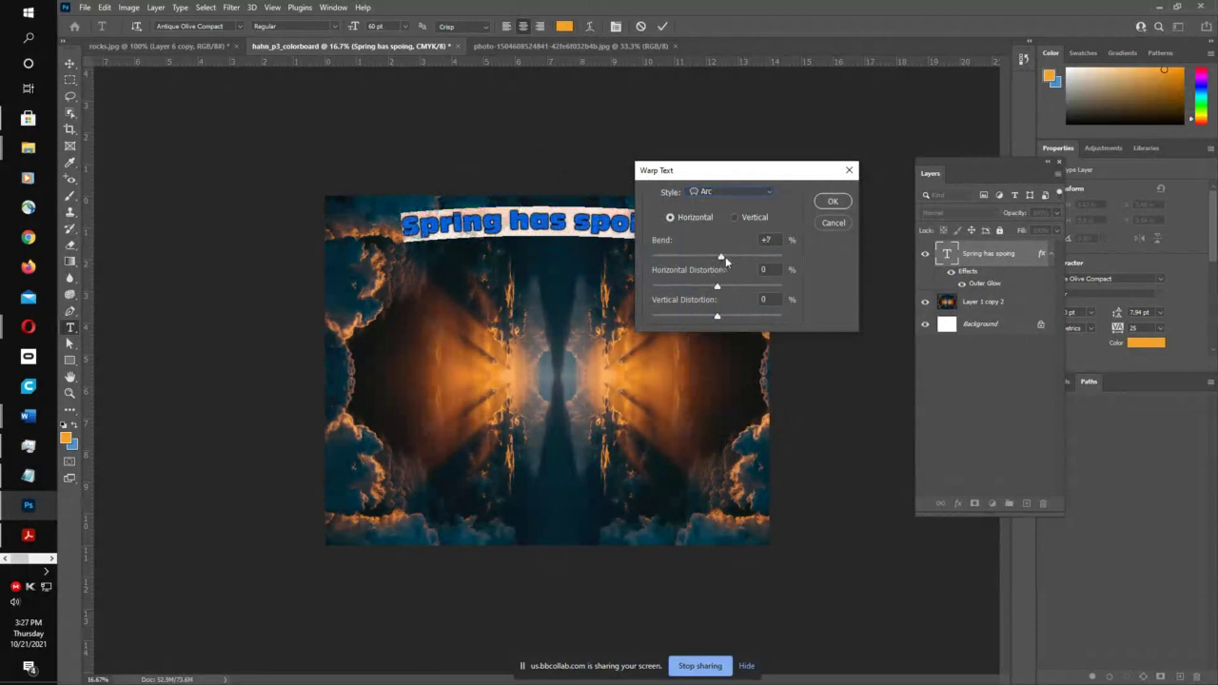
left_click(822, 207)
left_click(663, 26)
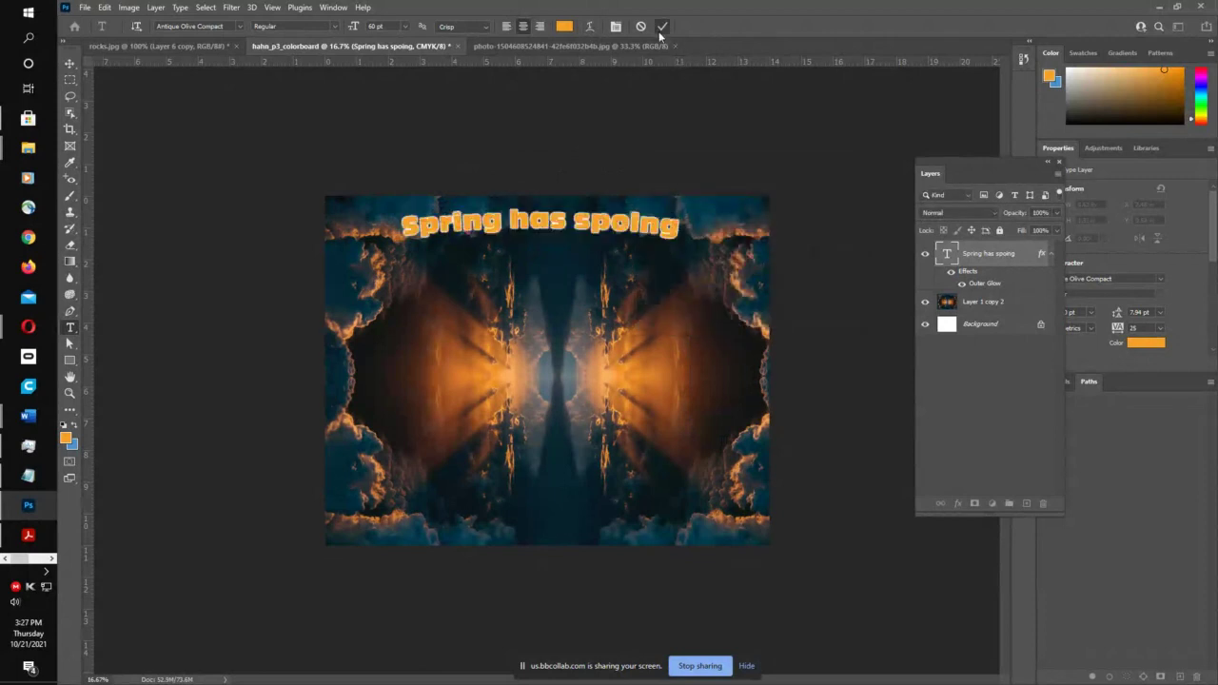
- Duplicate the arced headline directly below the original and change the copy's text to "S/S 23"
key("v")
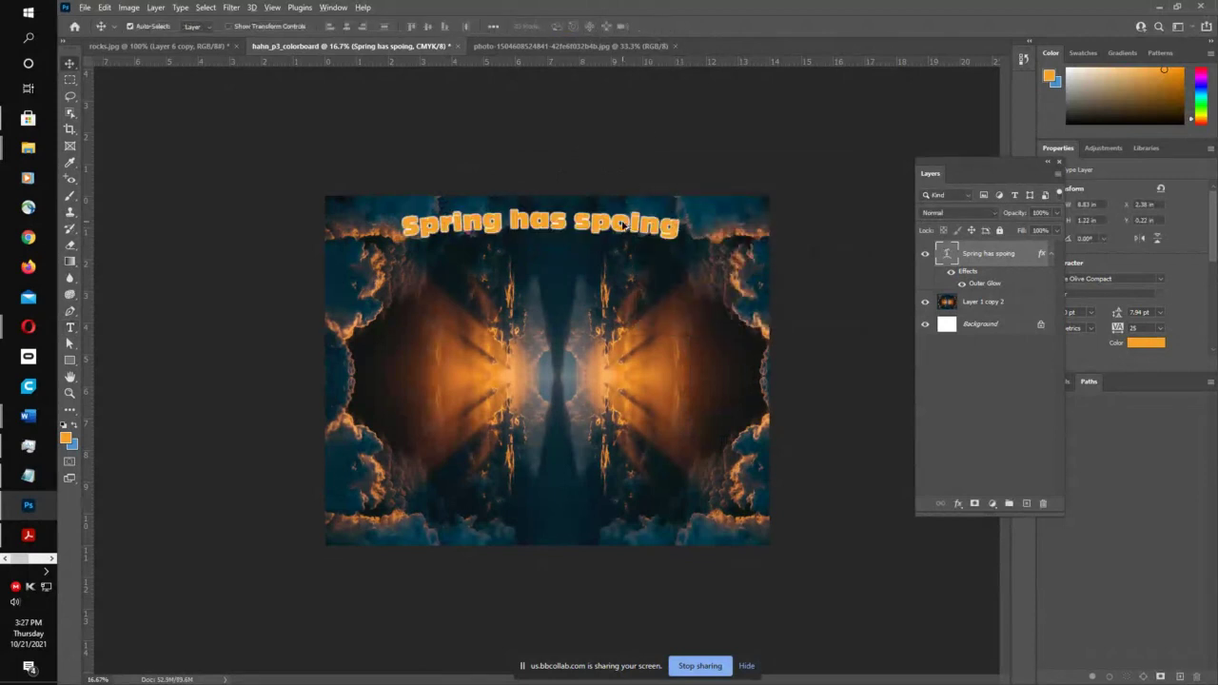
left_click_drag(624, 231, 623, 258)
double_click(623, 255)
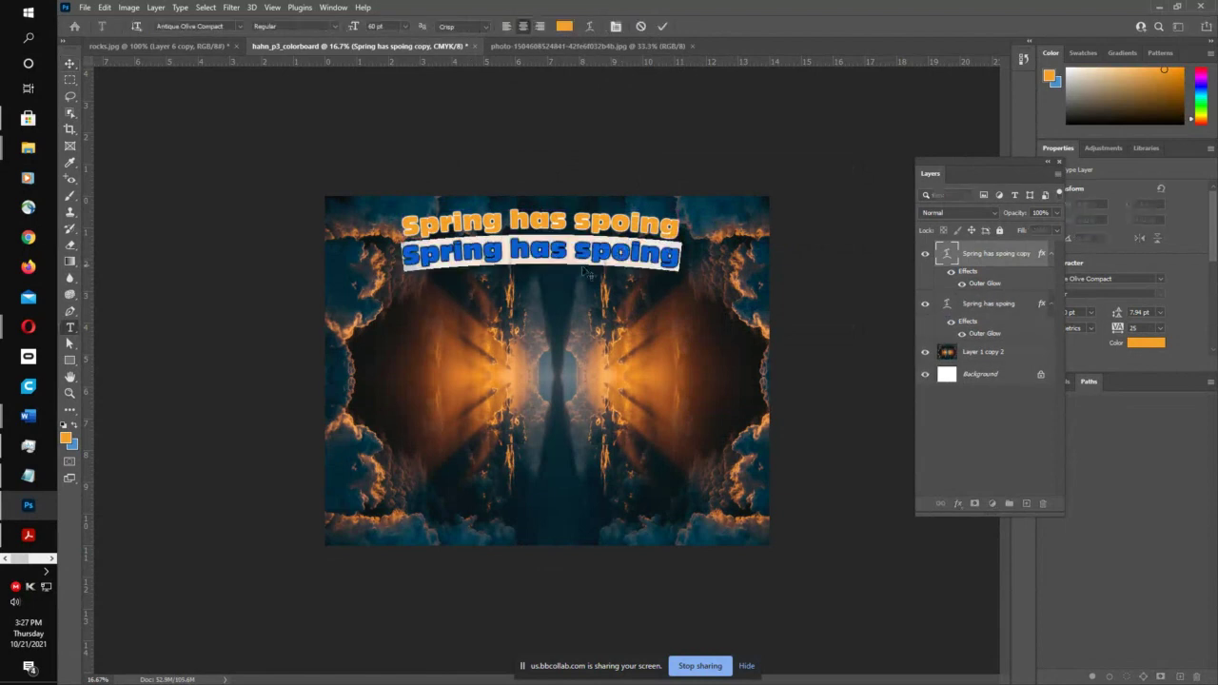
left_click_drag(419, 254, 779, 269)
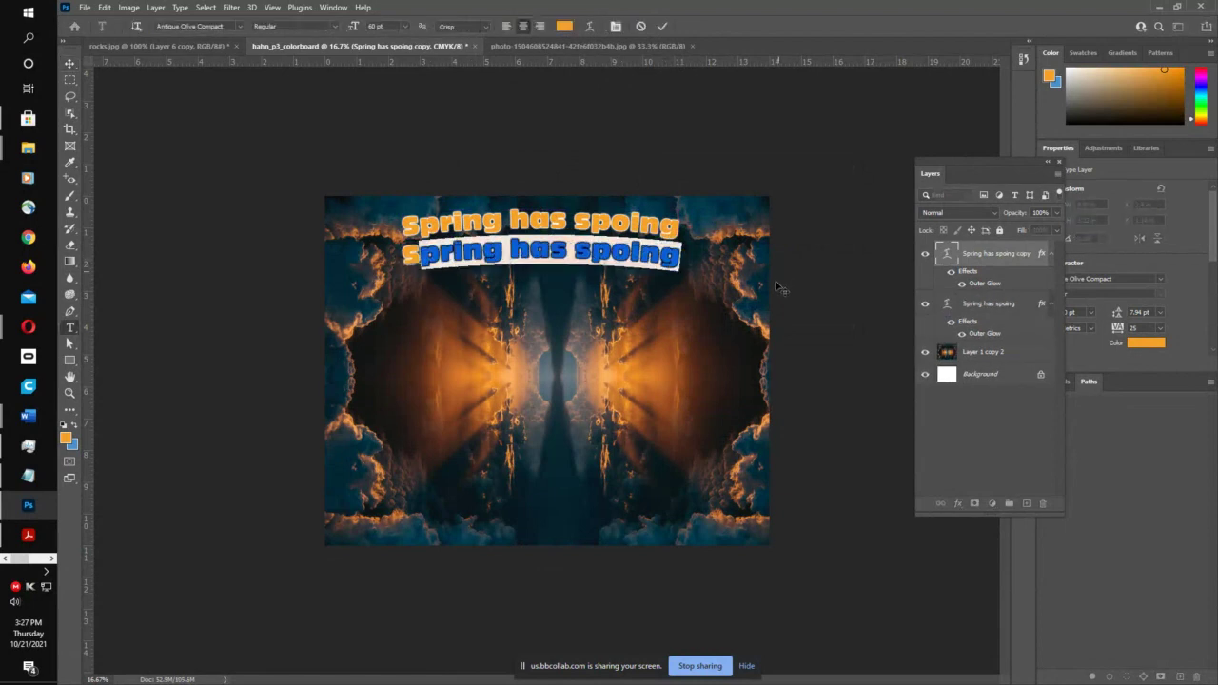
type("/as")
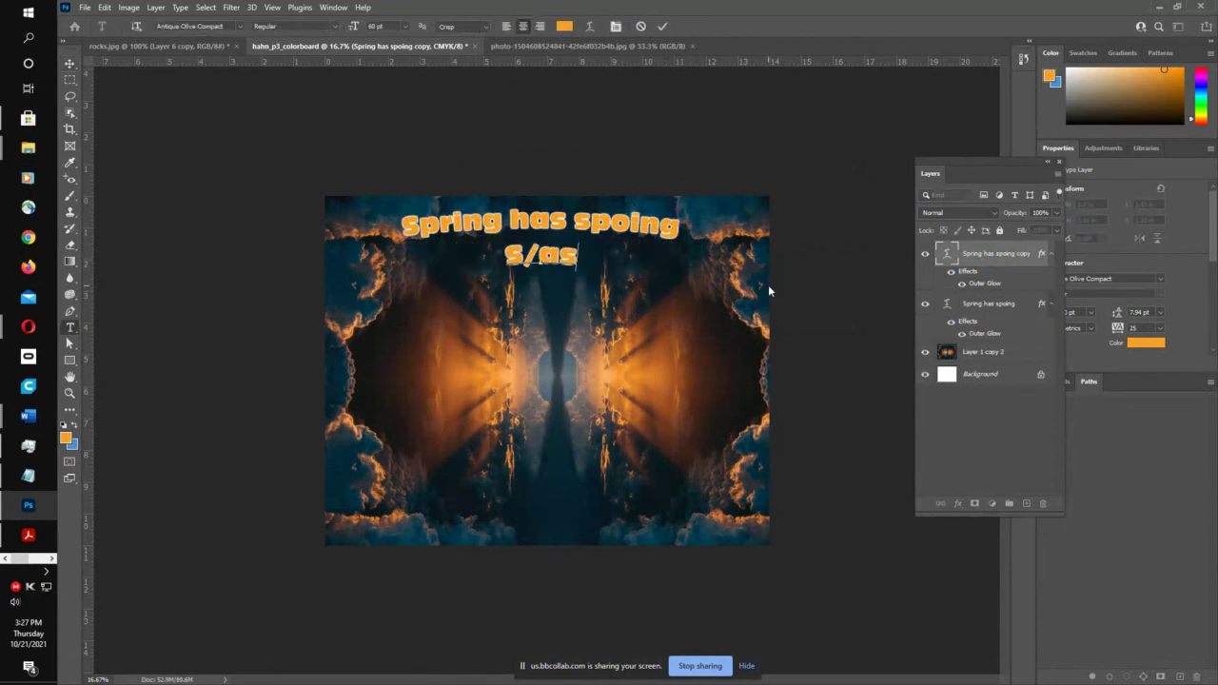
key("BackSpace")
key("BackSpace")
type("a ")
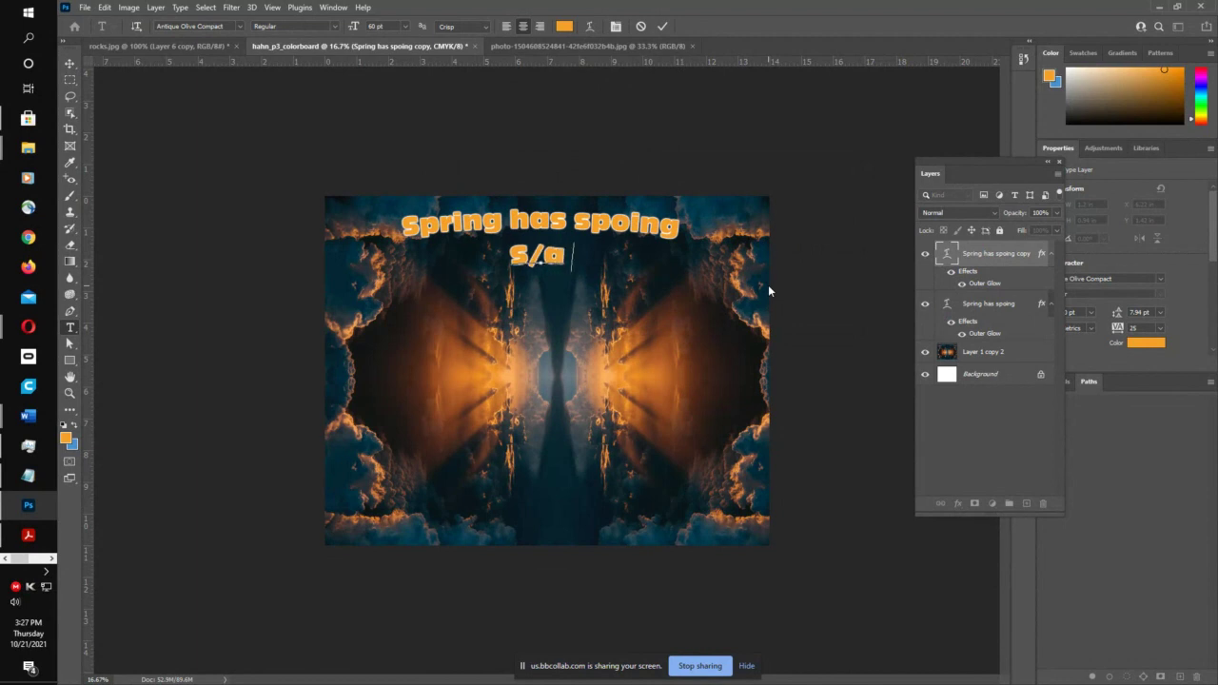
type("23")
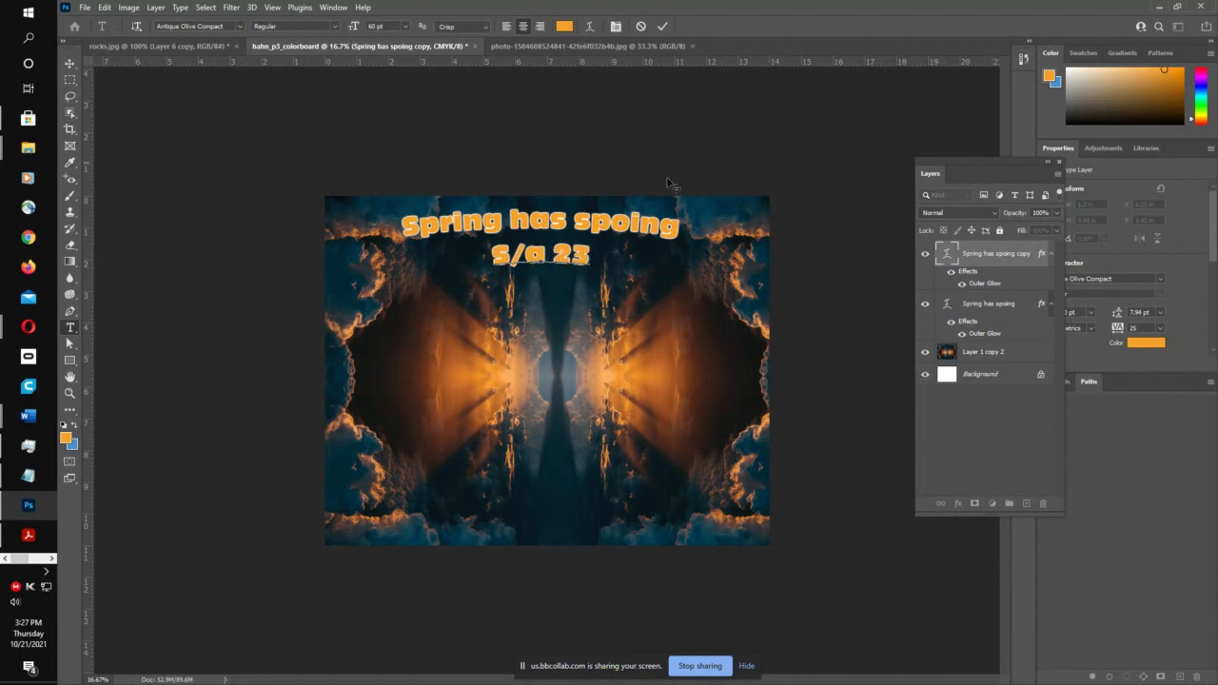
key("BackSpace")
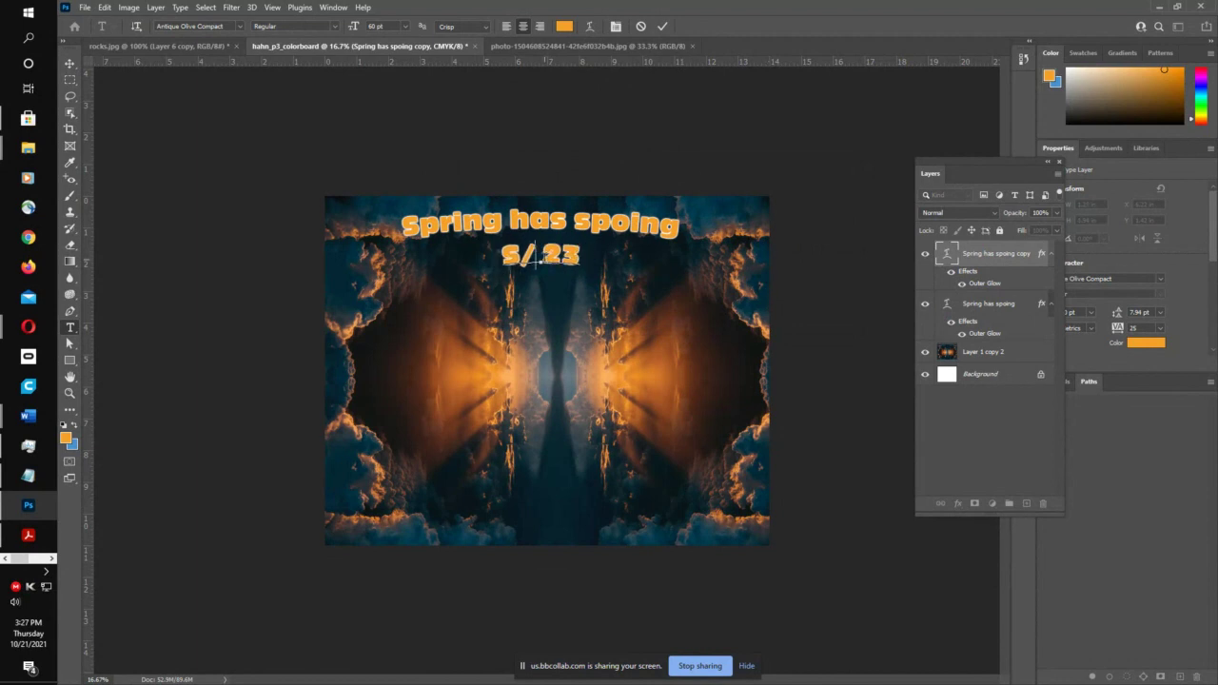
type("S")
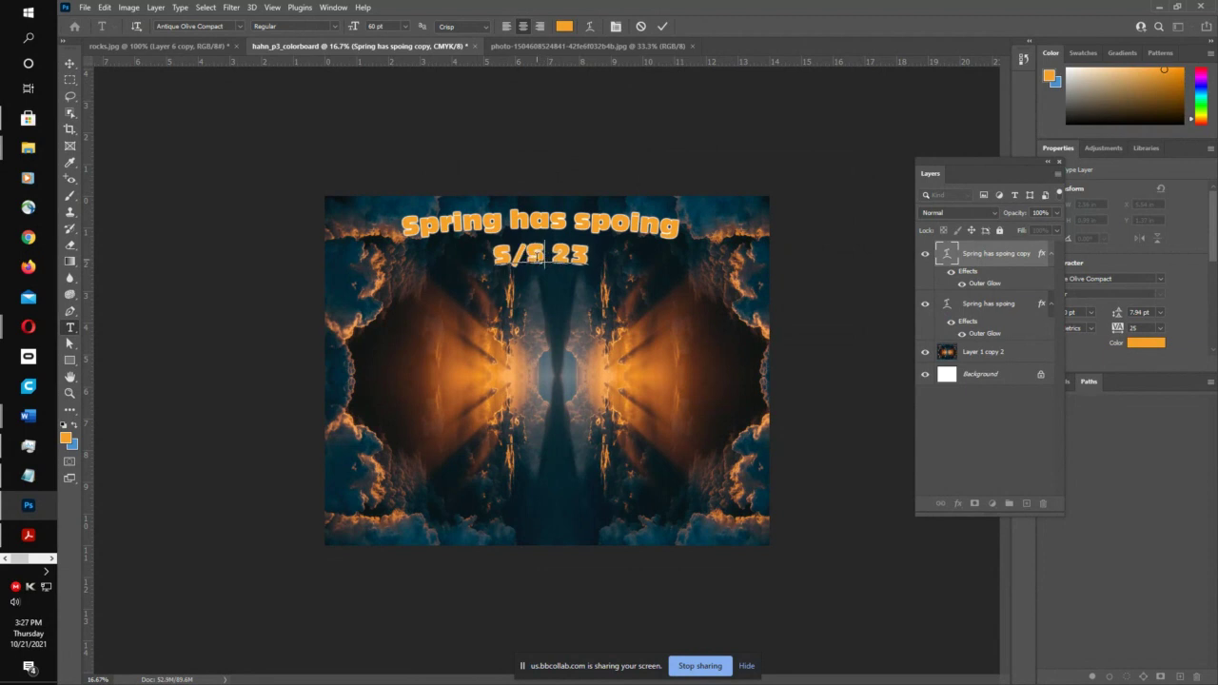
left_click(662, 25)
key("v")
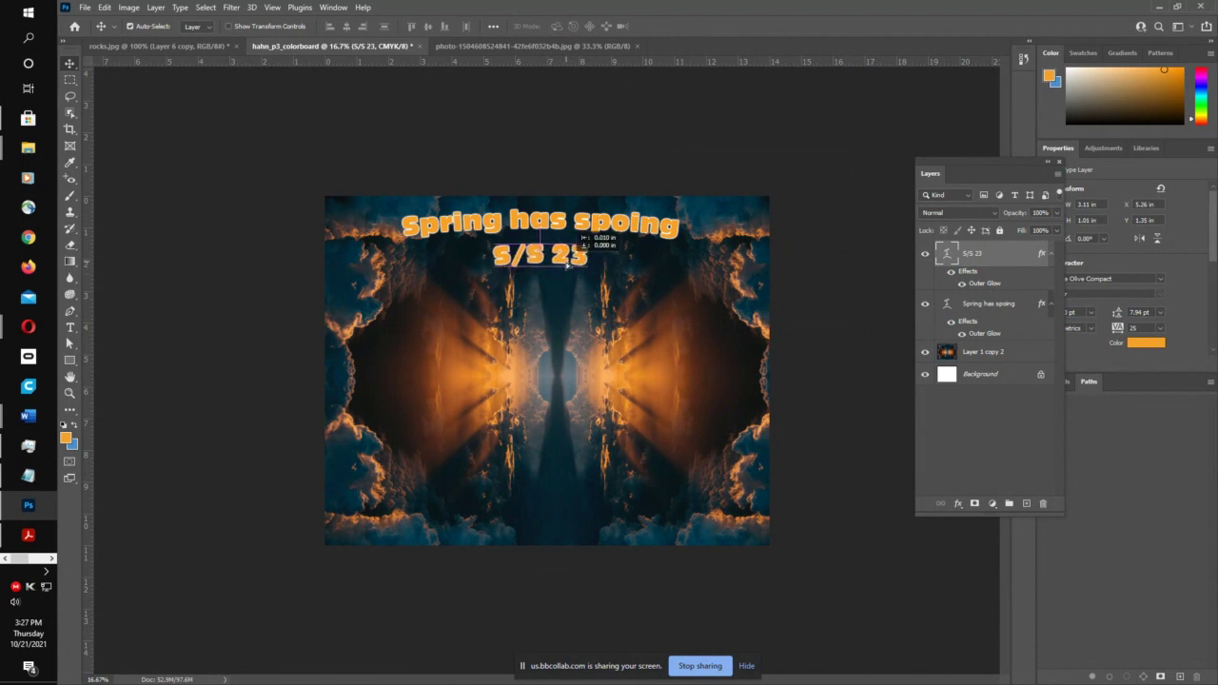
- Link the two headline text layers and move them together to about X 2.66 in, Y 0.47 in
right_click(1019, 305)
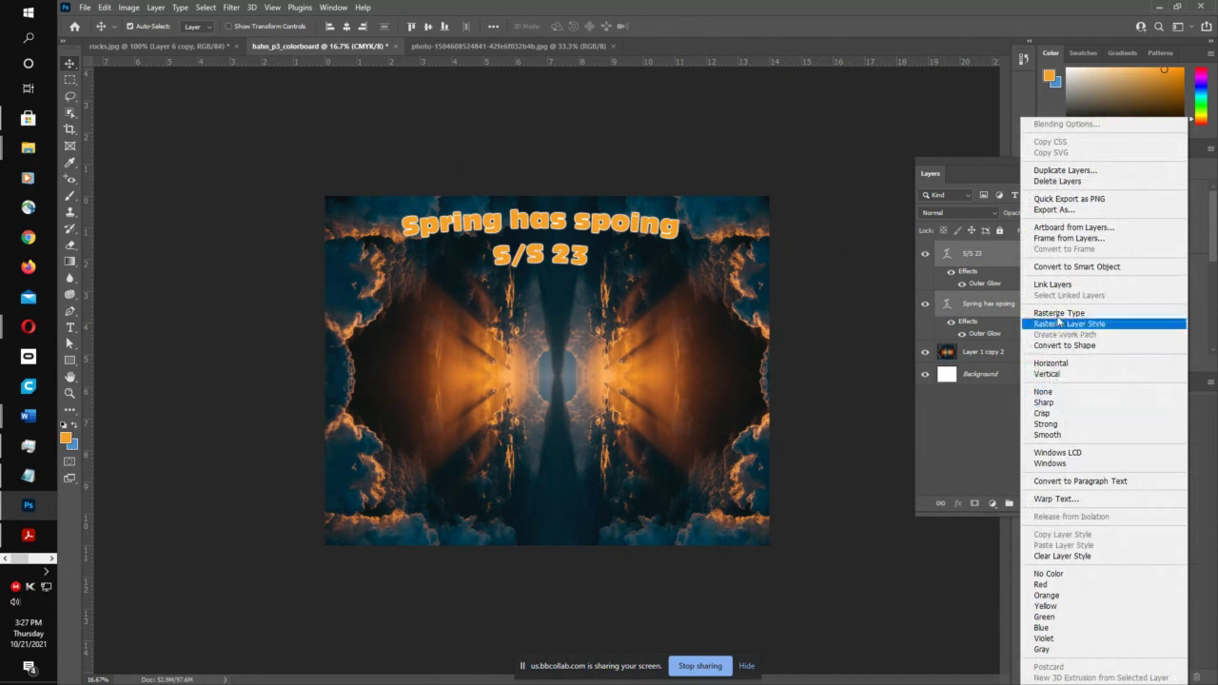
key("Escape")
mouse_move(638, 231)
left_mouse_down()
mouse_move(645, 244)
mouse_move(641, 226)
left_mouse_up()
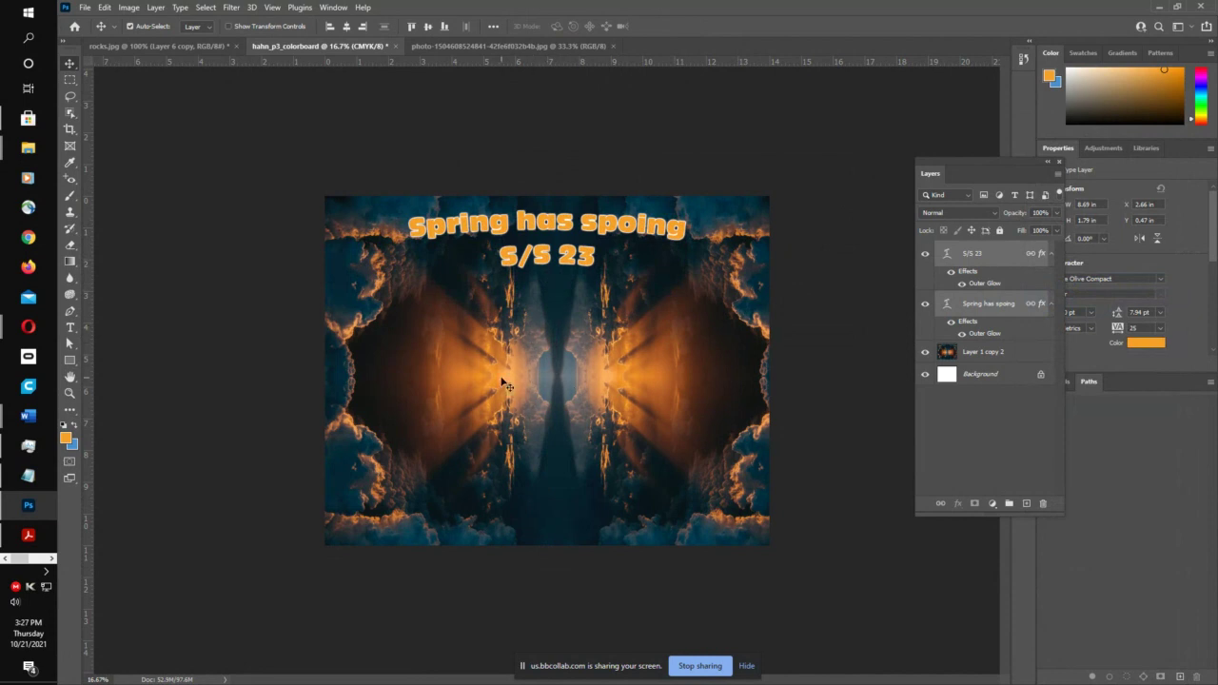
- Switch to the Opera browser, cancel the pending Save As dialog, and close the open cloud photo
mouse_move(29, 327)
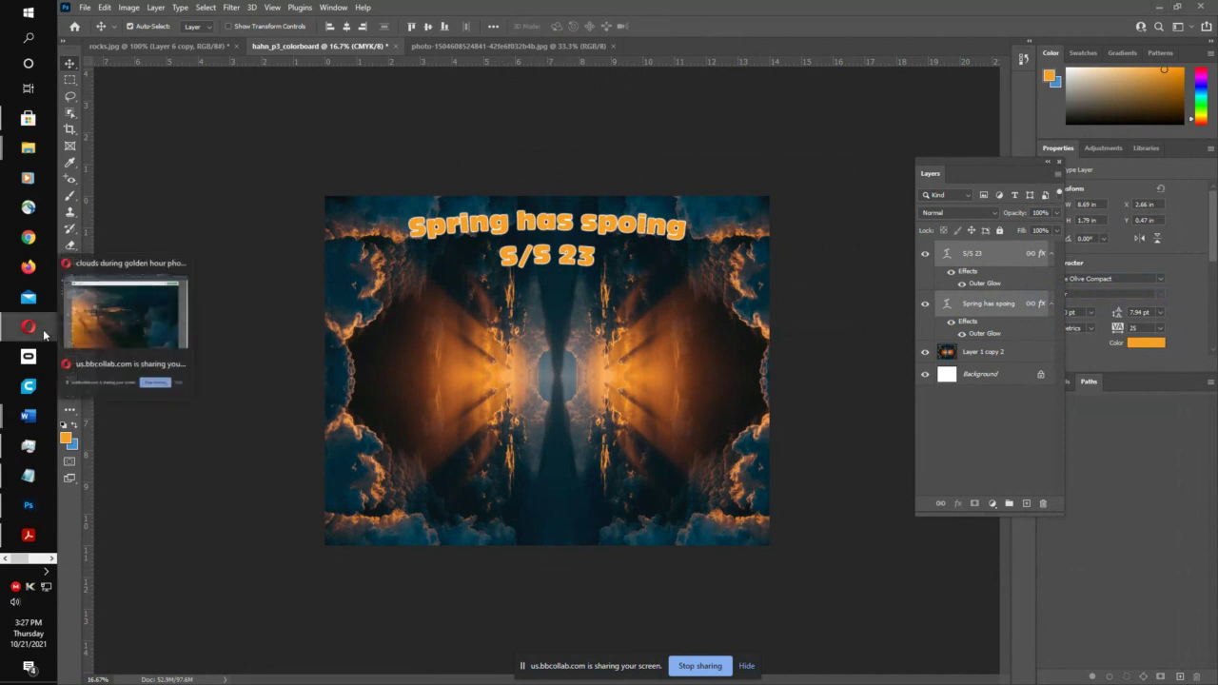
left_click(124, 305)
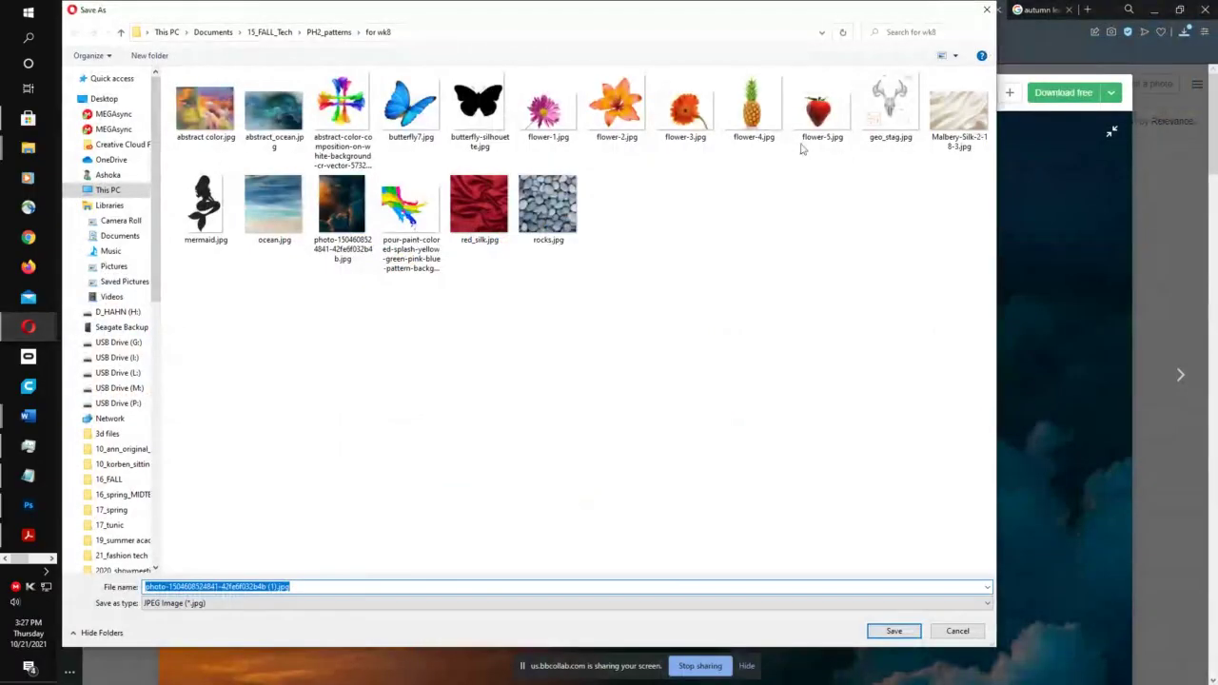
left_click(1080, 48)
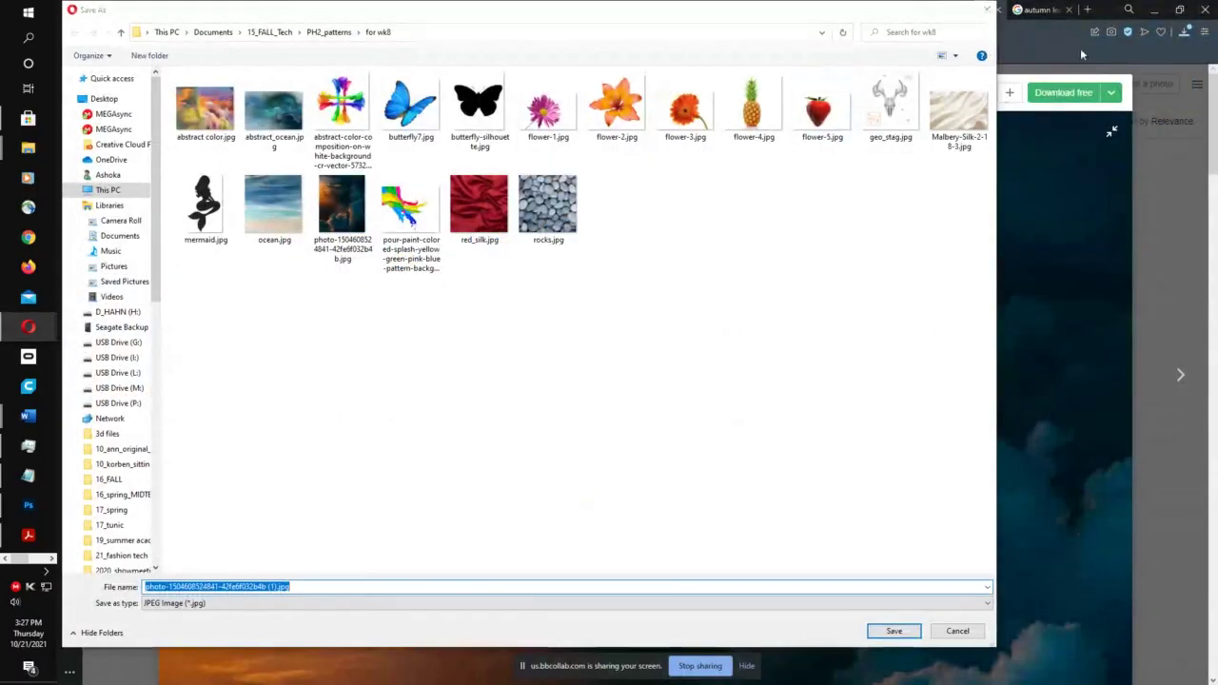
left_click(986, 10)
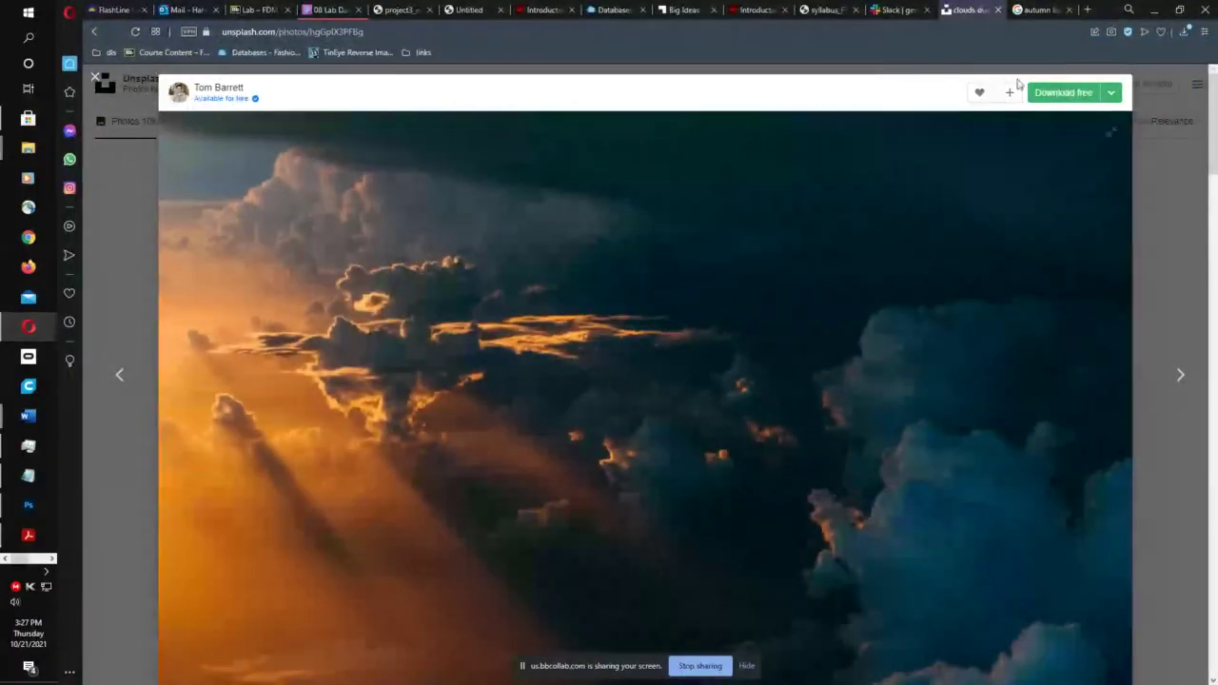
left_click(95, 77)
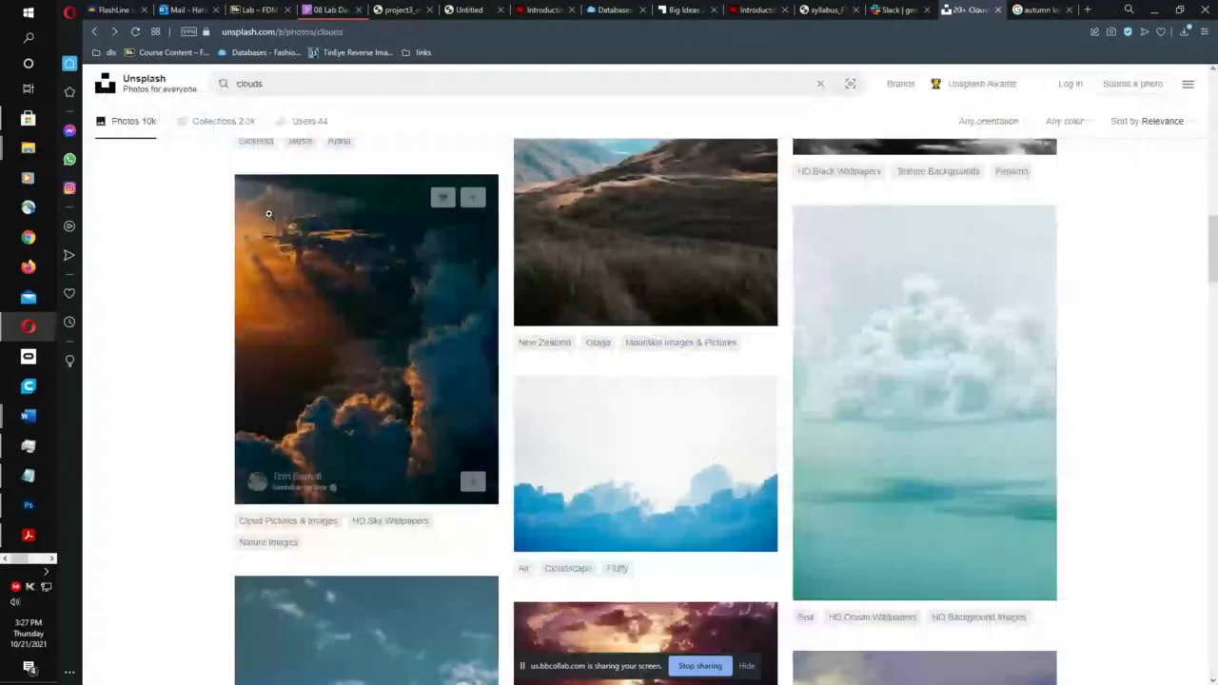
- Search Unsplash for "meditation" and open the photo of the pink lotus on dark water
left_click(303, 85)
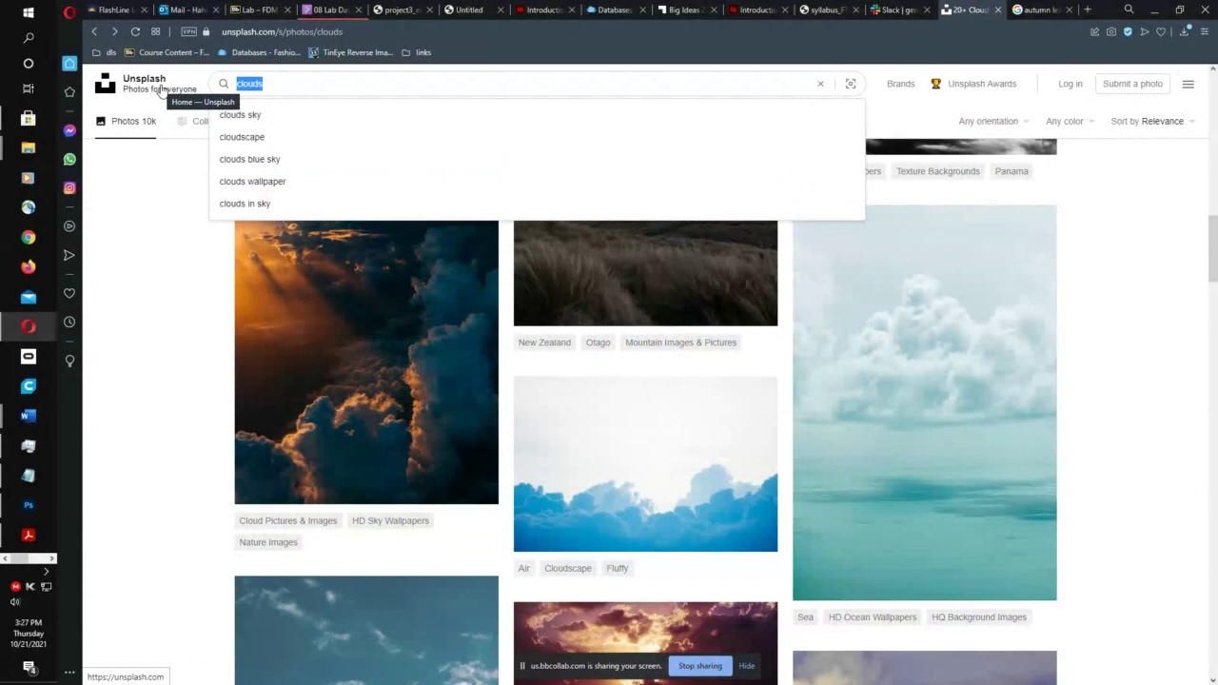
type("meditation")
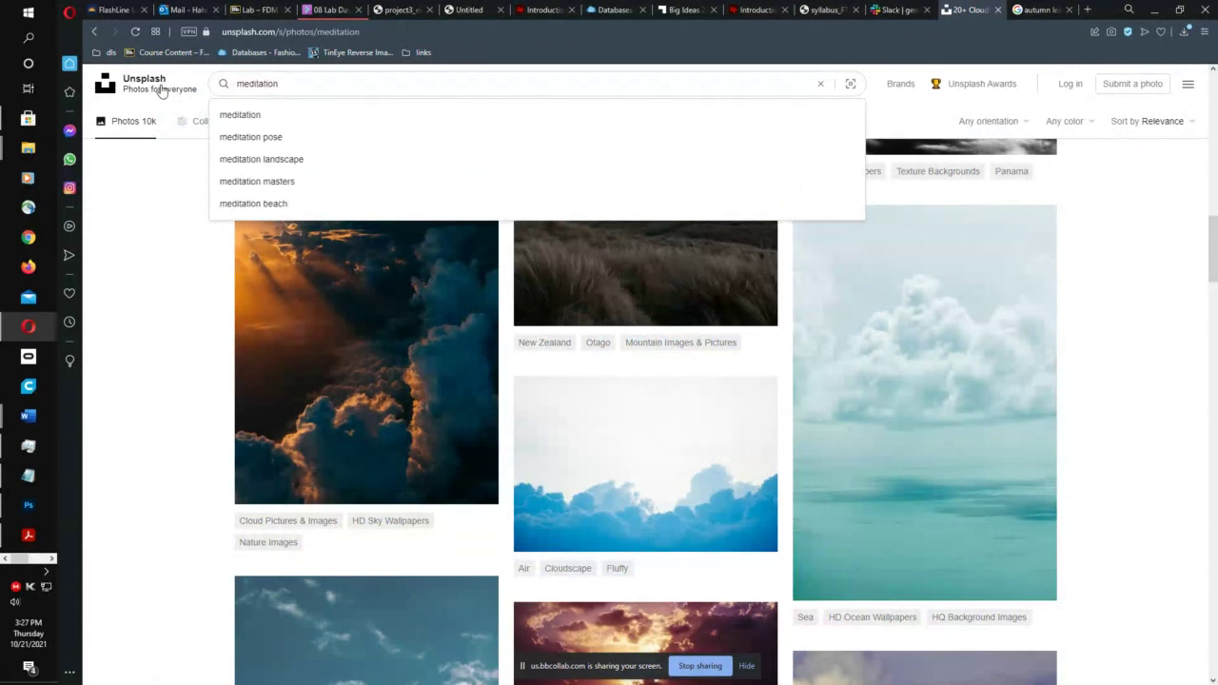
key("Return")
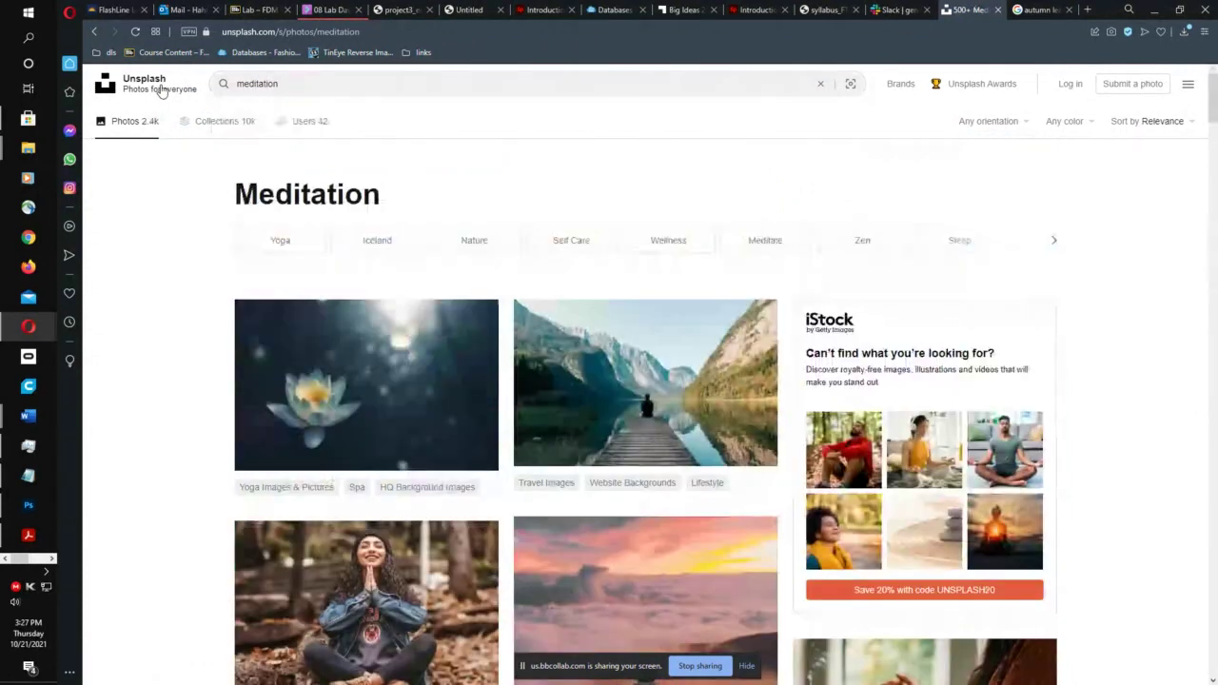
scroll(284, 274, "down", 3)
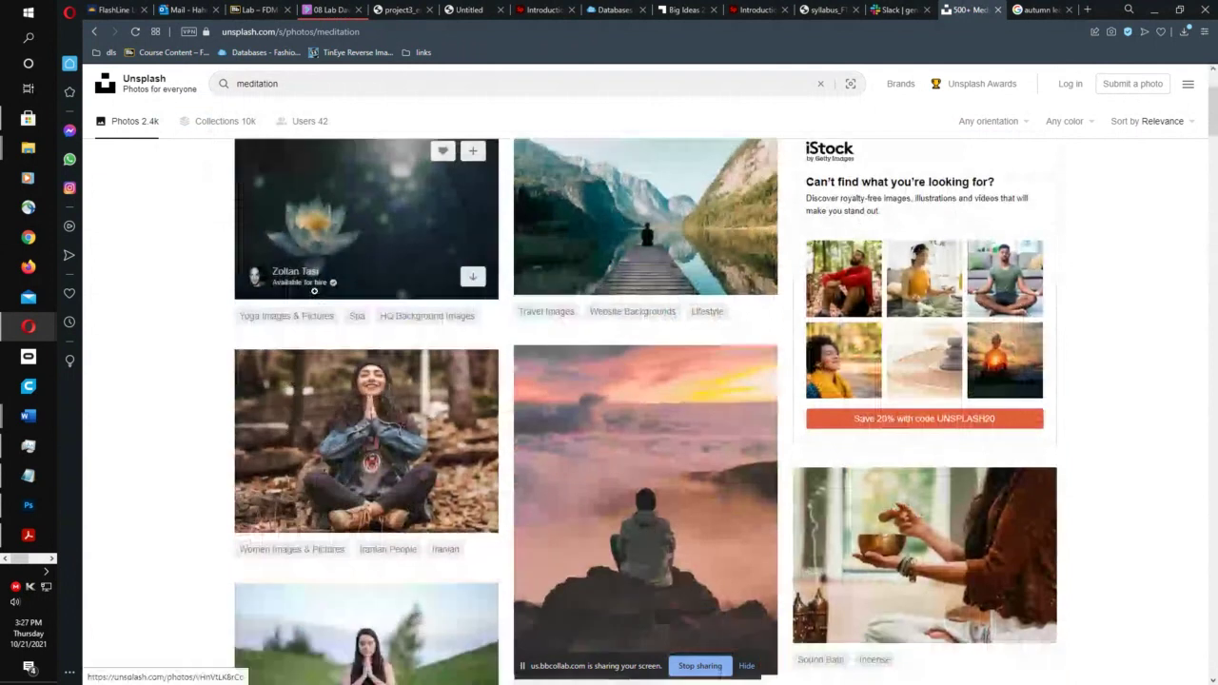
scroll(317, 290, "down", 6)
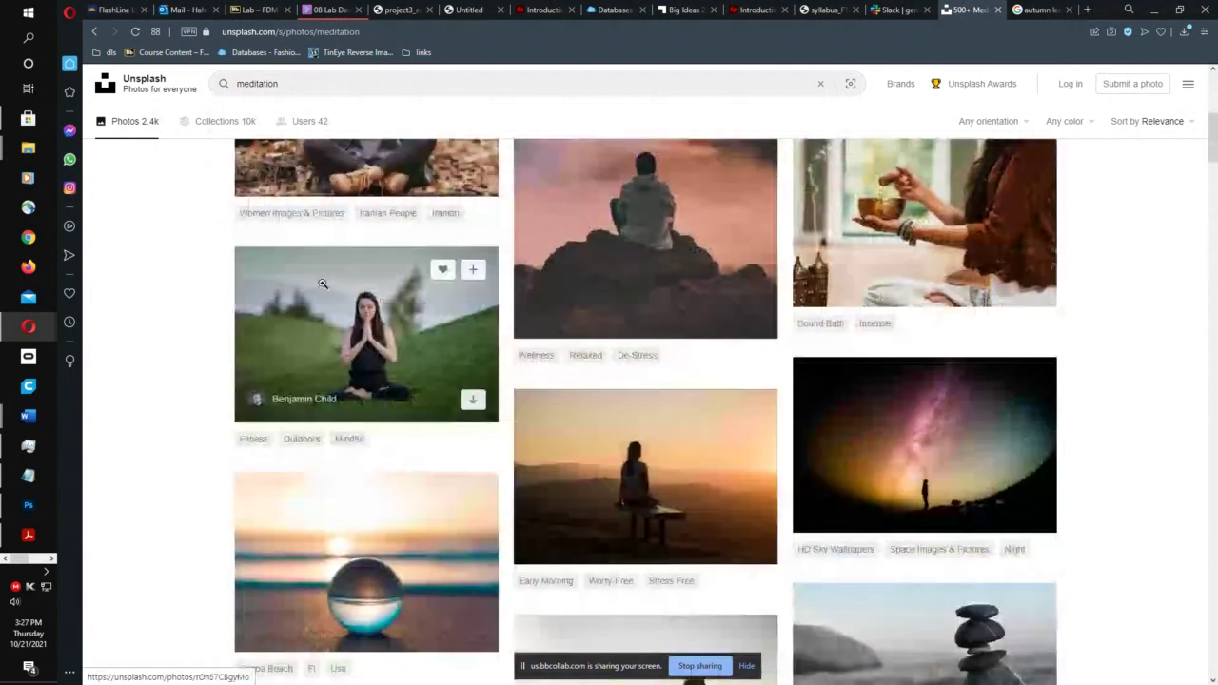
scroll(323, 283, "down", 4)
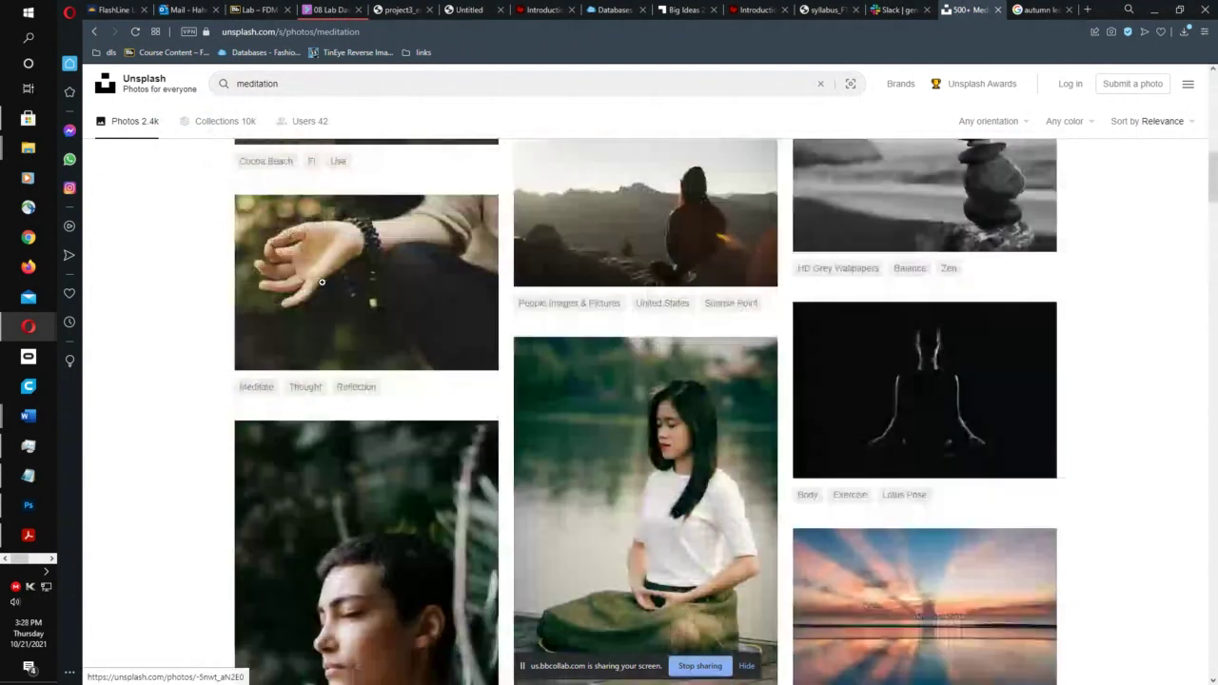
scroll(326, 282, "up", 2)
scroll(327, 282, "down", 5)
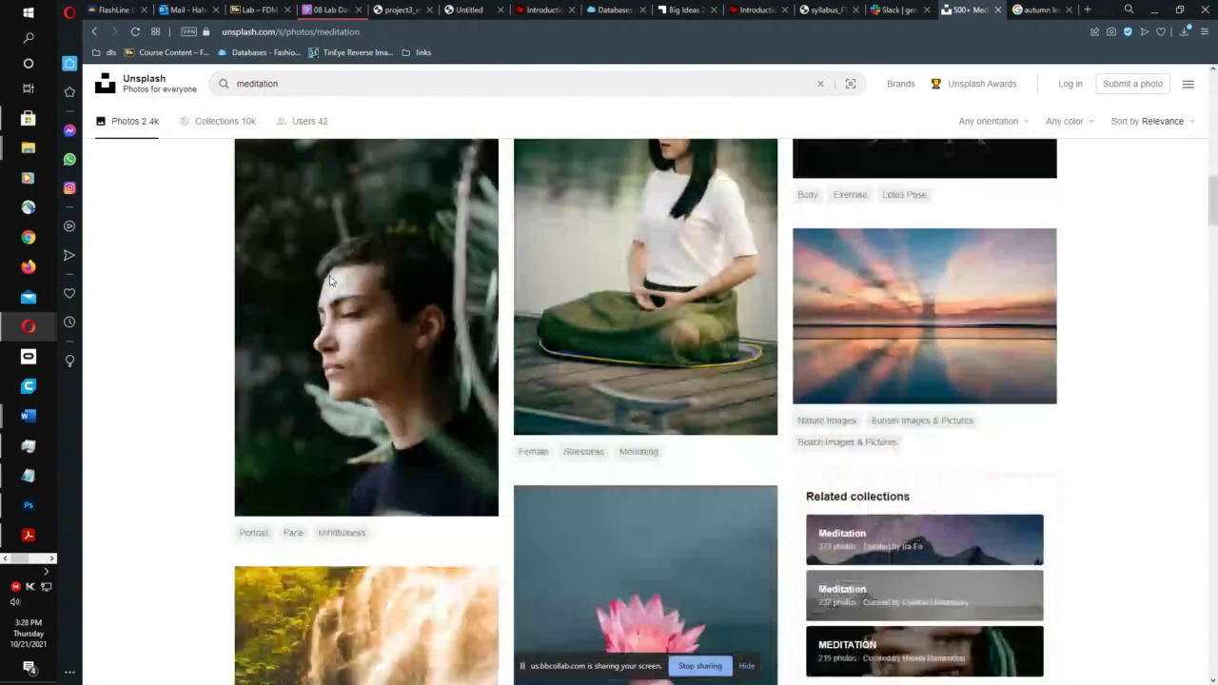
scroll(330, 281, "down", 5)
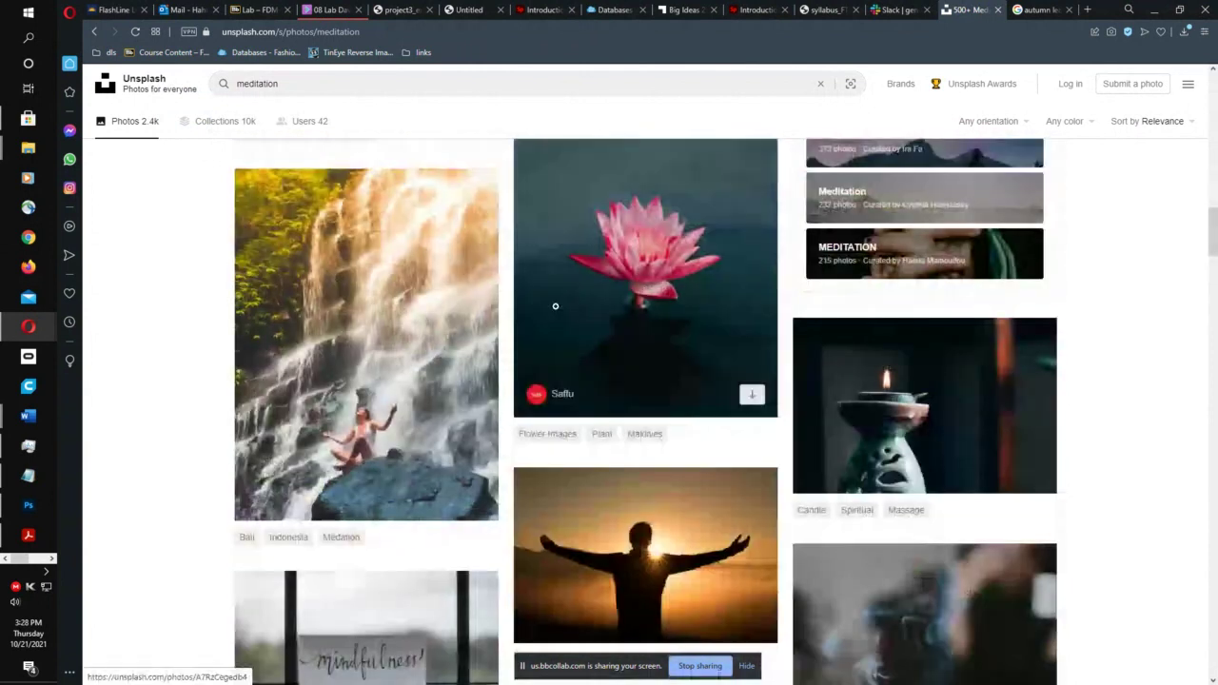
left_click(637, 265)
- Copy the lotus photo's page address and paste it as a new line in the Notepad source list
right_click(648, 337)
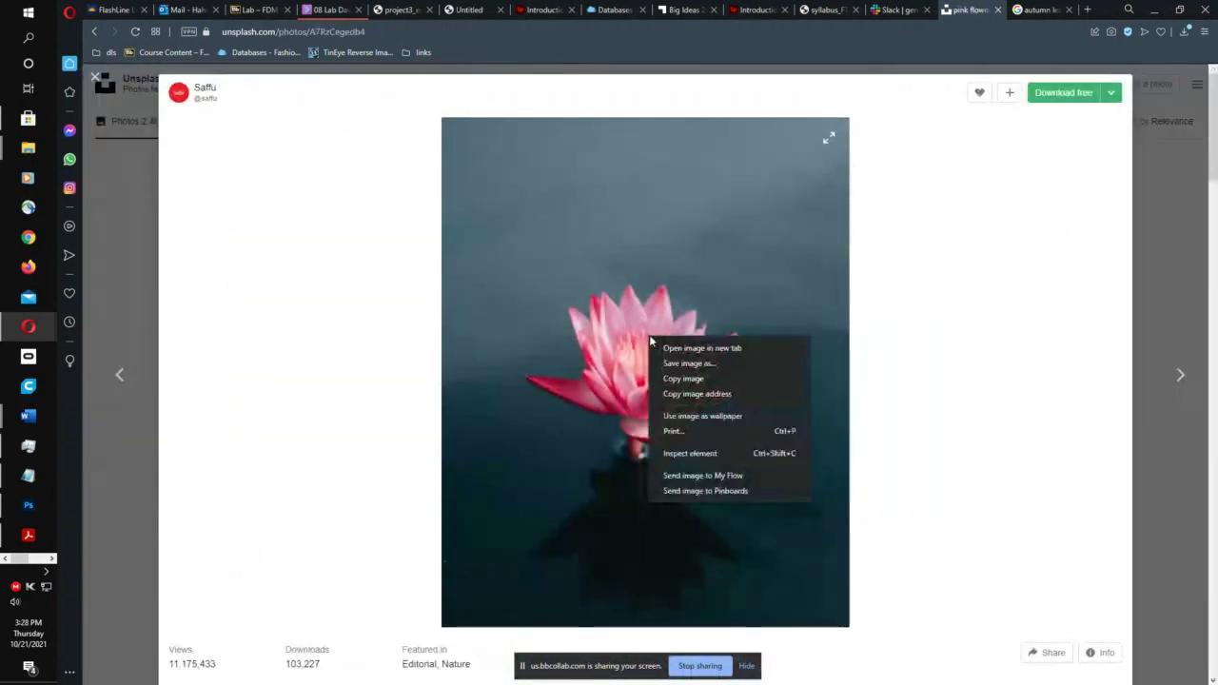
left_click(374, 32)
key("ctrl+c")
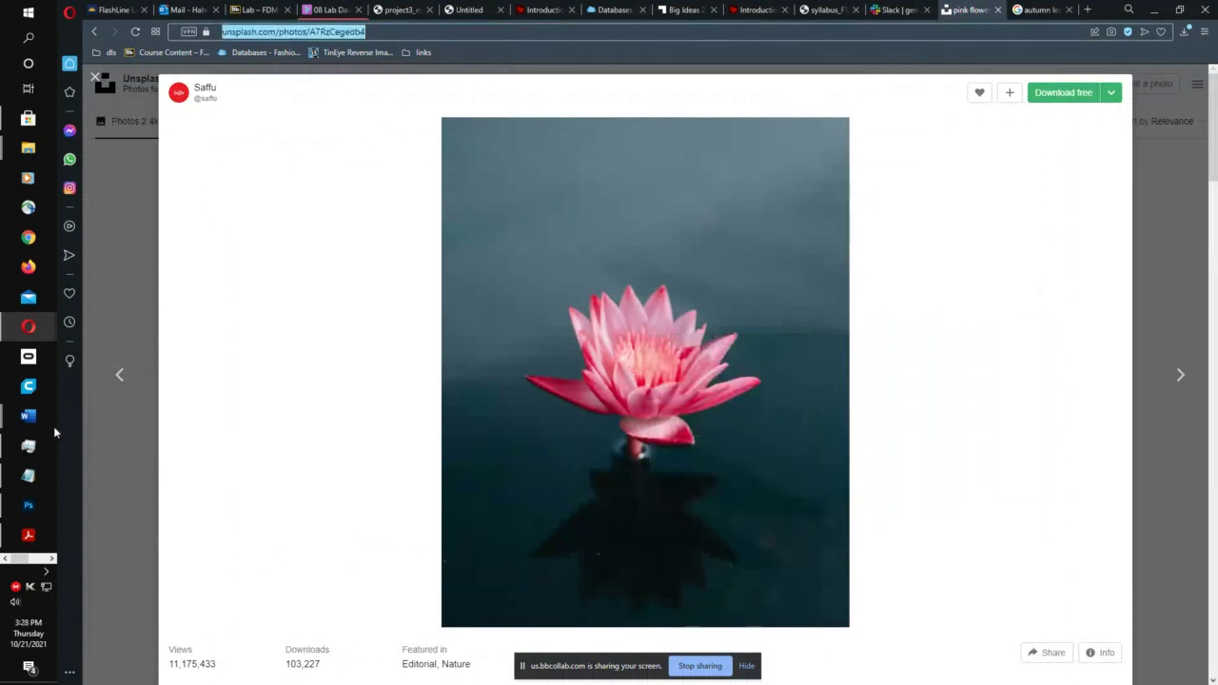
left_click(29, 475)
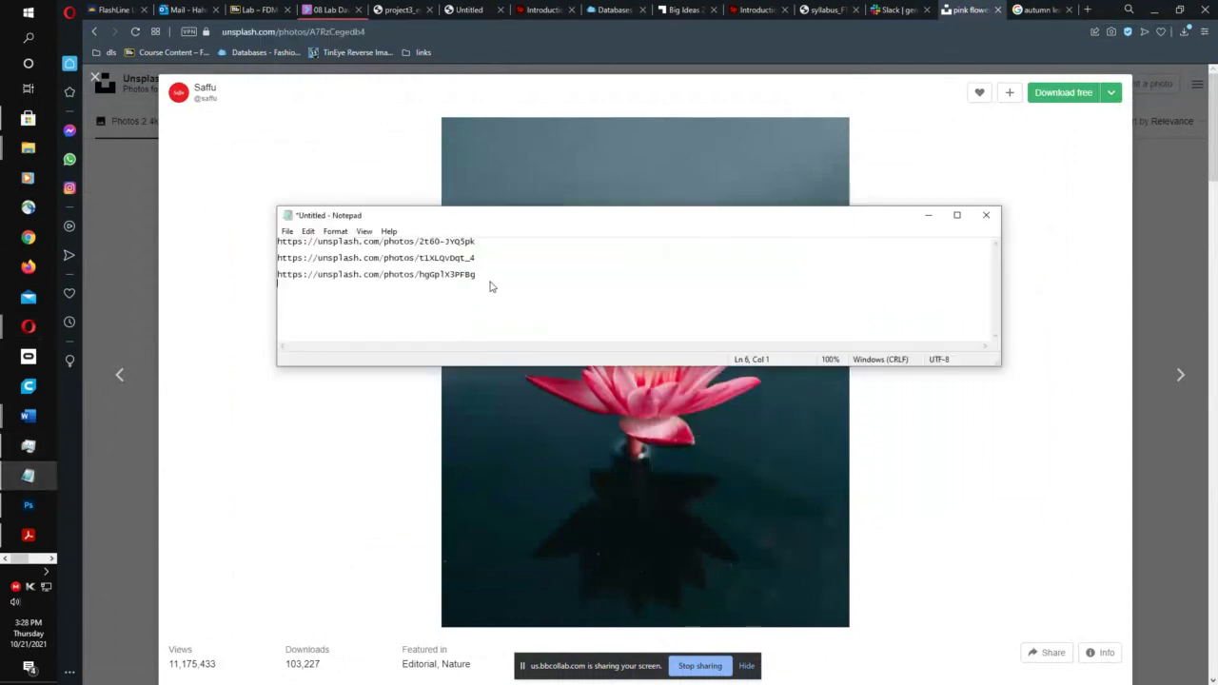
key("ctrl+v")
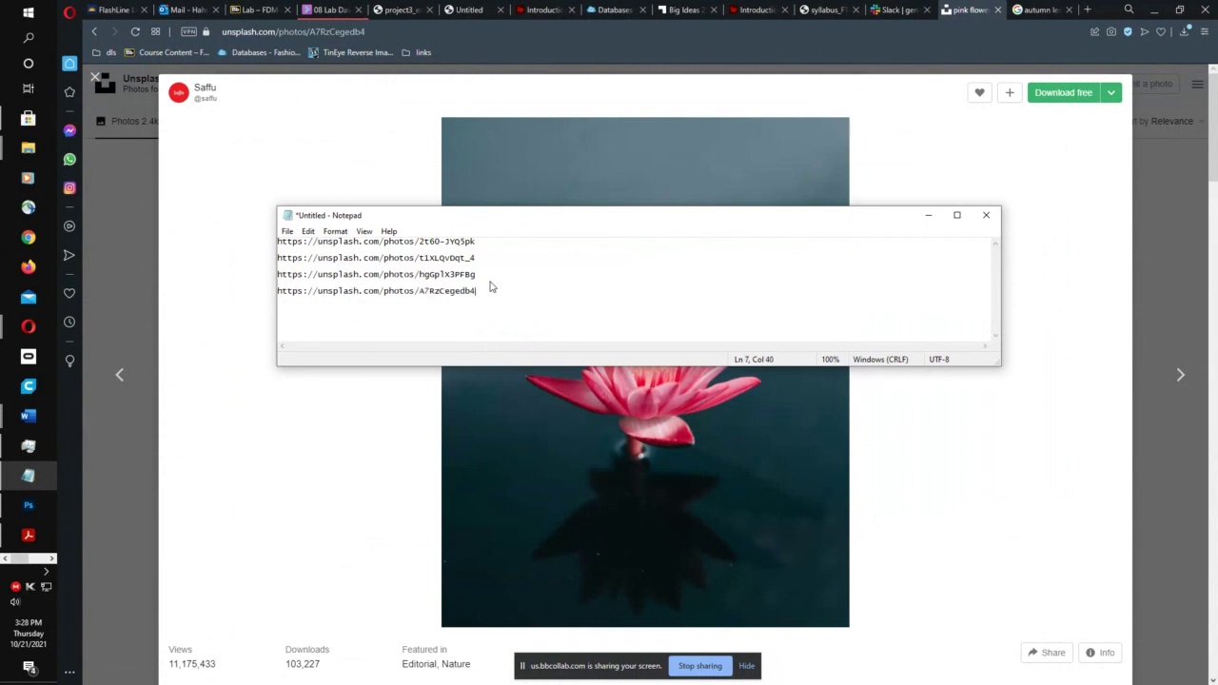
- Copy the enlarged lotus photo, paste it into the Photoshop color board, and move it to about X 2.98 in, Y 3.25 in
left_click(493, 196)
right_click(519, 232)
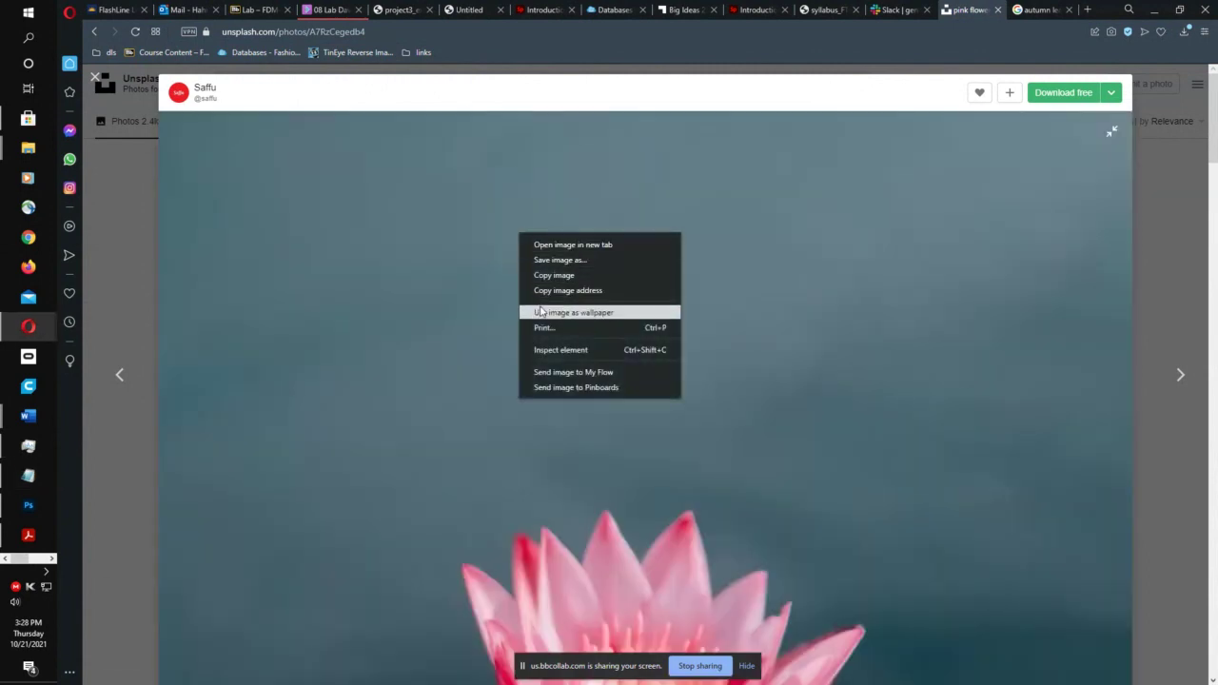
left_click(550, 276)
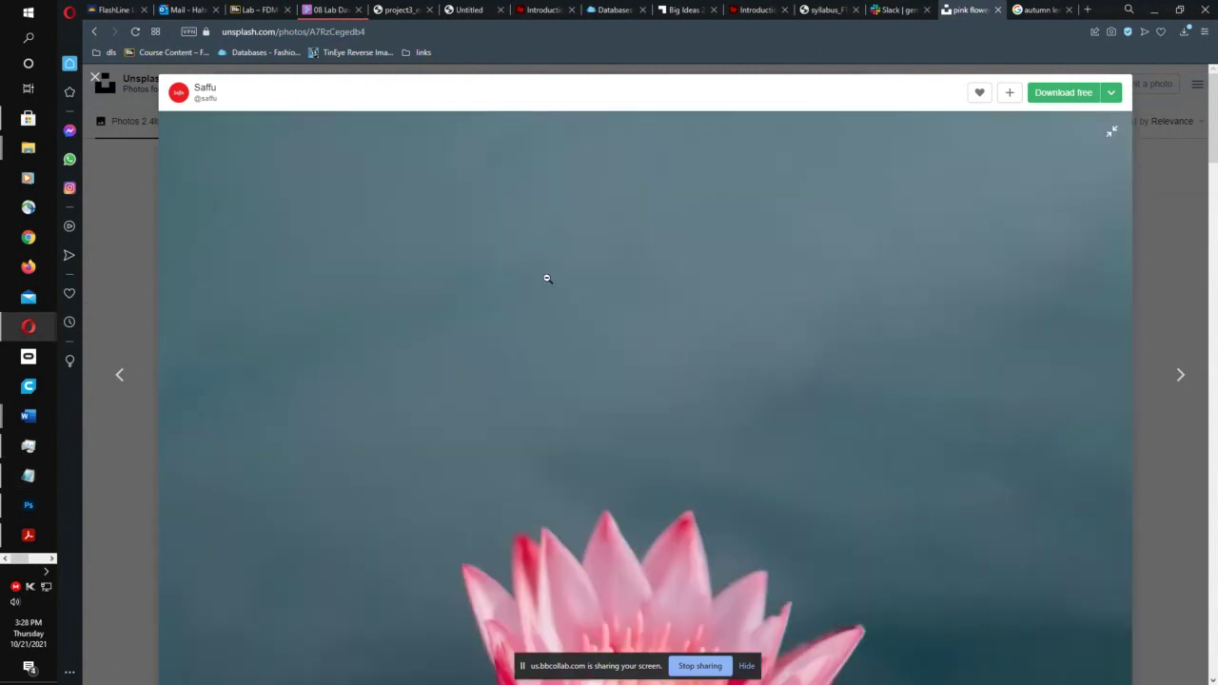
left_click(28, 505)
key("ctrl+v")
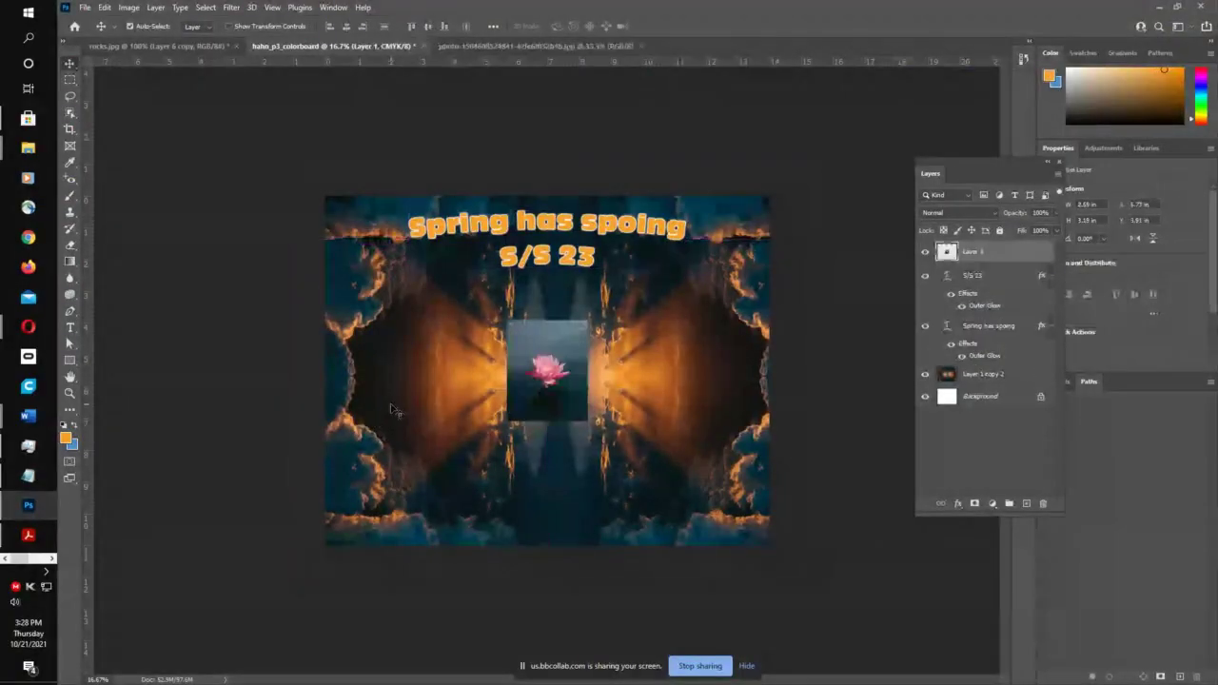
left_click_drag(540, 375, 457, 343)
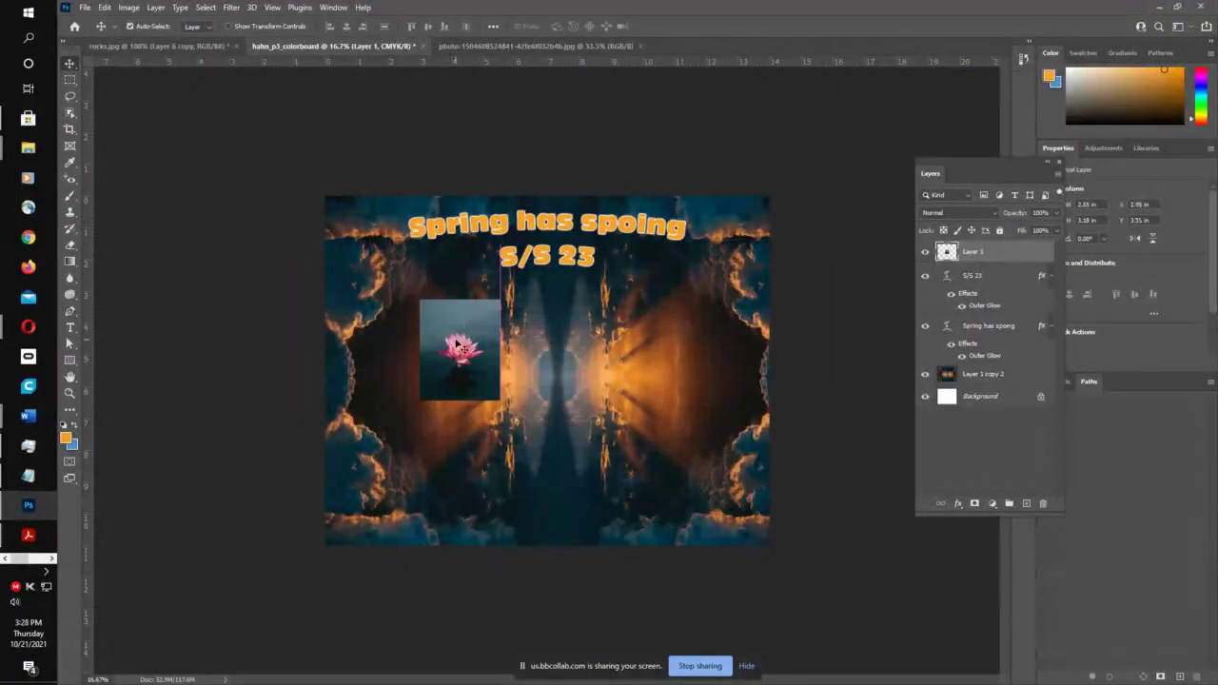
- Isolate the lotus with the Object Selection tool, copy it, and fill the selection with the orange foreground color
left_click(69, 113)
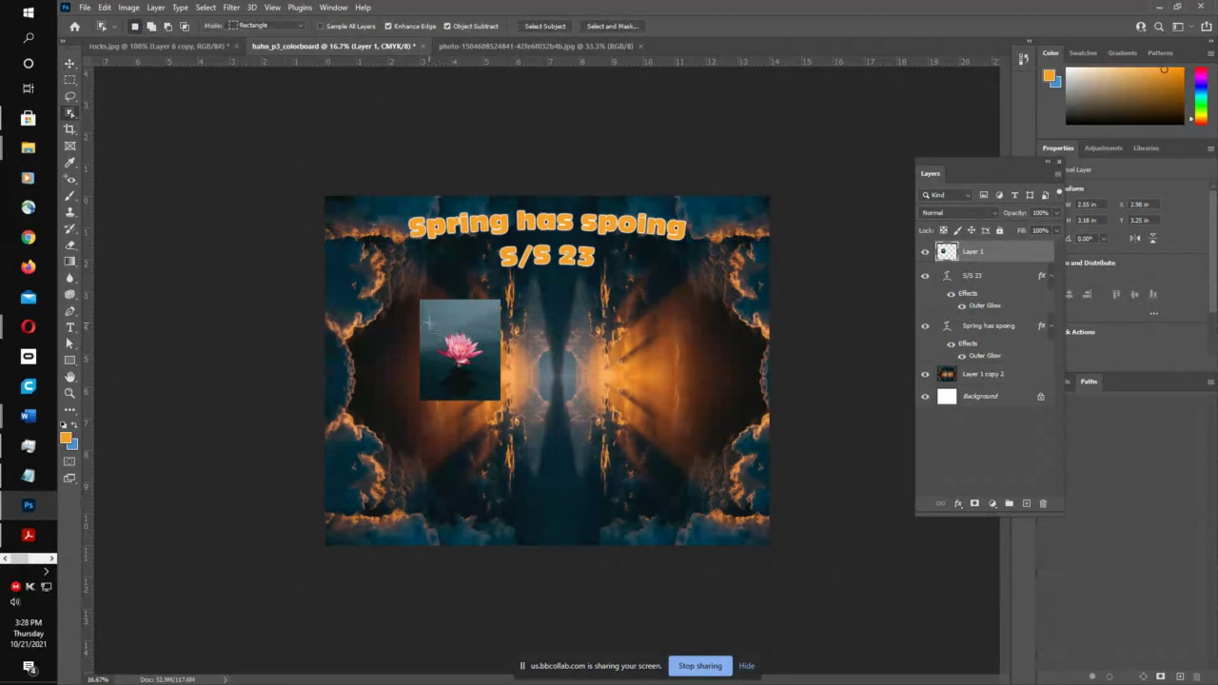
left_click_drag(429, 322, 494, 379)
key("alt+BackSpace")
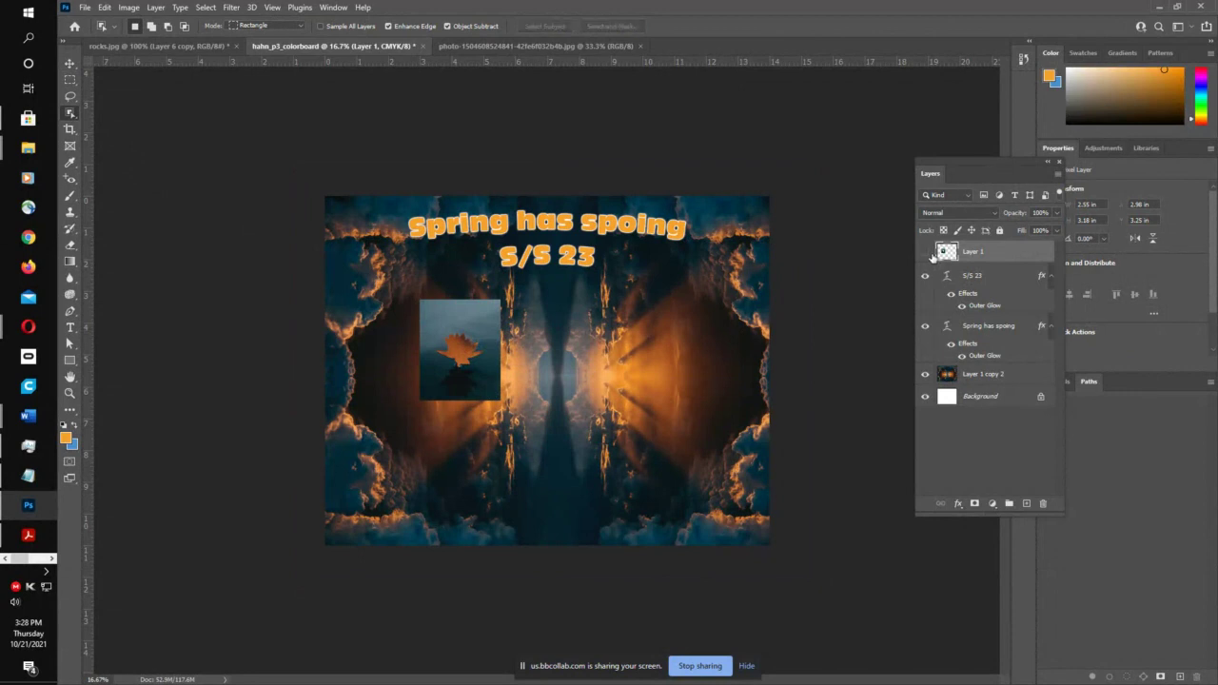
- Hide the lotus photo layer, paste the cut-out lotus as a new layer, and move it to about X 2.89 in, Y 3.53 in
left_click(925, 251)
key("ctrl+v")
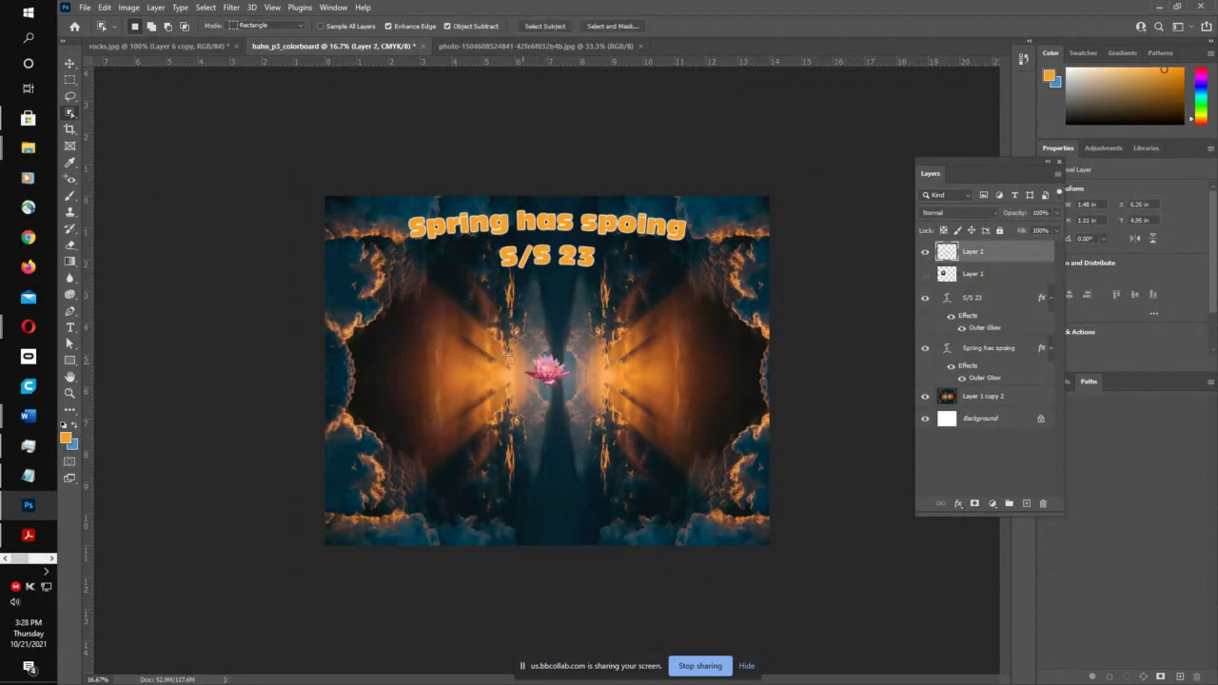
key("v")
left_click_drag(522, 373, 474, 322)
- Duplicate the lotus three times in a cluster below the original, and rotate the first copy by about 33°
key("z")
key("v")
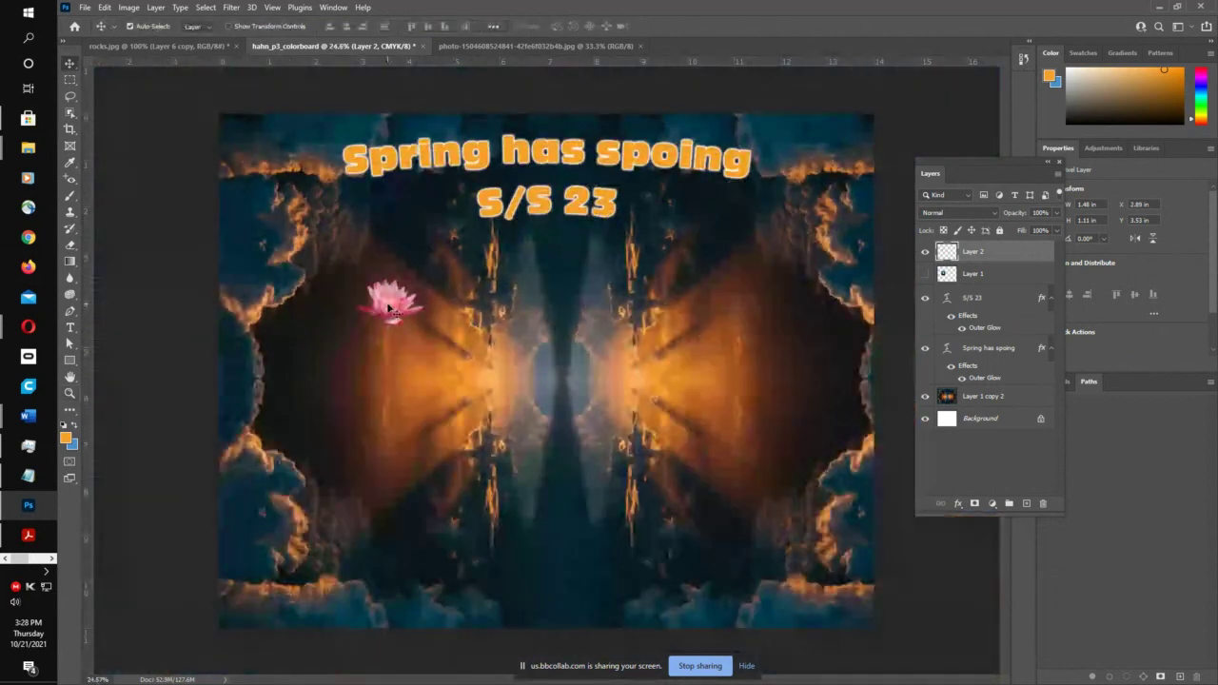
left_click_drag(388, 309, 455, 323)
key("ctrl+t")
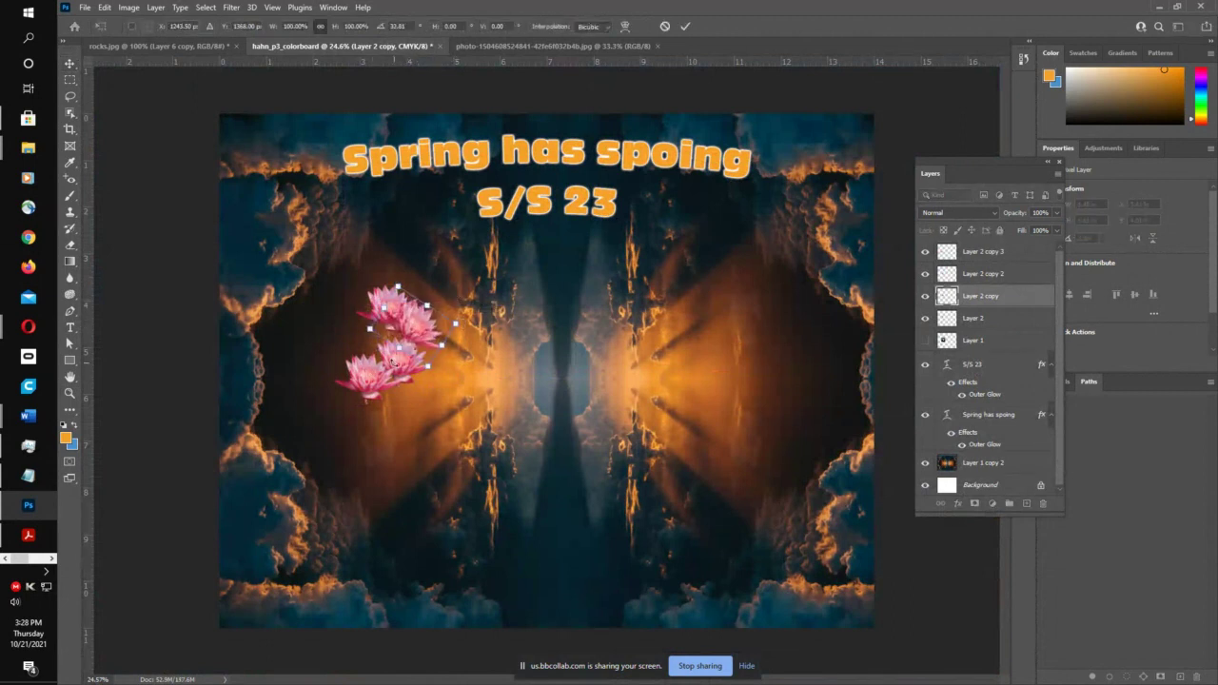
left_click(685, 27)
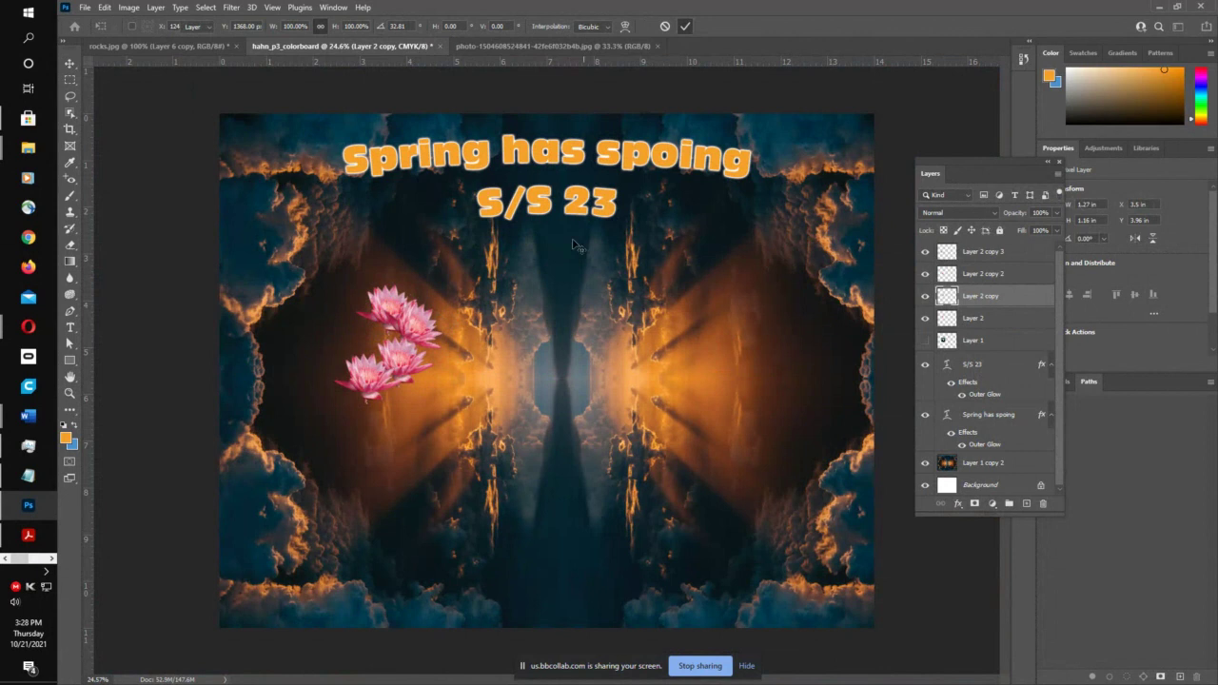
- Rotate the second lotus copy by about 84° and move it to about X 3.42 in, Y 4.48 in to continue the curve
left_click(408, 361)
key("ctrl+t")
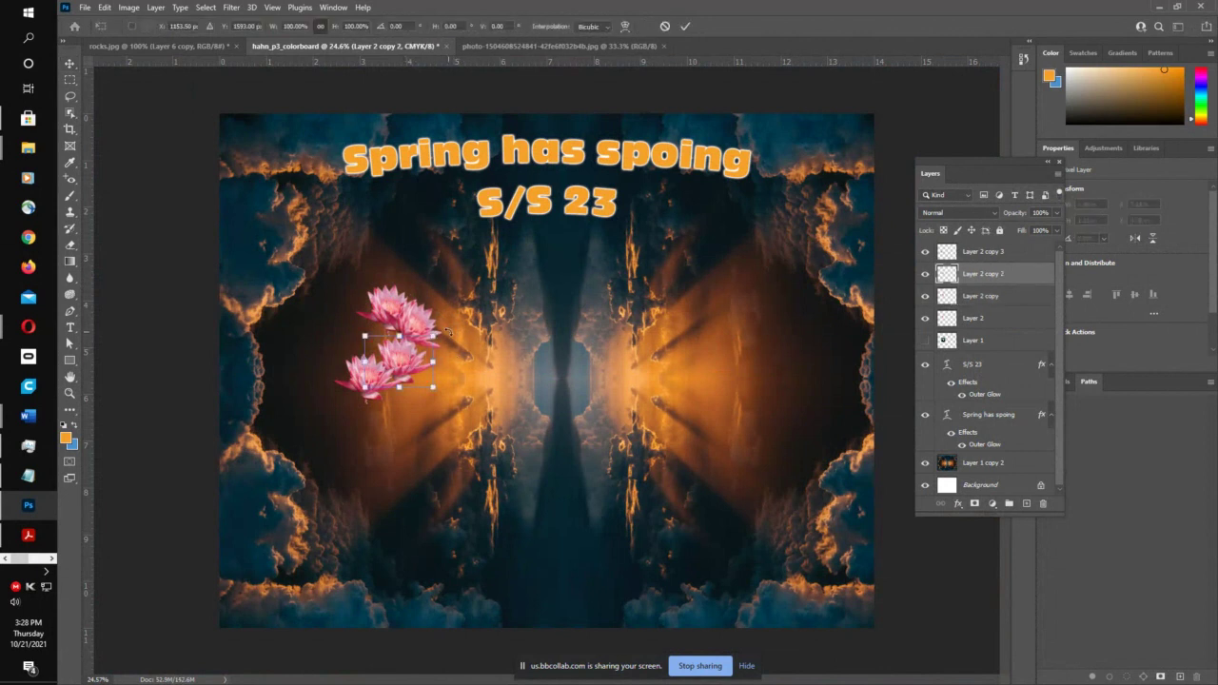
left_click_drag(454, 335, 441, 428)
left_click_drag(411, 350, 420, 357)
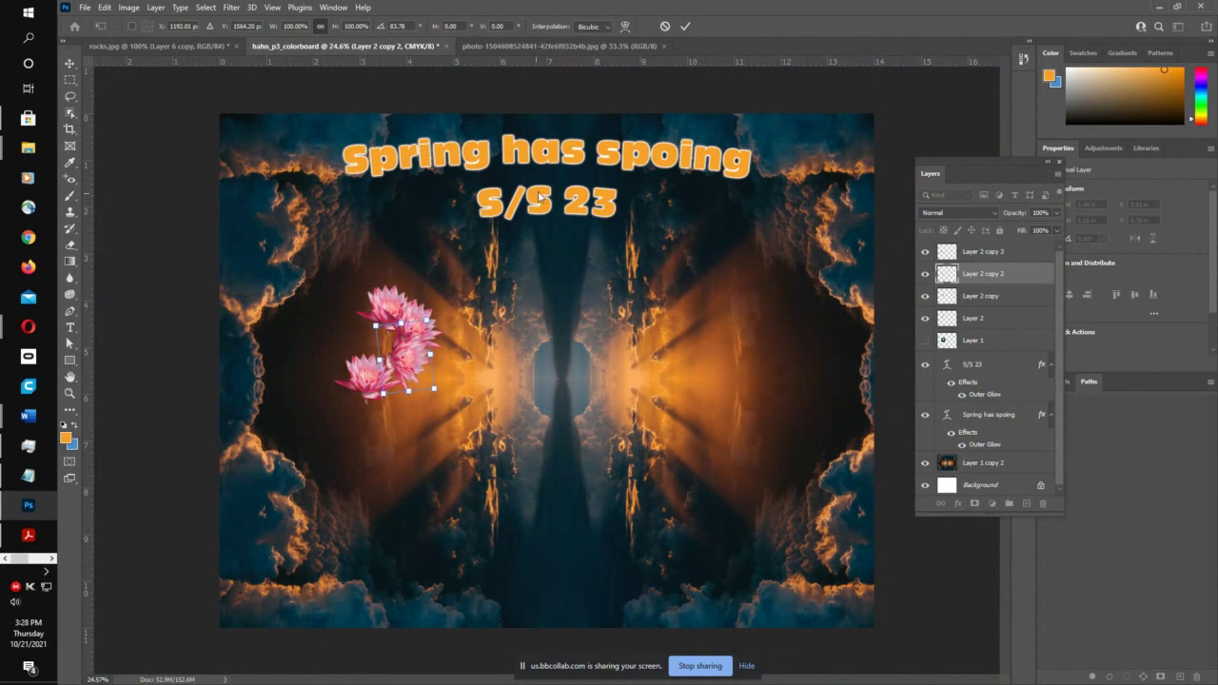
left_click(686, 27)
- Rotate the lowest lotus copy clockwise and move it to about X 2.97 in, Y 5.11 in to finish the curved cluster
left_click(385, 385, "ctrl")
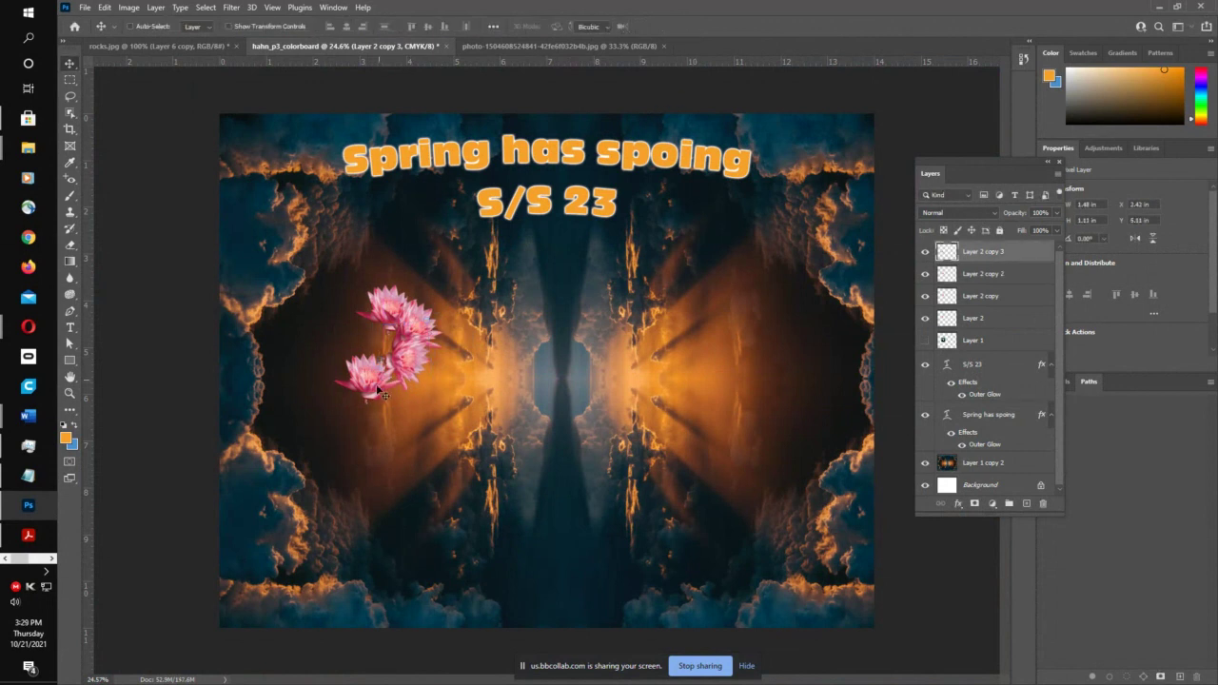
key("ctrl+t")
left_click_drag(447, 337, 340, 445)
left_click_drag(379, 385, 398, 383)
left_click(685, 25)
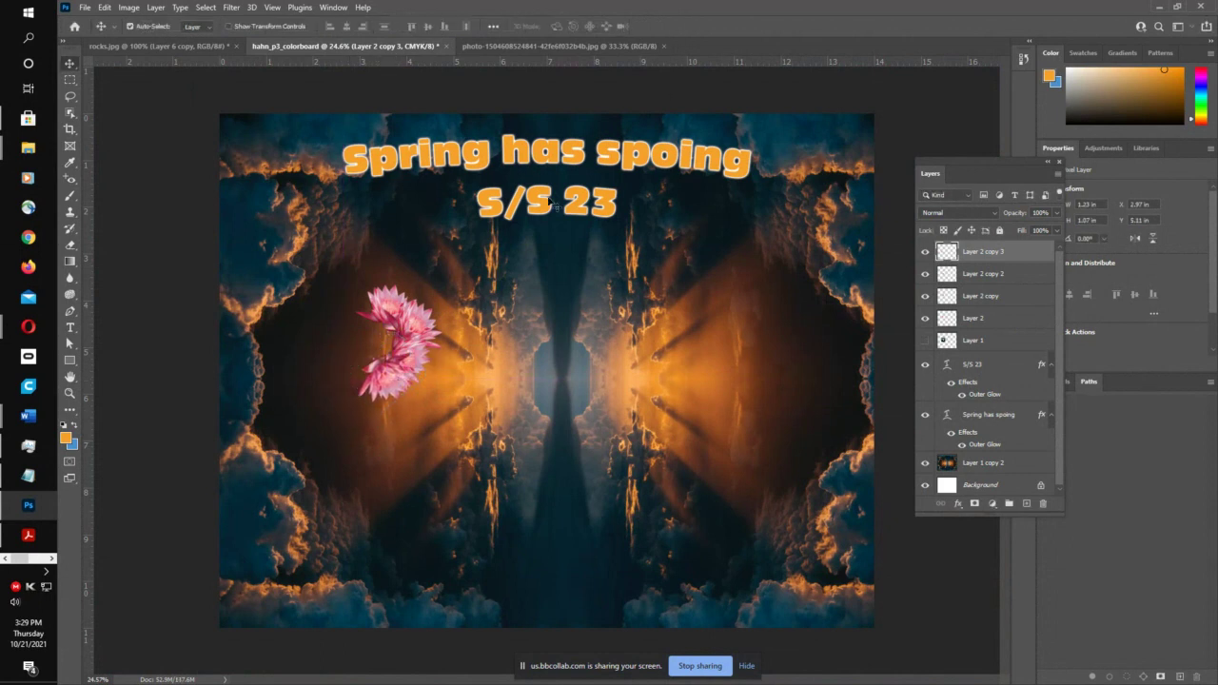
- Select all four lotus layers, move the cluster to the board's right half, and duplicate it beside the original at about X 7.21 in, Y 2.97 in
left_click(980, 275)
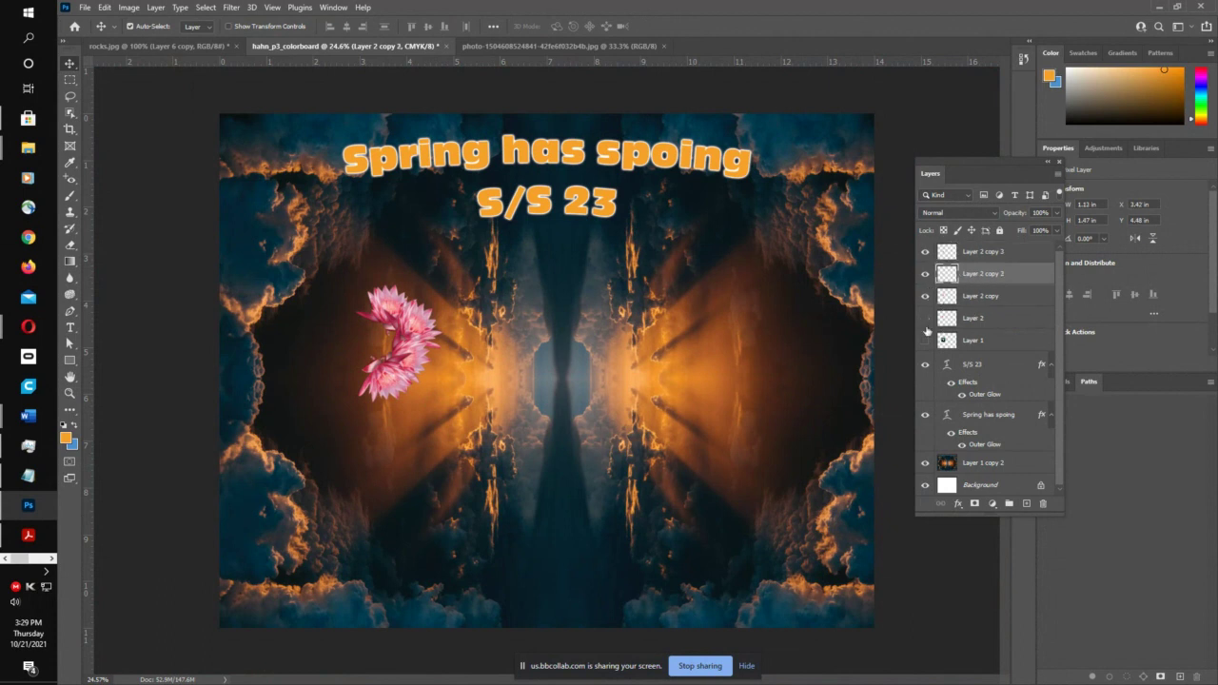
left_click(925, 340)
left_click(925, 318)
left_click(1001, 253)
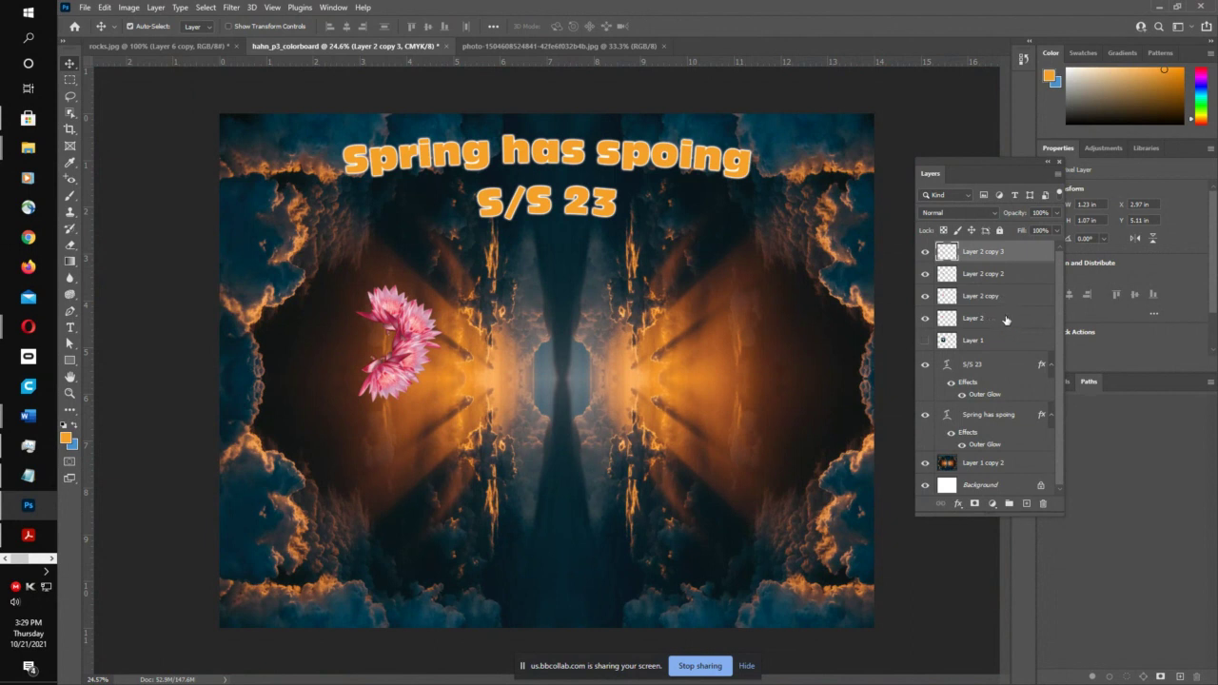
left_click(1006, 319, "shift")
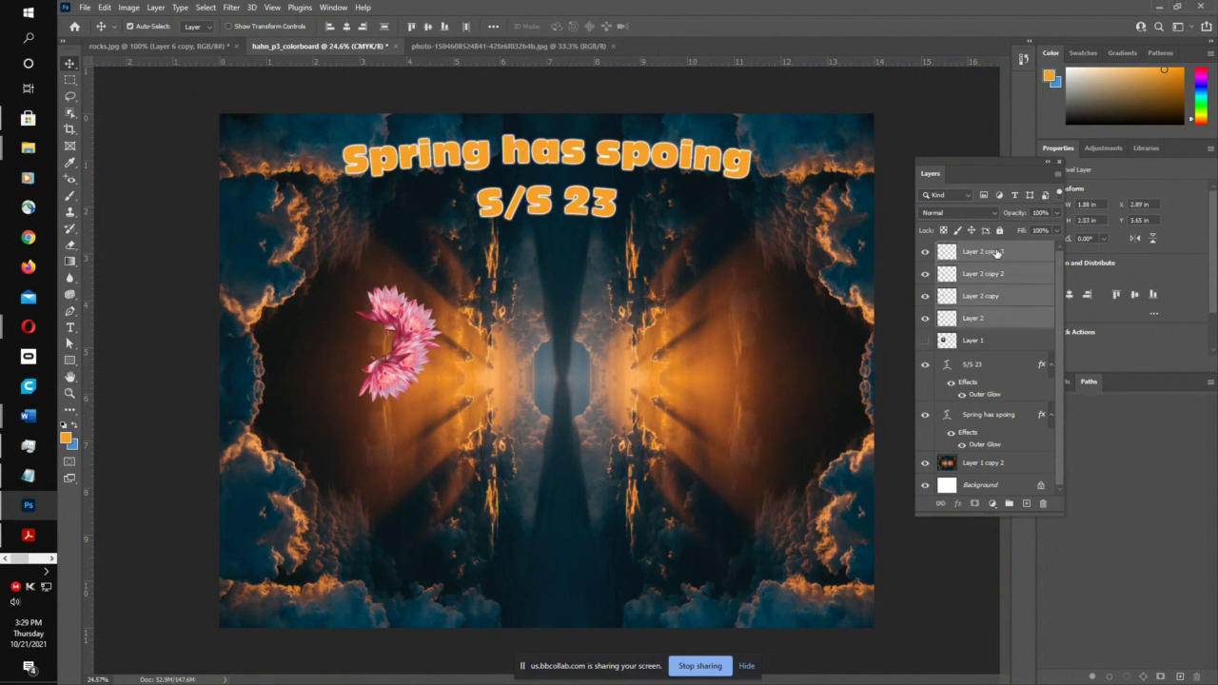
left_click(997, 252)
left_click(998, 322, "shift")
left_click_drag(440, 371, 612, 327)
- Flip the duplicated lotus cluster horizontally and move it to about X 8.69 in, Y 2.97 in to close a ring with the other cluster
left_click(129, 6)
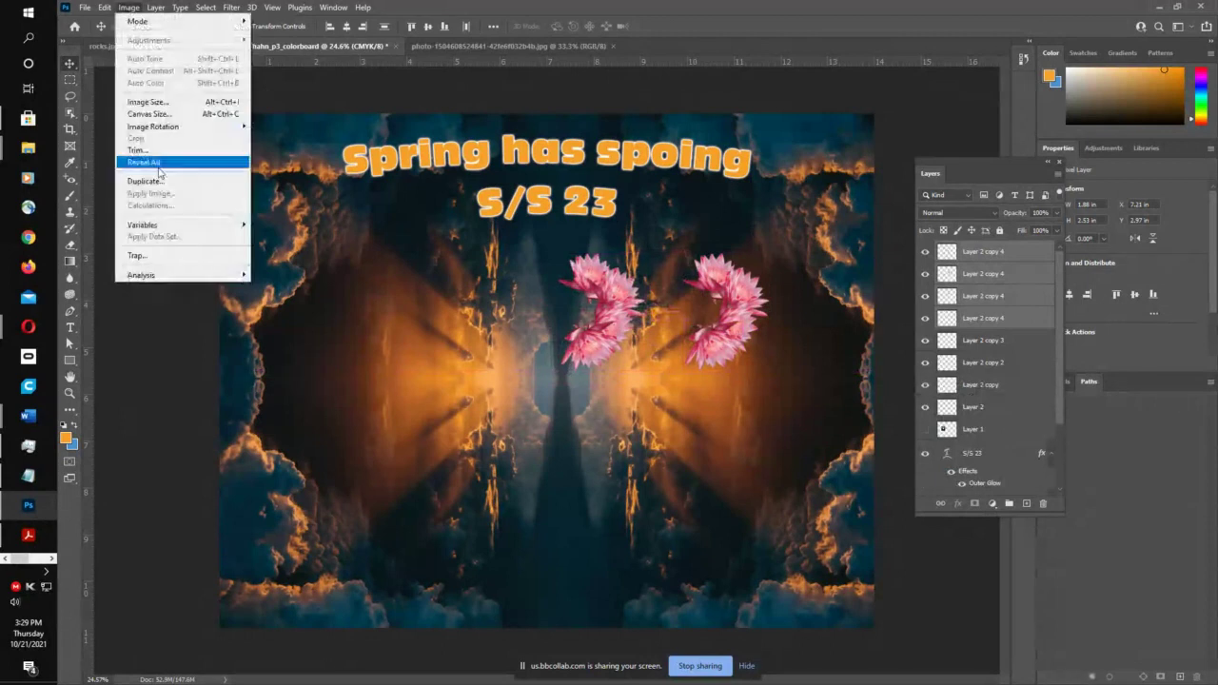
left_click(128, 7)
left_click(104, 7)
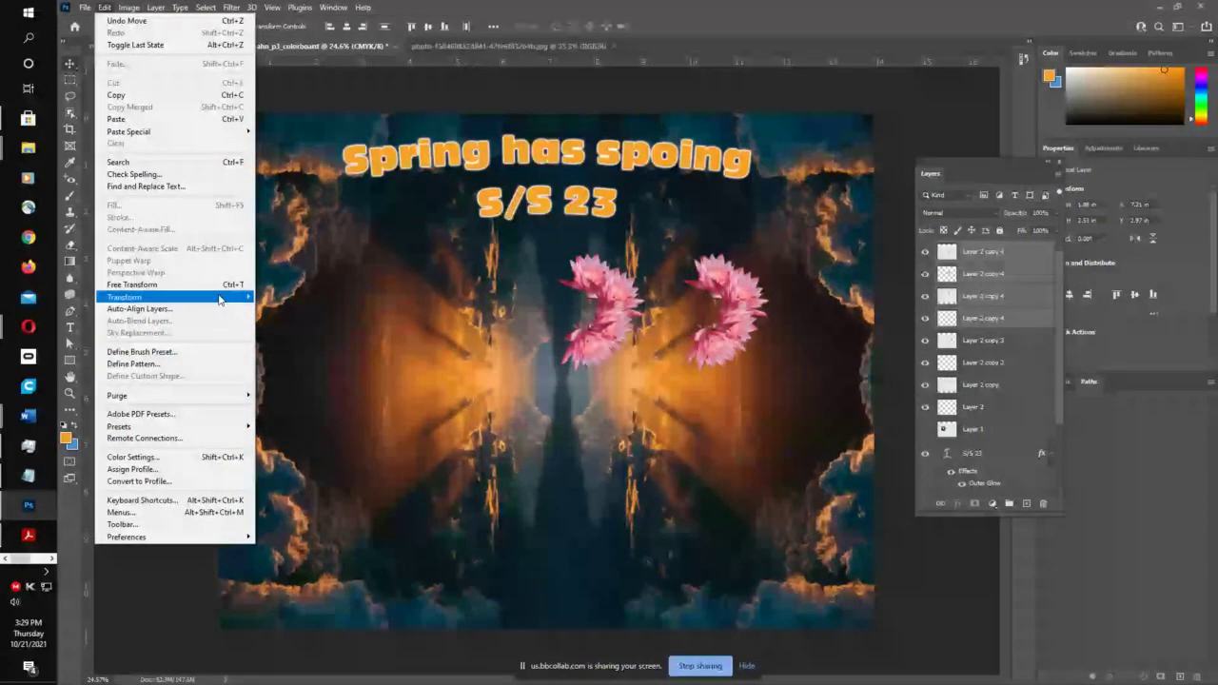
mouse_move(219, 298)
left_click(316, 544)
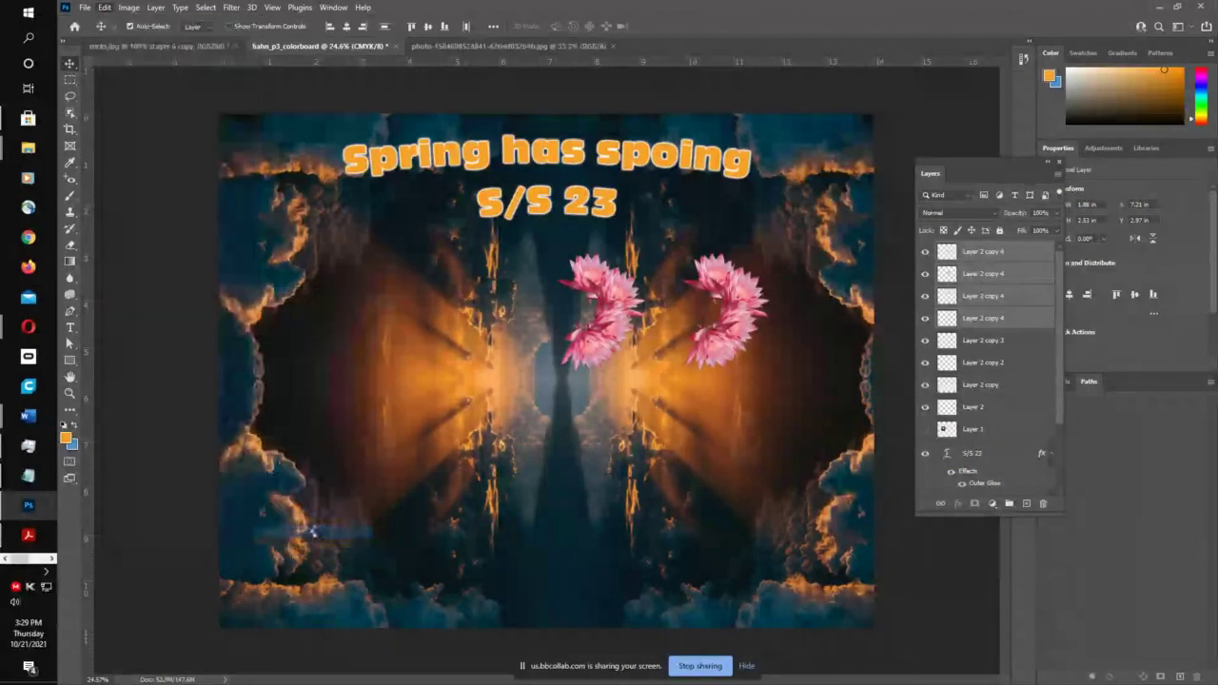
left_click_drag(621, 354, 685, 344)
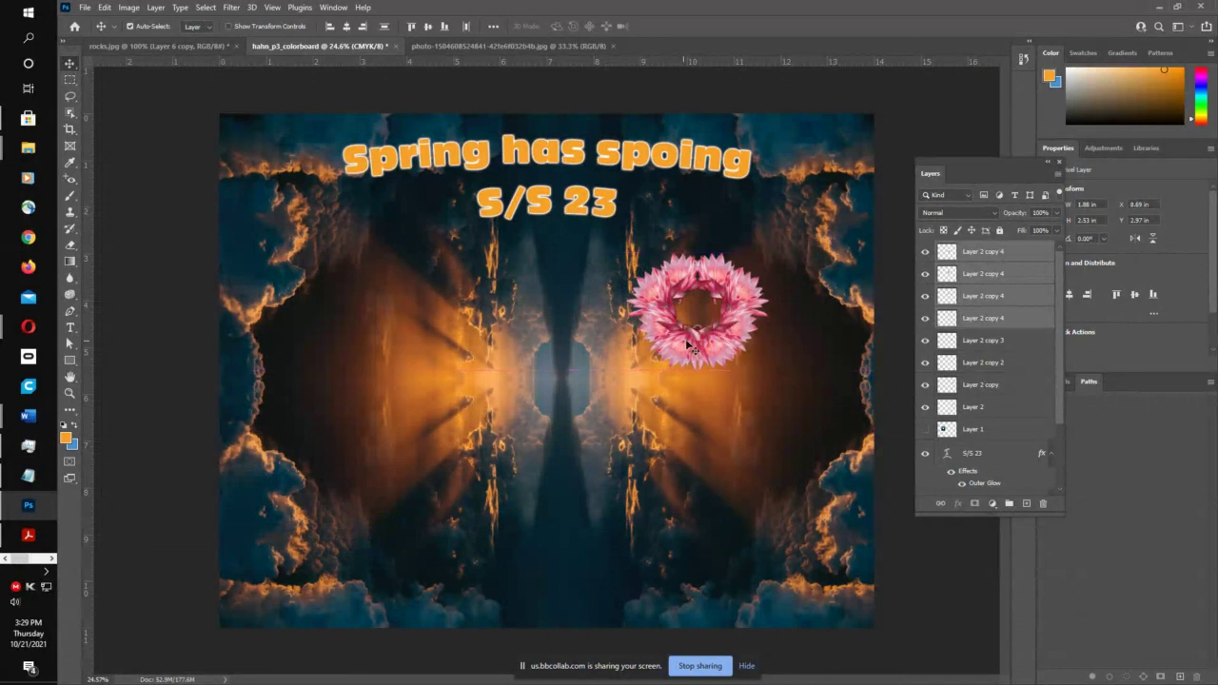
- Select all eight lotus layers and duplicate the ring into a U-shaped chain of five rings below the headline
left_click(1001, 409, "shift")
left_click(1007, 414)
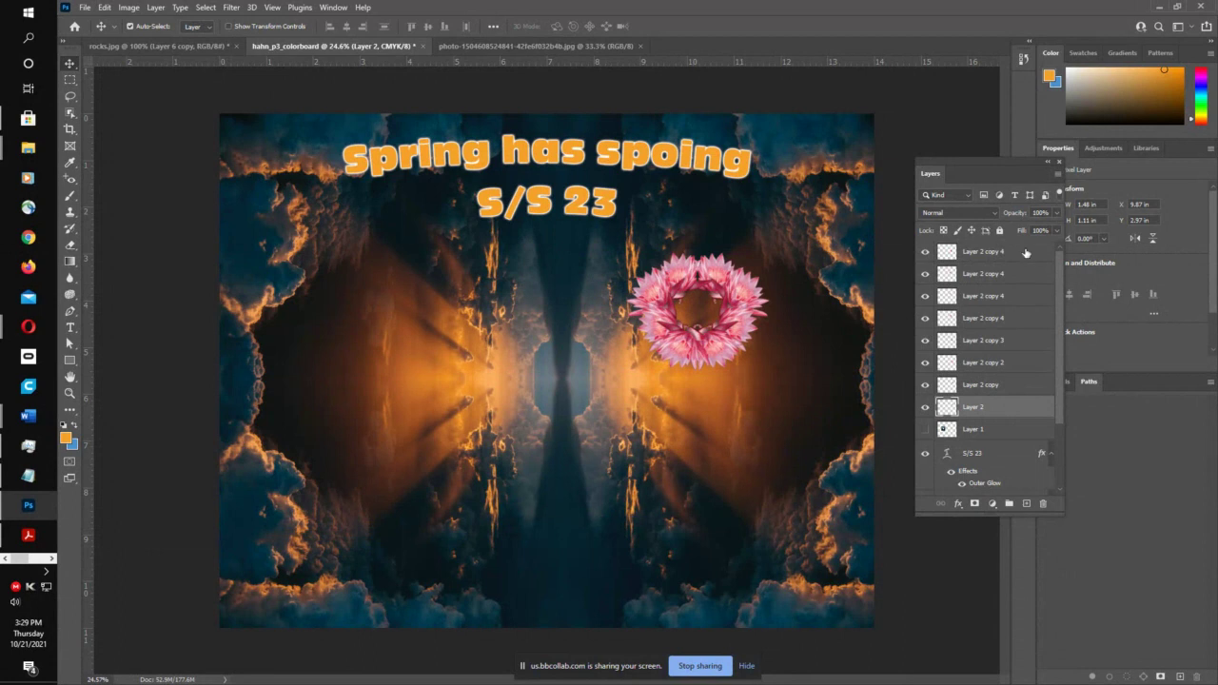
left_click(1026, 252, "shift")
right_click(1022, 253)
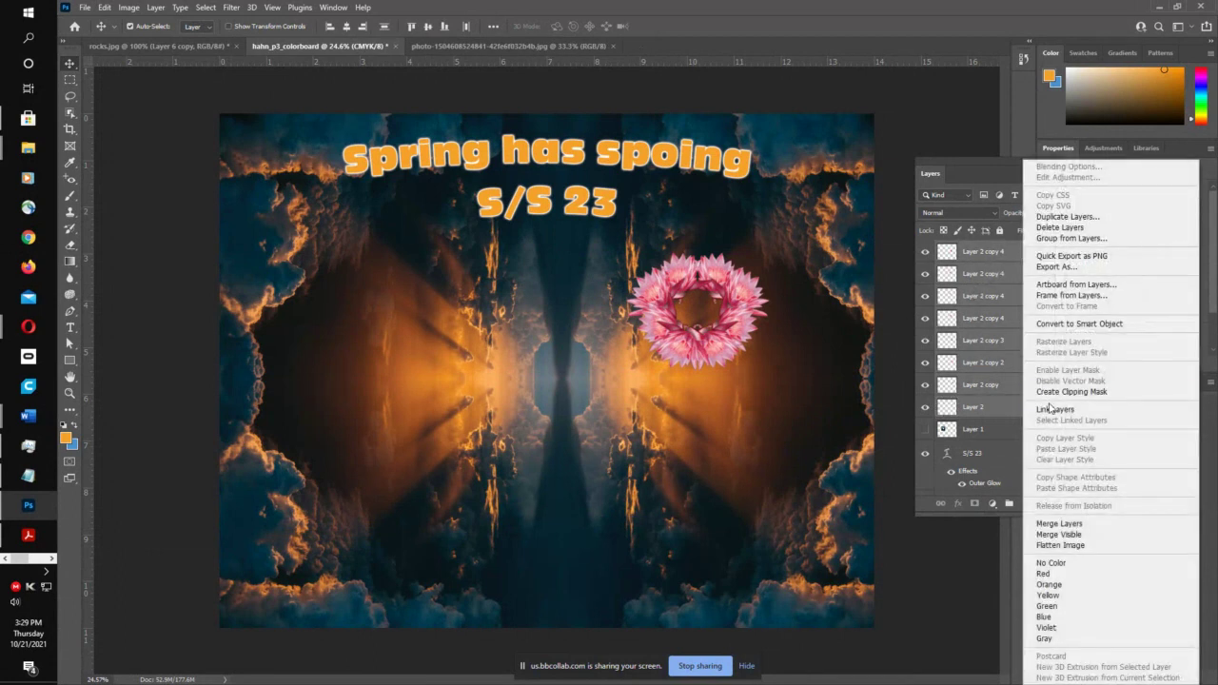
left_click(1050, 410)
left_click_drag(731, 333, 425, 309)
left_click_drag(612, 363, 596, 346)
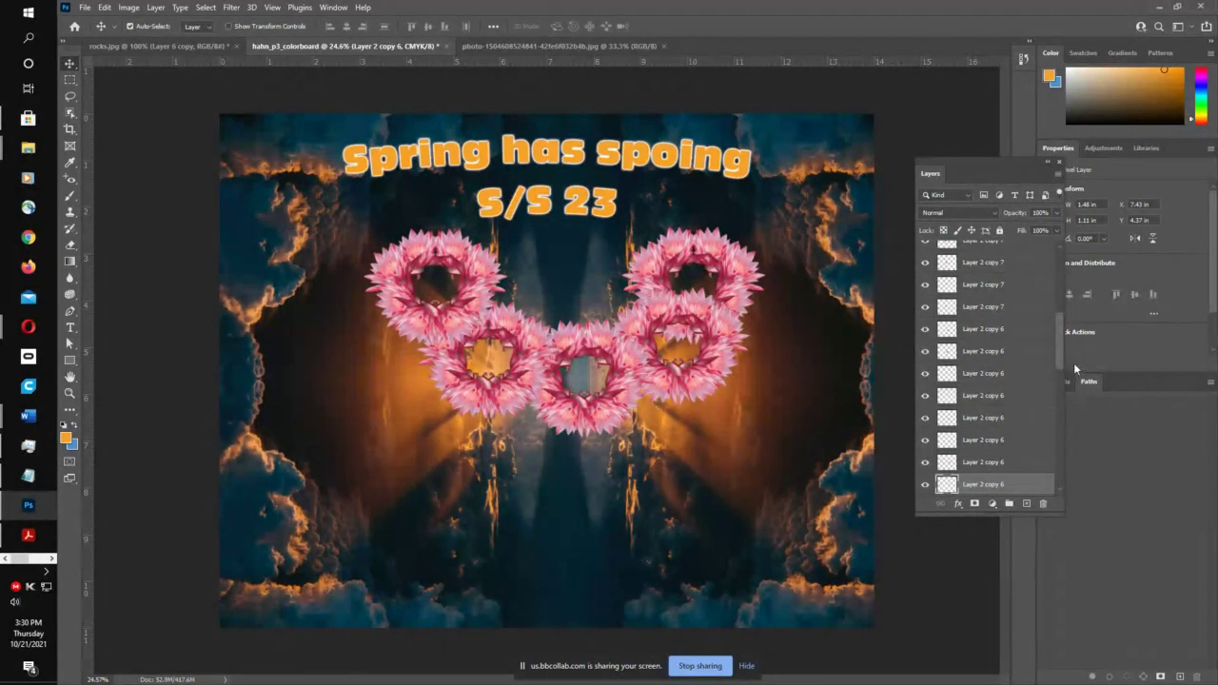
- Select the layers from the top one down through the Layer 2 copy 6 group and move those rings slightly right
left_click_drag(1063, 362, 1062, 295)
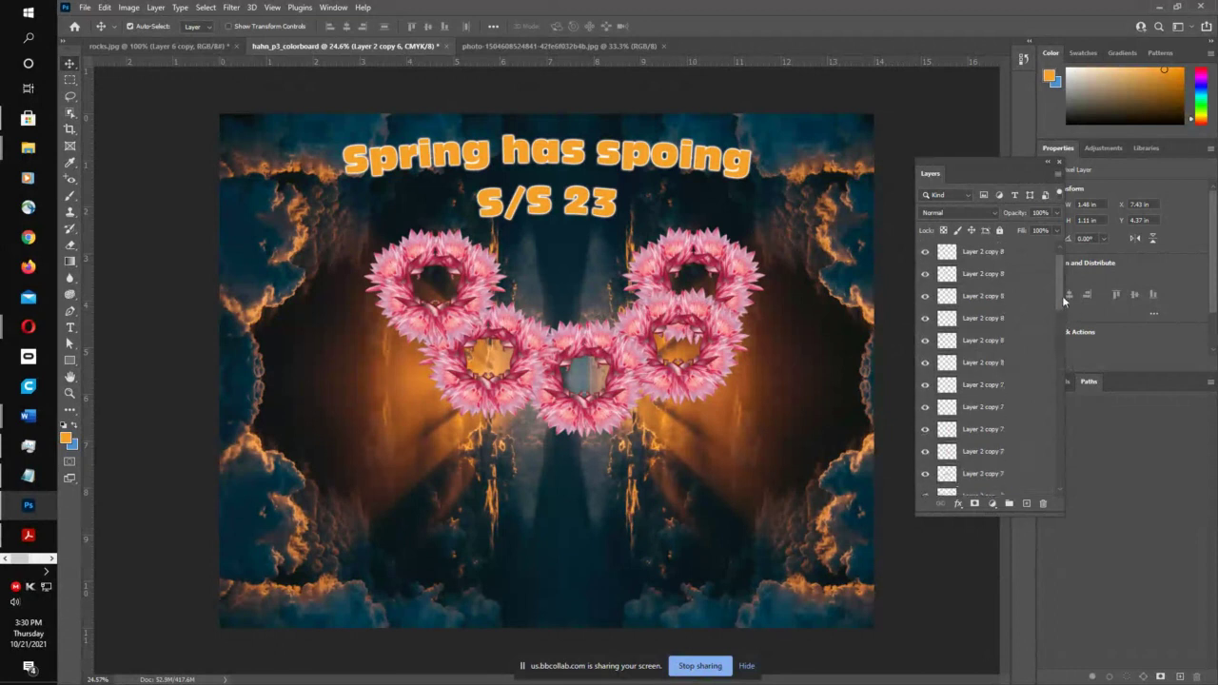
left_click(1030, 253, "shift")
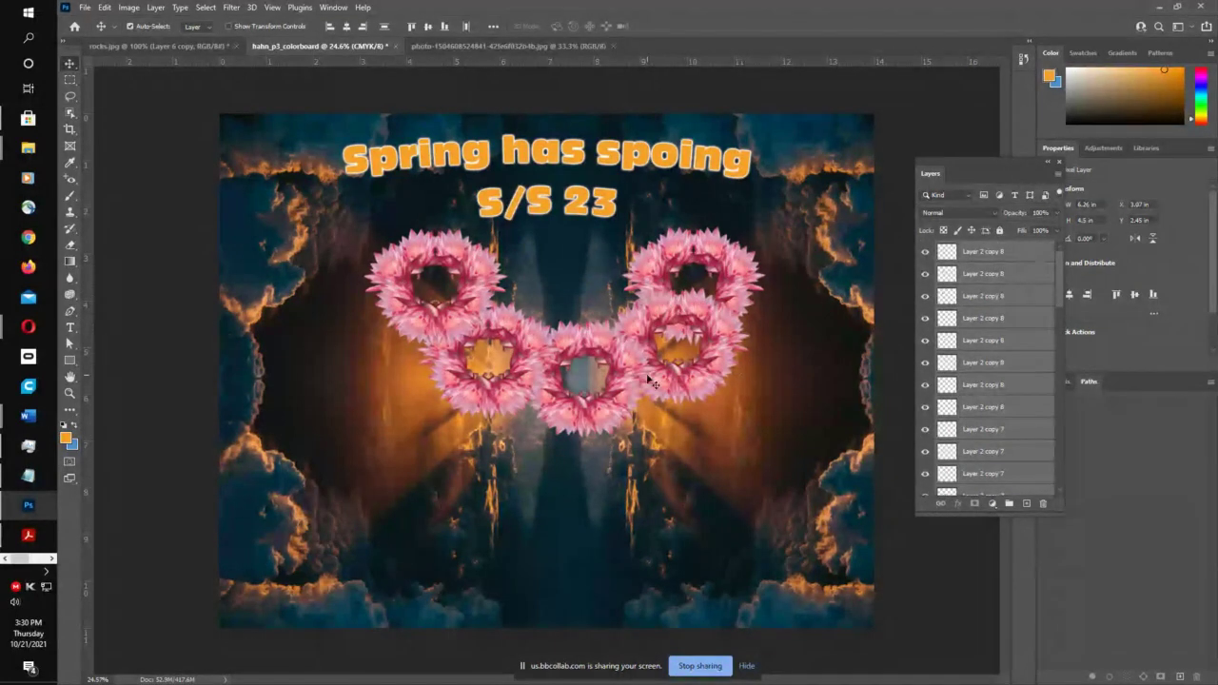
left_click_drag(650, 381, 663, 383)
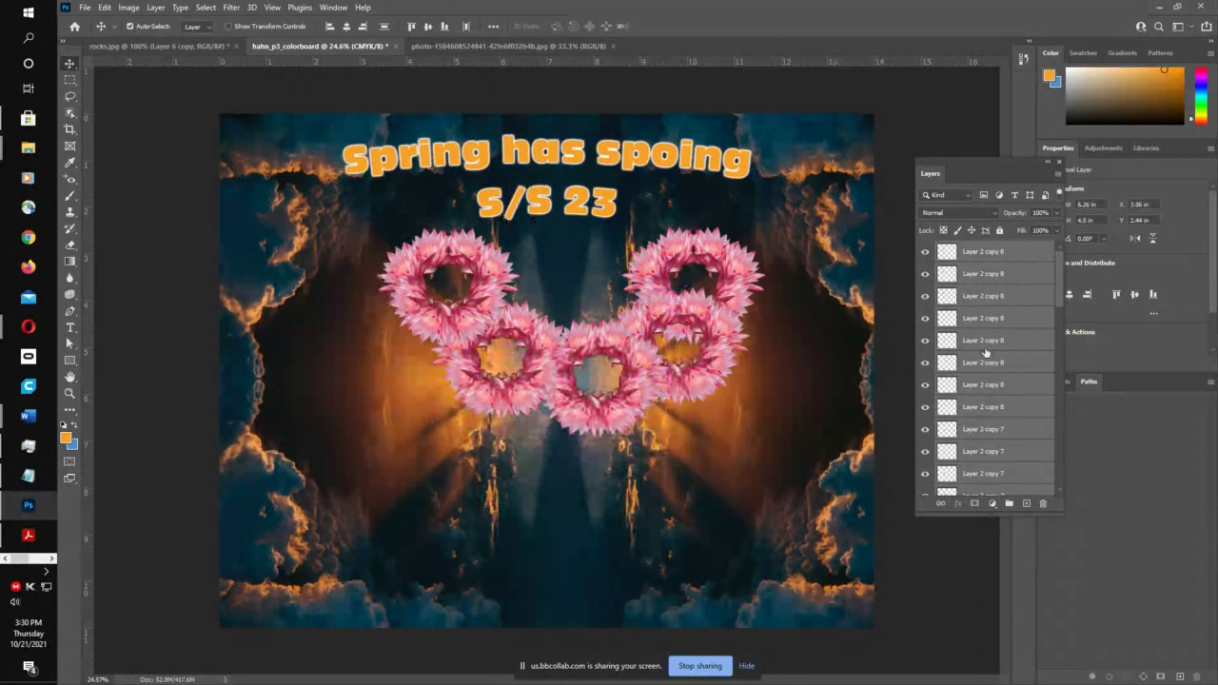
- Select every lotus layer and duplicate the ring chain across the board to build a dense overlapping wreath pattern
left_click(1026, 255)
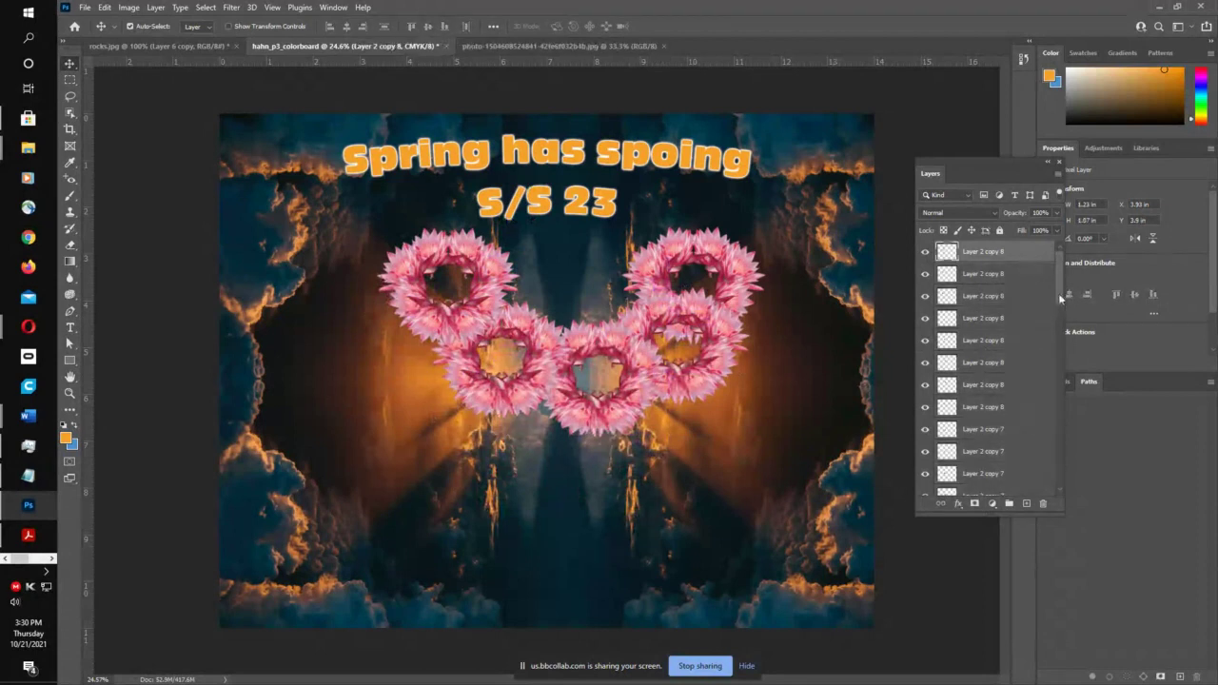
left_click_drag(1061, 299, 1065, 457)
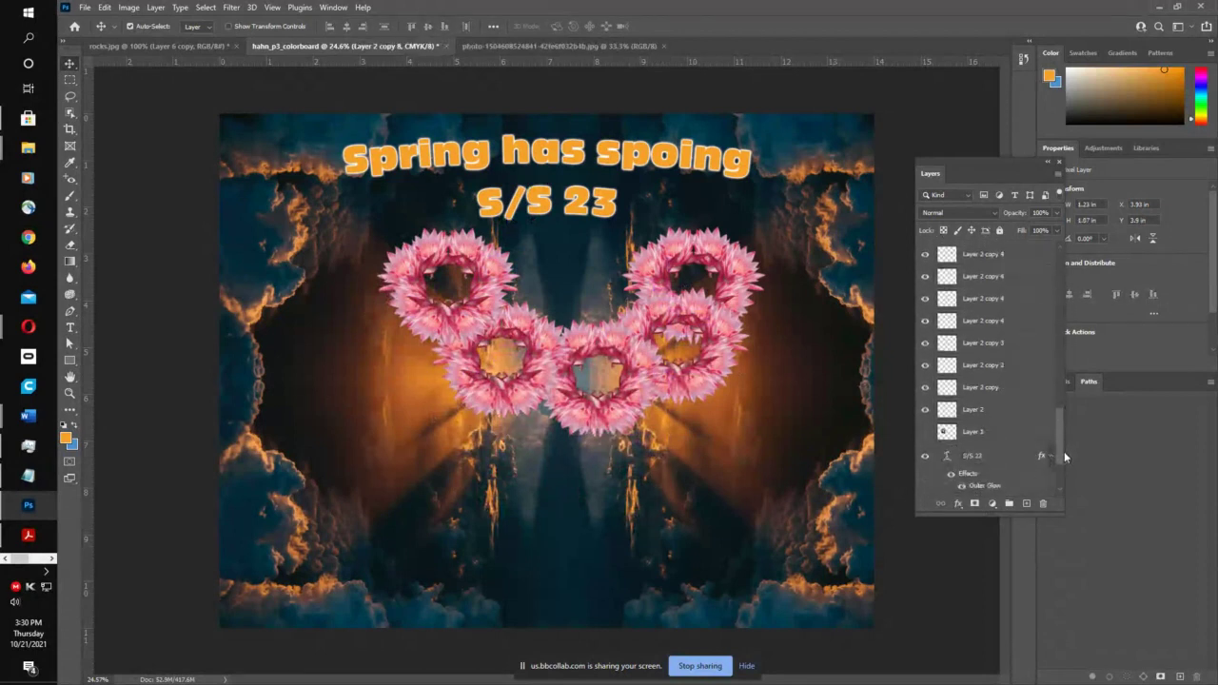
left_click(1003, 413, "shift")
left_click_drag(723, 363, 618, 377)
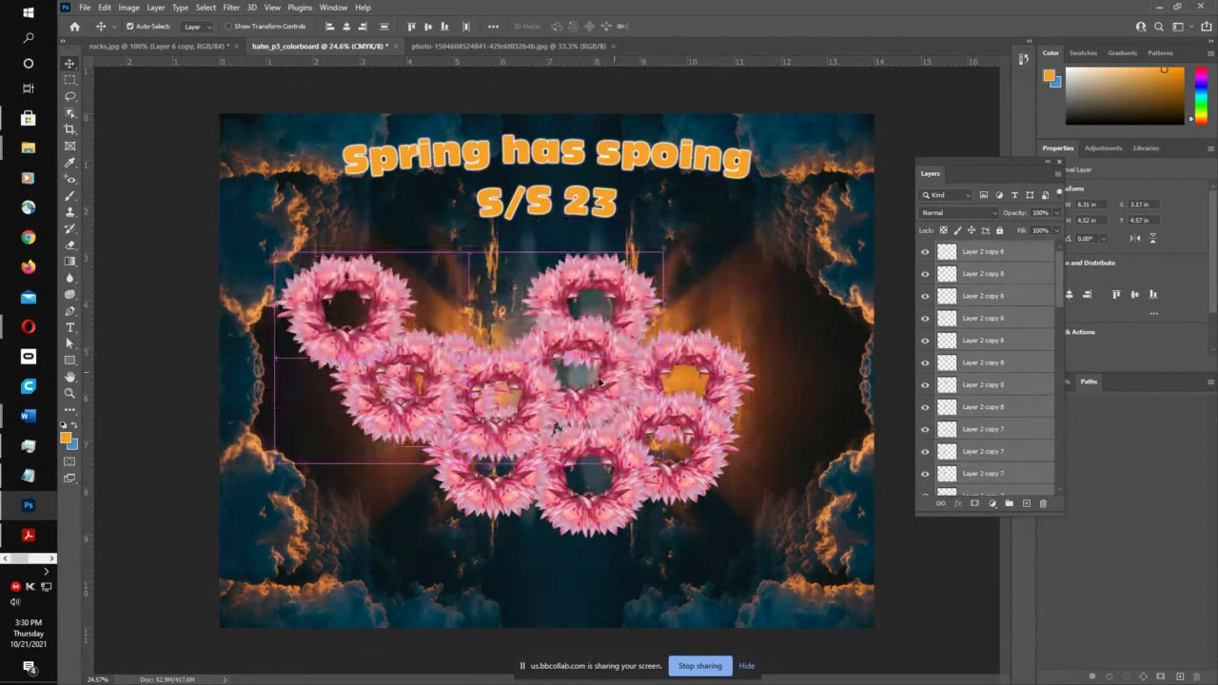
left_click_drag(507, 376, 682, 370)
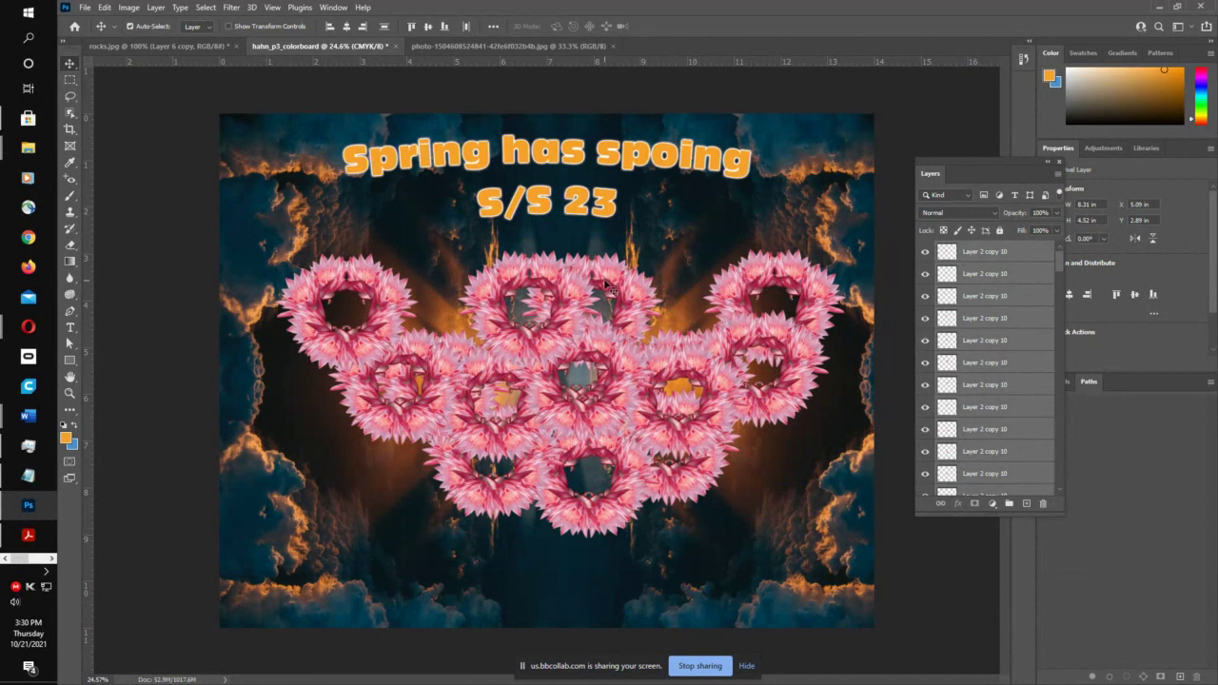
- Merge the selected Layer 2 copy 10 layers into one layer
right_click(1025, 305)
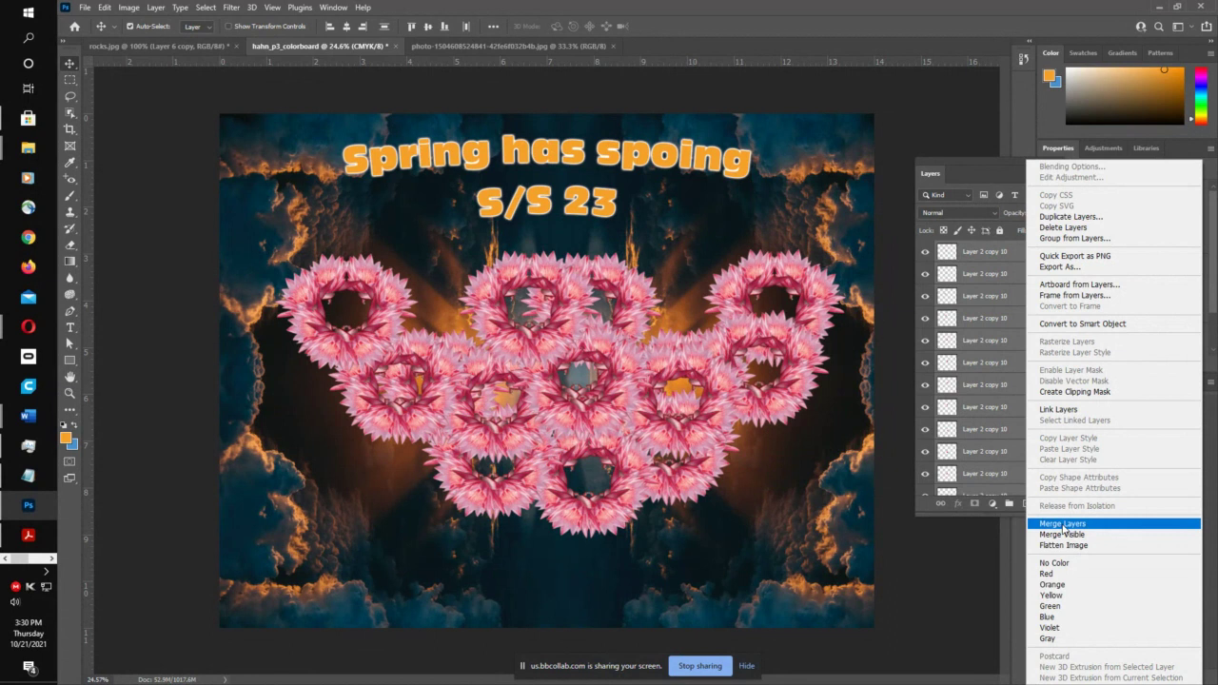
left_click(1064, 525)
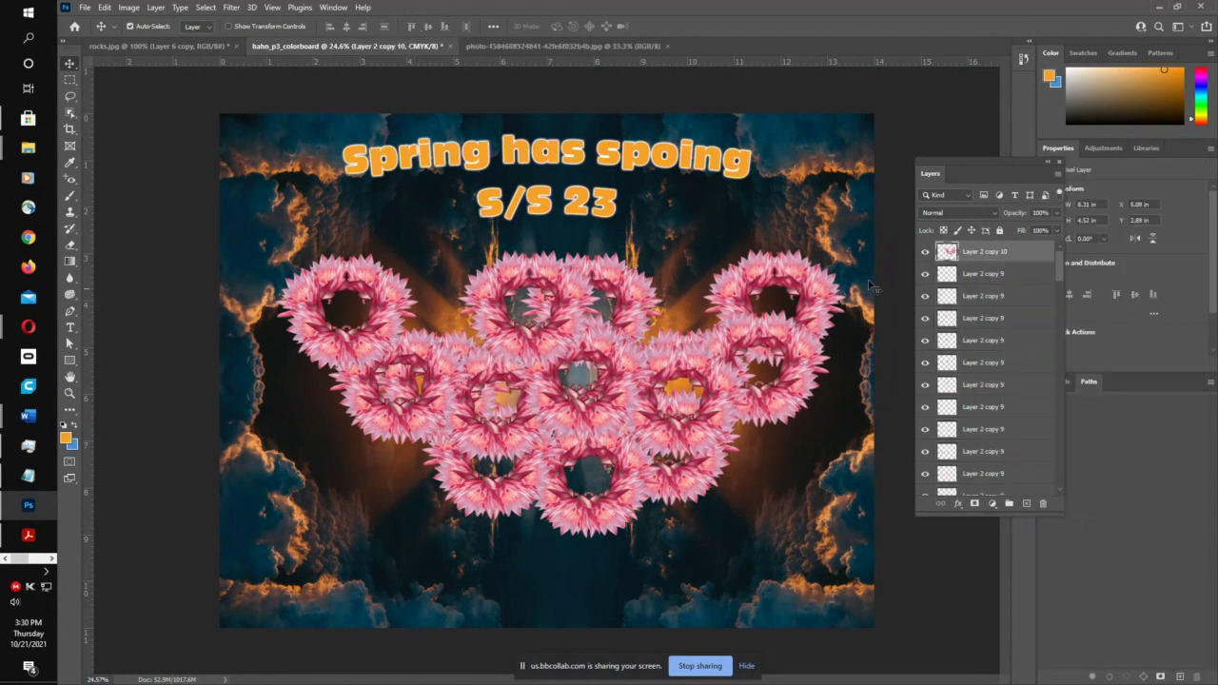
left_click(970, 320)
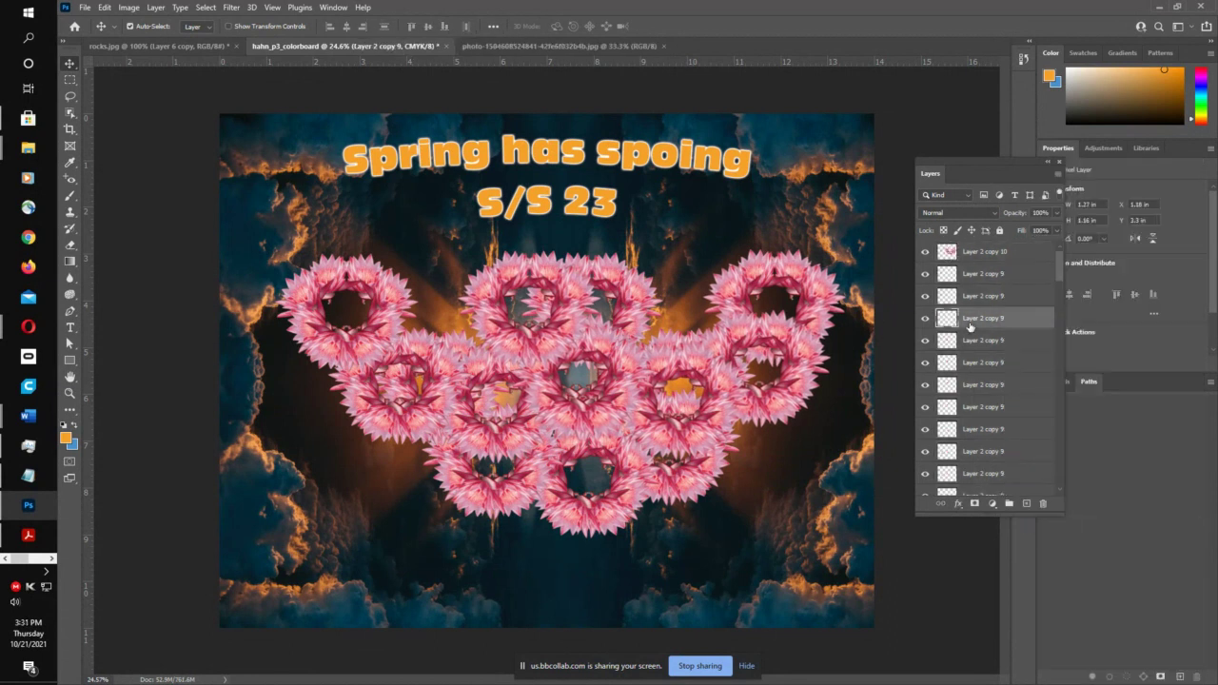
- Hide the merged Layer 2 copy 10 and the run of Layer 2 copy 9 layers
left_click(926, 253)
left_click_drag(926, 275, 923, 443)
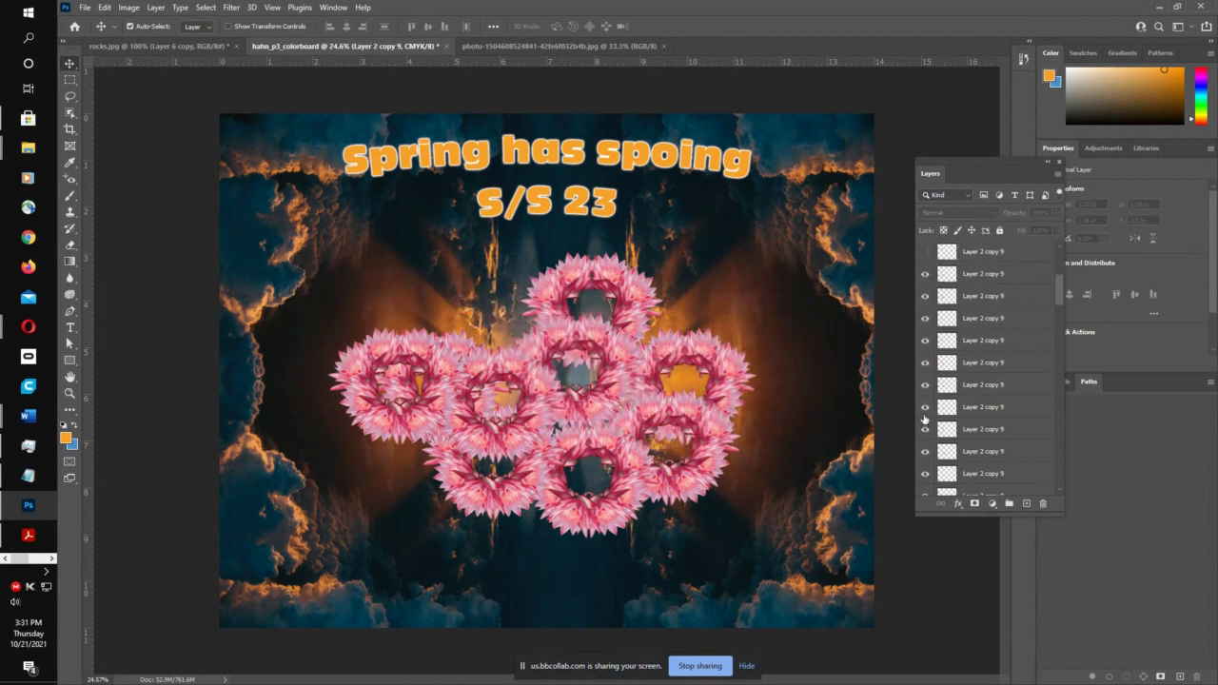
left_click(925, 433)
scroll(924, 438, "down", 3)
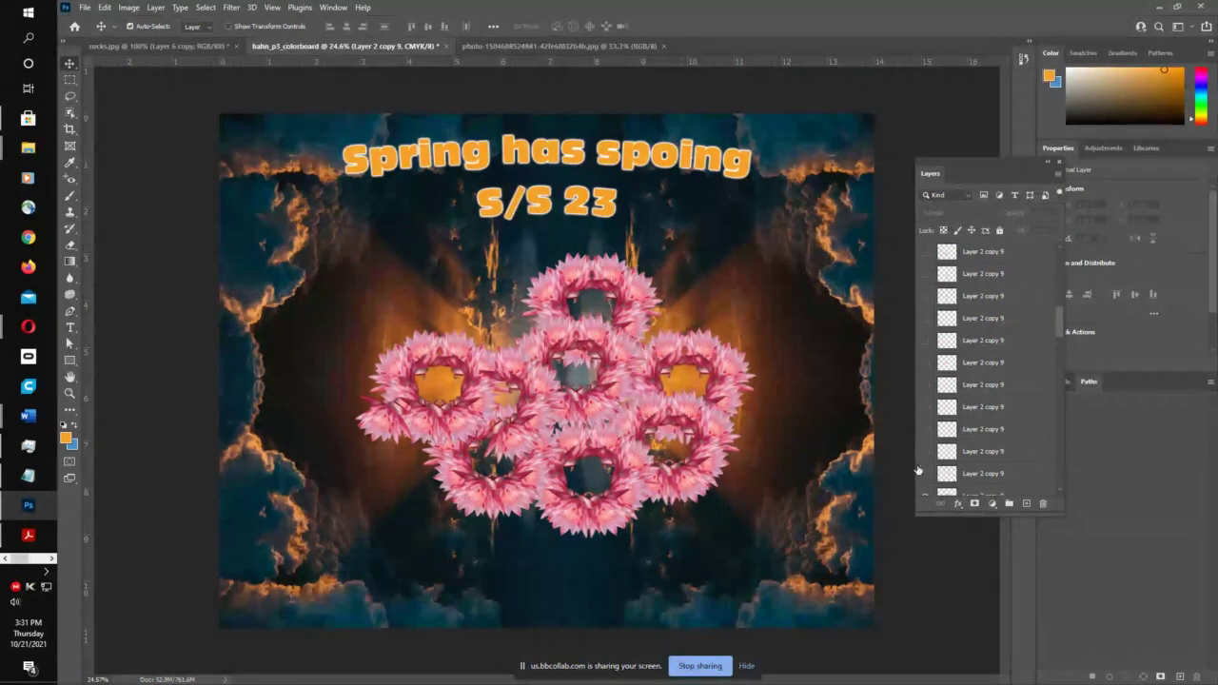
left_click(925, 431)
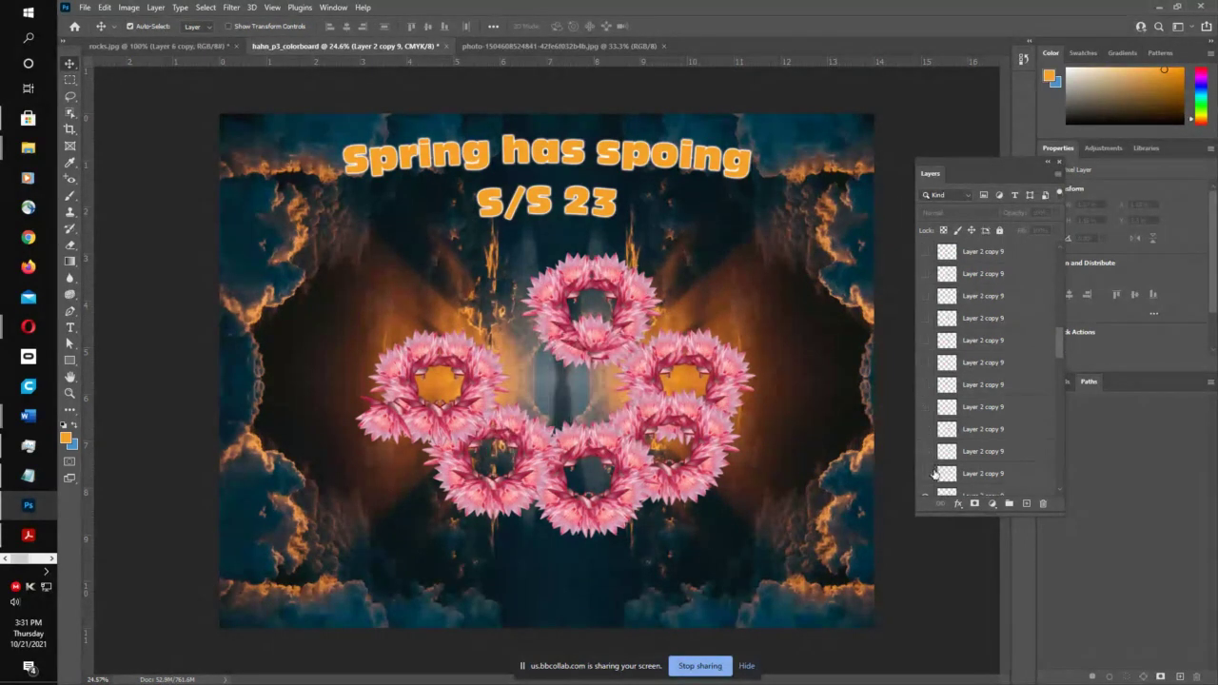
left_click(927, 451)
scroll(937, 455, "down", 4)
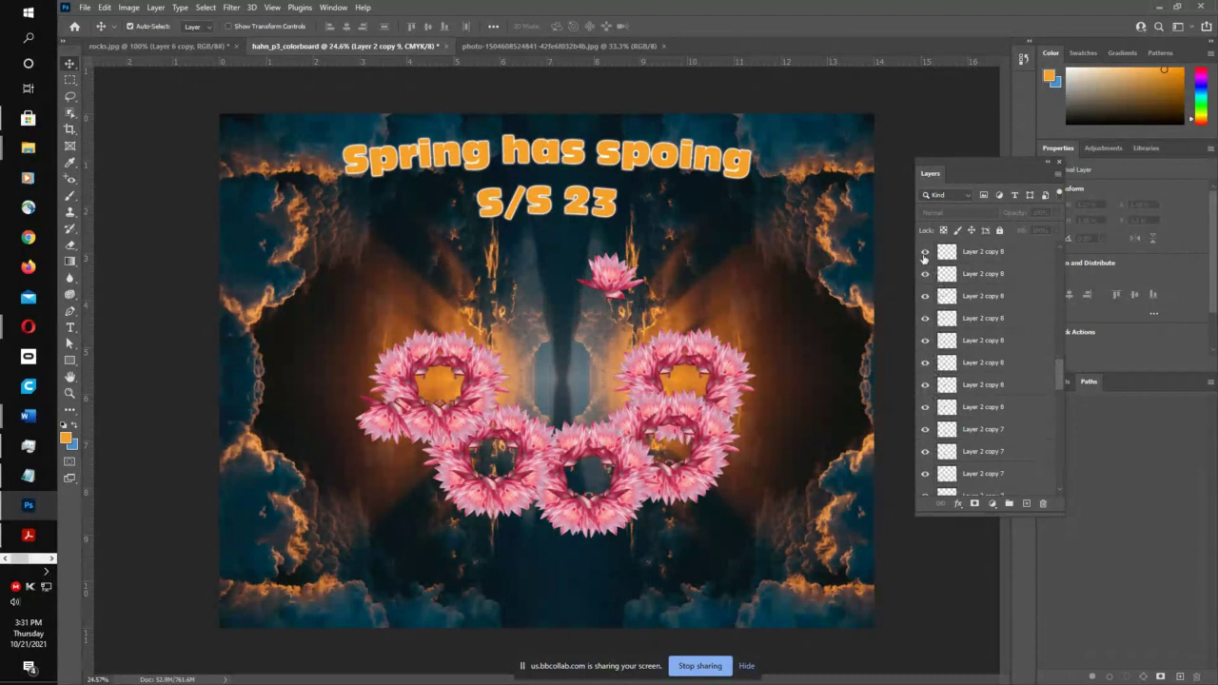
- Hide the remaining lotus layers from Layer 2 copy 8 down to the original Layer 2
left_click_drag(924, 257, 931, 453)
scroll(931, 447, "down", 3)
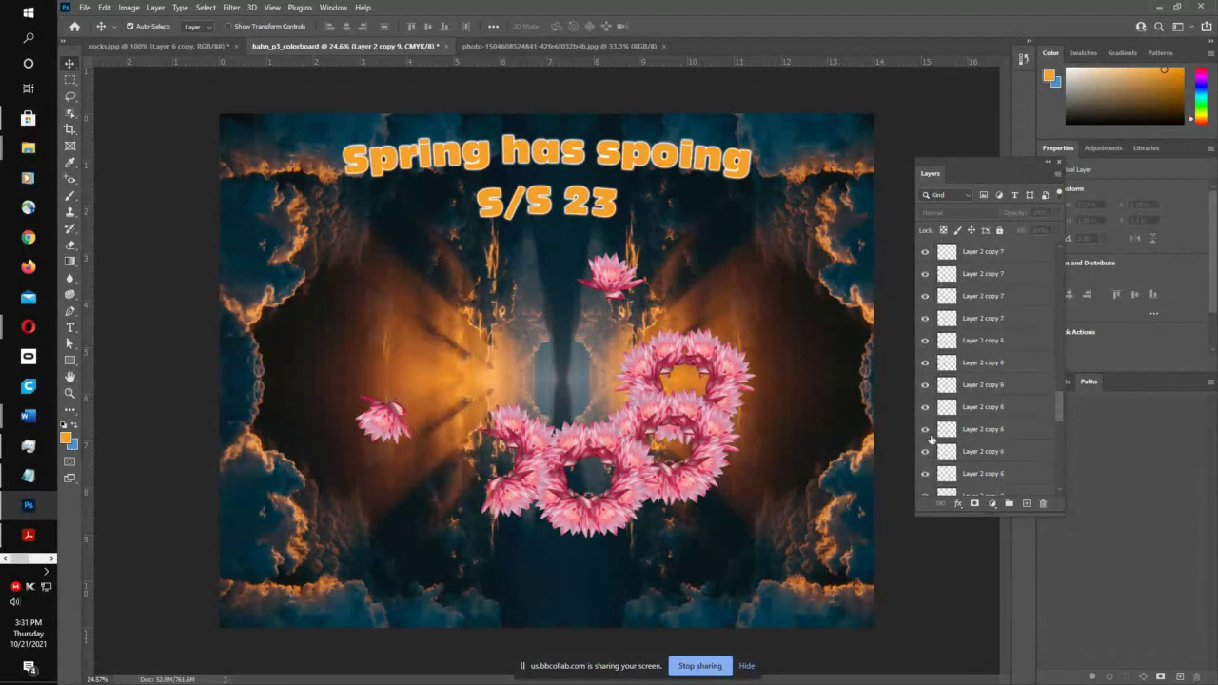
left_click_drag(929, 257, 928, 493)
scroll(927, 476, "down", 3)
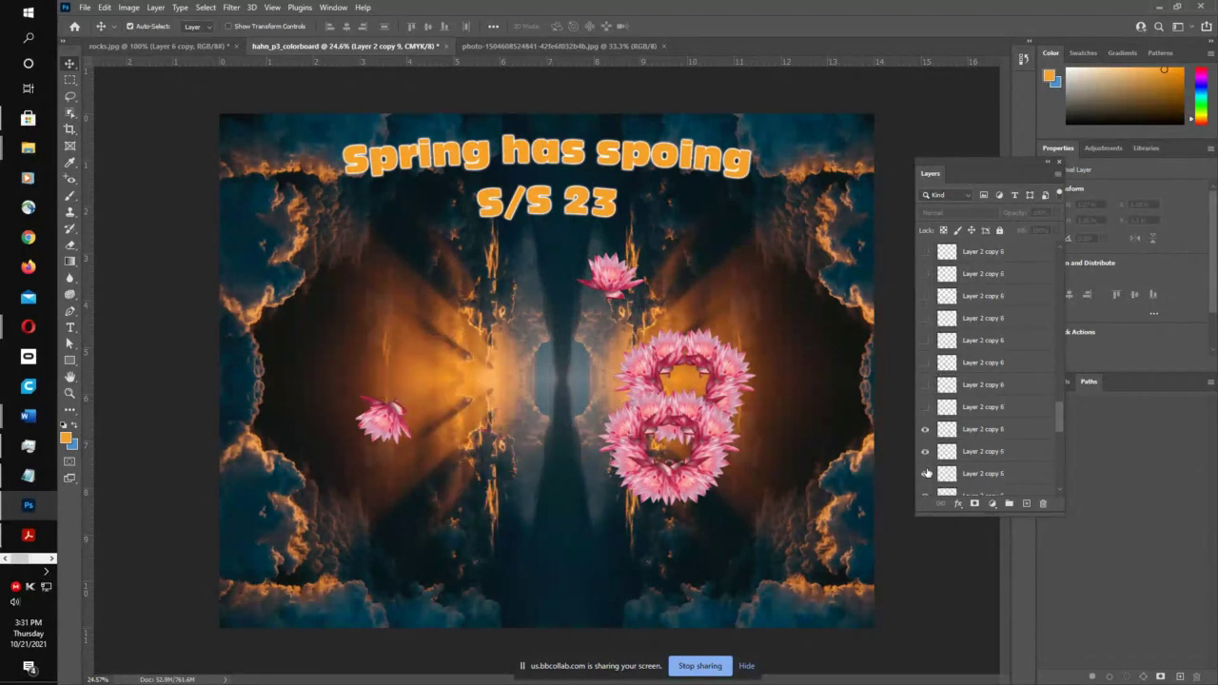
scroll(928, 468, "down", 2)
left_click_drag(928, 281, 931, 490)
scroll(931, 473, "down", 3)
left_click_drag(927, 338, 928, 391)
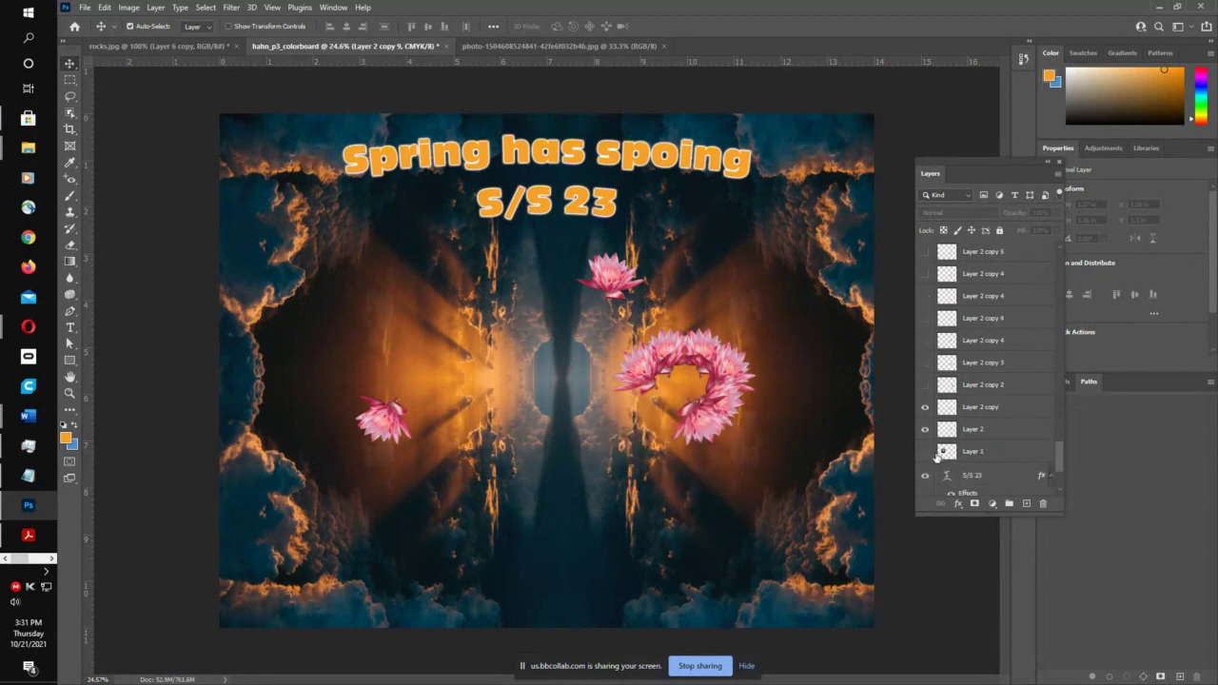
left_click(925, 404)
- Find and hide the two stray lotus blossoms still showing on the board
left_click(630, 285)
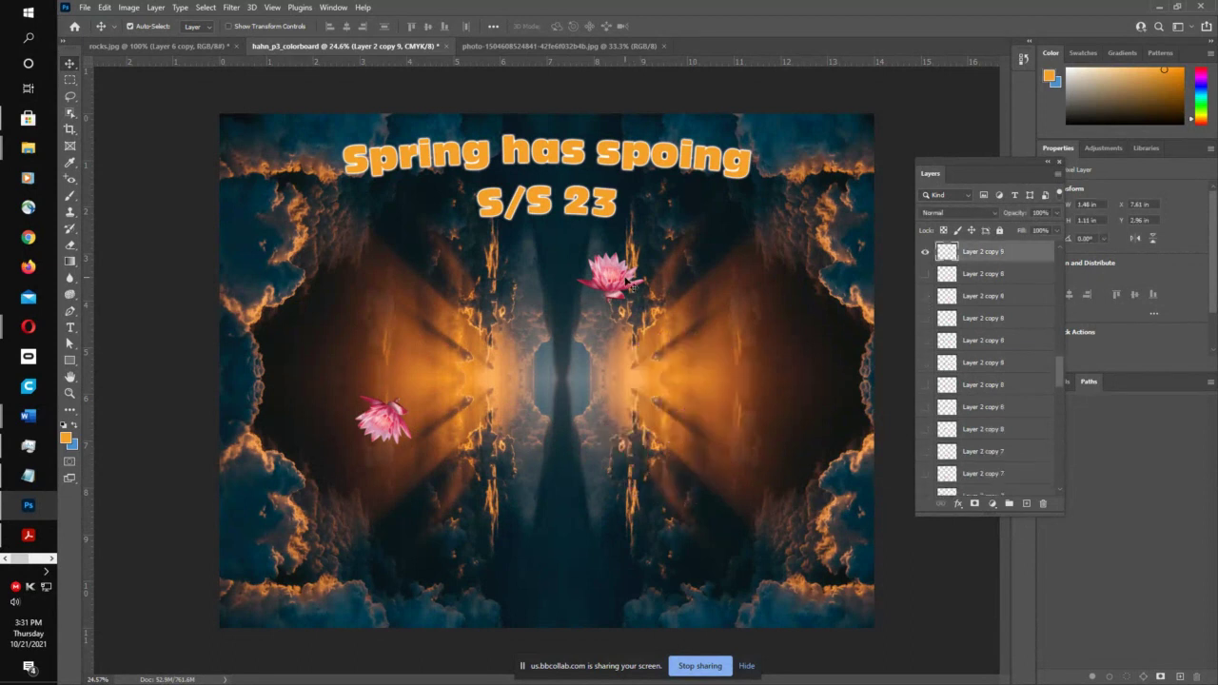
left_click_drag(625, 284, 405, 426)
left_click(924, 252)
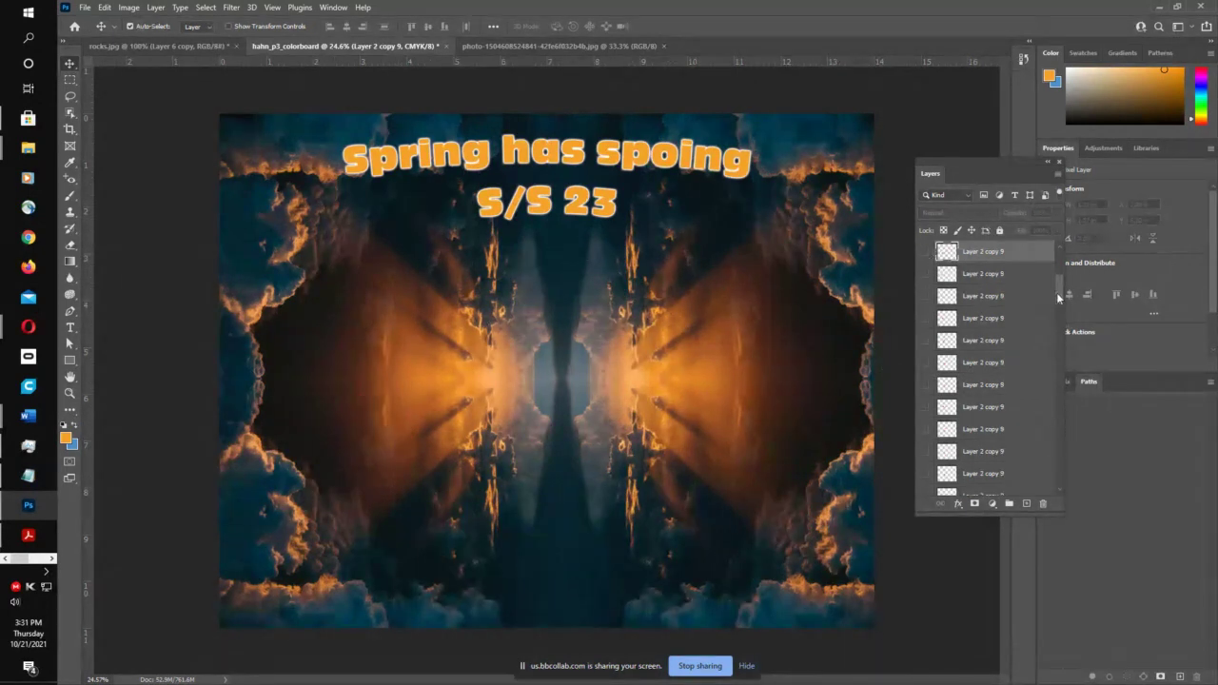
- Check the mirrored cloud background by switching Layer 1 copy 2 off and on, and select that layer
left_click_drag(1057, 297, 1062, 484)
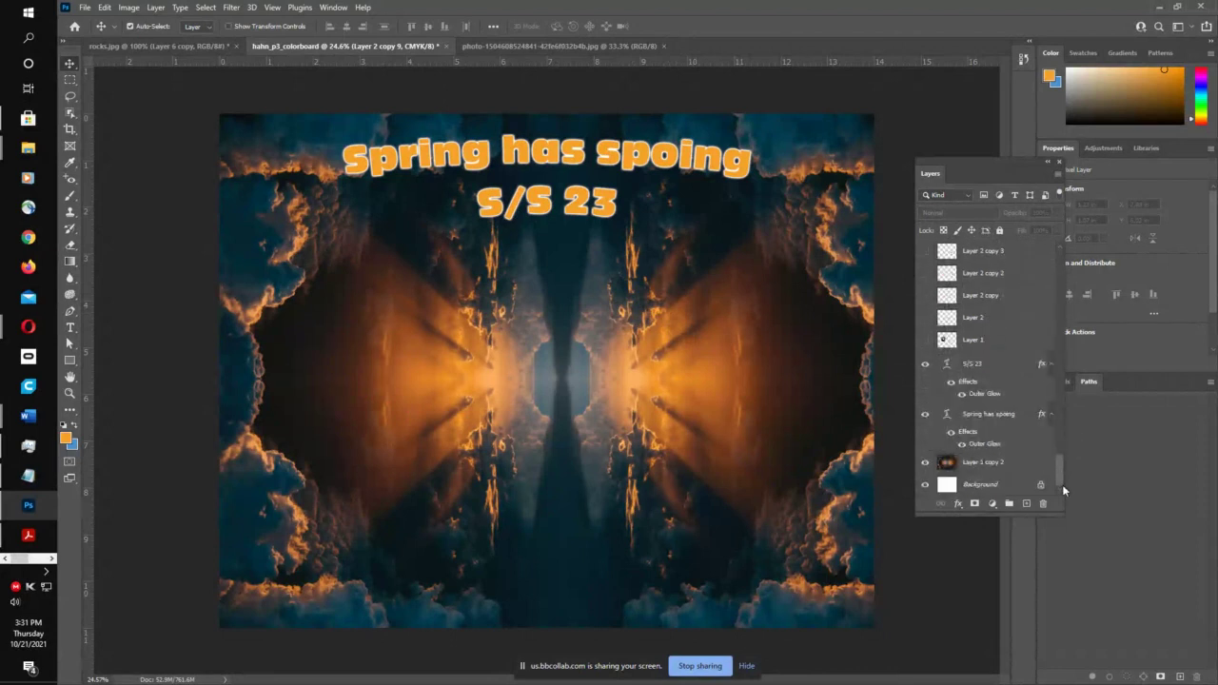
left_click(925, 463)
left_click(925, 463)
left_click(1020, 464)
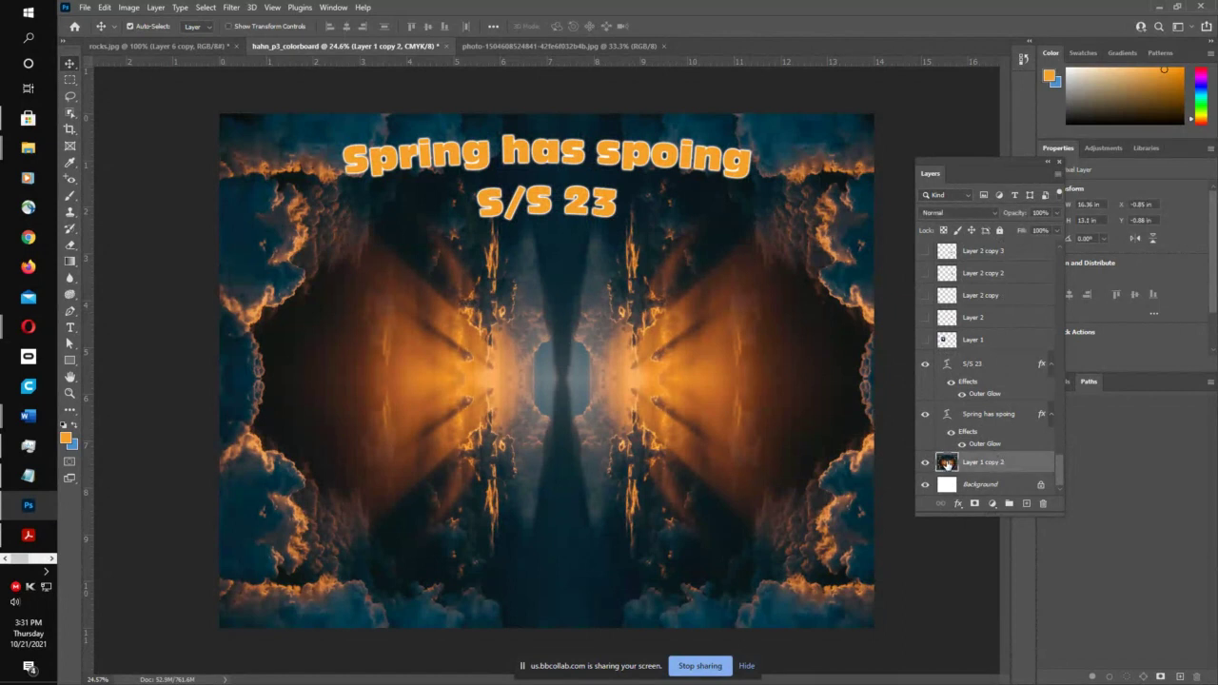
- Try a lower opacity on the mirrored cloud layer, and set it back to 100%
double_click(945, 462)
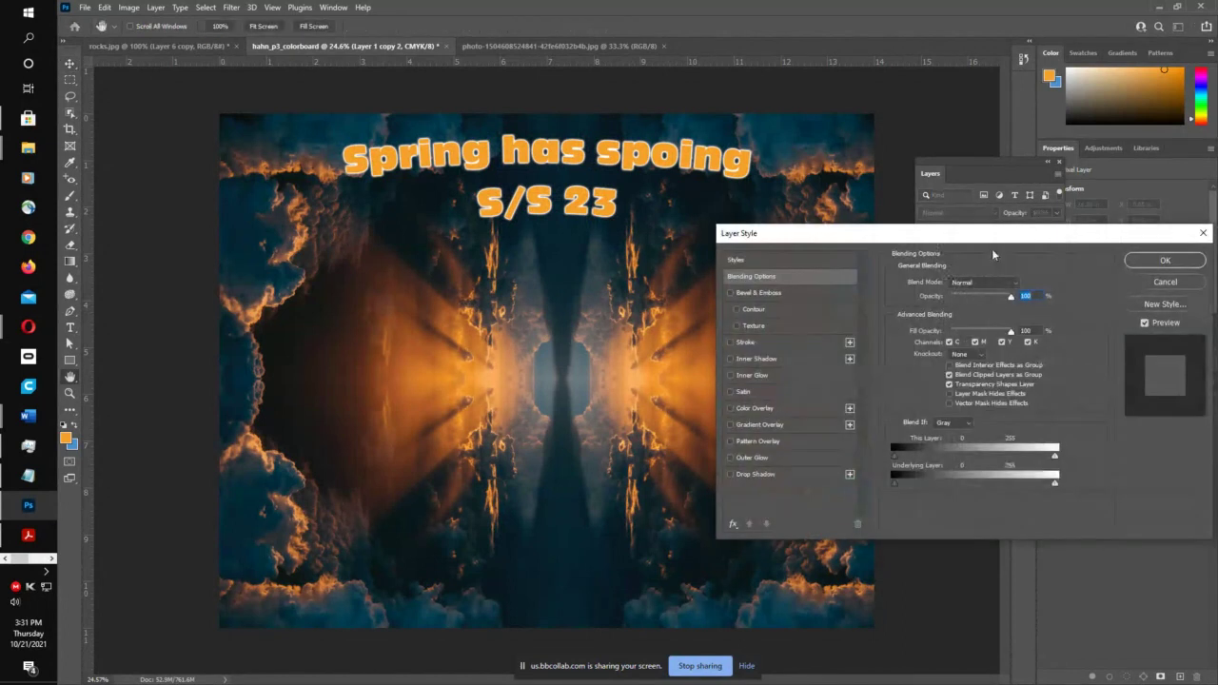
left_click(1138, 284)
left_click_drag(1009, 164, 885, 115)
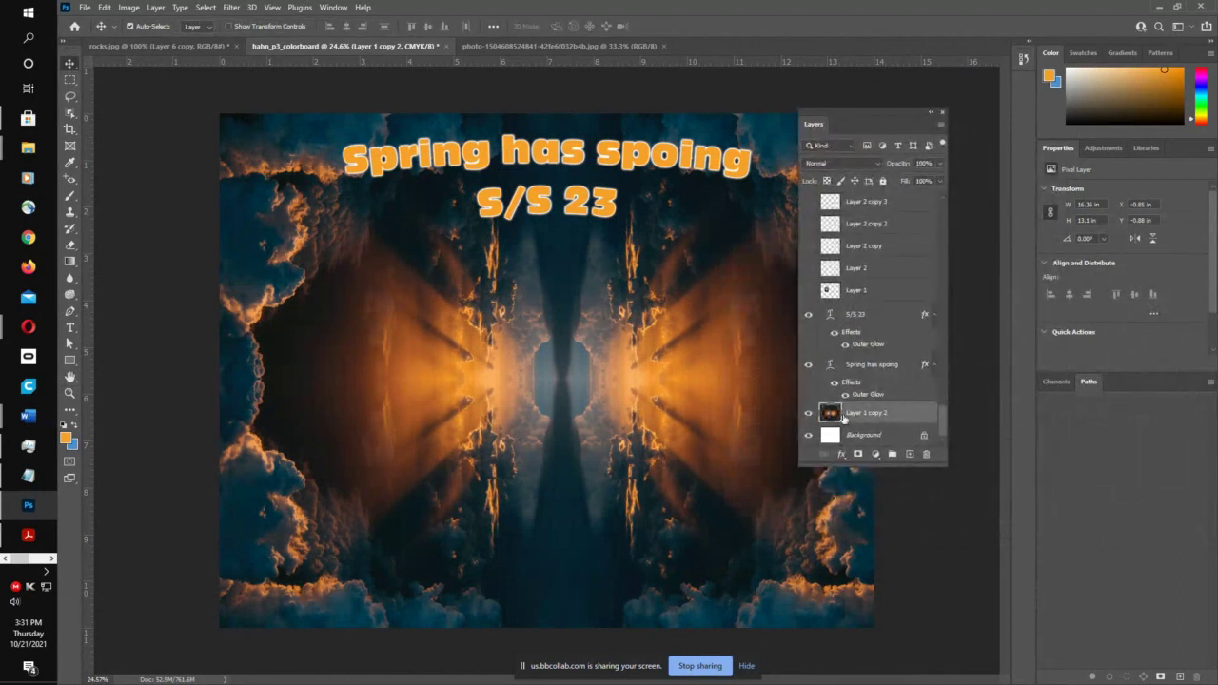
left_click(942, 163)
left_click_drag(941, 181, 919, 181)
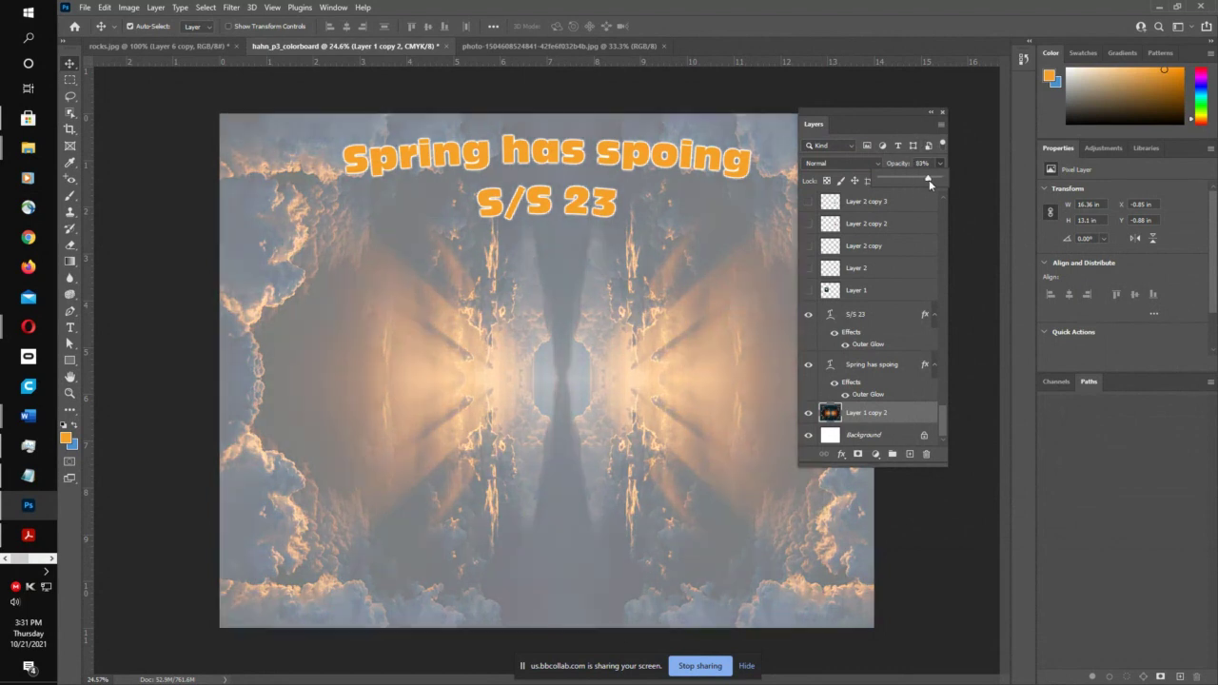
left_click_drag(929, 181, 953, 178)
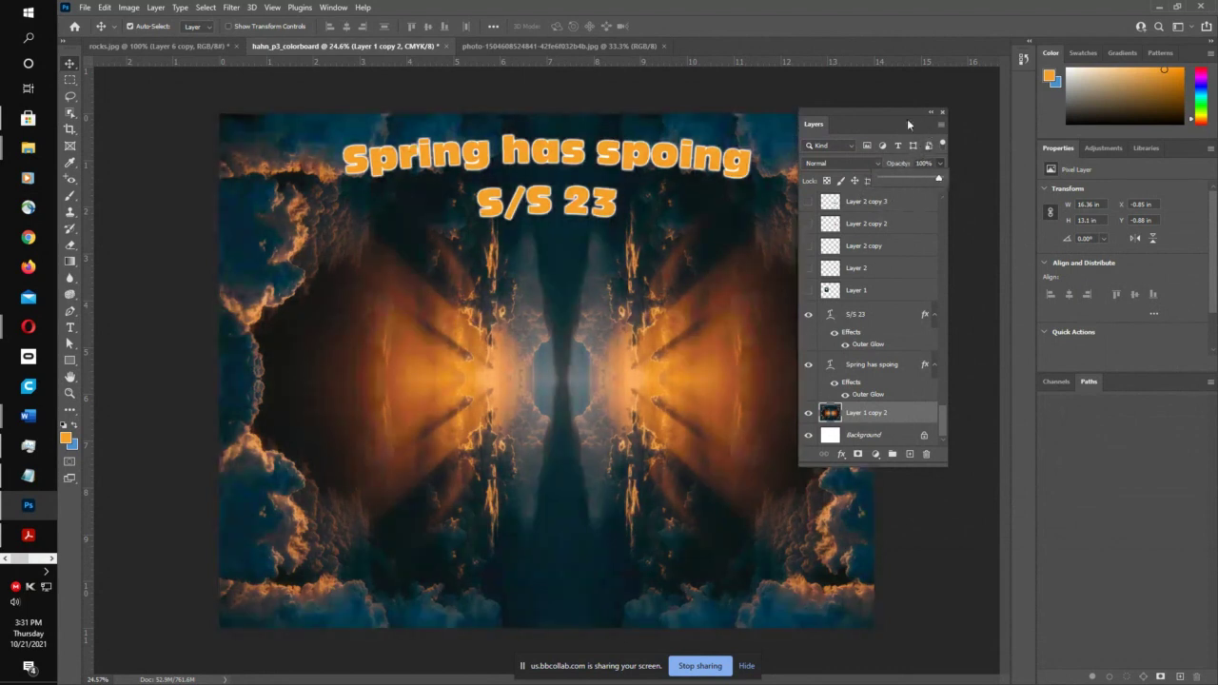
- Try shifting the mirrored cloud layer toward the board's lower left, and undo the move
left_click_drag(907, 118, 933, 131)
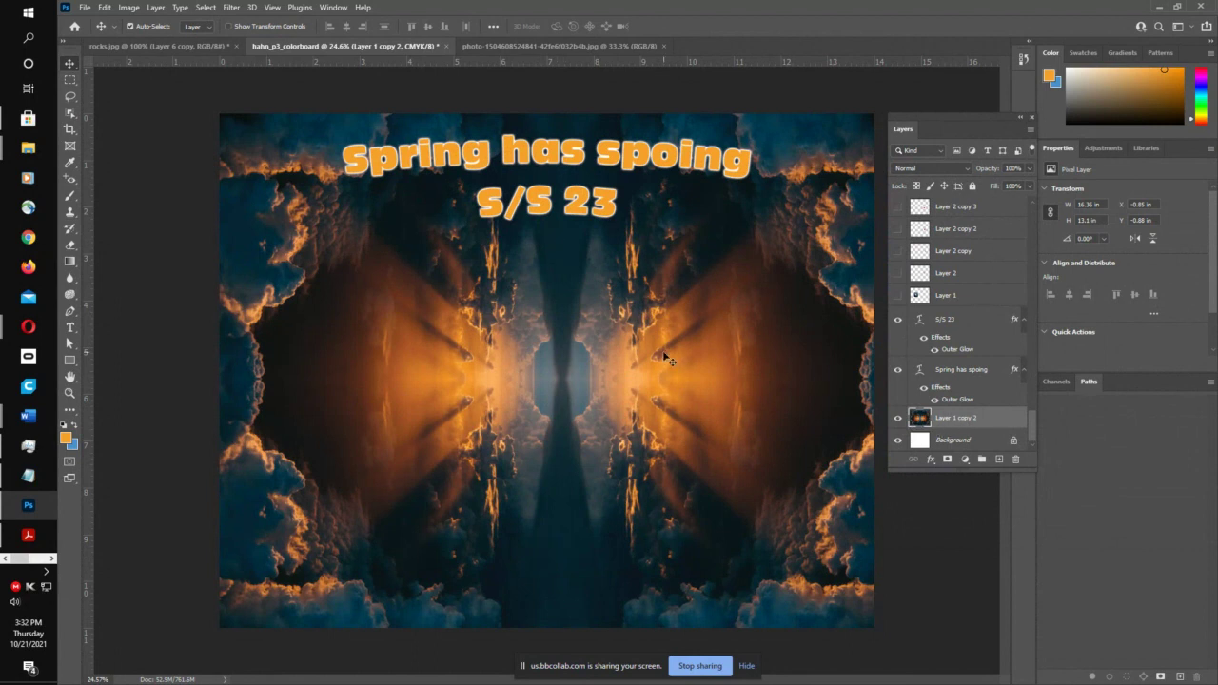
left_click_drag(665, 359, 574, 421)
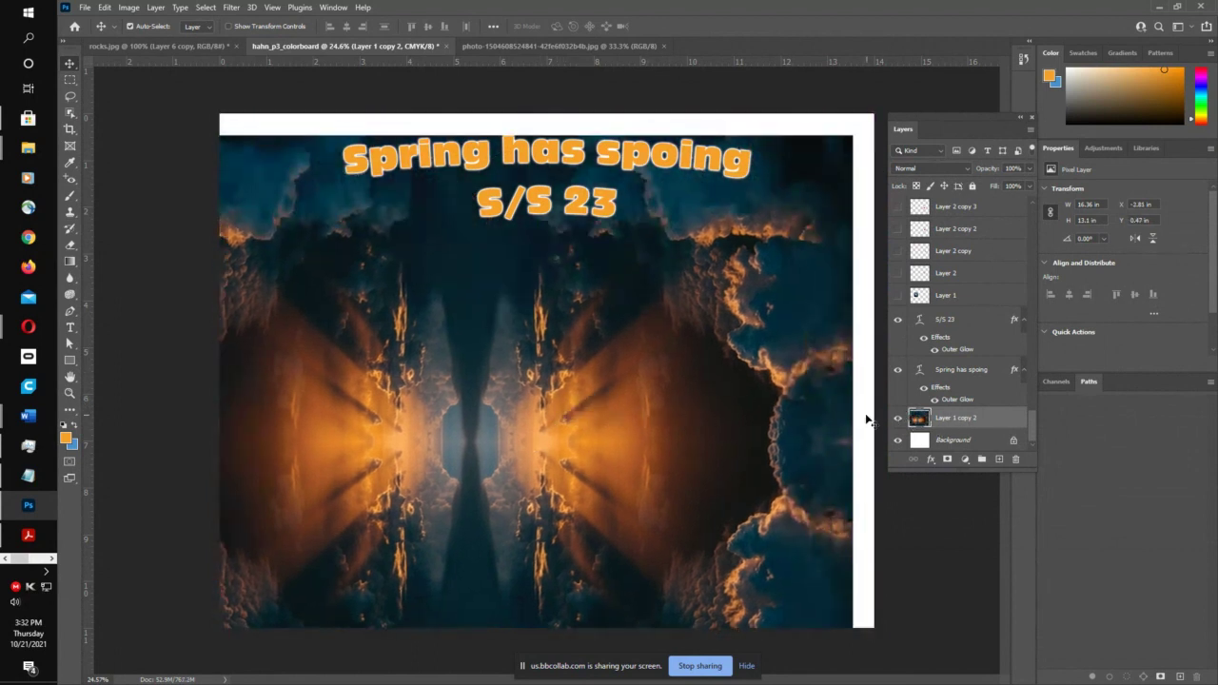
key("ctrl+z")
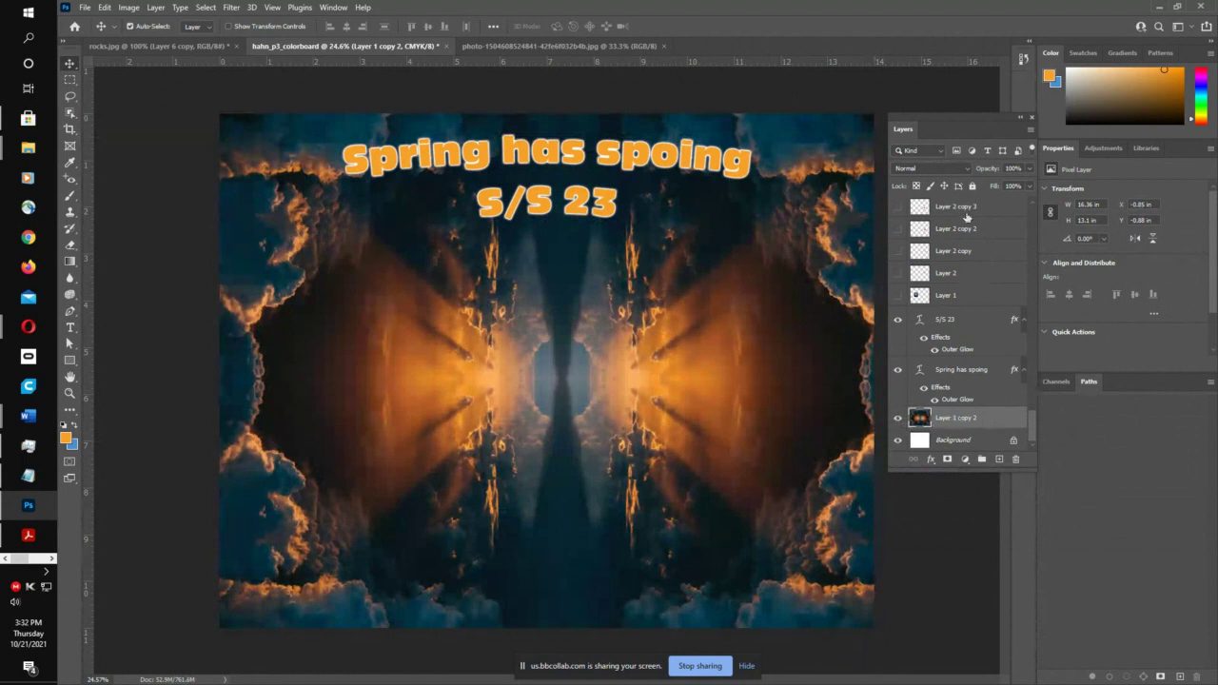
- Lock the mirrored cloud background layer
left_click(974, 186)
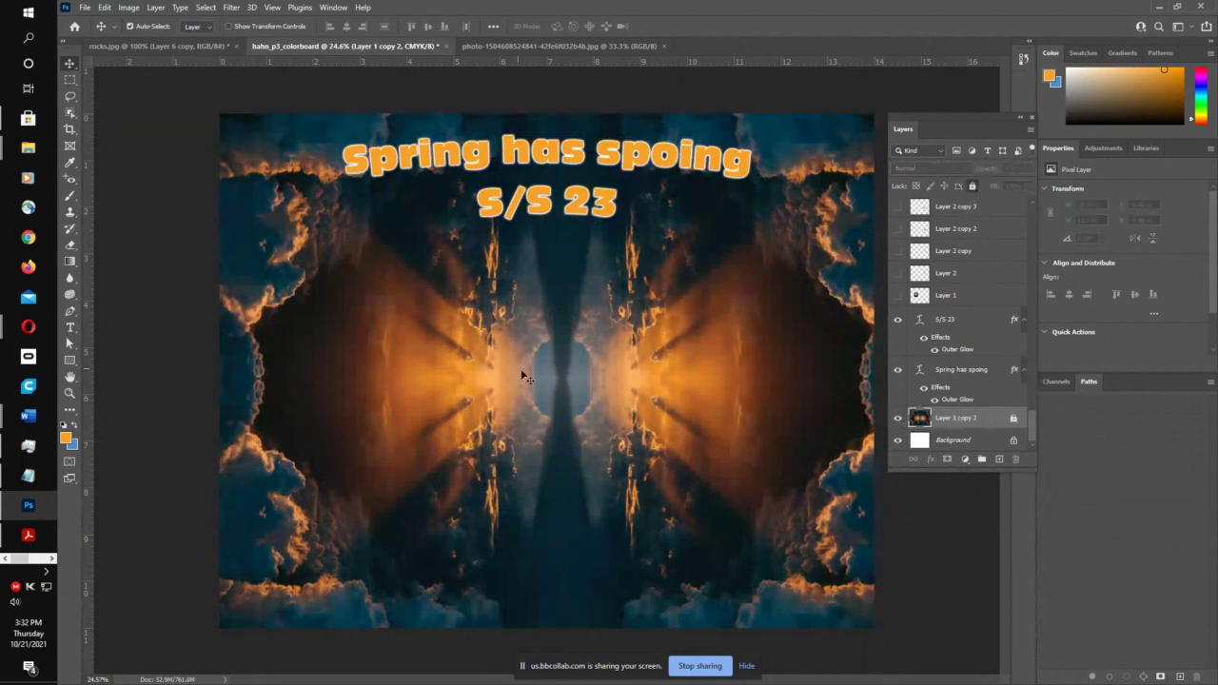
- Draw an orange swatch rectangle about 2.09 x 1.41 in near the board's left edge, just below mid-height
left_click(71, 360)
mouse_move(250, 363)
left_mouse_down()
mouse_move(356, 423)
mouse_move(346, 429)
left_mouse_up()
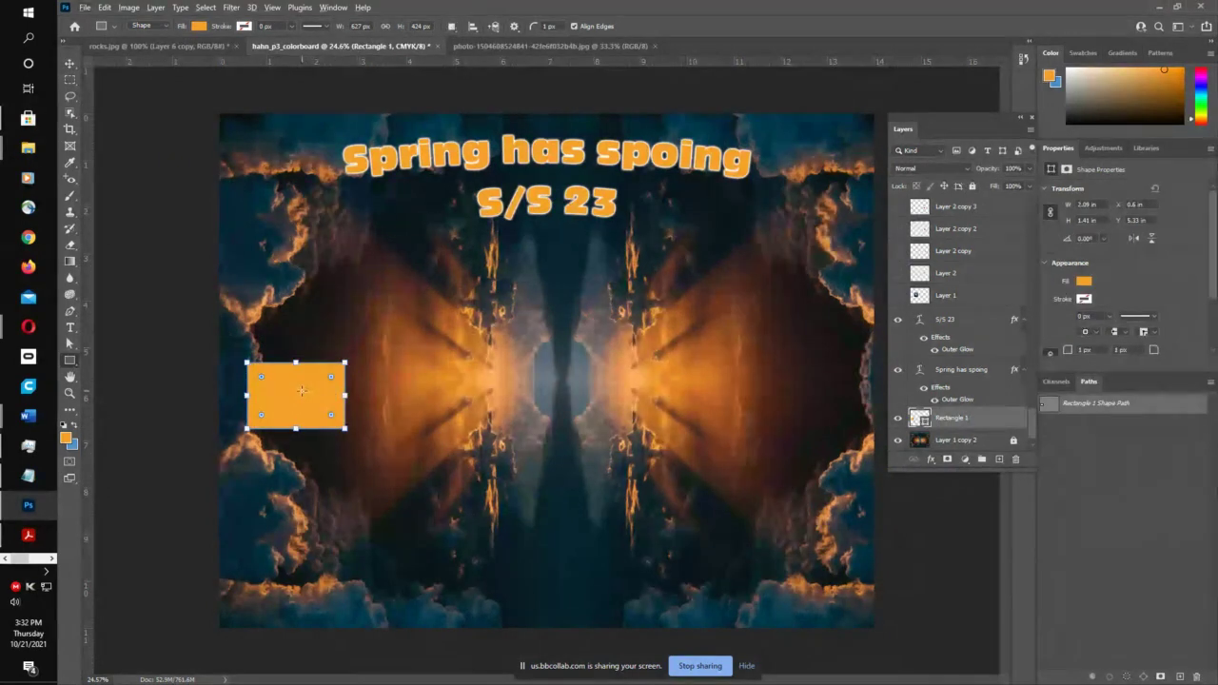
right_click(296, 365)
key("Escape")
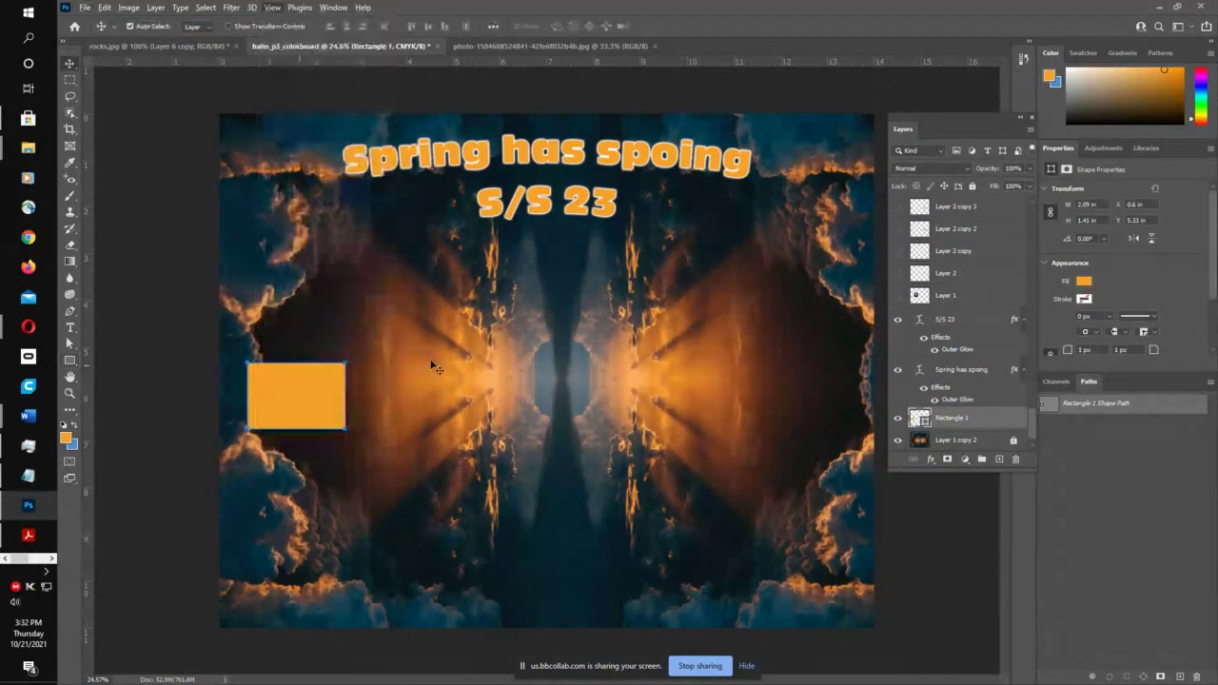
- Duplicate the rectangle into an evenly spaced row of five, and copy that row downward to form a second row
key("v")
left_click(306, 404)
left_click_drag(311, 399, 411, 395)
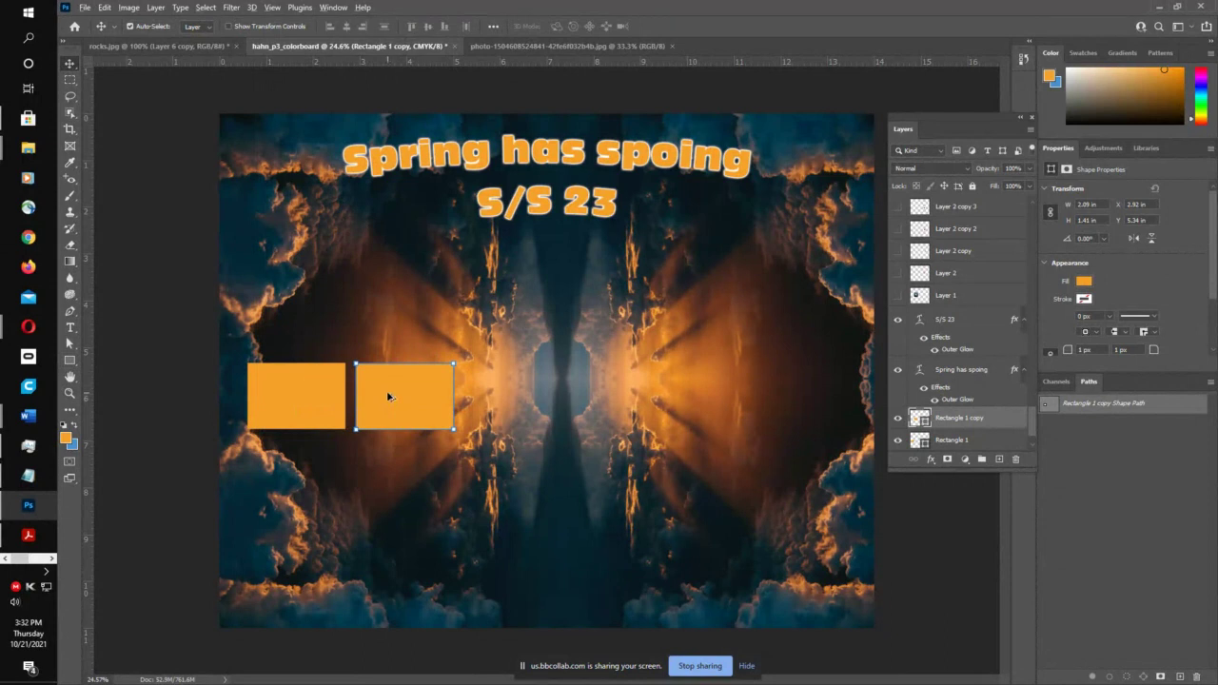
left_click_drag(390, 401, 723, 400)
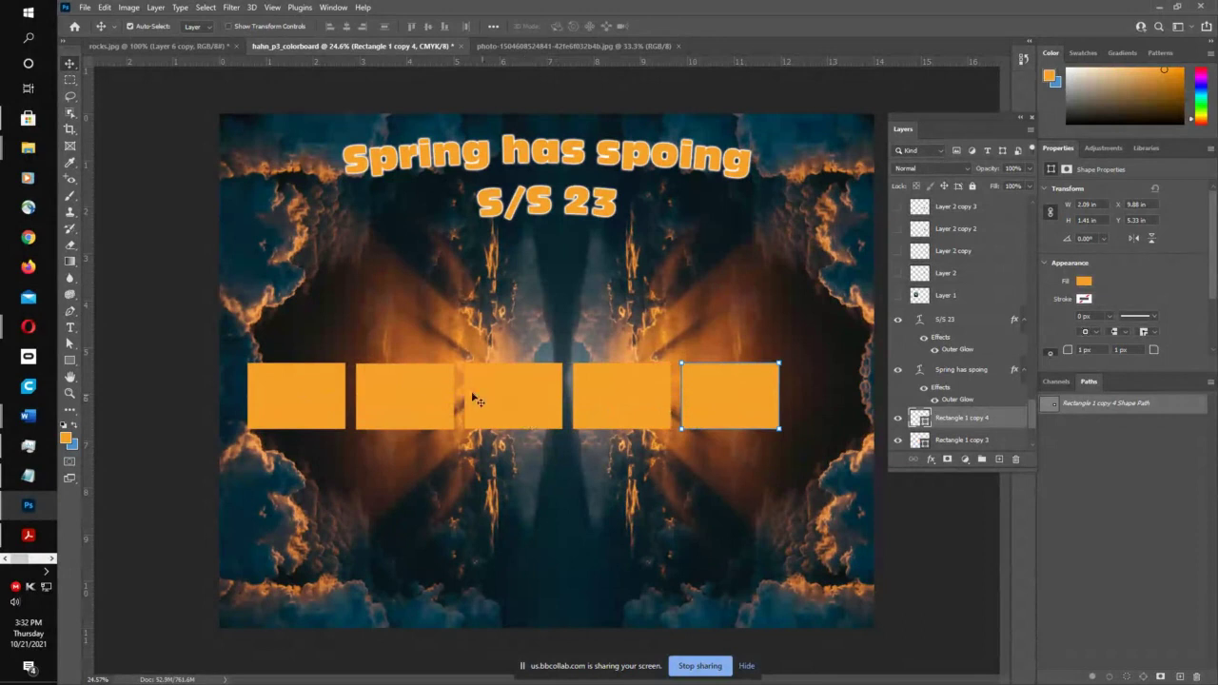
left_click_drag(321, 351, 734, 505)
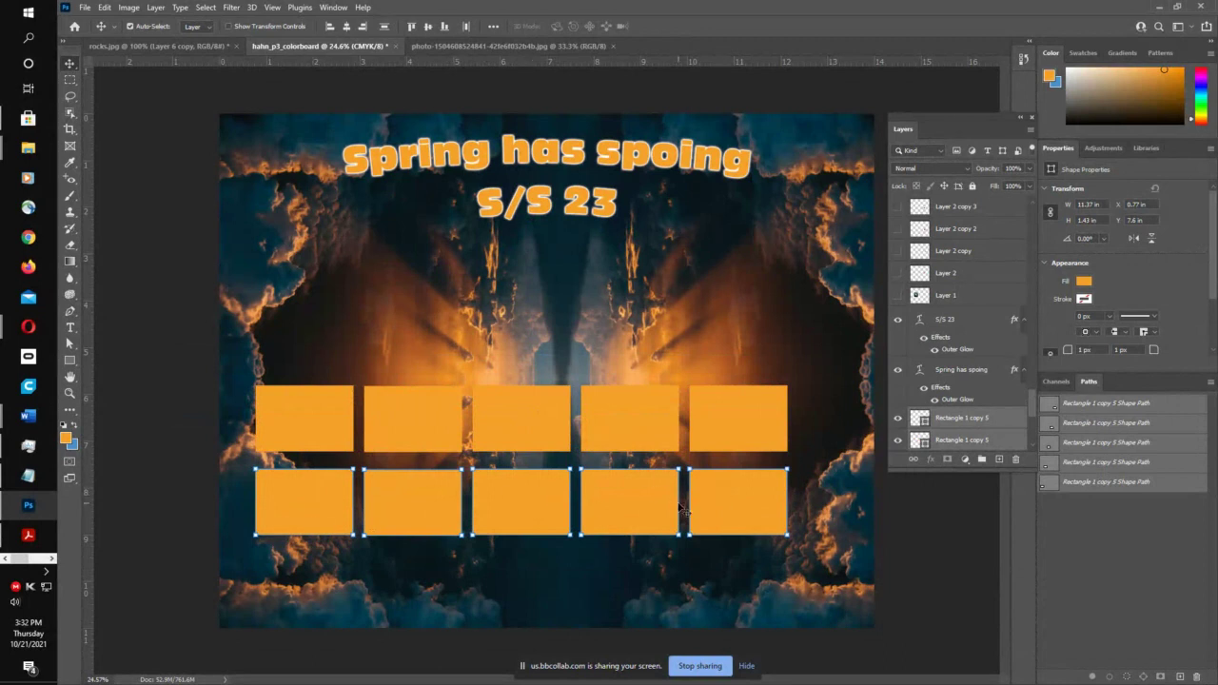
- Switch to the browser and open the course's PROJECTS folder within the Lab content
mouse_move(29, 327)
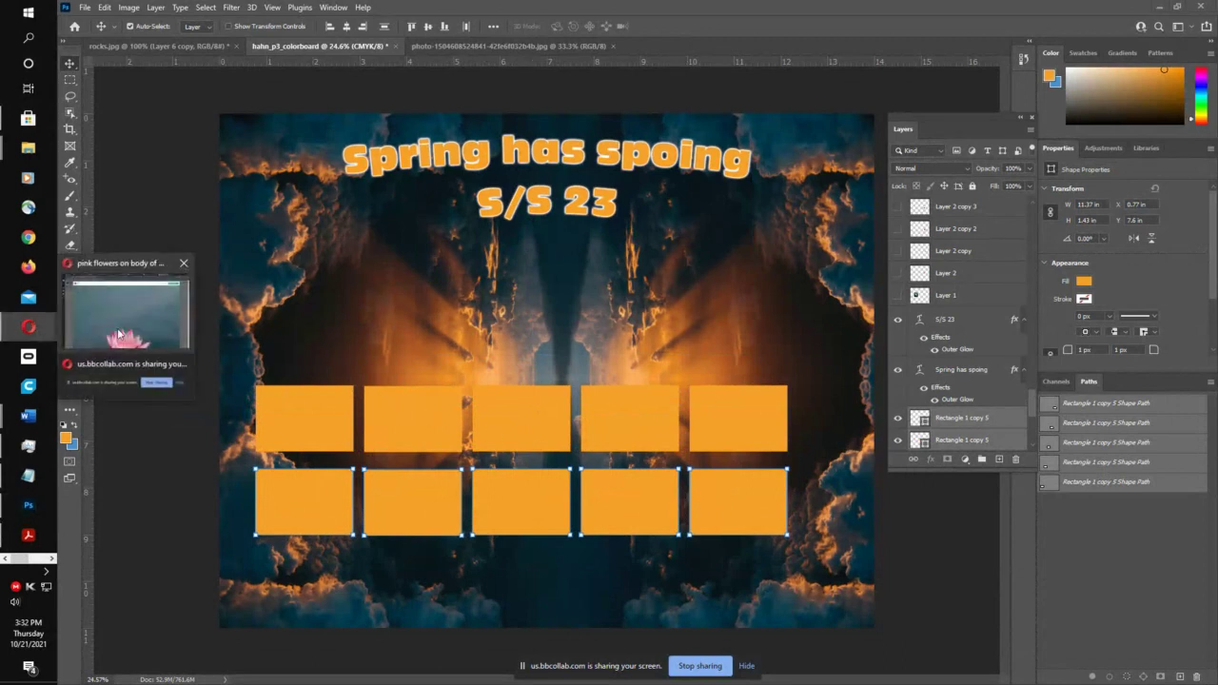
left_click(119, 335)
left_click(264, 11)
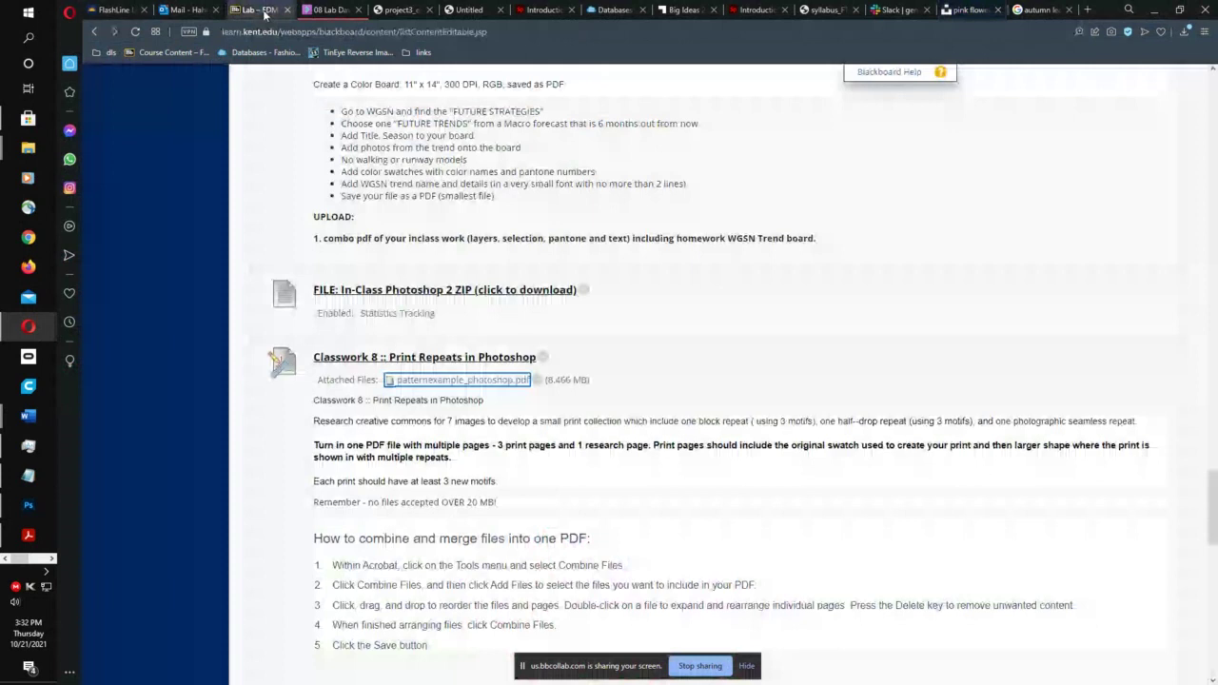
scroll(387, 415, "up", 1)
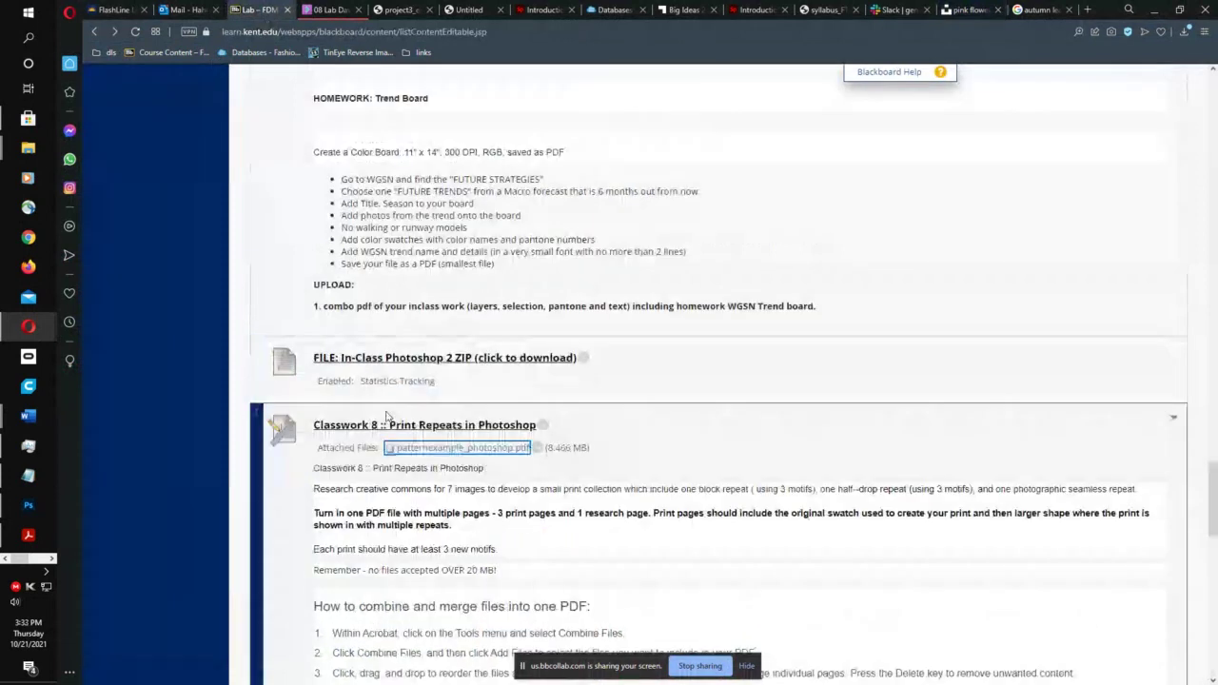
scroll(387, 415, "up", 2)
key("alt+Left")
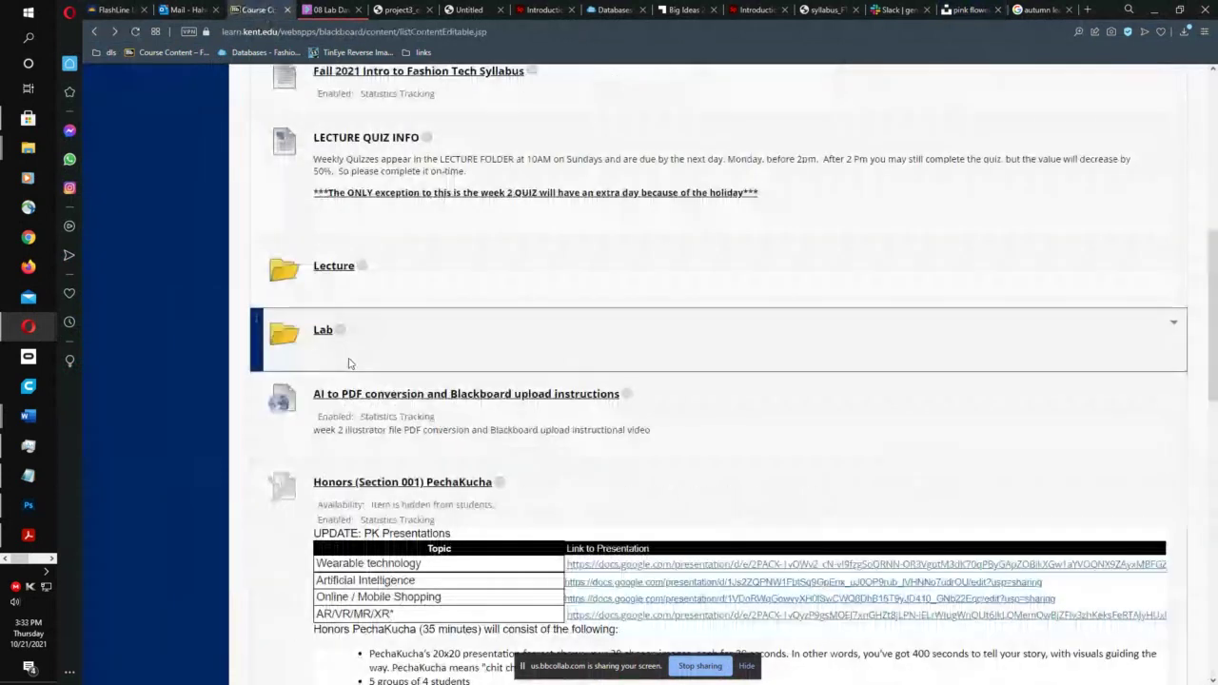
left_click(325, 330)
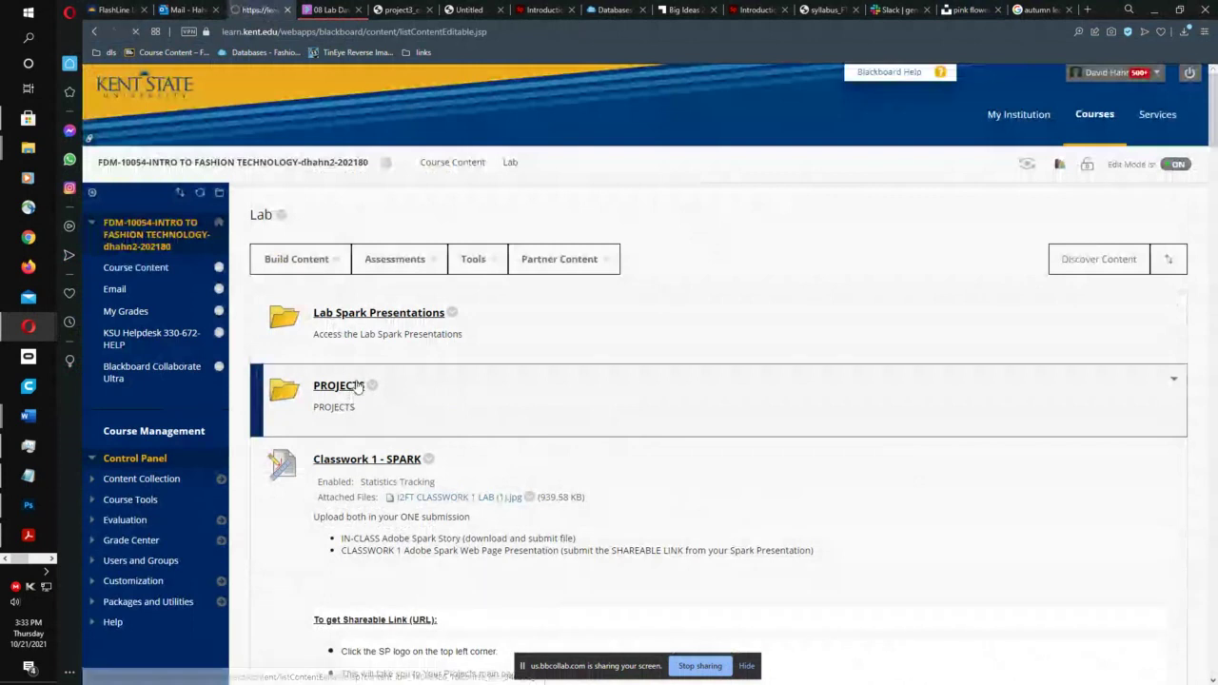
left_click(358, 386)
- Examine the Project 3 color board requirements for complex patterns and fabrication swatches in two colorways
scroll(377, 359, "down", 3)
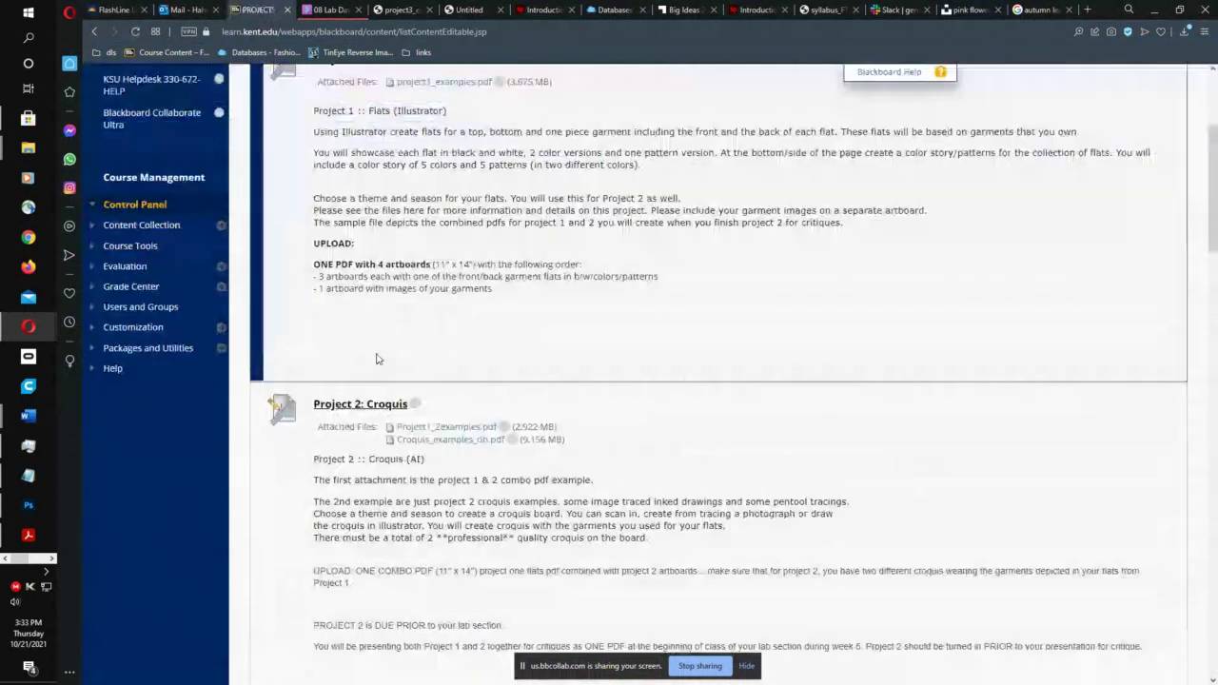
scroll(377, 359, "down", 7)
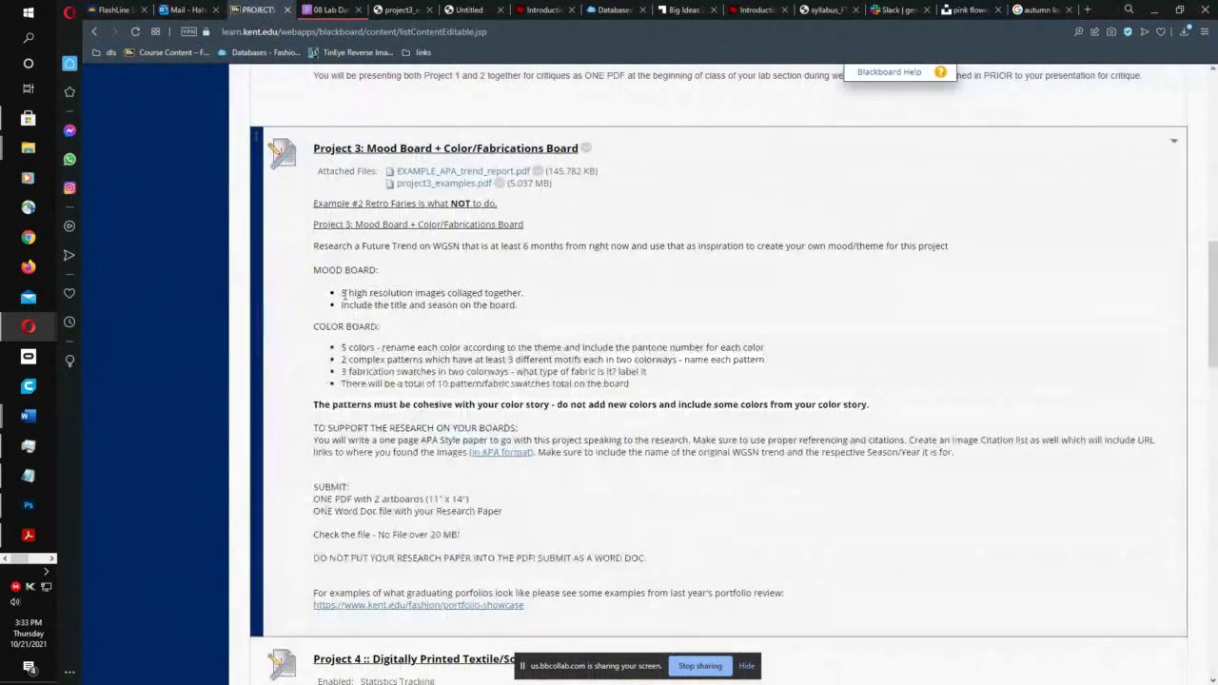
left_click_drag(342, 360, 766, 369)
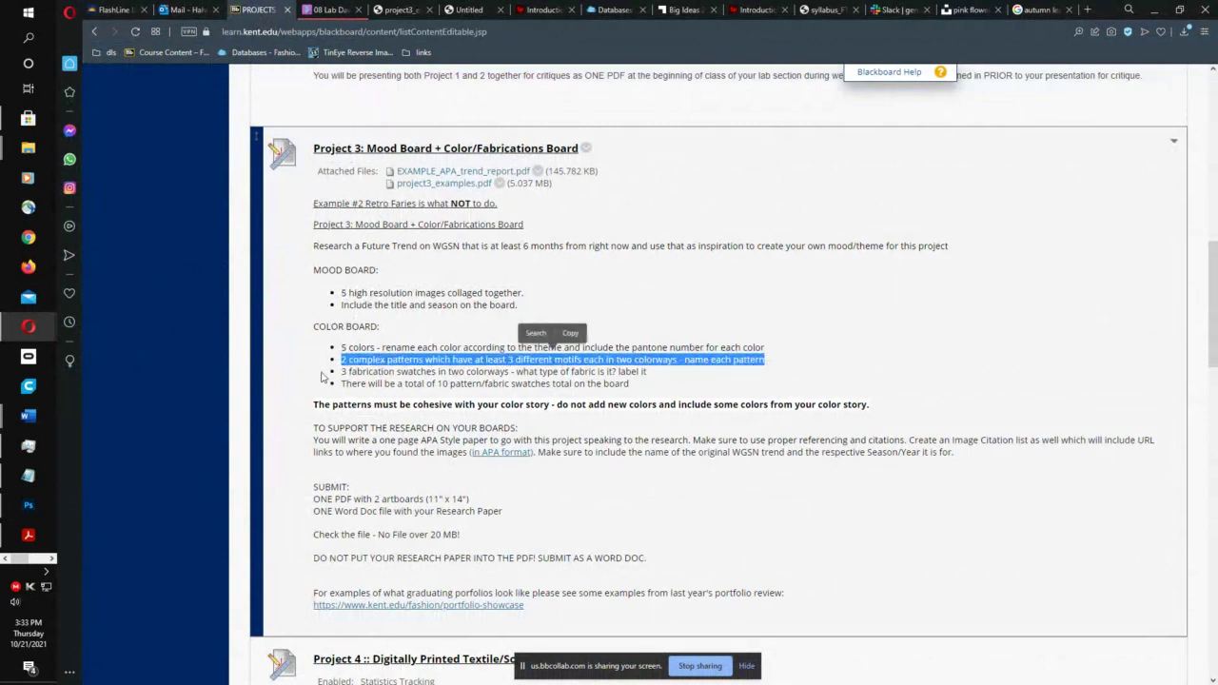
left_click_drag(342, 372, 519, 369)
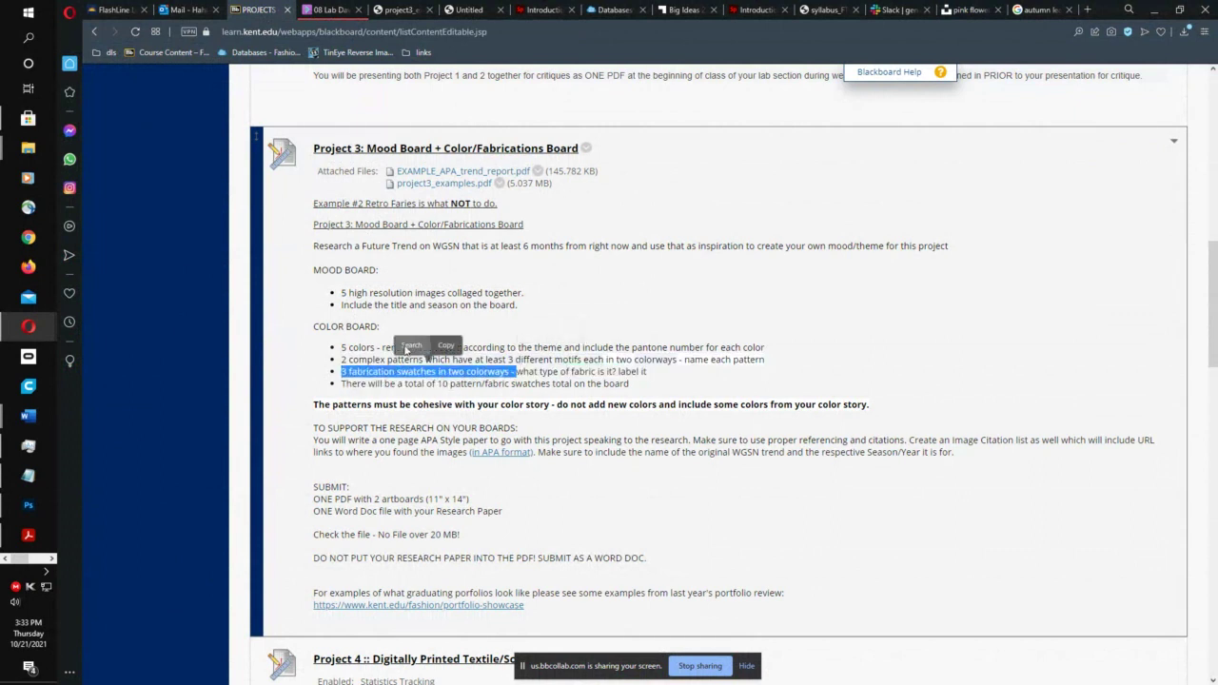
- Return to Photoshop, move the lower swatch row closer to the upper one, and duplicate it below as a third row
left_click(36, 509)
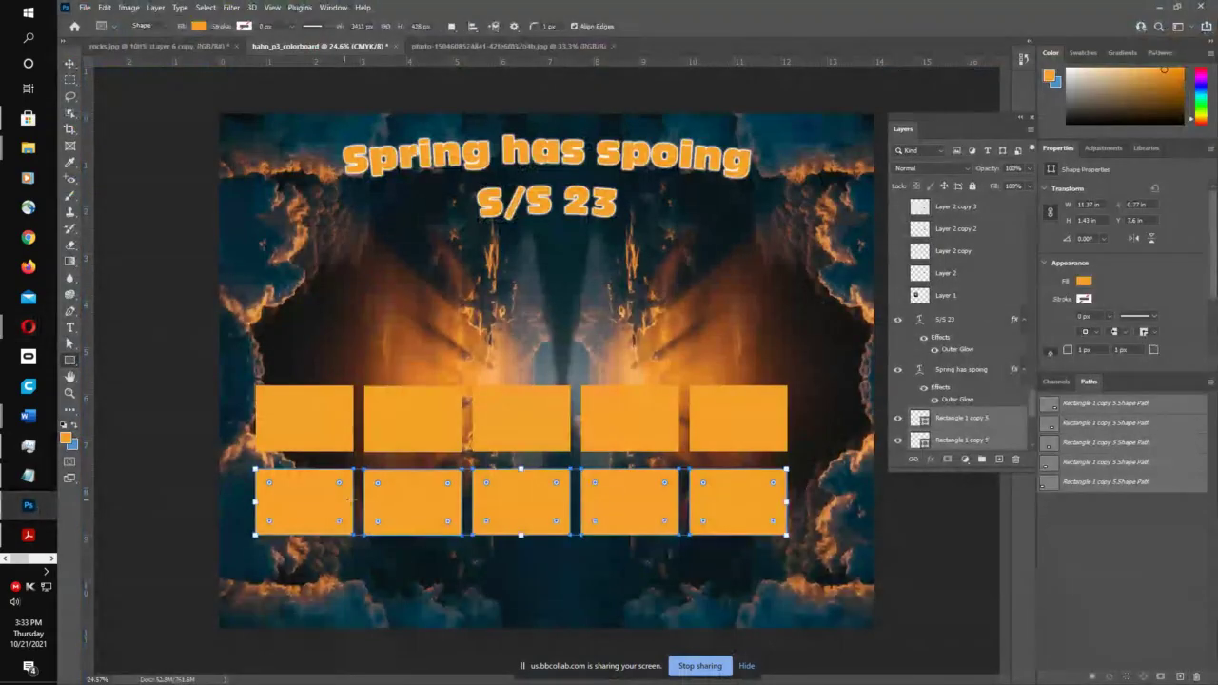
key("v")
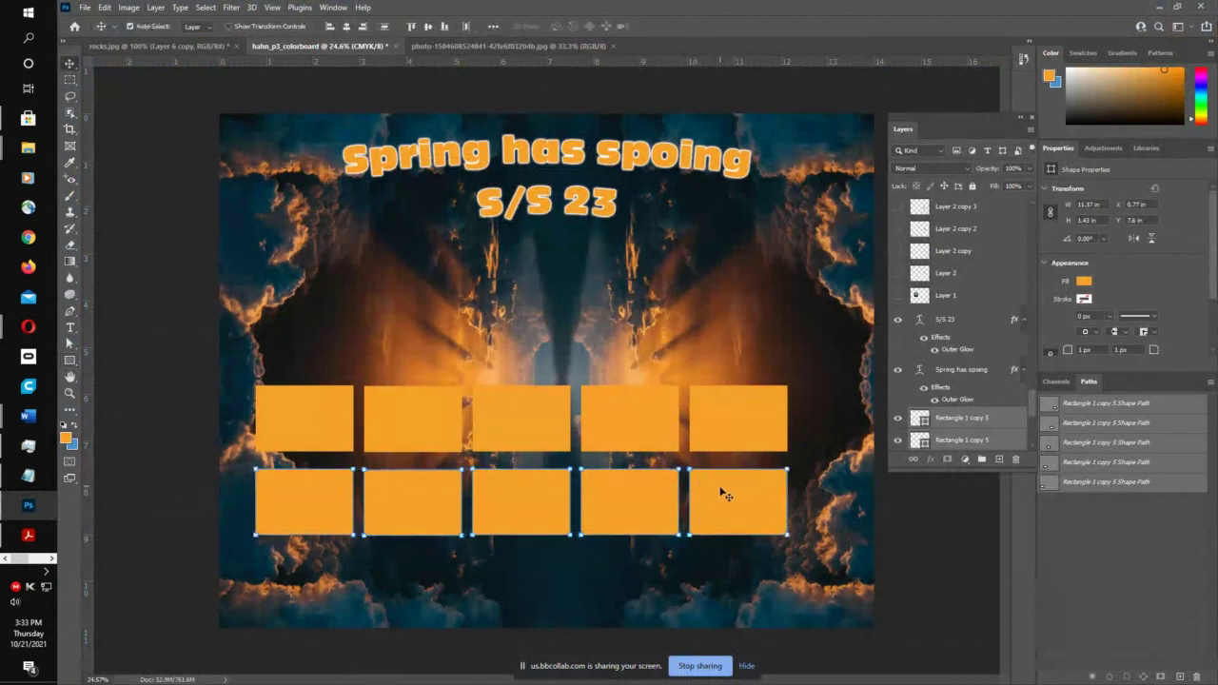
mouse_move(721, 496)
left_mouse_down()
mouse_move(722, 582)
mouse_move(719, 491)
left_mouse_up()
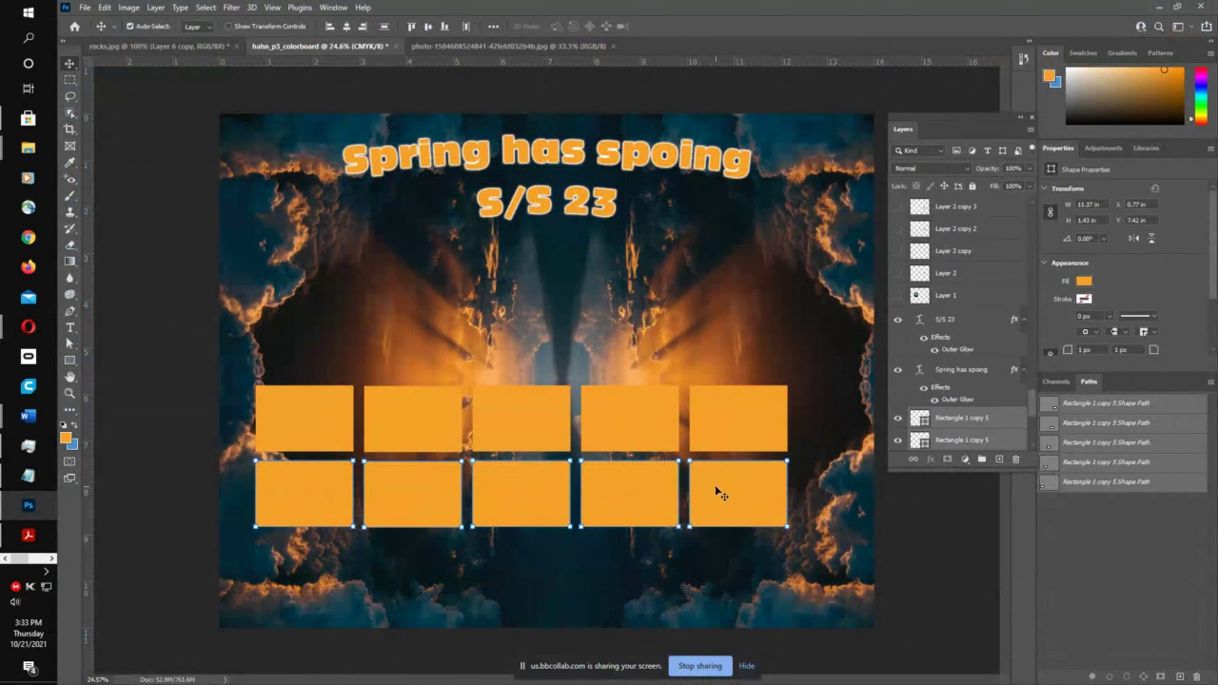
left_click_drag(717, 492, 720, 567)
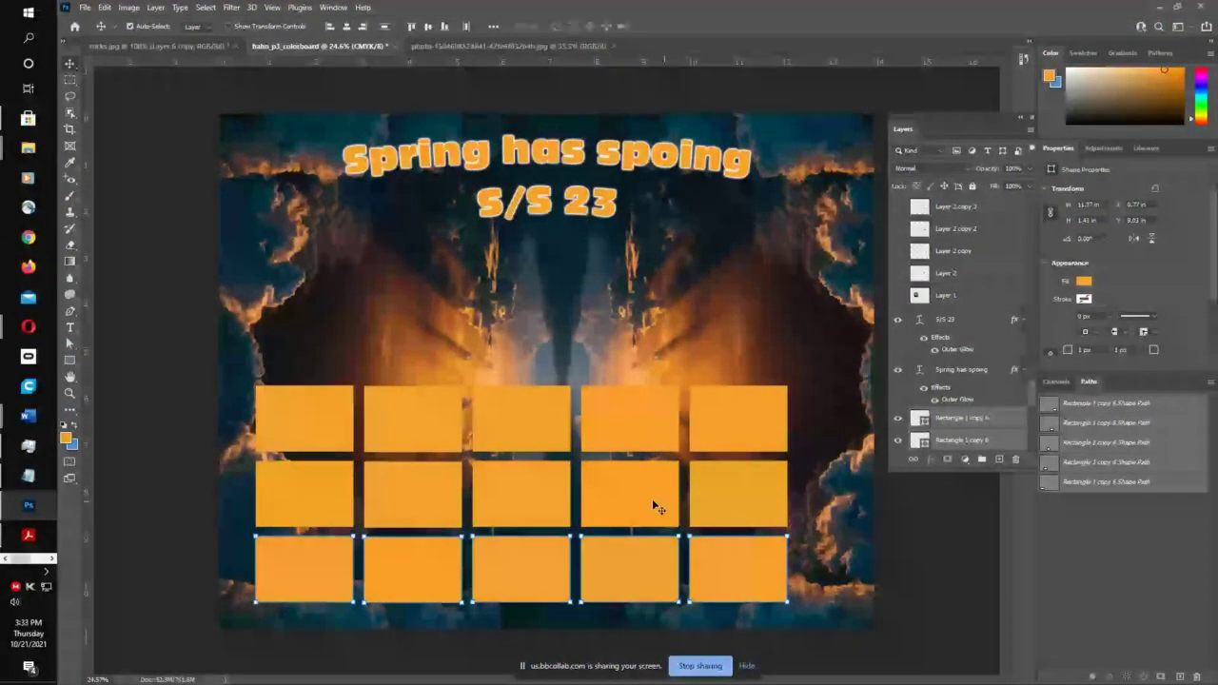
- Recolor the second rectangle of the upper row dark teal #19404d, sampled from the clouds
left_click(419, 405)
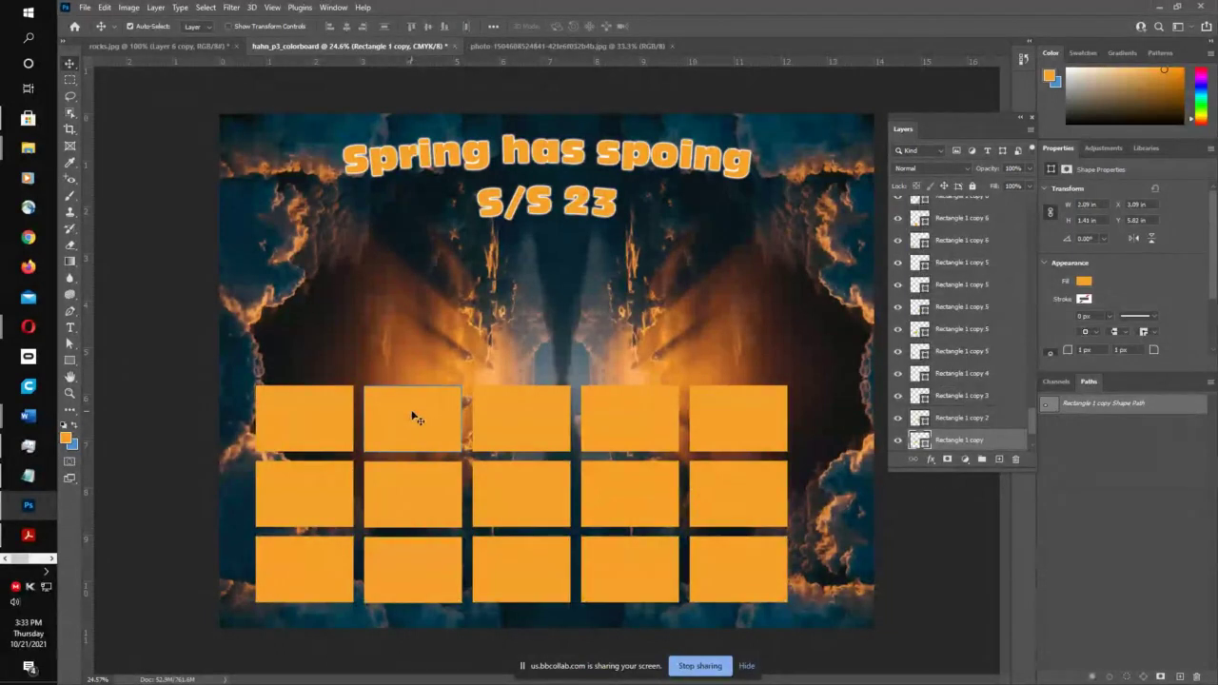
left_click(70, 163)
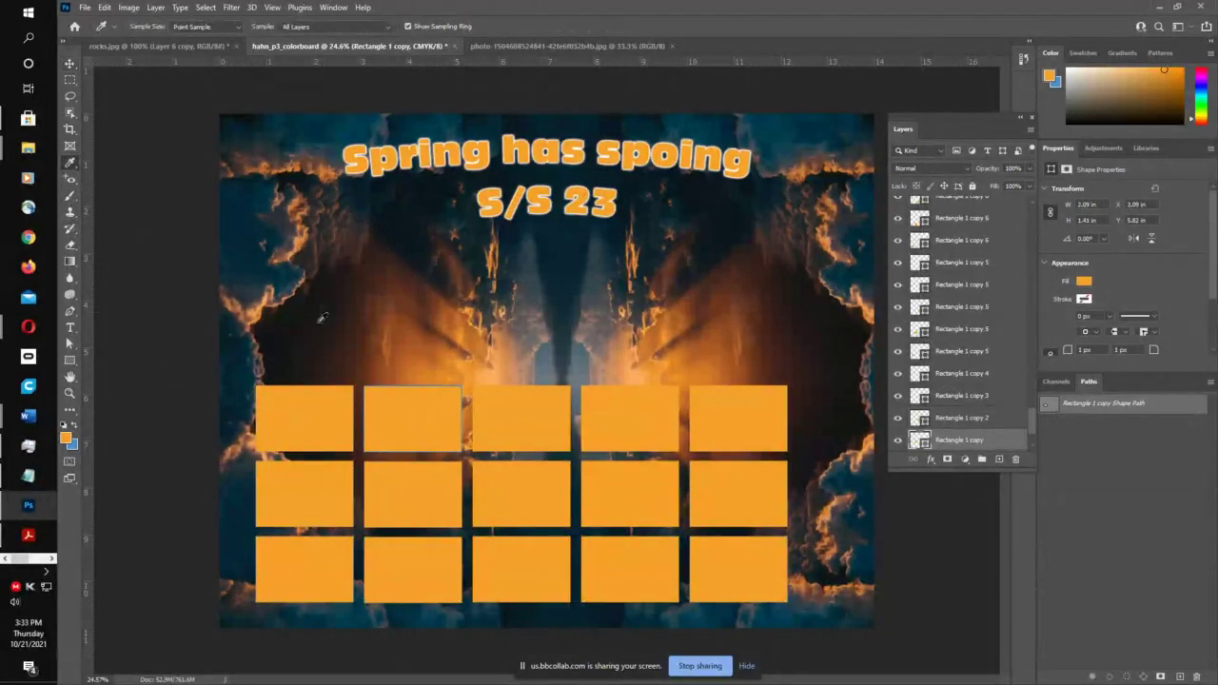
left_click_drag(514, 306, 820, 140)
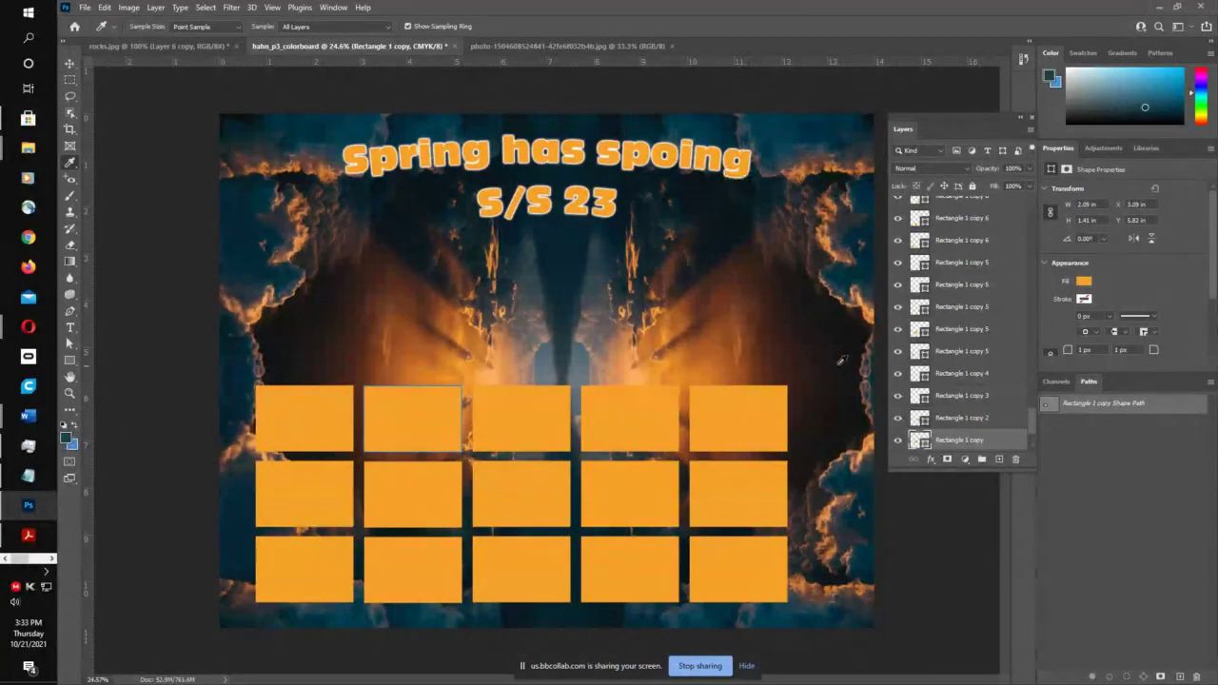
double_click(923, 442)
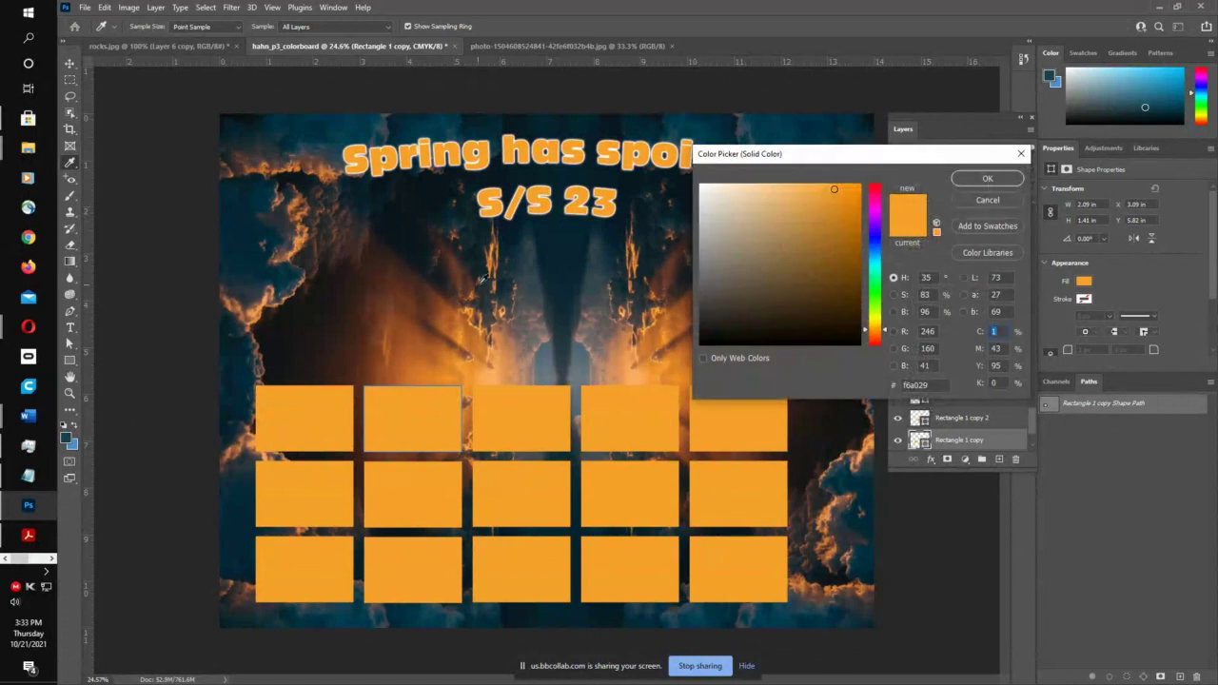
left_click(465, 424)
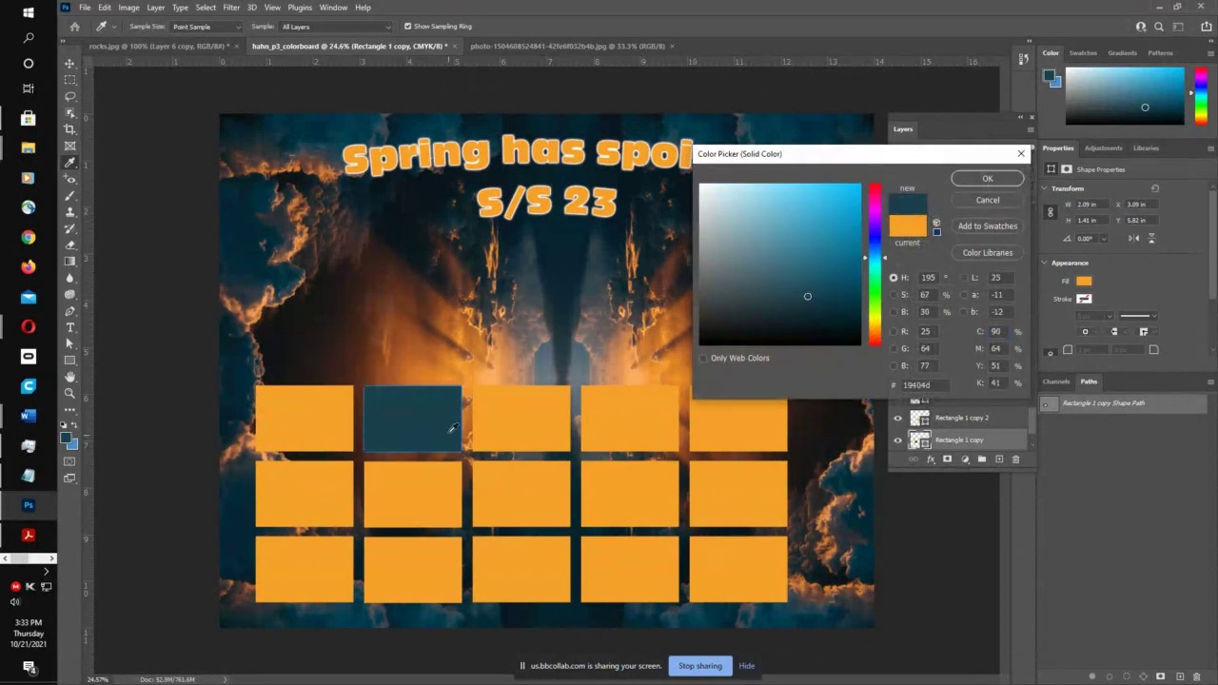
left_click(988, 178)
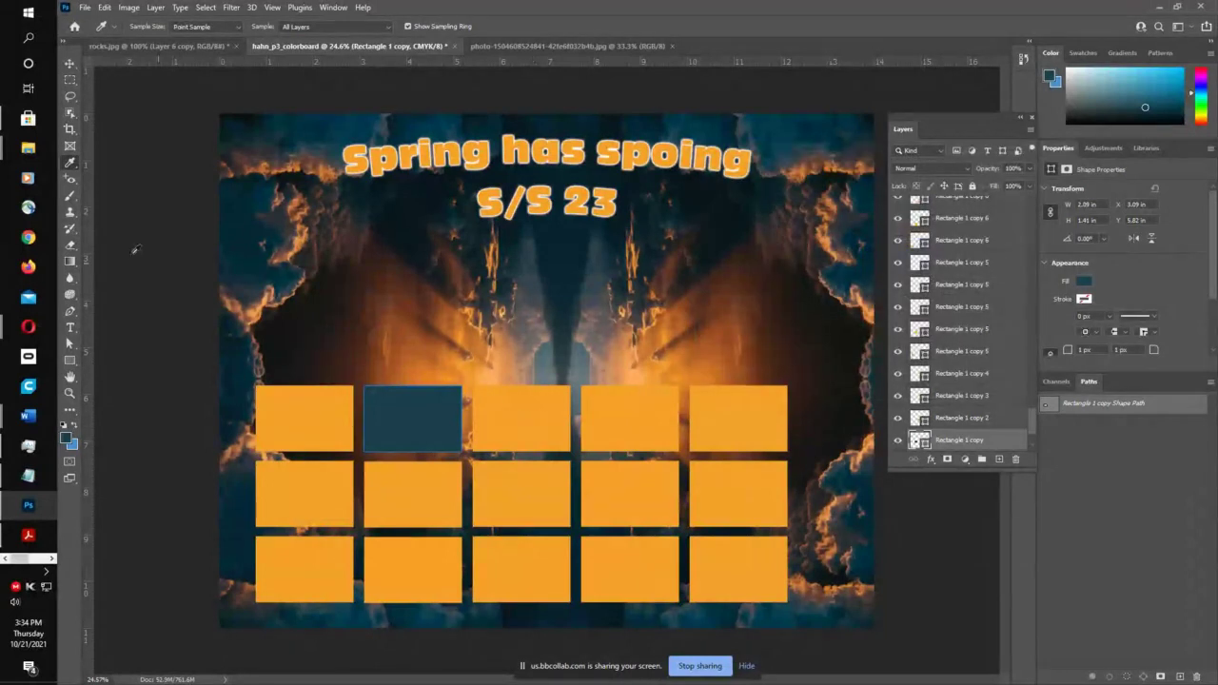
- Recolor the third rectangle of the upper row rust brown #a7592a, sampled from the glowing clouds
left_click(70, 63)
left_click(527, 423)
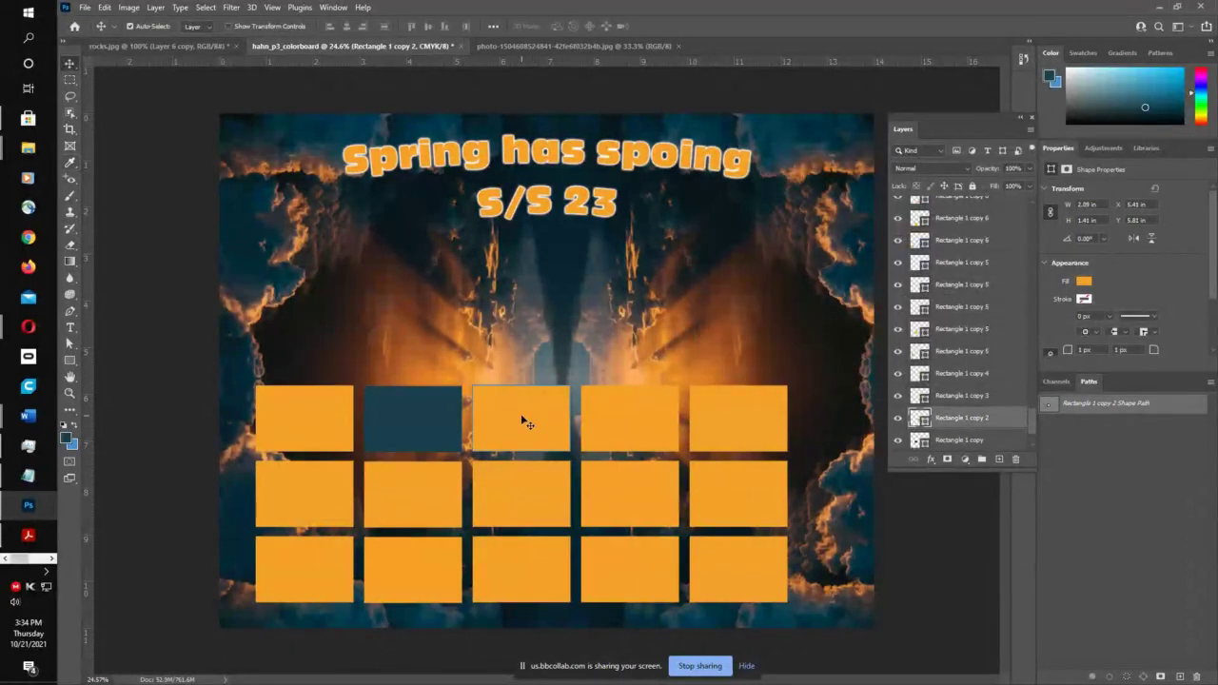
double_click(924, 420)
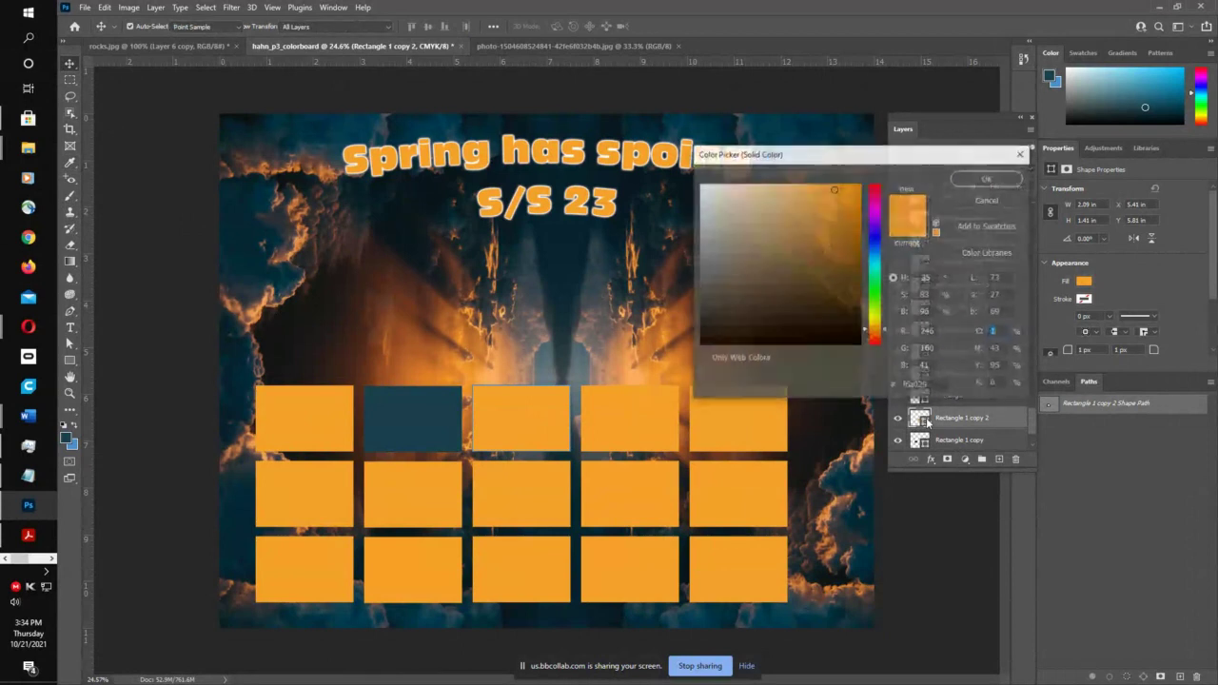
left_click_drag(583, 348, 466, 351)
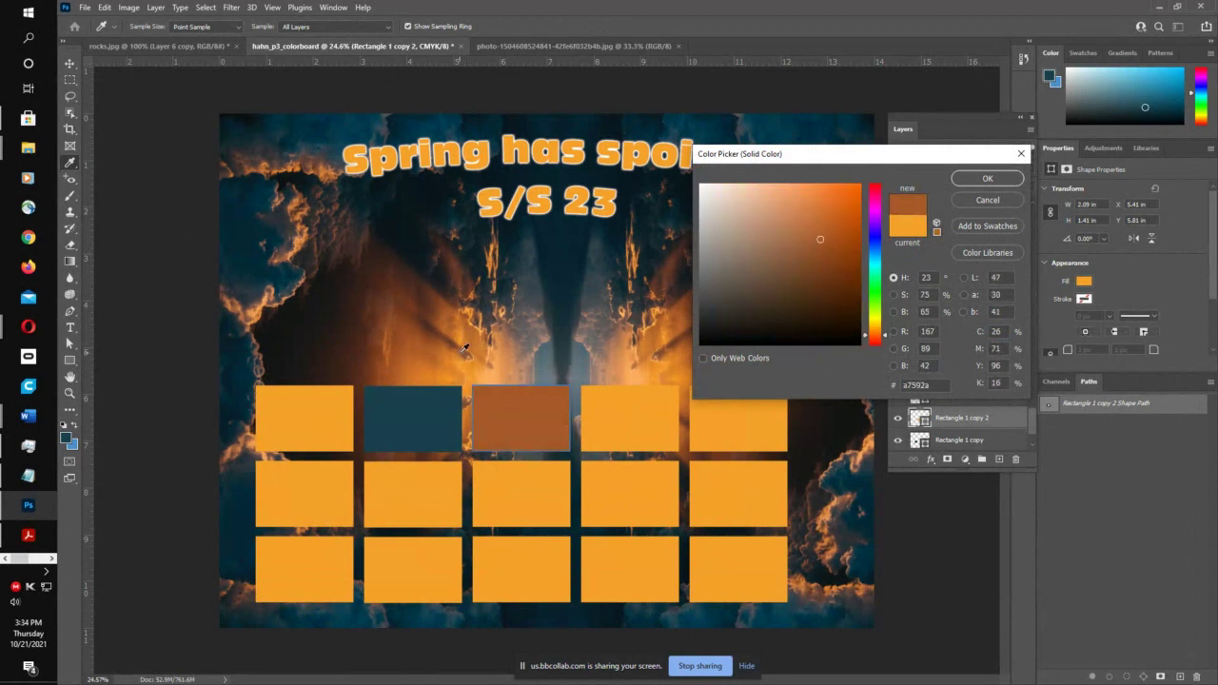
left_click(986, 180)
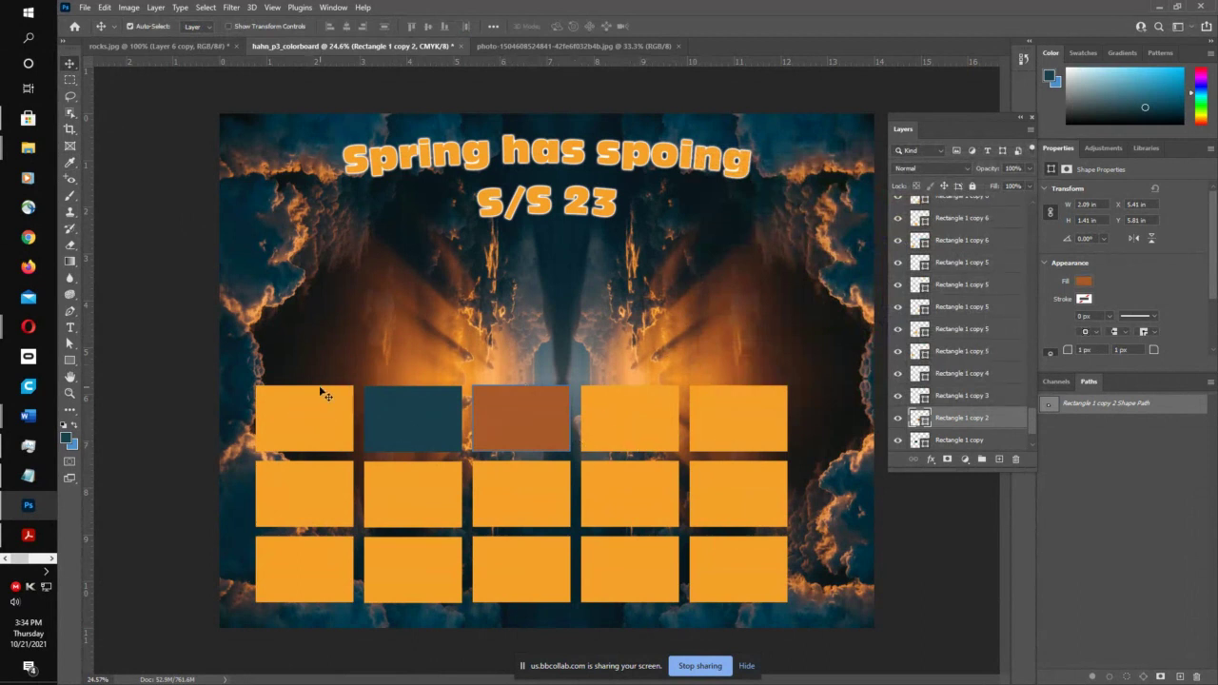
- Delete all fifteen swatch rectangles from the board
left_click(274, 355)
left_click_drag(362, 436, 763, 581)
key("Delete")
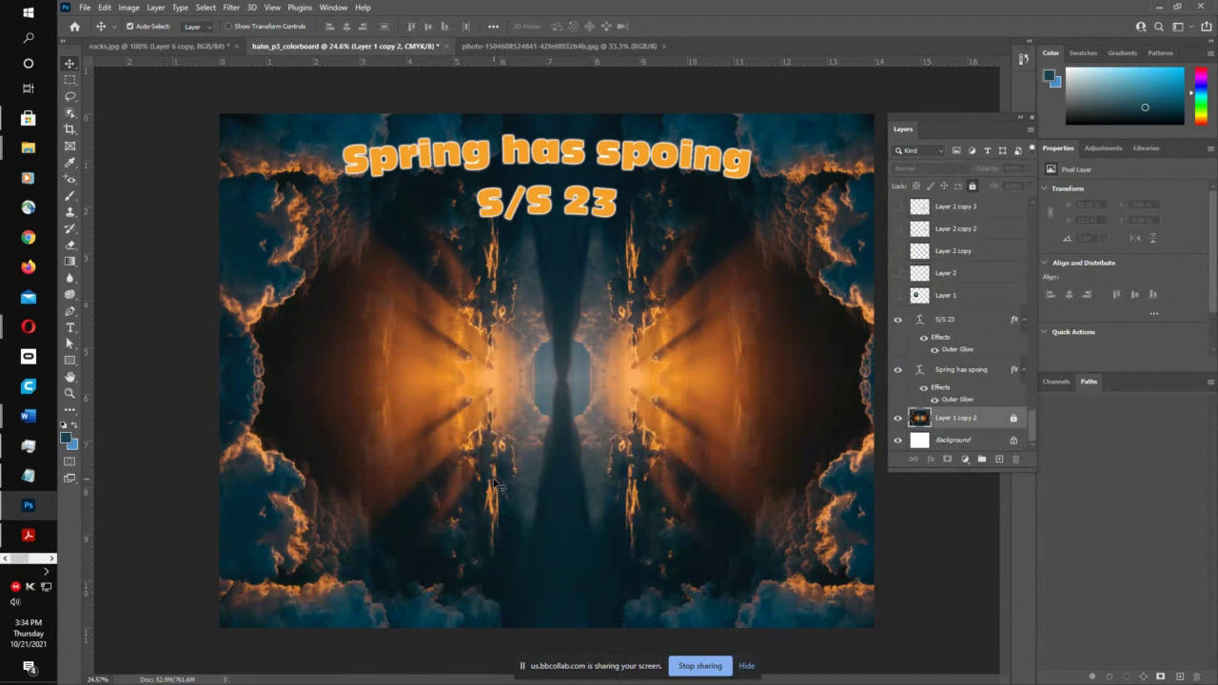
- Switch to the browser and copy the pink lotus photo from its Unsplash page
left_click(541, 47)
left_click(342, 46)
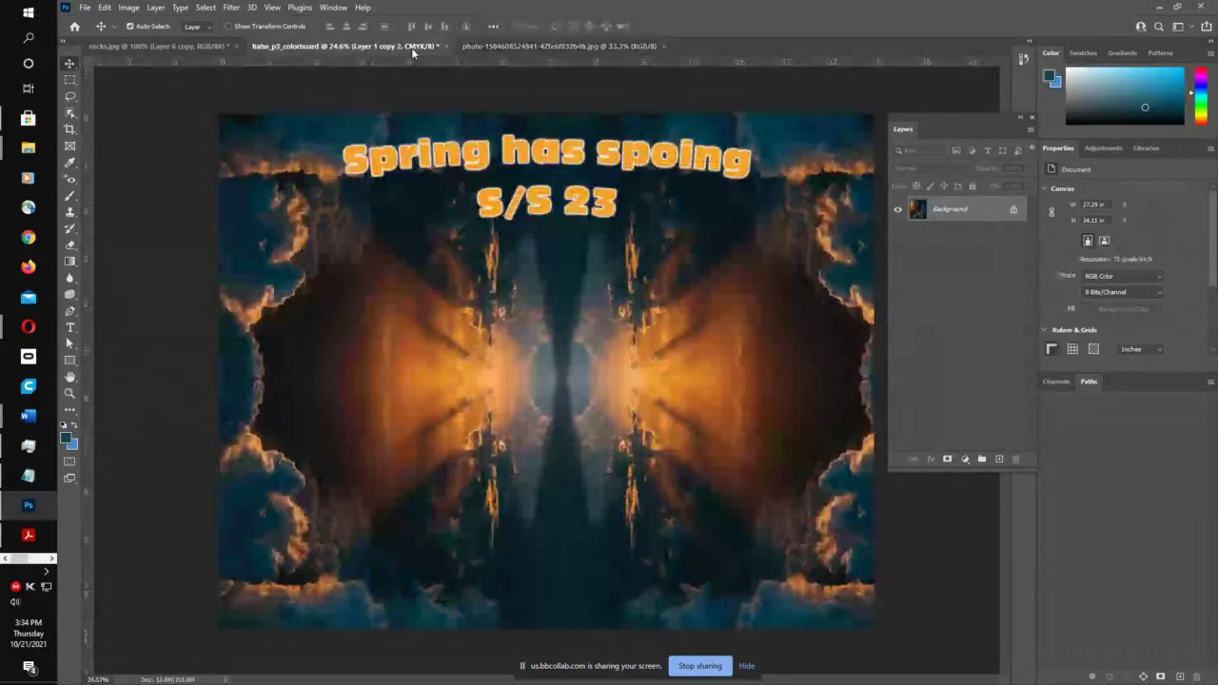
mouse_move(26, 332)
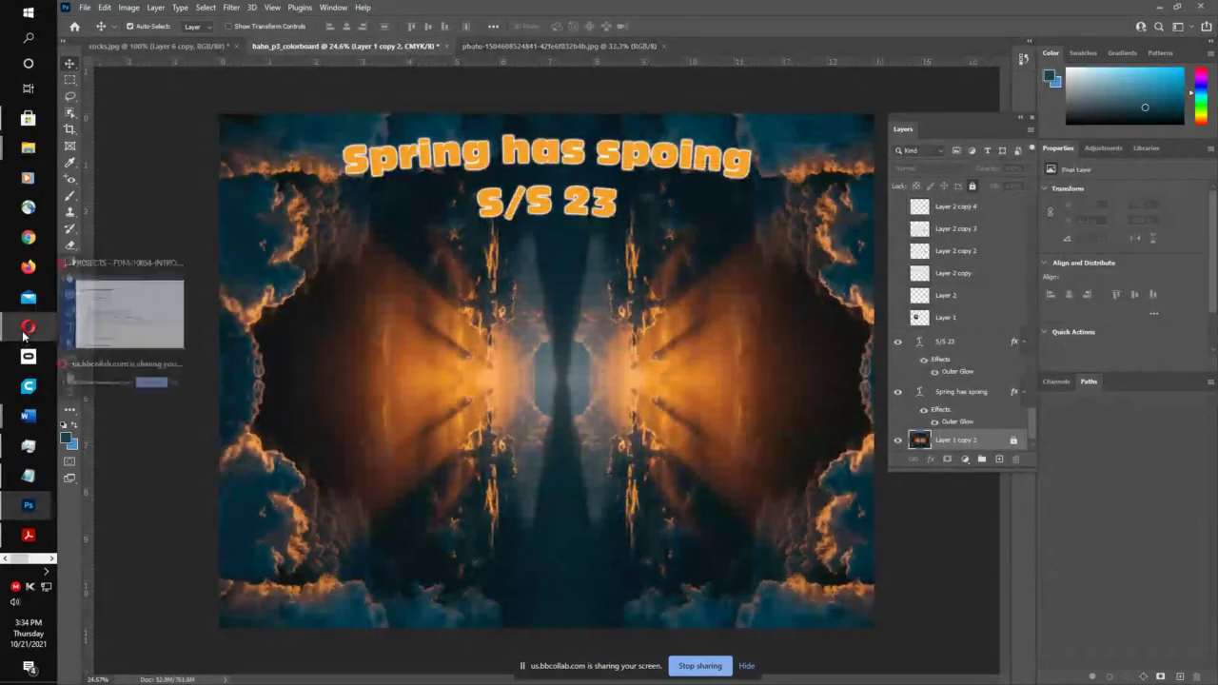
left_click(132, 333)
left_click(947, 13)
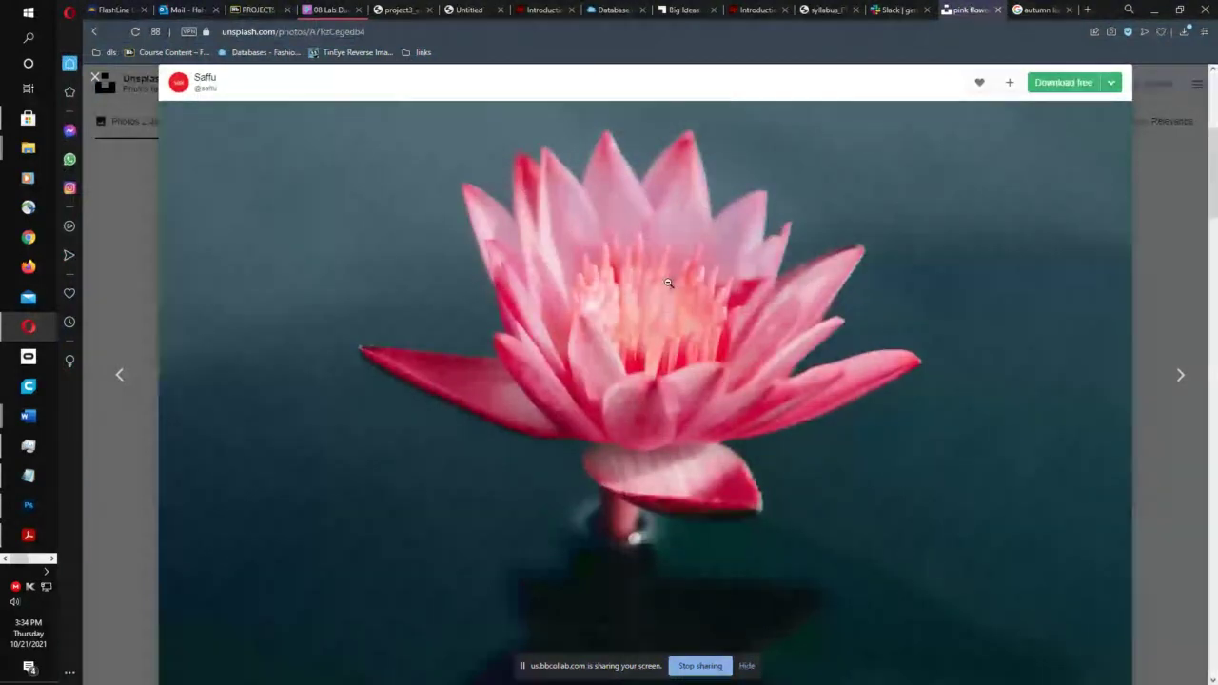
right_click(669, 283)
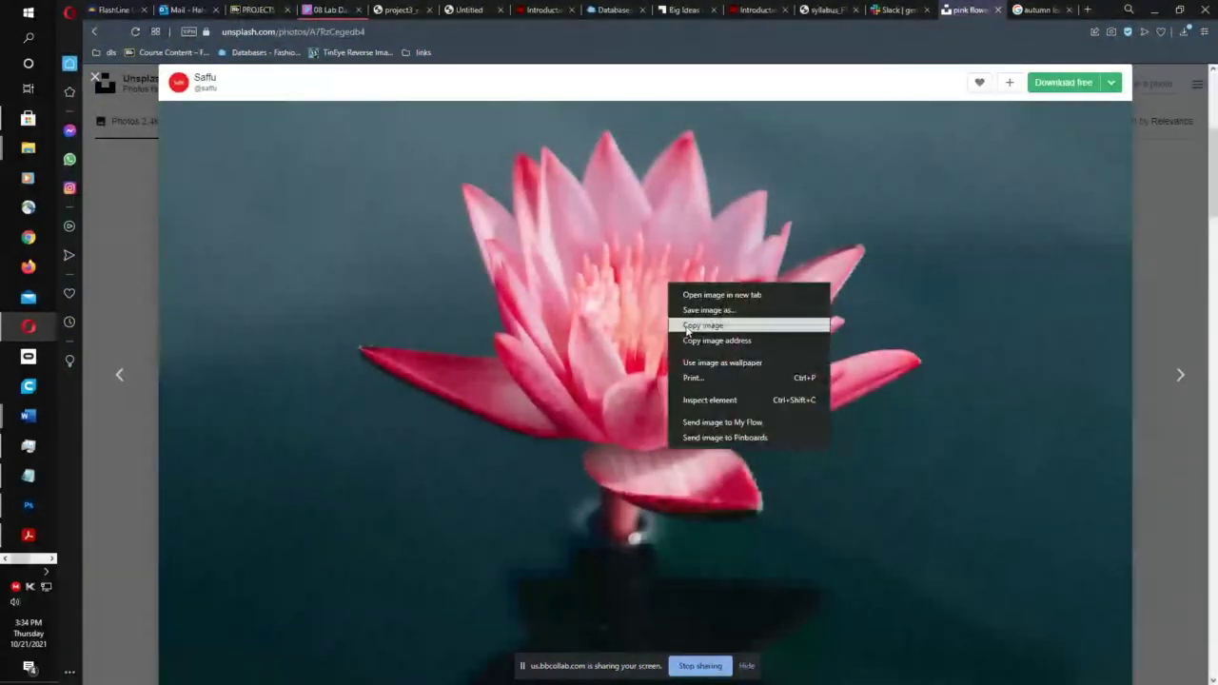
left_click(703, 326)
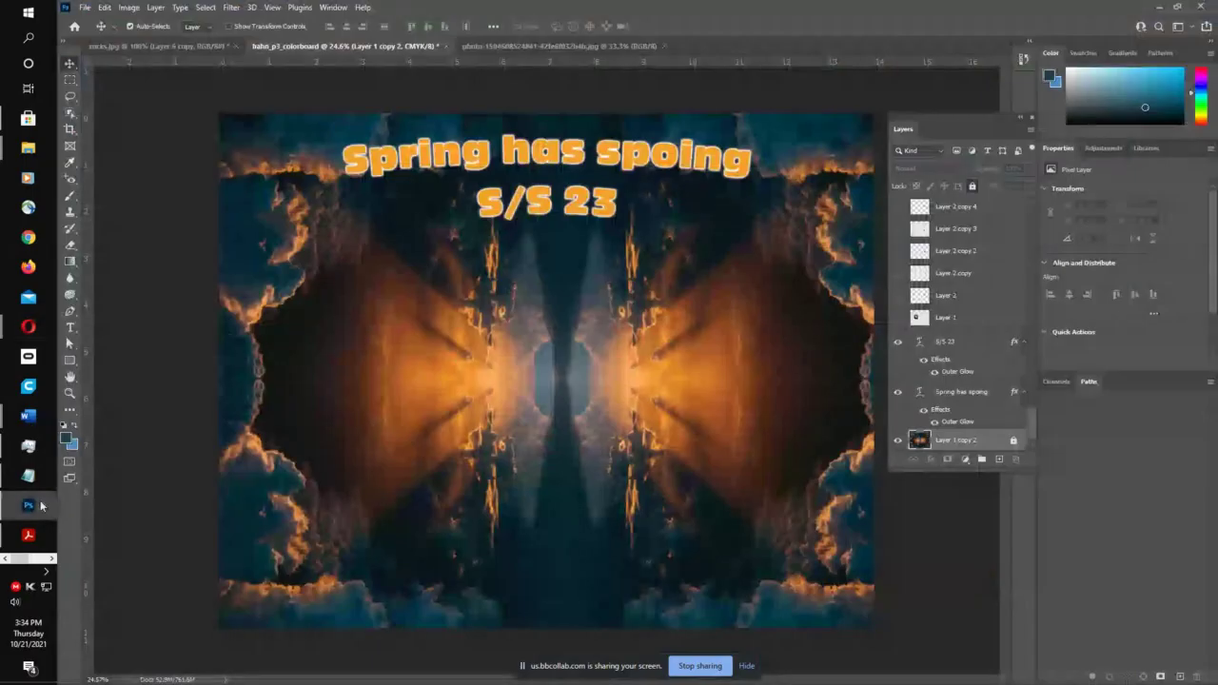
- Return to Photoshop, paste the lotus photo onto the color board and select only the flower with Object Selection
left_click(29, 506)
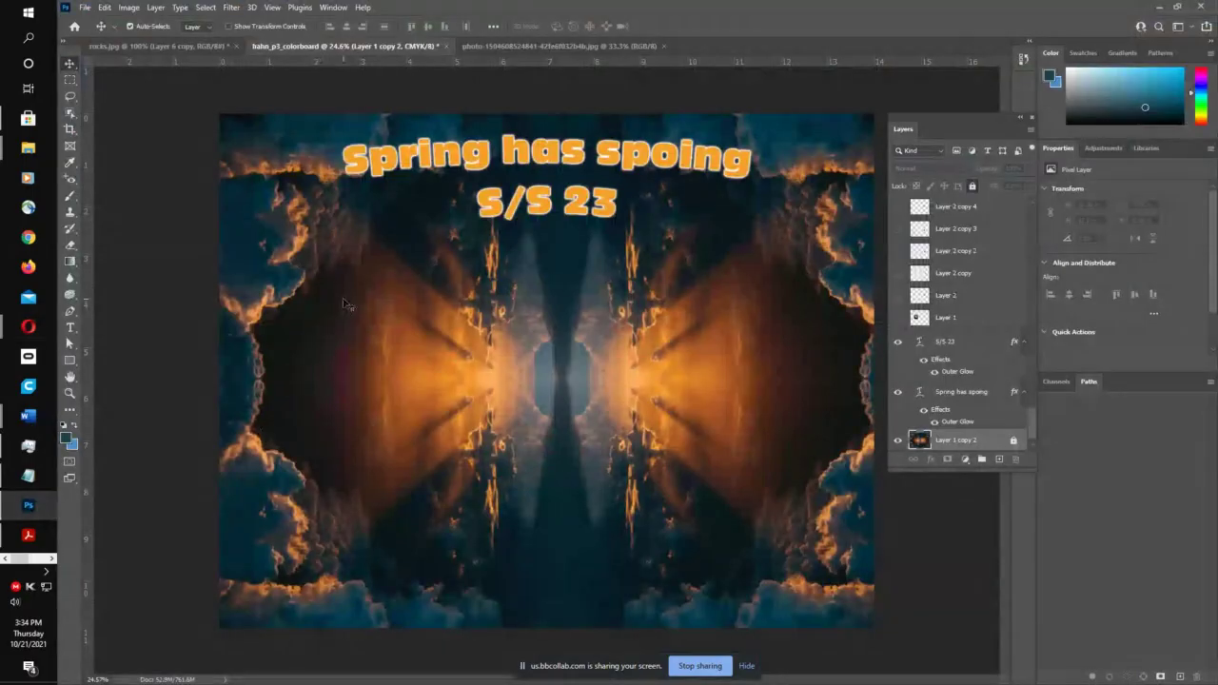
key("ctrl+v")
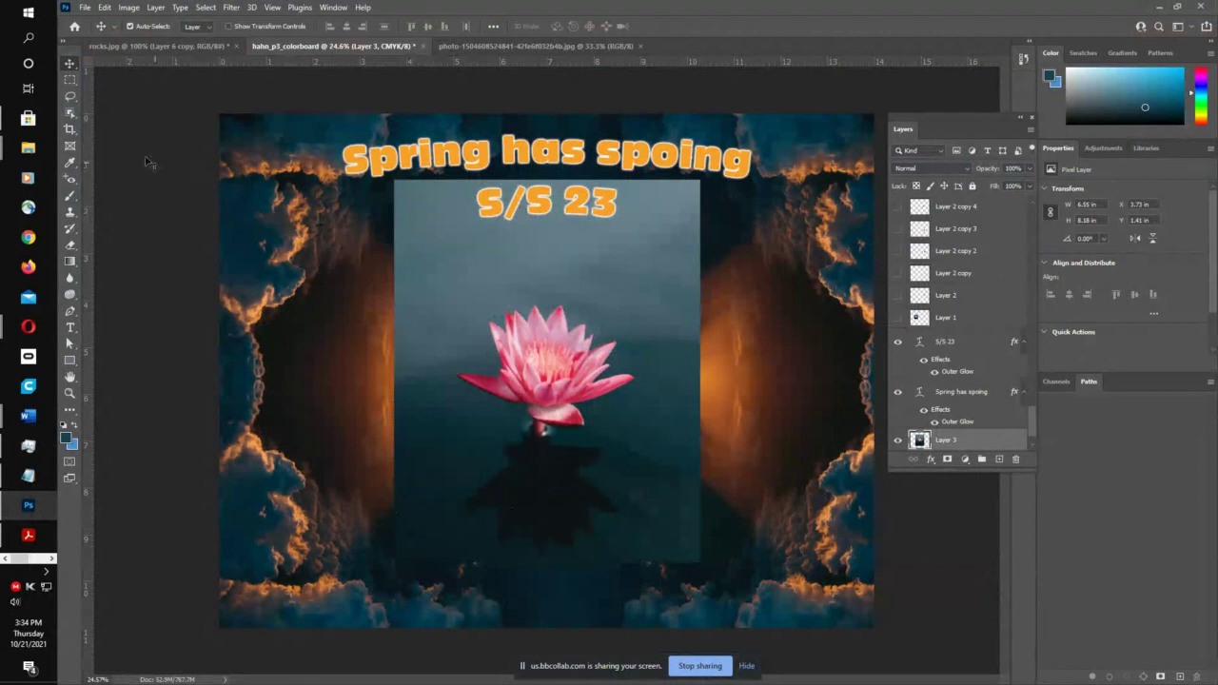
left_click(69, 112)
left_click_drag(444, 273, 642, 460)
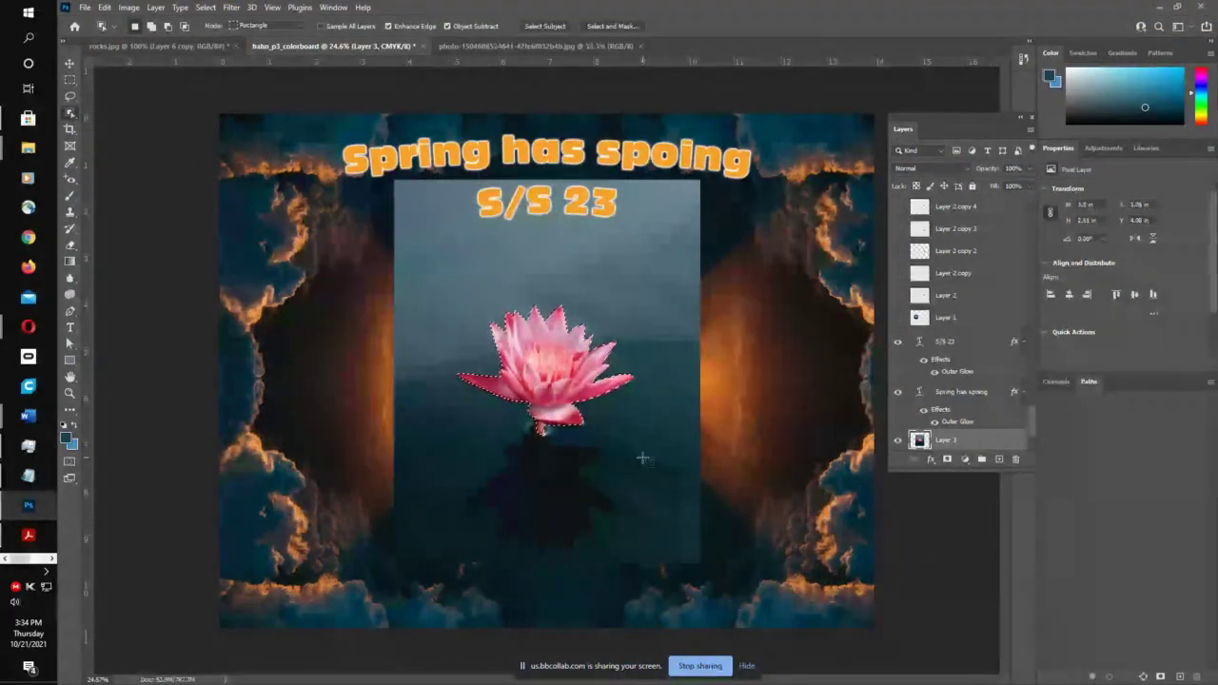
- Cut the selected lotus from its photo, hide the photo layer and paste the flower onto its own layer
key("Delete")
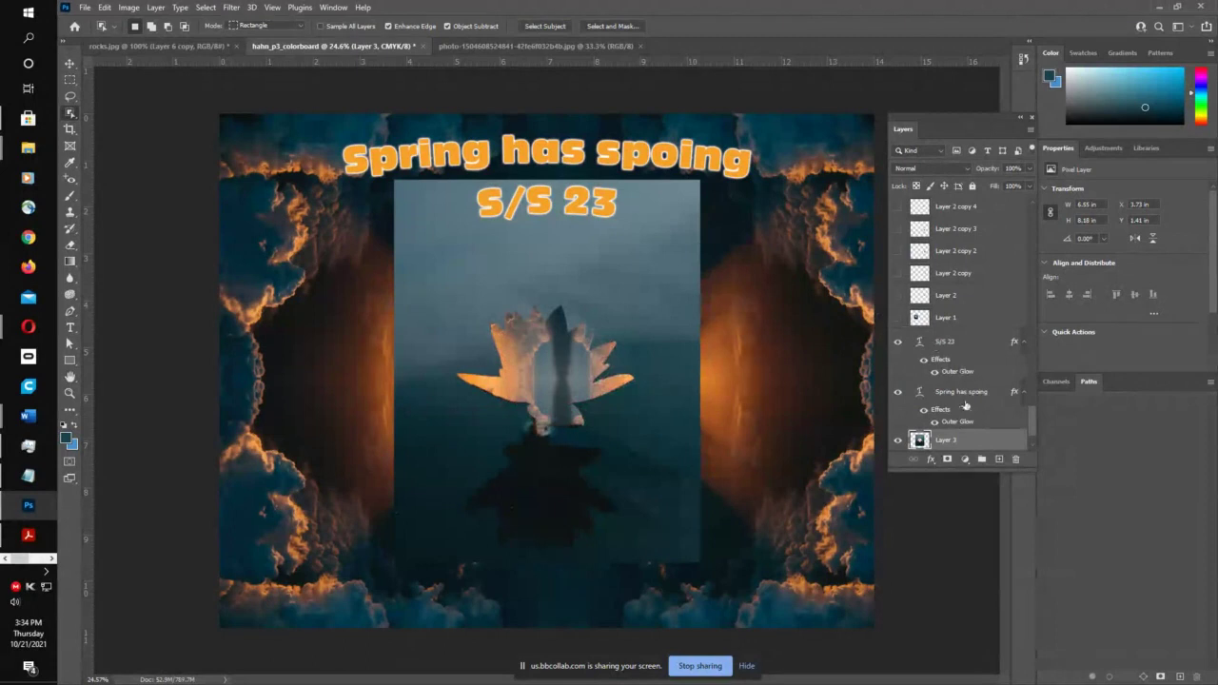
left_click(898, 440)
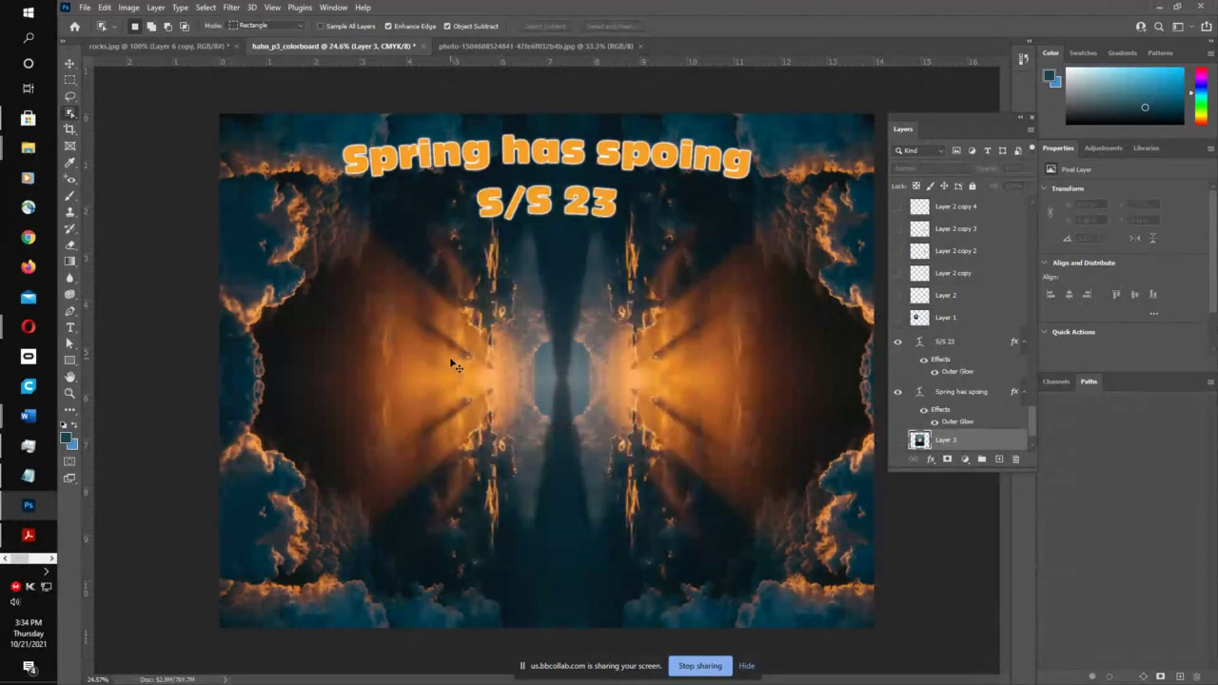
key("ctrl+v")
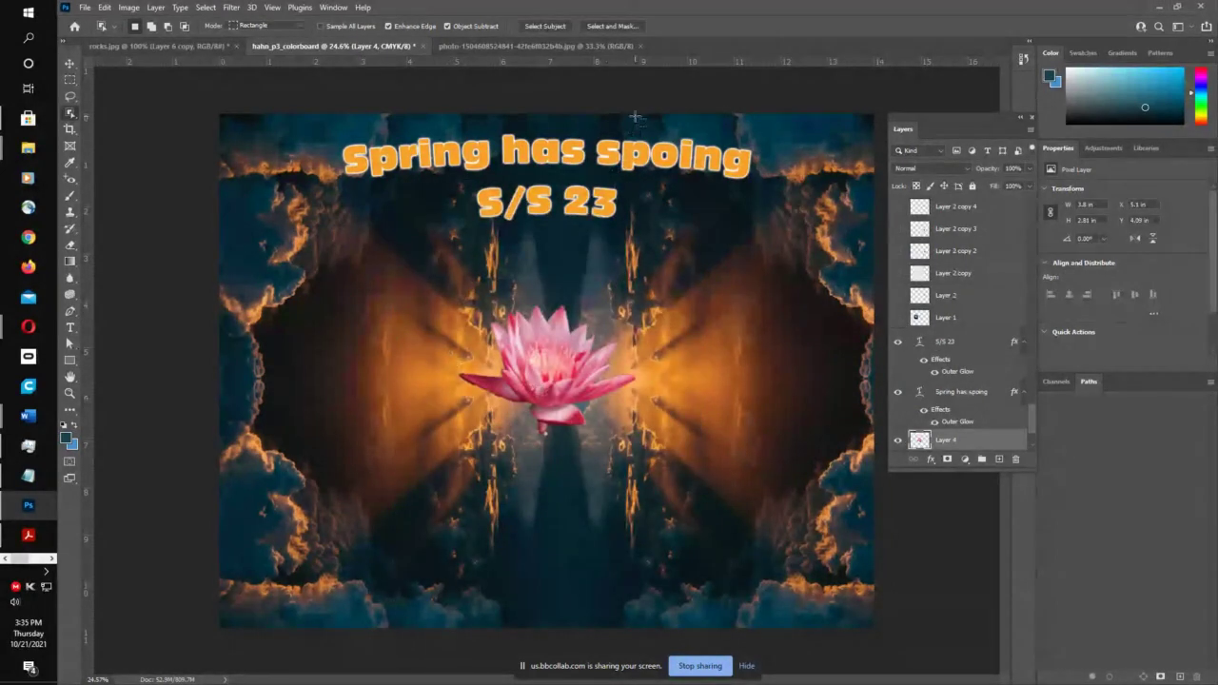
- Move the lotus to the board's upper-left area and scale it down to about 2.25 x 1.66 in
left_click(69, 63)
left_click_drag(562, 396, 347, 285)
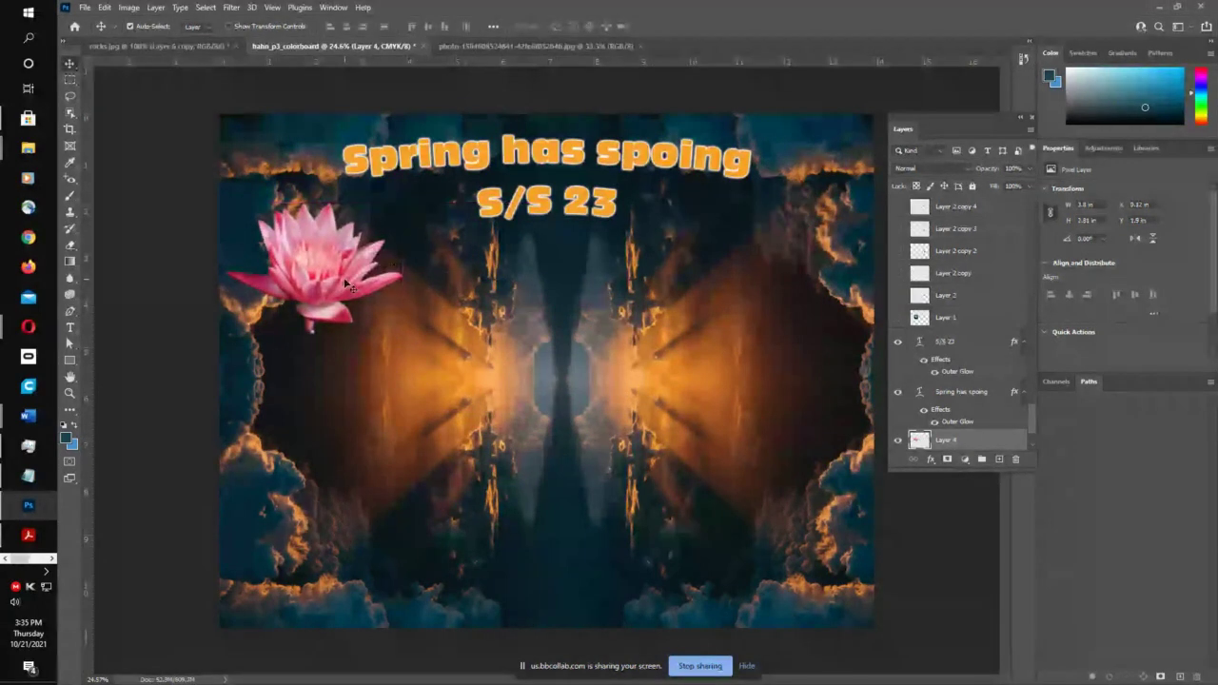
key("ctrl+t")
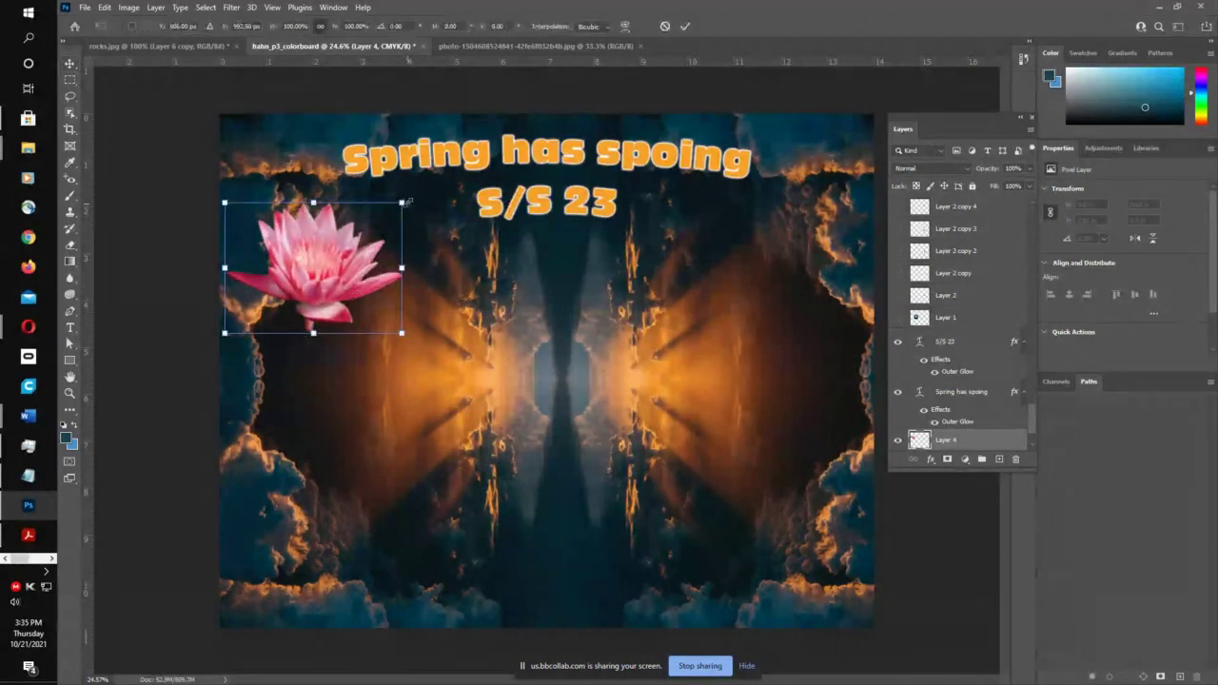
left_click_drag(404, 202, 329, 221)
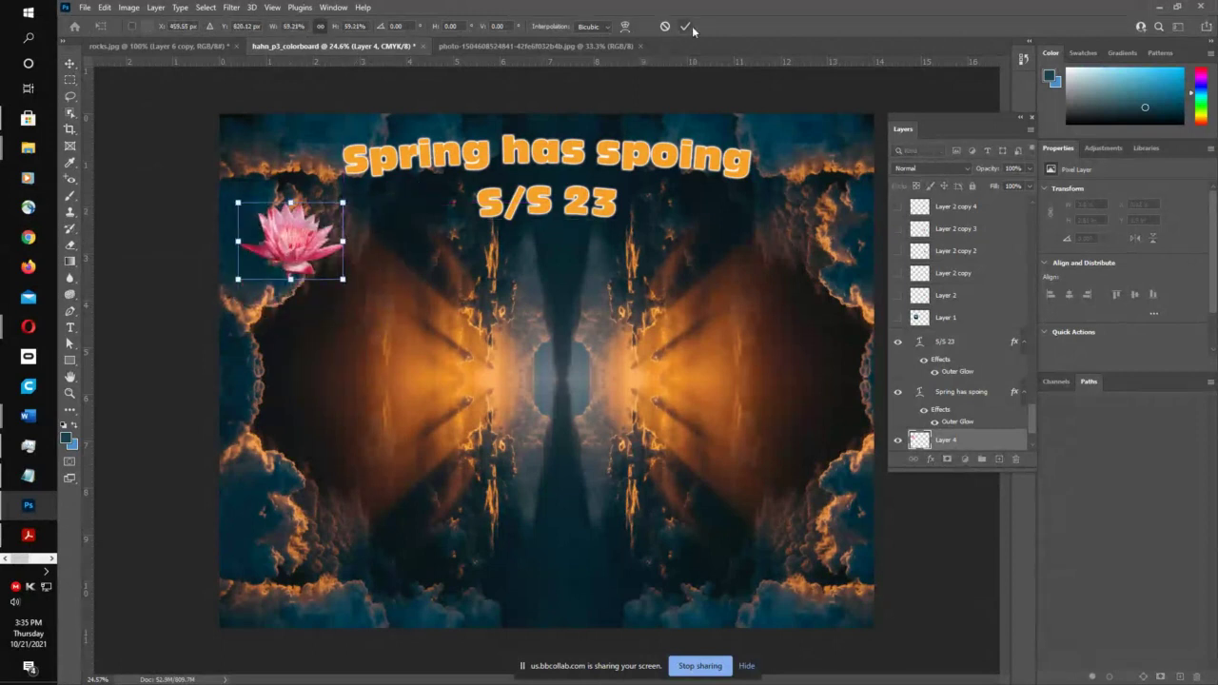
key("Return")
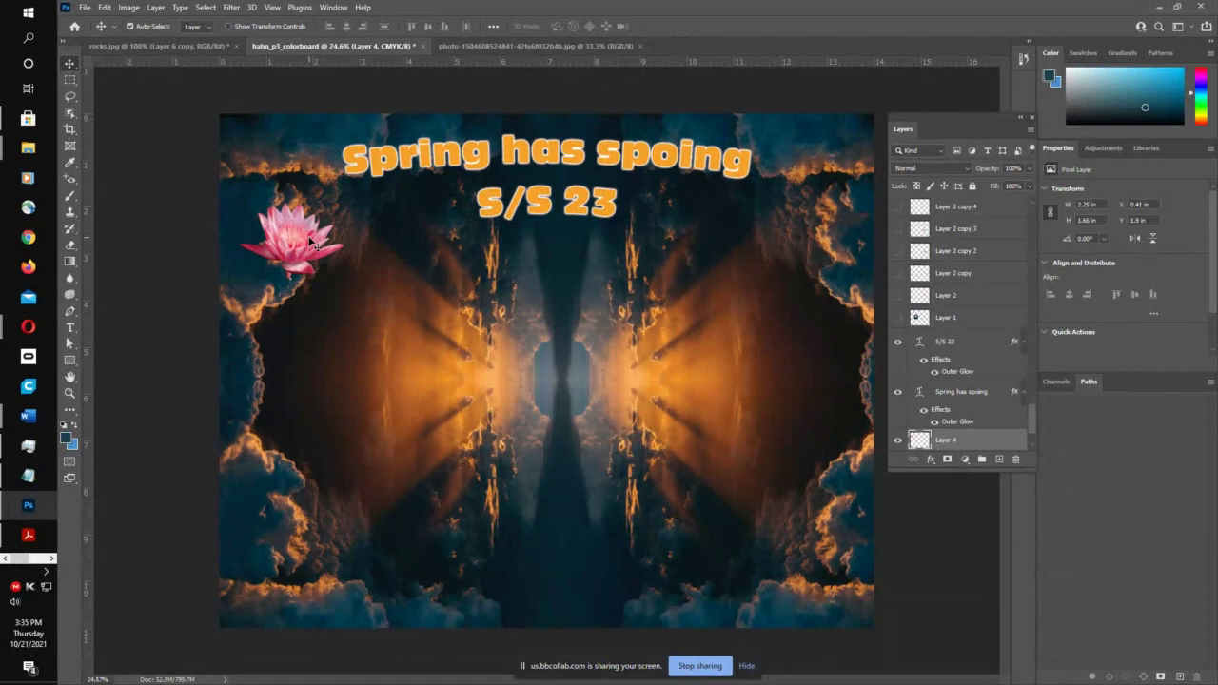
- Duplicate the small lotus four times downward to form an evenly spaced column along the board's left side
left_click_drag(309, 242, 312, 584)
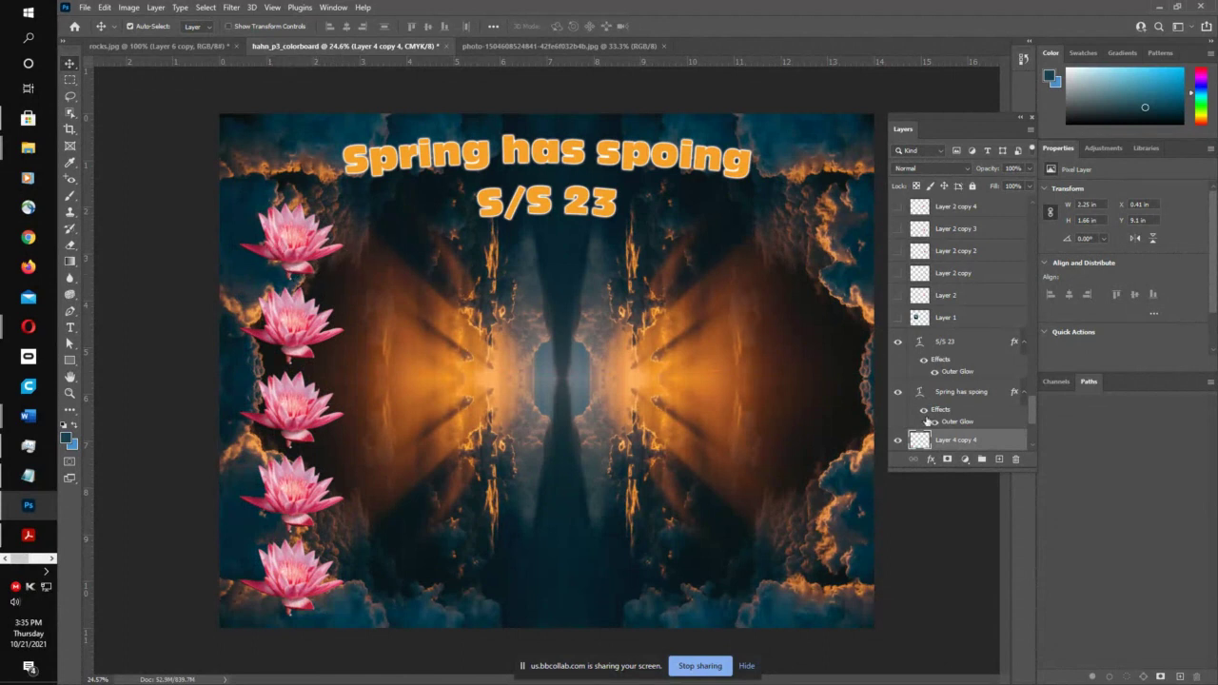
scroll(976, 422, "down", 2)
- Recolor the top lotus orange with the Color Replacement tool in Hue mode, using a color sampled from the glowing clouds
left_click(328, 245)
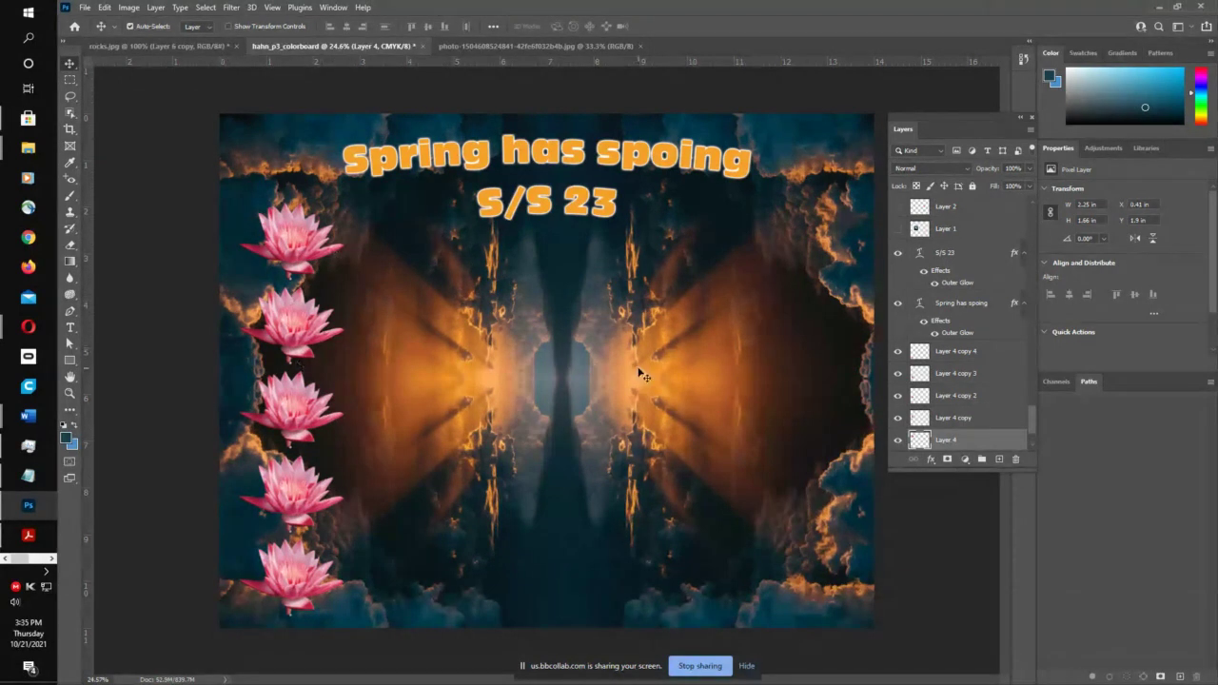
left_click(71, 162)
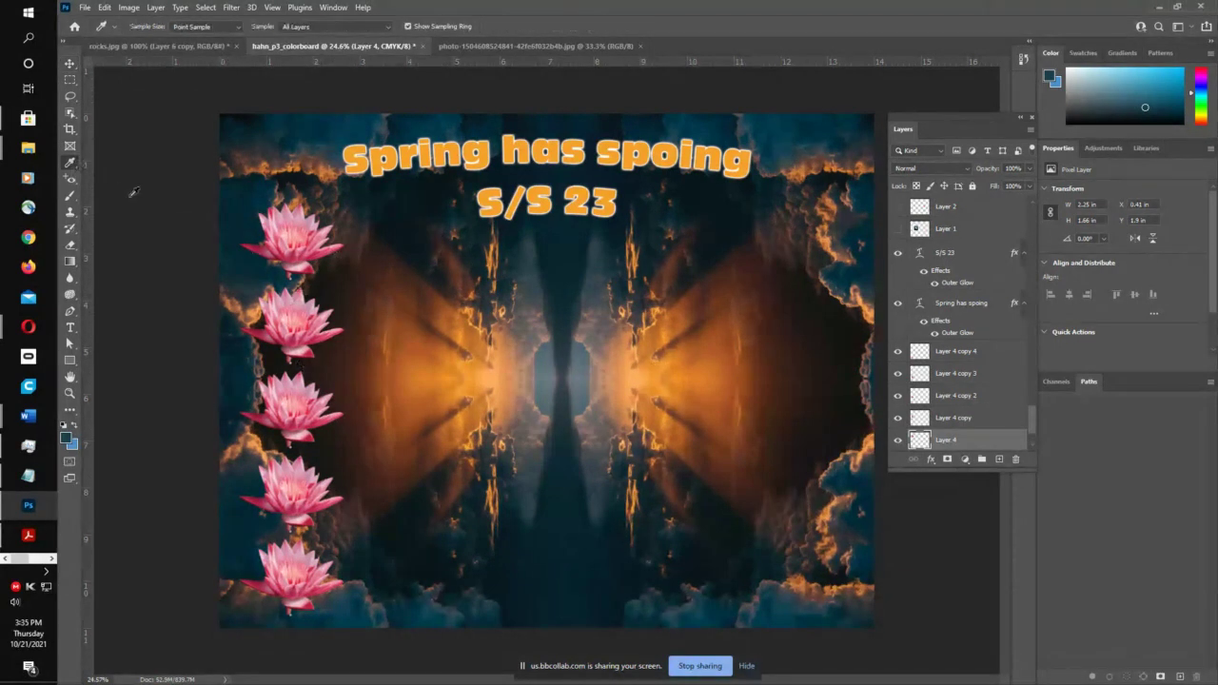
left_click(716, 380)
left_click(71, 197)
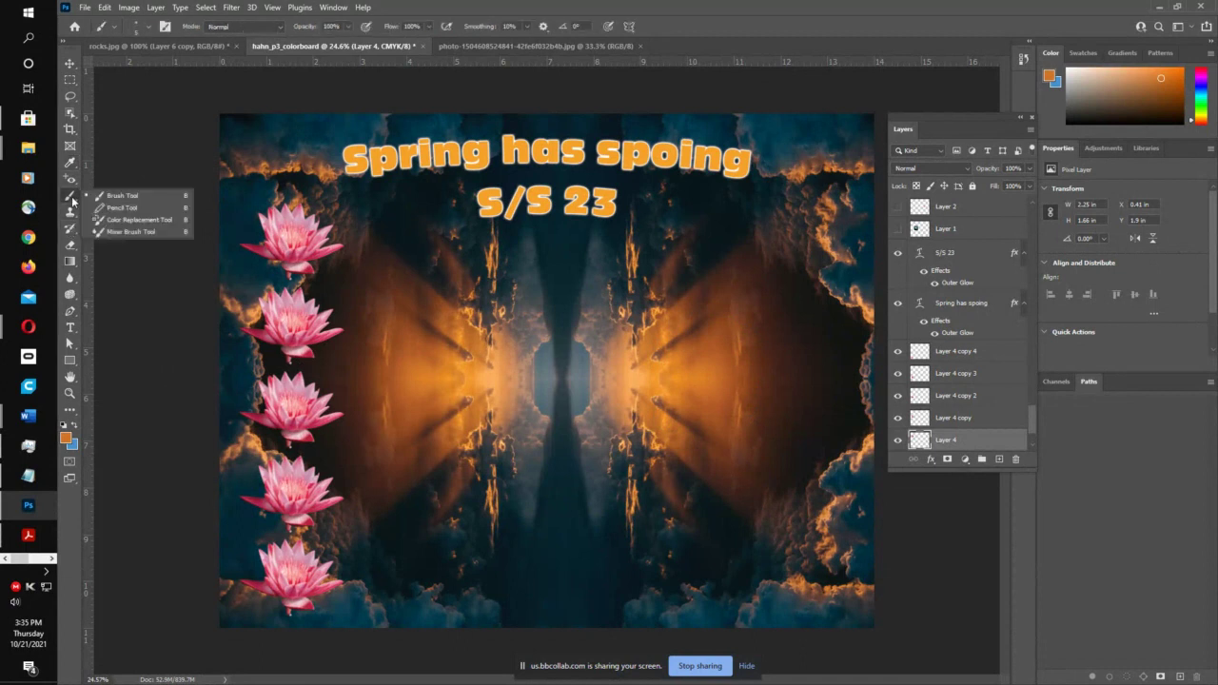
left_click(134, 220)
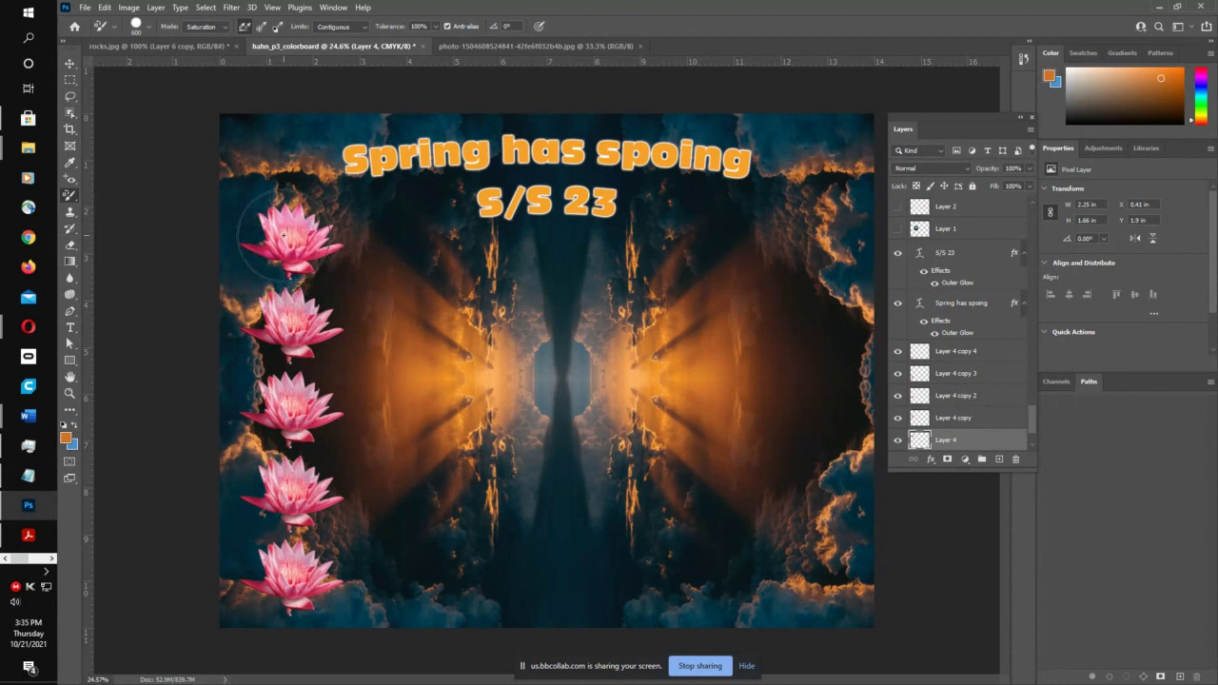
left_click(211, 27)
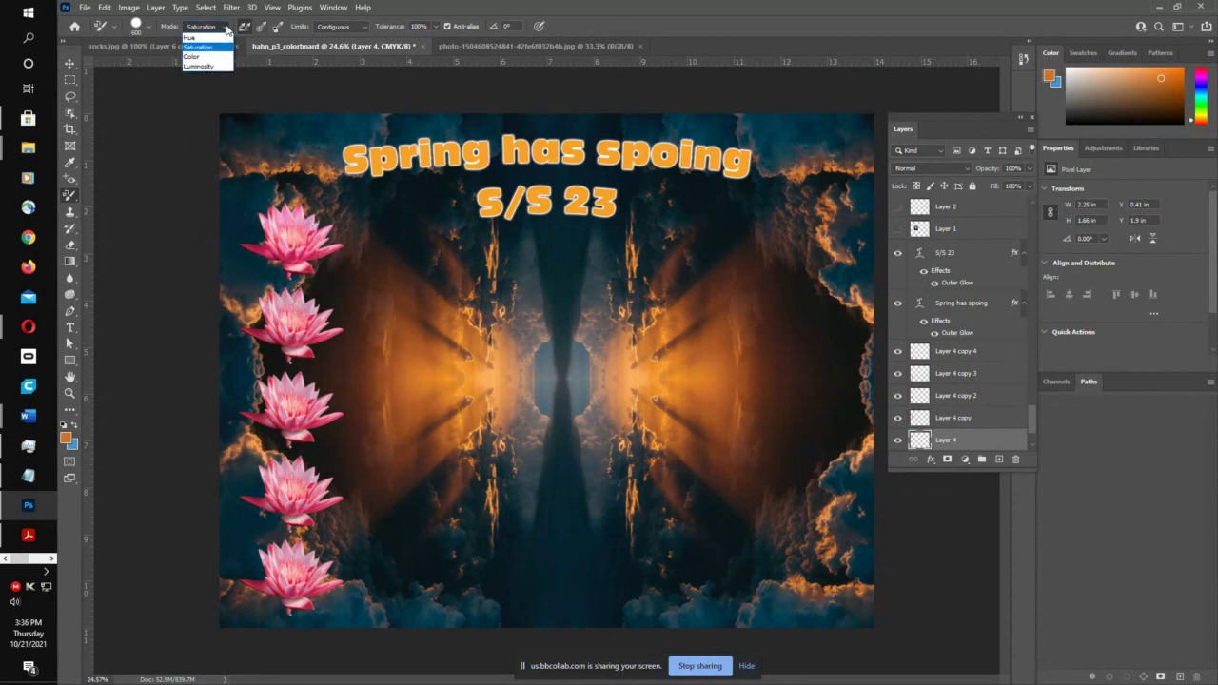
left_click(199, 39)
mouse_move(268, 250)
left_mouse_down()
mouse_move(288, 210)
mouse_move(327, 245)
mouse_move(273, 223)
mouse_move(261, 243)
mouse_move(326, 231)
mouse_move(321, 206)
mouse_move(259, 239)
mouse_move(309, 219)
mouse_move(274, 254)
mouse_move(299, 223)
mouse_move(280, 218)
left_mouse_up()
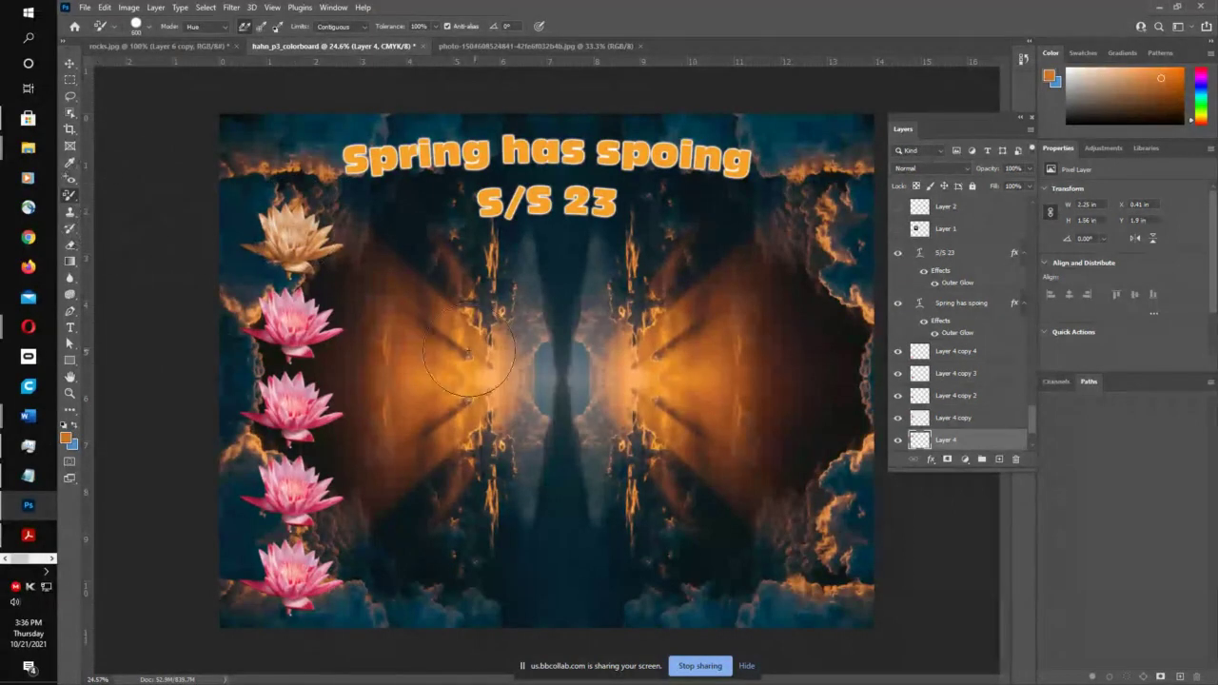
- Recolor the second lotus blue in Hue mode, using the blue-gray sampled from the center of the clouds
left_click(72, 64)
left_click(290, 324)
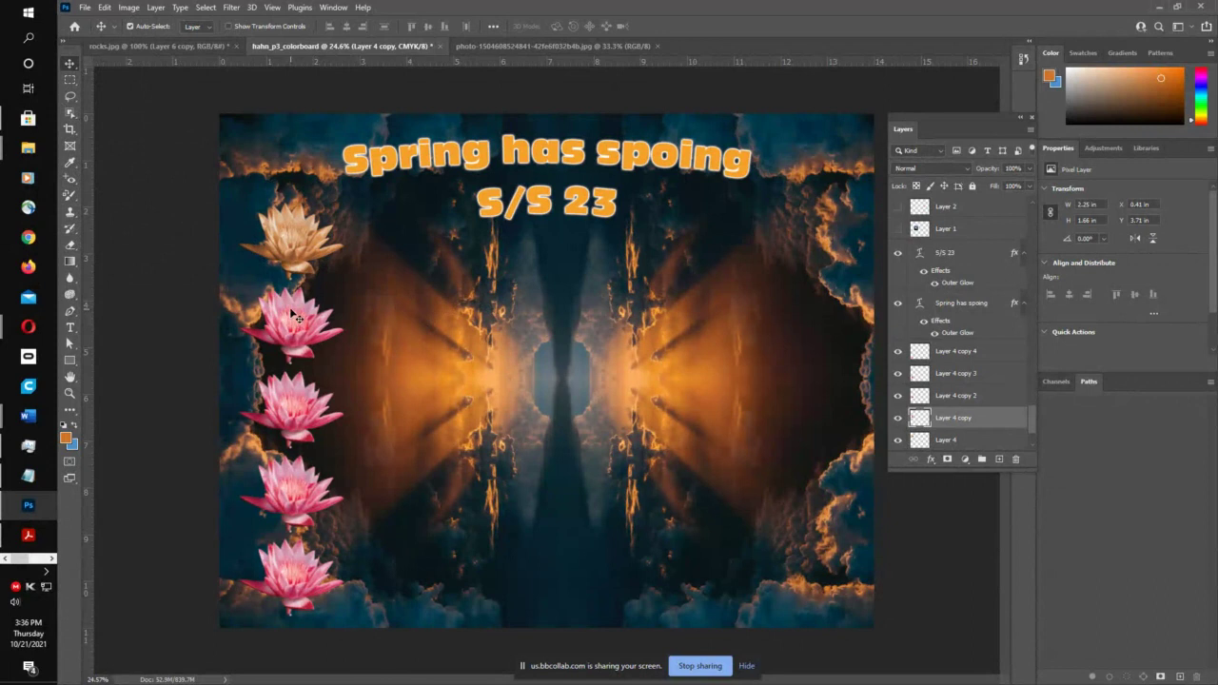
left_click(69, 163)
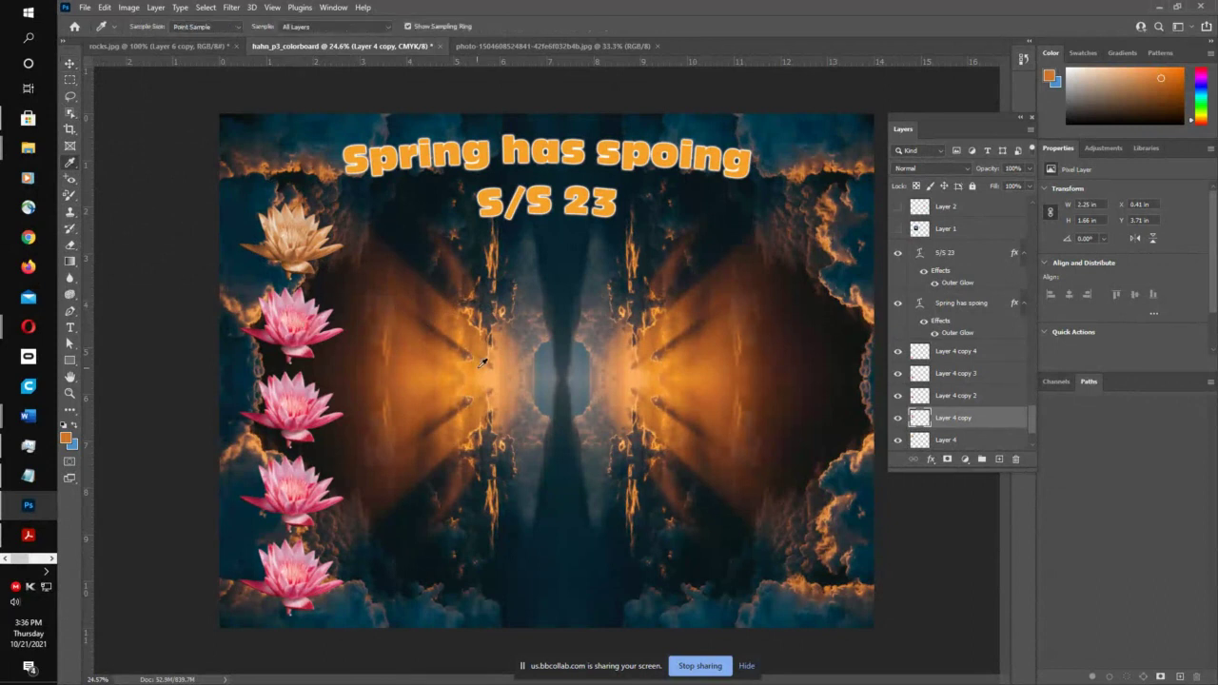
left_click_drag(539, 378, 549, 360)
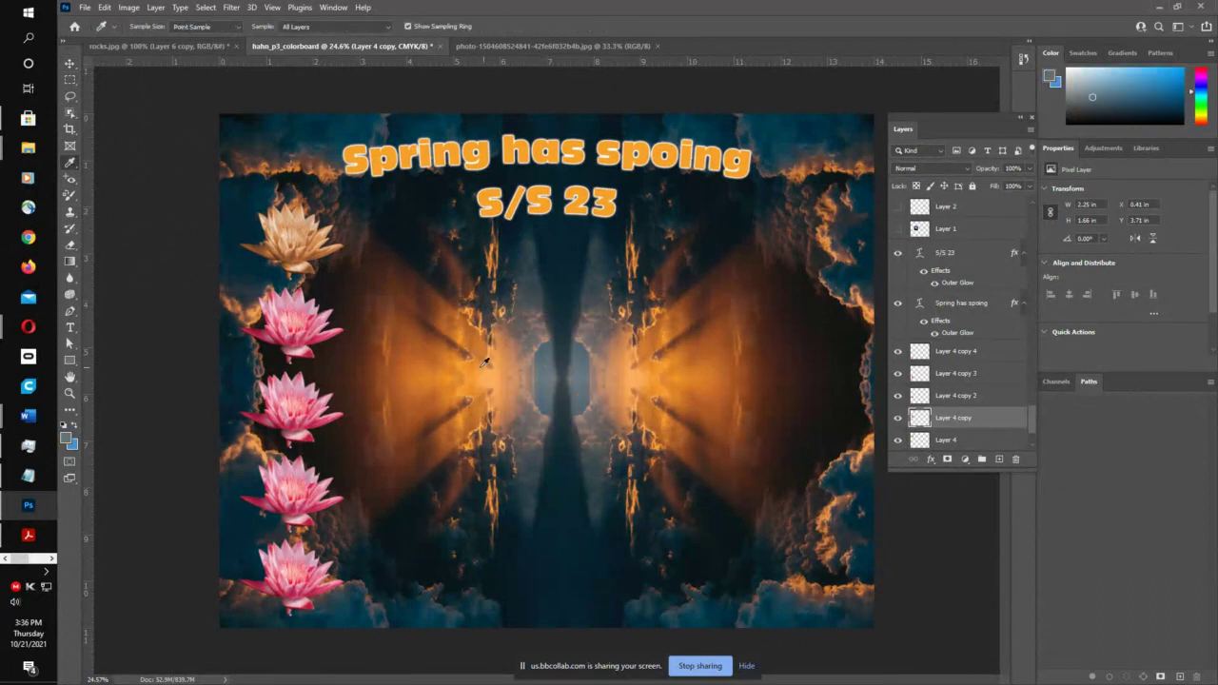
left_click(72, 197)
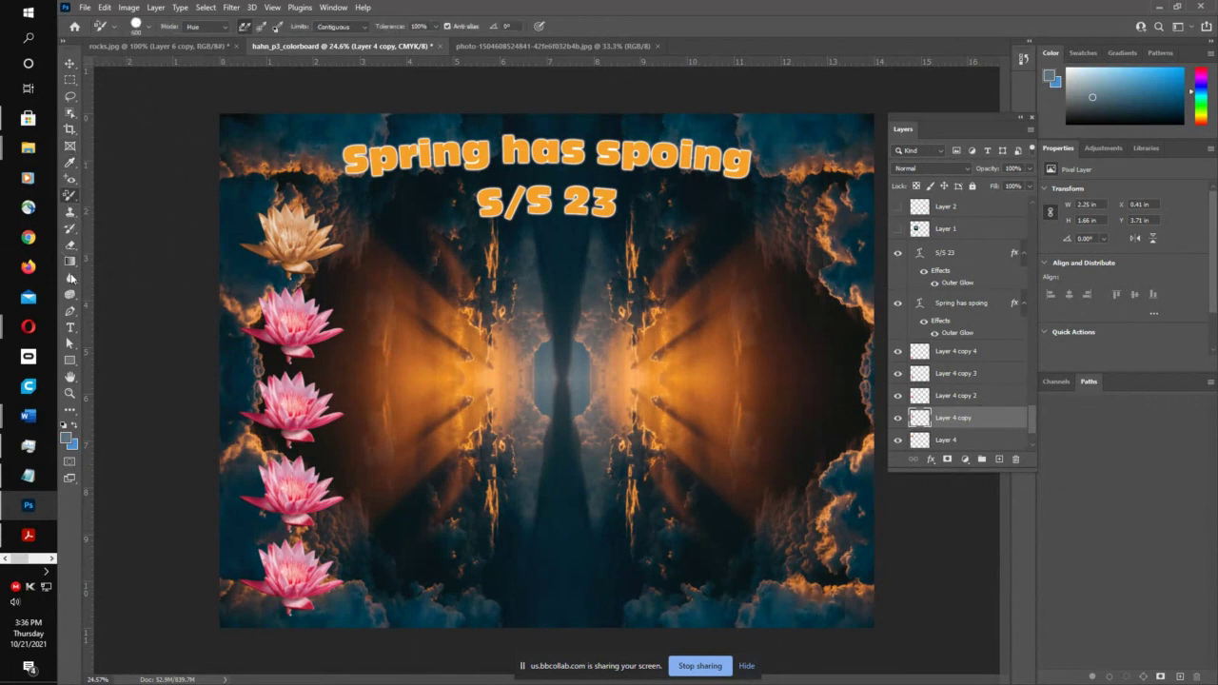
mouse_move(259, 308)
left_mouse_down()
mouse_move(326, 313)
mouse_move(245, 349)
mouse_move(290, 324)
left_mouse_up()
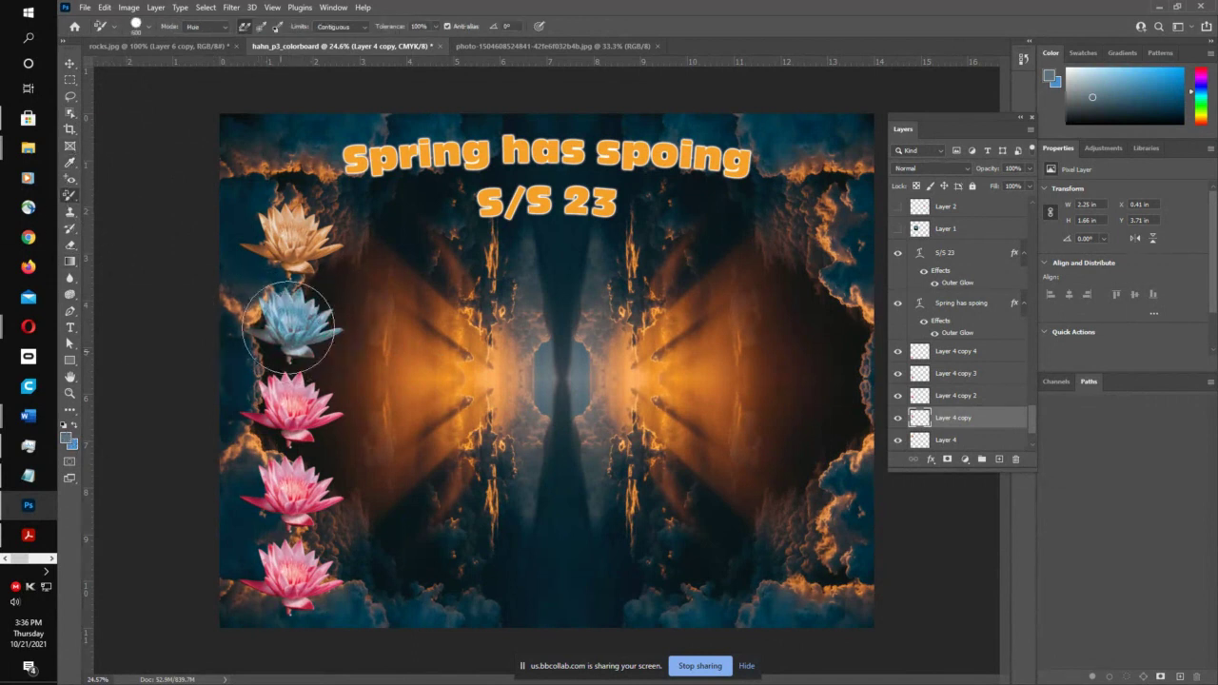
- Switch Color Replacement to Color mode and repaint the second lotus with the sampled blue-gray
left_click(217, 28)
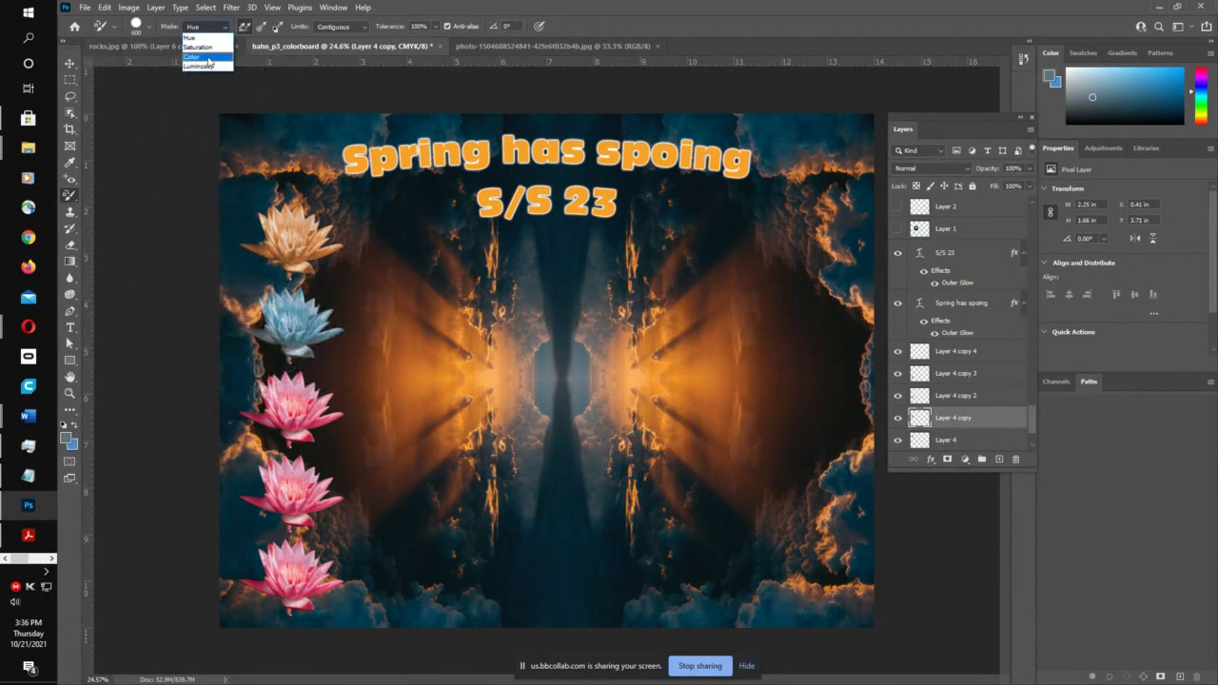
left_click(210, 58)
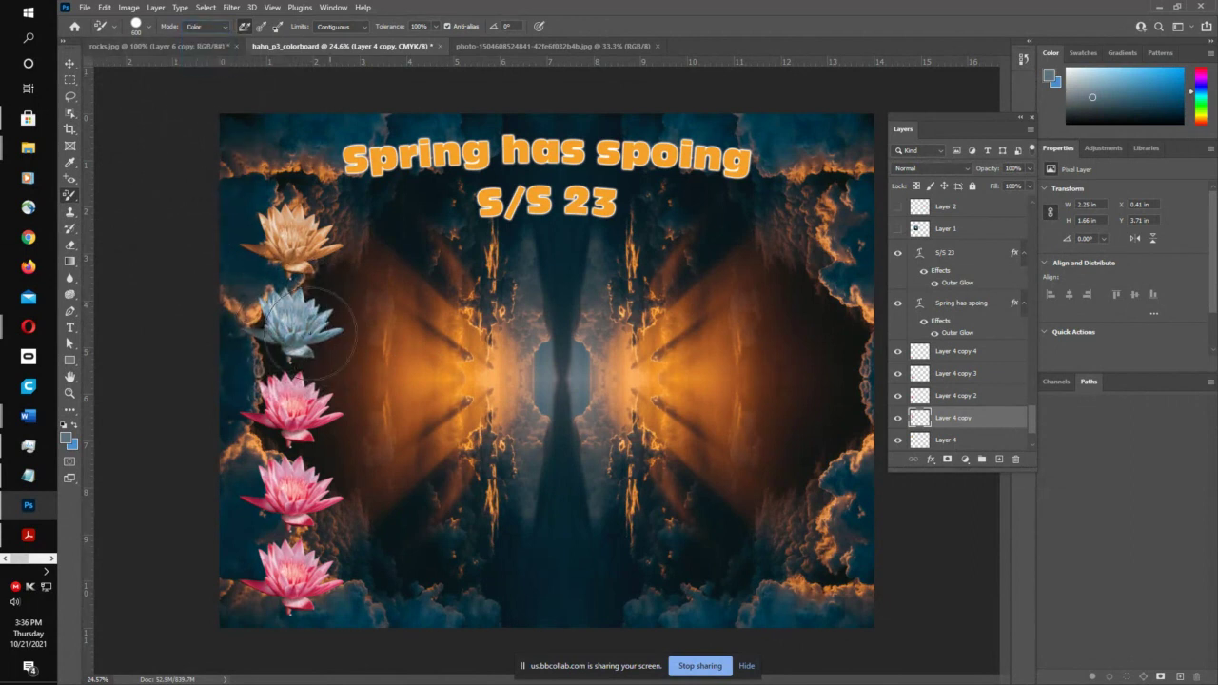
mouse_move(286, 416)
left_mouse_down()
mouse_move(305, 319)
mouse_move(293, 345)
left_mouse_up()
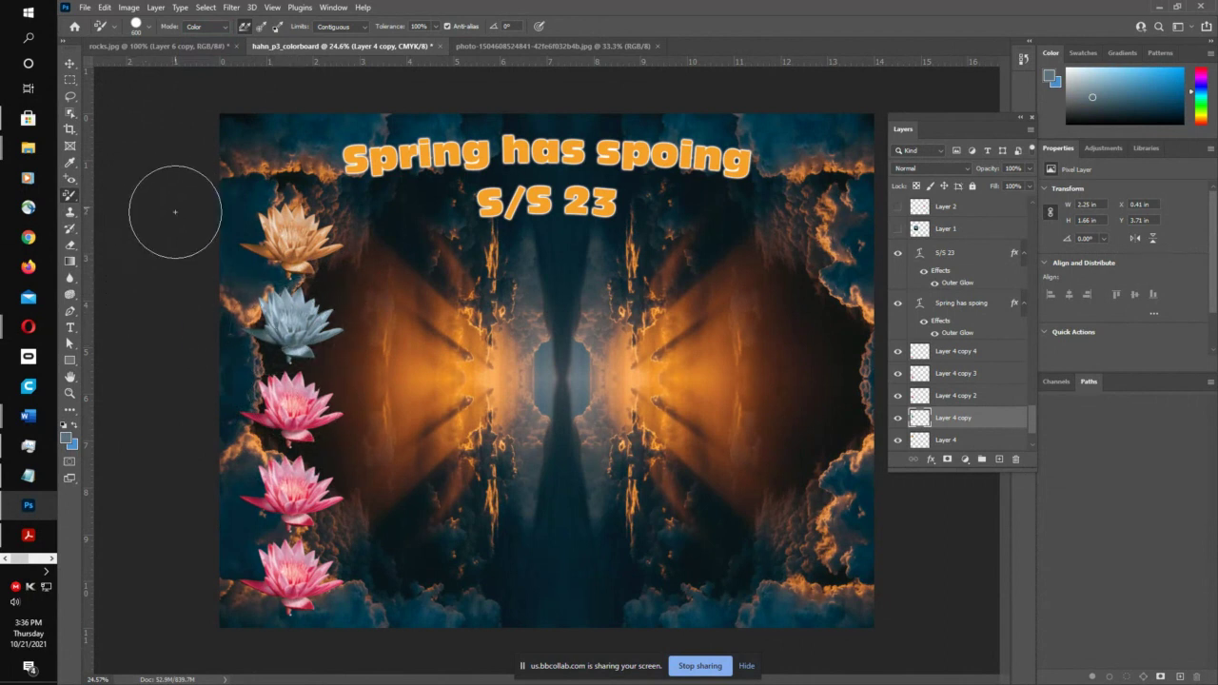
left_click(69, 65)
left_click(291, 406)
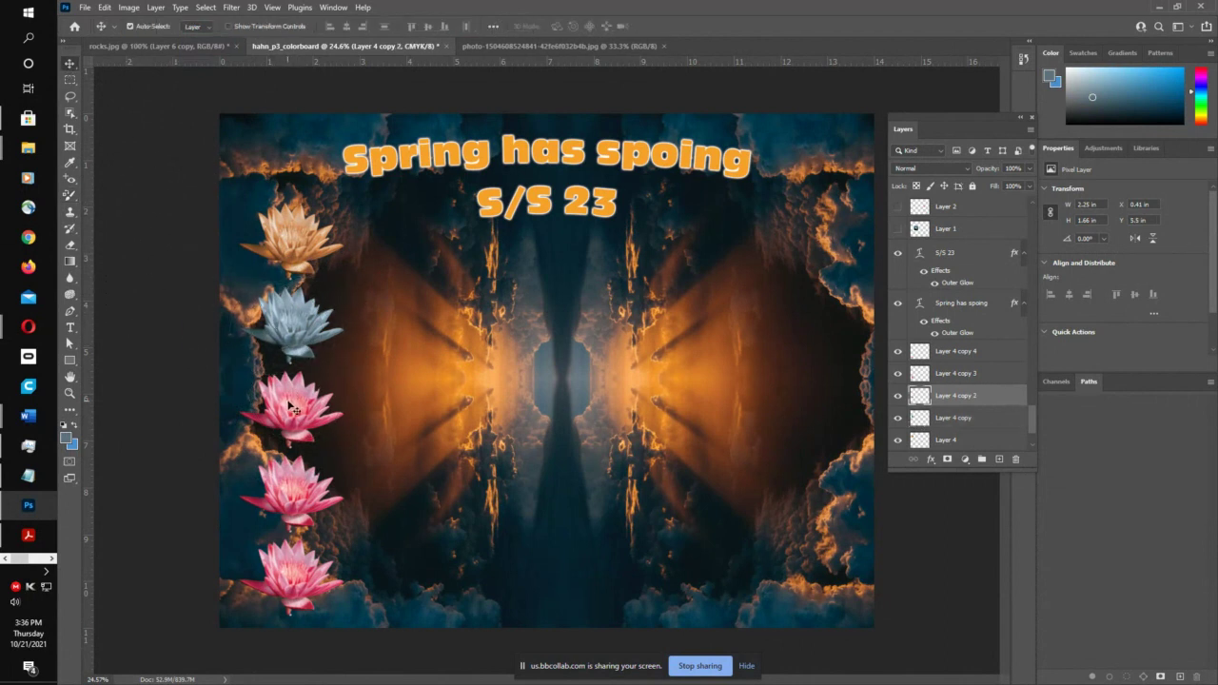
left_click(507, 47)
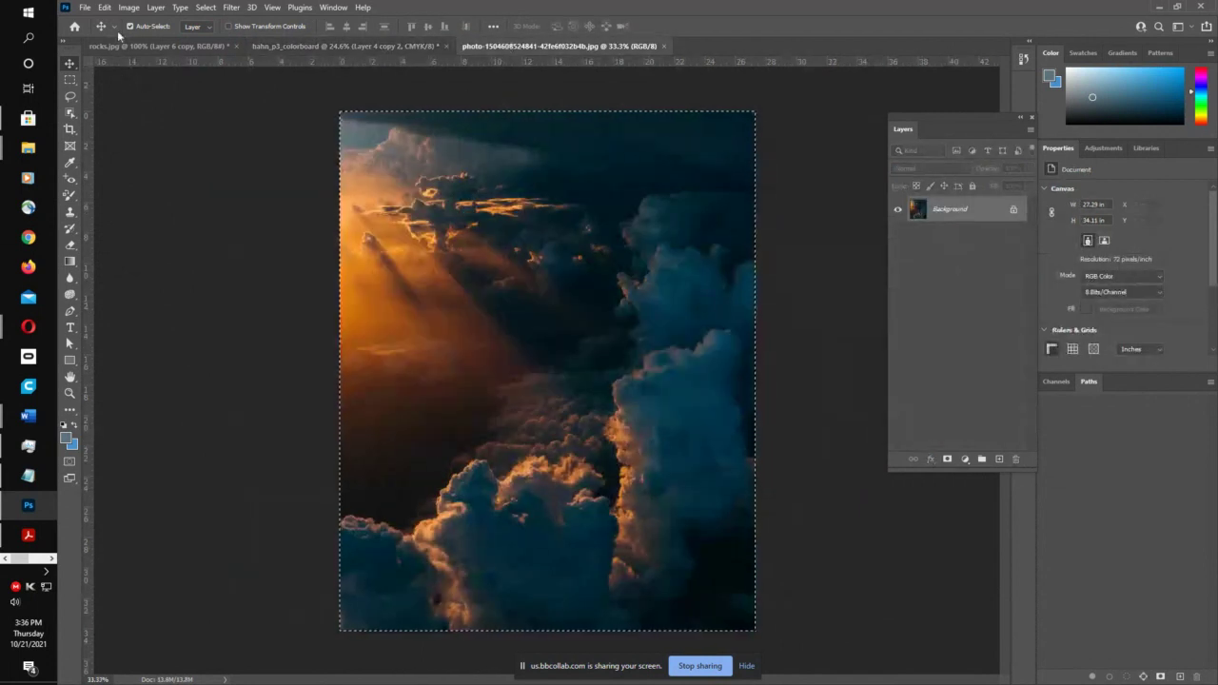
left_click(86, 12)
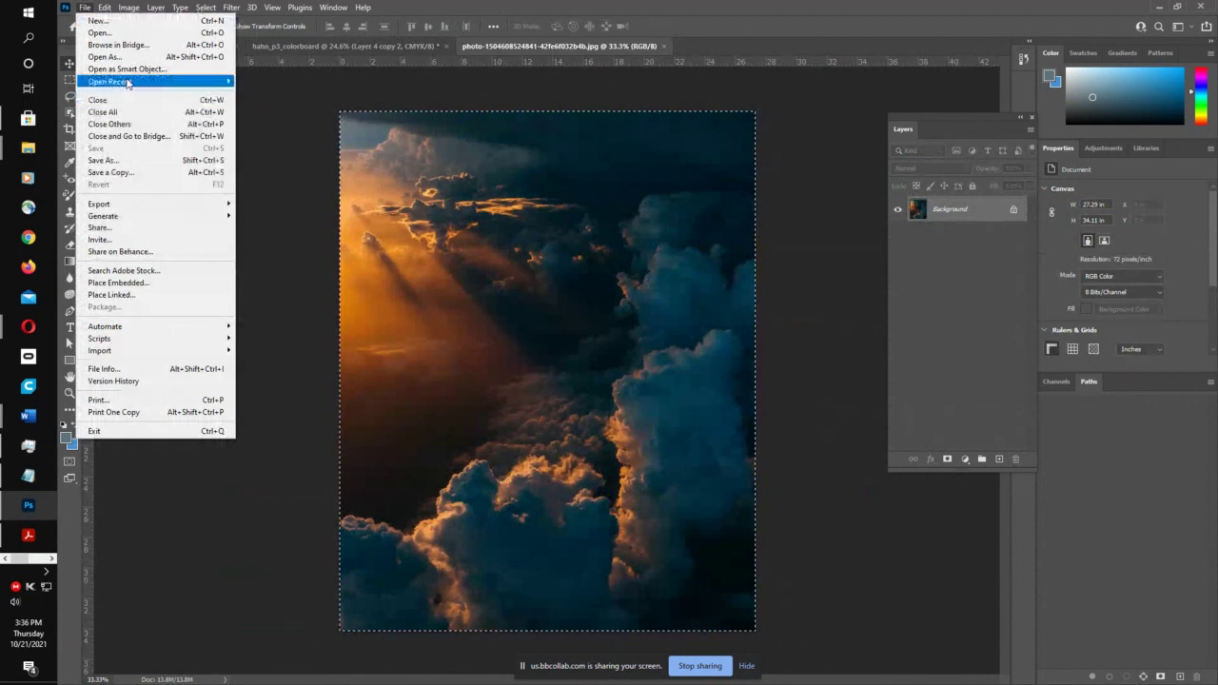
mouse_move(123, 82)
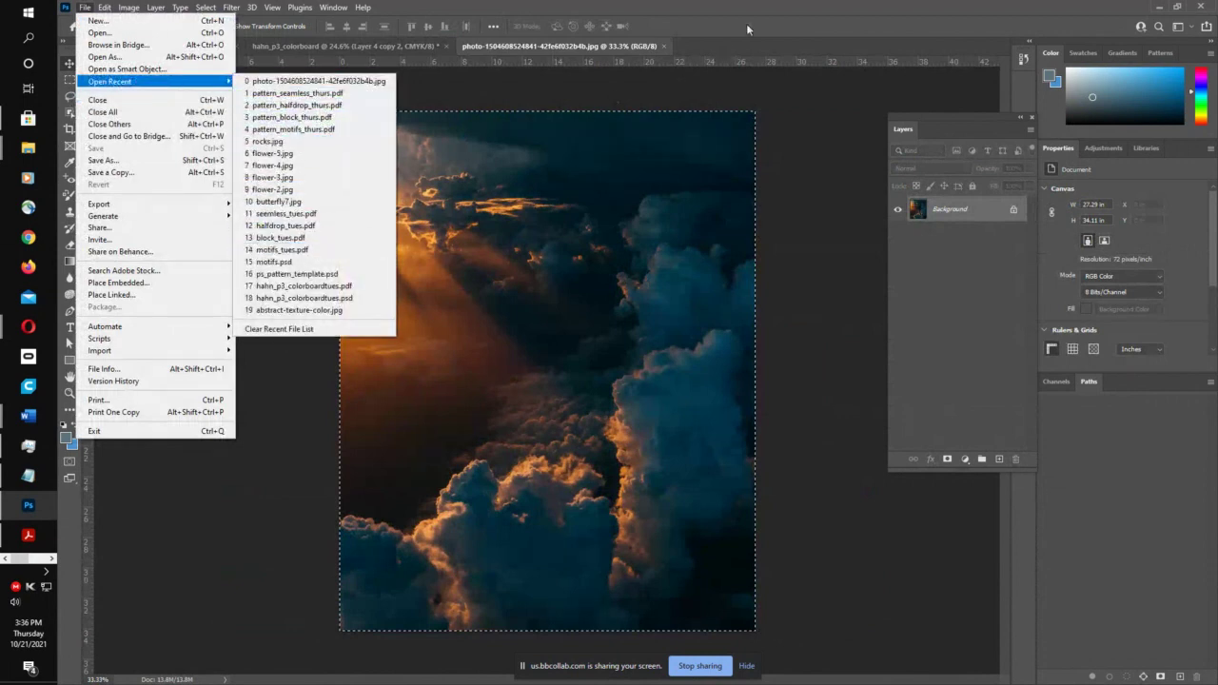
key("Escape")
key("Escape")
- Switch to the browser, view the autumn leaves image results and return to Photoshop
mouse_move(28, 328)
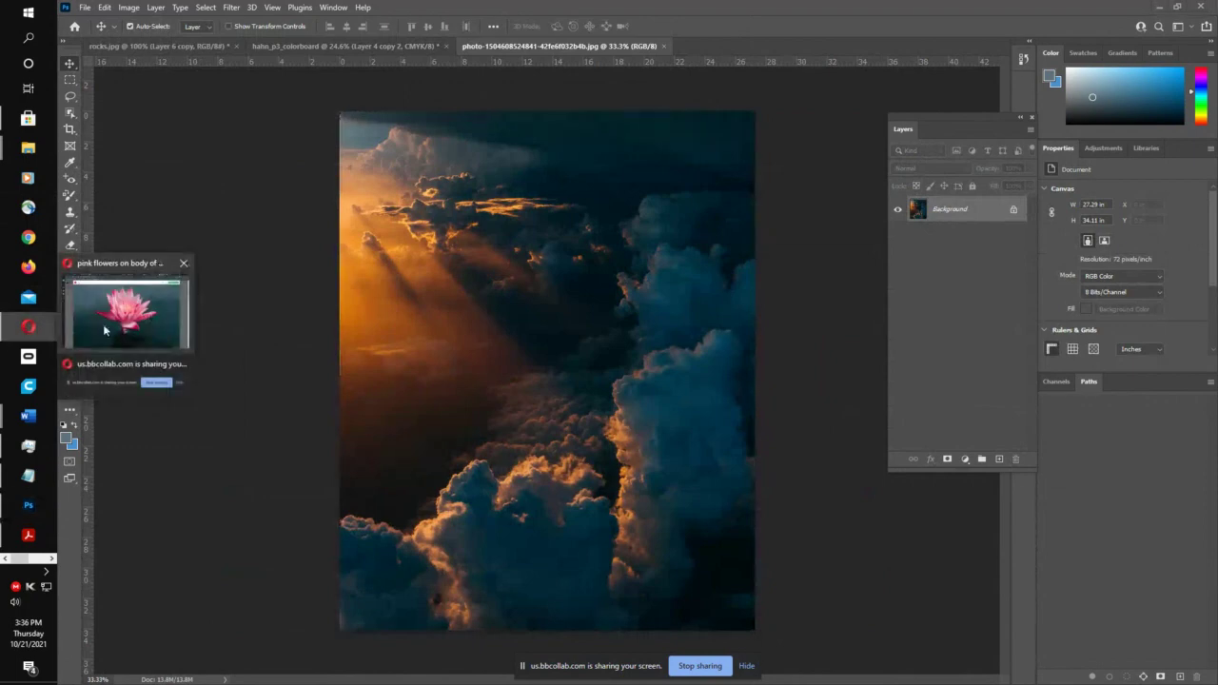
left_click(103, 323)
left_click(1028, 11)
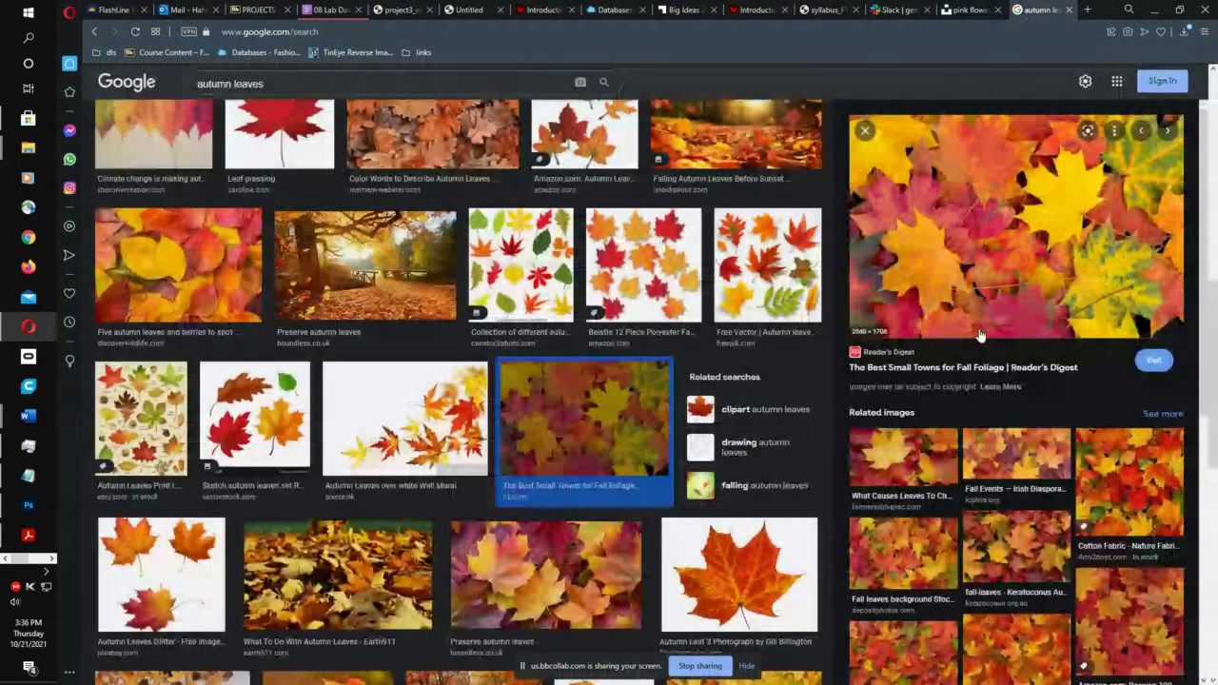
left_click(17, 335)
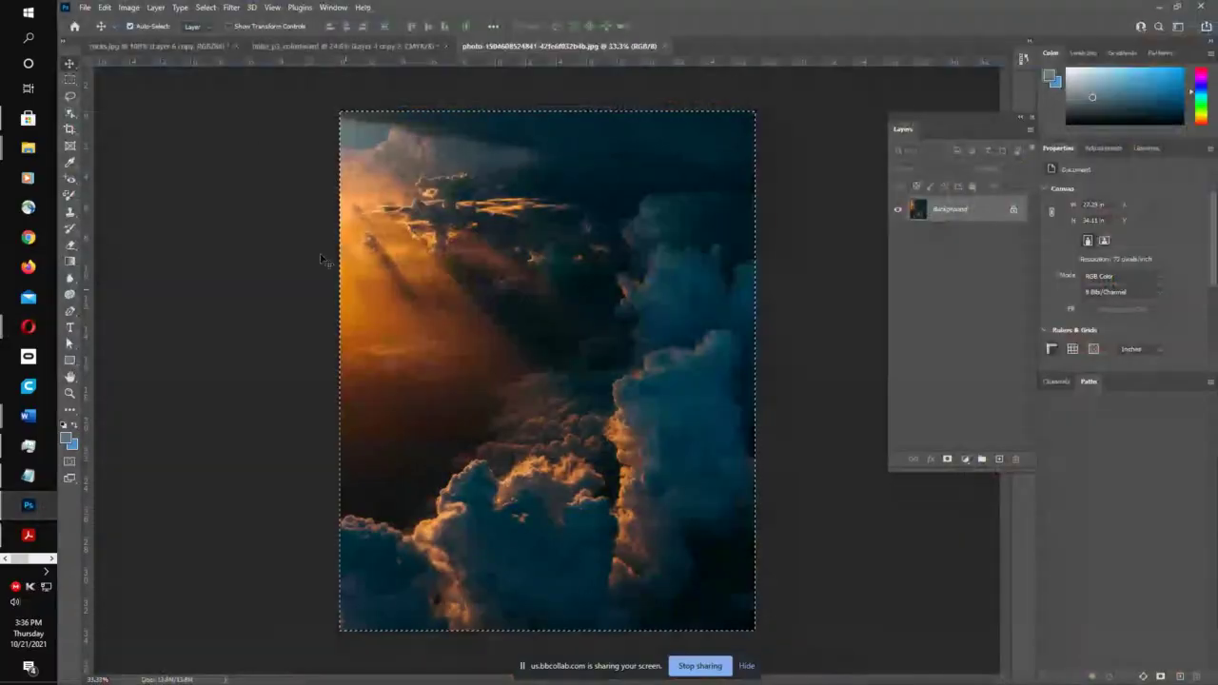
- Paste another full-size pink lotus onto the center of the color board
left_click(281, 45)
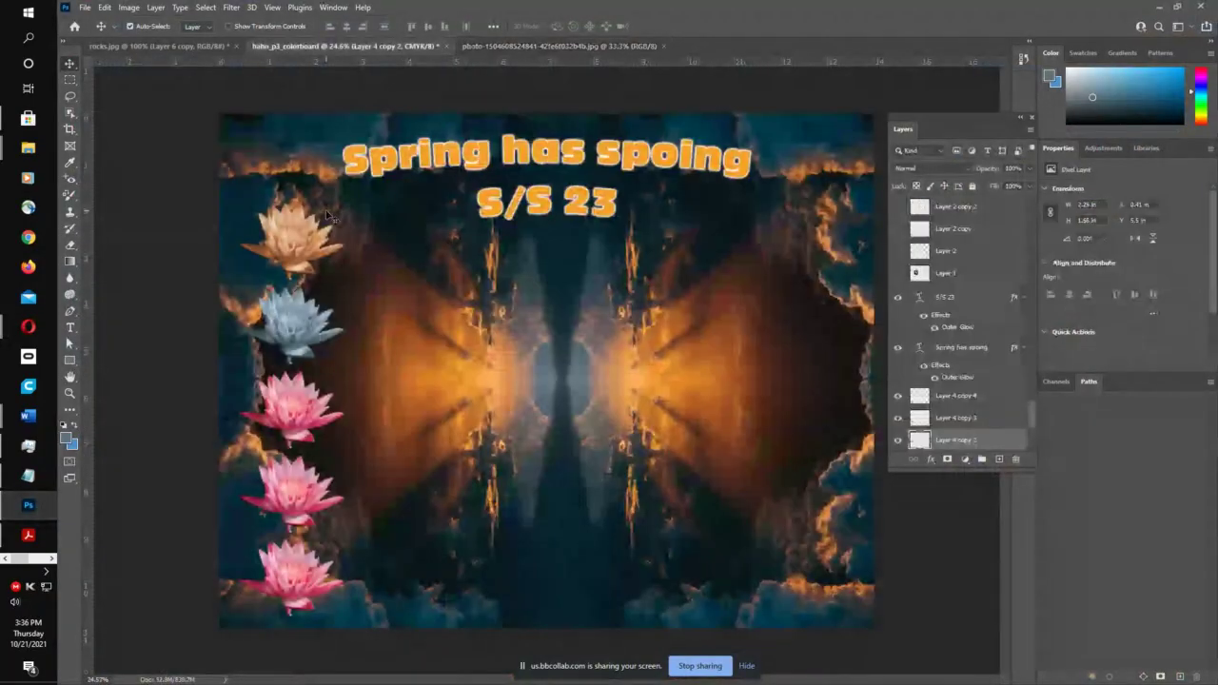
key("ctrl+v")
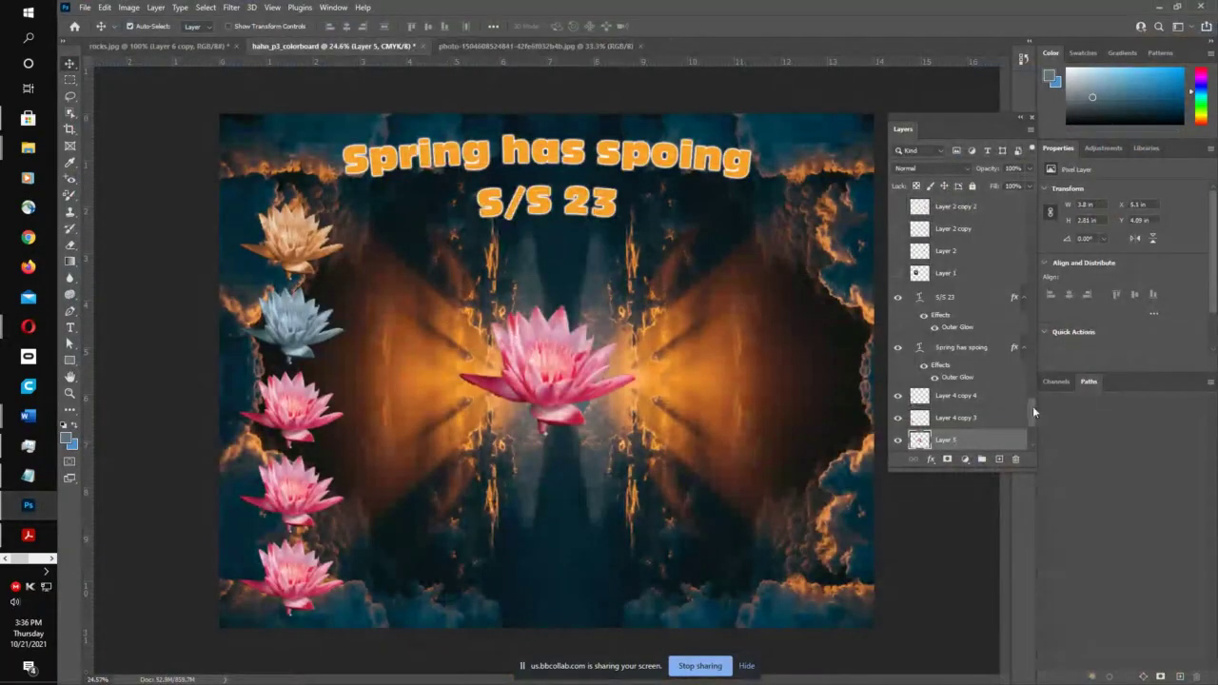
scroll(1033, 409, "up", 5)
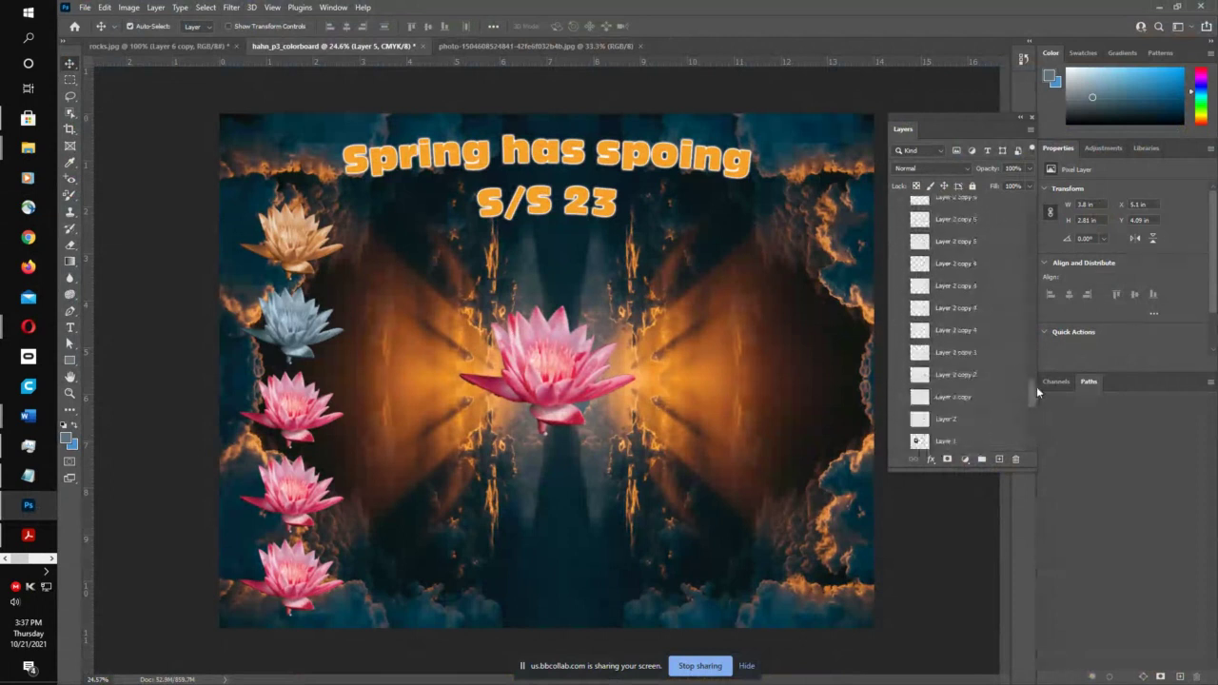
- Delete the full-size pink lotus pasted at the center of the color board
left_click_drag(1037, 387, 1017, 420)
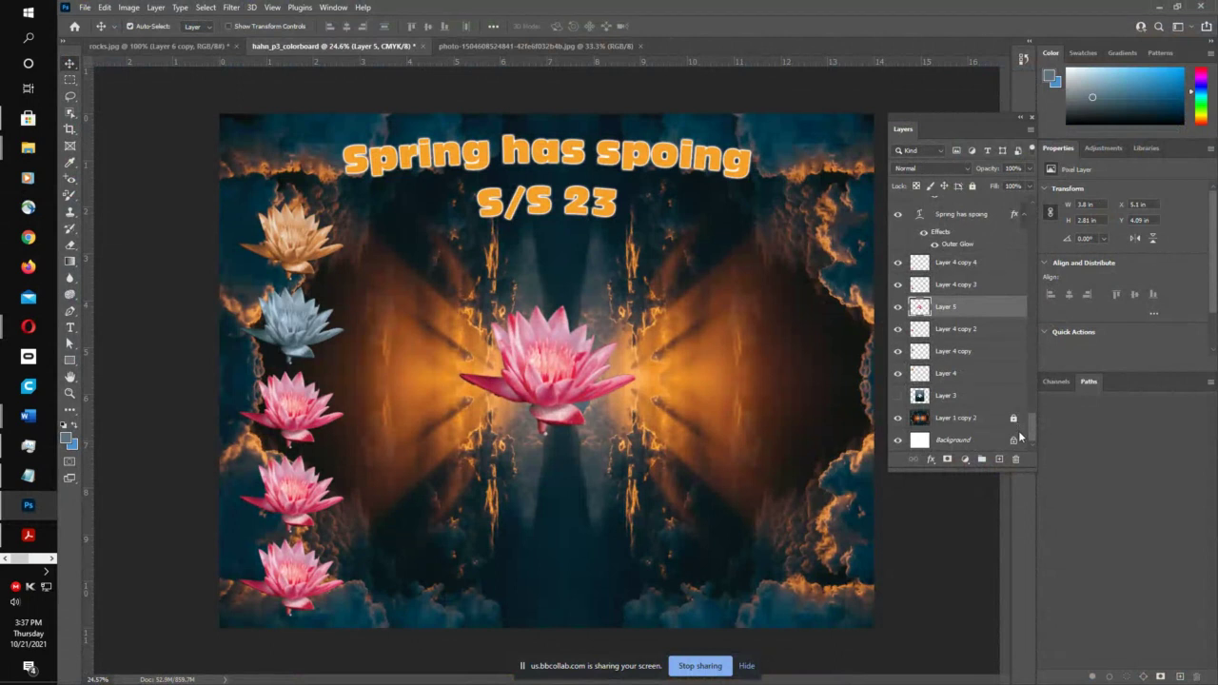
key("Delete")
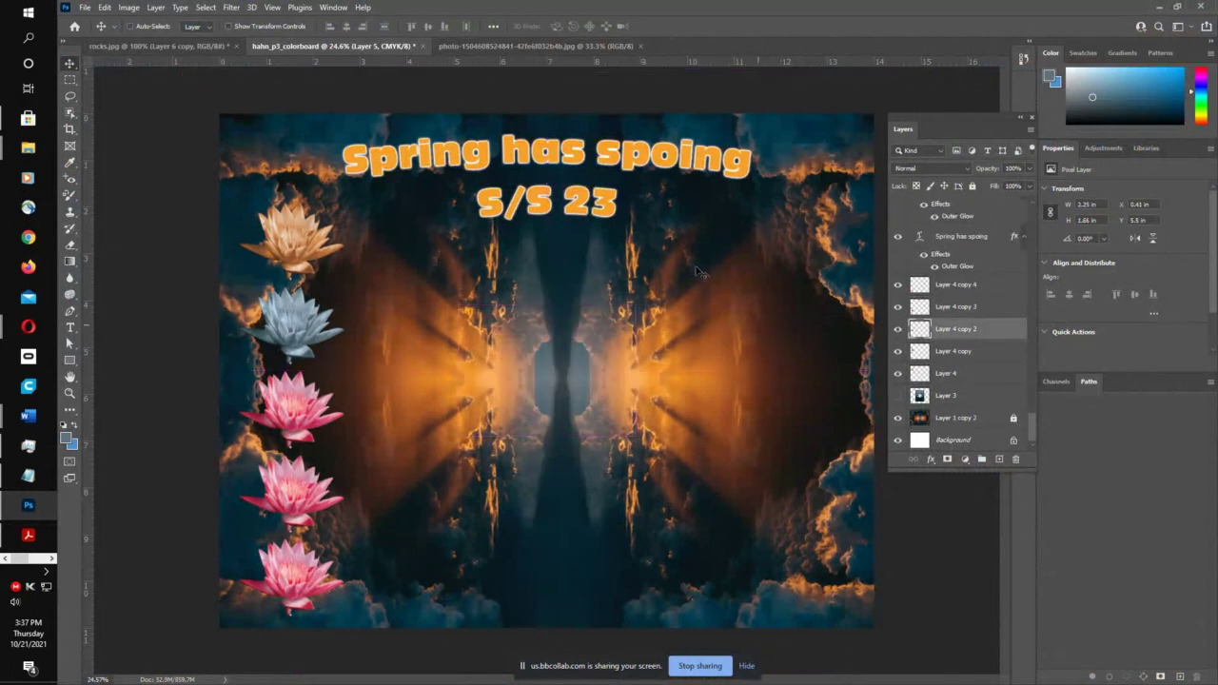
- Try to copy the autumn leaves photo from the Reader's Digest page in the browser and paste it into the Photoshop color board
mouse_move(29, 327)
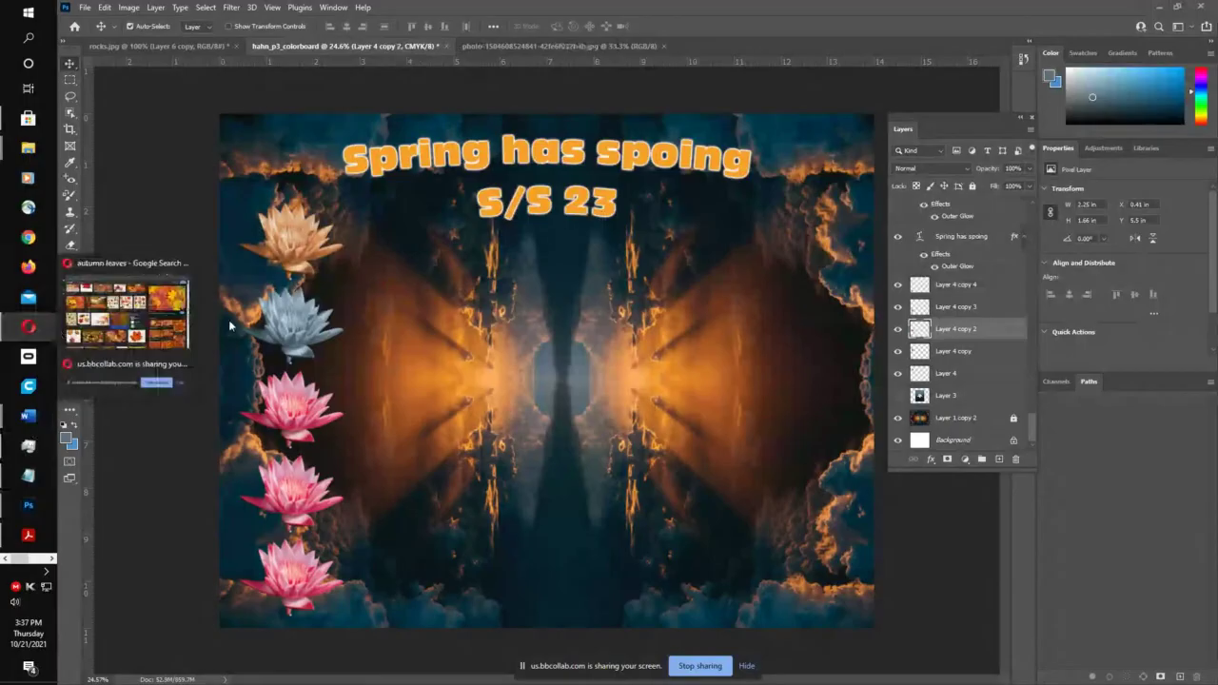
left_click(185, 314)
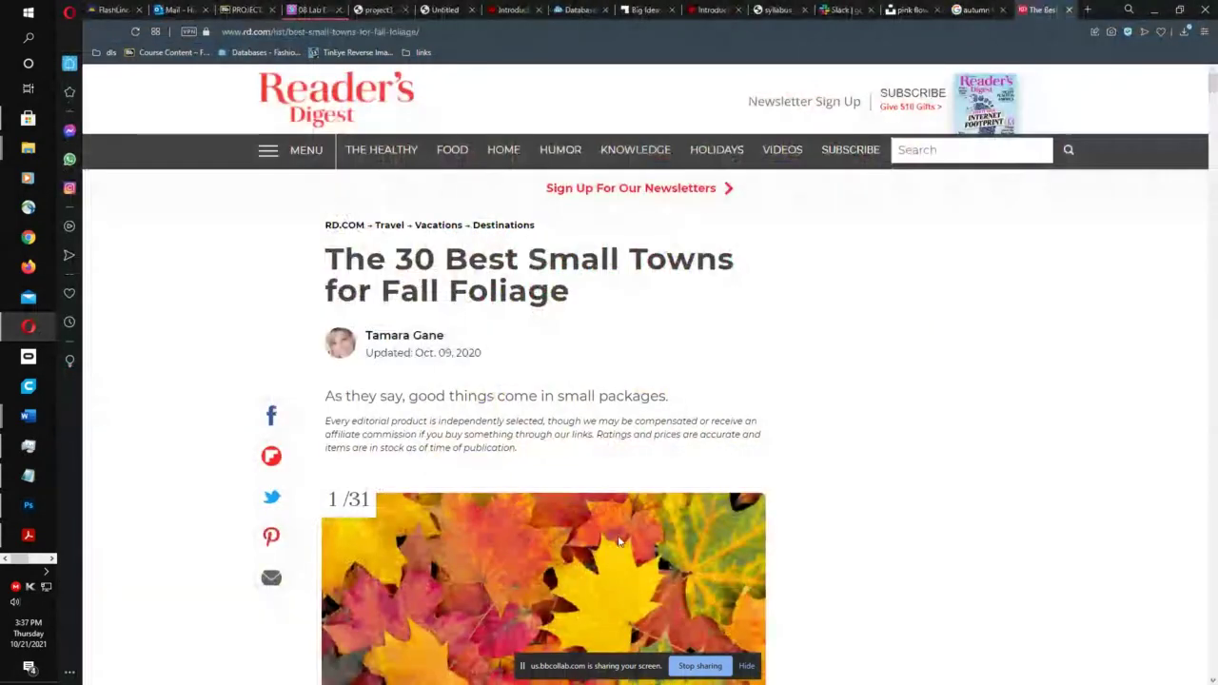
right_click(618, 543)
left_click(653, 412)
left_click(28, 505)
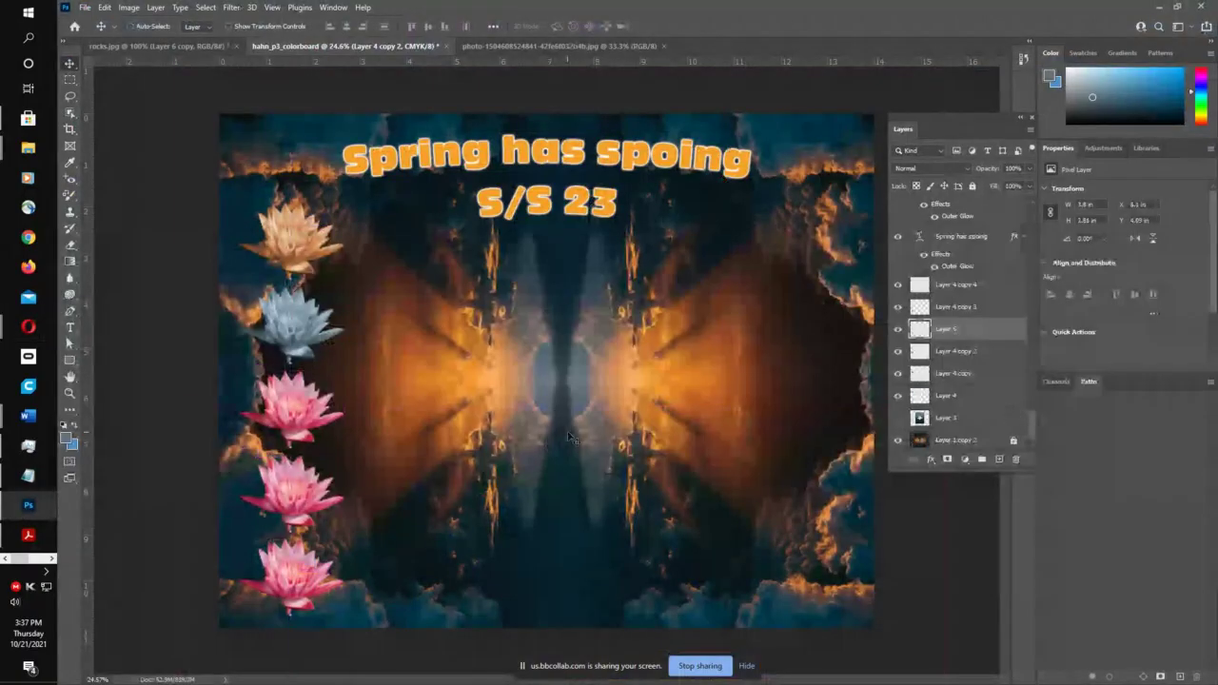
key("ctrl+v")
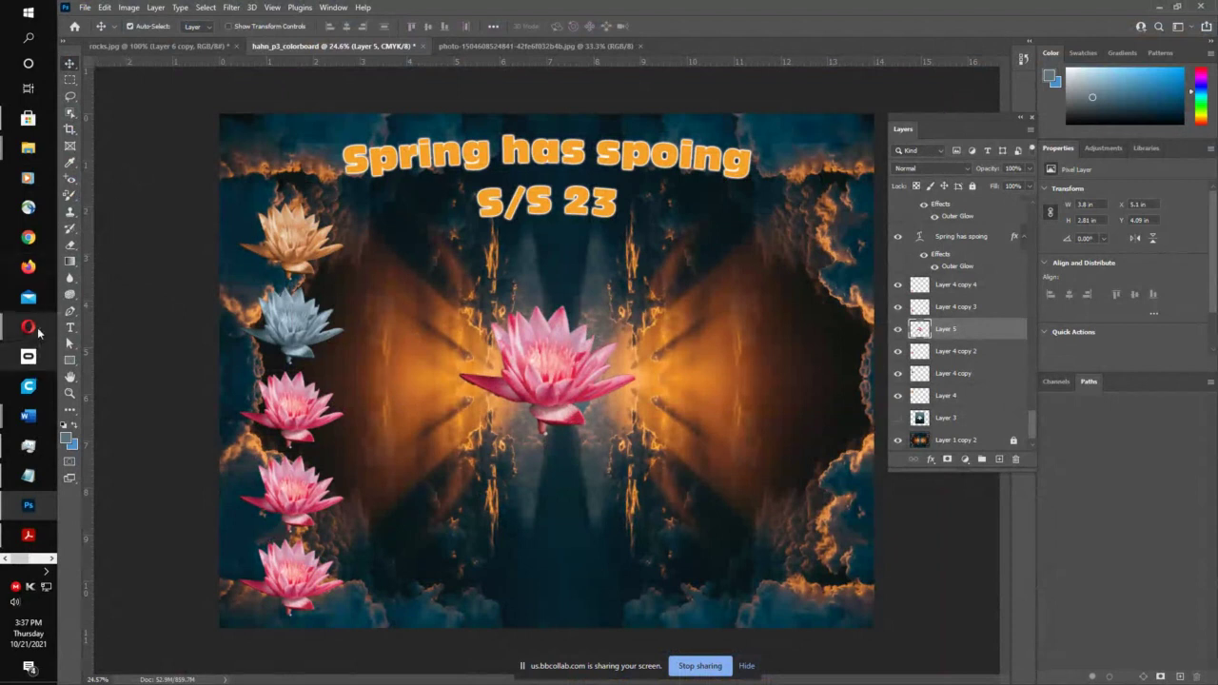
- Try to copy the enlarged leaves photo from the Google image results into the color board, and delete the wrongly pasted pink lotuses
mouse_move(27, 326)
left_click(133, 350)
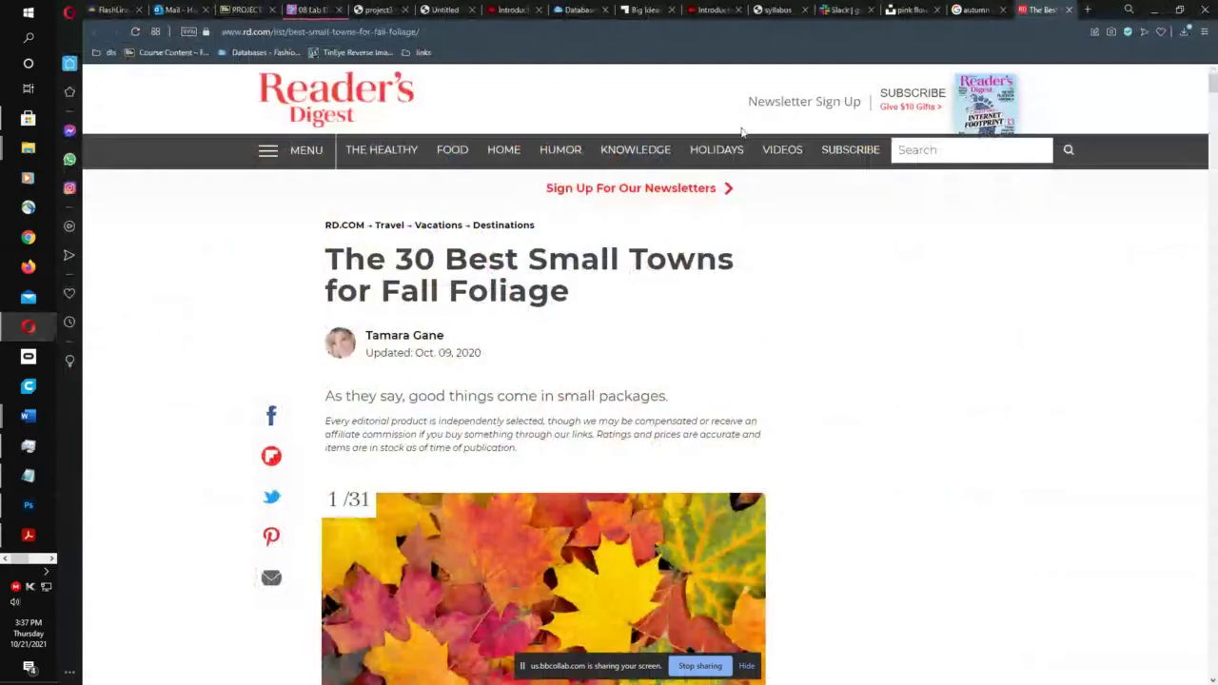
left_click(987, 13)
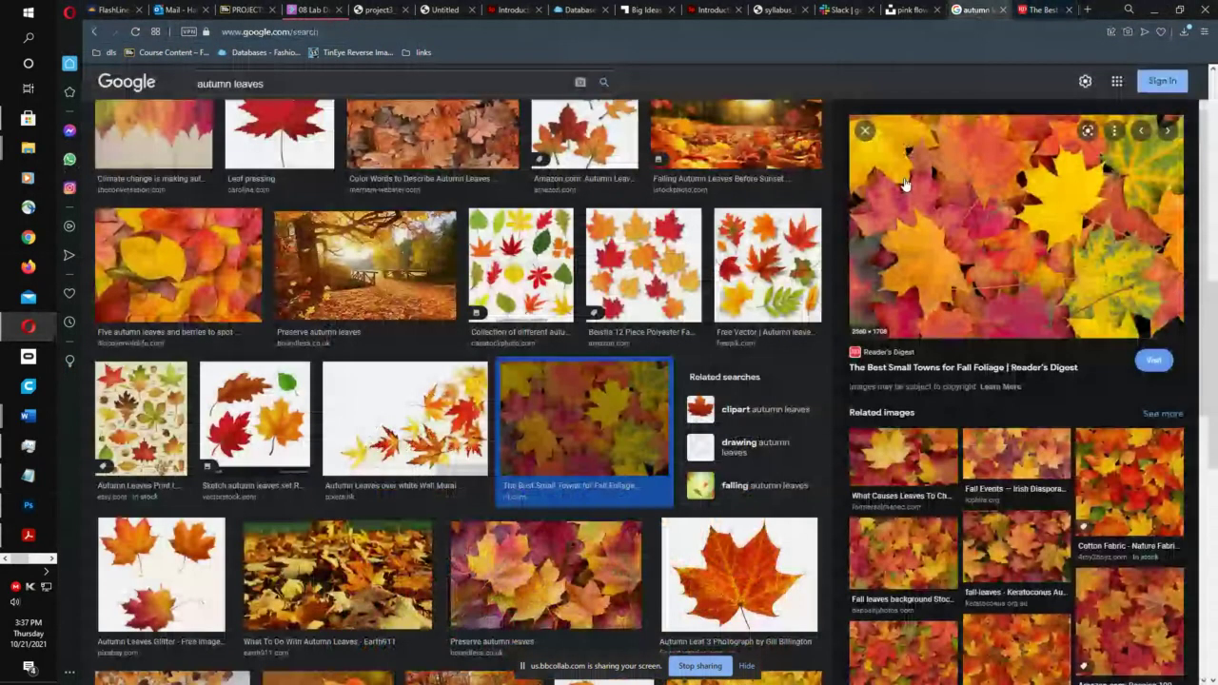
right_click(971, 182)
left_click(1014, 361)
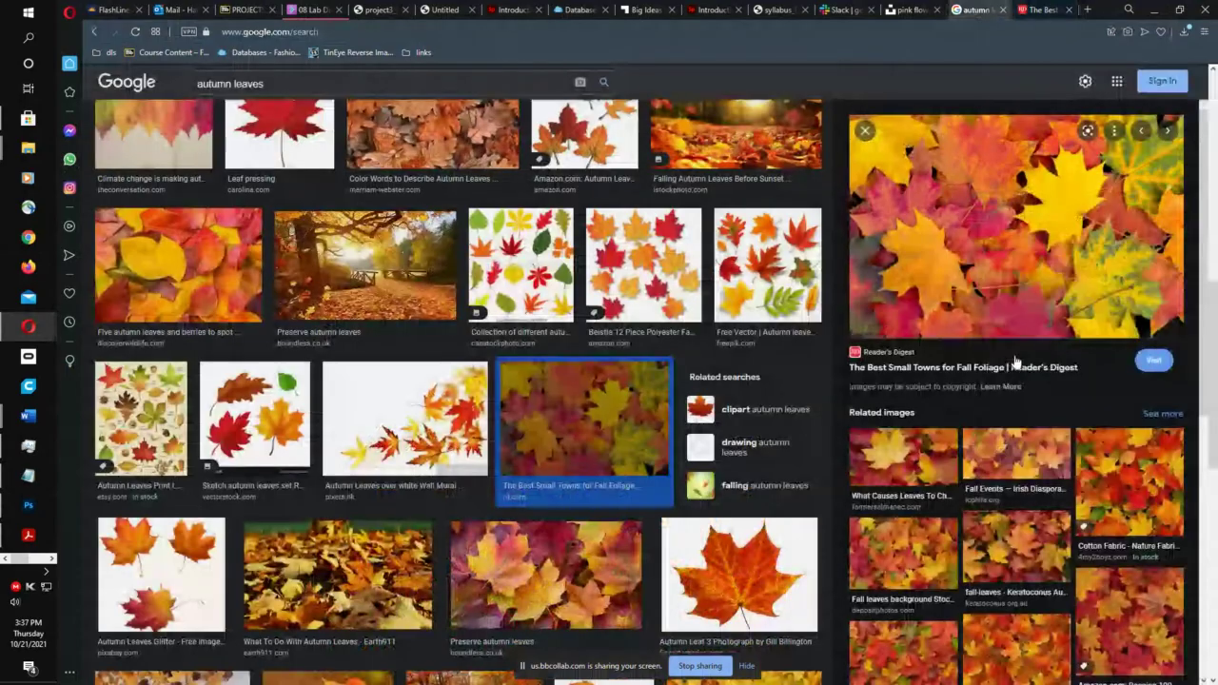
left_click(29, 504)
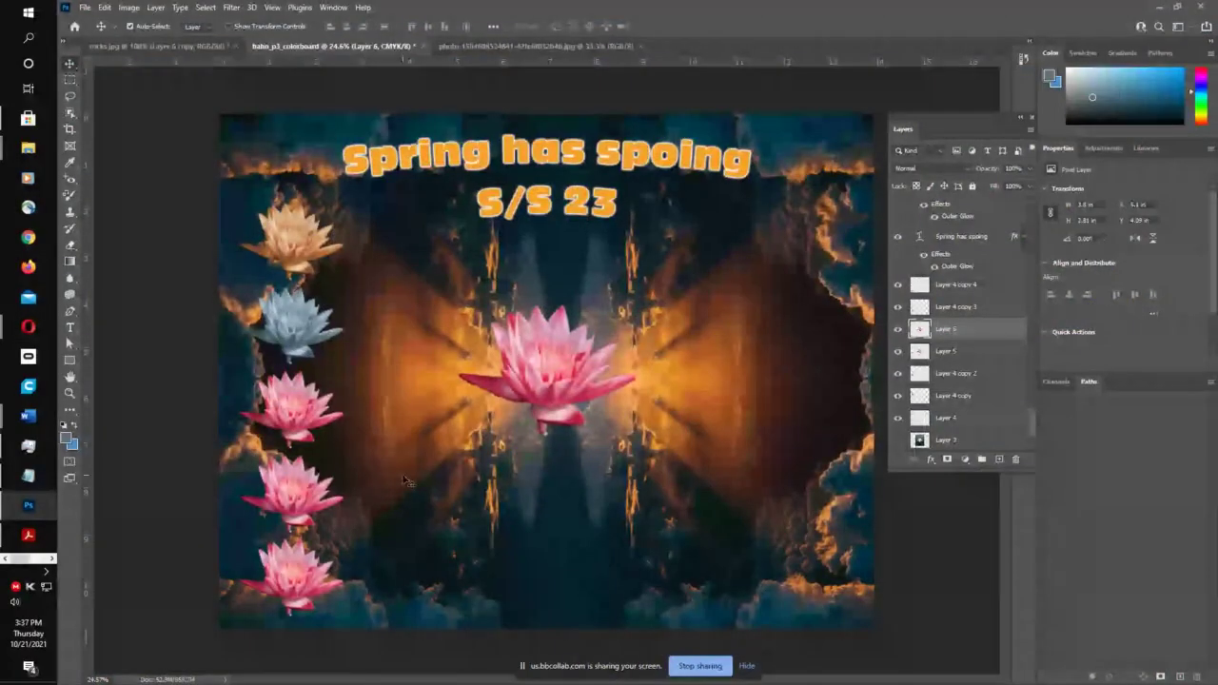
mouse_move(551, 404)
left_mouse_down()
mouse_move(558, 390)
mouse_move(533, 416)
mouse_move(538, 408)
left_mouse_up()
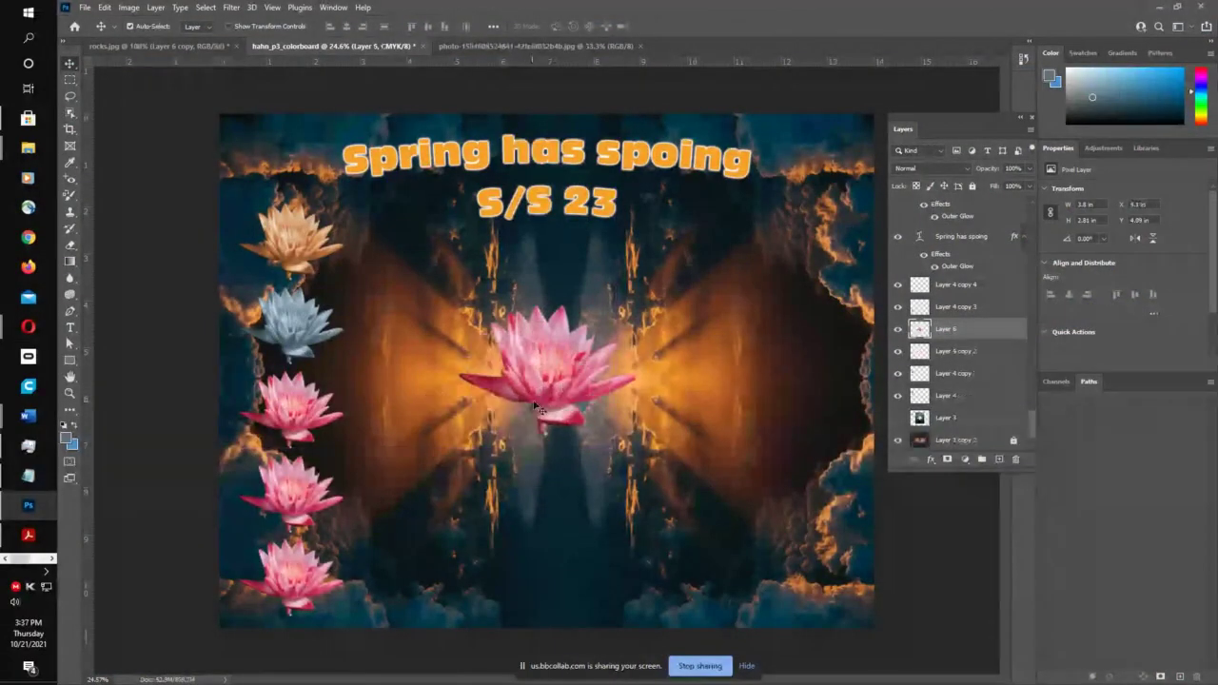
key("Delete")
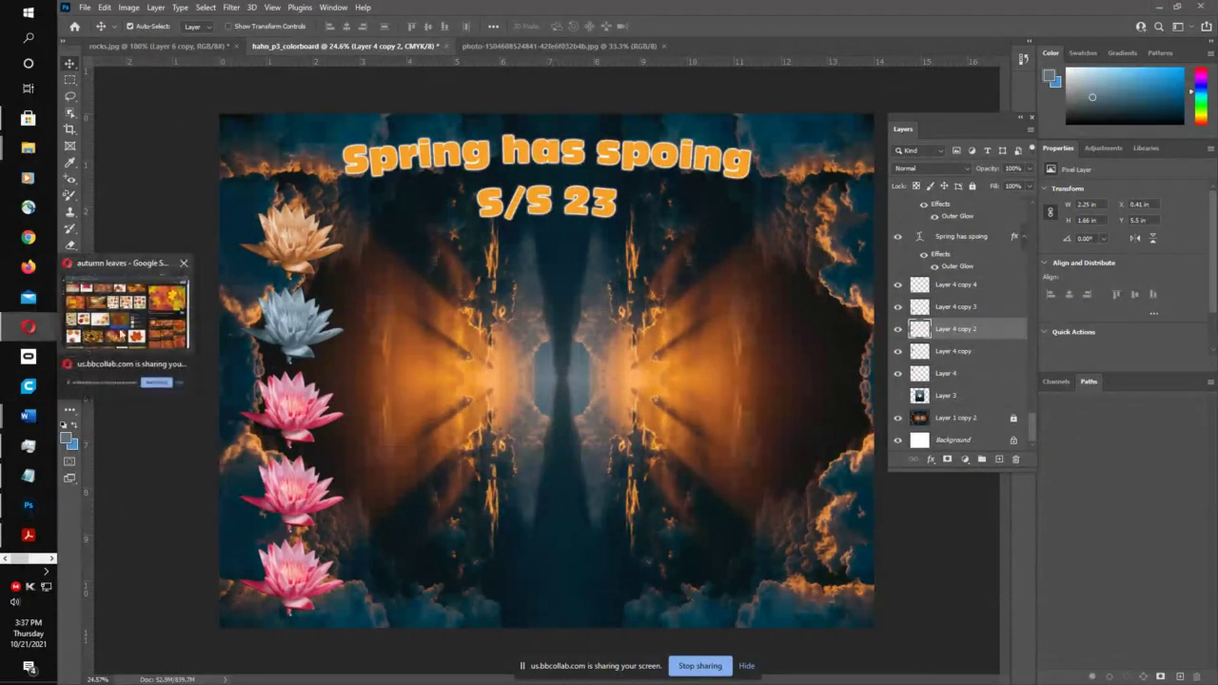
- Switch to the browser and save the enlarged autumn leaves photo as a JPEG in the for wk8 folder
left_click(151, 333)
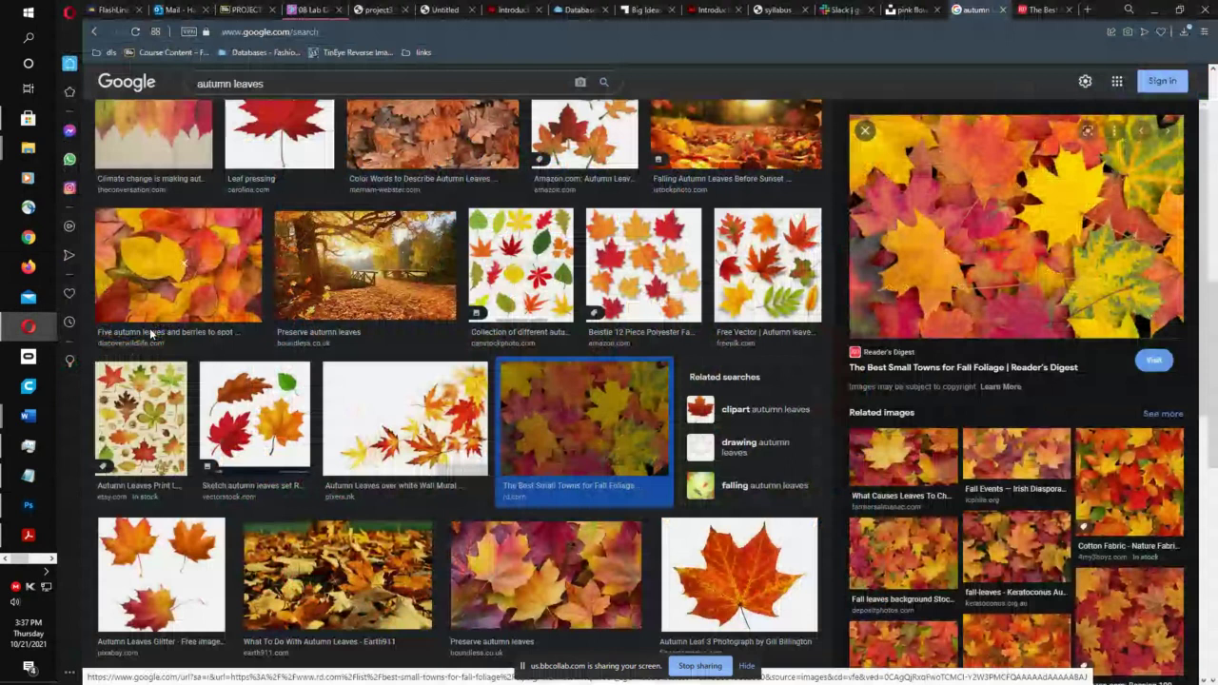
right_click(950, 218)
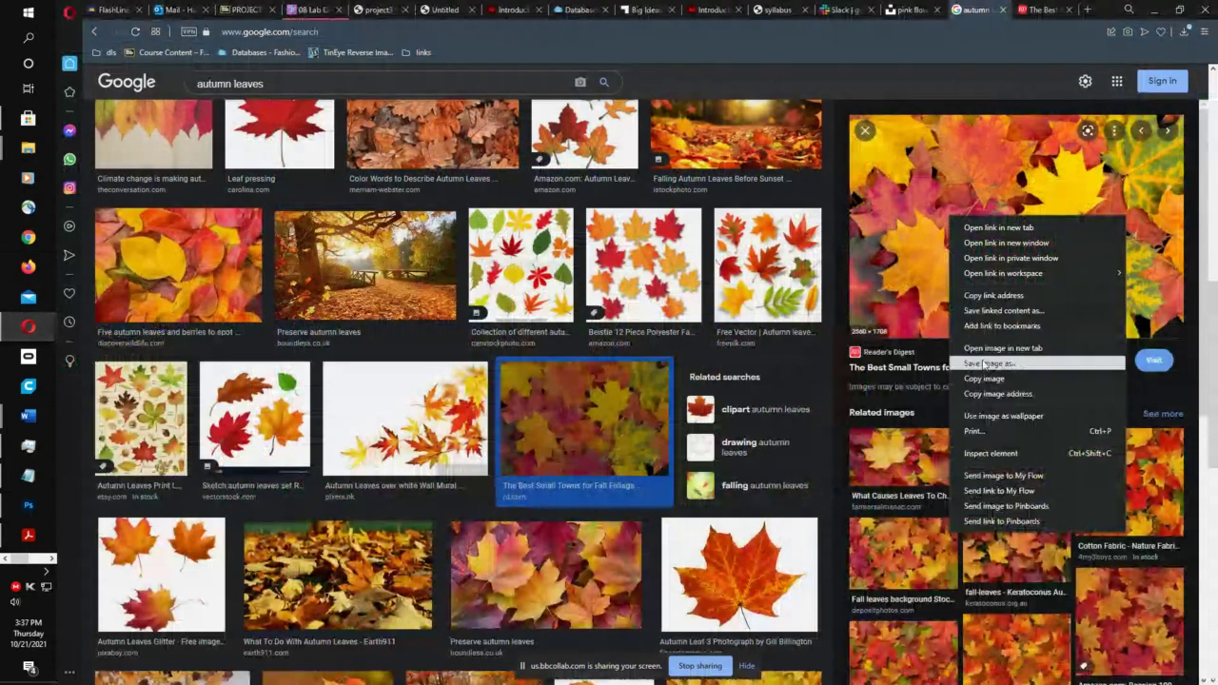
left_click(985, 364)
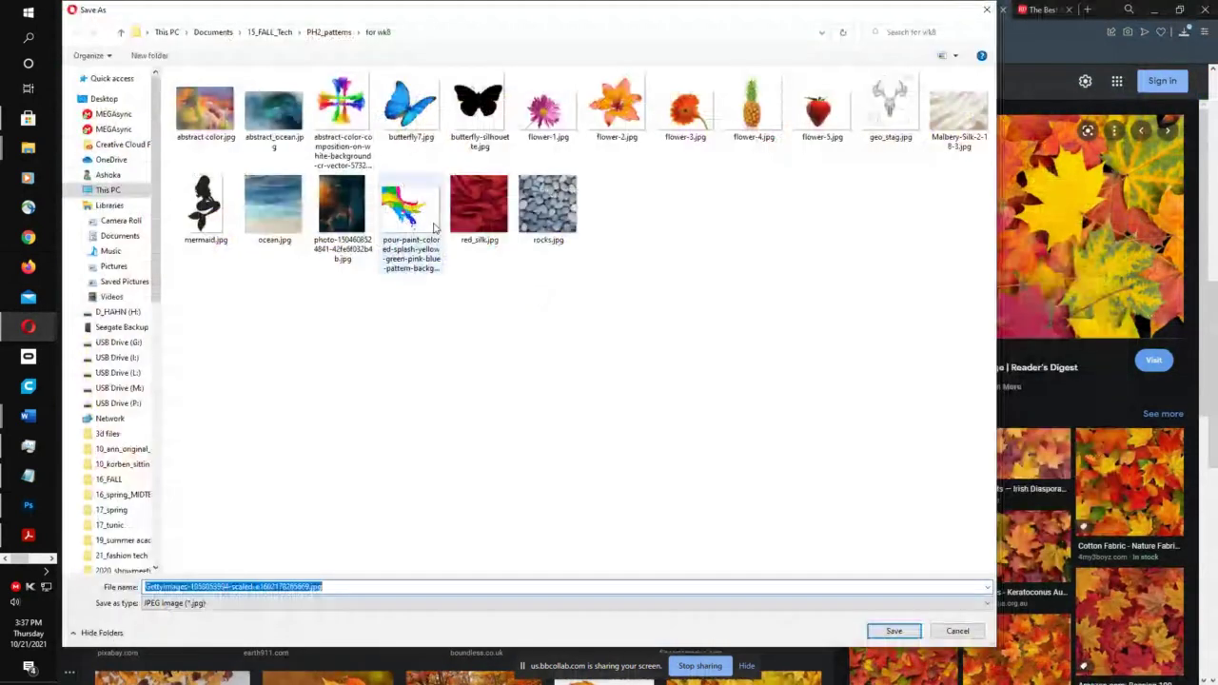
left_click(895, 633)
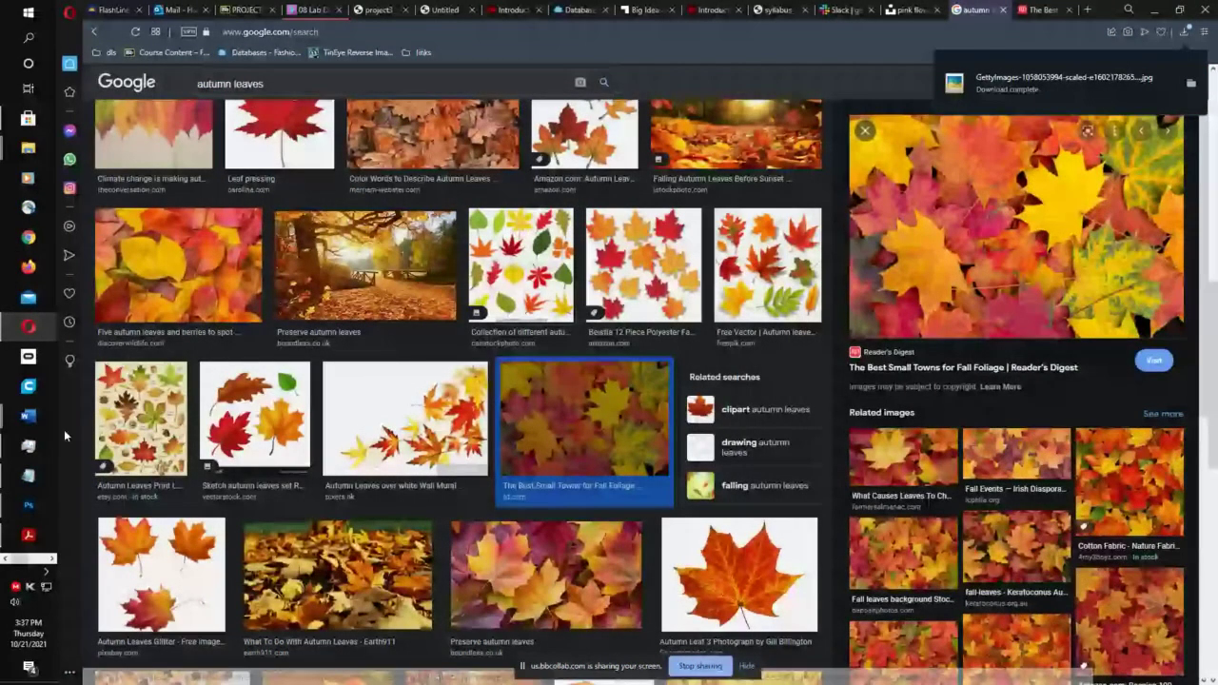
- Switch to Photoshop and open the downloaded GettyImages autumn leaves photo
left_click(29, 505)
left_click(85, 7)
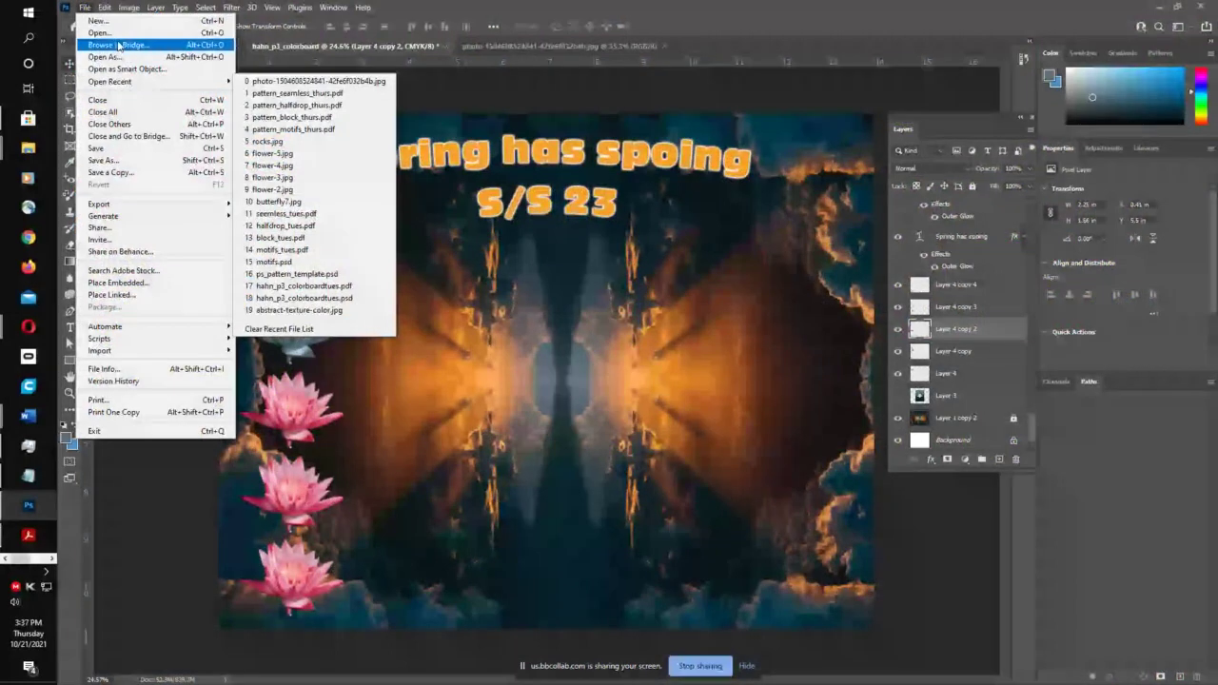
left_click(113, 32)
double_click(678, 214)
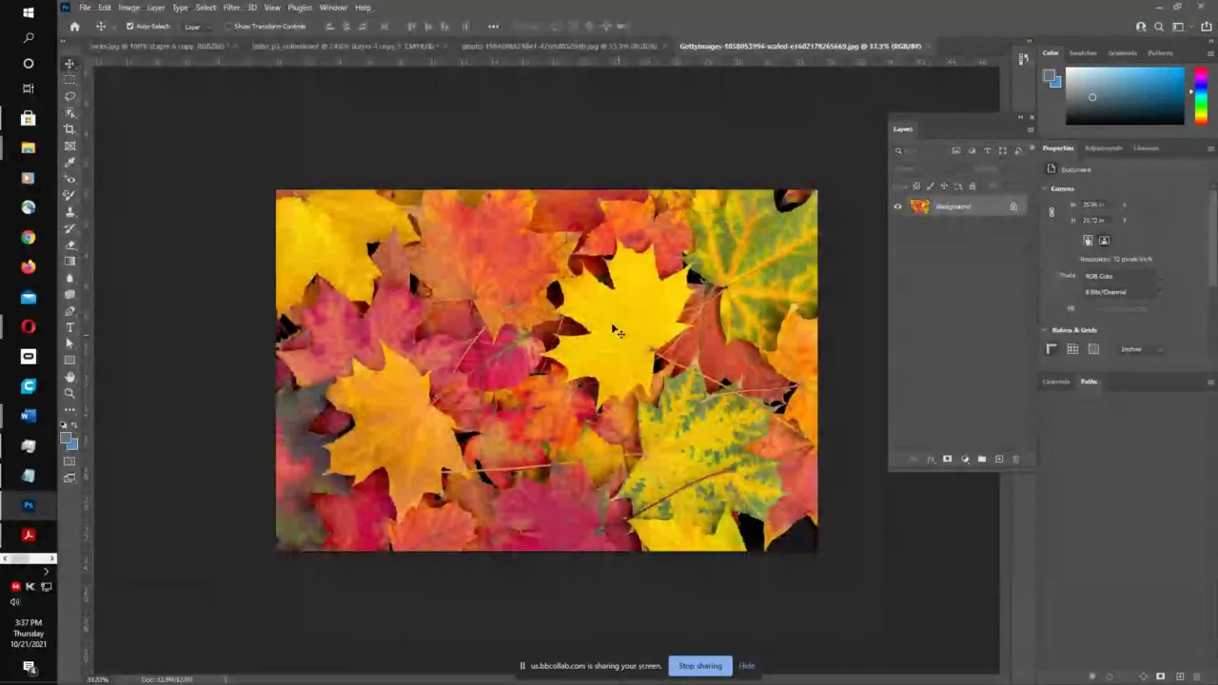
- Copy the entire autumn leaves photo and paste it into the hahn_p3_colorboard document
left_click_drag(619, 303, 559, 250)
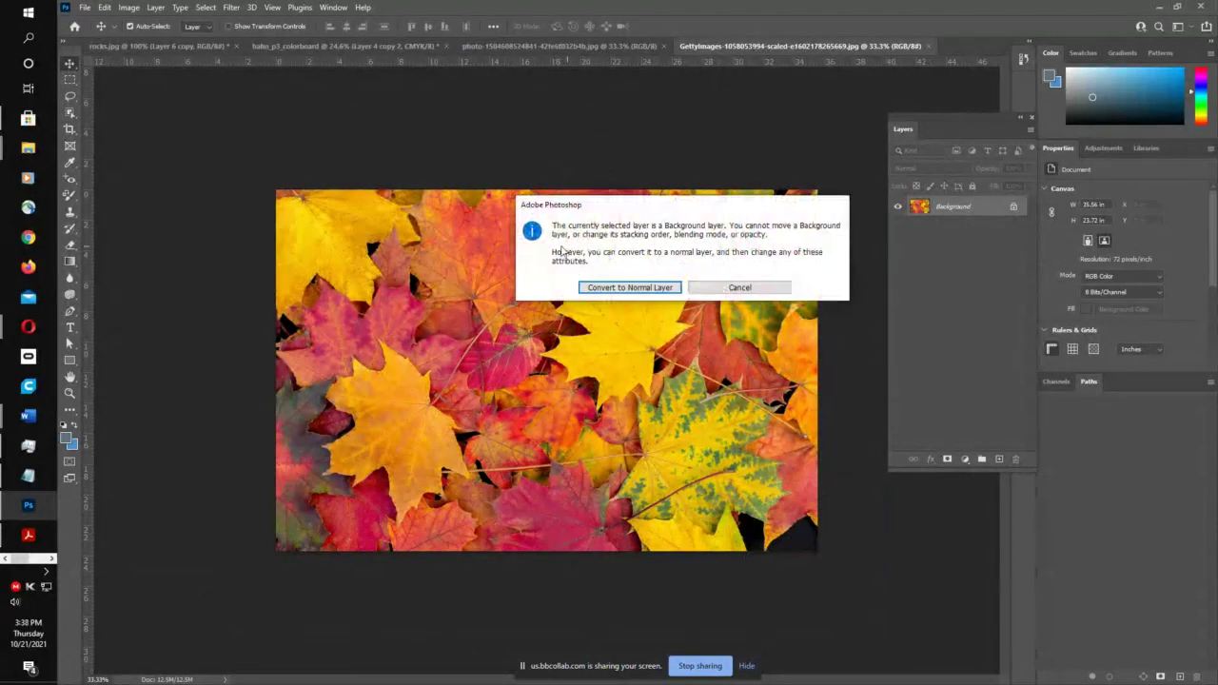
left_click(739, 287)
key("ctrl+a")
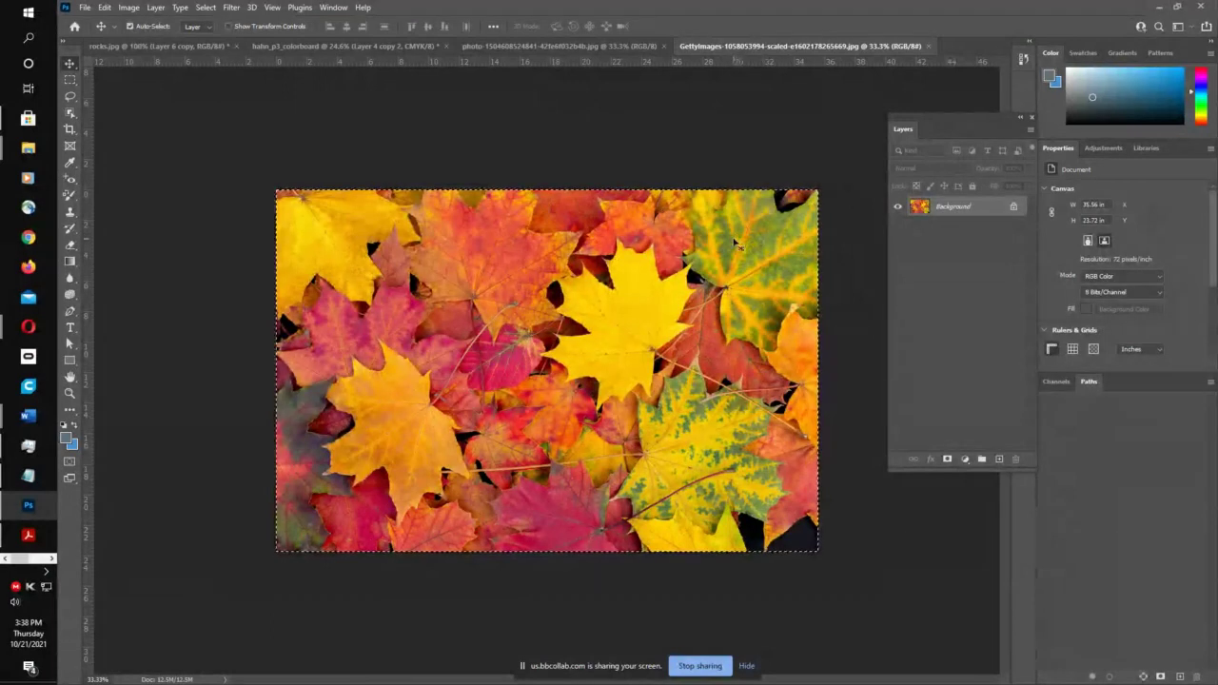
left_click(327, 46)
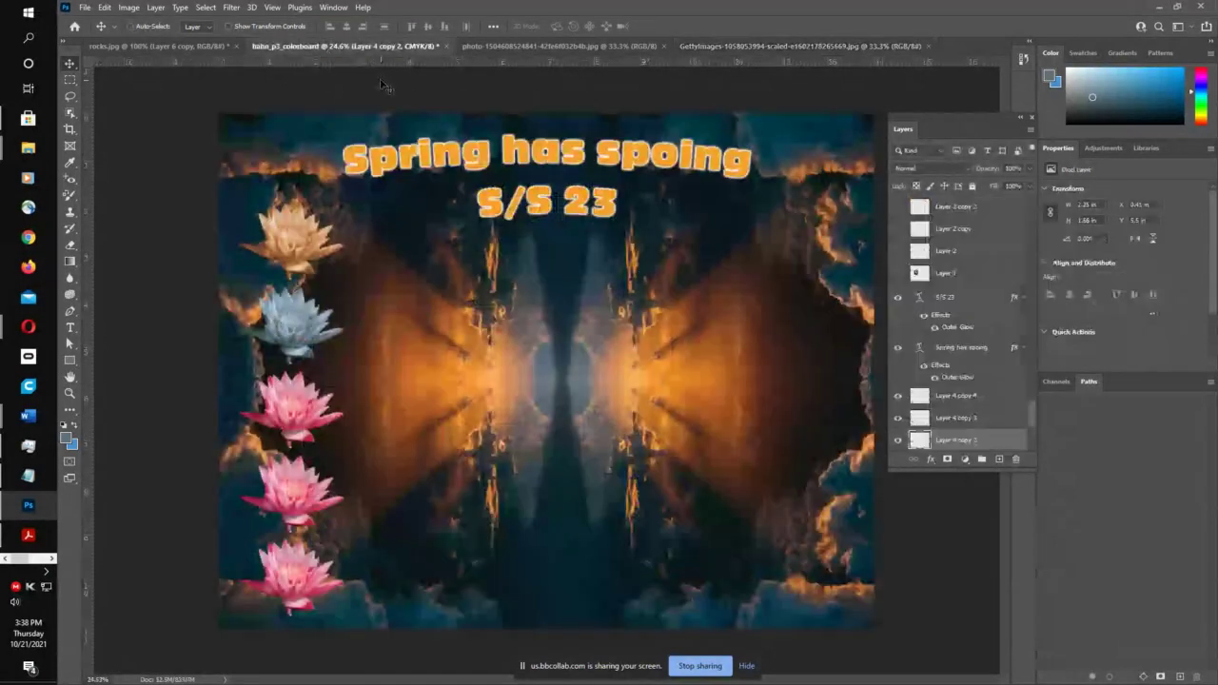
key("ctrl+v")
- Scale the leaves photo down to about 4.68 x 3.13 in and place it at the center of the board
key("ctrl+t")
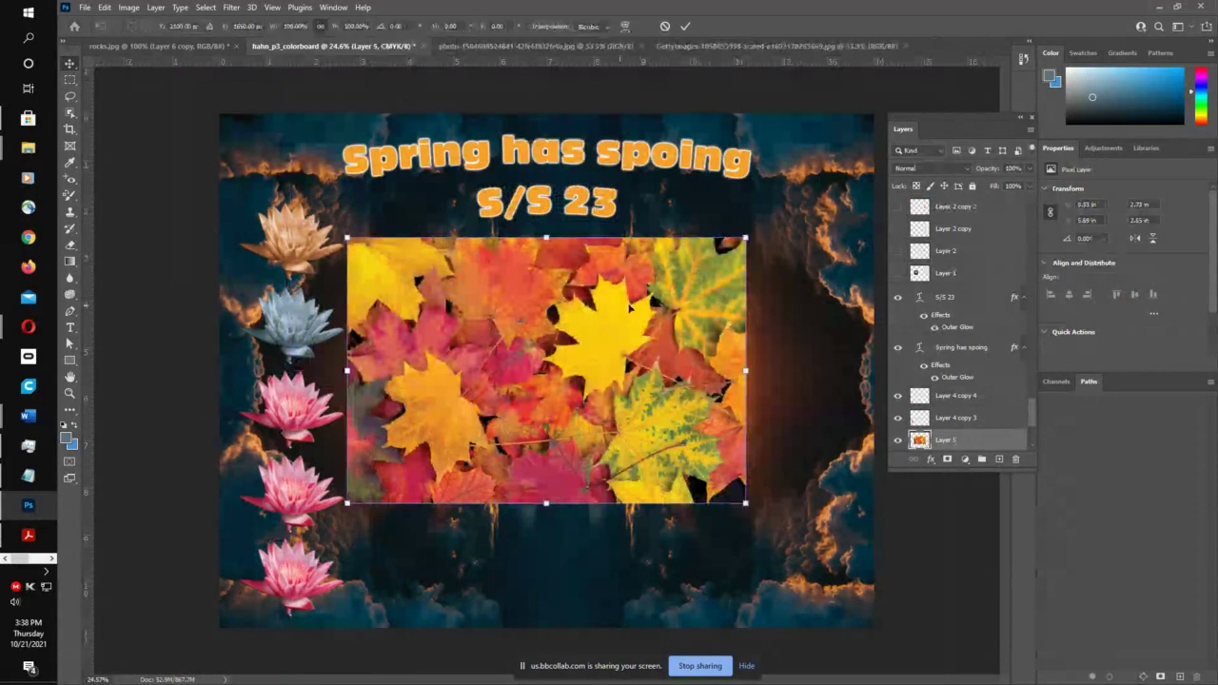
left_click_drag(742, 240, 565, 353)
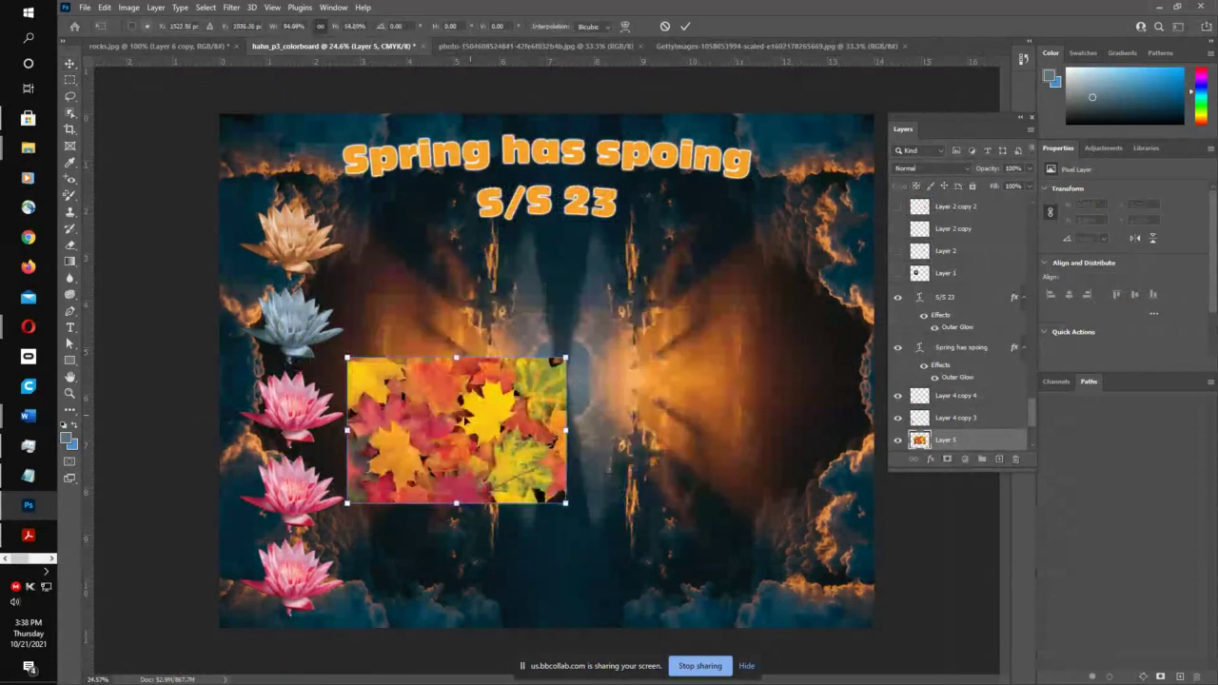
left_click_drag(401, 441, 677, 315)
- Sample a yellow-green from the leaves photo and recolor the third lotus with it, using Color Replacement in Color mode
left_click(69, 163)
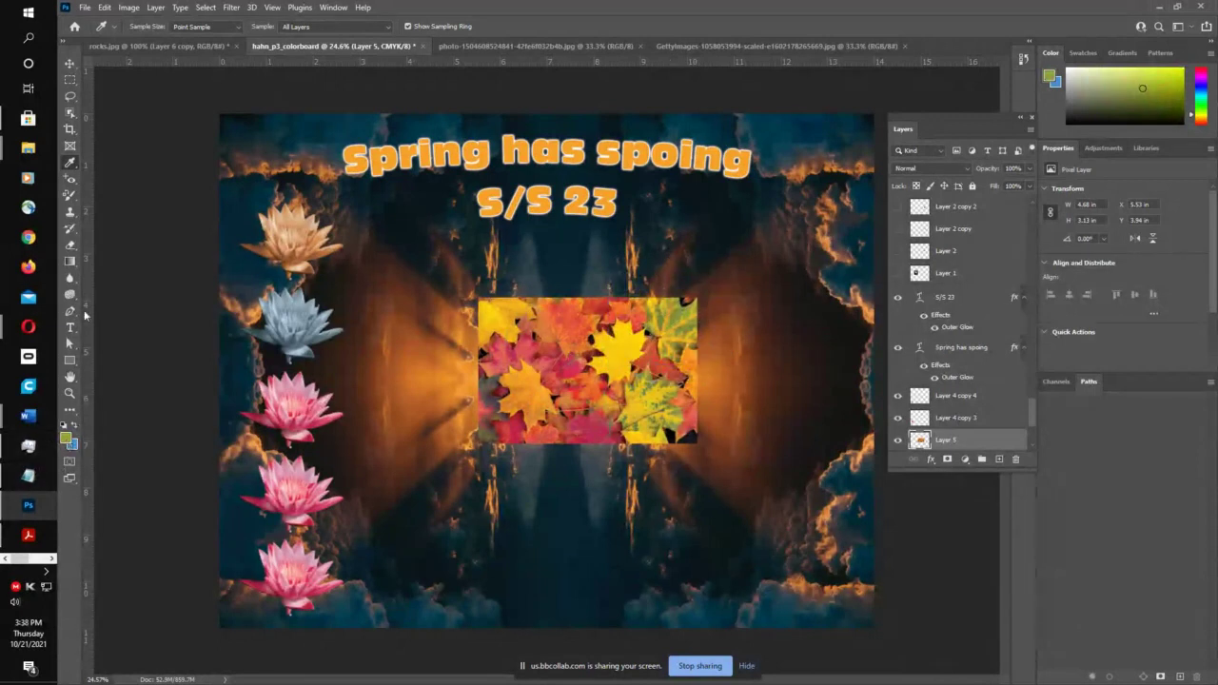
left_click(70, 63)
left_click(295, 402)
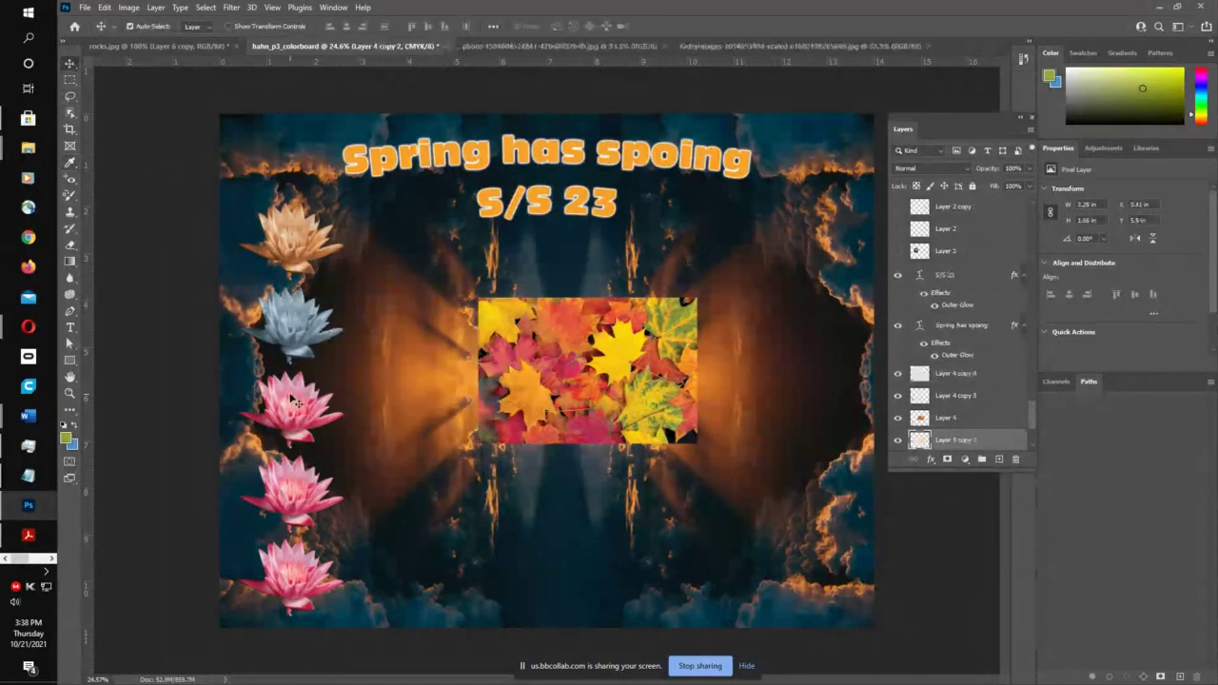
left_click_drag(69, 195, 107, 219)
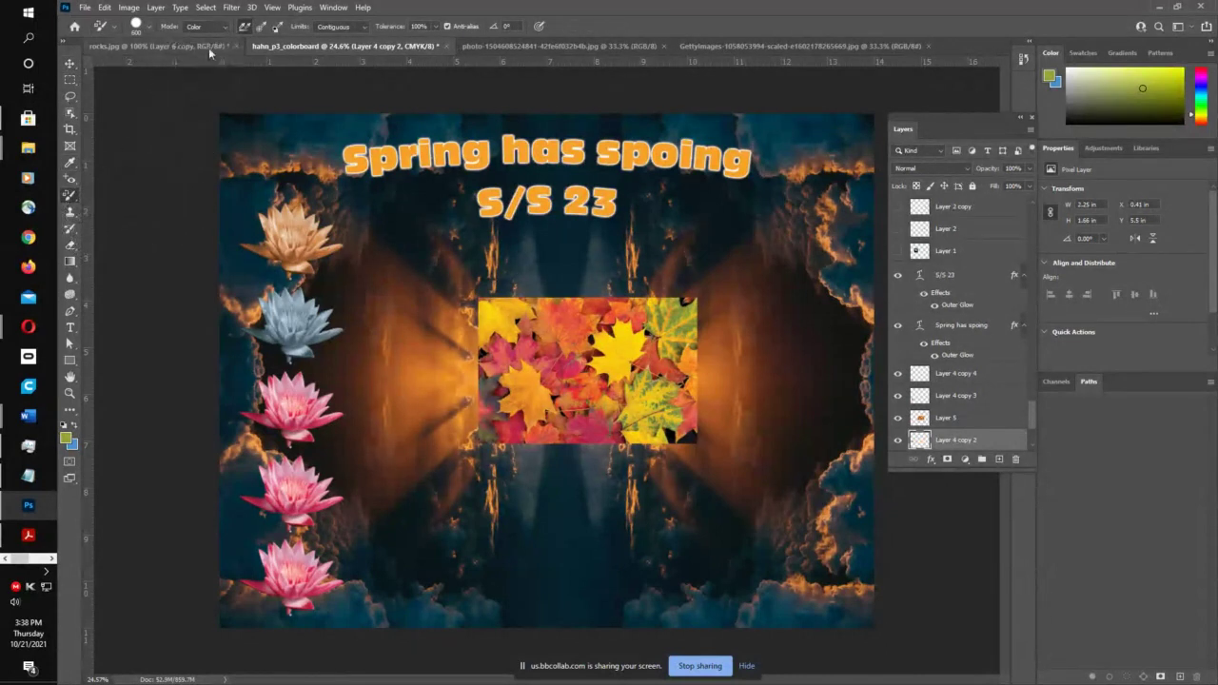
mouse_move(218, 403)
left_mouse_down()
mouse_move(321, 403)
mouse_move(257, 405)
mouse_move(286, 390)
mouse_move(286, 419)
mouse_move(317, 425)
mouse_move(255, 423)
mouse_move(314, 428)
mouse_move(257, 423)
mouse_move(284, 419)
left_mouse_up()
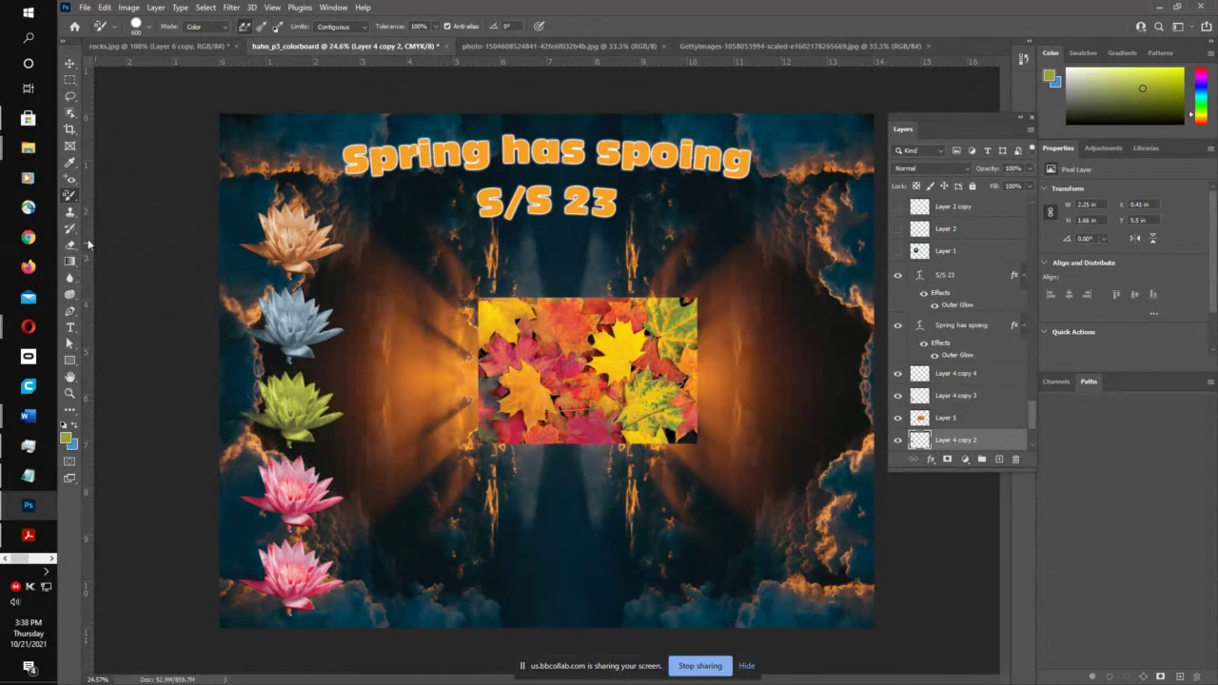
- Sample a crimson red from the middle of the leaves photo and recolor the fourth lotus with it using Color Replacement
left_click(70, 163)
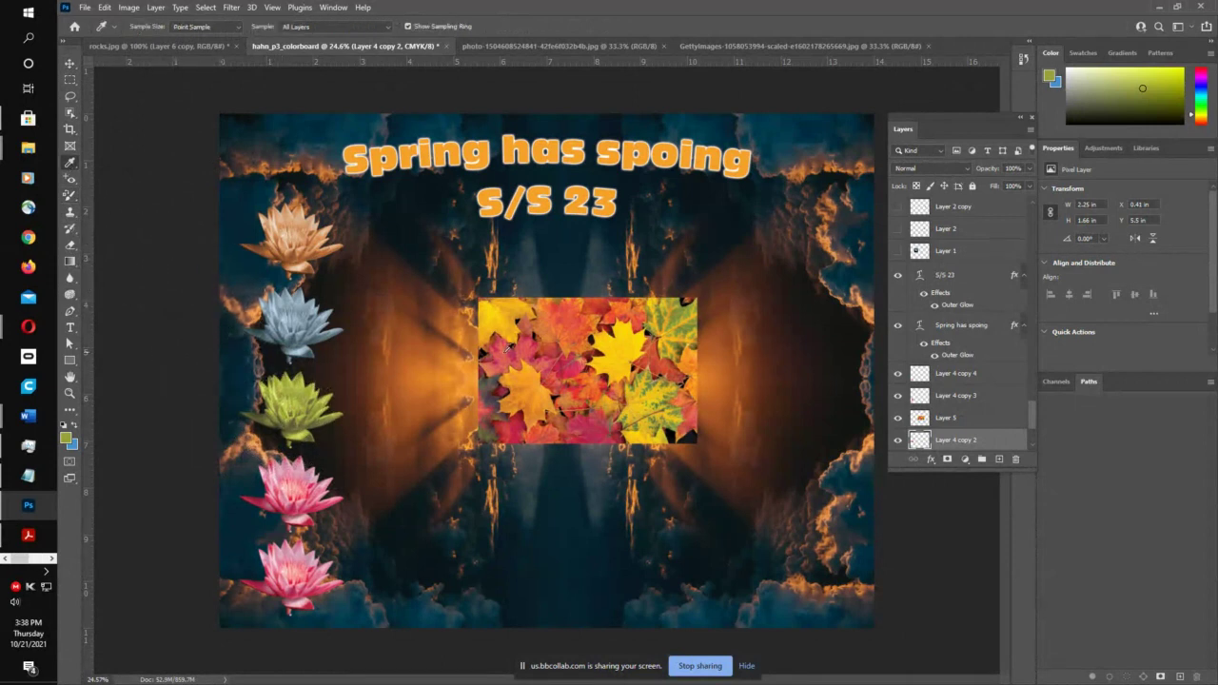
left_click(571, 364)
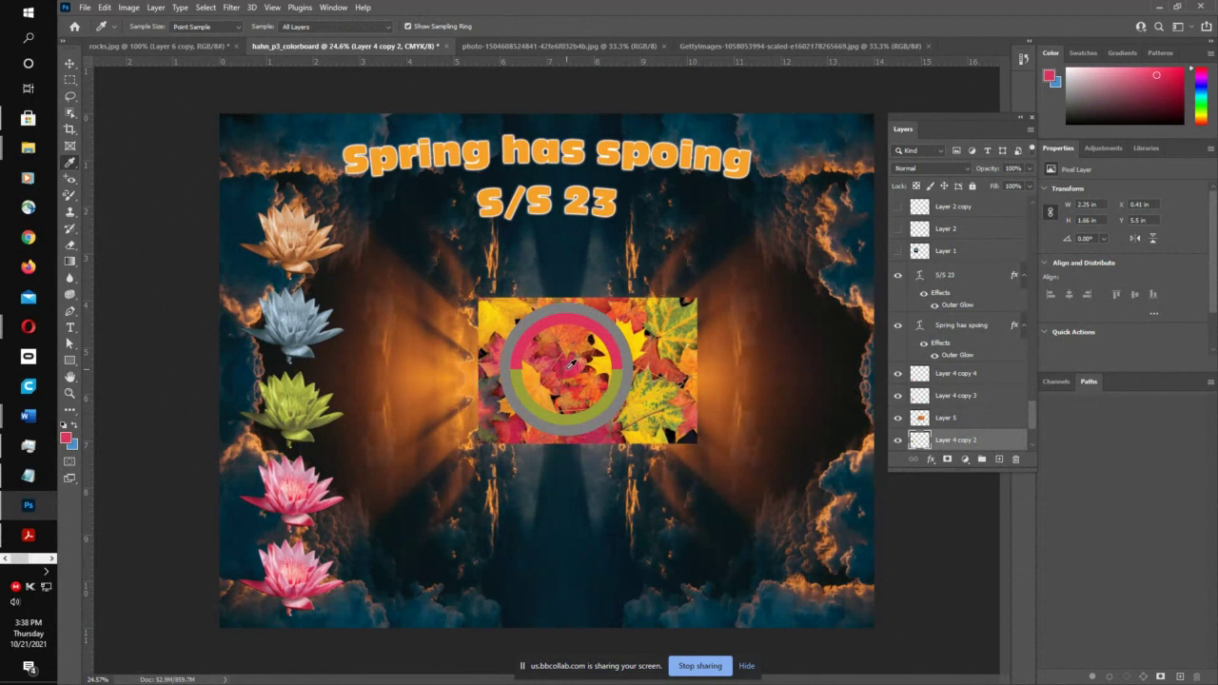
left_click_drag(571, 364, 573, 366)
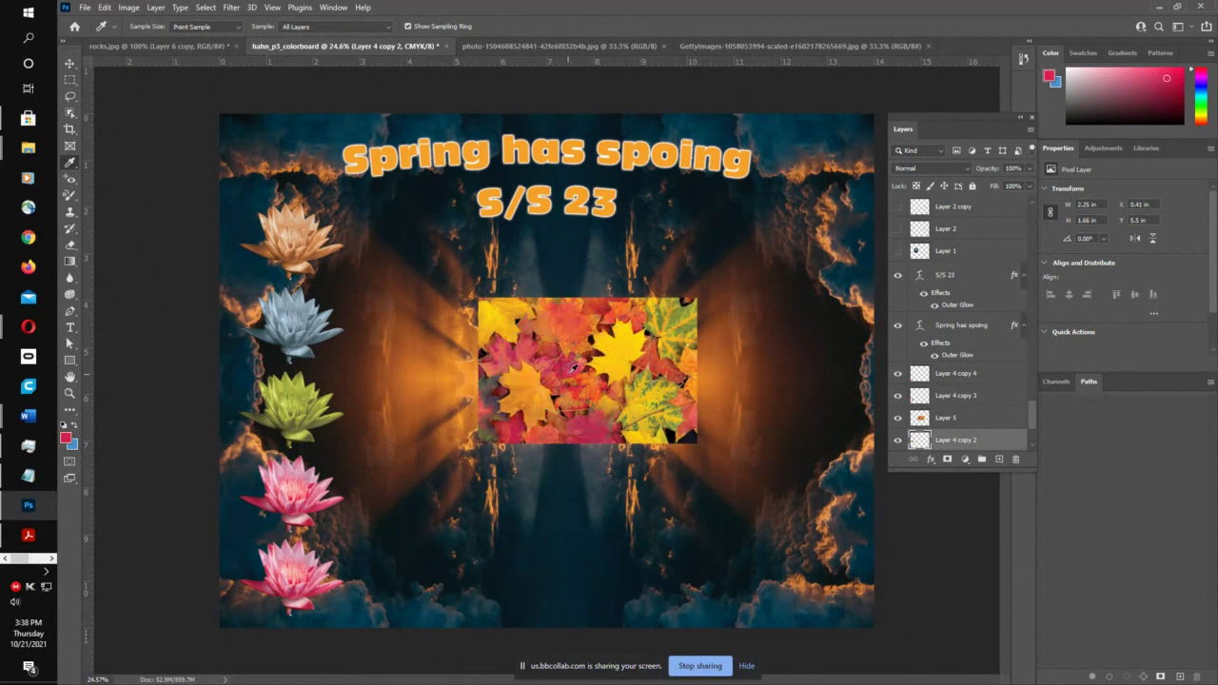
left_click(69, 63)
left_click(288, 488)
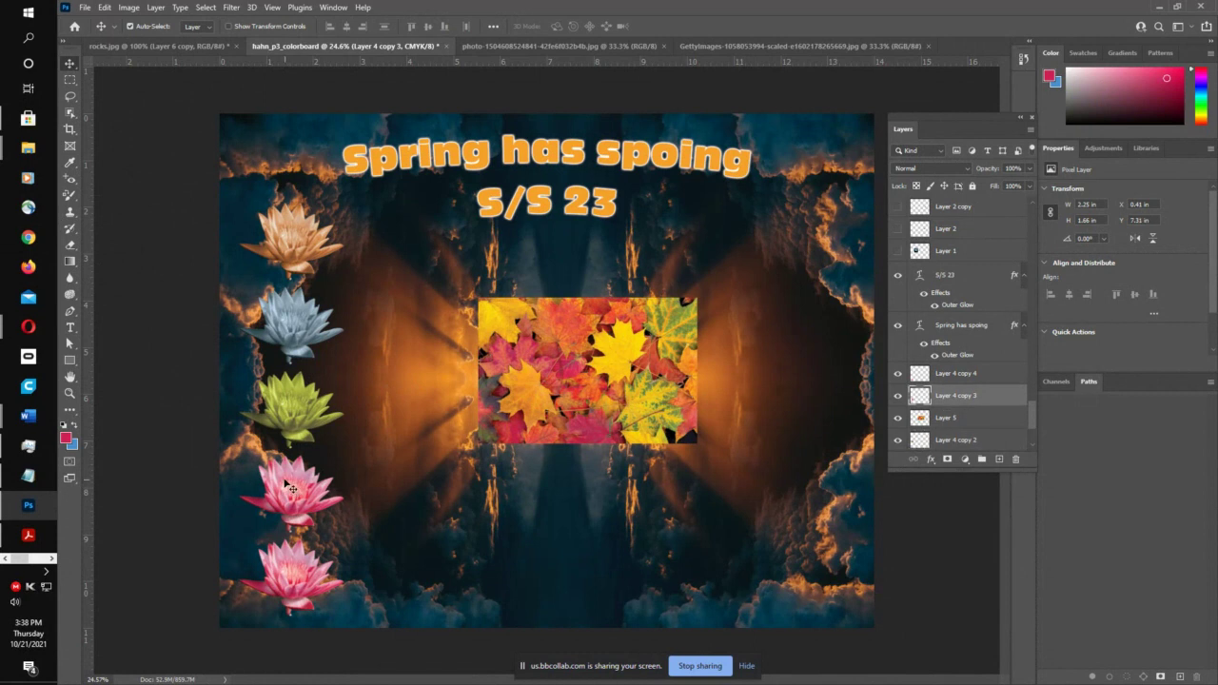
left_click(69, 196)
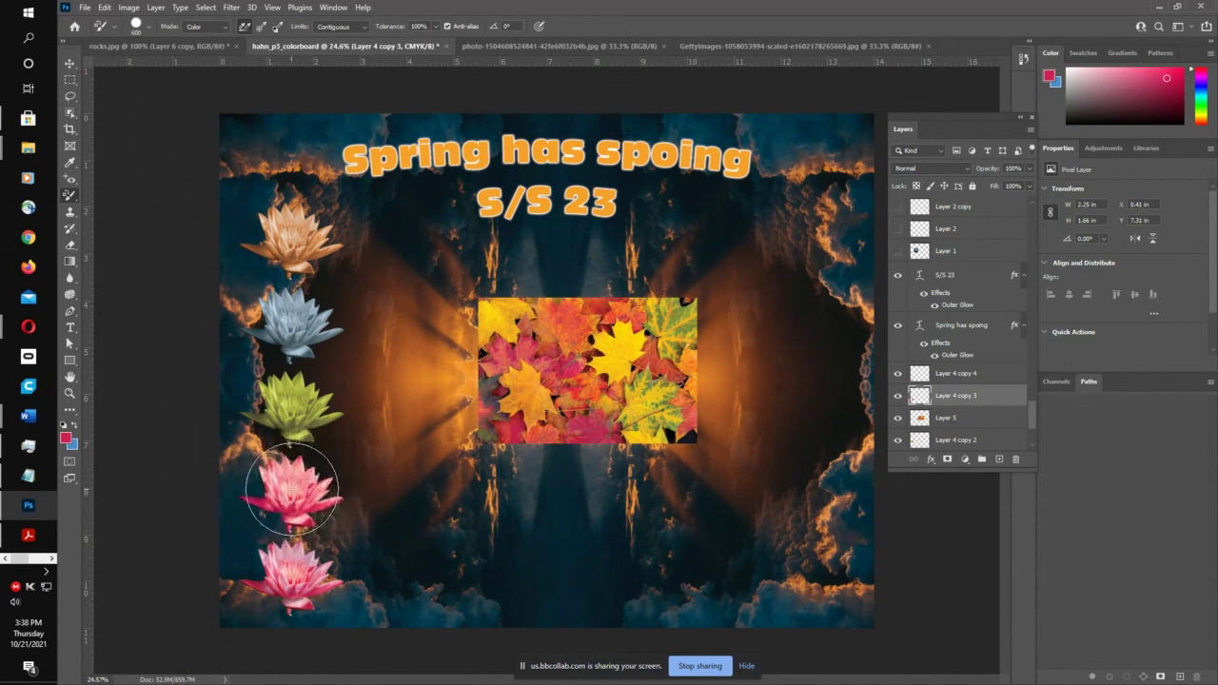
- Sample a golden yellow from the lower edge of the leaves photo as the foreground color and switch to the Move tool
left_click(70, 162)
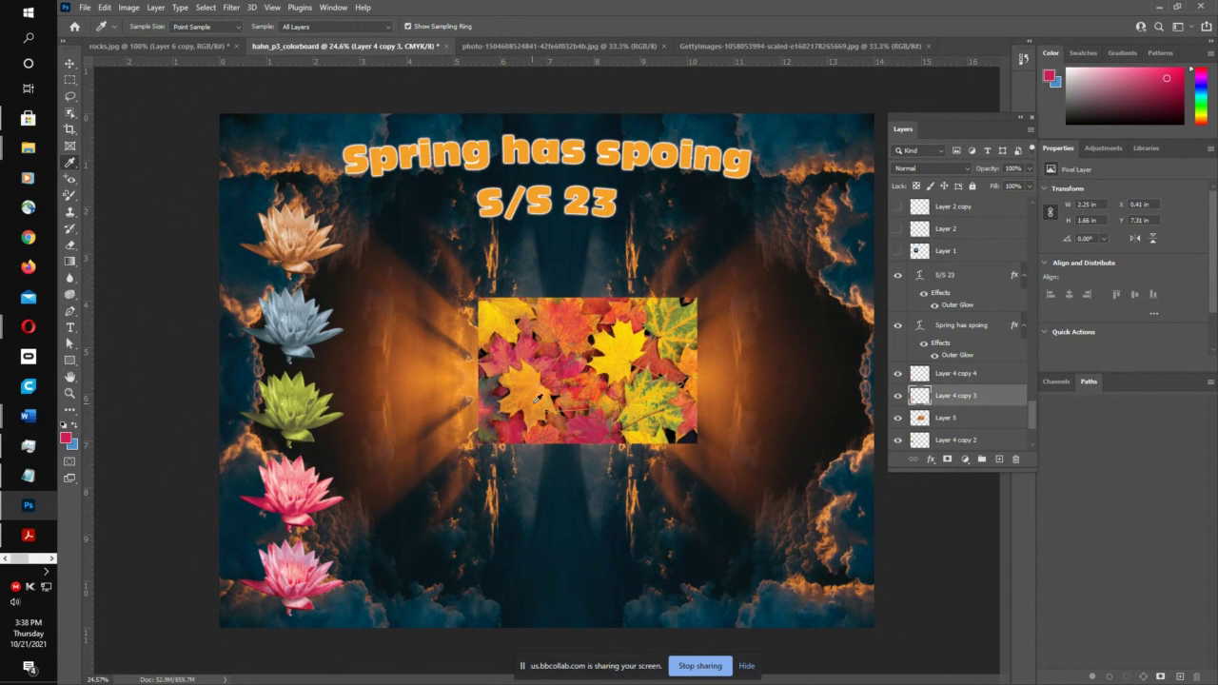
left_click_drag(624, 431, 640, 431)
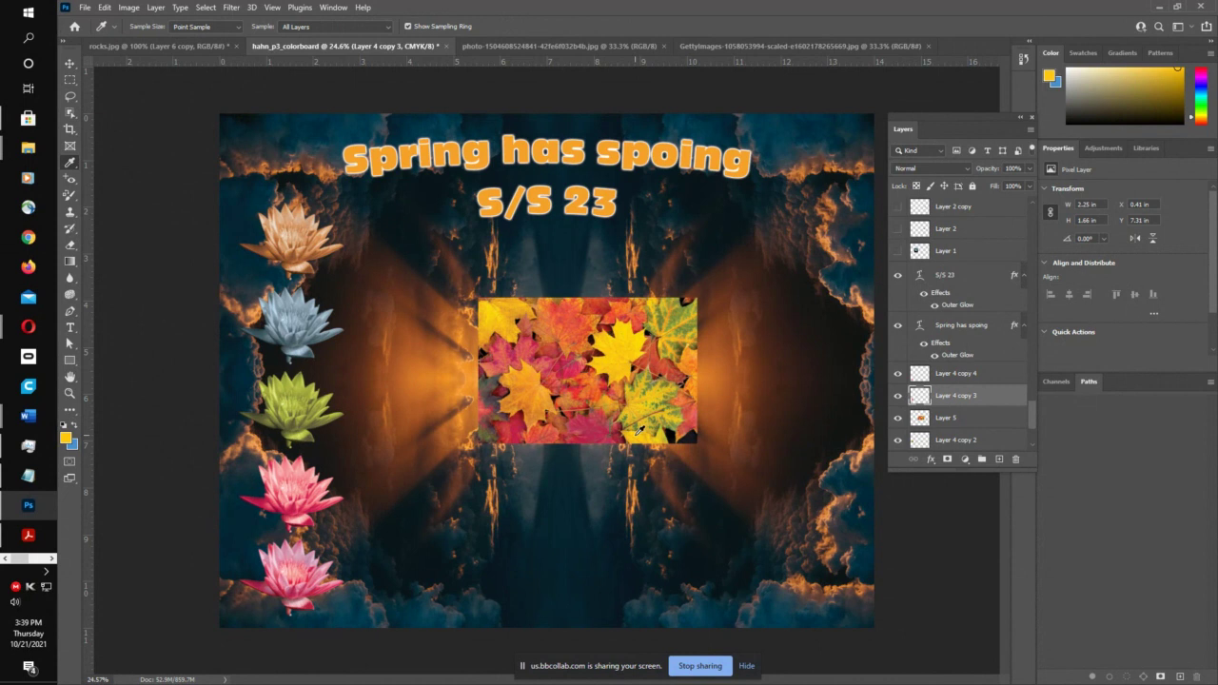
left_click(69, 63)
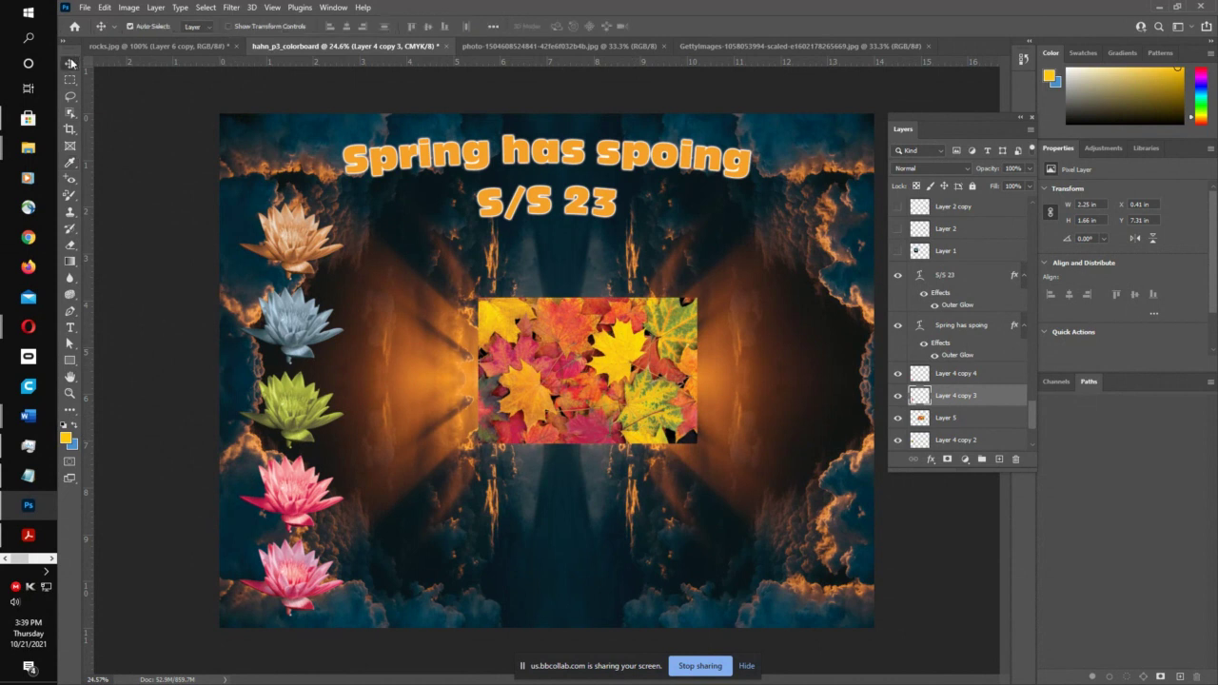
- Recolor the lowest lotus yellow with the Color Replacement tool, using the current foreground color
left_click(300, 567)
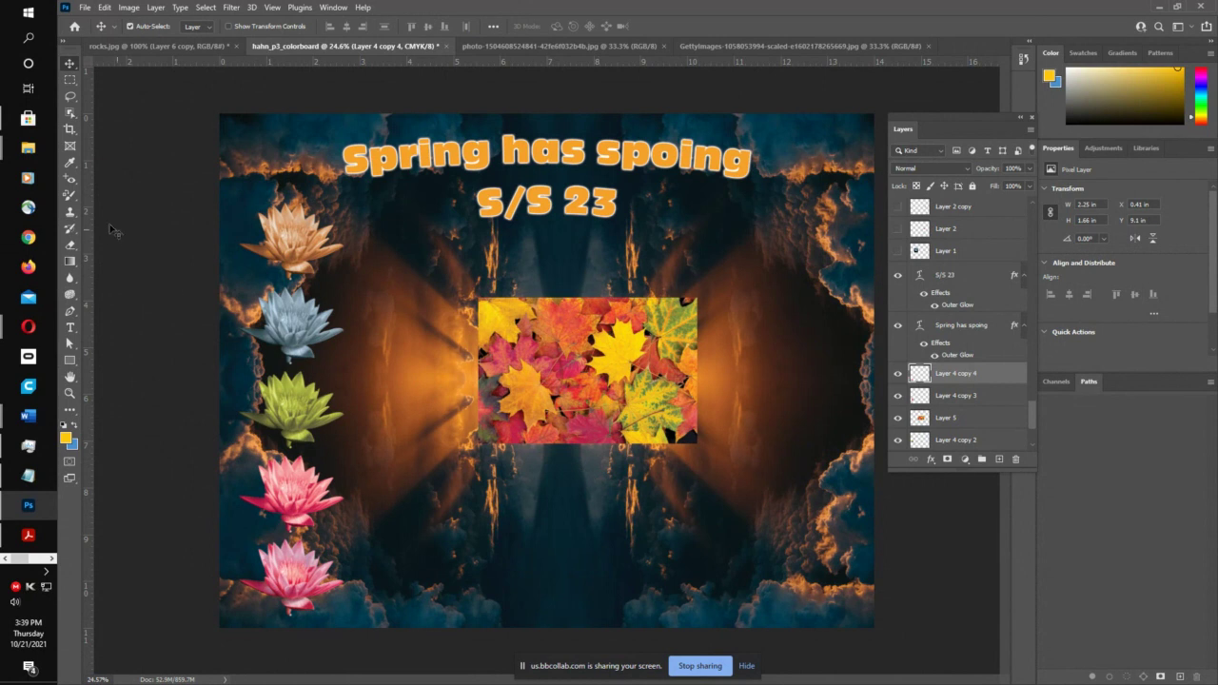
left_click(73, 198)
mouse_move(273, 543)
left_mouse_down()
mouse_move(239, 593)
mouse_move(287, 589)
mouse_move(273, 571)
mouse_move(304, 574)
mouse_move(295, 562)
left_mouse_up()
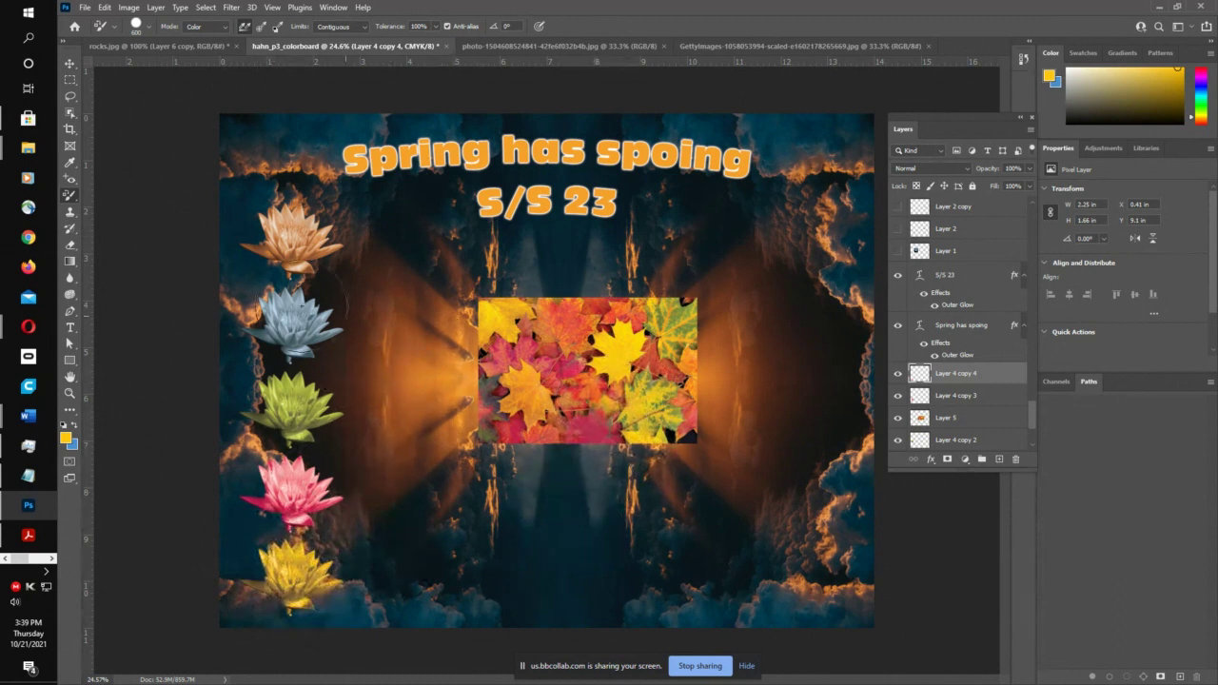
- Move the autumn leaves photo up and to the right, farther away from the column of lotuses
left_click(70, 63)
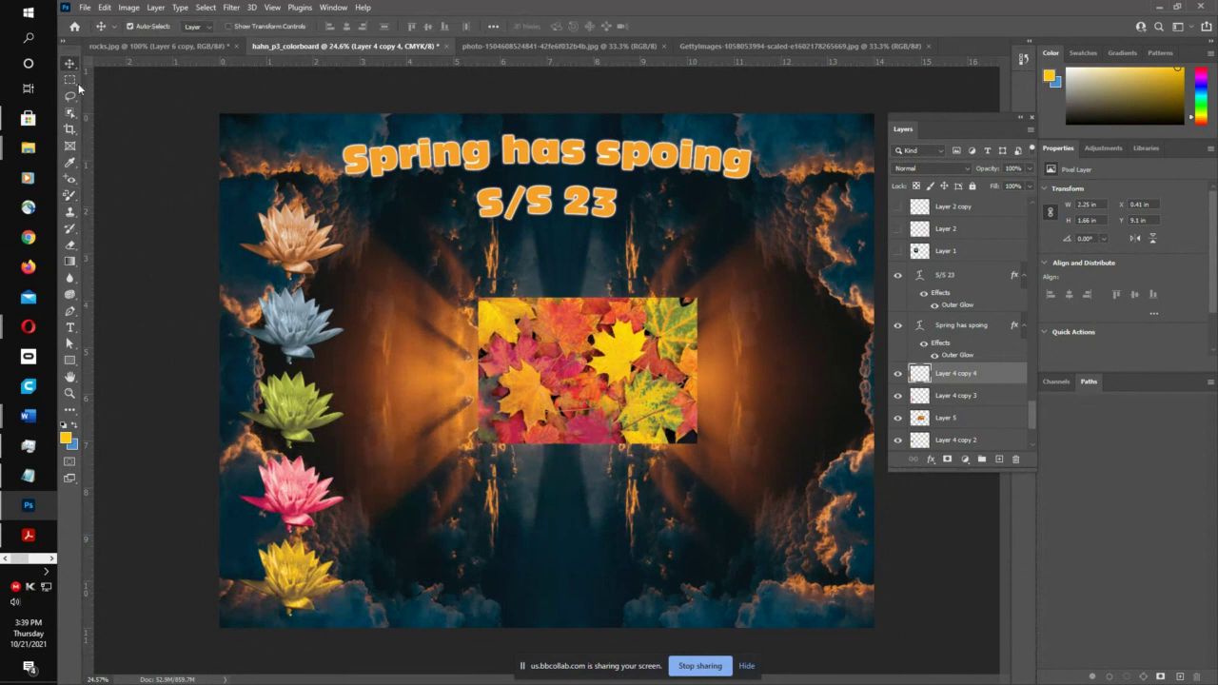
left_click(308, 489)
left_click_drag(453, 434, 523, 401)
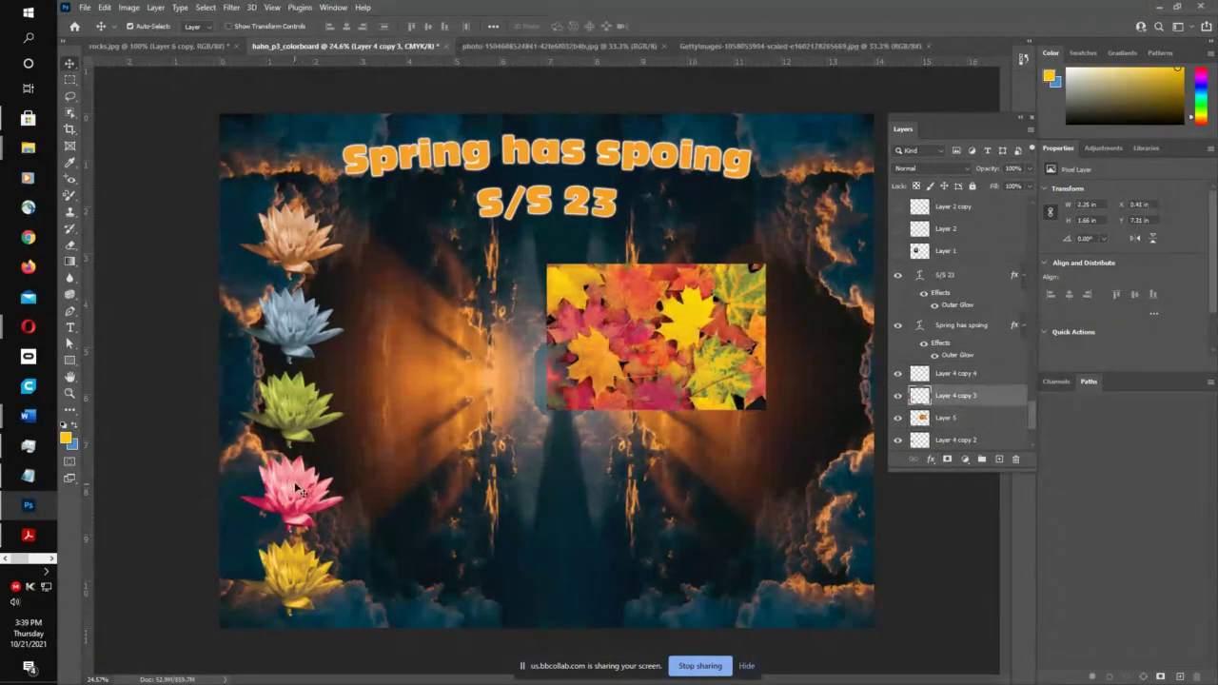
- Start a Hue/Saturation adjustment on the pink lotus, fourth in the column, with Colorize enabled
left_click_drag(298, 489, 295, 500)
left_click(137, 8)
mouse_move(143, 40)
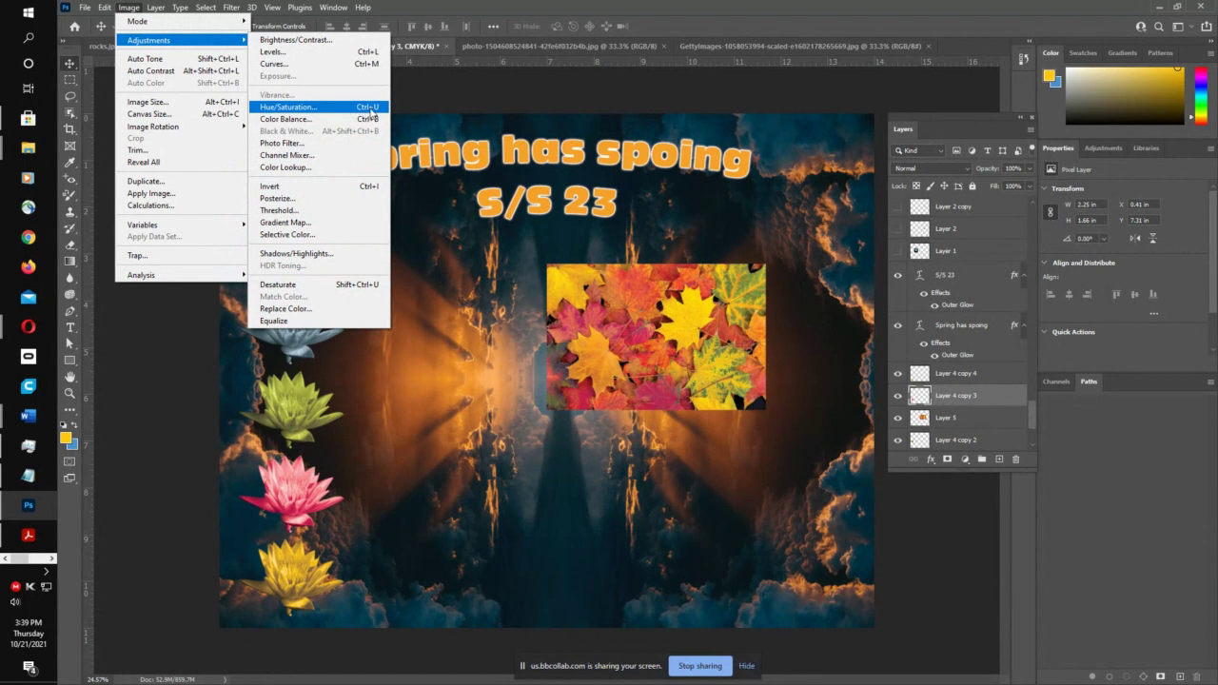
left_click(422, 186)
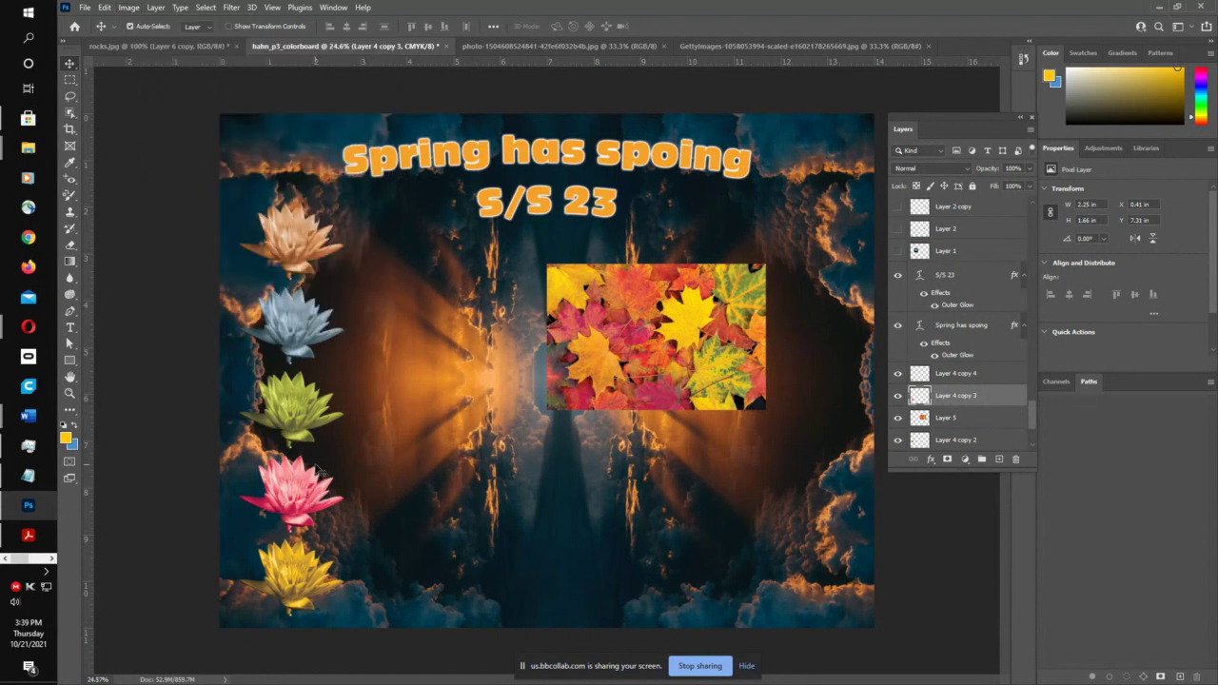
left_click_drag(315, 466, 310, 458)
key("ctrl+u")
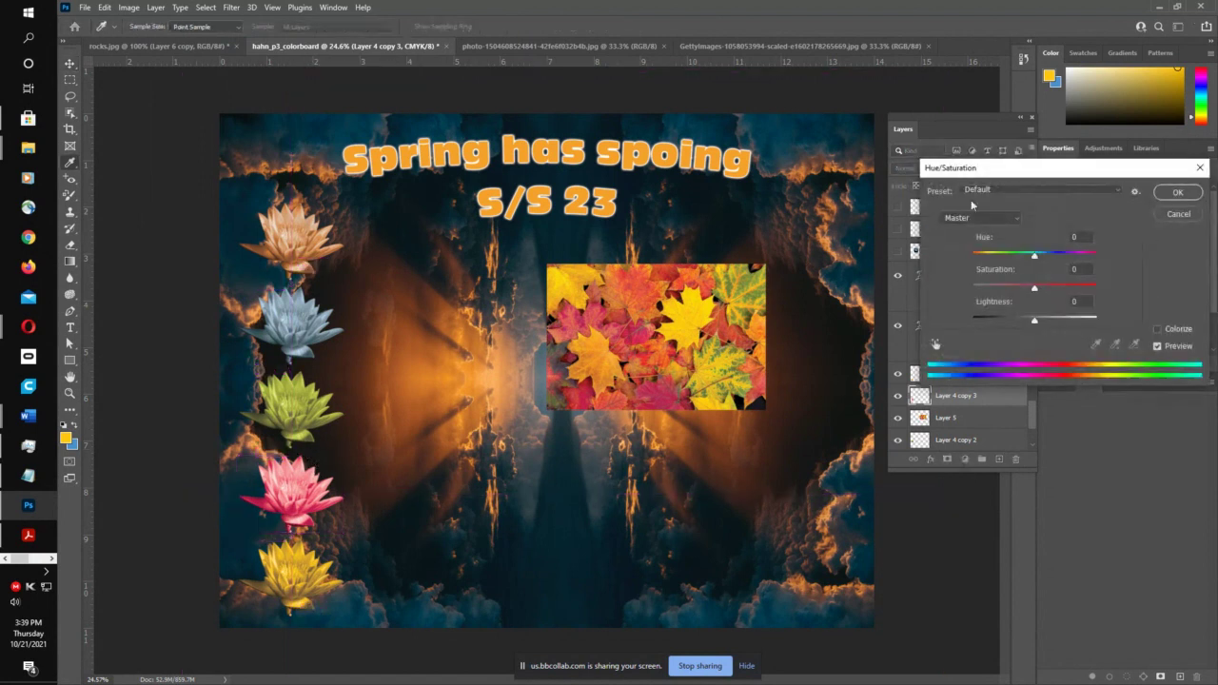
left_click_drag(1027, 170, 523, 261)
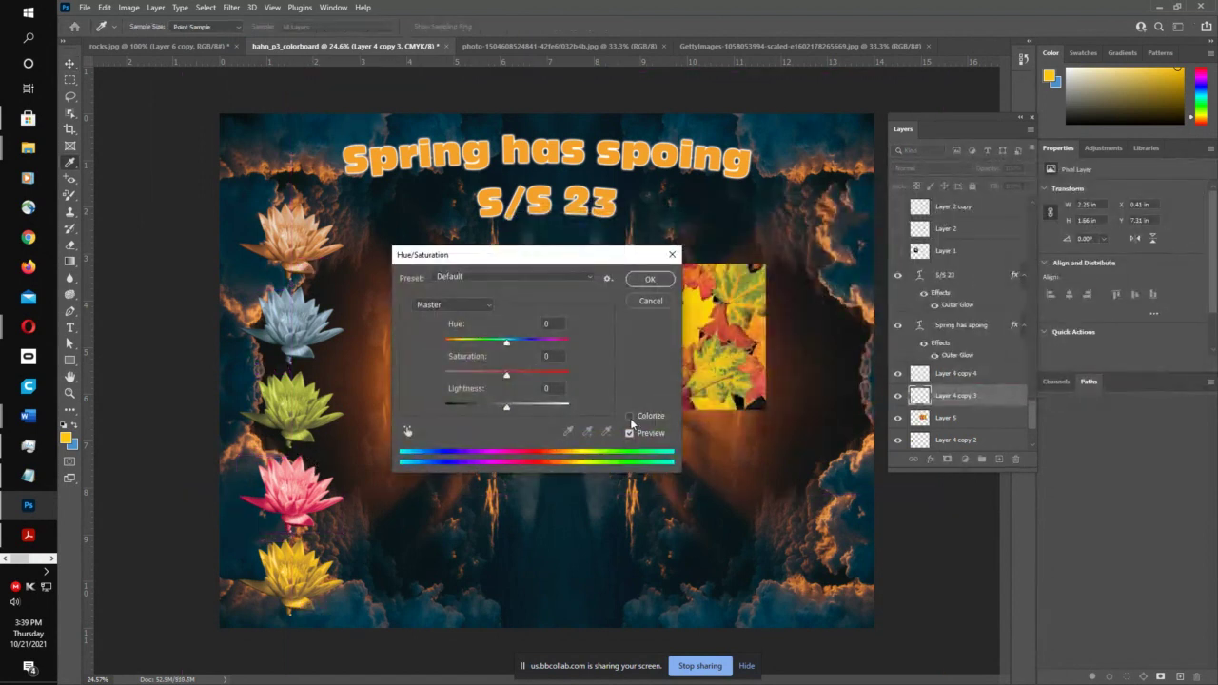
left_click(631, 419)
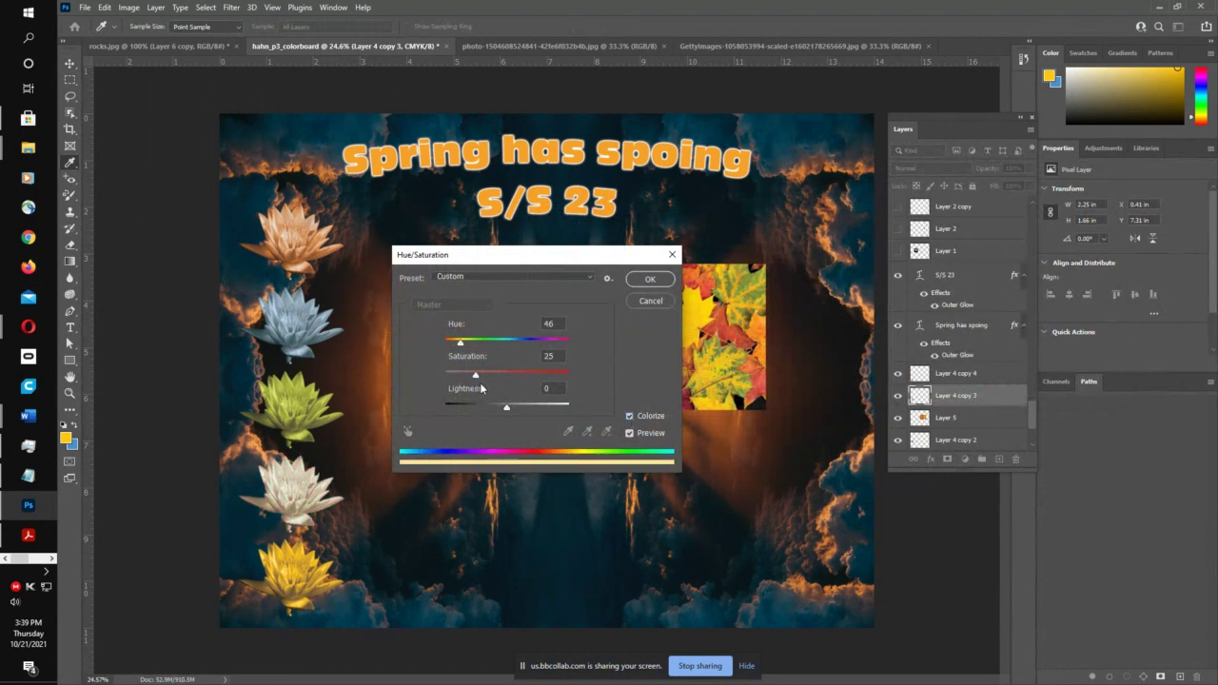
- Set the colorized lotus's hue to 360 and saturation to 100, and apply the adjustment
left_click_drag(478, 372, 549, 374)
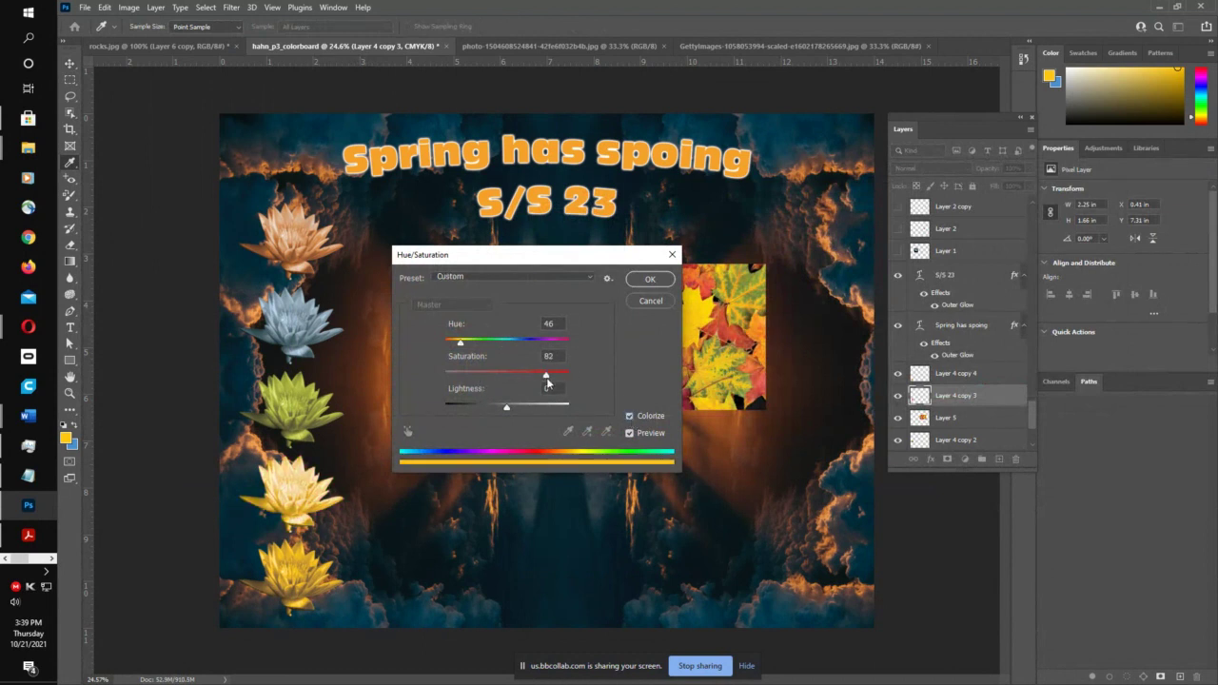
left_click_drag(457, 345, 577, 357)
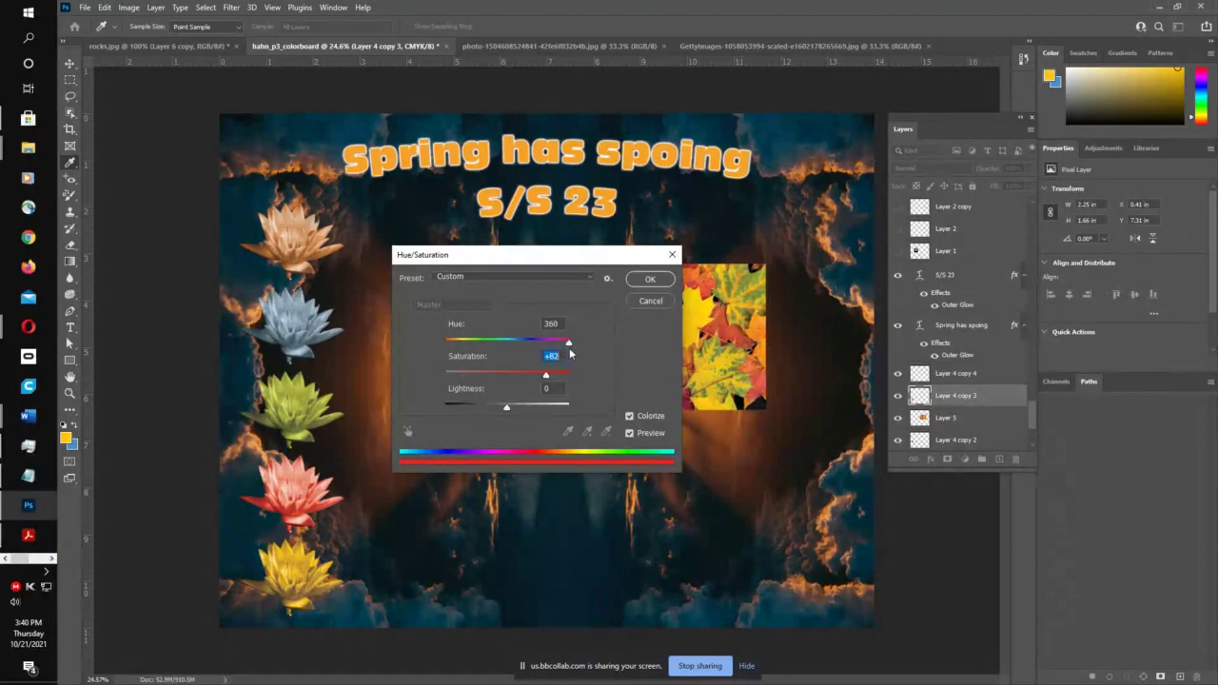
key("shift+Tab")
left_click_drag(546, 378, 575, 341)
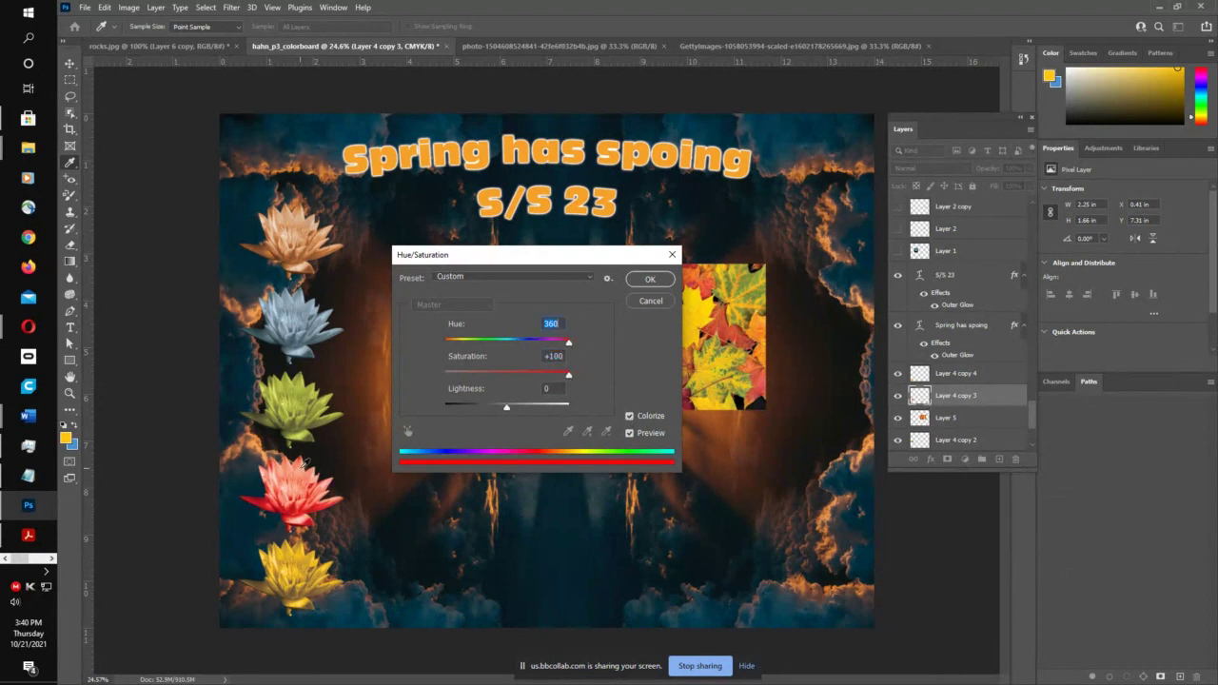
left_click(650, 279)
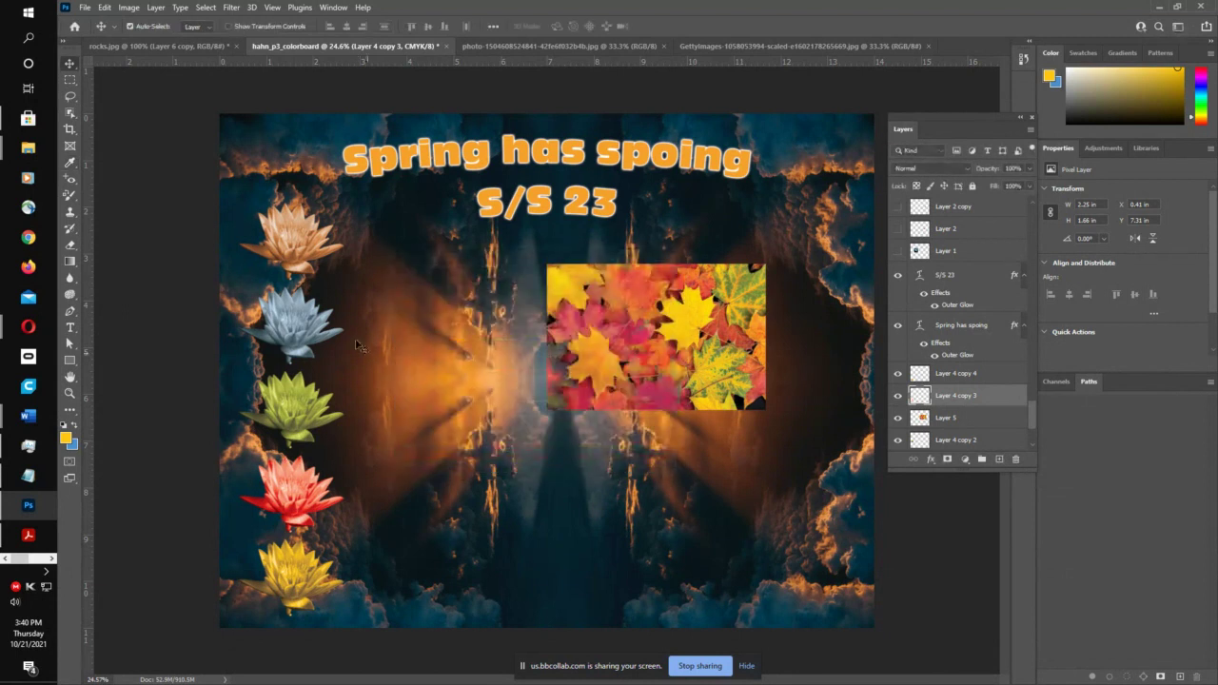
- Add a drop shadow to the uppermost, tan lotus with distance 10 px, spread 15% and size 6 px
left_click(320, 263)
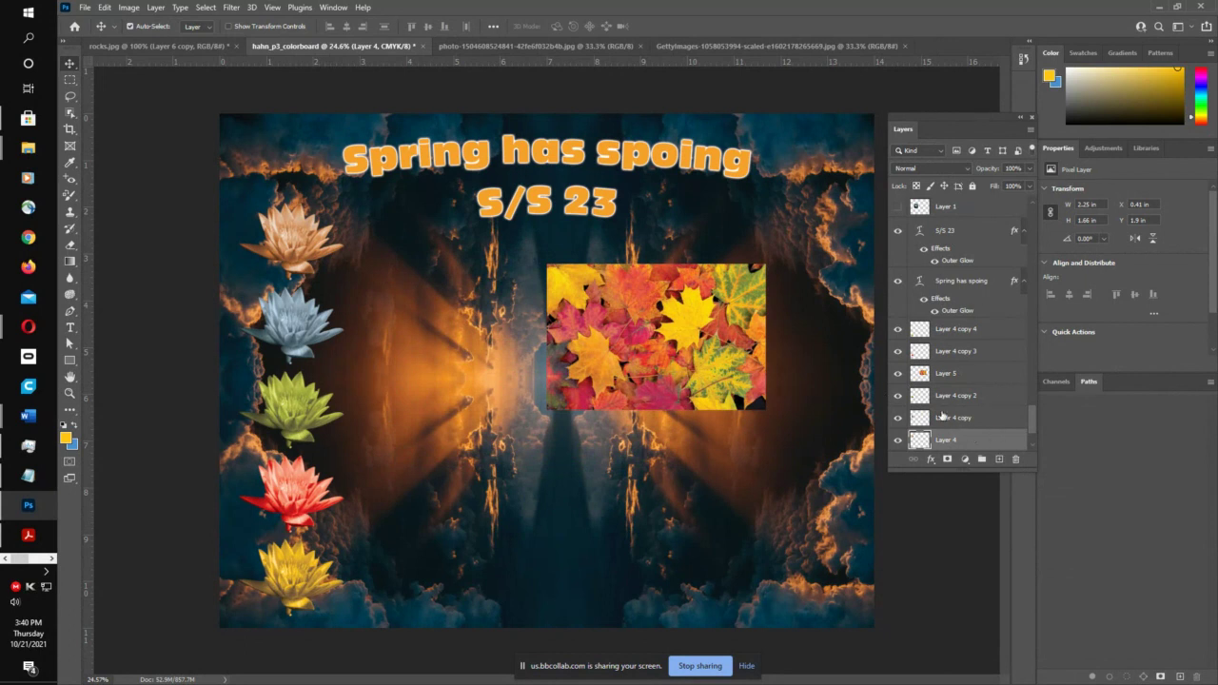
double_click(981, 419)
left_click(790, 477)
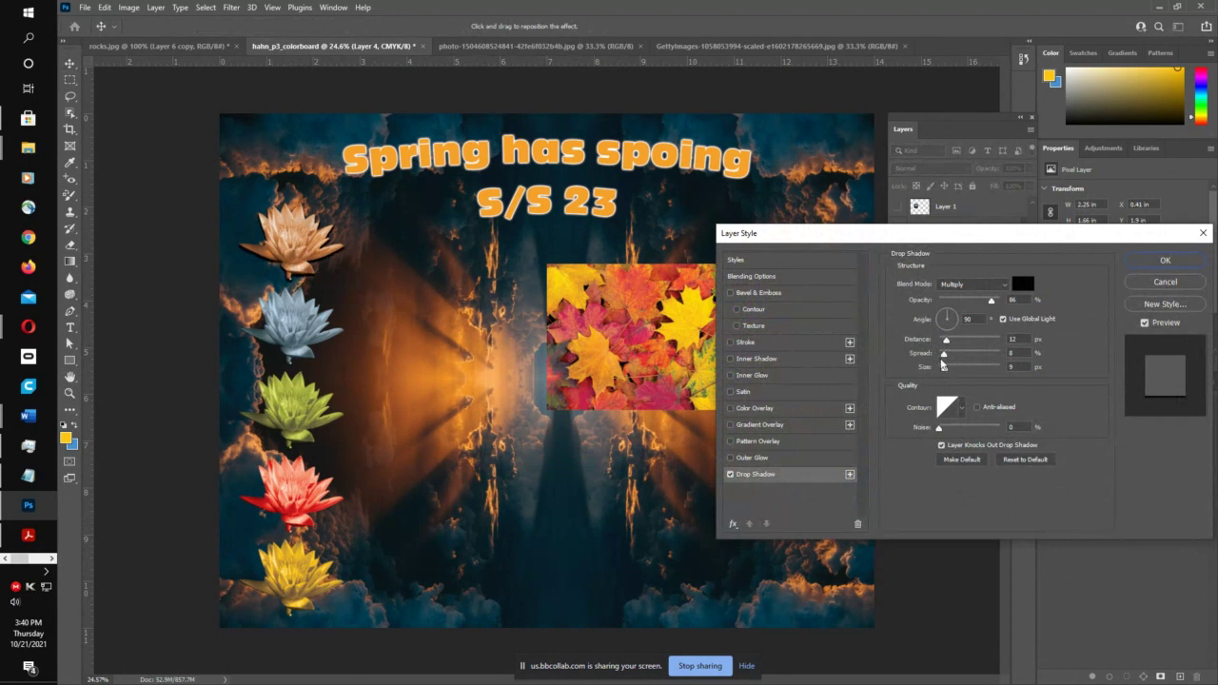
mouse_move(942, 366)
left_mouse_down()
mouse_move(957, 371)
mouse_move(945, 372)
mouse_move(948, 354)
mouse_move(961, 354)
mouse_move(948, 345)
left_mouse_up()
left_click(947, 345)
key("Return")
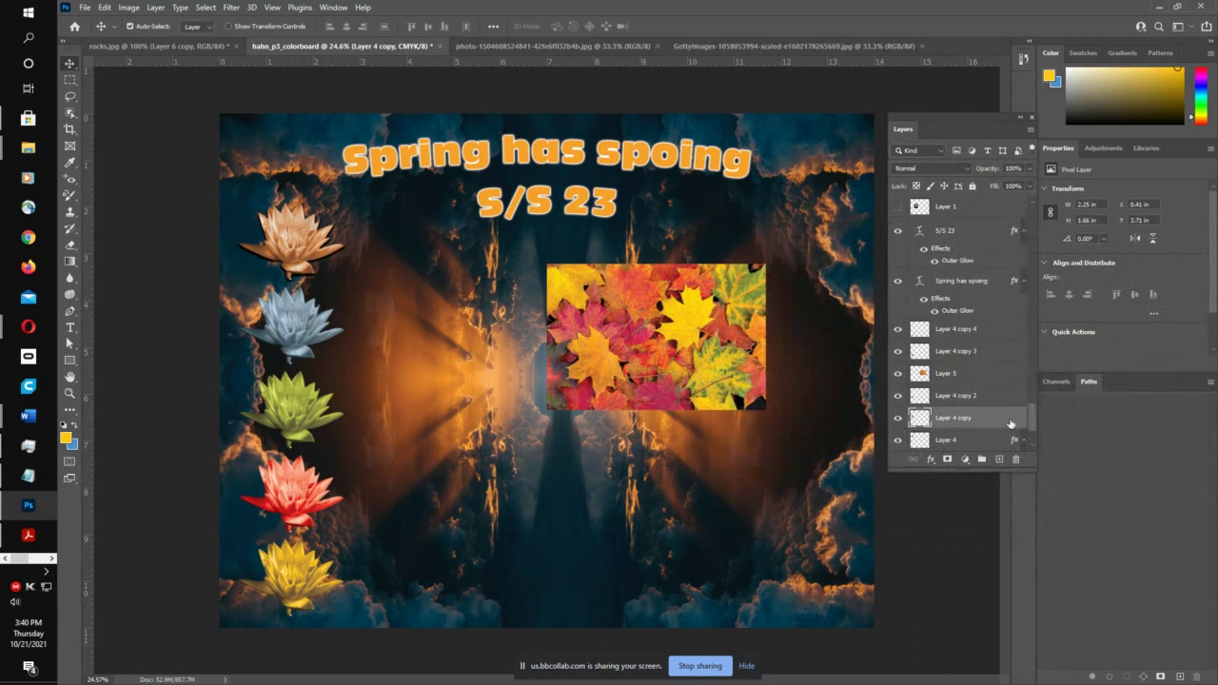
- Apply a drop shadow with the same settings to the blue lotus
double_click(1009, 422)
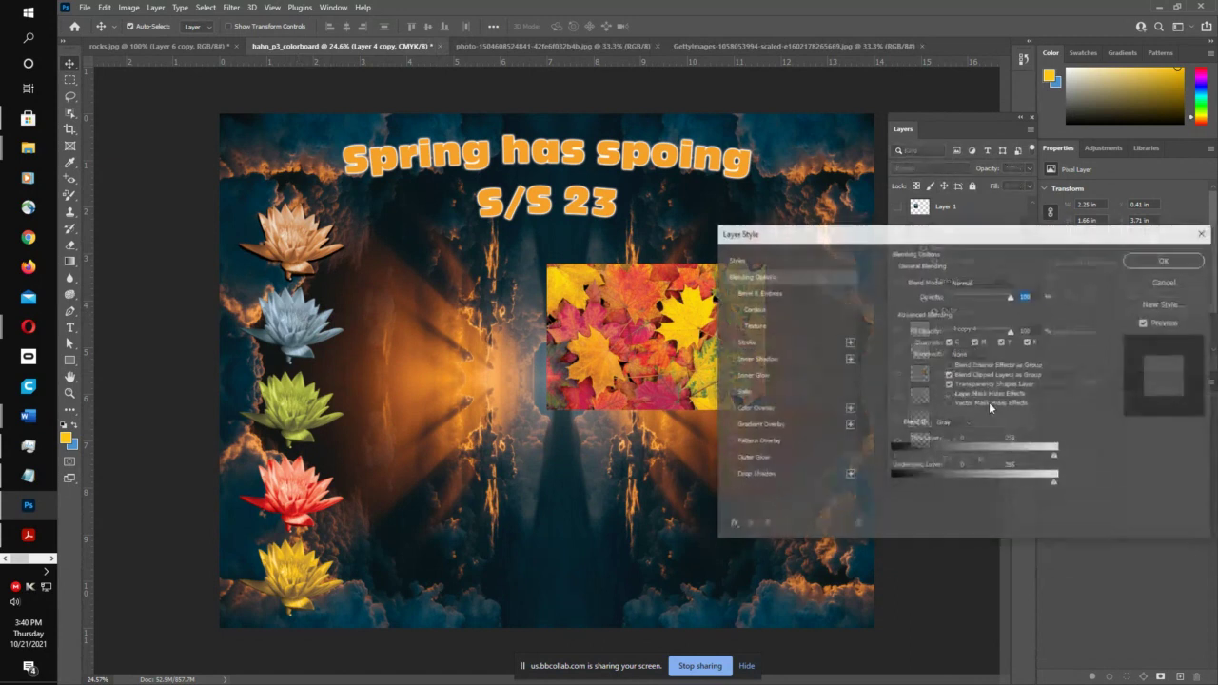
left_click(798, 474)
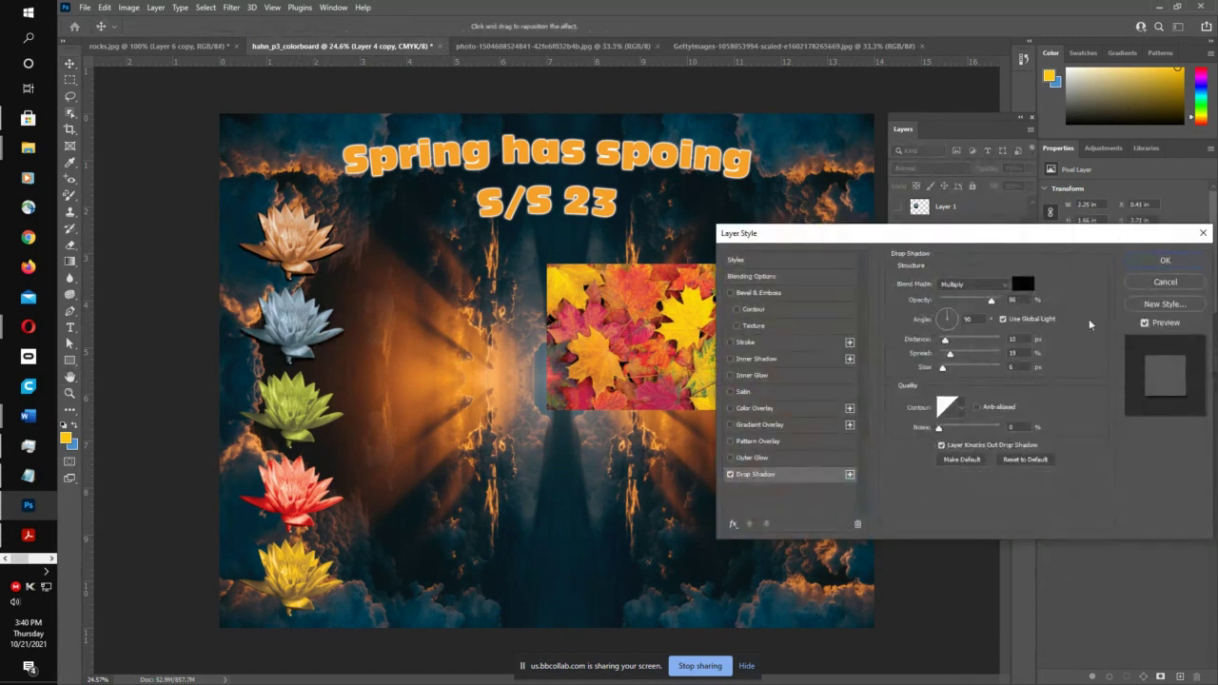
left_click(1156, 262)
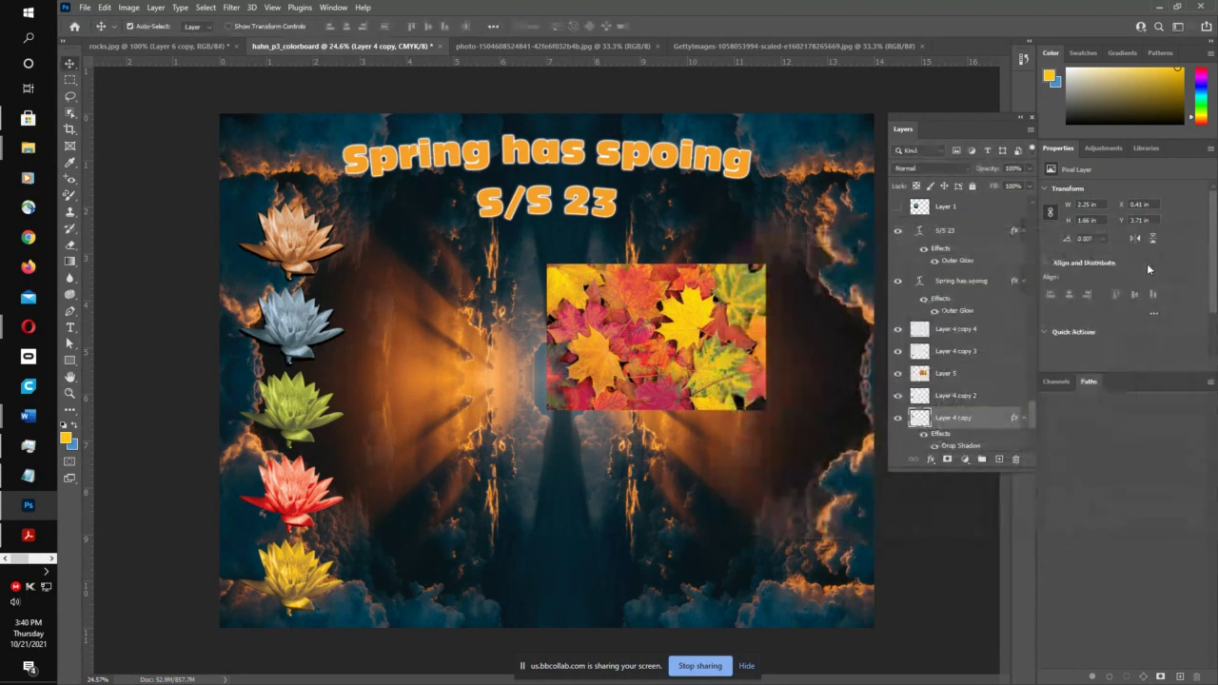
- Apply a drop shadow with the same settings to the green lotus
left_click(299, 405)
left_click(931, 459)
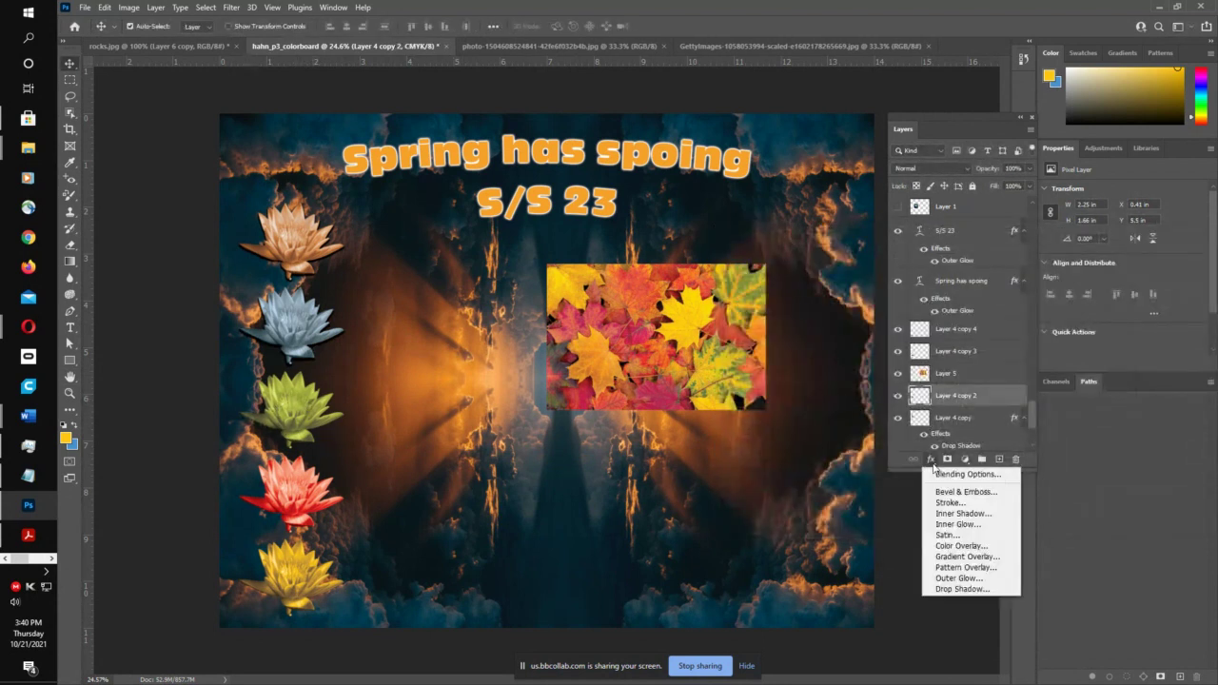
left_click(959, 590)
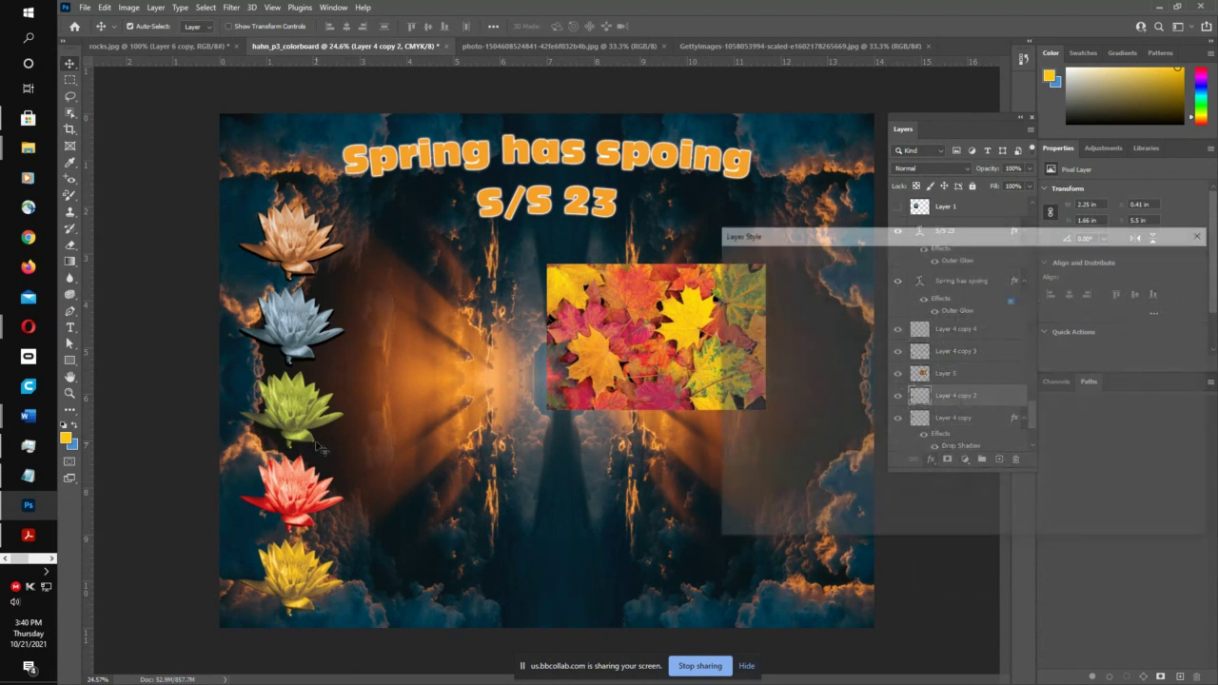
left_click(1164, 260)
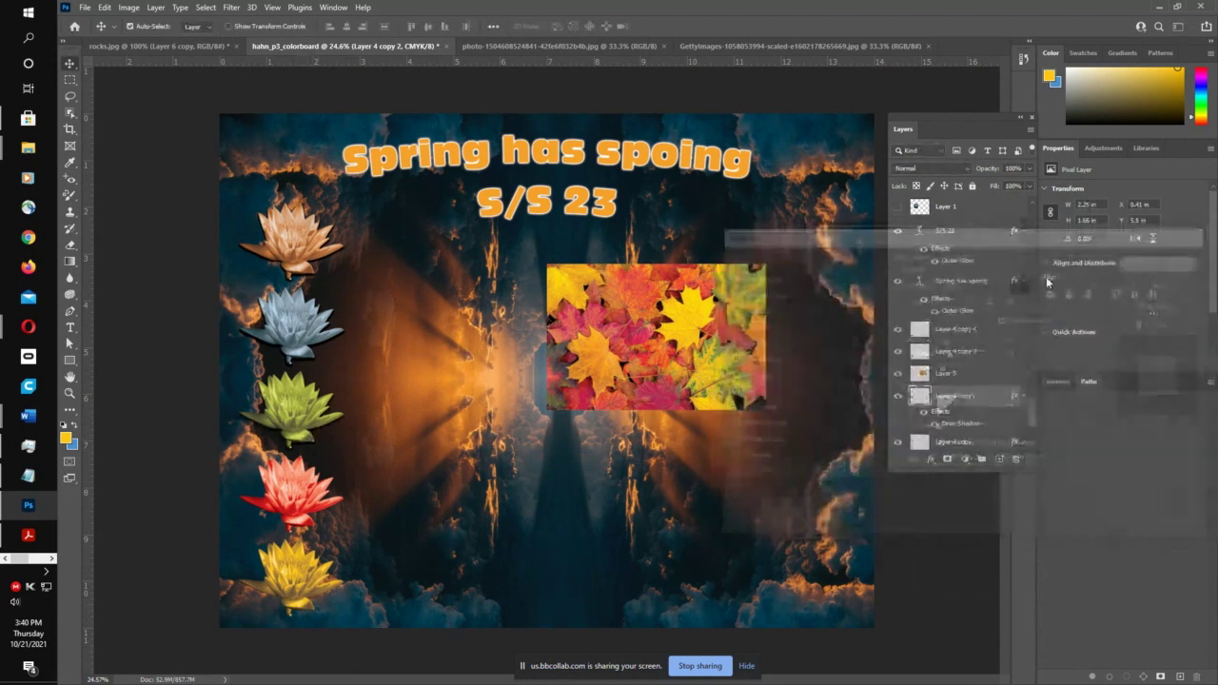
- Apply a drop shadow with the same settings to the red lotus
left_click(301, 490)
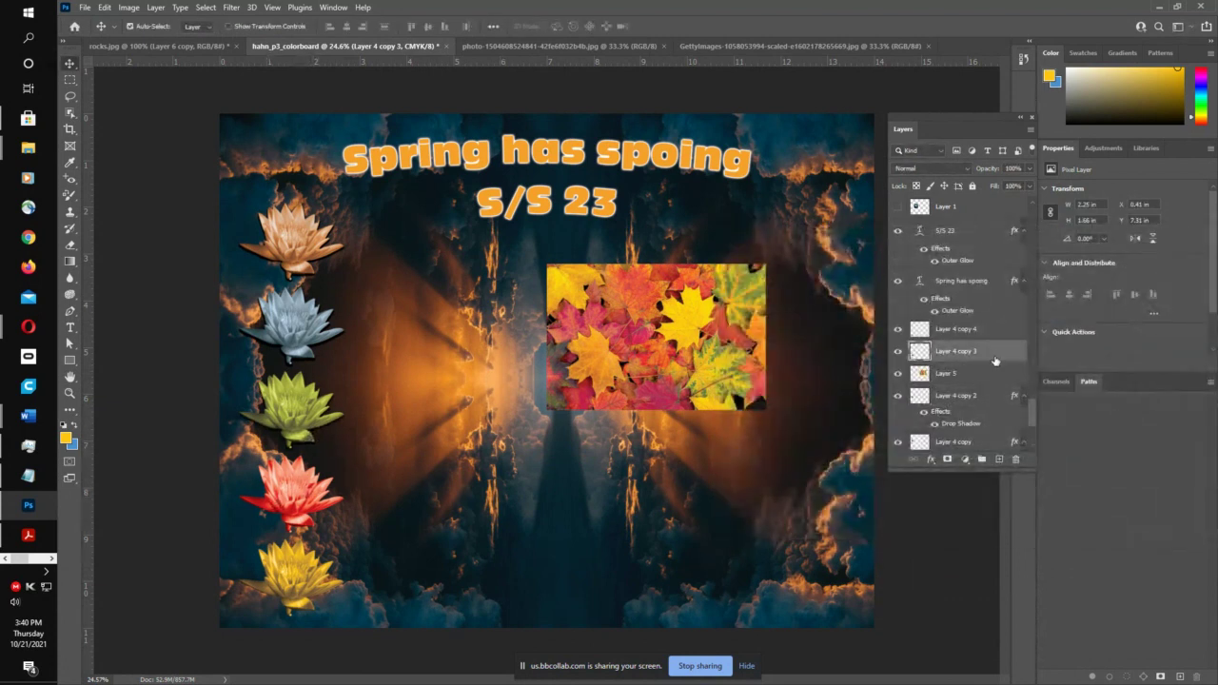
double_click(899, 361)
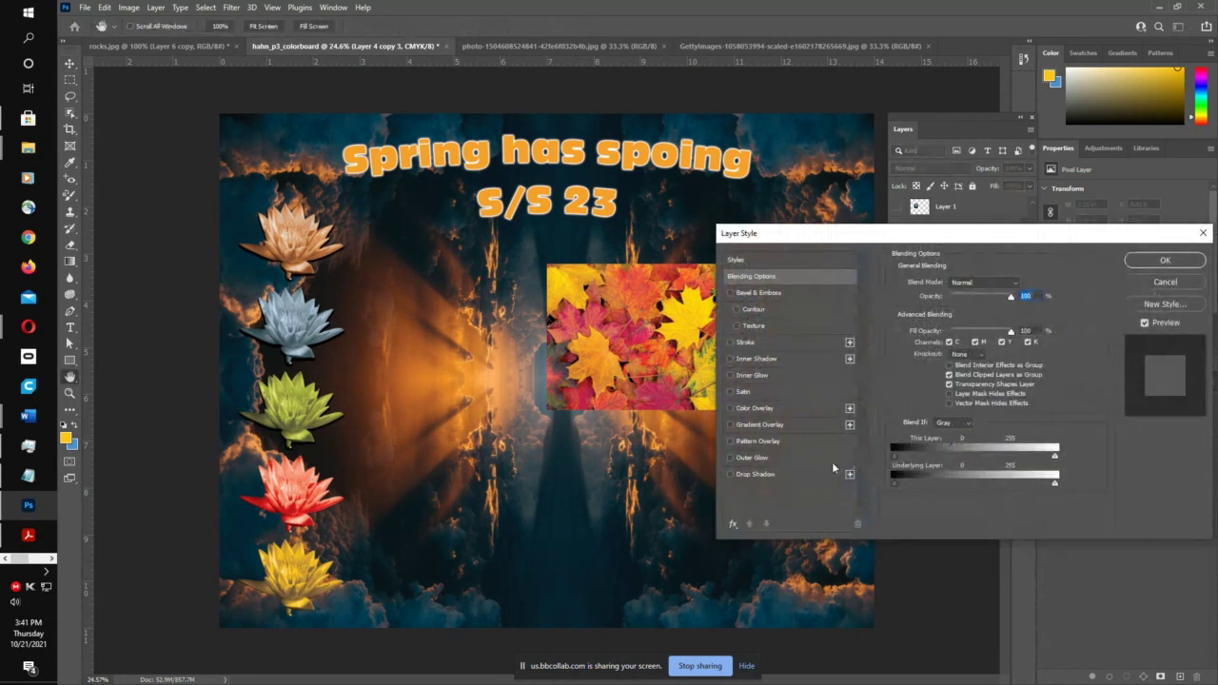
left_click(821, 472)
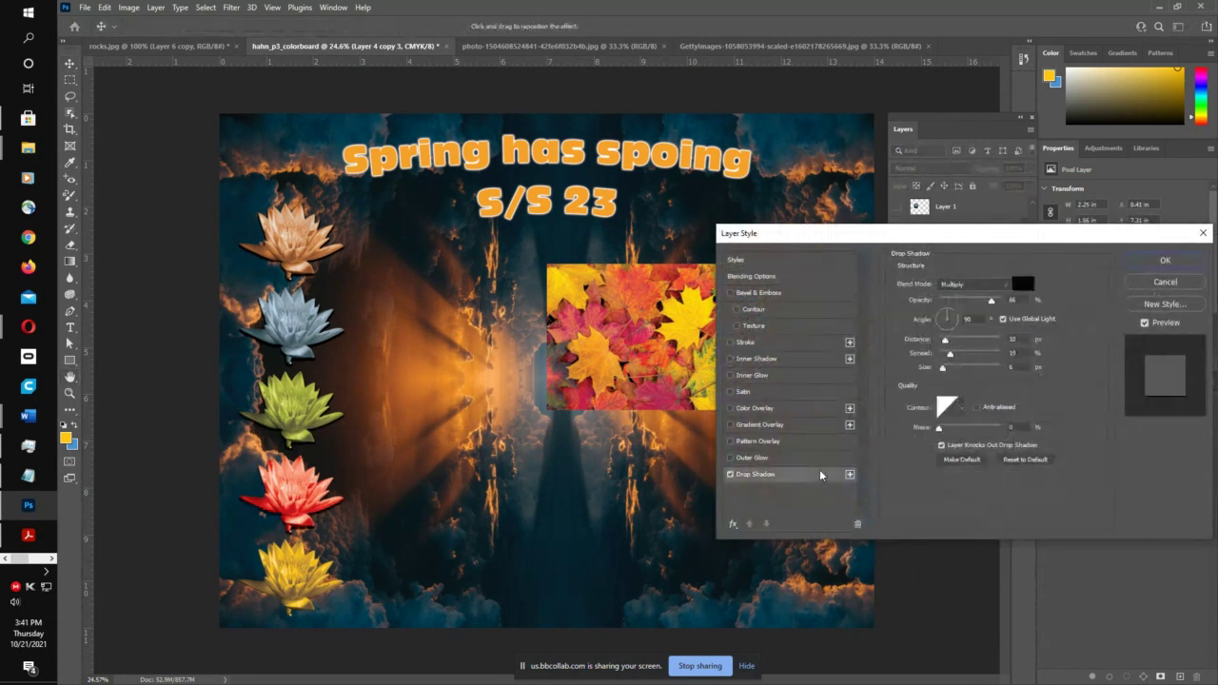
left_click(1178, 267)
- Apply a drop shadow with the same settings to the yellow lotus
left_click(327, 580)
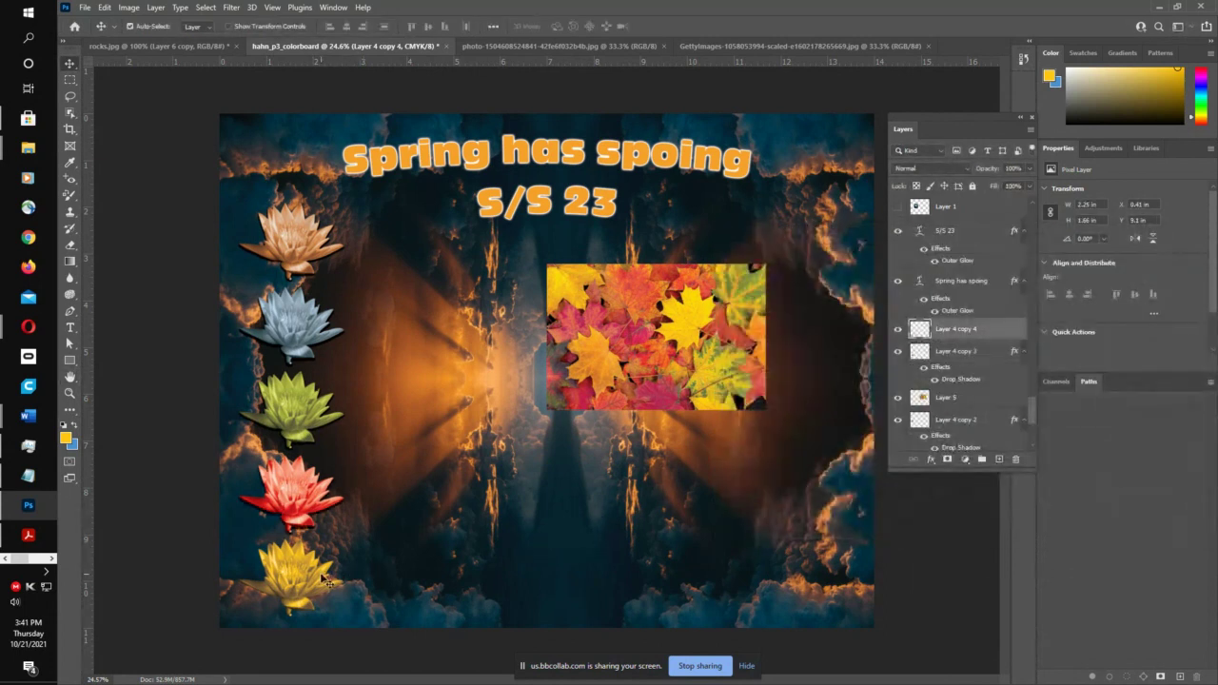
left_click(931, 460)
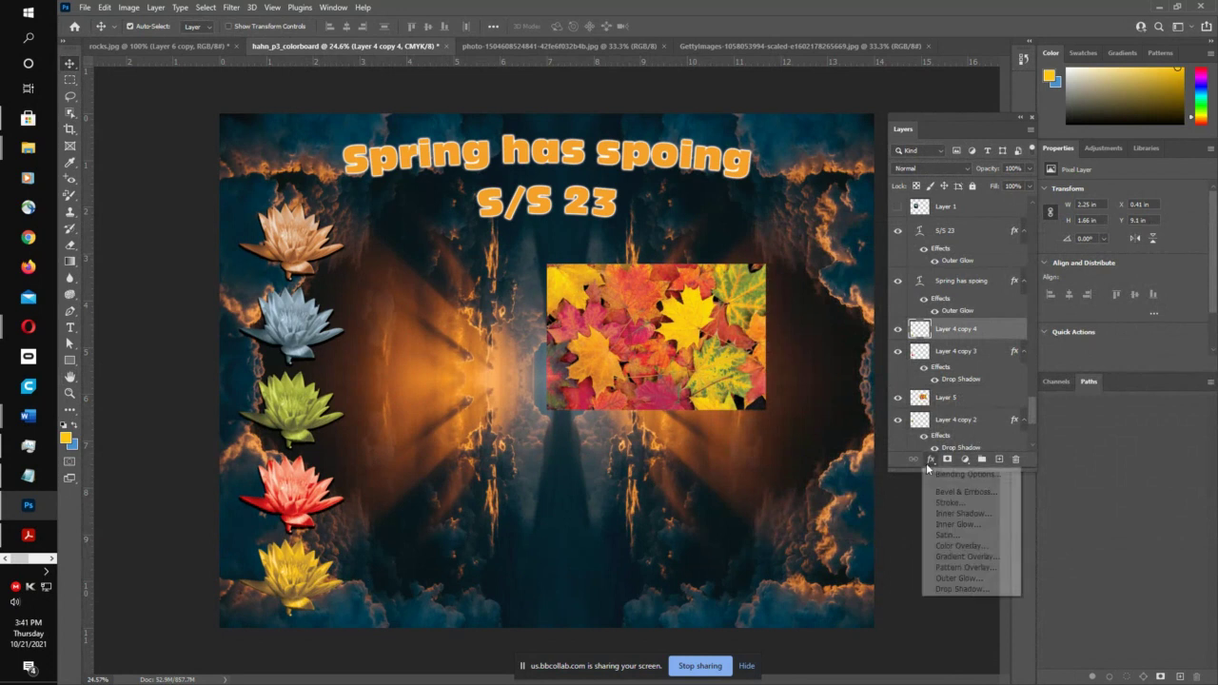
left_click(932, 588)
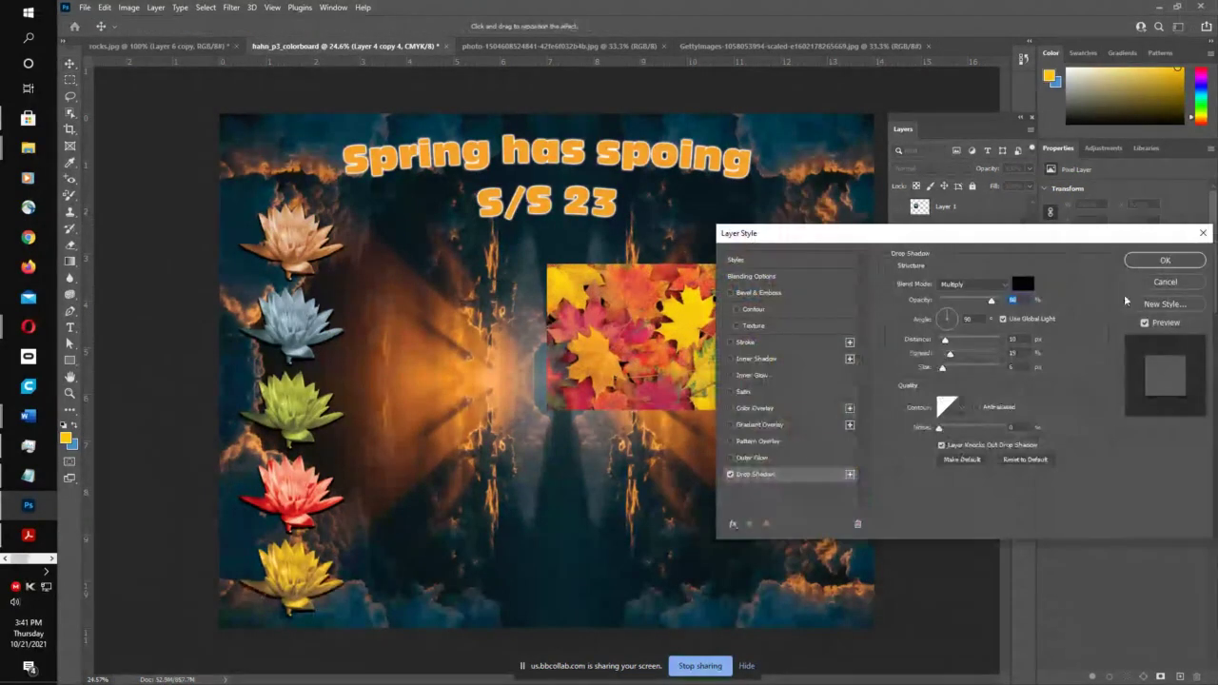
left_click(1165, 260)
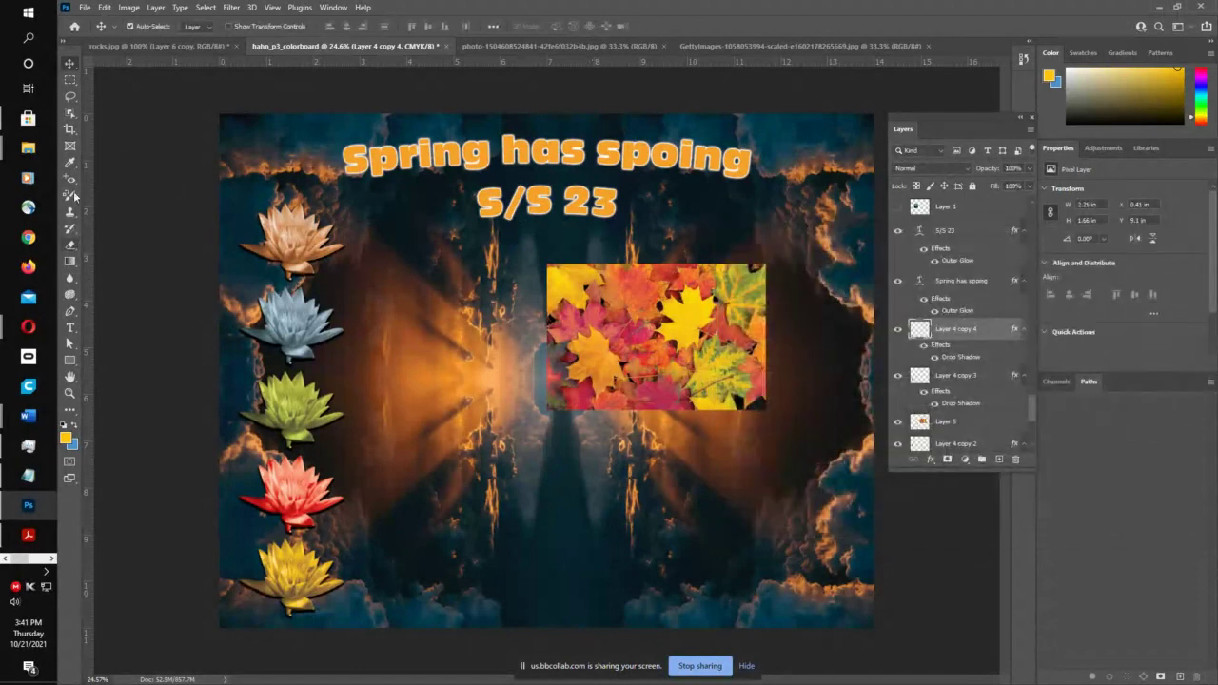
- Add the yellow text "mustard" in 60 pt Antique Olive Compact over the uppermost lotus
left_click(70, 328)
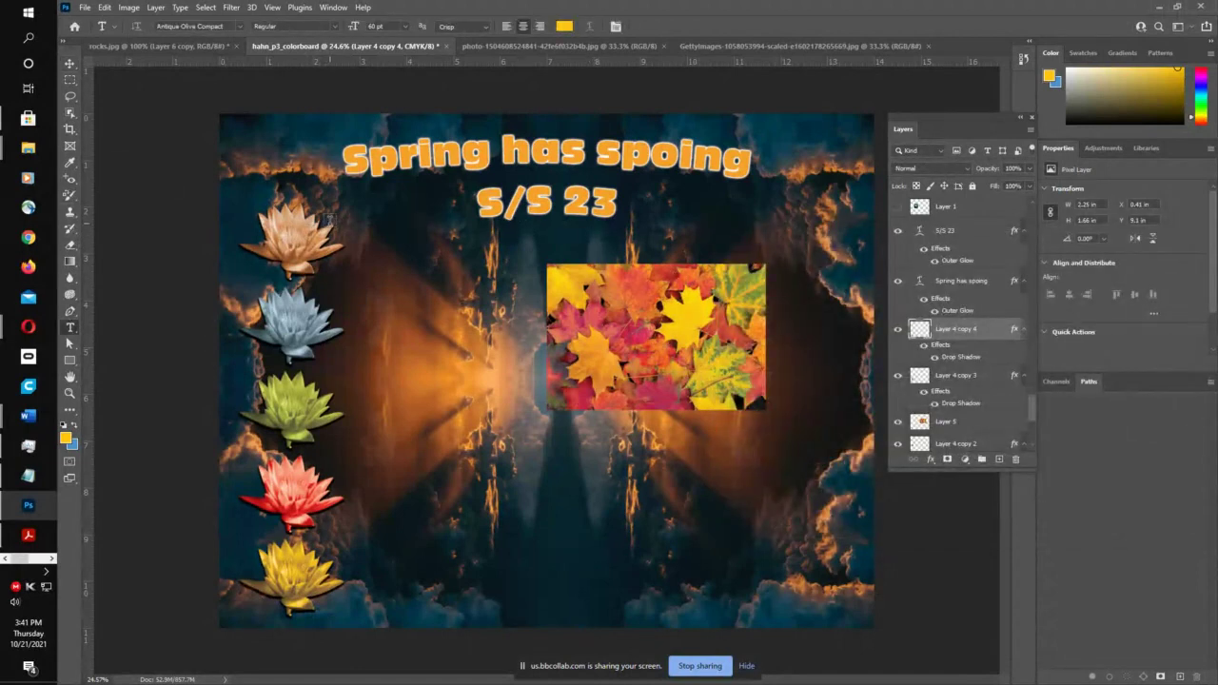
left_click(330, 222)
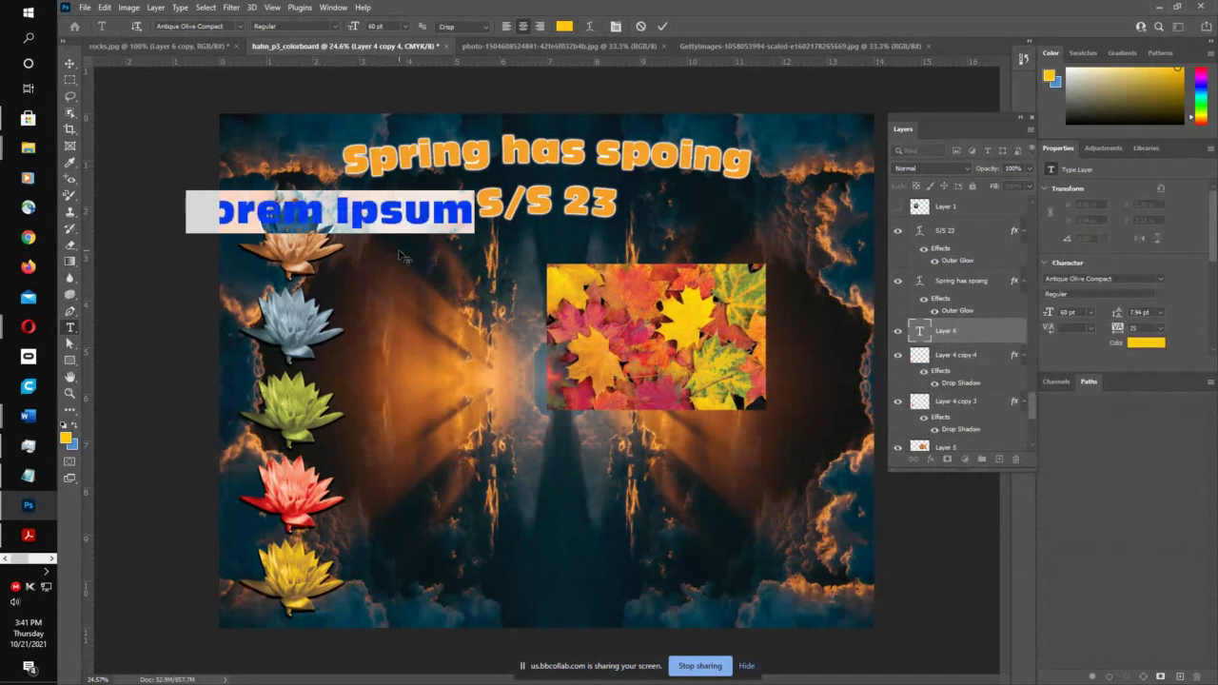
type("mustard")
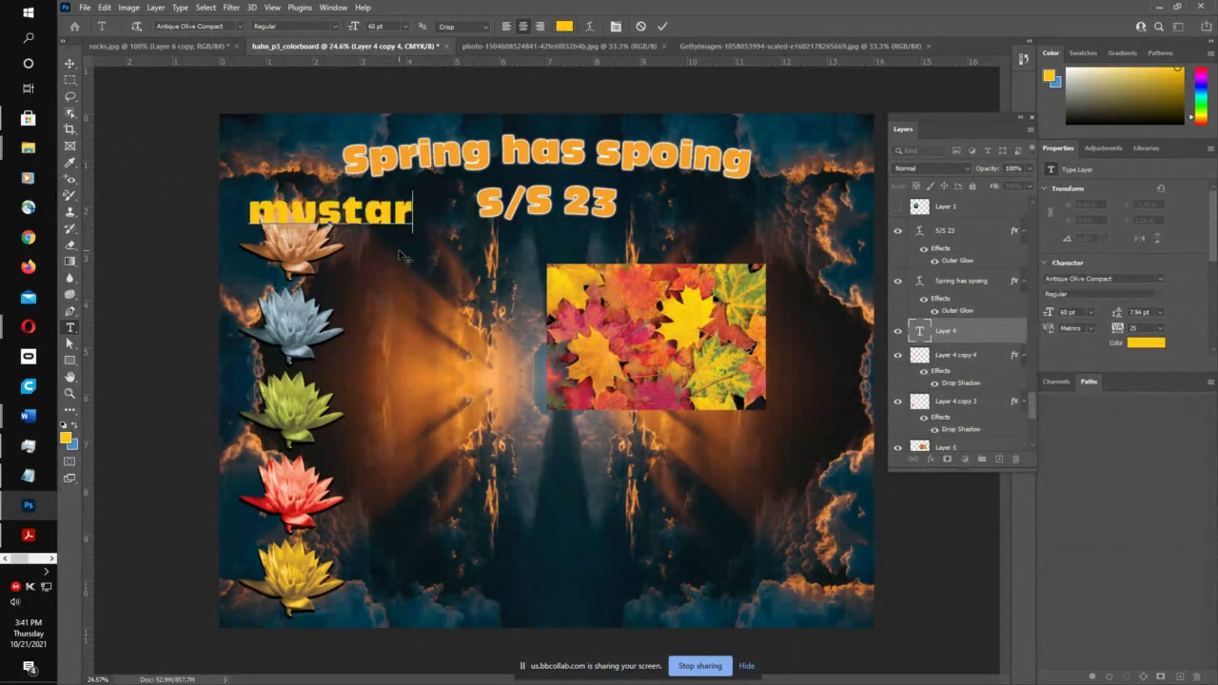
left_click(662, 27)
- Scale the "mustard" label down to about 25 pt and place it beside the uppermost lotus's upper right
key("ctrl+t")
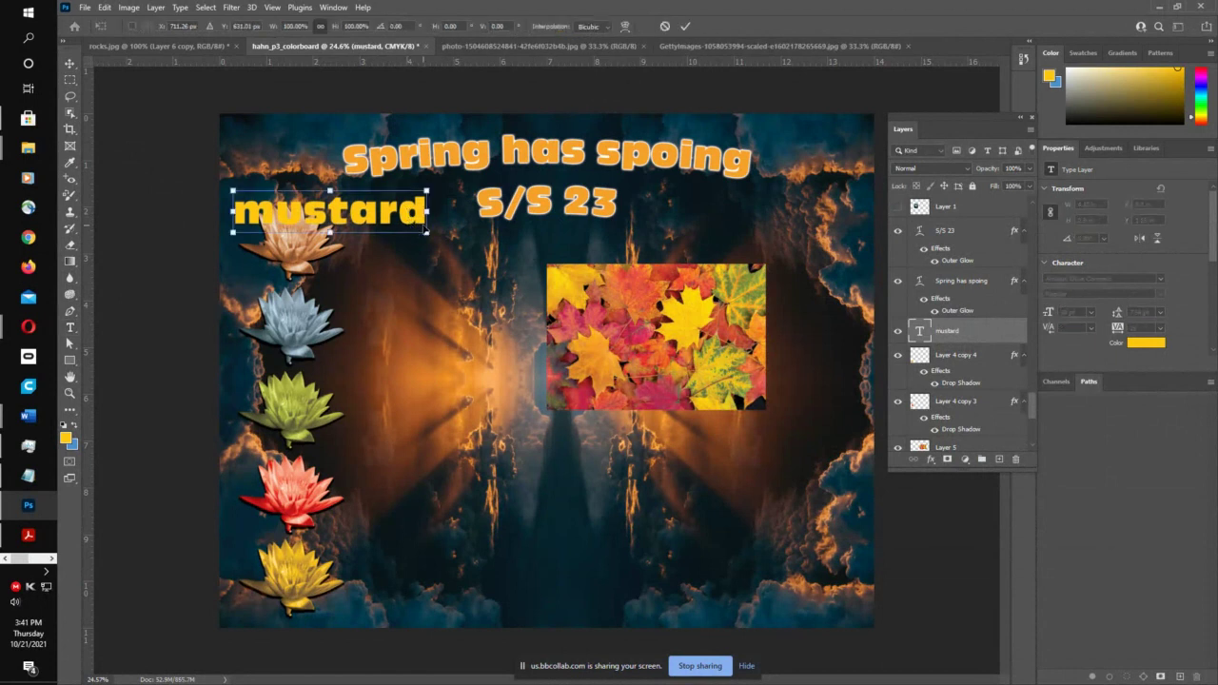
left_click_drag(427, 234, 391, 217)
left_click(685, 26)
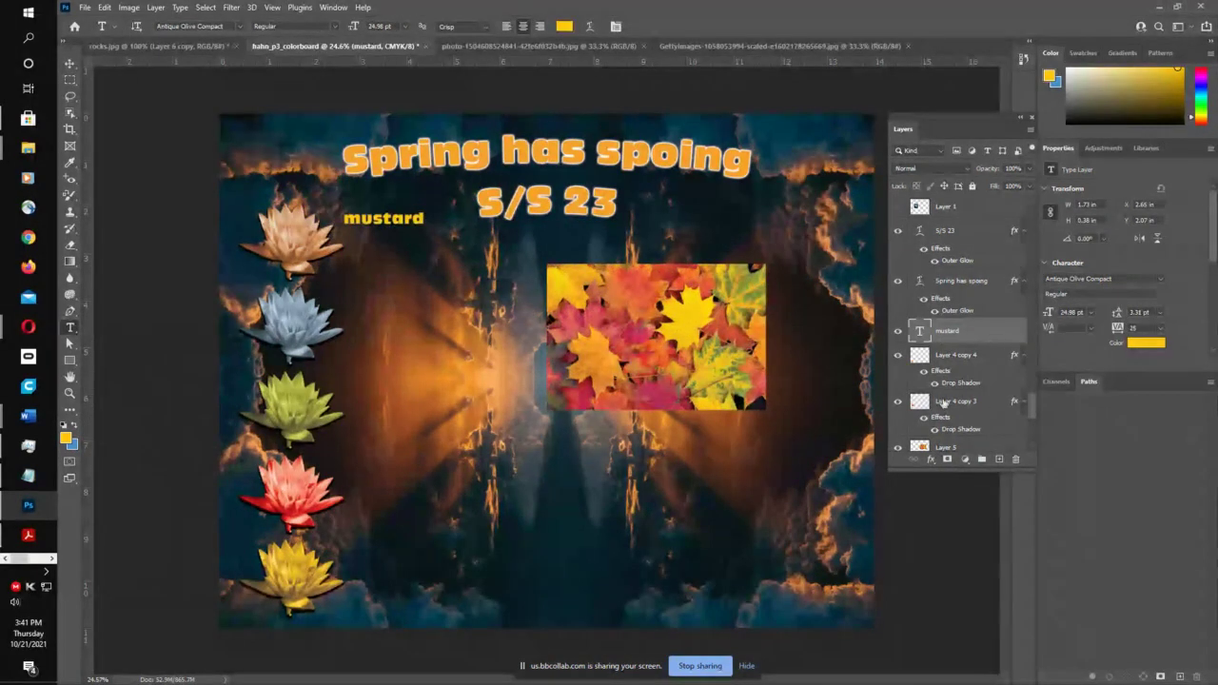
- Try an outer glow at 90% opacity on the "mustard" label
left_click(932, 461)
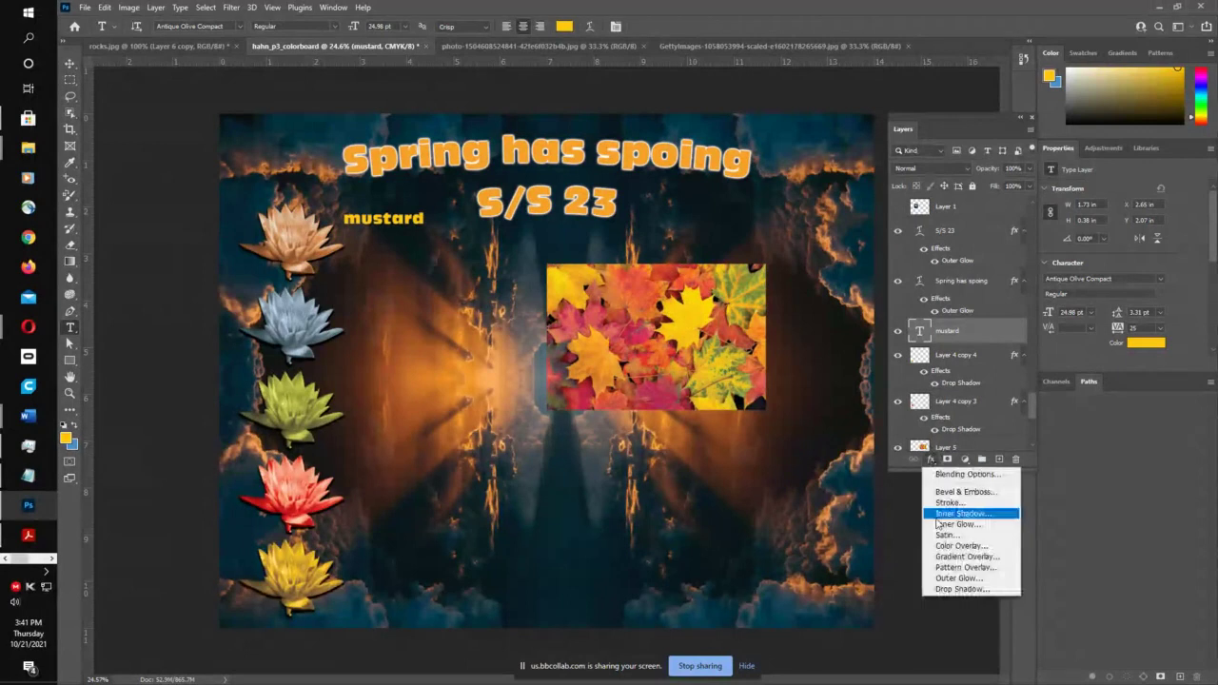
left_click(955, 579)
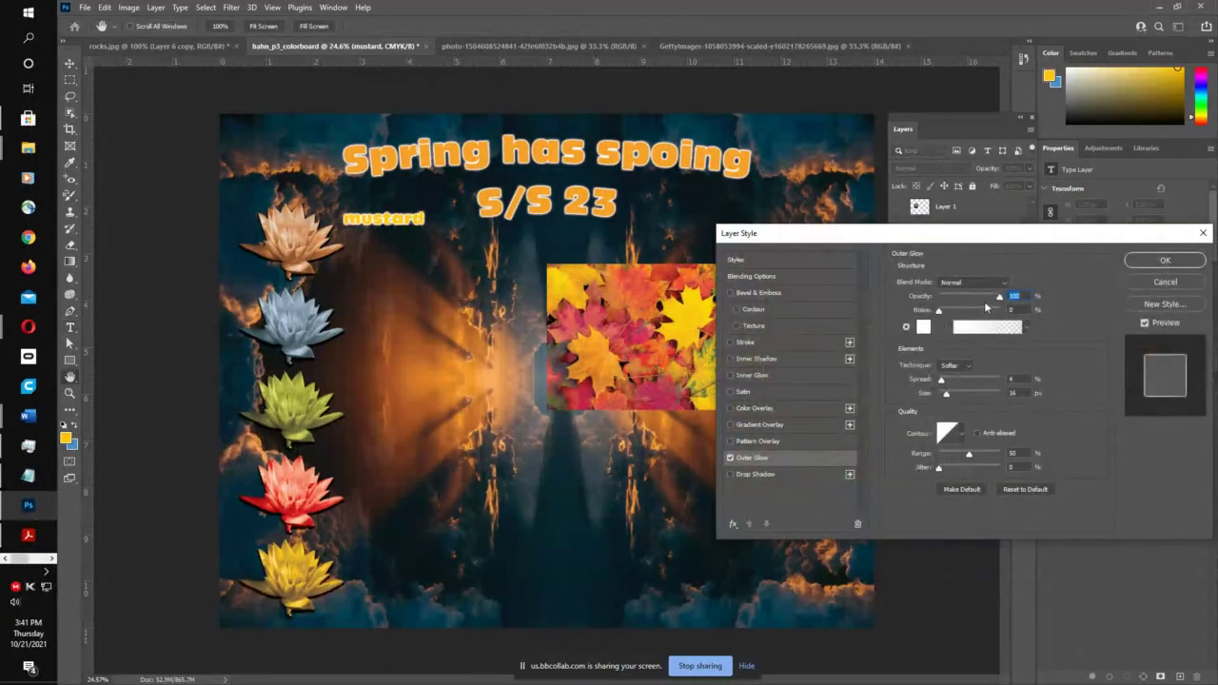
left_click_drag(993, 302, 996, 301)
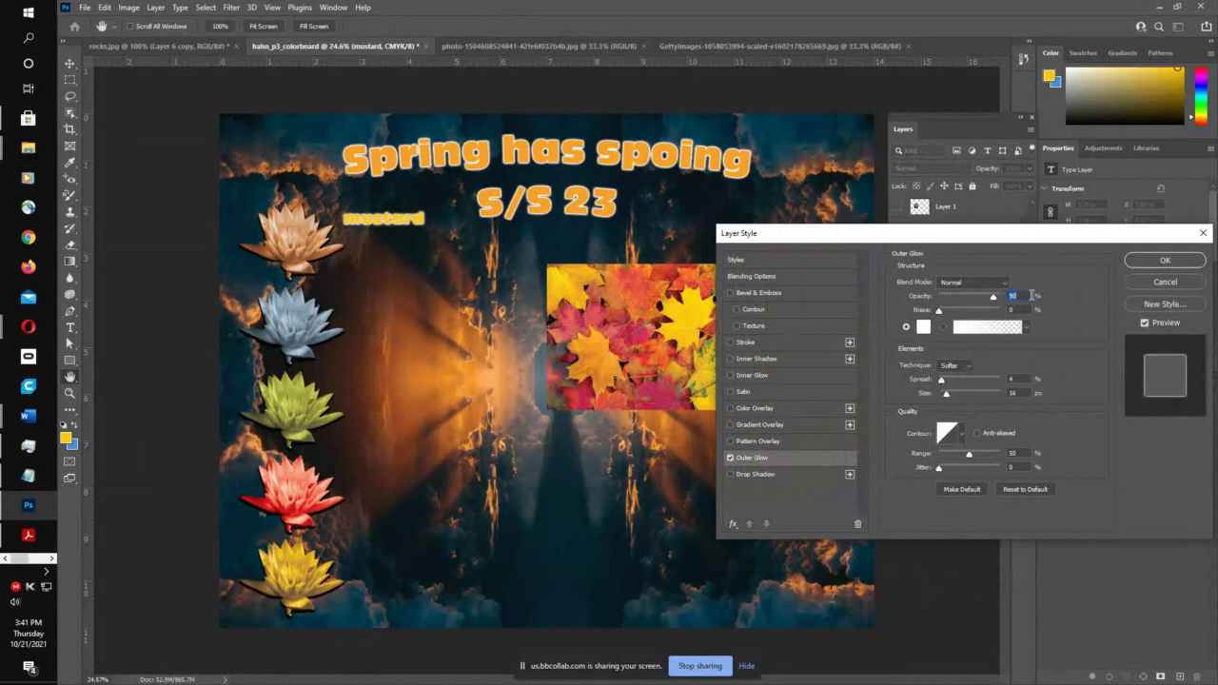
left_click(730, 458)
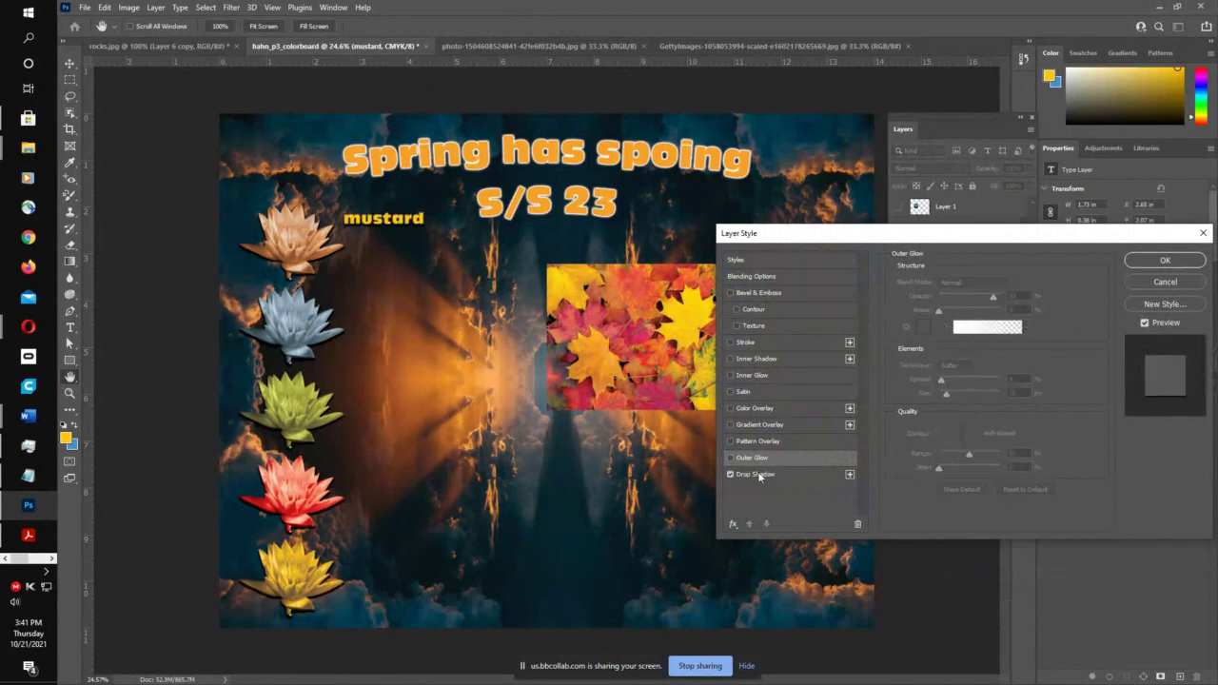
- Apply a drop shadow to the "mustard" label at a -14° angle with a distance of 8 px
left_click(757, 474)
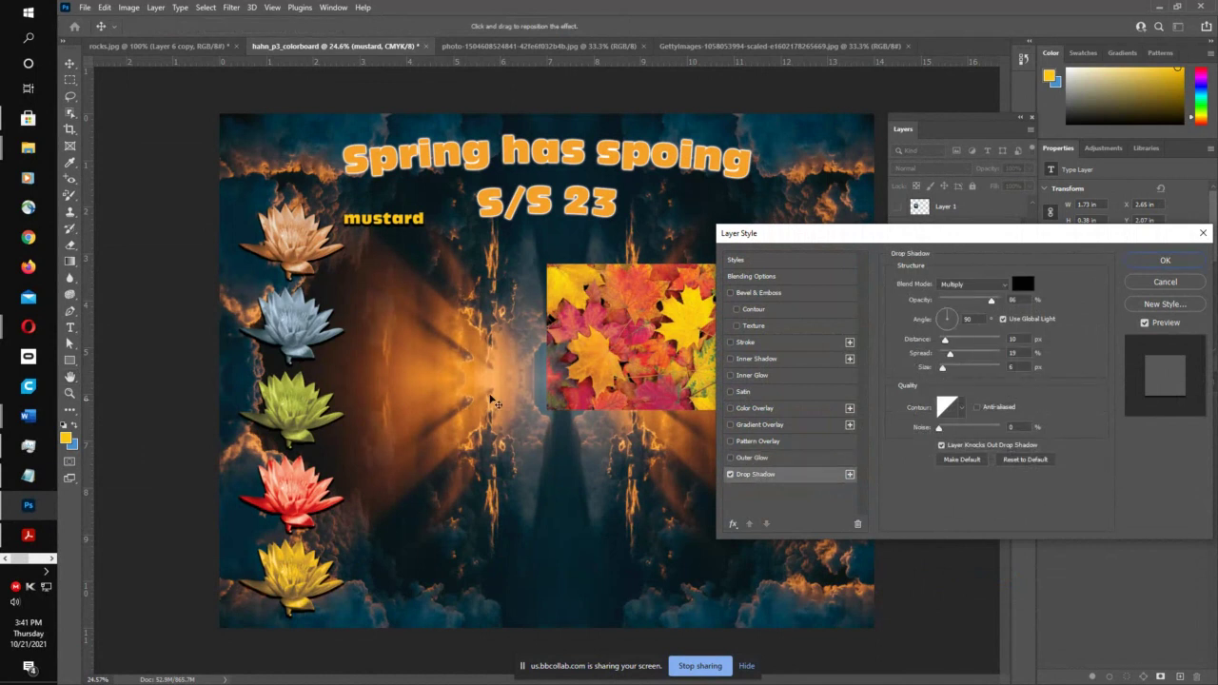
left_click_drag(423, 222, 453, 238)
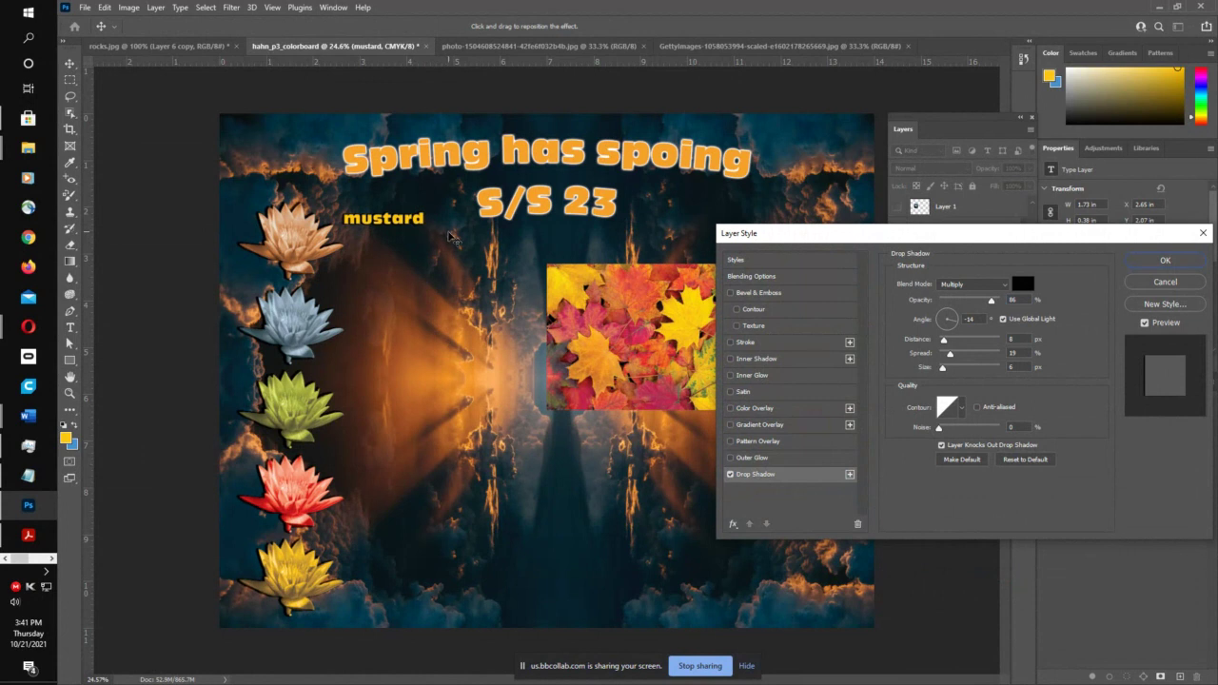
left_click(1165, 260)
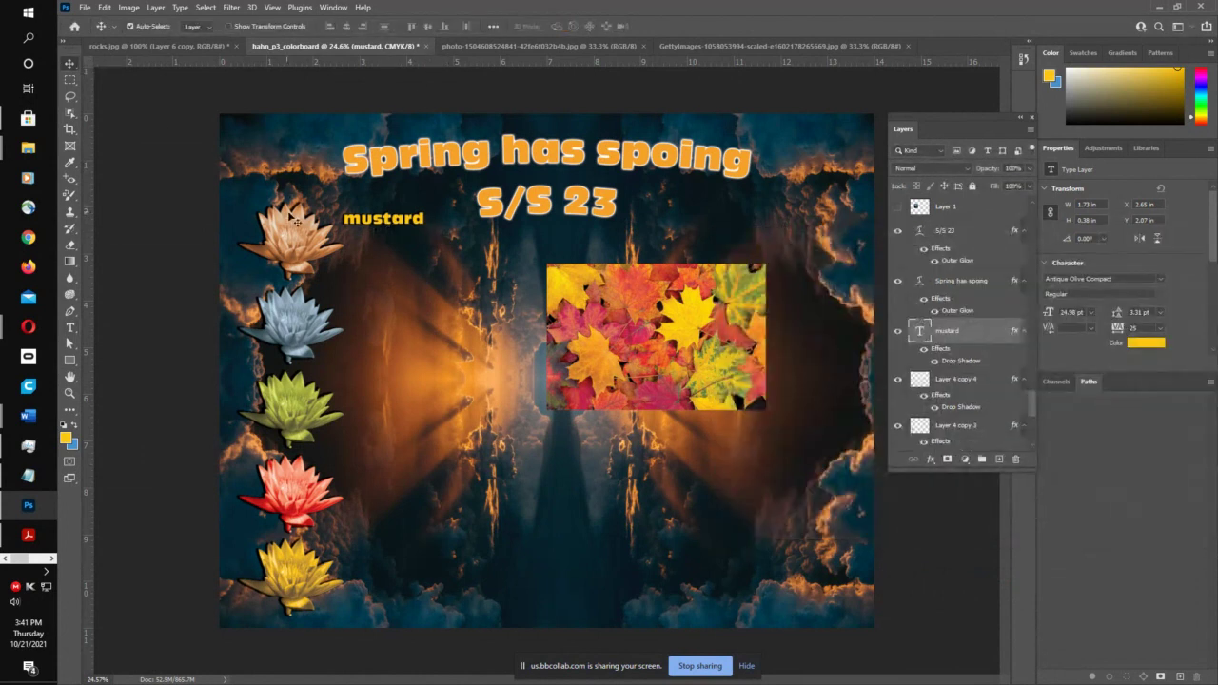
- Copy the "mustard" label beside each of the other four lotuses and change the blue lotus's copy to "AquaVelvet"
left_click_drag(386, 224, 359, 555)
left_click(381, 296)
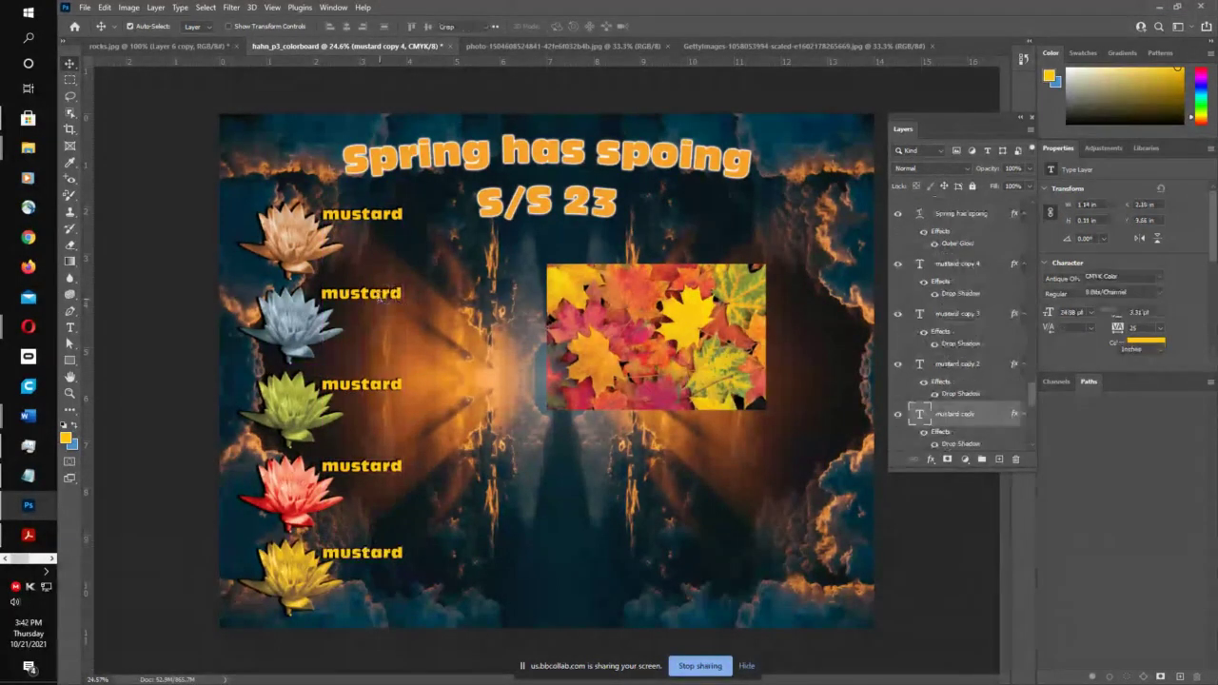
double_click(381, 296)
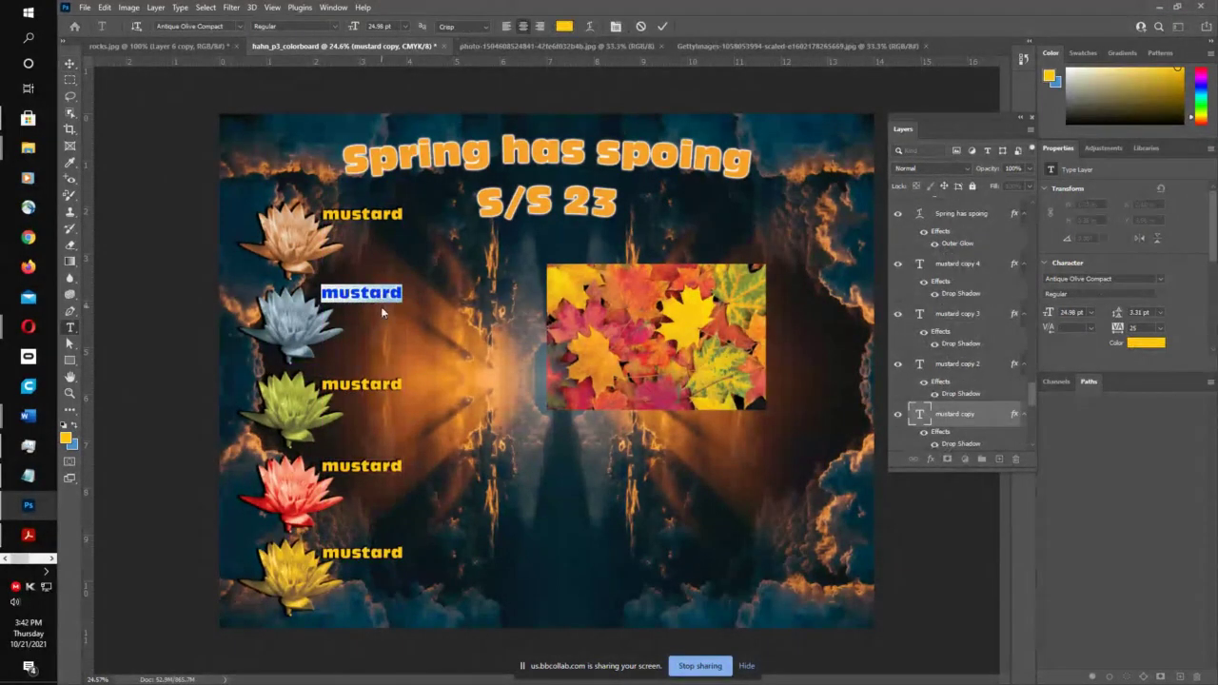
type("Aquak")
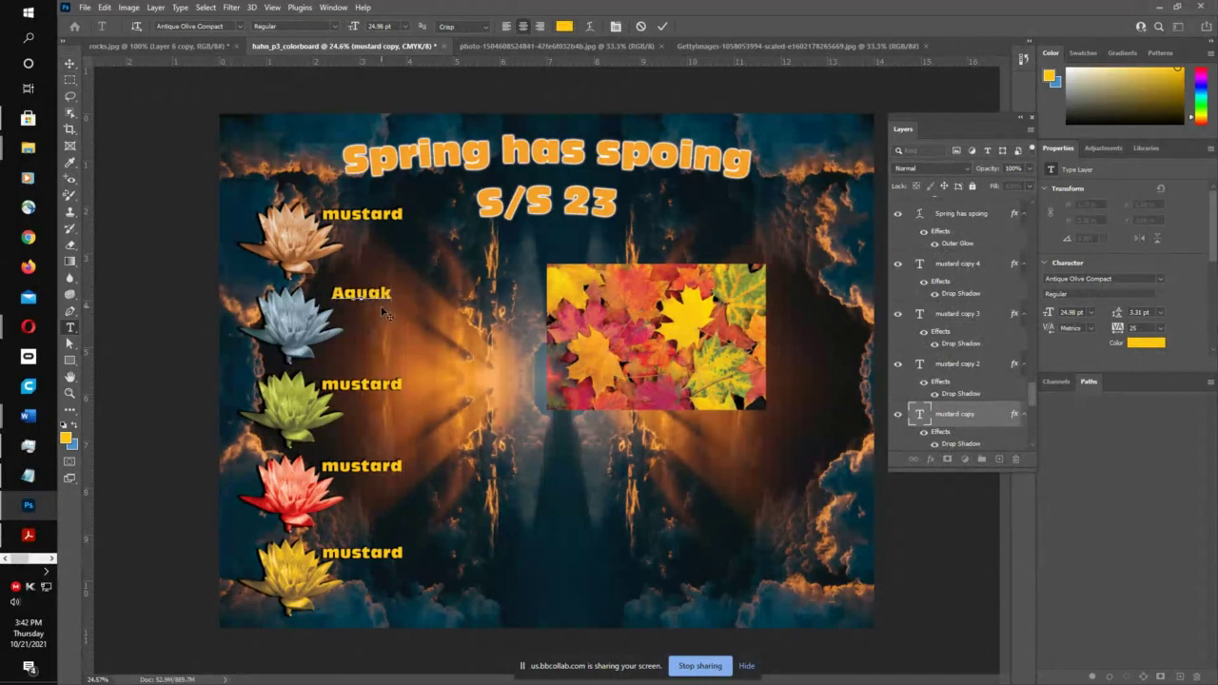
key("BackSpace")
type("Velvet")
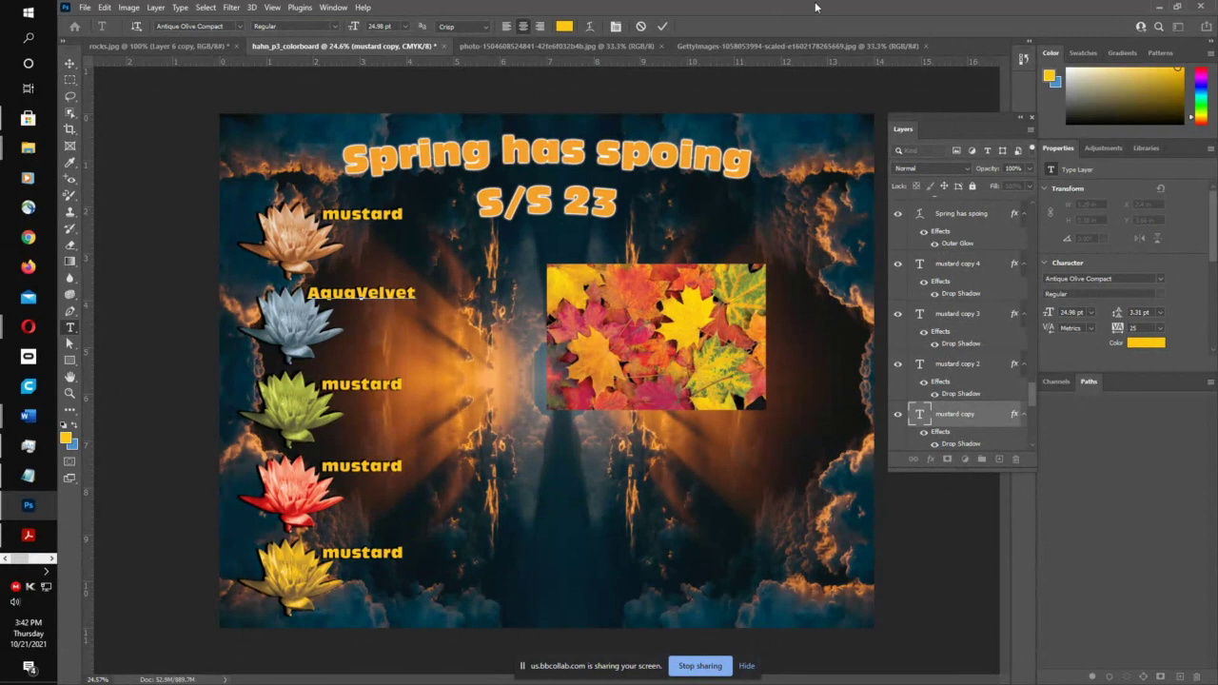
left_click(552, 46)
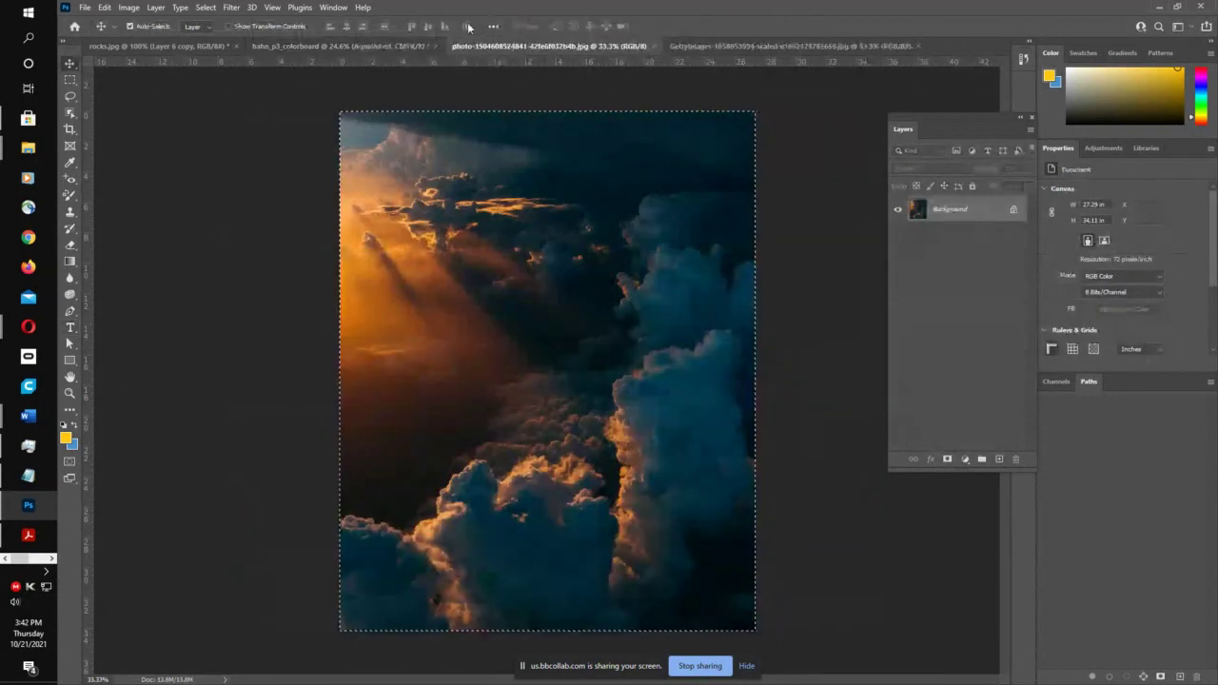
left_click(341, 46)
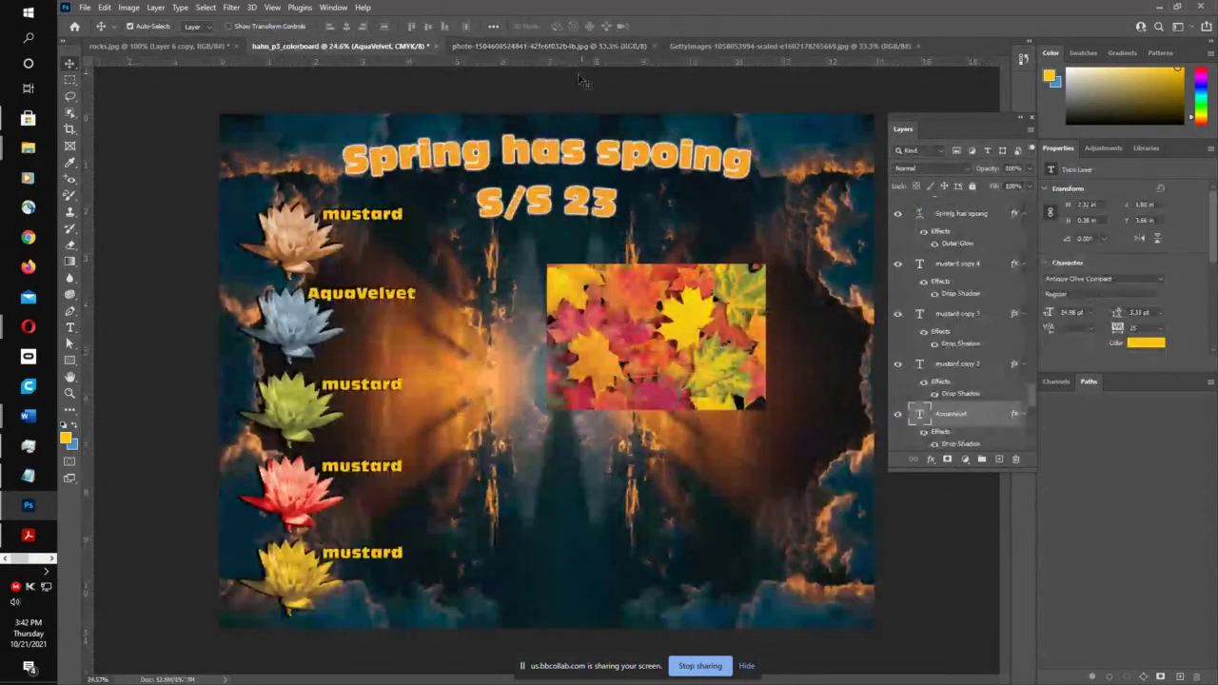
- Change the label text beside the green lotus to "Kale"
left_click(394, 388)
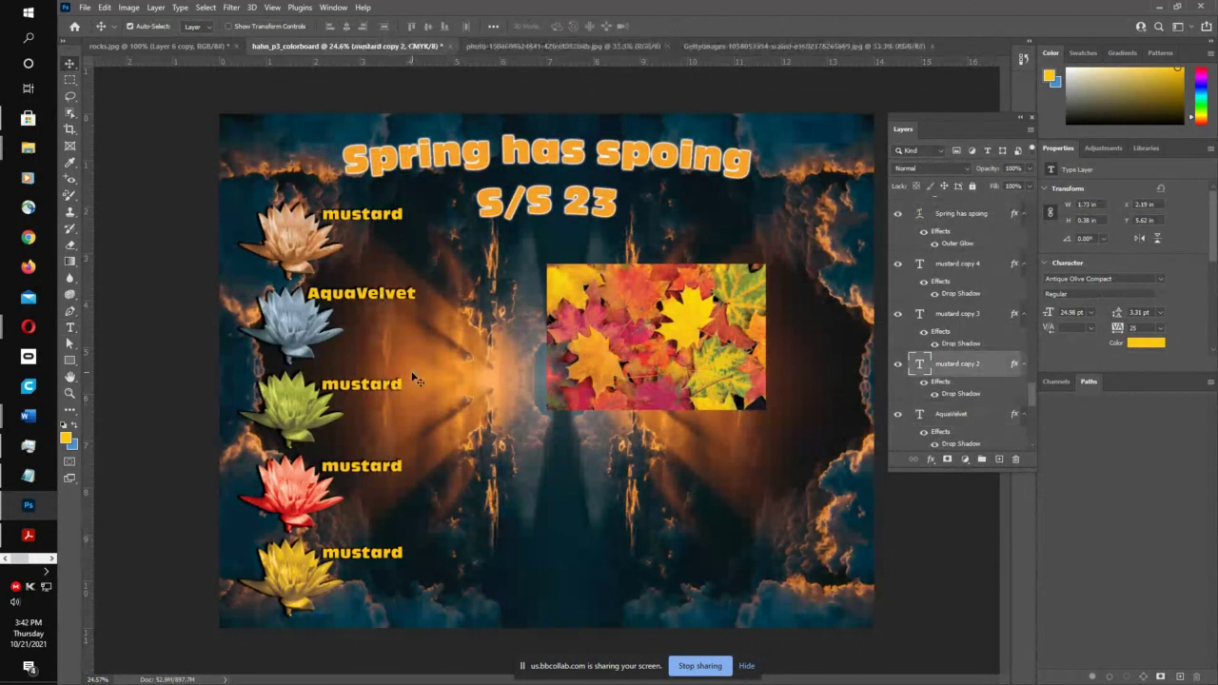
double_click(394, 390)
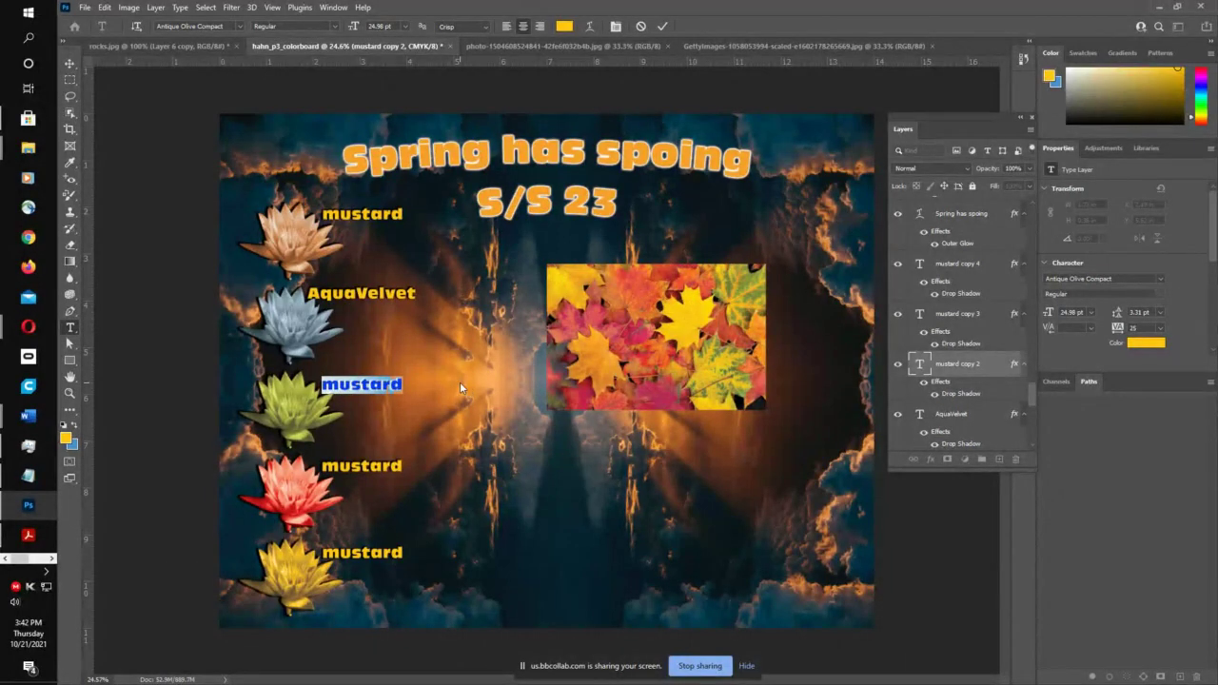
type("Gre")
key("BackSpace")
key("BackSpace")
key("BackSpace")
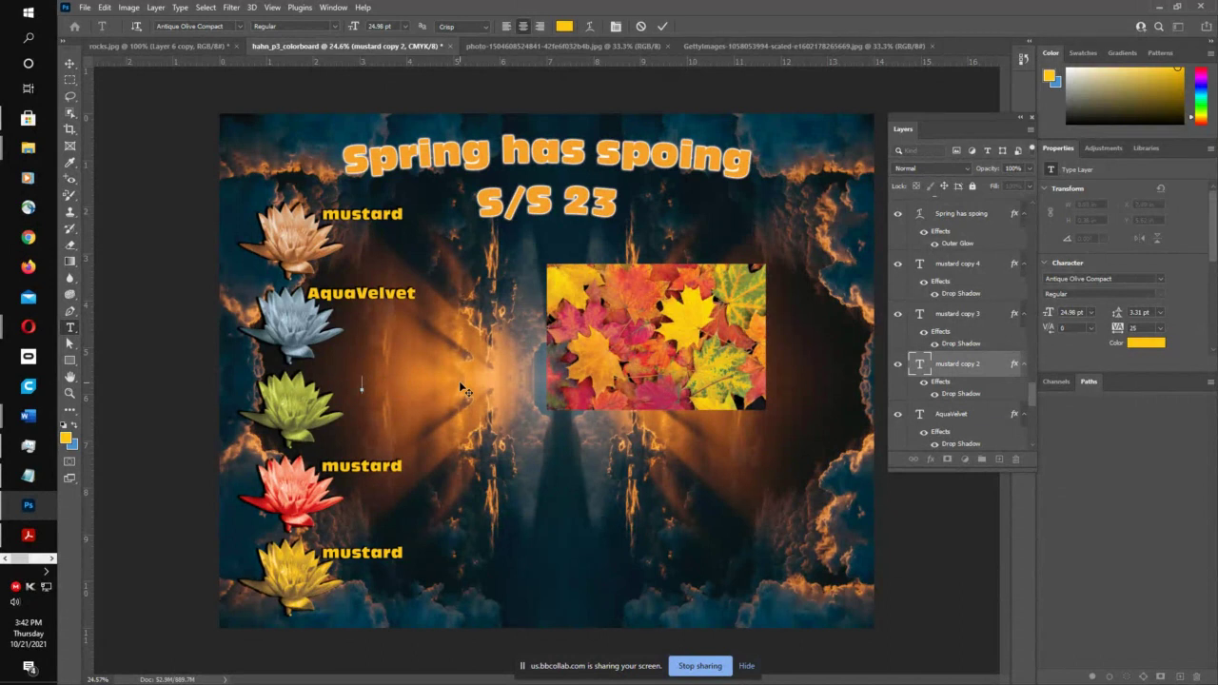
type("Kale")
left_click(662, 26)
key("v")
- Change the label text beside the red lotus to "carrot"
left_click(394, 467)
double_click(395, 467)
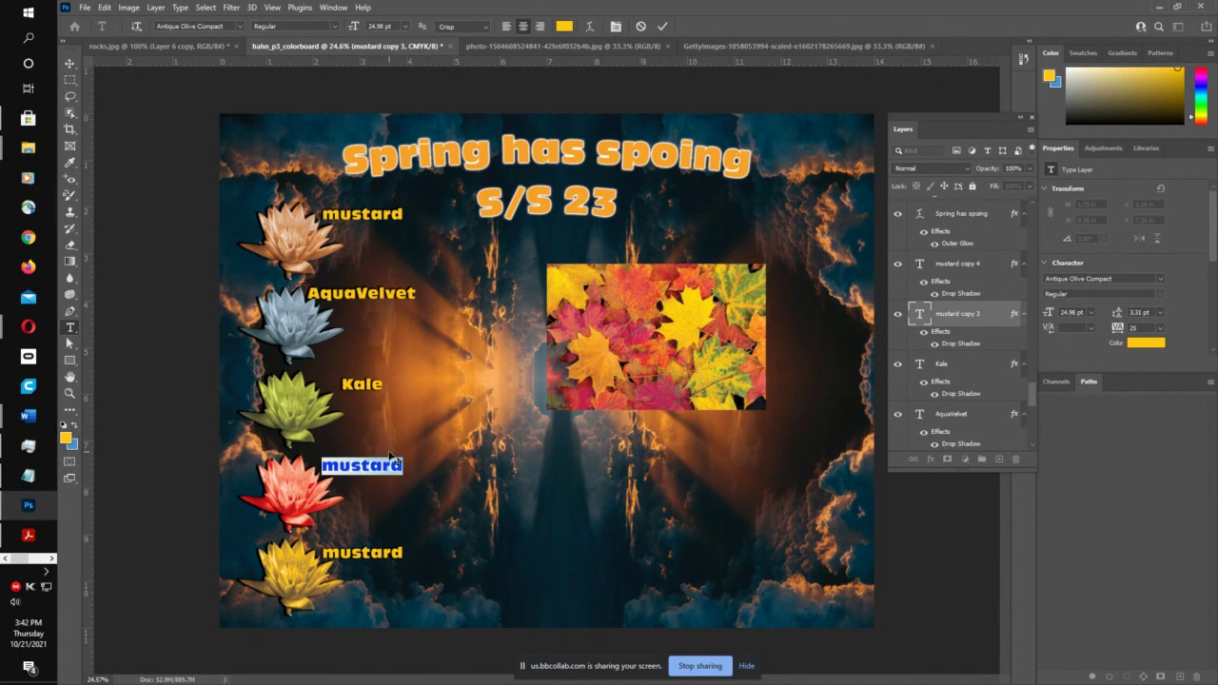
type("carrot")
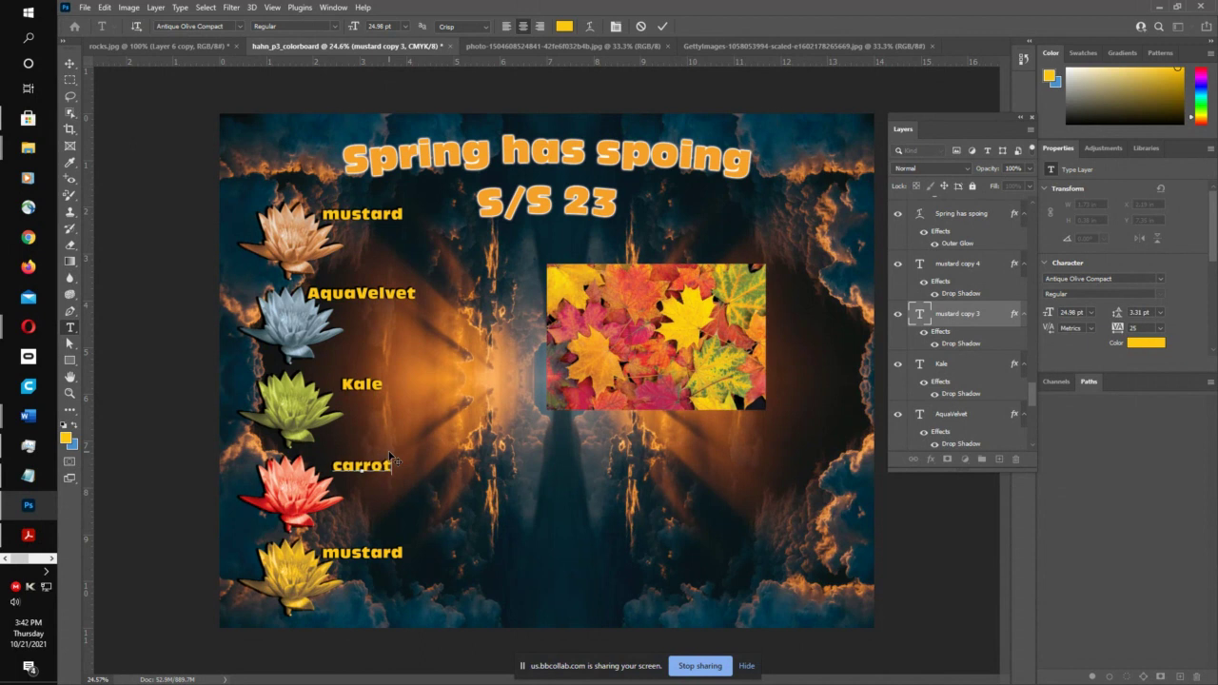
left_click(663, 25)
key("v")
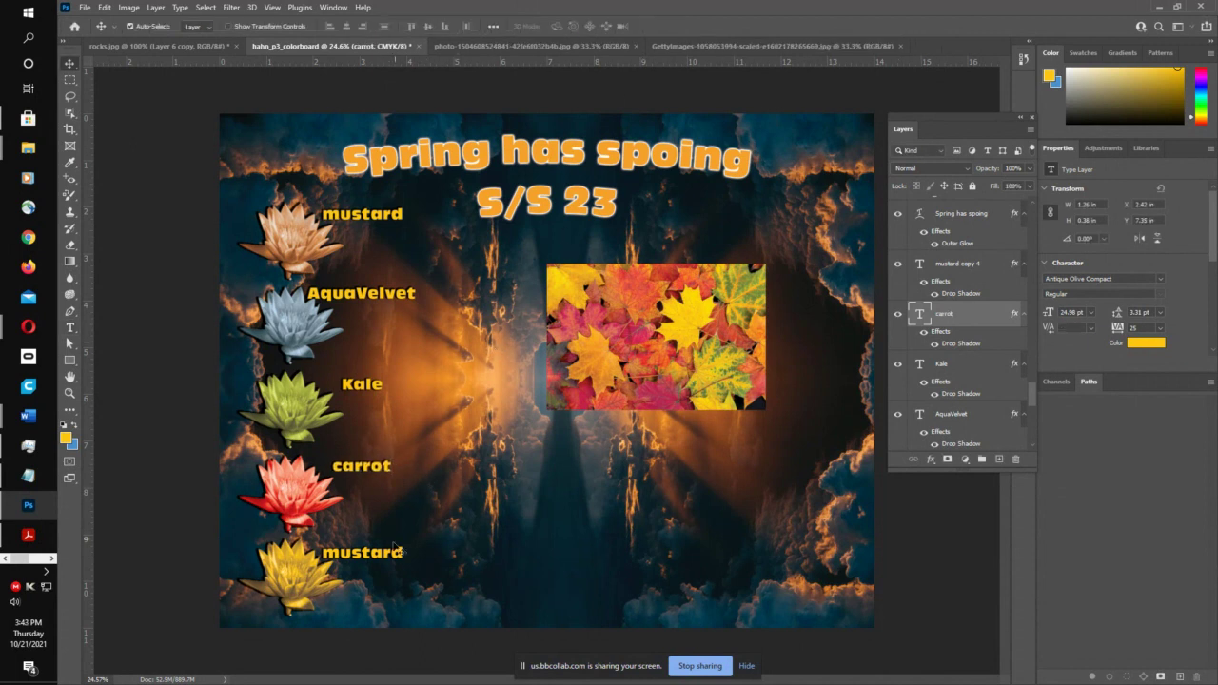
- Change the yellow lotus's label to "Malpigian Tubule" and shift it right so it clears the flower
double_click(391, 550)
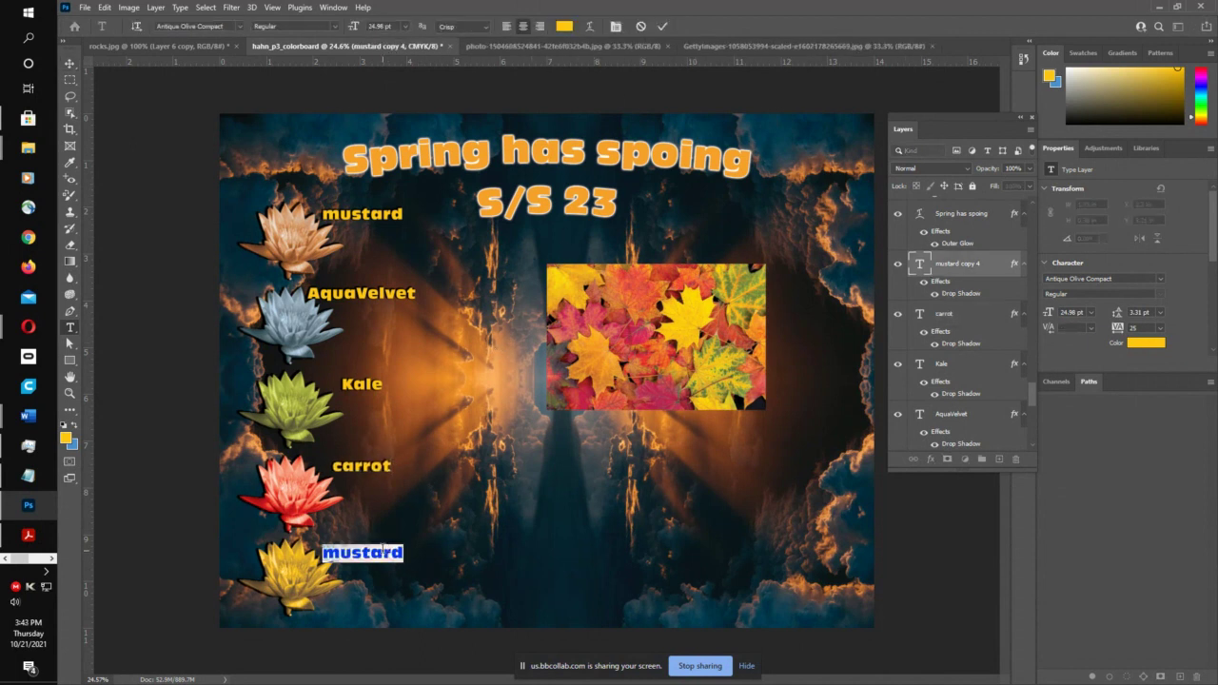
type("Malpigia")
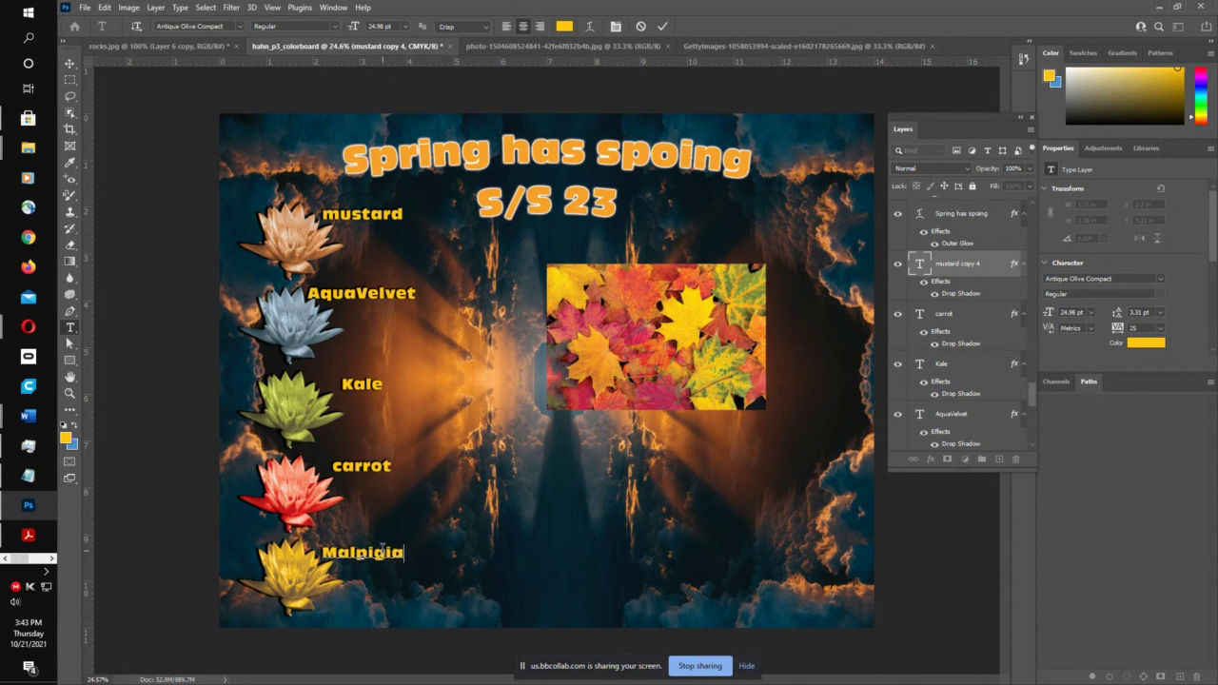
type("n Tubule")
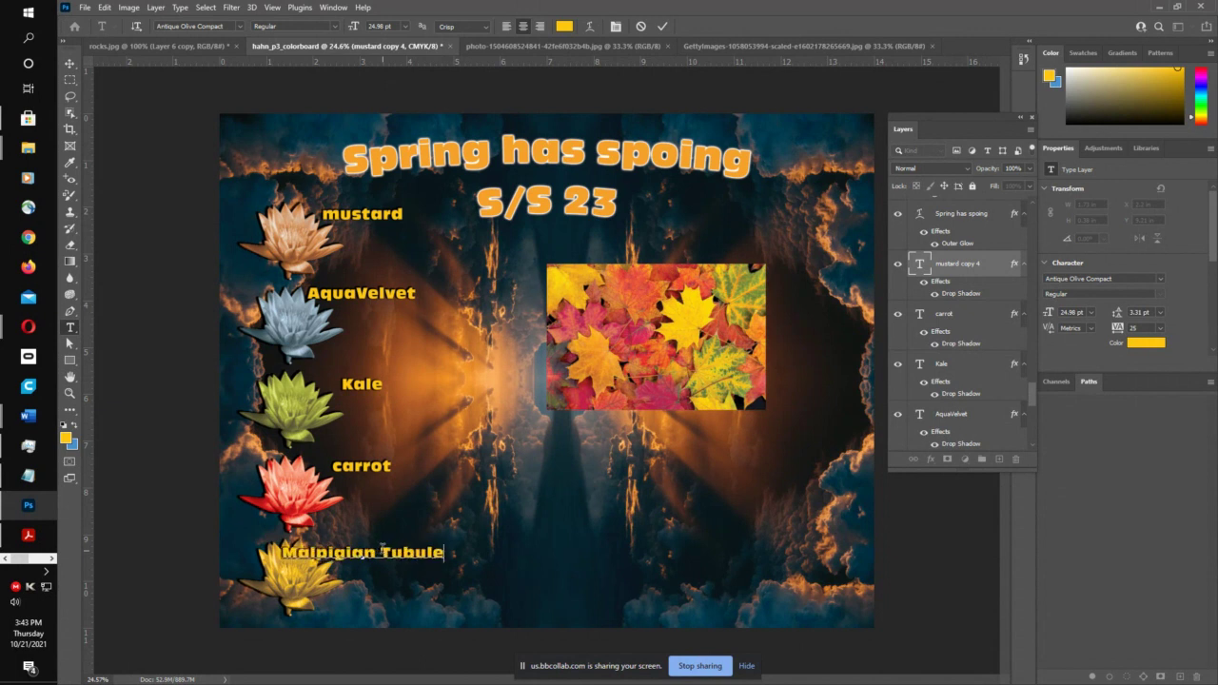
left_click(662, 27)
key("v")
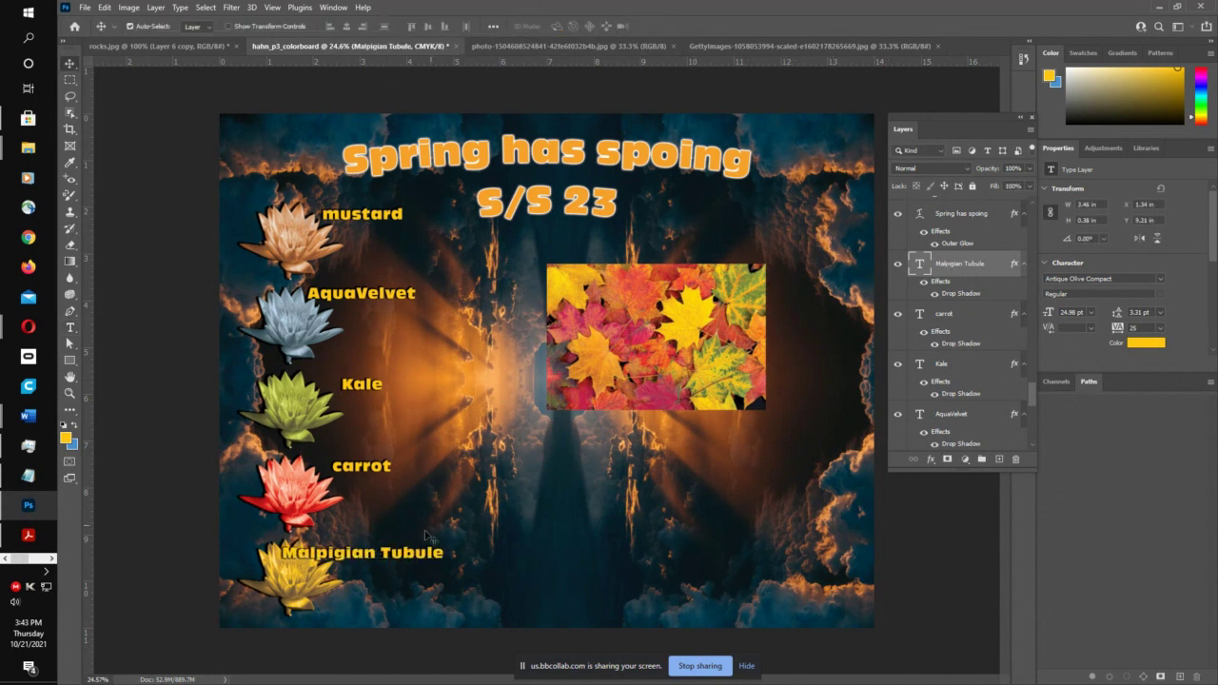
left_click_drag(375, 559, 425, 560)
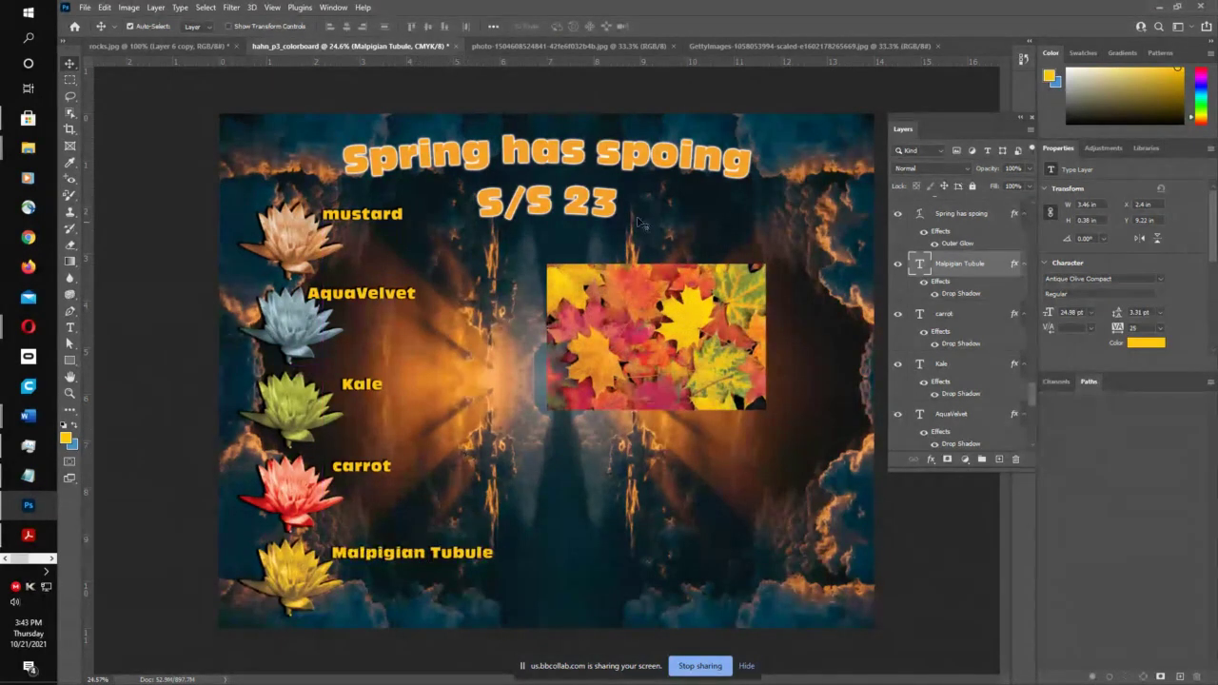
- Delete the autumn leaves picture from the middle of the board
left_click_drag(619, 307, 577, 346)
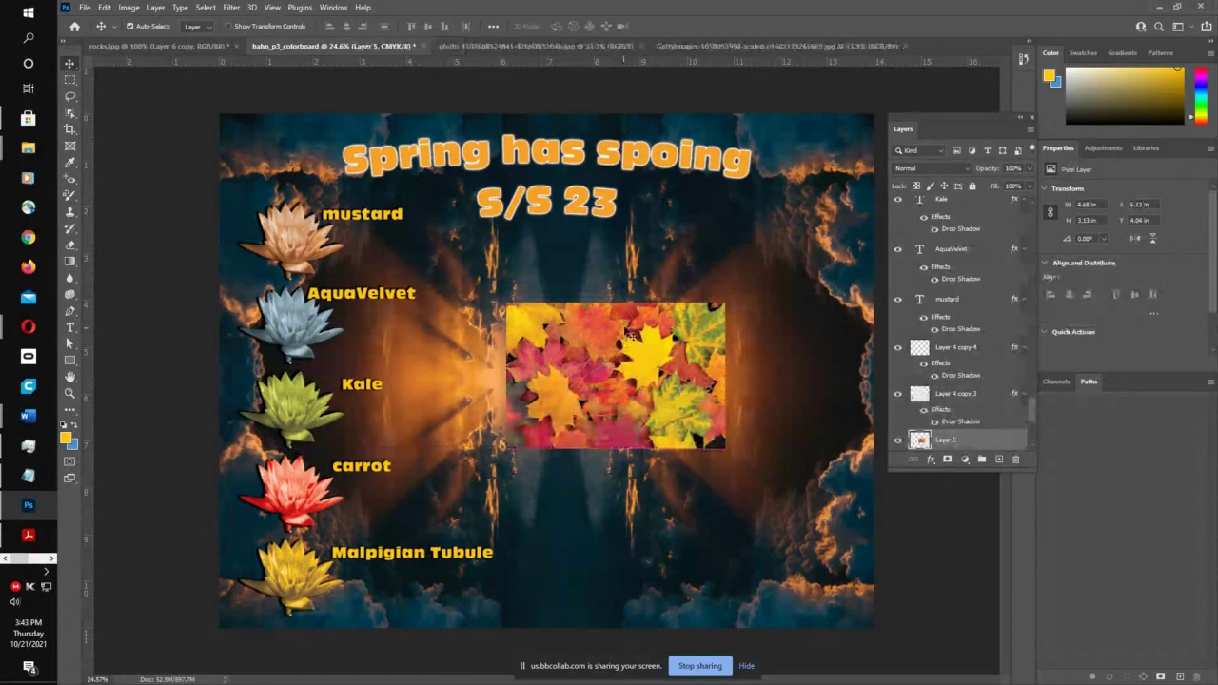
key("Delete")
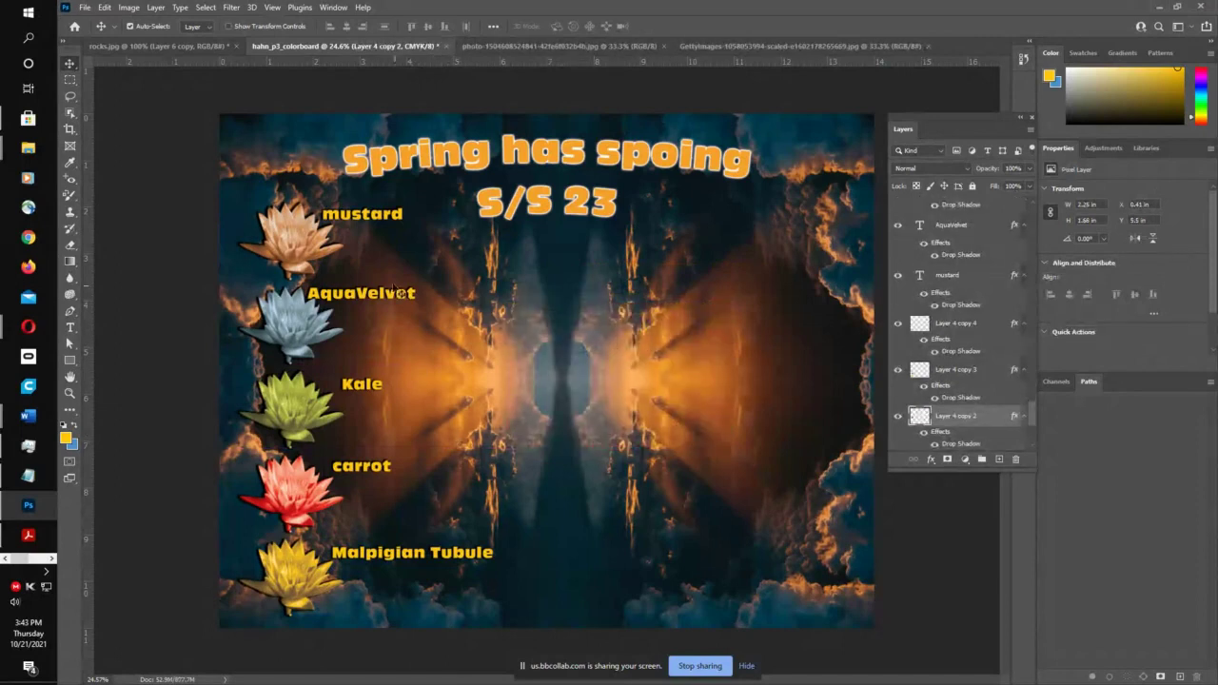
- Duplicate the "mustard" label just above "AquaVelvet" and replace the copy's text with "p"
left_click(381, 221)
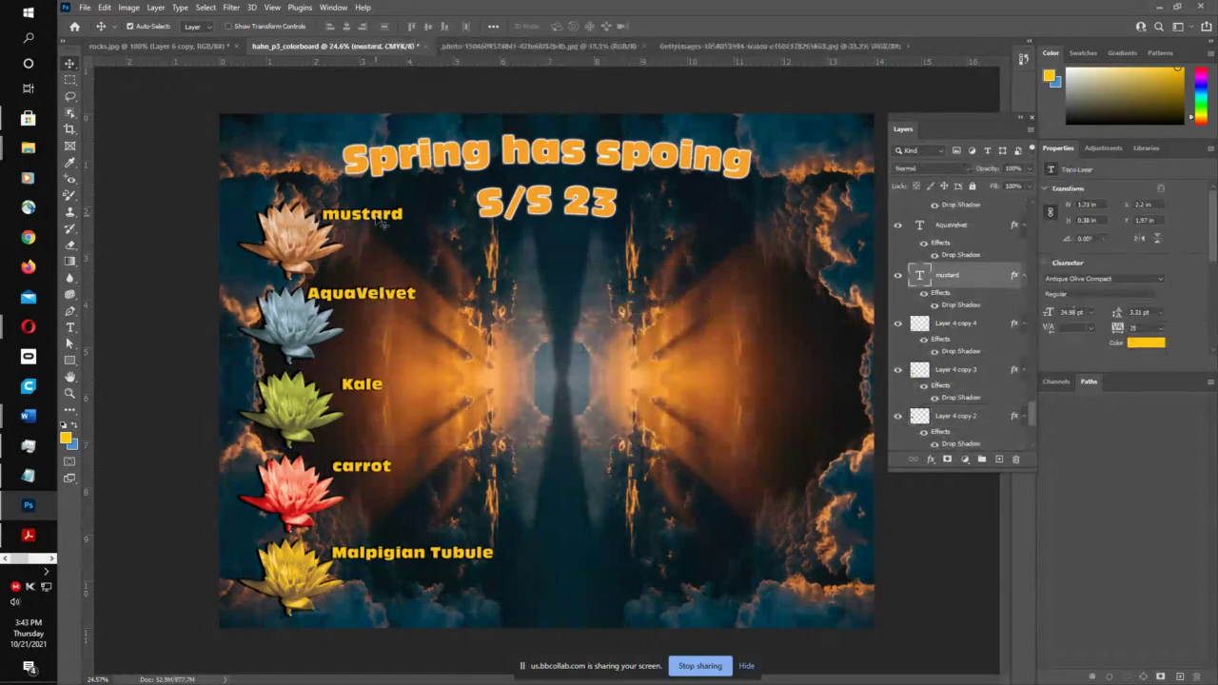
left_click_drag(378, 219, 375, 270)
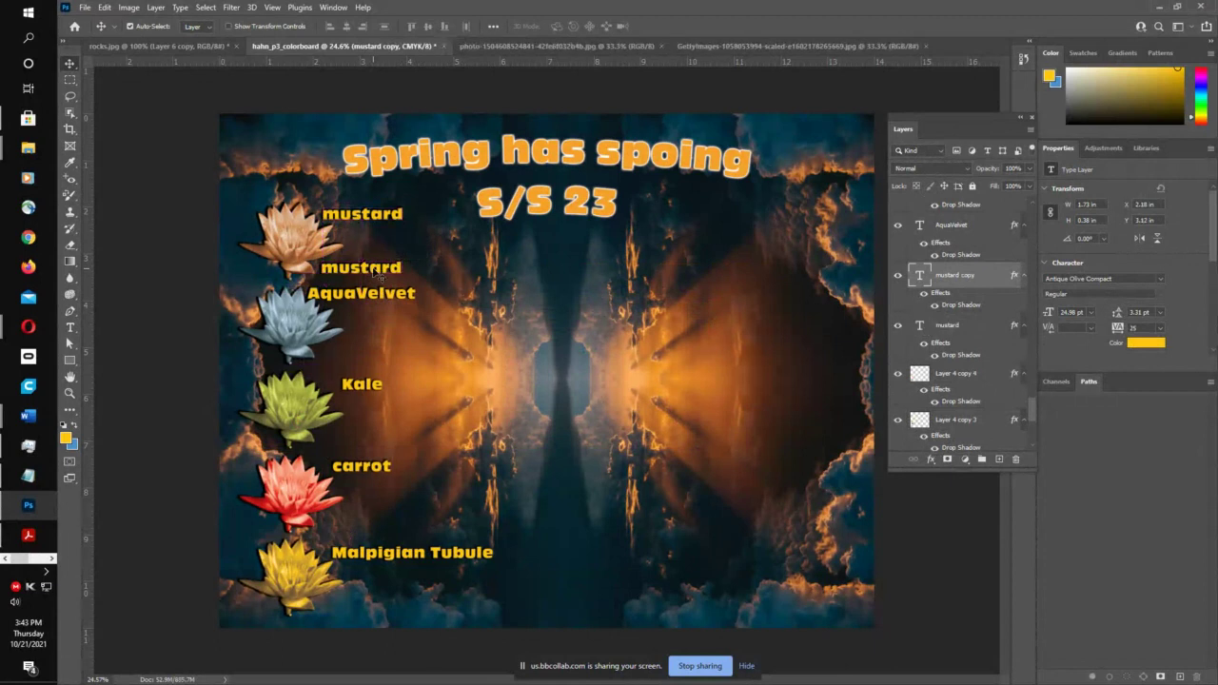
double_click(373, 268)
left_click(403, 268)
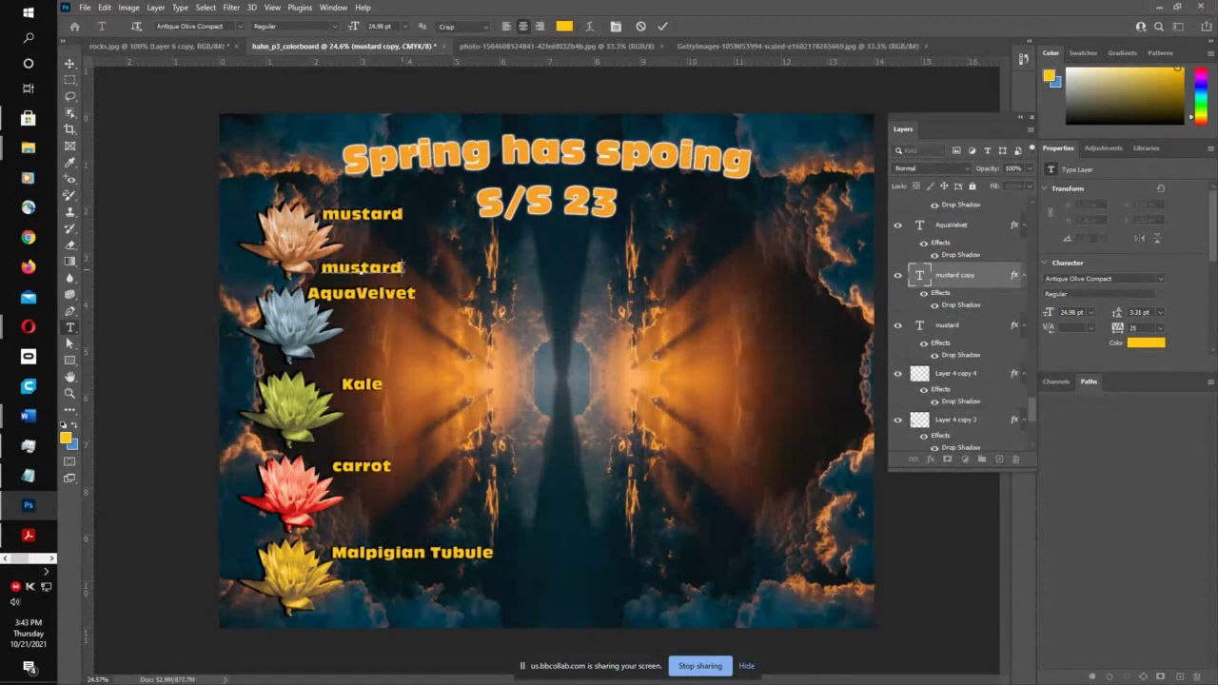
double_click(363, 269)
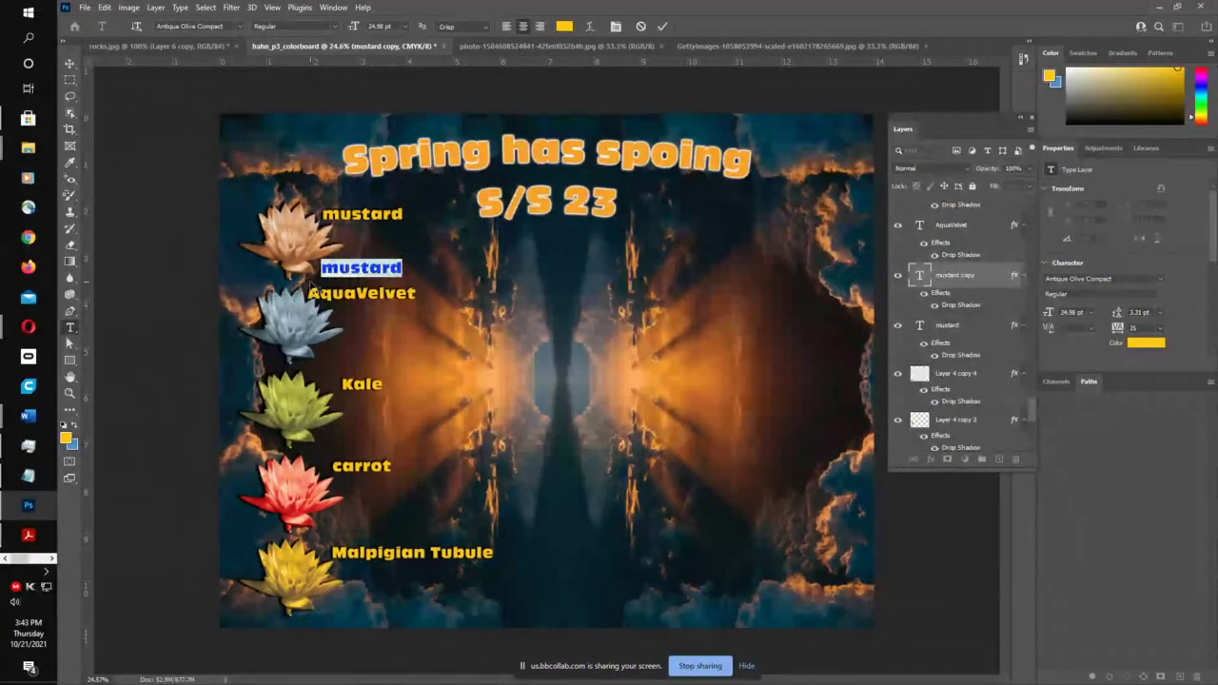
type("p")
left_click(662, 26)
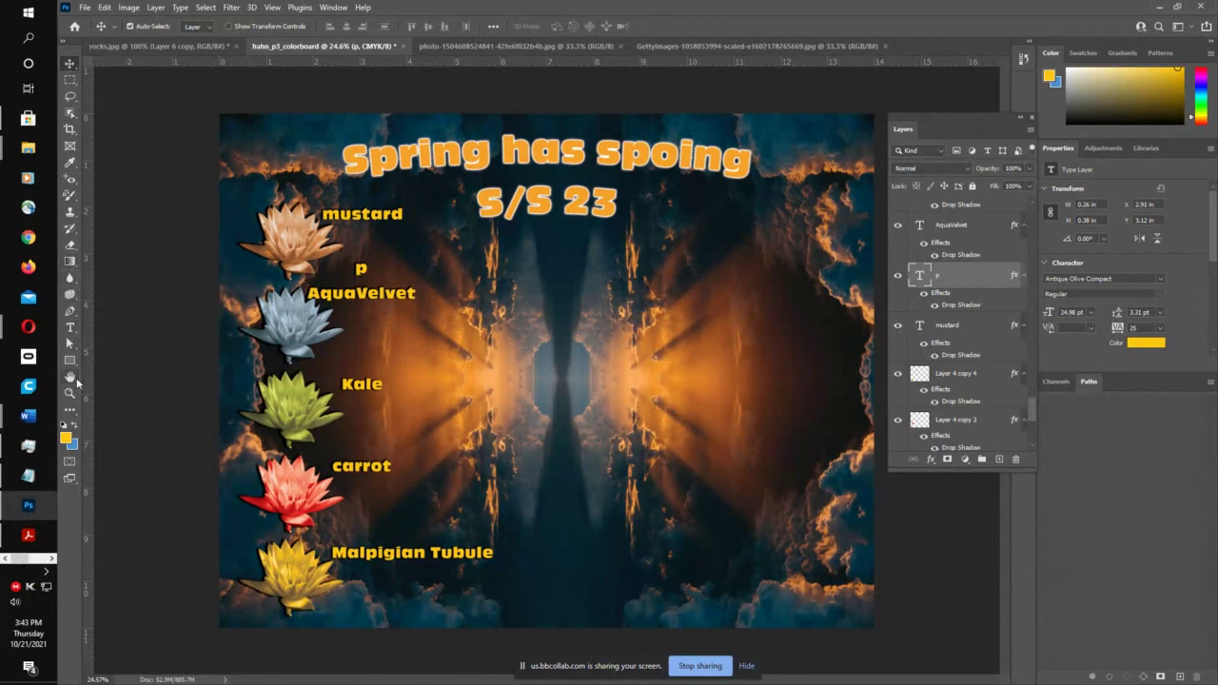
- Sample the peach color of the uppermost lotus and match it in the PANTONE+ CMYK Uncoated color library
left_click(70, 161)
left_click_drag(276, 208, 304, 218)
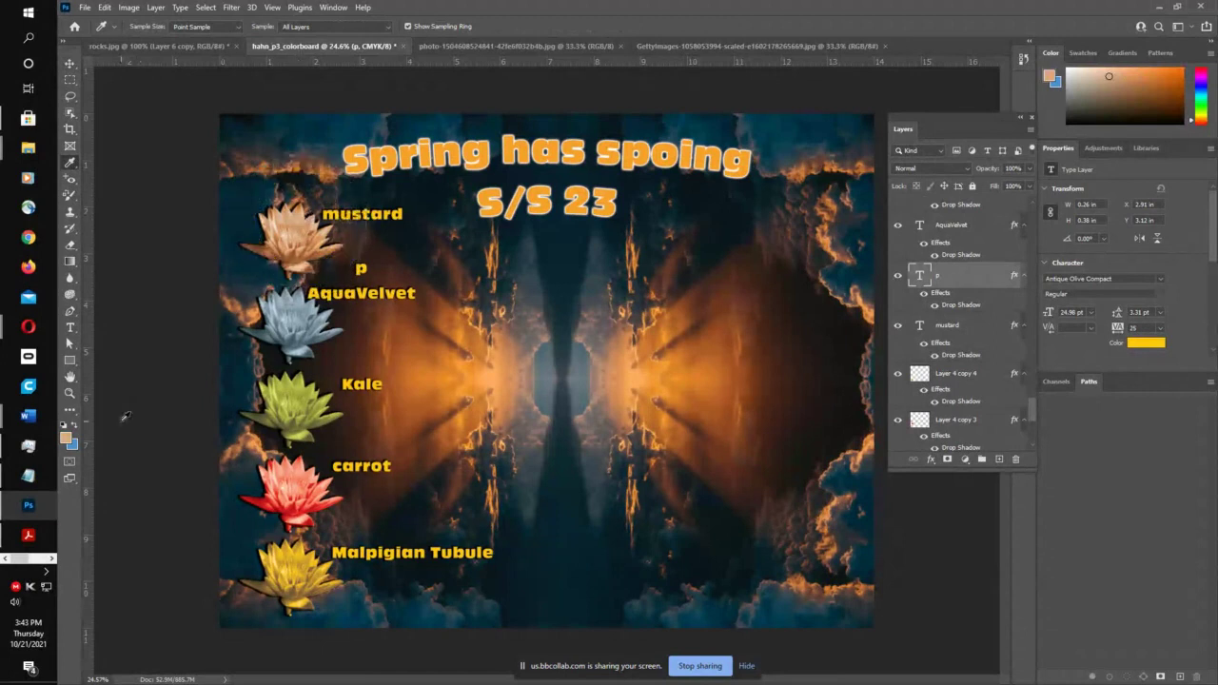
left_click(65, 438)
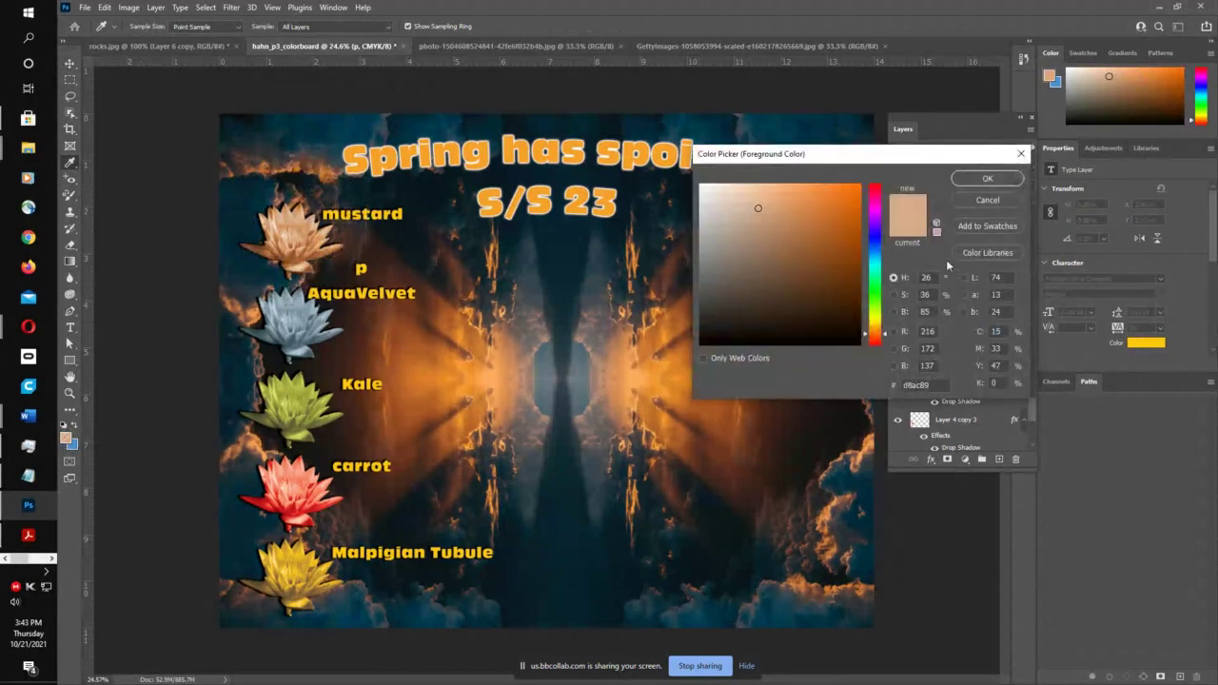
left_click(976, 252)
left_click(788, 176)
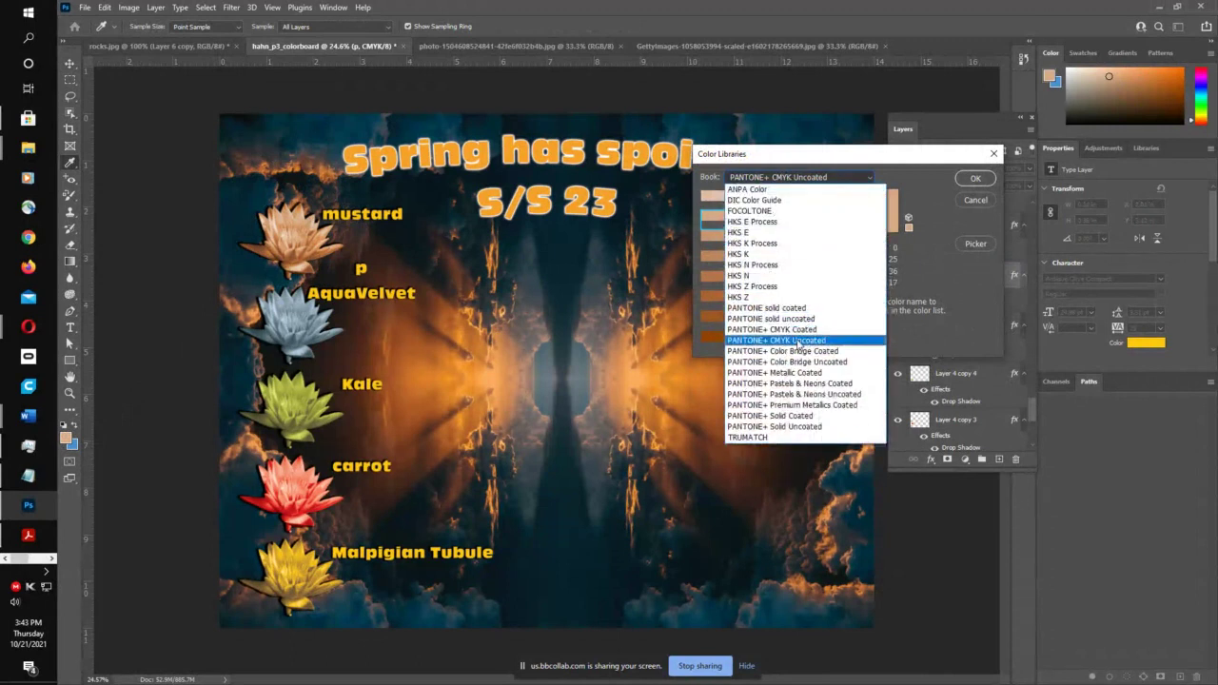
left_click(795, 341)
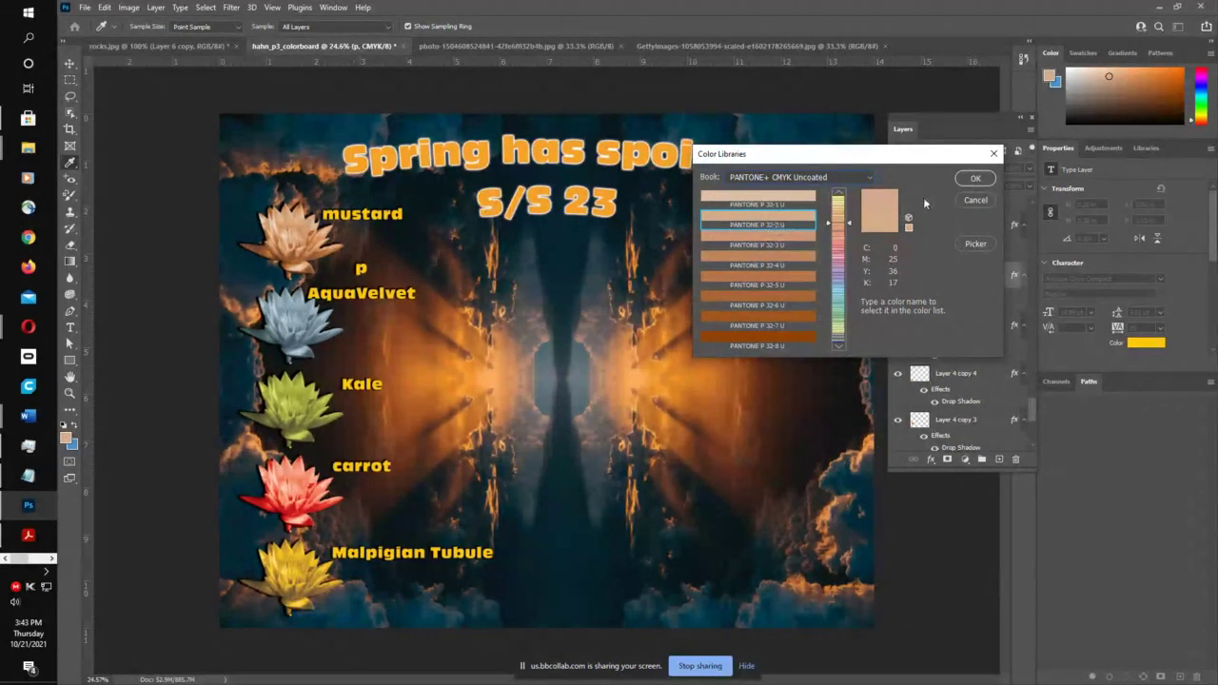
- Accept the PANTONE P 32-2 U match and change the "p" label under "mustard" to "p 32-2-u"
left_click(971, 179)
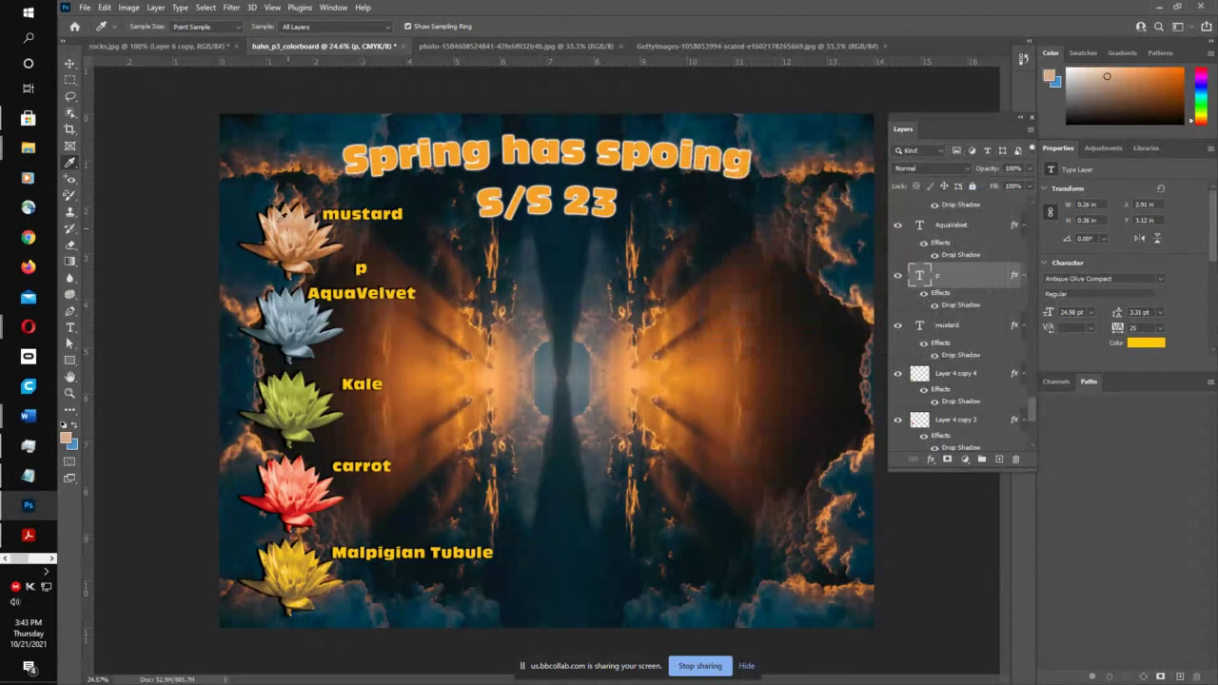
left_click(70, 64)
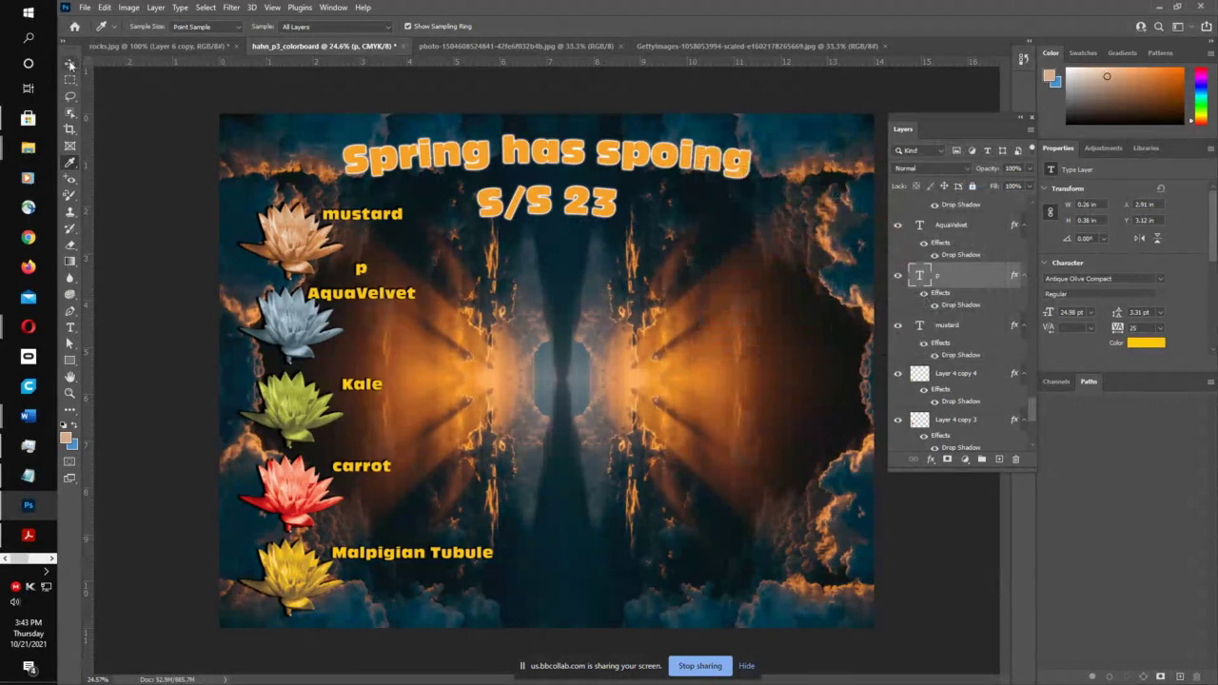
double_click(362, 269)
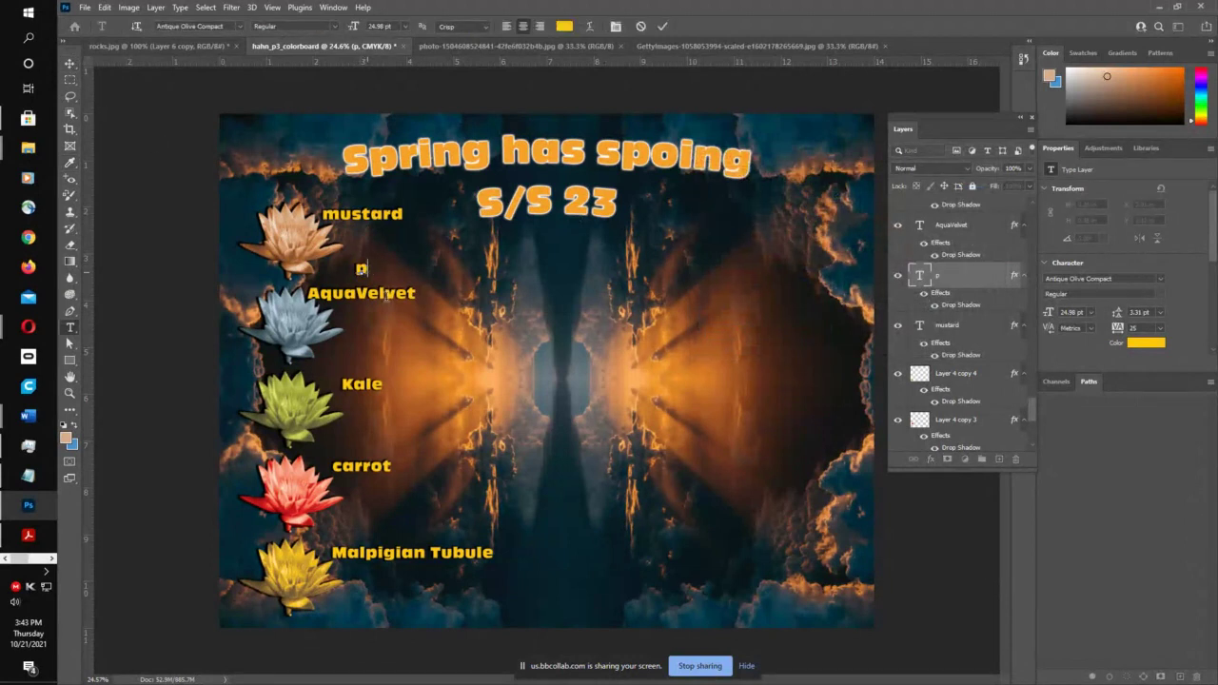
type("p 32-")
type("u -")
key("BackSpace")
key("BackSpace")
key("BackSpace")
type("2-u")
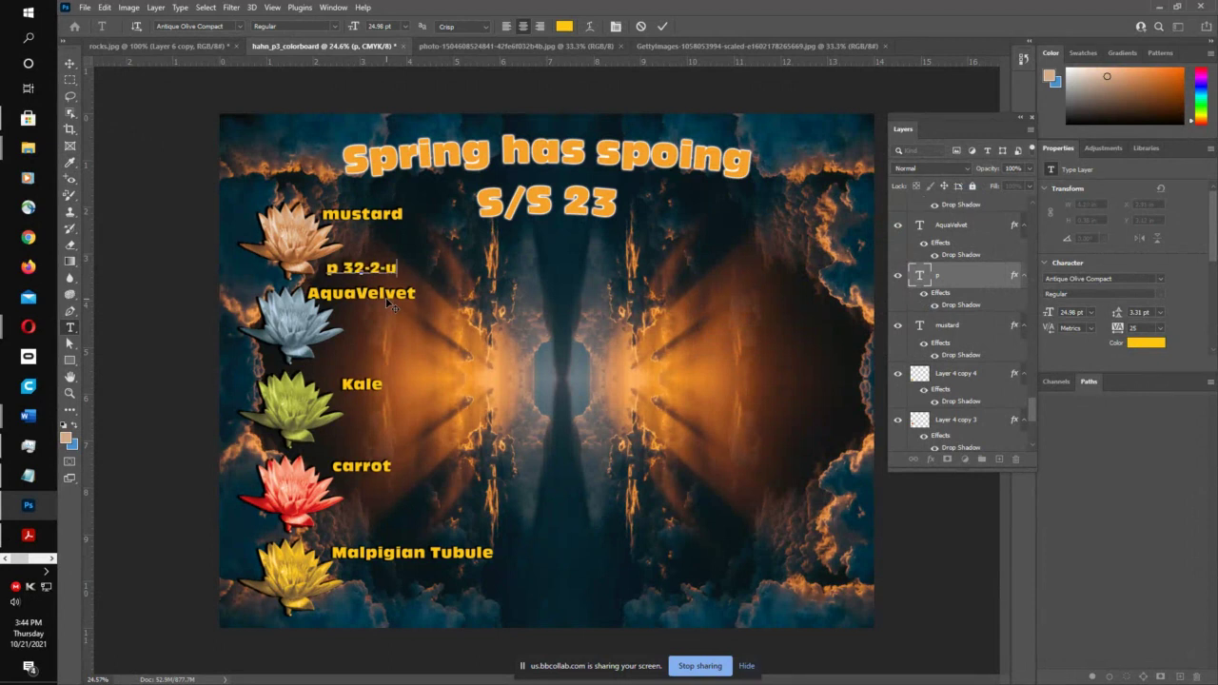
left_click(662, 25)
key("v")
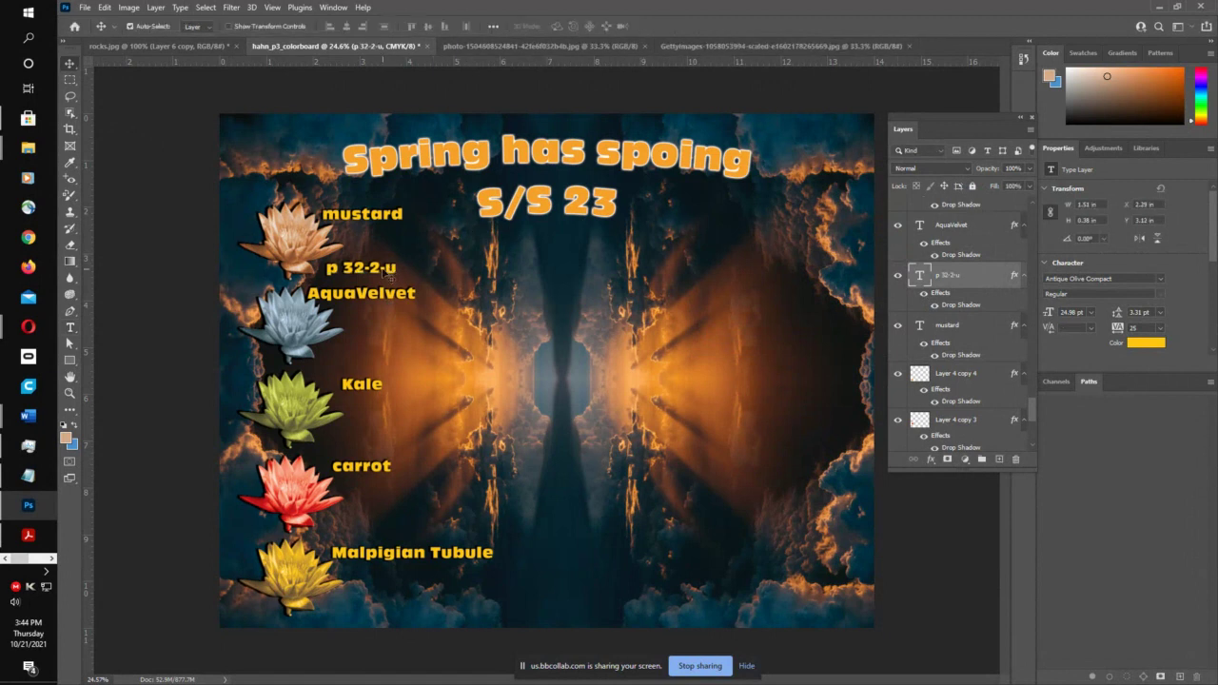
- Scale the "p 32-2-u" label down proportionally to a text size of about 15.48 pt
key("ctrl+t")
left_click_drag(399, 278, 371, 270)
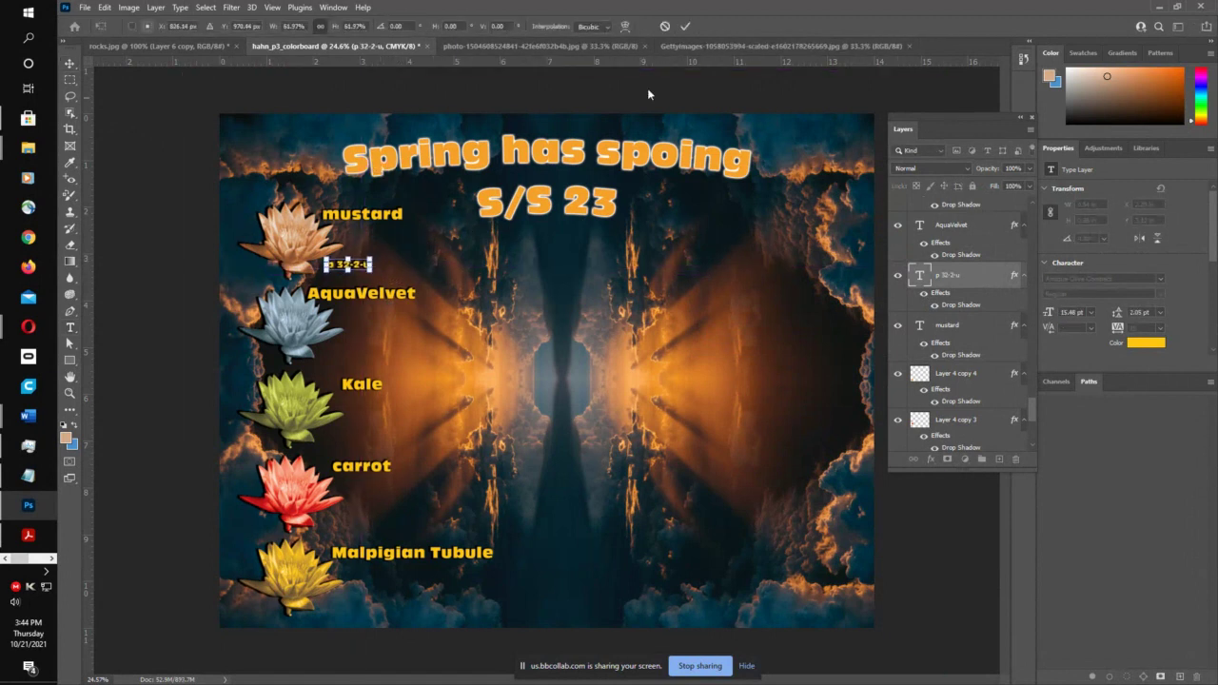
left_click(685, 26)
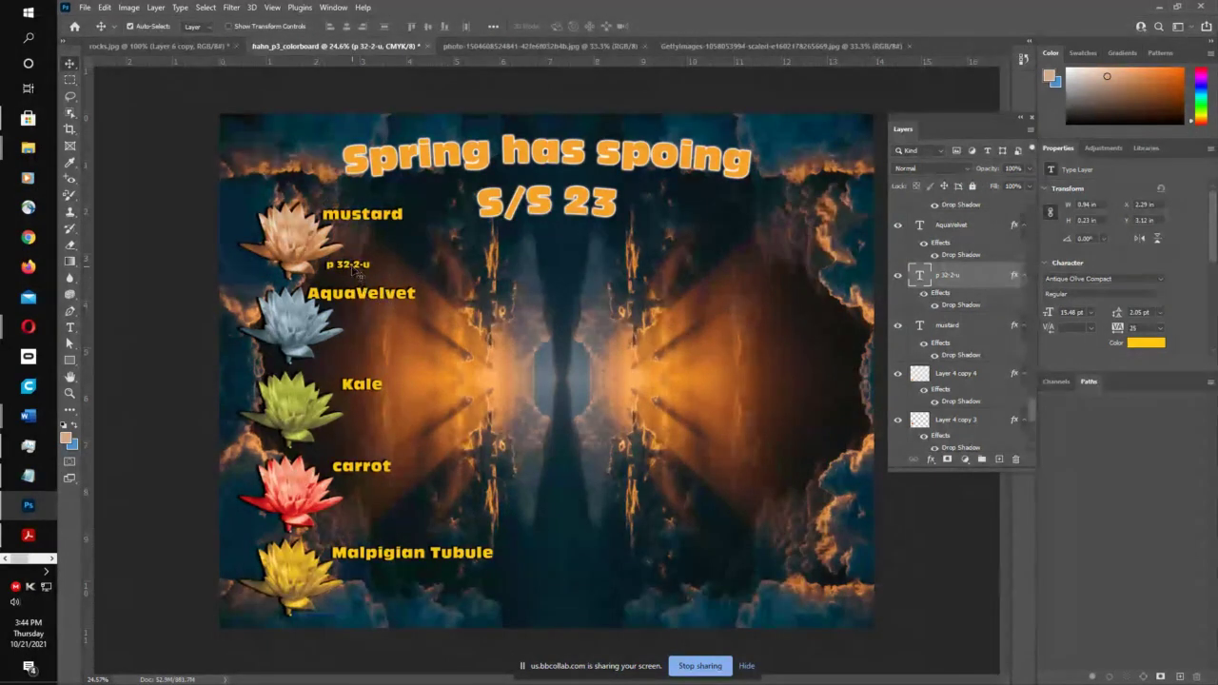
- Copy the "p 32-2-u" label under "AquaVelvet" and align both code labels to a vertical guide at the left edge of "mustard"
left_click_drag(353, 273, 353, 362)
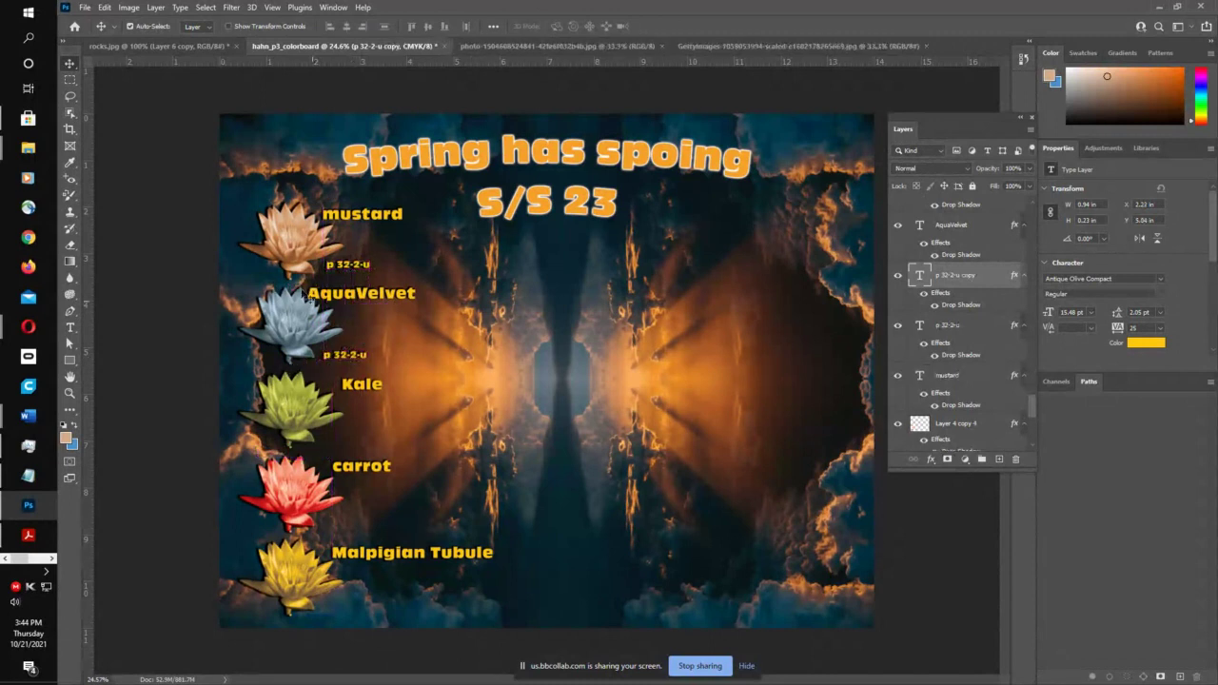
left_click_drag(90, 203, 323, 217)
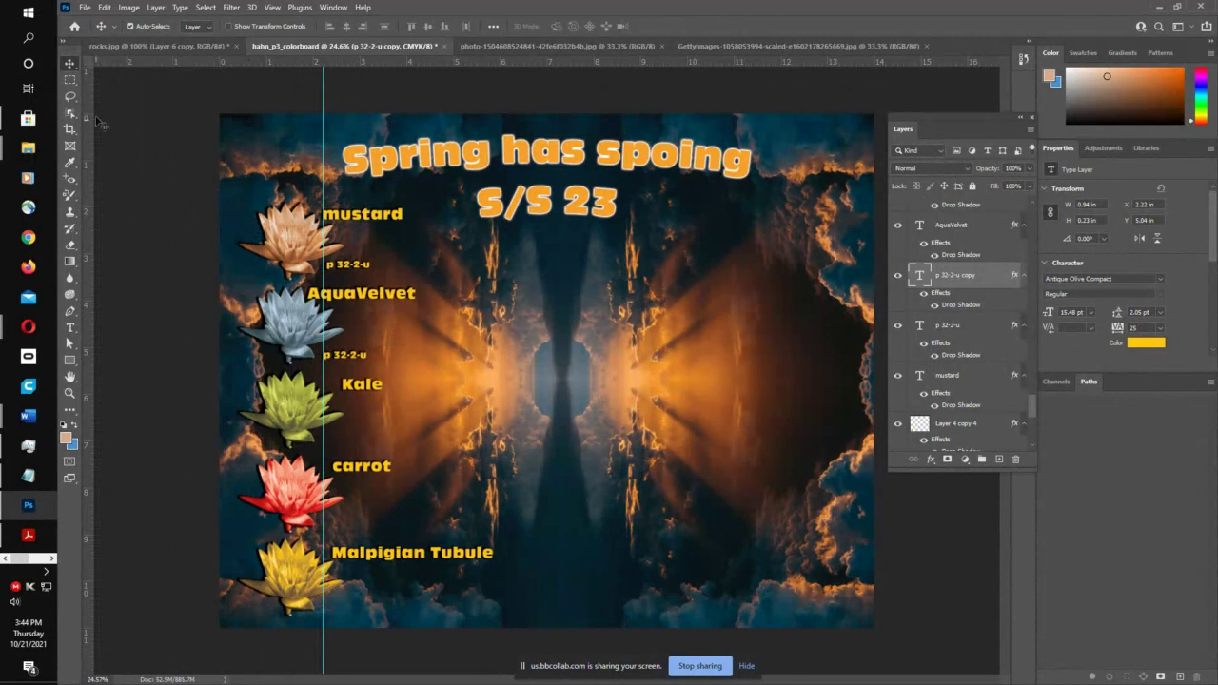
left_click(344, 273)
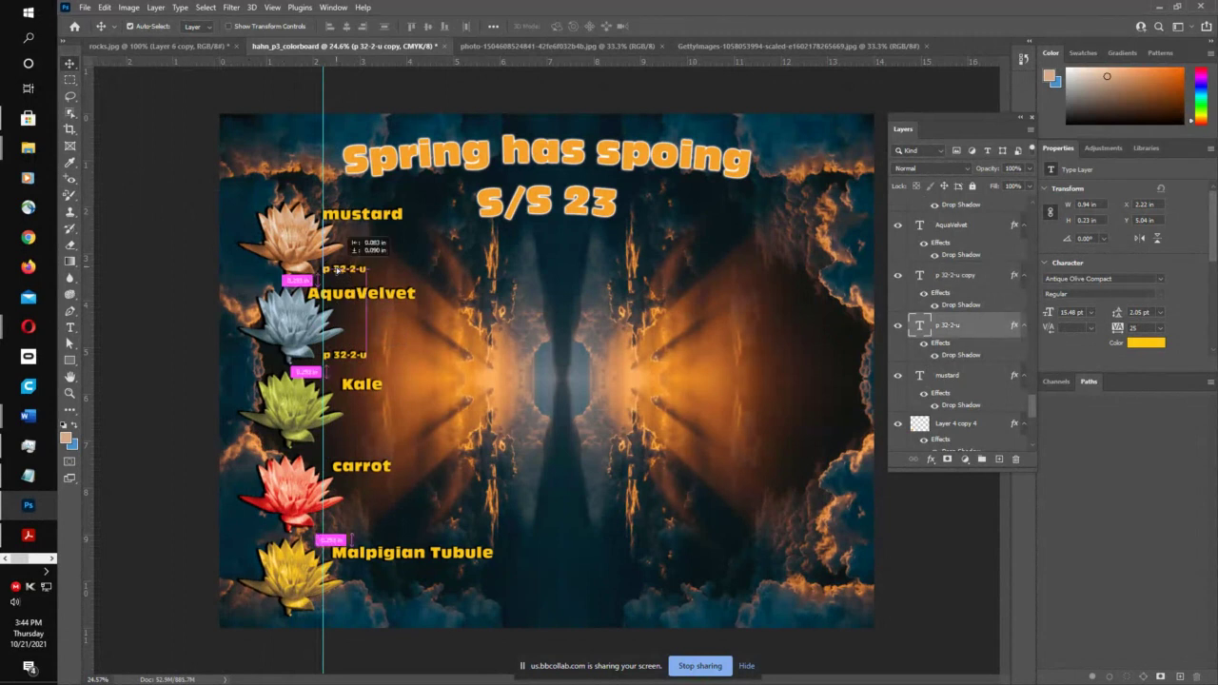
- Copy the code label under "Kale", "carrot" and "Malpigian Tubule" along the guide, and remove the guide
left_click_drag(332, 363, 338, 438)
left_click(344, 358)
left_click_drag(338, 439, 332, 618)
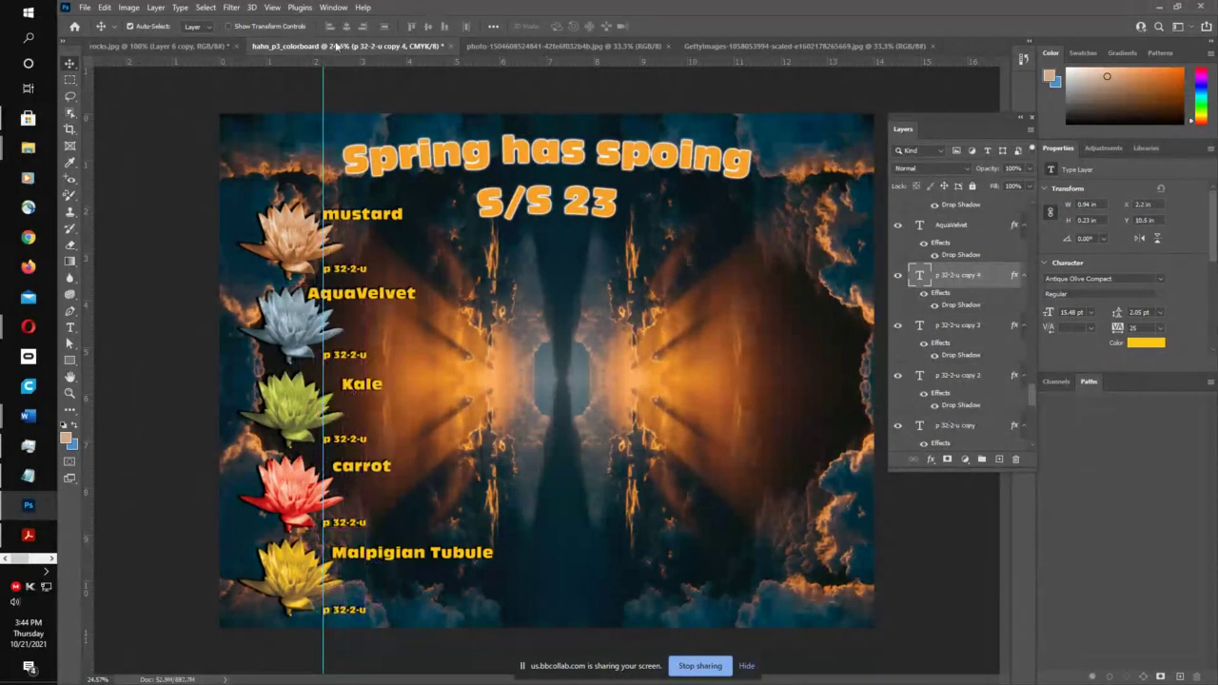
left_click_drag(324, 95, 88, 126)
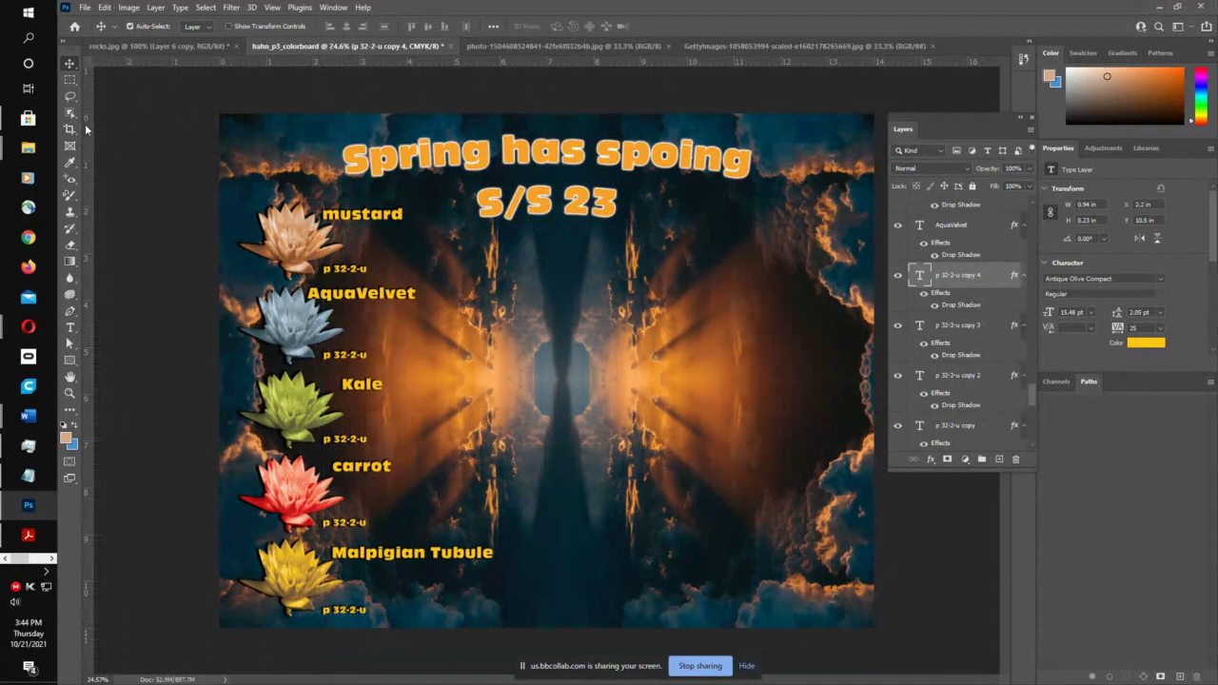
- Sample the blue lotus's color and match it to PANTONE P 174-4 U in the PANTONE+ CMYK Uncoated library
left_click(68, 164)
left_click(301, 307)
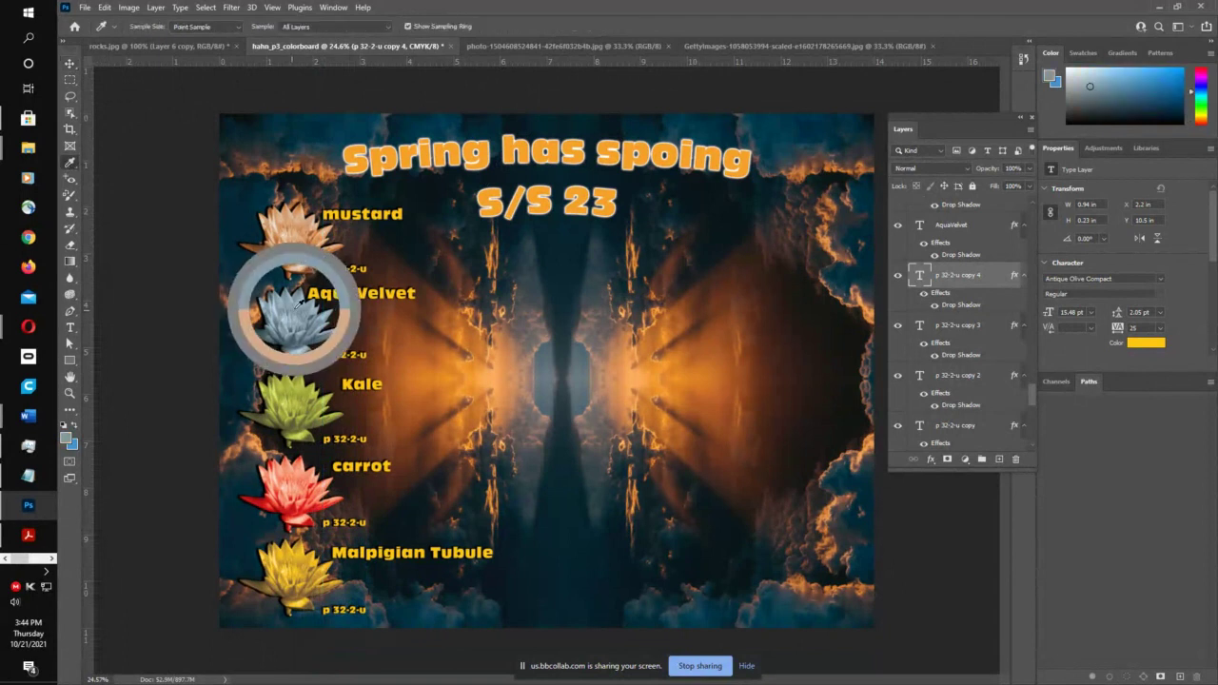
left_click(66, 439)
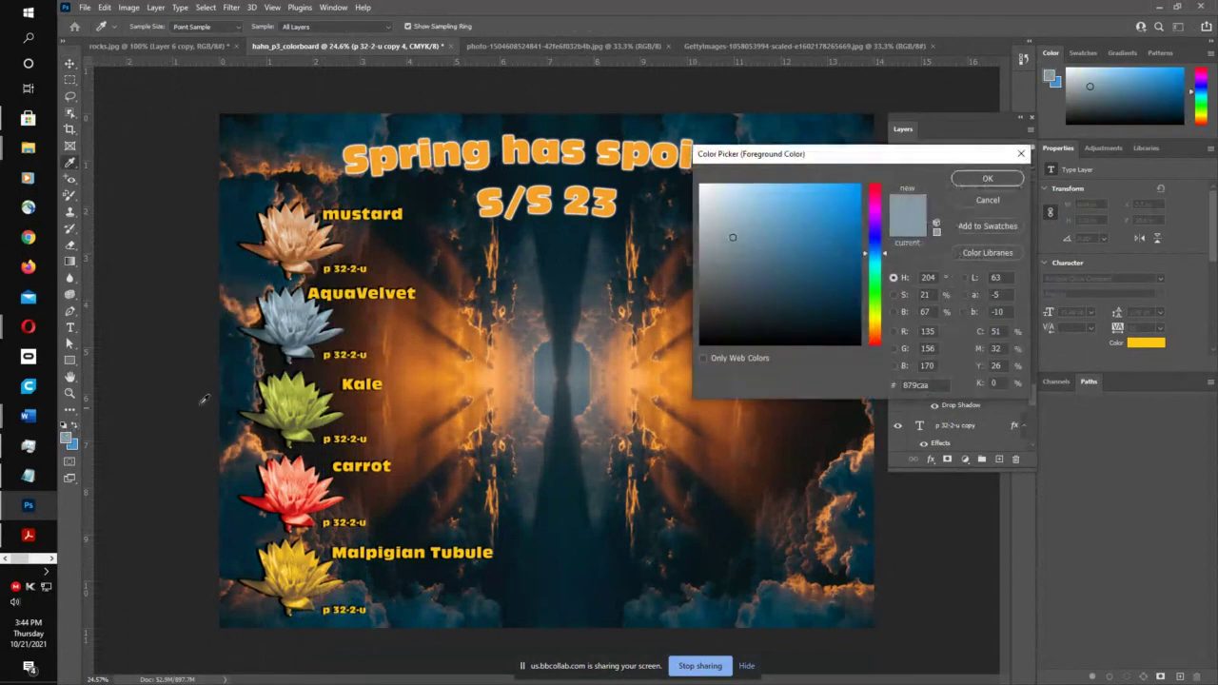
left_click(981, 256)
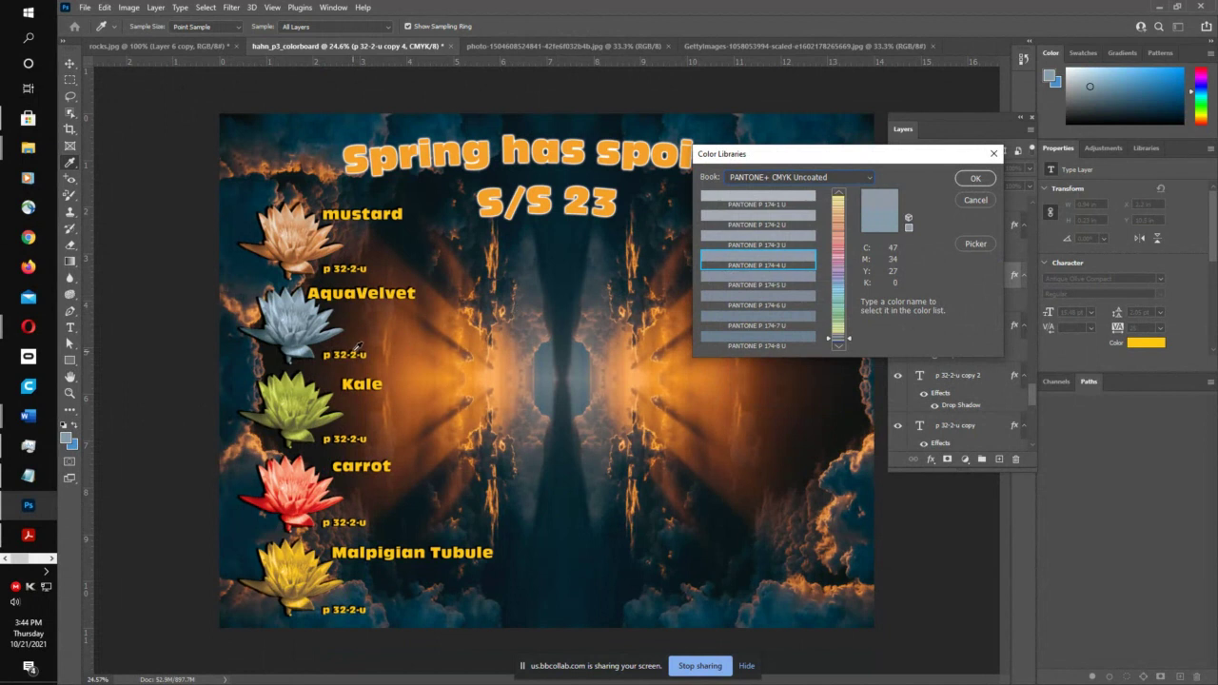
left_click(975, 179)
- Change the code label beneath "AquaVelvet" to "p 174-4-u"
key("v")
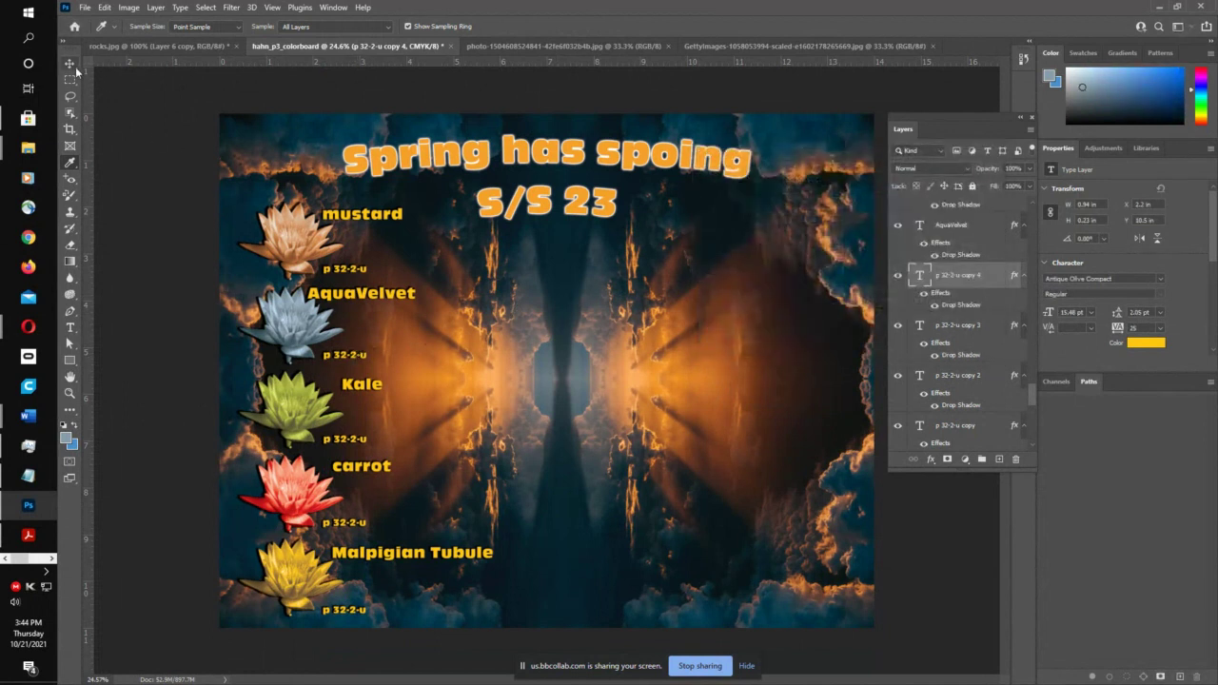
left_click(363, 358)
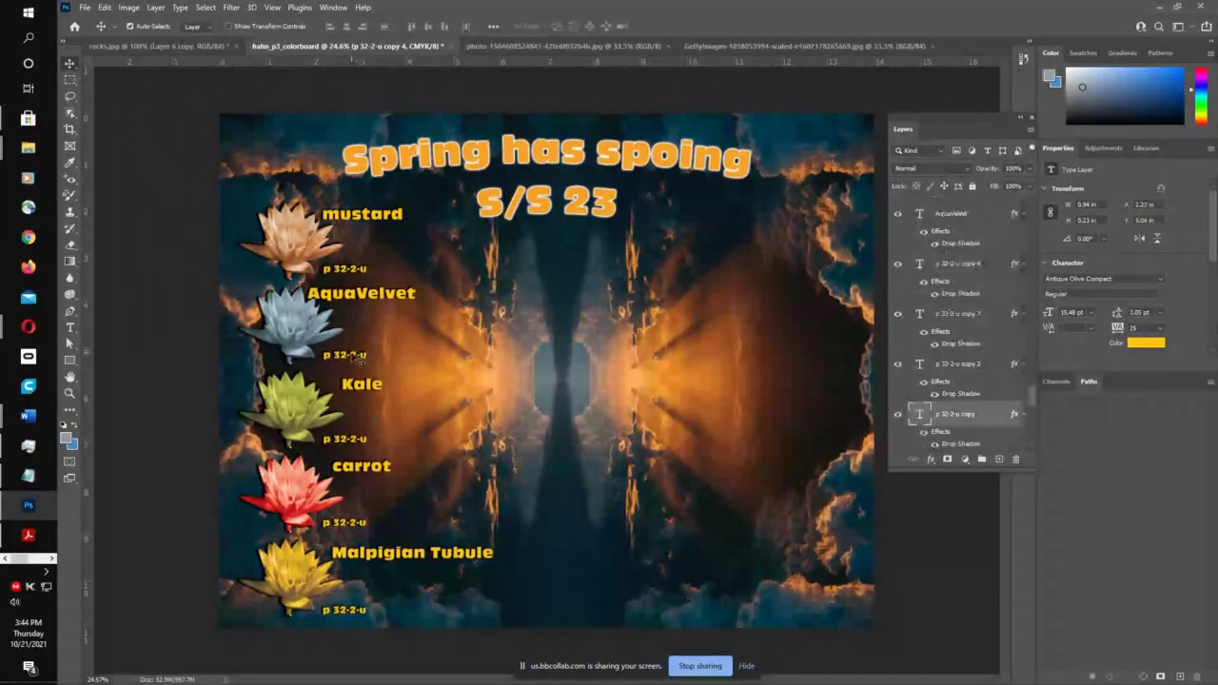
double_click(354, 355)
left_click(335, 354)
double_click(338, 354)
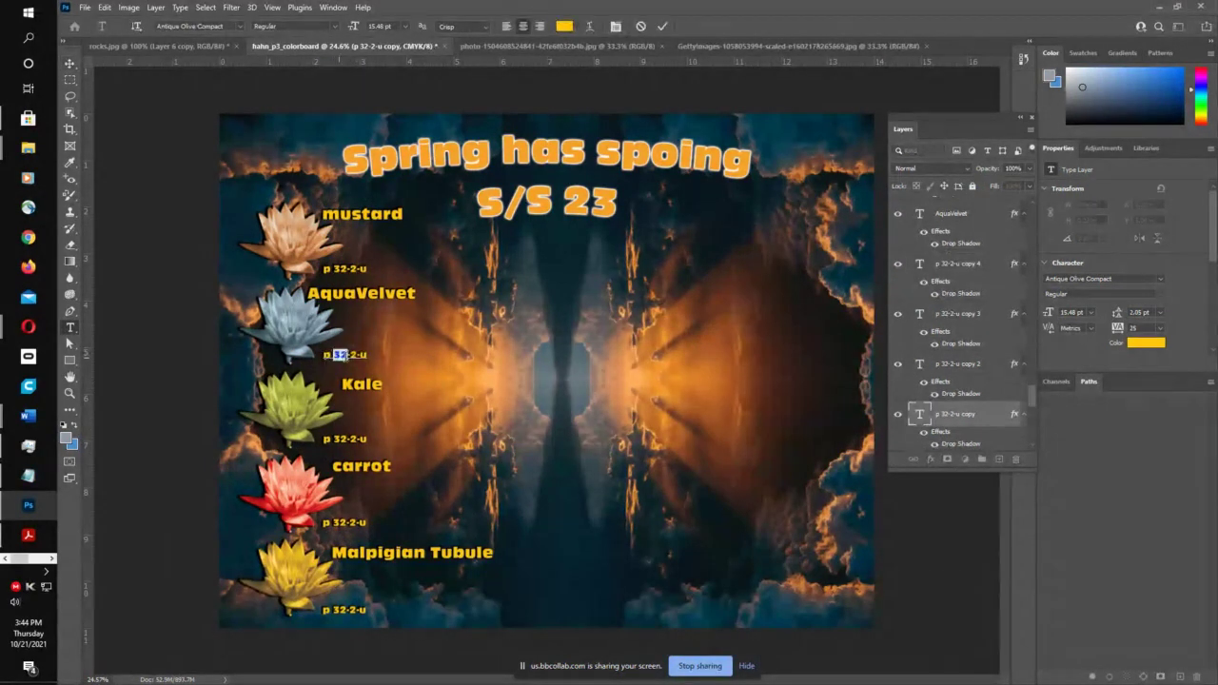
type("174-4")
left_click(663, 26)
key("v")
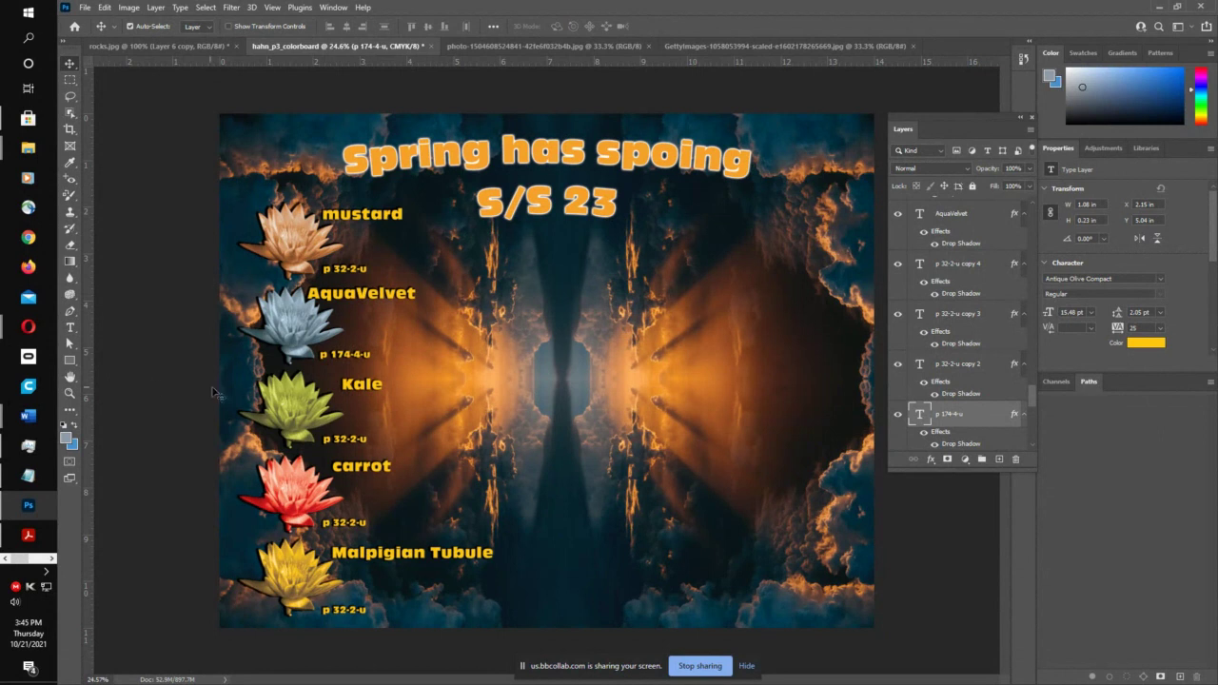
- Undo the pasted autumn leaves, copy the pink lotus photo from the Unsplash page in the browser, and paste it into the color board
key("ctrl+v")
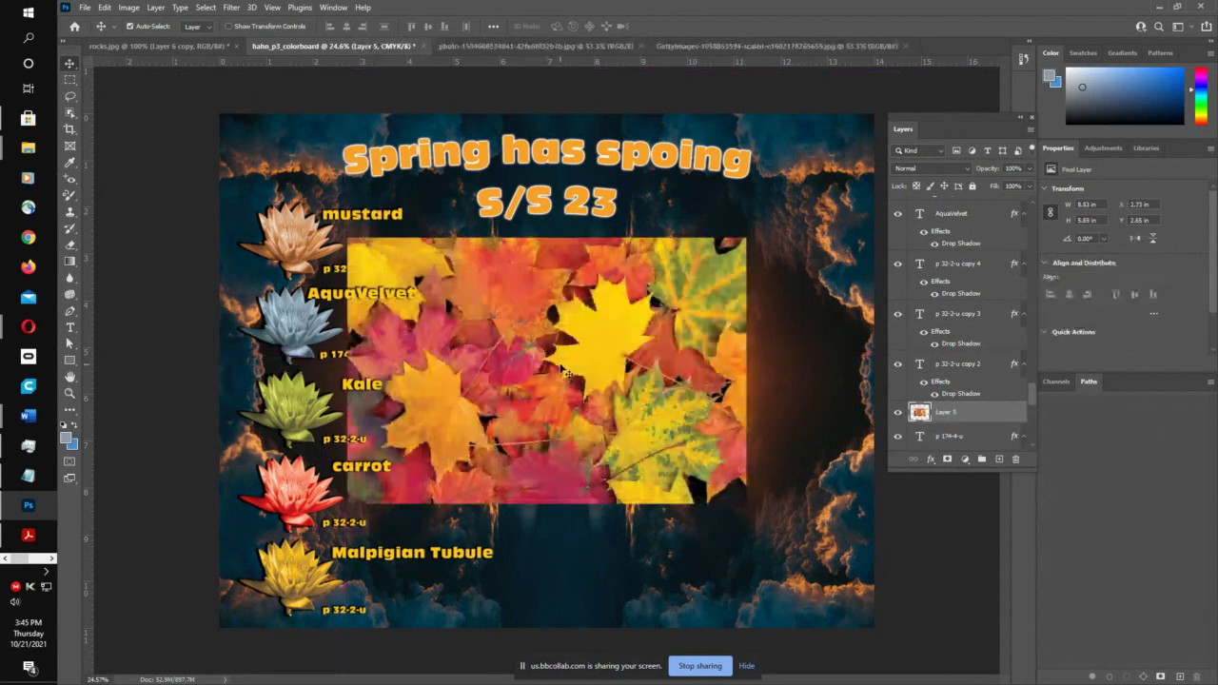
key("ctrl+z")
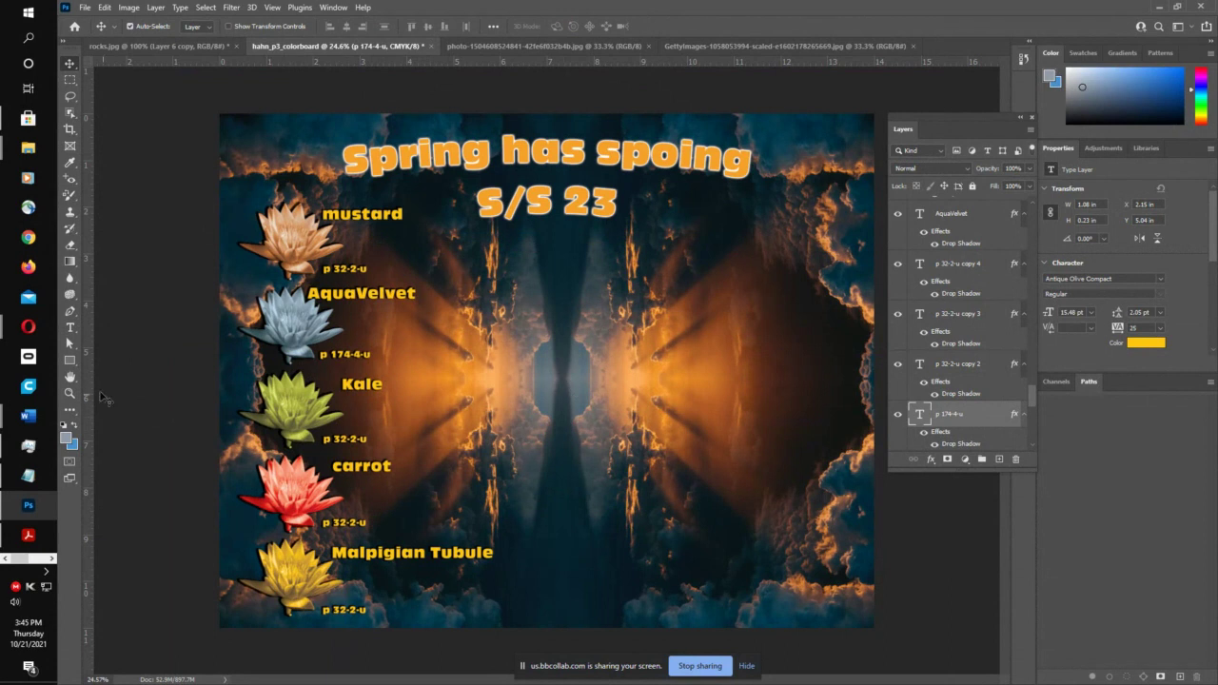
mouse_move(32, 338)
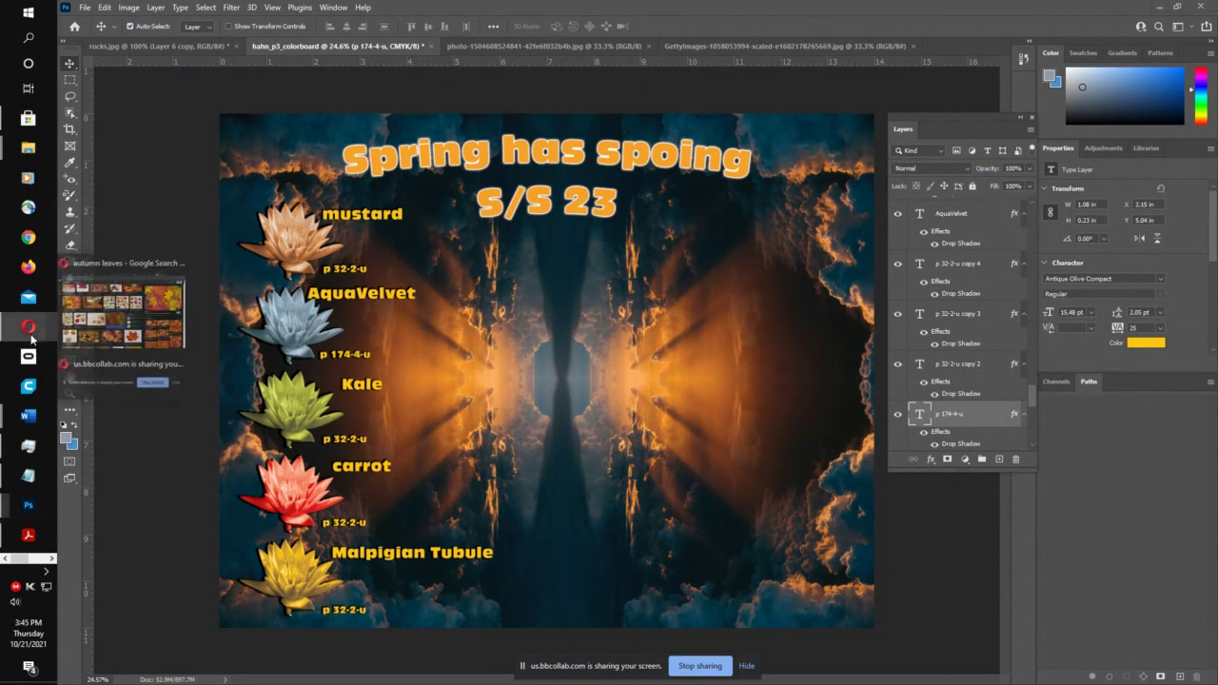
left_click(104, 323)
left_click(897, 14)
right_click(609, 236)
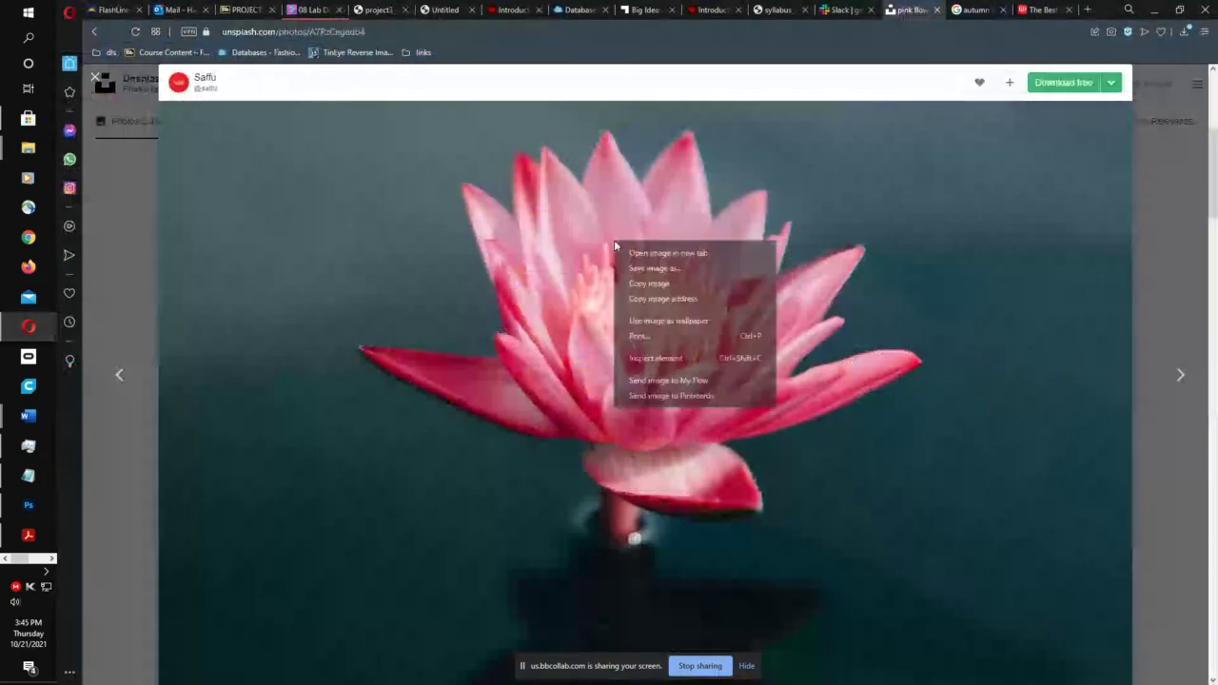
left_click(633, 281)
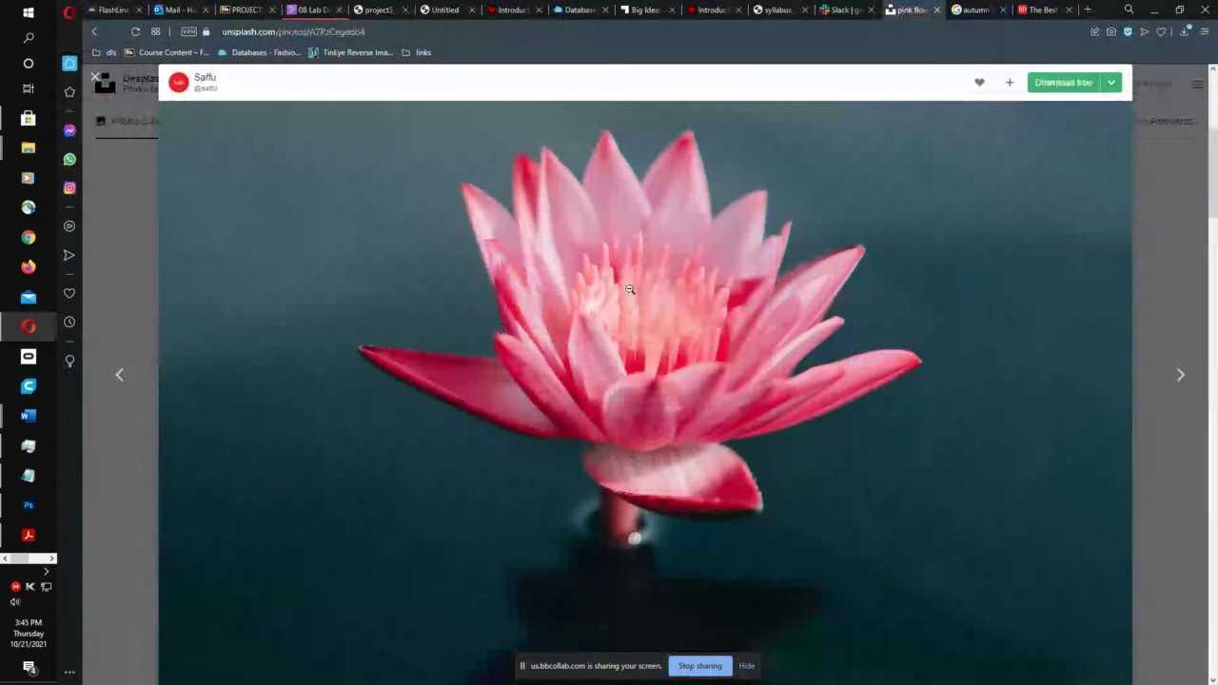
left_click(29, 505)
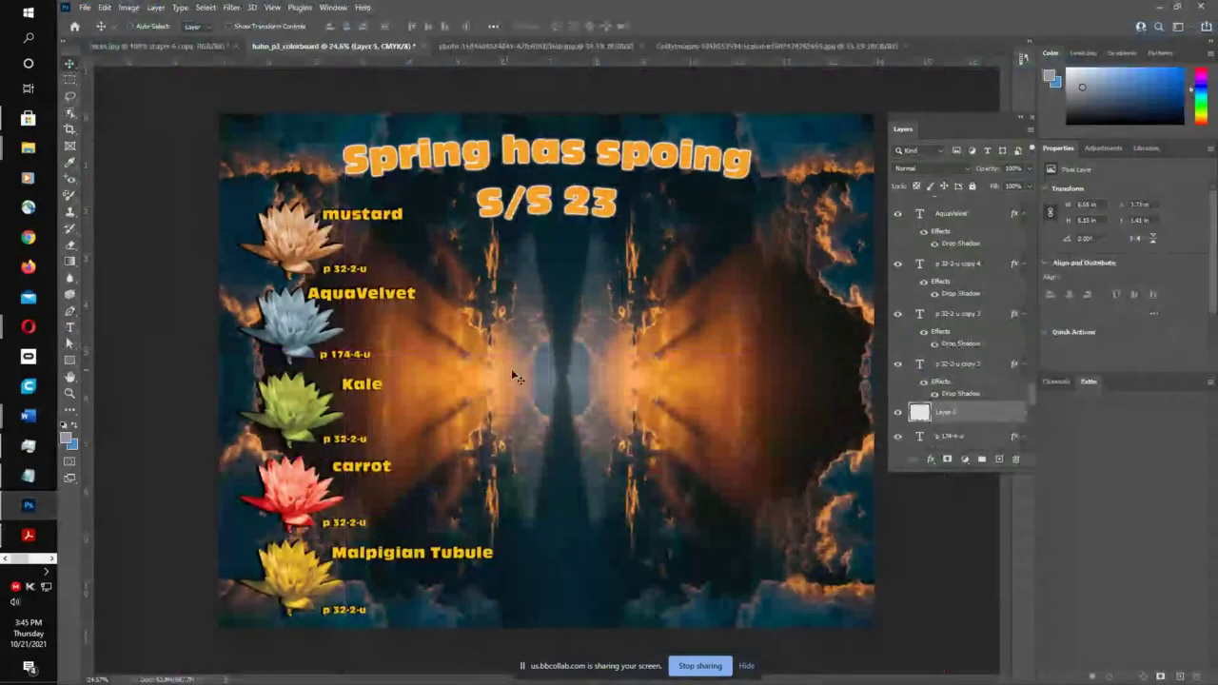
key("ctrl+v")
- Isolate the pink lotus from the pasted photo on its own layer, hide the photo layer, and move the flower below "S/S 23"
left_click(69, 112)
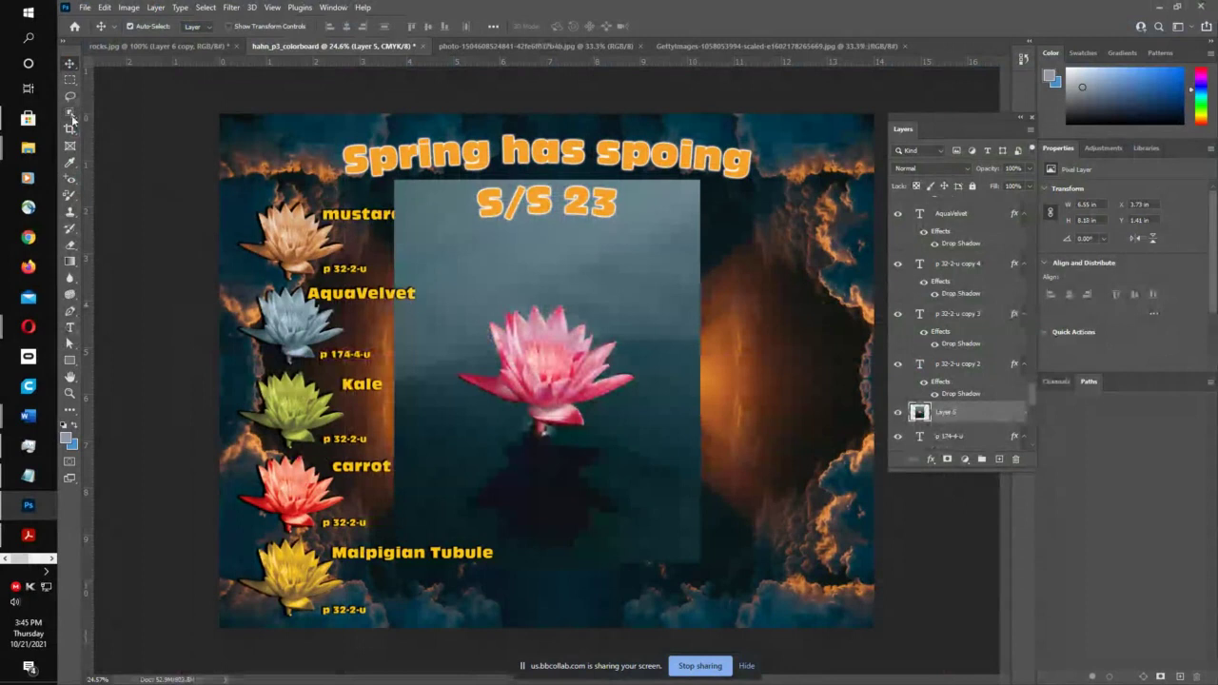
left_click_drag(447, 293, 646, 443)
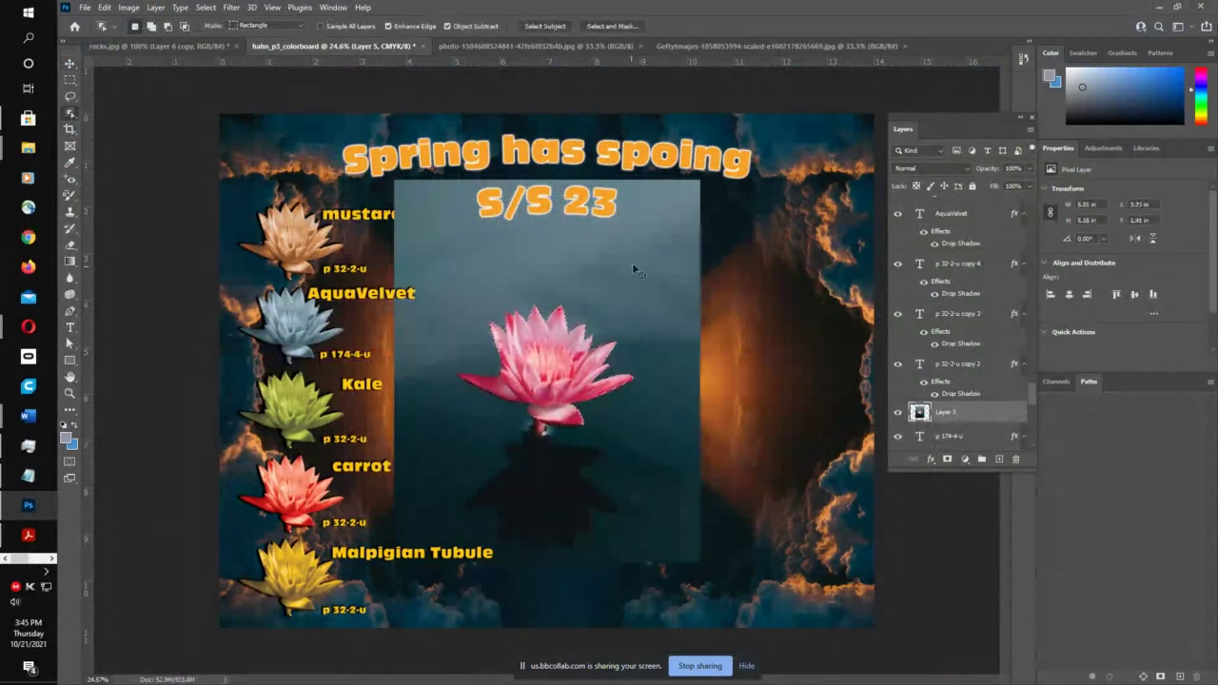
key("ctrl+x")
left_click(898, 412)
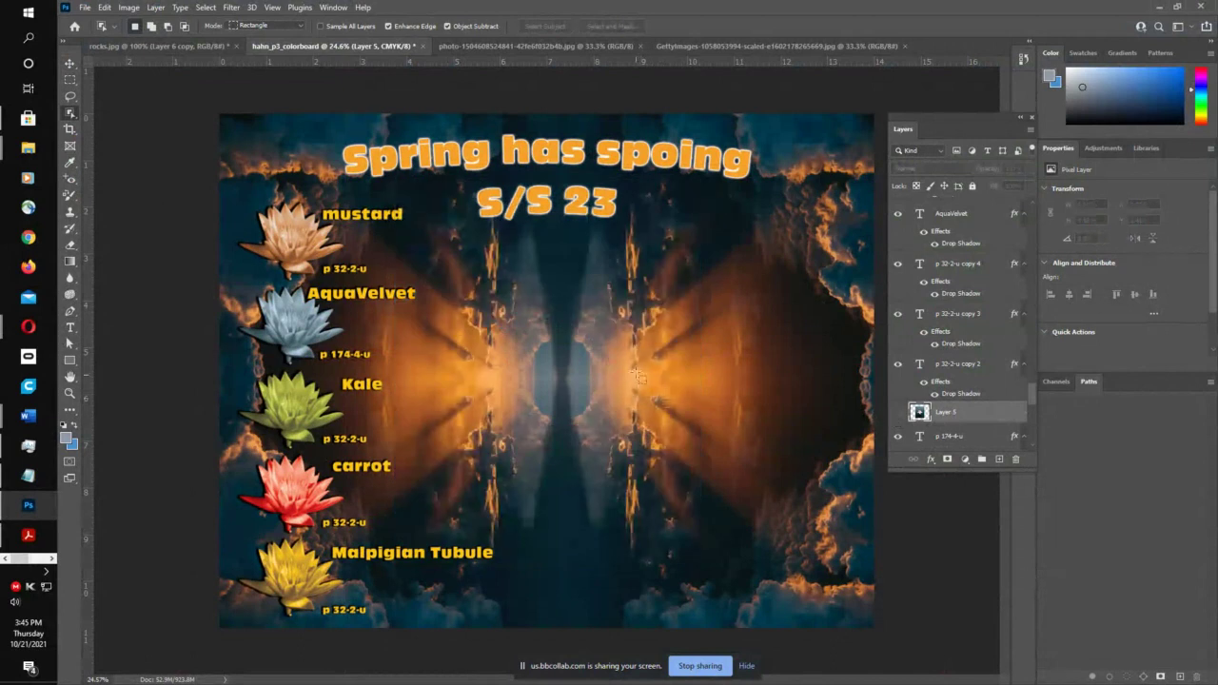
key("ctrl+v")
key("v")
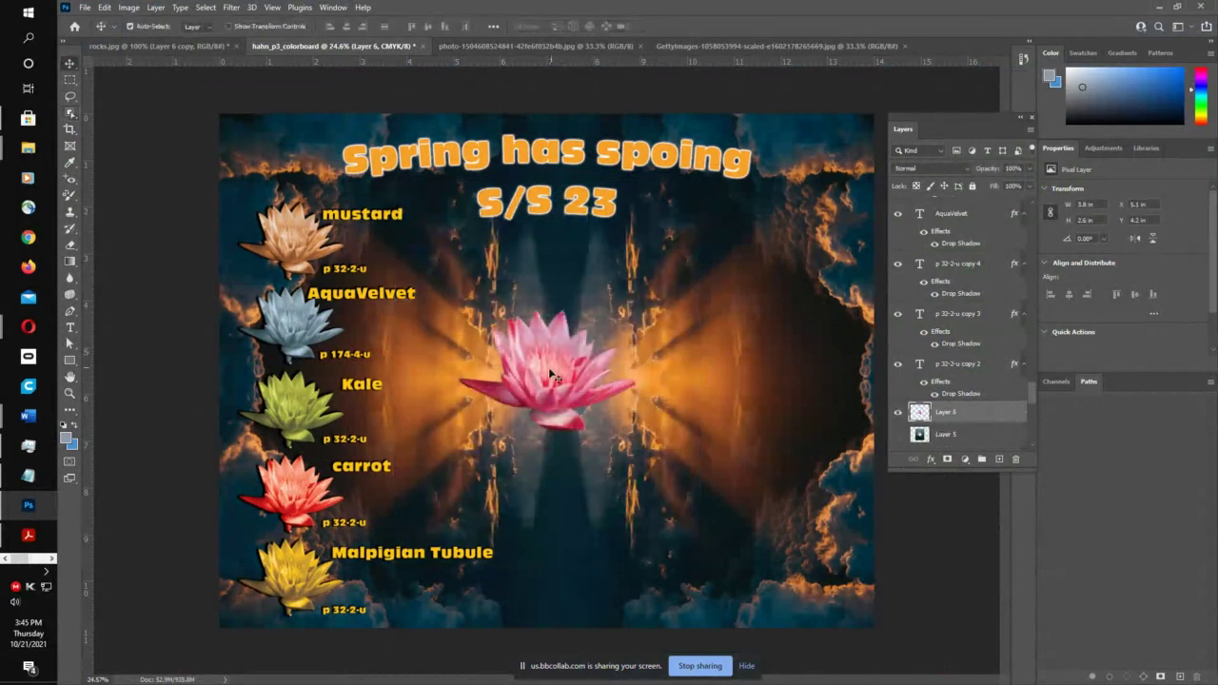
left_click_drag(557, 378, 600, 317)
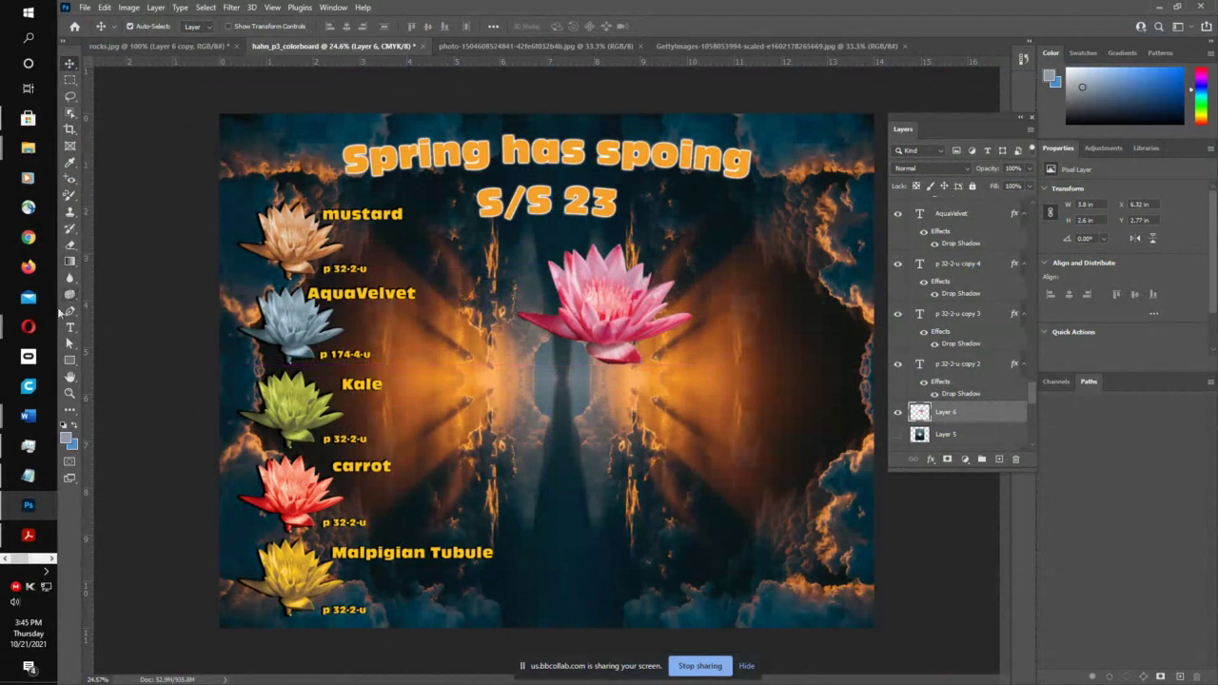
- Switch to the browser to review the Project 3 color board requirements on the course page, and return to Photoshop
mouse_move(28, 326)
left_click(122, 317)
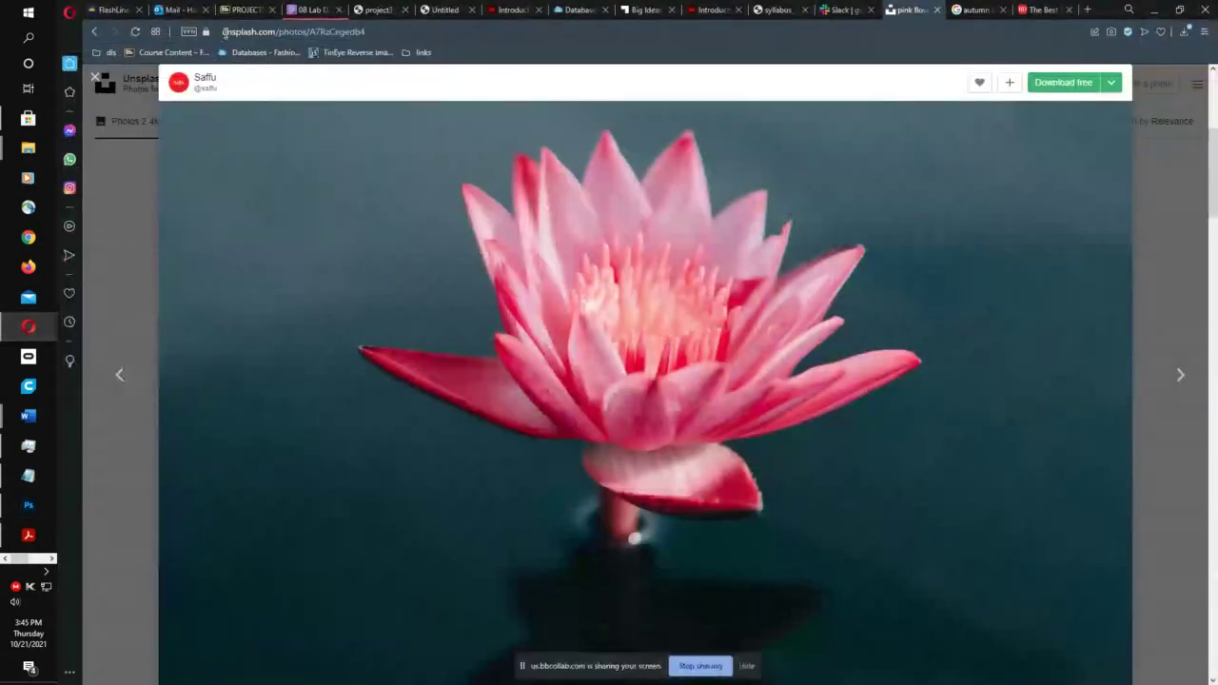
left_click(239, 11)
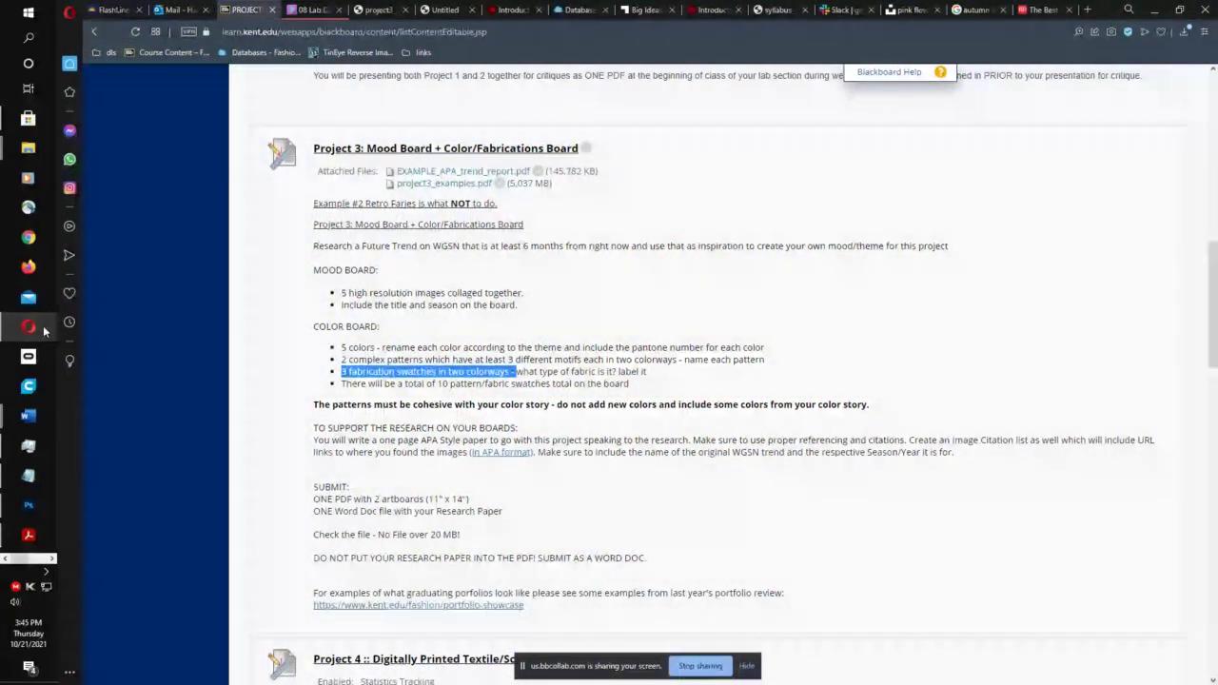
left_click(28, 504)
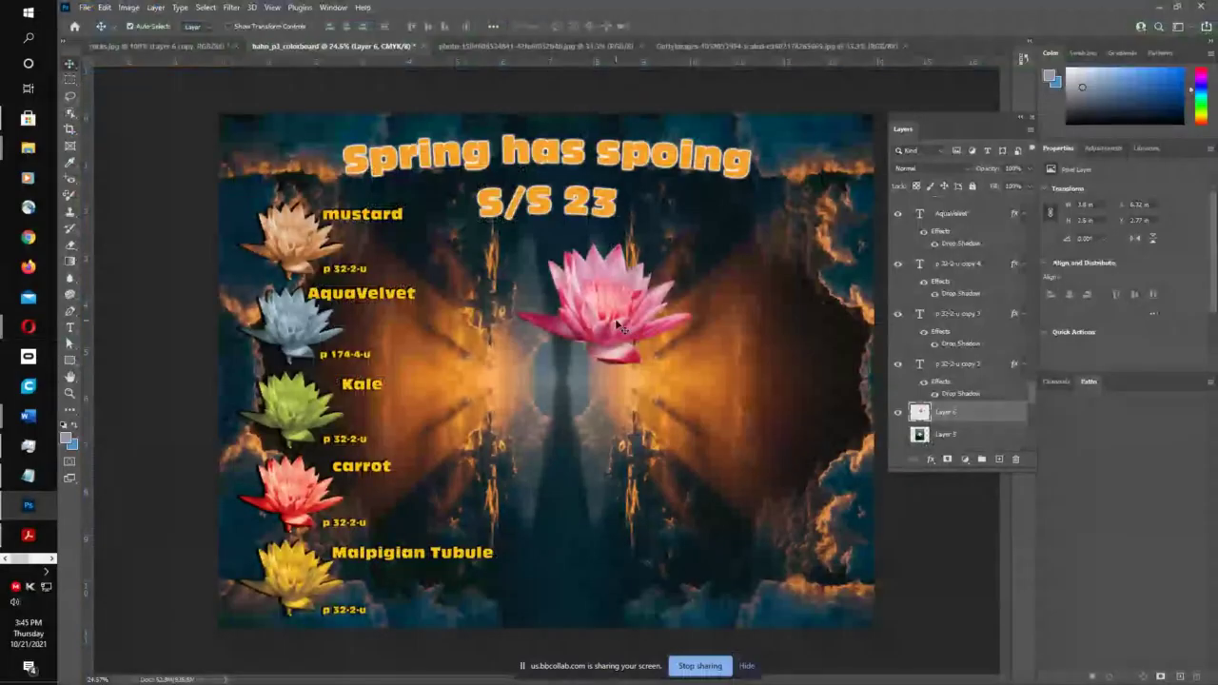
- Apply a Pattern Overlay to the pink lotus below "S/S 23", using the orange fruit pattern at 17% scale
left_click_drag(614, 324, 623, 323)
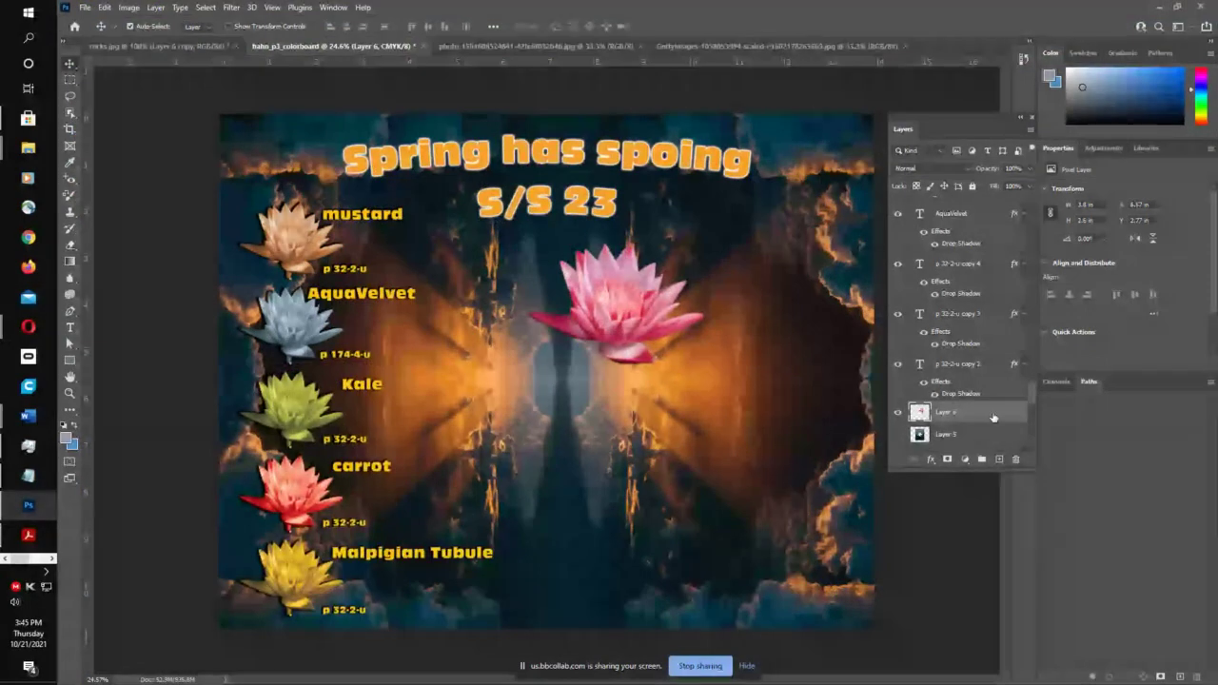
left_click(930, 459)
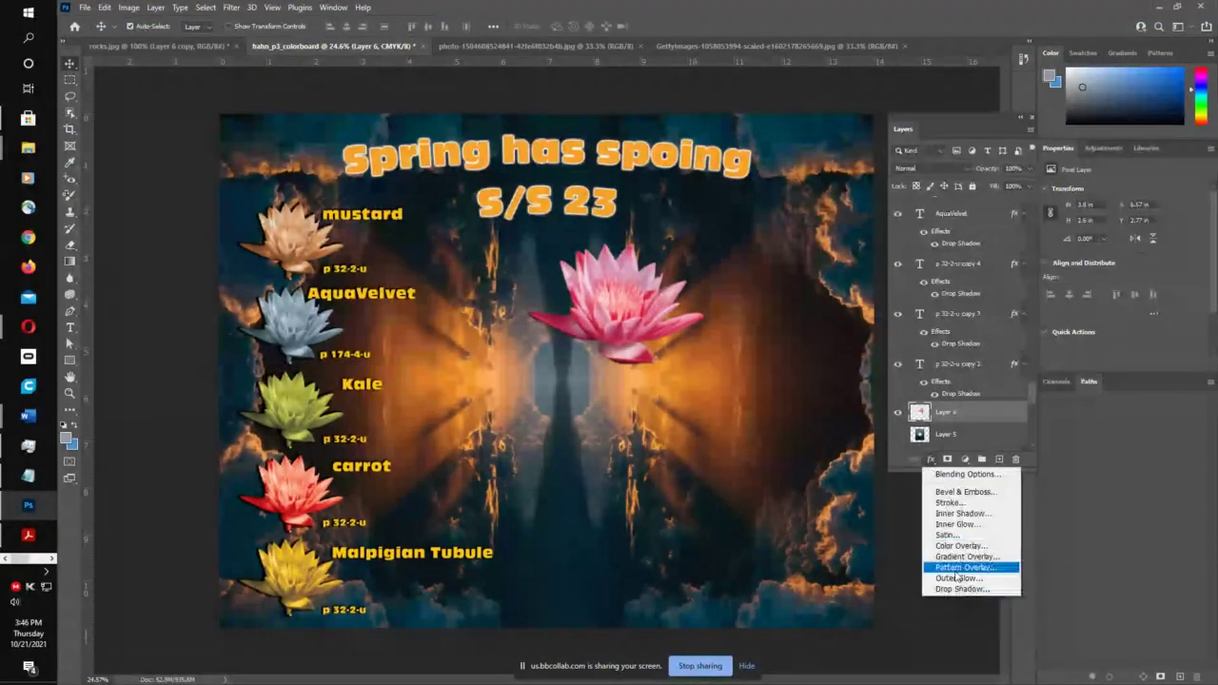
left_click(990, 413)
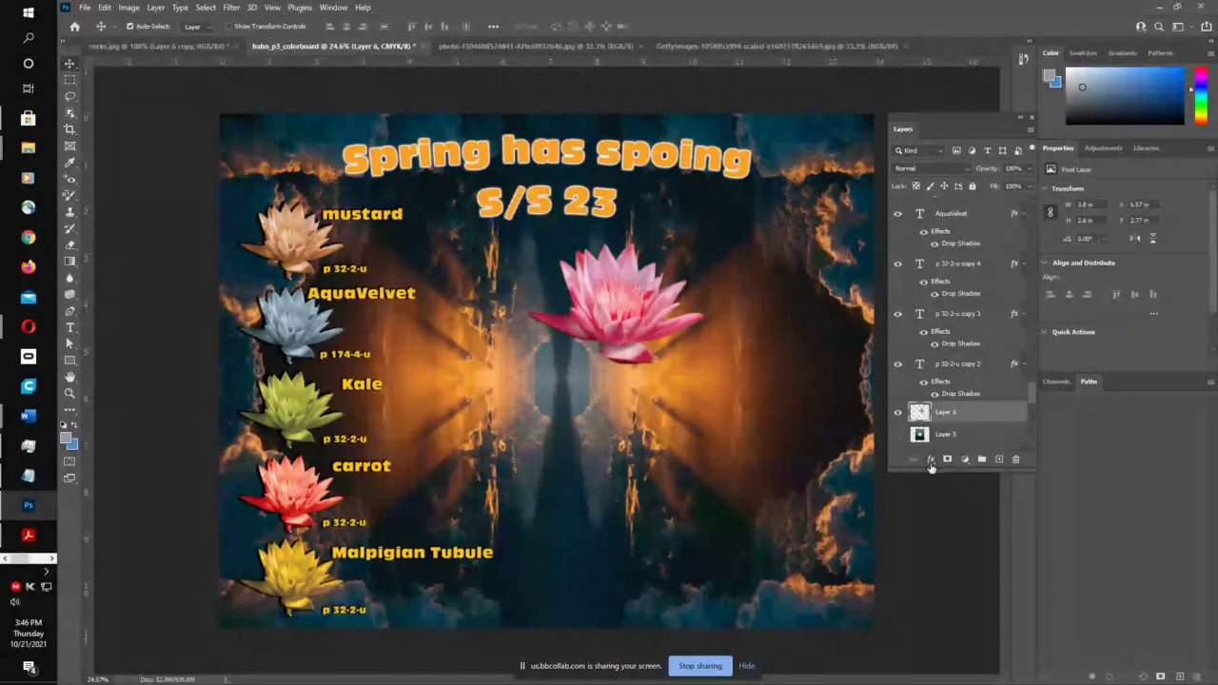
double_click(979, 426)
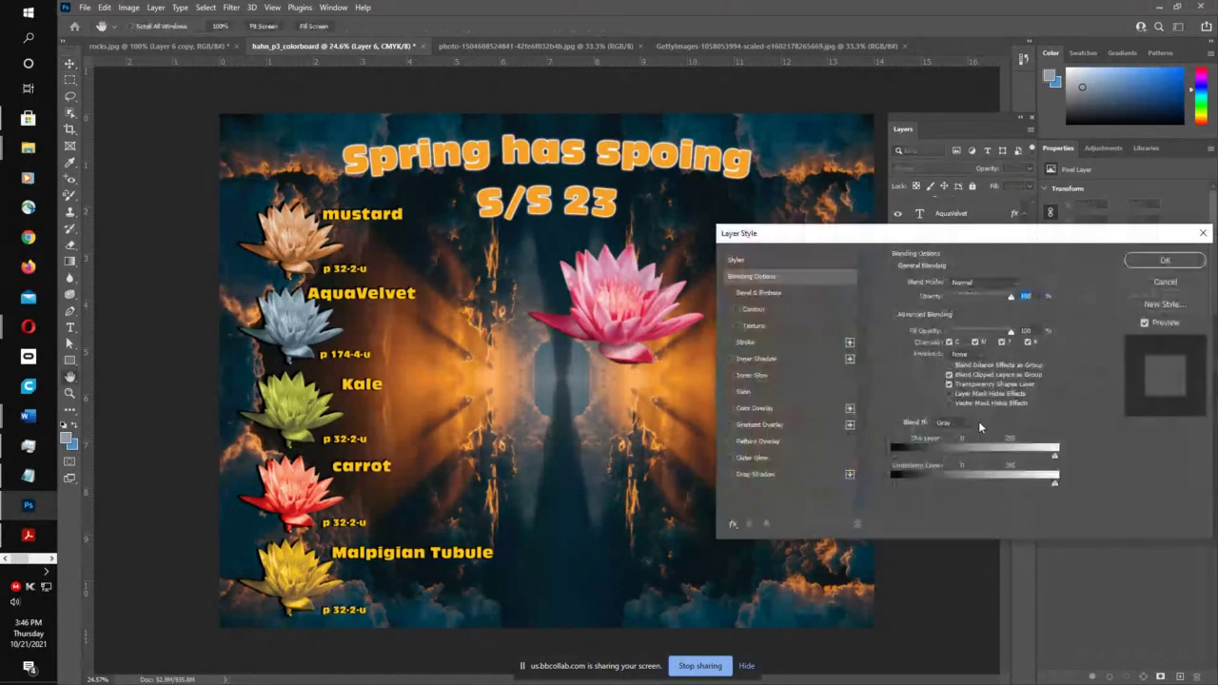
left_click(769, 444)
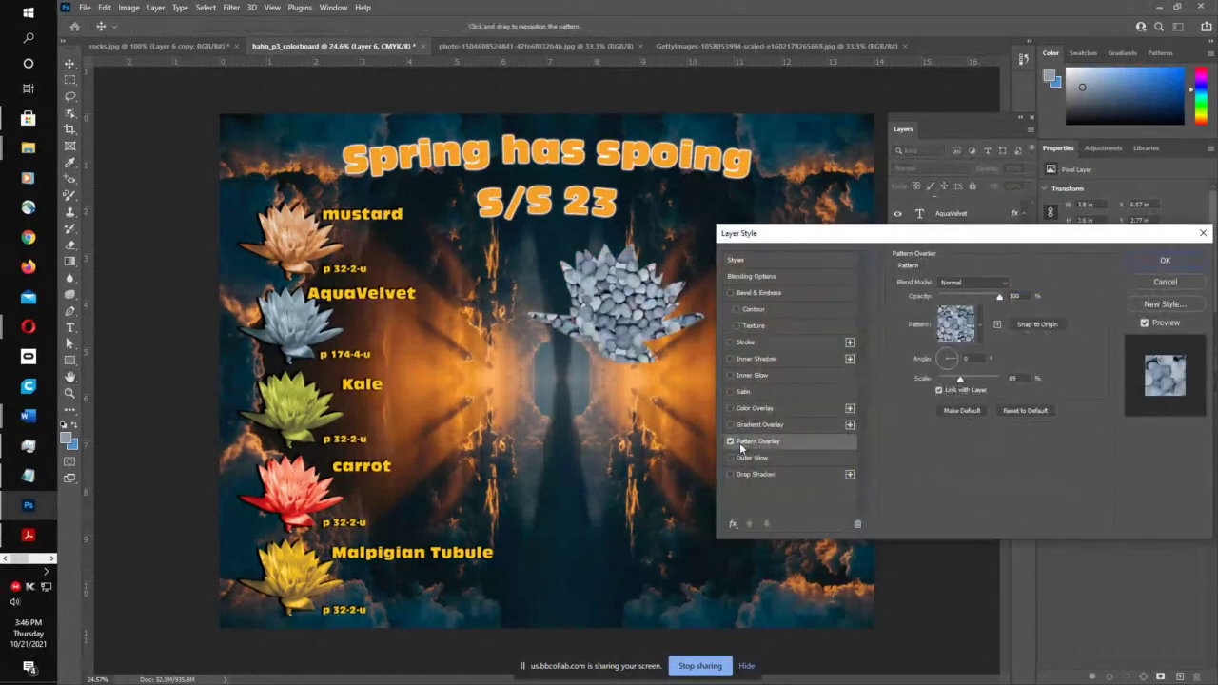
left_click(980, 326)
left_click(914, 425)
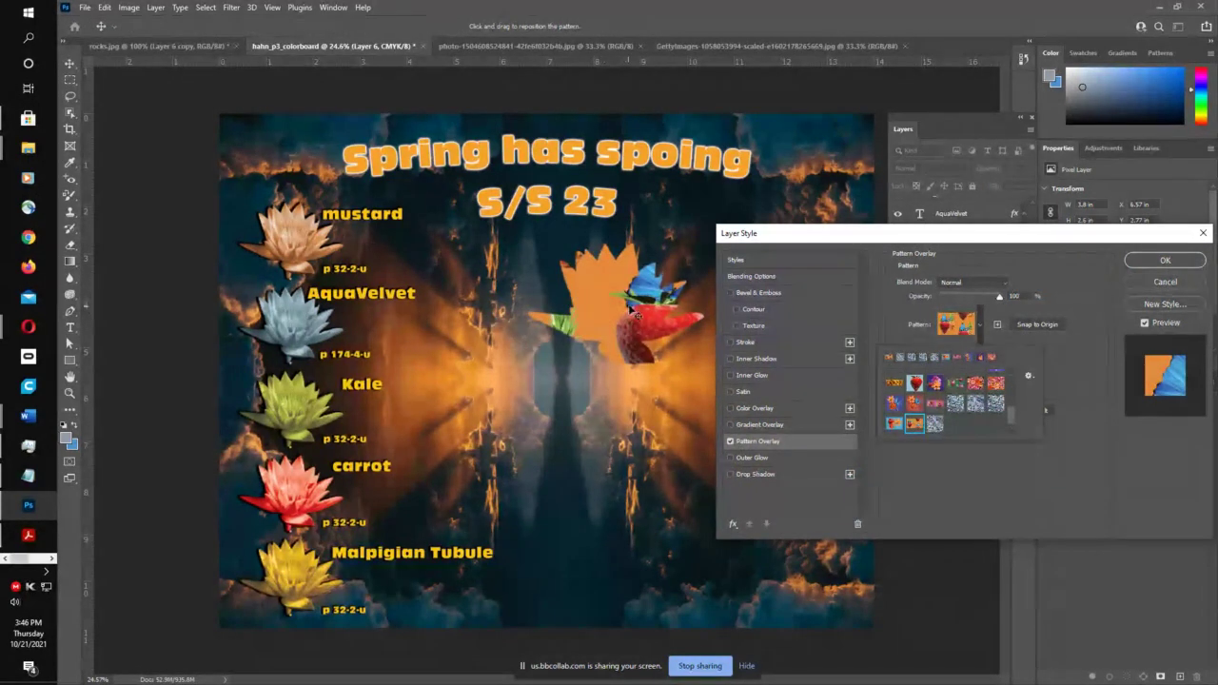
left_click(1066, 362)
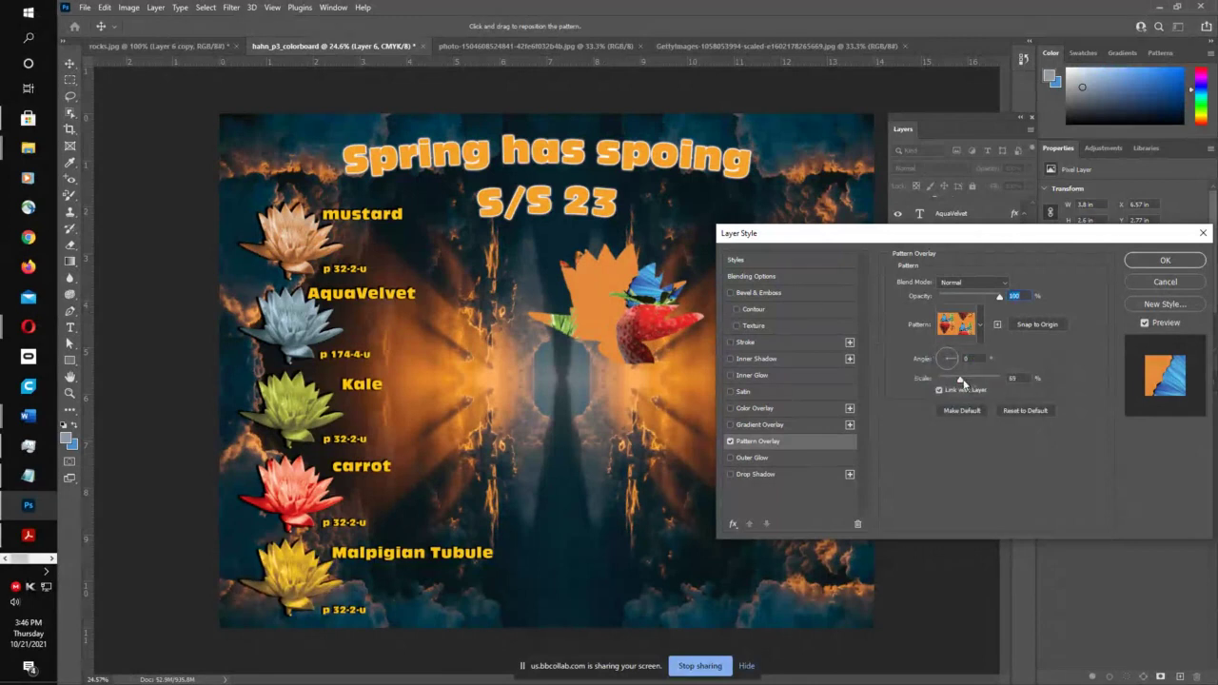
left_click_drag(960, 380, 944, 382)
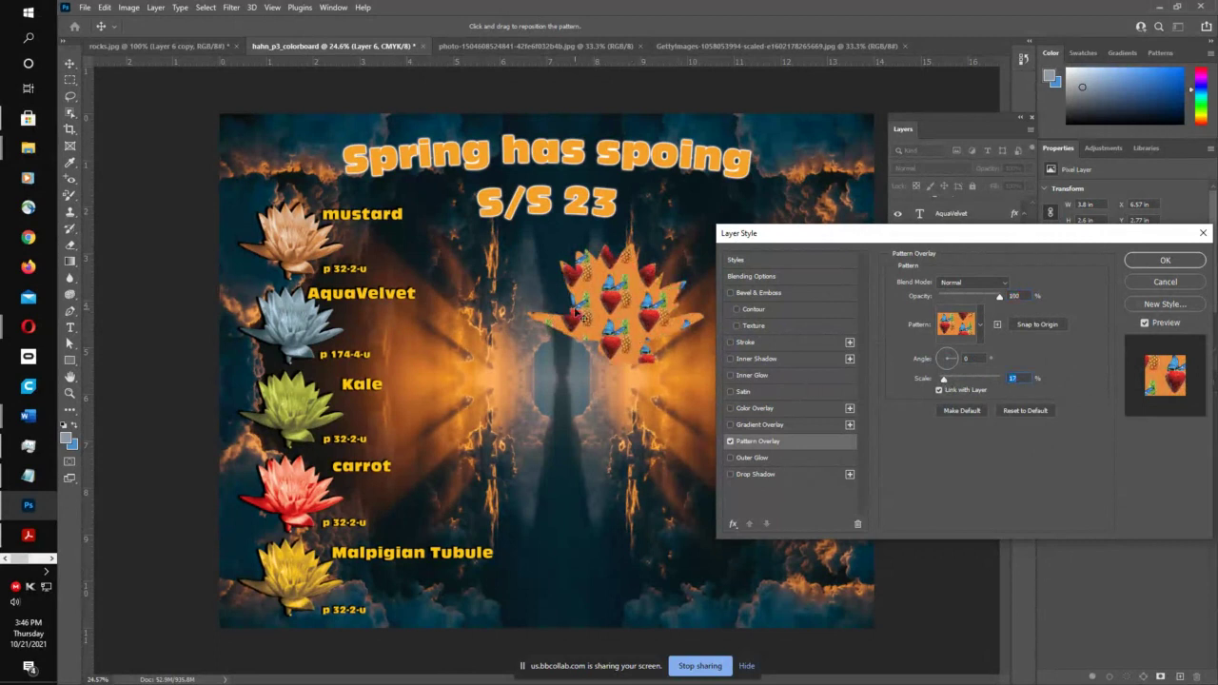
left_click(1165, 260)
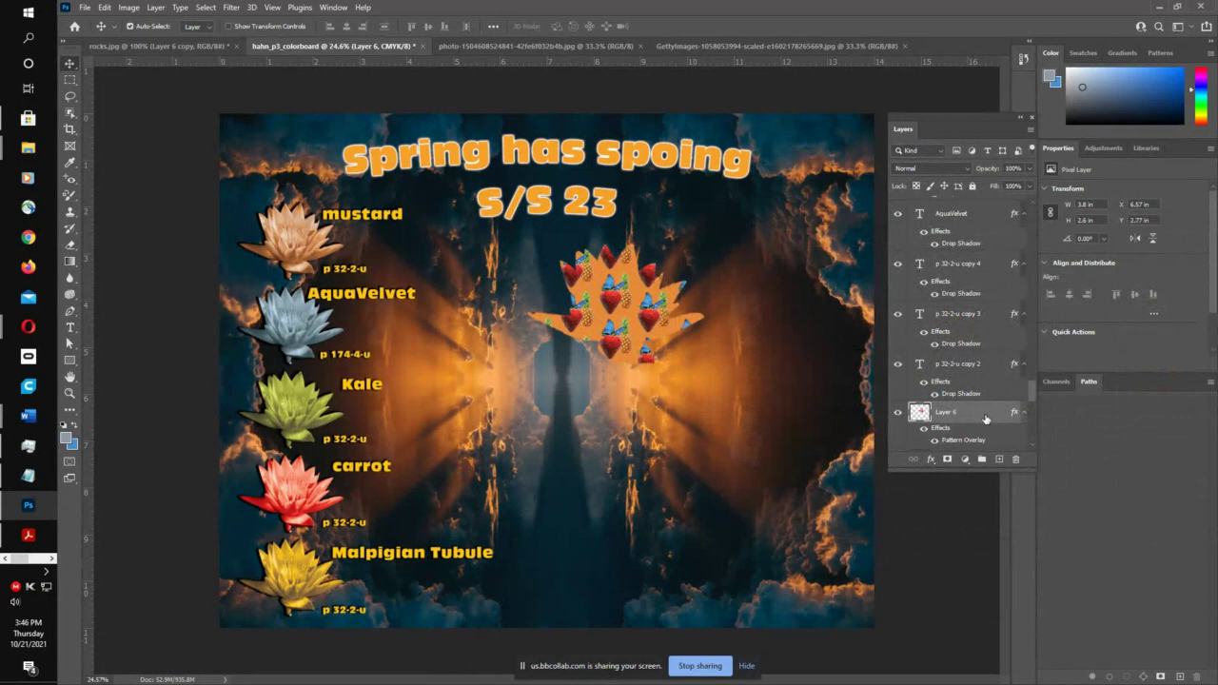
- Add a drop shadow to the fruit-patterned lotus and duplicate the lotus slightly below the original
left_click(931, 460)
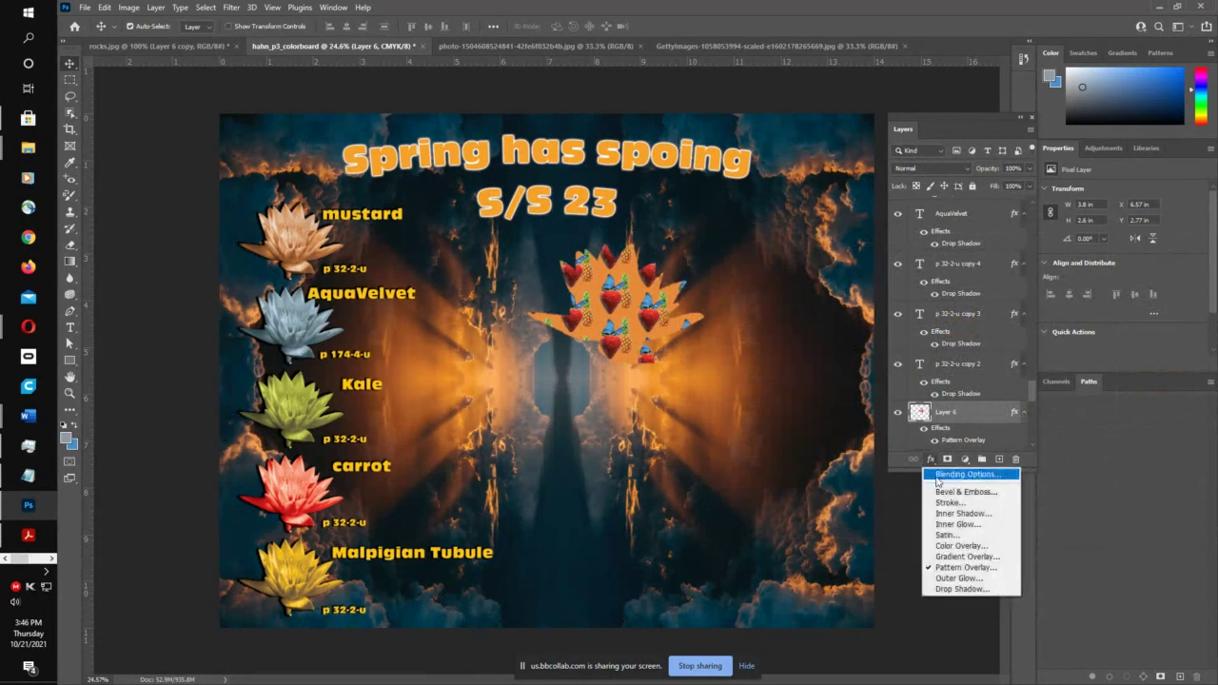
left_click(960, 590)
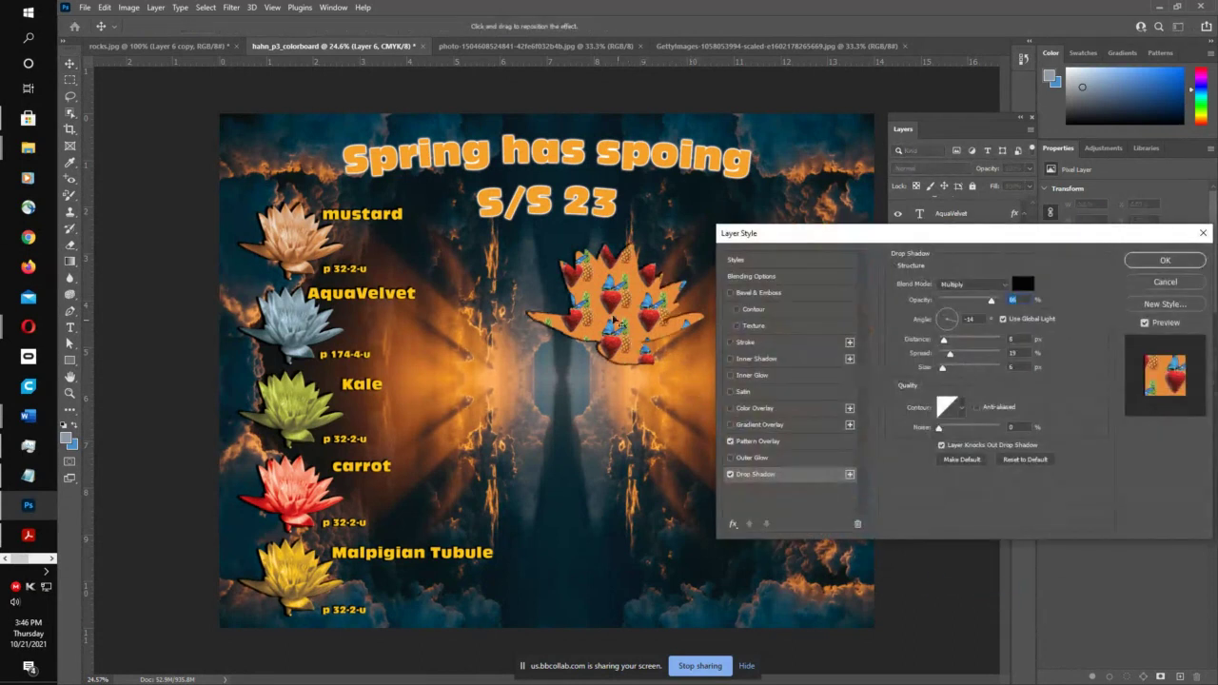
left_click(1165, 260)
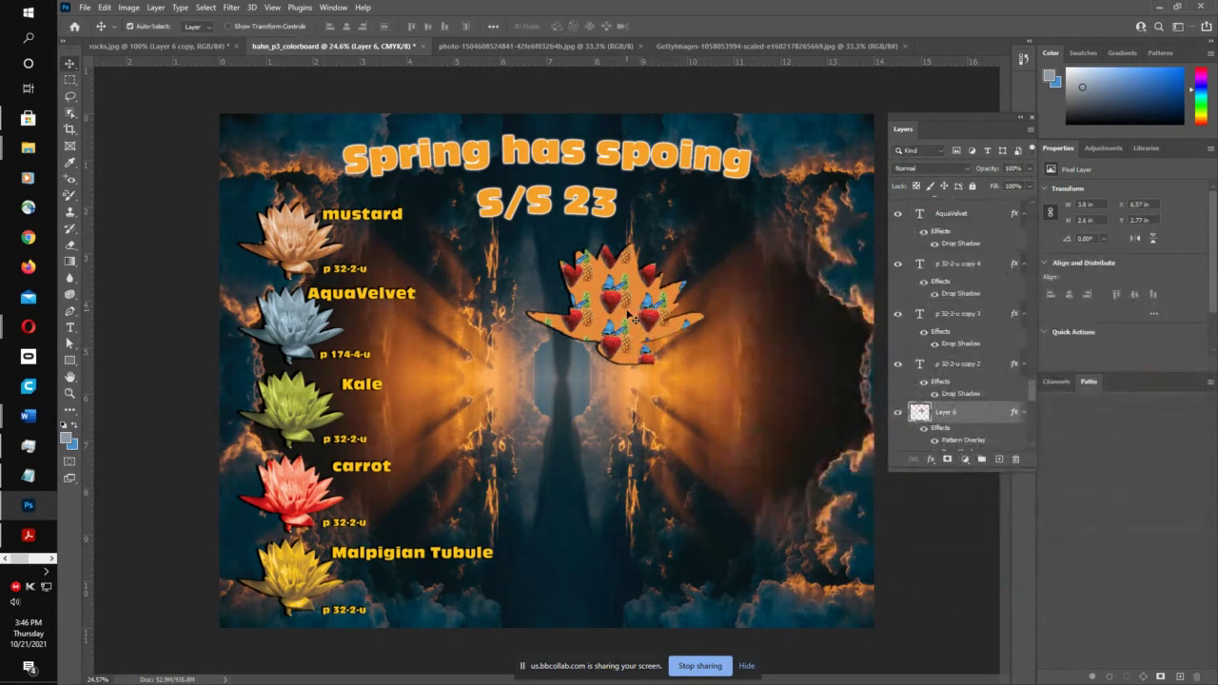
left_click_drag(634, 323, 634, 392)
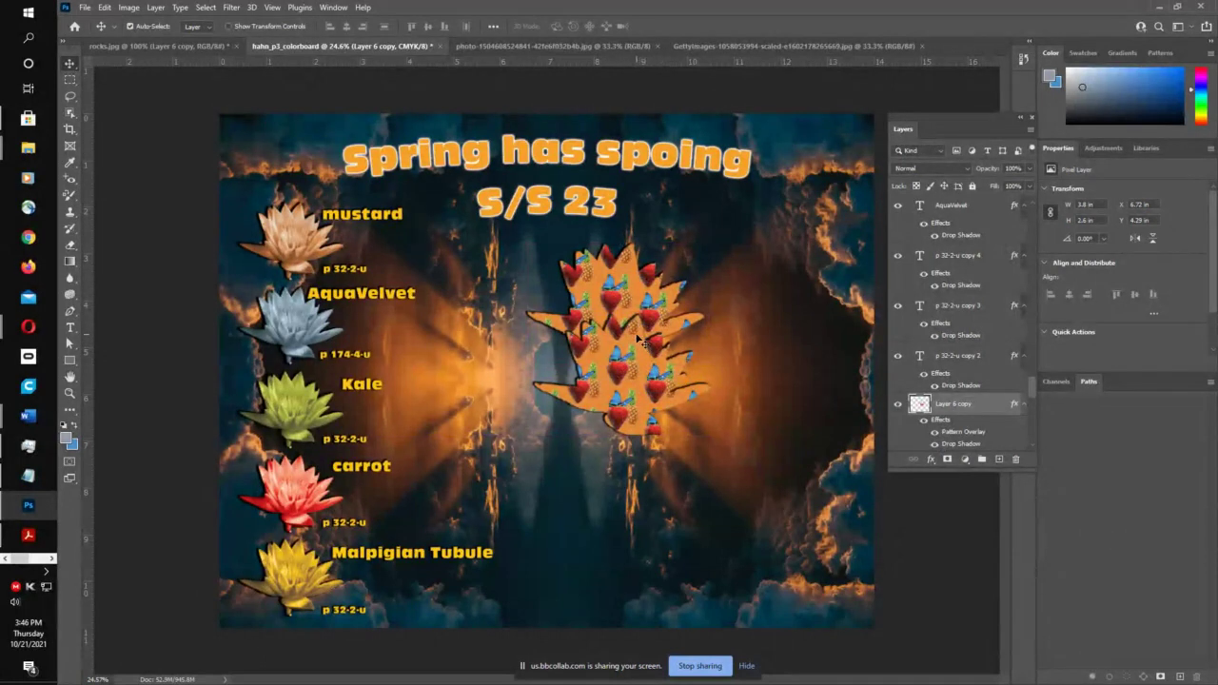
key("ctrl+u")
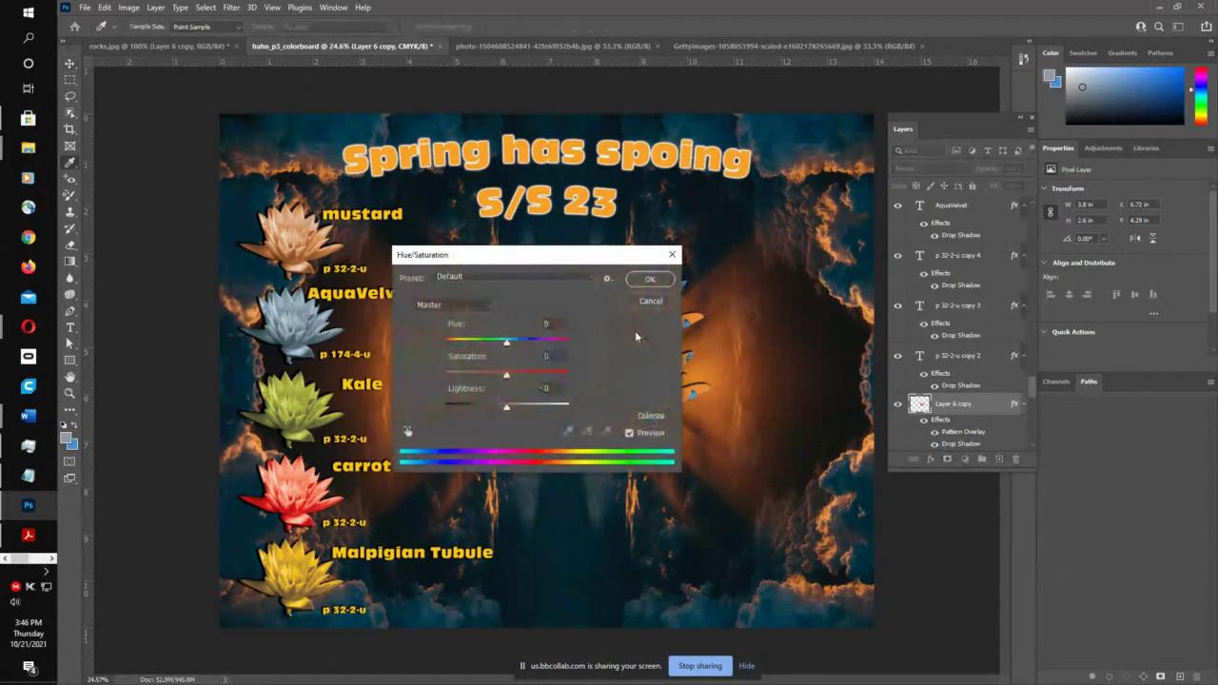
left_click_drag(557, 268, 891, 222)
left_click(957, 370)
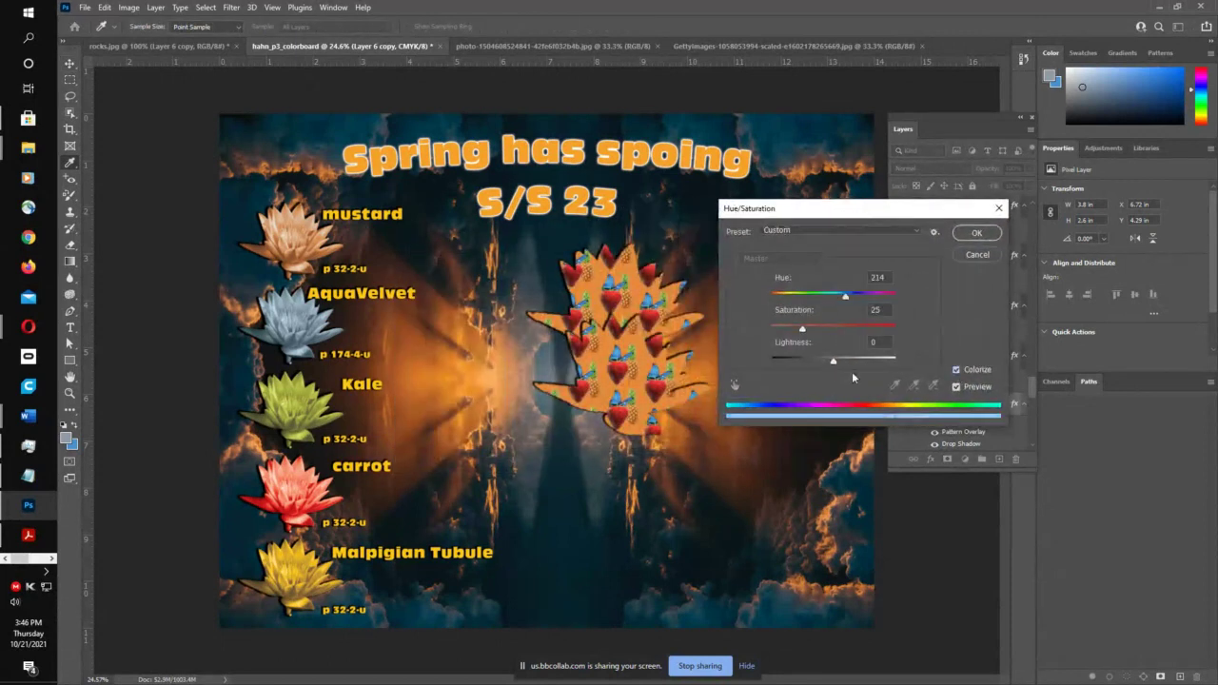
left_click_drag(809, 330, 908, 332)
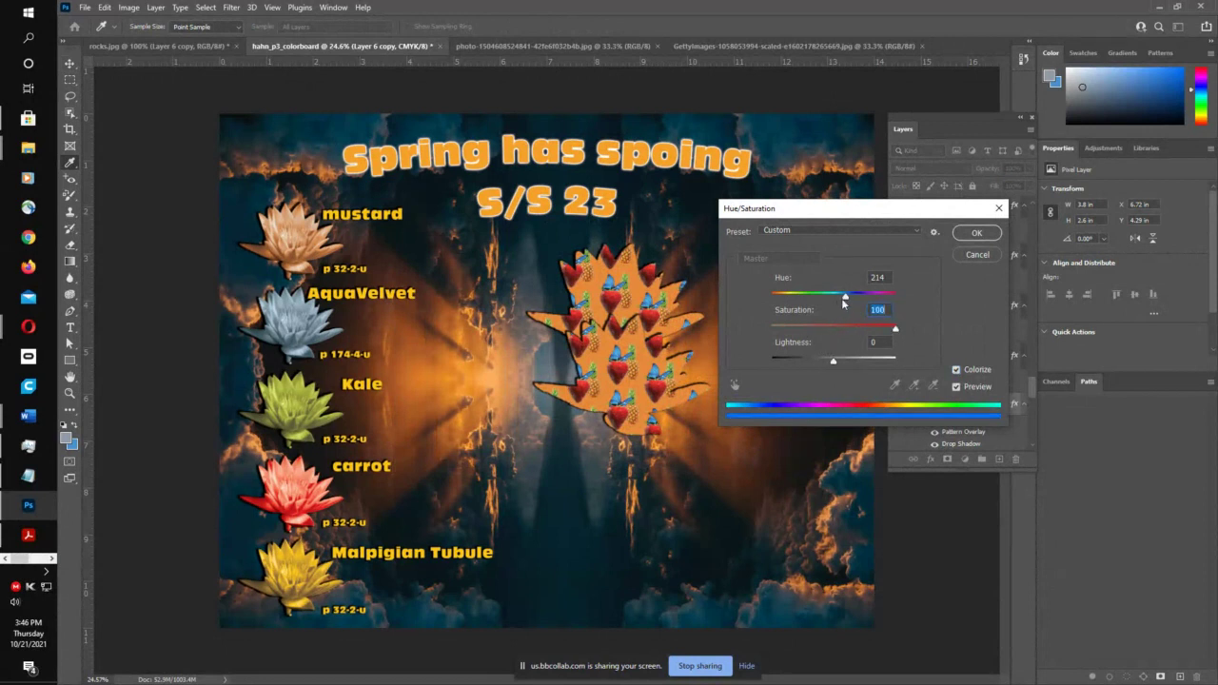
left_click_drag(841, 298, 805, 303)
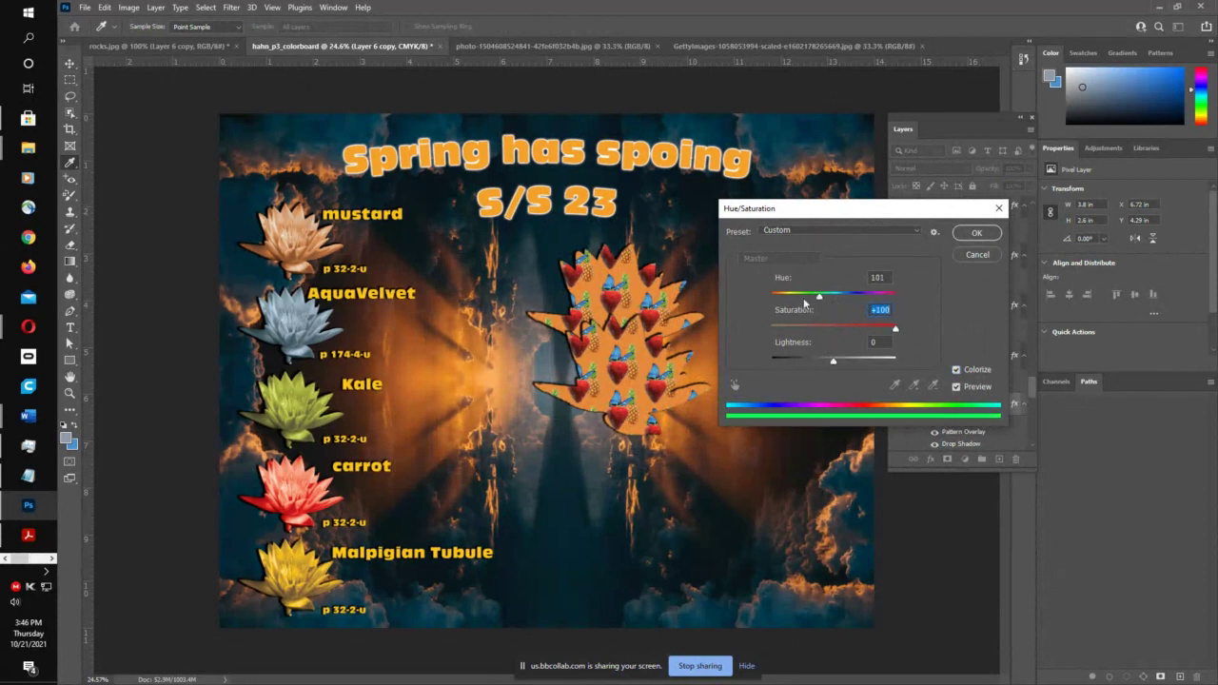
left_click(978, 251)
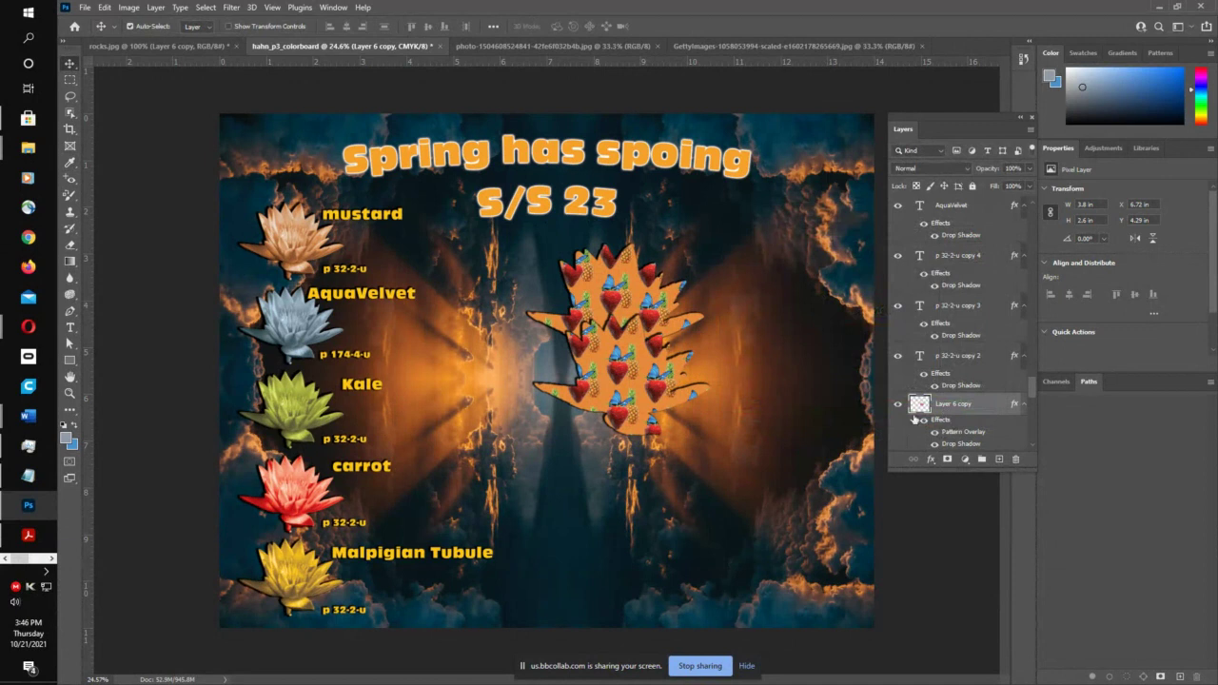
- Nudge the duplicate patterned lotus slightly and rasterize its layer style
mouse_move(654, 350)
left_mouse_down()
mouse_move(701, 350)
mouse_move(652, 360)
left_mouse_up()
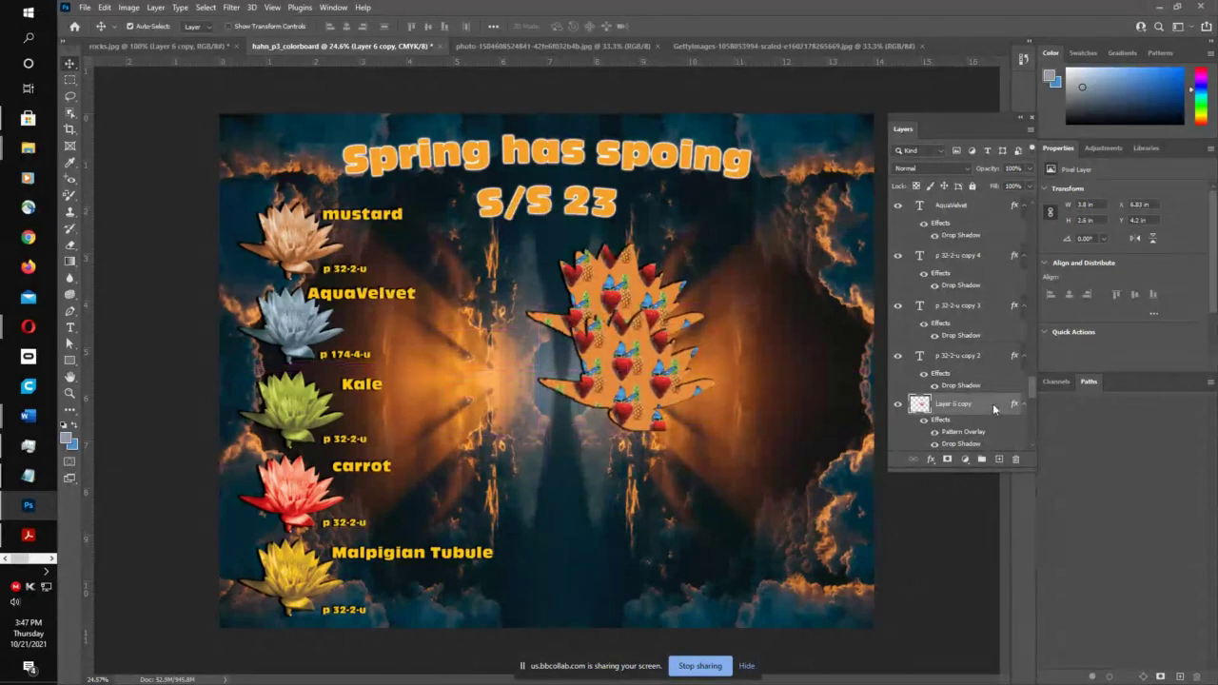
right_click(995, 409)
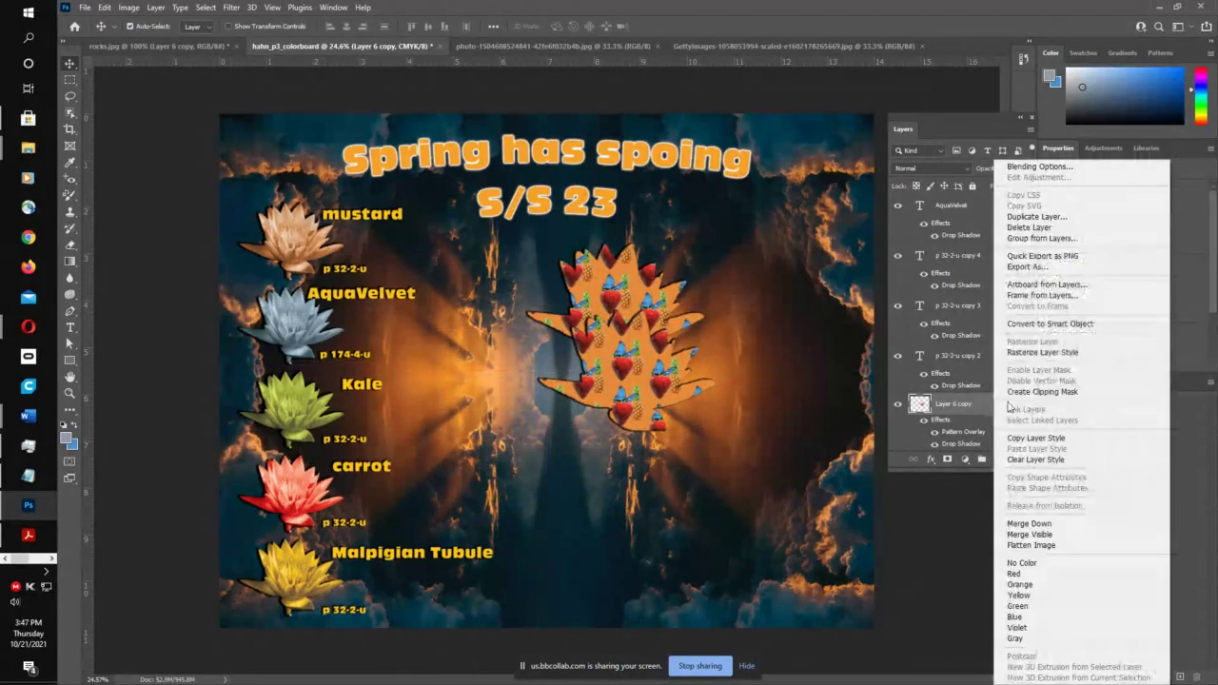
left_click(1043, 354)
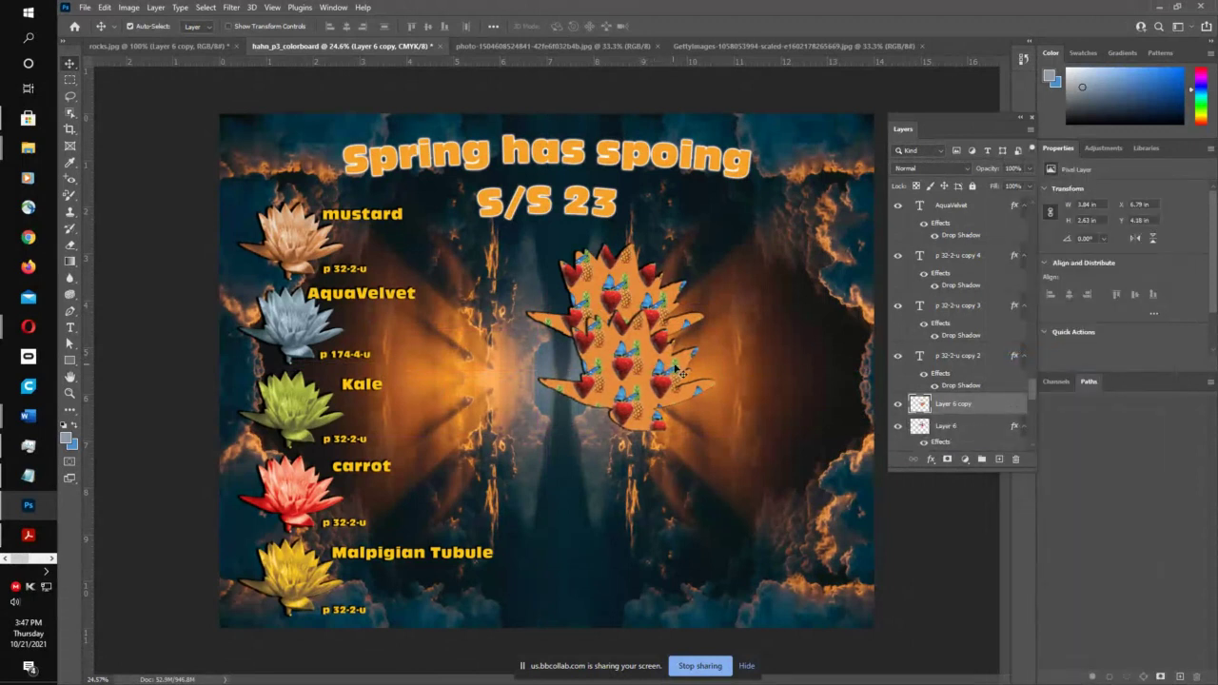
- Colorize the rasterized lotus copy blue with Hue/Saturation, using hue 187 and saturation 100
key("ctrl+u")
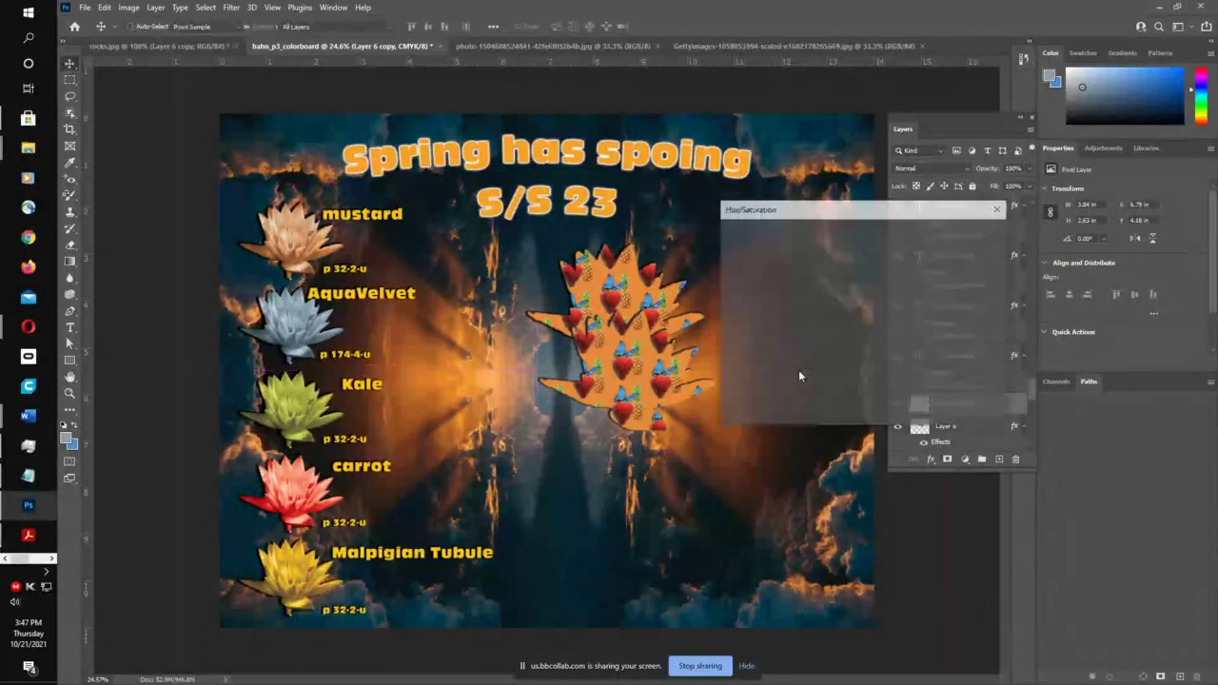
left_click(959, 369)
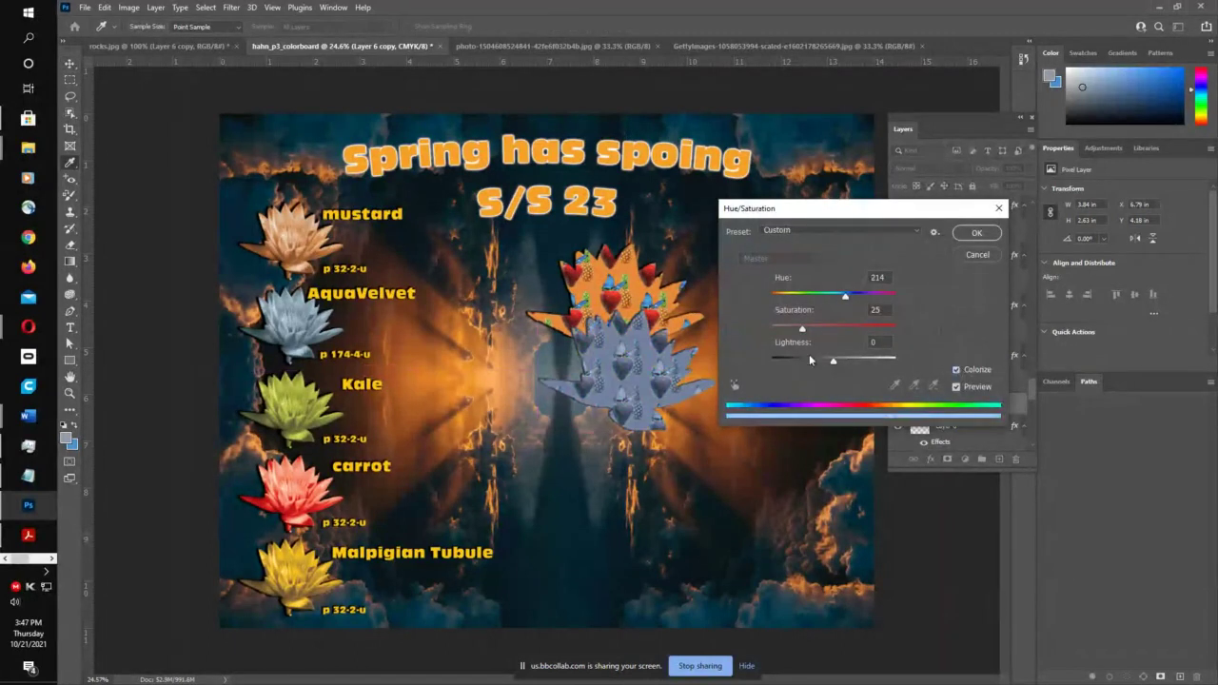
left_click_drag(807, 327, 910, 328)
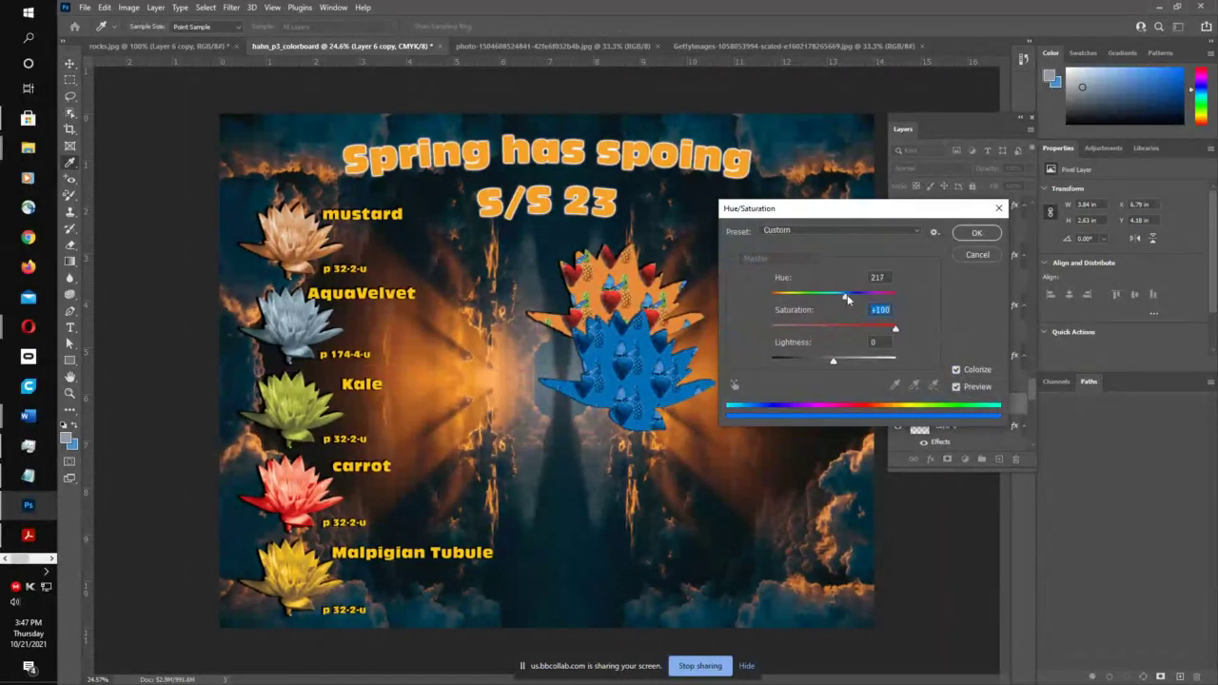
left_click_drag(847, 297, 773, 295)
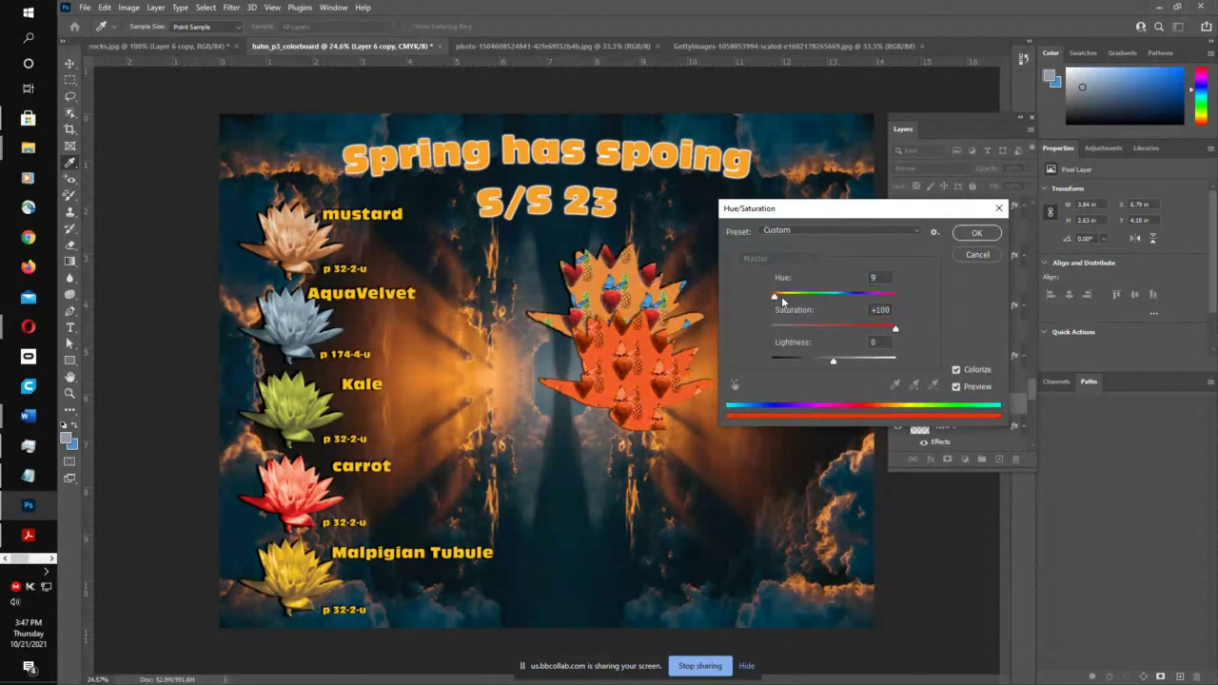
left_click_drag(782, 302, 842, 296)
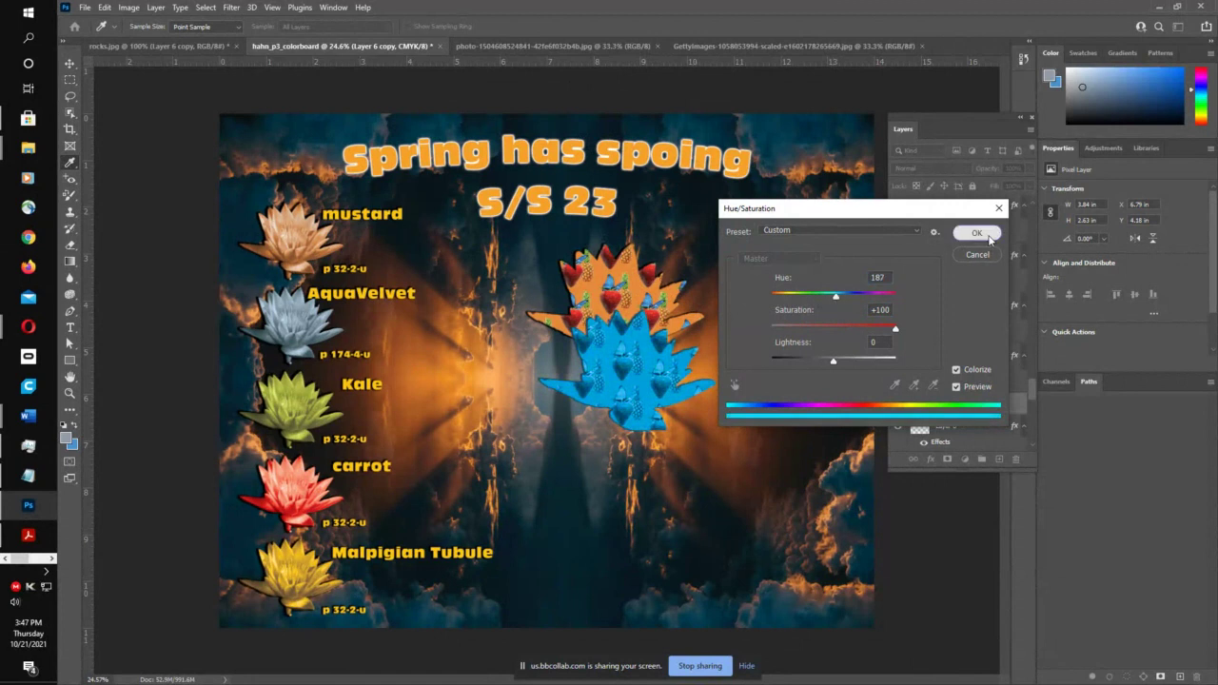
left_click(976, 233)
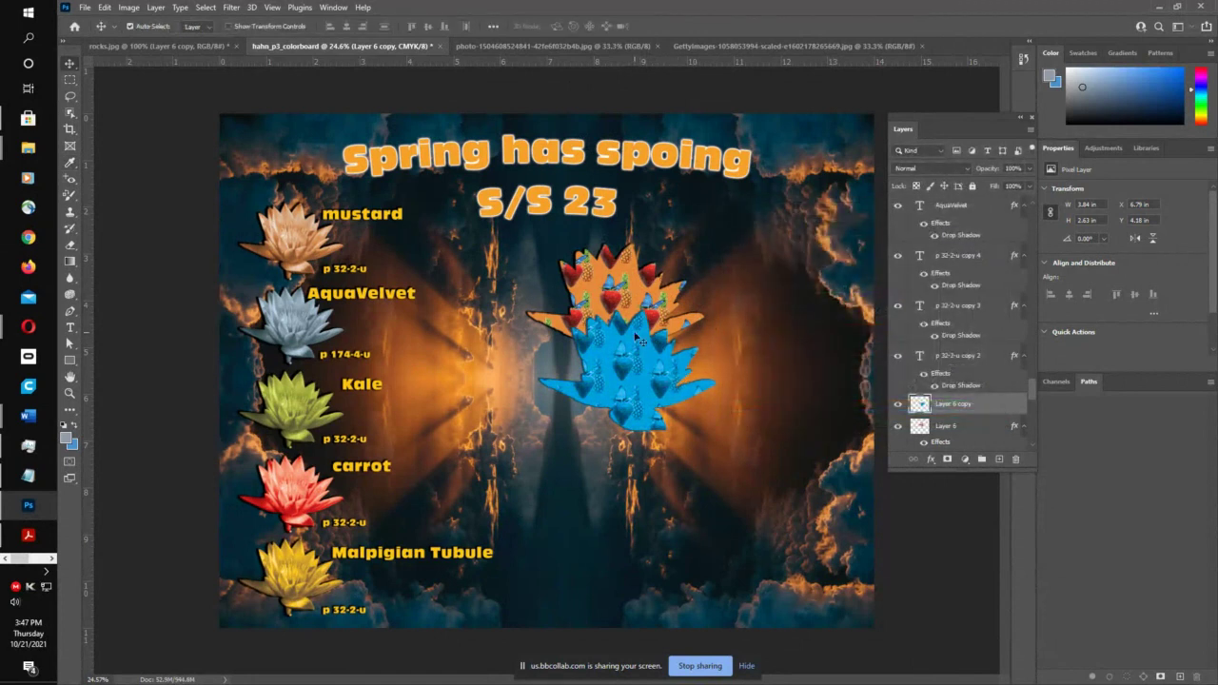
- Duplicate the orange fruit-patterned lotus to the lower part of the board and move the blue lotus up slightly
left_click(633, 301)
left_click_drag(633, 295, 649, 473)
left_click_drag(633, 372, 633, 342)
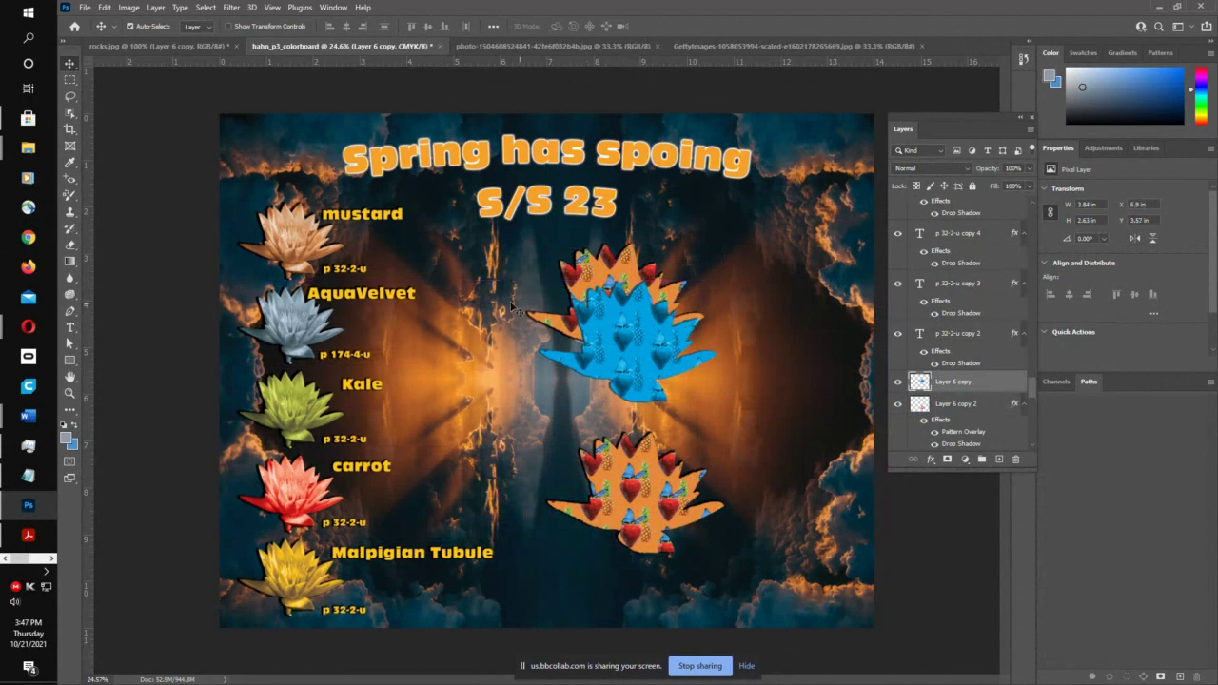
- Duplicate the "mustard" label, change the copy to "pineapple express", and place it beside the upper orange patterned lotus
left_click(345, 215)
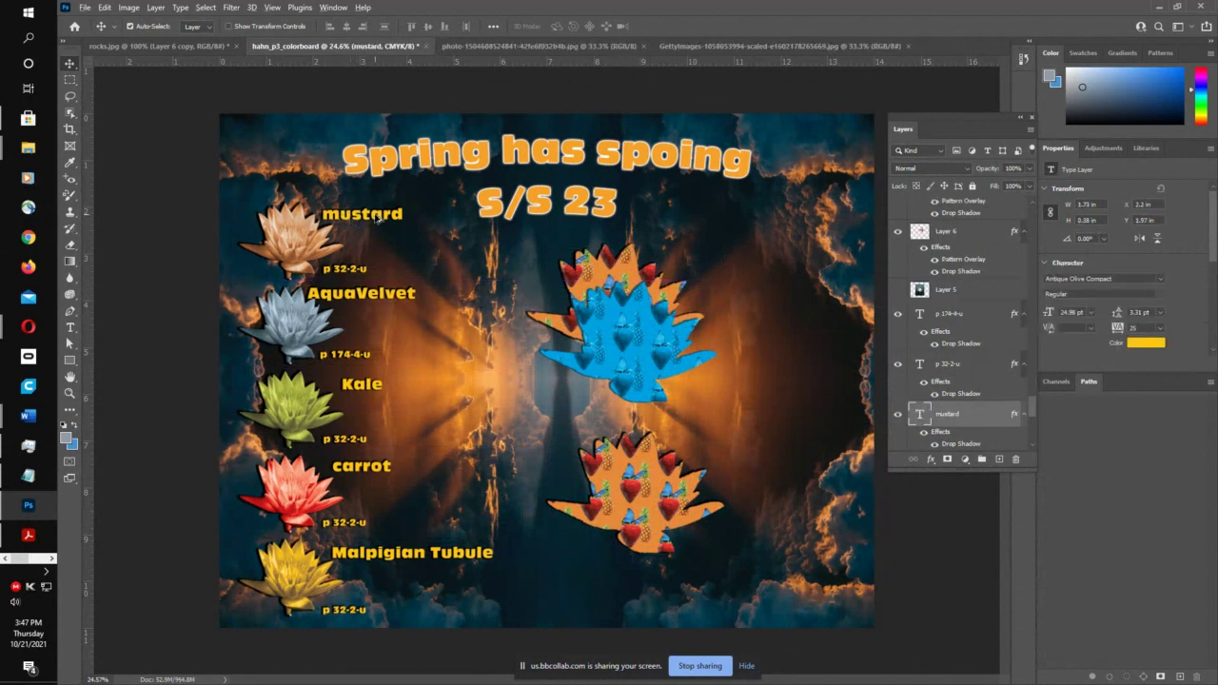
left_click_drag(378, 217, 747, 304, "alt")
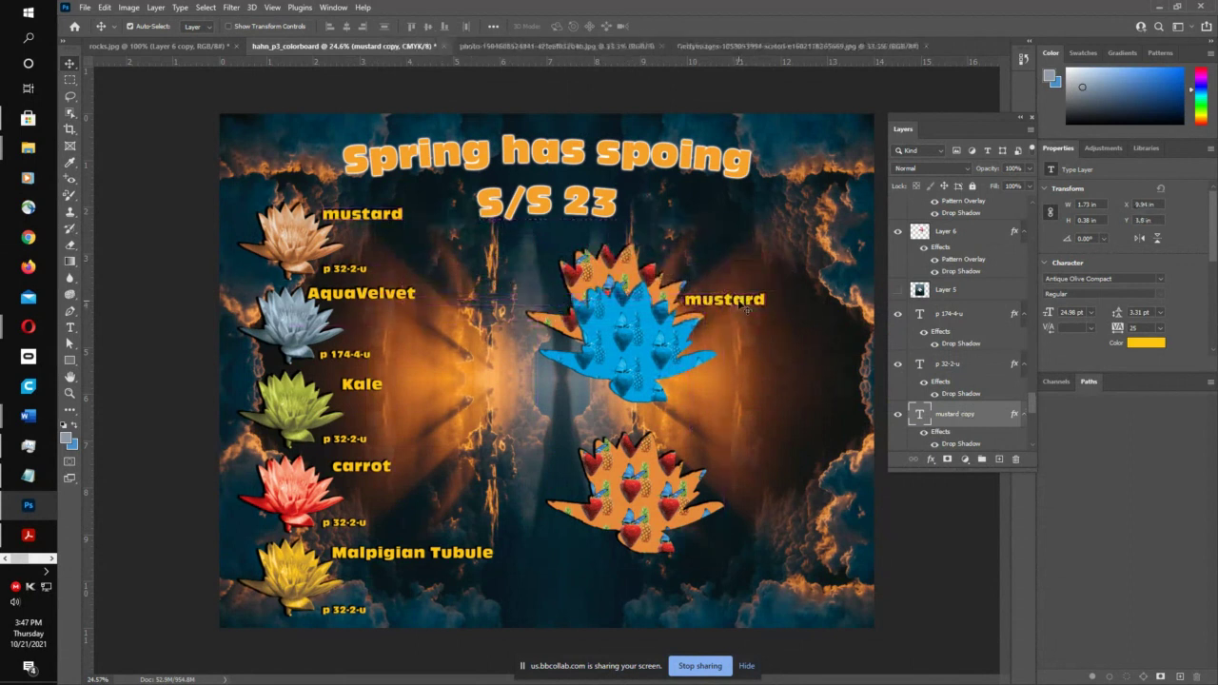
double_click(741, 303)
type("pin")
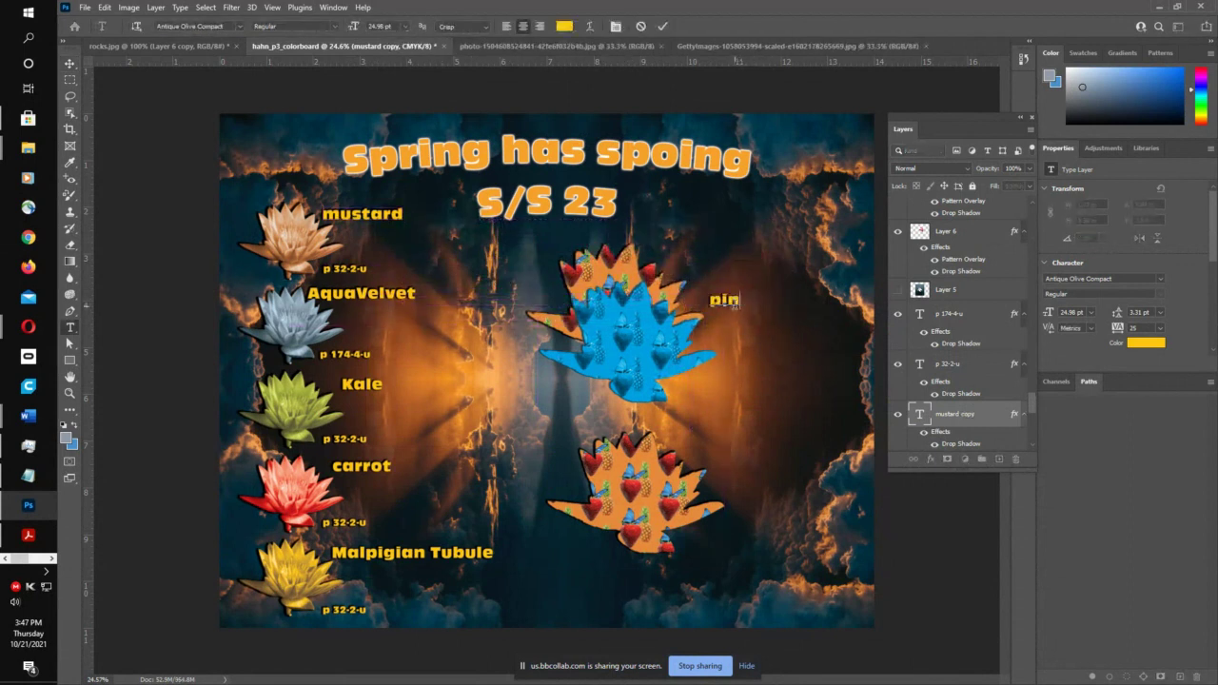
type("eapple ")
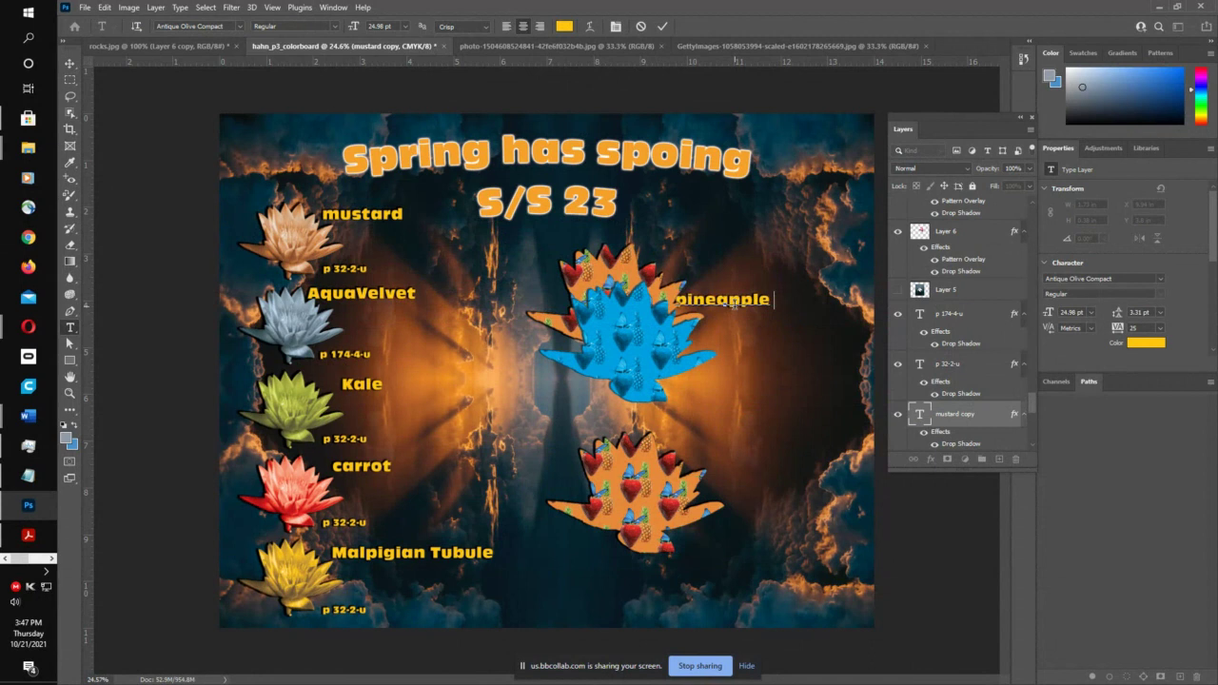
type("express")
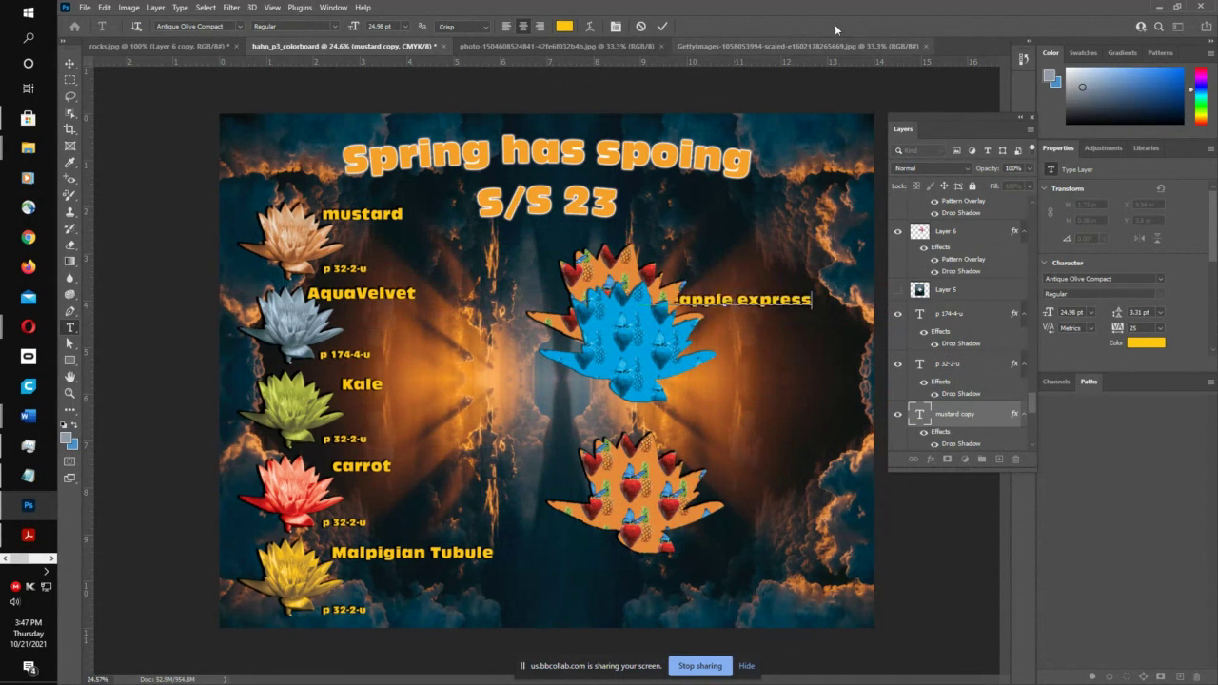
left_click(665, 26)
key("v")
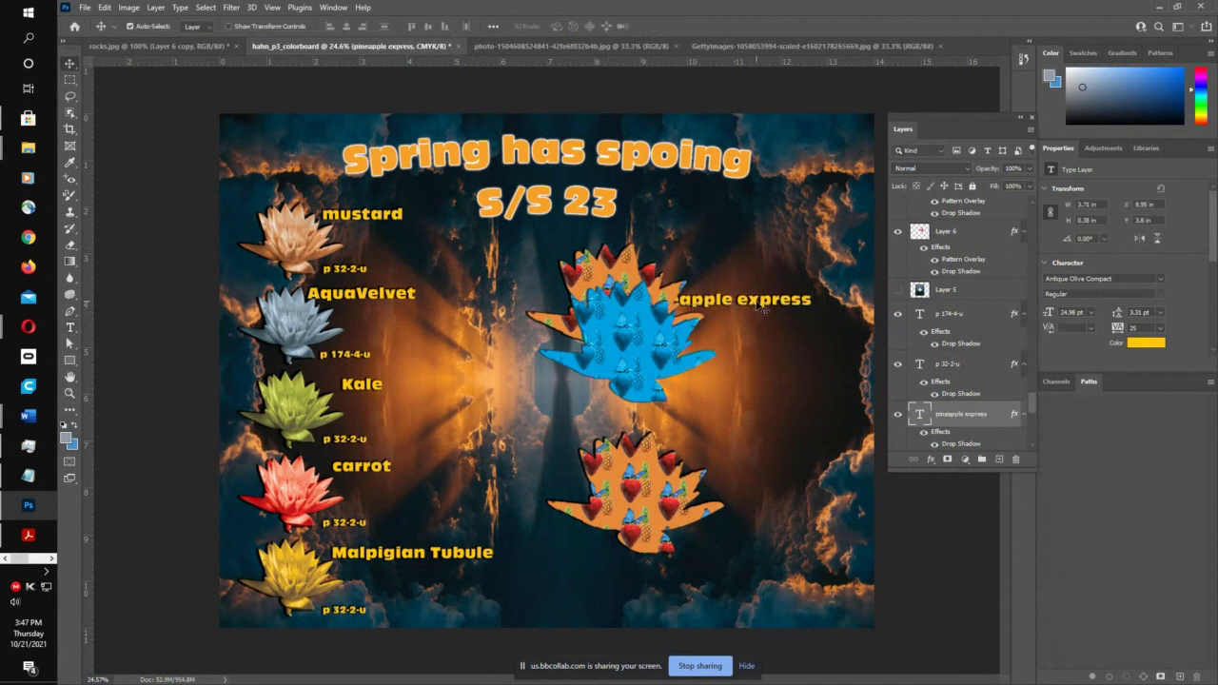
left_click_drag(775, 303, 773, 262)
left_click(653, 473)
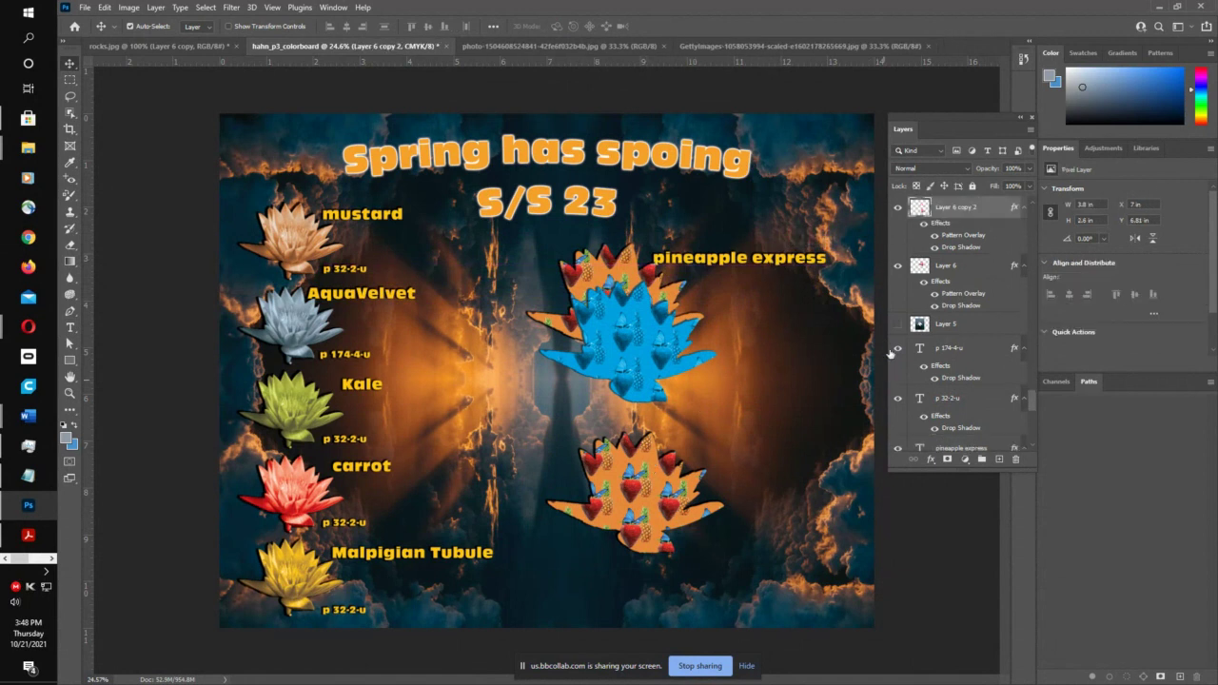
- Change the lower orange lotus's Pattern Overlay to the gray rock pattern at 37% scale
double_click(920, 212)
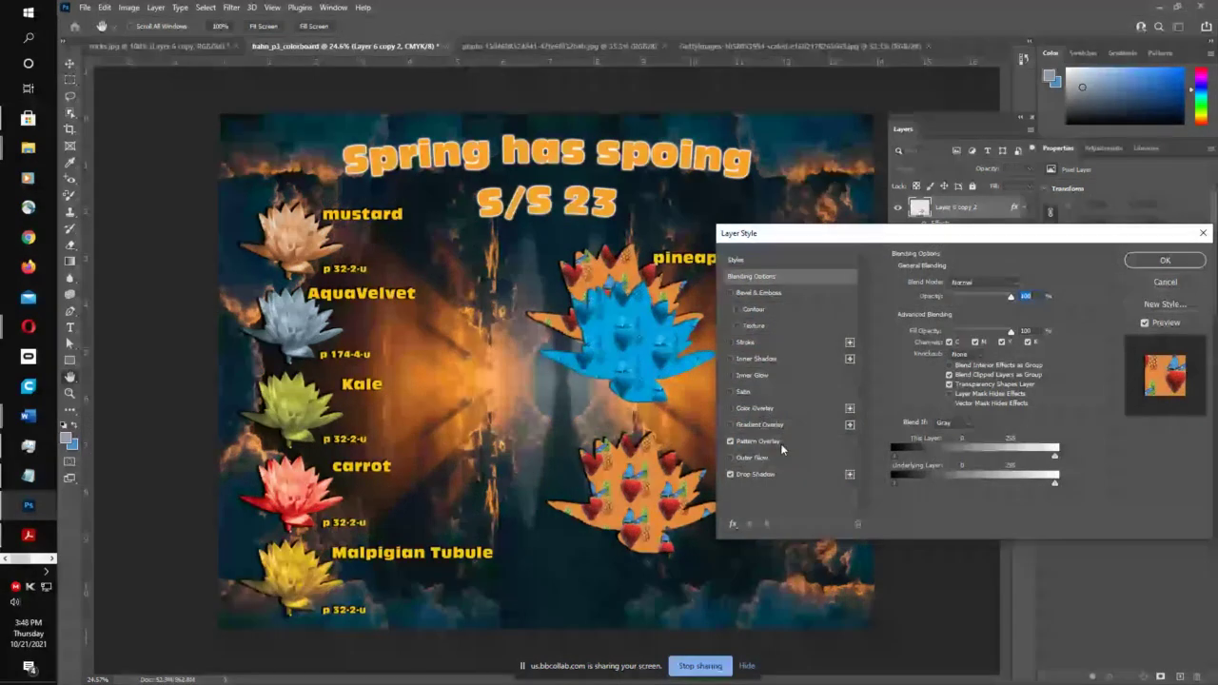
left_click(780, 444)
left_click(971, 325)
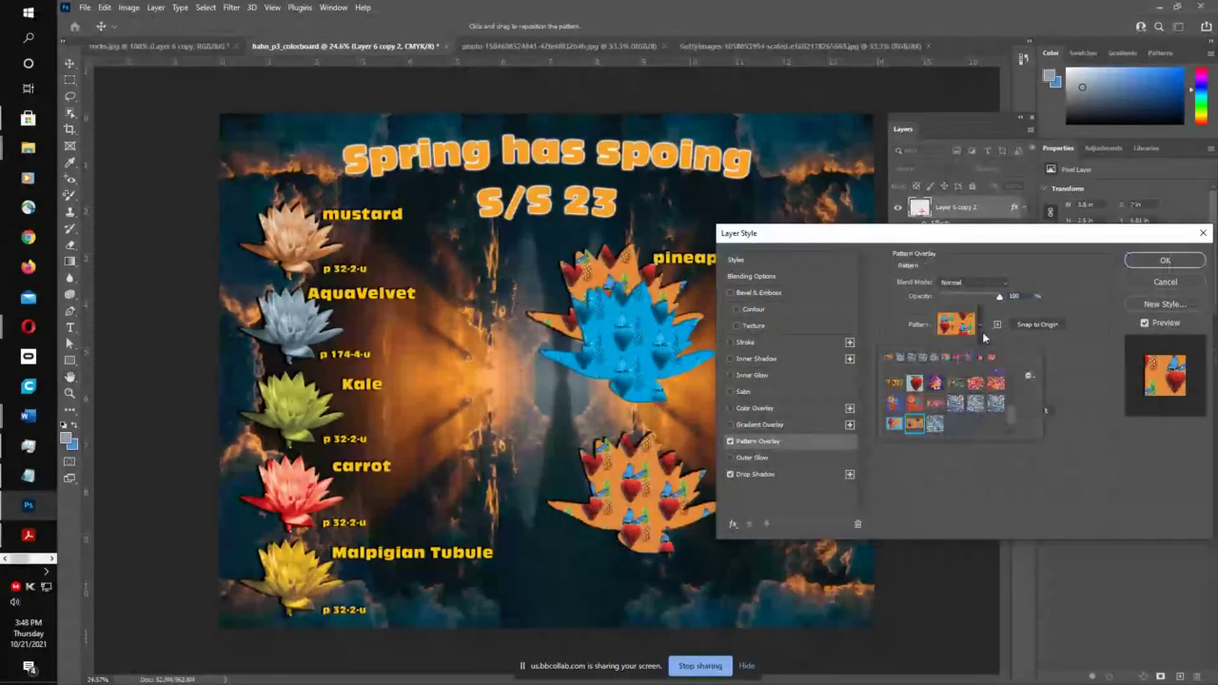
left_click(935, 426)
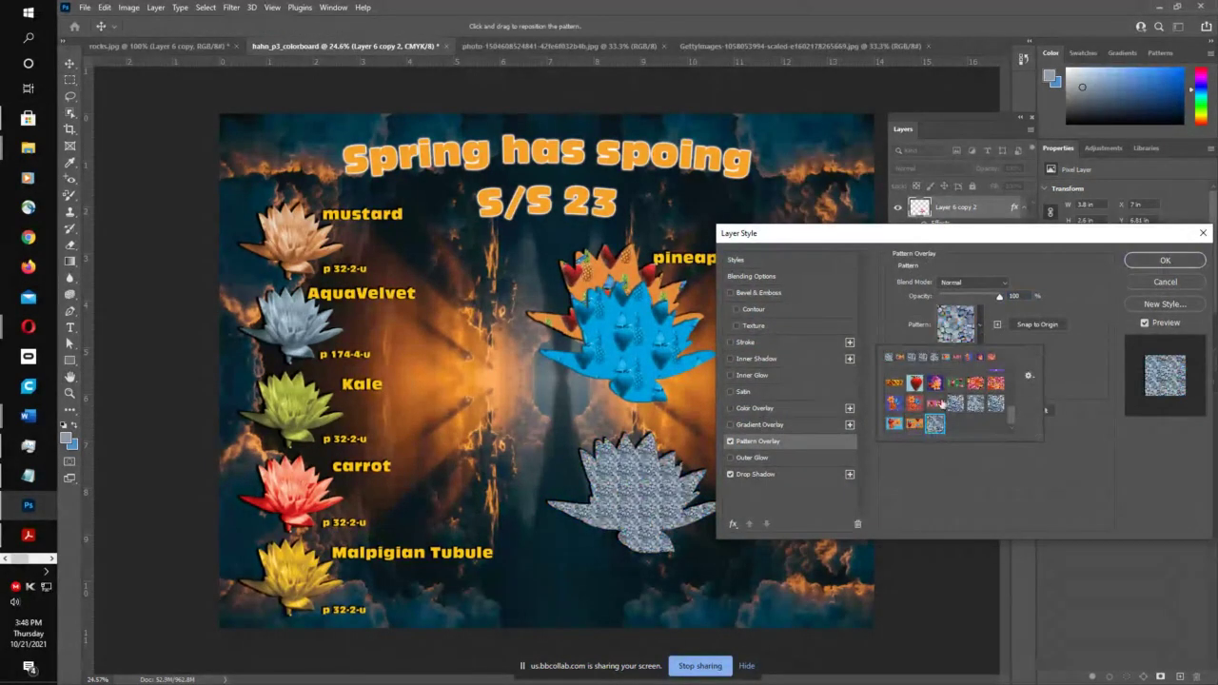
left_click(1072, 369)
left_click_drag(945, 383, 951, 383)
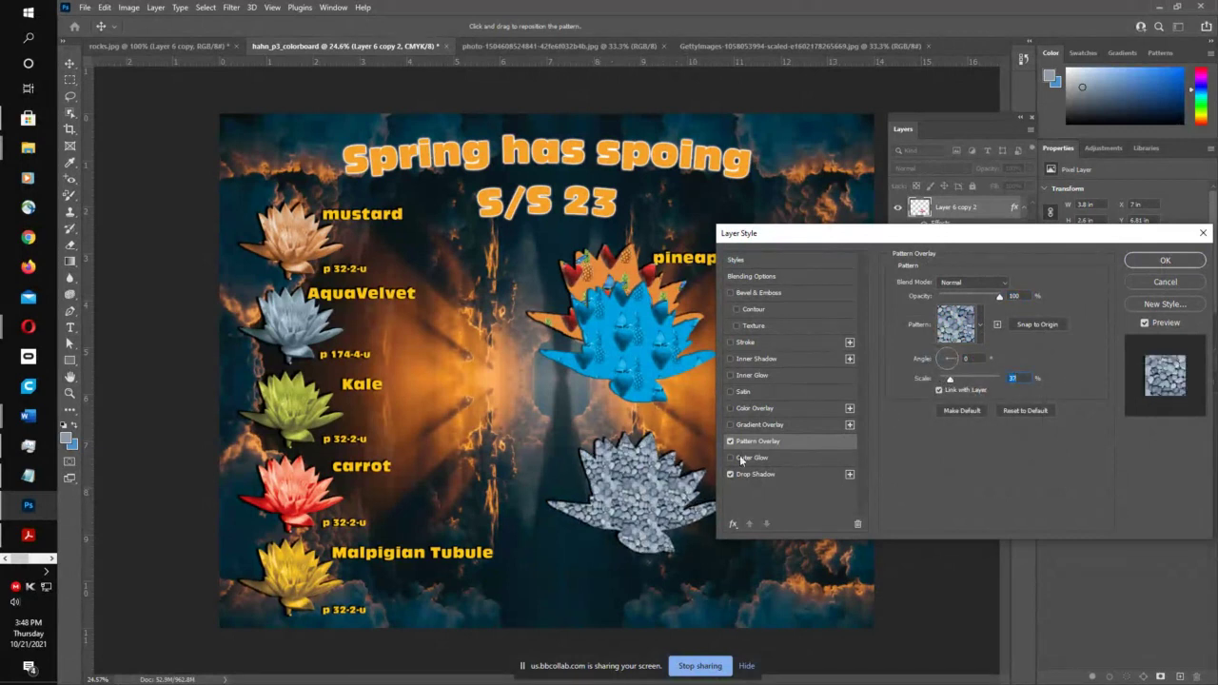
left_click(1164, 260)
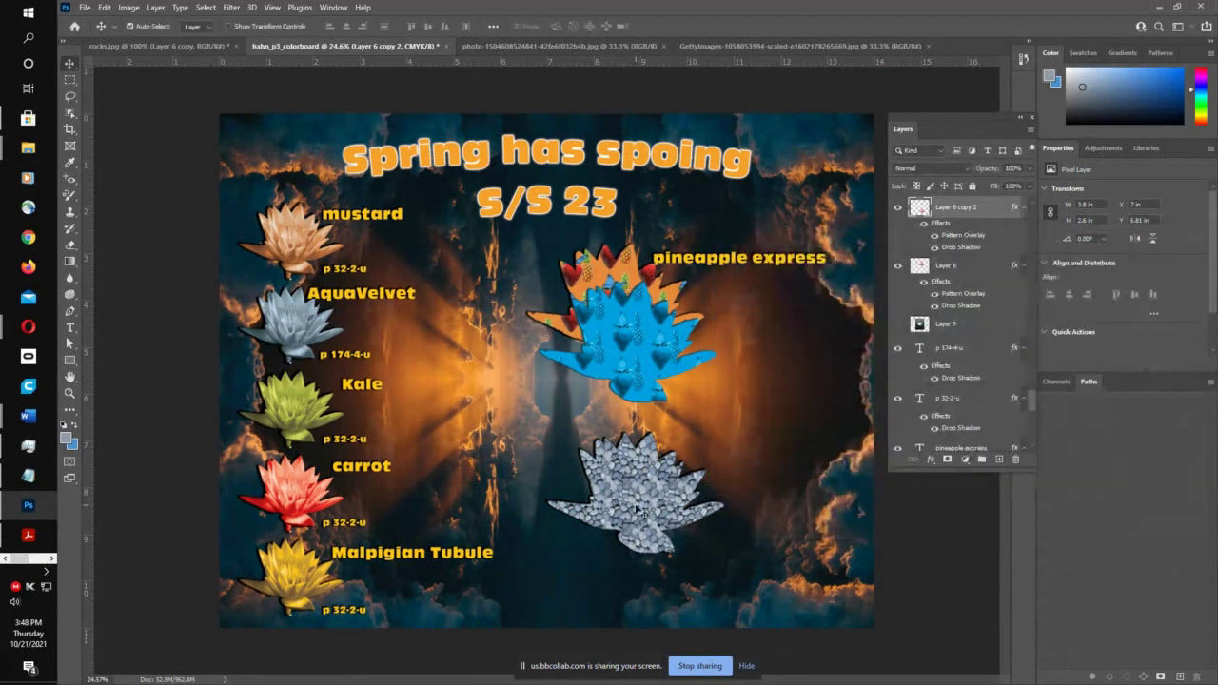
- Move the rock-patterned lotus up slightly and place an overlapping duplicate just below it
key("shift+Up")
key("shift+Up")
key("shift+Up")
key("shift+Up")
key("shift+Up")
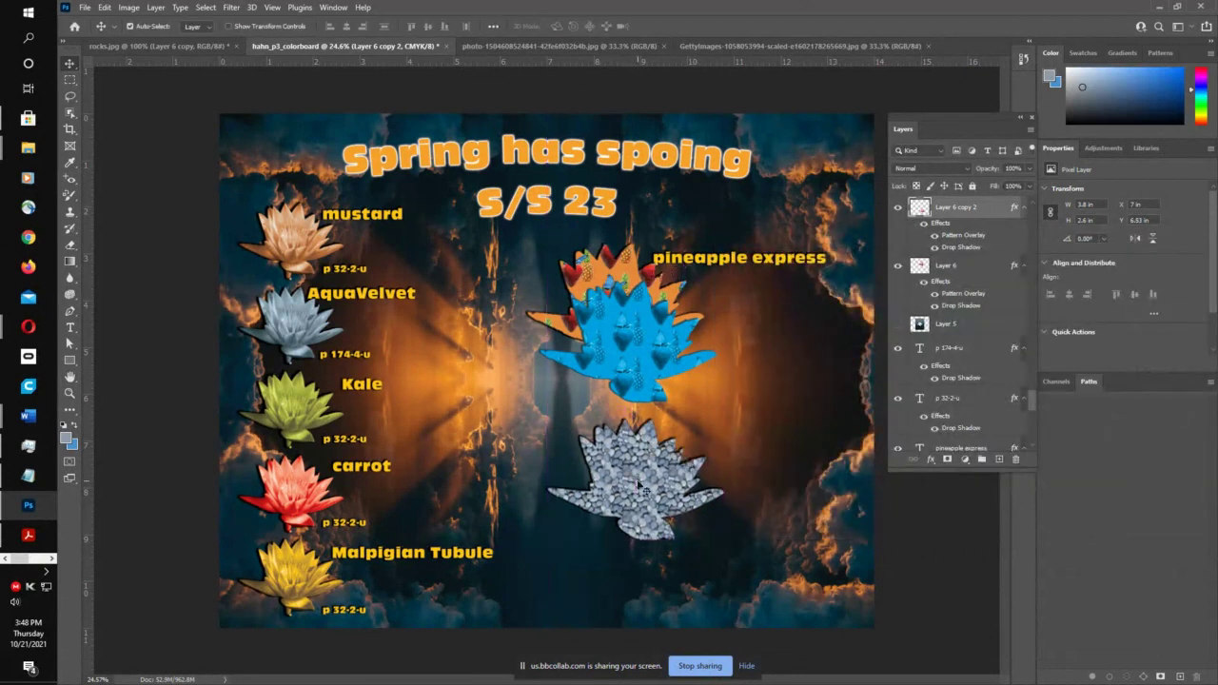
left_click_drag(644, 496, 648, 529)
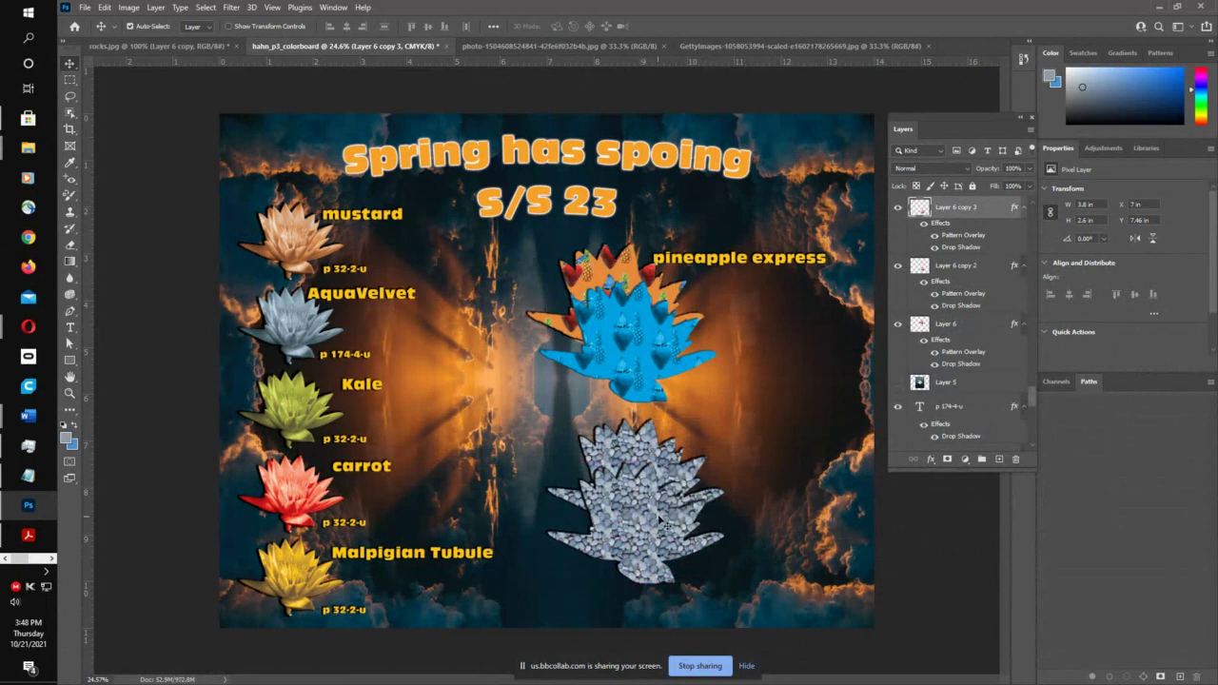
- Rasterize the layer style of the duplicate rock lotus and colorize it pink with Hue/Saturation, using hue 303 and saturation 100
right_click(999, 217)
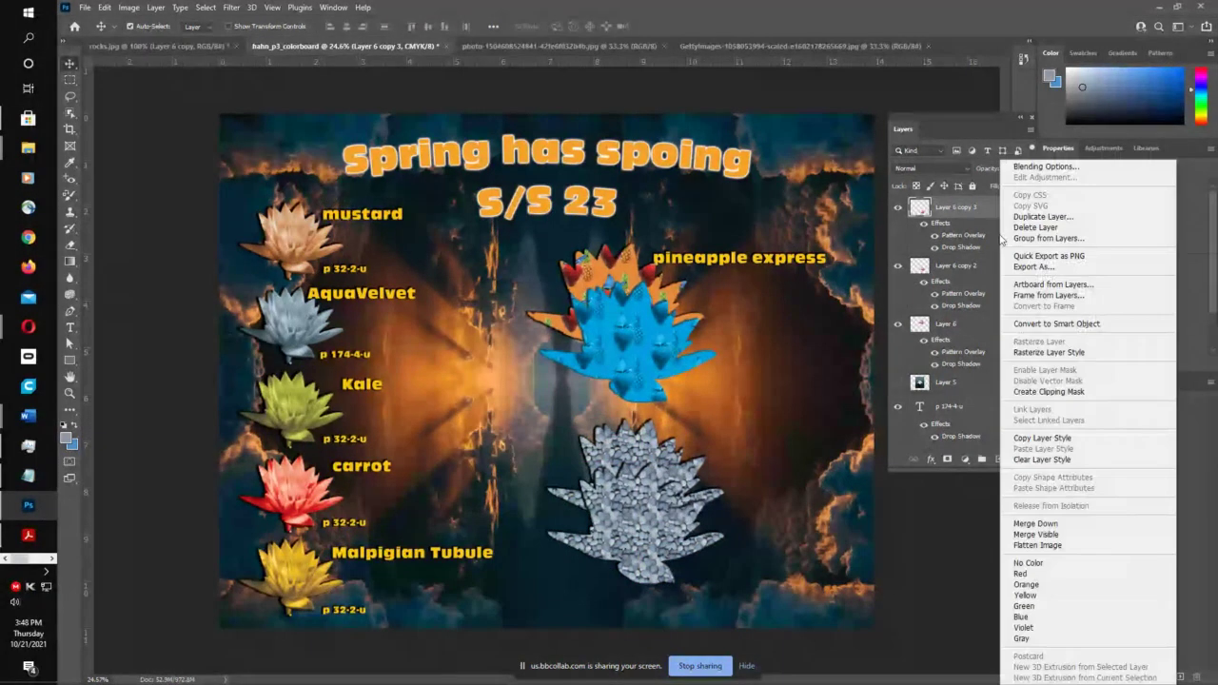
left_click(1019, 352)
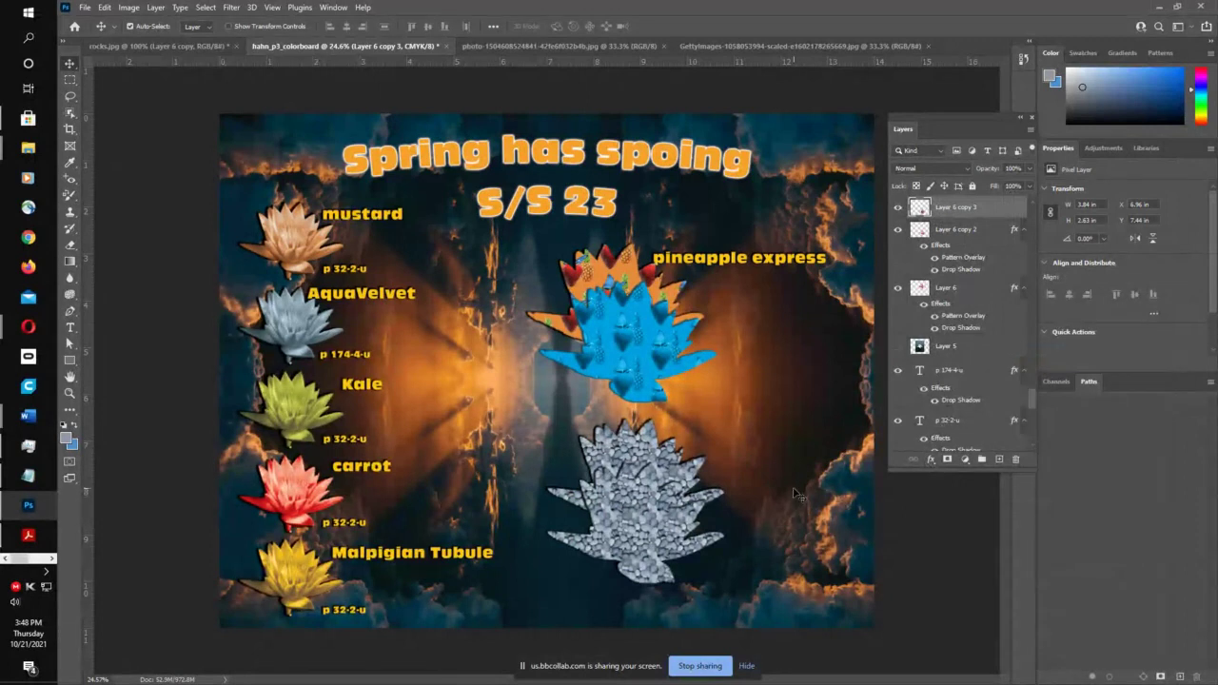
key("ctrl+u")
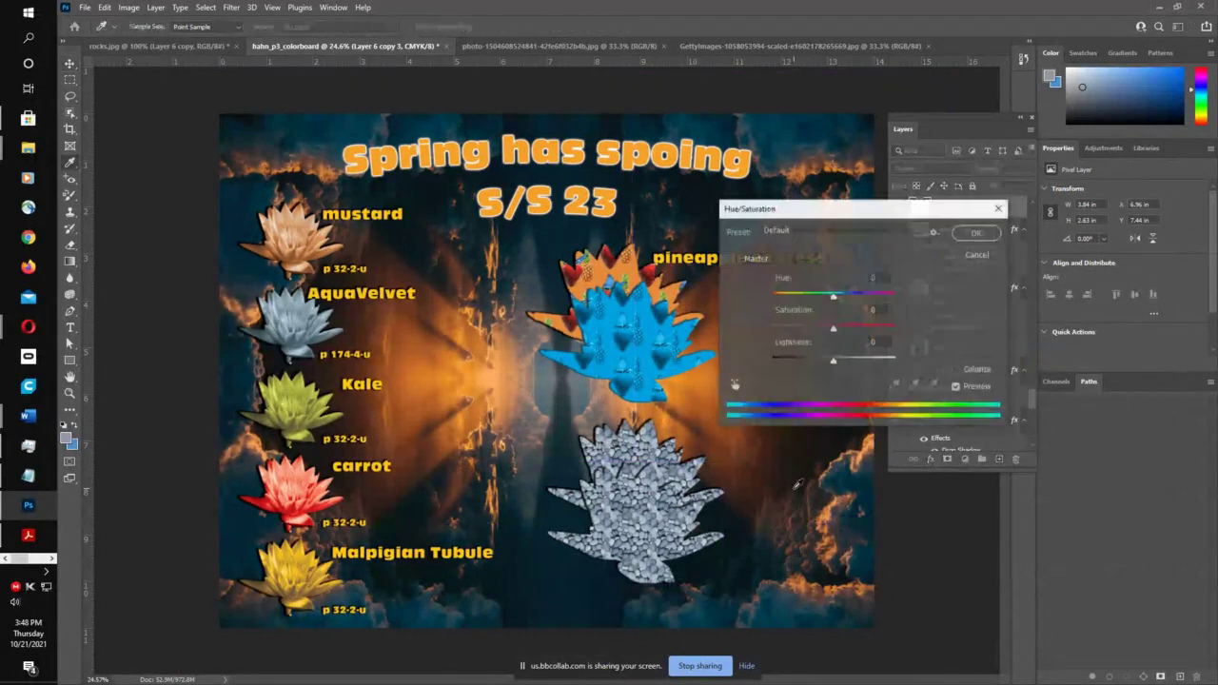
left_click(957, 370)
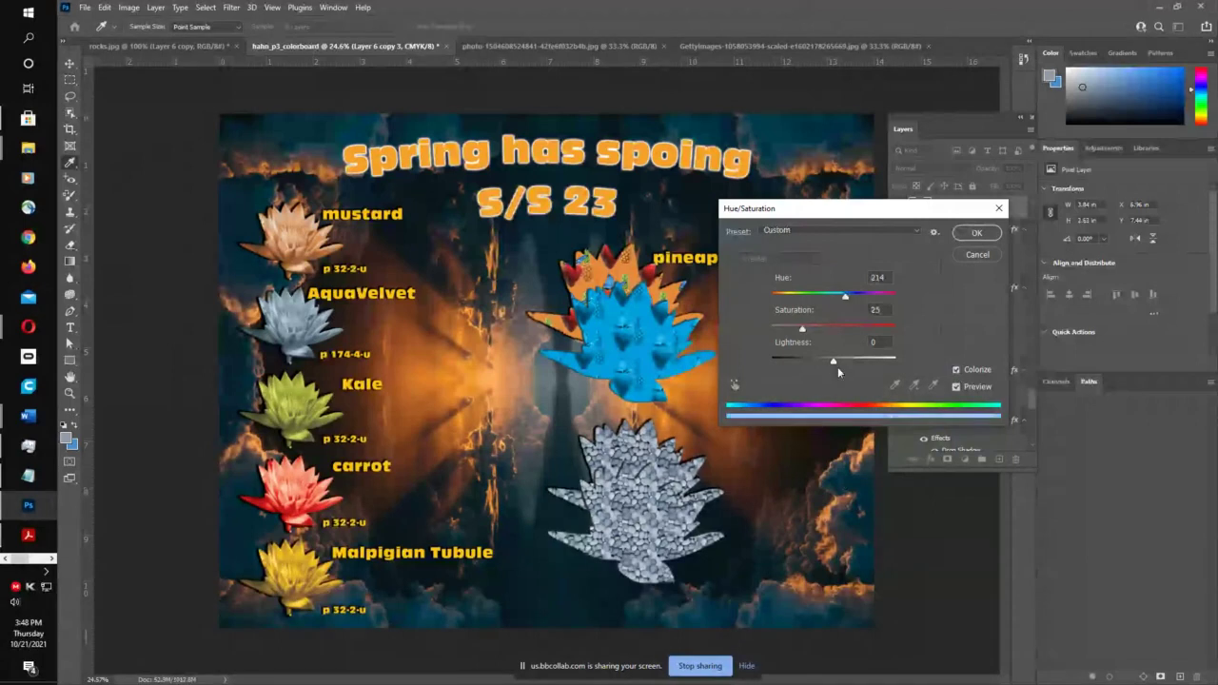
left_click_drag(804, 328, 877, 298)
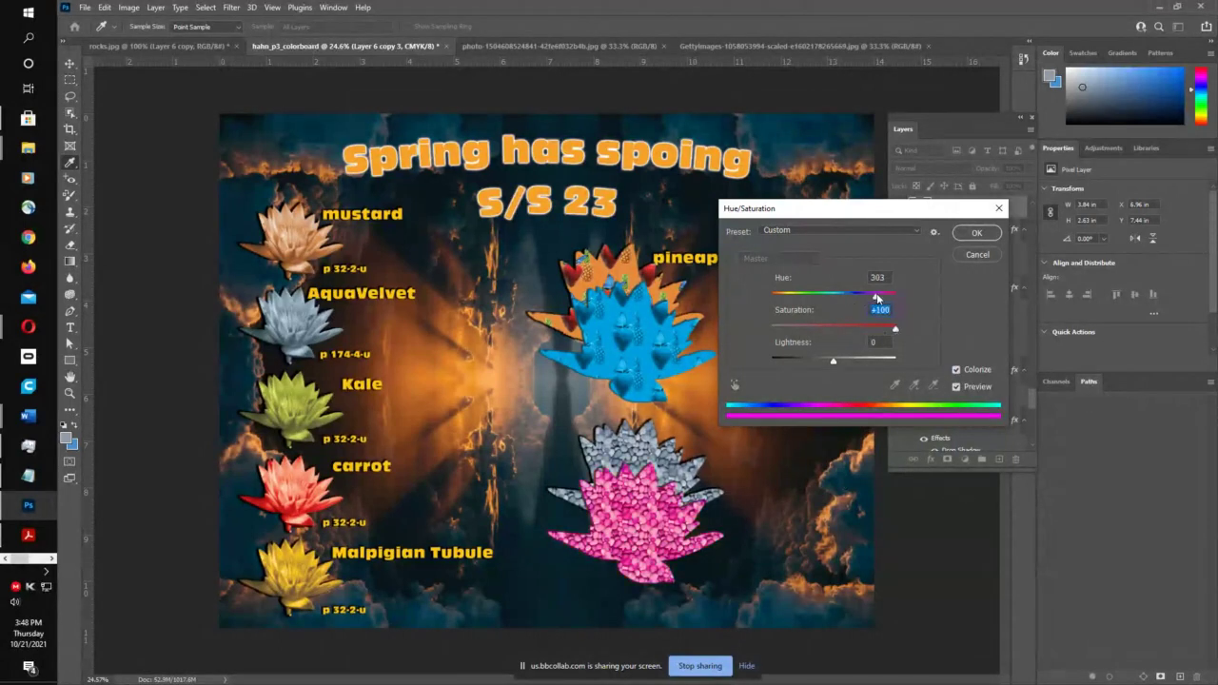
left_click(973, 233)
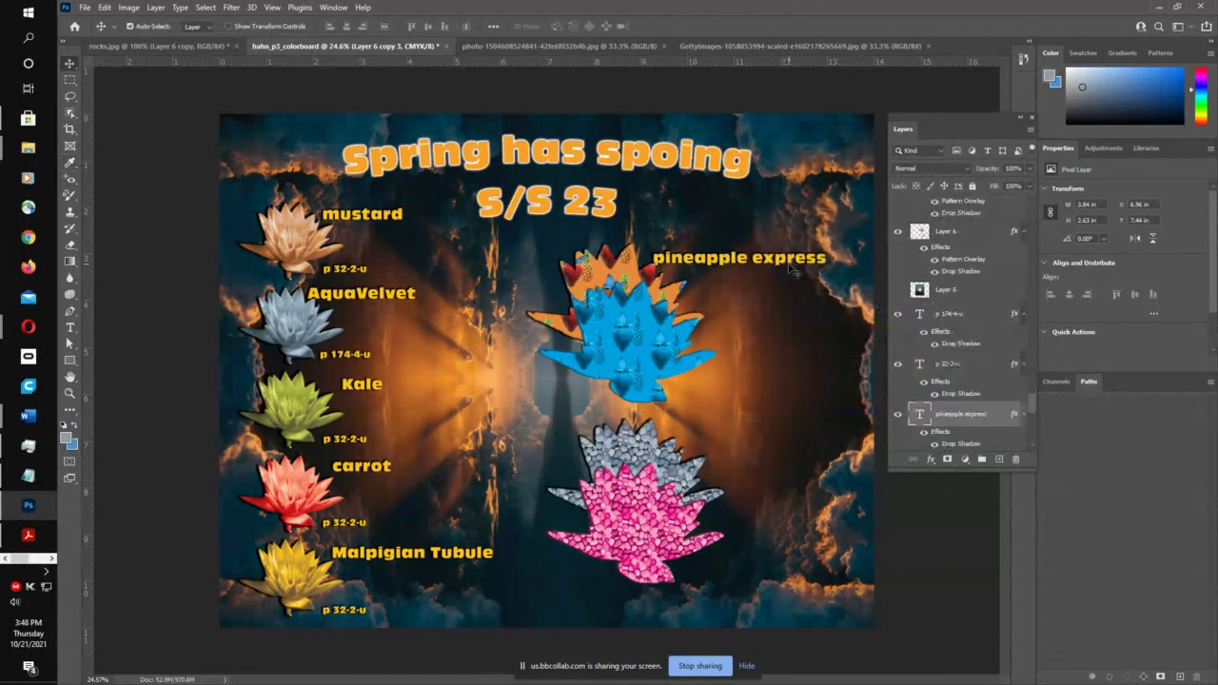
- Duplicate the "pineapple express" label beside the rock lotuses and change the copy's text to "rocky road"
left_click_drag(790, 270, 796, 436, "alt")
double_click(757, 434)
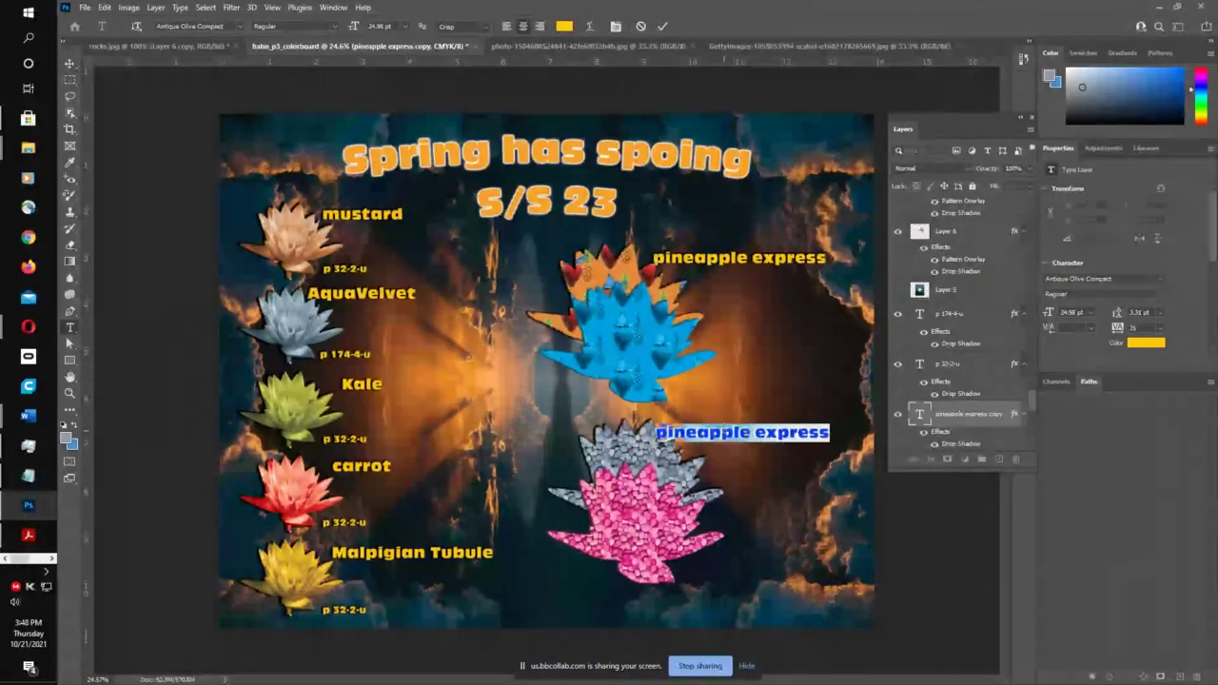
type("rocky")
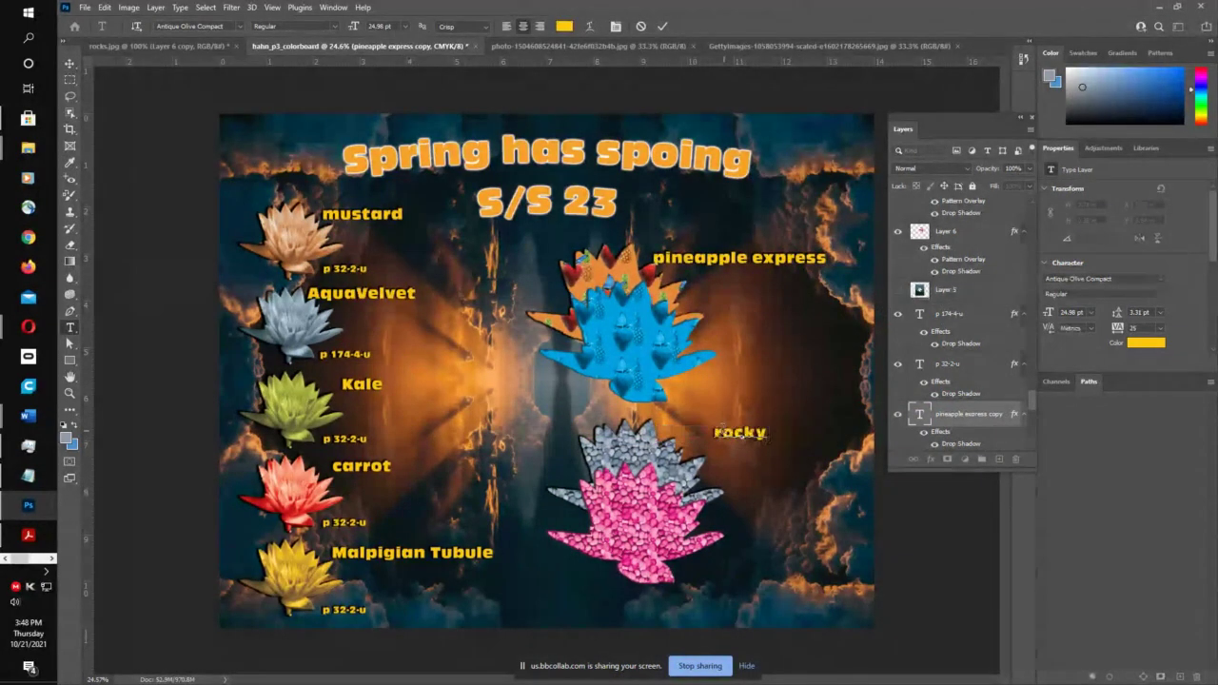
type(" road")
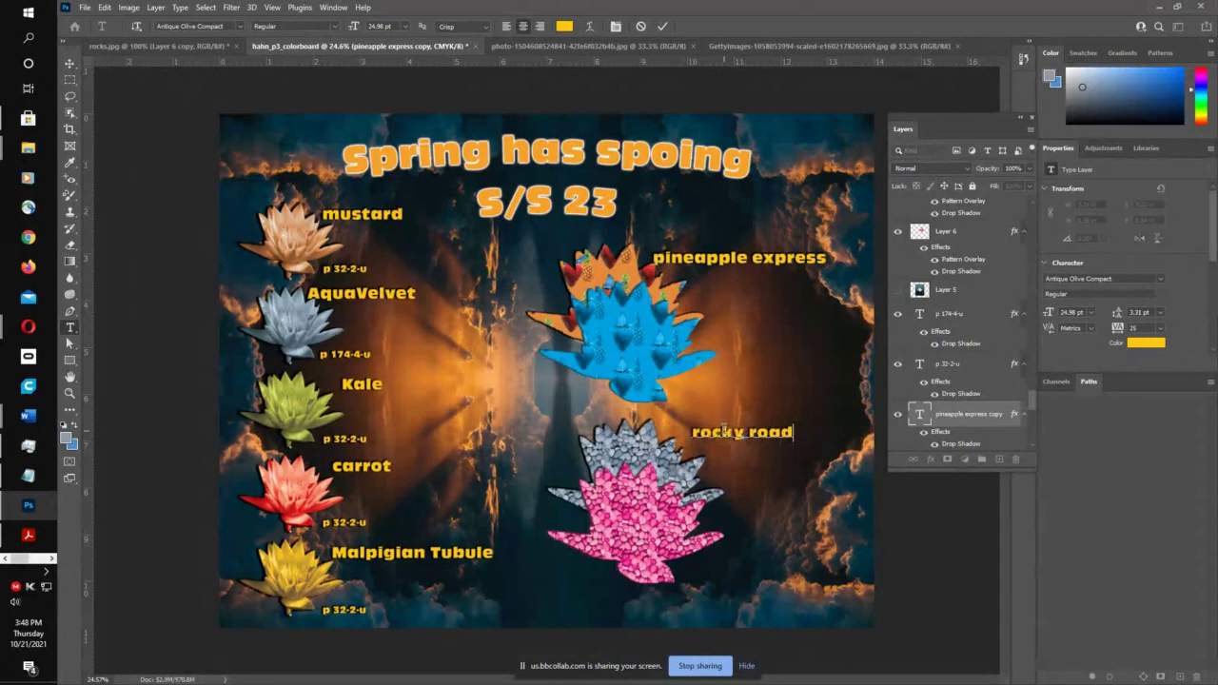
left_click(662, 25)
- Place the "rocky road" label below the pink rock lotus and the "pineapple express" label below the blue lotus
key("v")
left_click_drag(736, 440, 648, 596)
left_click_drag(726, 259, 620, 411)
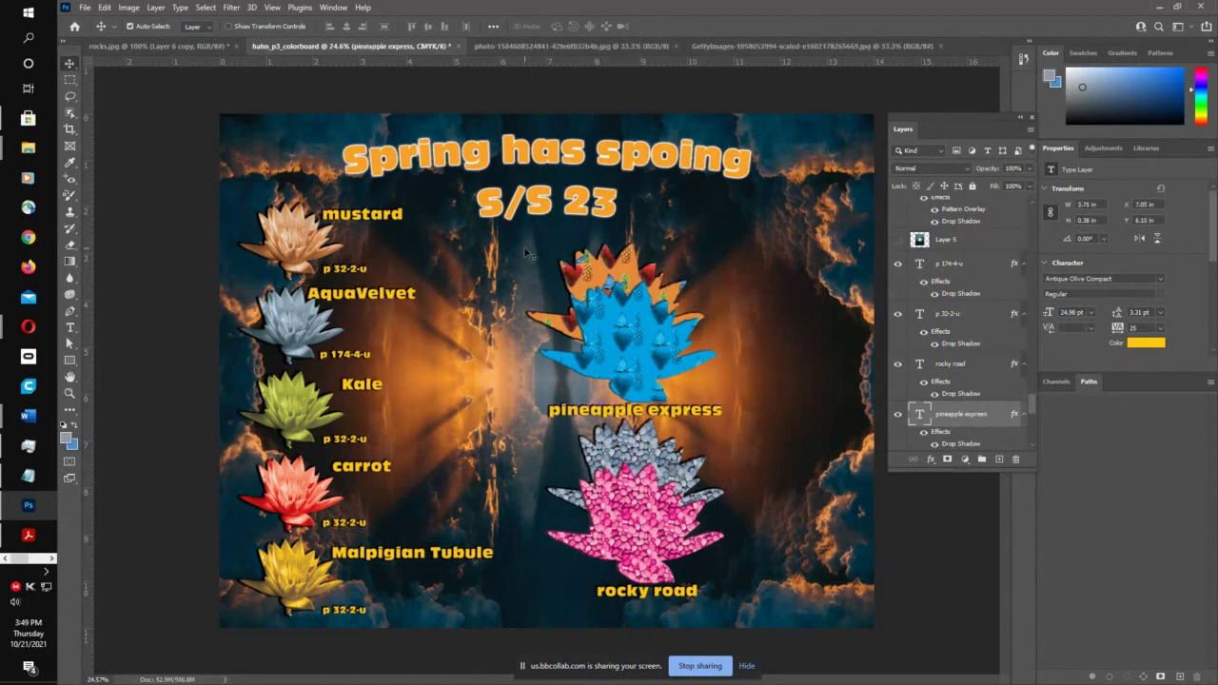
- Select all four patterned lotuses with their two labels and shift the group slightly left
left_click_drag(524, 247, 727, 633)
left_click_drag(639, 530, 592, 525)
left_click(617, 398)
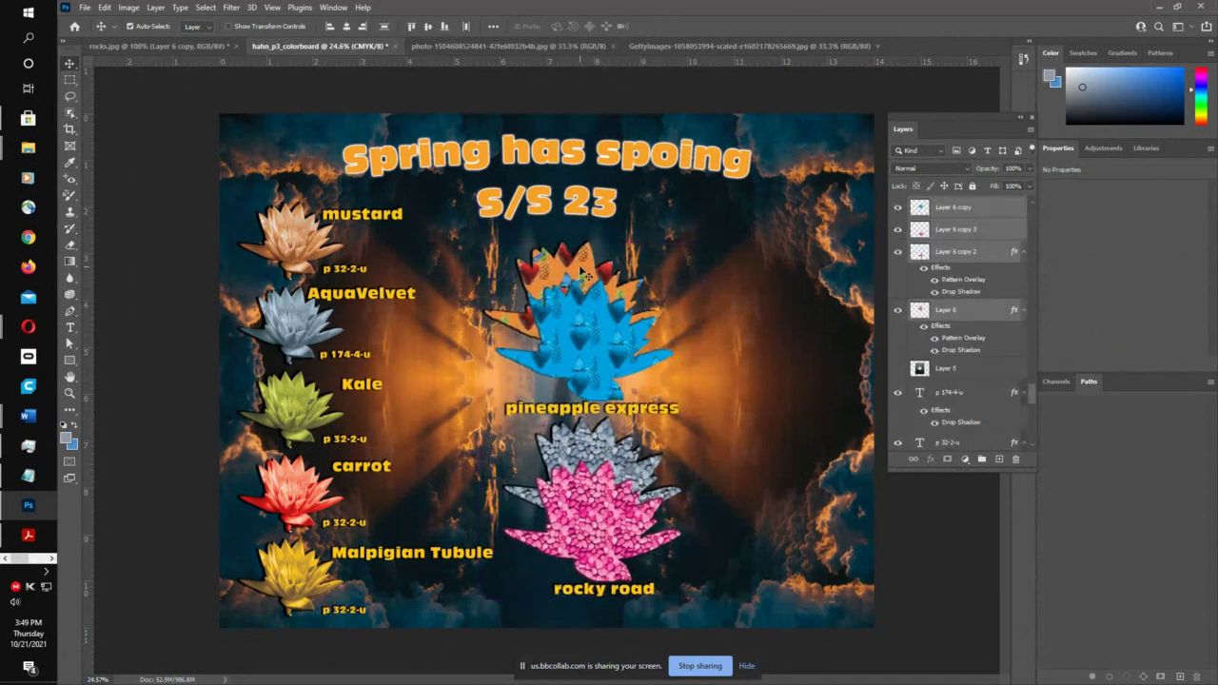
- Undo the accidental shift of the blue lotus and duplicate the orange fruit-patterned lotus into the board's upper right area
left_click_drag(580, 276, 762, 273)
key("ctrl+z")
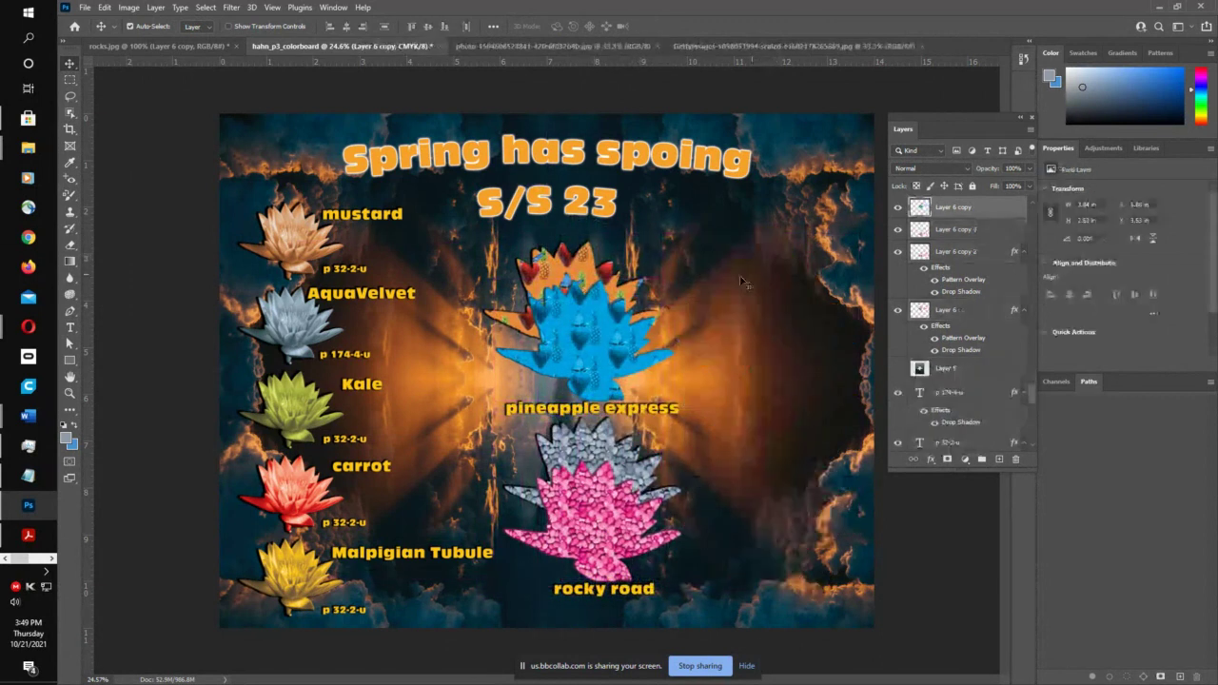
left_click(585, 266)
left_click_drag(585, 280, 777, 228)
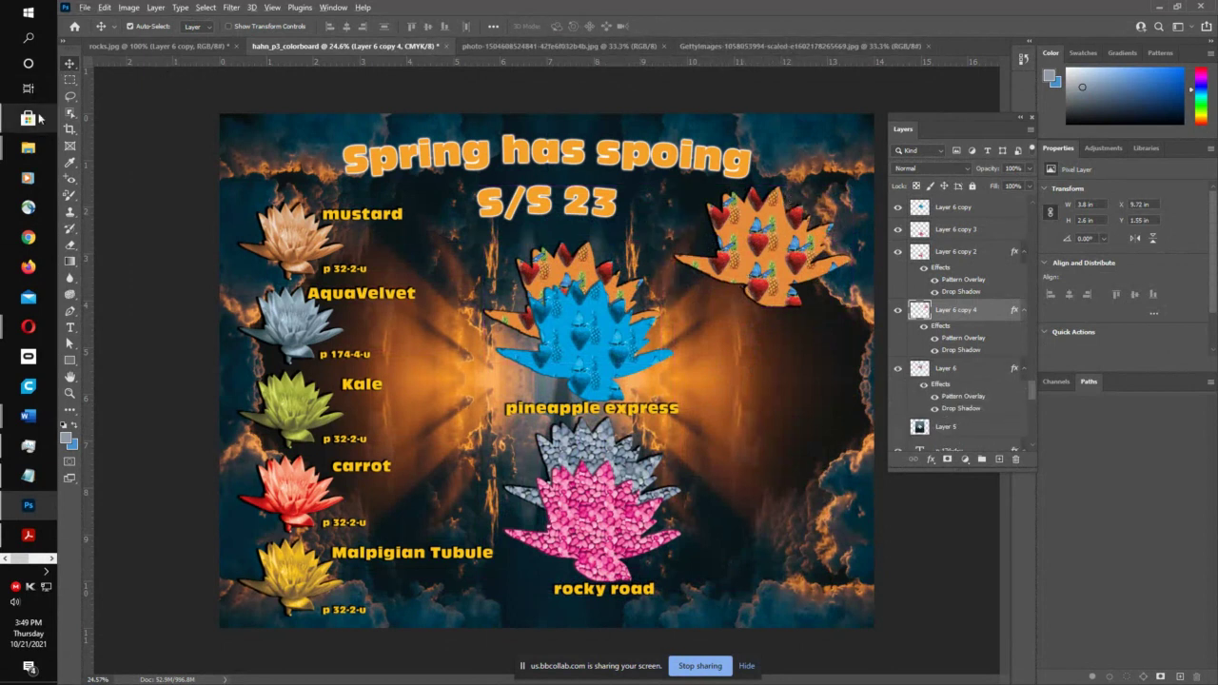
- Switch to the Opera browser and search Google Images for "velvet" in the existing autumn leaves search page
left_click(85, 8)
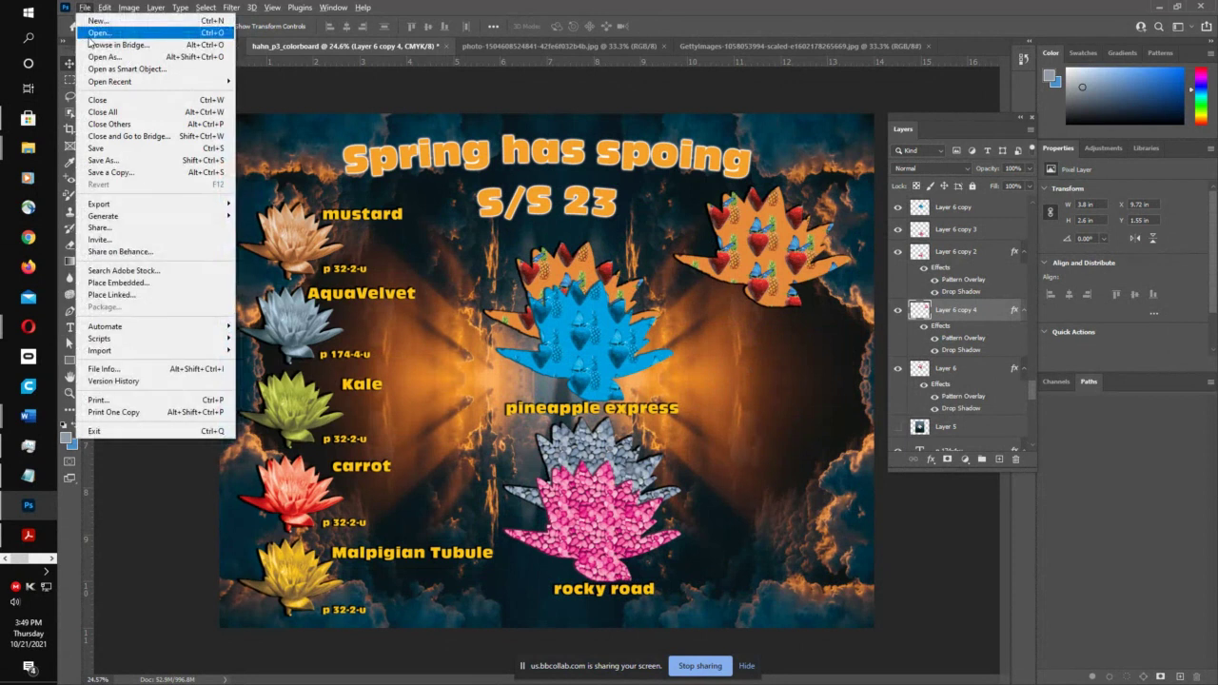
left_click(28, 327)
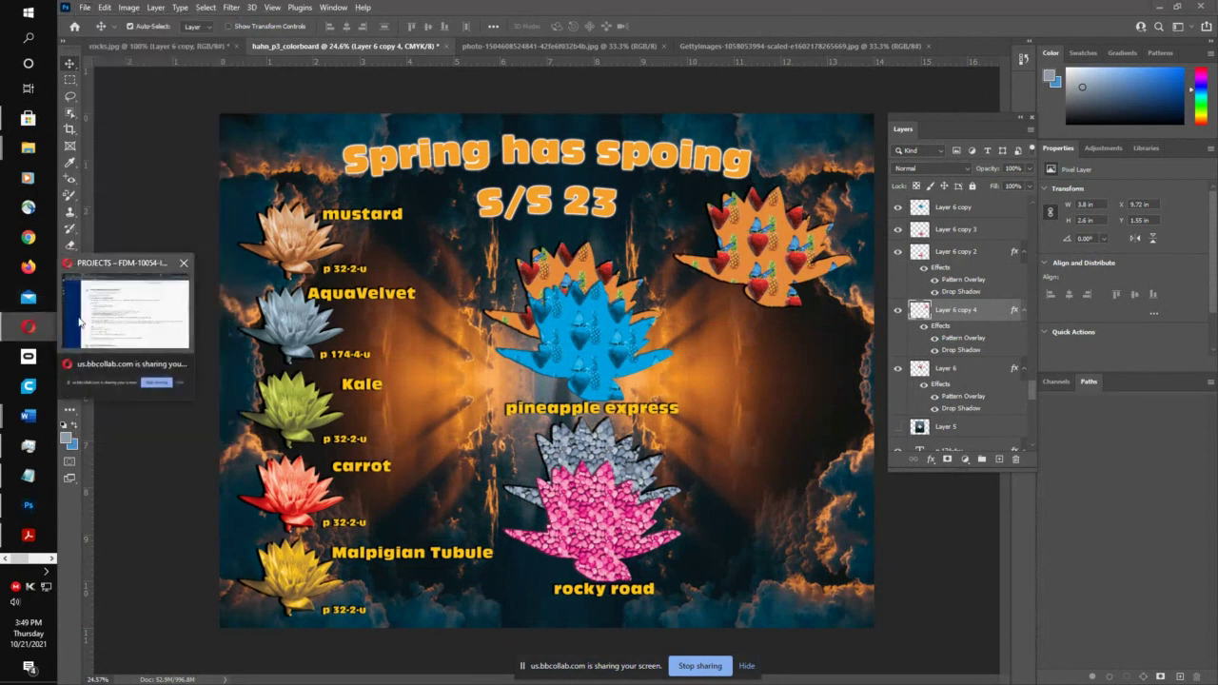
left_click(80, 322)
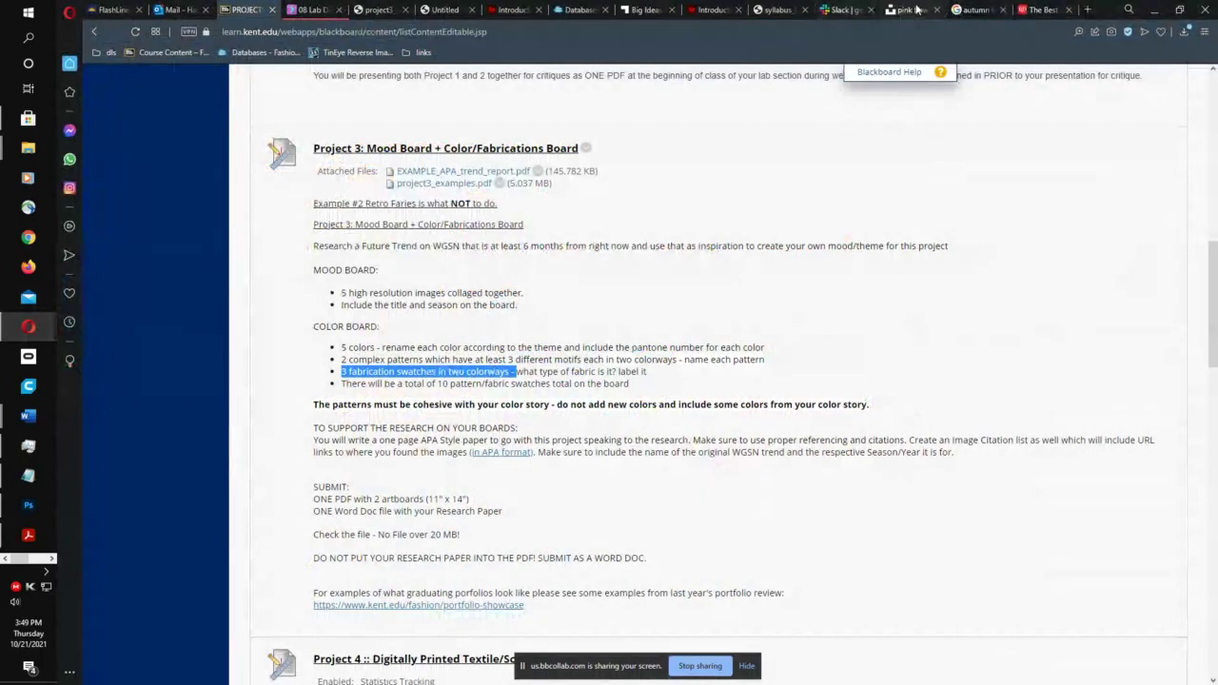
left_click(916, 9)
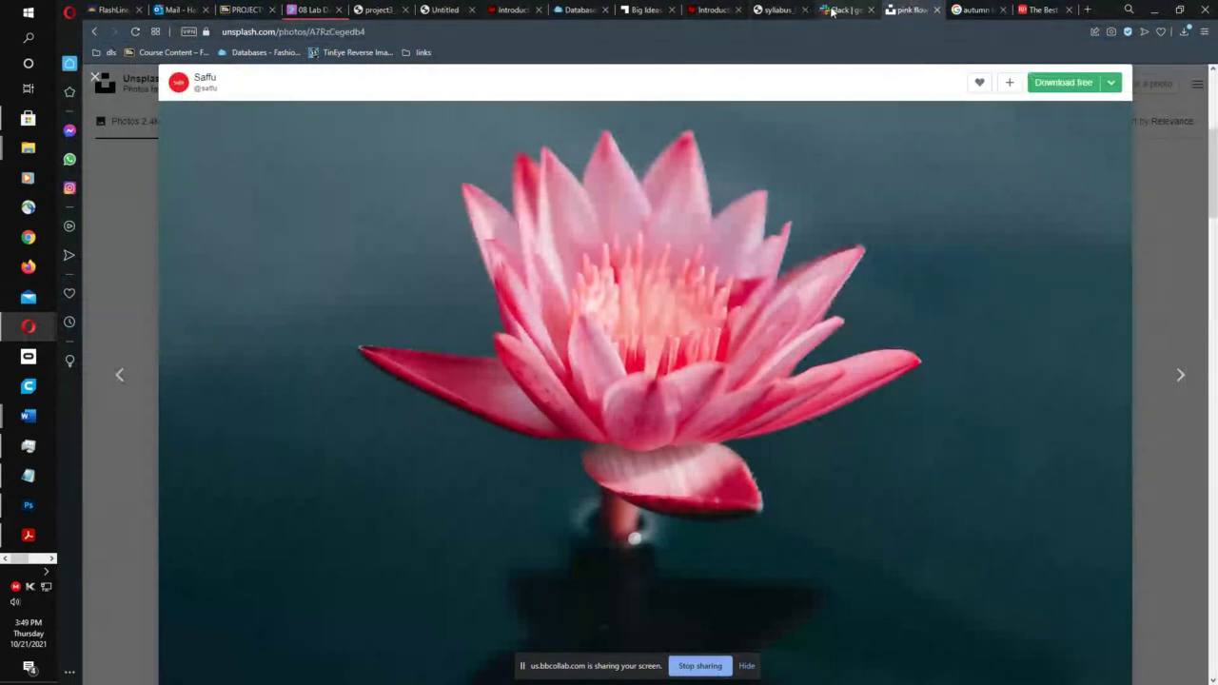
left_click(832, 11)
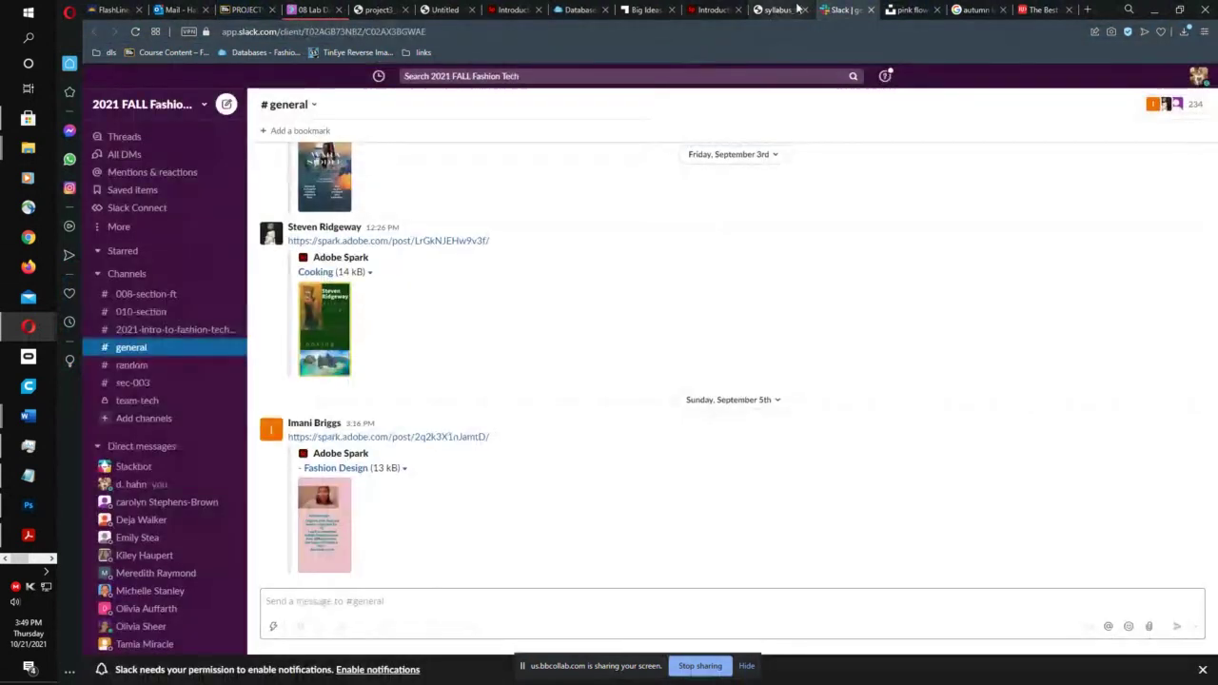
left_click(965, 12)
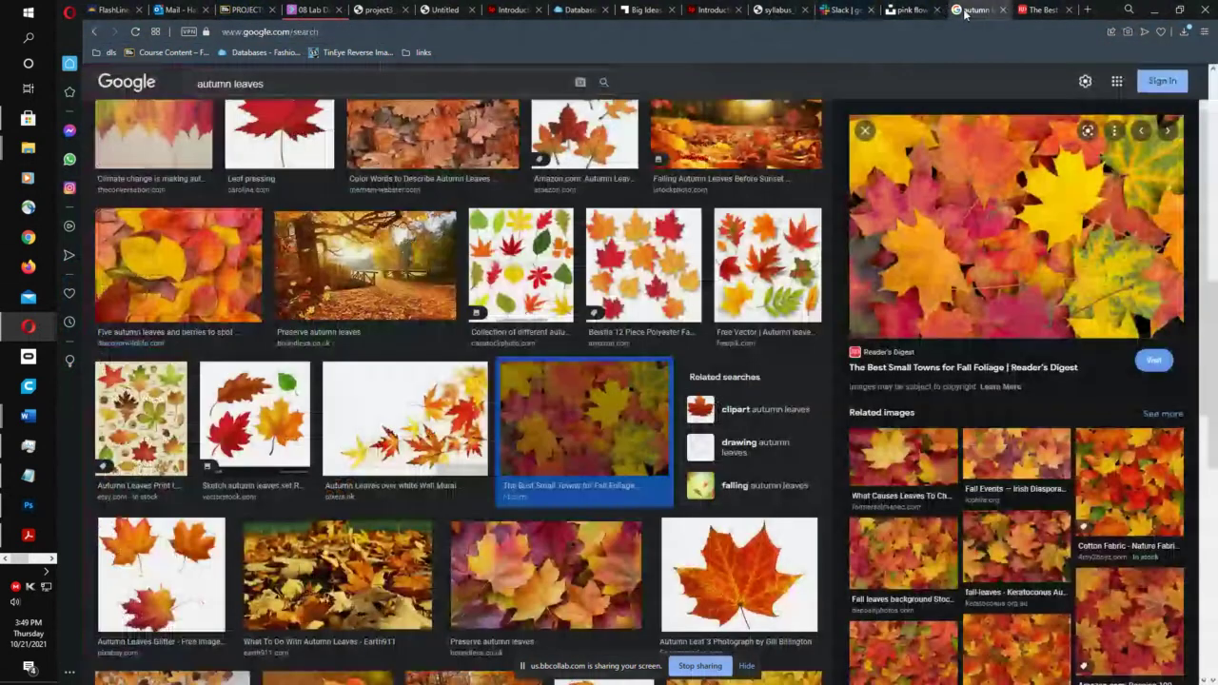
scroll(415, 117, "up", 4)
left_click(380, 84)
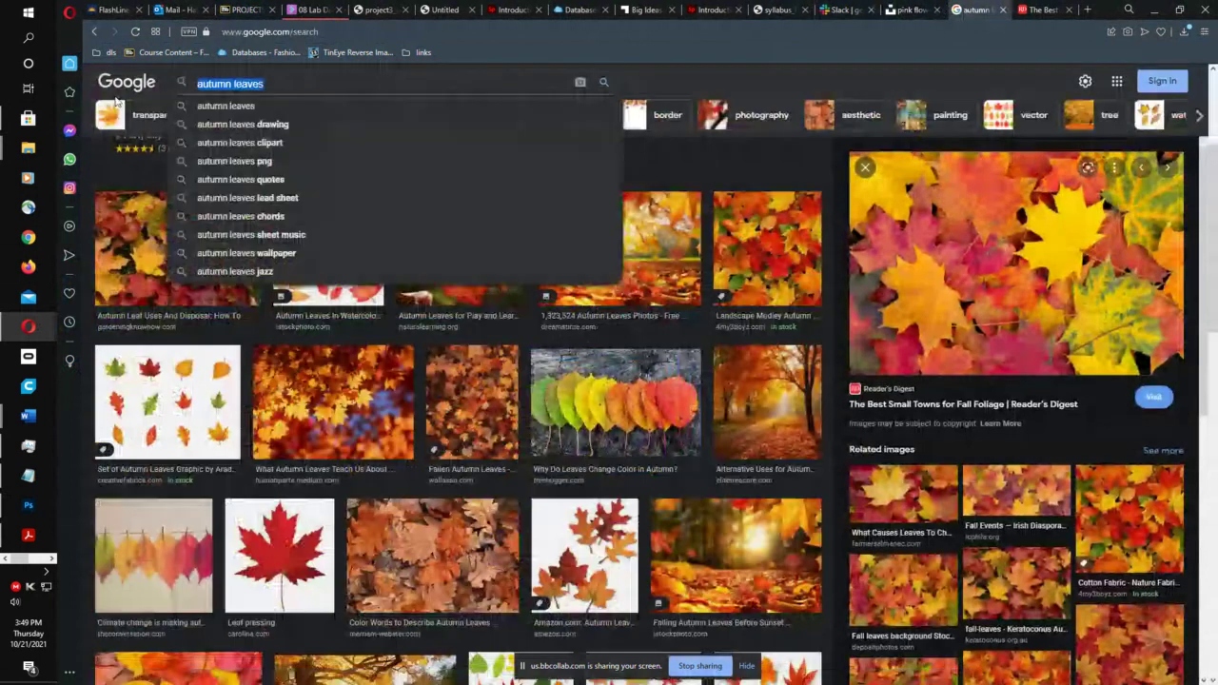
type("velvet")
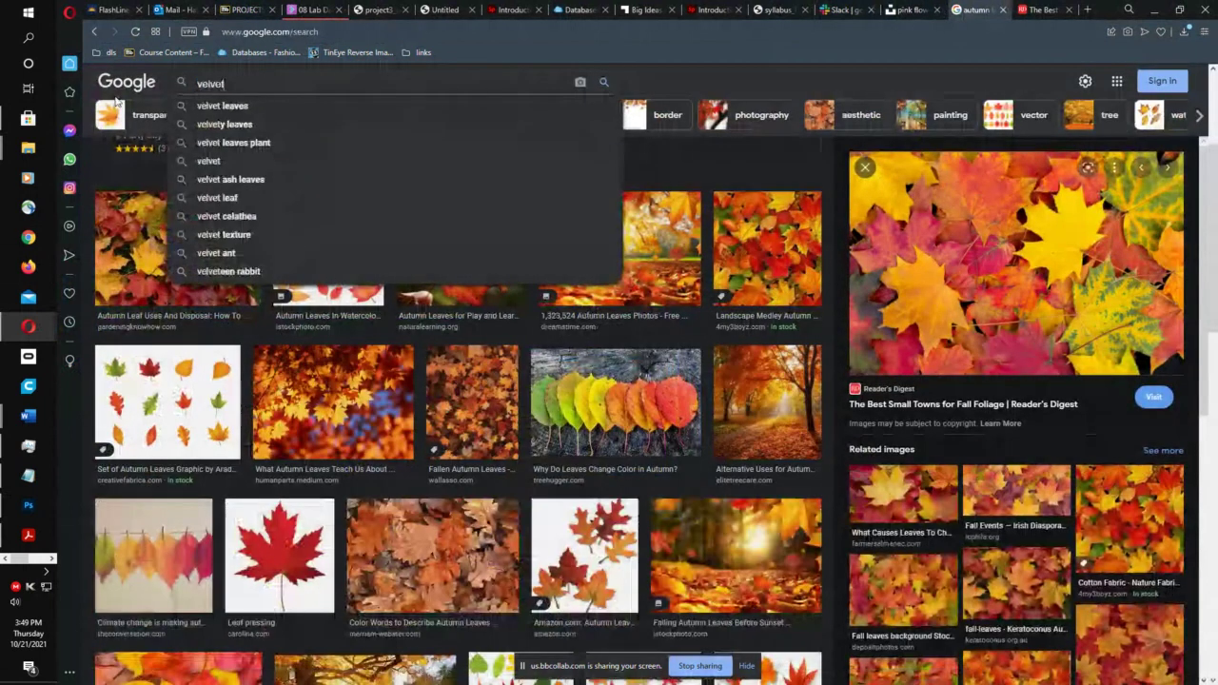
key("Return")
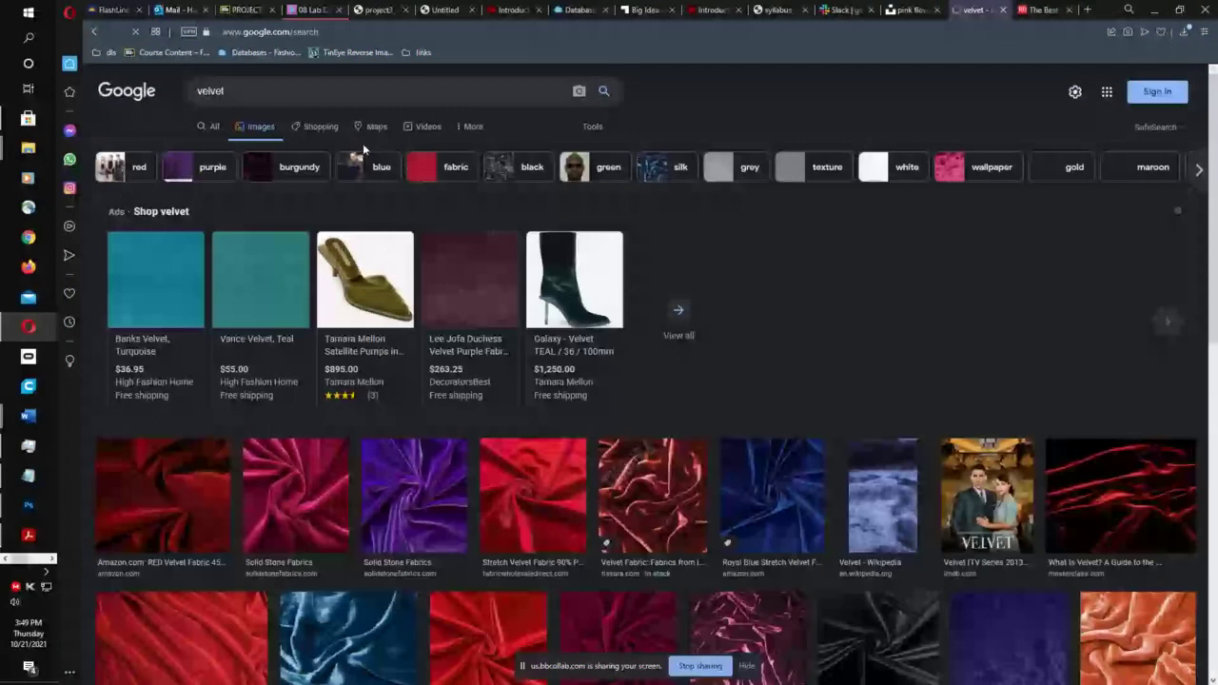
- Preview the red stretch velvet fabric result and copy its image
scroll(512, 393, "down", 2)
left_click(512, 393)
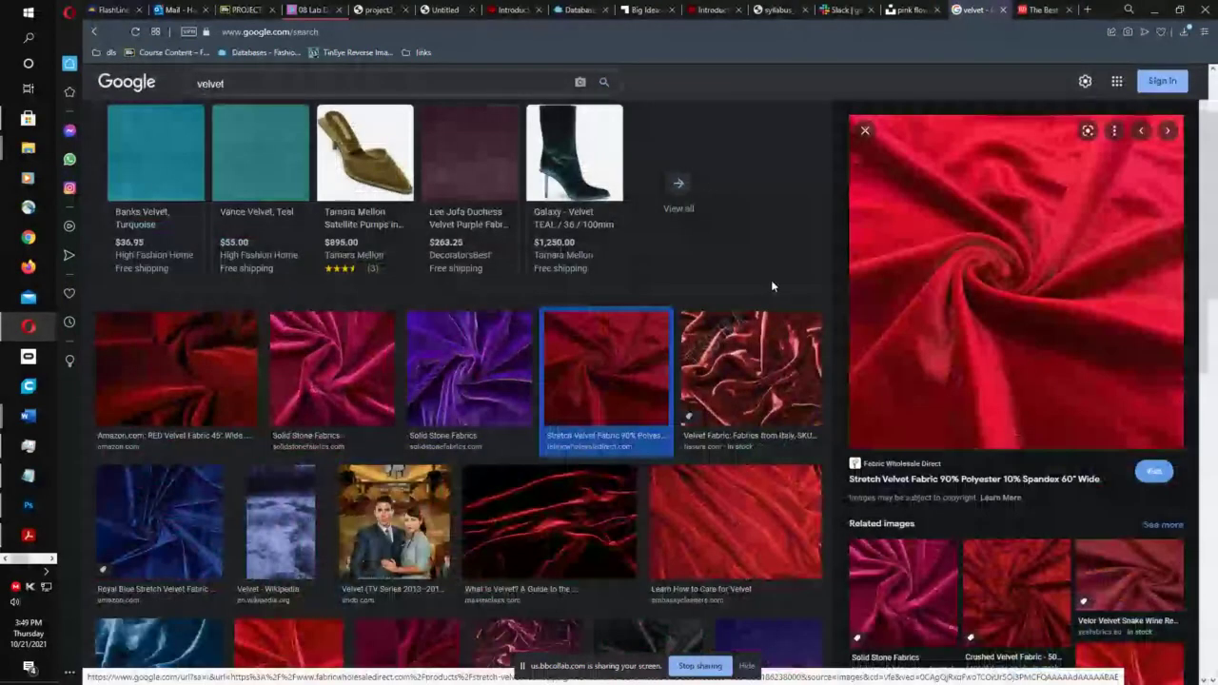
right_click(977, 225)
left_click(1009, 385)
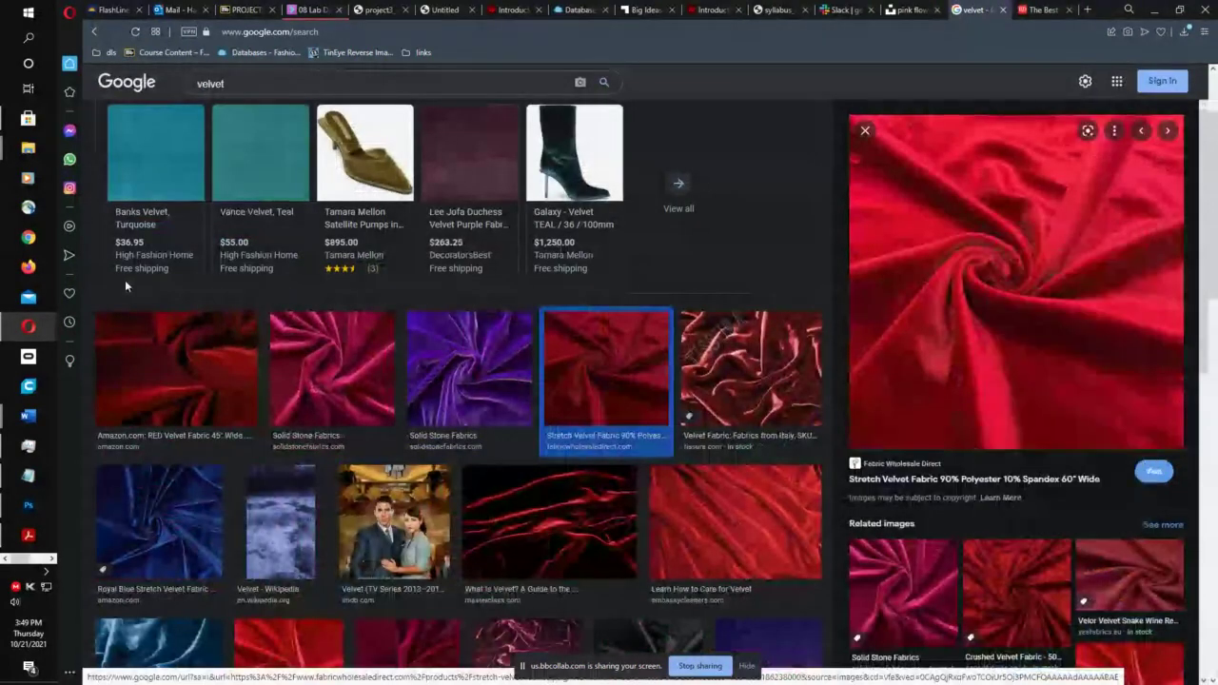
- Switch to Photoshop, paste the velvet image into the color board, and enlarge it to about 4 in square over the upper-right orange lotus
left_click(28, 508)
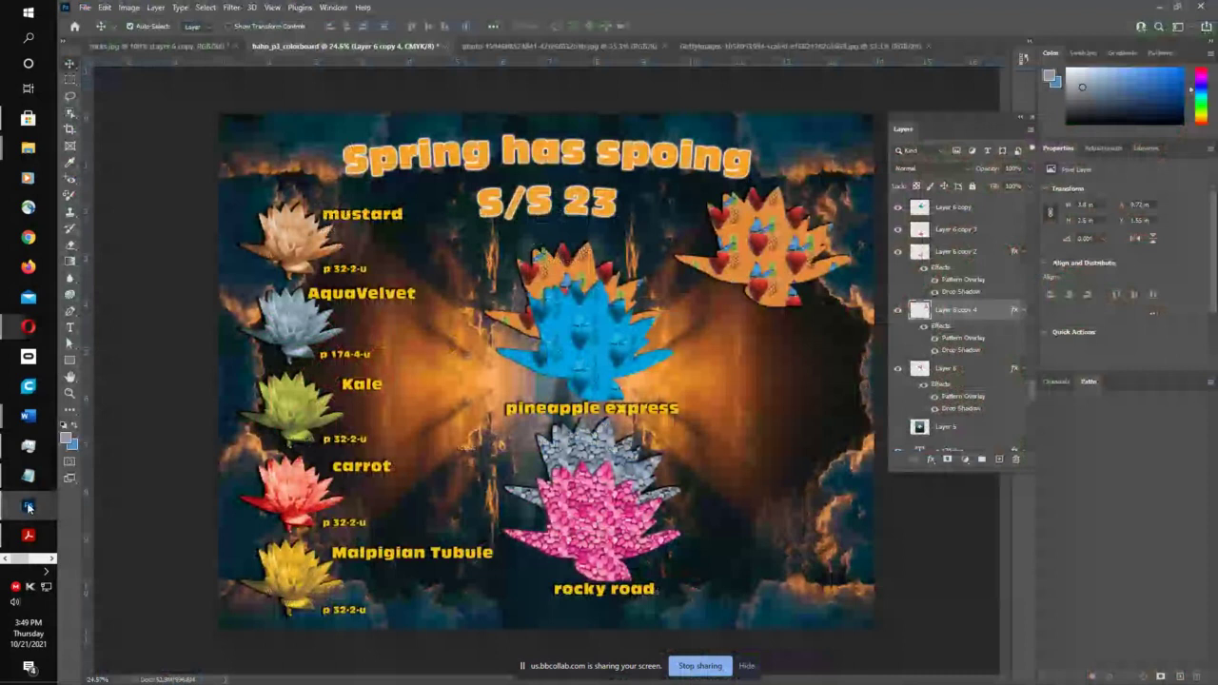
key("ctrl+v")
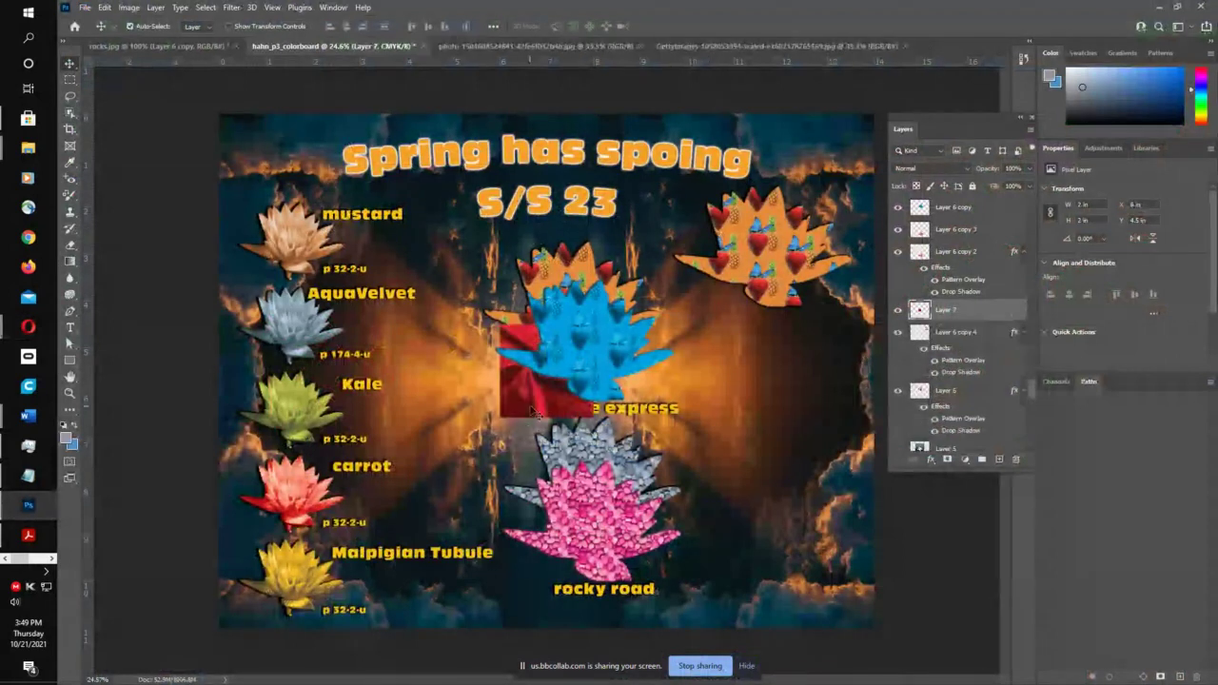
left_click_drag(531, 410, 897, 332)
key("ctrl+t")
left_click_drag(809, 320, 802, 306)
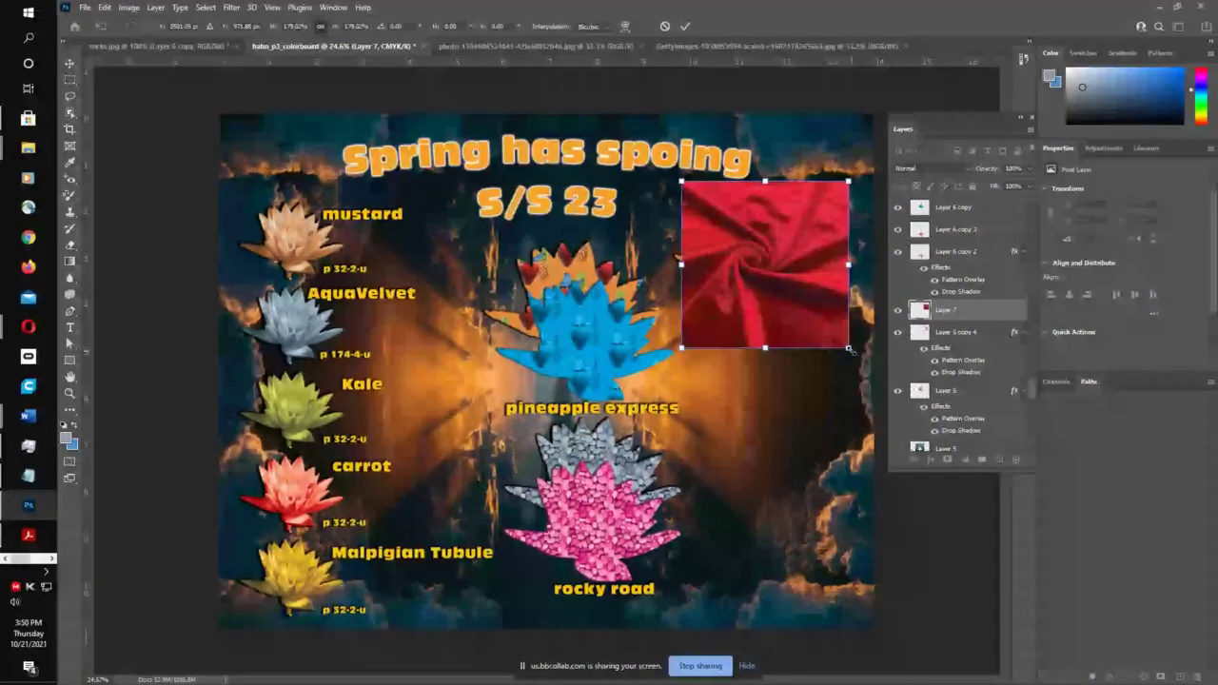
left_click_drag(850, 350, 812, 337)
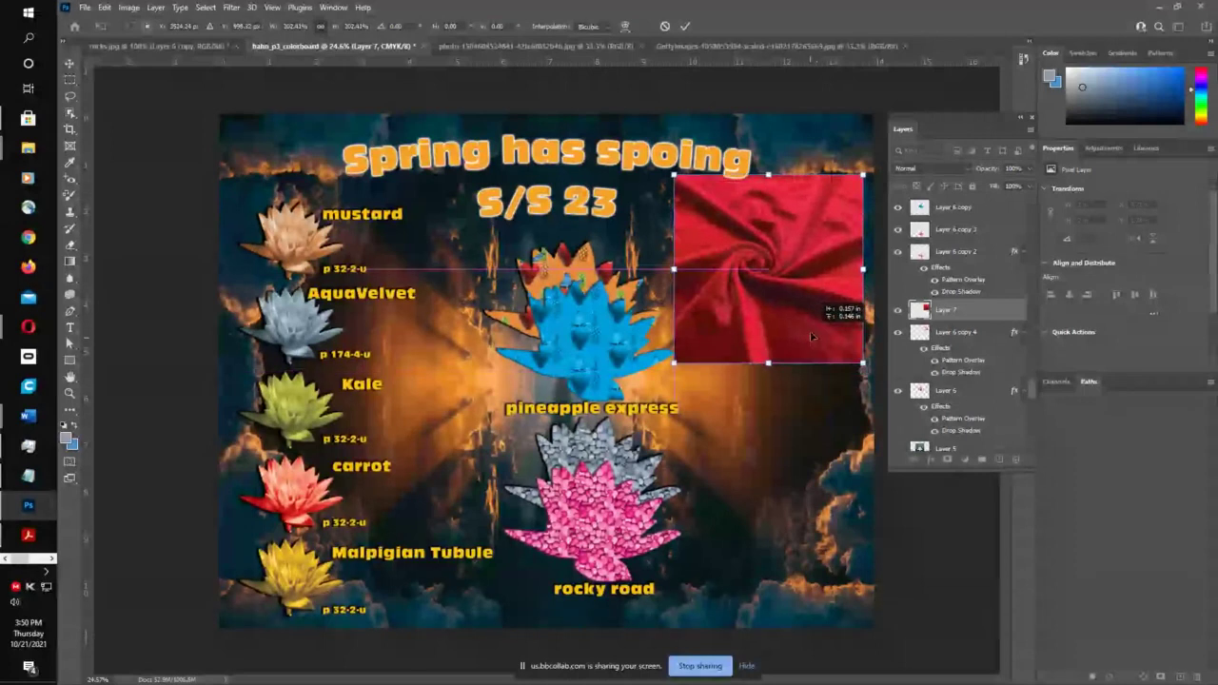
left_click(684, 26)
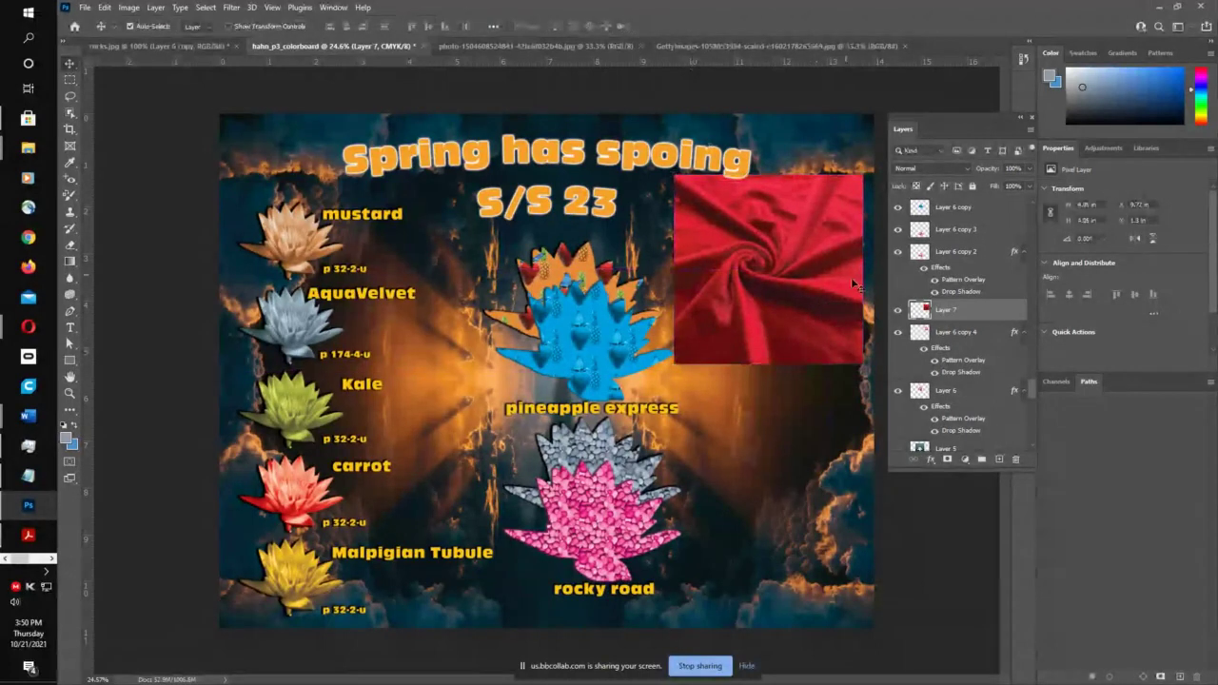
- Bring the orange fruit-patterned lotus layer in front of the red velvet and position the lotus within the fabric square
left_click_drag(805, 291, 810, 362)
left_click(770, 229)
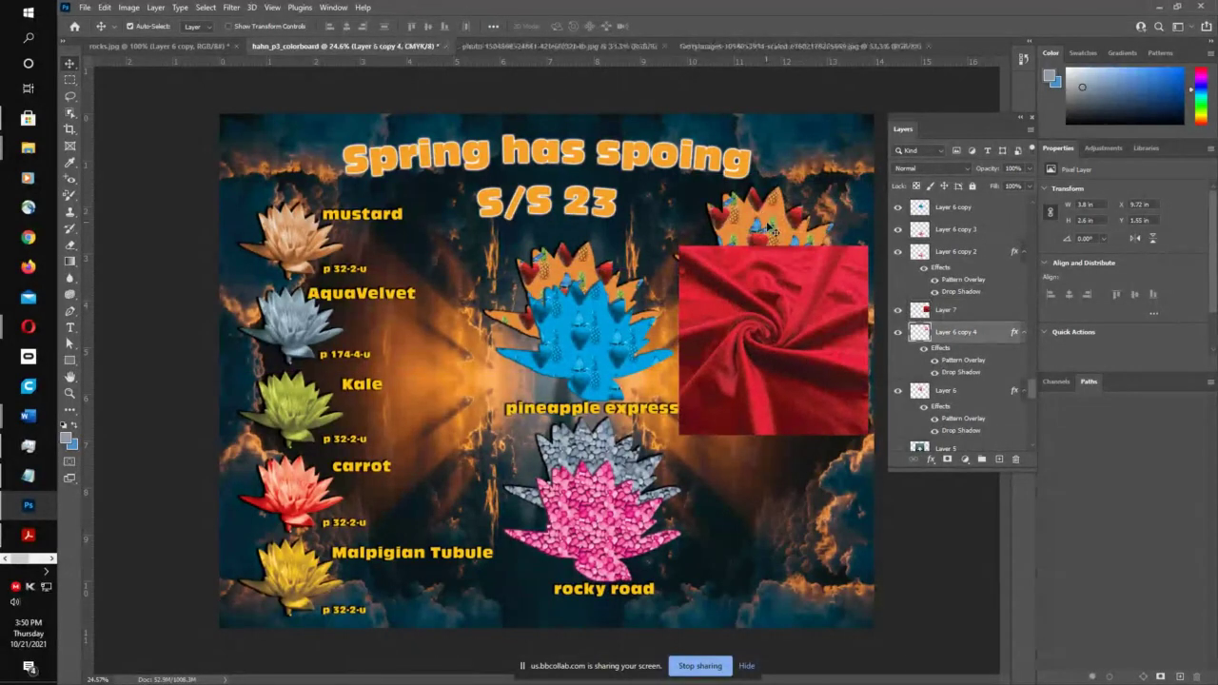
left_click_drag(944, 334, 890, 309)
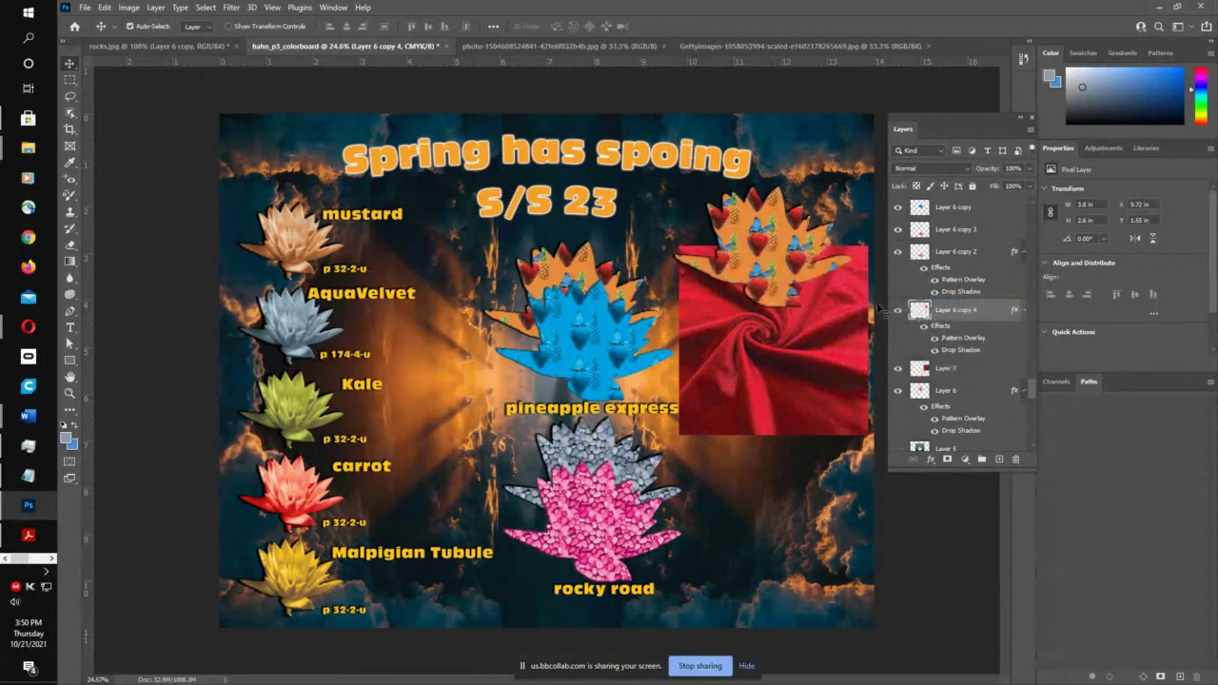
left_click_drag(809, 345, 787, 309)
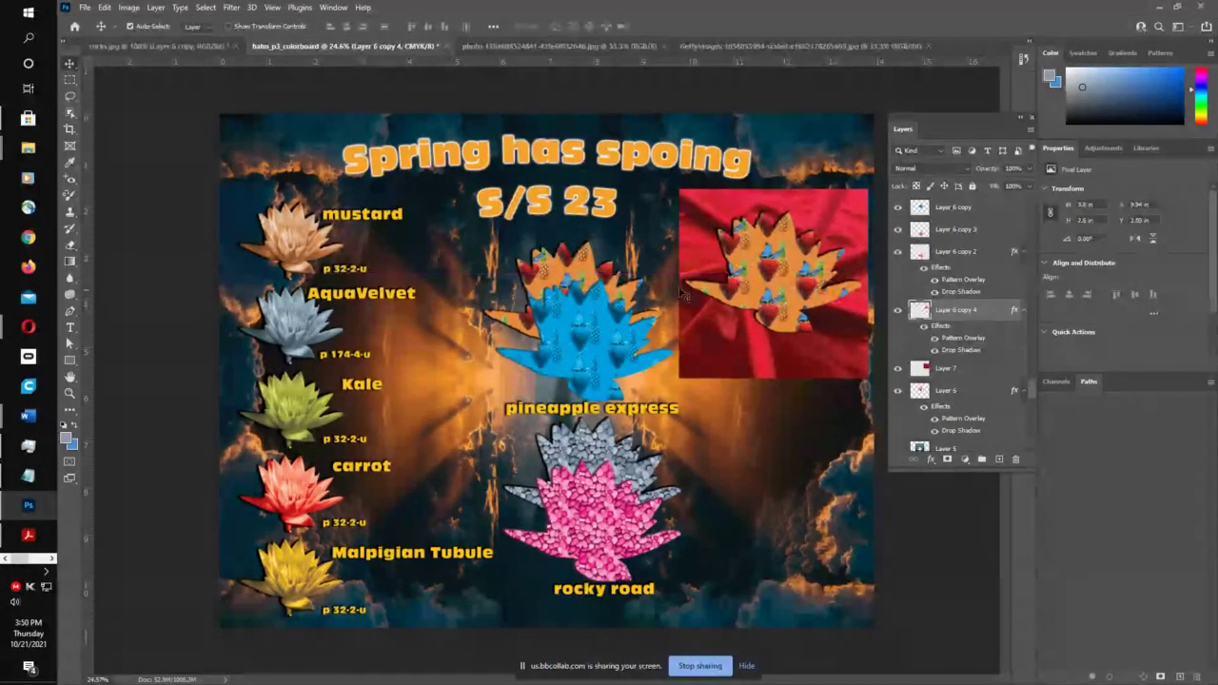
mouse_move(781, 285)
left_mouse_down()
mouse_move(720, 357)
mouse_move(769, 289)
left_mouse_up()
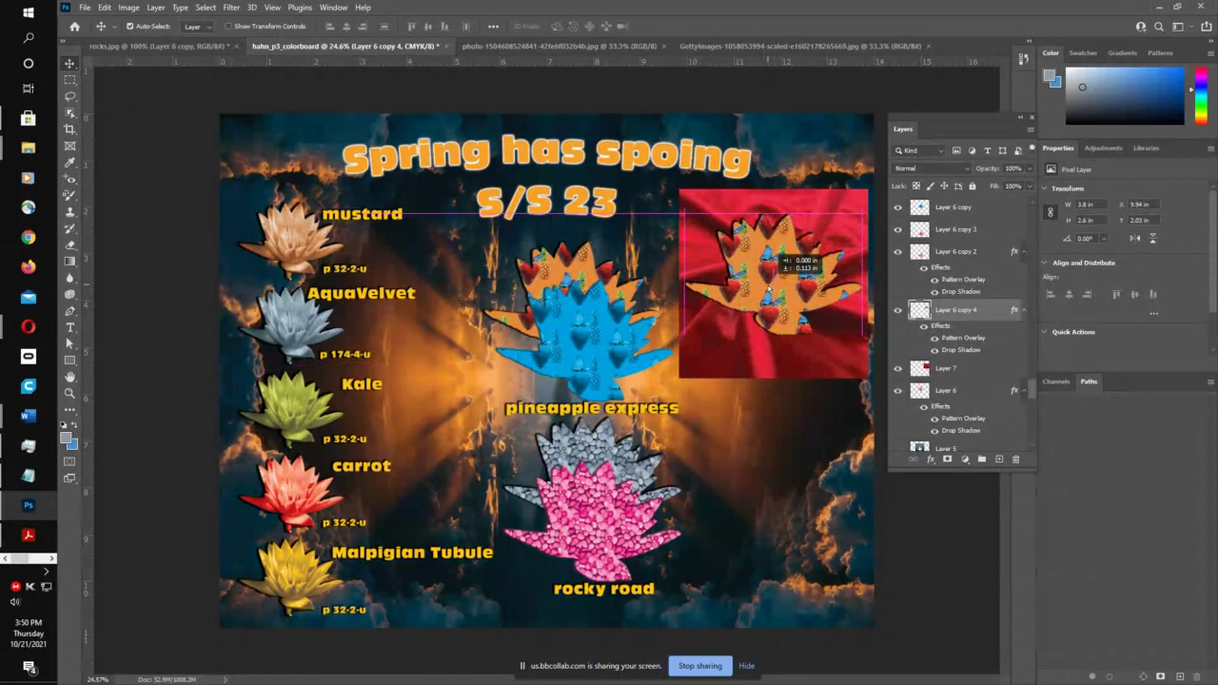
left_click_drag(768, 288, 773, 288)
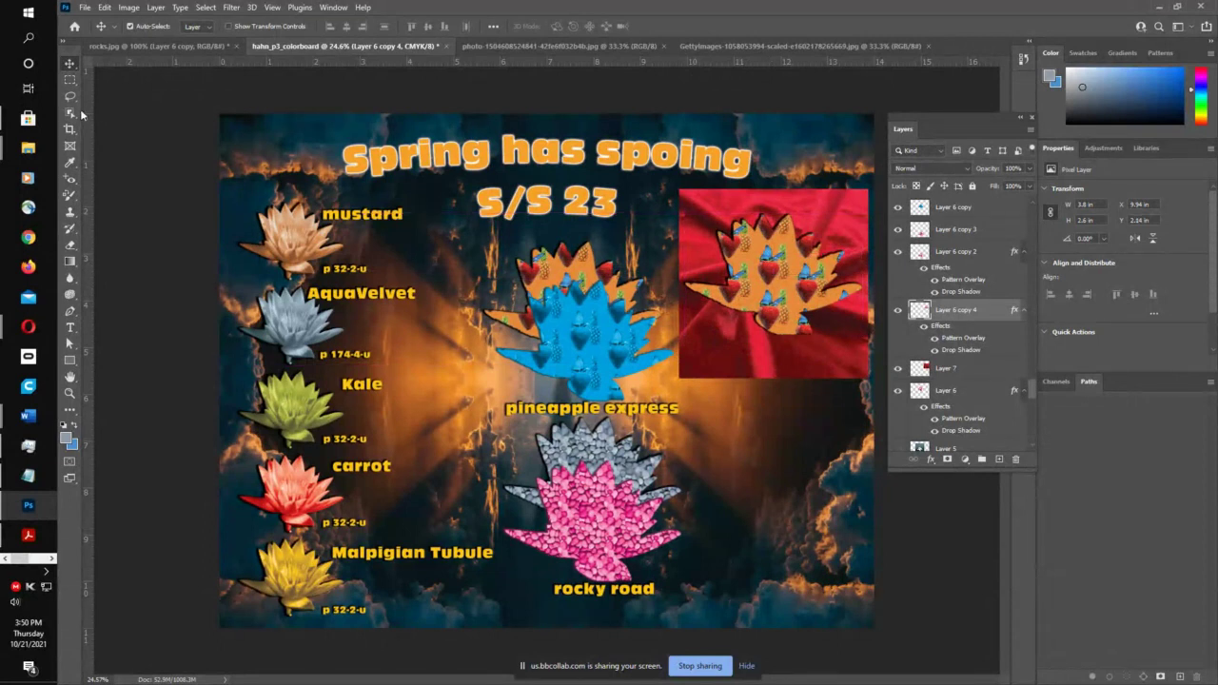
- Select the orange lotus's outline over the velvet with the Object Selection Tool and hide that lotus layer
left_click(70, 112)
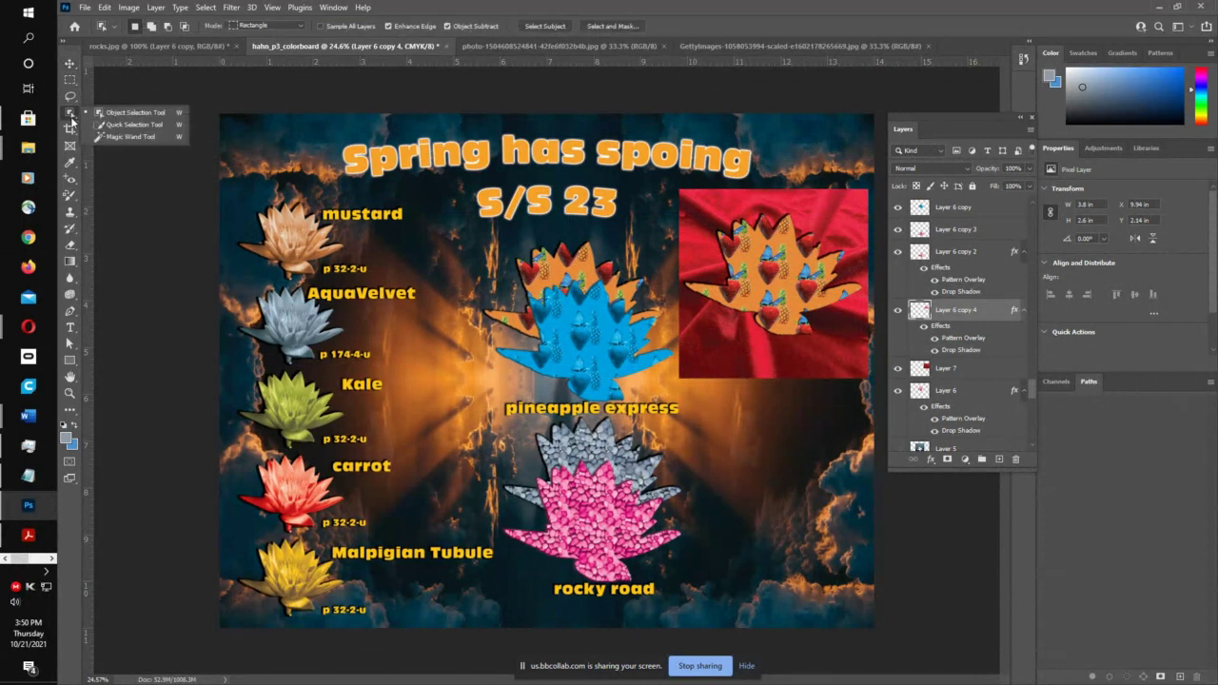
left_click(119, 114)
left_click_drag(684, 199, 860, 357)
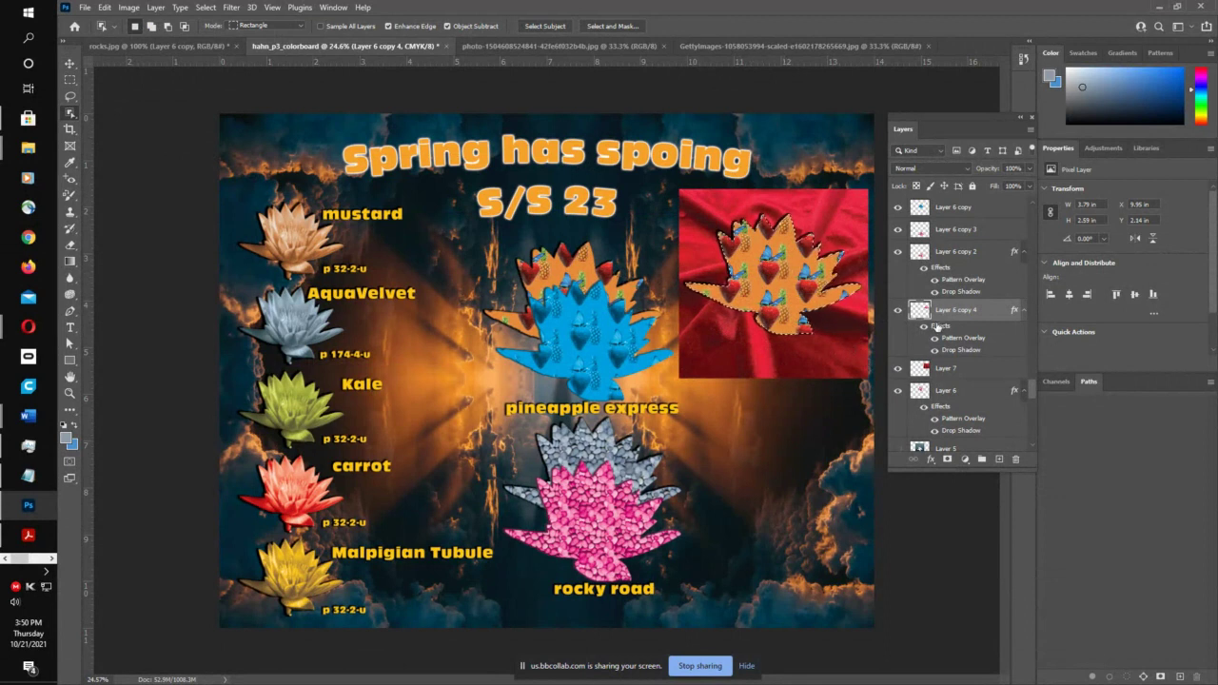
left_click(899, 311)
left_click(897, 312)
left_click(899, 311)
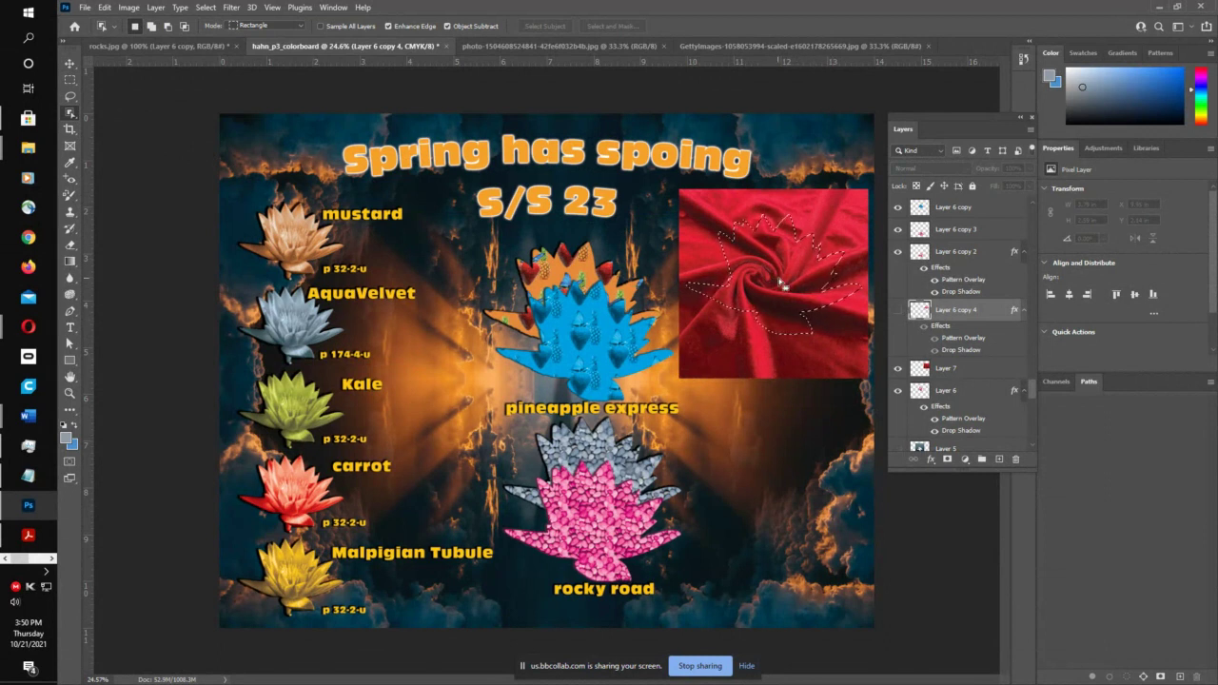
- Shift the lotus-shaped selection slightly down over the velvet swirl and cut that shape from the velvet layer
left_click(963, 371)
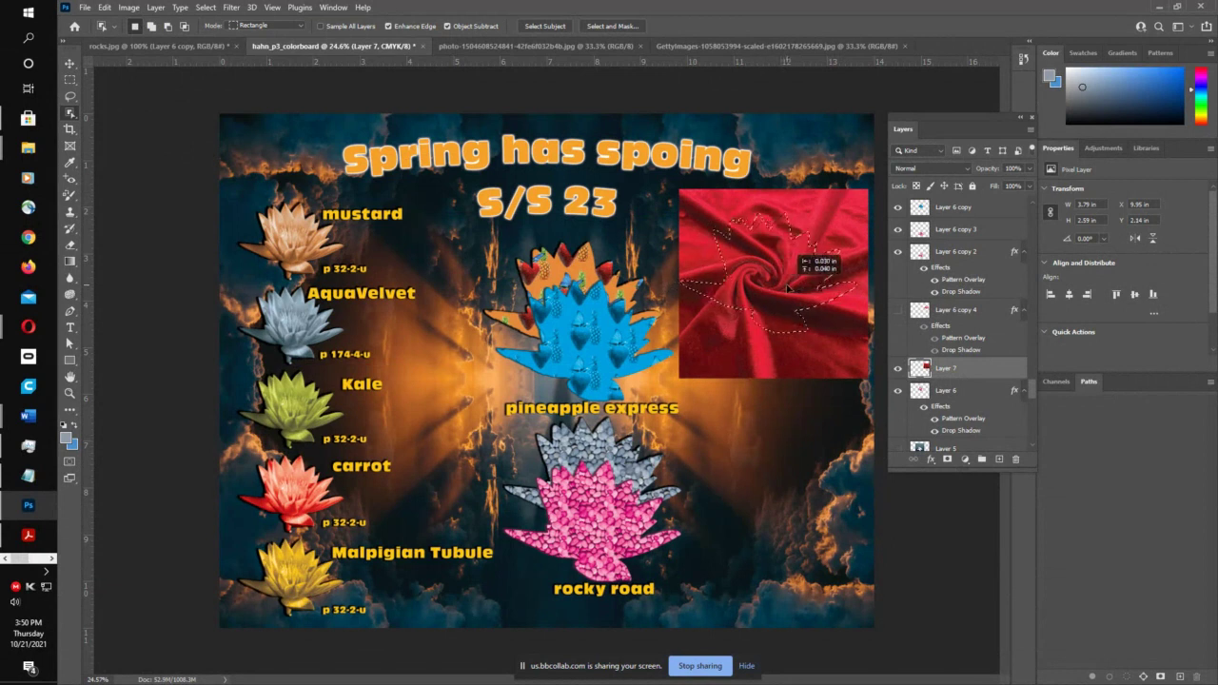
left_click_drag(786, 288, 787, 295)
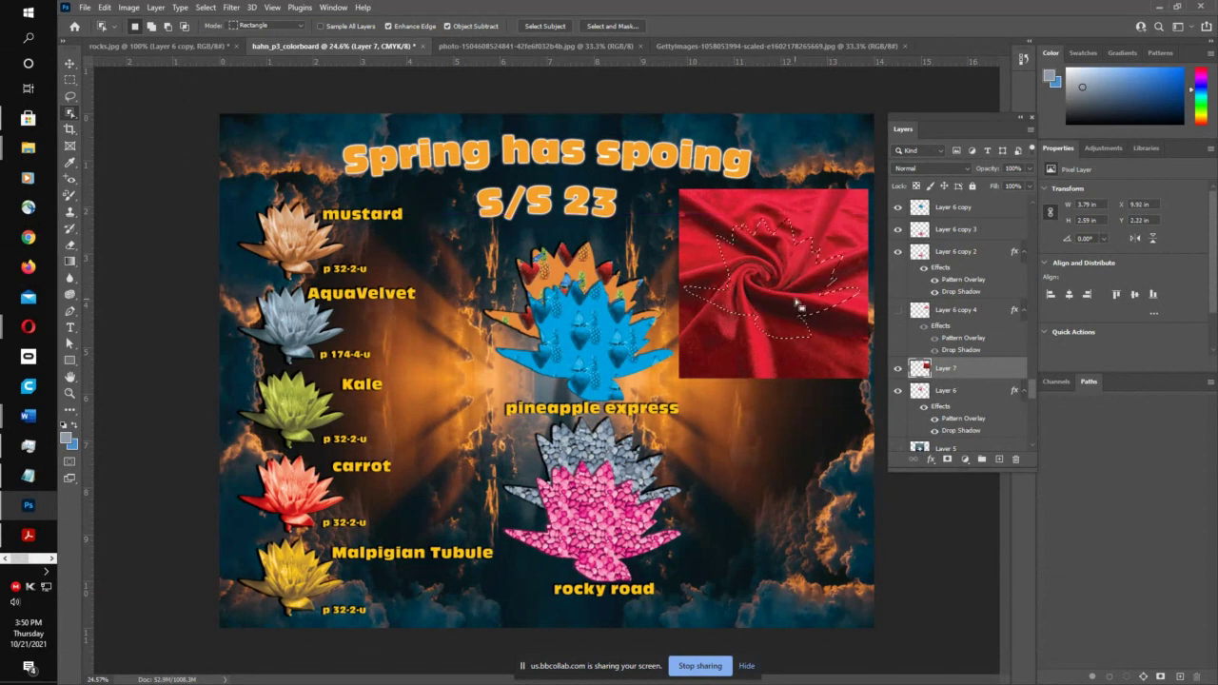
key("ctrl+x")
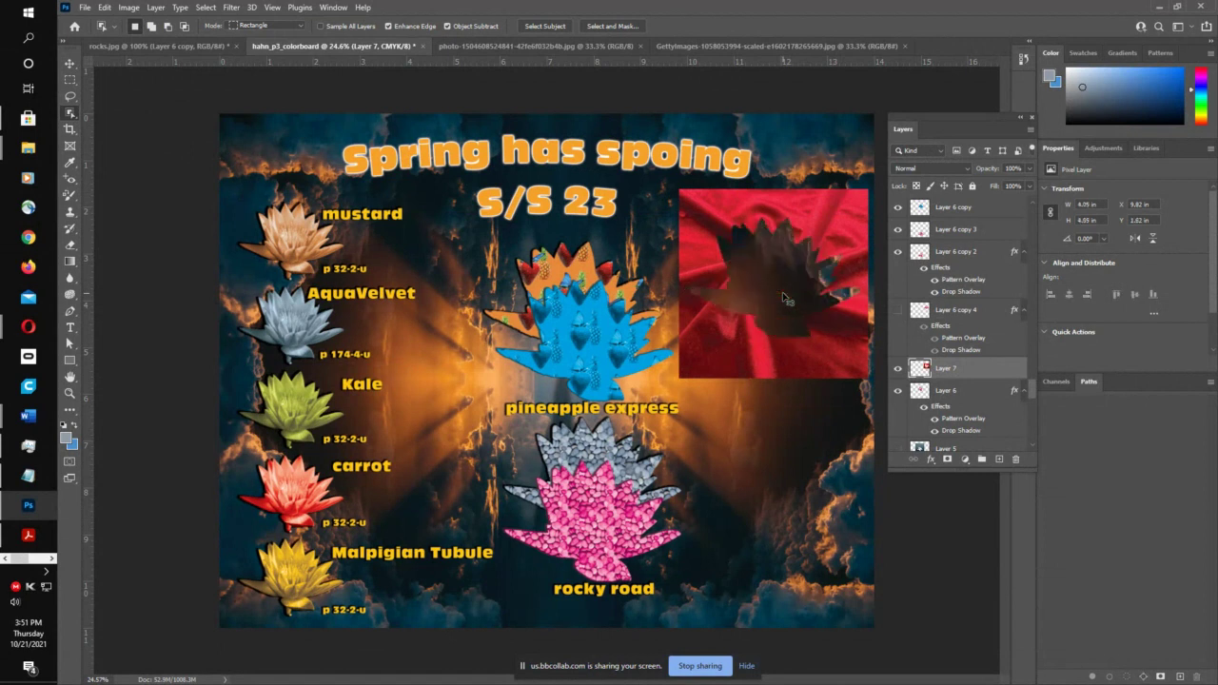
- Hide the leftover velvet, paste the cut lotus shape, and place it with a duplicate in the board's upper right area
left_click(897, 371)
key("ctrl+v")
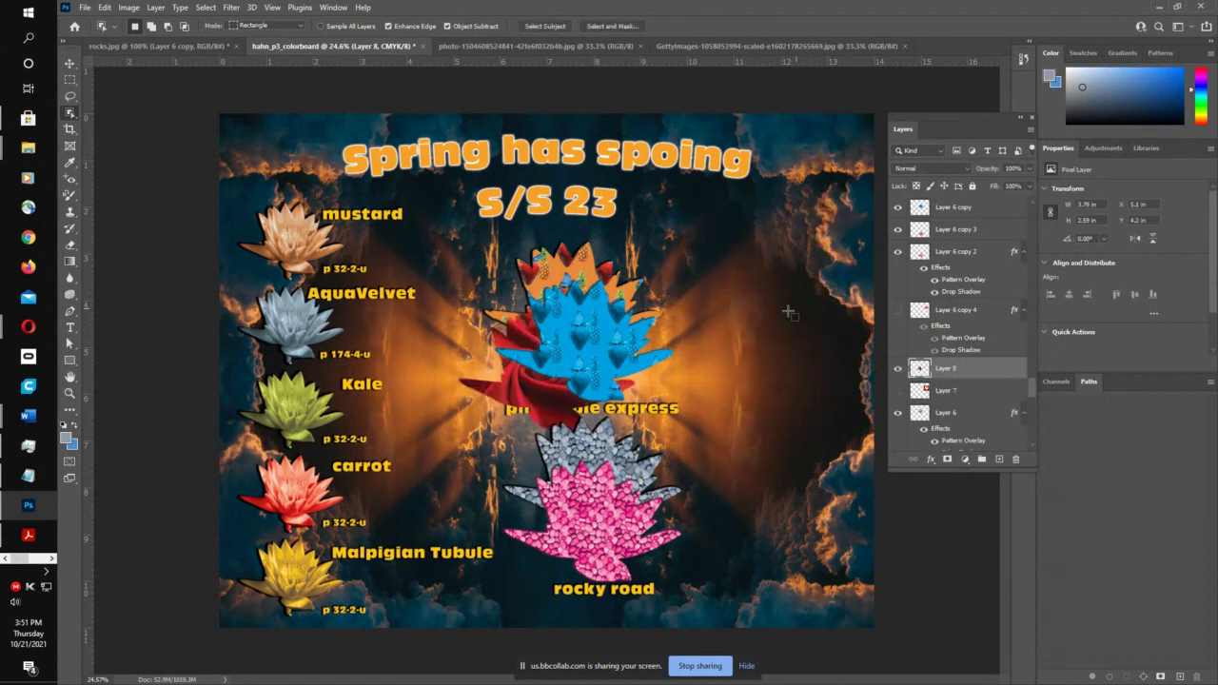
key("v")
left_click_drag(531, 388, 745, 305)
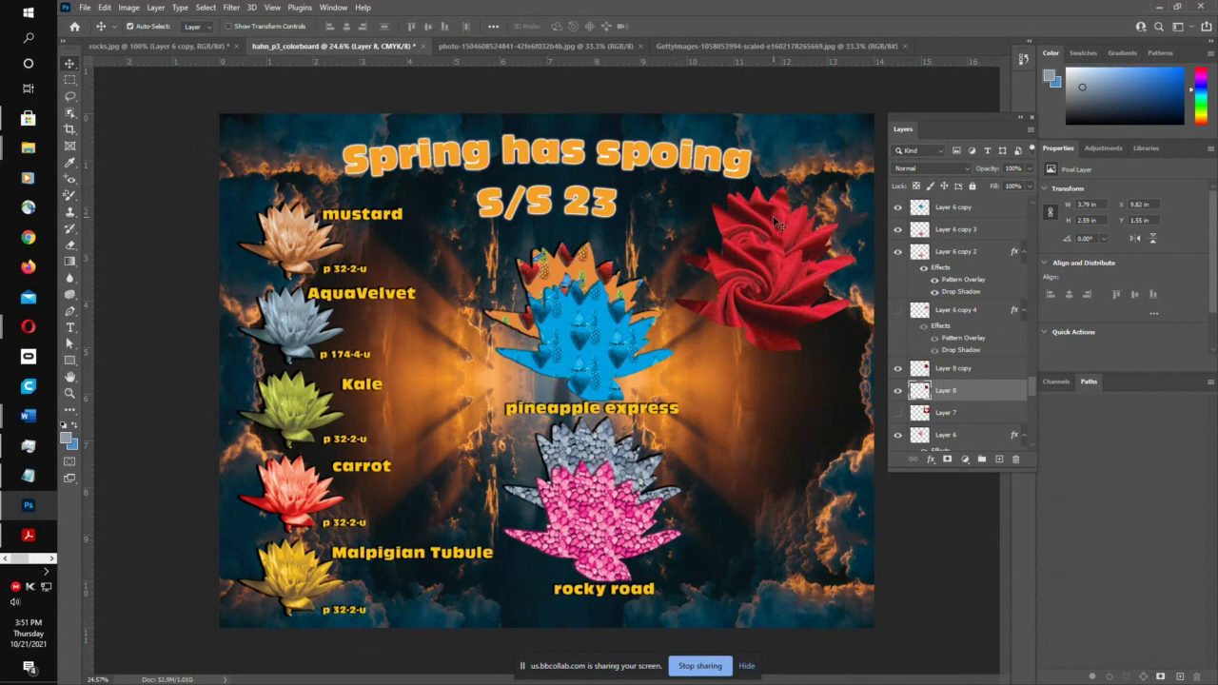
- Colorize the rear velvet lotus yellow using Hue/Saturation with hue 48 and saturation 100, and select the red velvet lotus in front
key("ctrl+u")
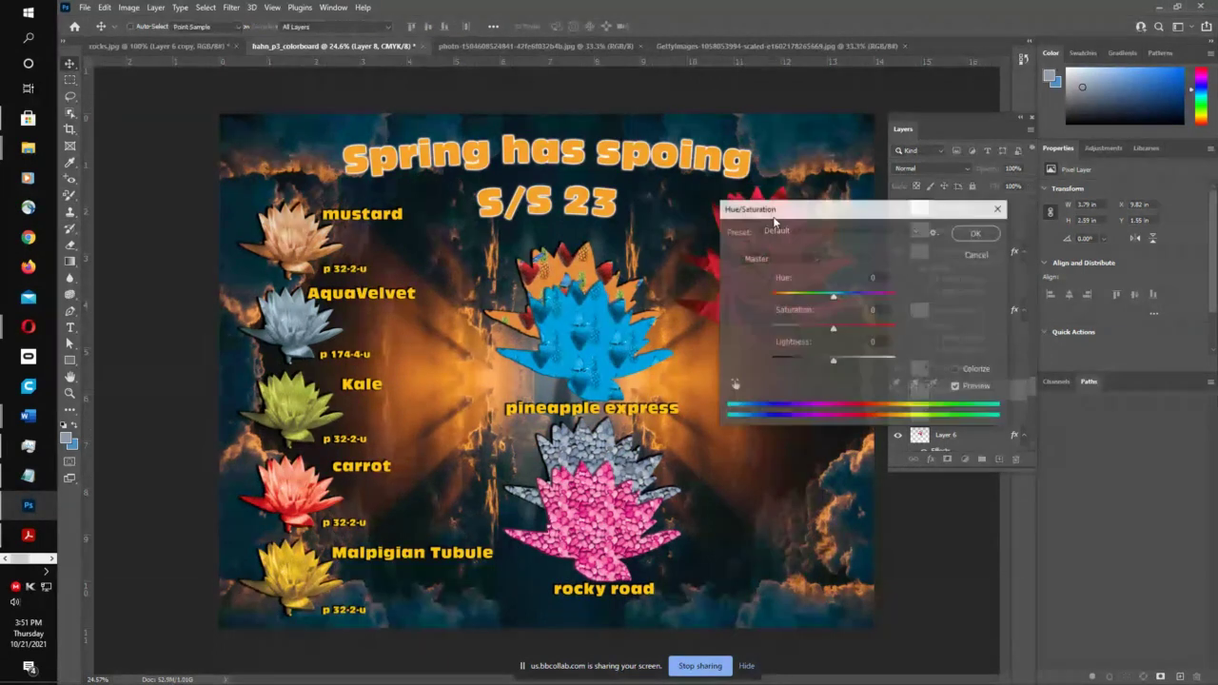
left_click_drag(771, 219, 666, 419)
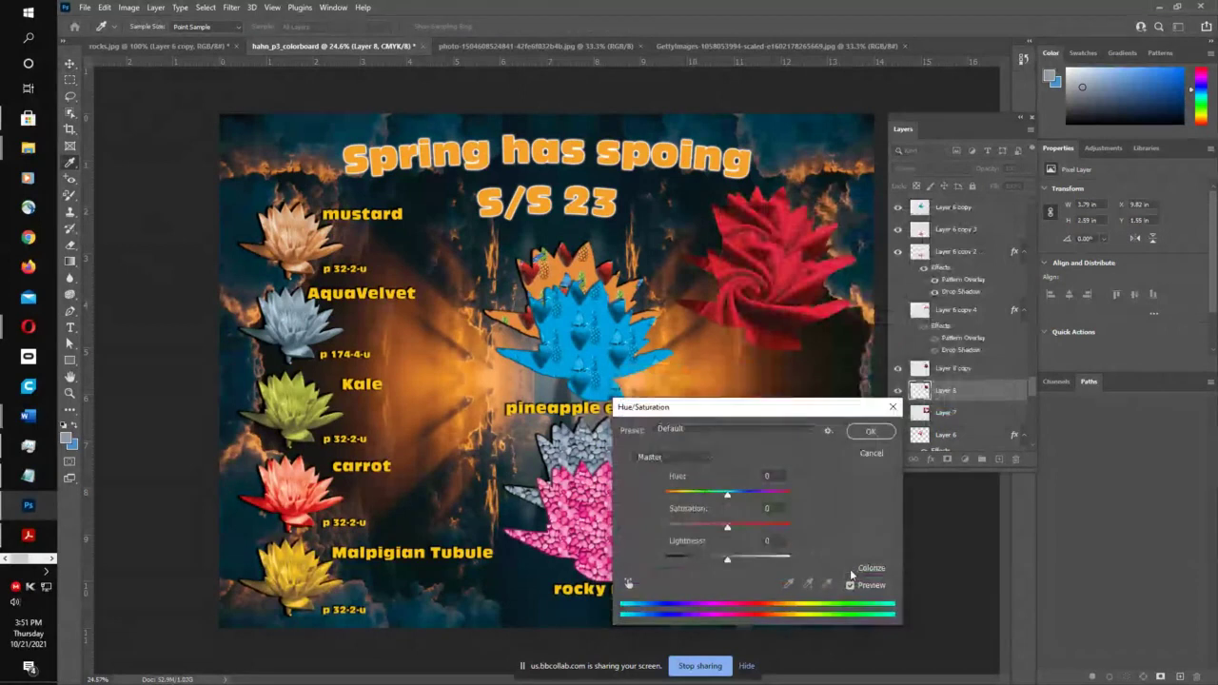
left_click(851, 570)
left_click_drag(696, 526, 809, 523)
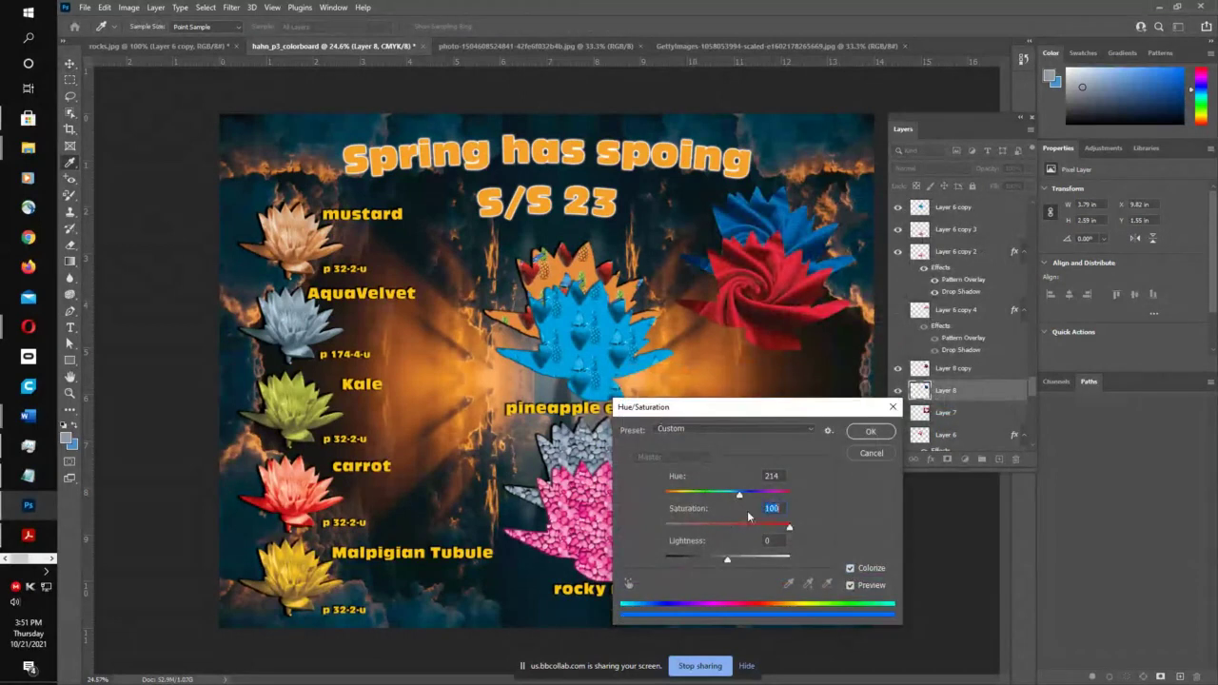
left_click_drag(742, 500, 682, 494)
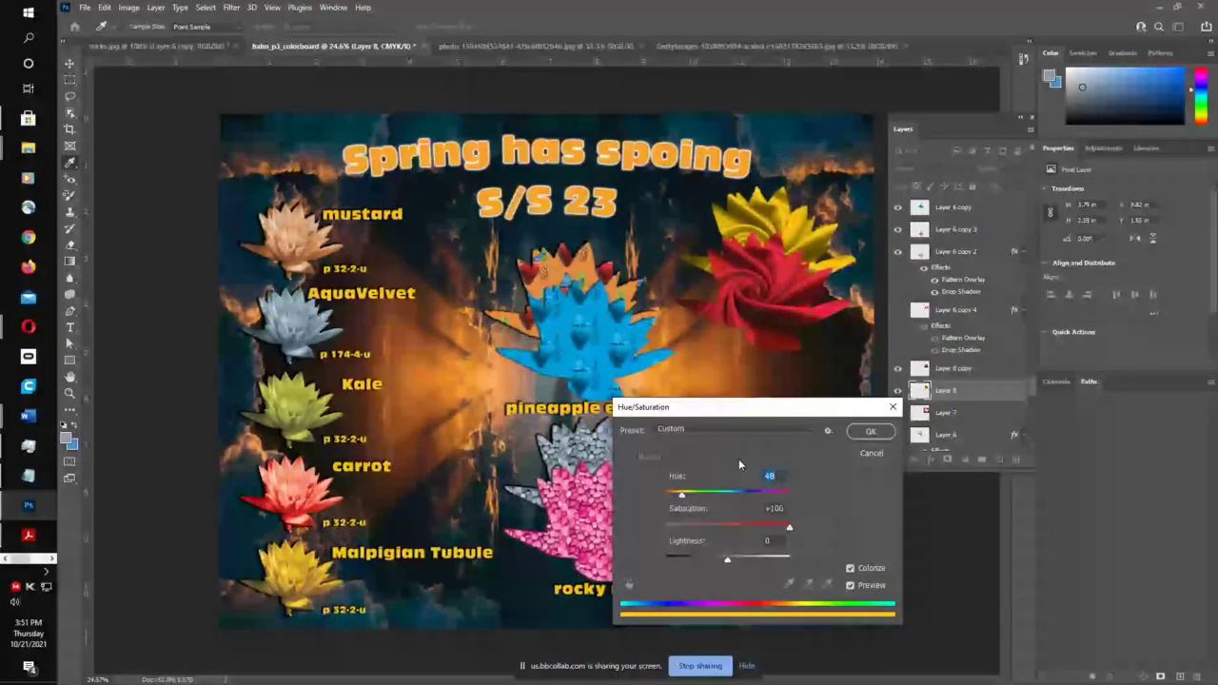
key("Return")
left_click(776, 307)
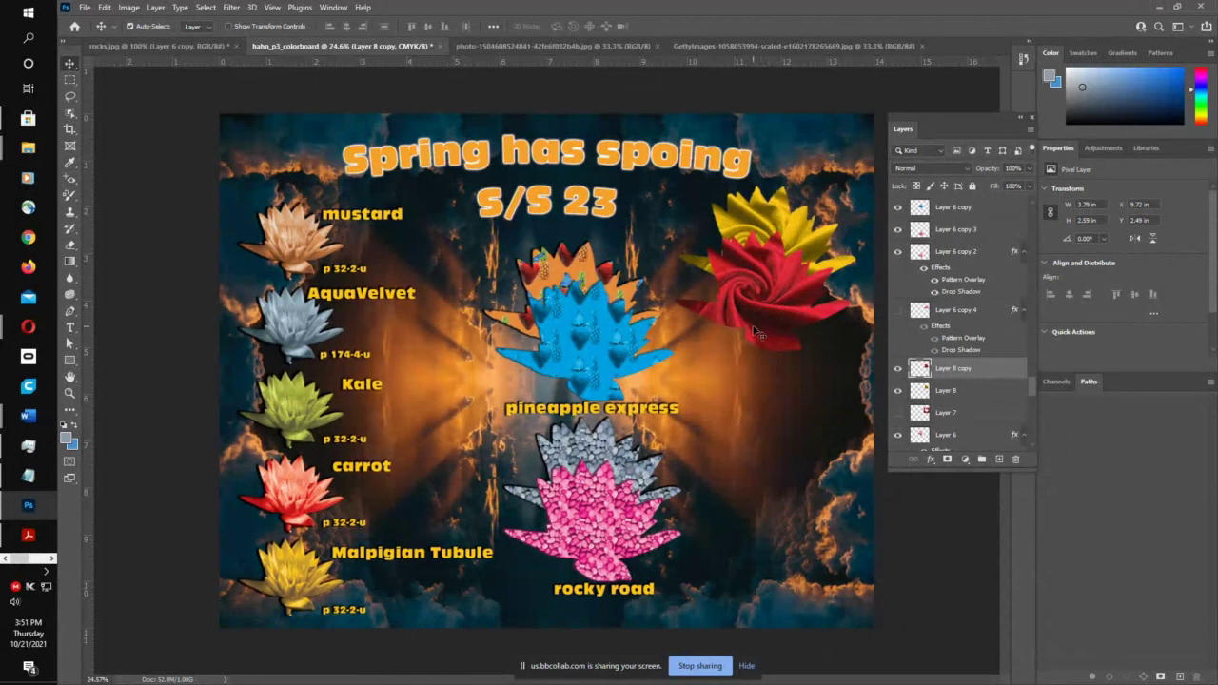
- Switch to Opera and check the fabrication swatch requirements in the Project 3 assignment
mouse_move(30, 329)
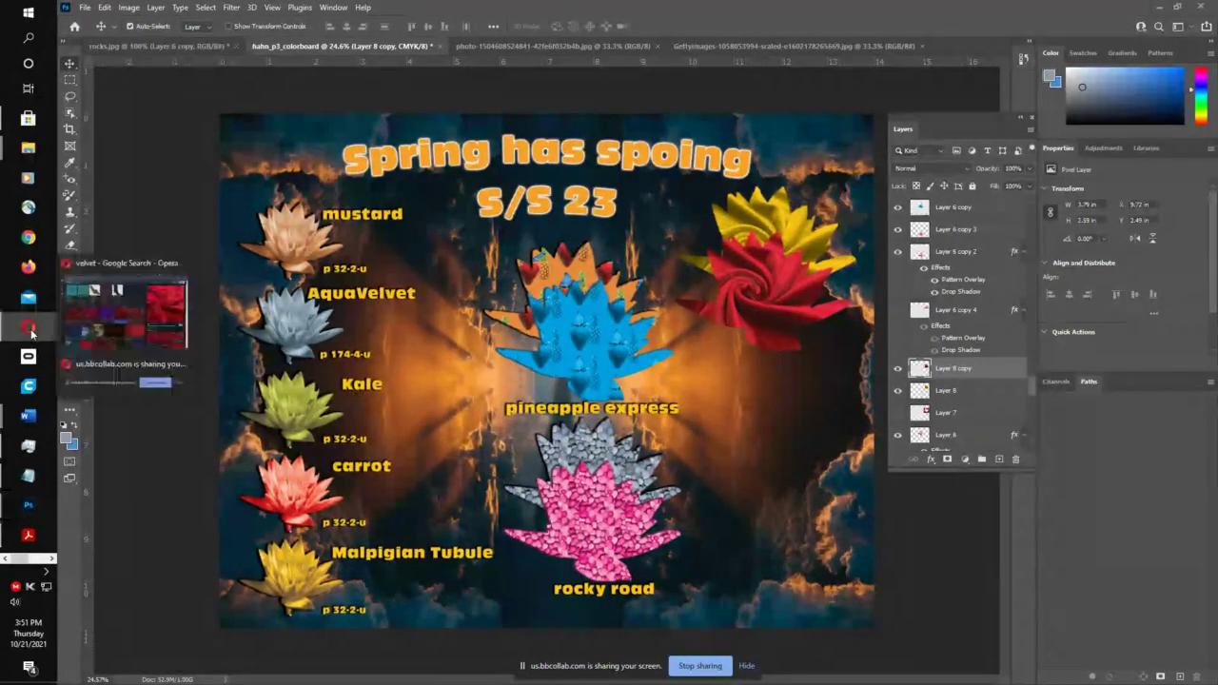
left_click(107, 306)
left_click(245, 9)
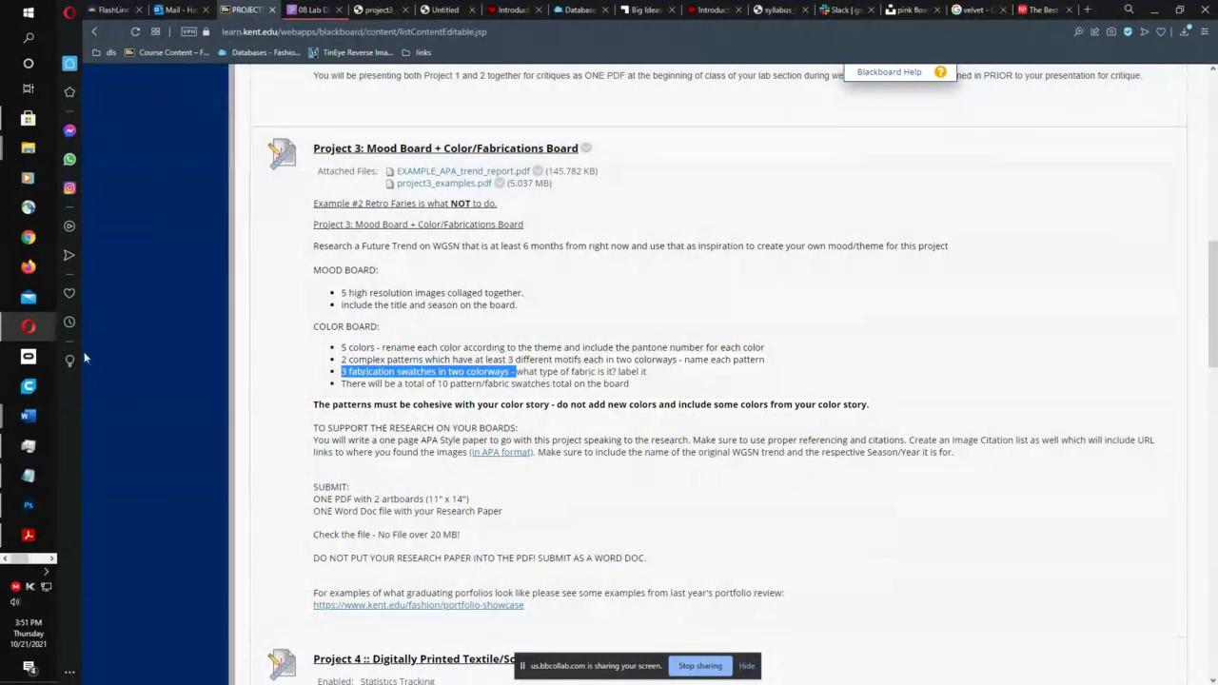
- Switch back to Photoshop, select the red and yellow velvet lotuses together, and scale them down to about 3 in wide
left_click(29, 507)
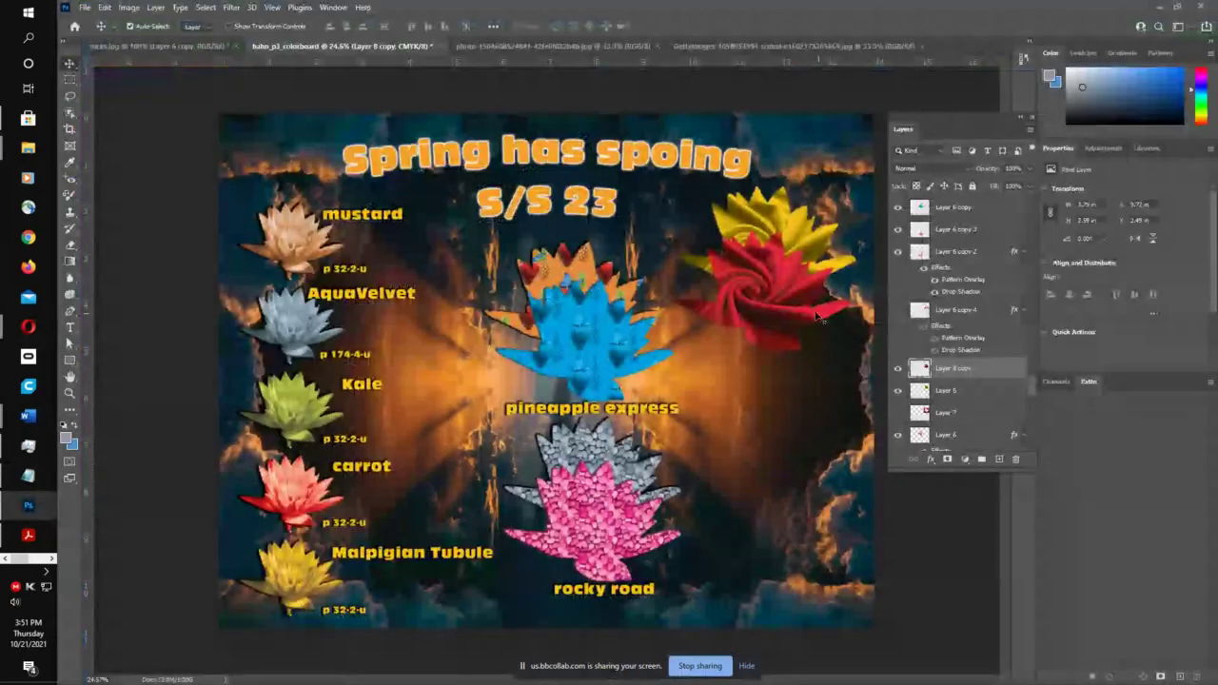
left_click_drag(704, 204, 795, 281)
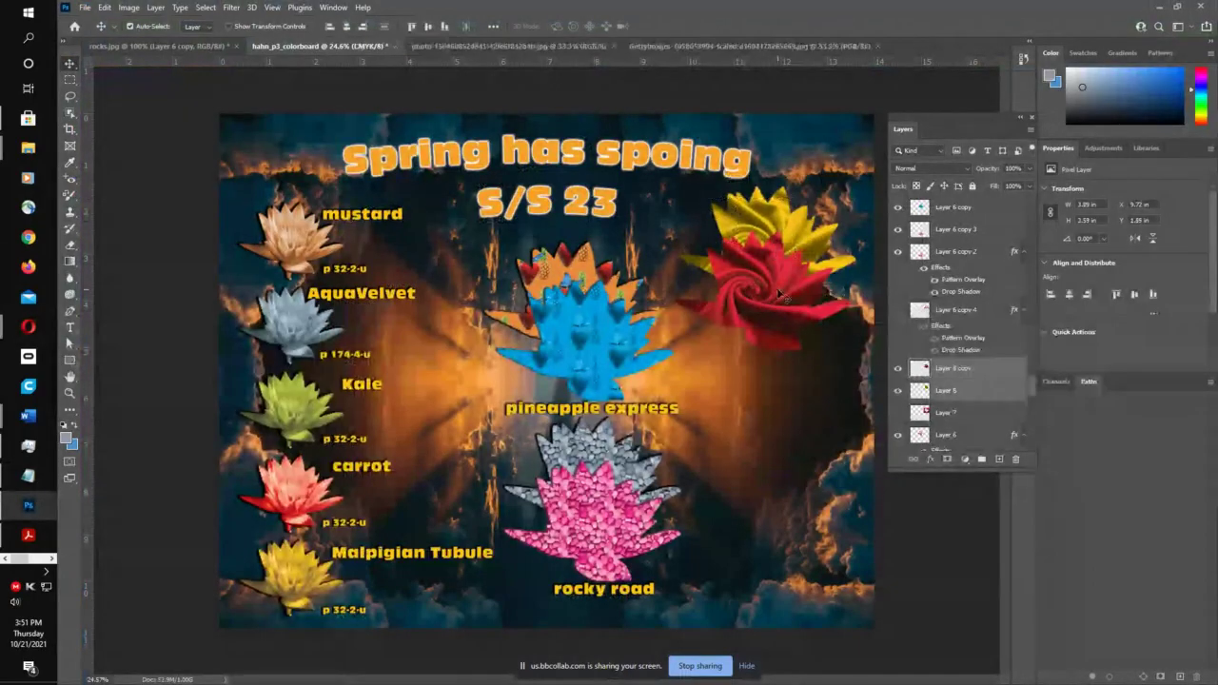
key("ctrl+t")
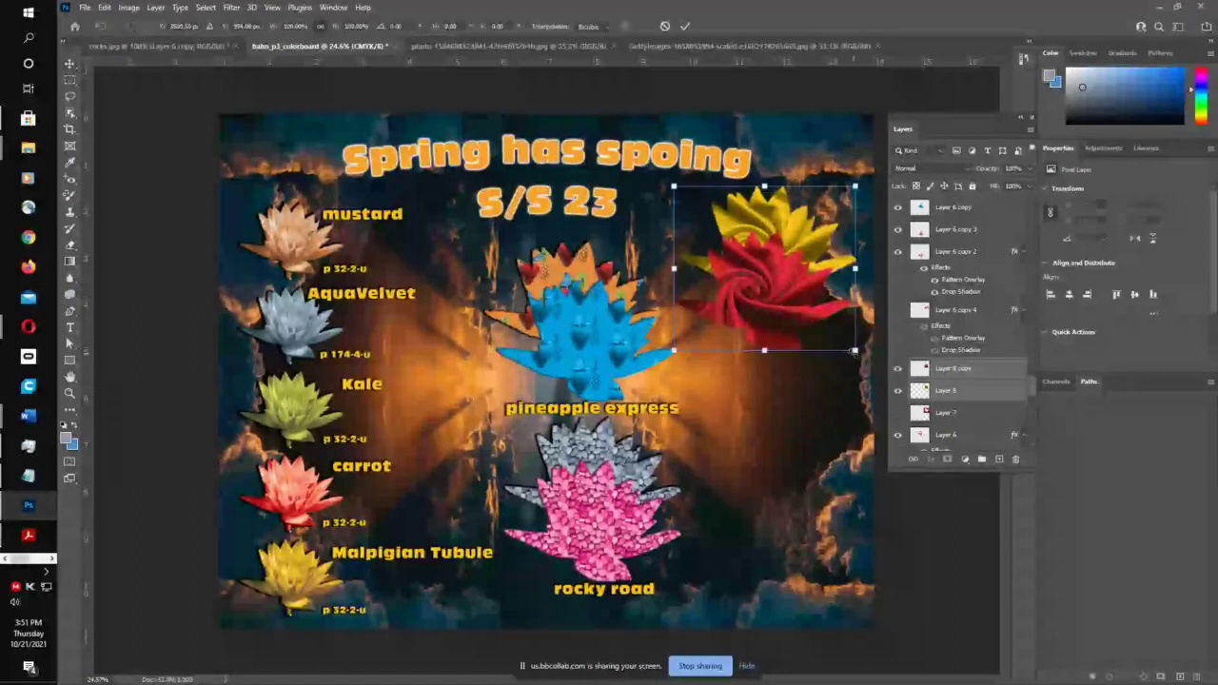
left_click_drag(875, 357, 812, 310)
left_click(686, 27)
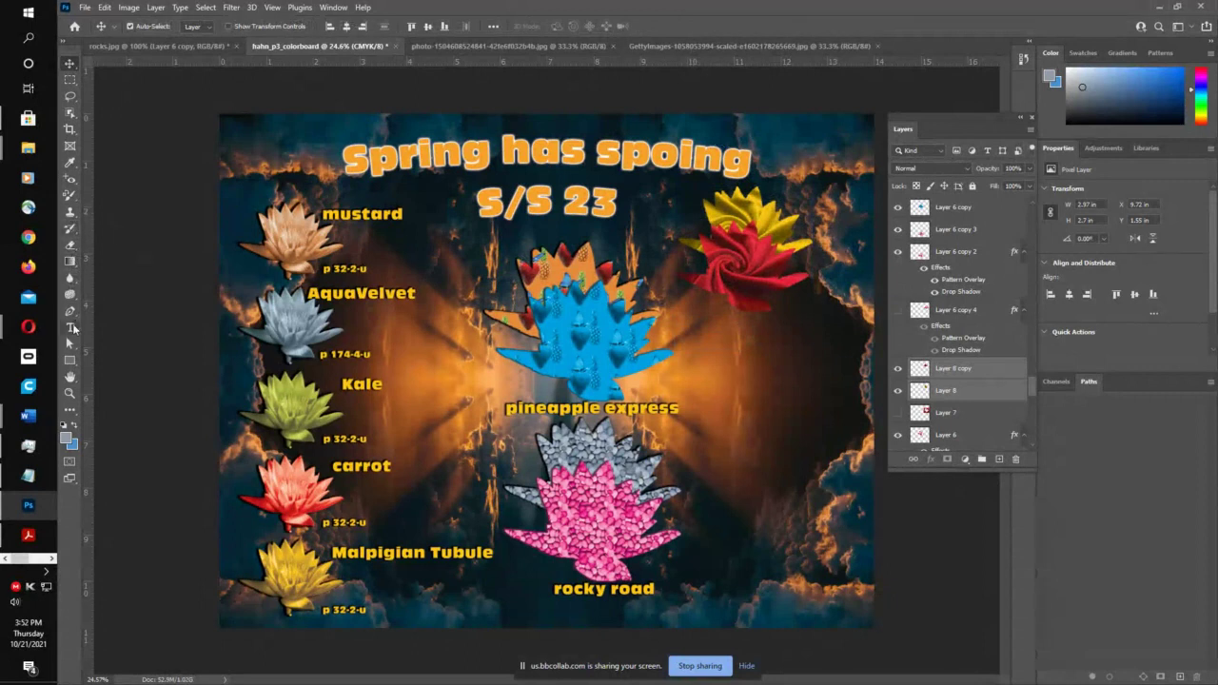
- Add the text label "hemp" beside the velvet lotuses in 60 pt Antique Olive Compact
left_click(69, 327)
left_click(800, 214)
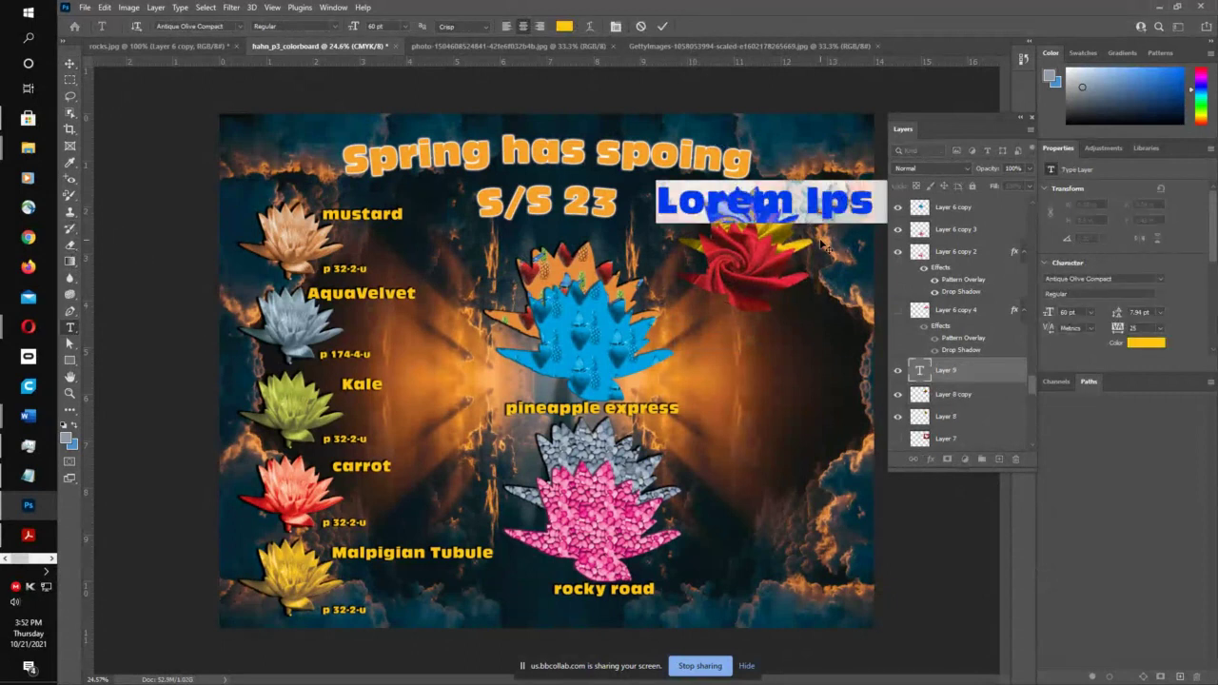
type("hemp")
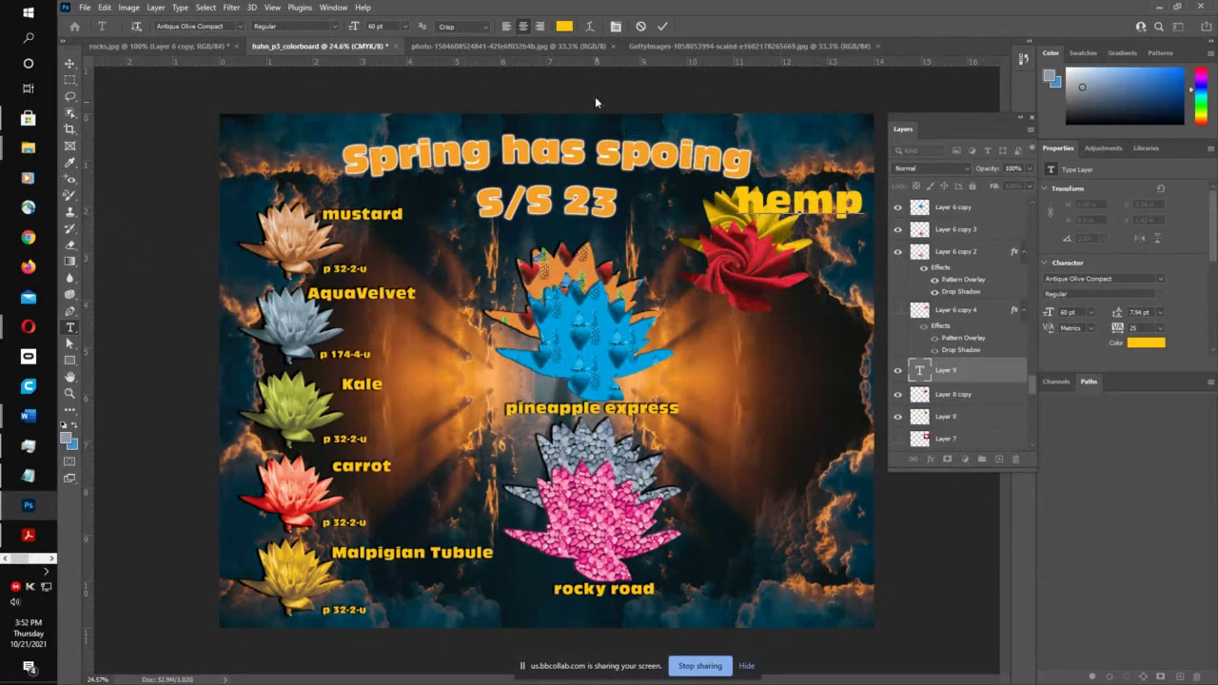
left_click(663, 26)
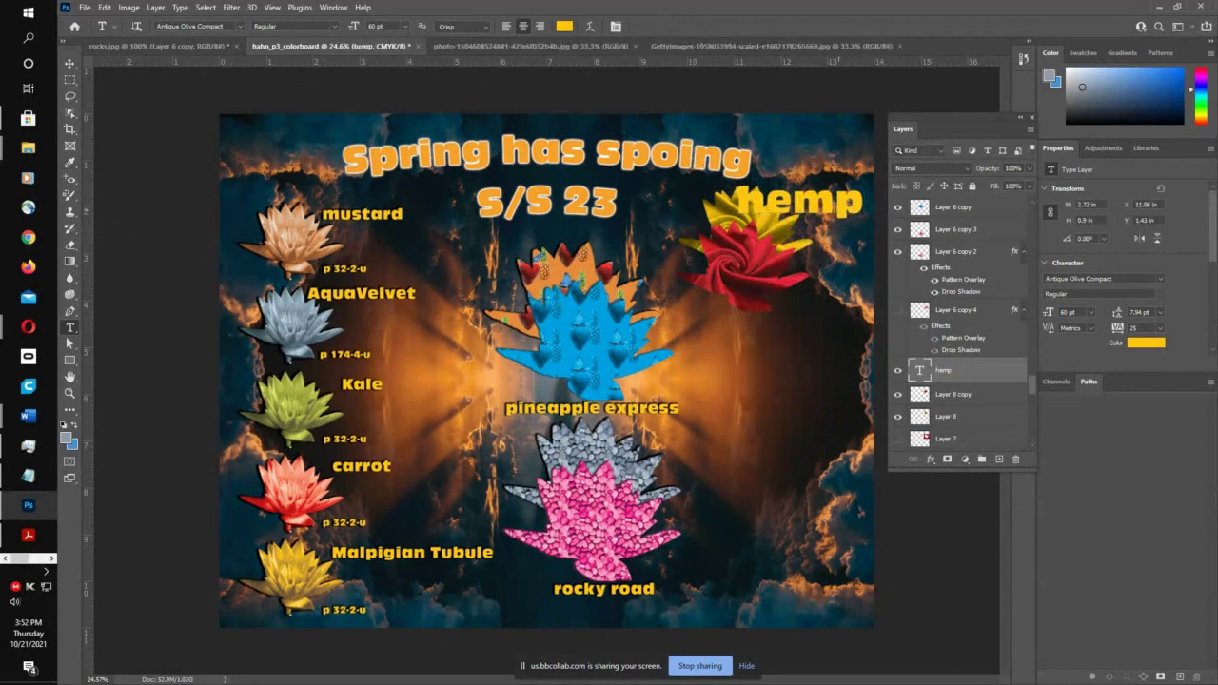
- Apply a drop shadow layer style to the "hemp" label
left_click(70, 63)
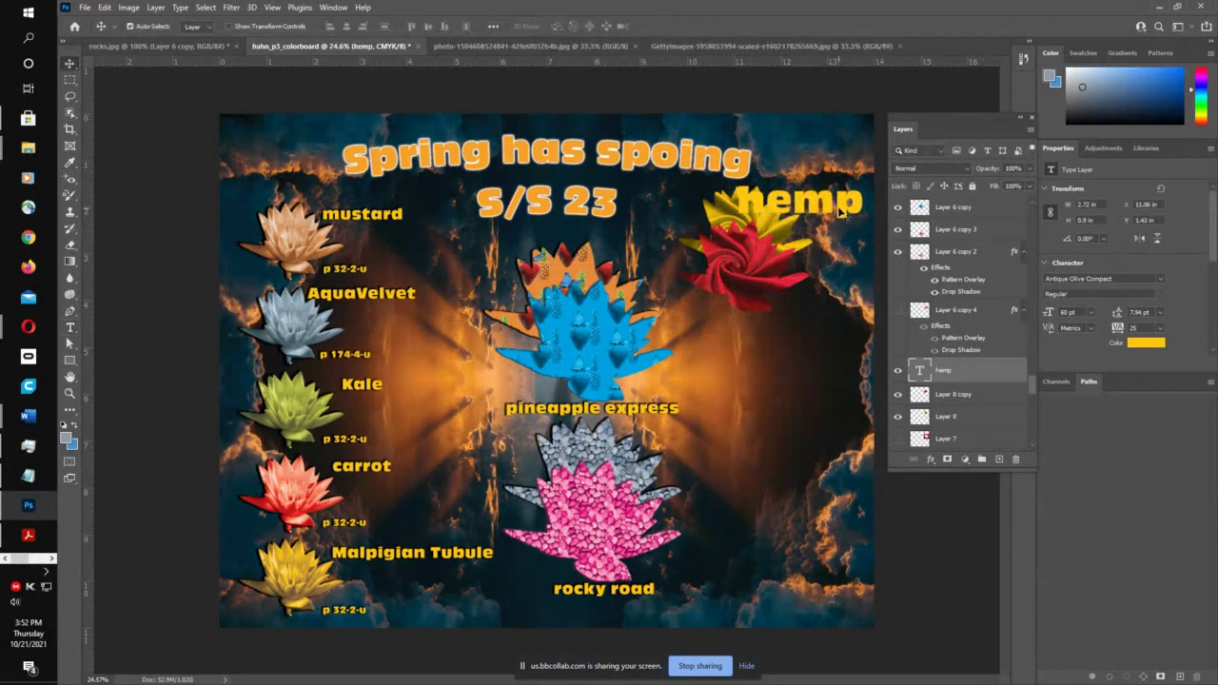
double_click(1012, 368)
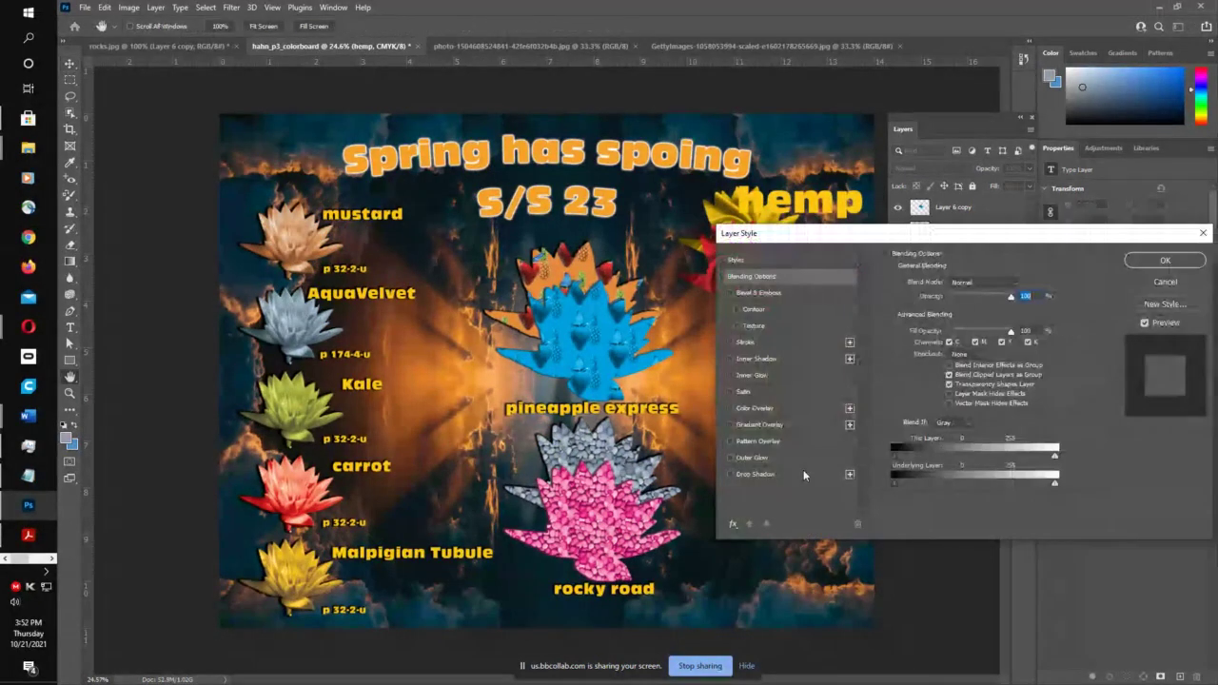
left_click(803, 469)
key("Return")
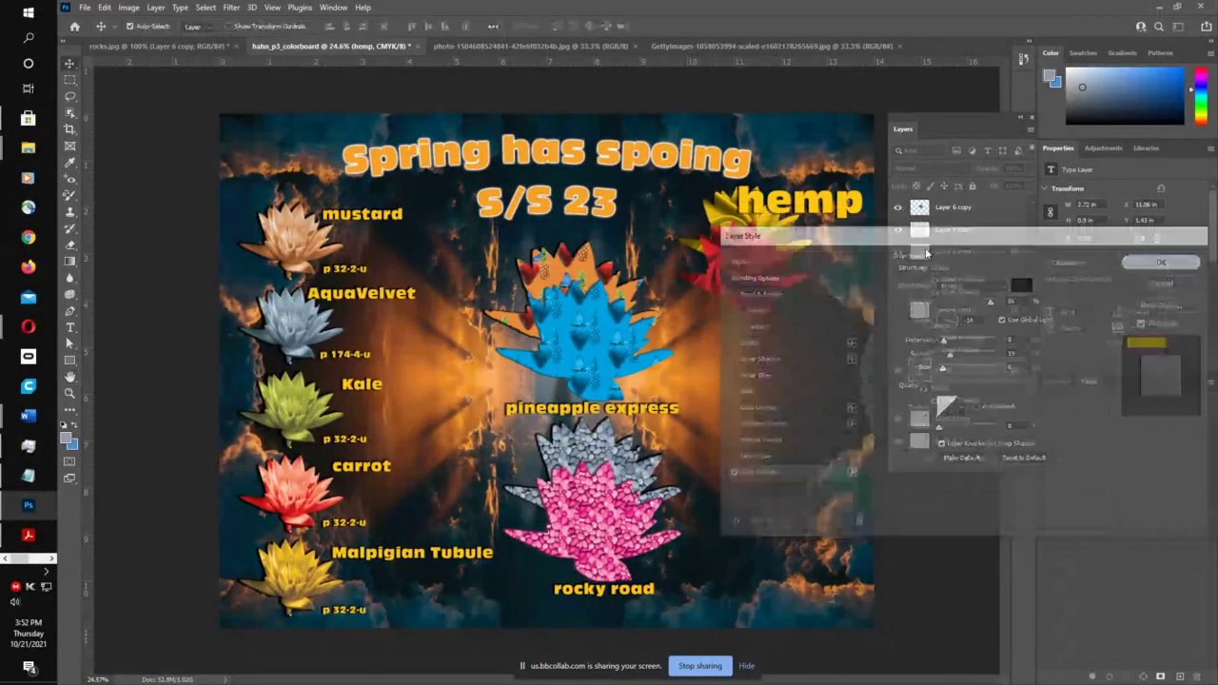
- Scale the "hemp" label to 31.6 pt, place it below the red and yellow lotuses, and duplicate the labeled pair twice down the column
key("ctrl+t")
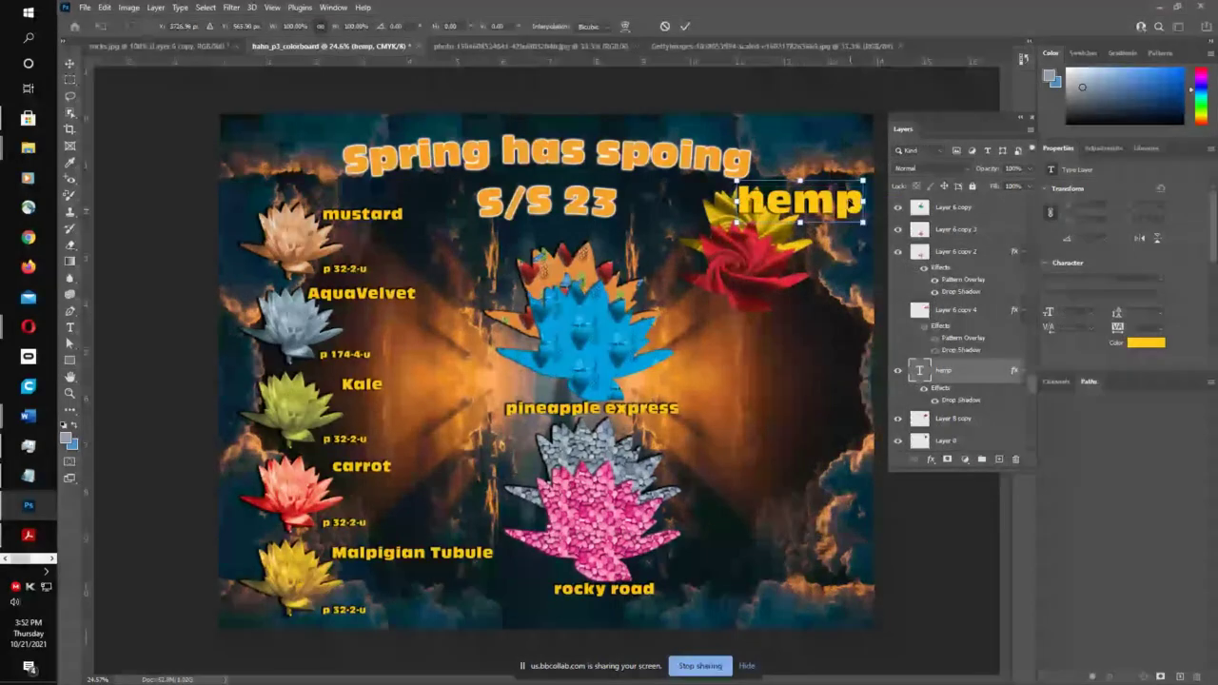
left_click_drag(863, 222, 832, 304)
left_click(685, 26)
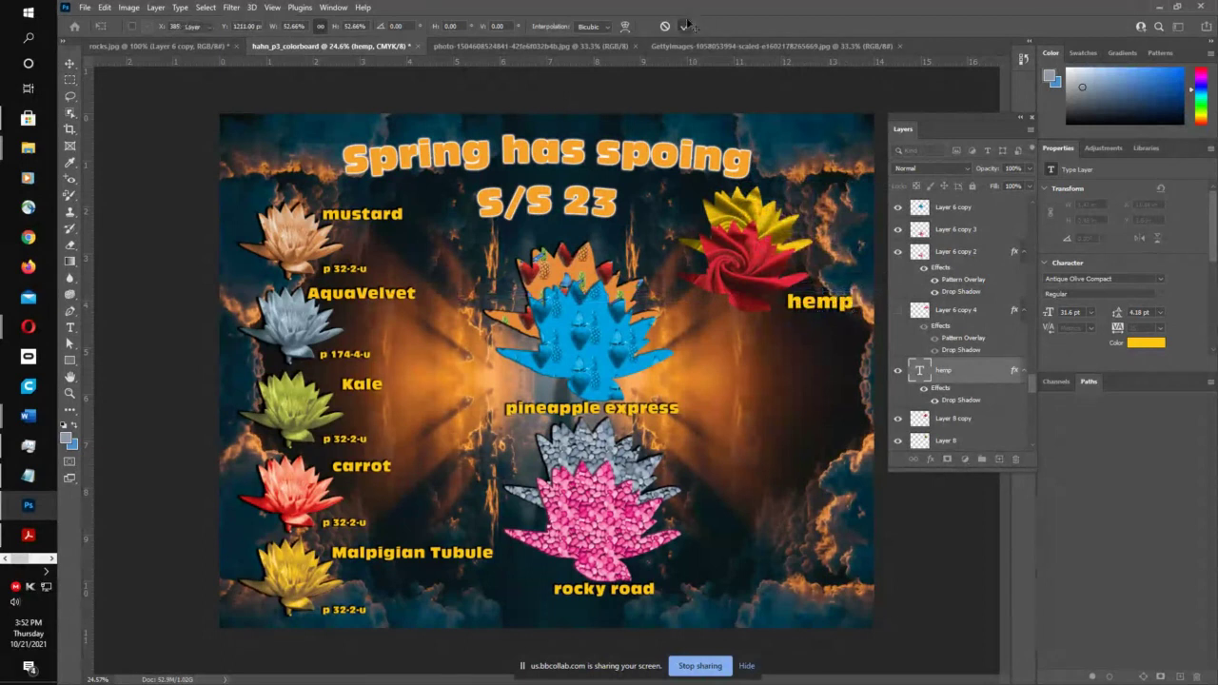
left_click_drag(686, 187, 792, 540)
- Change the middle fabric swatch label to "velvet" and shift it inward so it fits inside the board
double_click(843, 439)
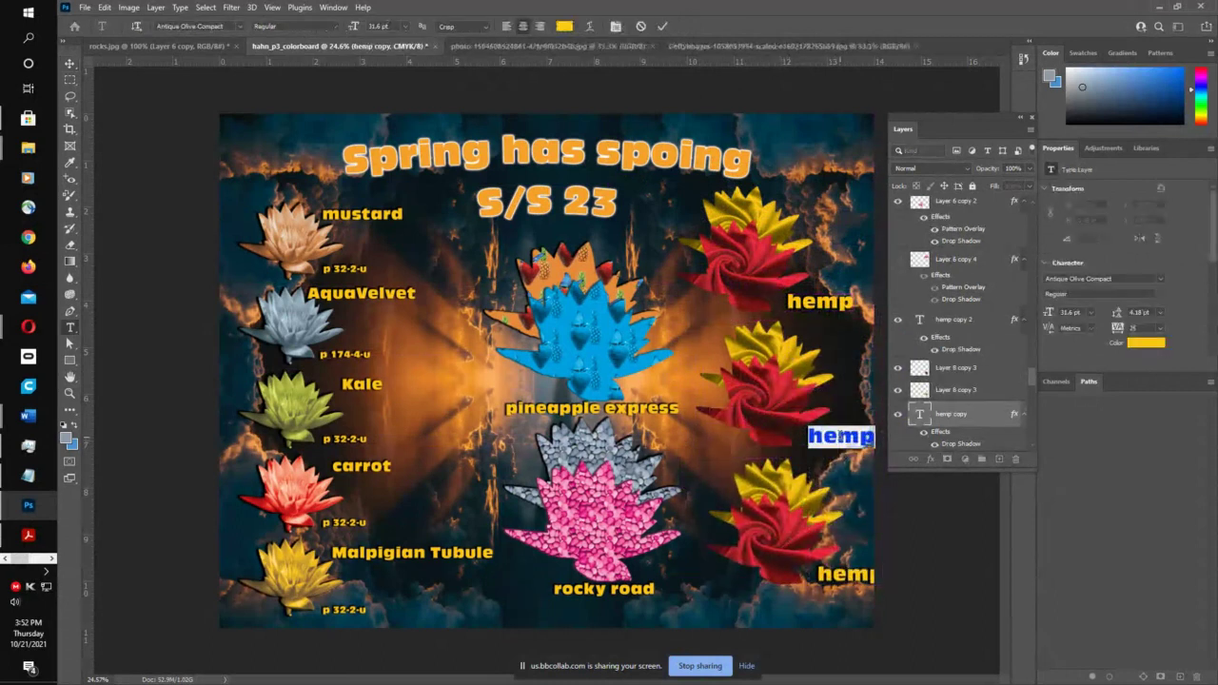
type("velvt")
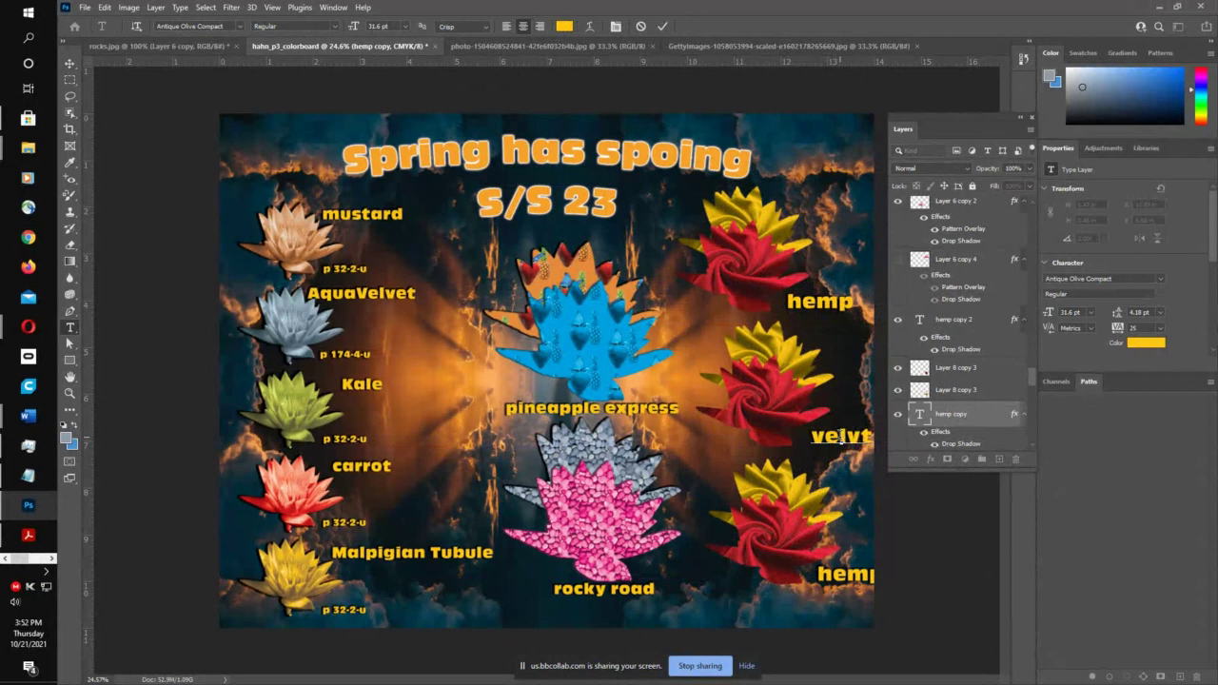
key("Left")
type("e")
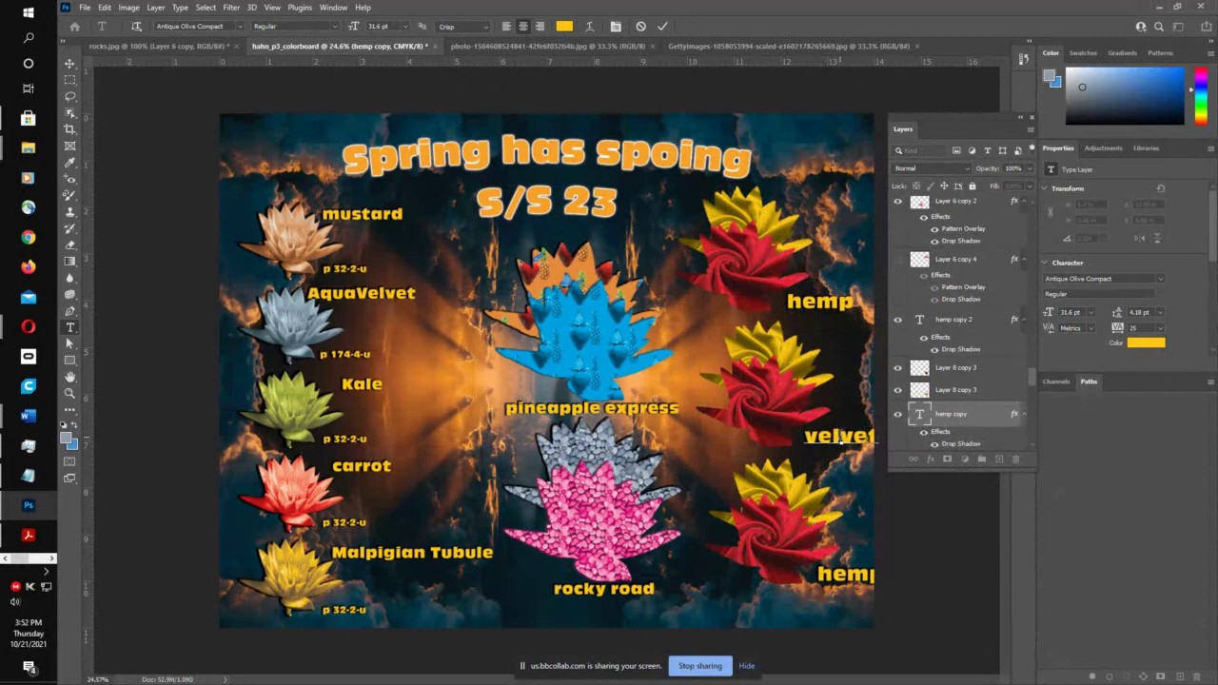
left_click(662, 26)
key("v")
left_click_drag(847, 438, 832, 439)
- Change the lowest fabric swatch label to "satin" and move it inward, left-aligned with the "velvet" label
left_click(858, 583)
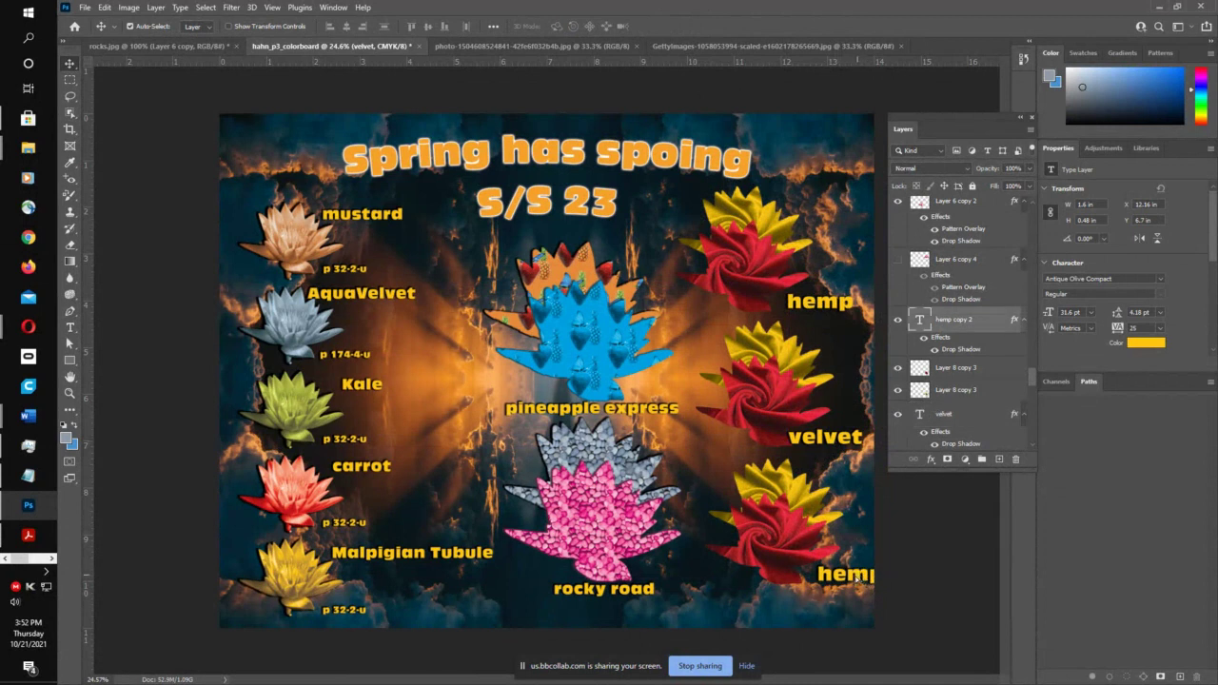
left_click_drag(858, 583, 819, 596)
double_click(817, 583)
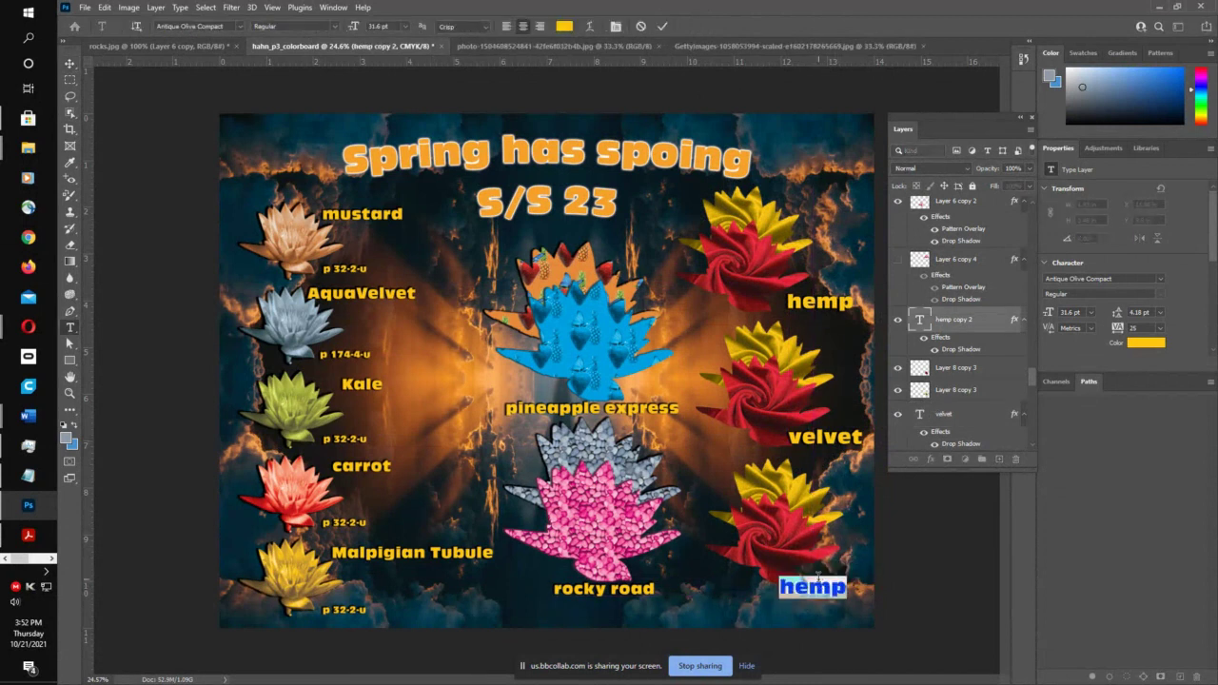
type("satin")
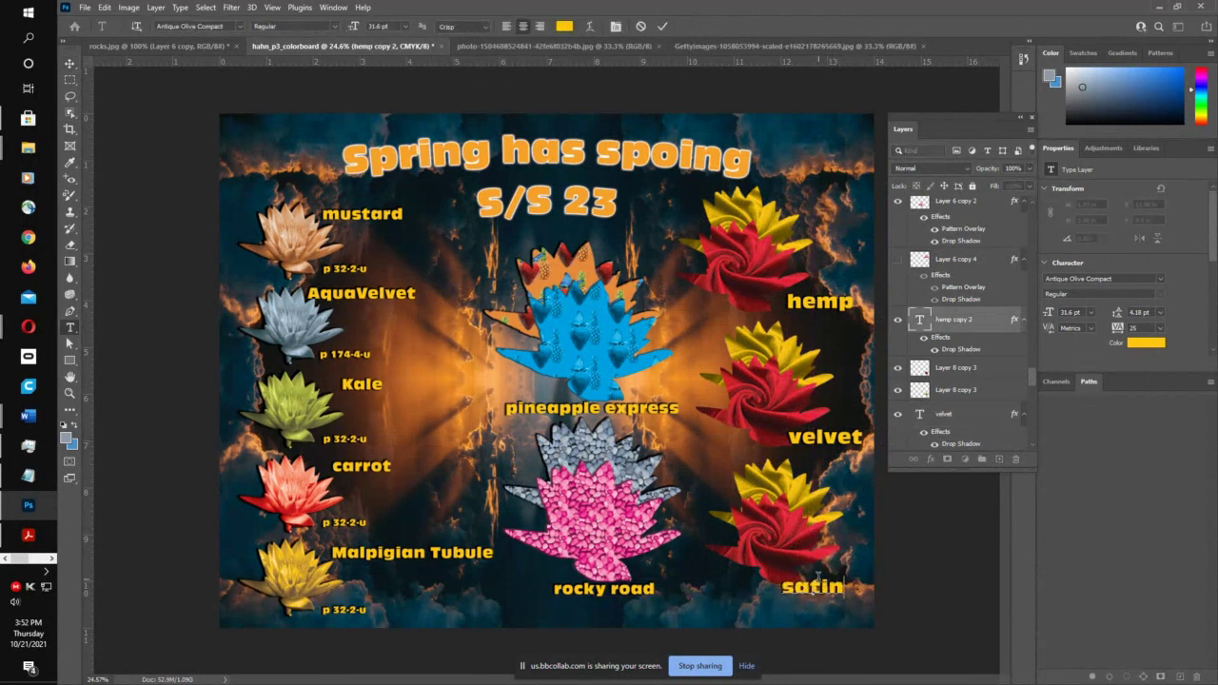
left_click(663, 26)
key("v")
left_click_drag(816, 595, 822, 597)
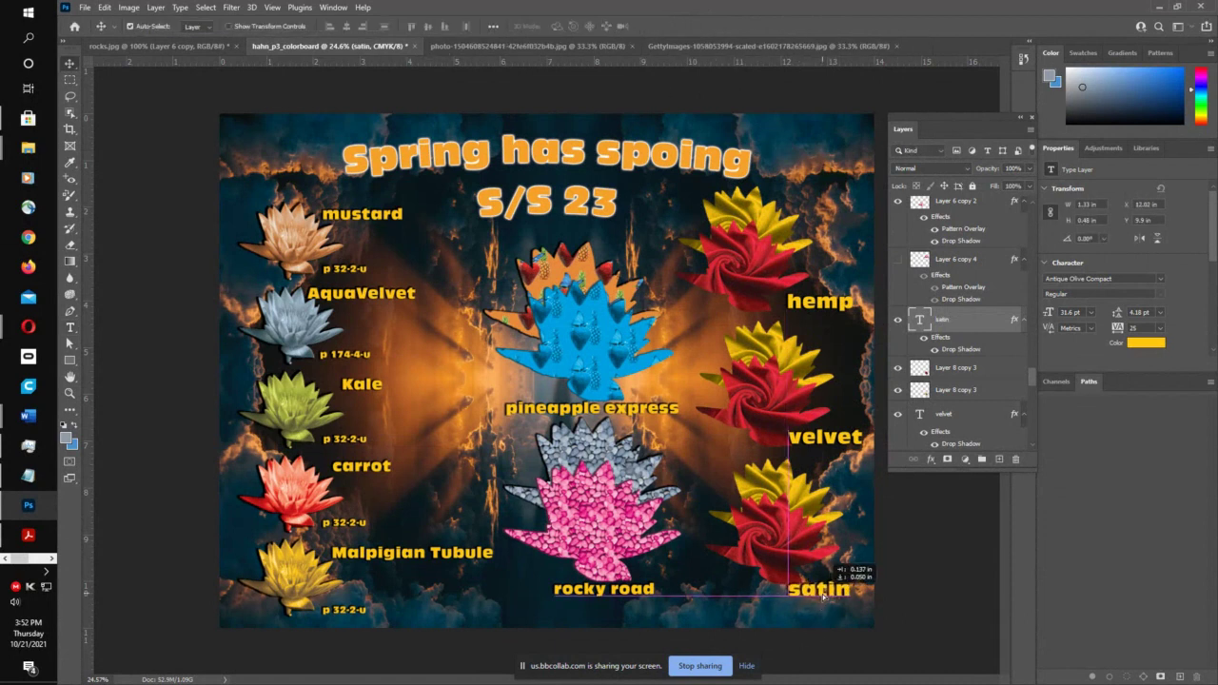
- Colorize the back lotus of the velvet pair blue using Hue/Saturation with hue 214 and saturation 100
left_click(778, 346)
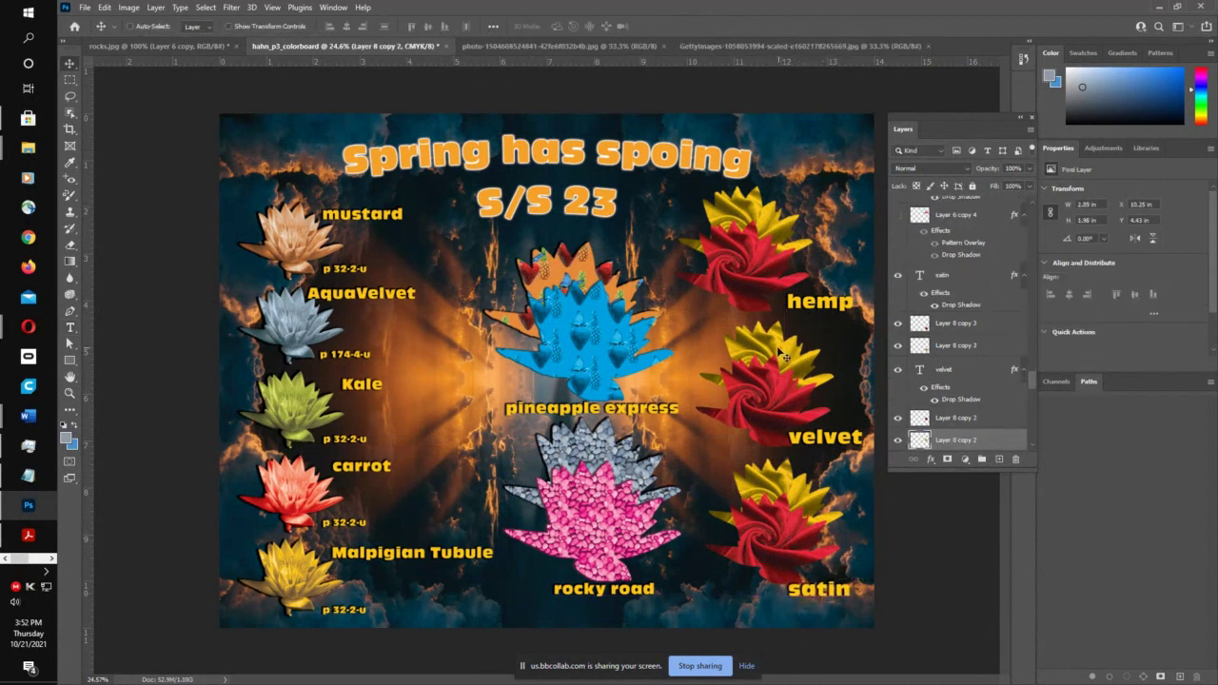
key("ctrl+u")
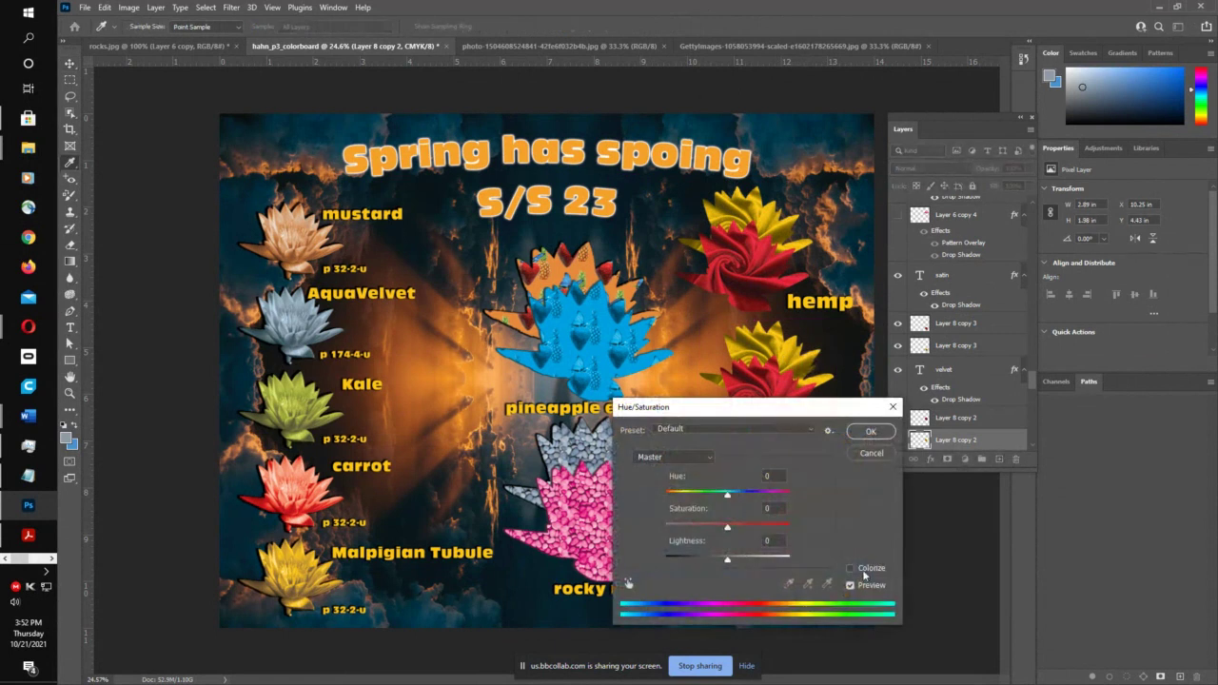
left_click(864, 571)
left_click_drag(705, 528, 842, 537)
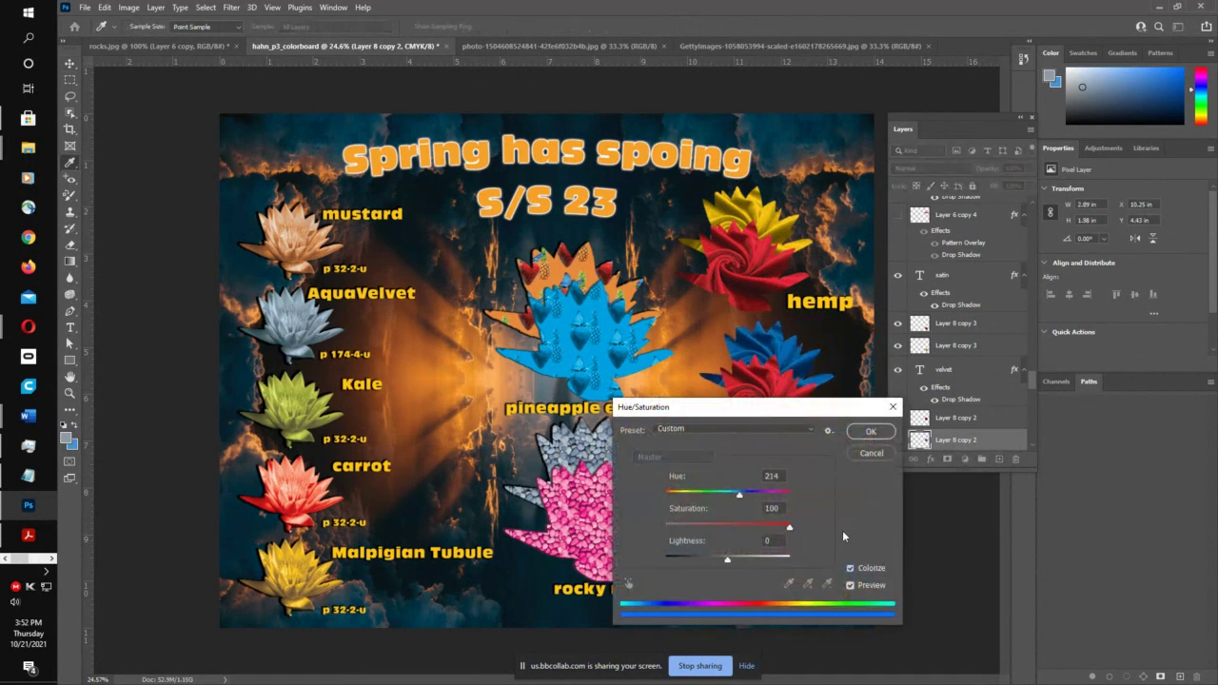
left_click(870, 431)
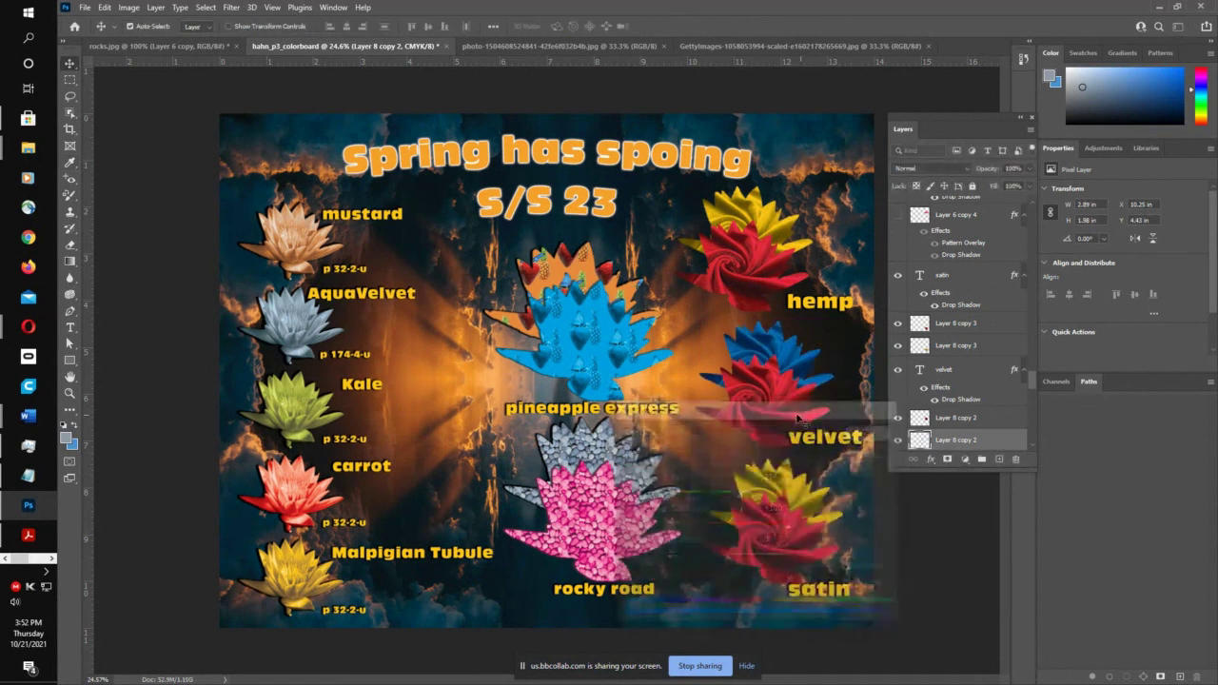
- Colorize the front lotus of the velvet pair a lighter blue using Hue/Saturation with saturation 100
left_click(762, 400)
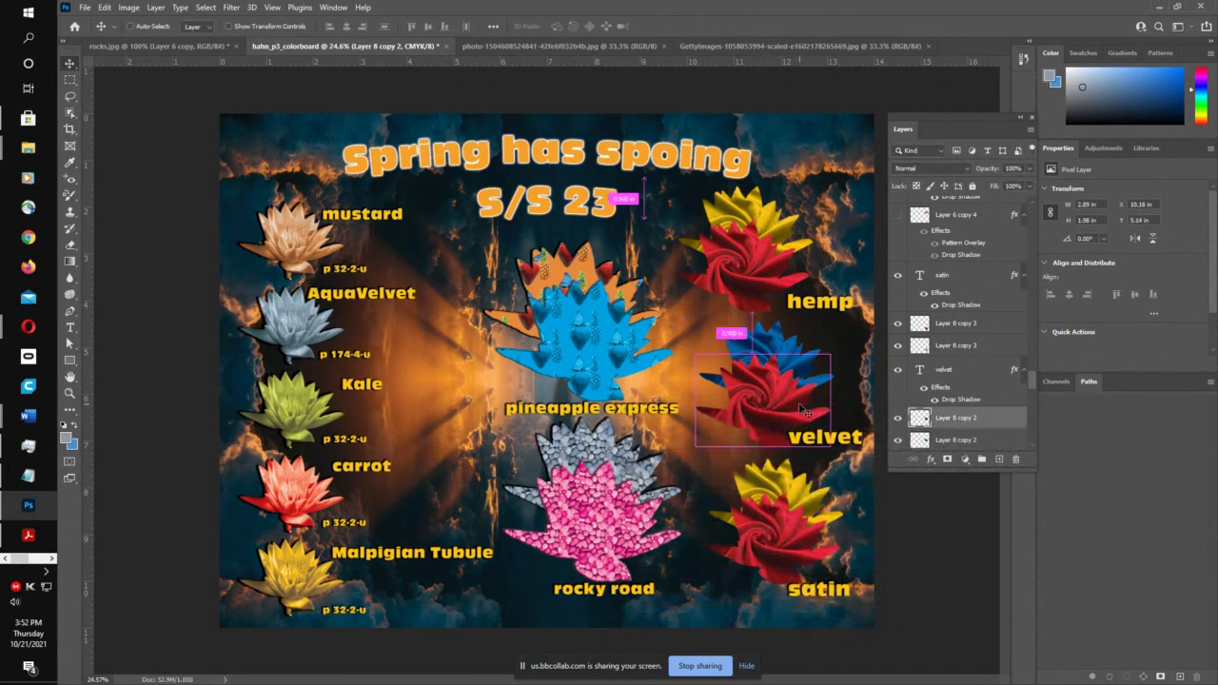
key("ctrl+u")
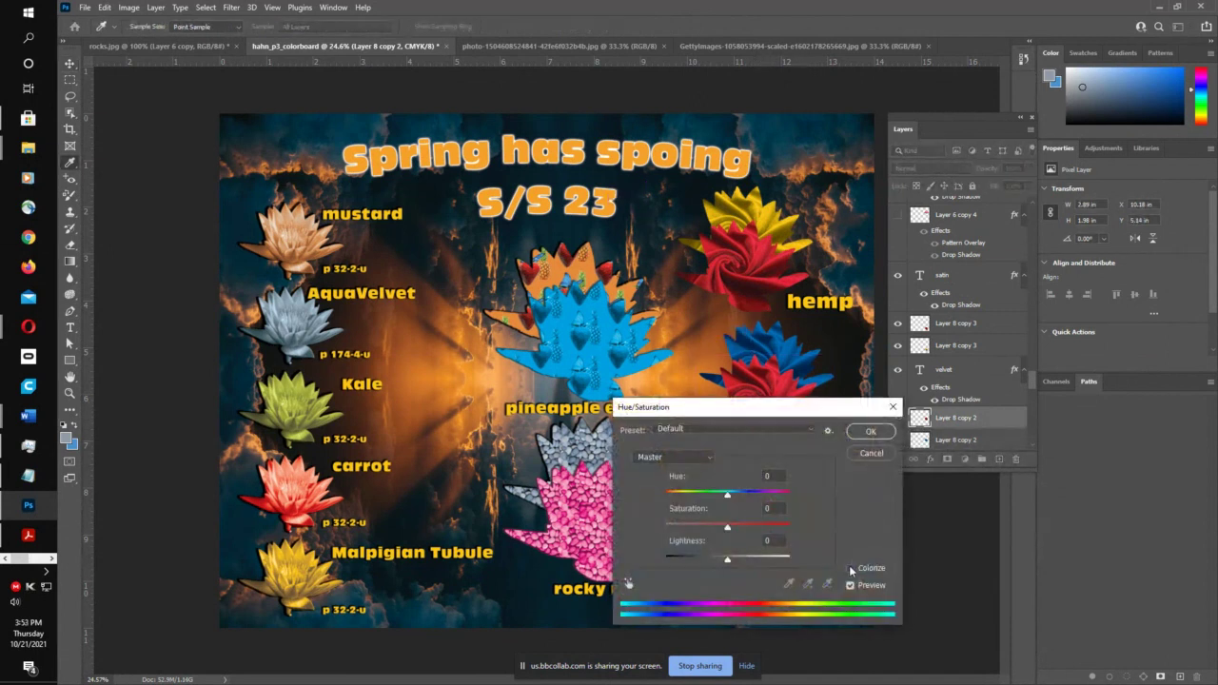
left_click(850, 569)
left_click_drag(699, 529, 821, 523)
left_click_drag(746, 496, 730, 499)
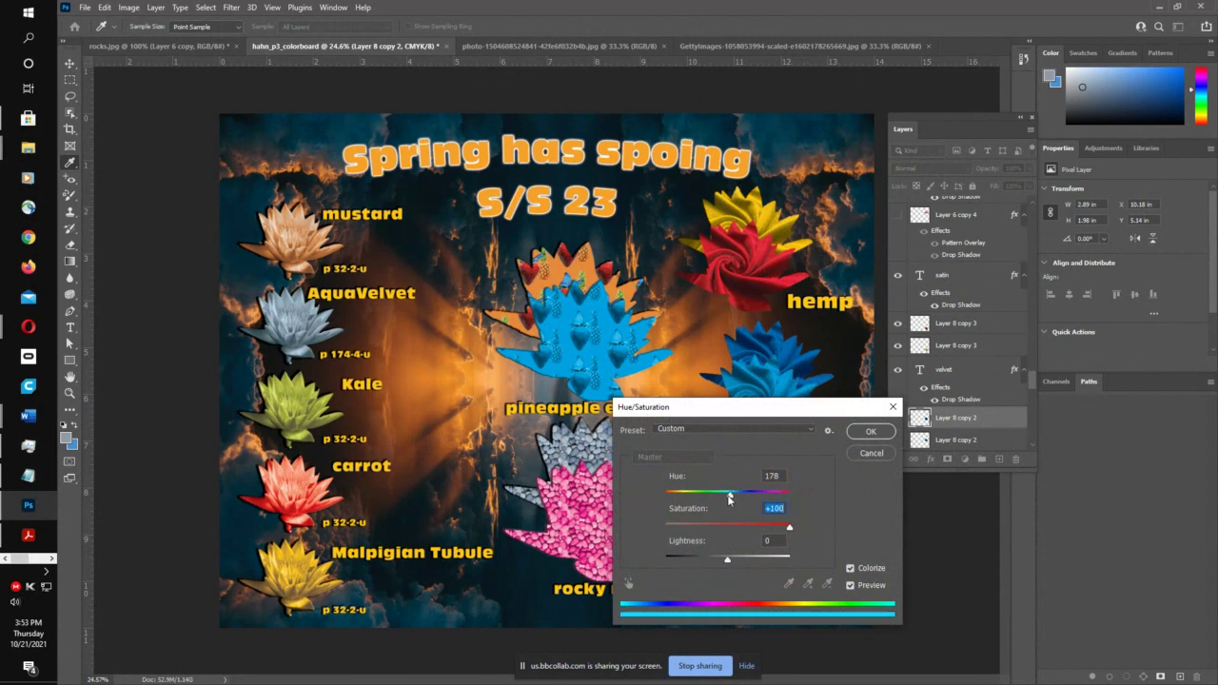
left_click(870, 431)
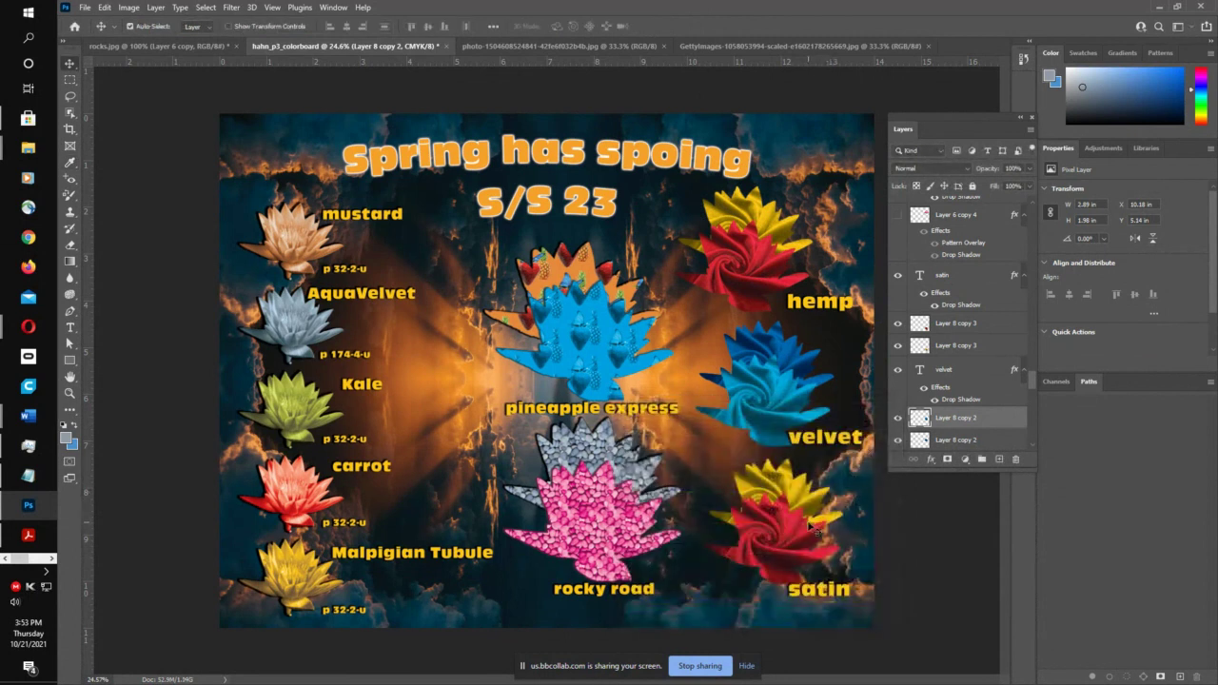
- Colorize the back lotus of the satin pair green using Hue/Saturation with saturation 100
left_click(807, 495)
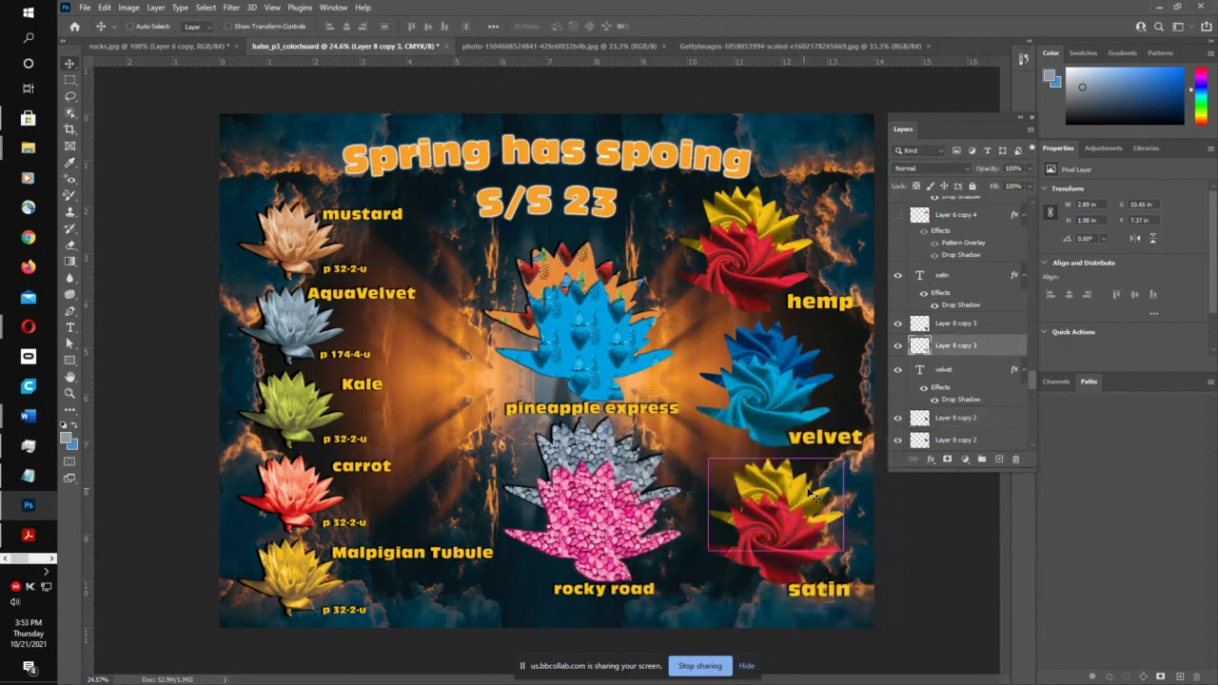
key("ctrl+u")
left_click(861, 569)
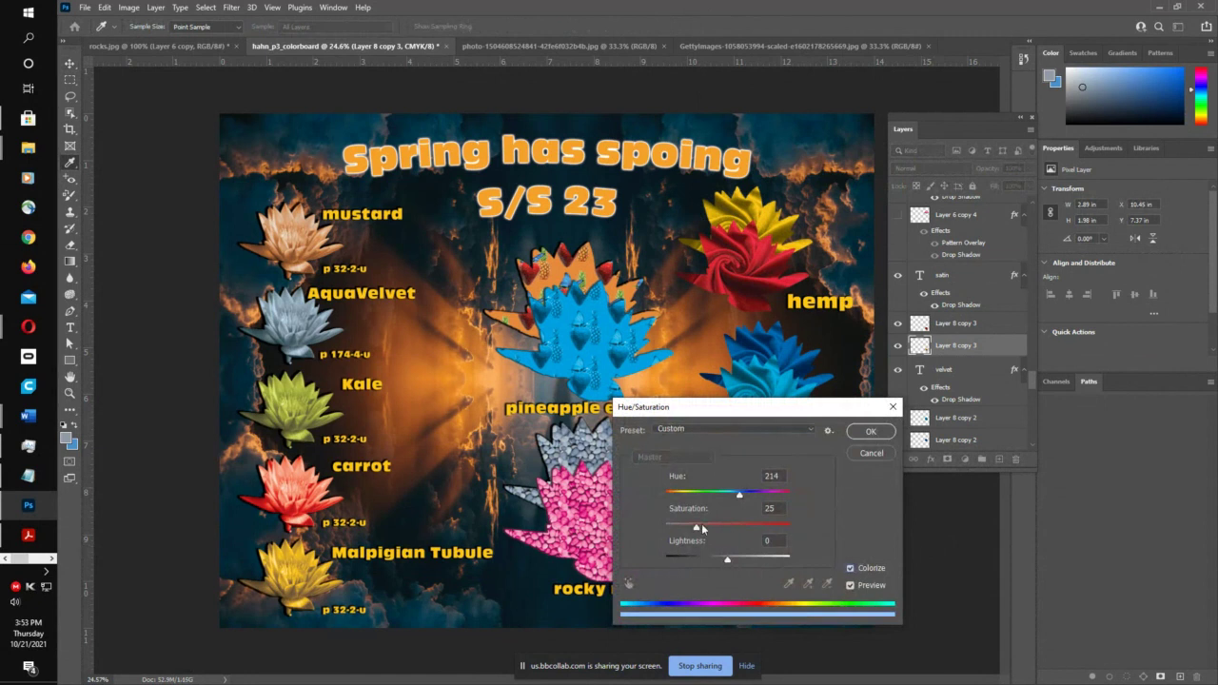
left_click_drag(698, 528, 826, 524)
left_click_drag(738, 493, 678, 509)
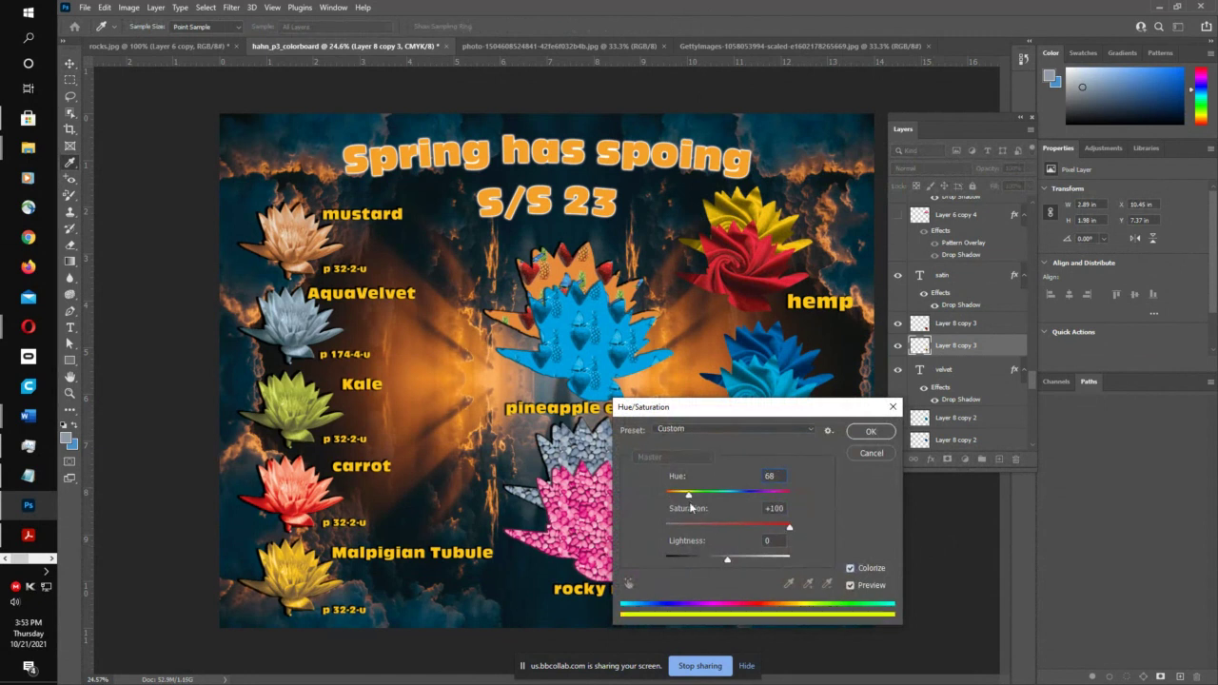
left_click(702, 496)
left_click(870, 432)
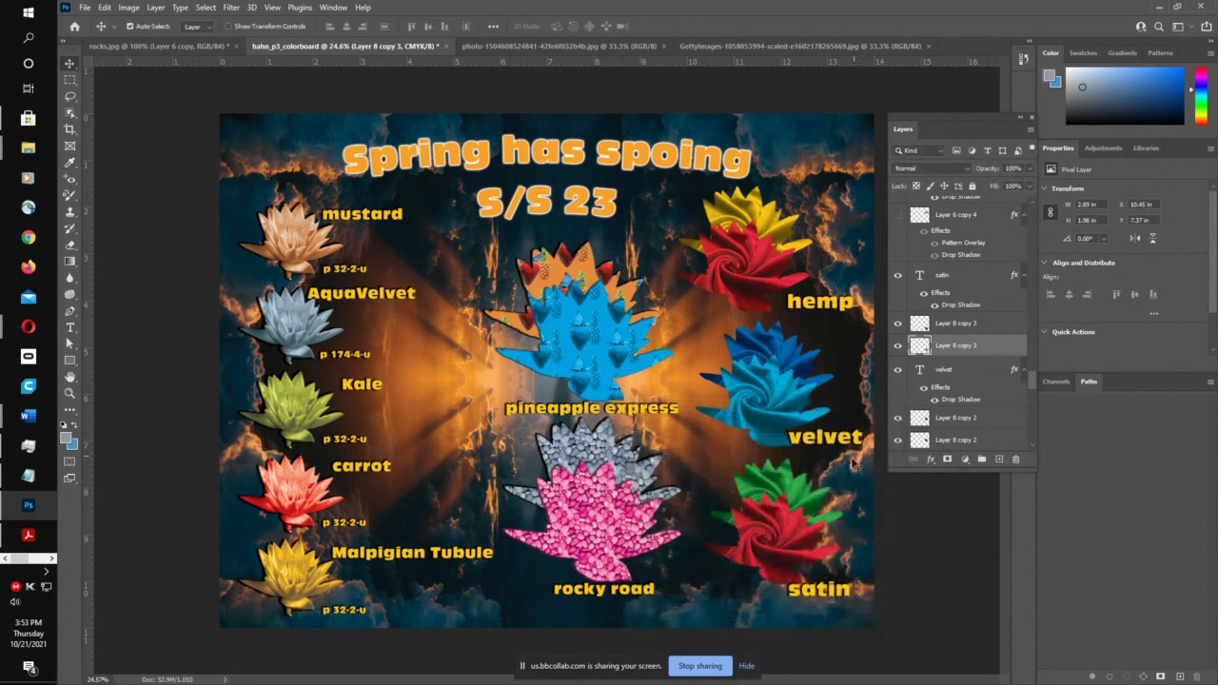
- Colorize the front lotus of the satin pair orange using Hue/Saturation with hue 29 and saturation 100
left_click(790, 539)
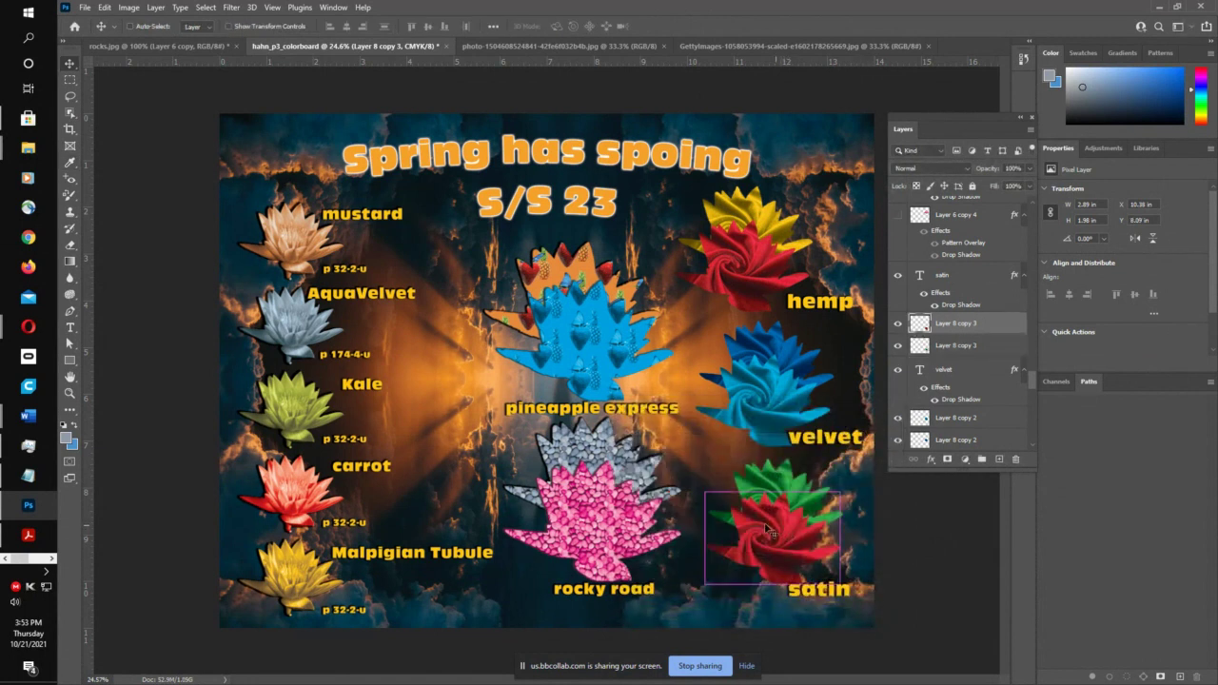
key("ctrl+u")
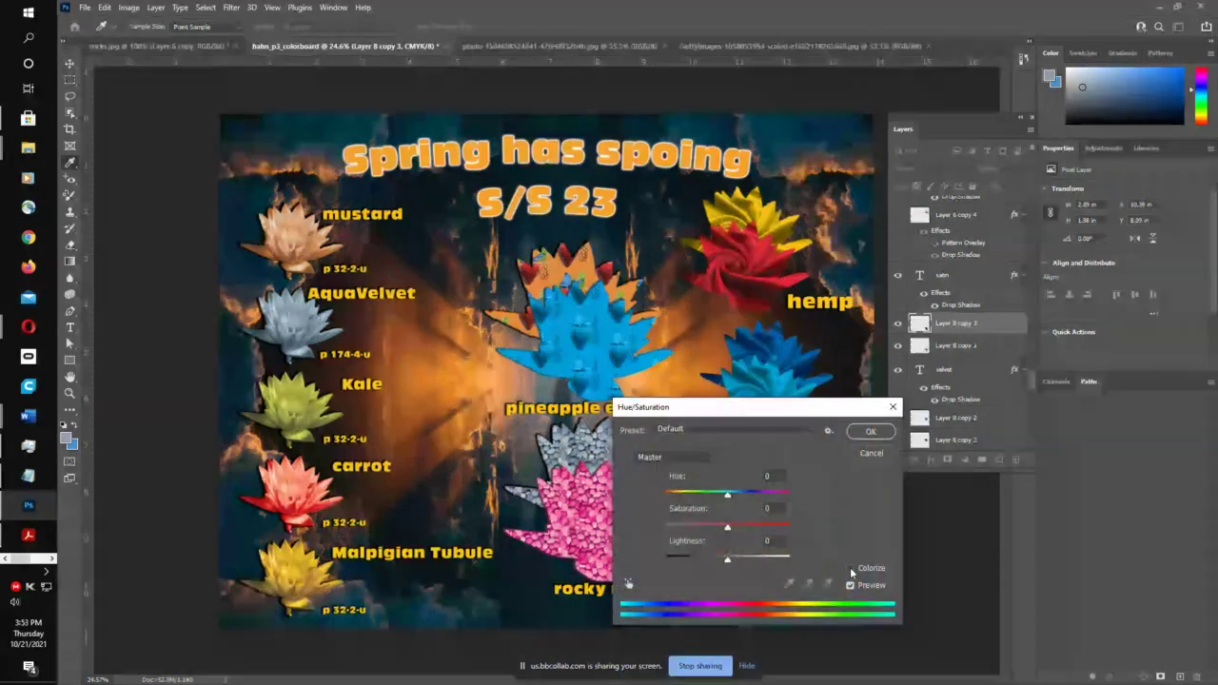
left_click(850, 569)
left_click(771, 508)
key("shift+Up")
key("shift+Up")
key("shift+Up")
key("shift+Up")
key("shift+Up")
key("shift+Up")
key("shift+Up")
key("shift+Up")
left_click(771, 476)
key("Up")
key("Up")
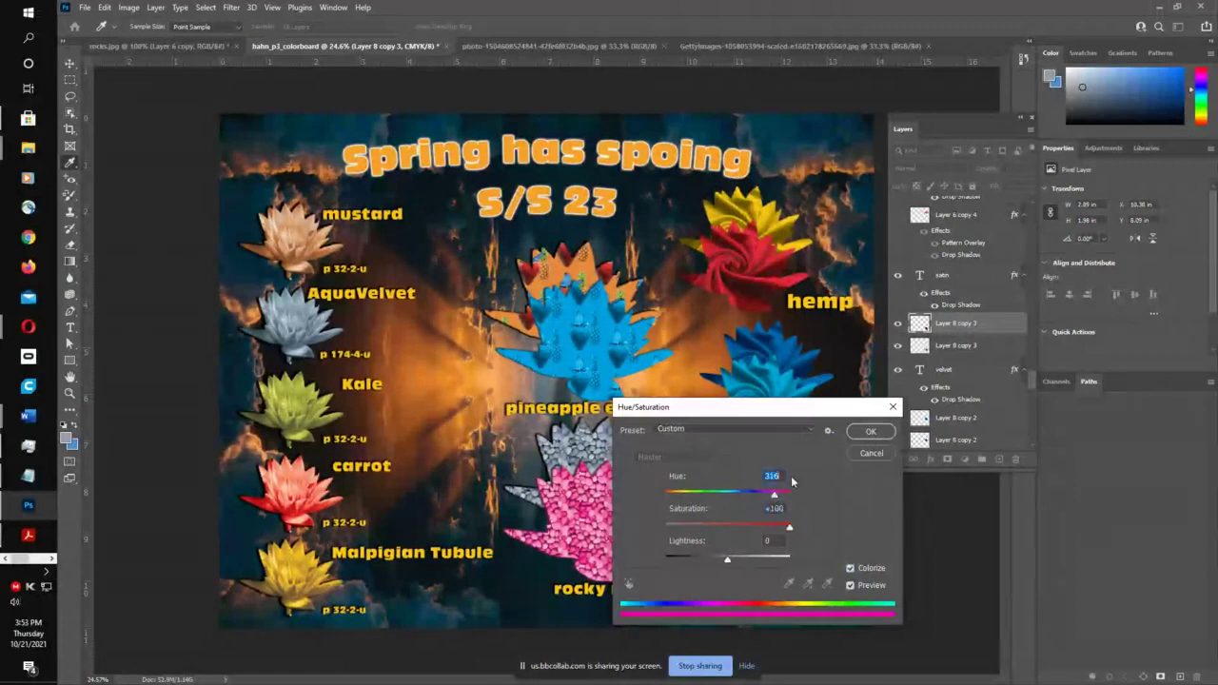
left_click_drag(823, 410, 1054, 415)
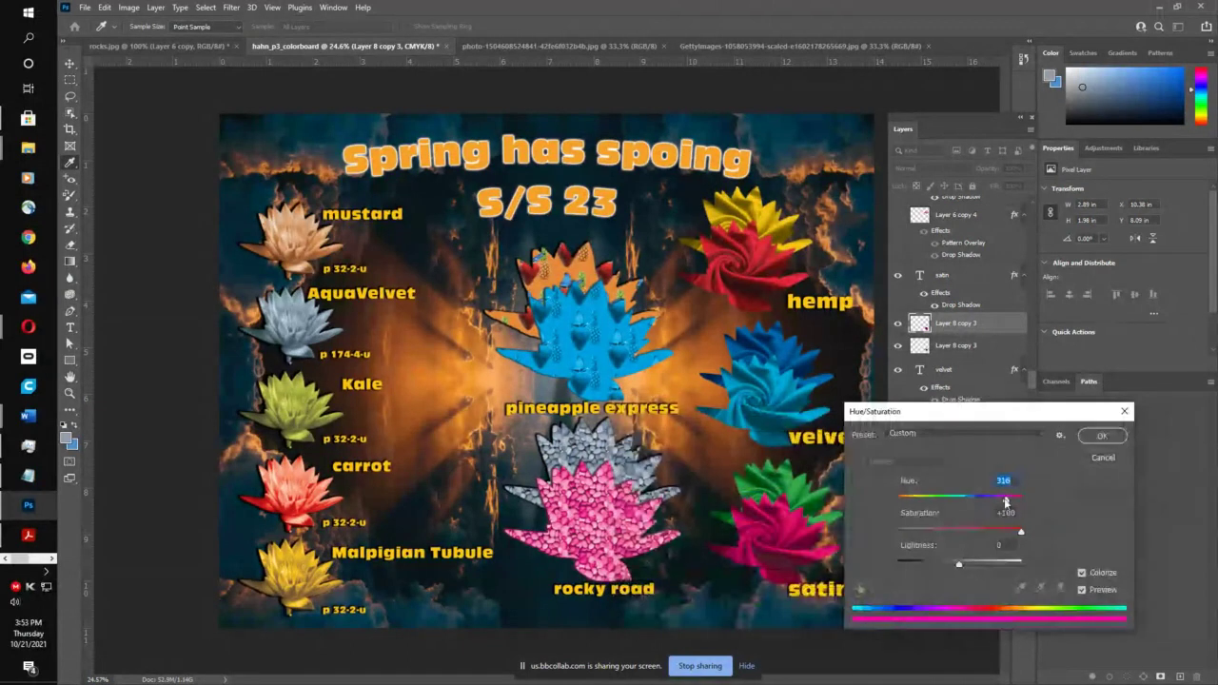
left_click_drag(1007, 506, 909, 497)
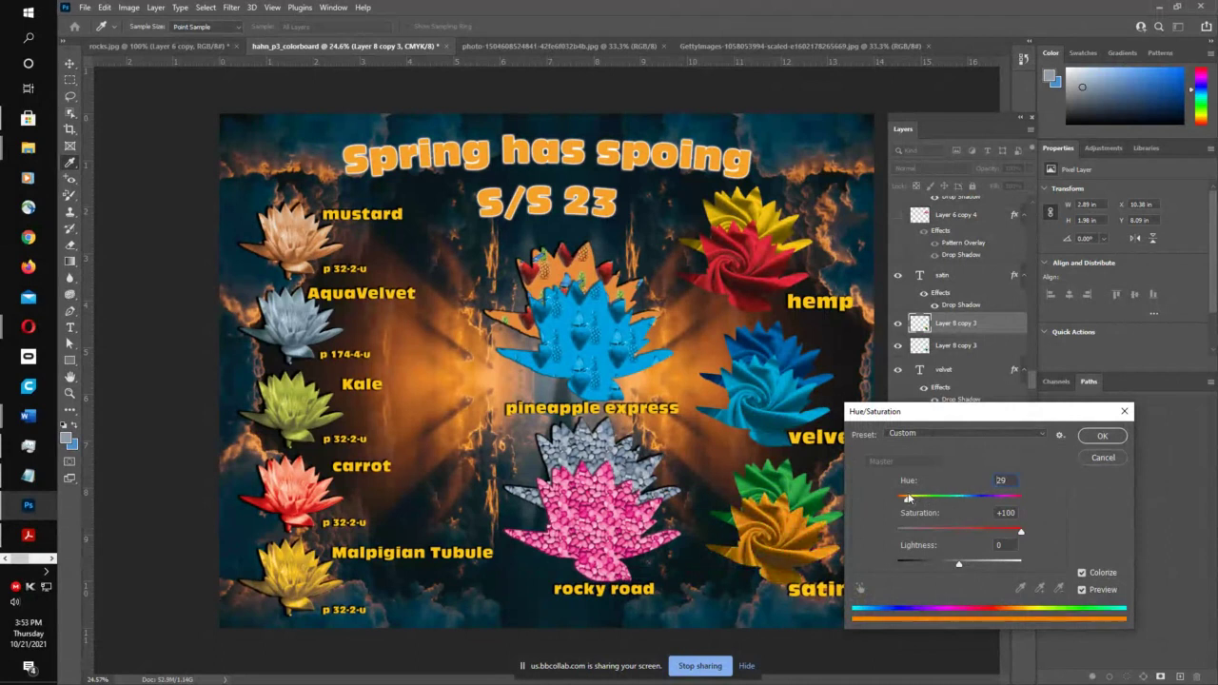
left_click(1103, 437)
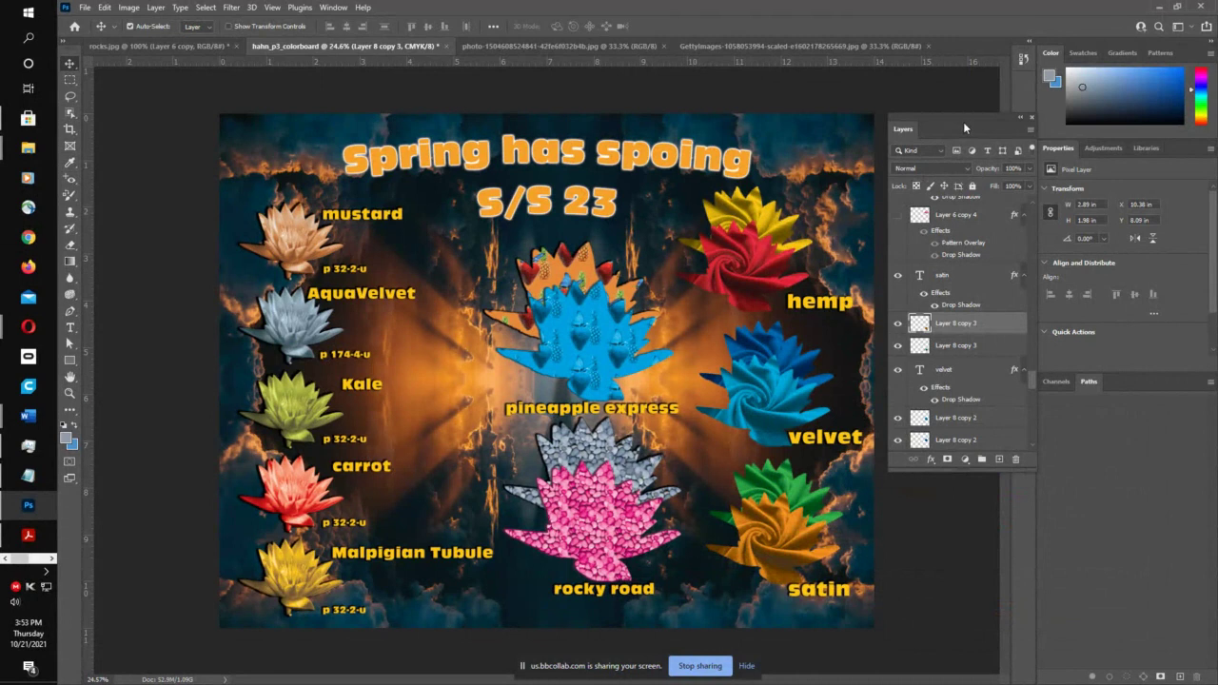
- Save the color board under an adjusted file name as a Photoshop PDF in the "for wk8" folder, continuing to the PDF export options
left_click_drag(965, 124, 994, 131)
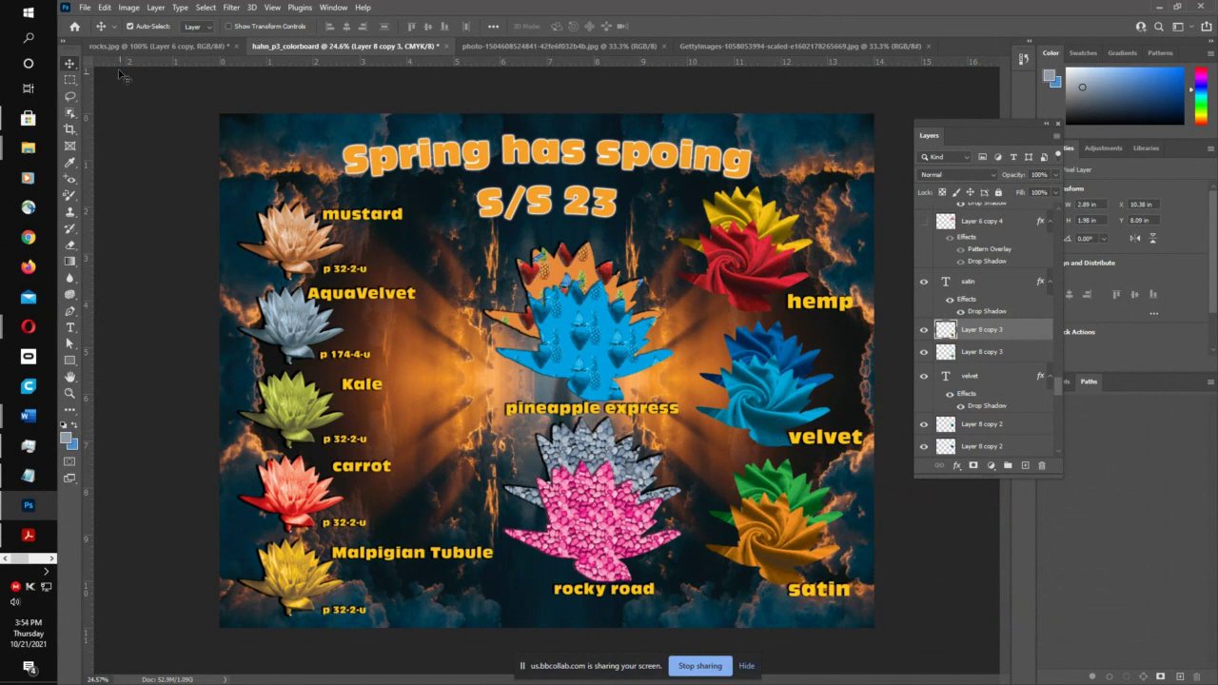
left_click(78, 7)
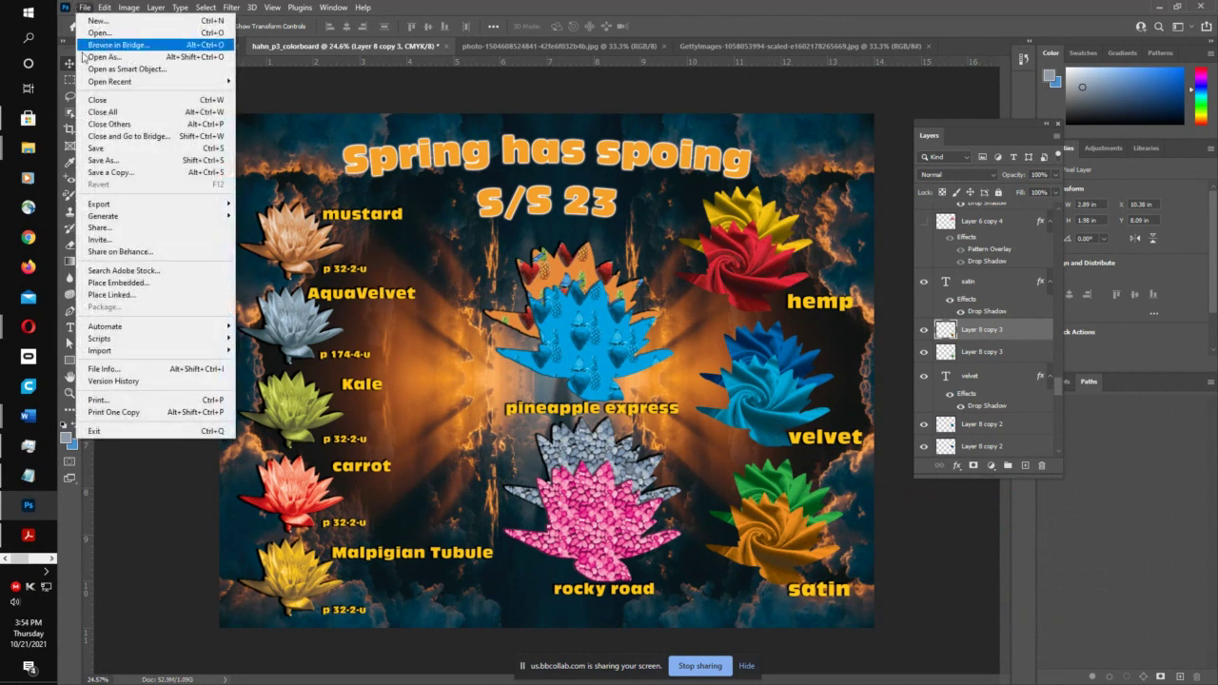
left_click(112, 161)
left_click(448, 402)
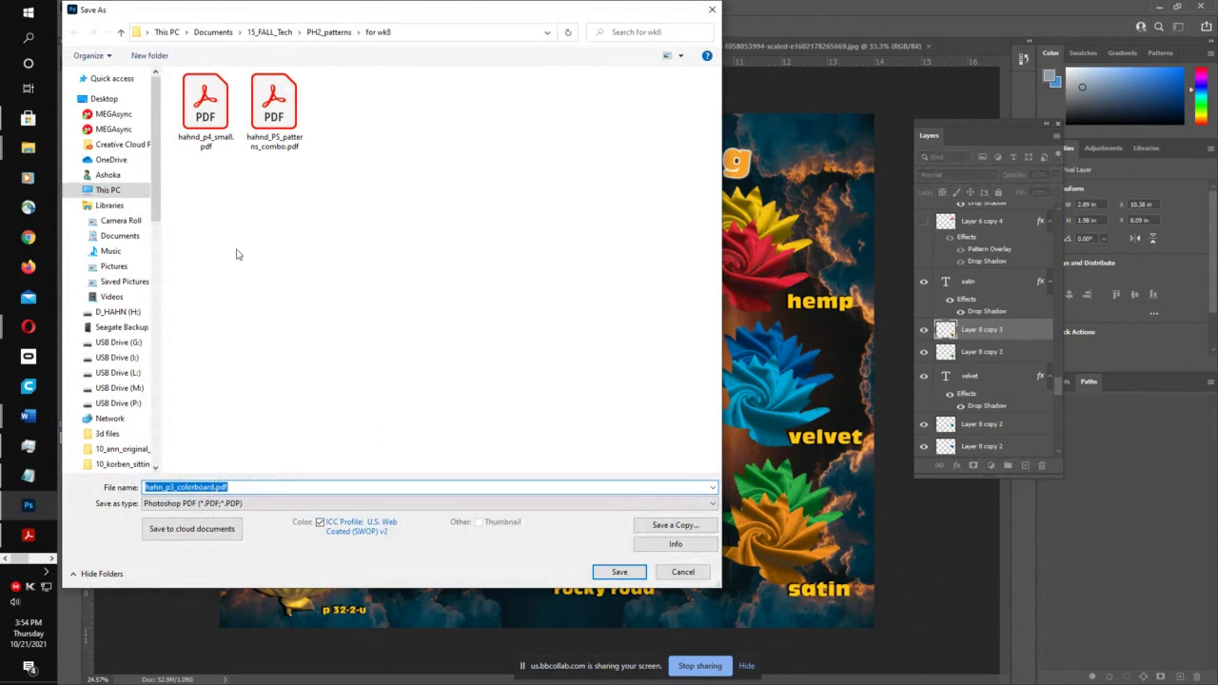
left_click(213, 487)
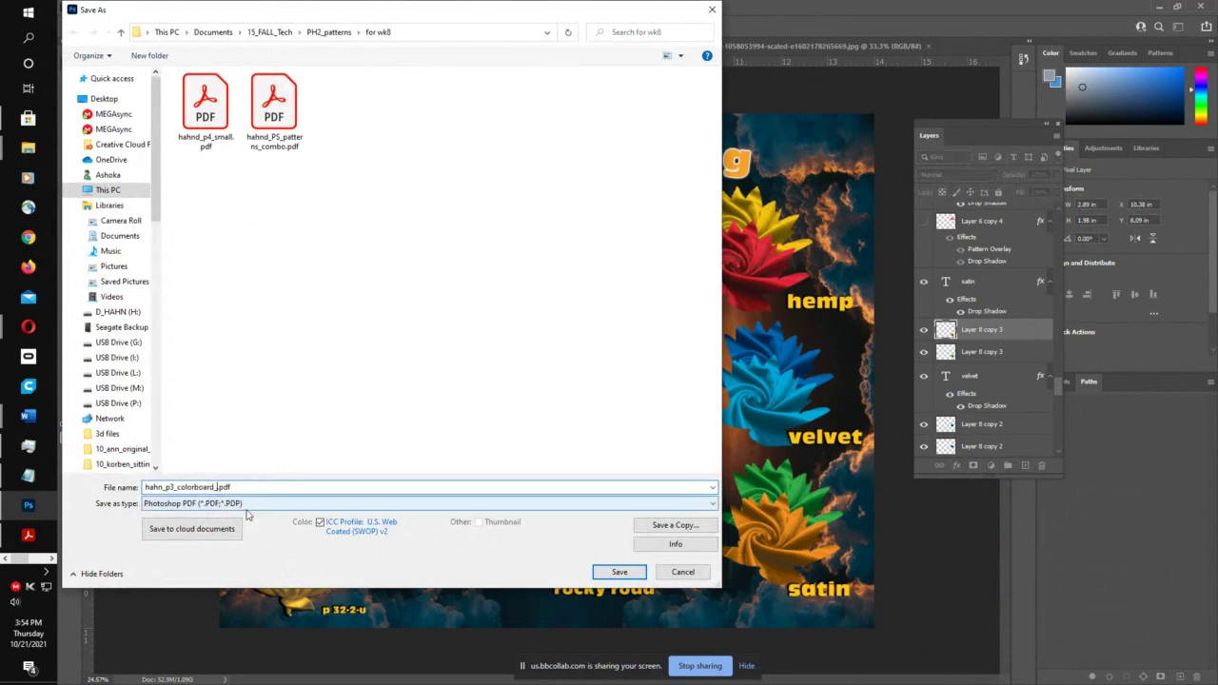
key("Return")
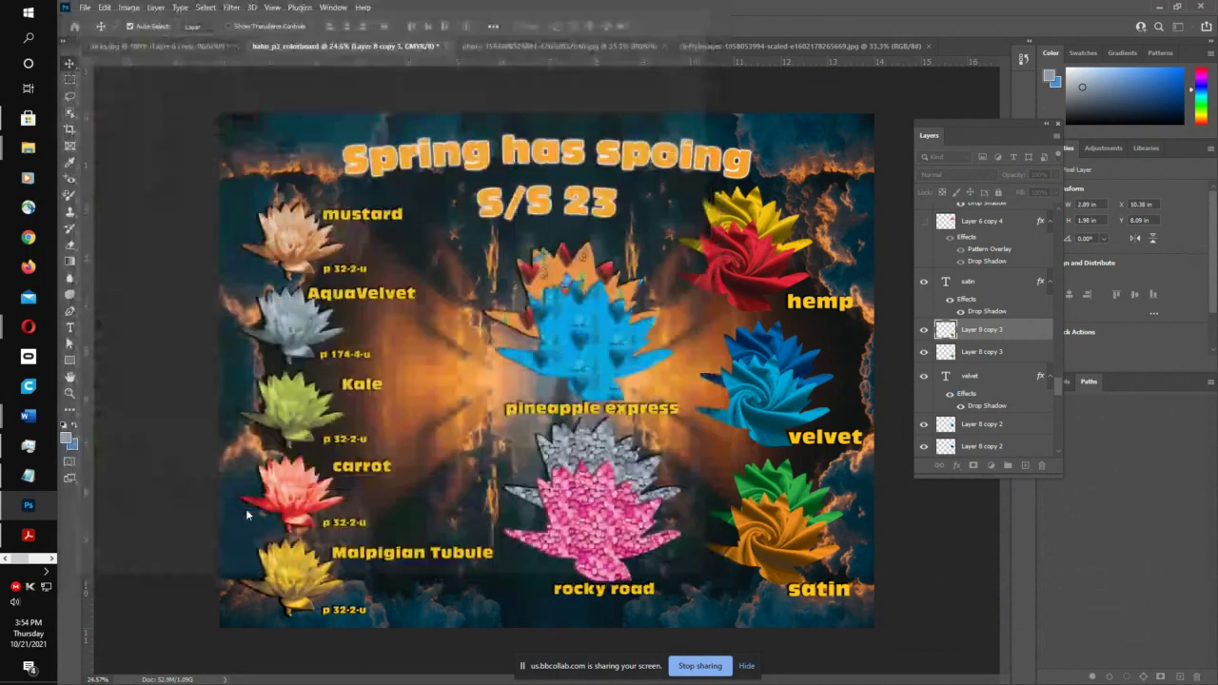
key("Return")
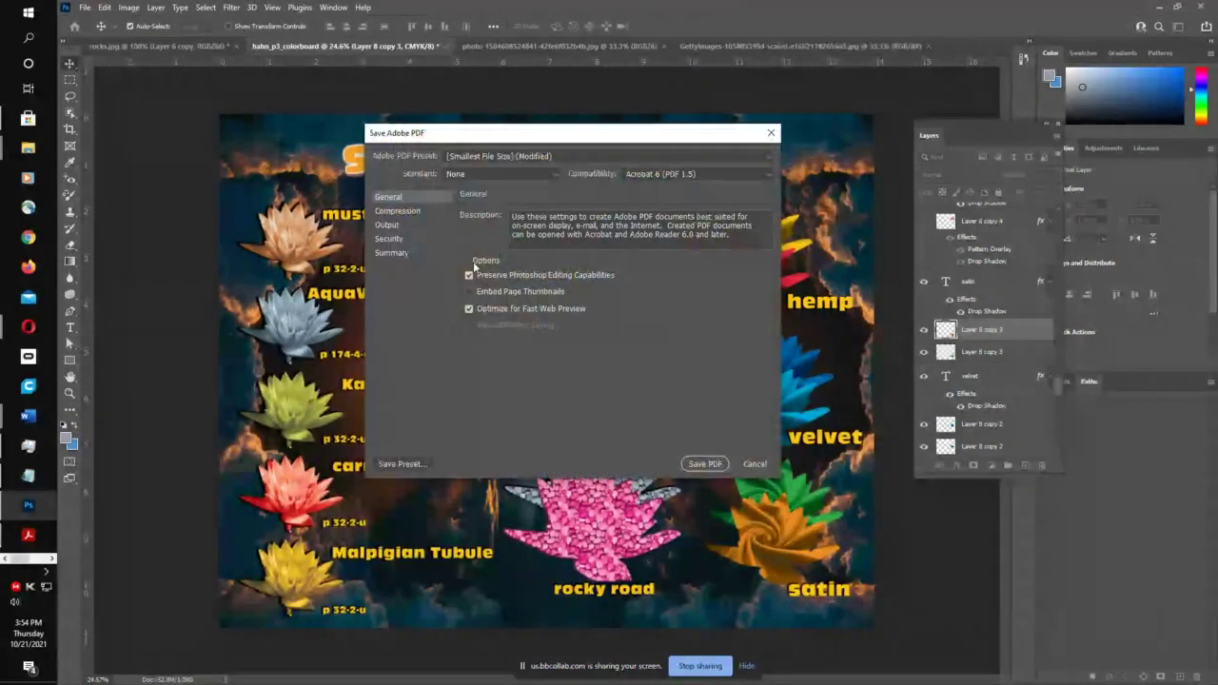
- Save the color board PDF without Photoshop editing capabilities after reviewing the compression and output settings
left_click(469, 276)
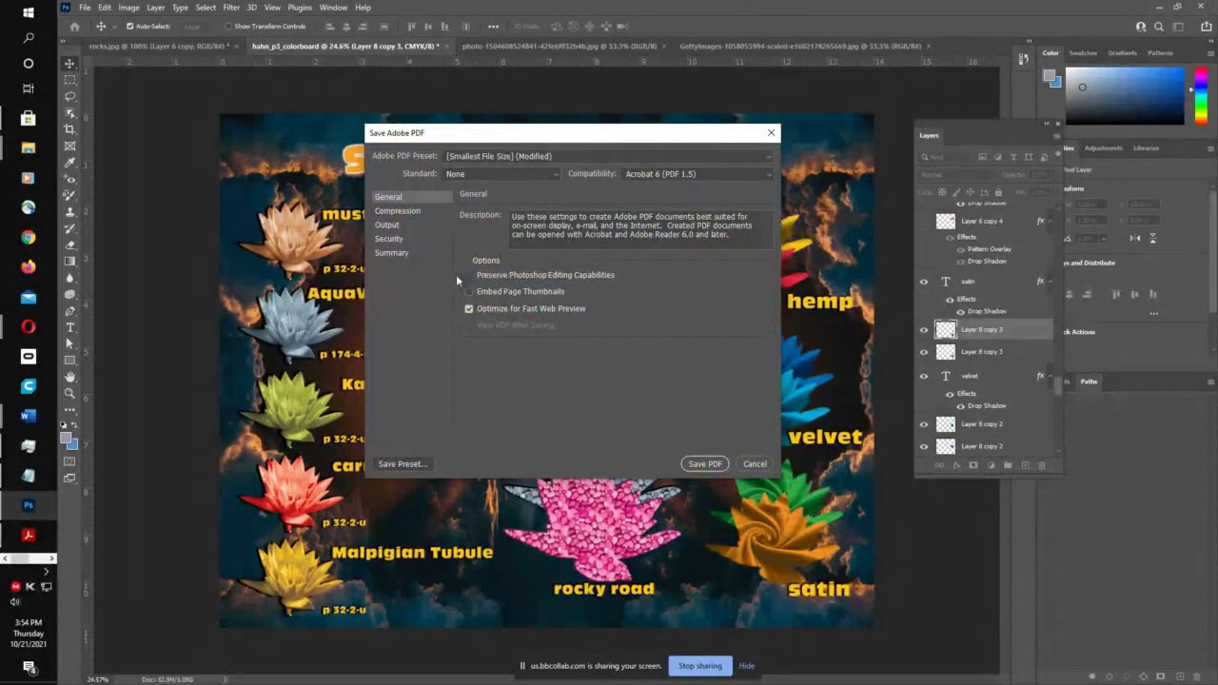
left_click(420, 211)
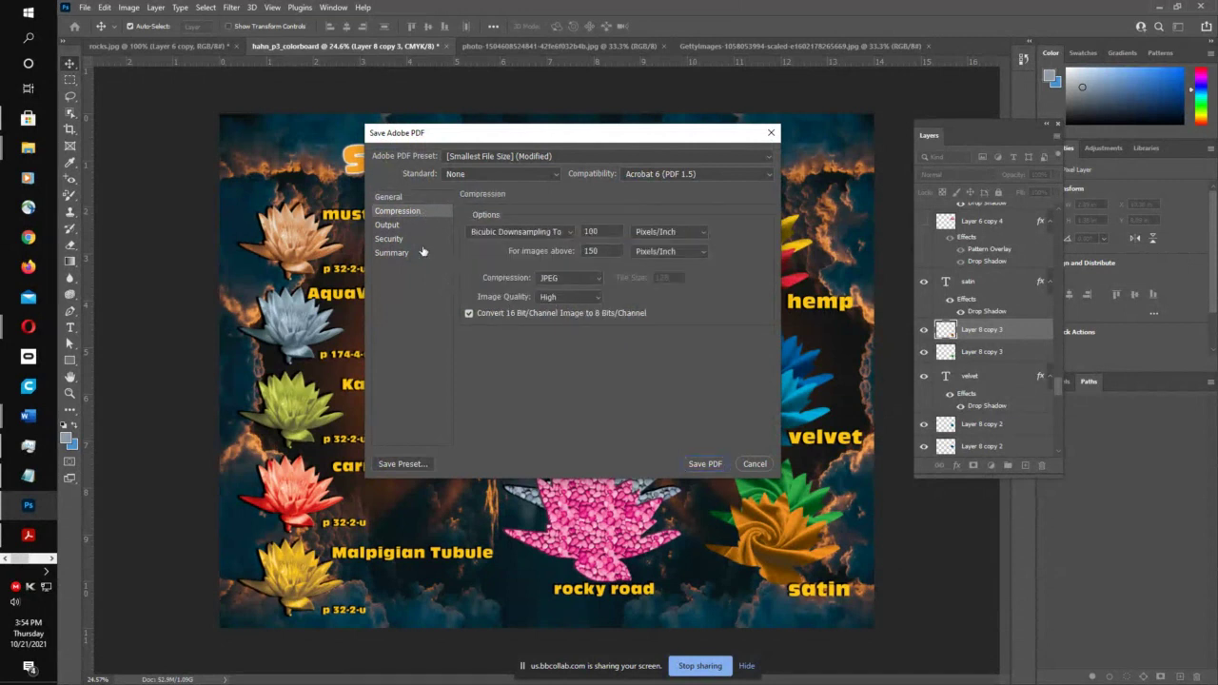
left_click(406, 227)
left_click(692, 460)
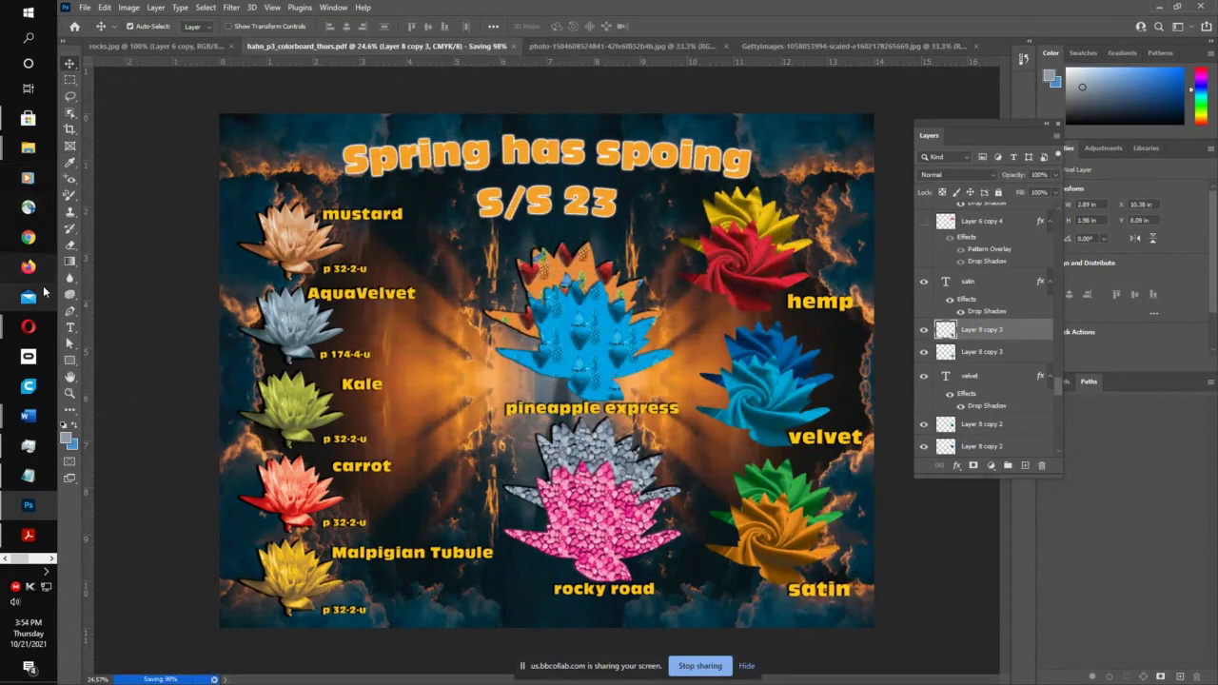
- Switch to Adobe Acrobat and open the tool for combining files
left_click(29, 536)
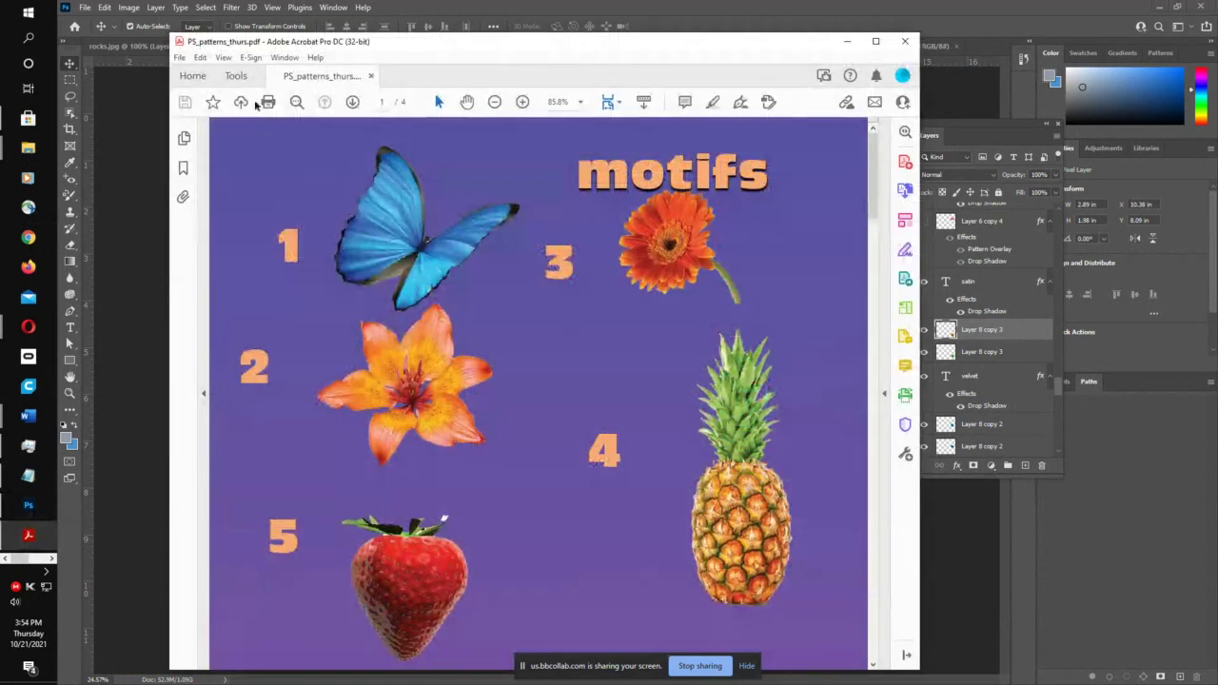
left_click(236, 76)
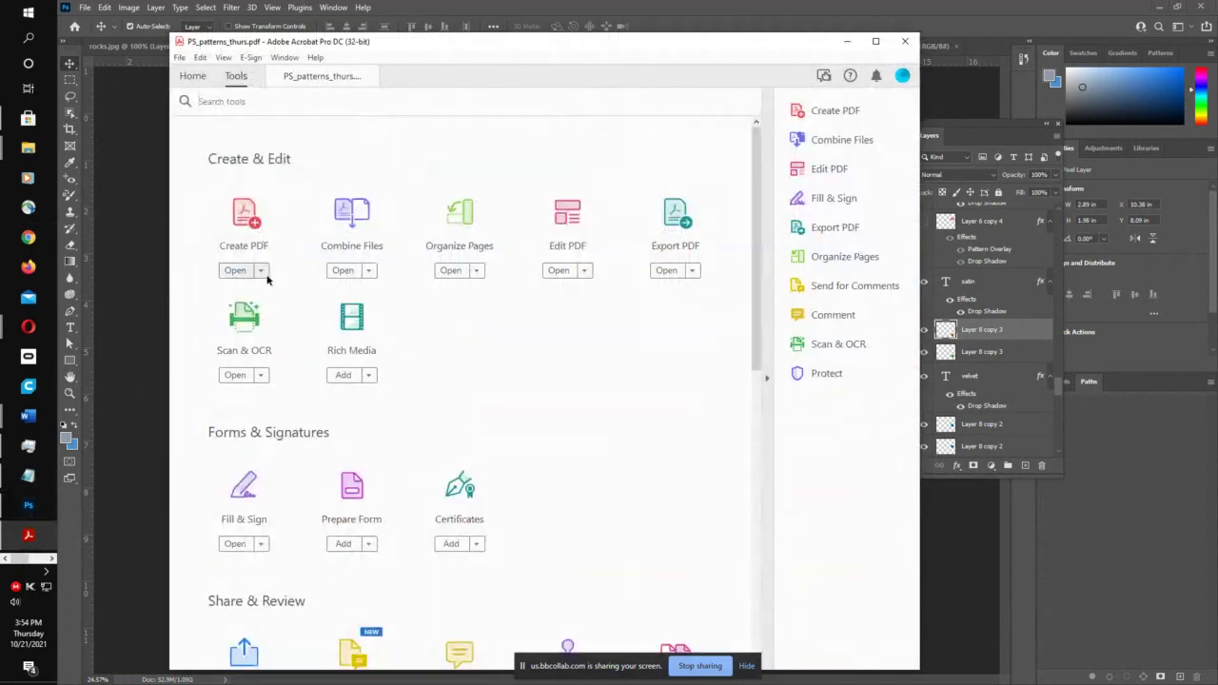
left_click(345, 210)
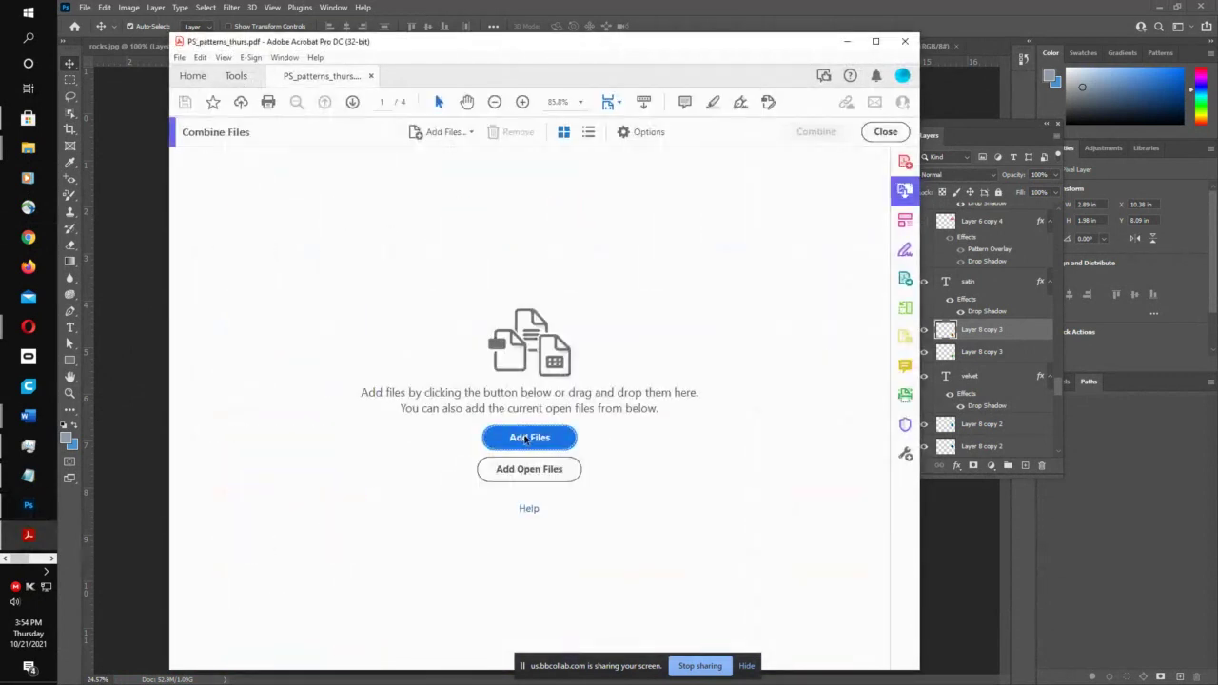
- Add PS_patterns_thurs.pdf from the PDF folder, sorted by date modified, to the files to combine
left_click(527, 438)
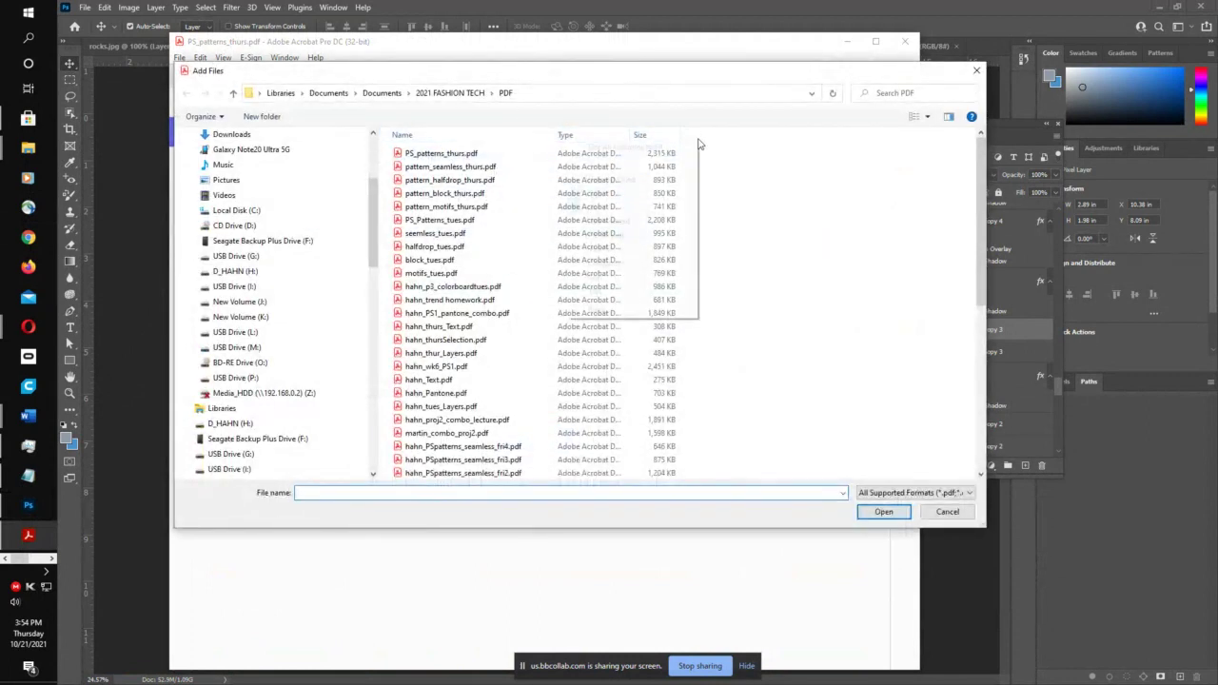
left_click(632, 184)
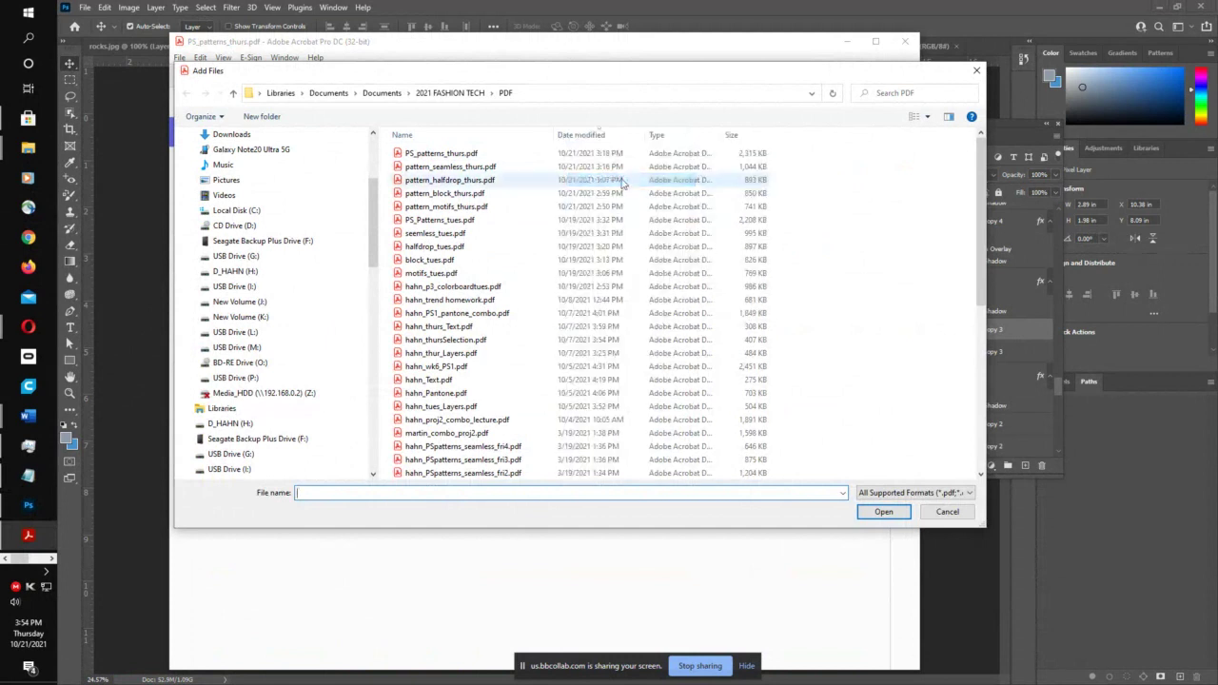
left_click(599, 138)
left_click(599, 138)
left_click(581, 153)
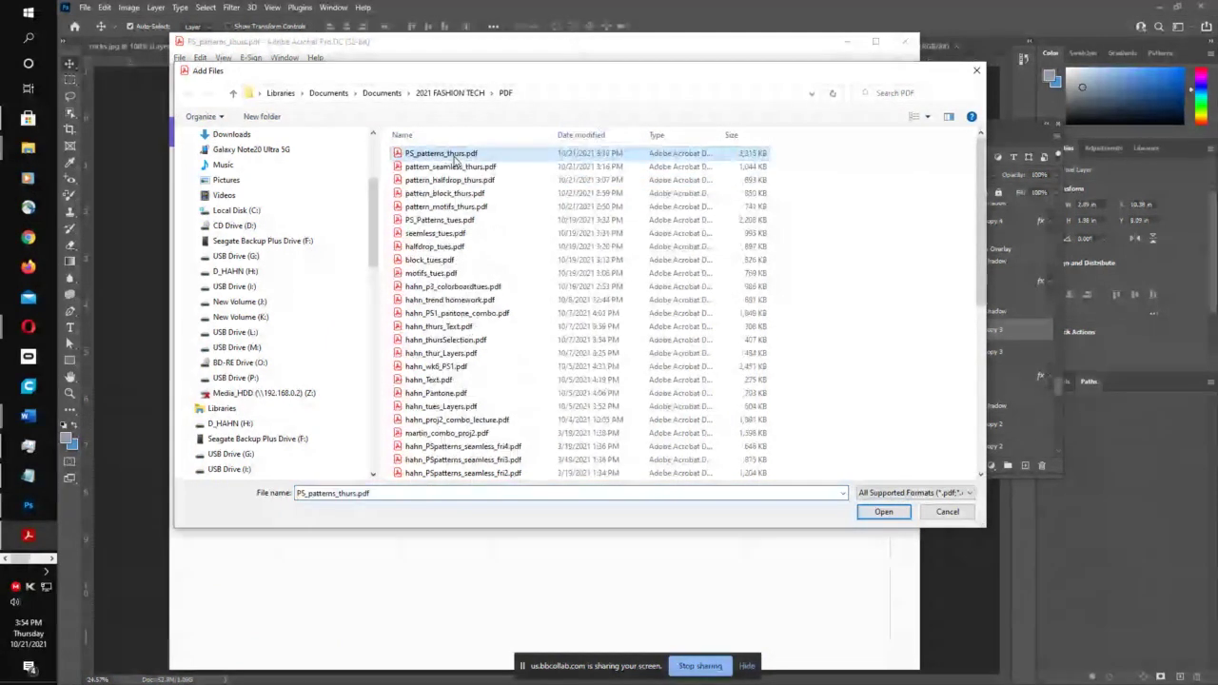
left_click(874, 512)
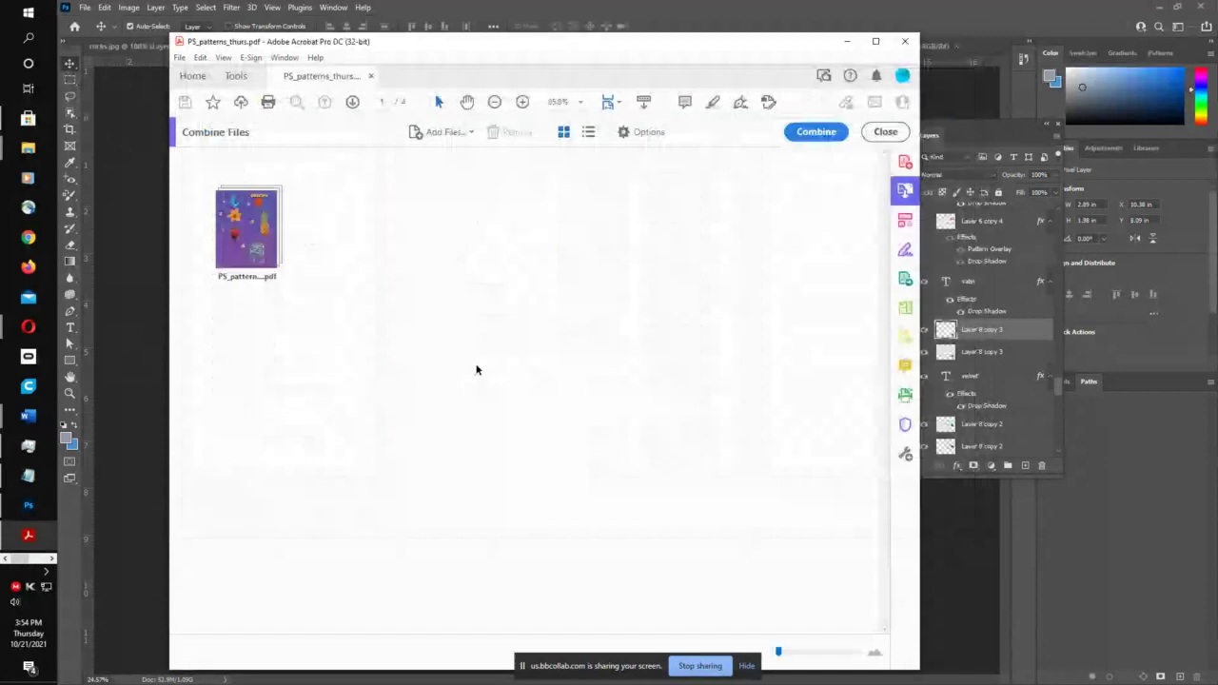
- Expand and collapse the pages of the patterns PDF, and remove that file from the combine list
left_click(305, 197)
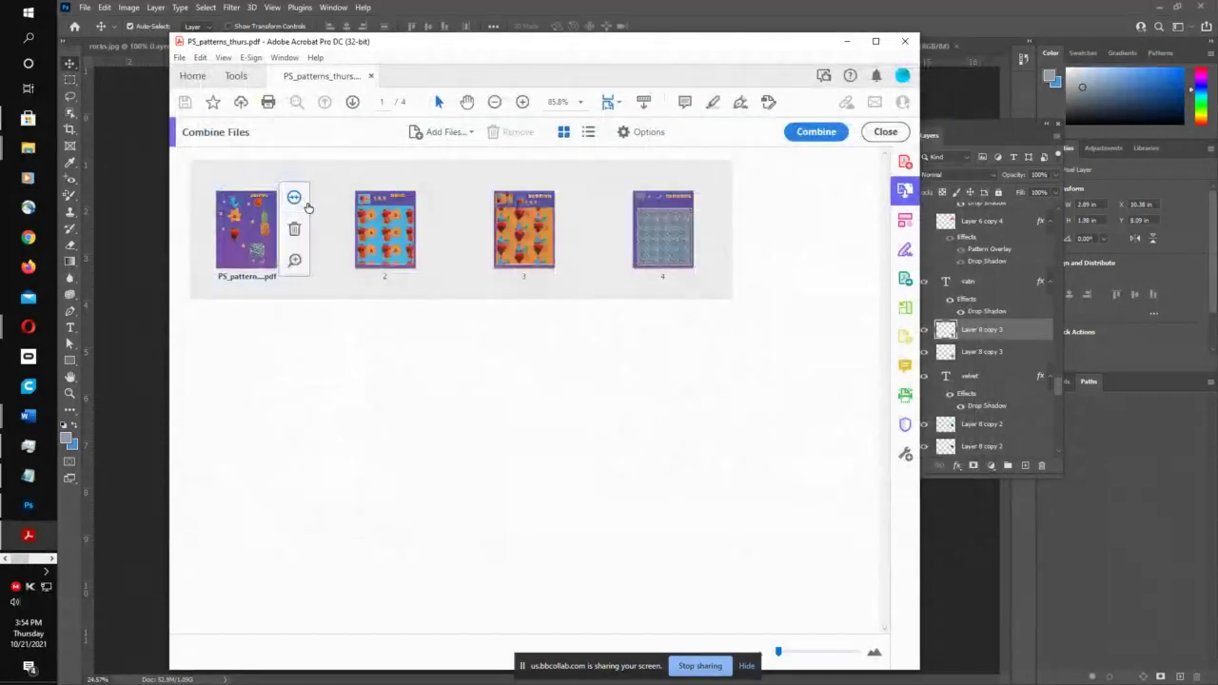
left_click(712, 198)
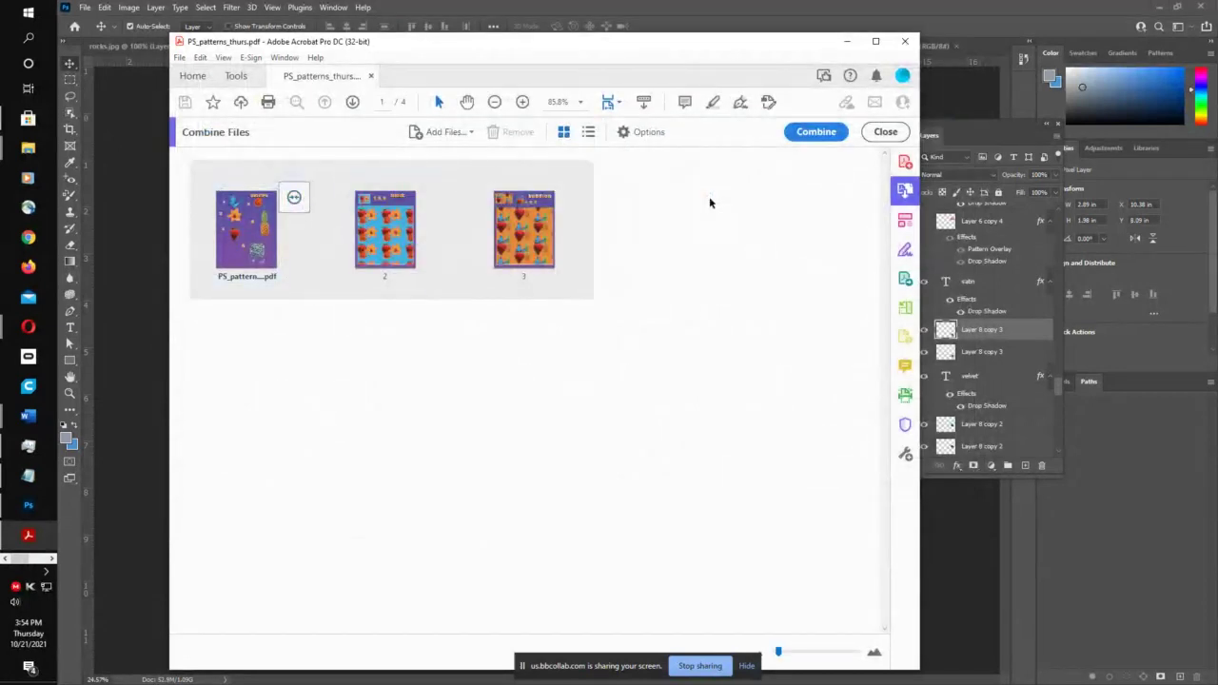
left_click(294, 197)
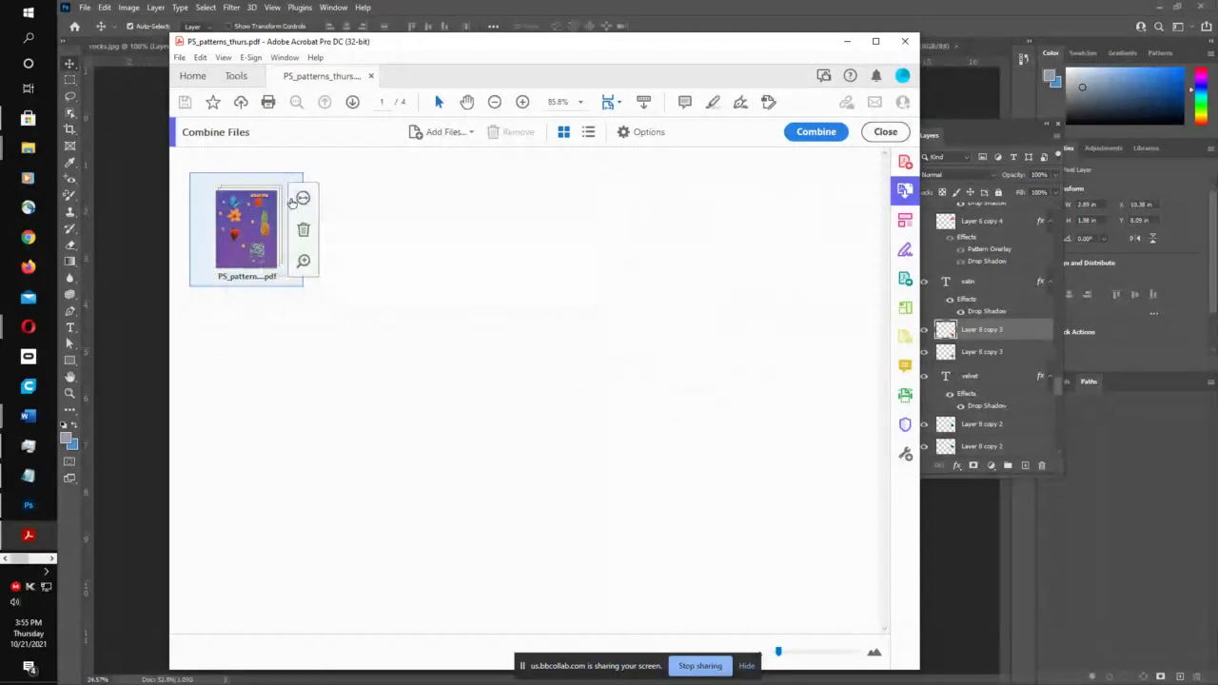
left_click(301, 219)
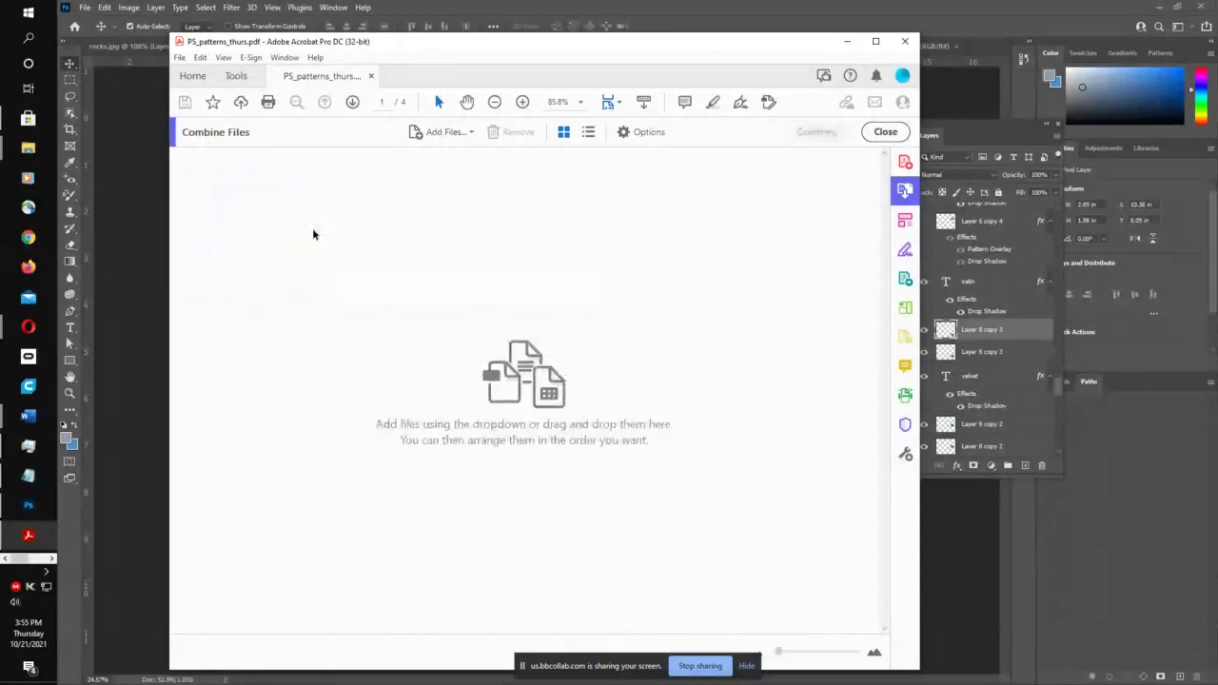
left_click(446, 133)
left_click(448, 159)
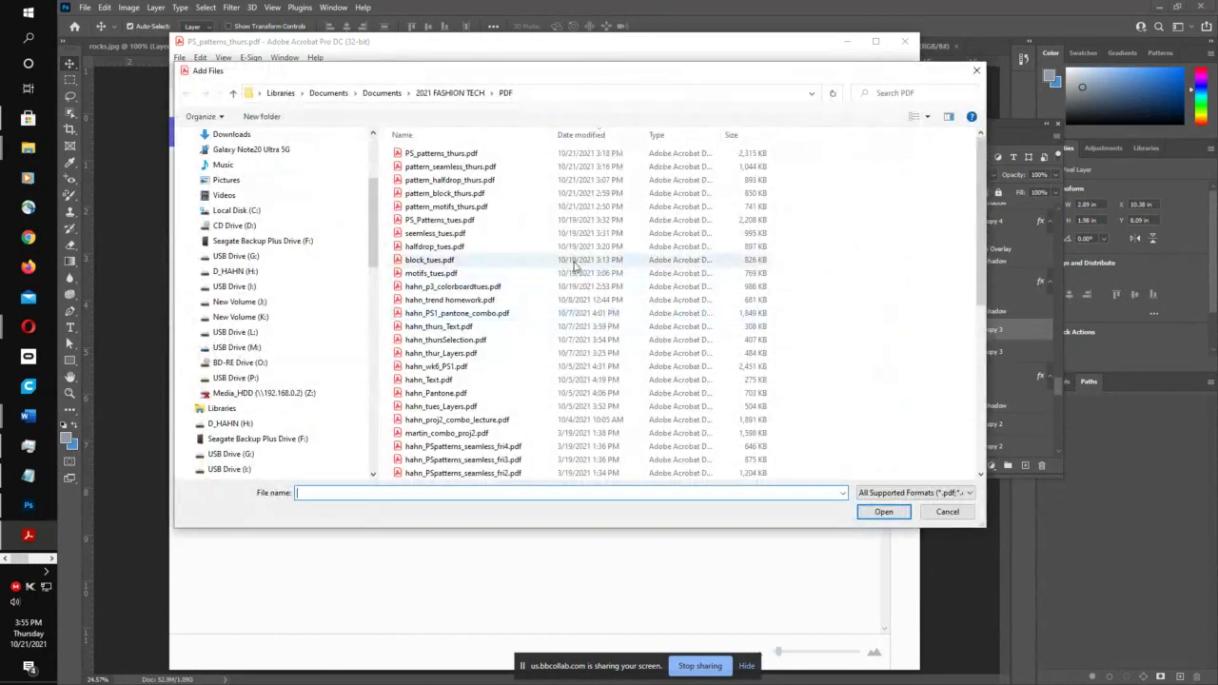
left_click(444, 94)
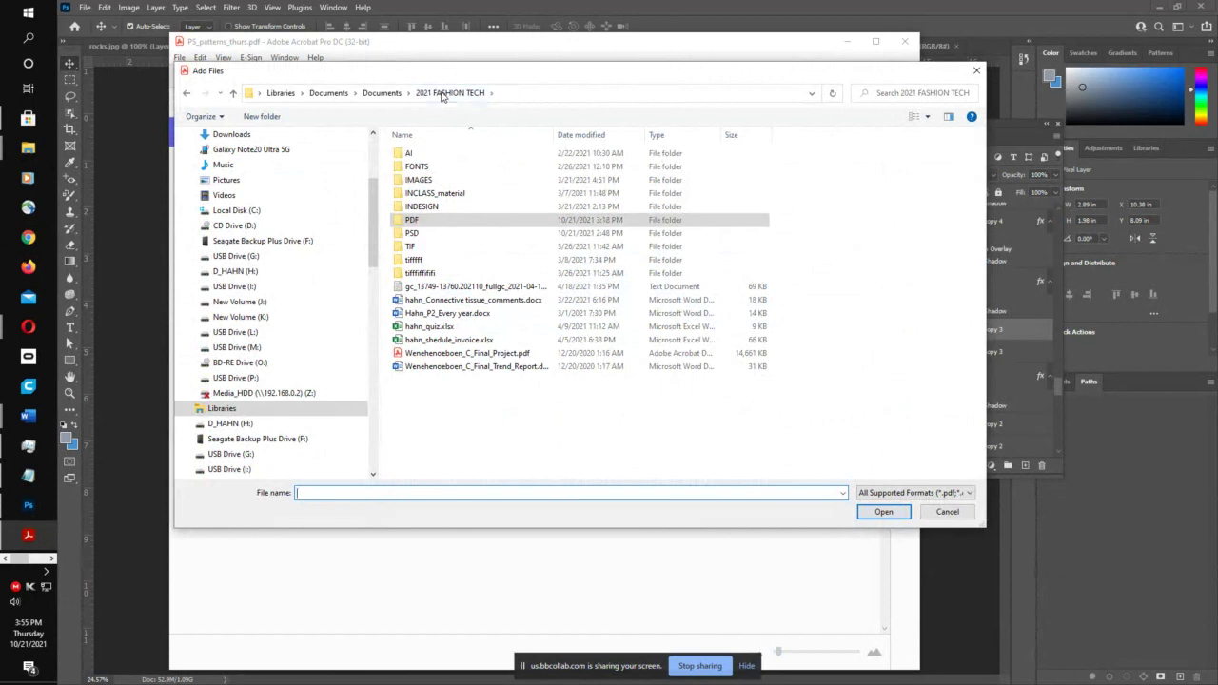
double_click(414, 233)
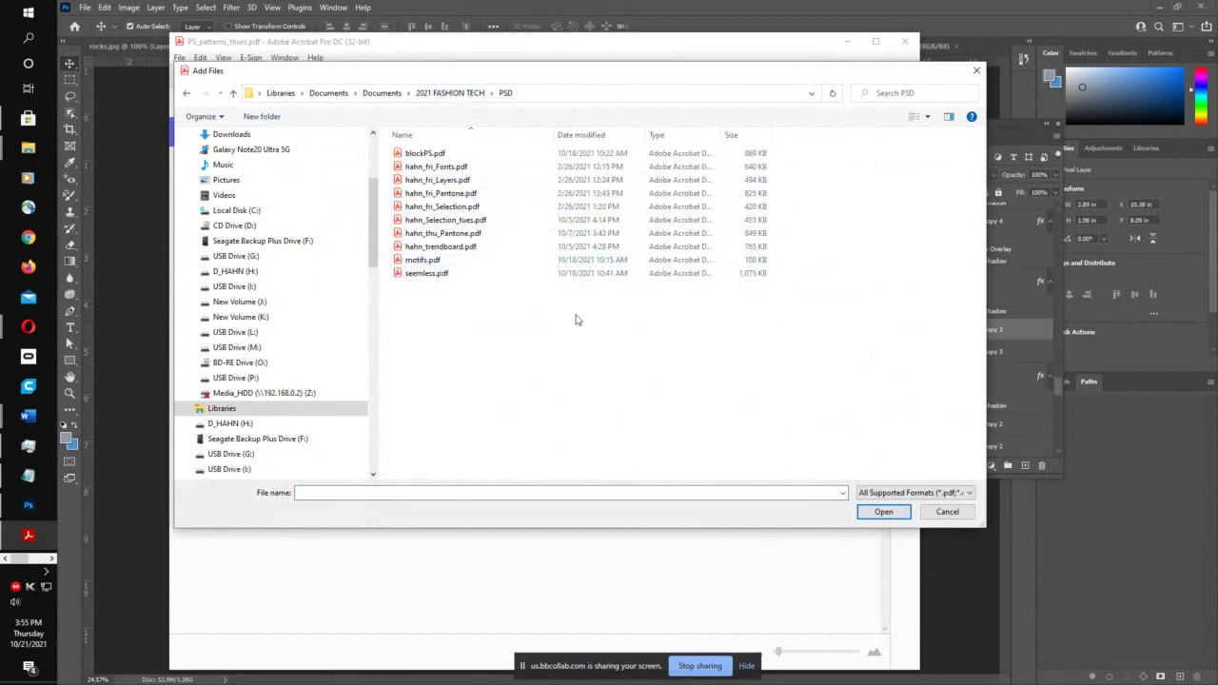
left_click(947, 514)
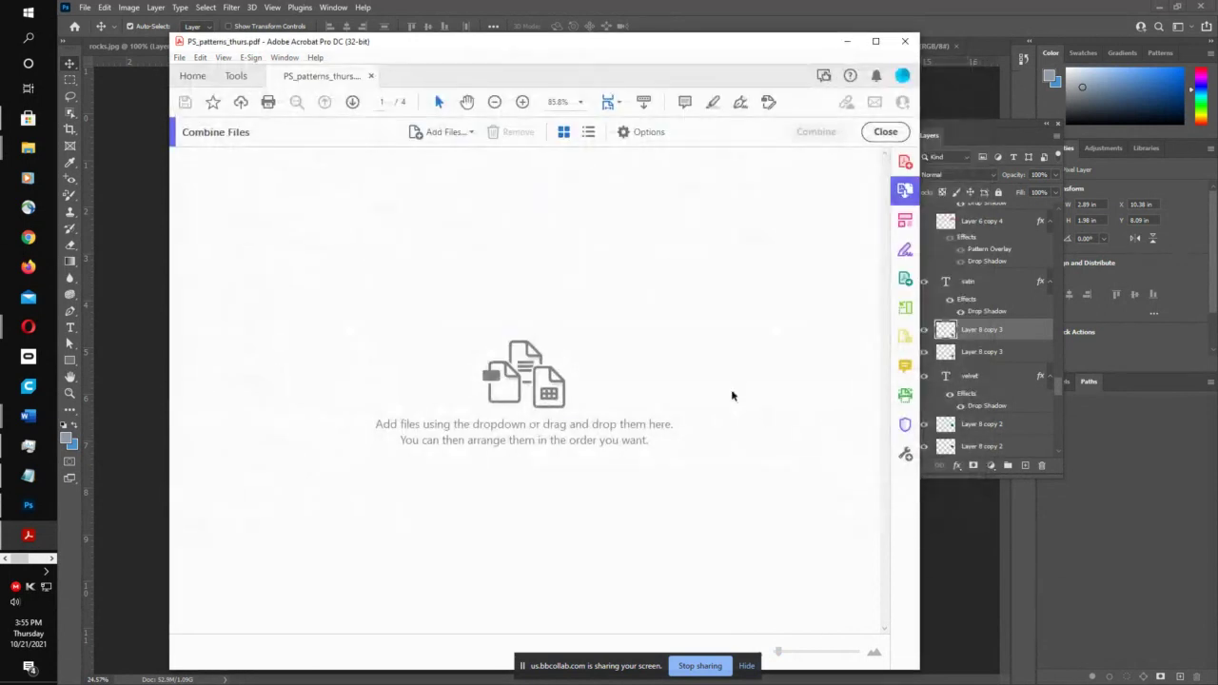
- Switch back to Photoshop and check which folder the color board PDF is saved in, without saving again
left_click(140, 209)
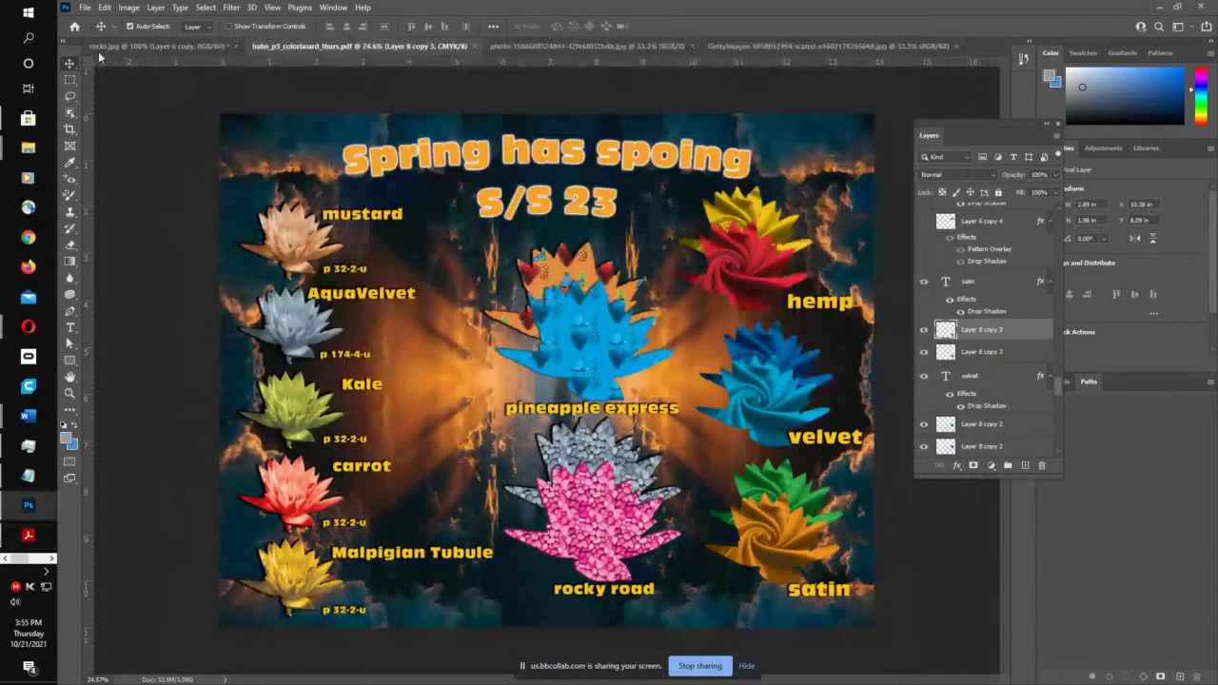
left_click(84, 8)
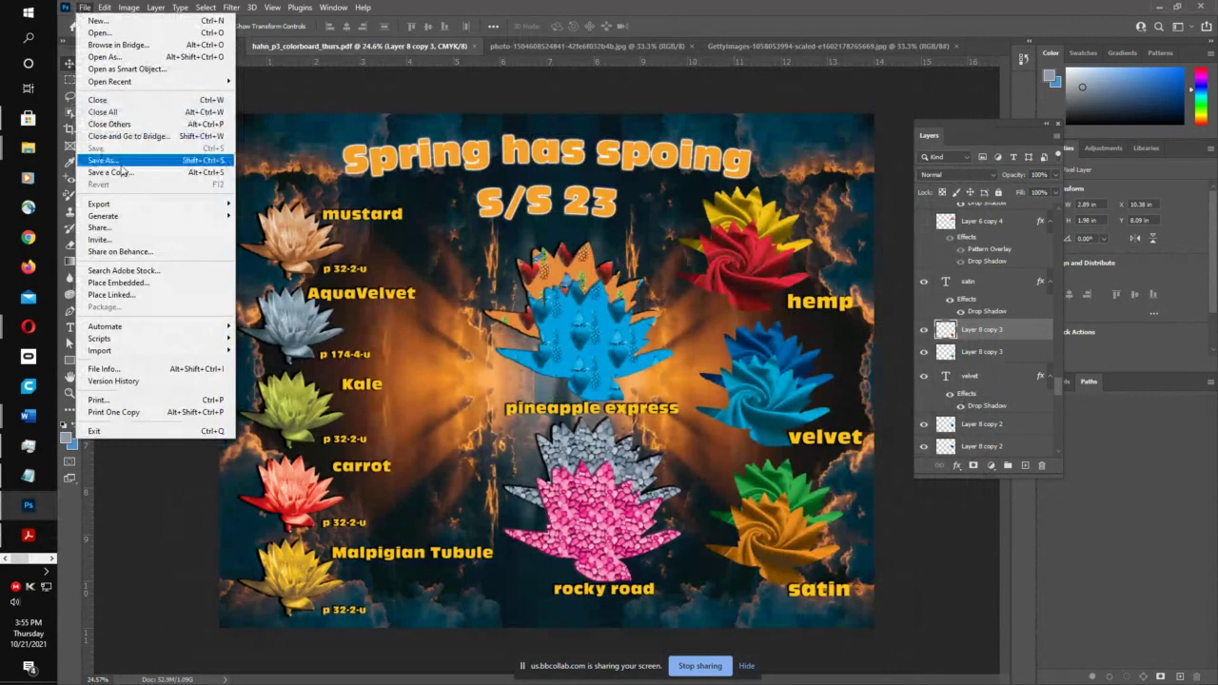
left_click(121, 163)
left_click(454, 403)
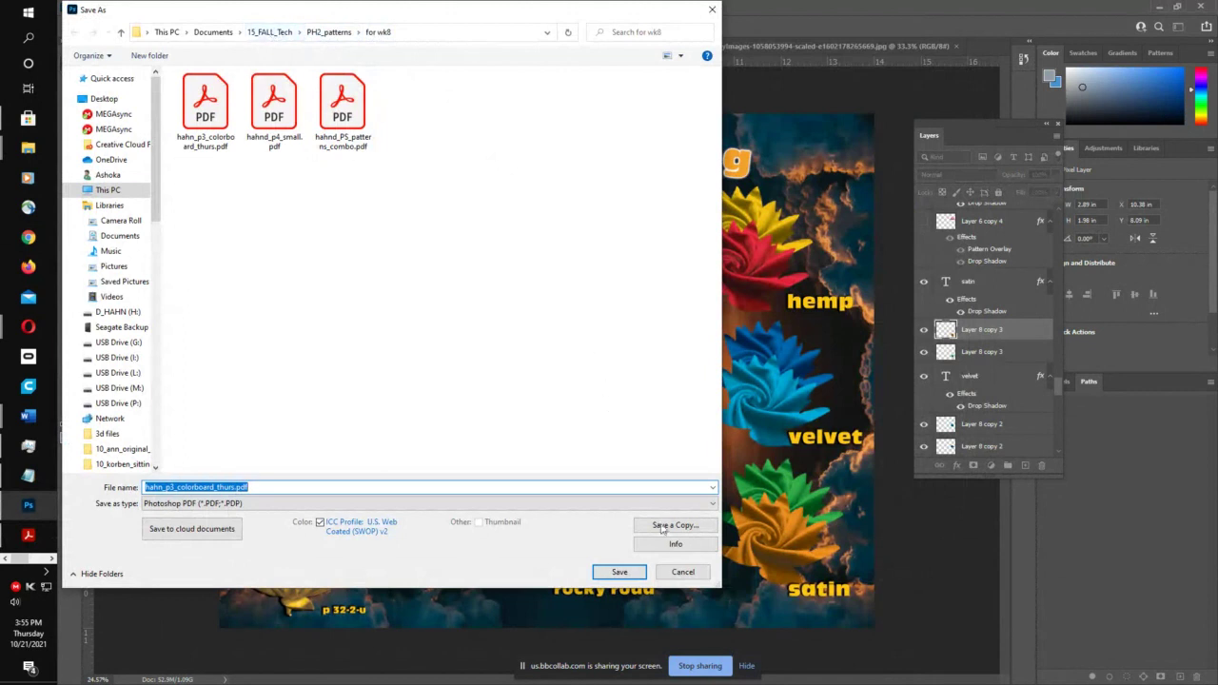
left_click(682, 573)
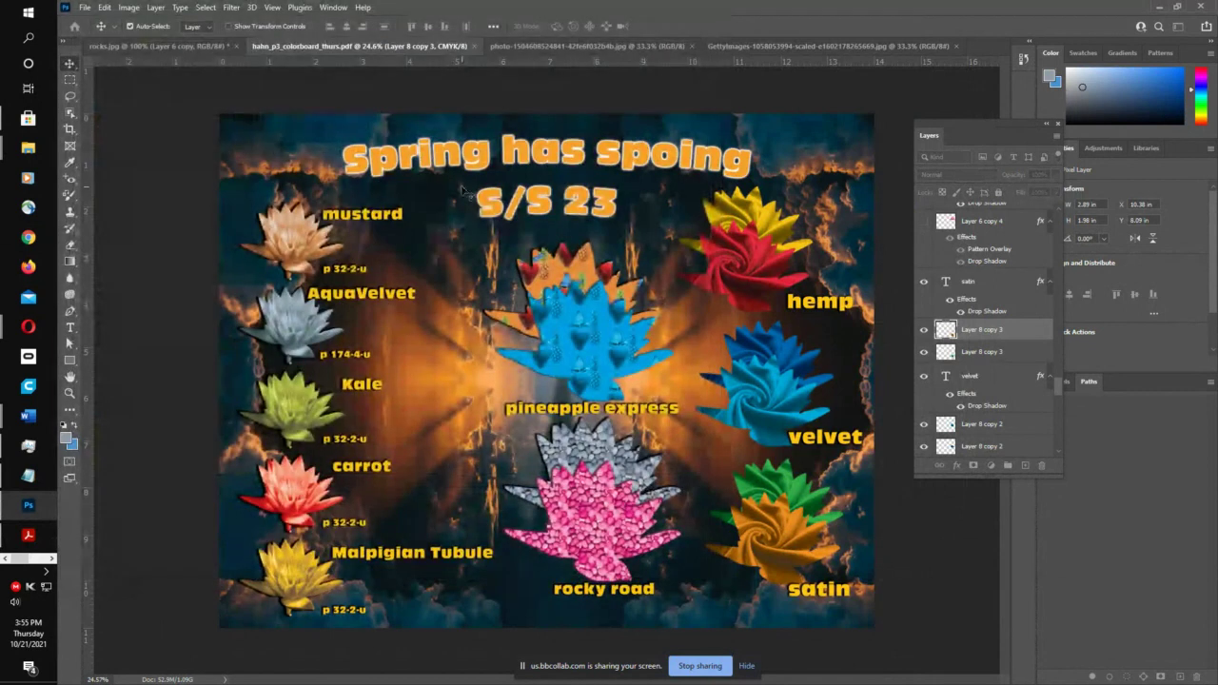
left_click(83, 8)
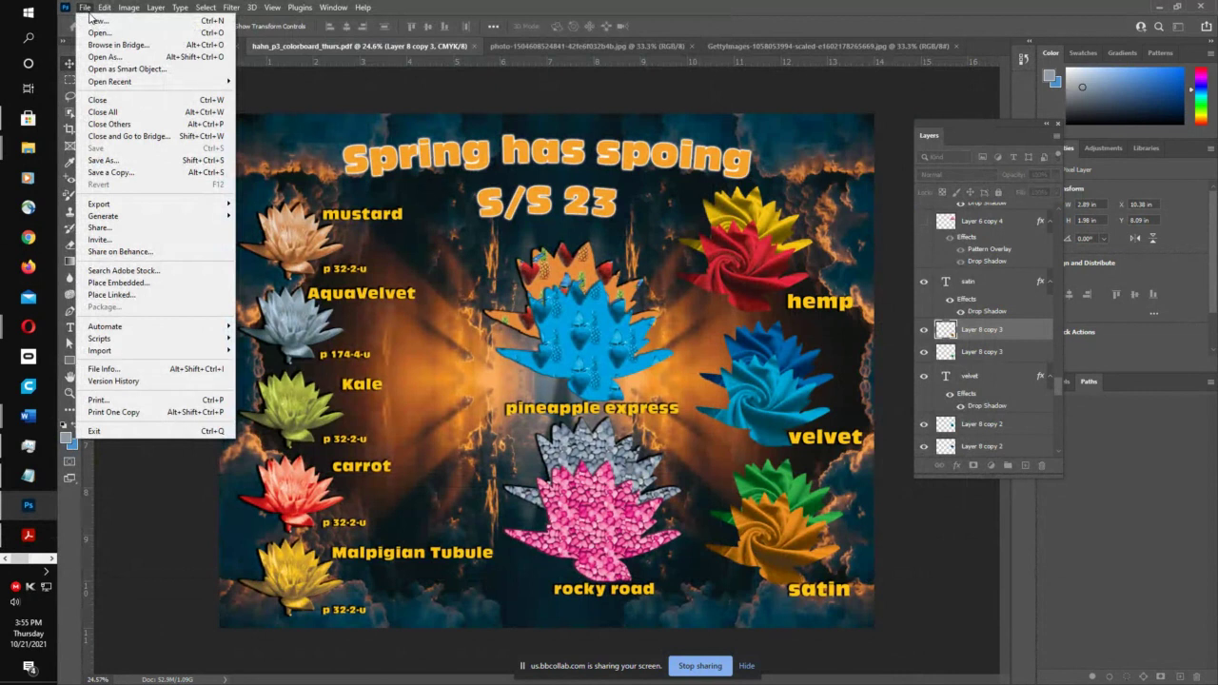
left_click(28, 11)
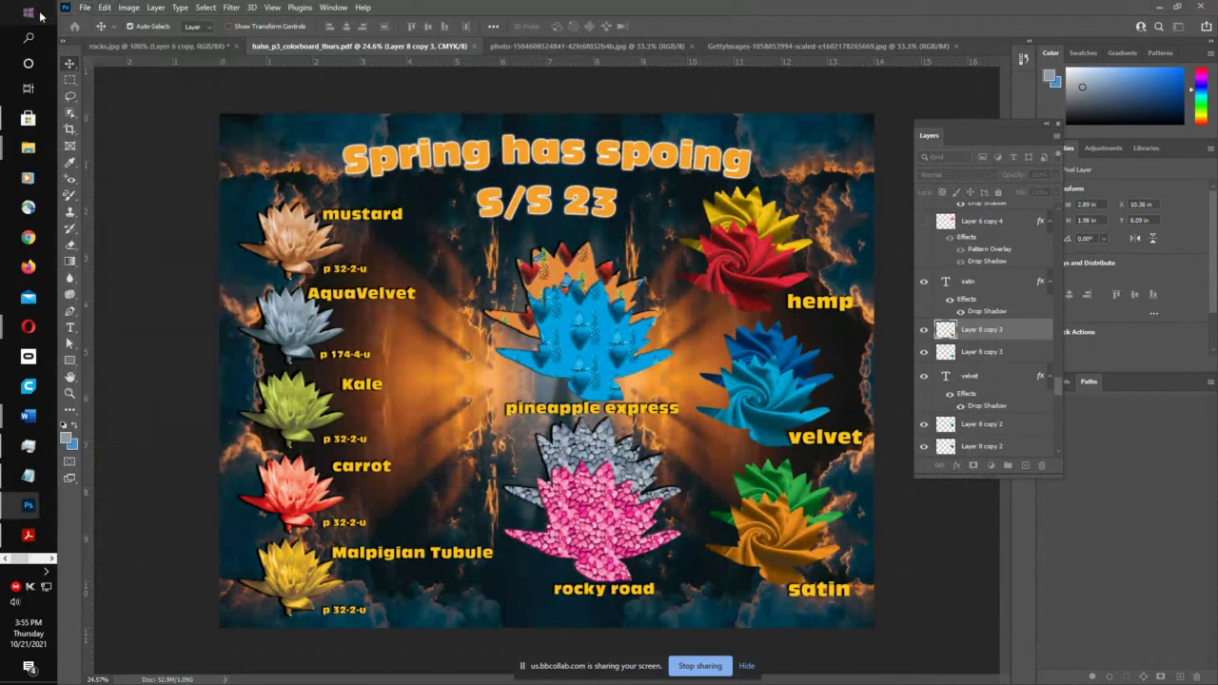
- Switch to Acrobat and add the color board PDF from 15_FALL_Tech > PH2_patterns > for wk8 to the files to combine
left_click(26, 535)
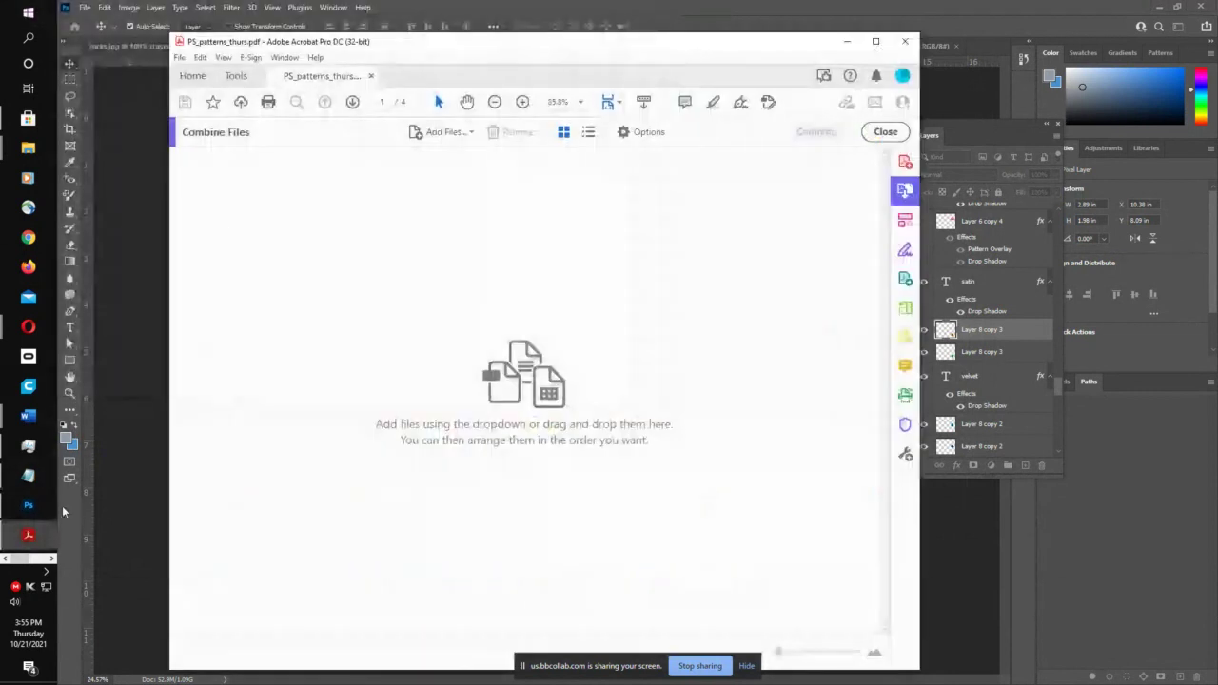
left_click(416, 132)
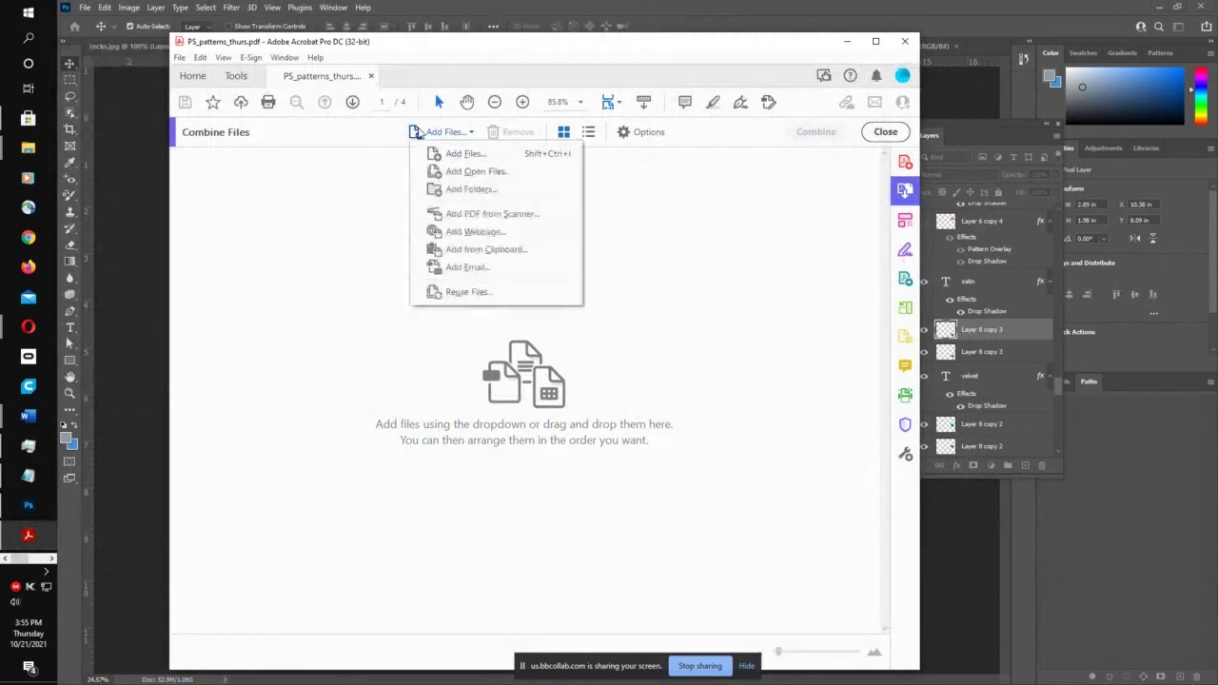
left_click(443, 154)
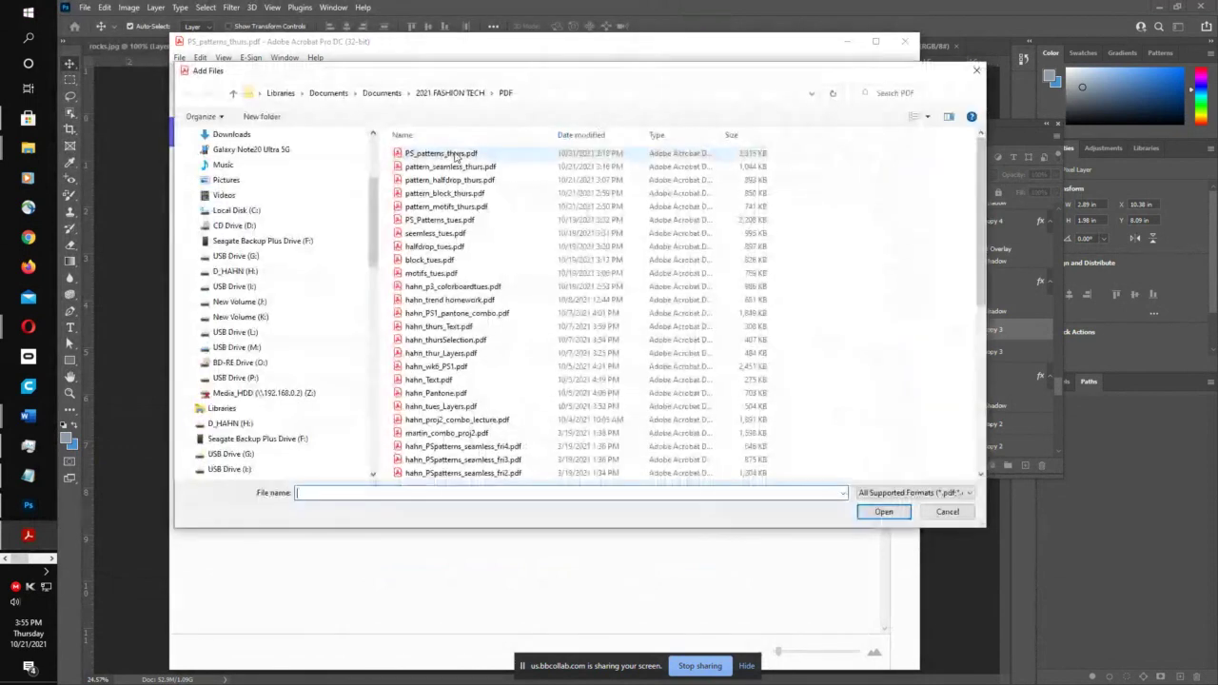
left_click(380, 93)
double_click(419, 155)
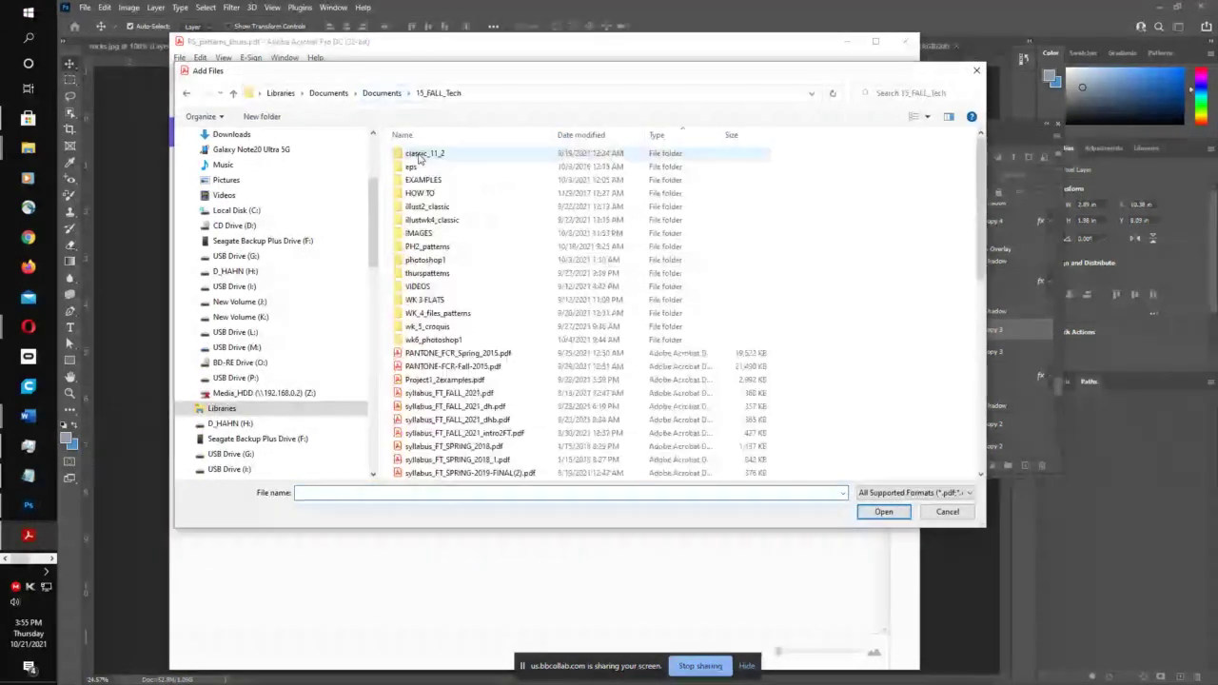
double_click(424, 246)
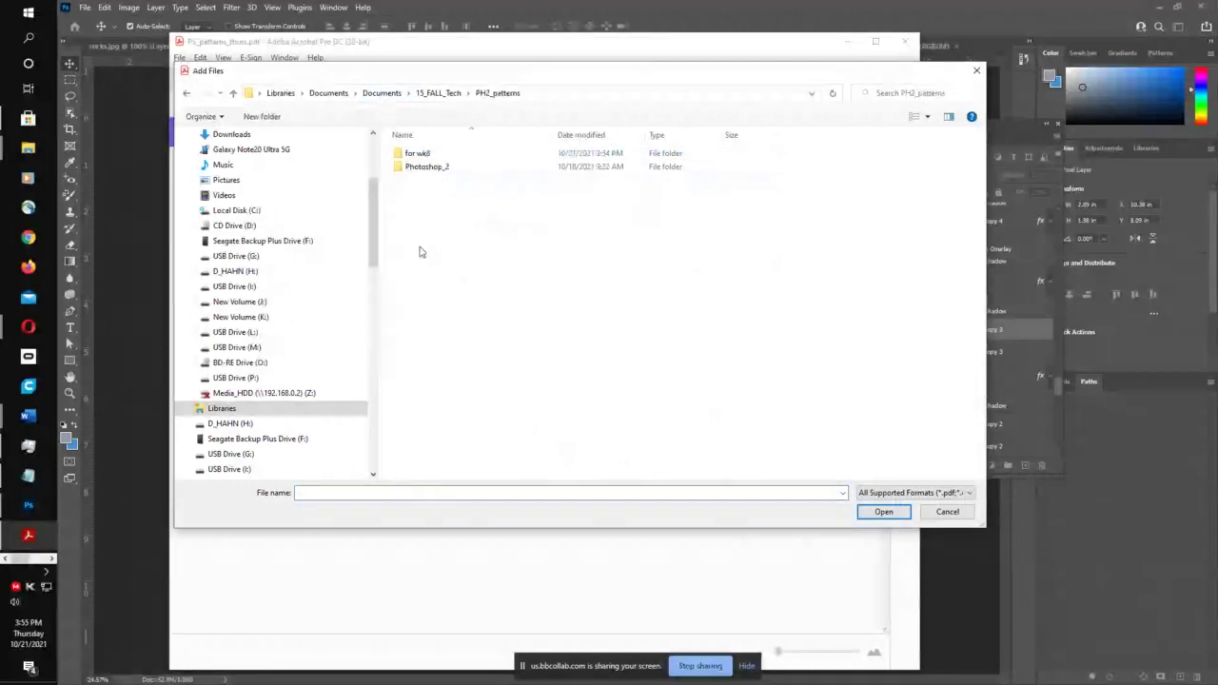
double_click(416, 153)
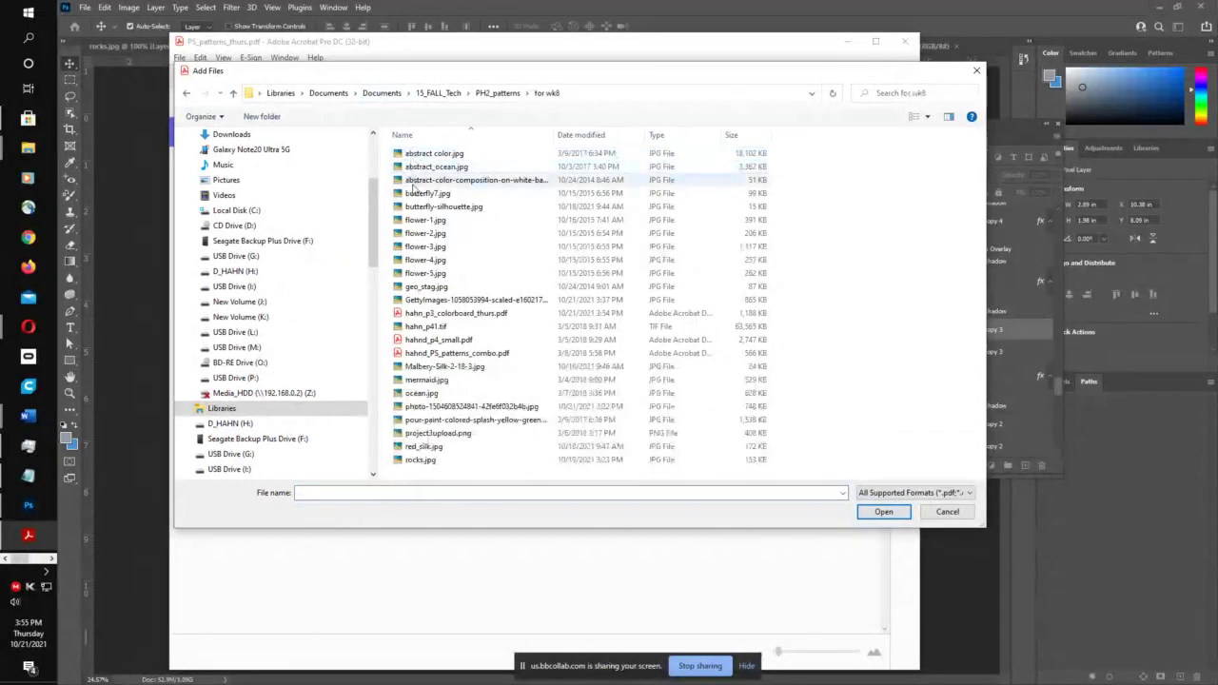
left_click(583, 135)
left_click(457, 154)
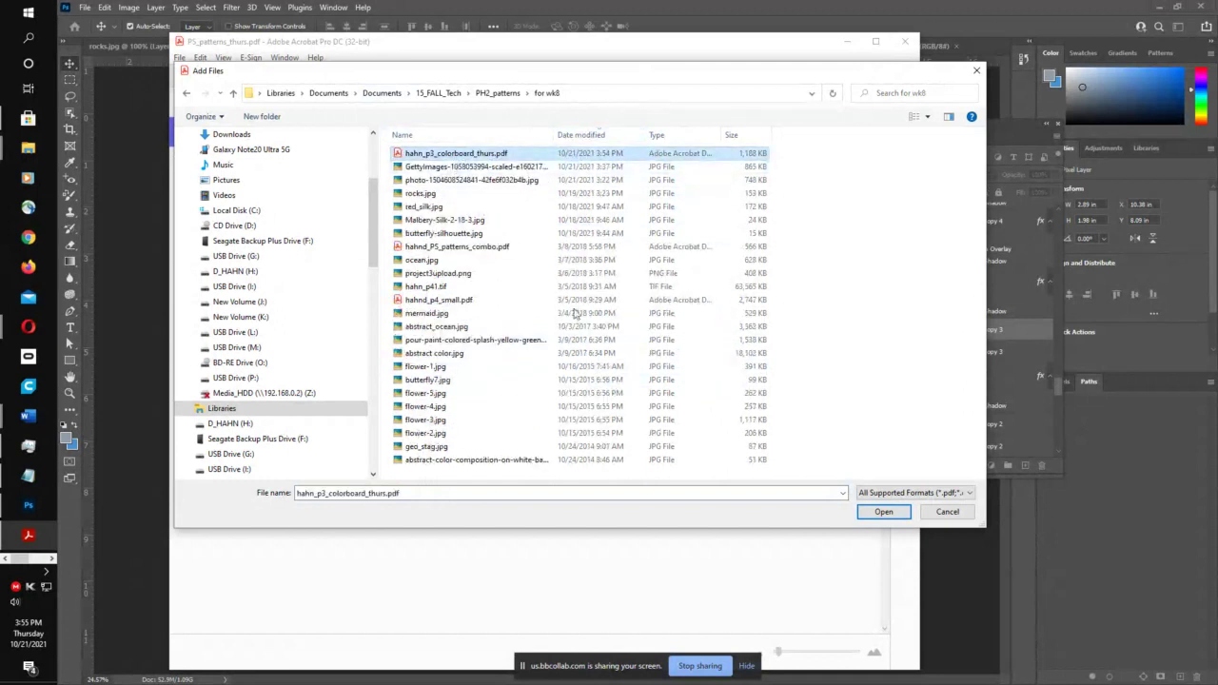
left_click(885, 512)
mouse_move(283, 219)
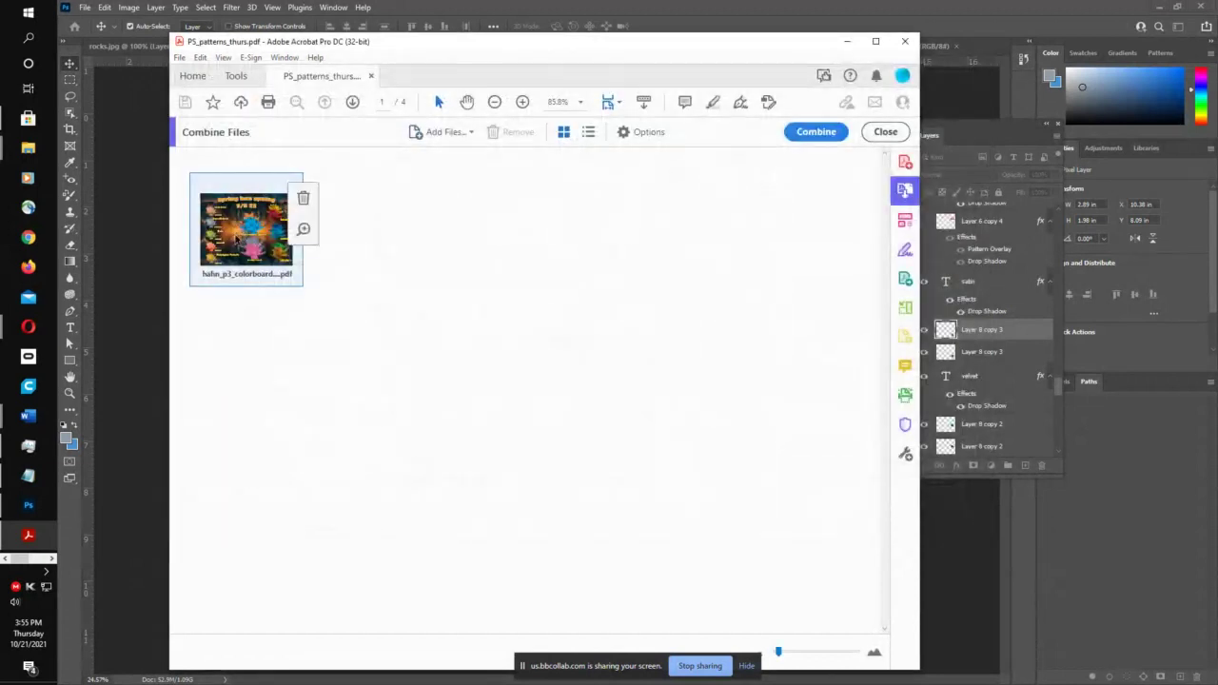
left_click(444, 132)
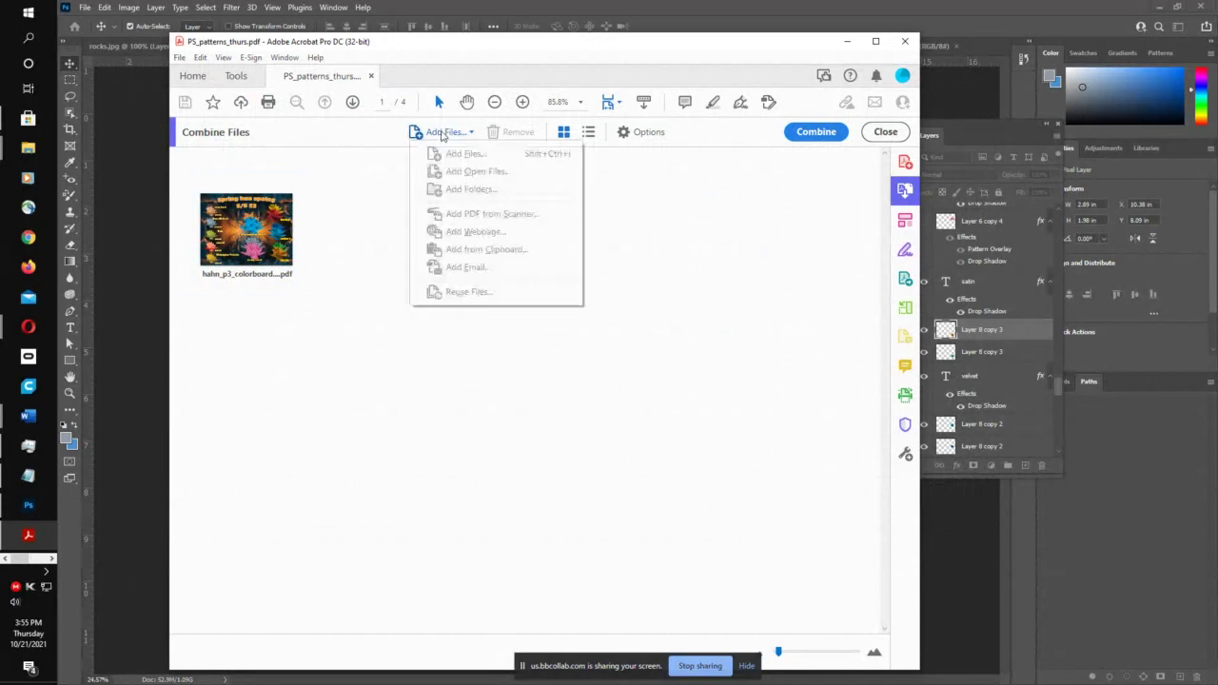
left_click(444, 154)
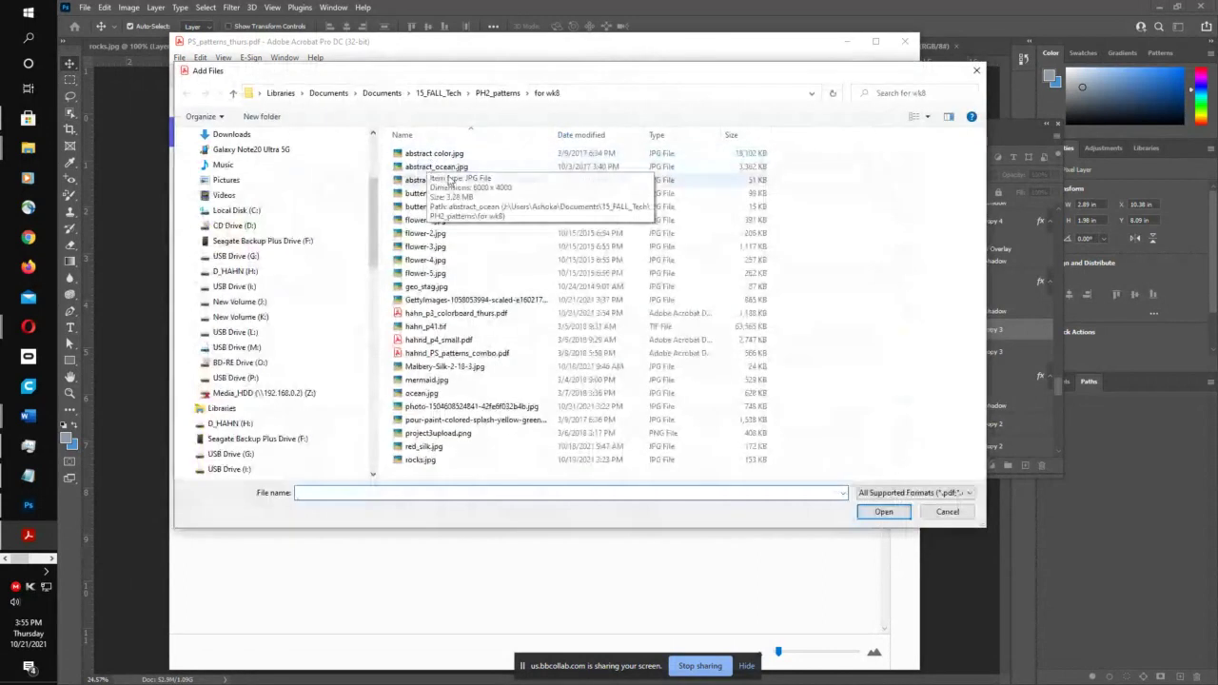
left_click(382, 92)
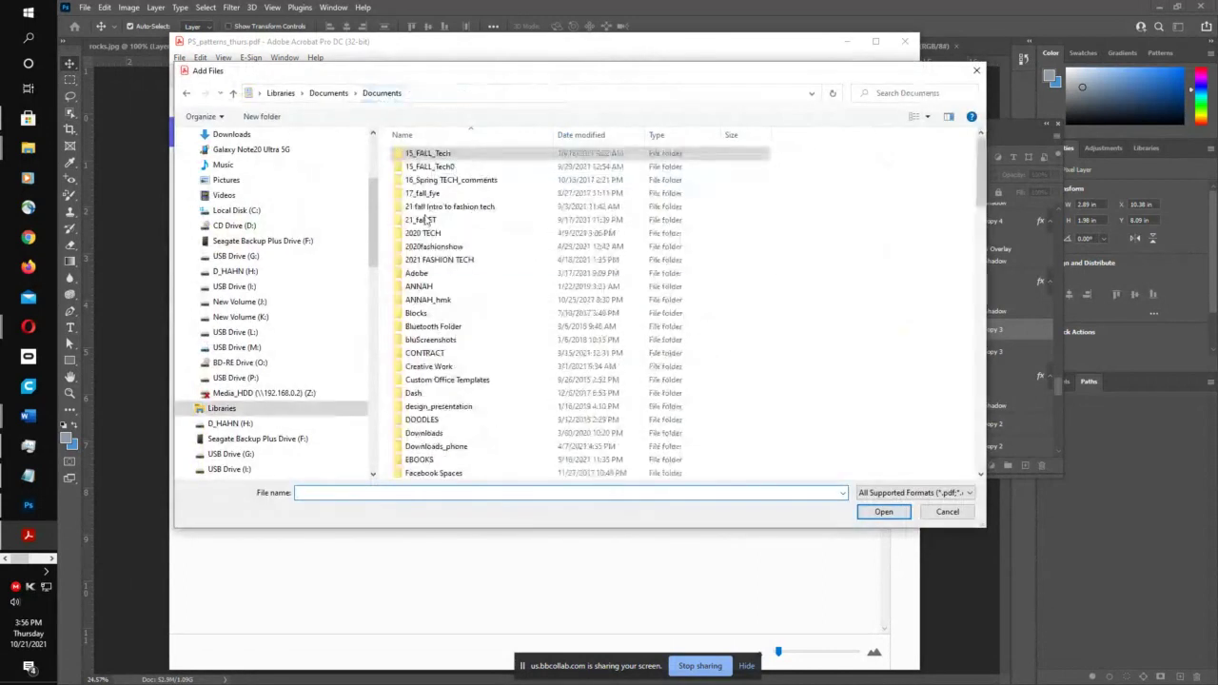
left_click(445, 264)
double_click(445, 265)
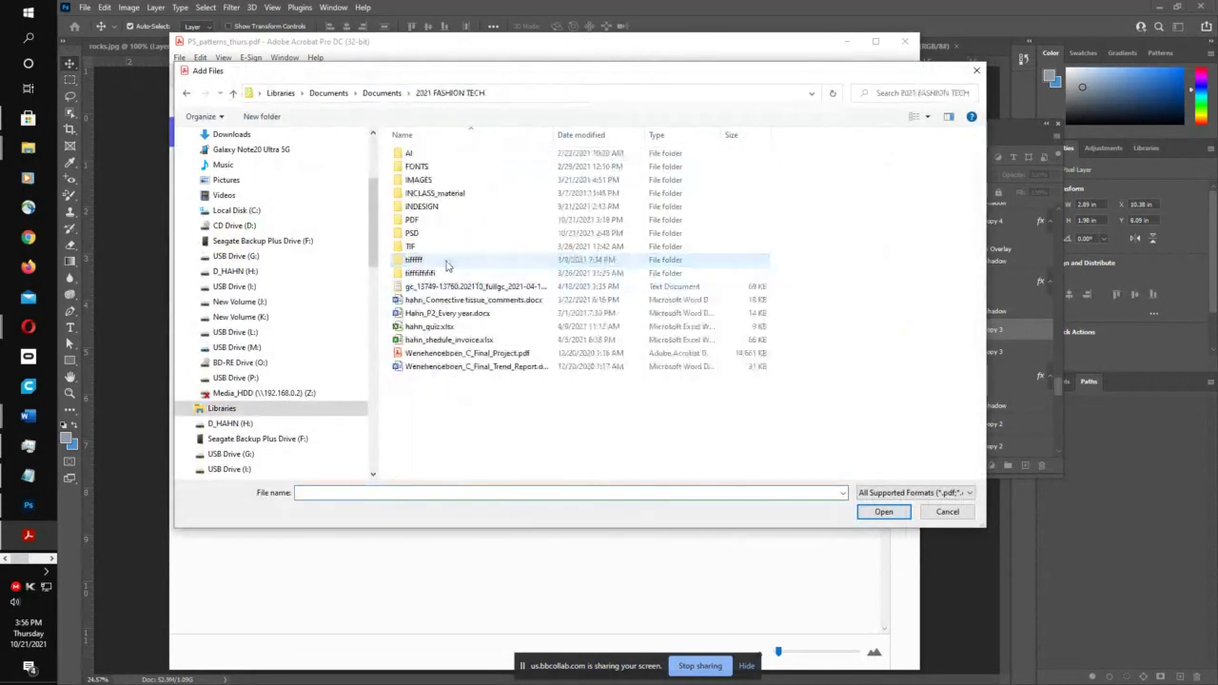
double_click(430, 221)
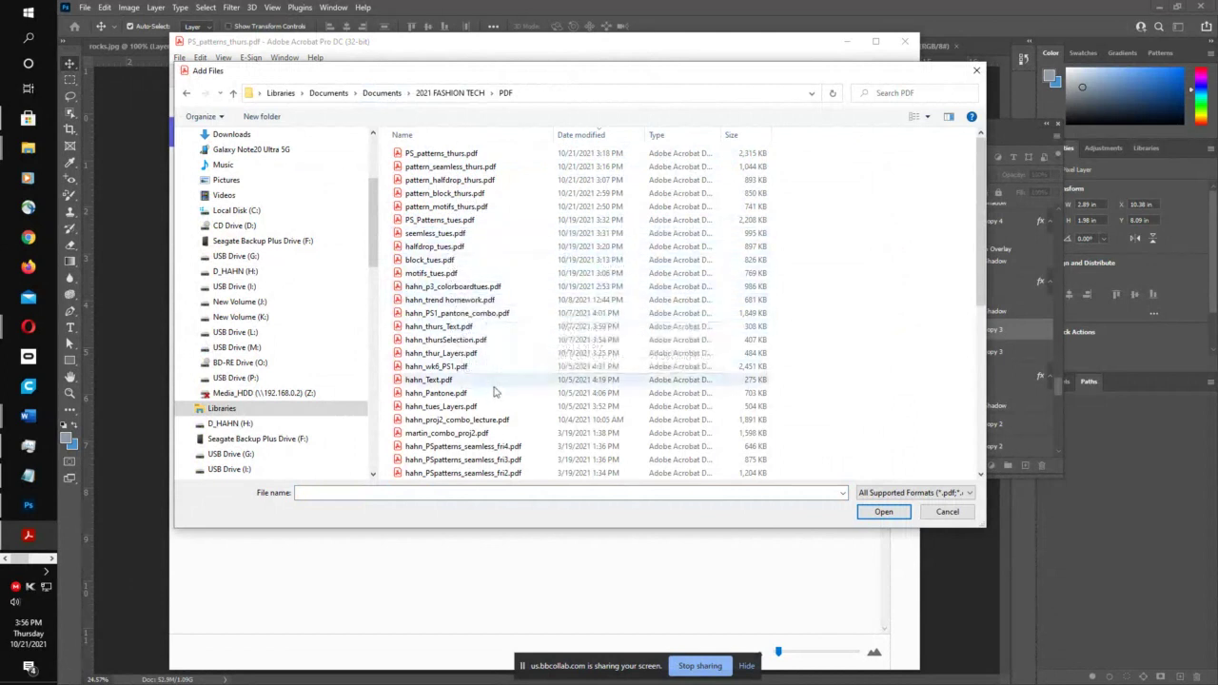
scroll(505, 396, "down", 3)
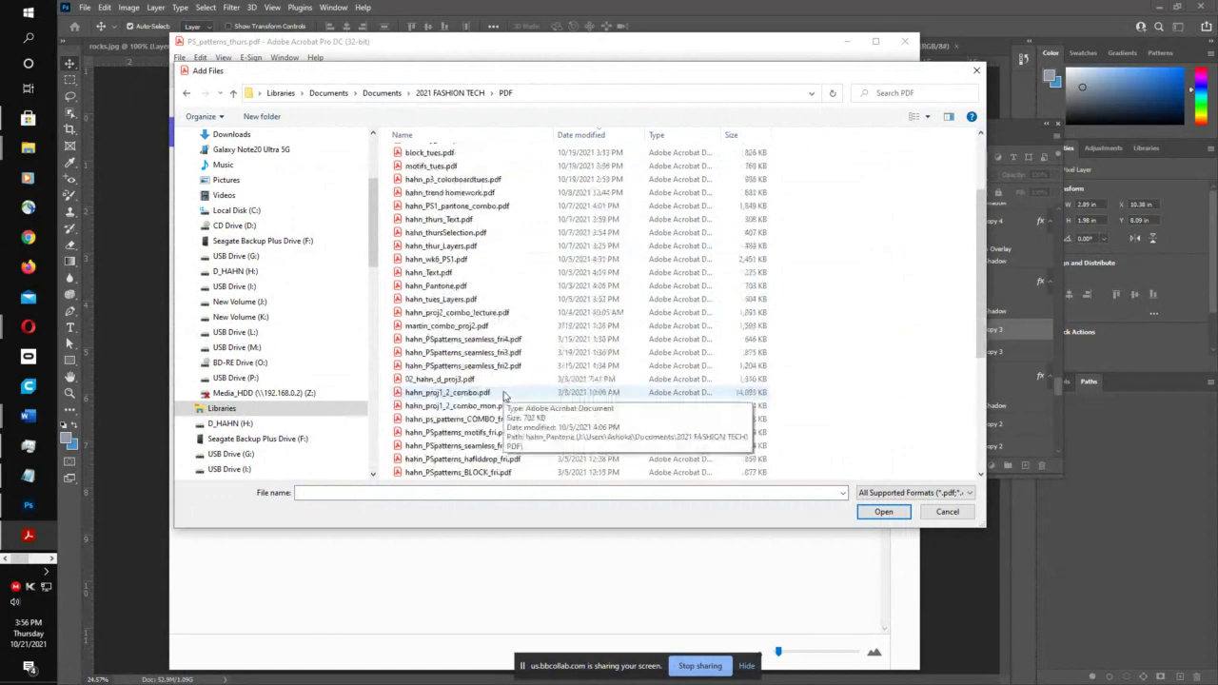
scroll(505, 396, "down", 3)
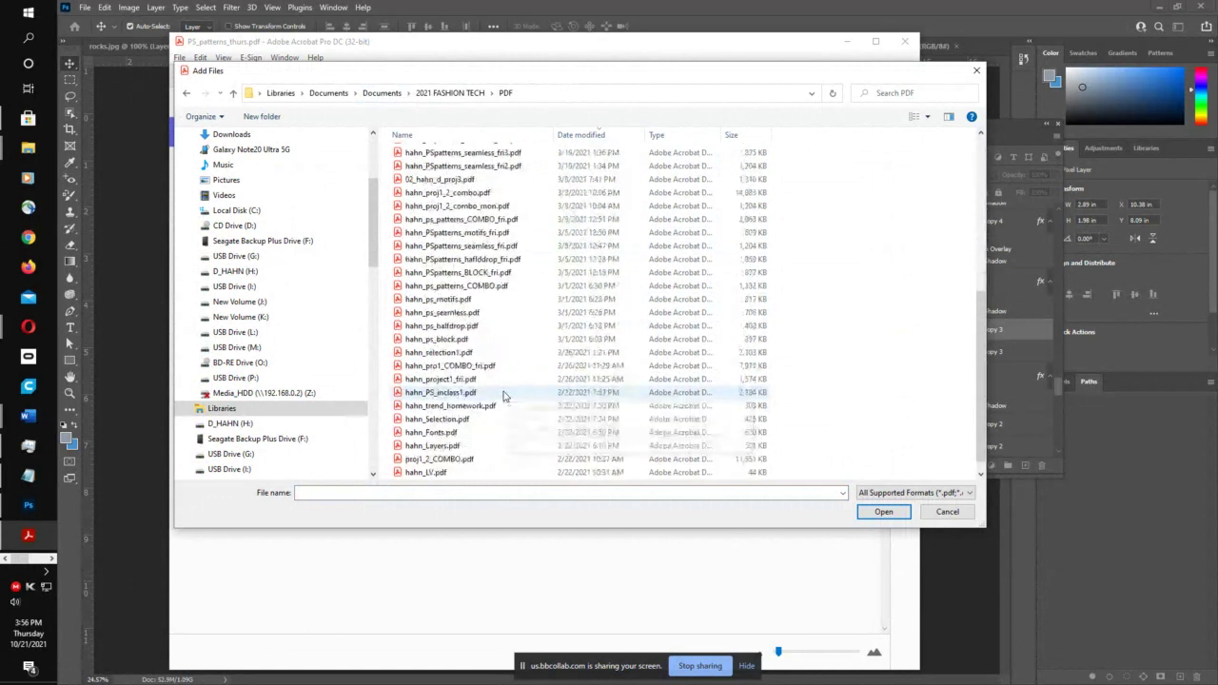
scroll(505, 394, "down", 2)
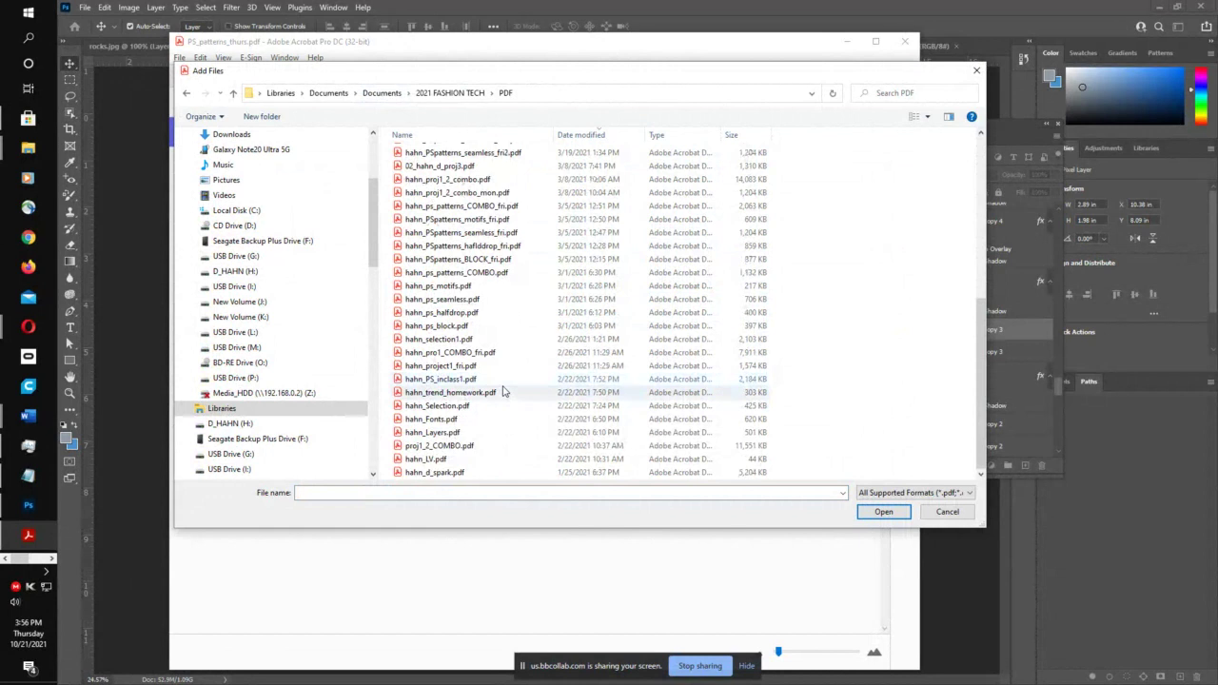
left_click(970, 516)
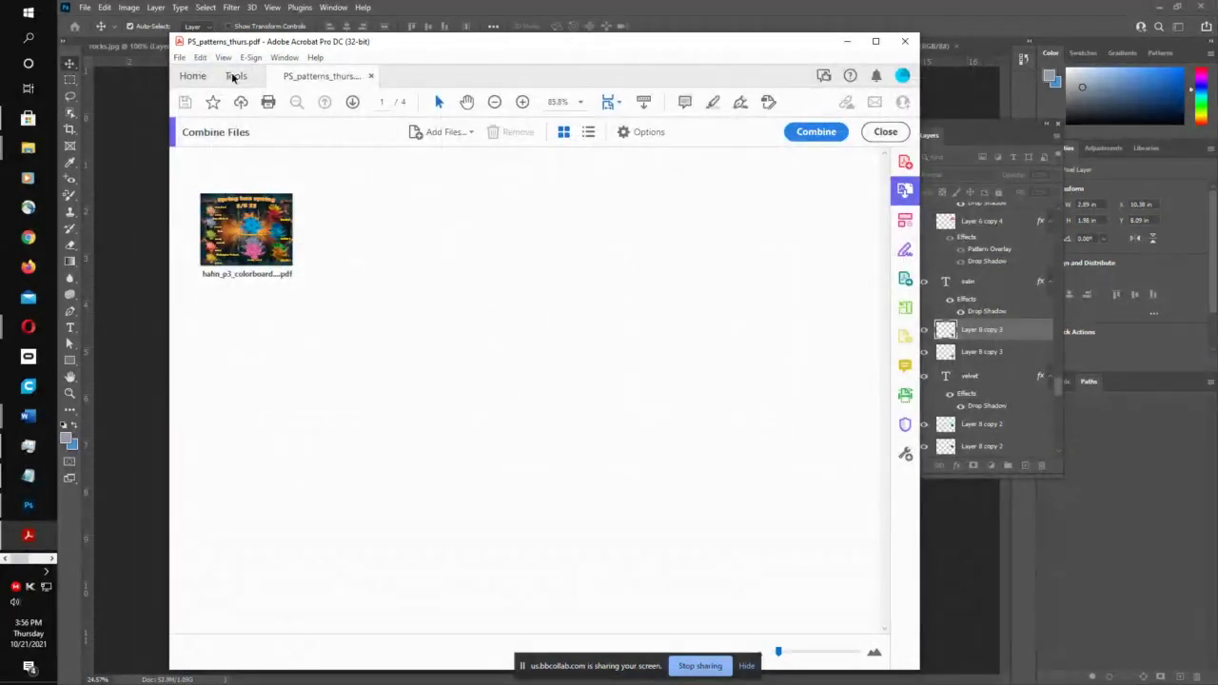
- Add the mood board PDF (moodp4) from Documents > 2020 TECH > PDFs to the files to combine
left_click(447, 133)
left_click(455, 153)
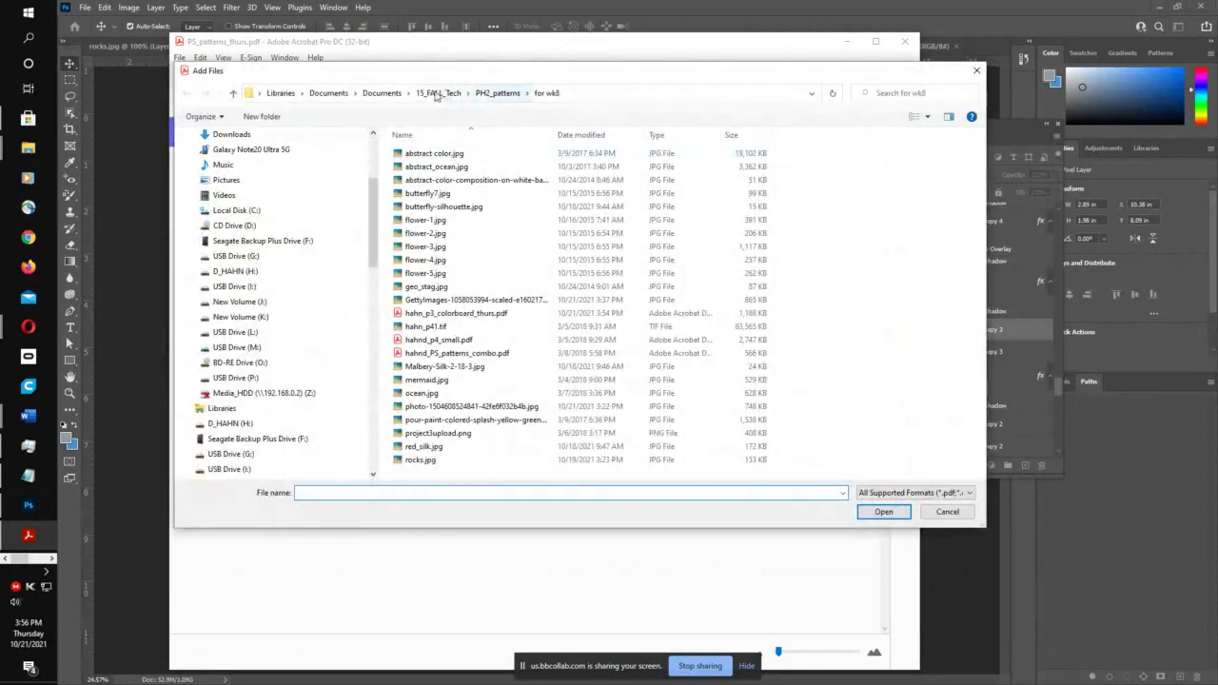
left_click(381, 95)
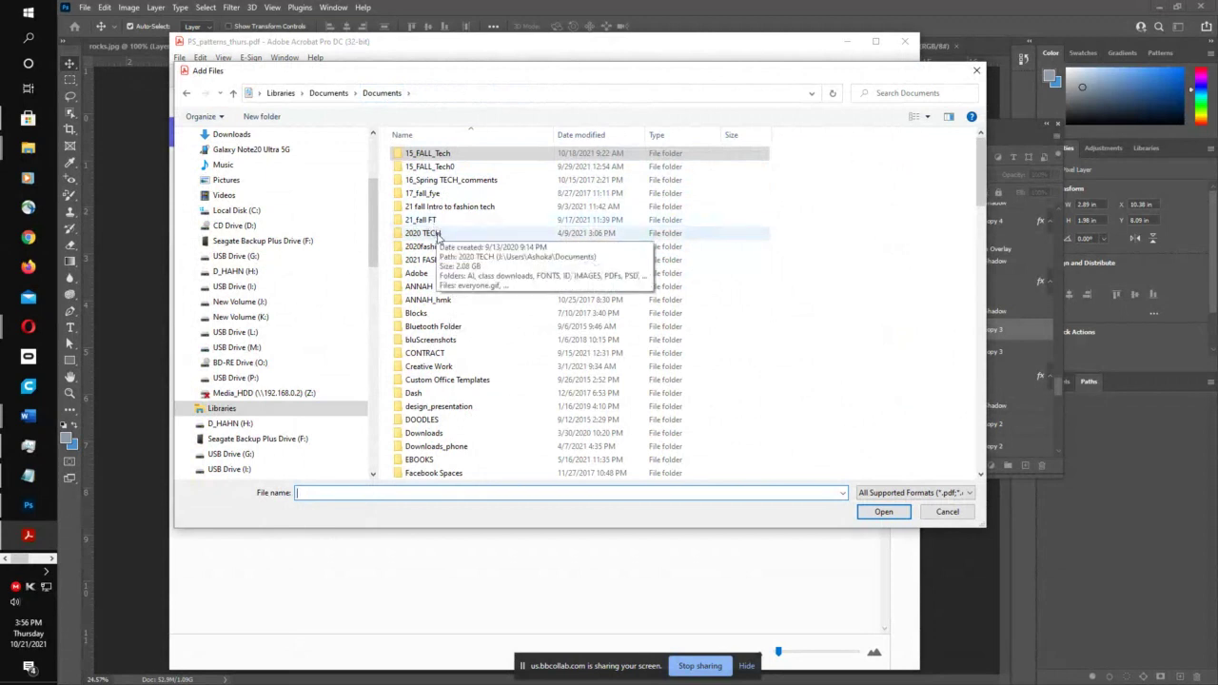
double_click(438, 234)
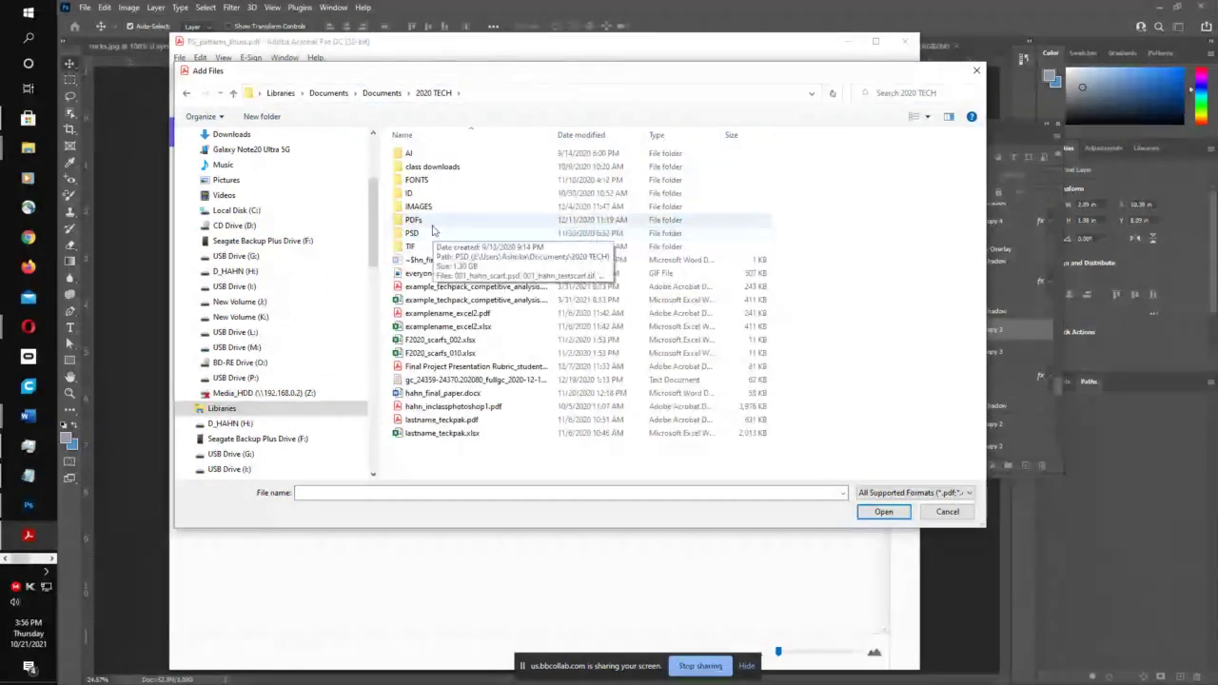
double_click(428, 221)
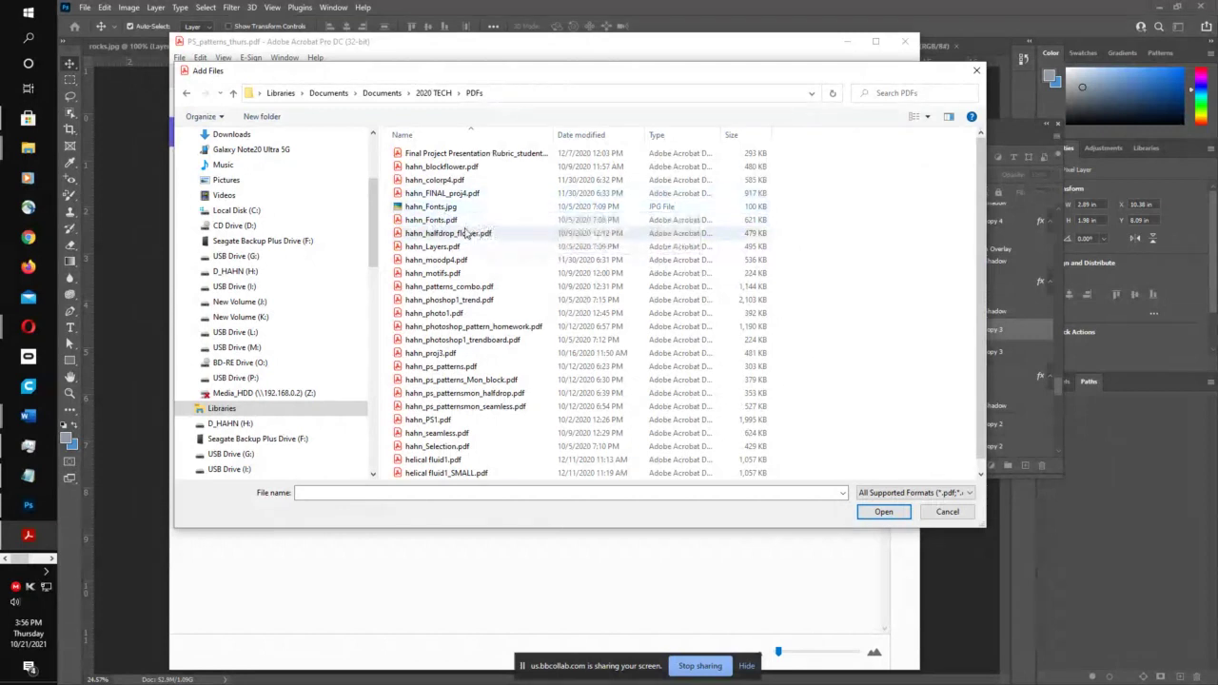
left_click(465, 270)
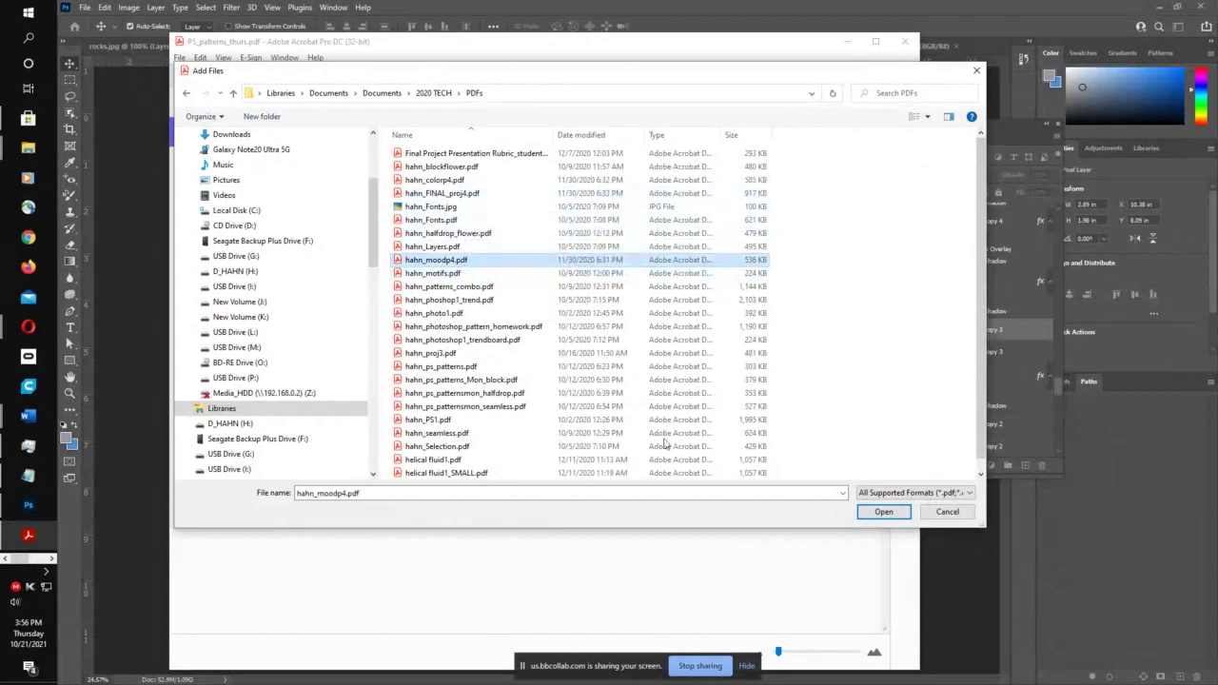
left_click(884, 512)
- Preview the mood board PDF enlarged and place it before the color board in the combine order
mouse_move(426, 259)
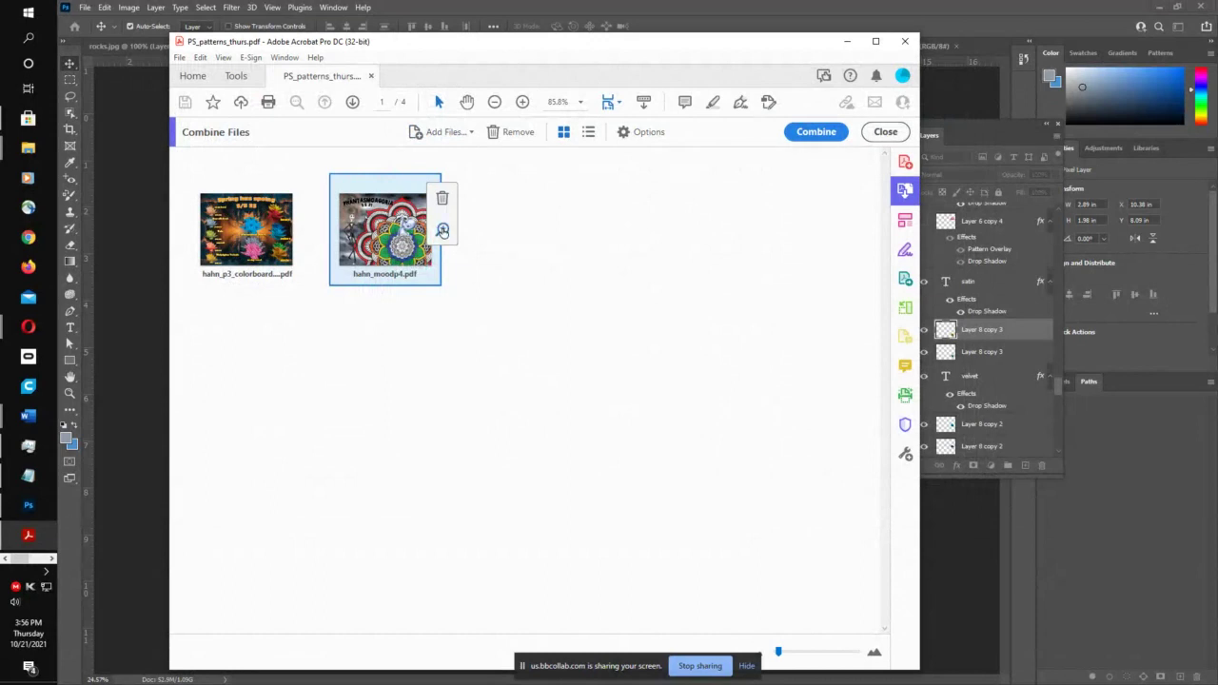
left_click(442, 231)
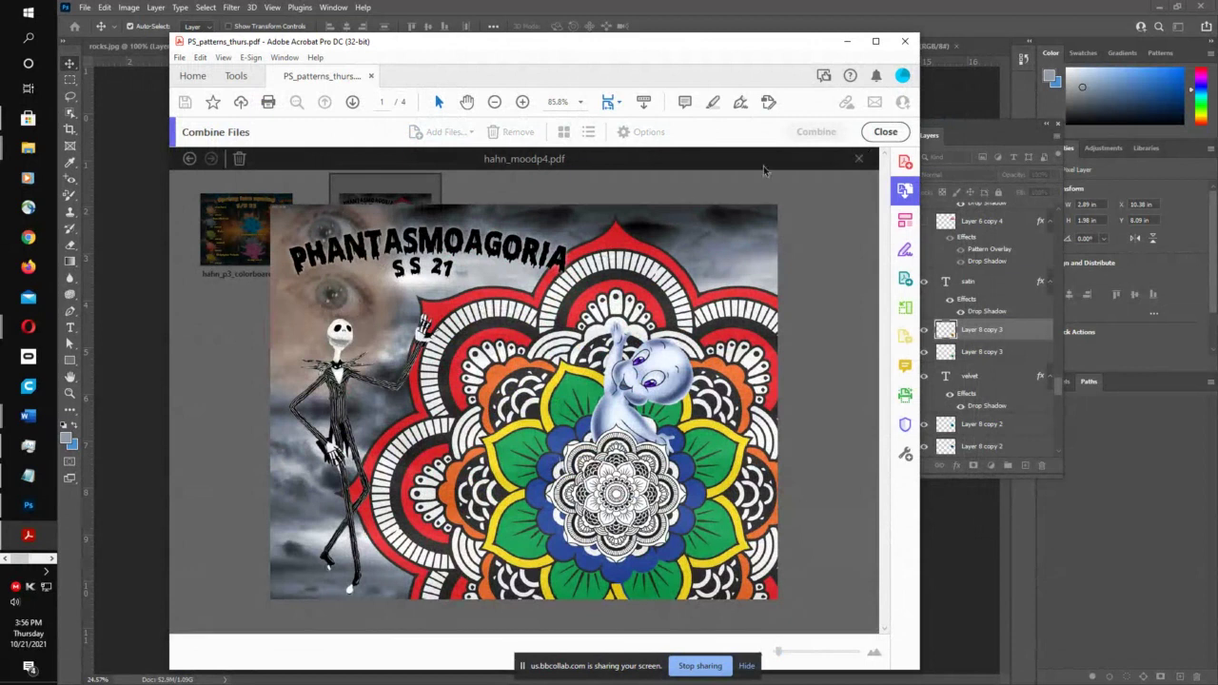
left_click(857, 160)
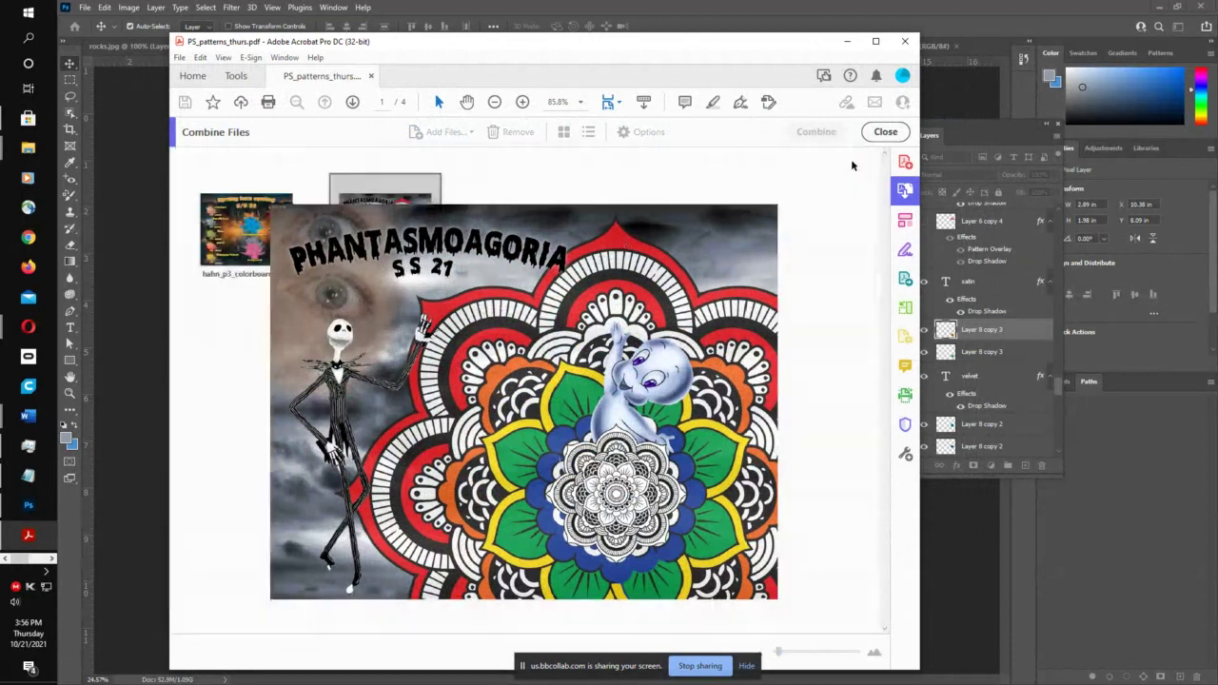
left_click_drag(388, 253, 229, 230)
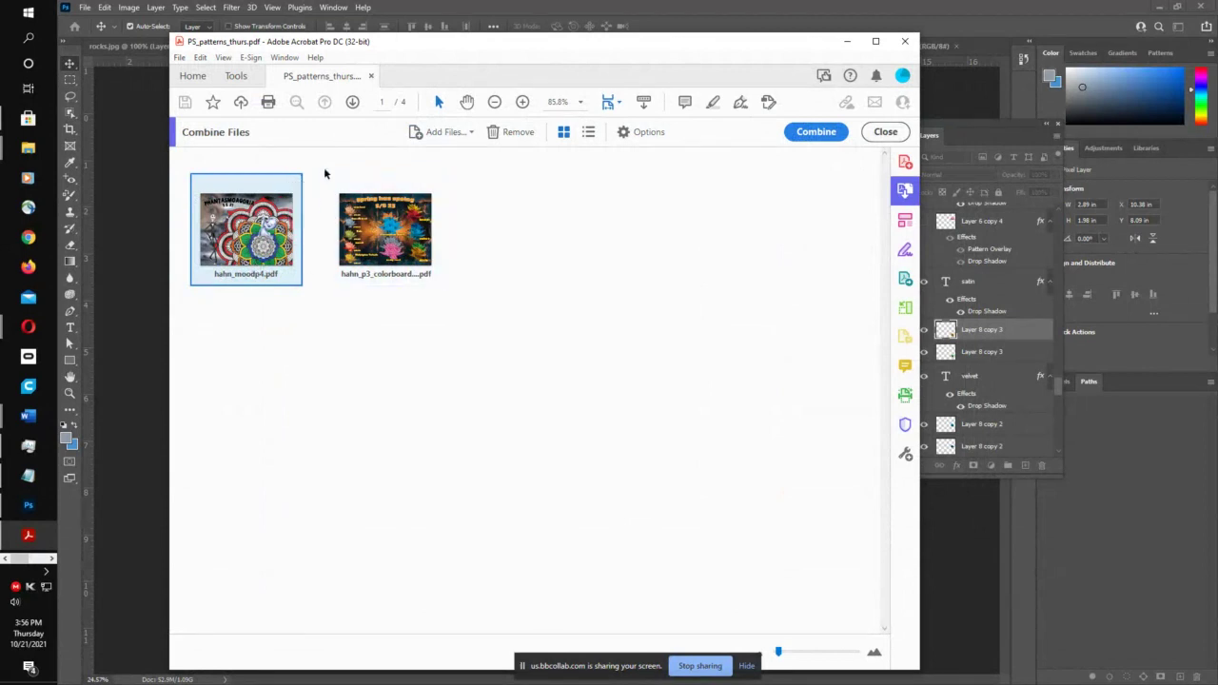
- Check the file sizes in list view and combine the mood board and color board into one PDF
left_click(591, 134)
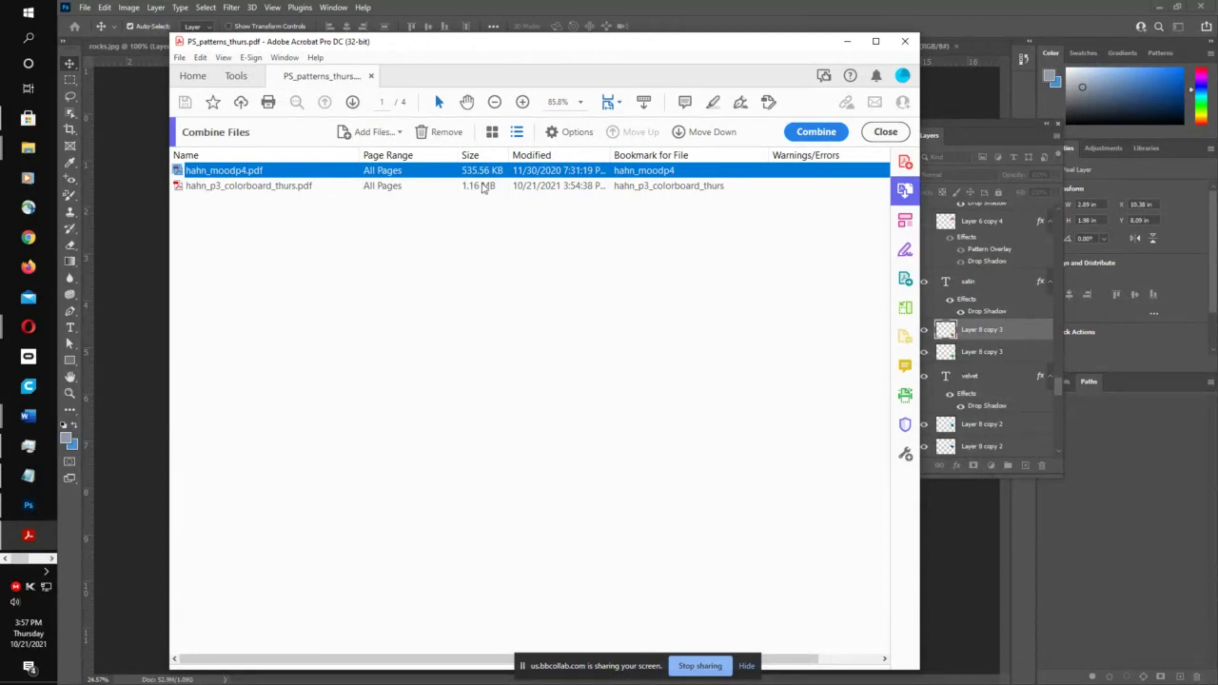
left_click(492, 133)
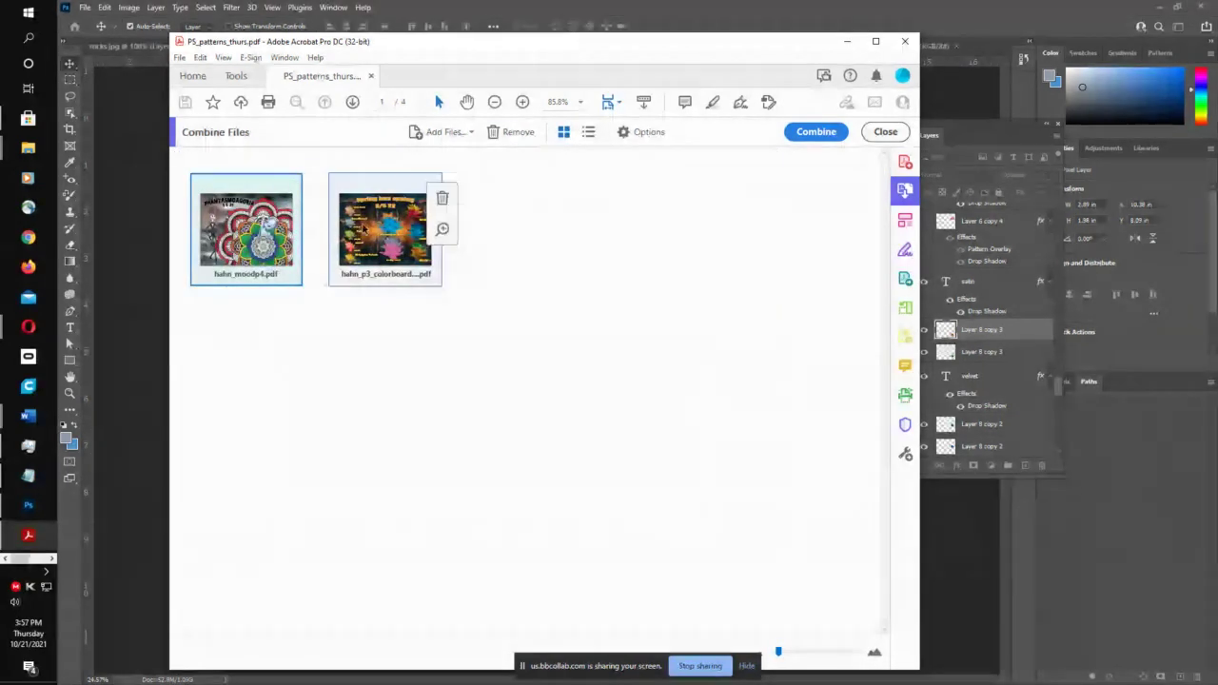
left_click(816, 132)
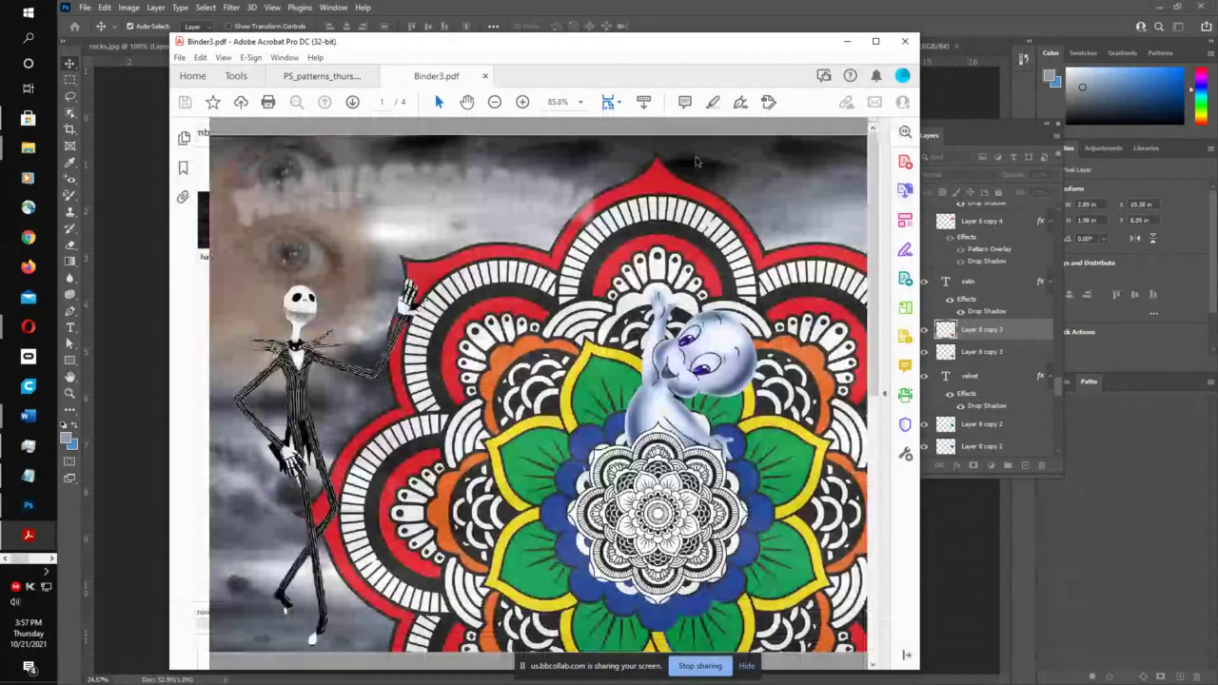
- Save the combined PDF in Documents > 2021 FASHION TECH > PDF, named with the surname followed by _Proj3_combo_thurs
left_click(179, 57)
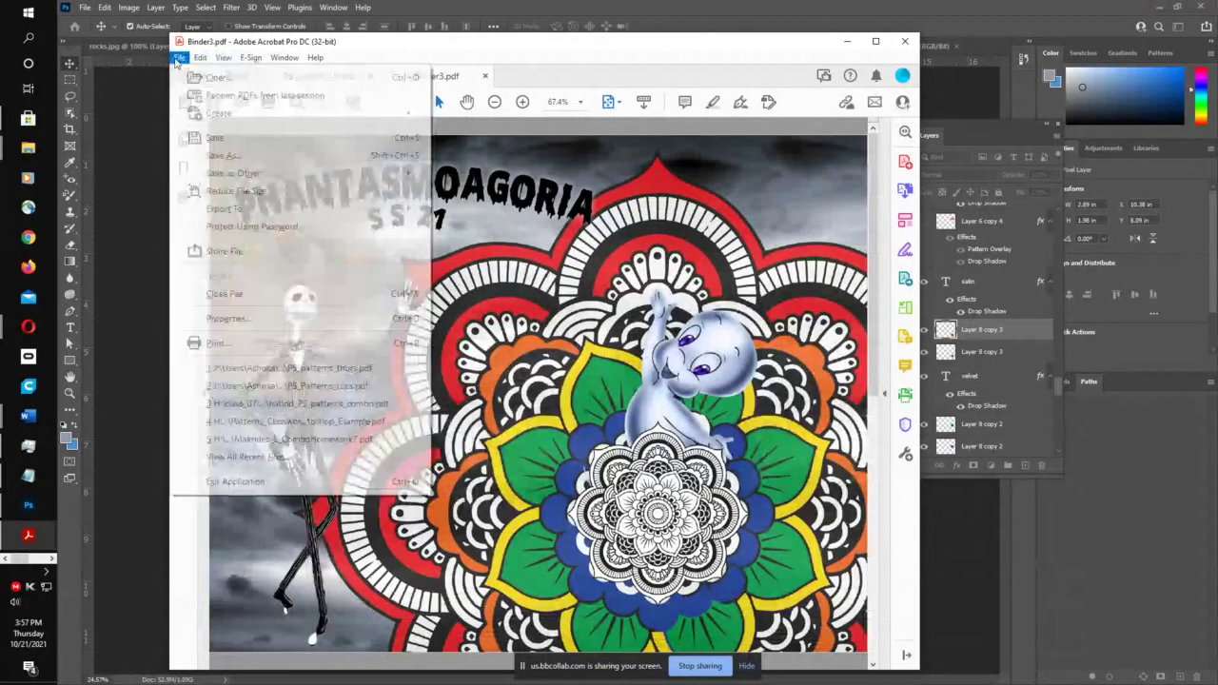
left_click(216, 155)
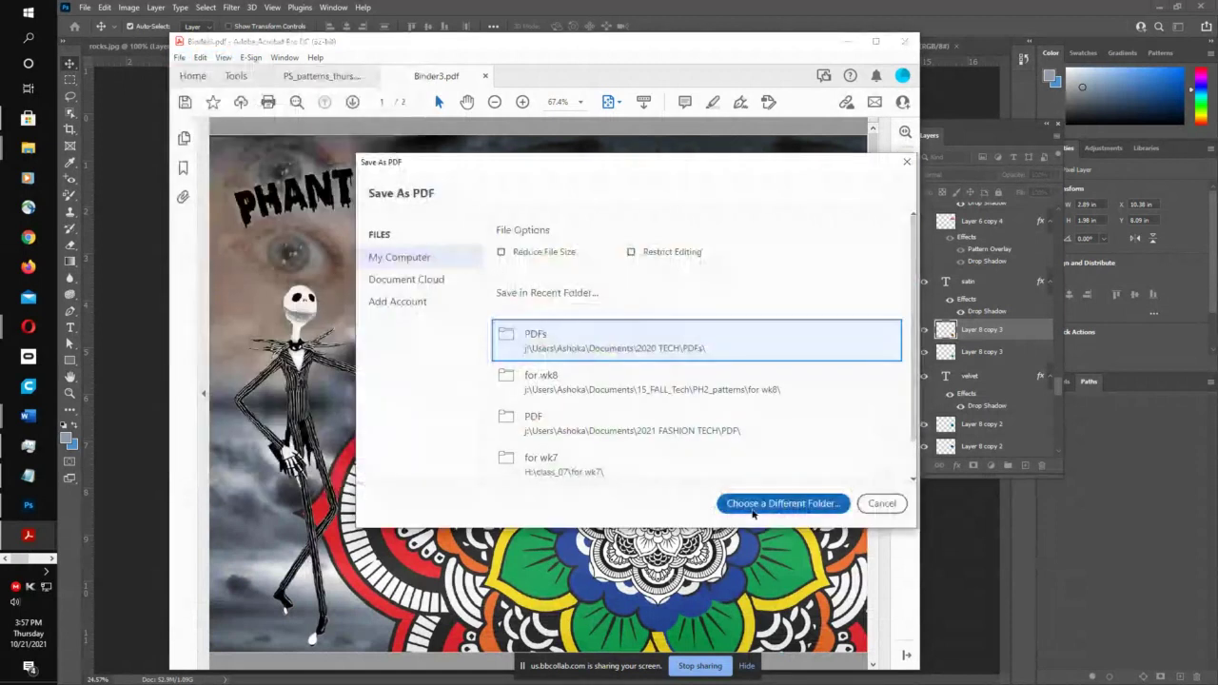
left_click(756, 517)
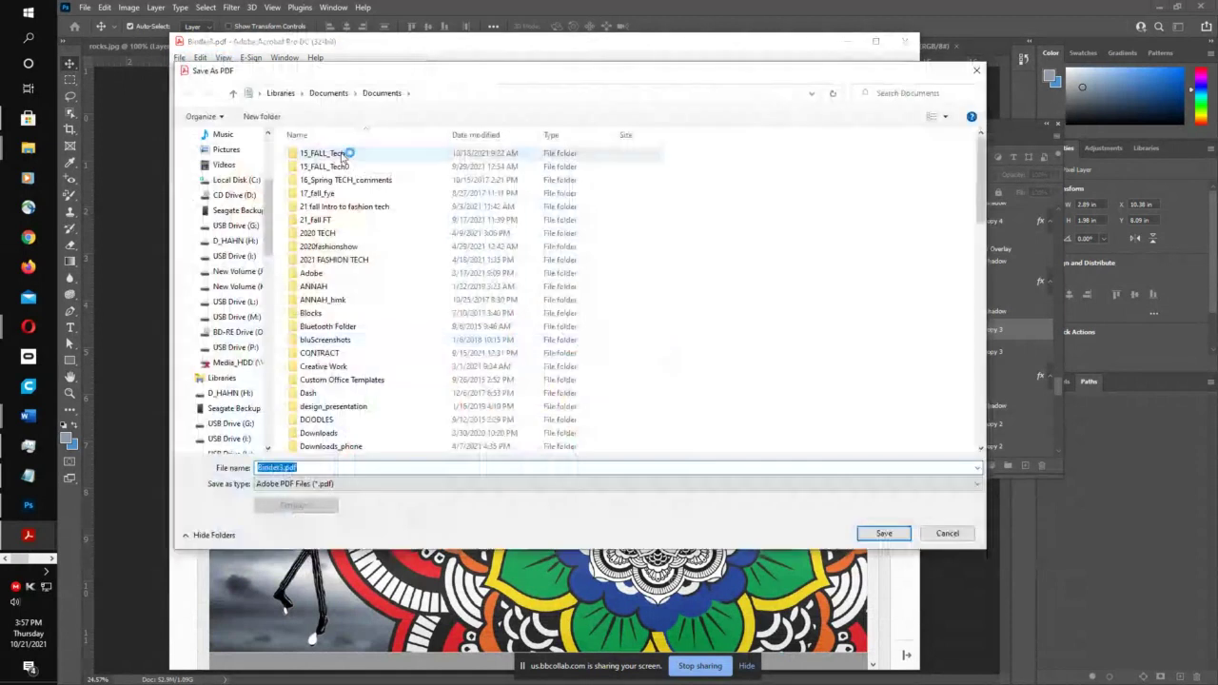
double_click(324, 259)
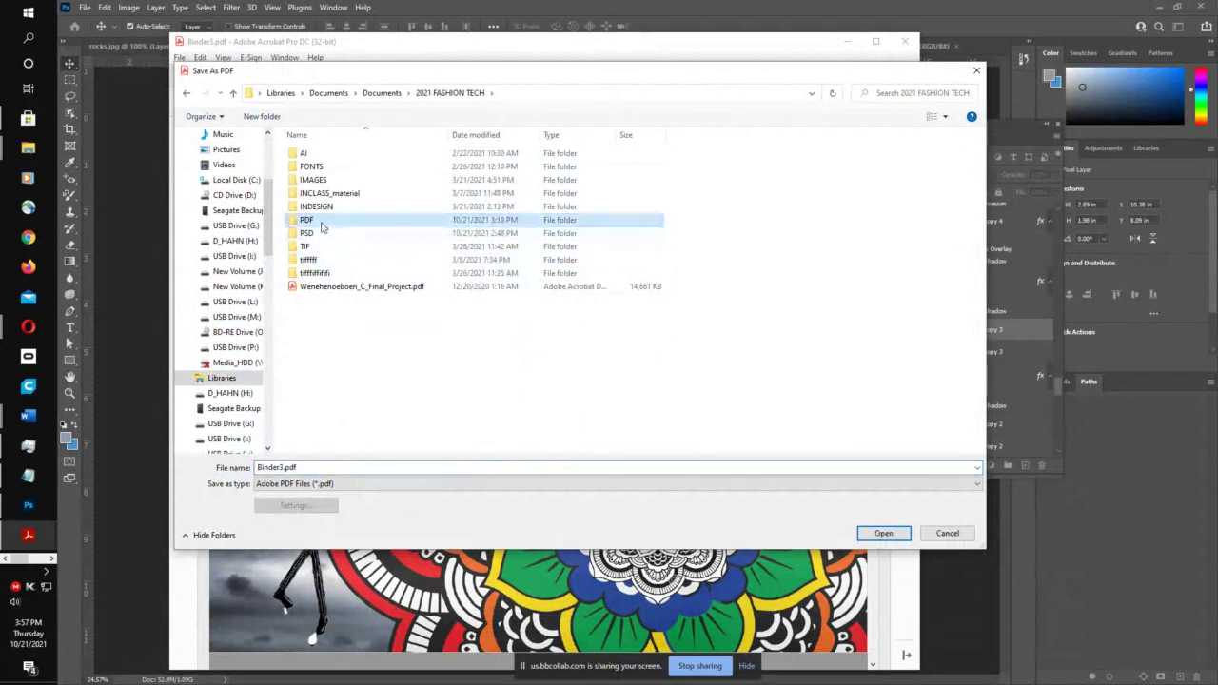
double_click(307, 220)
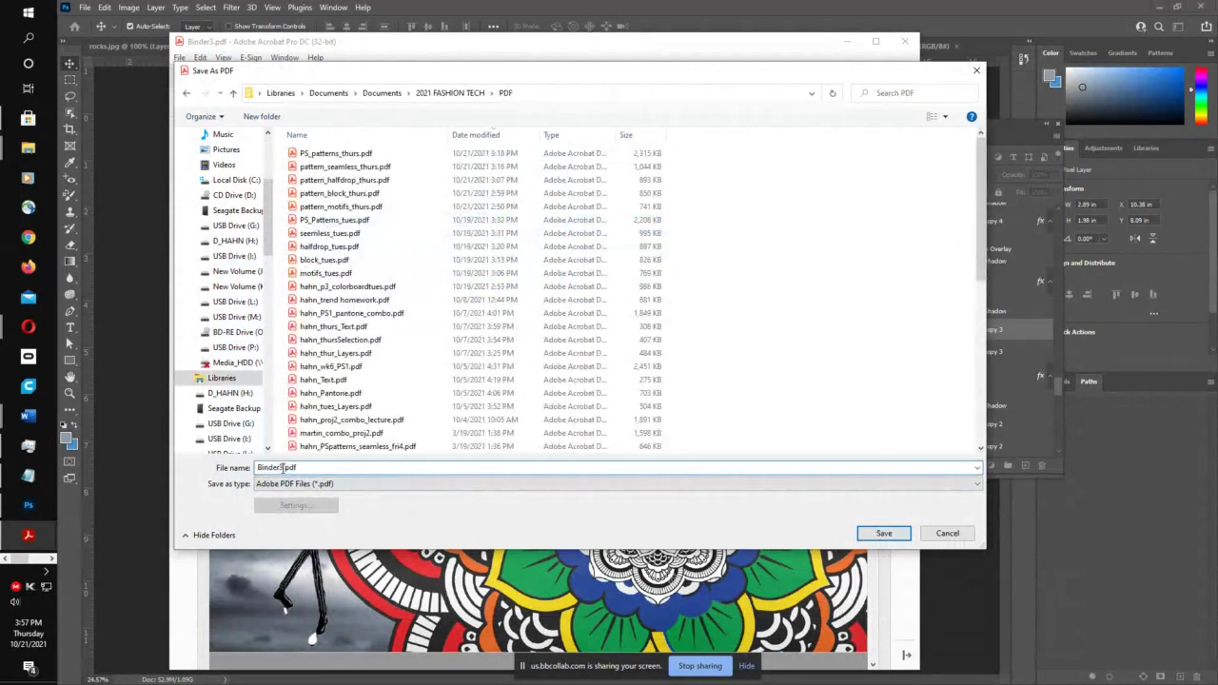
type("hahn")
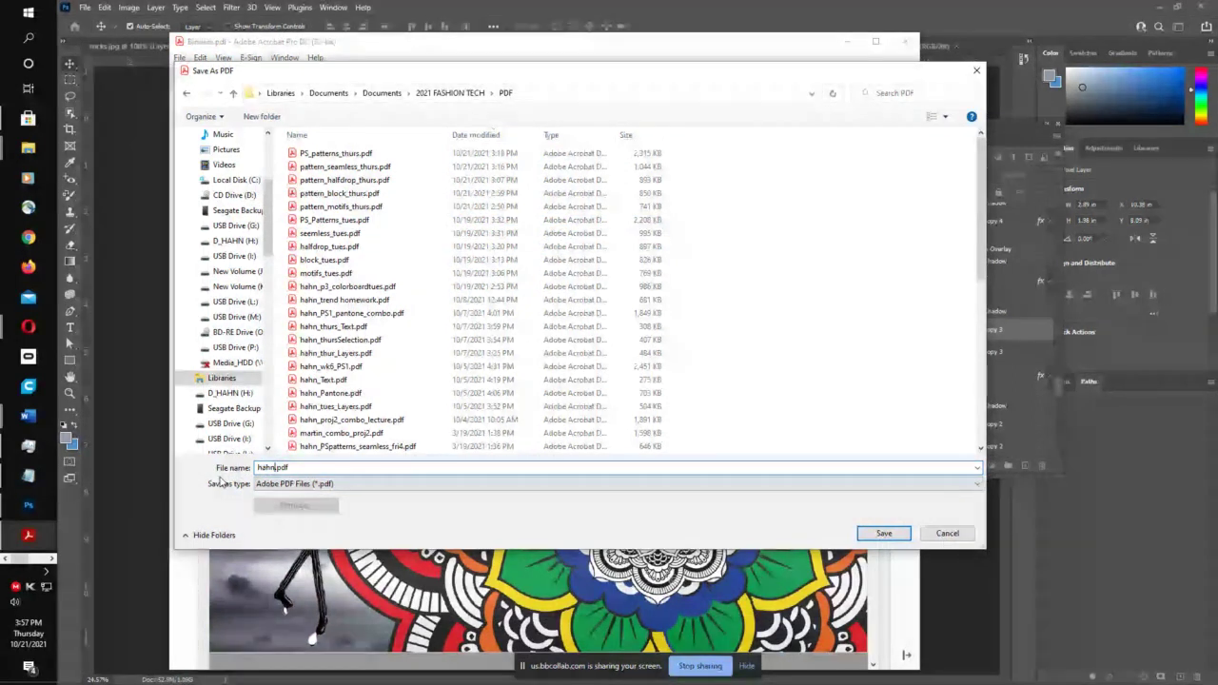
type("_Proj")
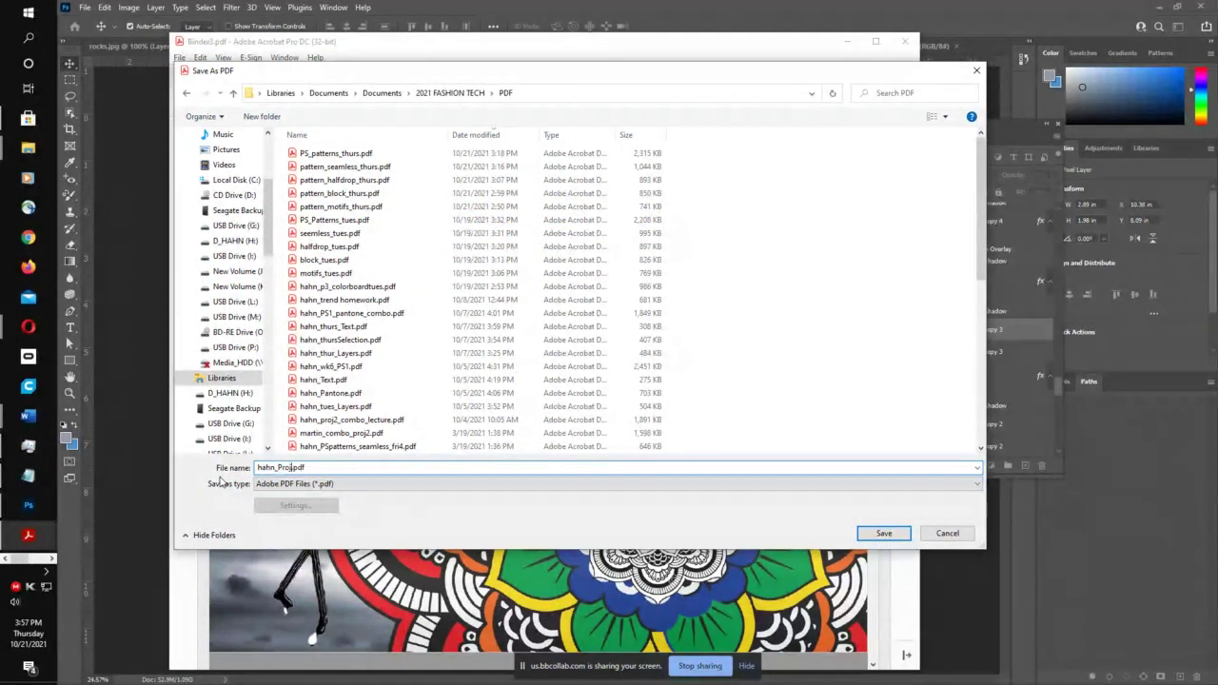
type("3_combo_thus")
left_click(888, 534)
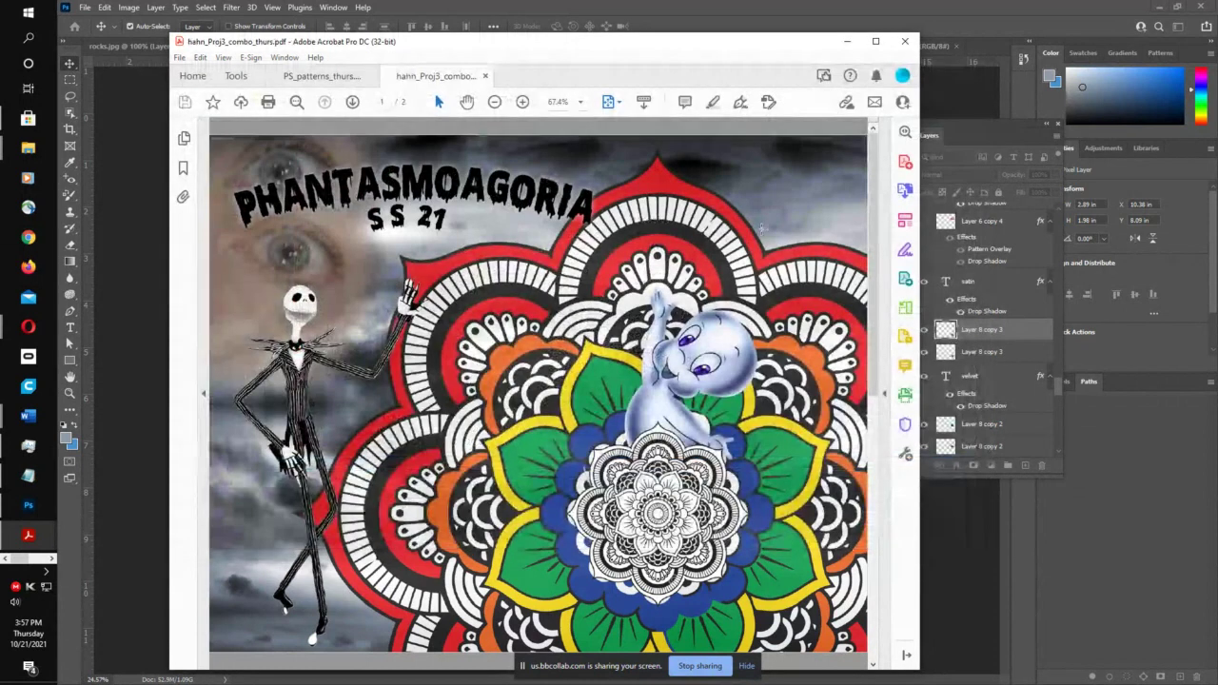
- Switch to the Blackboard course in the browser and open the PROJECTS folder inside the Lab folder
left_click(848, 42)
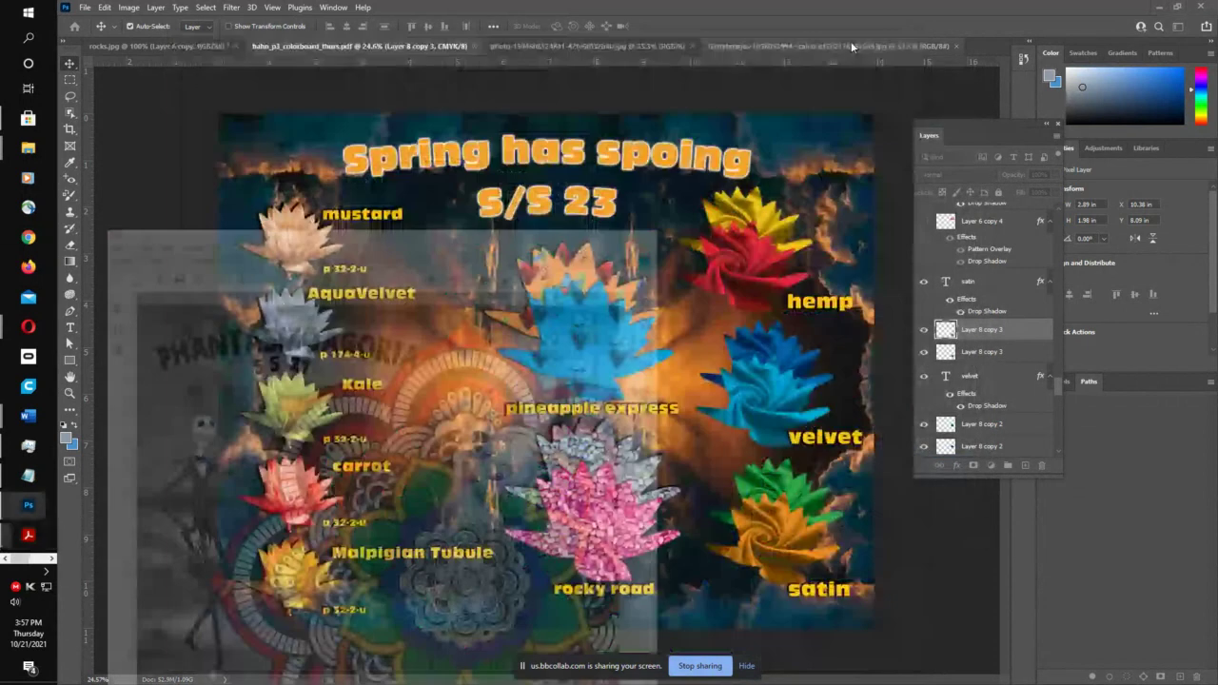
key("alt+Tab")
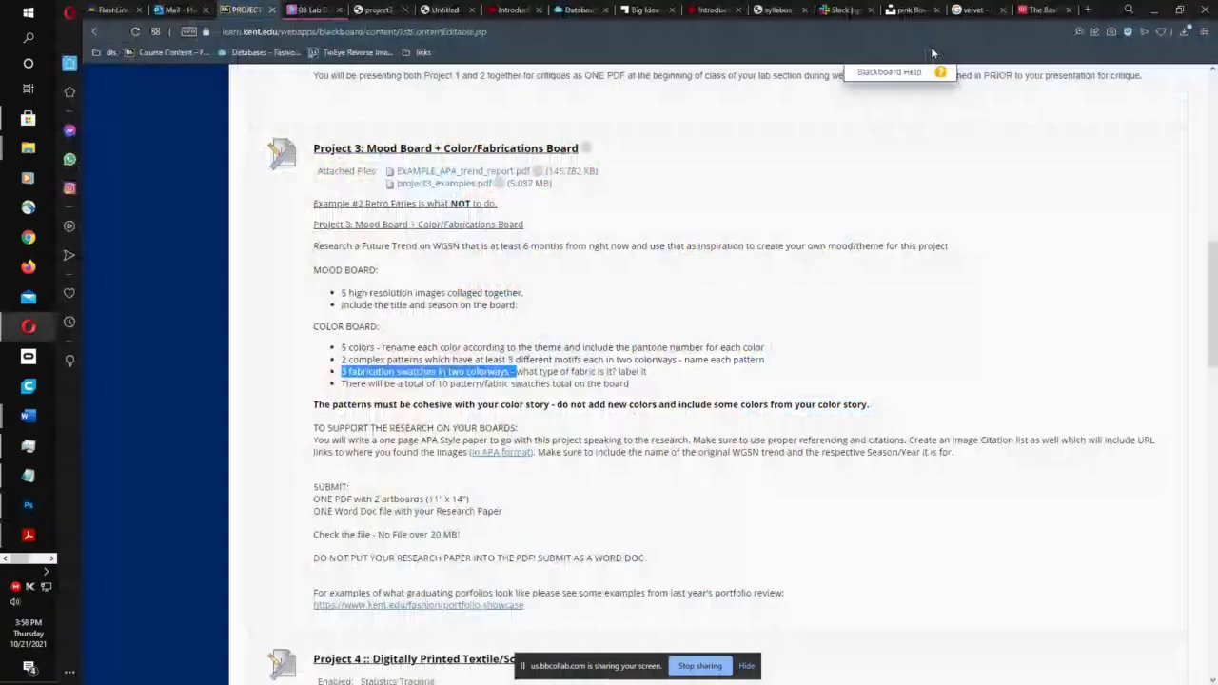
scroll(454, 309, "up", 5)
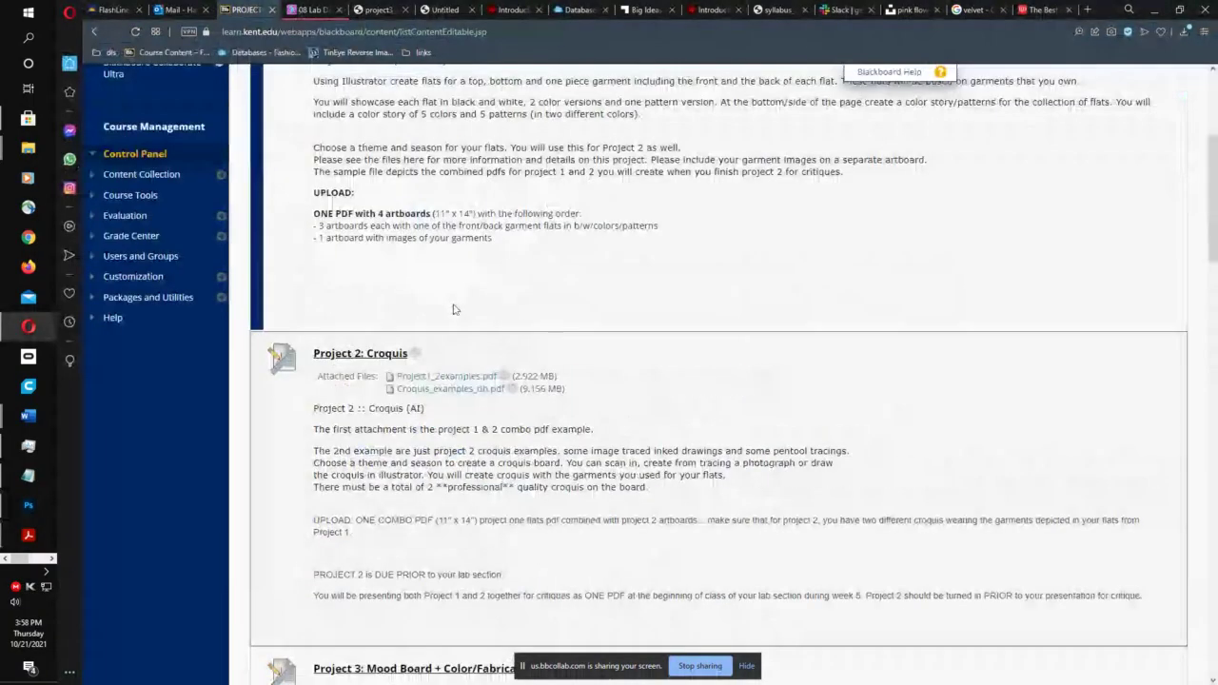
scroll(454, 310, "up", 3)
left_click(134, 268)
scroll(517, 218, "down", 2)
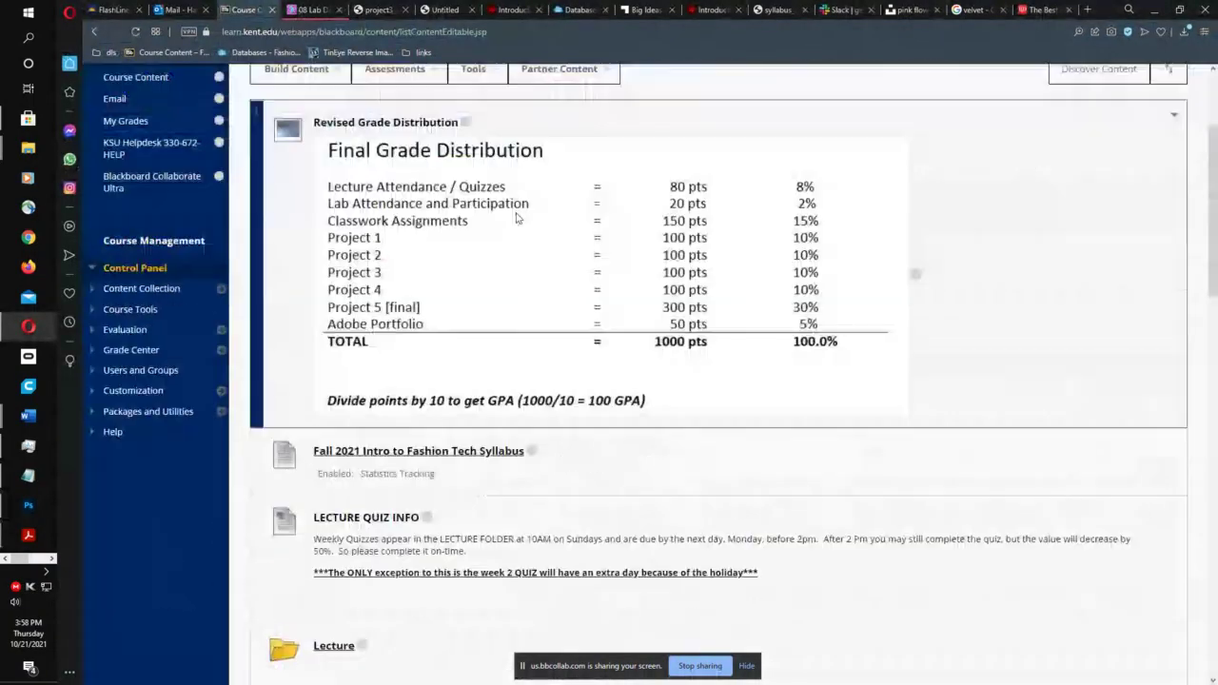
scroll(360, 422, "down", 3)
left_click(323, 456)
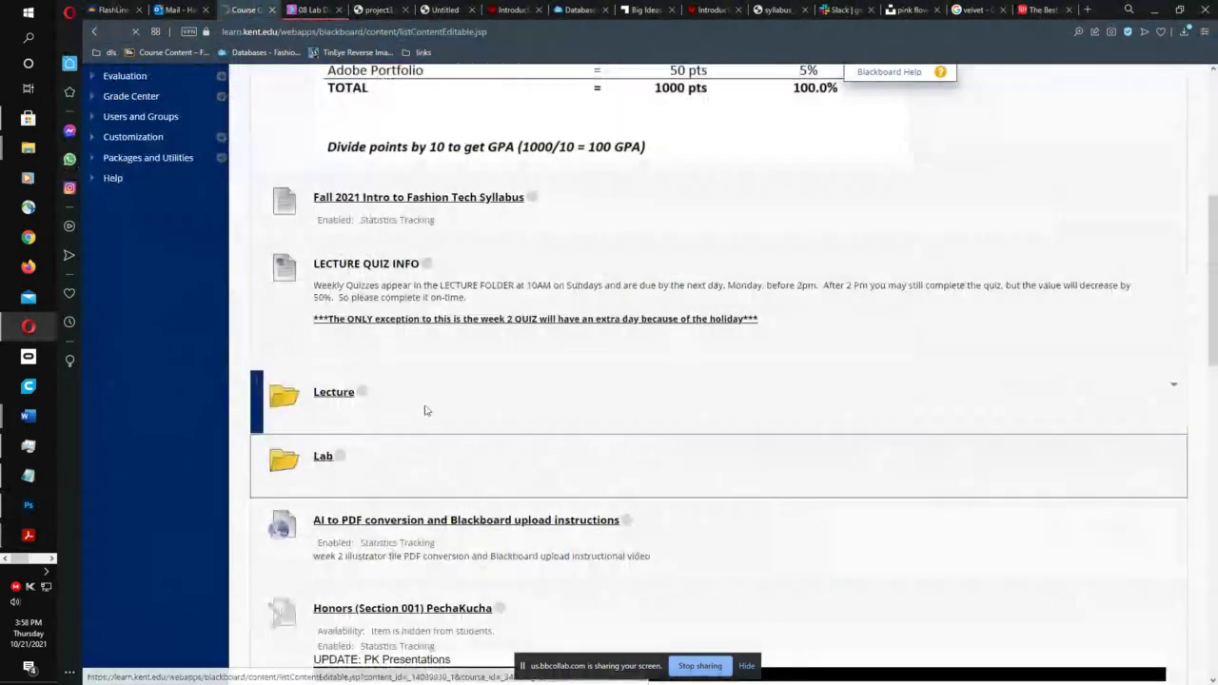
scroll(417, 245, "down", 2)
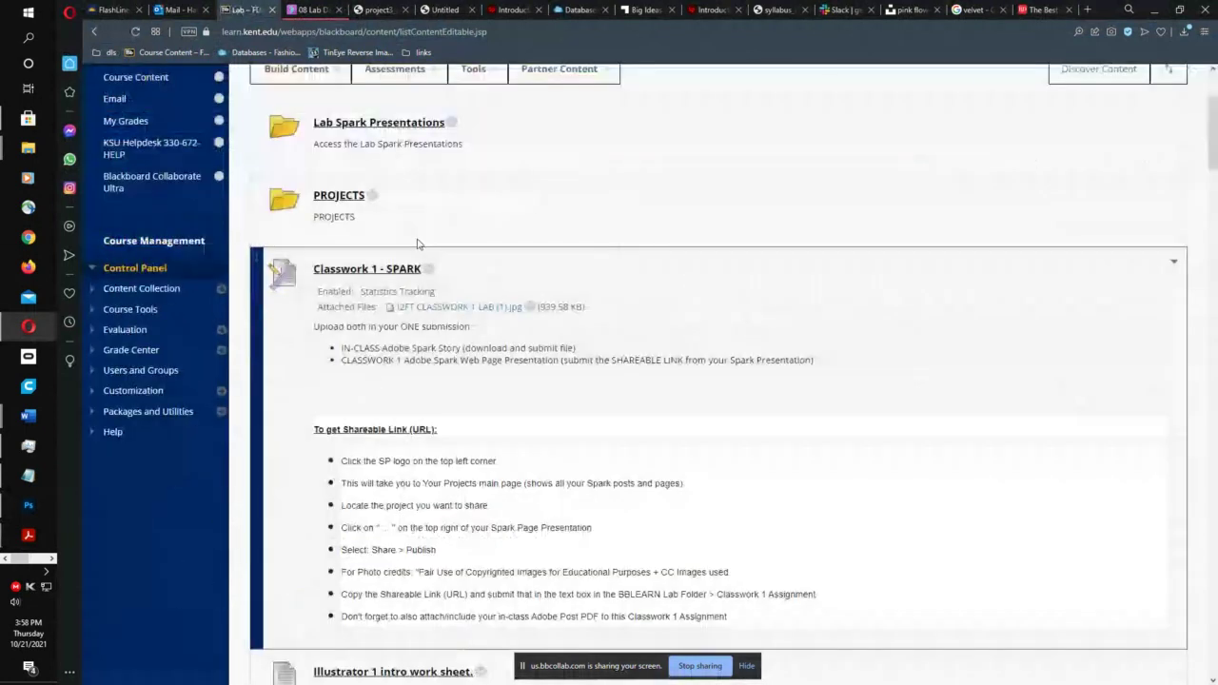
left_click(353, 205)
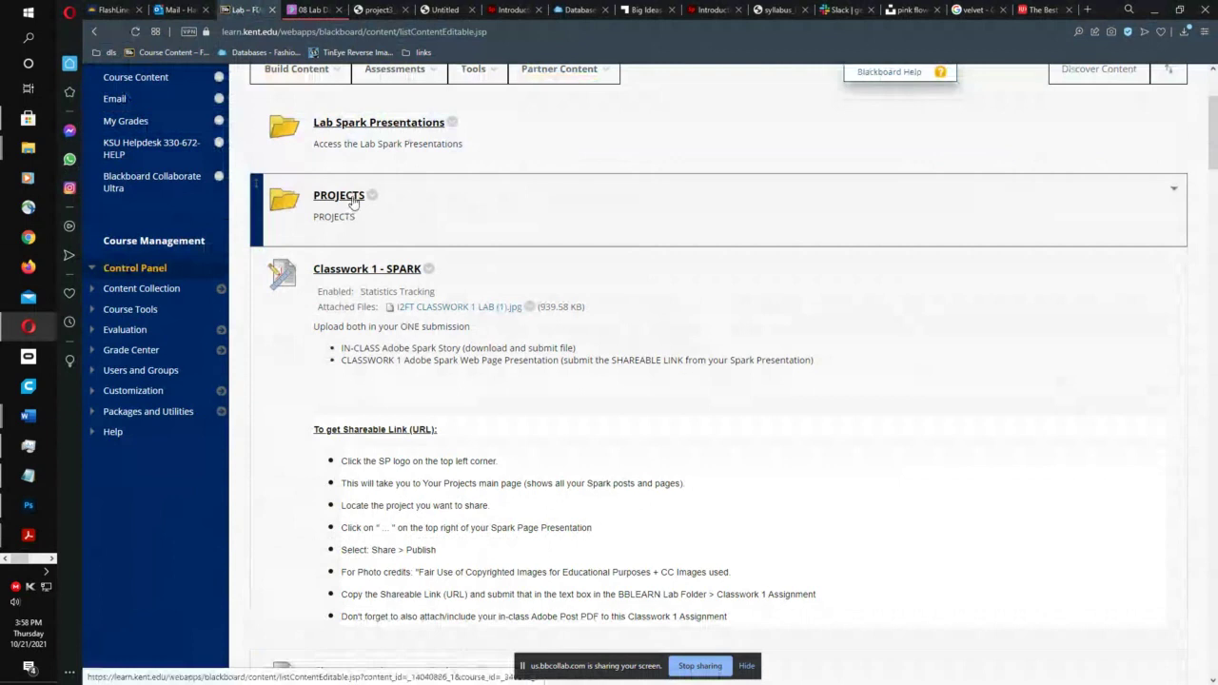
left_click(473, 259)
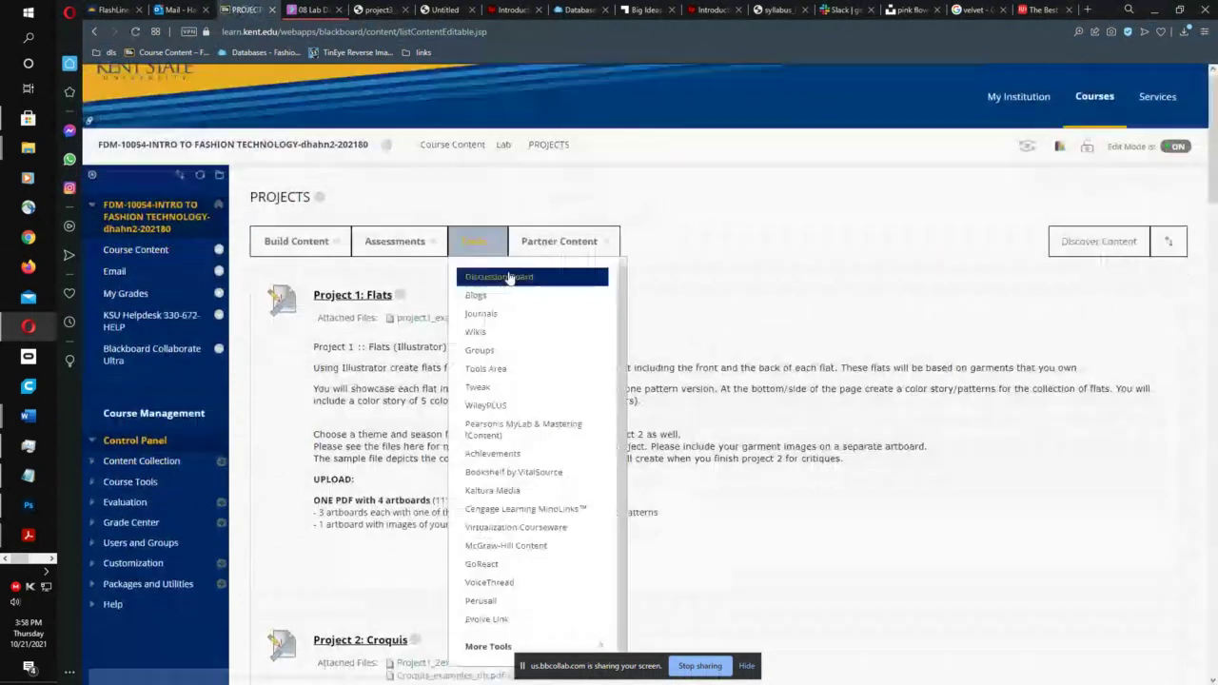
- Review the Project 3 submission requirements for the PDF, the Word document, the file size limit and the research paper format
scroll(517, 234, "down", 4)
scroll(512, 267, "down", 3)
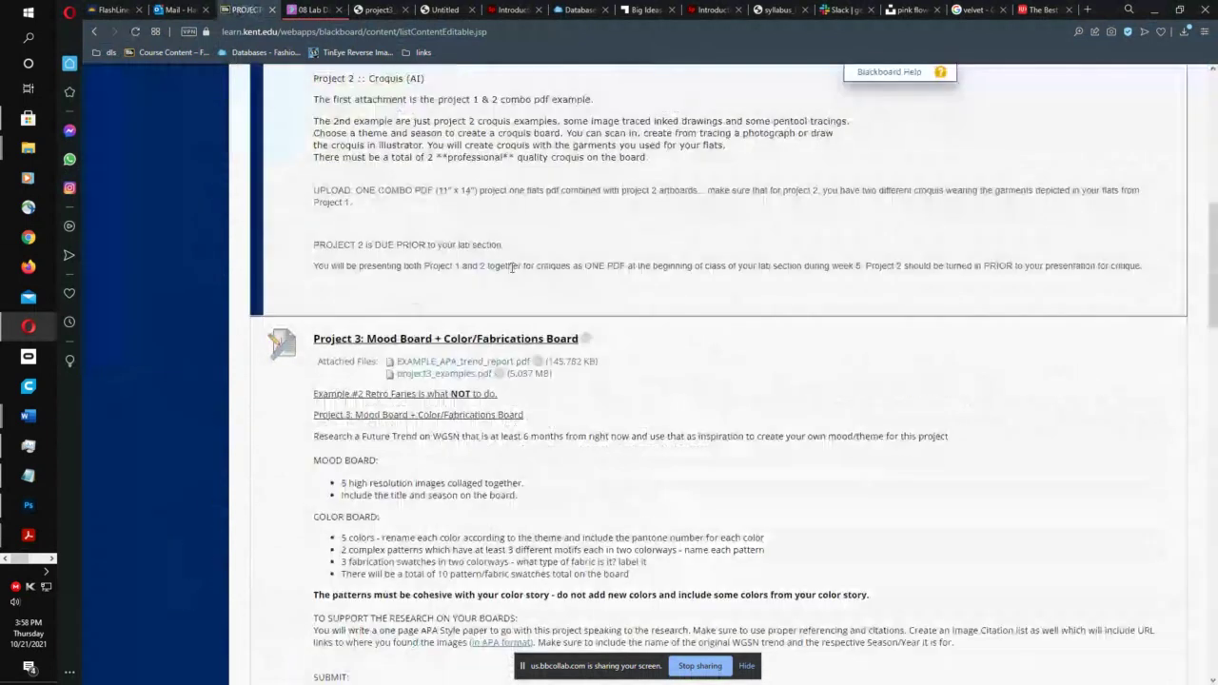
scroll(512, 268, "down", 1)
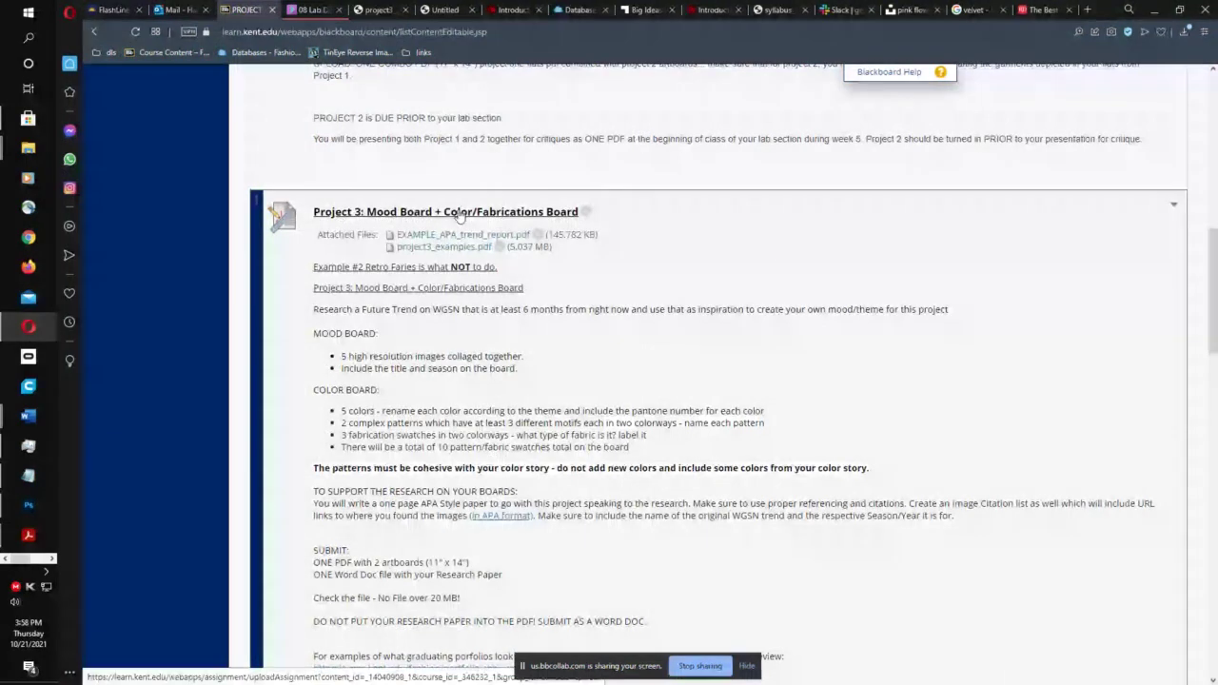
scroll(471, 219, "down", 1)
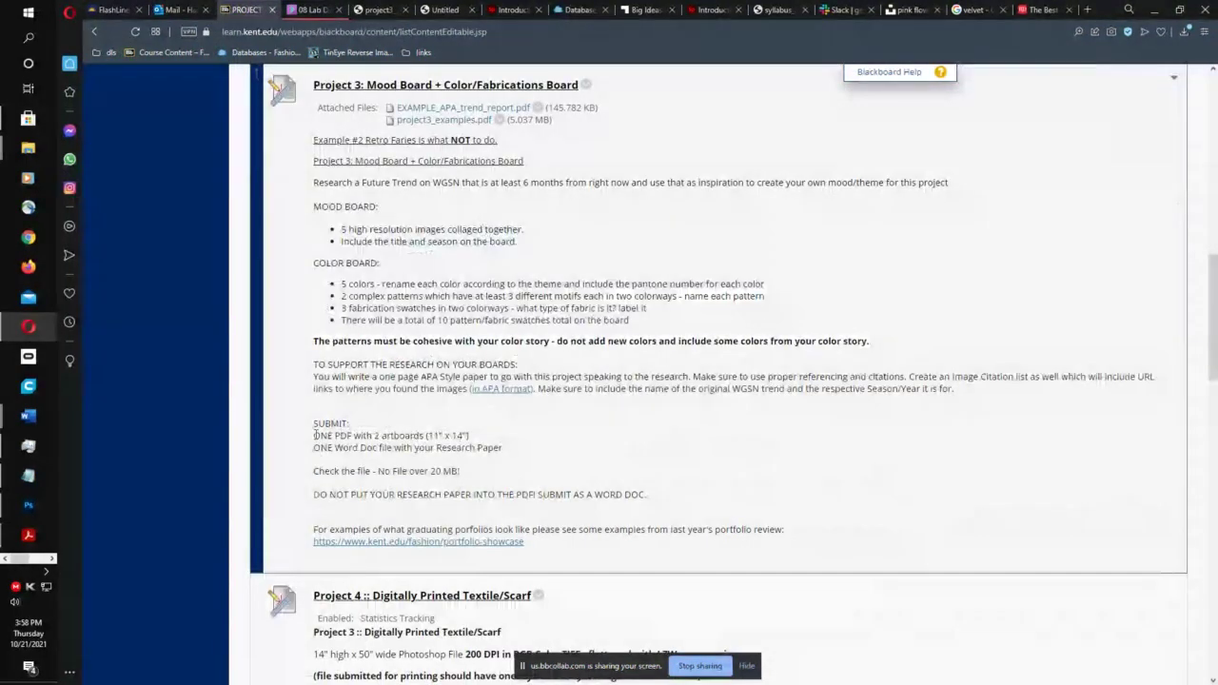
left_click_drag(314, 435, 429, 434)
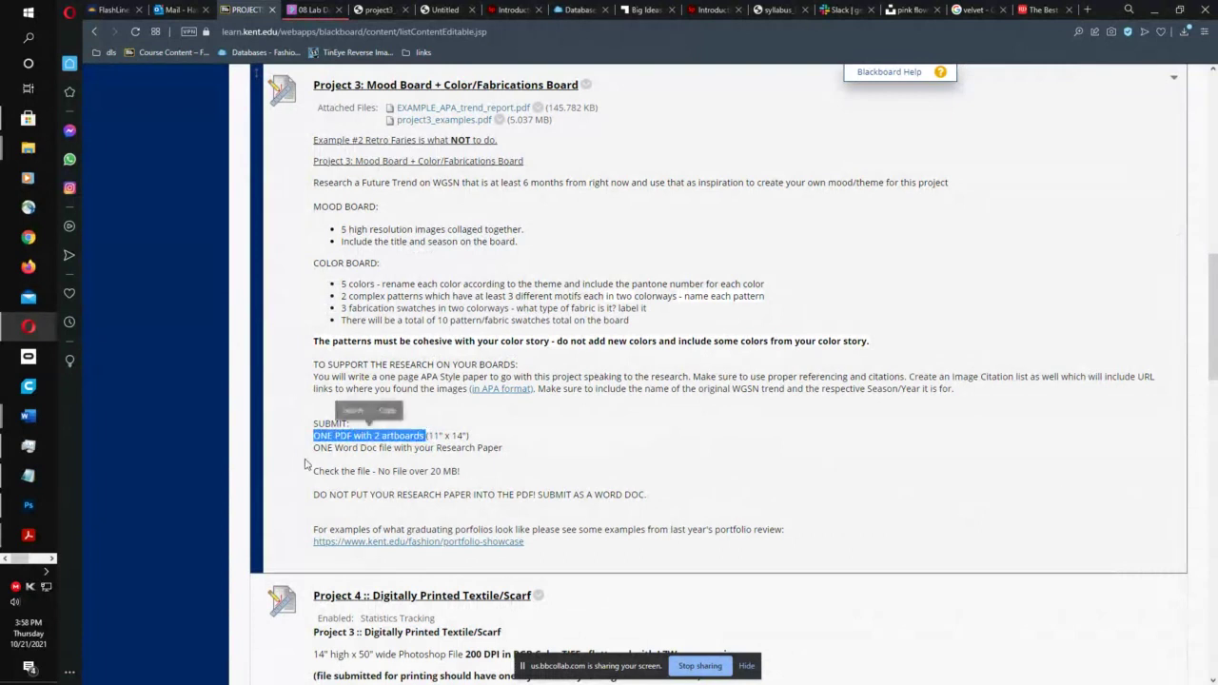
left_click_drag(314, 448, 496, 449)
left_click_drag(314, 472, 467, 480)
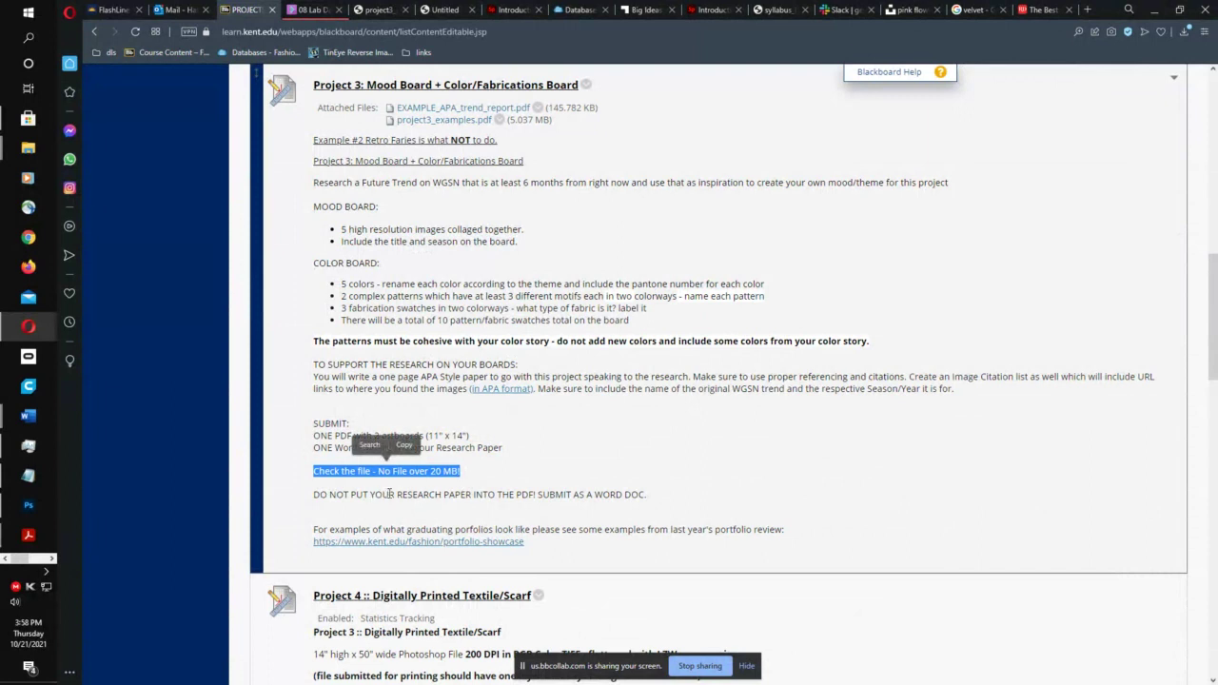
left_click_drag(391, 495, 436, 495)
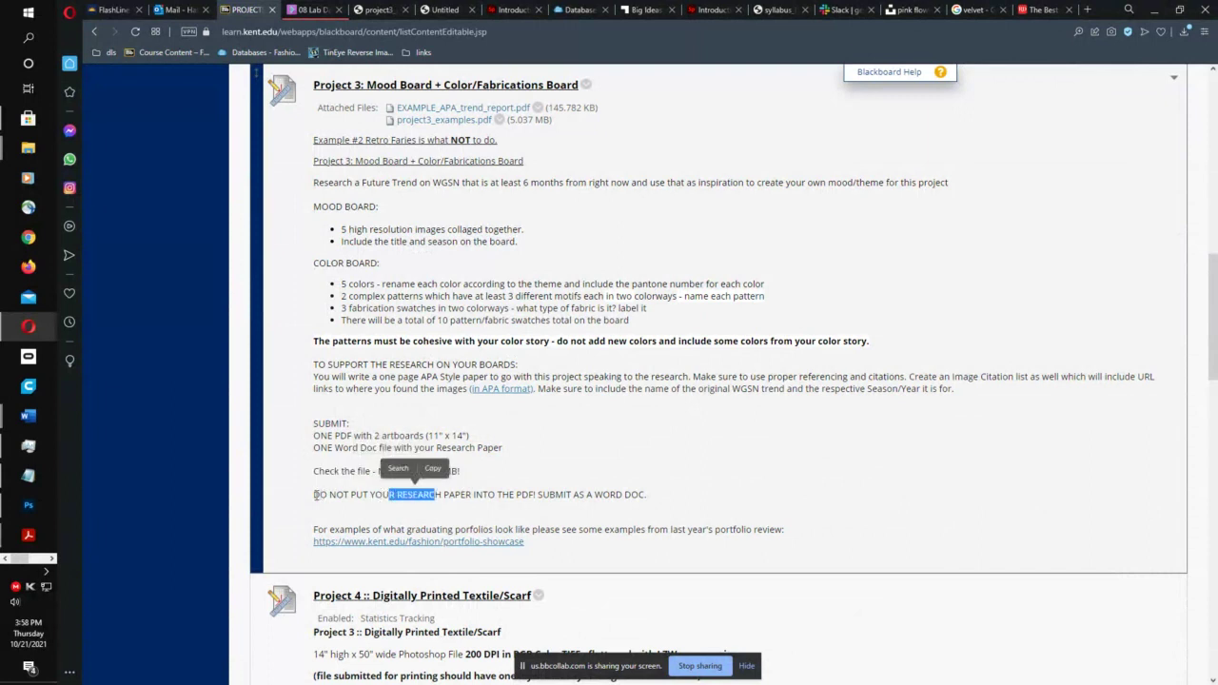
left_click_drag(315, 495, 653, 494)
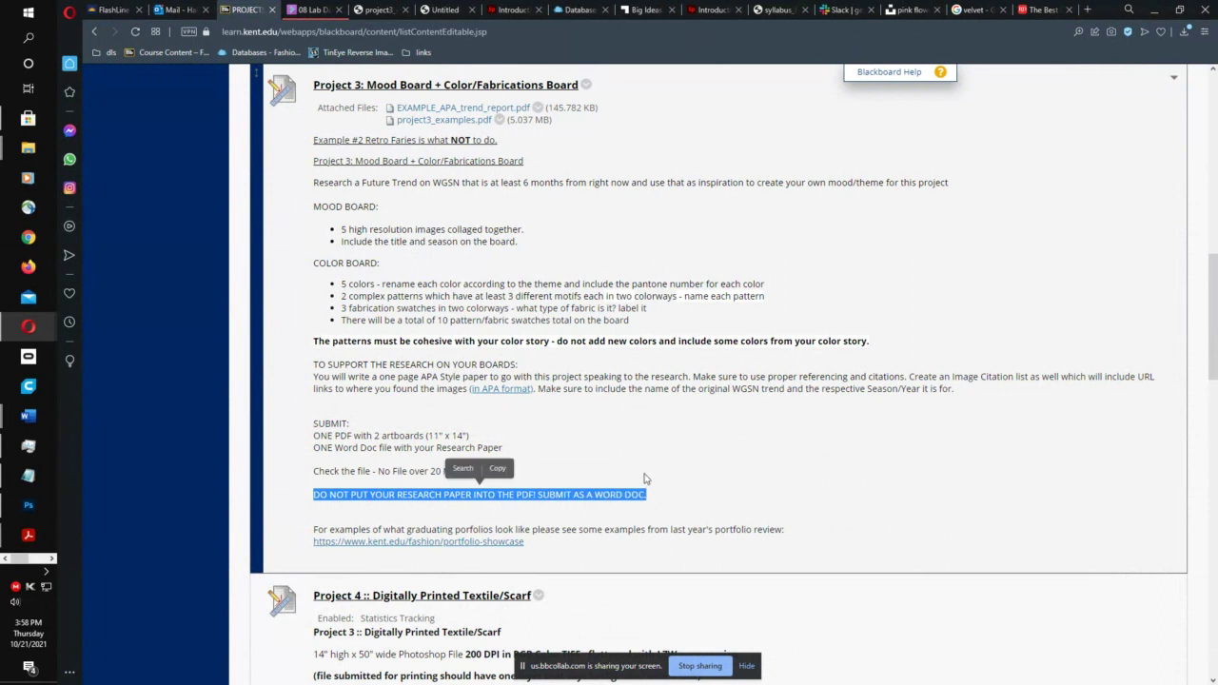
- Open the Project 3: Mood Board + Color/Fabrications Board assignment at its submission section
scroll(644, 478, "up", 2)
left_click(475, 213)
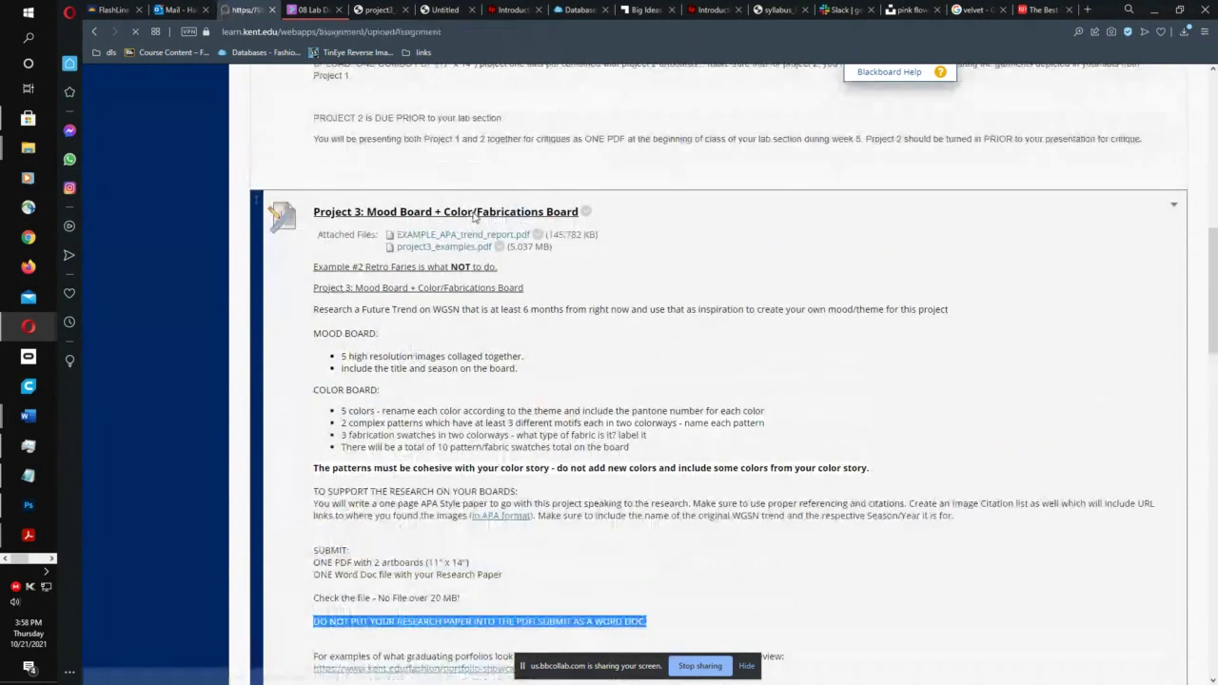
scroll(479, 326, "down", 4)
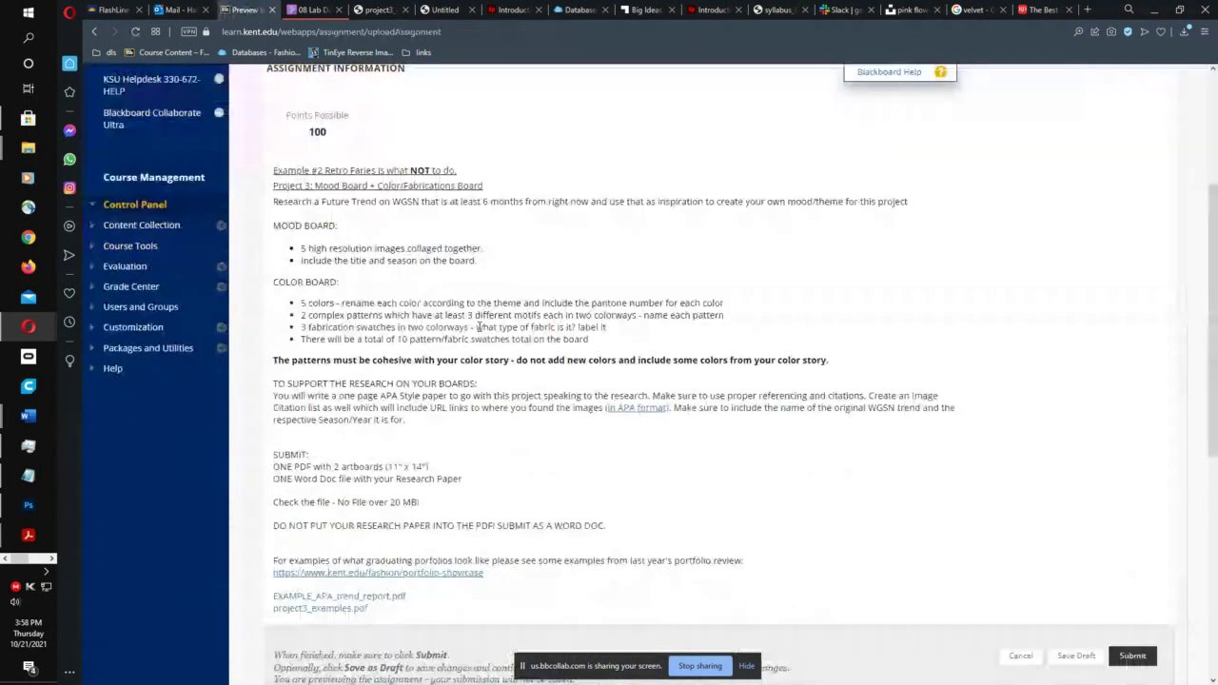
triple_click(479, 326)
scroll(538, 463, "down", 3)
scroll(538, 464, "down", 3)
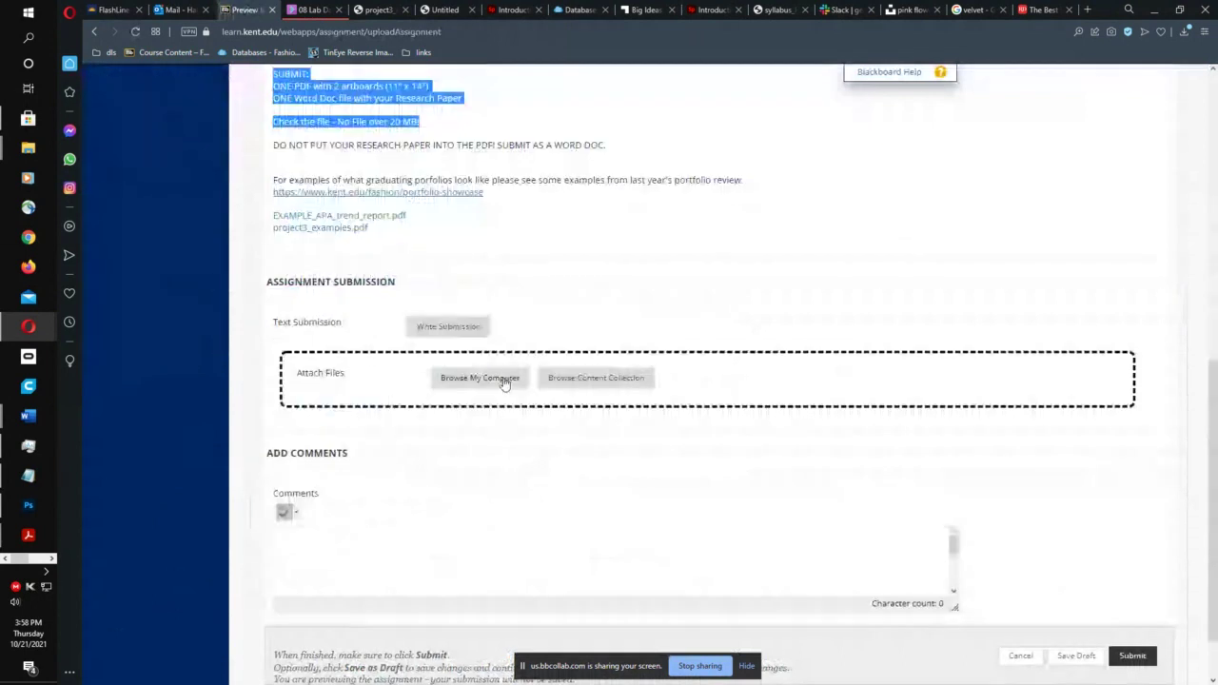
- Attach the combined PDF (surname followed by _Proj3_combo_thurs.pdf) from Documents > 2021 FASHION TECH > PDF to the submission
left_click(501, 378)
left_click(353, 547)
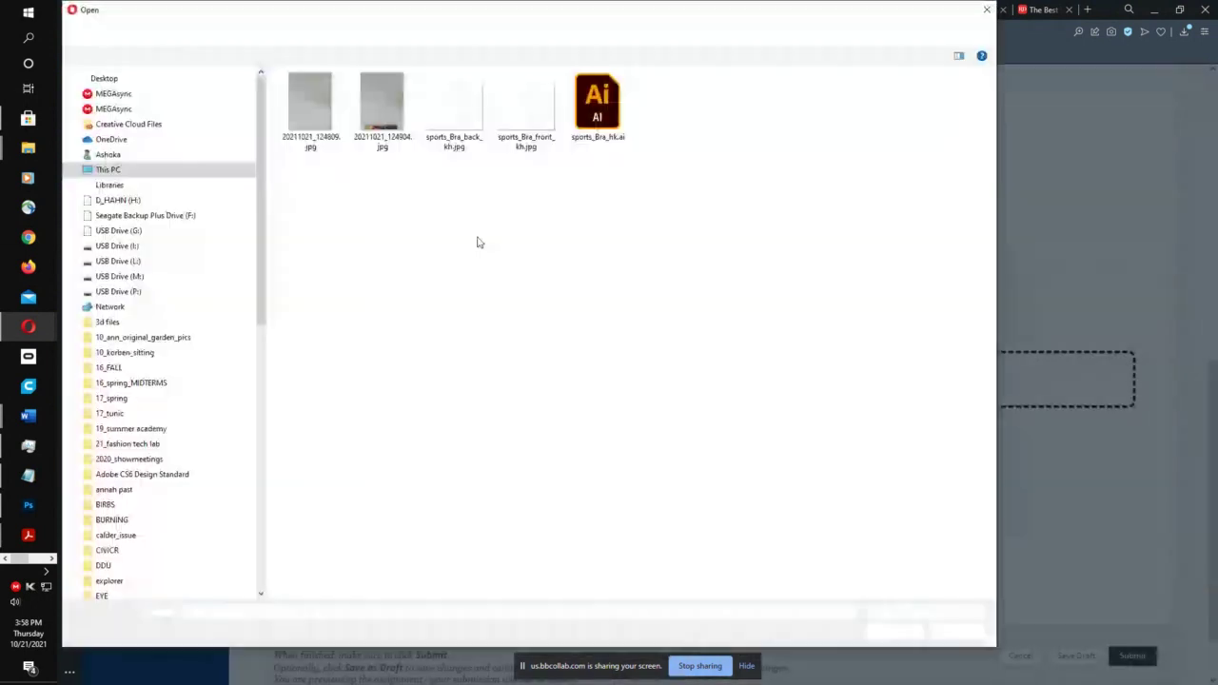
left_click(214, 35)
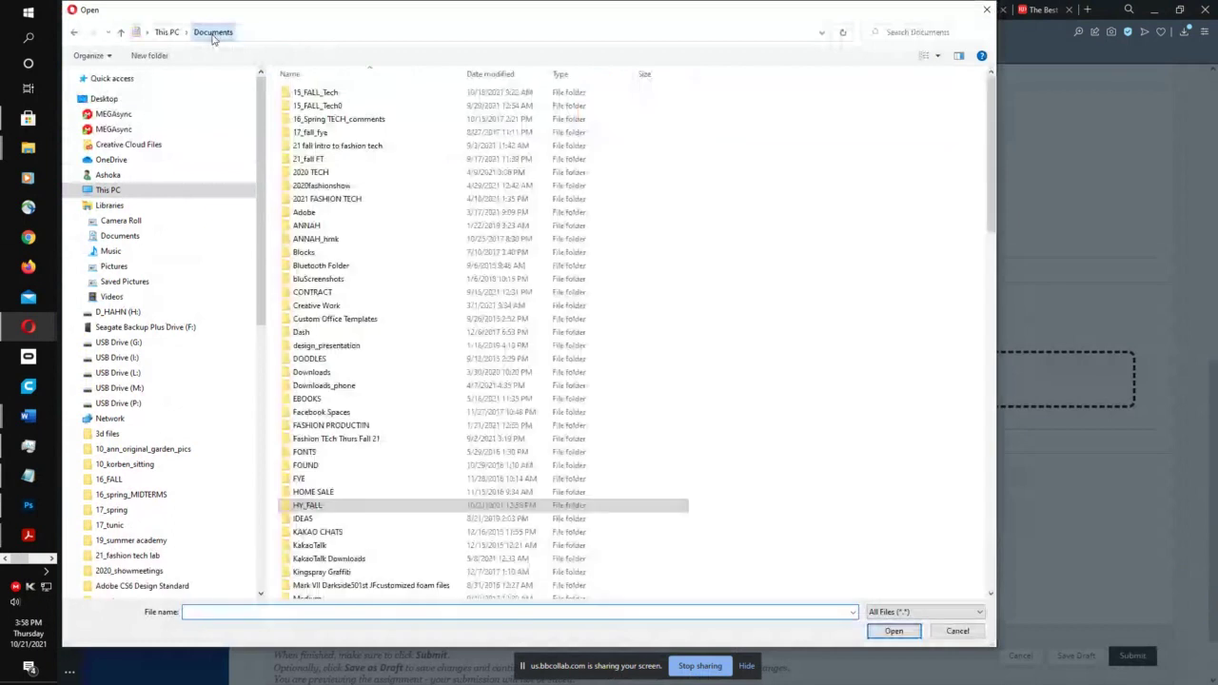
double_click(319, 198)
double_click(304, 159)
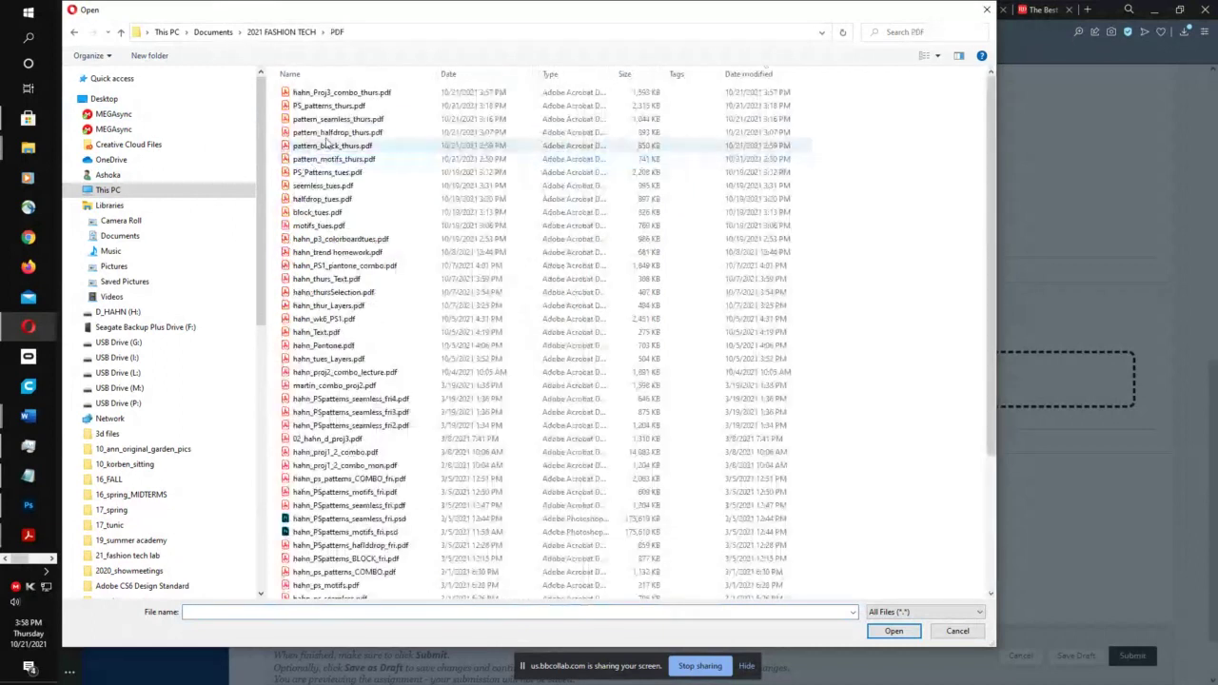
left_click(360, 96)
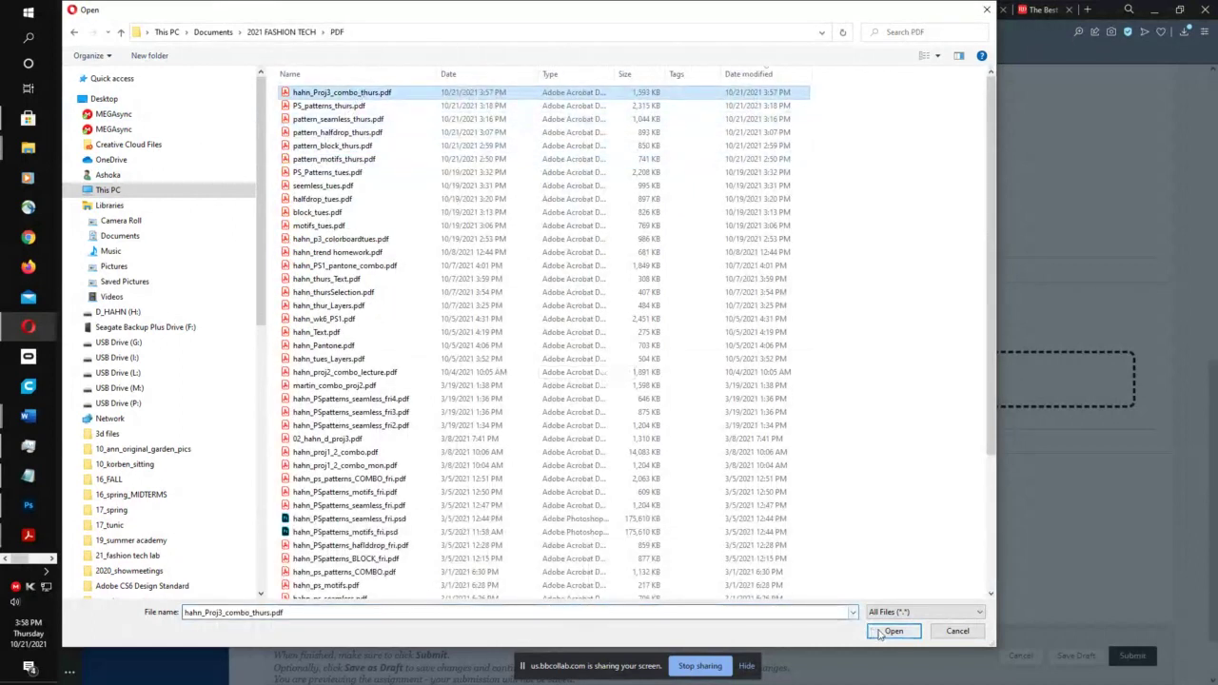
key("Return")
scroll(807, 569, "down", 2)
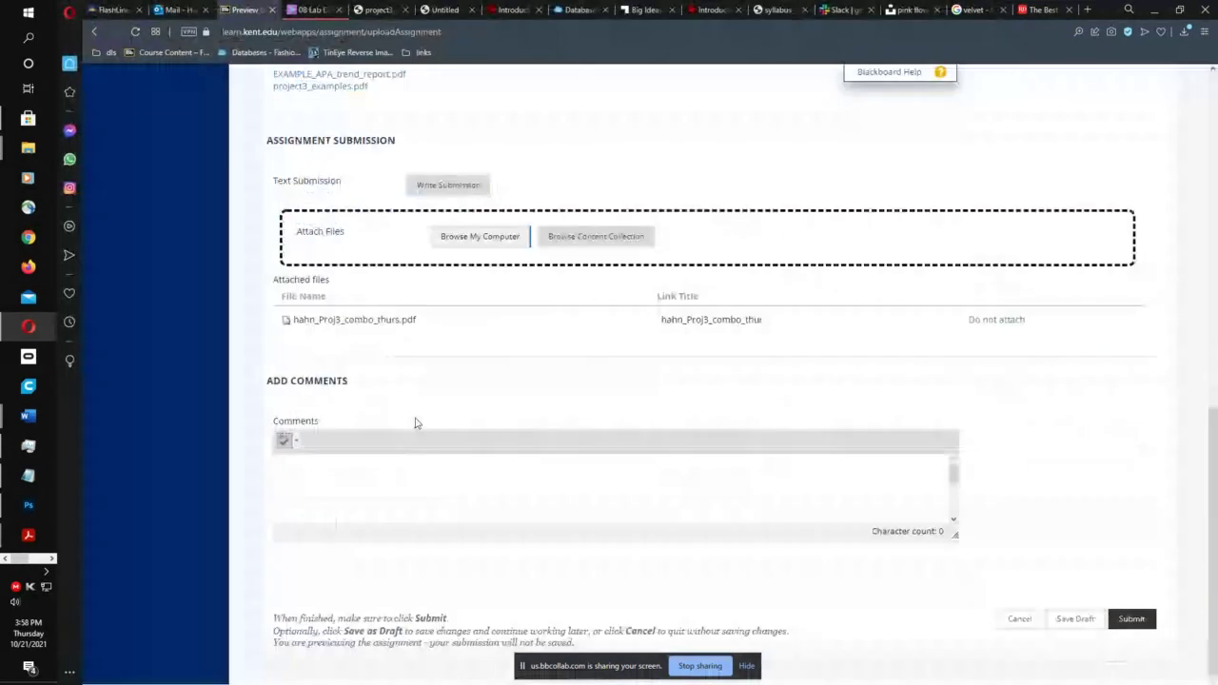
left_click_drag(291, 320, 376, 322)
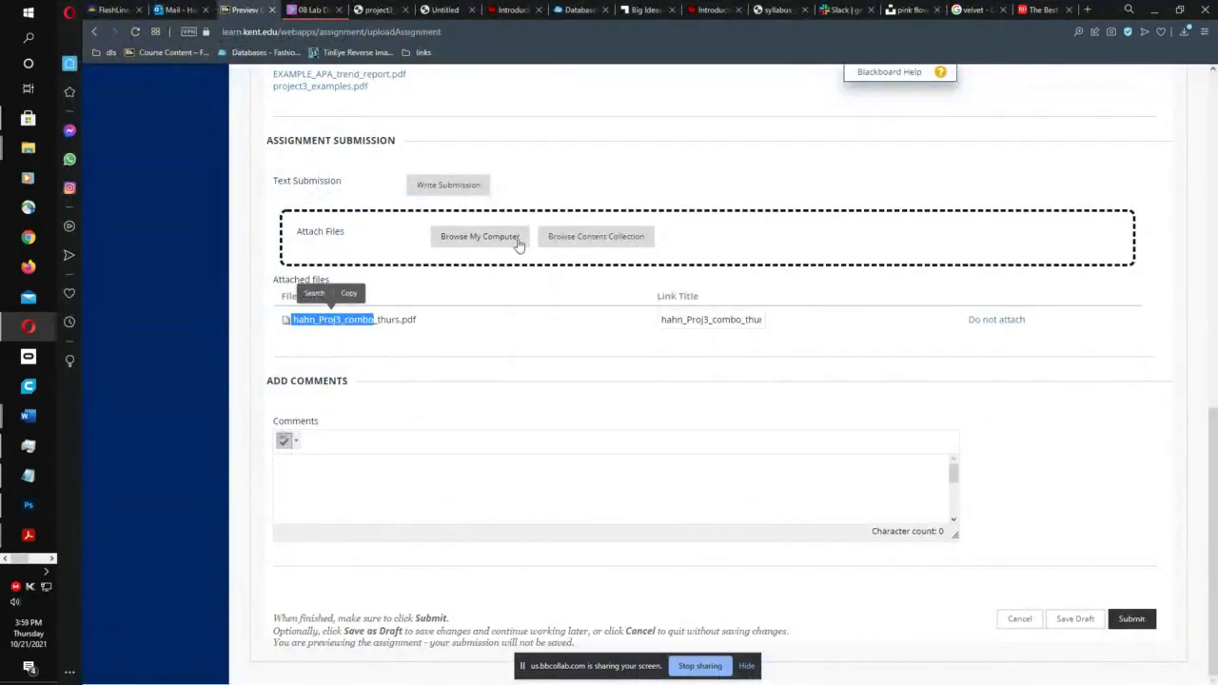
- Start attaching a second file and look for it in Documents > 15_FALL_Tech > EXAMPLES and its proj3 subfolder
left_click(479, 237)
left_click(380, 410)
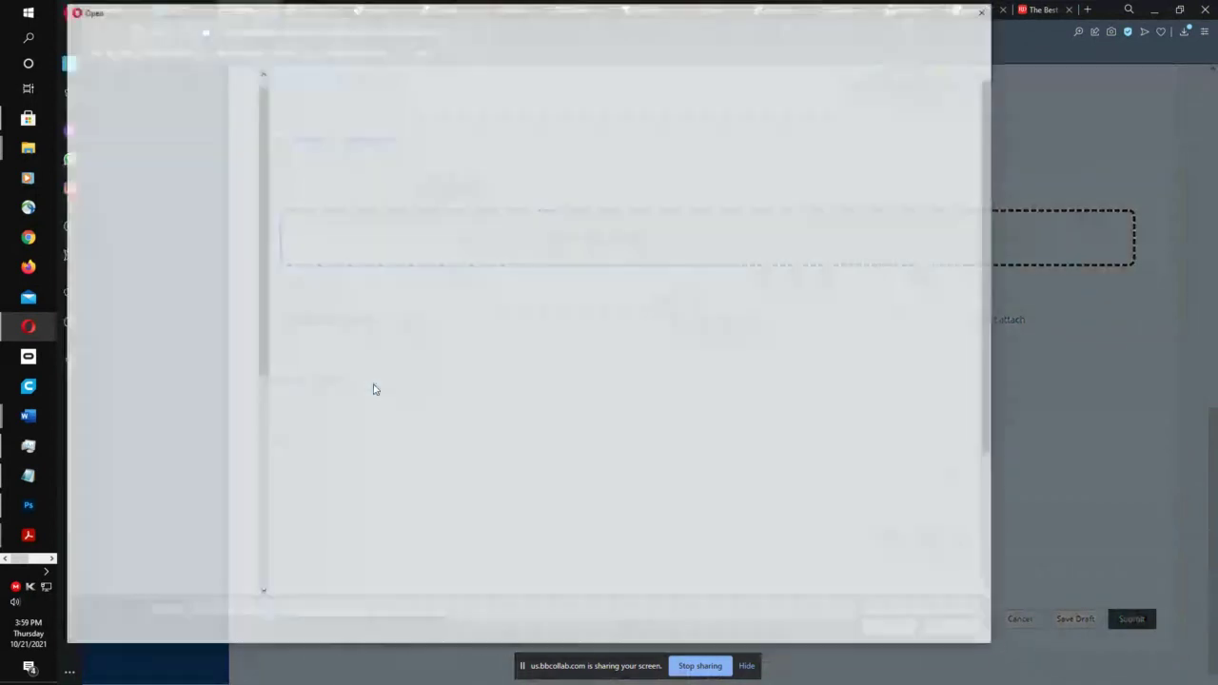
left_click(280, 32)
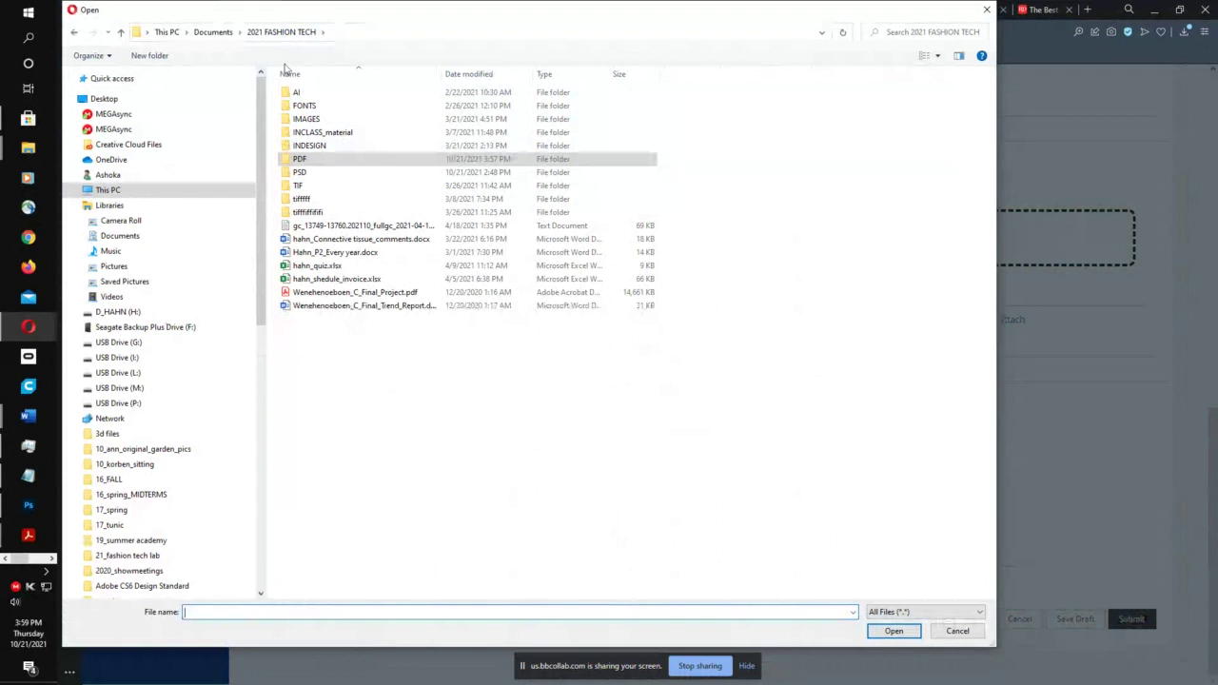
left_click(221, 34)
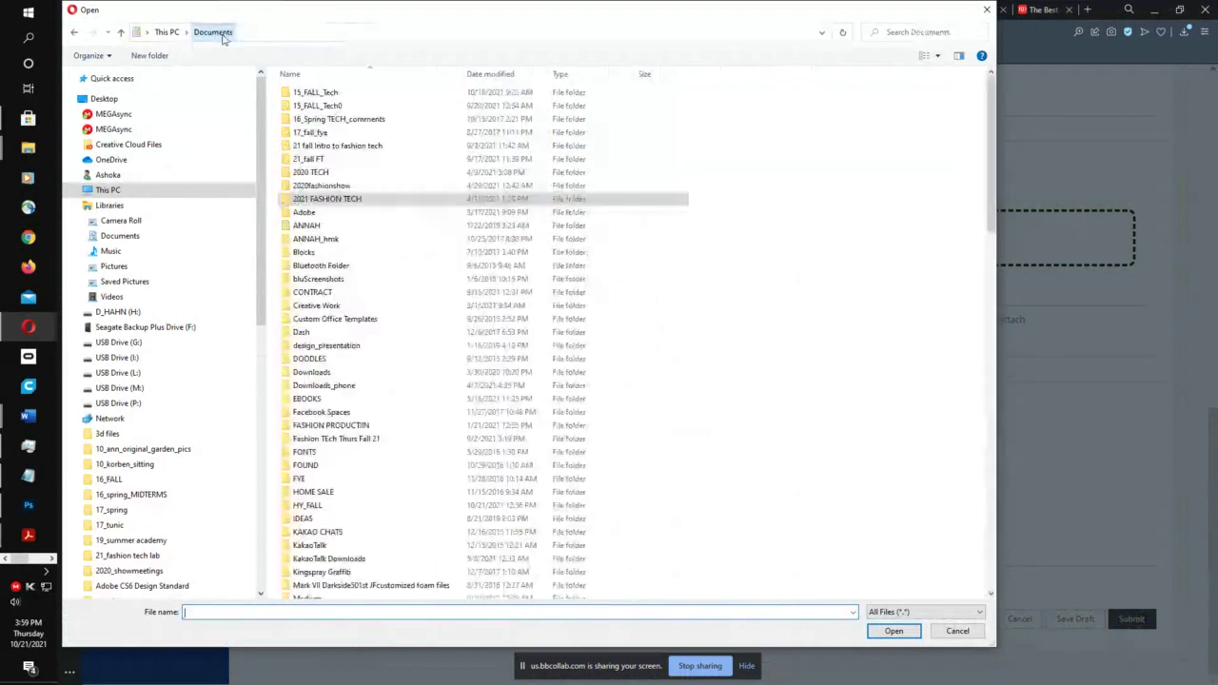
double_click(305, 95)
double_click(329, 160)
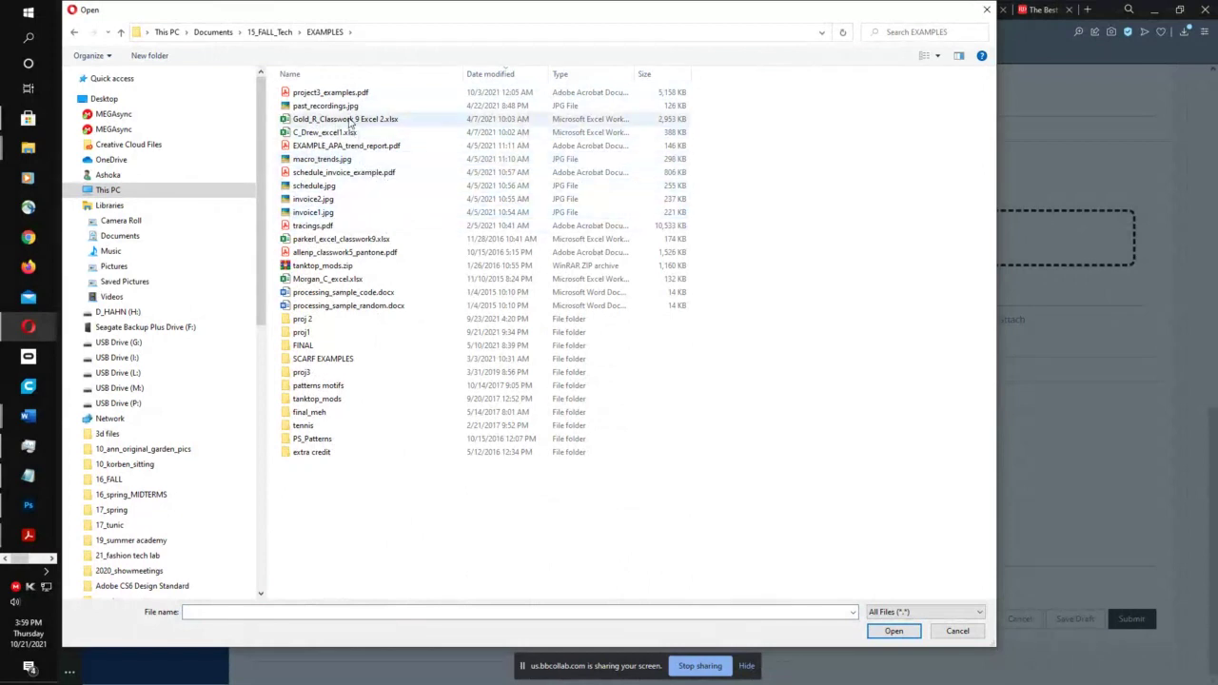
double_click(321, 373)
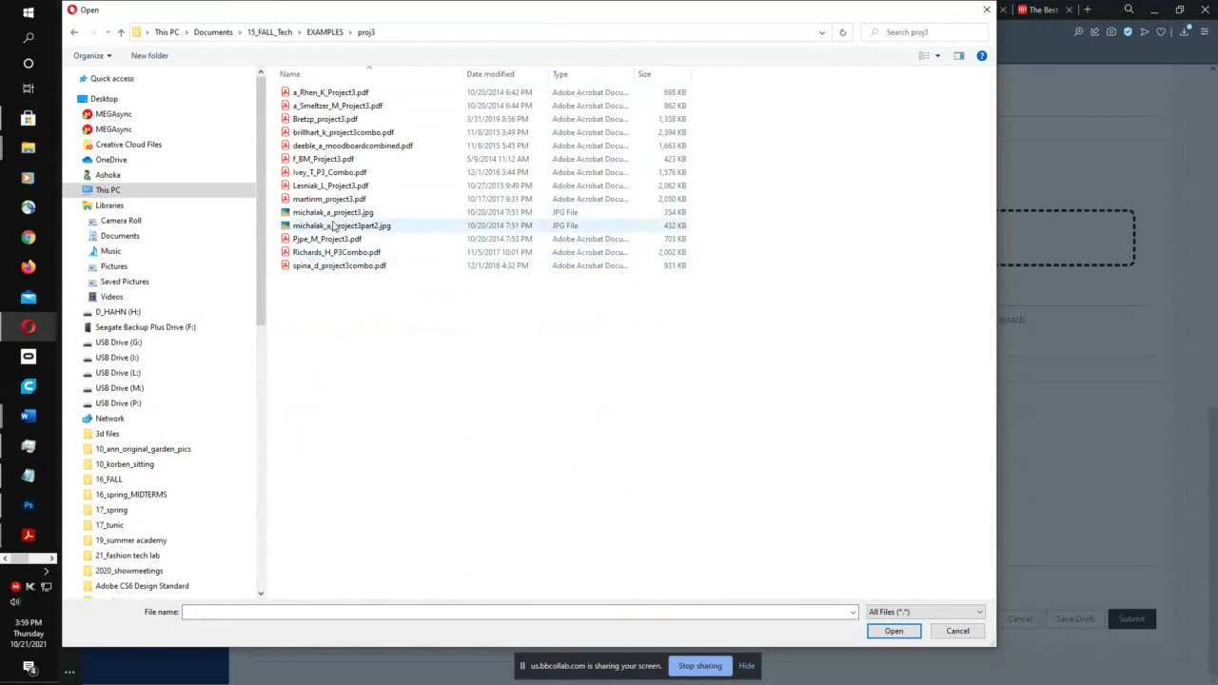
key("BackSpace")
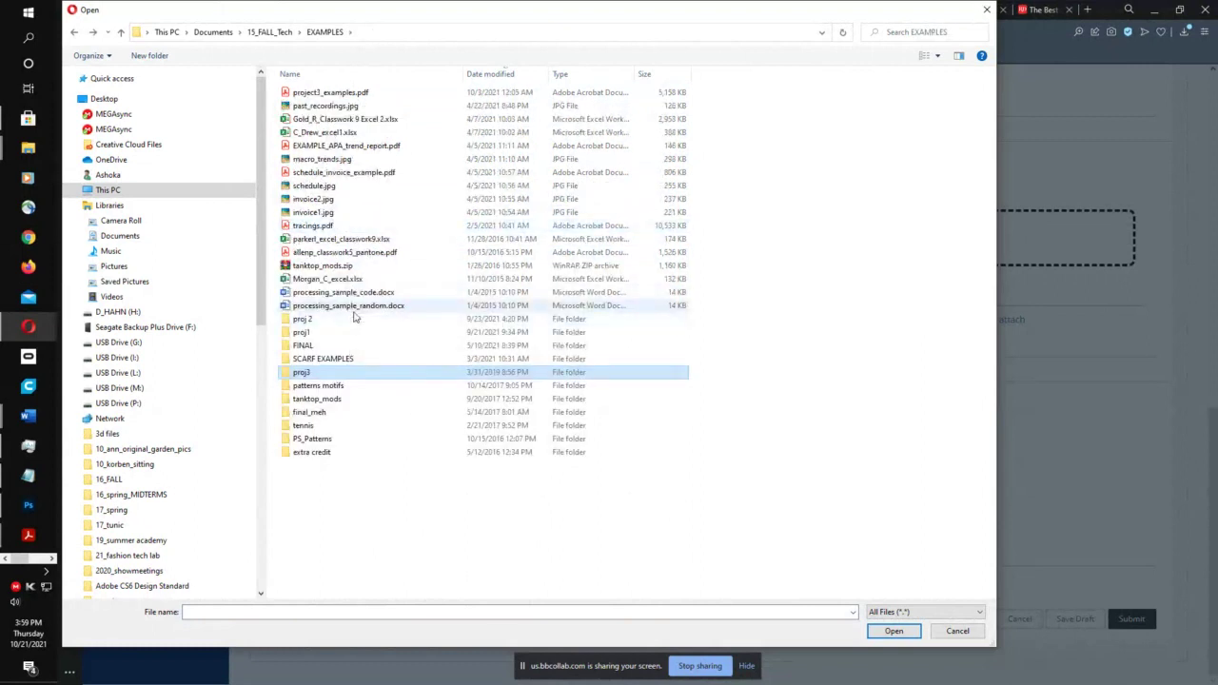
- Look through the Documents > 15_FALL_Tech folder for a Word document to attach as the second file
key("BackSpace")
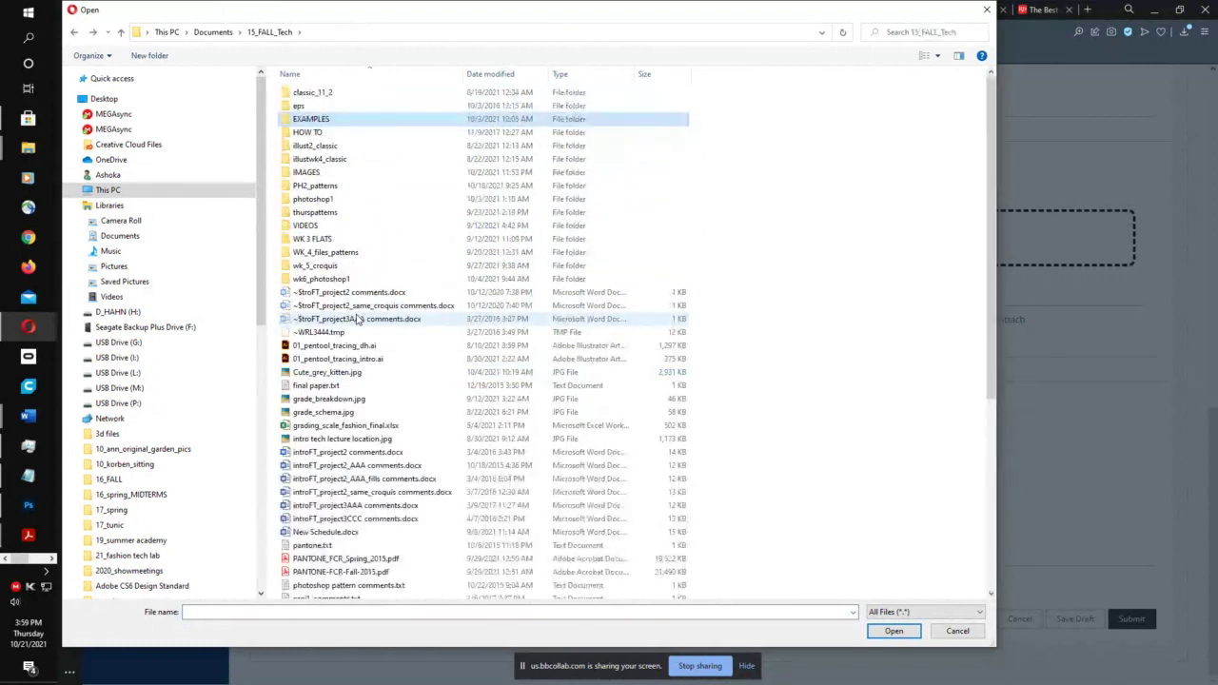
scroll(389, 310, "down", 4)
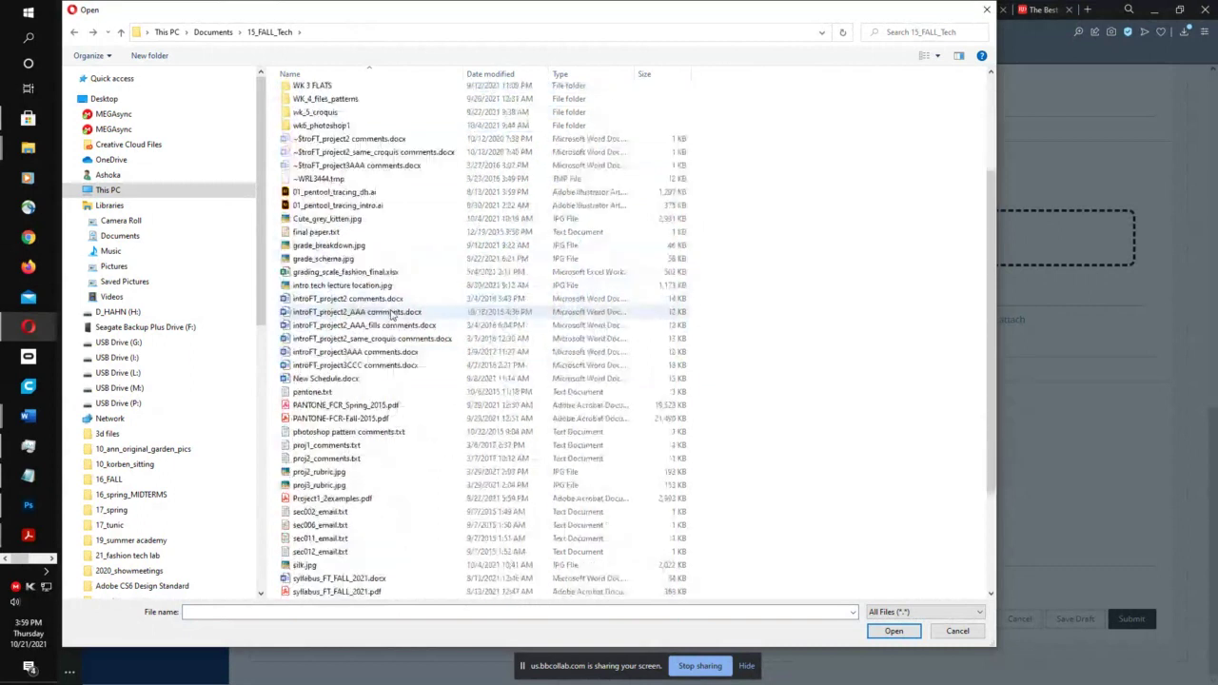
scroll(380, 393, "down", 1)
scroll(379, 391, "down", 2)
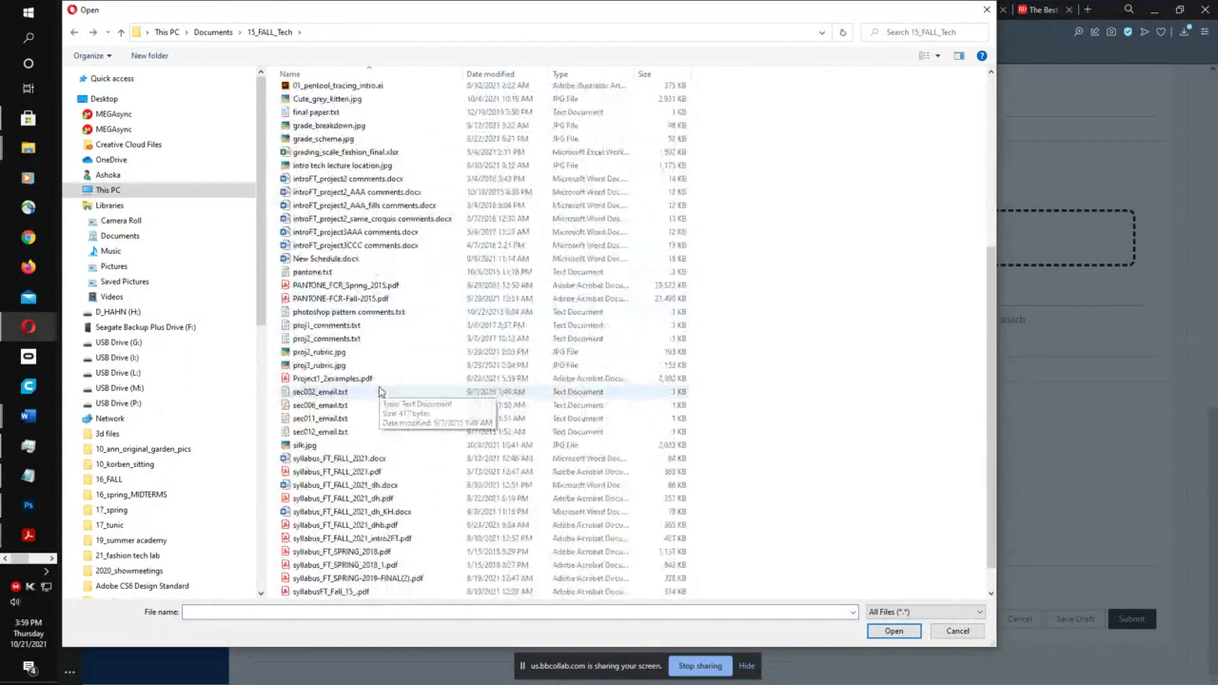
scroll(376, 390, "down", 1)
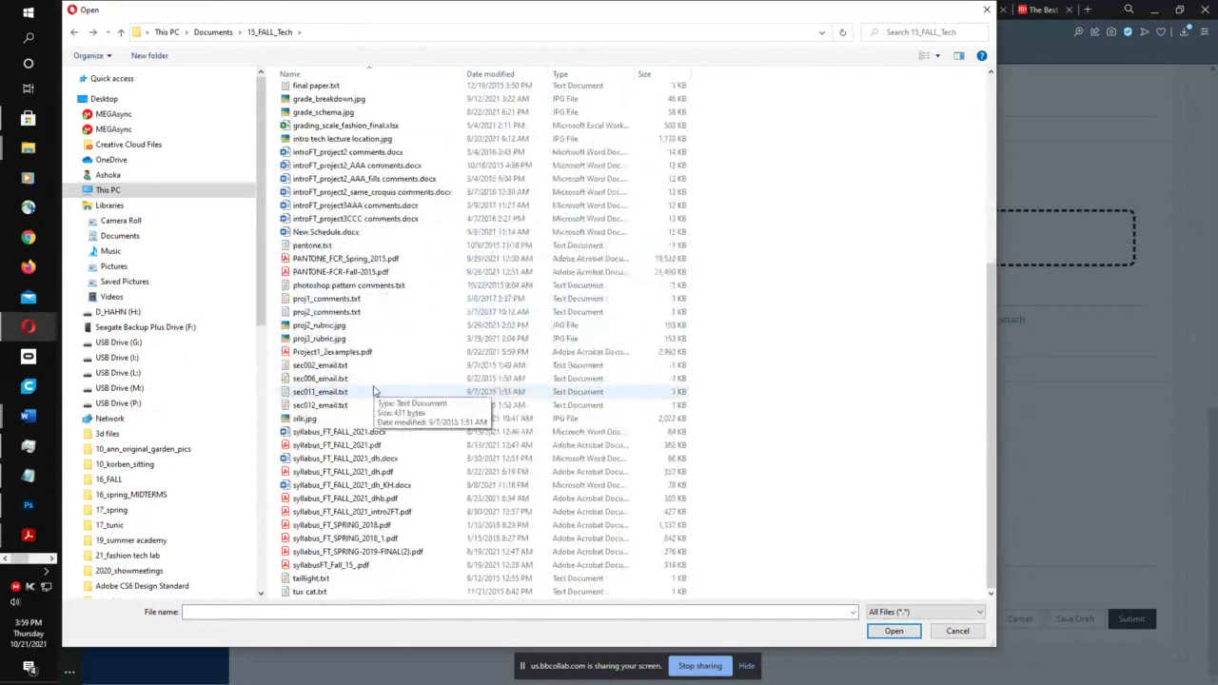
scroll(373, 390, "up", 7)
scroll(370, 390, "up", 1)
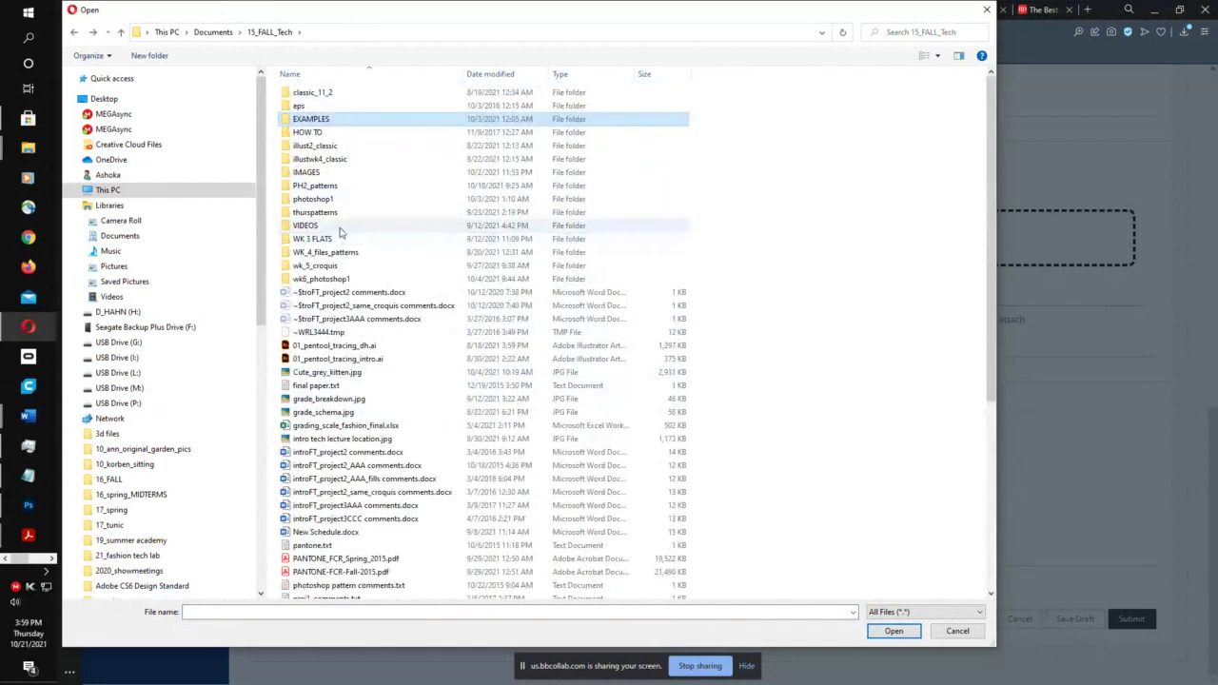
key("BackSpace")
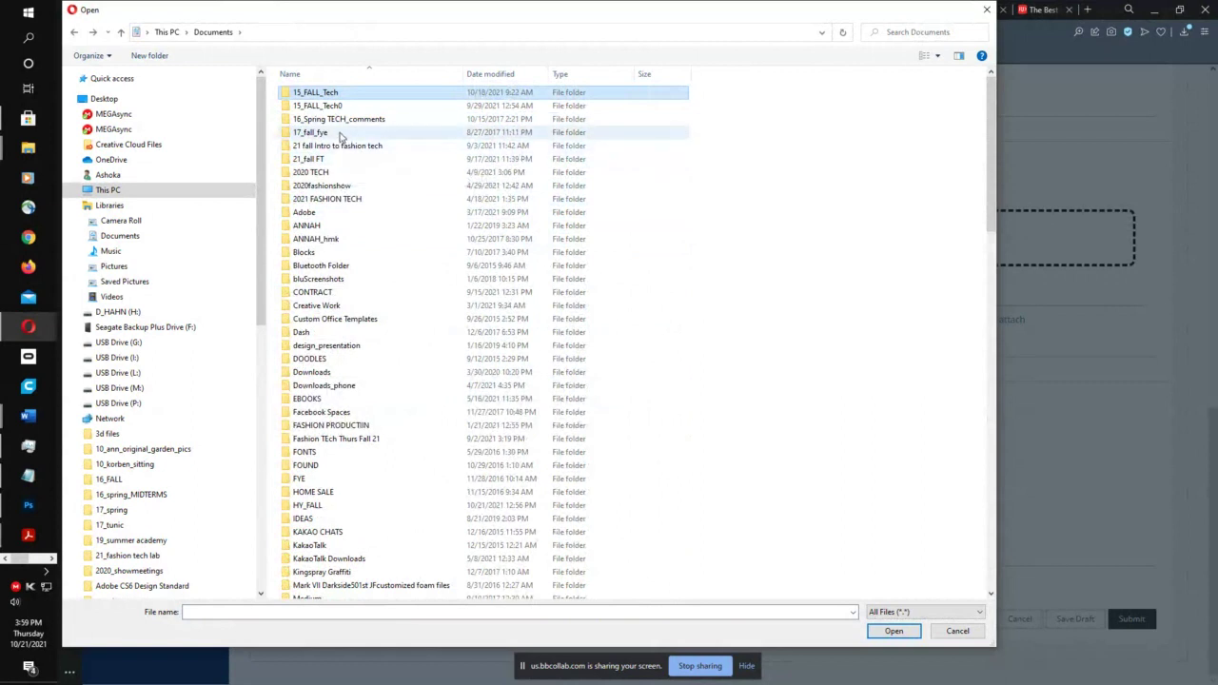
- Attach the student's Project 3 Word document from the EXAMPLES folder on the H: drive to the submission
left_click(119, 312)
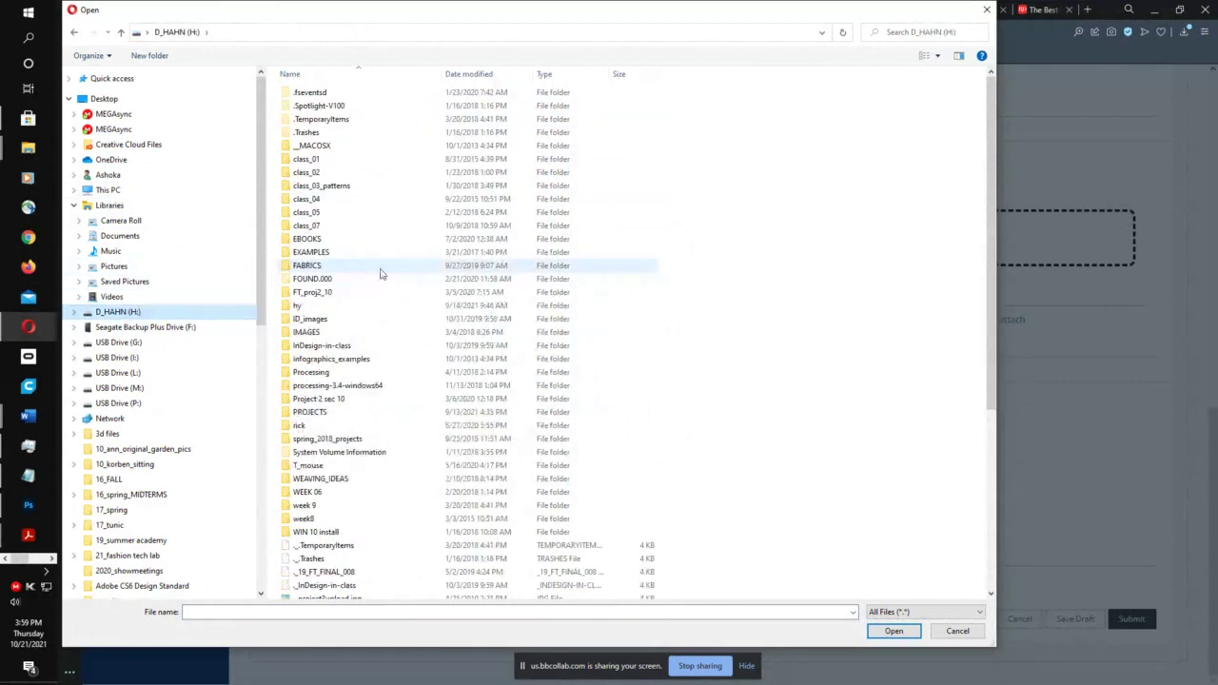
double_click(338, 251)
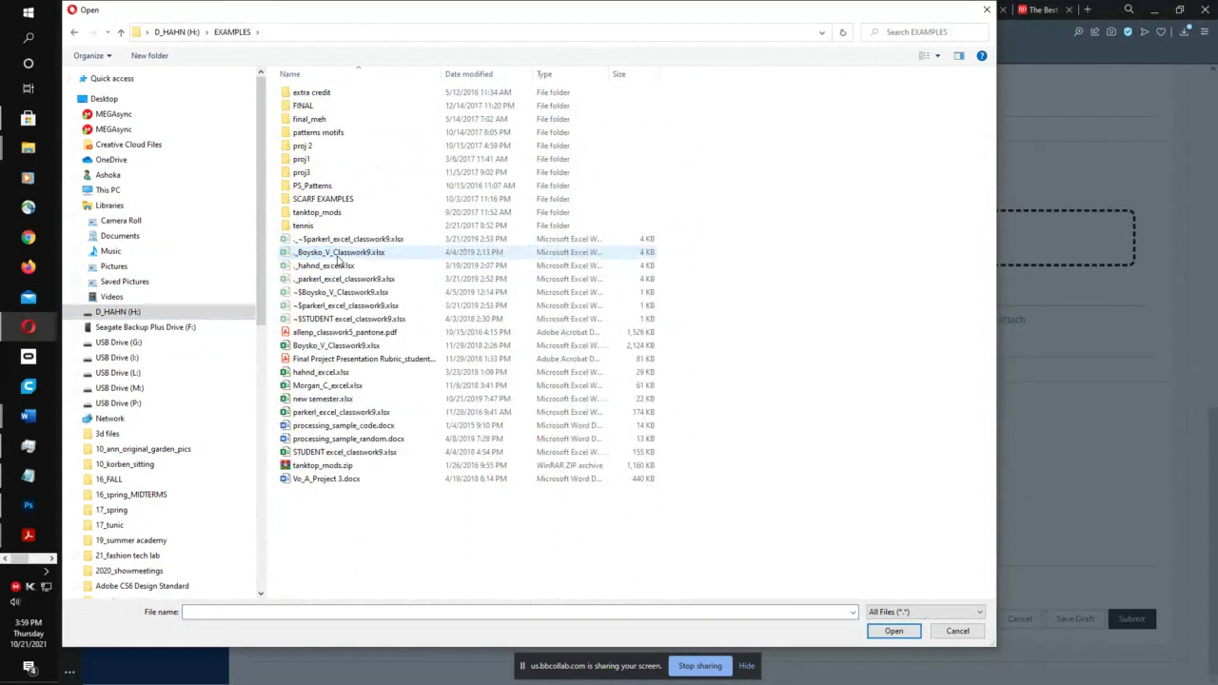
left_click(310, 481)
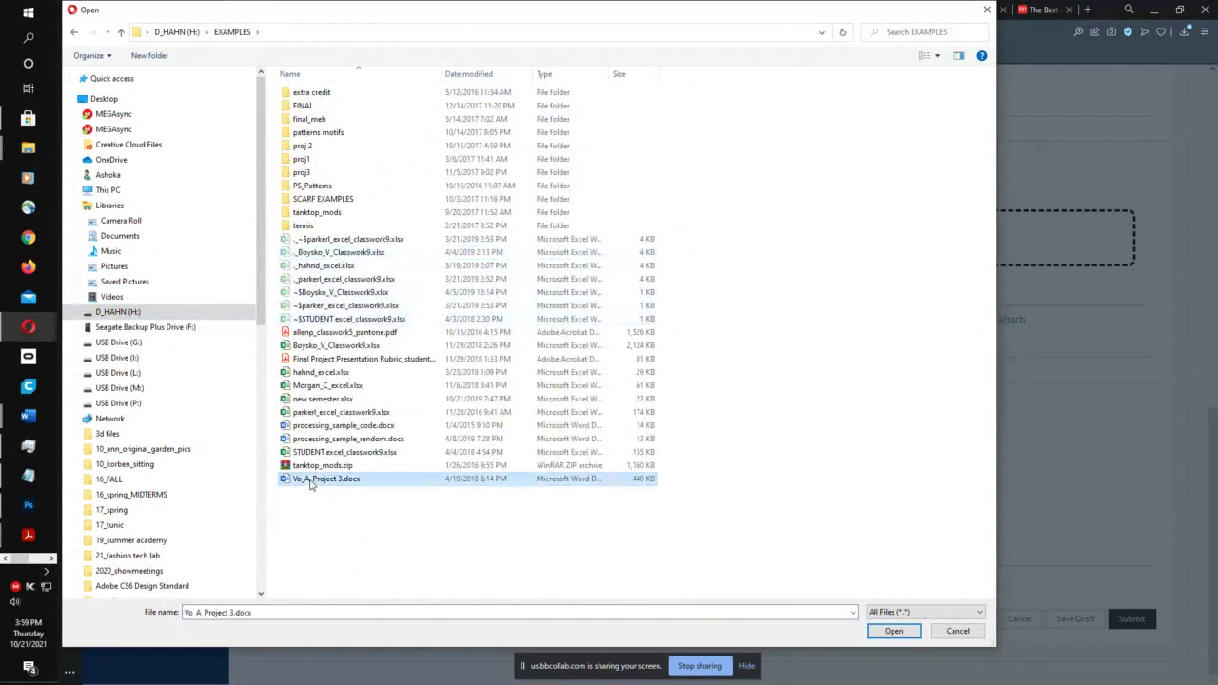
left_click(891, 636)
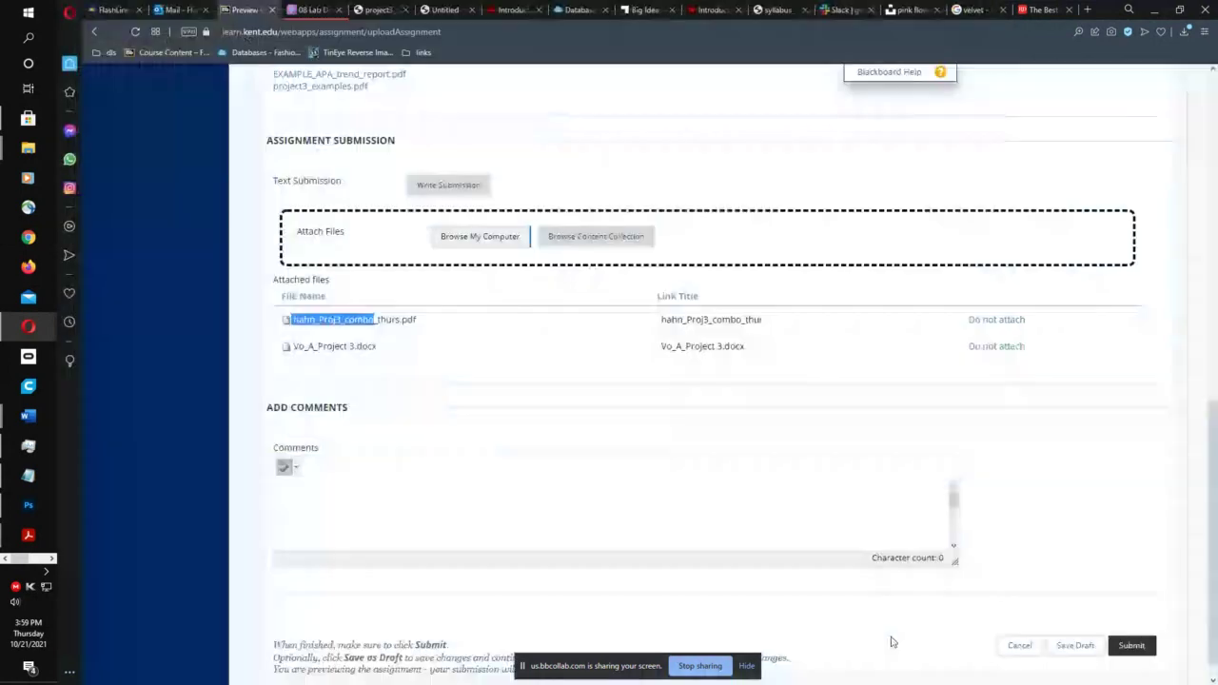
- Highlight the .pdf and docx extensions of the two attached files and place the cursor in the Comments box
left_click(303, 348)
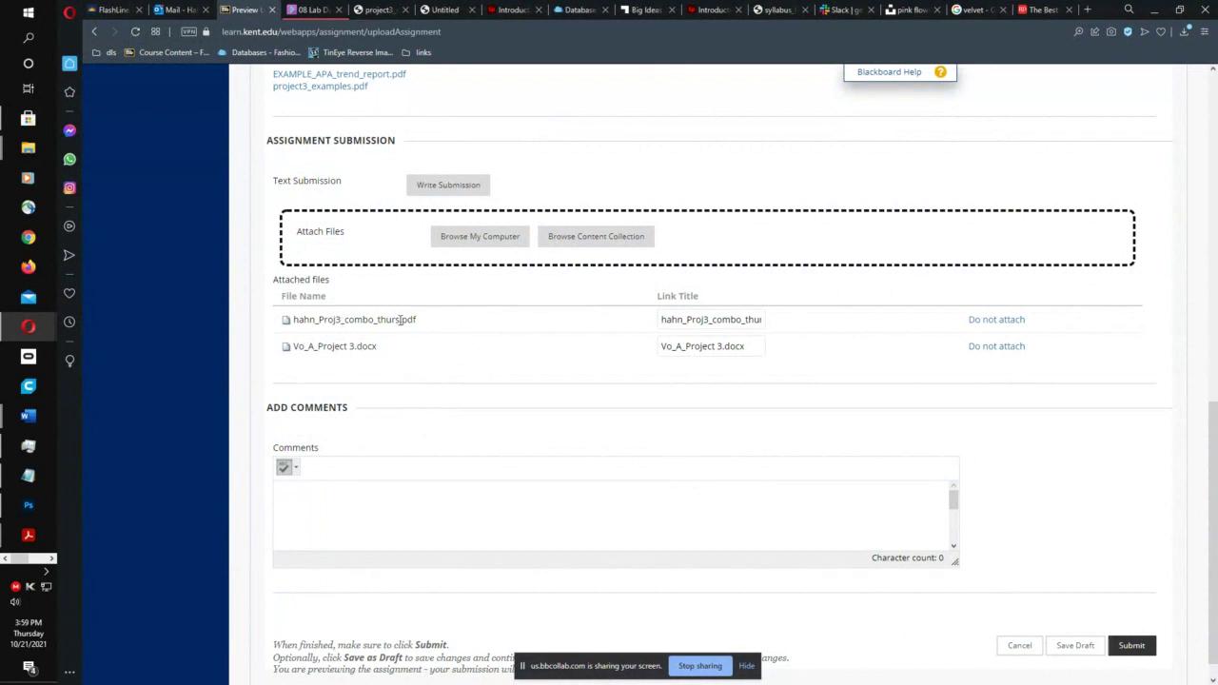
left_click_drag(400, 320, 431, 322)
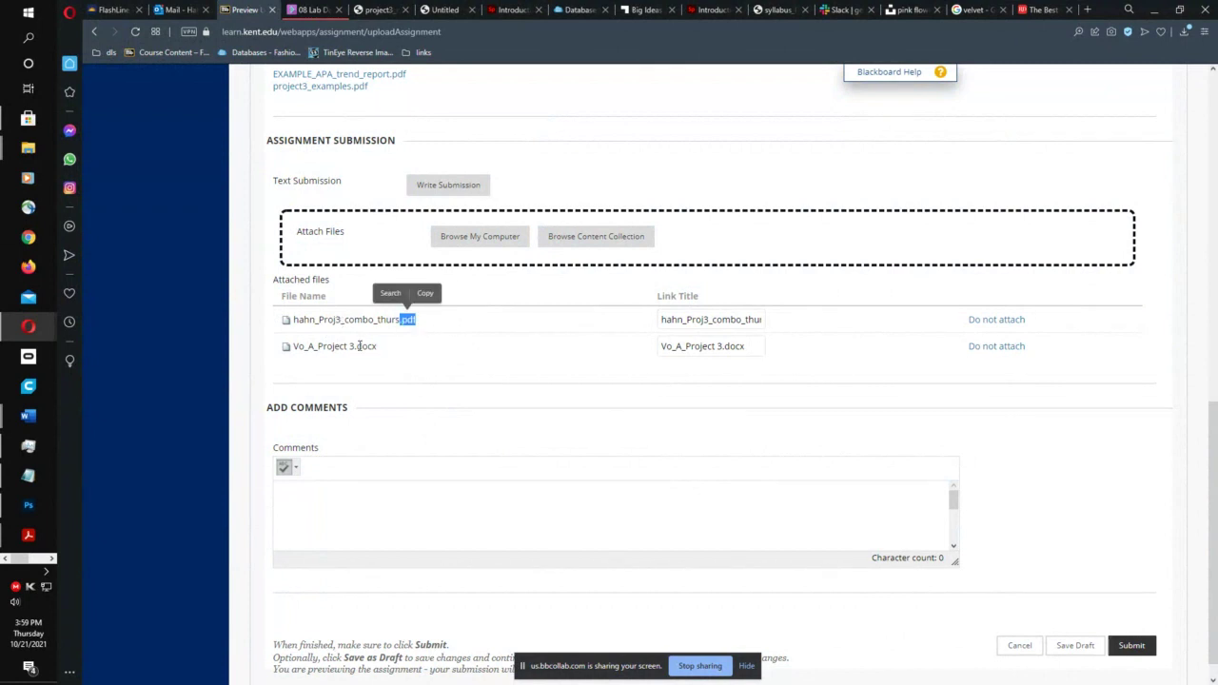
left_click_drag(358, 346, 381, 348)
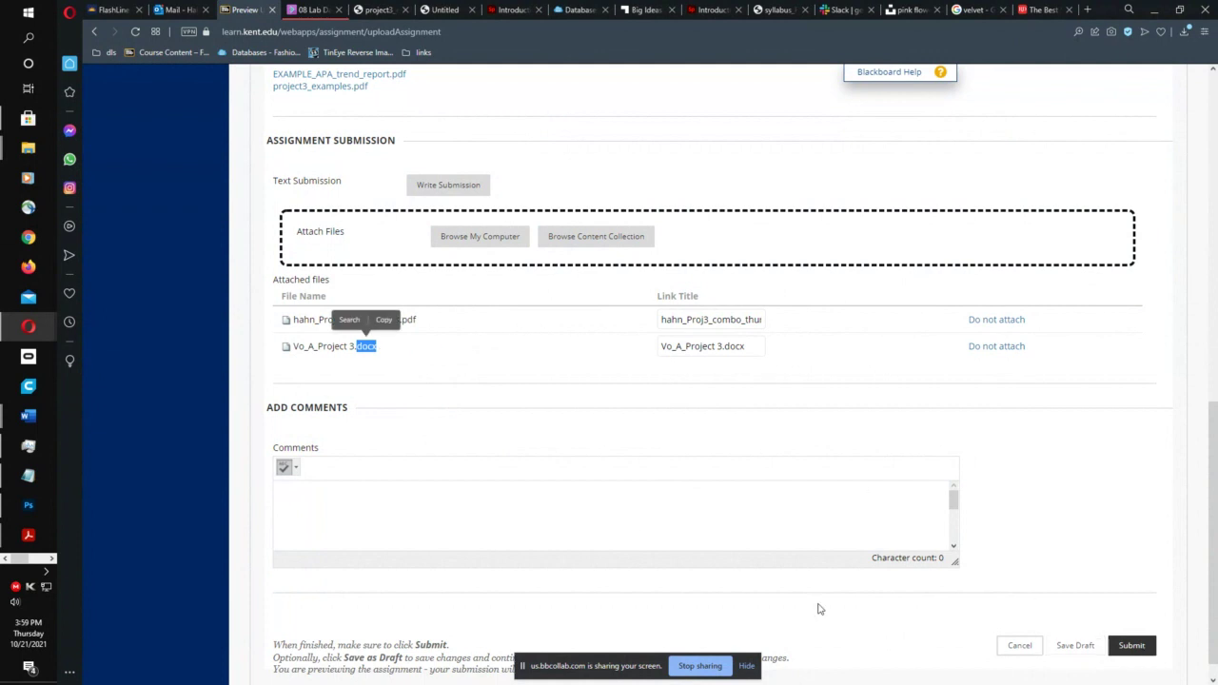
left_click(316, 506)
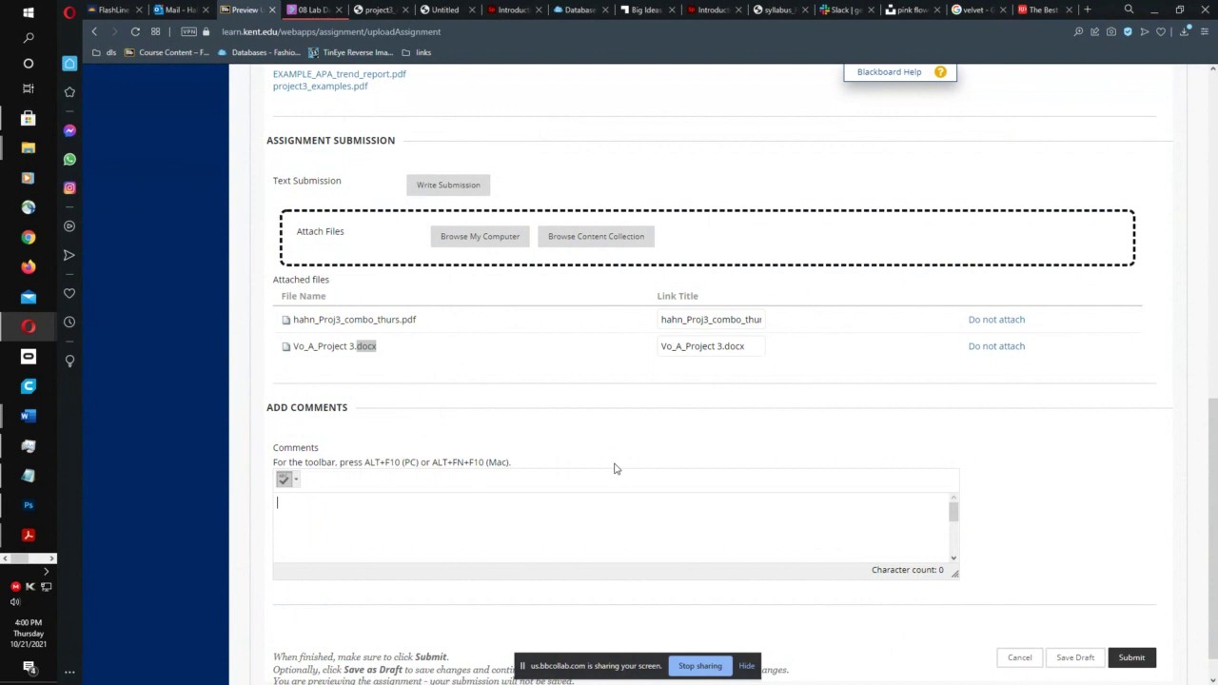
- Review the Project 3 board, research paper and submission requirements against the attached files
scroll(881, 394, "up", 3)
scroll(882, 386, "up", 6)
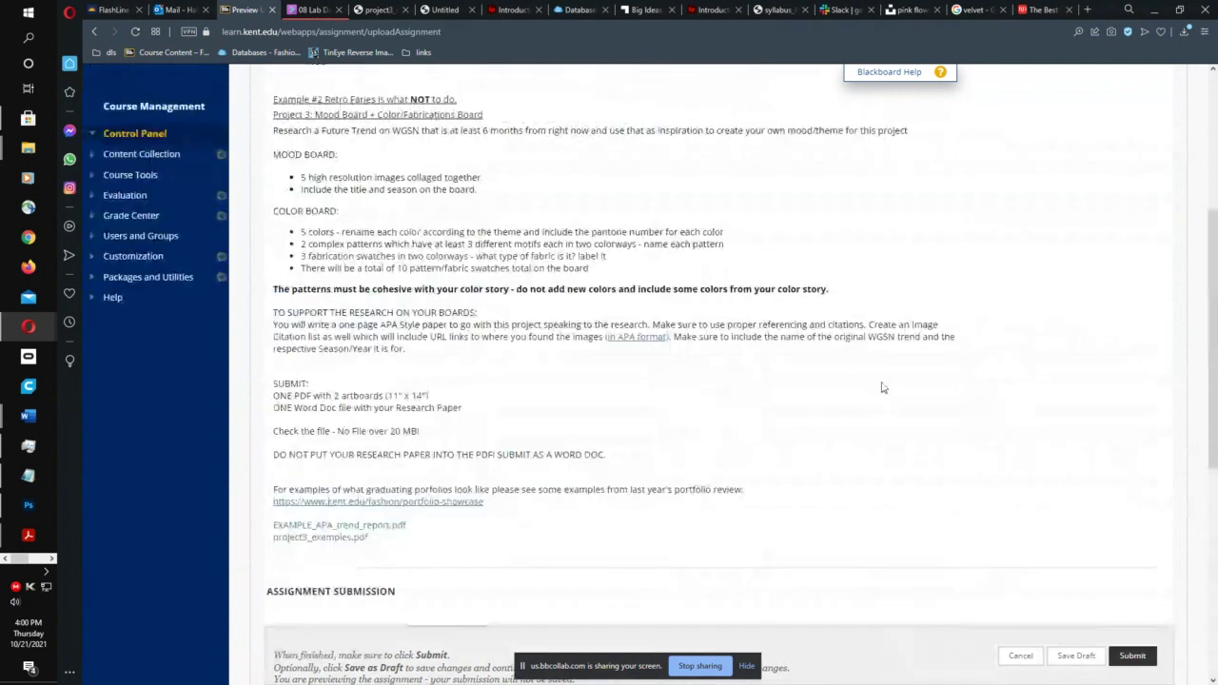
scroll(848, 380, "down", 9)
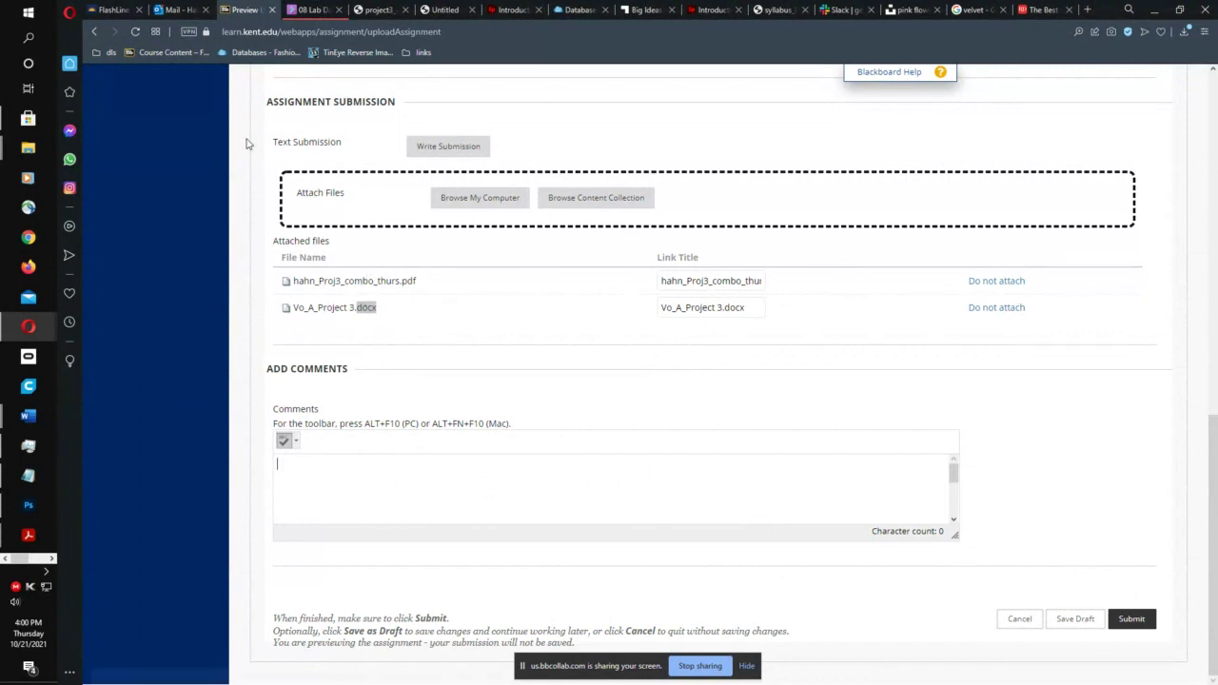
- Leave the Project 3 assignment without submitting and open the Lab folder in the Course Content
scroll(360, 324, "up", 1)
scroll(359, 330, "up", 8)
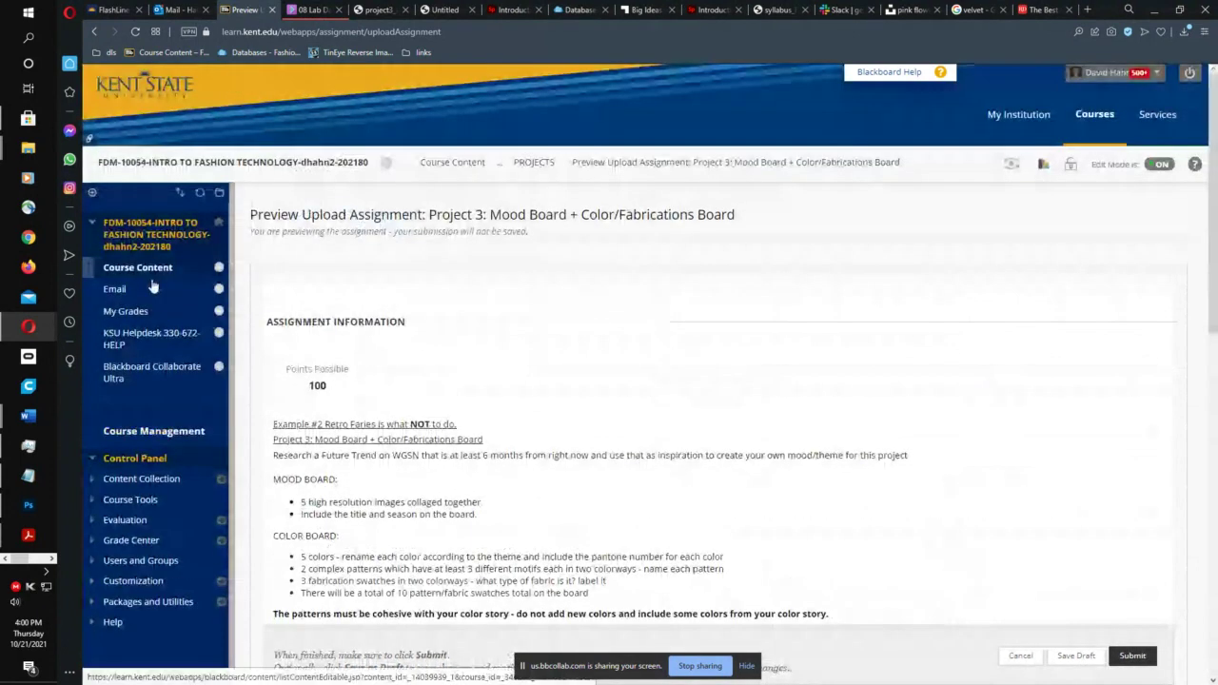
left_click(162, 272)
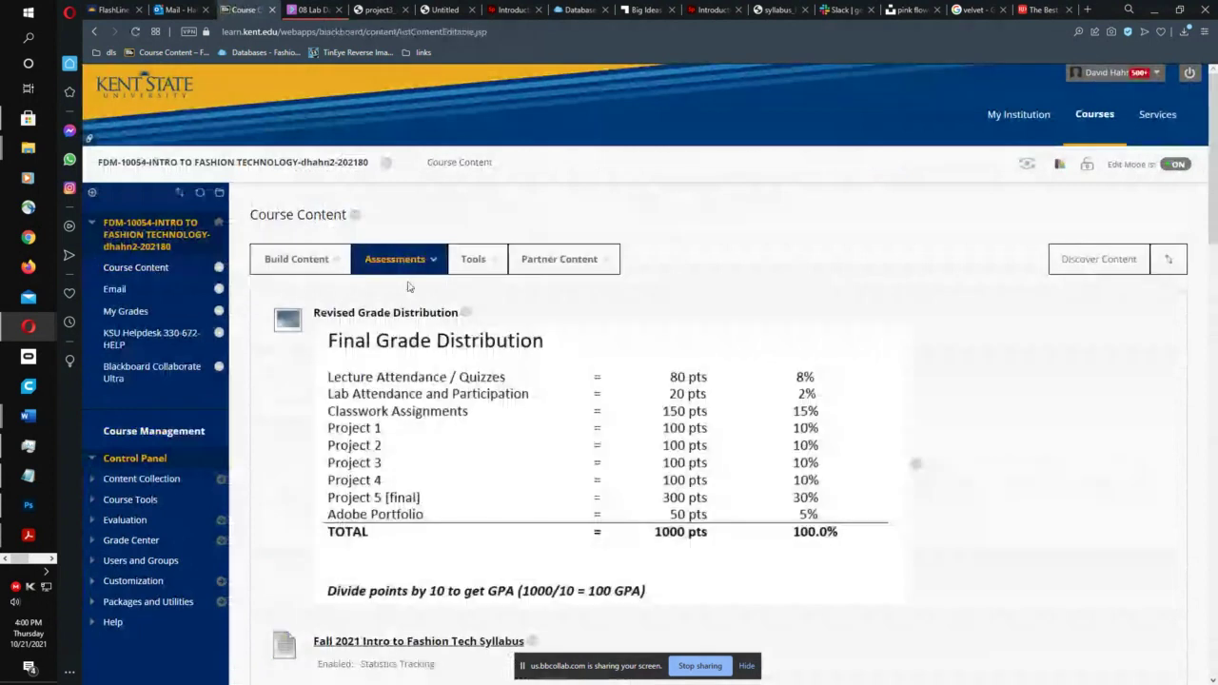
scroll(504, 295, "down", 5)
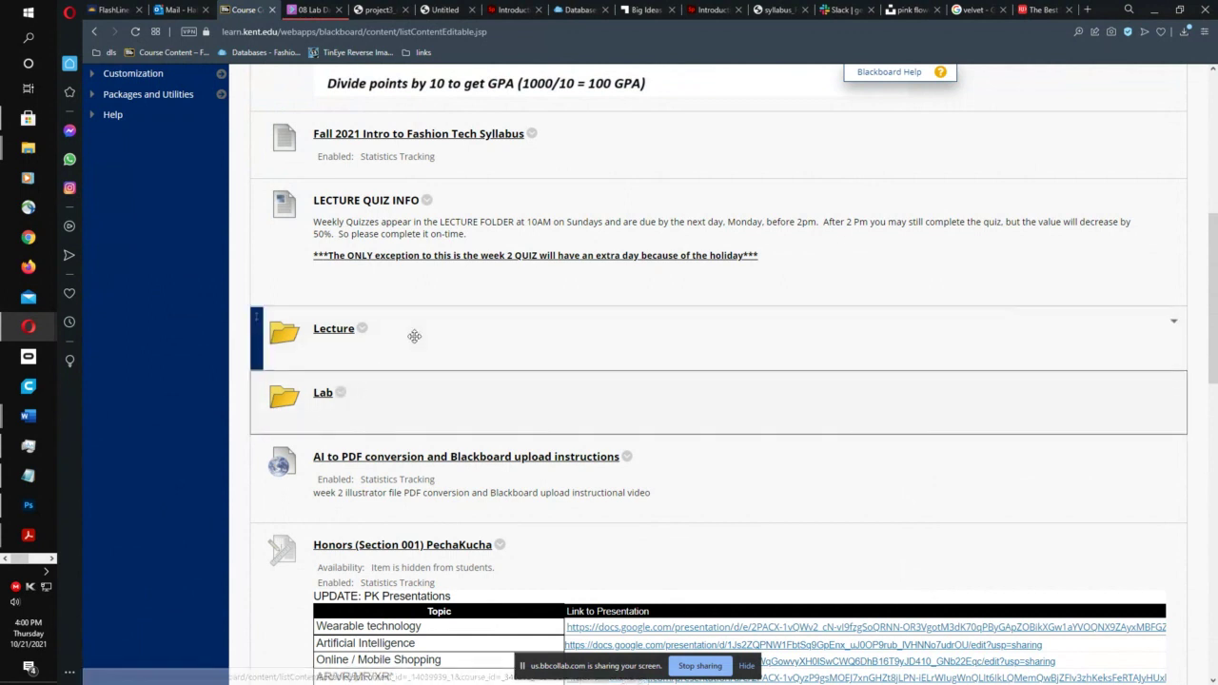
scroll(409, 352, "up", 3)
scroll(404, 360, "down", 4)
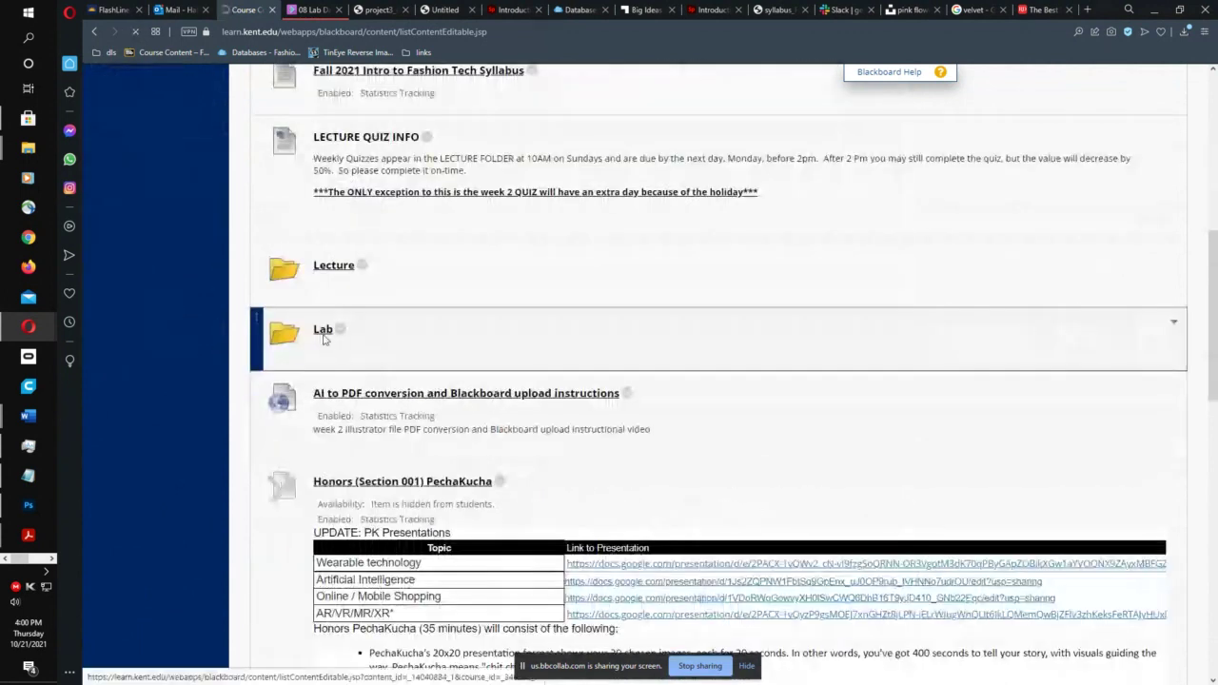
left_click(325, 329)
- Open the Classwork 8 :: Print Repeats in Photoshop assignment in the Lab folder
scroll(394, 330, "down", 5)
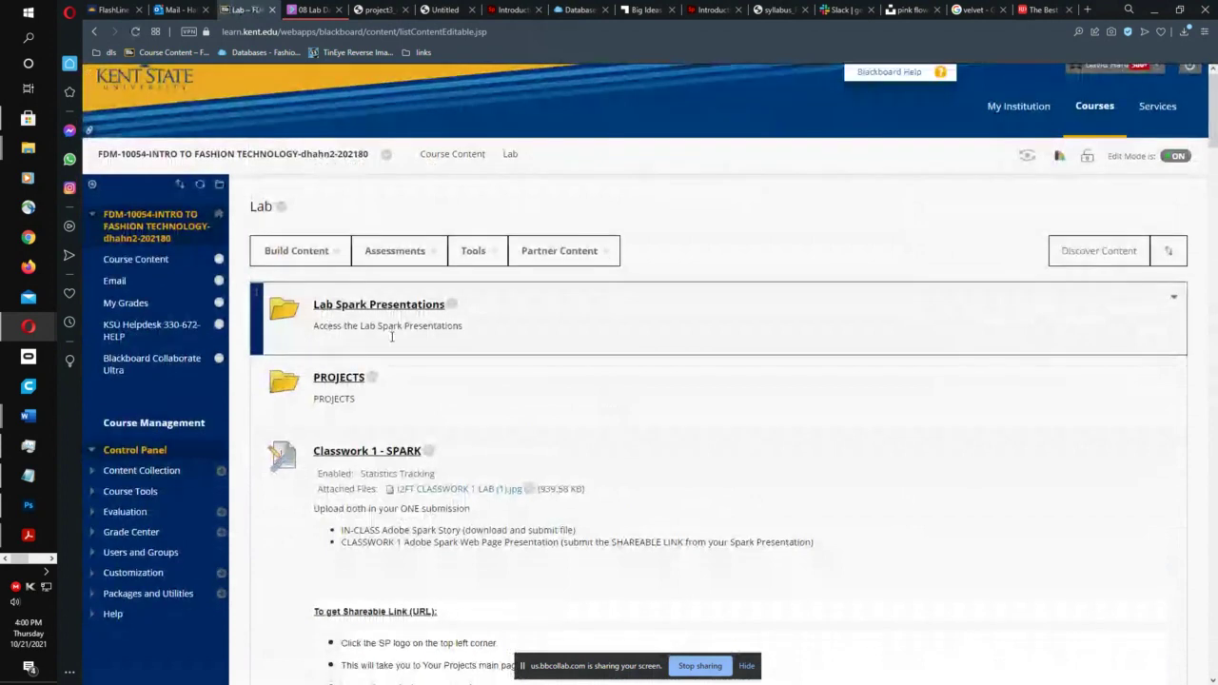
scroll(447, 365, "down", 20)
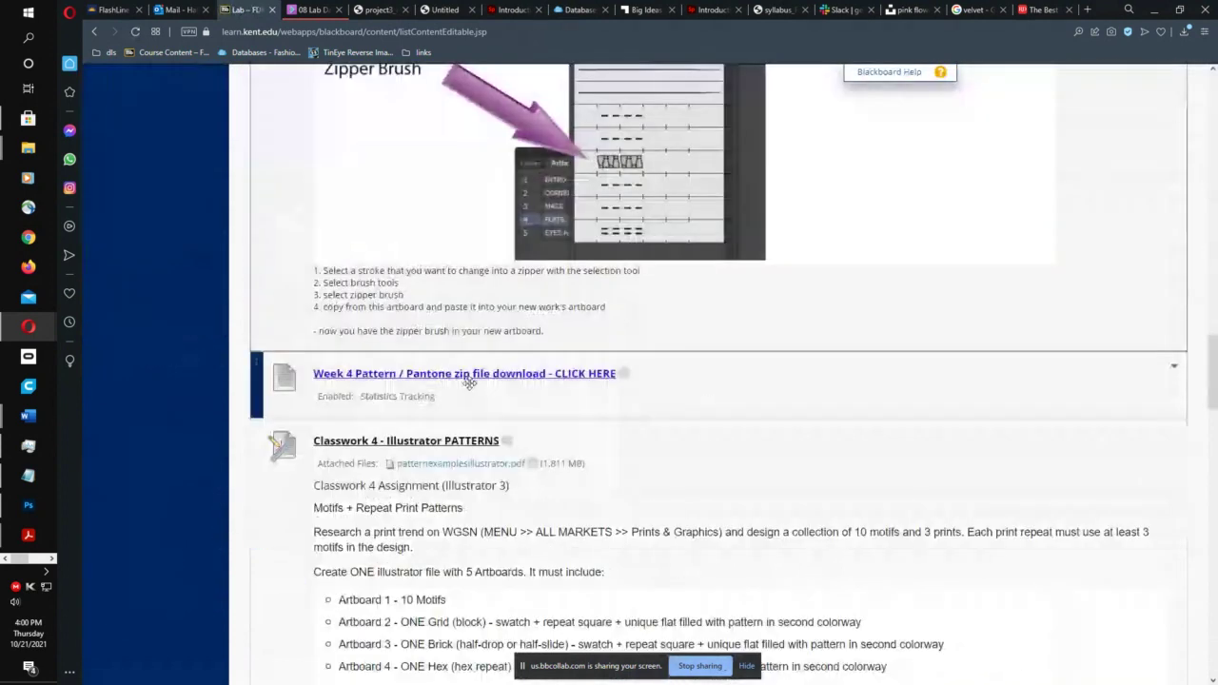
scroll(465, 391, "down", 3)
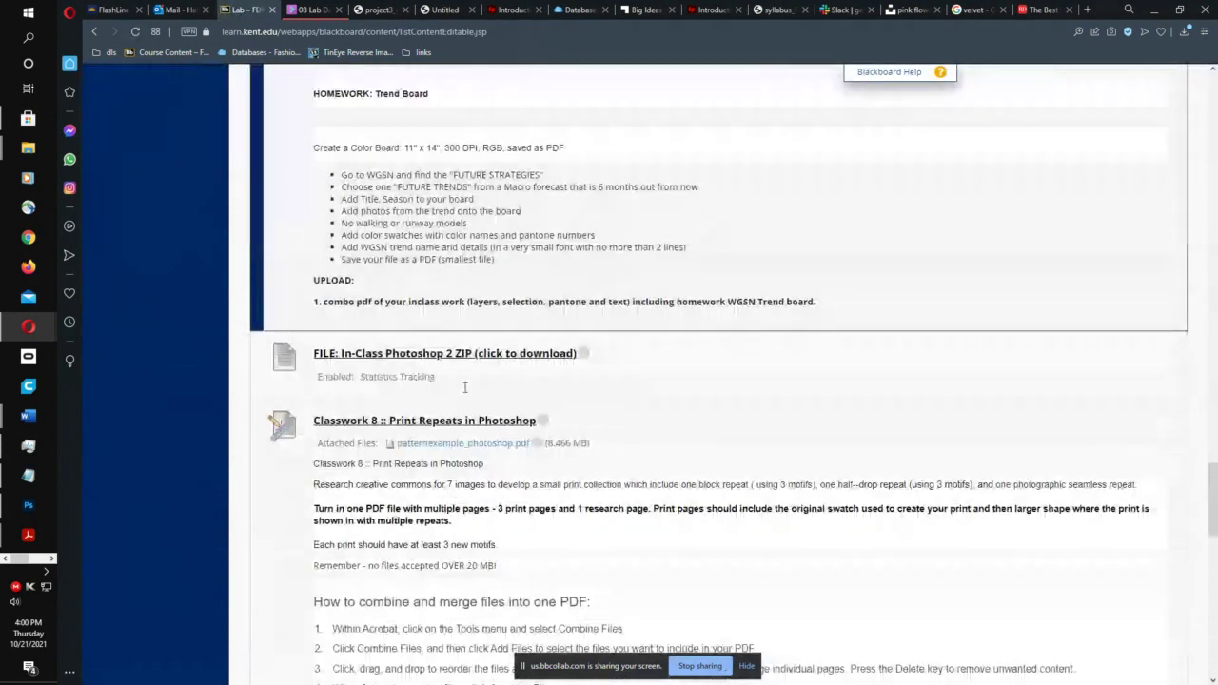
scroll(466, 388, "down", 2)
left_click(470, 234)
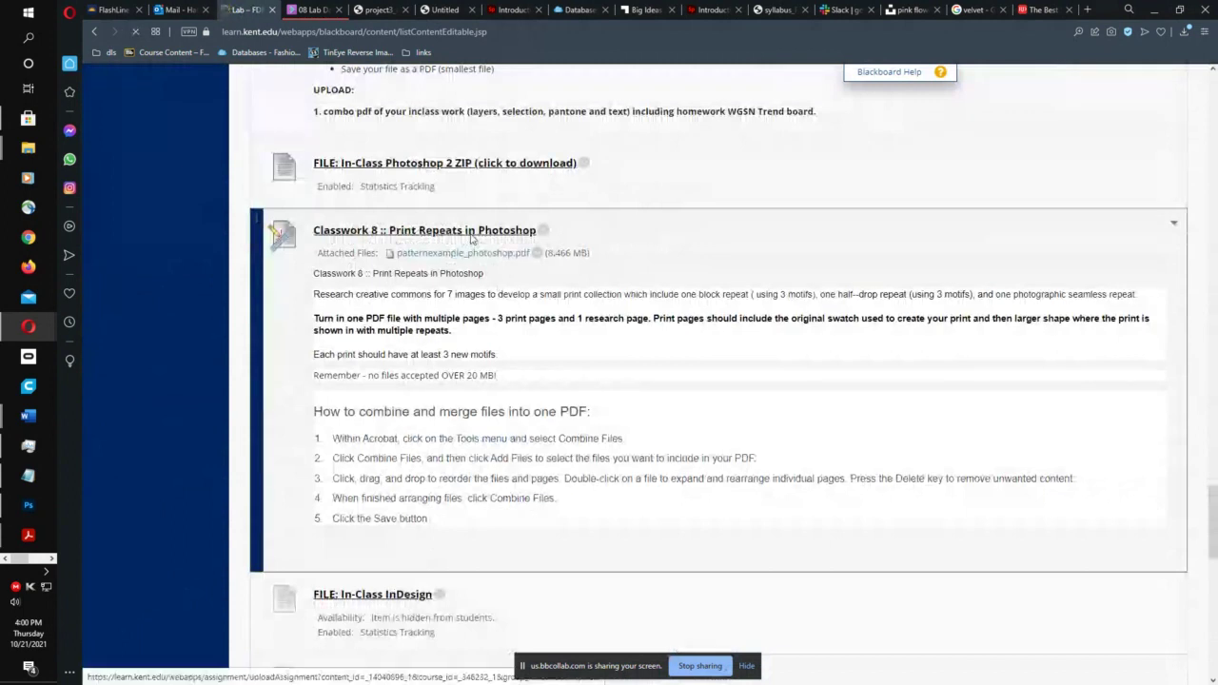
- Attach PS_patterns_thurs.pdf from Documents > 2021 FASHION TECH > PDF to the Classwork 8 submission and review the assignment page
scroll(500, 303, "down", 3)
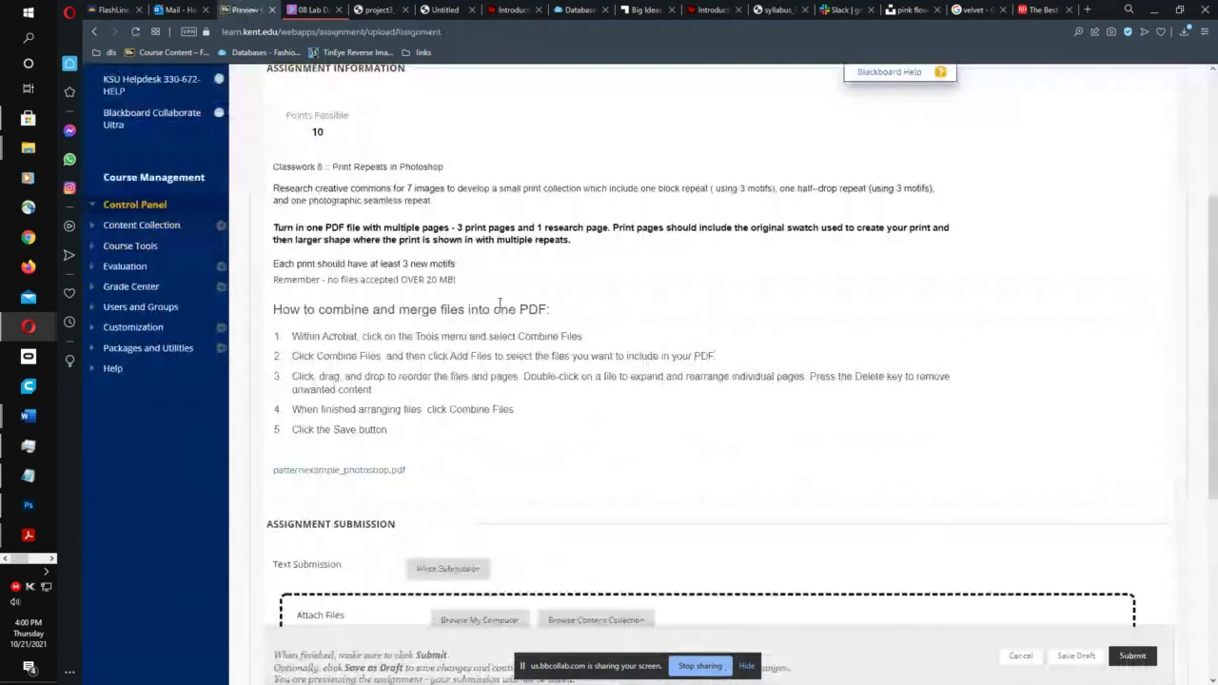
scroll(500, 303, "down", 3)
left_click(466, 368)
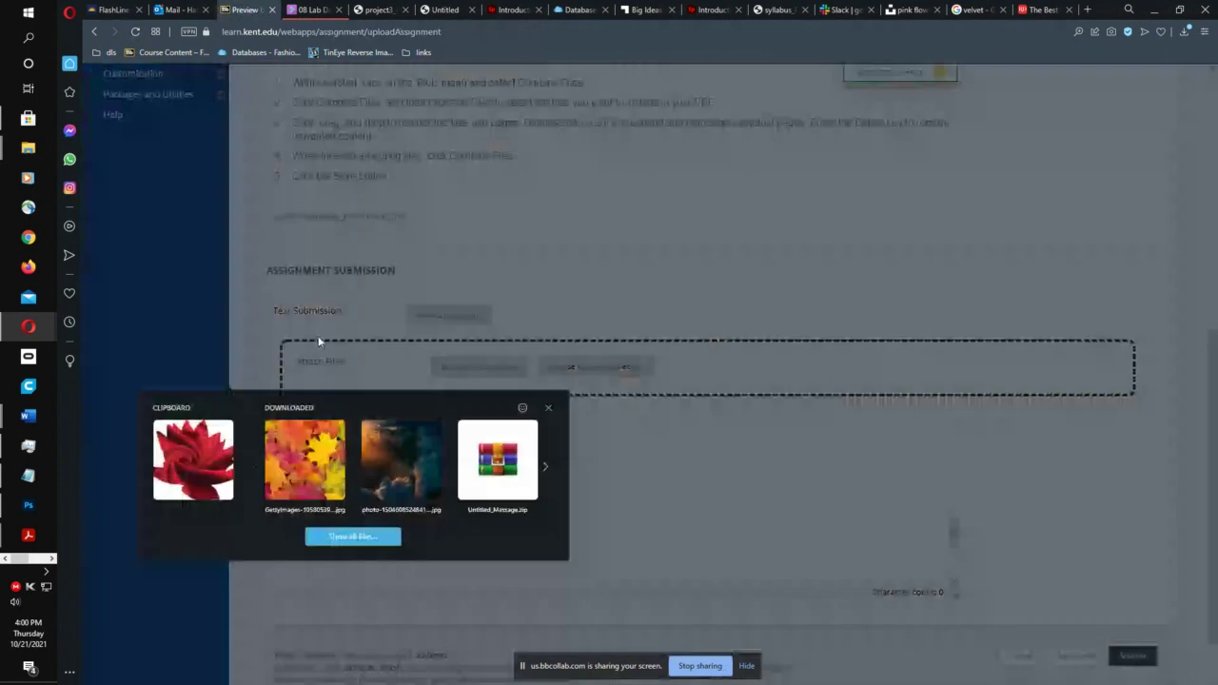
left_click(335, 534)
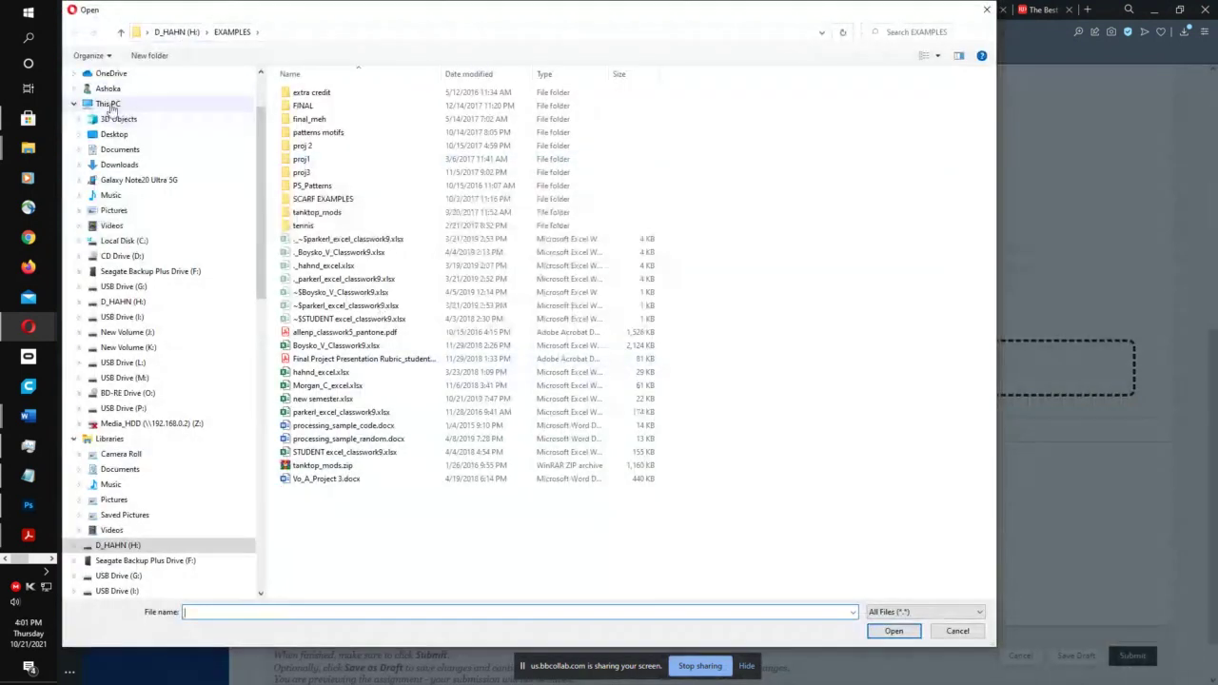
scroll(150, 152, "up", 1)
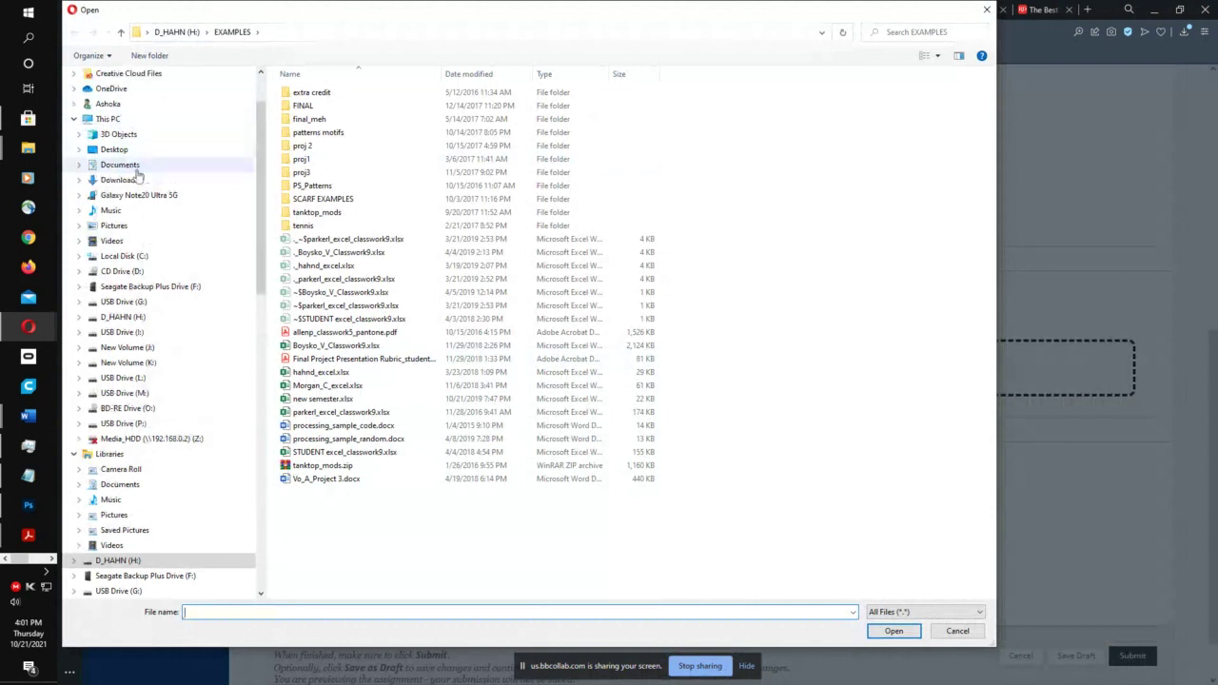
left_click(136, 168)
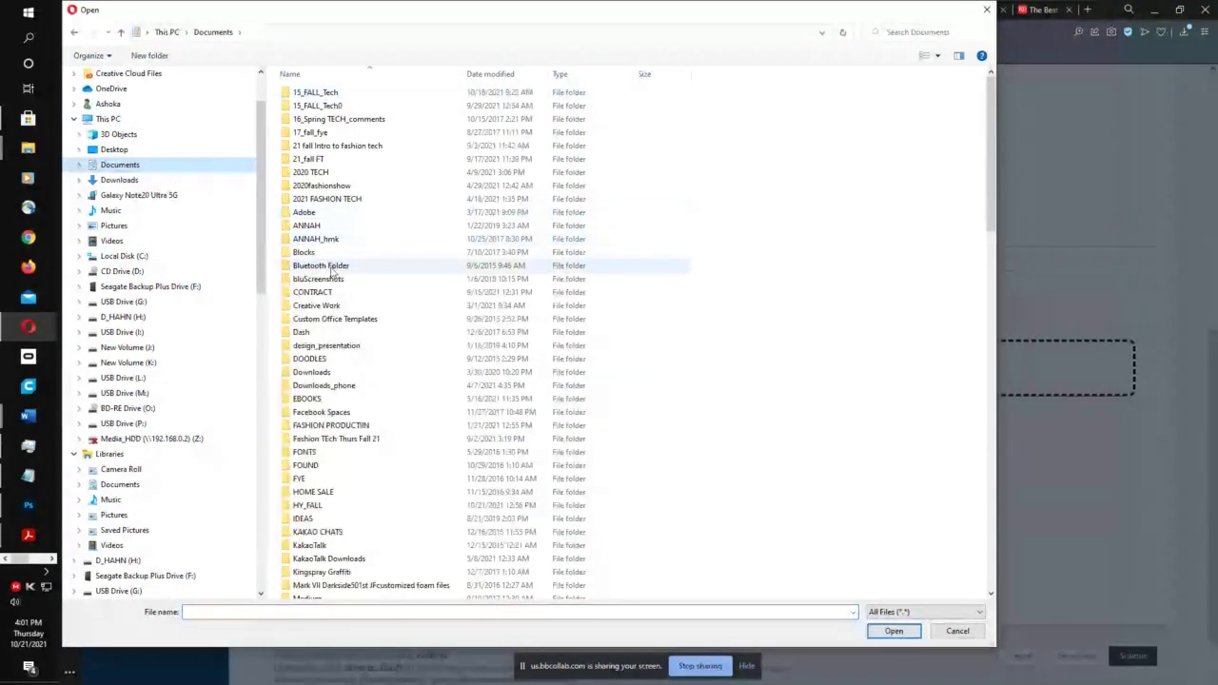
double_click(321, 199)
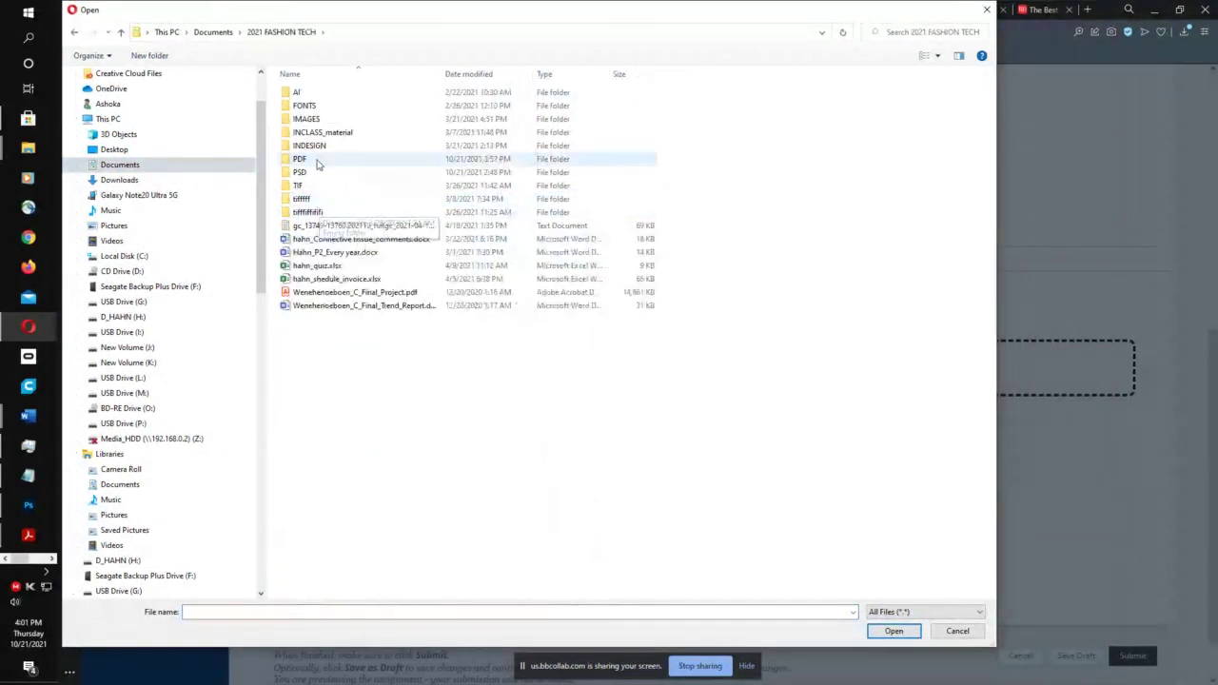
double_click(318, 162)
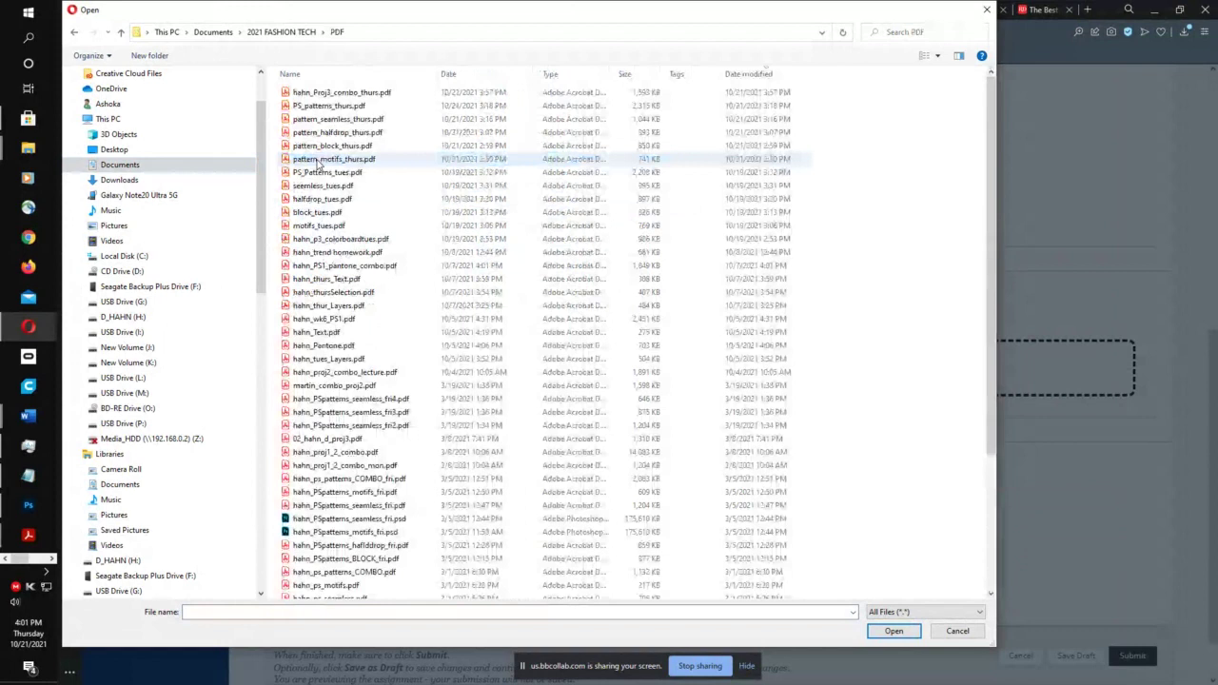
left_click(334, 106)
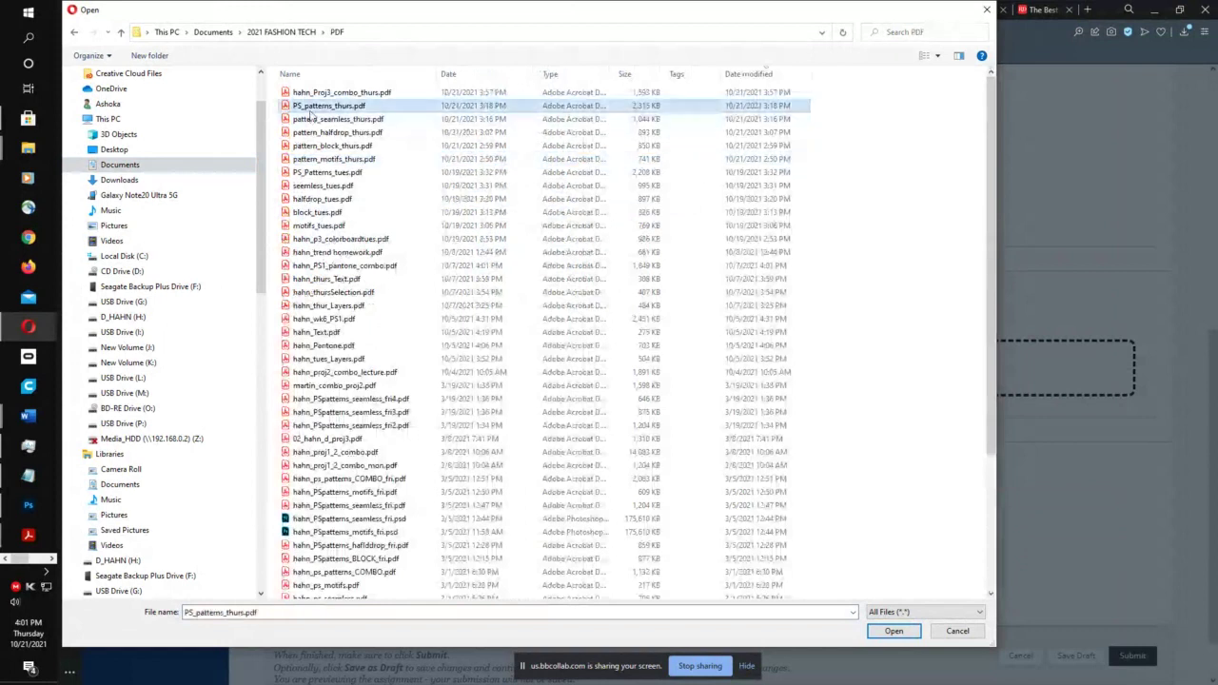
left_click(888, 630)
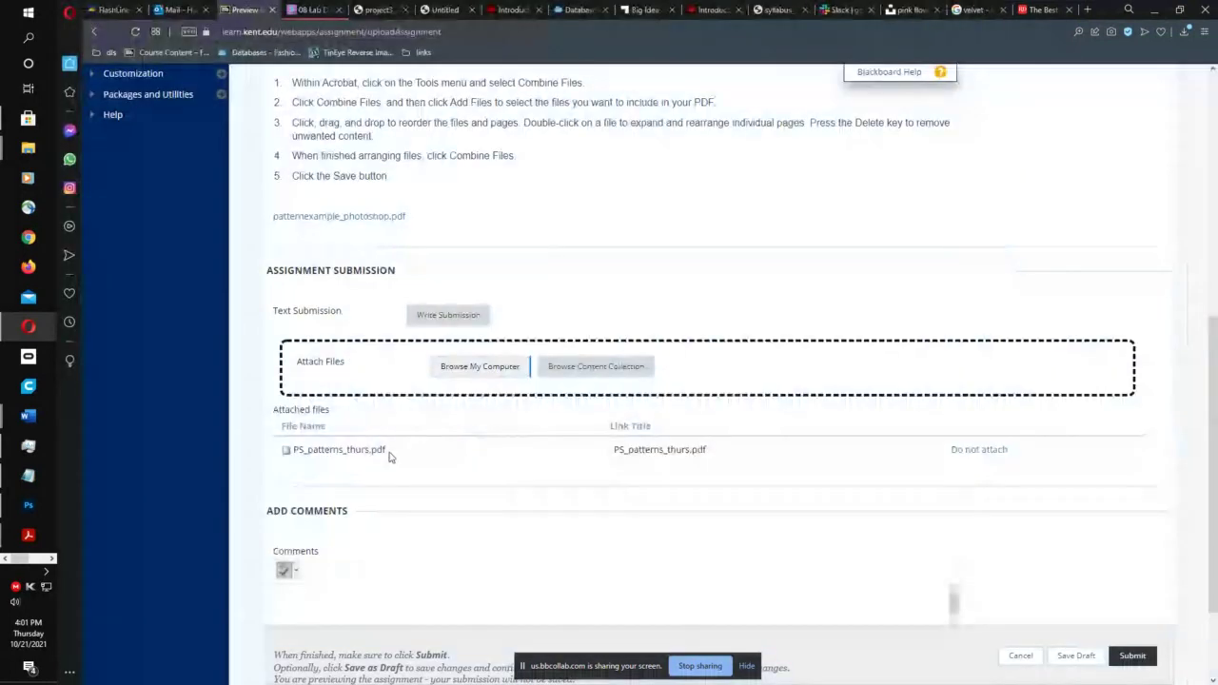
scroll(388, 457, "down", 2)
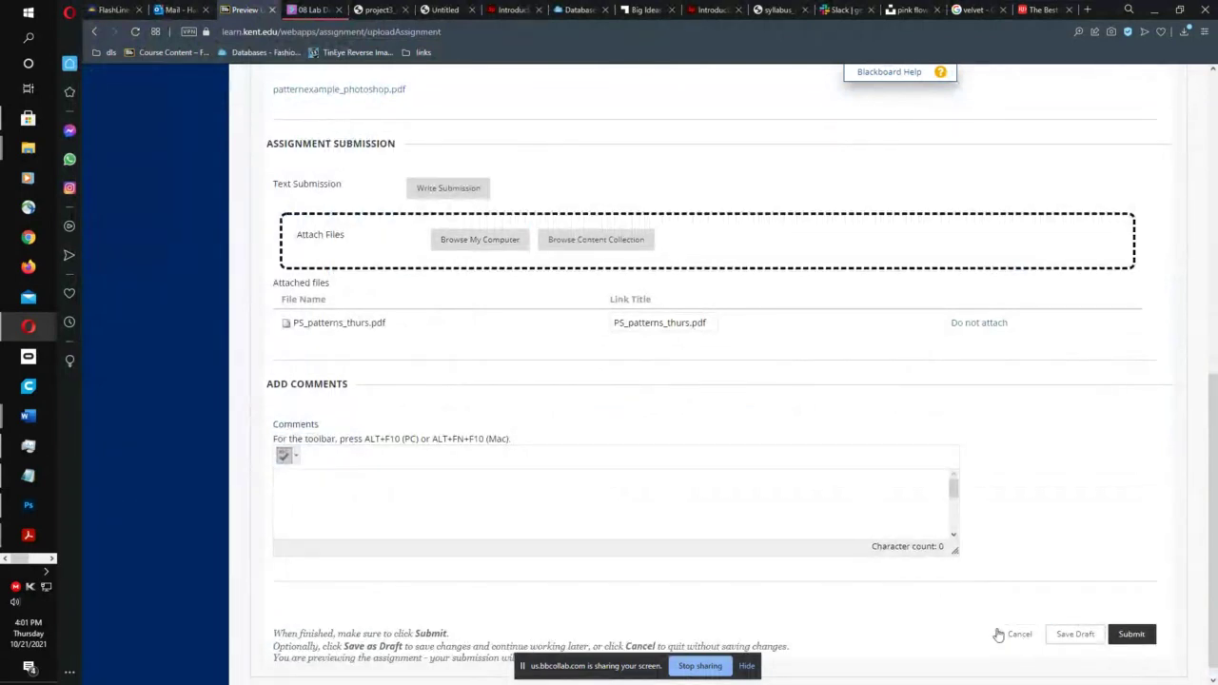
scroll(395, 428, "up", 5)
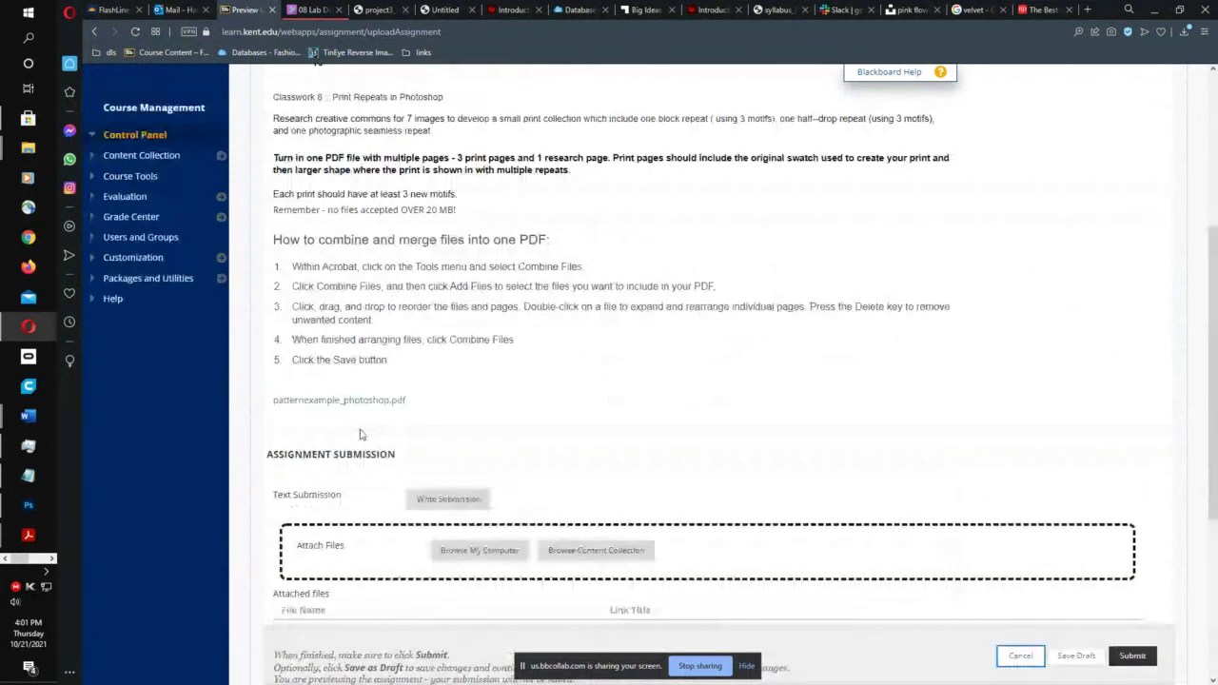
- Leave the Classwork 8 assignment without submitting and view the Final Grade Distribution in the Course Content
key("alt+Left")
left_click(133, 270)
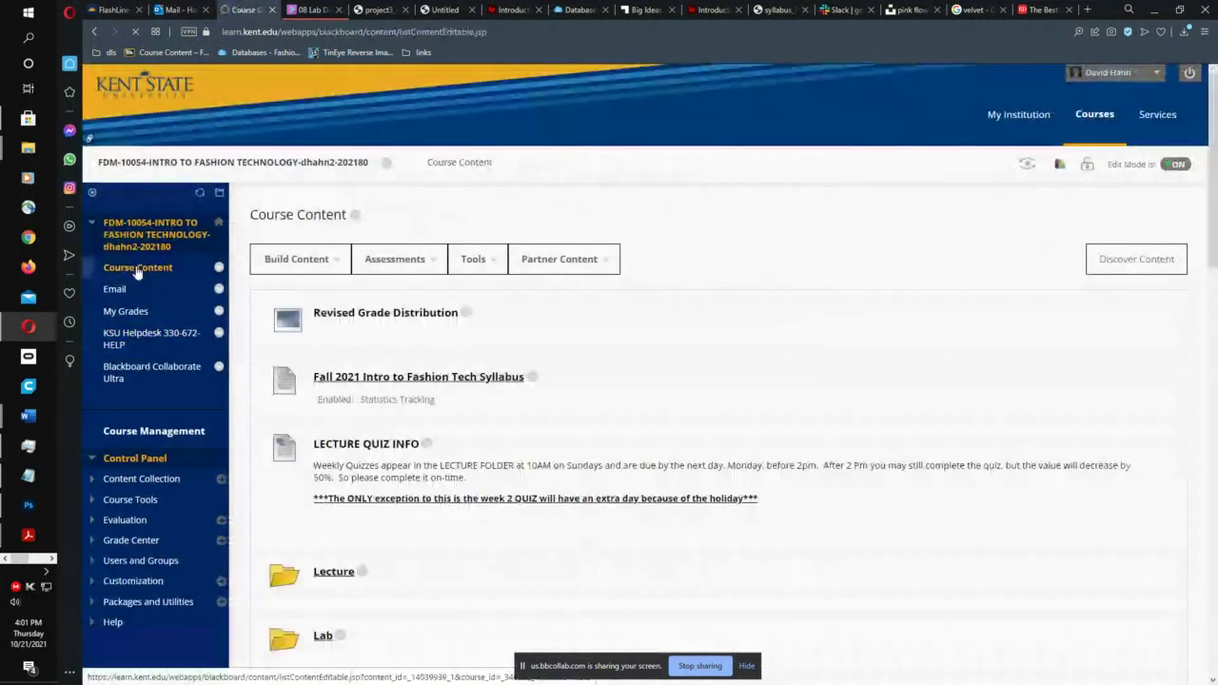
scroll(603, 393, "down", 2)
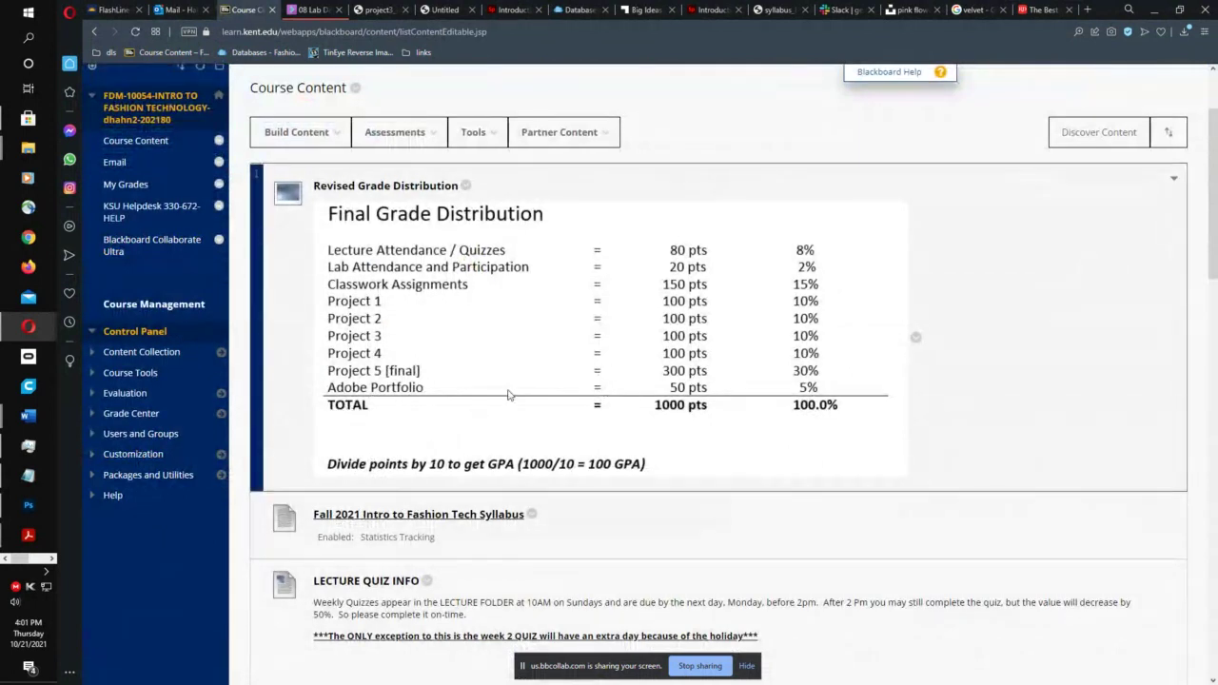
- Check the Slack general channel and the Collaborate session, and return to the Course Content page
left_click(830, 10)
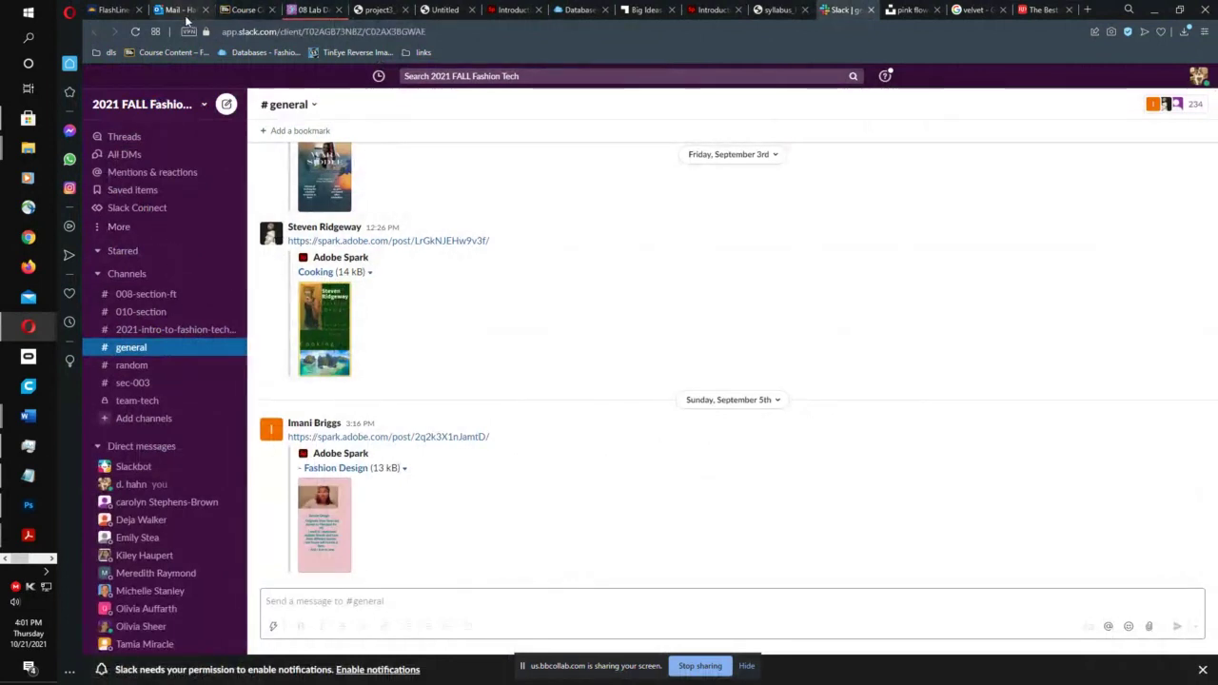
left_click(253, 11)
left_click(312, 10)
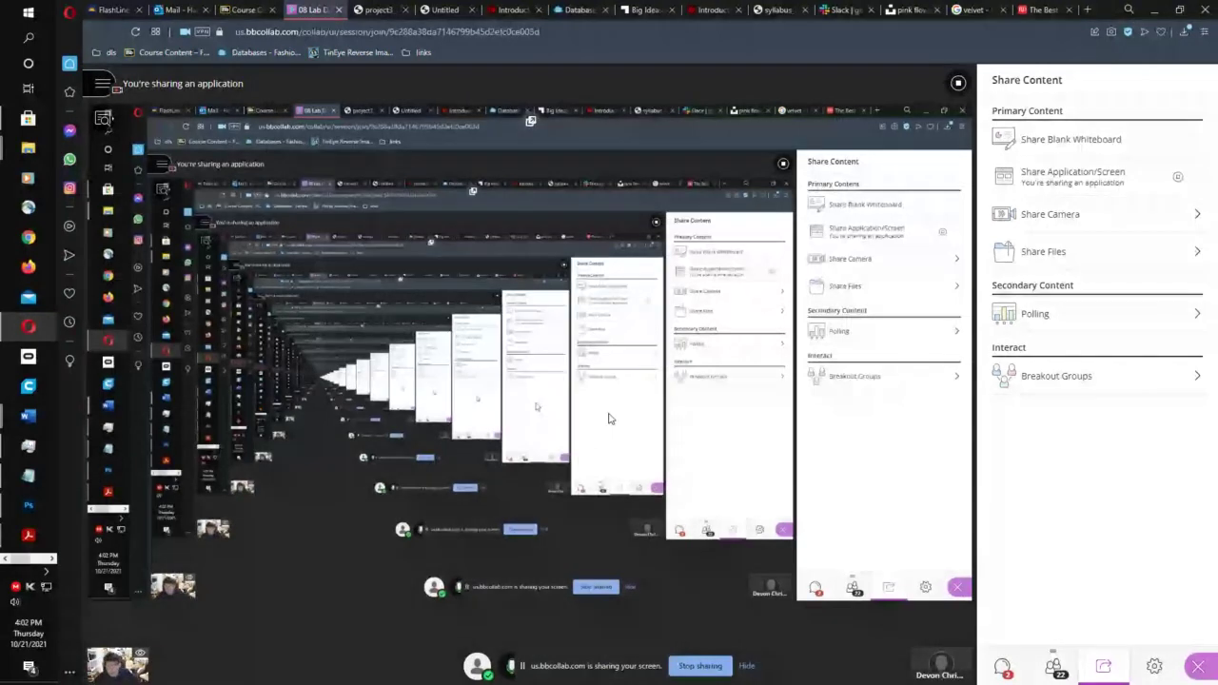
left_click(244, 11)
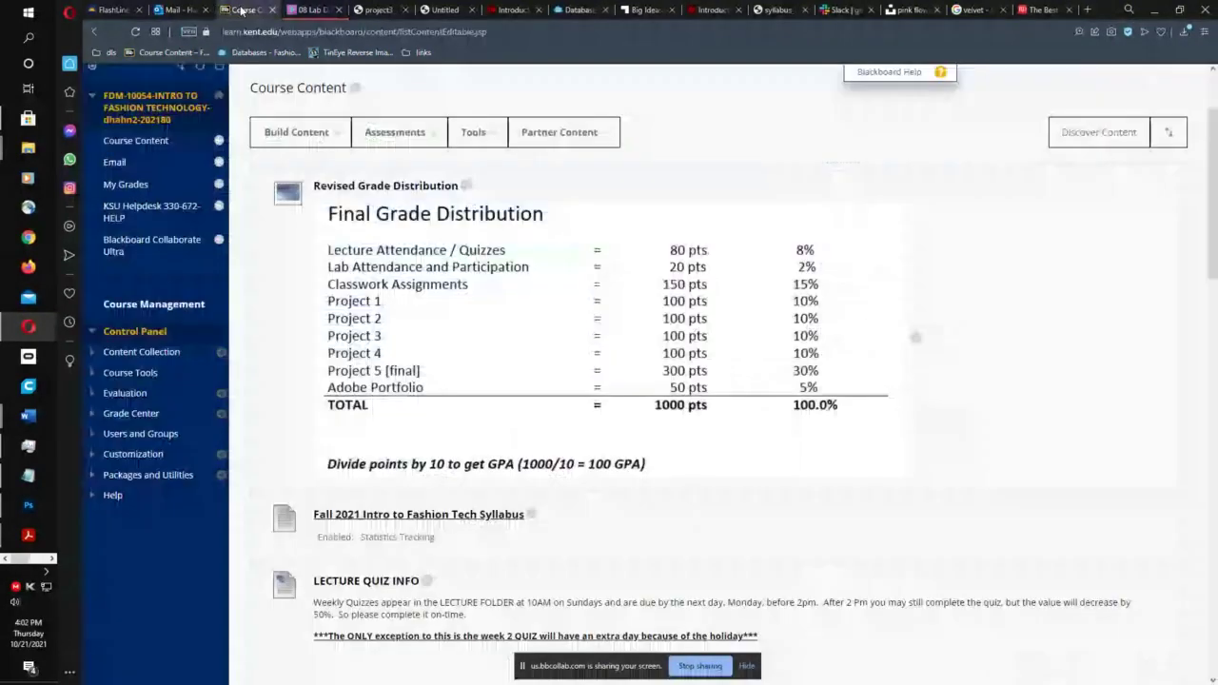
left_click(395, 133)
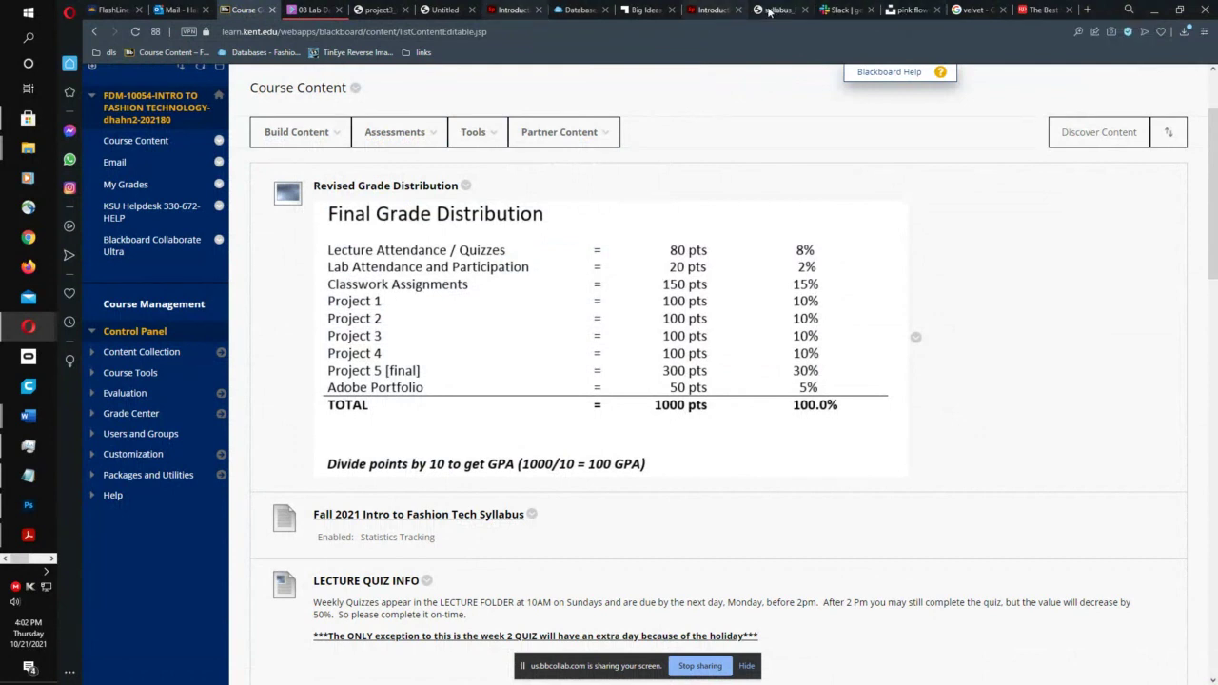
- Look through the open Slack, Unsplash, Reader's Digest and course syllabus pages and return to the Collaborate session
left_click(836, 10)
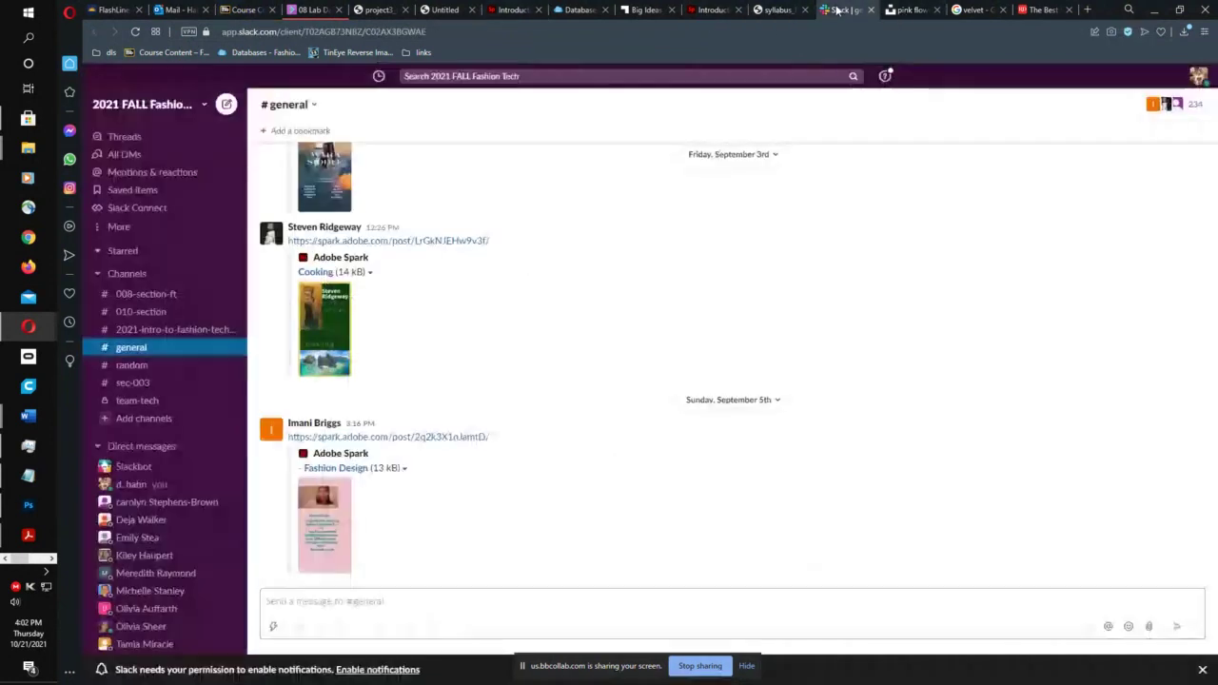
left_click(909, 9)
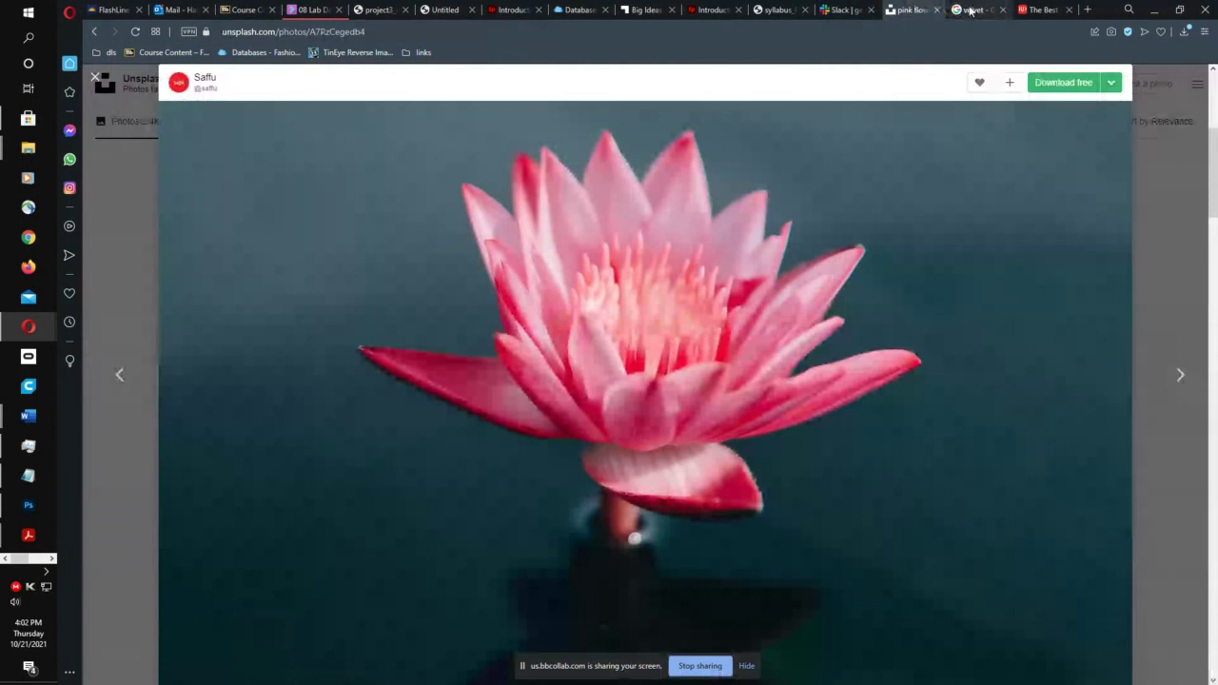
left_click(970, 11)
left_click(1043, 9)
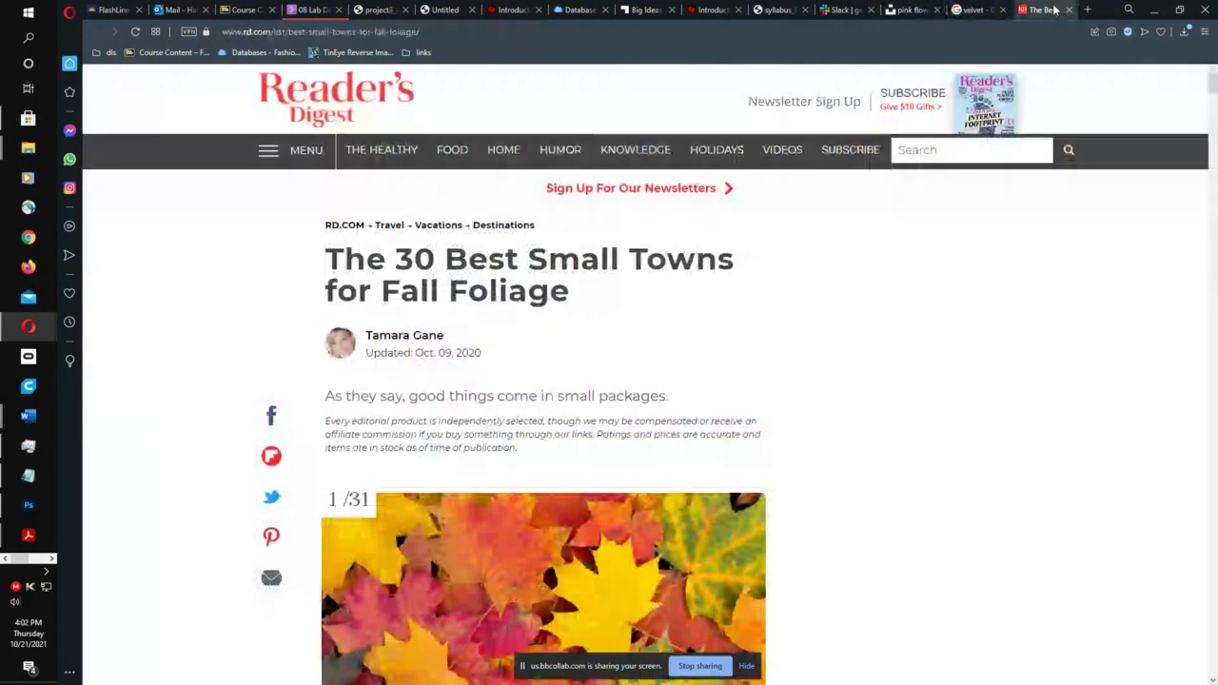
left_click(978, 11)
left_click(909, 10)
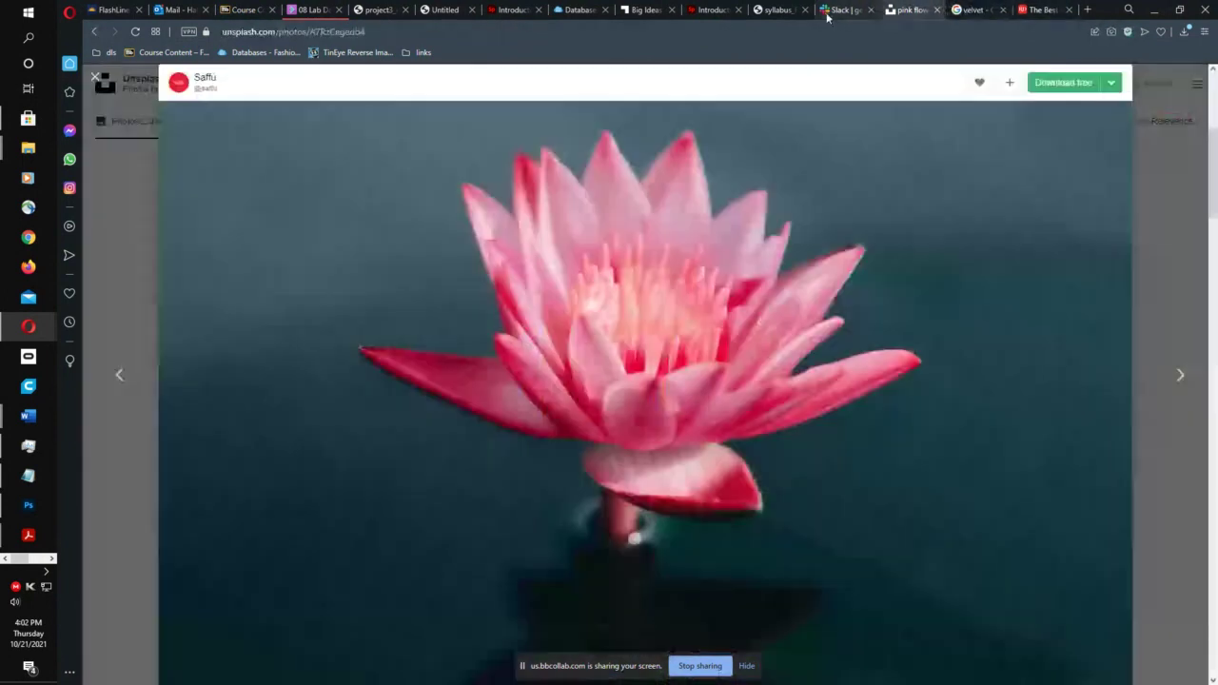
left_click(779, 10)
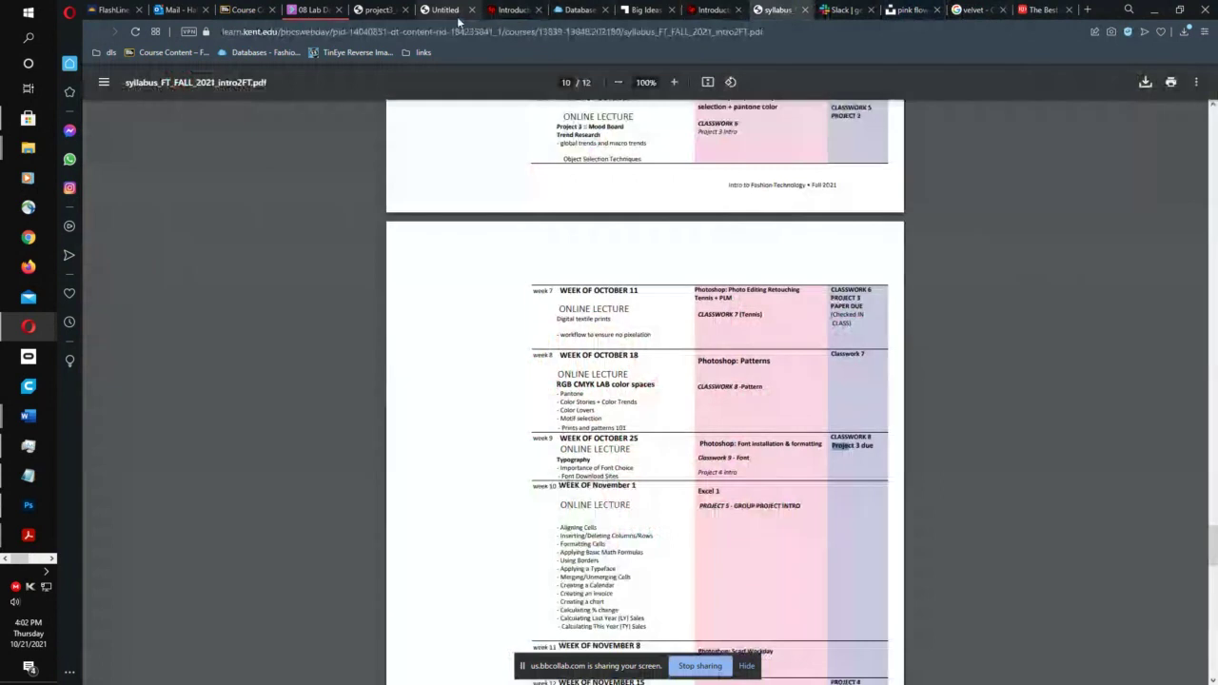
left_click(379, 11)
left_click(314, 10)
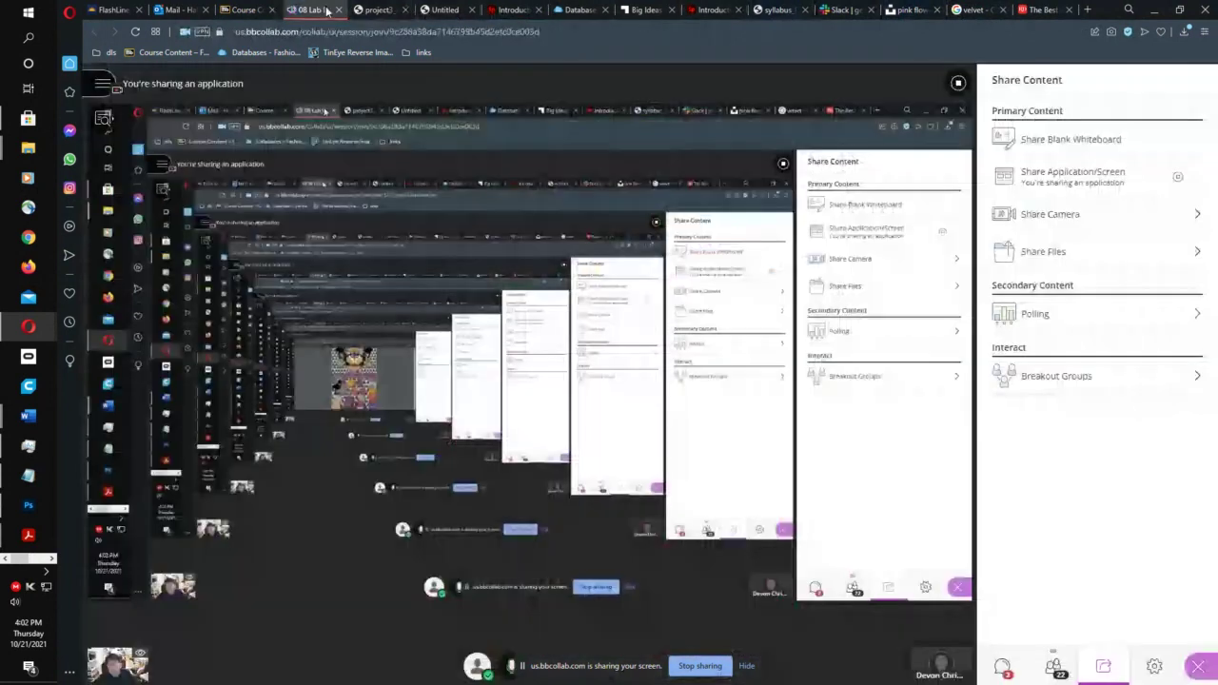